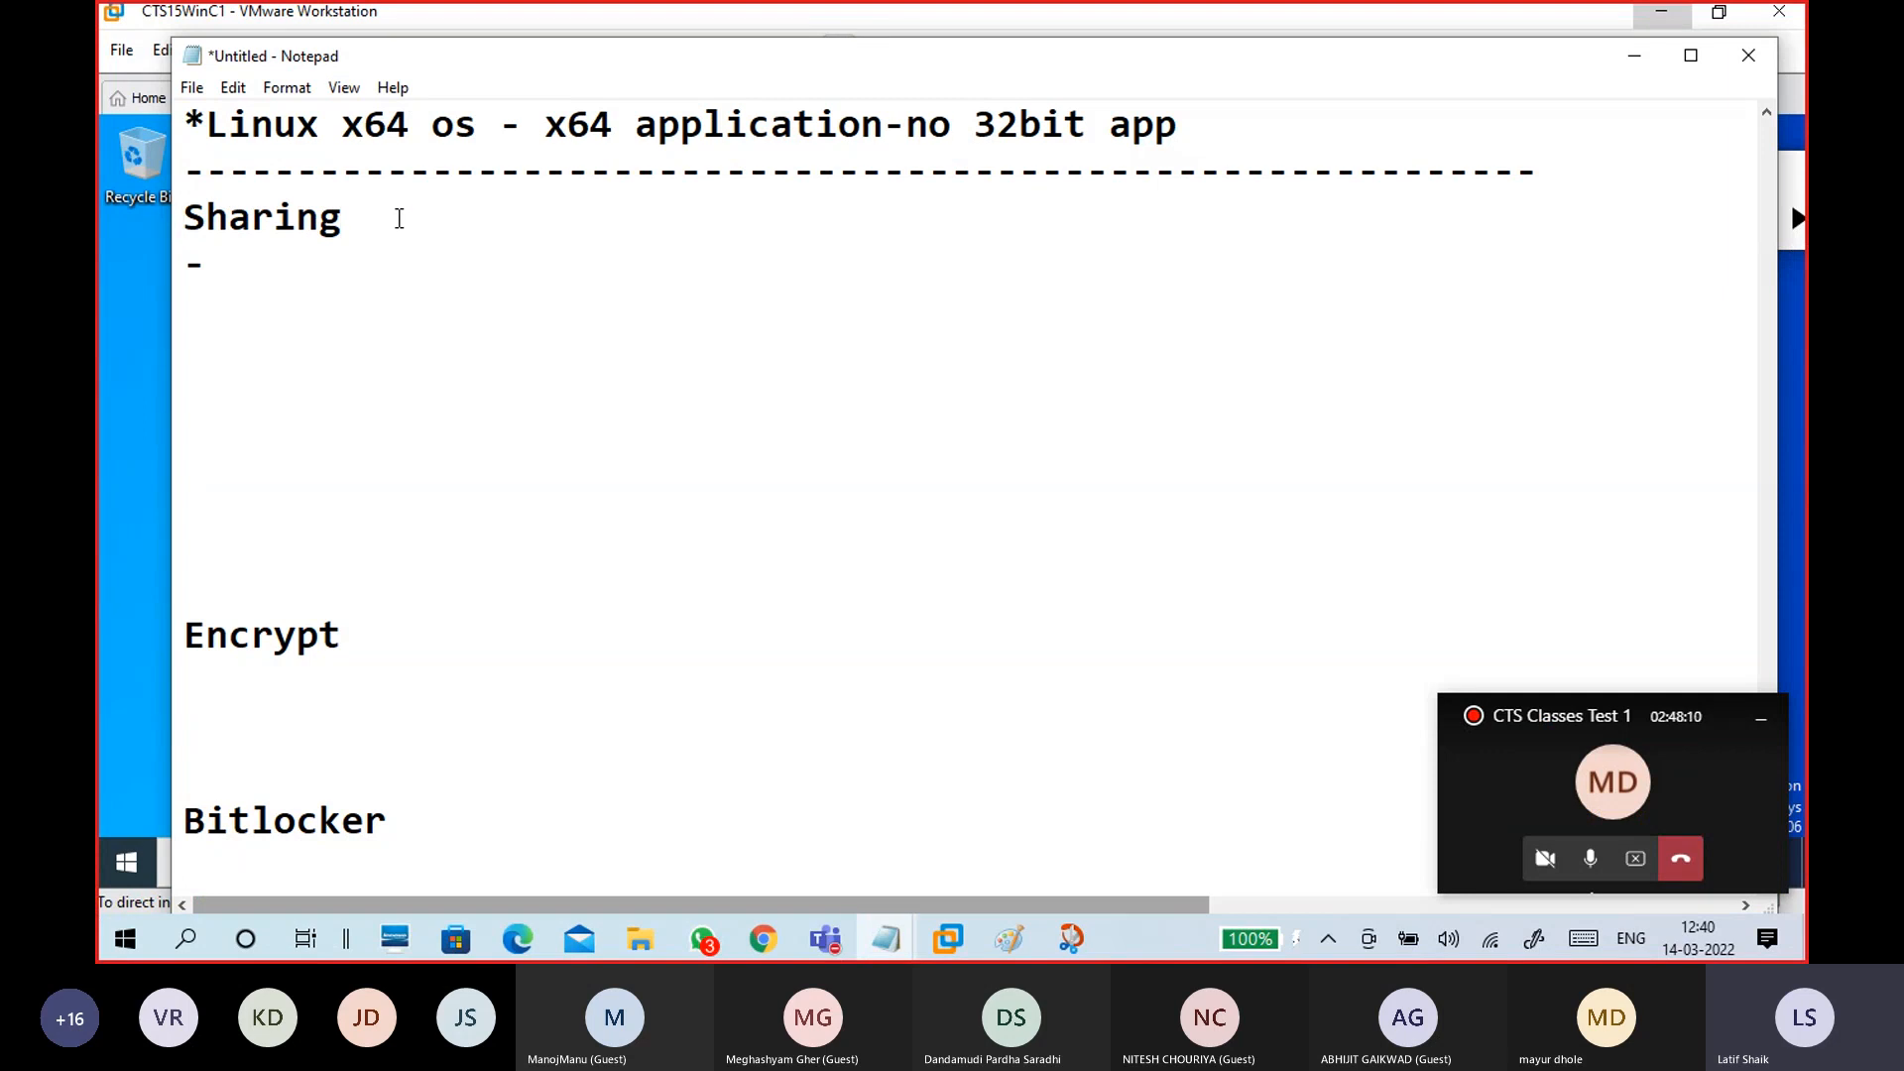
Step: Extend the heading so it reads 'Sharing file and folder'
type("an")
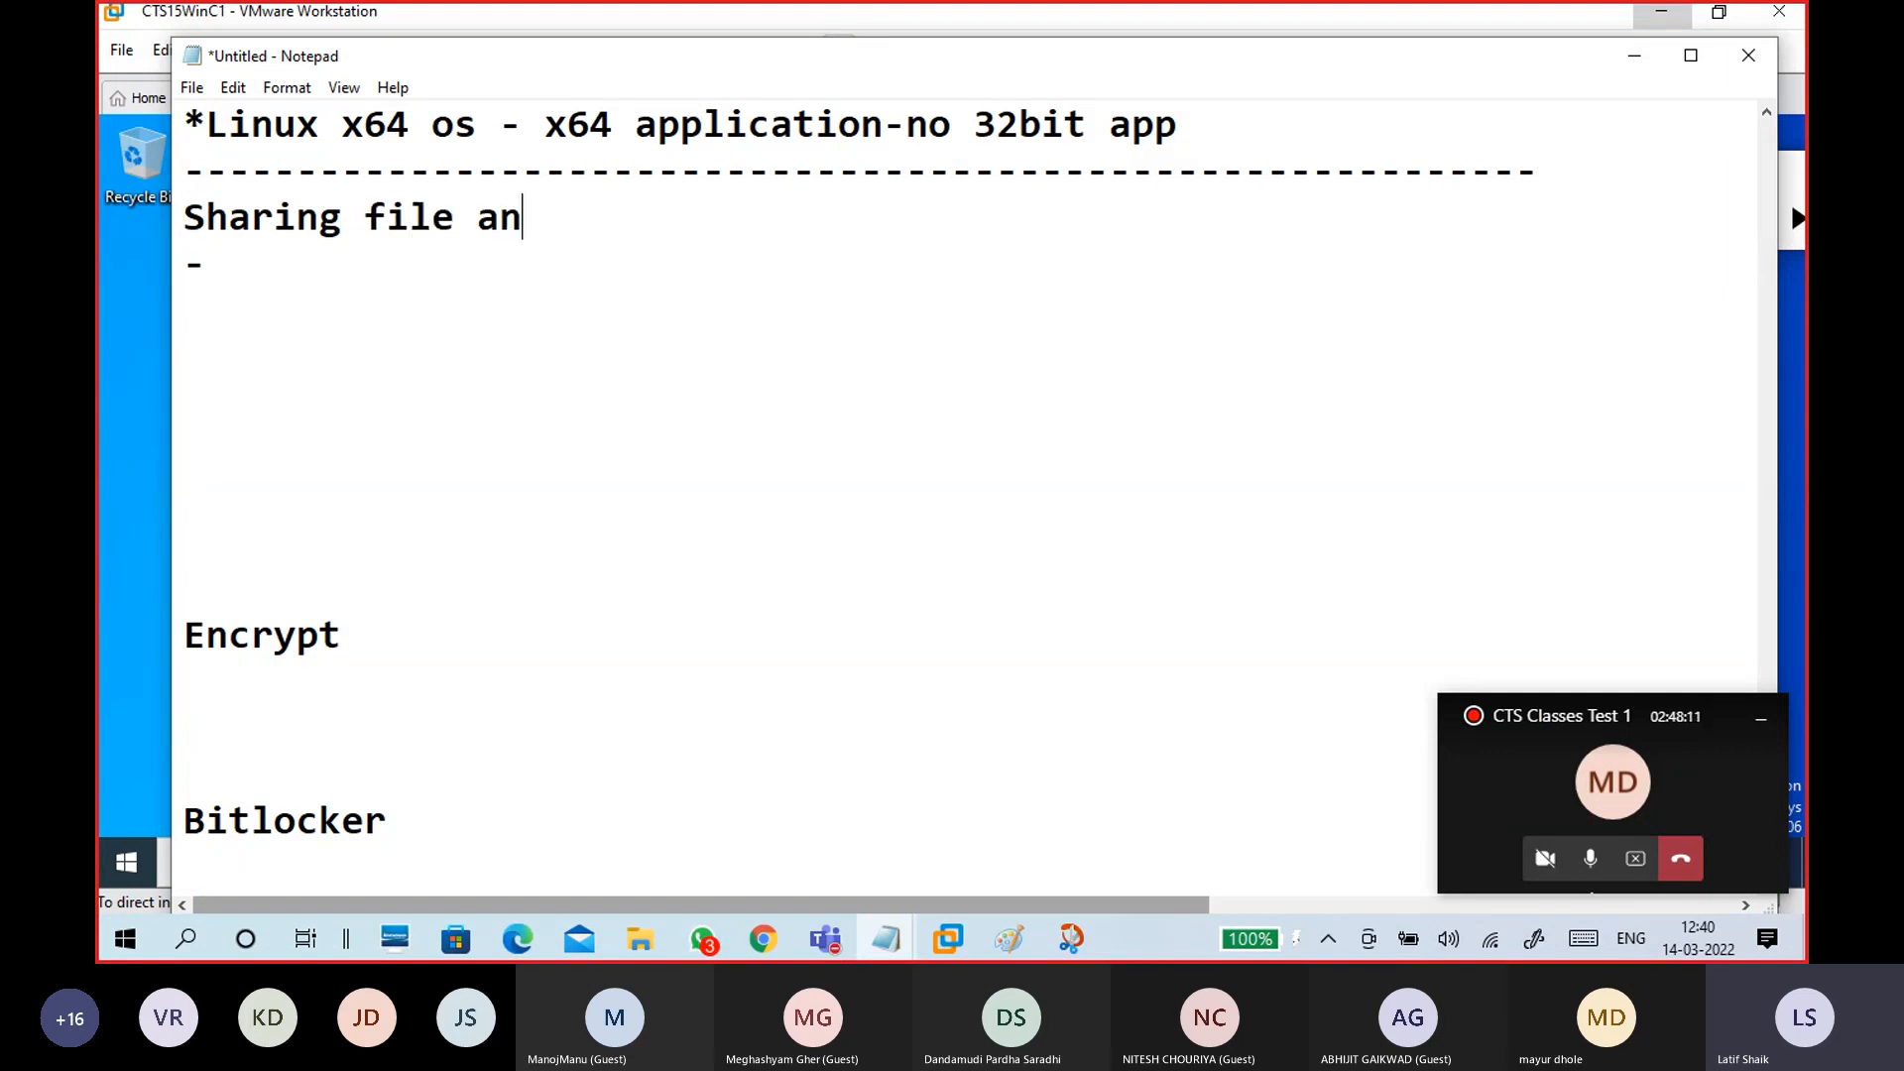
type("d folder")
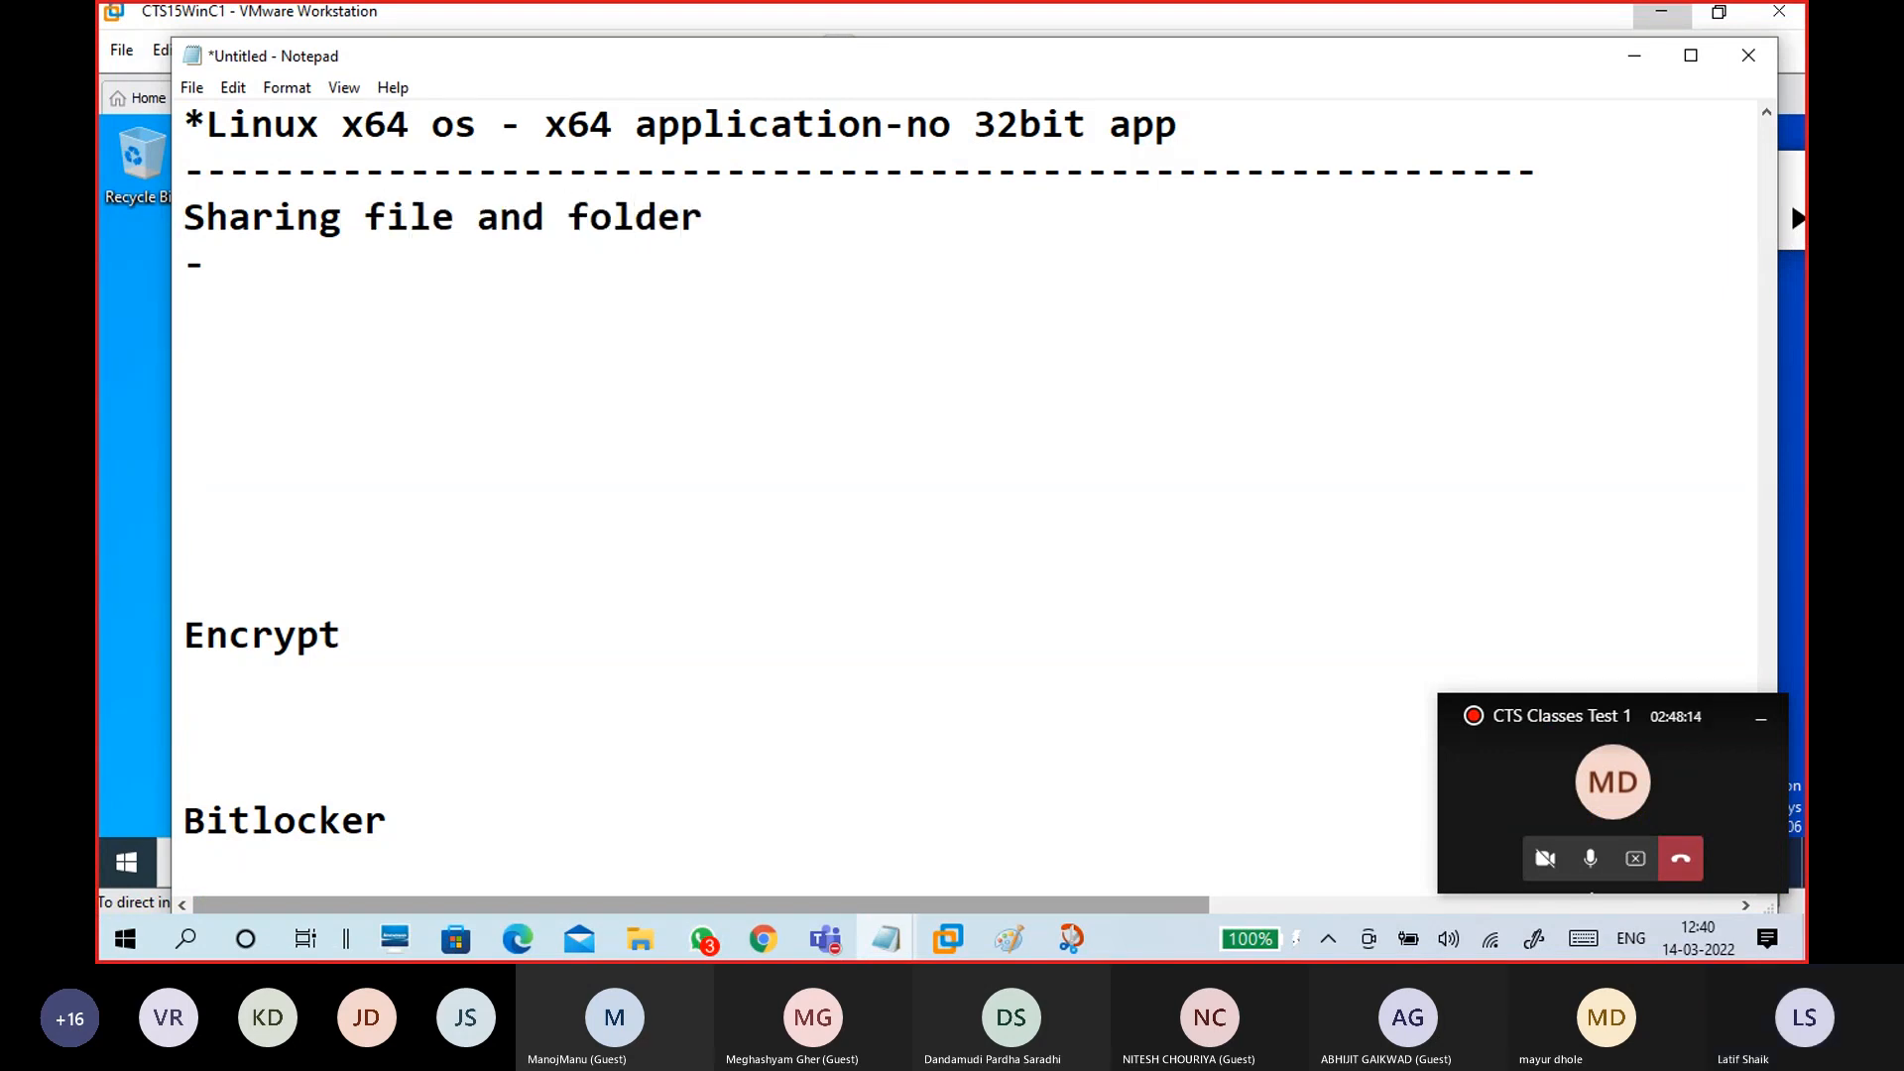
left_click_drag(363, 216, 688, 216)
left_click(518, 218)
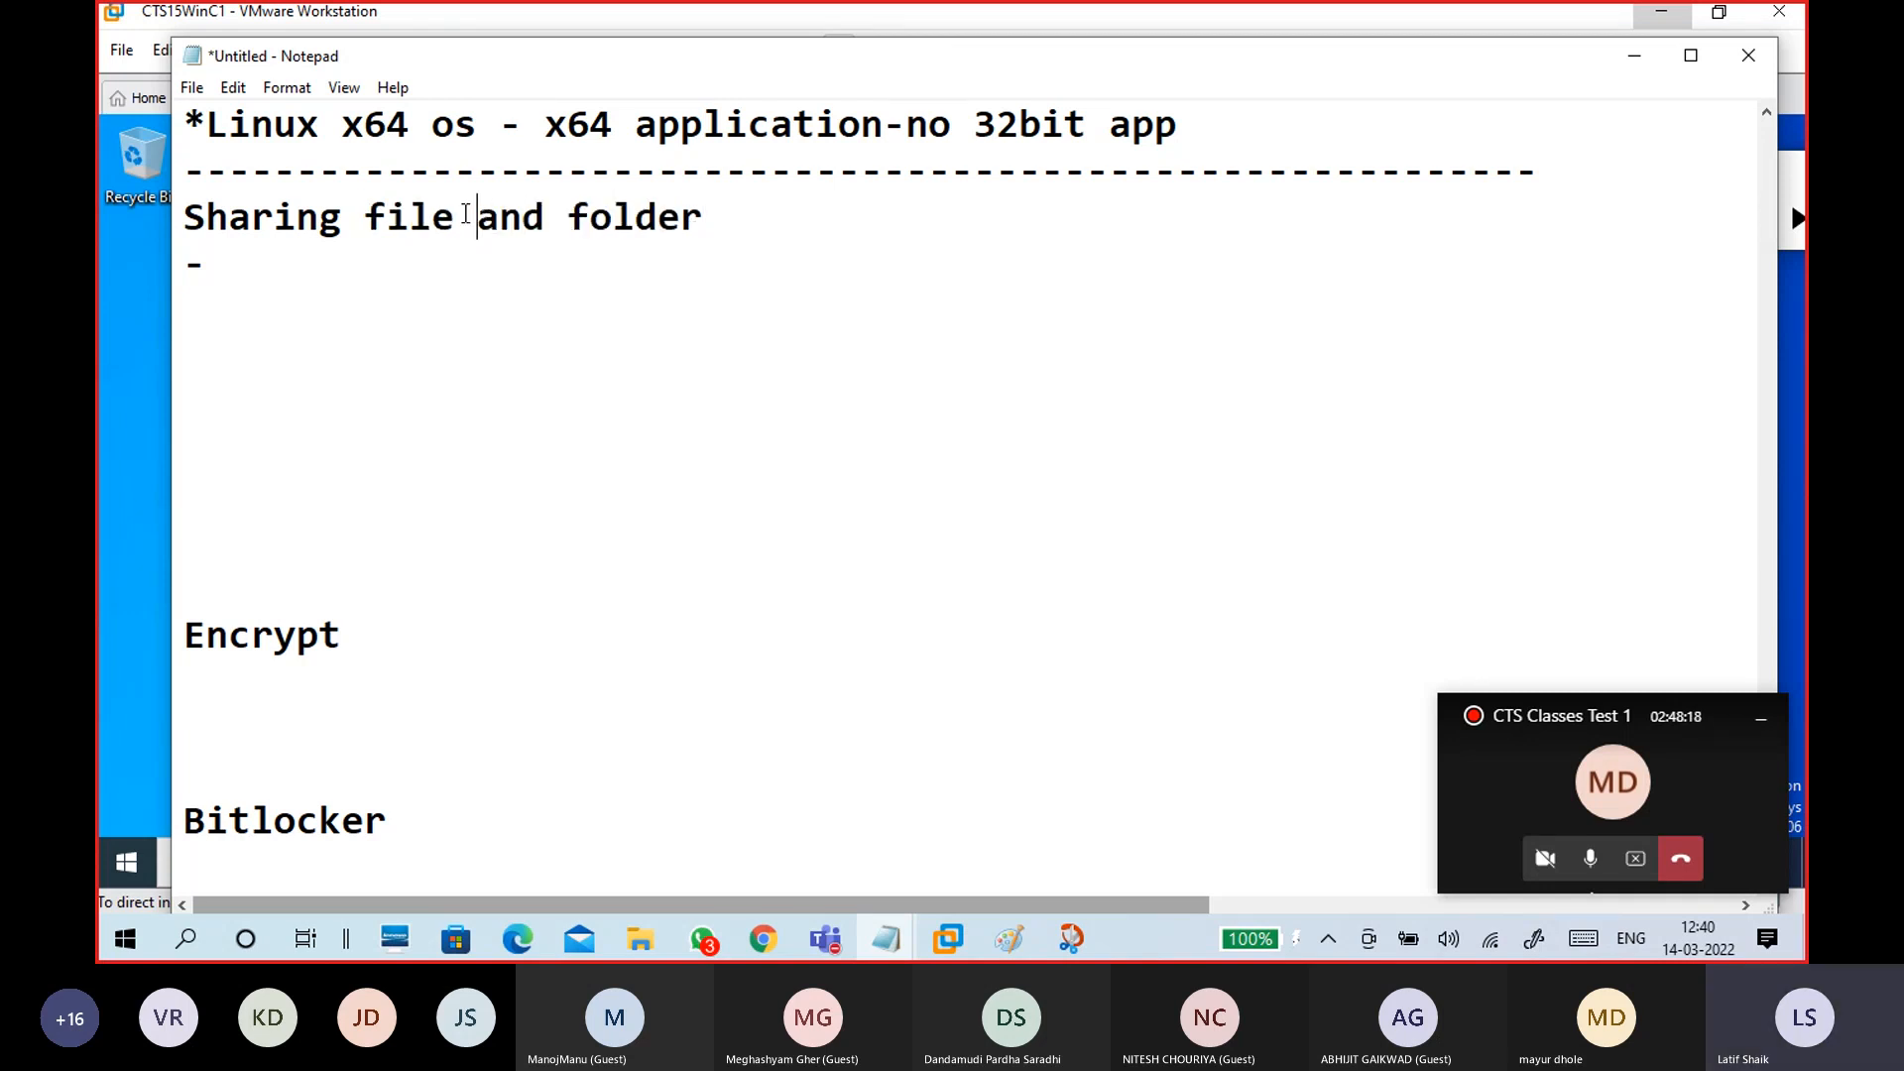
left_click_drag(479, 218, 183, 221)
left_click(476, 217)
left_click_drag(702, 216, 183, 215)
left_click(565, 182)
left_click_drag(702, 220, 185, 210)
Step: Add a second '-' line, then 'Linux- NFS, CIFS(Samba) , SMB Share' two lines below
left_click(365, 261)
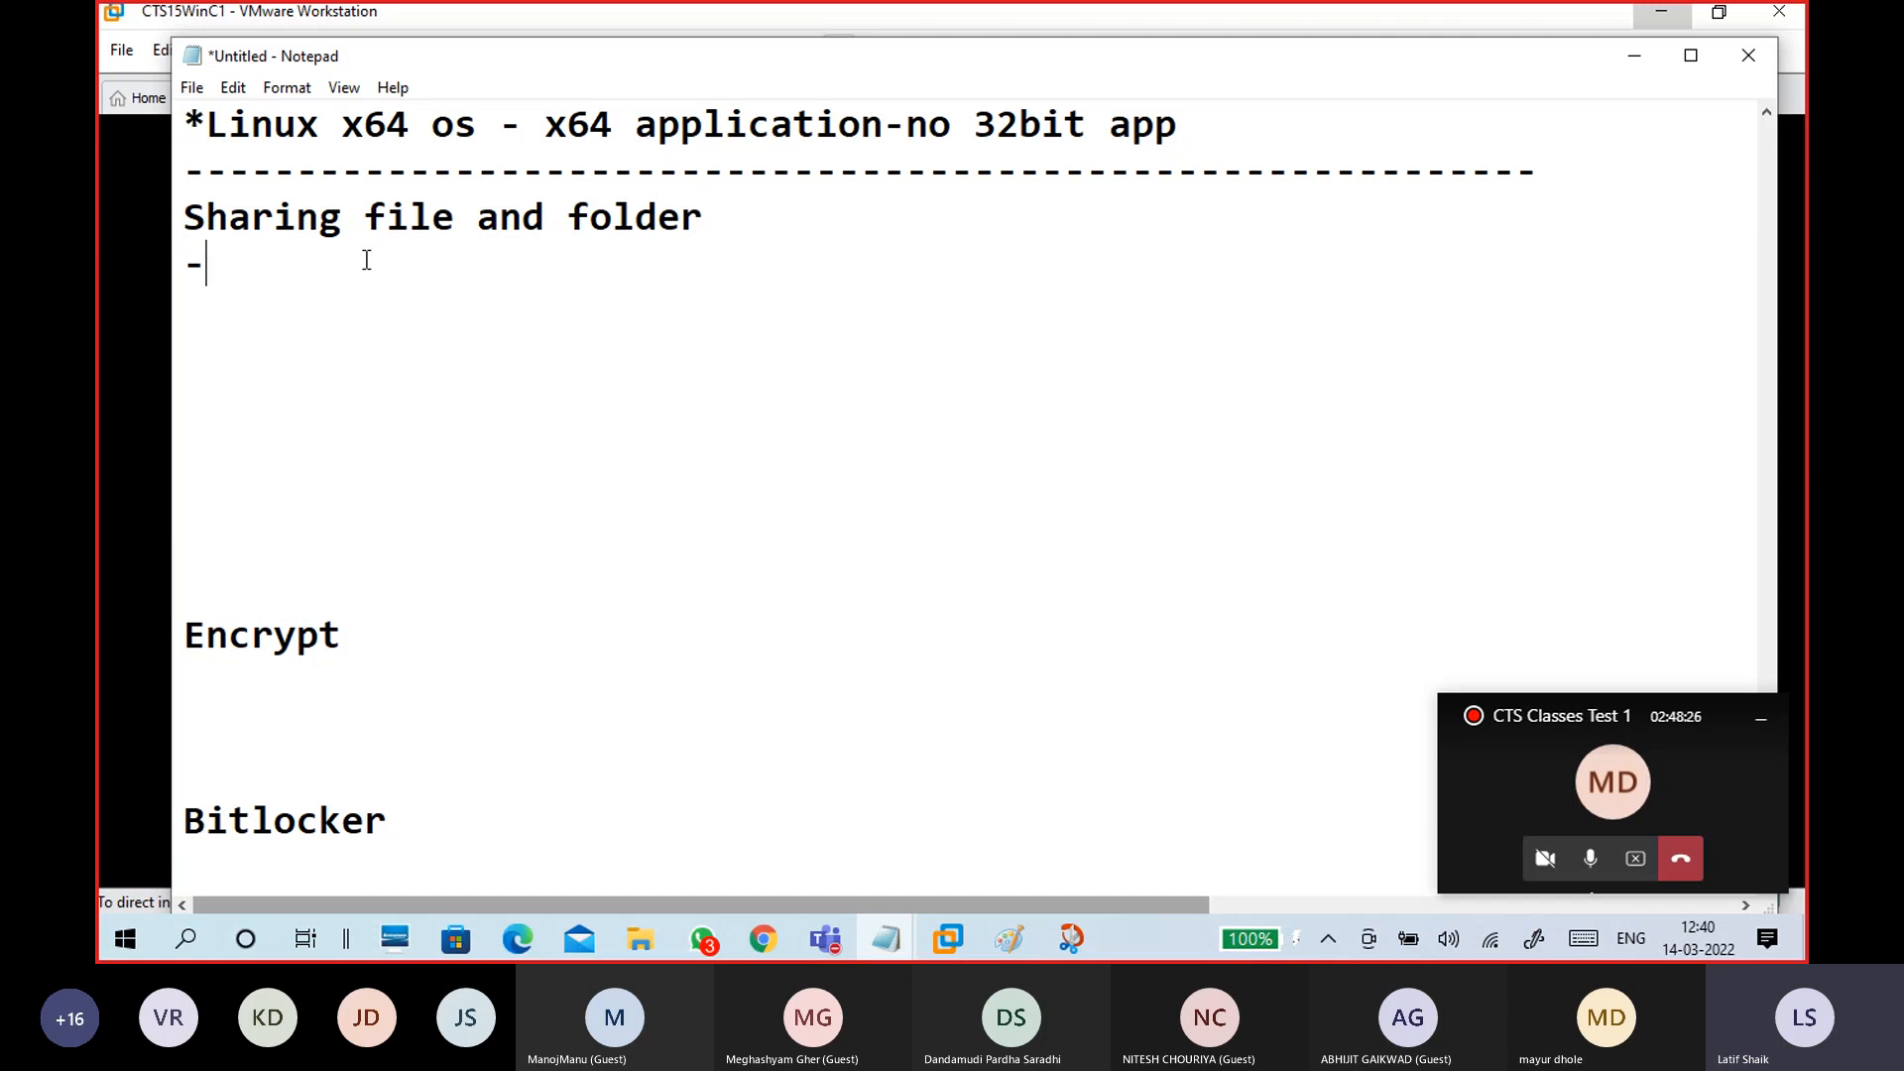
key("Return")
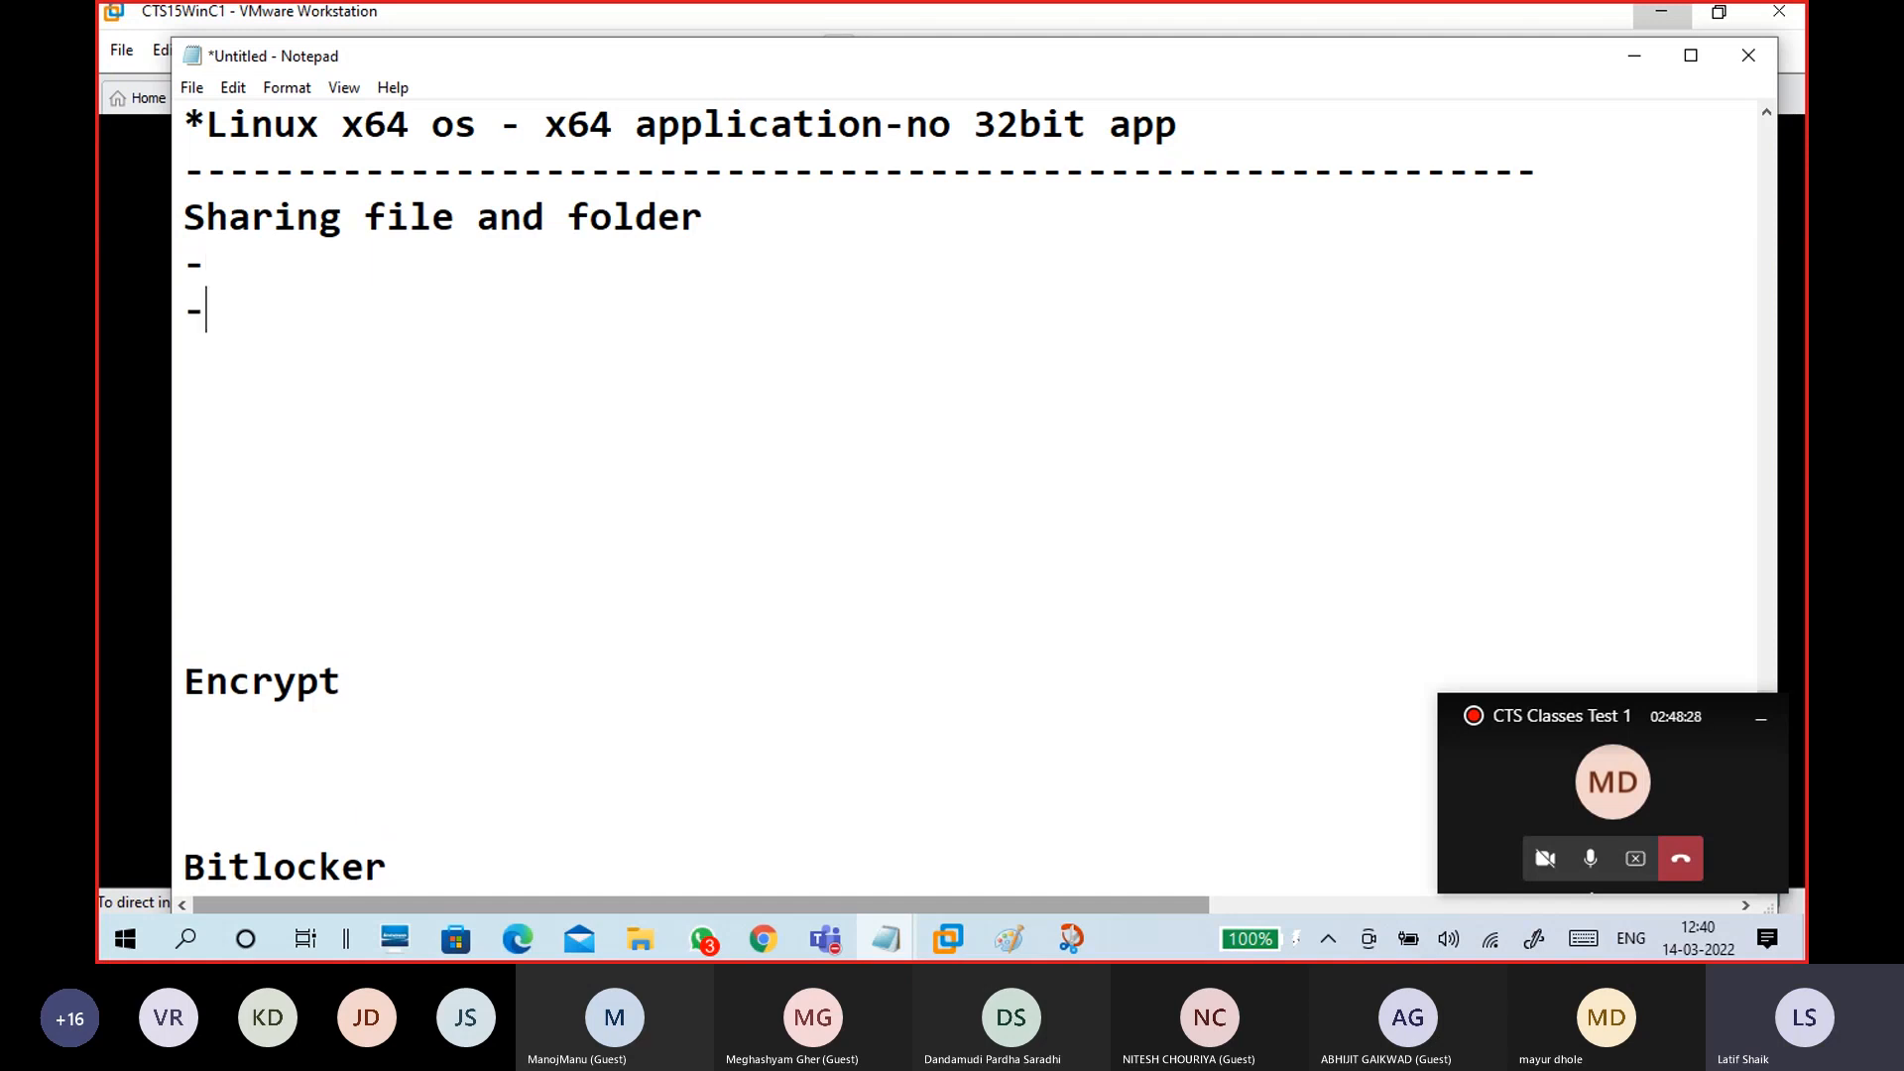
type("-R")
key("BackSpace")
type("protoco")
key("BackSpace")
key("BackSpace")
key("BackSpace")
key("BackSpace")
key("BackSpace")
key("BackSpace")
key("BackSpace")
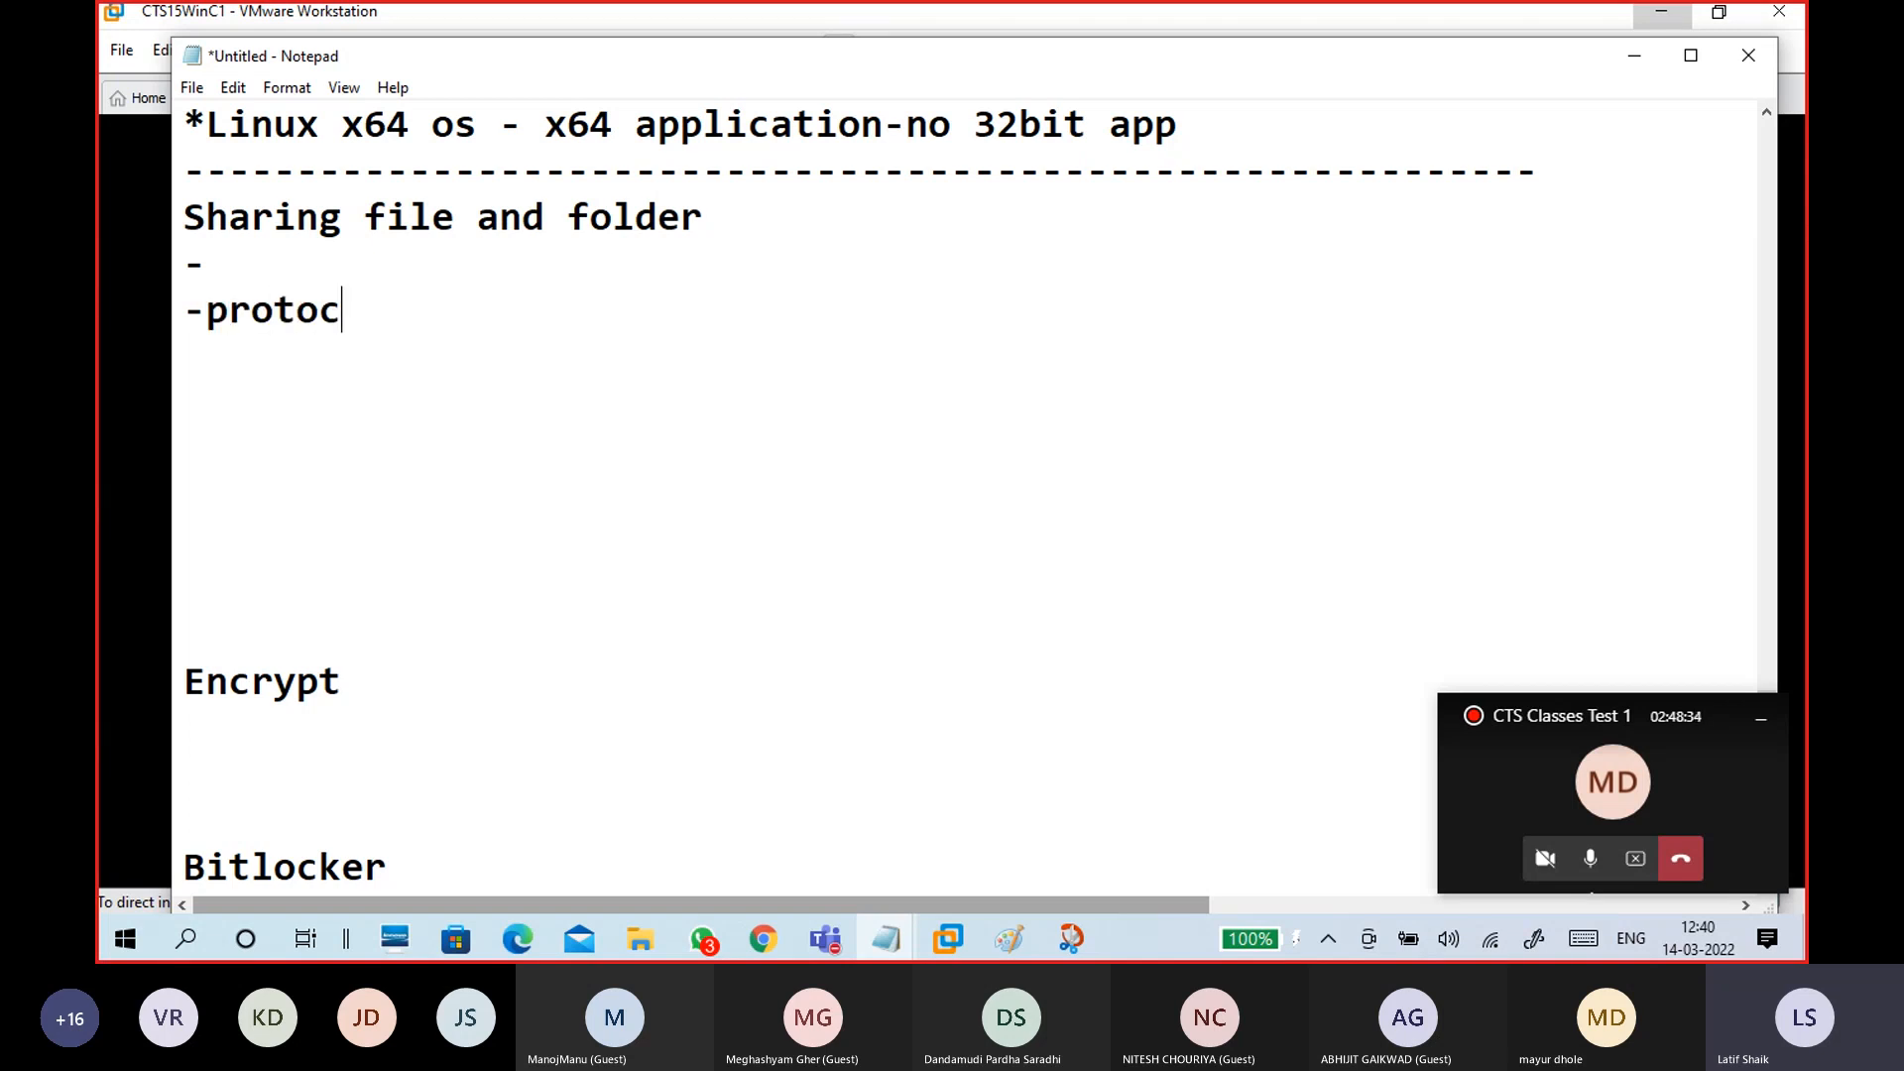
key("Return")
key("Return")
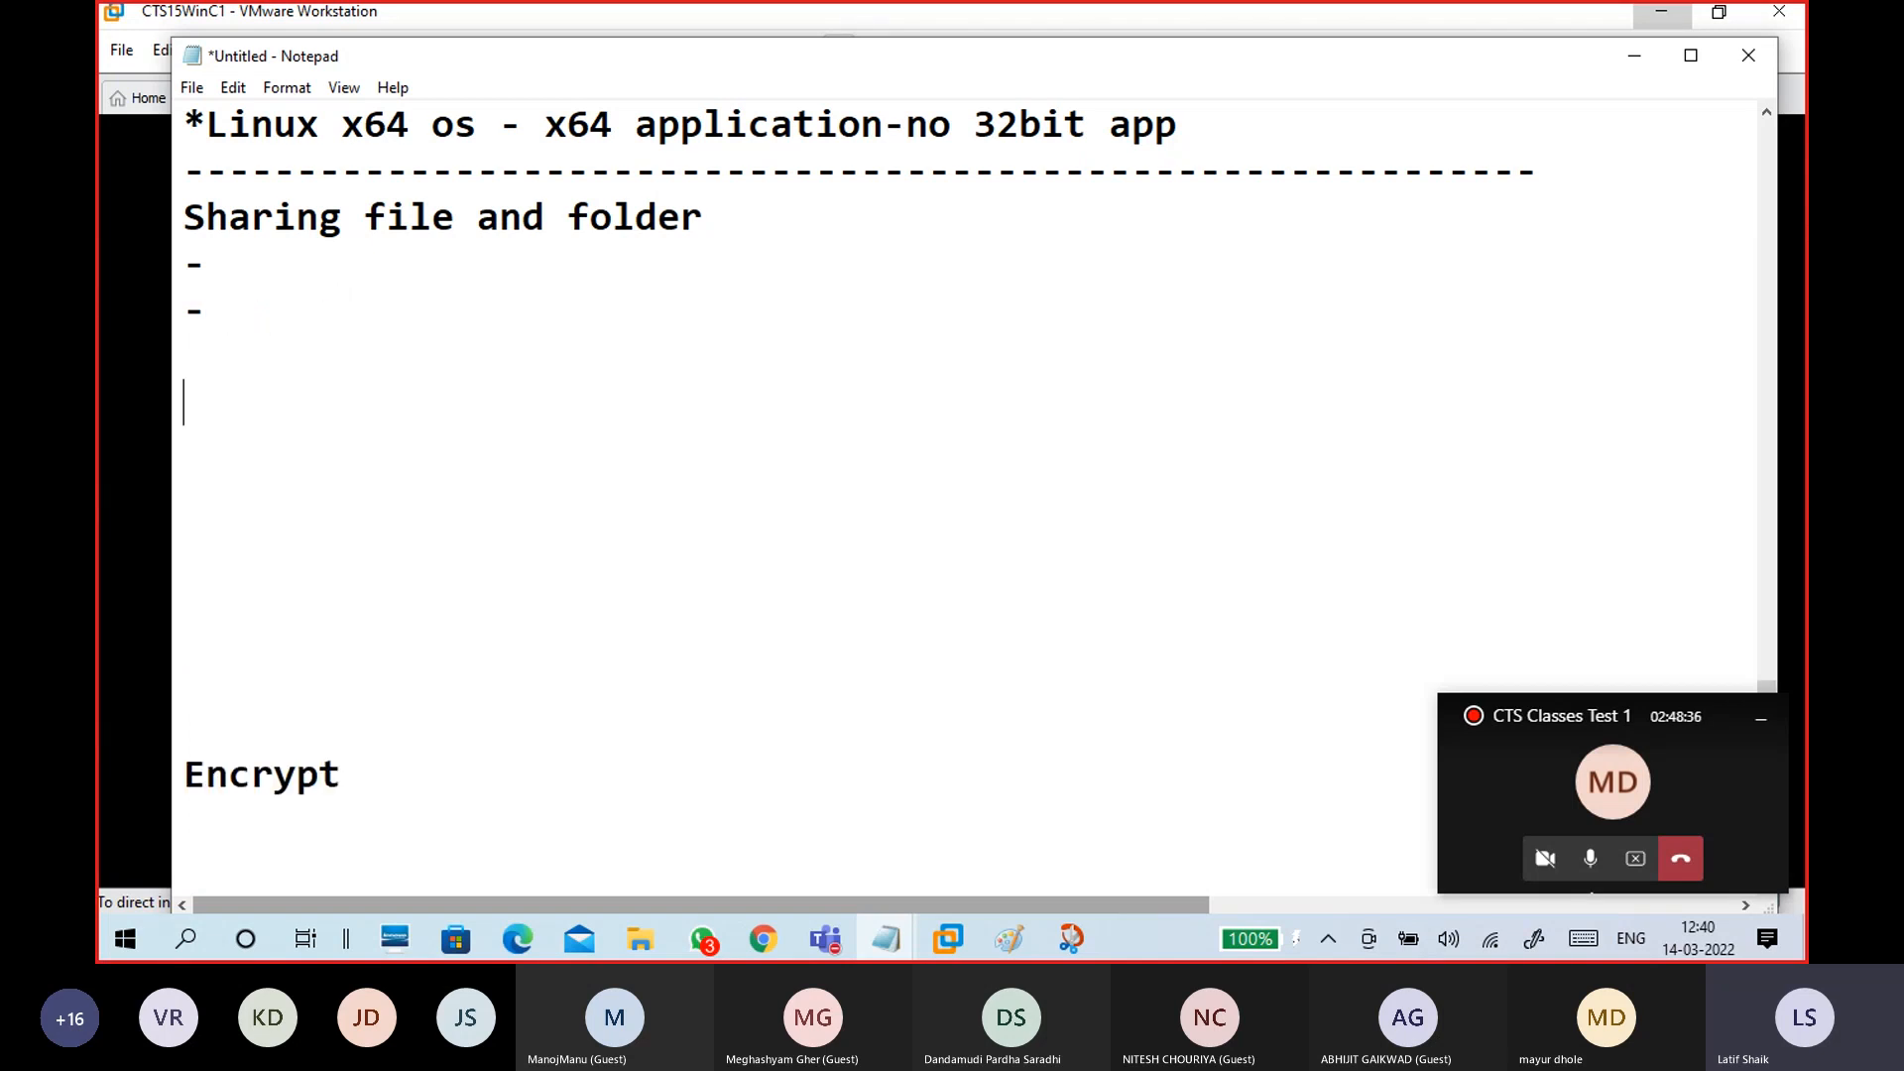
type("Linux- NF")
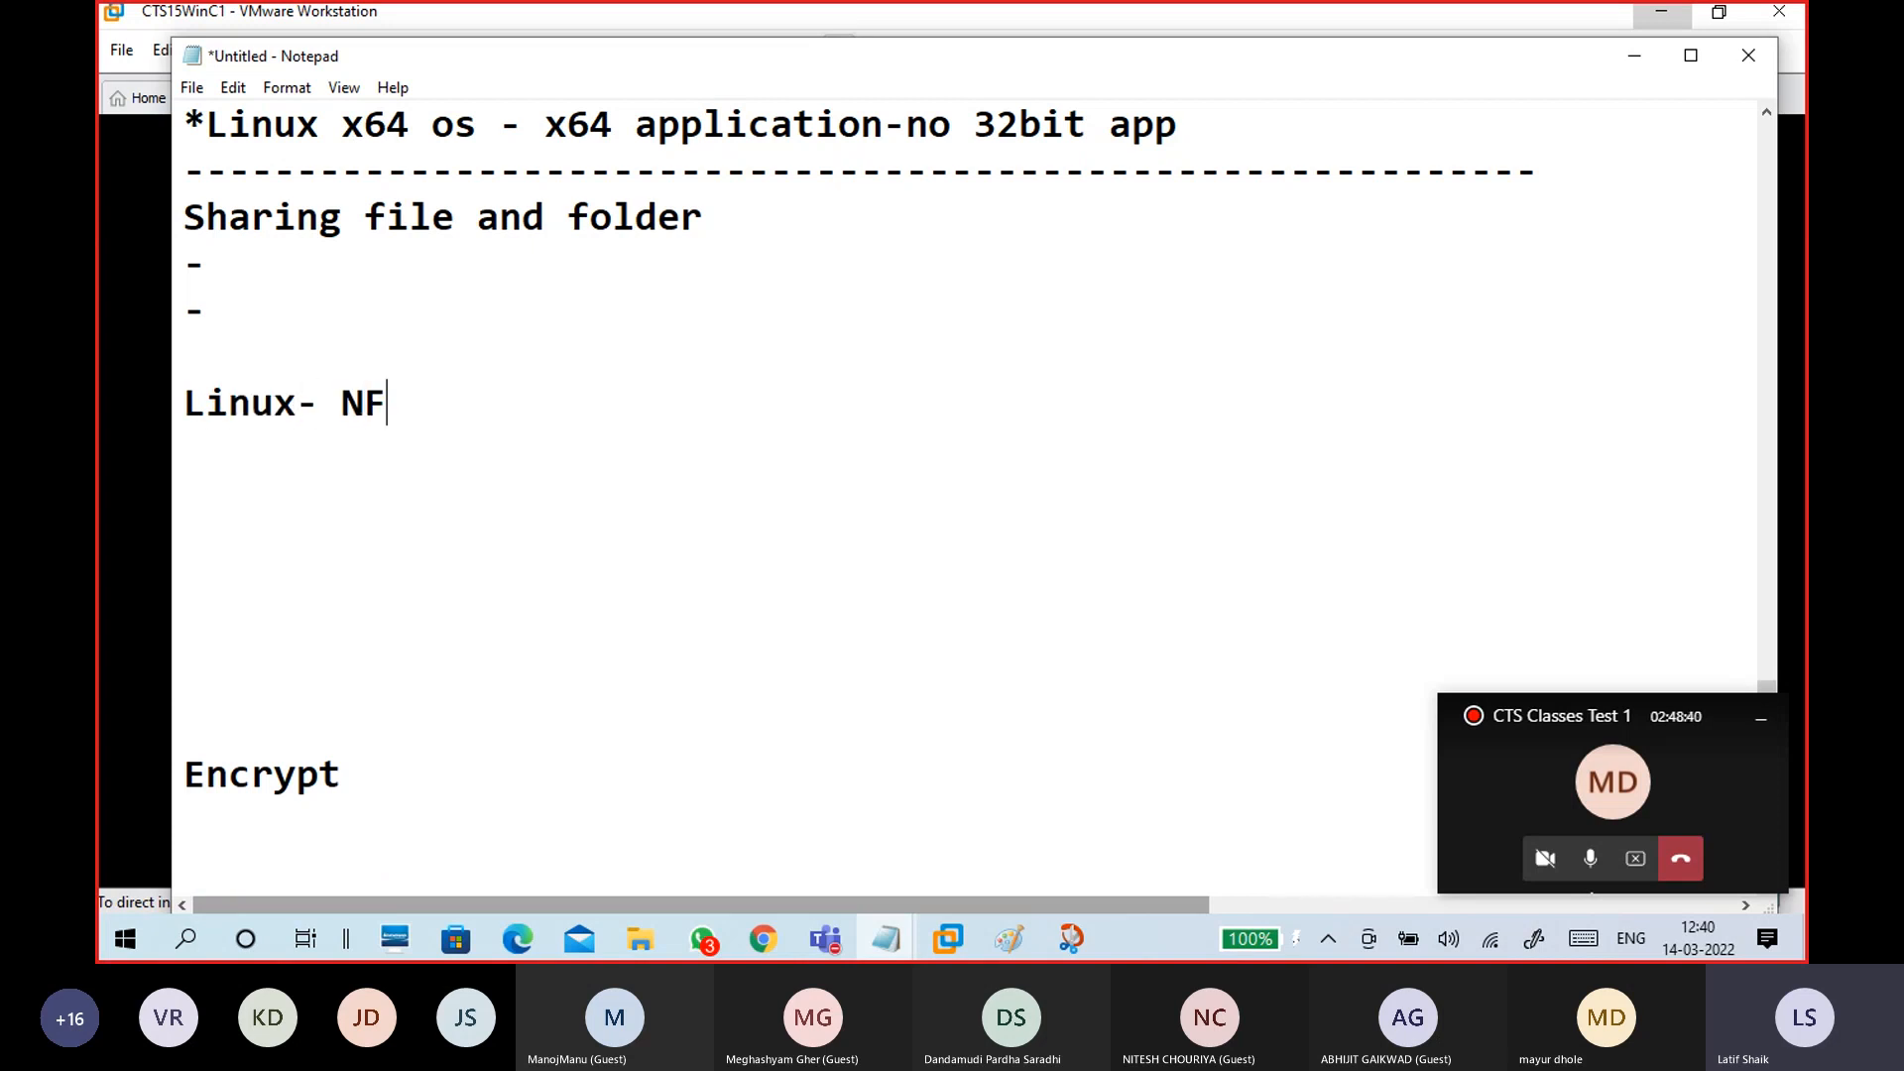
type("S, CIFS")
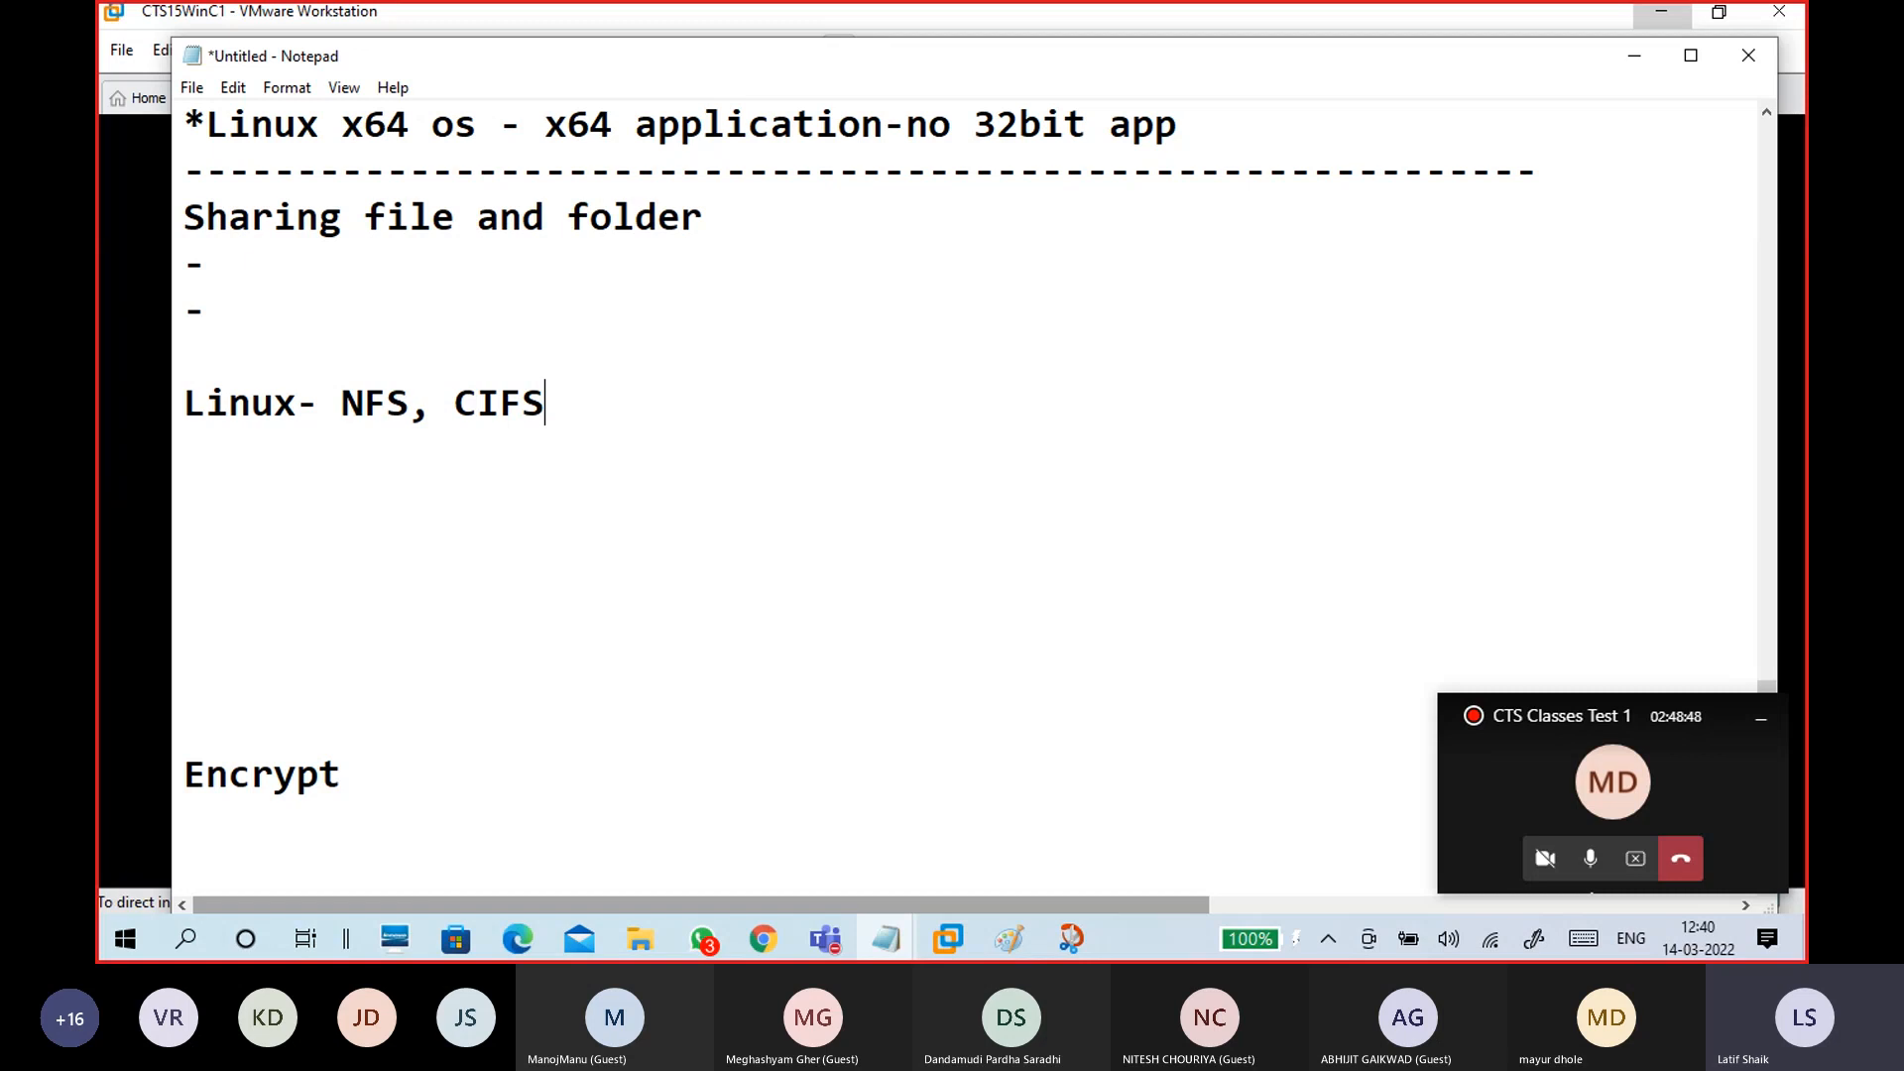
type("(Sama")
key("BackSpace")
type("ba ")
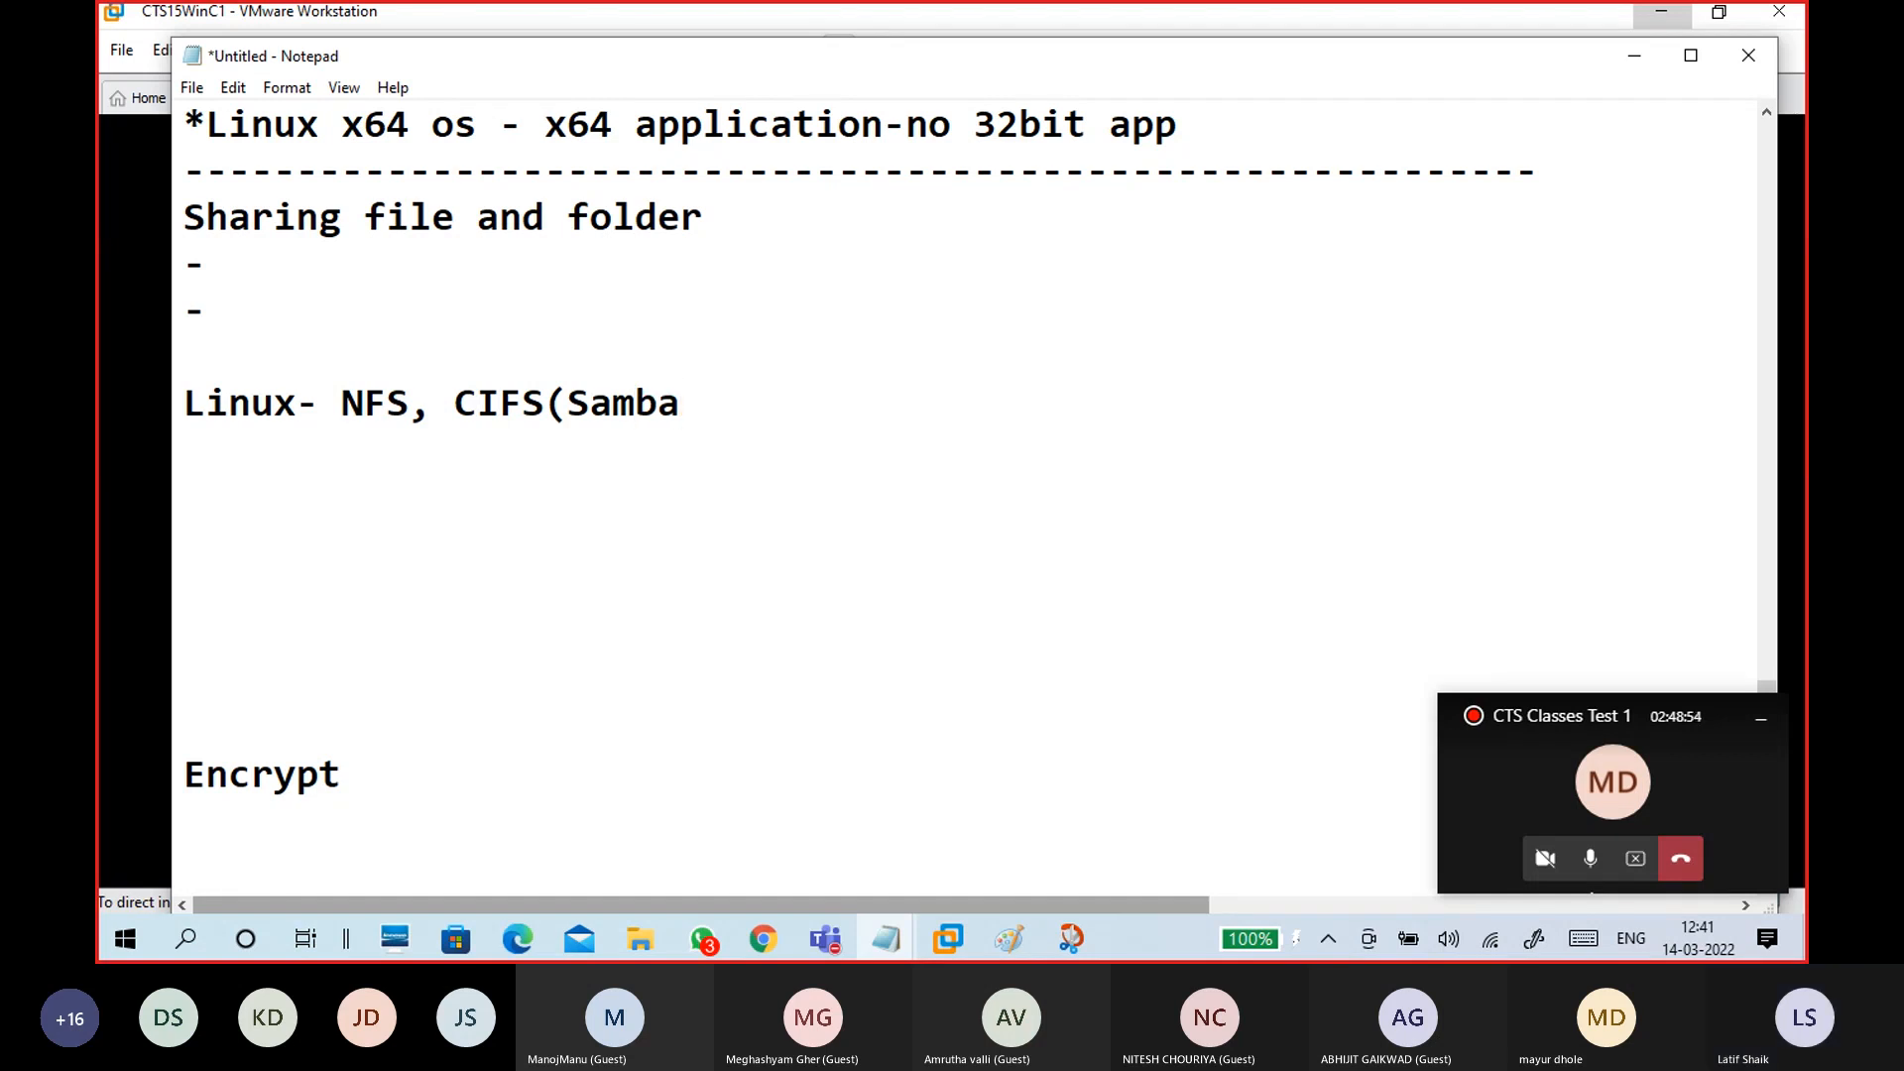
type(") , Sm")
key("BackSpace")
type("MB ")
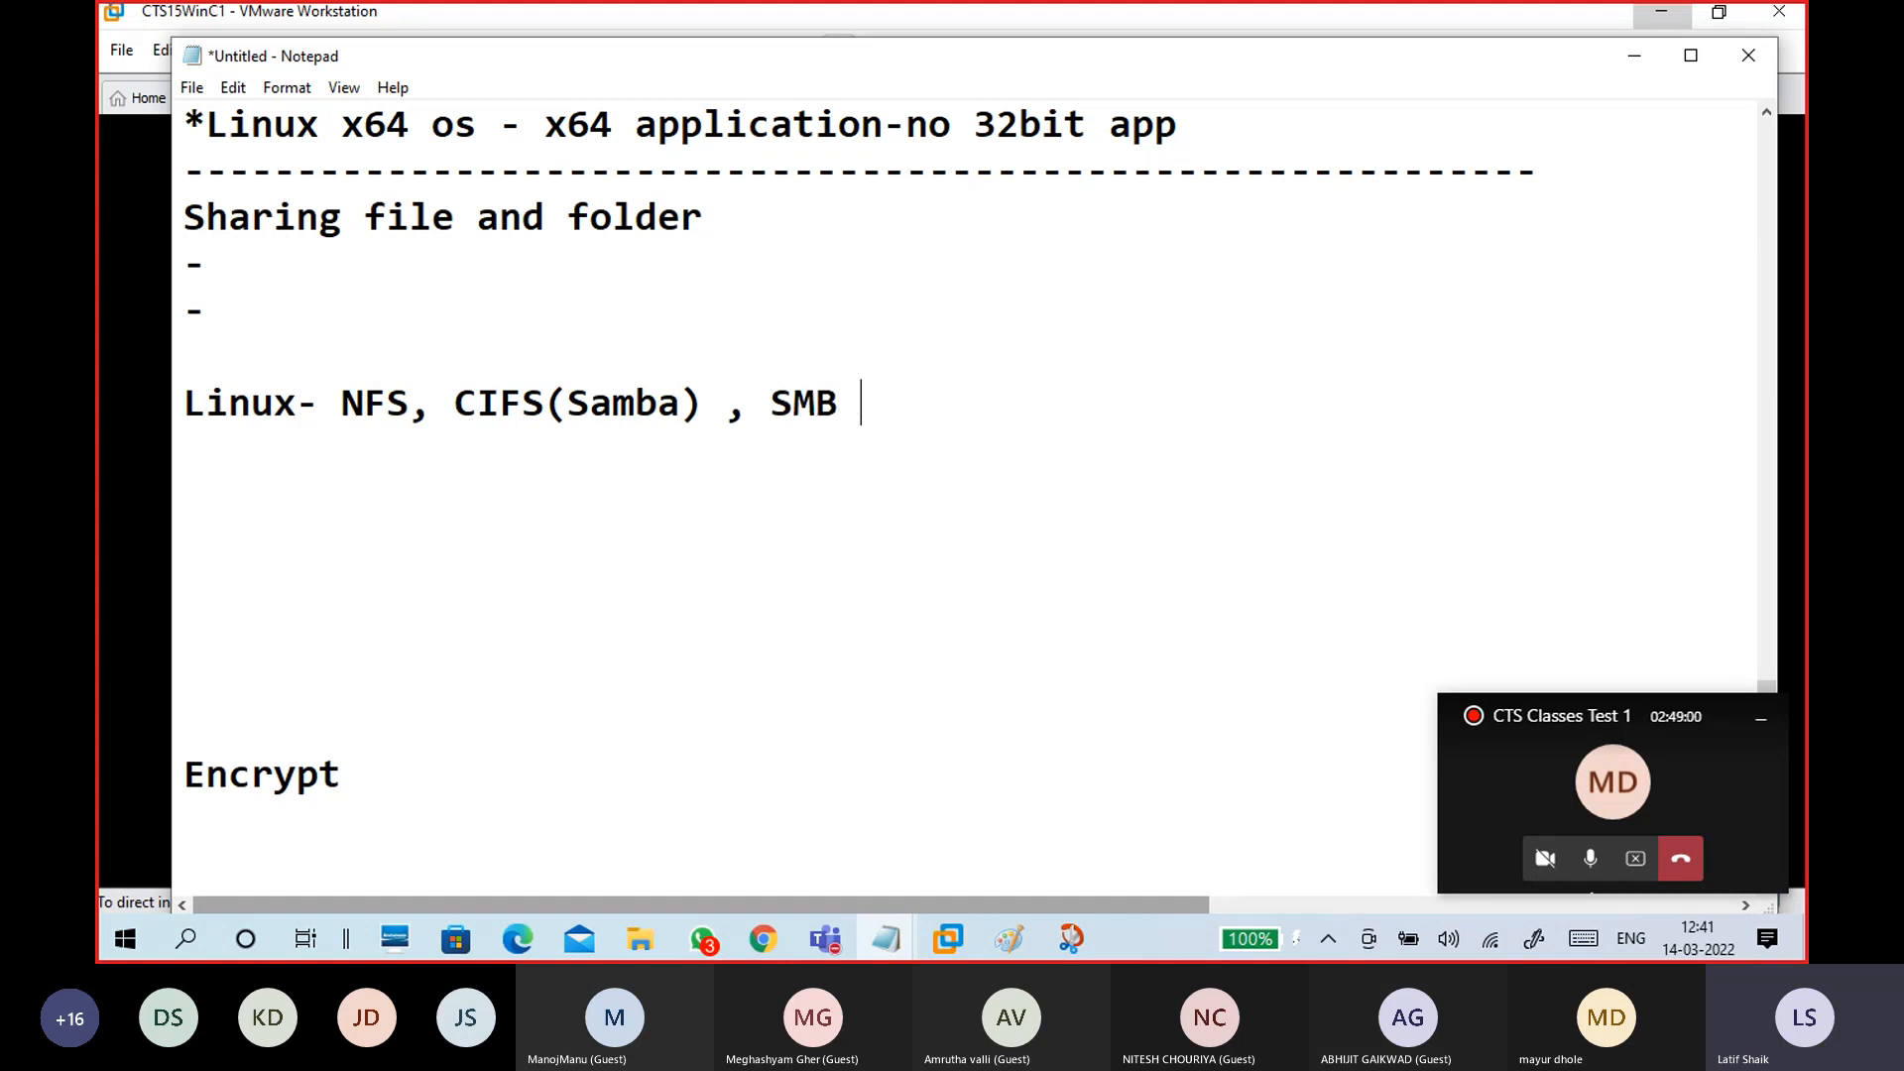
type("Share")
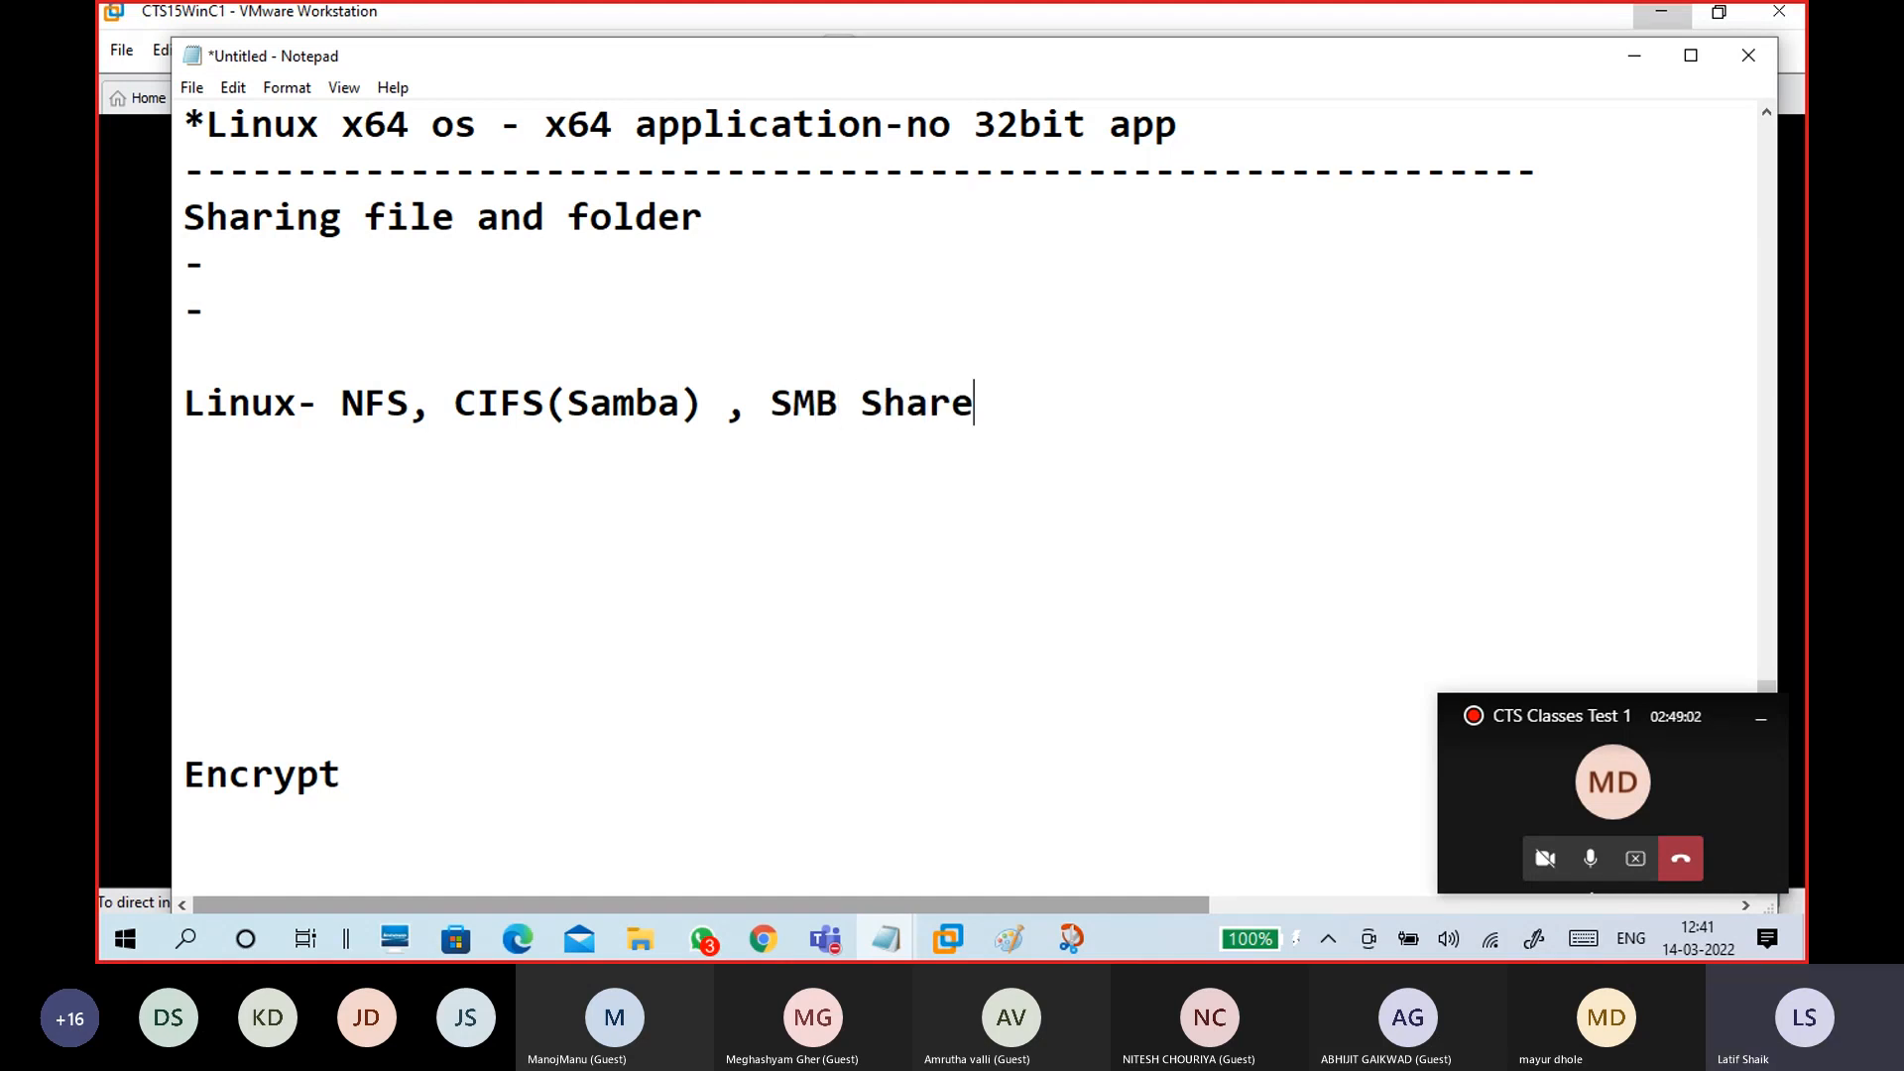
Step: Delete the 'Linux- ' prefix so the protocol line starts with NFS
left_click_drag(341, 402, 122, 405)
key("BackSpace")
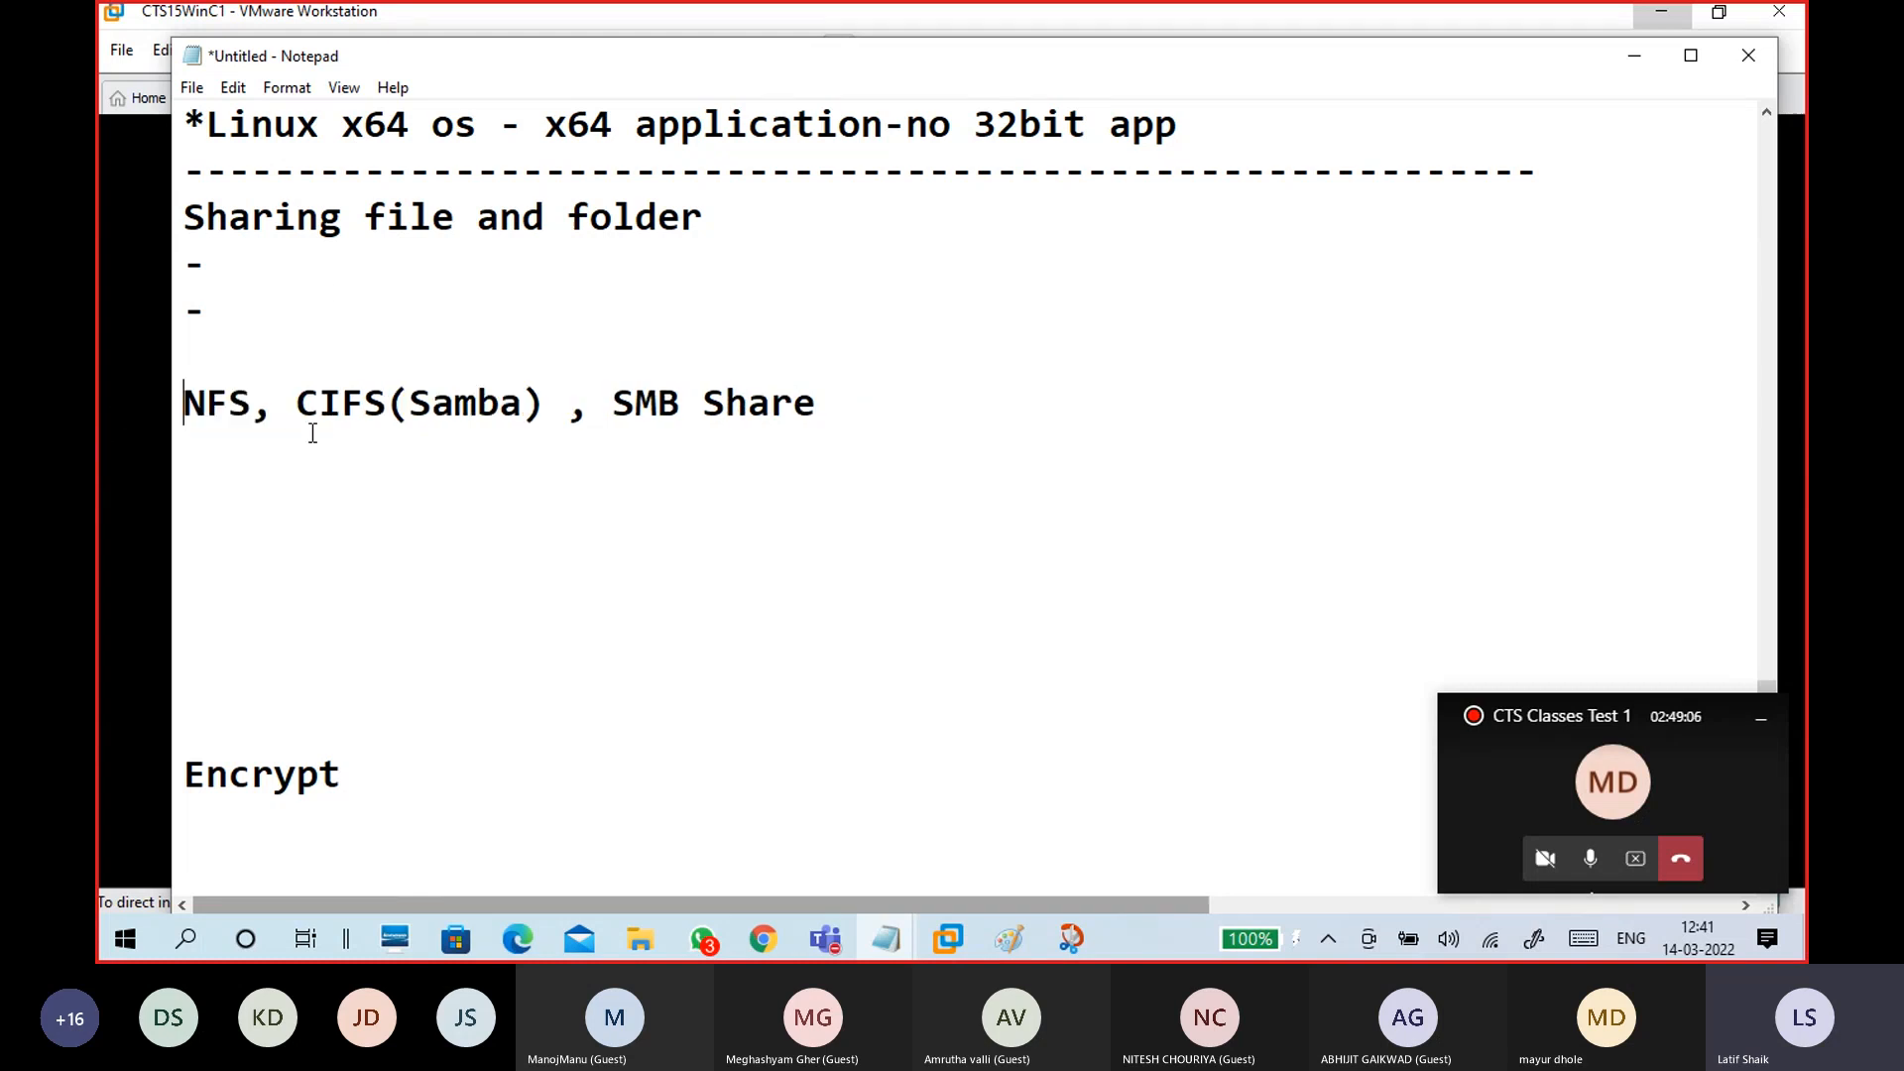
left_click_drag(298, 403, 548, 403)
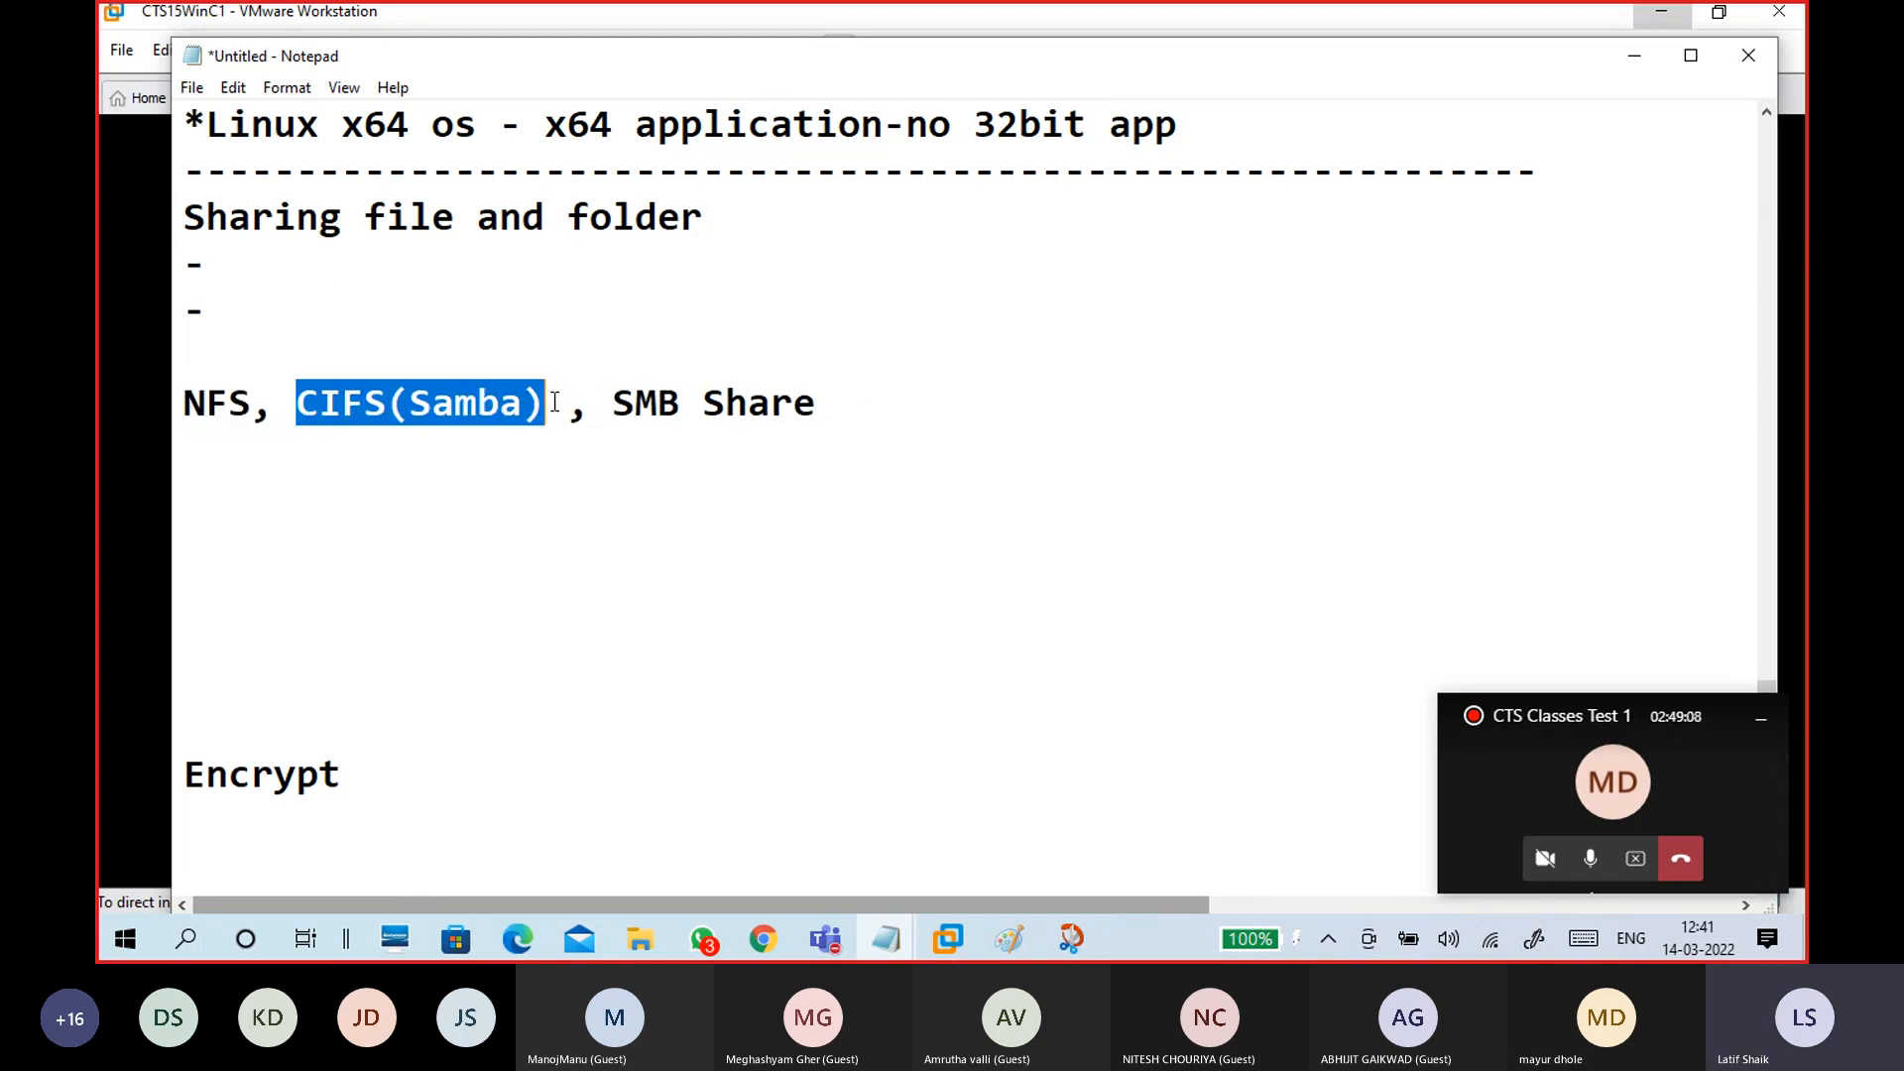
left_click_drag(252, 403, 154, 413)
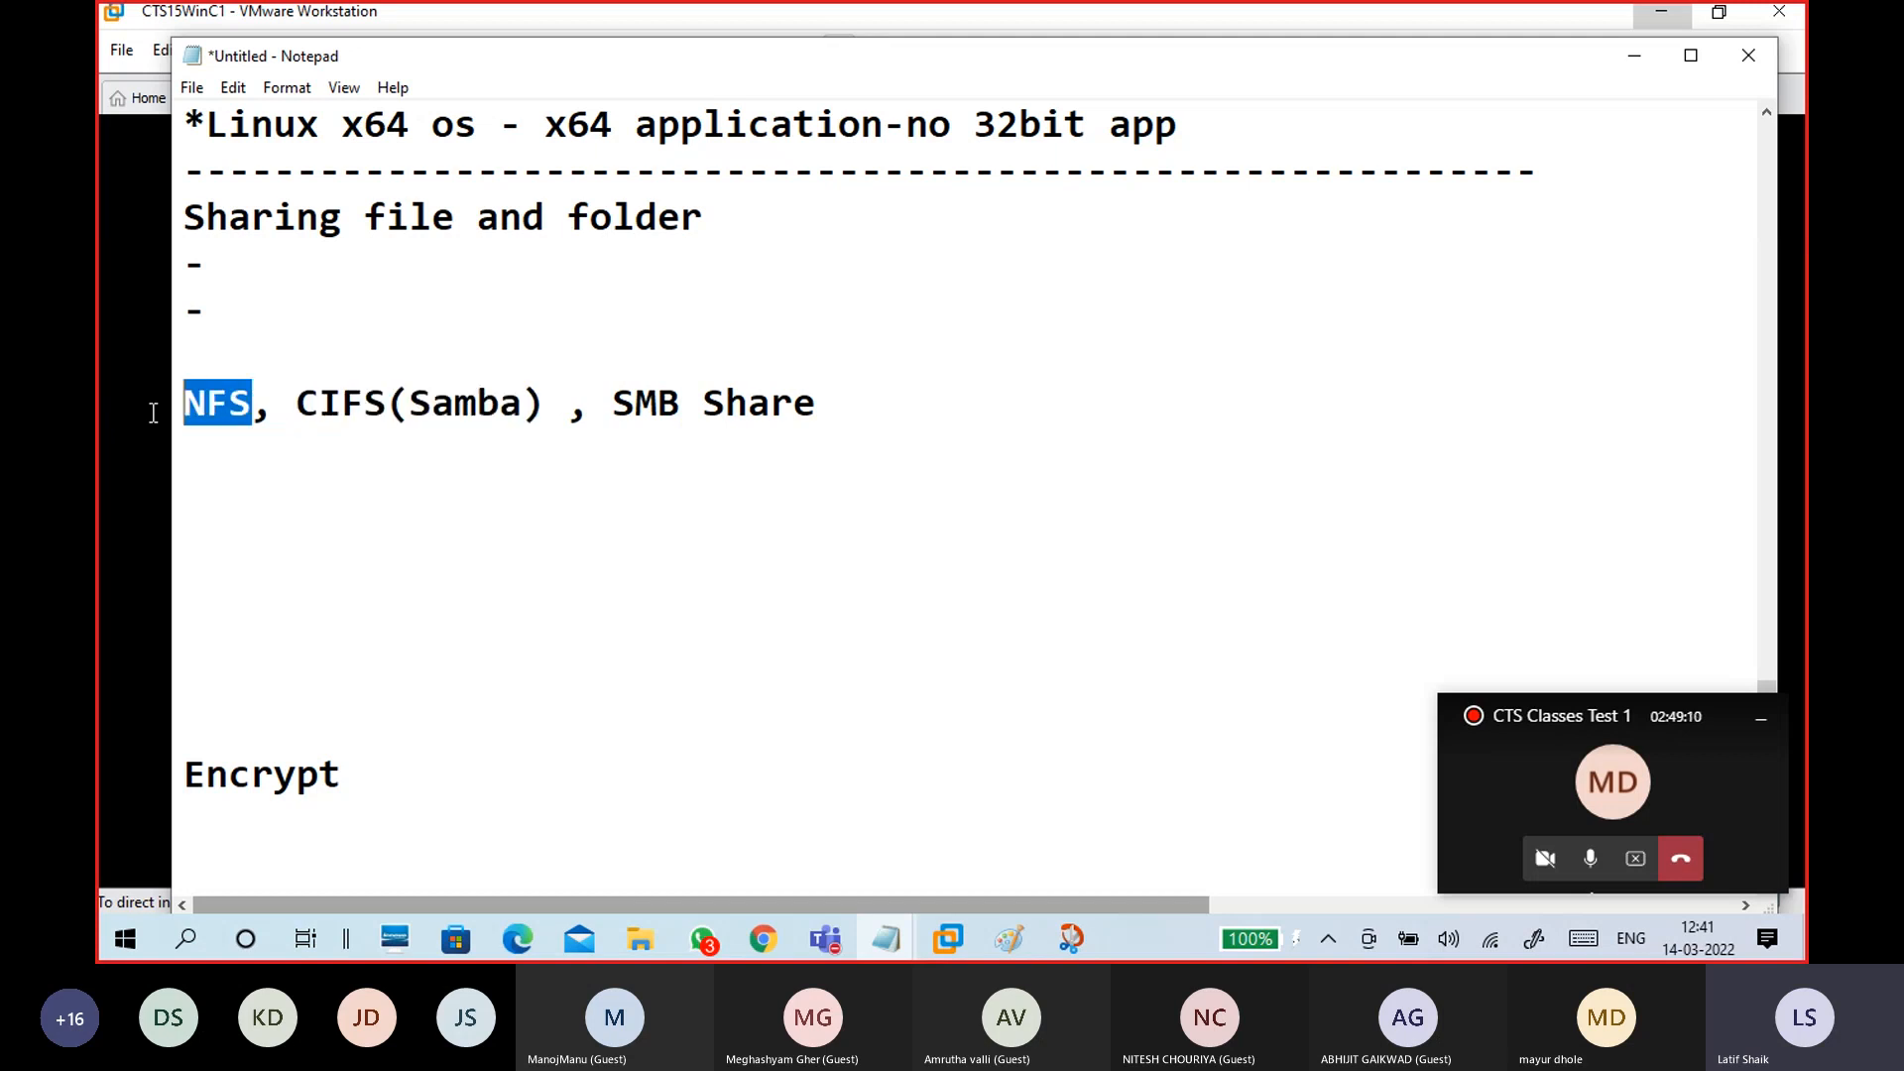
left_click_drag(829, 403, 612, 403)
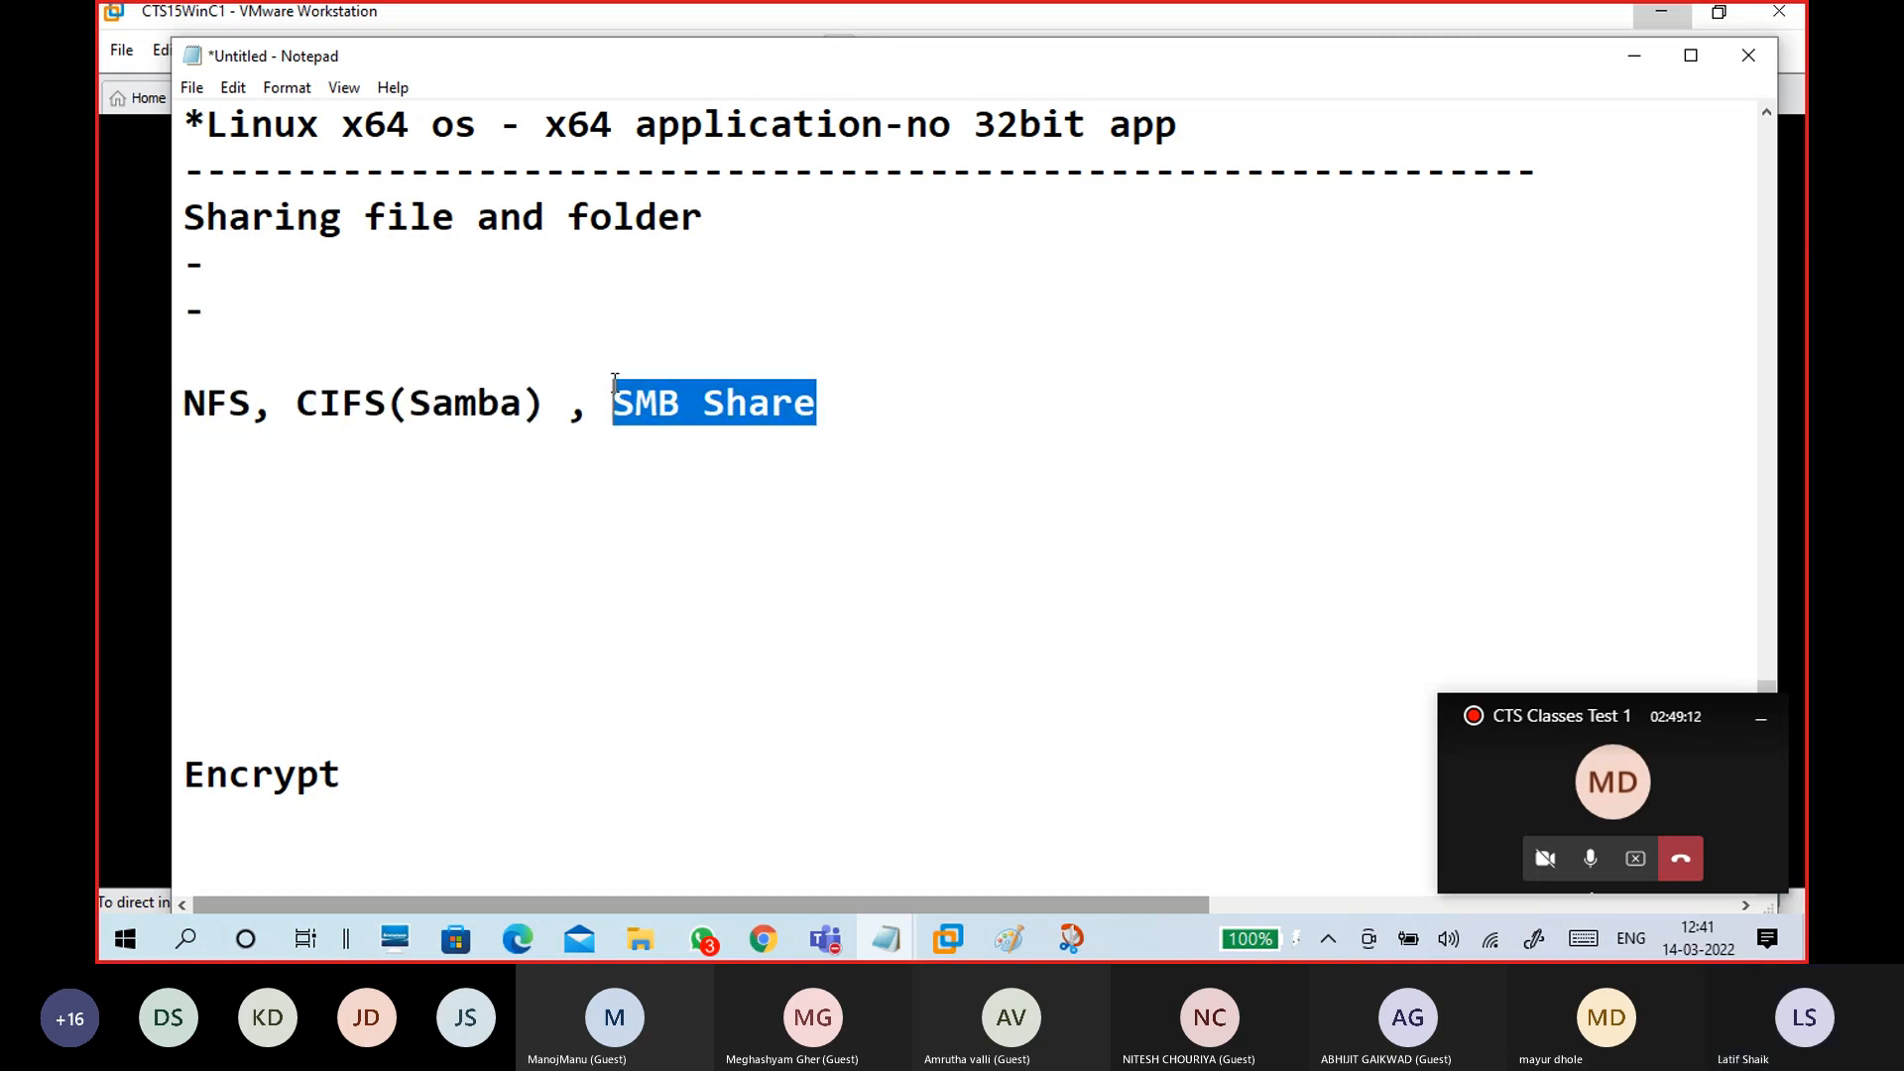
left_click(457, 467)
Step: Insert an extra blank line above the 'NFS, CIFS(Samba) , SMB Share' line
left_click(313, 325)
left_click(293, 368)
key("Return")
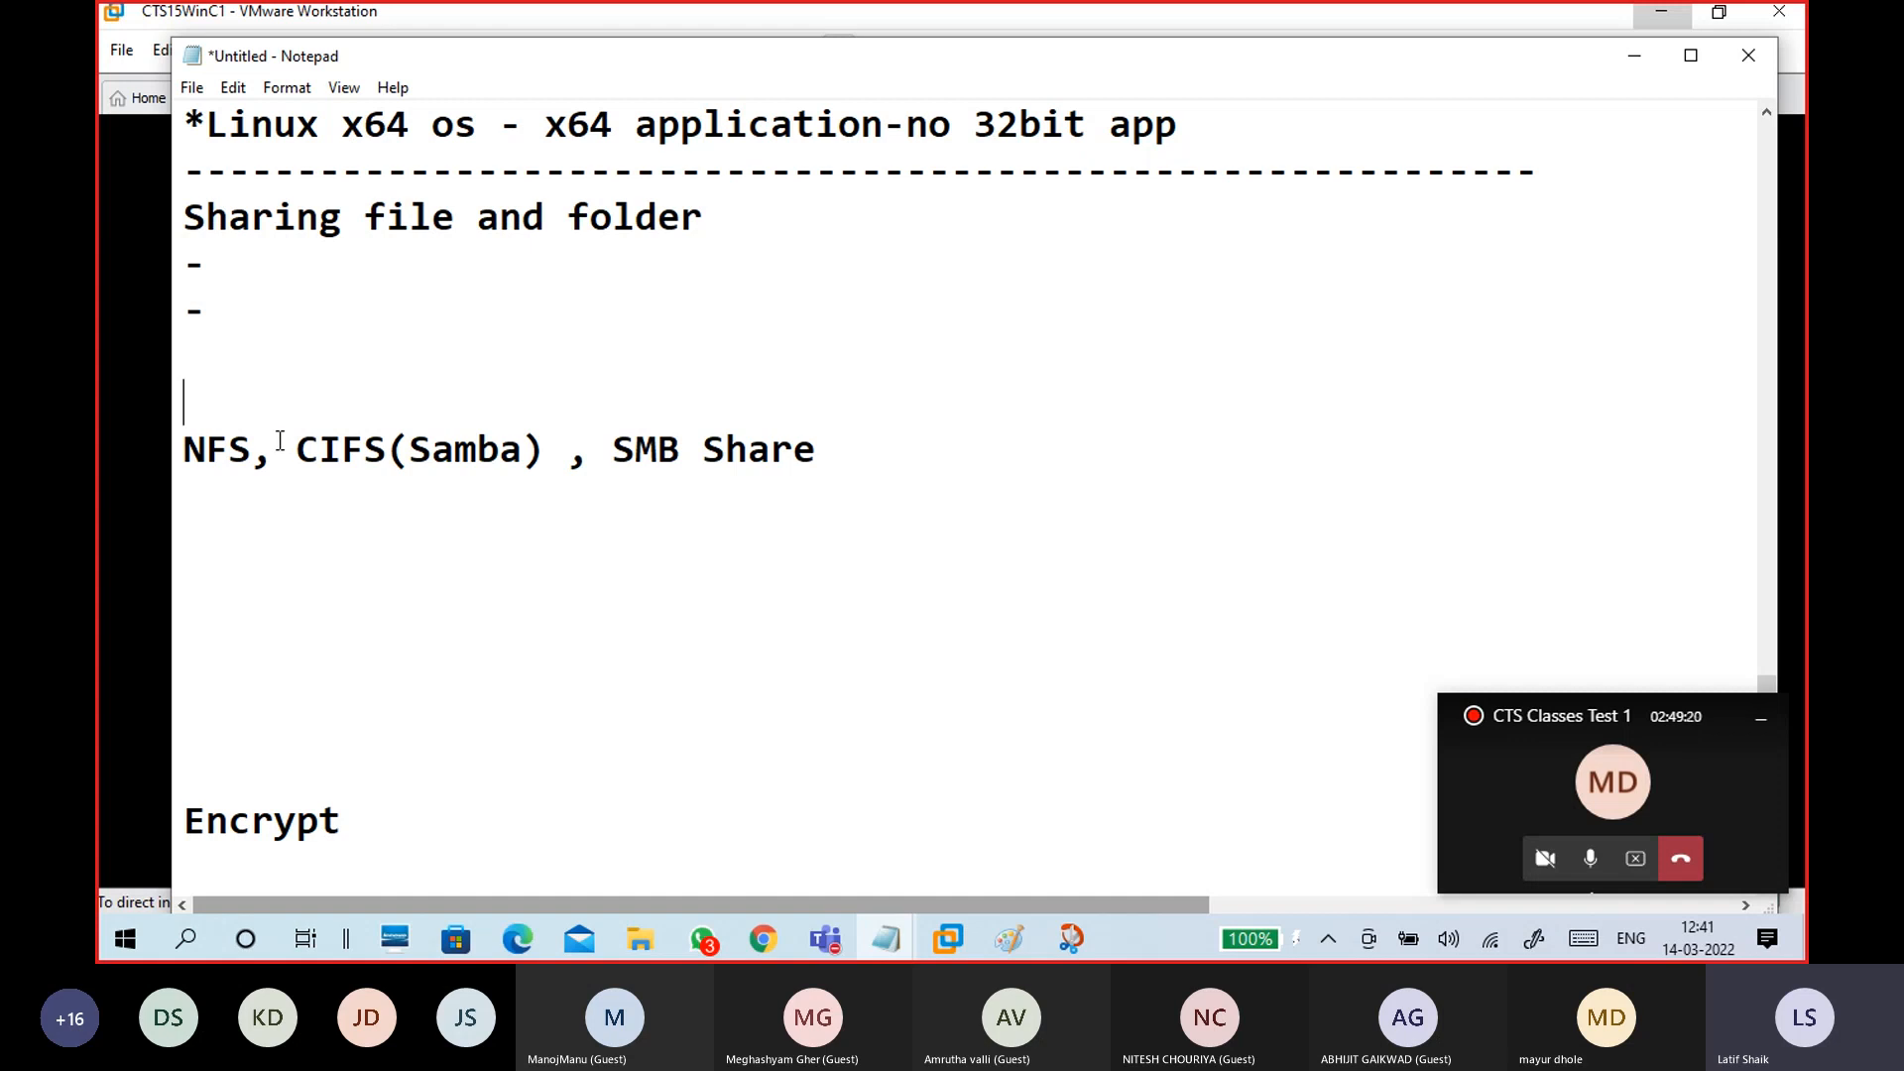
left_click_drag(280, 448, 173, 457)
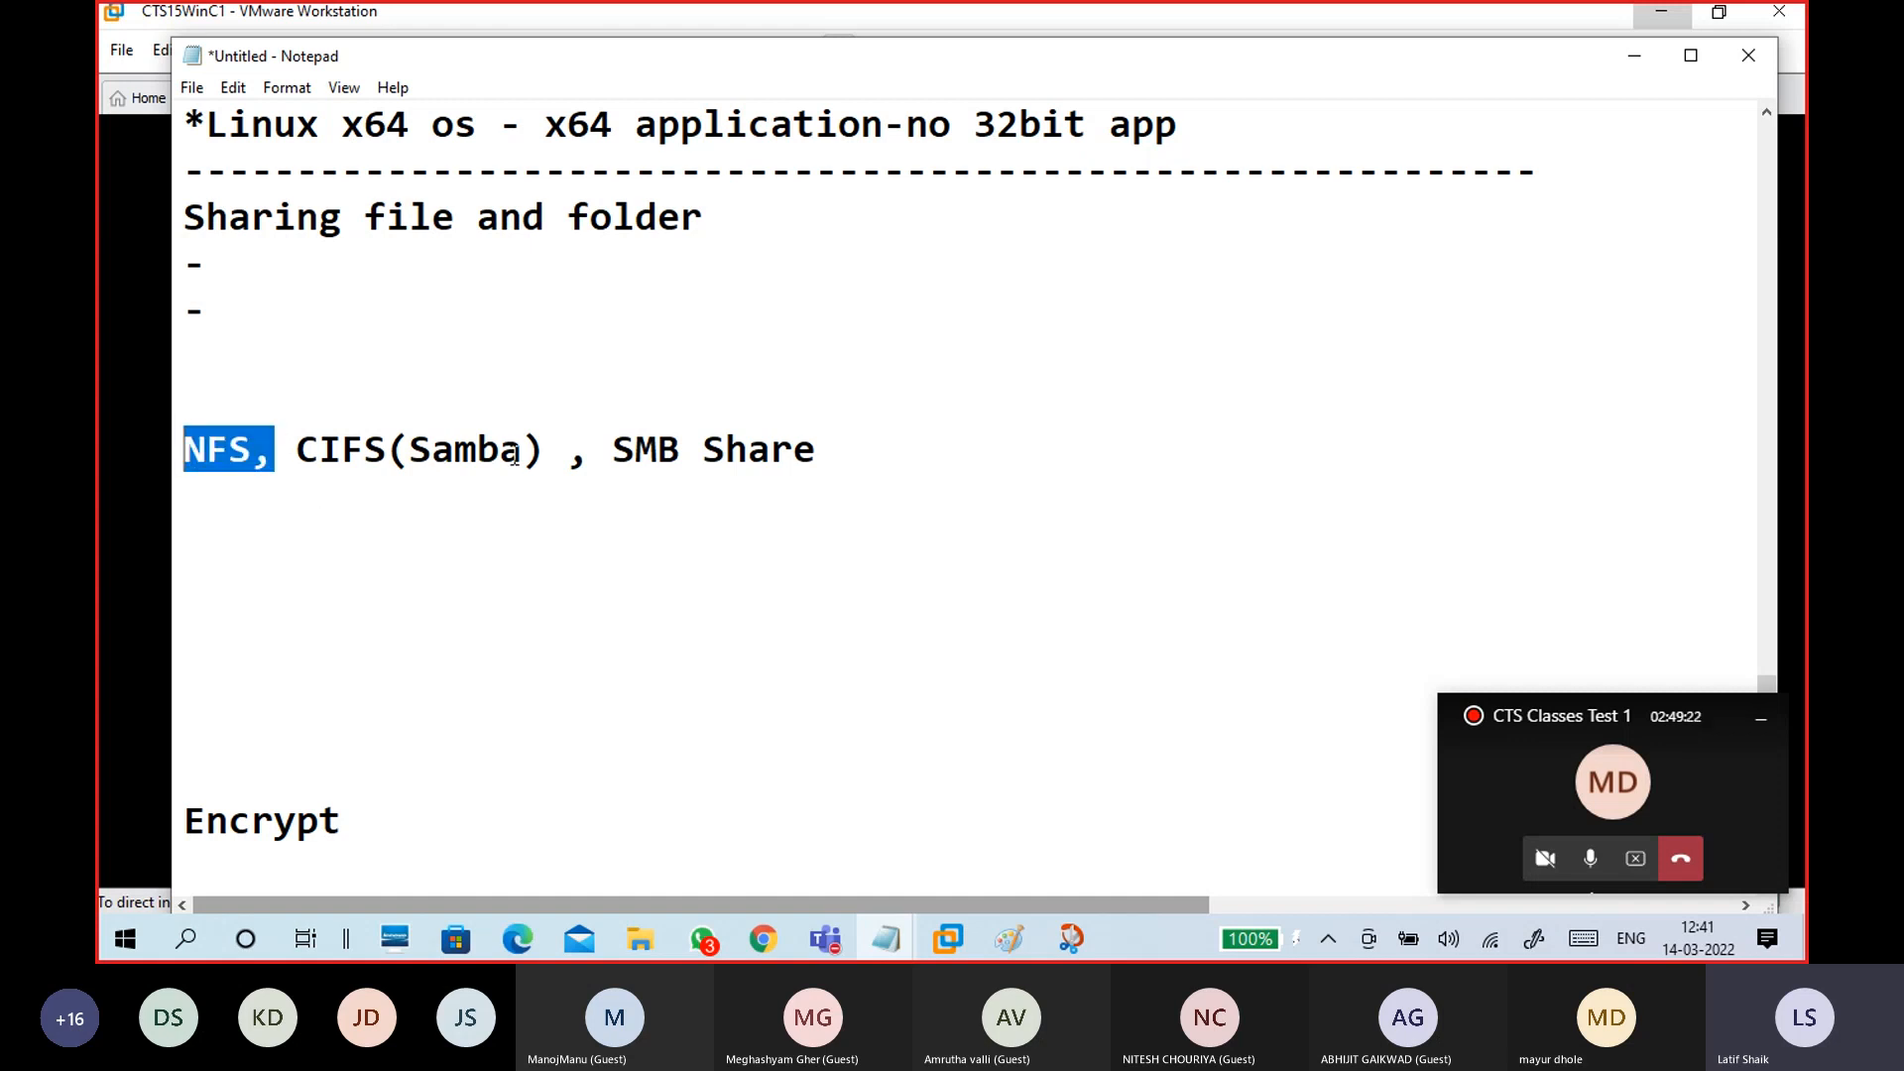
left_click_drag(546, 448, 295, 448)
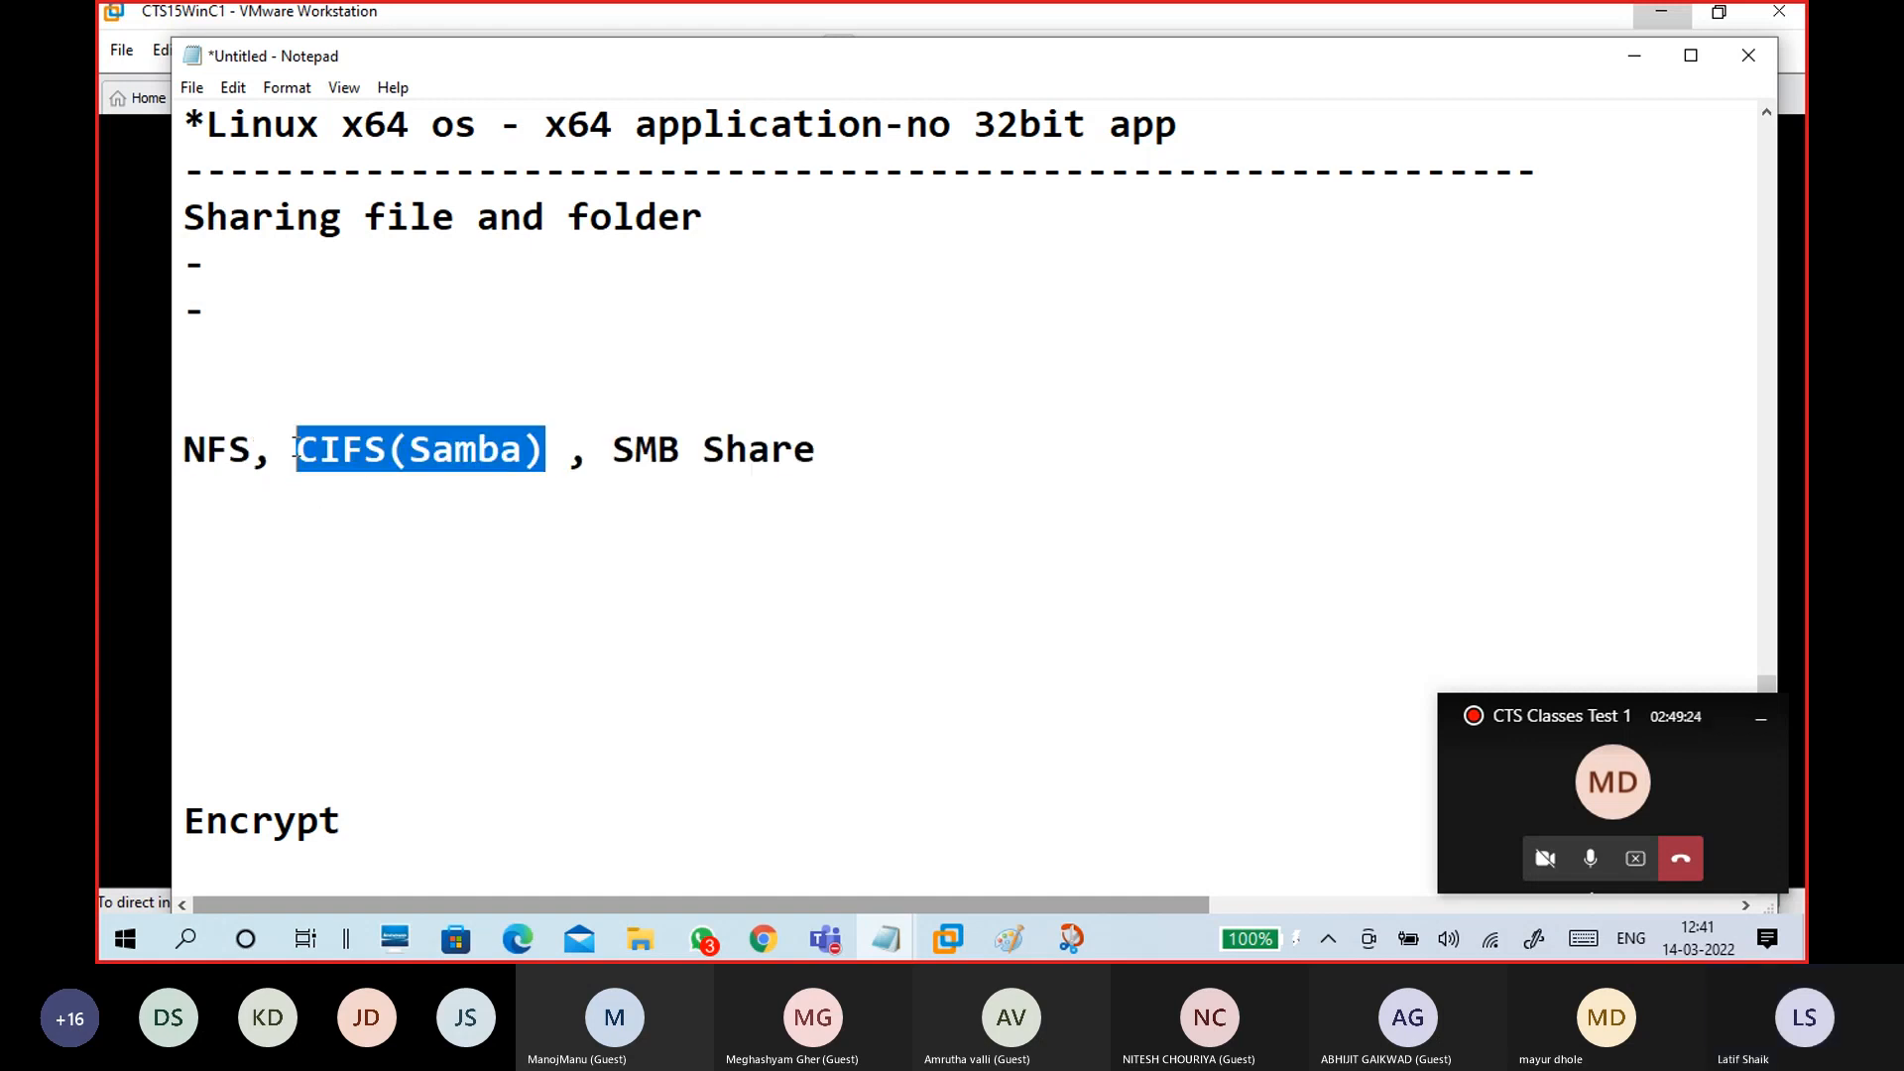
left_click(615, 448)
left_click_drag(615, 448, 834, 433)
left_click_drag(259, 448, 188, 466)
left_click(328, 509)
left_click(566, 396)
left_click_drag(878, 432, 128, 483)
left_click(364, 490)
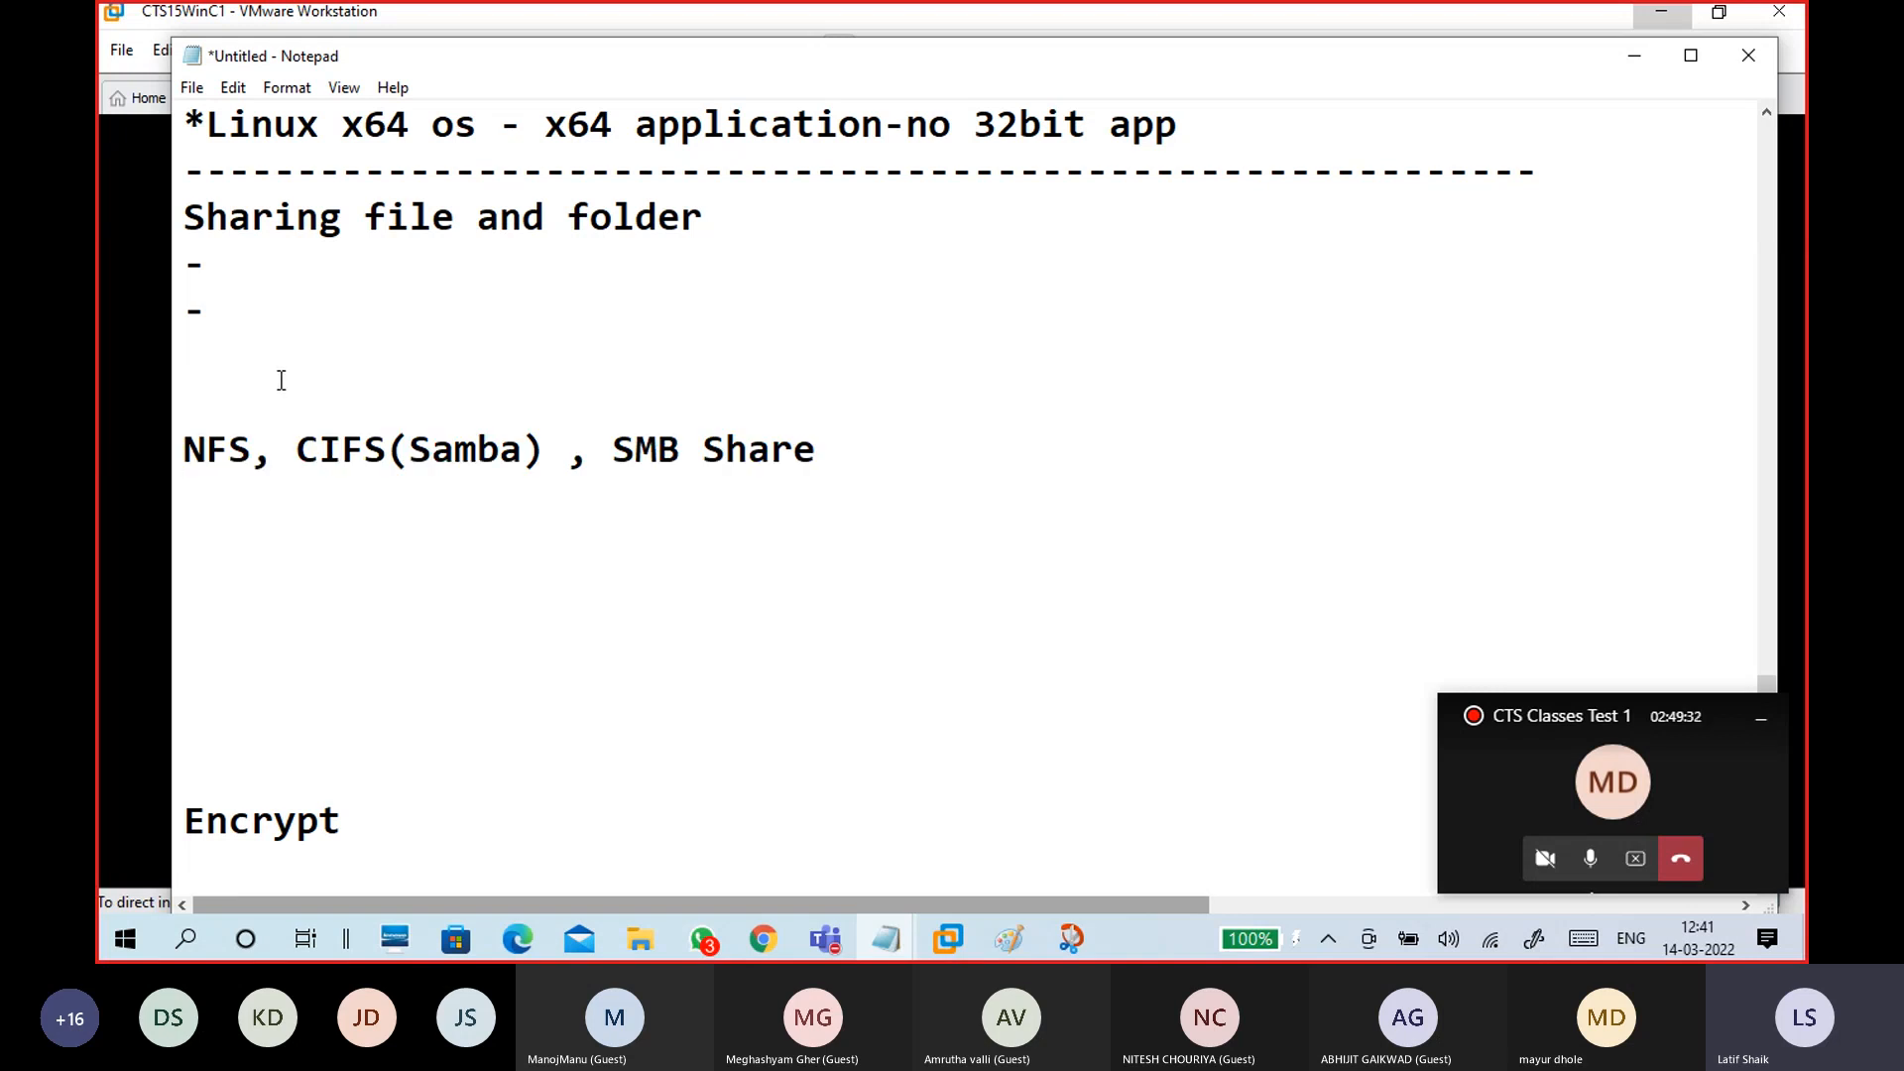
left_click(288, 320)
left_click(290, 266)
Step: On the second dash line, write that others from a different system can access your shared folder
key("Down")
type("when you s")
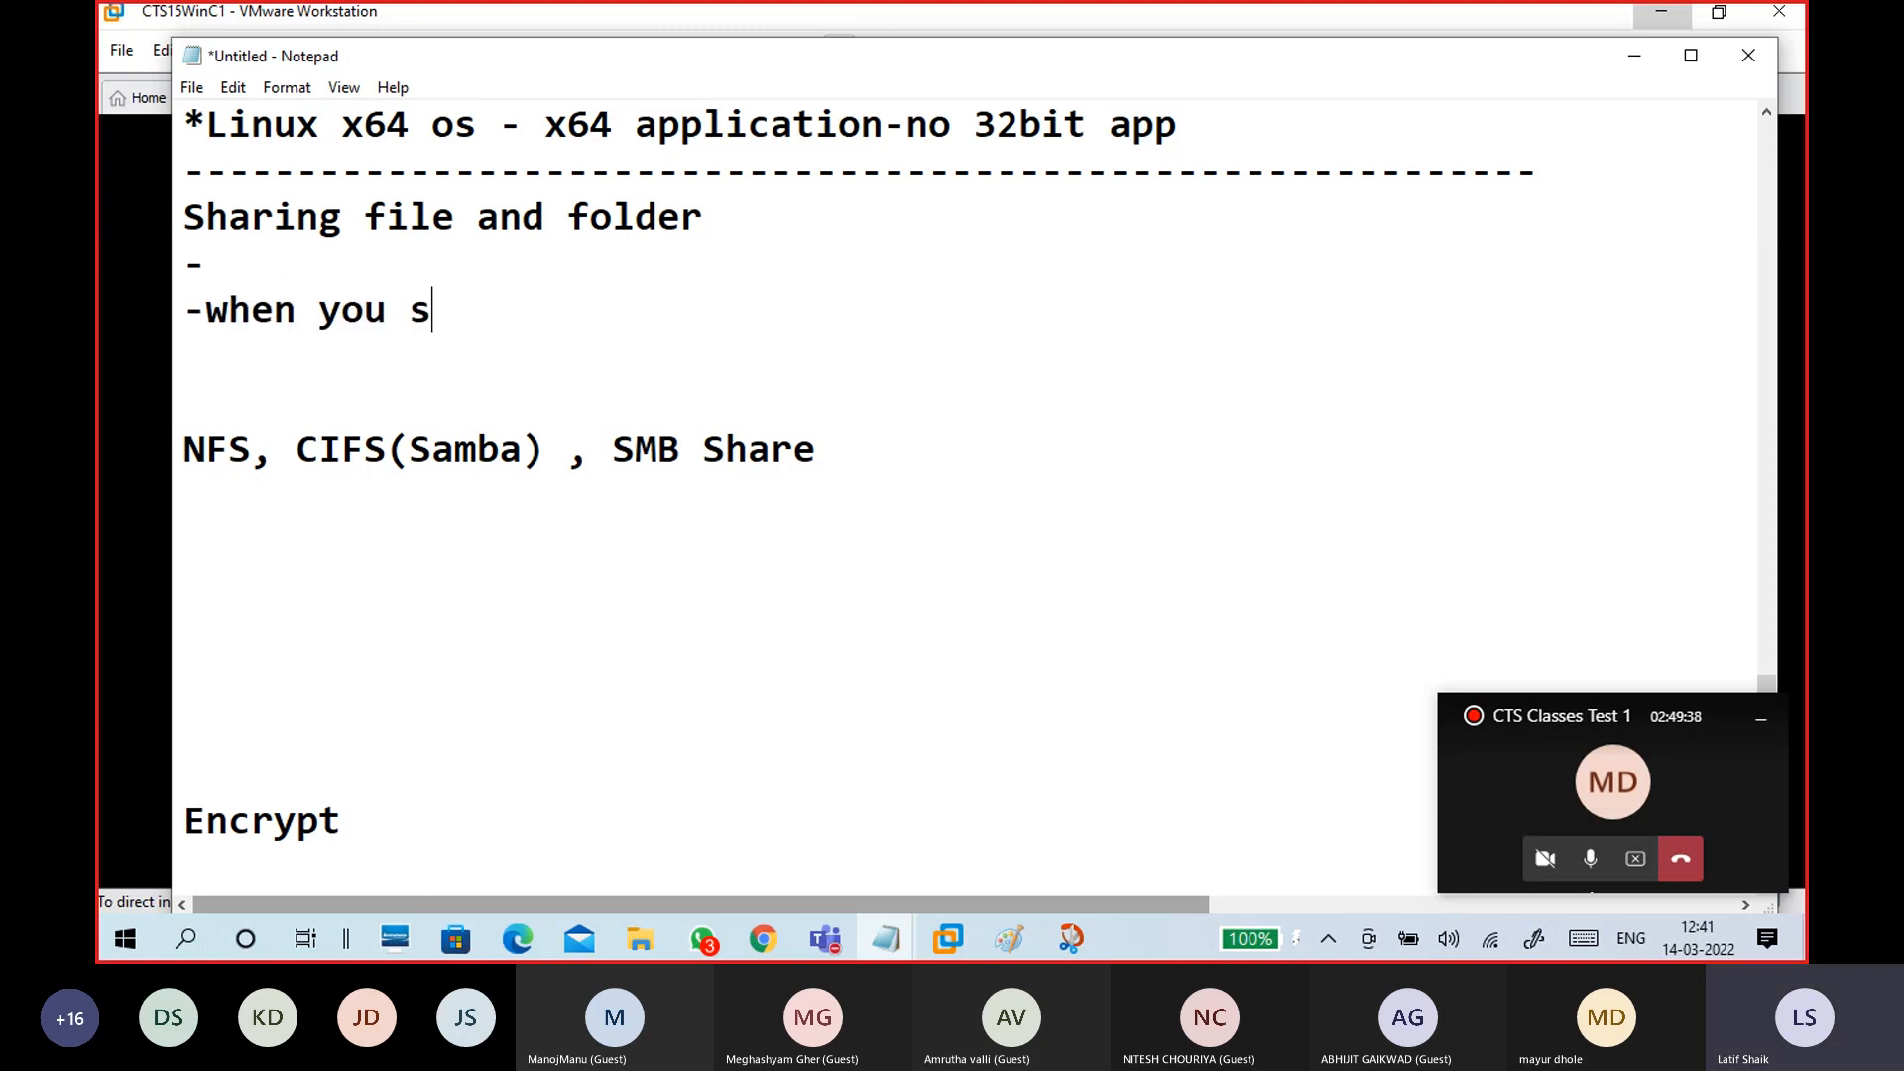
type("hare a folder , ot")
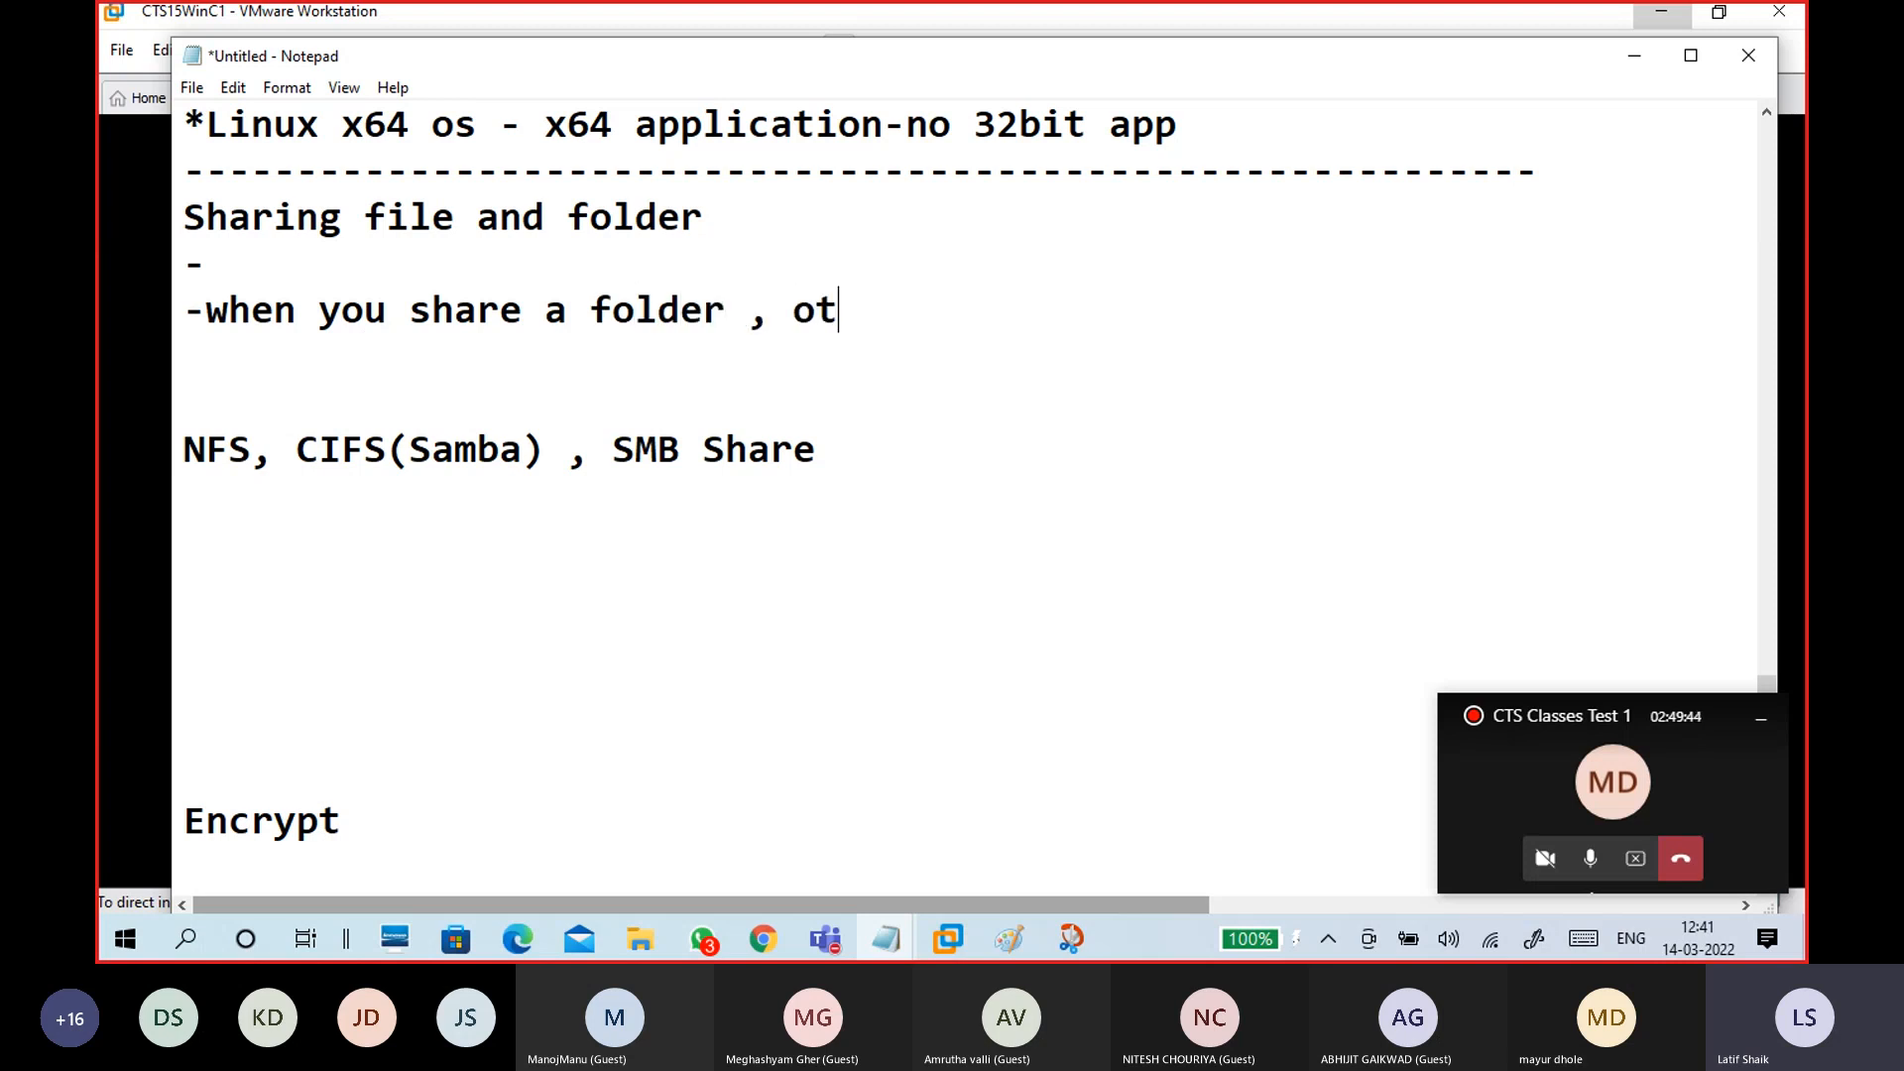
type("hers from")
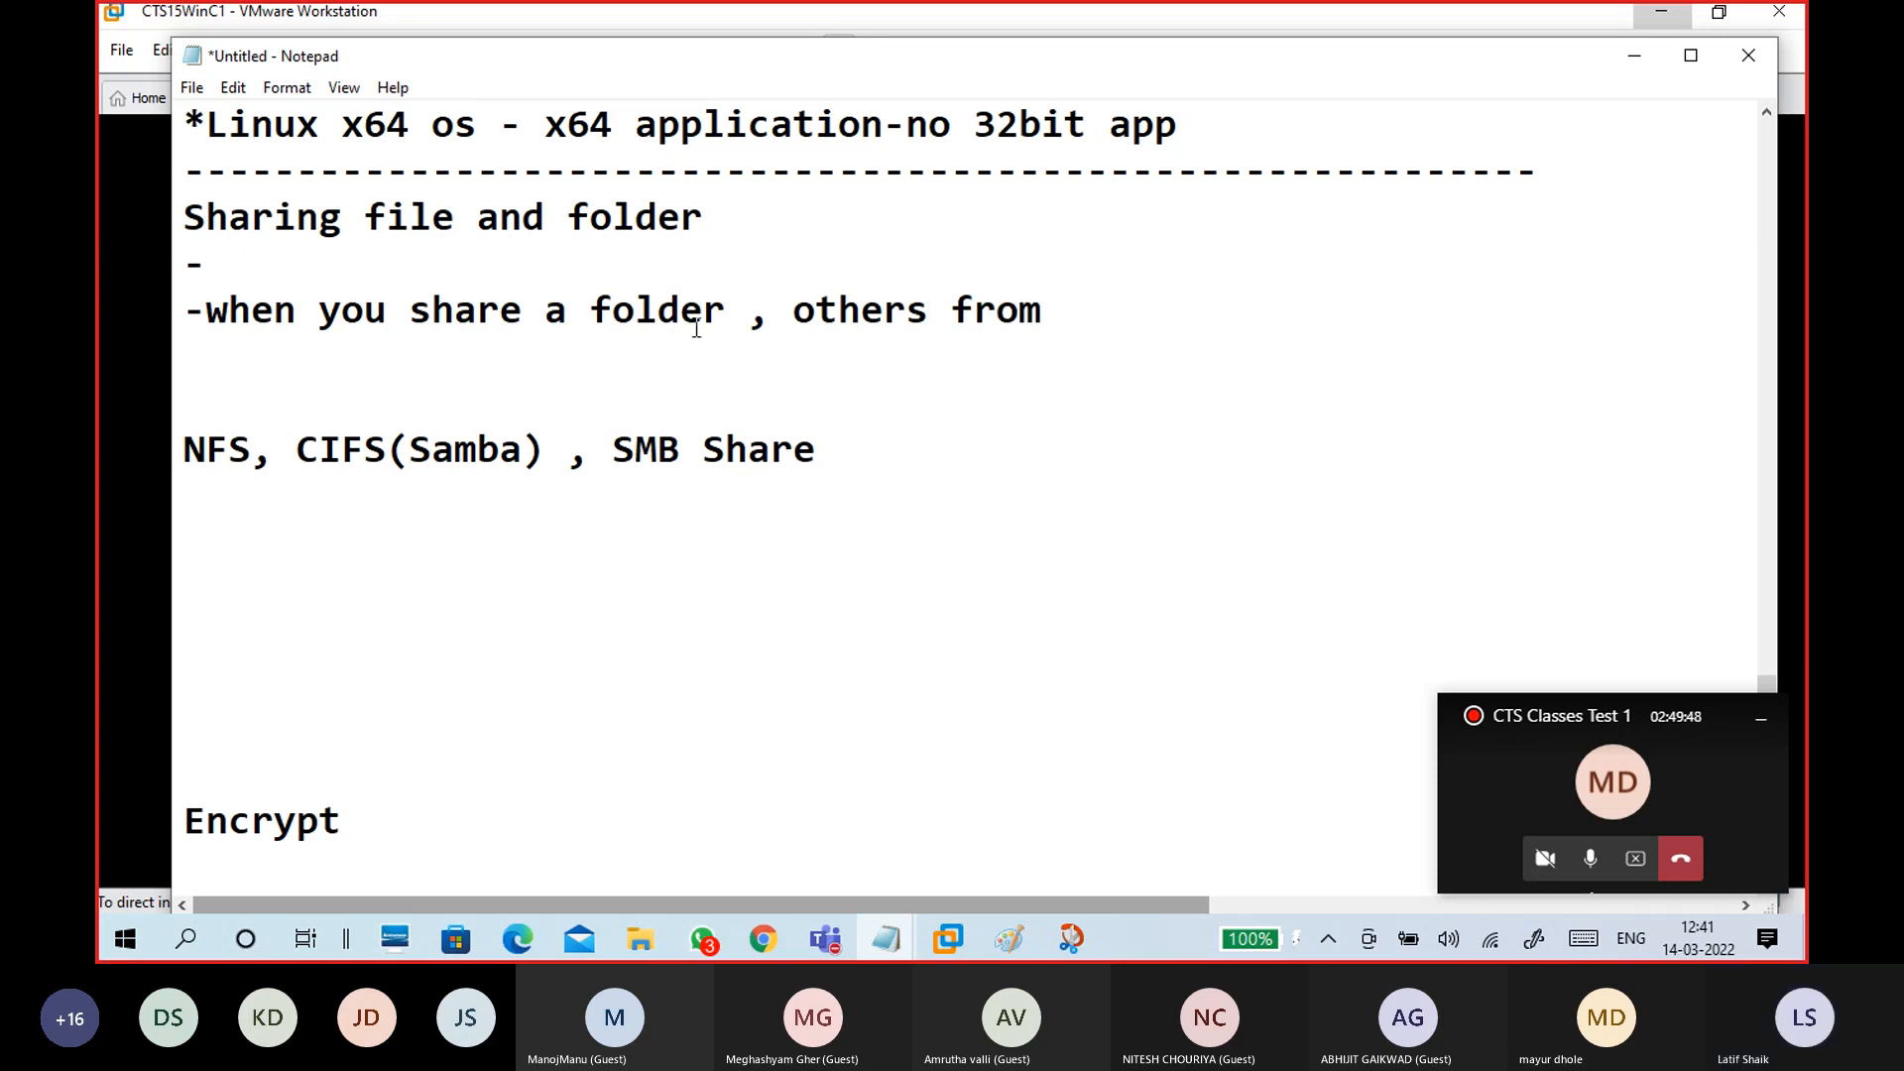
left_click(756, 310)
type("from ")
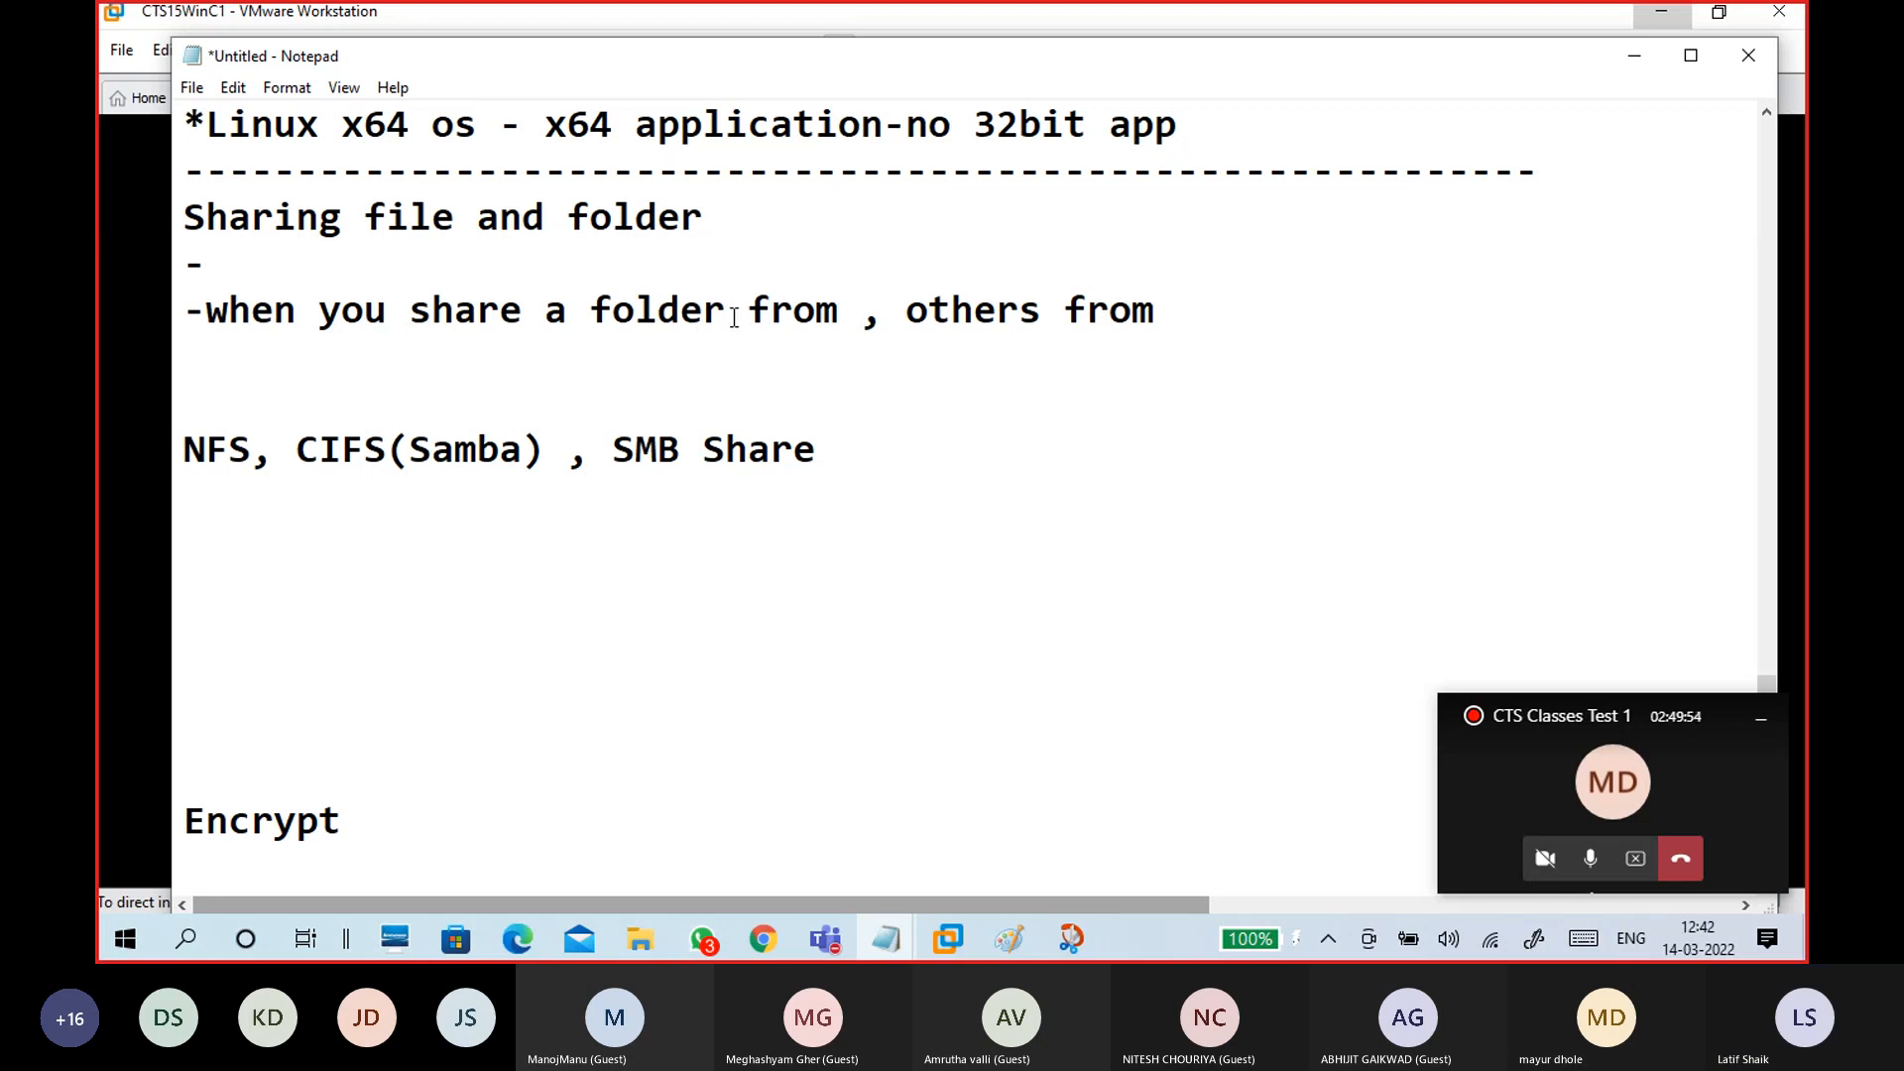
type("your P")
key("BackSpace")
type("system")
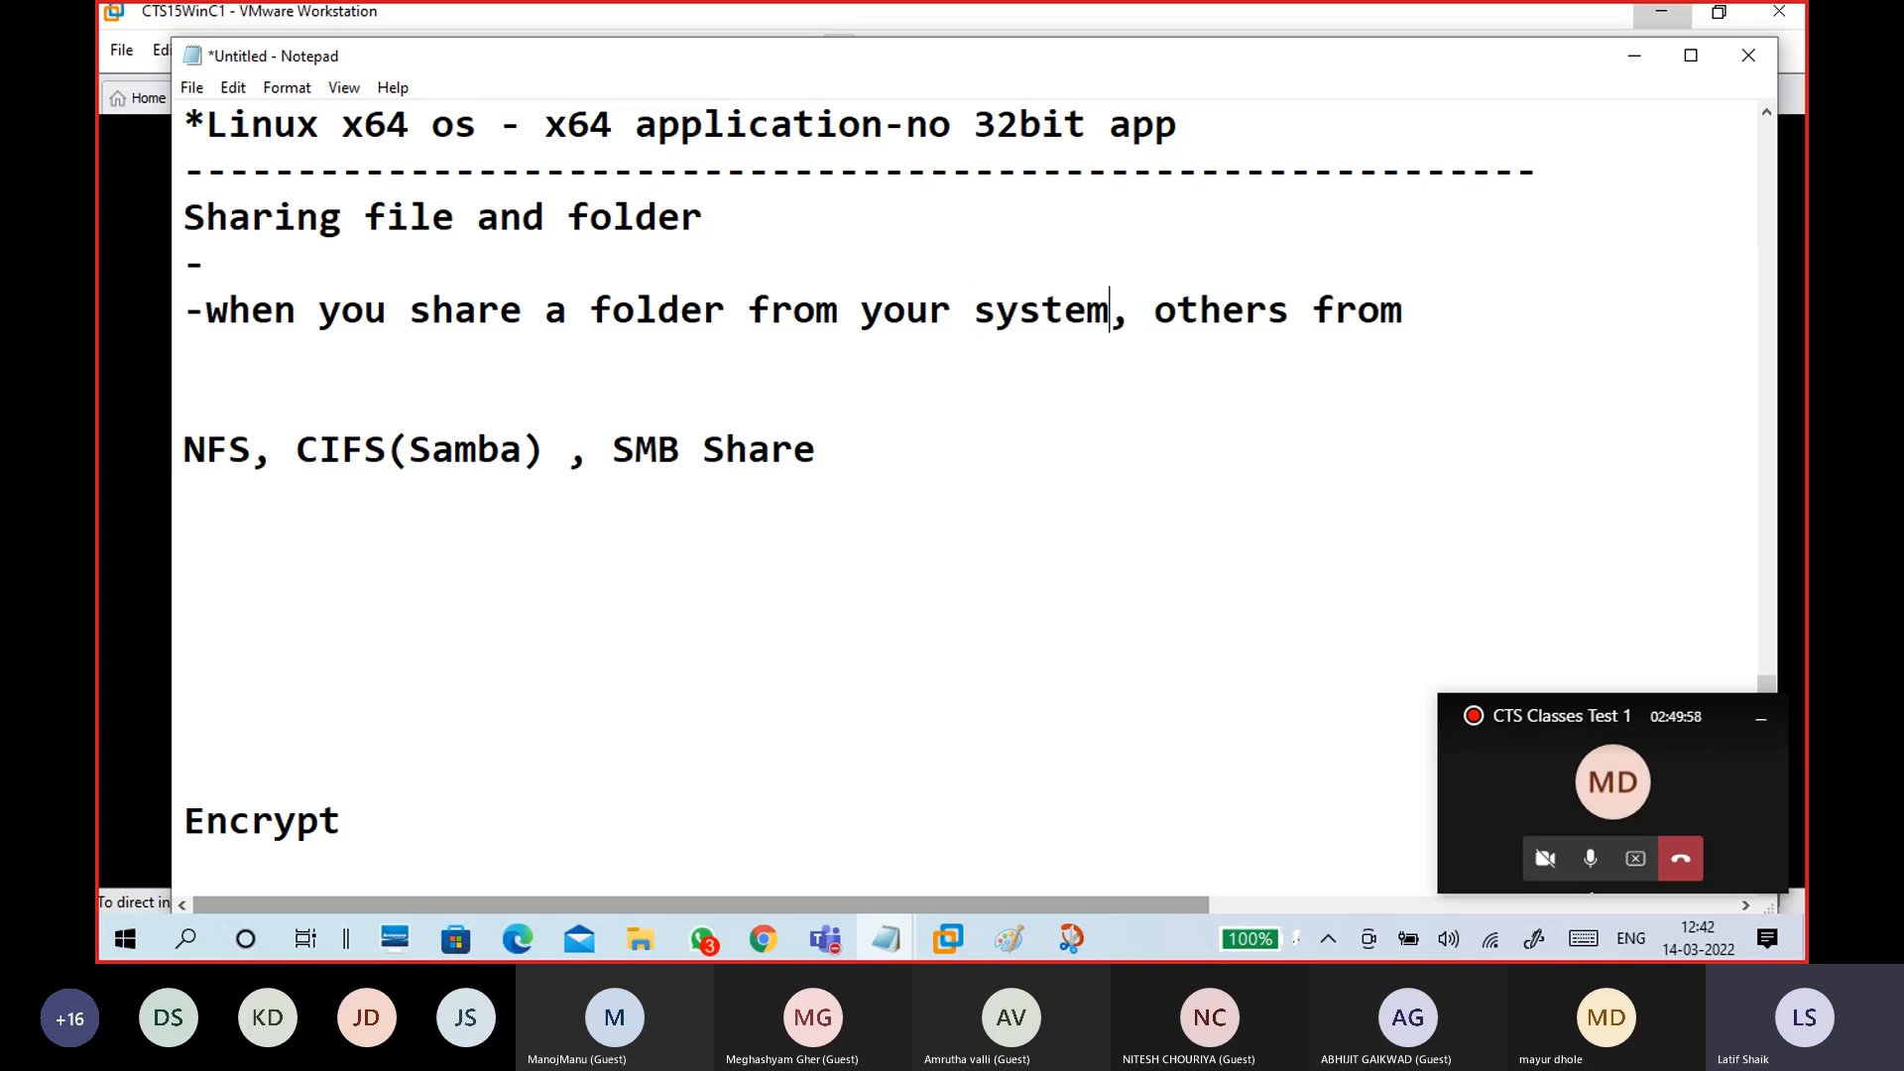
left_click(1438, 311)
type("diff")
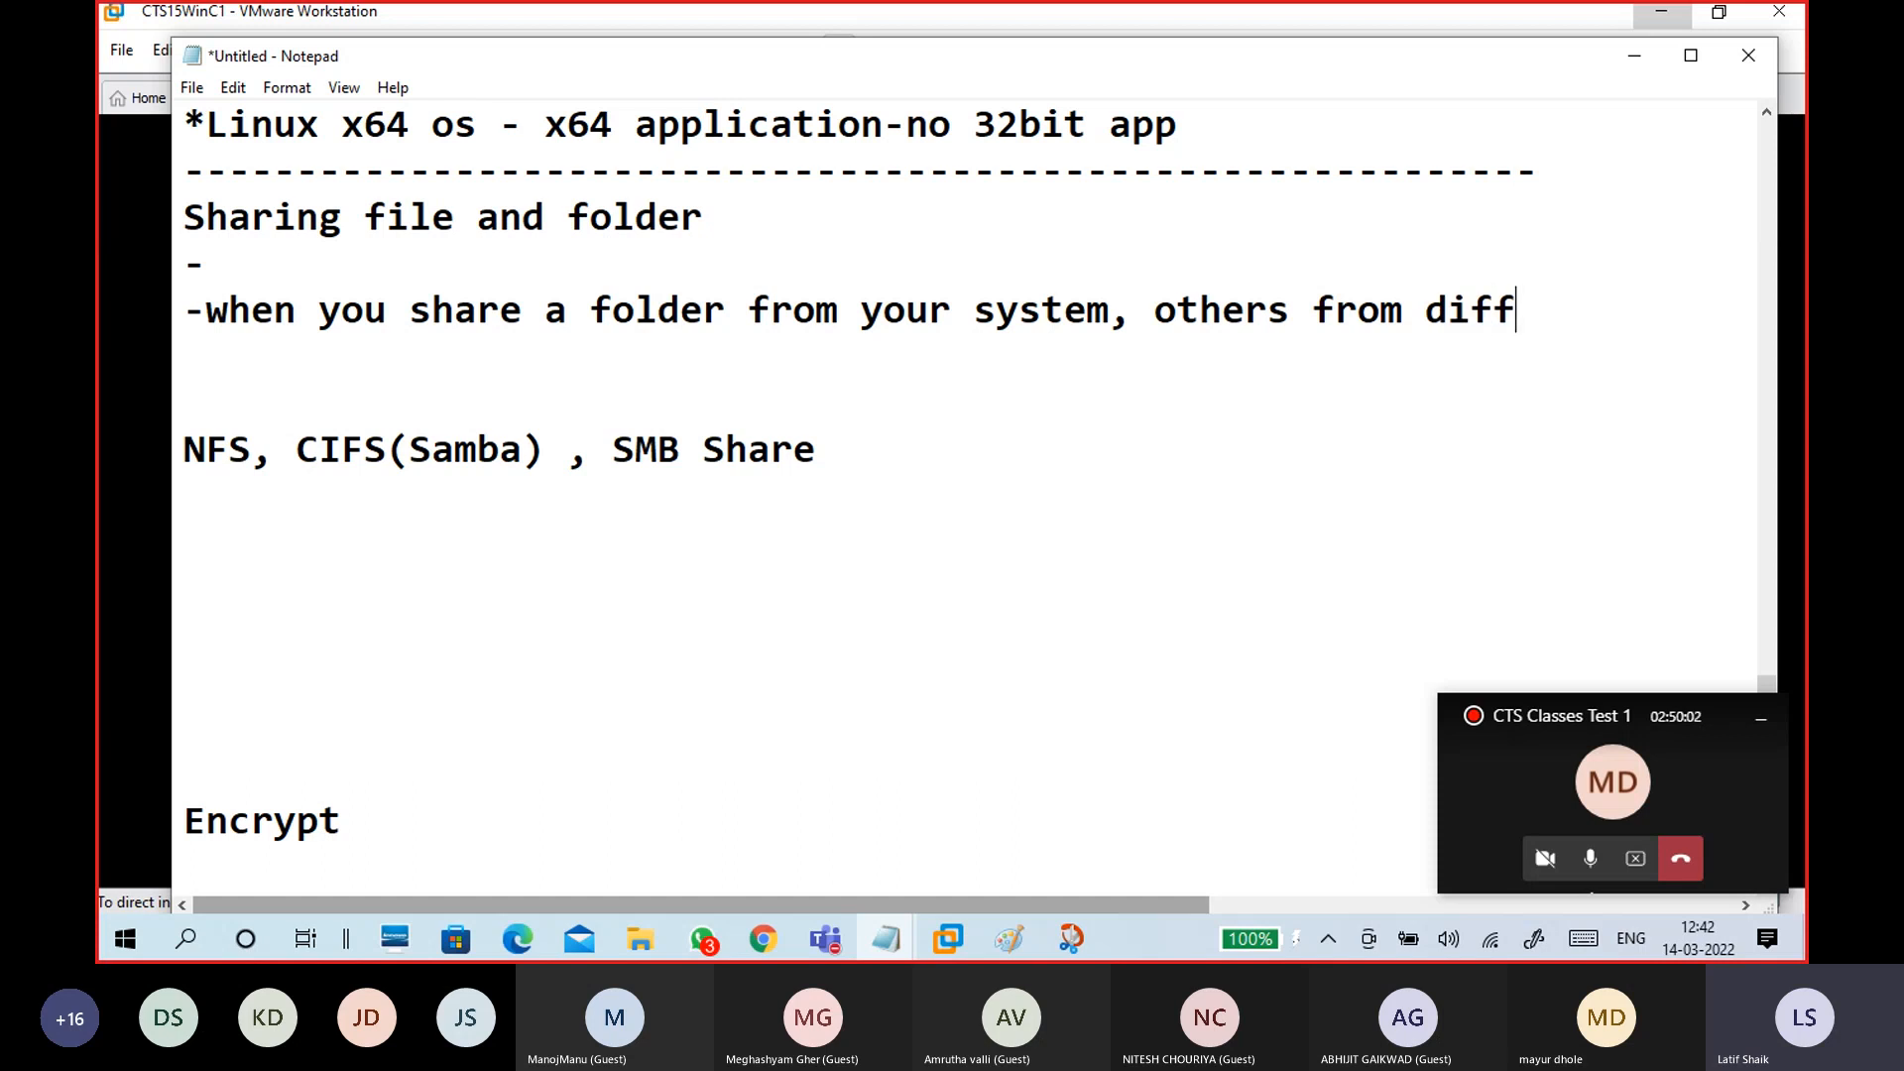
type("erent sy")
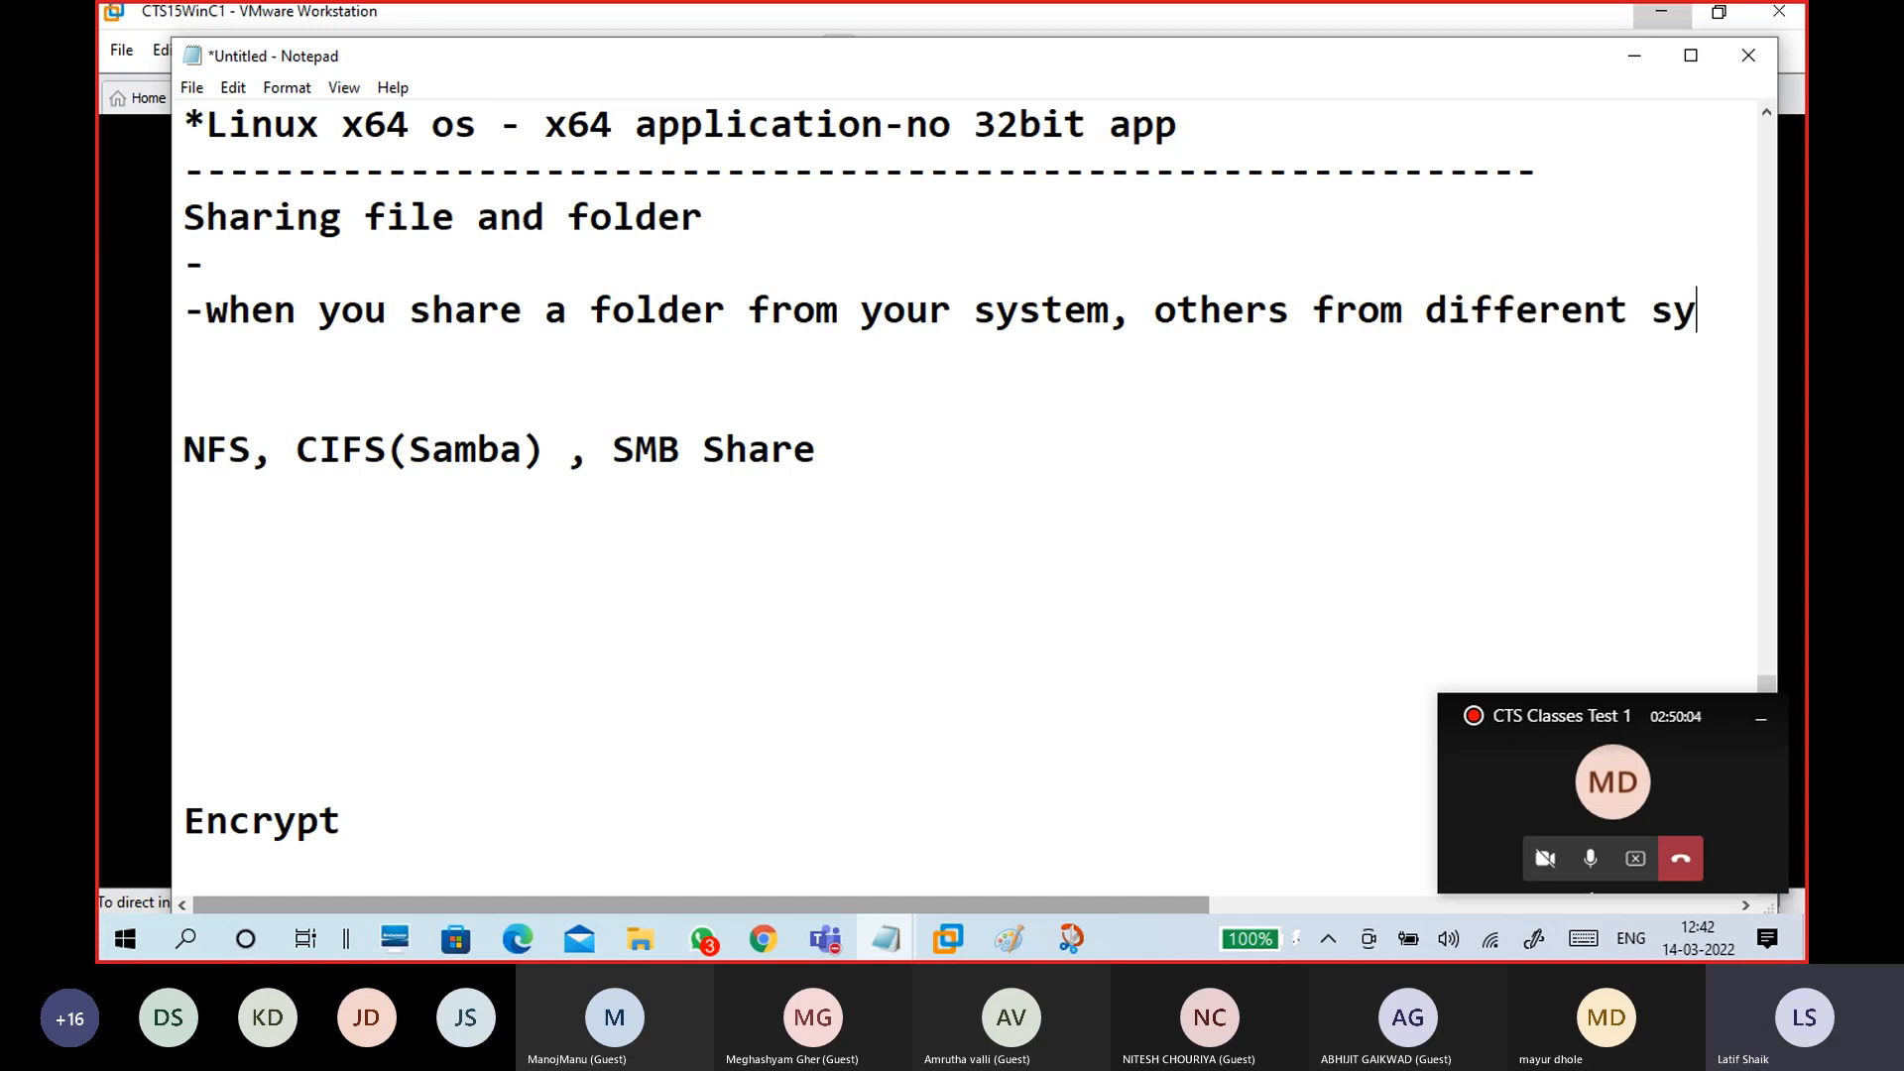
type("stem can access ")
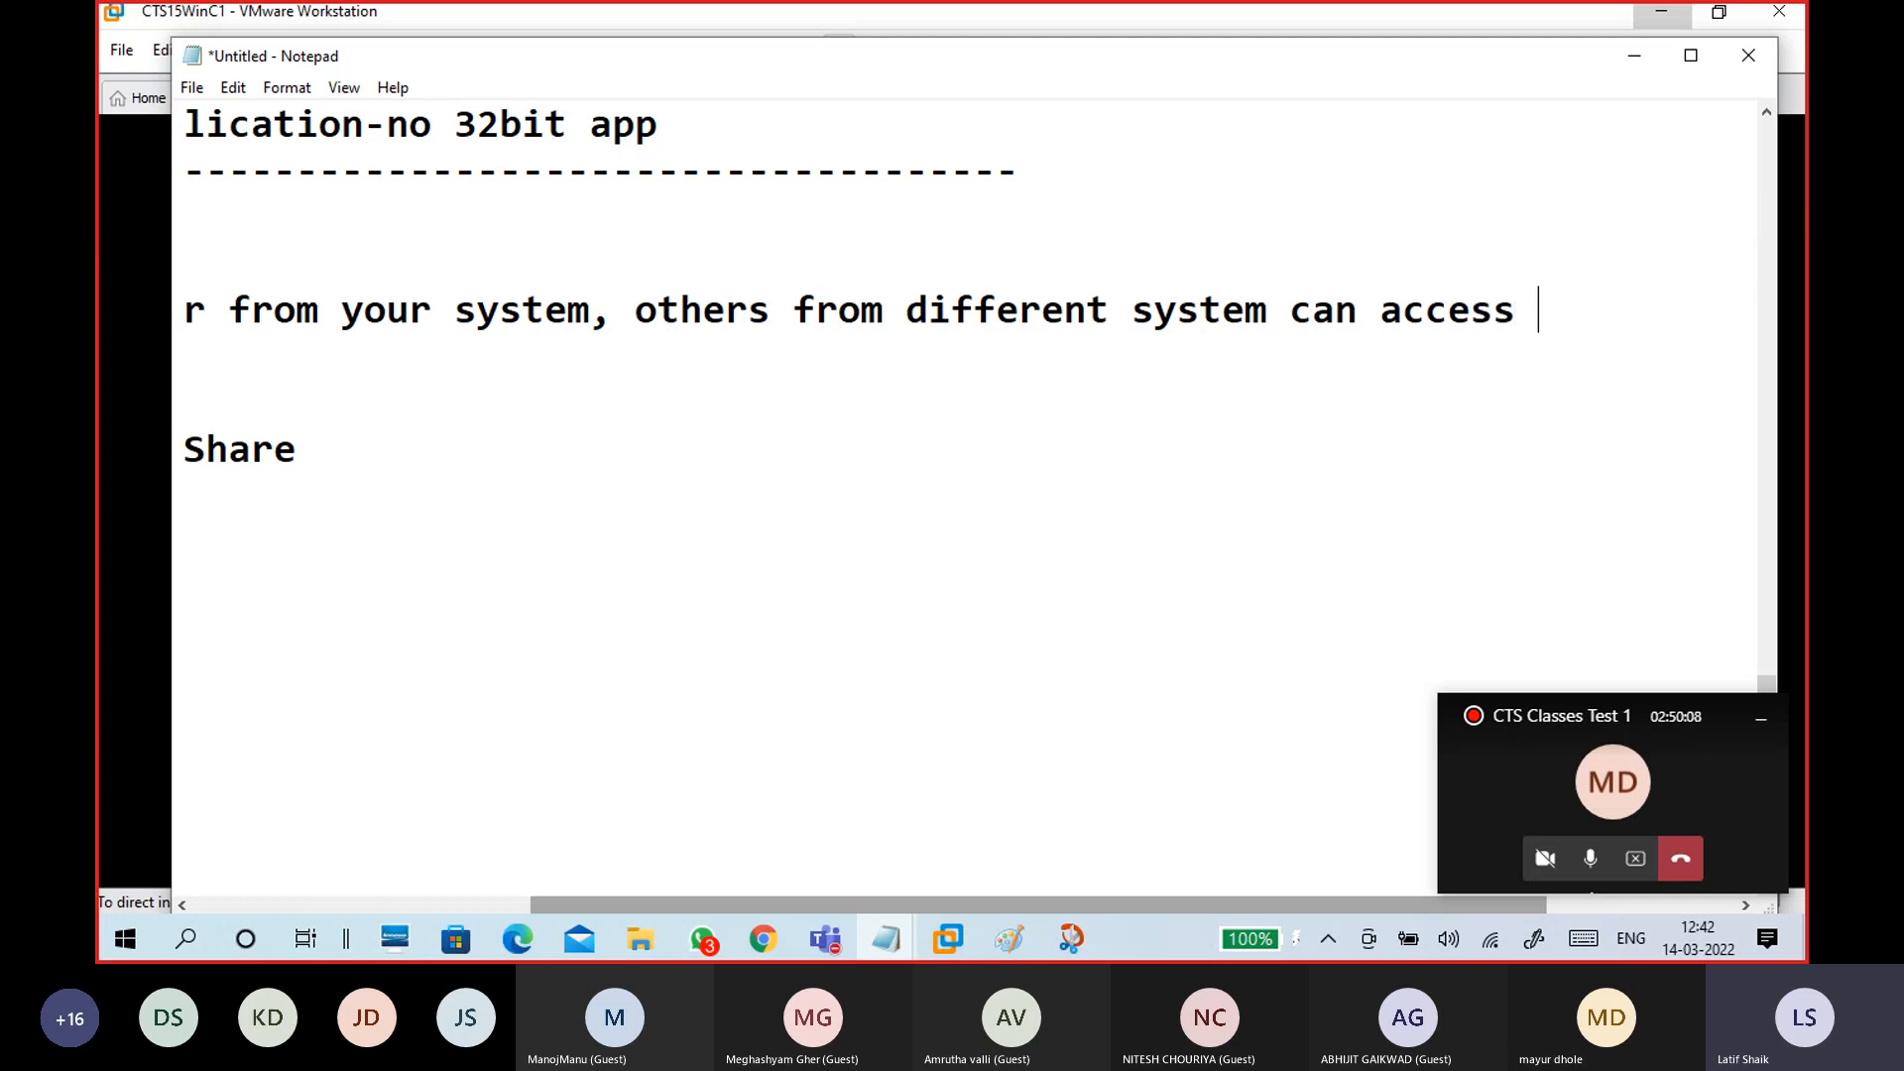
type("your ")
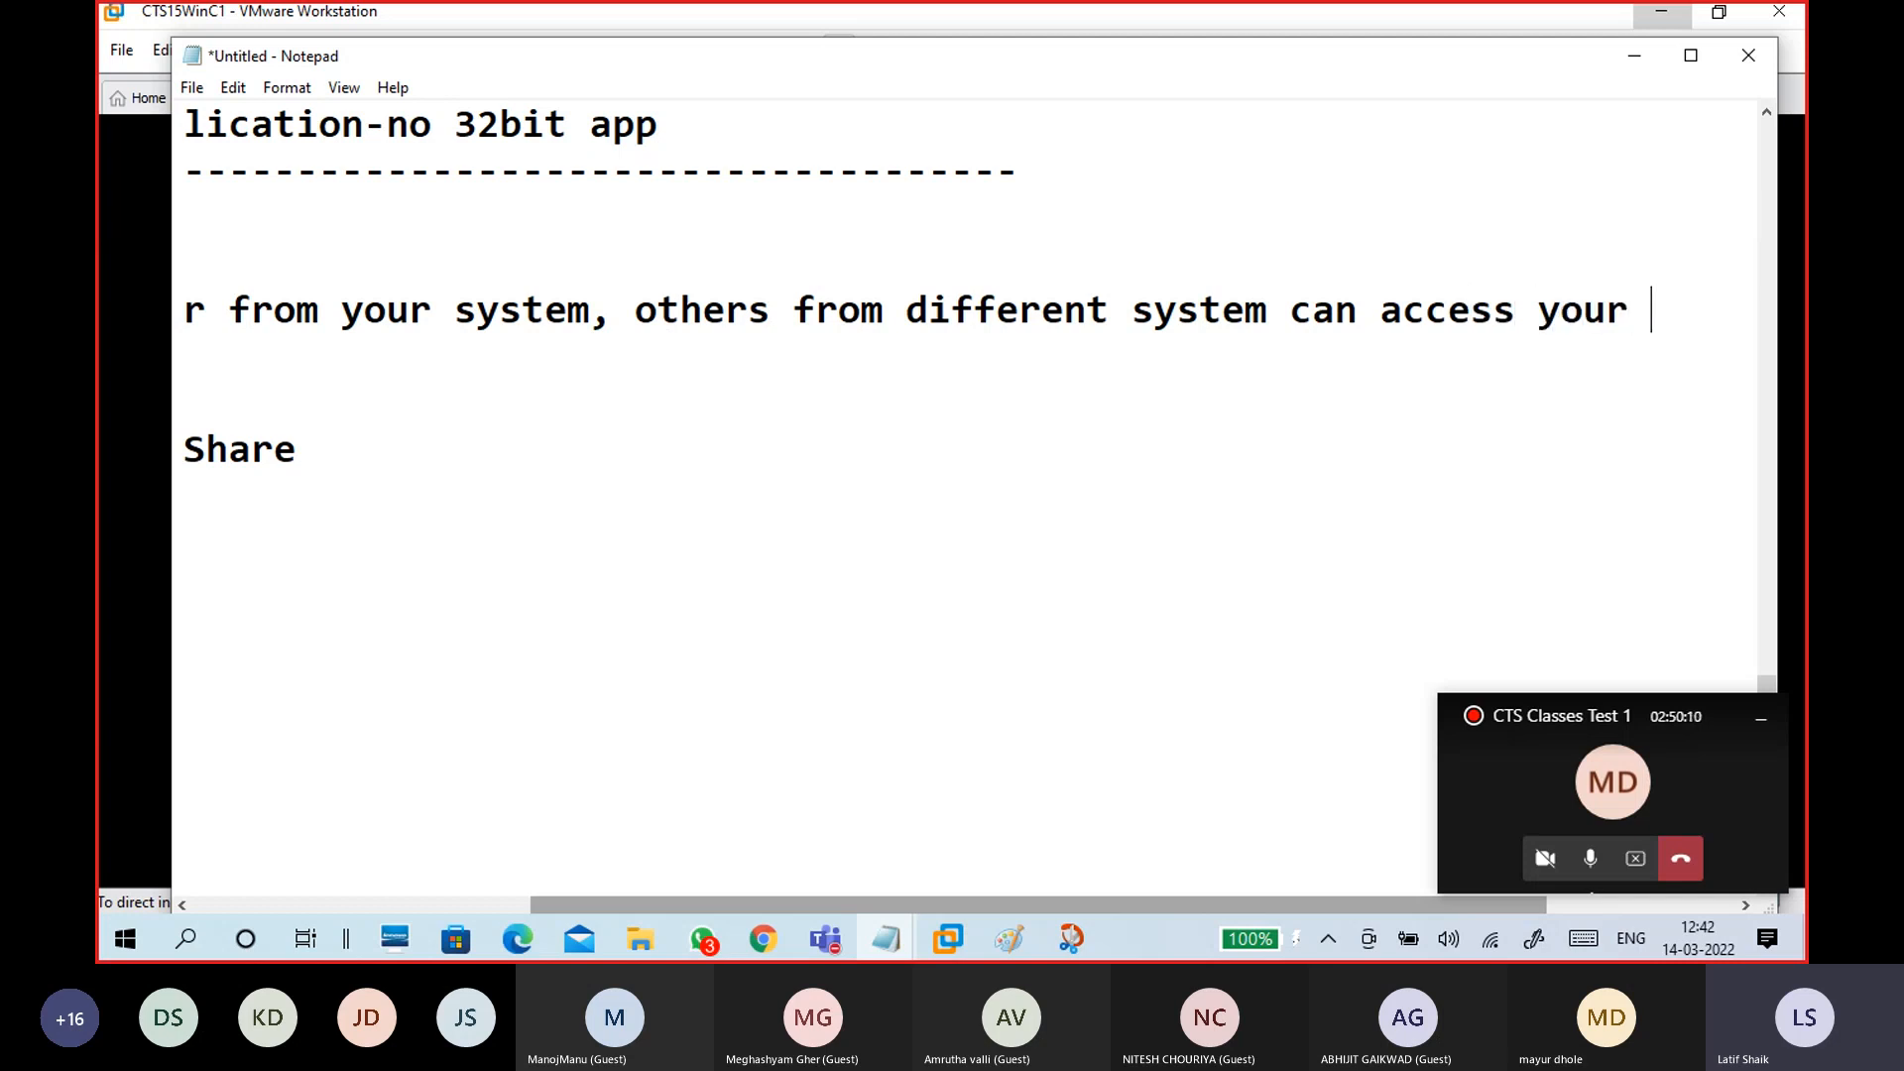
type("shared folder")
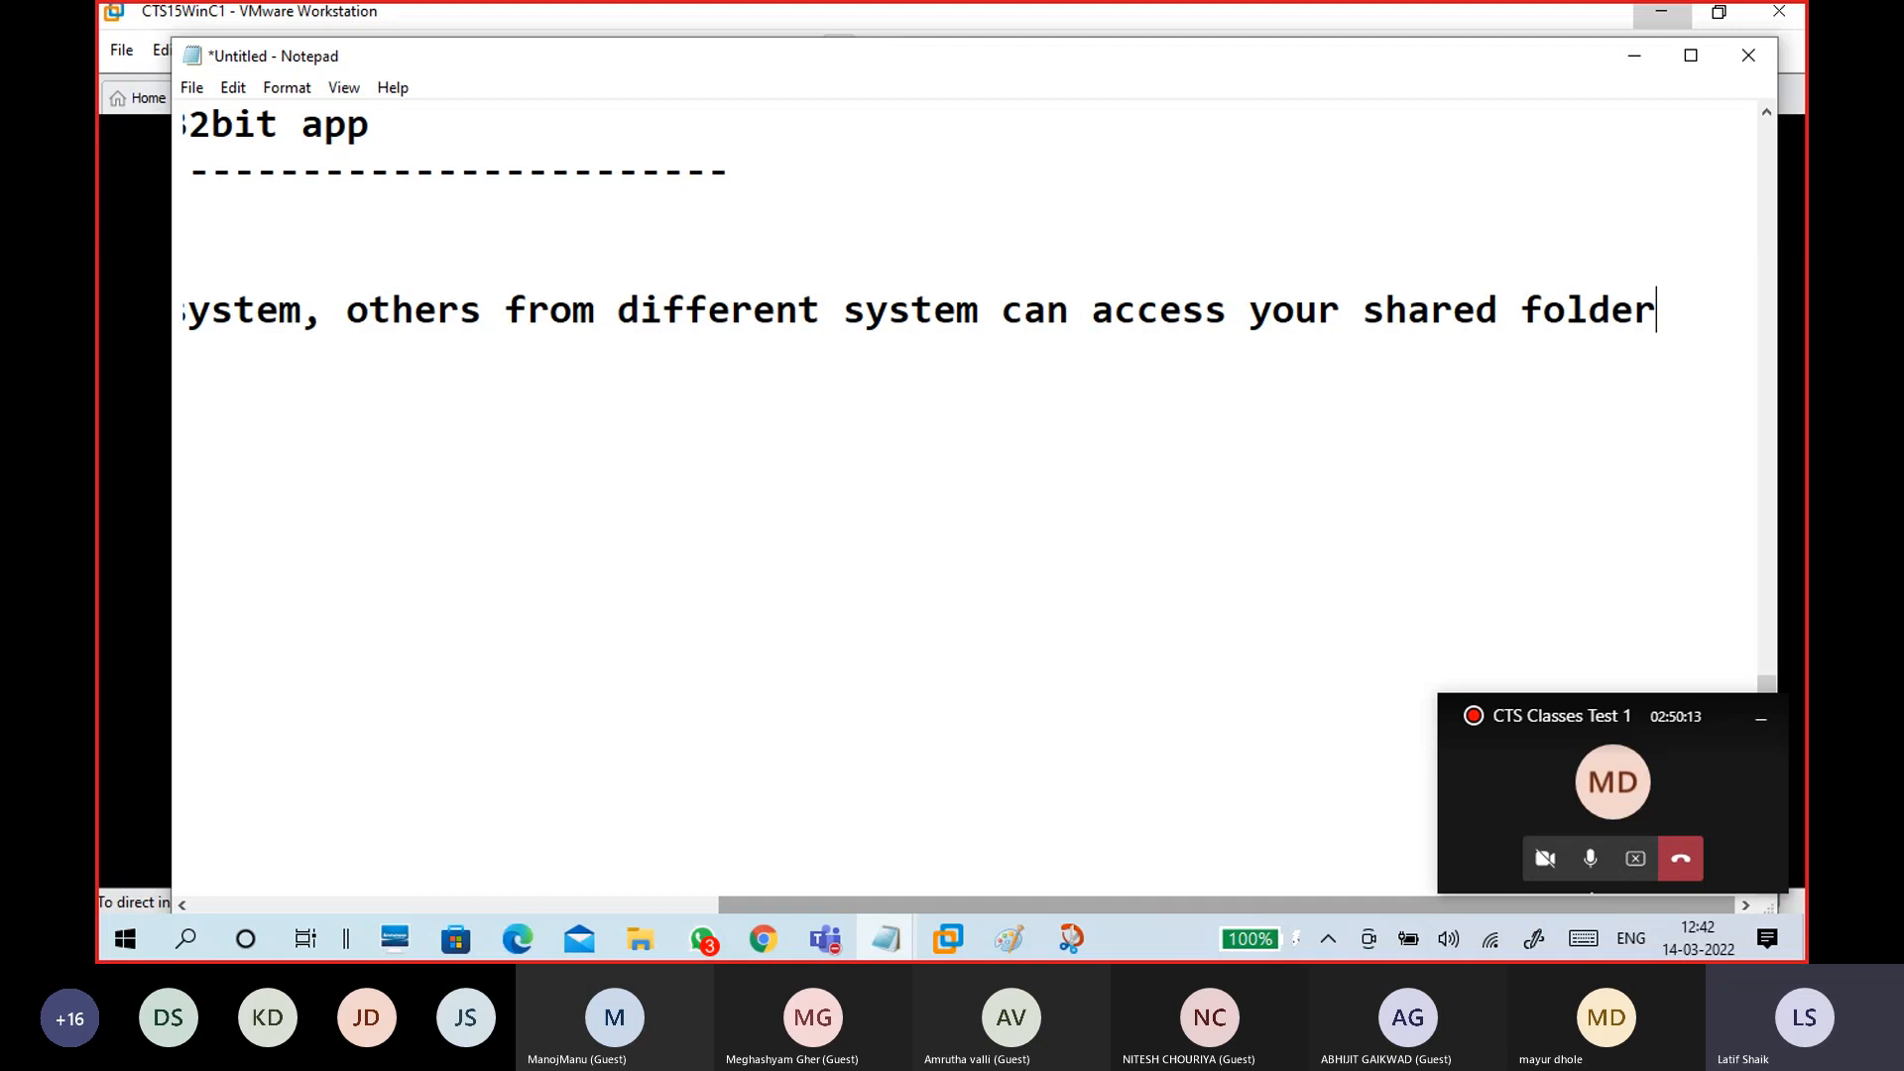
Step: Split the sentence onto two lines and end it with 'through network', adding blank lines
key("Return")
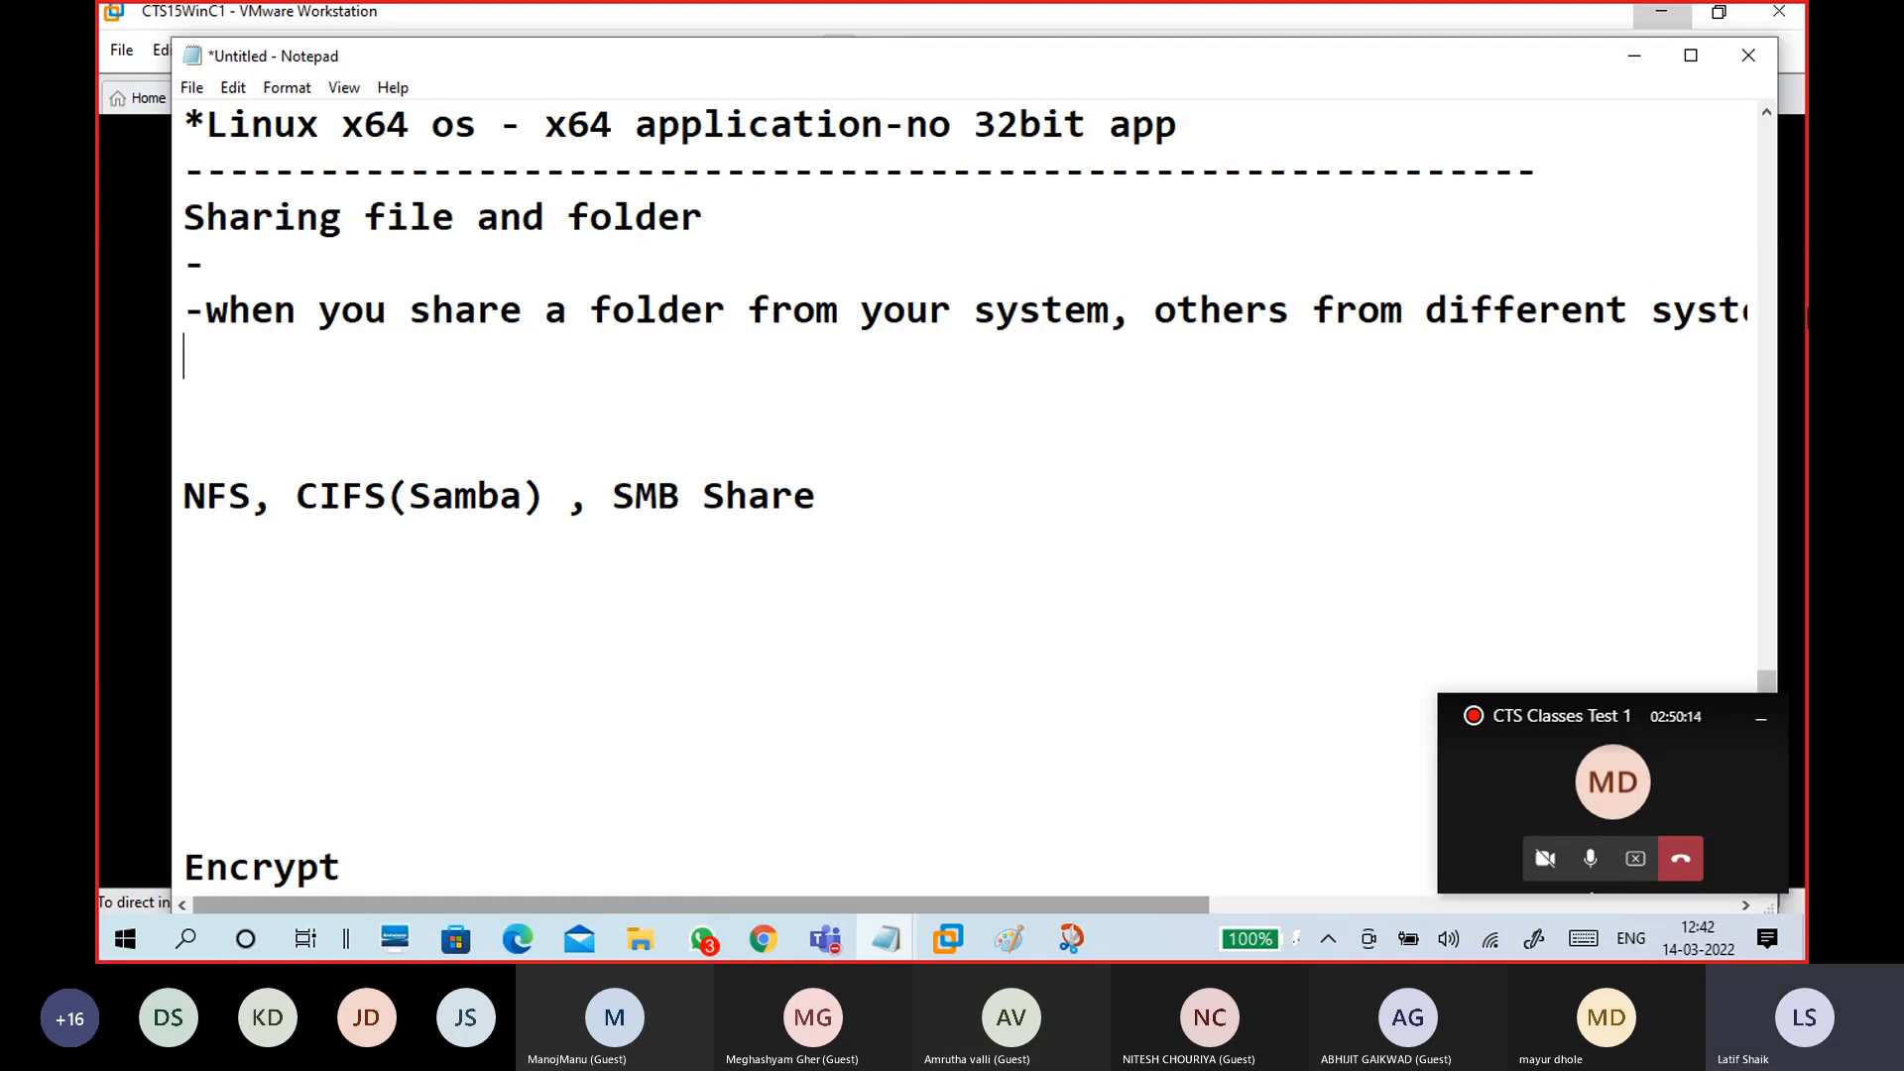
key("Return")
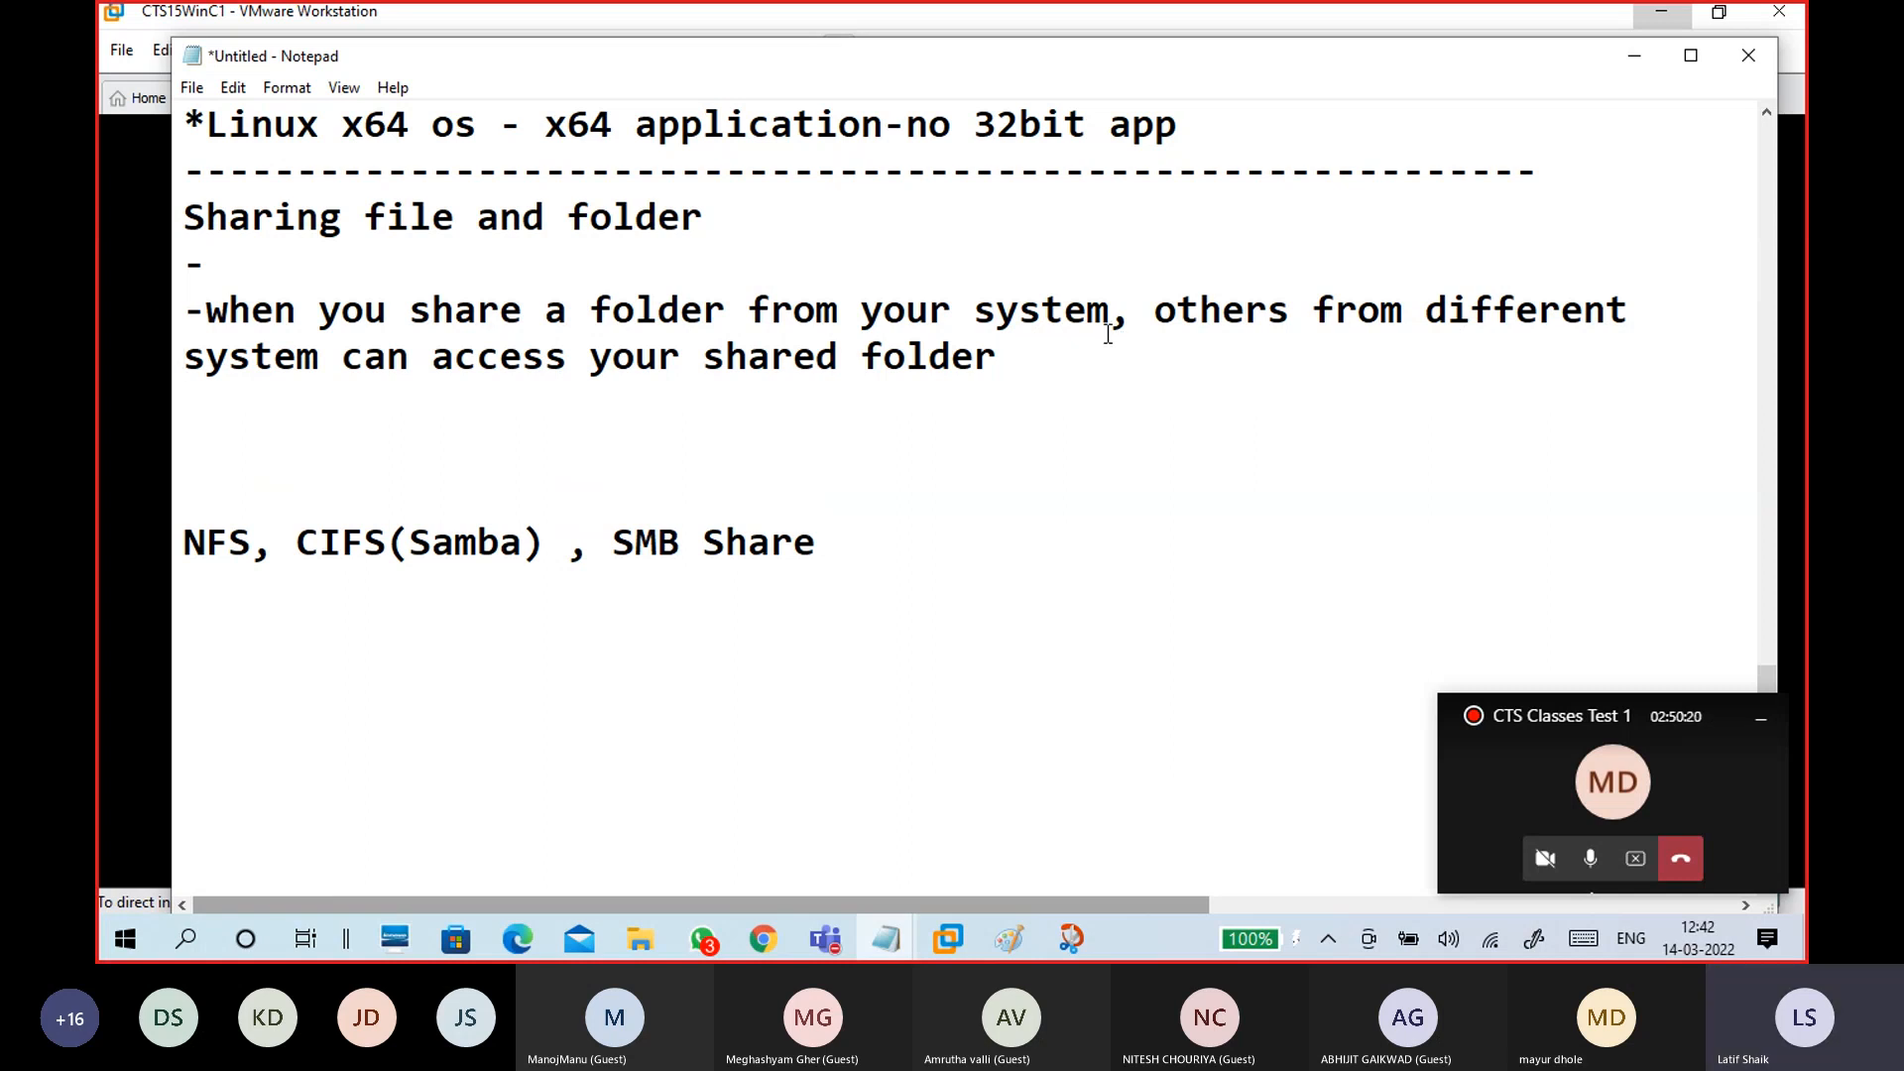
left_click_drag(1059, 360, 193, 375)
left_click(280, 409)
left_click(1074, 355)
type("through n")
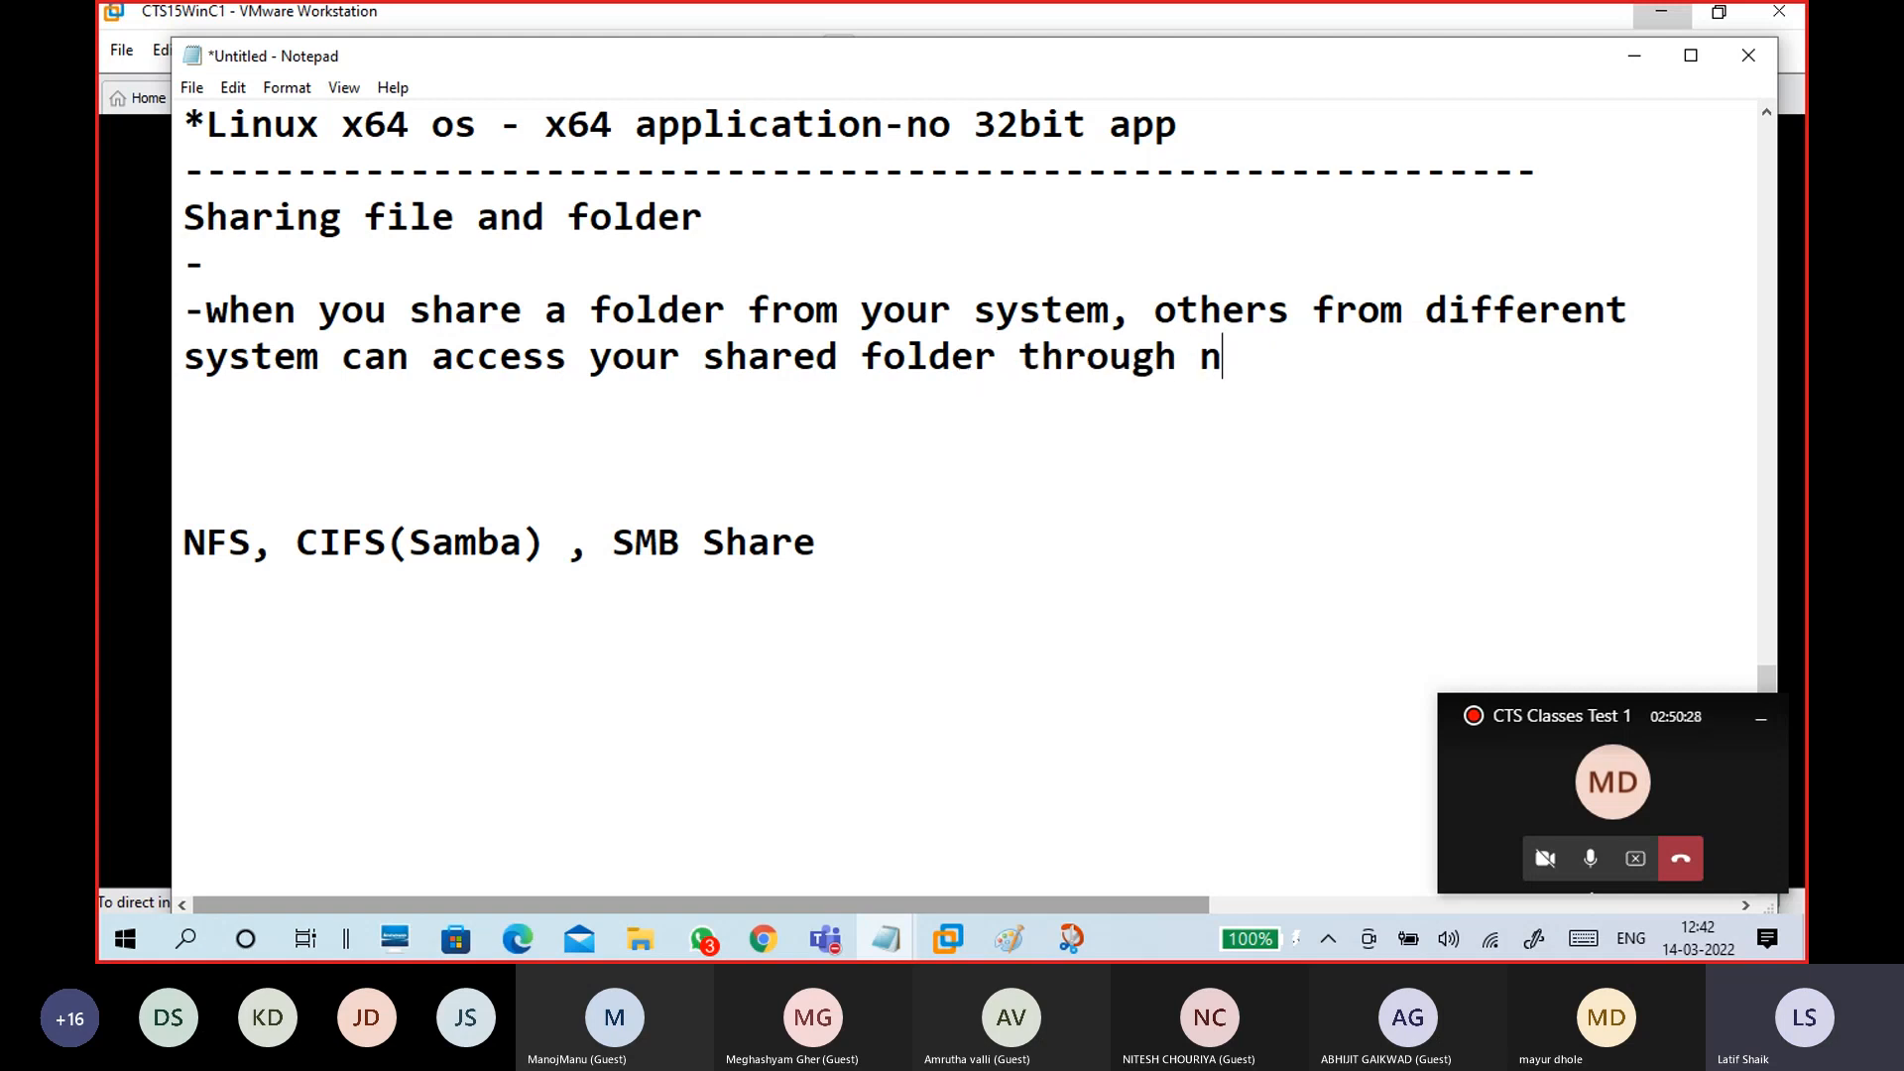
type("ew")
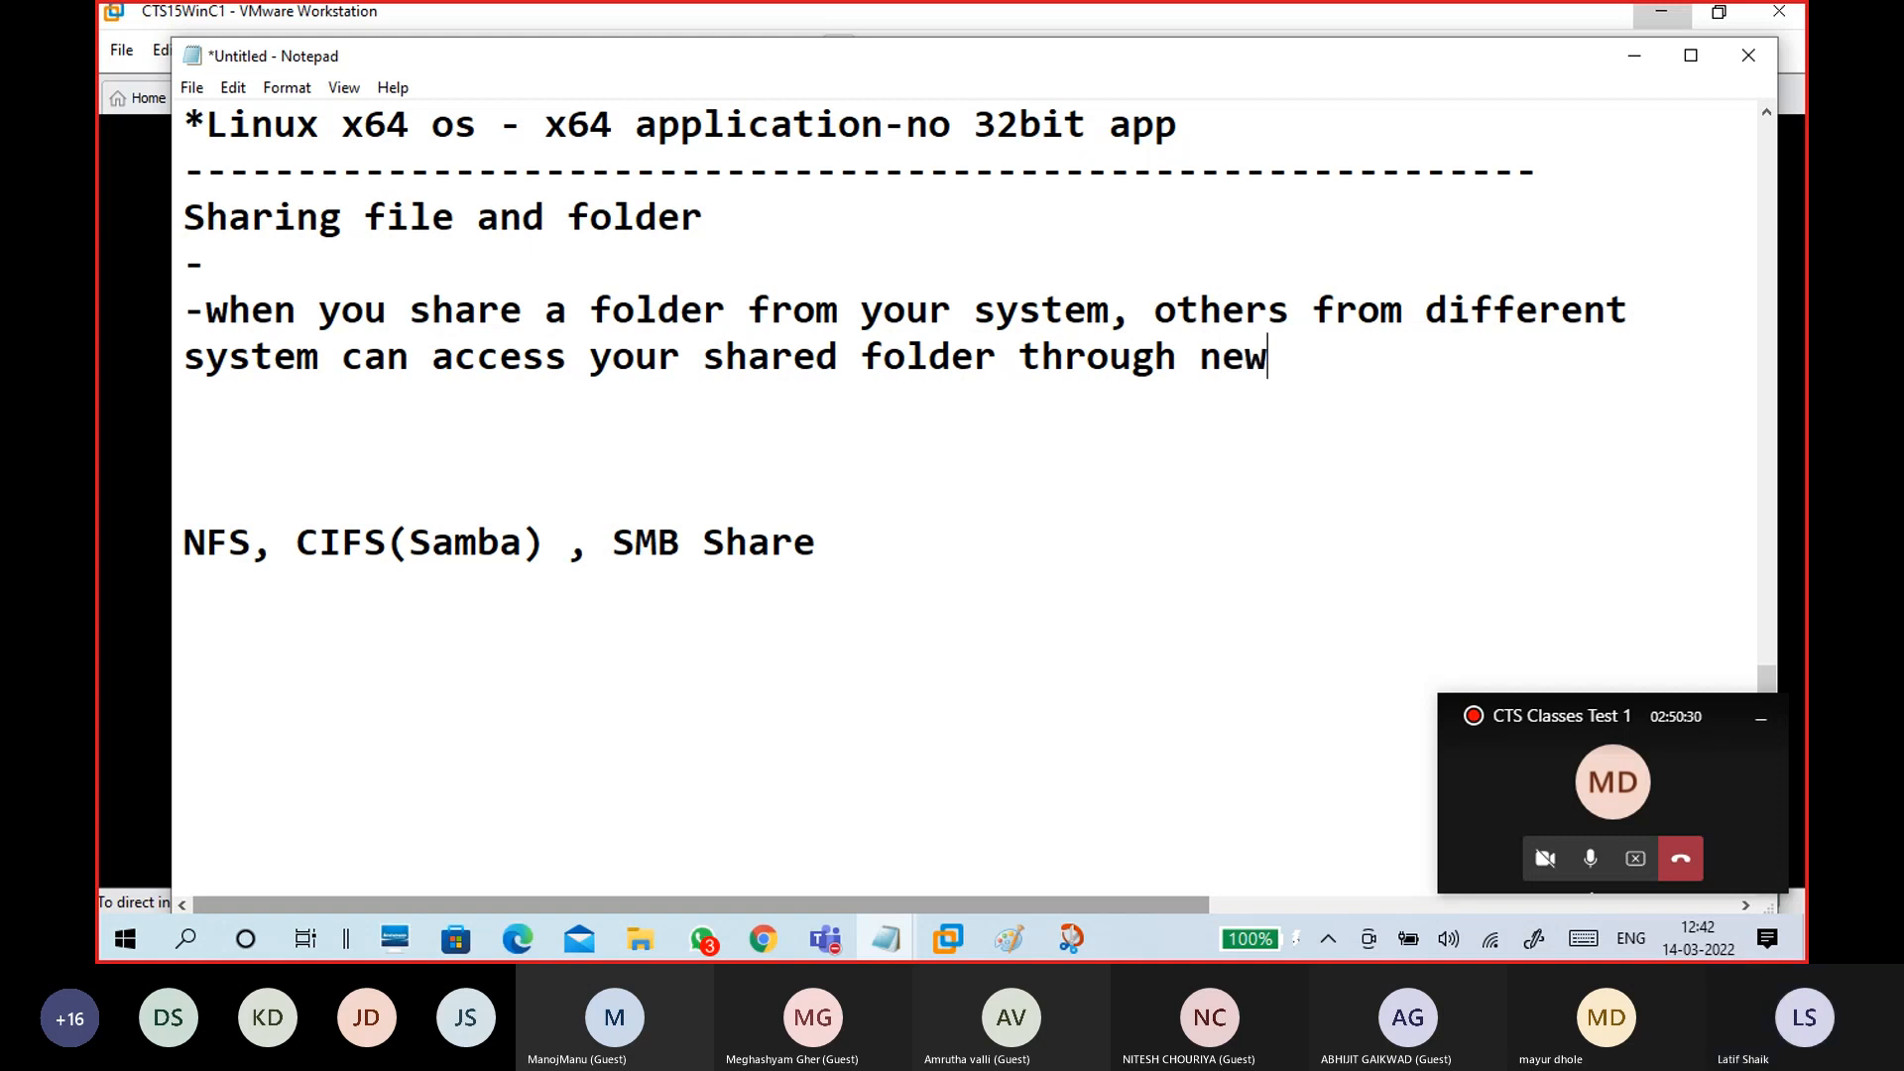
key("BackSpace")
type("twork")
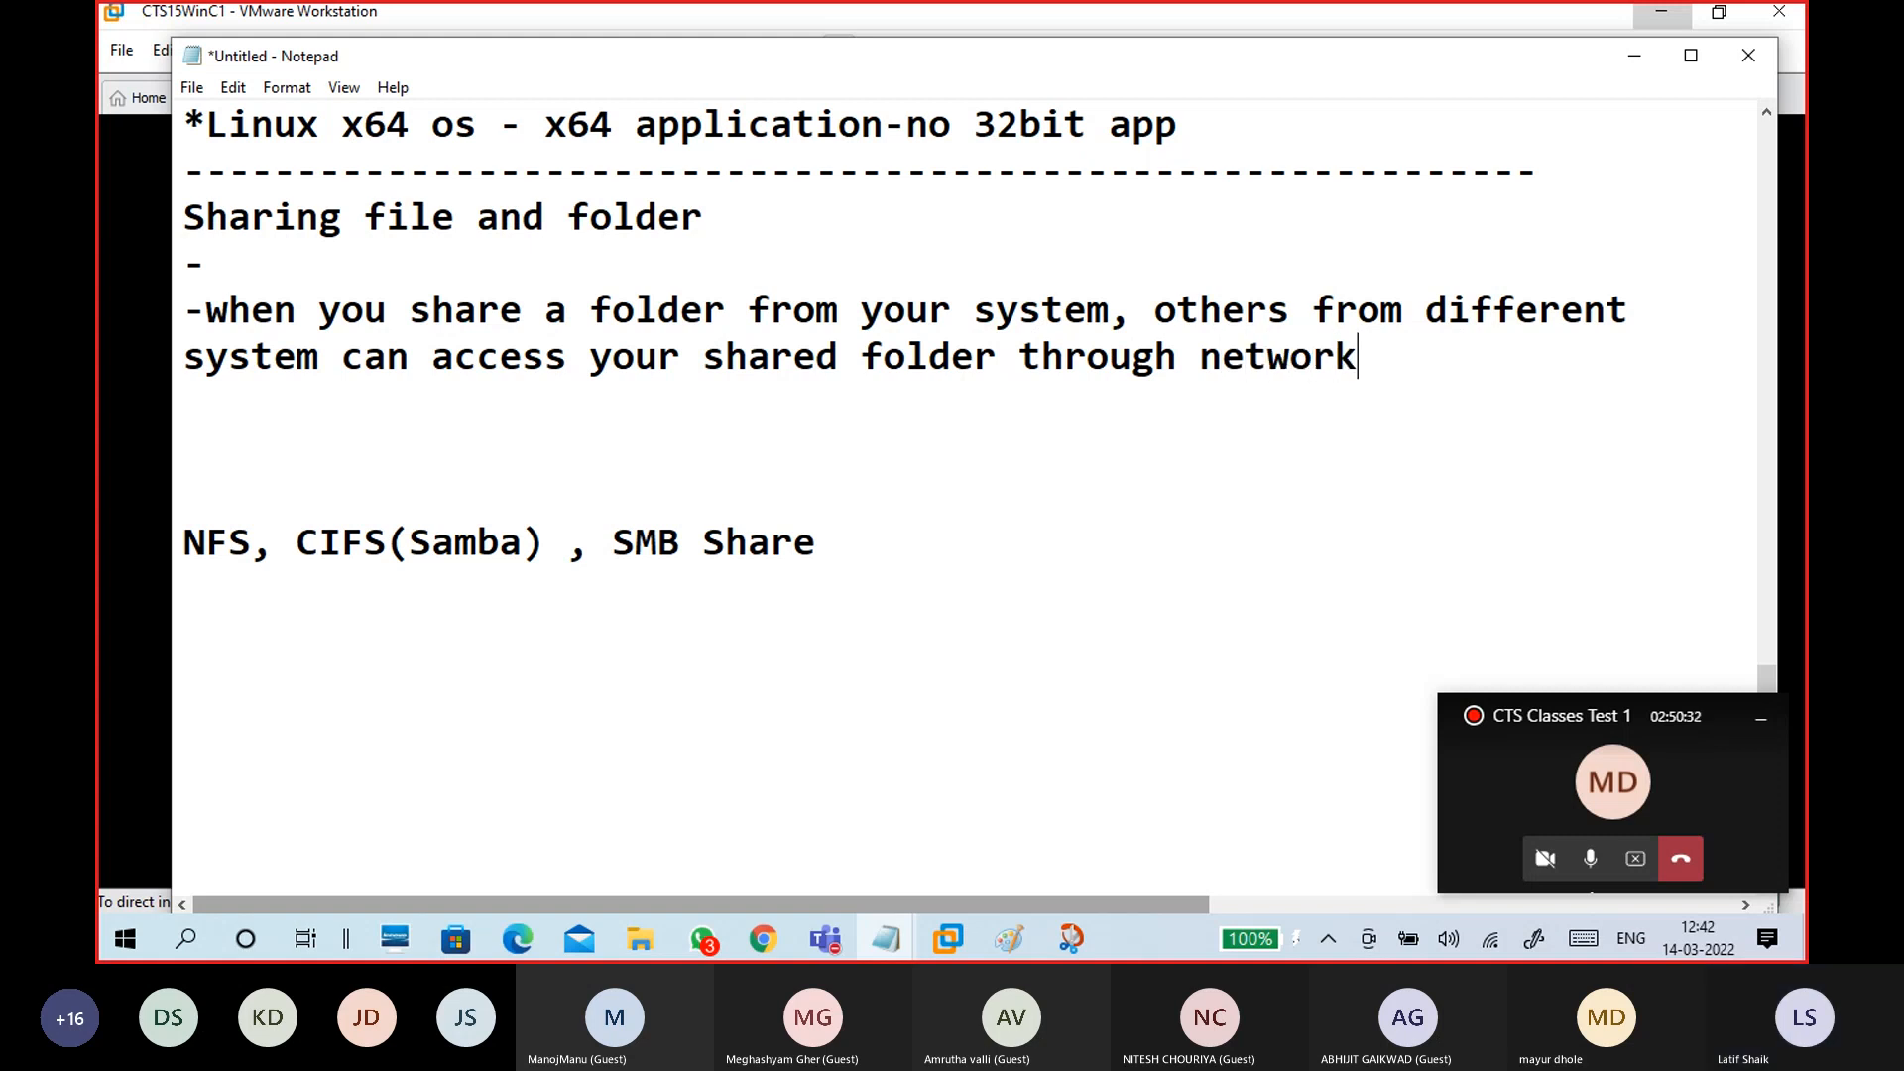
key("Return")
key("Return")
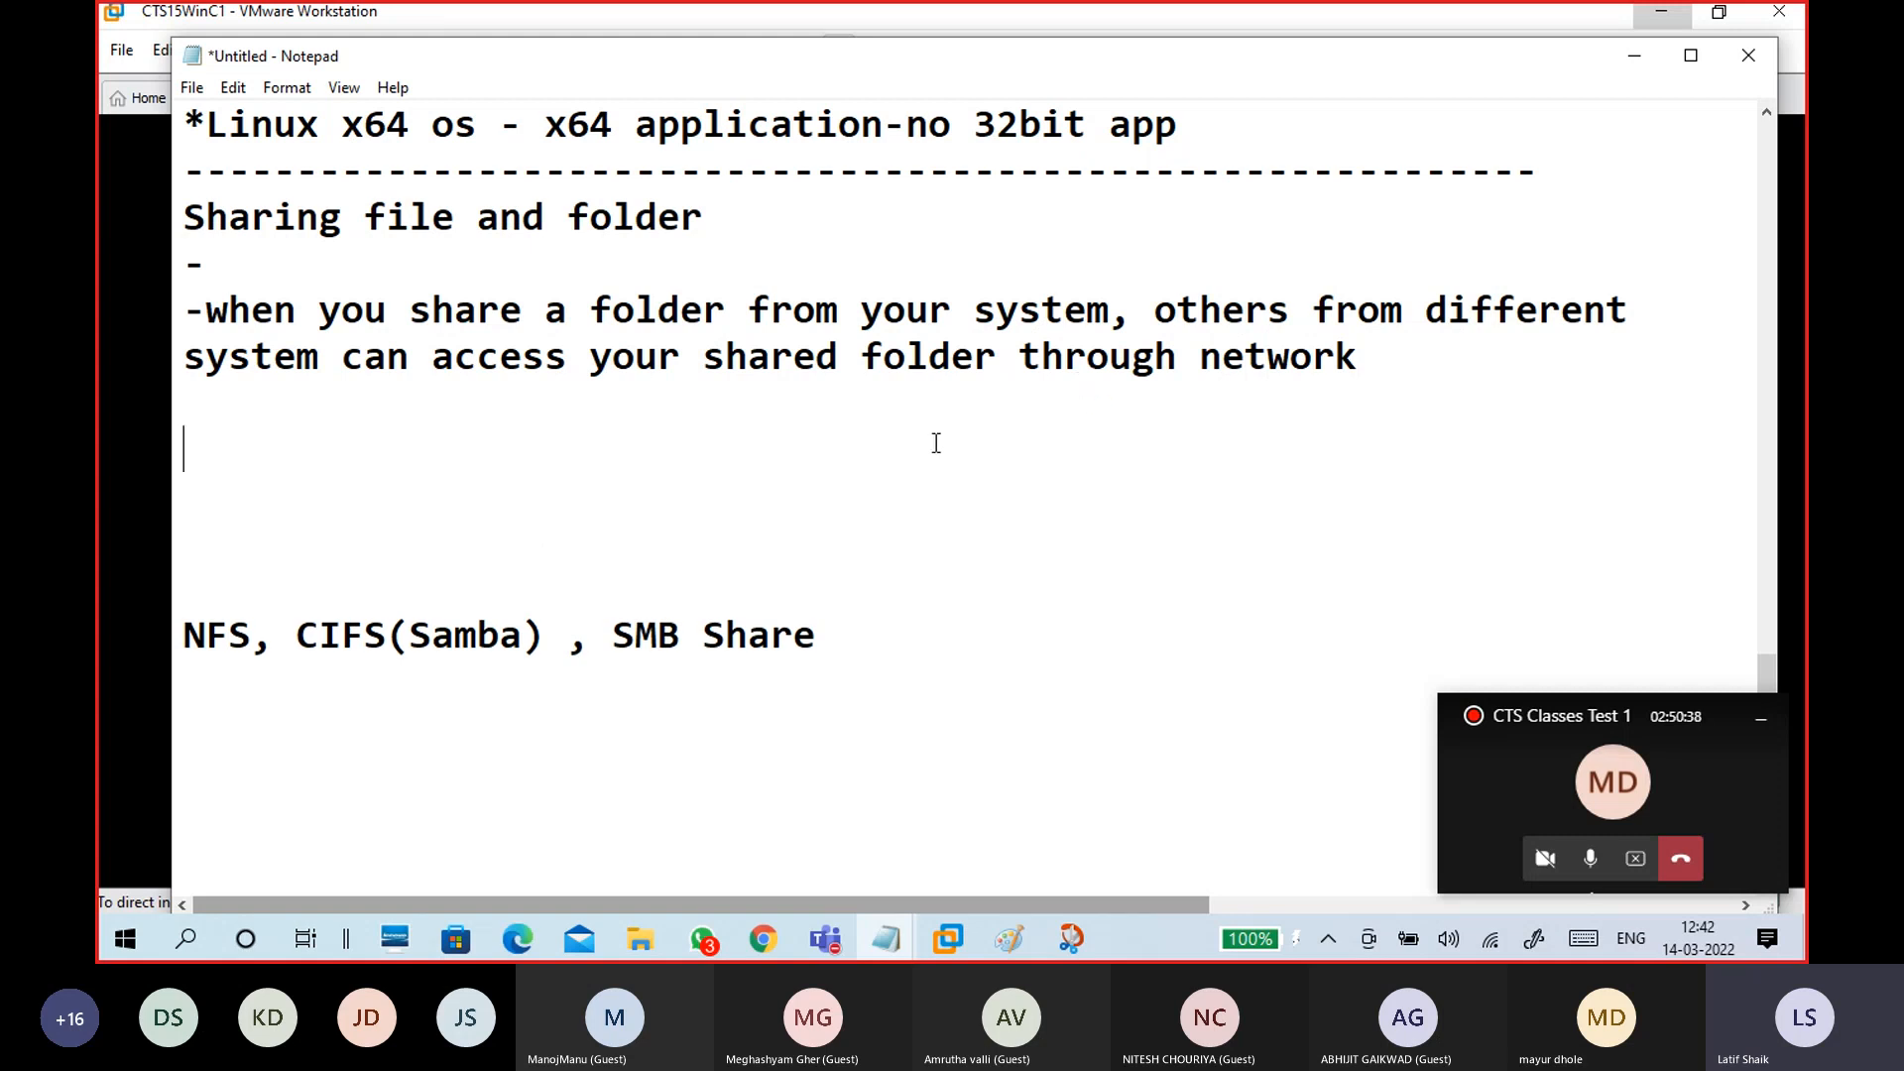
Step: In the VM, turn off advanced sharing for Data1, disconnecting the connected user
left_click(1632, 59)
left_click(1049, 508)
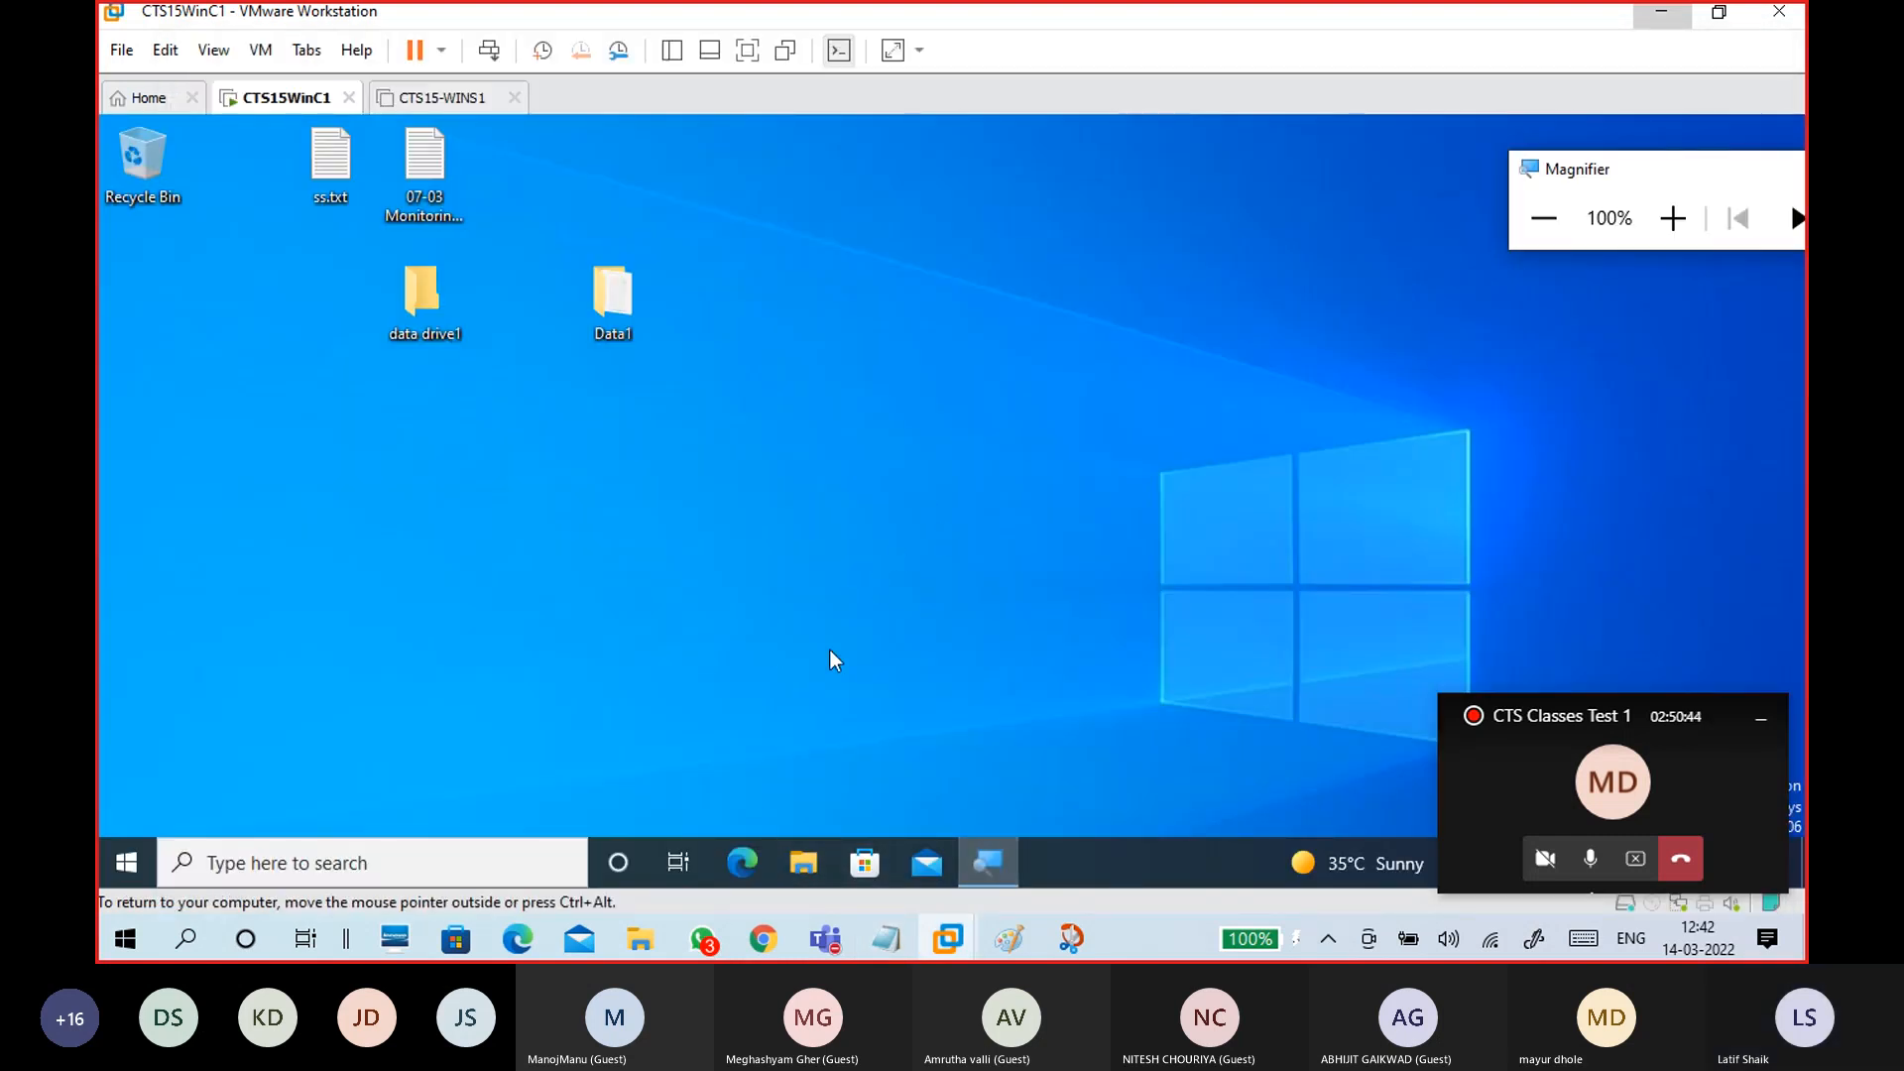
right_click(718, 292)
left_click(658, 367)
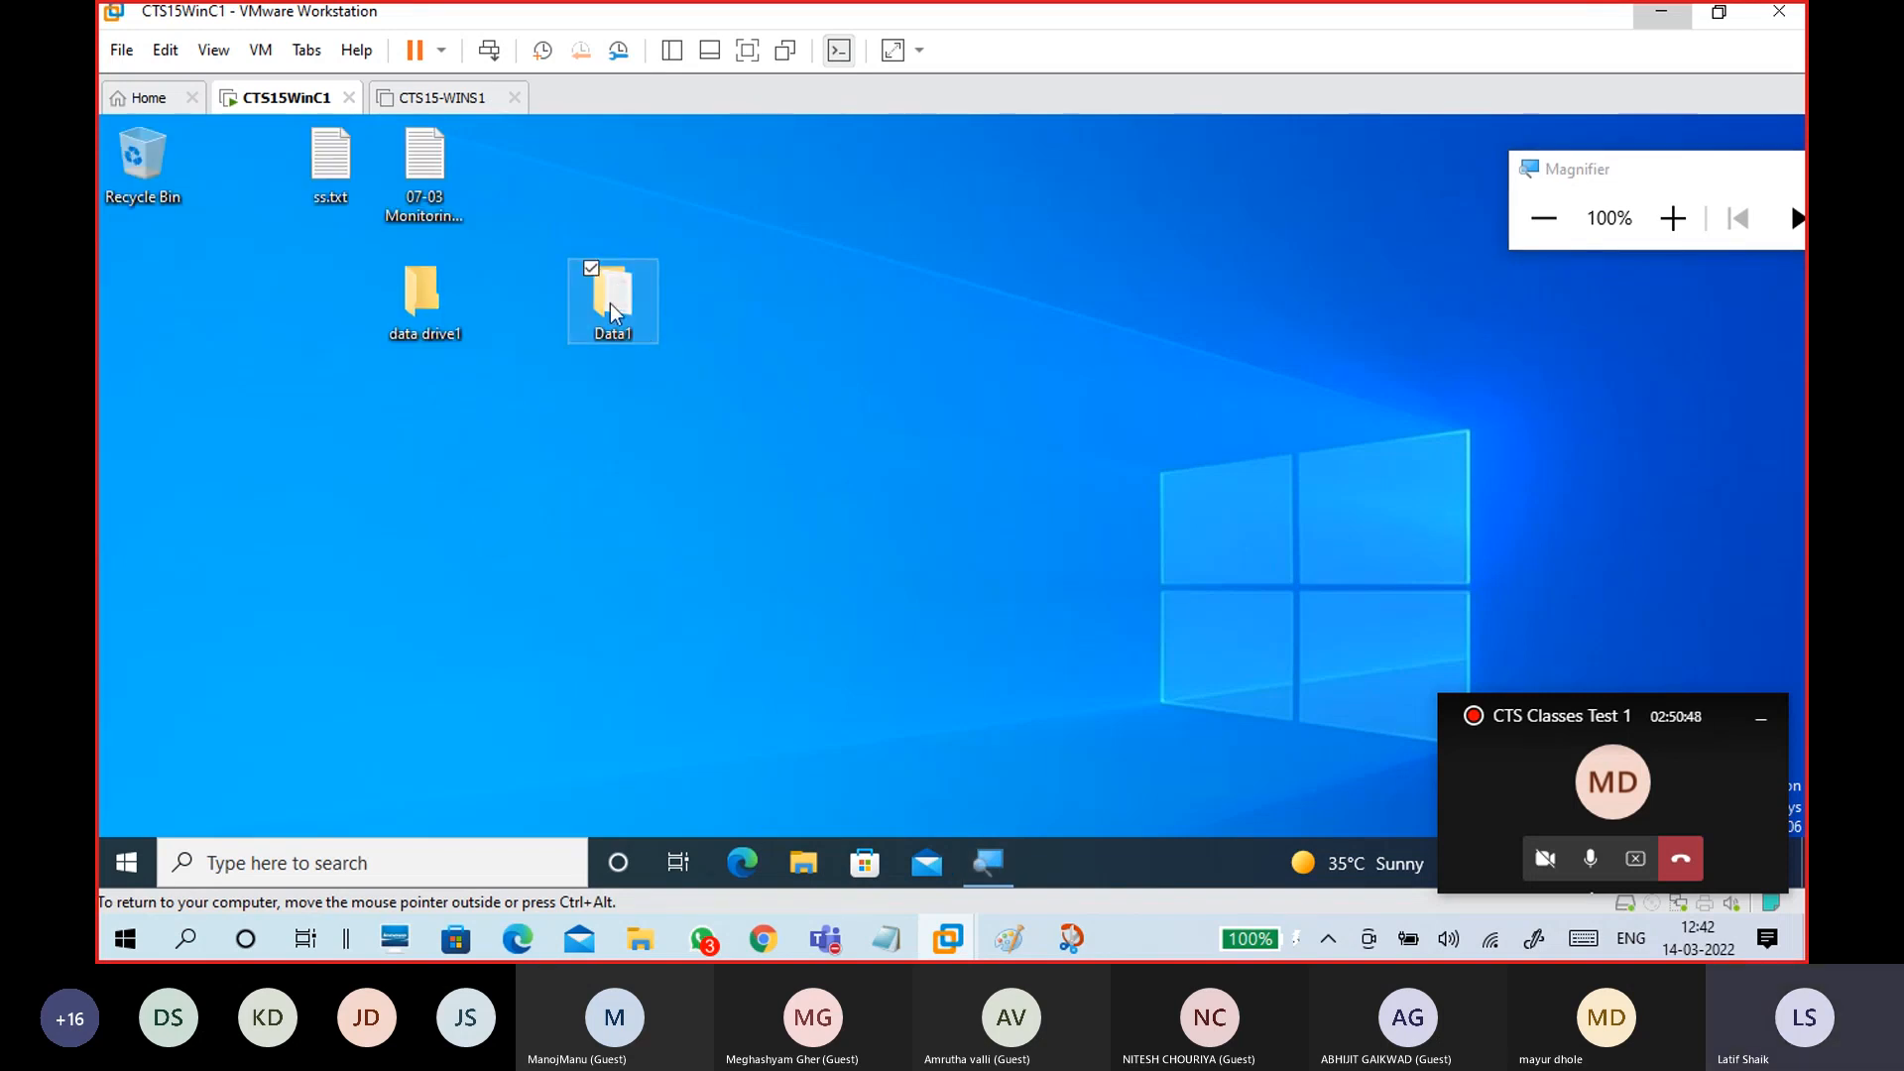
right_click(617, 287)
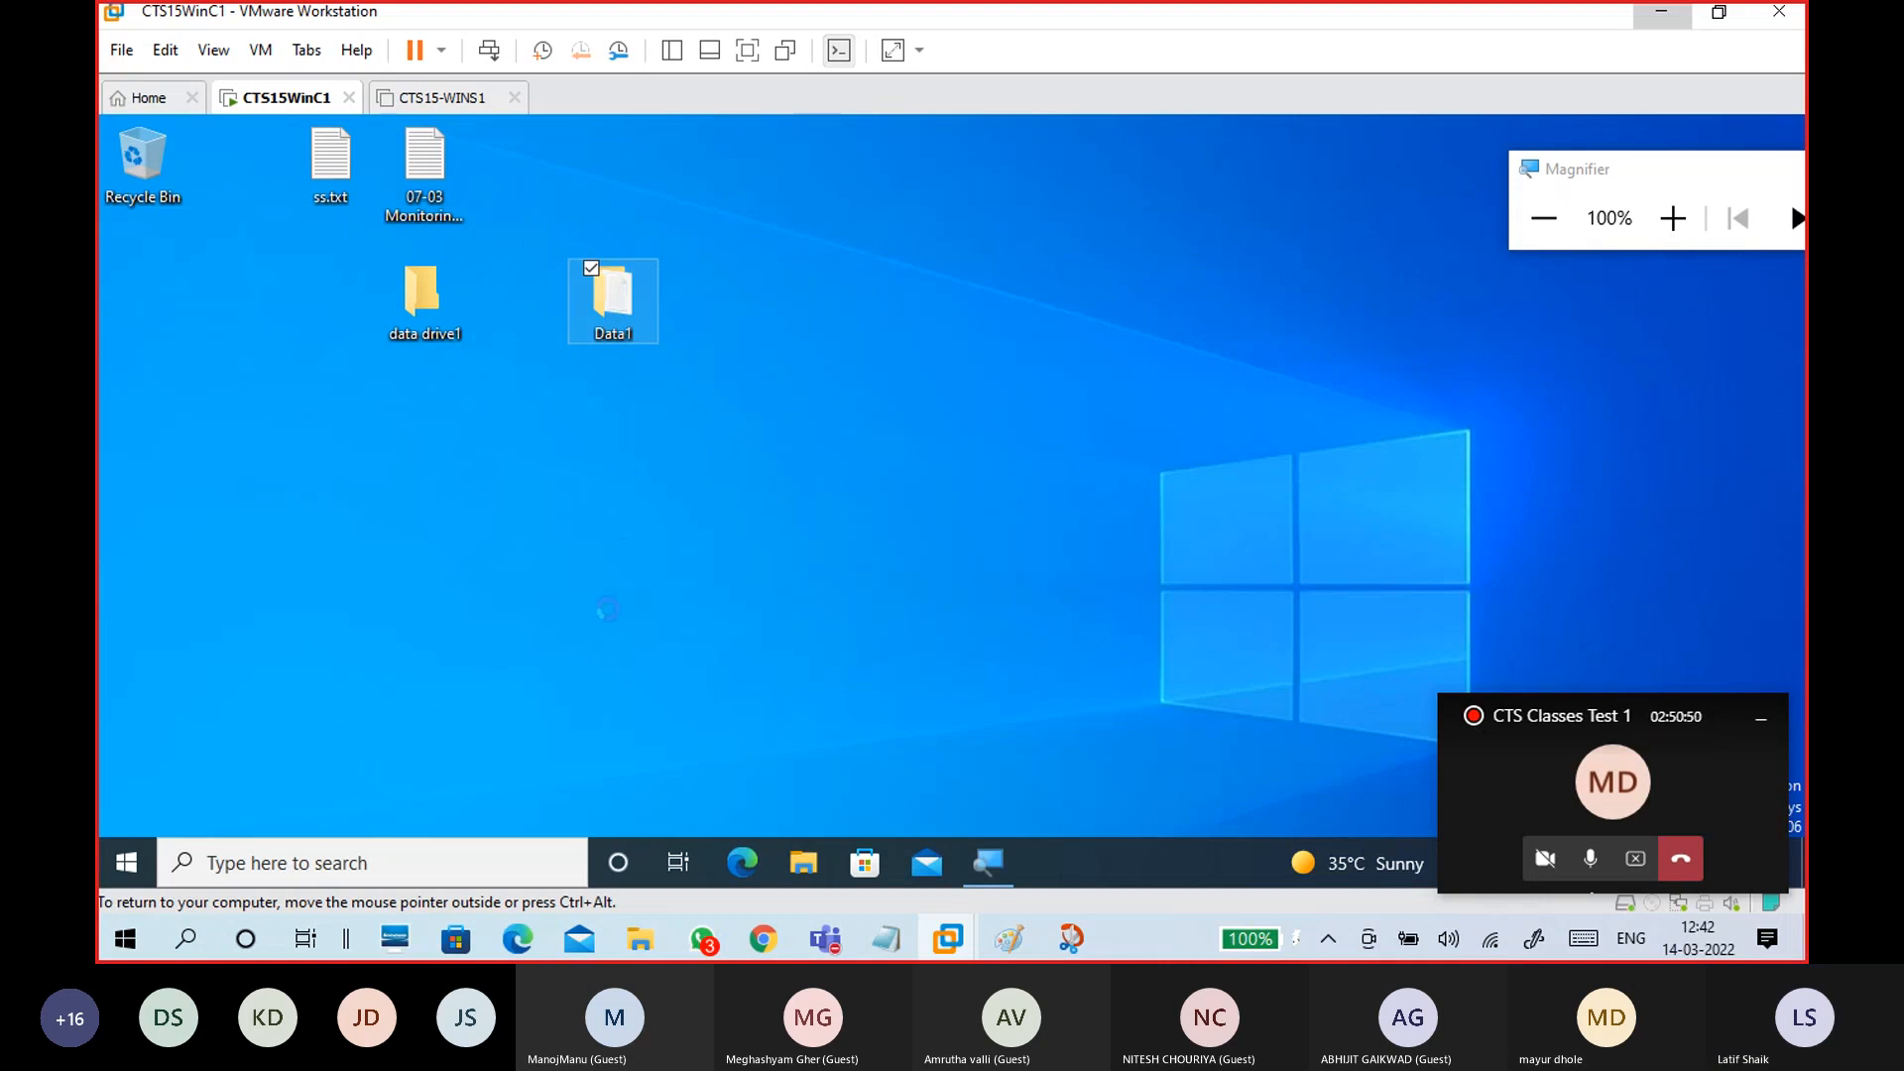
left_click(471, 728)
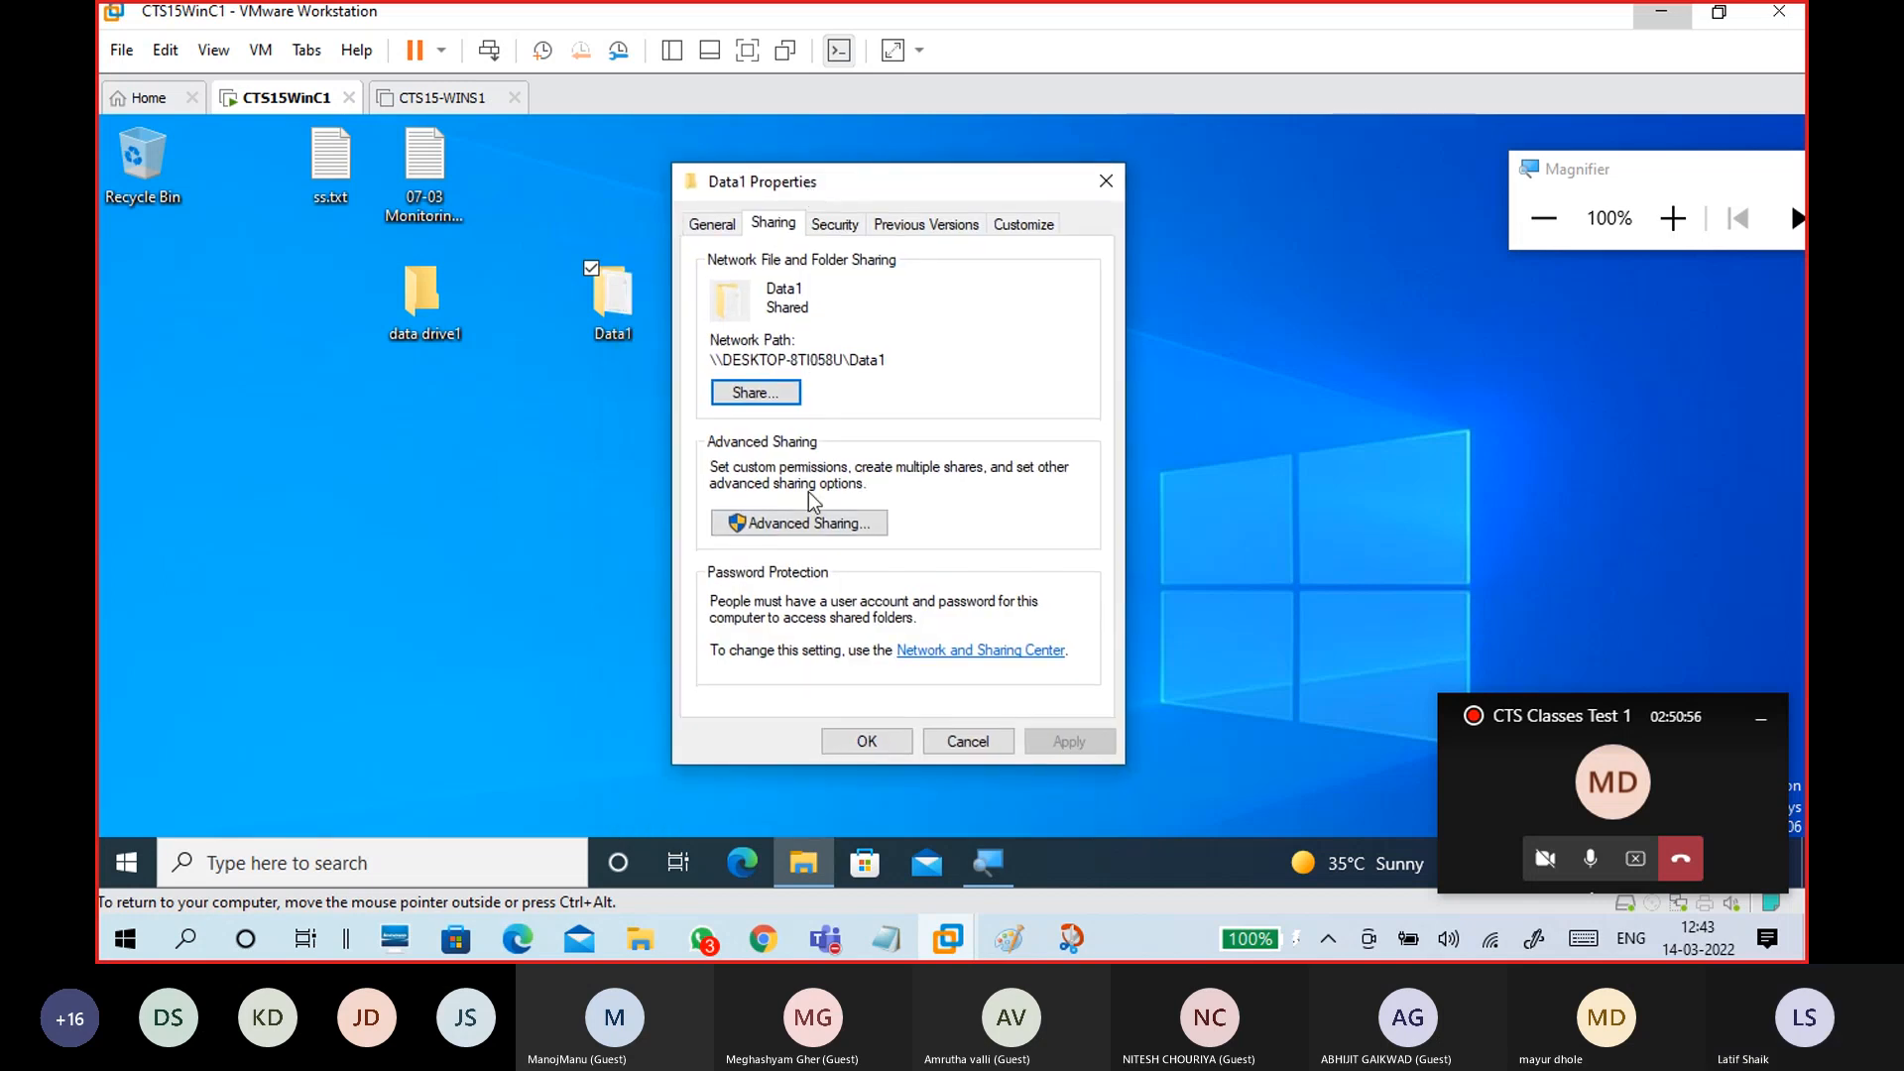
left_click(808, 516)
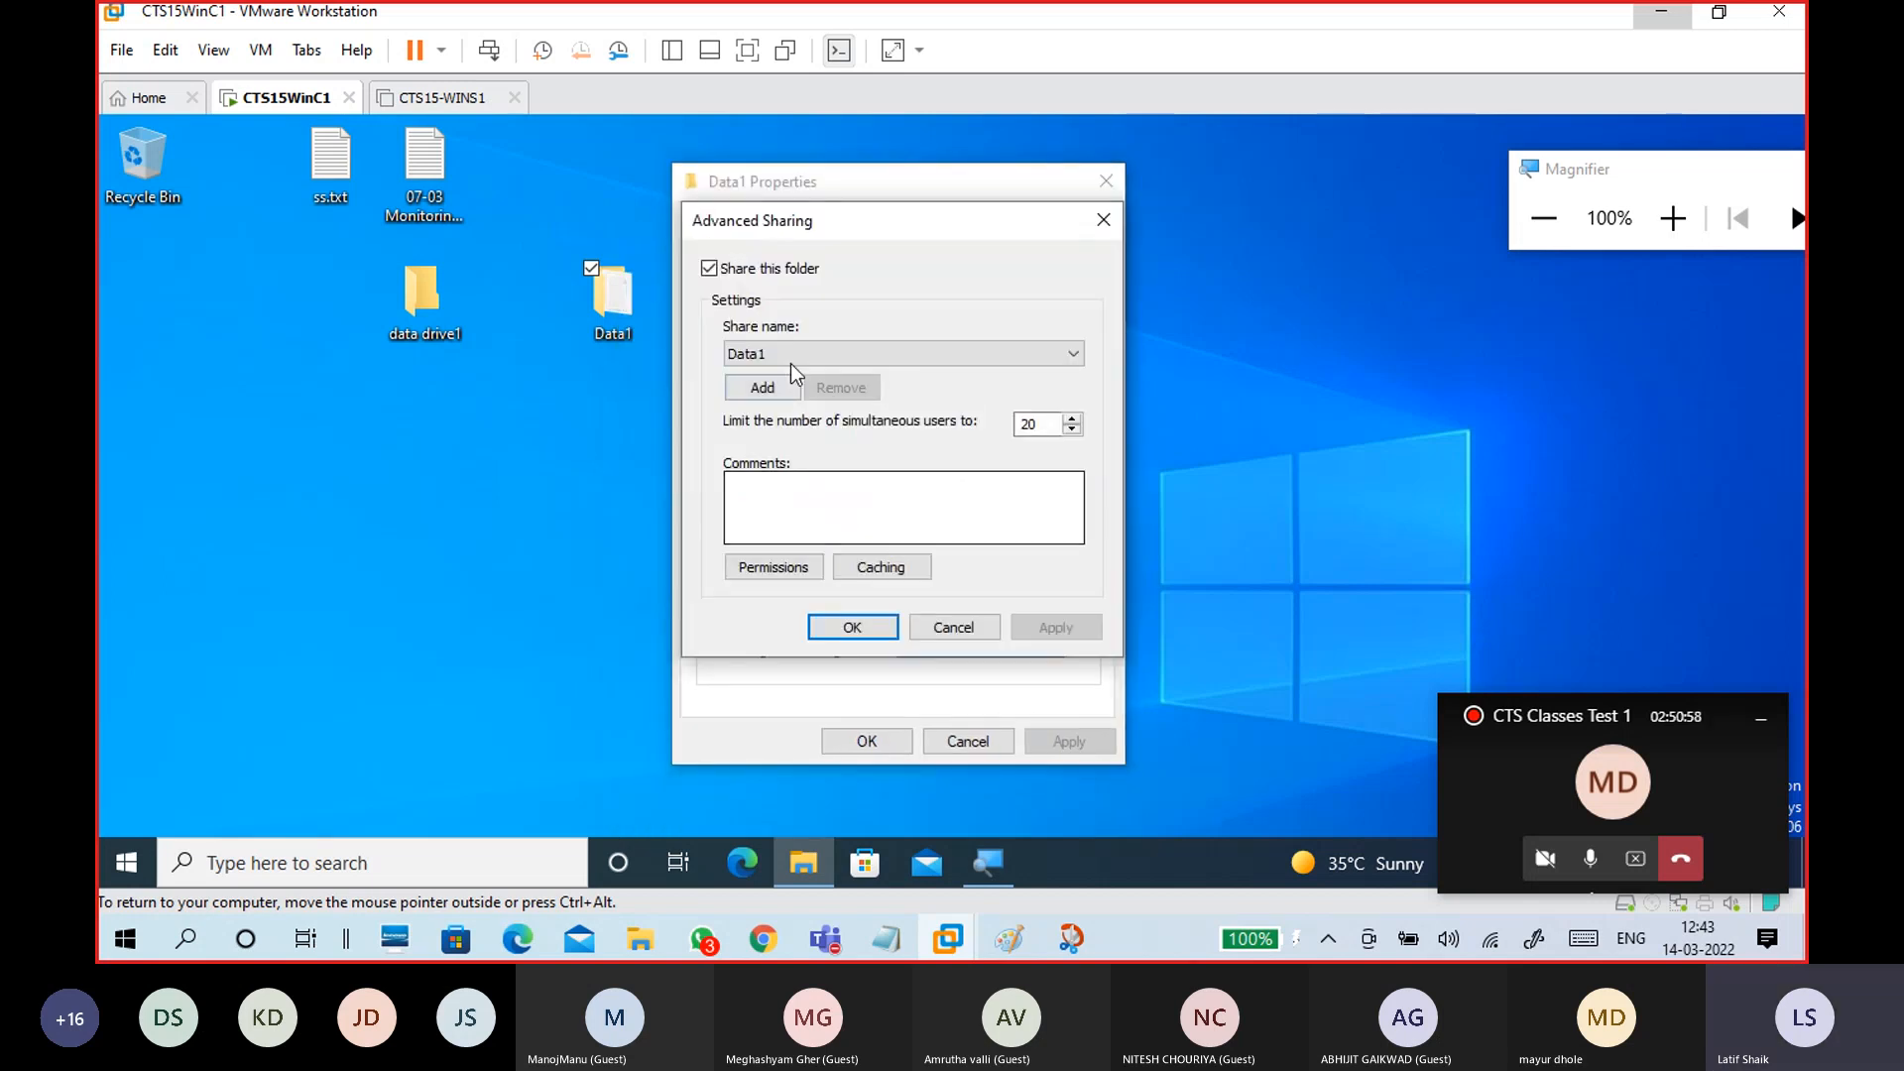
left_click(770, 270)
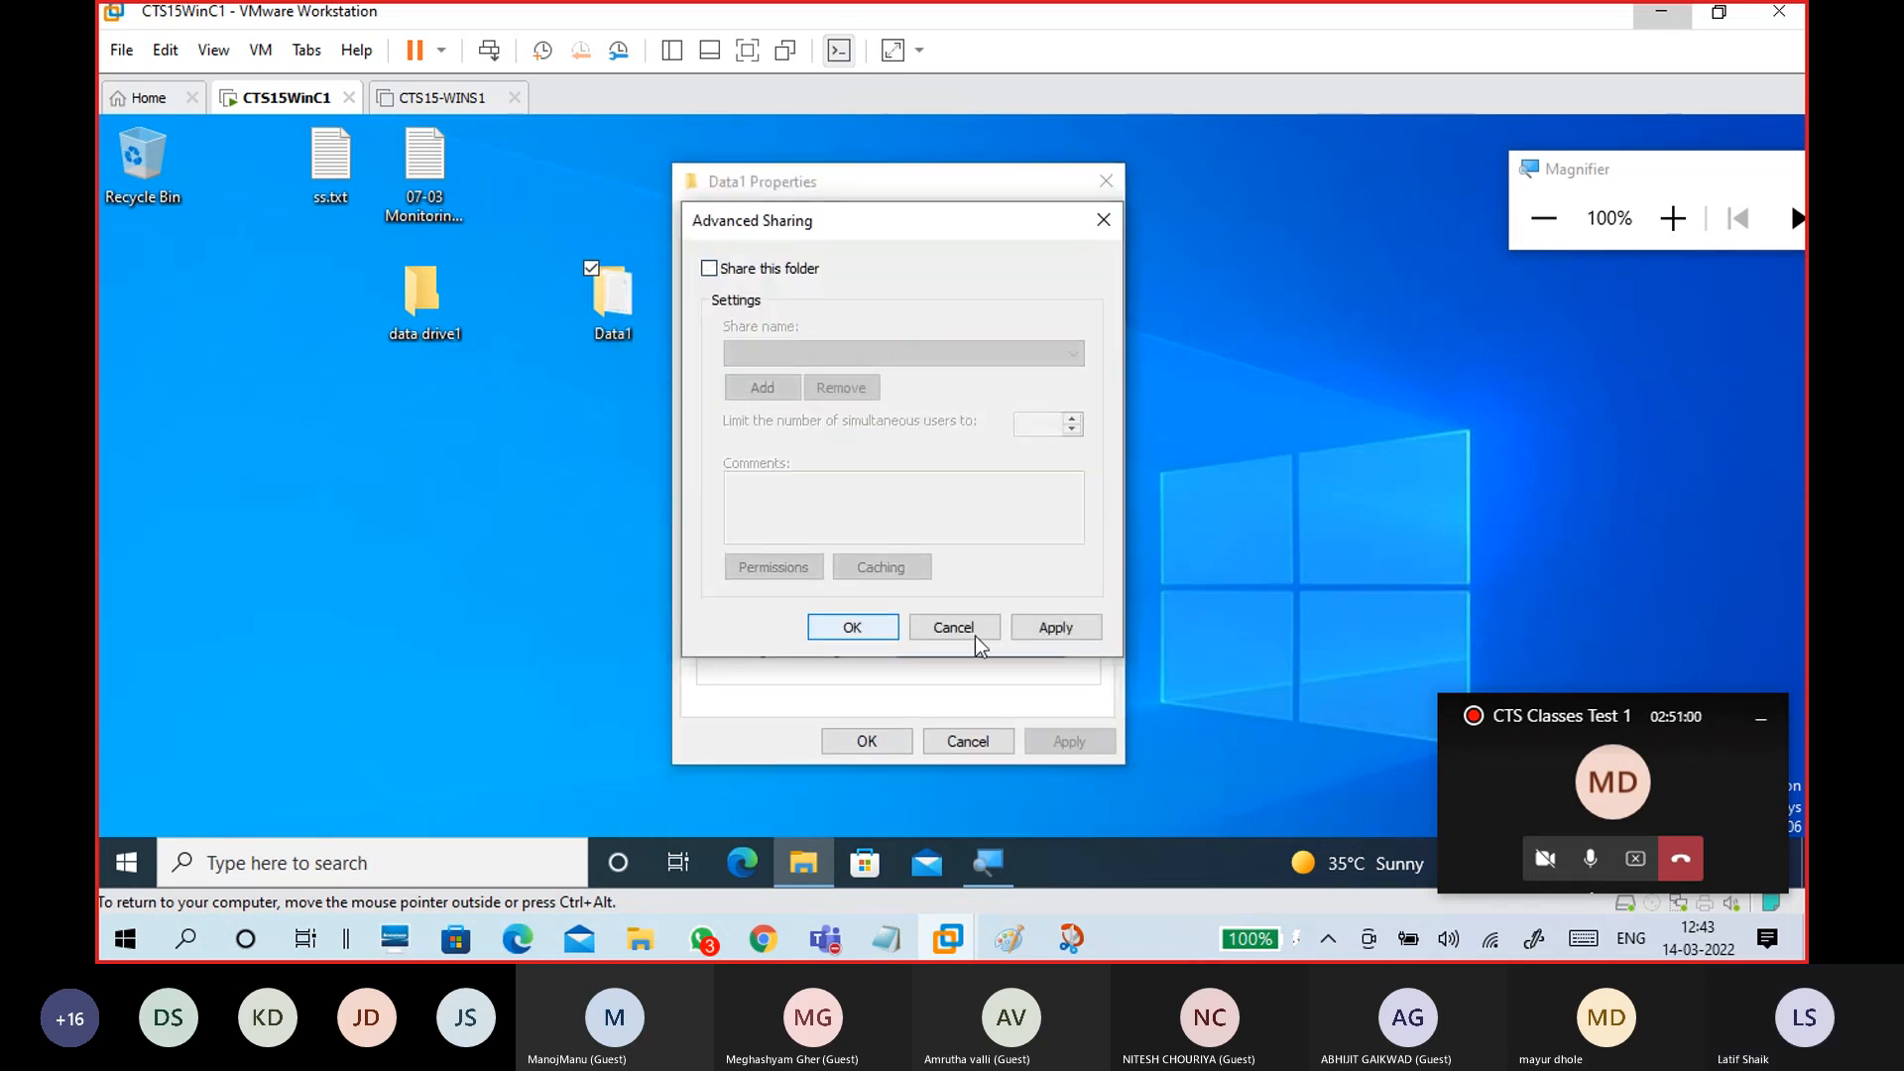
left_click(873, 629)
left_click(1134, 500)
left_click(875, 633)
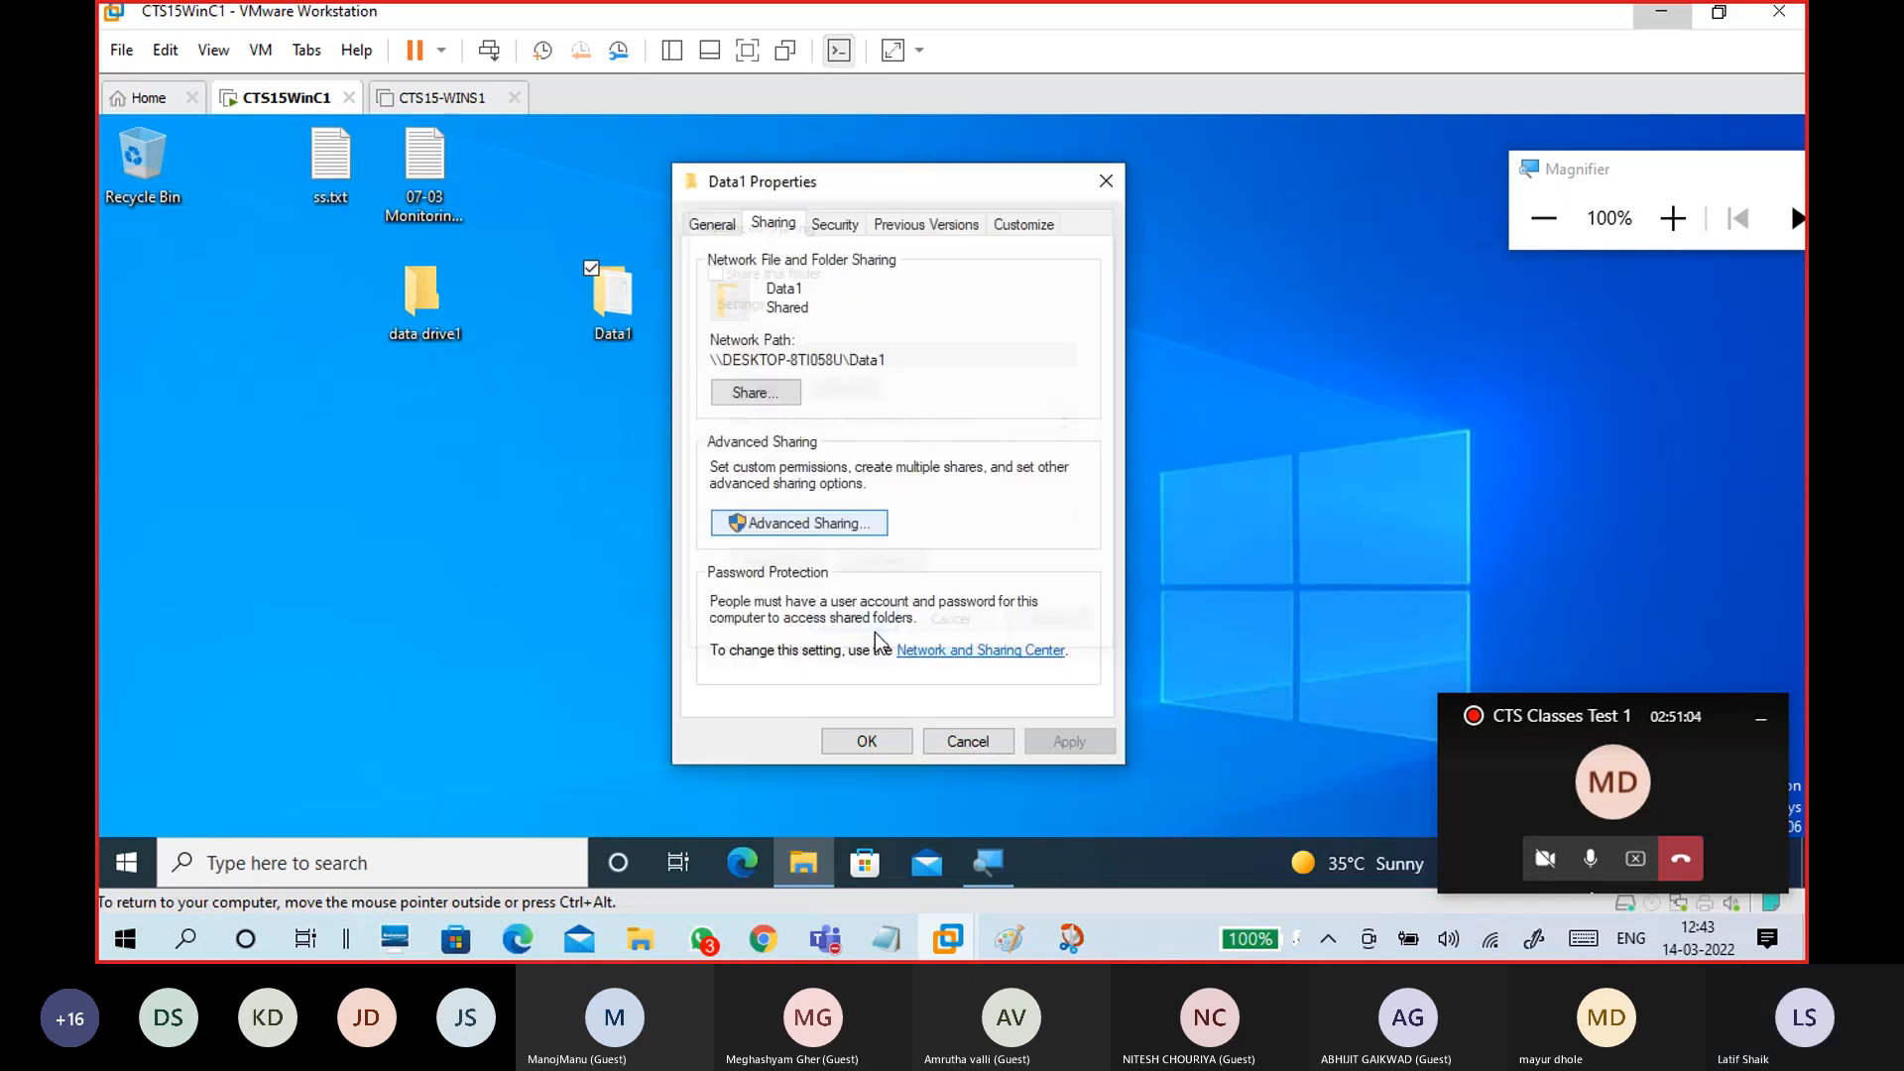
Step: Remove Everyone from Data1's security permissions and apply the change
left_click(834, 224)
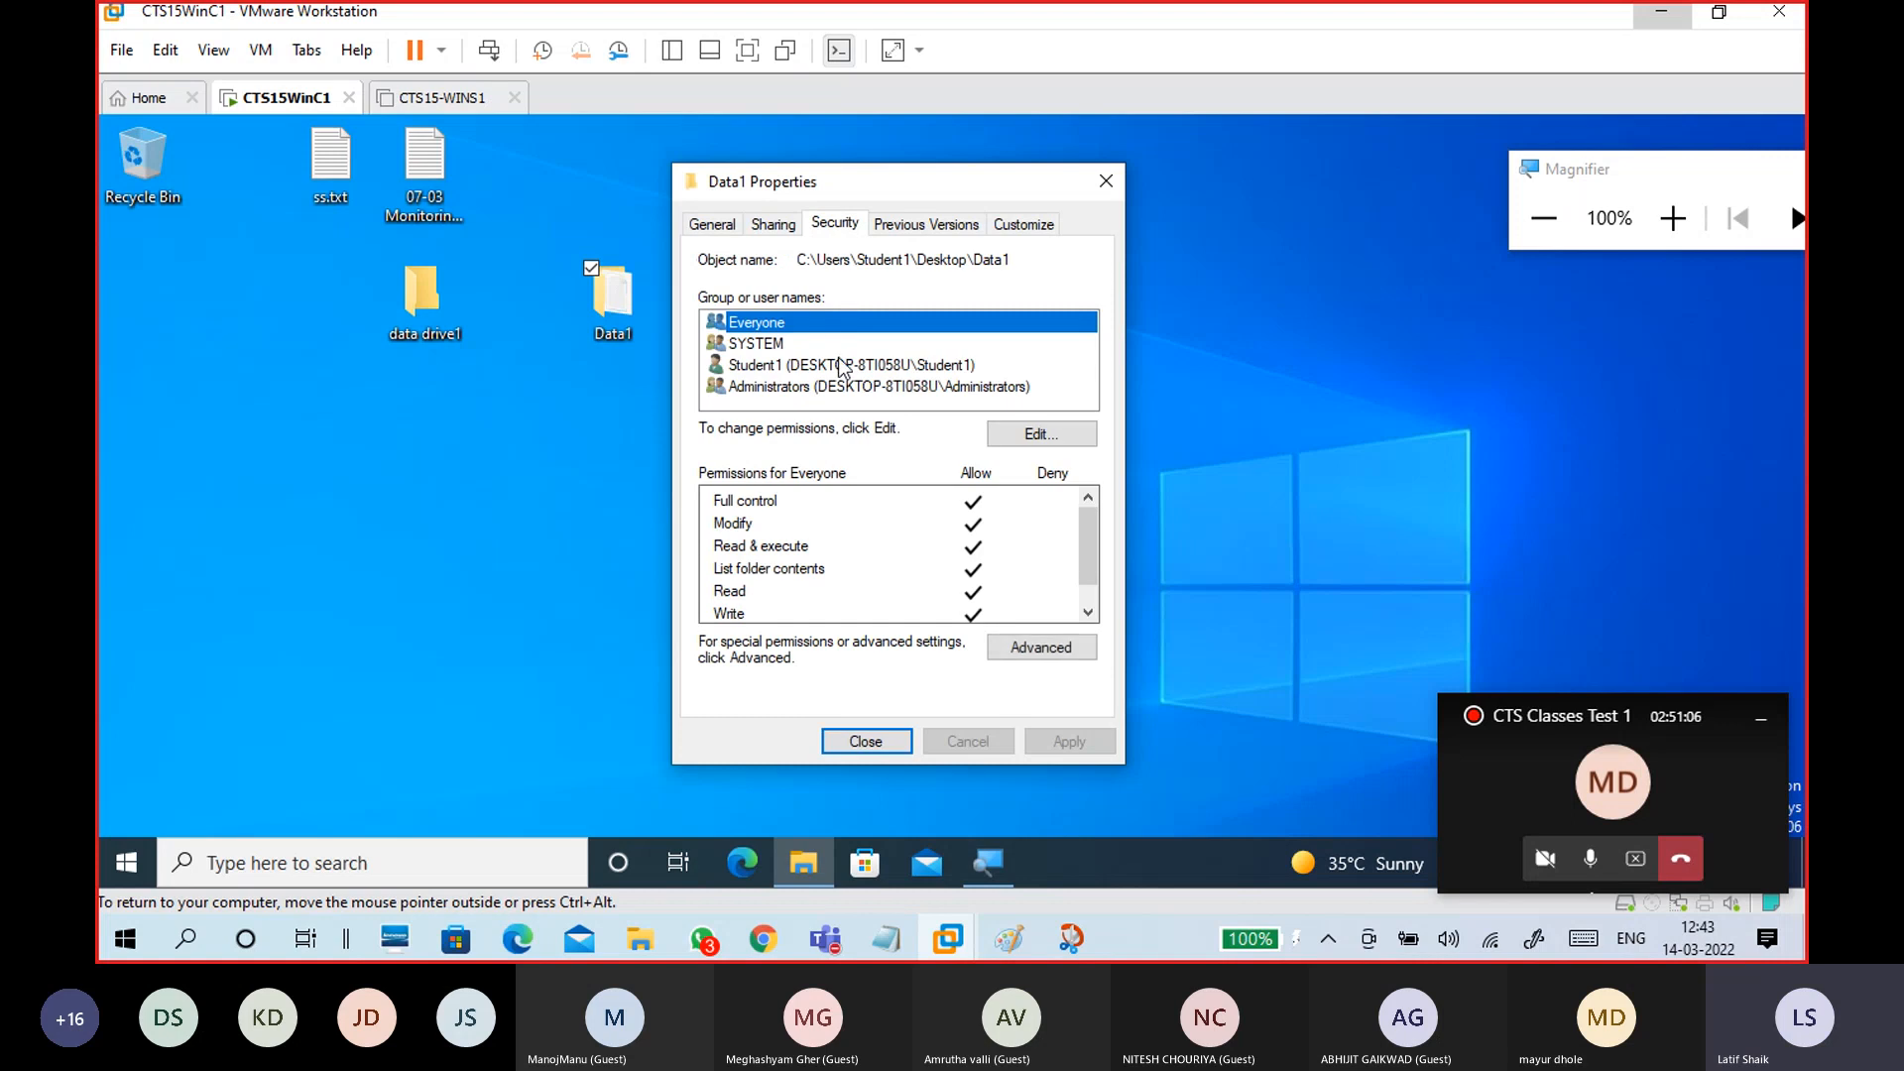
left_click(1029, 431)
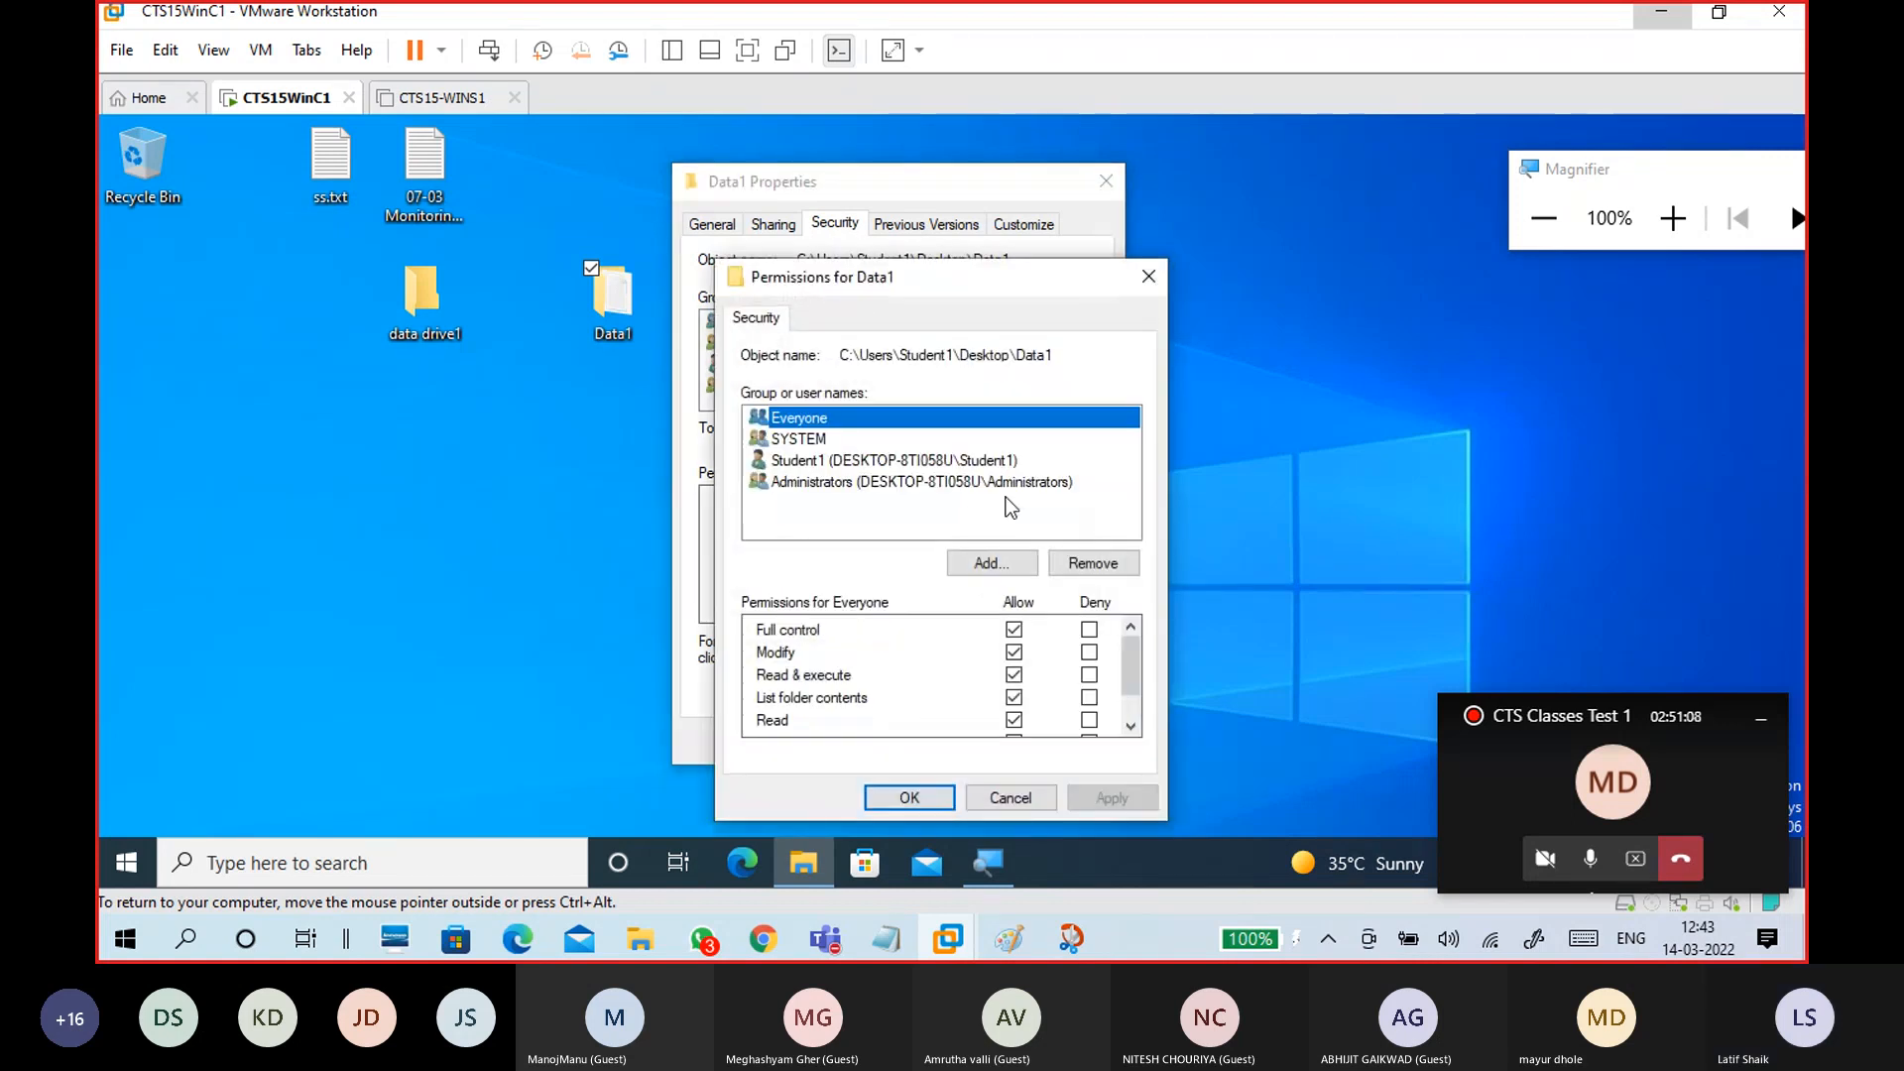
left_click(1092, 562)
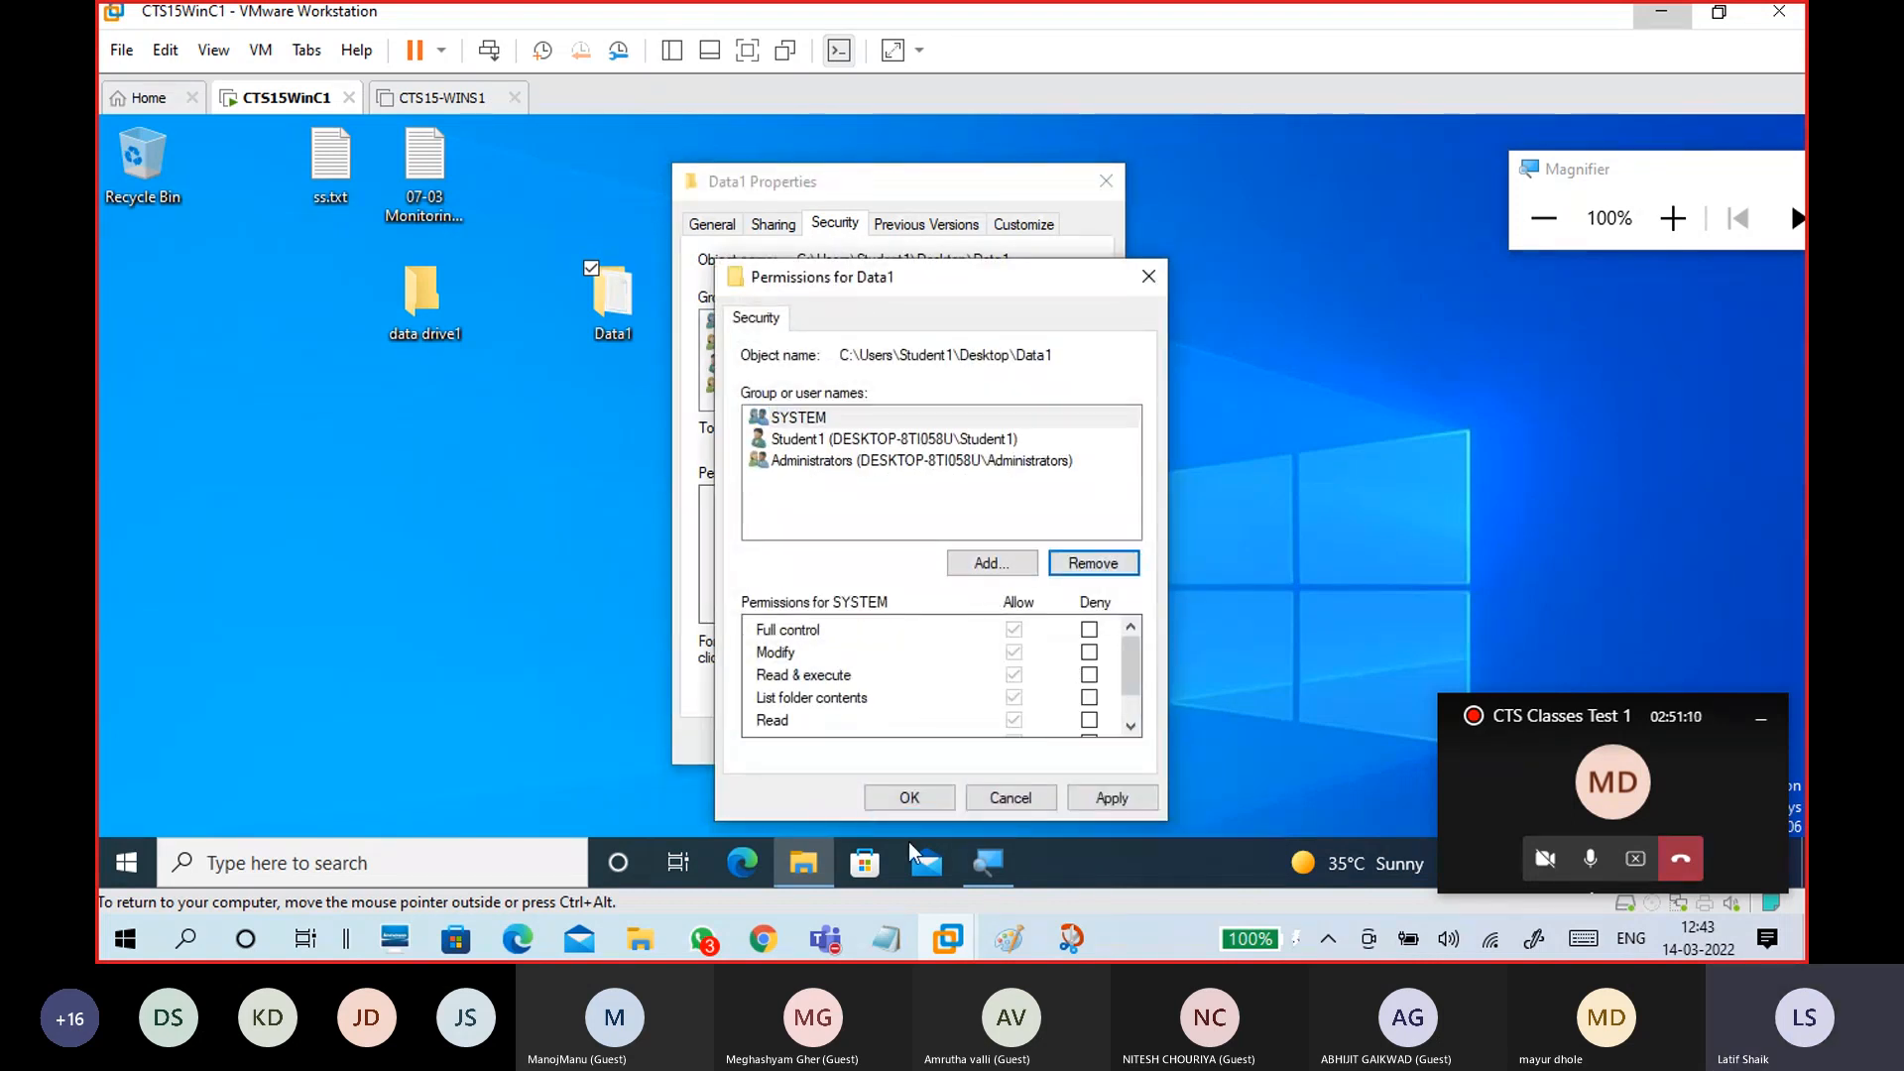
left_click(1116, 795)
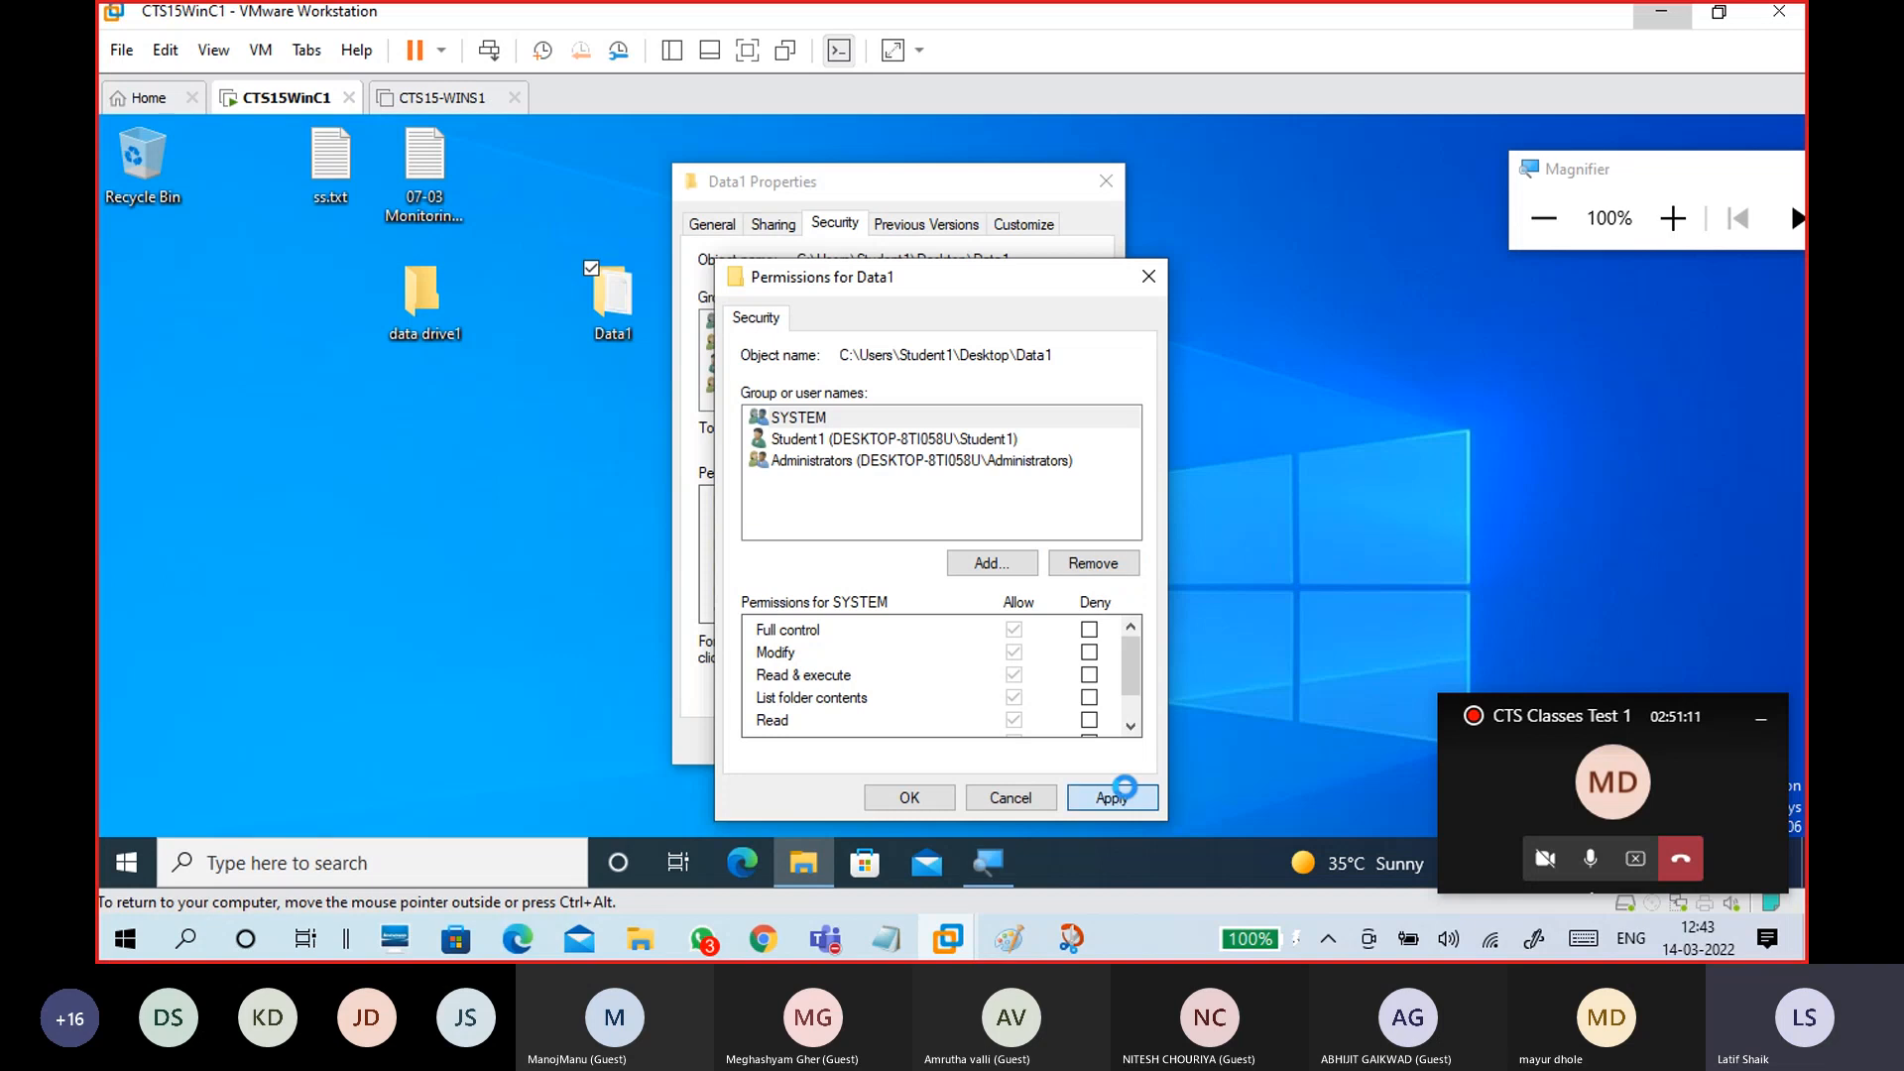
left_click(908, 797)
Step: Review Data1's network path, close its properties, and restore the VM view to 100%
left_click(773, 224)
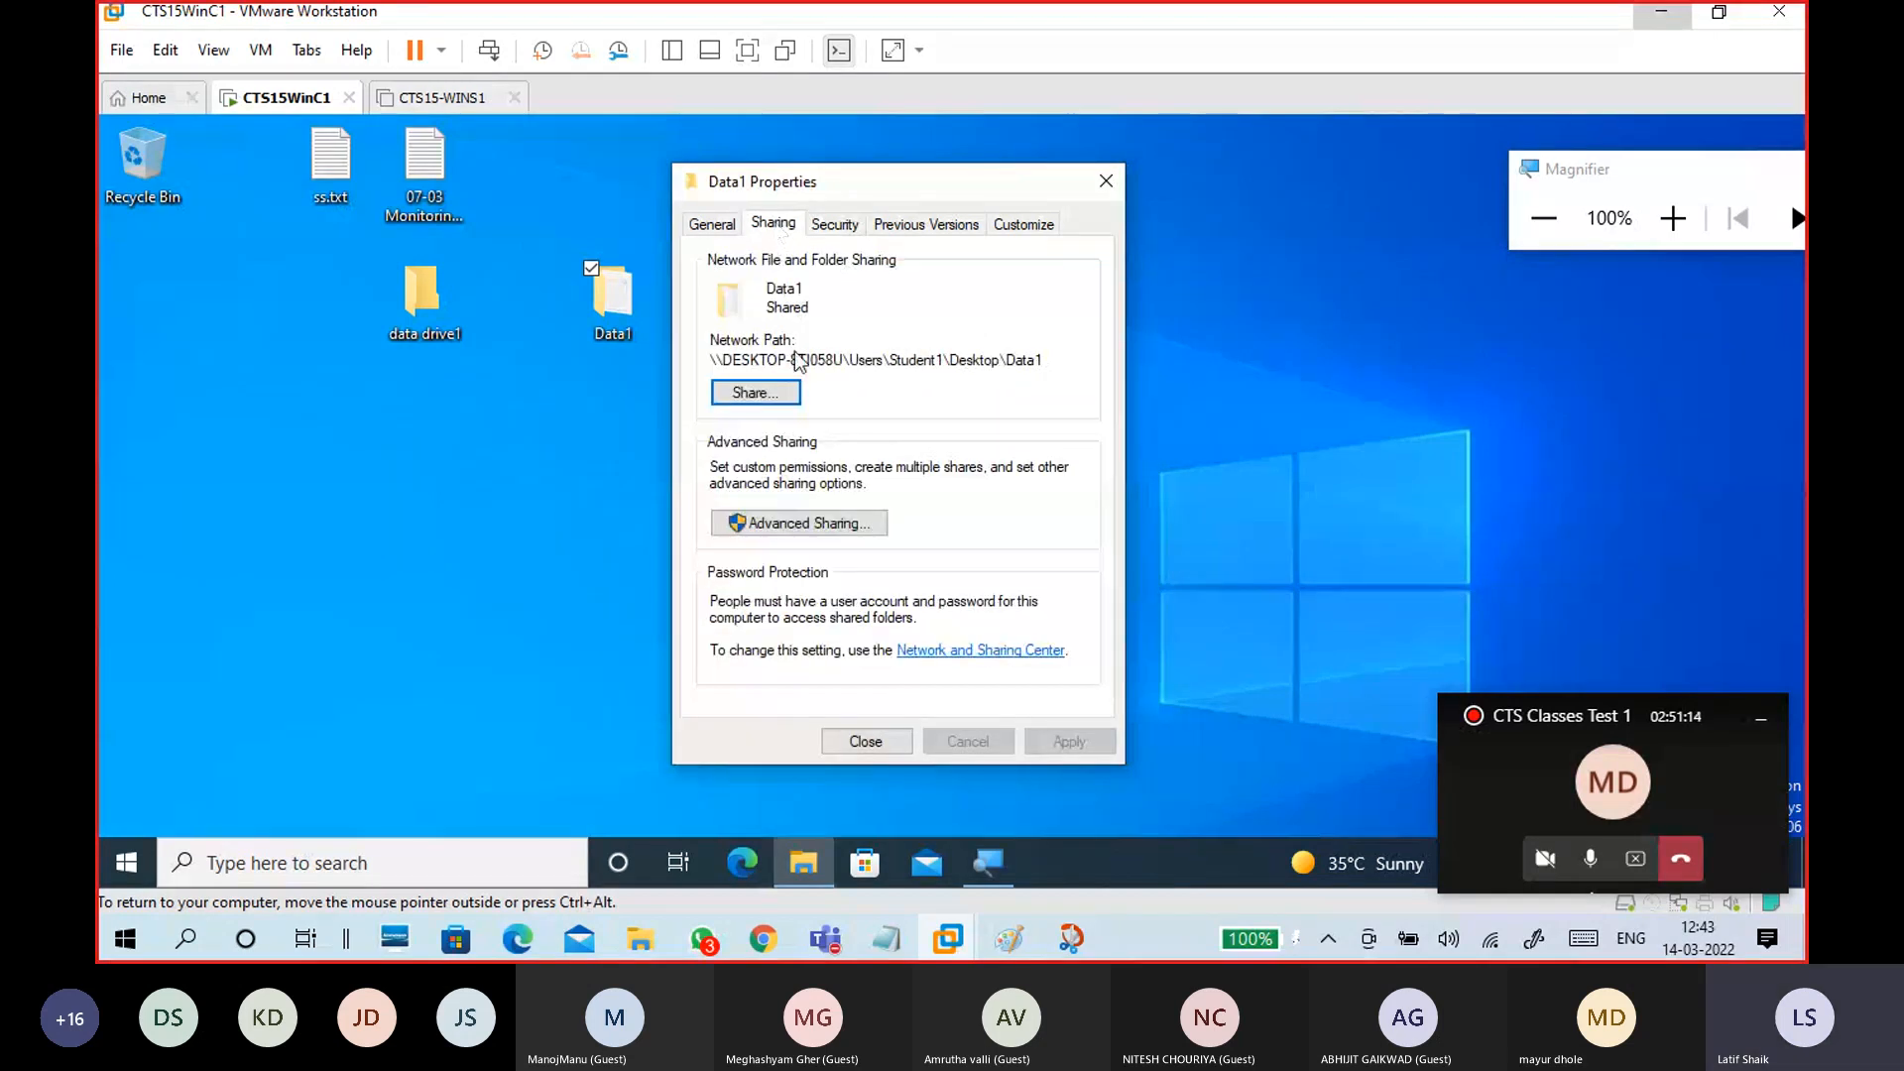
left_click_drag(1054, 365, 699, 368)
left_click(1673, 220)
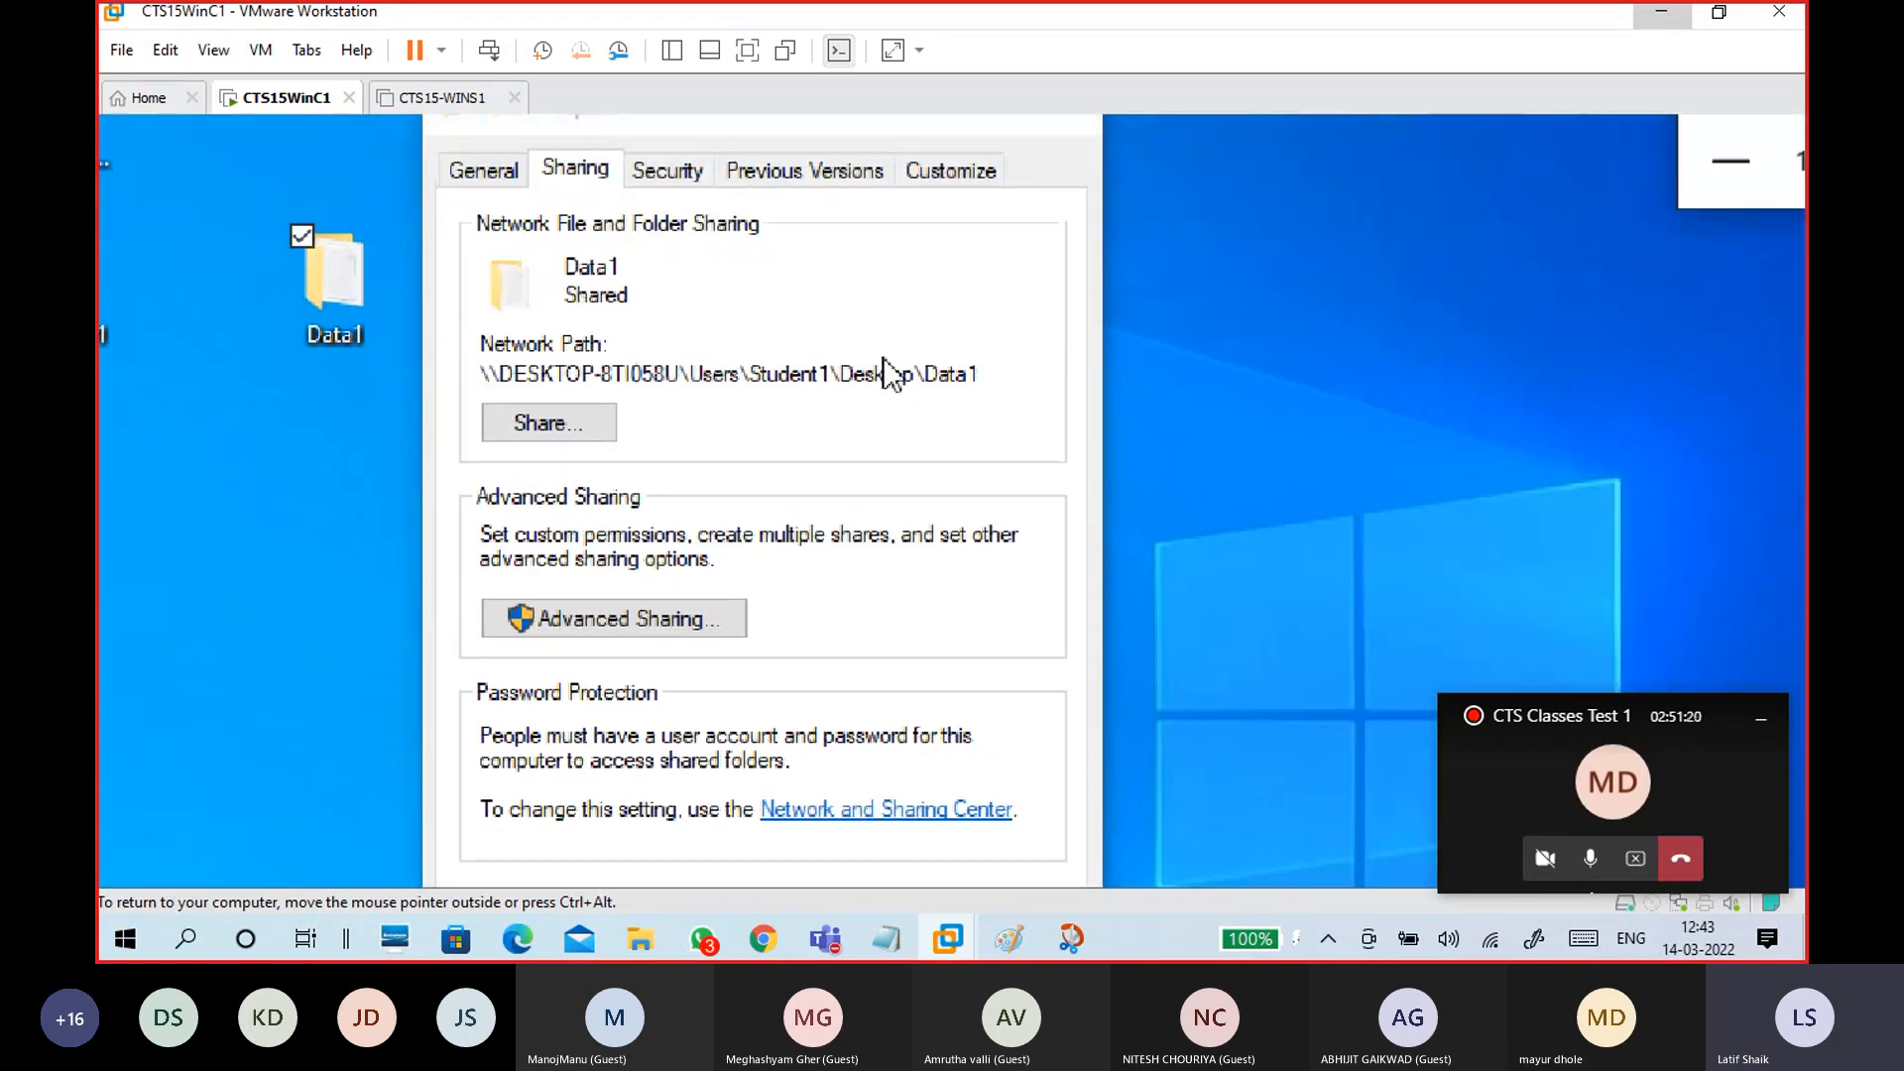
left_click_drag(991, 371, 462, 390)
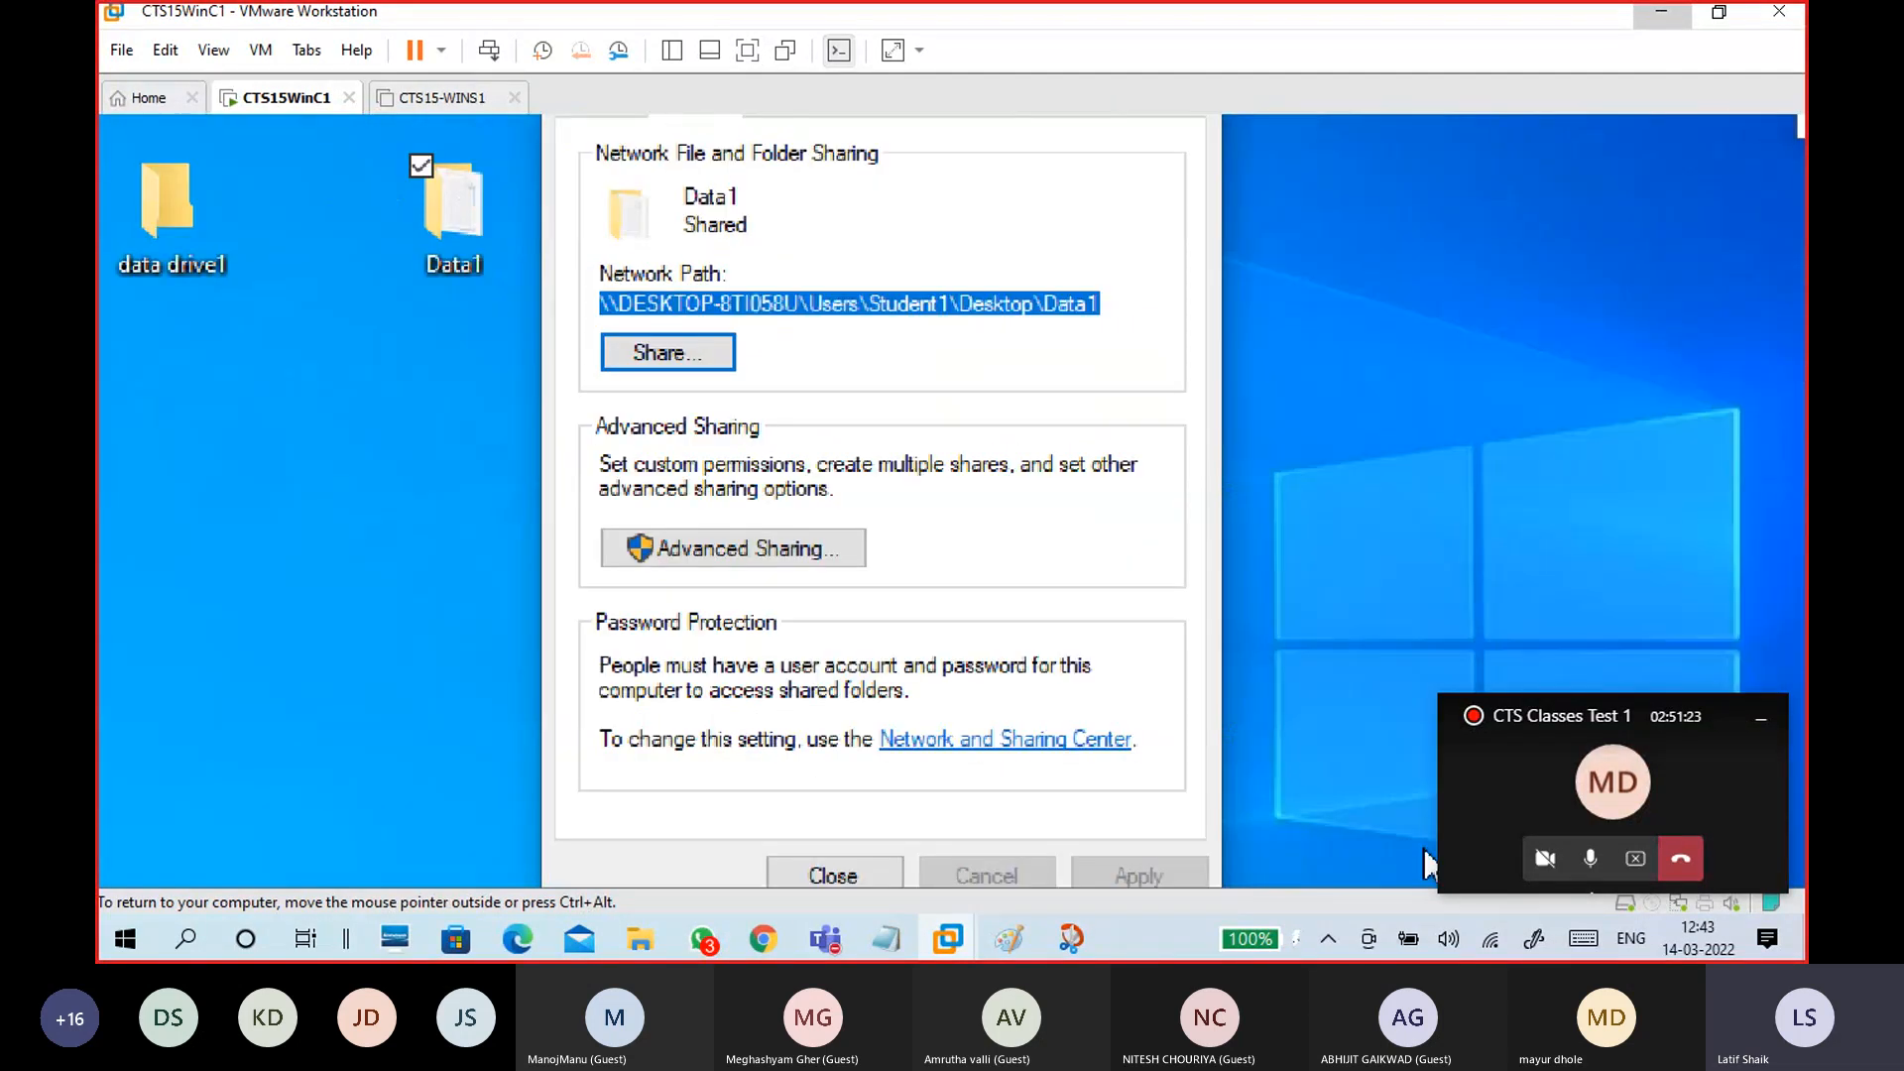
left_click(667, 353)
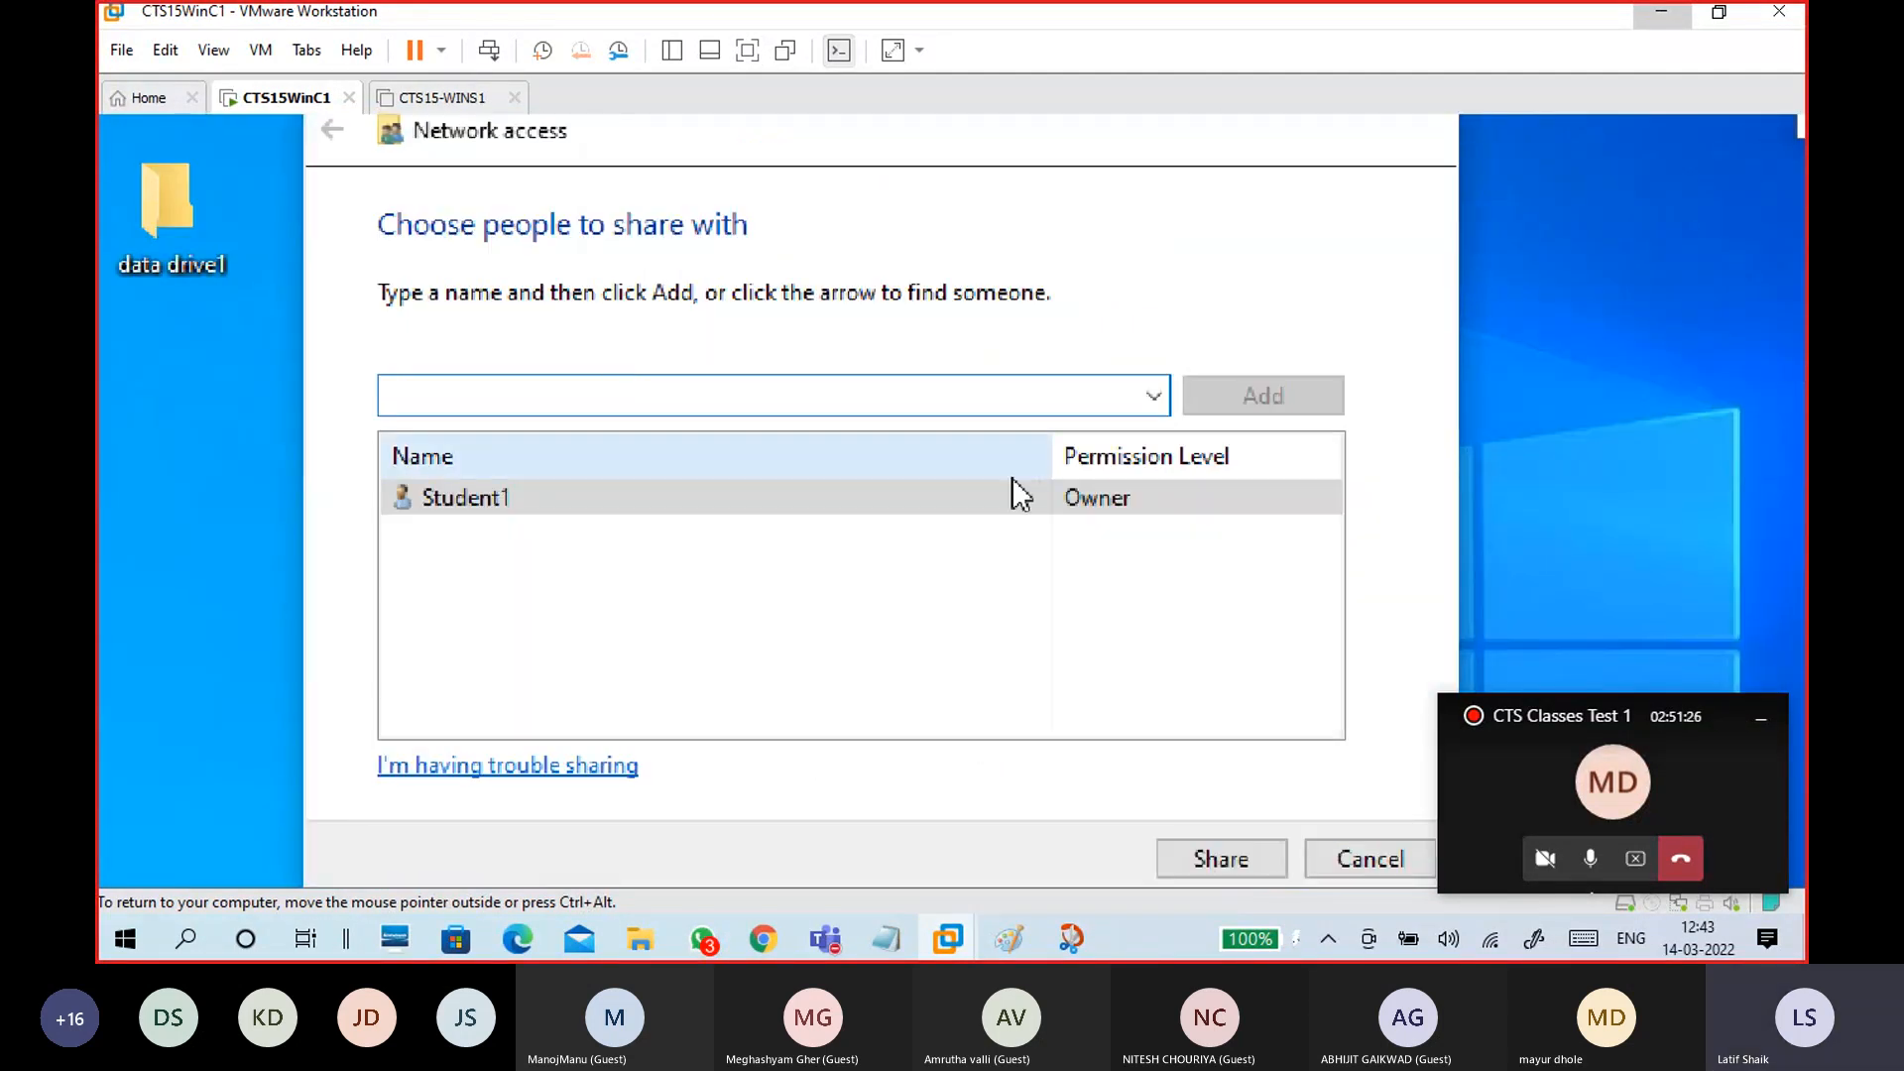
left_click(1329, 694)
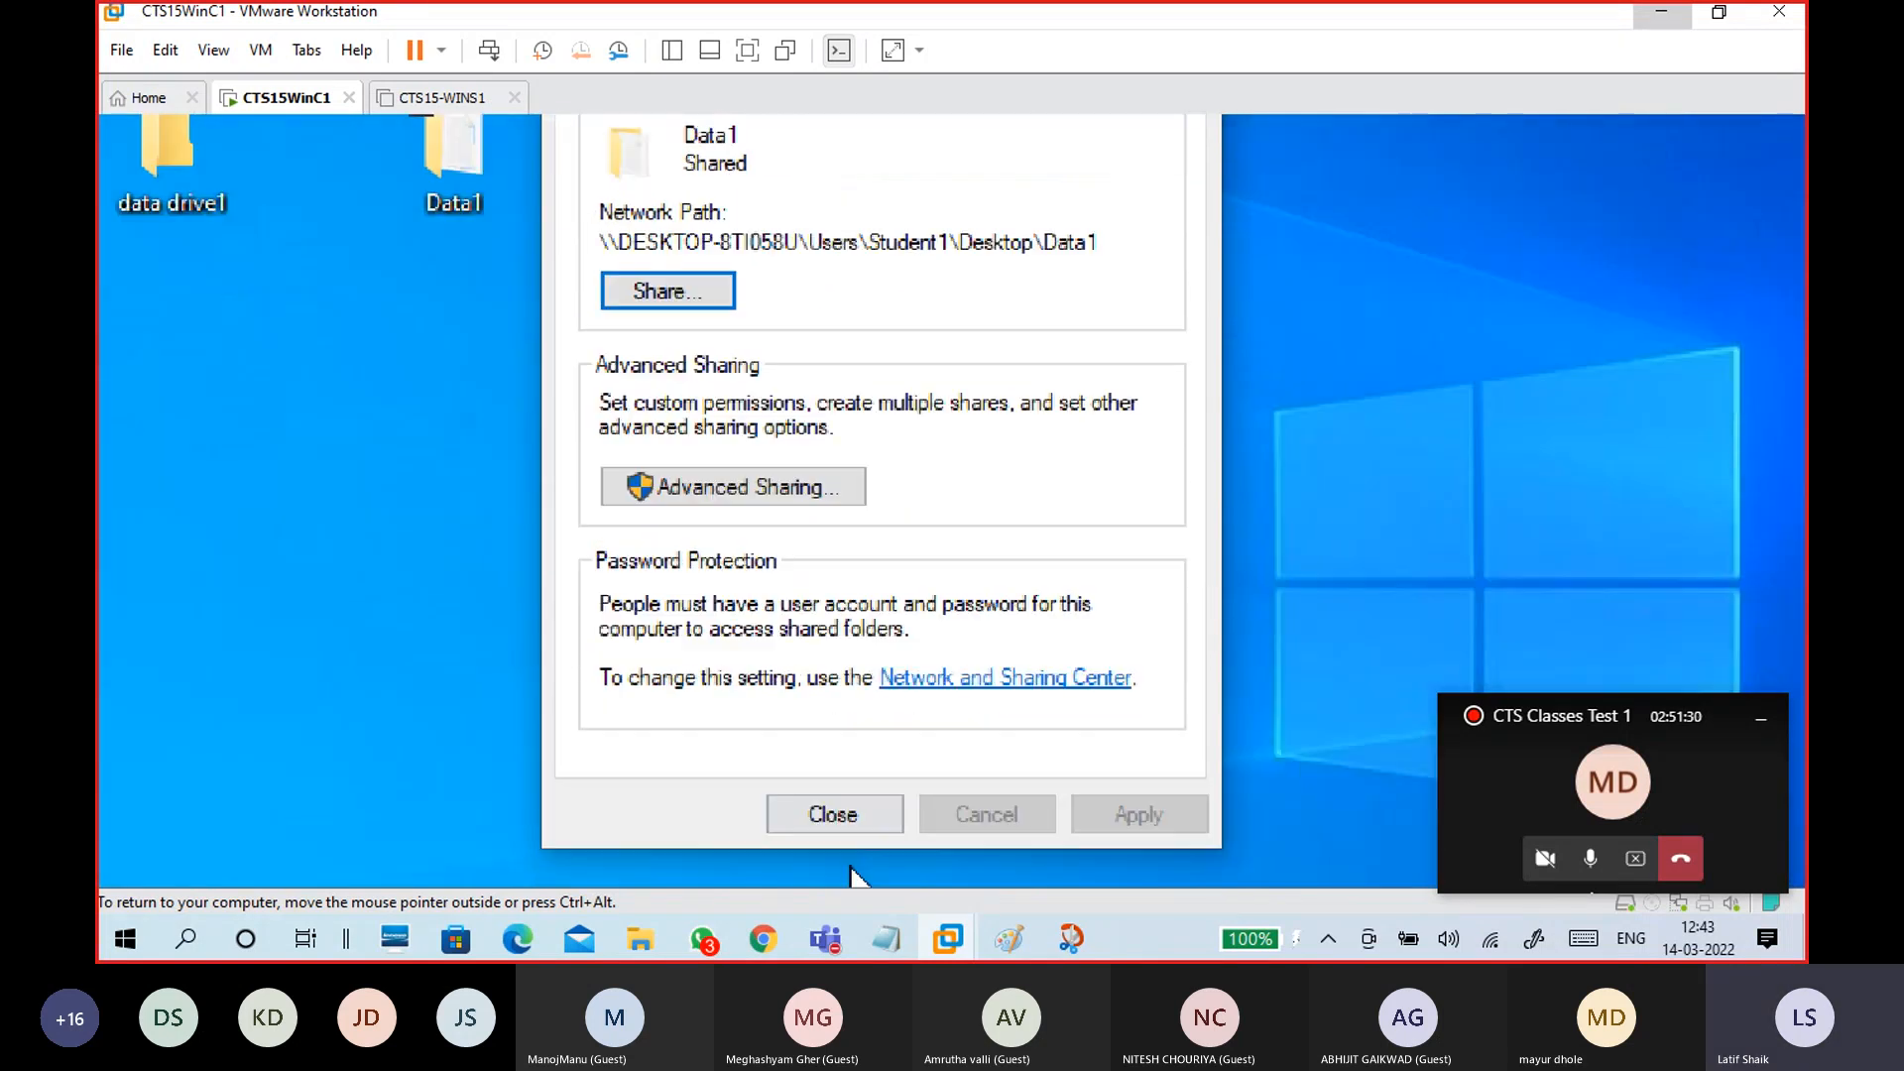
left_click(830, 811)
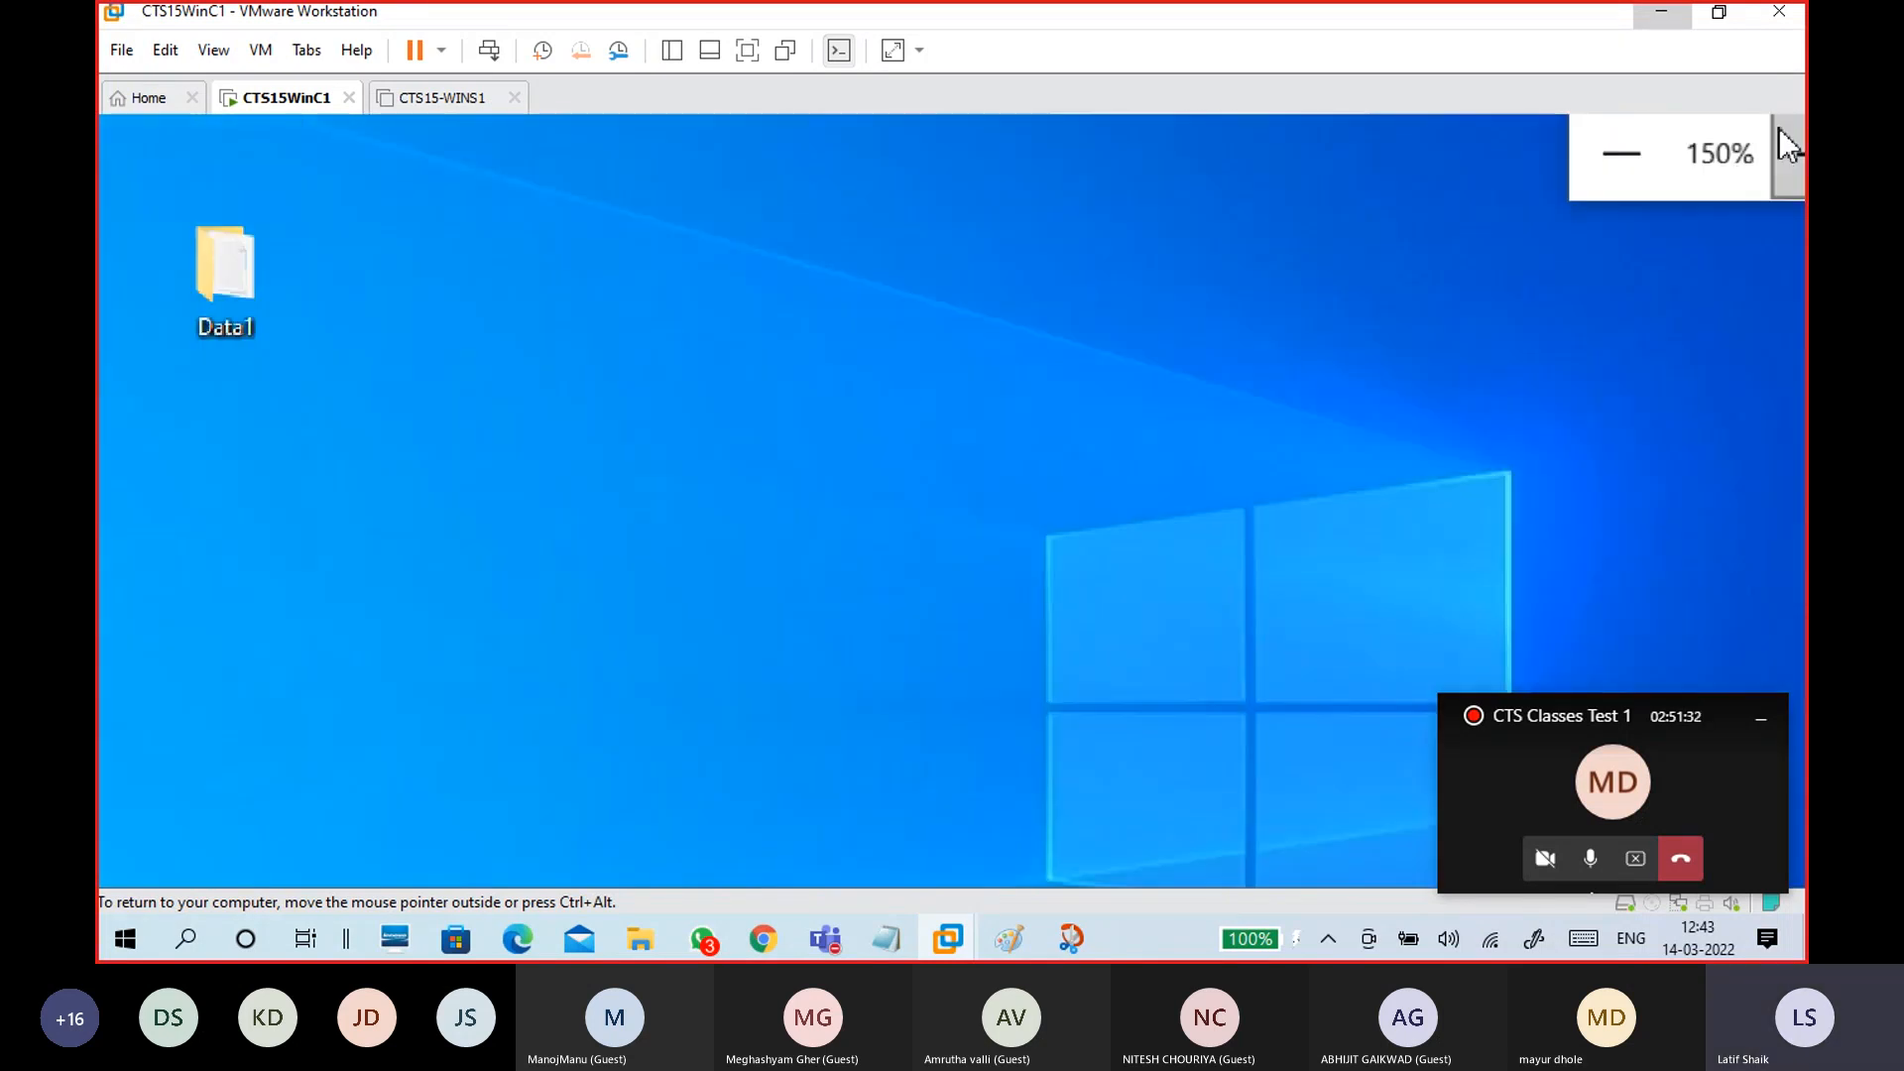
left_click(1627, 190)
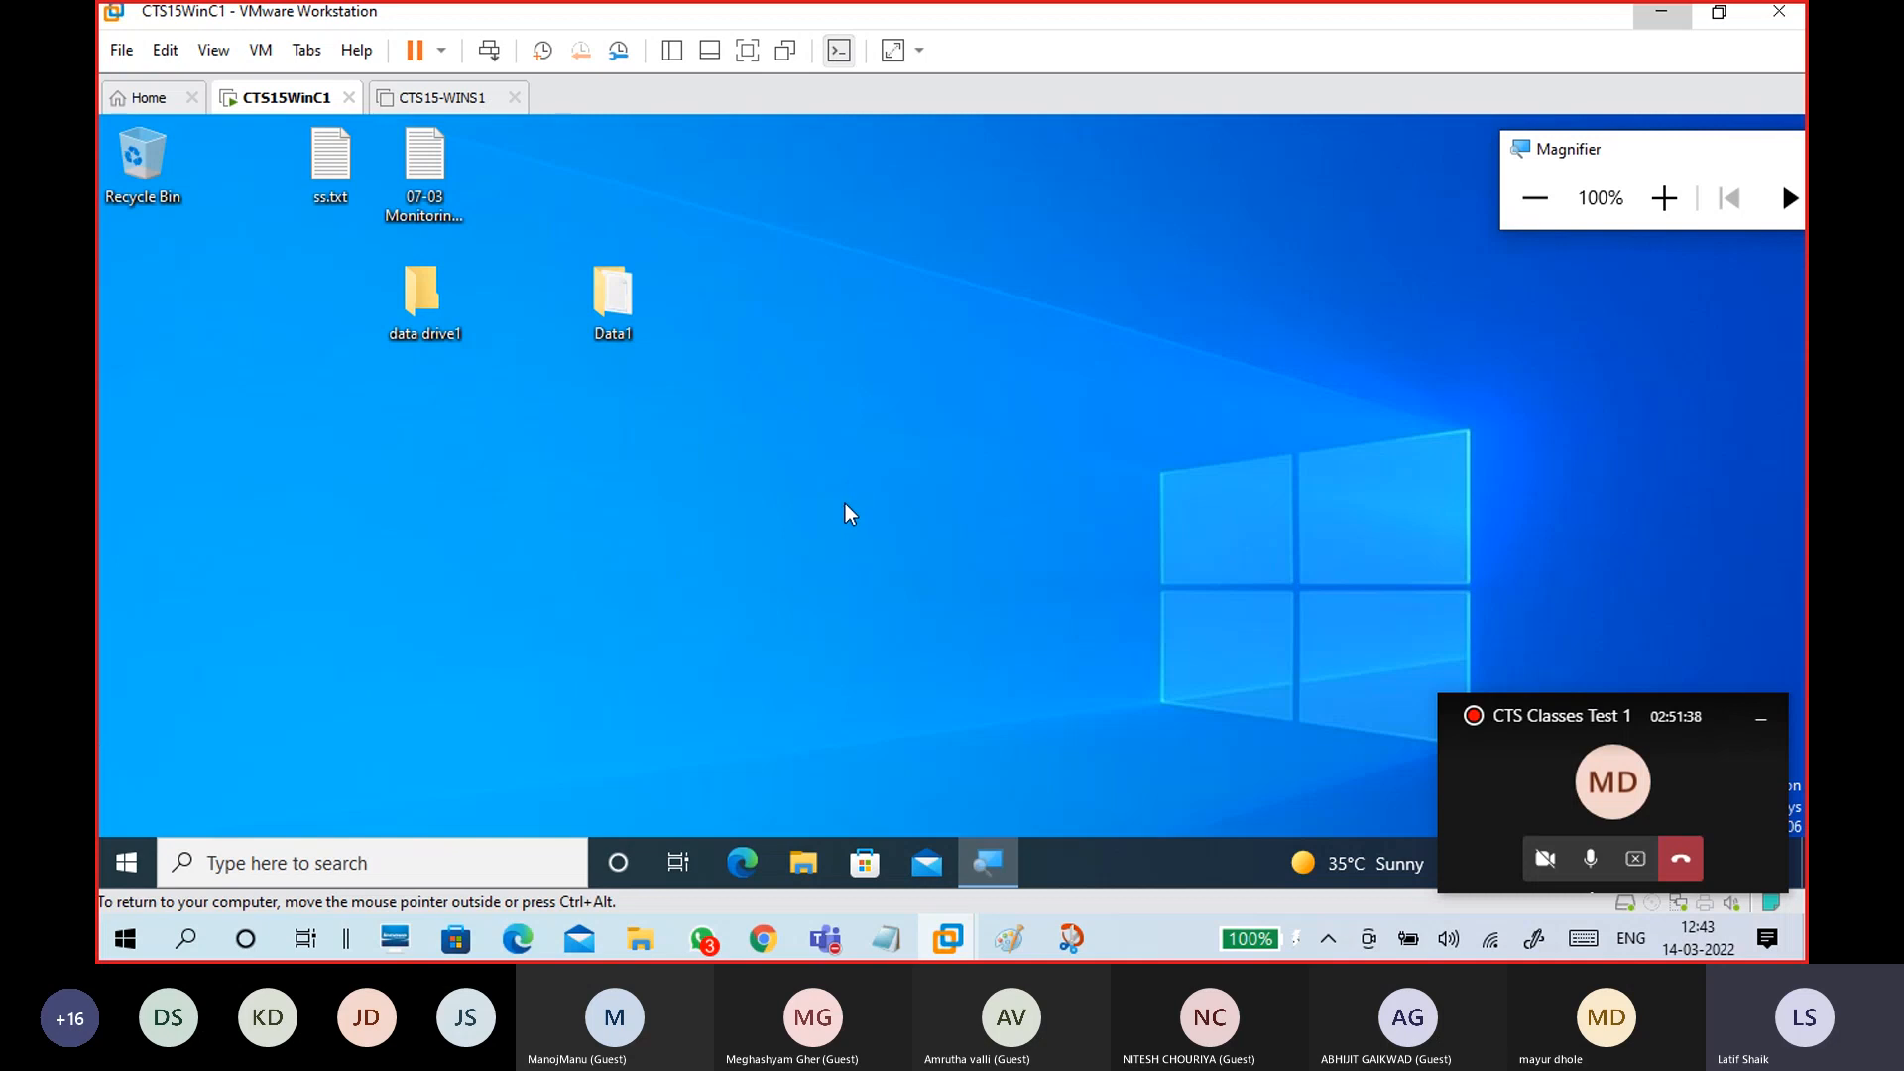
left_click(771, 433)
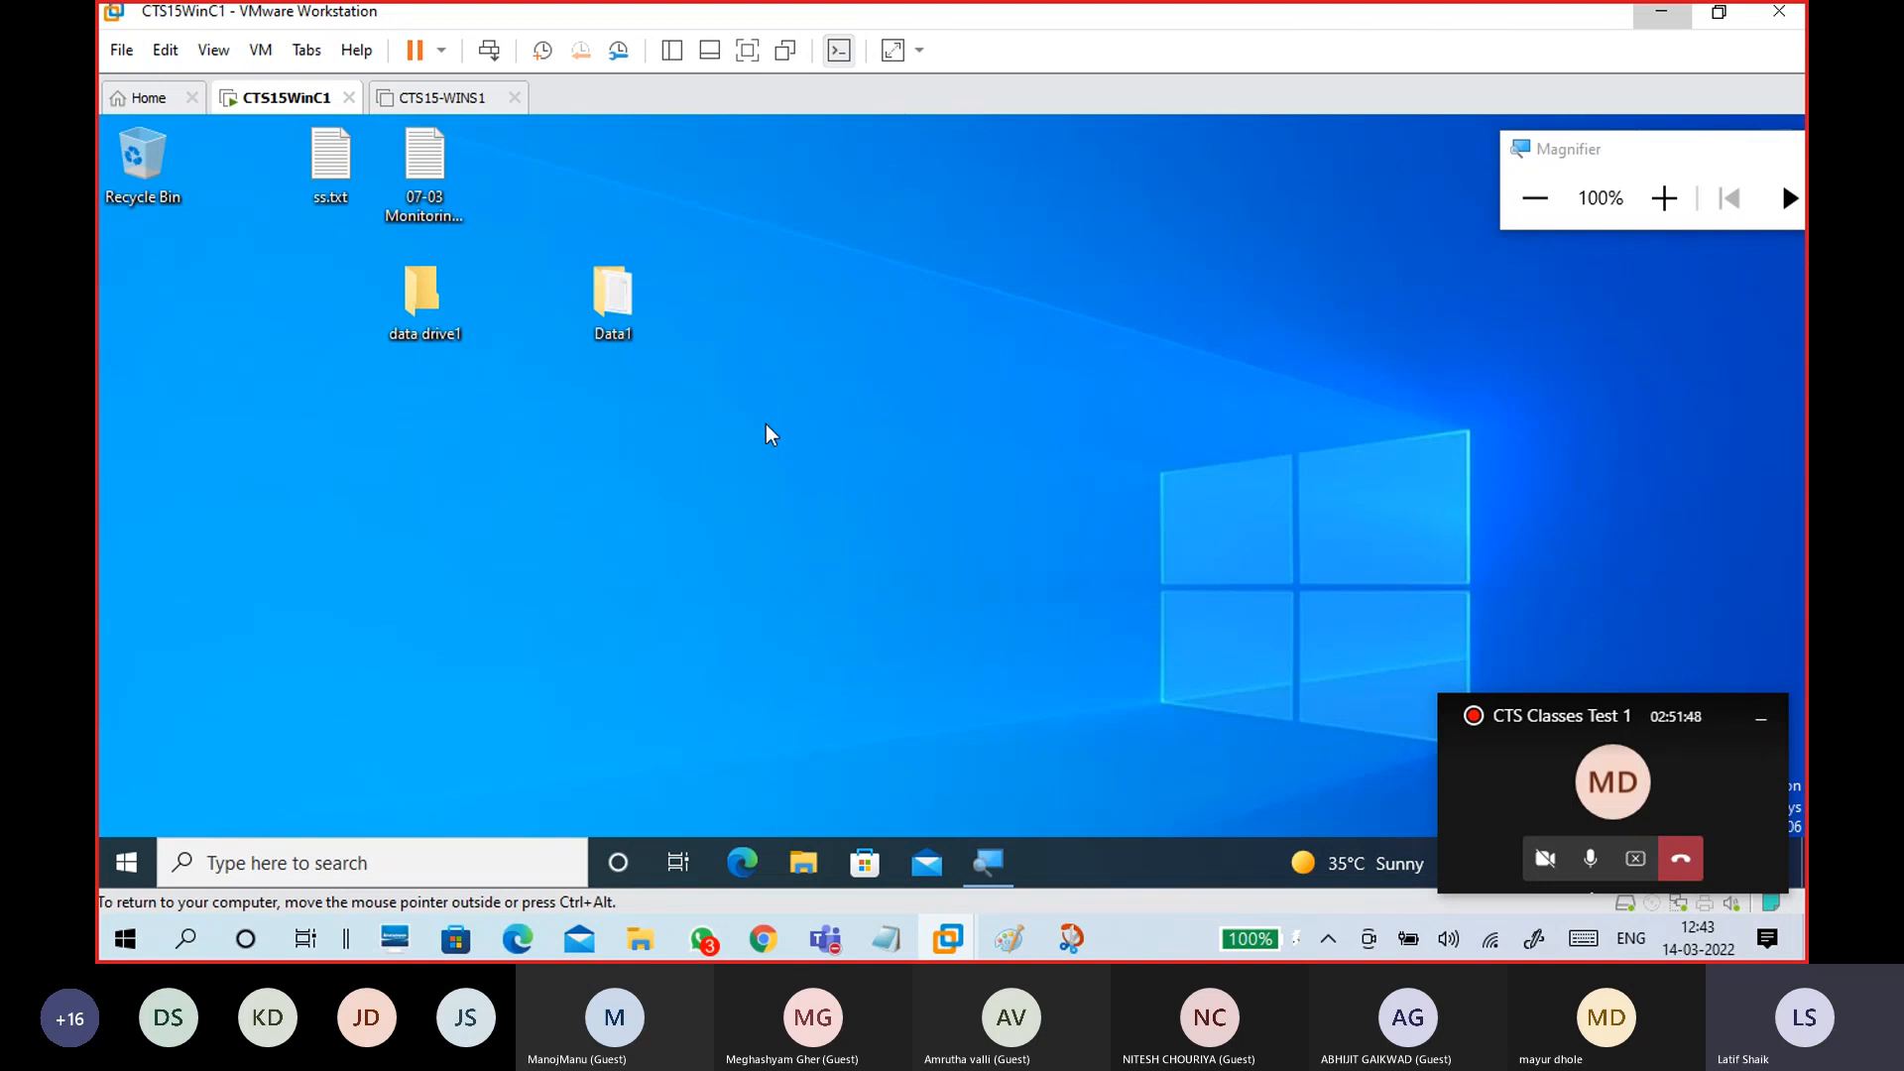
Step: List the guest's shares with 'net share' in a command prompt
key("super+r")
type("cm")
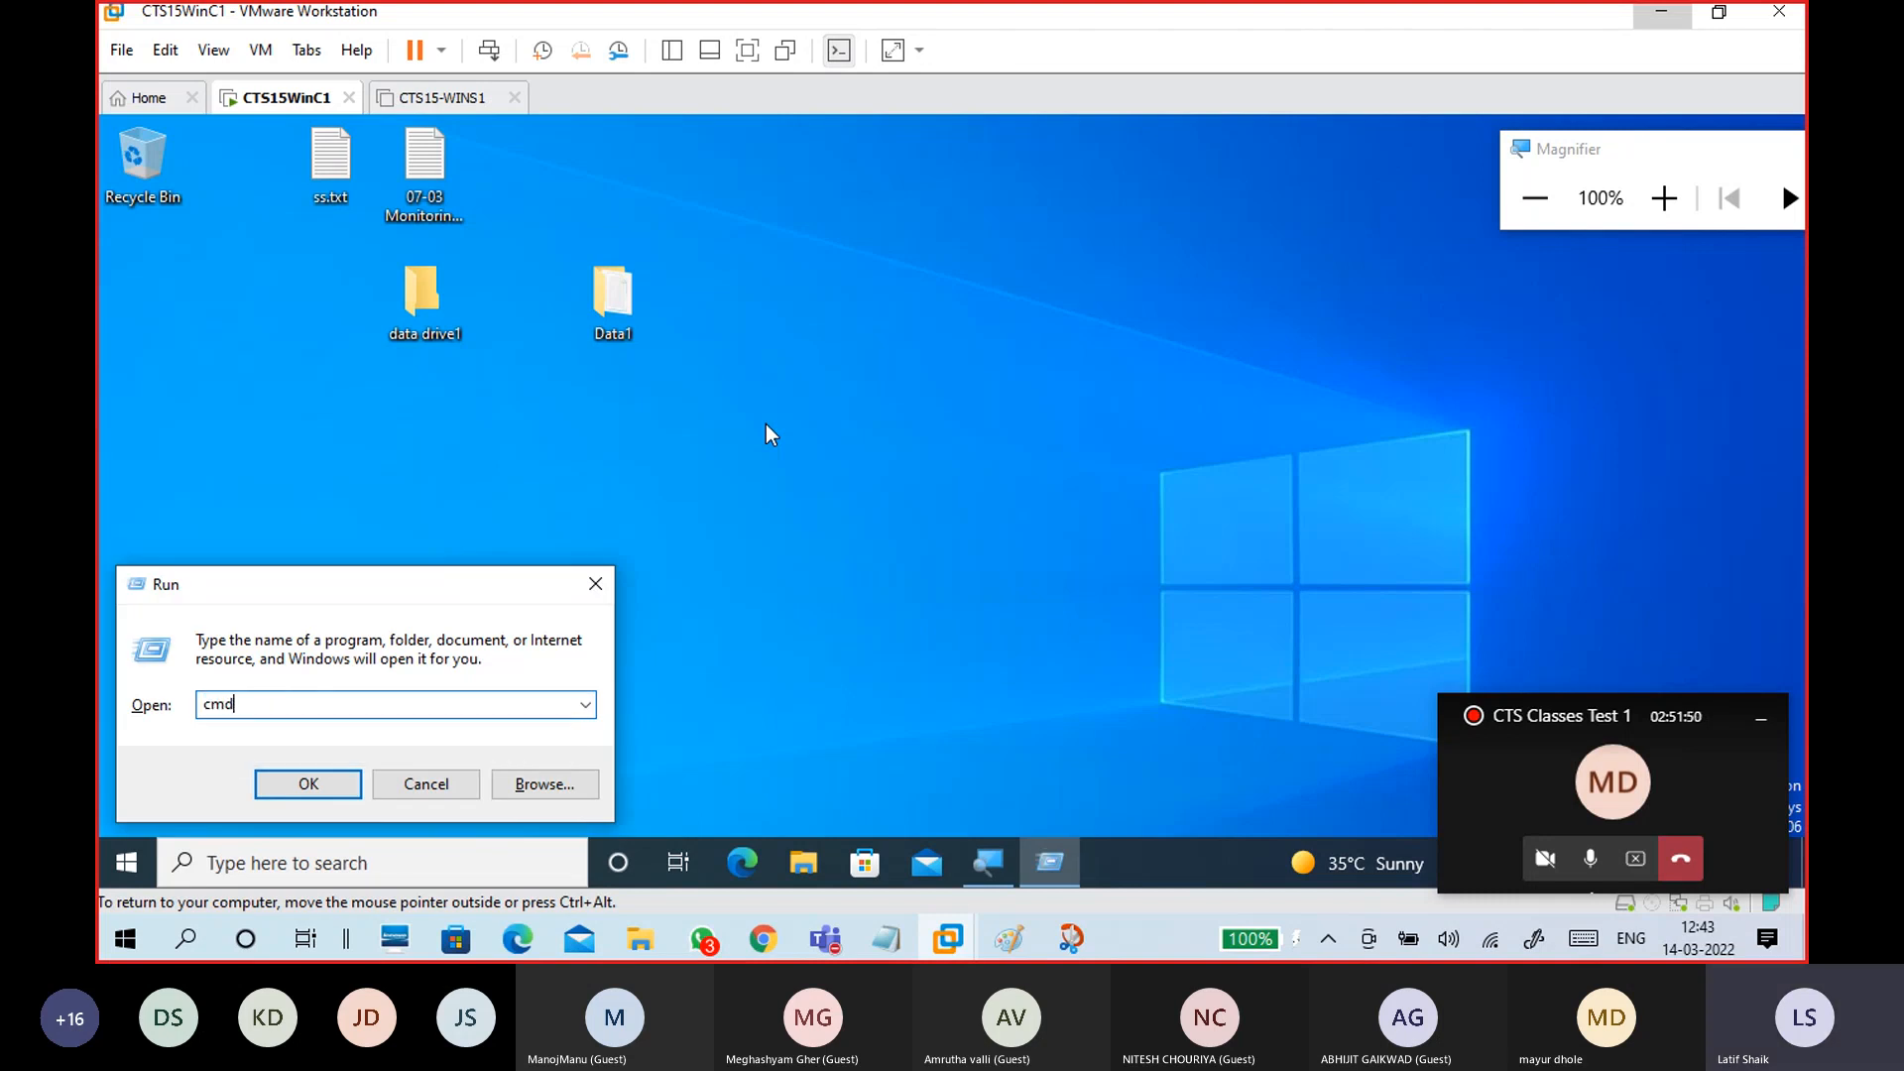
type("d")
key("Return")
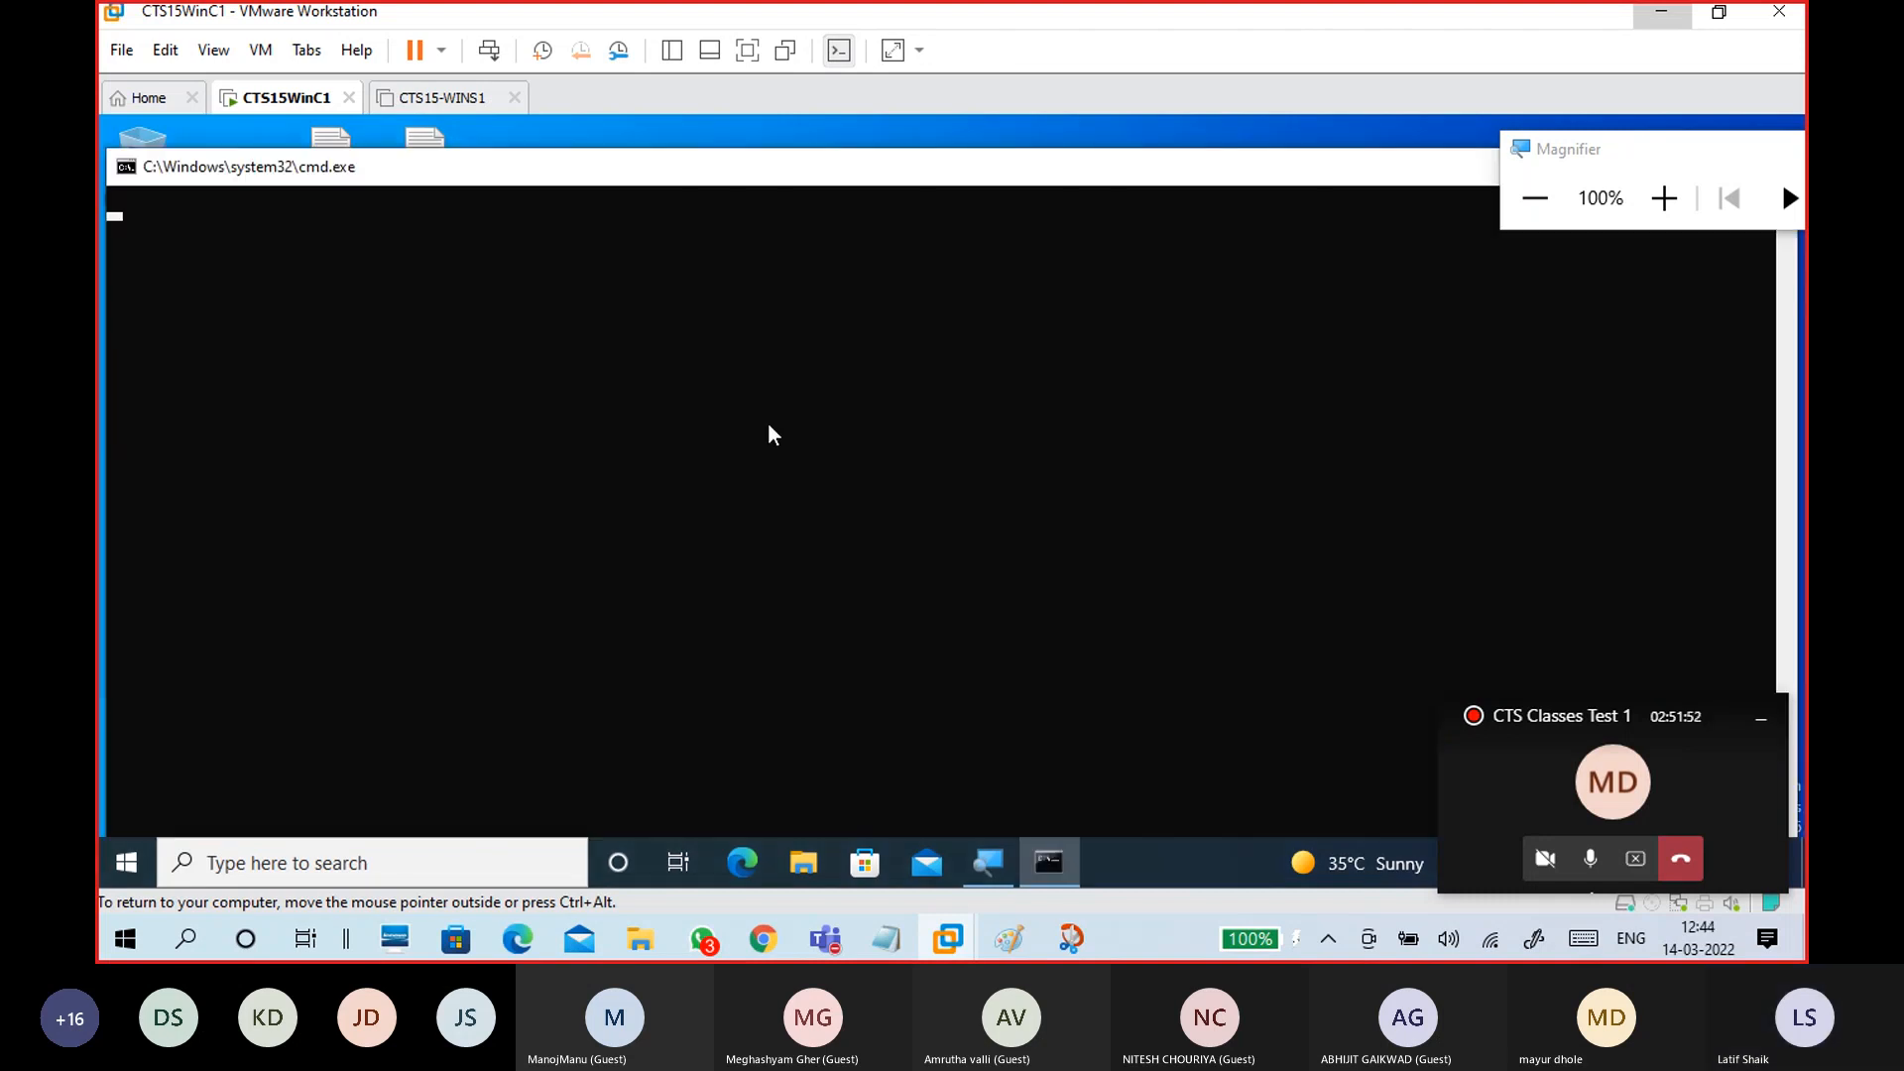
type("net share")
key("Return")
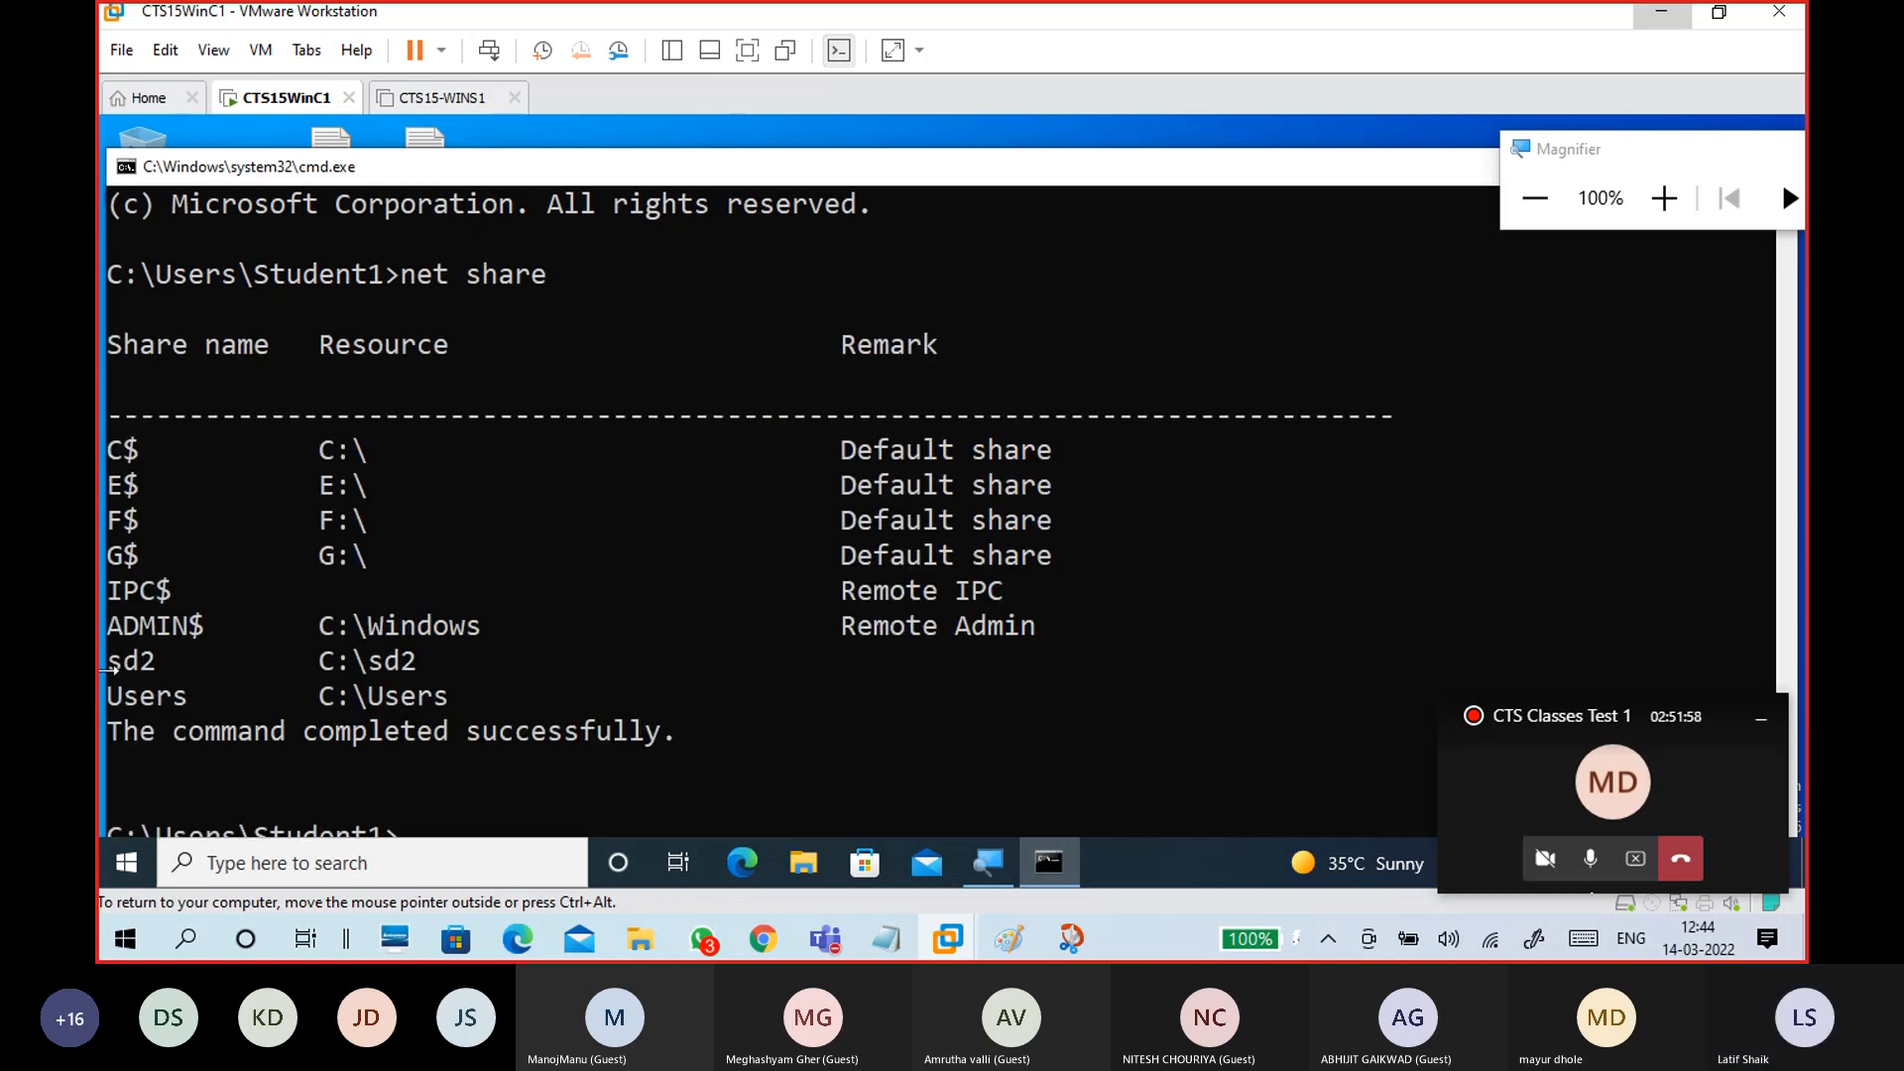
Step: Highlight the sd2 share line in the output, then close the command prompt
left_click_drag(109, 663, 427, 666)
left_click_drag(109, 449, 160, 570)
mouse_move(430, 663)
left_mouse_down()
mouse_move(107, 667)
mouse_move(418, 675)
left_mouse_up()
left_click(189, 672)
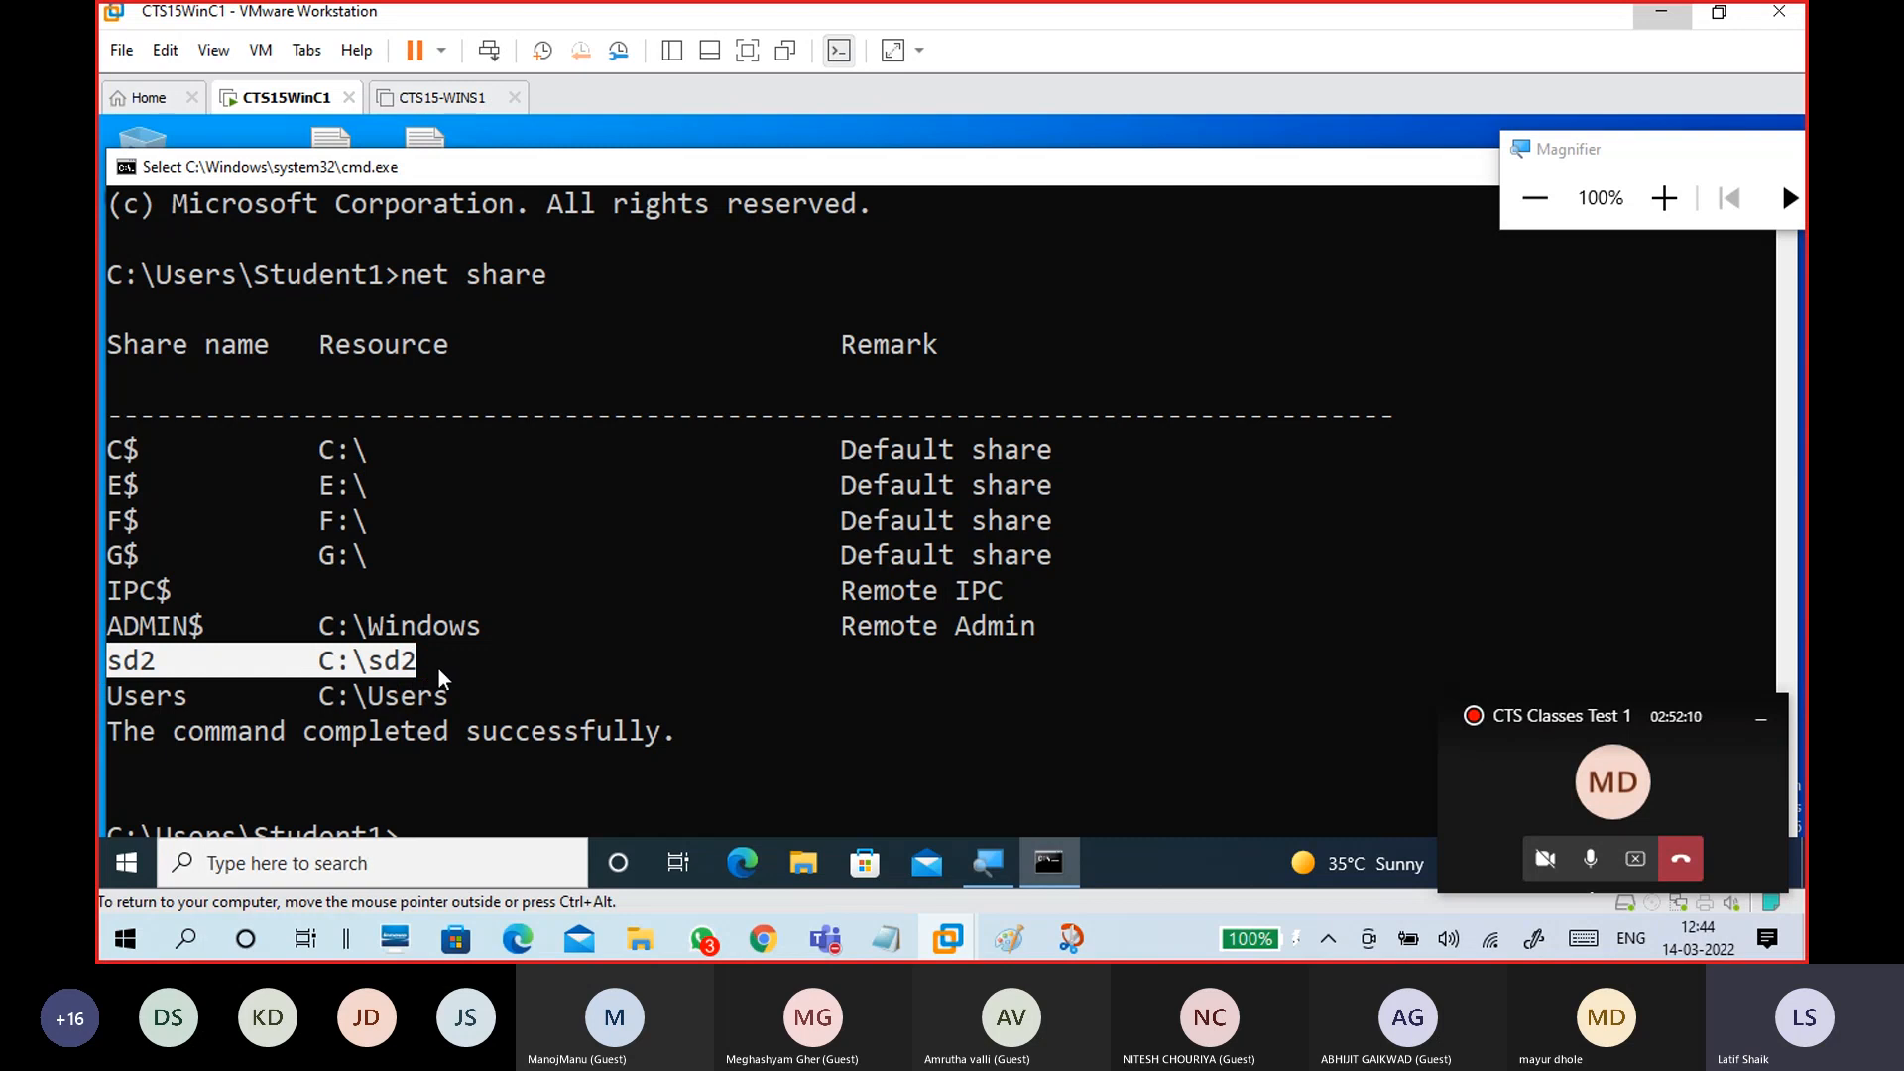
left_click(440, 670)
left_click_drag(411, 675, 107, 674)
left_click_drag(1106, 171, 405, 355)
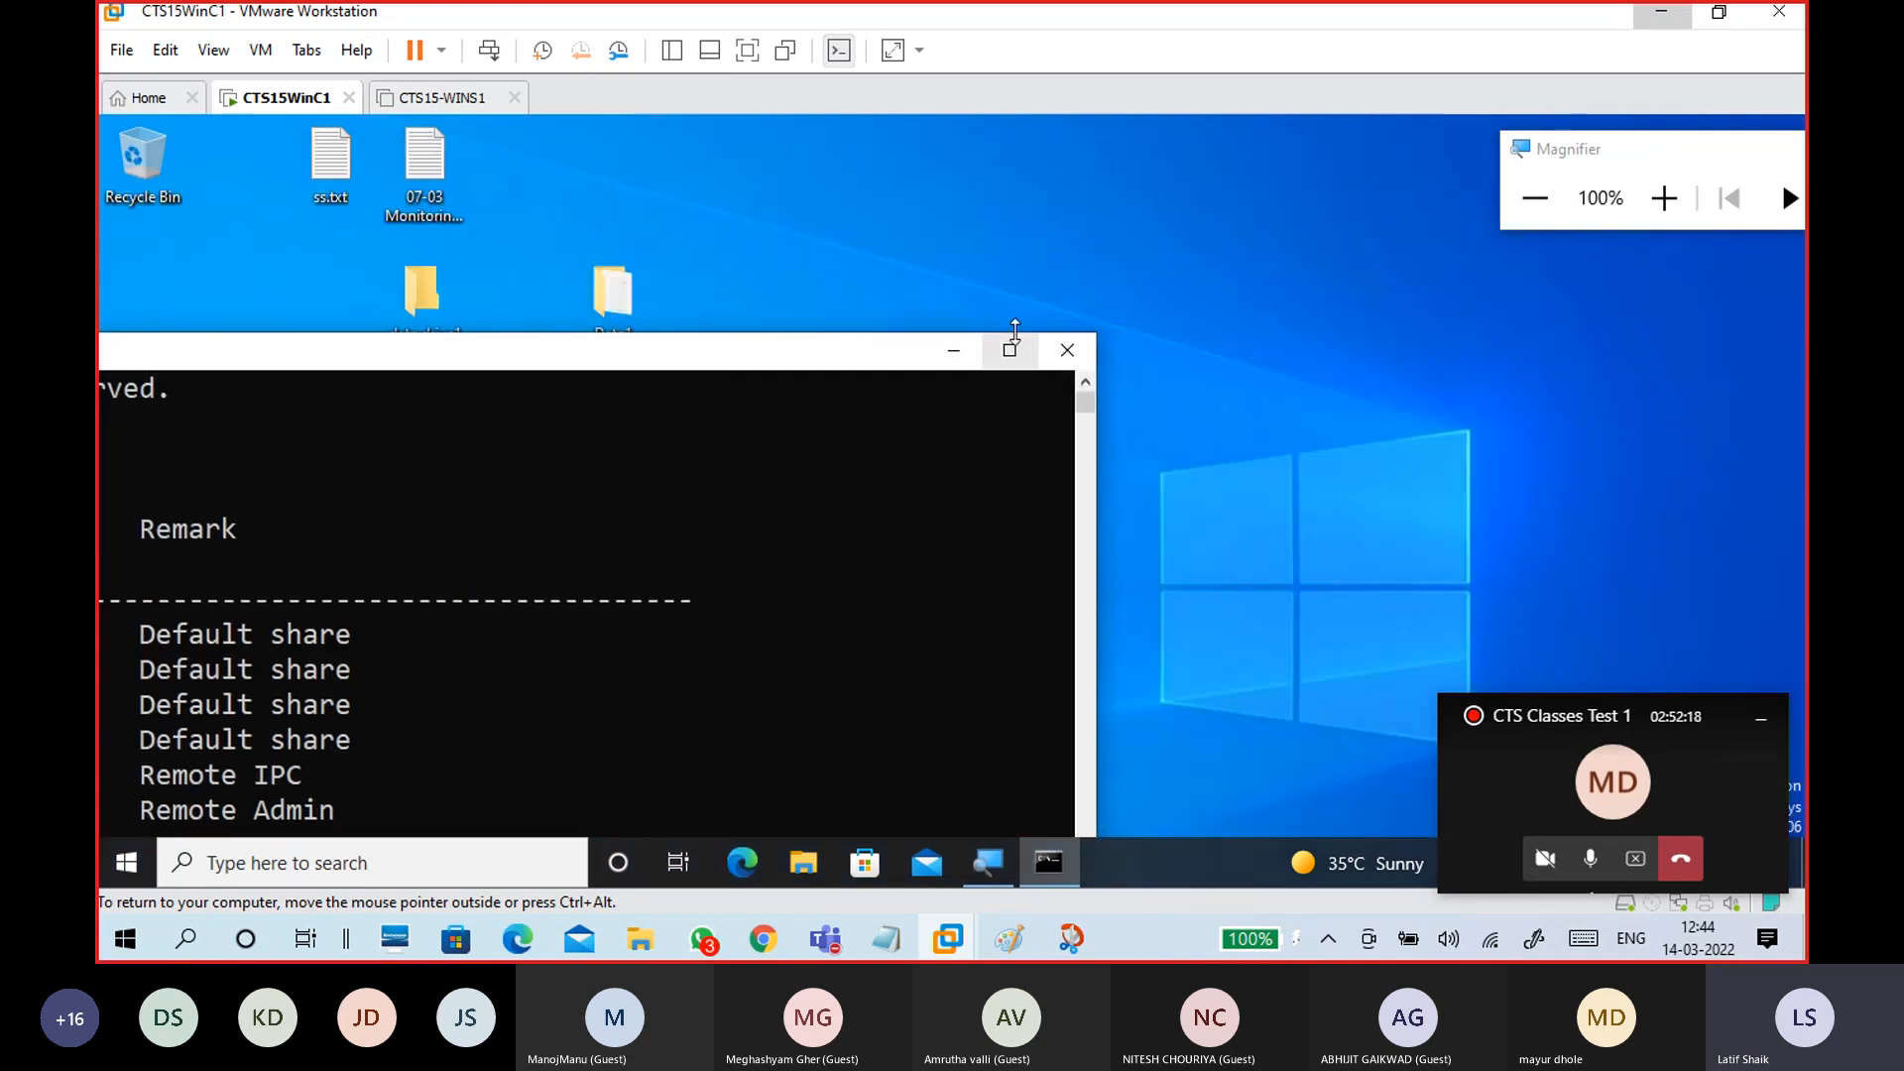
left_click(1067, 350)
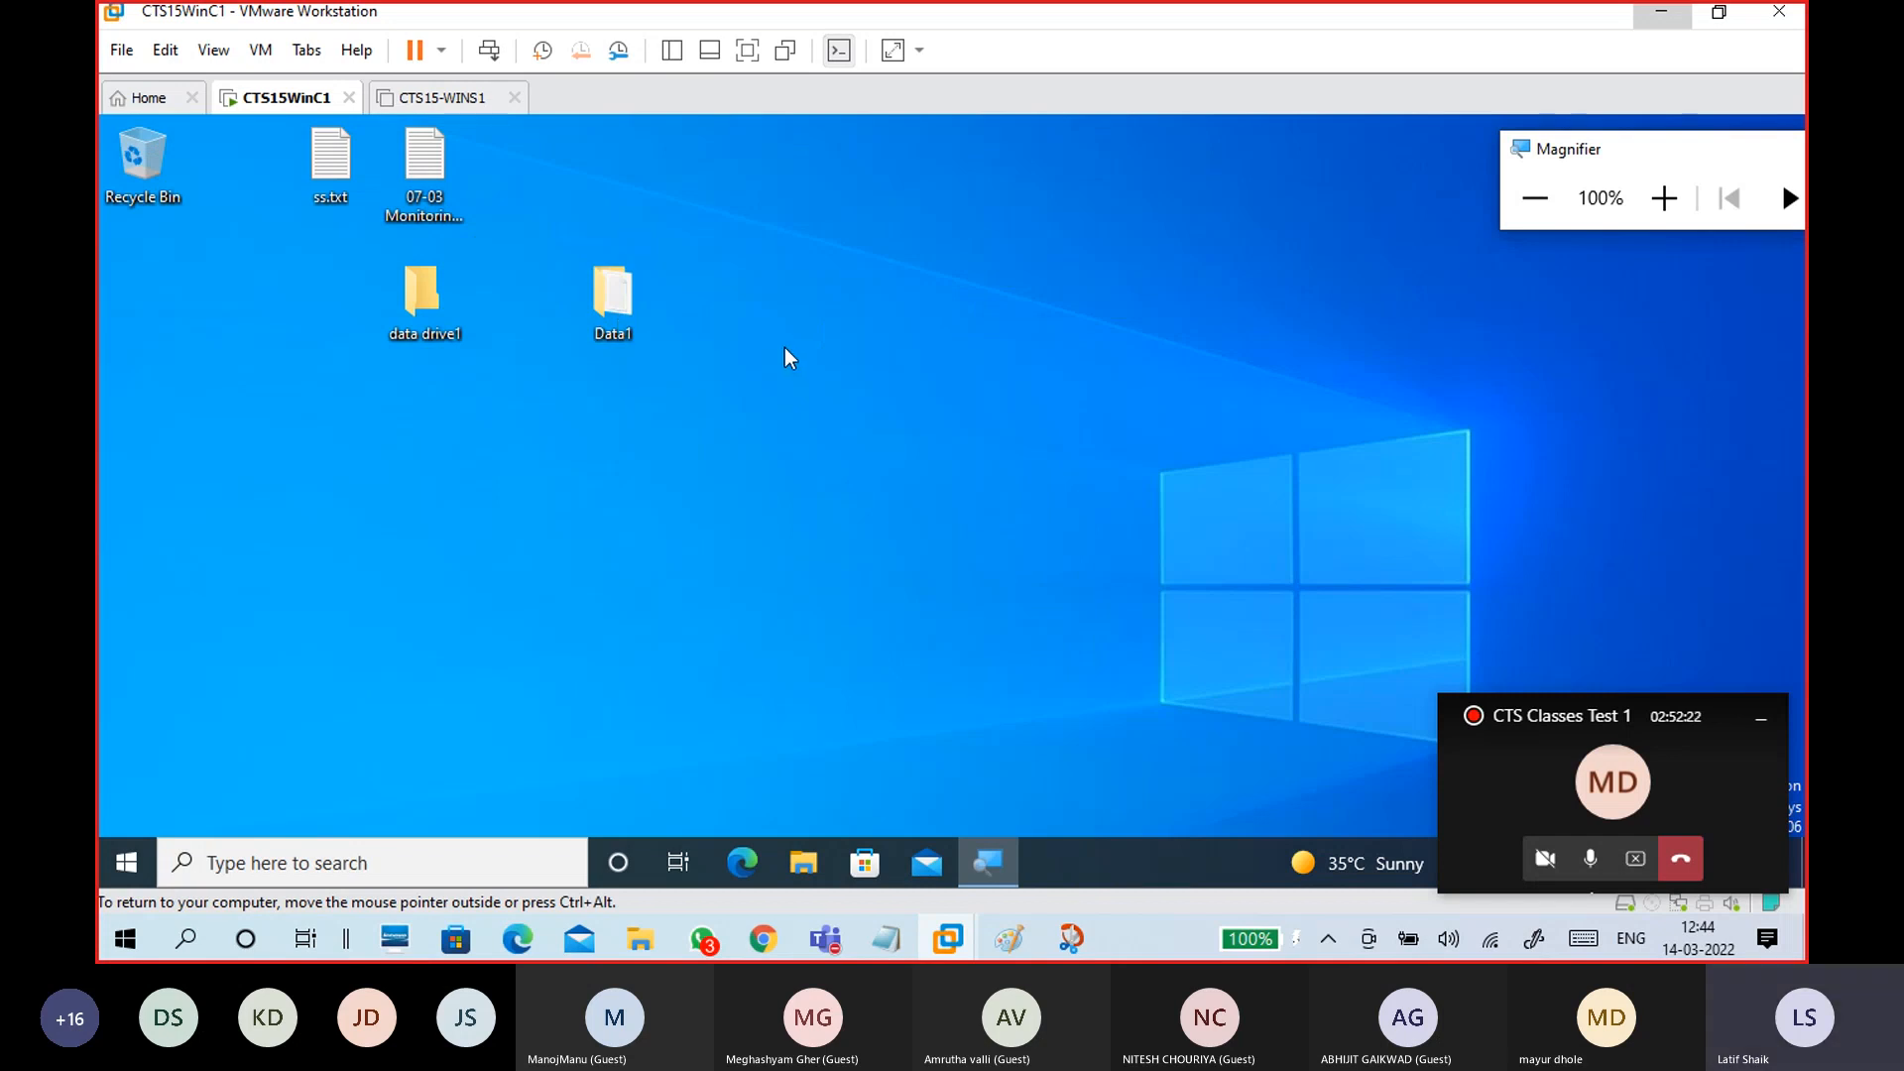
key("super+r")
type("com")
key("Down")
key("Return")
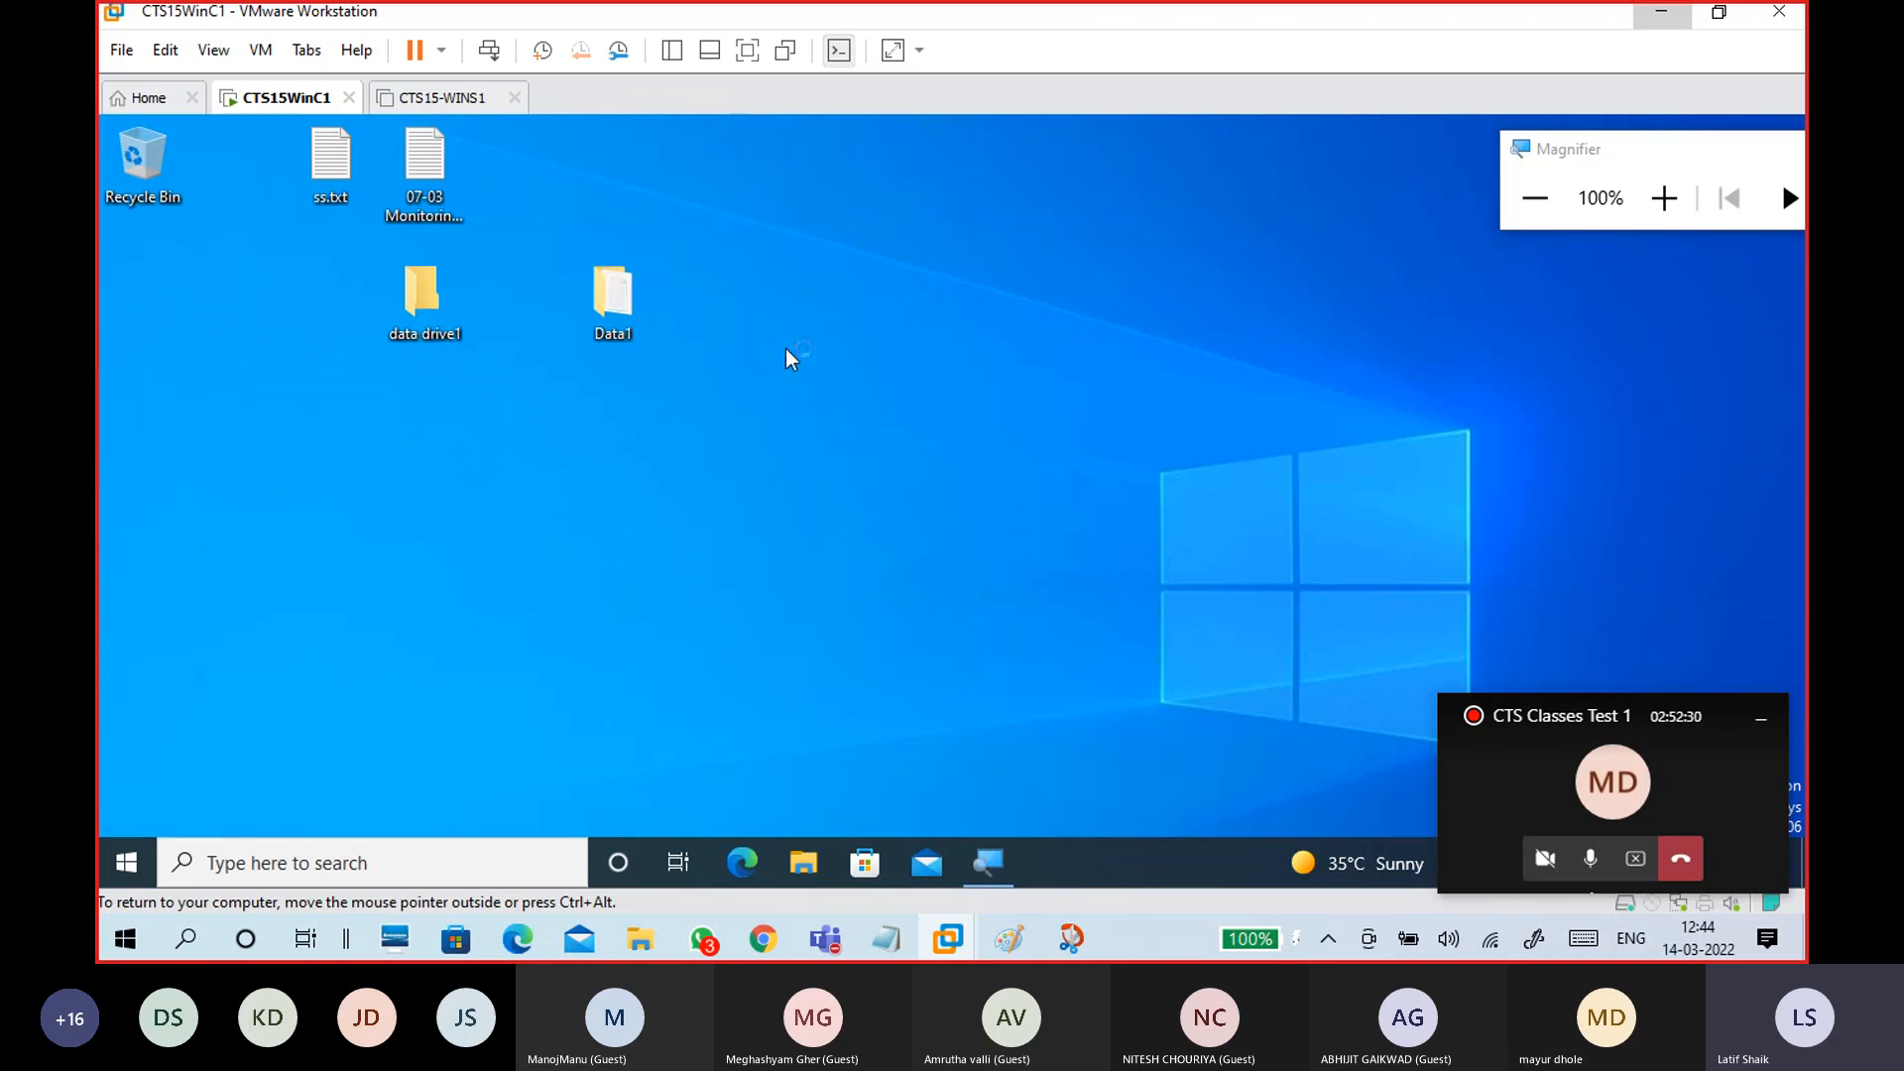
left_click(1661, 204)
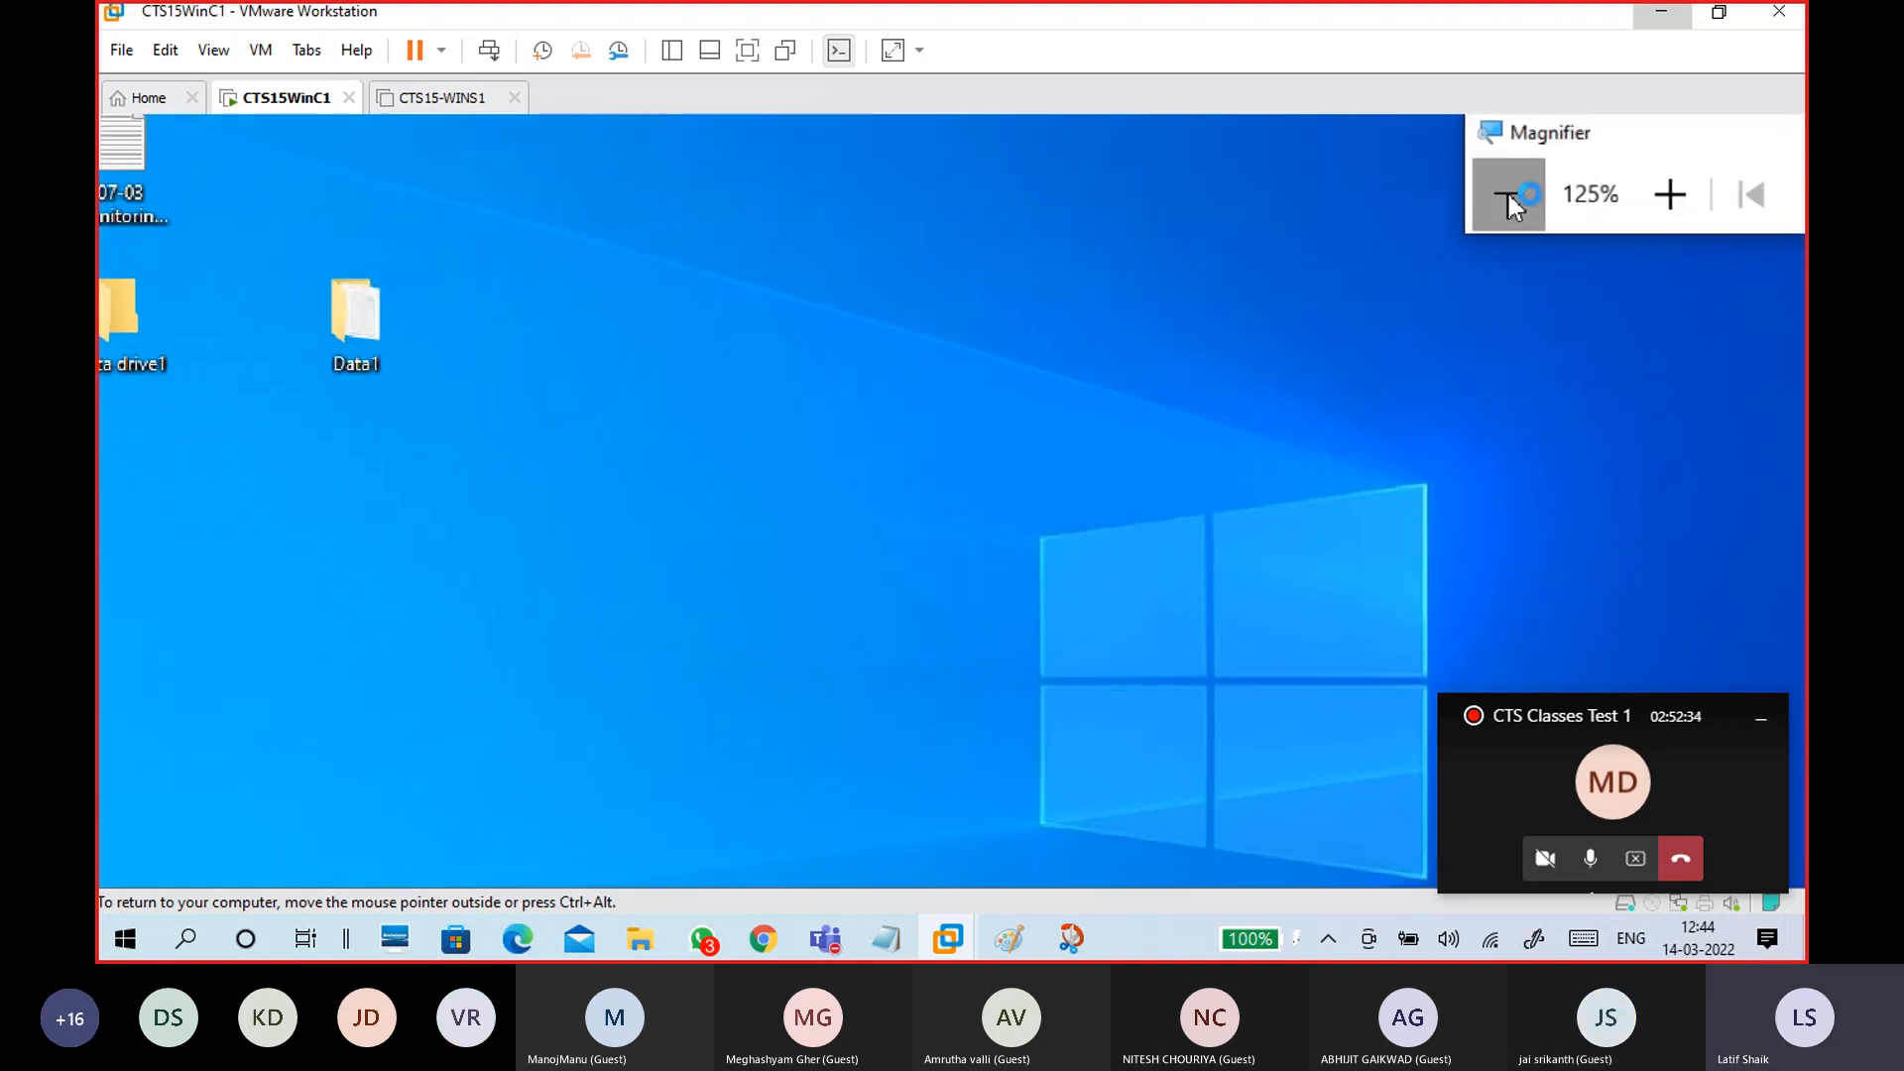
left_click(1507, 195)
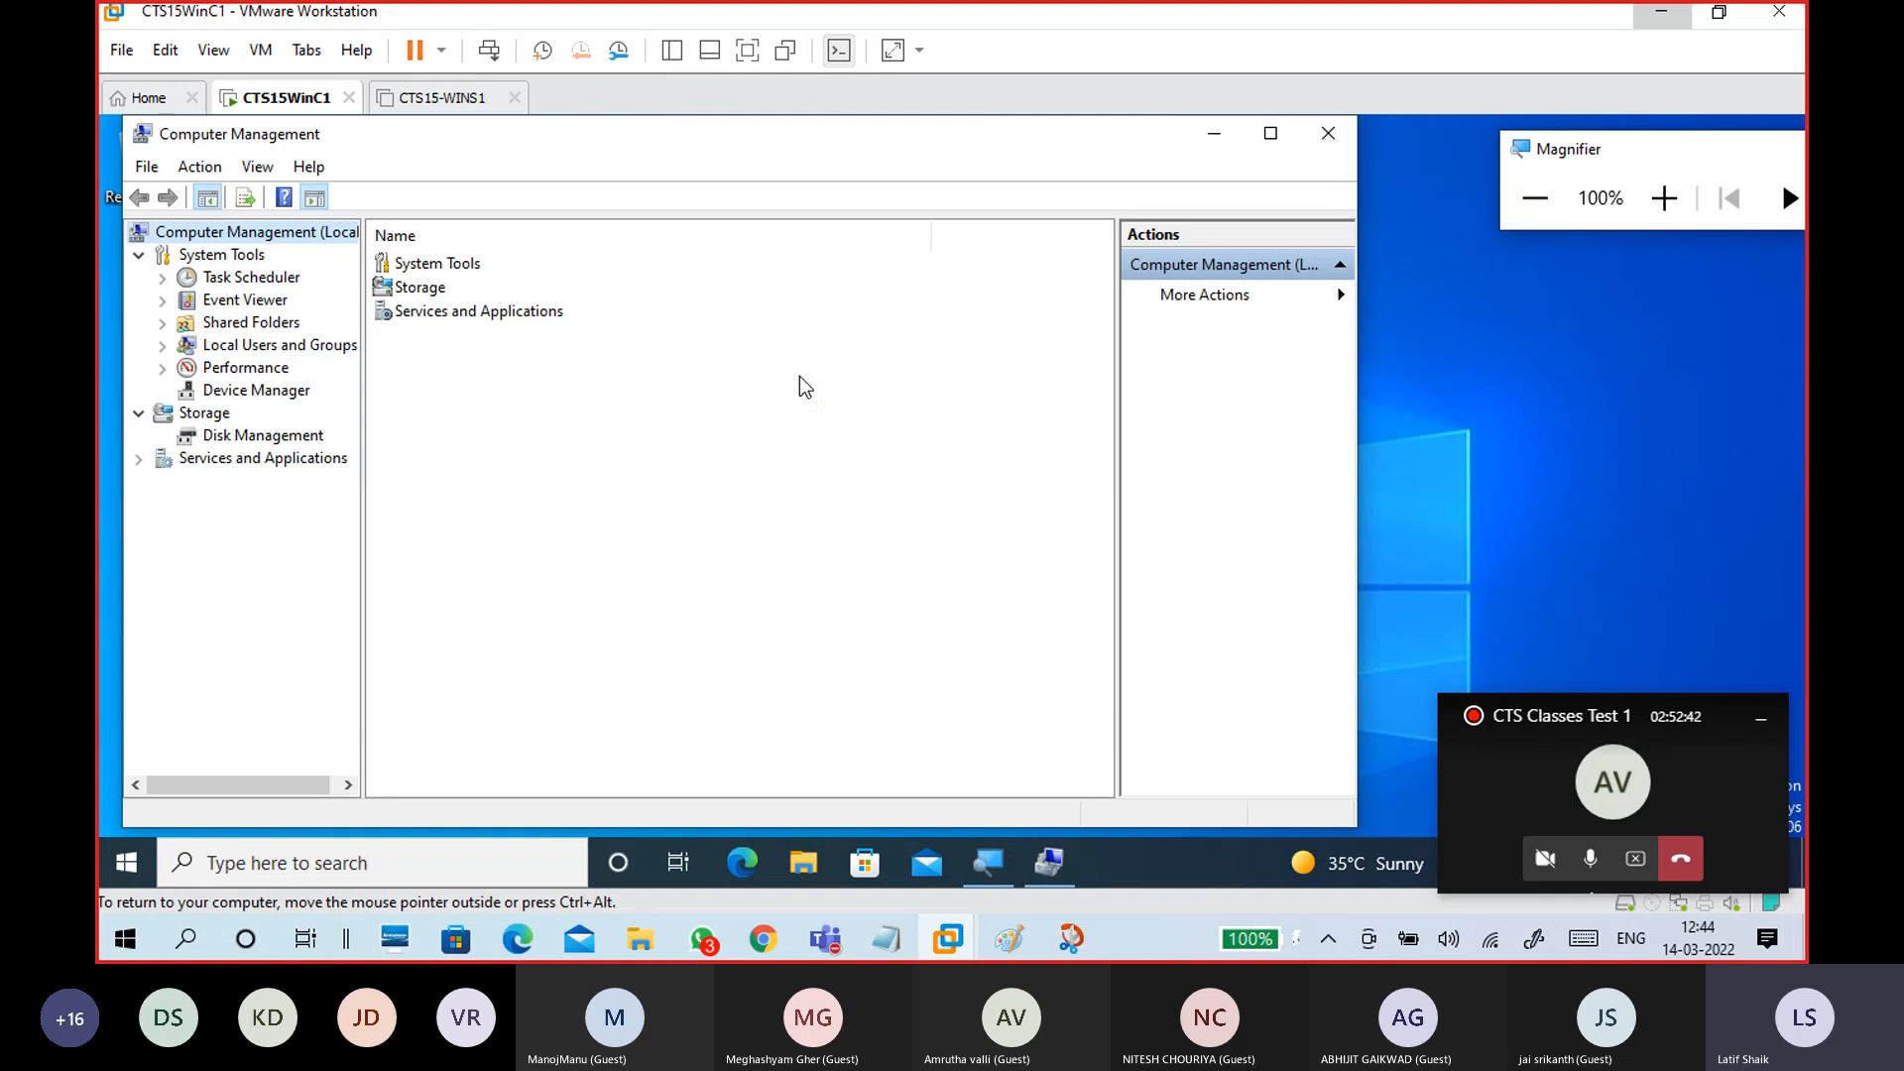
left_click(1270, 133)
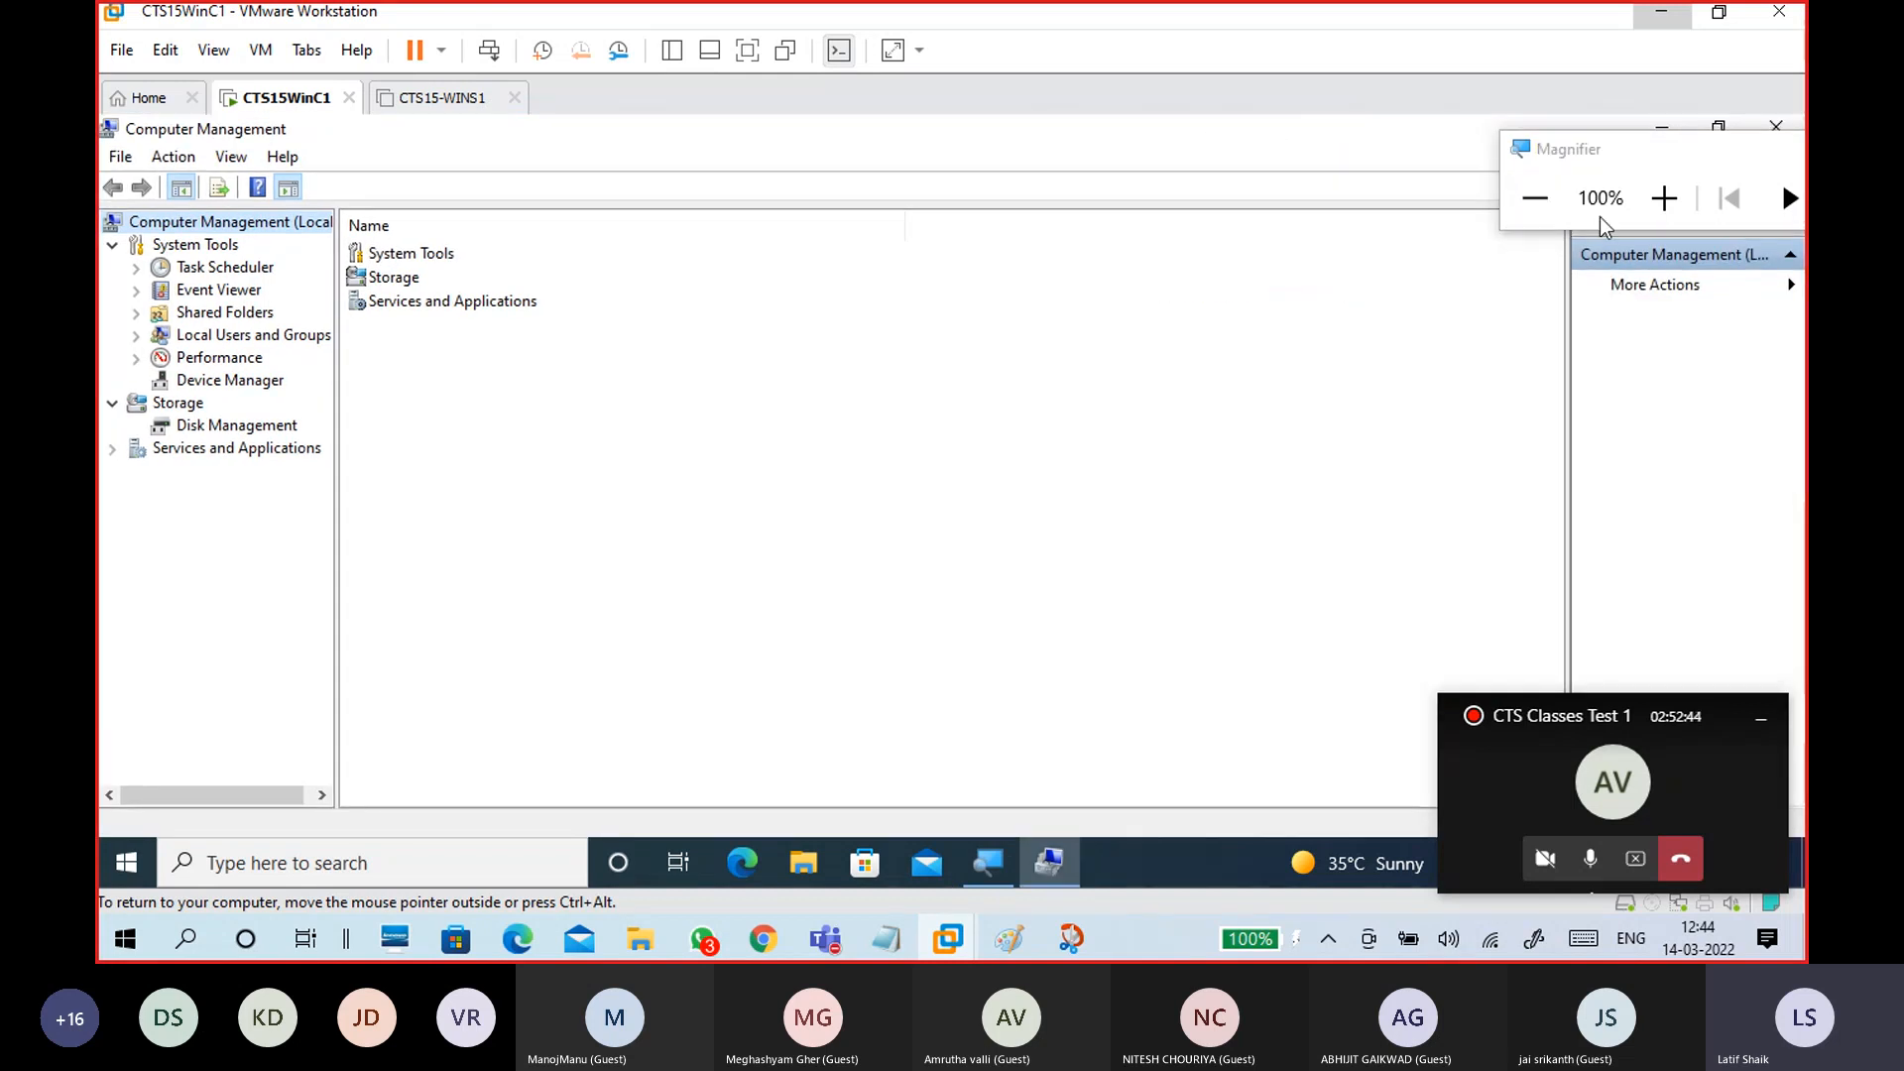
left_click(1673, 210)
left_click(1672, 210)
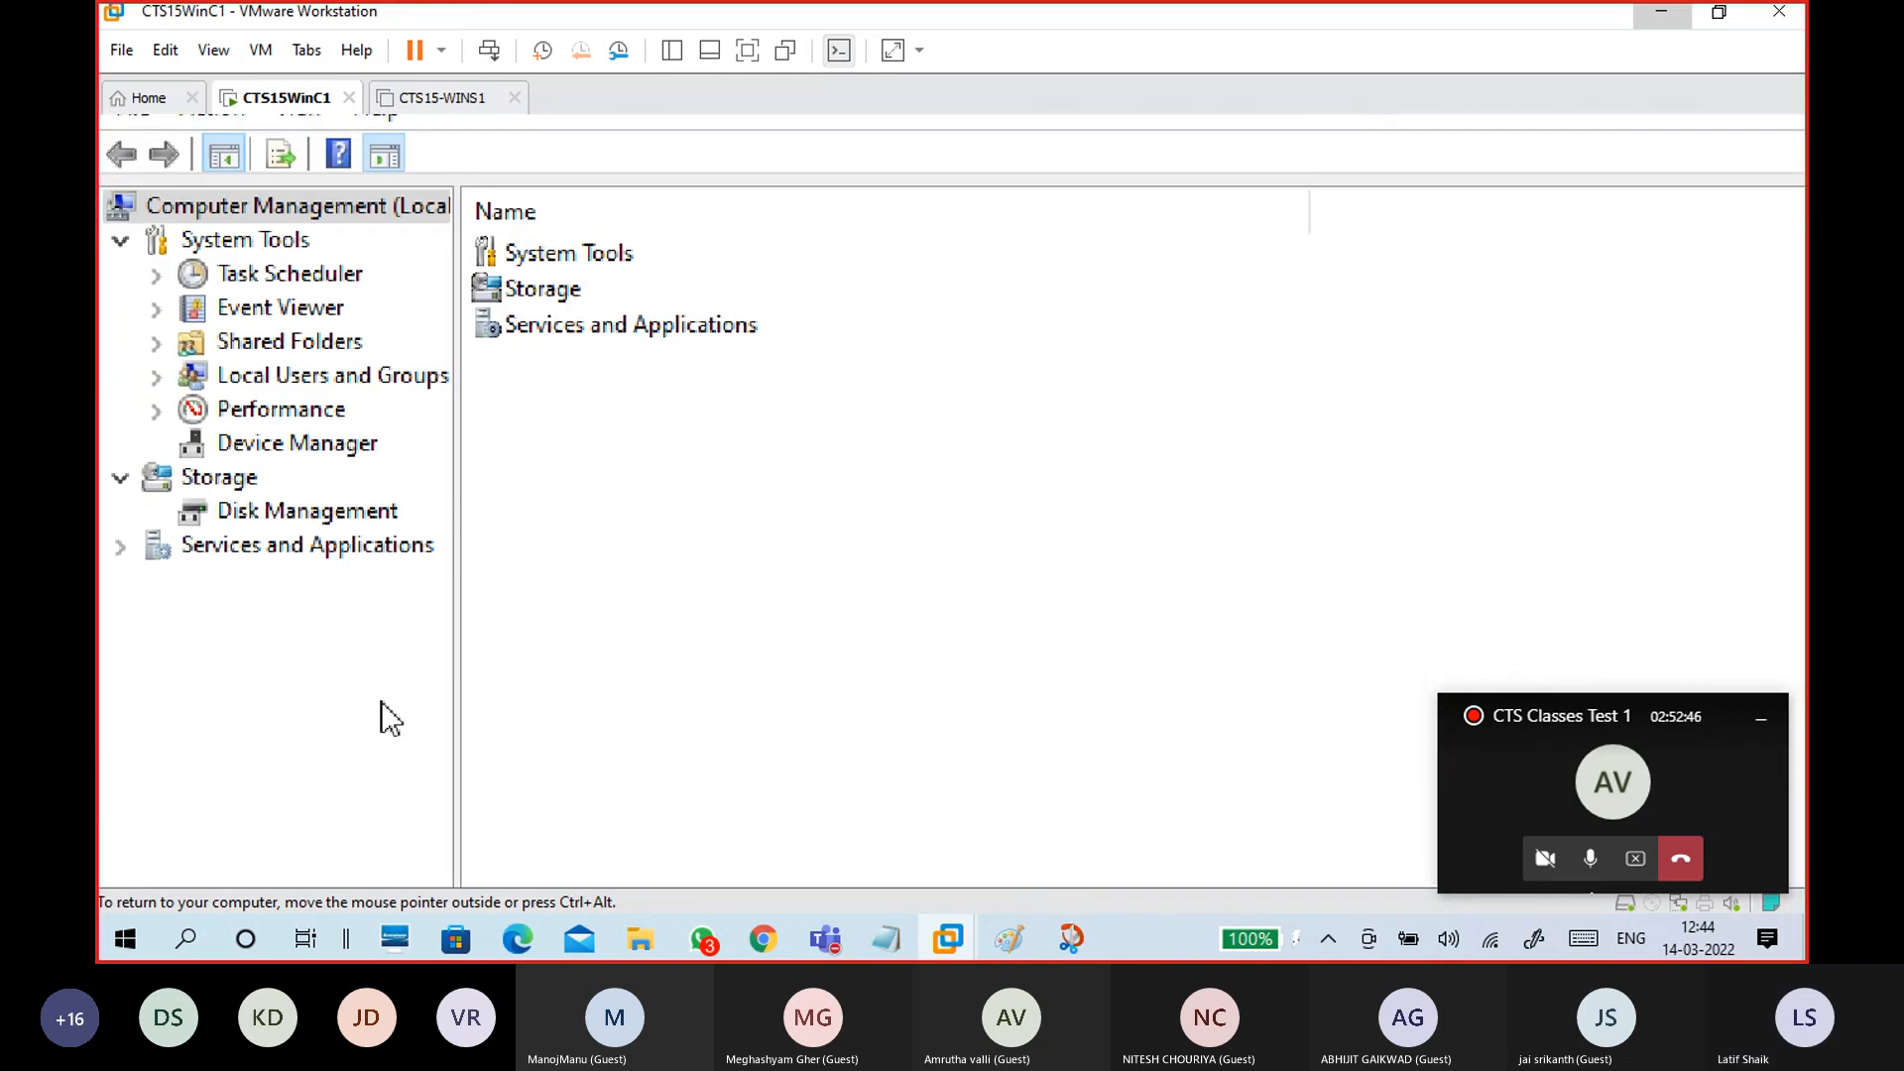
left_click(316, 377)
left_click(297, 343)
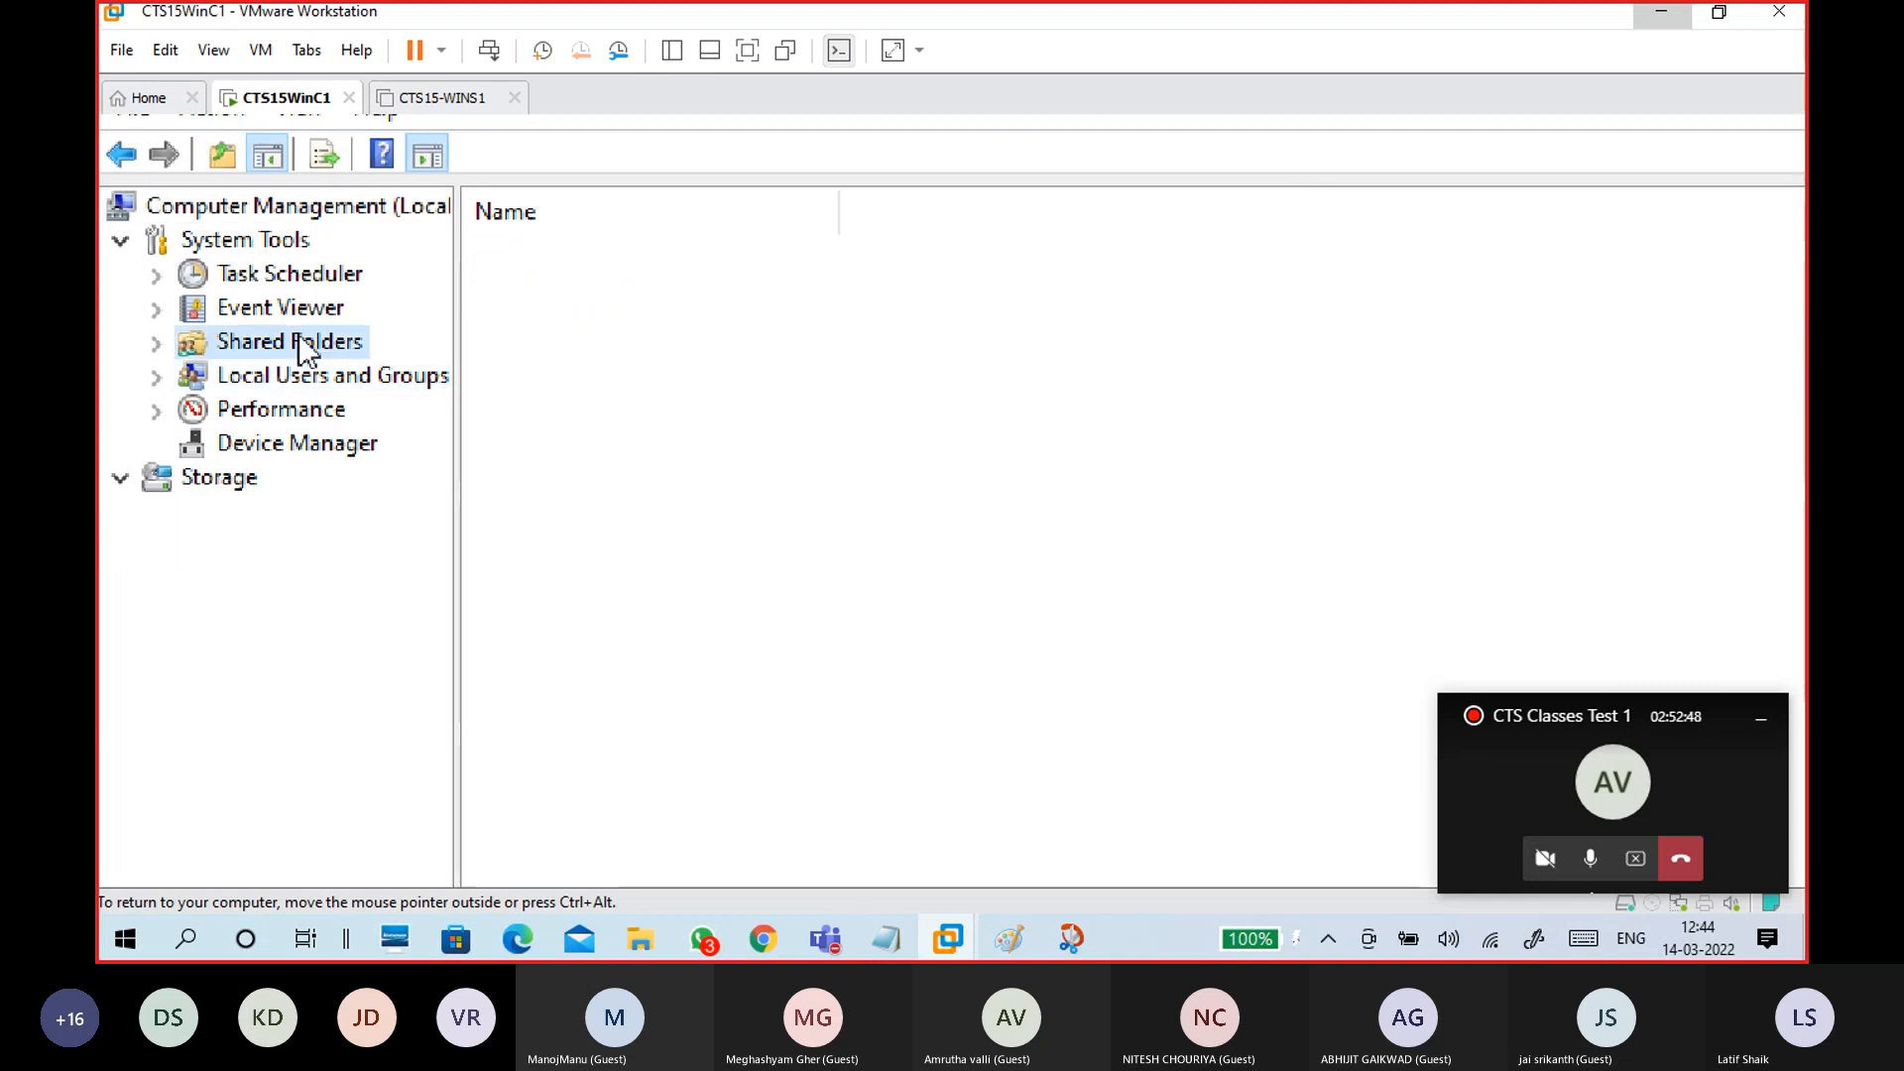
left_click(157, 342)
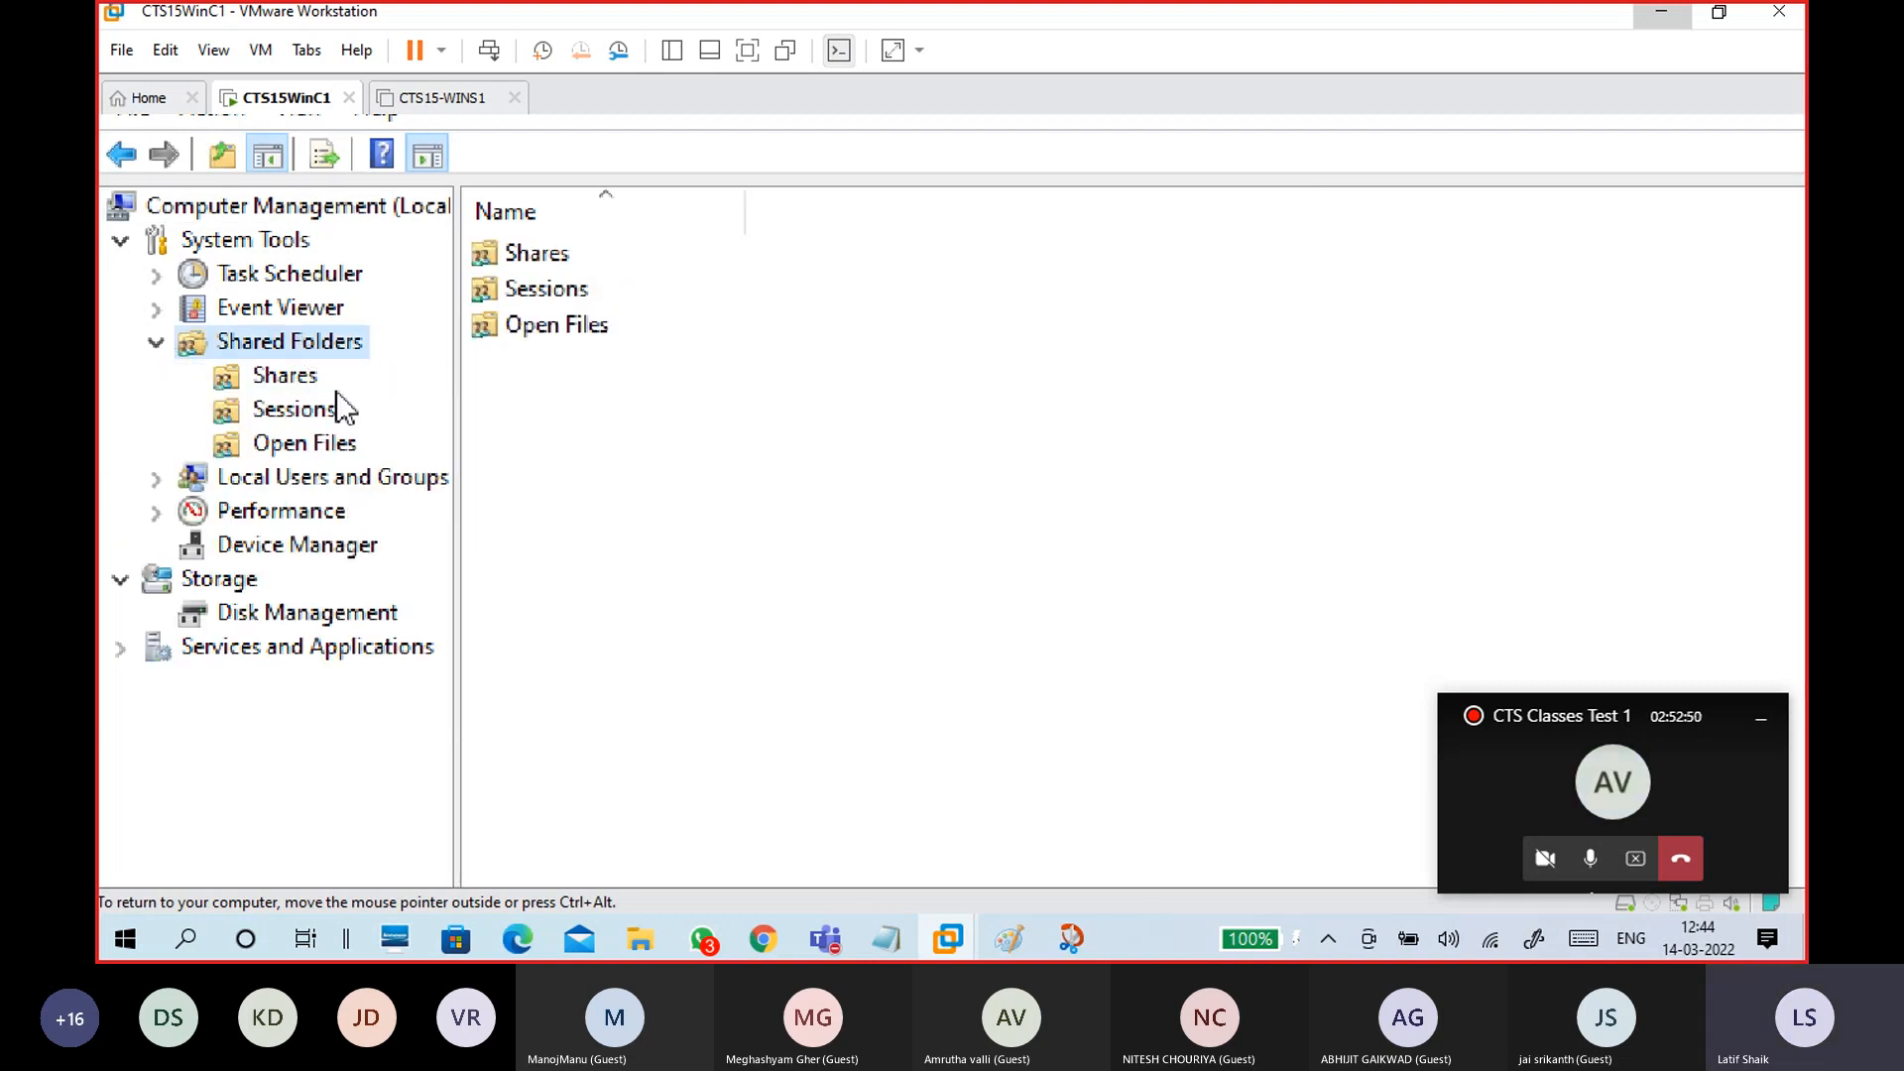
left_click(285, 376)
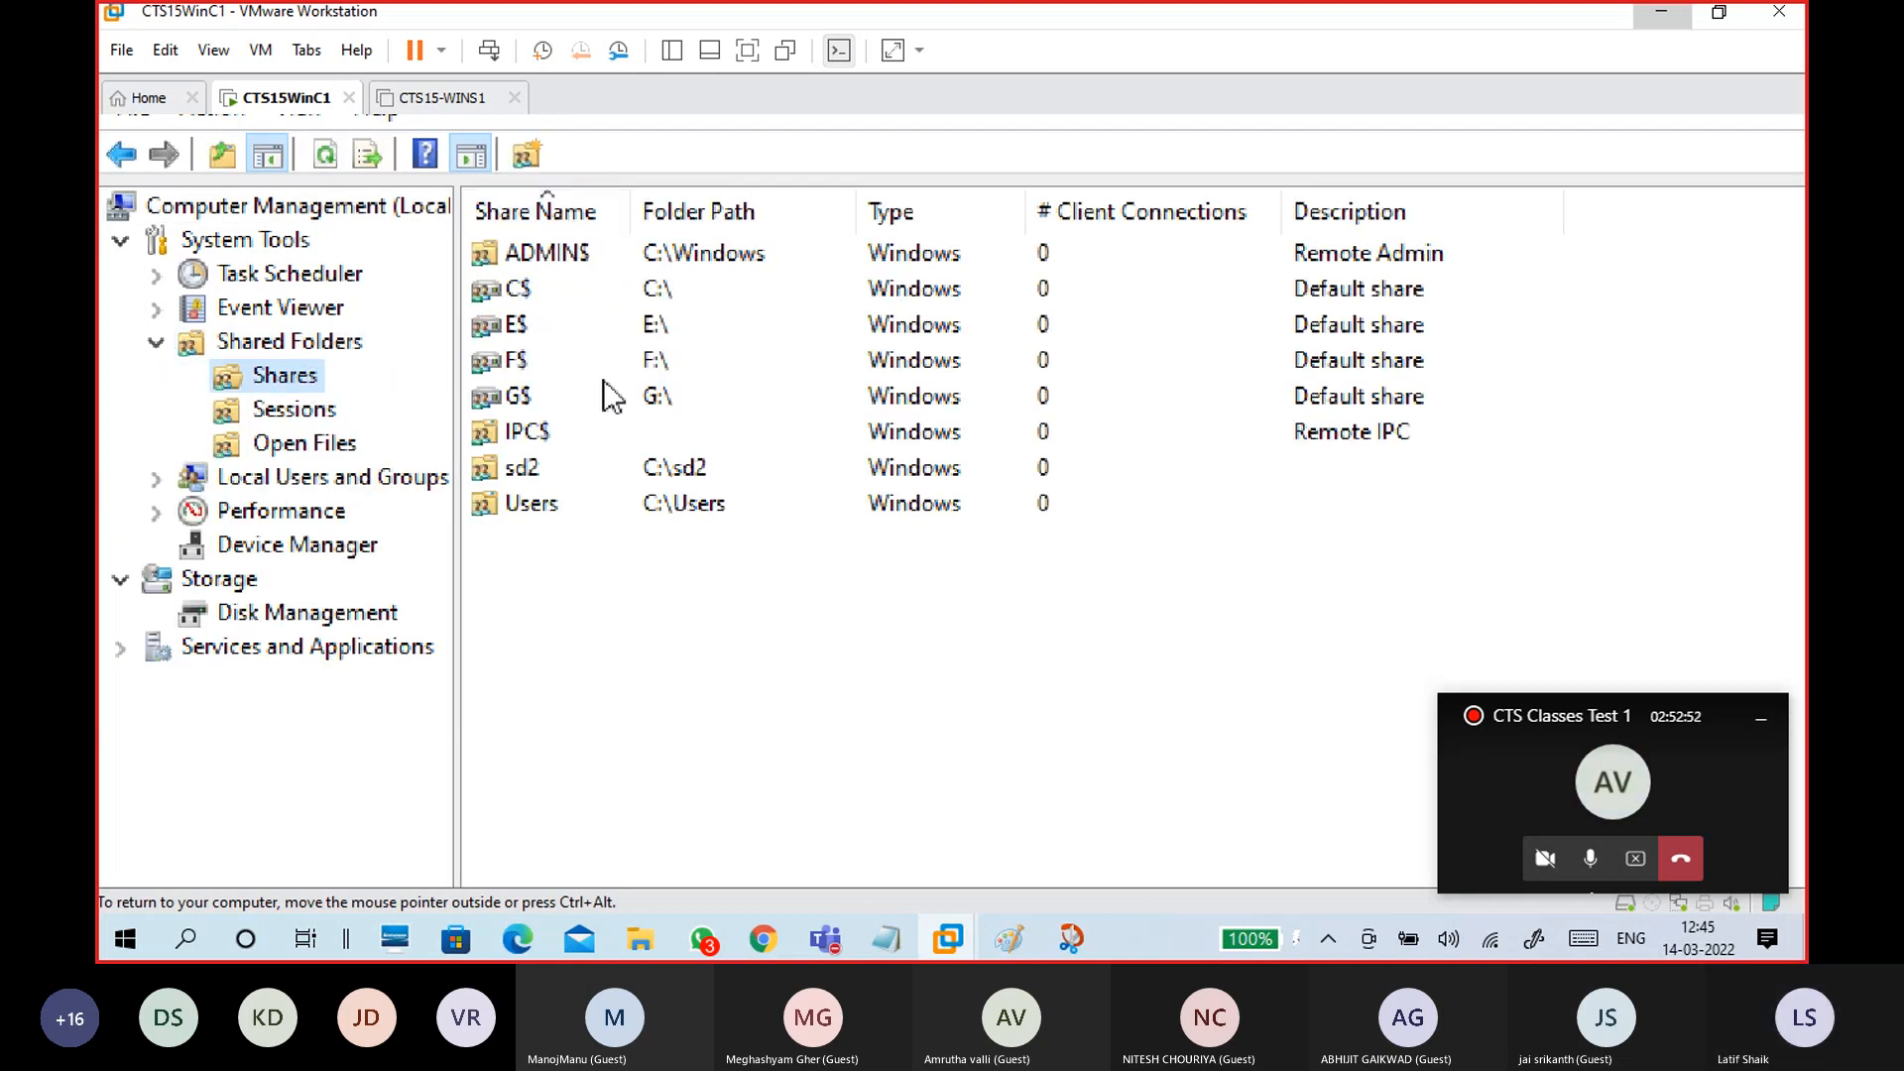
left_click(615, 476)
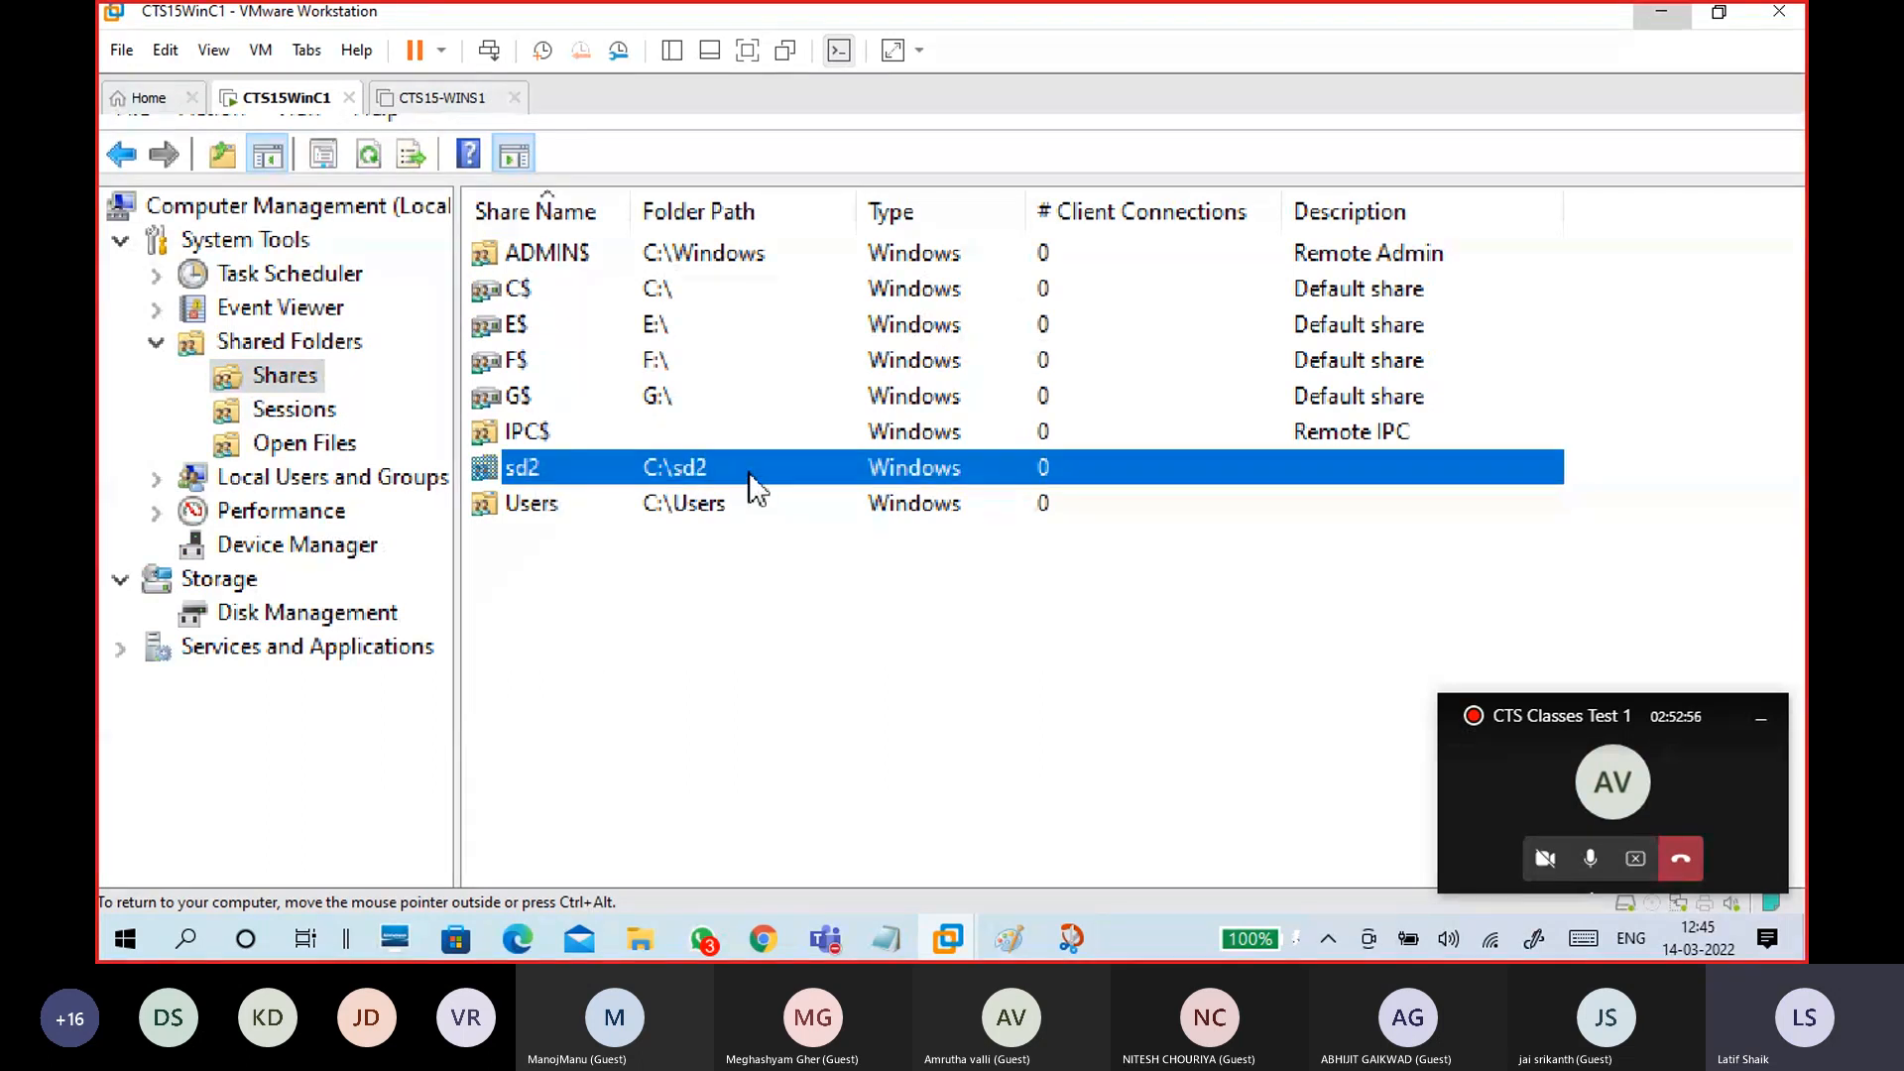
right_click(750, 475)
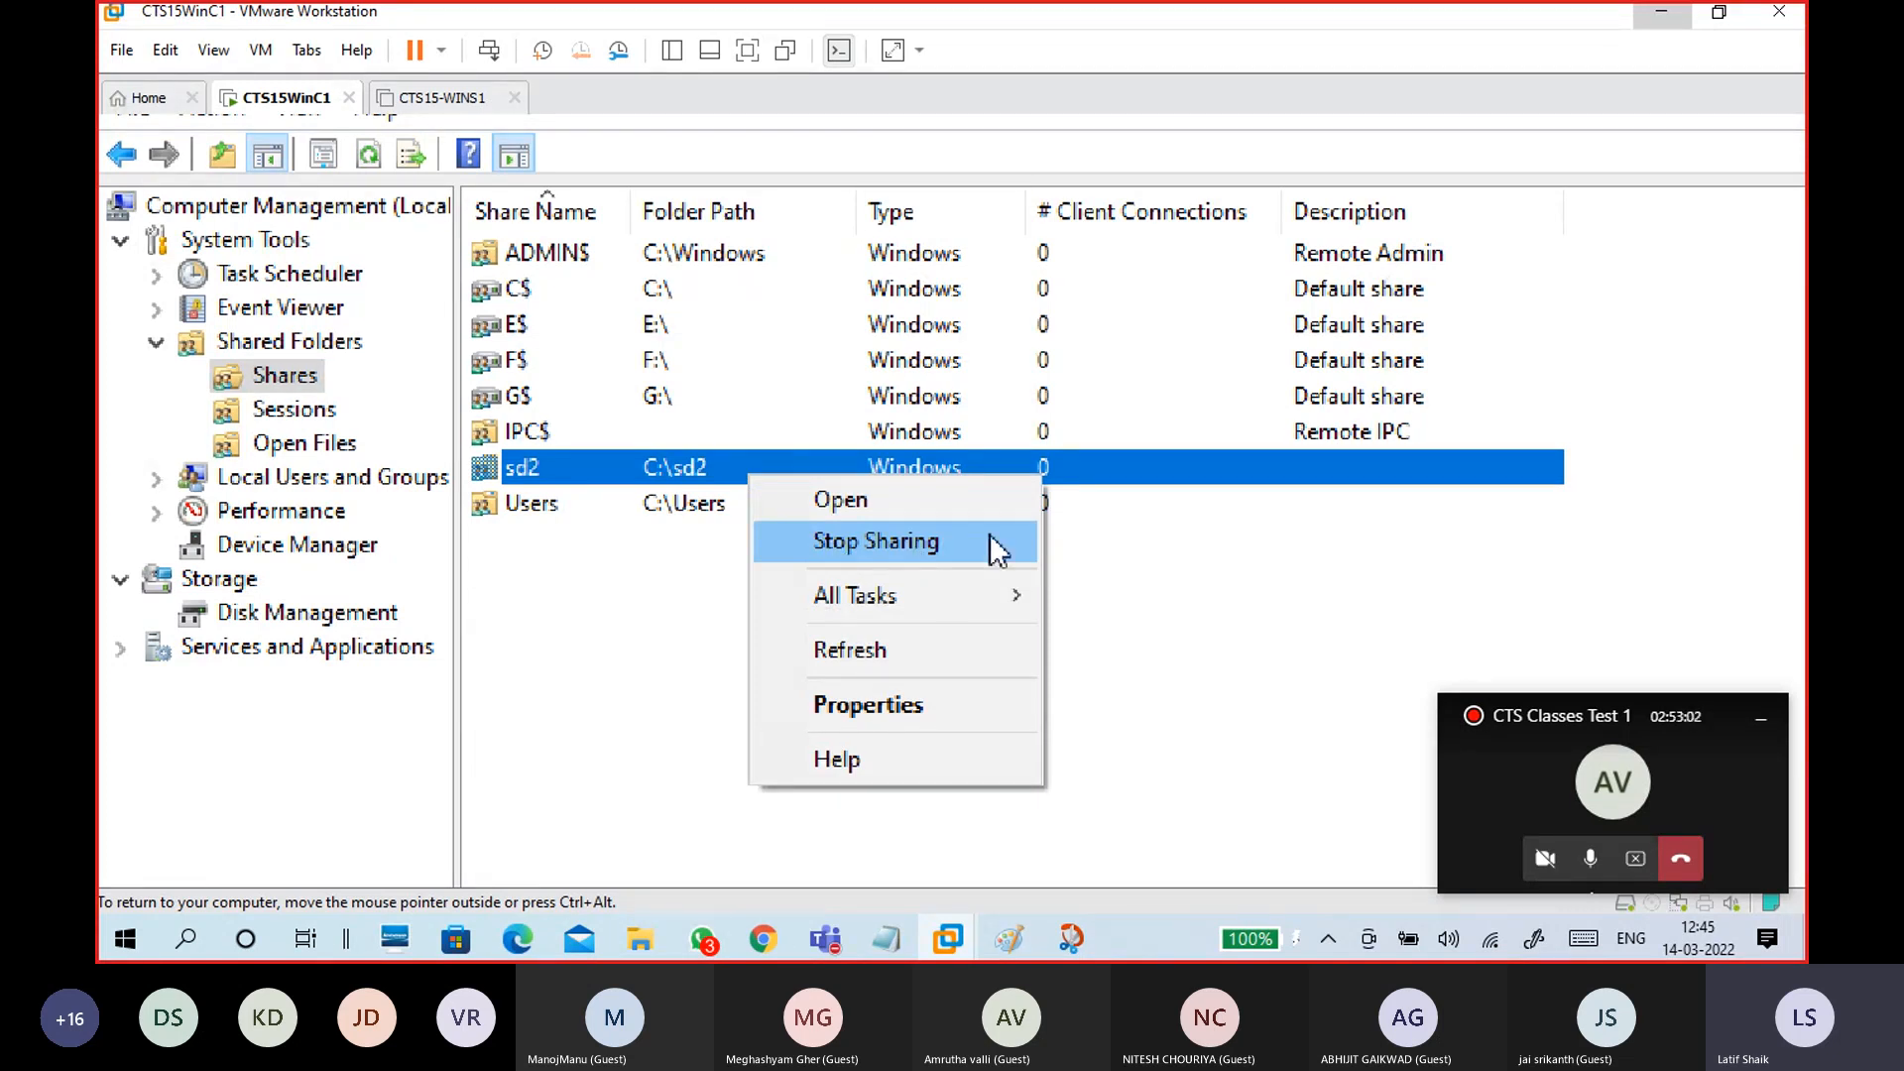
left_click(593, 565)
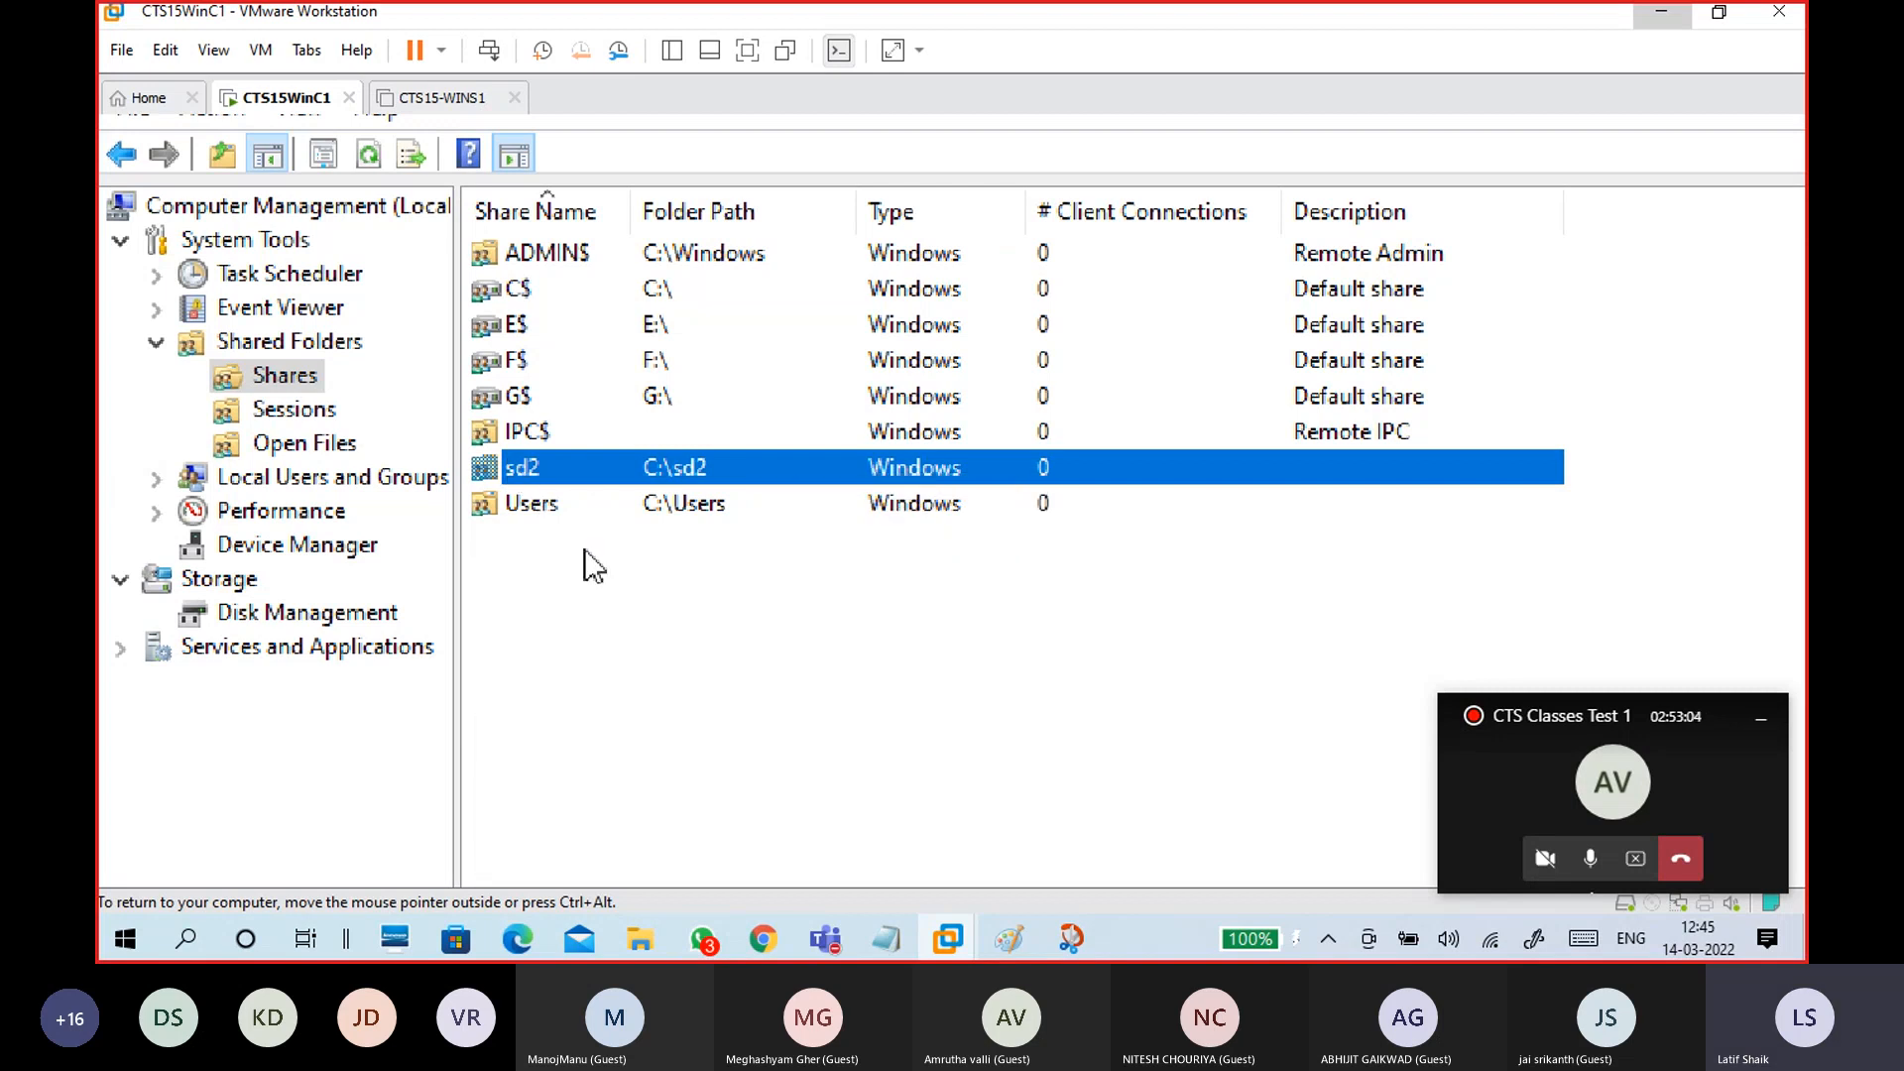
left_click(622, 607)
left_click(567, 472)
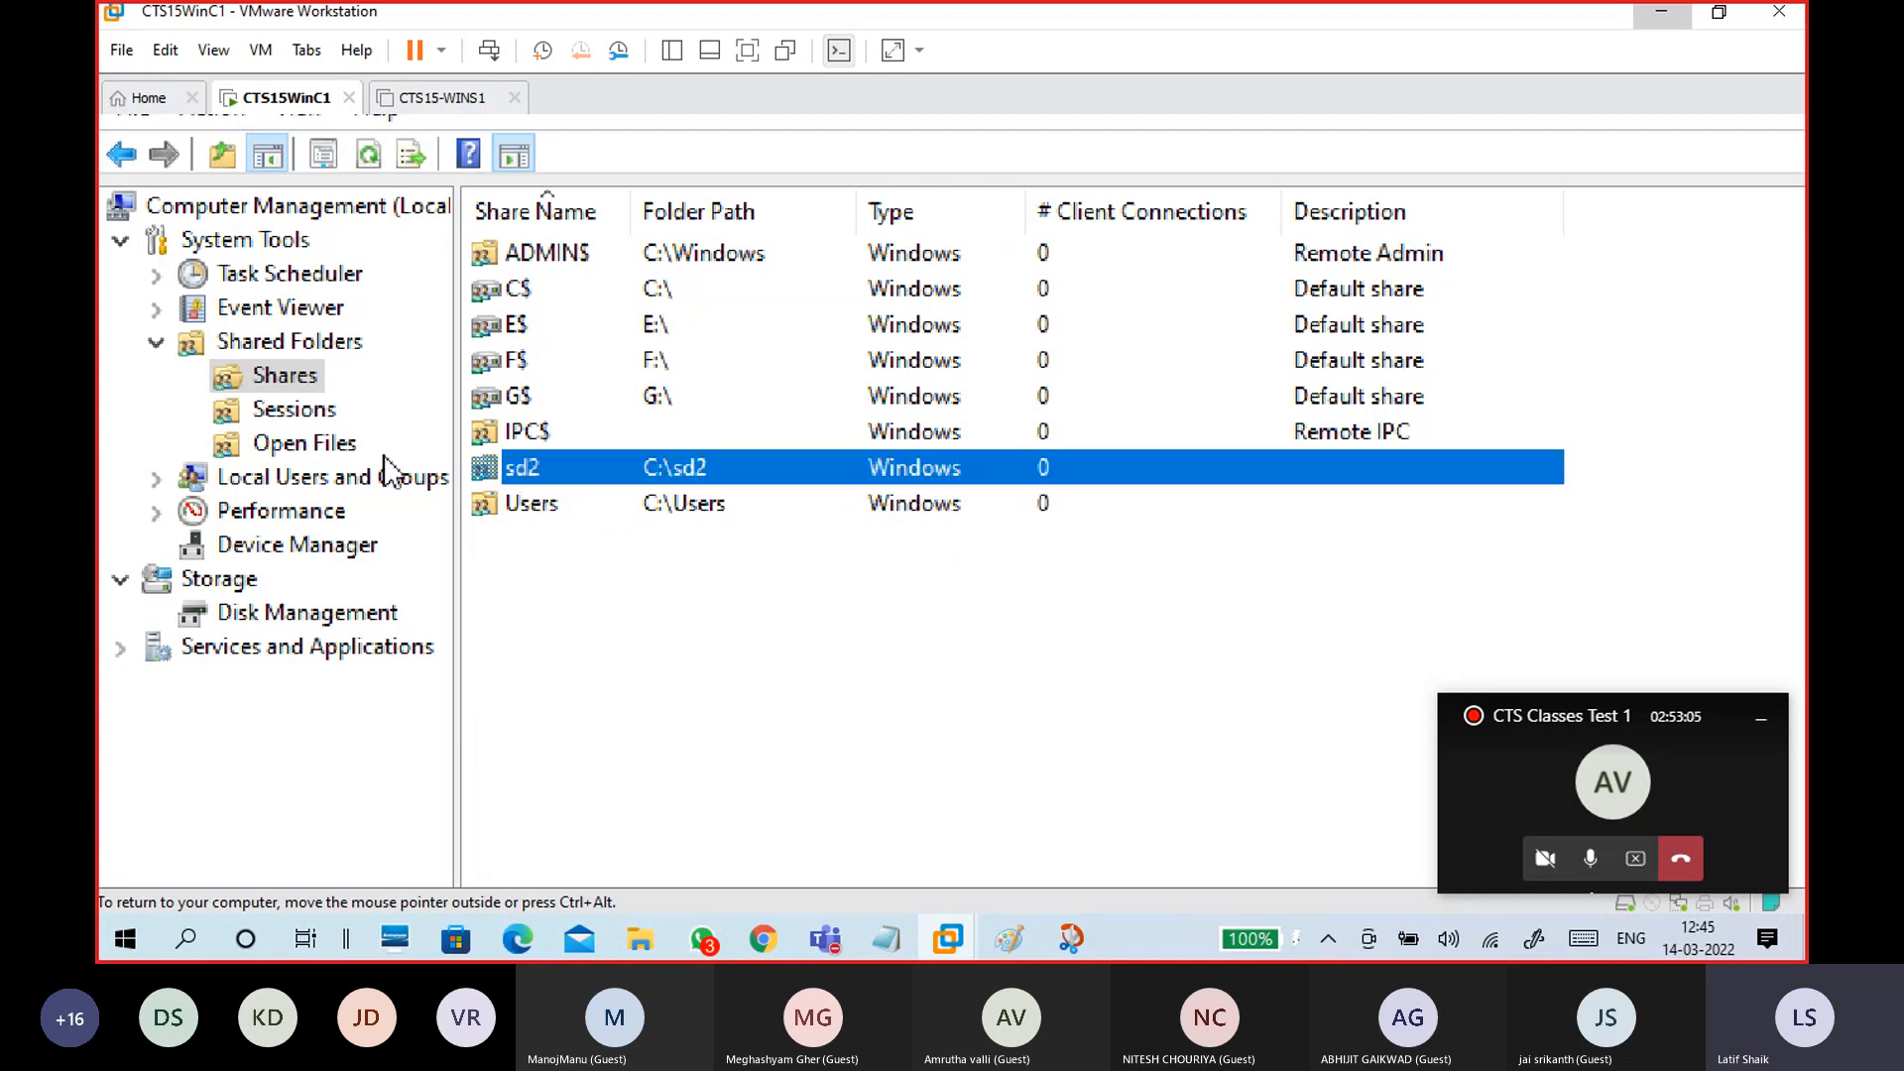
left_click(266, 379)
right_click(532, 478)
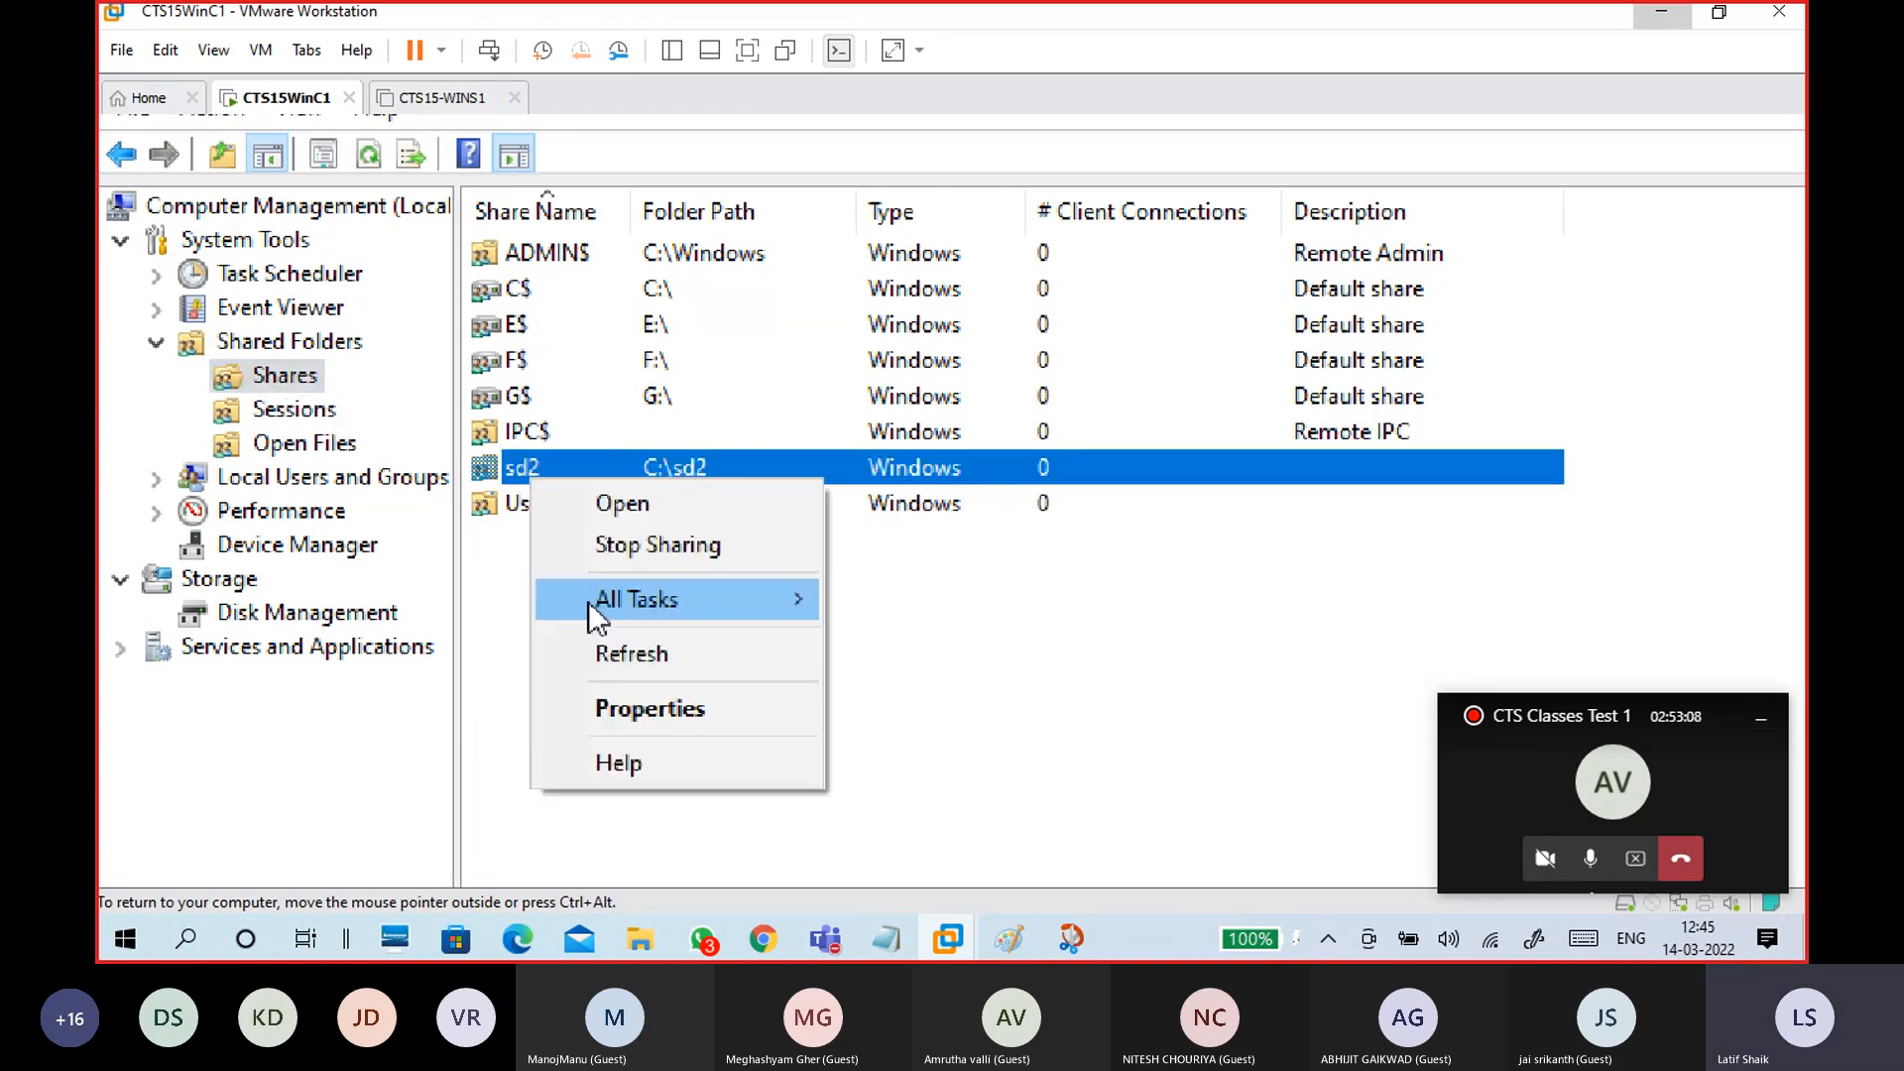
left_click(634, 710)
left_click_drag(1276, 182, 935, 140)
left_click(922, 203)
left_click(1020, 203)
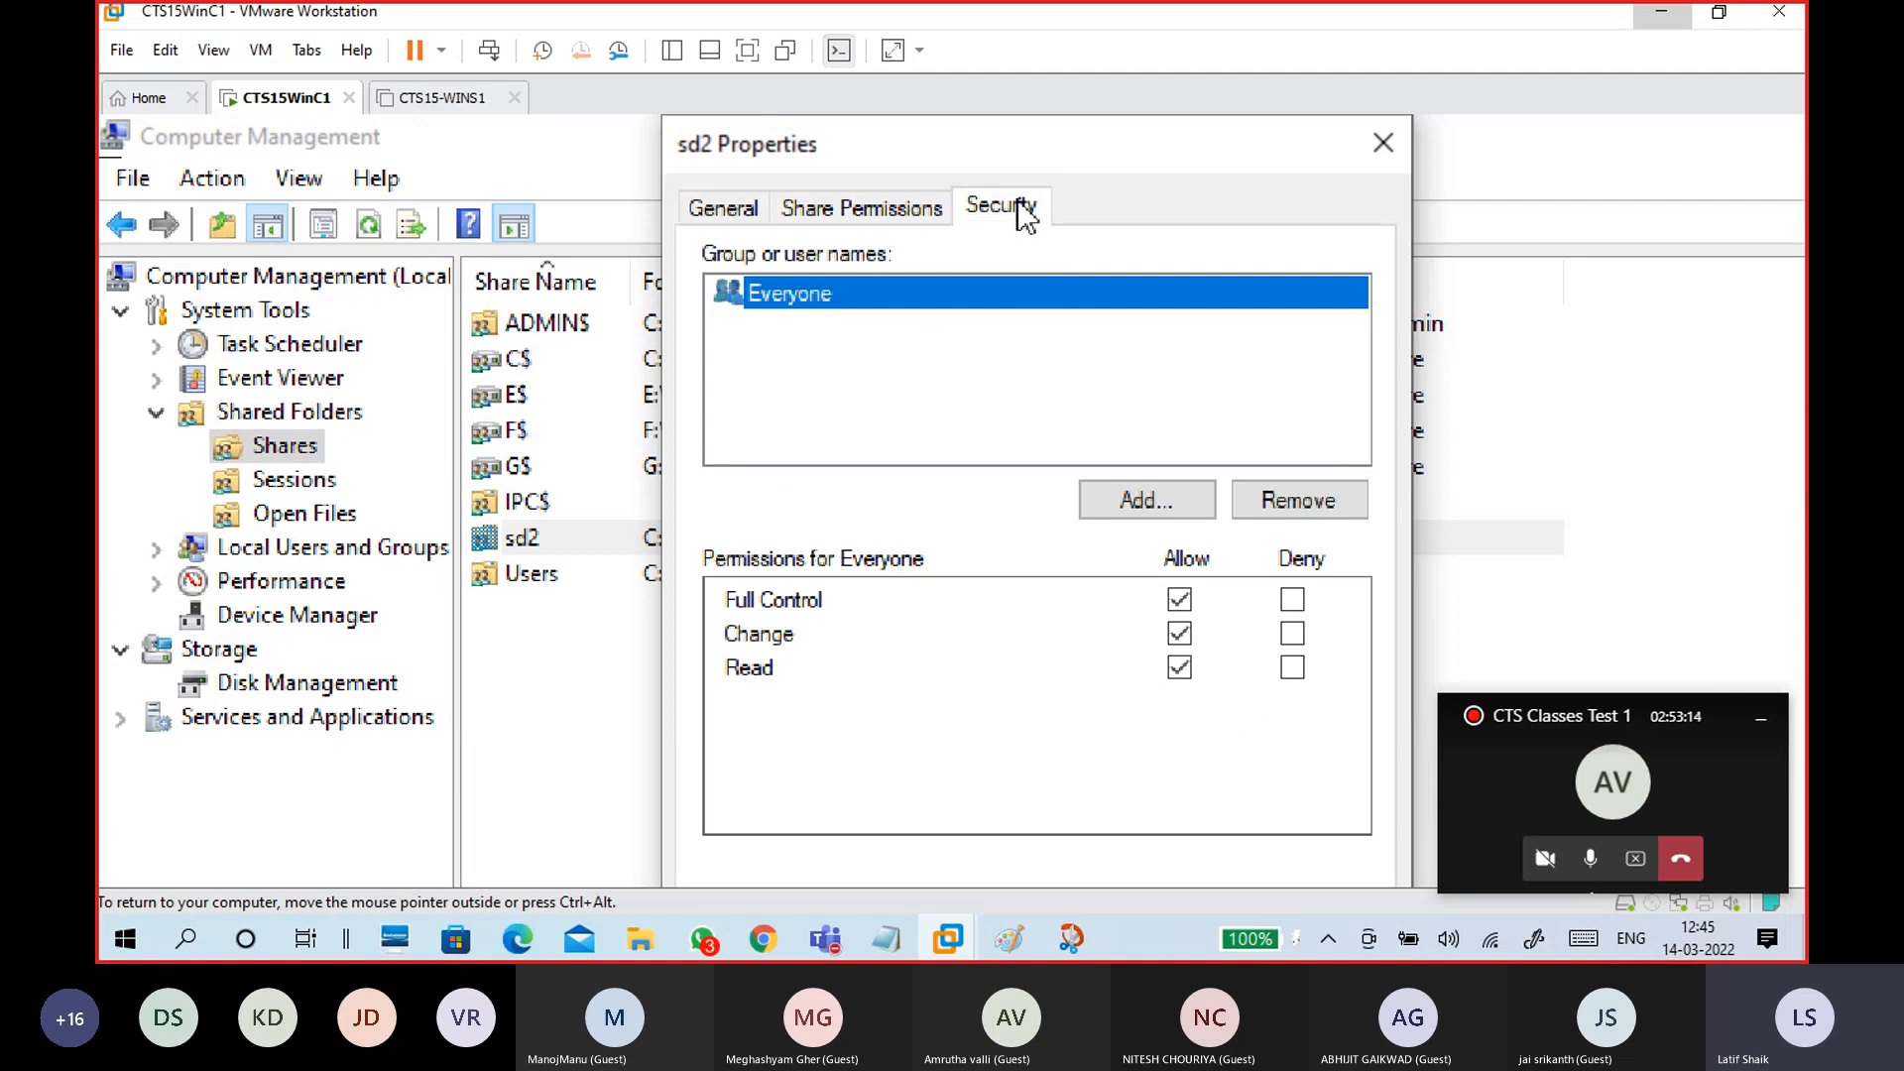
left_click(921, 206)
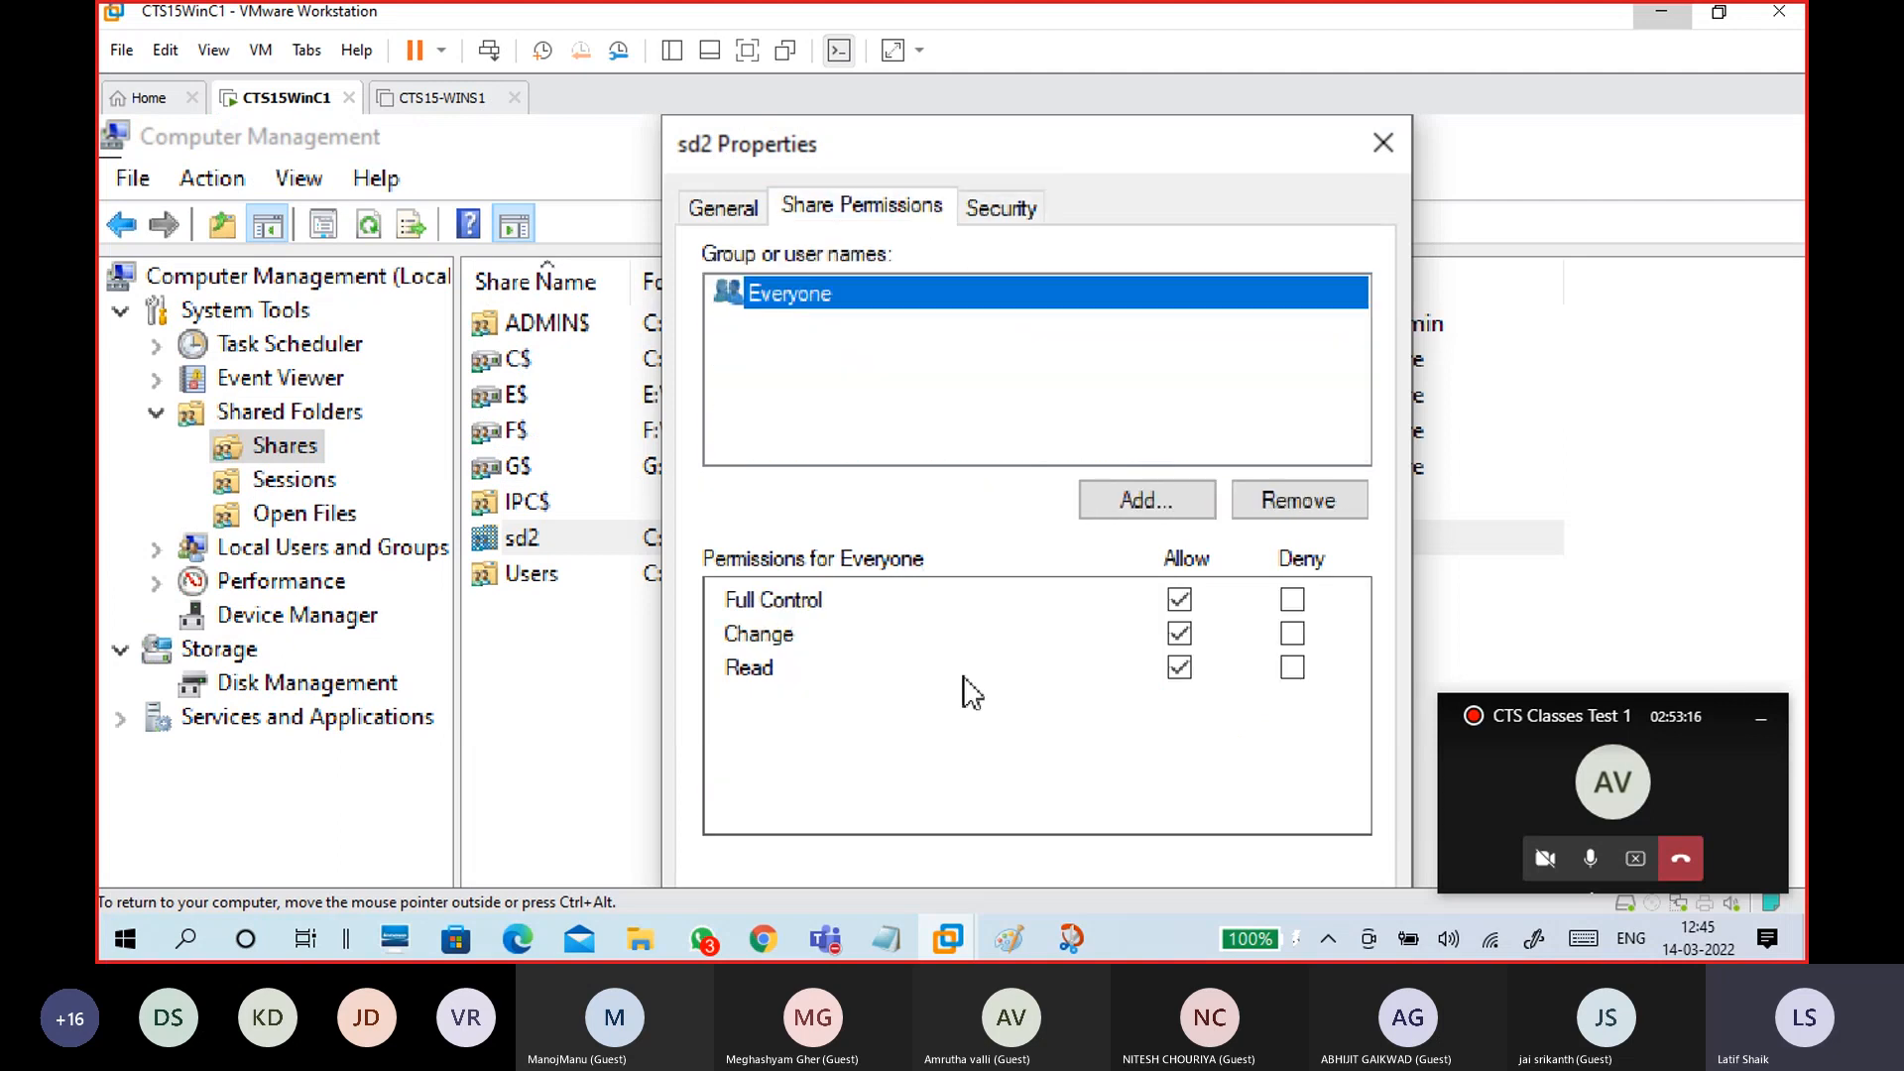
left_click(722, 208)
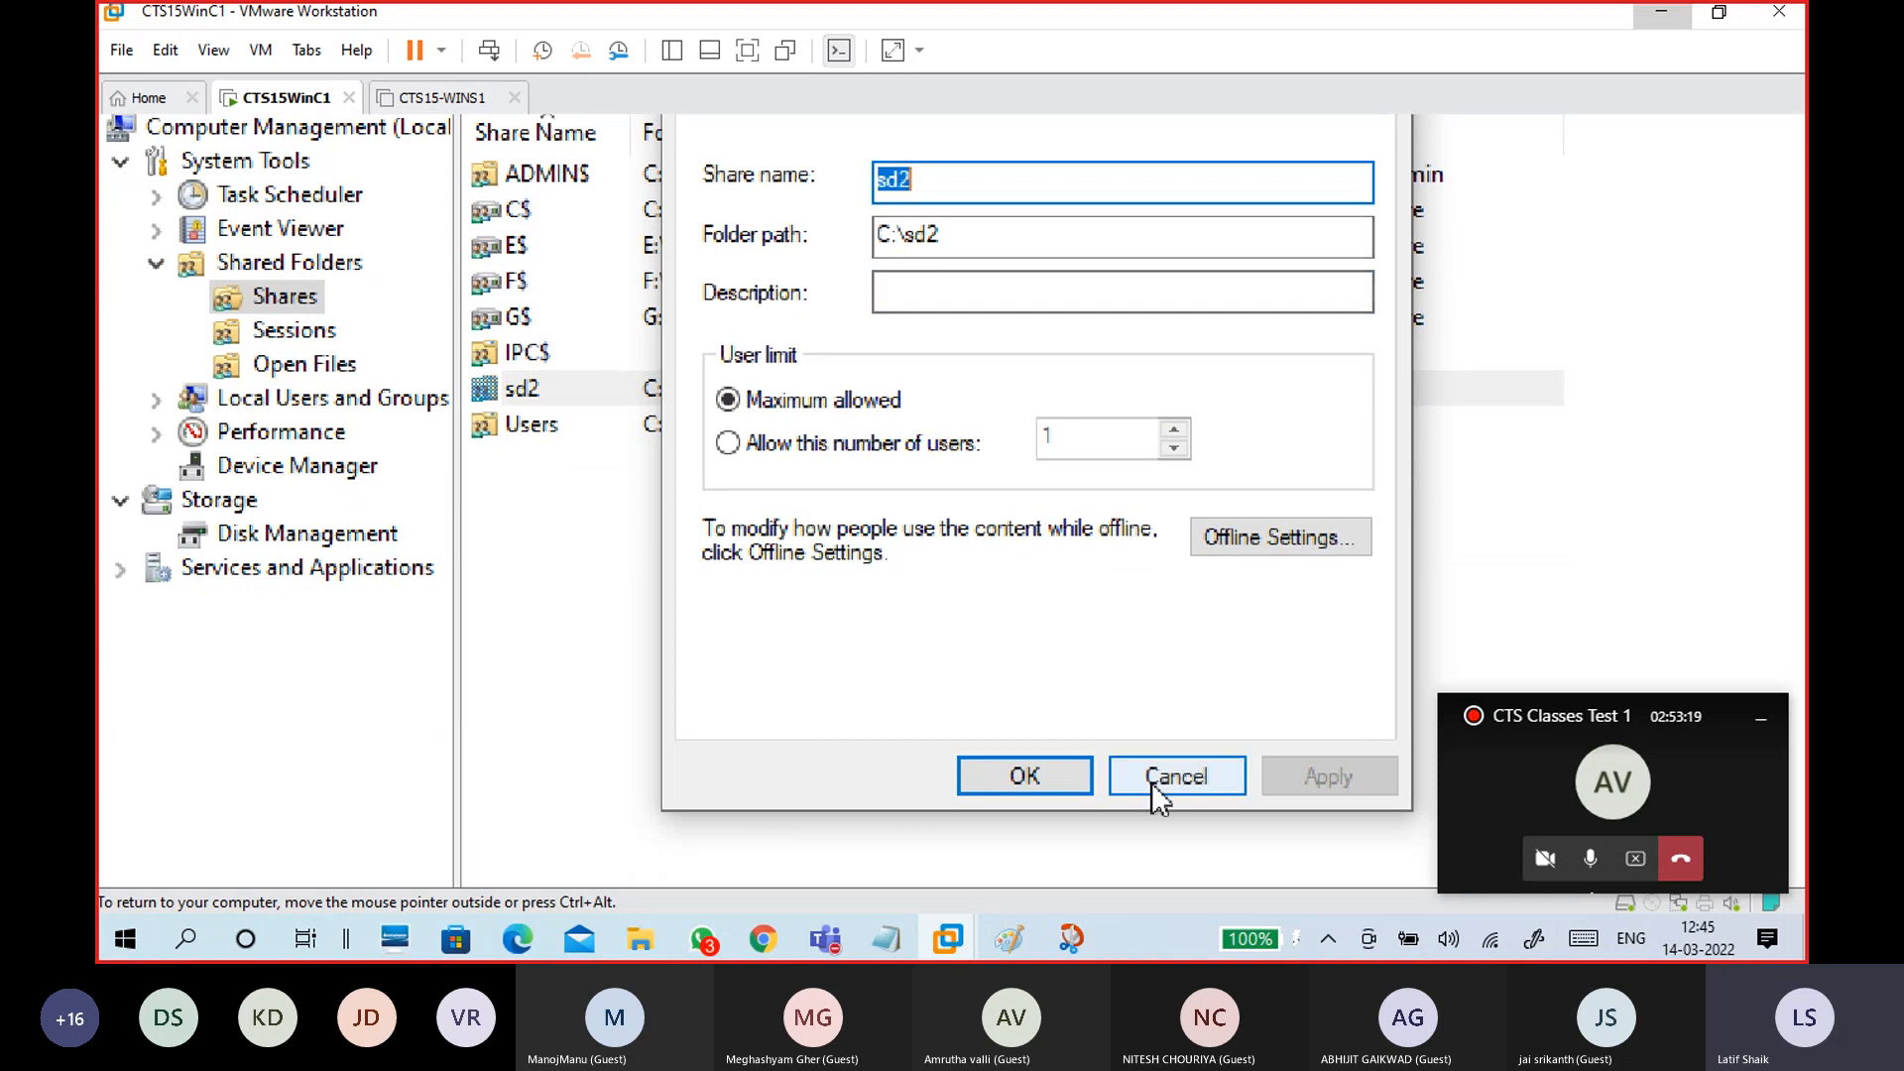
left_click(905, 443)
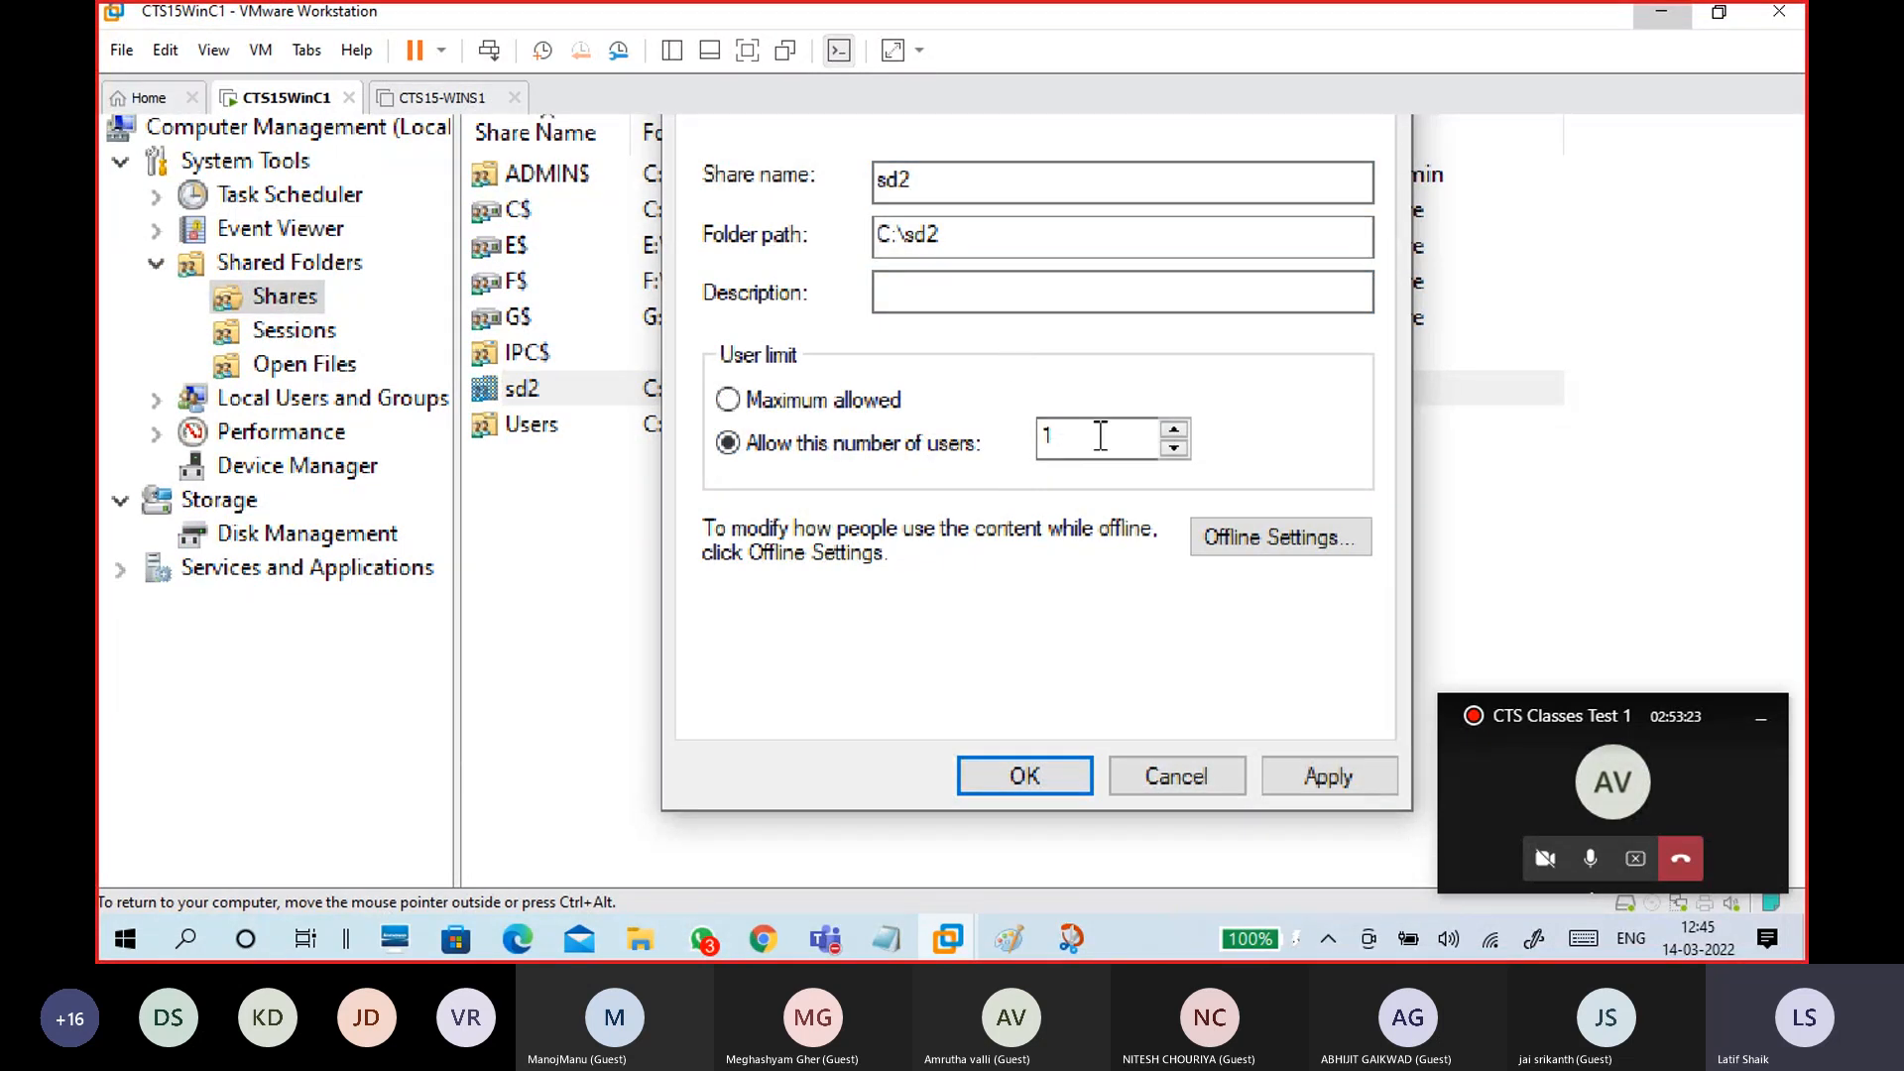
left_click(1176, 784)
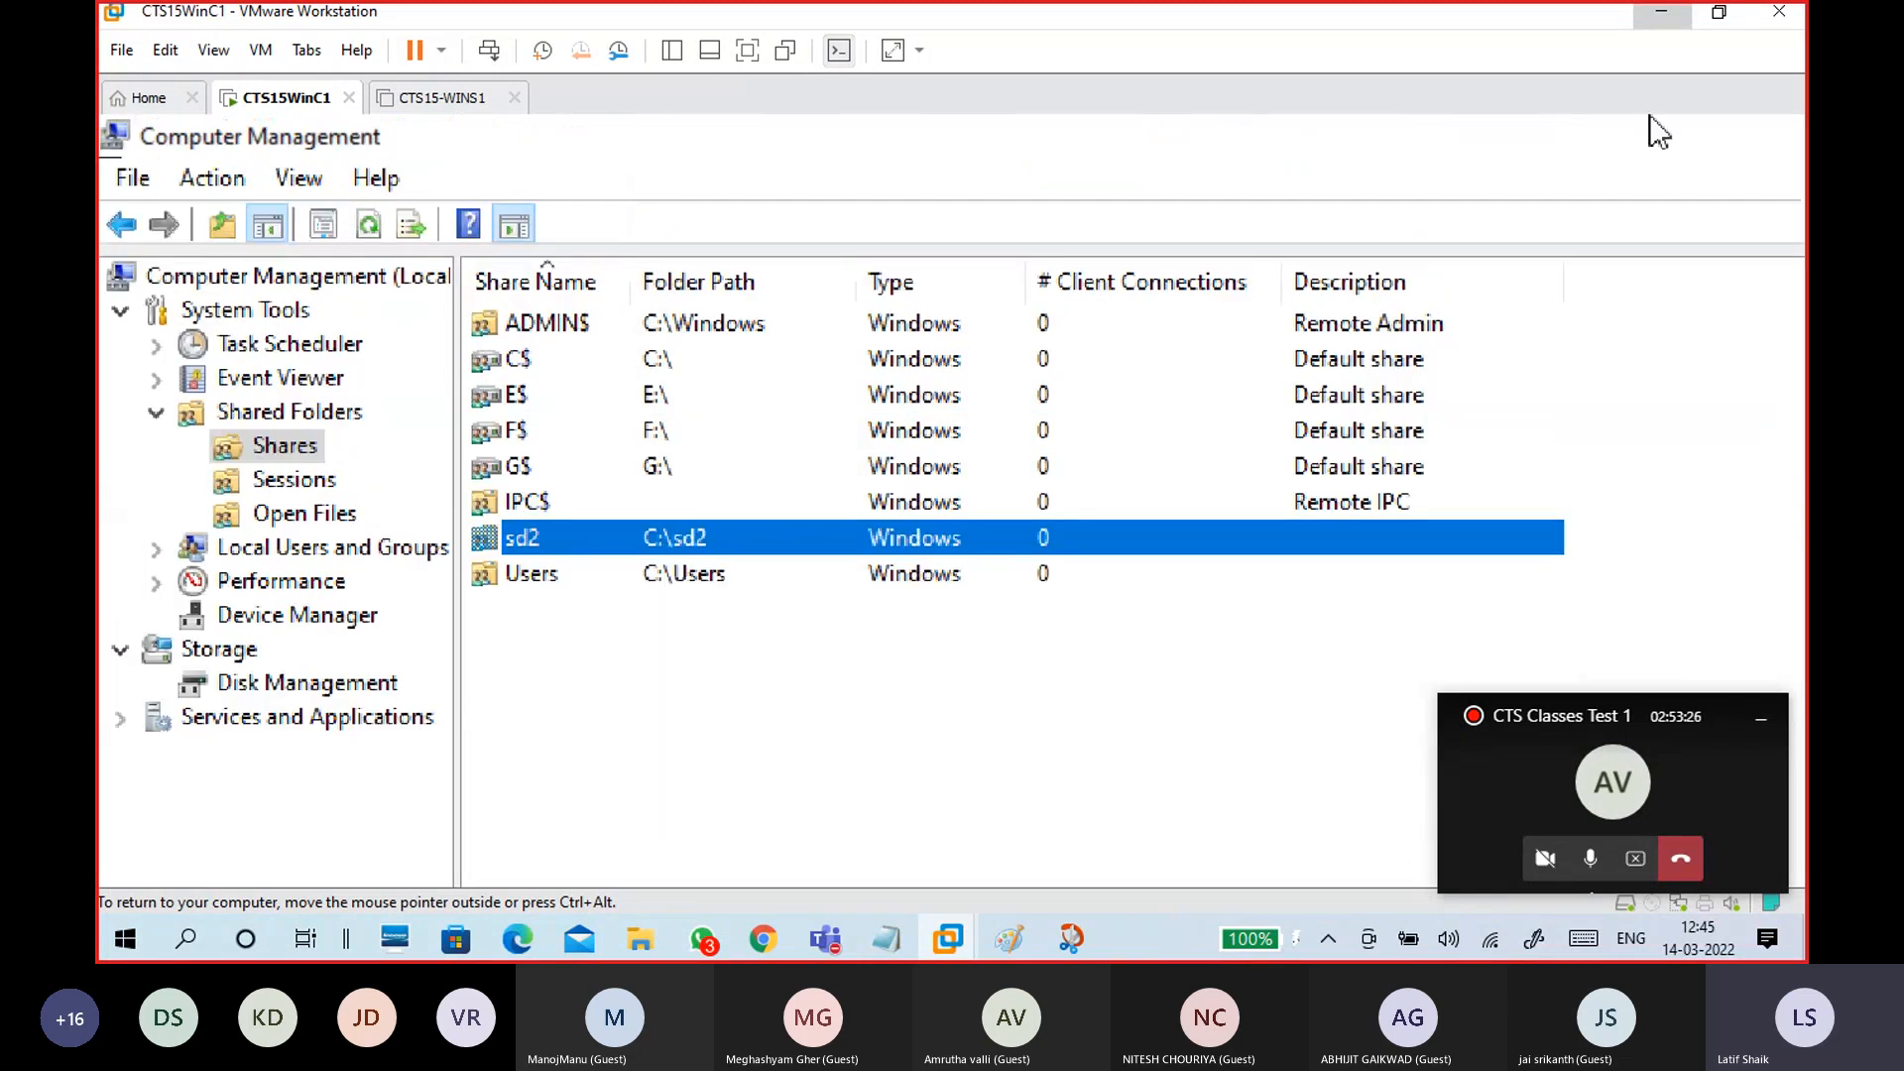
left_click(1731, 210)
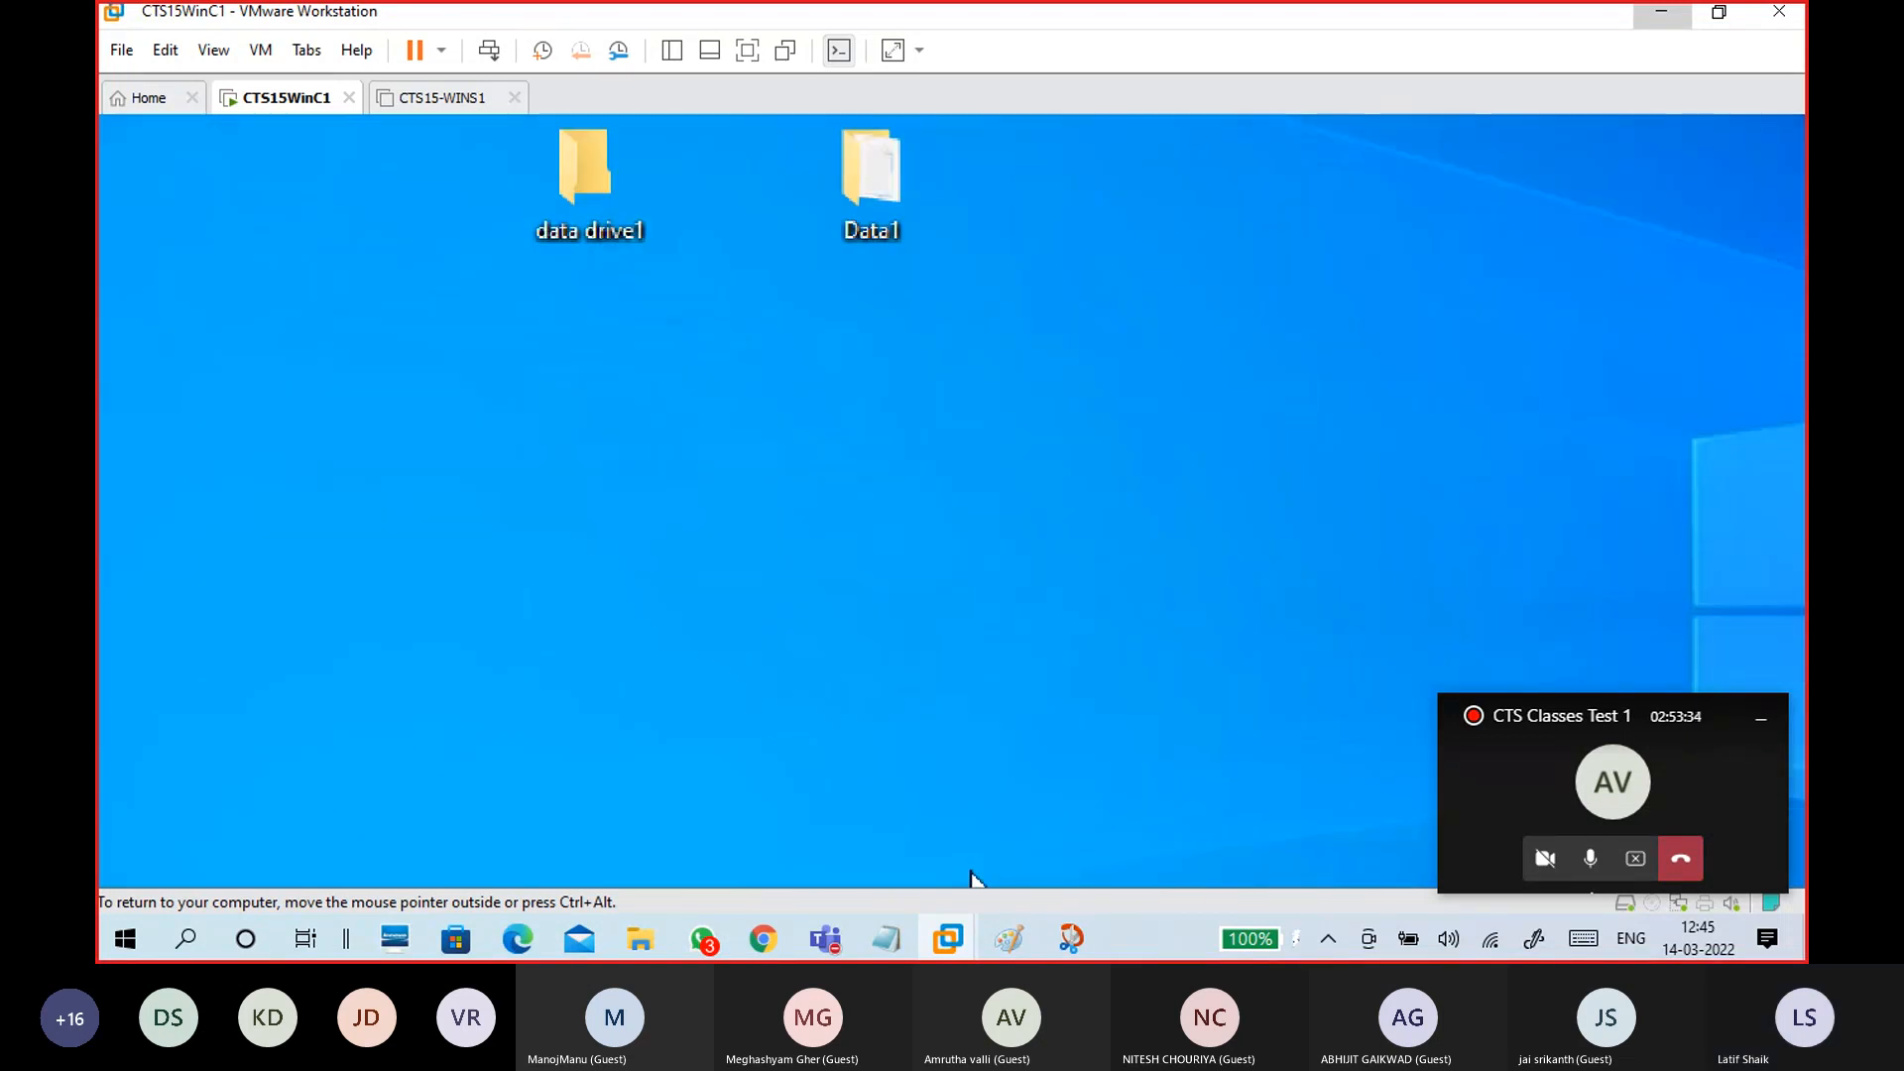
Step: Start a new Paint picture and draw a square rectangle near the top-left
key("ctrl+alt")
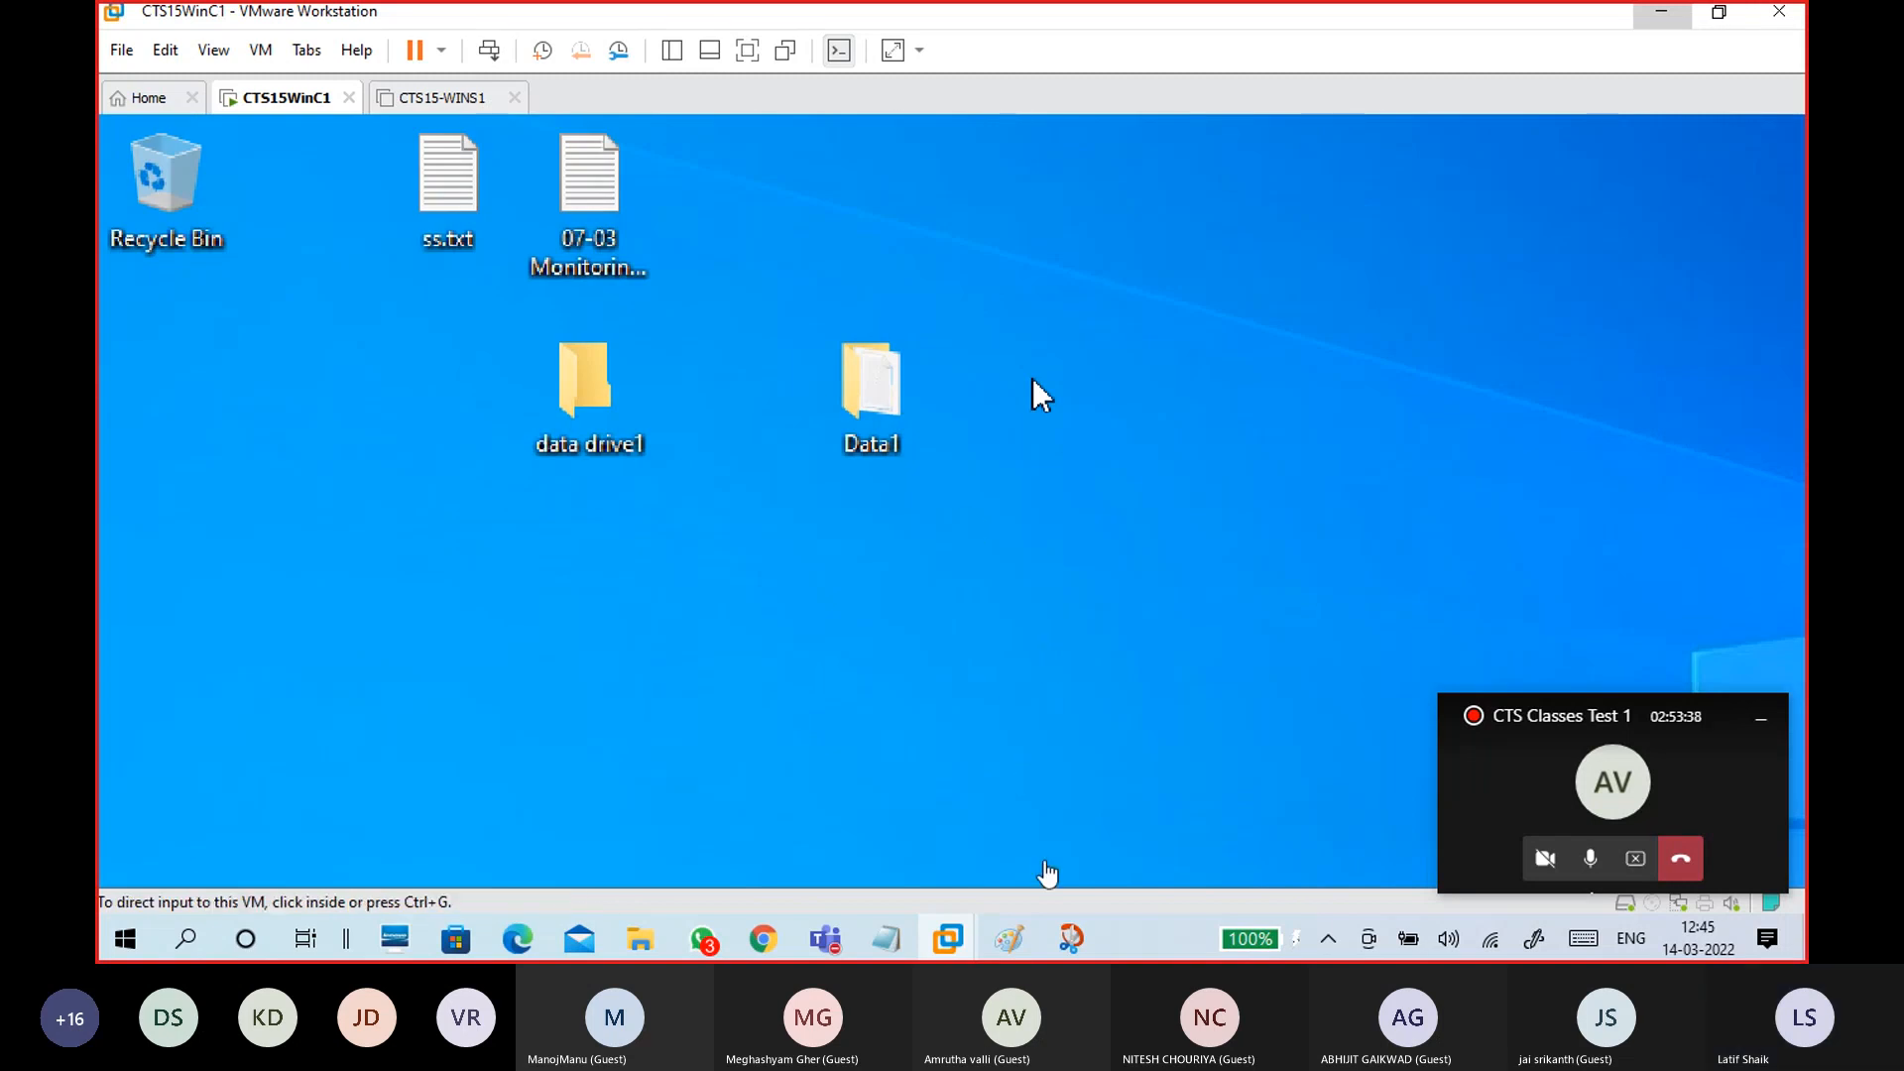
left_click(1009, 938)
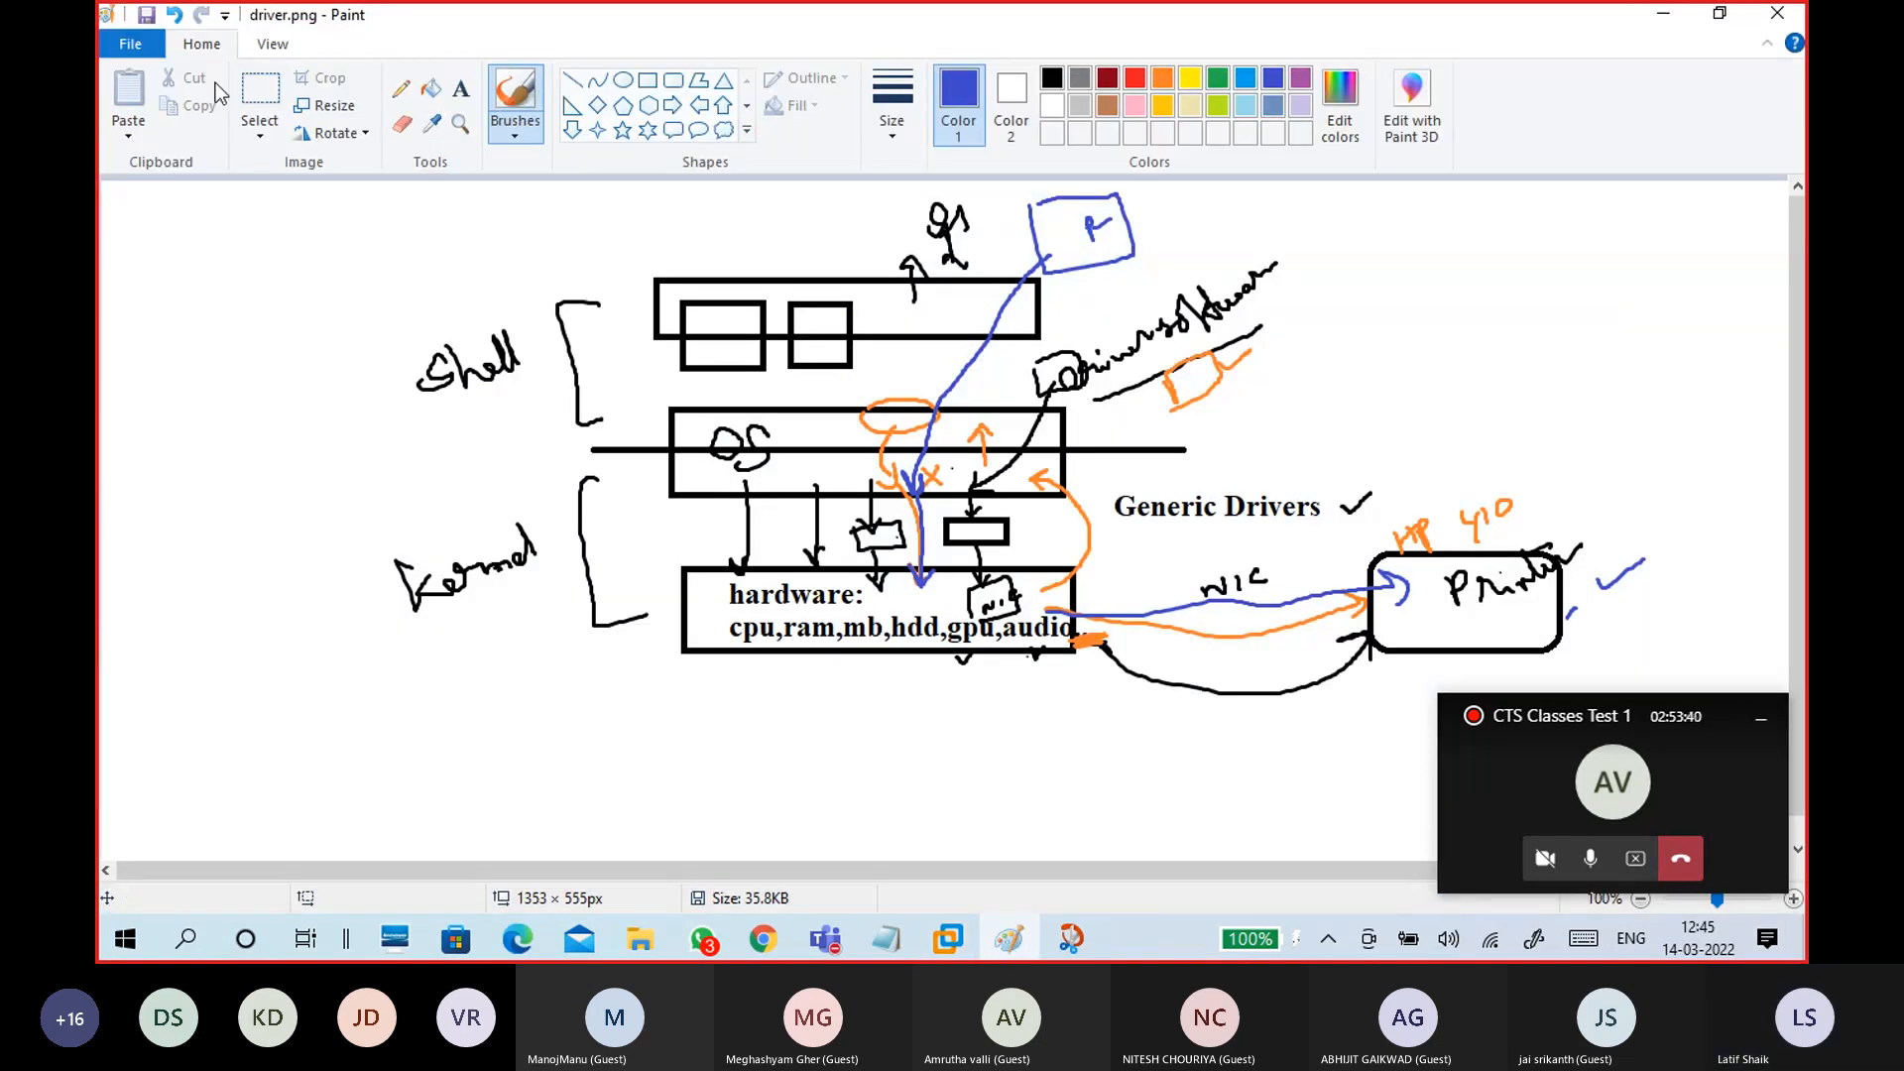
left_click(149, 44)
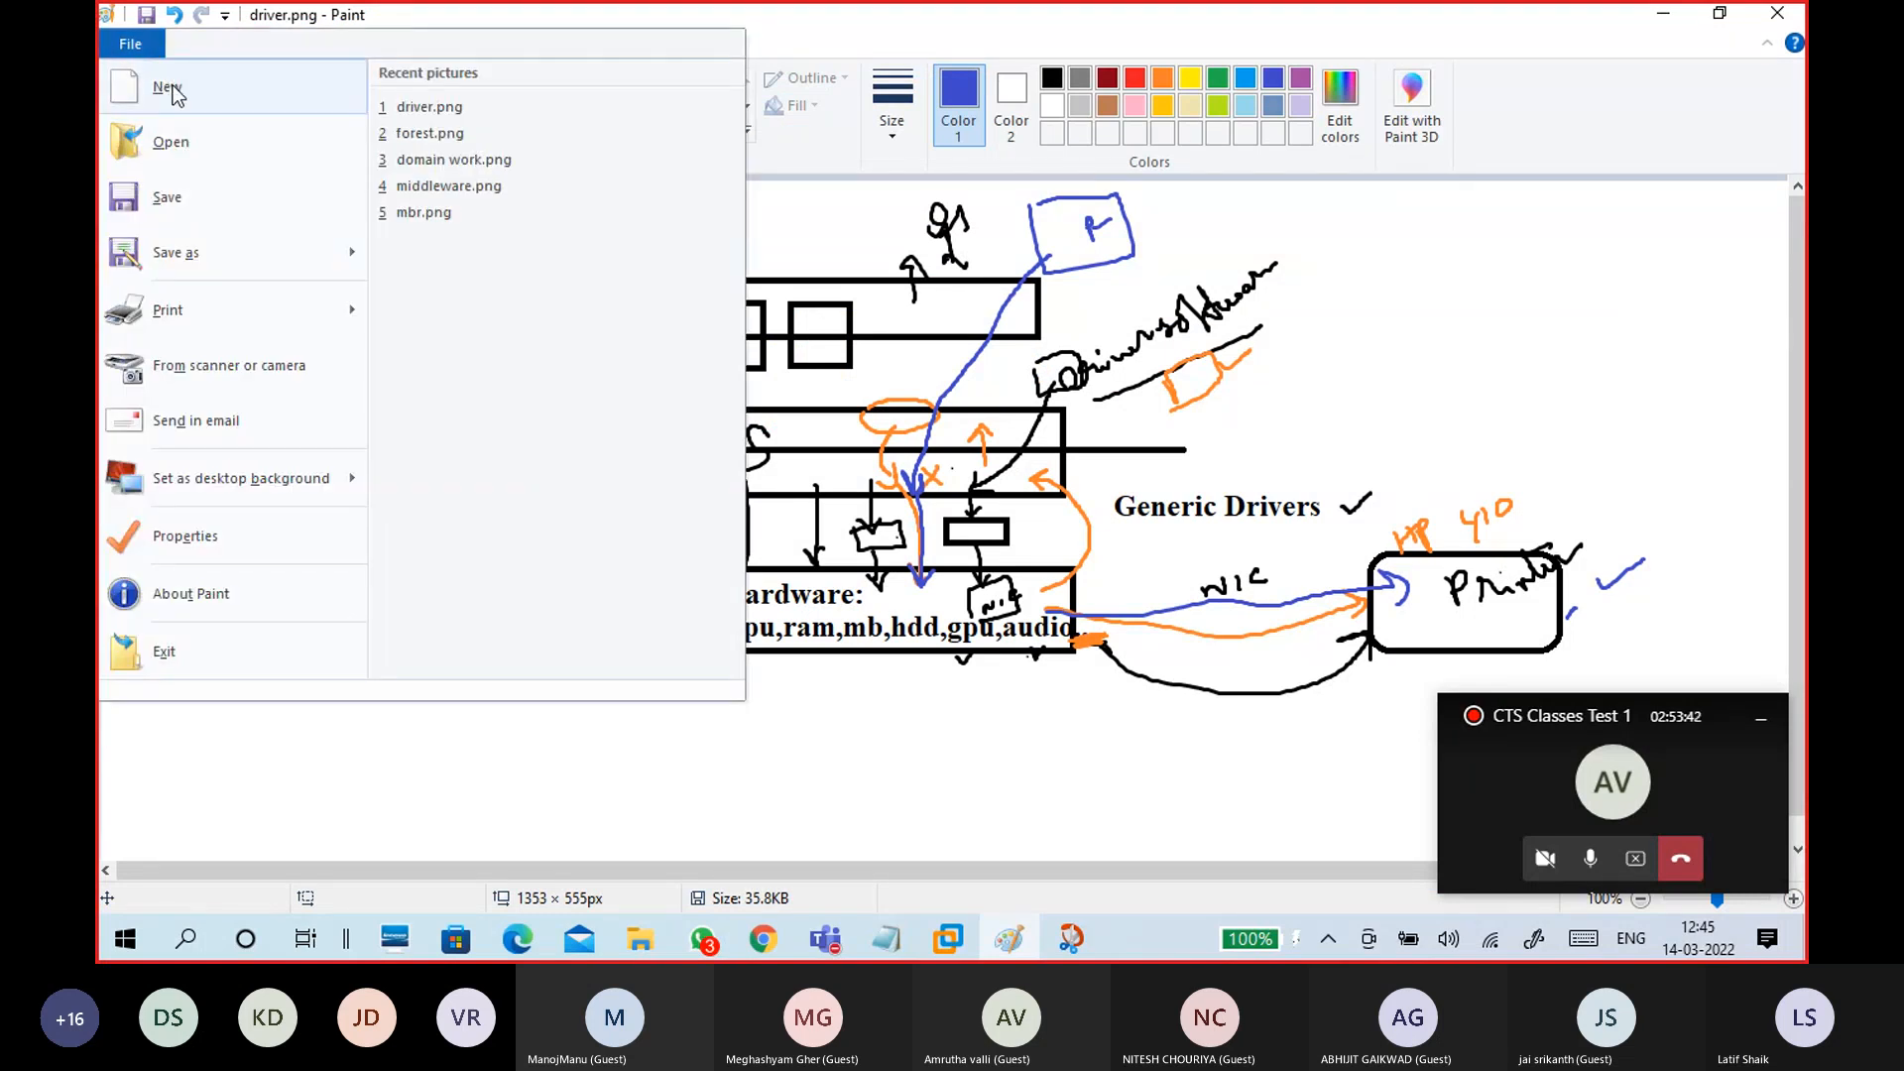
left_click(168, 87)
left_click(648, 79)
left_click_drag(364, 265, 591, 508)
left_click_drag(522, 431, 468, 424)
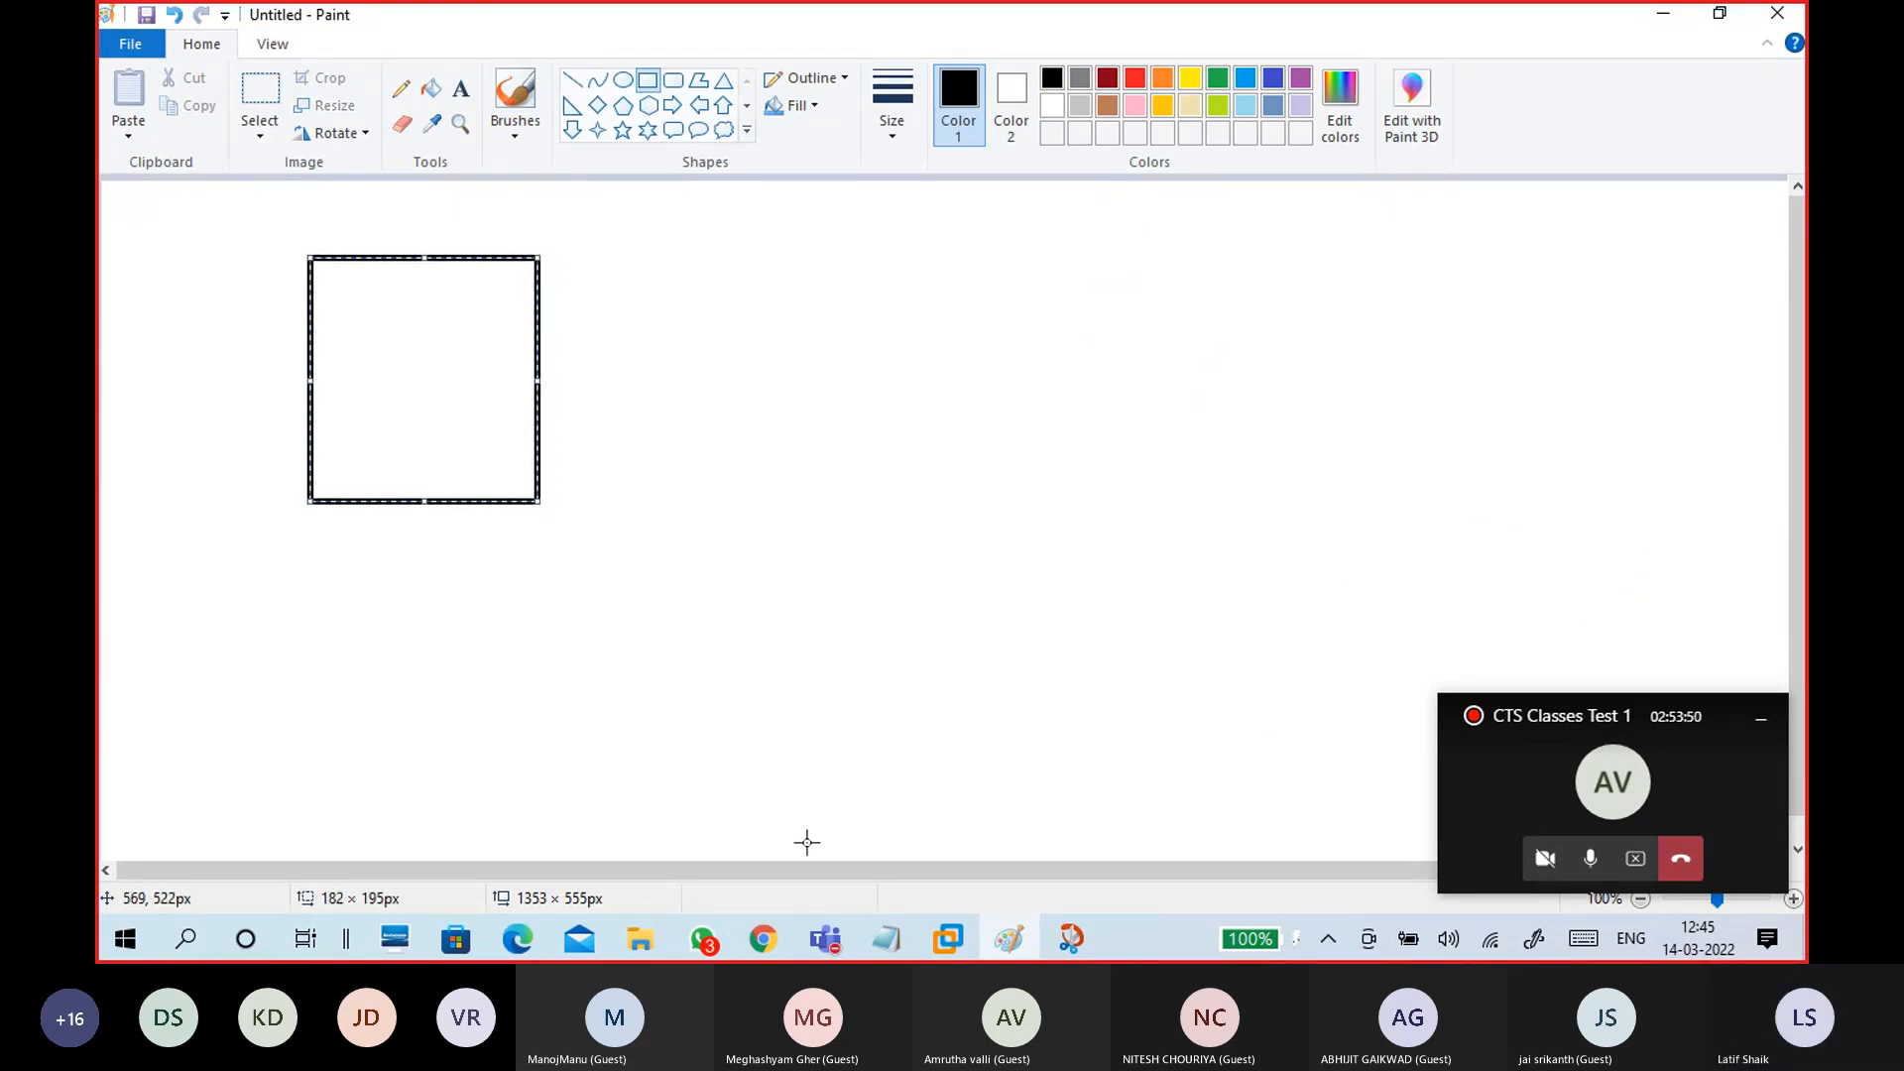
Step: Check a participant's tile in the meeting window, then minimize it back to Paint
mouse_move(824, 939)
left_click(776, 841)
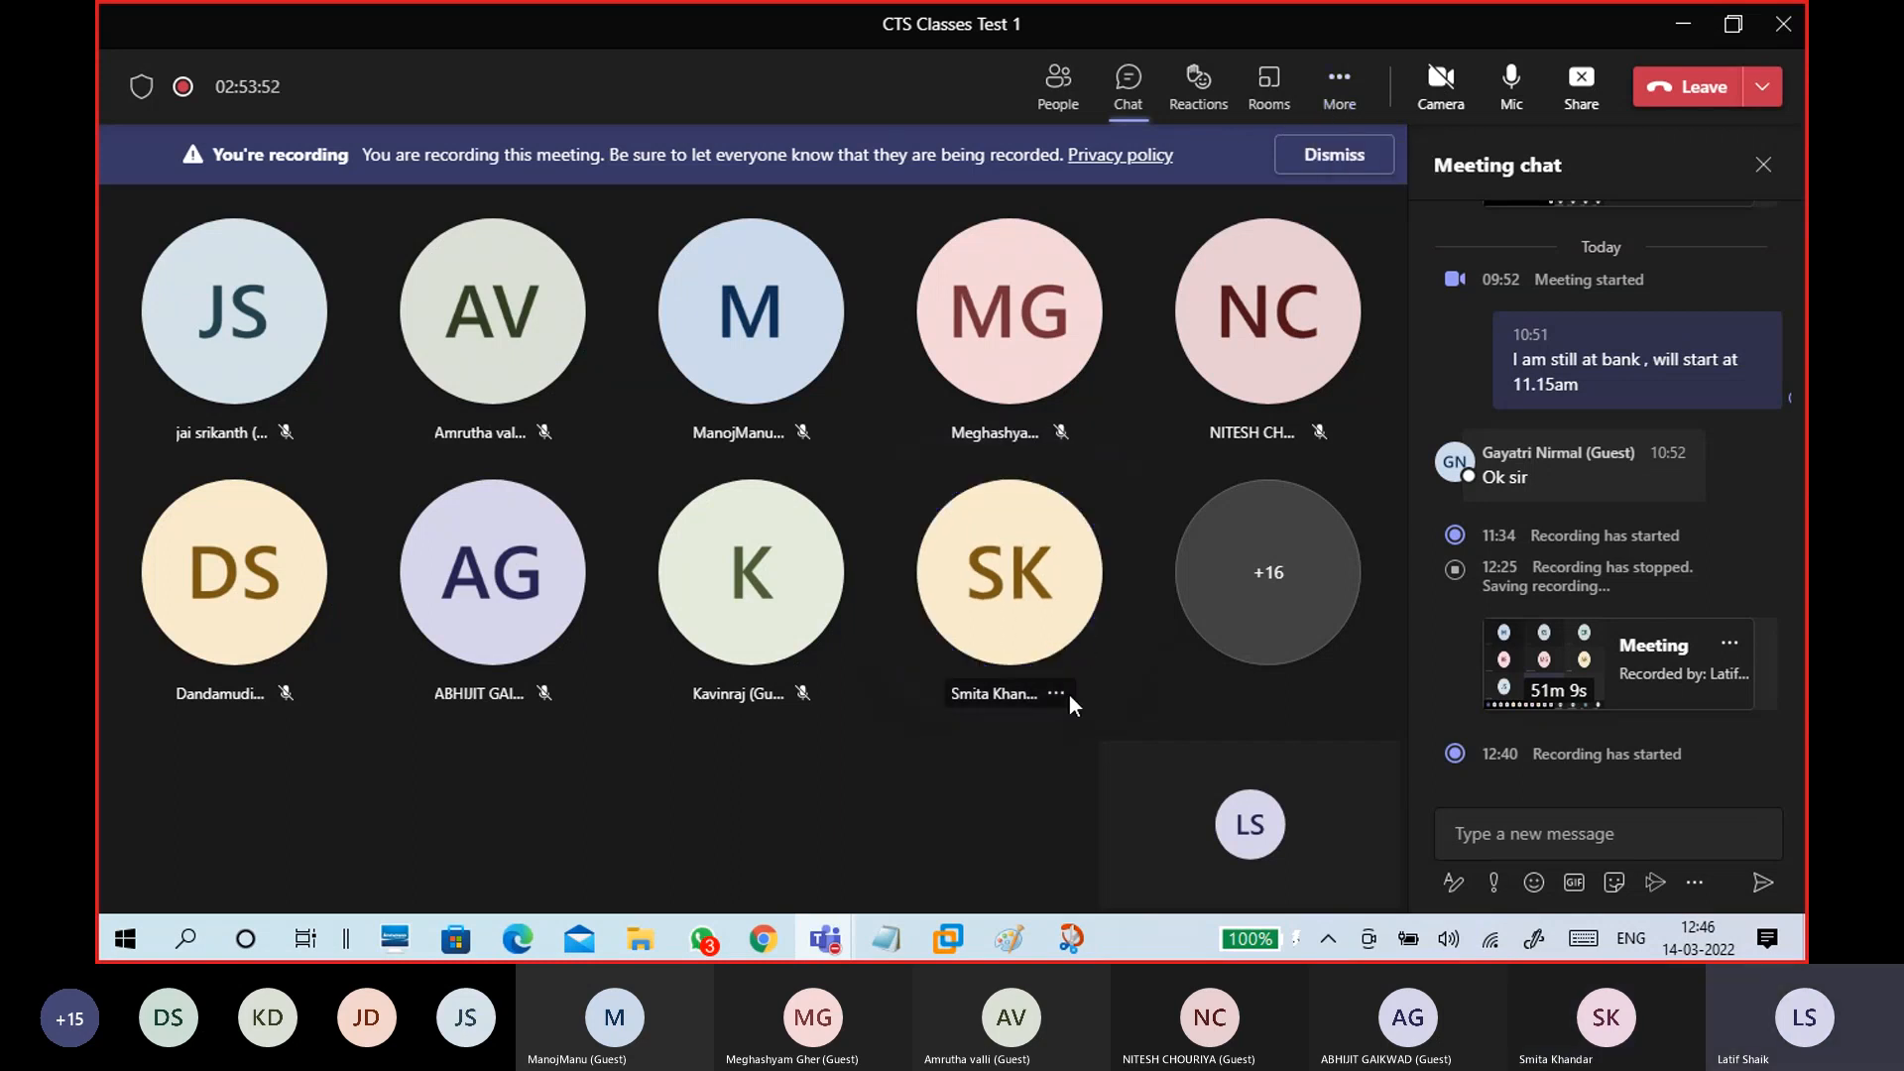
left_click(1057, 693)
left_click(1121, 603)
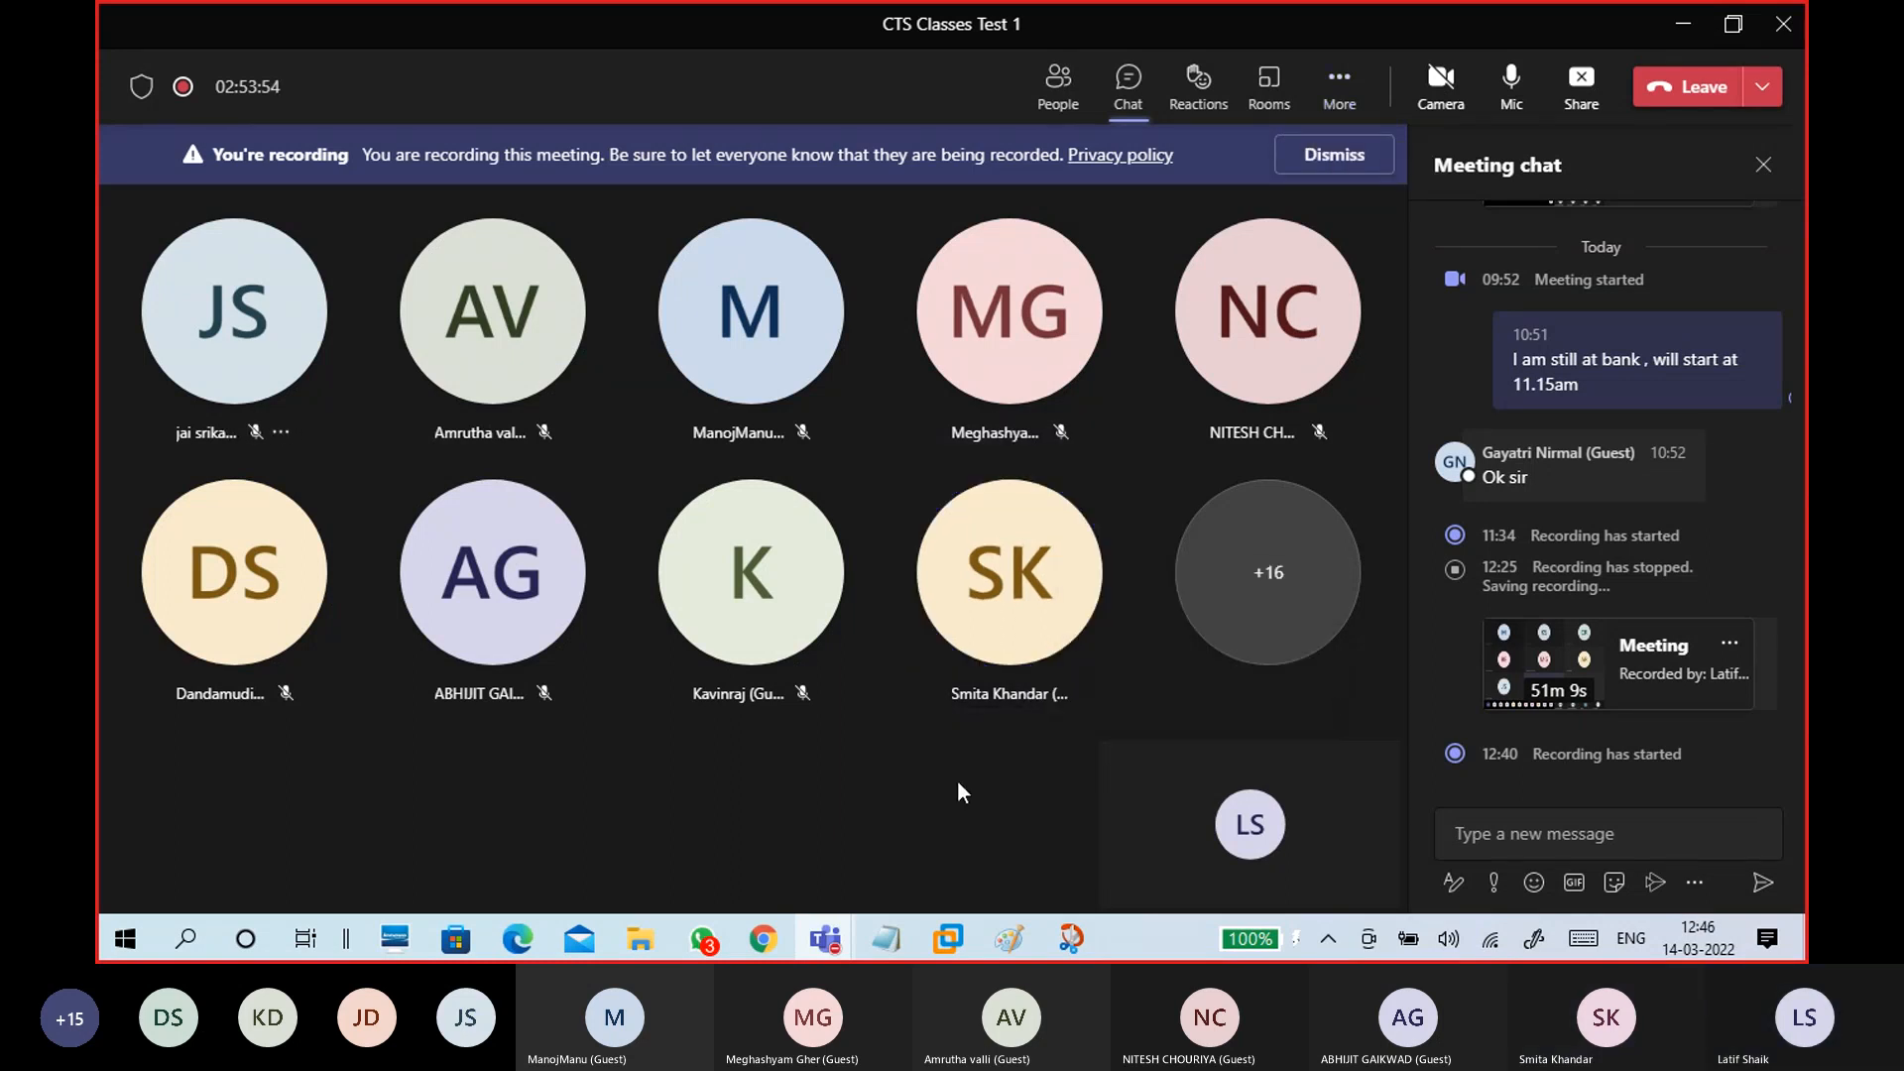
left_click(1684, 24)
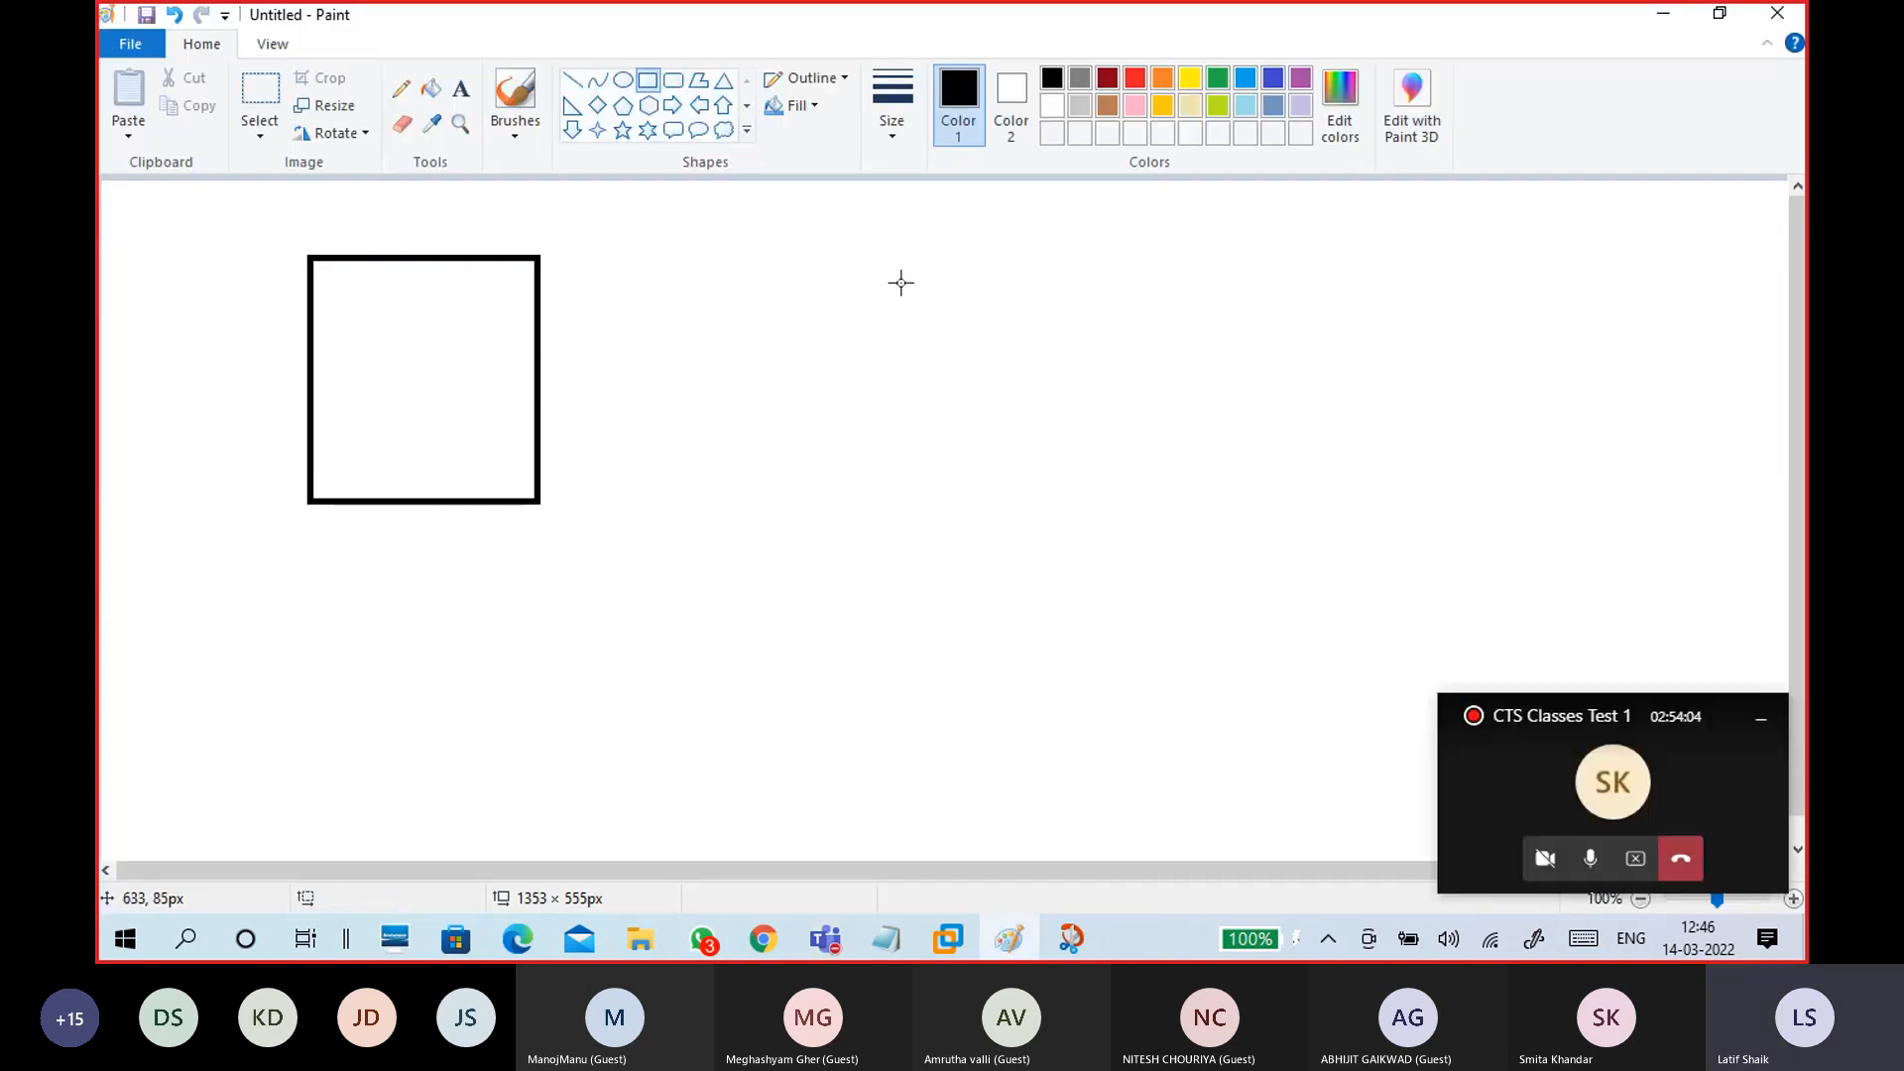
Step: Draw a second box to the right and a small box inside the first square
left_click_drag(850, 249, 1046, 506)
left_click_drag(1046, 380, 1061, 379)
left_click(1090, 512)
left_click_drag(363, 337, 453, 374)
left_click(634, 310)
Step: Draw a horizontal bus line below both boxes with a vertical connector to each
left_click(573, 80)
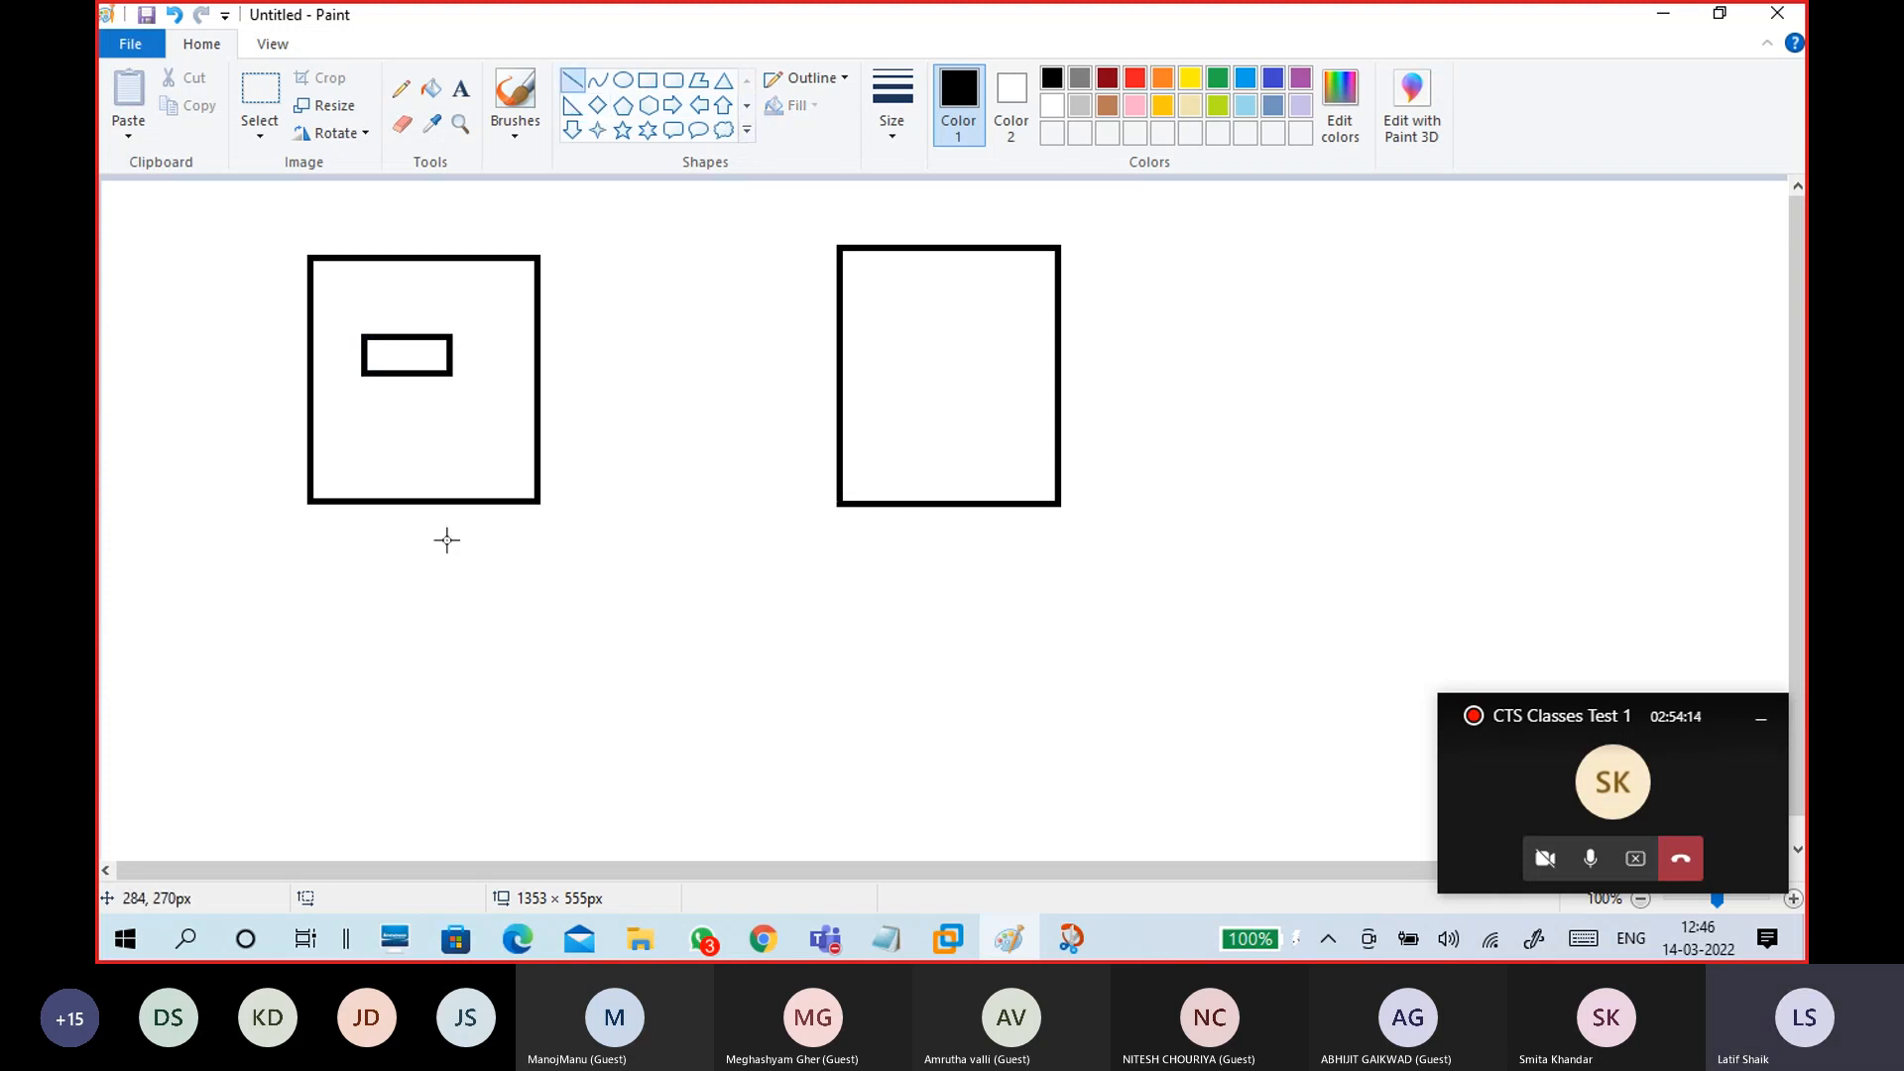
left_click_drag(298, 557, 1057, 558)
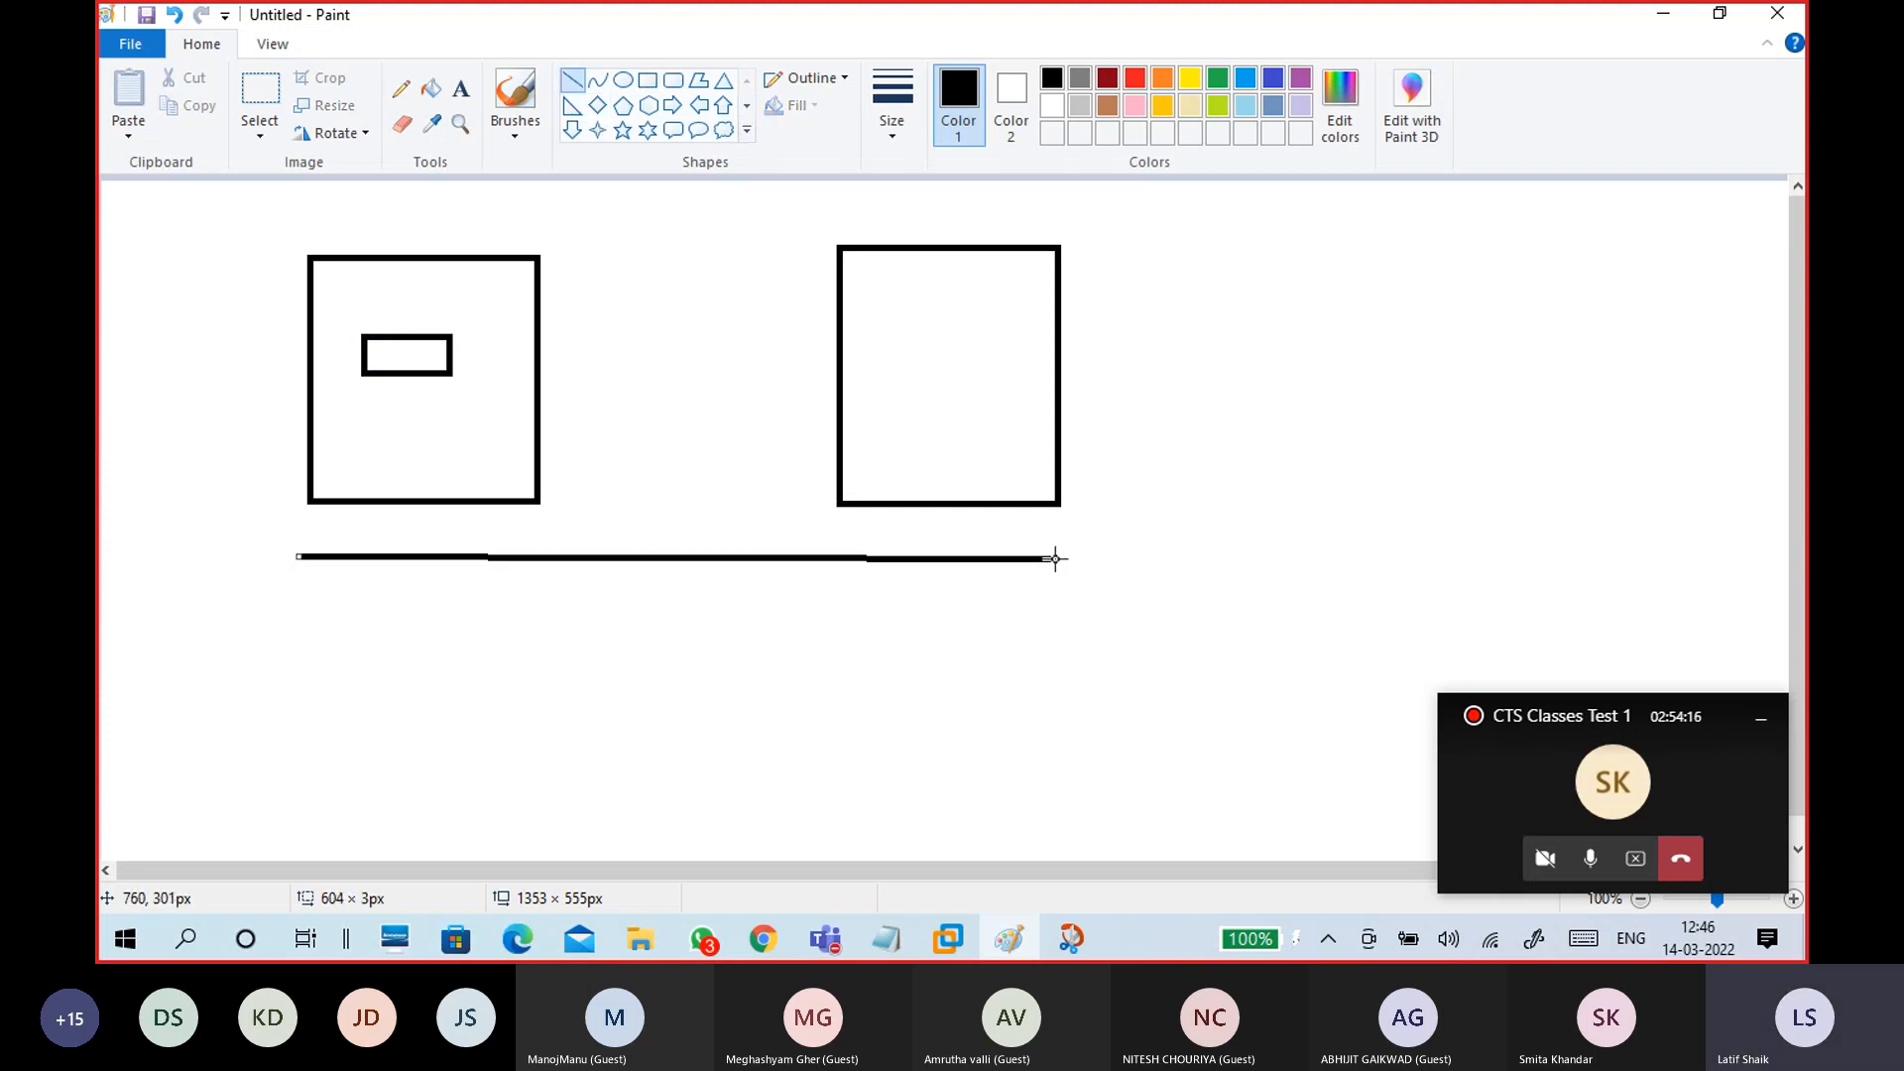
left_click(515, 134)
left_click(572, 85)
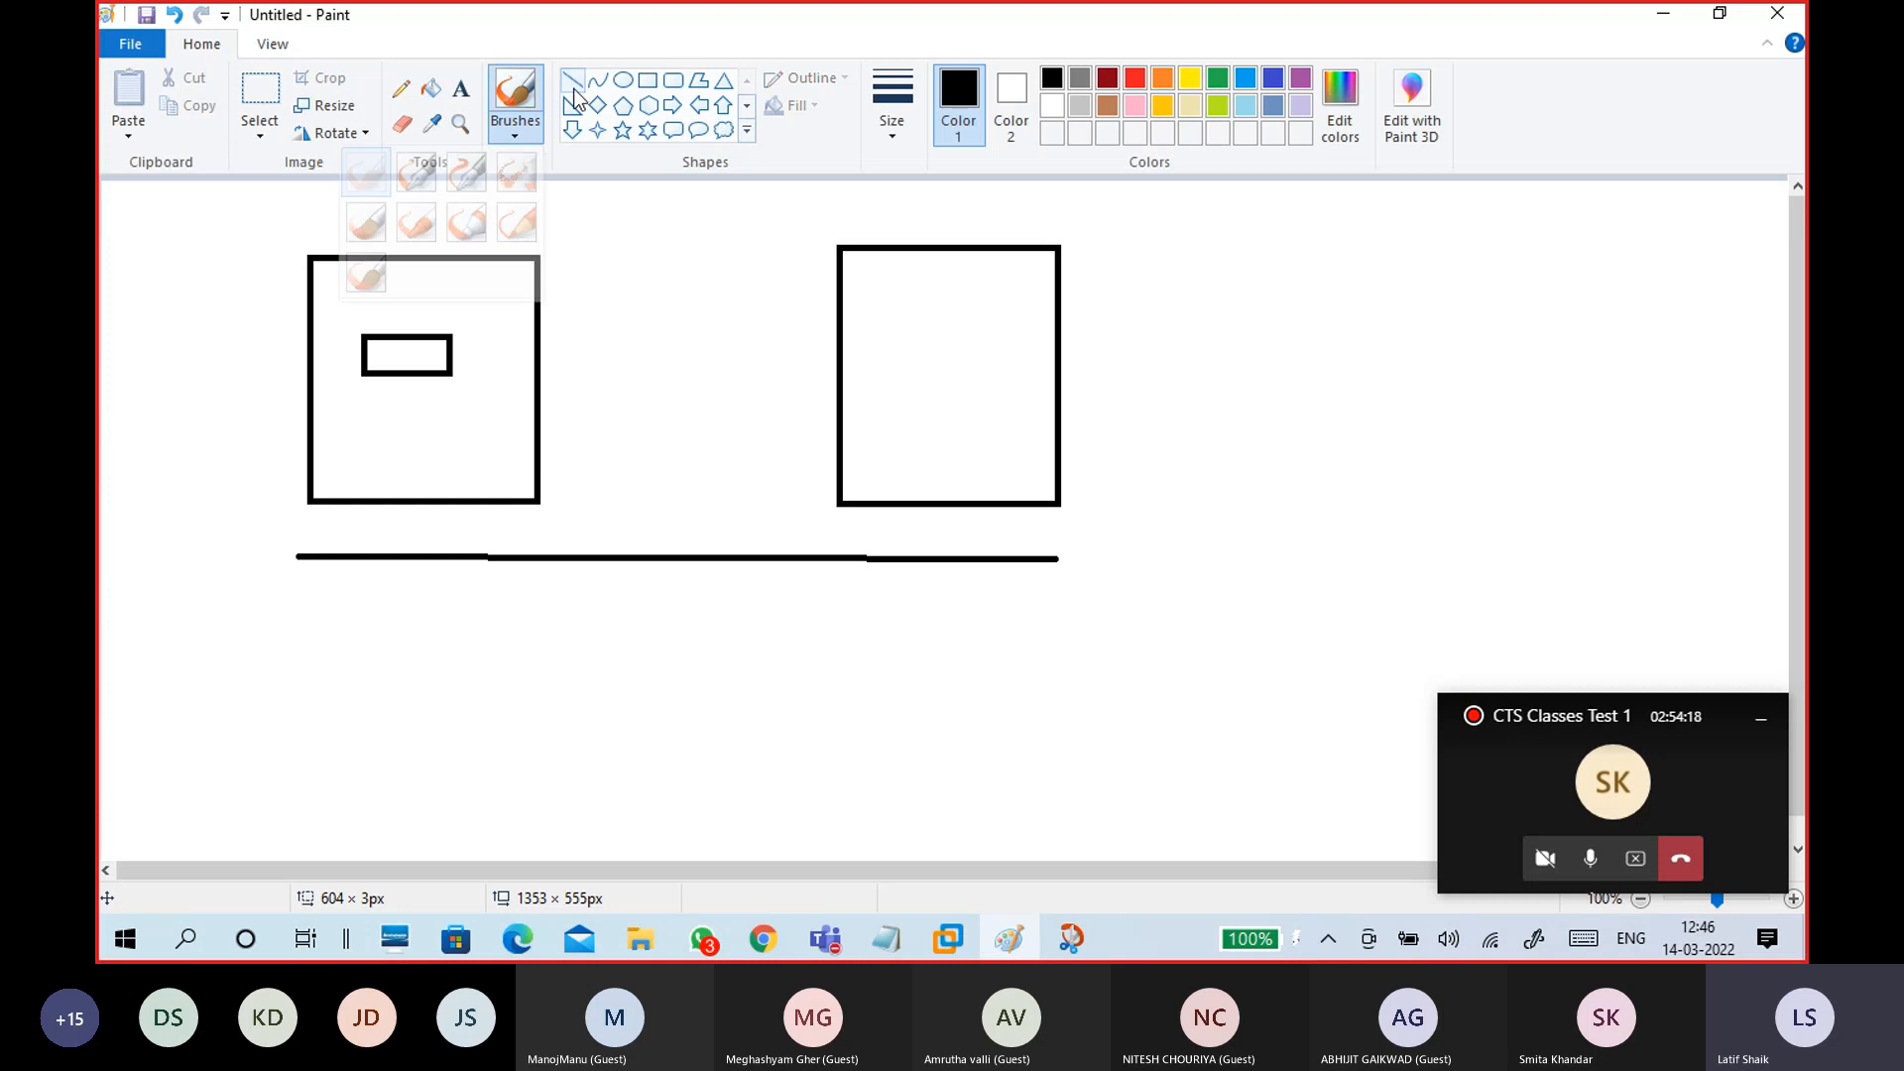
left_click_drag(402, 558, 402, 503)
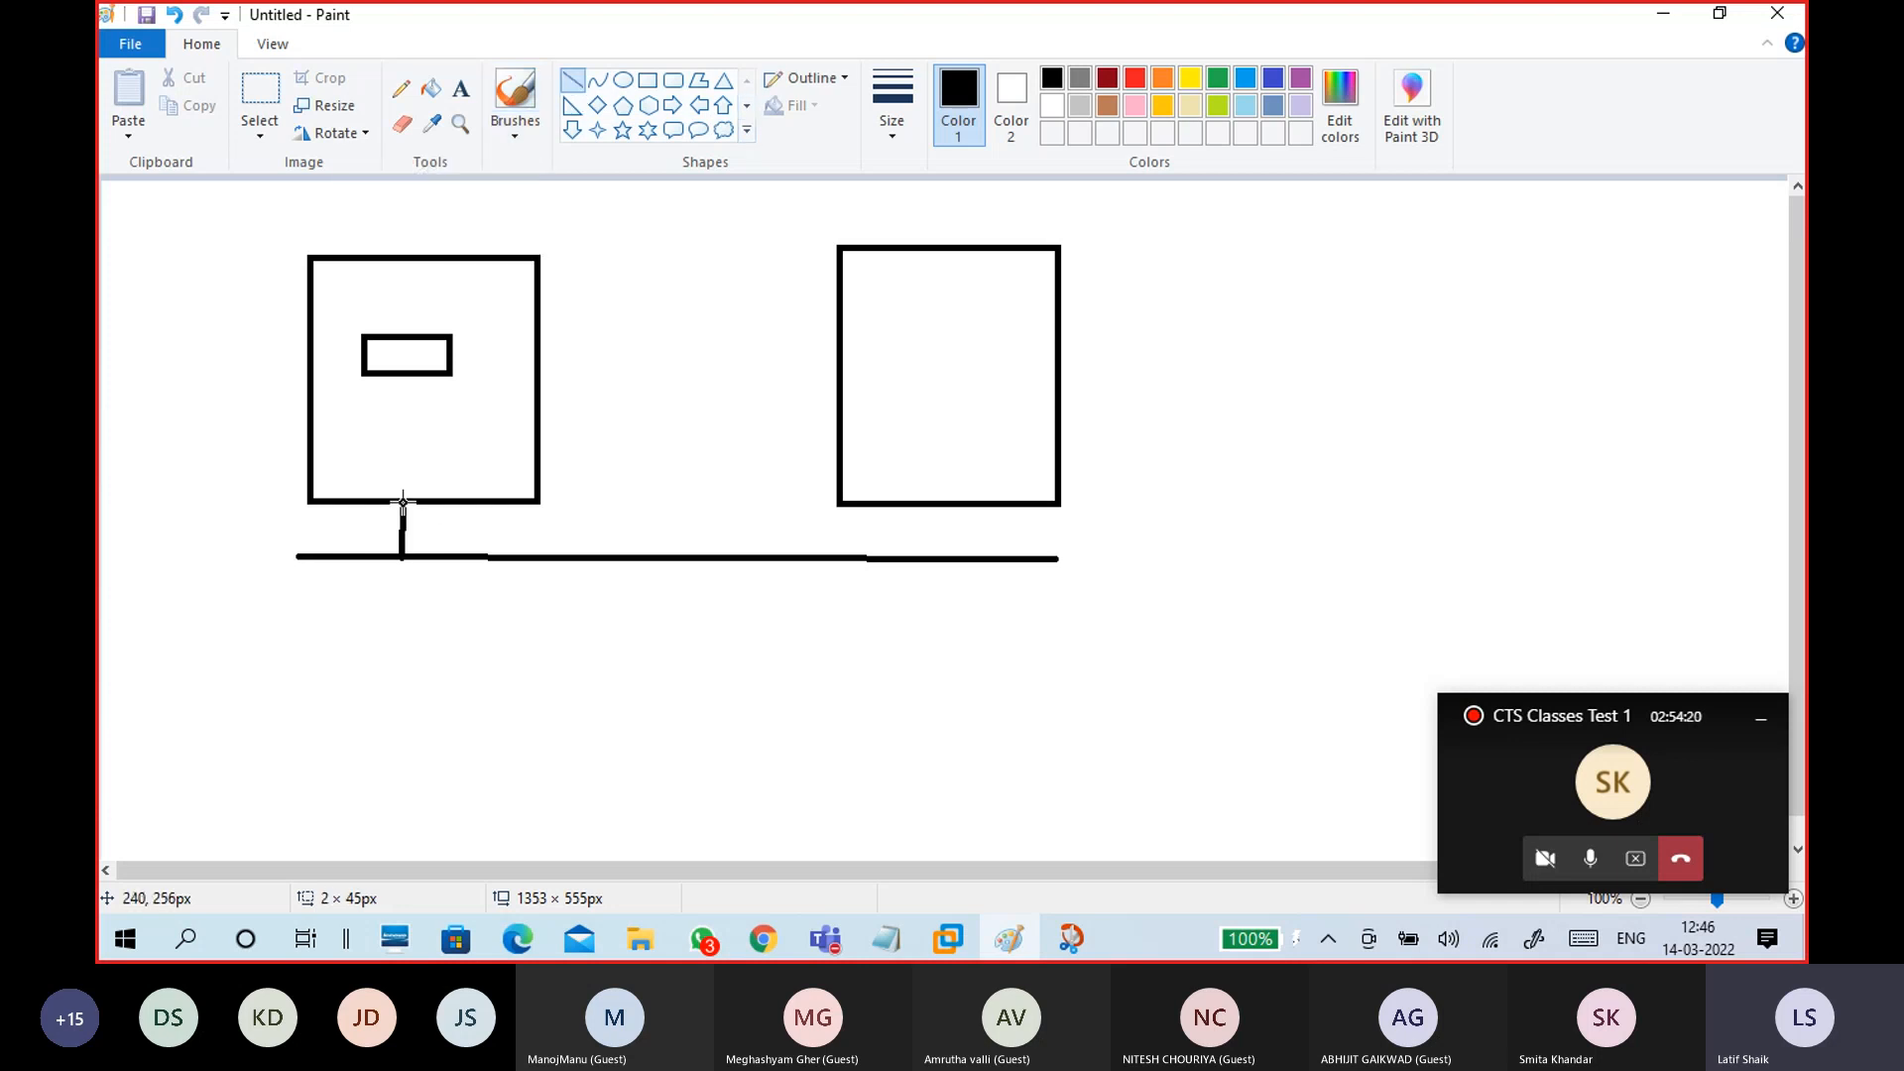
left_click_drag(922, 560, 922, 505)
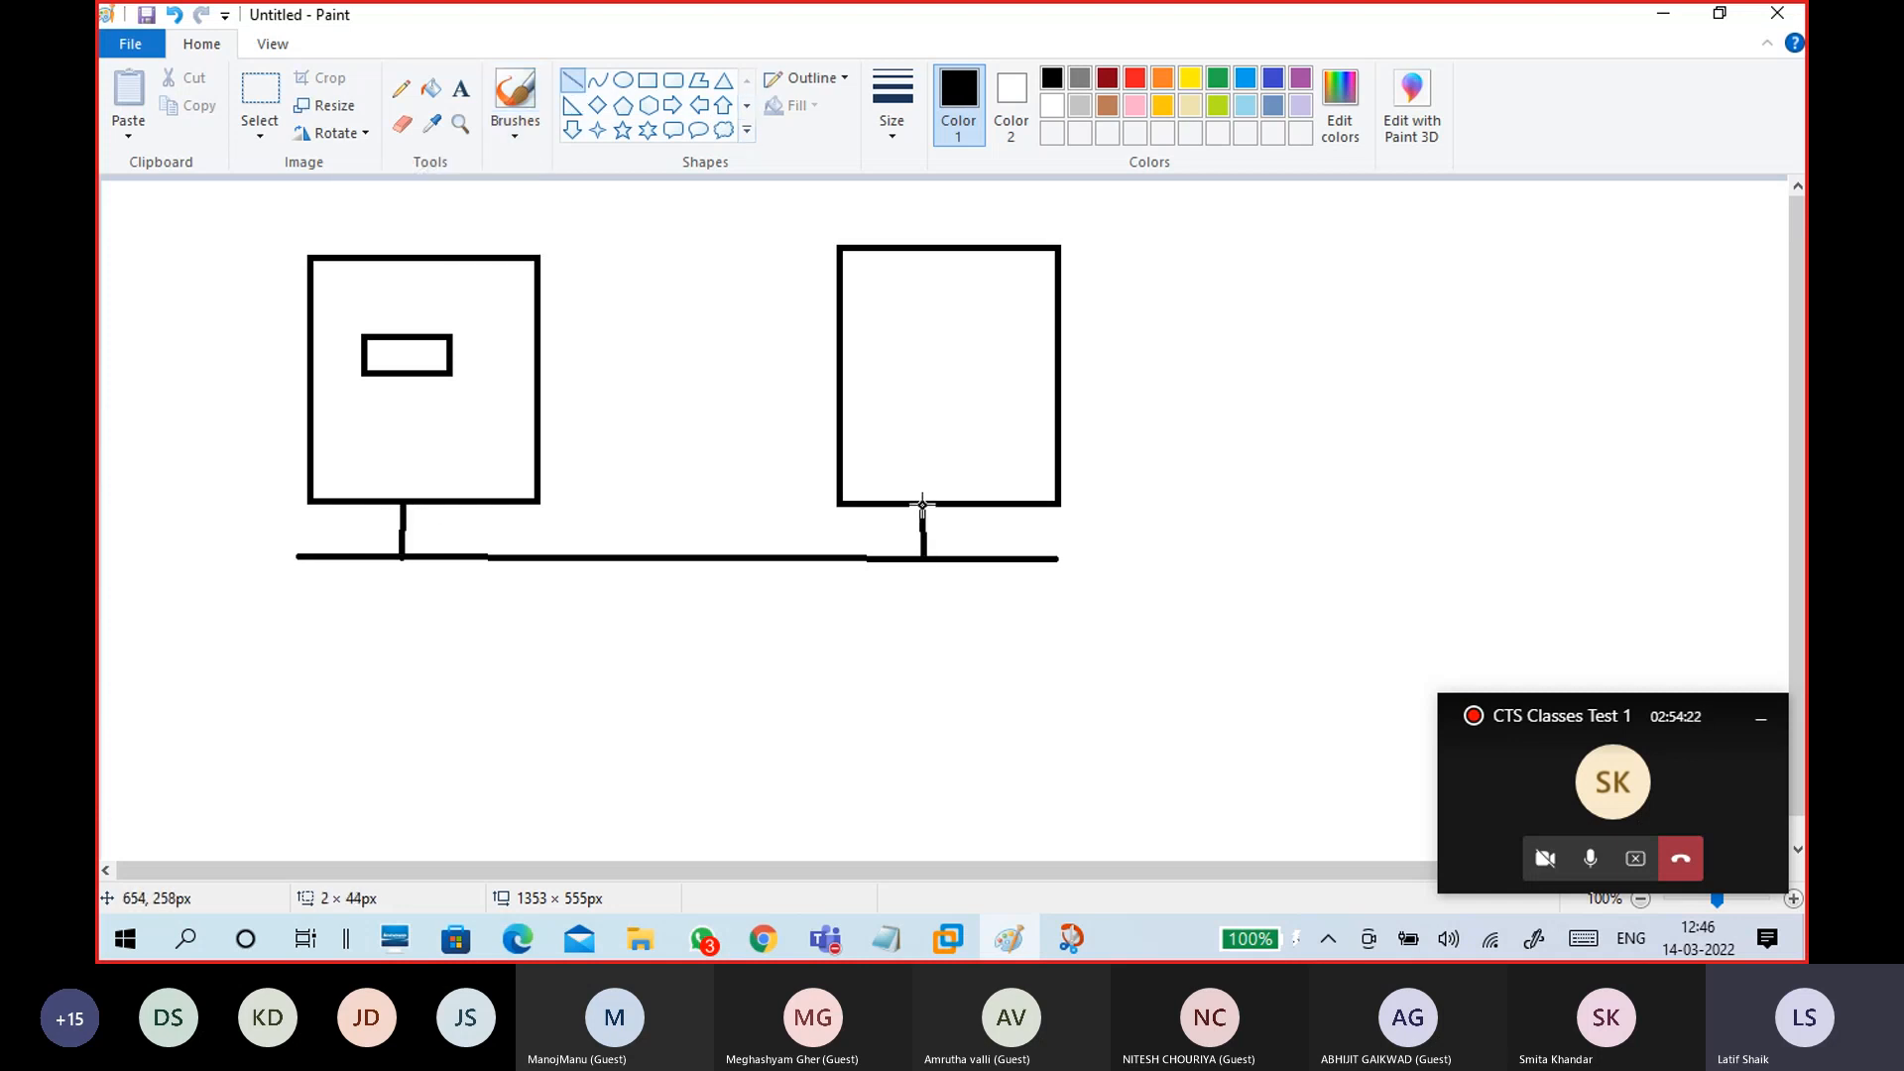
Step: Handwrite pc1 and pc2 labels and draw a curved arrow from pc2 into pc1's inner box
left_click(516, 124)
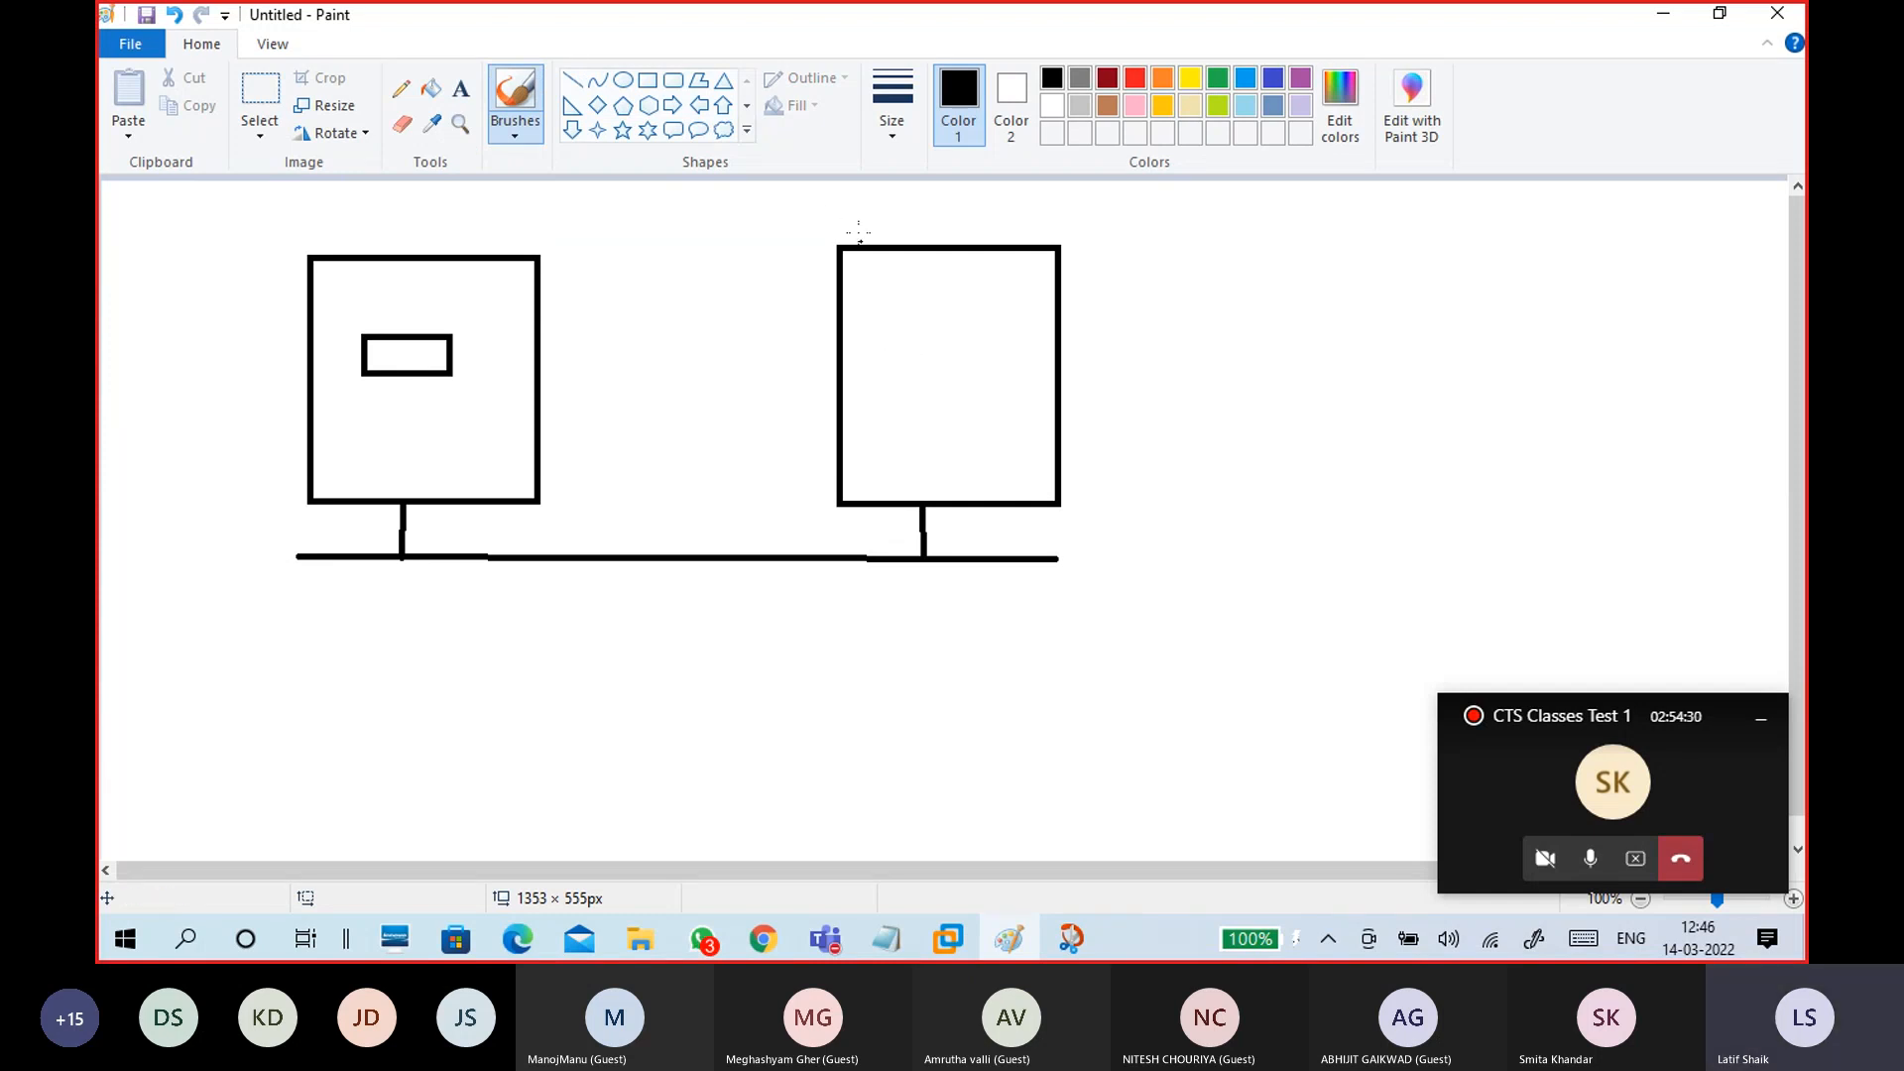
left_click_drag(841, 235, 836, 211)
mouse_move(323, 252)
left_mouse_down()
mouse_move(317, 220)
mouse_move(353, 220)
left_mouse_up()
left_click_drag(360, 209, 364, 227)
mouse_move(893, 482)
left_mouse_down()
mouse_move(905, 514)
mouse_move(739, 552)
mouse_move(510, 488)
mouse_move(453, 383)
left_mouse_up()
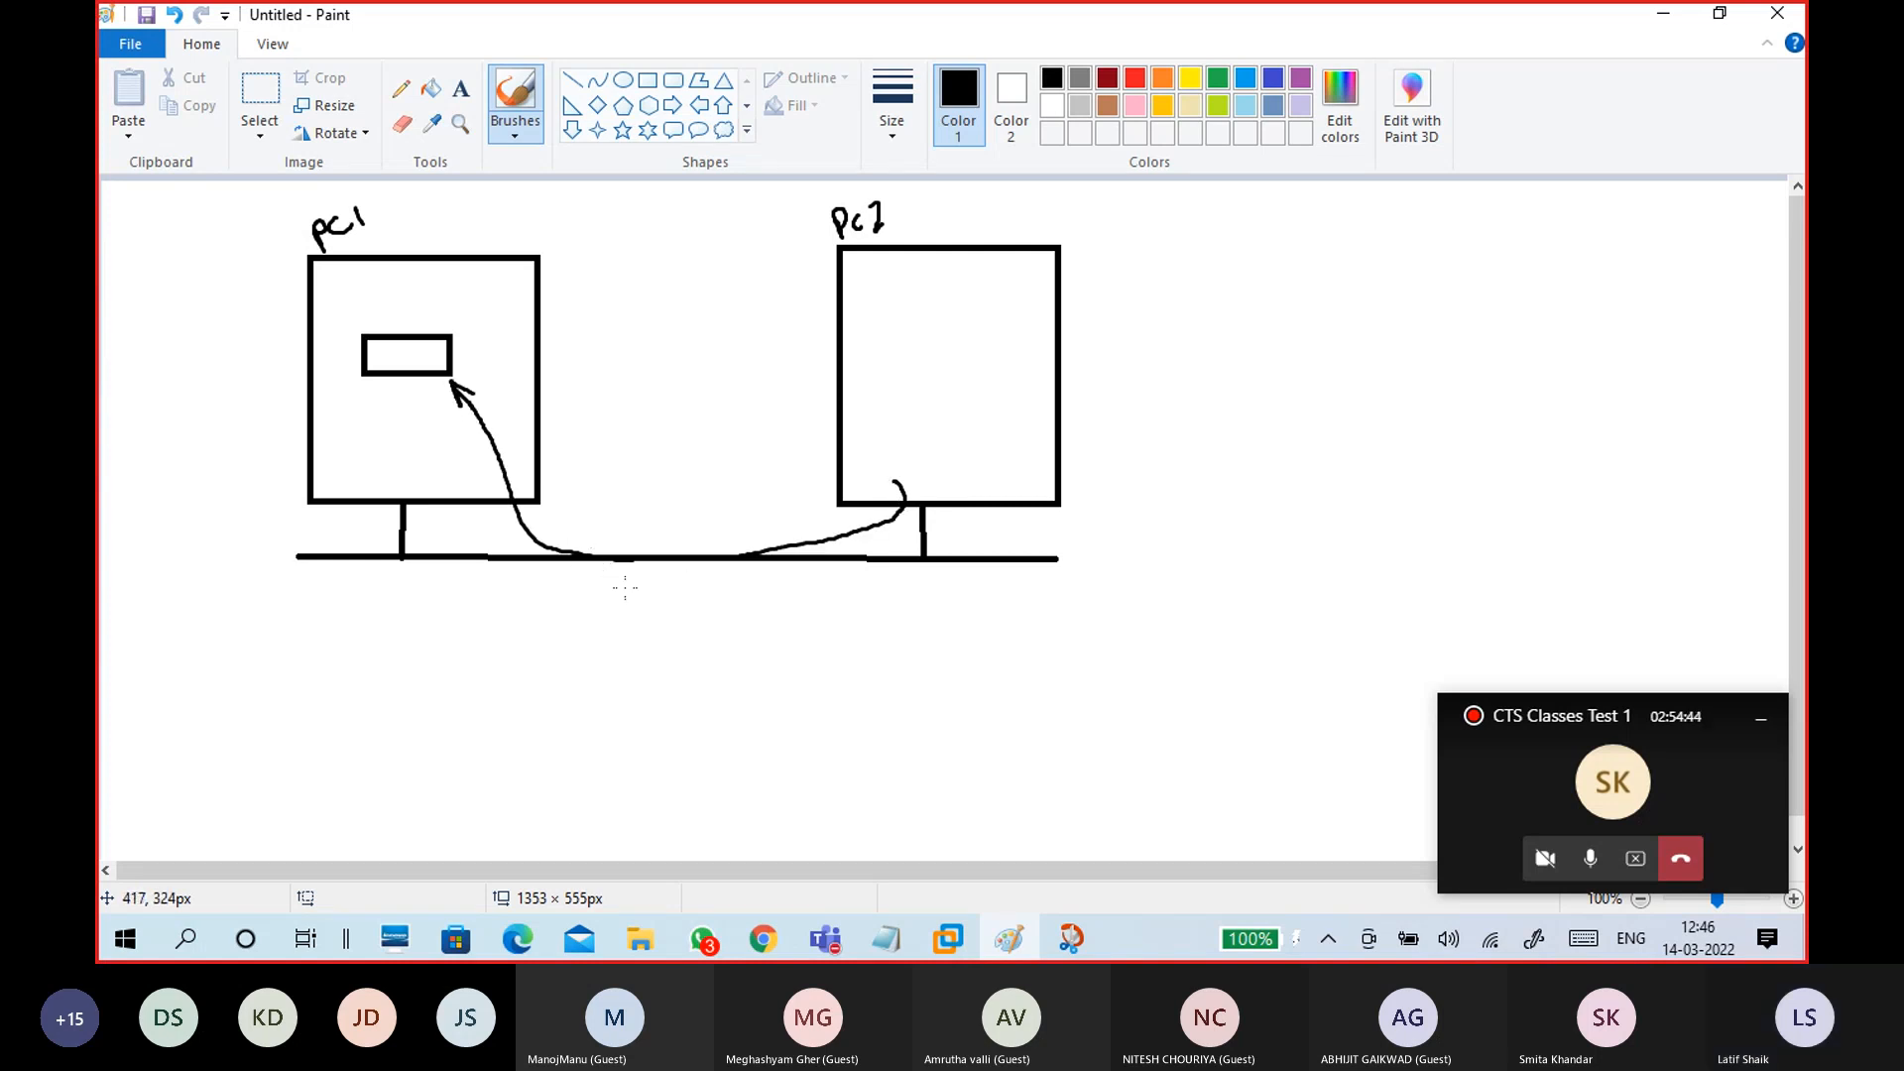
left_click(460, 89)
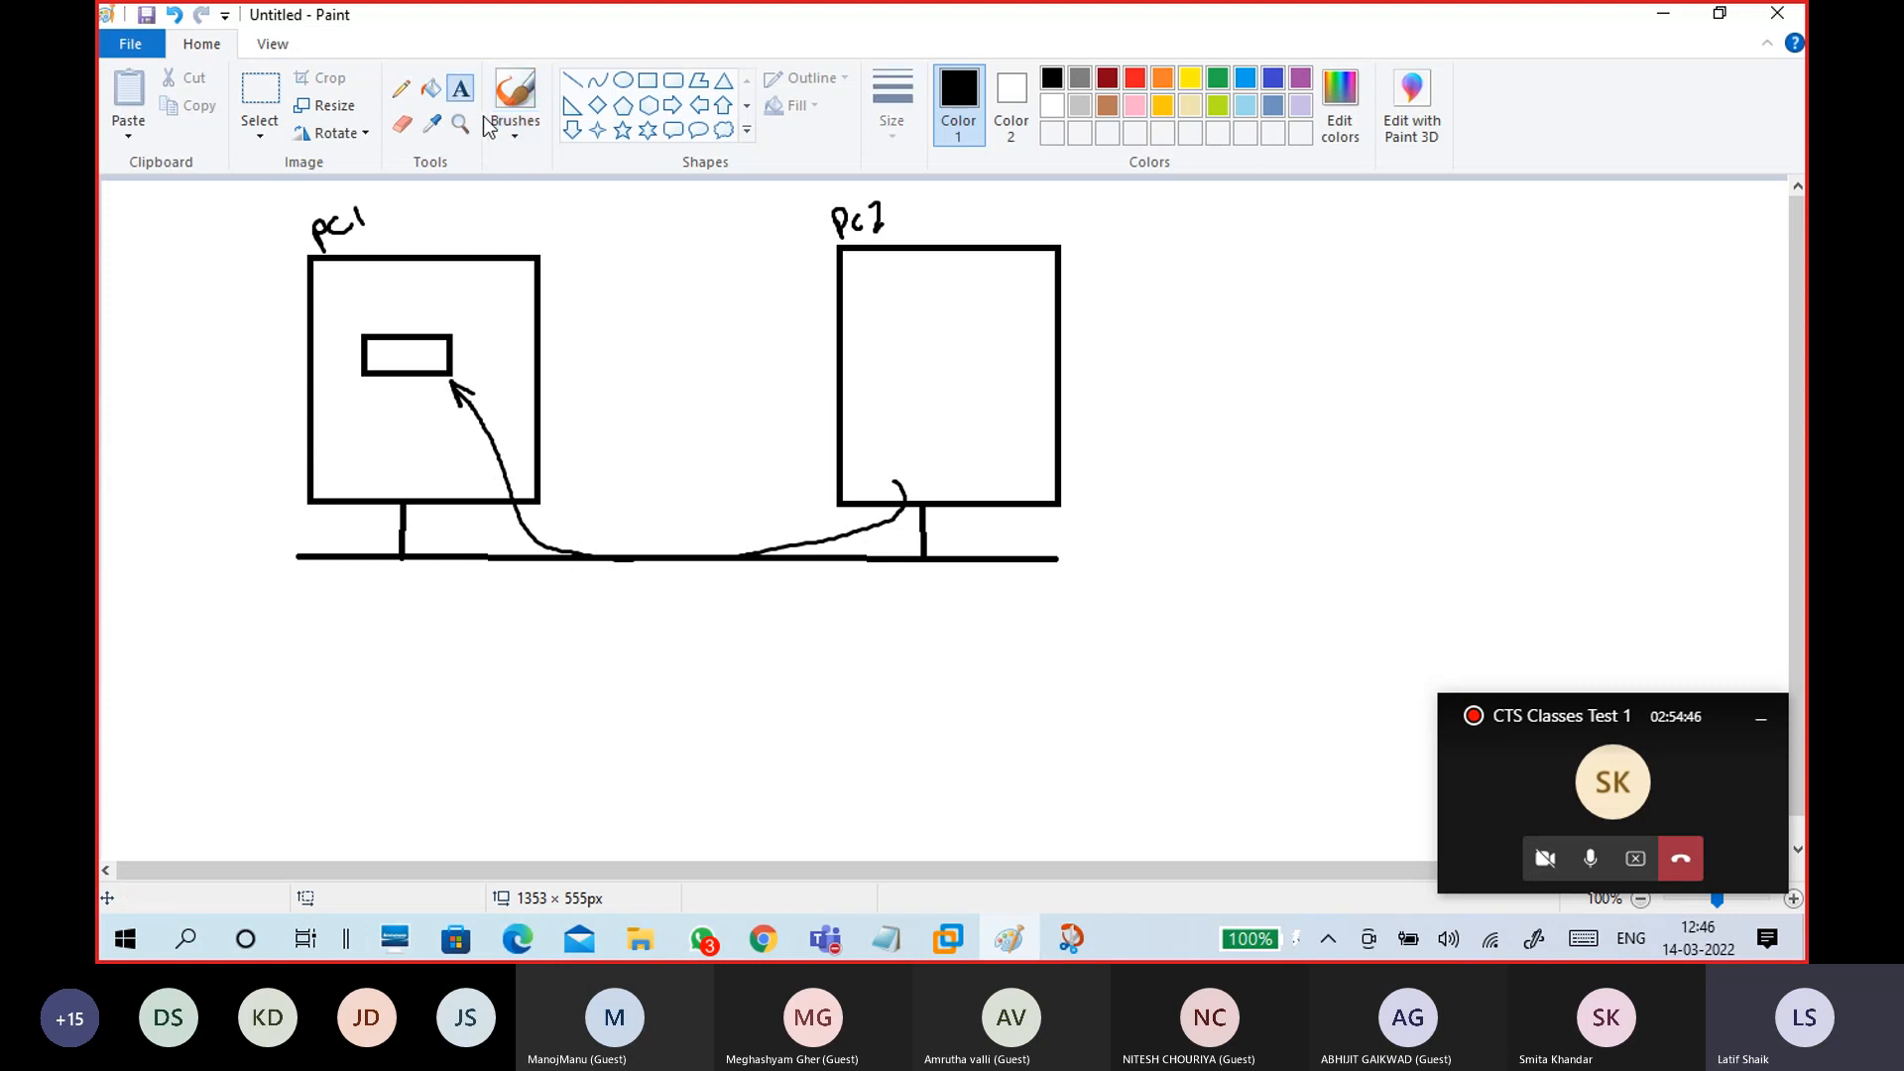
Step: Add the one-line note 'run: \\pc1's ip address' at the pc2 box, then pick the first freehand brush
left_click(924, 435)
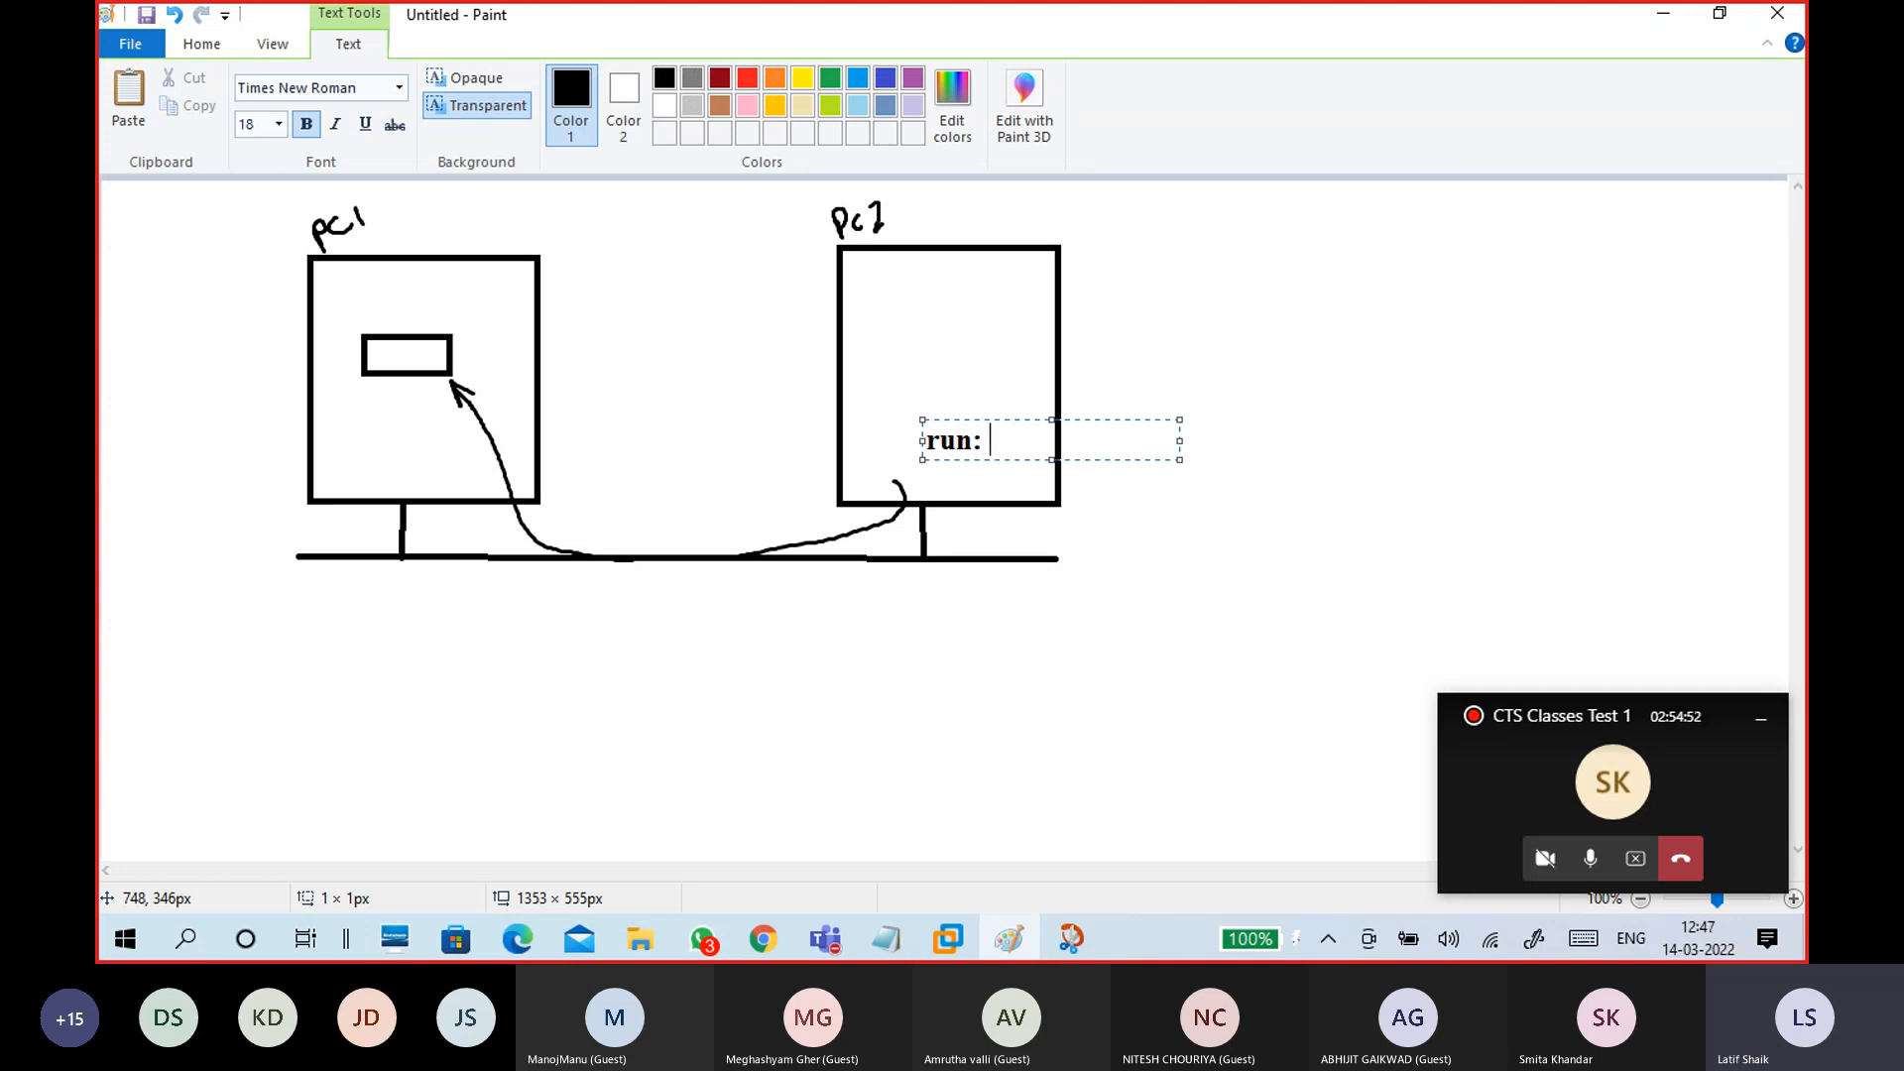
type("1's ip address")
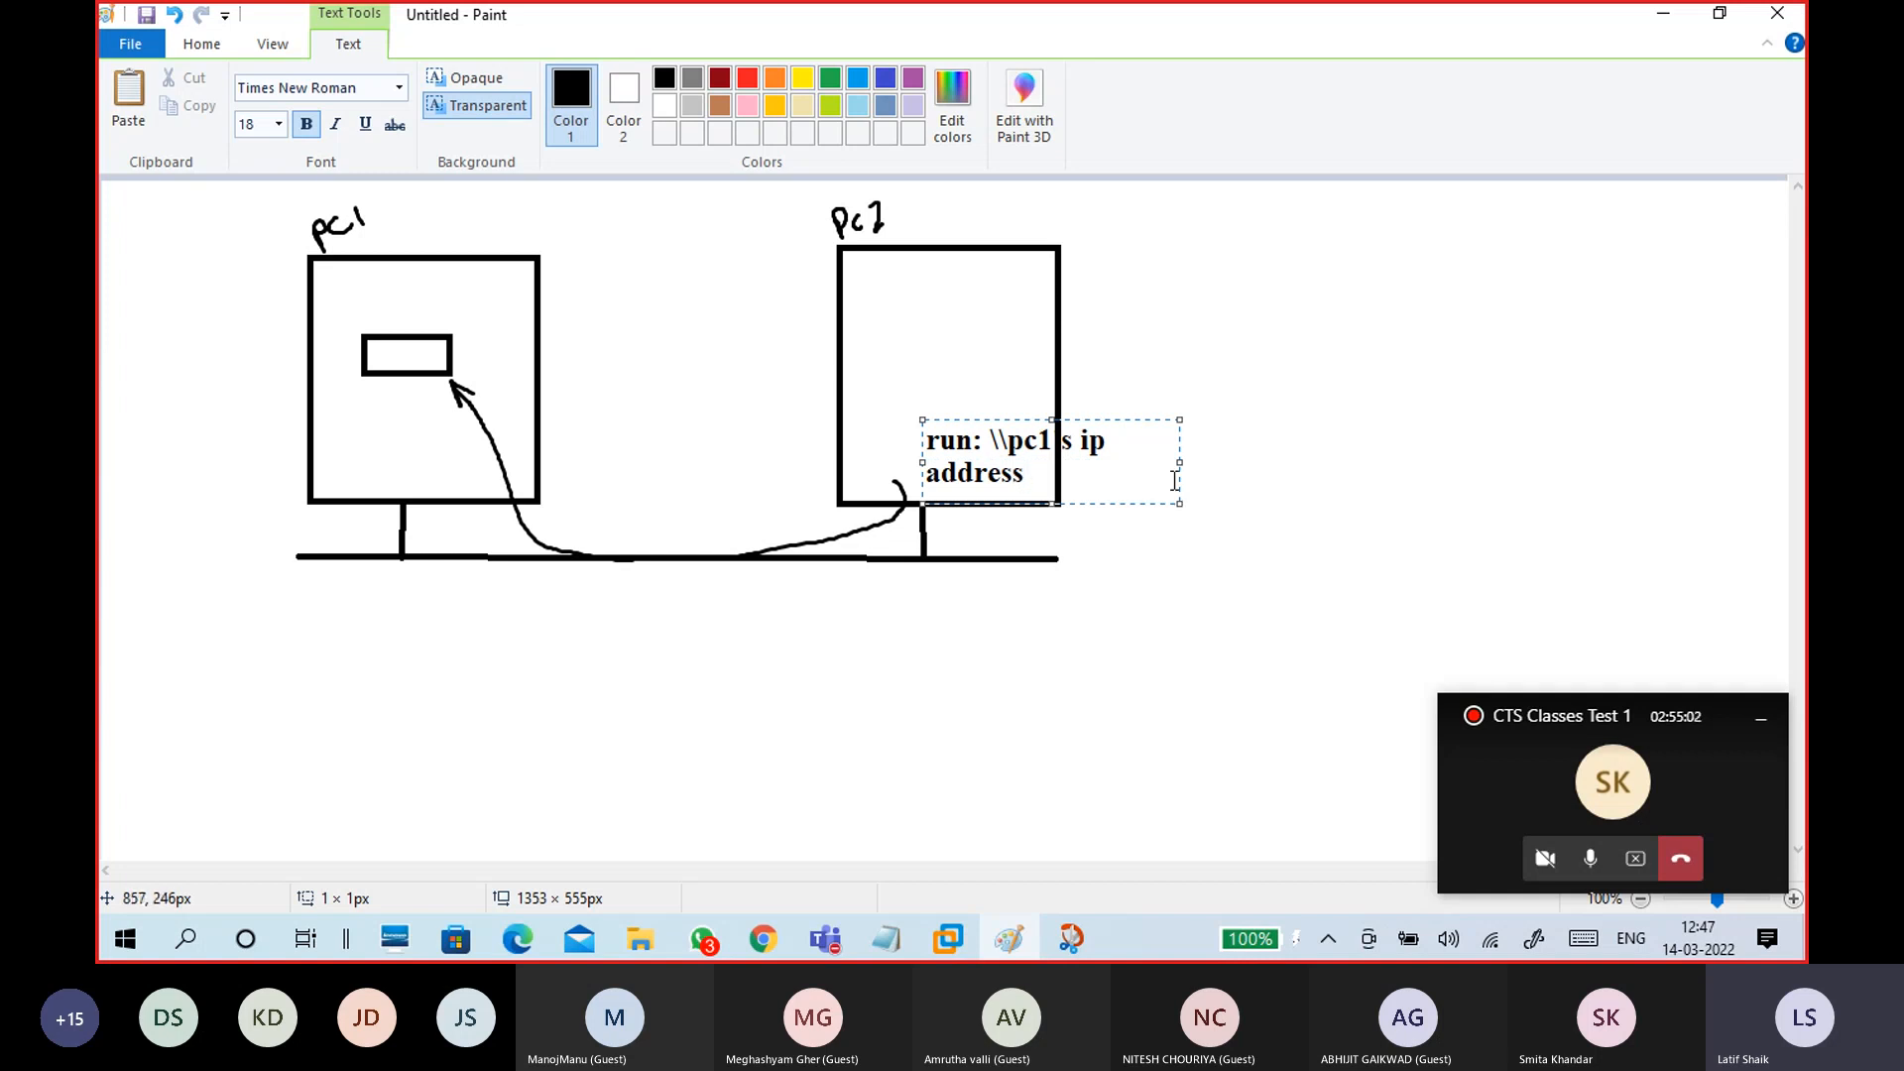
left_click_drag(1179, 462, 1449, 462)
left_click_drag(1240, 440, 1009, 453)
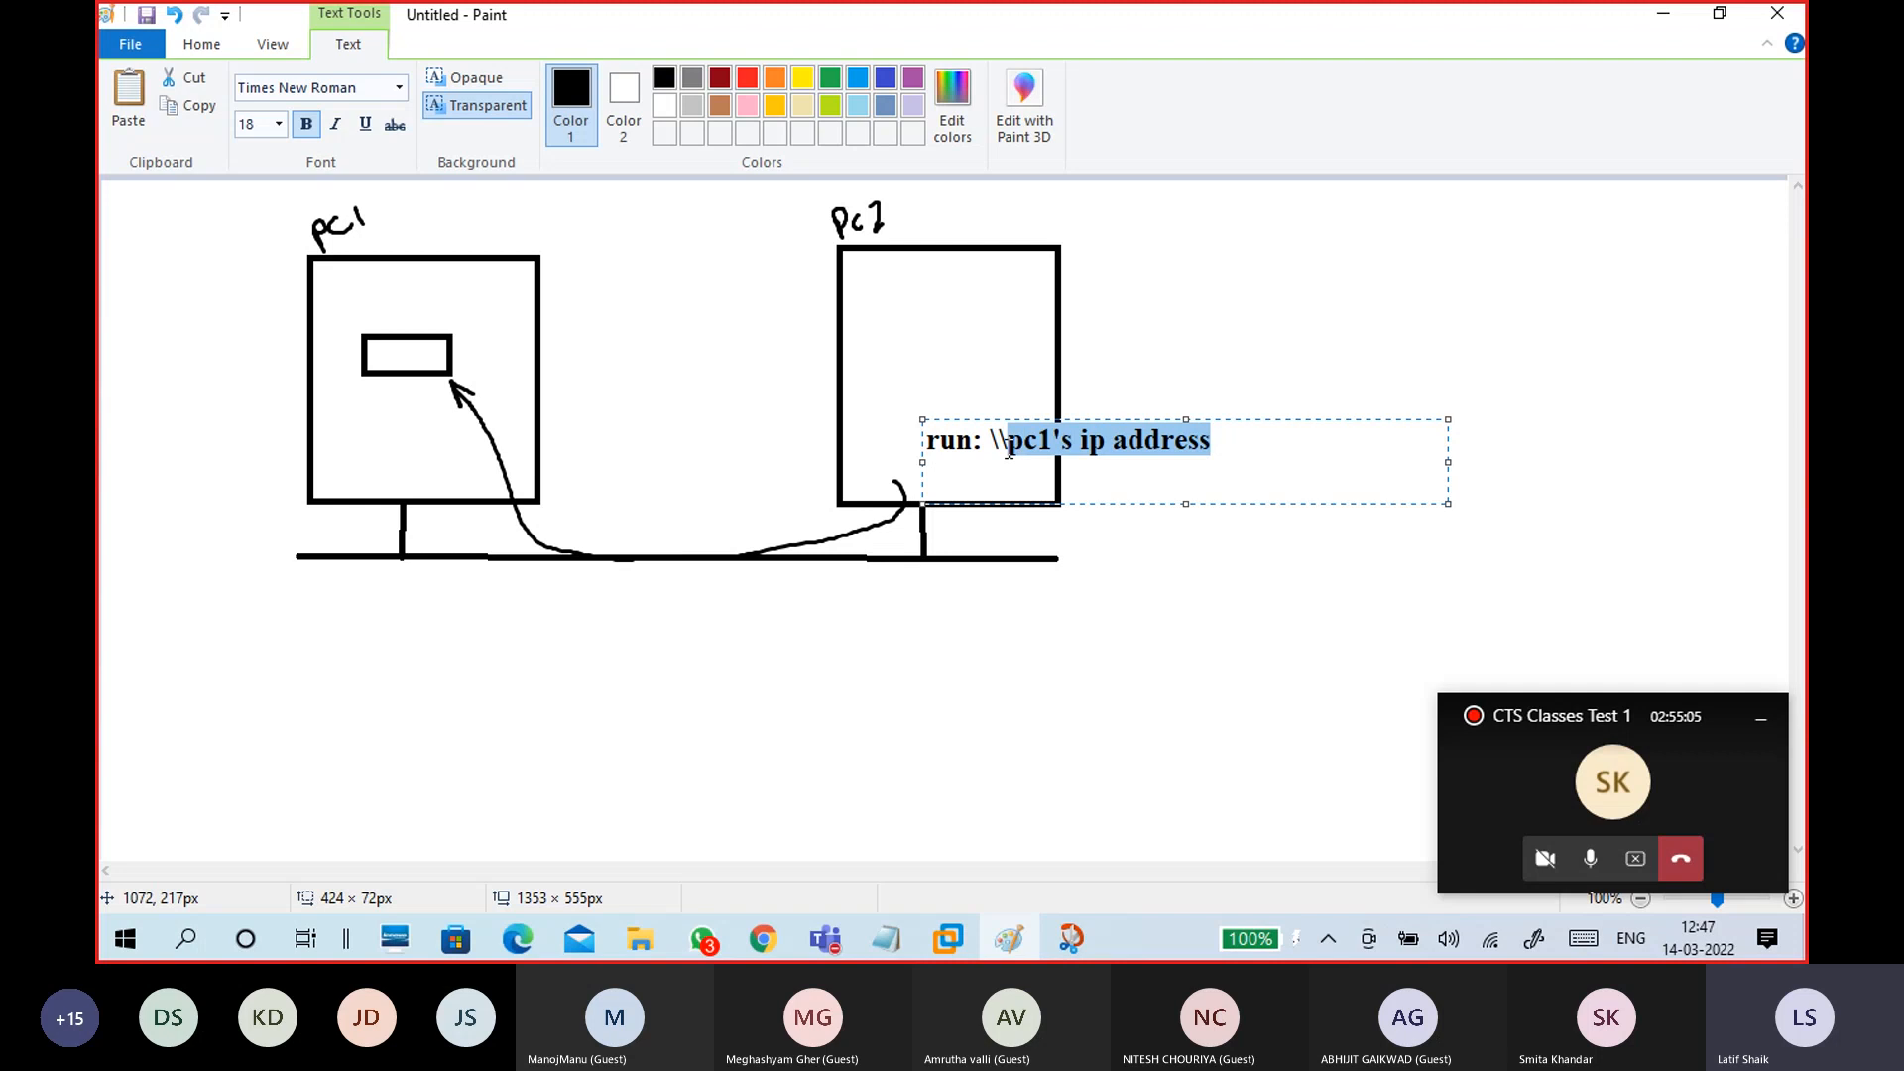
left_click(1008, 452)
left_click(1023, 621)
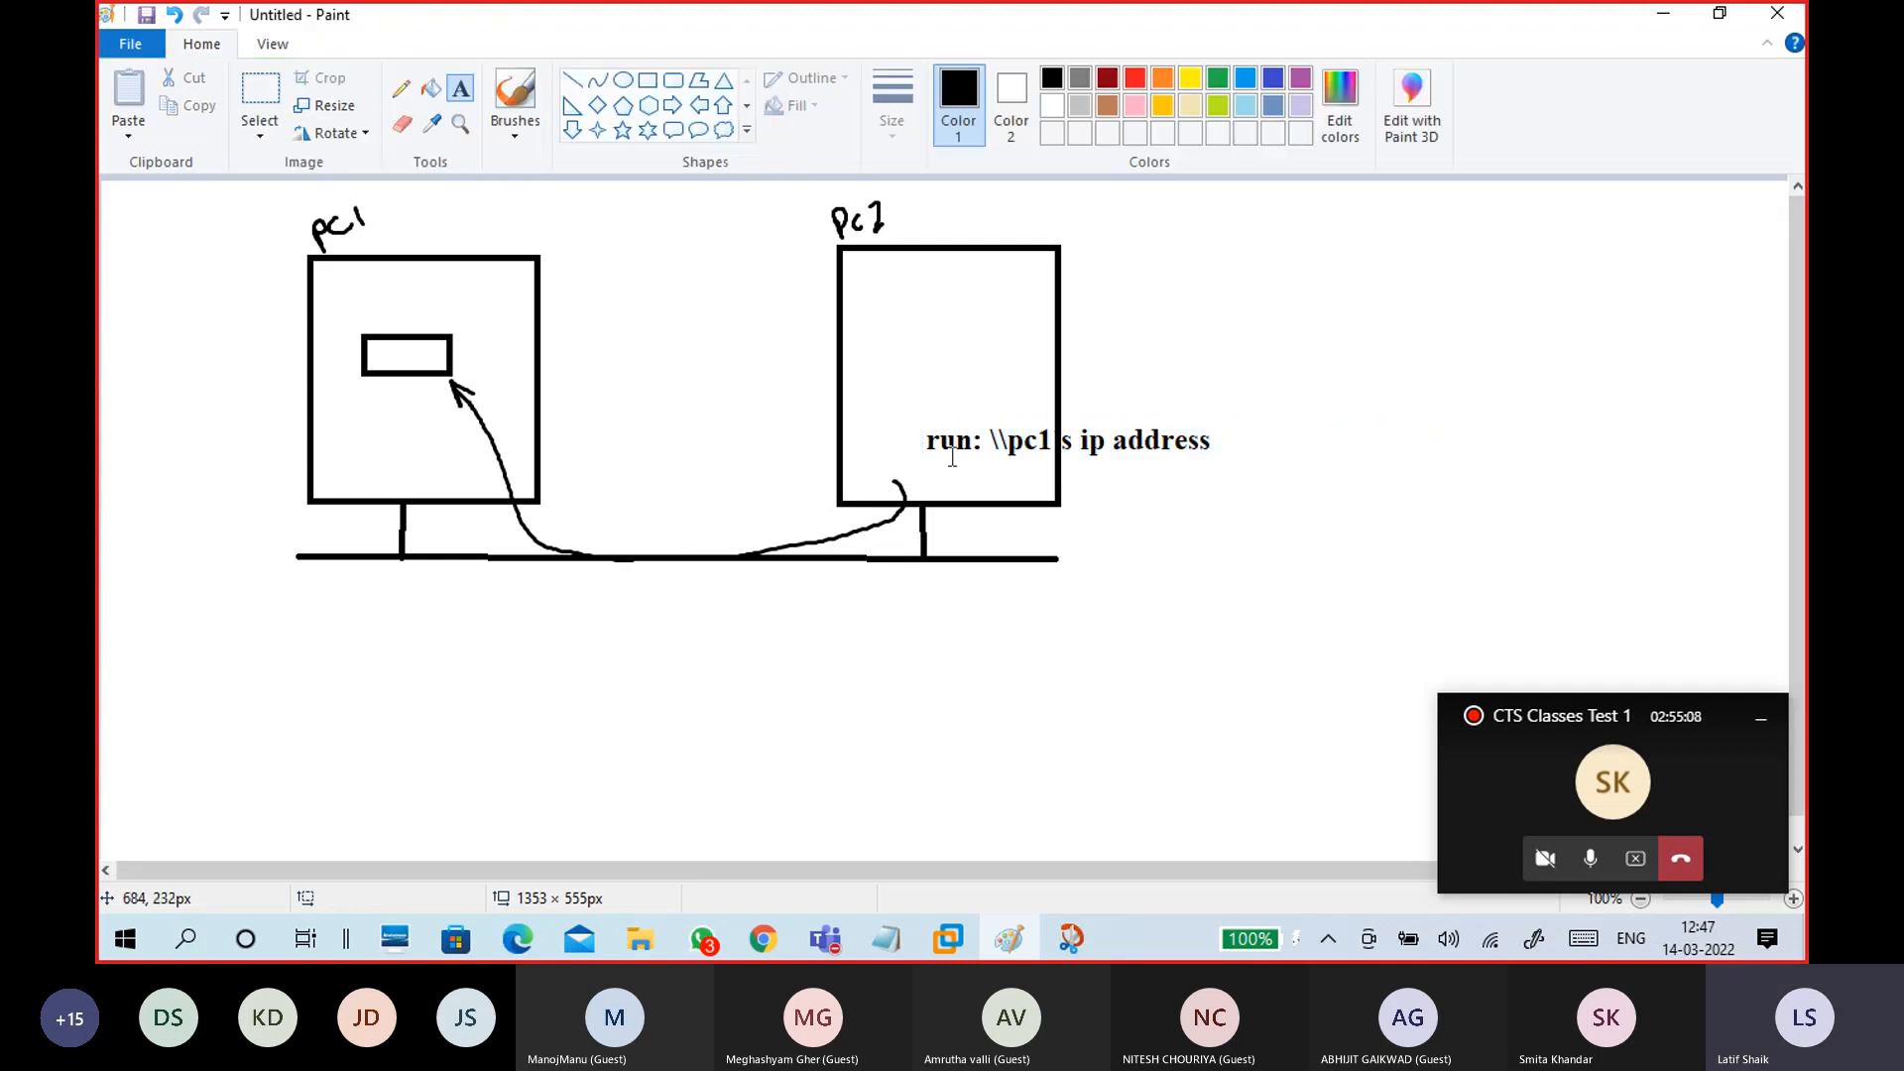
left_click(520, 132)
left_click(359, 180)
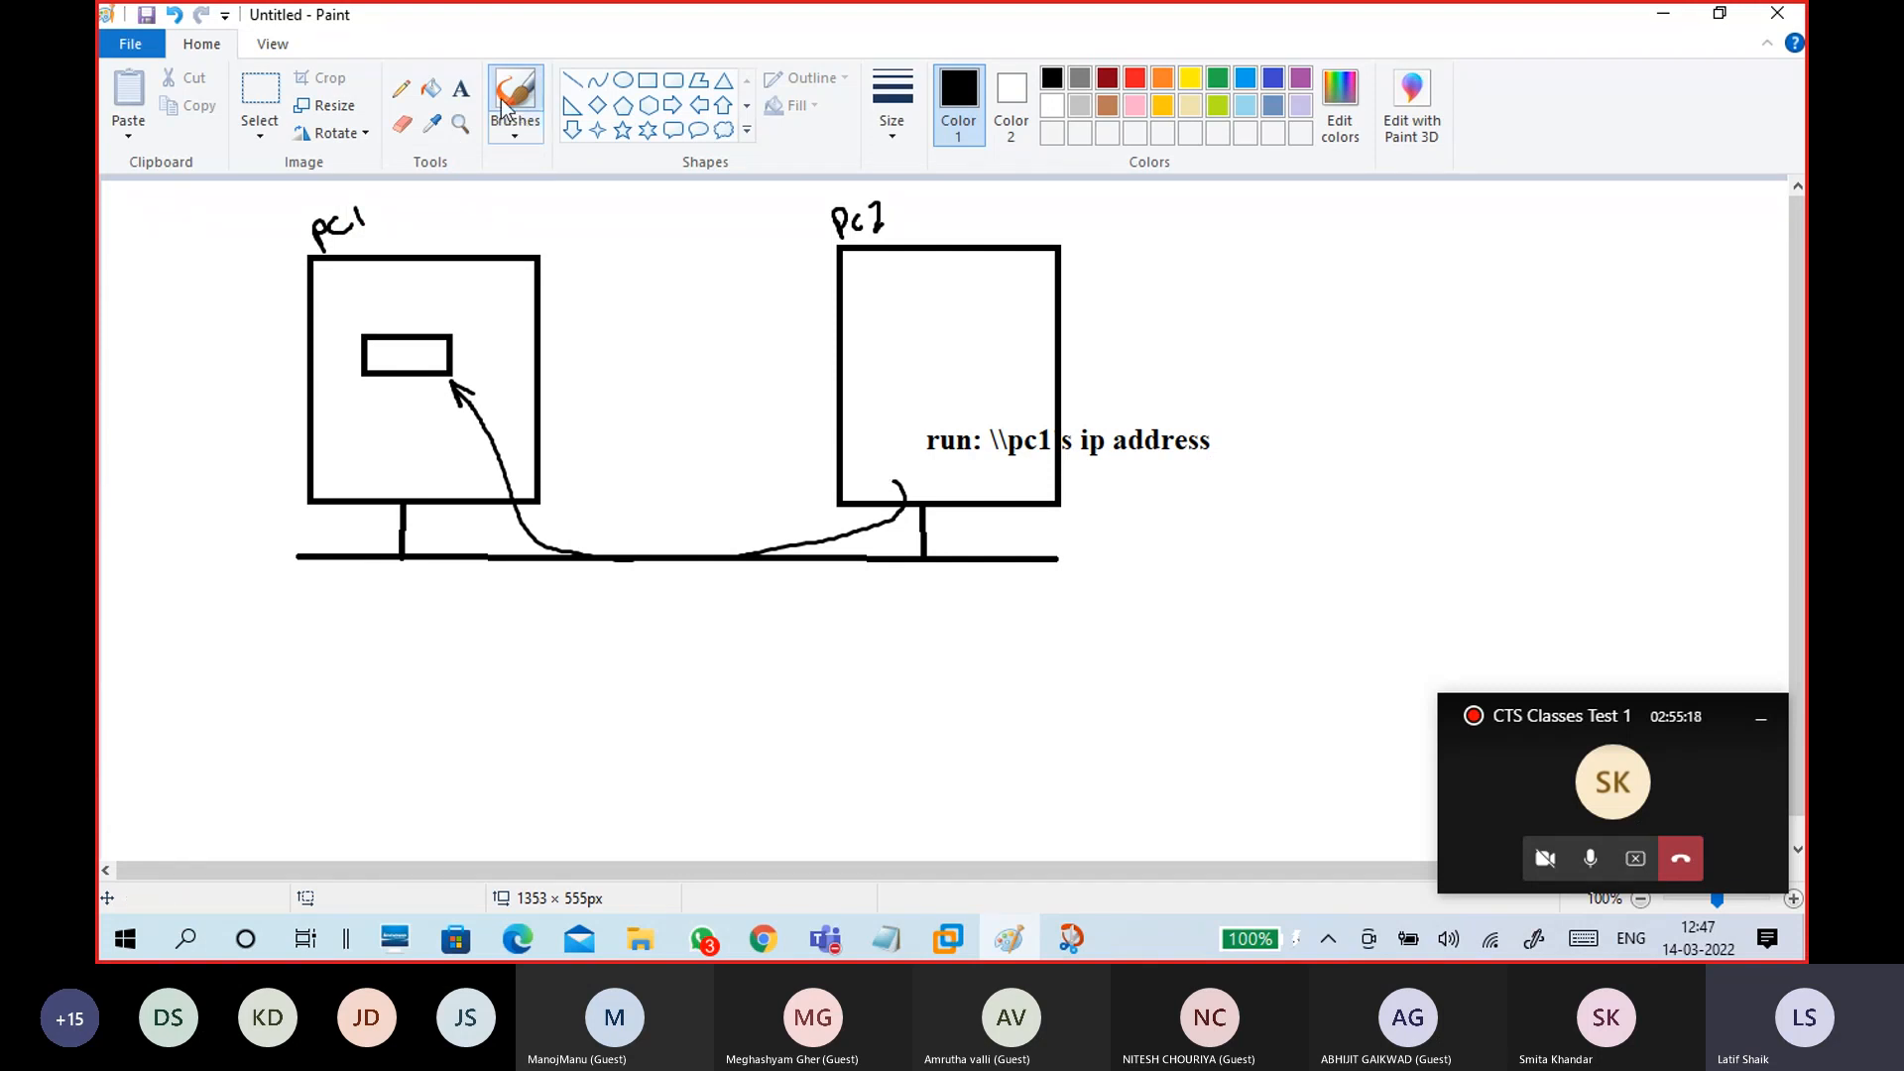
Step: Draw a login box inside pc2 labelled 'username' and 'password' on two lines
left_click(651, 80)
mouse_move(879, 283)
left_mouse_down()
mouse_move(1032, 377)
mouse_move(1120, 394)
left_mouse_up()
left_click(515, 136)
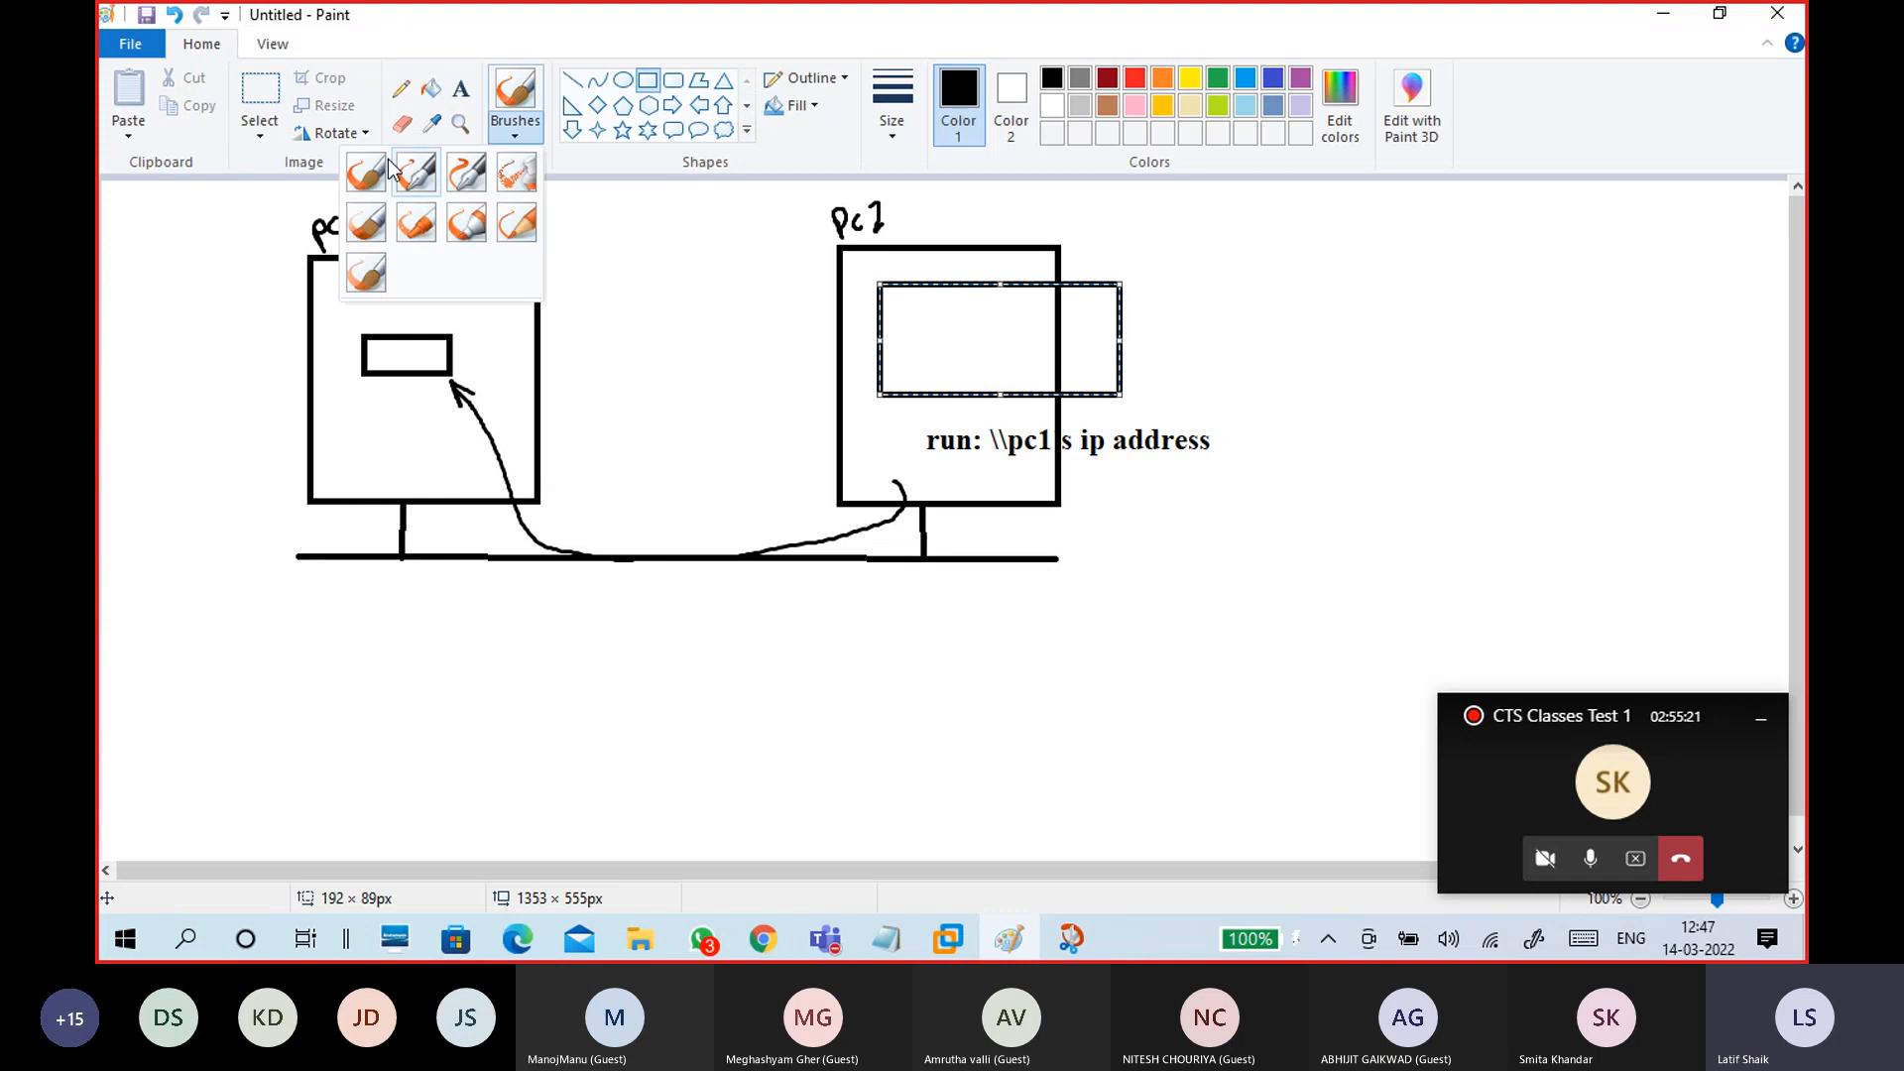
left_click(461, 88)
left_click(896, 298)
type("username")
key("Return")
type("passwd")
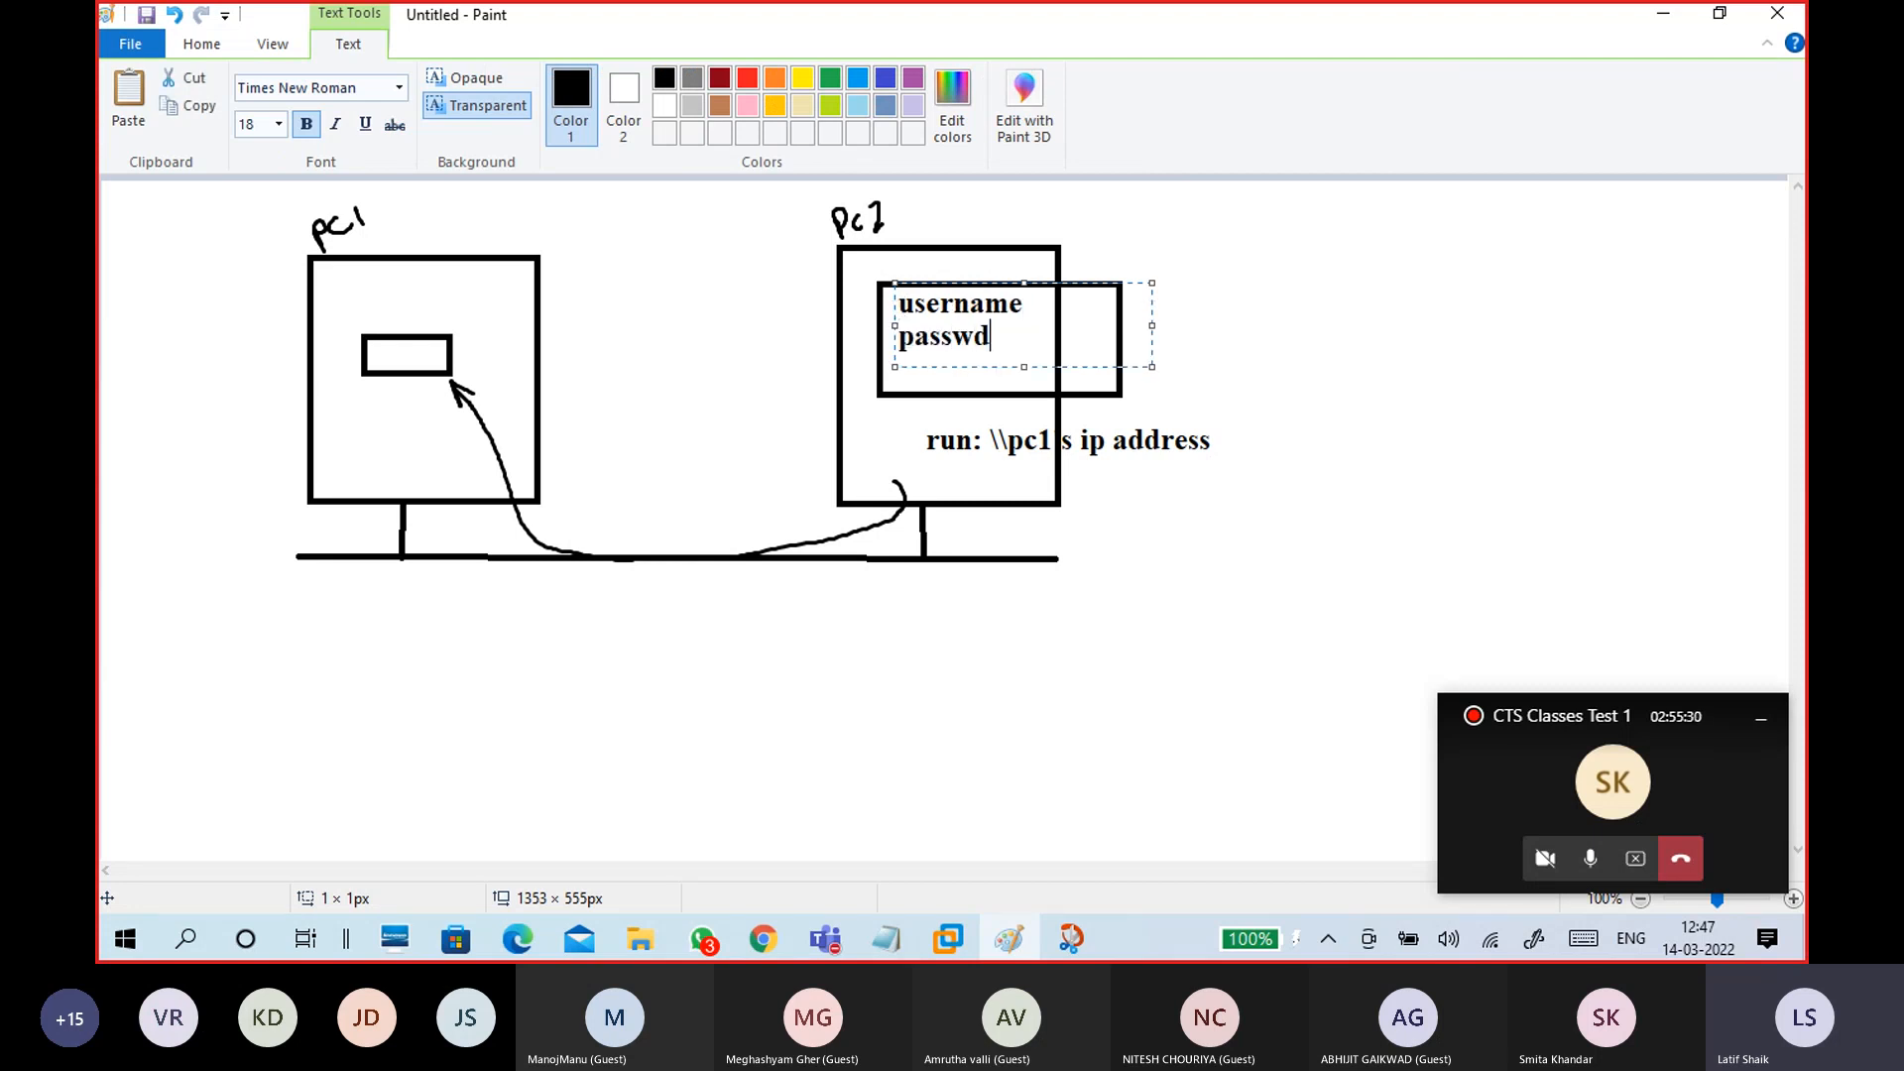
key("BackSpace")
type("ord")
left_click(765, 348)
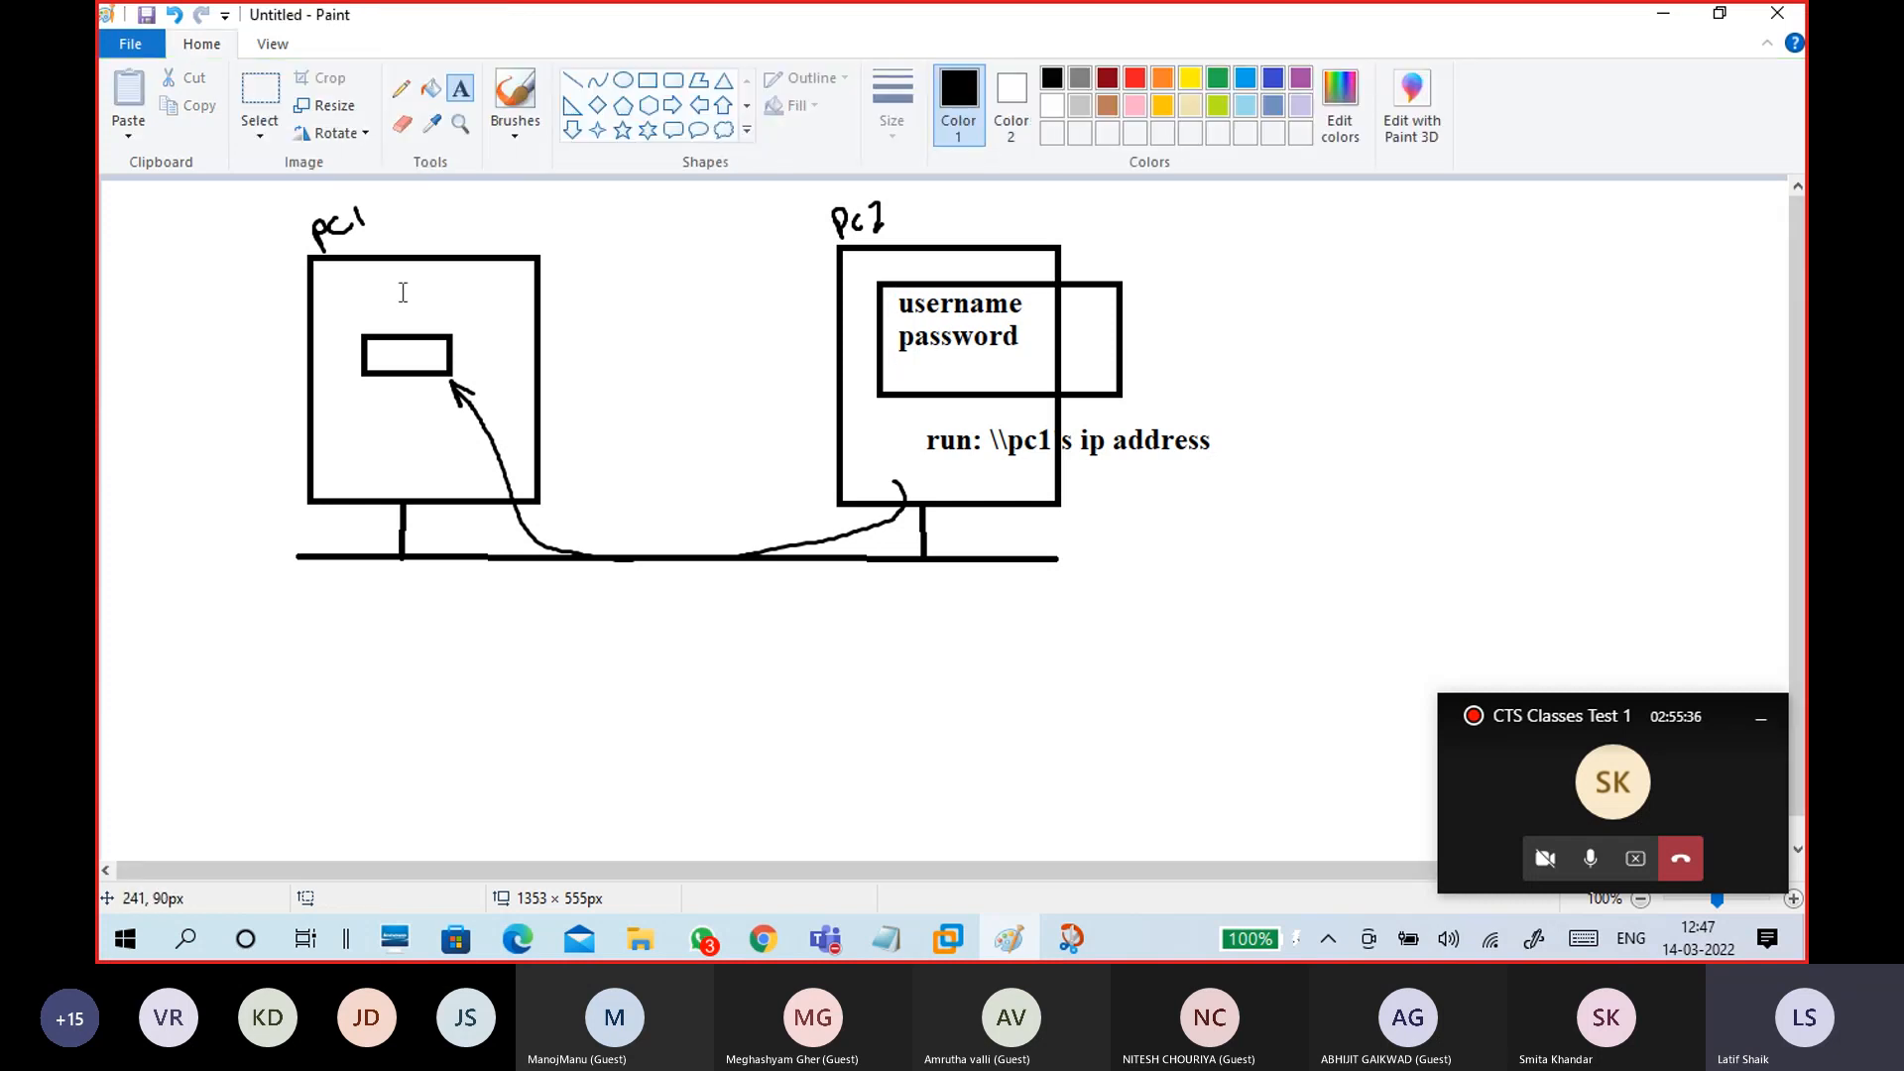
Step: Write 'S1' and pc1's password as a two-line note at the top of pc1
left_click(337, 283)
type("S1")
key("Return")
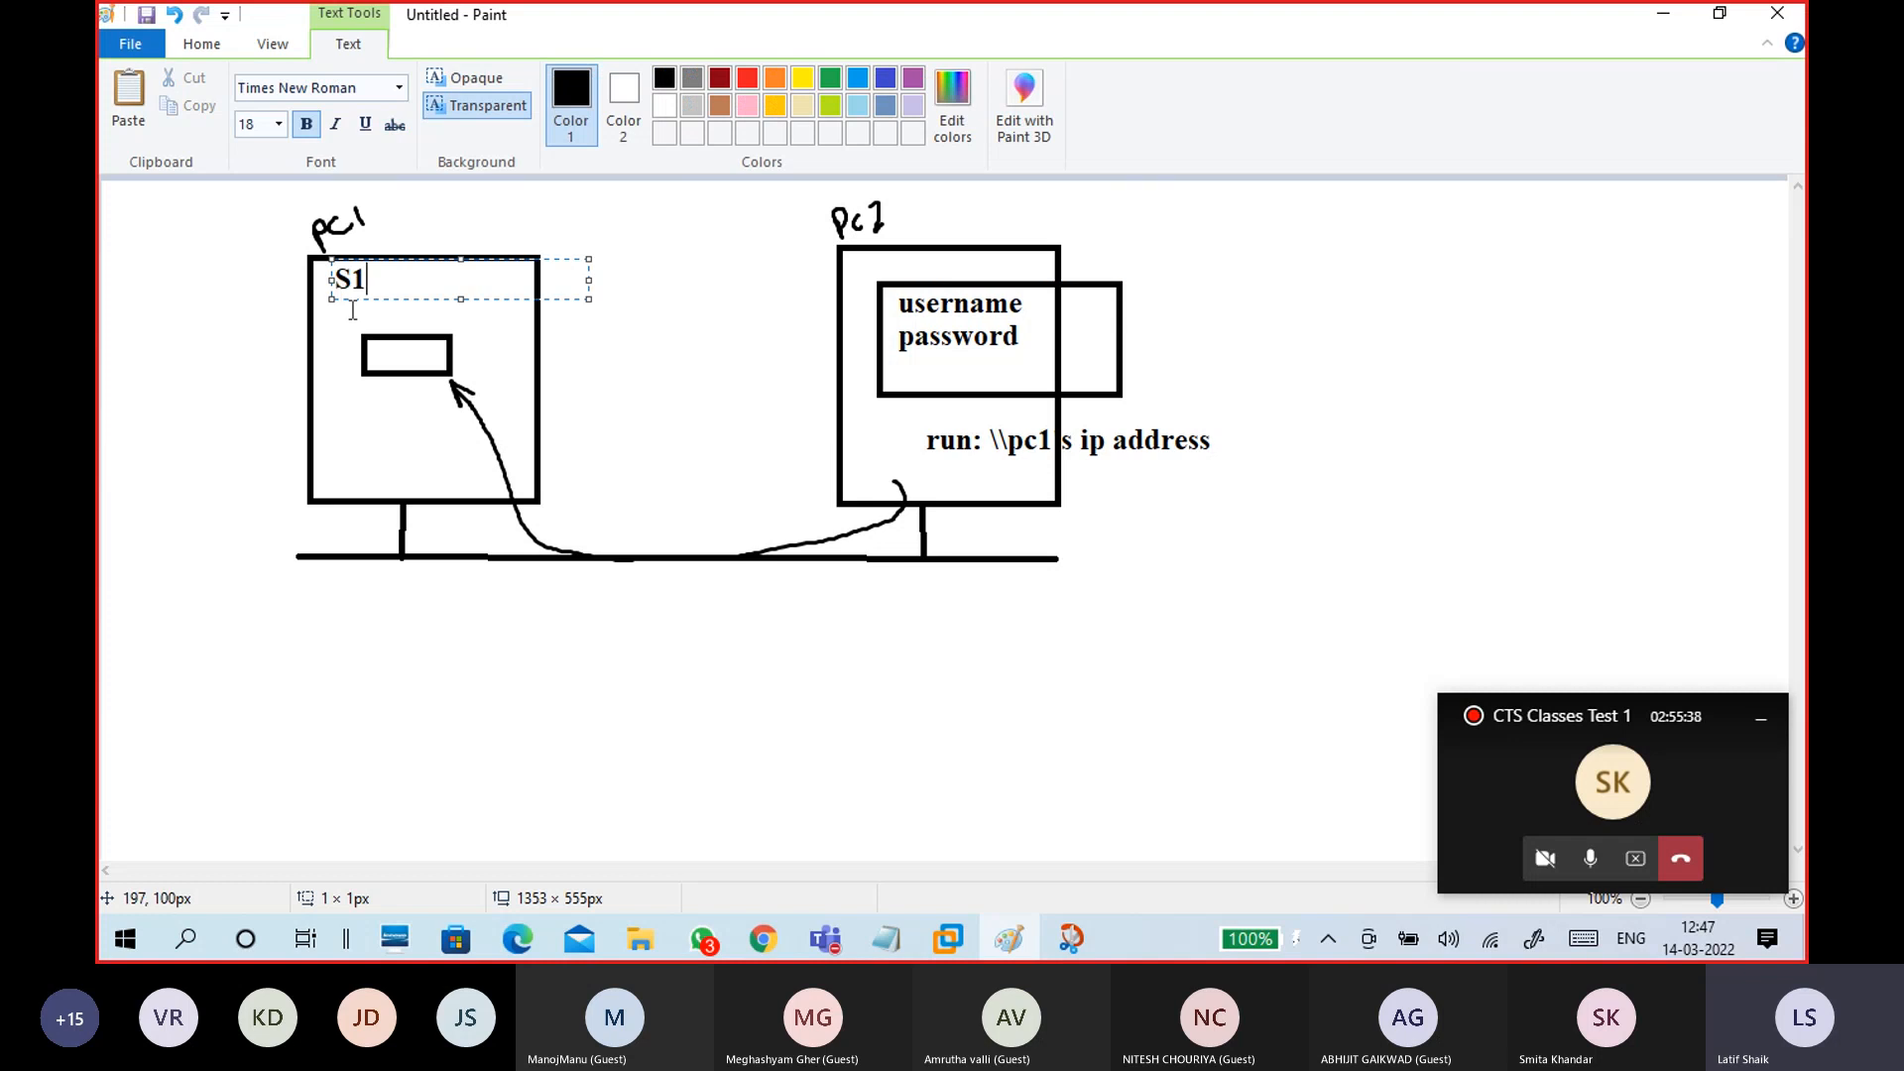
type("p")
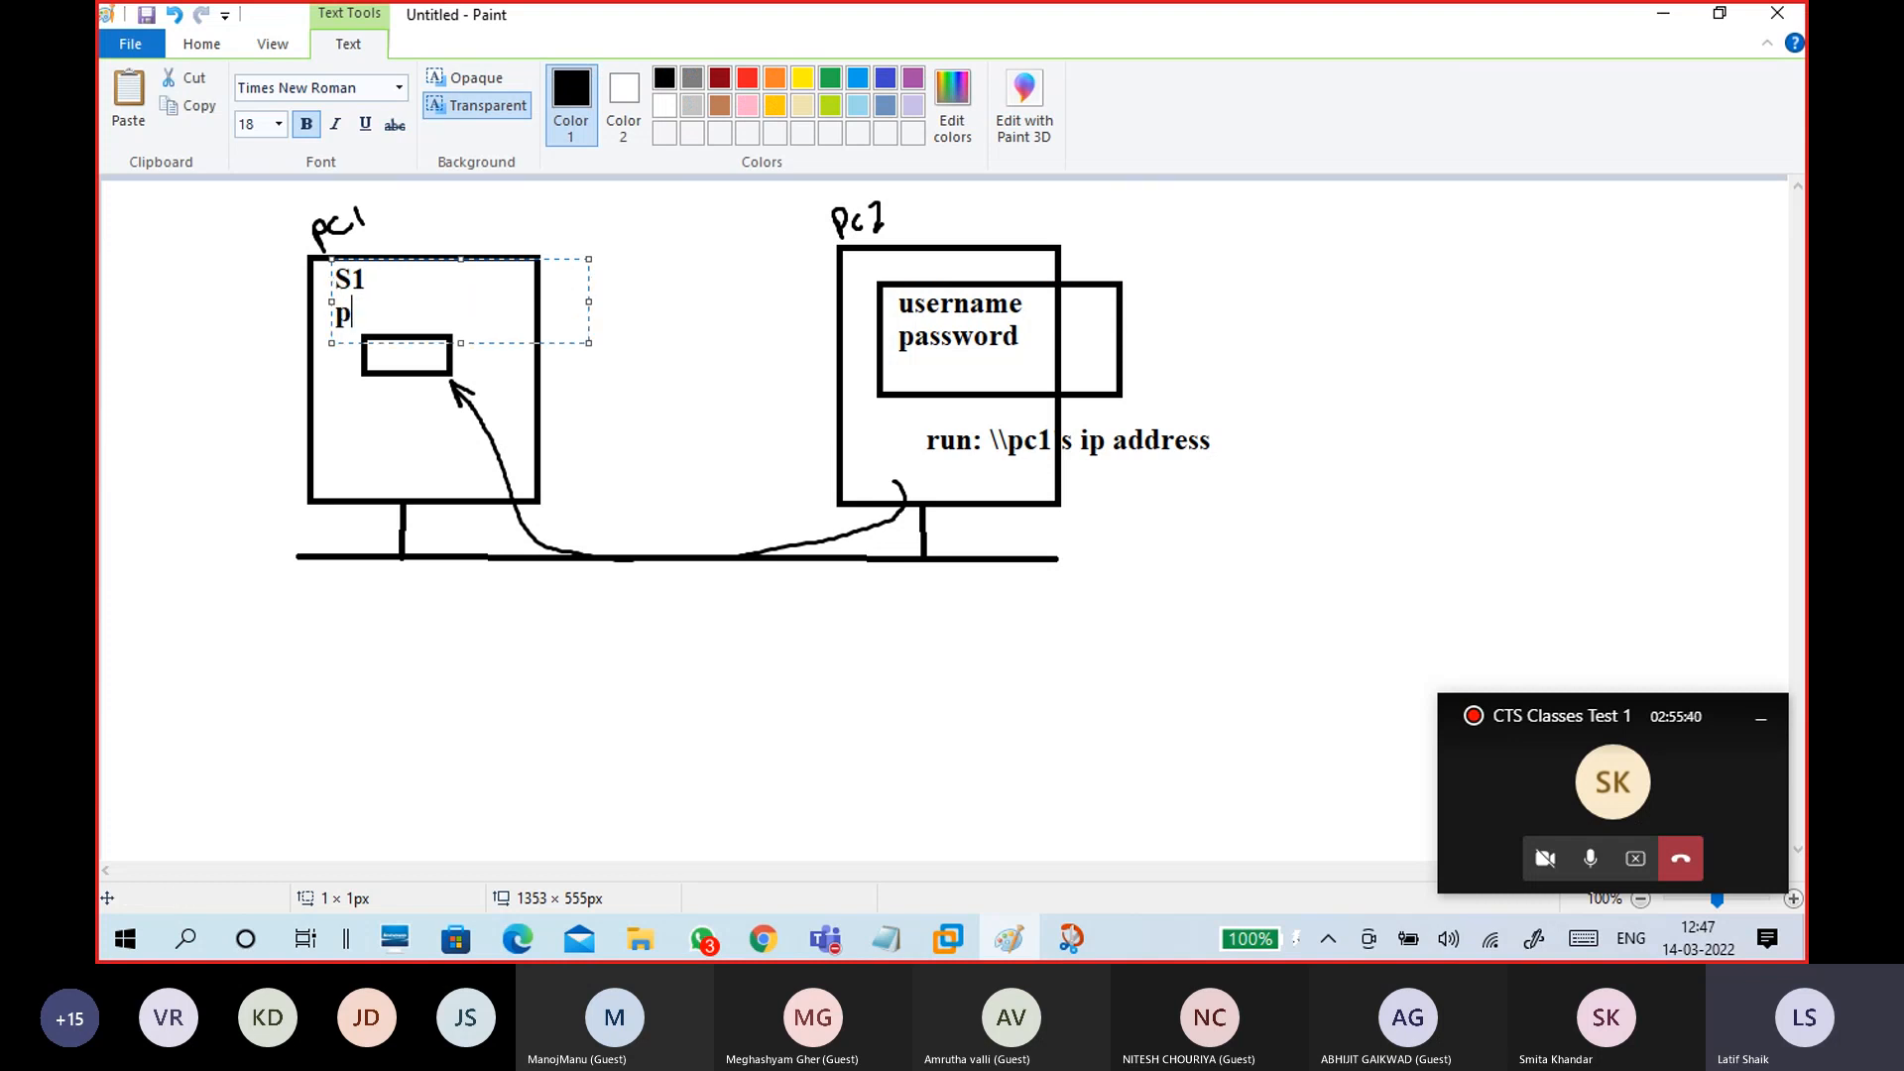
type(":admin@123")
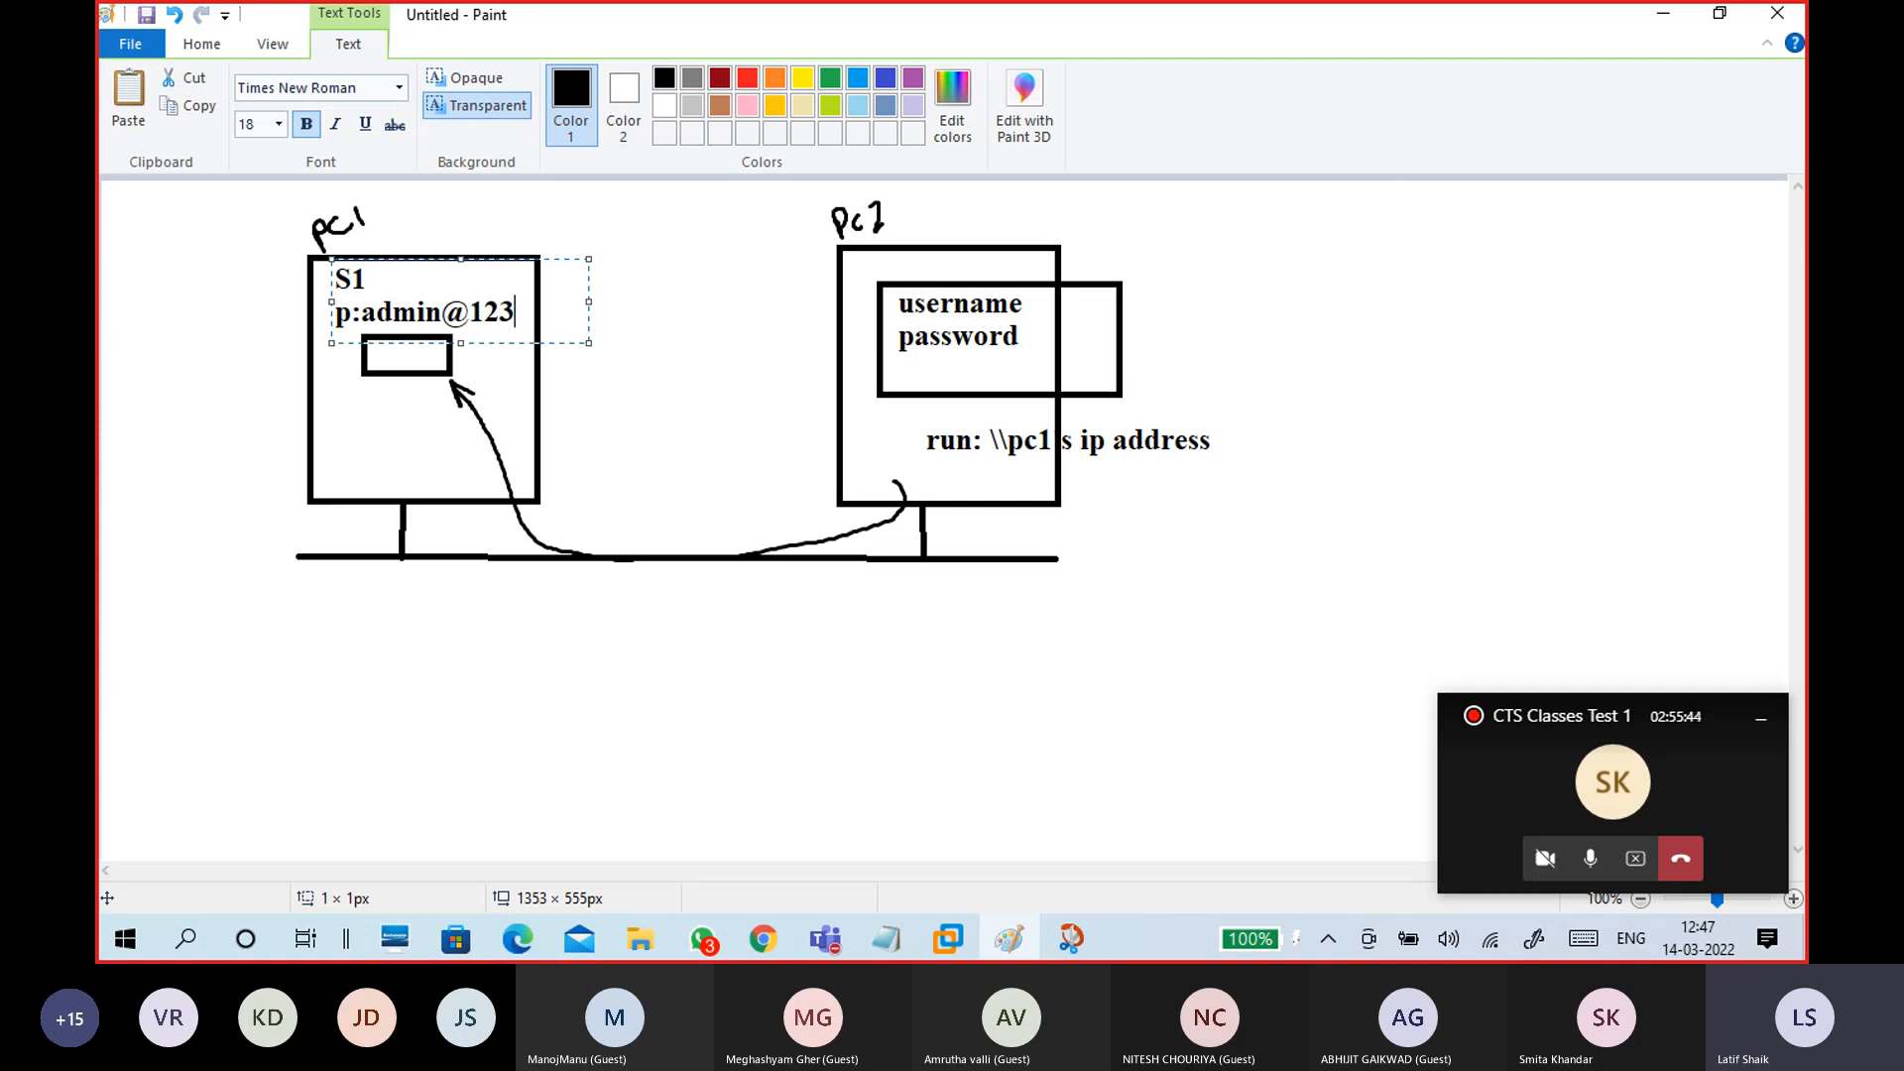
left_click(1034, 310)
Step: Add ':s1' beside the username label and the password value beside the password label
left_click(1033, 289)
type(":")
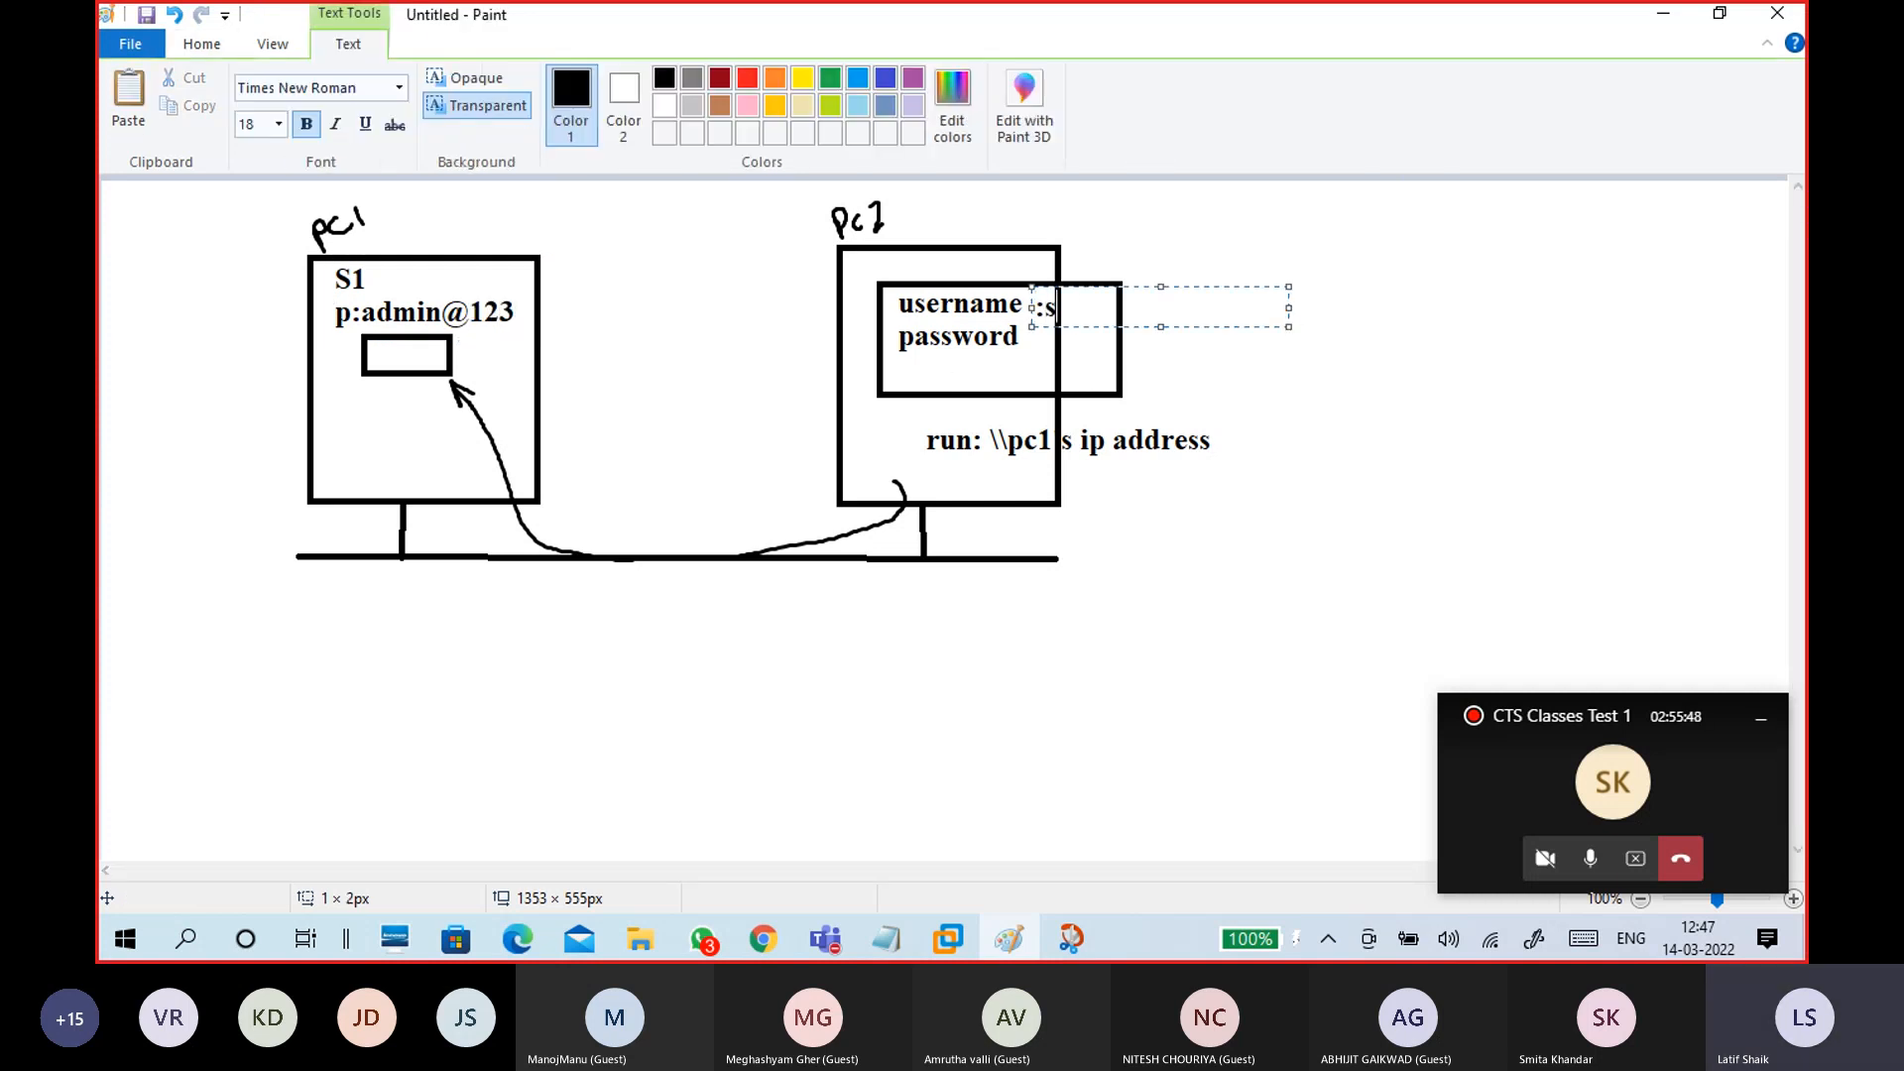
type("s1")
key("Return")
type("admin@123")
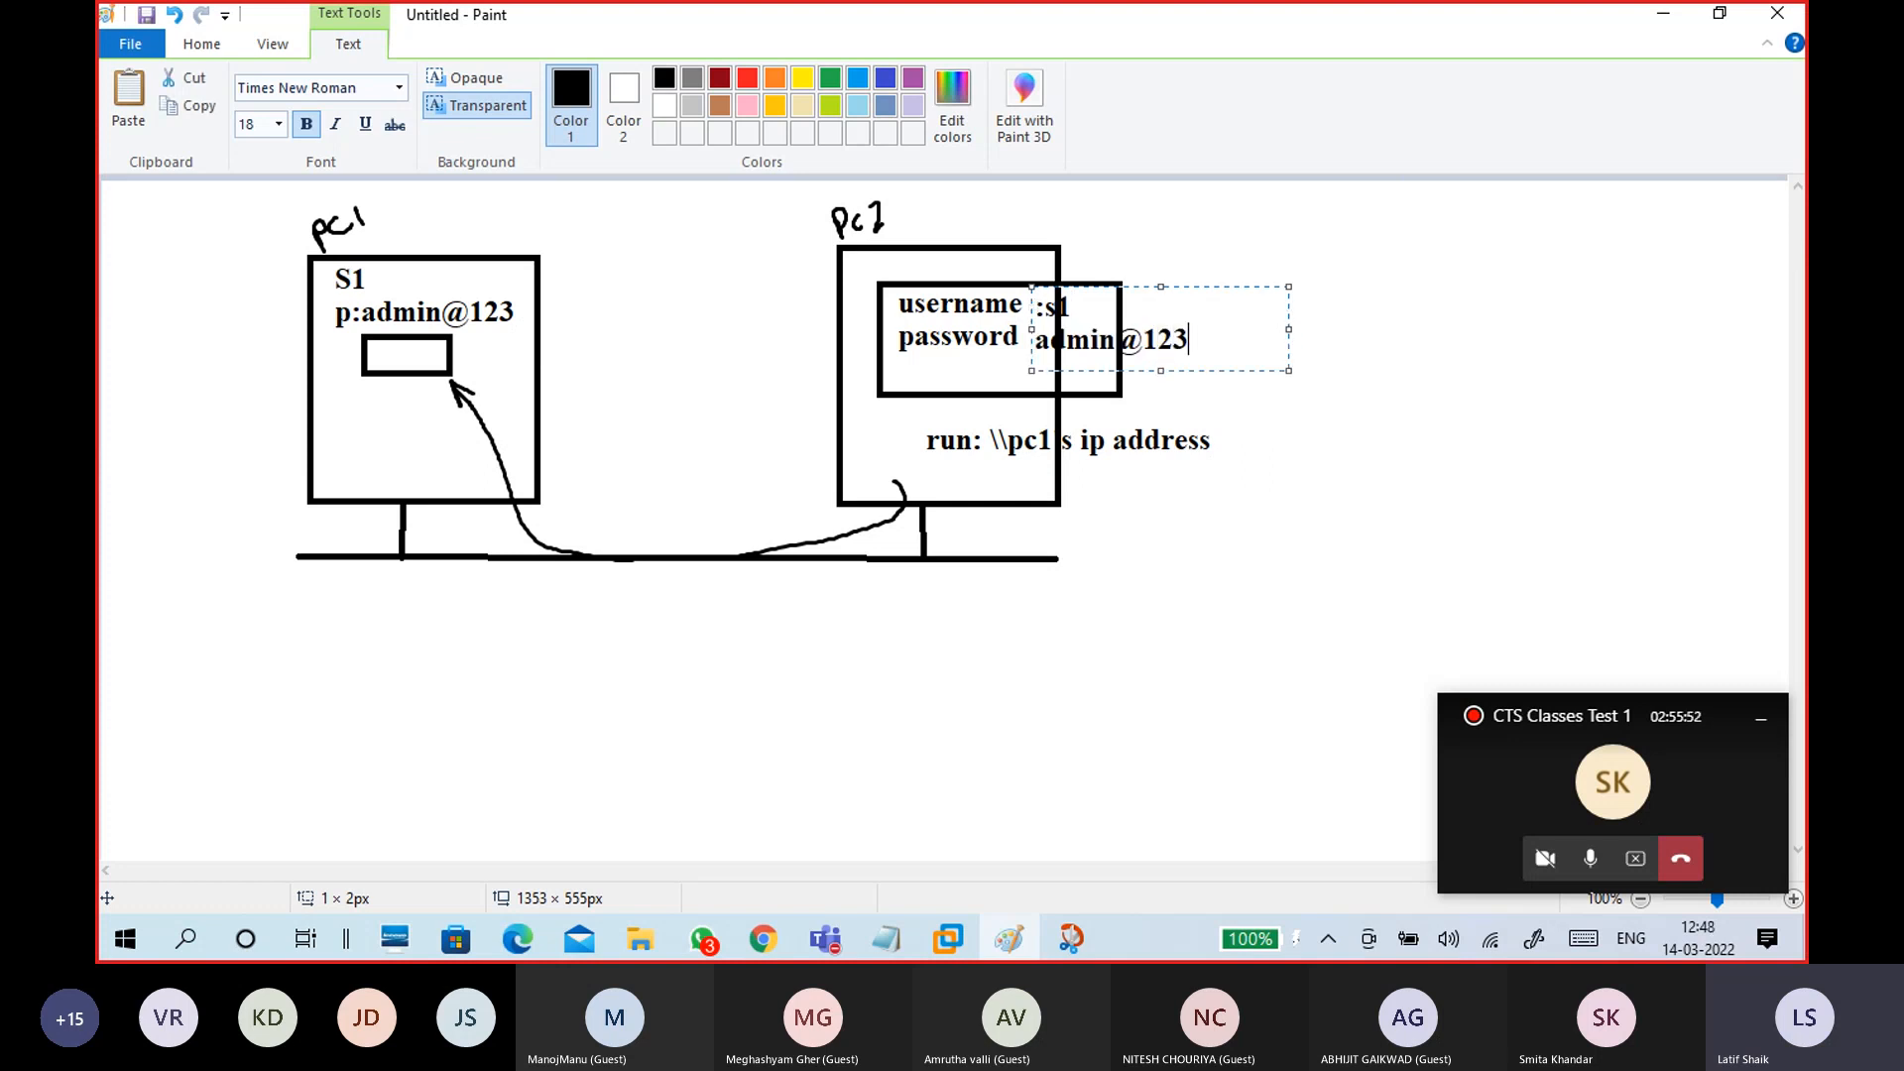
left_click(1255, 429)
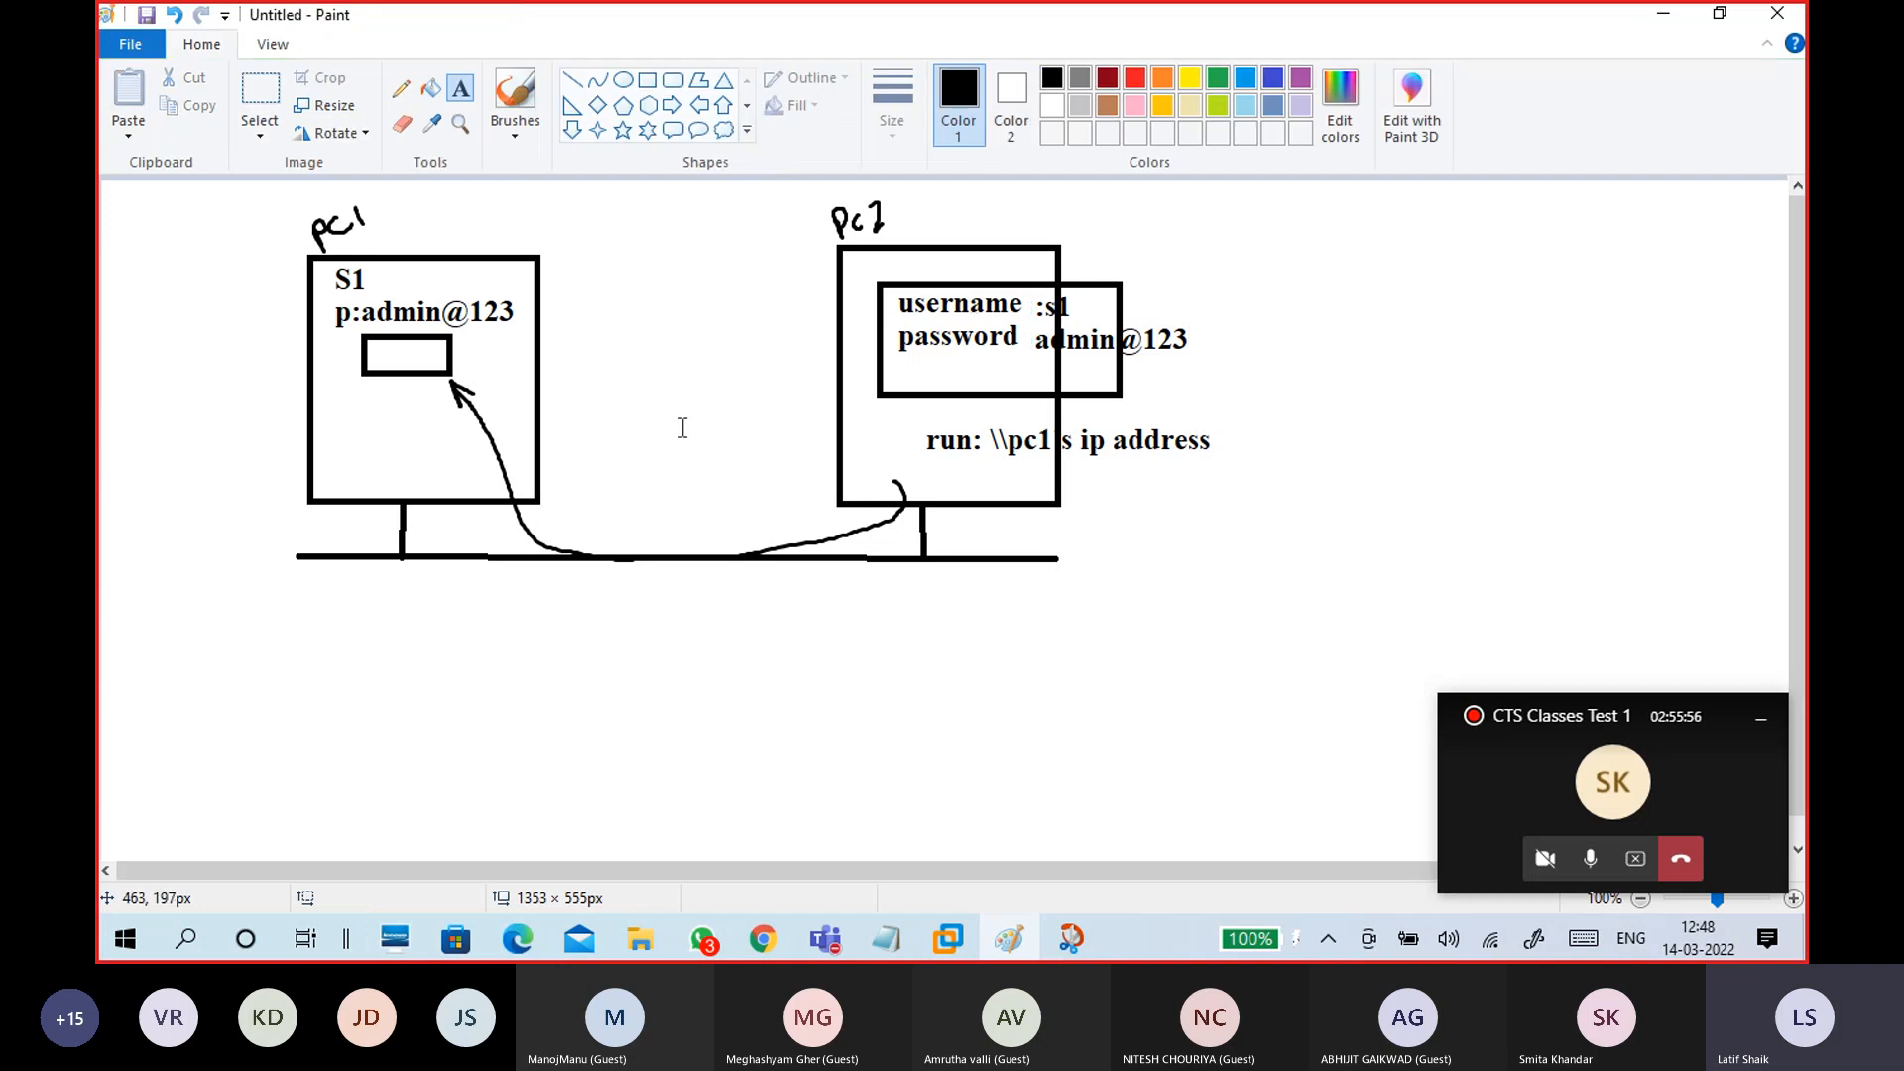
Step: Add an 'S2' text label at the top of pc2
left_click(848, 269)
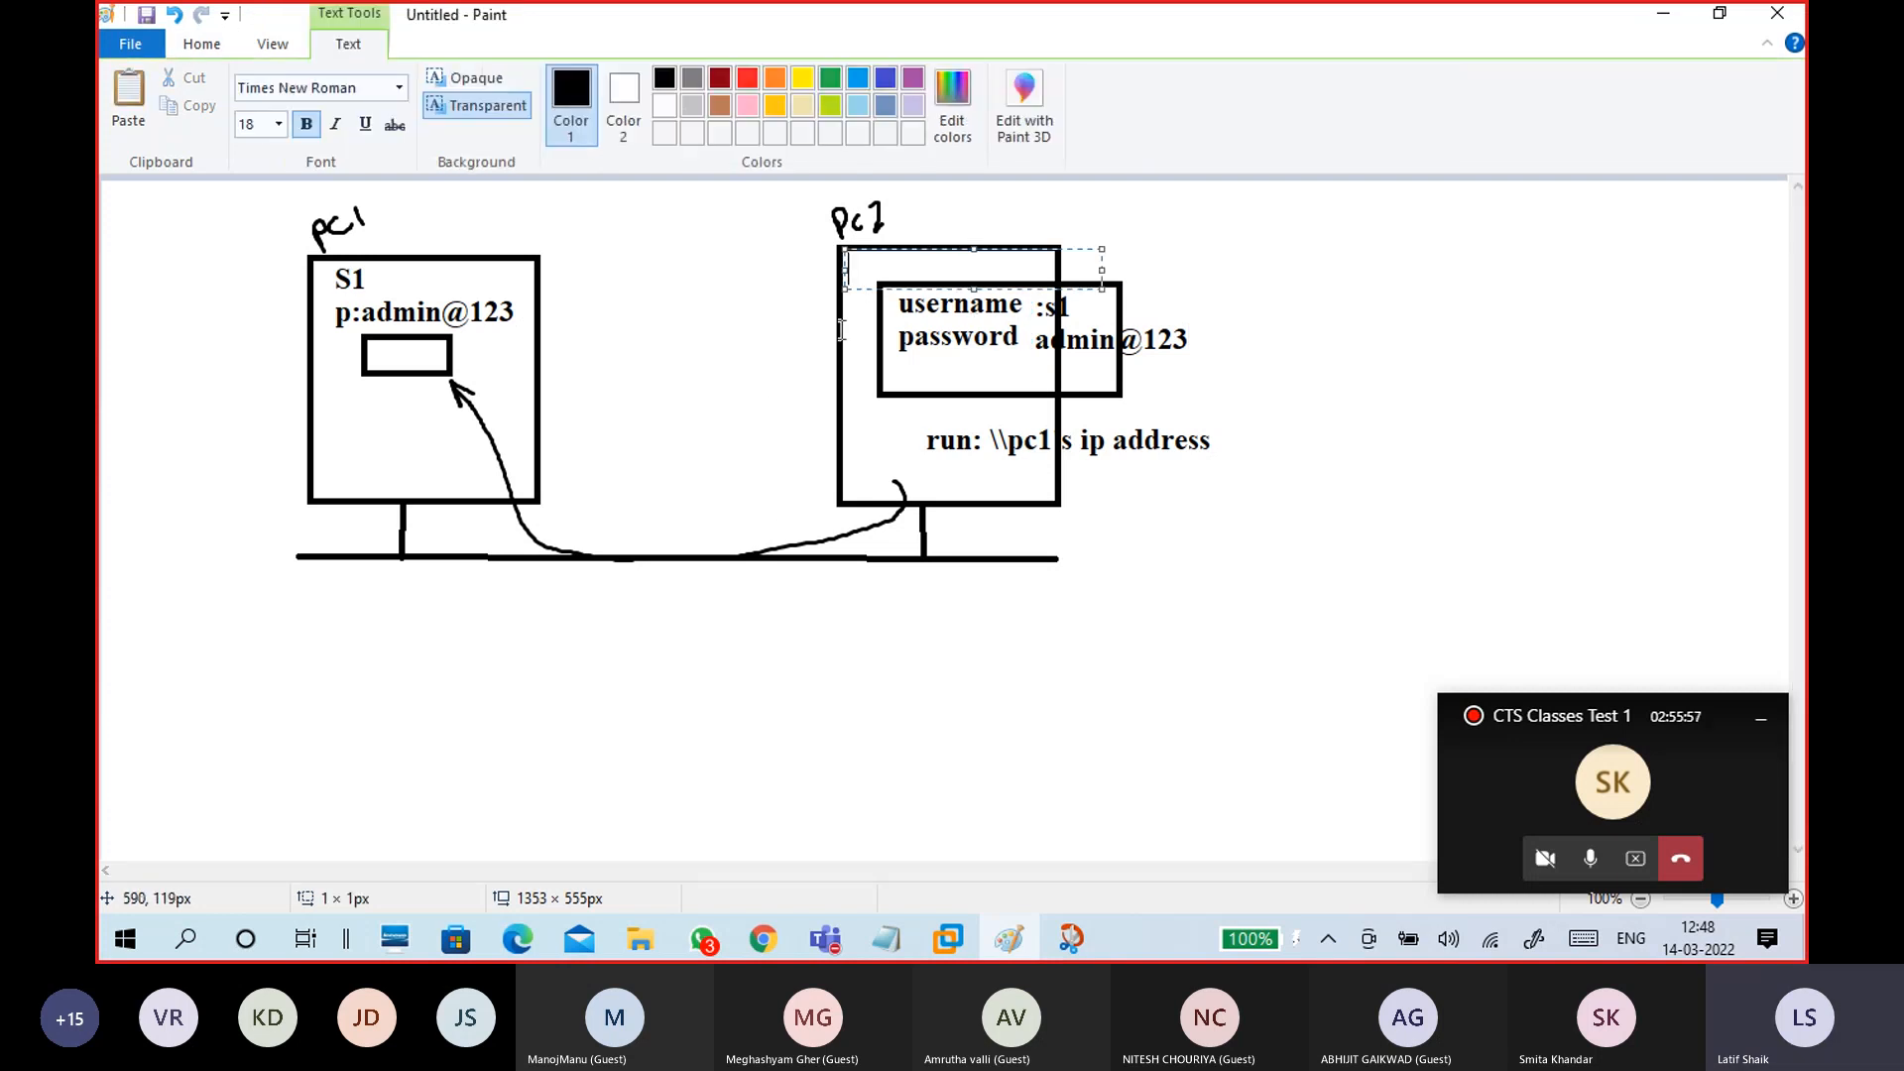
type("S2")
left_click(808, 322)
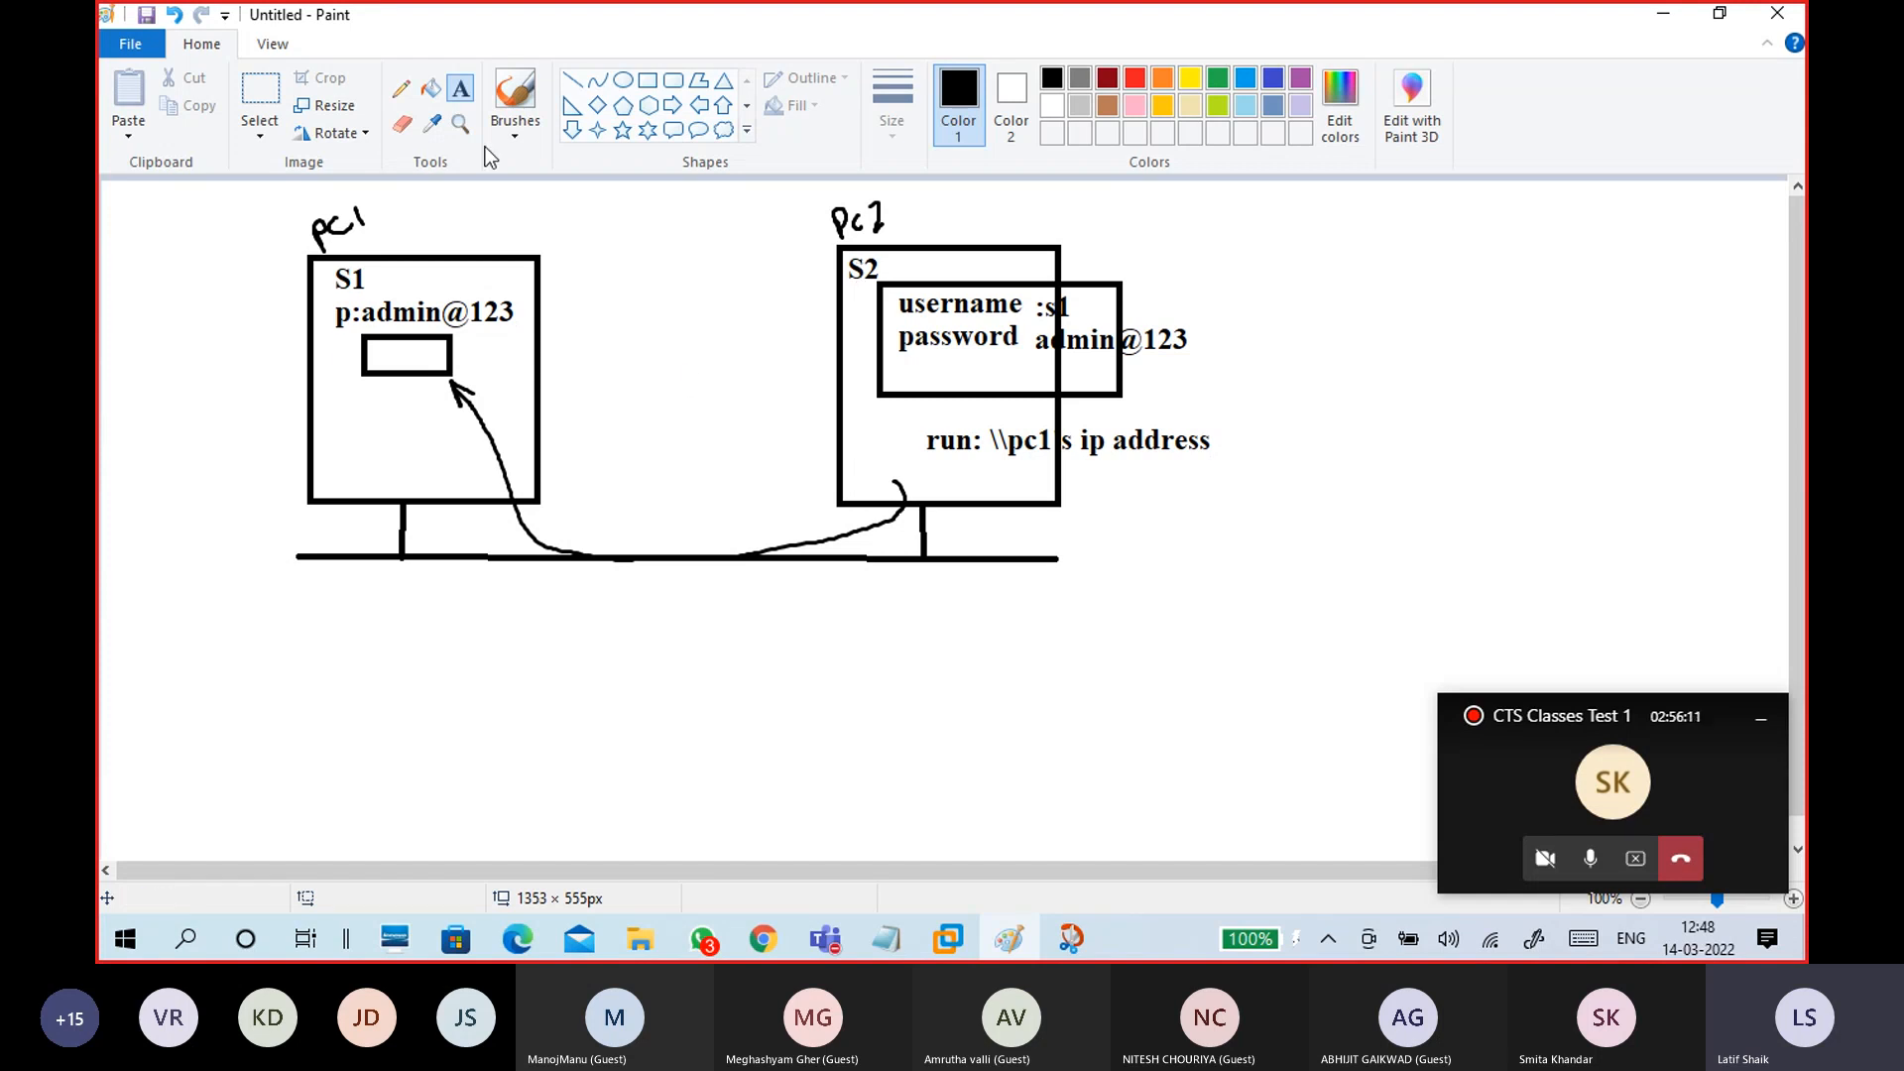
Step: Circle the S2 label with a freehand brush, undo the stray scribble, and return to the VM
left_click(514, 124)
left_click(367, 178)
mouse_move(851, 244)
left_mouse_down()
mouse_move(901, 256)
mouse_move(855, 248)
left_mouse_up()
mouse_move(284, 385)
left_mouse_down()
mouse_move(319, 429)
mouse_move(289, 425)
mouse_move(327, 396)
mouse_move(308, 407)
left_mouse_up()
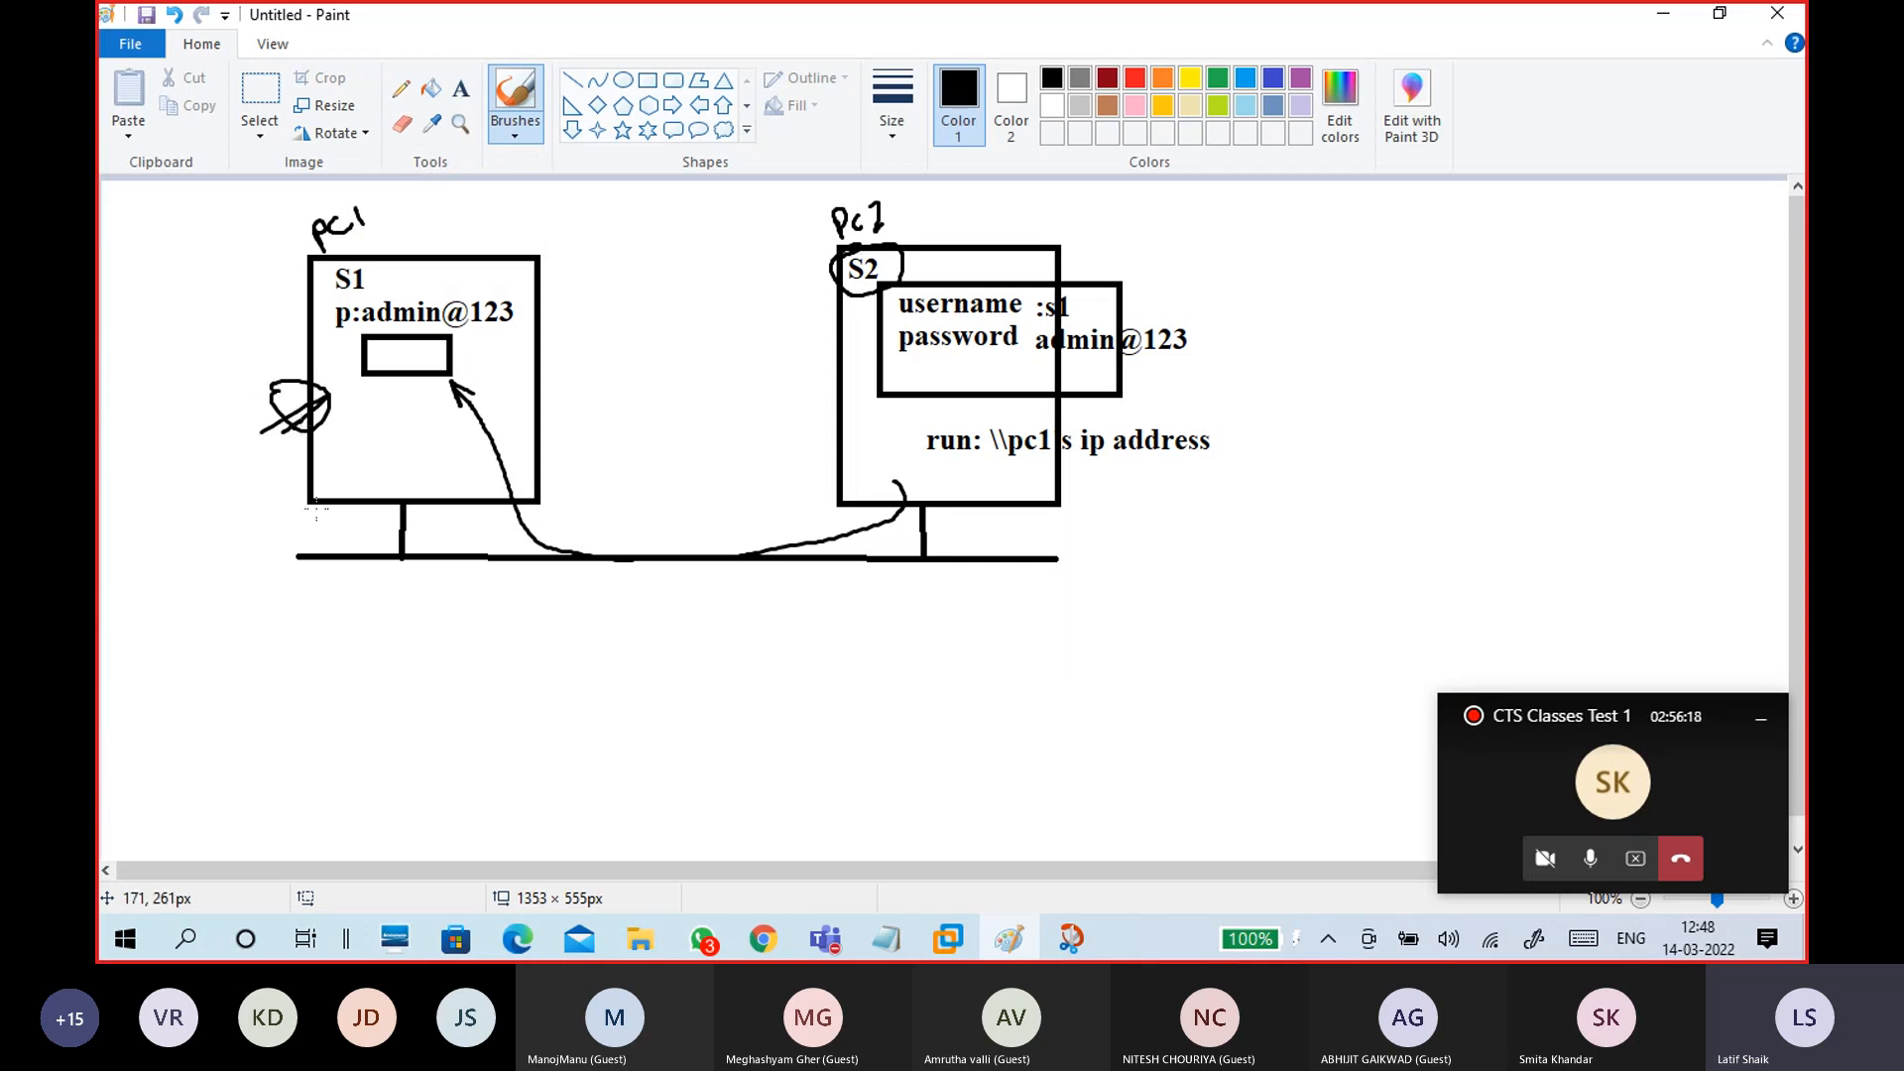
key("ctrl+z")
key("ctrl+z")
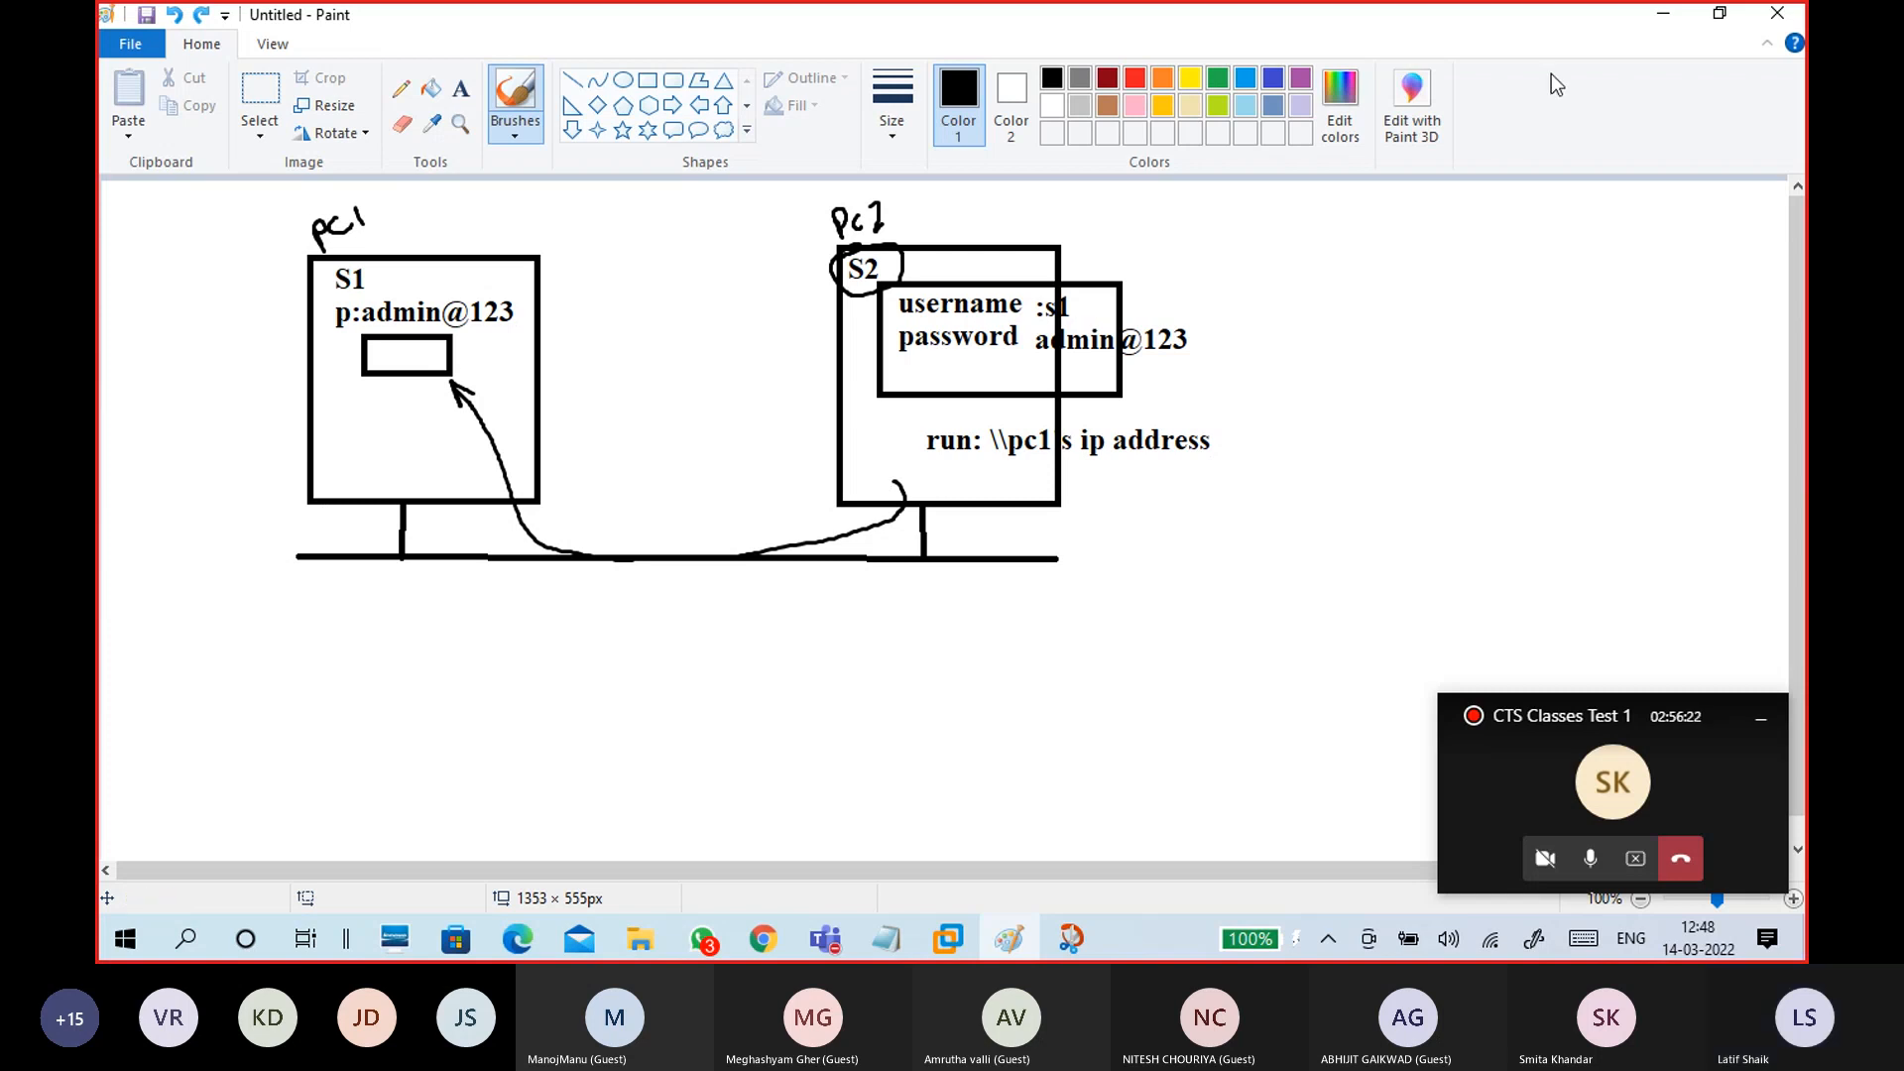
left_click(1663, 13)
left_click(1032, 378)
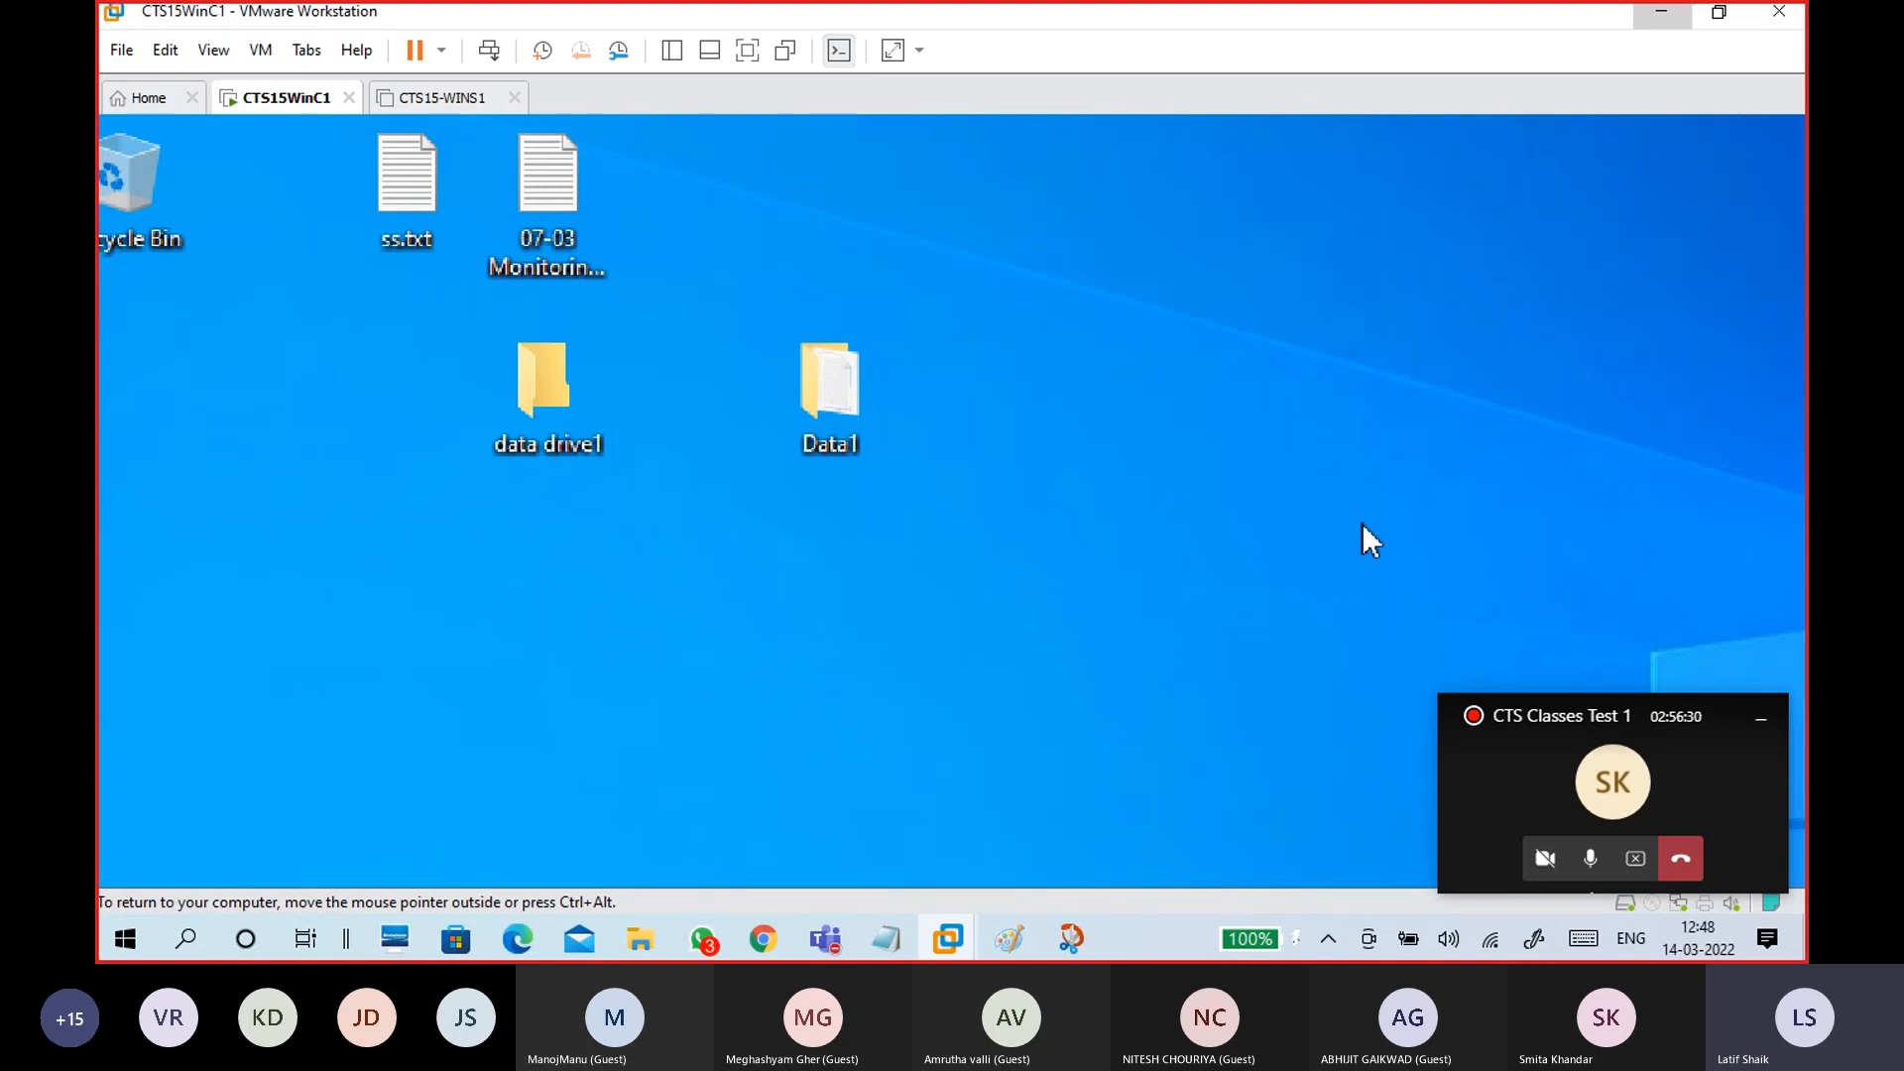
Step: Open Data1 to view its ss.txt file, close it, then bring up the folder's context menu
right_click(843, 379)
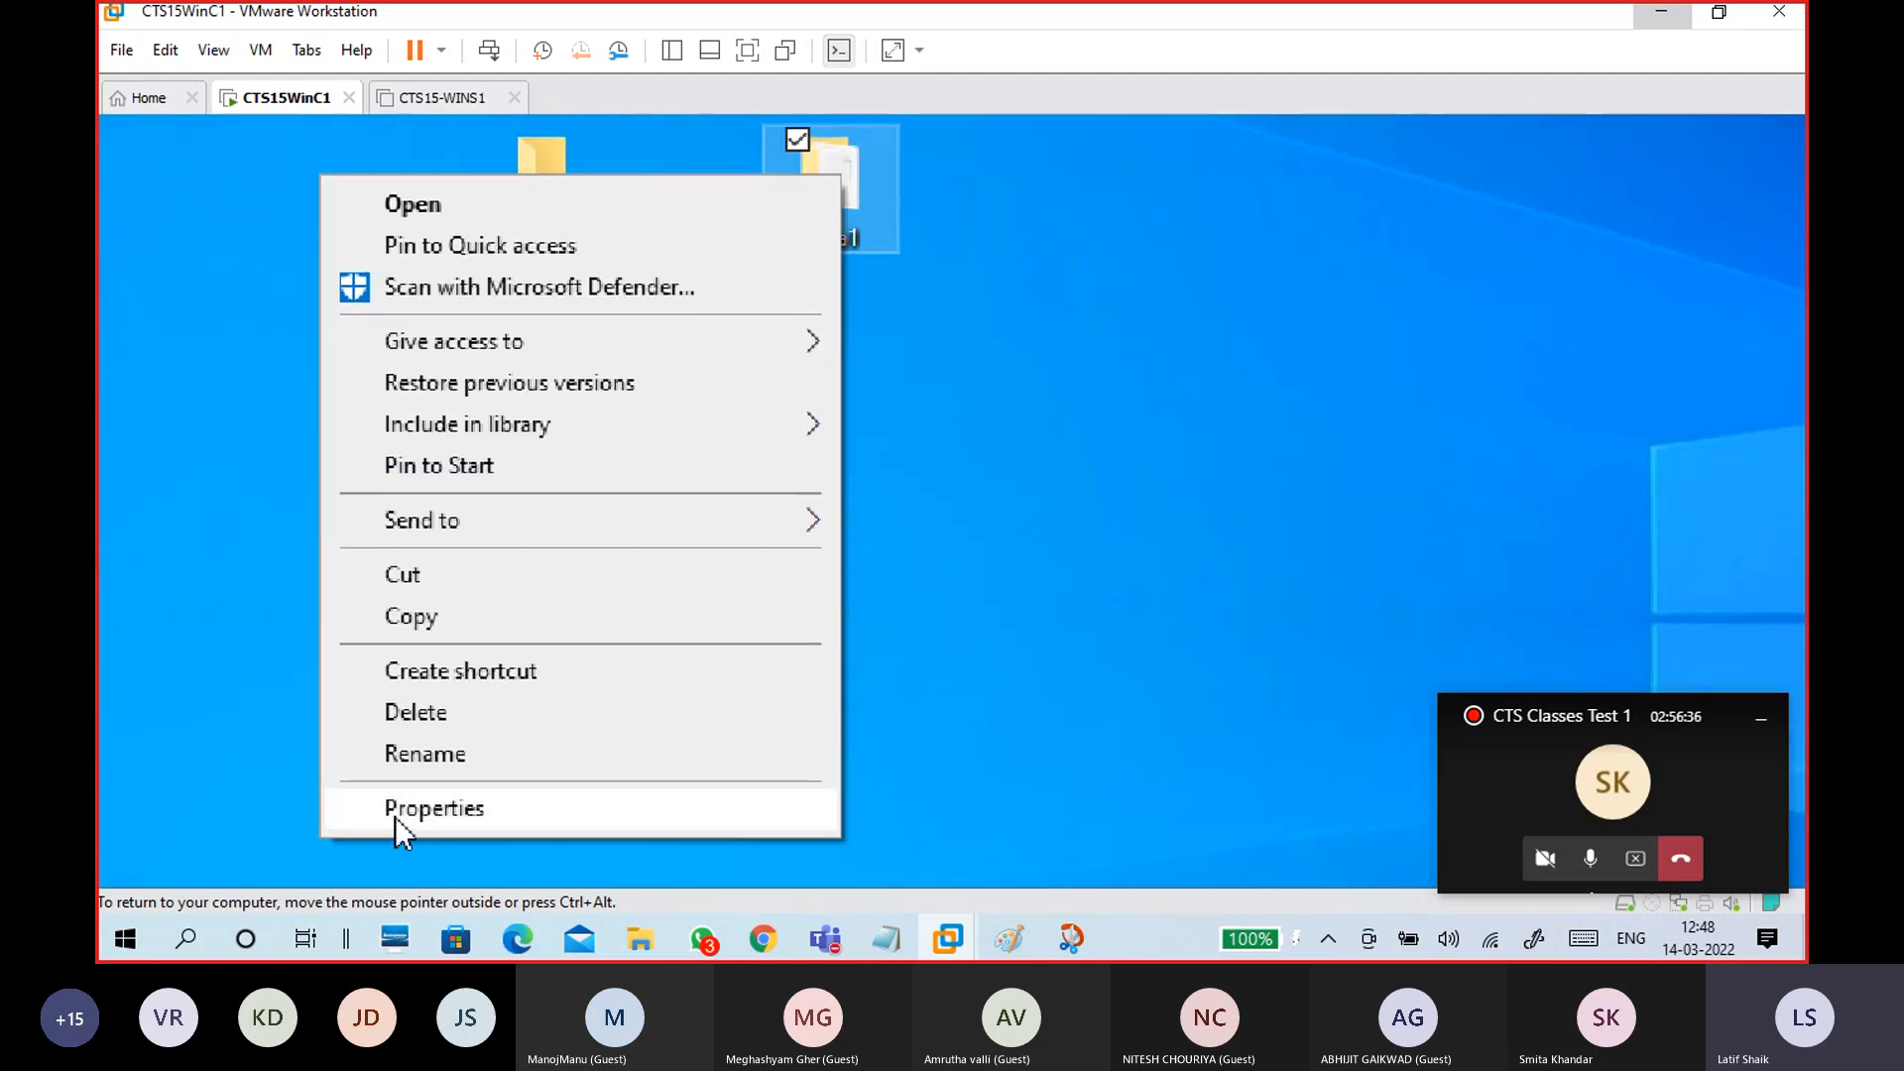
left_click(395, 813)
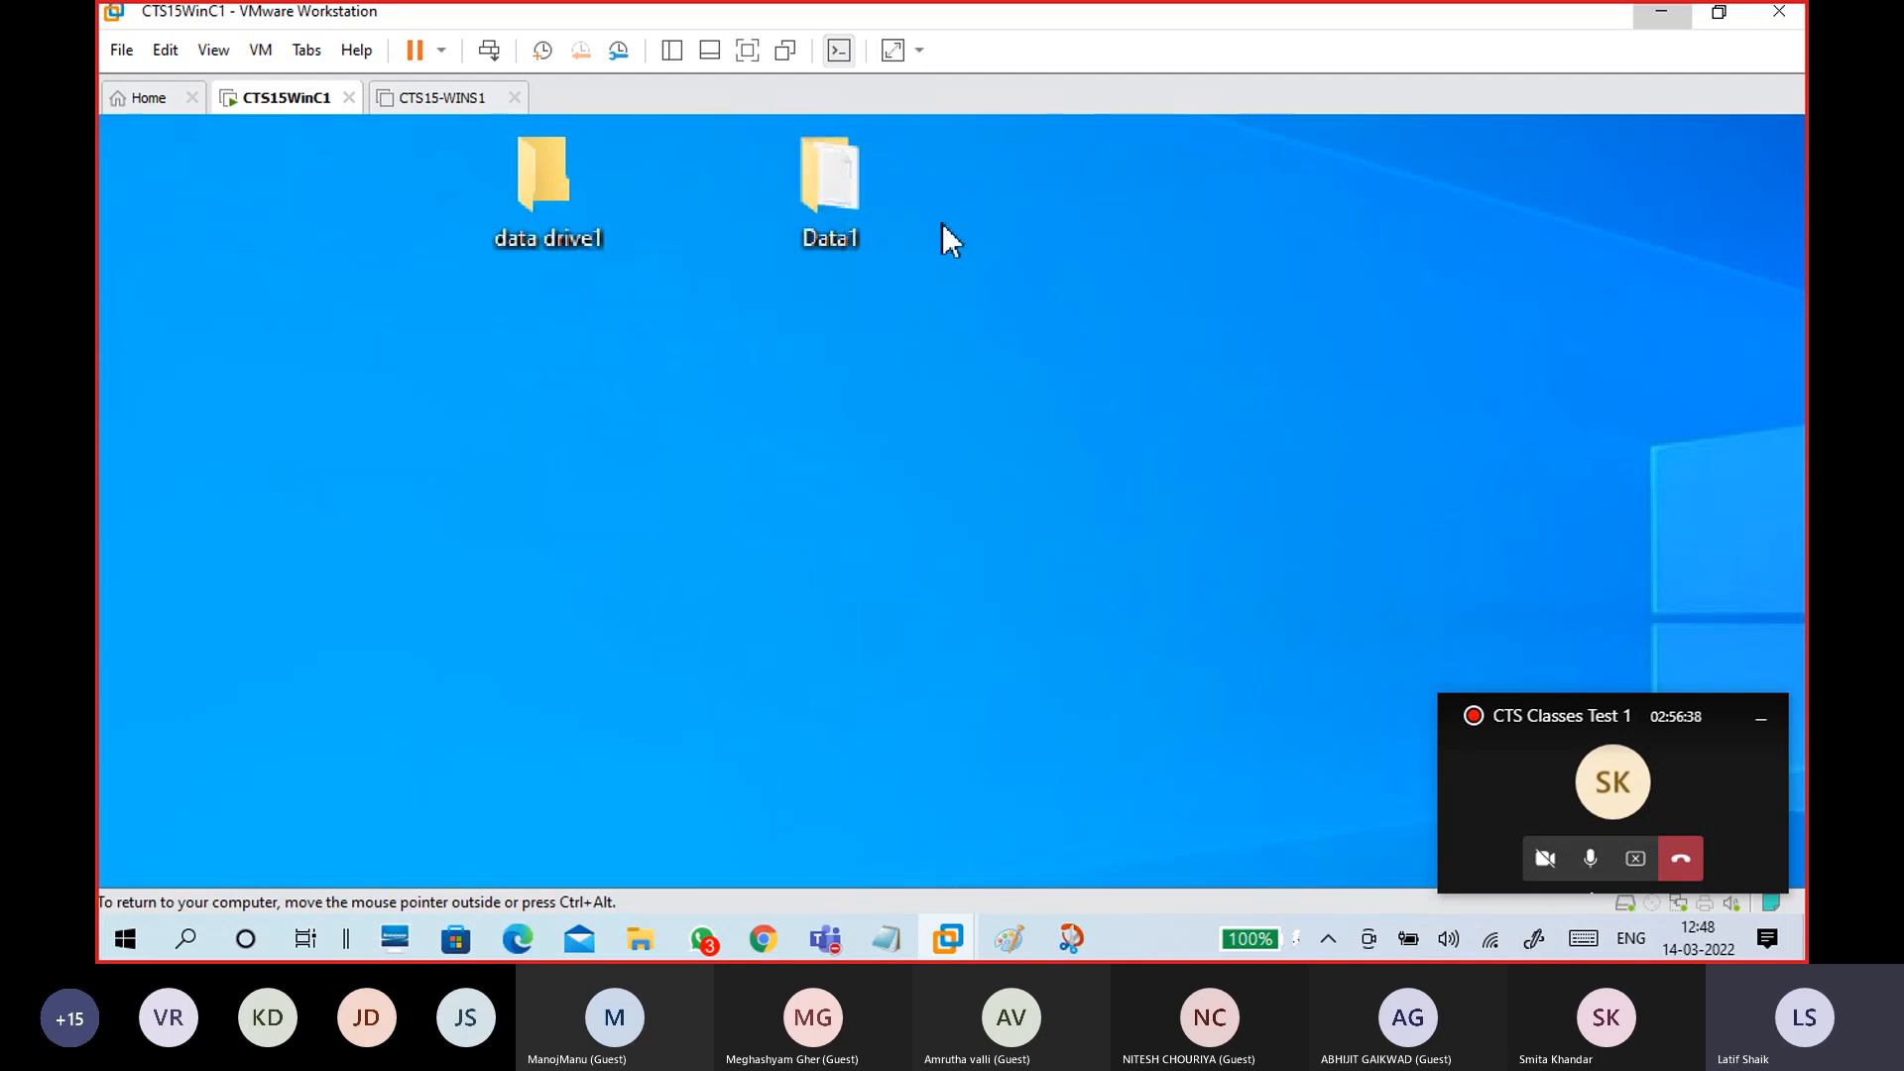
double_click(853, 189)
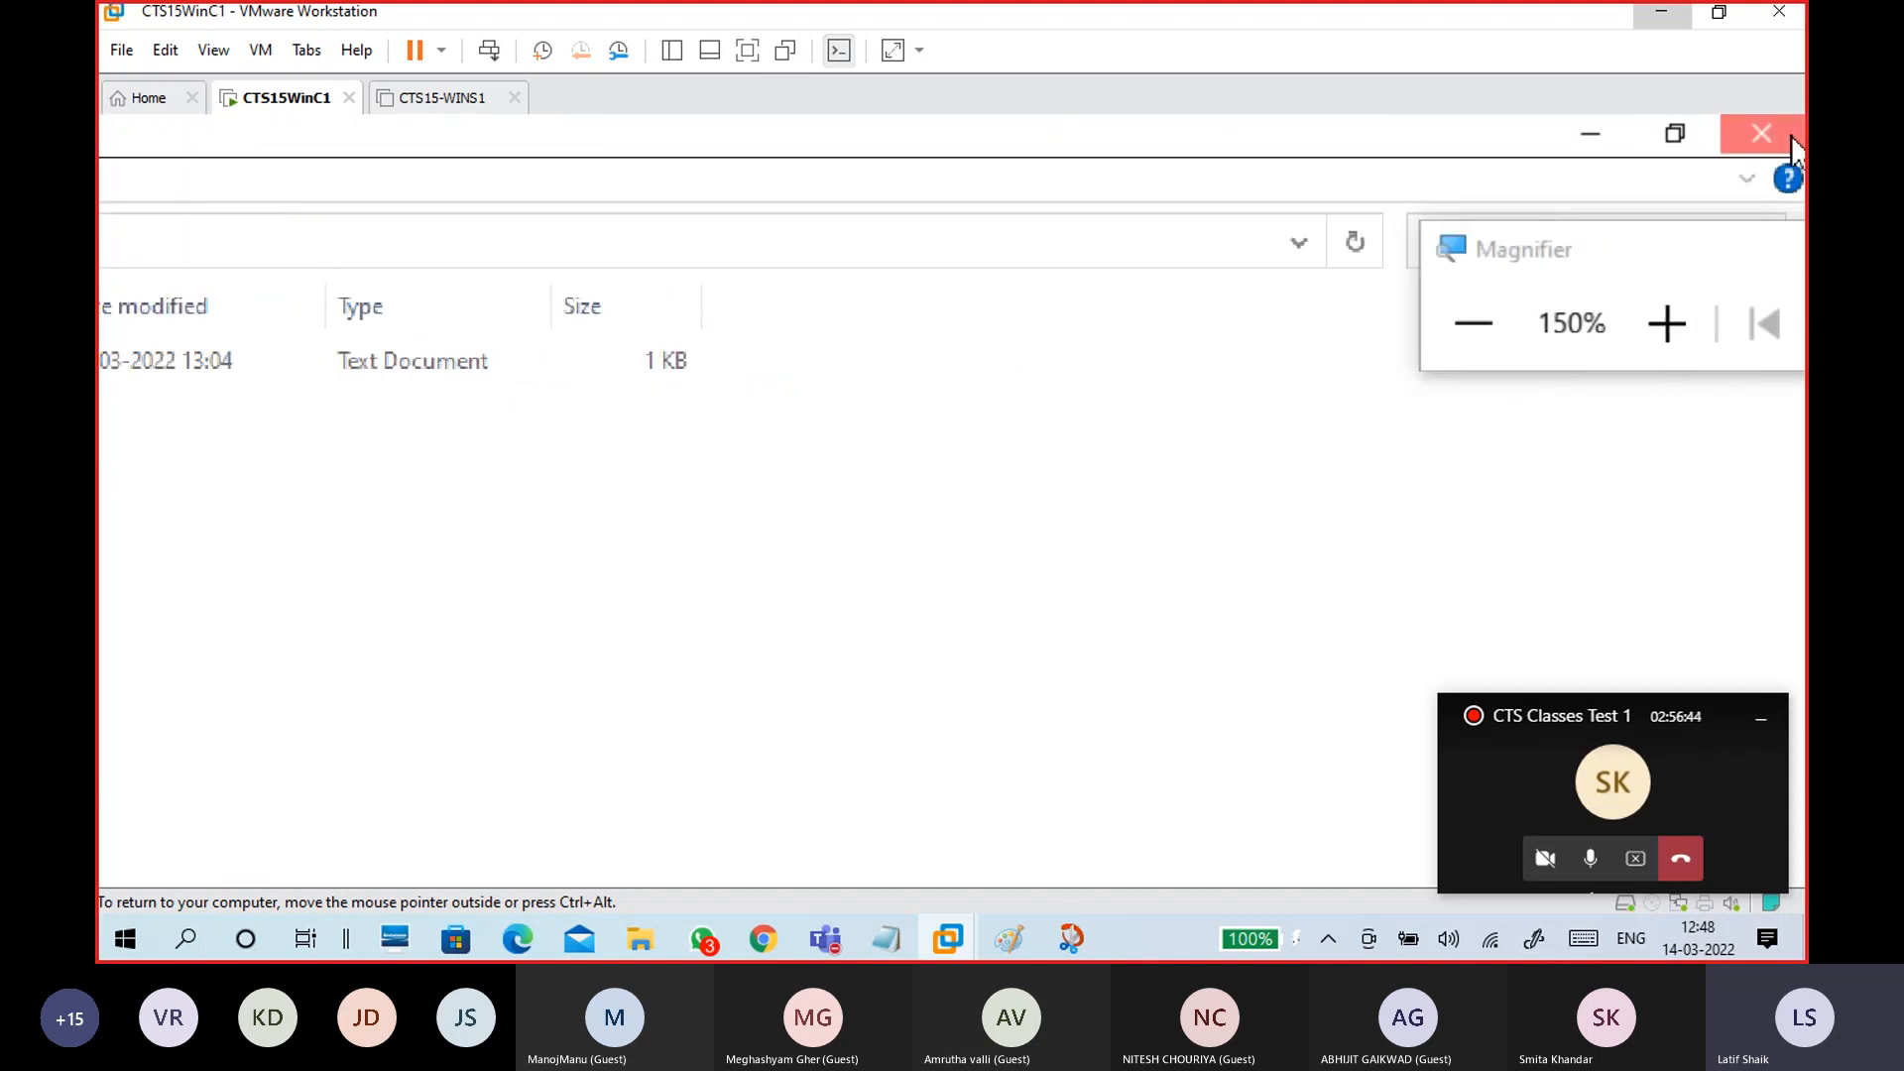
left_click(1758, 133)
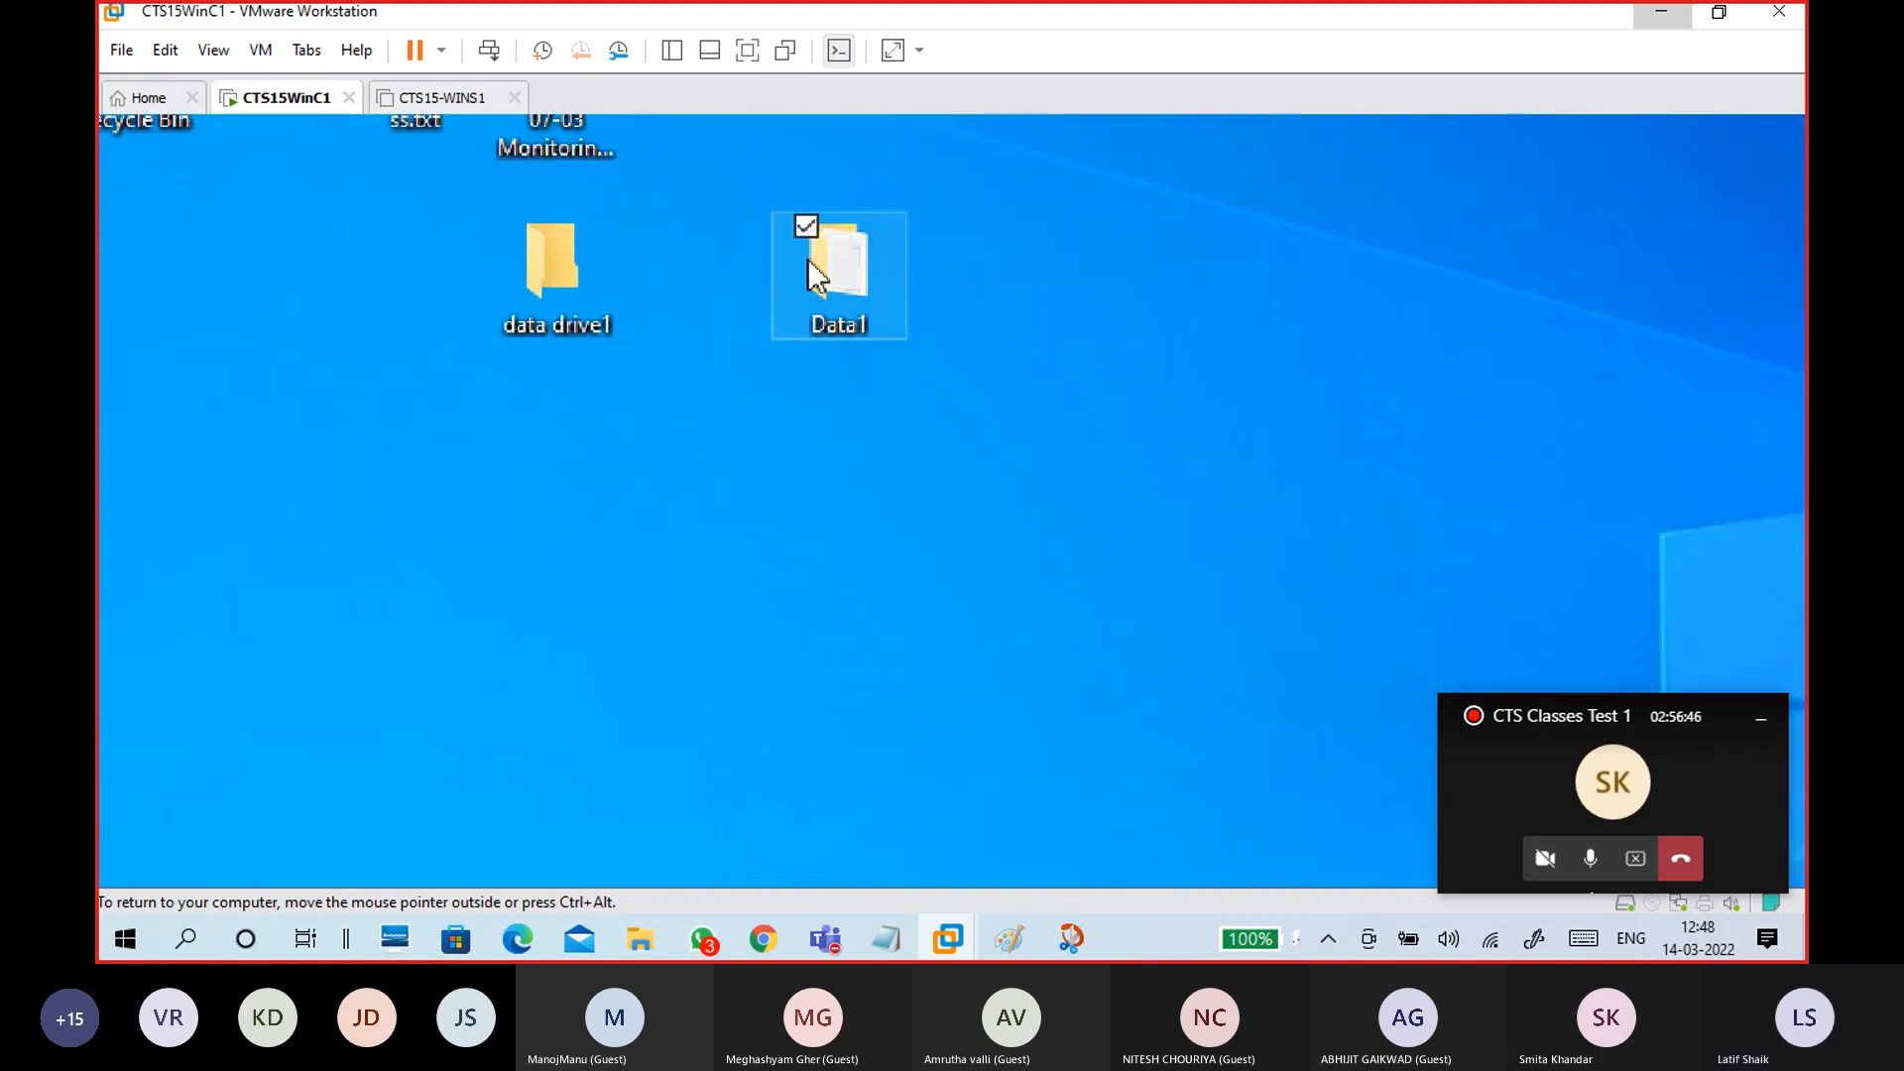
double_click(826, 256)
right_click(828, 256)
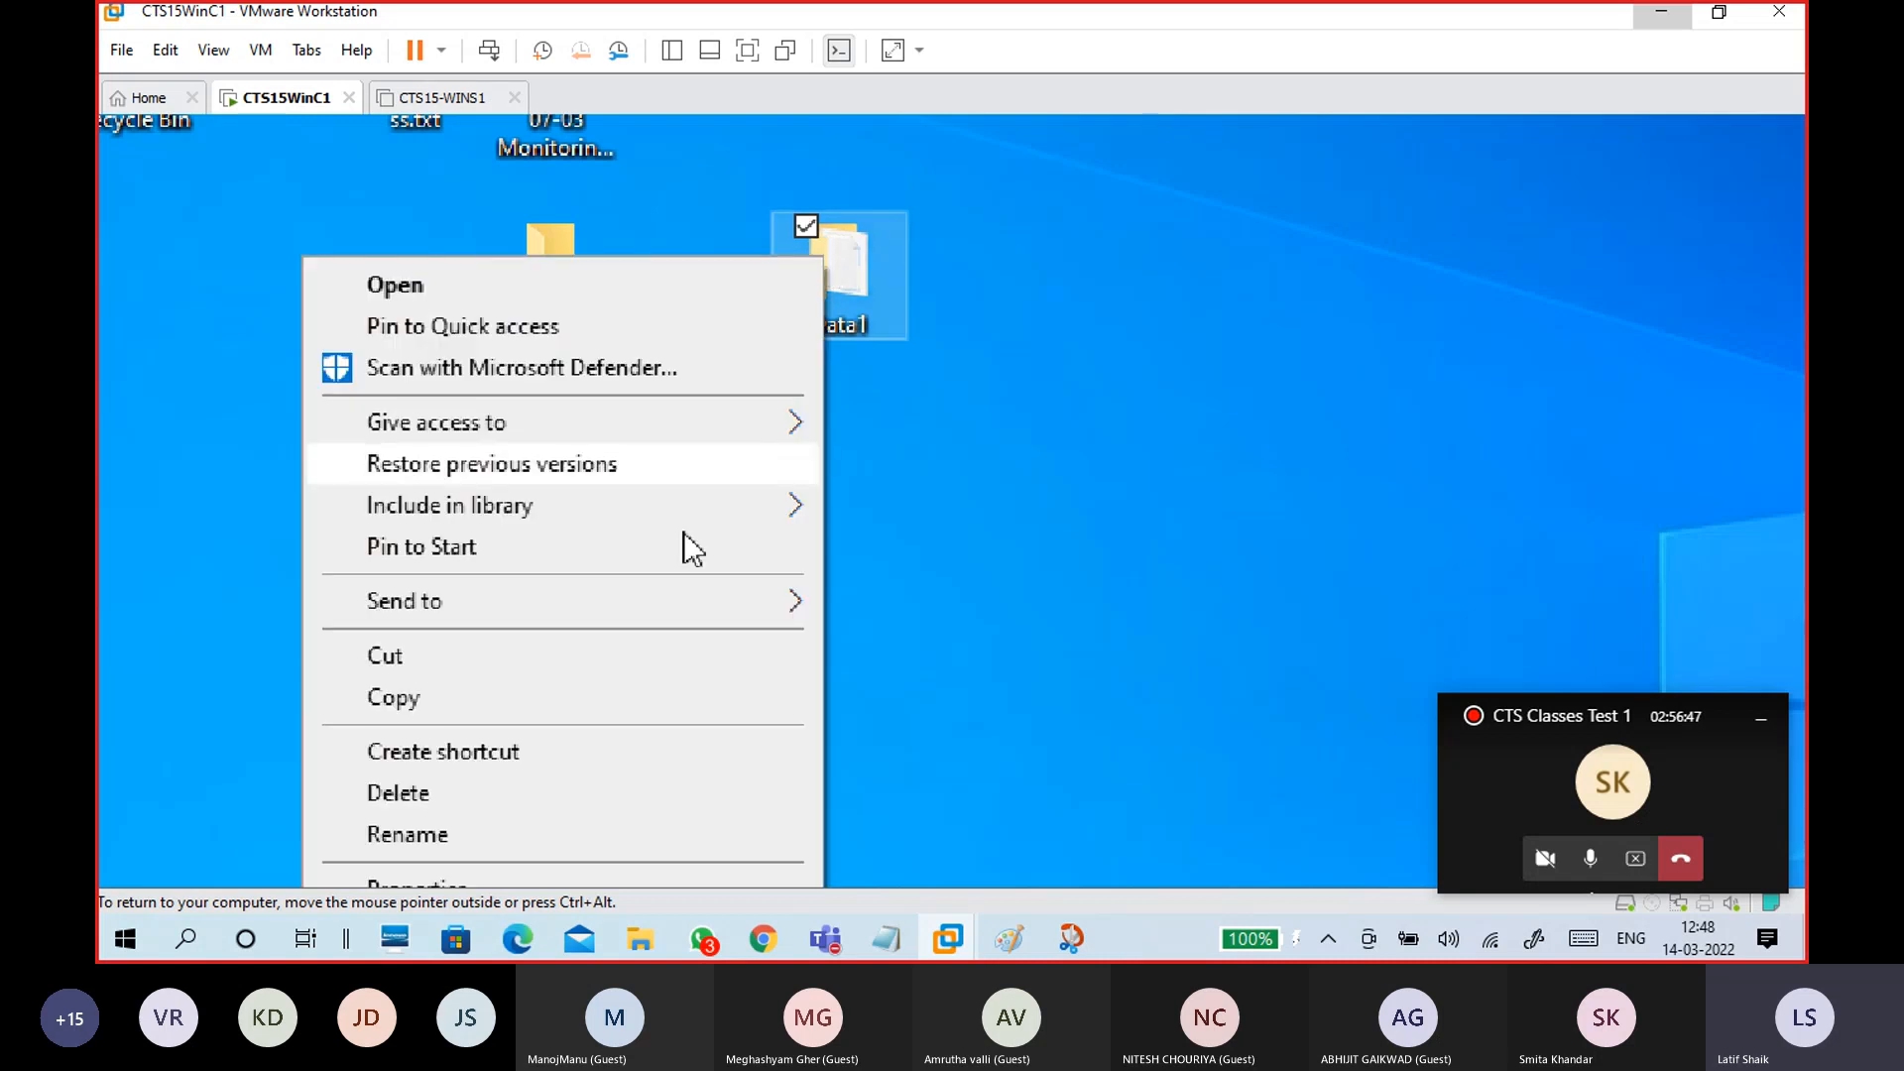
Step: In Data1's Advanced Sharing, turn on 'Share this folder' with the share name Data1
left_click(392, 747)
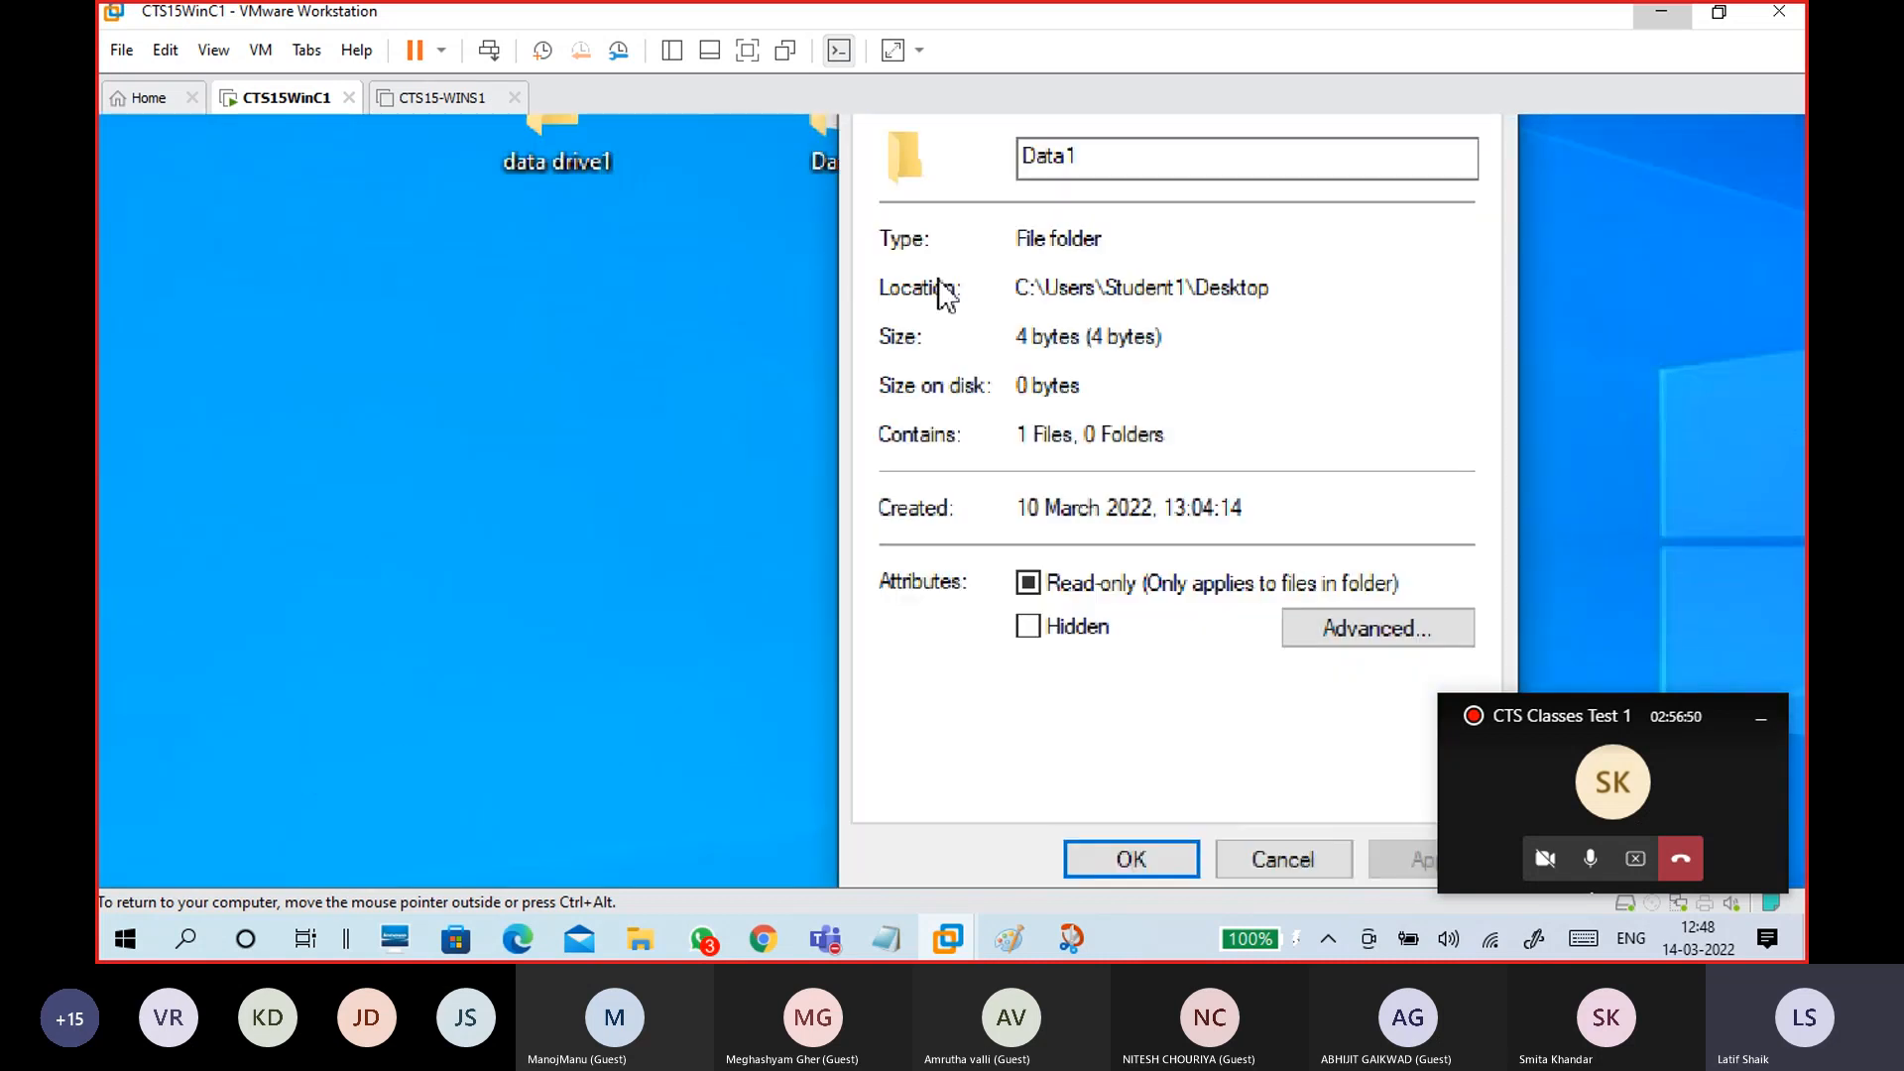
left_click(990, 256)
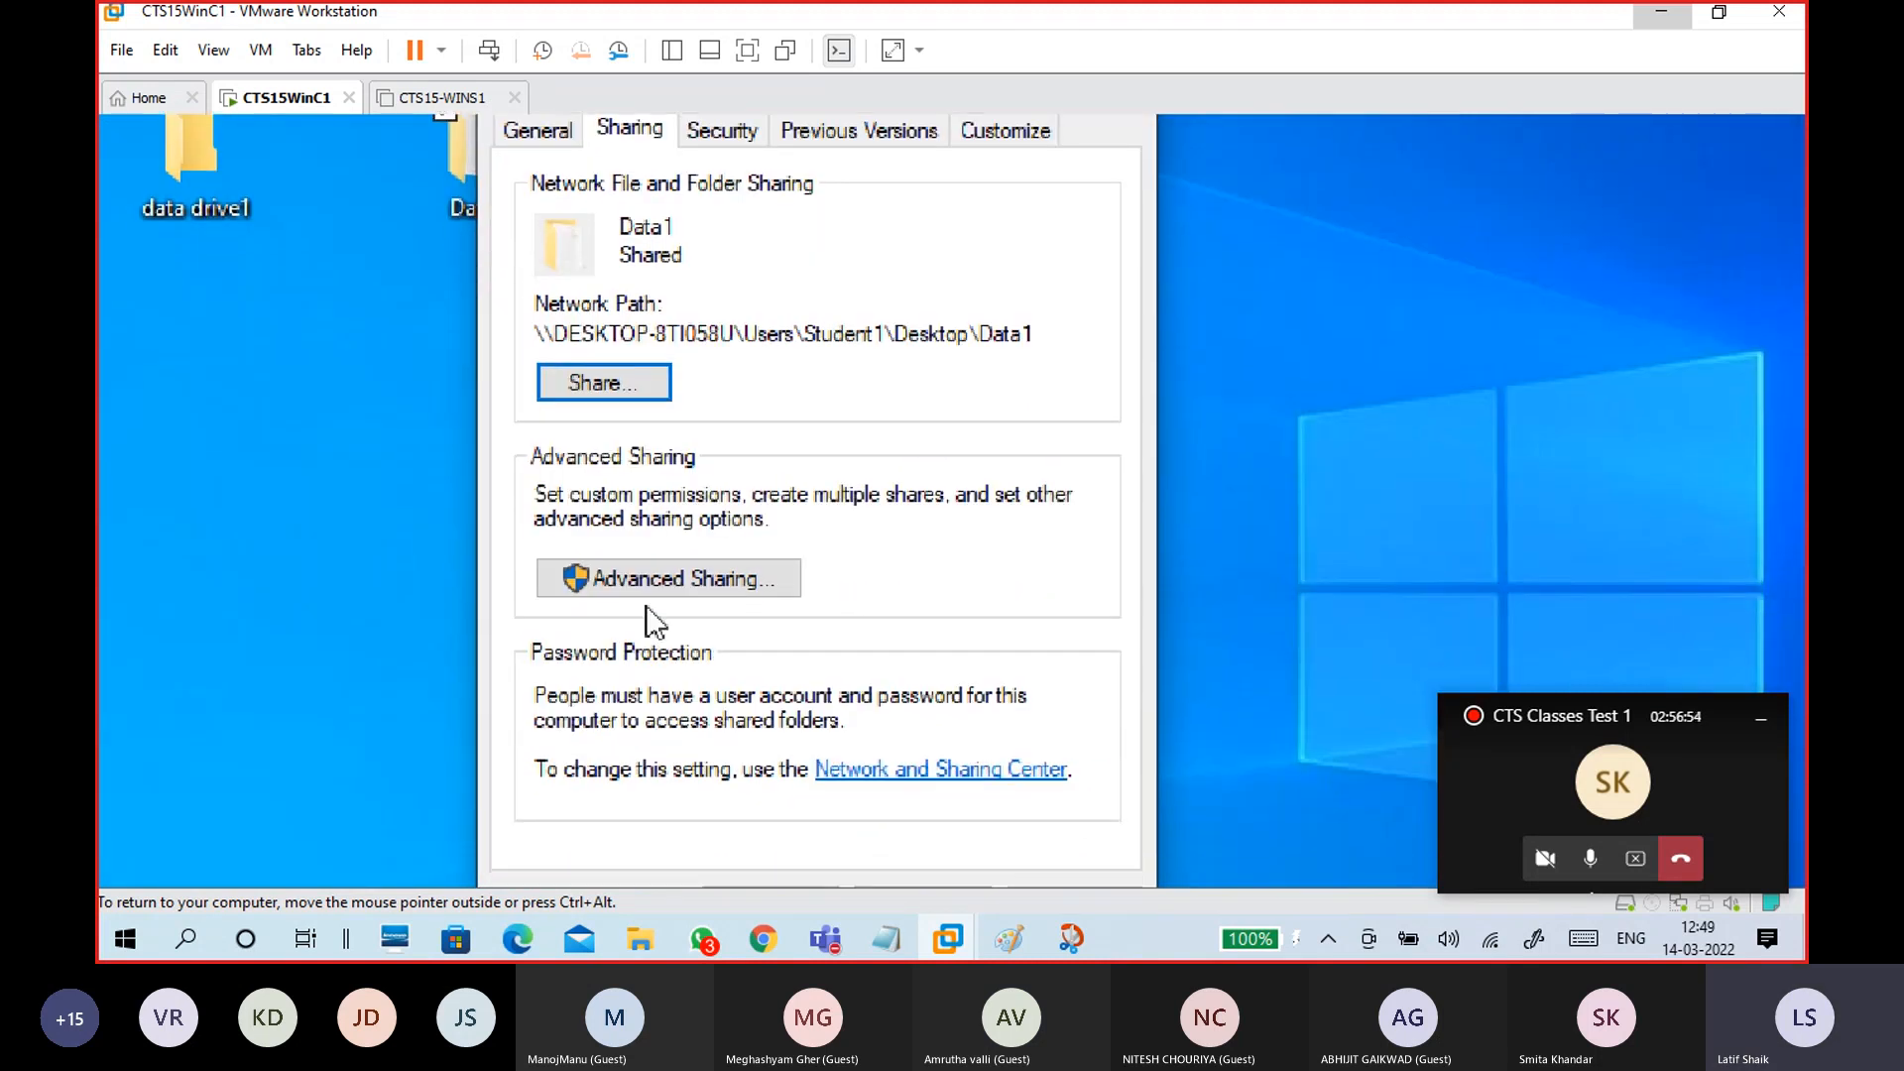
left_click(659, 586)
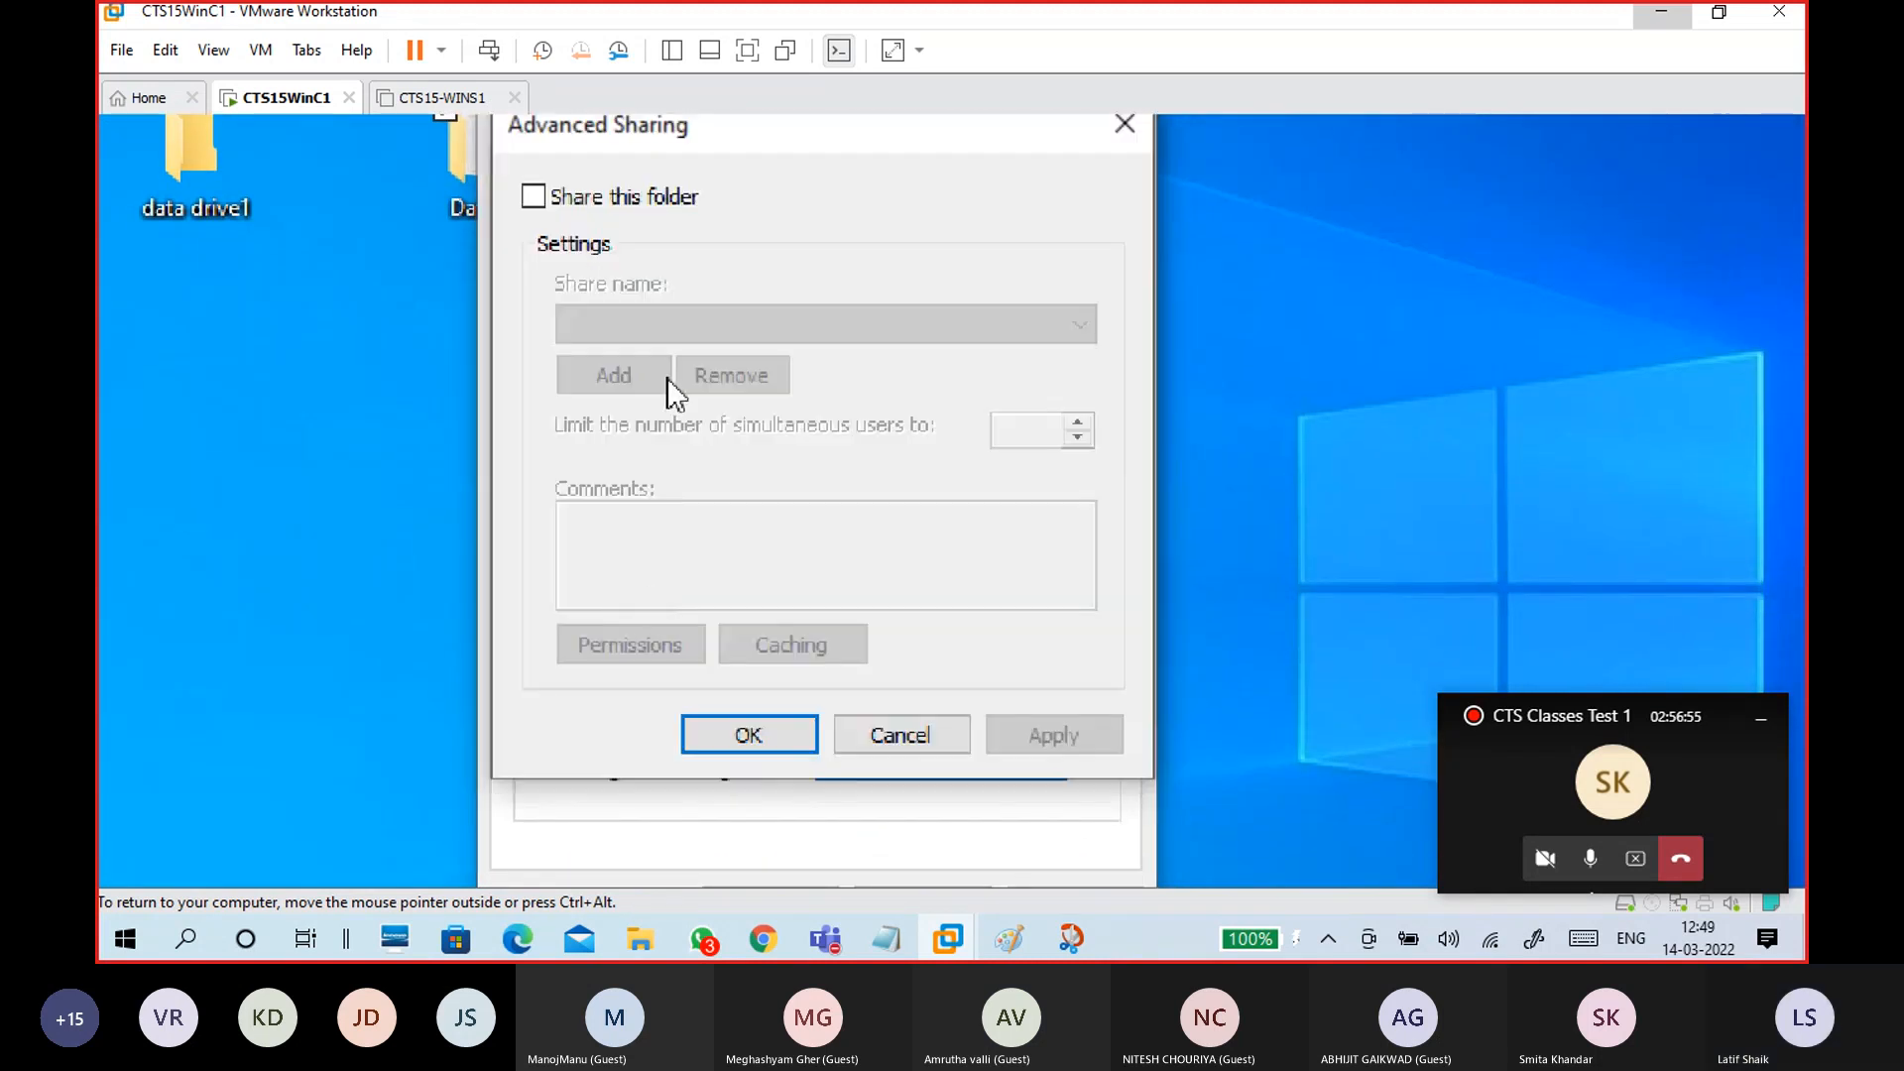
left_click(631, 195)
left_click(650, 317)
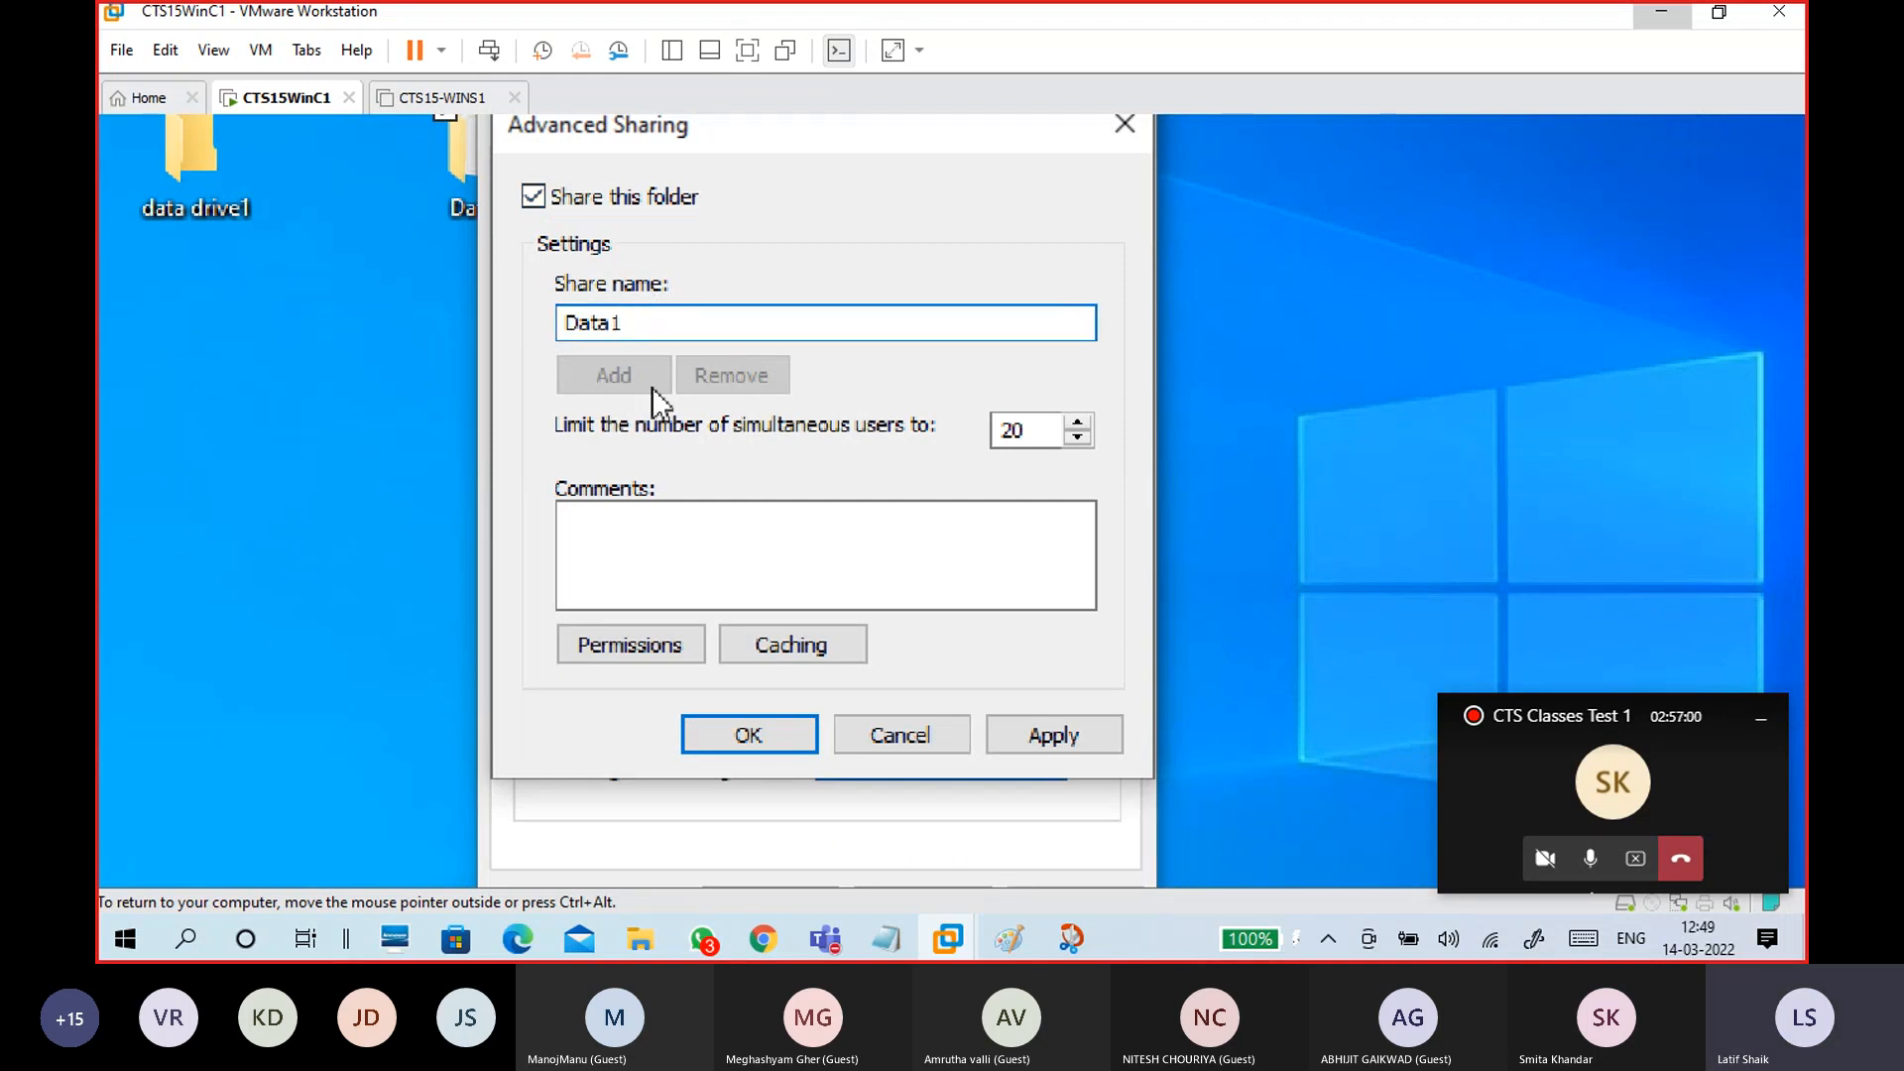
double_click(1031, 432)
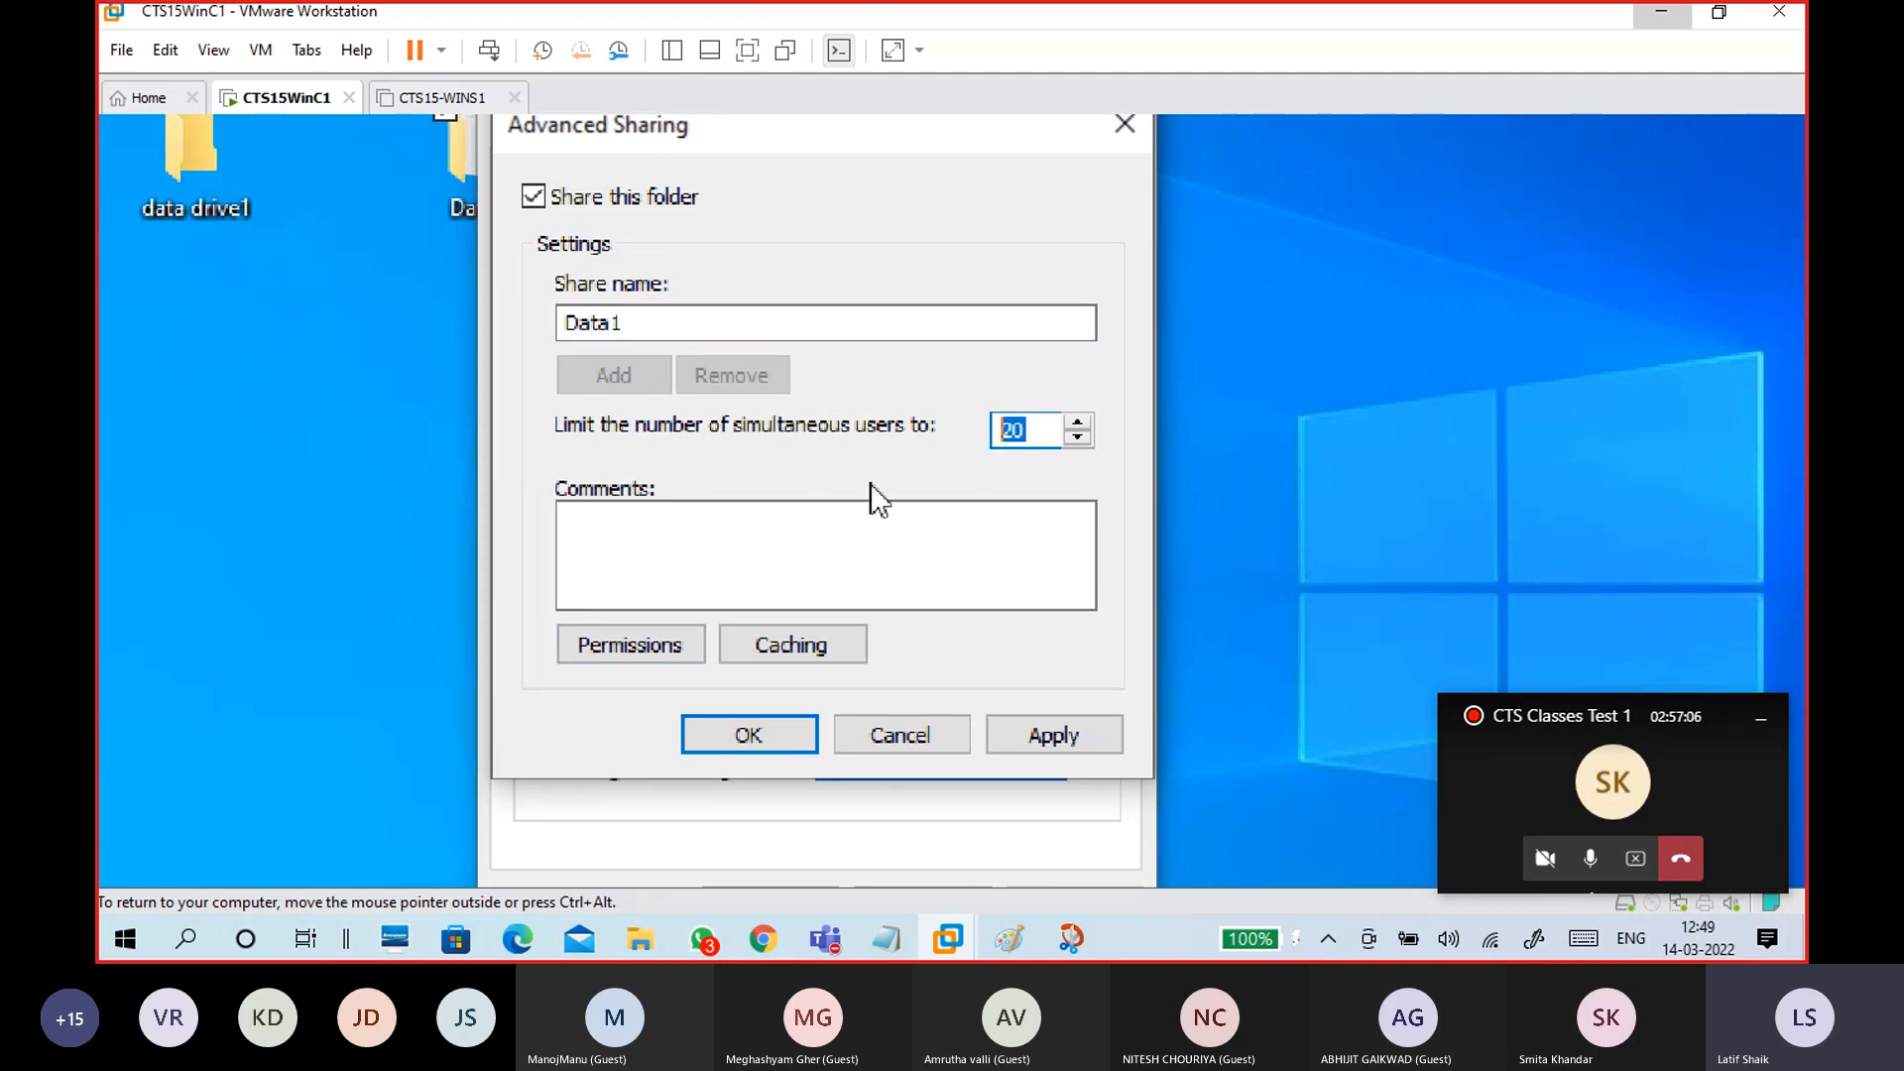
left_click(1032, 429)
double_click(1032, 428)
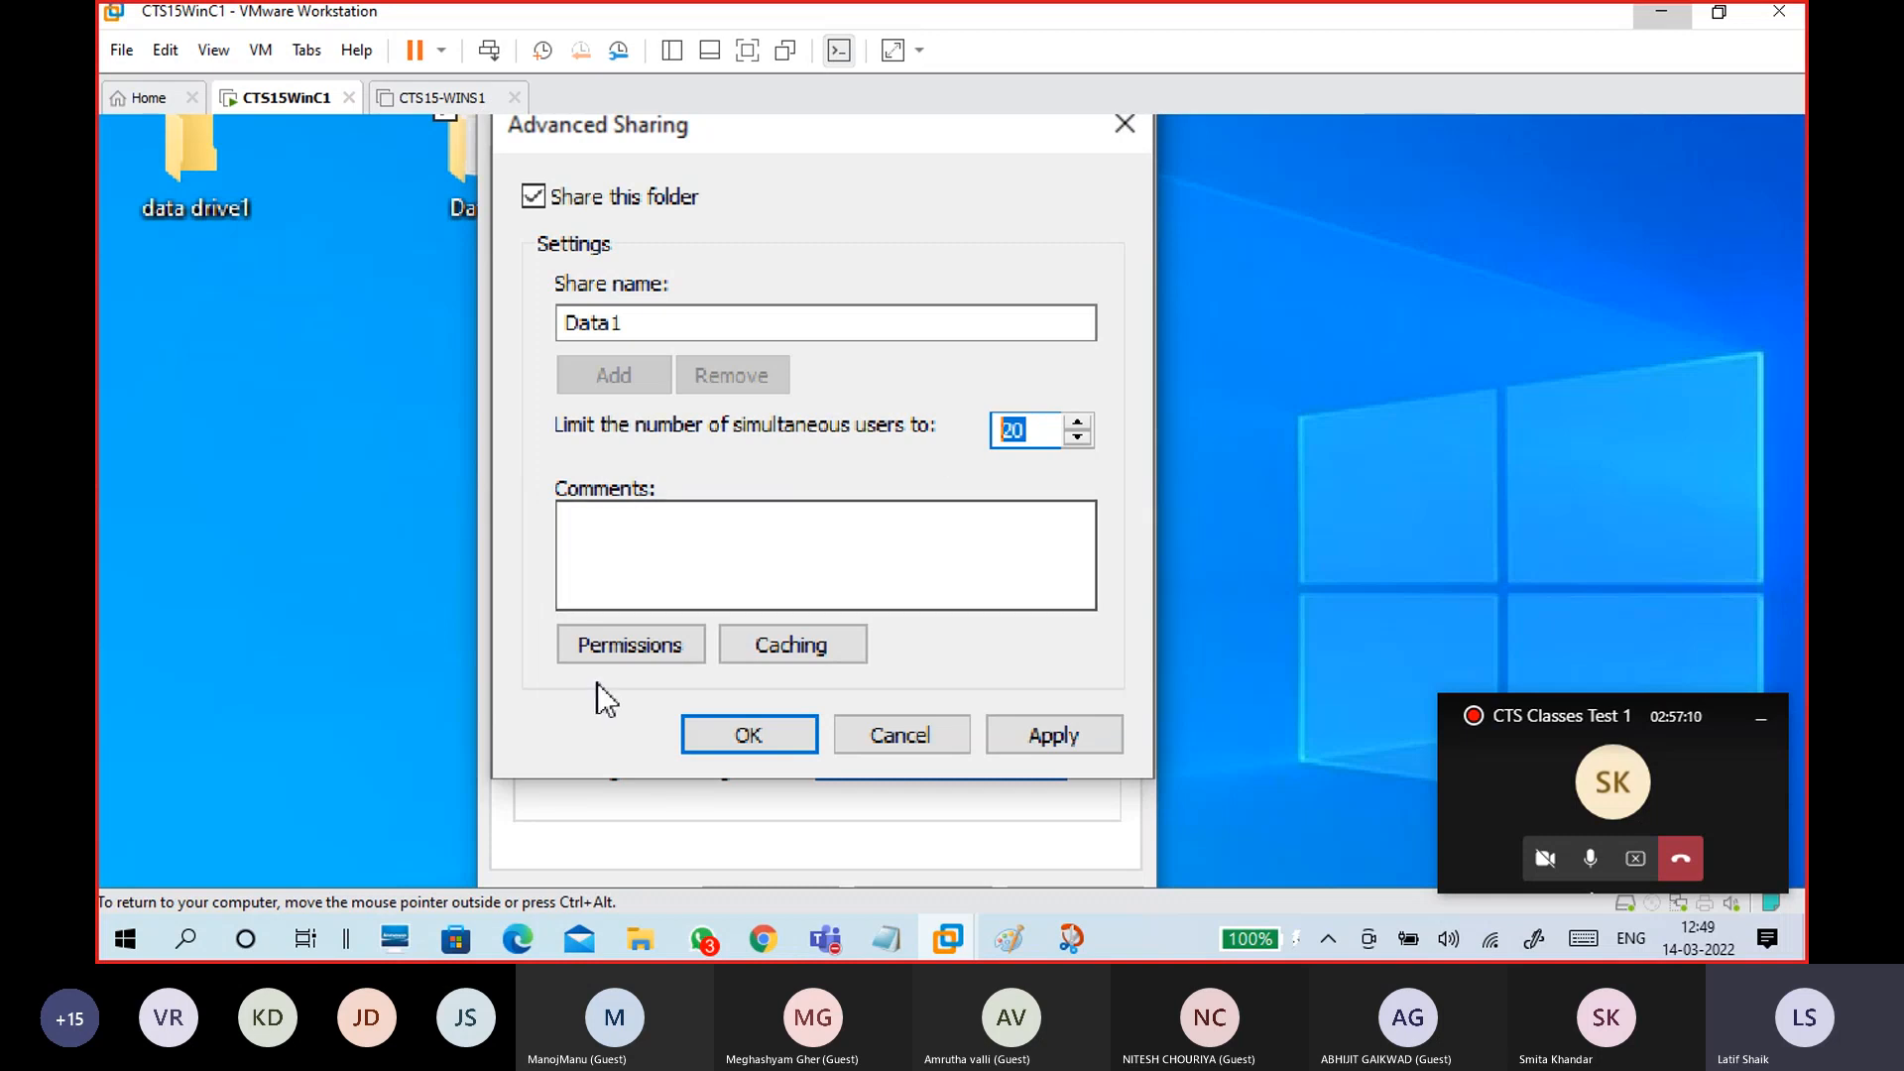
Step: Allow Everyone Full Control in the share permissions and apply the advanced sharing settings
left_click(603, 650)
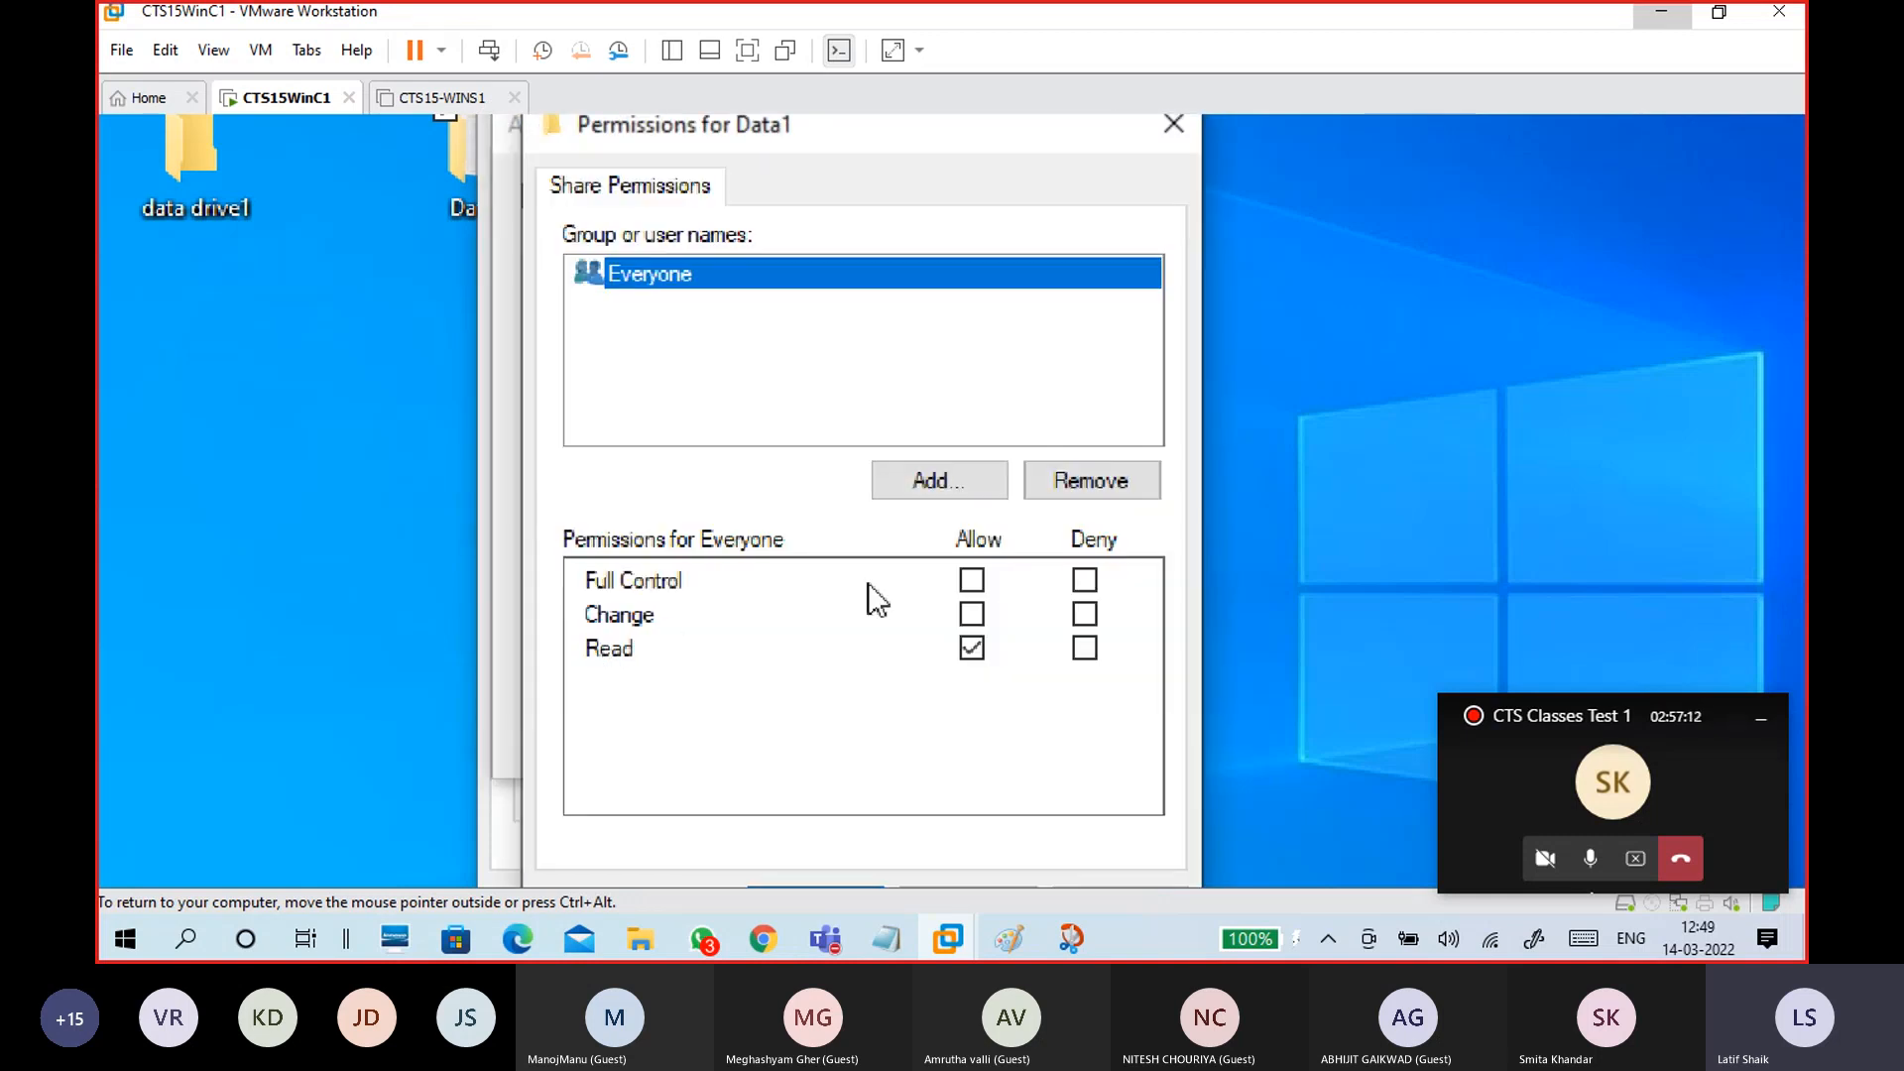
left_click(972, 580)
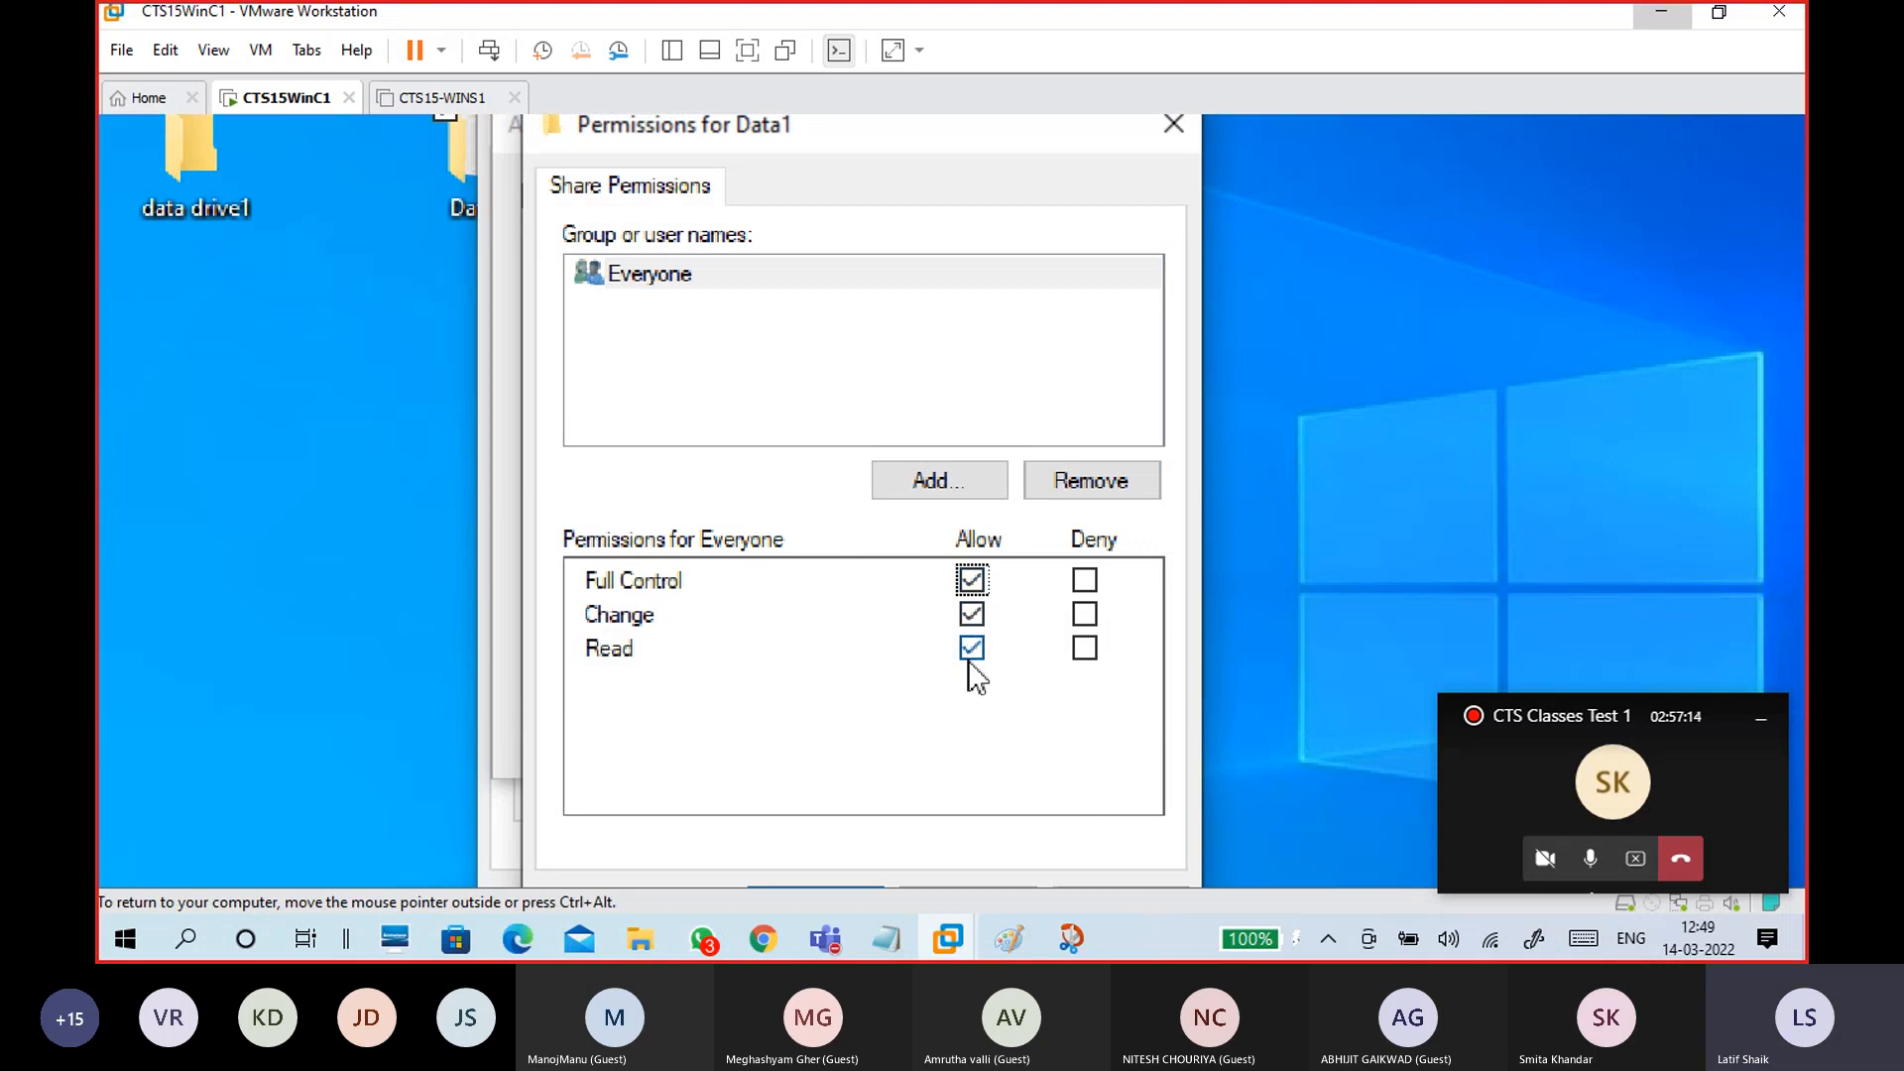
left_click(1119, 792)
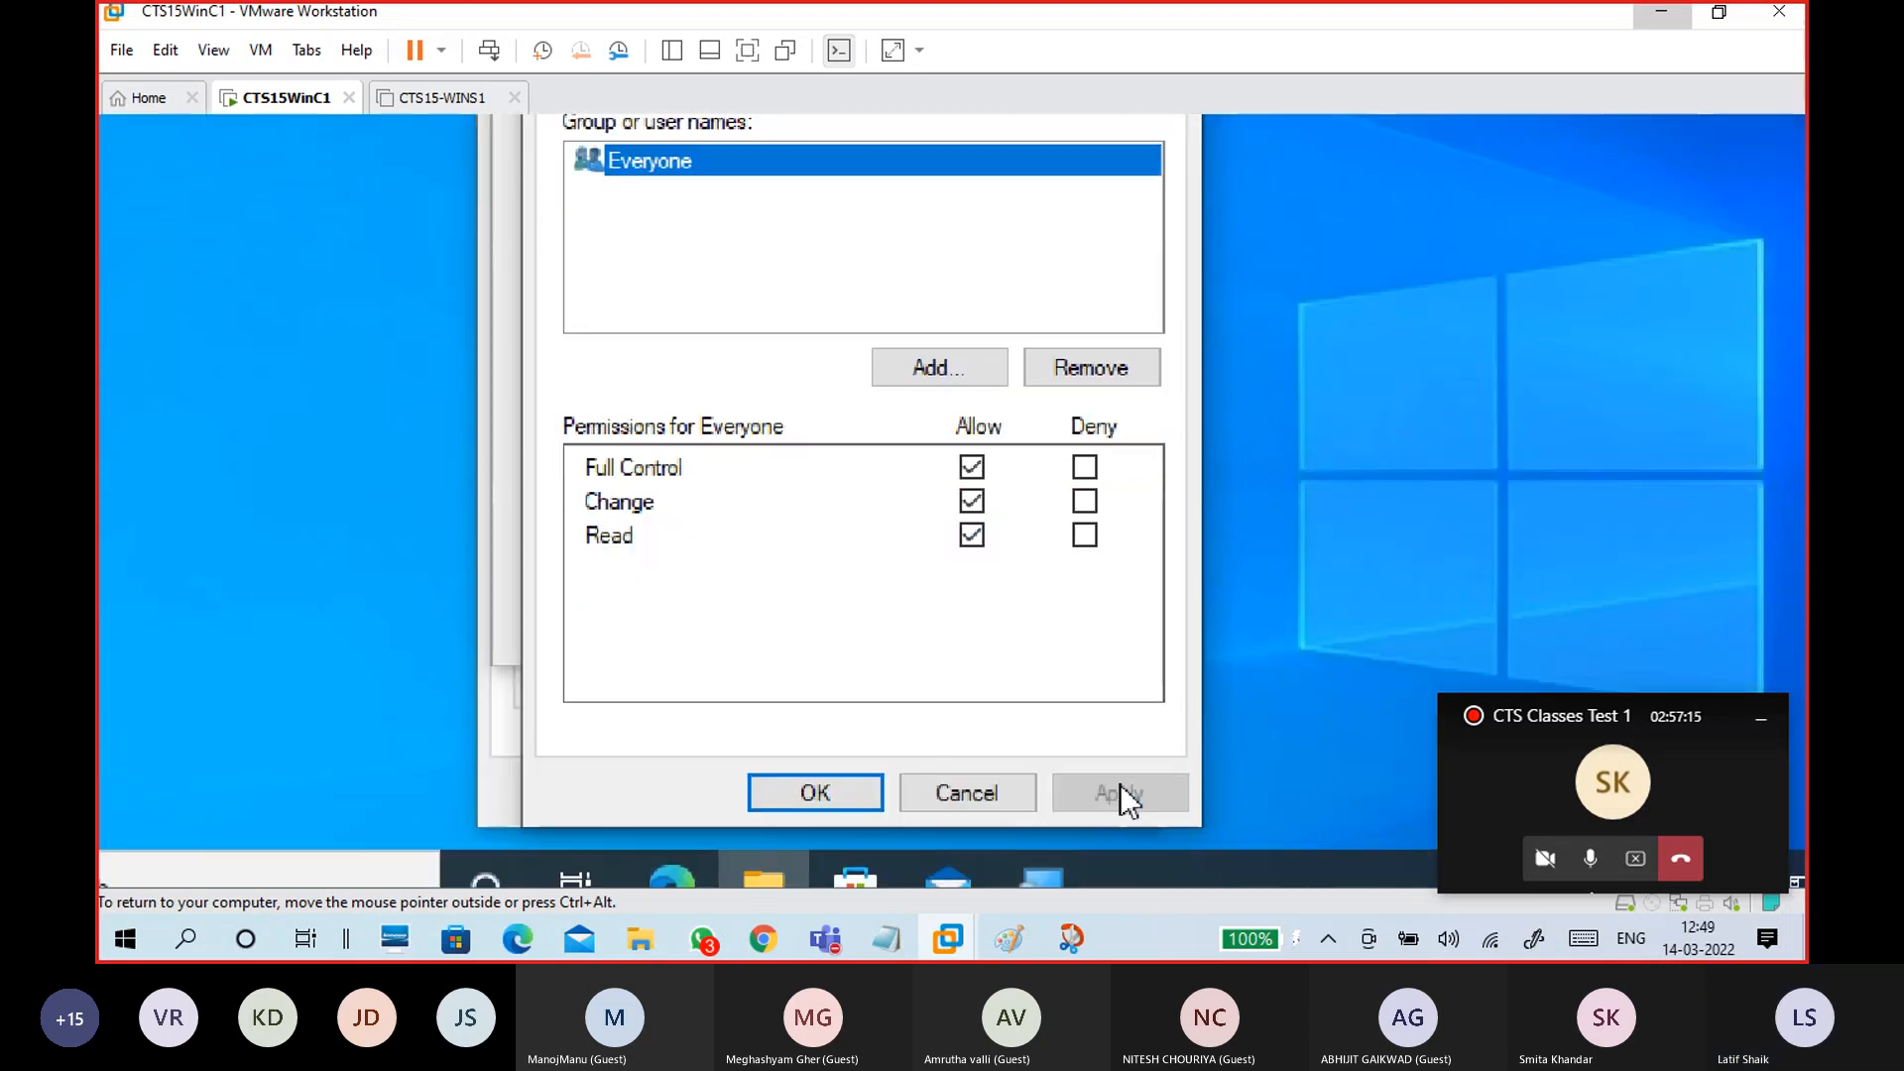
left_click(811, 793)
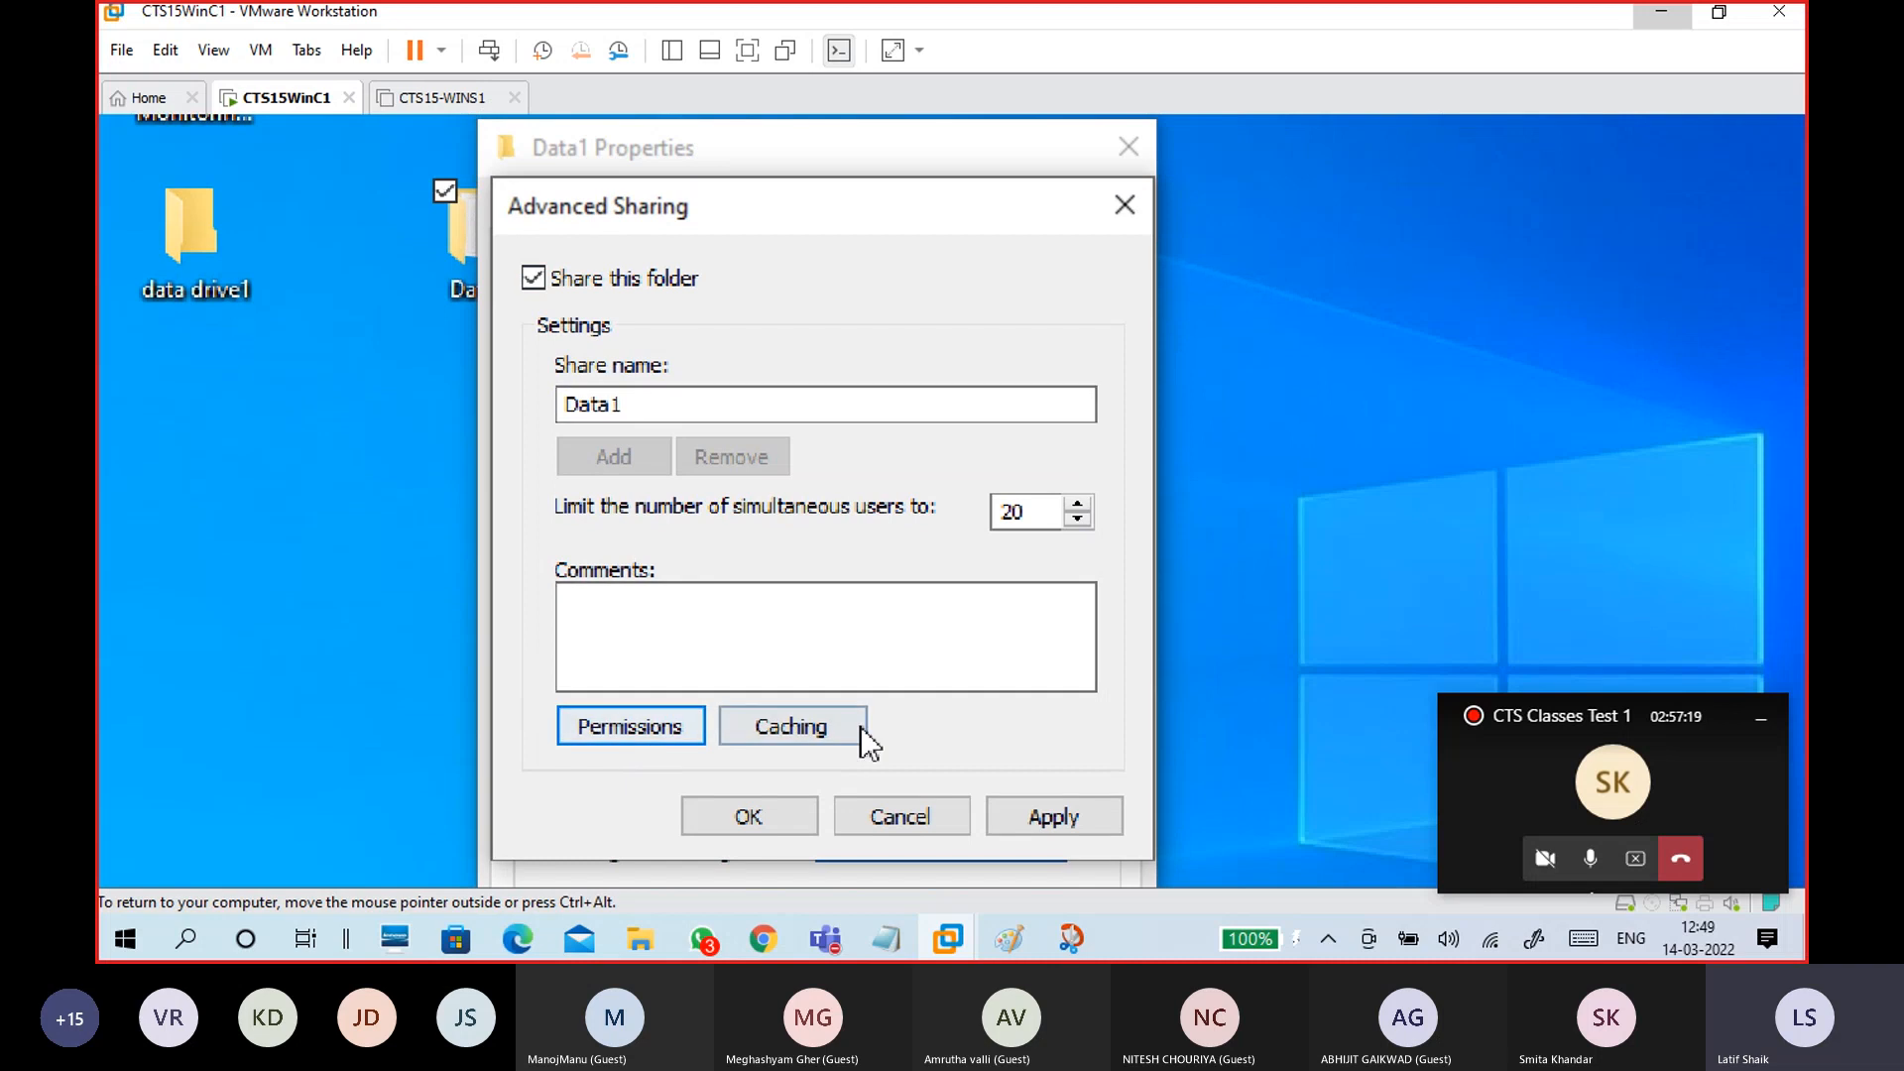
left_click(1037, 819)
left_click(758, 824)
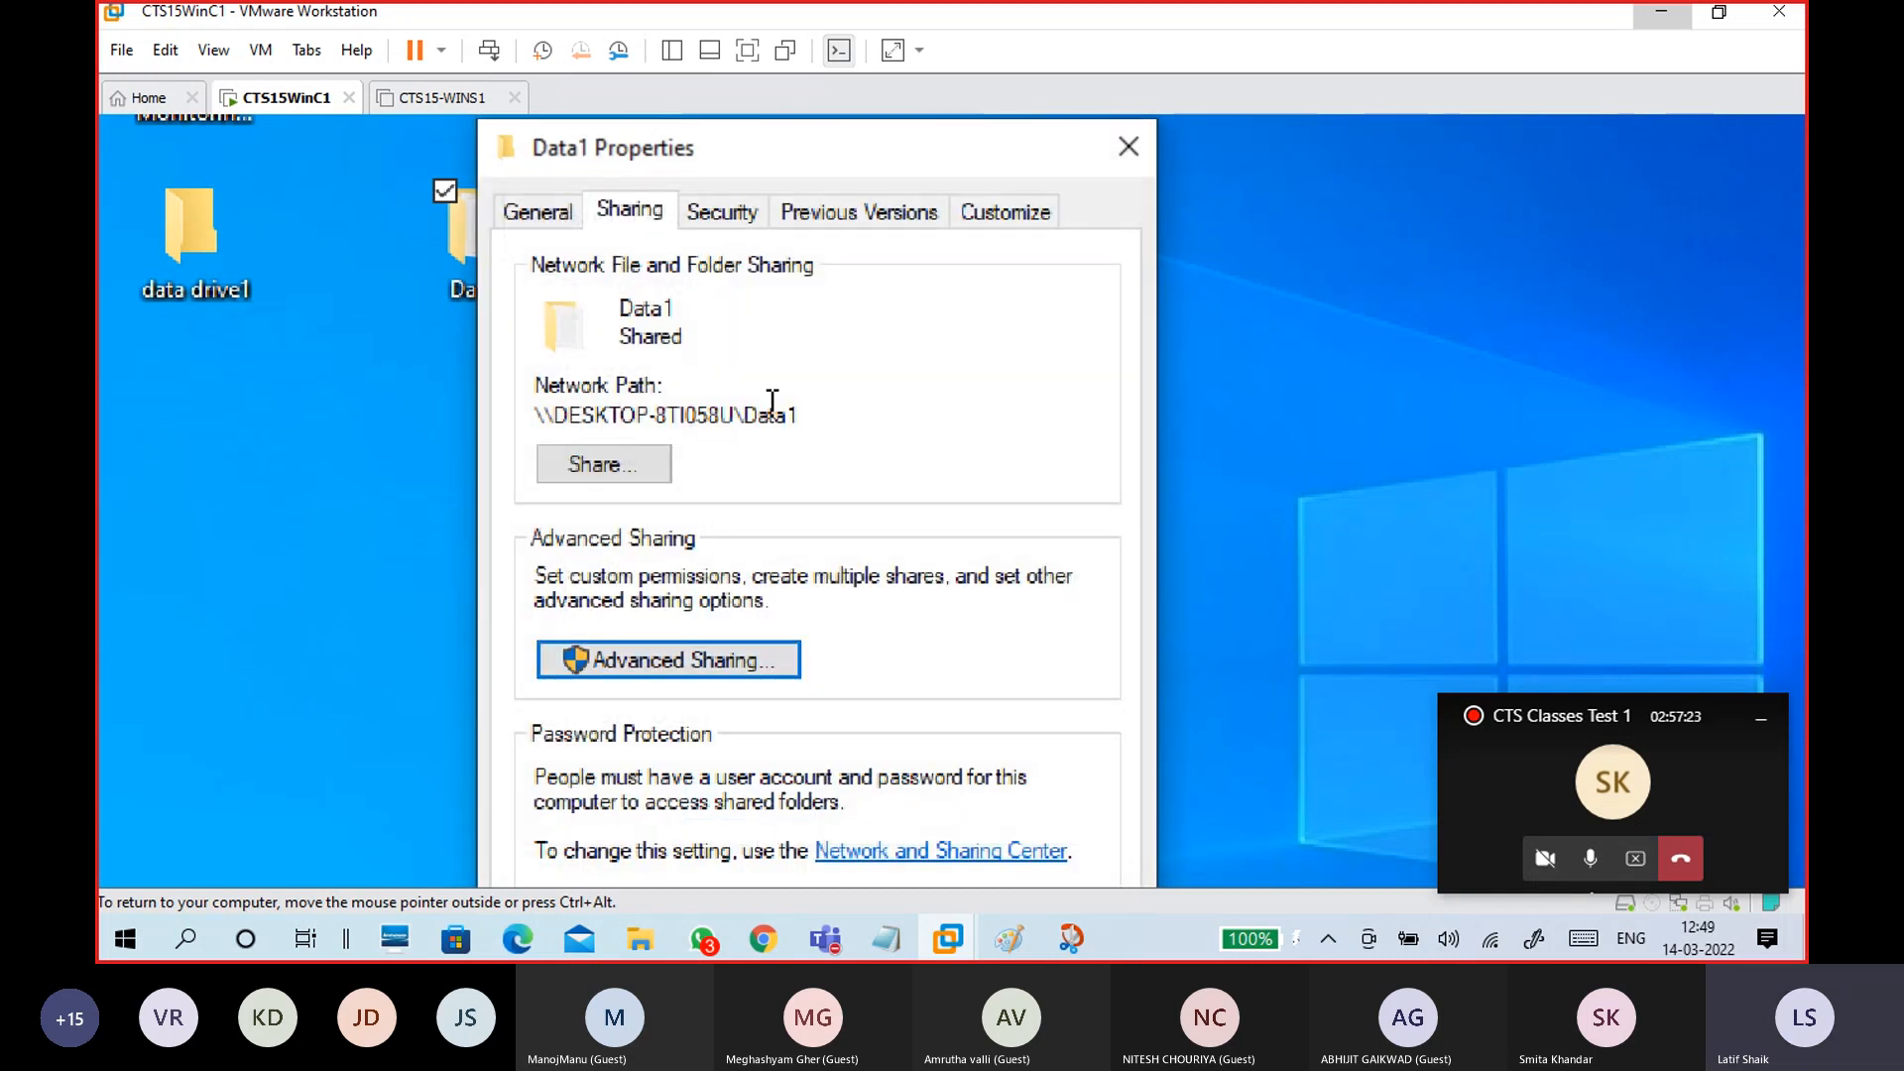
Step: Highlight parts of Data1's network path: computer name, backslashes and the Data1 share name
left_click_drag(808, 407, 516, 425)
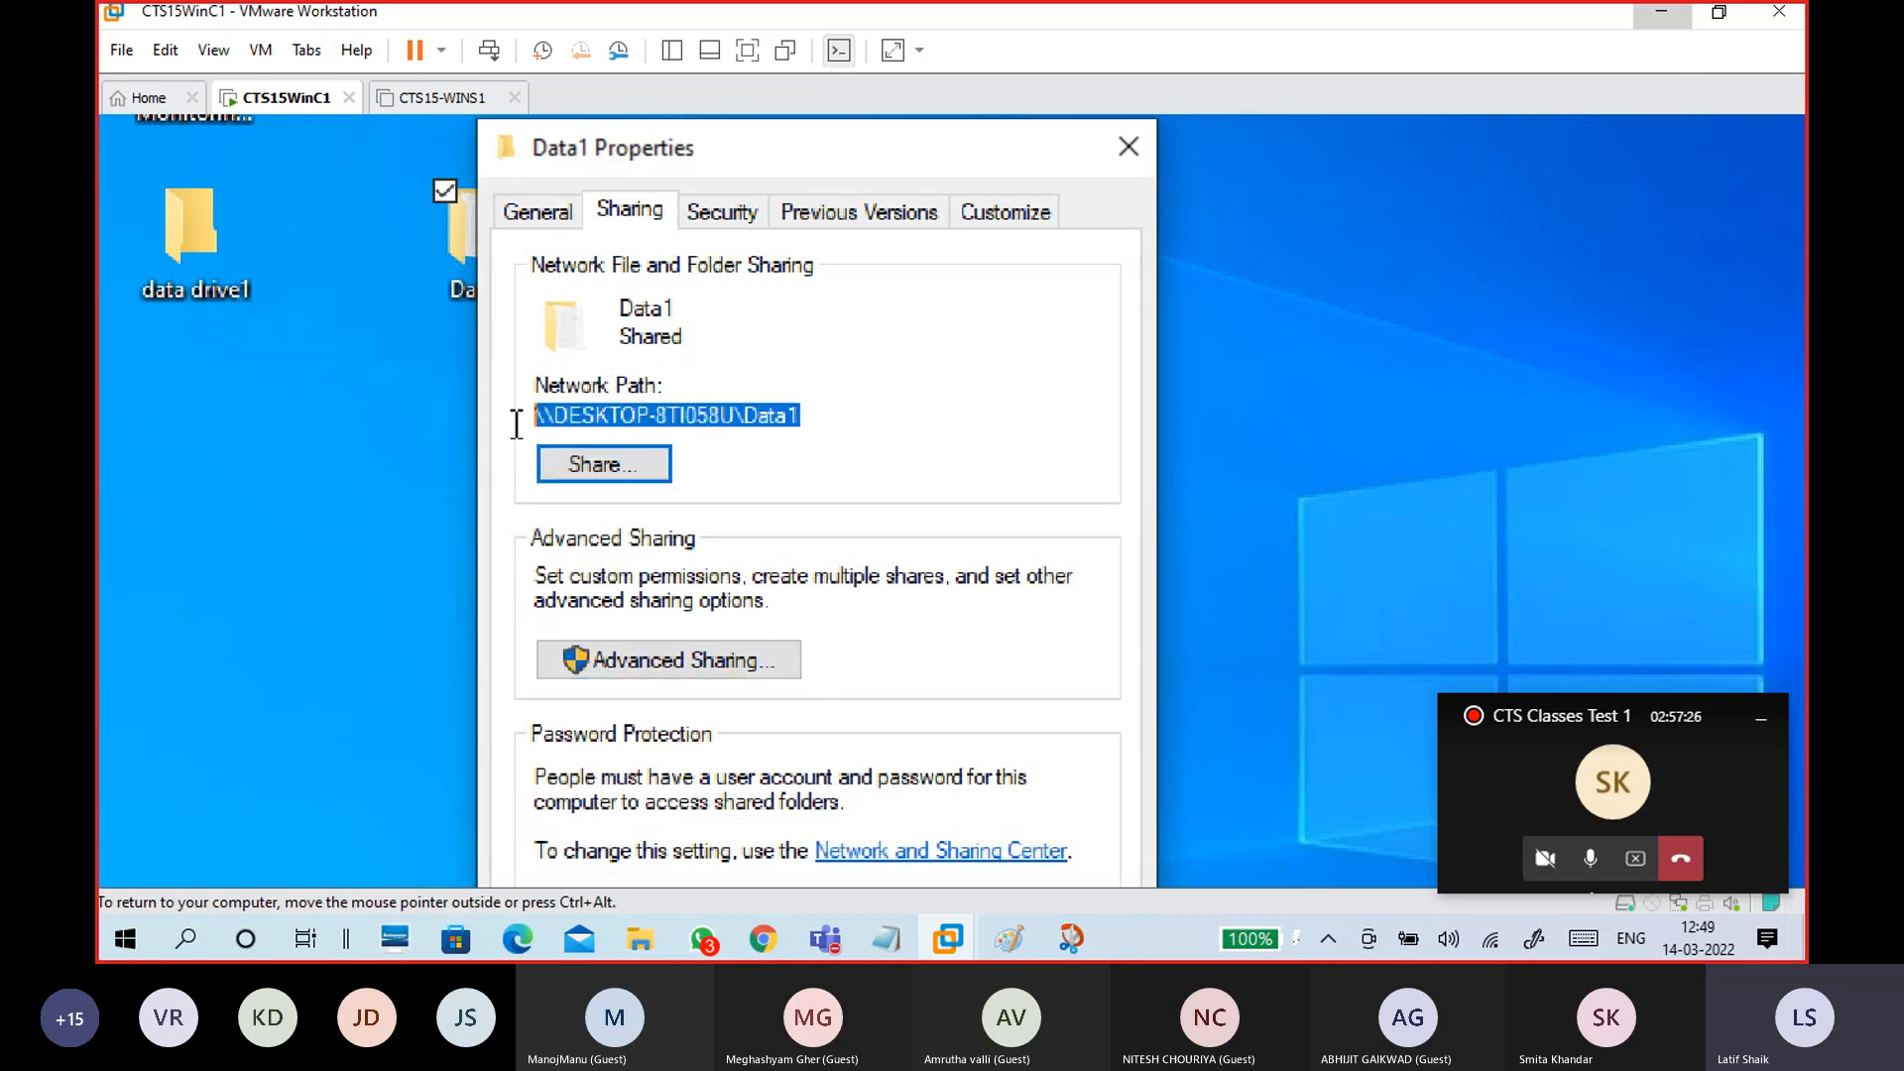
left_click(734, 412)
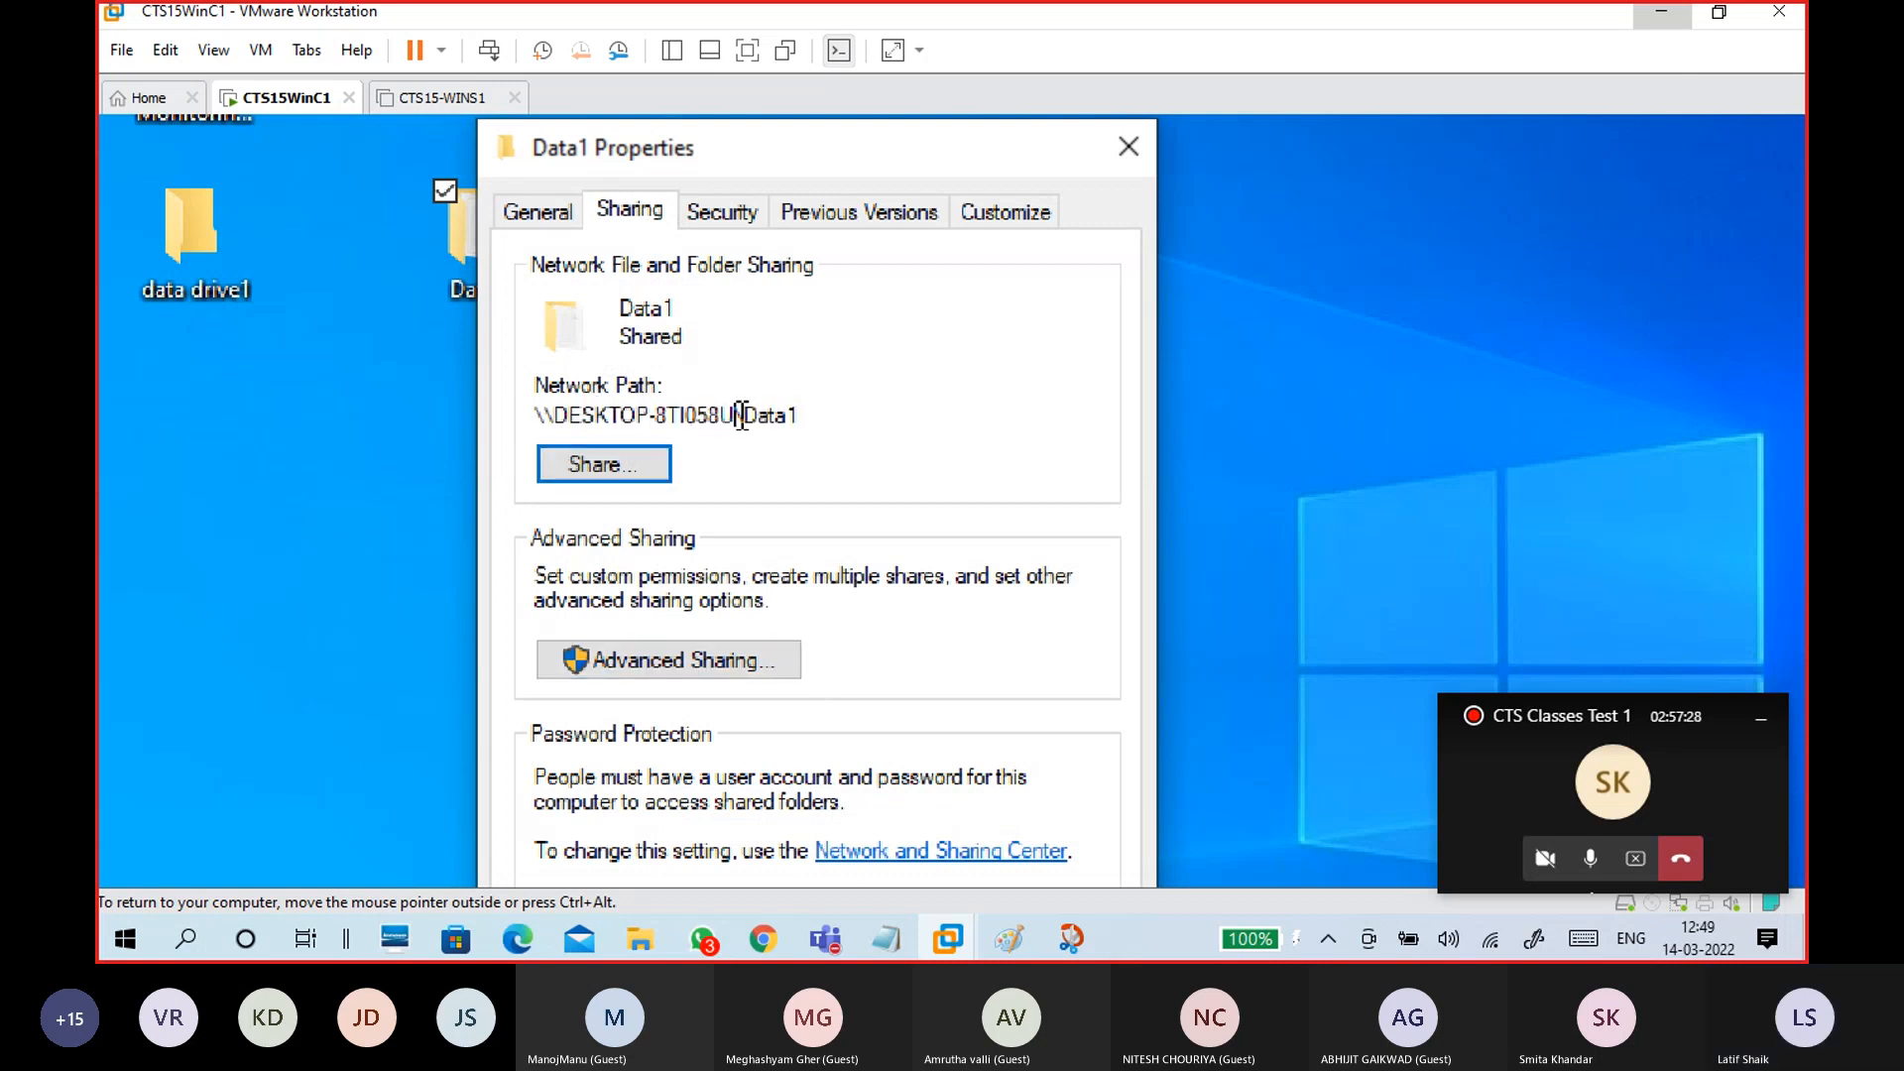
left_click_drag(721, 414, 558, 427)
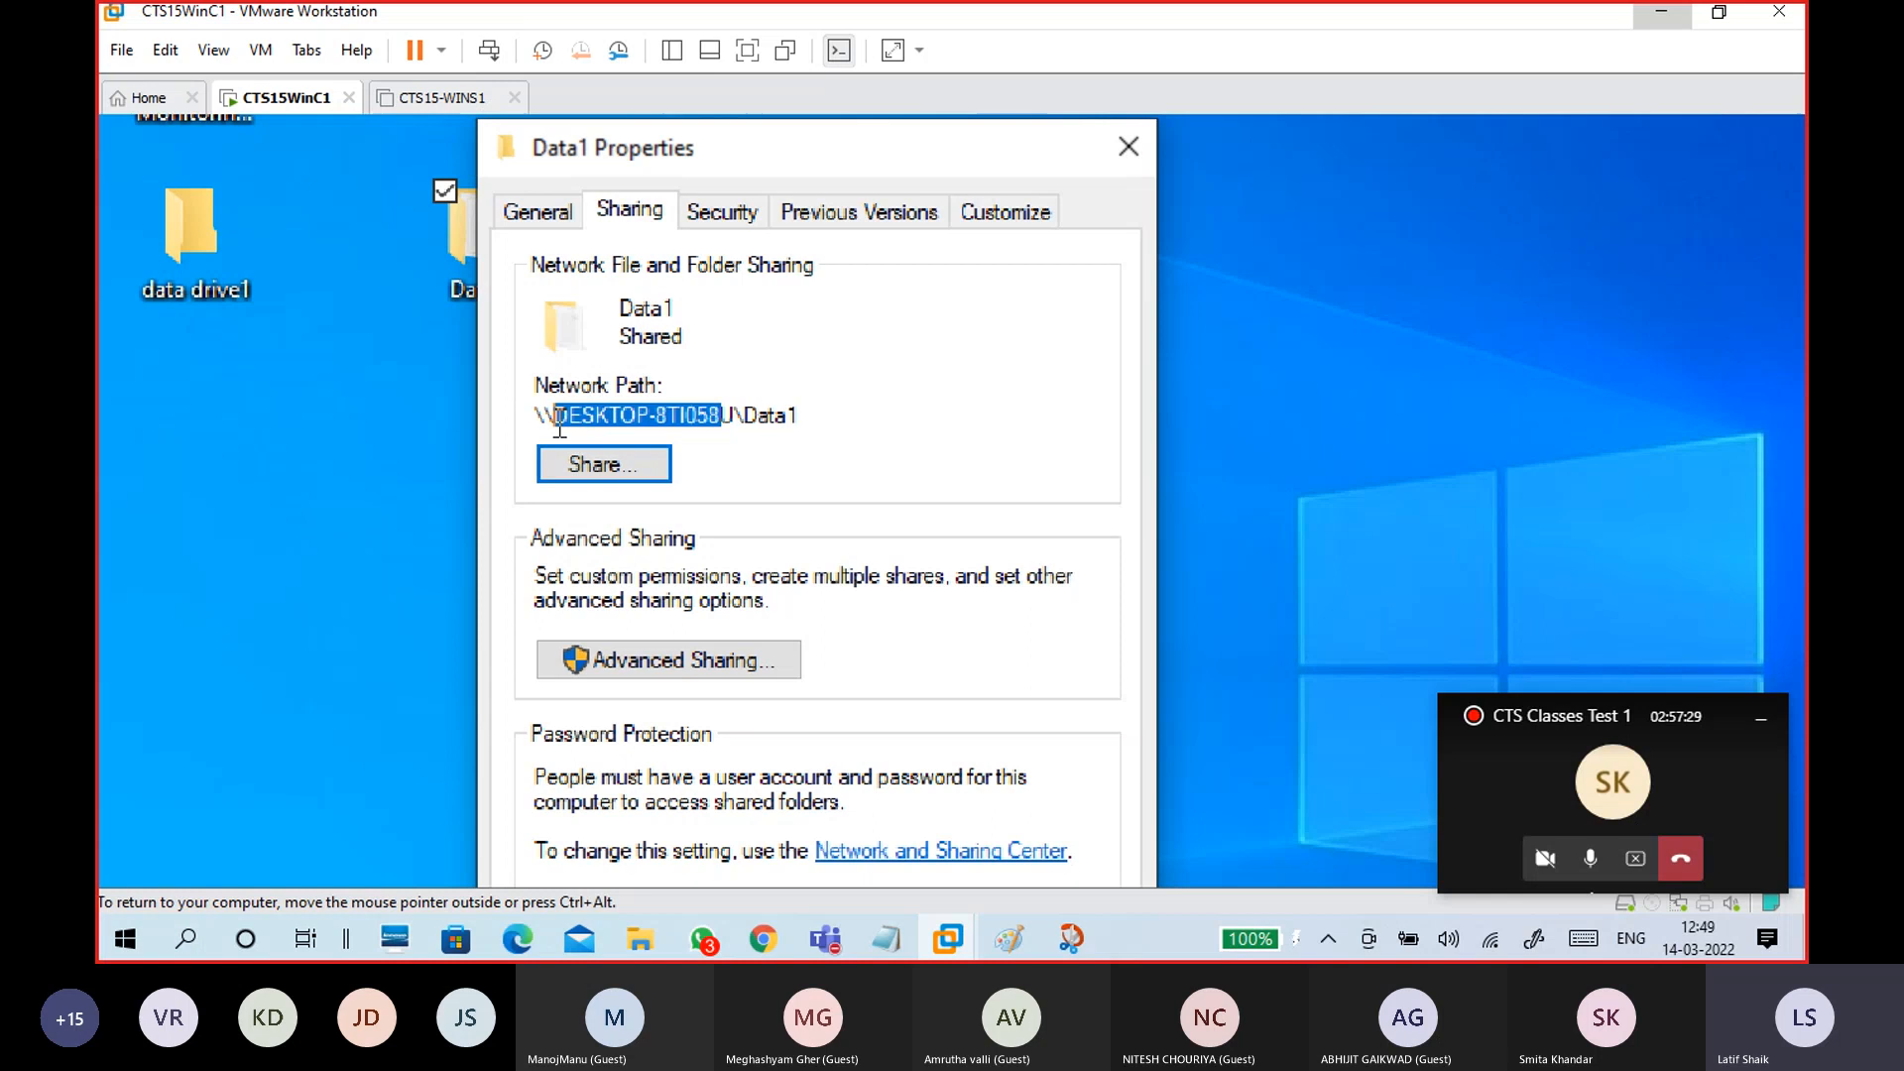
left_click(795, 411)
left_click_drag(735, 415, 799, 414)
left_click(790, 422)
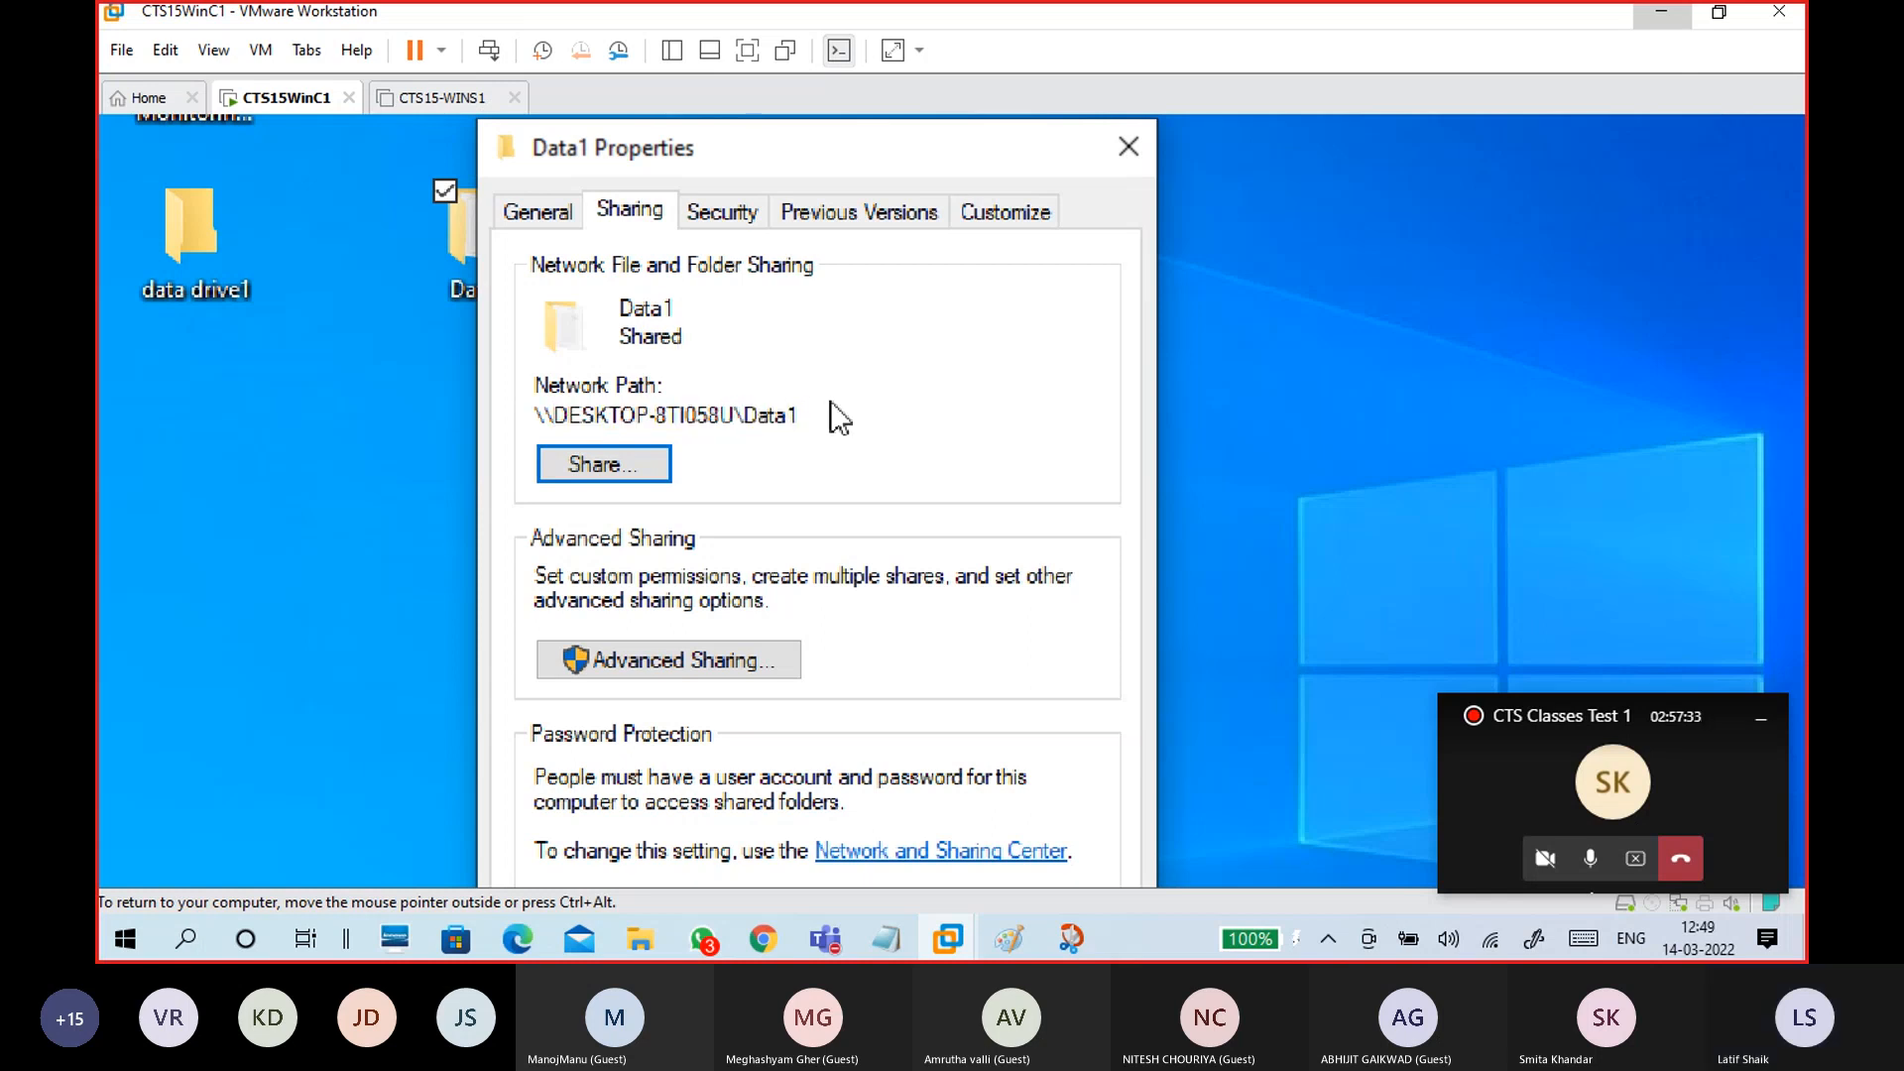
left_click_drag(549, 423, 533, 416)
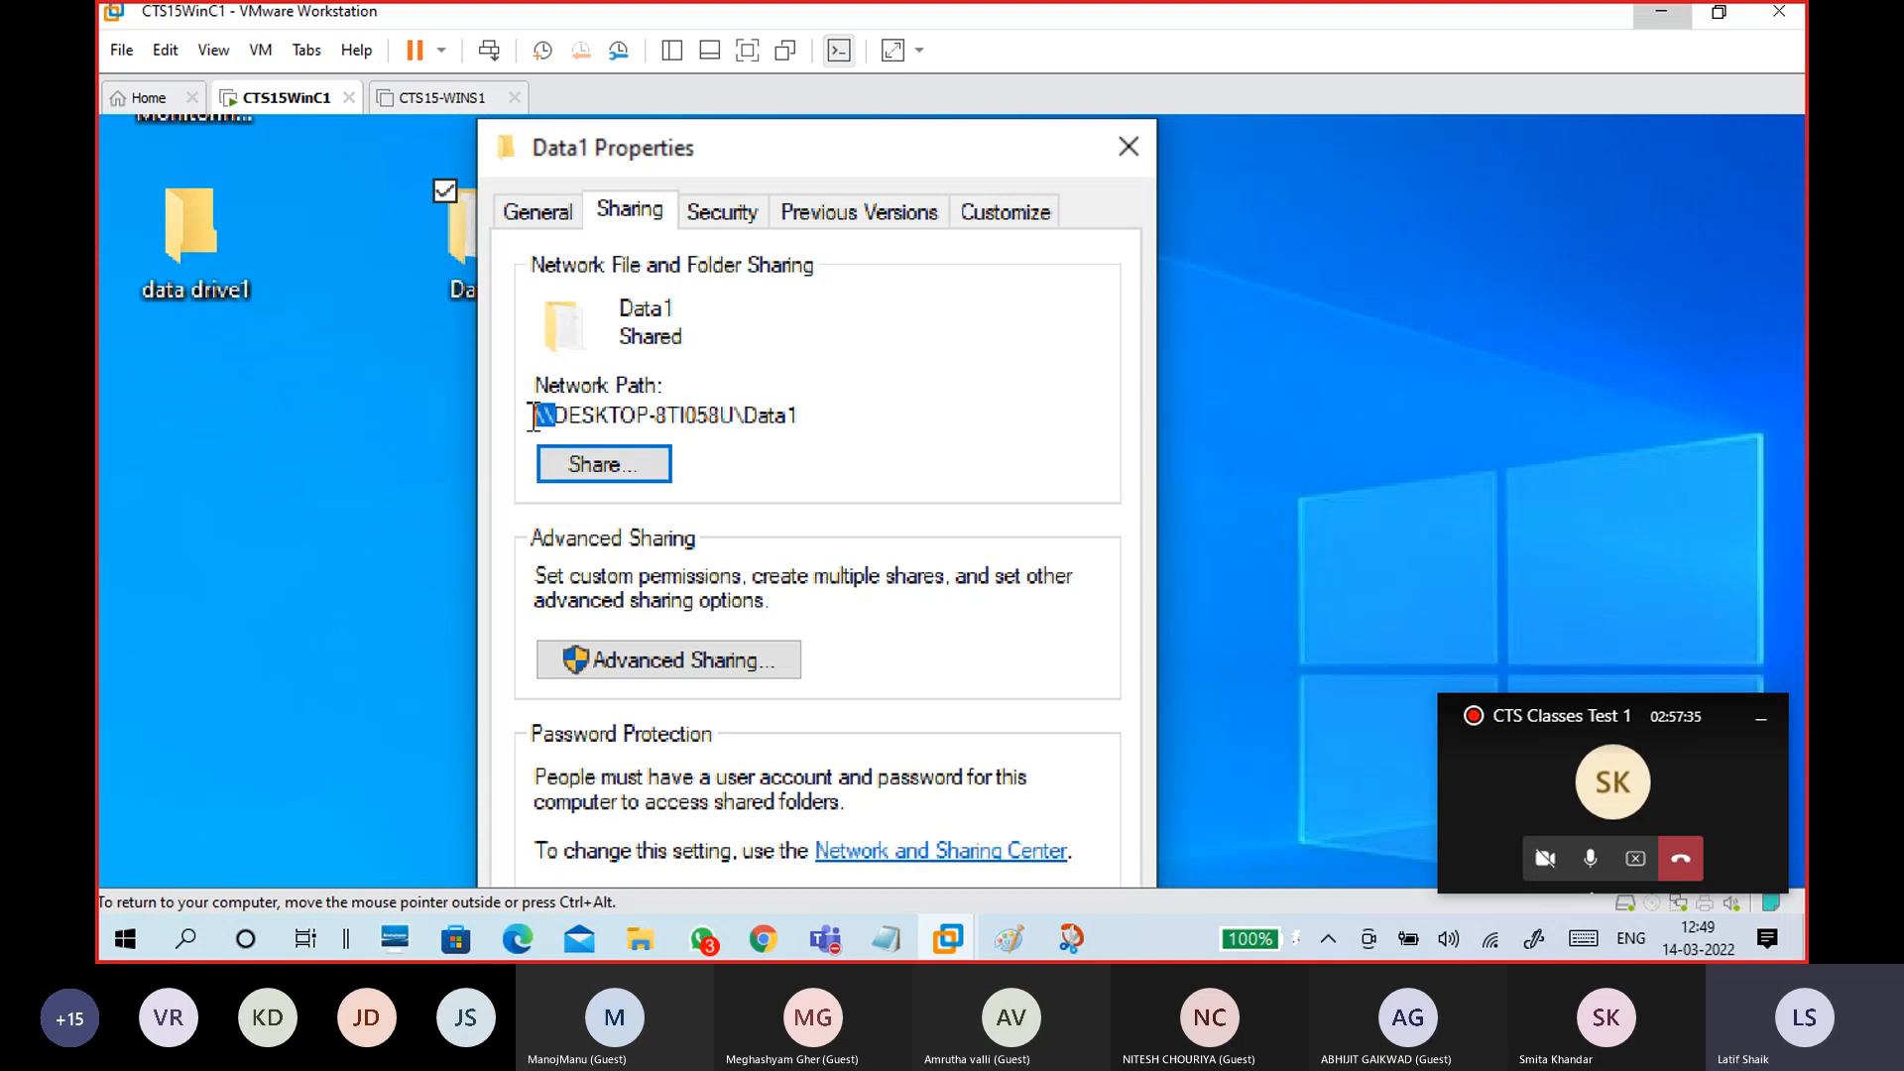
left_click(809, 412)
left_click_drag(744, 409, 739, 407)
left_click_drag(560, 416, 527, 412)
Step: Add the Everyone group to Data1's Security permissions
left_click(734, 222)
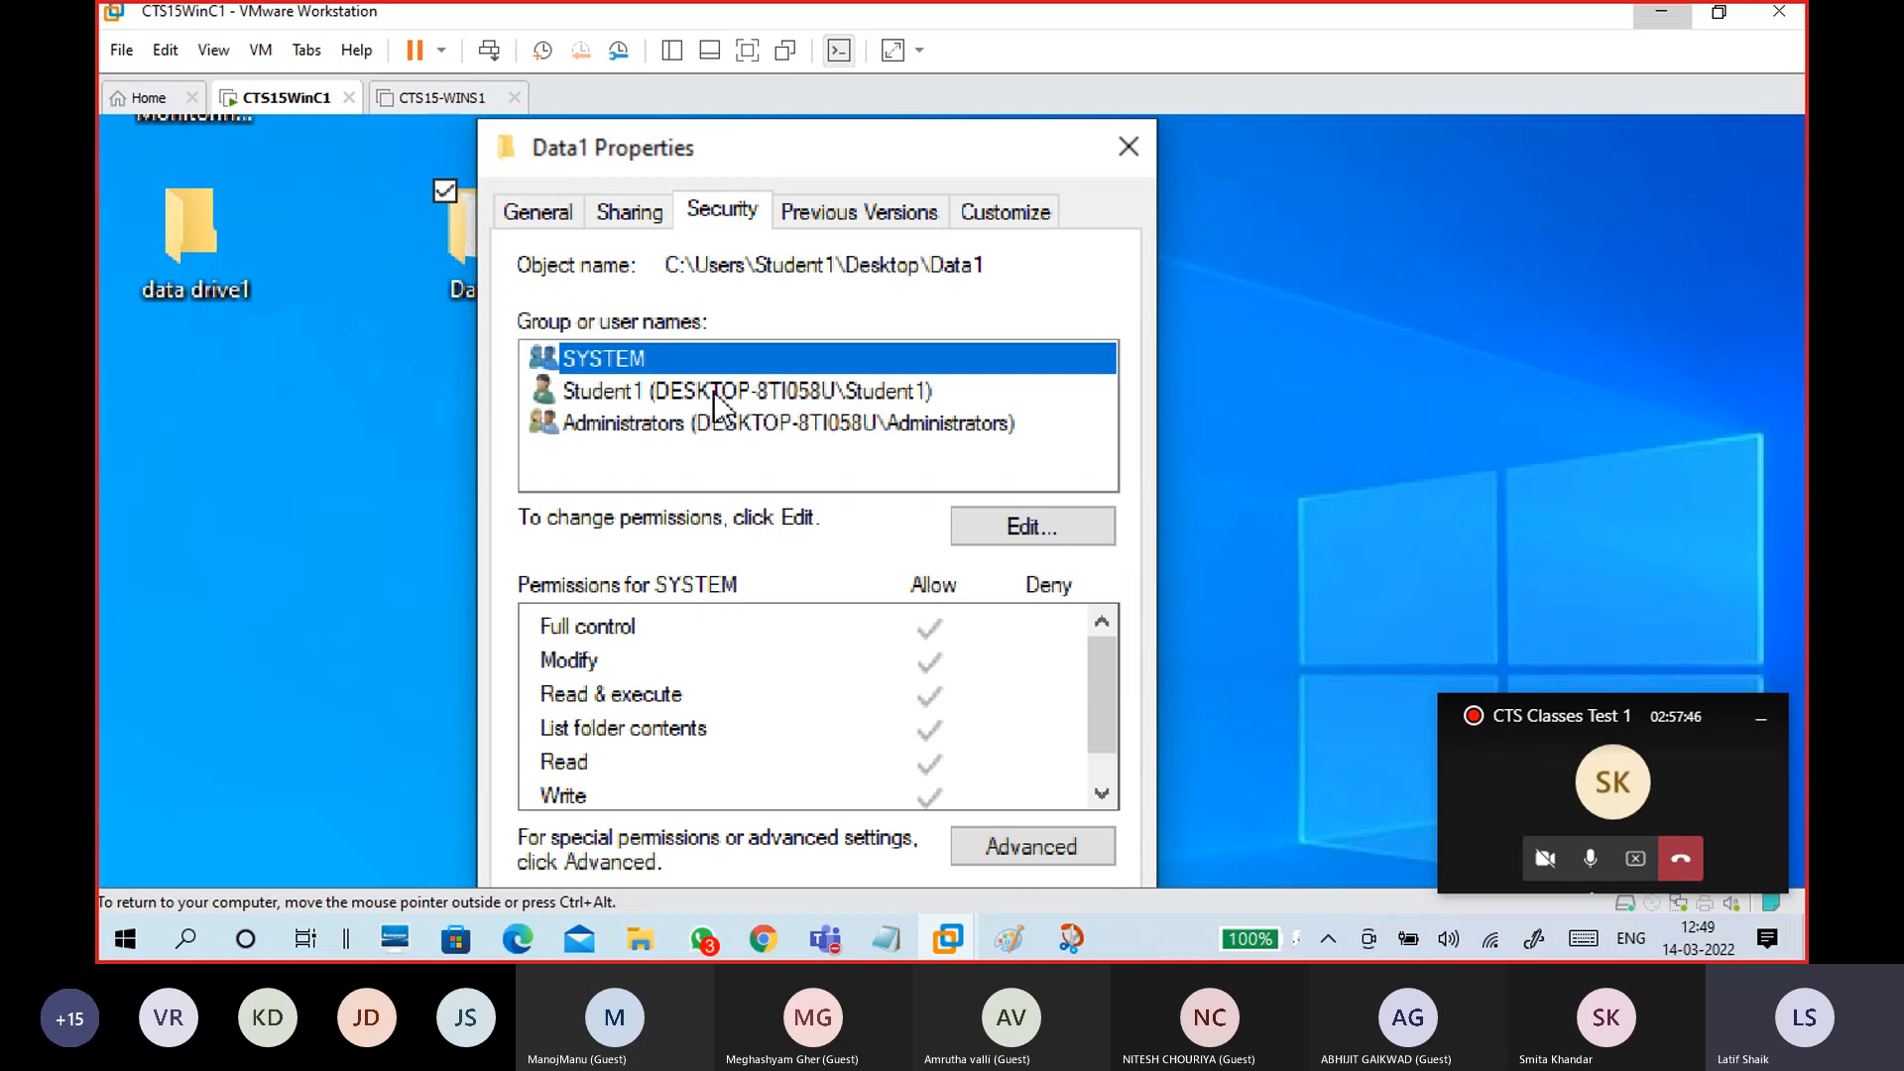
left_click(732, 459)
left_click(1015, 529)
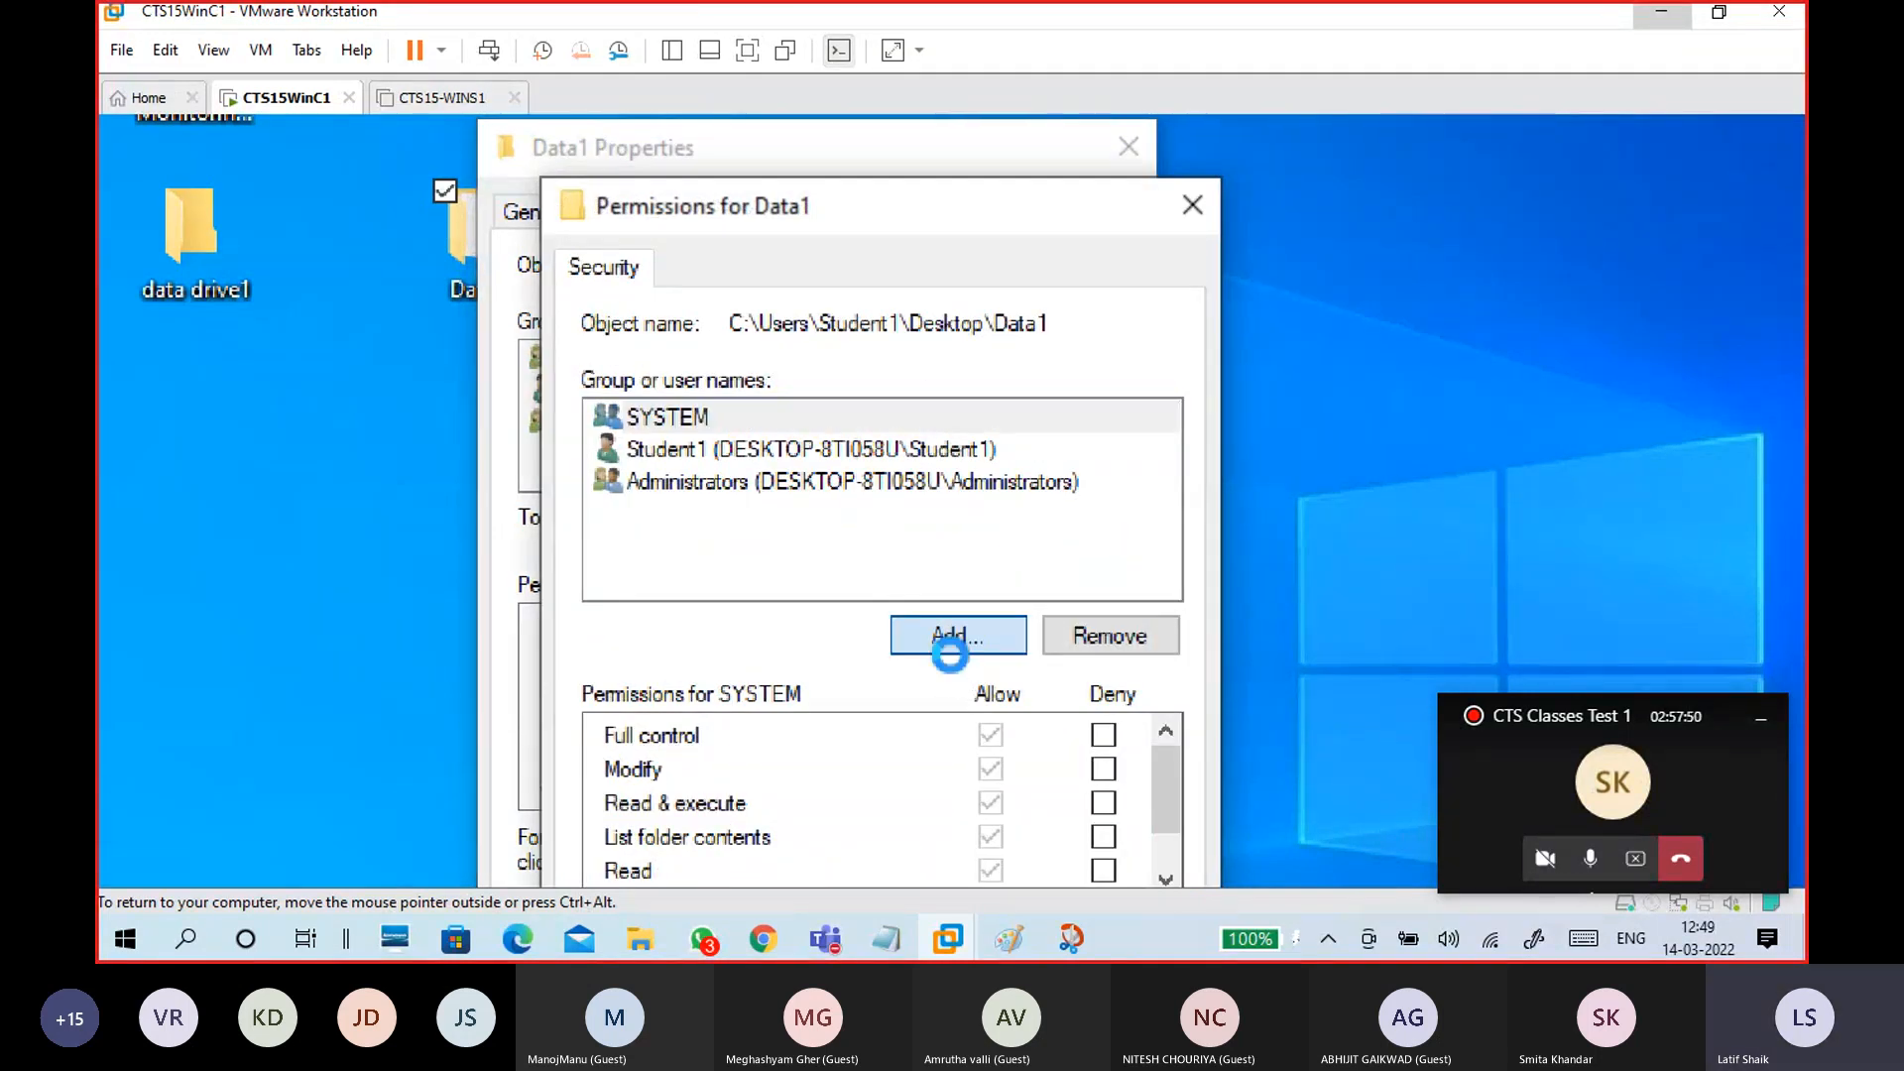
left_click(952, 654)
type("every")
left_click(1598, 526)
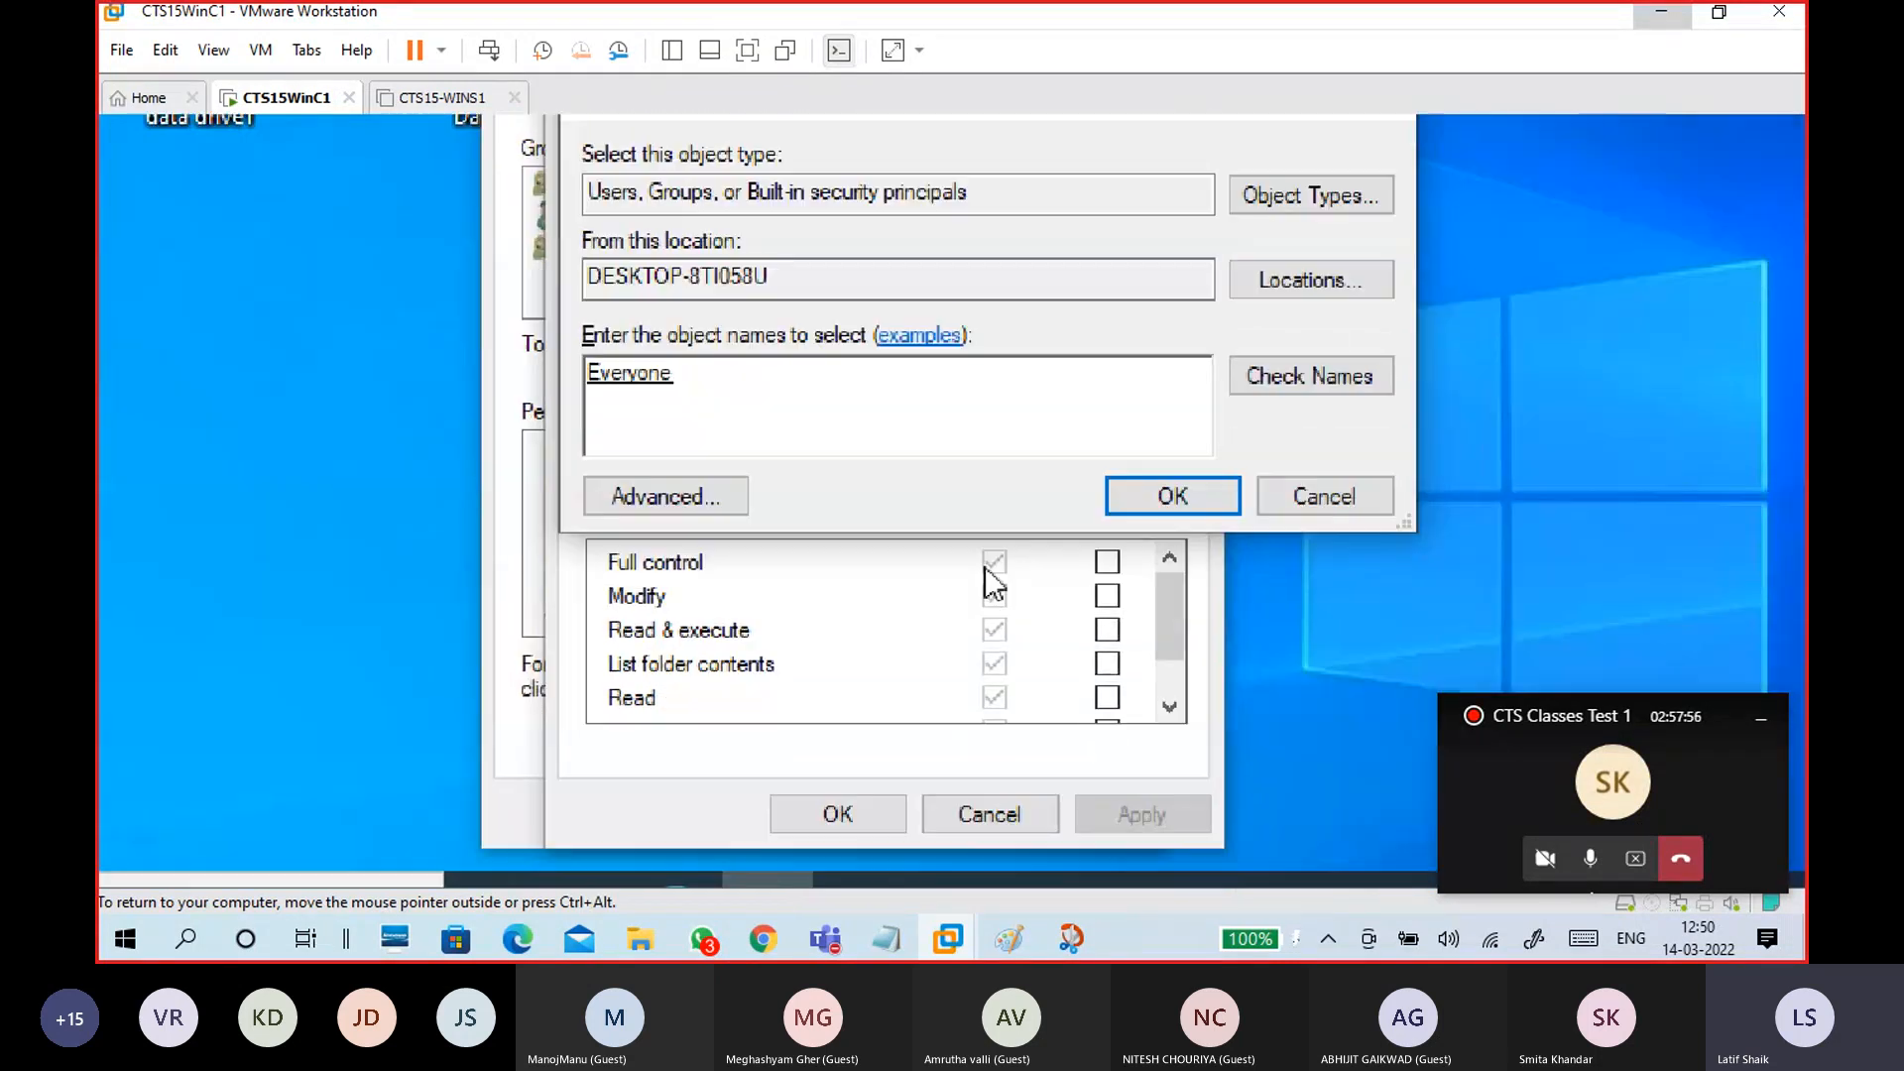
left_click_drag(676, 374, 566, 385)
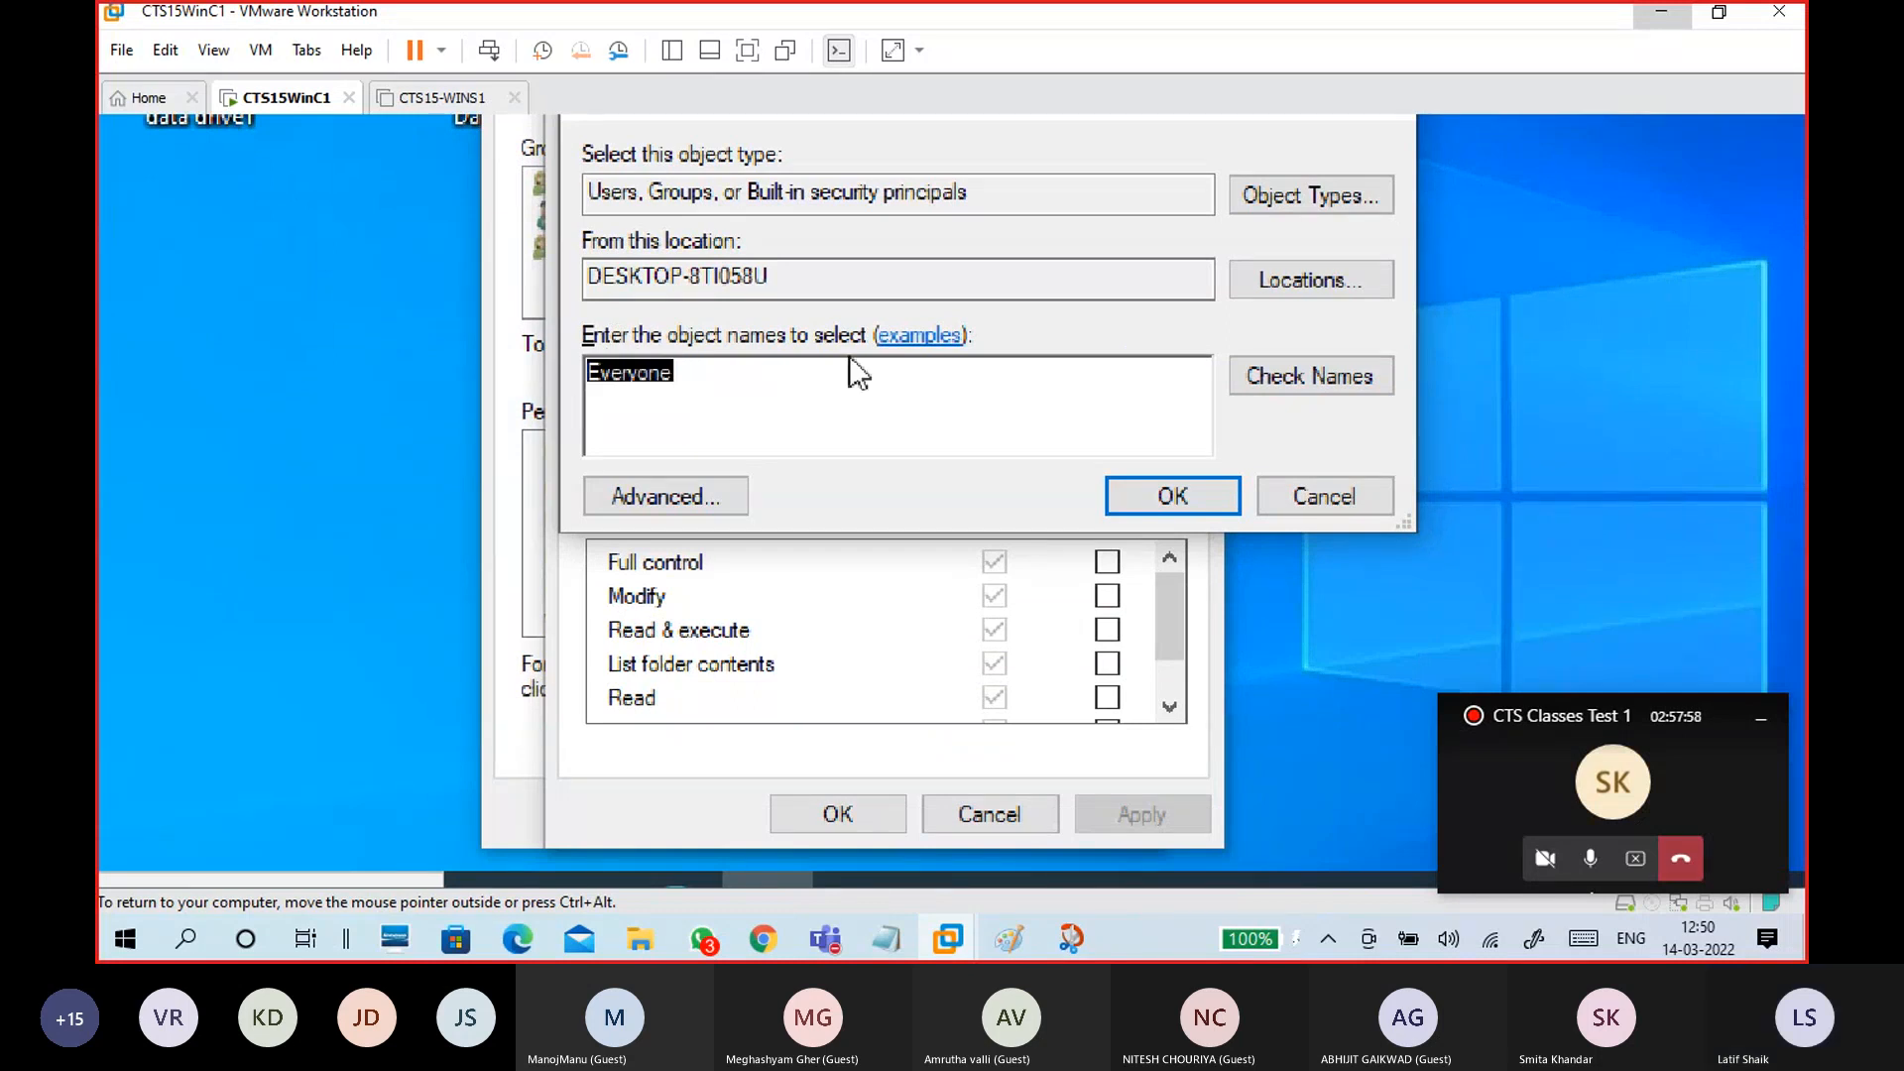
left_click(837, 368)
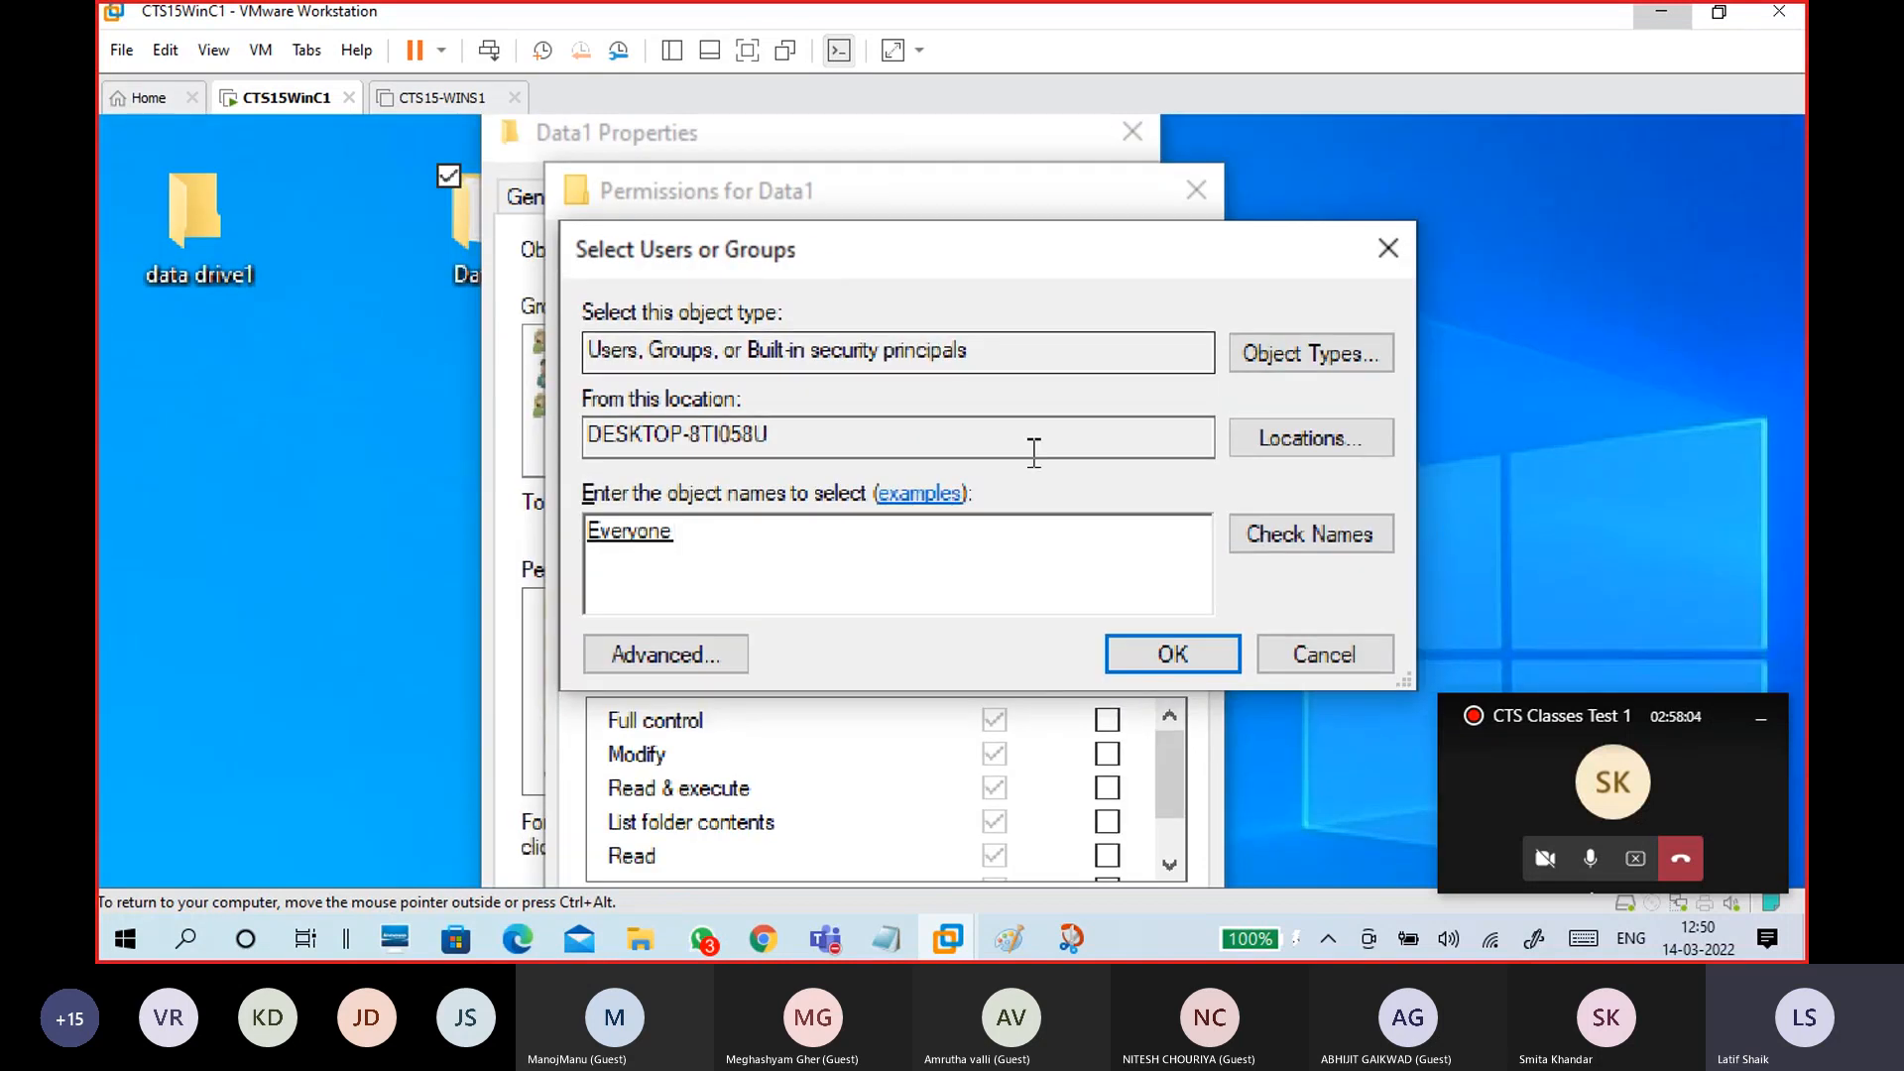
left_click(1170, 654)
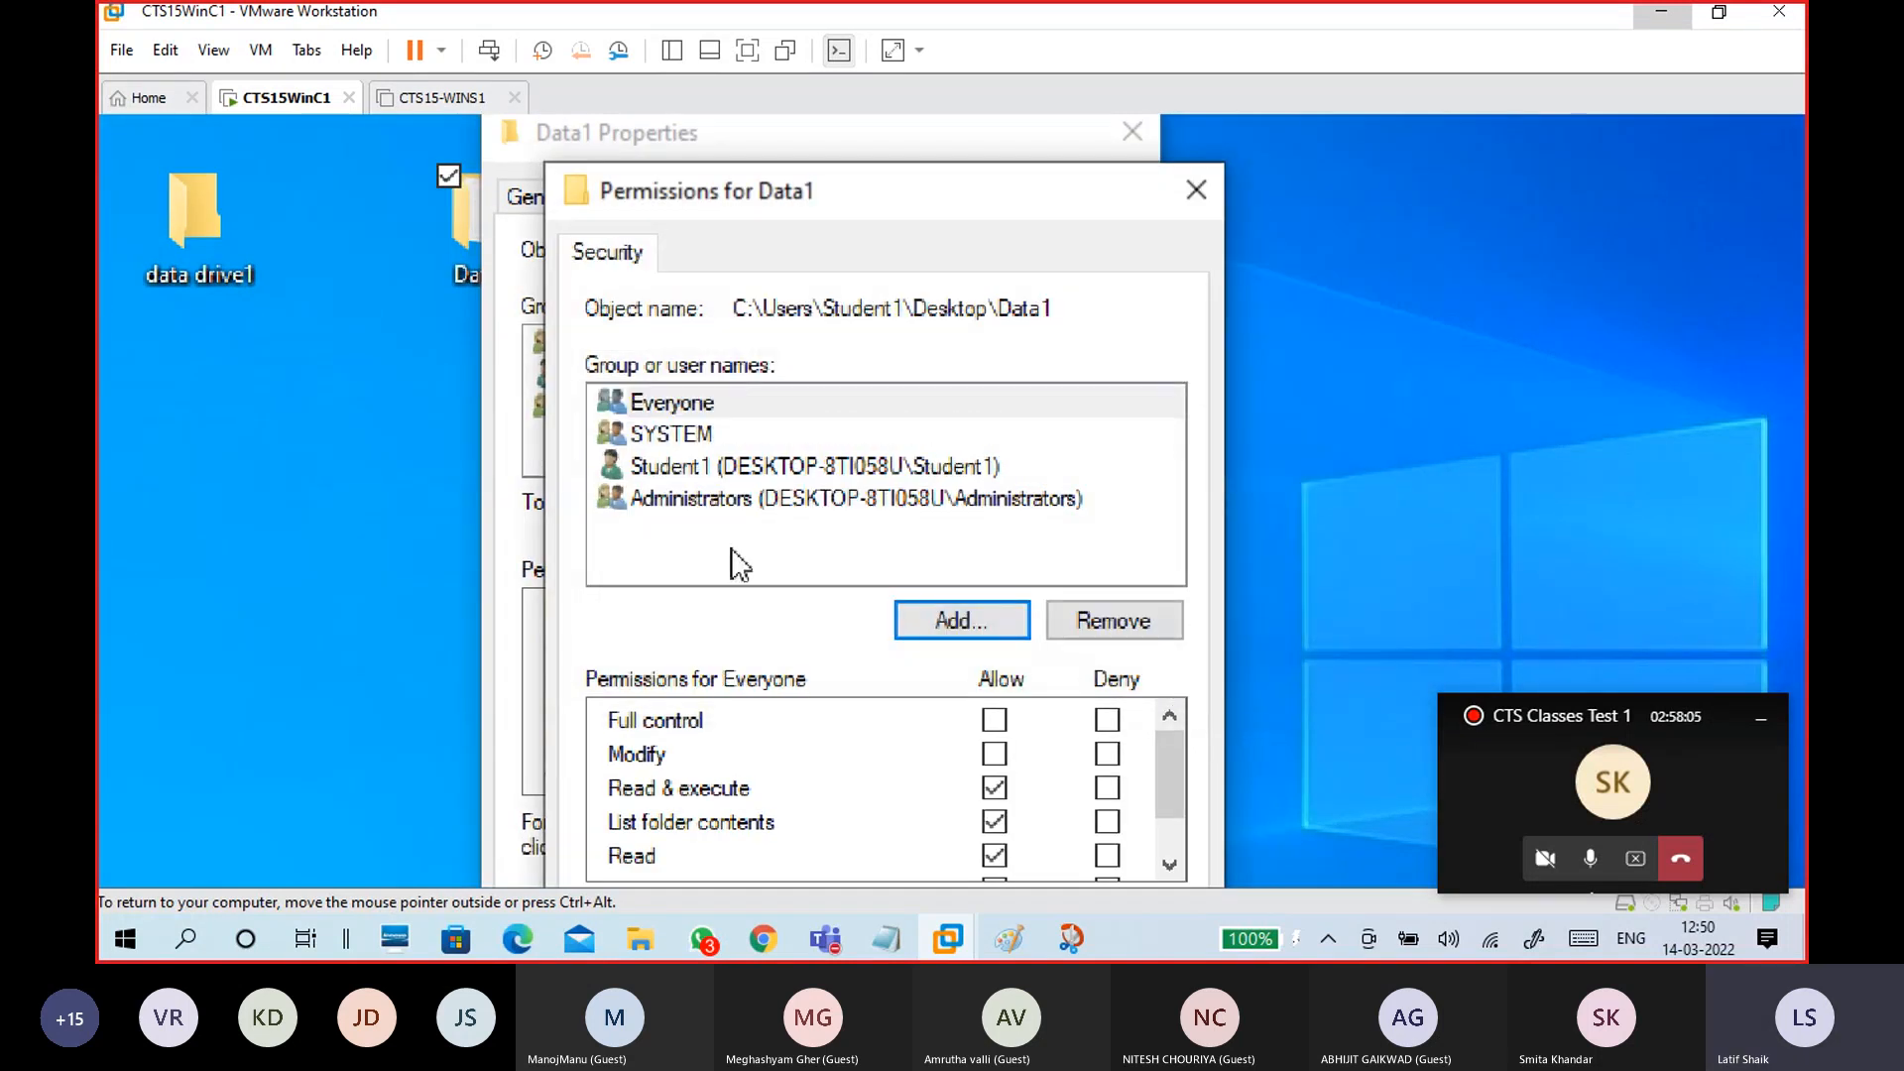
Step: Grant Everyone Full control on Data1, apply, and review its permissions
left_click(675, 407)
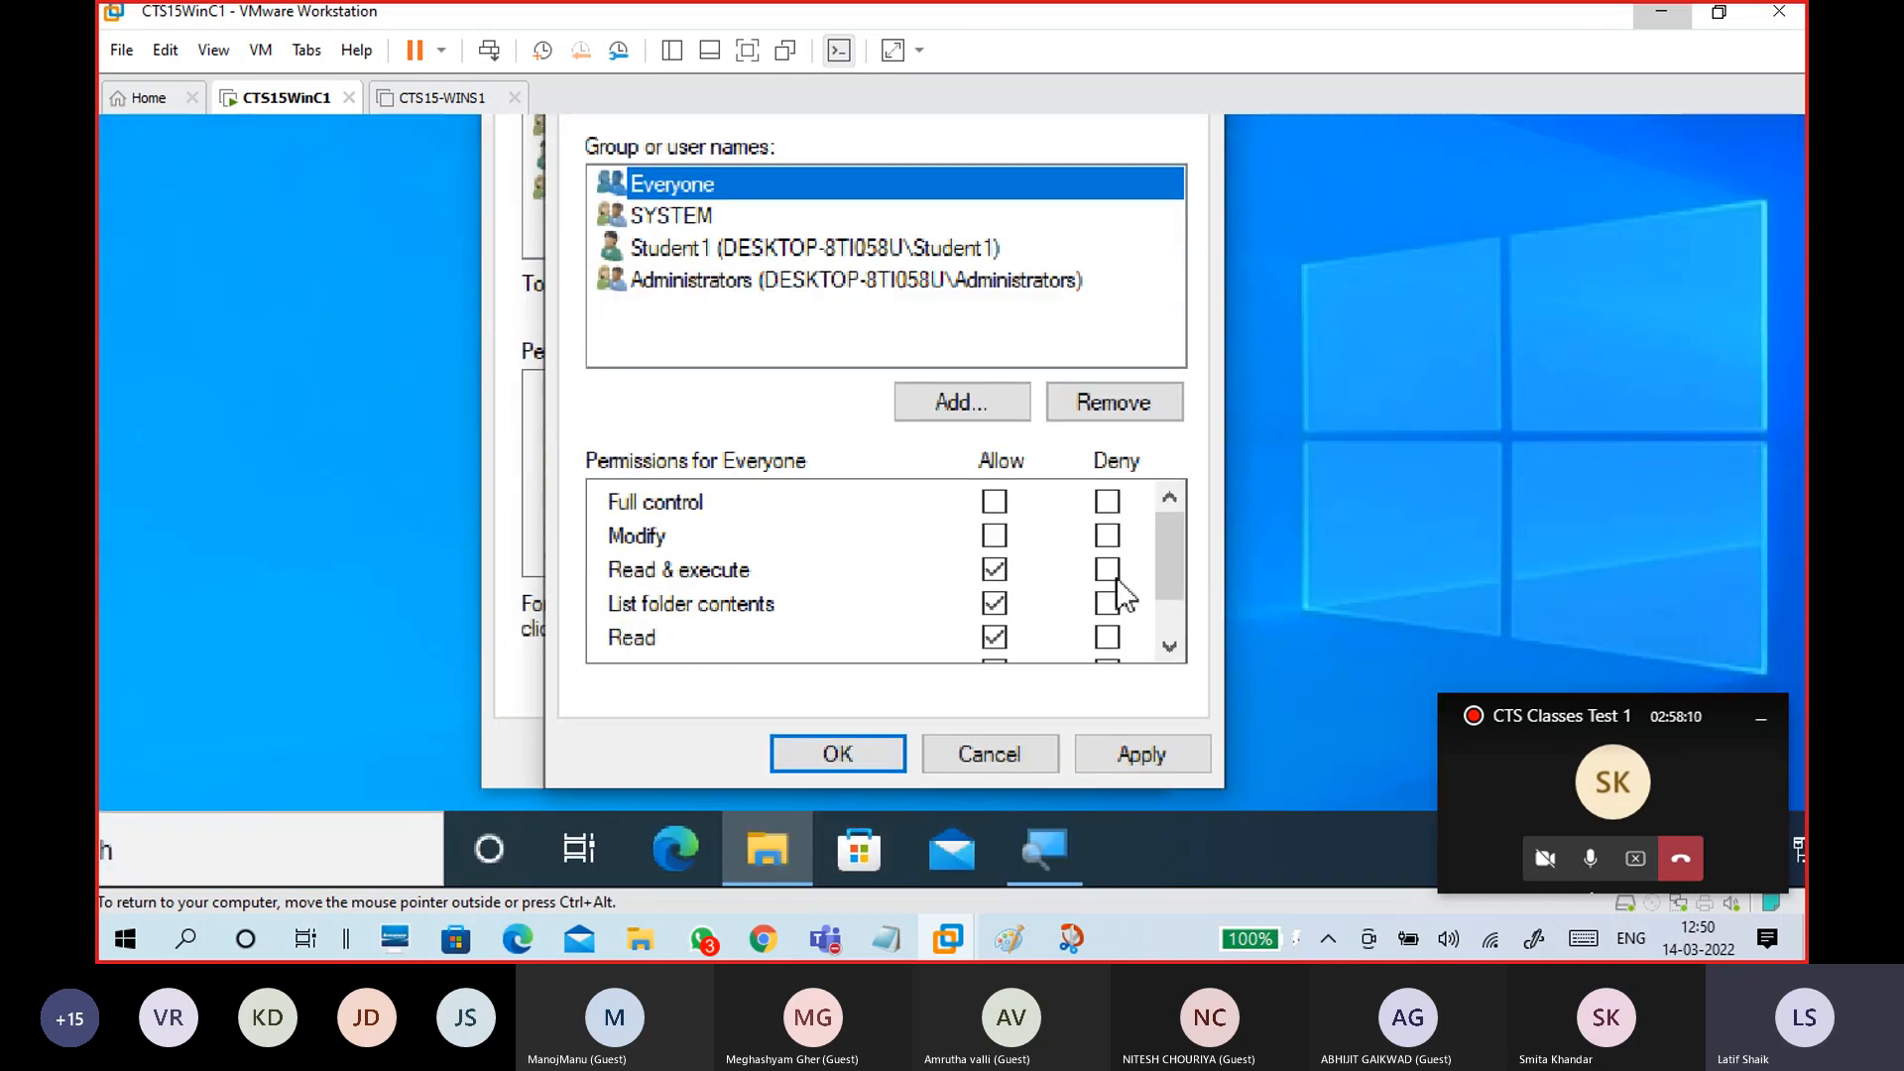
mouse_move(1162, 549)
left_mouse_down()
mouse_move(1177, 613)
mouse_move(1164, 534)
left_mouse_up()
left_click_drag(1172, 546, 1130, 668)
left_click(995, 502)
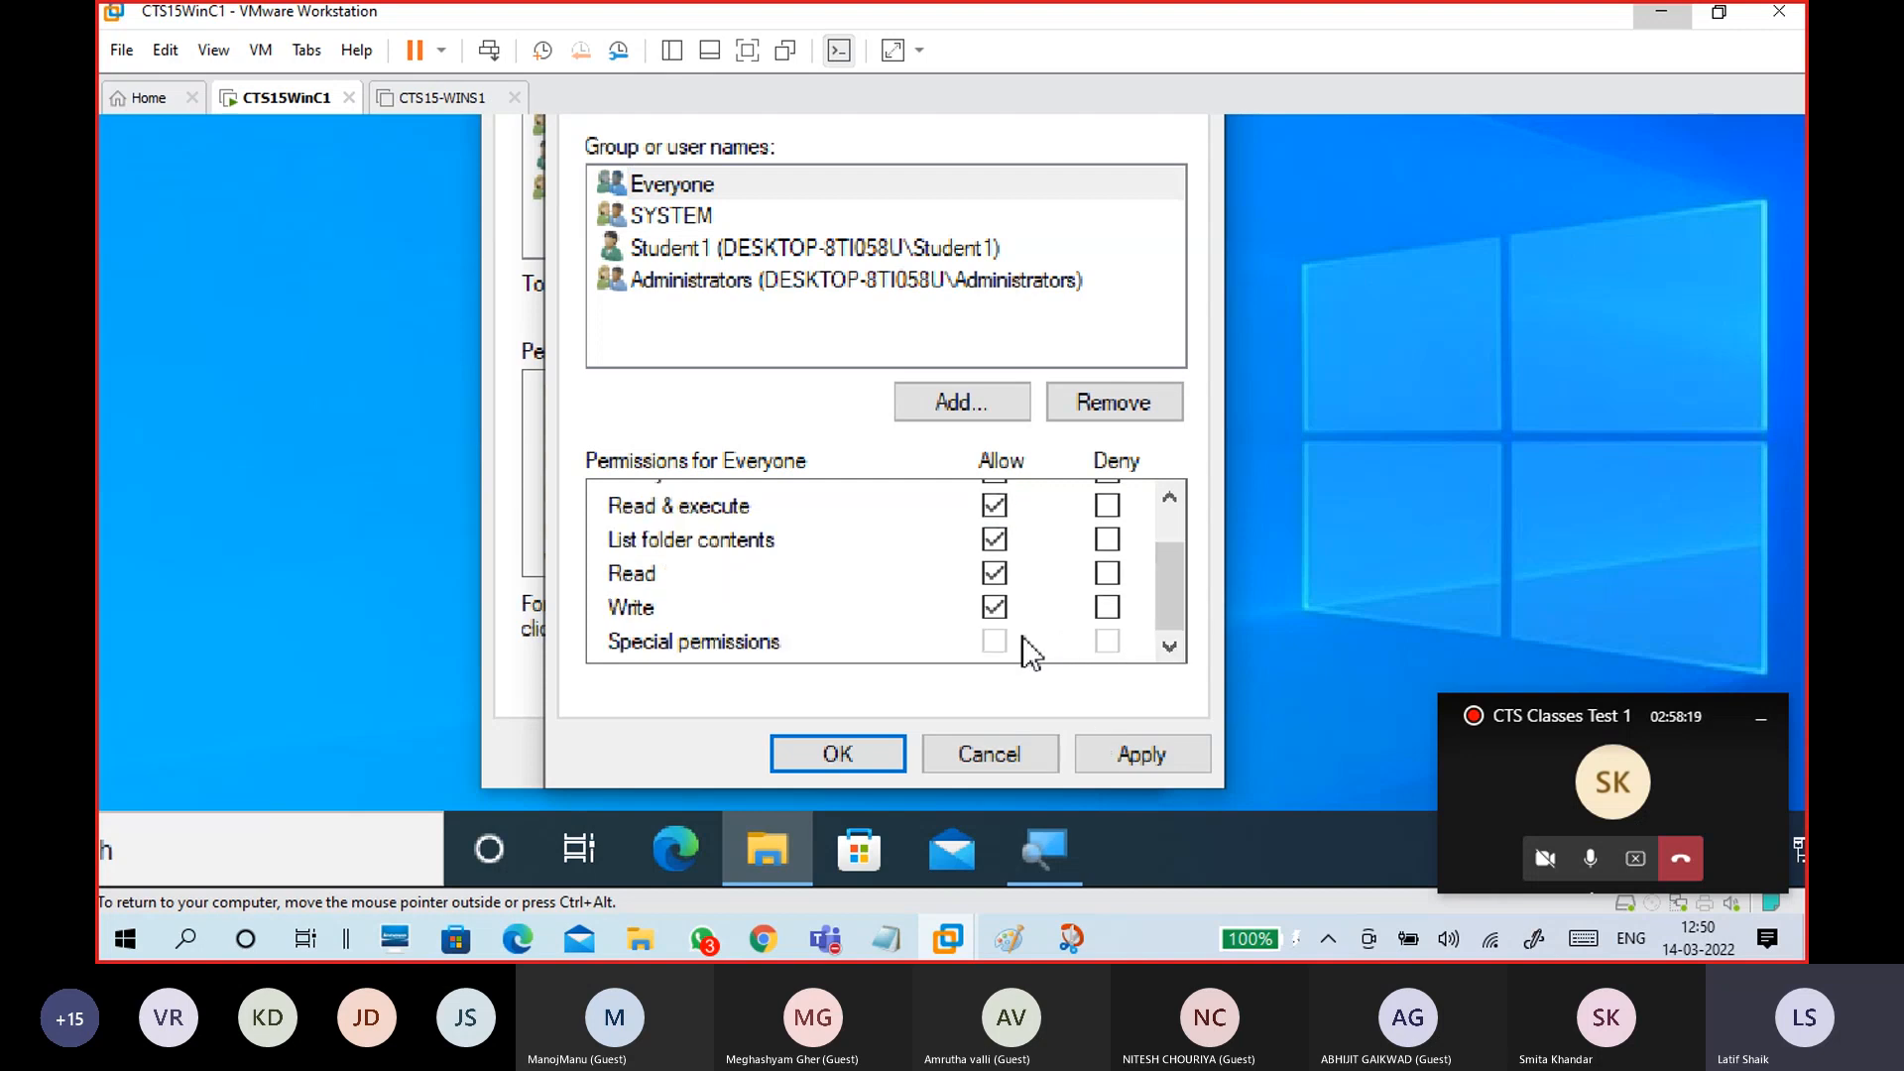
left_click(1131, 752)
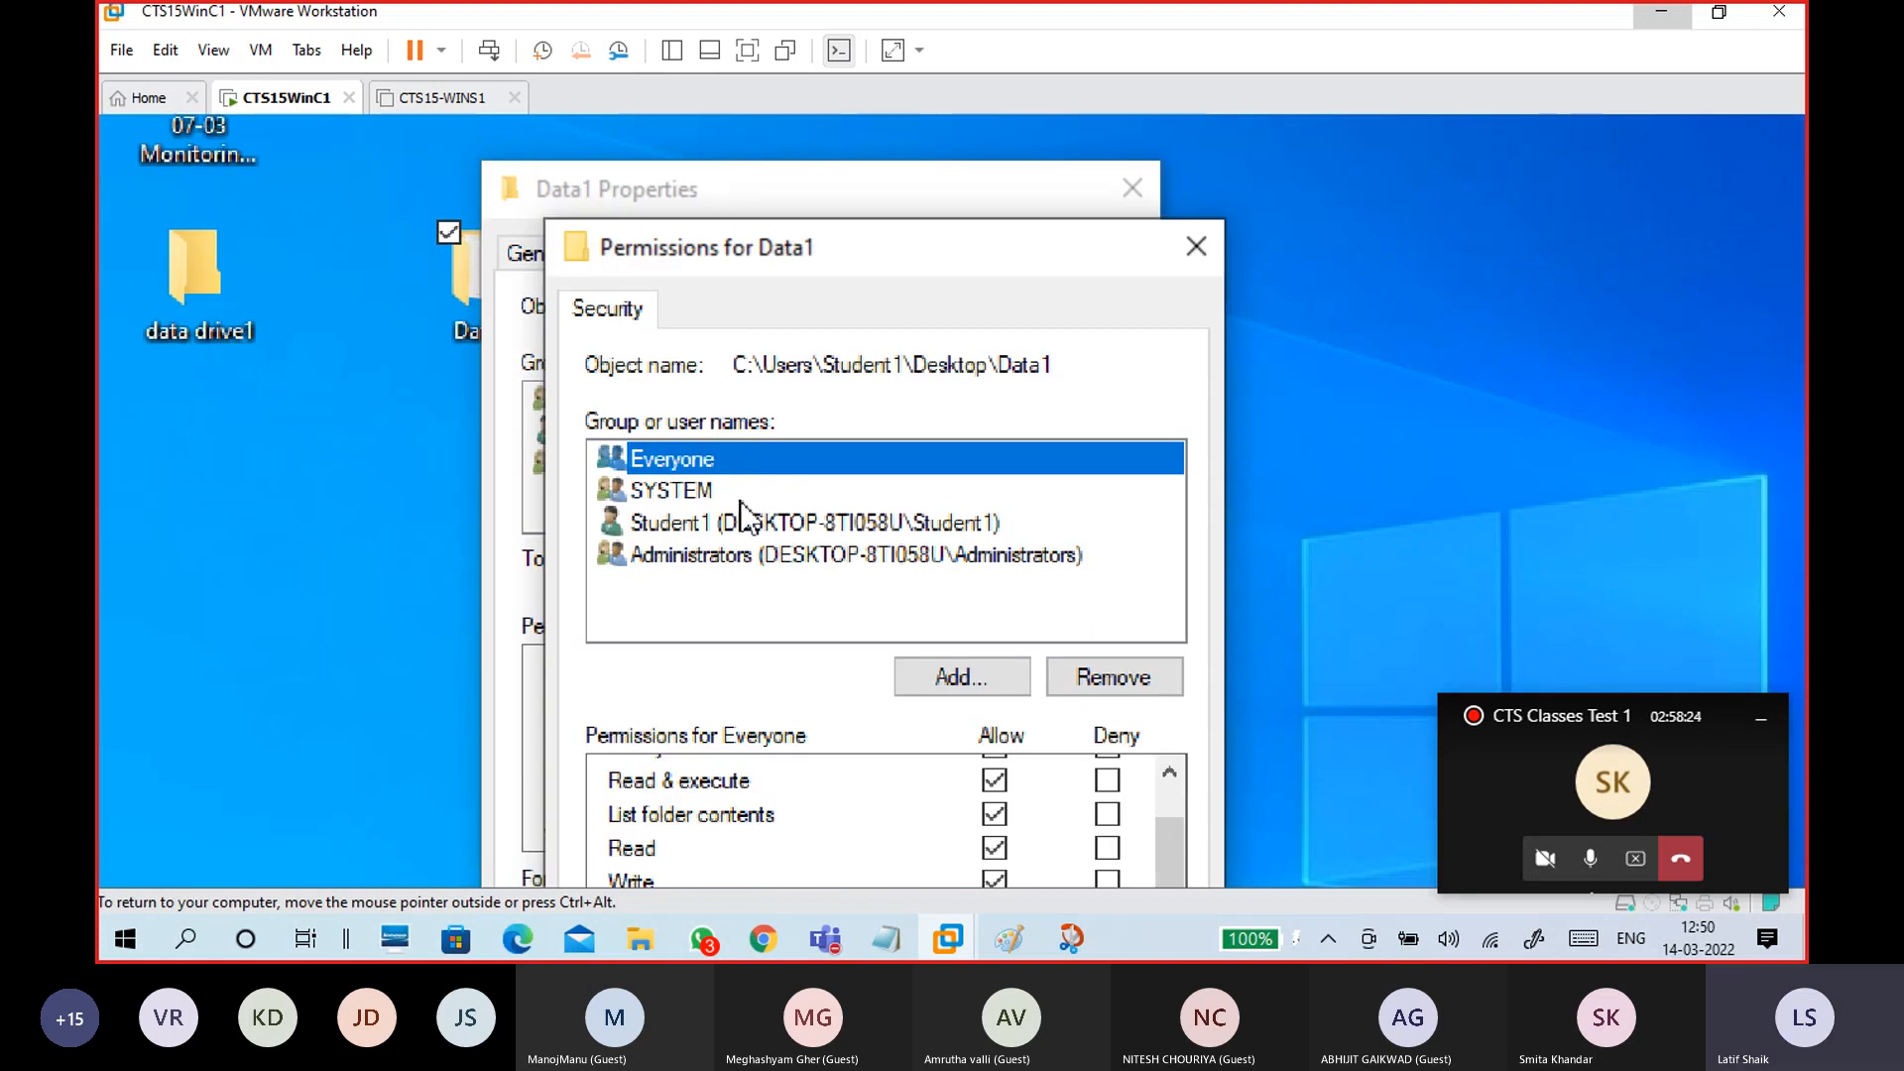
left_click(845, 865)
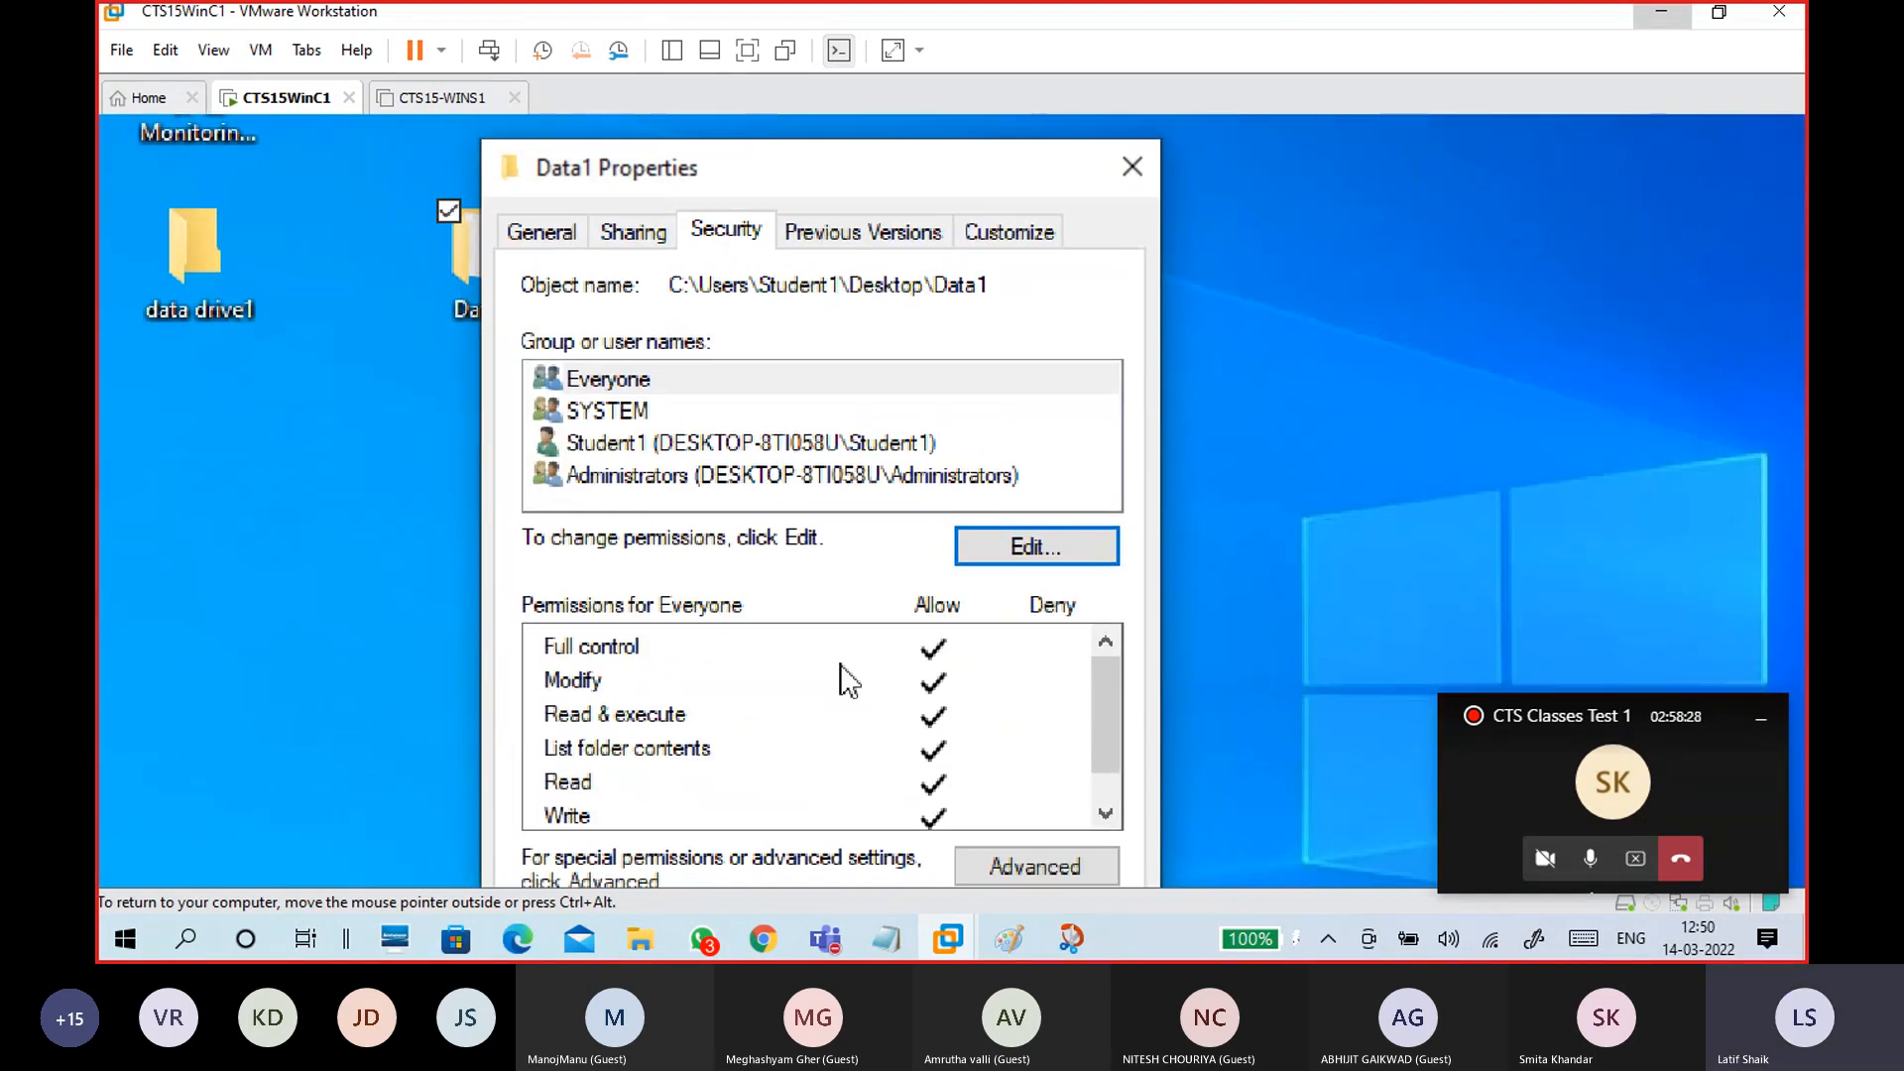
left_click(711, 385)
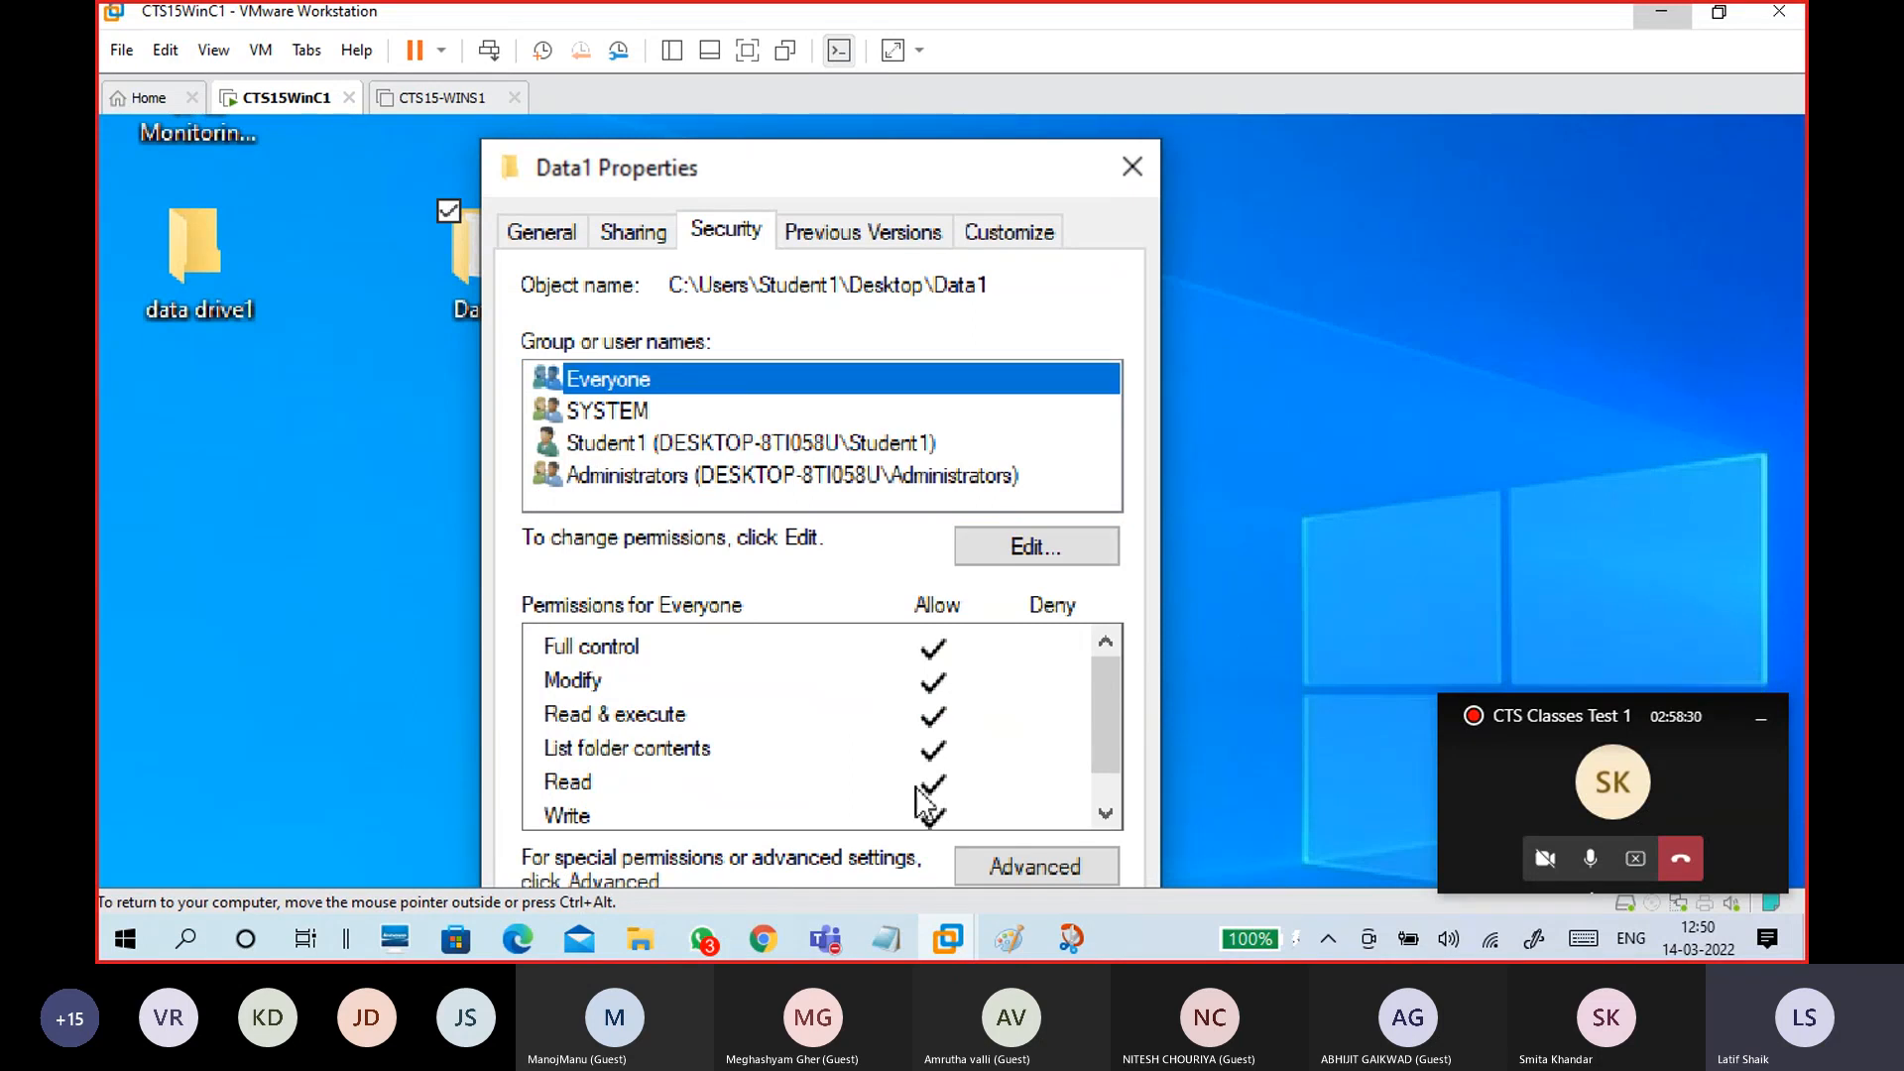
Step: Check Data1's network path on the Sharing tab, close Properties, and set magnification to 100%
left_click(631, 226)
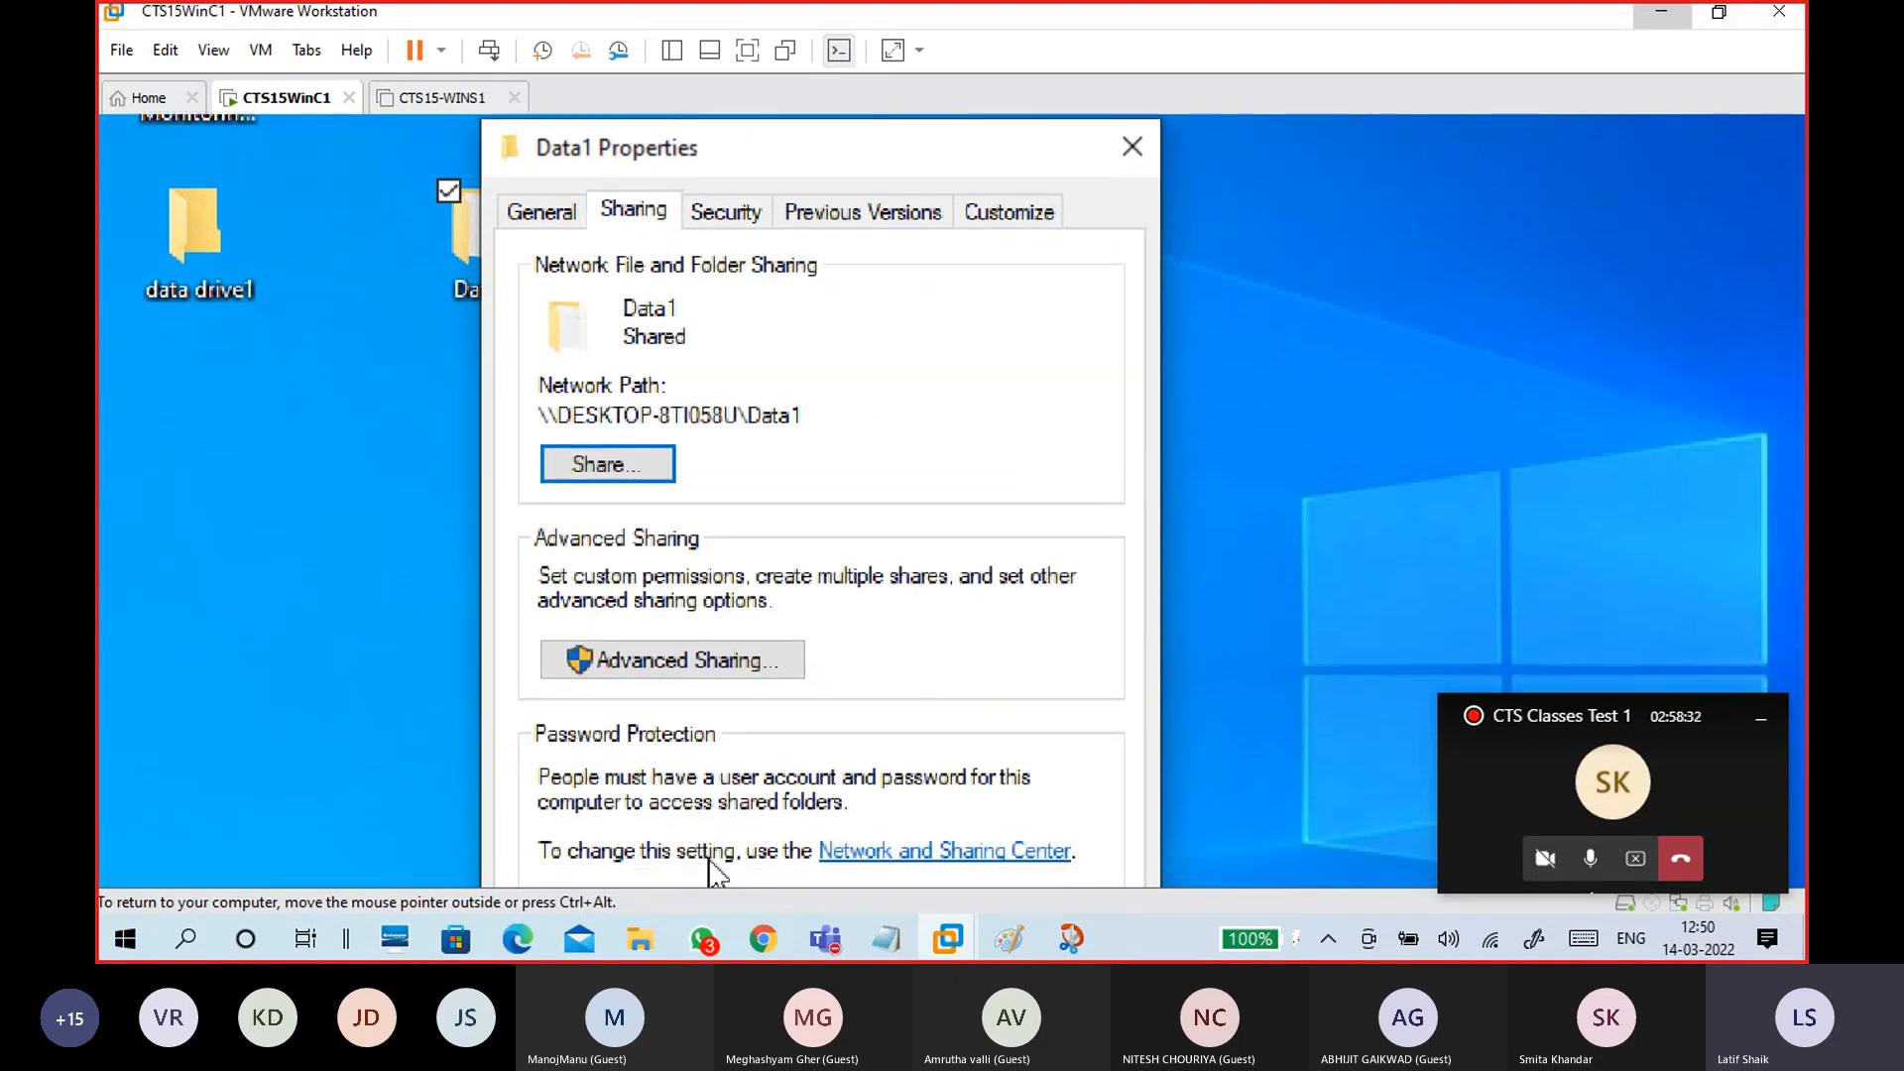
left_click_drag(804, 361, 587, 375)
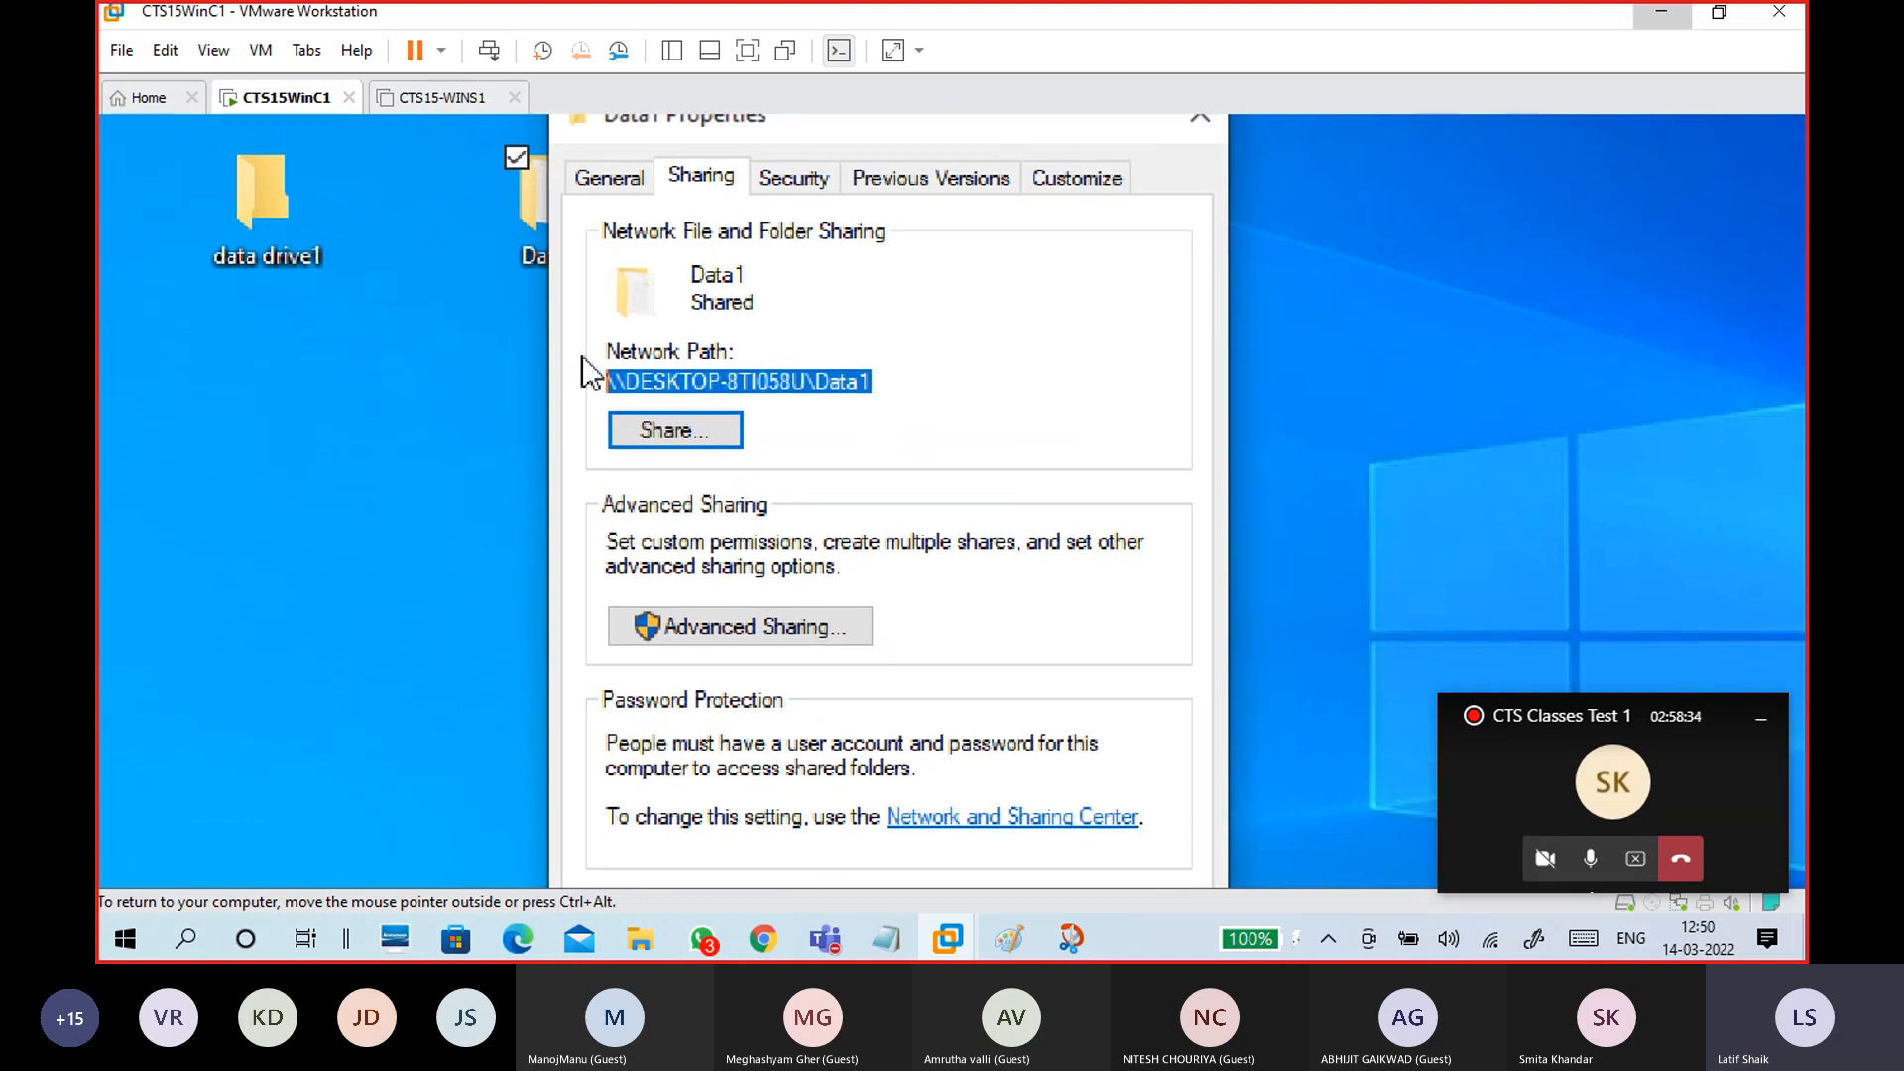
left_click(1155, 753)
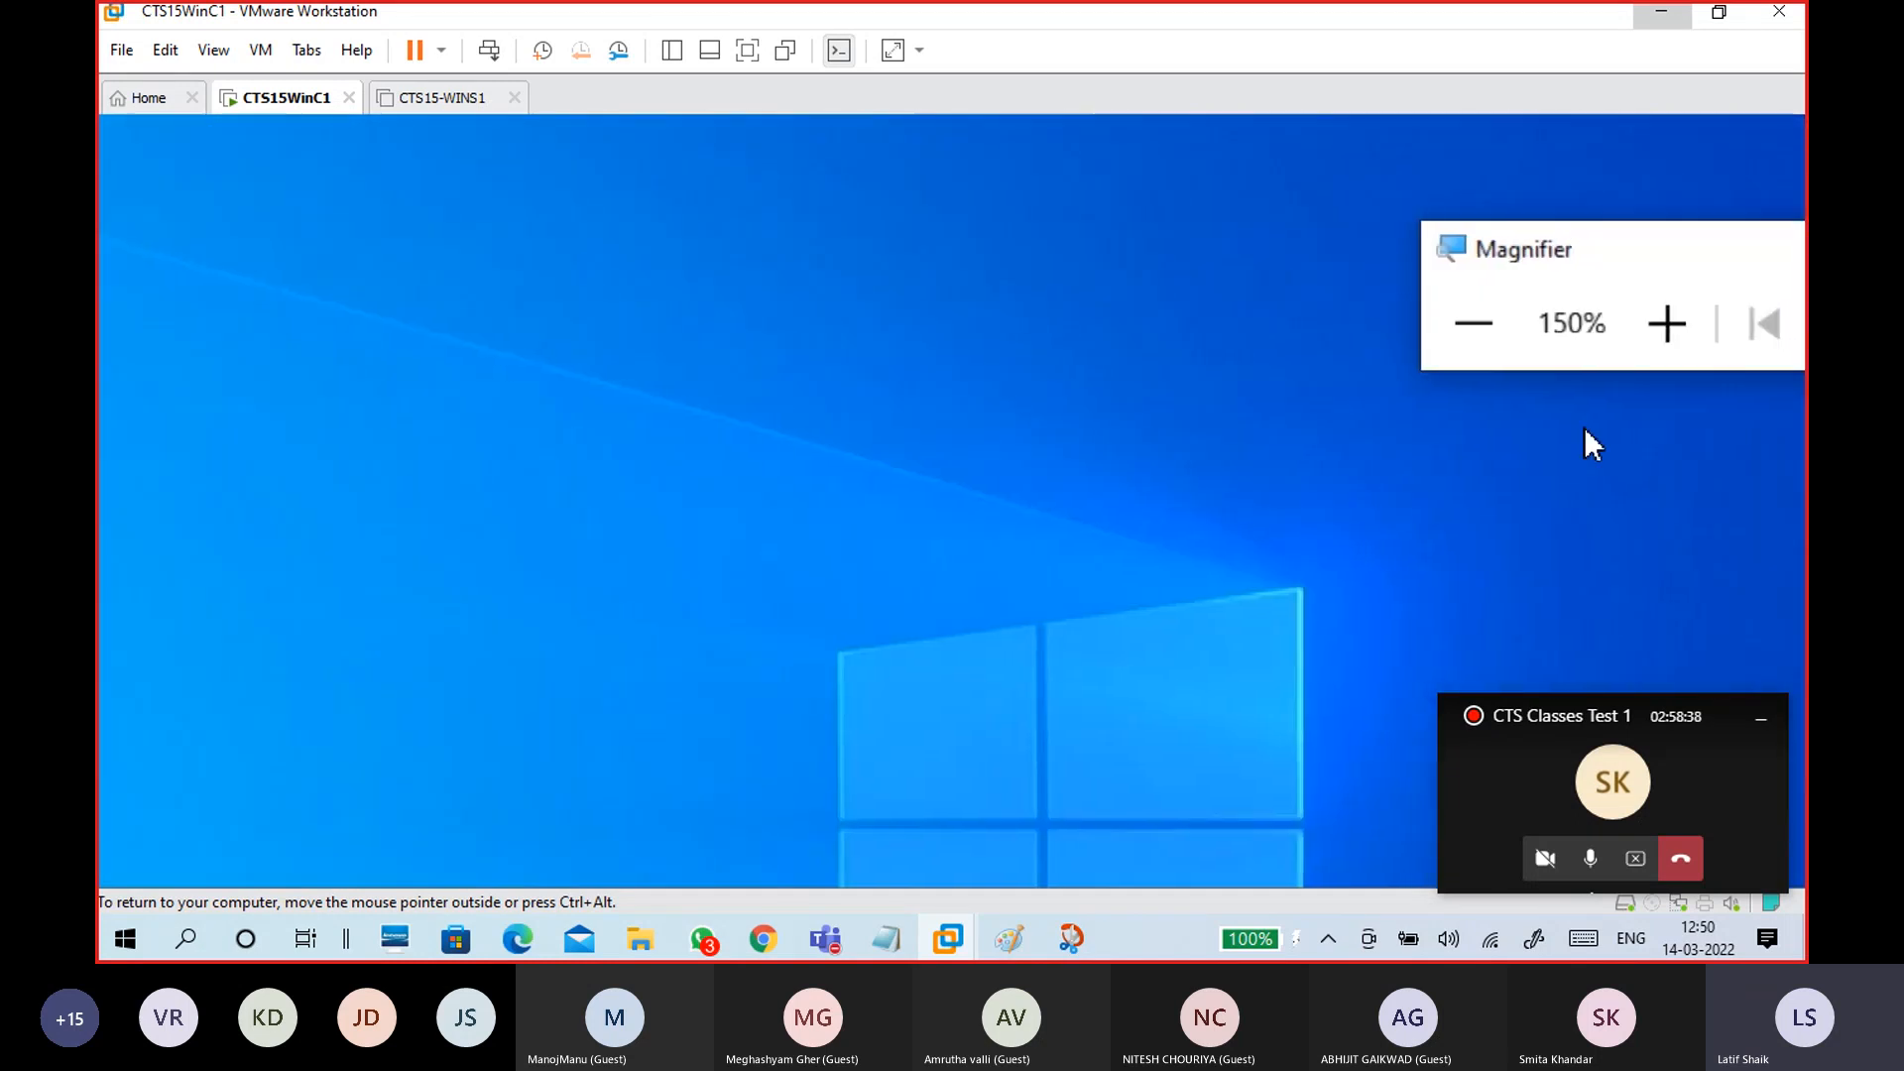
left_click(1503, 303)
left_click_drag(1591, 252, 1581, 175)
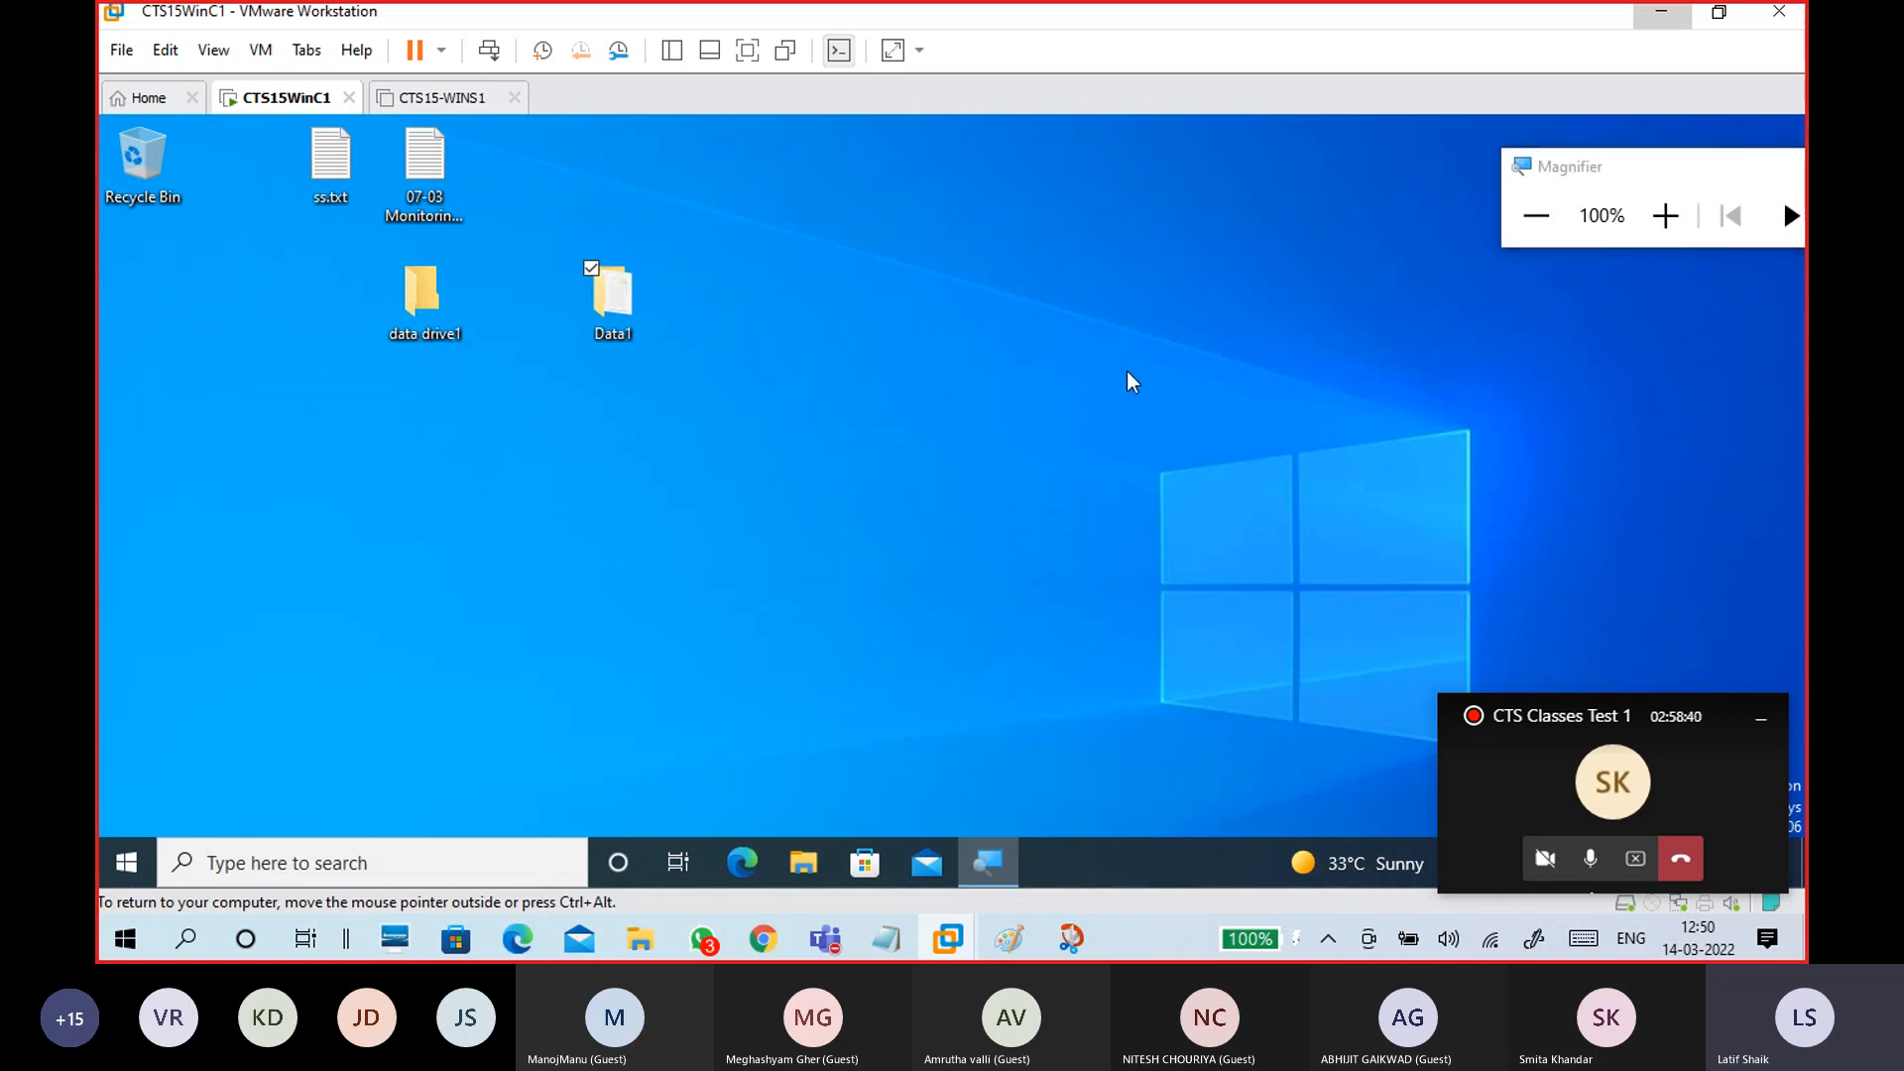
left_click(1127, 371)
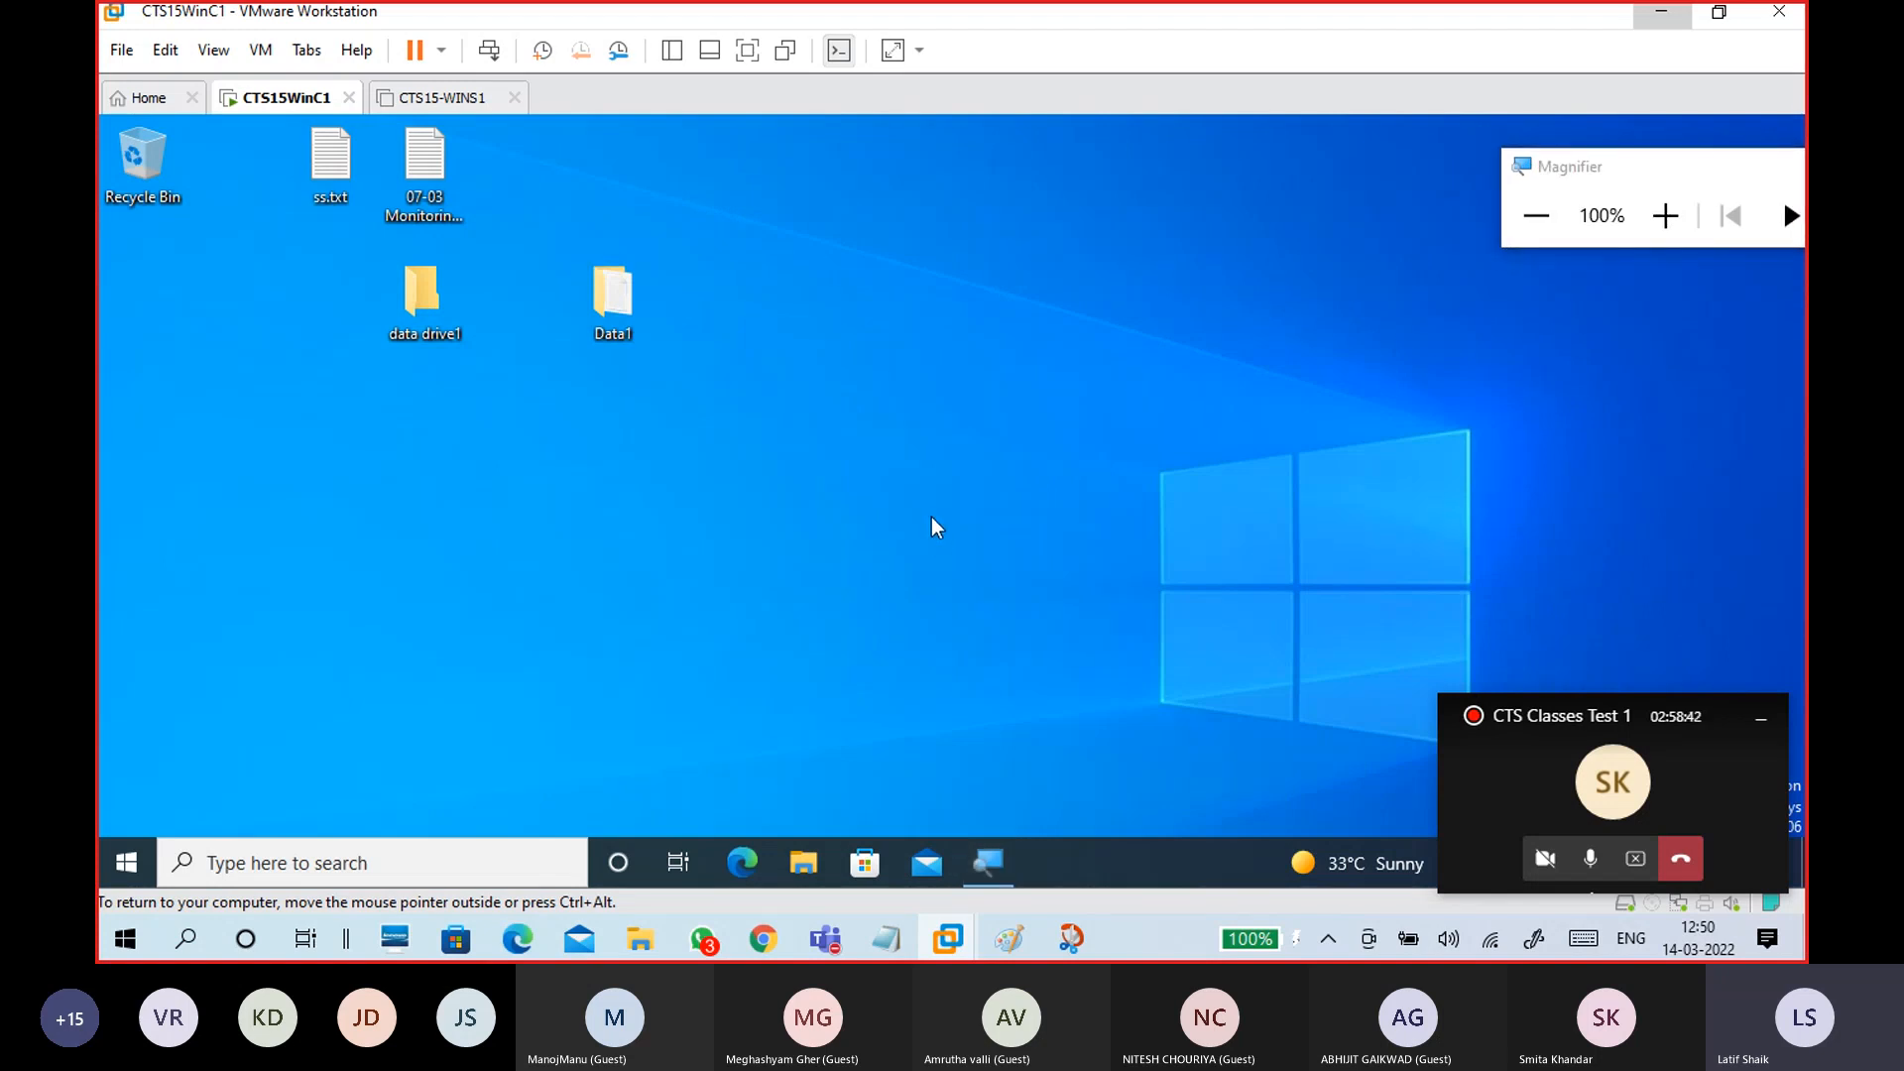
Step: Run ipconfig in a cmd prompt and select the IPv4 address 192.168.29.99
key("super+r")
type("cmd")
key("Return")
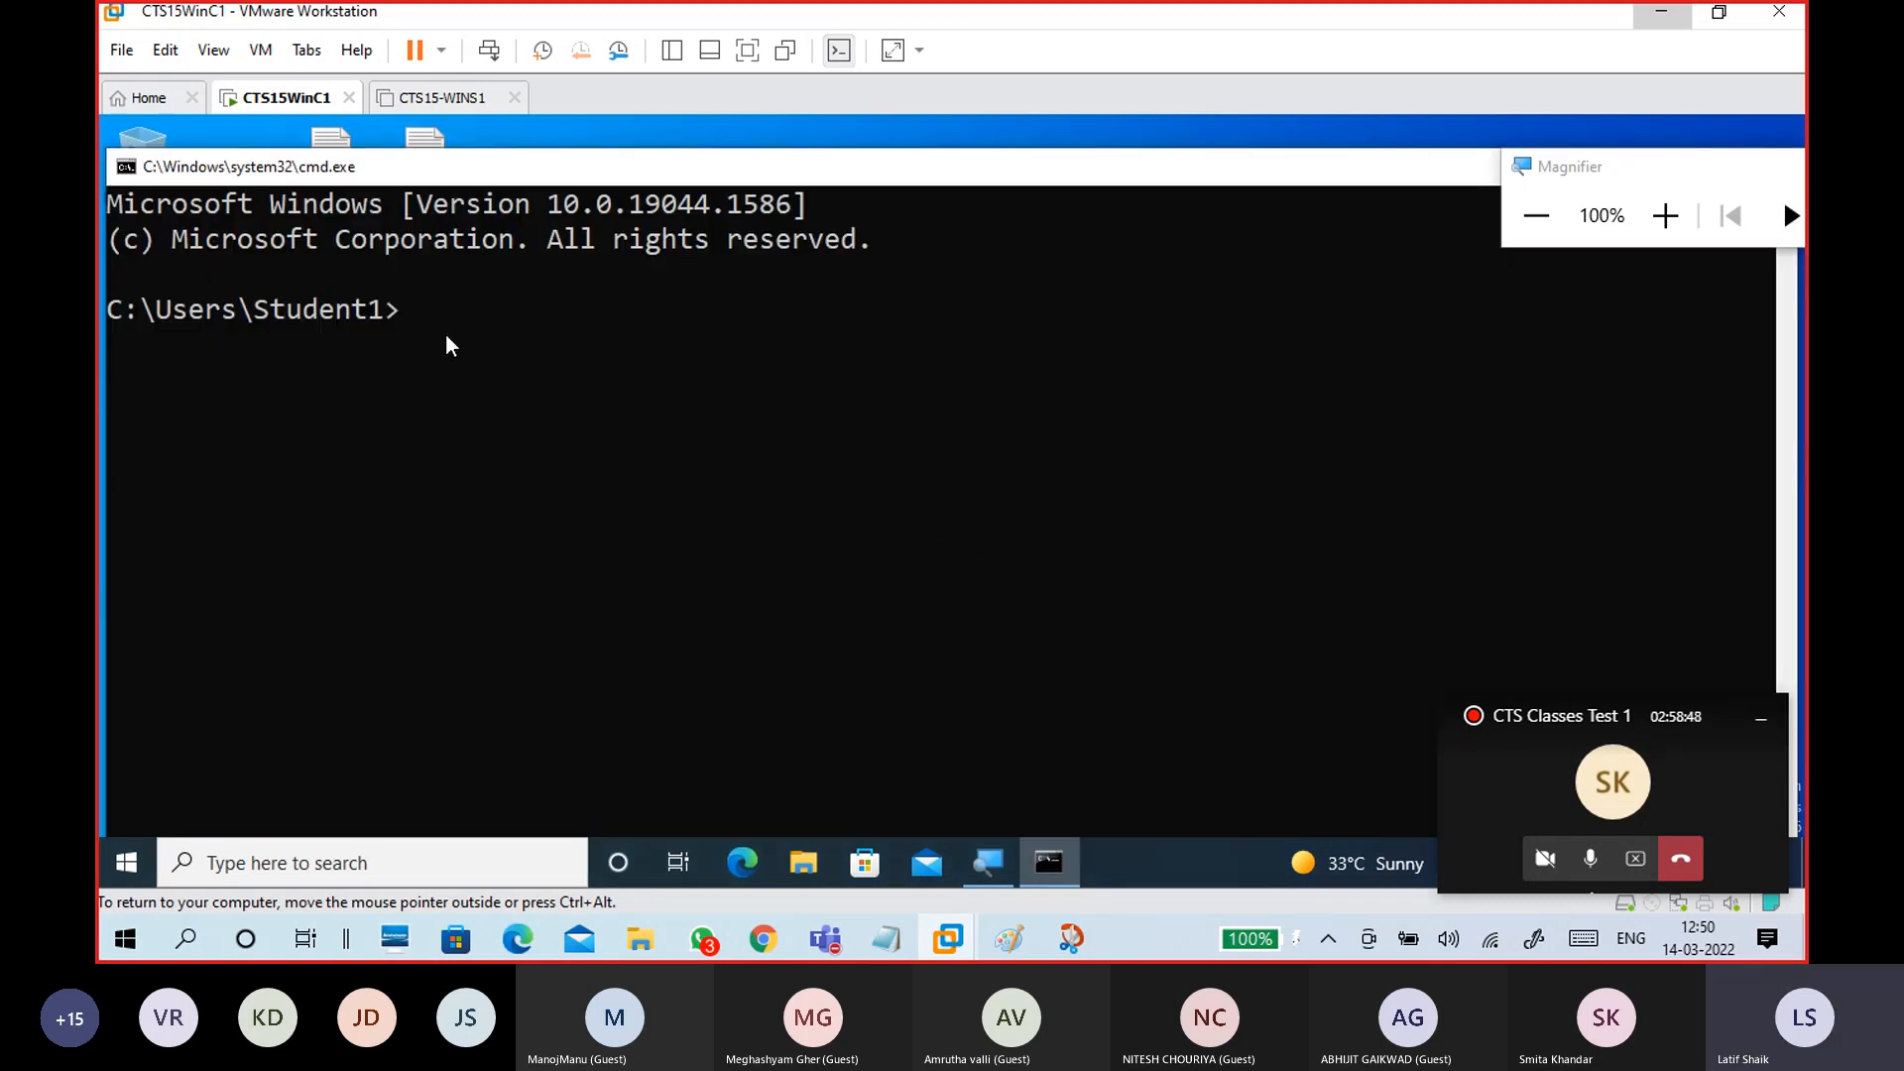
type("ipconfig")
key("Return")
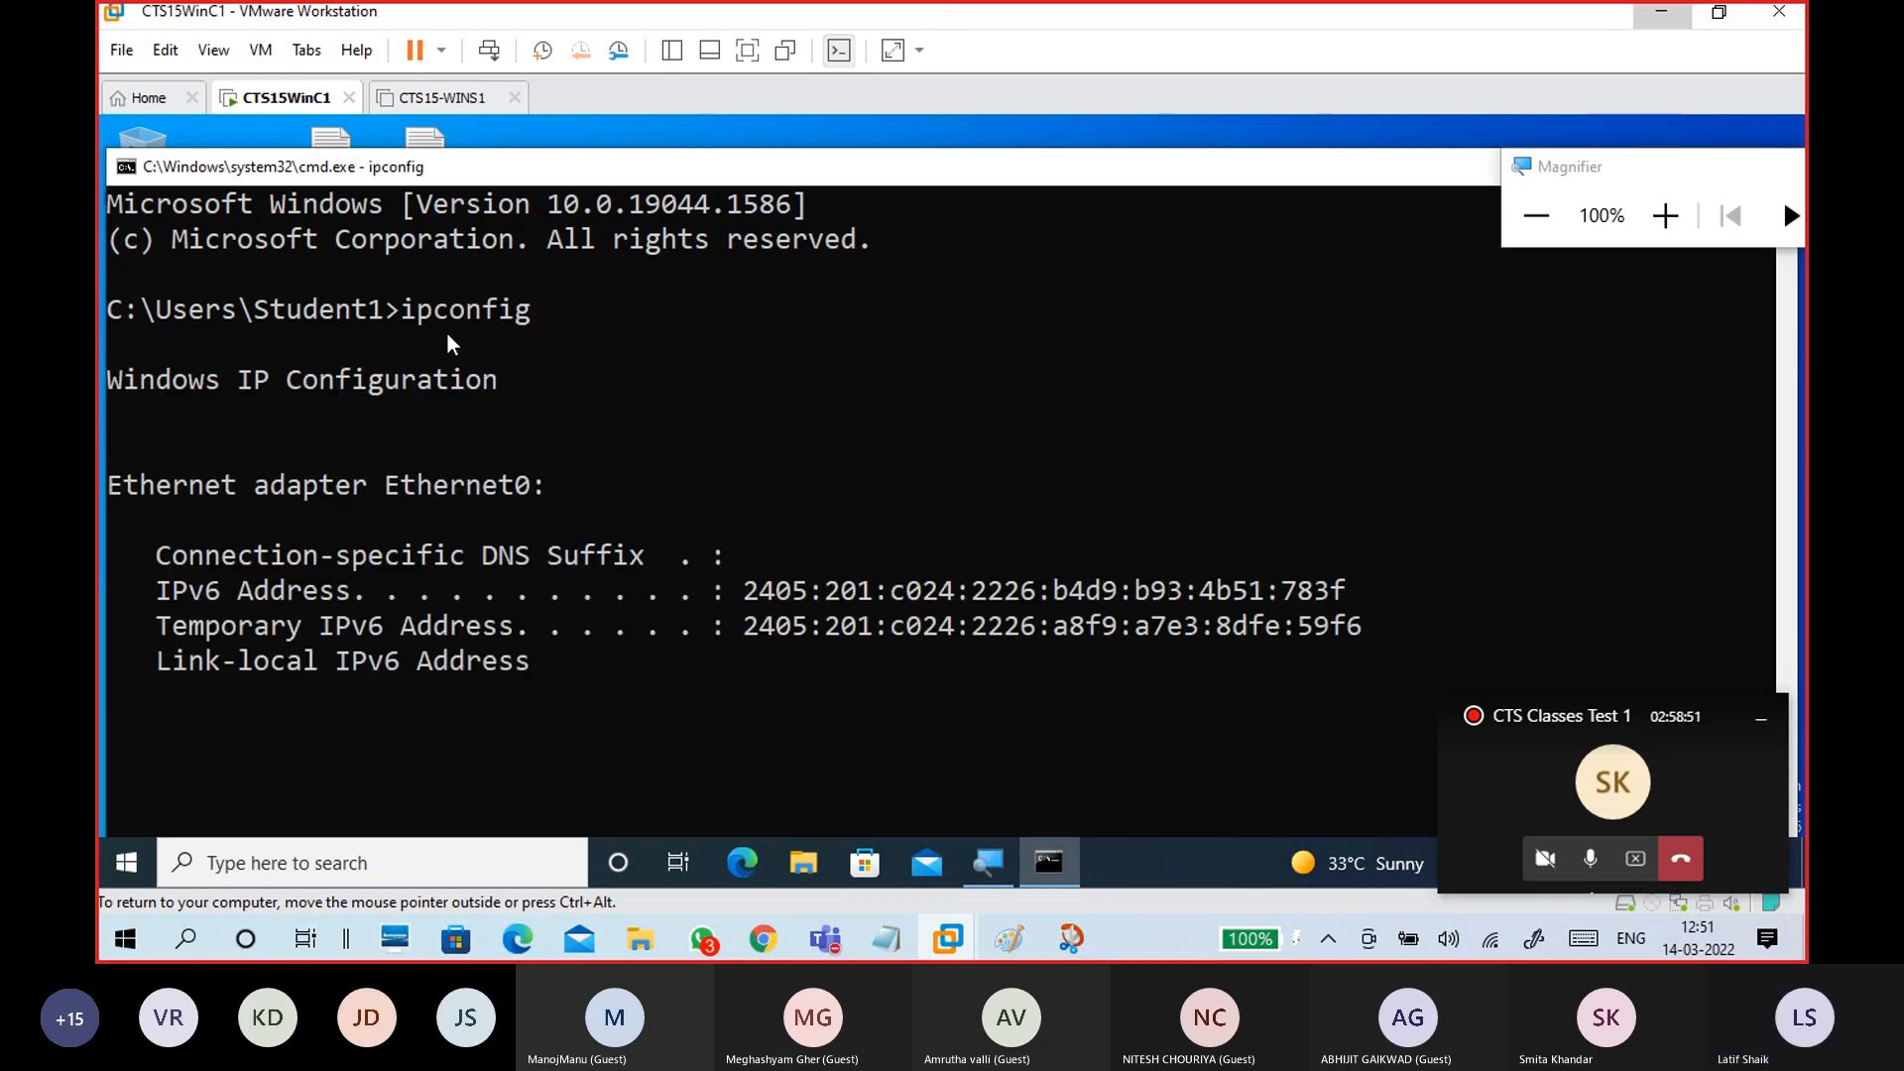
left_click_drag(744, 483, 972, 489)
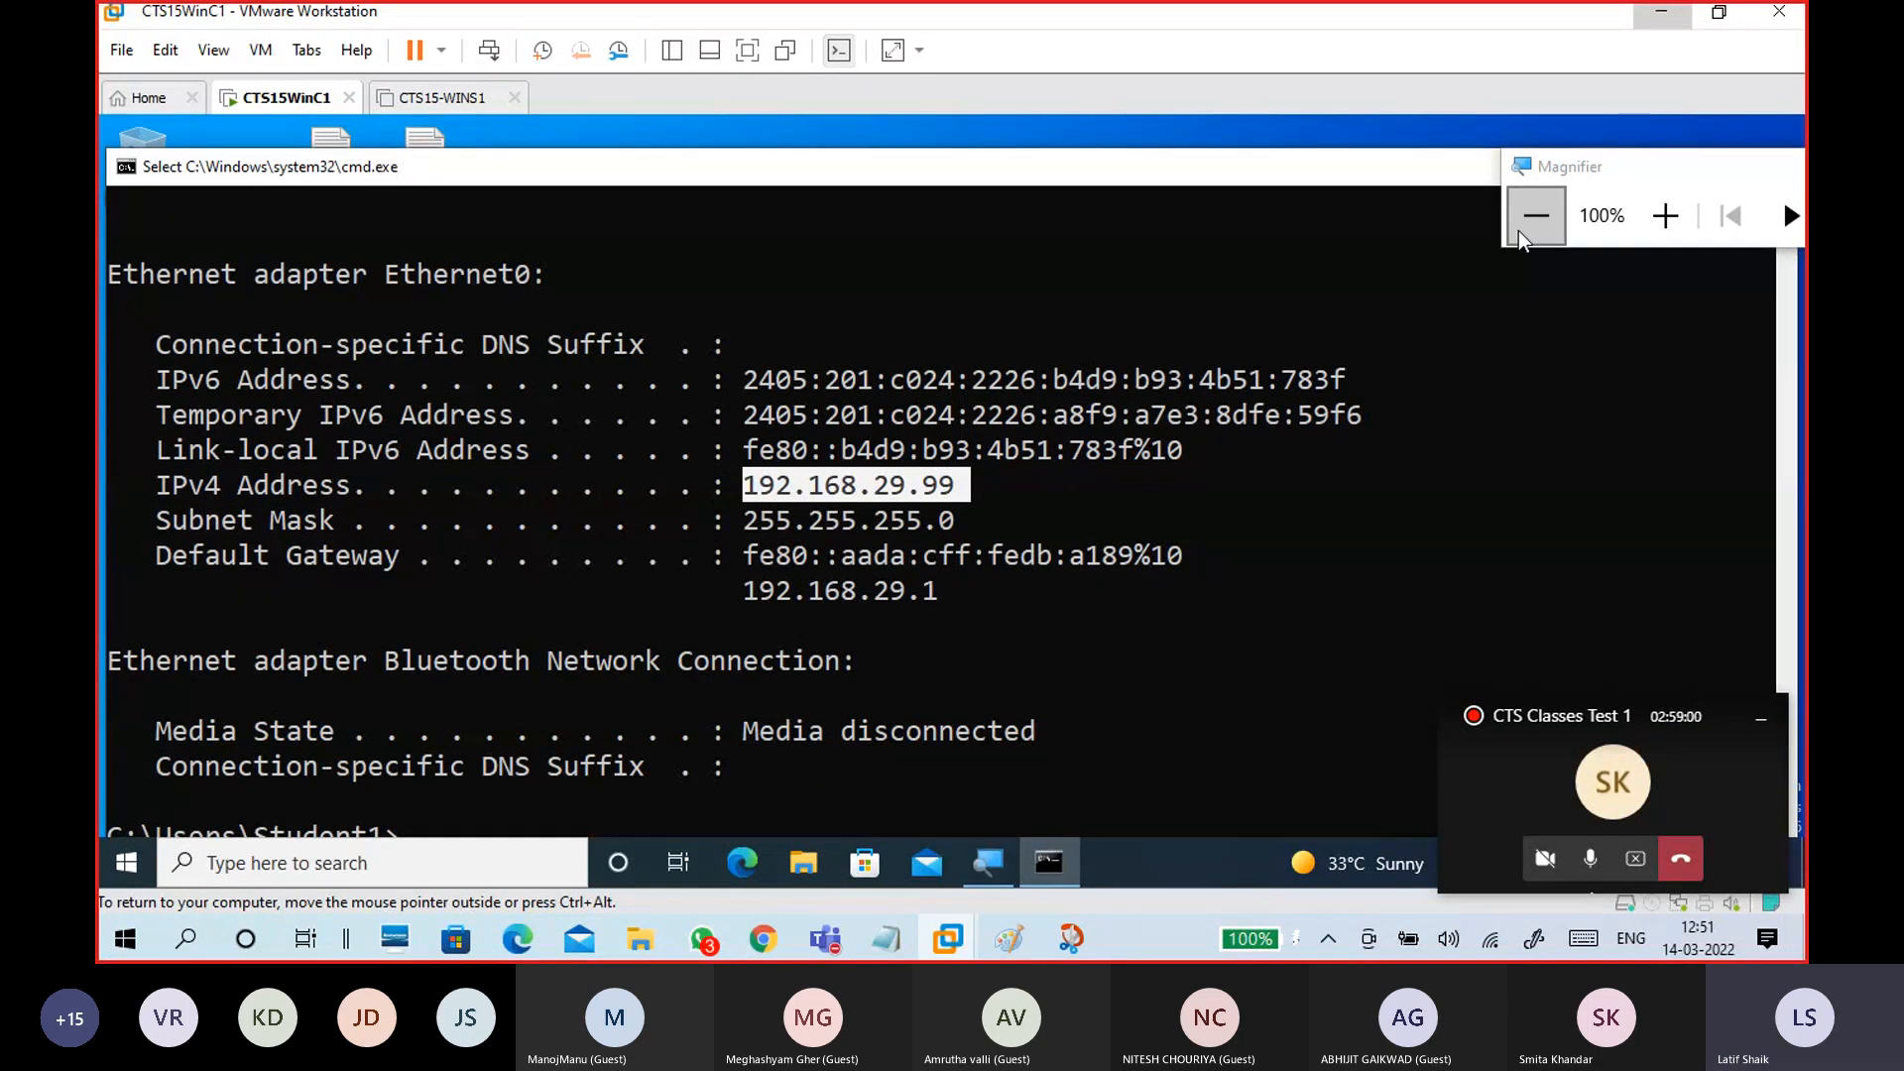
key("ctrl+alt")
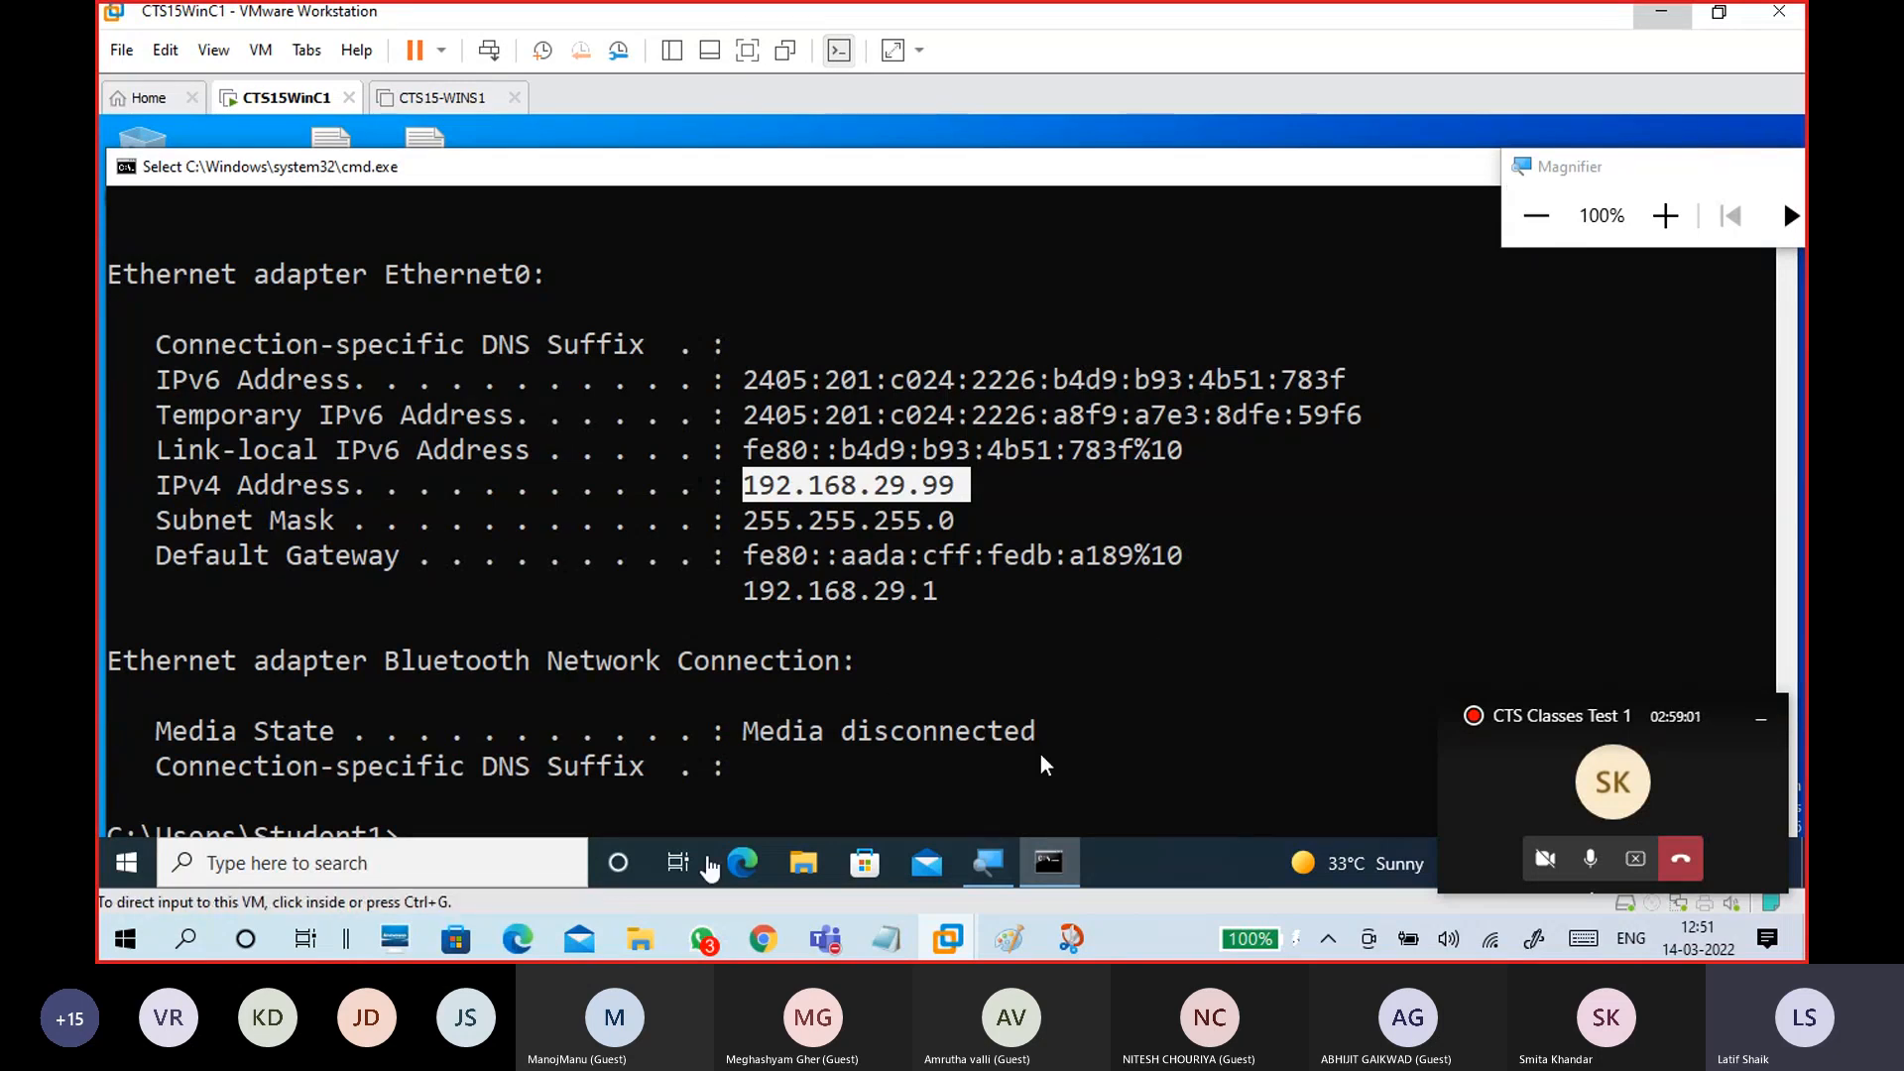
Step: Bring Notepad forward and tidy the dash separator lines below the NFS notes
mouse_move(886, 940)
left_click(1071, 823)
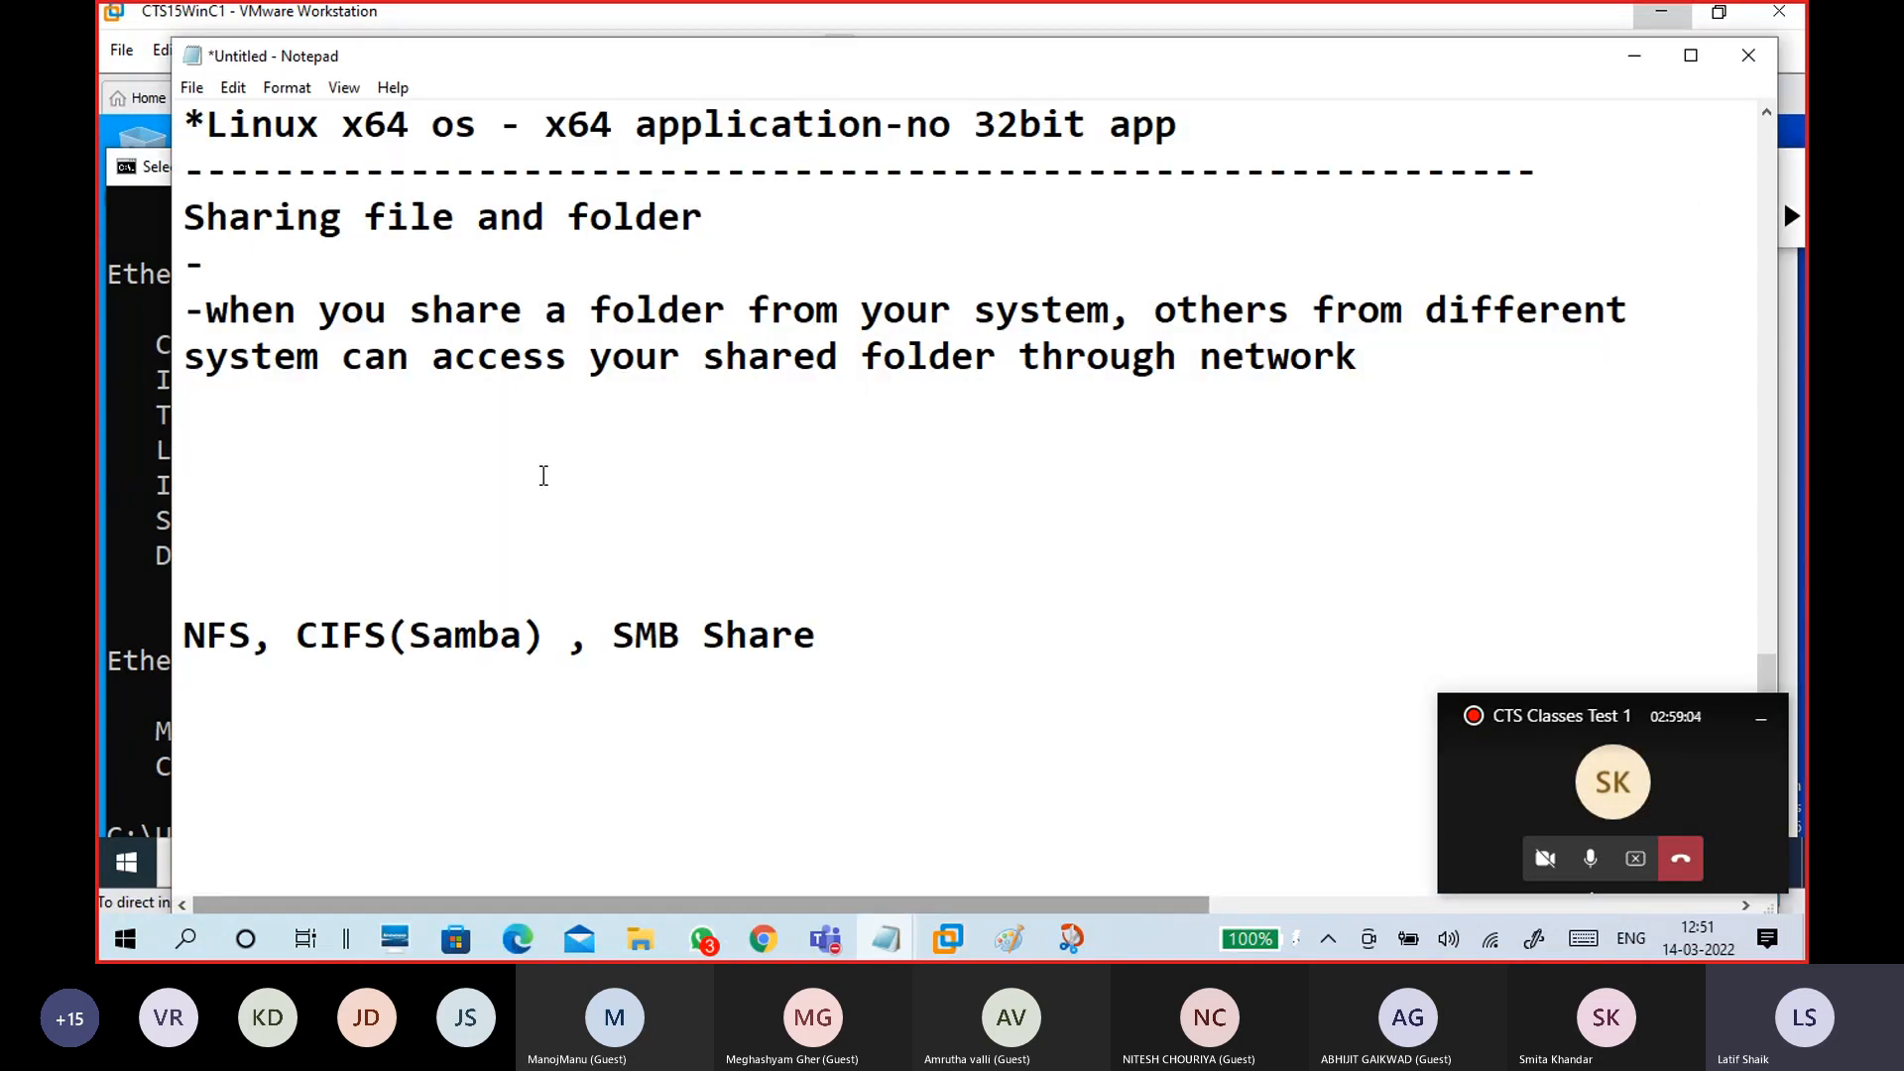
type("--")
key("Return")
key("BackSpace")
key("BackSpace")
key("BackSpace")
key("Delete")
key("Delete")
key("Delete")
key("Delete")
key("Down")
key("Down")
type("-")
key("Return")
key("Return")
key("Return")
key("Return")
key("Return")
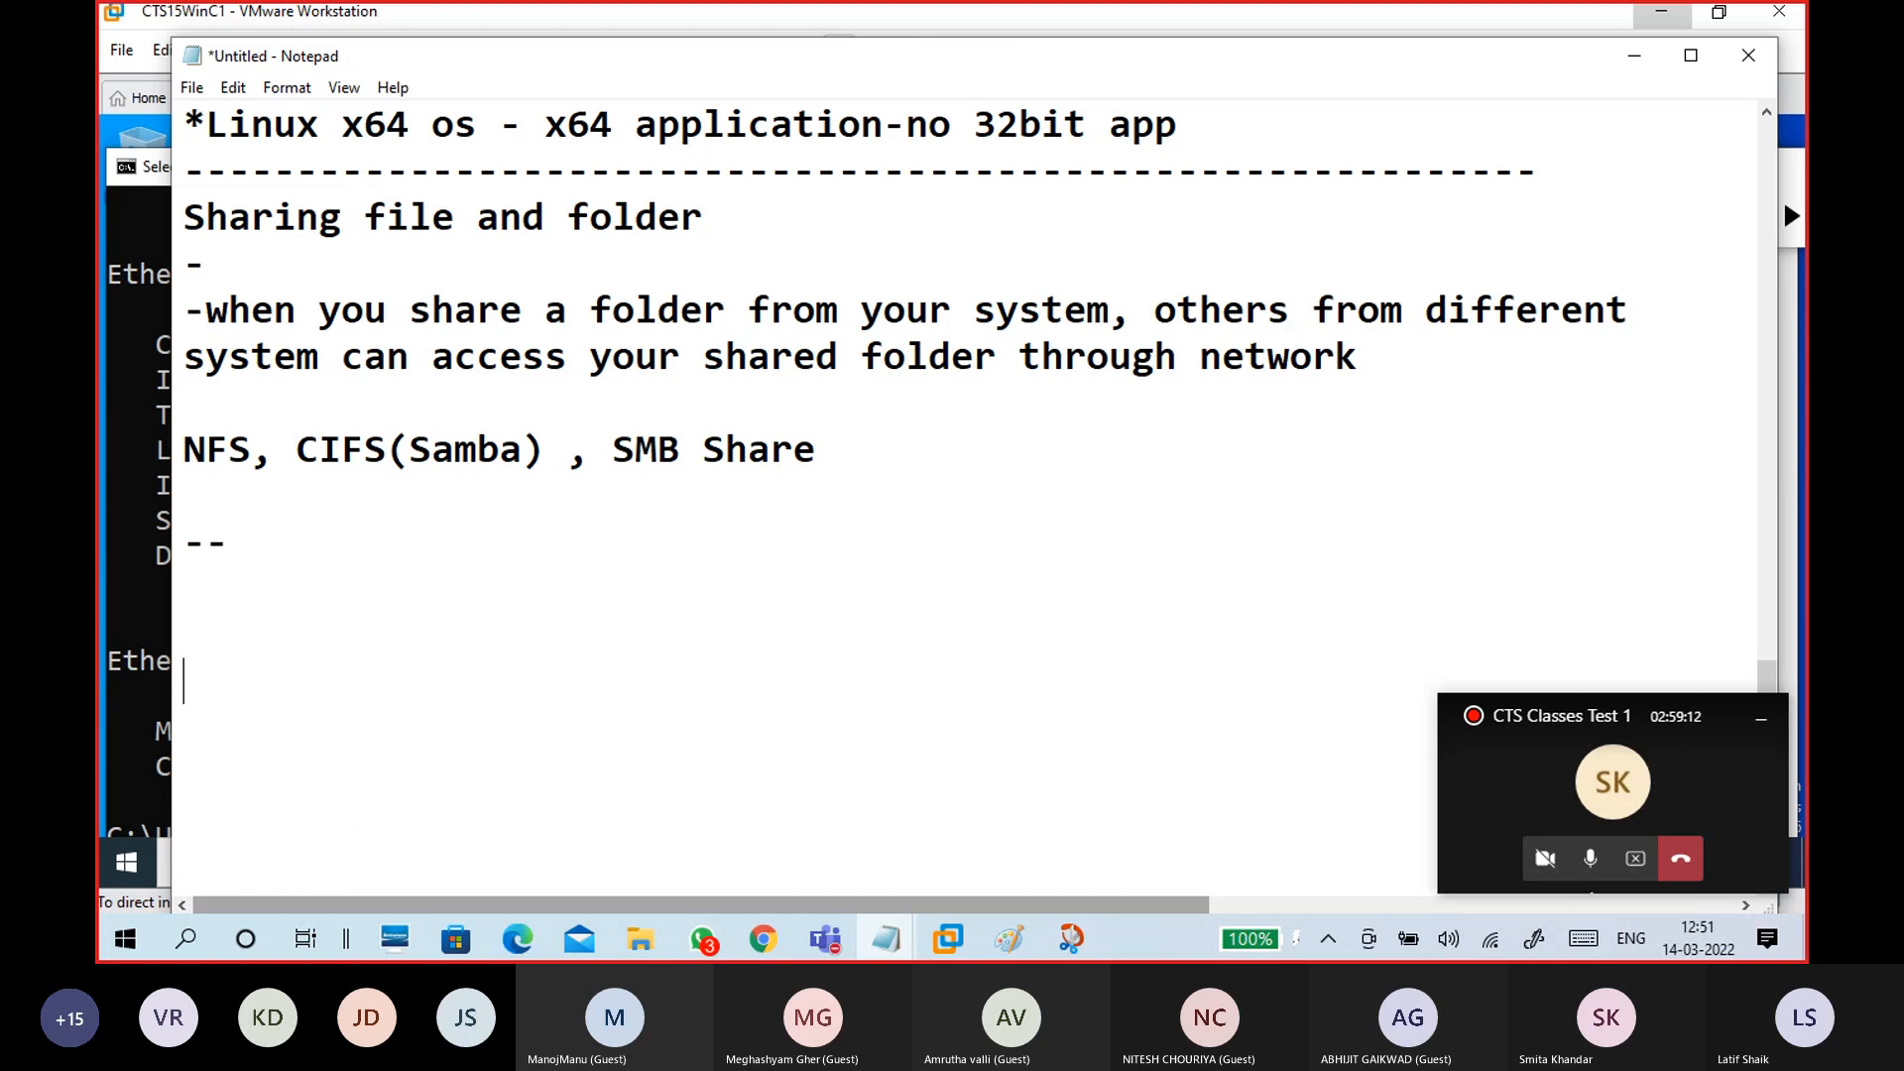
scroll(952, 496, "down", 2)
left_click(233, 266)
left_click(218, 312)
left_click(264, 458)
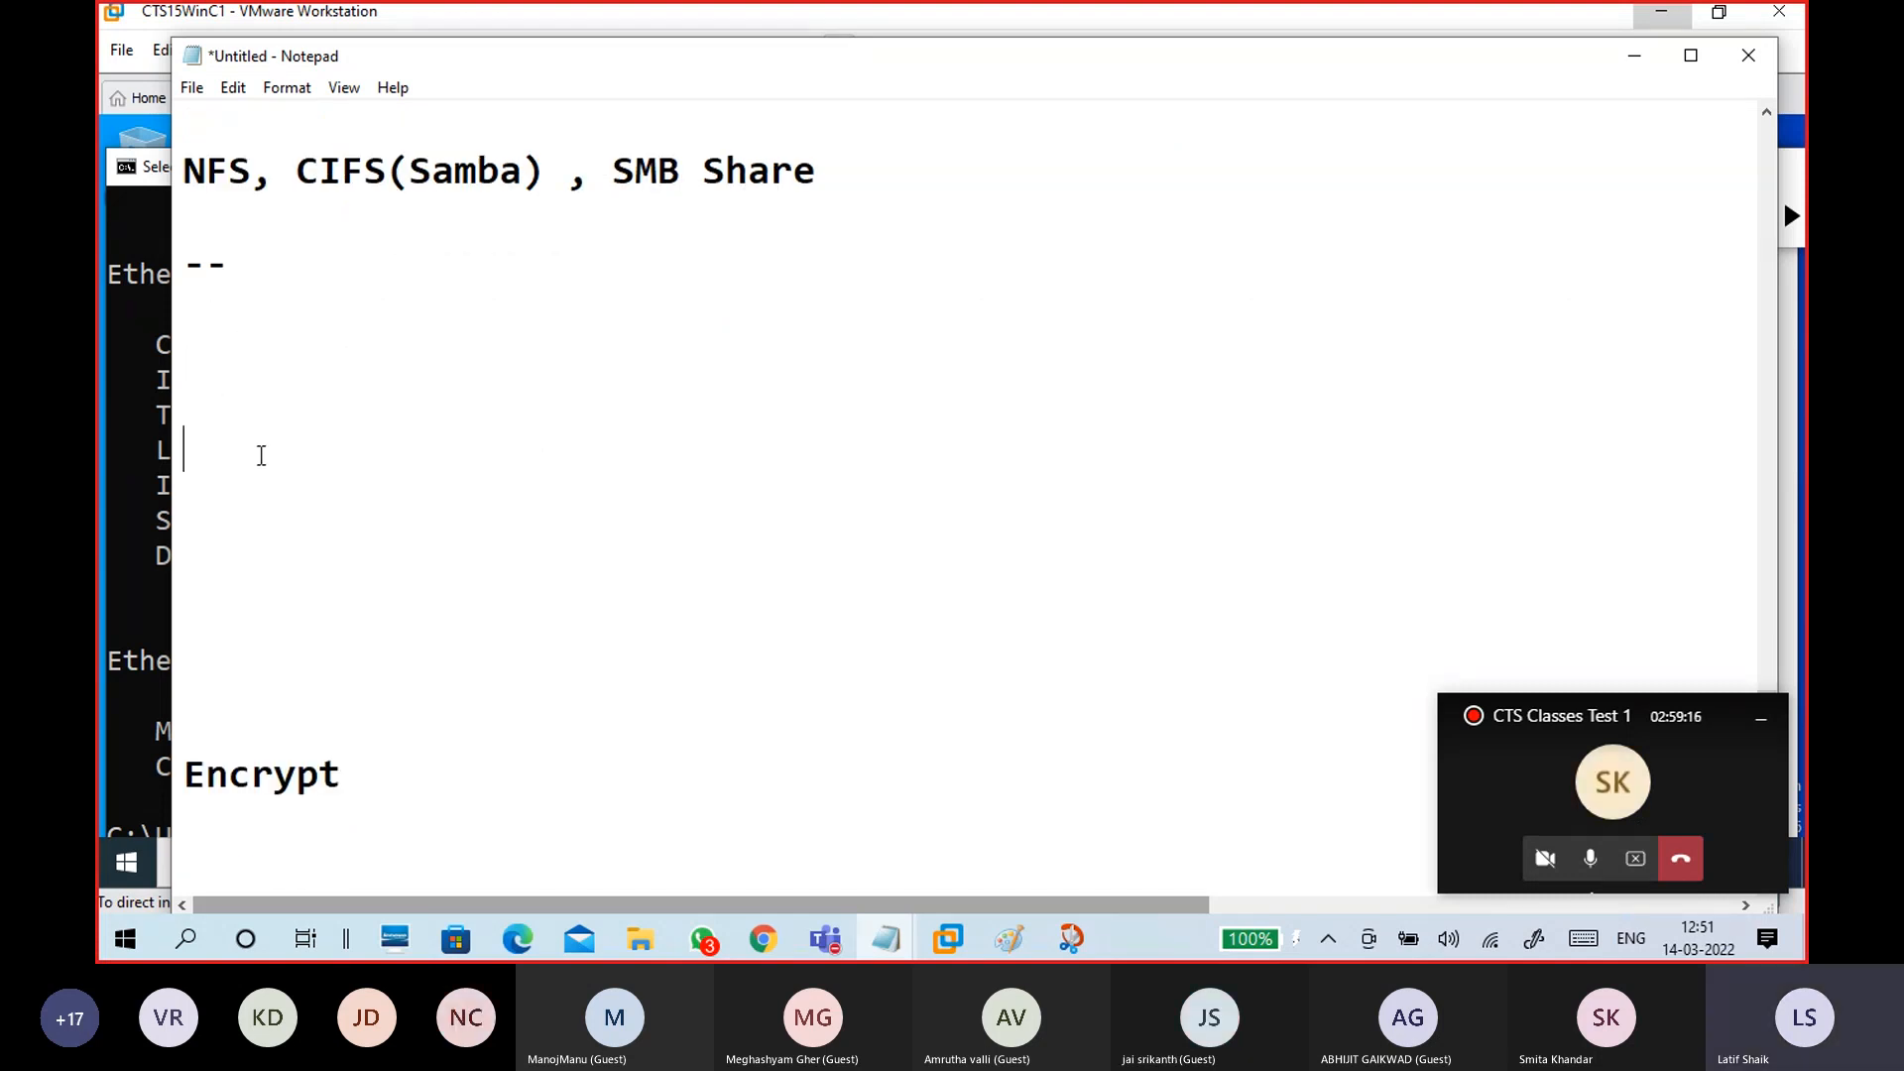
Step: Note winc1's IP address 192.168.29.99 along with its username and password
type("q")
key("BackSpace")
type("winc1")
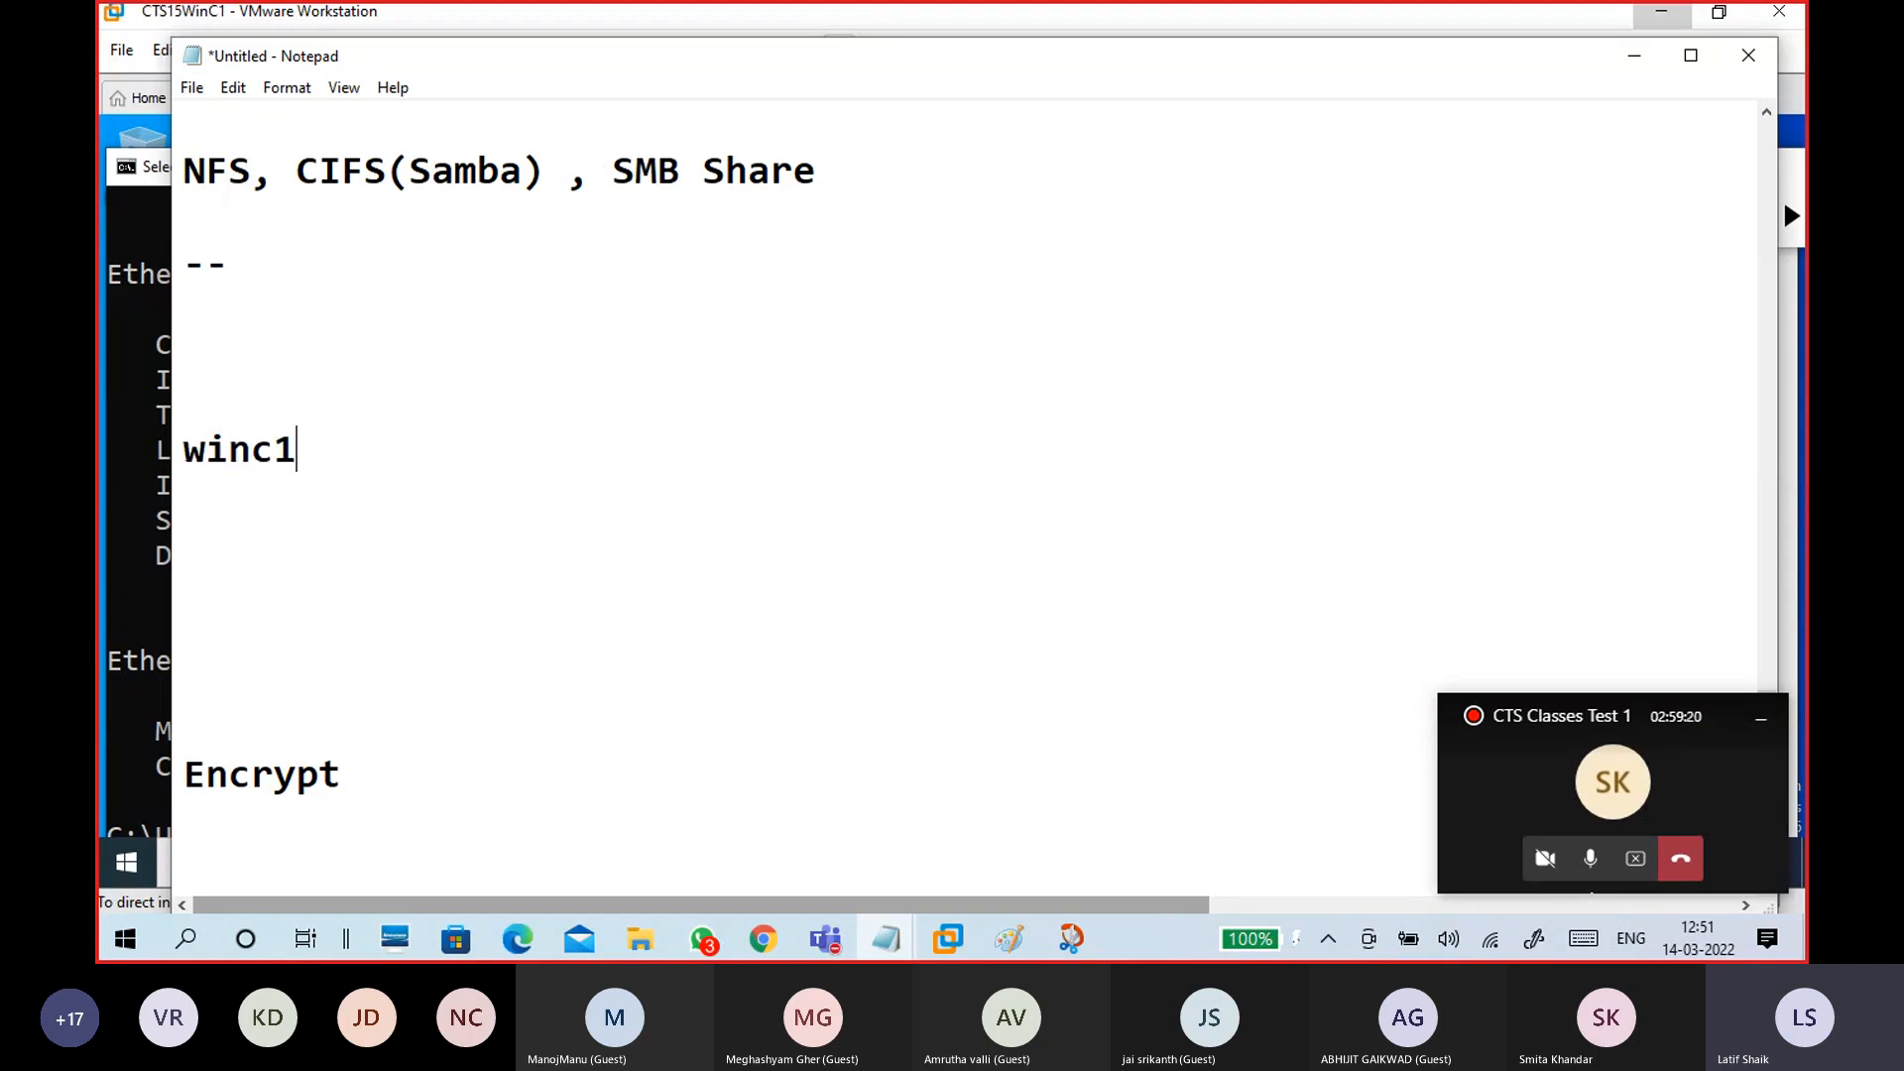
type(";")
key("BackSpace")
key("Return")
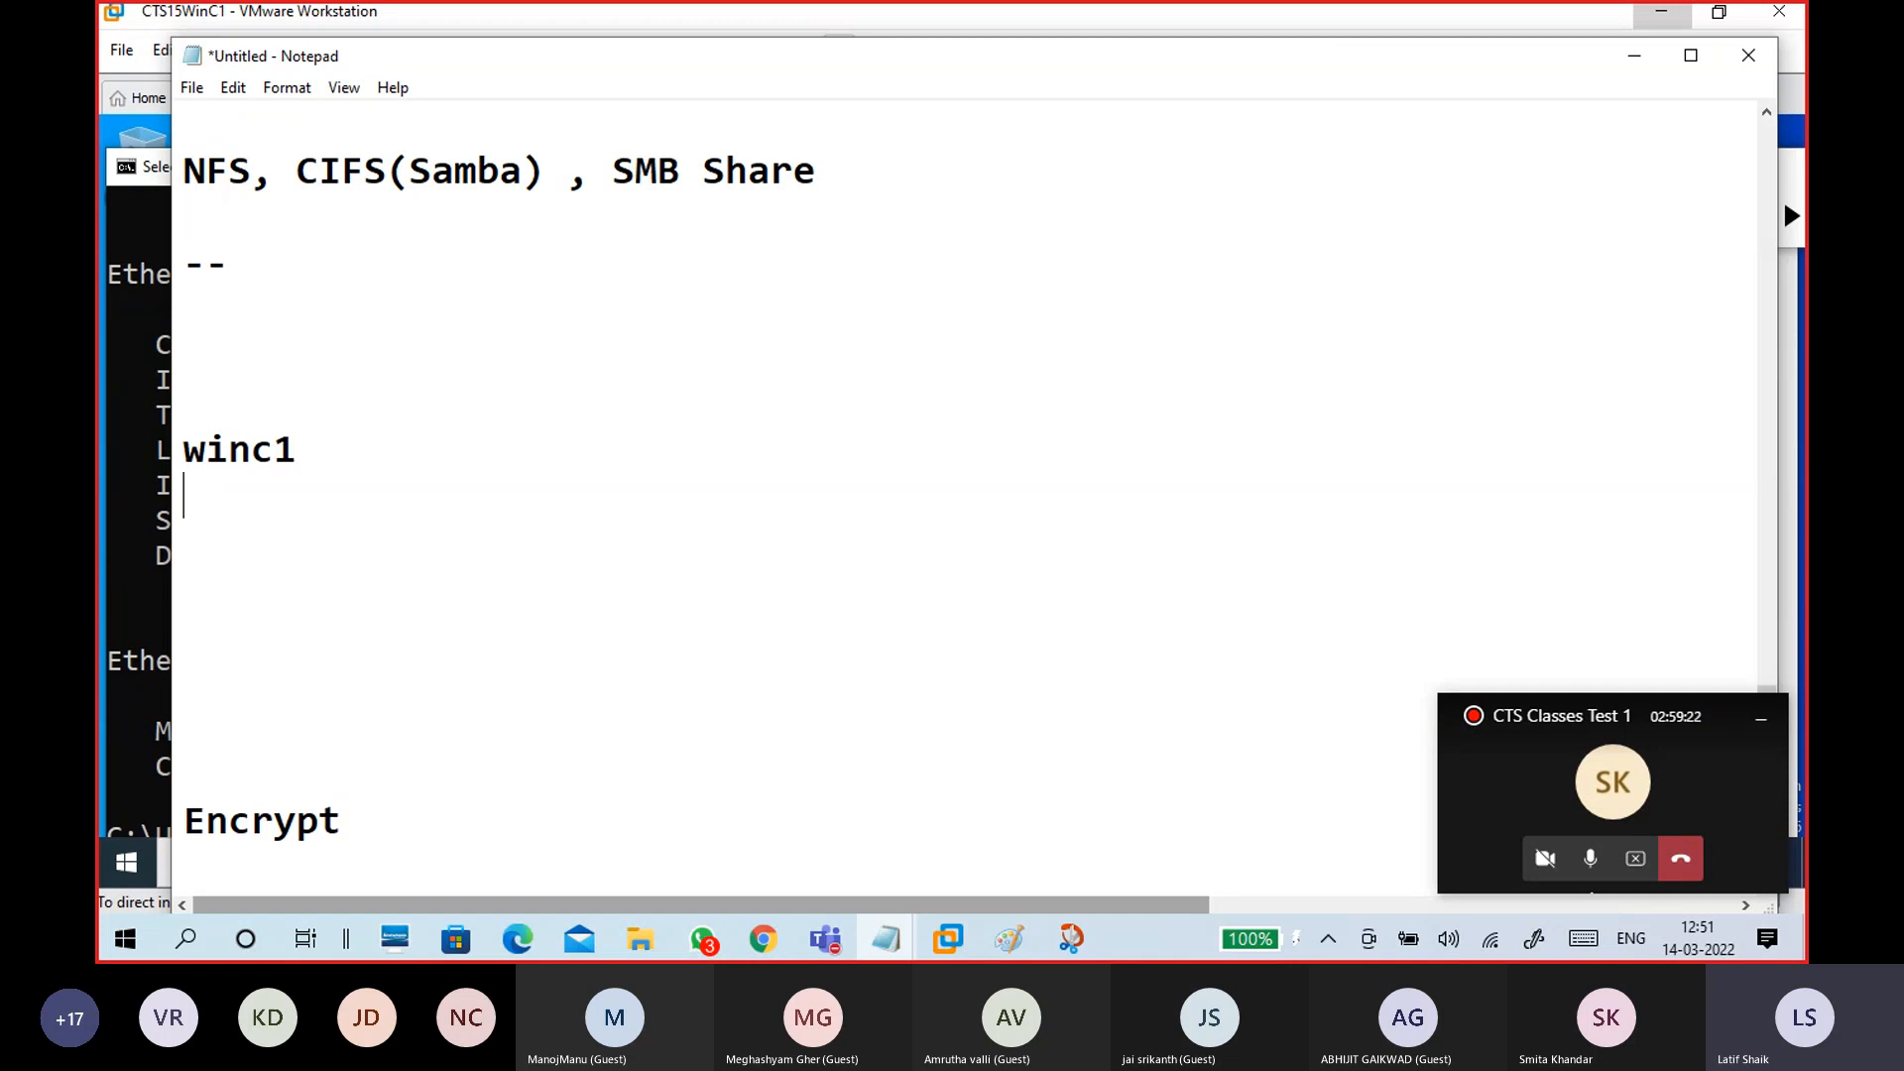
type("ip")
type(": ")
type(" address")
type(":192.16")
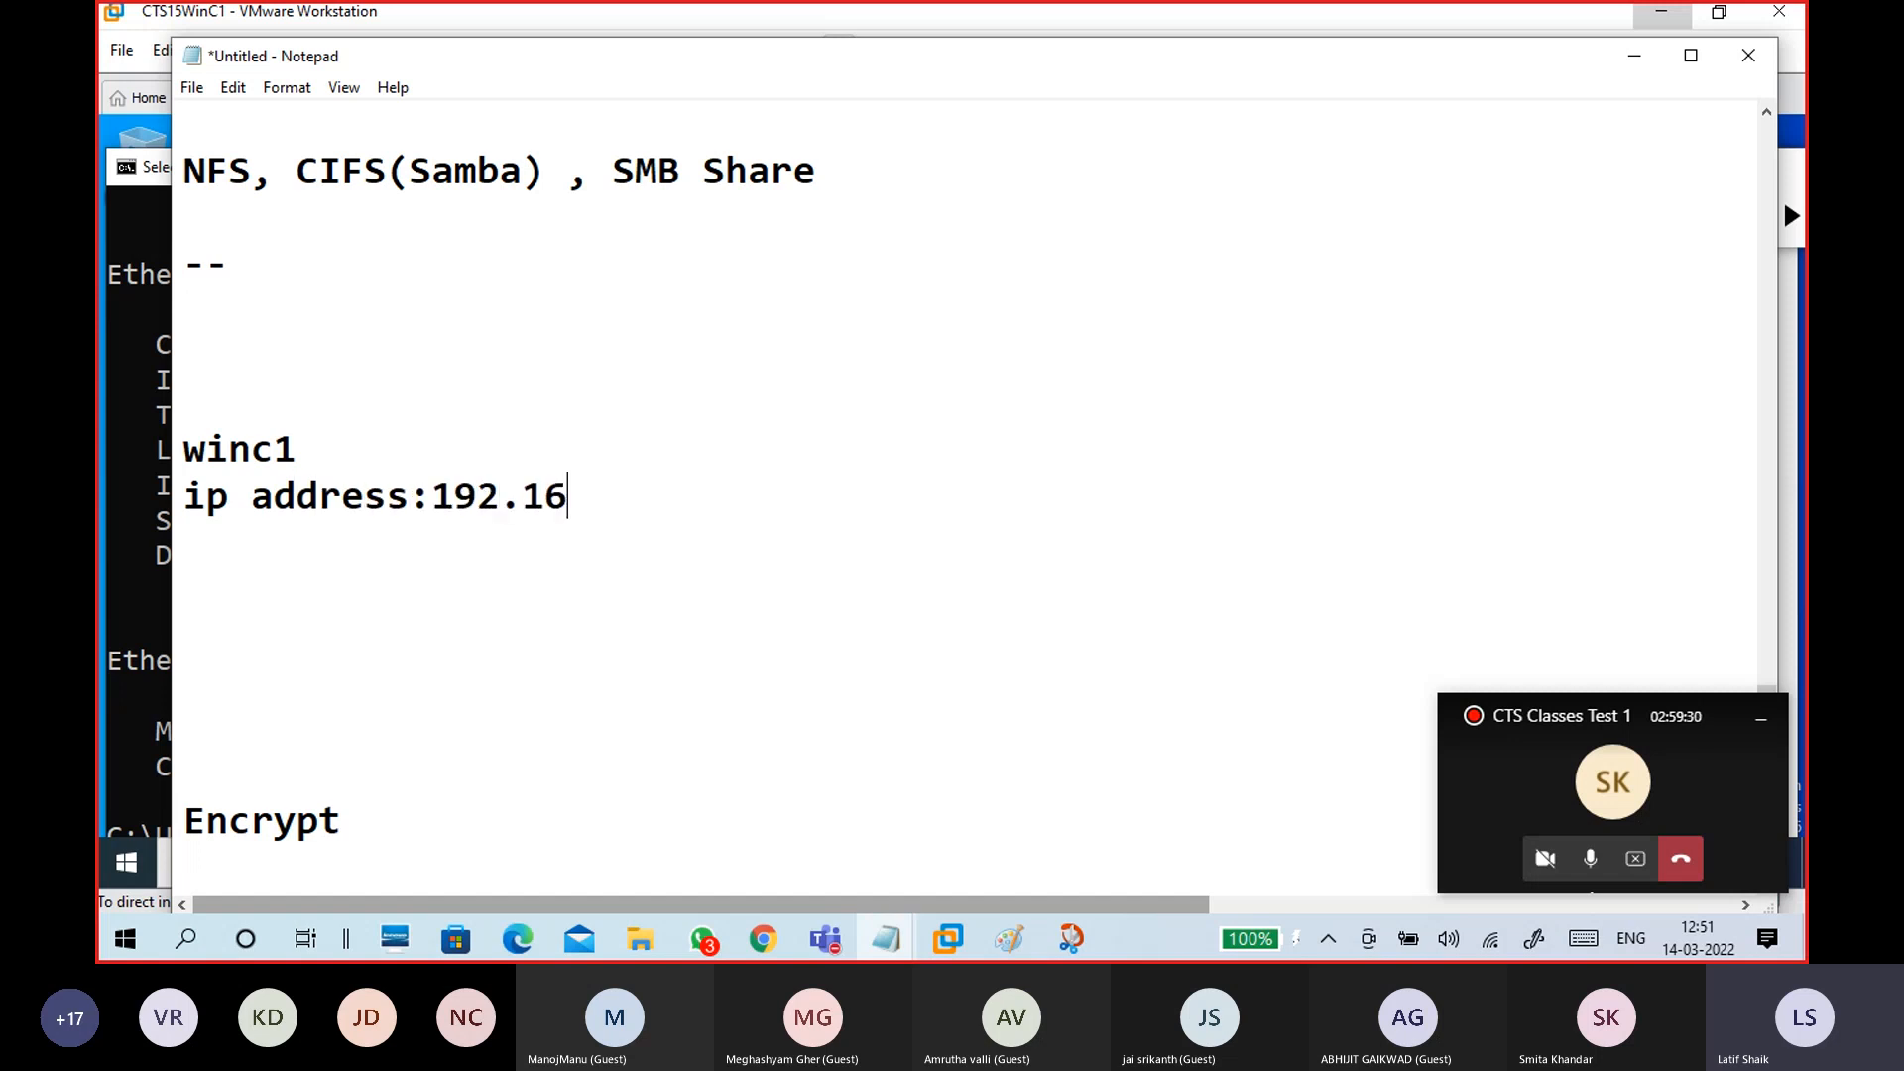
type("8.29.99")
key("Return")
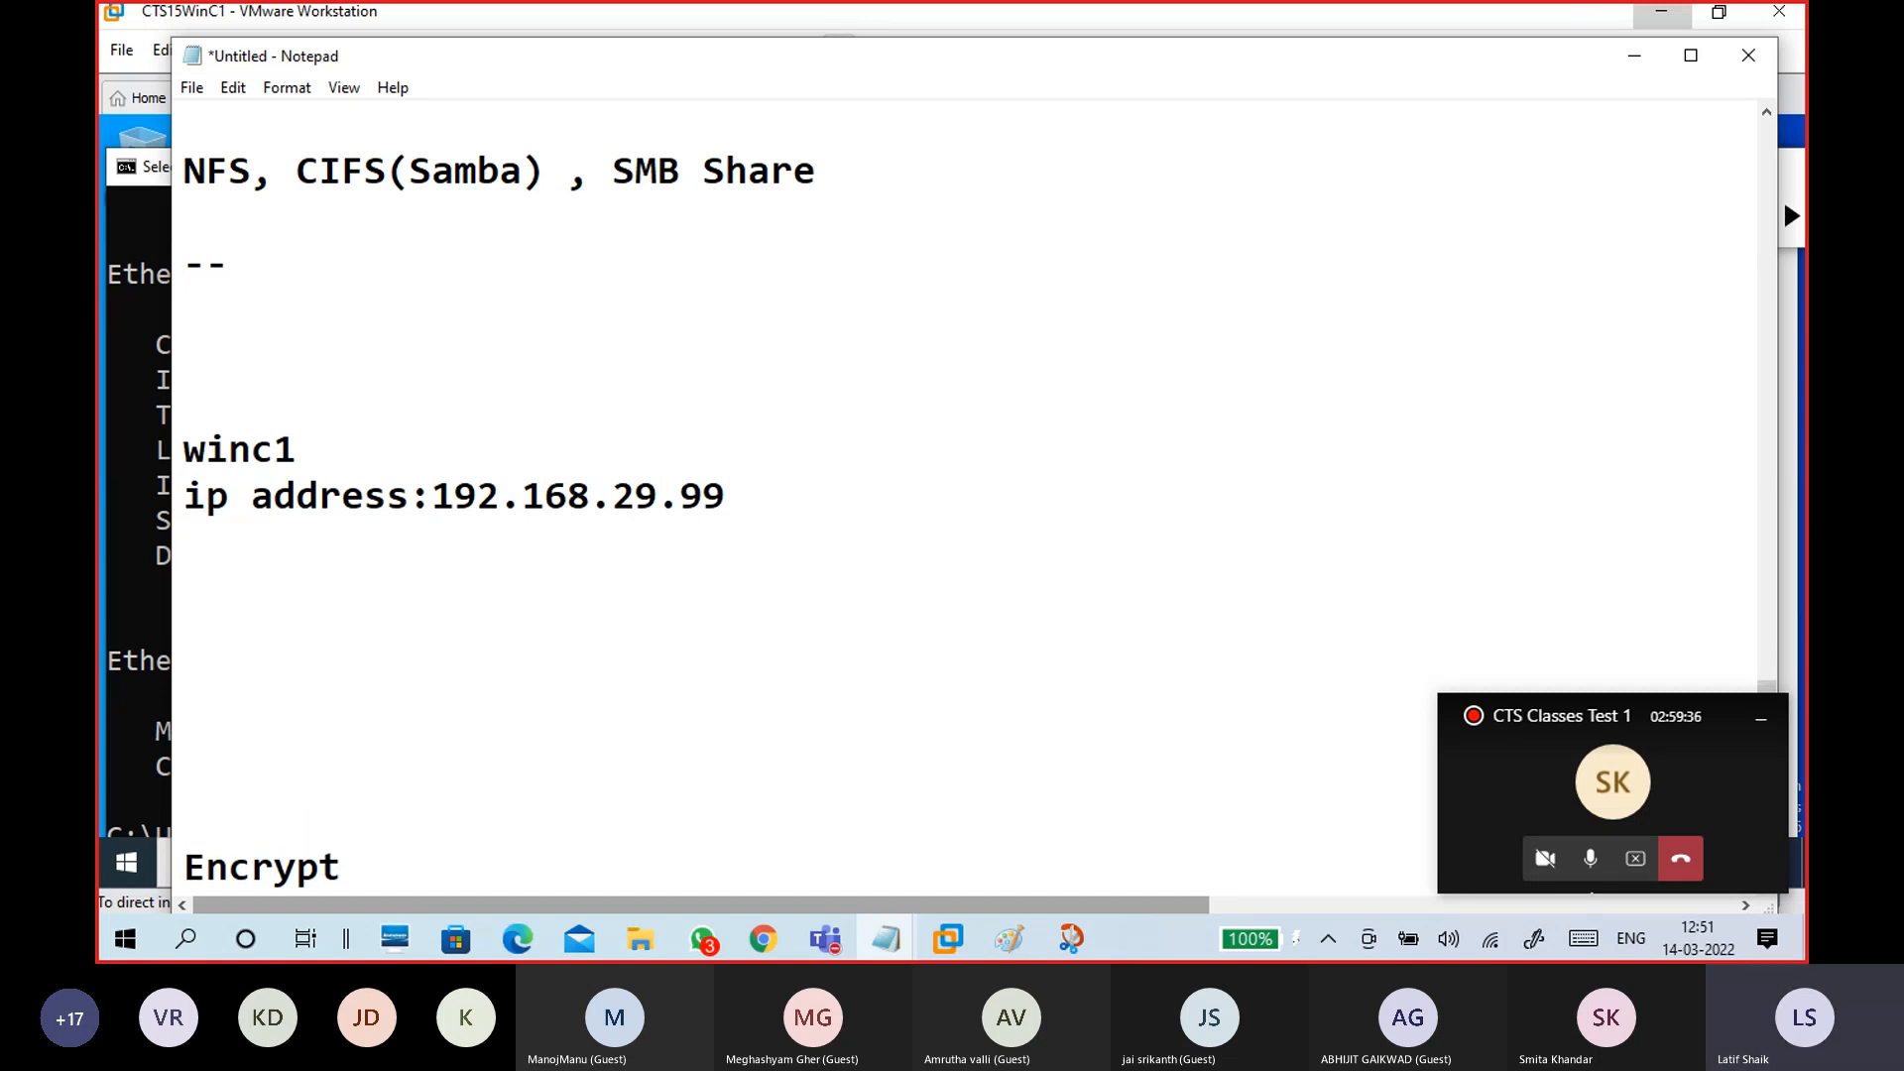
type("username:studen1")
key("Return")
key("BackSpace")
key("BackSpace")
type("t1")
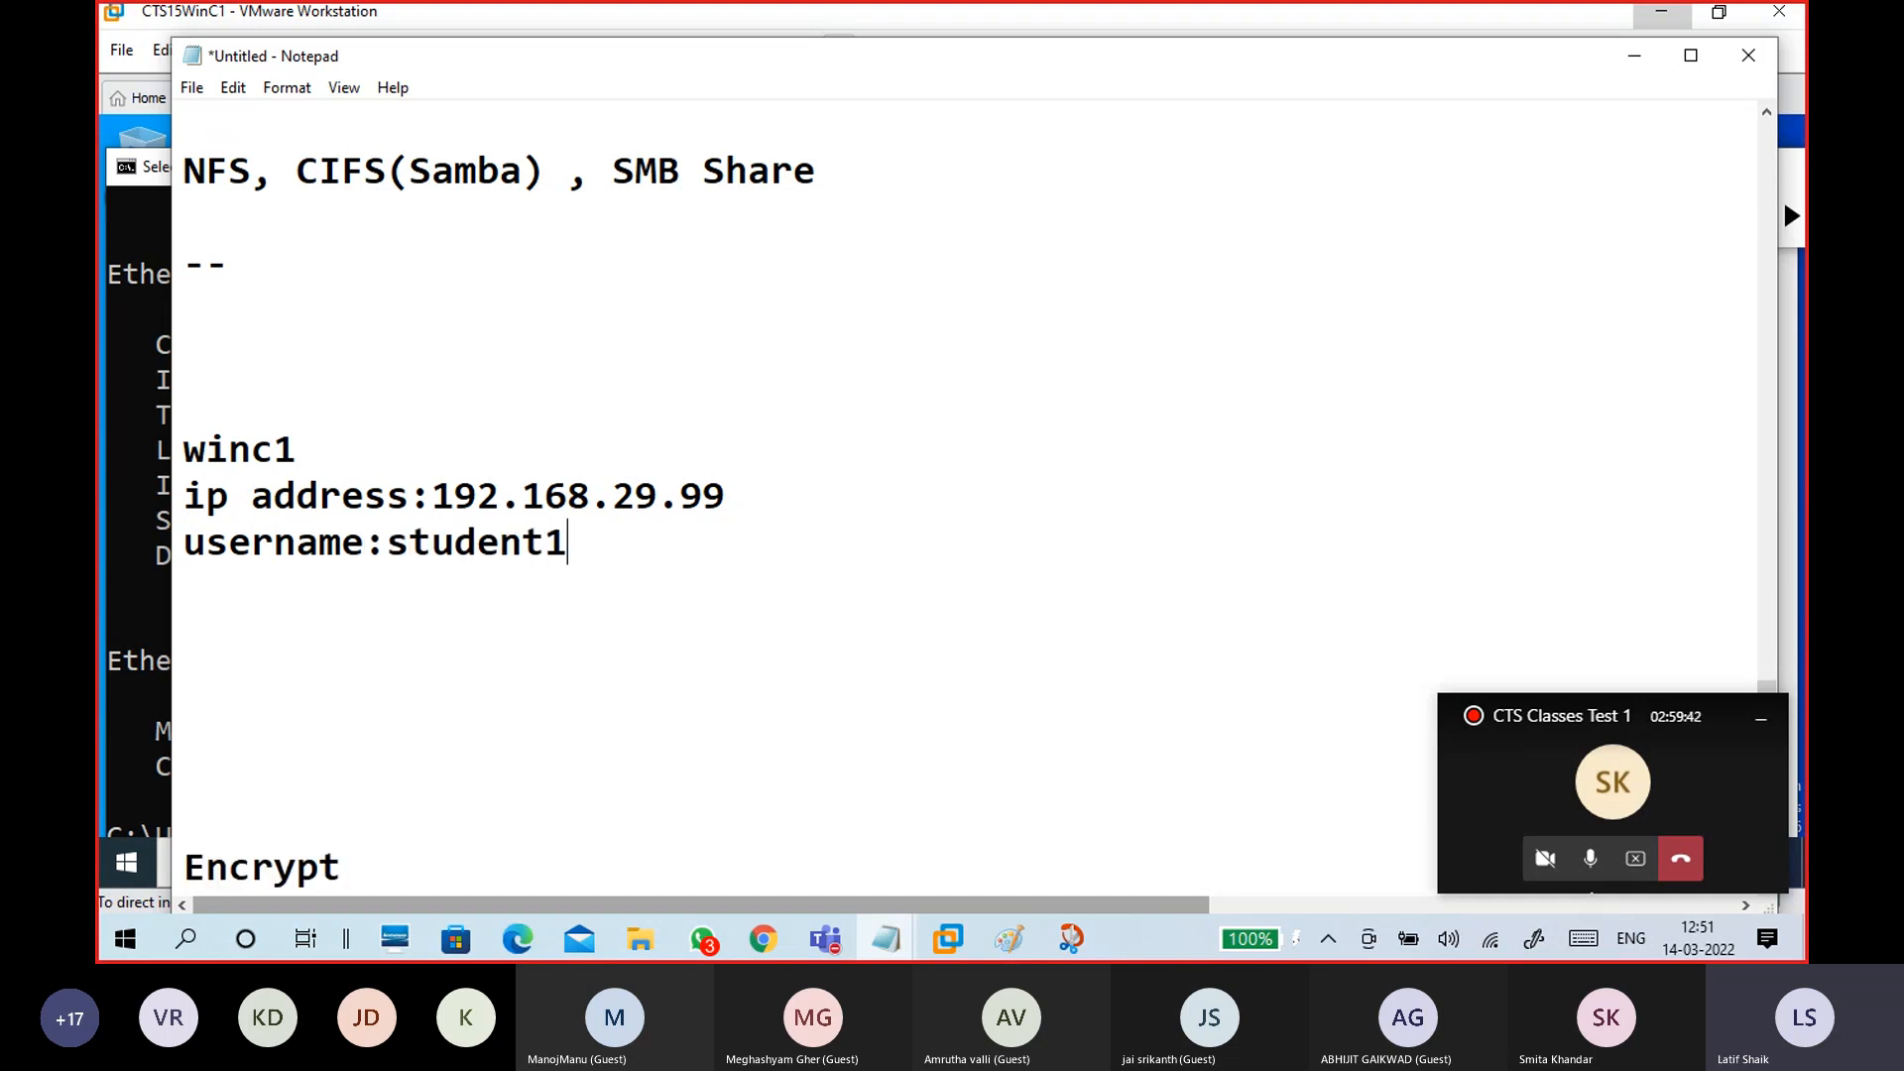
key("Return")
type("passwor")
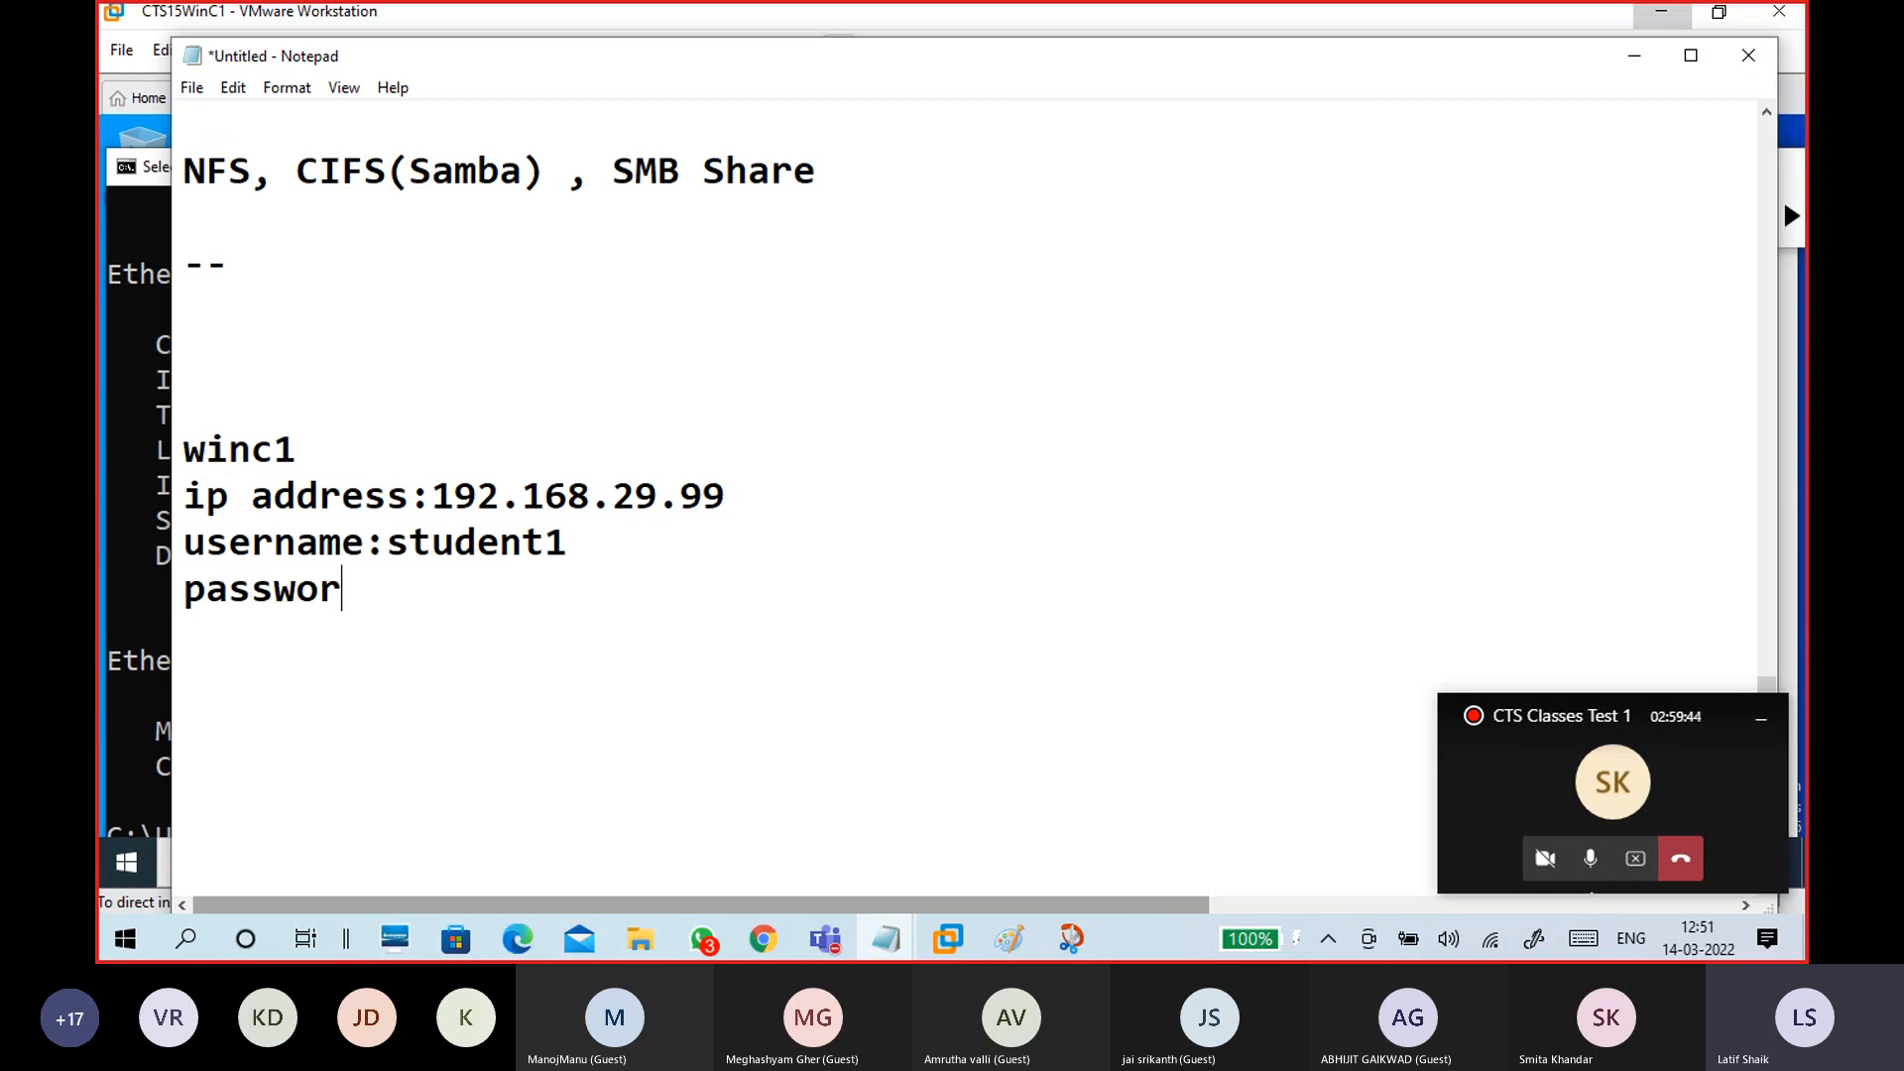
type("d:admi")
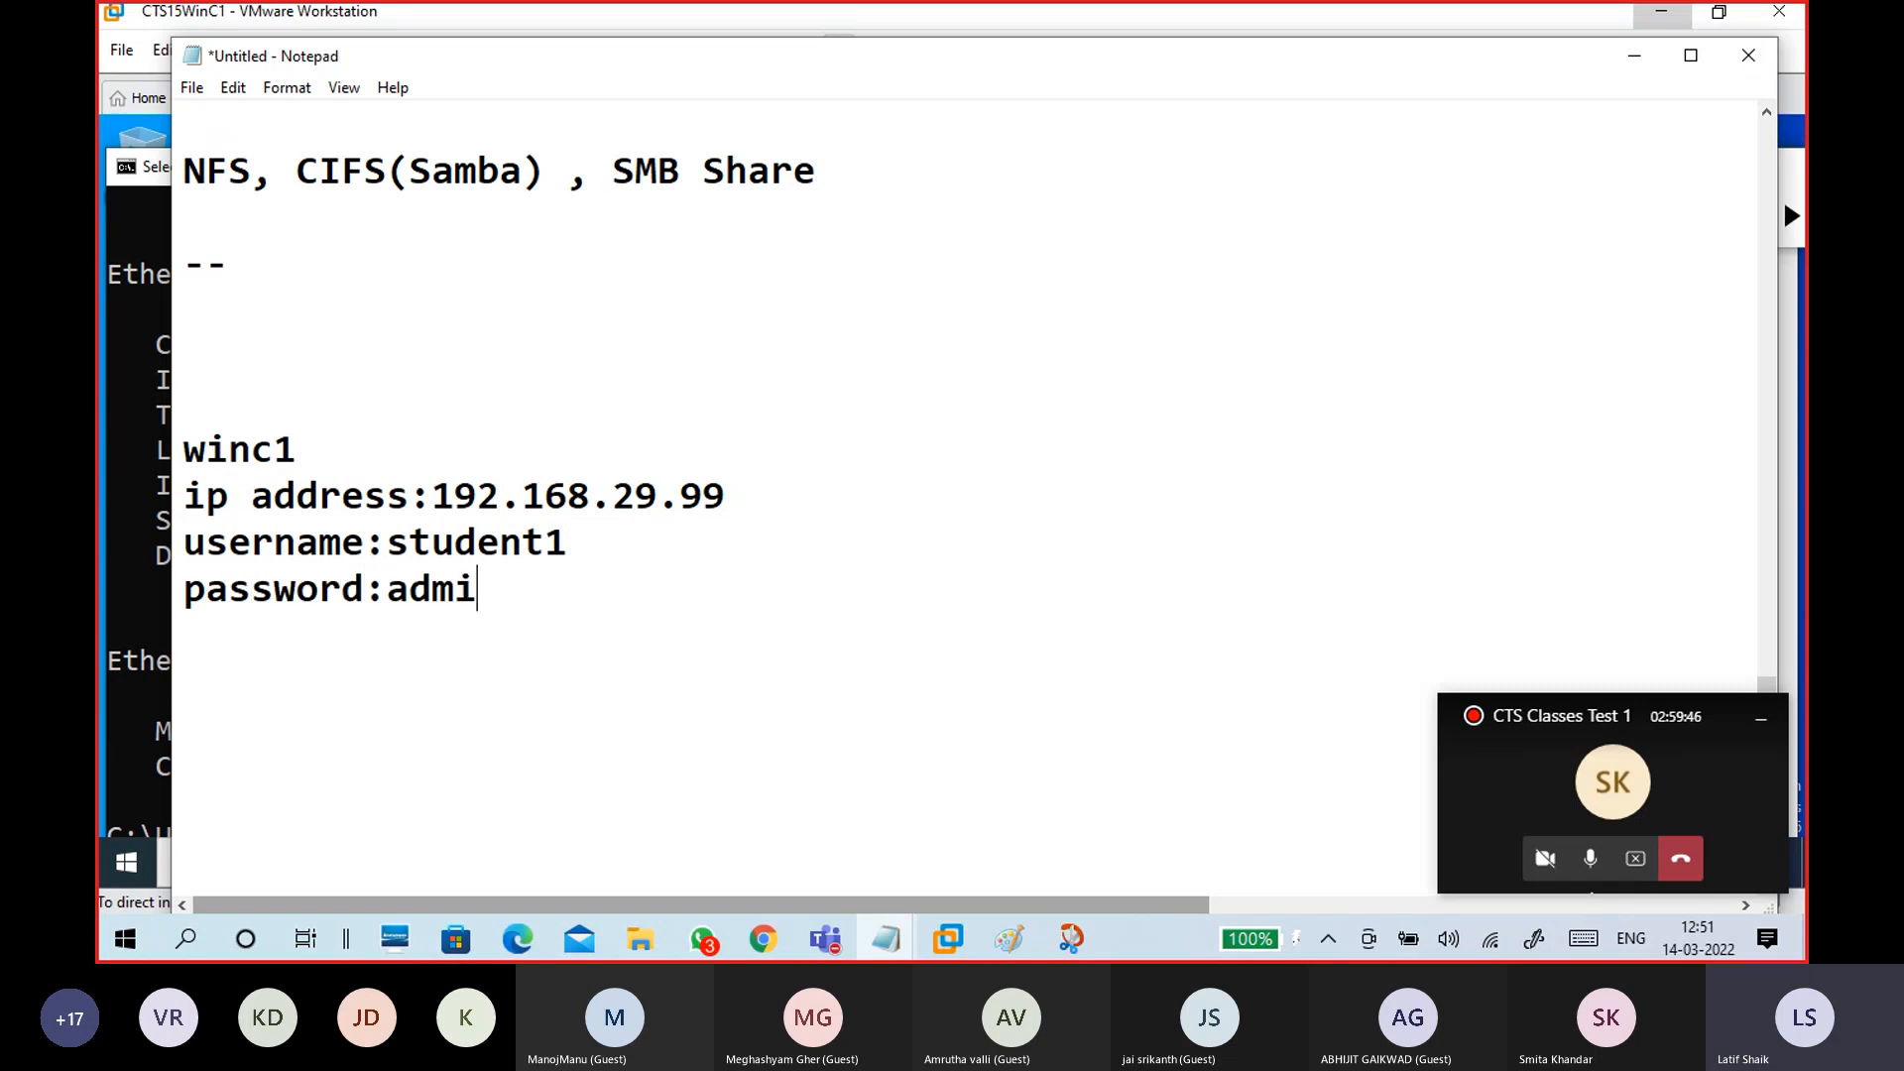
type("n@123")
key("Return")
key("Return")
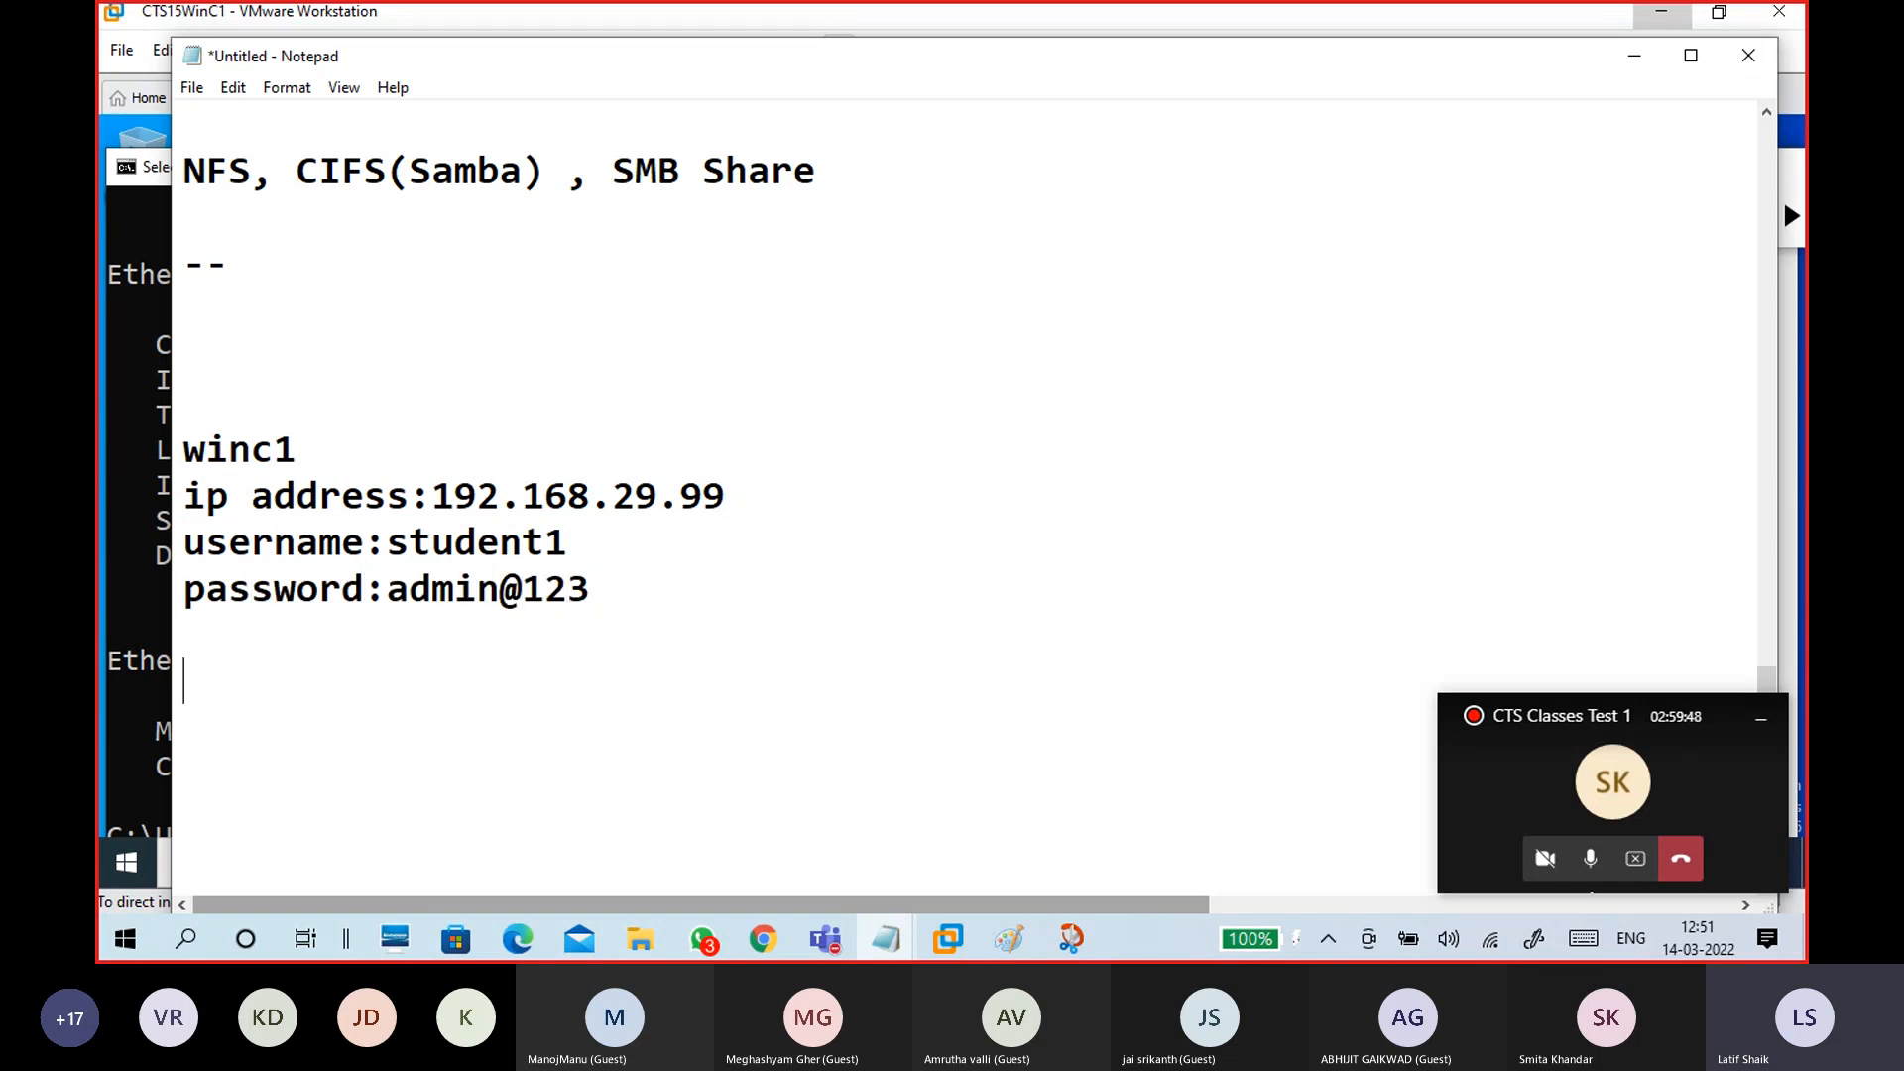
Step: Add a 'MyLaptop:' section with 'run: \\192.168.29.99', then minimize Notepad
scroll(283, 436, "down", 2)
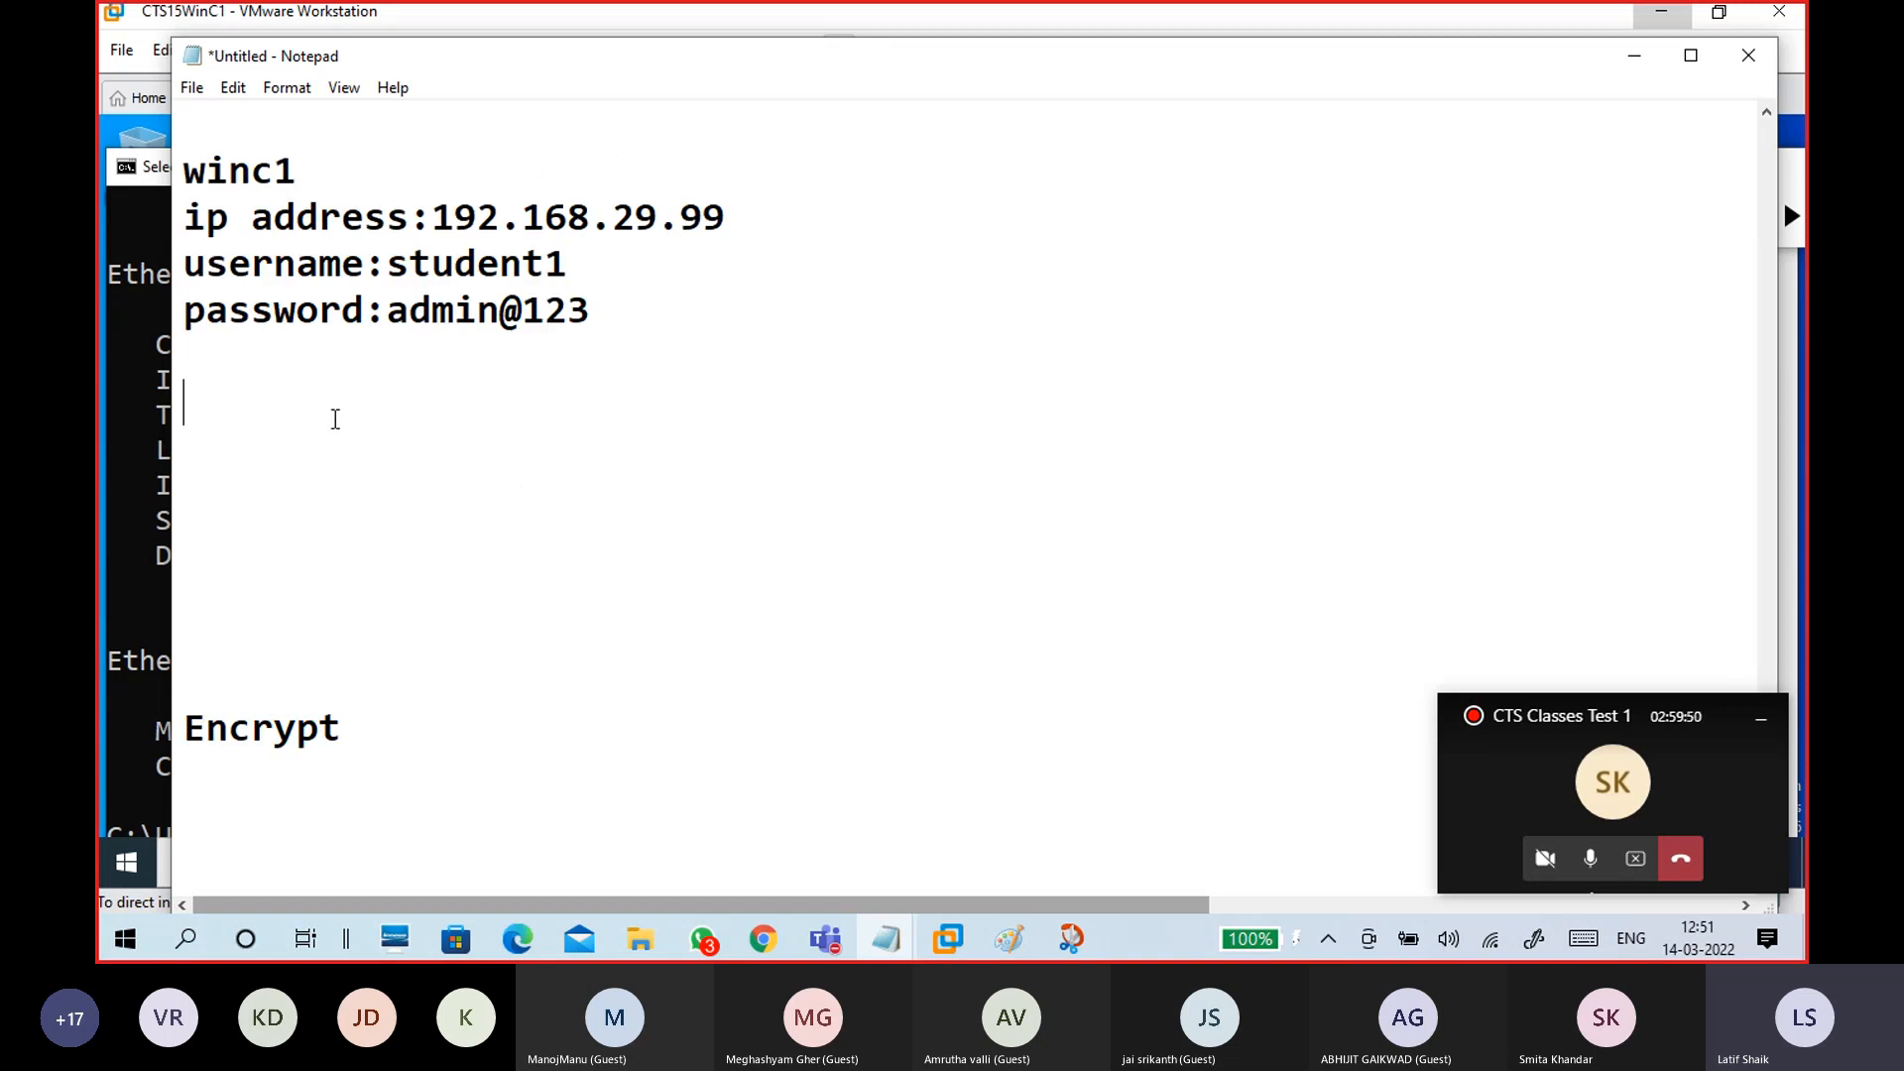
type("-")
key("Return")
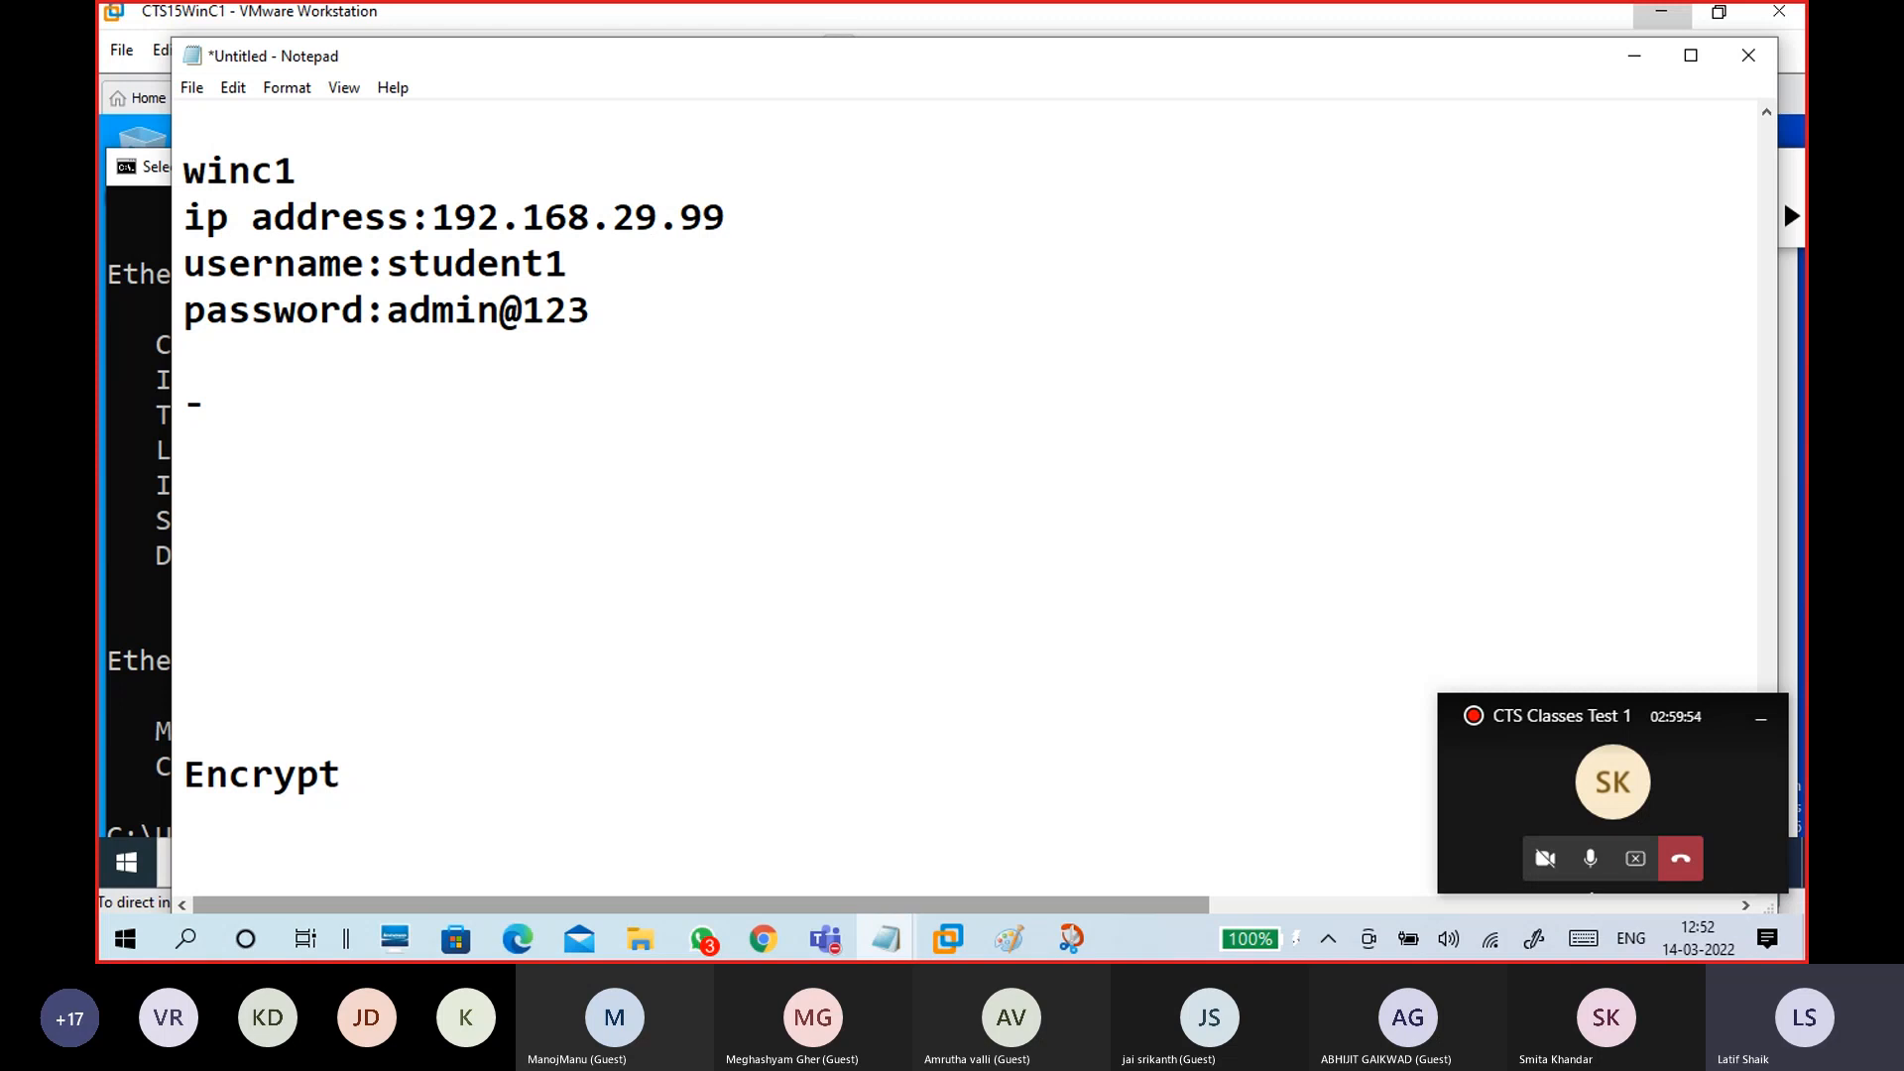
type("Mypc")
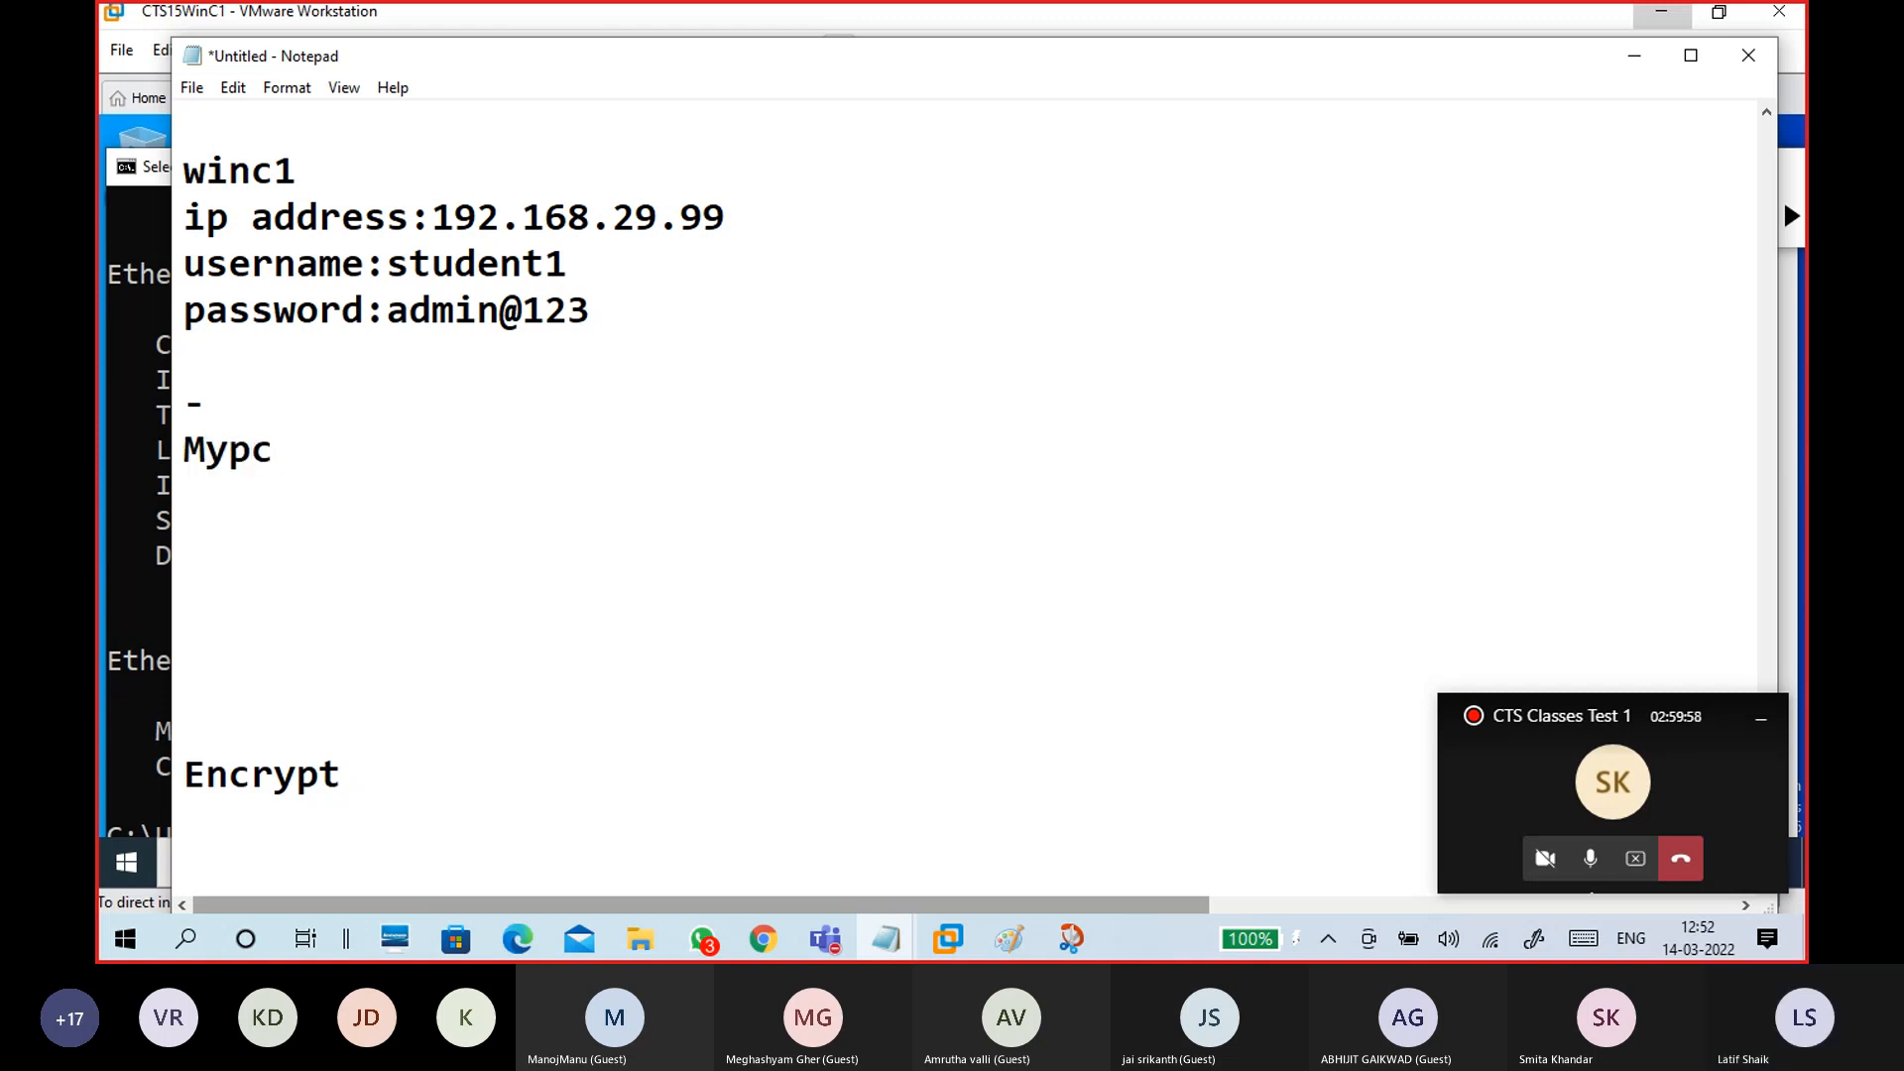
key("BackSpace")
key("BackSpace")
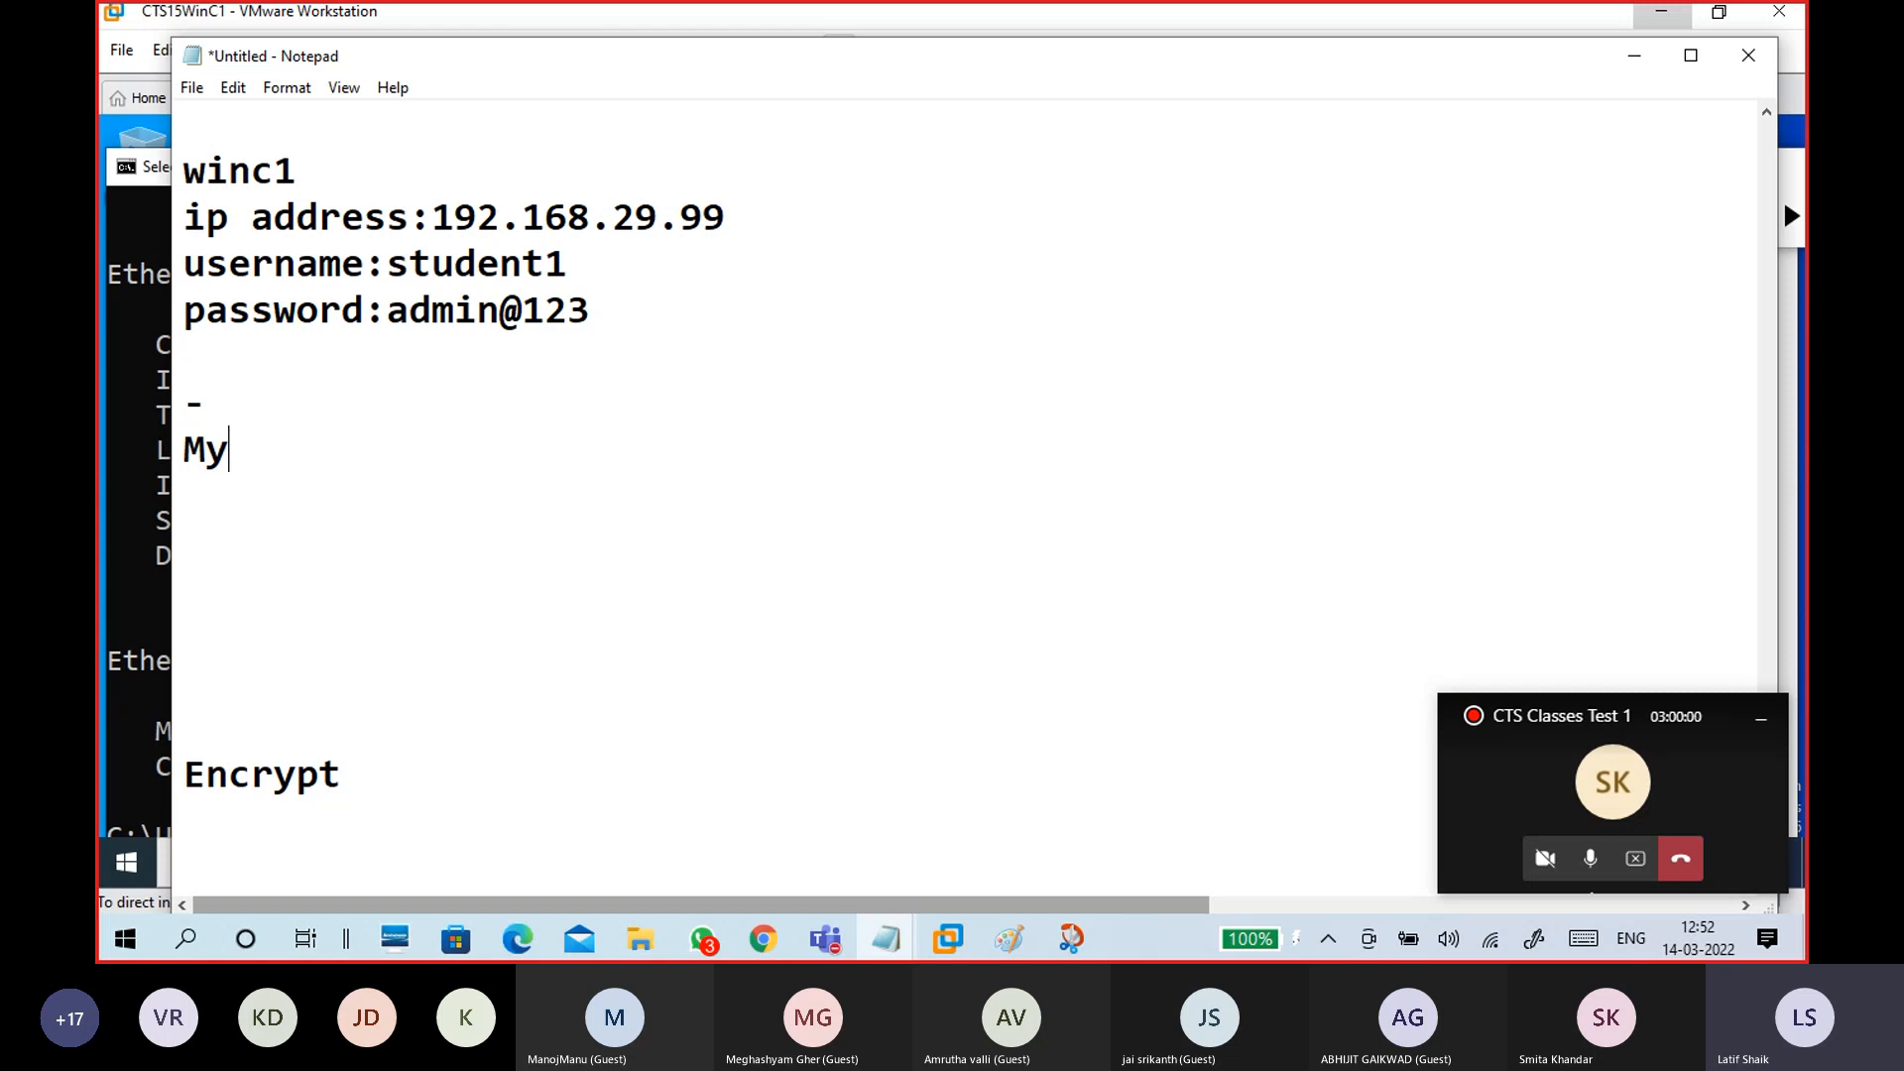
type("Loc")
key("BackSpace")
type("ptop")
key("BackSpace")
key("BackSpace")
key("BackSpace")
key("BackSpace")
key("BackSpace")
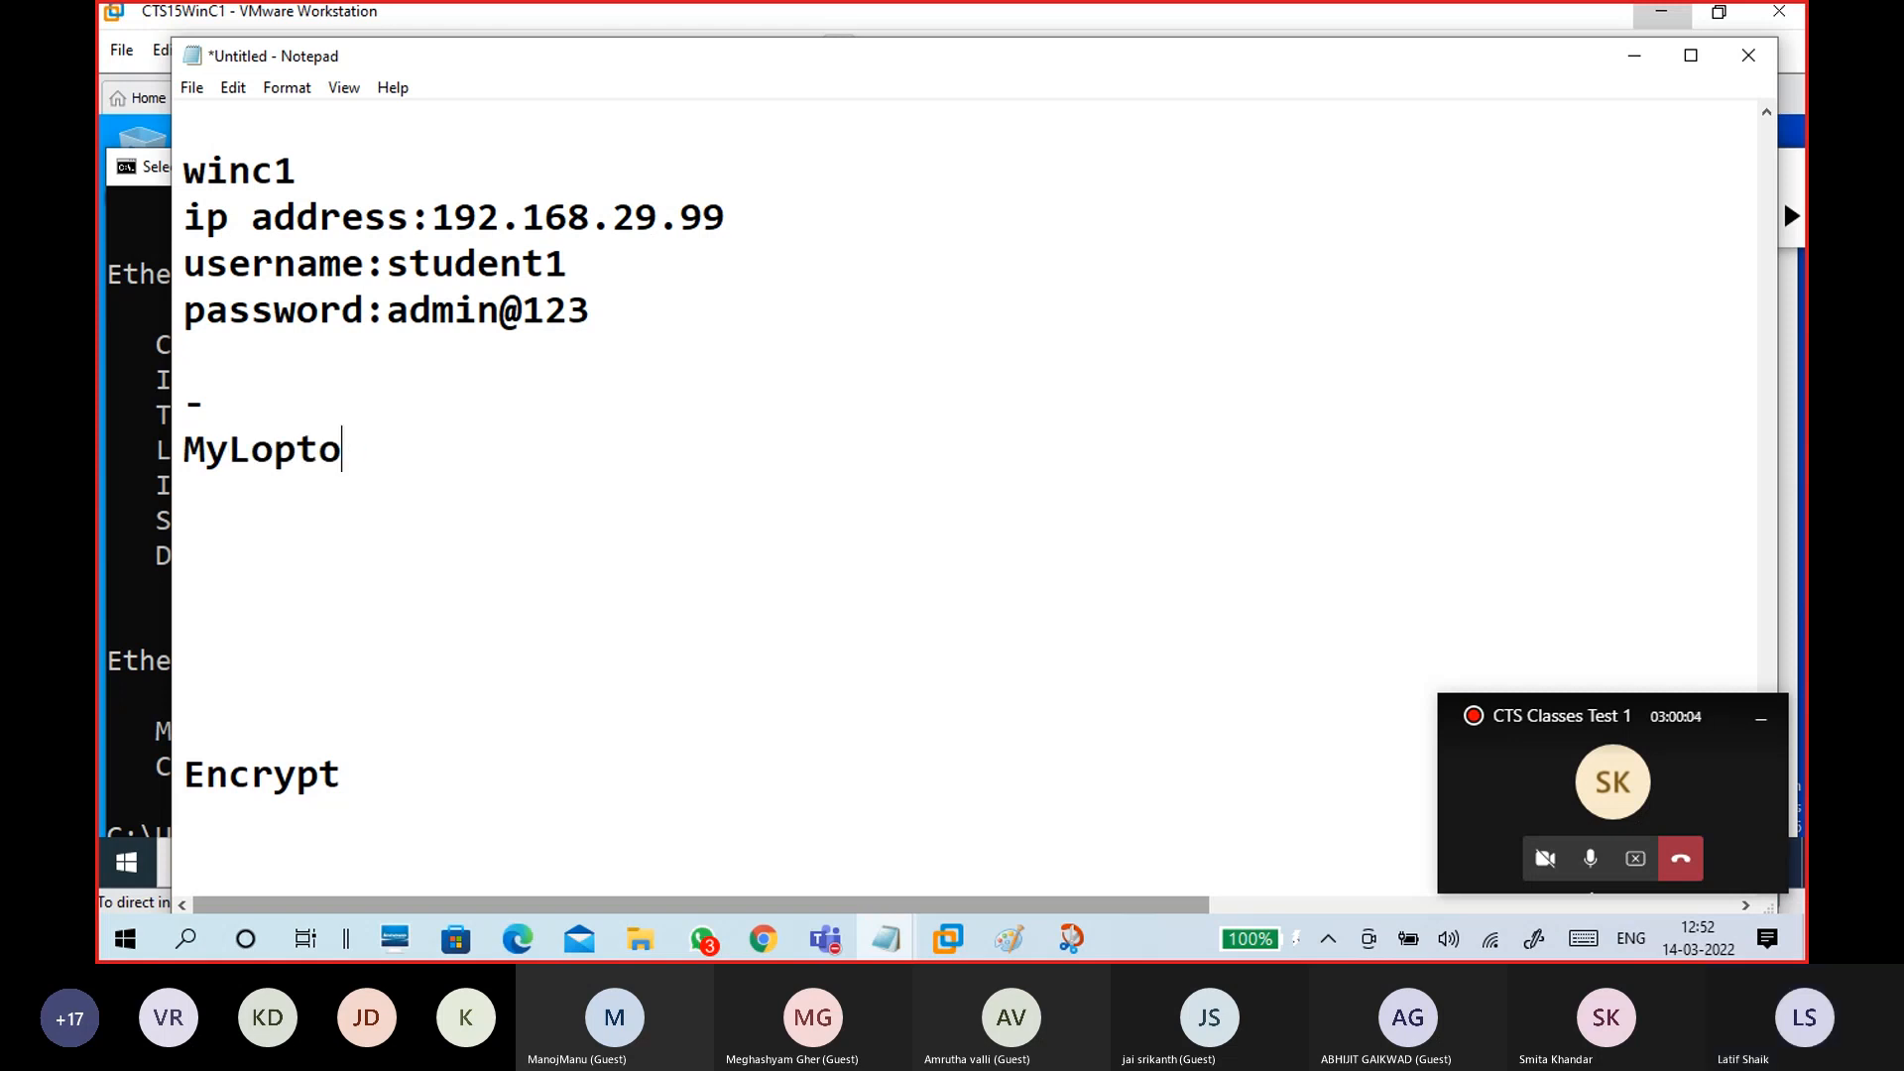
type("aptop")
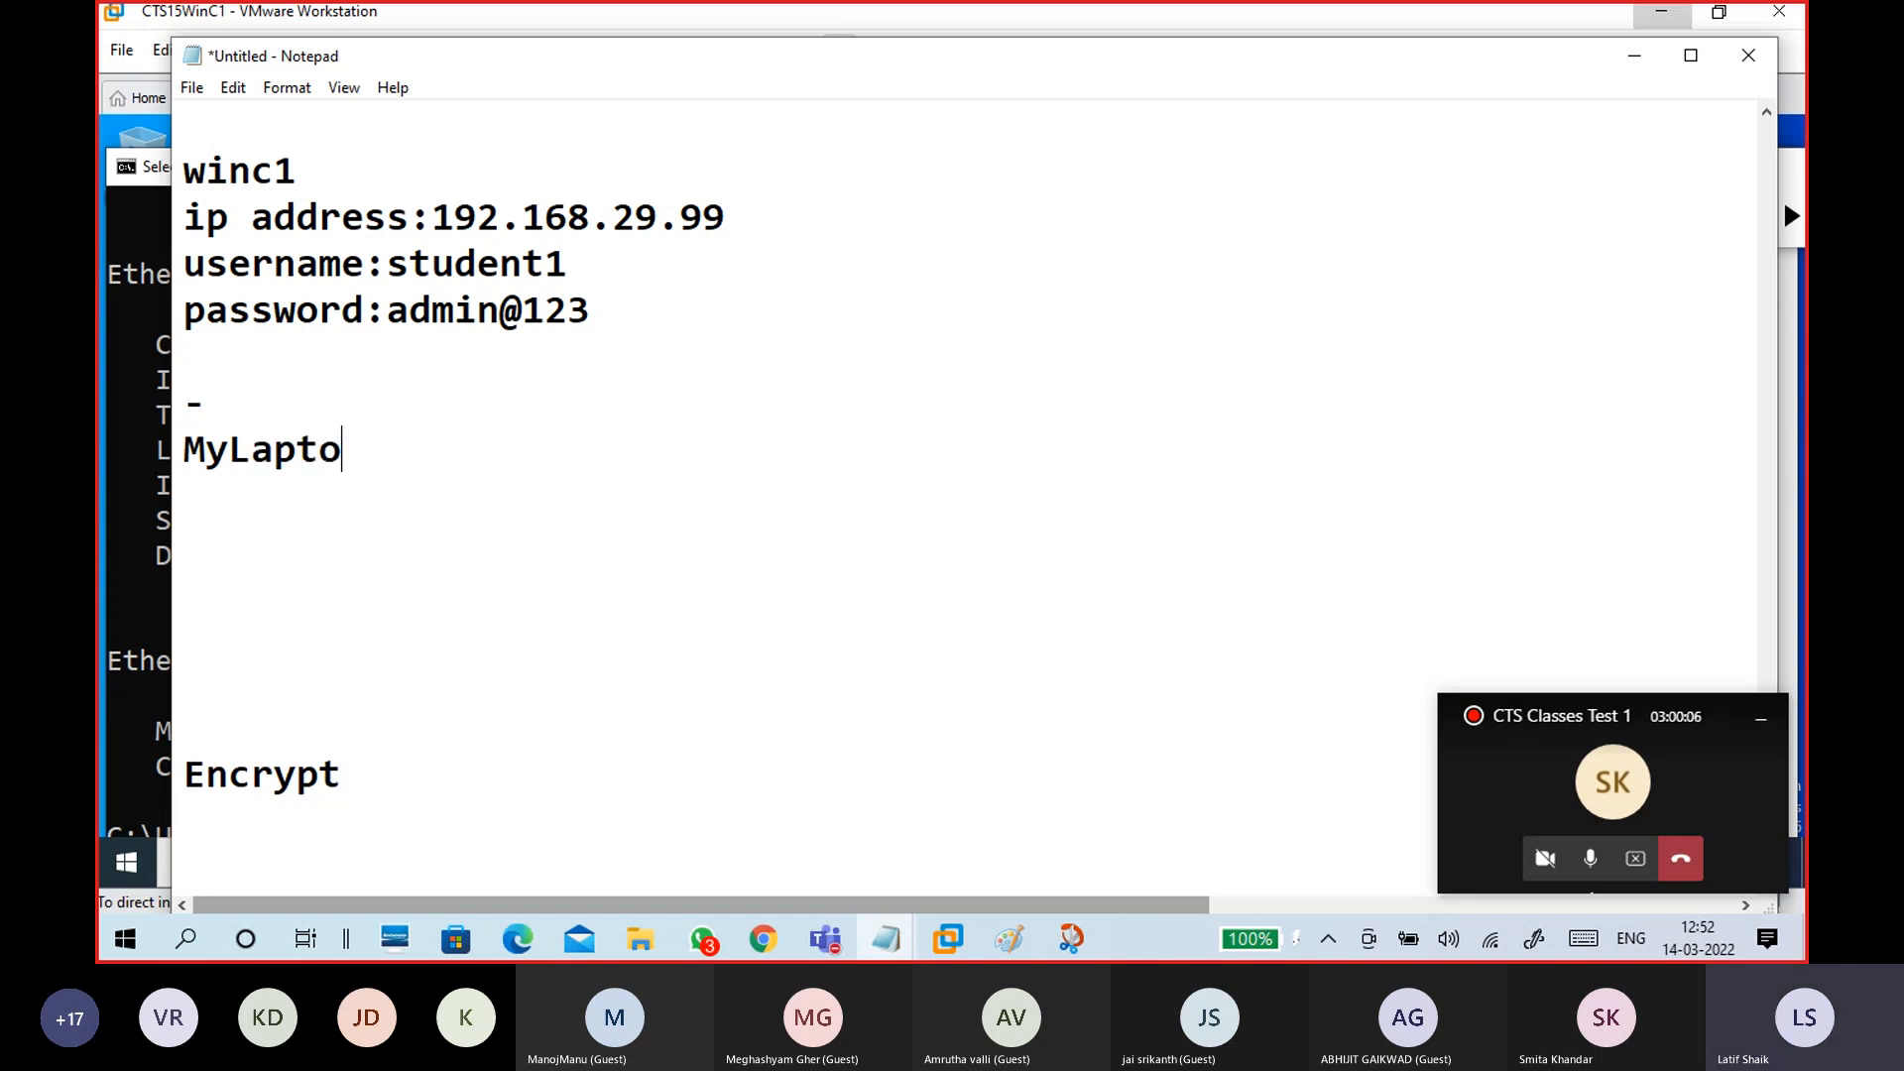
type(":")
key("Return")
key("Return")
key("Return")
key("Up")
type("run")
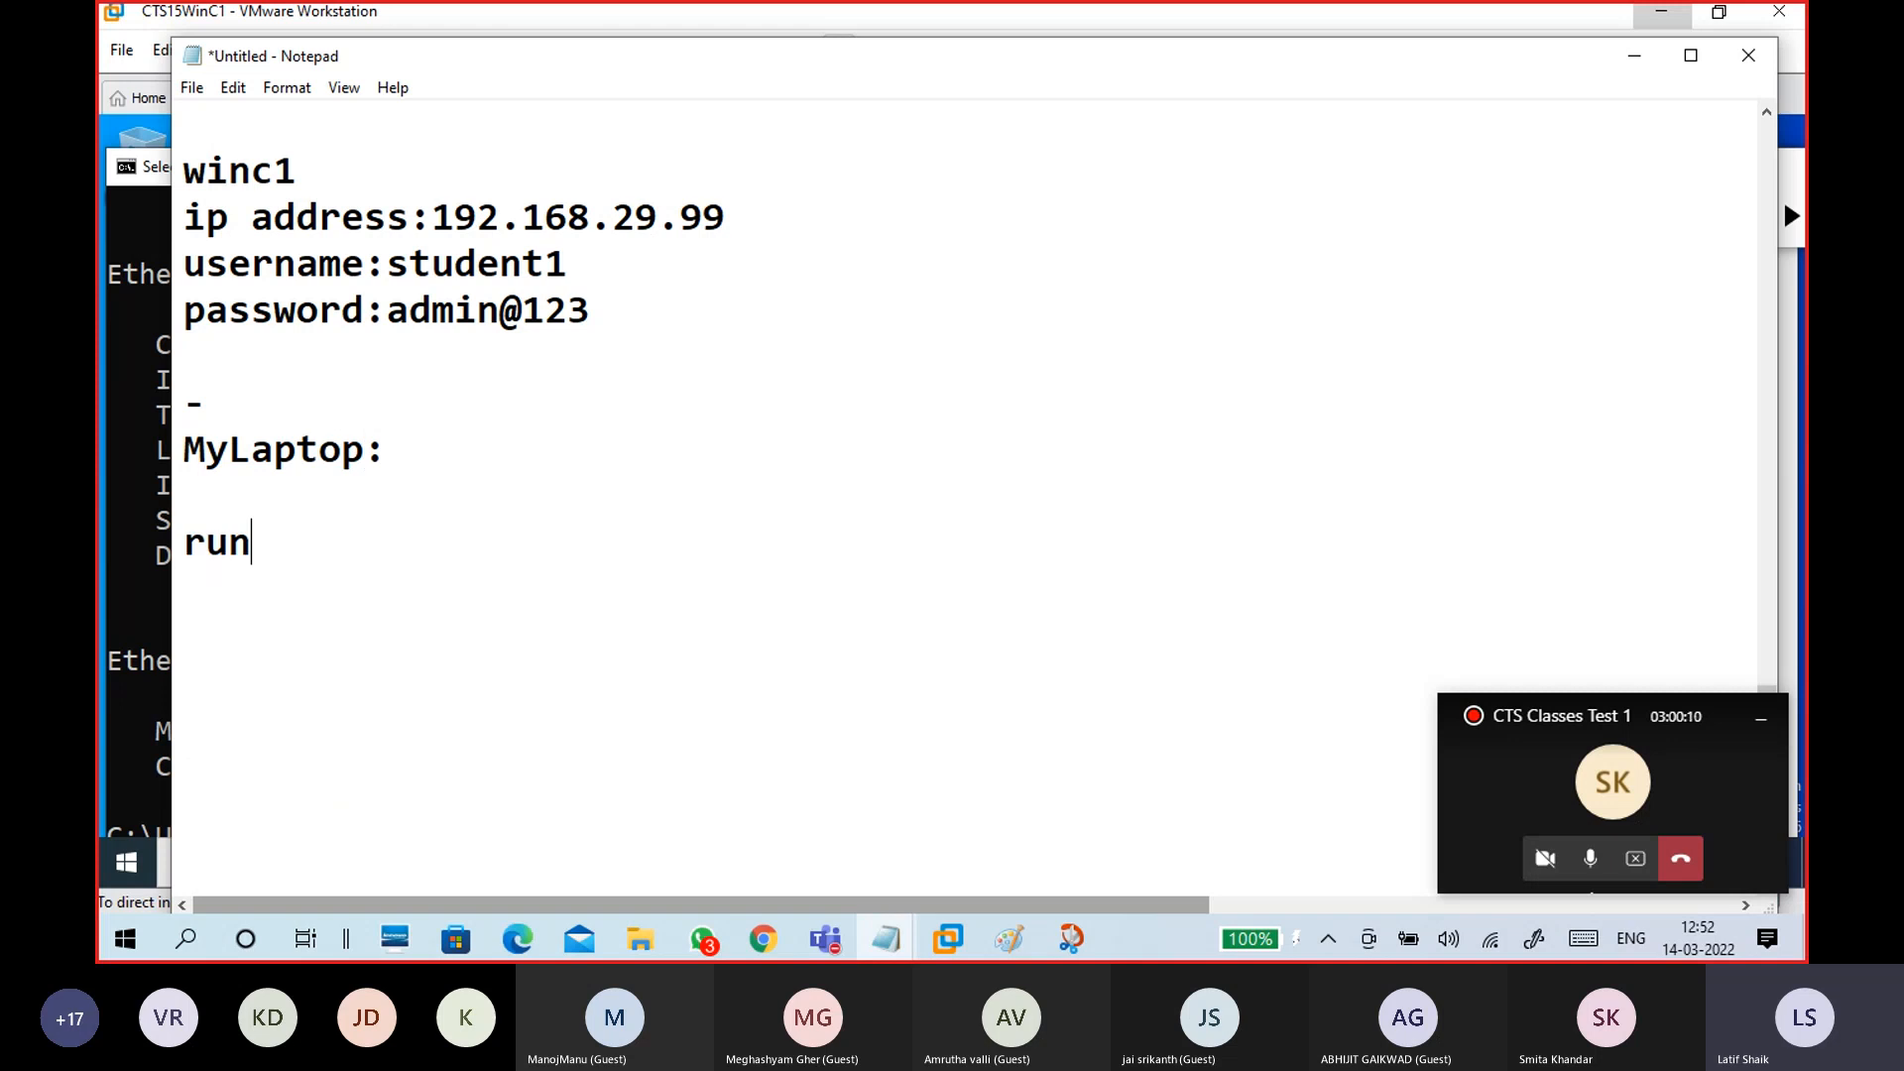
type(": \\\\192.1")
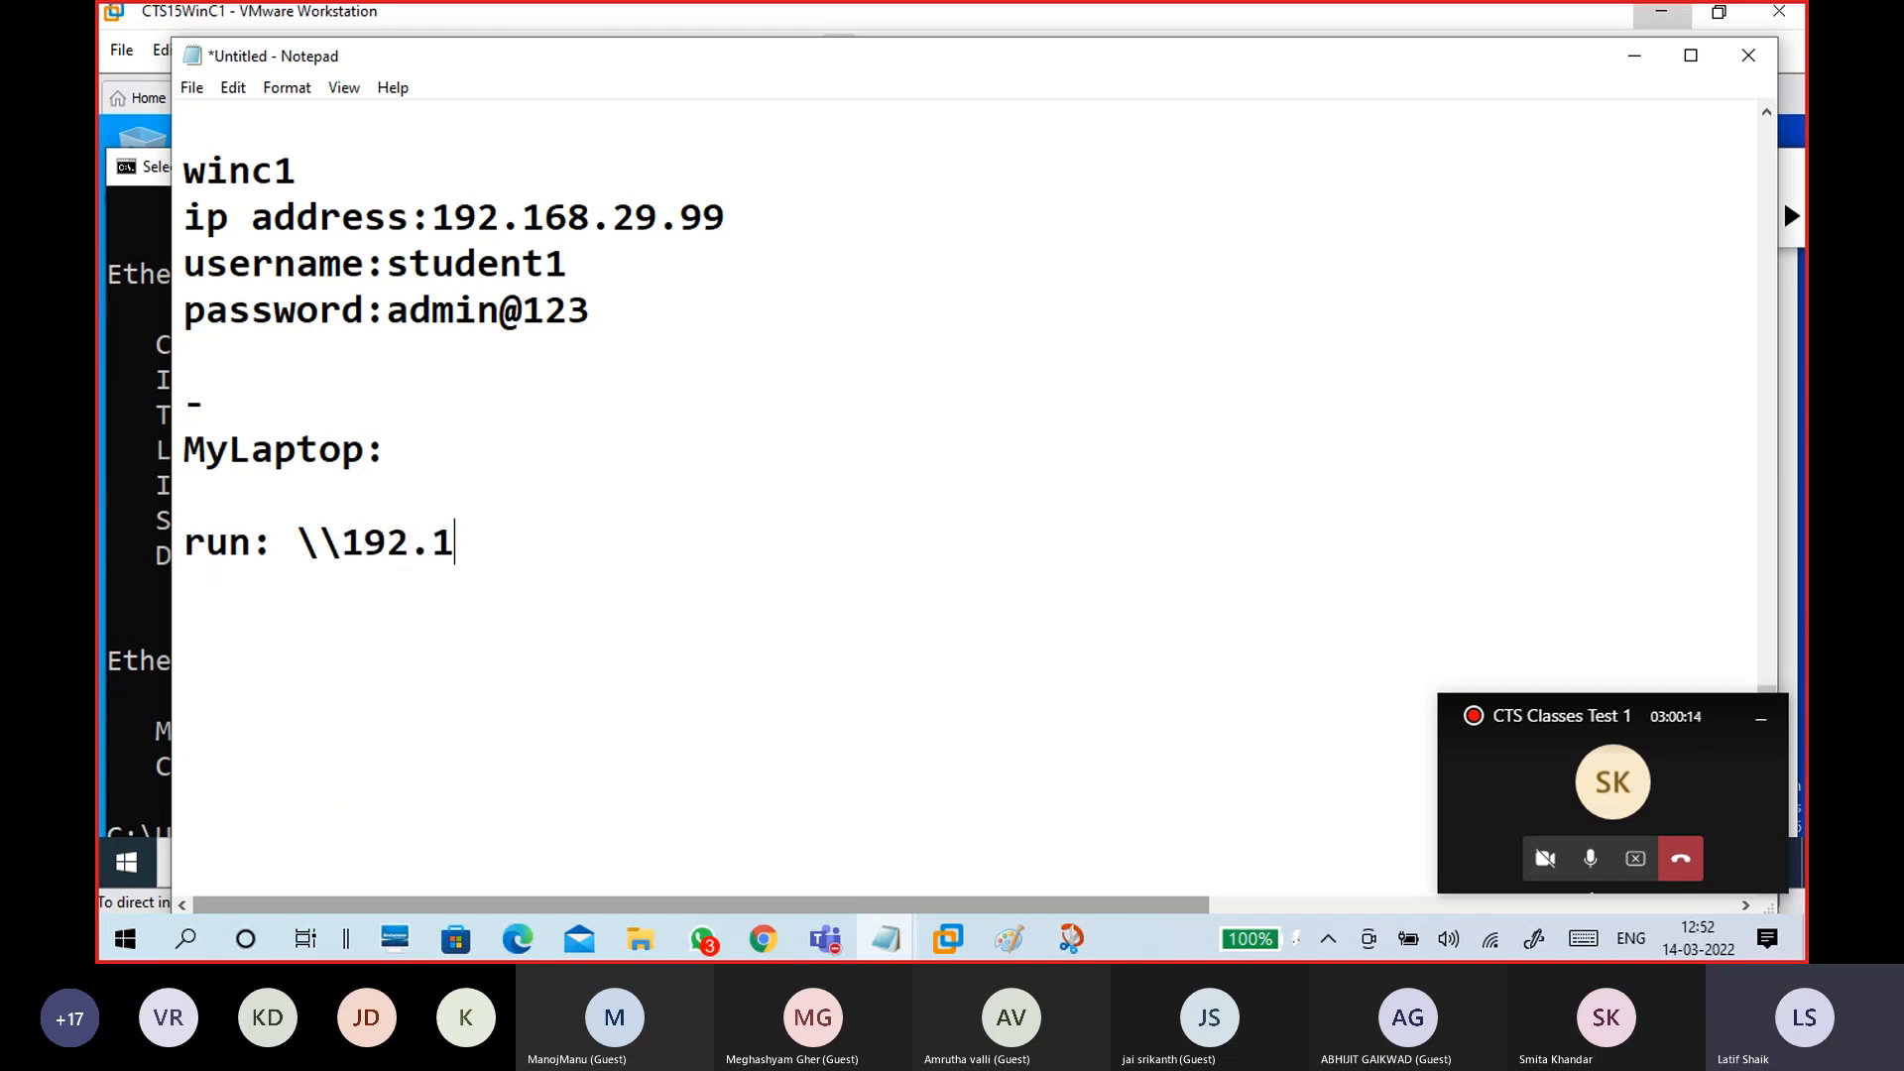
type("68.29.99")
key("Return")
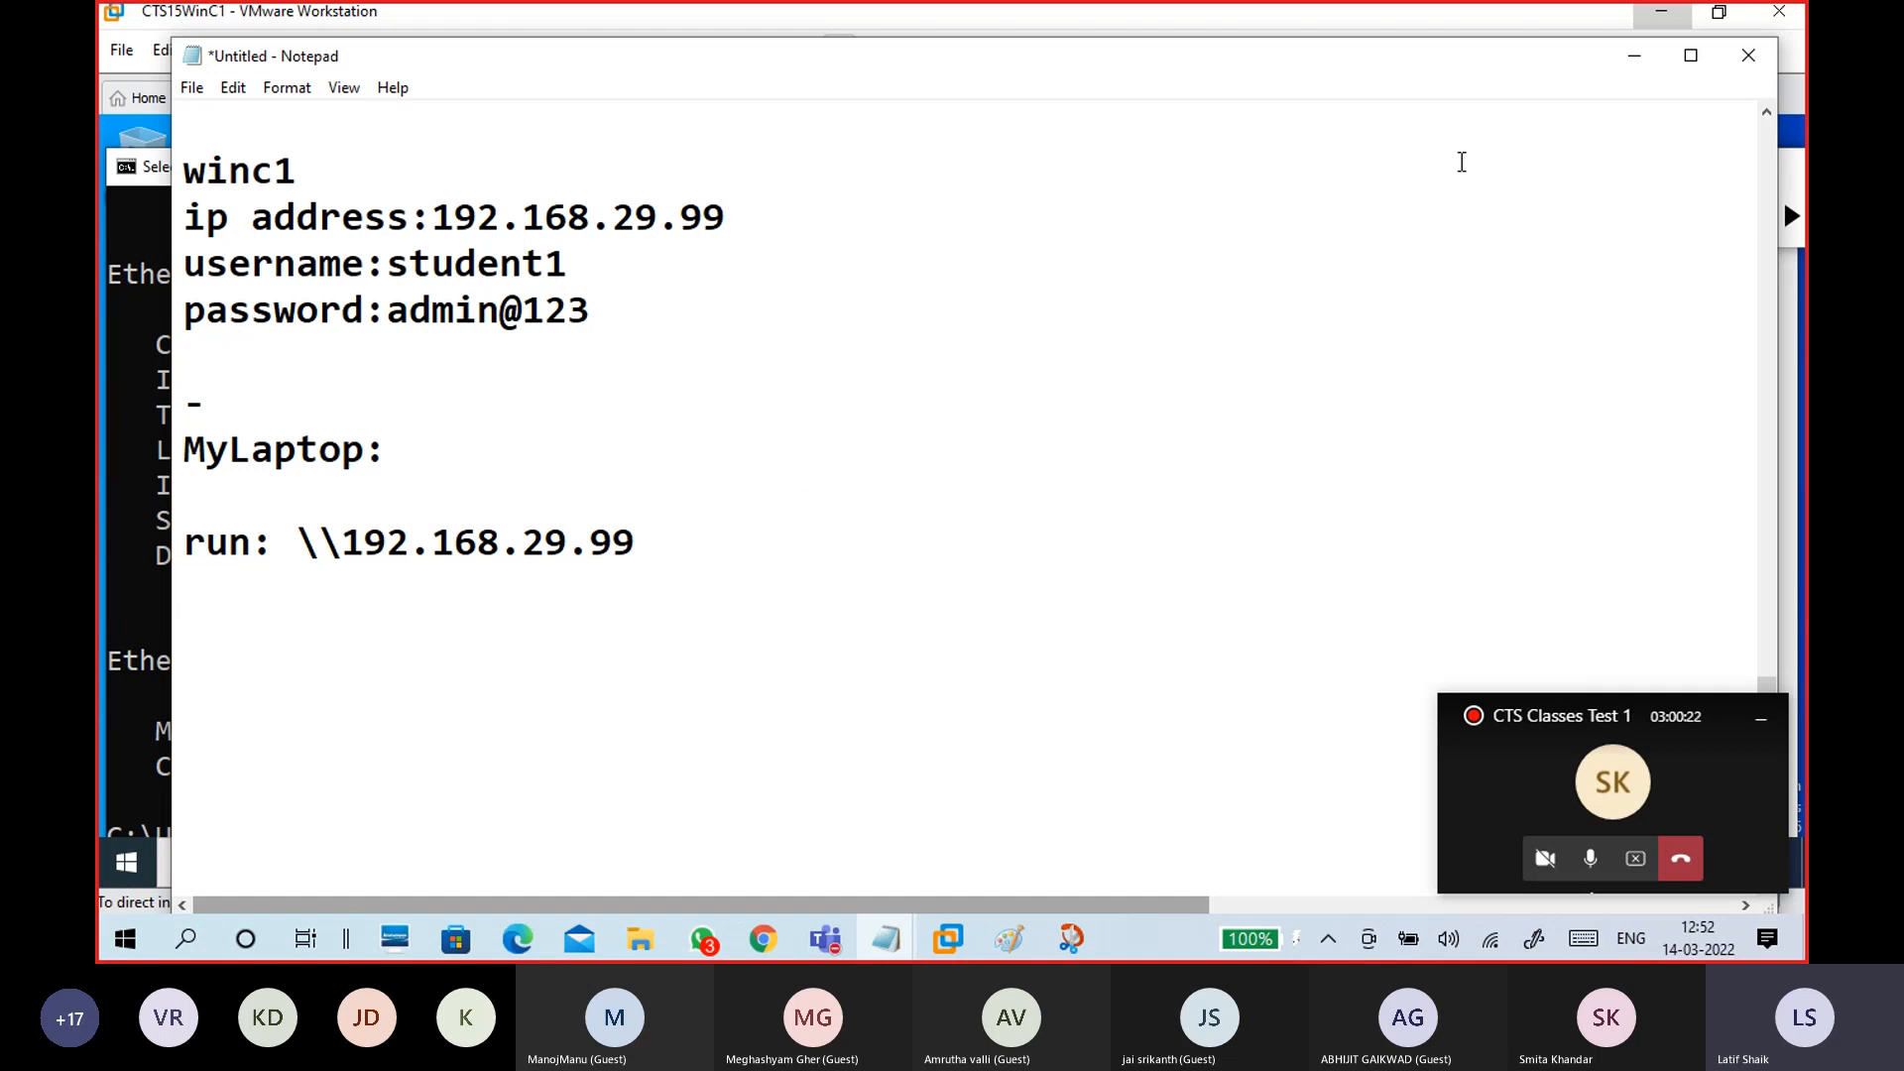
left_click(1635, 57)
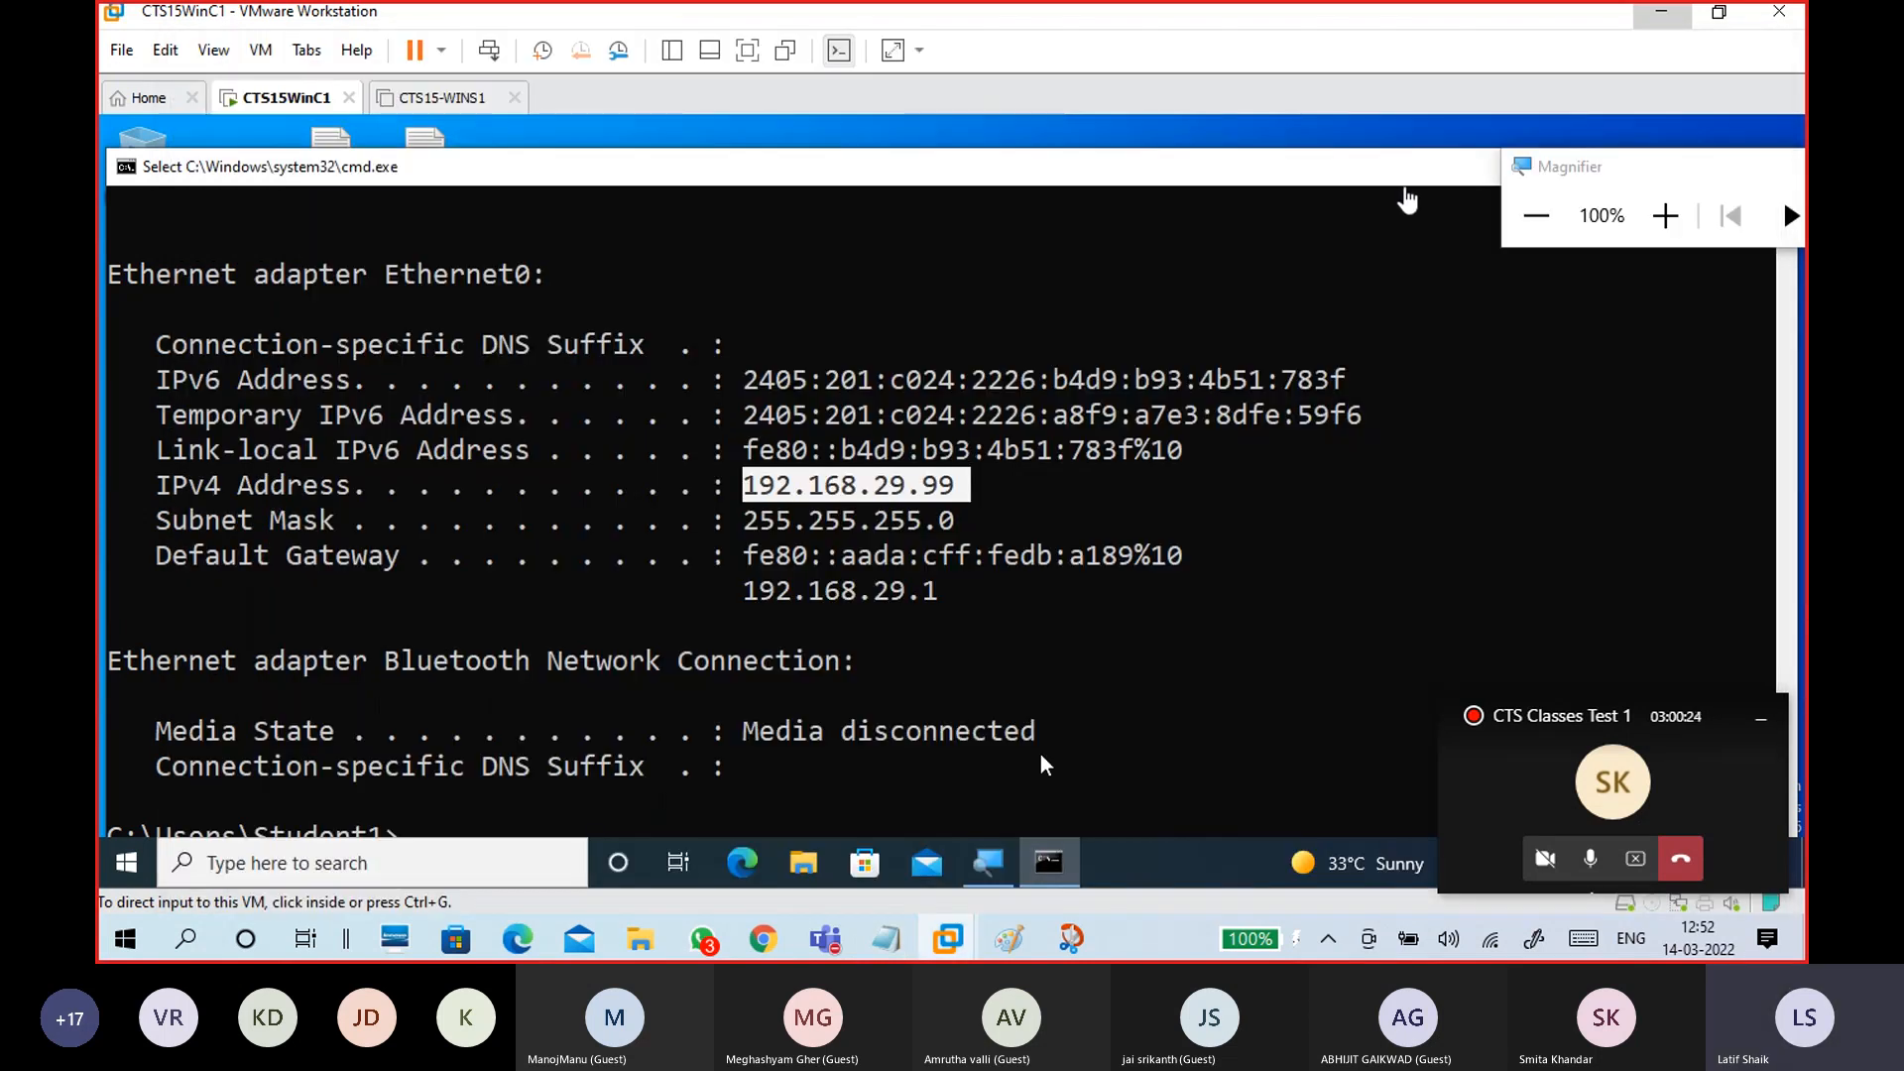
Step: Close the command window and minimize VMware to reach the host desktop
left_click_drag(1313, 169, 722, 293)
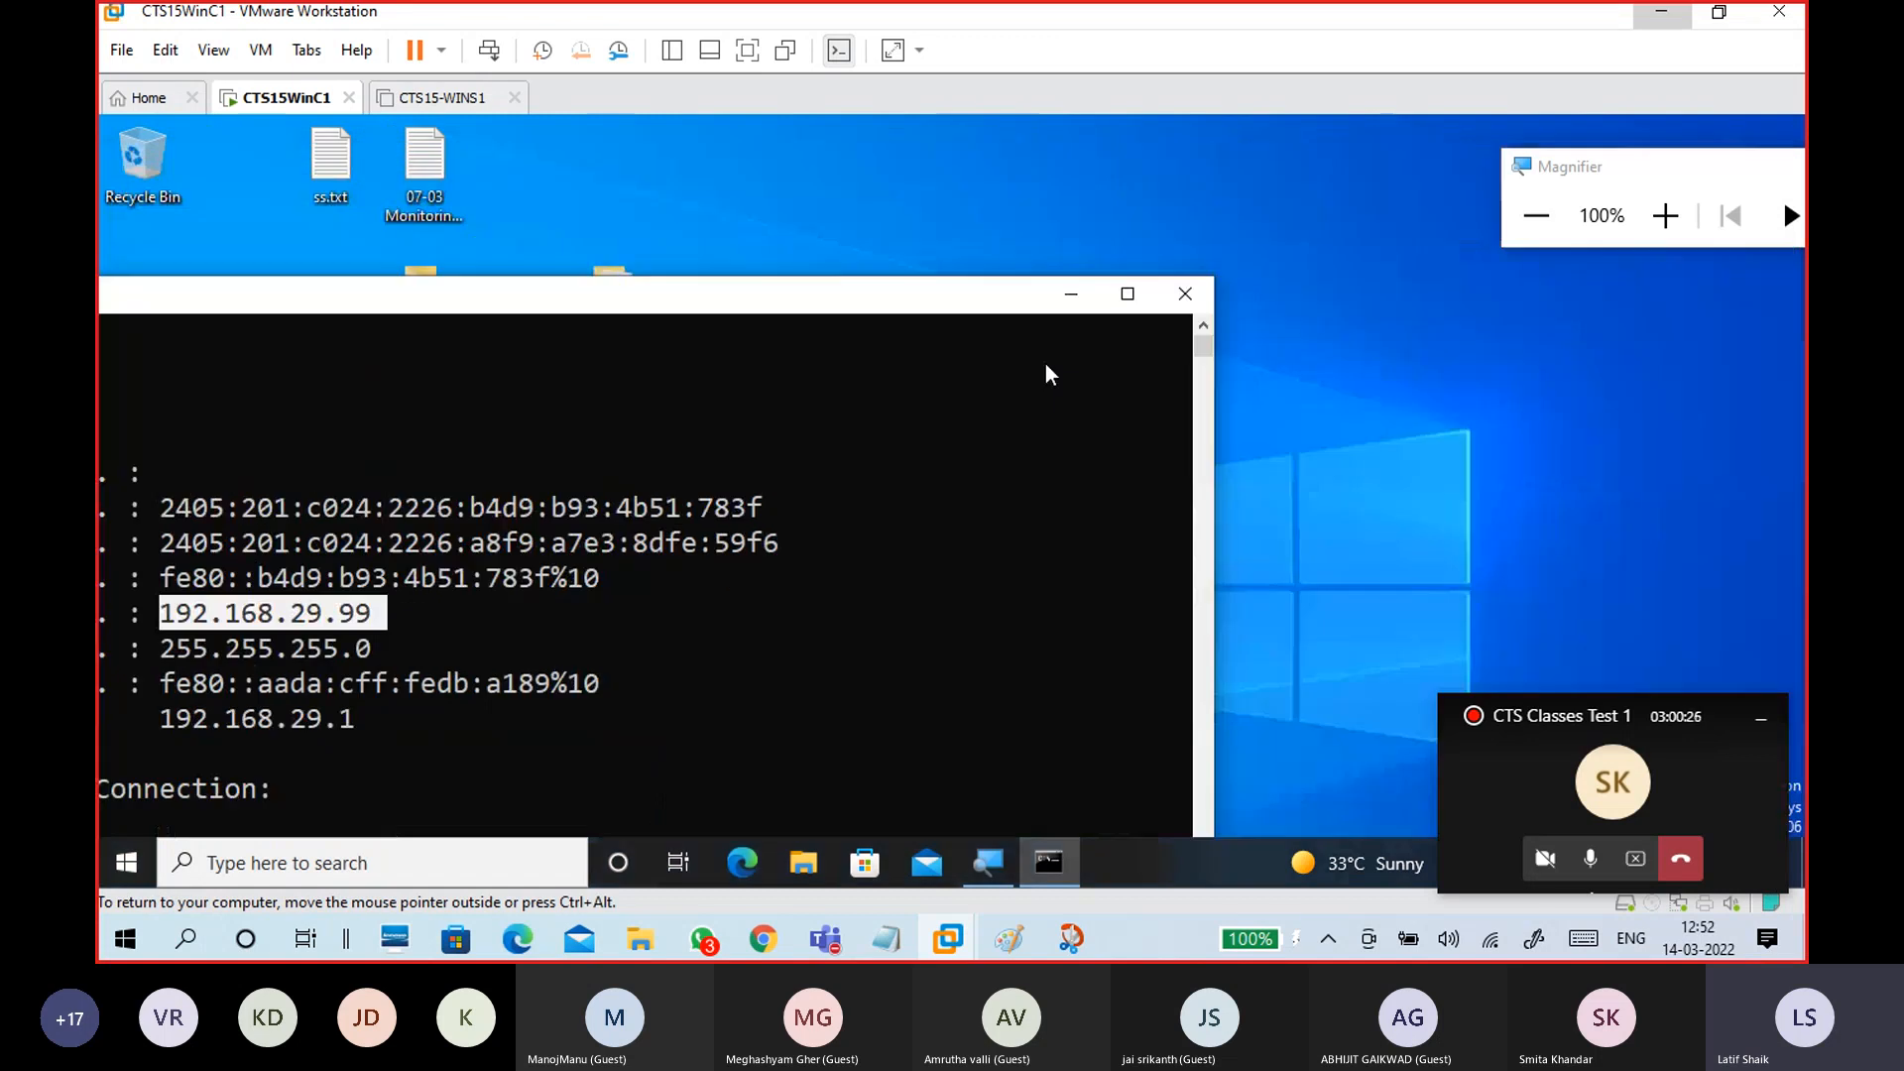
left_click(1187, 307)
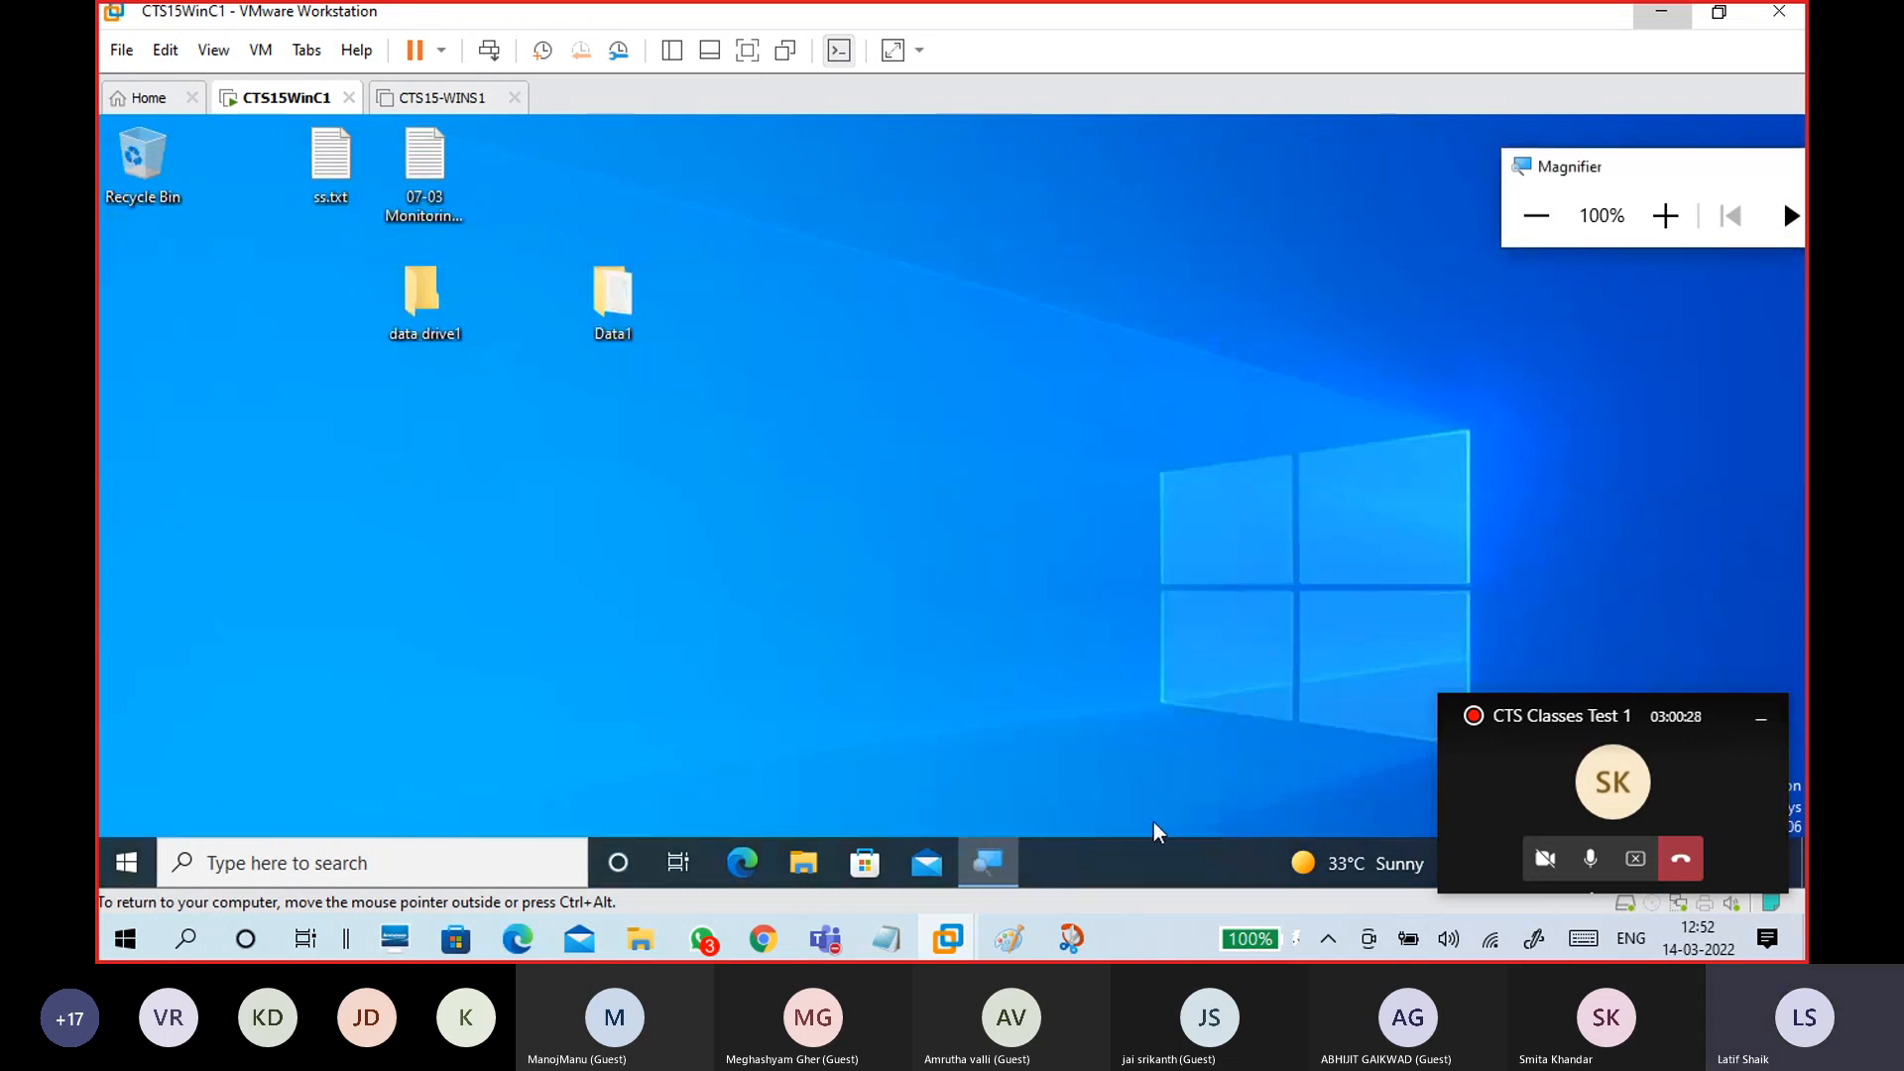
left_click(1684, 12)
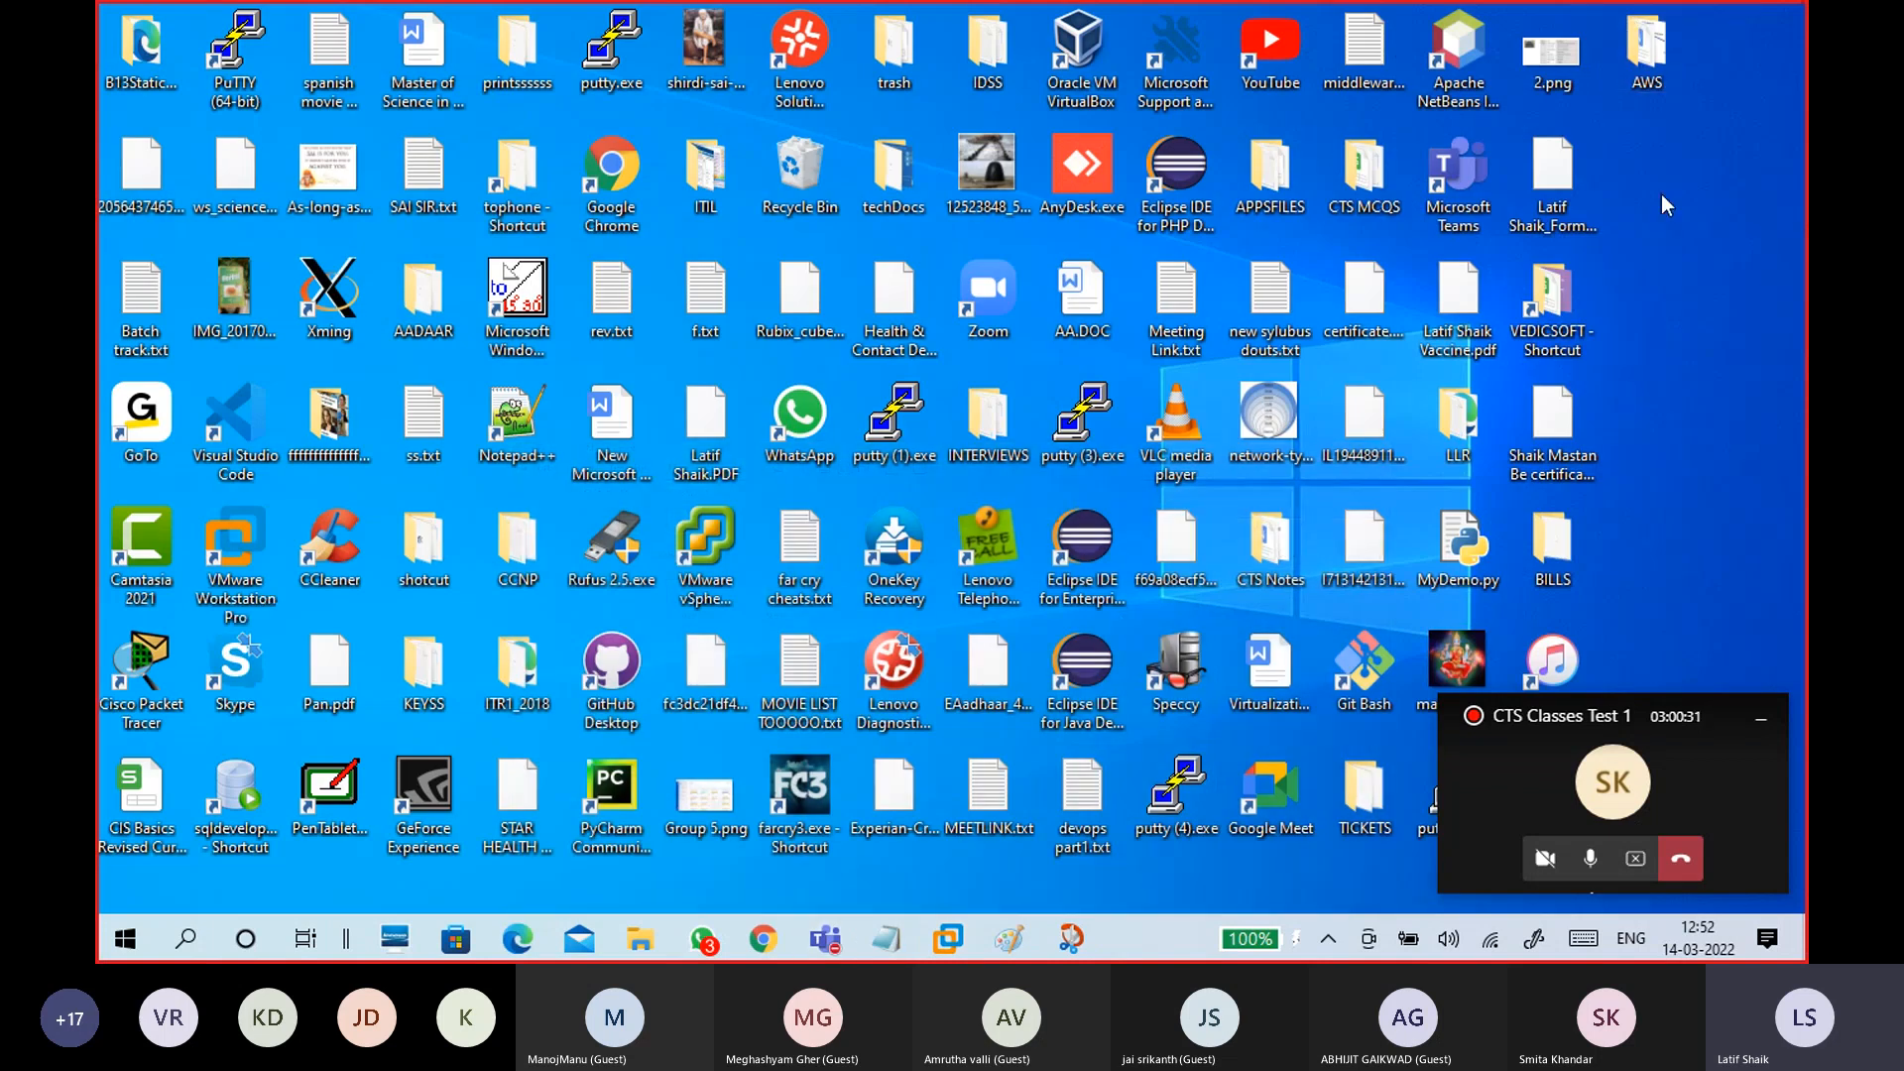
Step: Enter the network path \\192.168.29.99 in the Windows Run dialog
key("super")
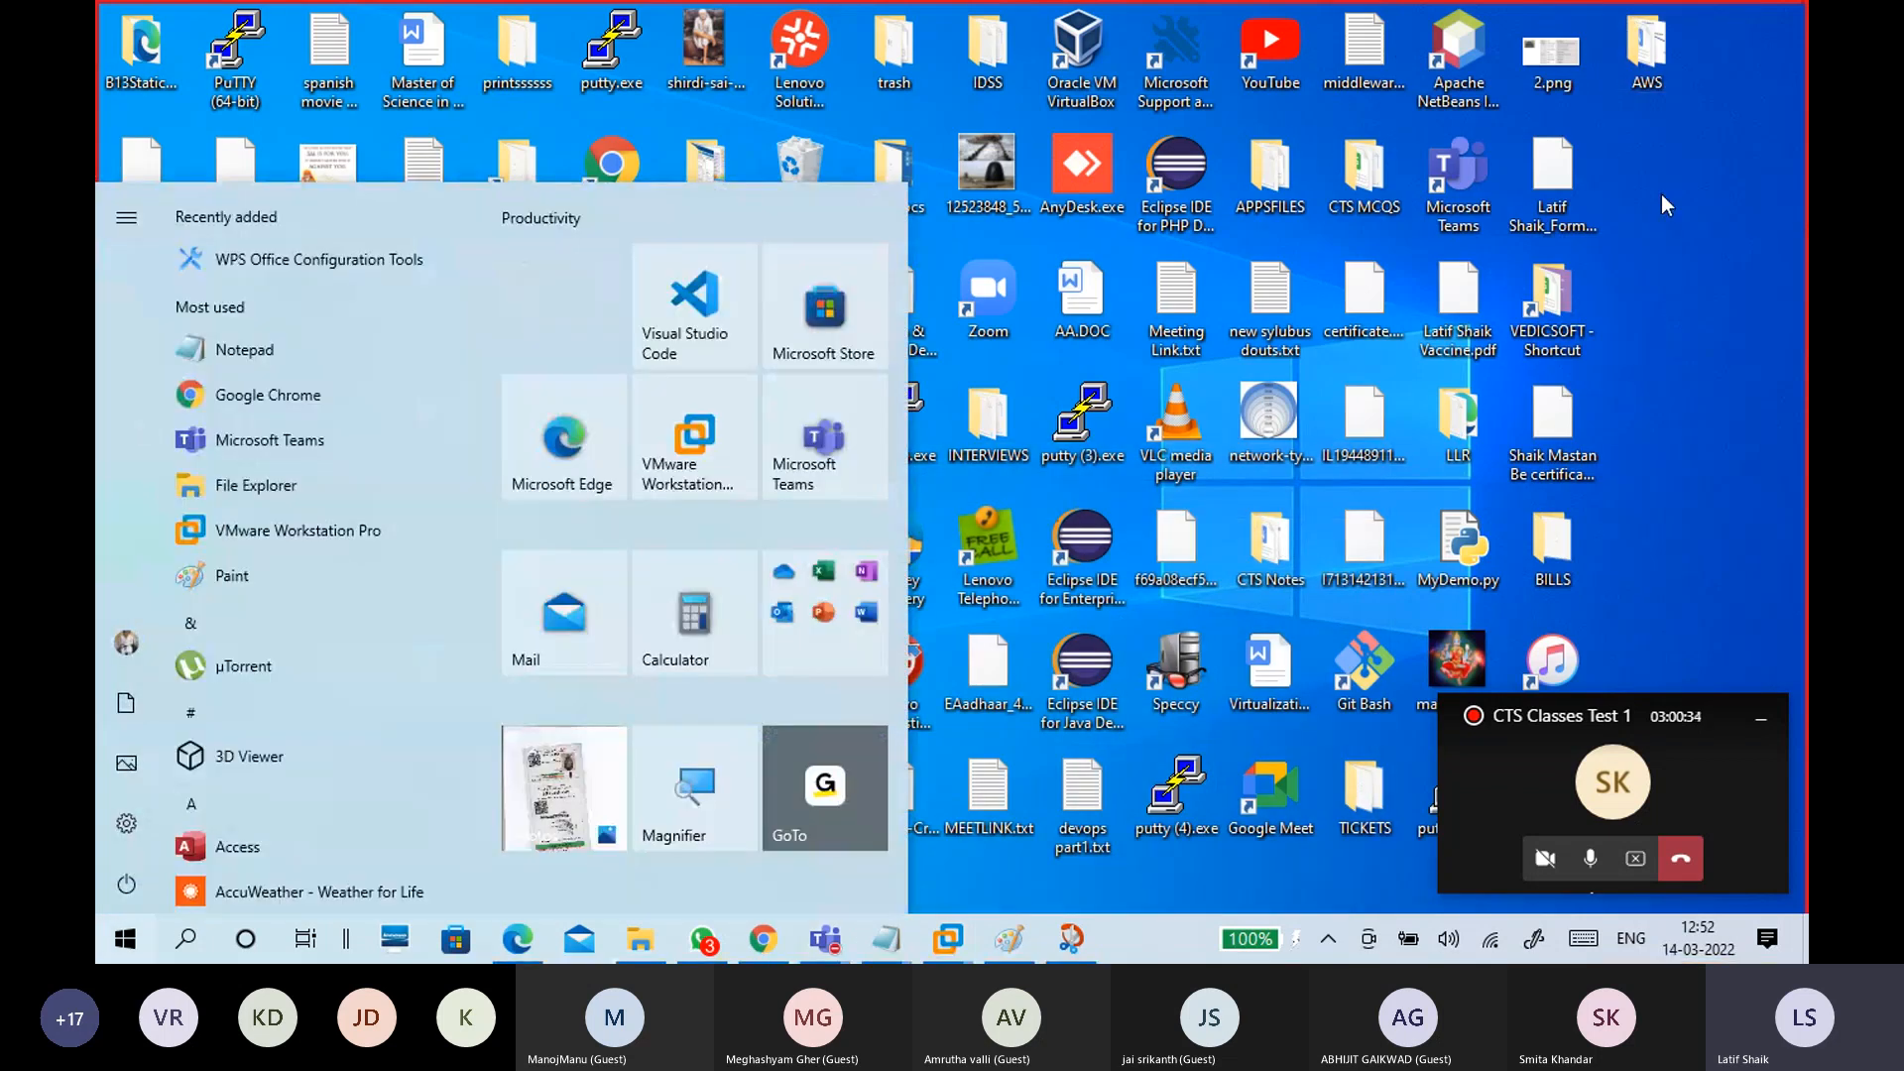
key("super+r")
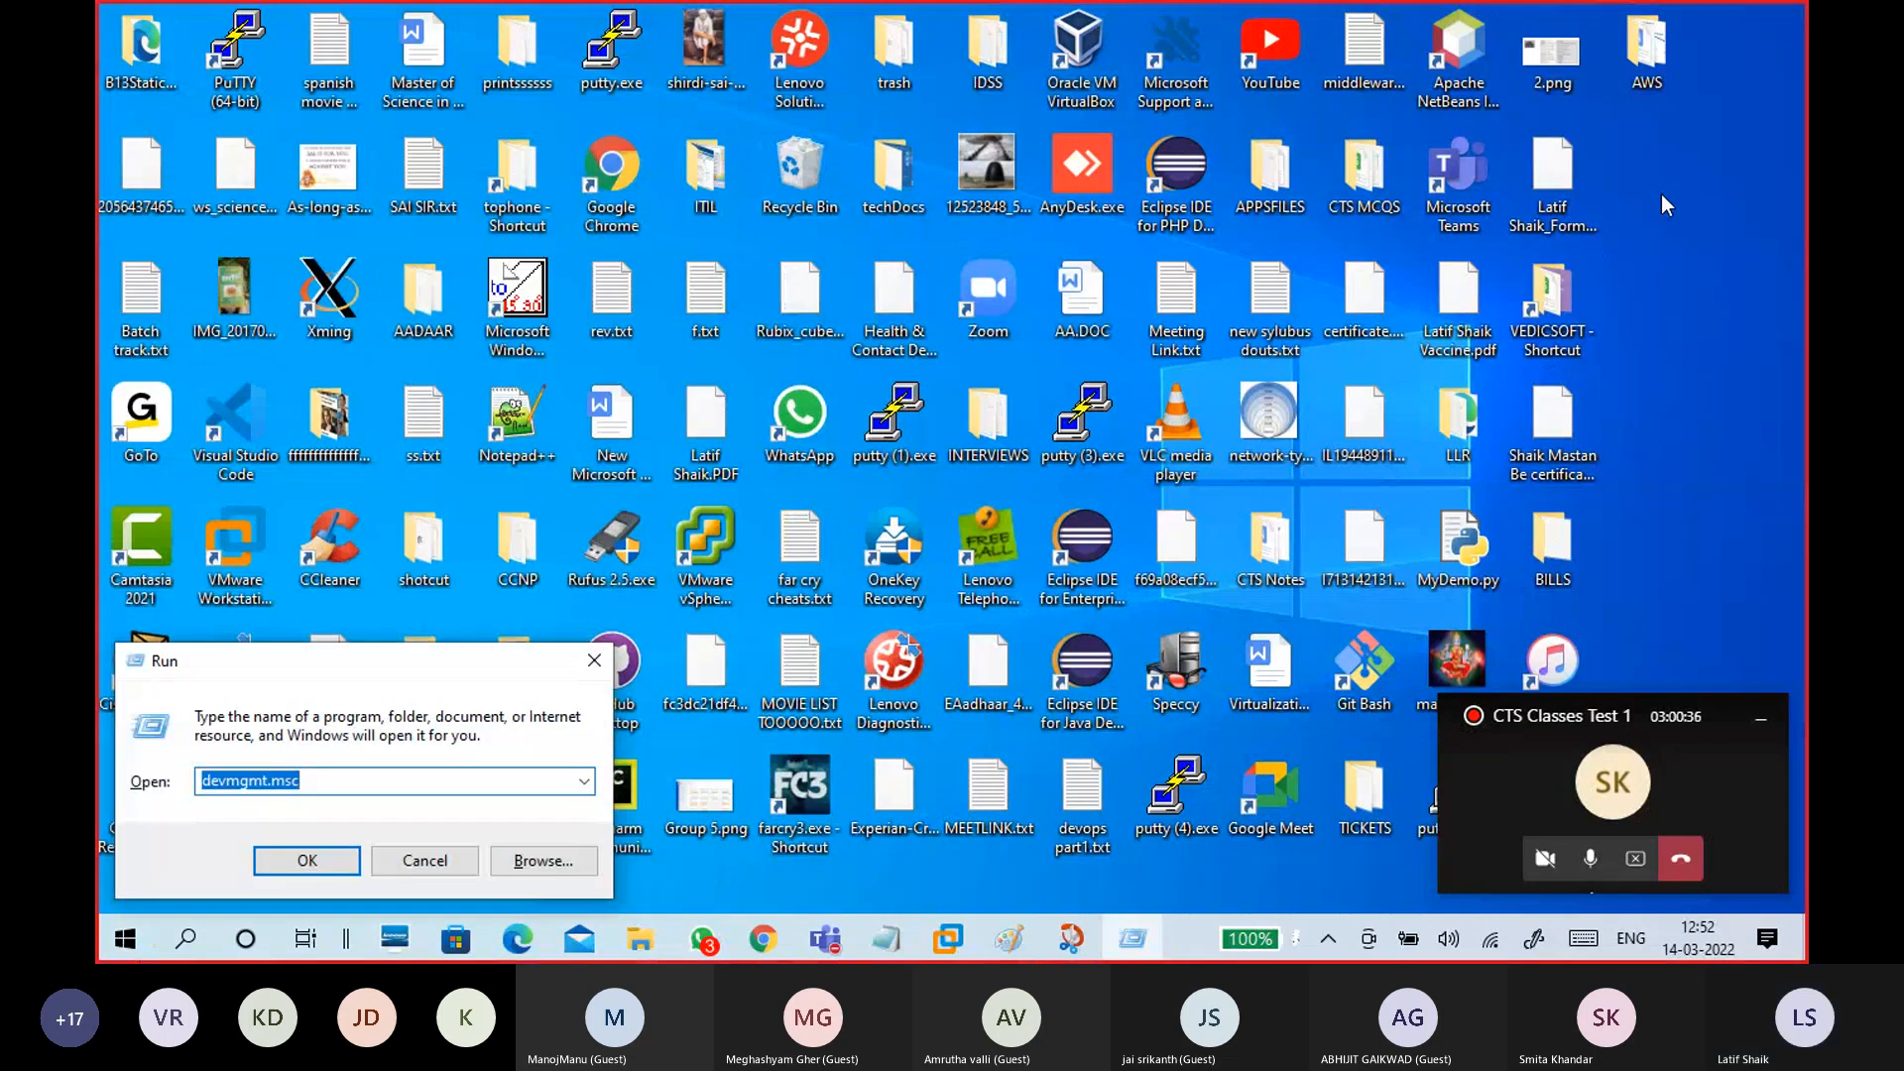
type("\\\\")
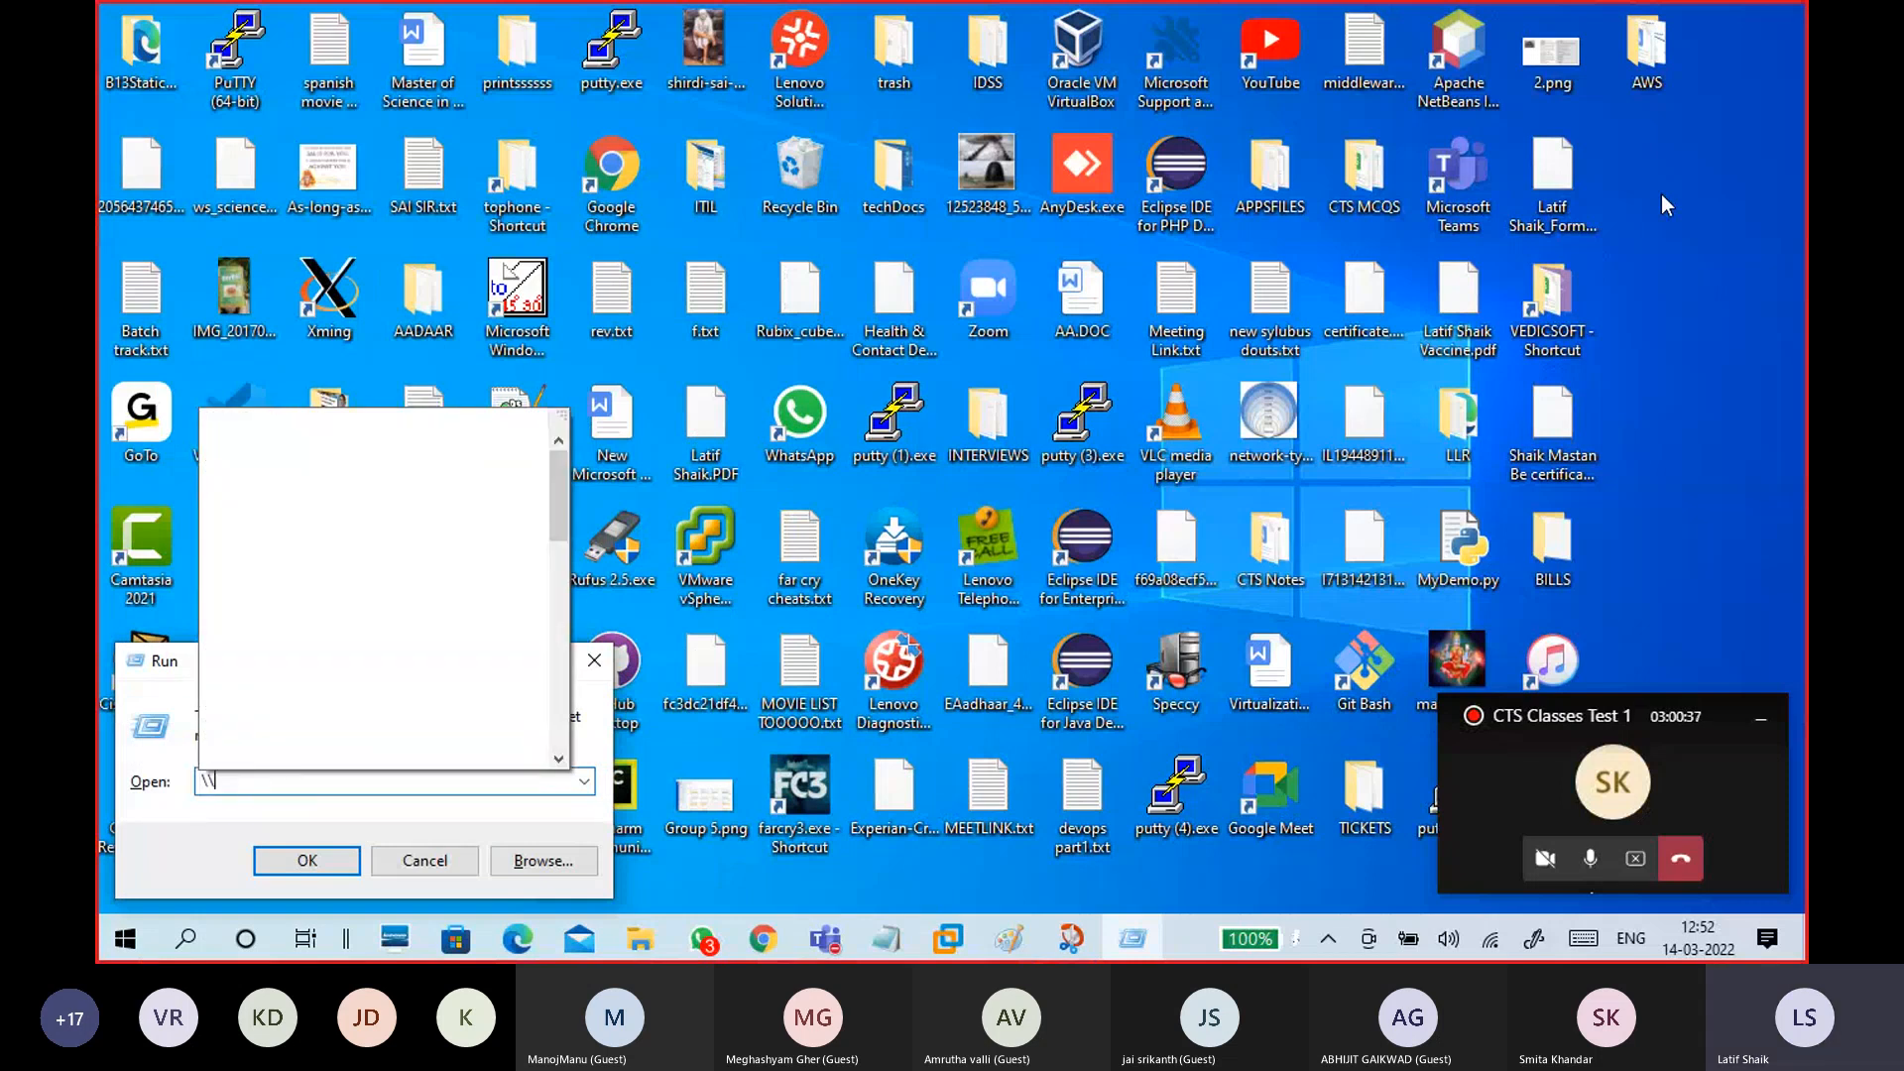
type("192.168.29.")
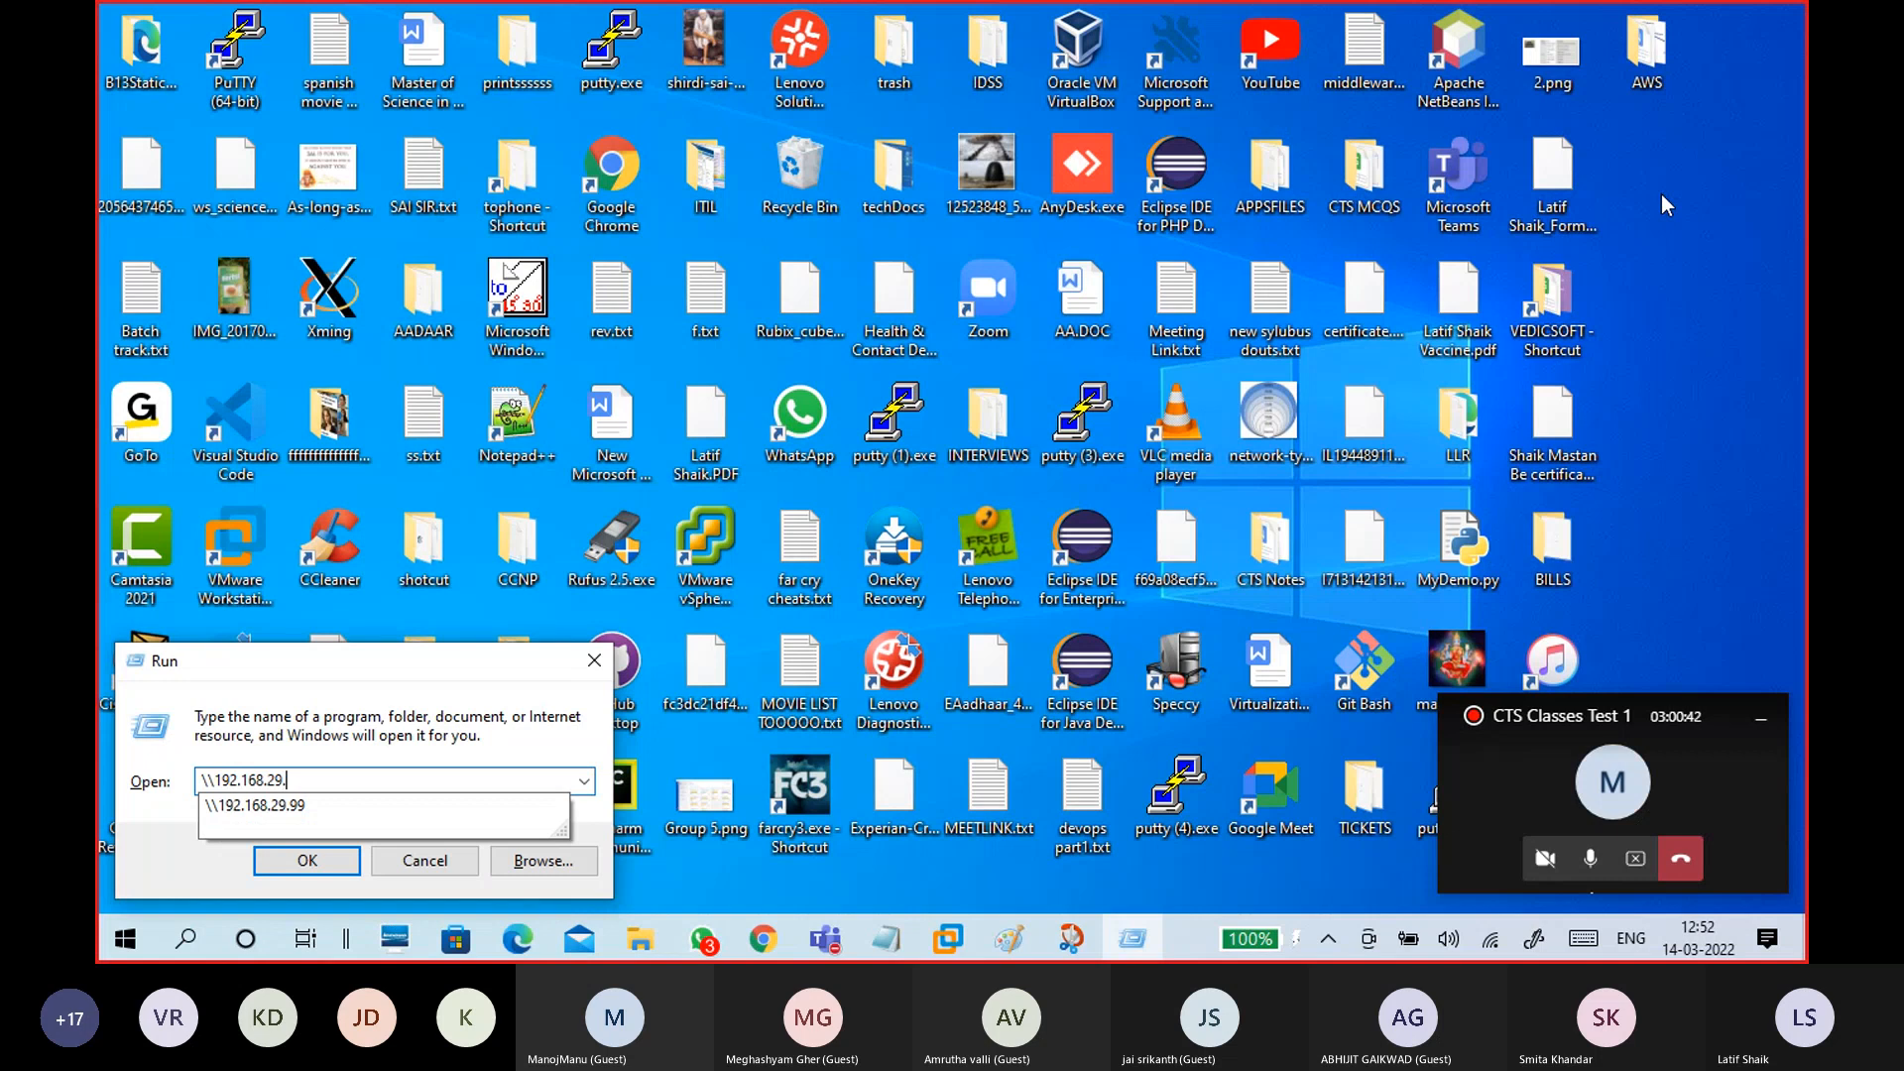
type("99")
left_click_drag(453, 663, 1032, 340)
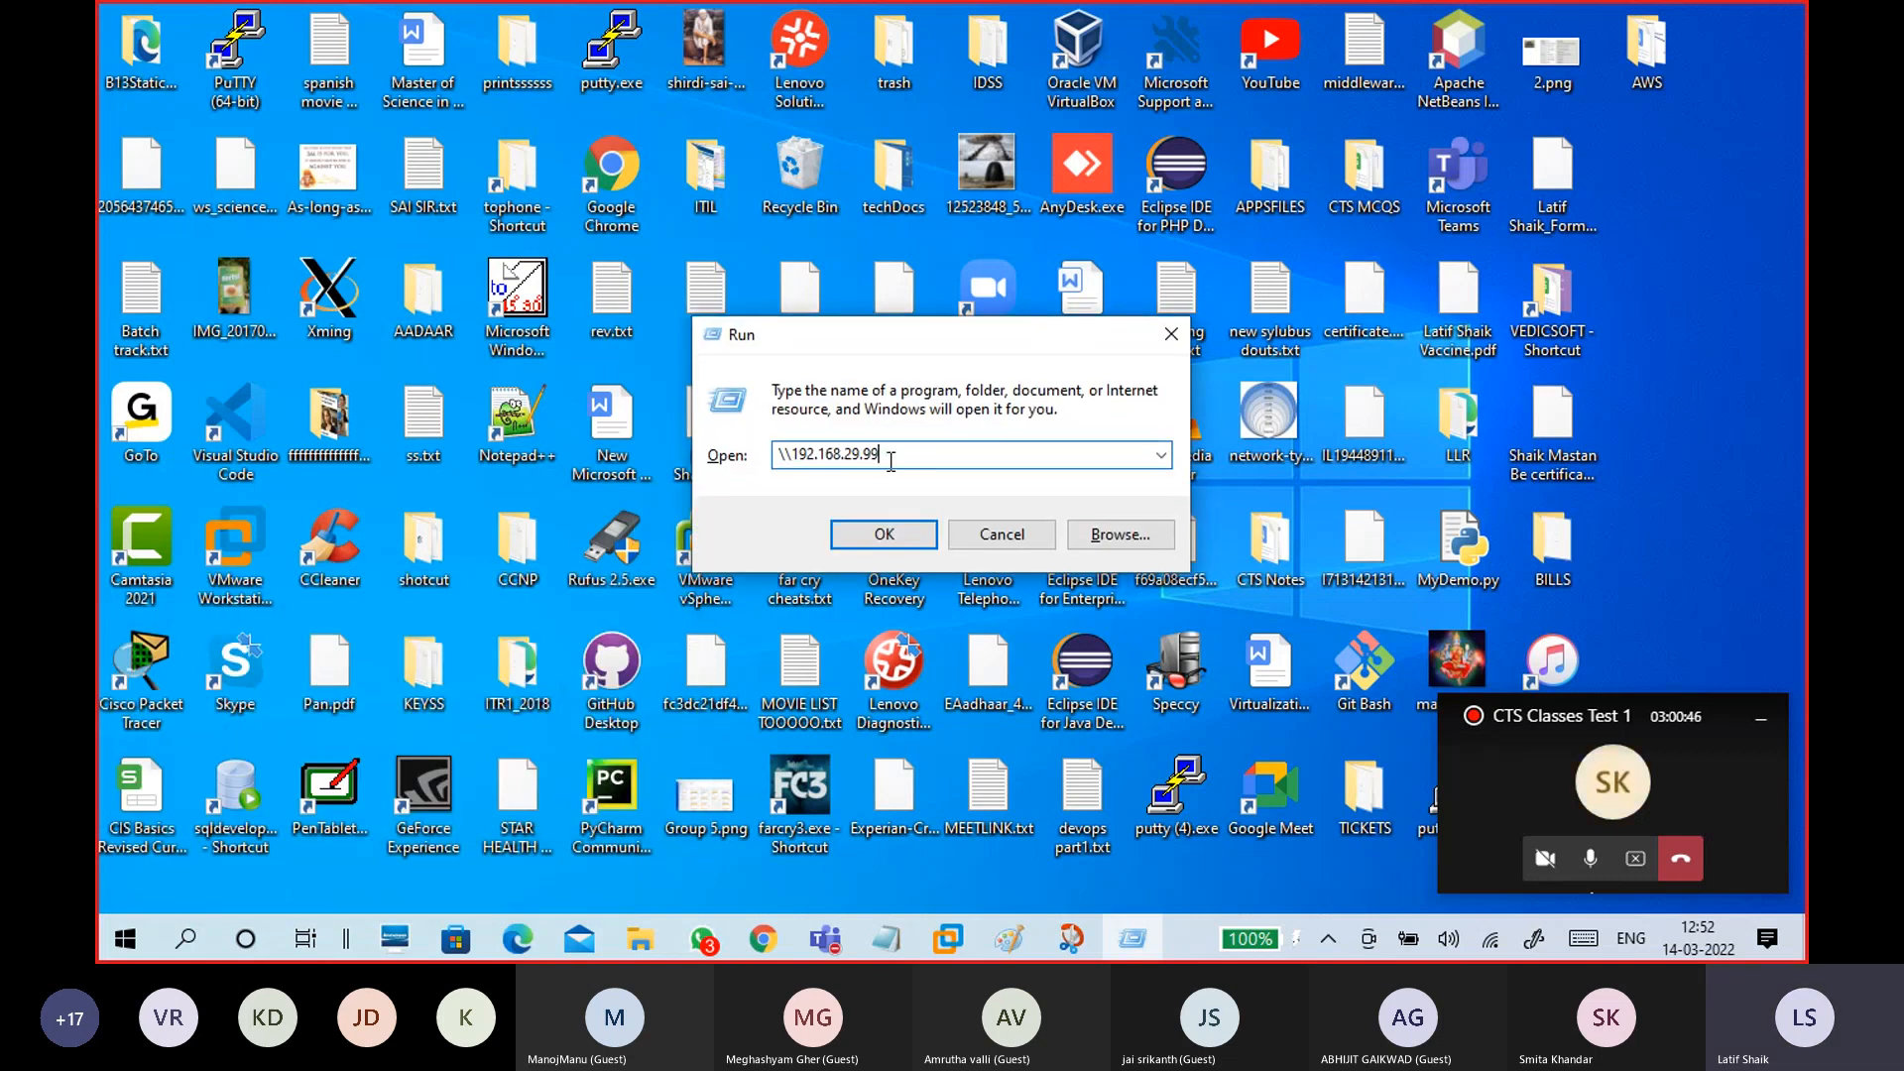
double_click(921, 448)
left_click(919, 453)
Step: Connect to \\192.168.29.99 and enter the VM account's user name and password
left_click(902, 536)
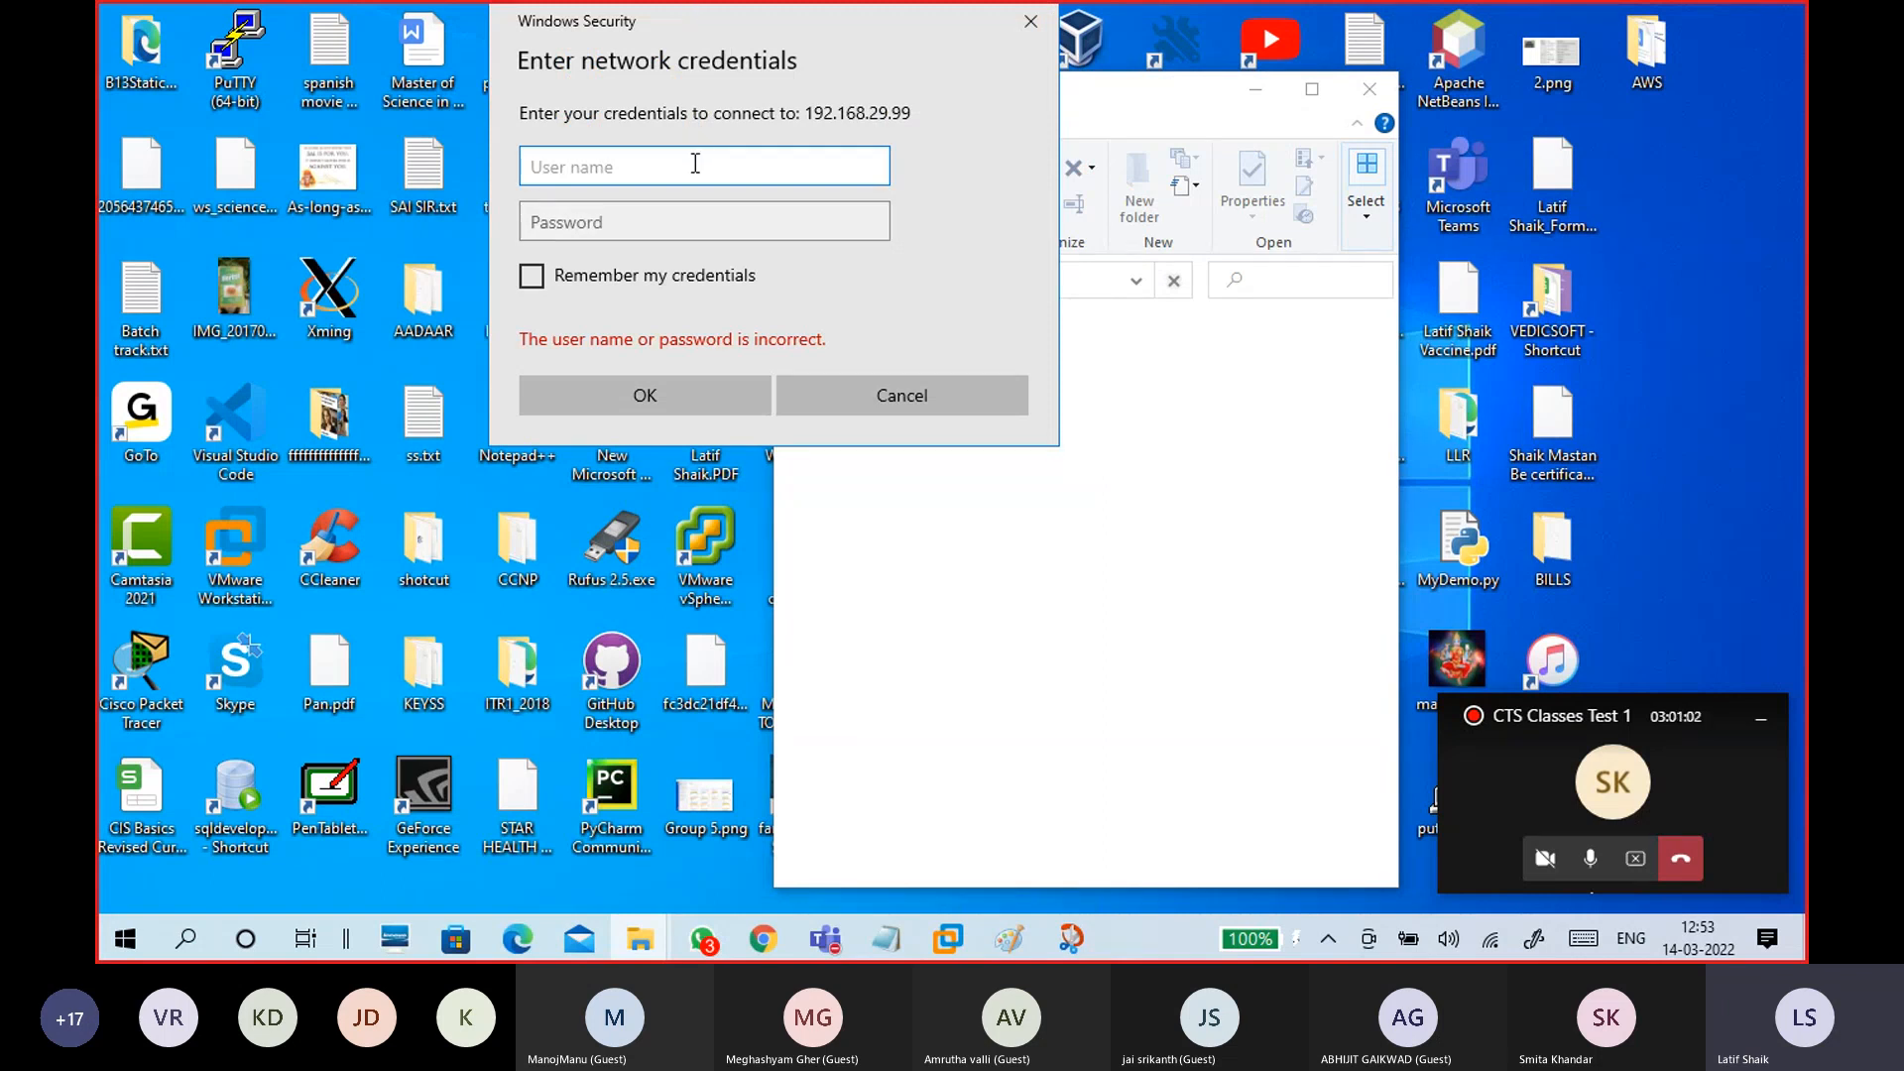
type("student1")
key("Tab")
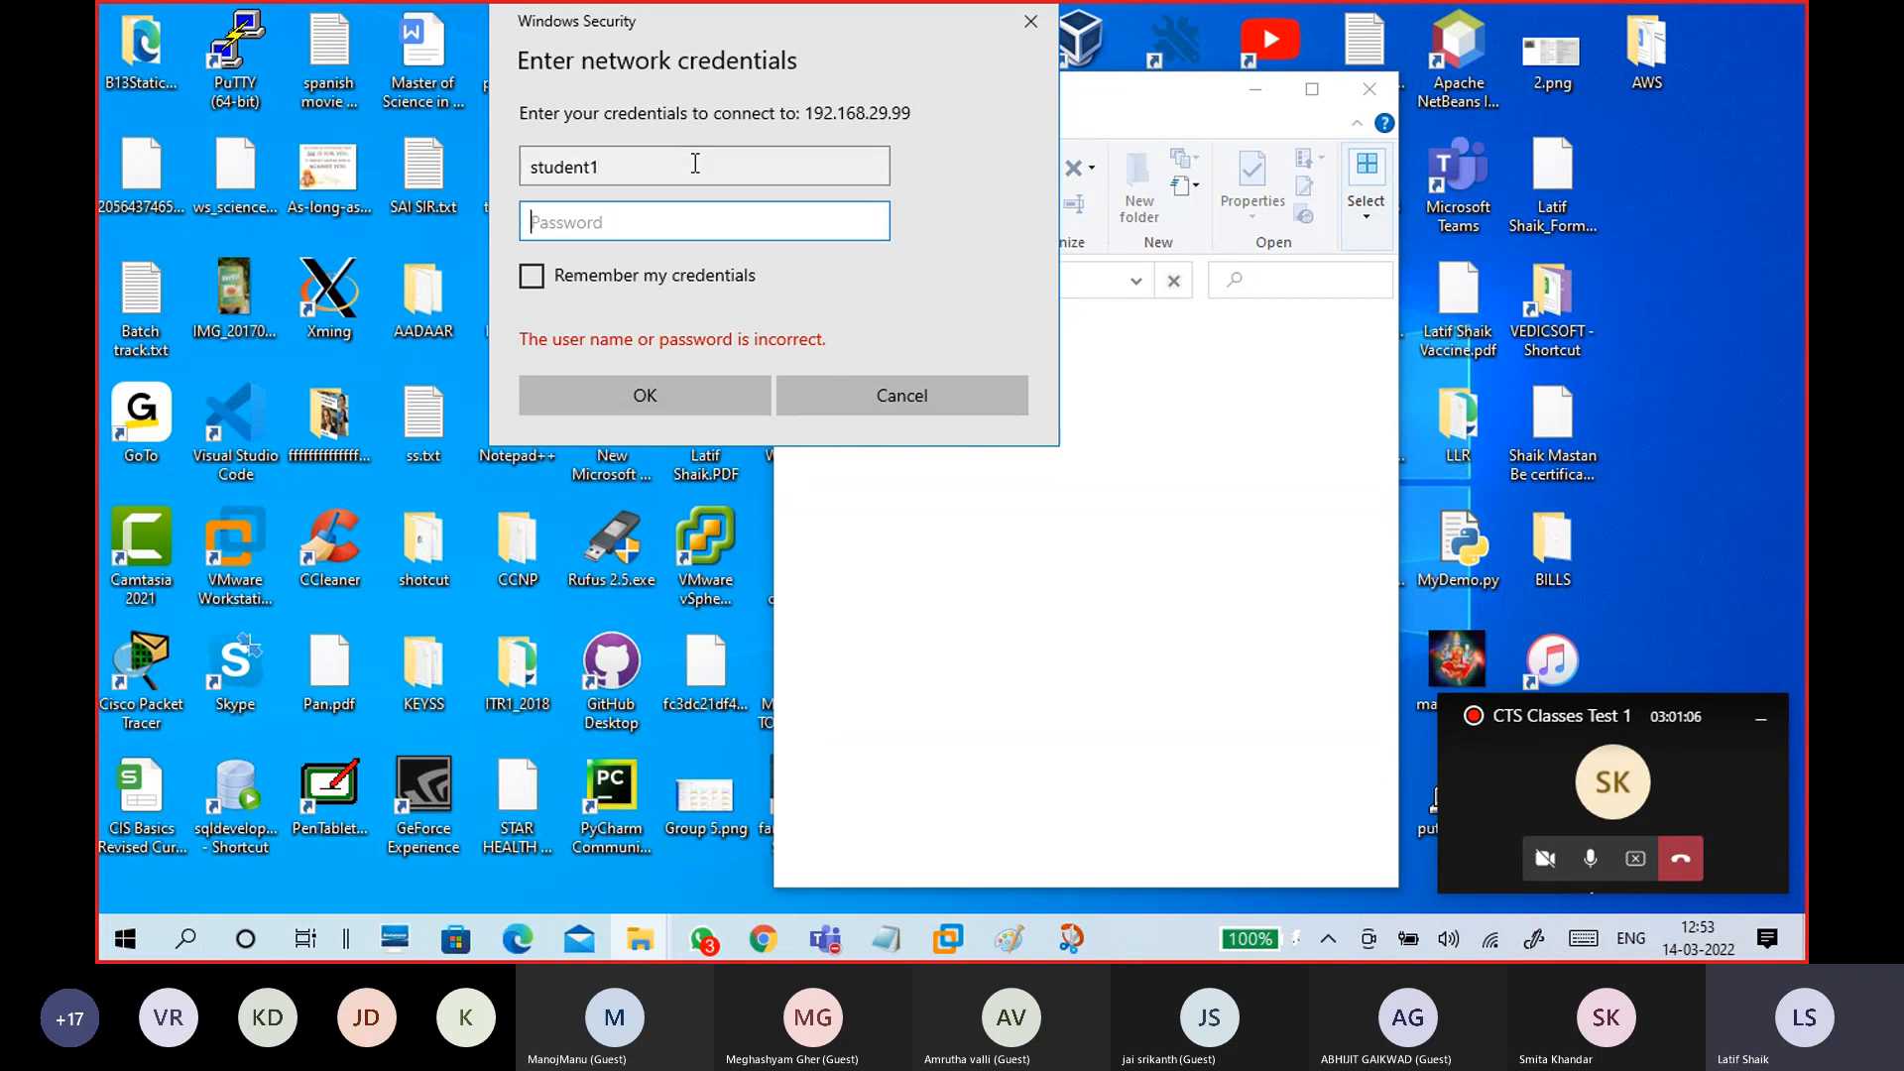
type("*****")
type("**")
type("d")
Step: Retype the corrected password, leave the credentials unremembered, and submit them
left_click(870, 226)
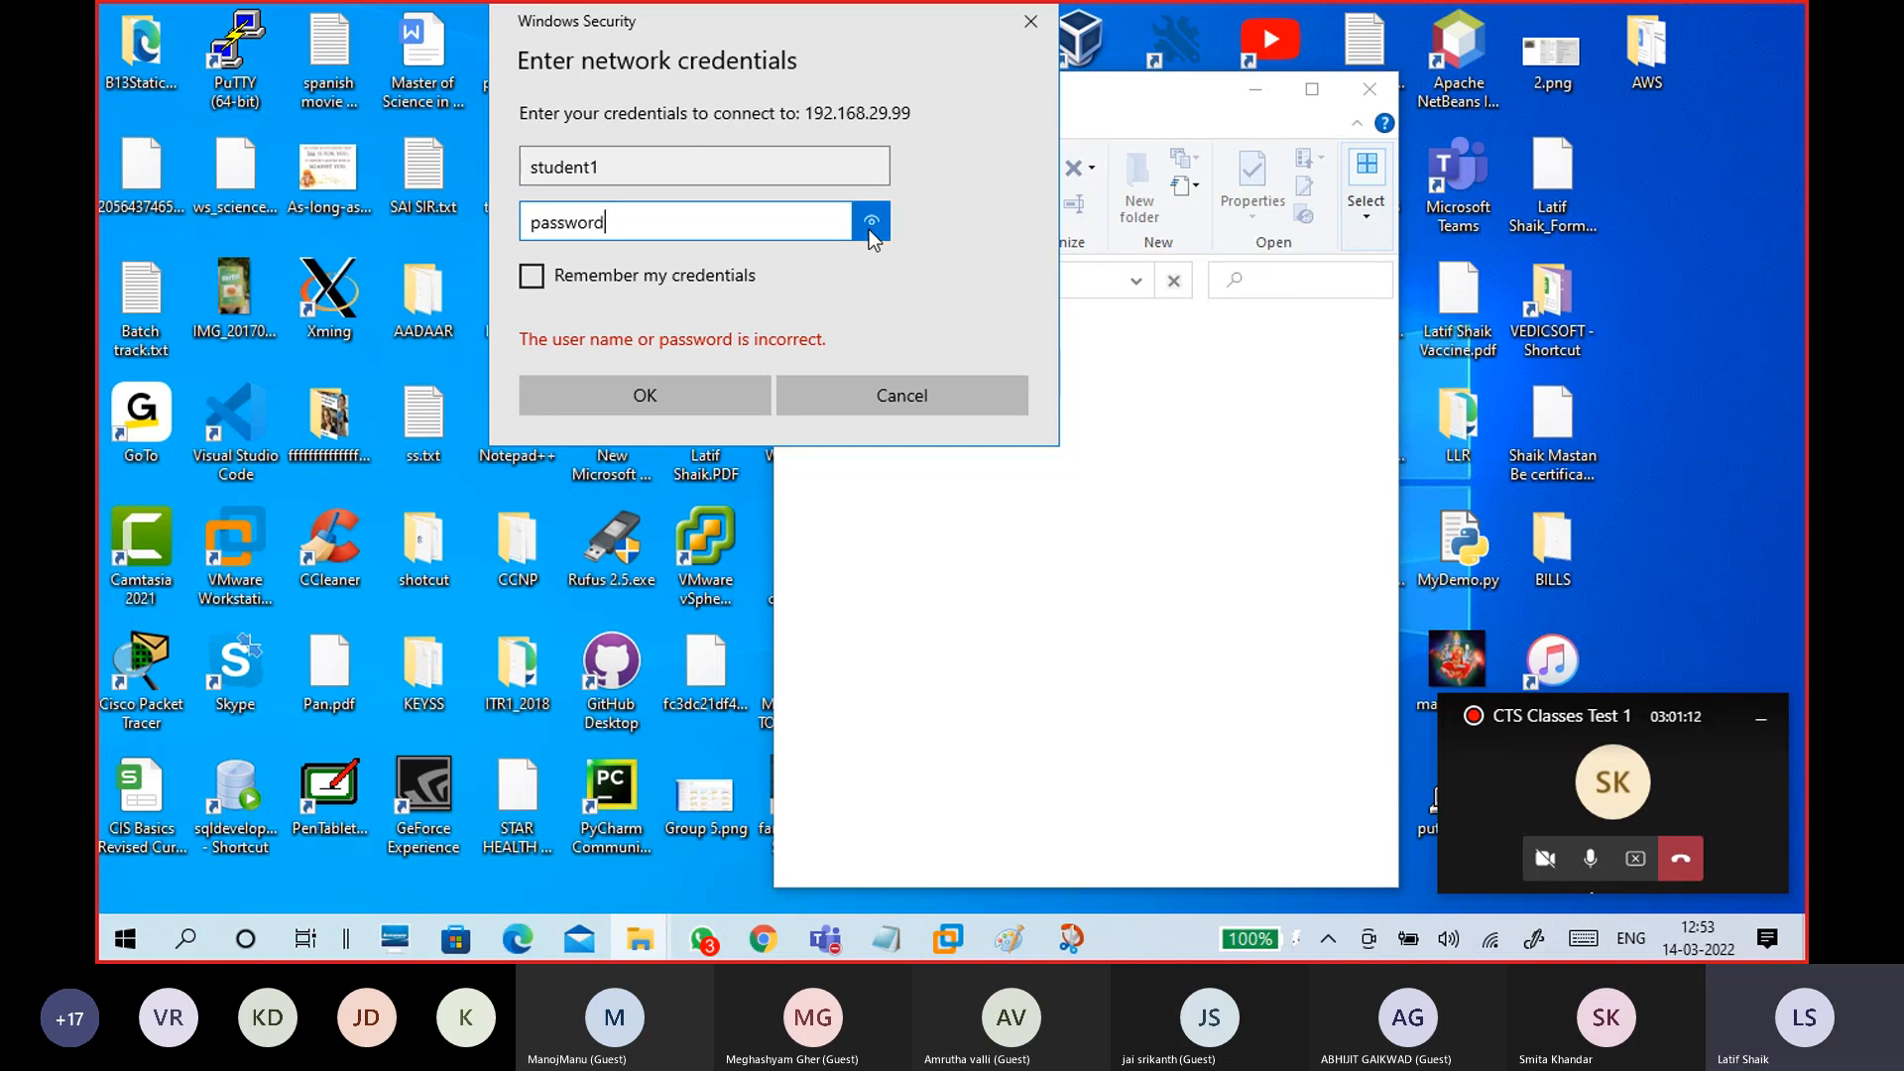
left_click_drag(617, 221, 517, 246)
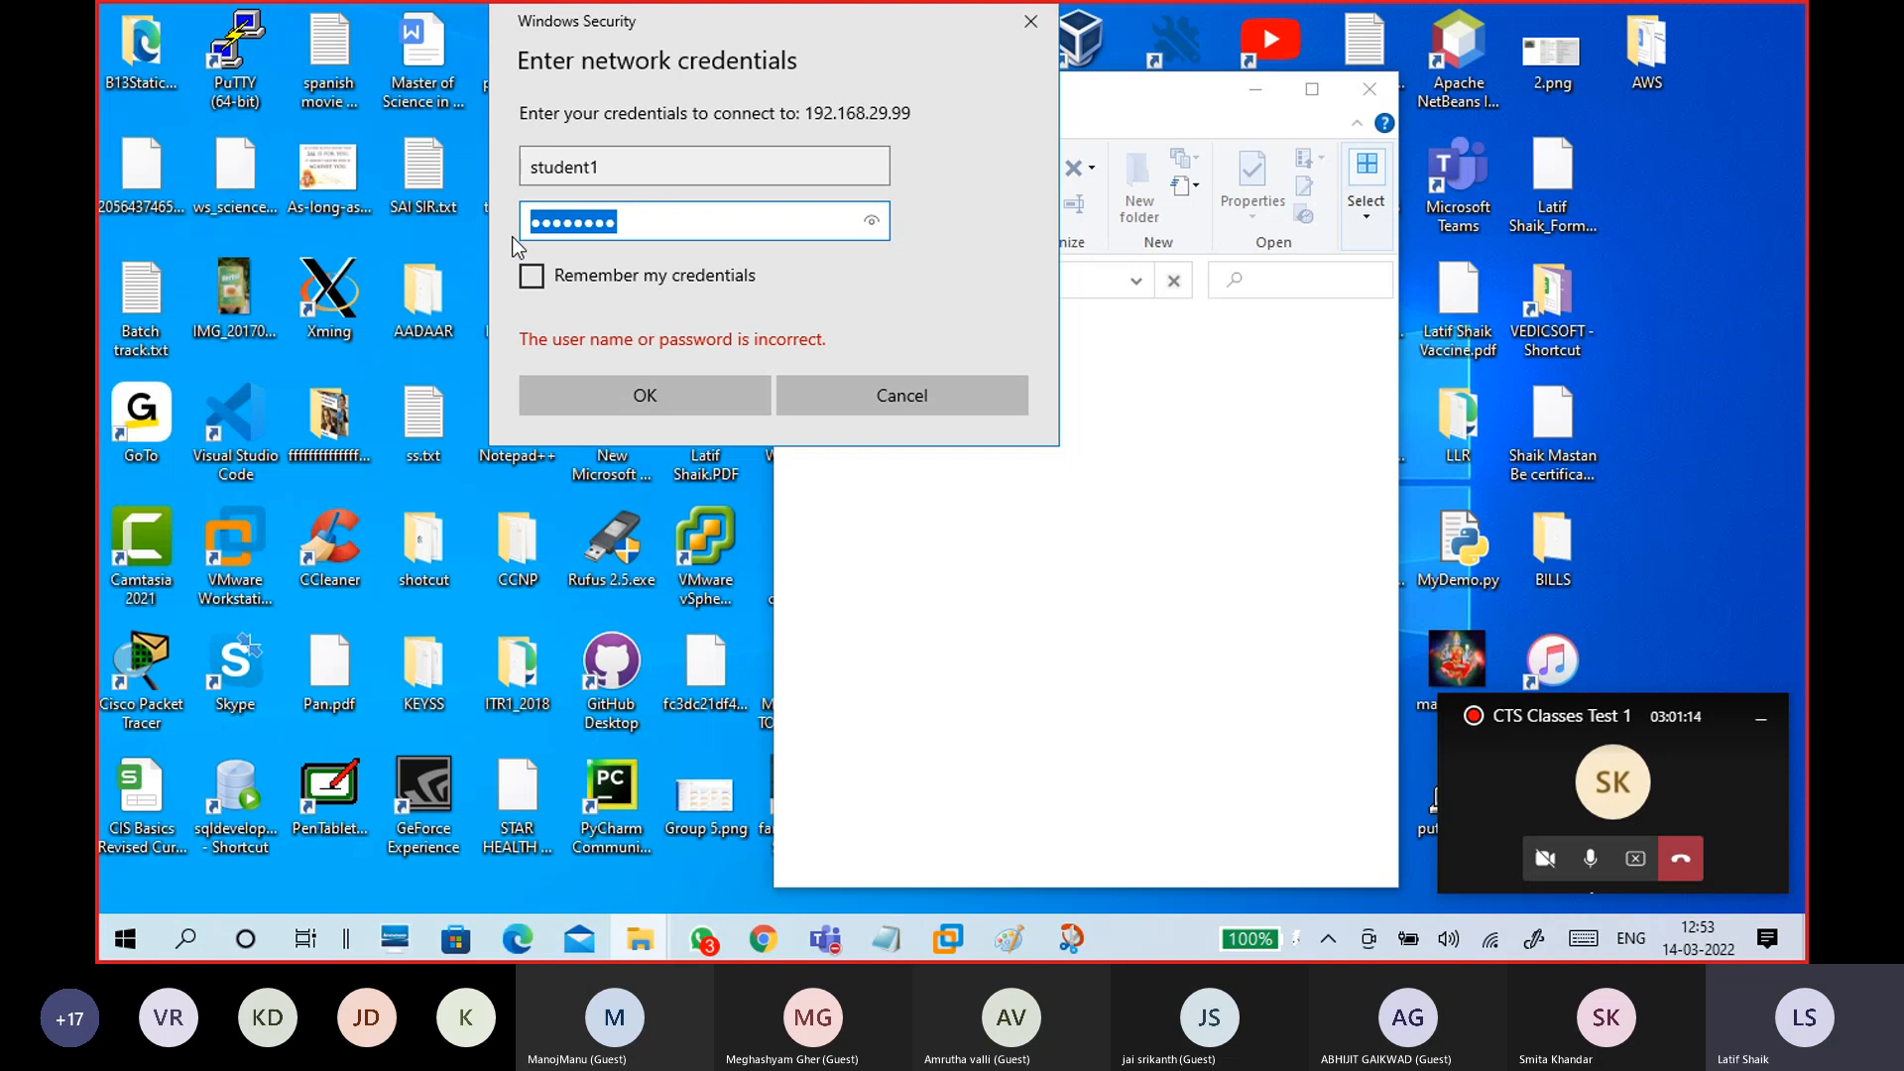
key("BackSpace")
type("••••••")
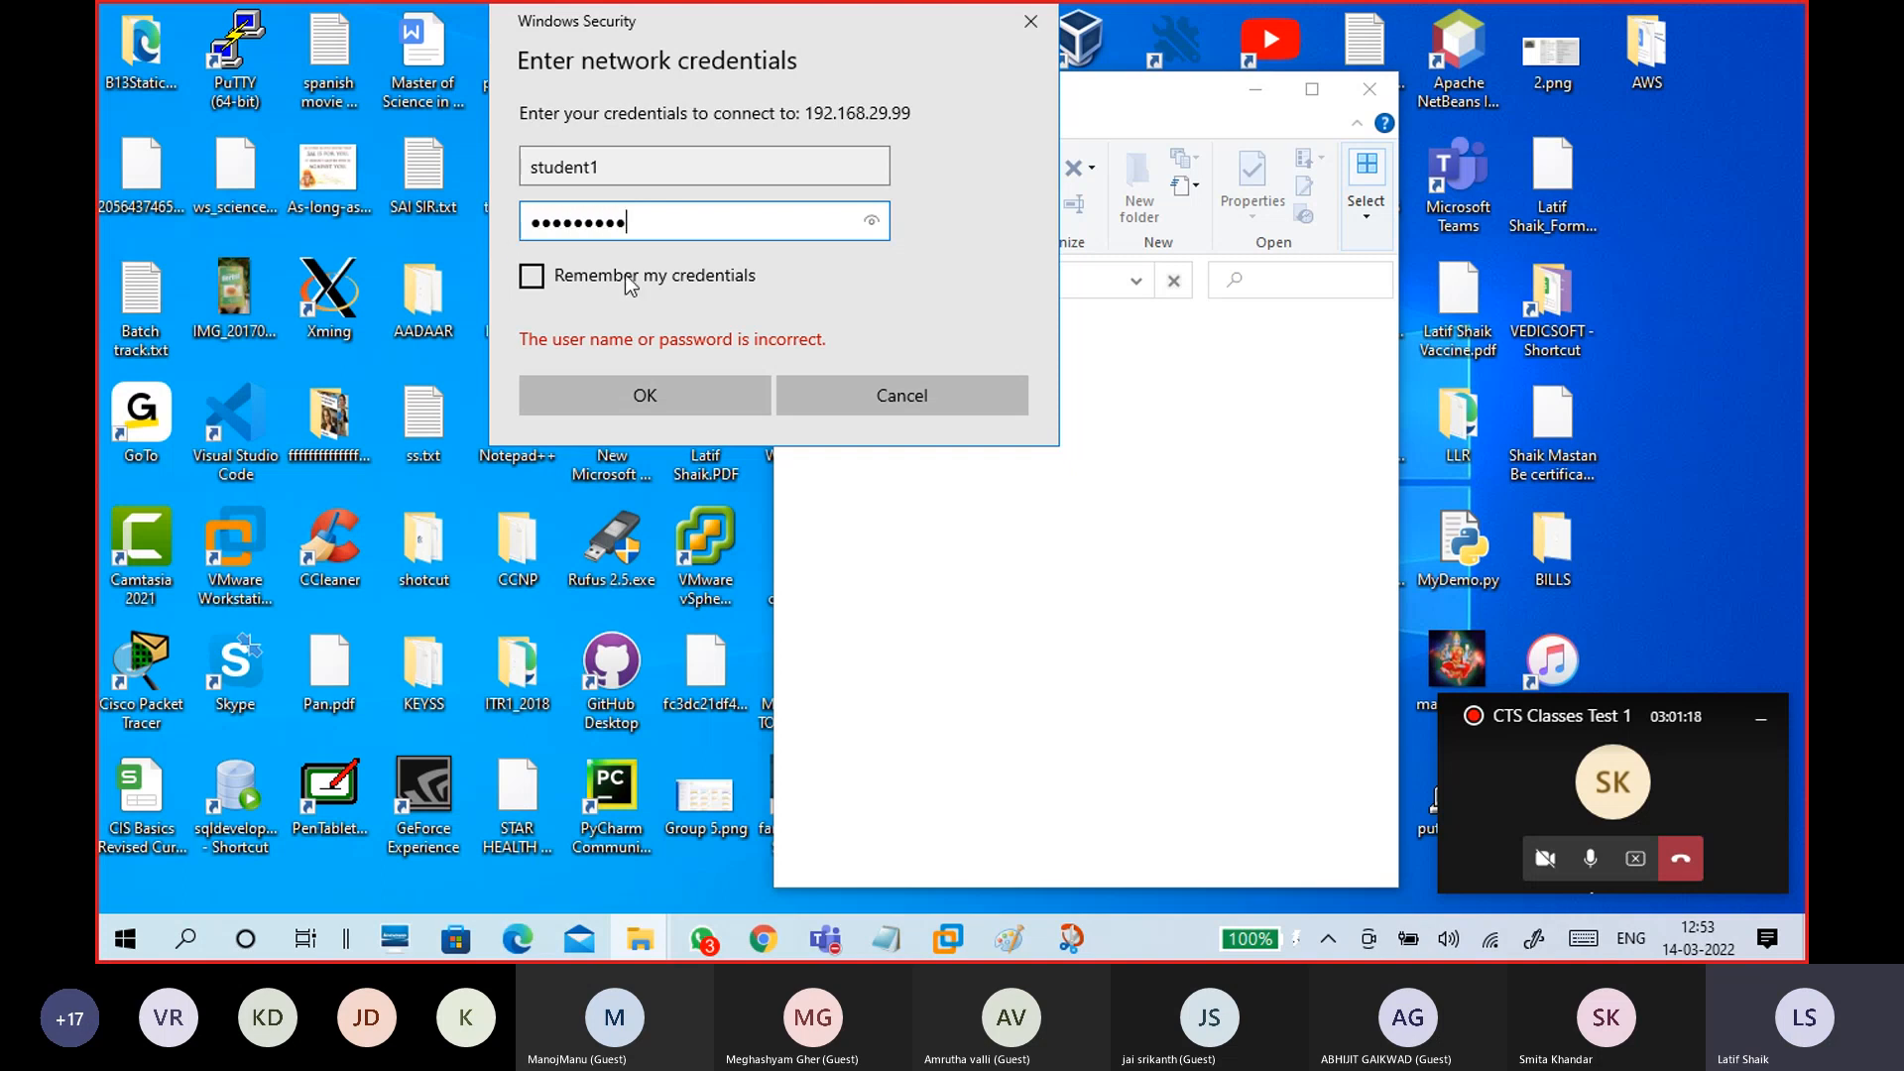
left_click(742, 277)
left_click(742, 278)
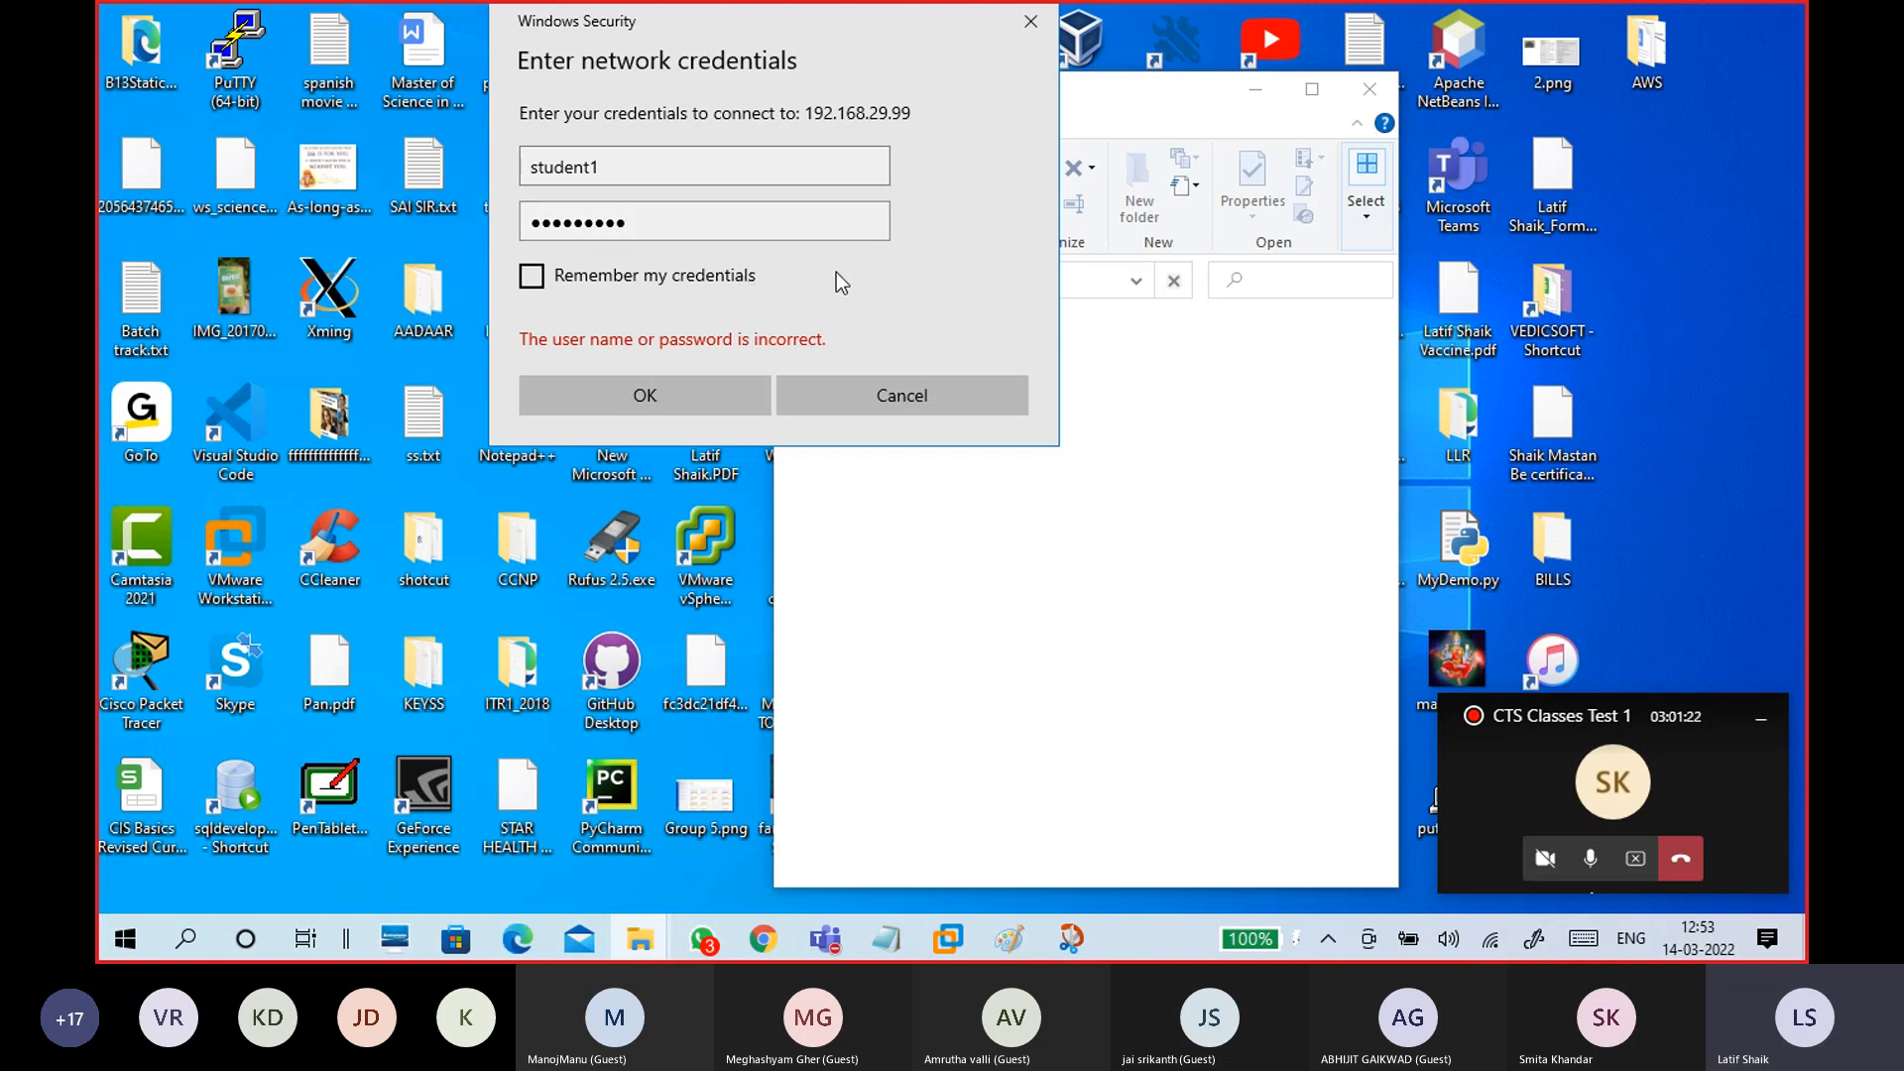
double_click(872, 226)
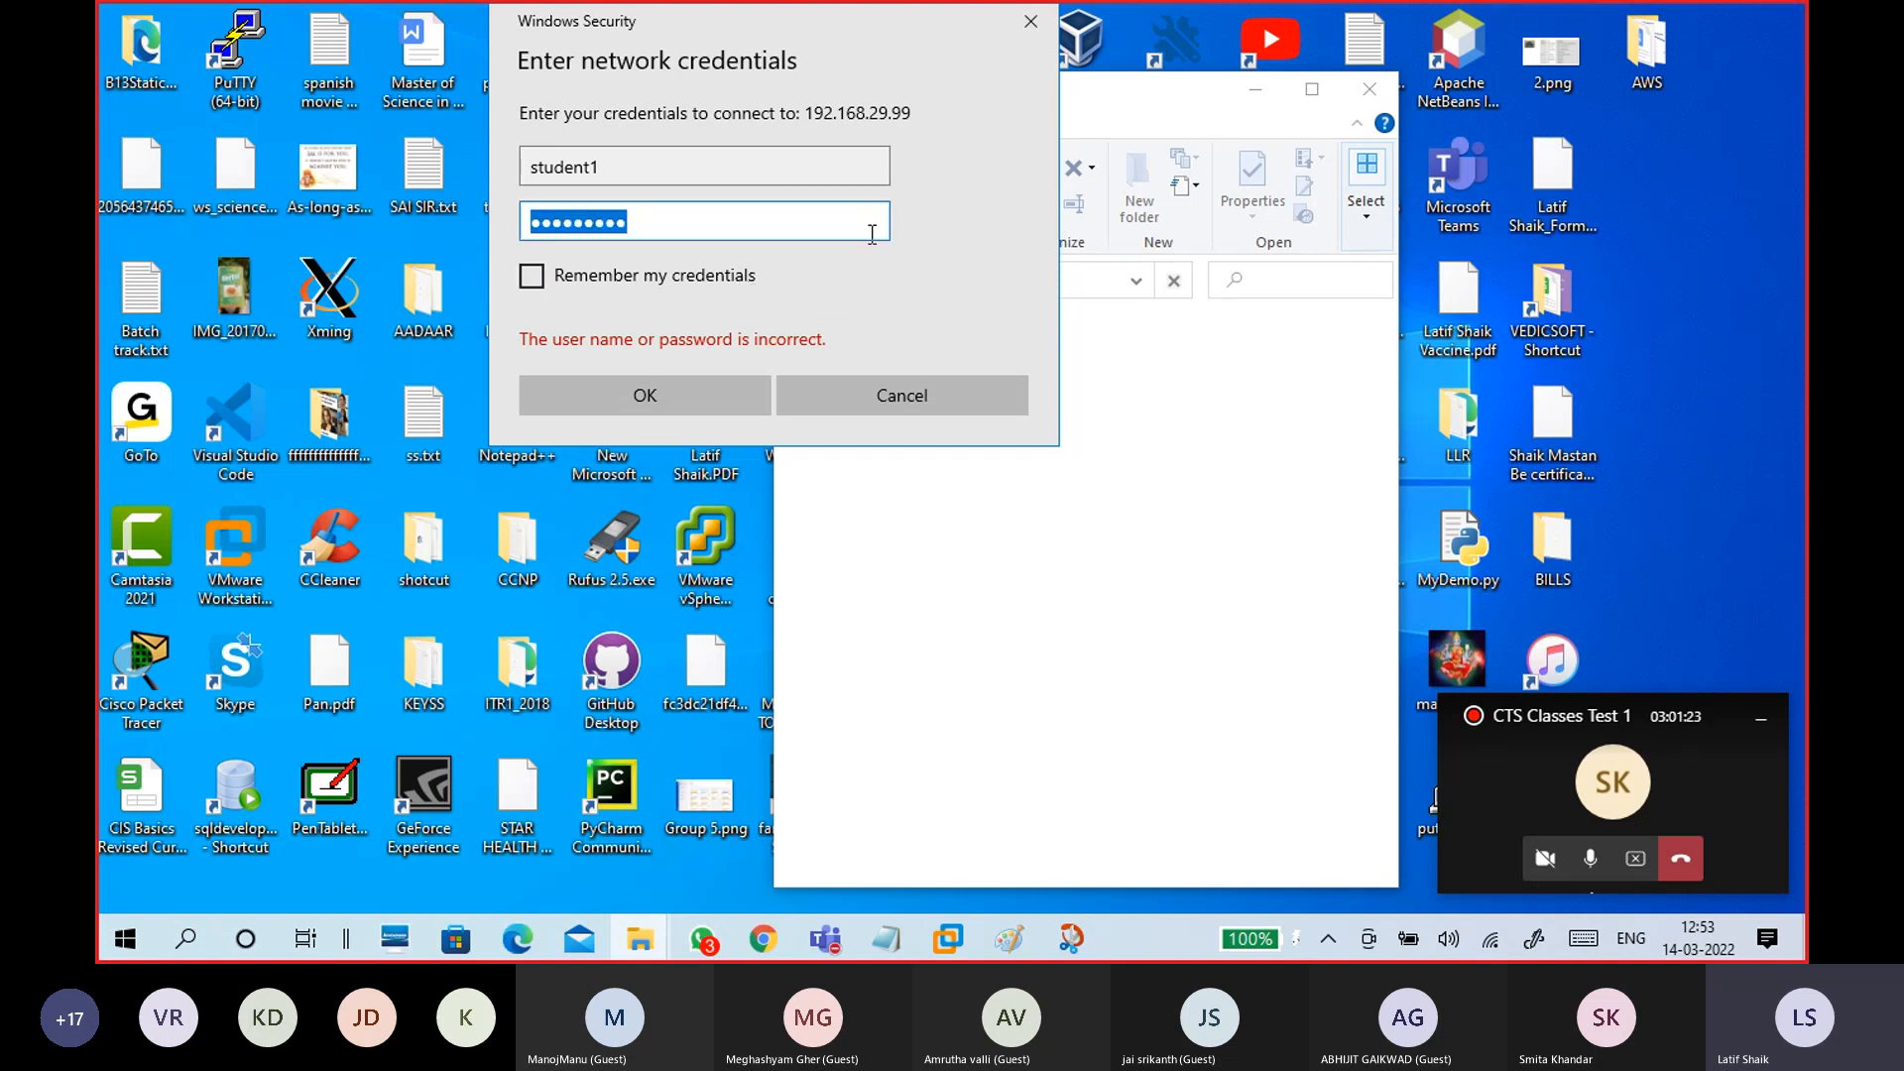
left_click(694, 397)
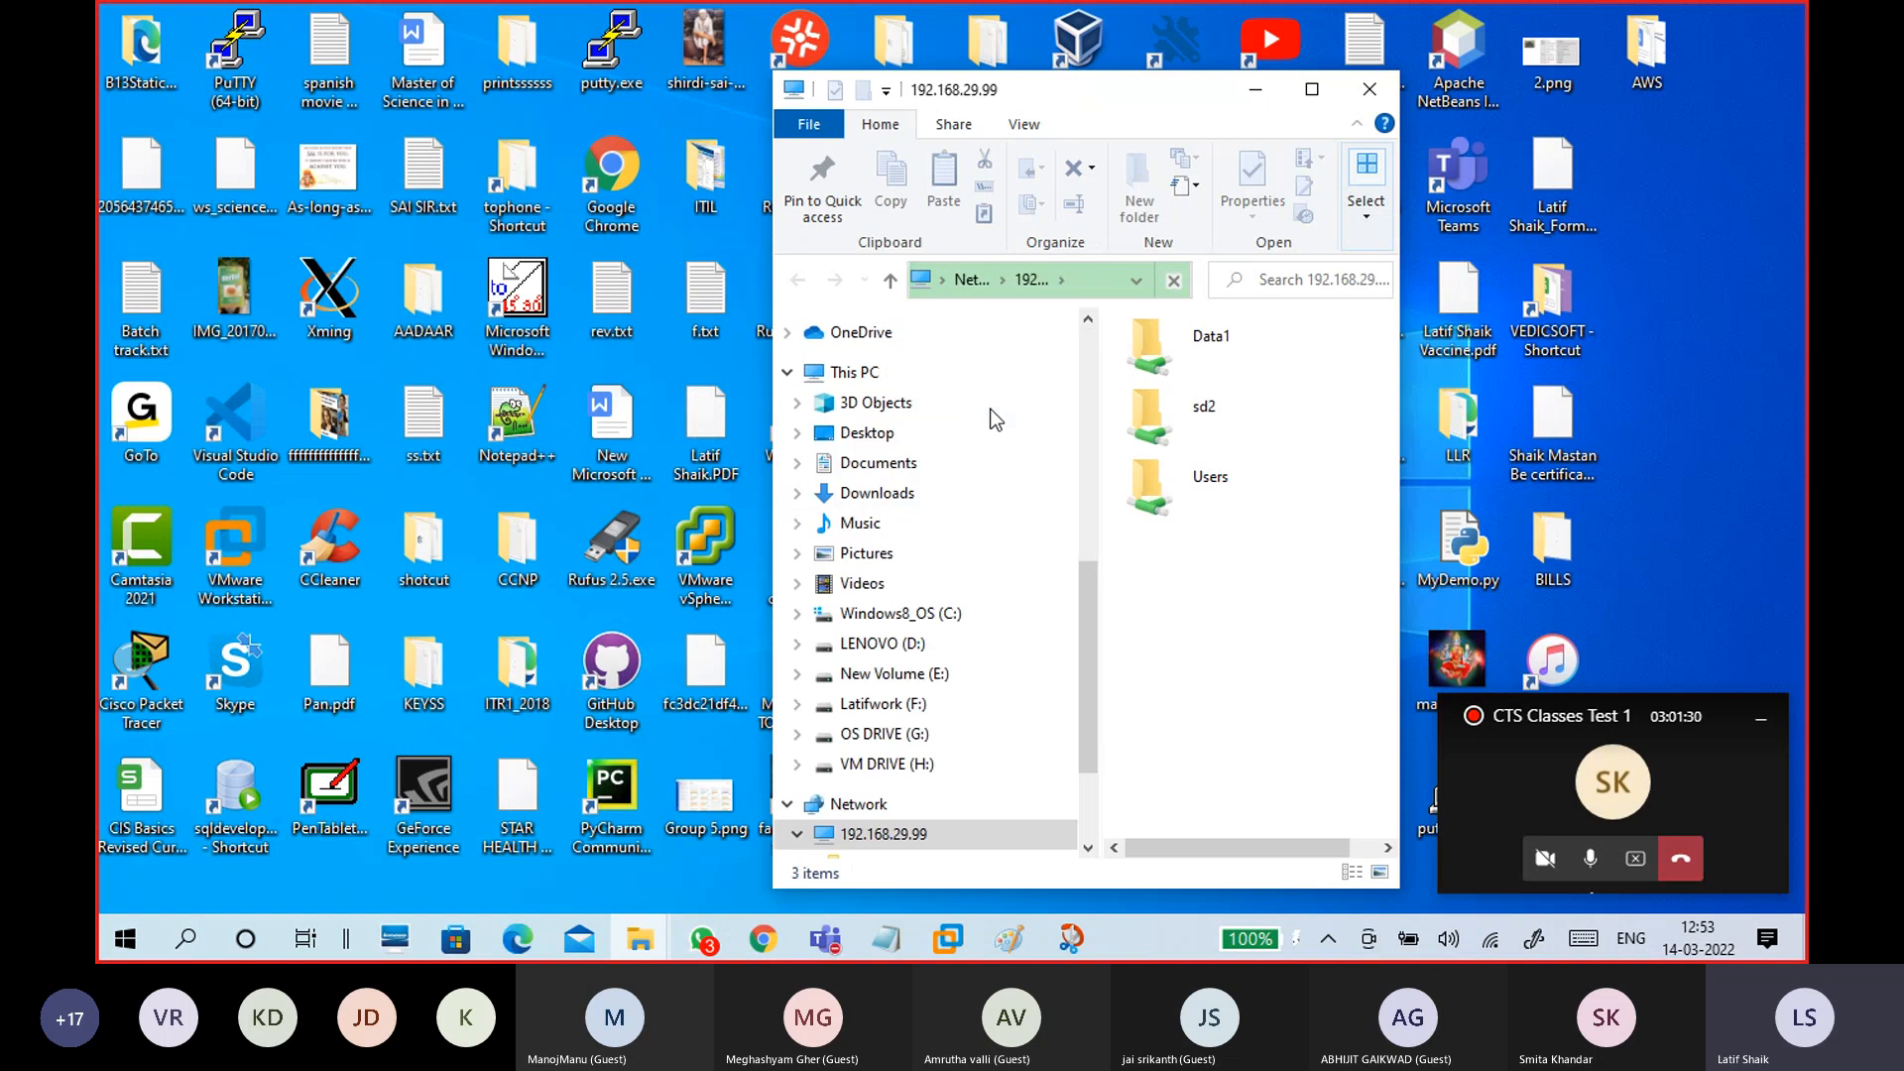
Step: Maximize Explorer and open the Data1 share, which contains s1.txt
left_click(1312, 97)
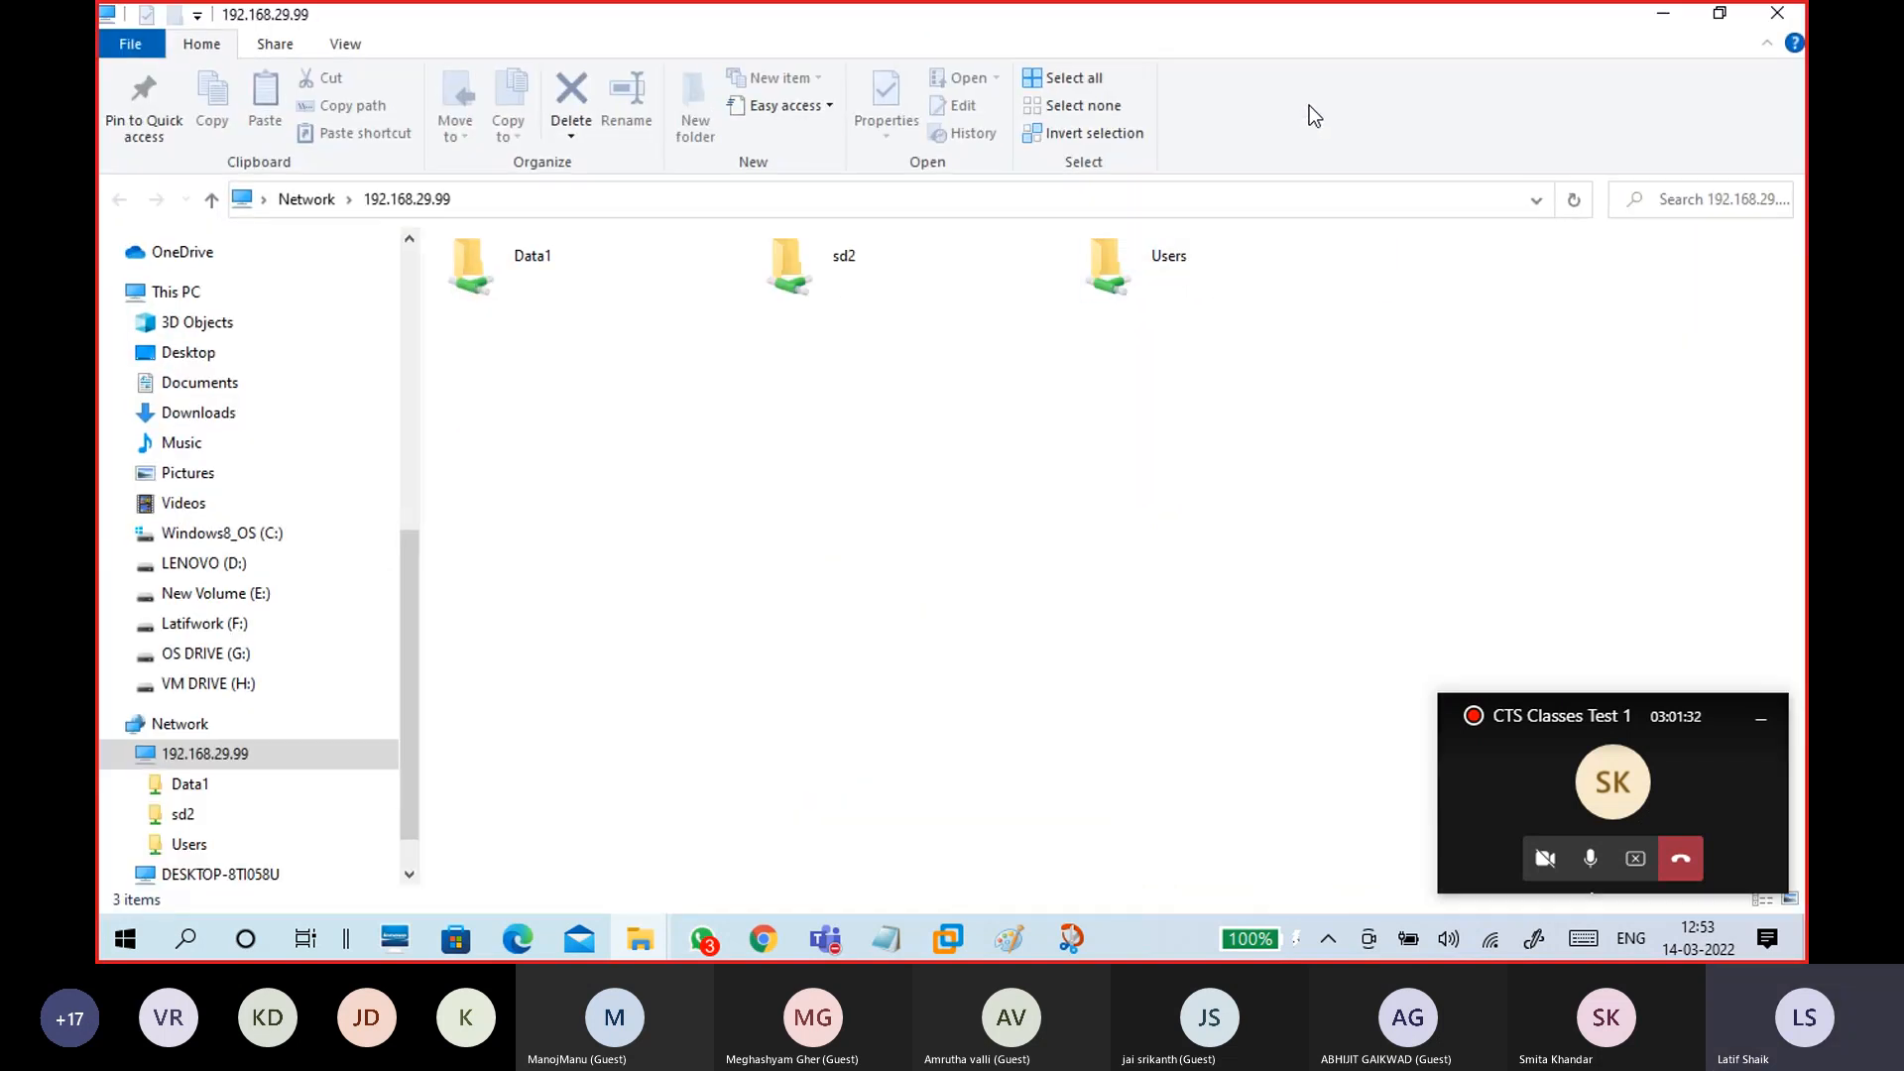
left_click(600, 294)
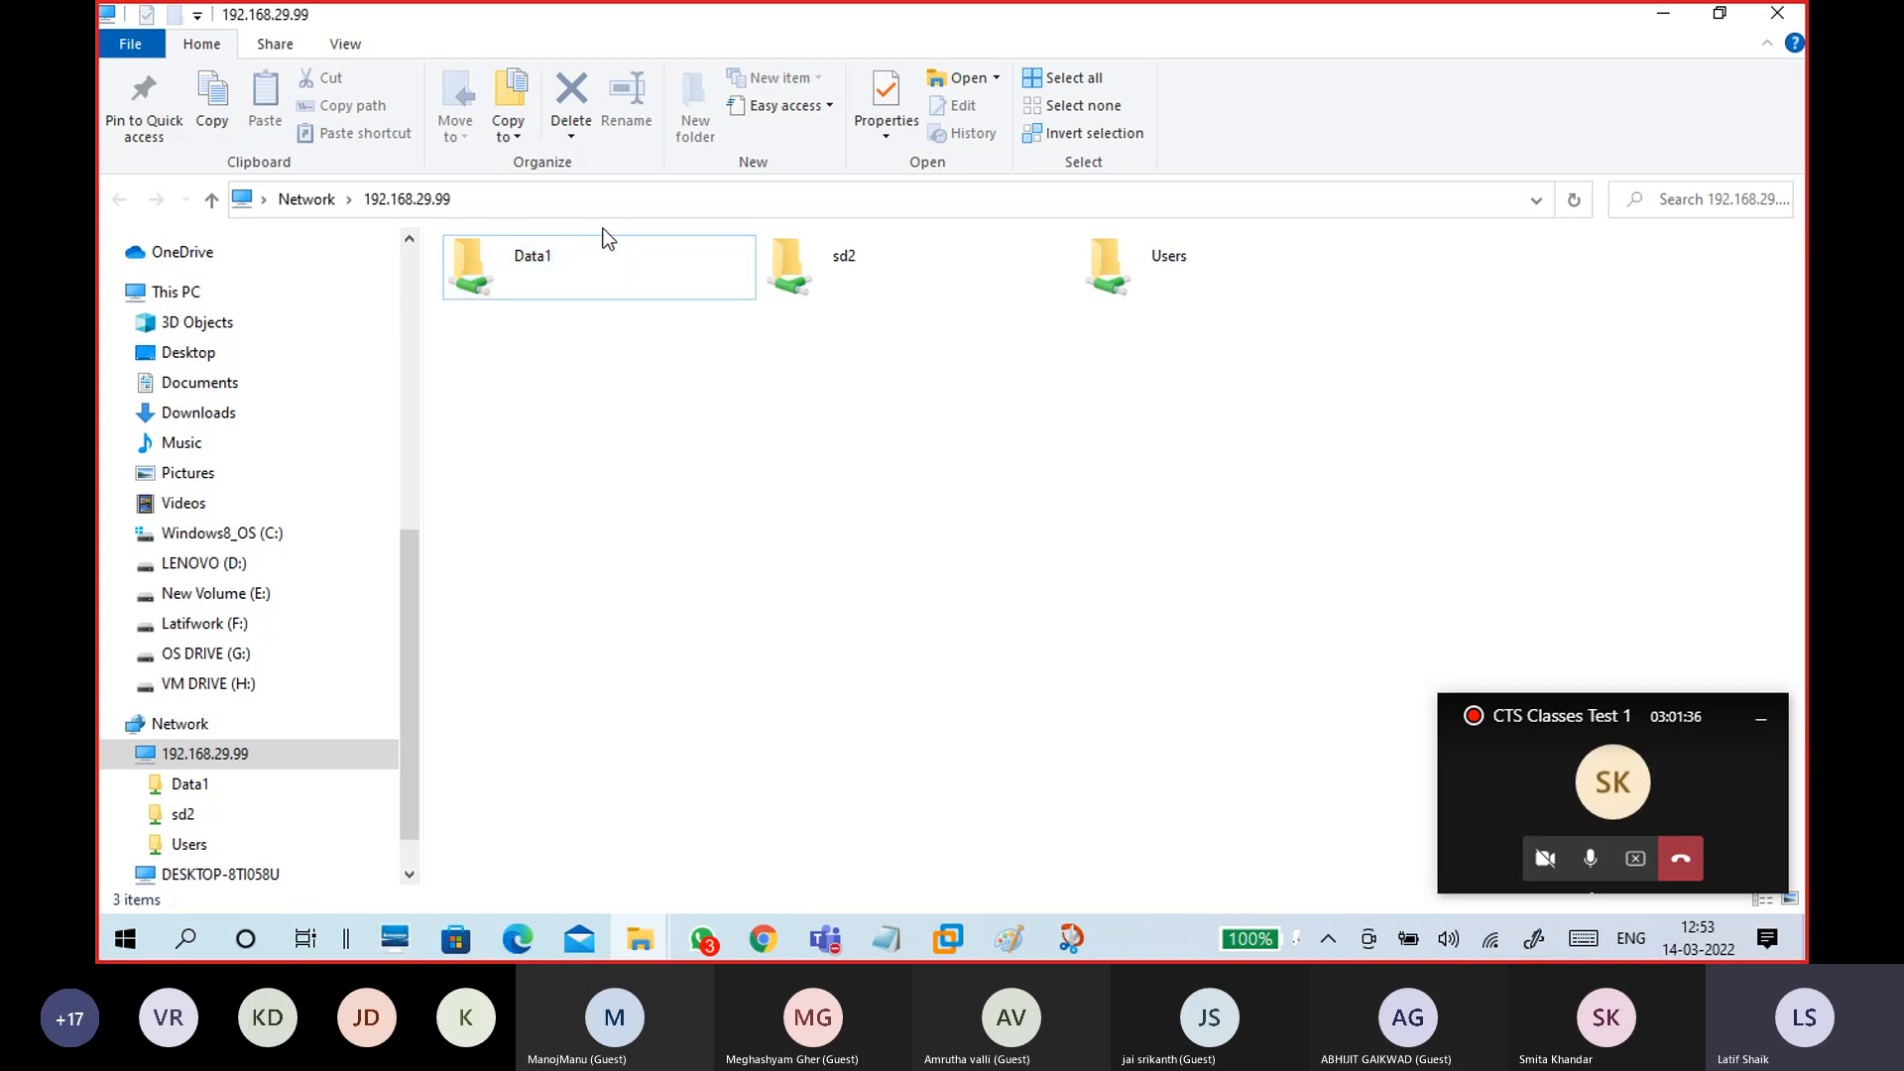
double_click(621, 294)
left_click(491, 290)
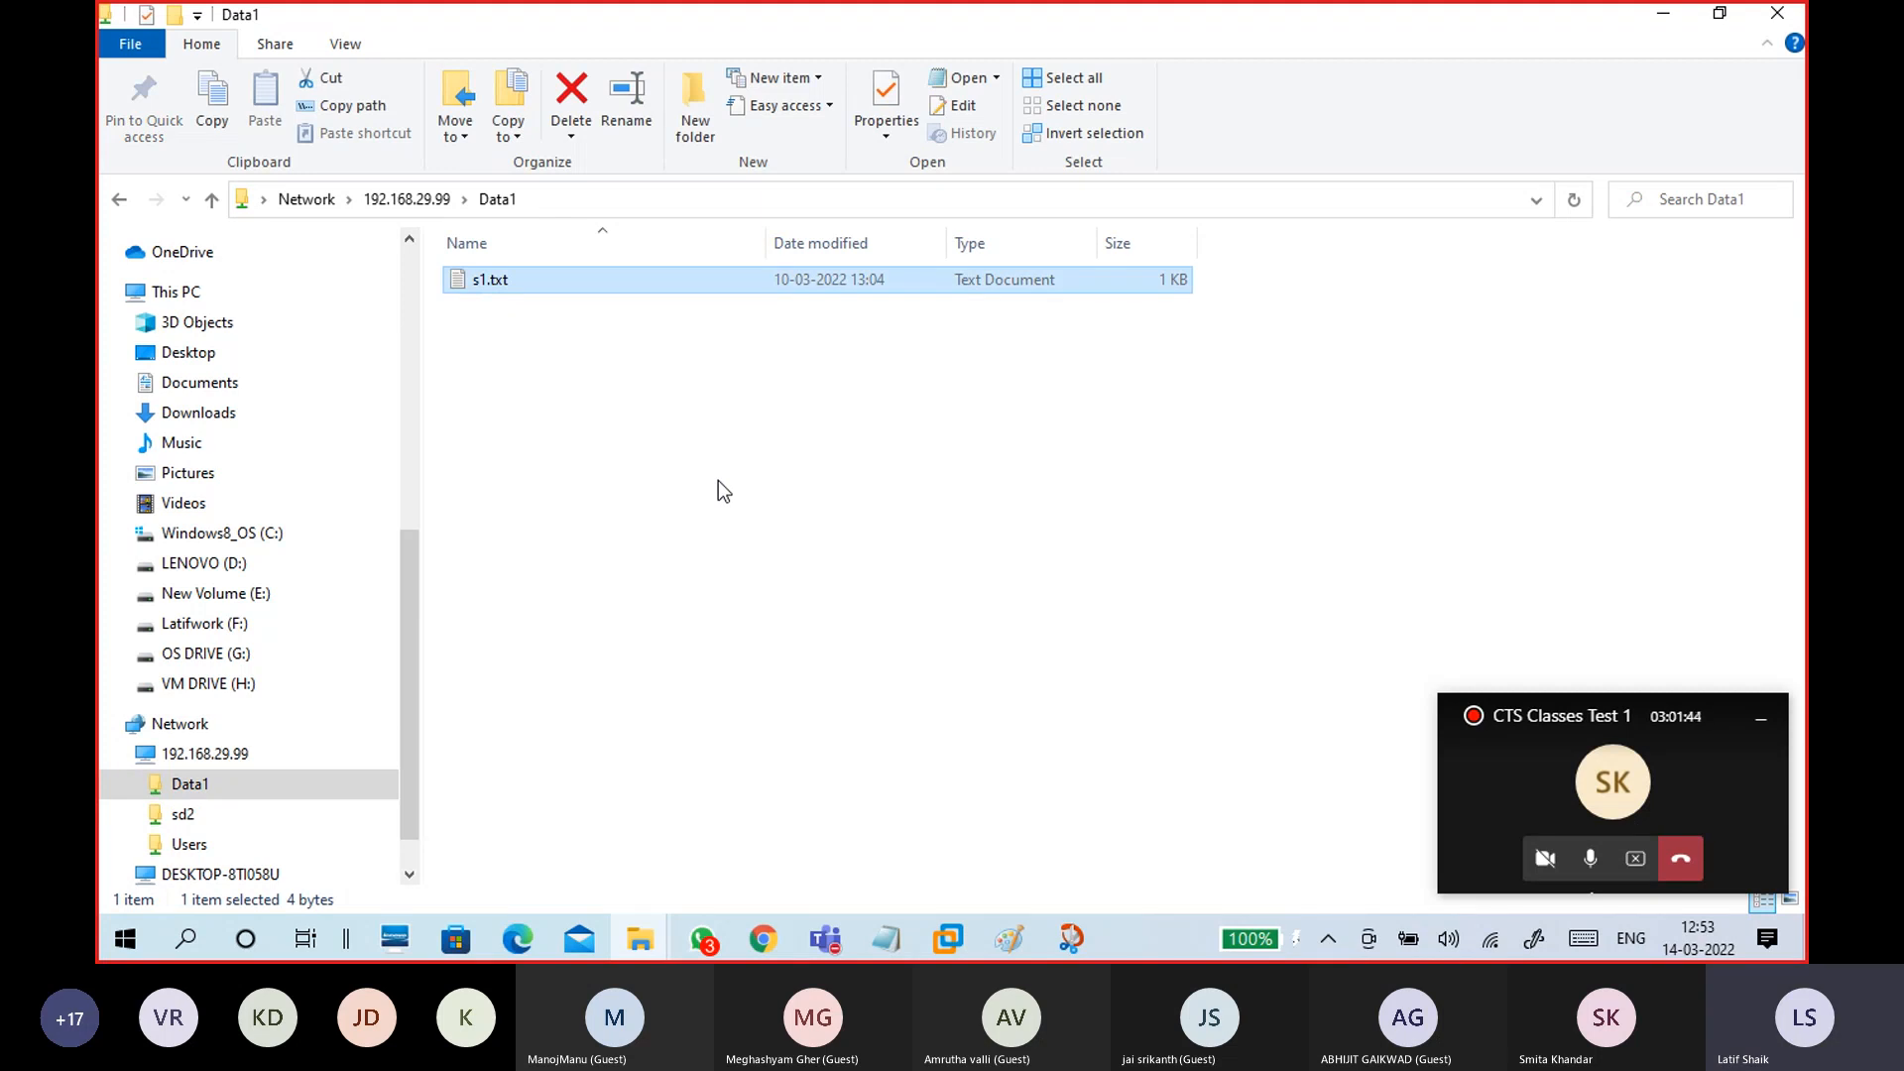
right_click(704, 443)
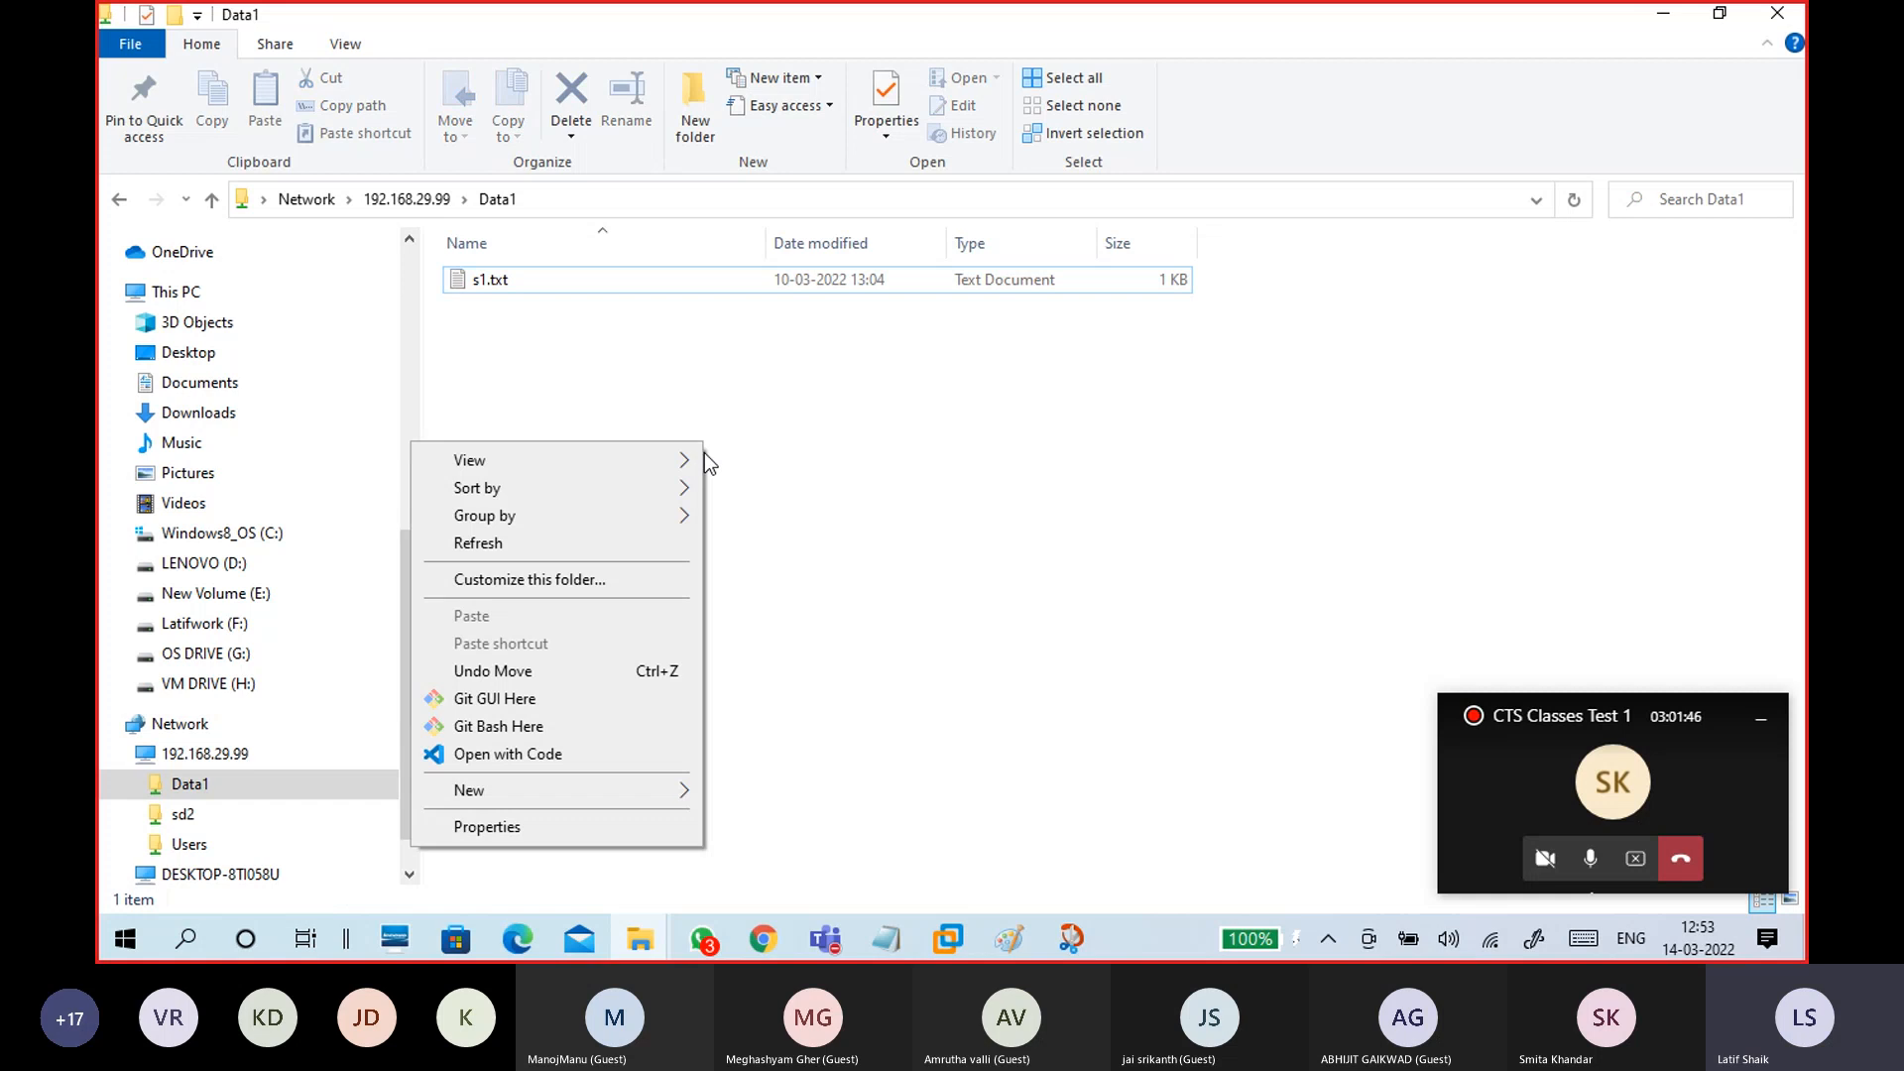
mouse_move(615, 784)
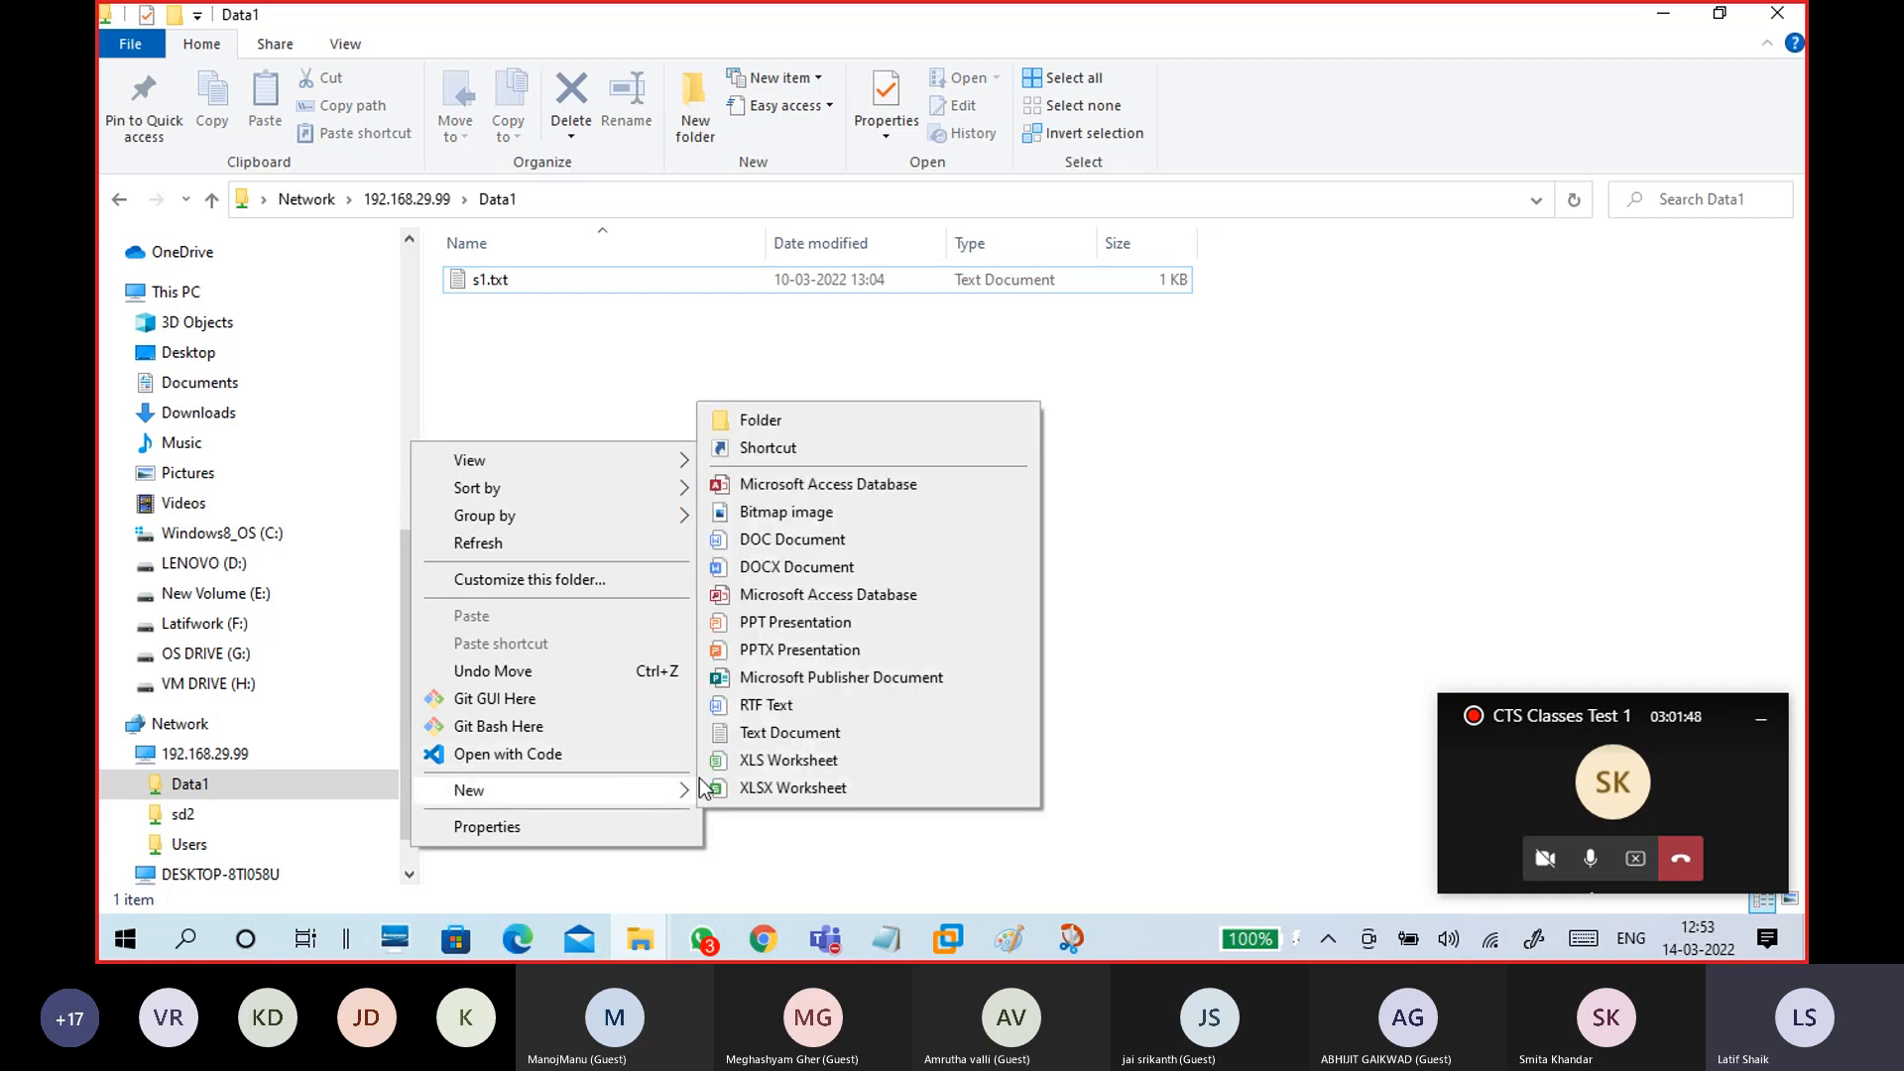
left_click(1355, 506)
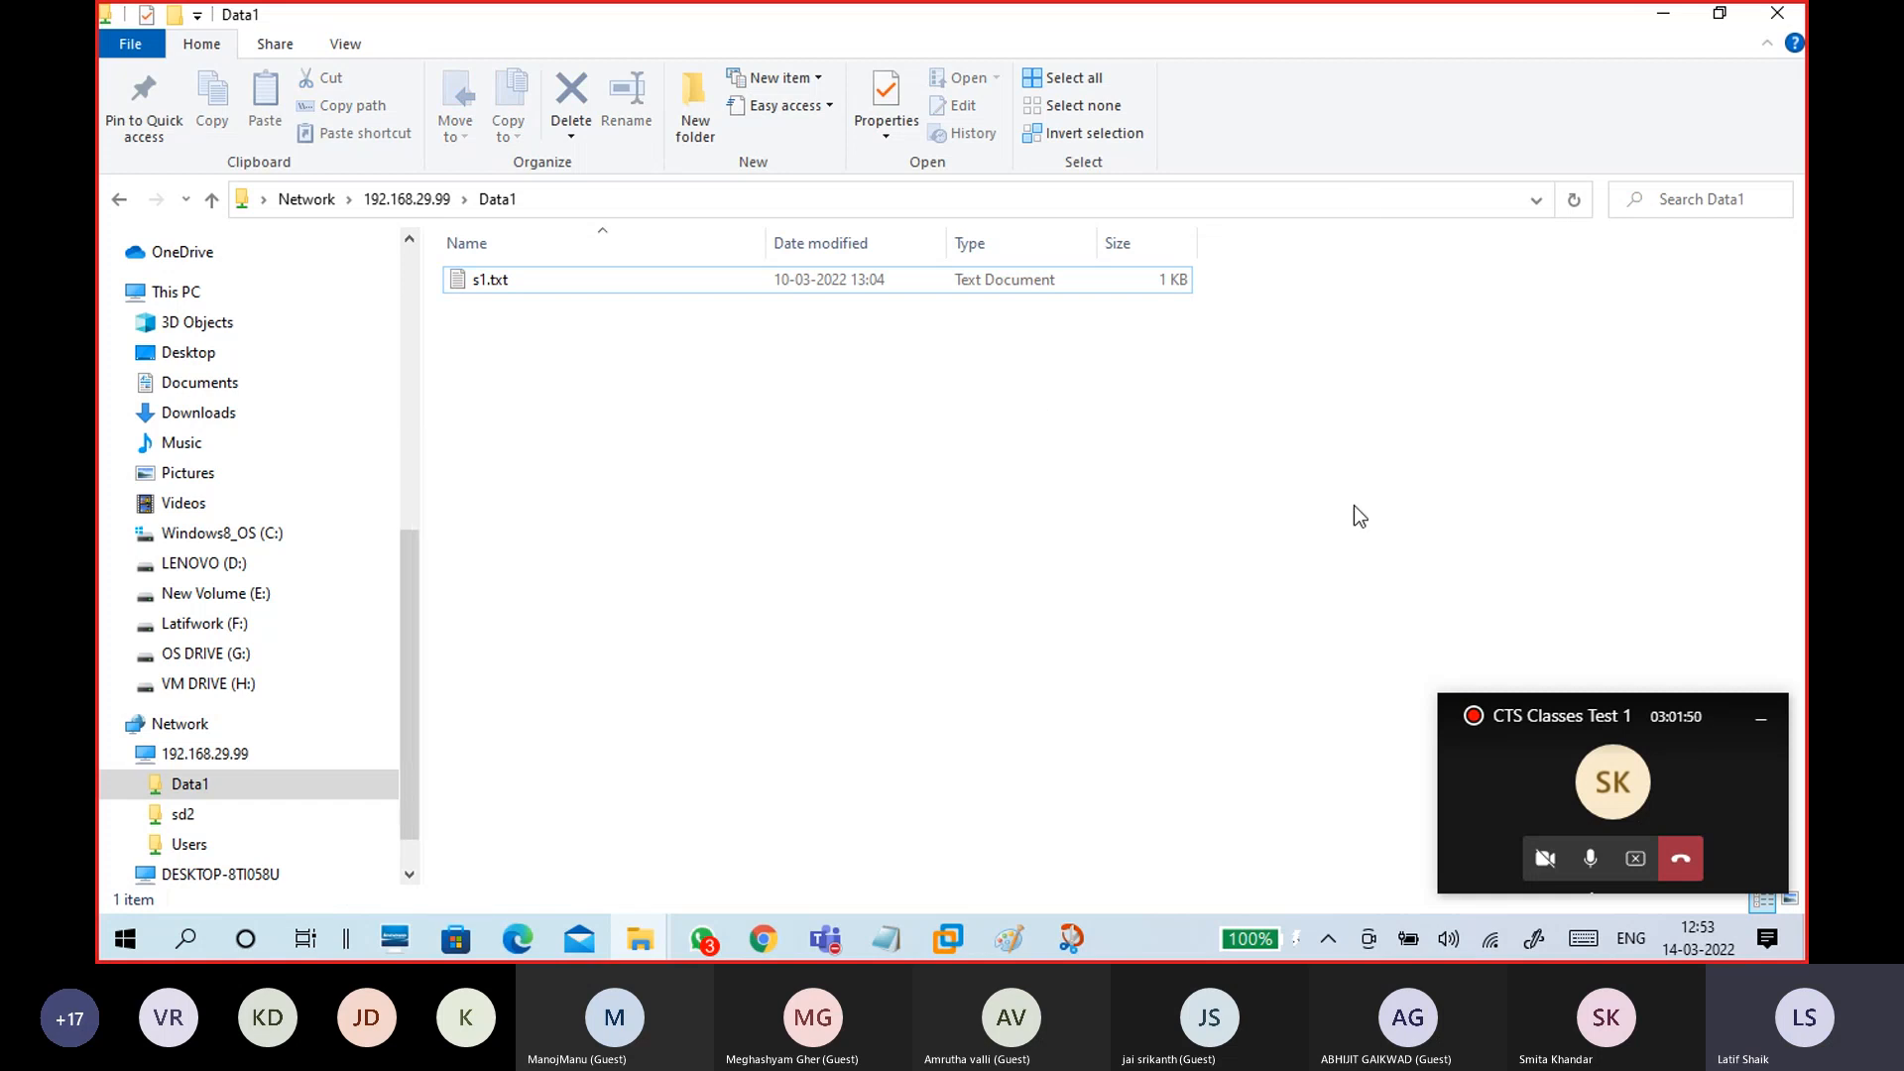
Step: Drag spanish movie titiles.txt from the host desktop into the Data1 share
double_click(1348, 16)
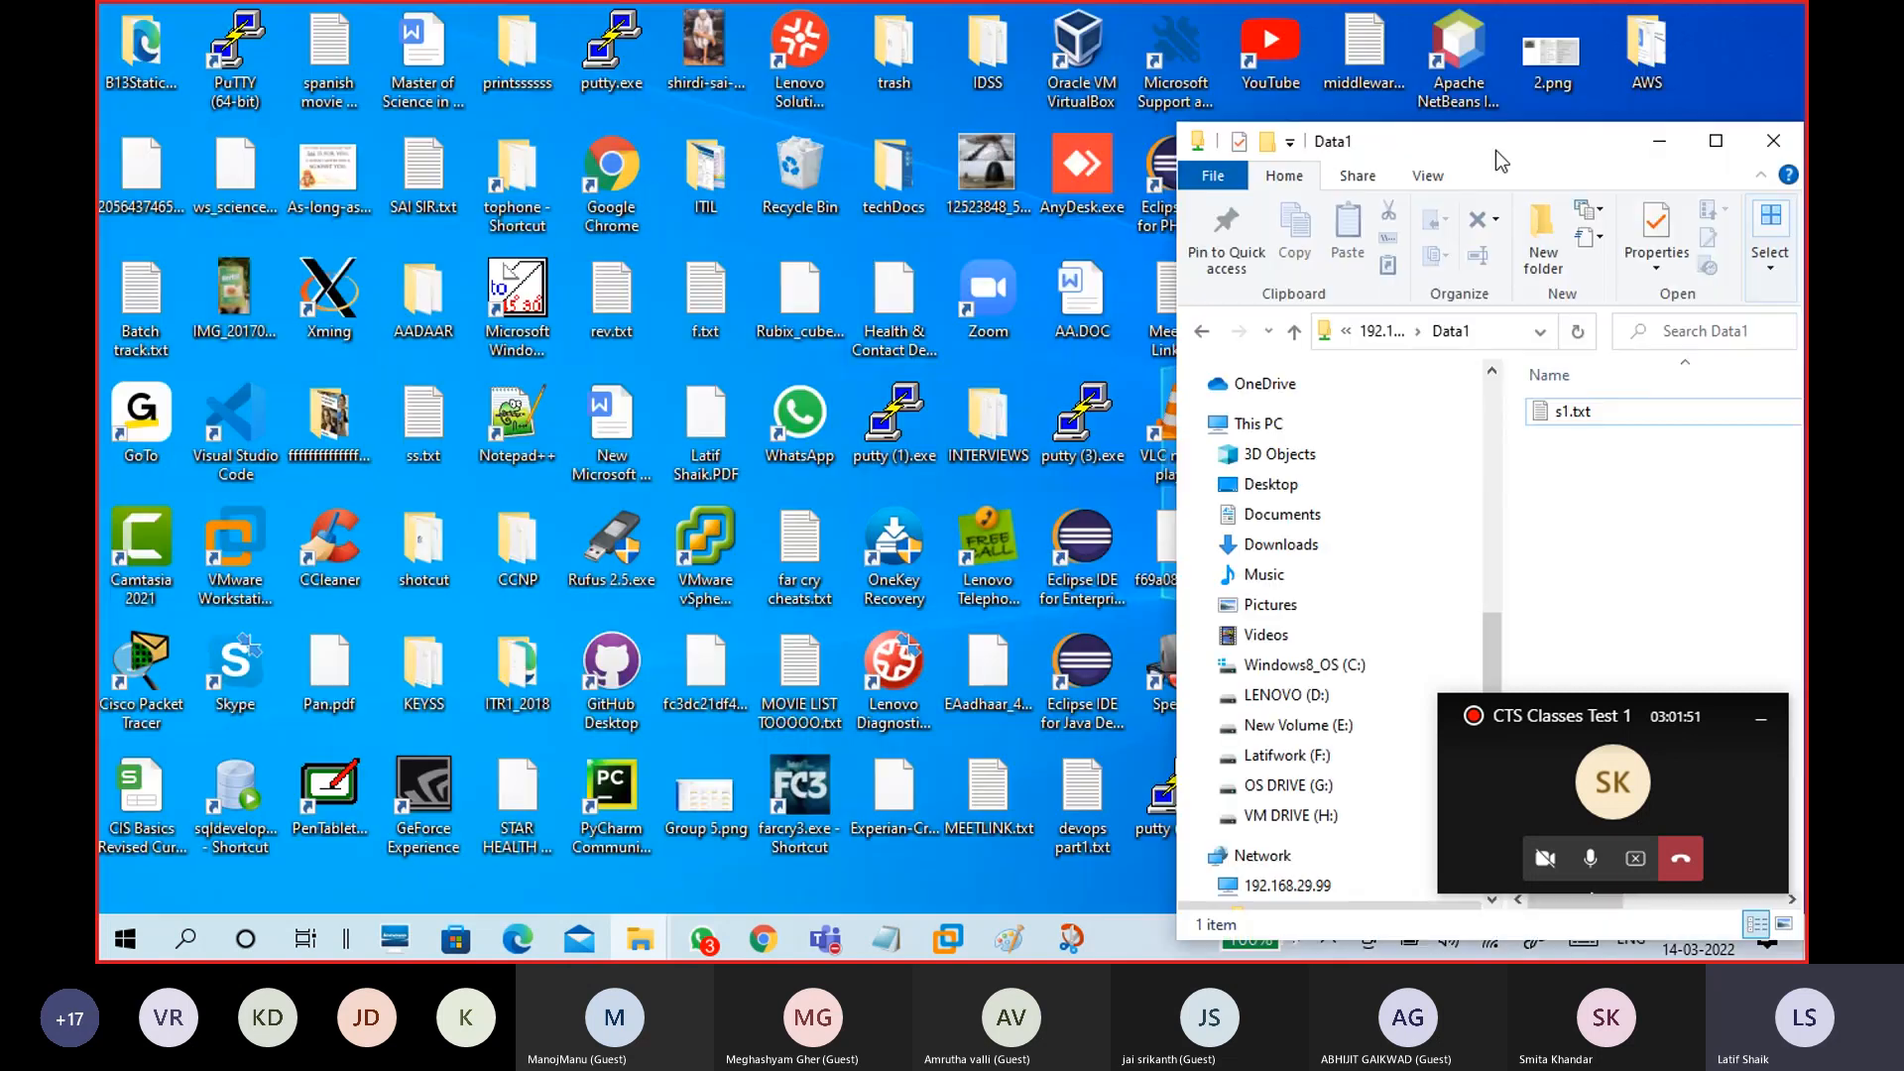
left_click(992, 812)
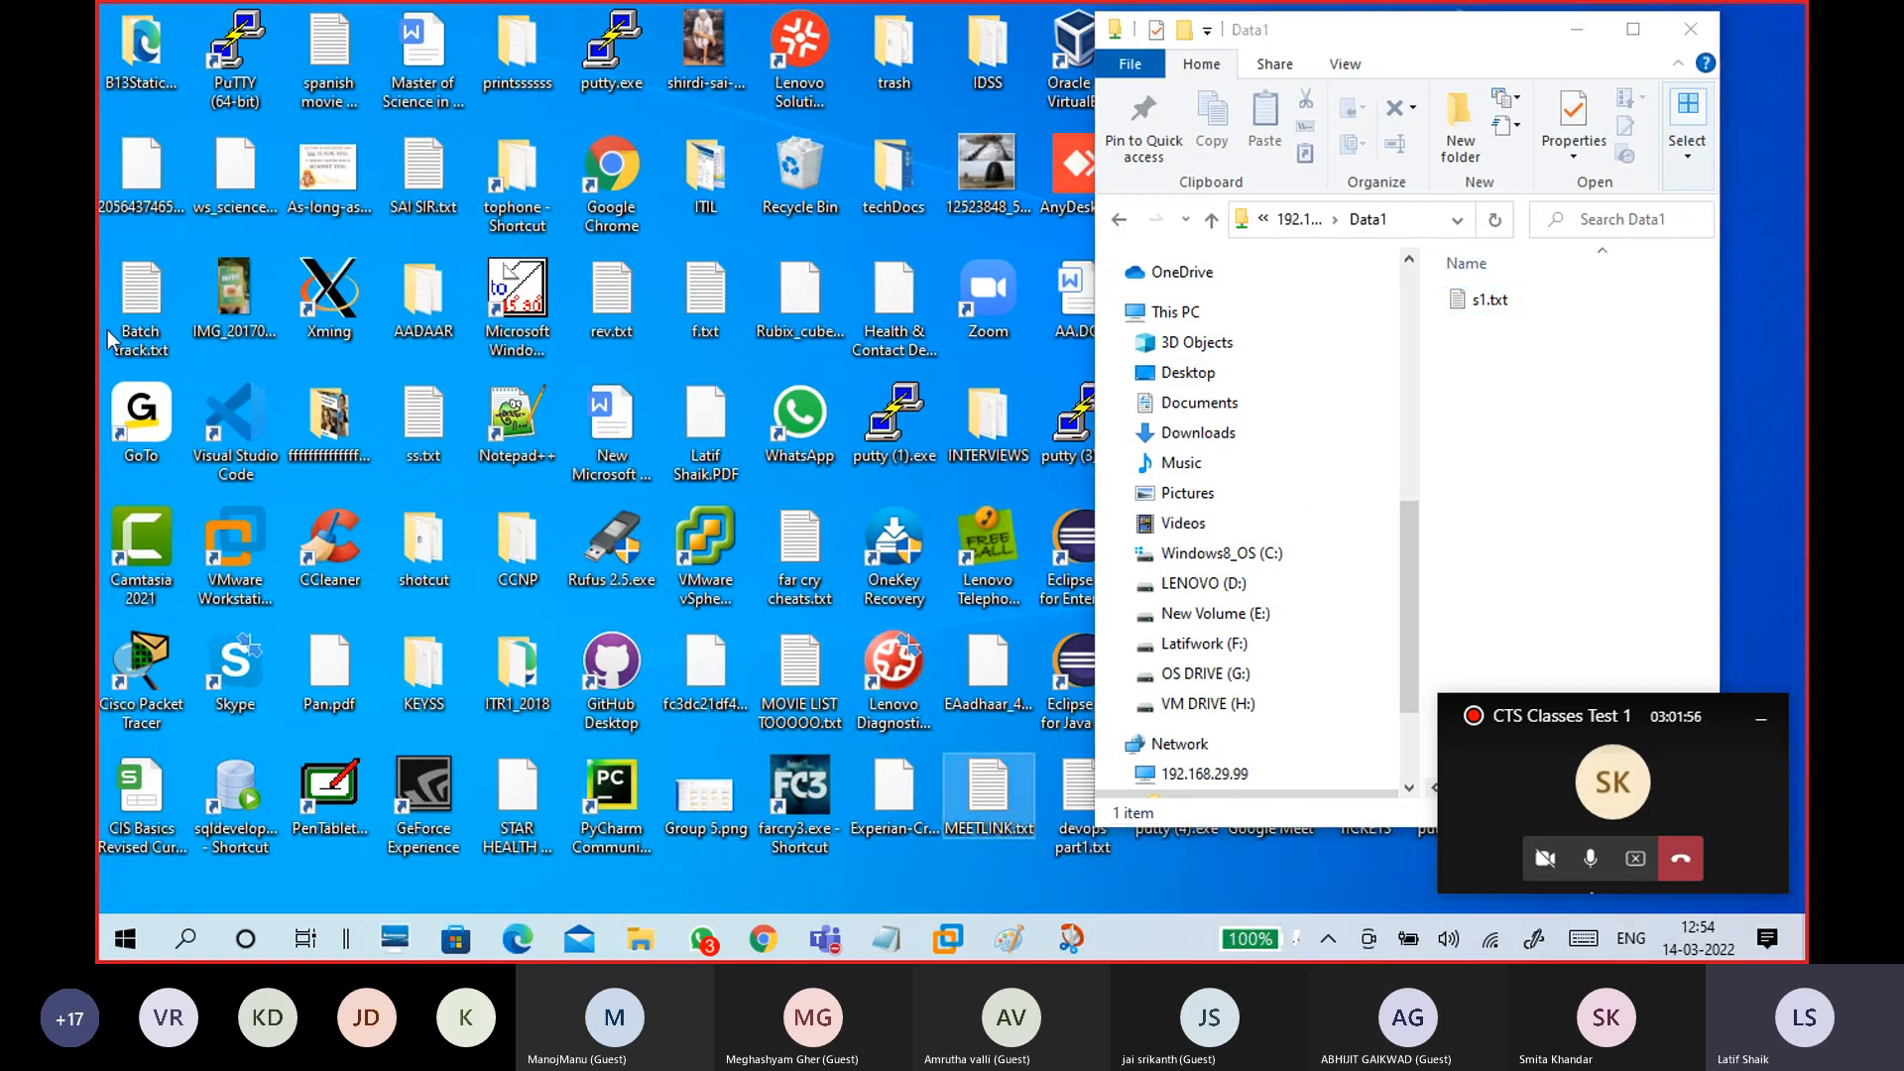
left_click_drag(330, 54, 1575, 394)
left_click(1634, 29)
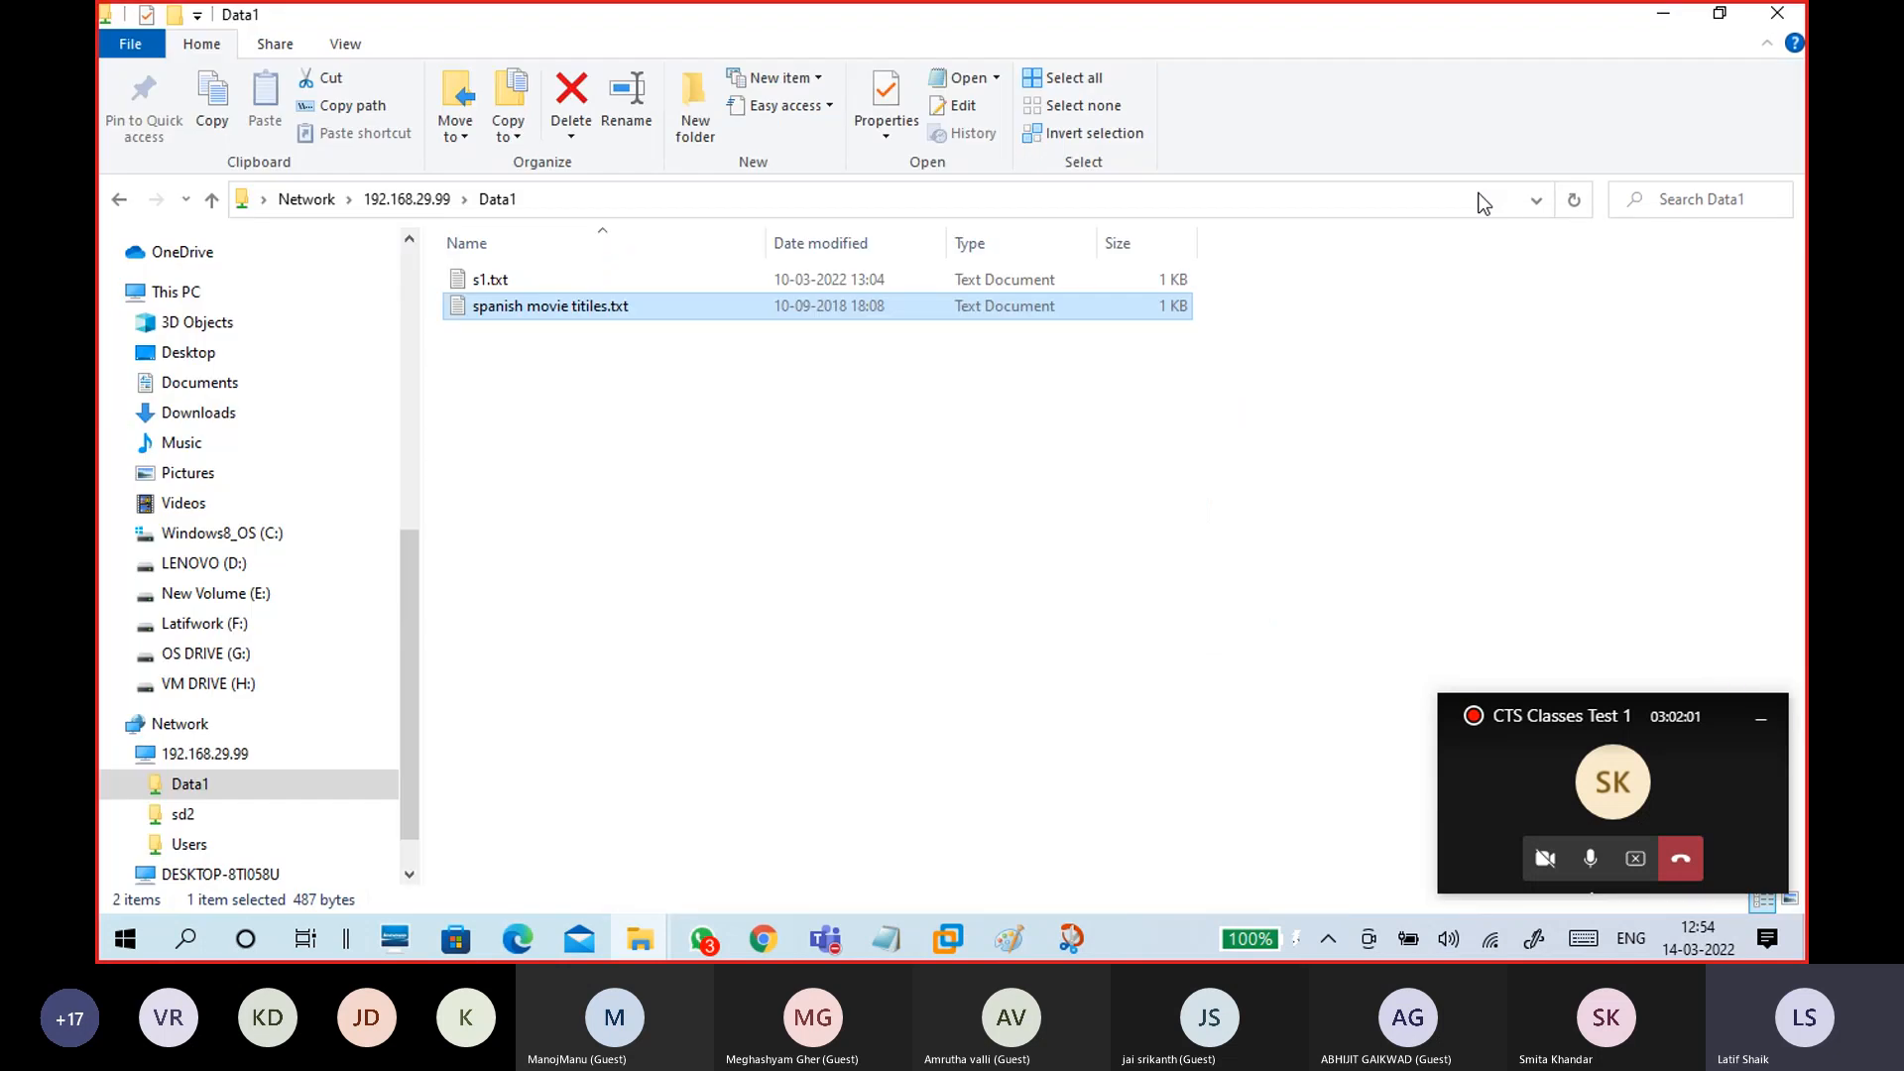
left_click(744, 424)
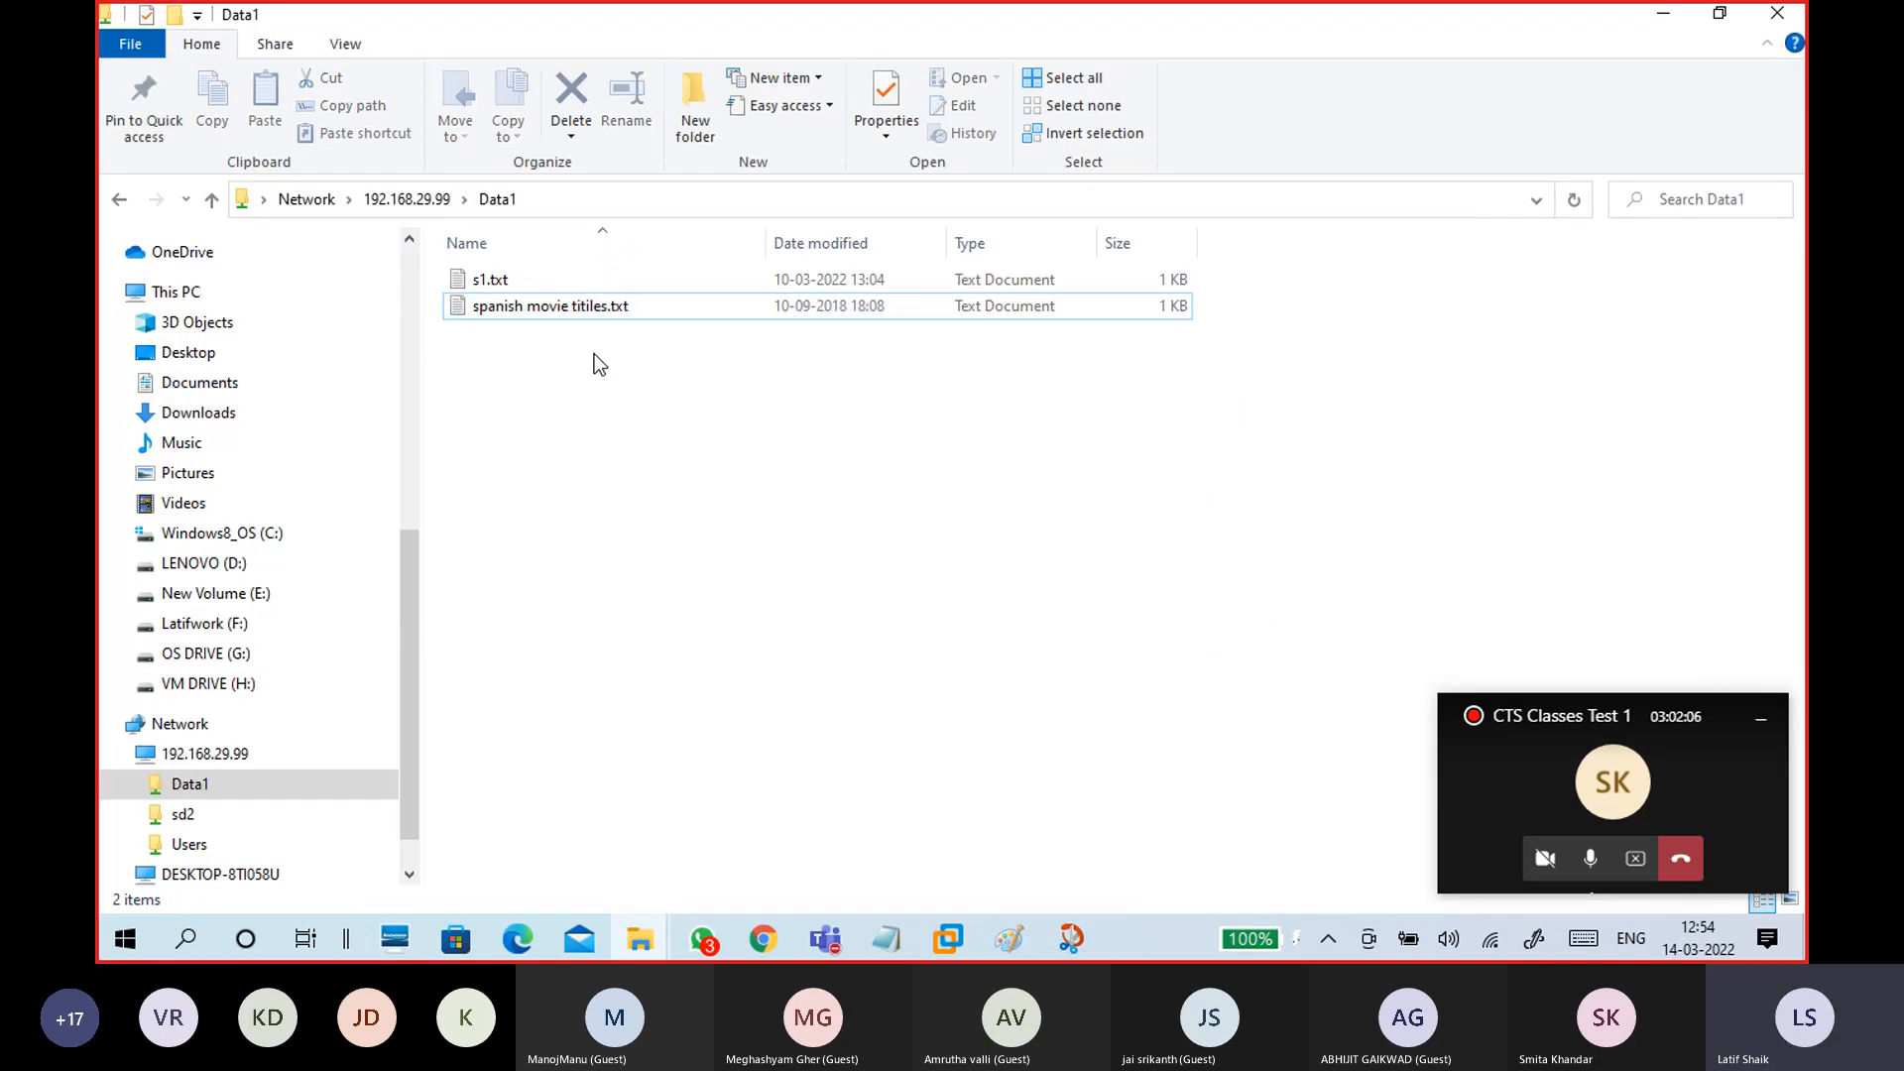
left_click(561, 305)
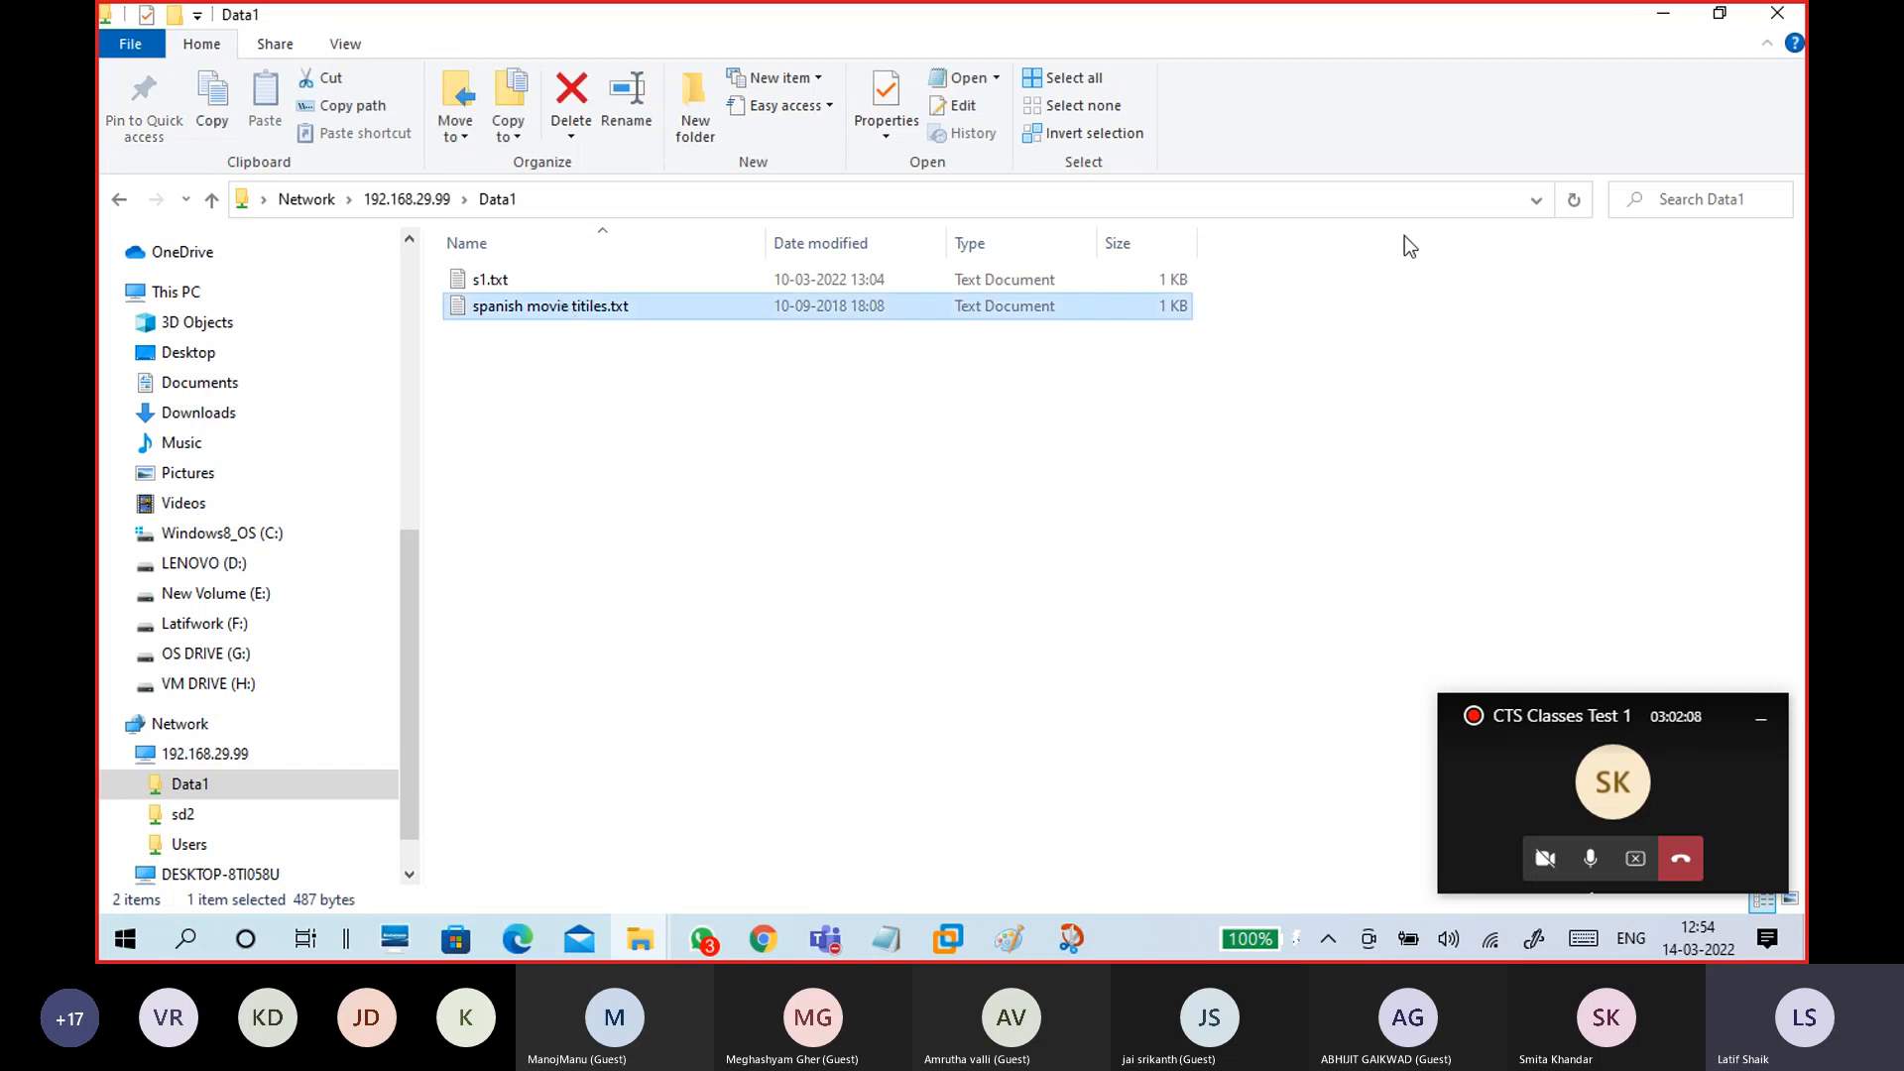
left_click(1681, 20)
Step: In CTS15WinC1, open Data1 to confirm spanish movie titiles.txt arrived, then close it
mouse_move(949, 938)
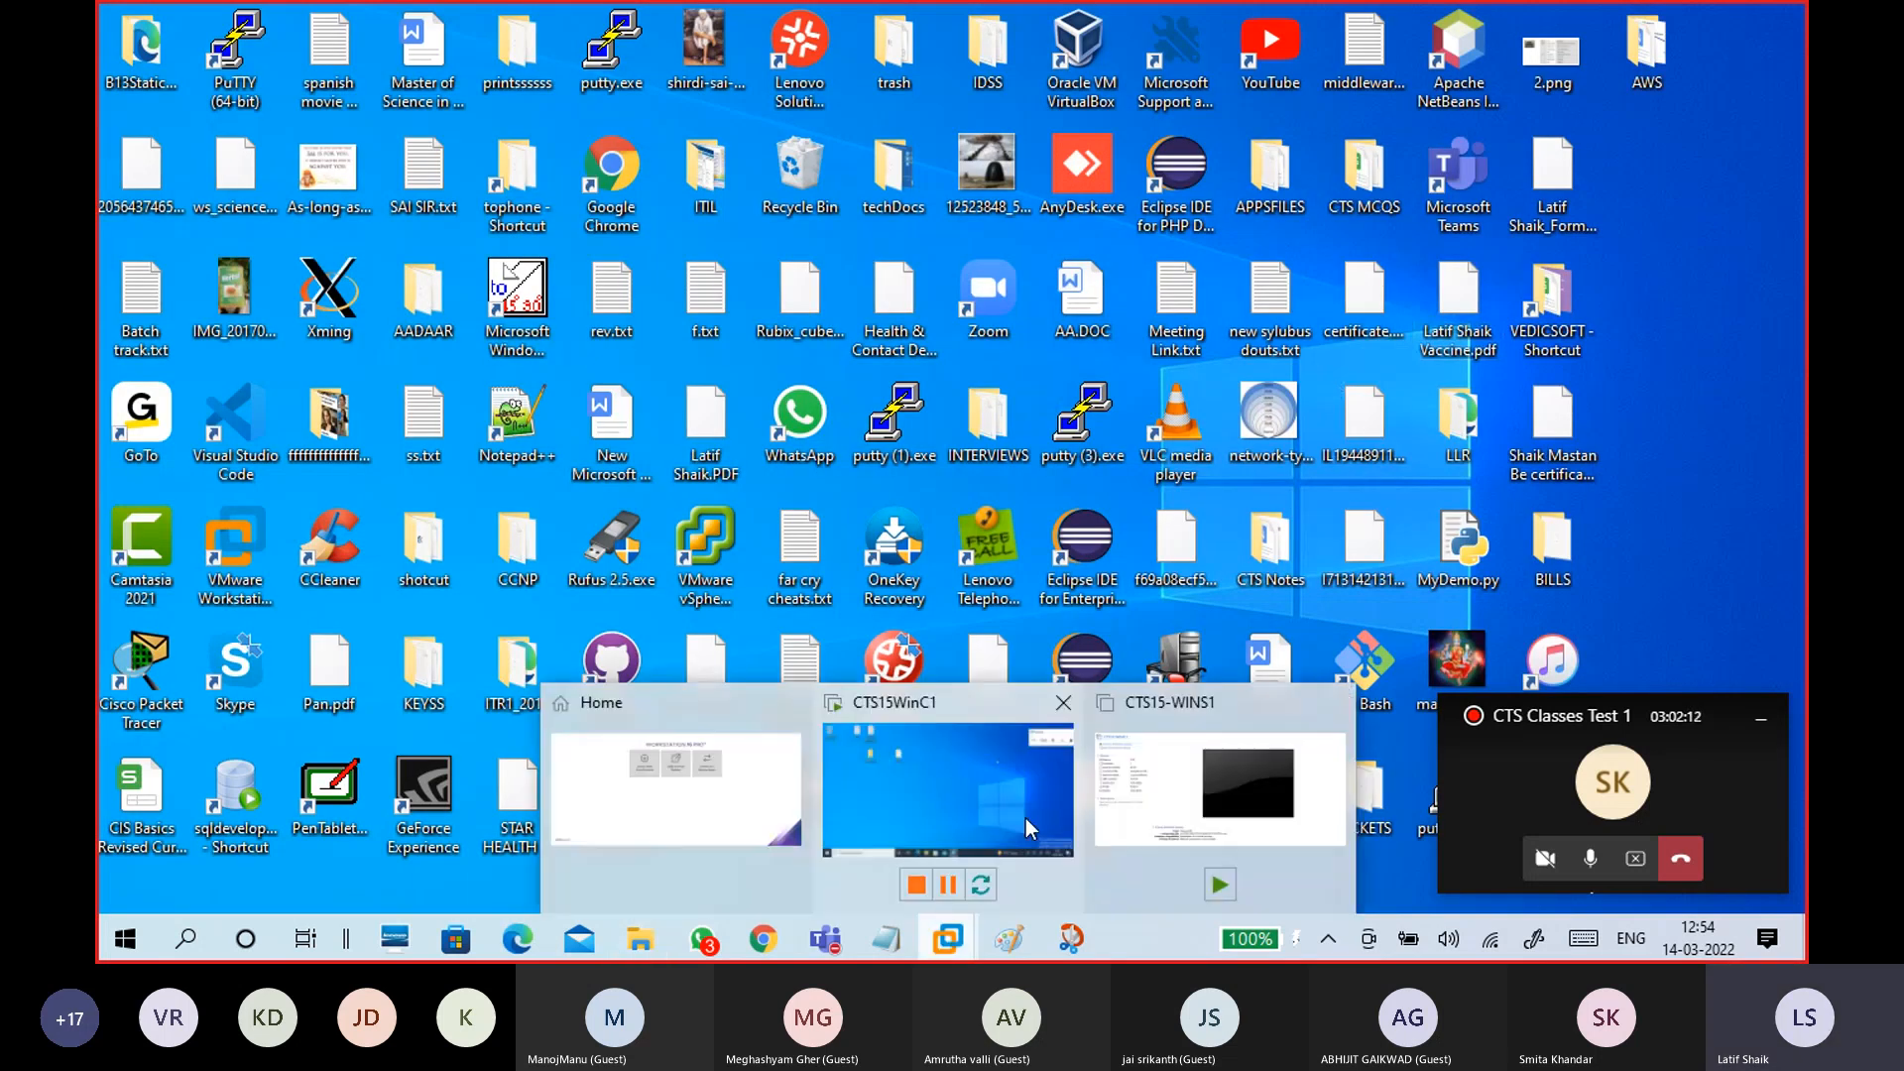
left_click(1026, 819)
left_click(613, 298)
double_click(635, 317)
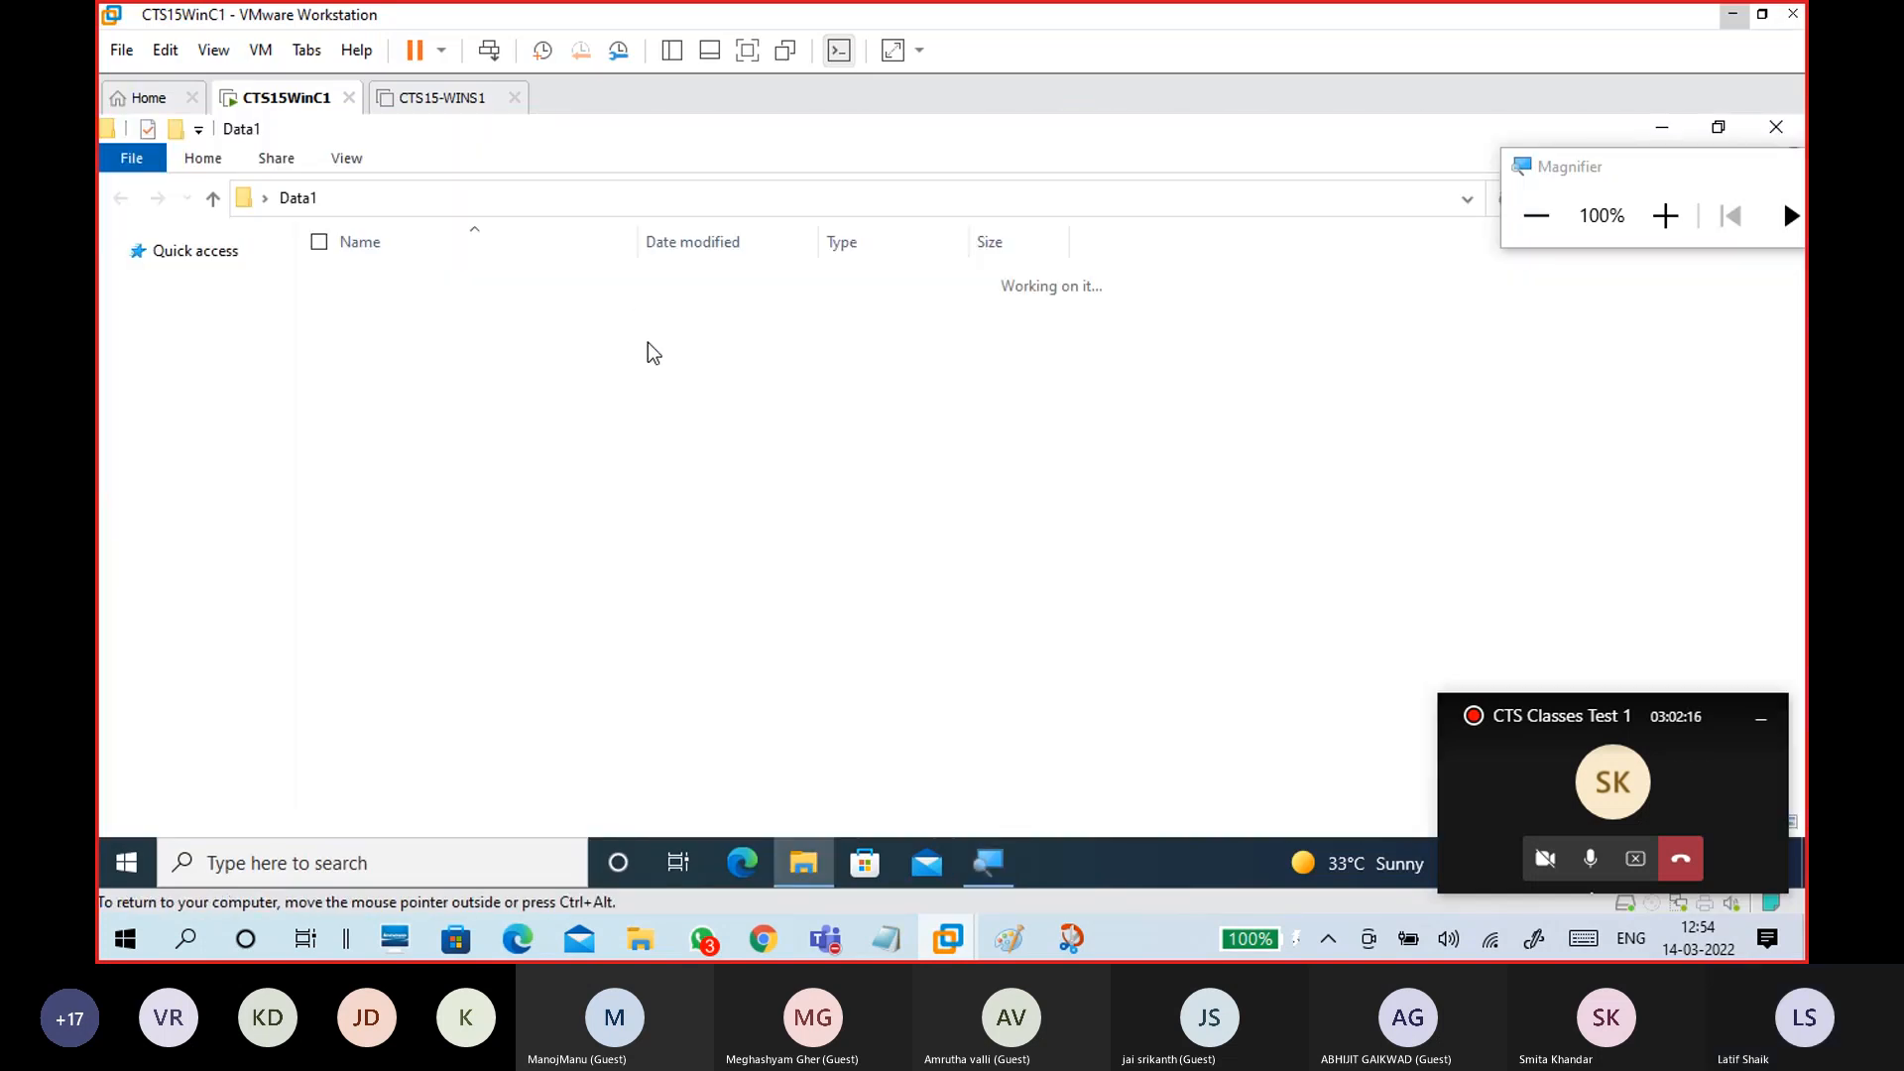
left_click(486, 312)
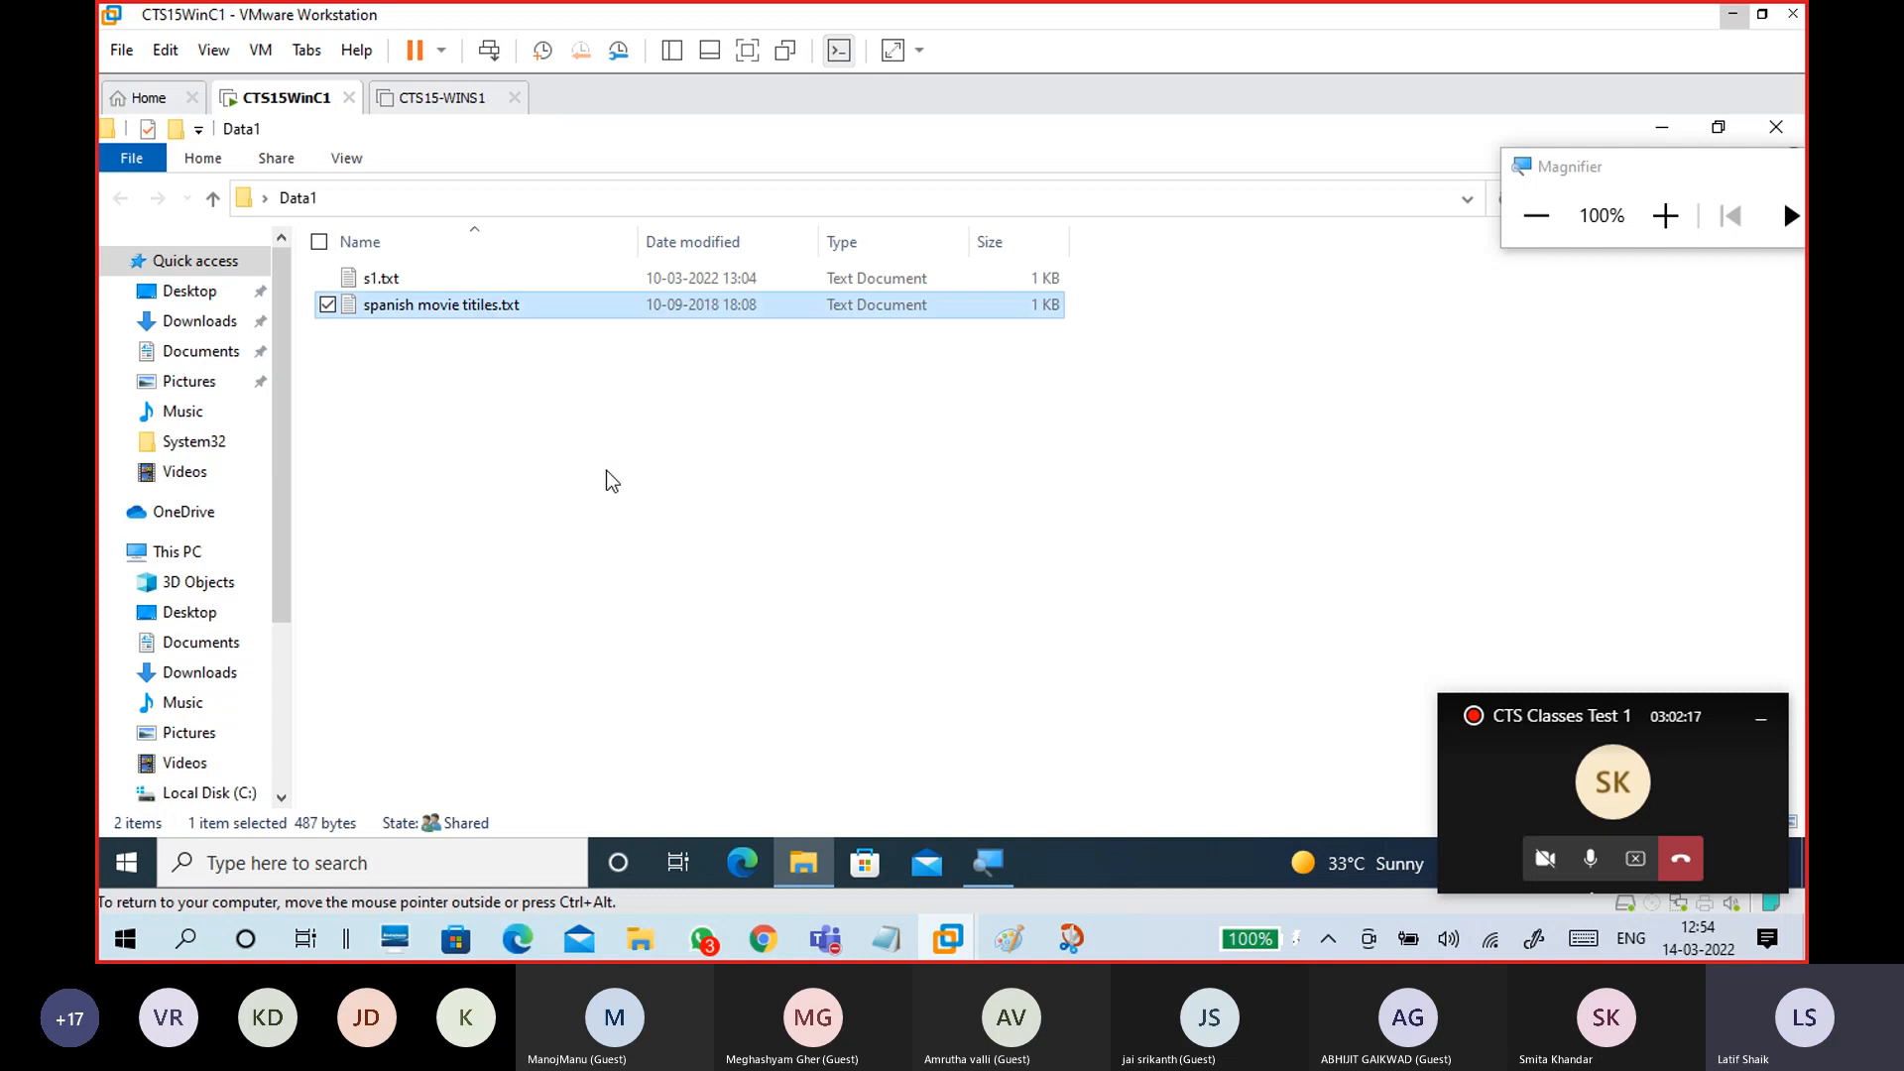
left_click(1714, 129)
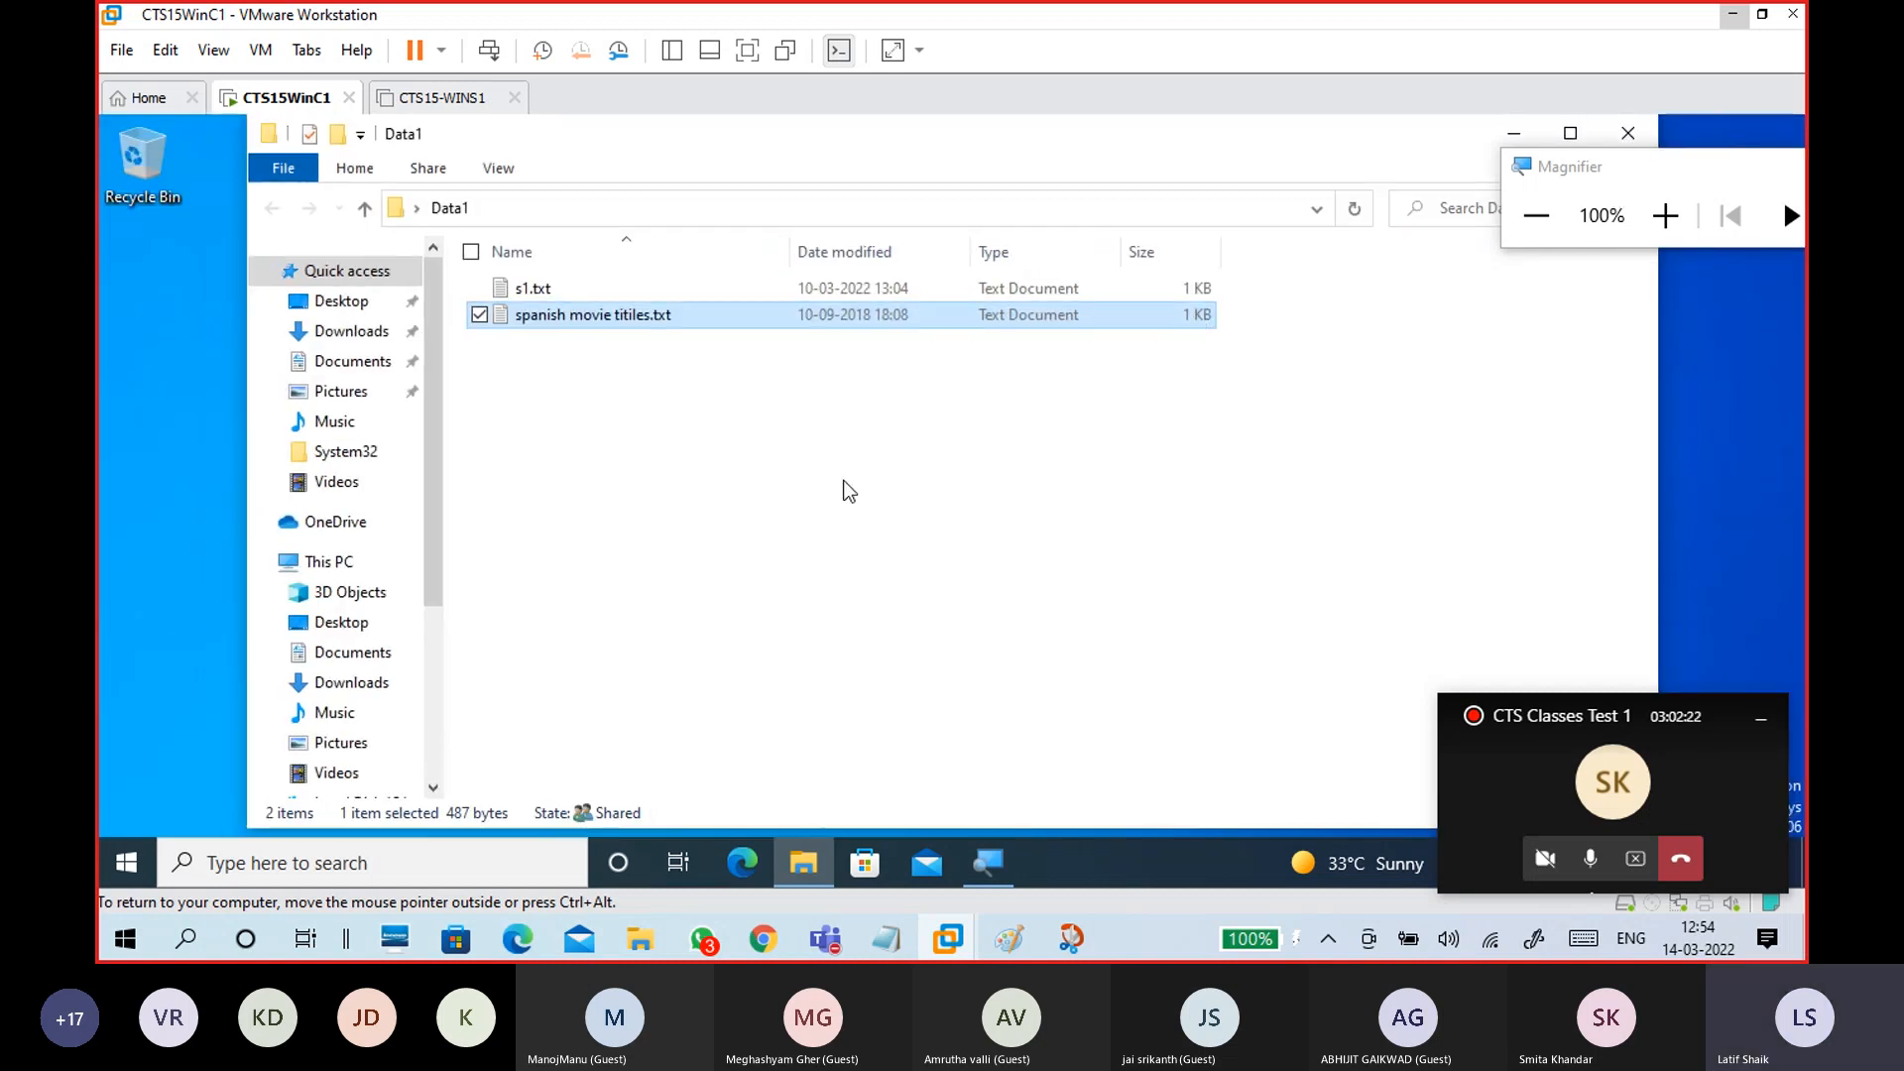
left_click(1627, 133)
Step: Make a new desktop folder named Data2, place it beside Data1, and open it
right_click(748, 353)
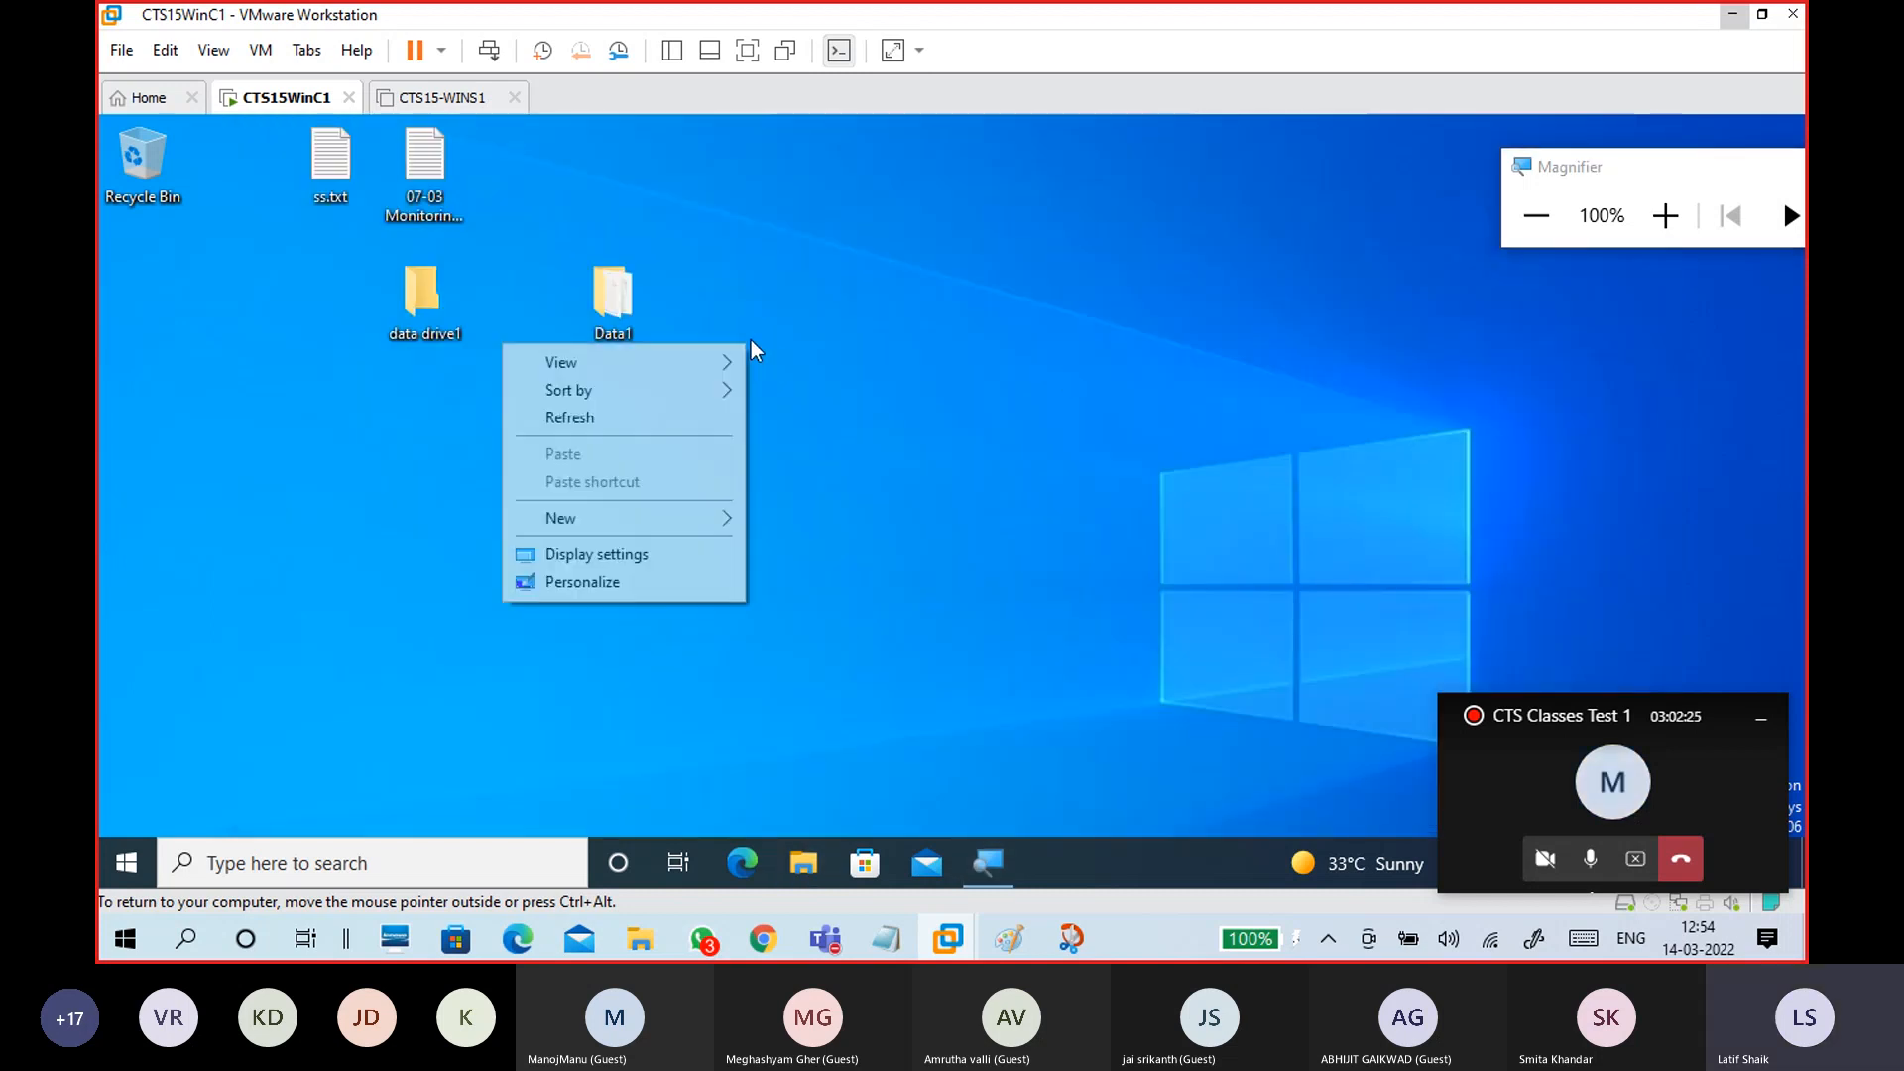
mouse_move(650, 519)
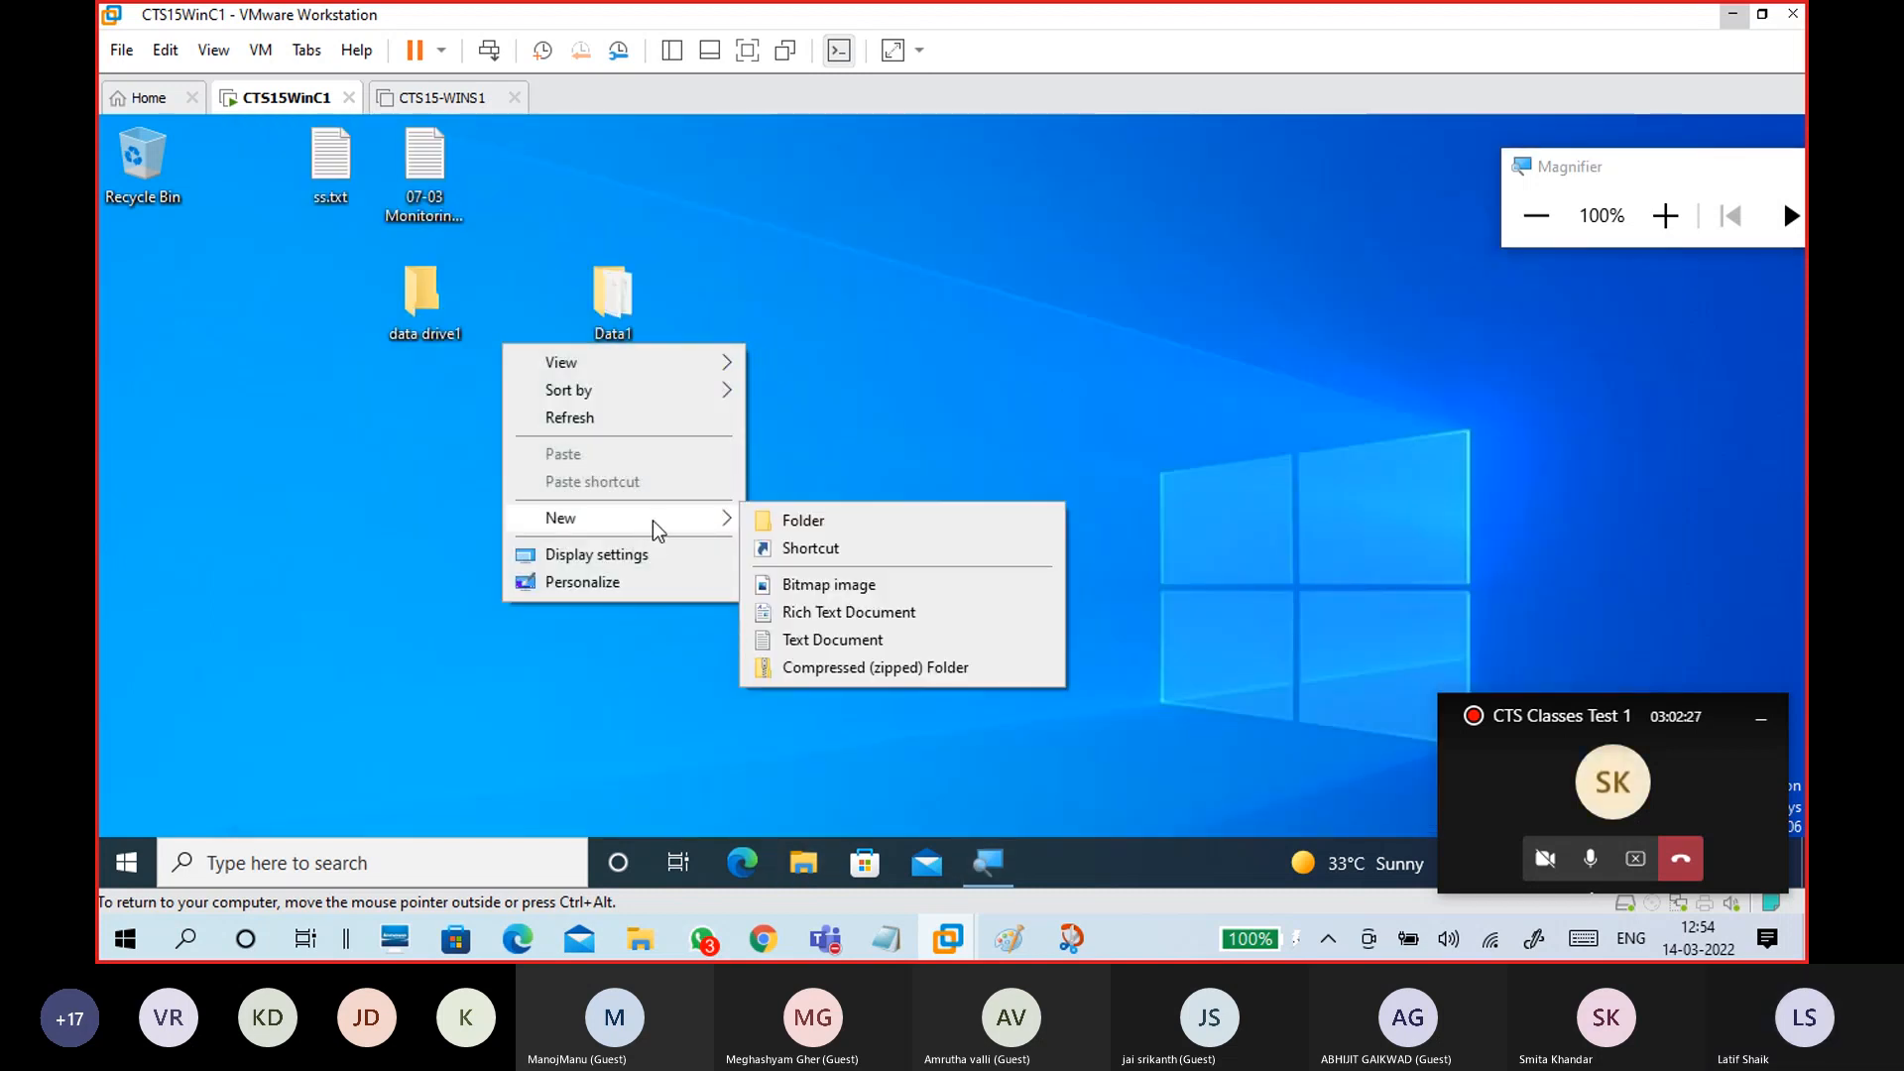
left_click(820, 522)
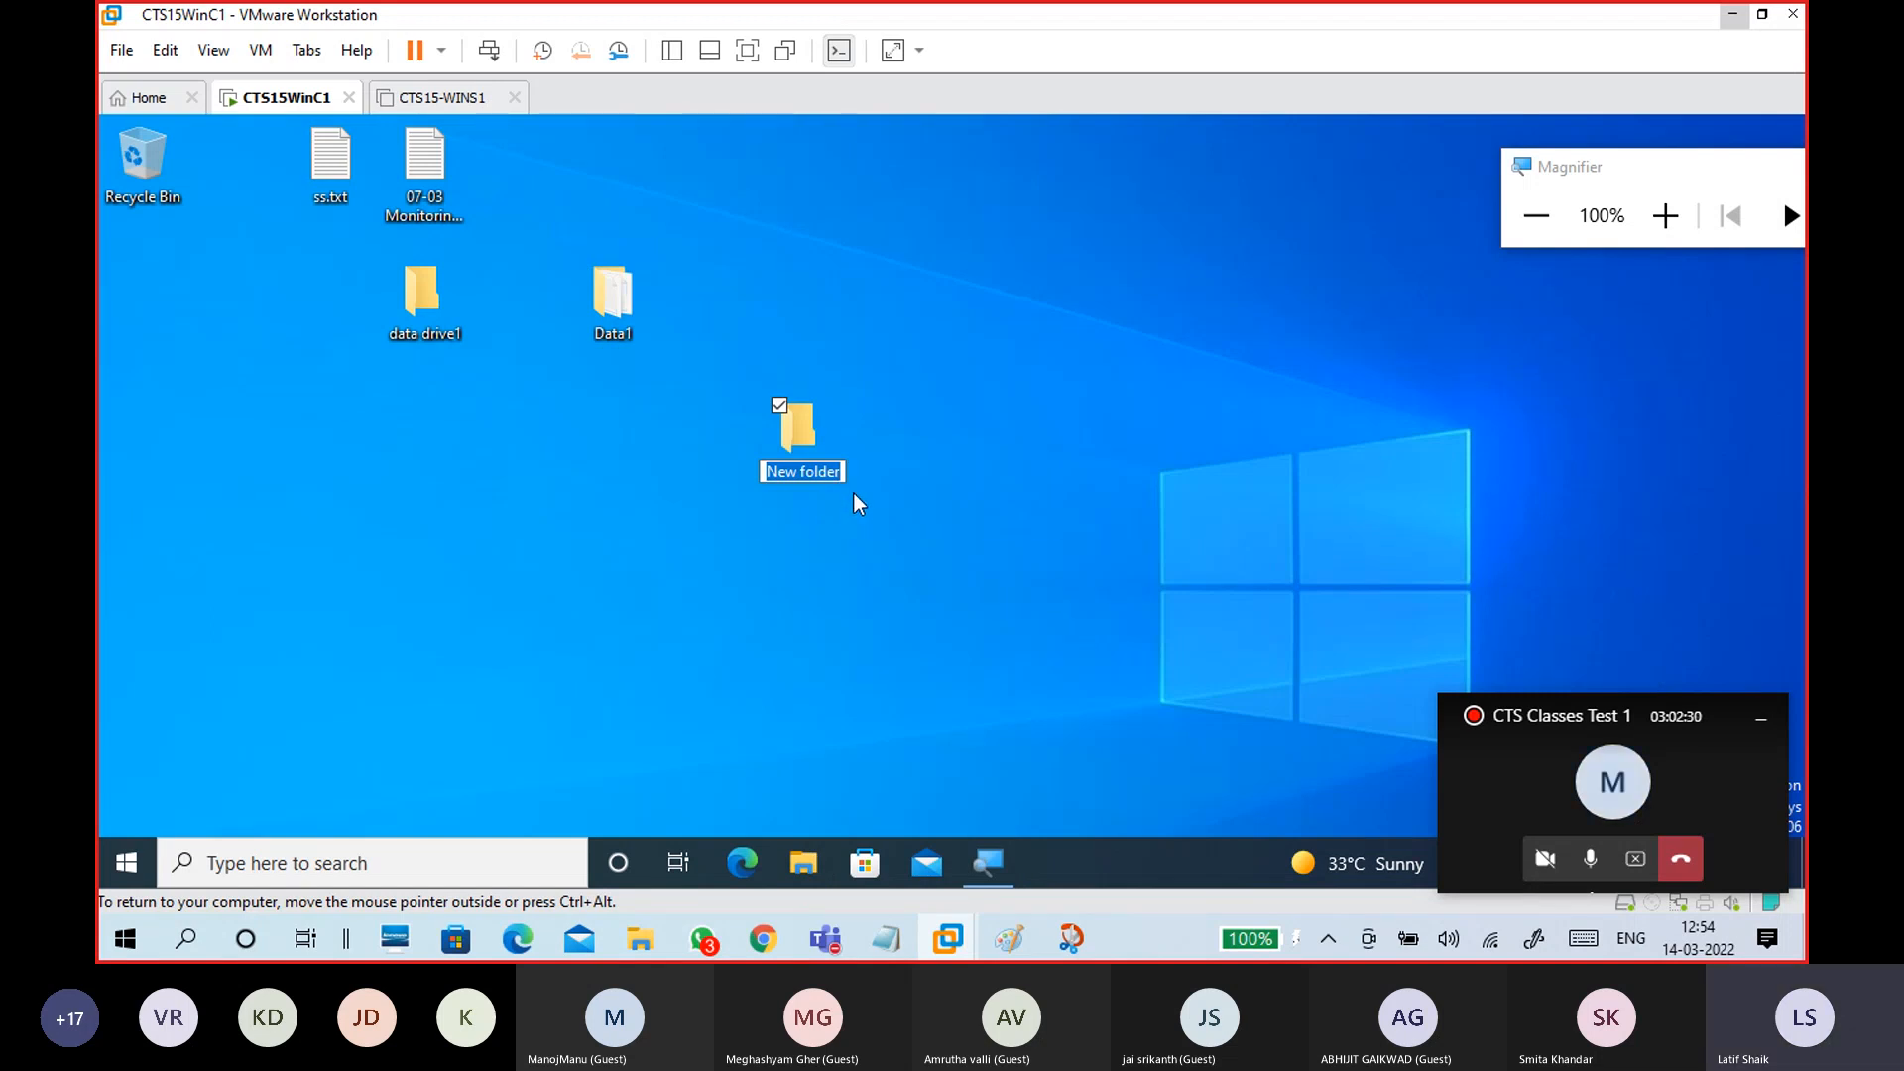
type("Data")
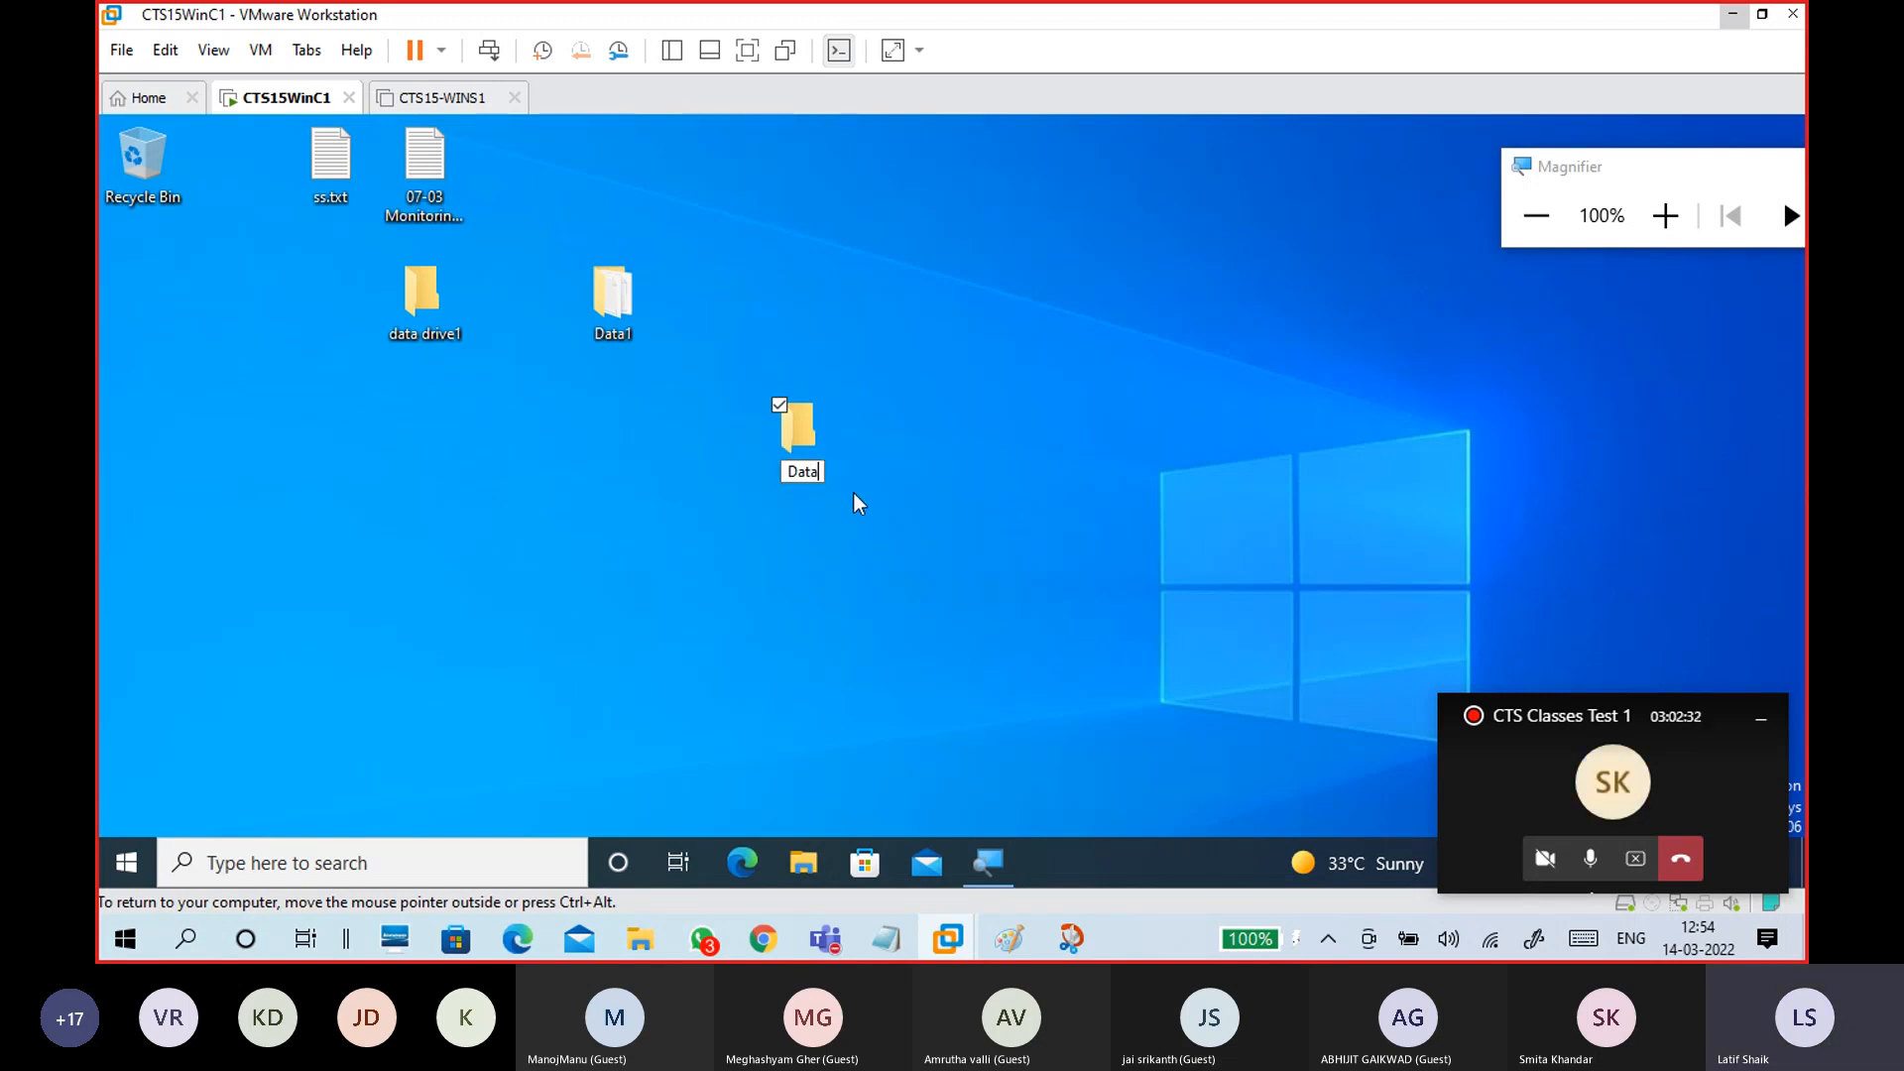
type("2")
key("Return")
left_click_drag(823, 436, 782, 260)
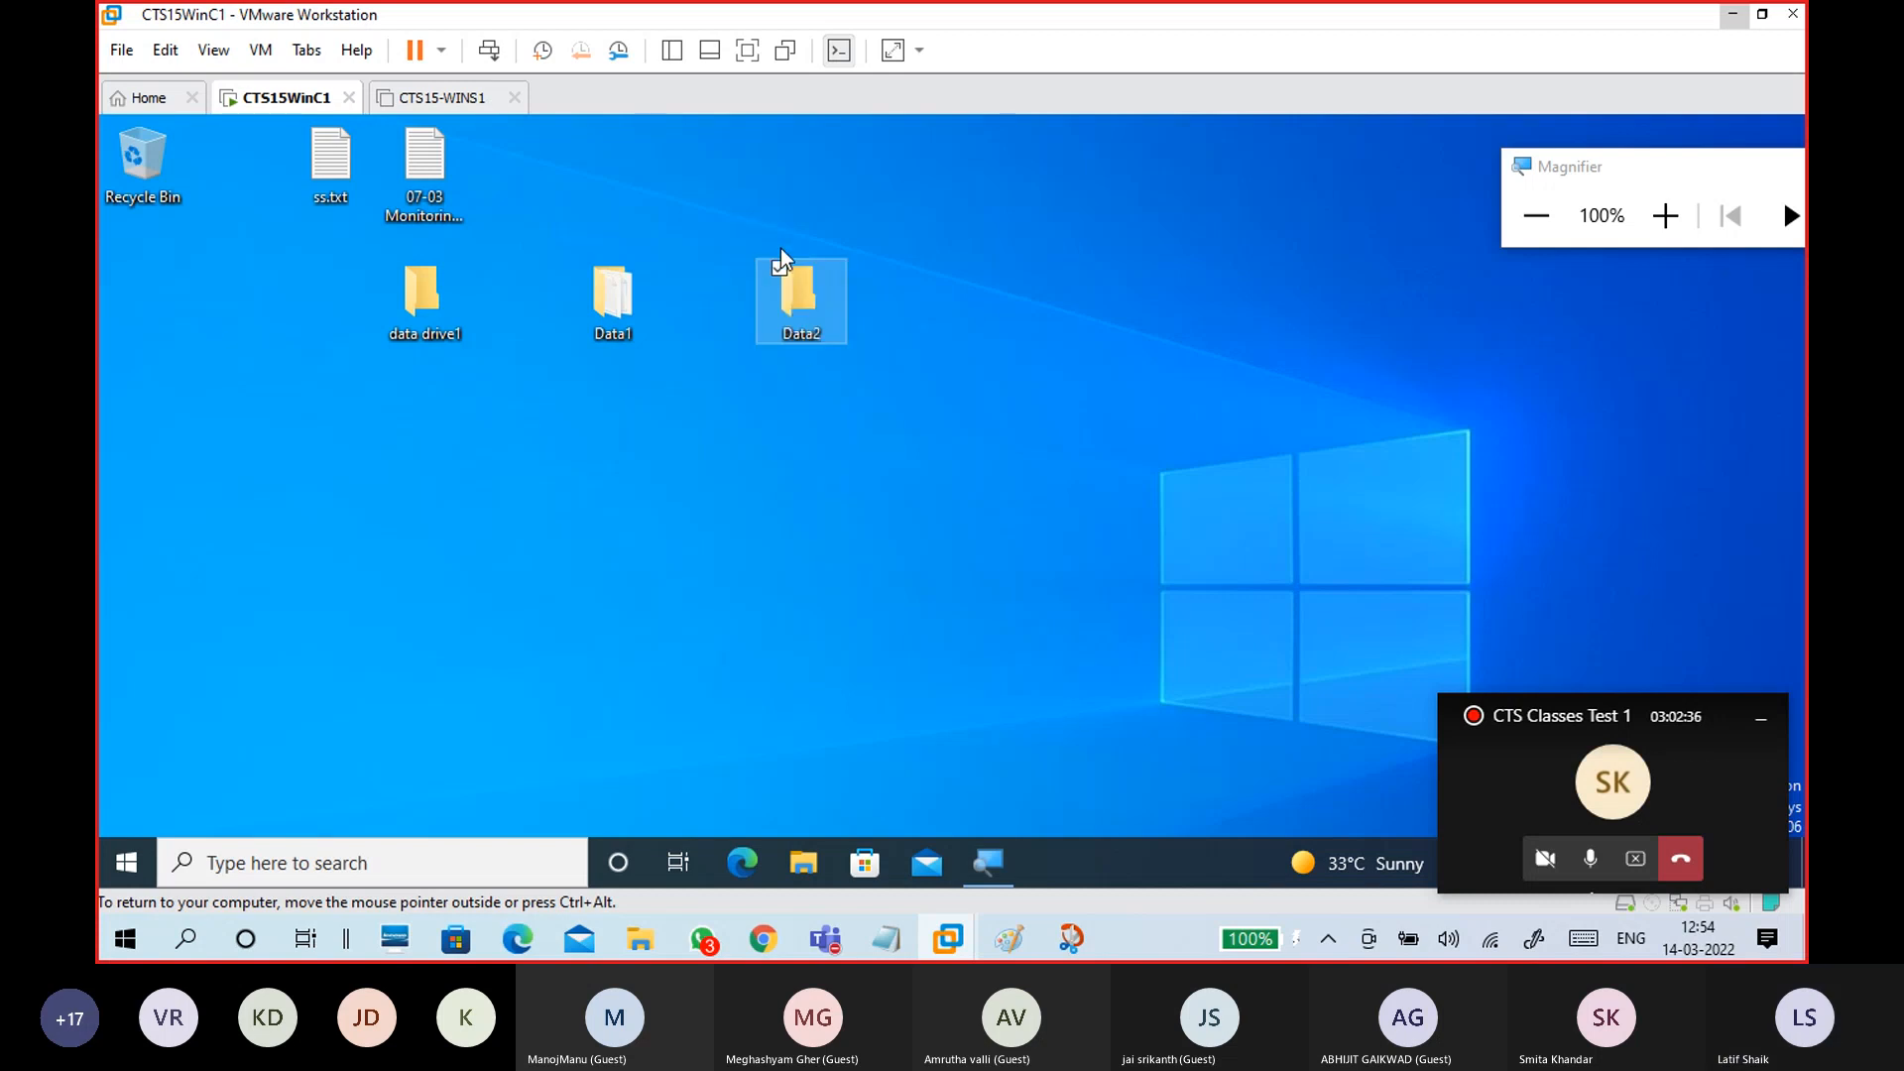
left_click(908, 376)
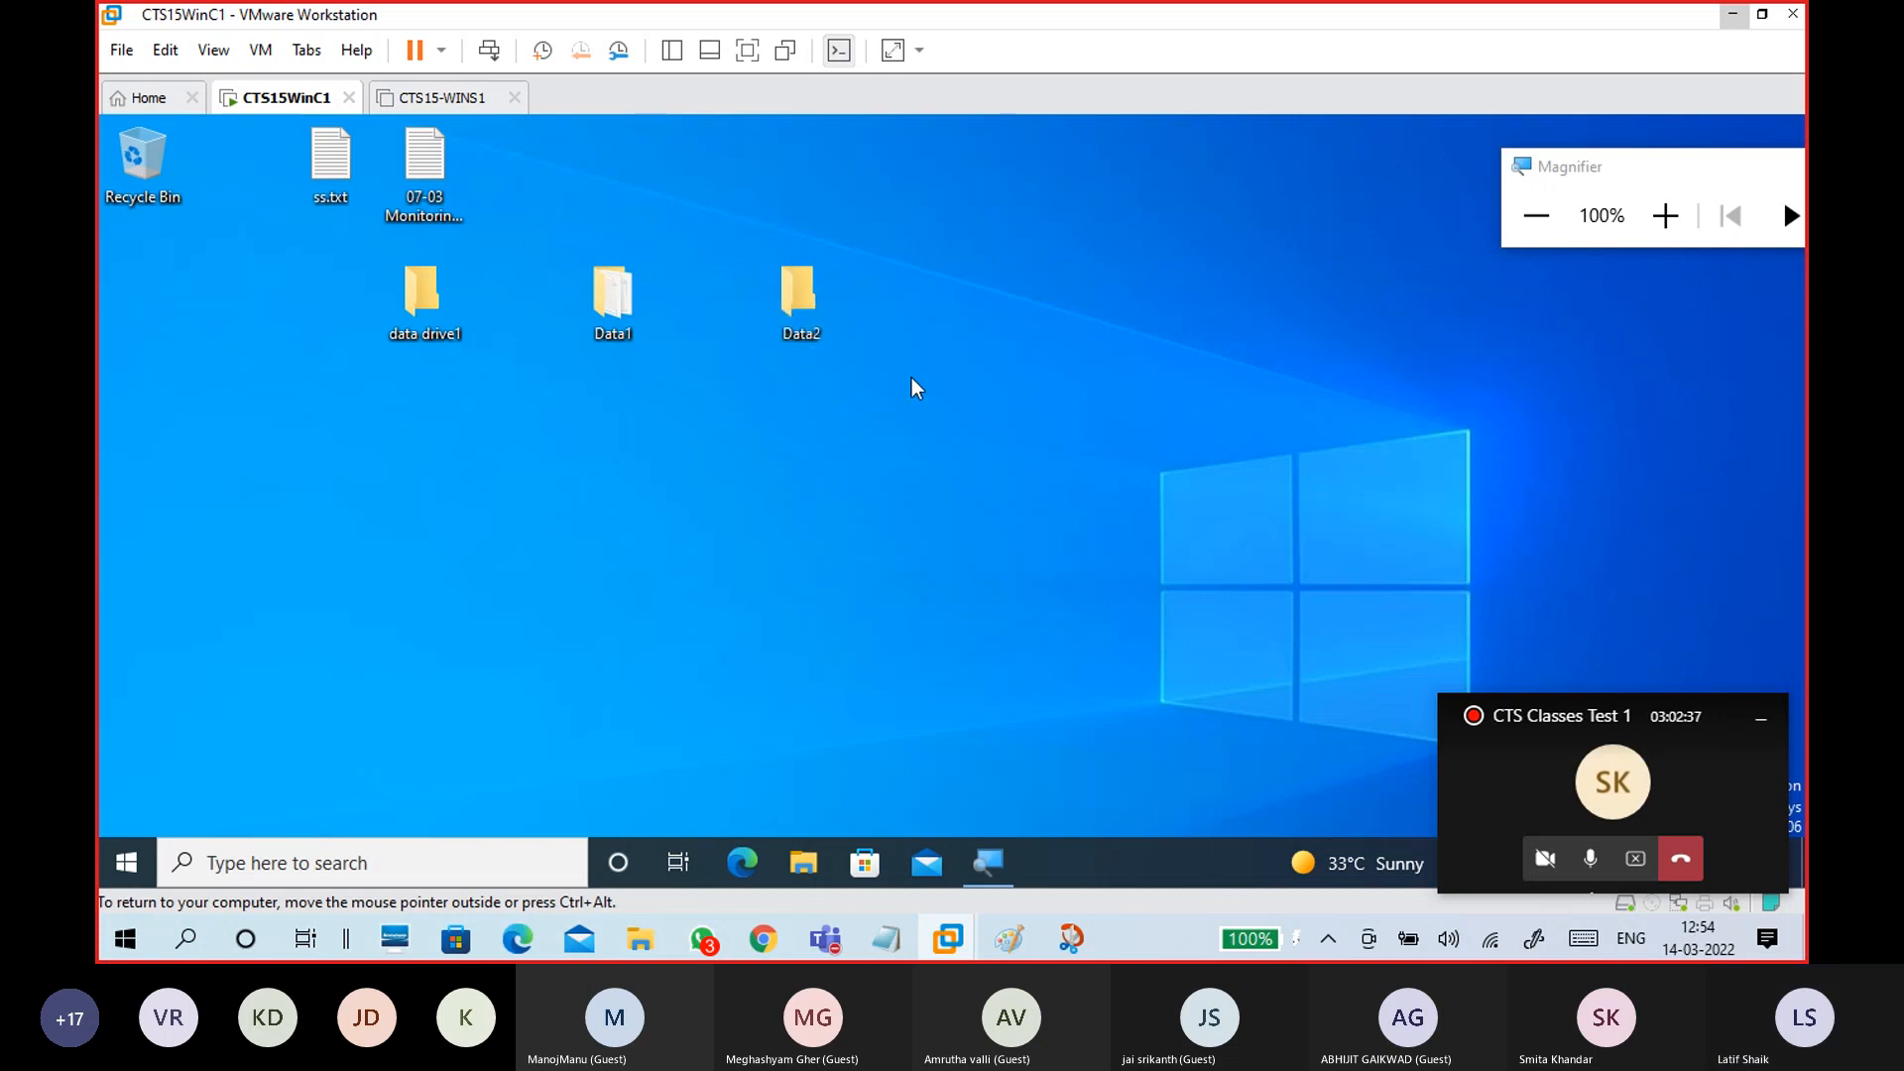
double_click(804, 297)
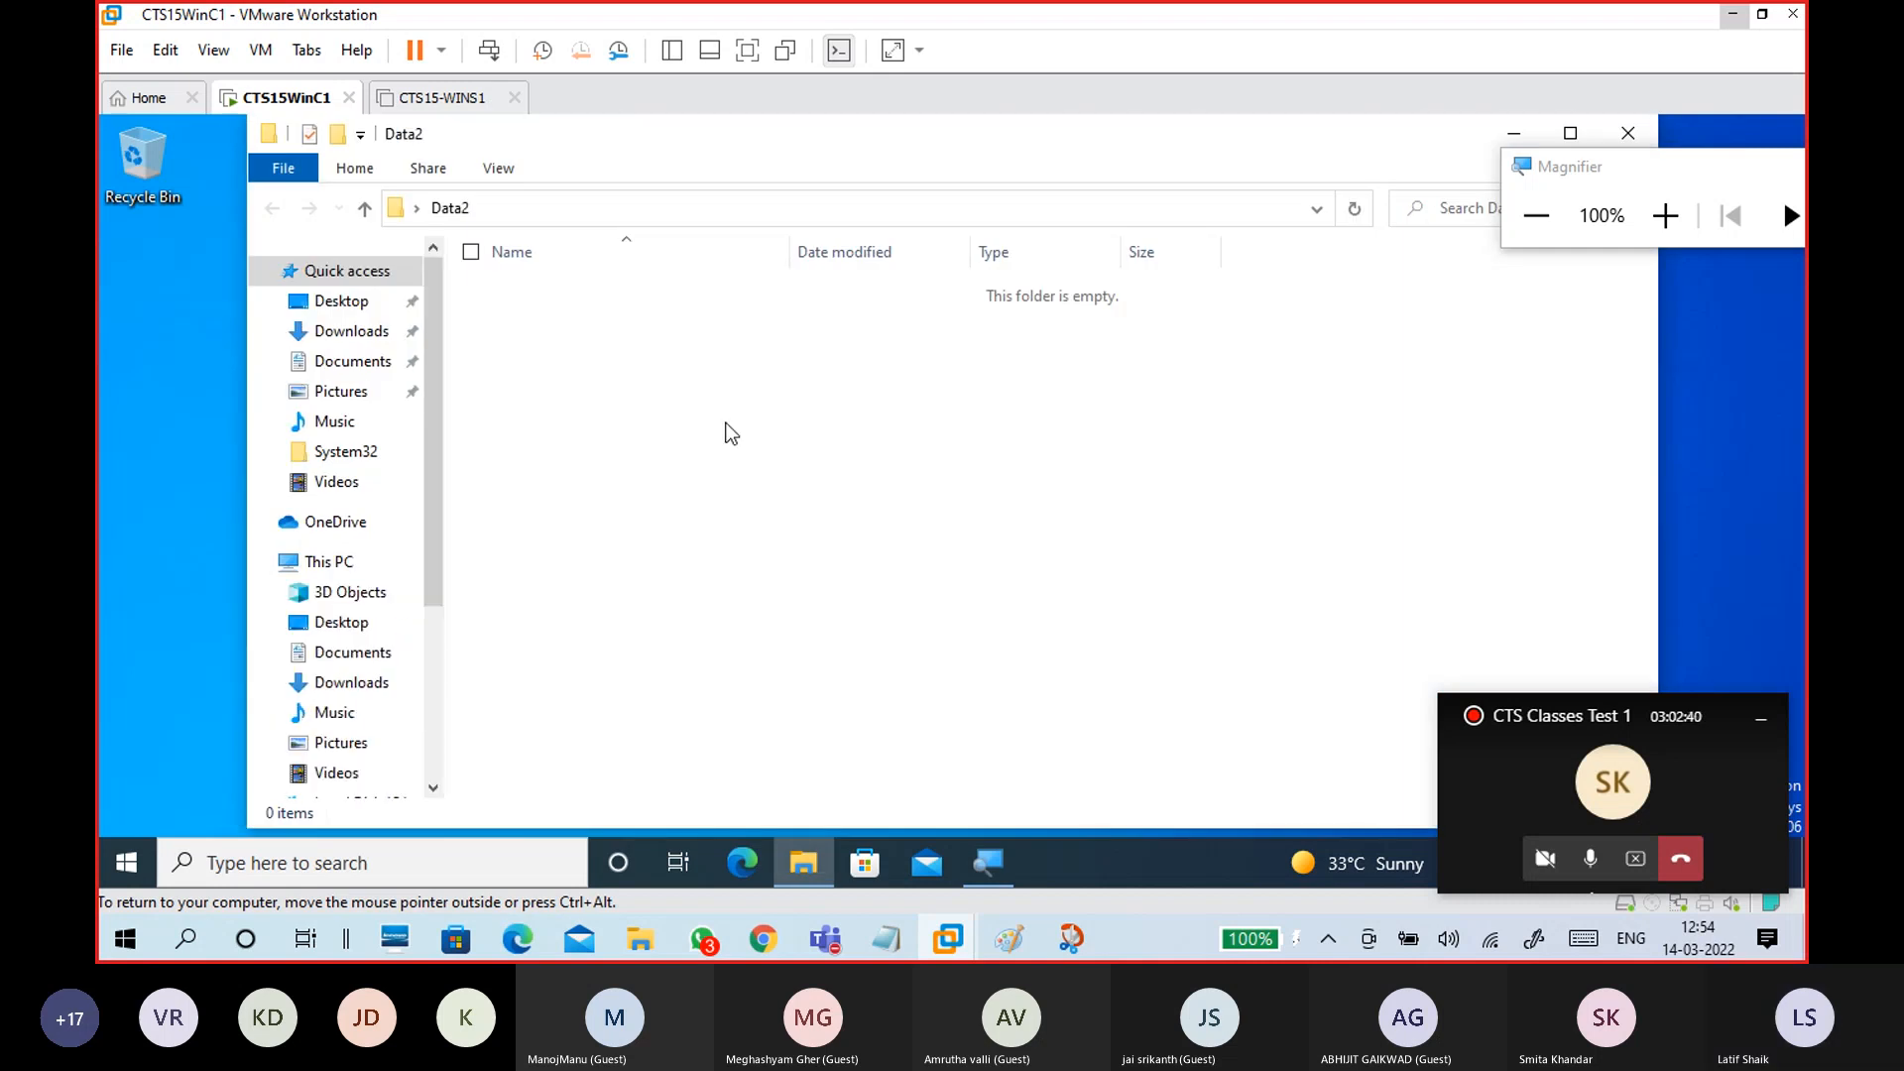
right_click(720, 385)
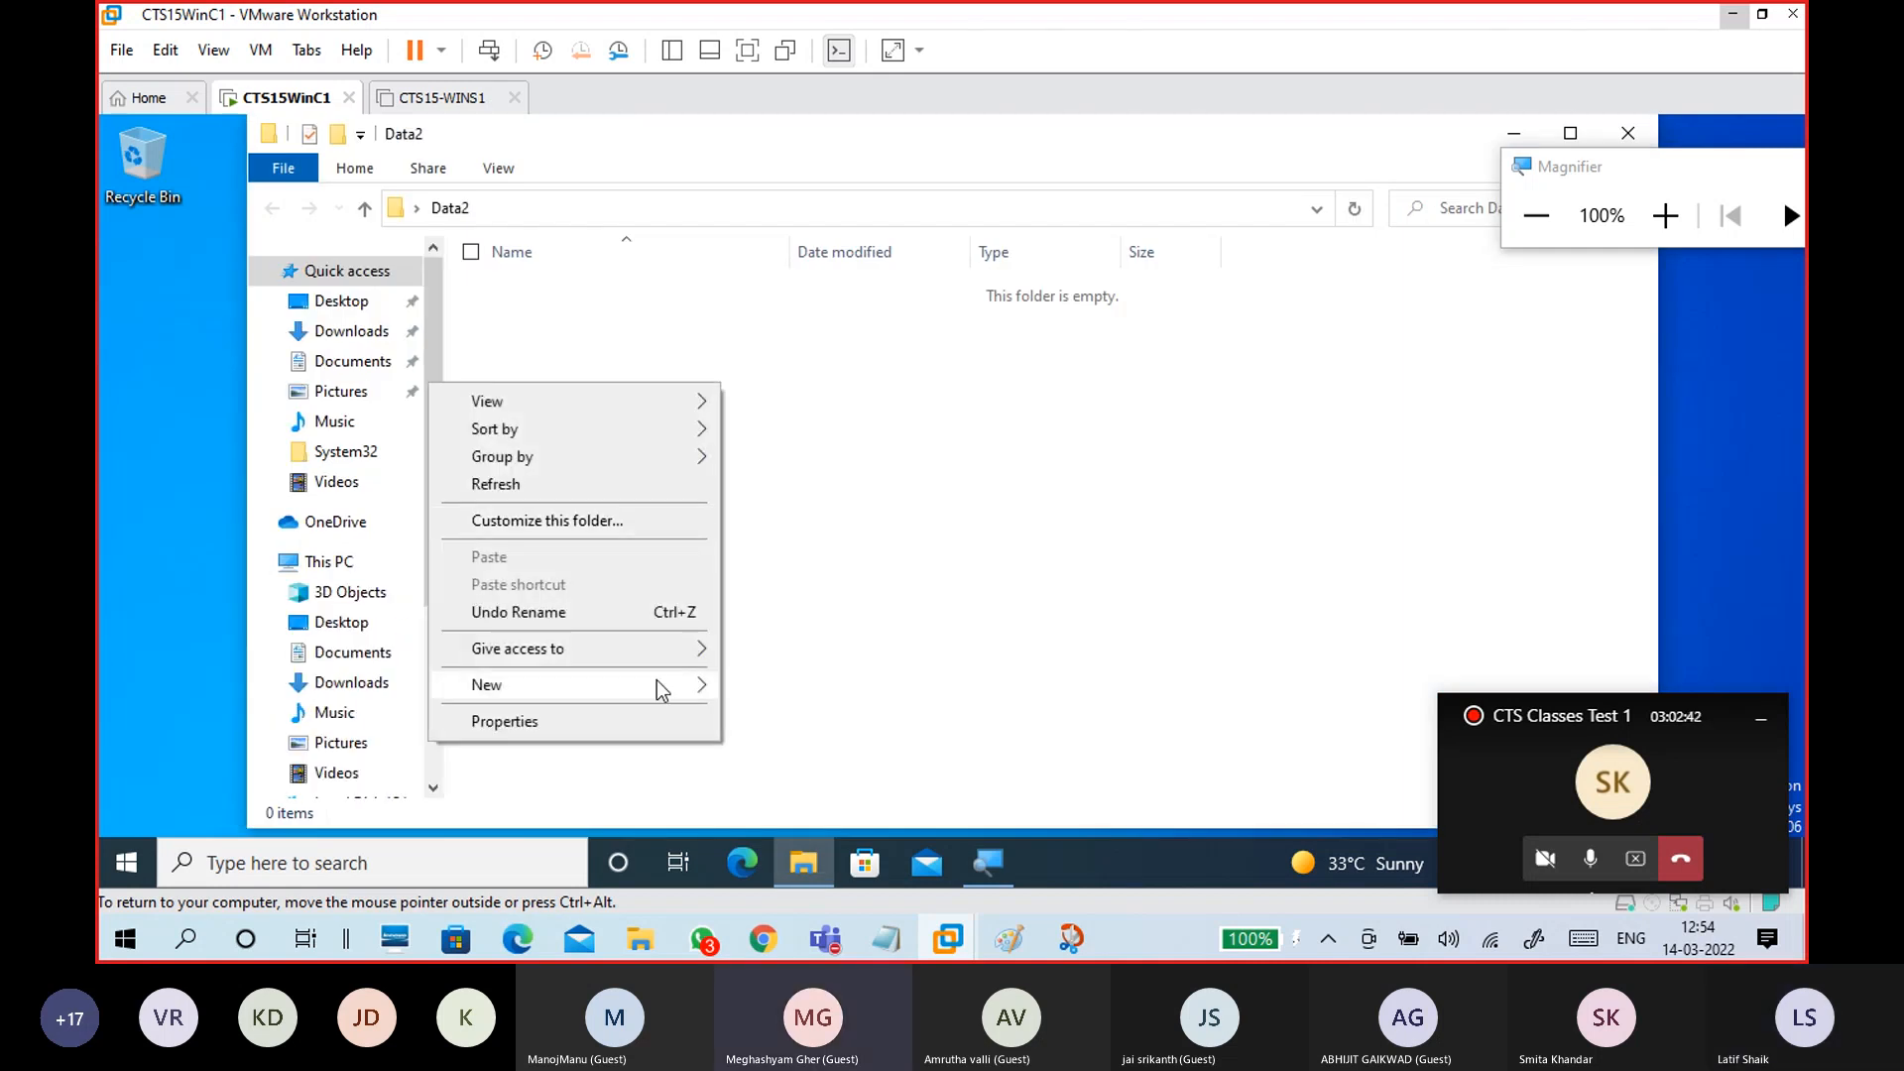
Step: Create a text document named s2.txt in Data2 and open it in Notepad
mouse_move(646, 694)
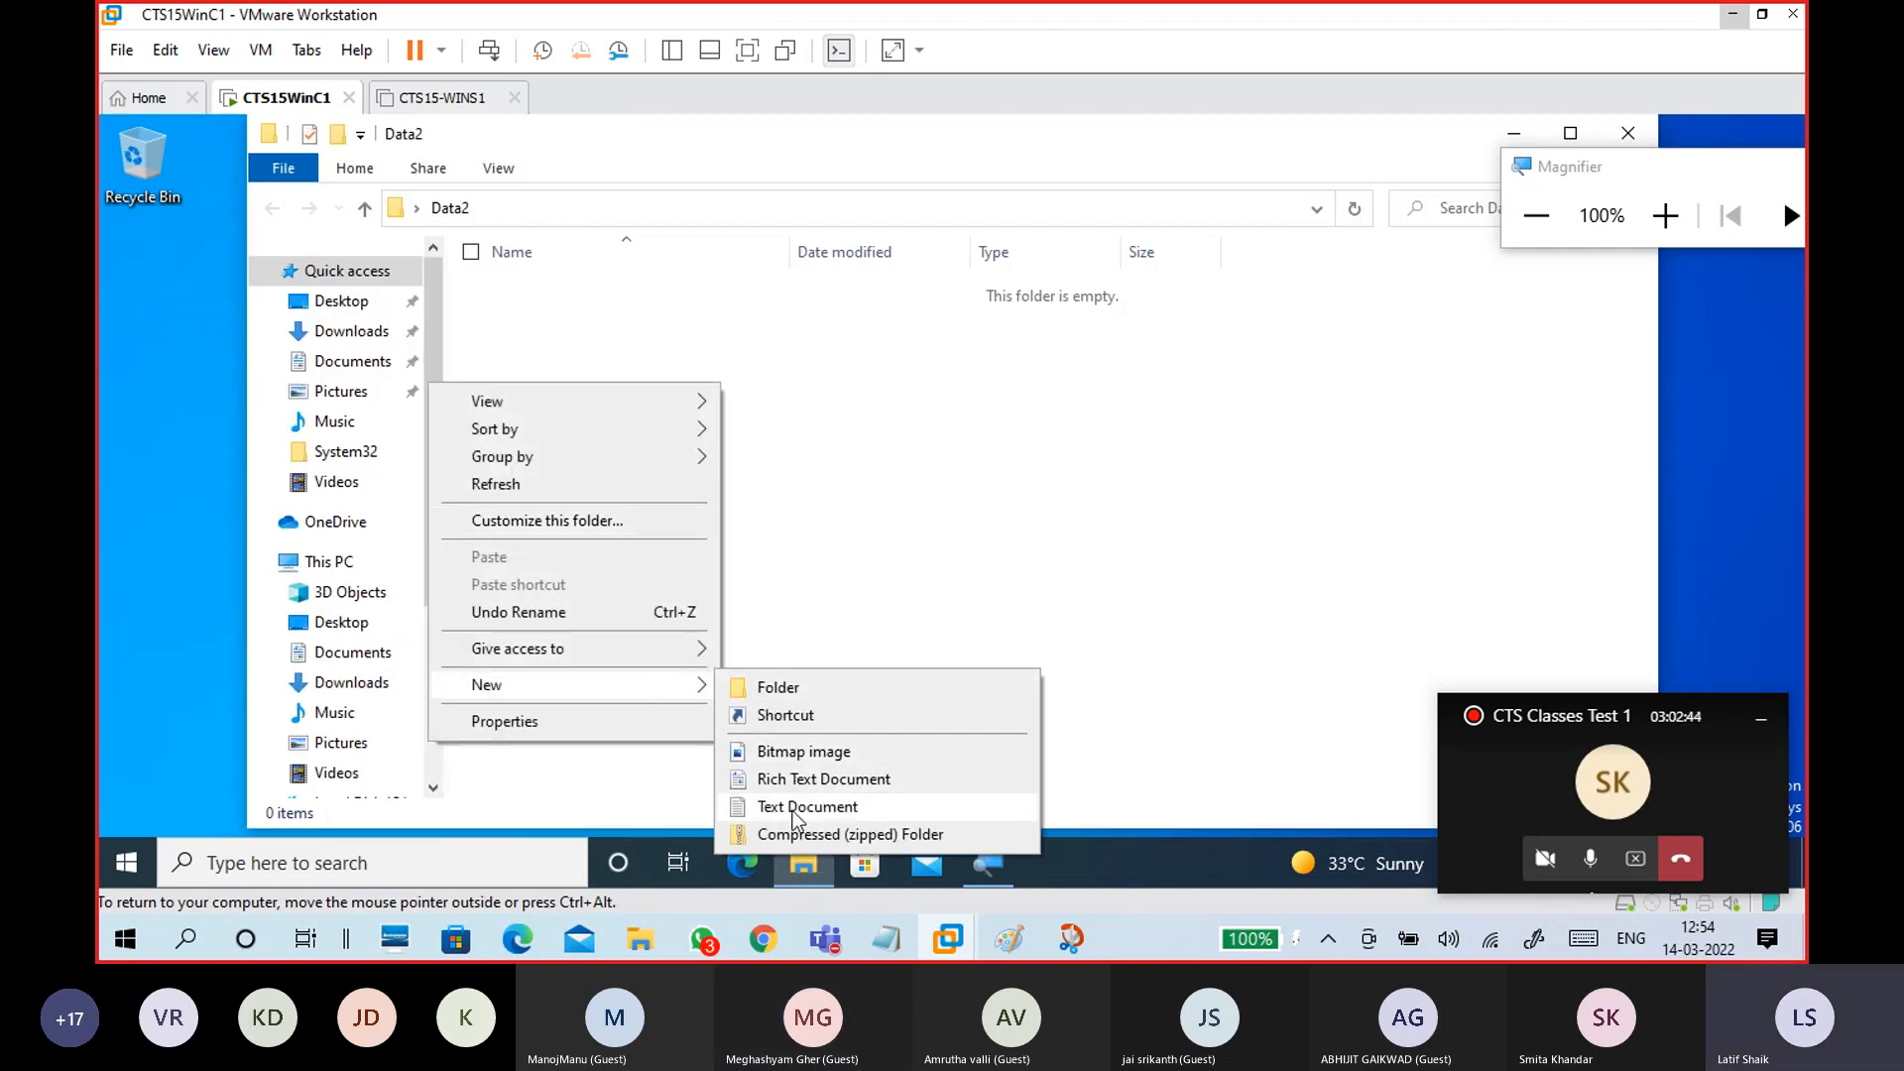
left_click(794, 808)
type("s2")
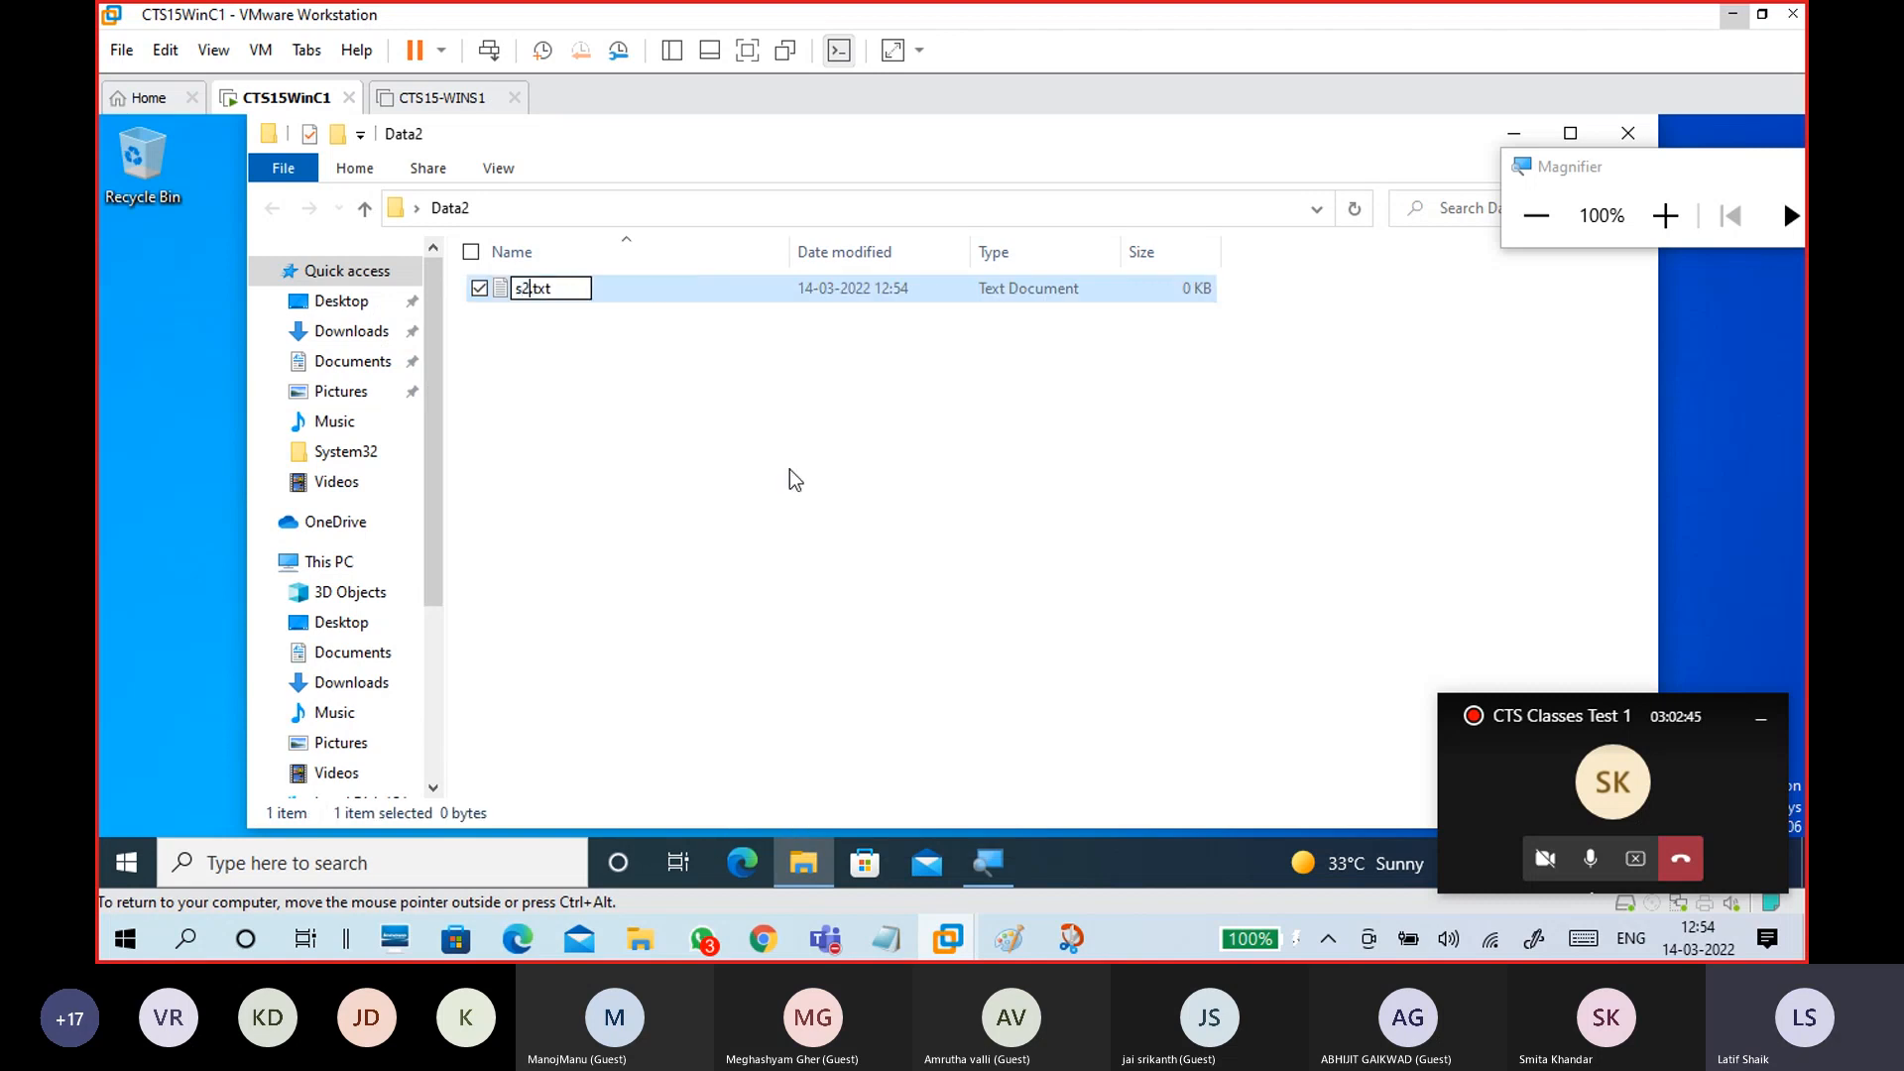
left_click(790, 472)
double_click(577, 292)
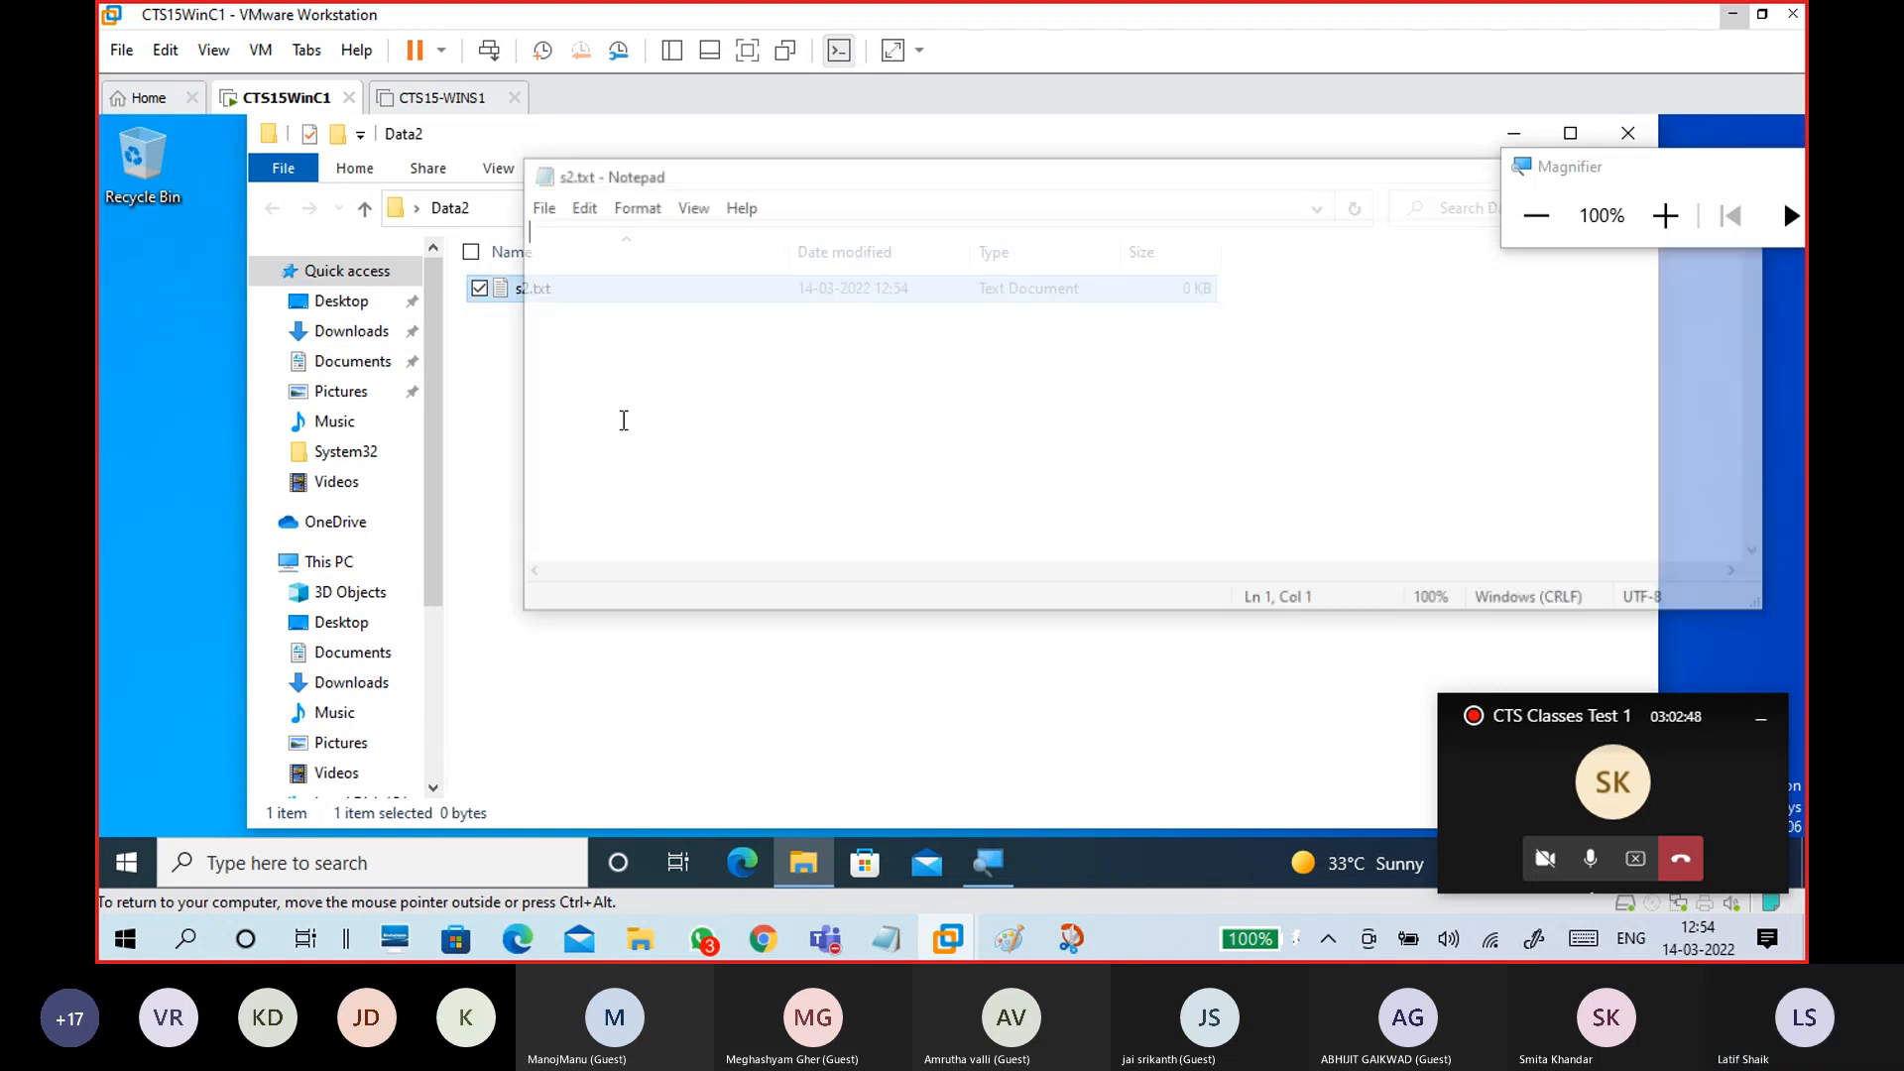
Step: Type 's2 file winc', save s2.txt, and close Notepad and the Data2 window
type("d")
key("BackSpace")
type("s2 file winc1")
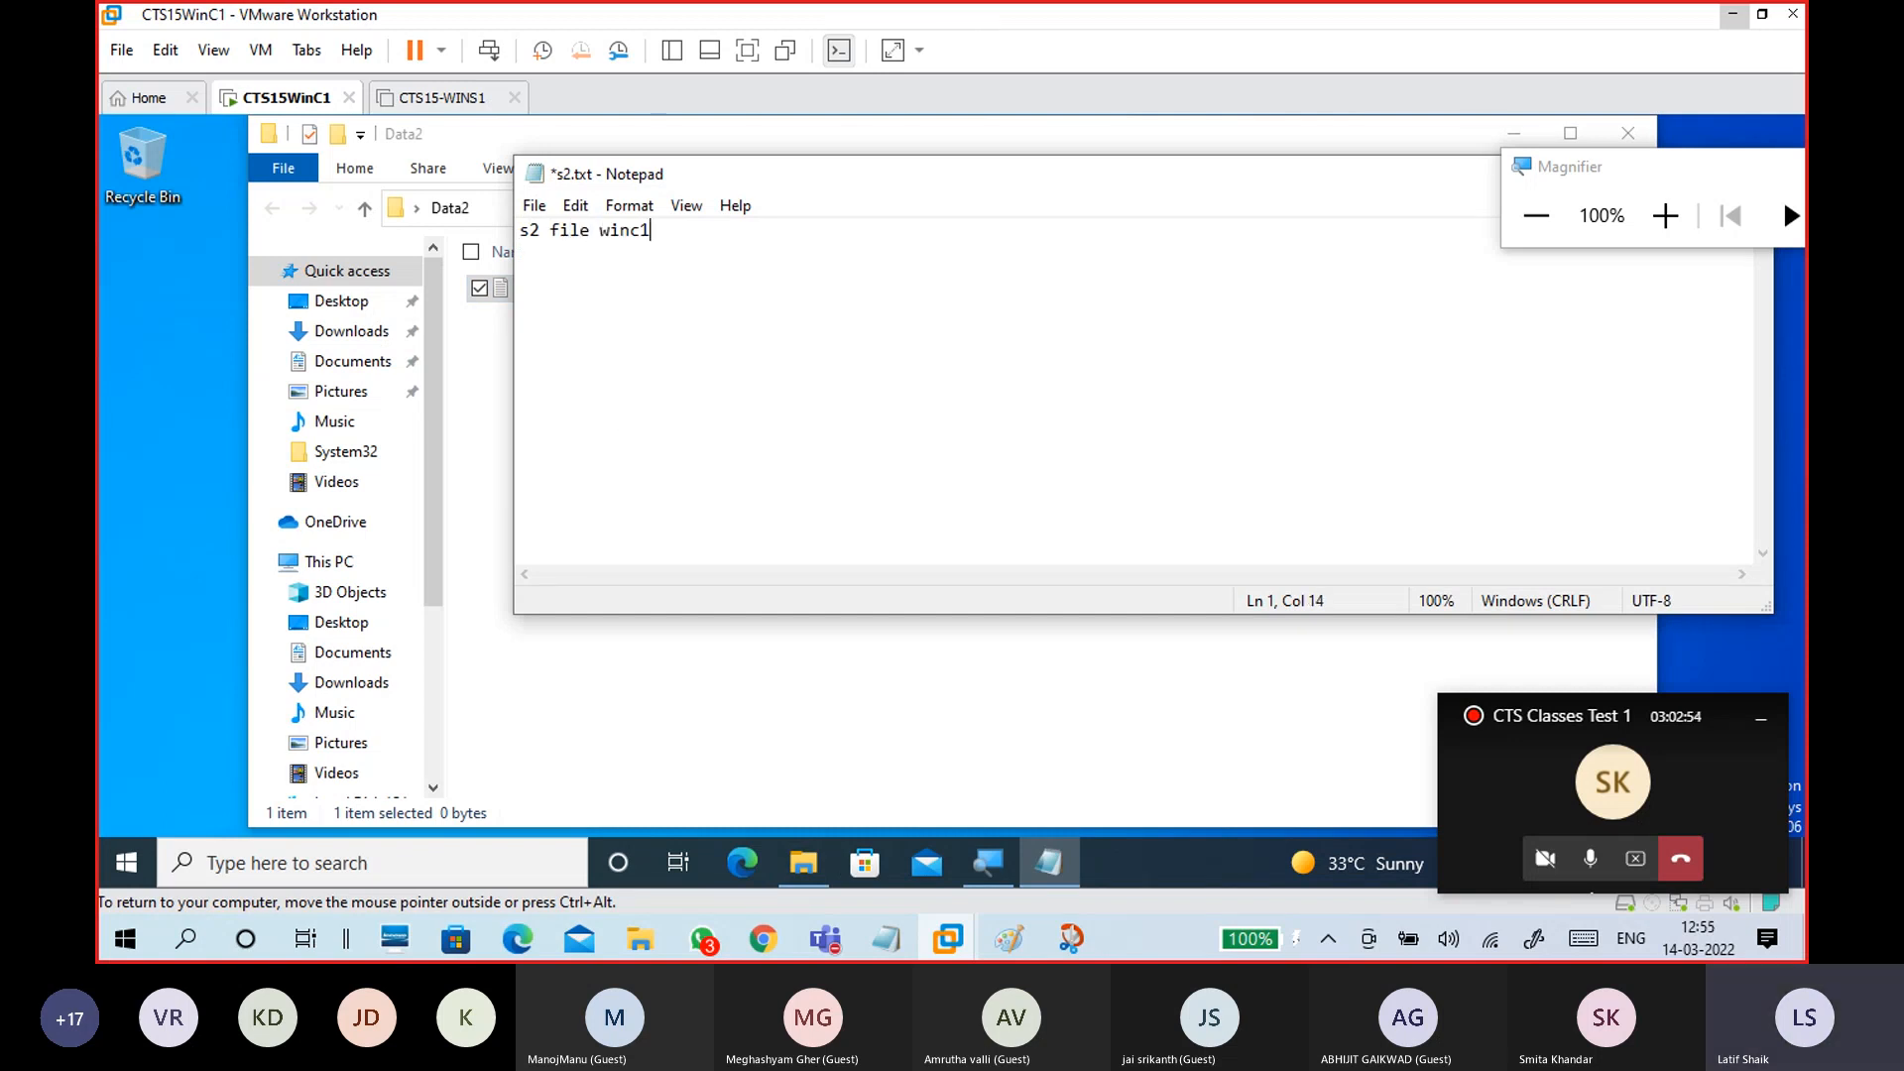
left_click(535, 206)
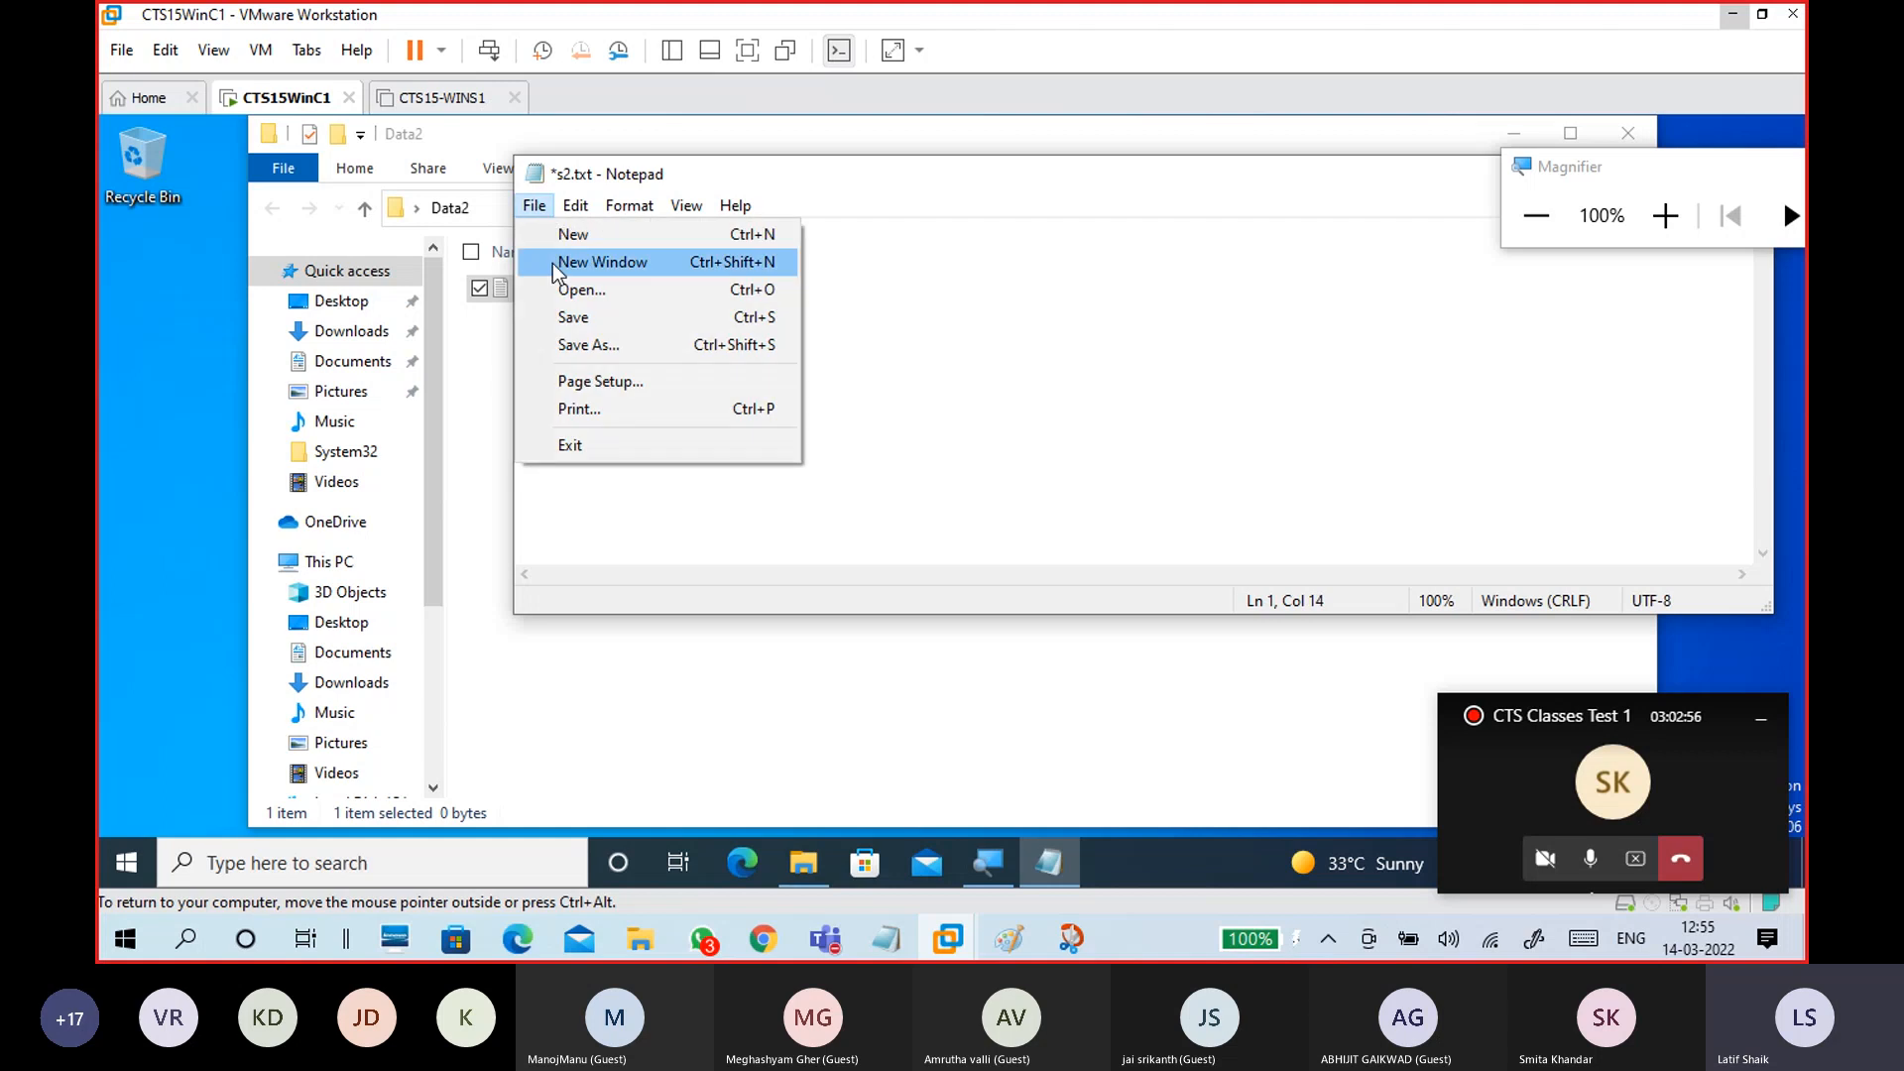
left_click(552, 311)
left_click_drag(991, 181, 344, 329)
left_click(1096, 320)
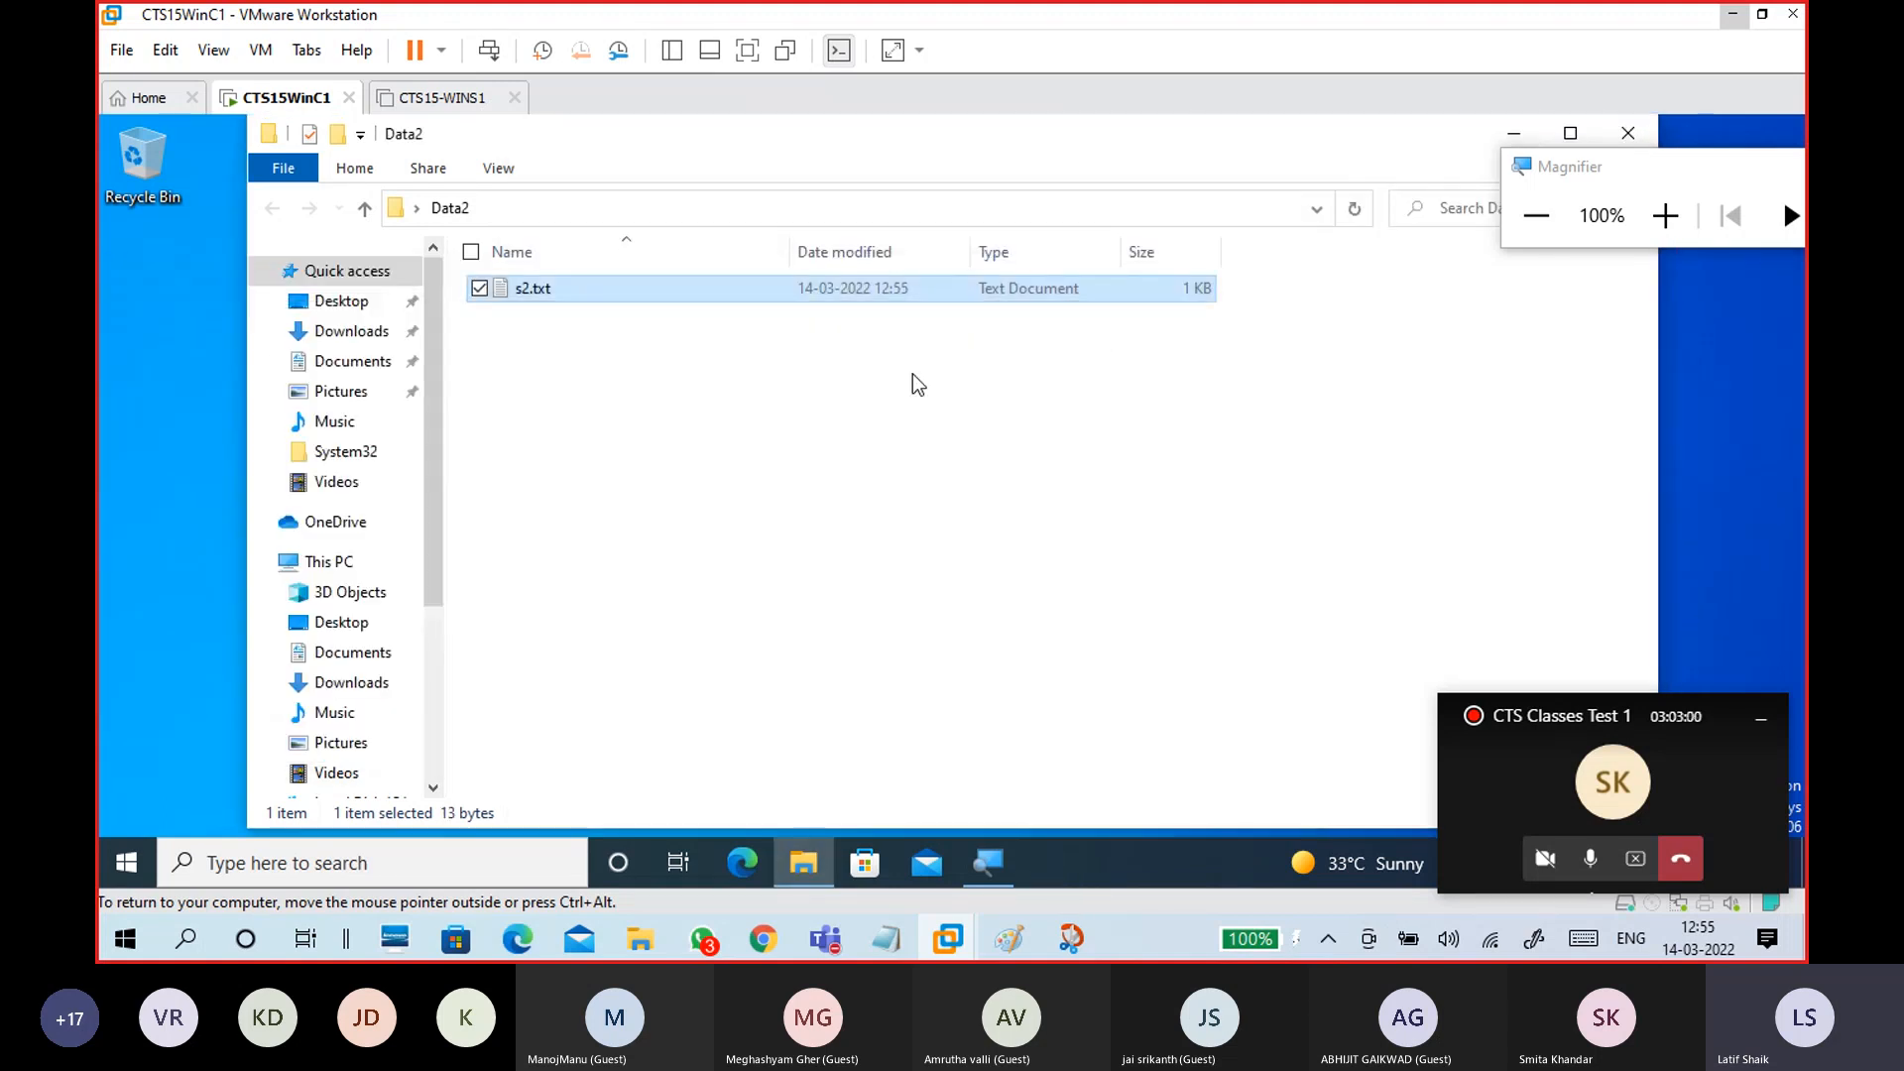
left_click(1628, 133)
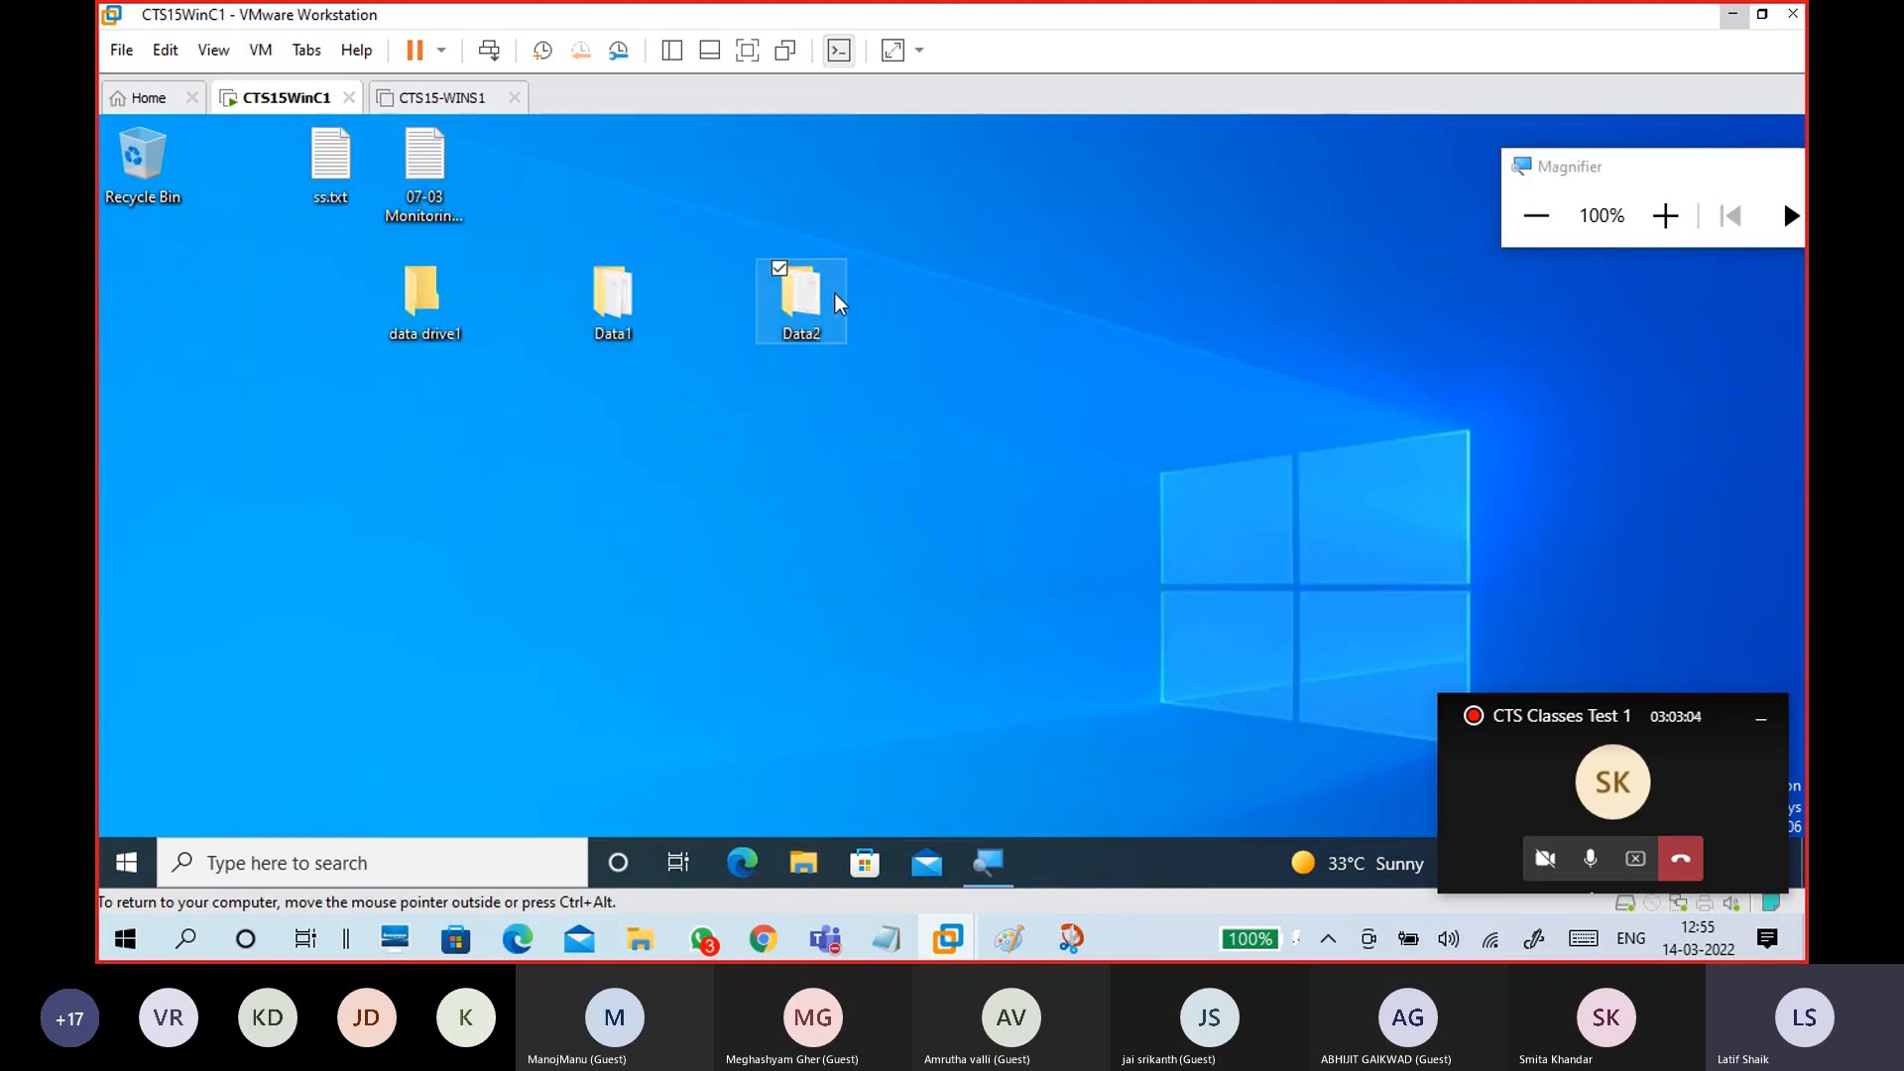
Step: Zoom the VM view to 150% and open Advanced Sharing for the Data2 folder
mouse_move(838, 304)
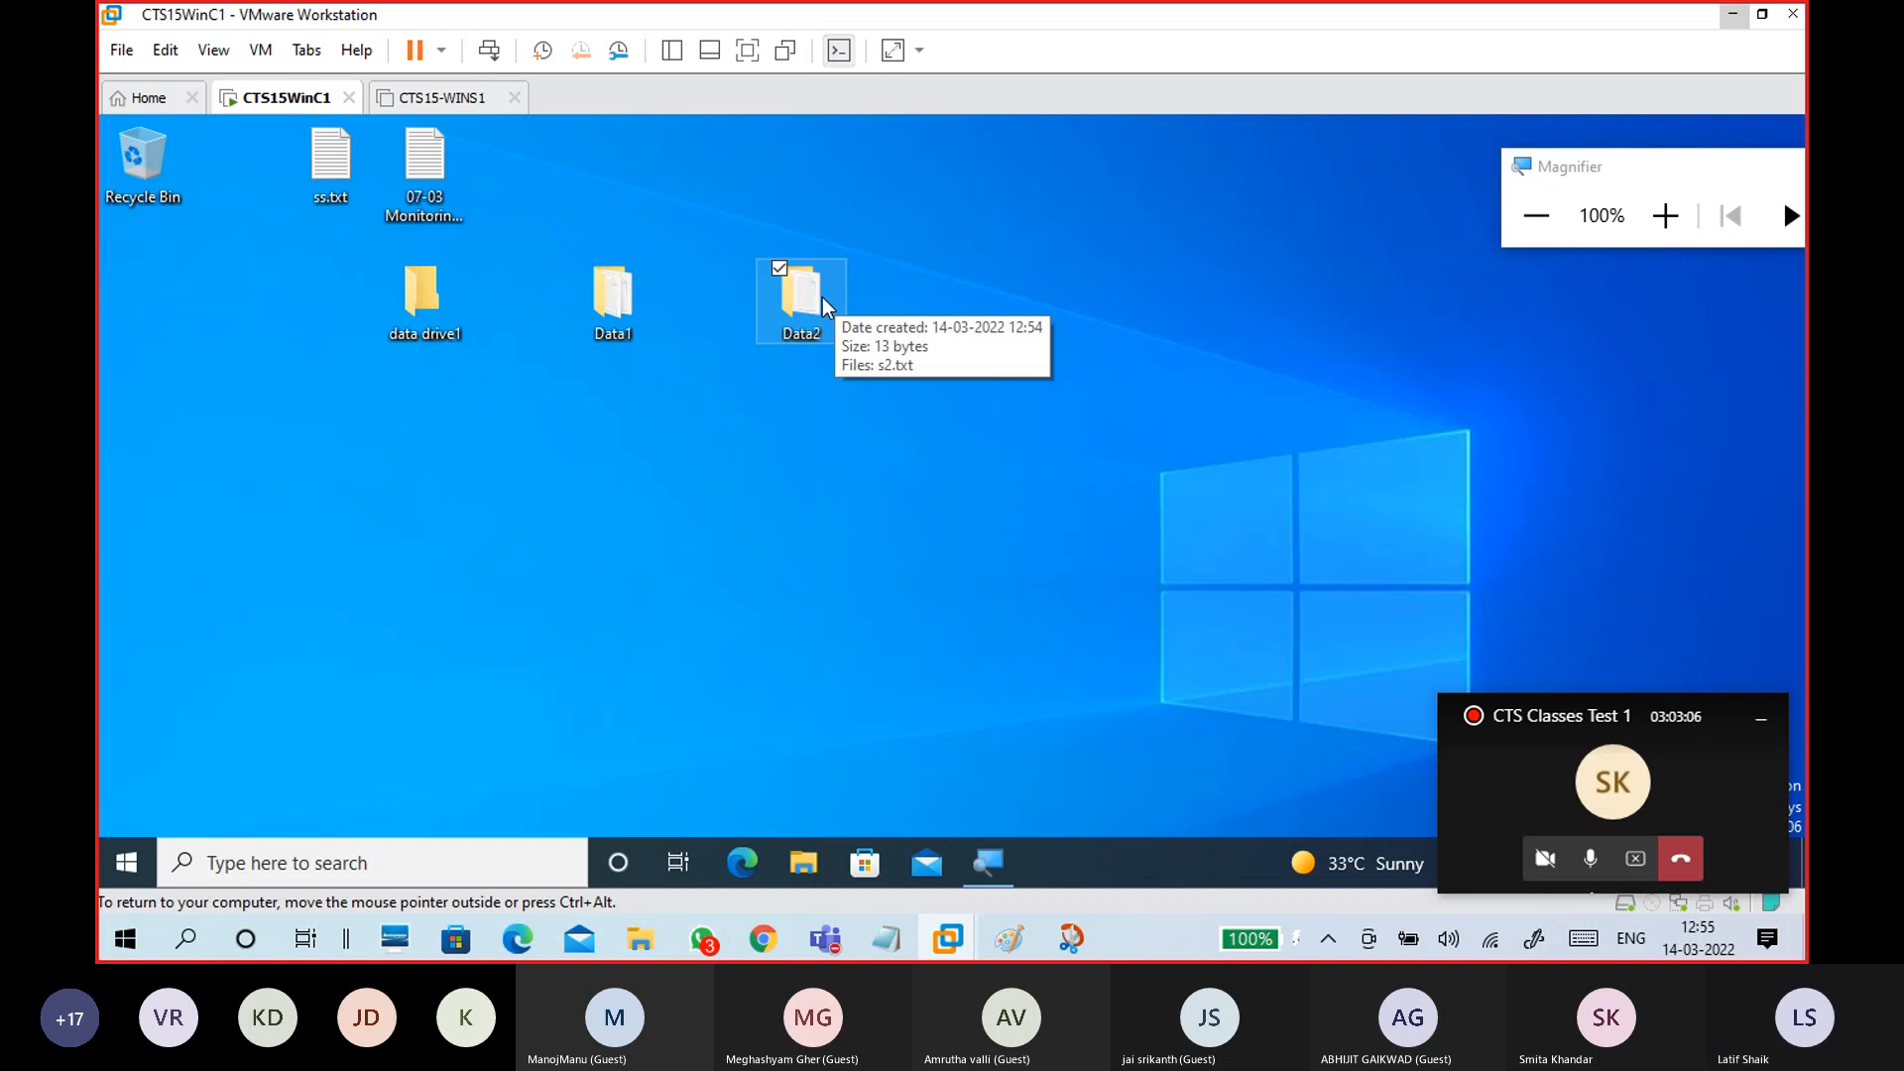
right_click(826, 305)
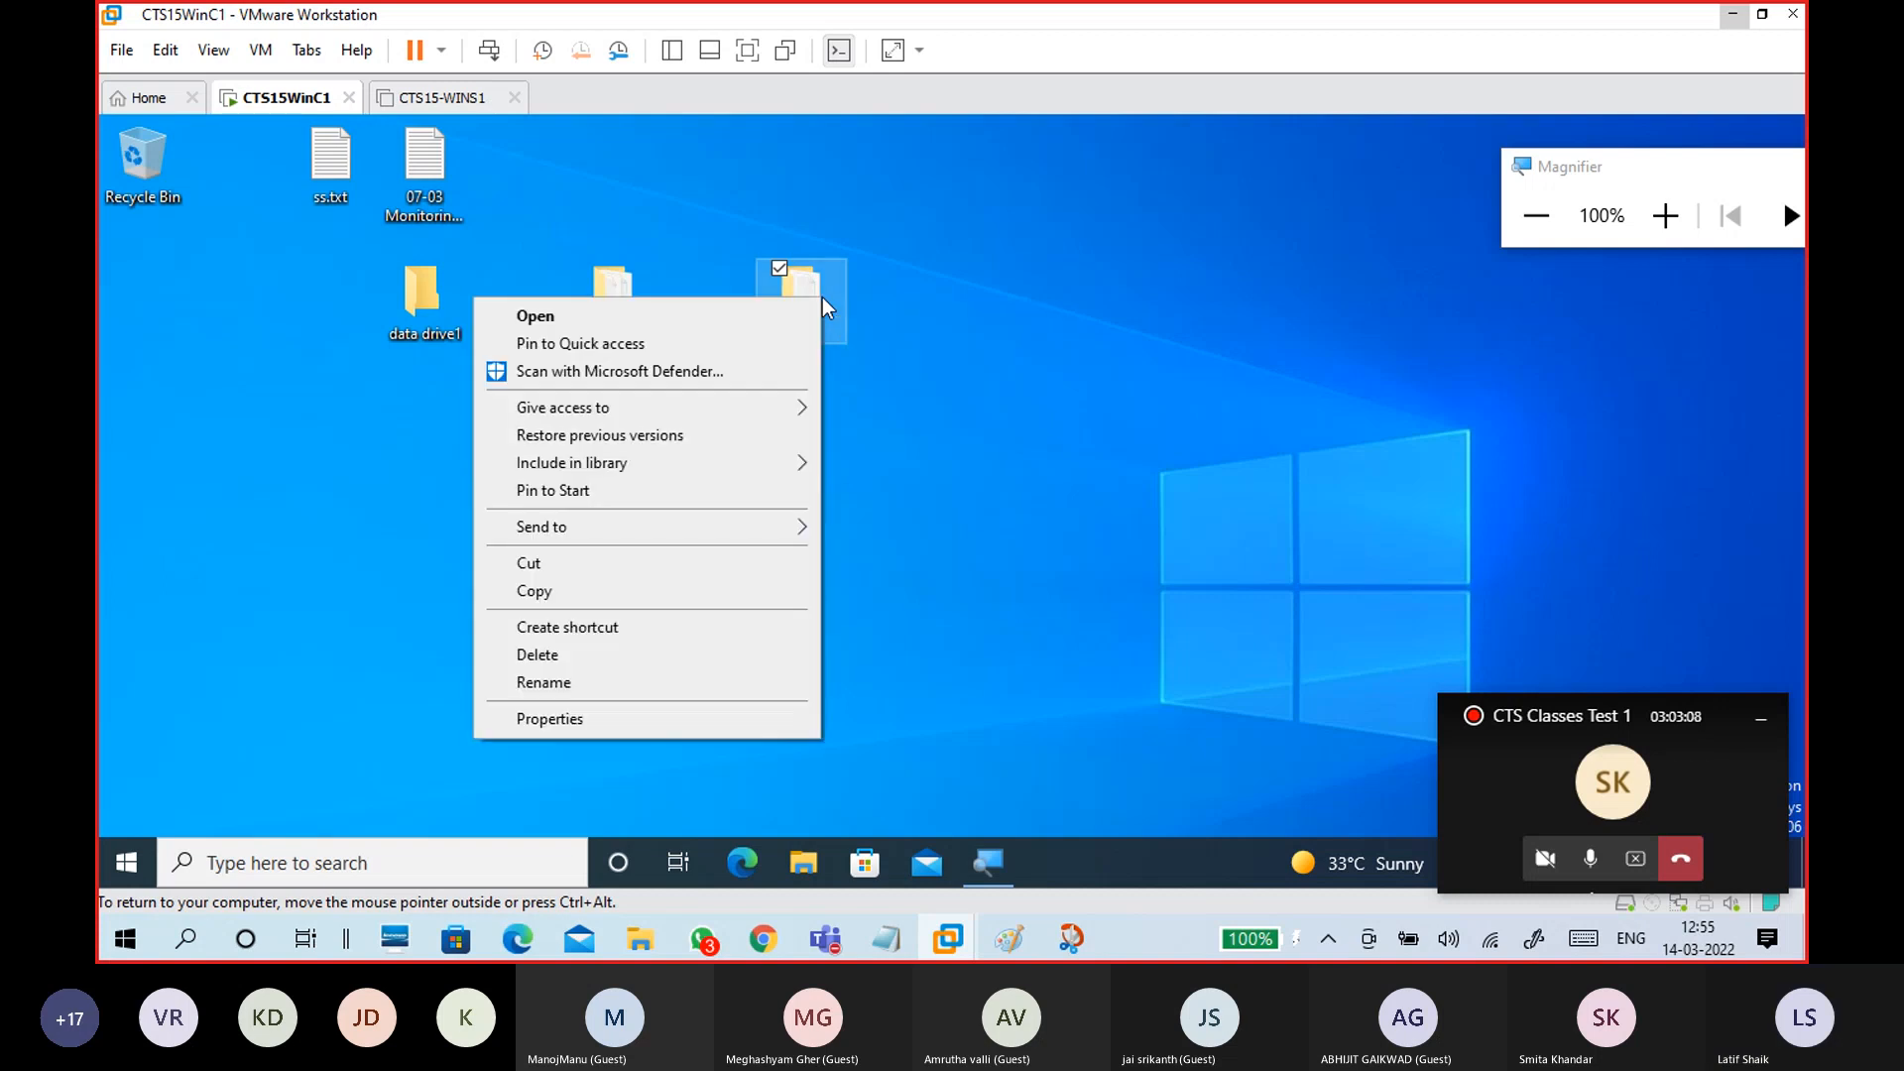
left_click(1665, 215)
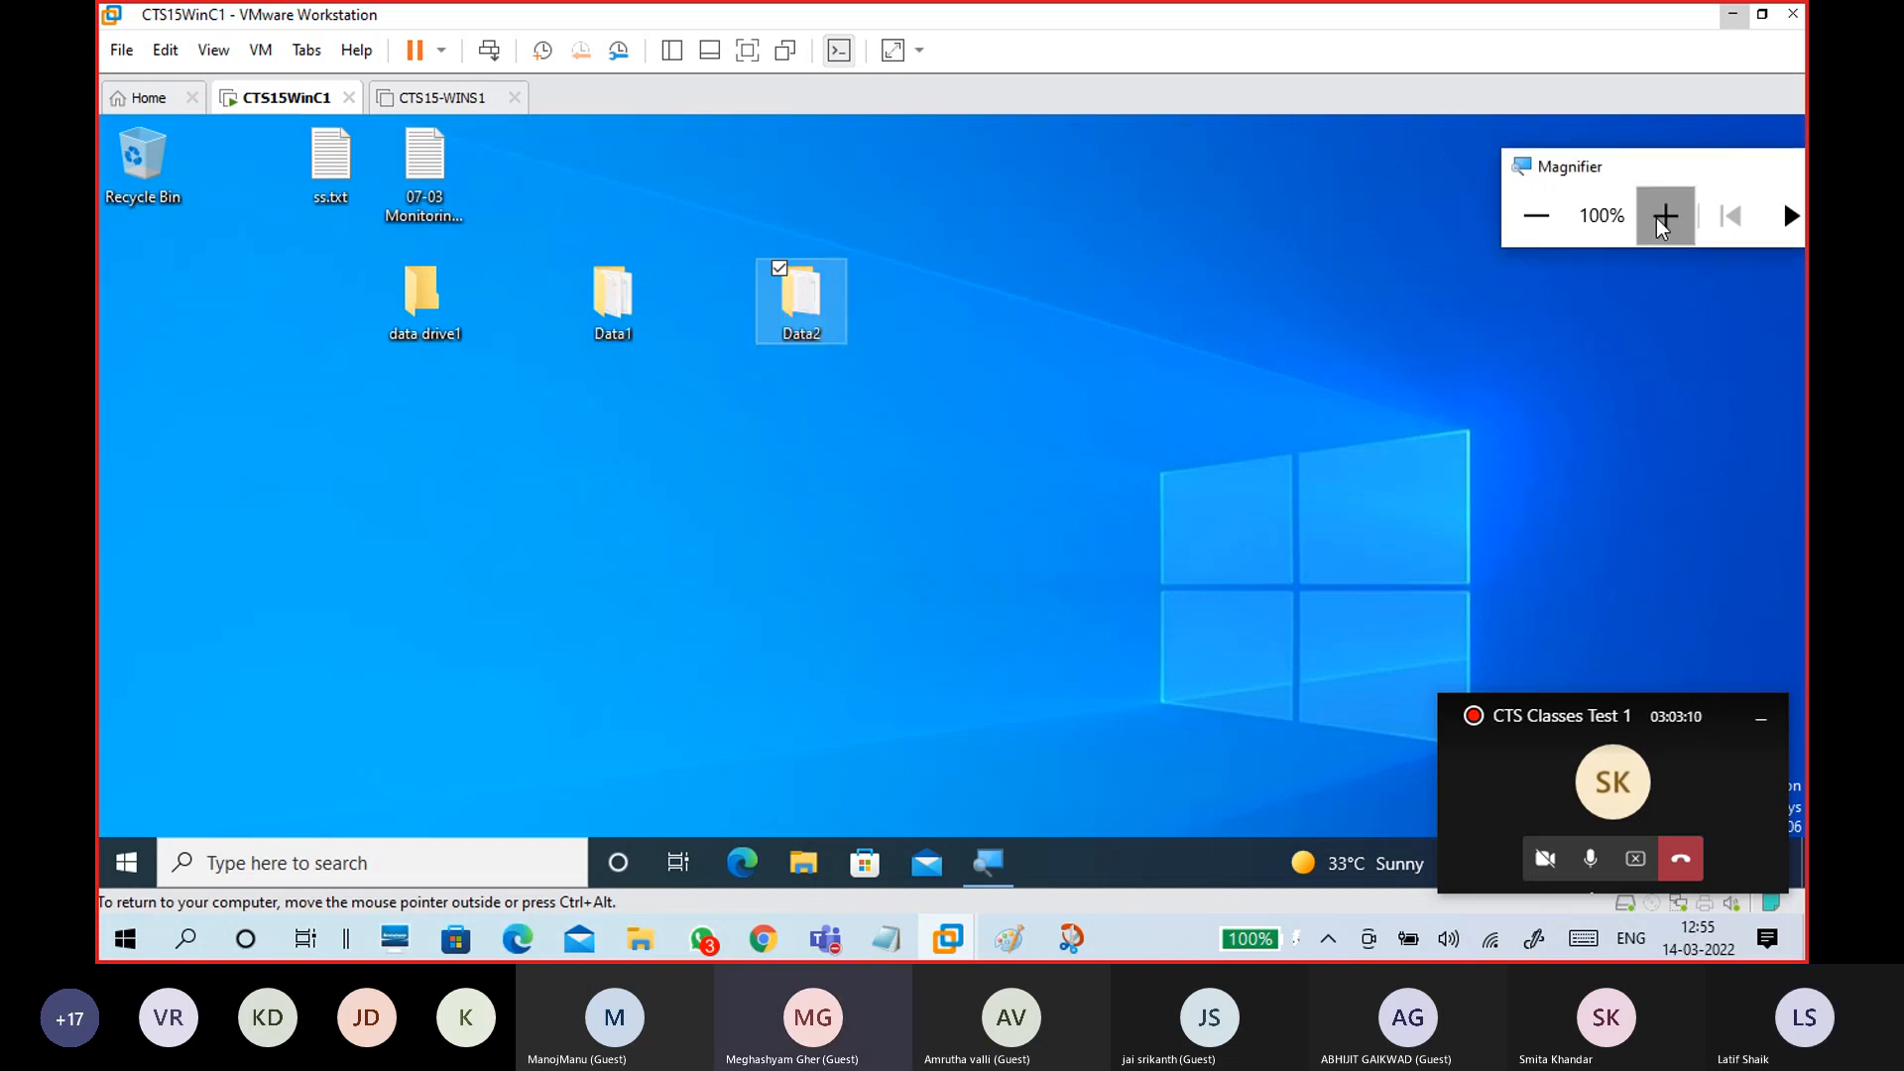
right_click(652, 341)
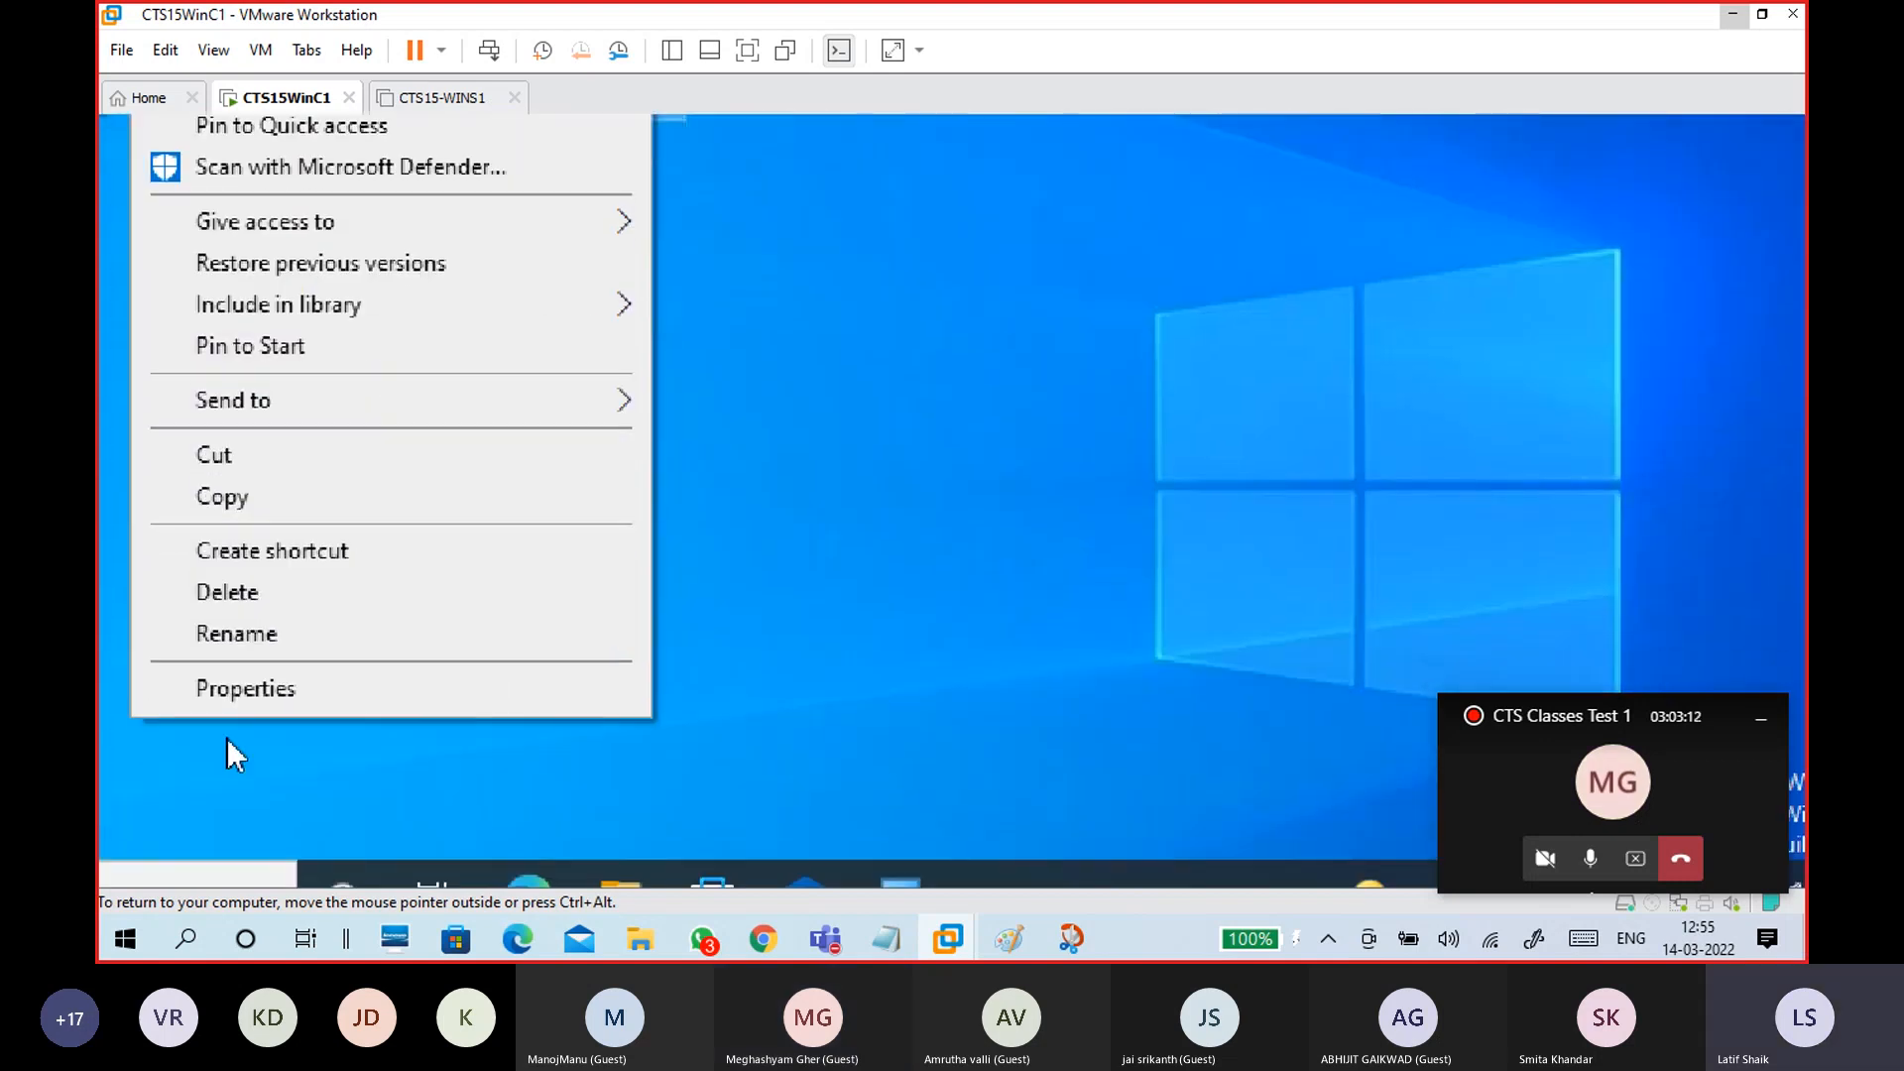
left_click(223, 694)
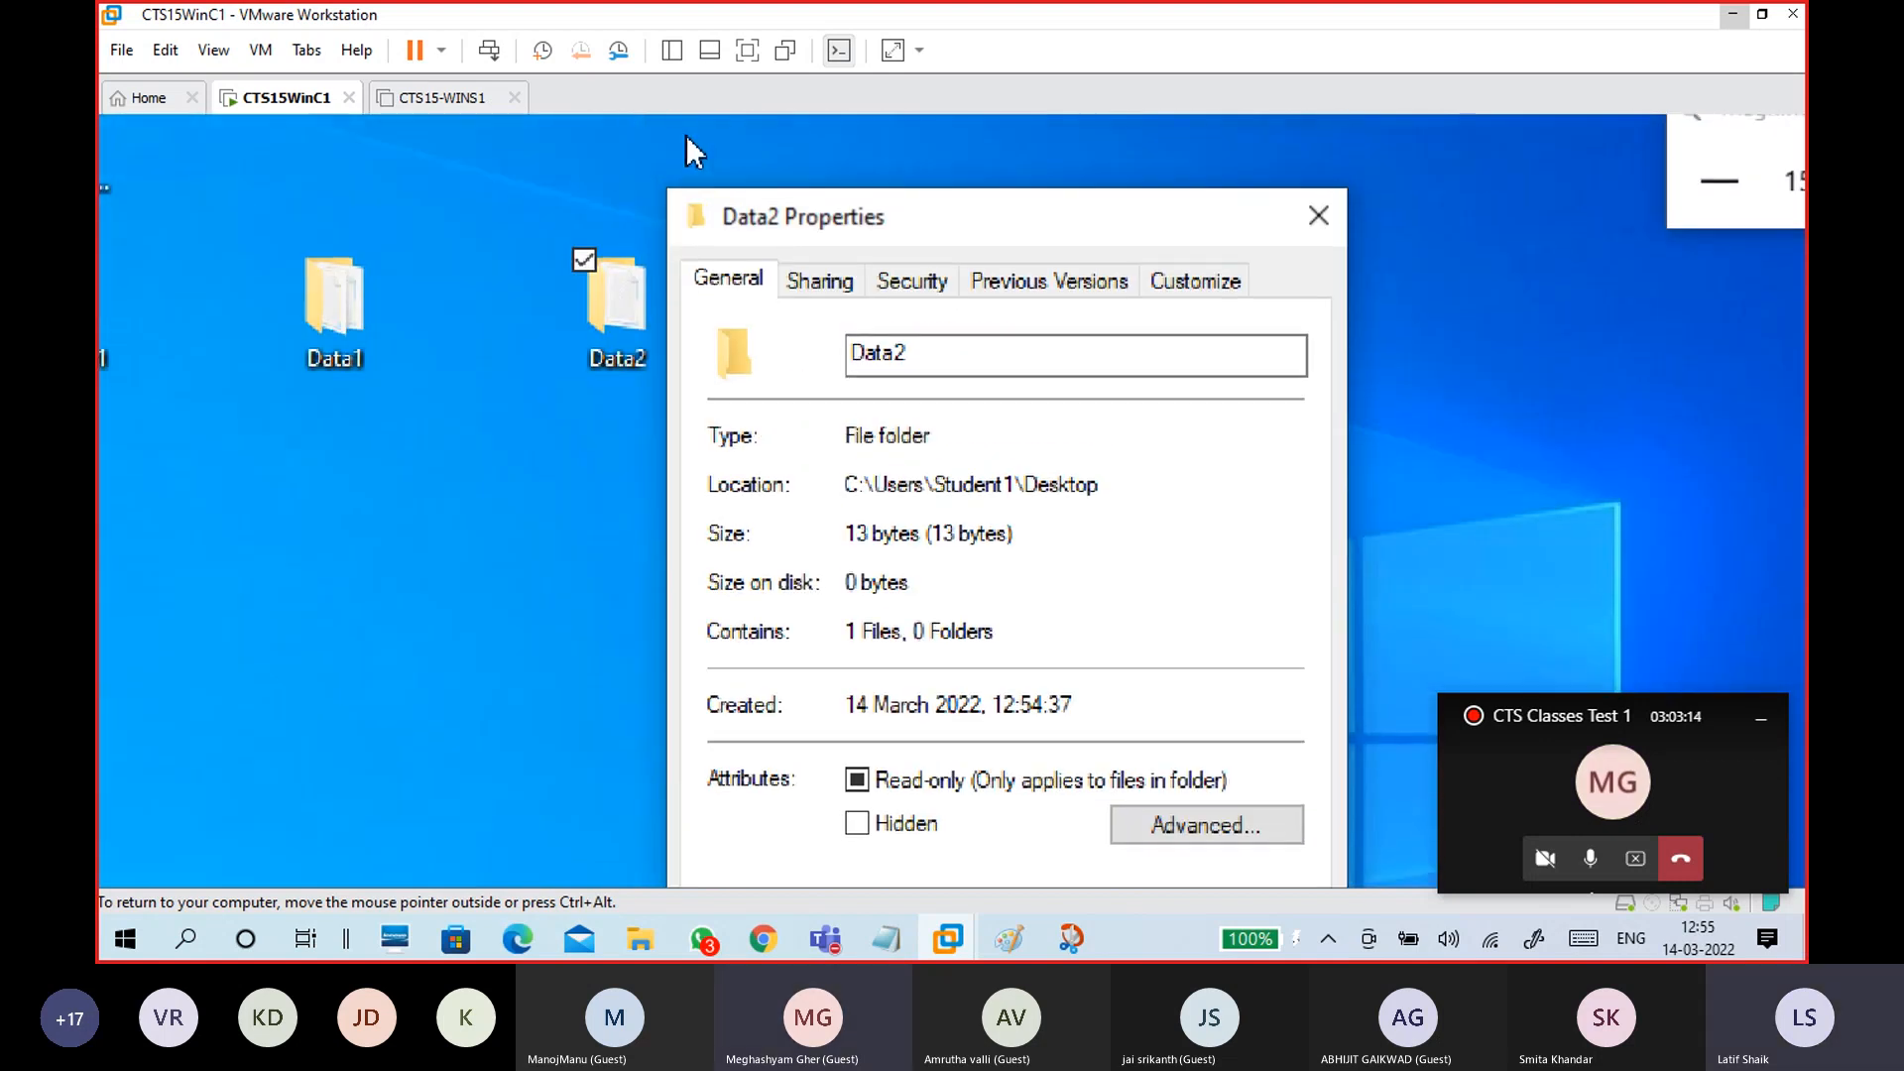
left_click(821, 277)
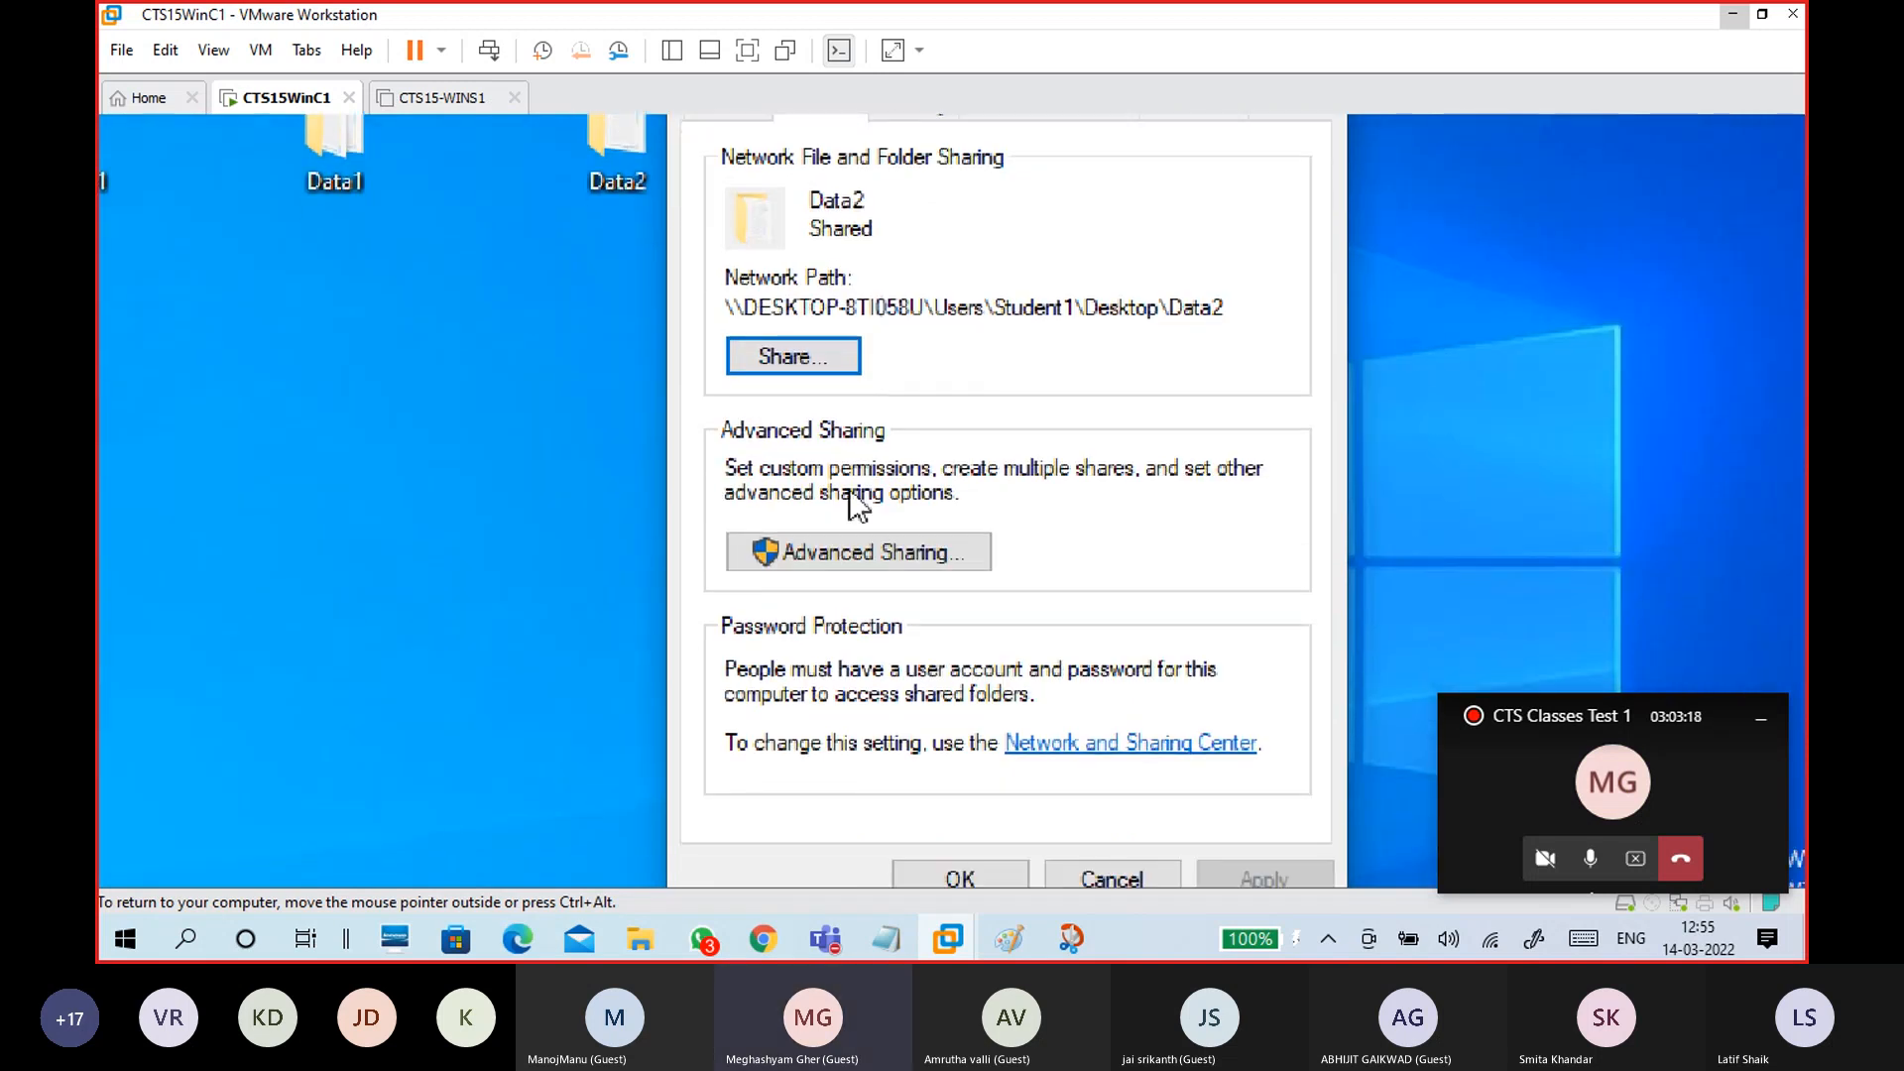
left_click(870, 551)
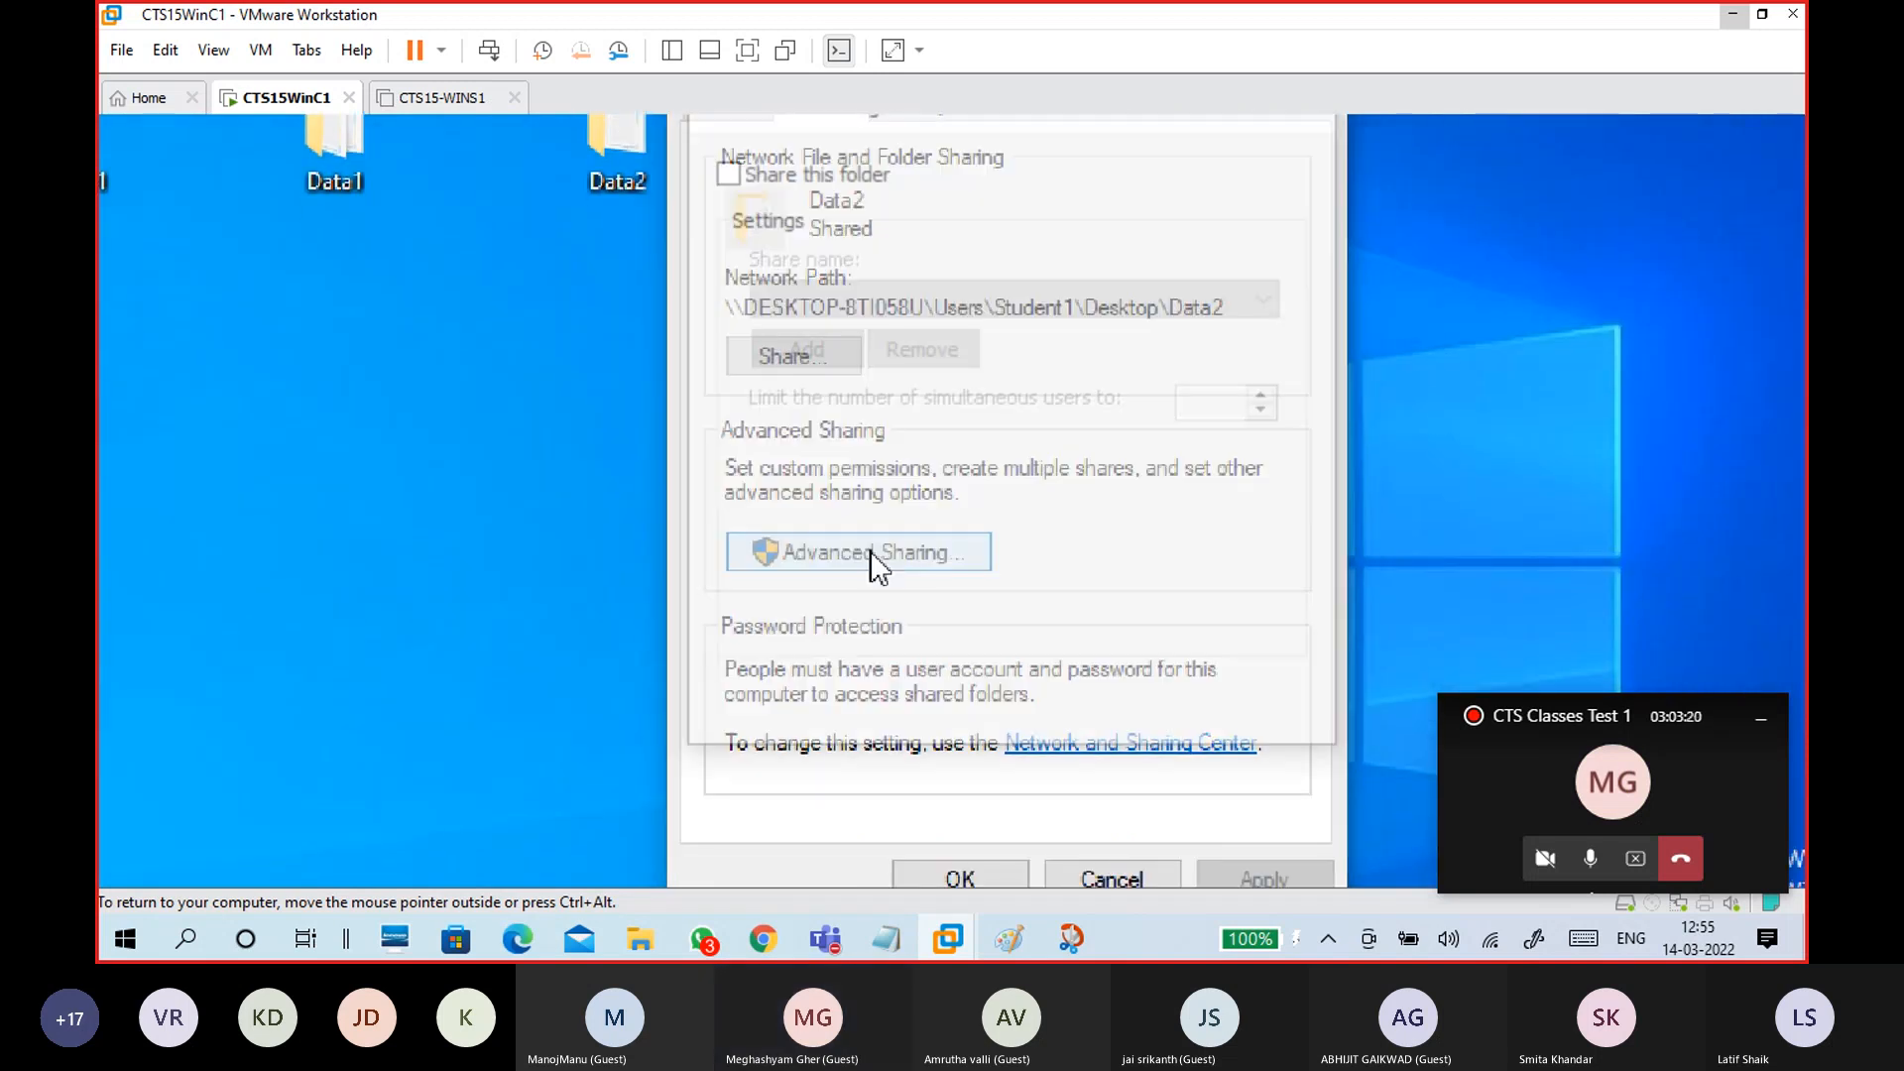
Step: Turn on sharing for Data2 and give Everyone Full Control share permission
left_click(817, 180)
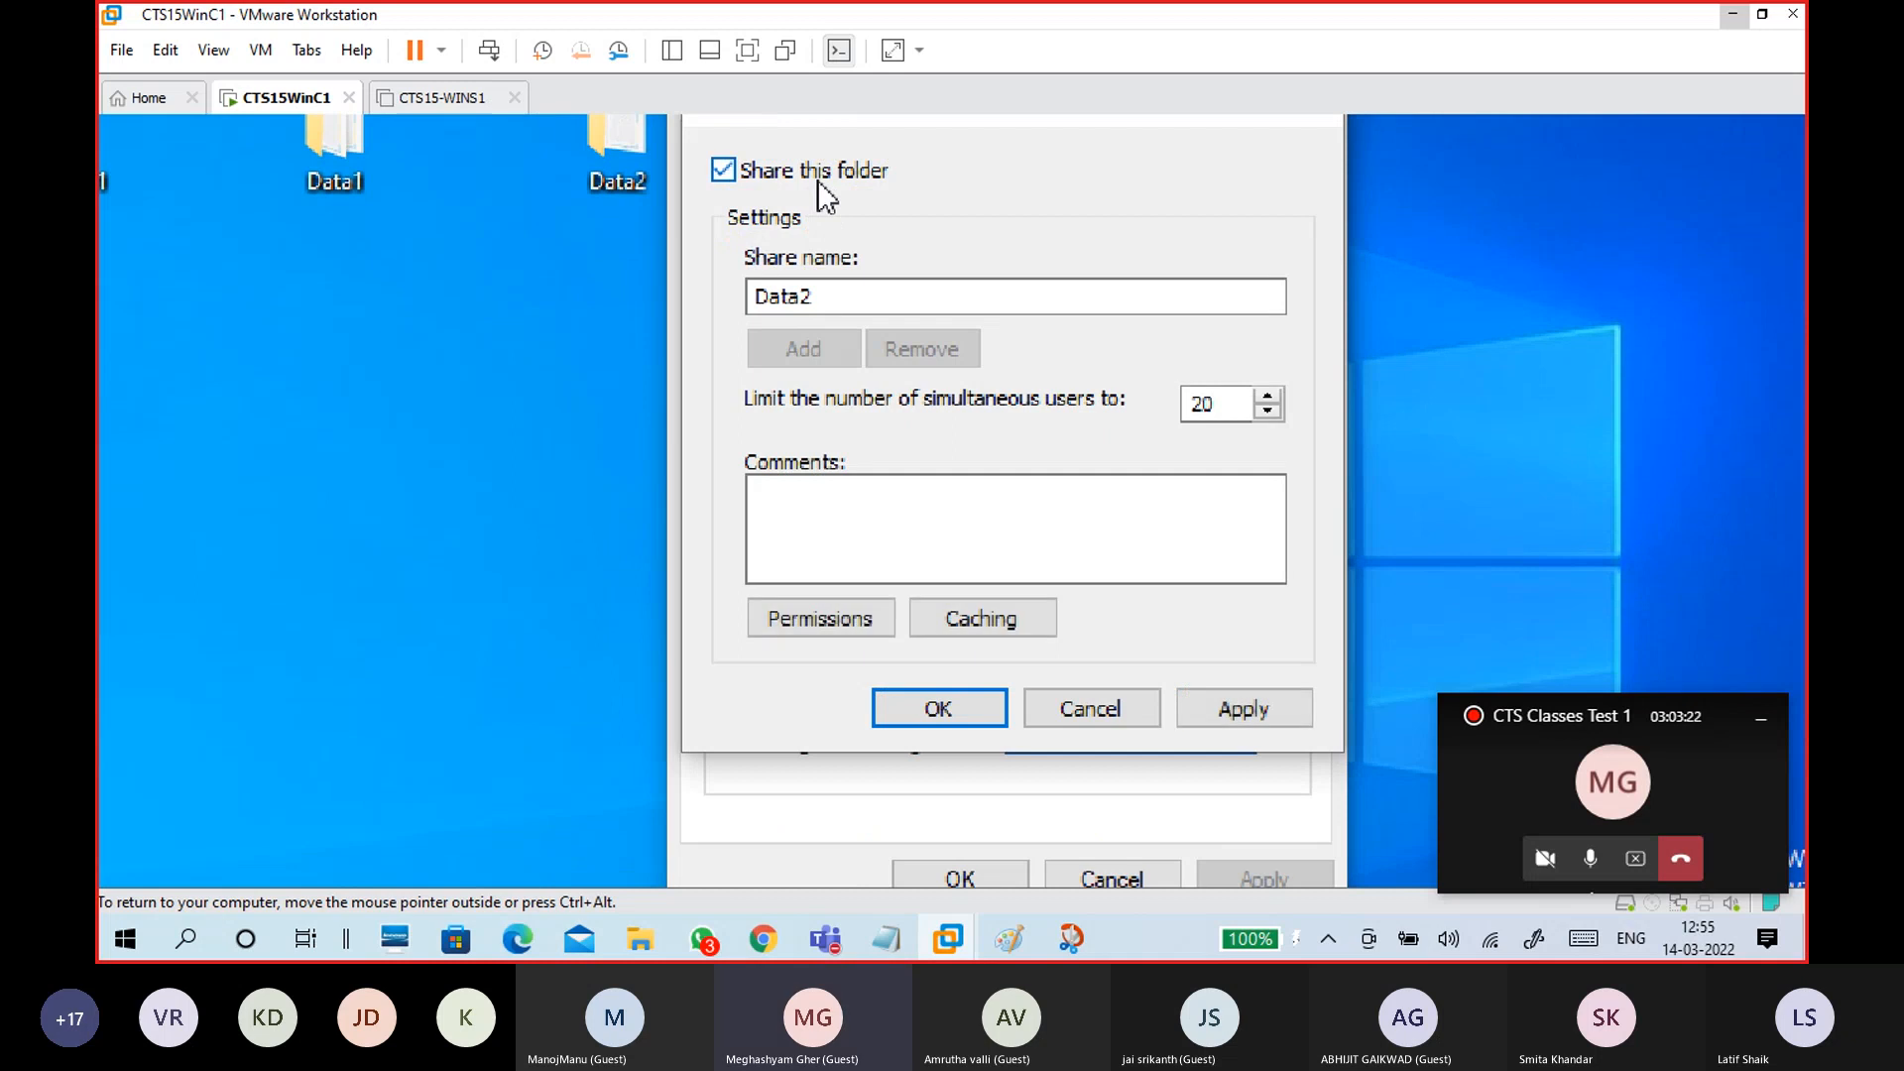
left_click(815, 618)
left_click(1162, 554)
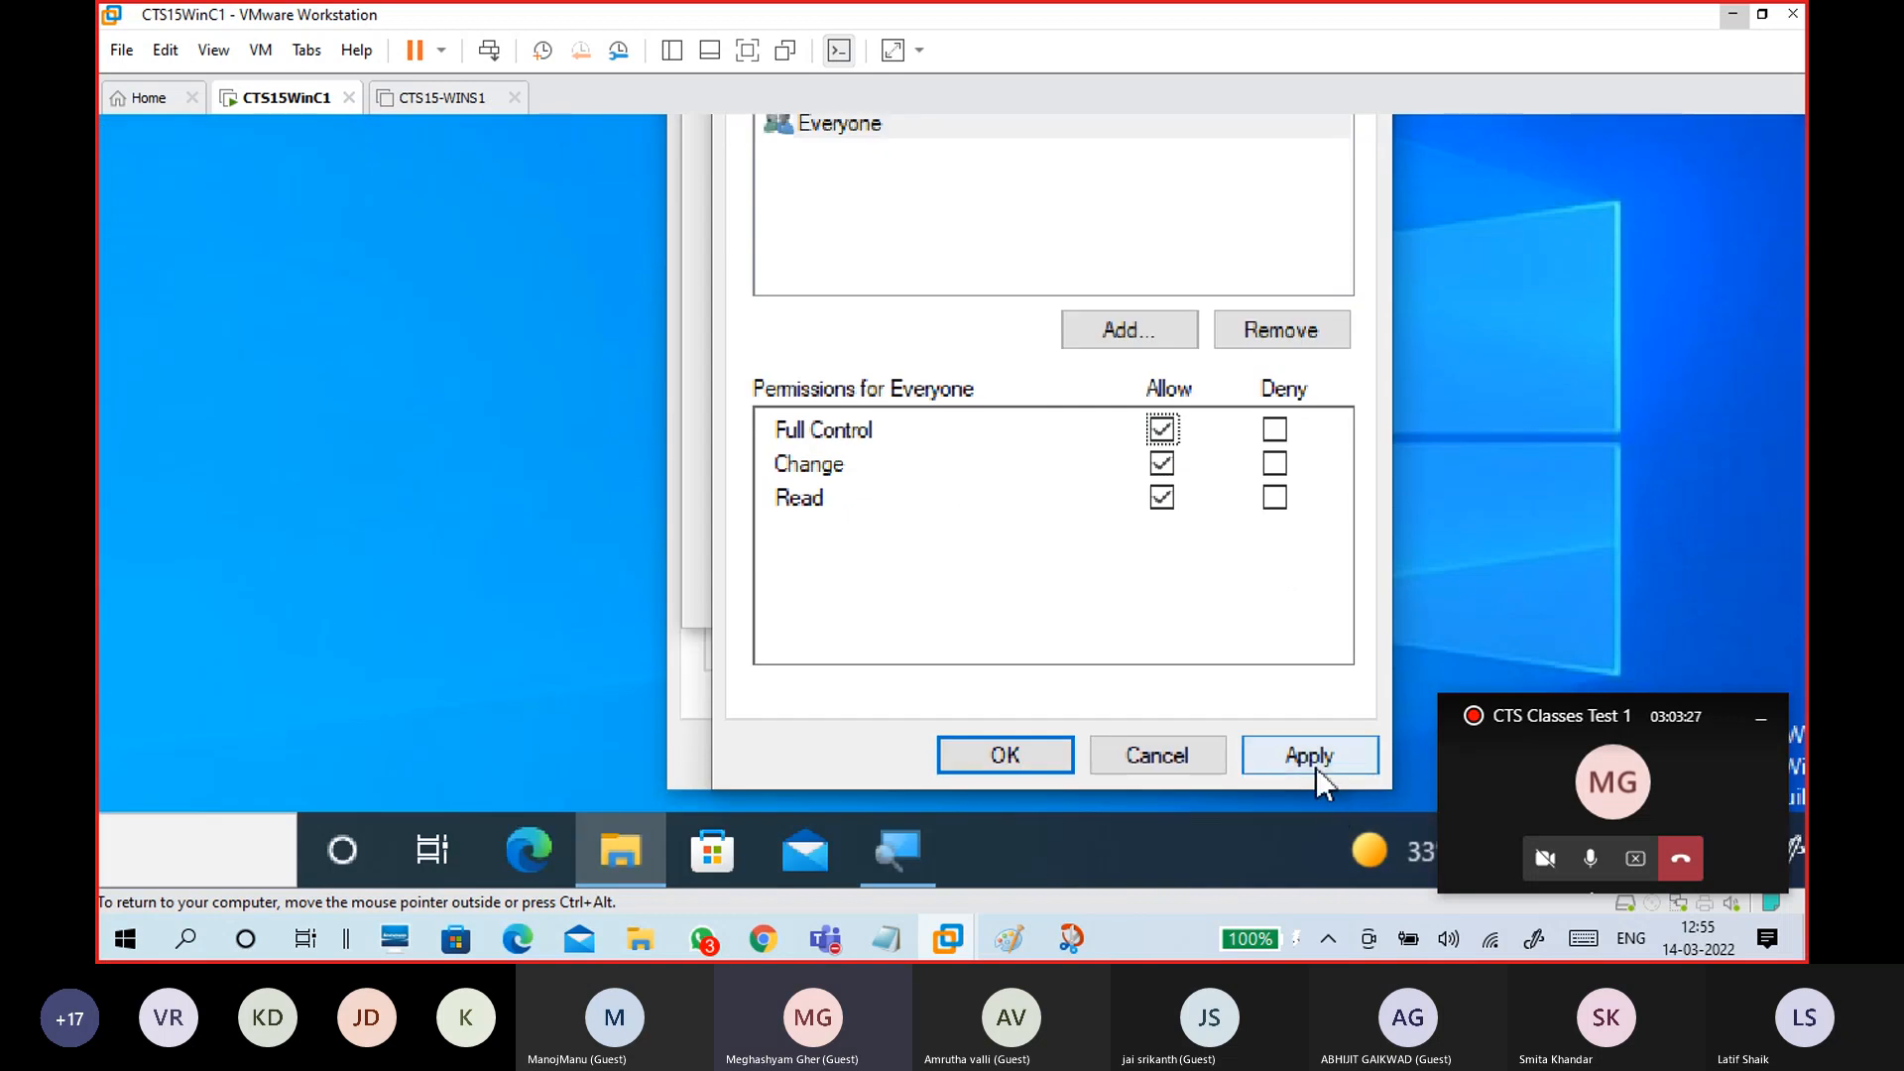
left_click(1308, 757)
left_click(1022, 755)
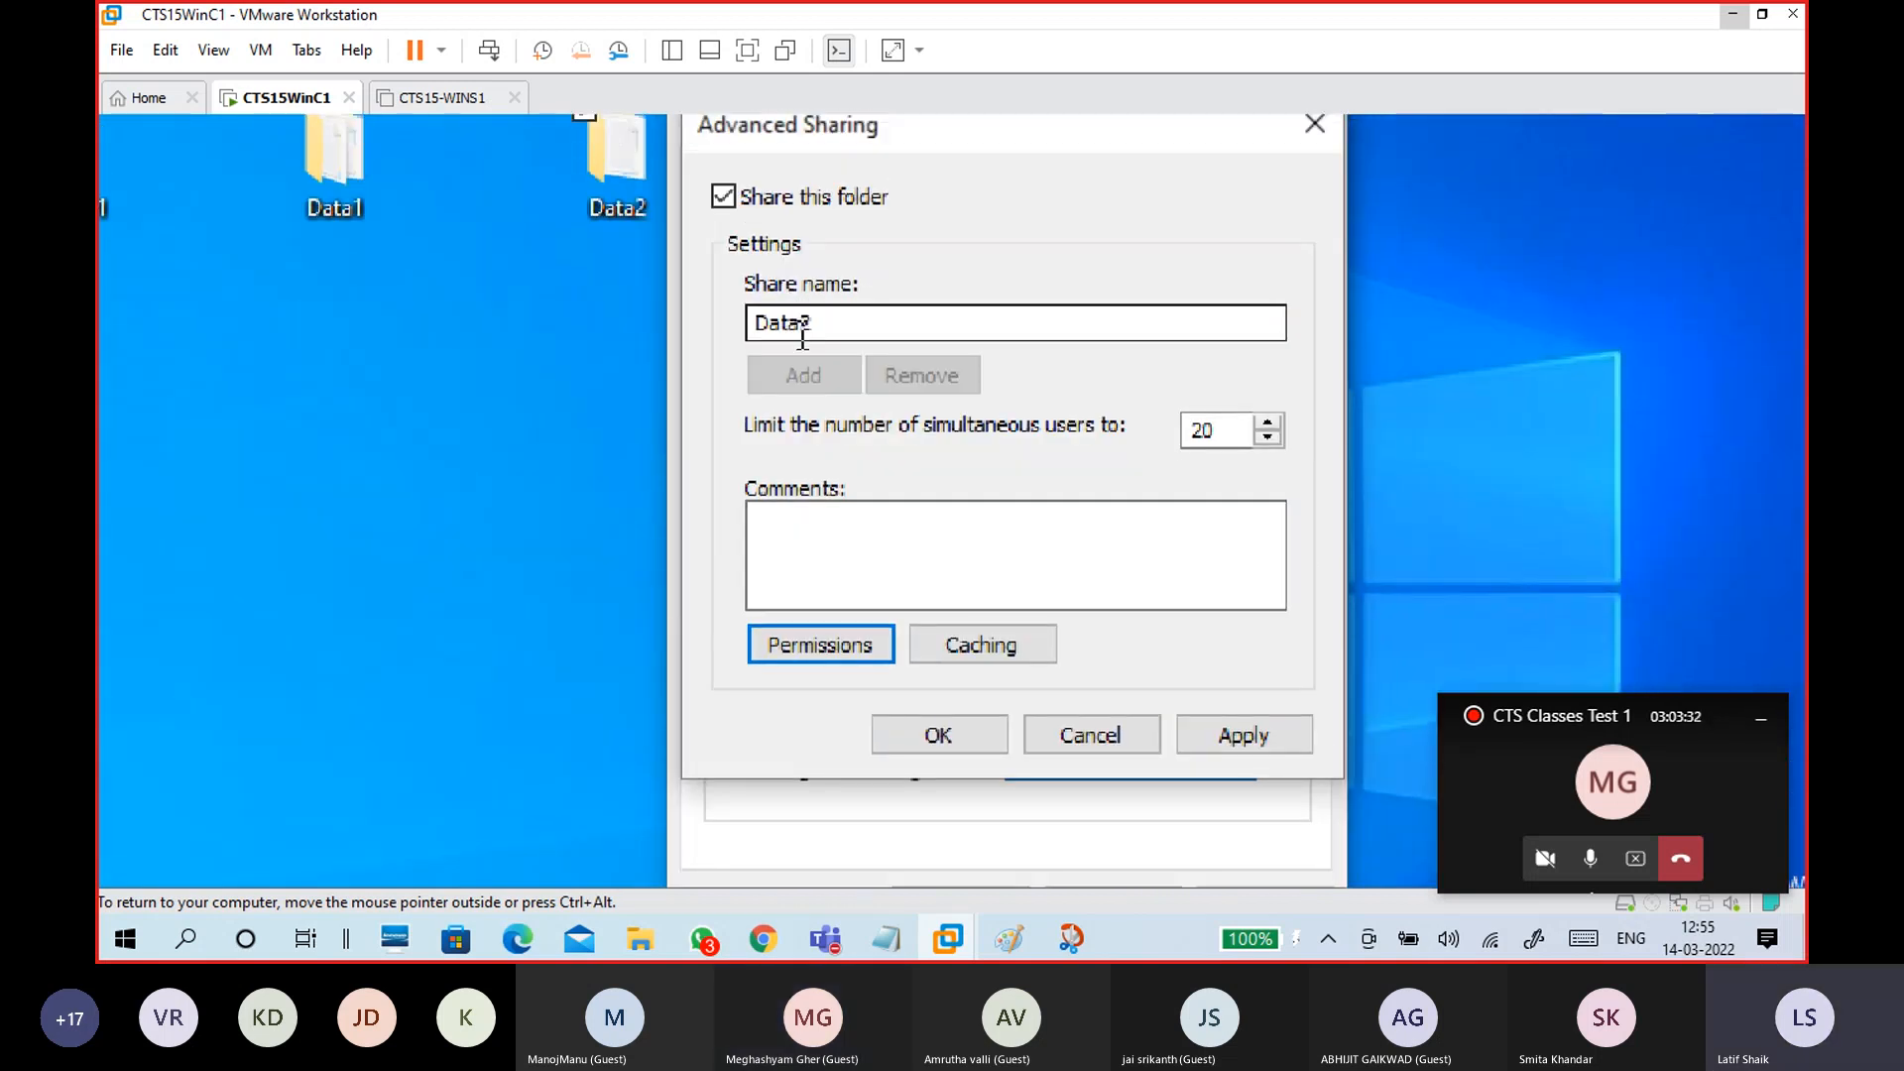
Step: Rename the share to Share2, apply it, and check the network path
left_click_drag(802, 338, 698, 327)
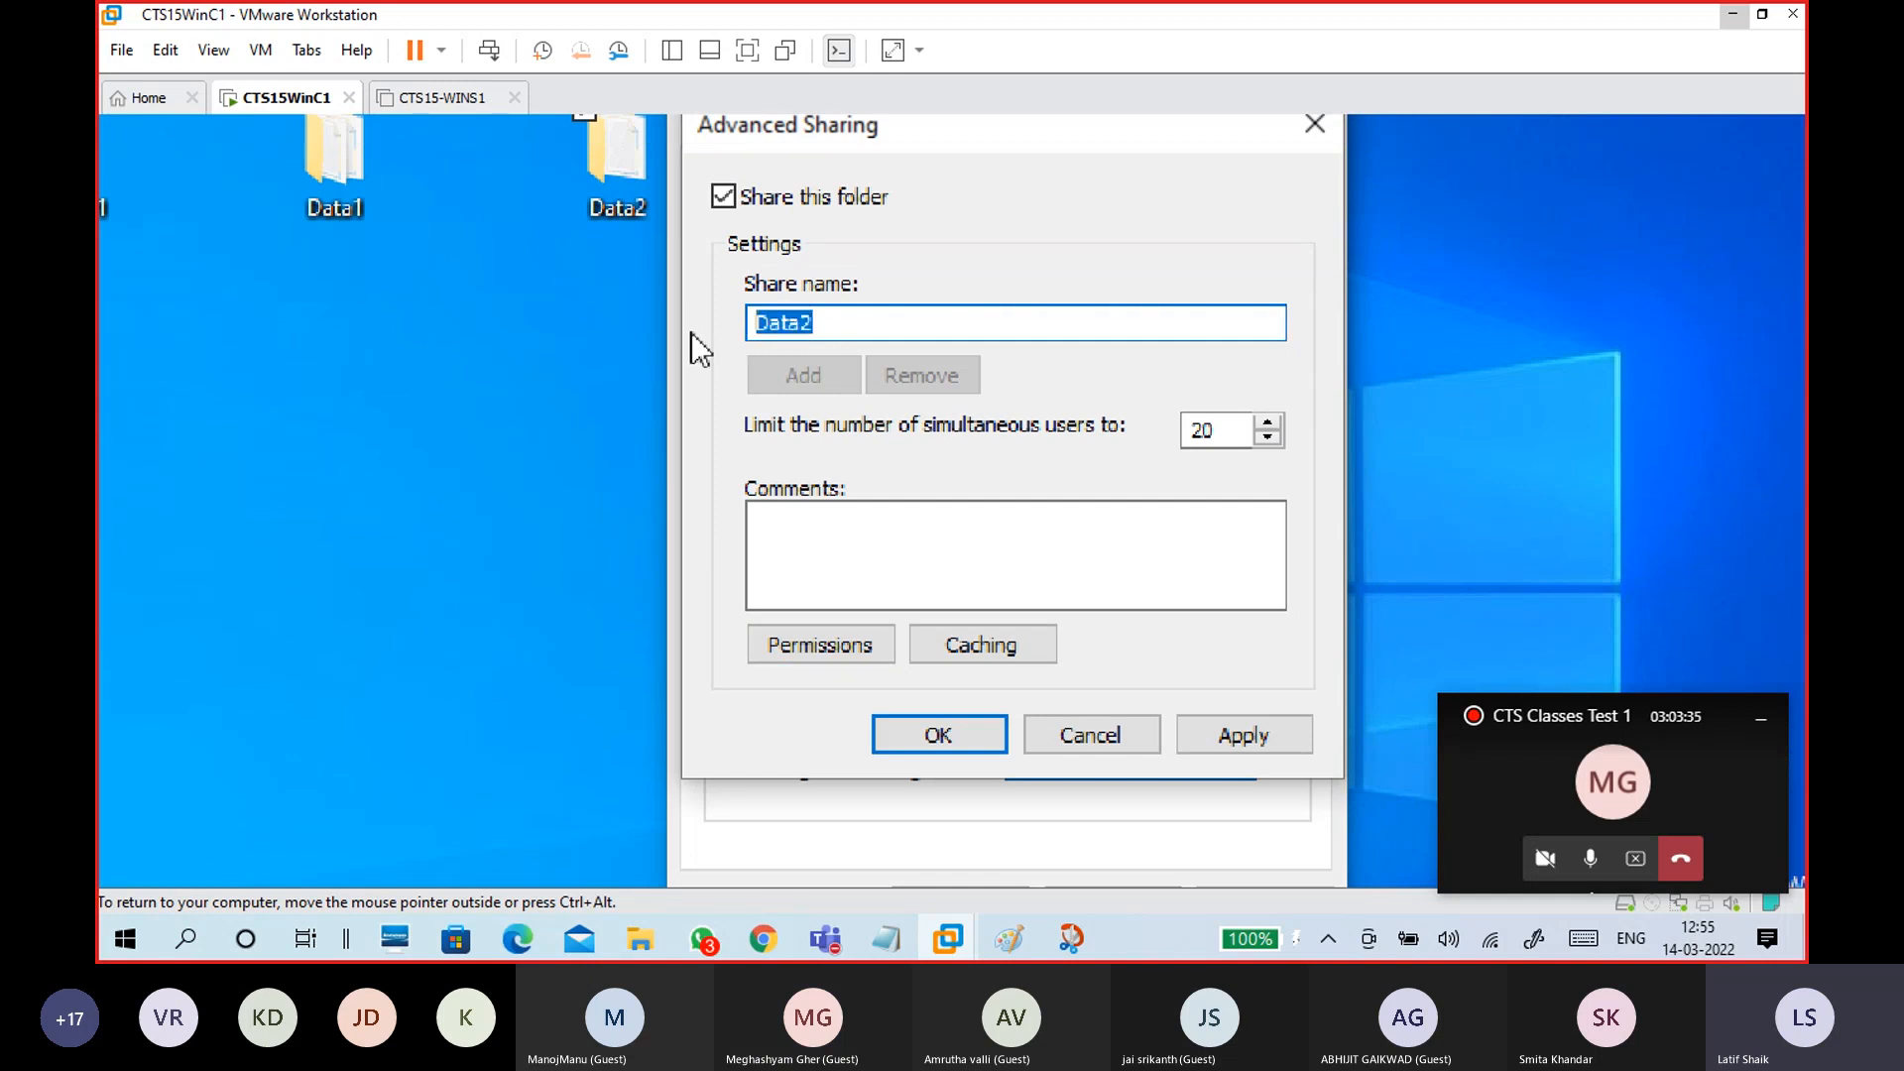
type("Share")
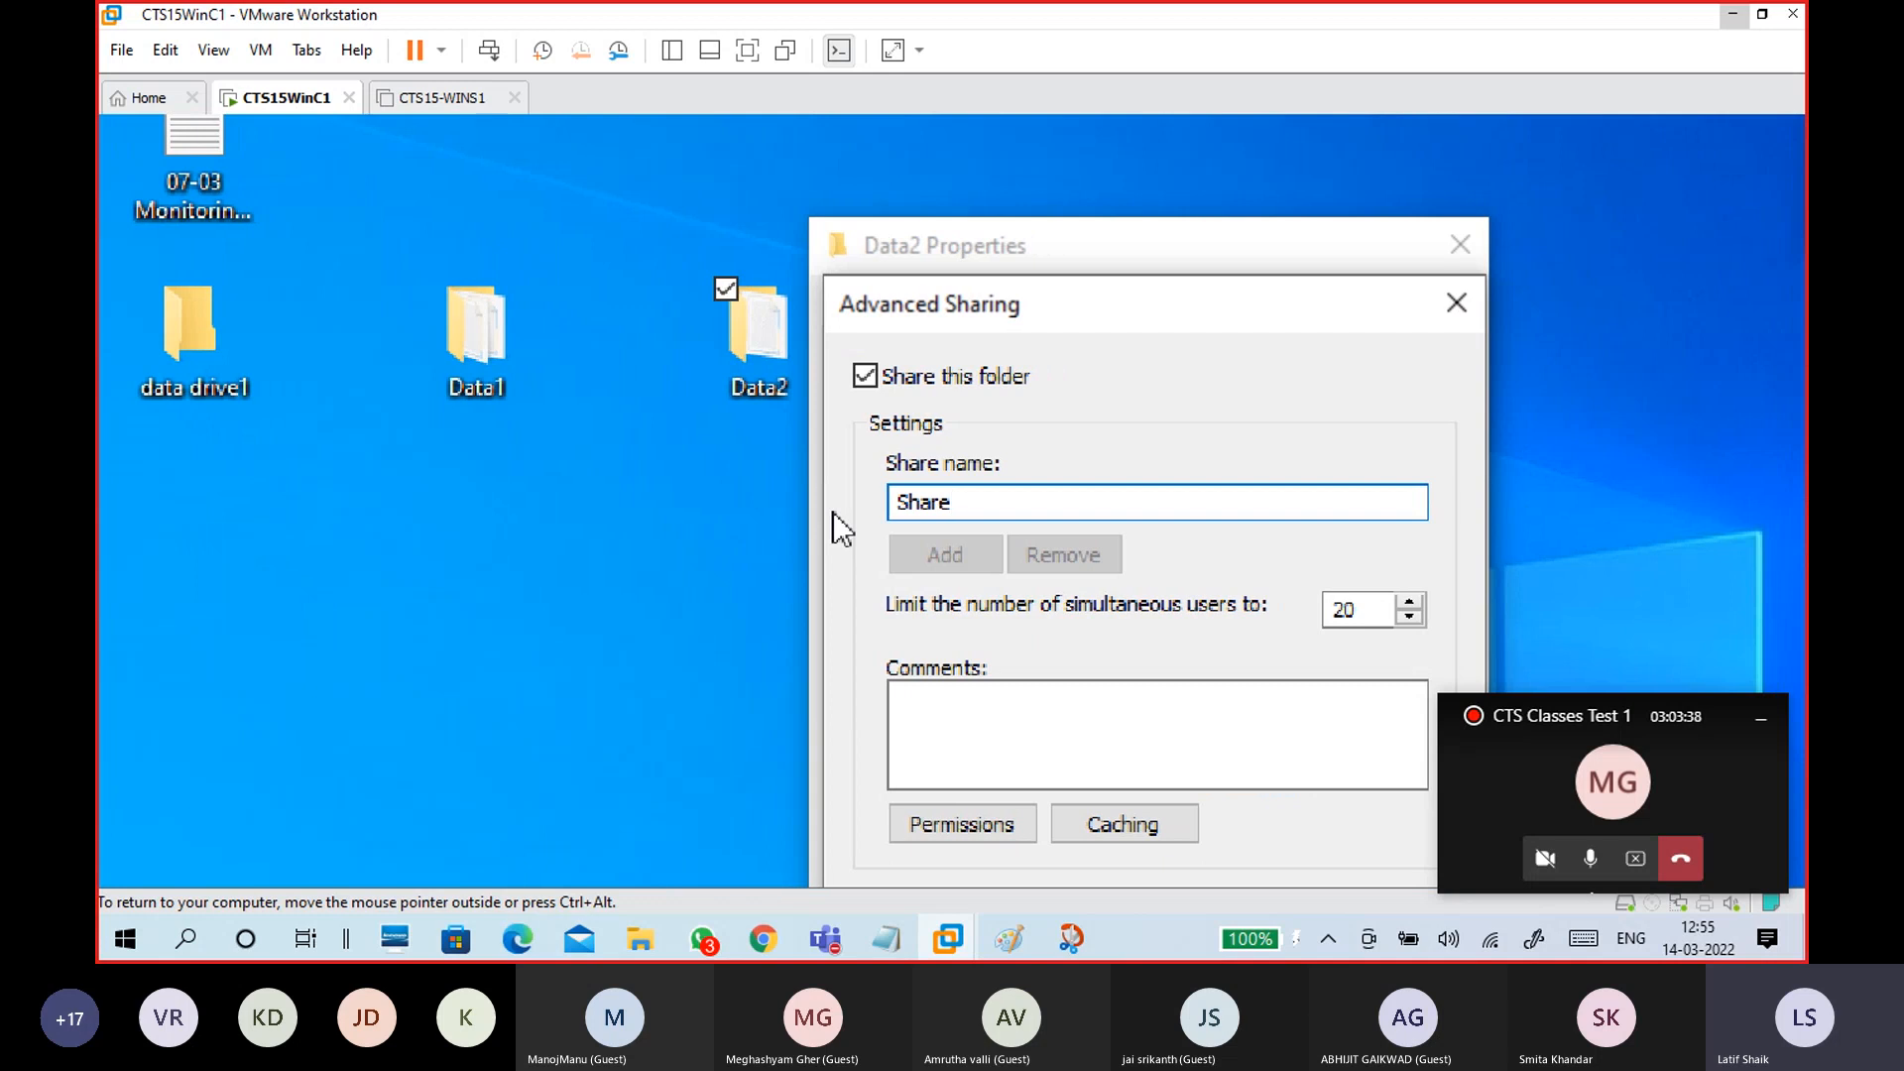
type("2")
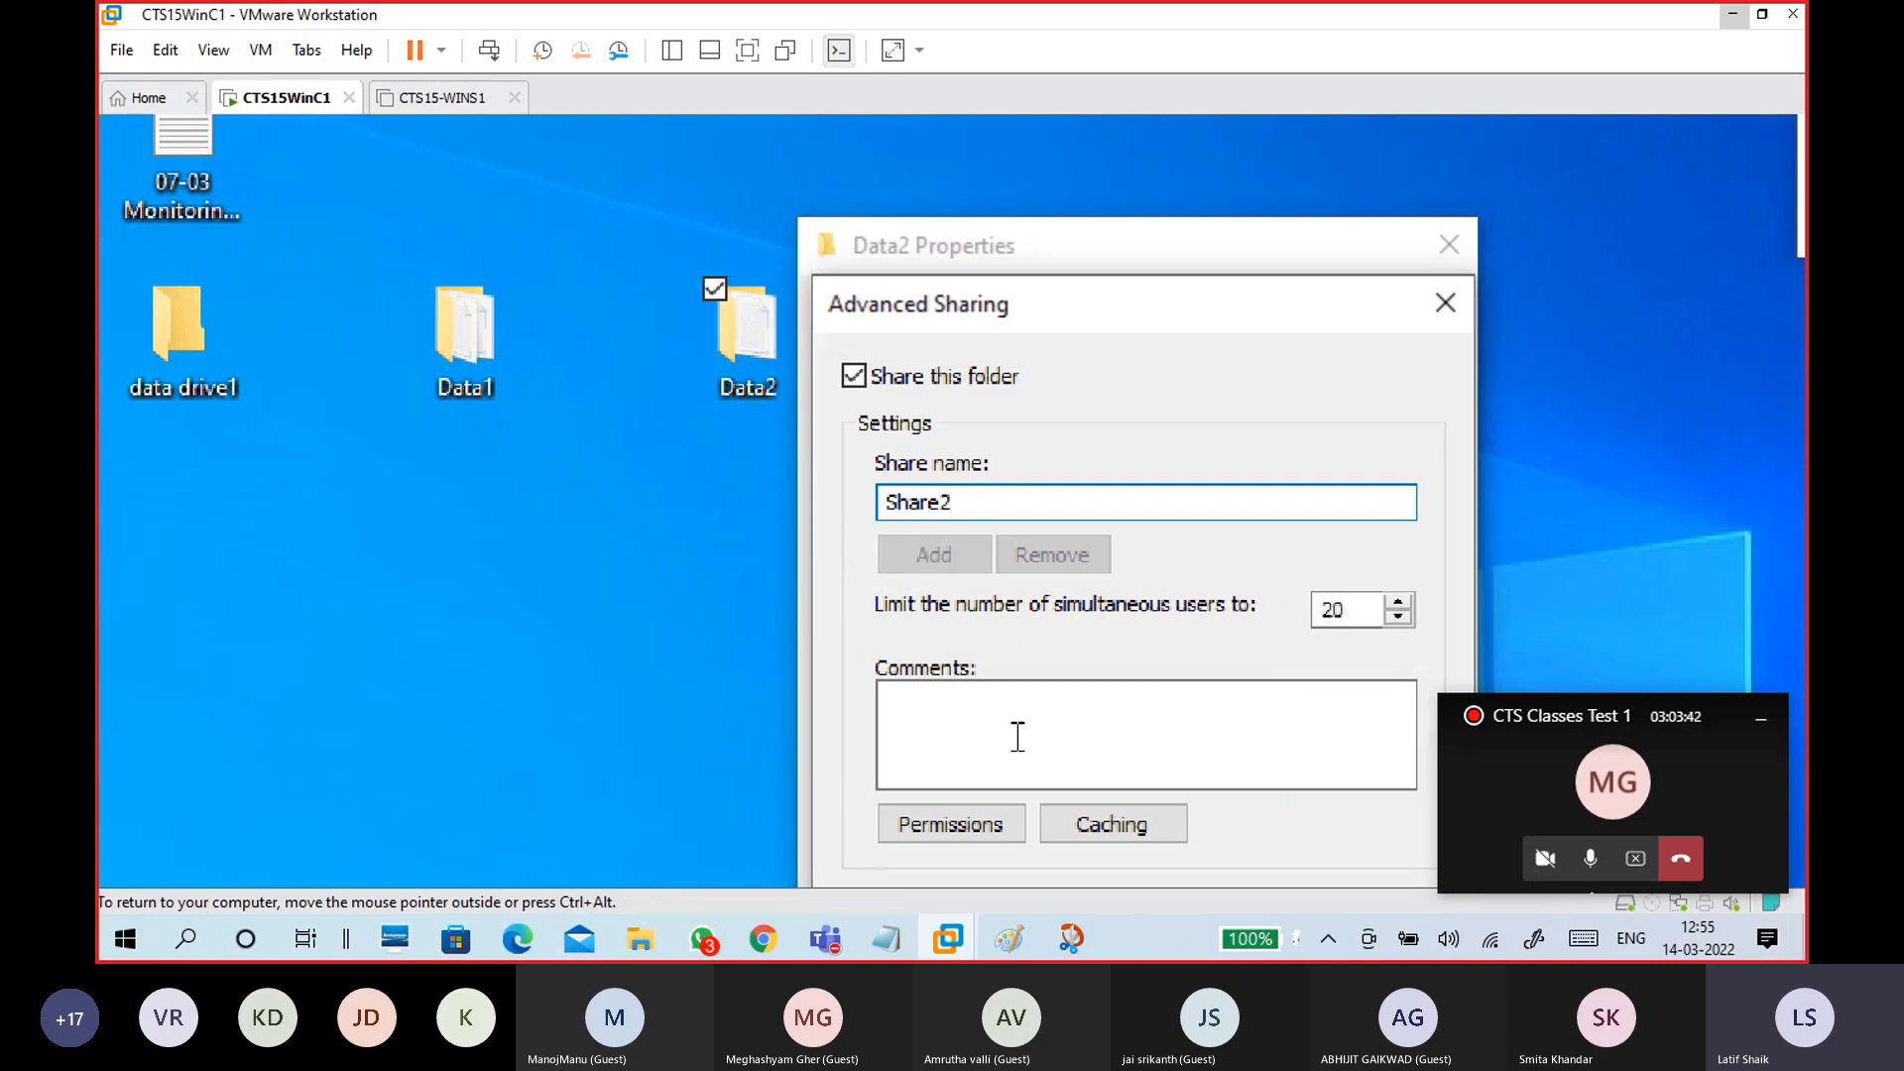
left_click(1385, 663)
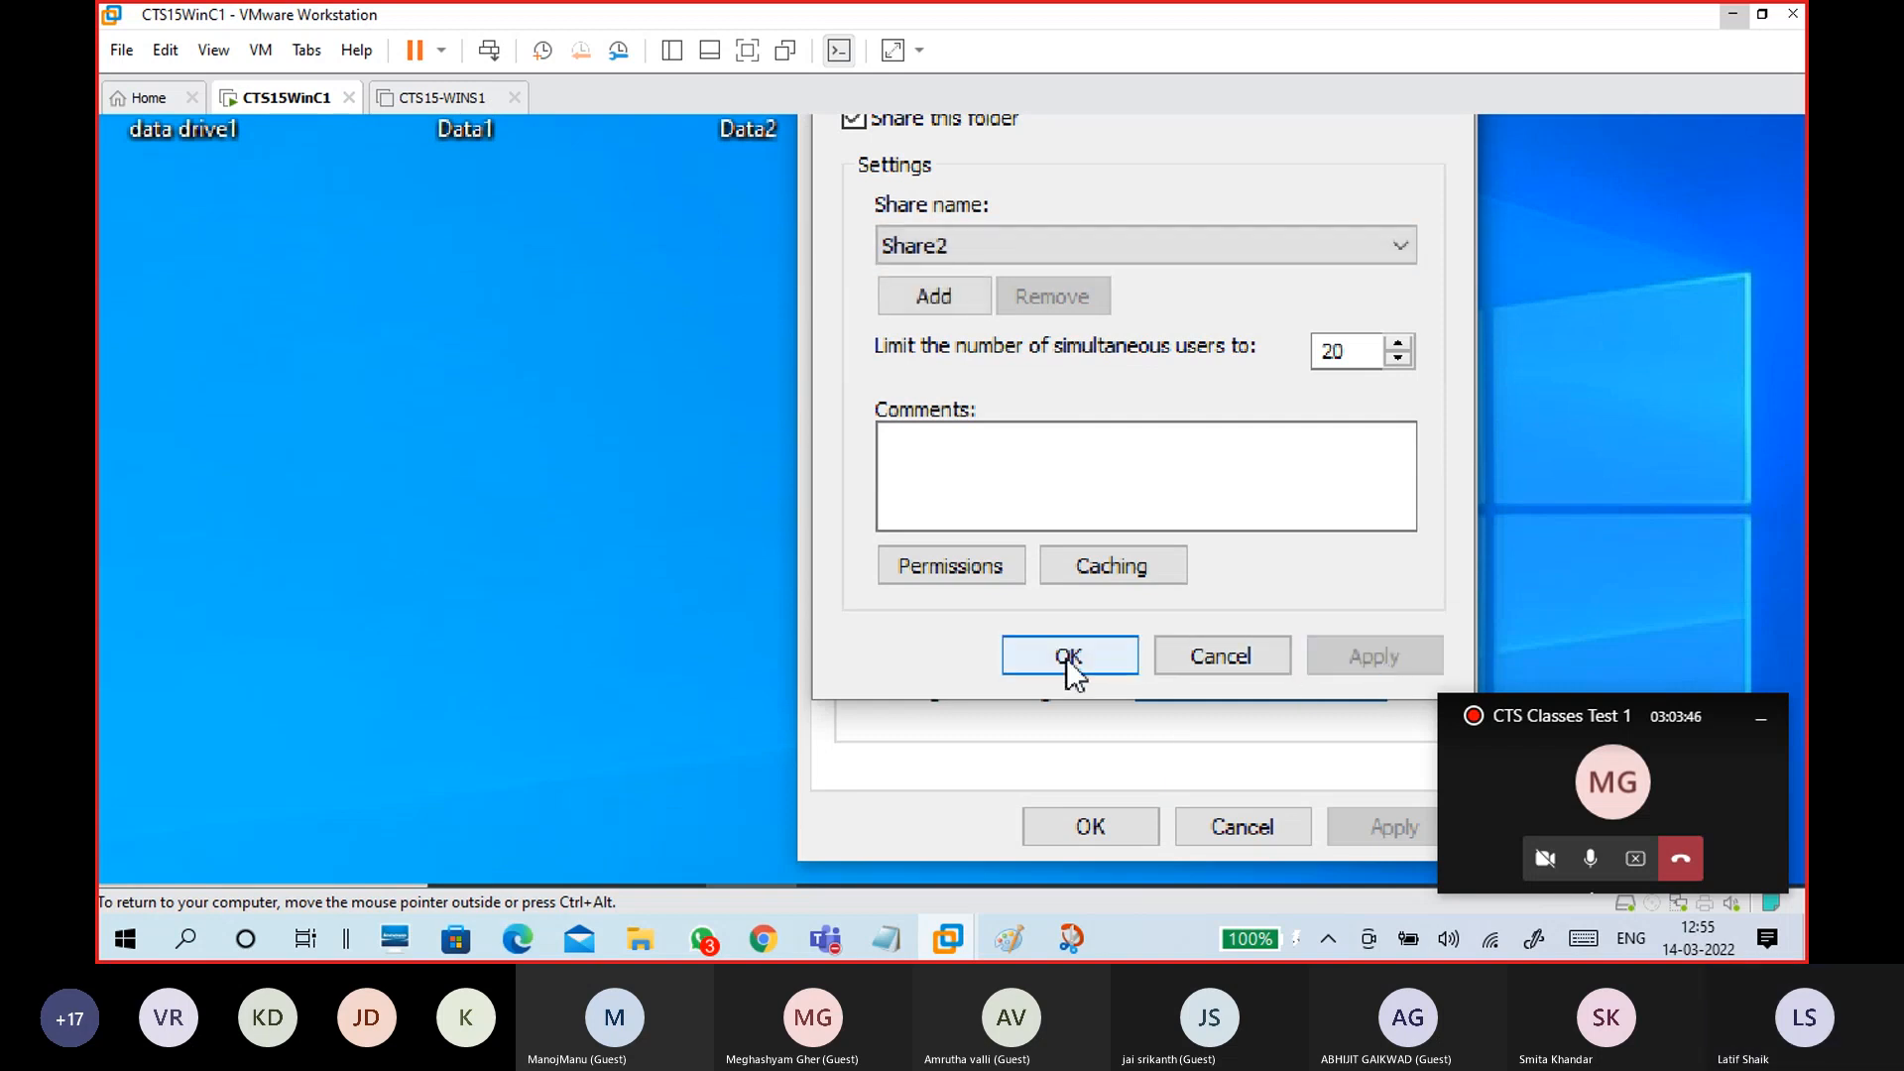
left_click(1067, 658)
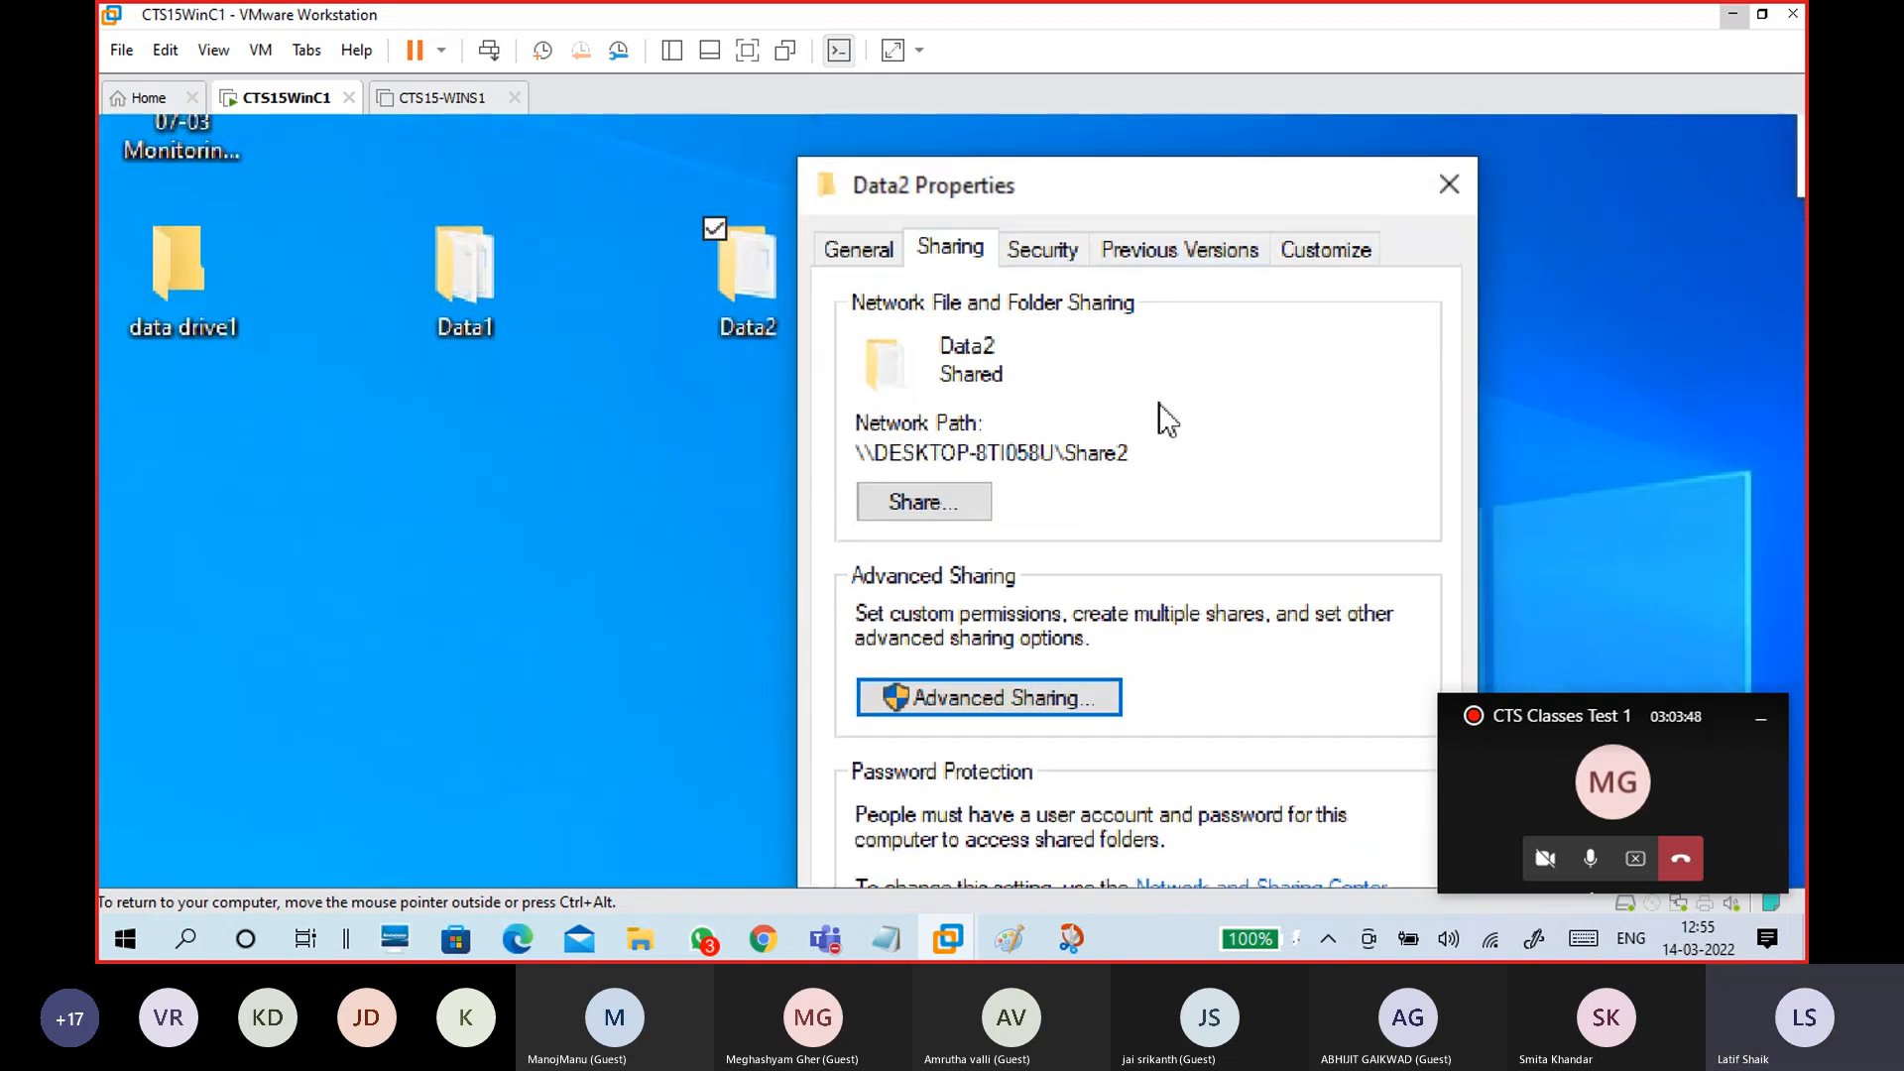
left_click_drag(1136, 458, 845, 465)
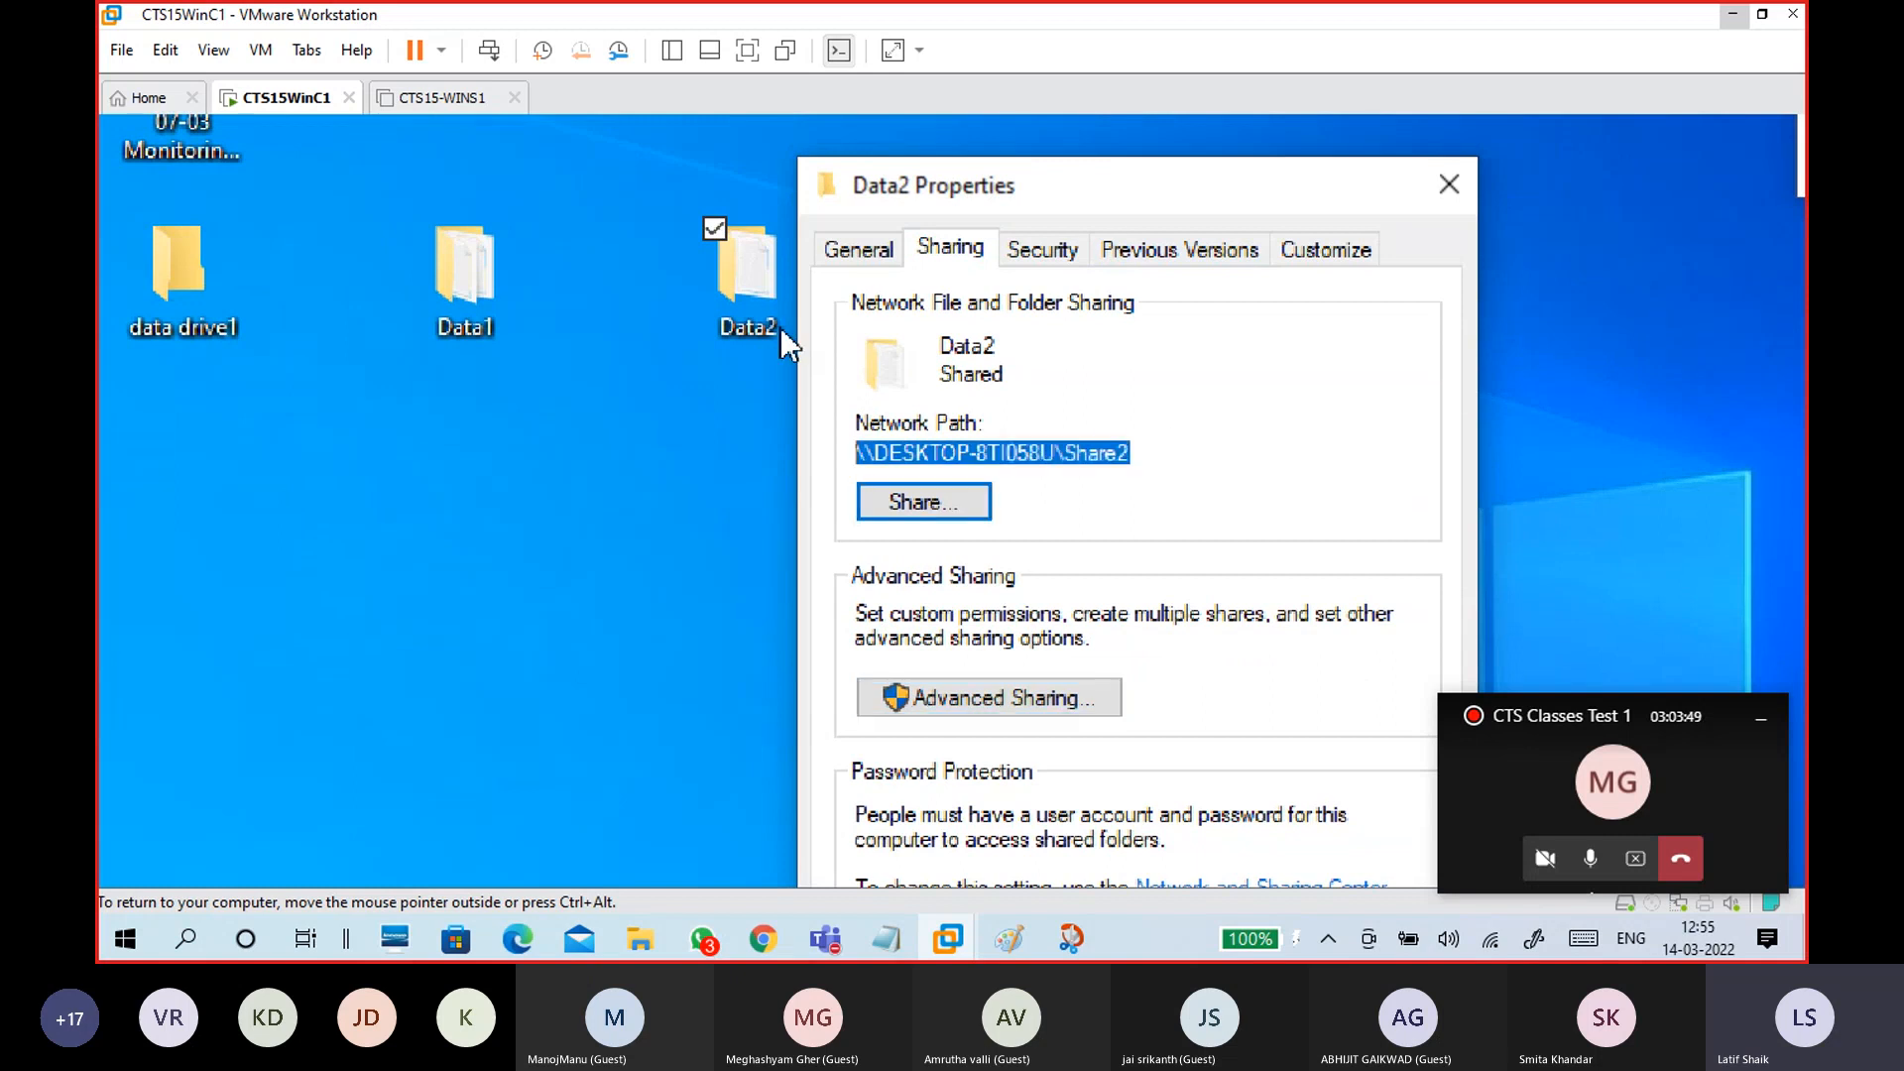
Step: On Data2's Security tab, add Everyone and allow it Full control
left_click(1050, 260)
left_click(1365, 571)
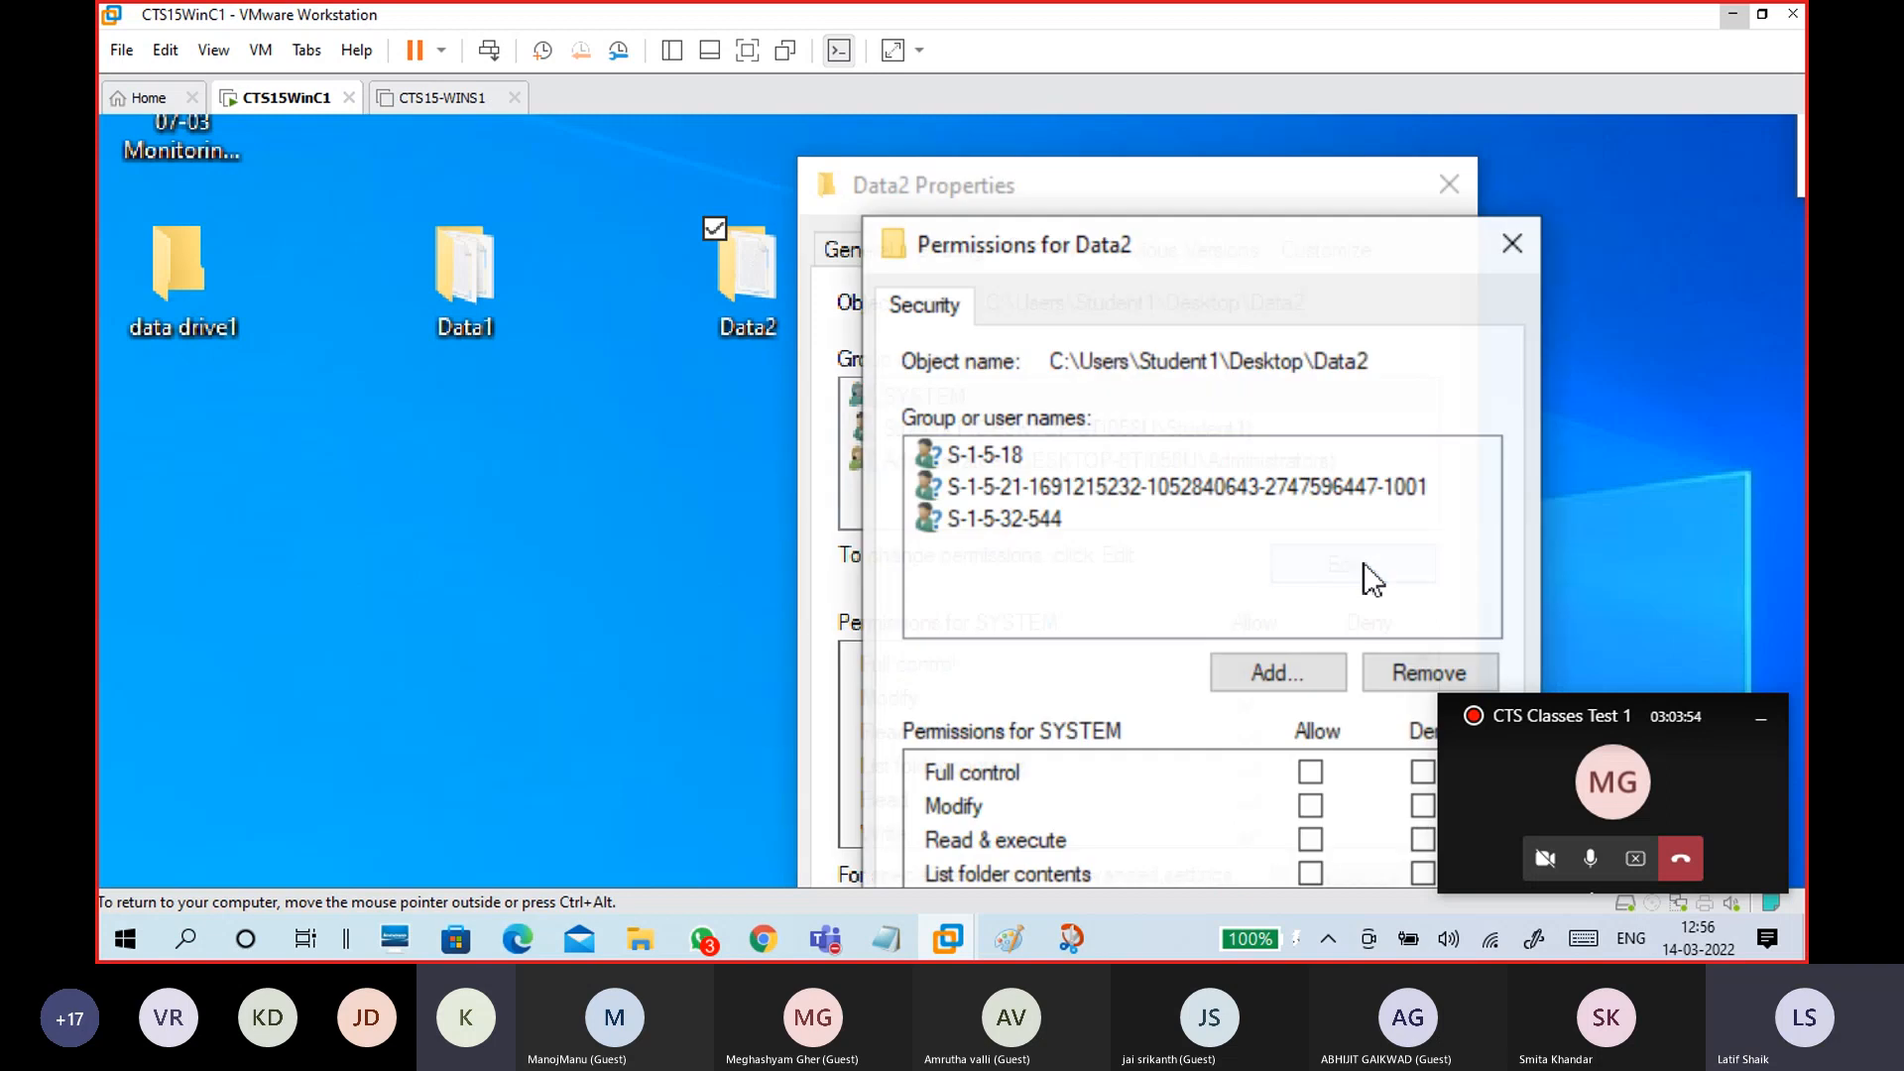
left_click(1242, 674)
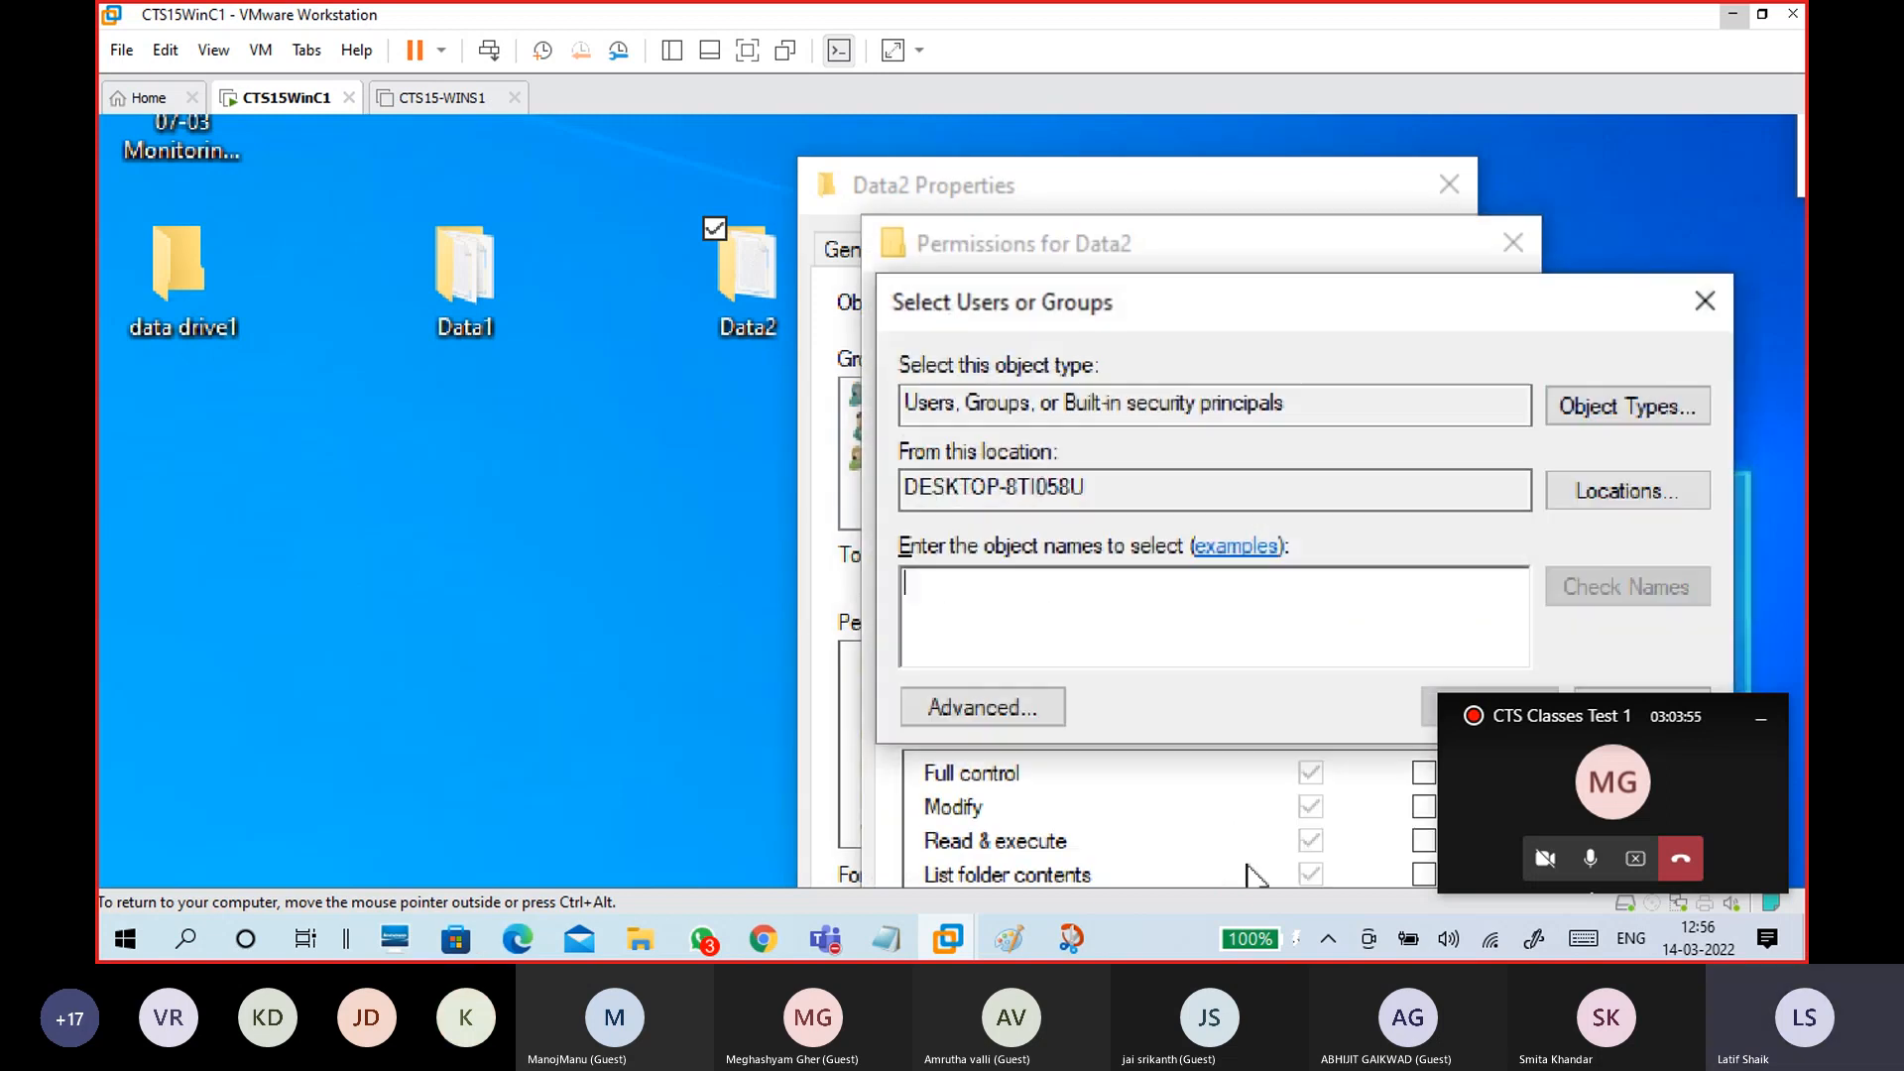
type("ever")
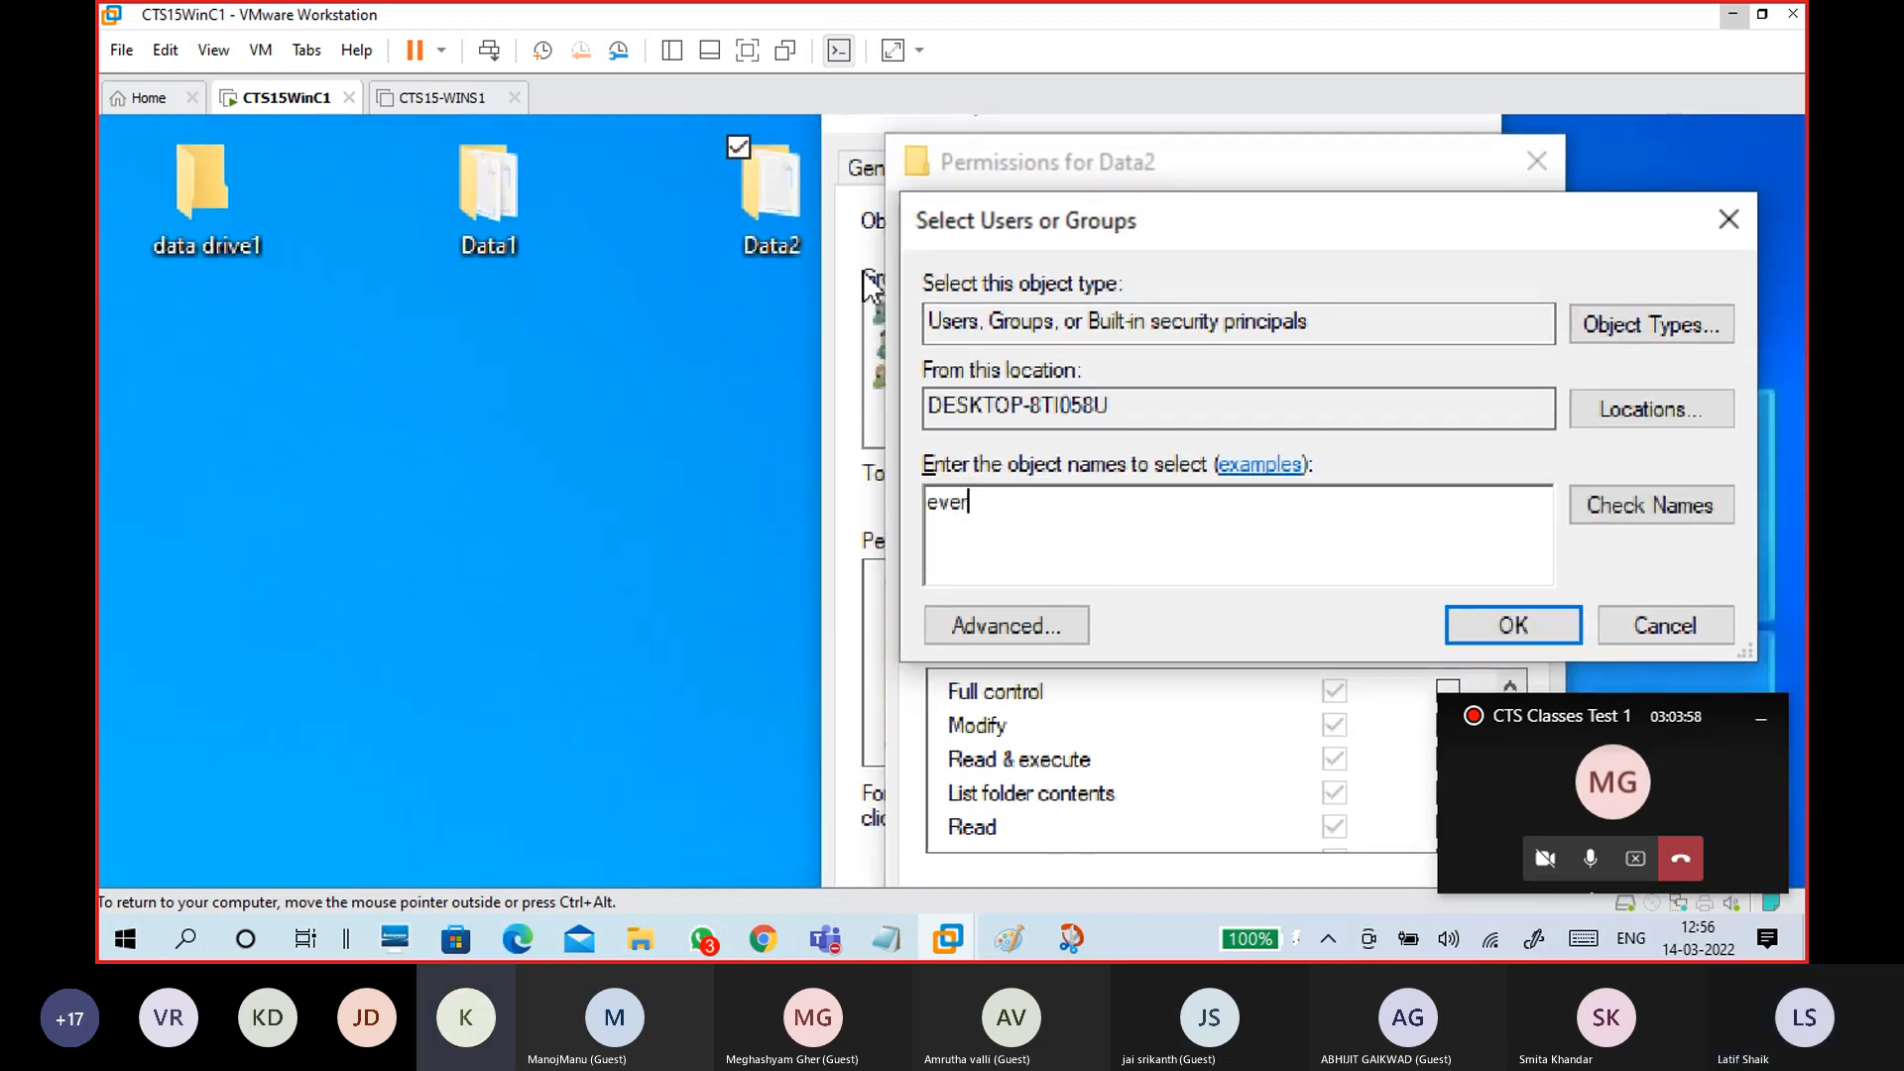
left_click(1638, 512)
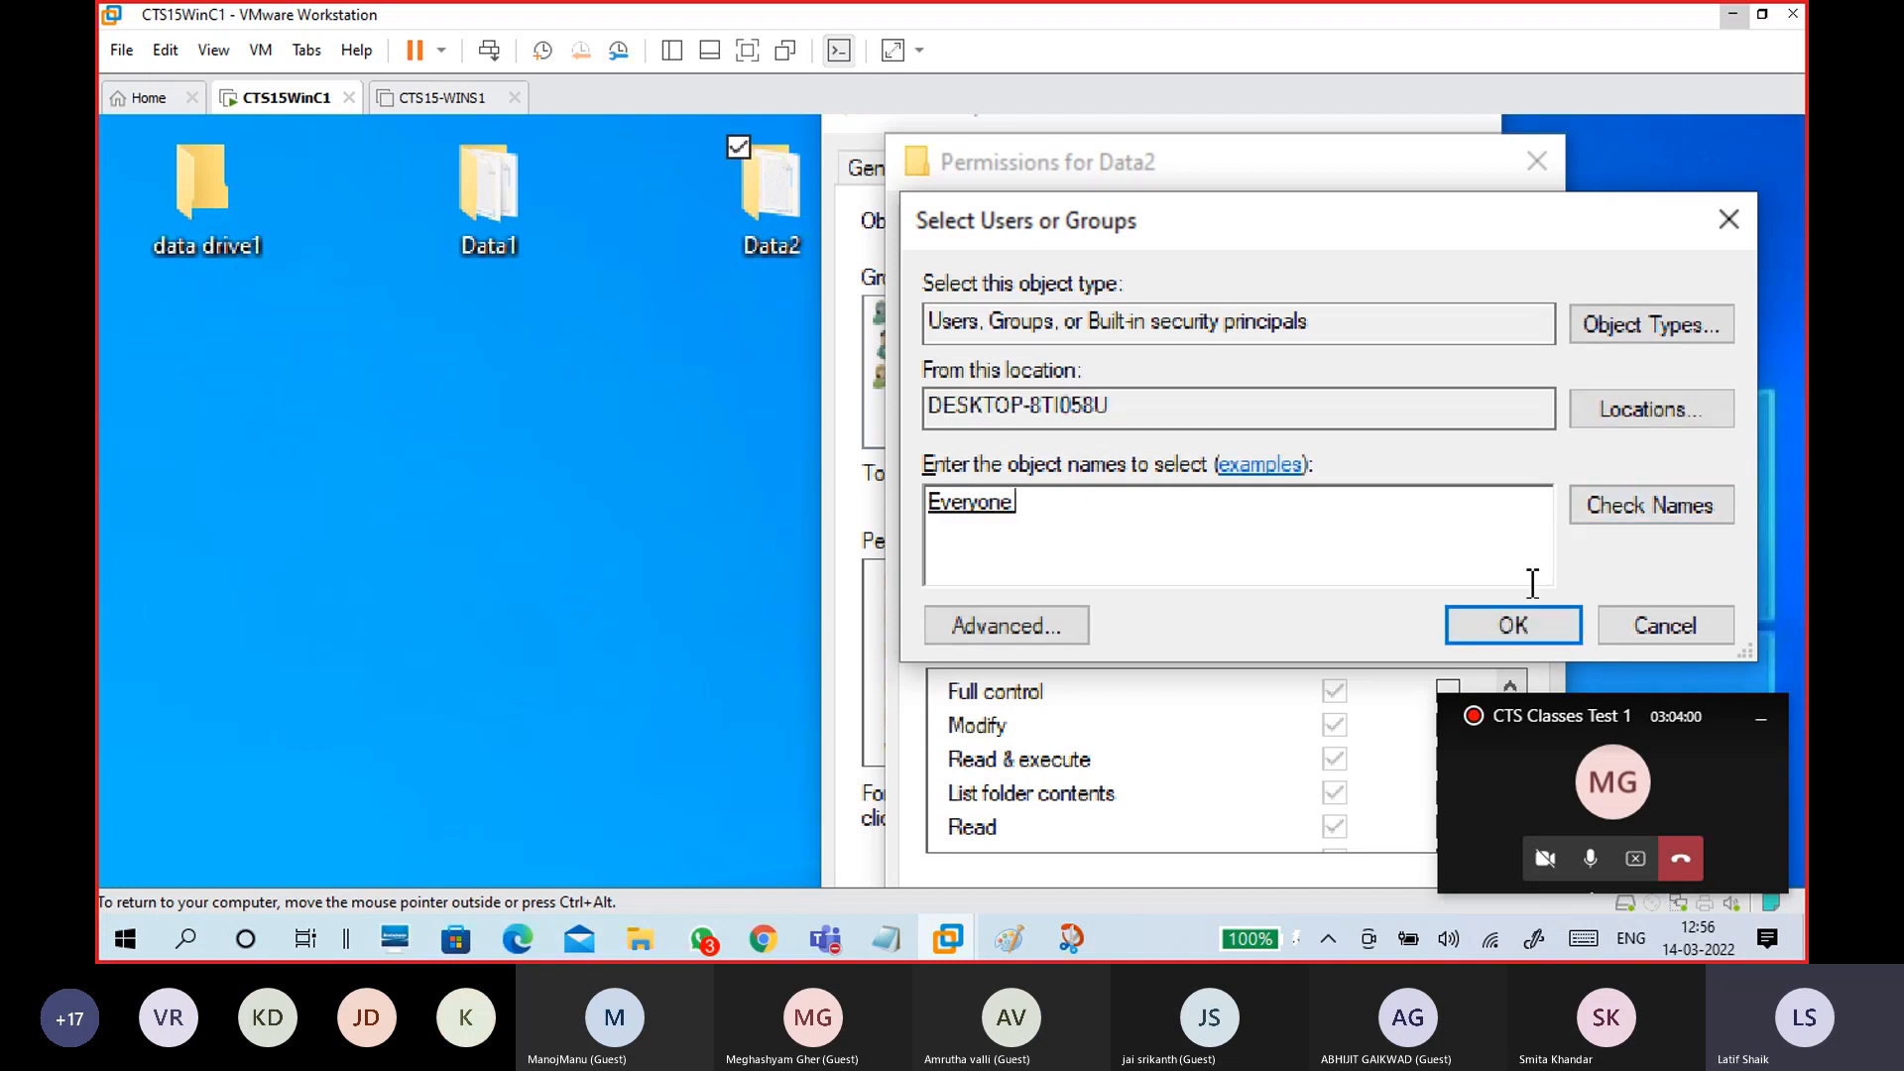
left_click(1533, 633)
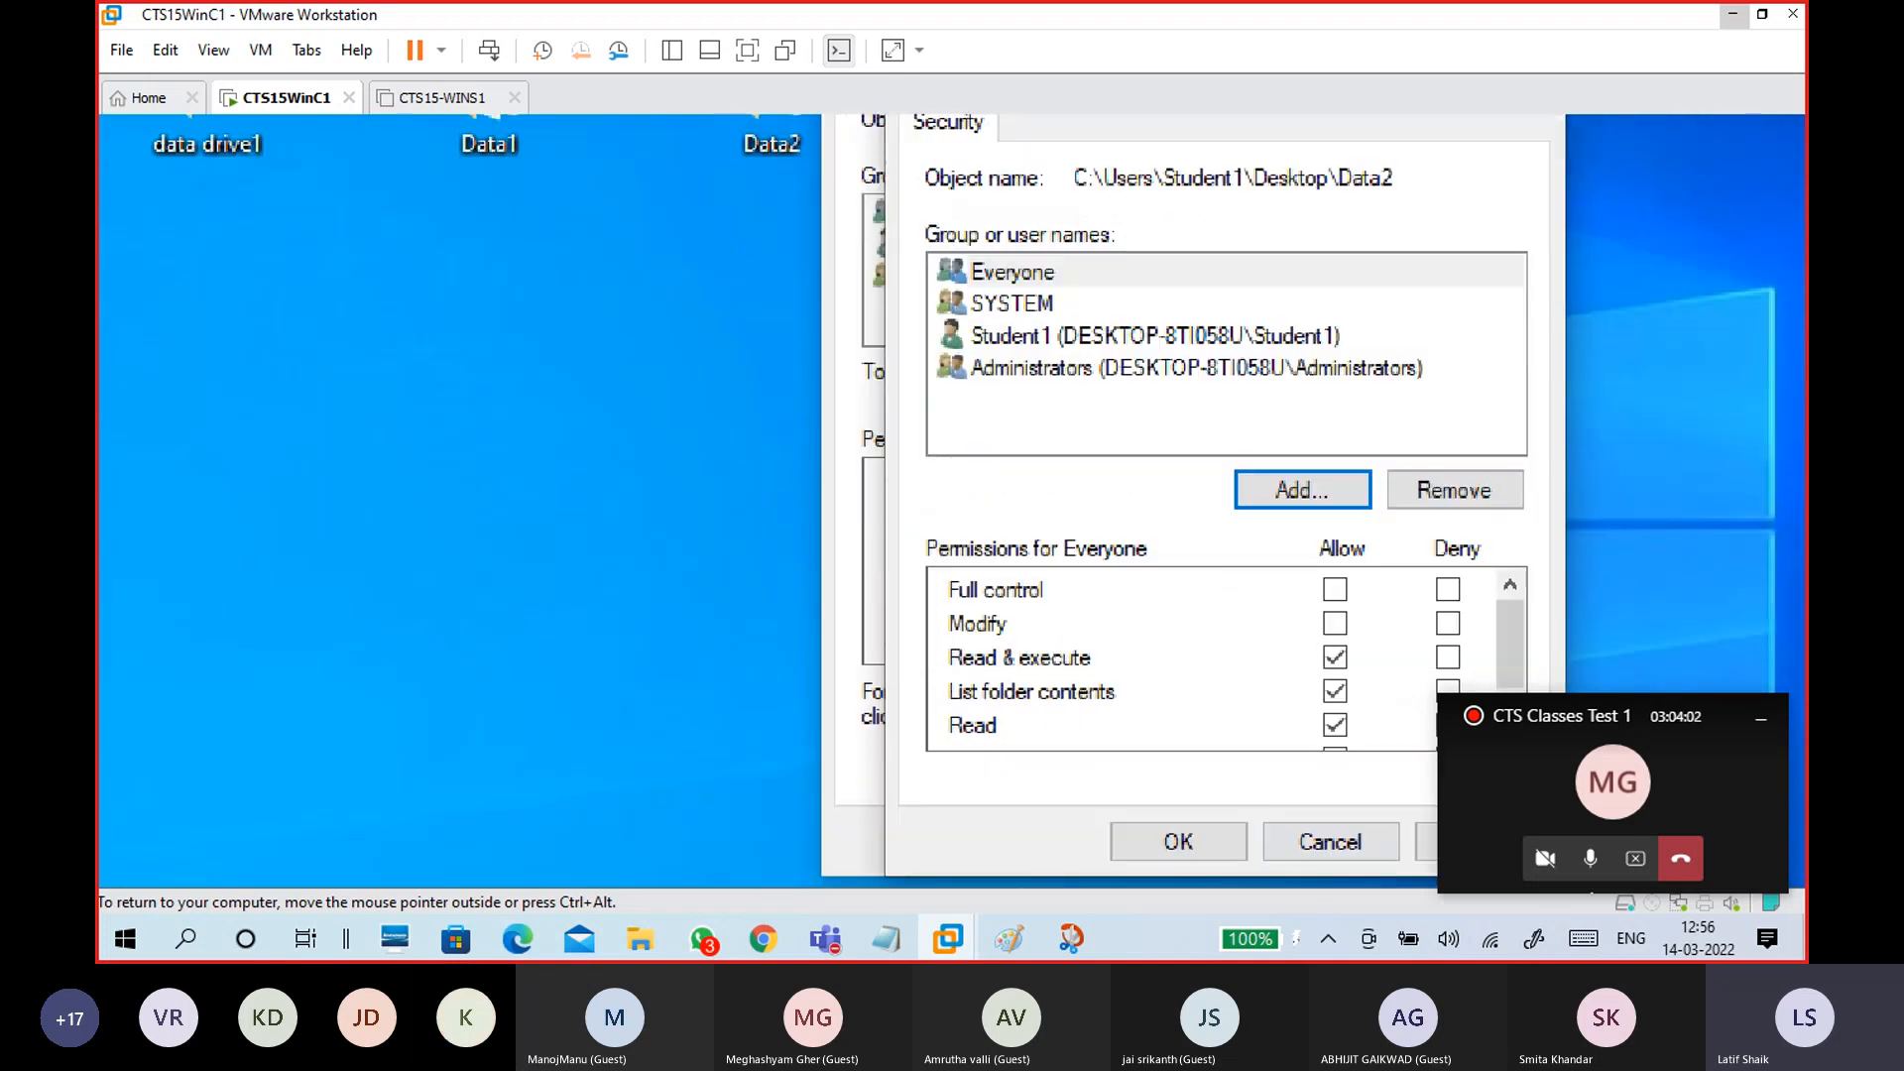
left_click(1139, 209)
left_click(1334, 522)
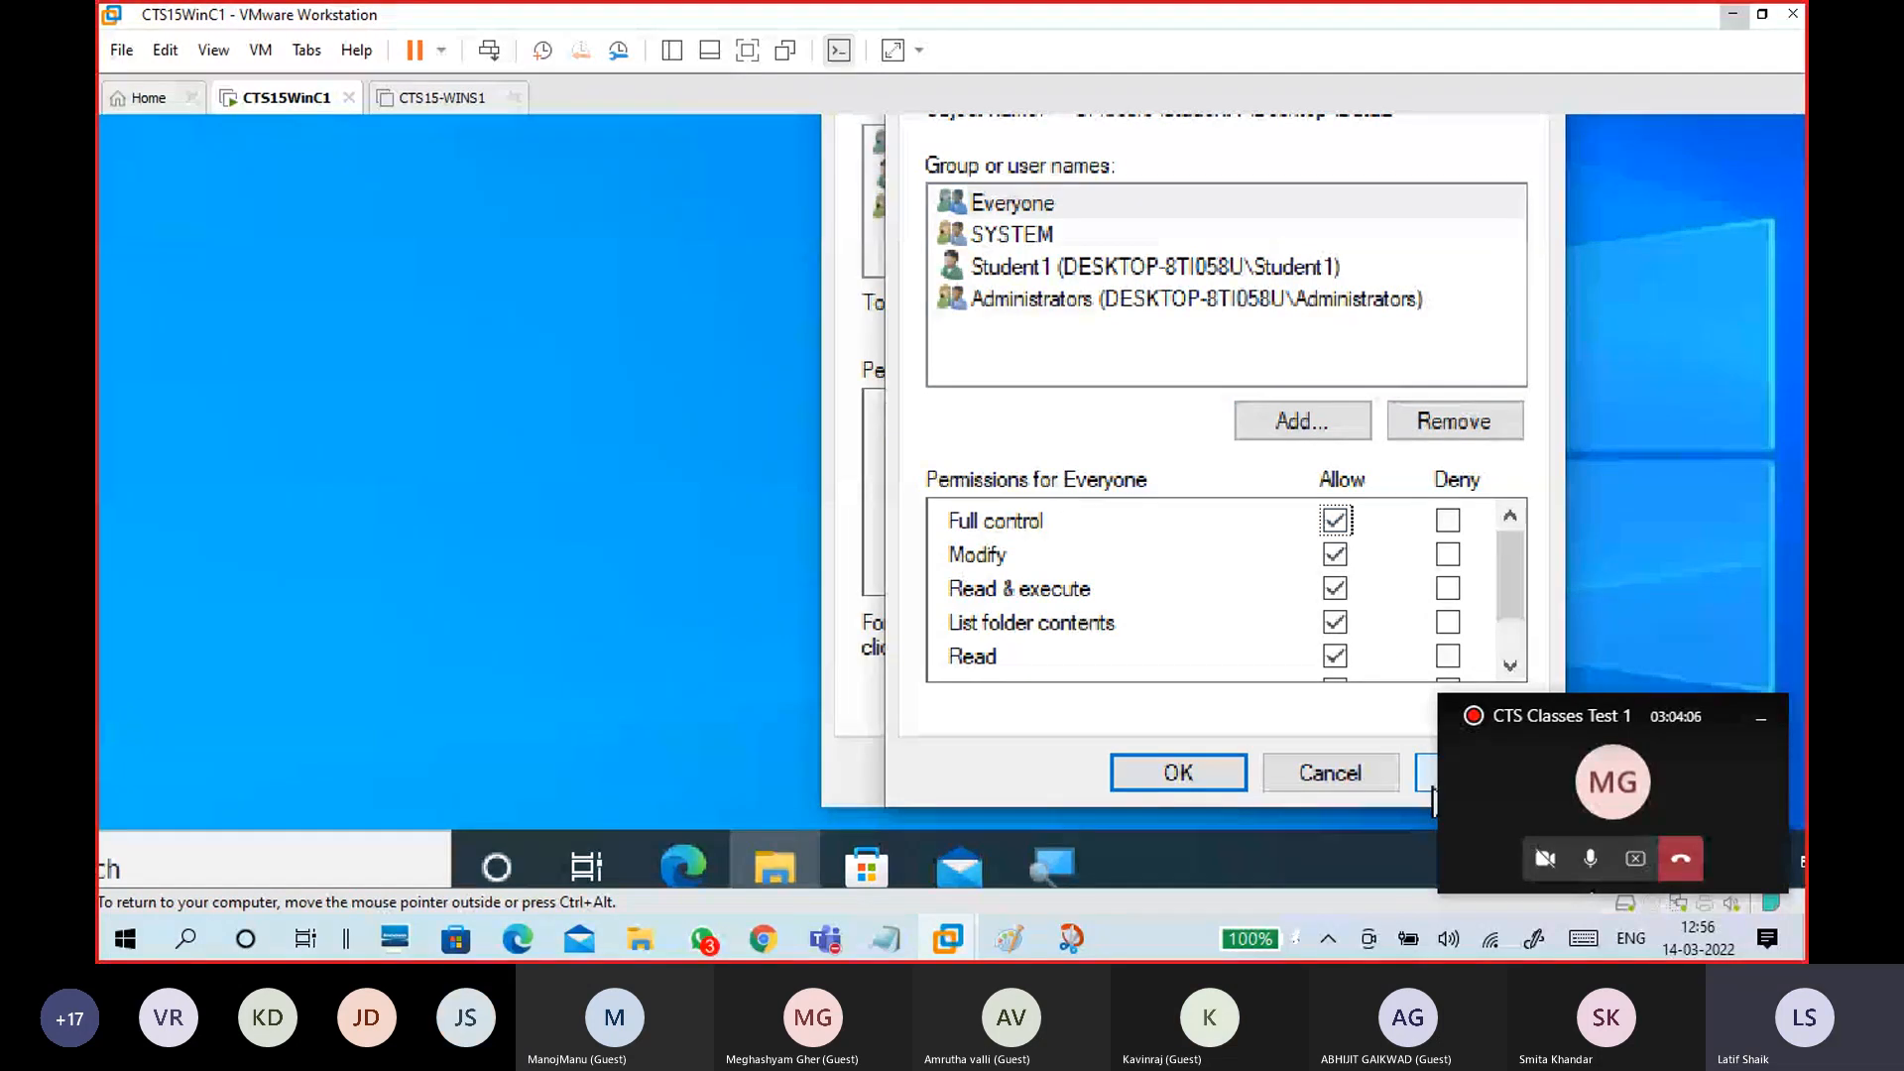
left_click(1190, 776)
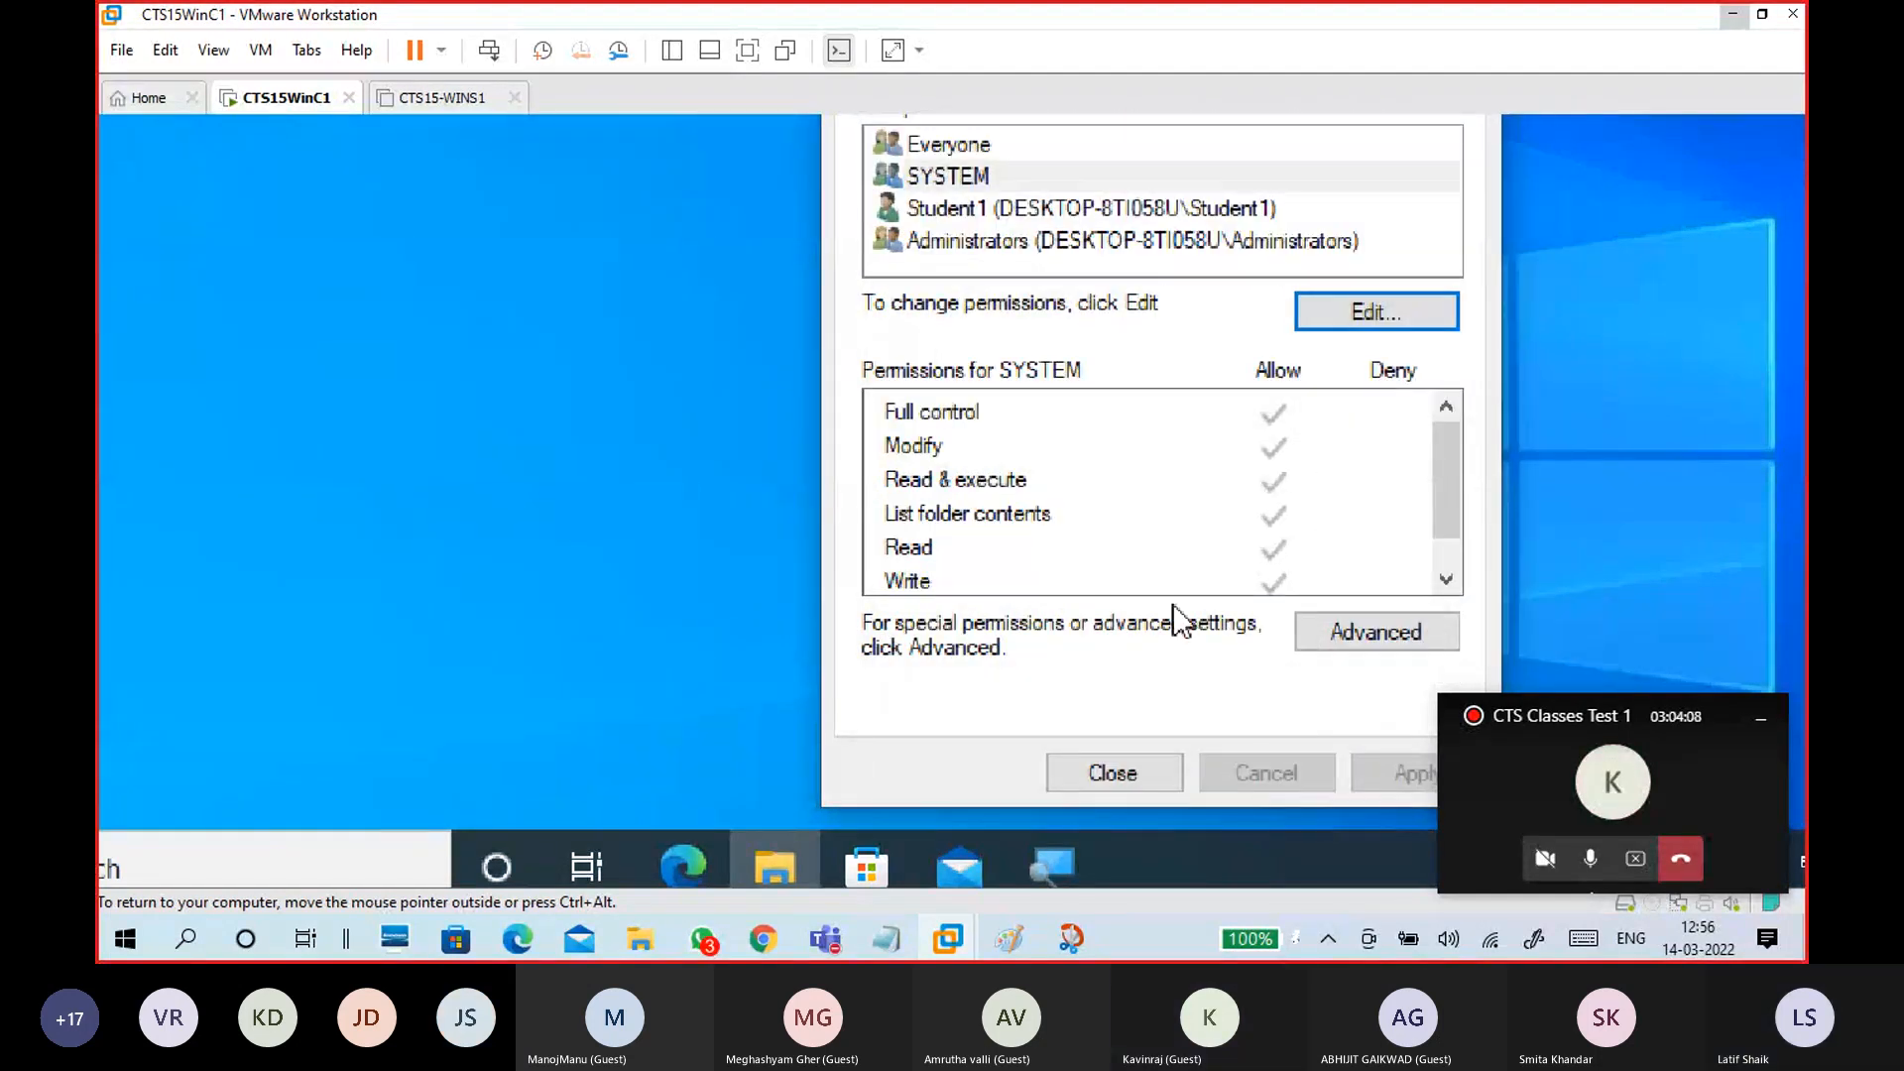
Step: Review the Sharing and Security tabs, then close Data2's properties
left_click(977, 272)
left_click(1066, 270)
left_click(1002, 276)
left_click(1151, 835)
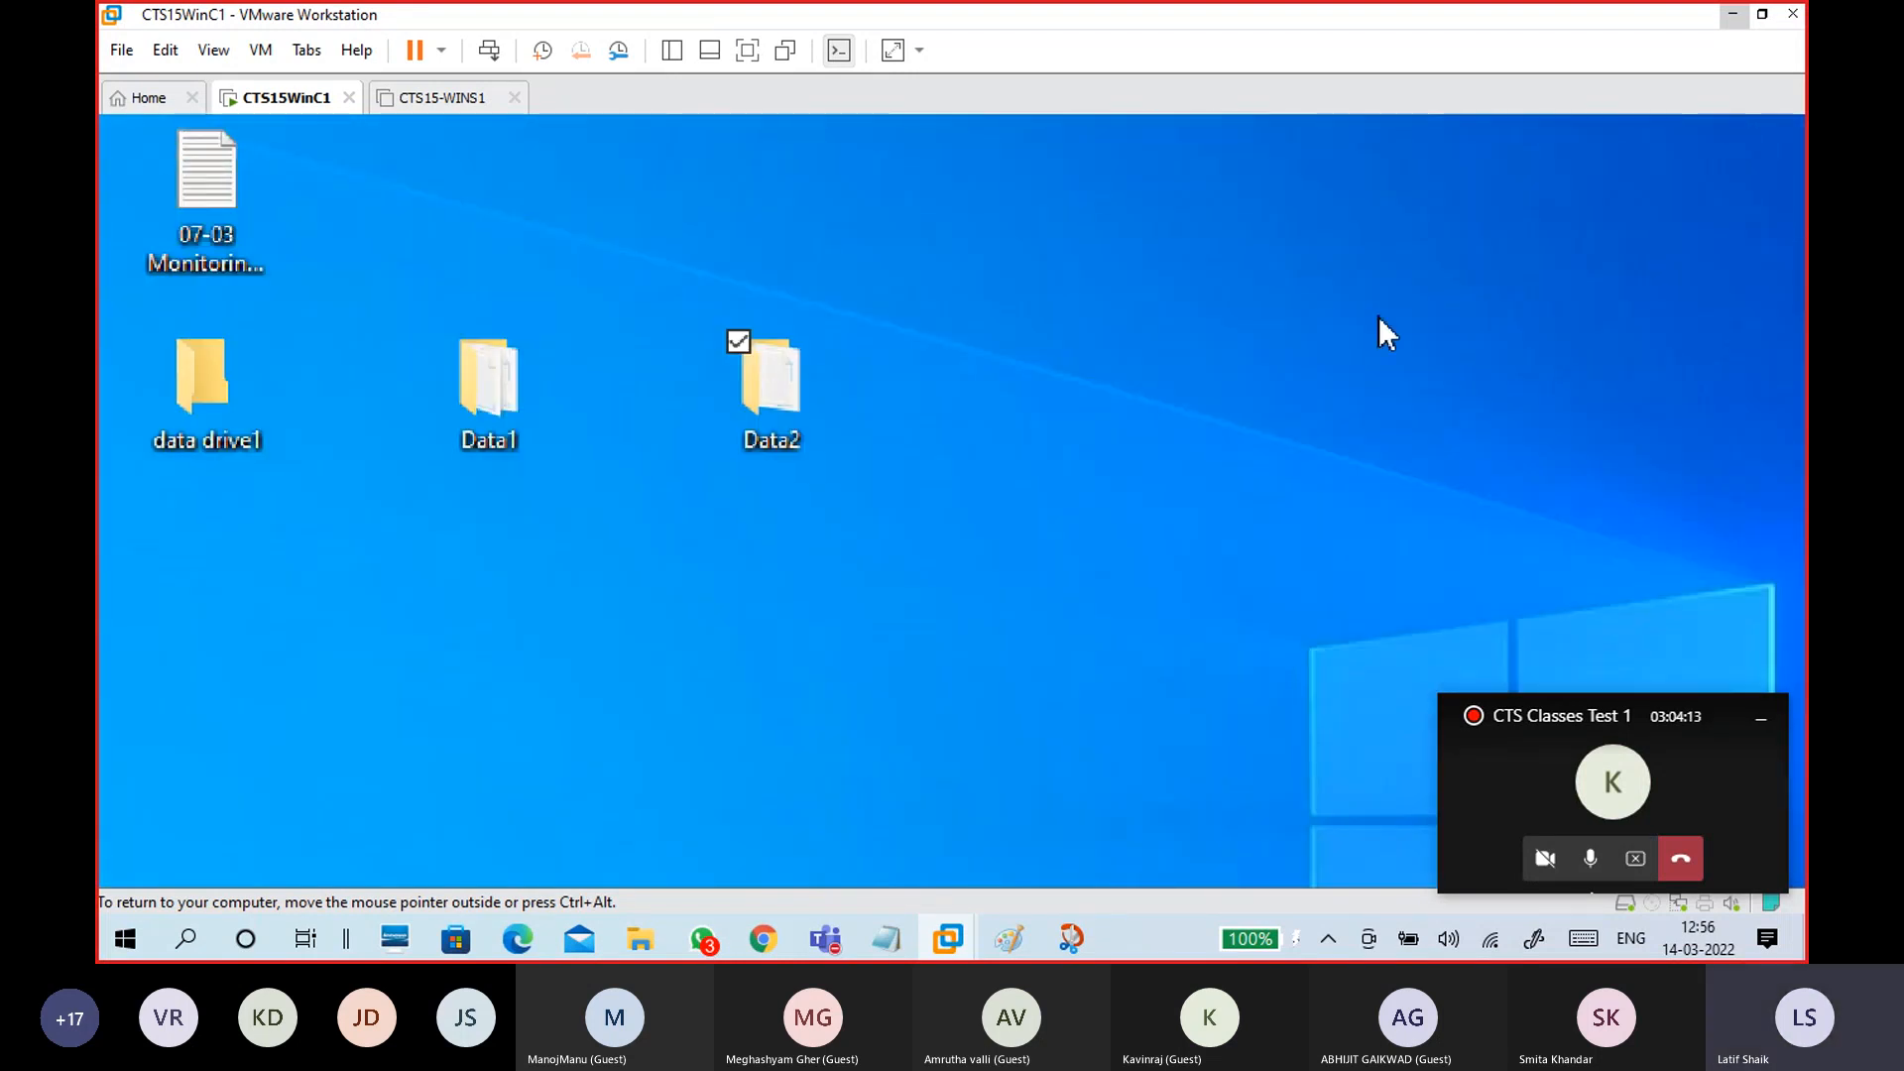
Step: On the host, go up to 192.168.29.99 in Explorer, select Share2, then bring Paint forward
left_click(1727, 22)
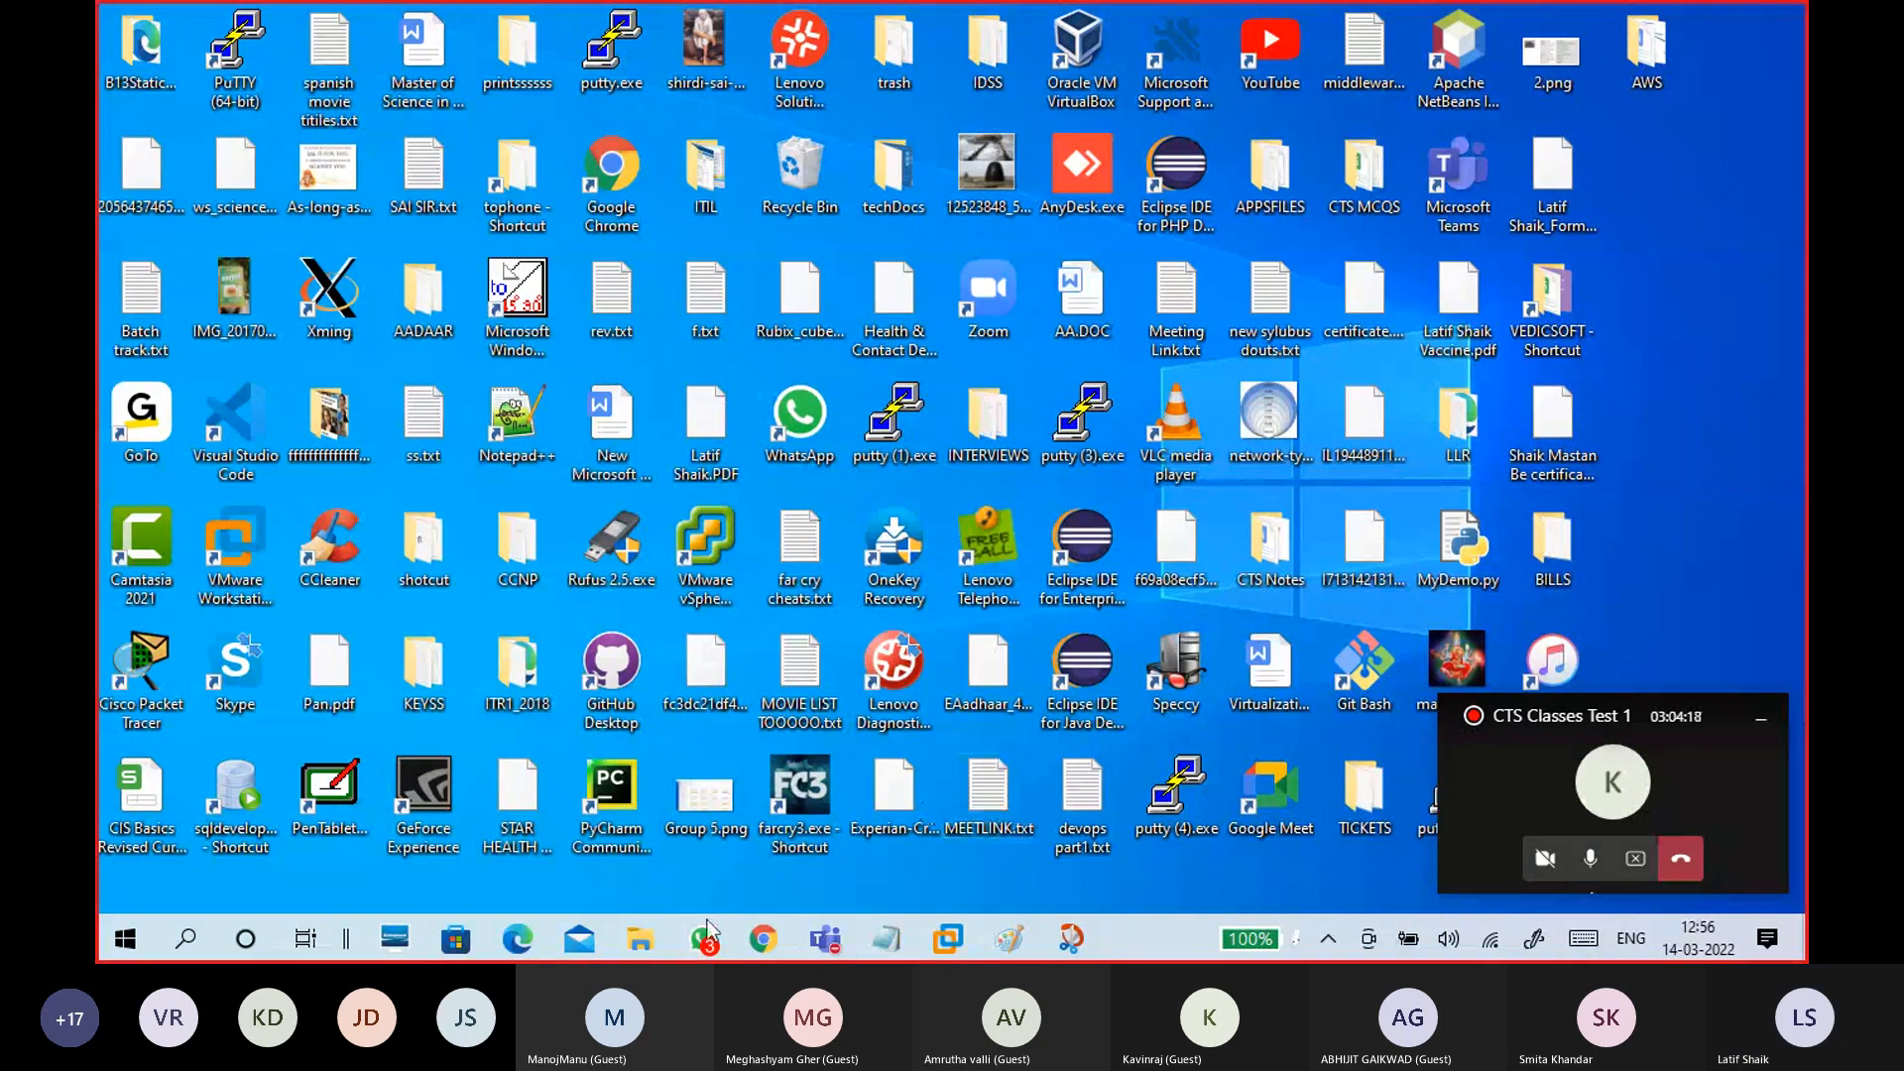
left_click(705, 869)
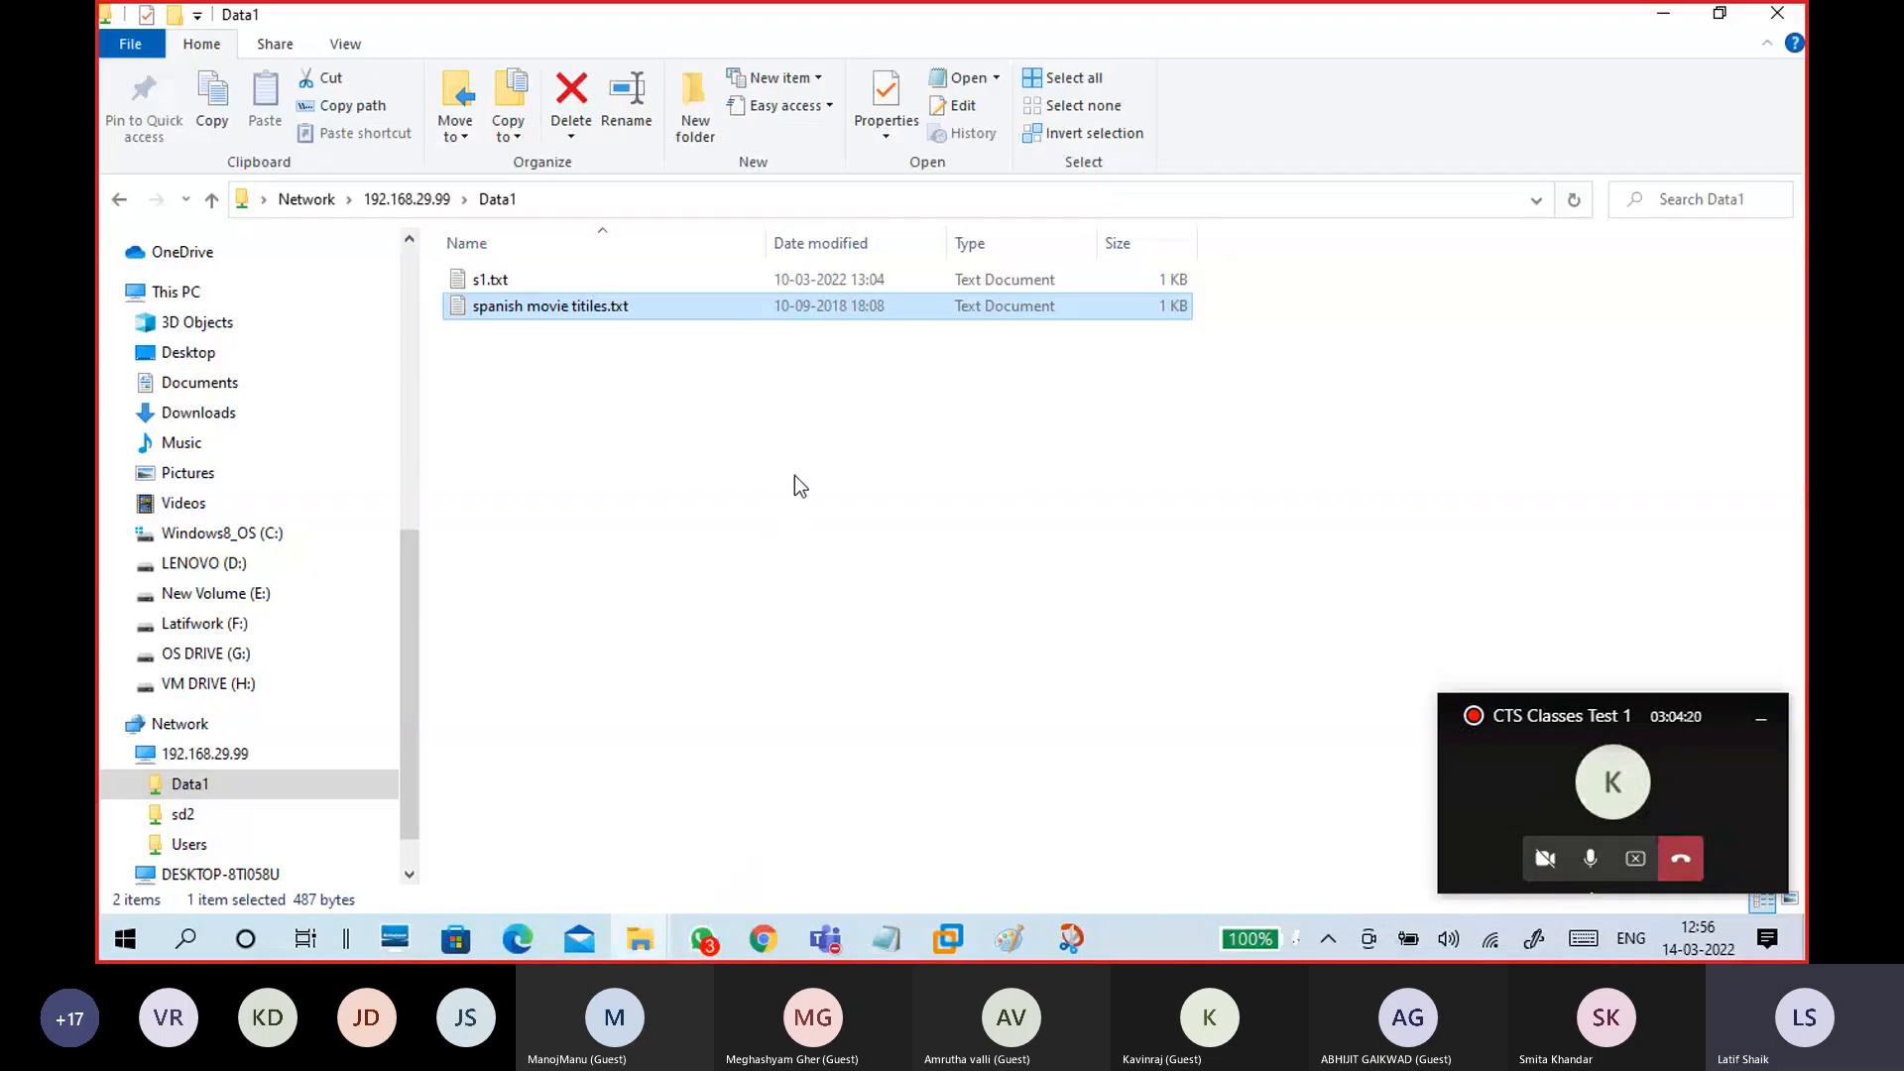
left_click(407, 200)
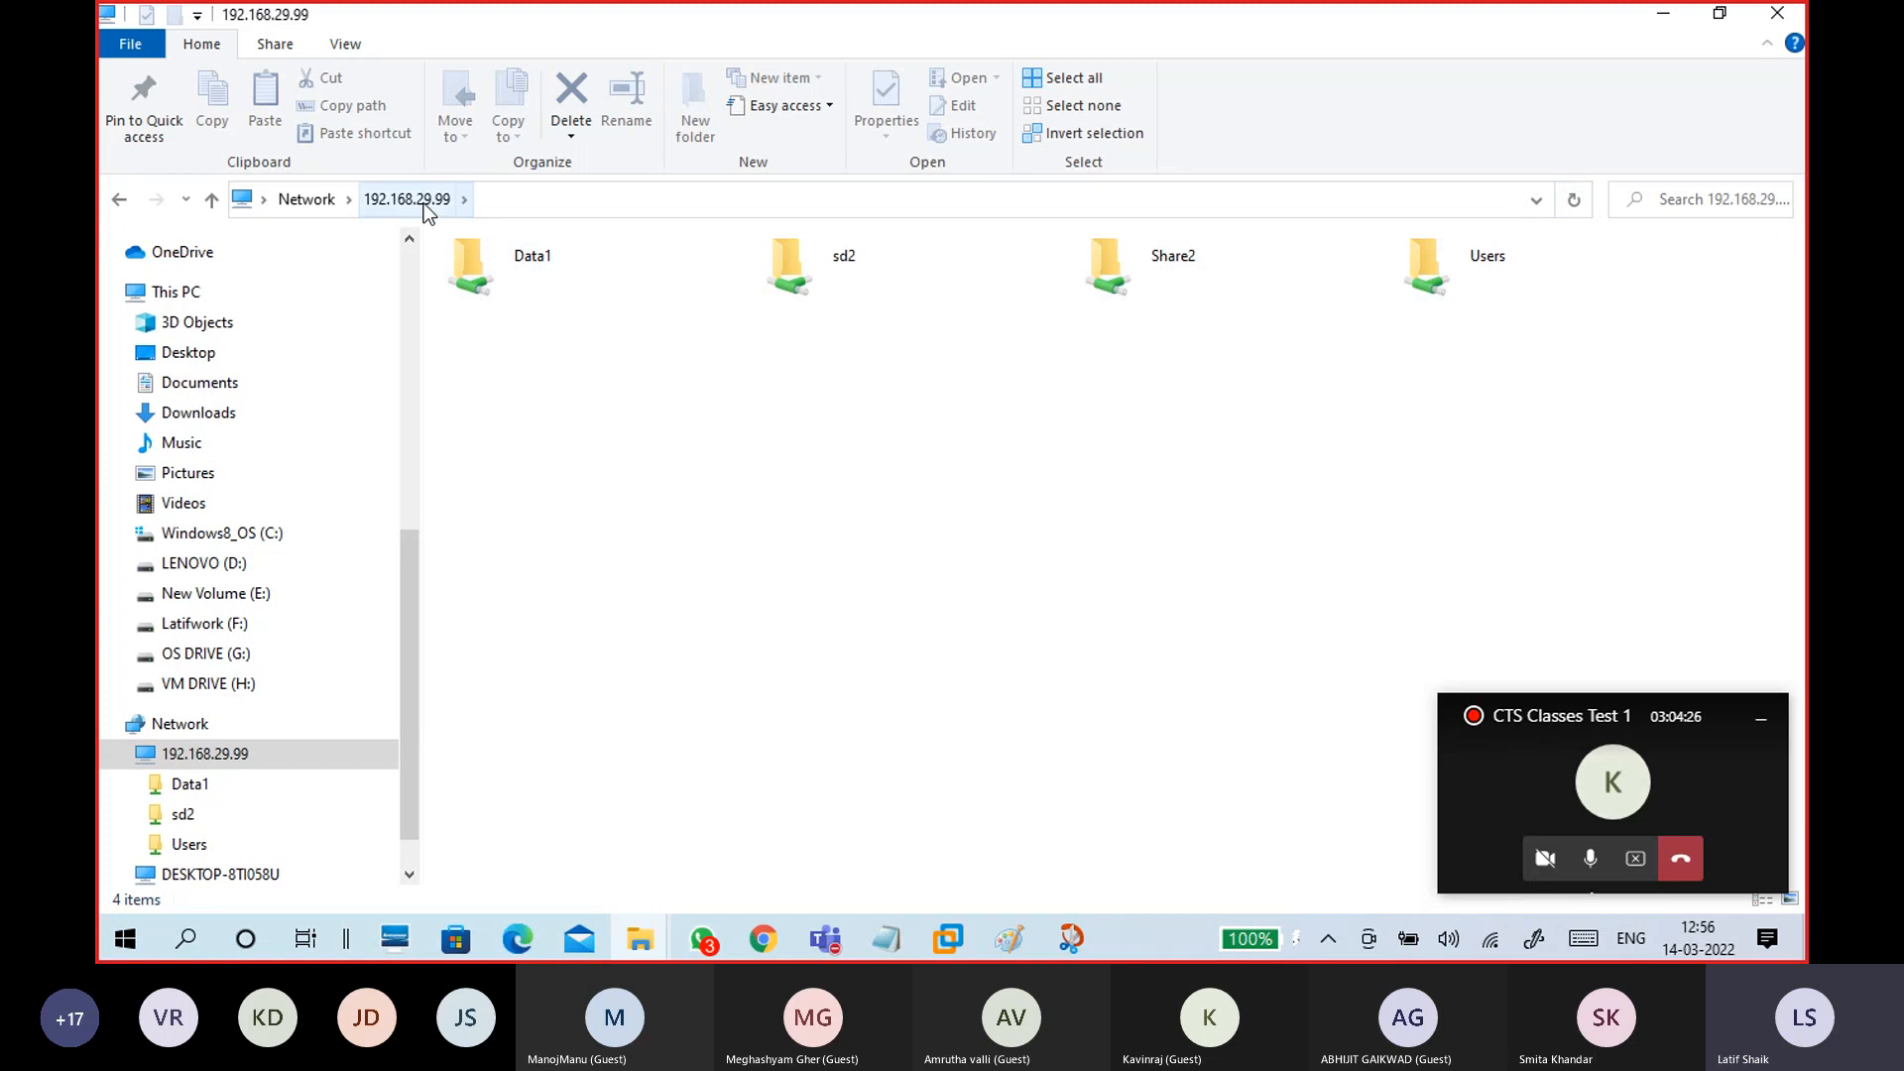
left_click(1193, 298)
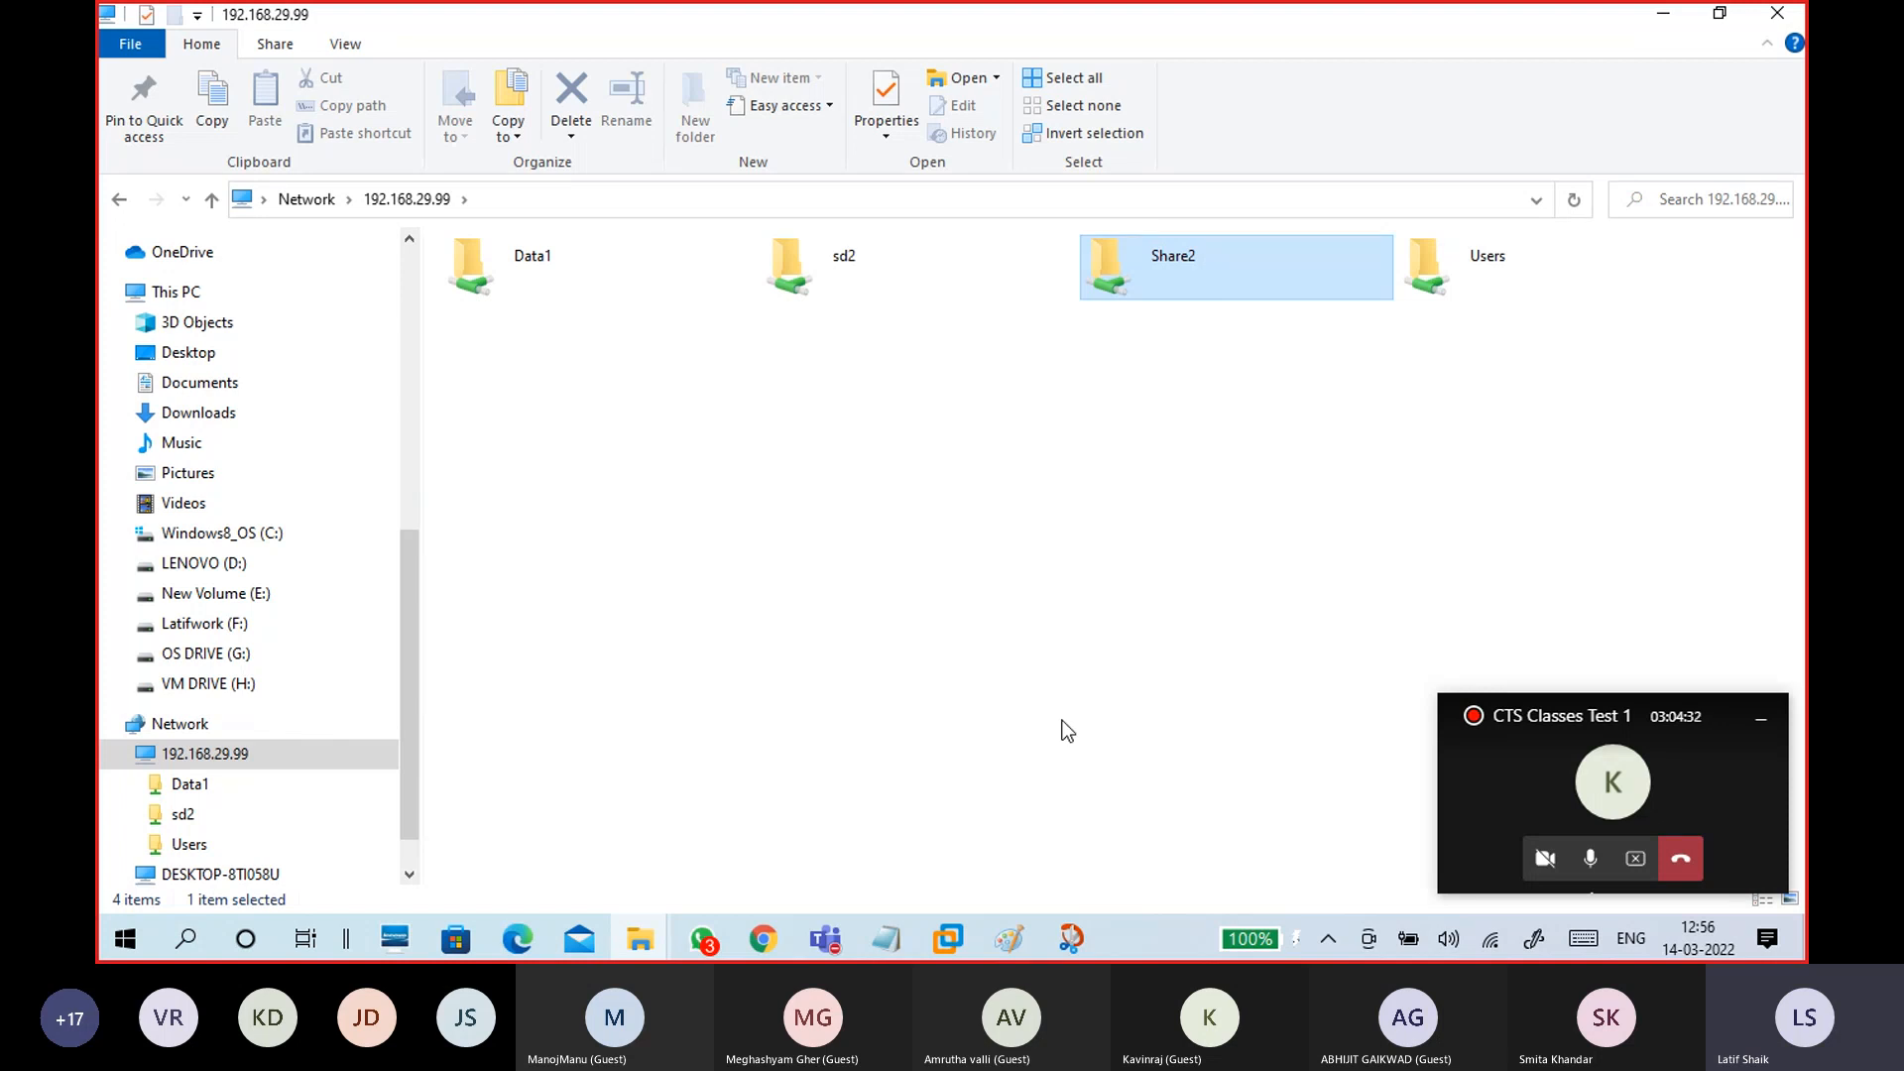
left_click(1009, 938)
Step: Handwrite data1, data2 and share2 labels on the diagram, underline share2, then minimize Paint
left_click_drag(1235, 291, 1281, 256)
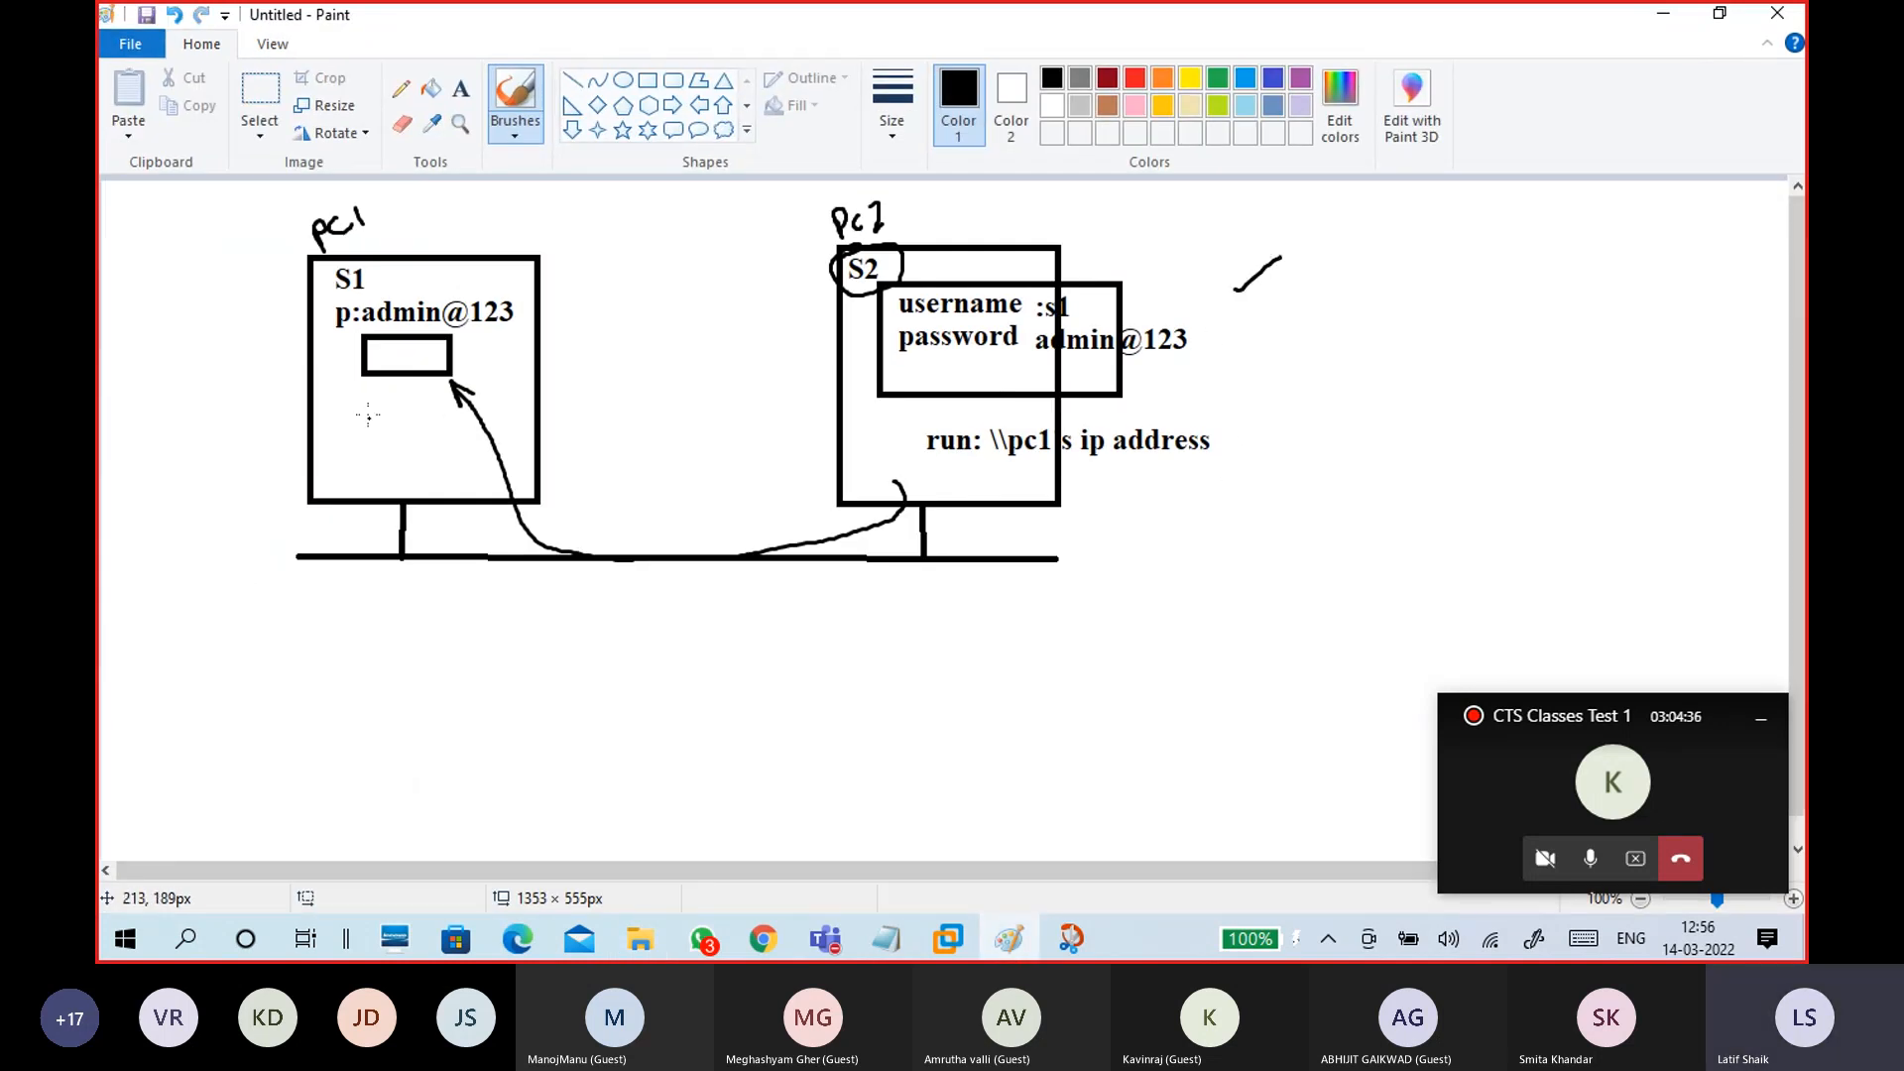
left_click_drag(416, 355, 459, 354)
left_click_drag(1278, 332, 1341, 331)
left_click_drag(381, 429, 425, 446)
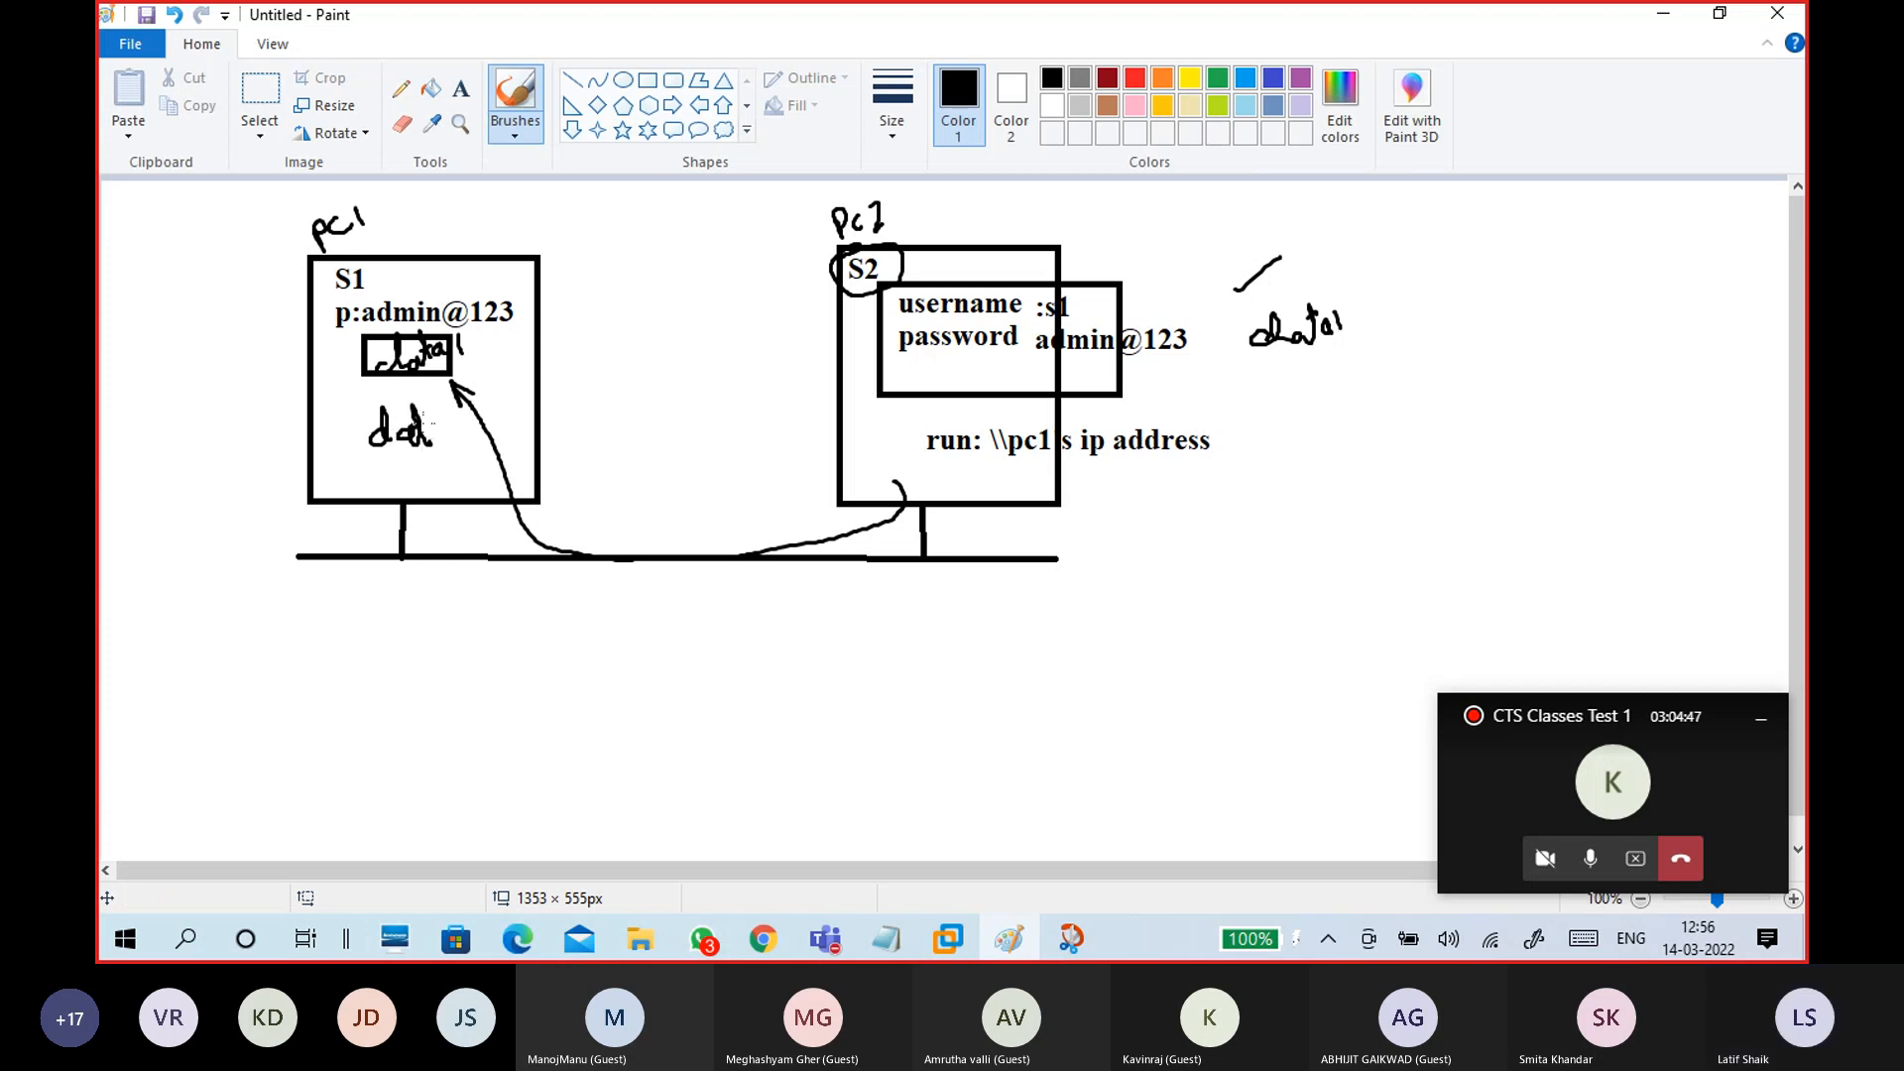
mouse_move(1273, 384)
left_mouse_down()
mouse_move(1271, 407)
mouse_move(1392, 398)
left_mouse_up()
left_click_drag(1283, 426, 1361, 413)
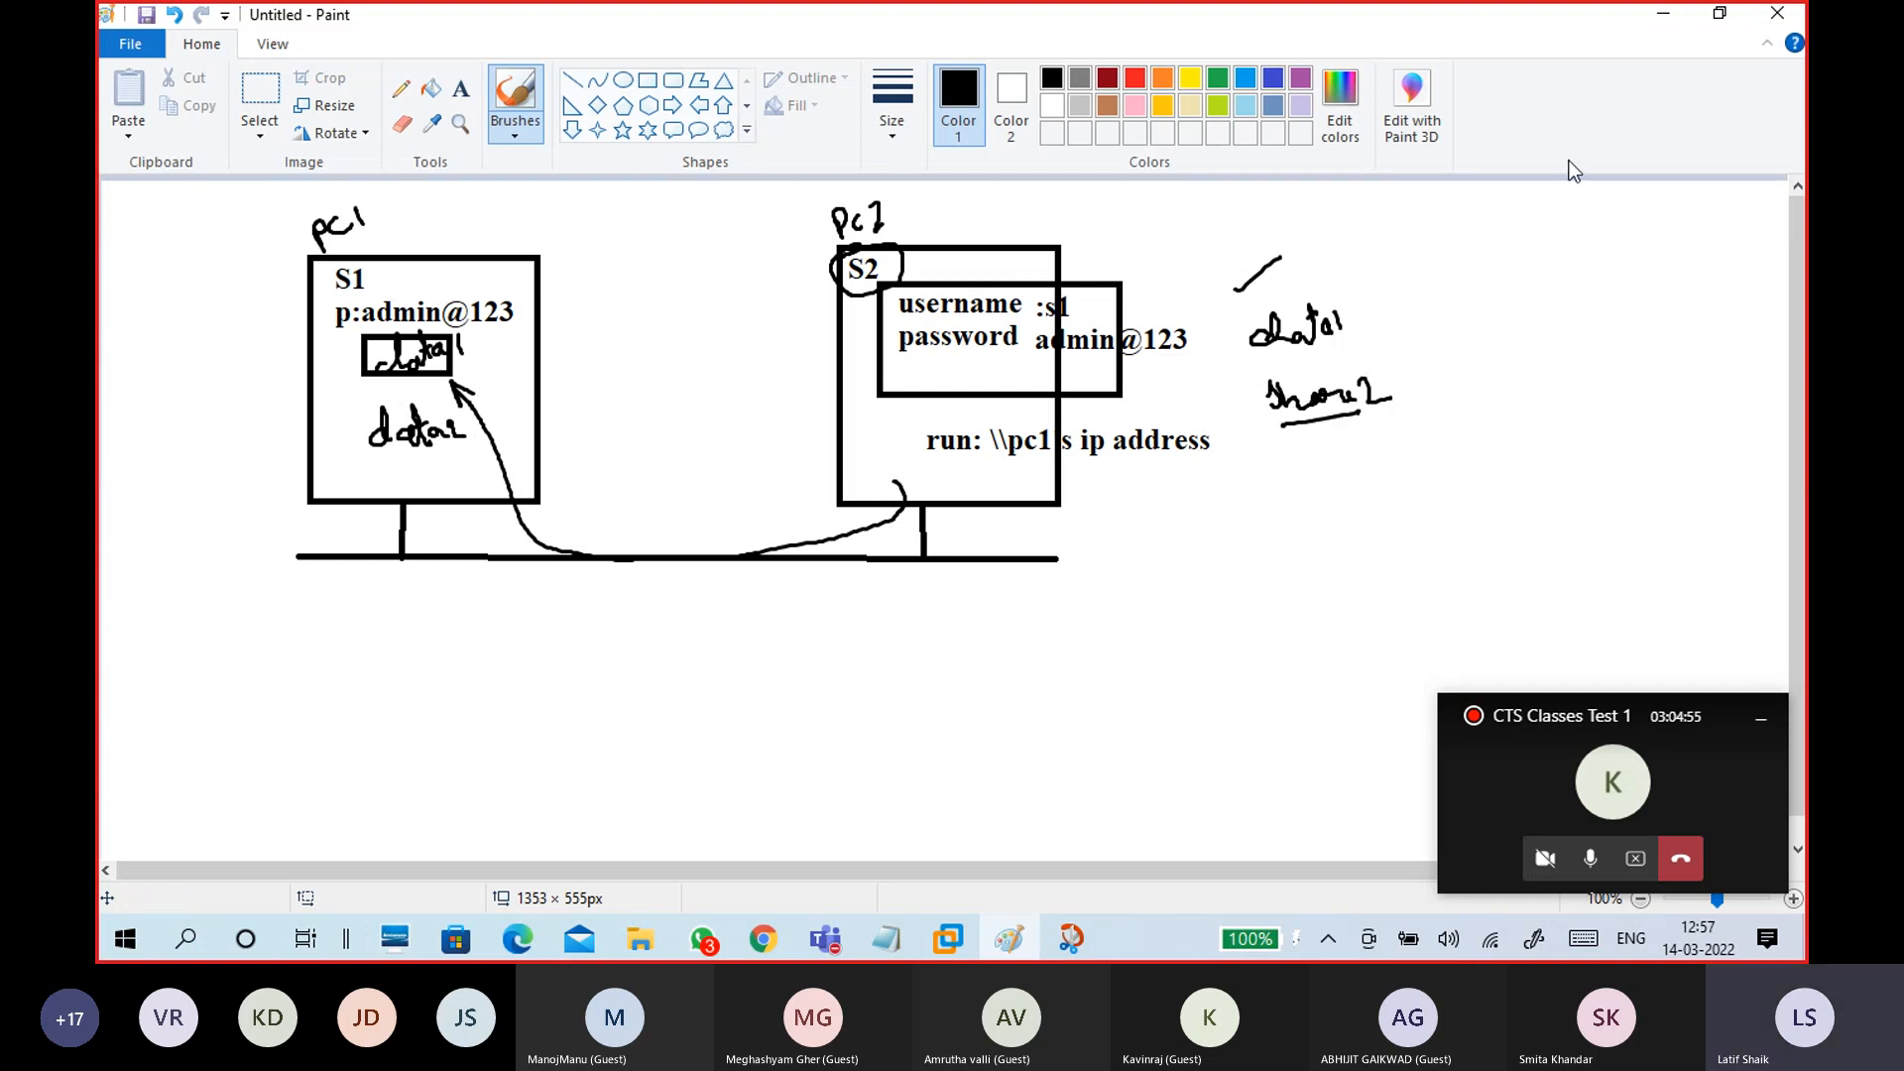
left_click(1671, 17)
double_click(1264, 279)
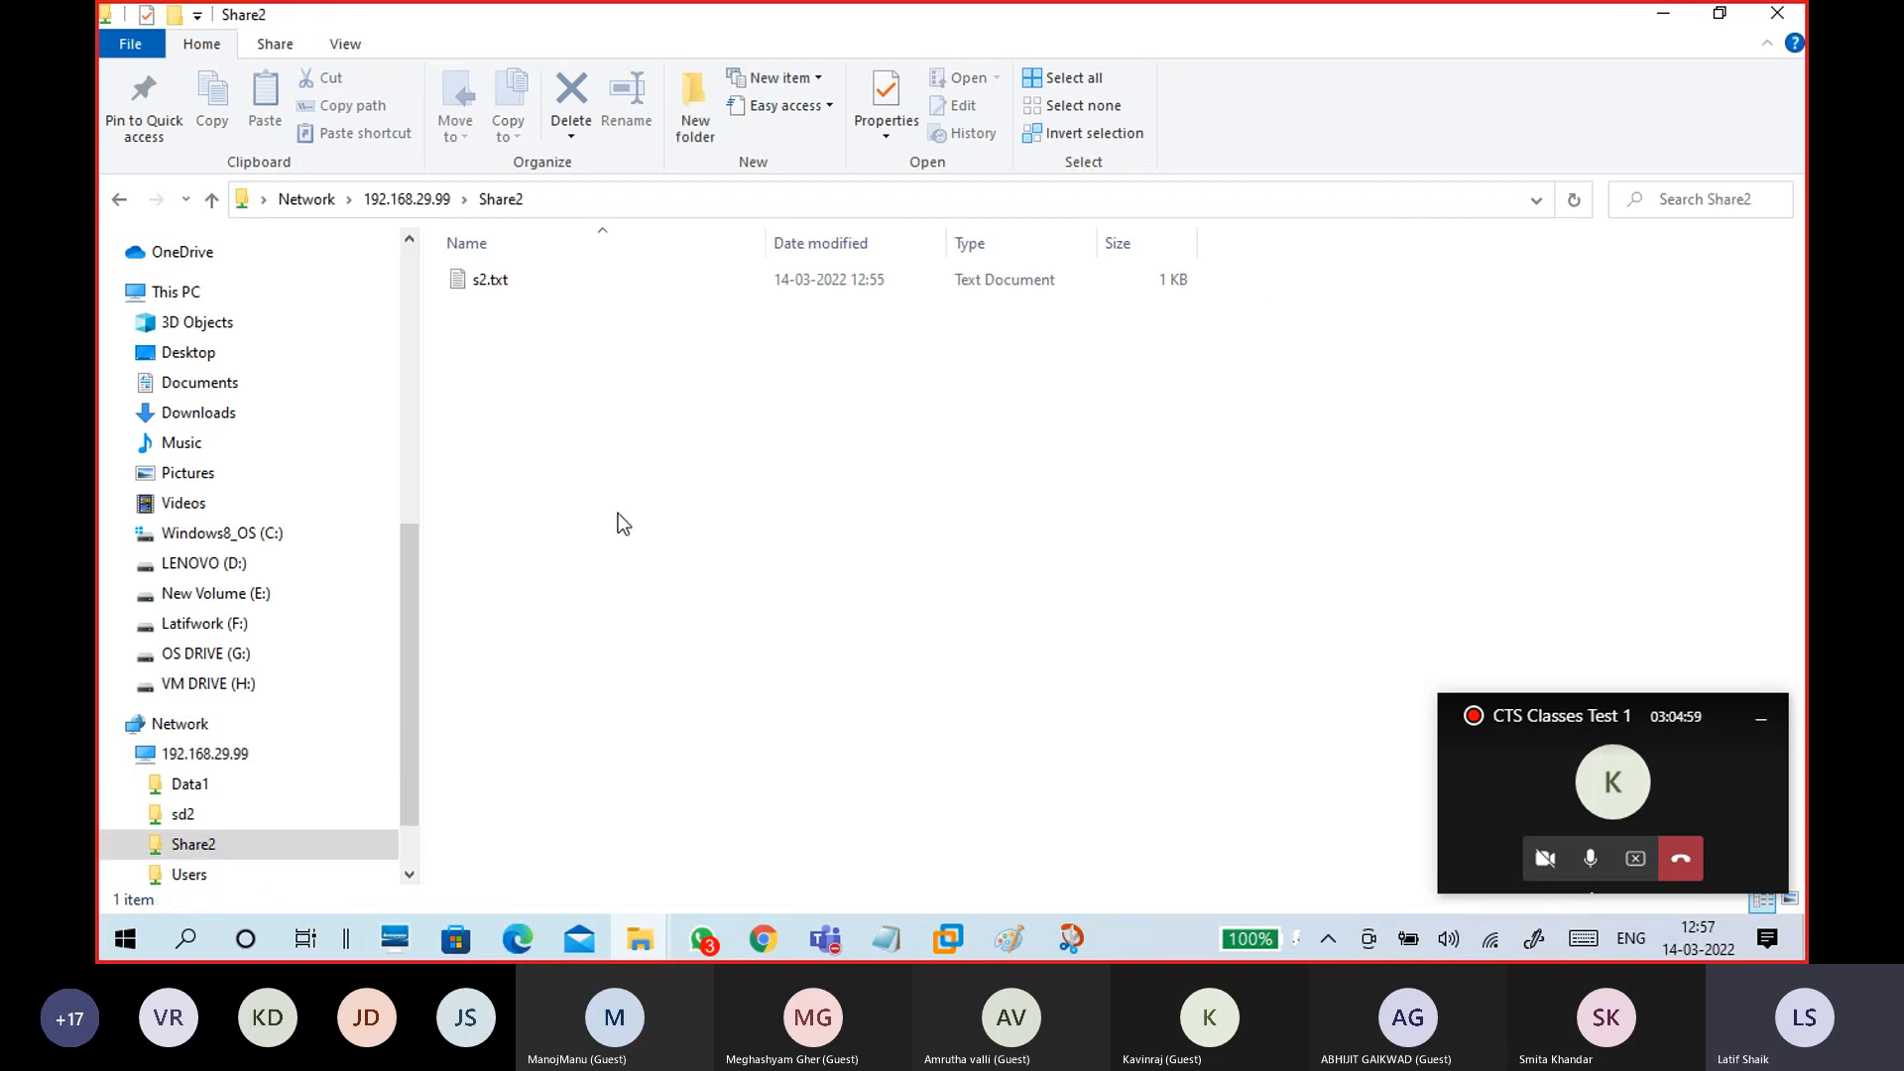
left_click(547, 278)
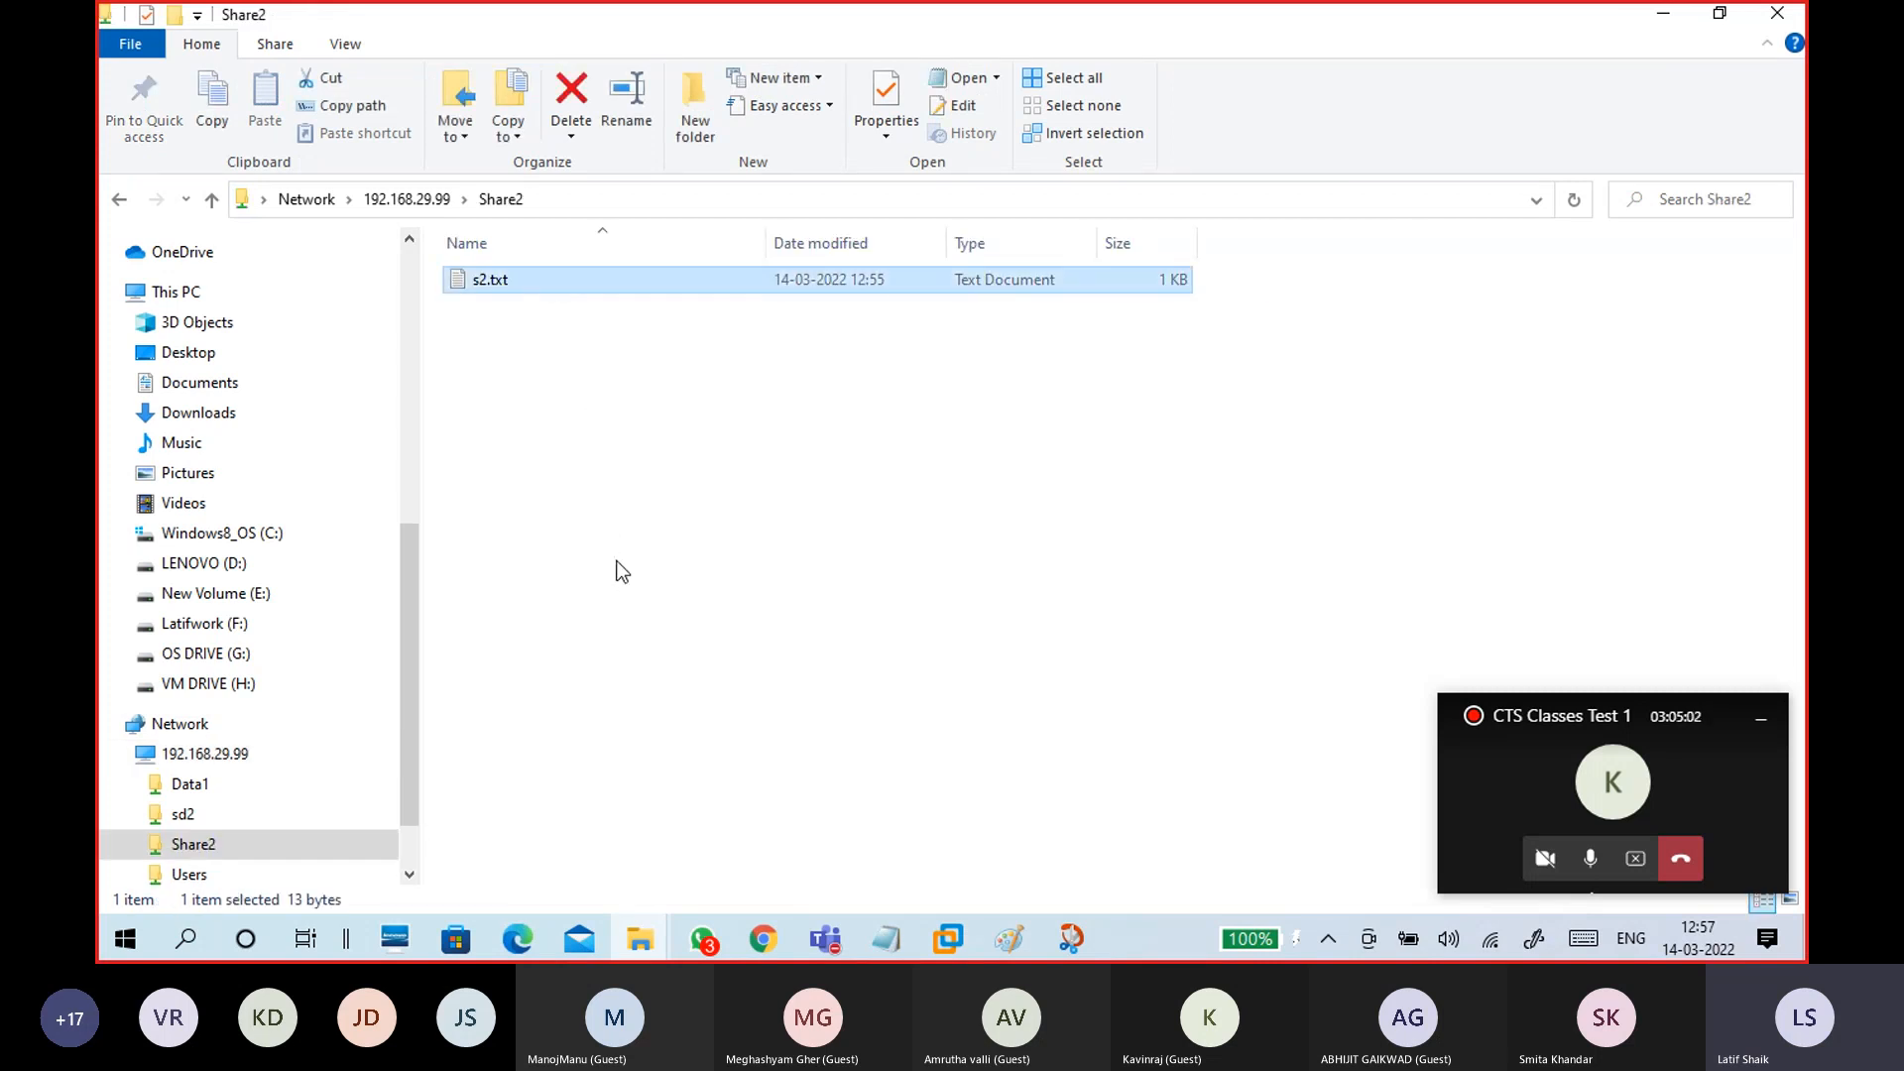
left_click(421, 210)
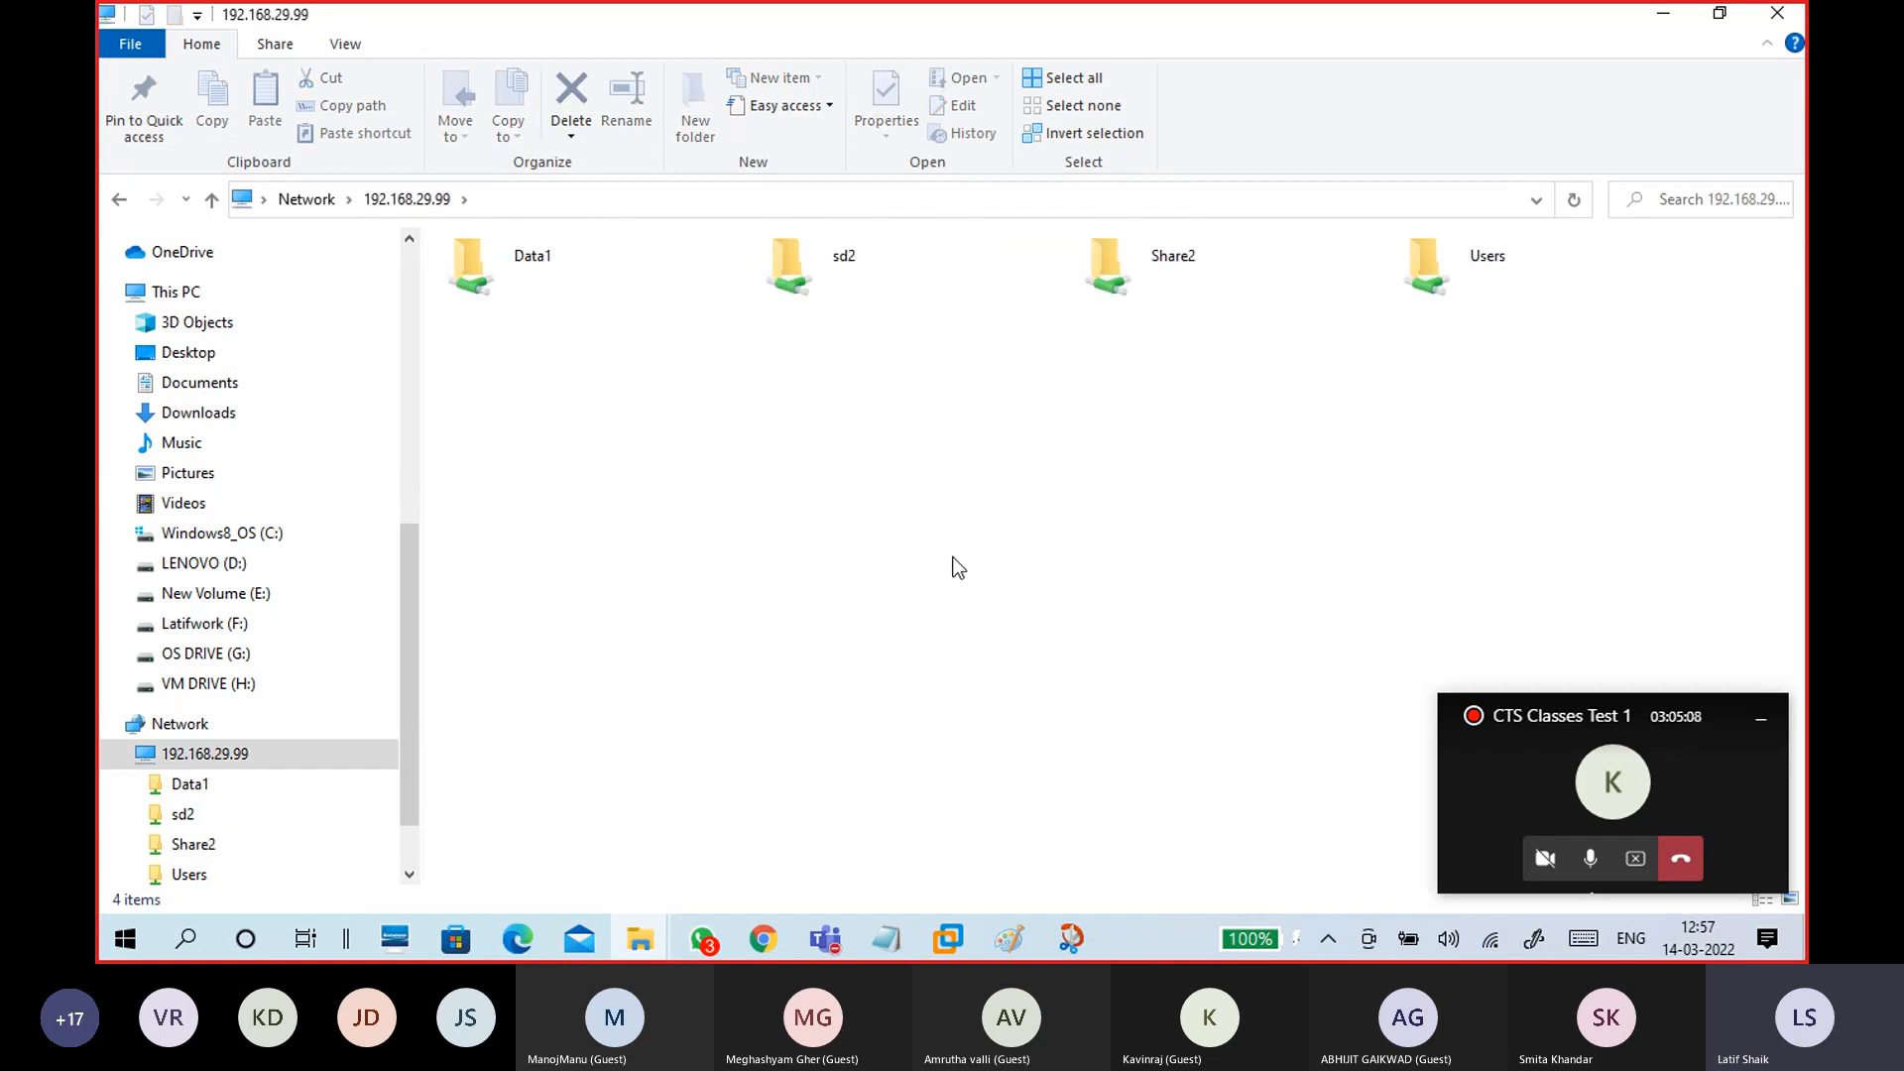
left_click(1180, 275)
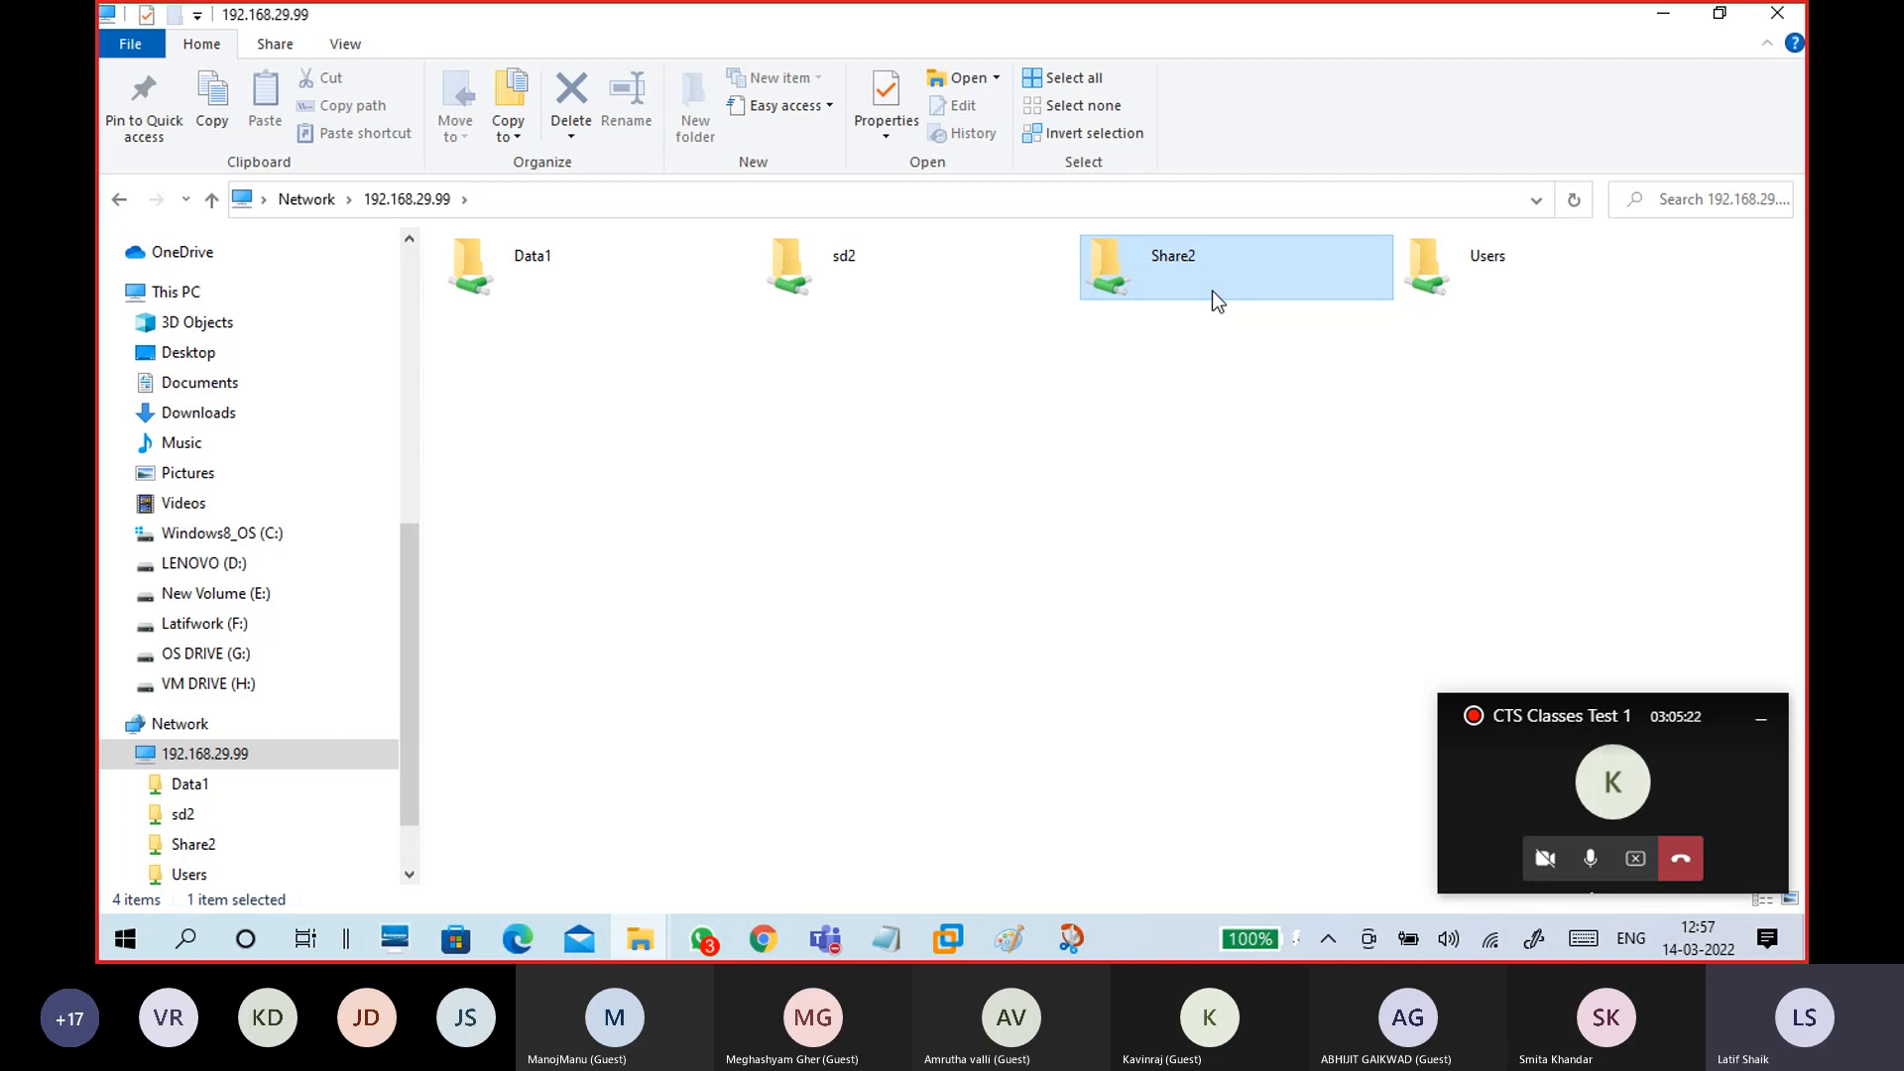
Step: Deselect Share2 and minimize the 192.168.29.99 shares window
left_click(1211, 385)
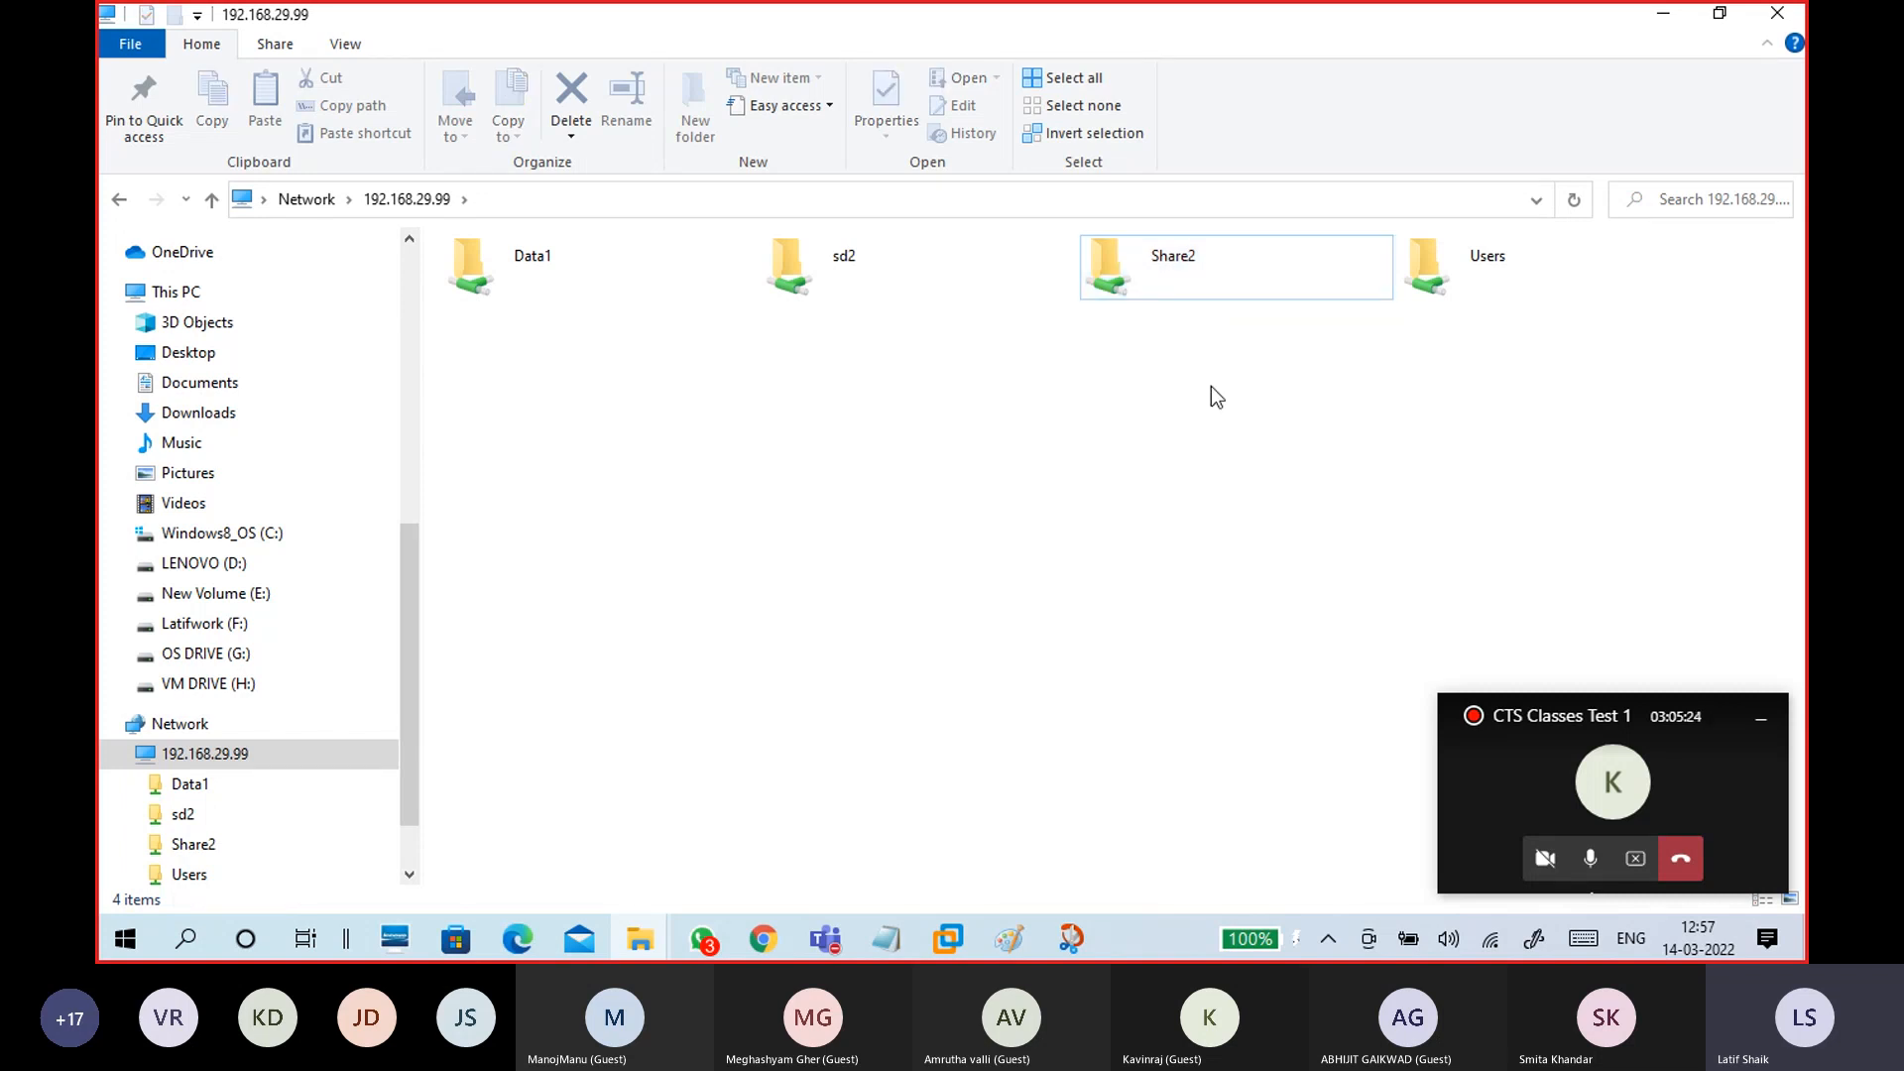
left_click(1662, 14)
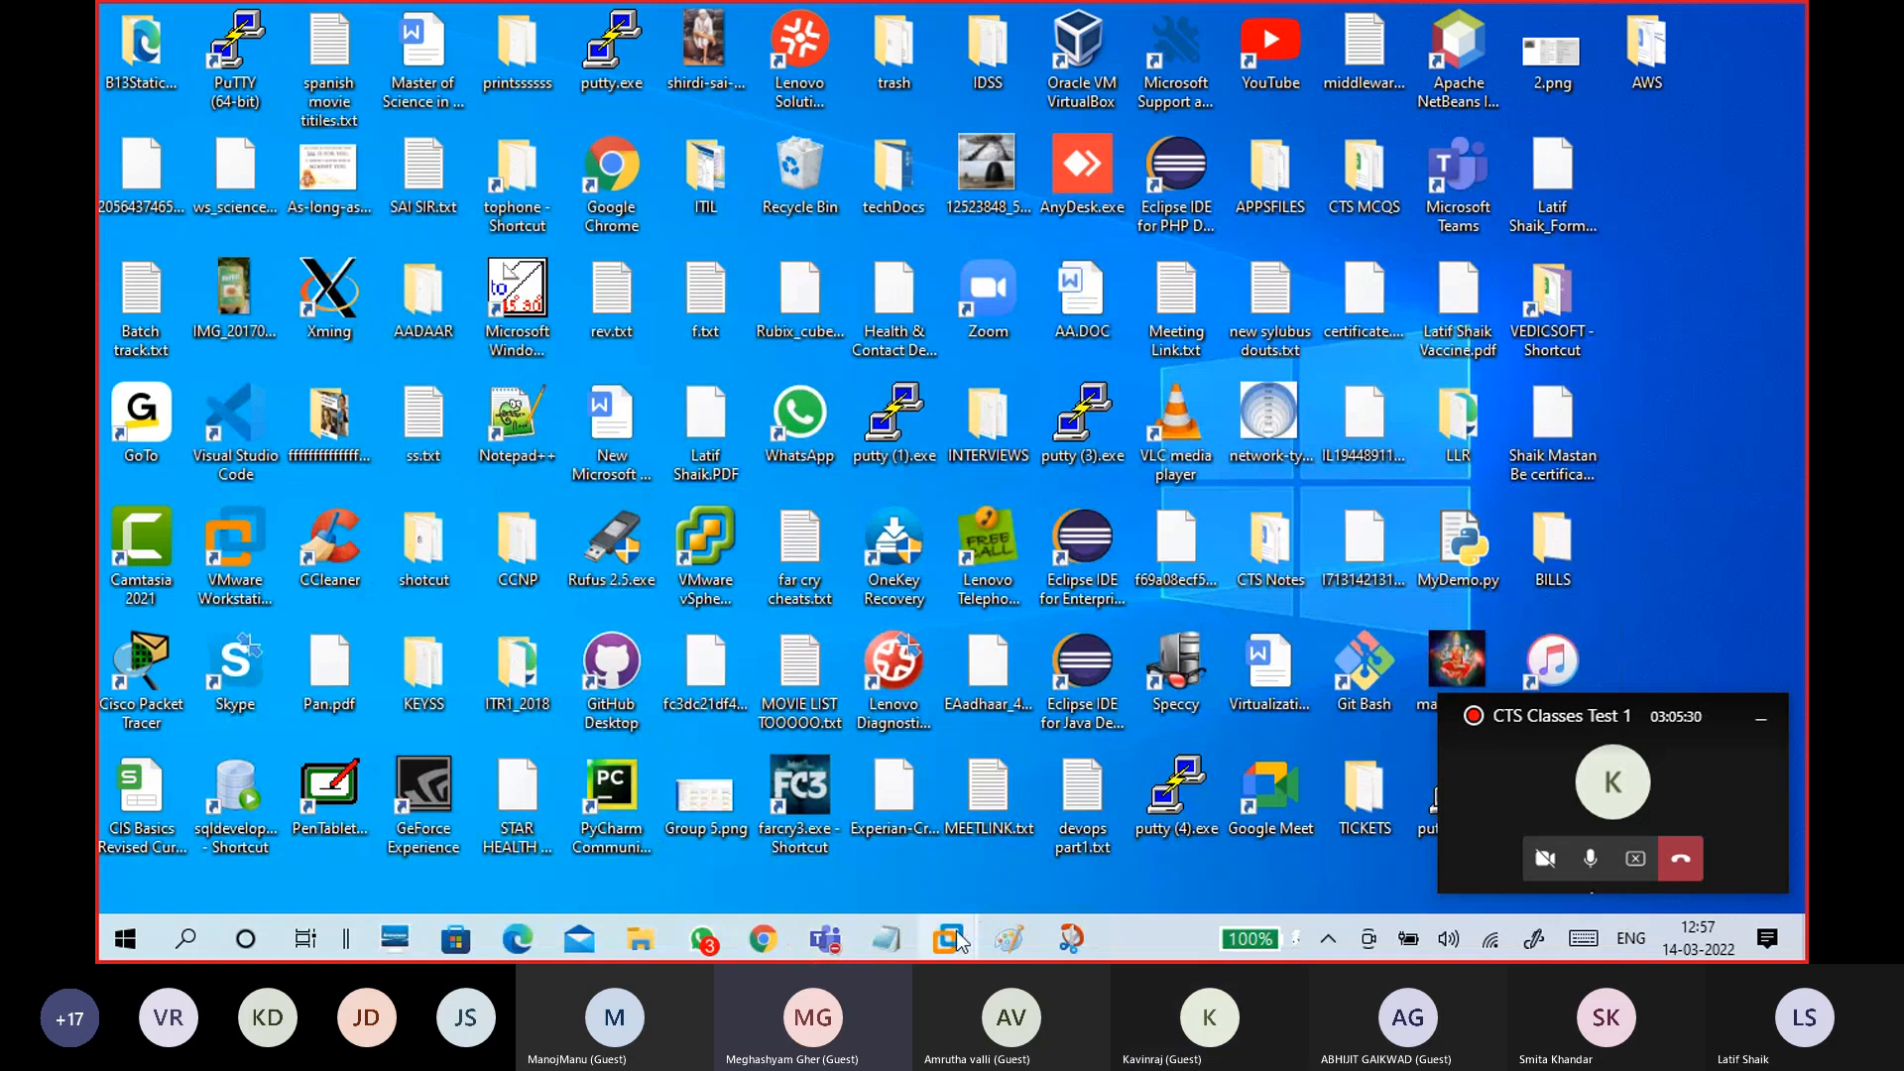
Step: In the CTS15WinC1 guest, create a desktop folder named Data3
mouse_move(957, 930)
left_click(972, 815)
left_click(1490, 252)
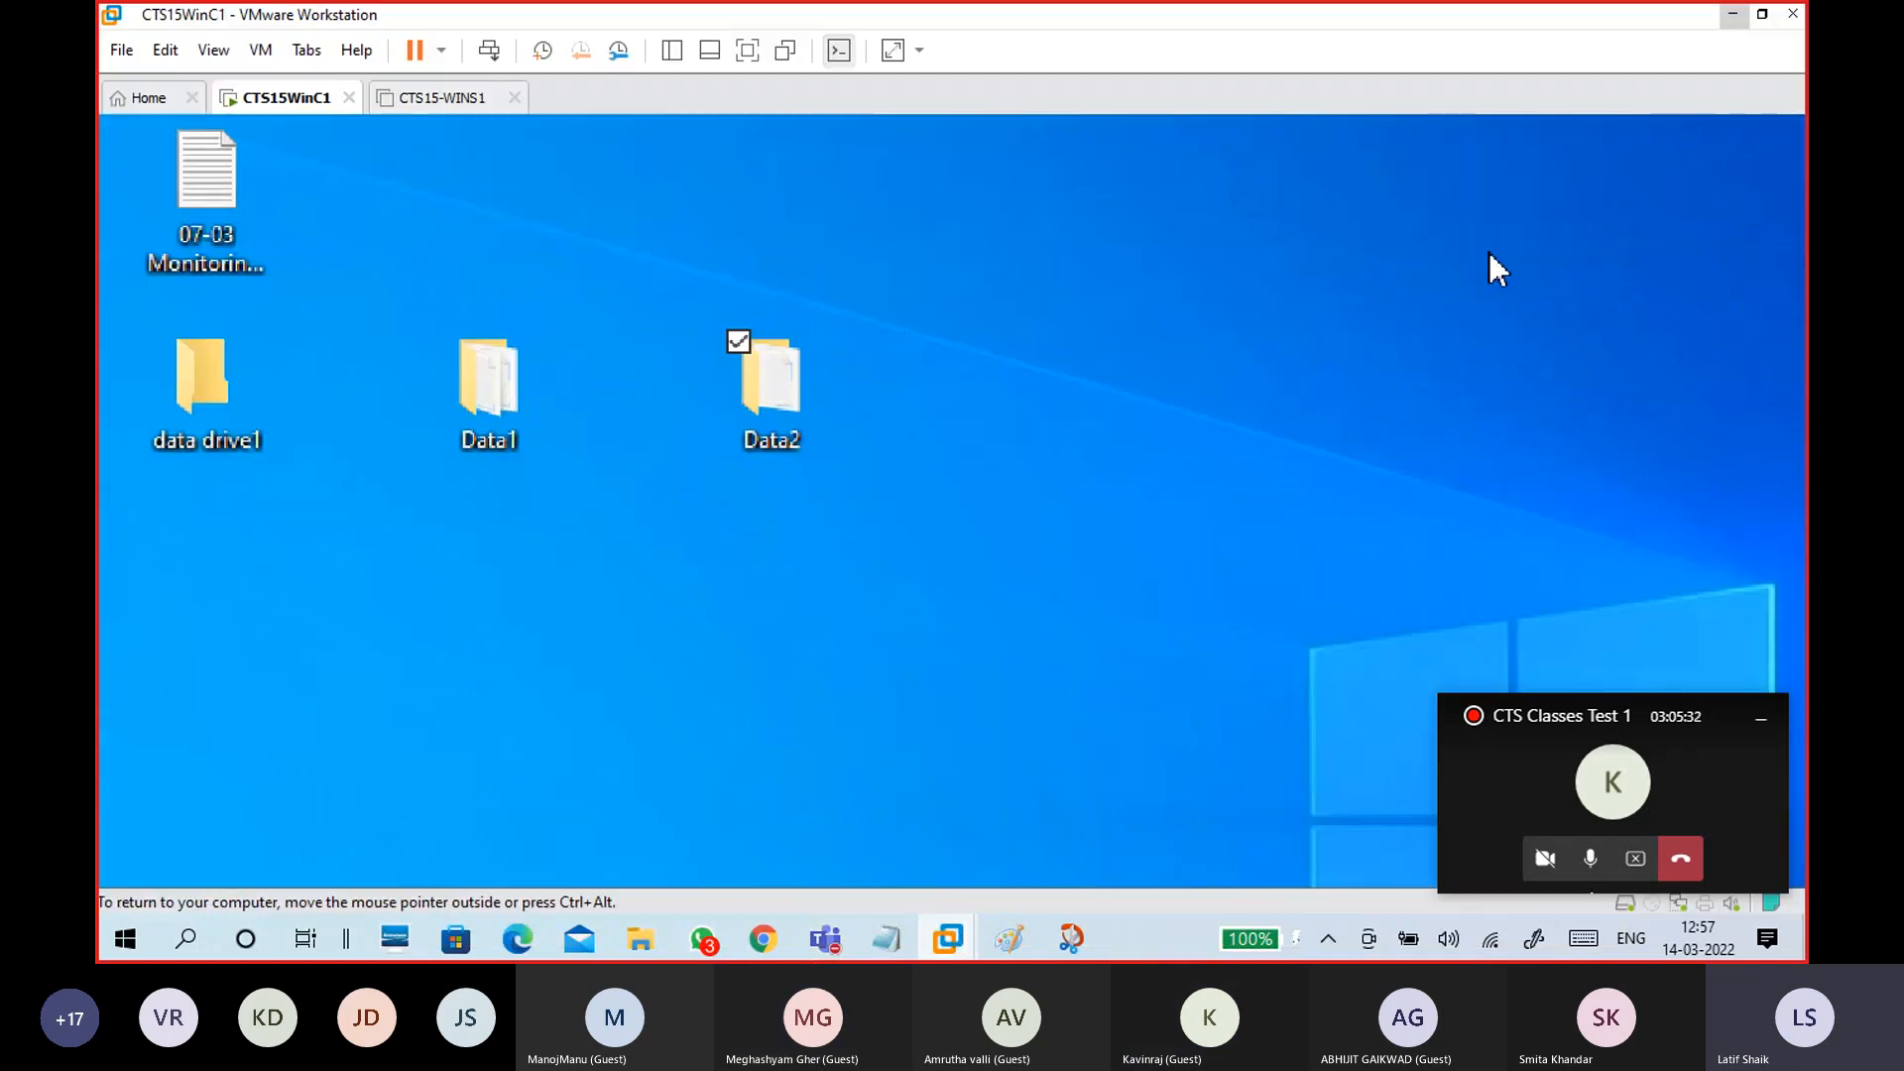
right_click(976, 207)
left_click(1062, 230)
right_click(1037, 223)
left_click(1473, 363)
right_click(1025, 275)
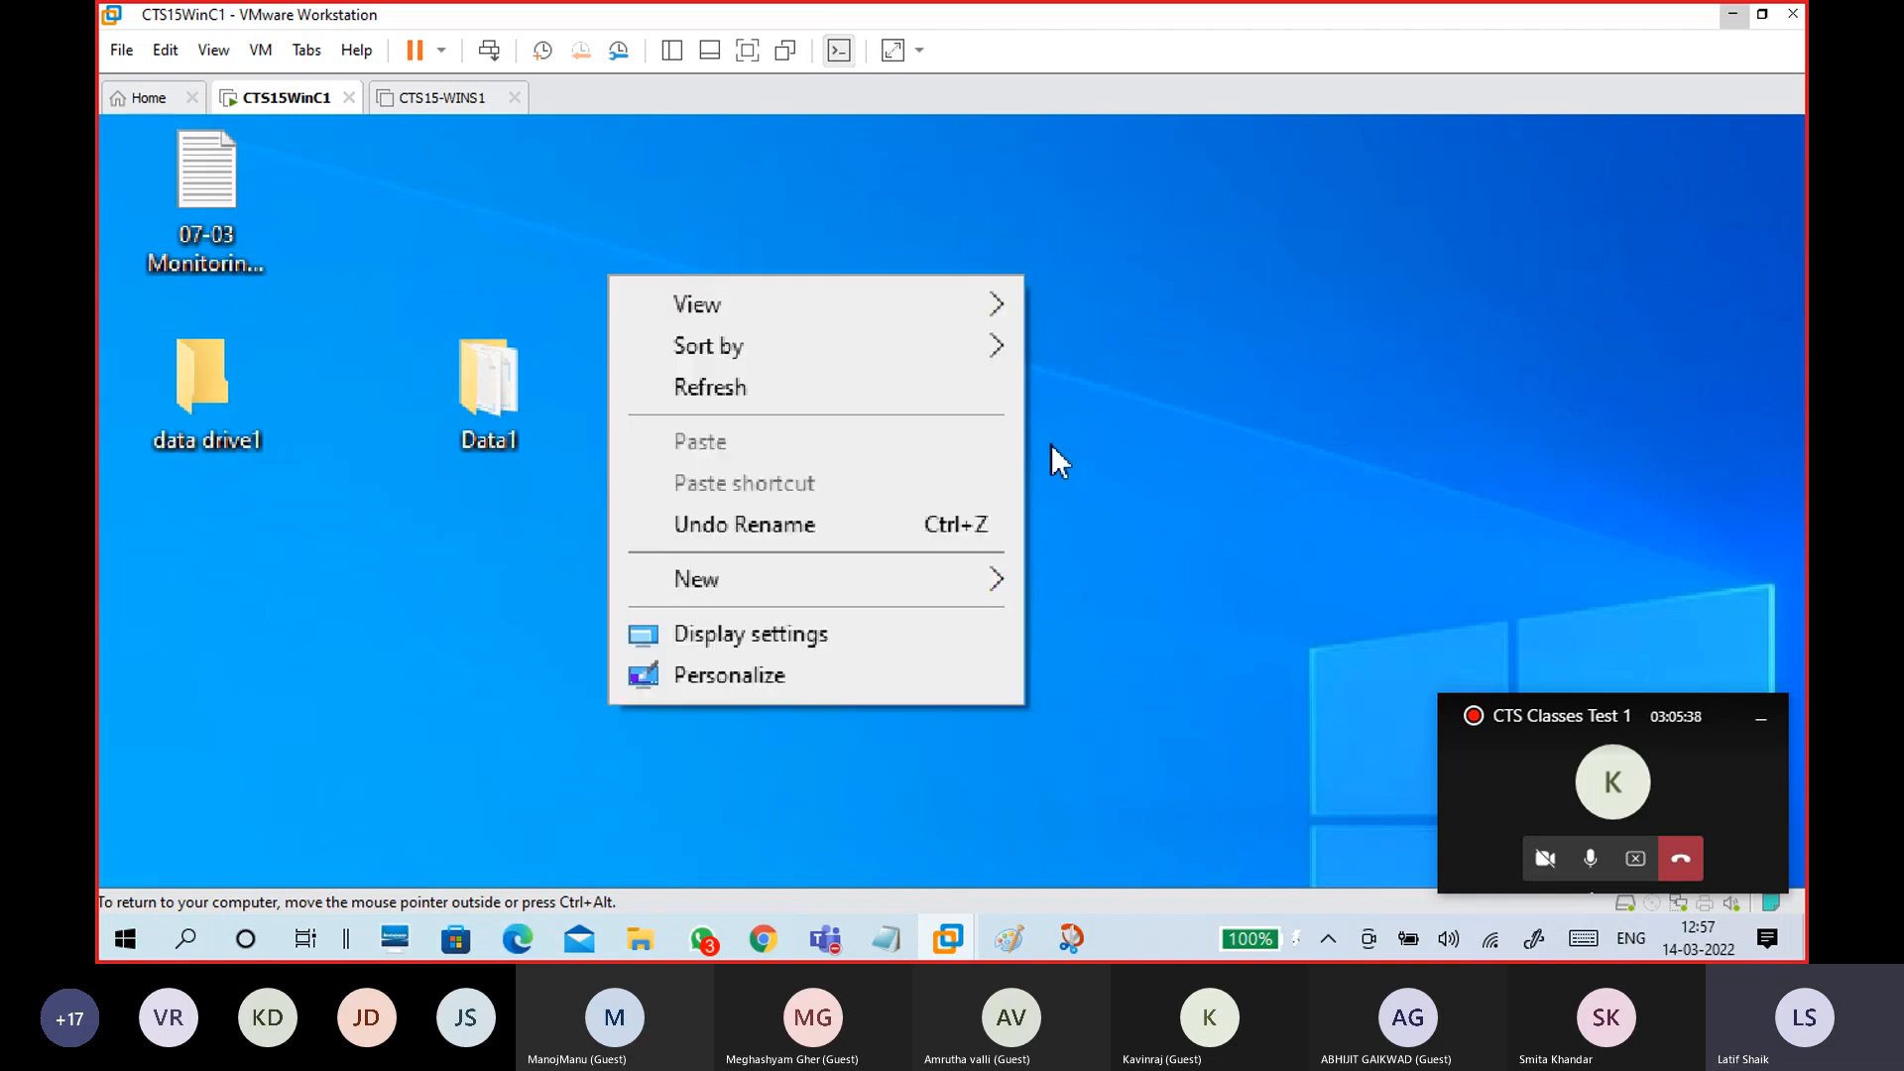
mouse_move(970, 585)
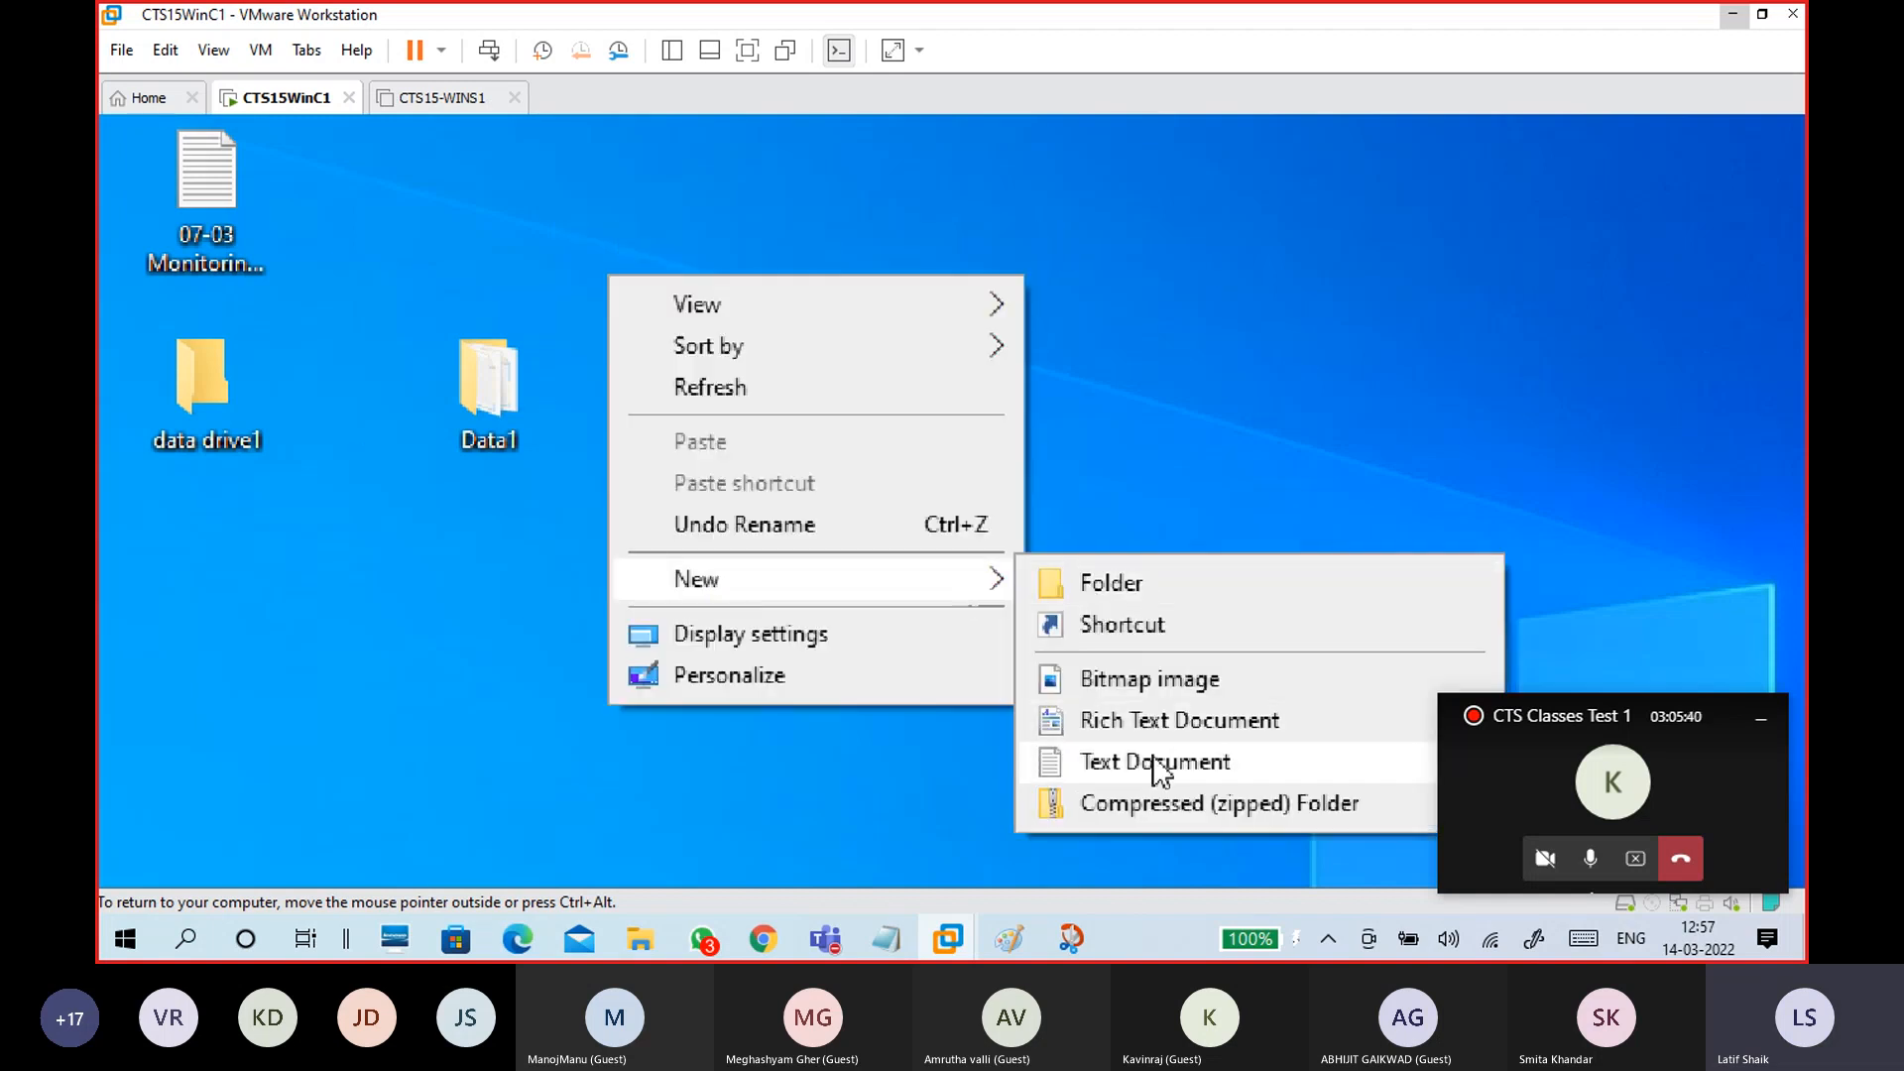
left_click(1140, 595)
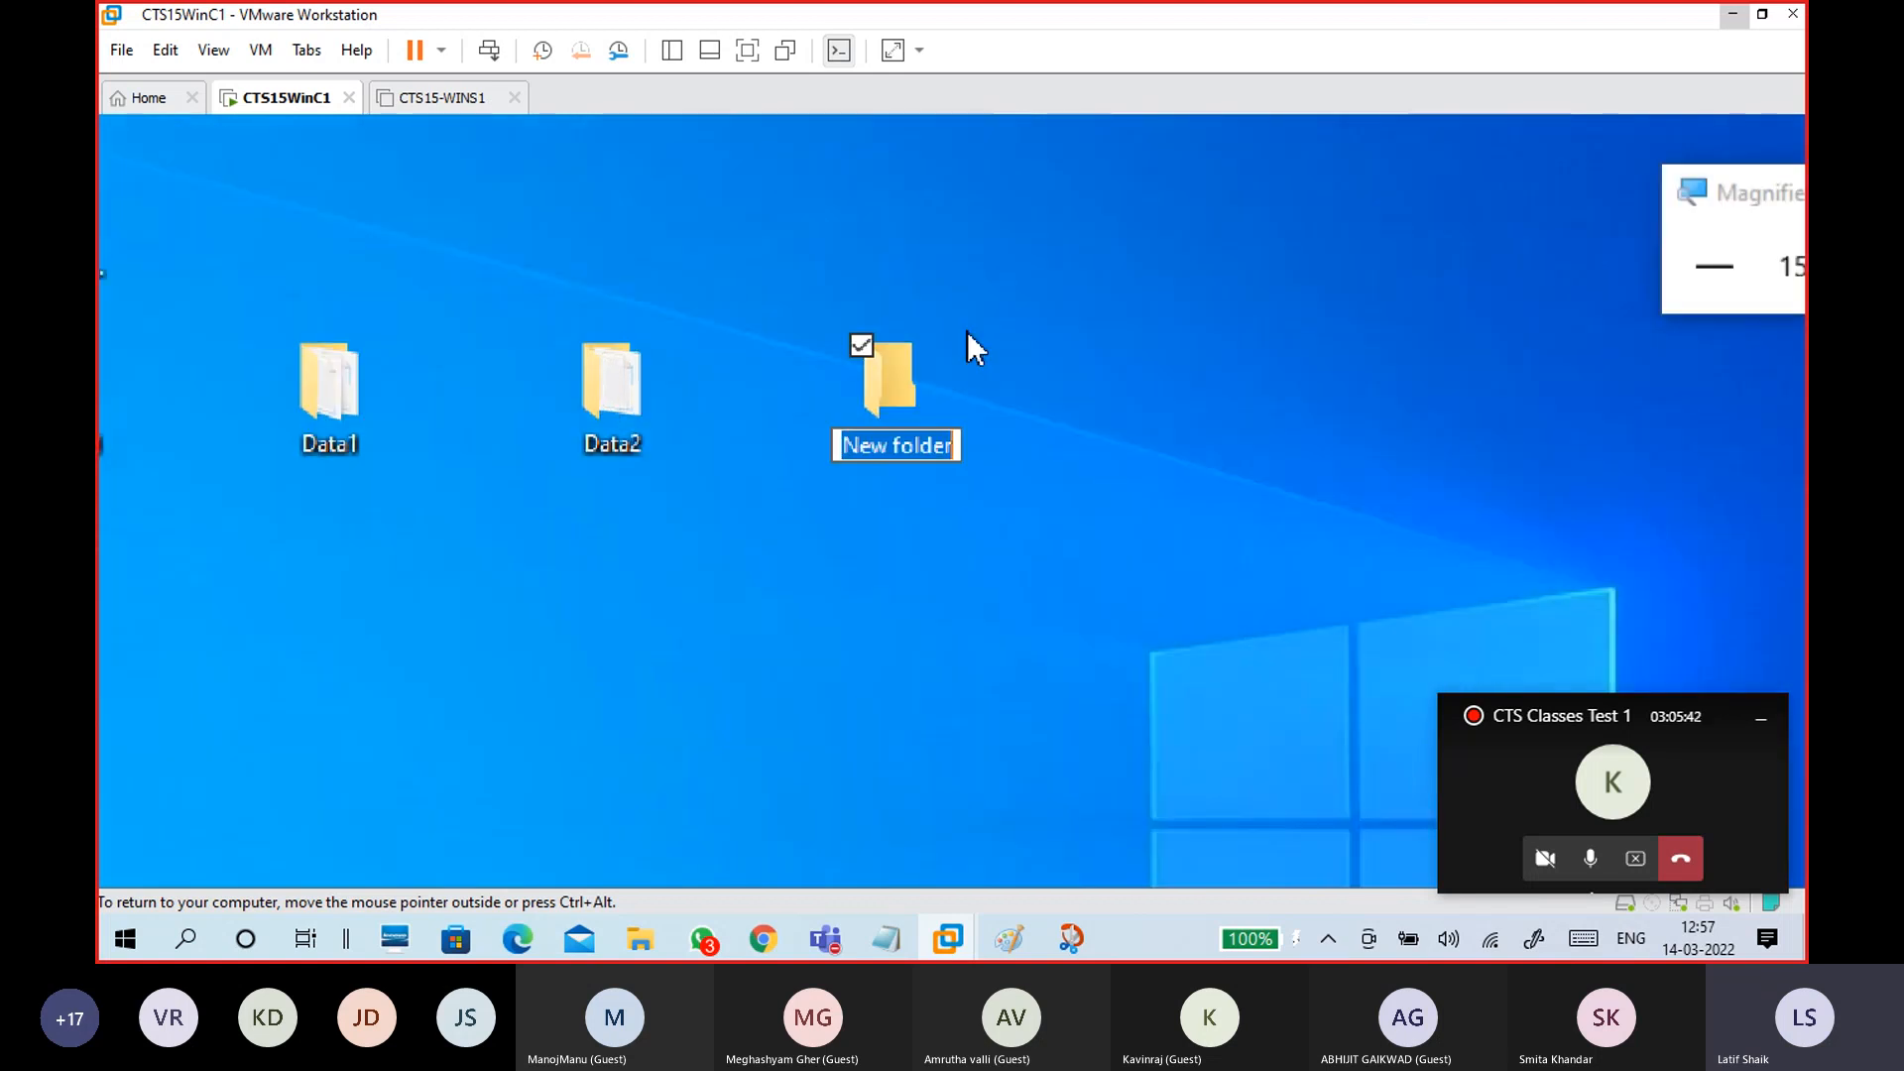
type("Data3")
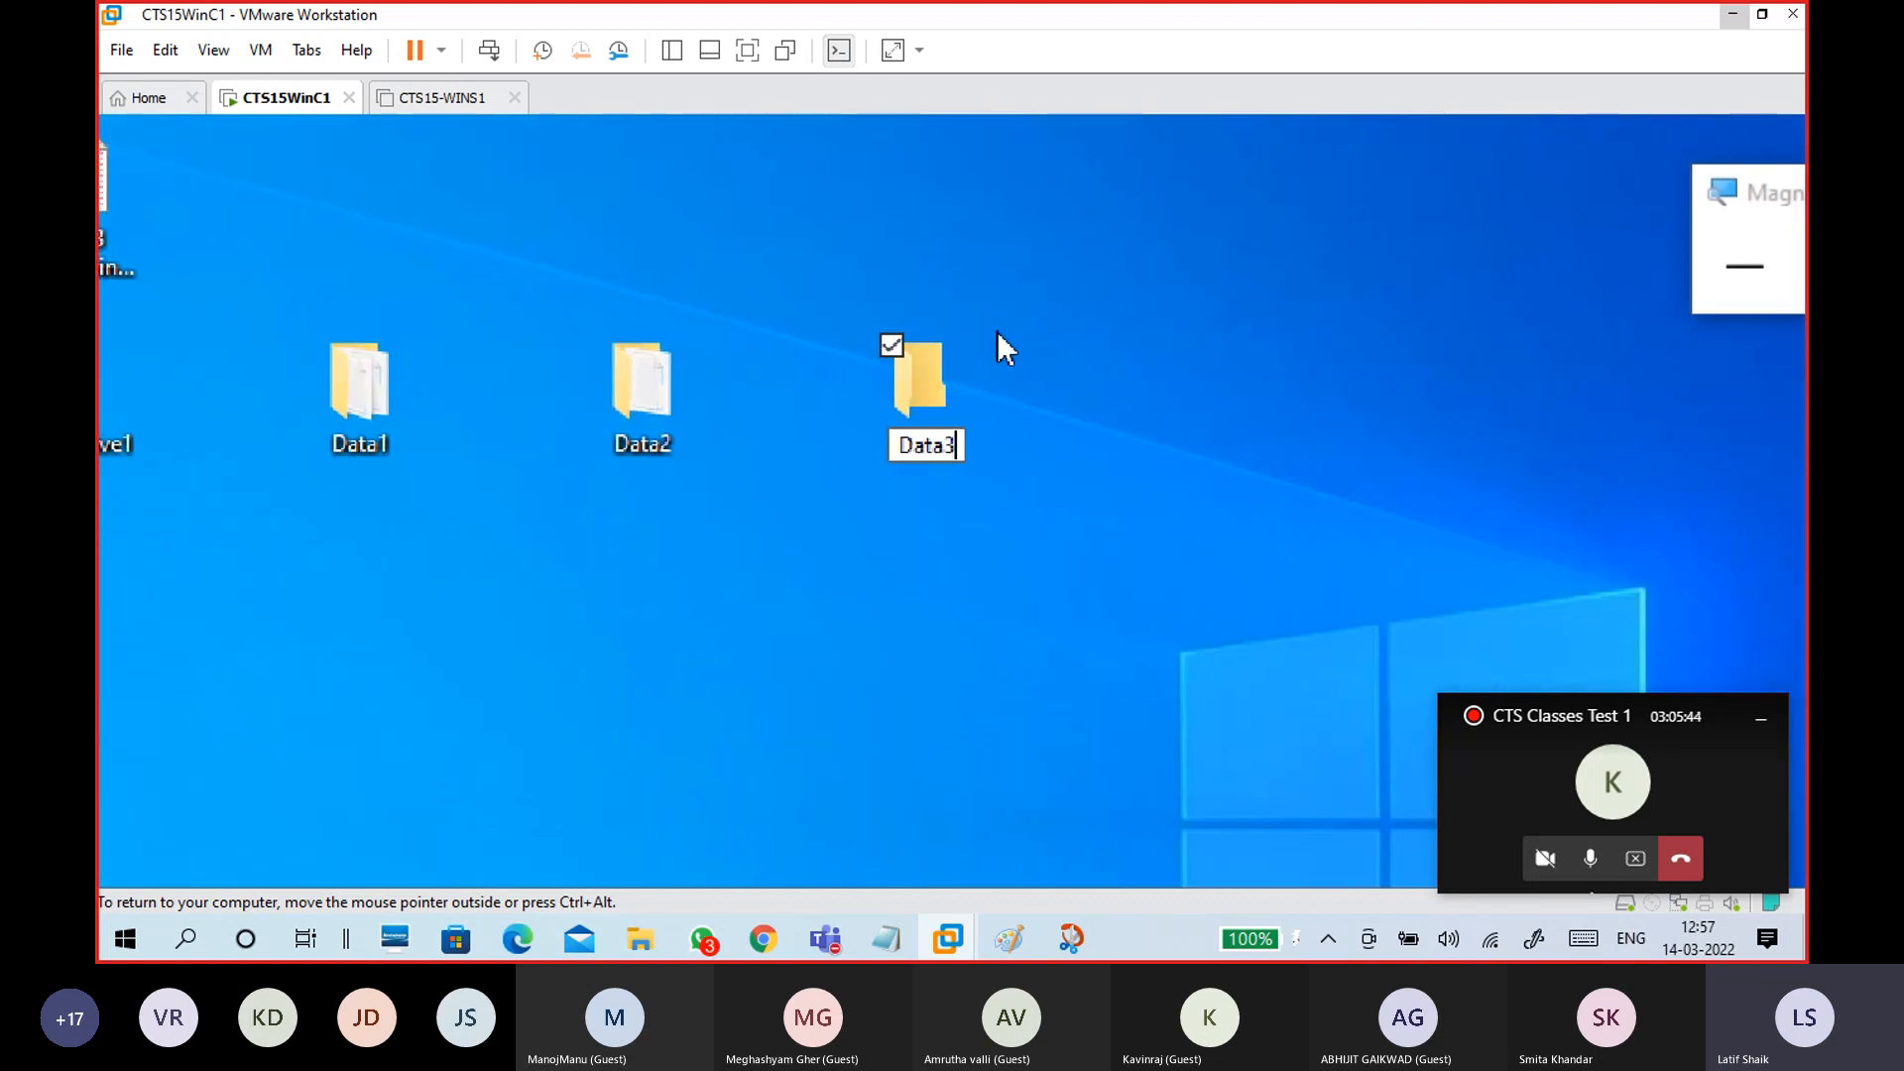
key("Return")
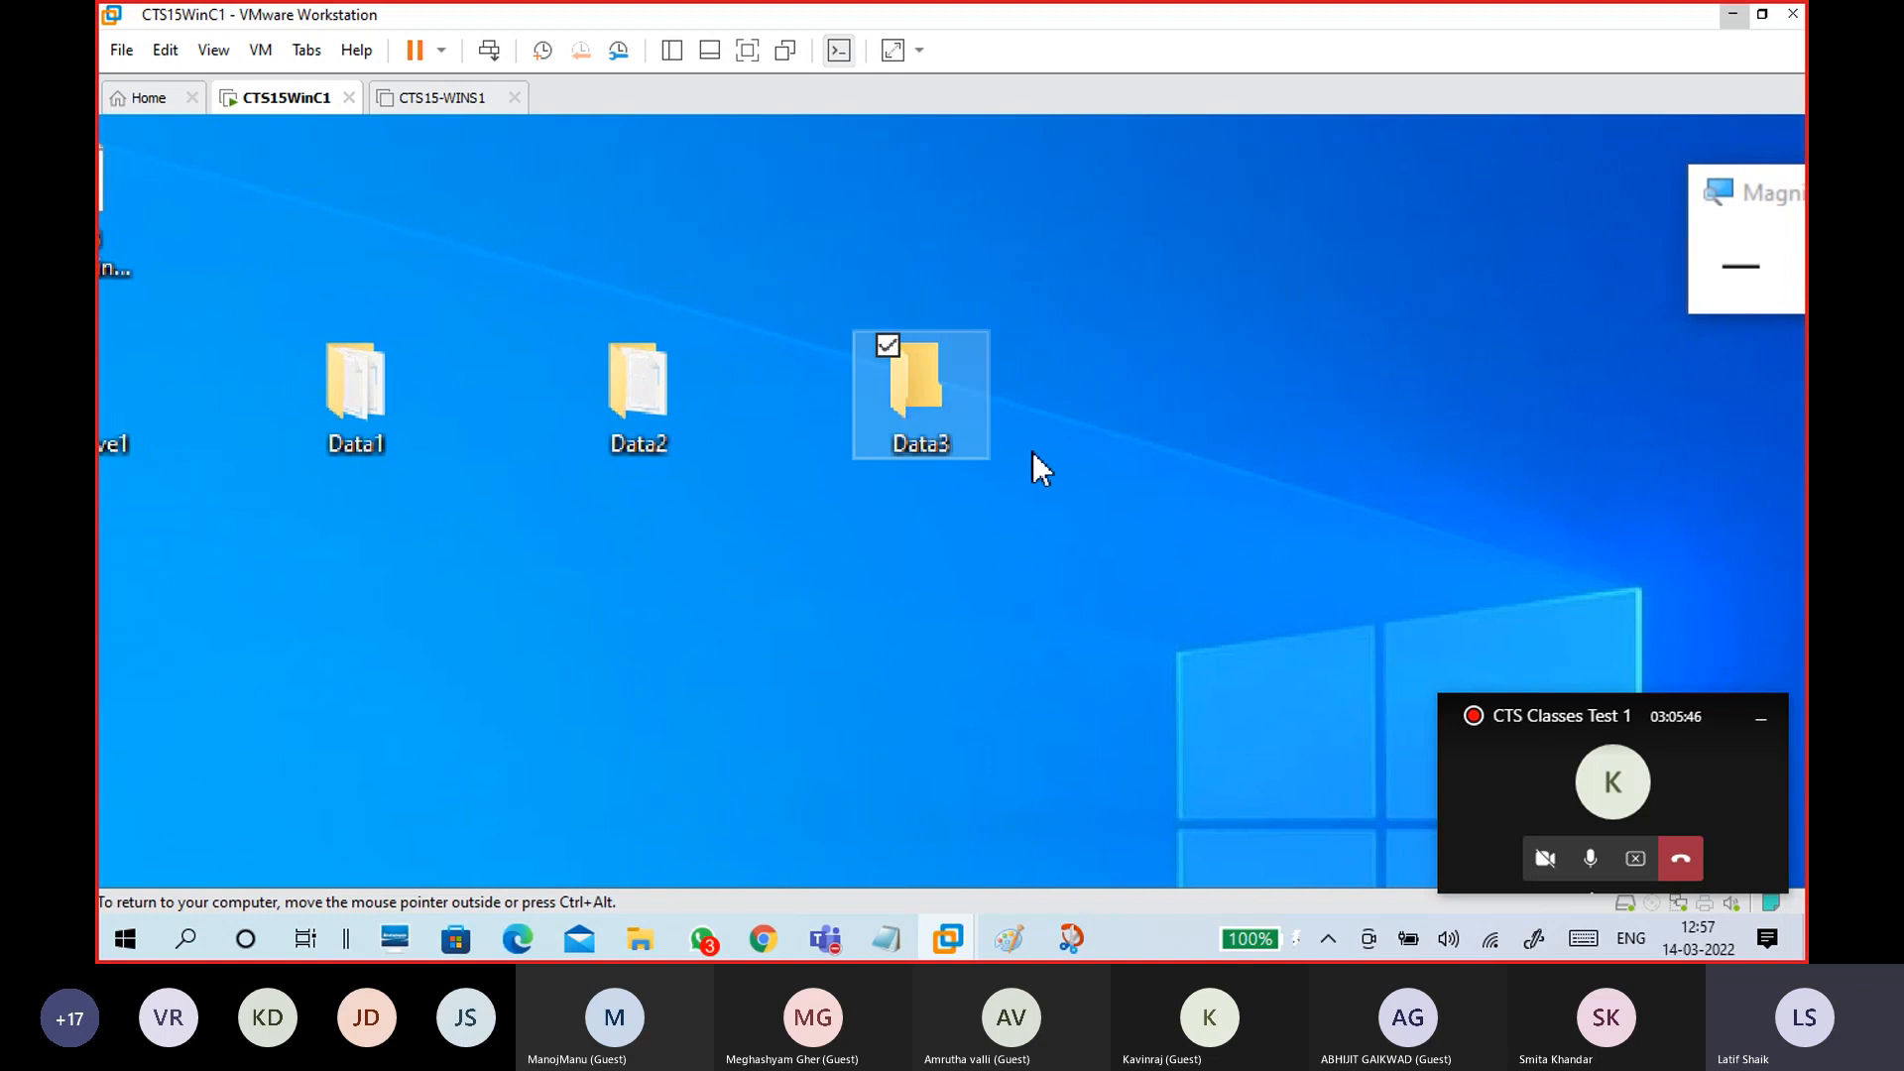
Step: Open Data3 and create a new text document inside it
double_click(902, 391)
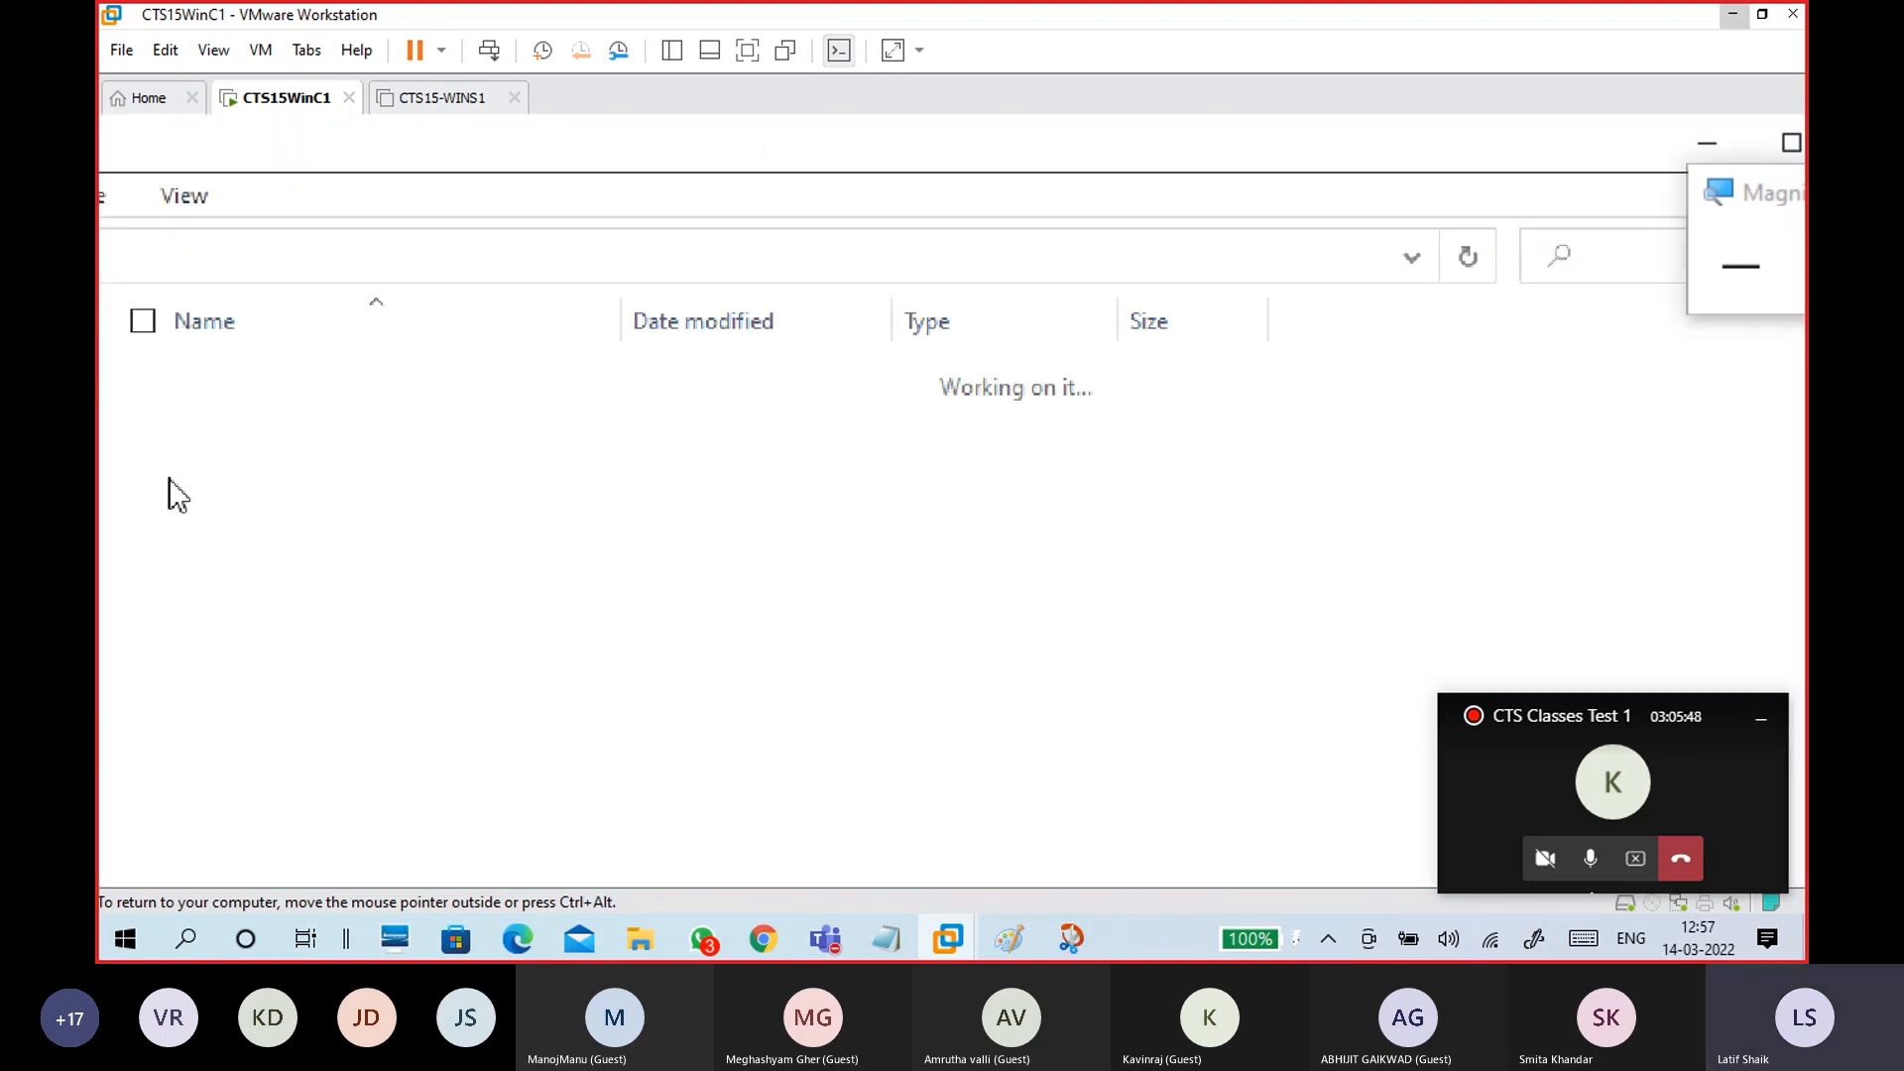
right_click(863, 854)
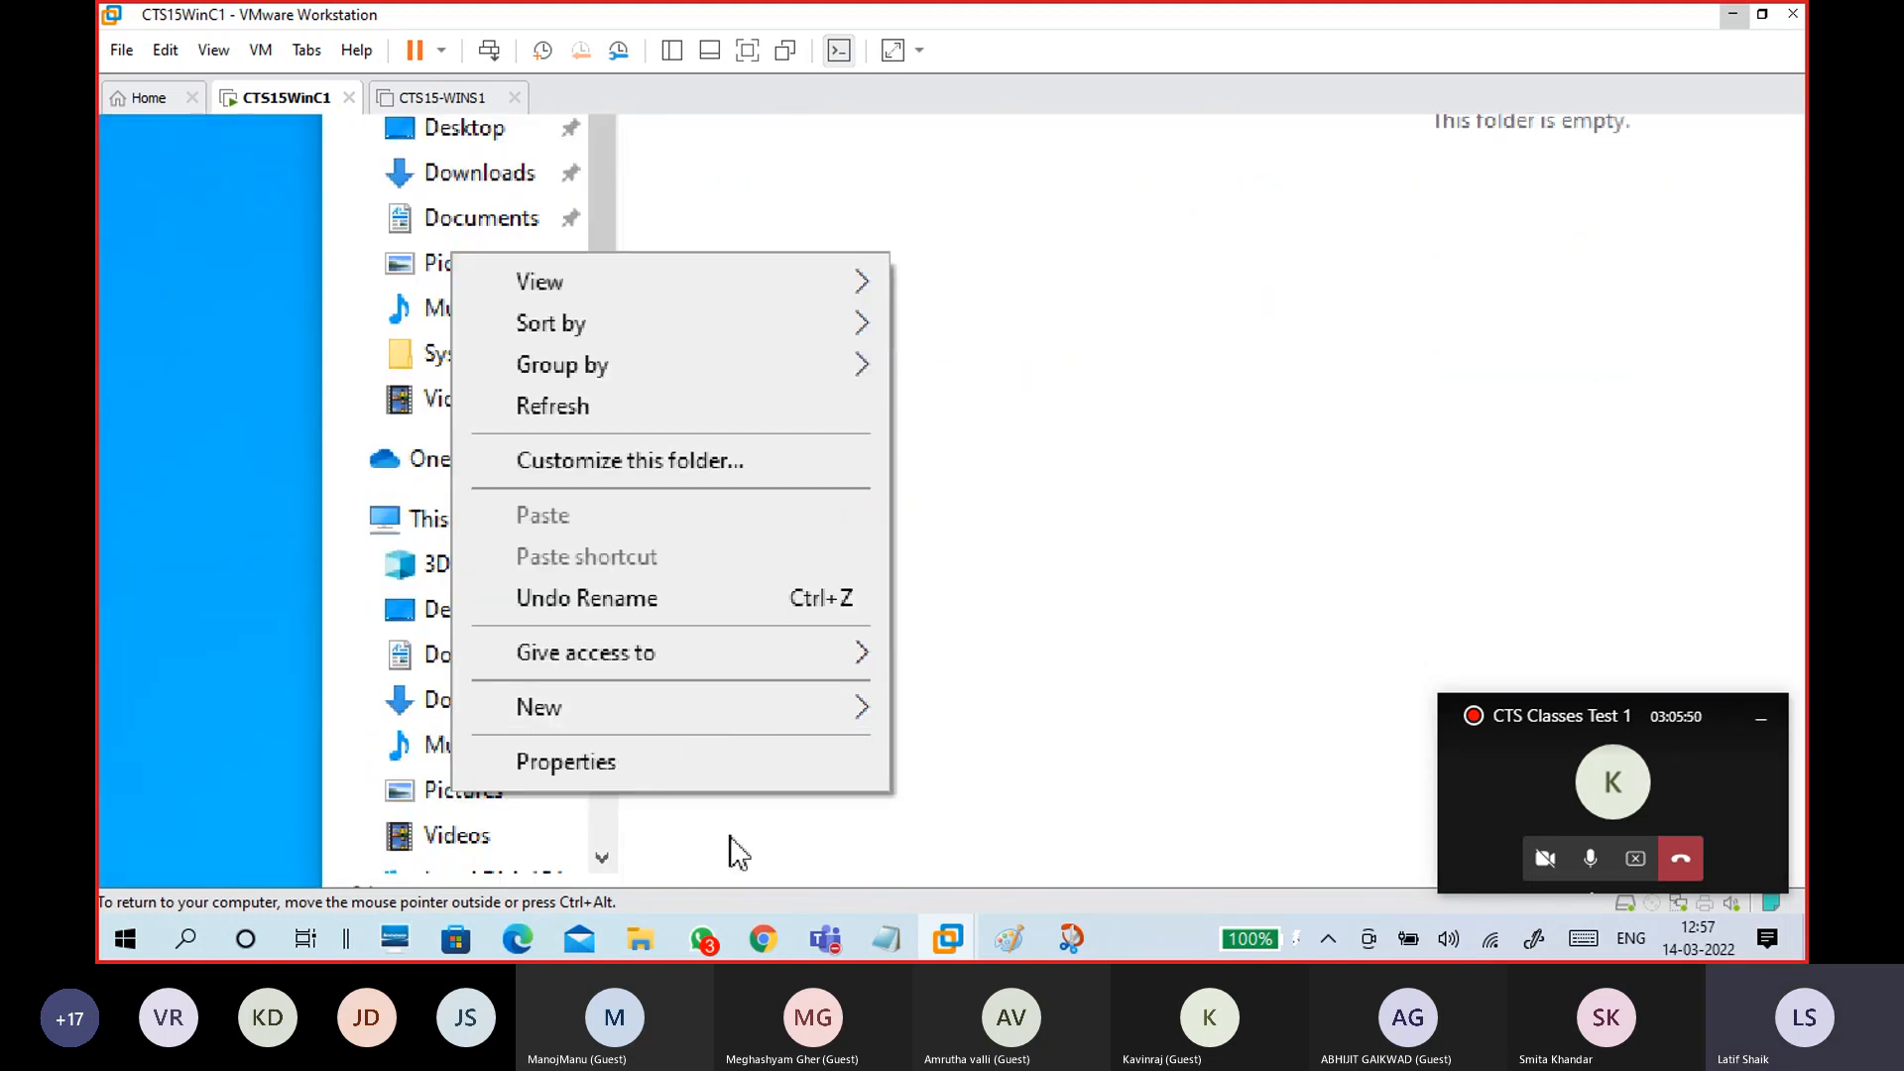
mouse_move(688, 706)
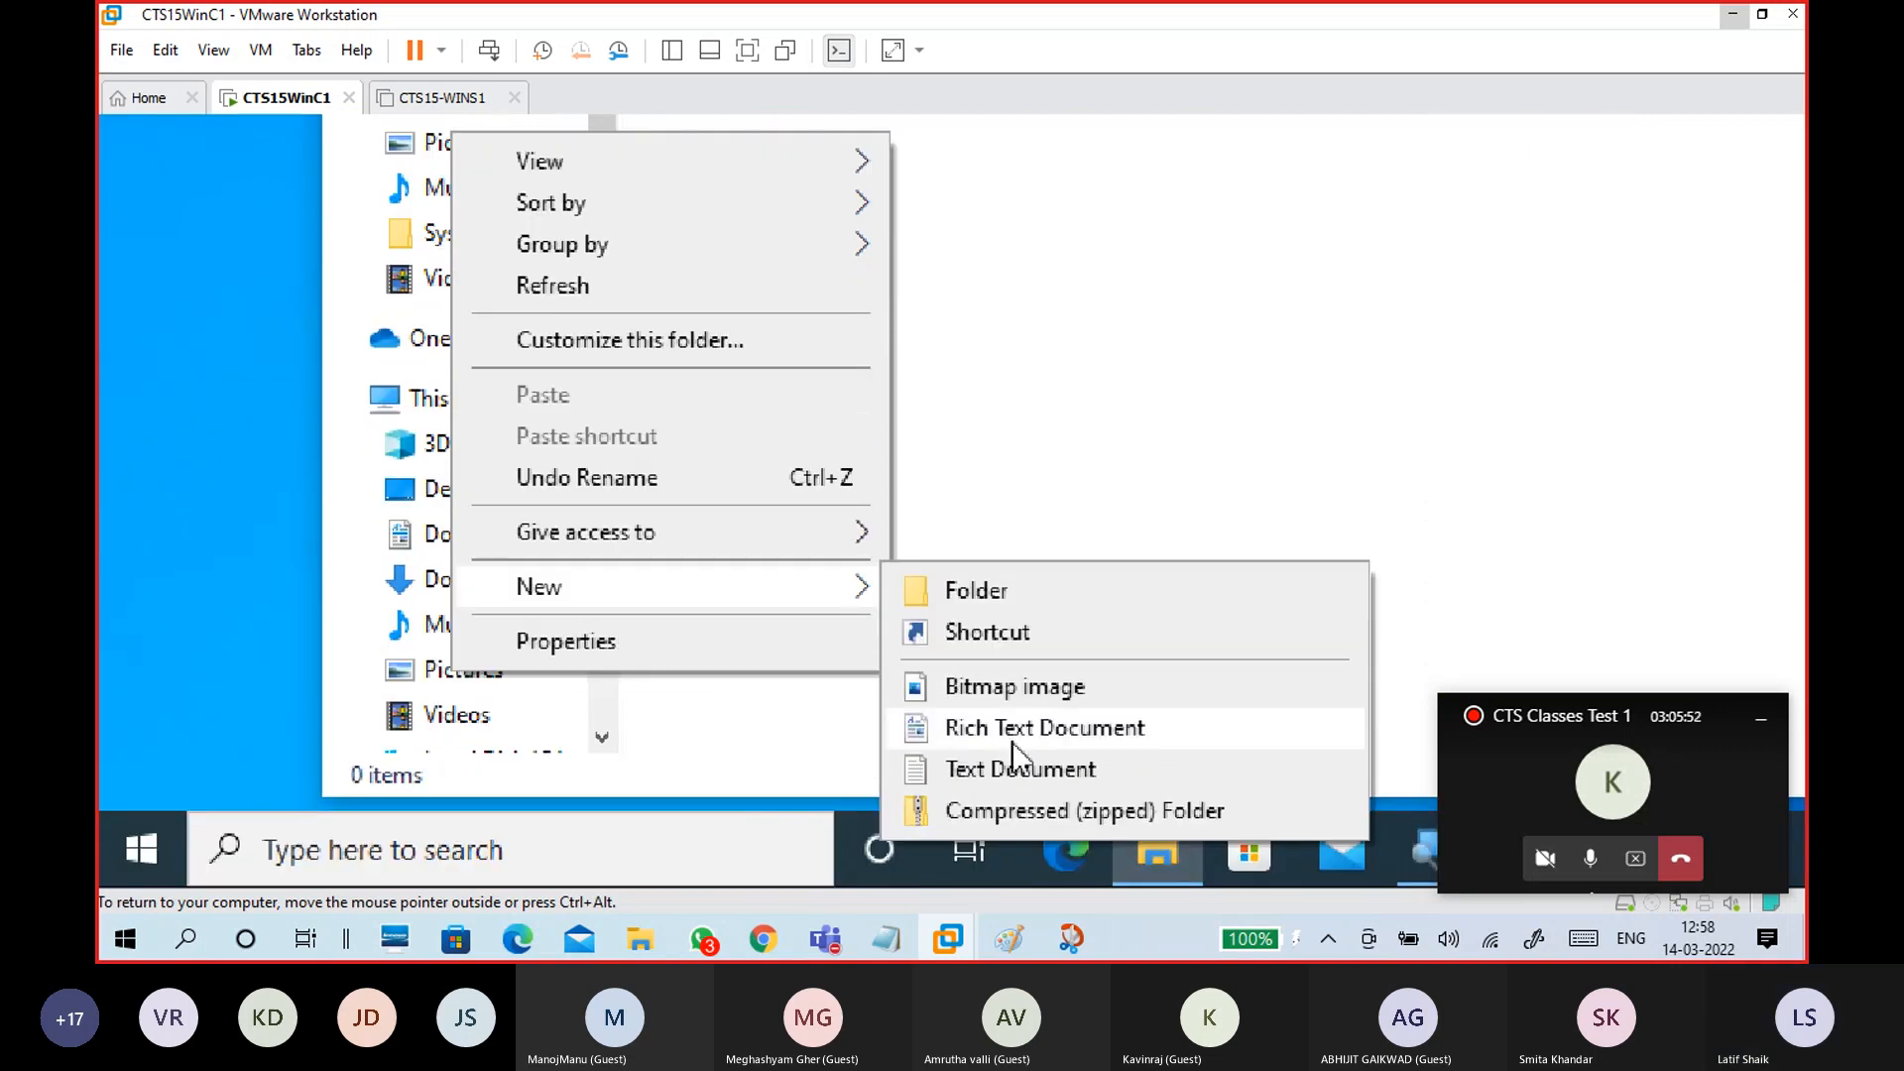
left_click(1027, 771)
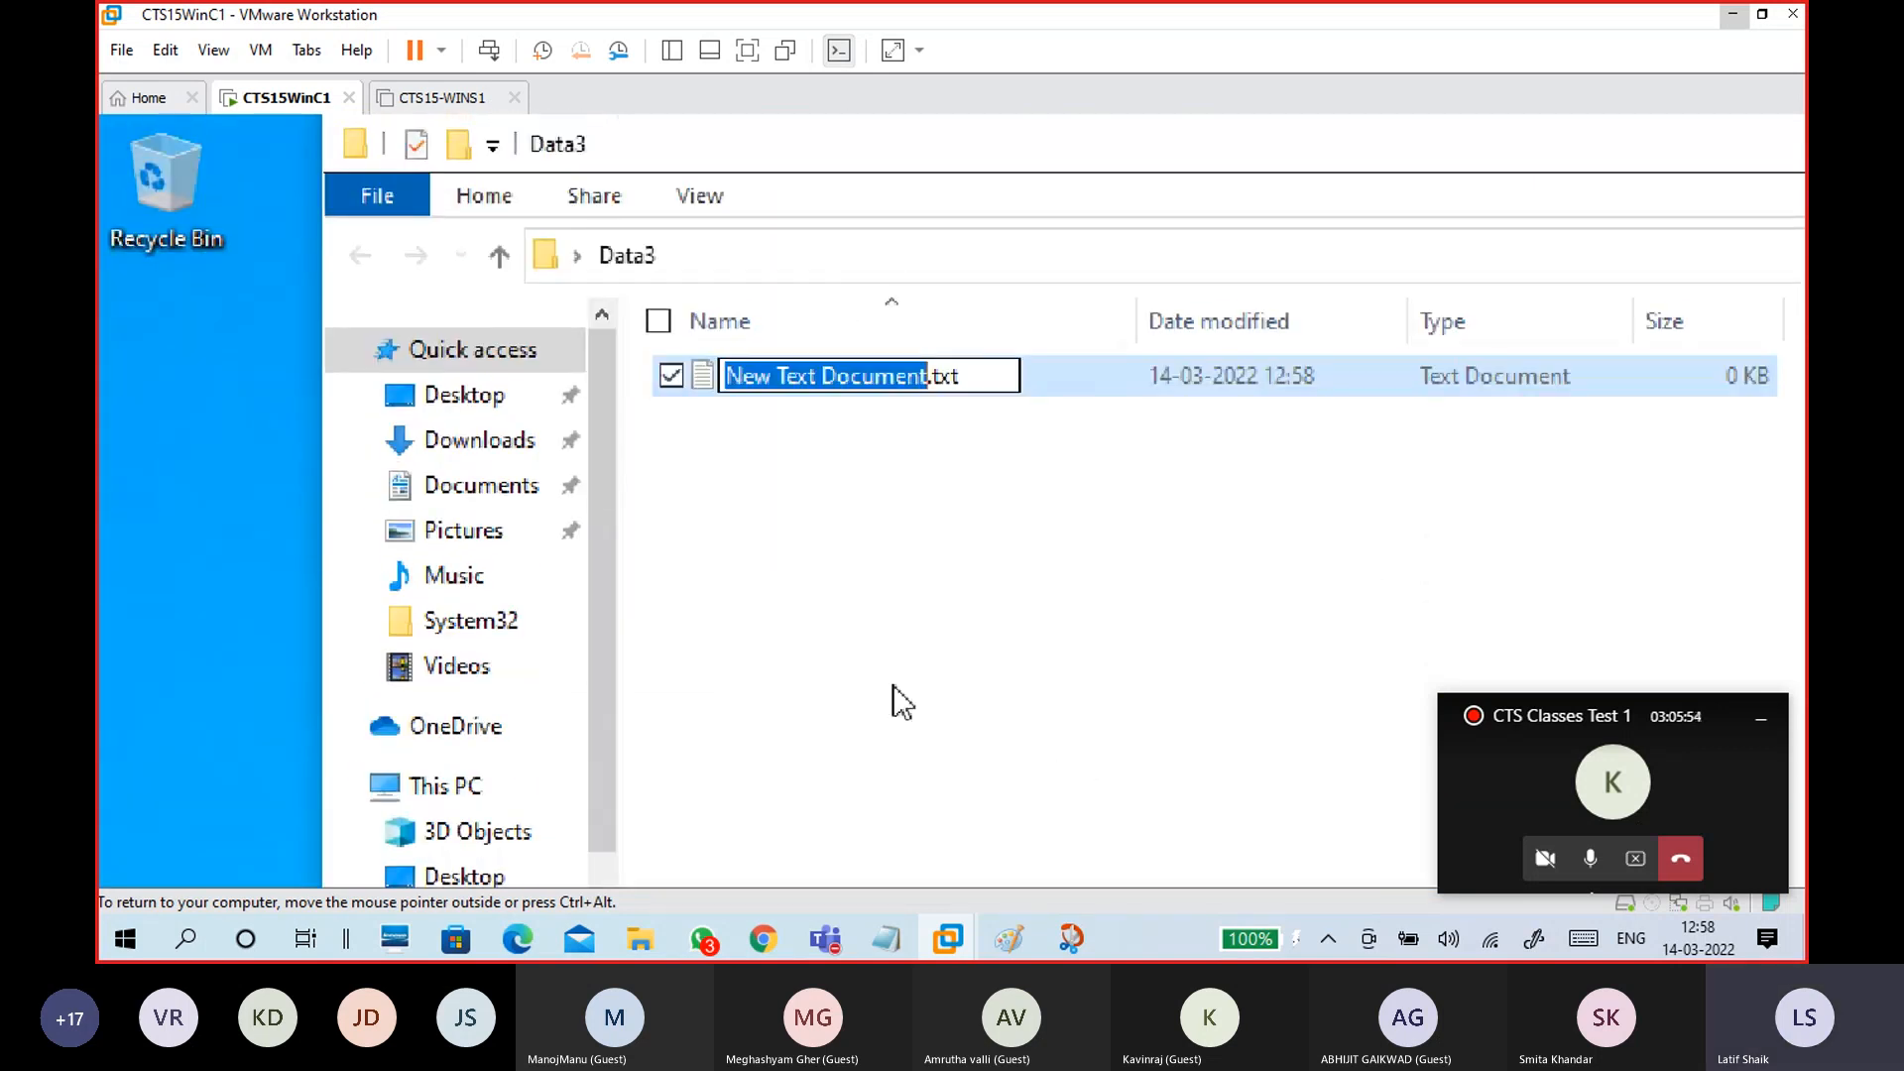
Step: Name the file s3, write 's3 file winc' in it, save, and close the Data3 window
type("s3")
left_click(918, 553)
double_click(797, 395)
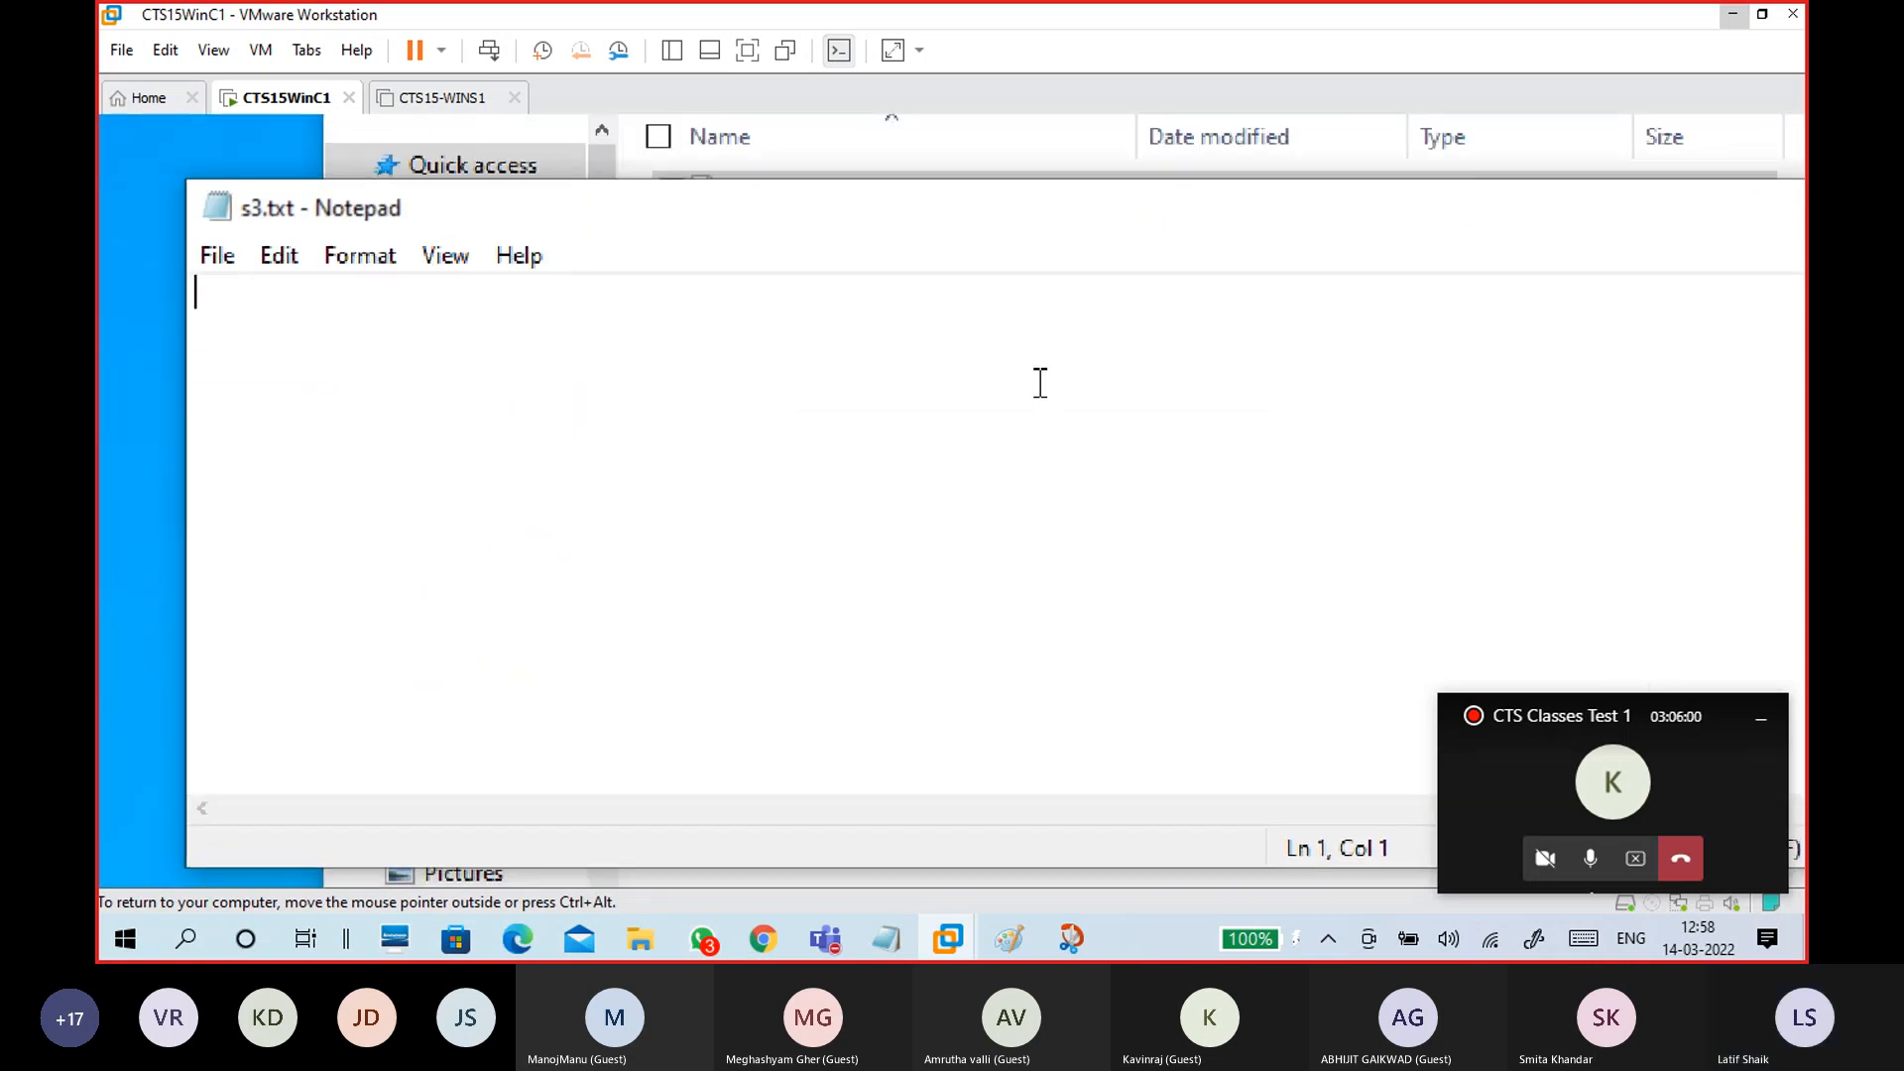
type("s3 file win")
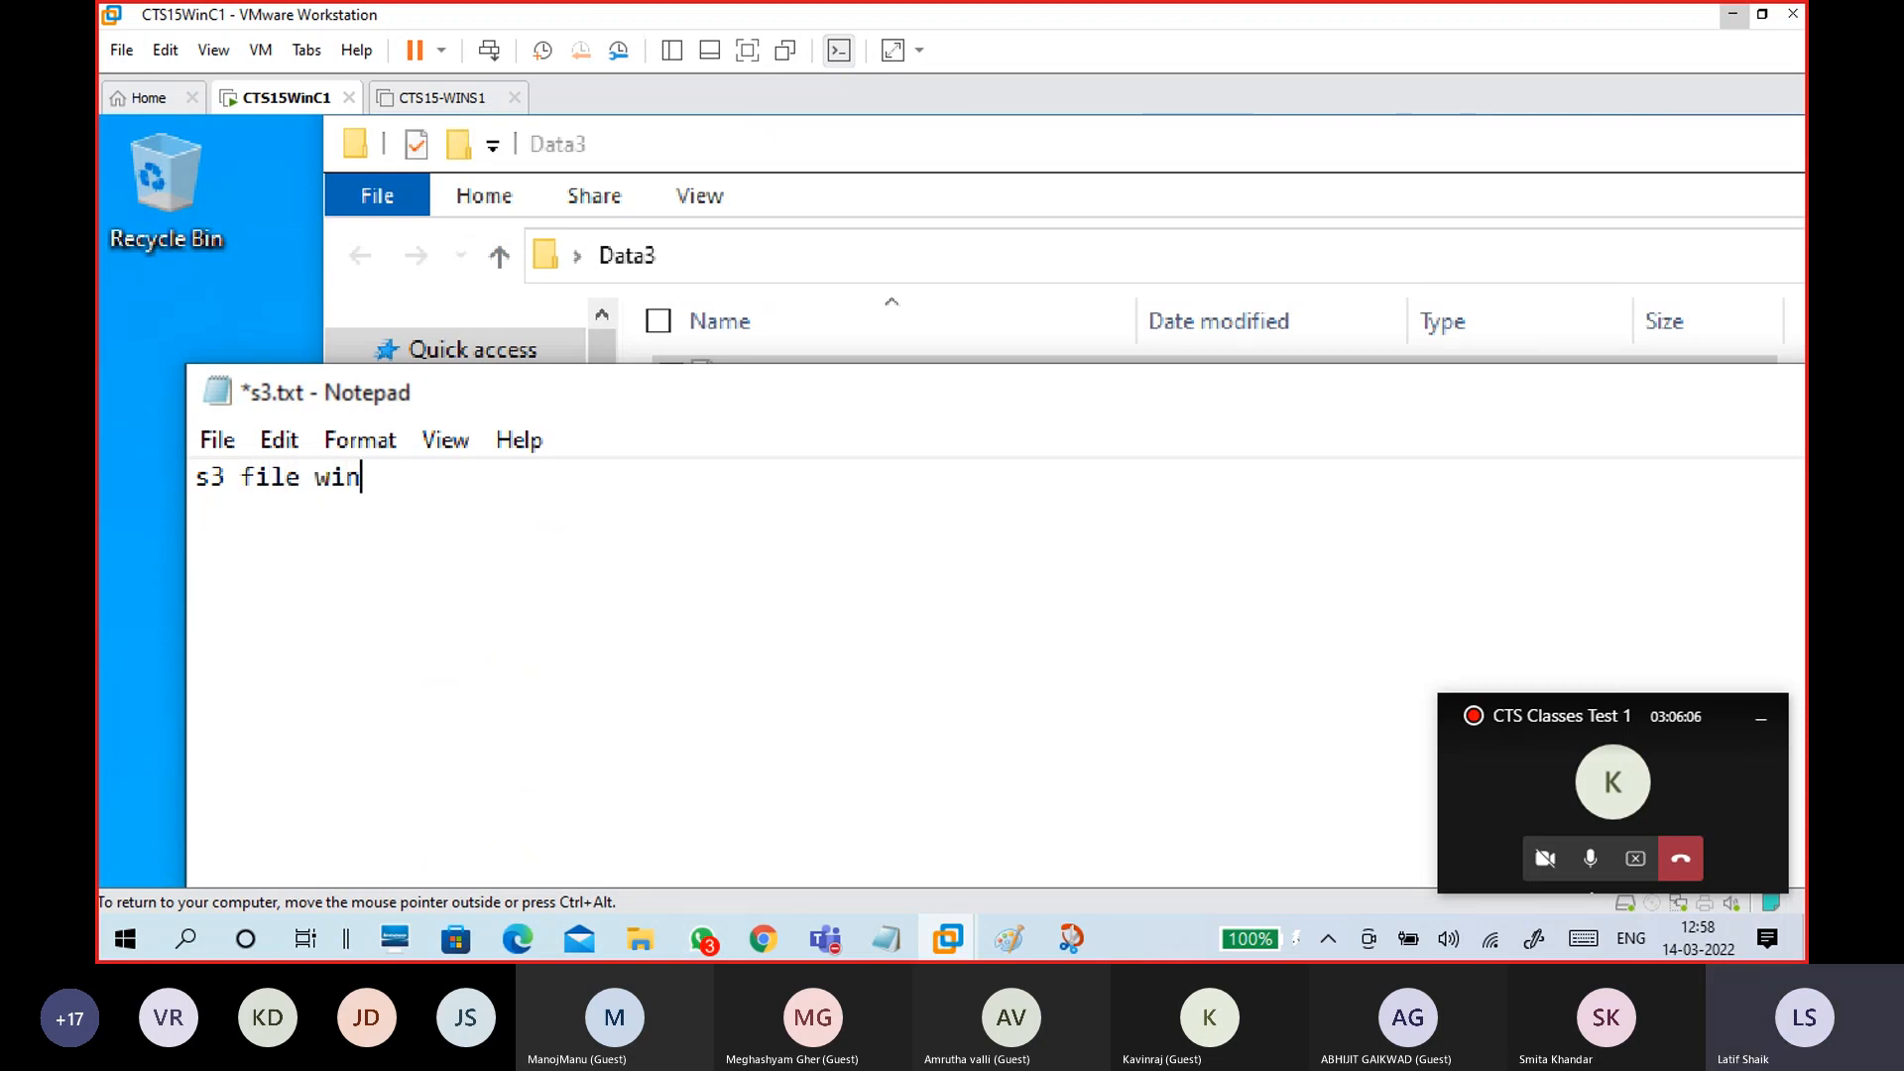
type("c1")
key("super+plus")
left_click(1177, 392)
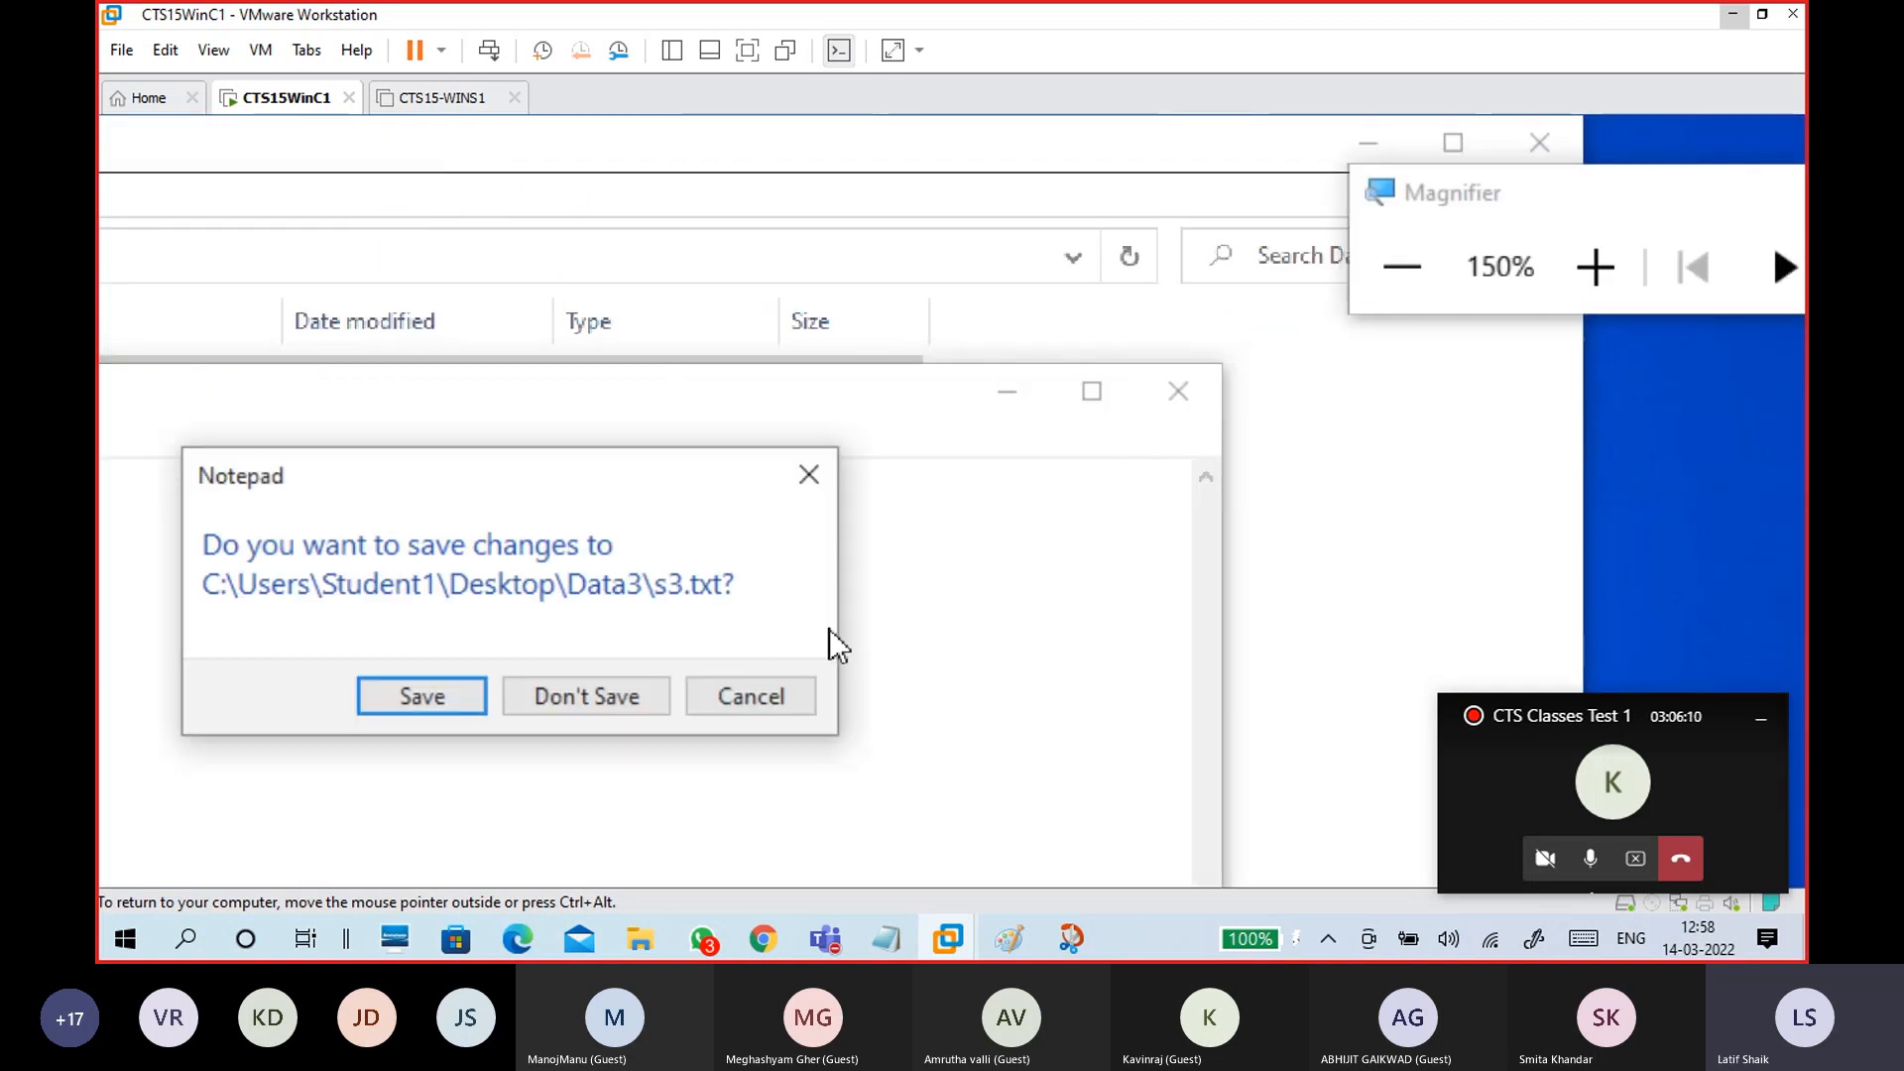
left_click(498, 702)
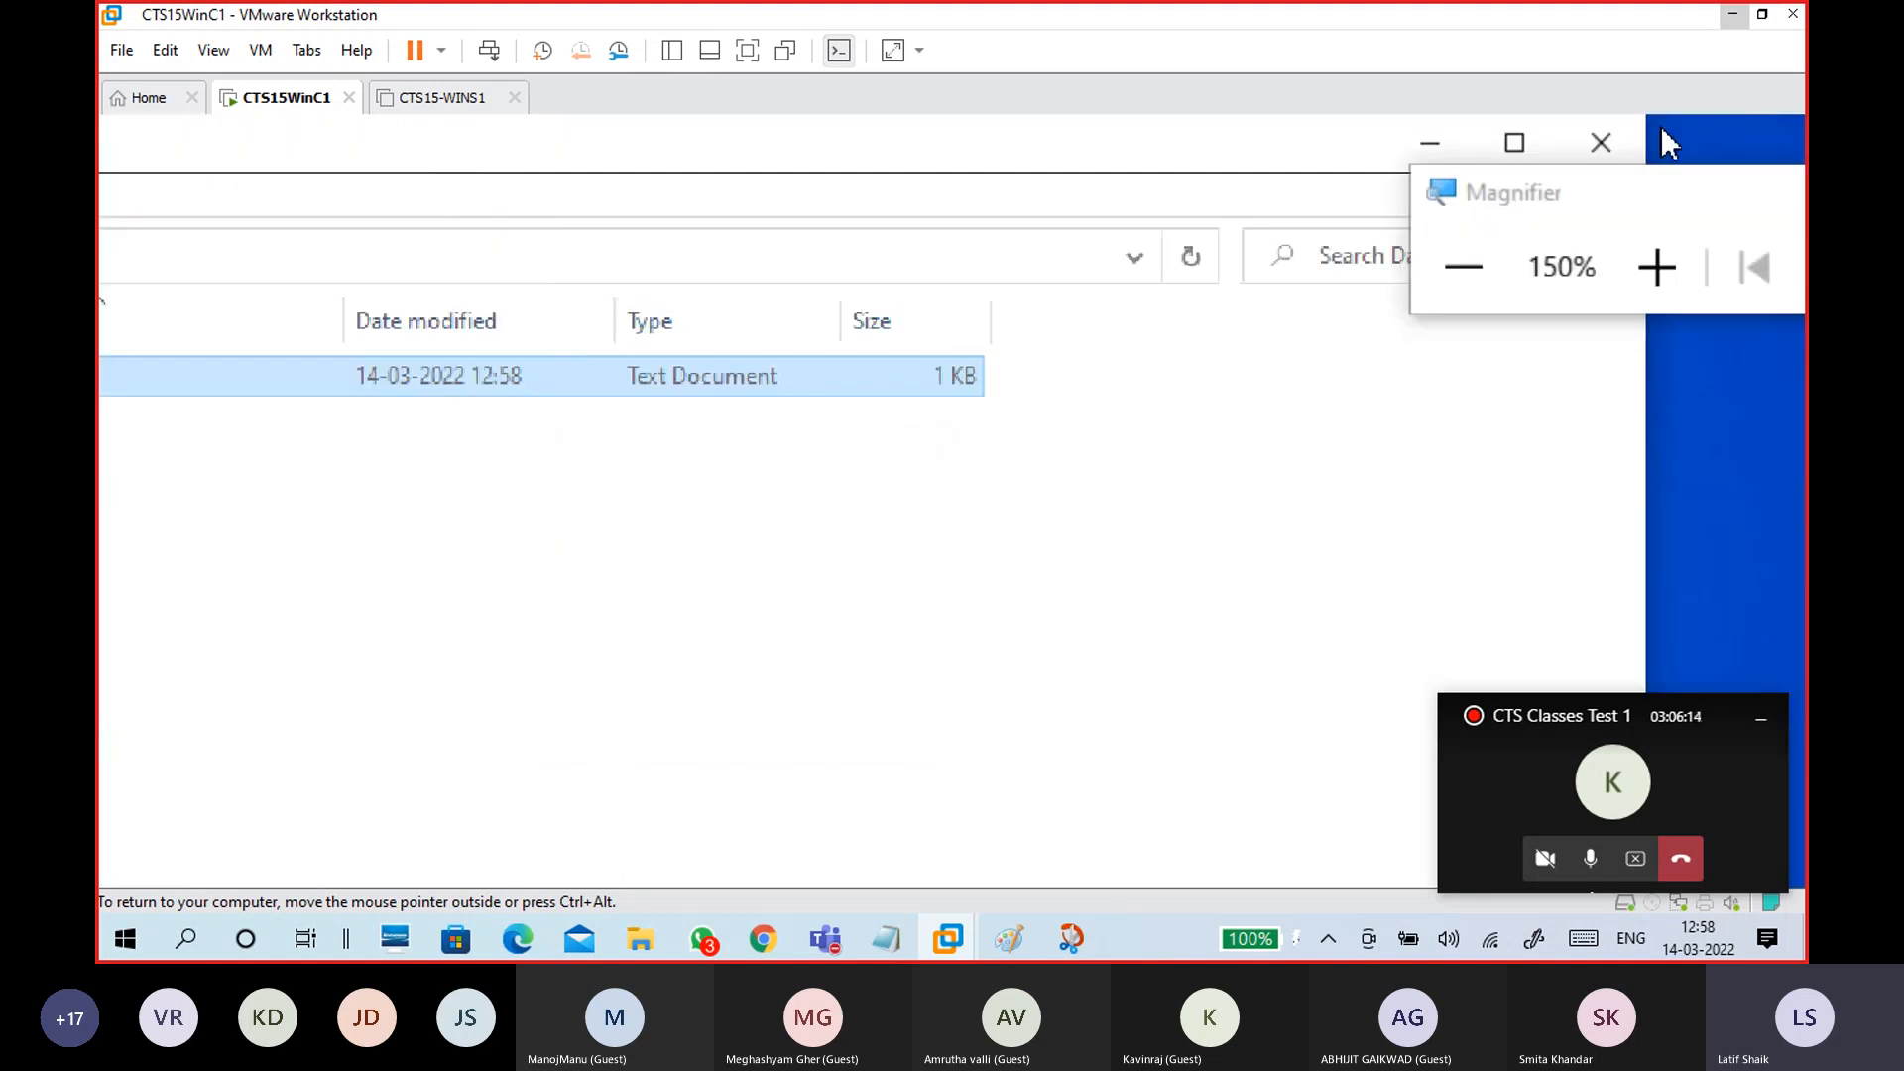
left_click(1635, 135)
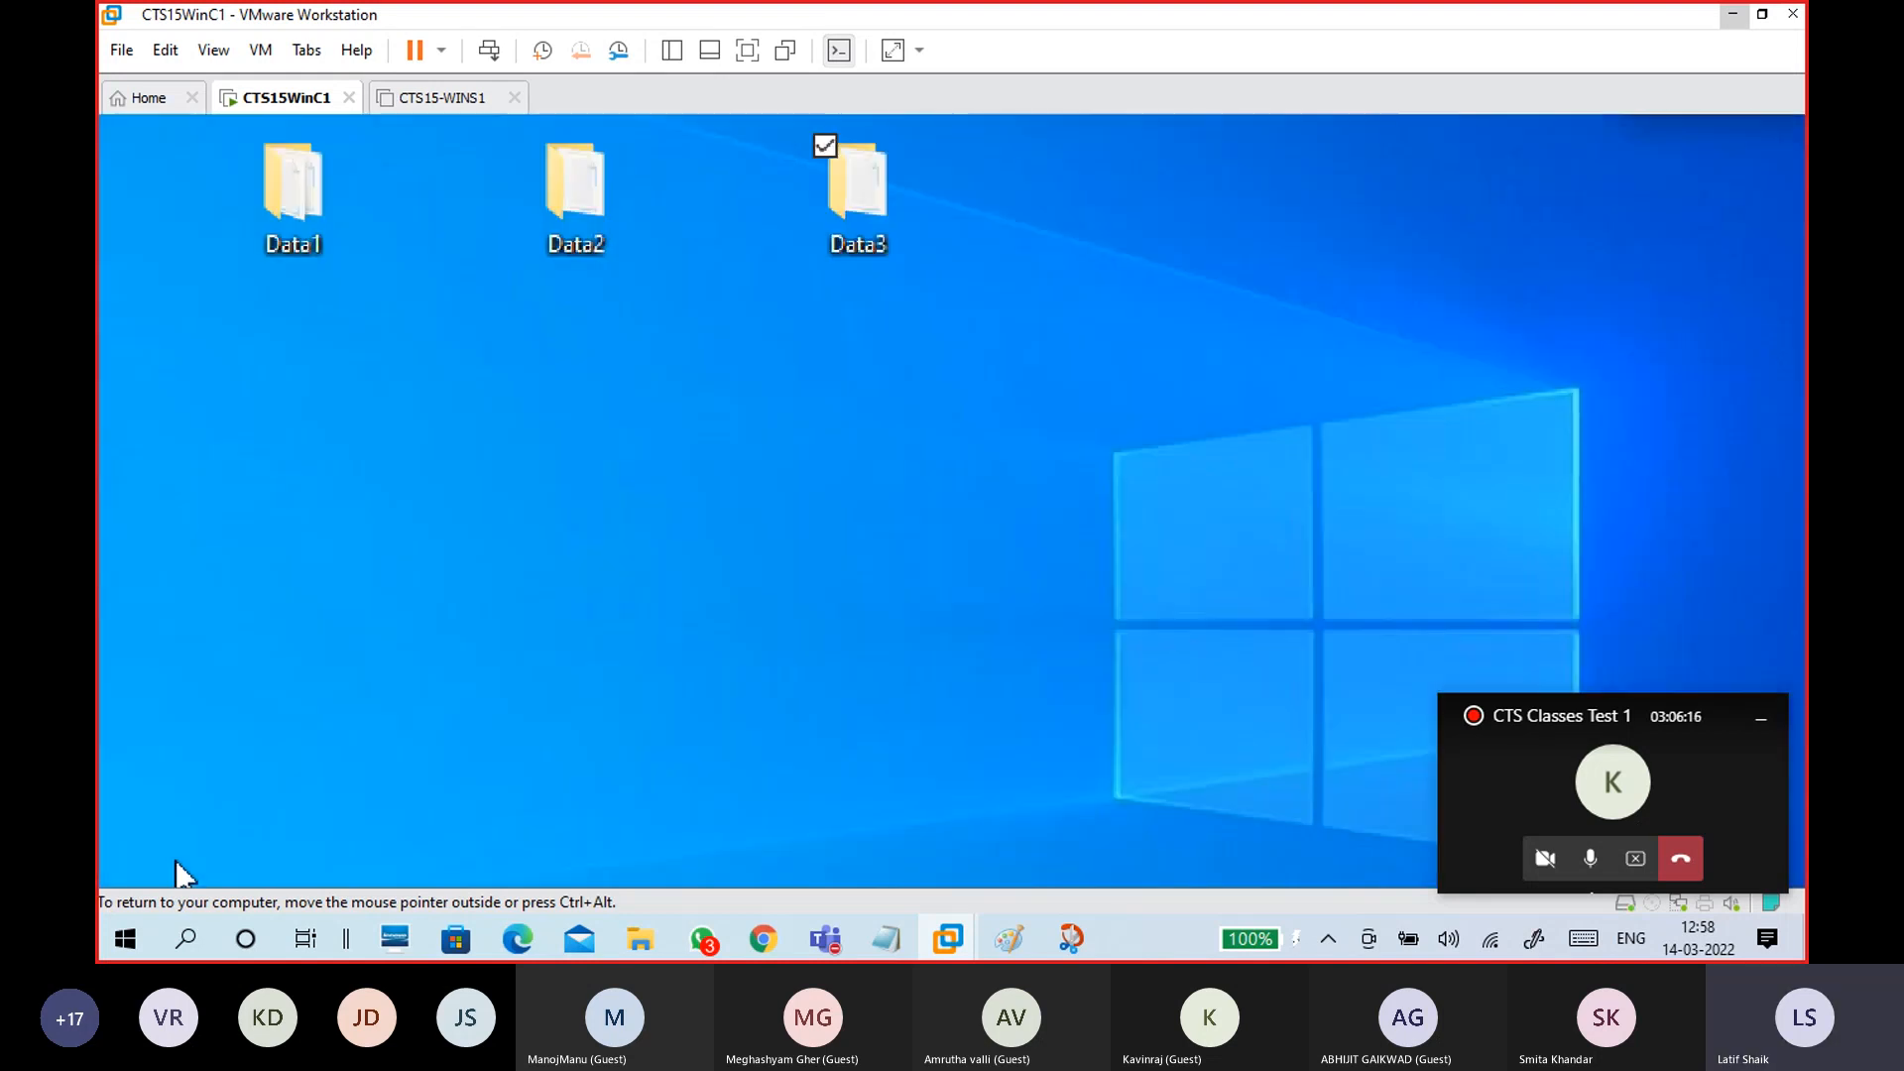
left_click(722, 484)
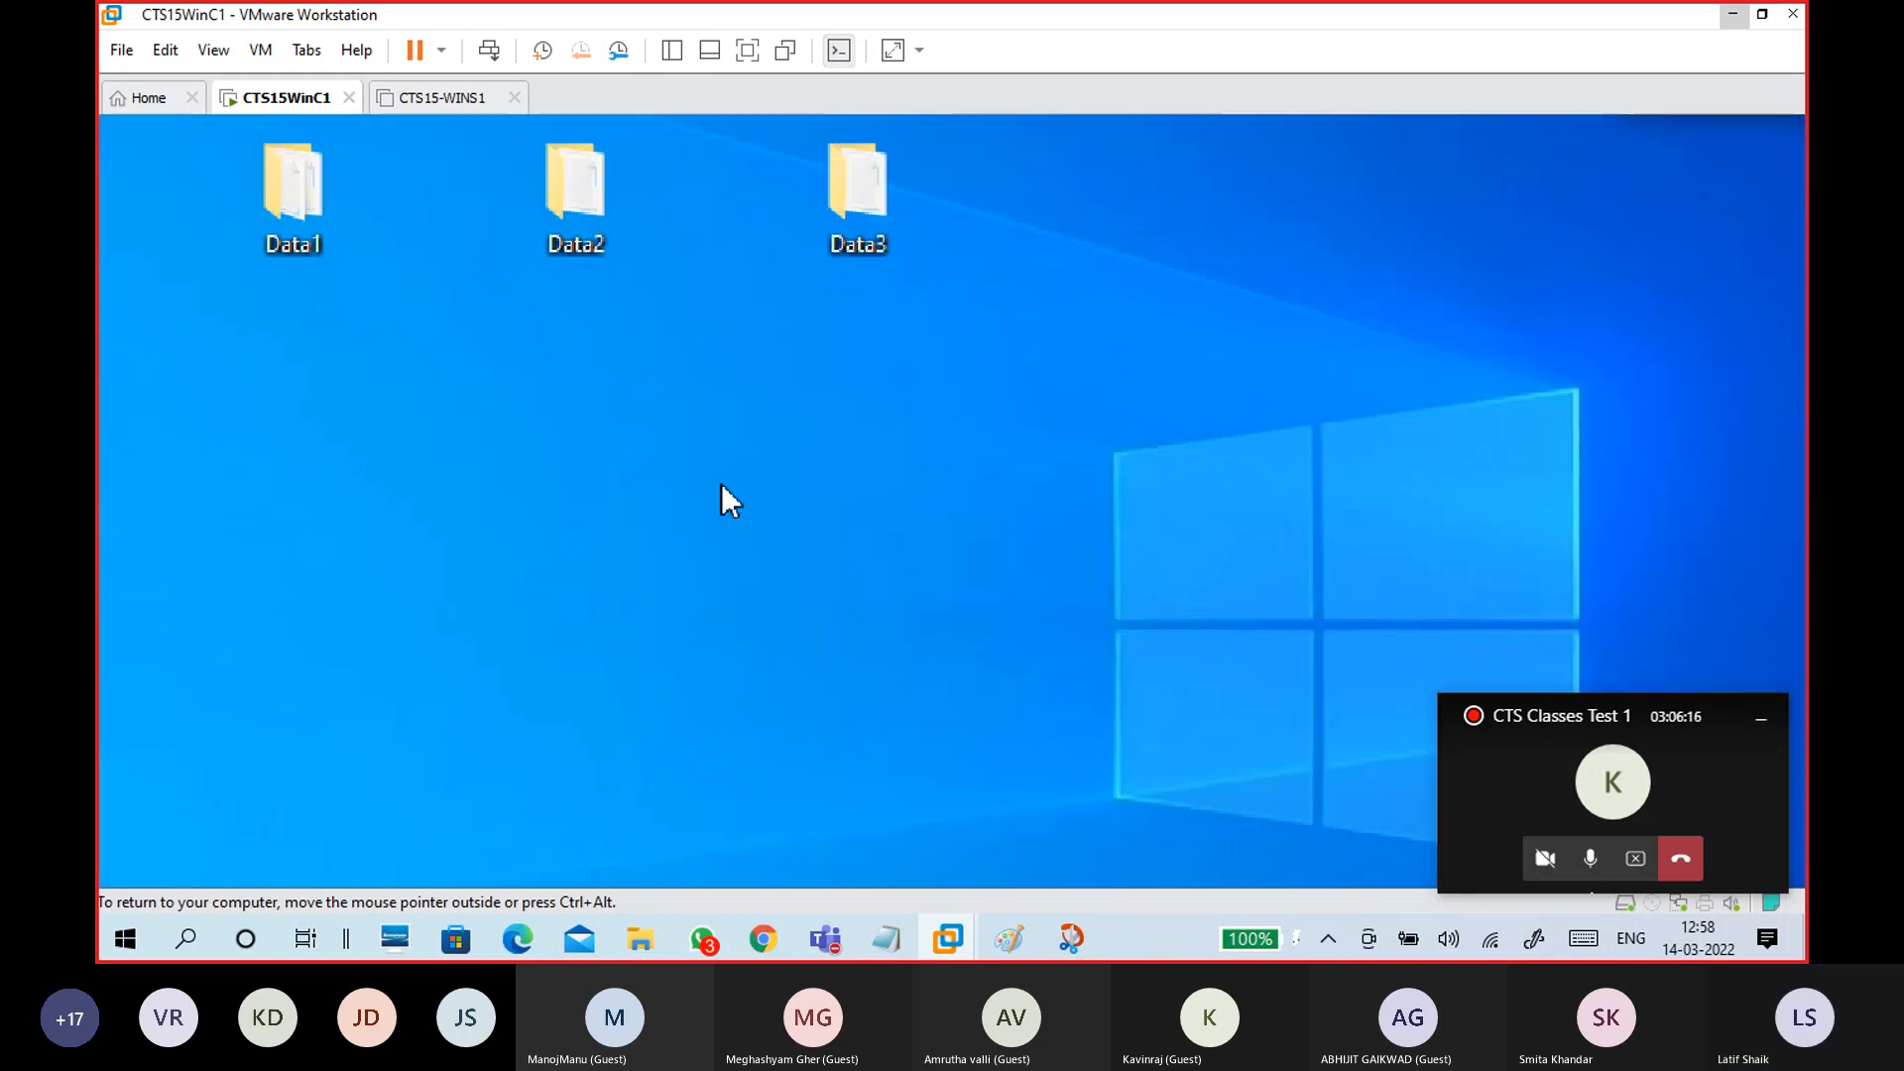
Step: In Data3's Advanced Sharing, share the folder under the hidden name Share3$
right_click(877, 235)
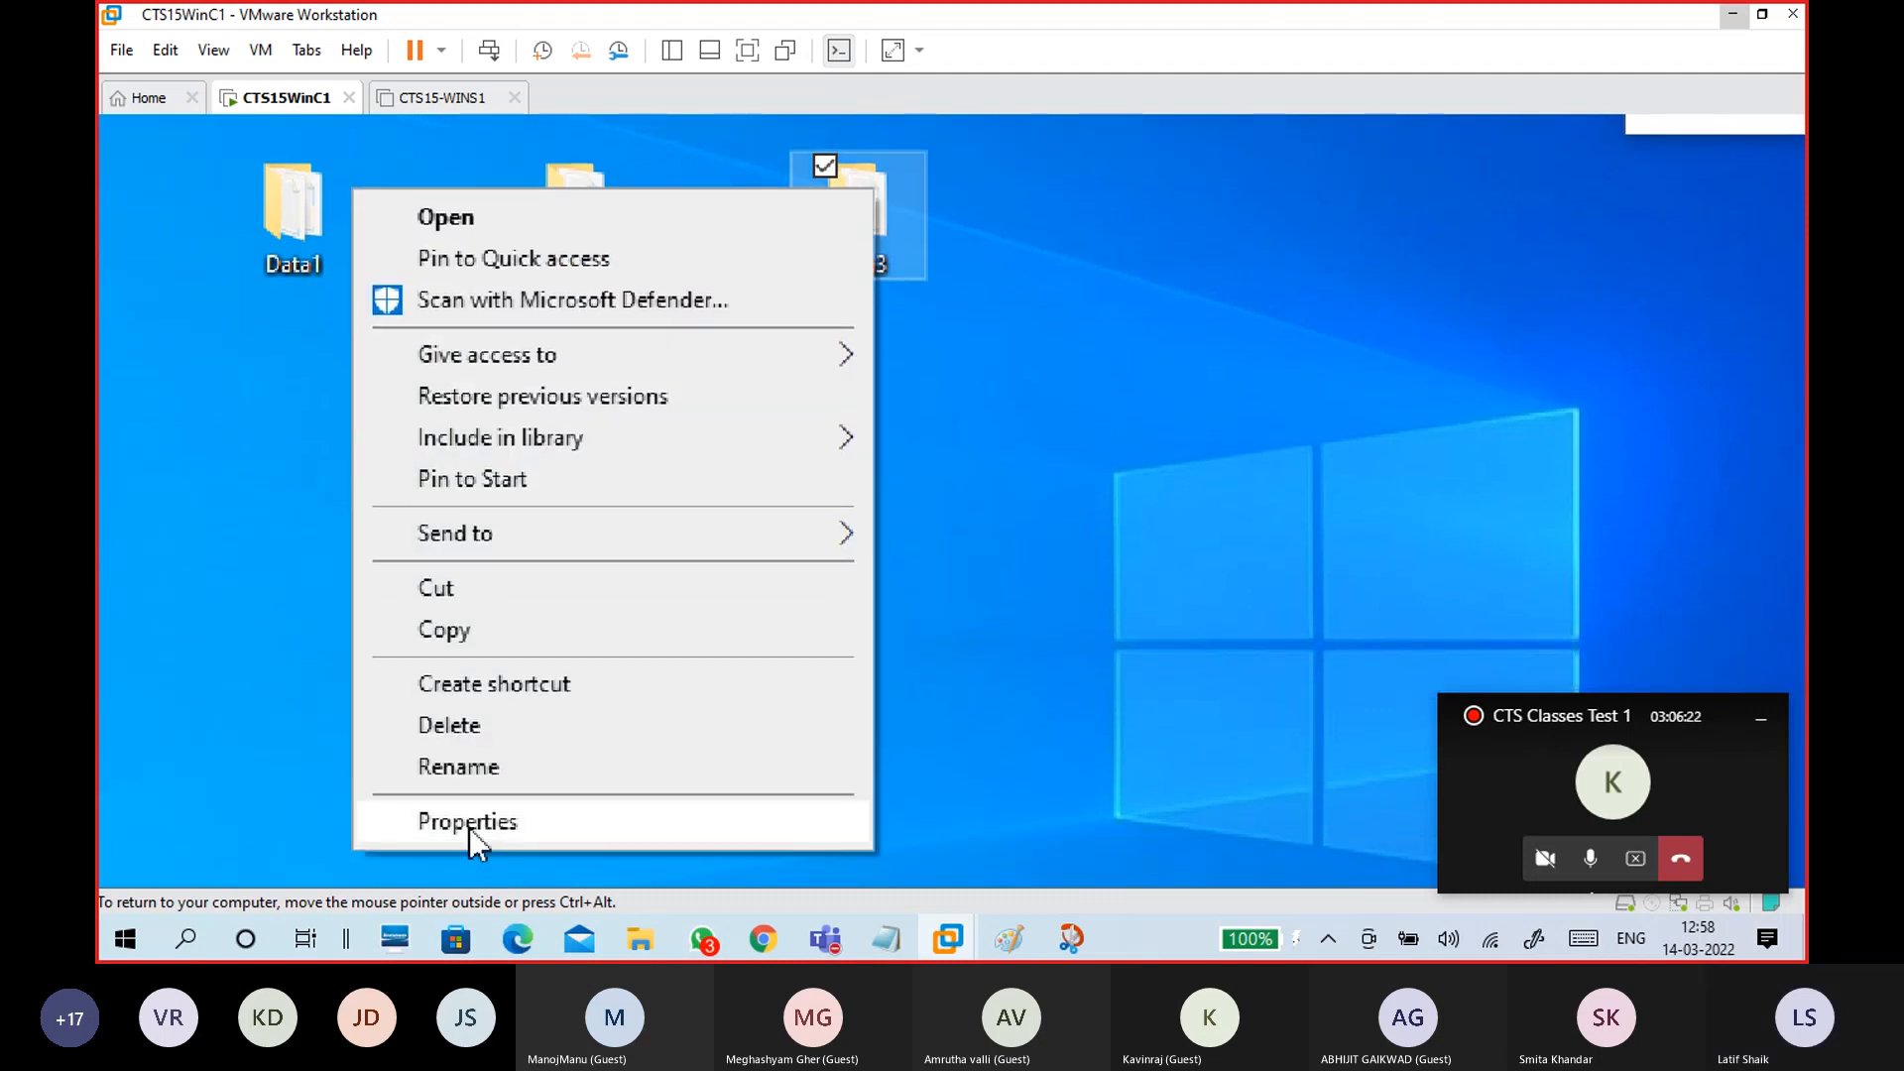
left_click(468, 829)
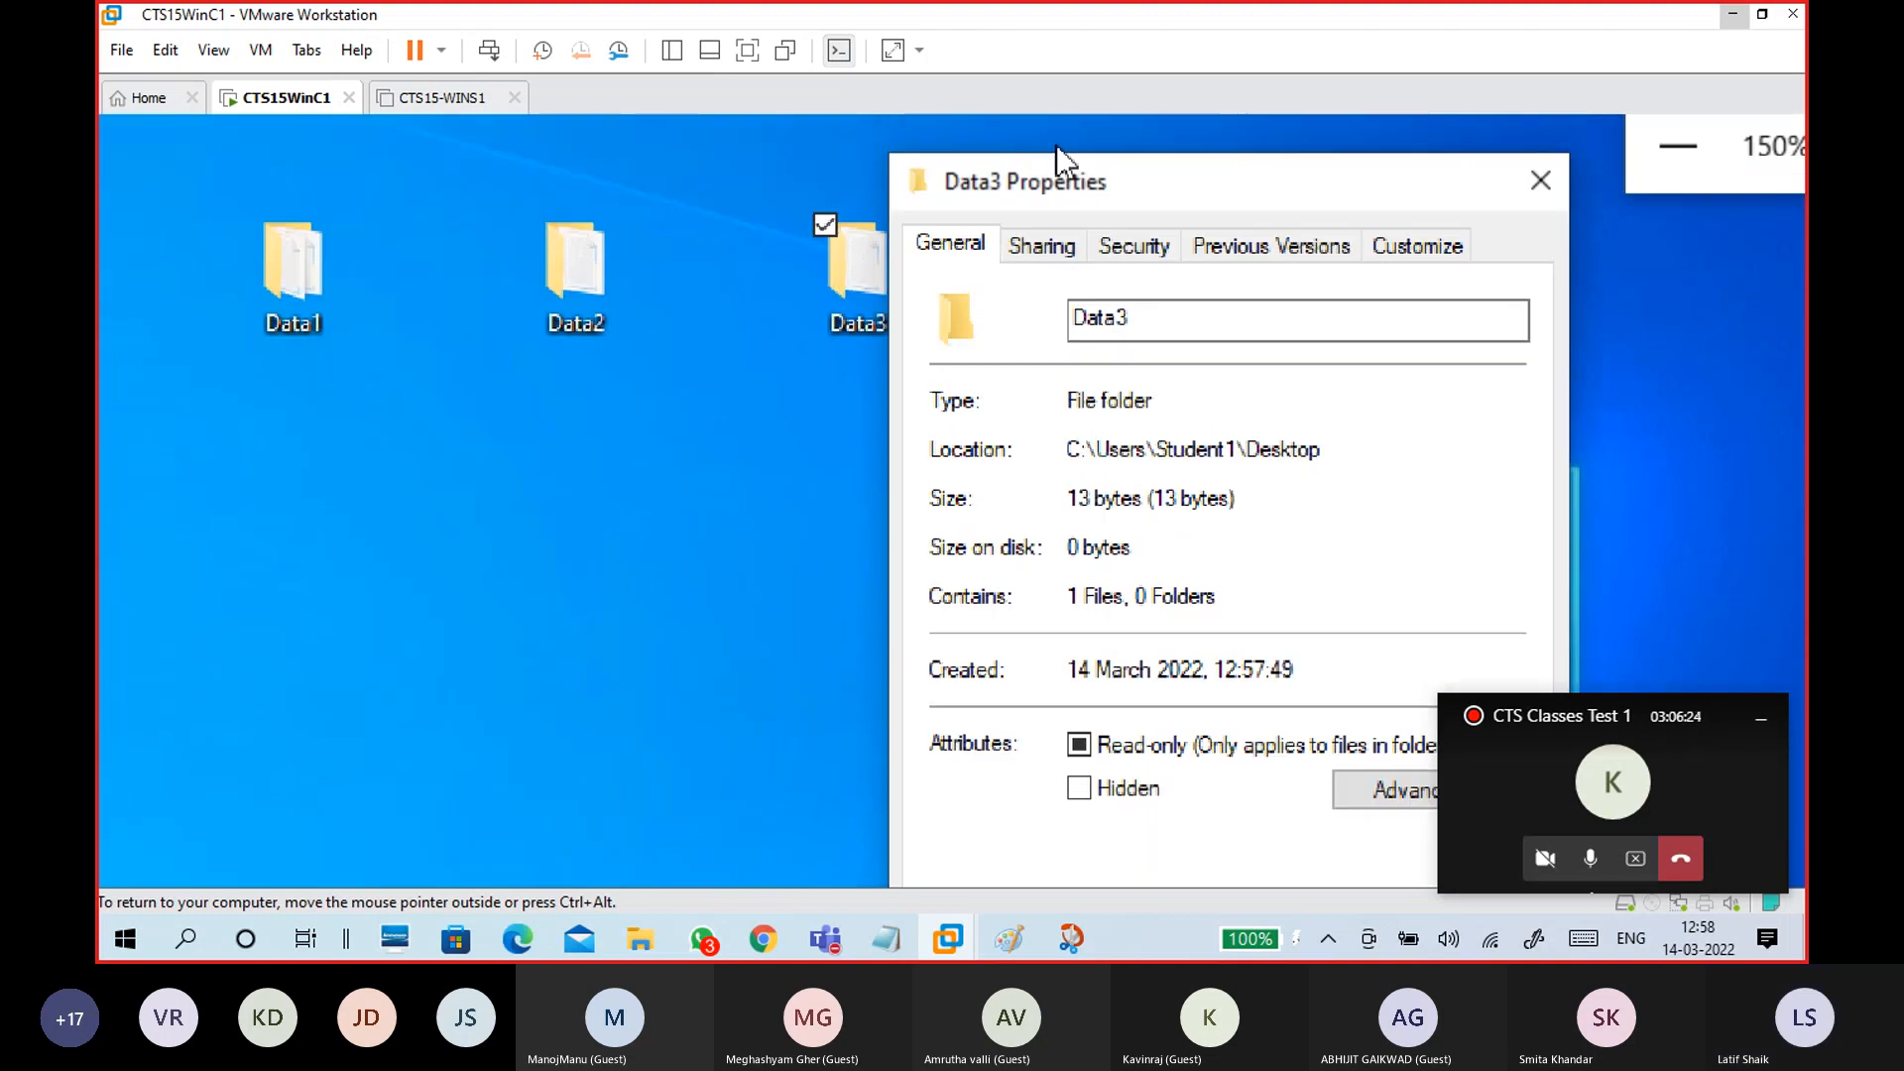
left_click(1062, 238)
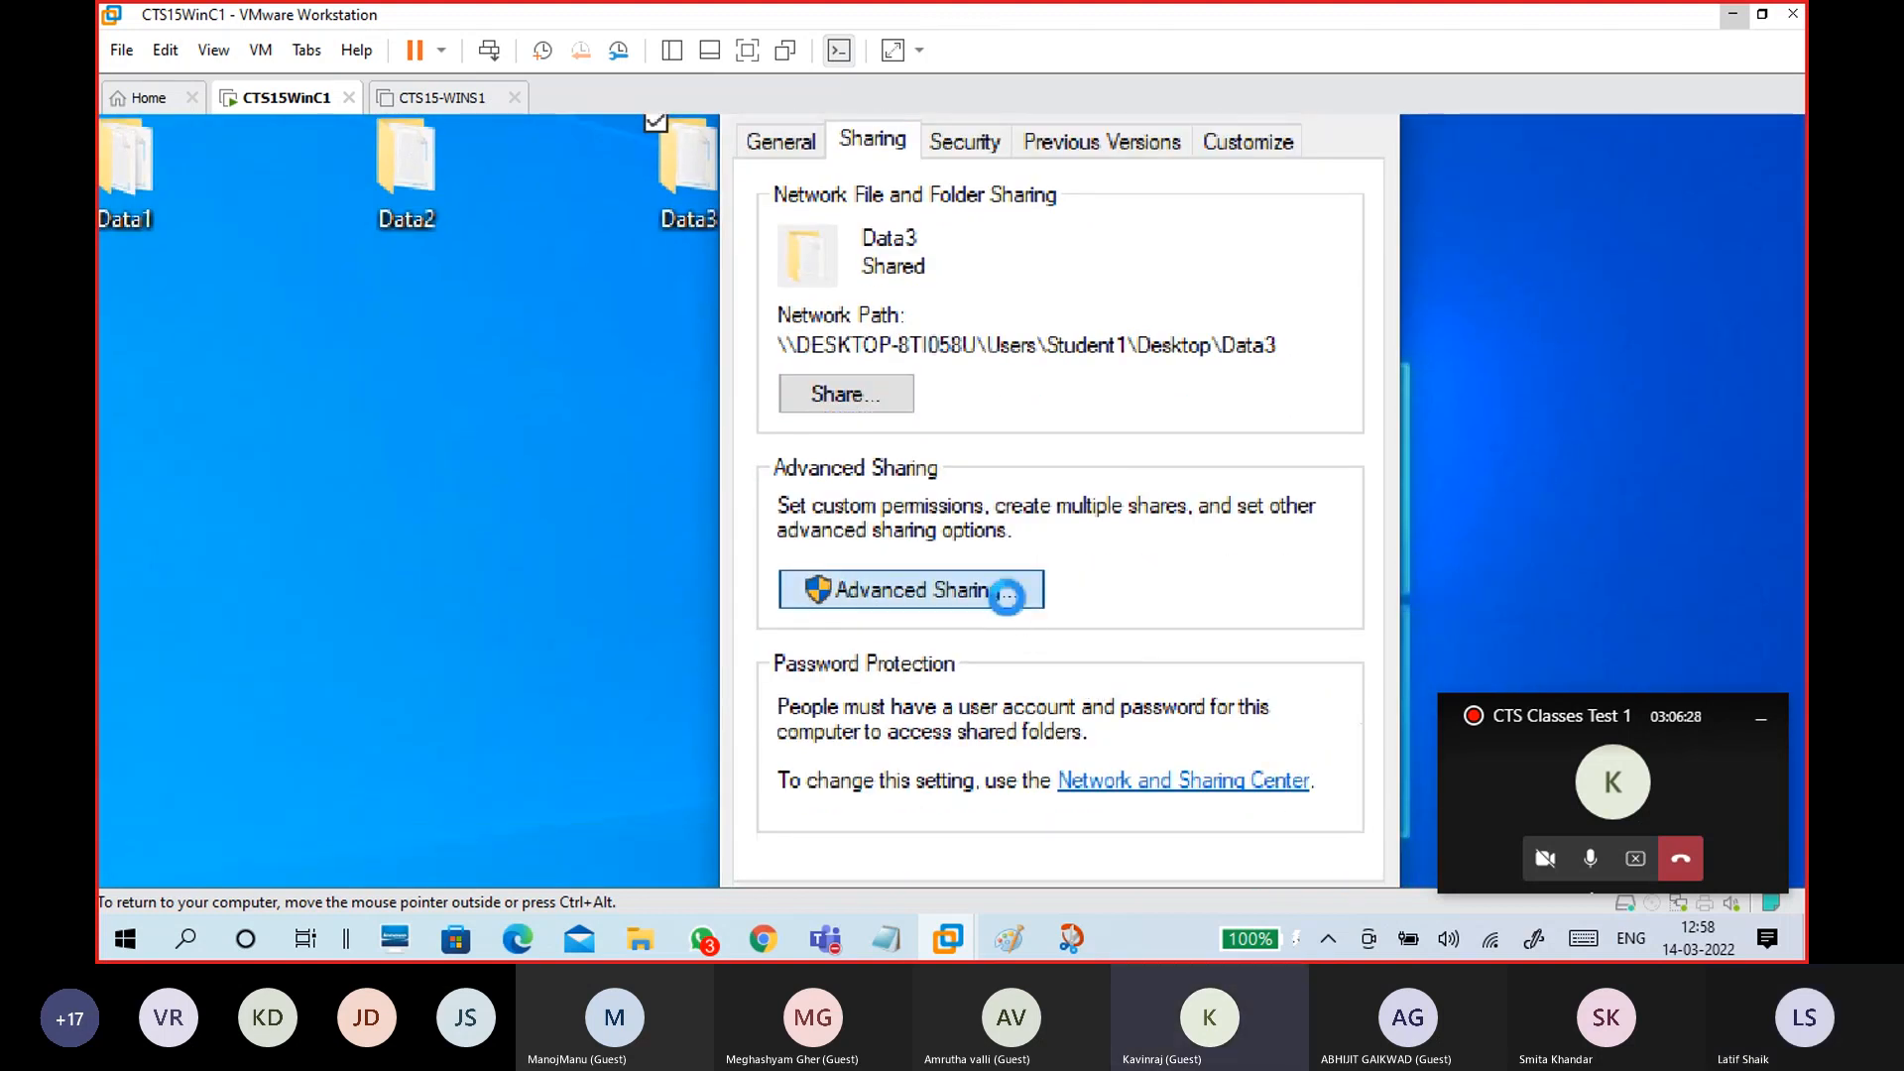
left_click(994, 591)
left_click(845, 206)
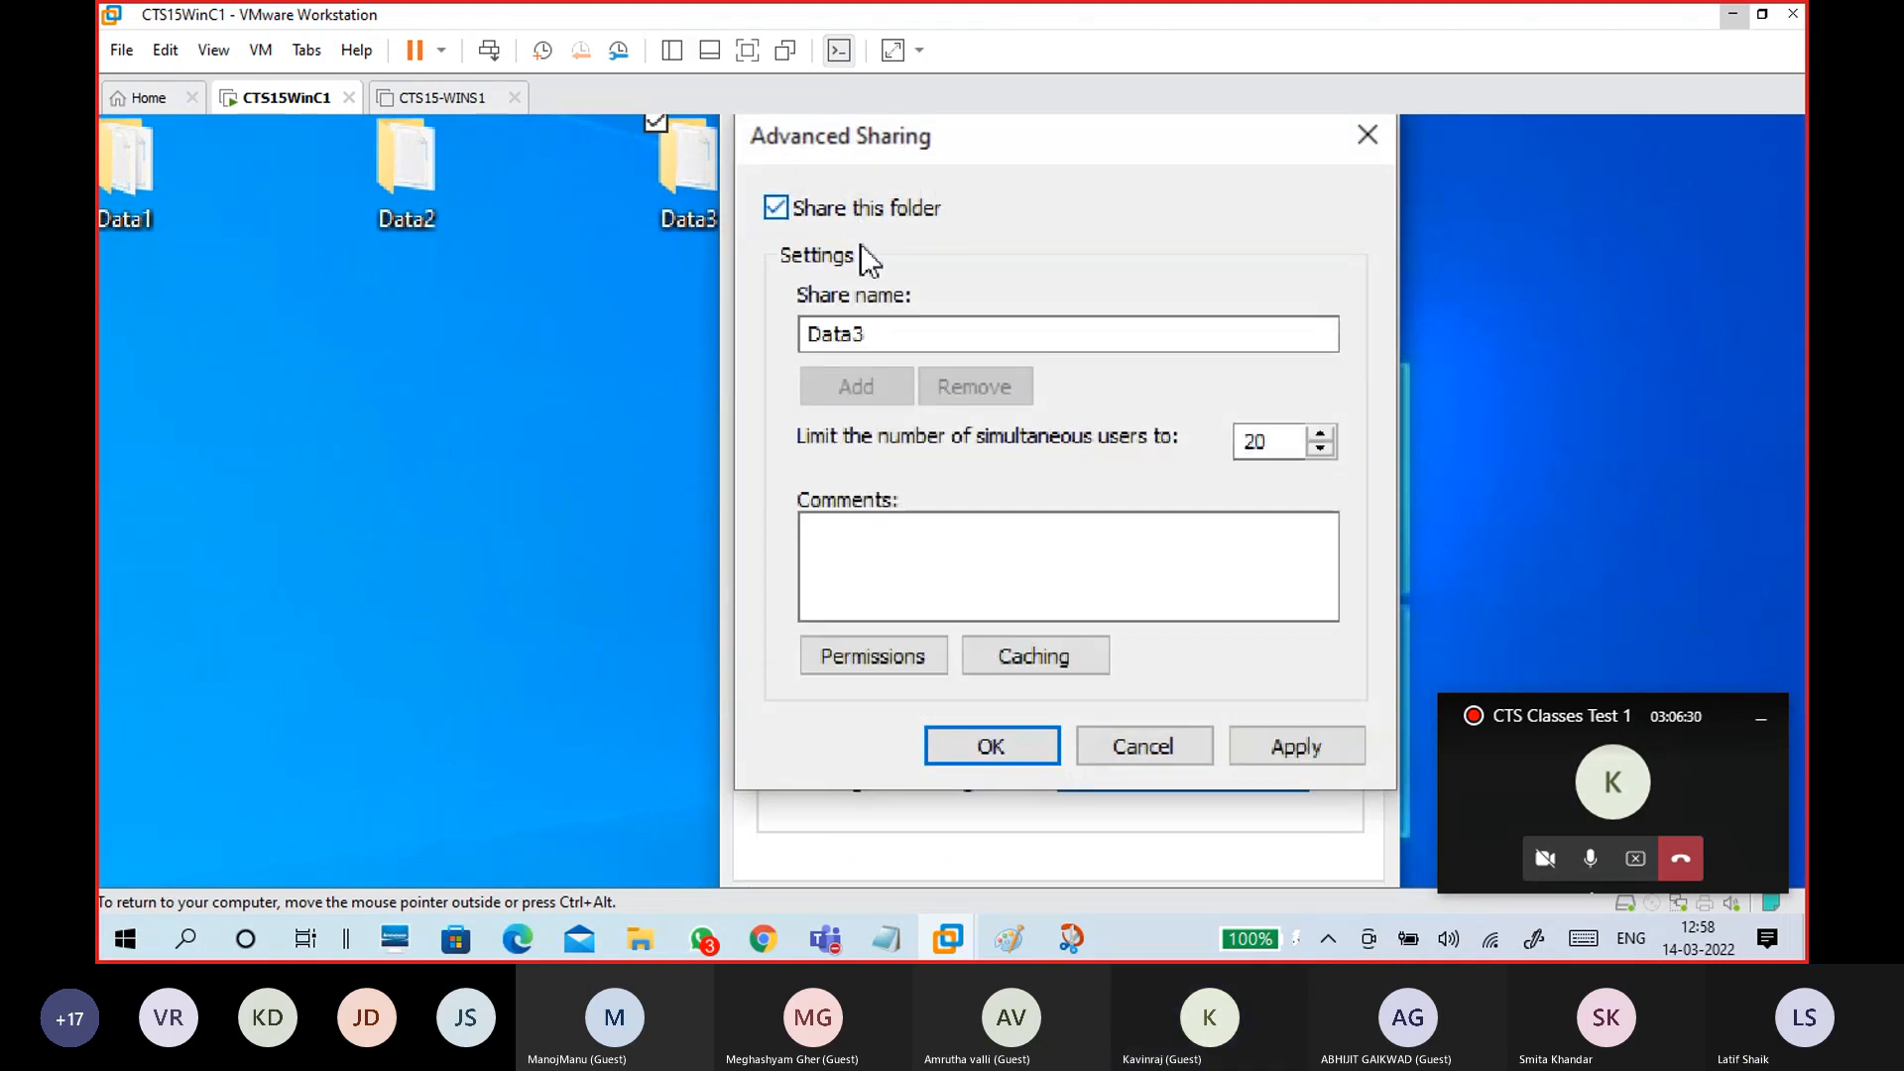
left_click_drag(874, 334, 684, 350)
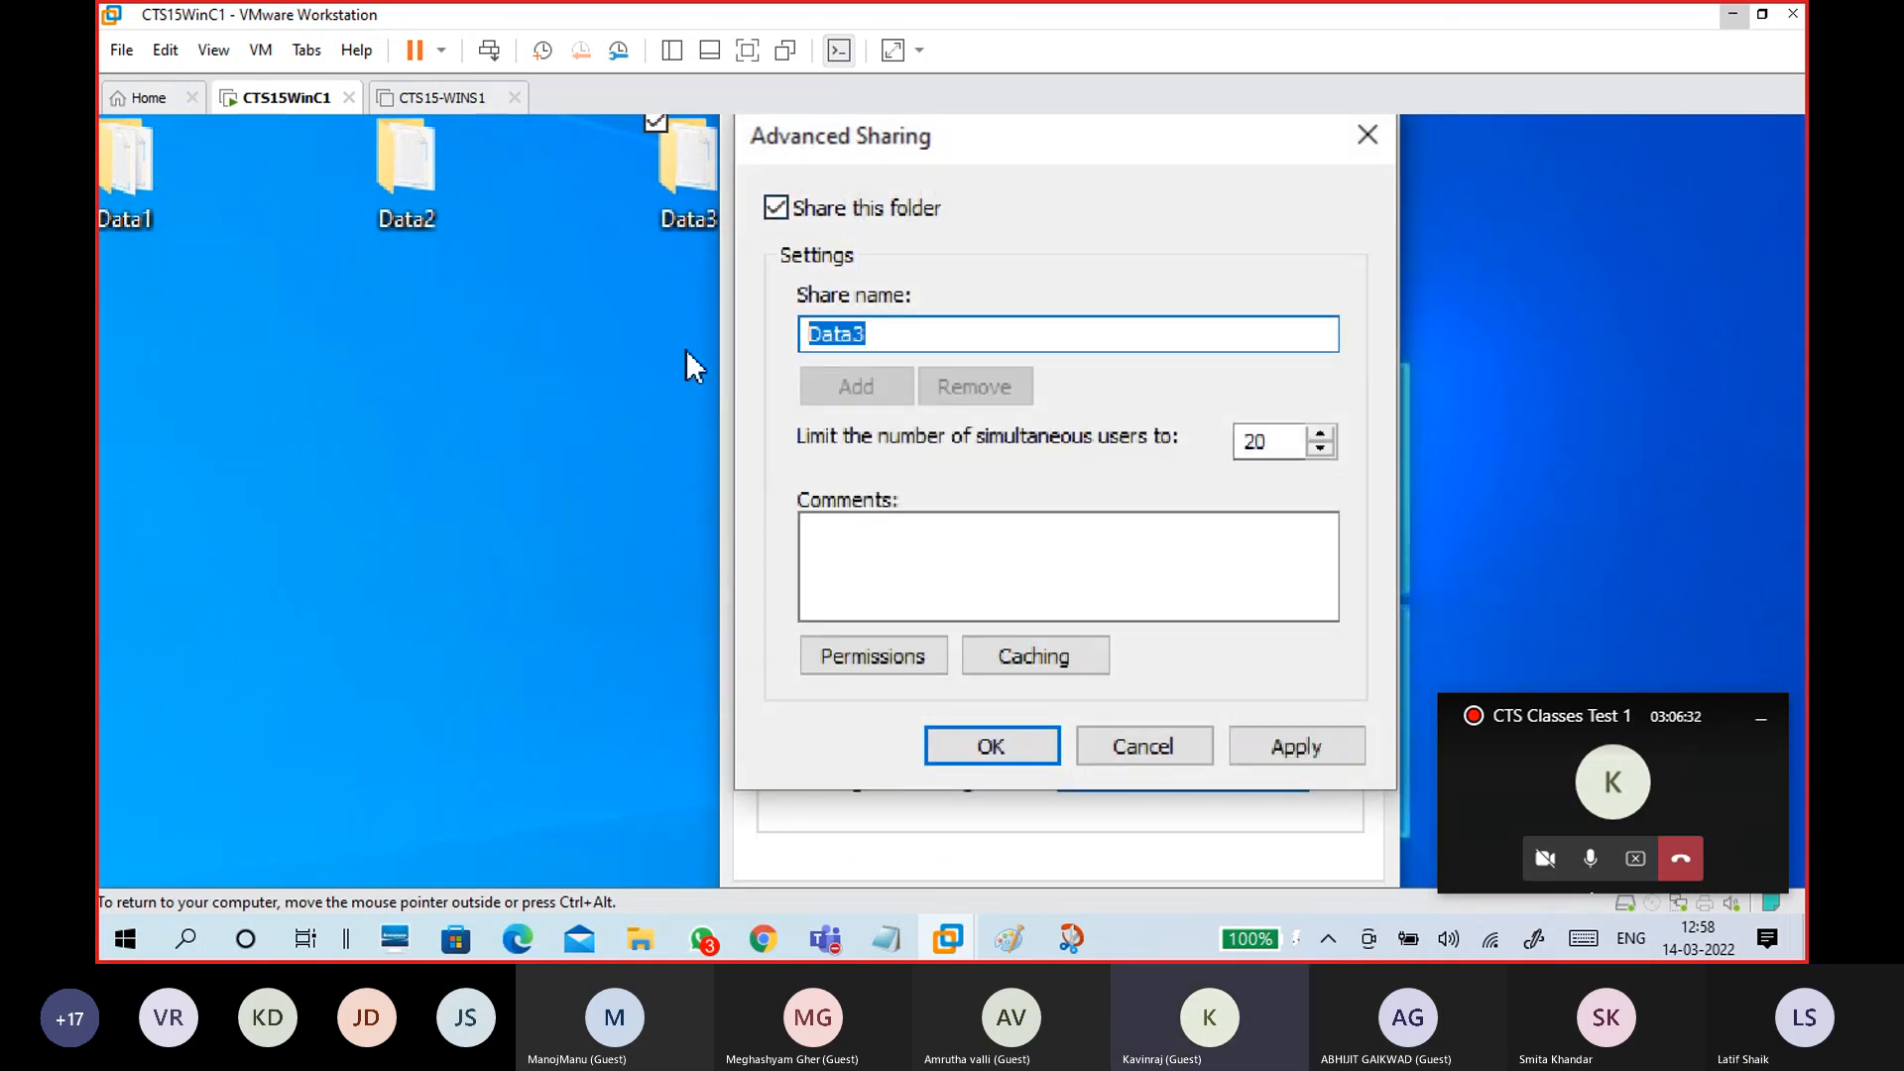
type("Share3")
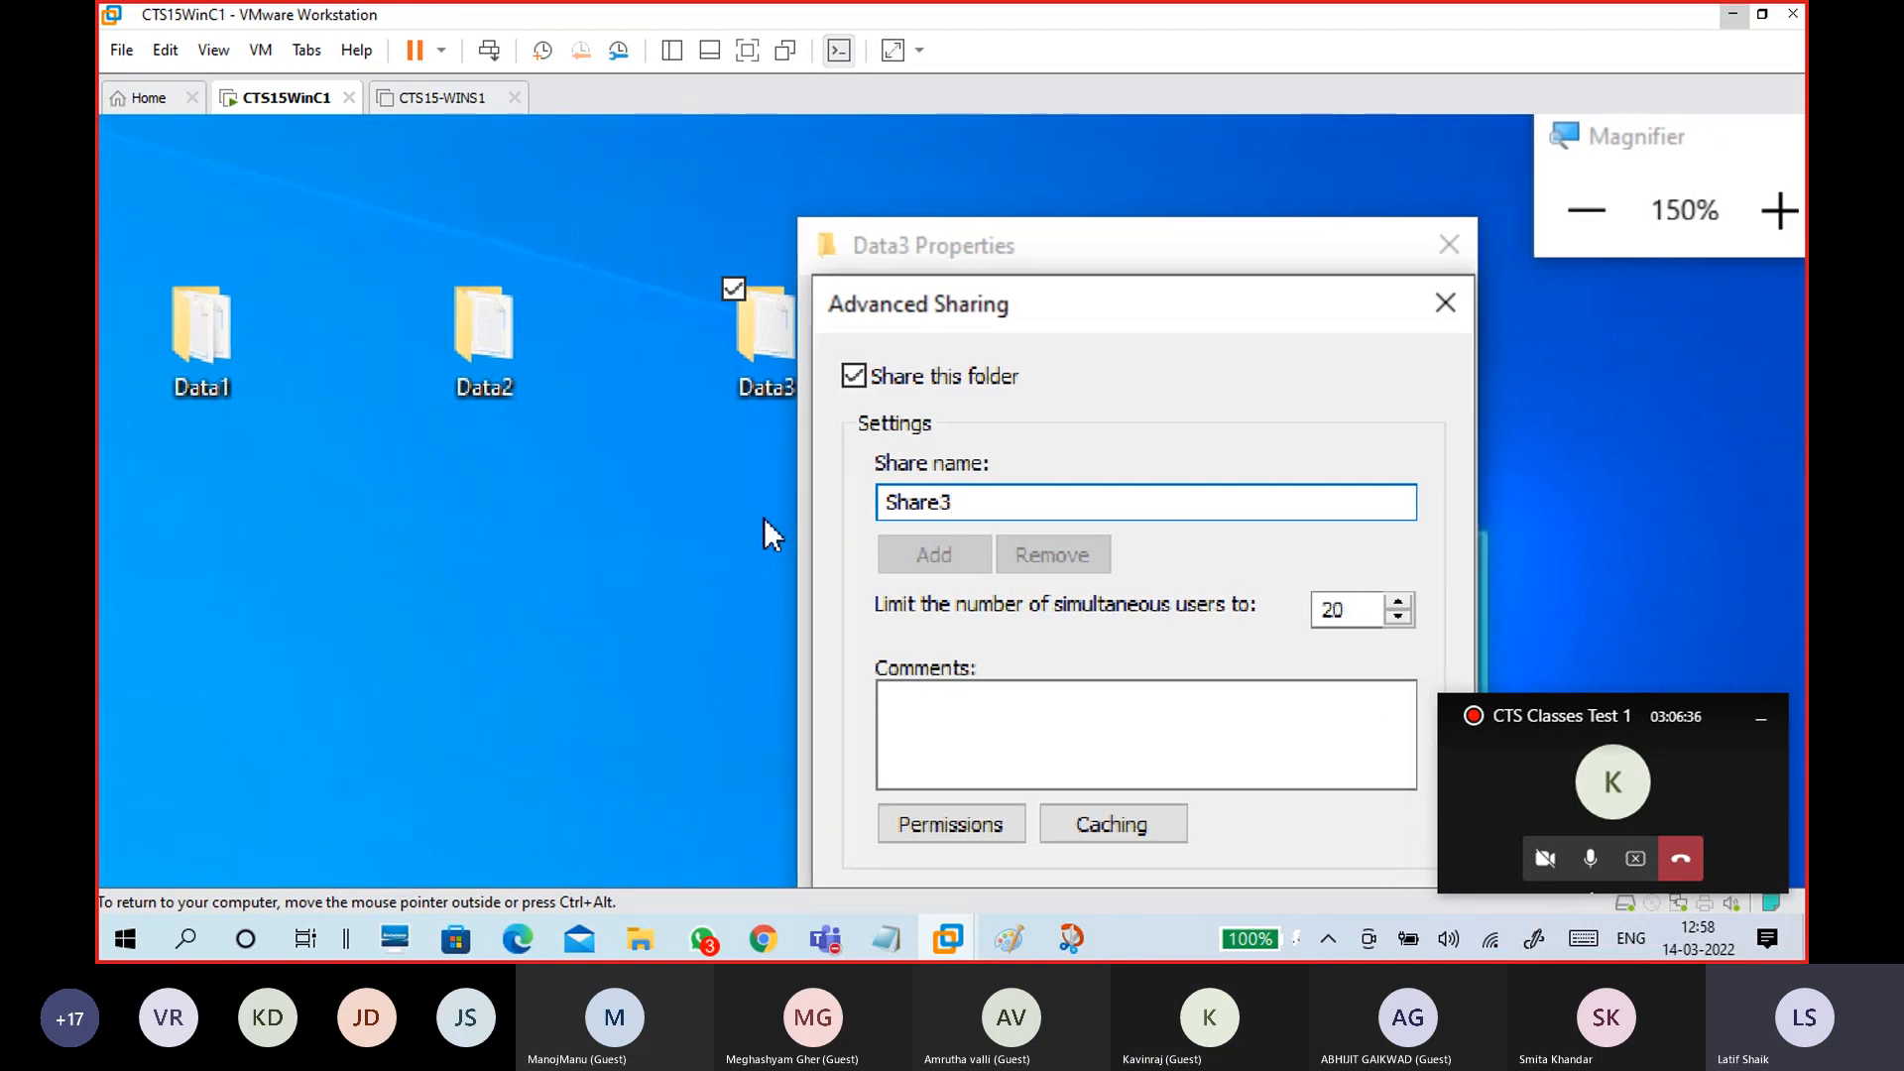
type("$")
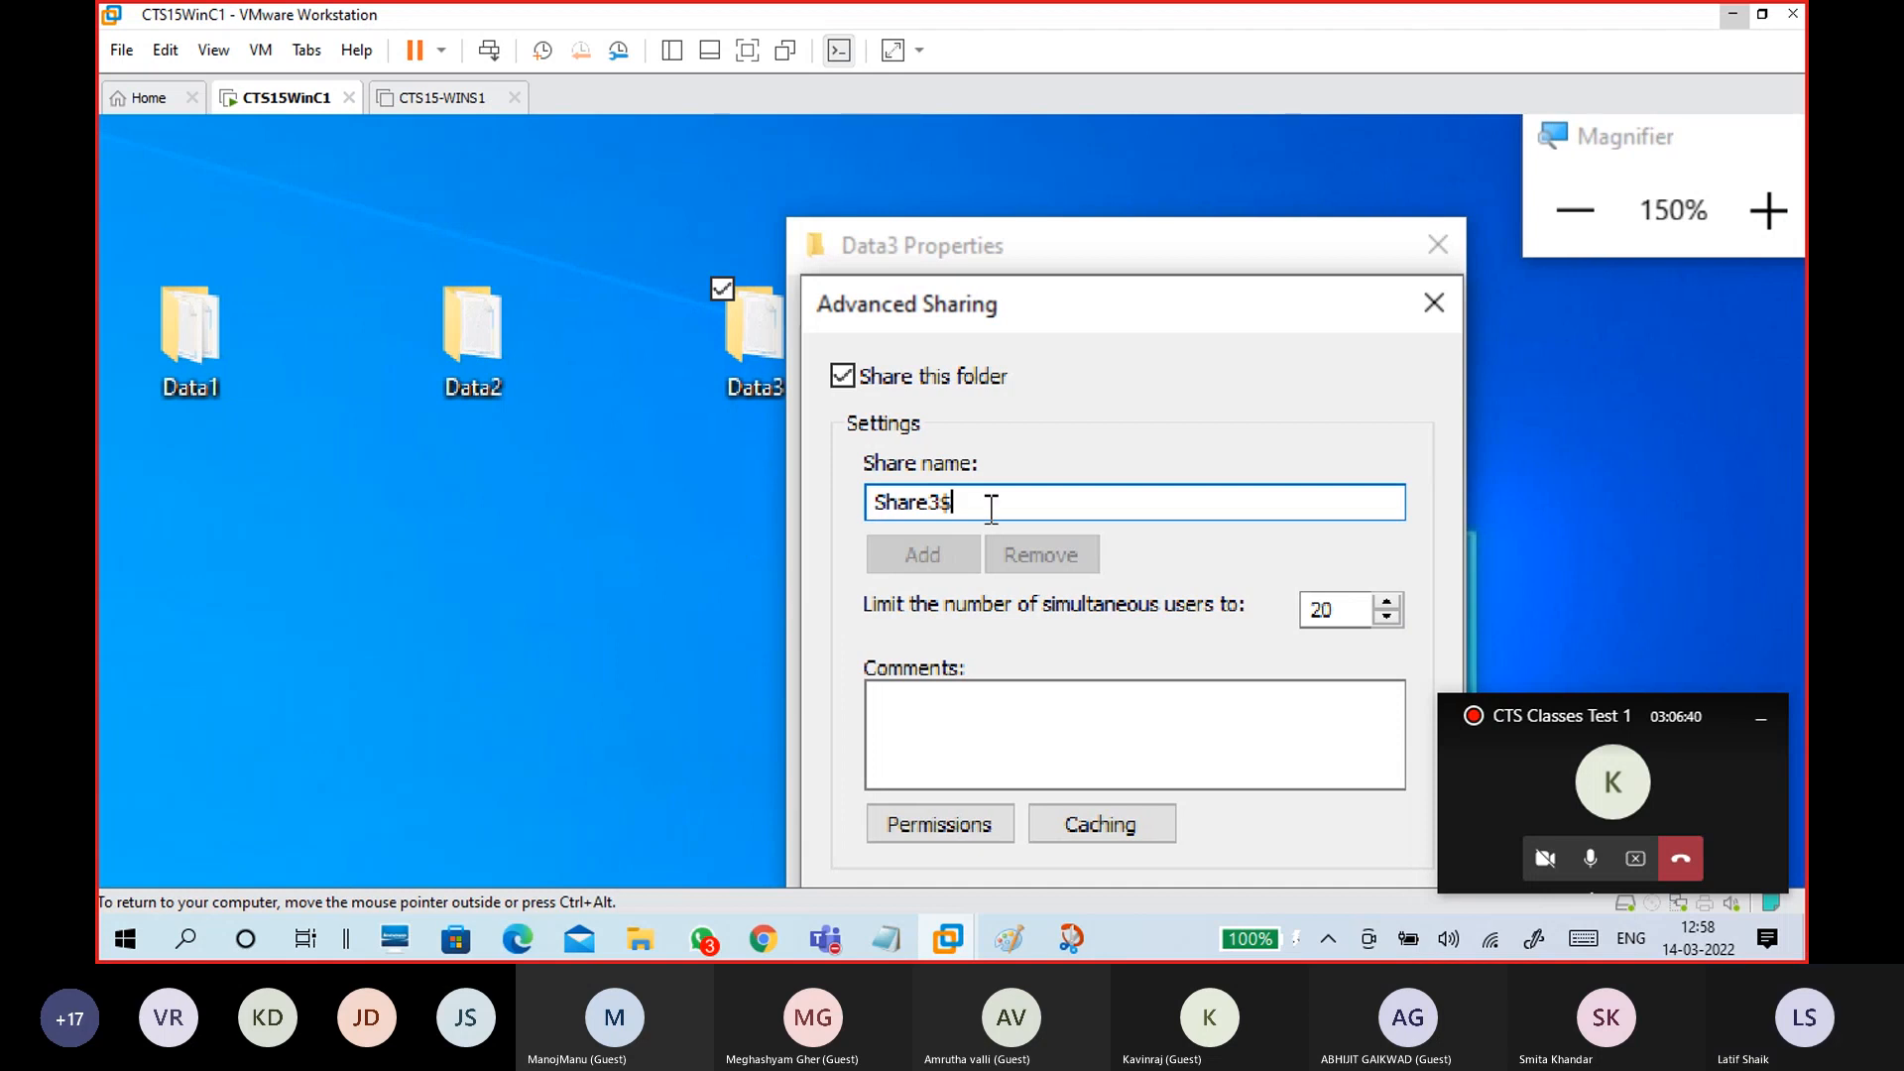
mouse_move(987, 506)
left_mouse_down()
mouse_move(801, 521)
mouse_move(1012, 509)
left_mouse_up()
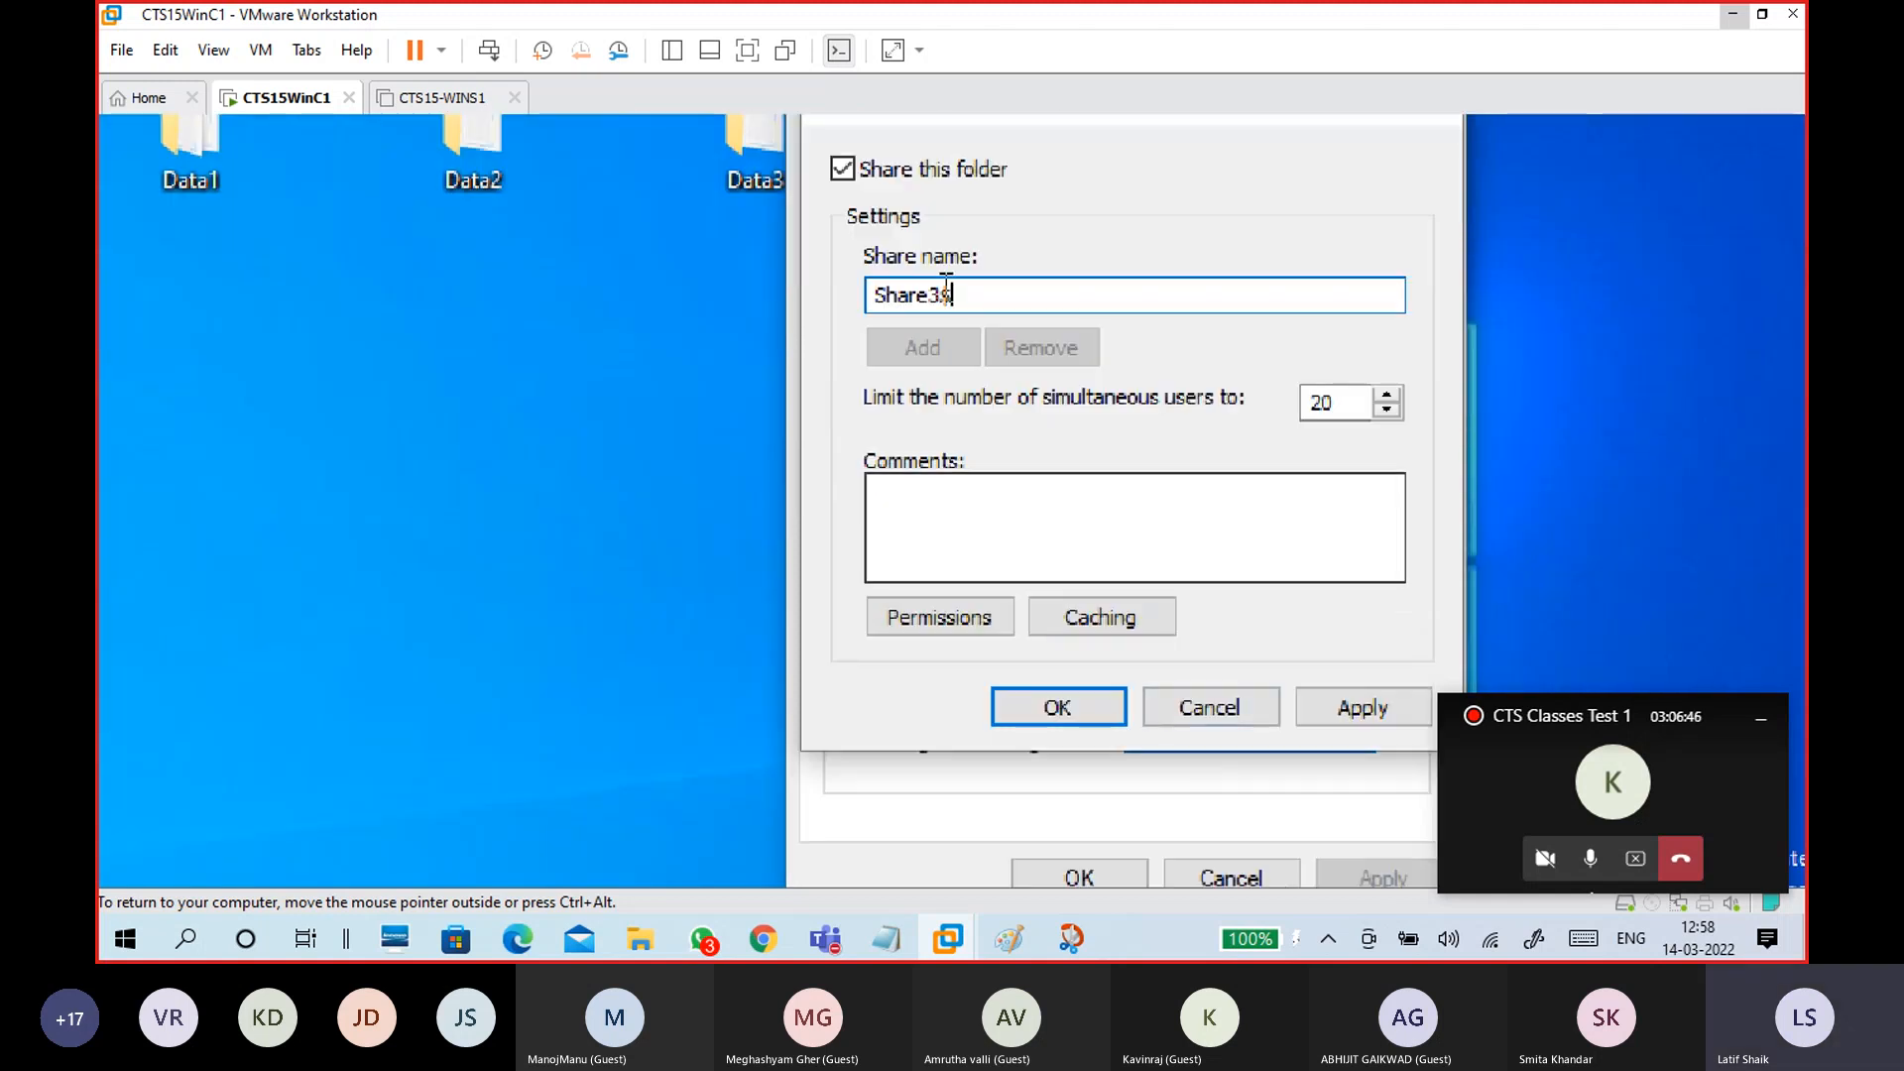
Step: Grant Everyone Full Control in Share3$ permissions and confirm the sharing settings
left_click(952, 620)
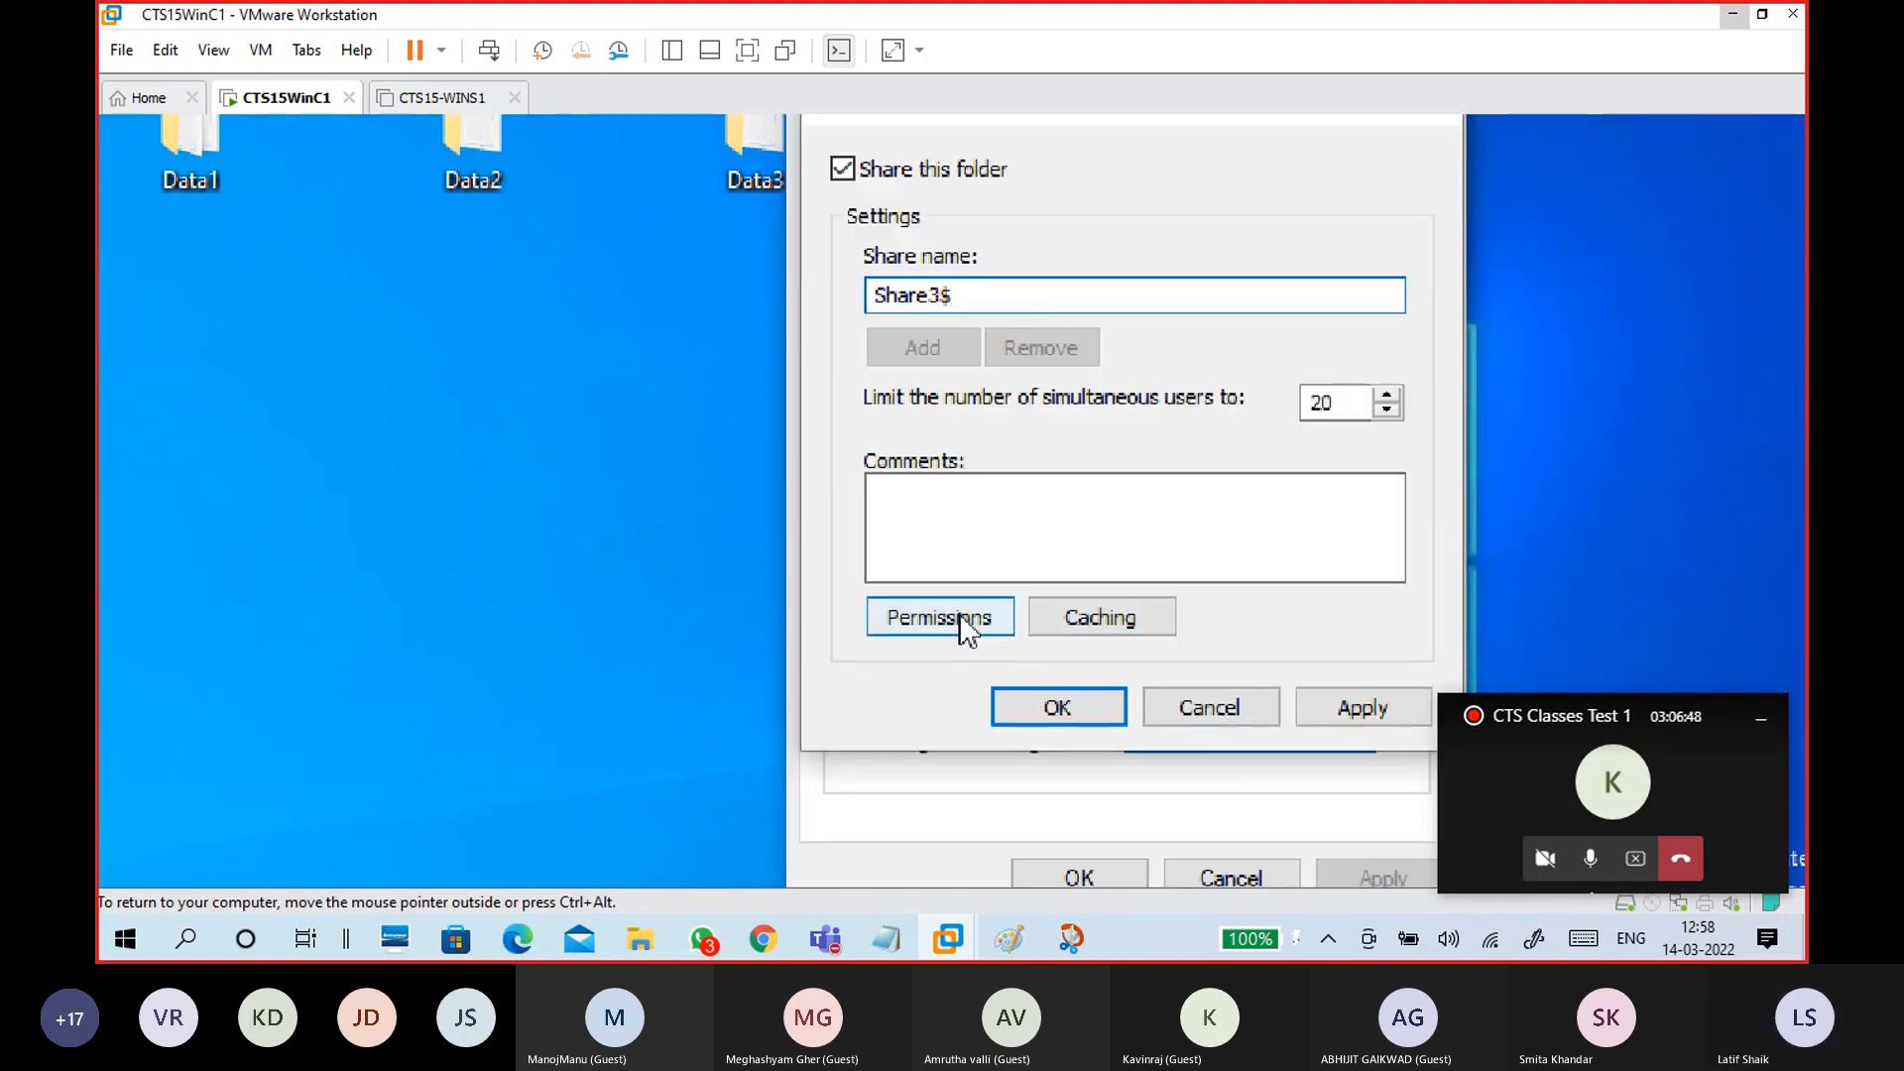
left_click(1280, 545)
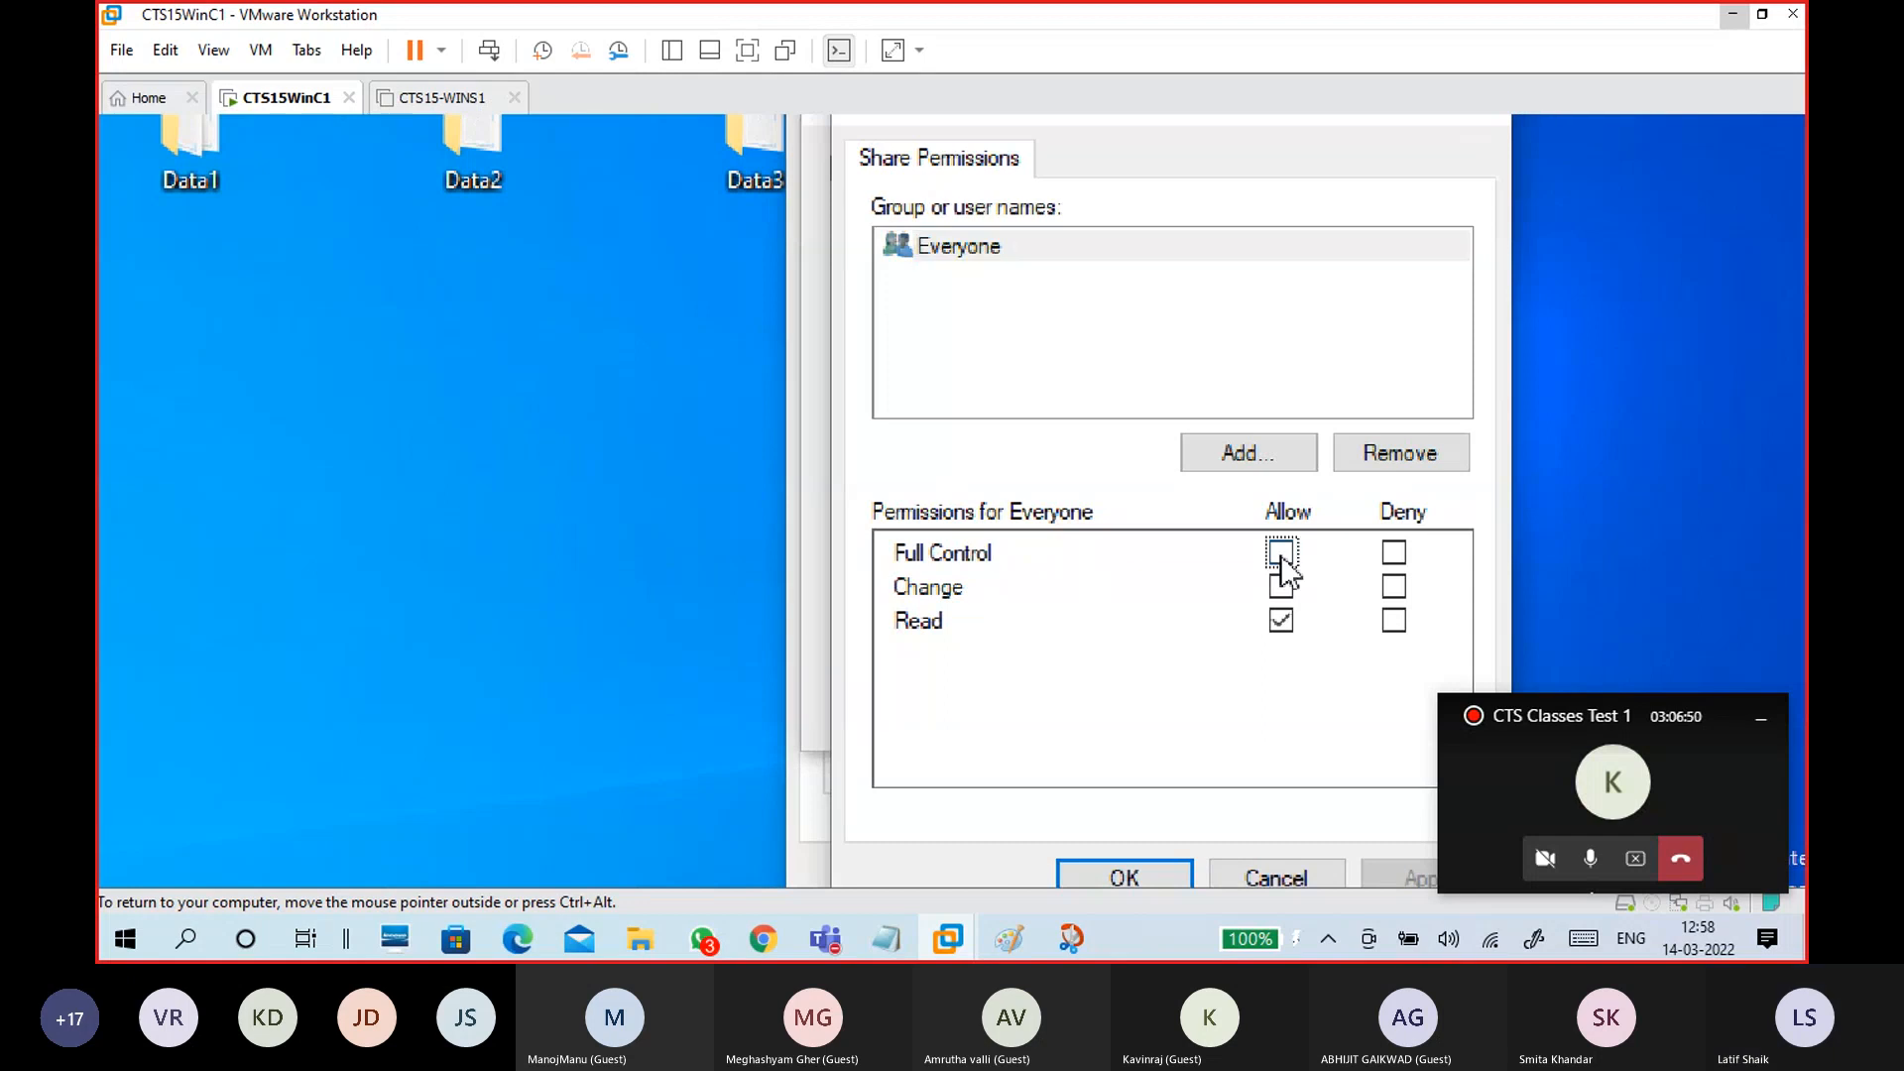
left_click(1399, 840)
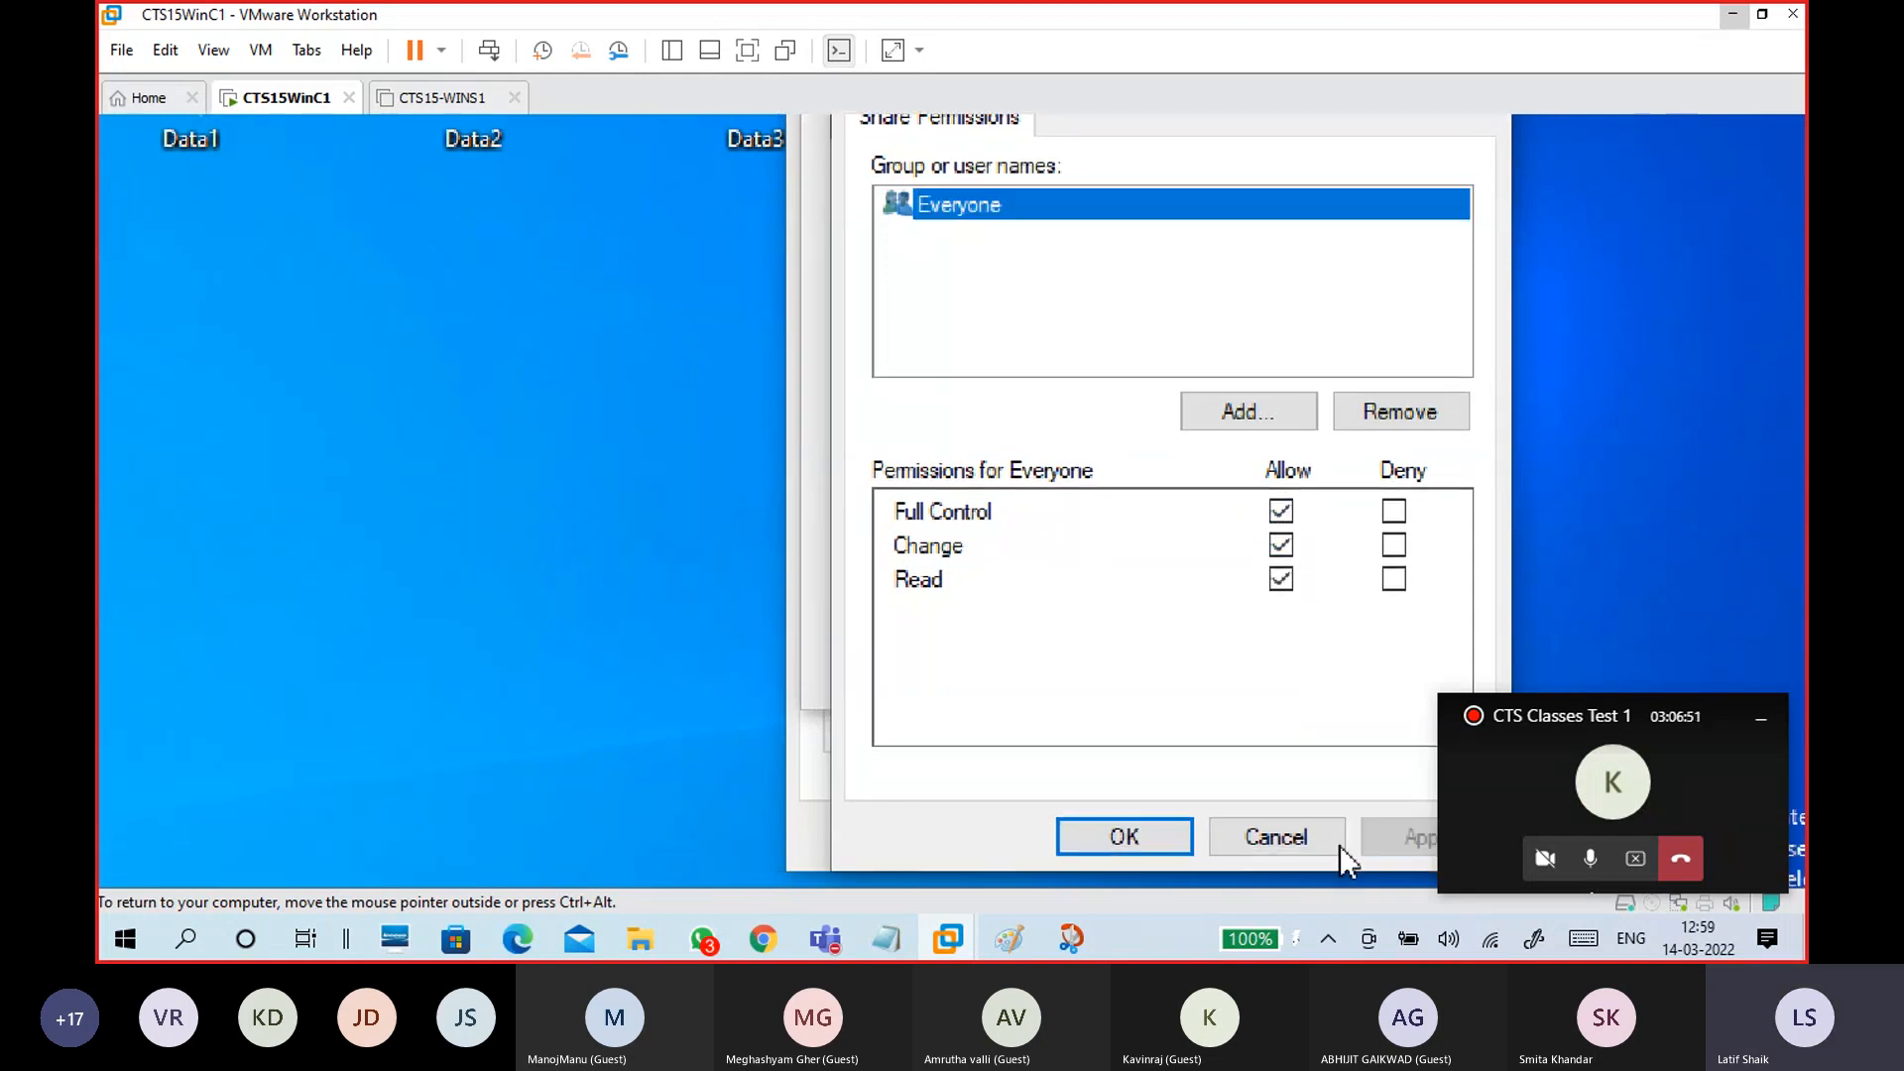
left_click(1139, 845)
left_click(1338, 784)
left_click(1055, 780)
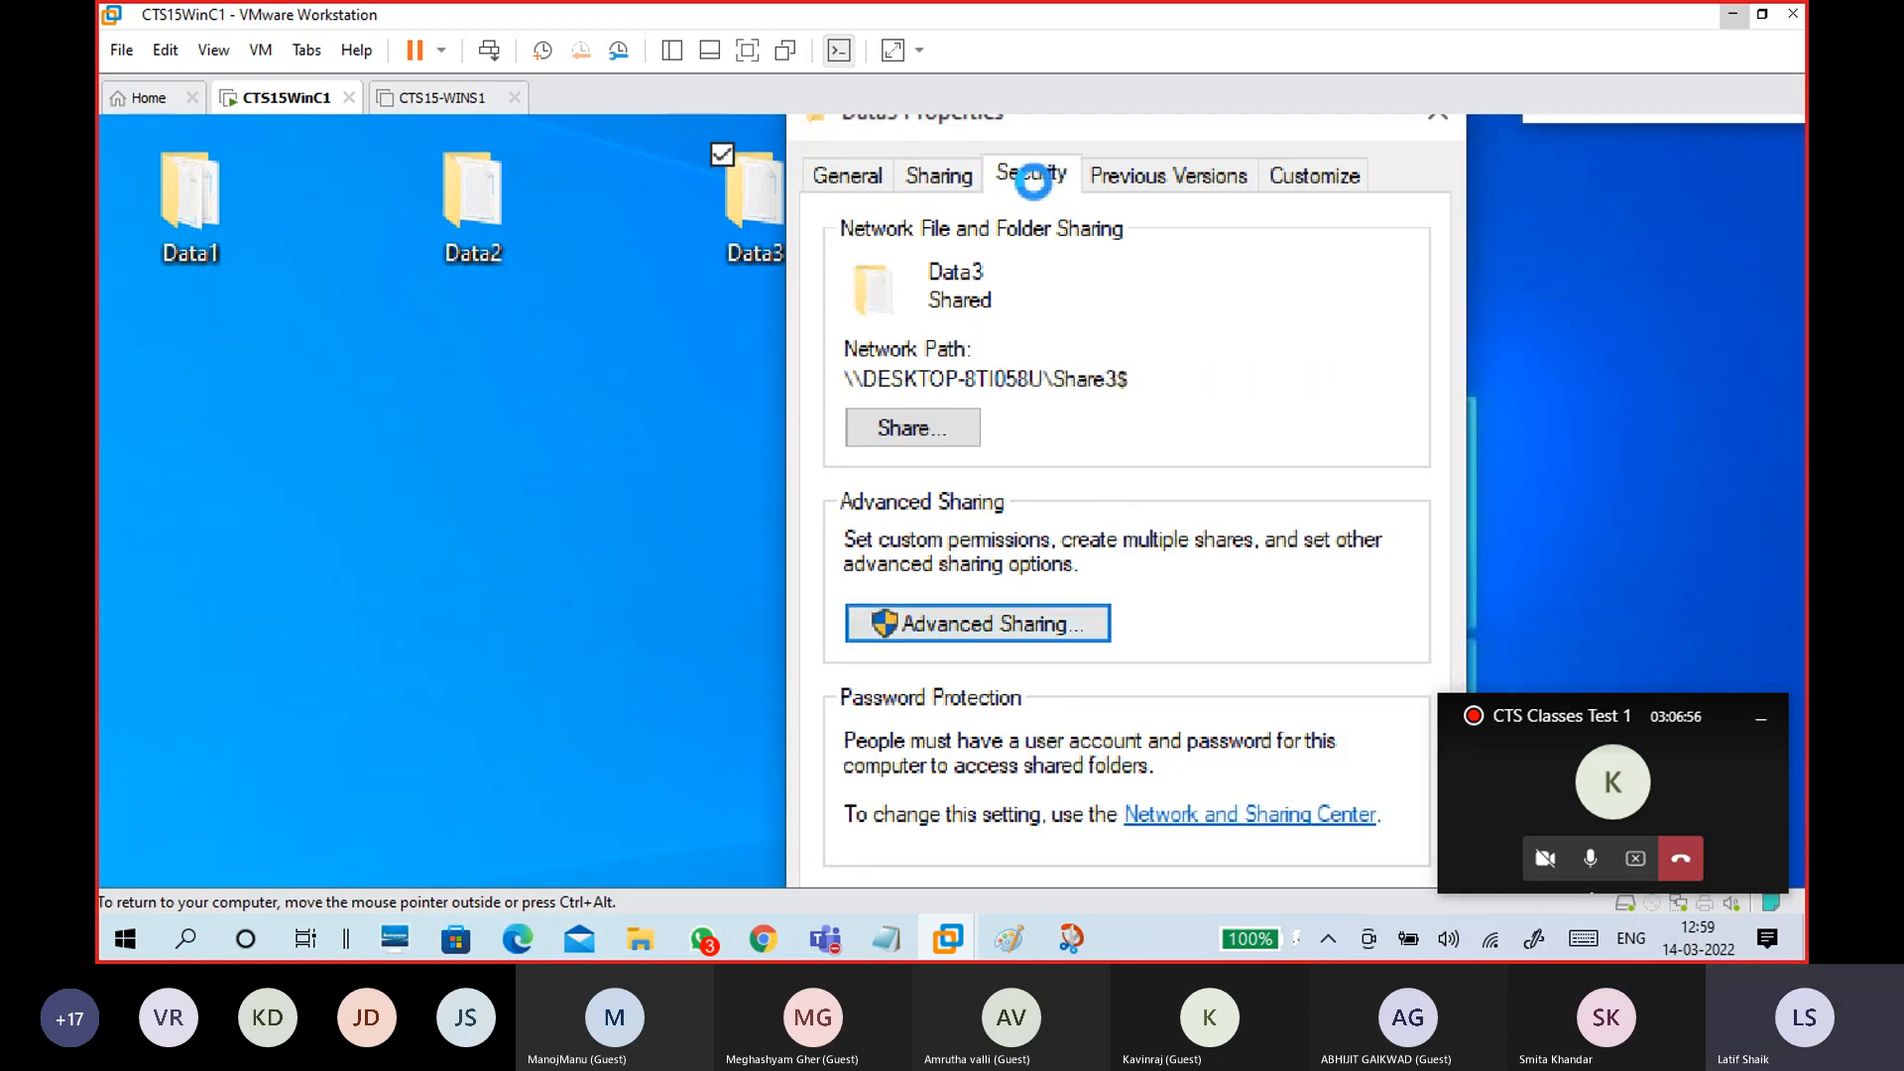
Step: On Data3's Security tab, add the Everyone group and allow it Full control
left_click(1033, 178)
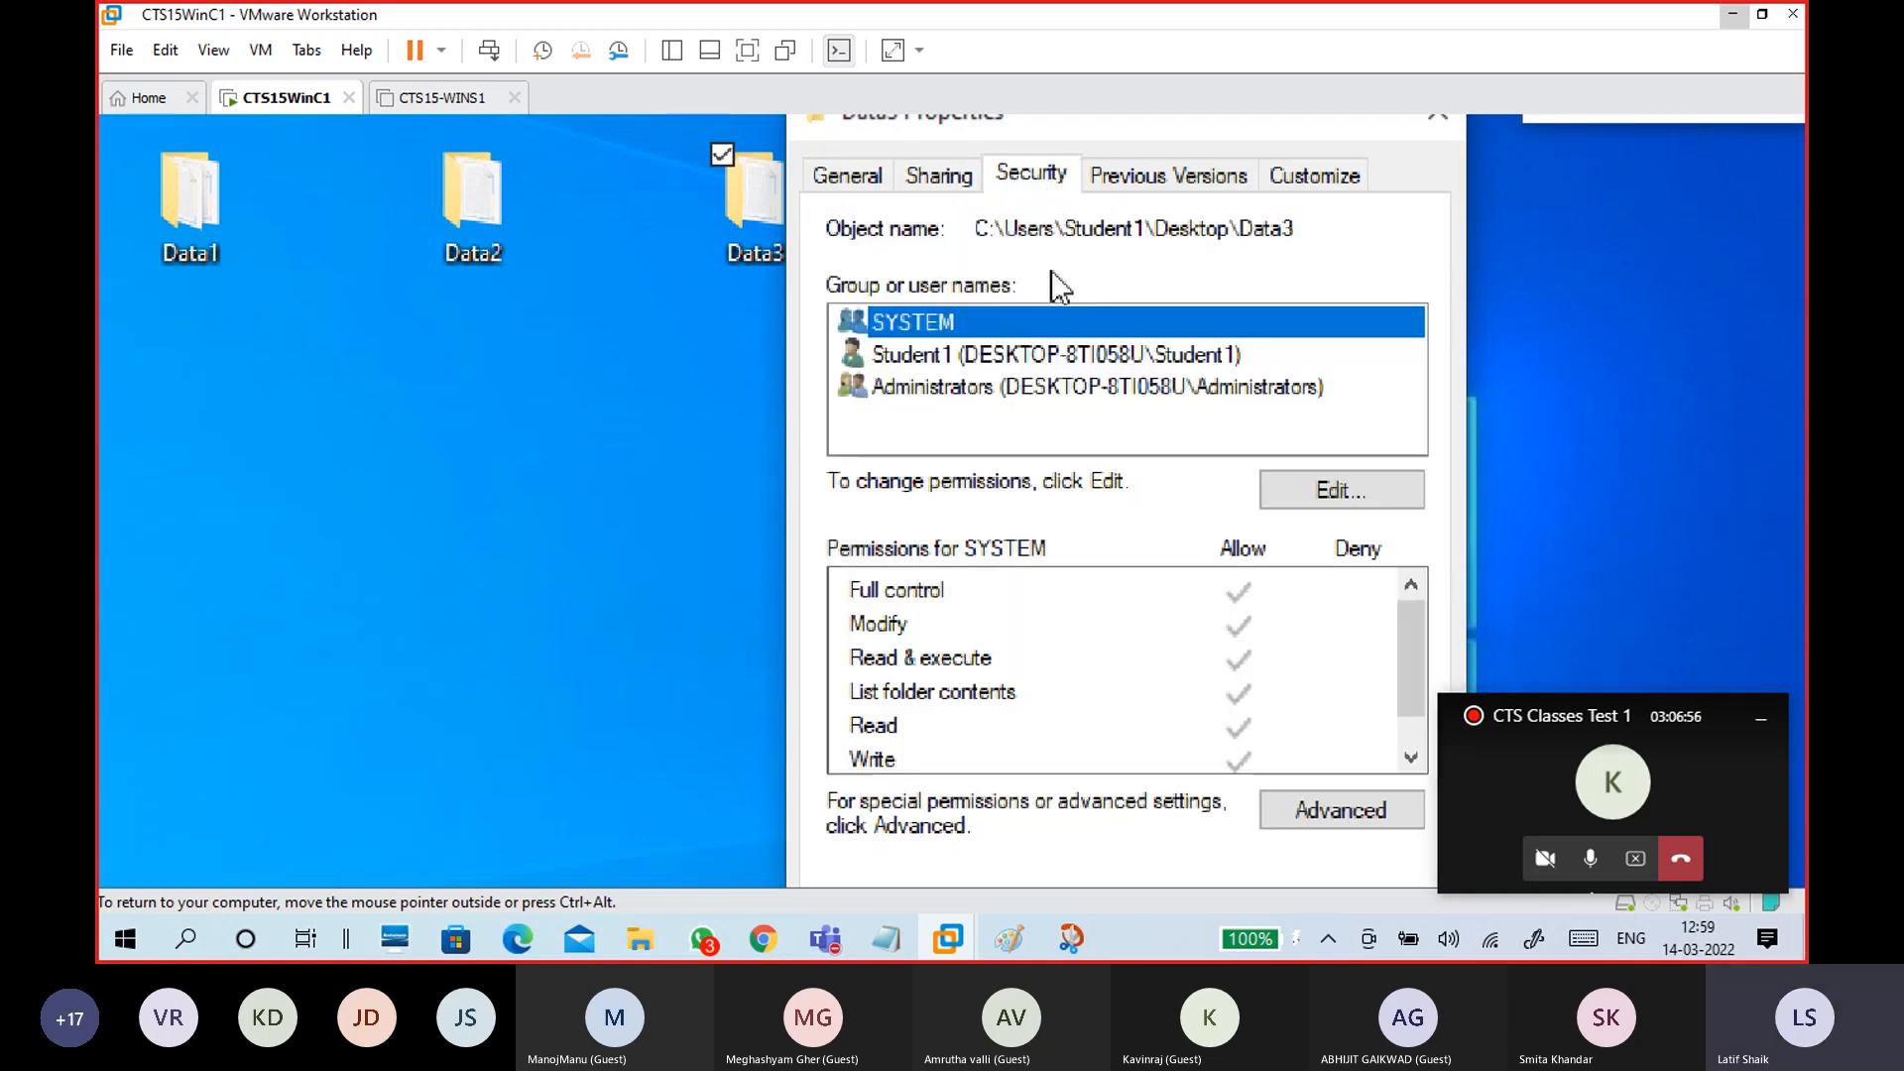
left_click(1345, 504)
left_click(1228, 599)
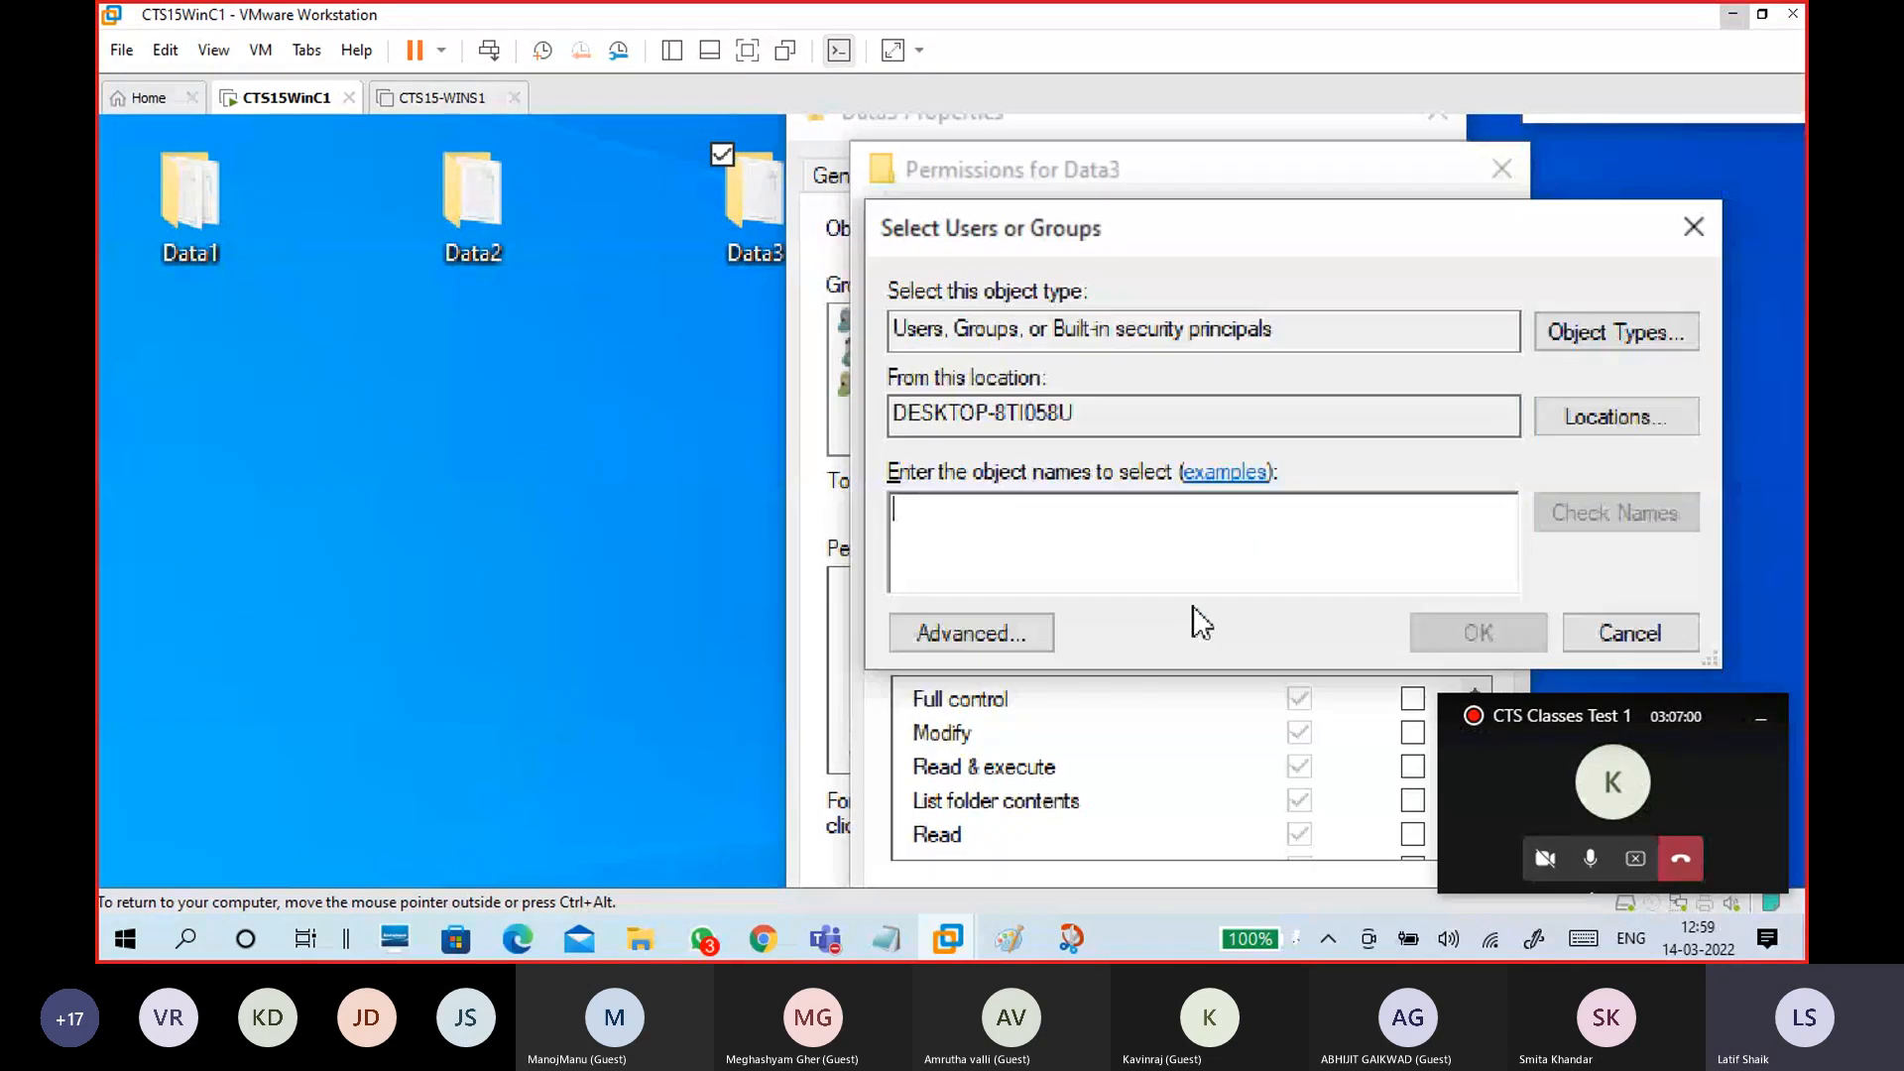
type("ever")
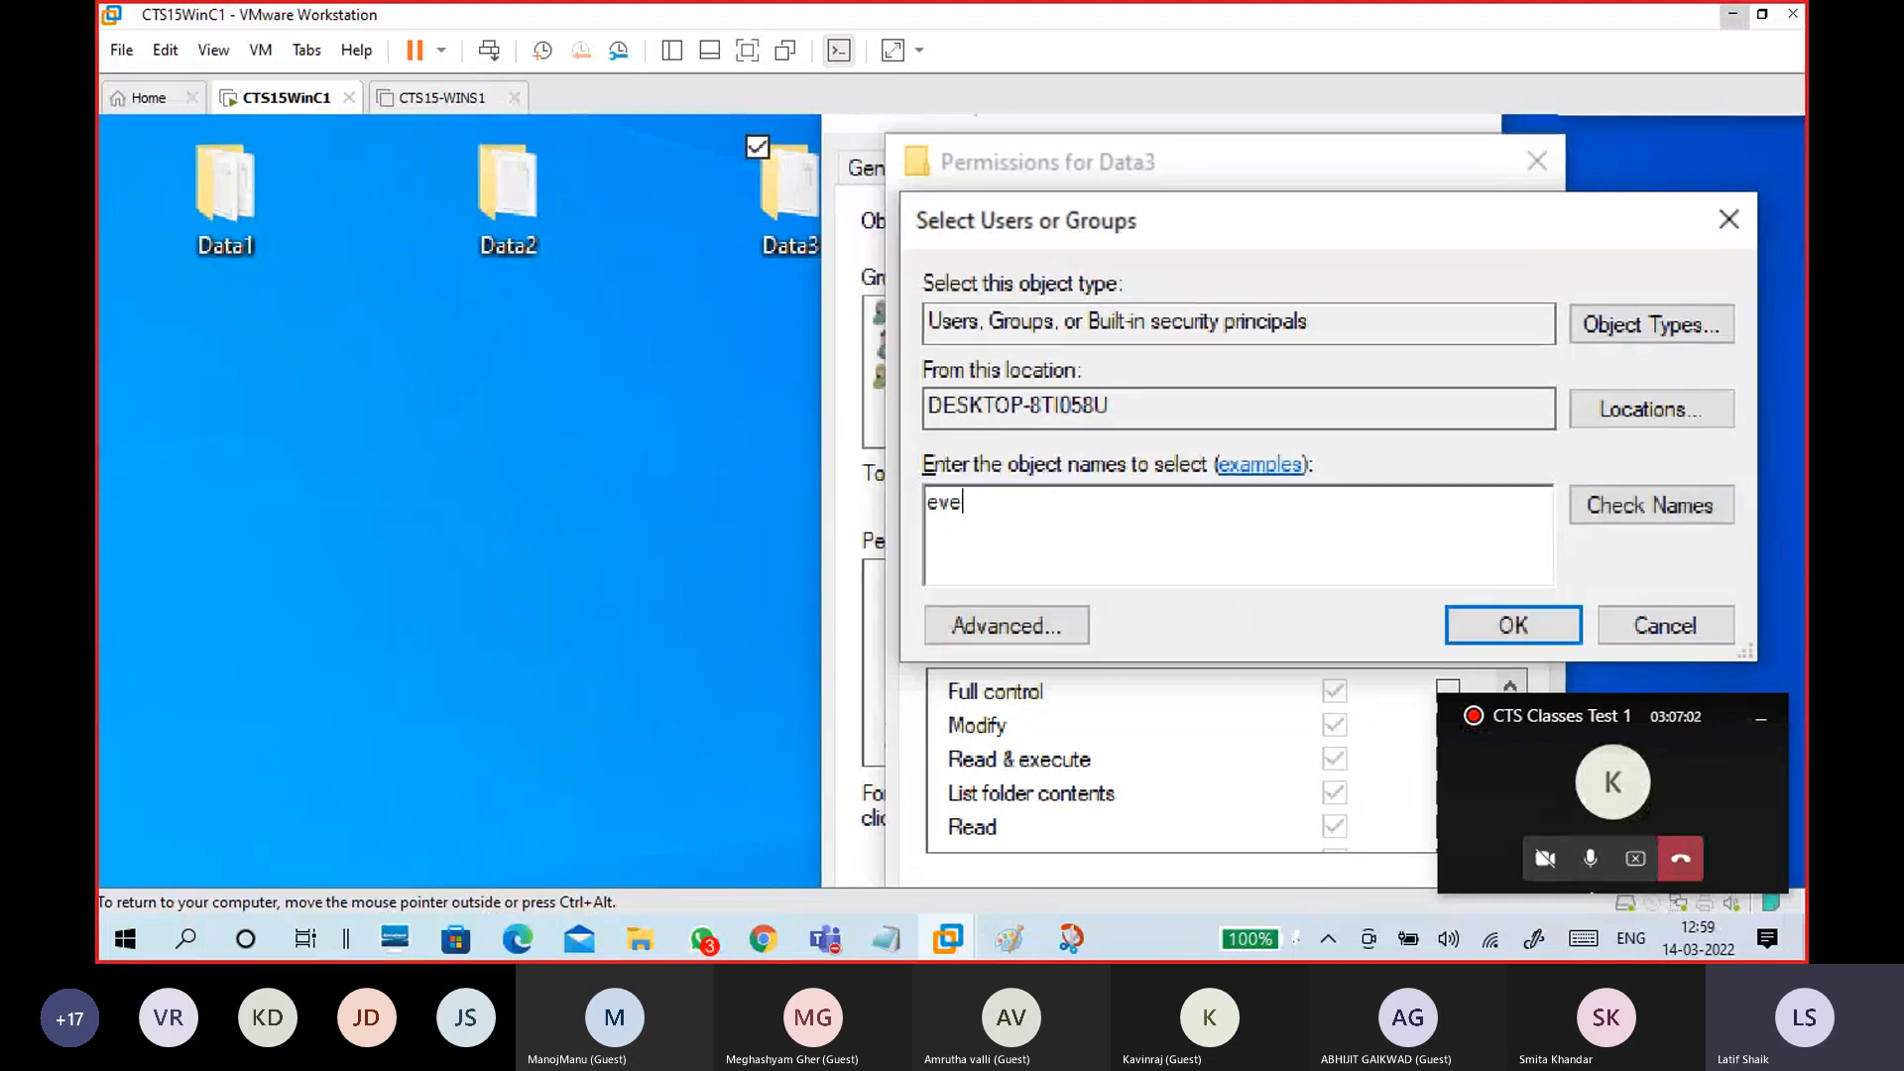
left_click(1634, 496)
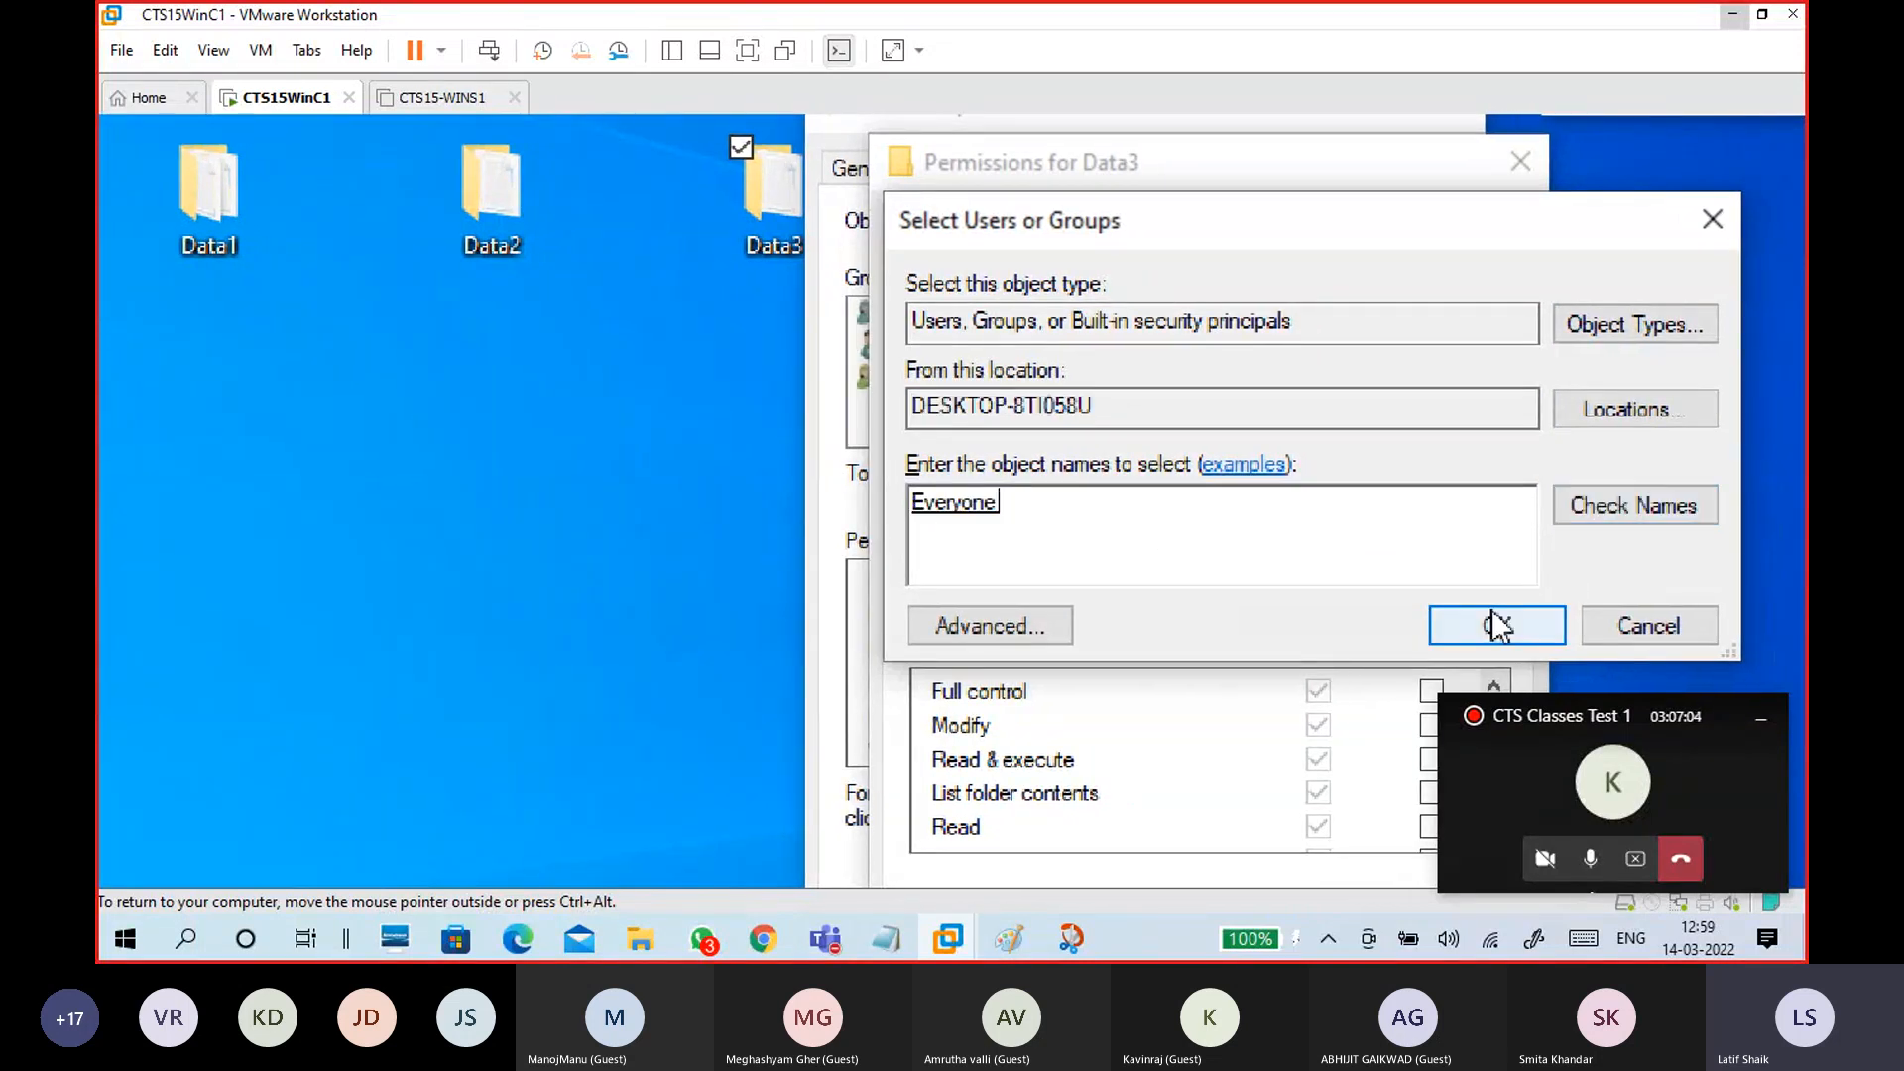
left_click(1493, 623)
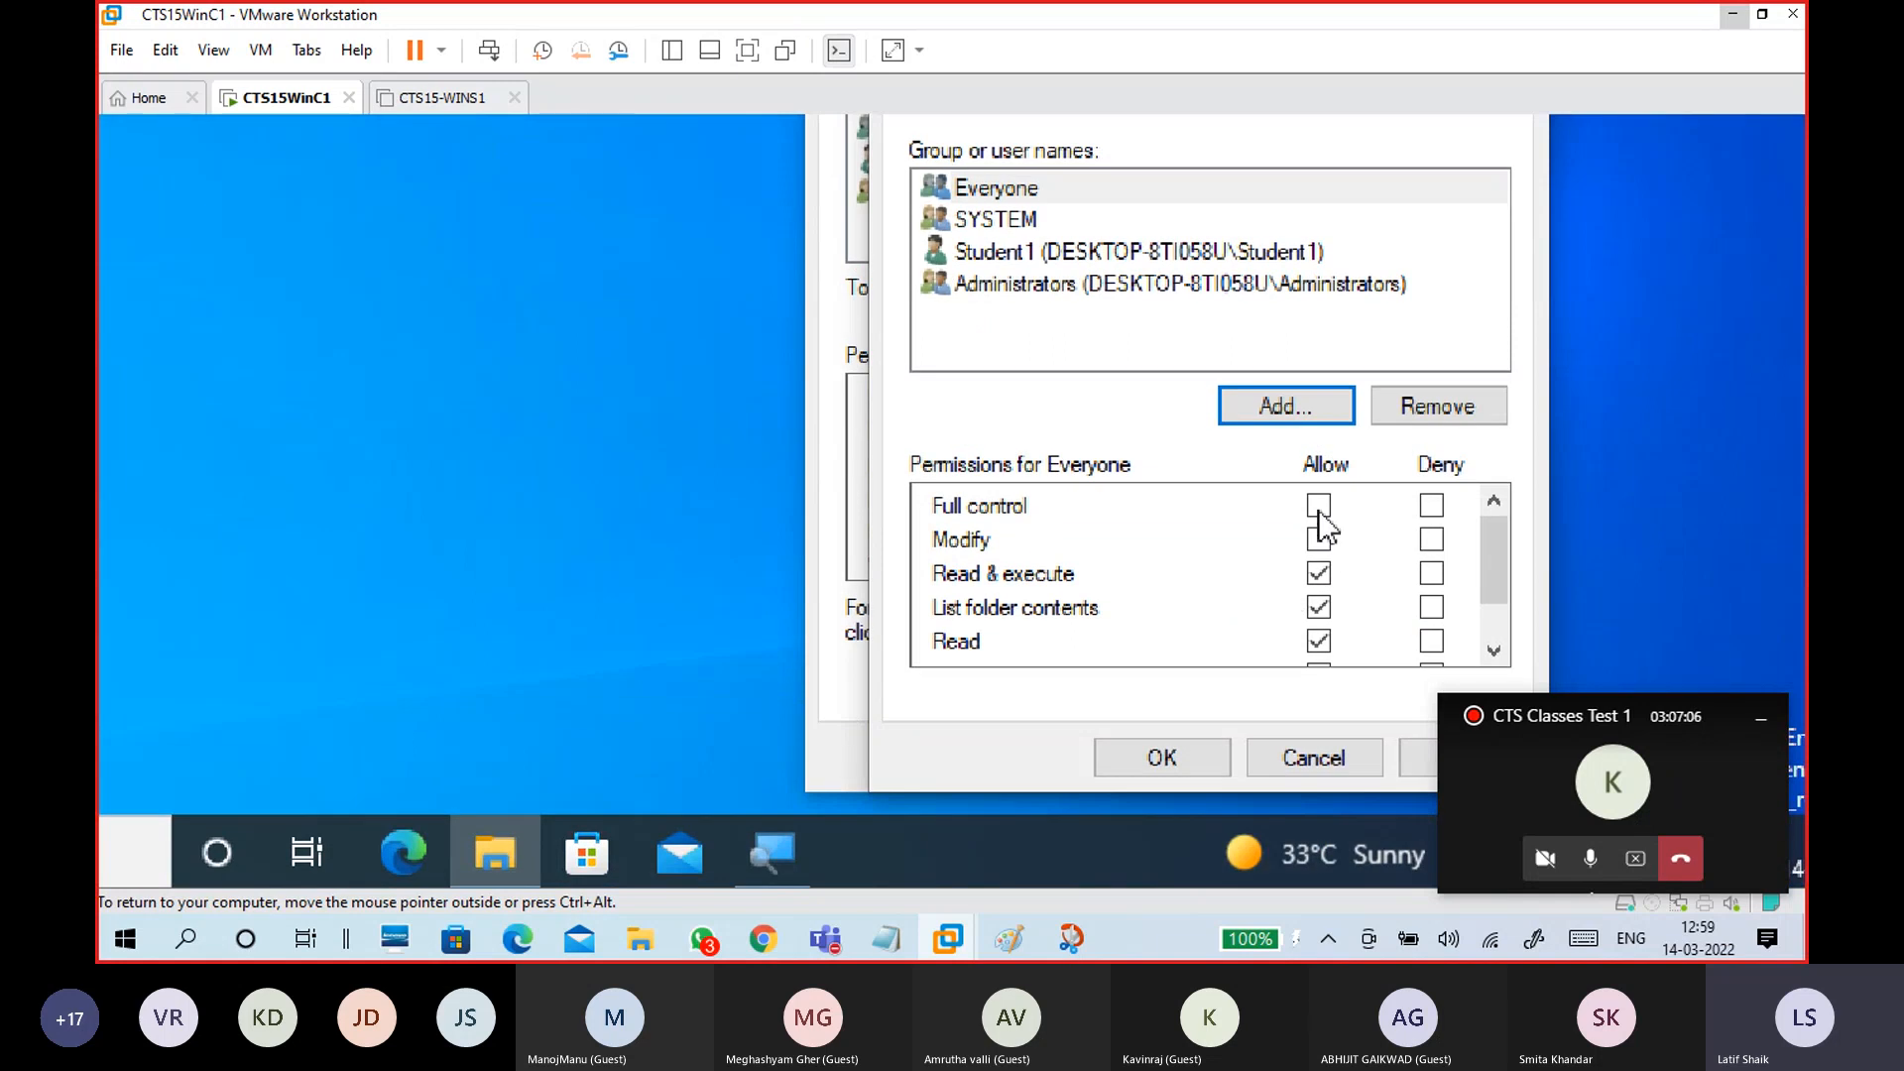
left_click(1319, 505)
left_click(1417, 759)
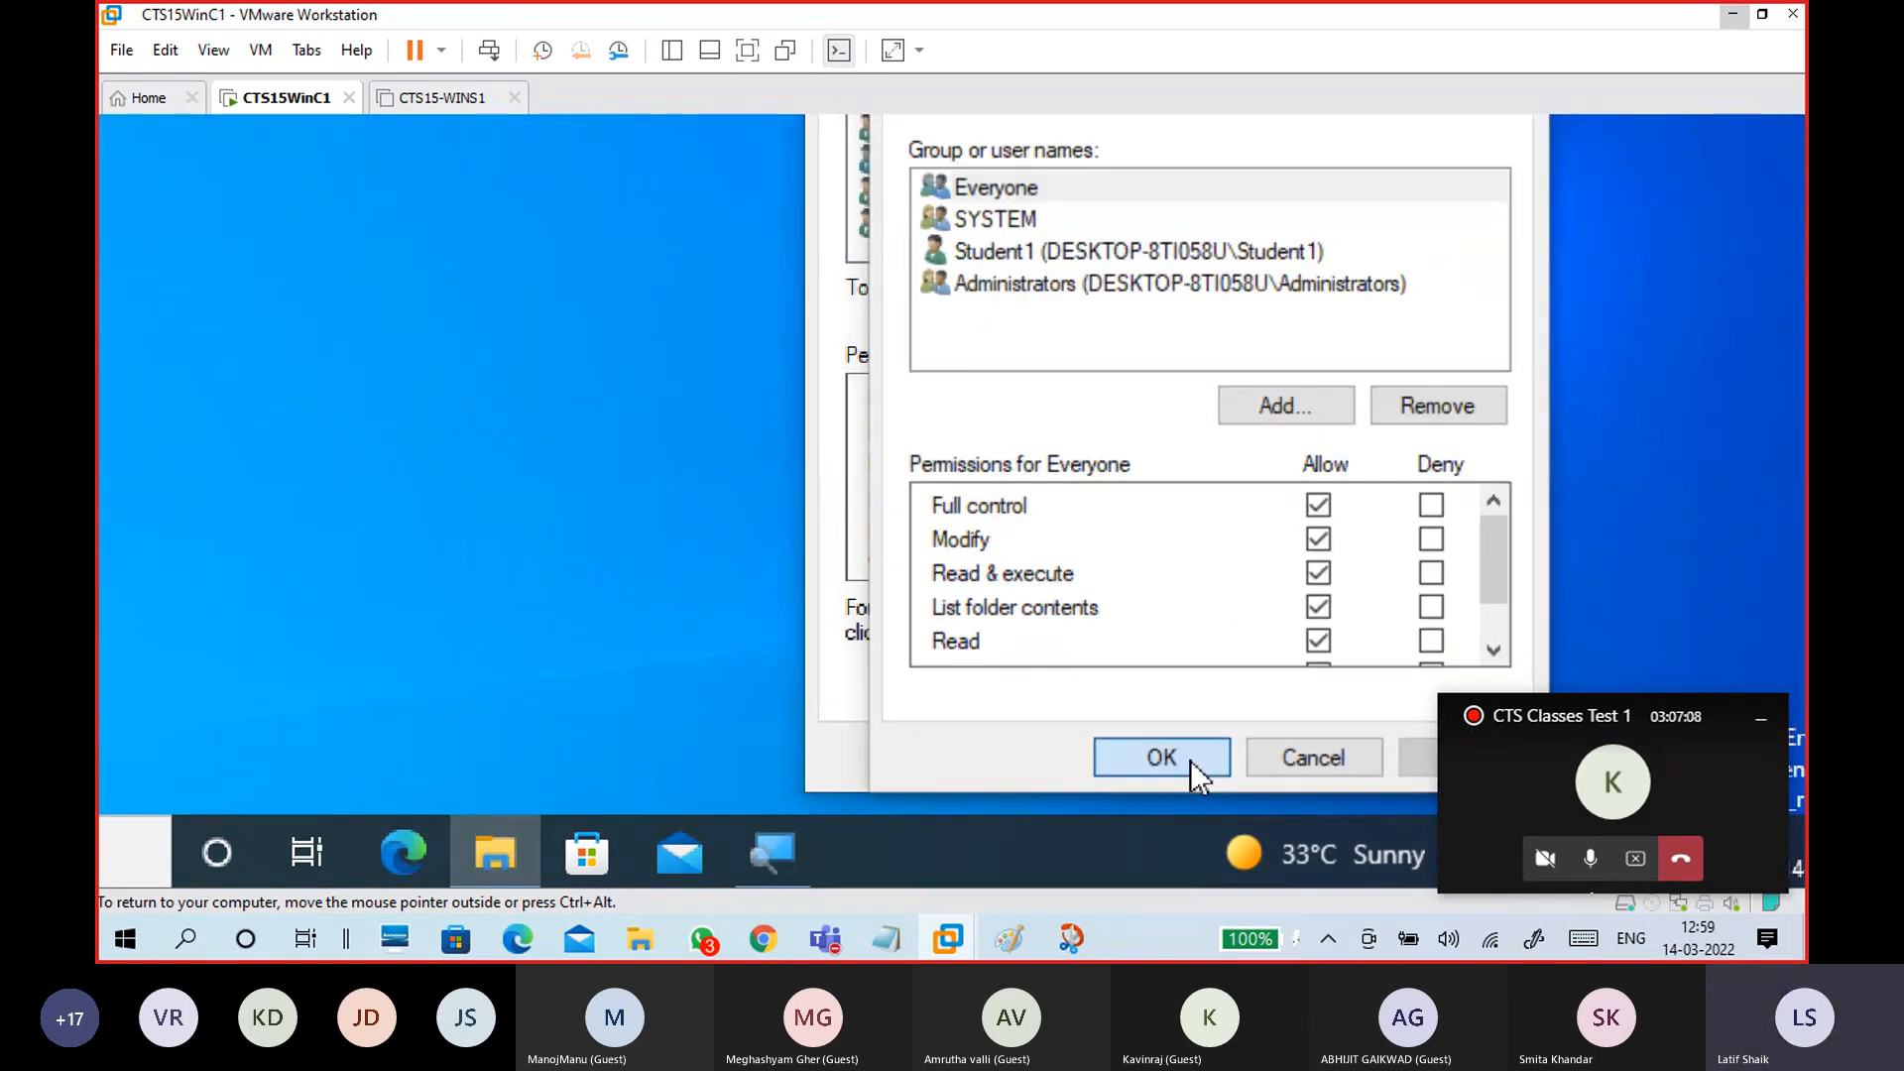
left_click(1191, 760)
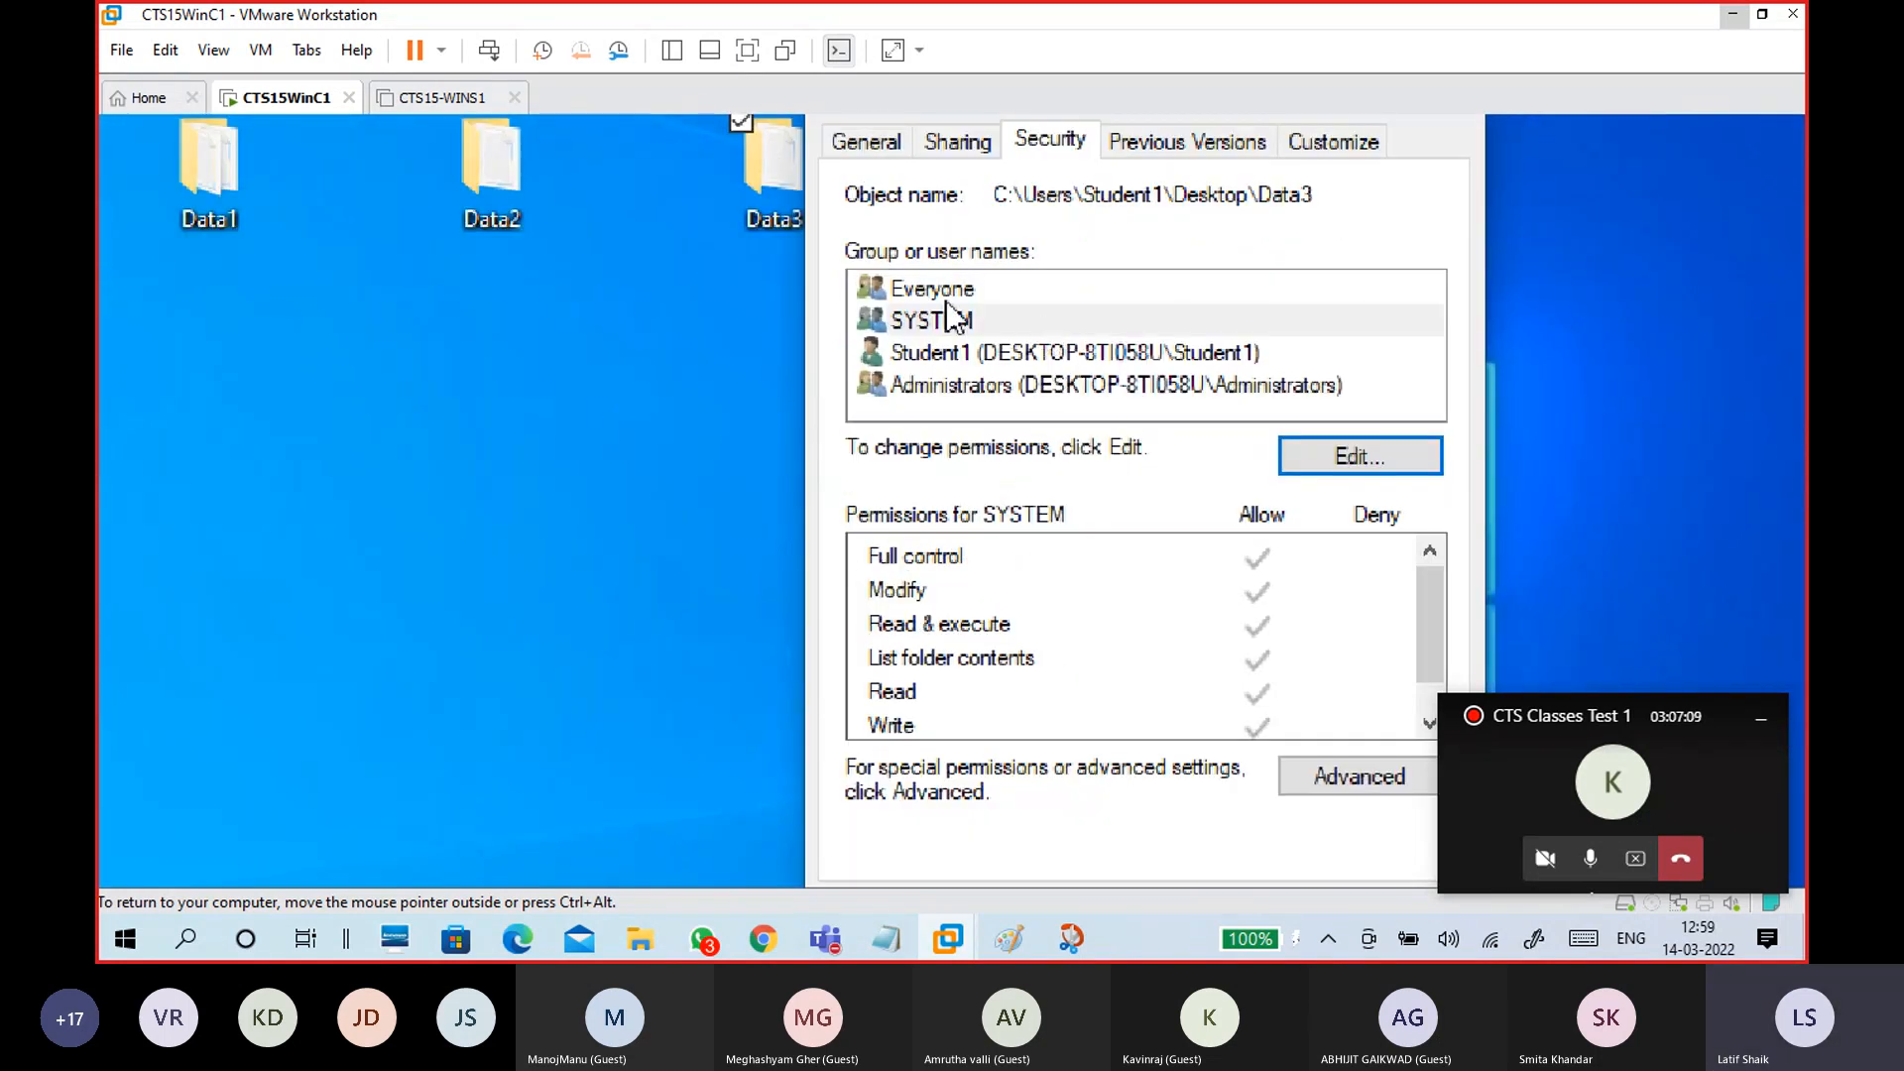
left_click(982, 293)
Step: Recheck Share3$ in Advanced Sharing, cancel an extra share name, and close Data3's properties
left_click(969, 146)
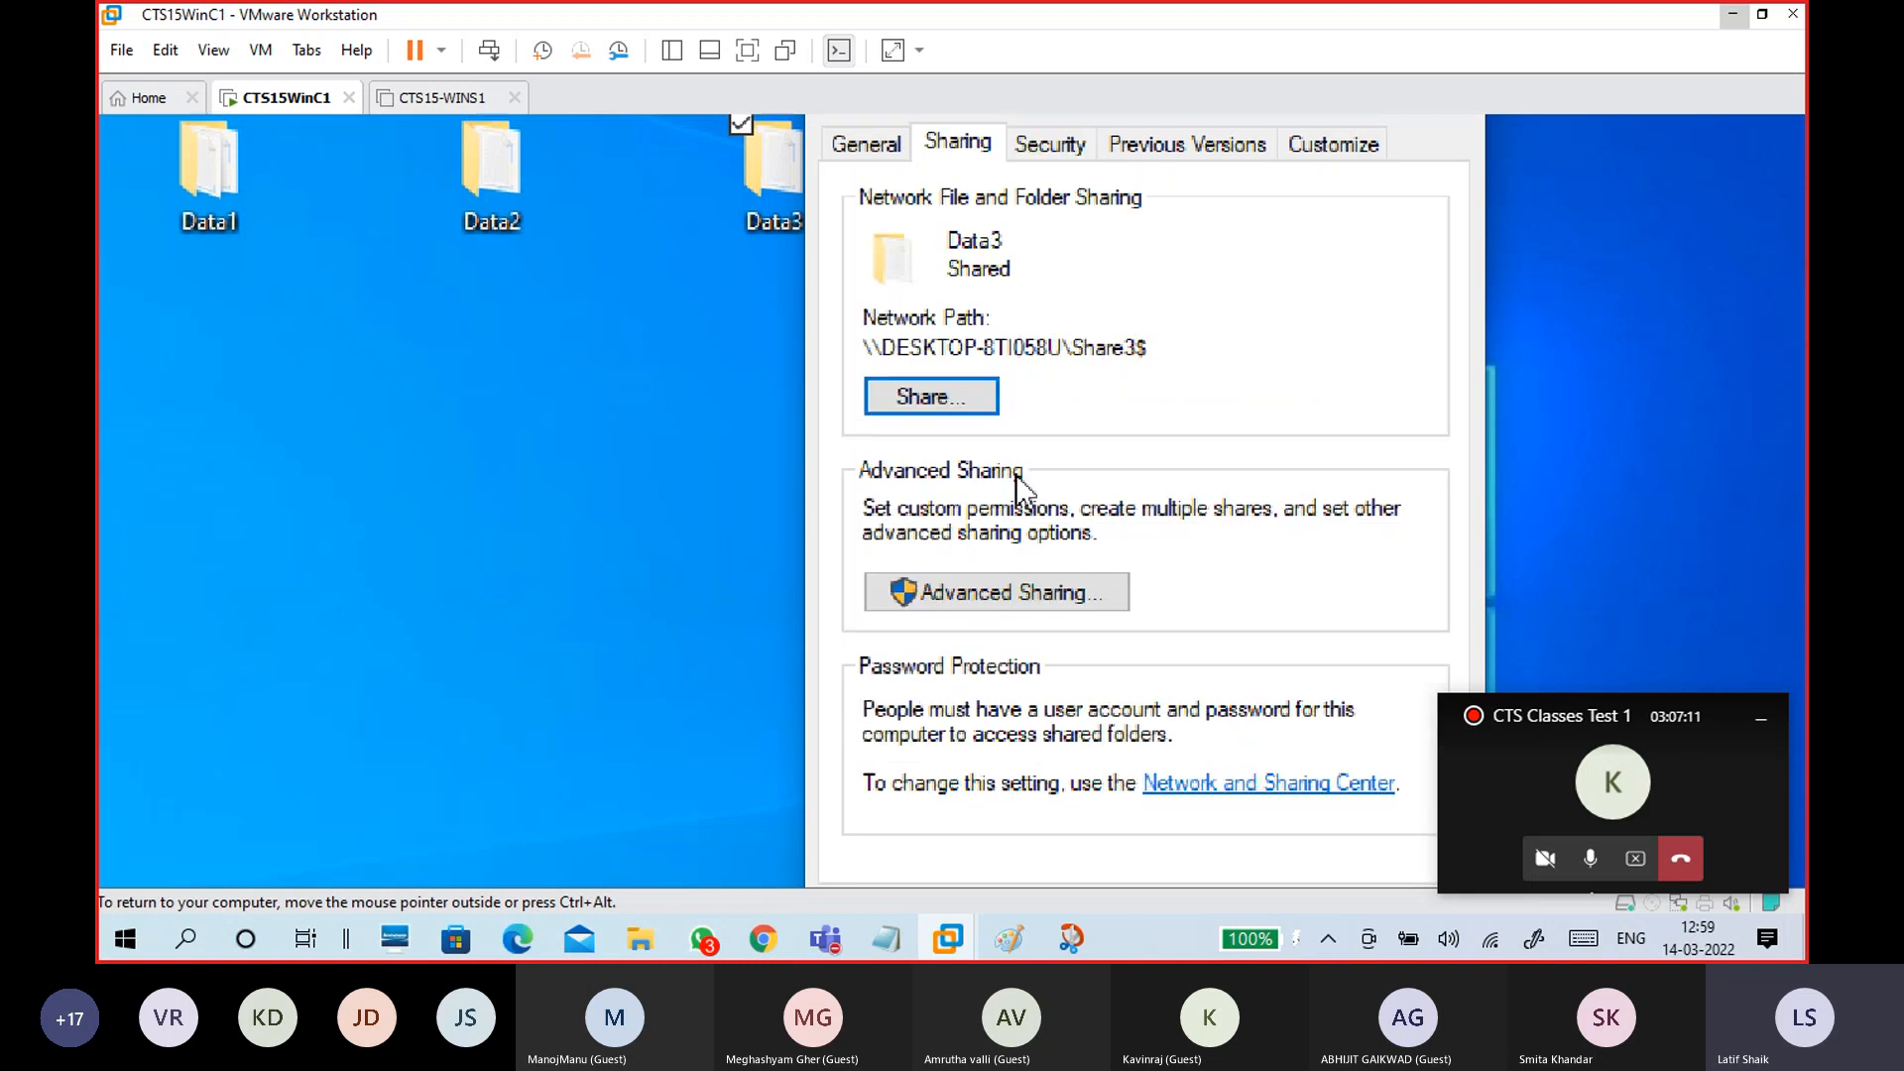
left_click(991, 607)
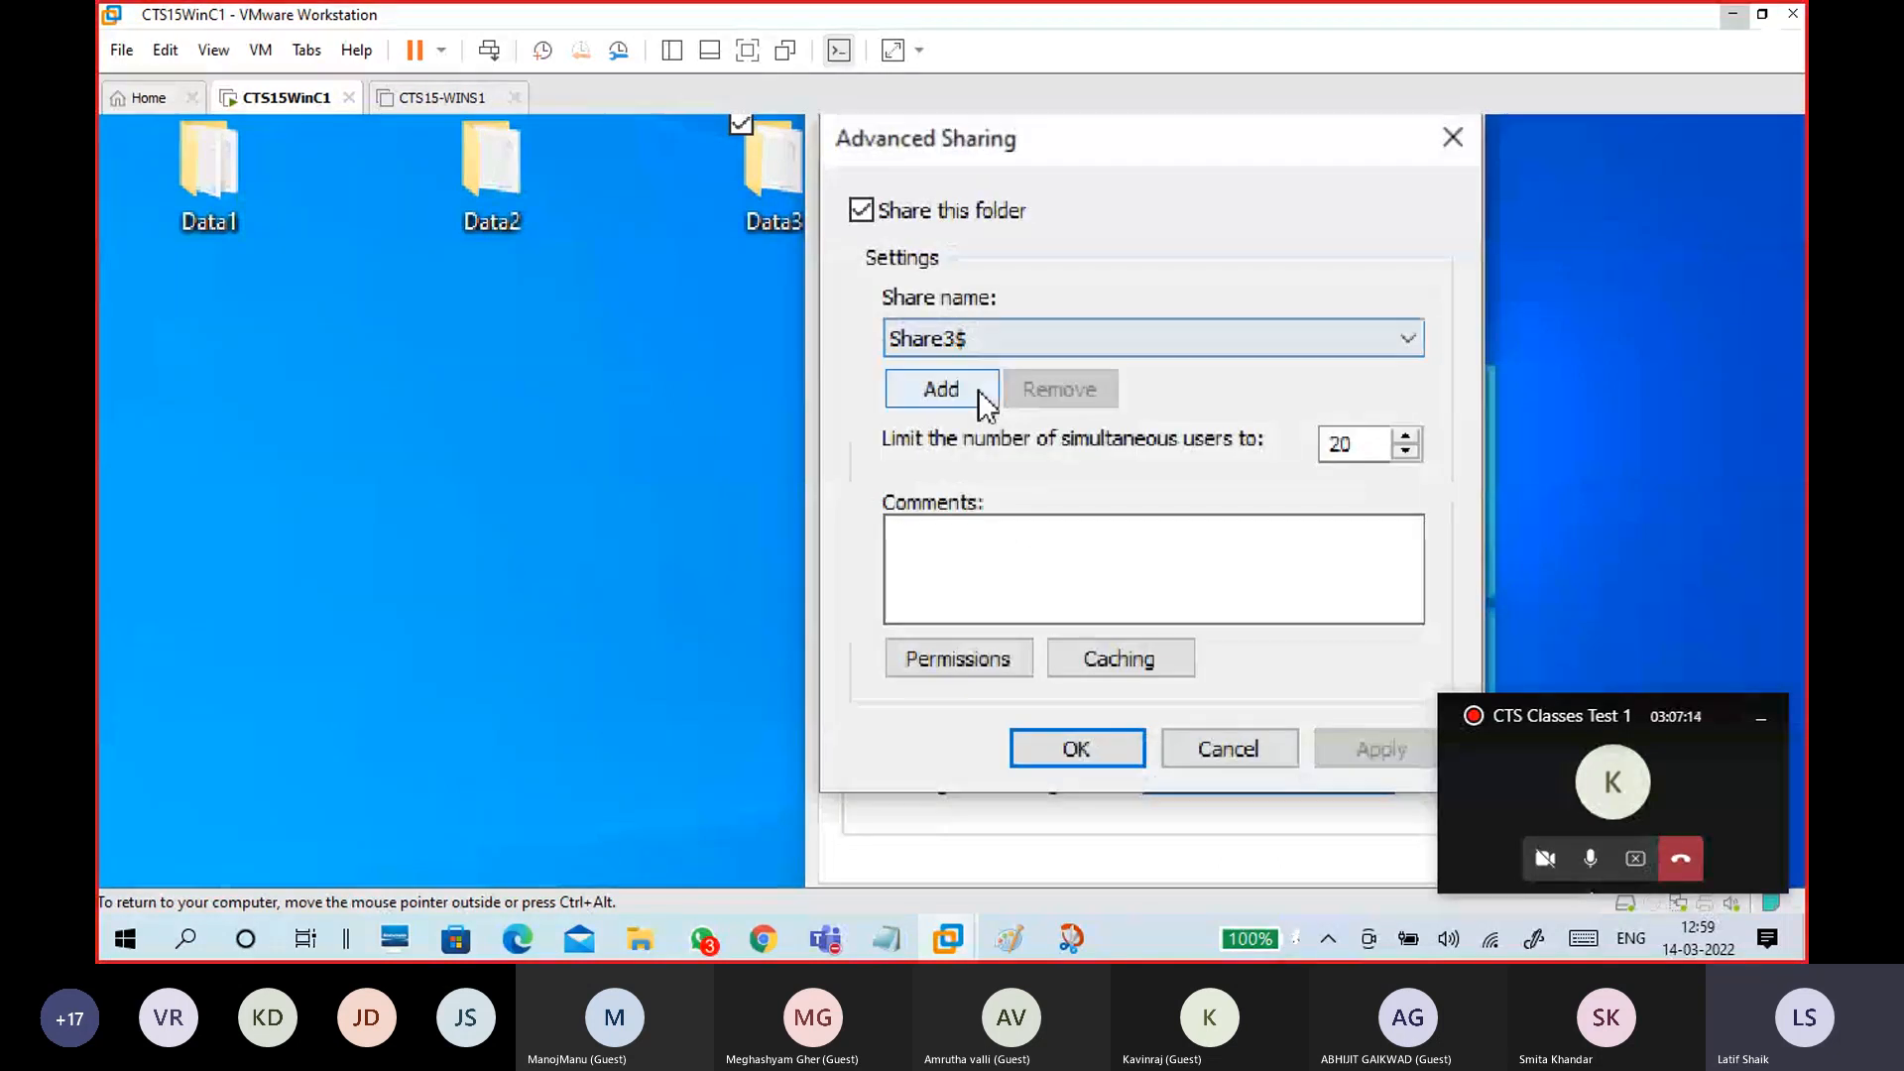
left_click(980, 395)
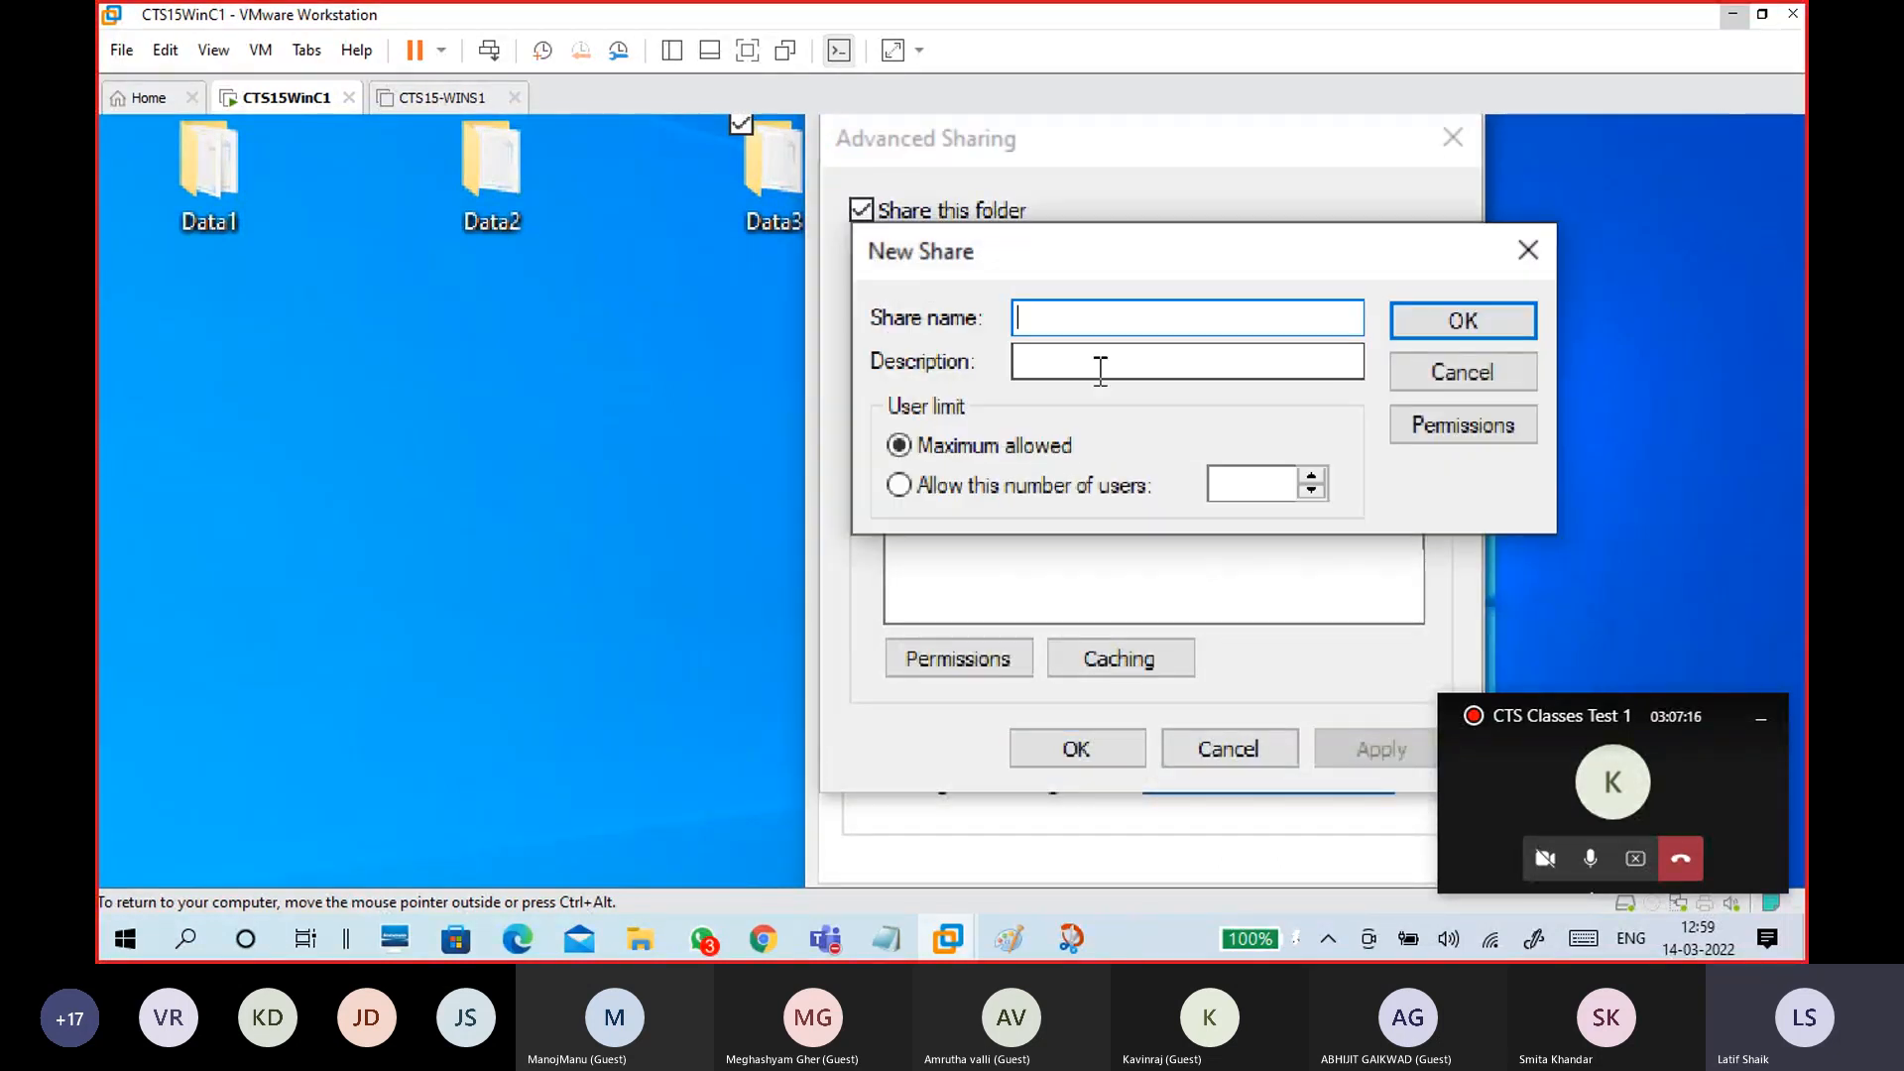
left_click(1448, 367)
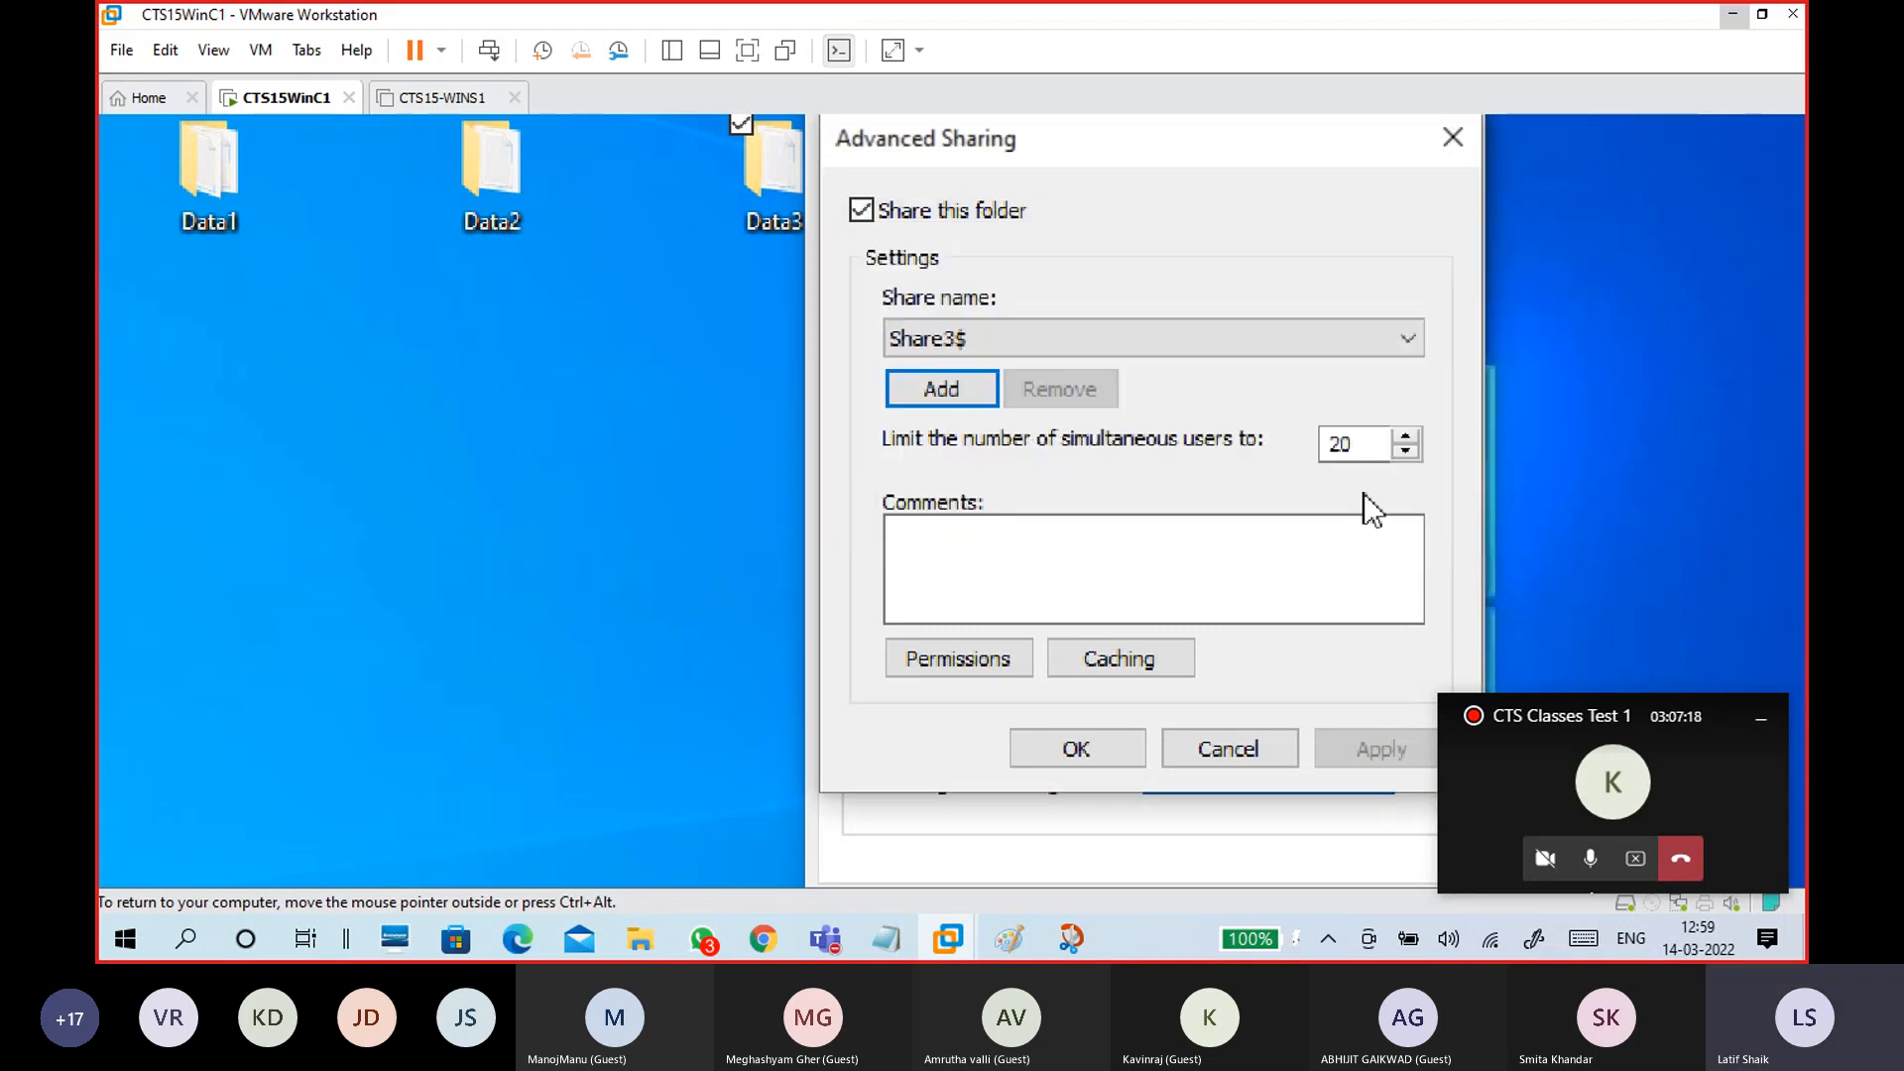
left_click(1095, 754)
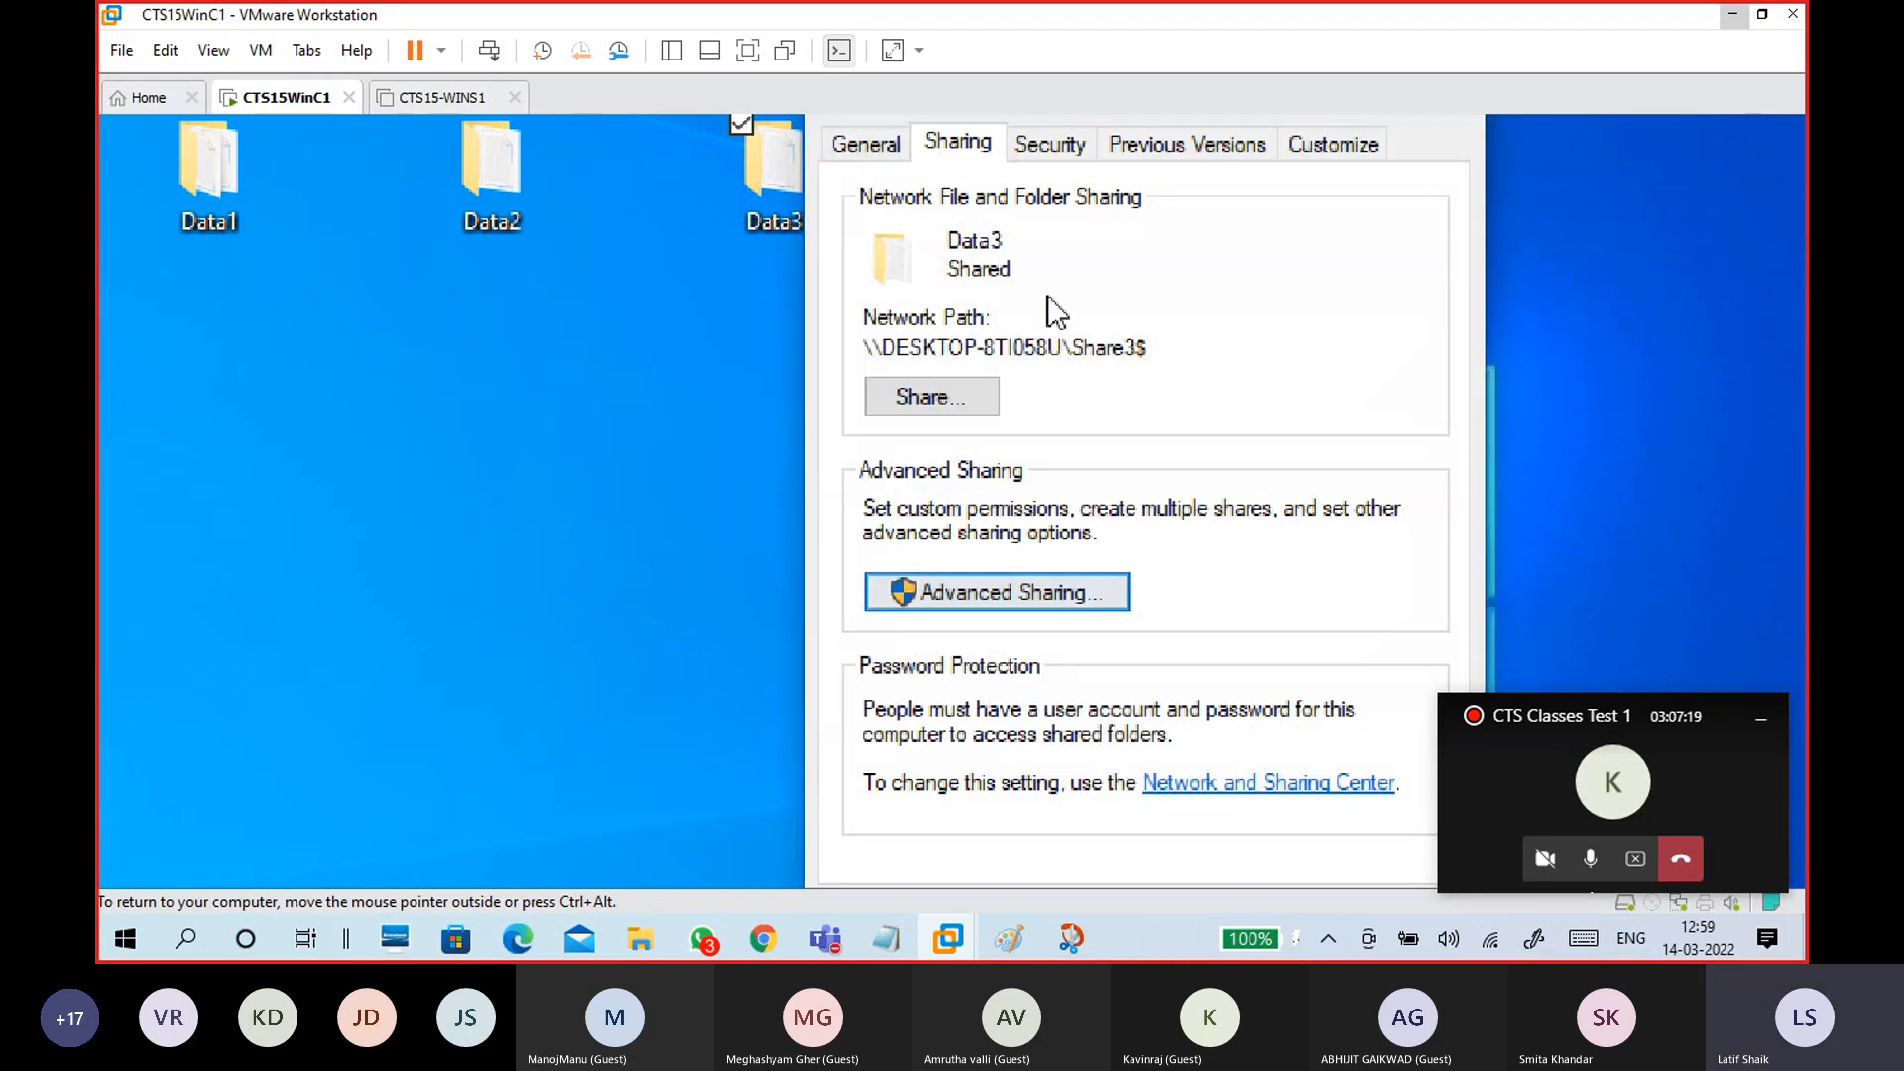
left_click(866, 152)
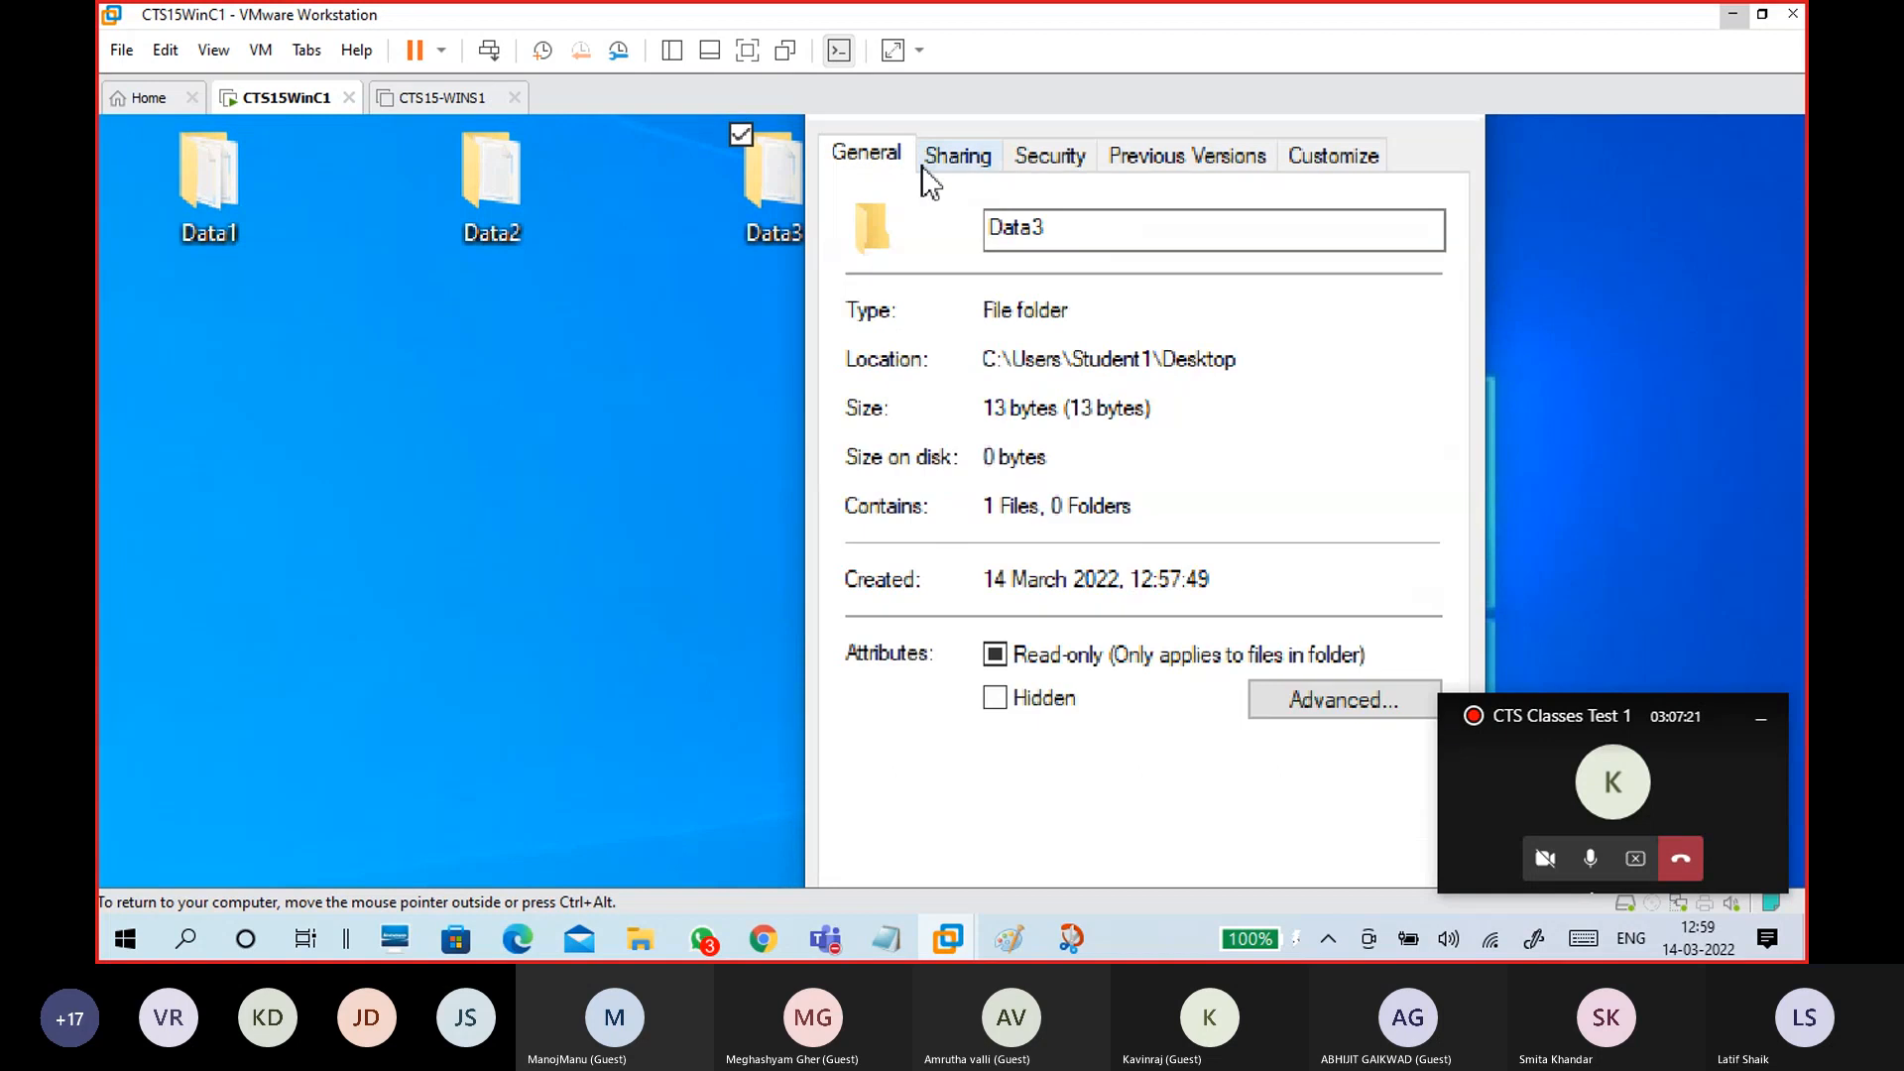
left_click(957, 151)
left_click(1097, 754)
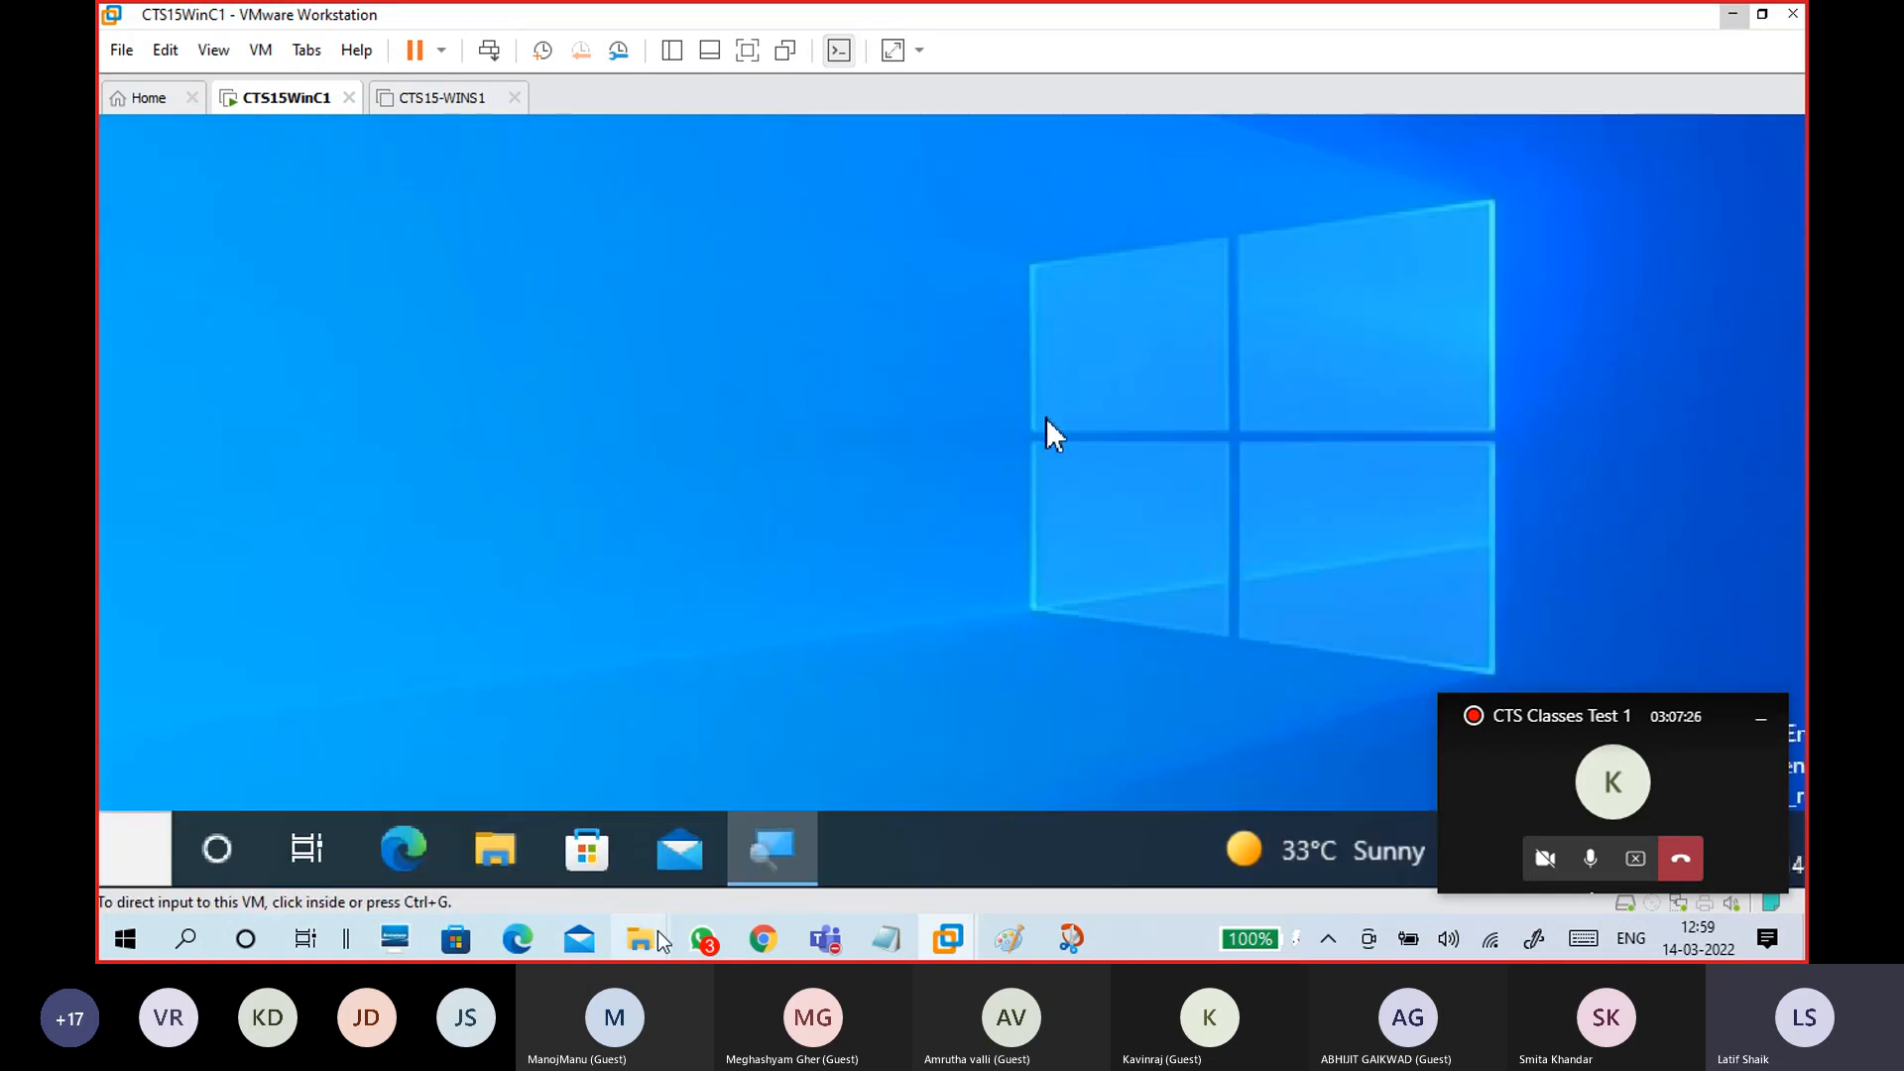
Step: Refresh the host's 192.168.29.99 shares window, then close it
mouse_move(646, 942)
left_click(668, 865)
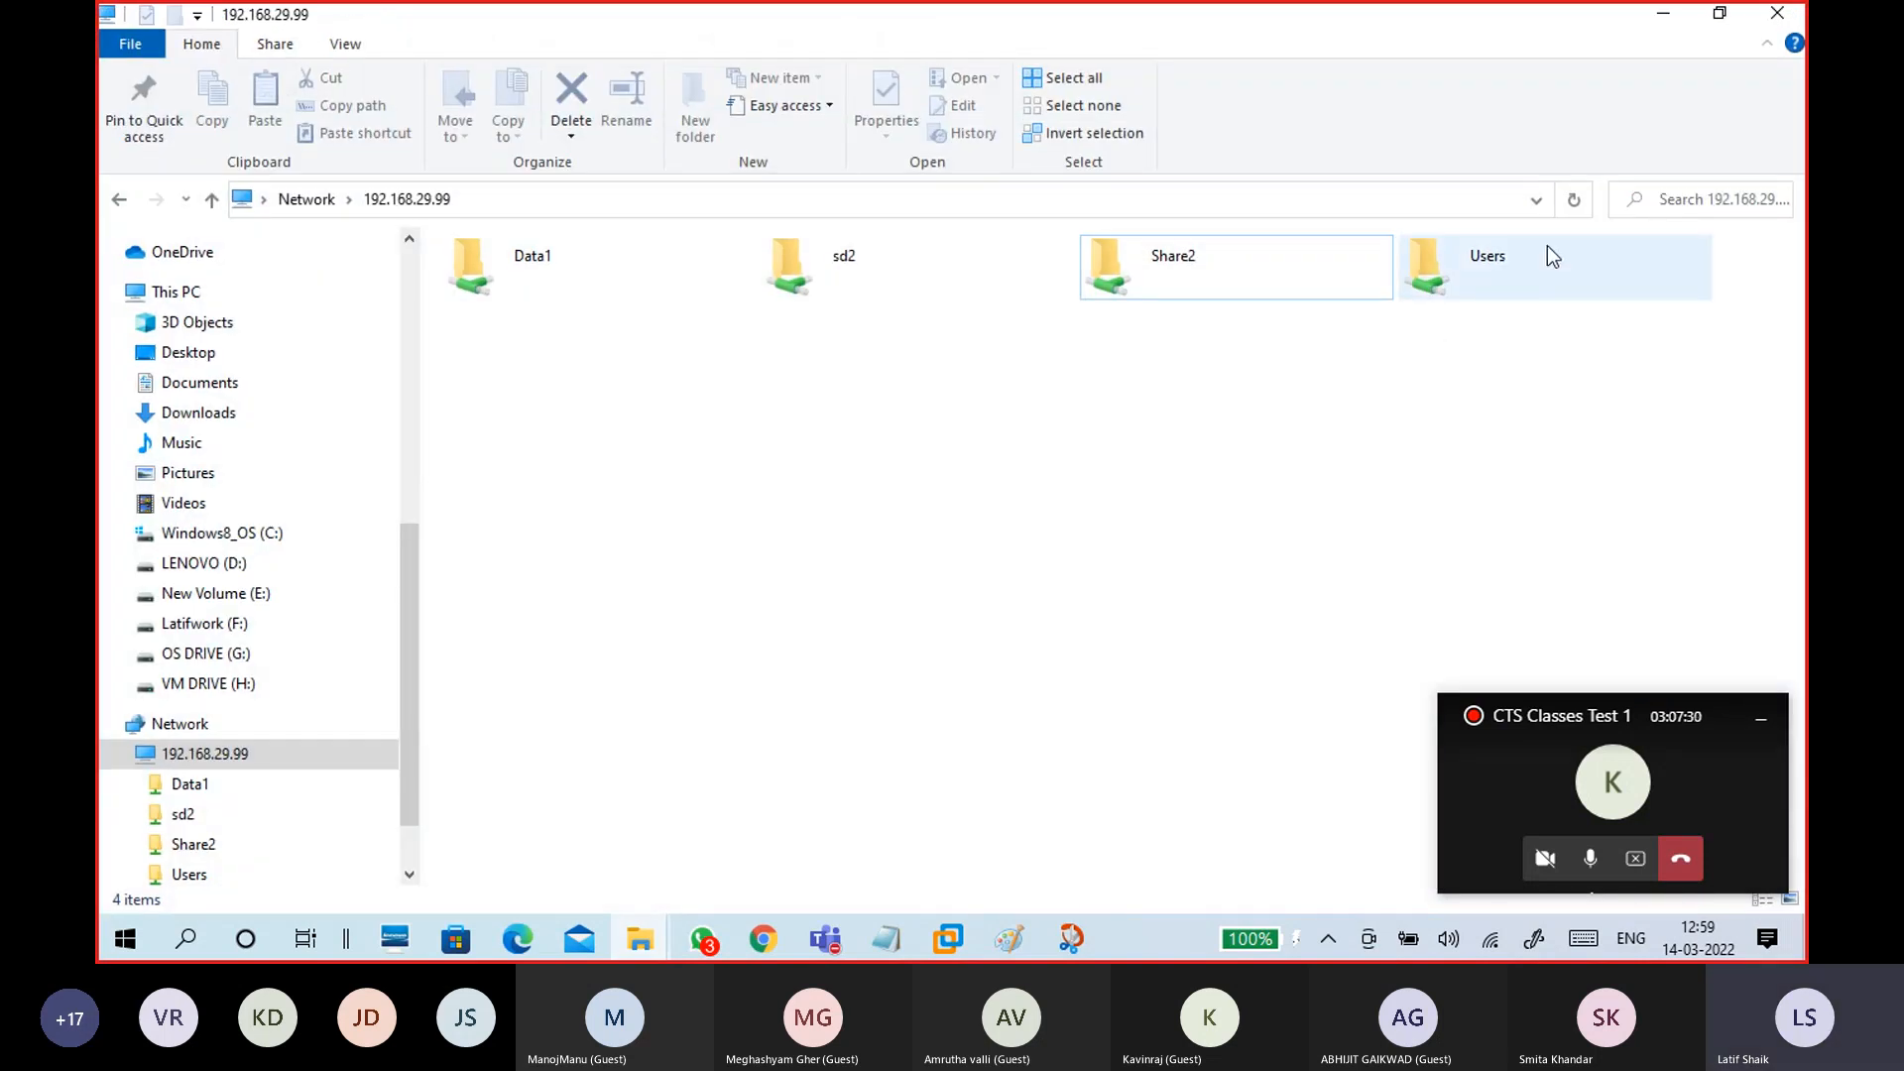
left_click(1575, 206)
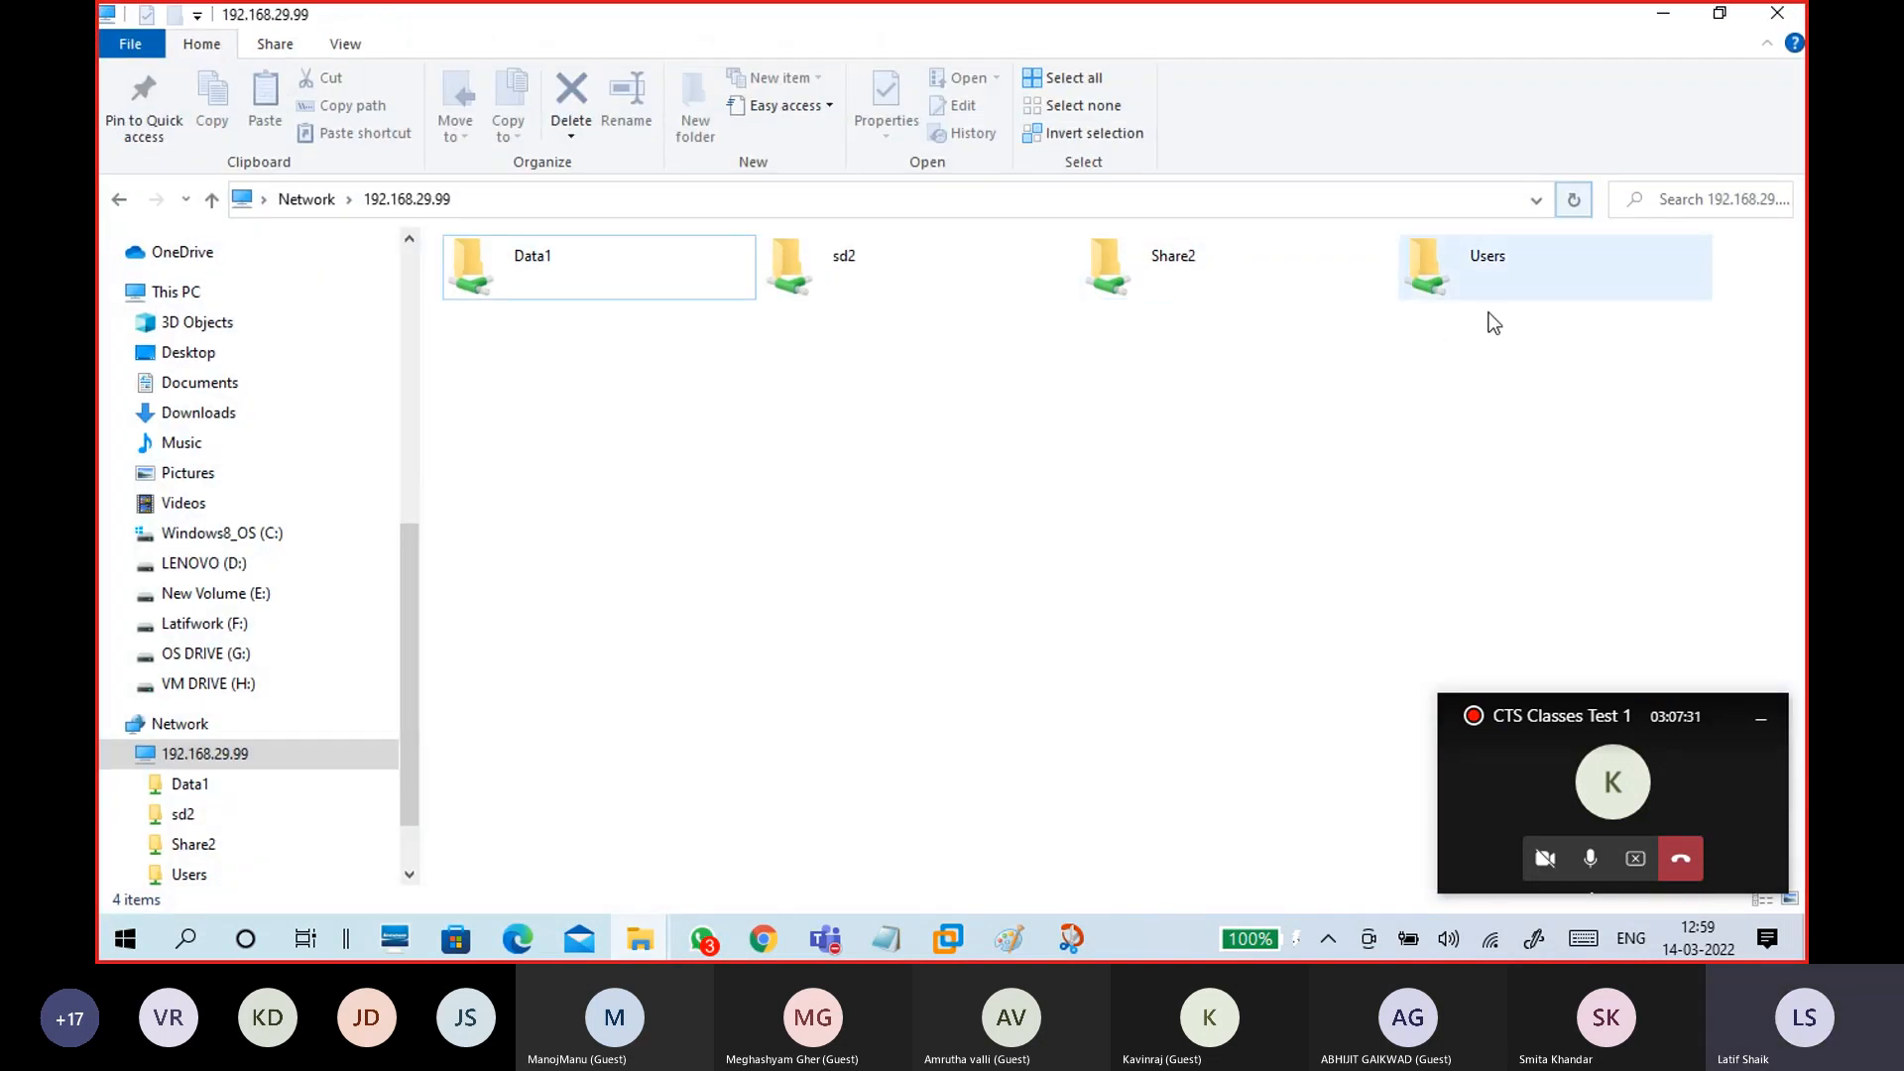
left_click(562, 197)
key("Return")
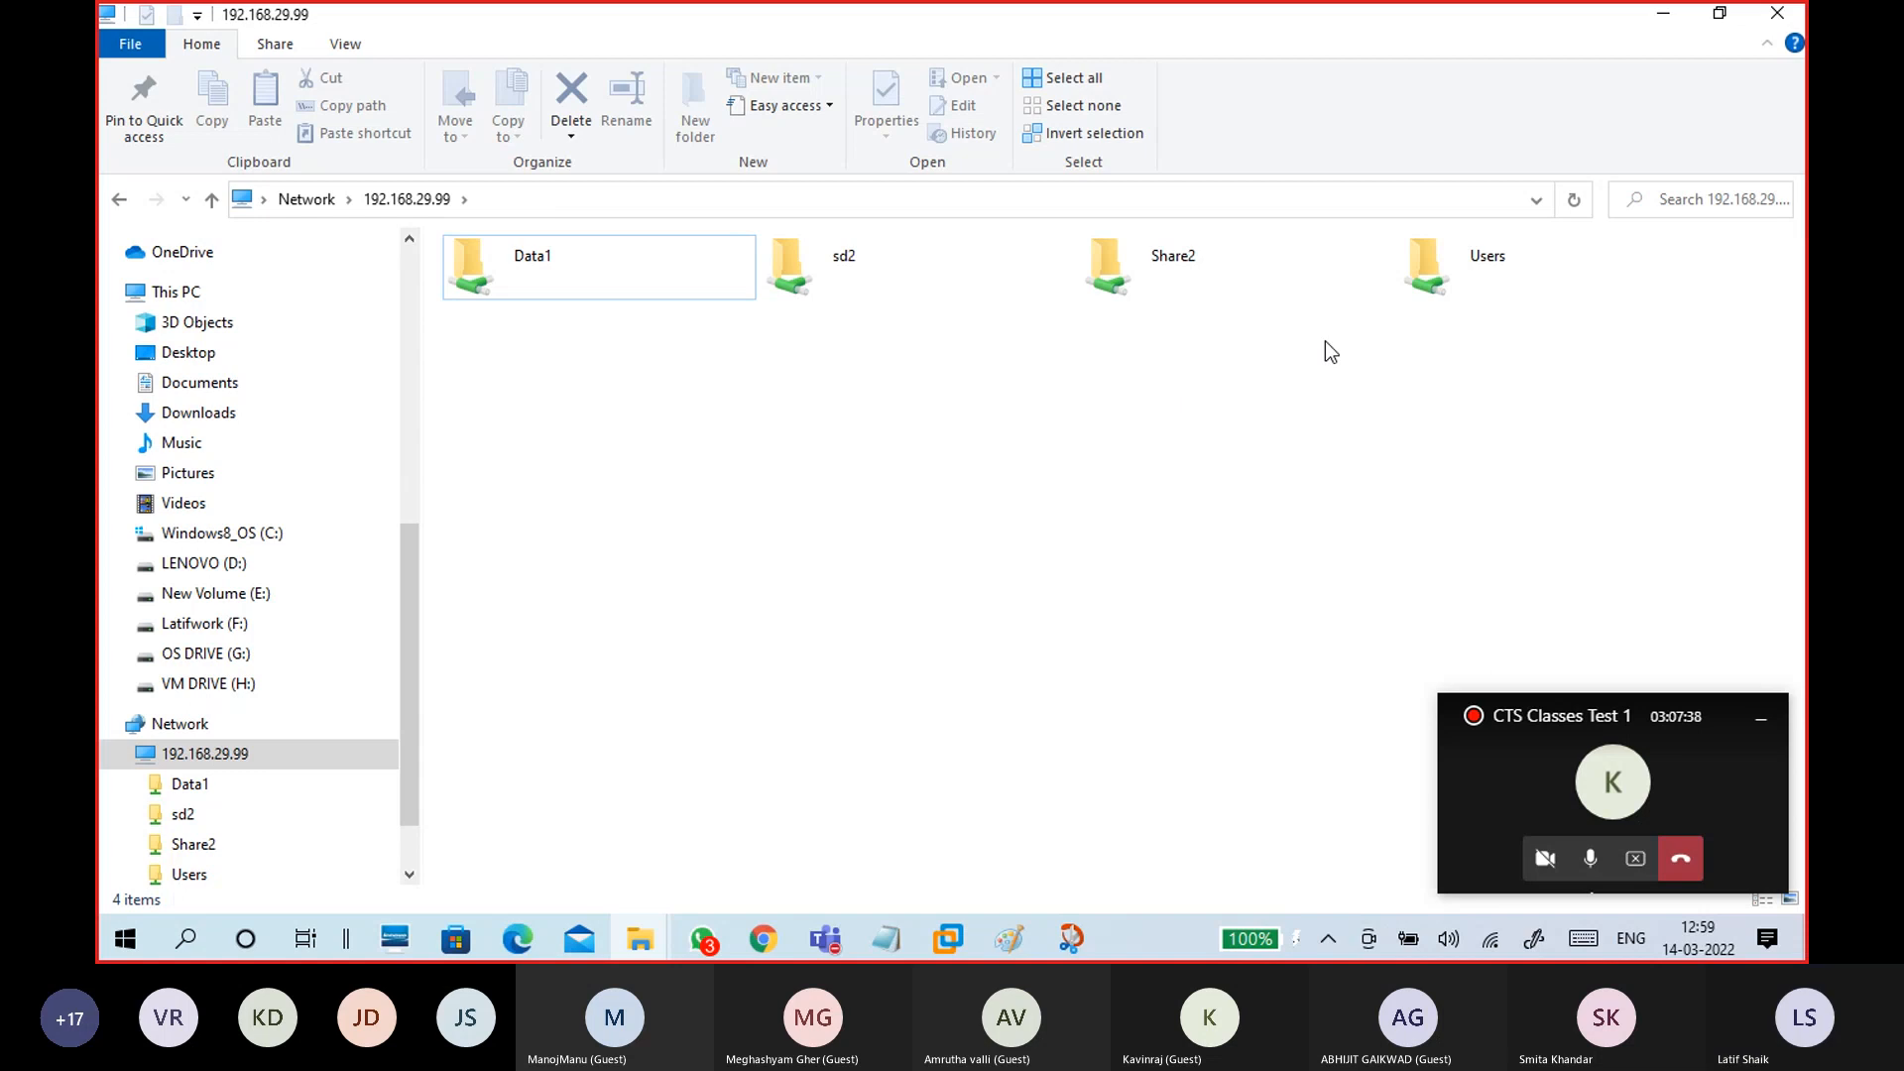
left_click(1782, 13)
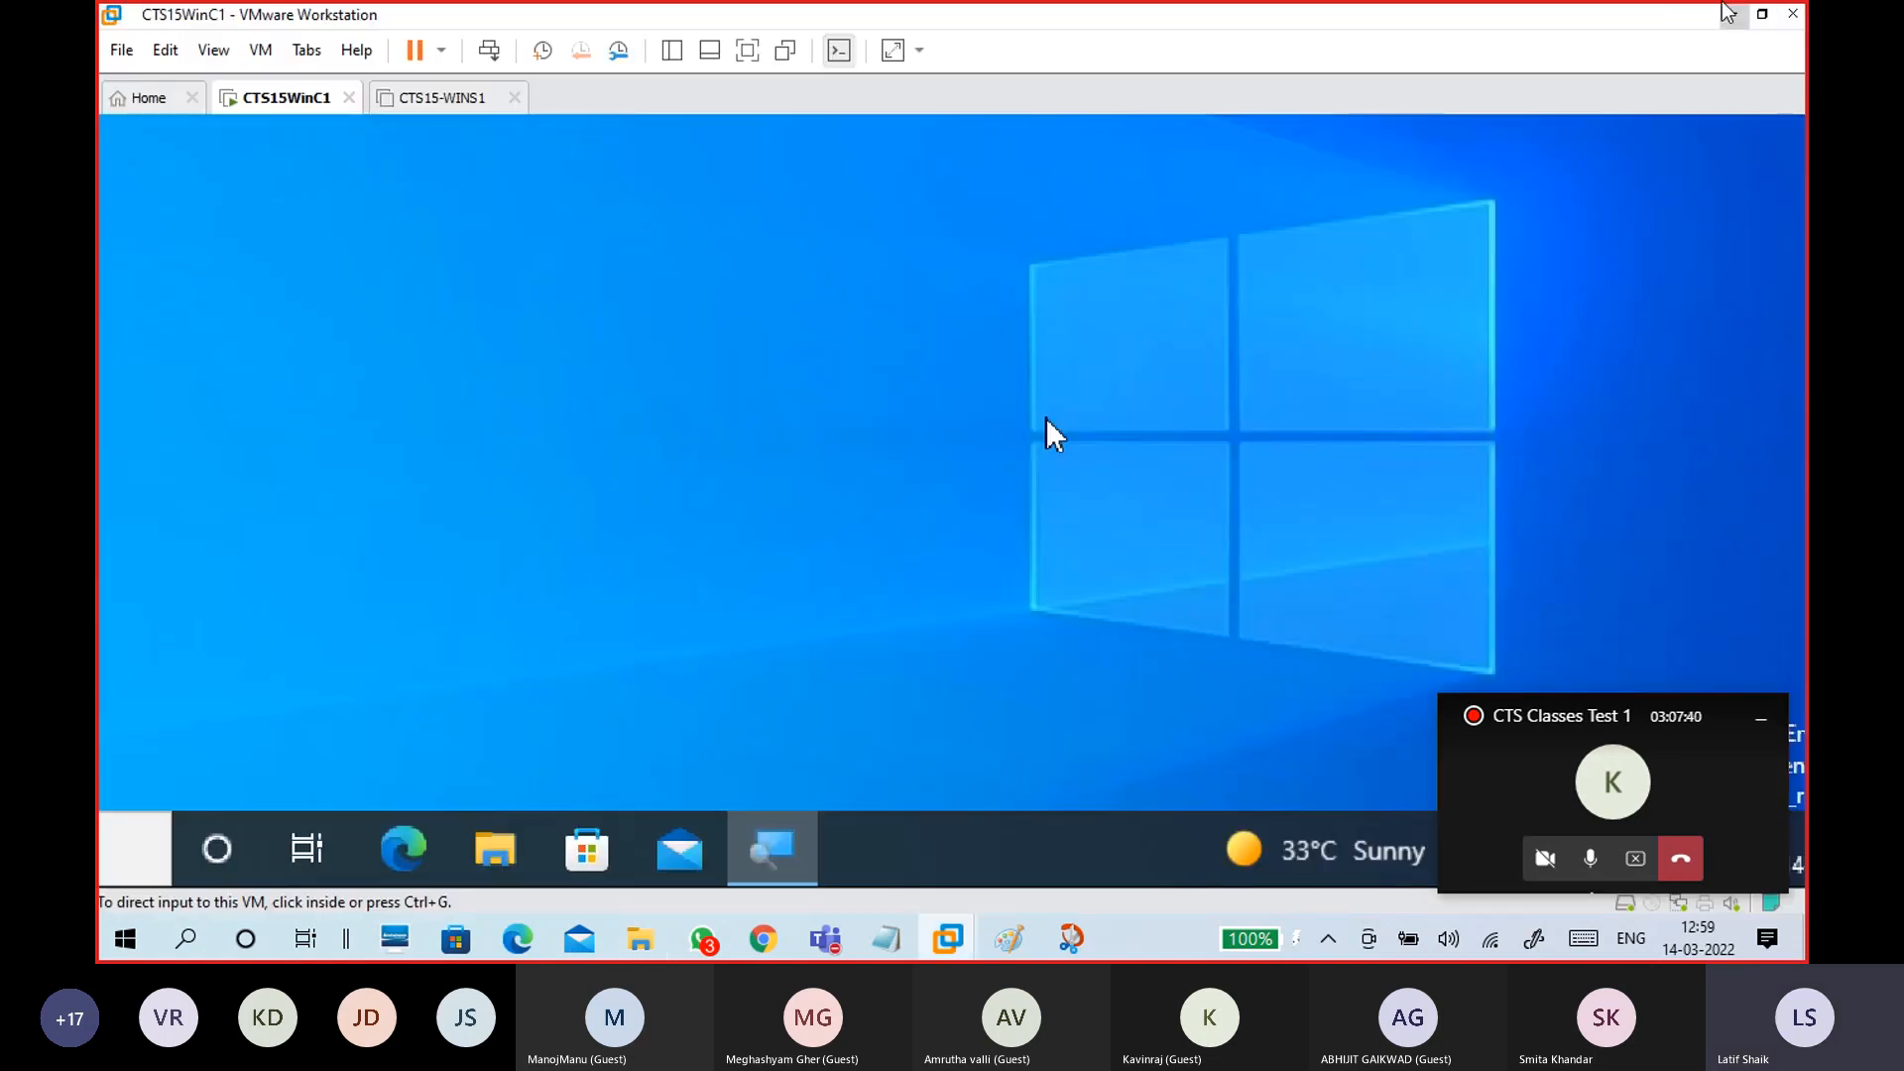
Step: Reopen \\192.168.29.99 via Run to confirm Share3$ isn't listed, then close it
left_click(1728, 14)
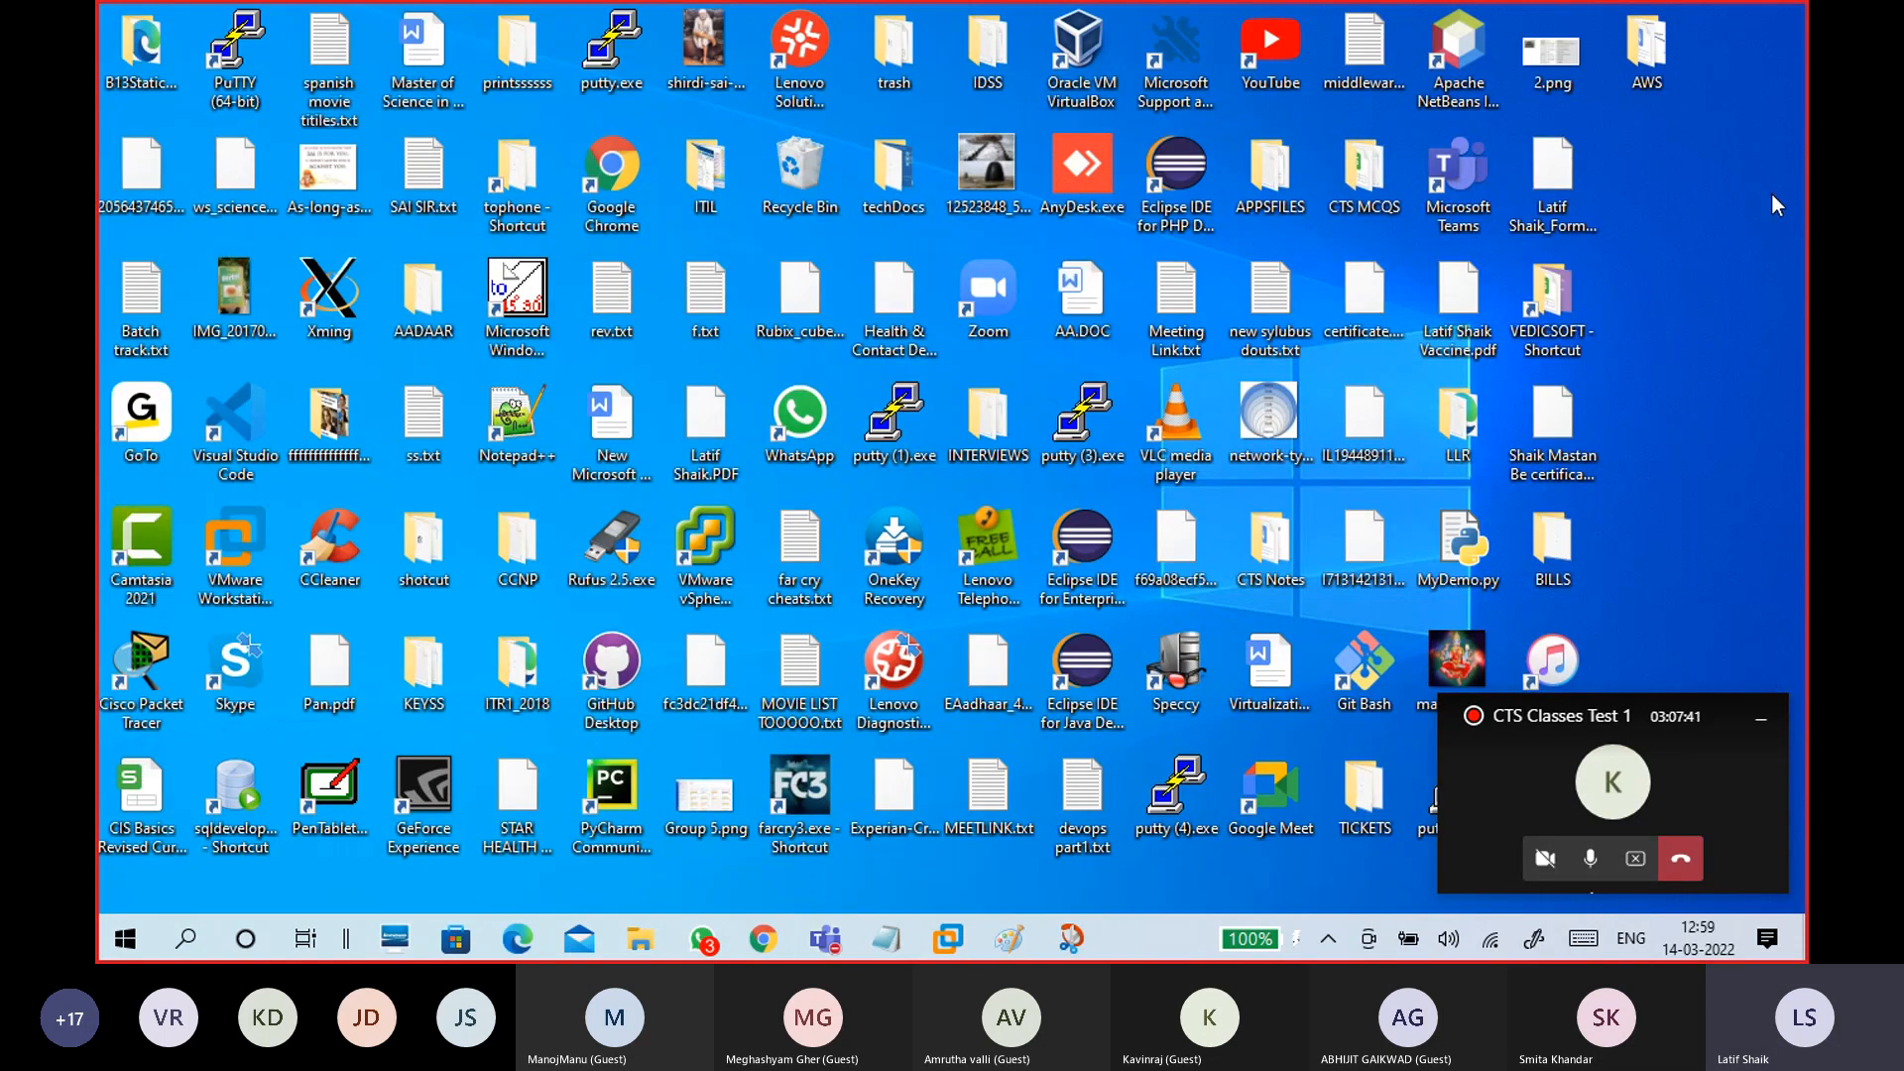
key("super+r")
key("End")
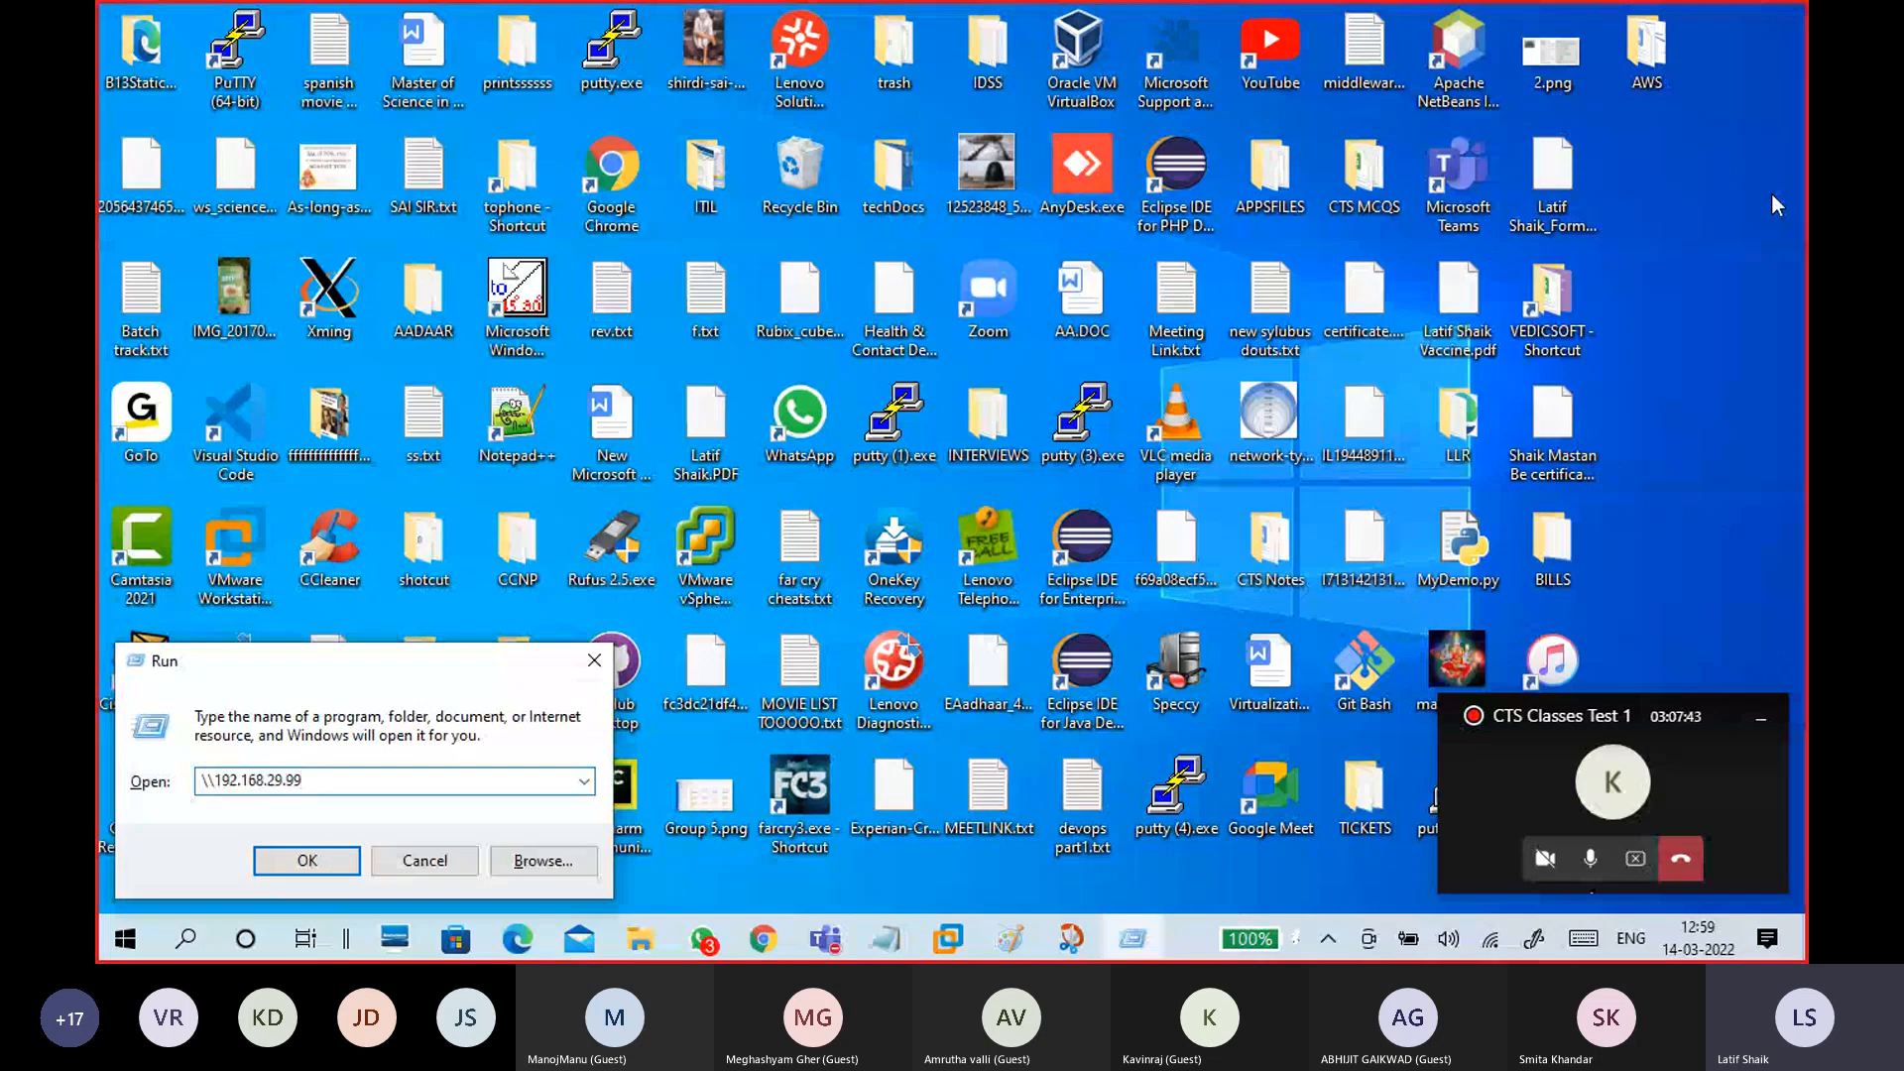
key("ctrl+a")
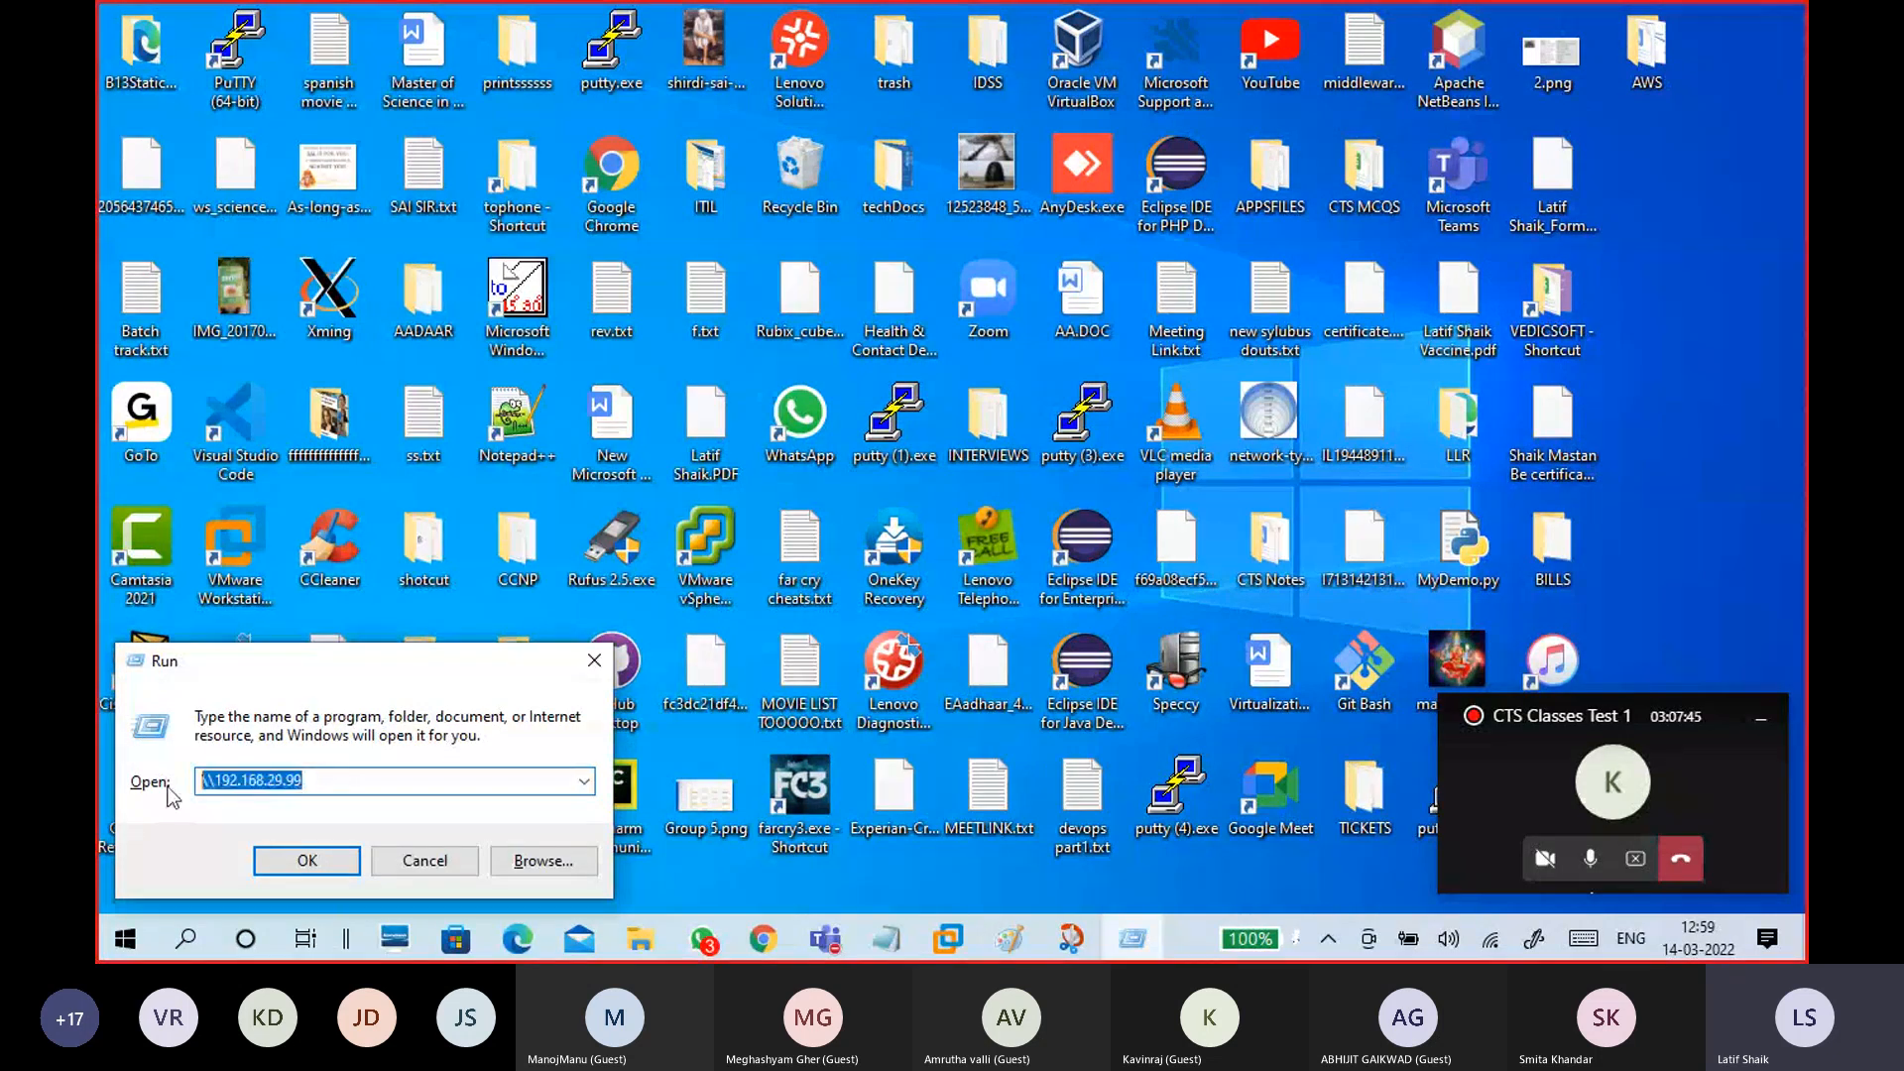
key("Return")
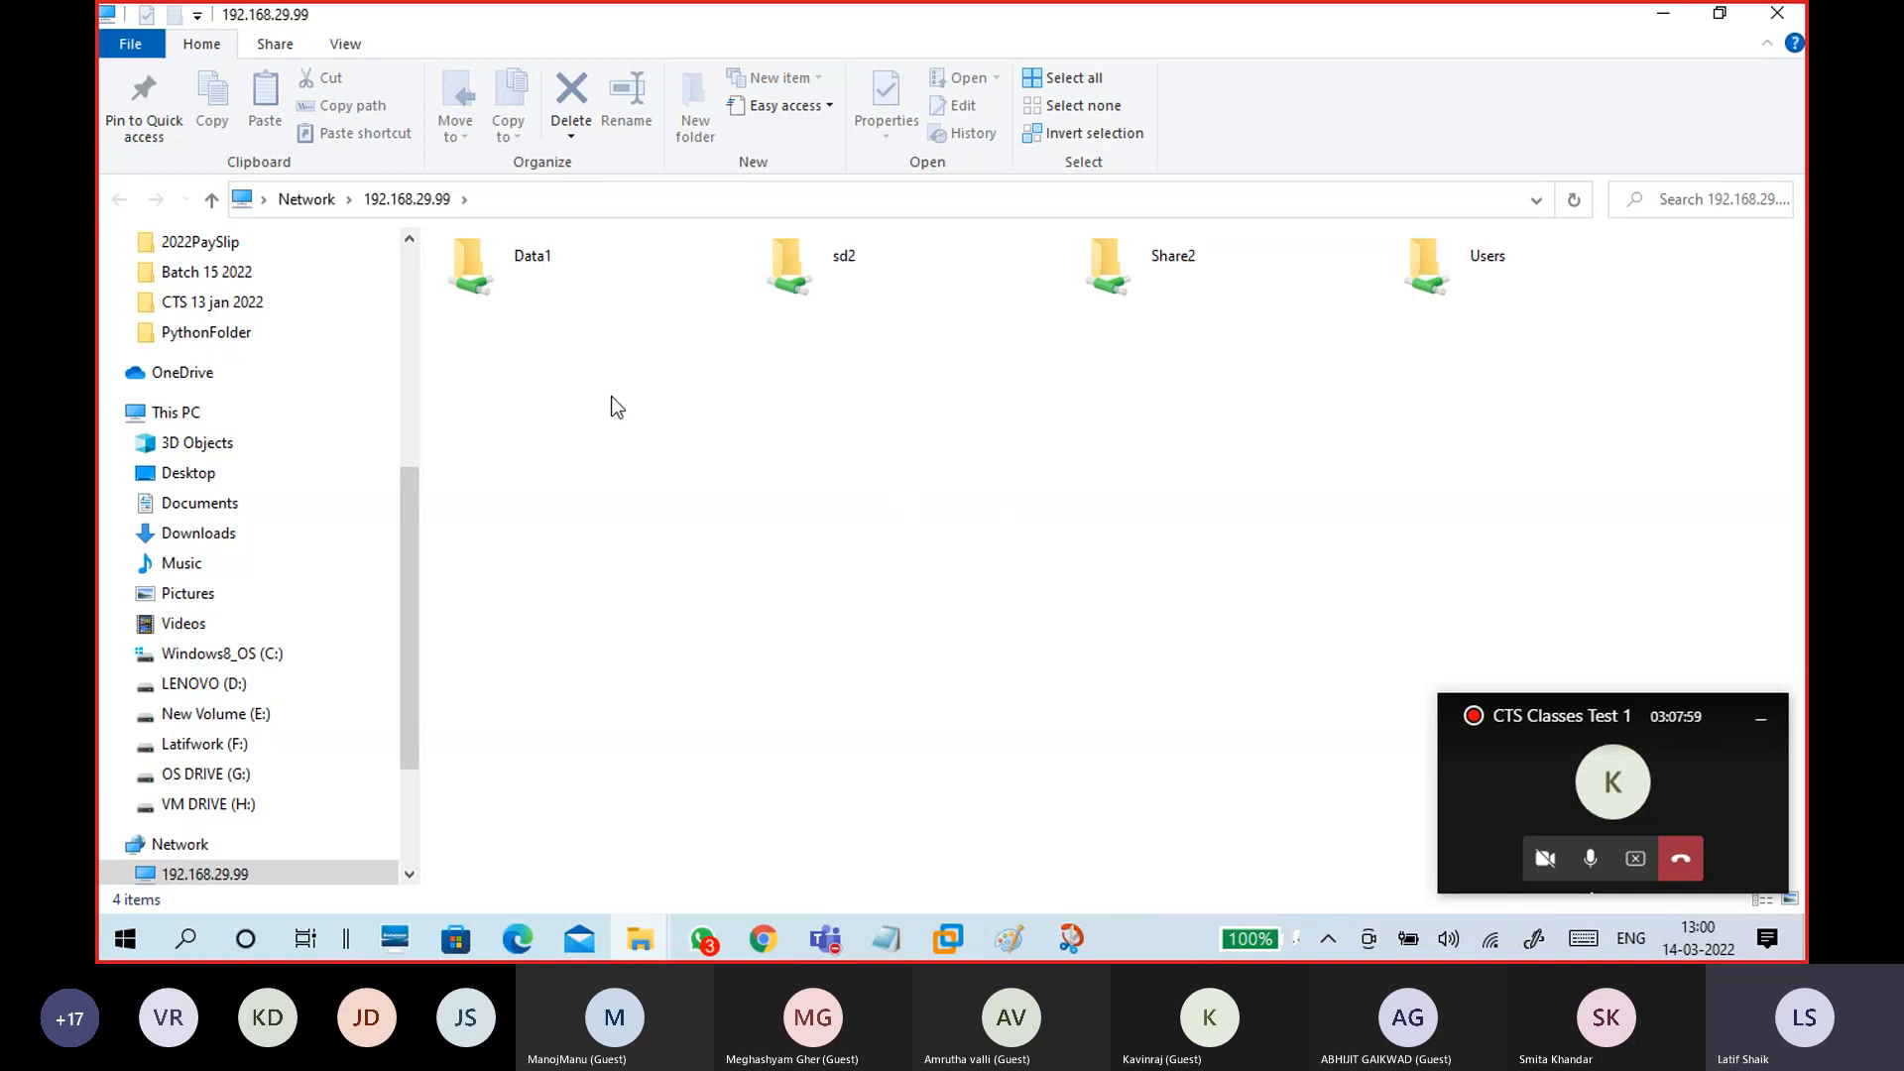
left_click(1776, 19)
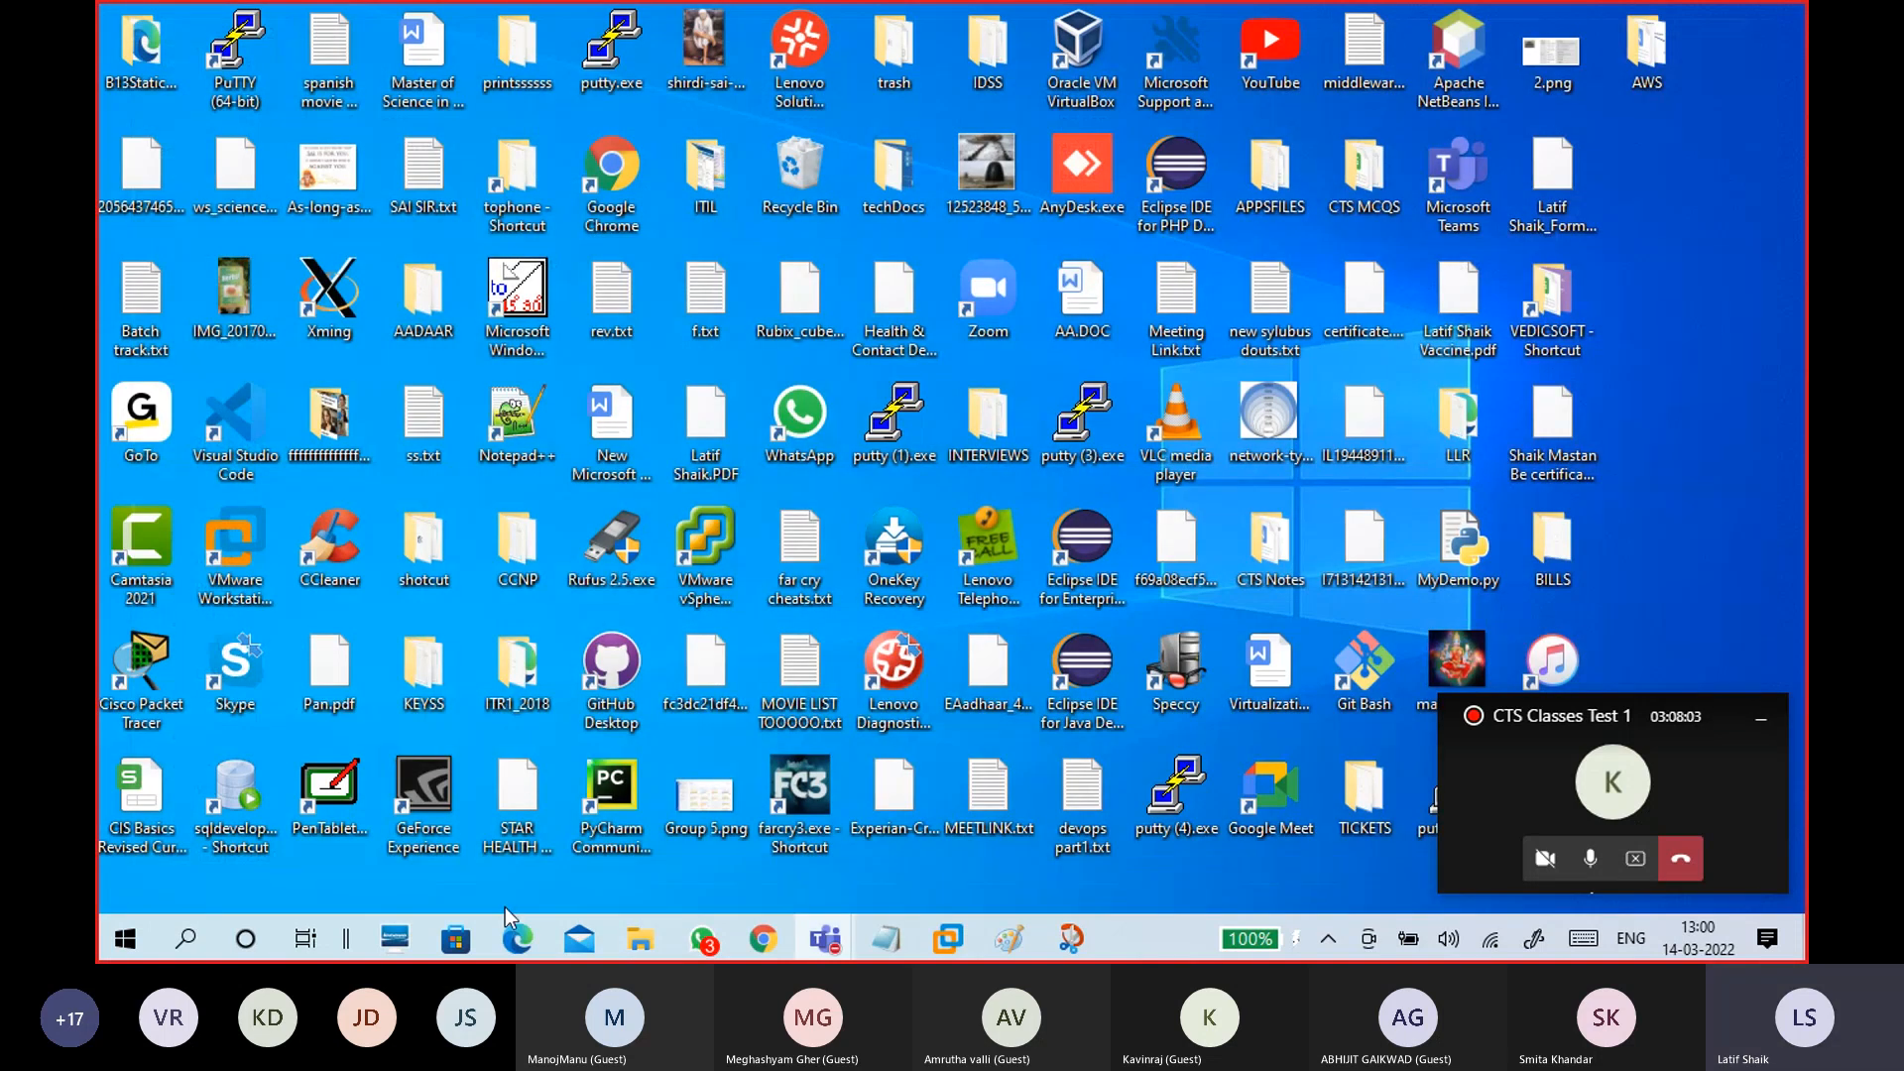
Step: Run \\192.168.29.99\Share3$ from the host and select s3.txt in the opened share
key("super+r")
left_click_drag(335, 673, 845, 201)
left_click(836, 308)
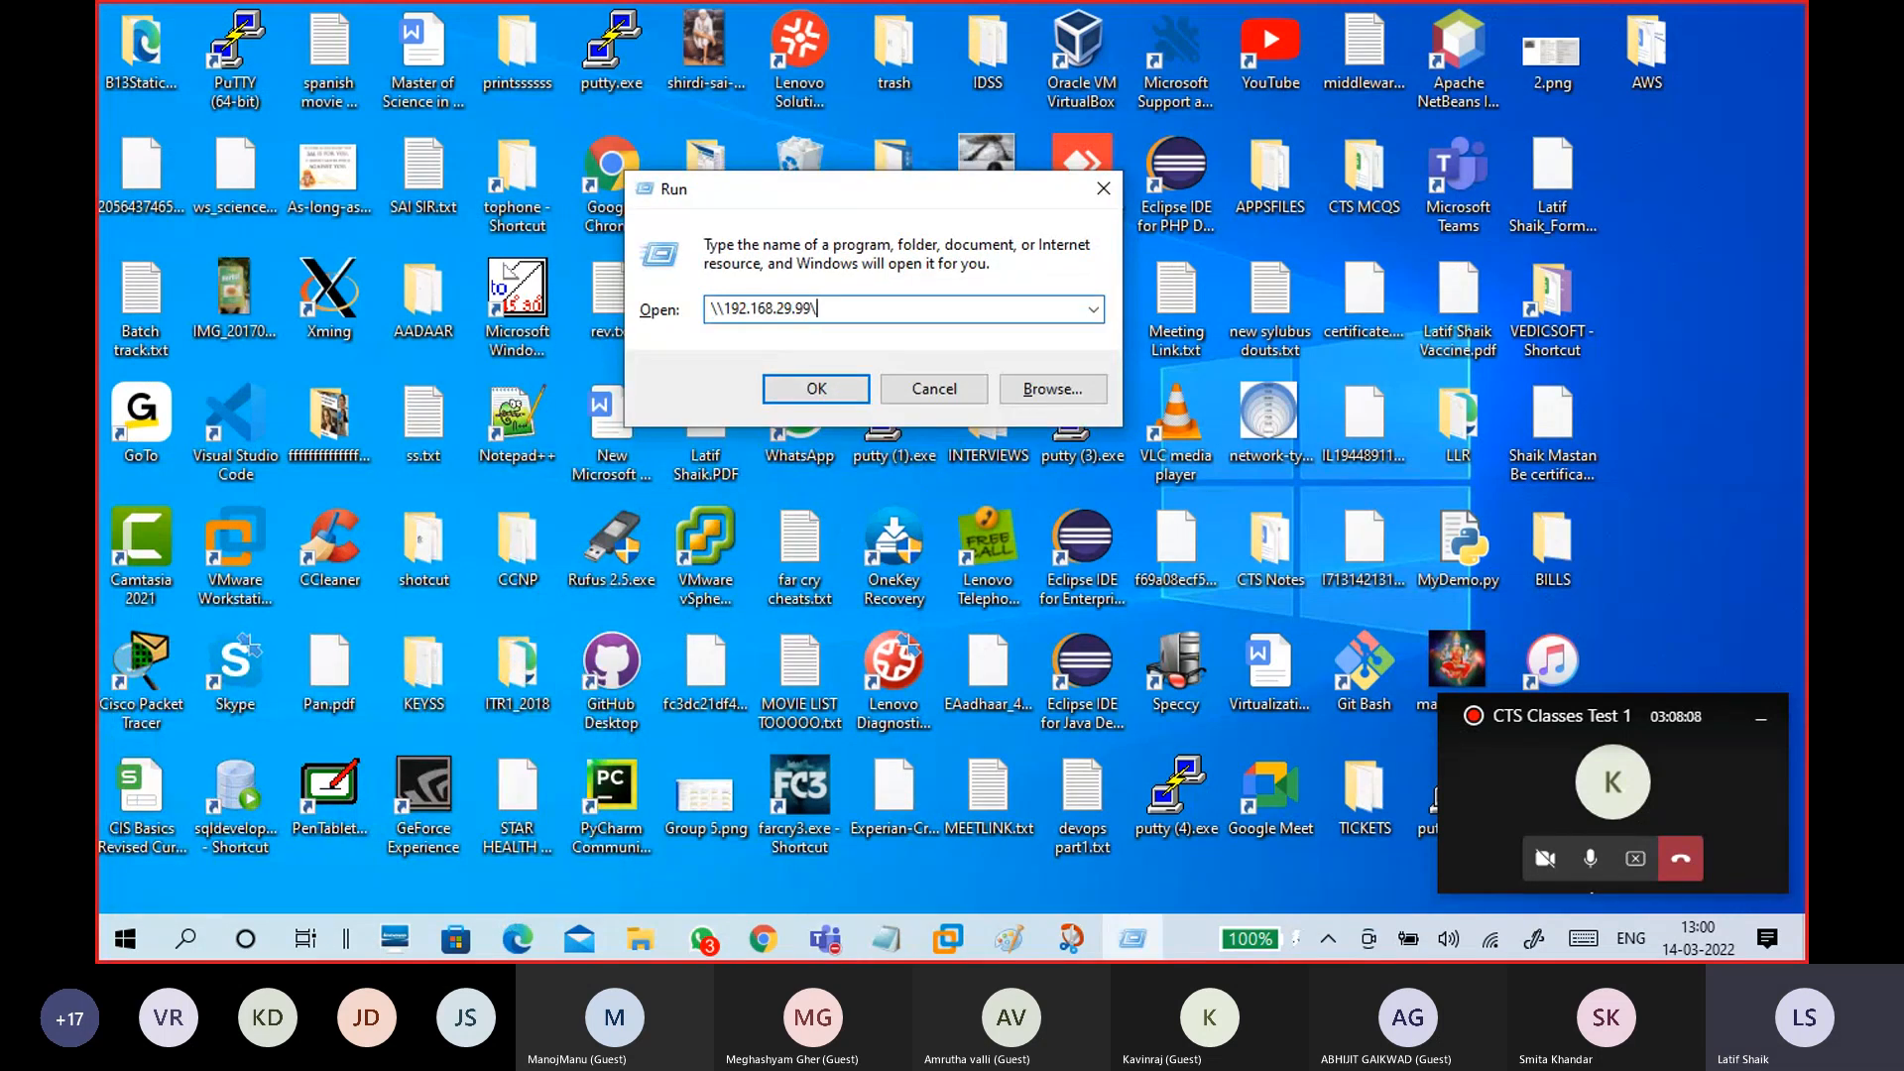
type("\\")
type("hare3$")
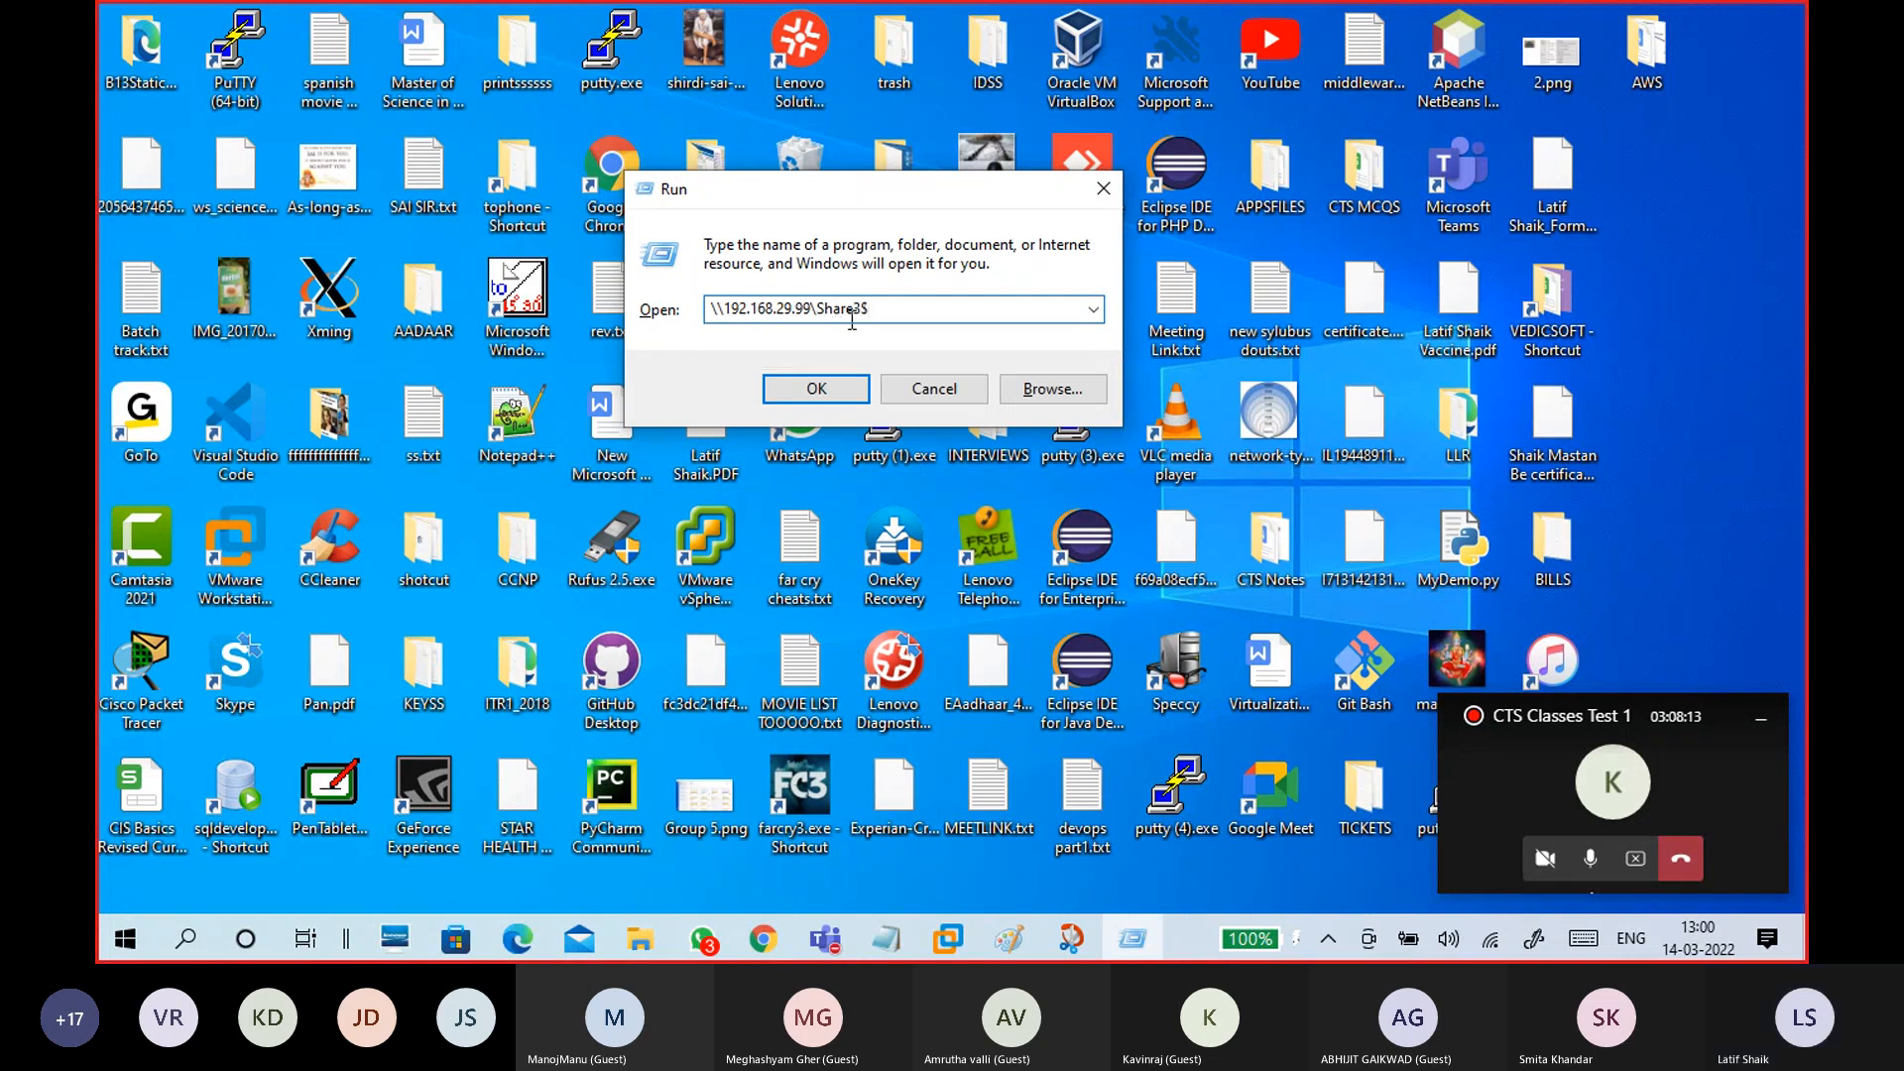
left_click_drag(899, 312, 706, 311)
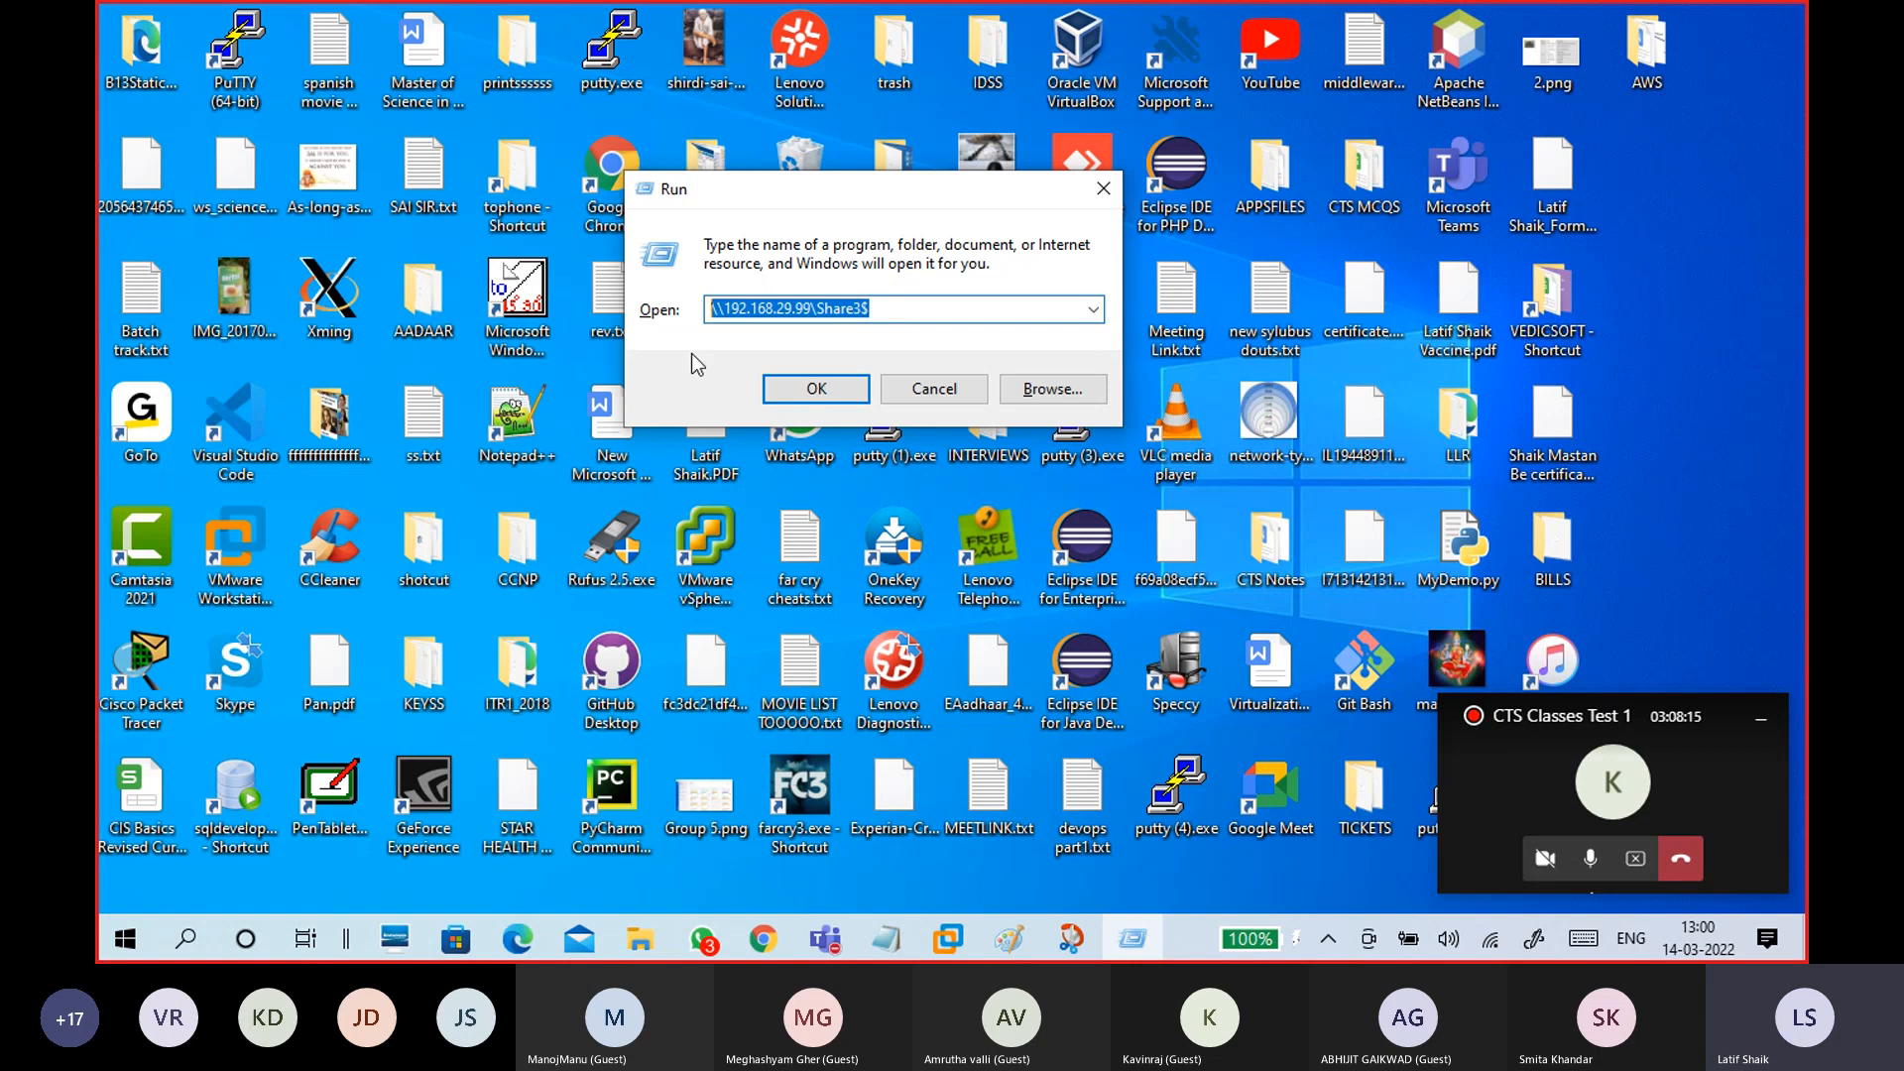
left_click(890, 310)
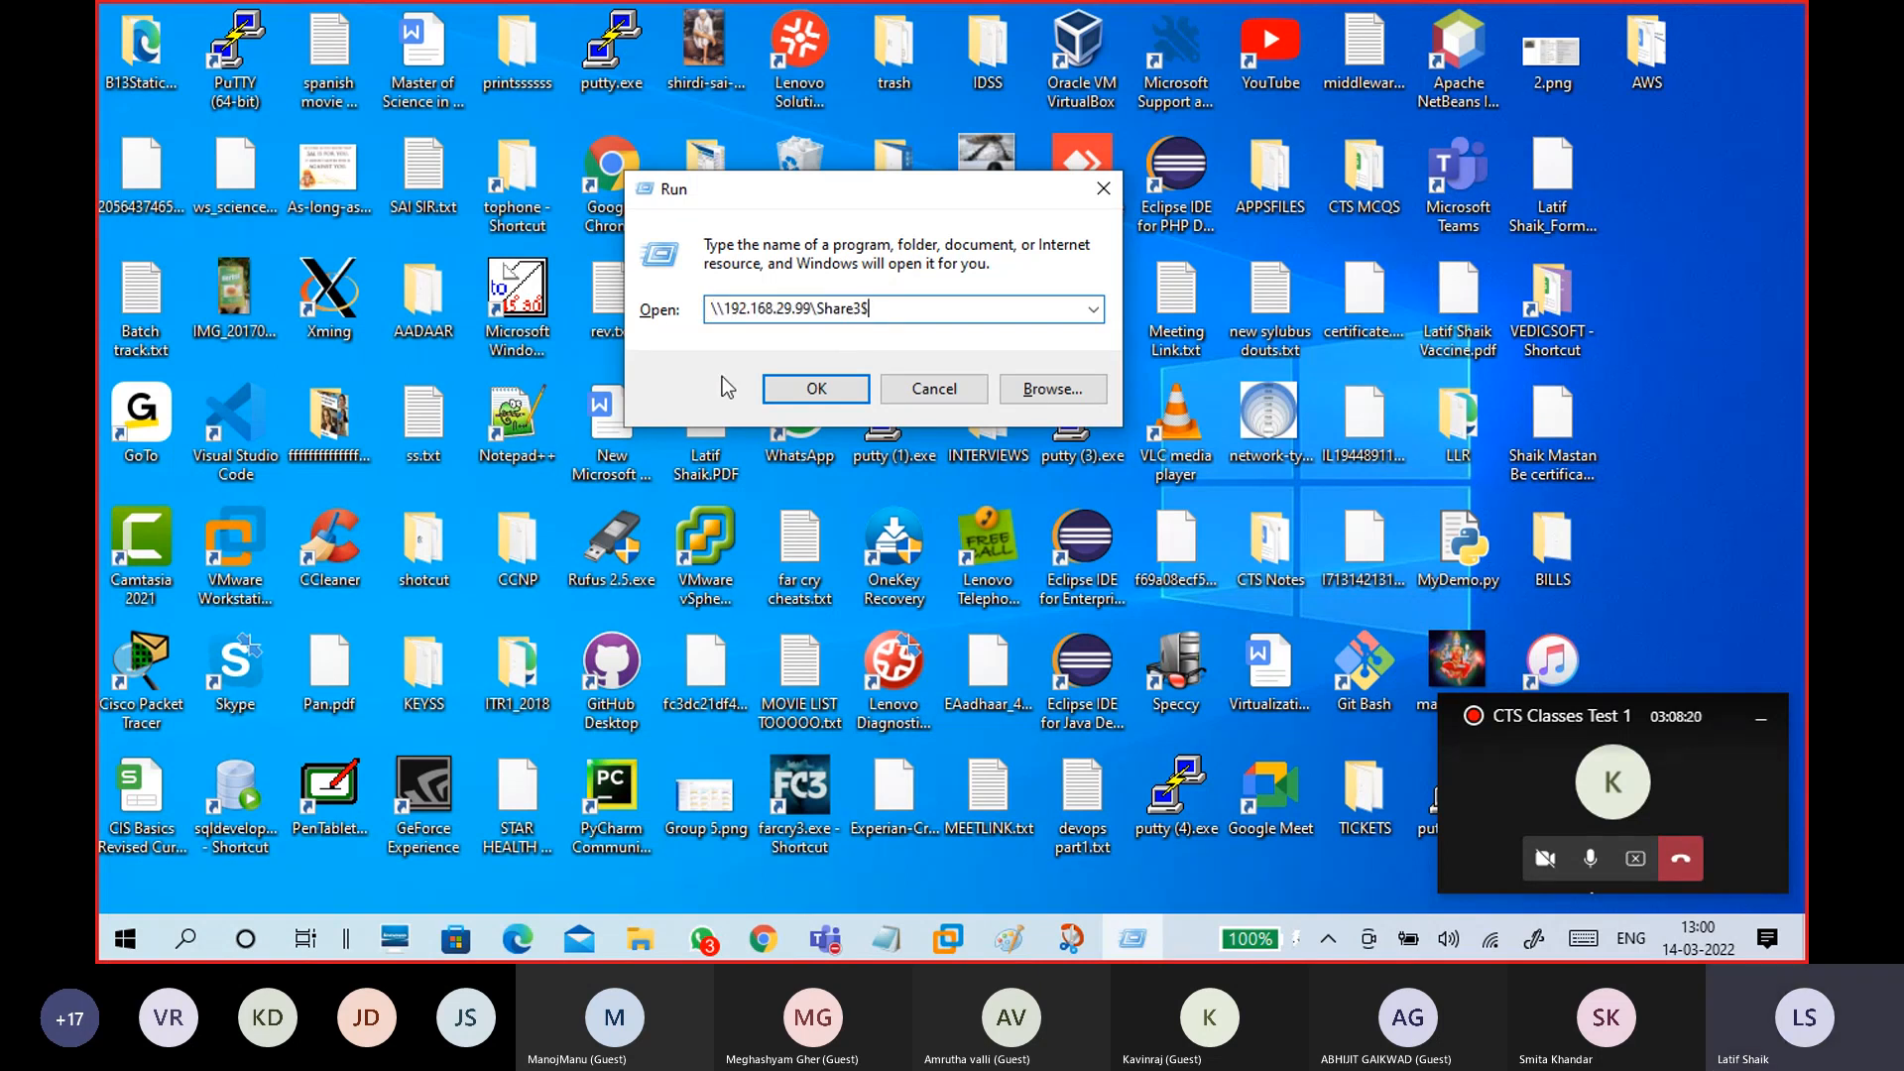
left_click(775, 393)
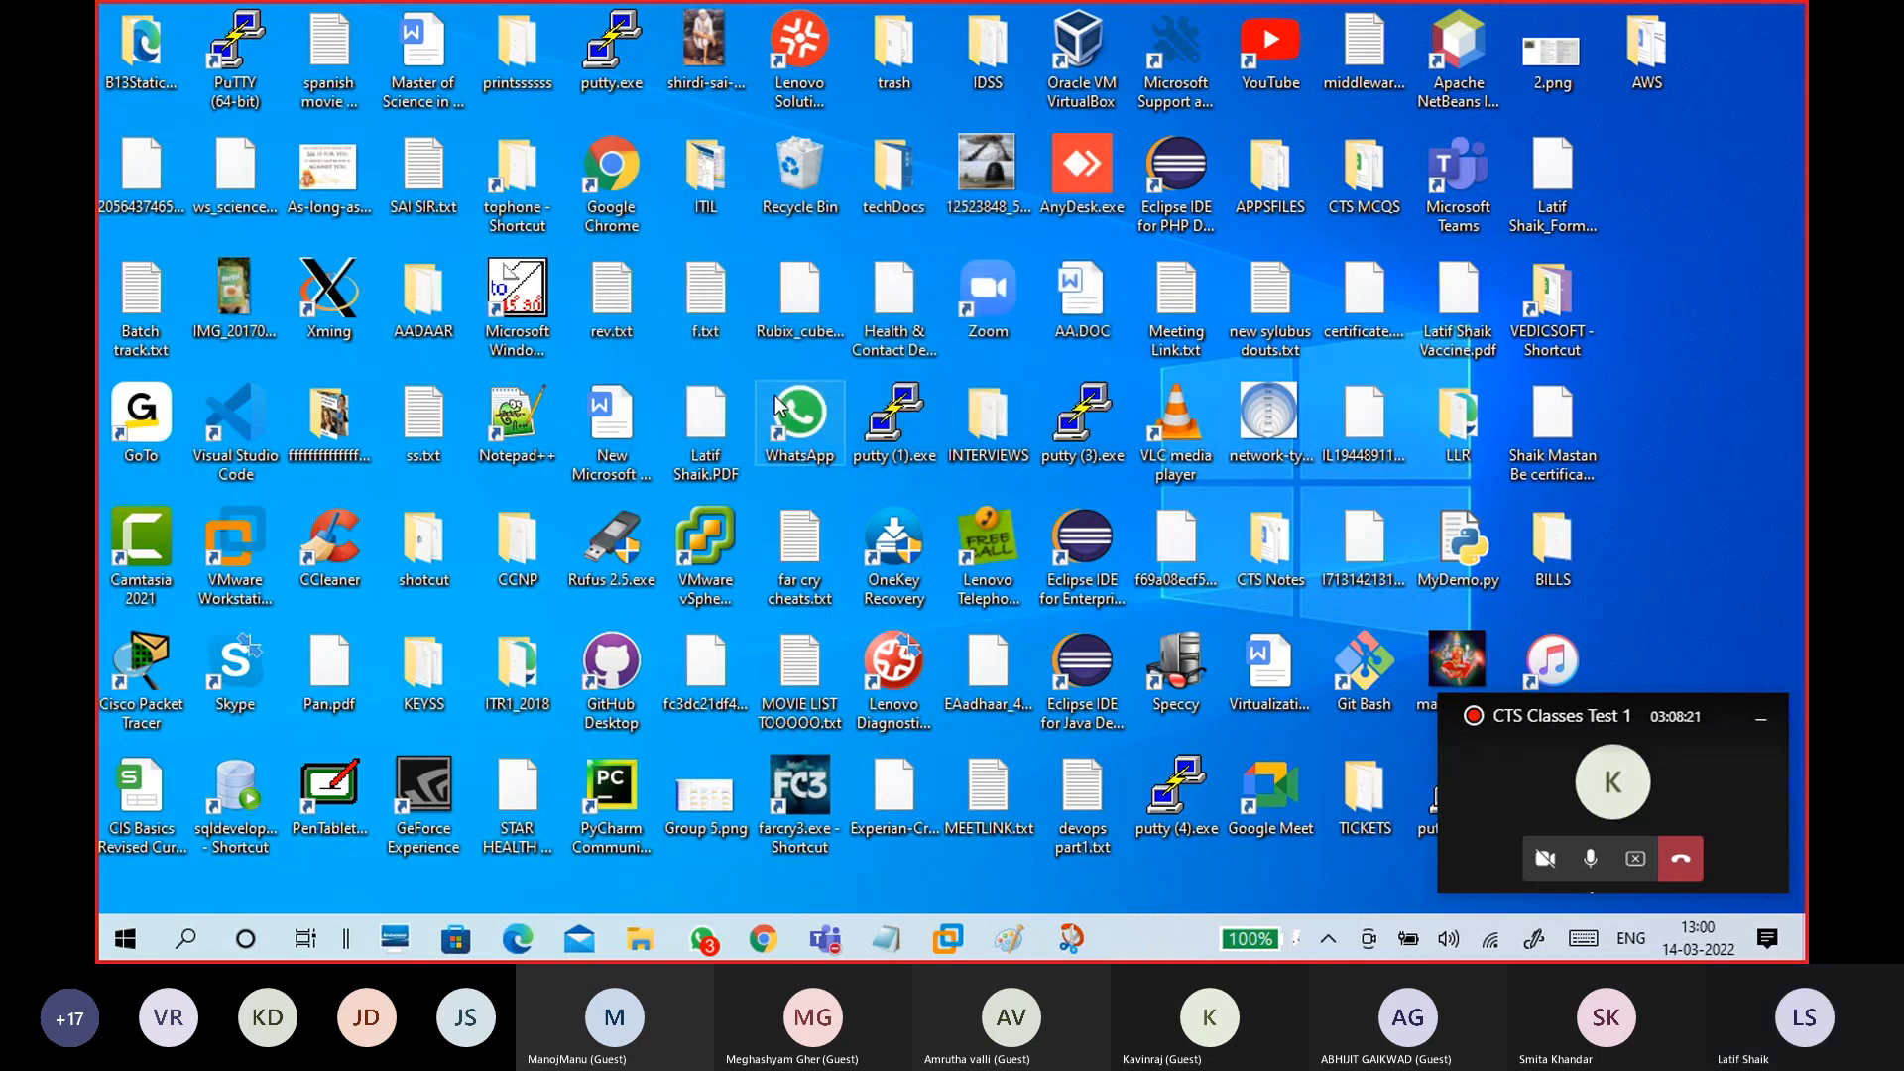
left_click(534, 282)
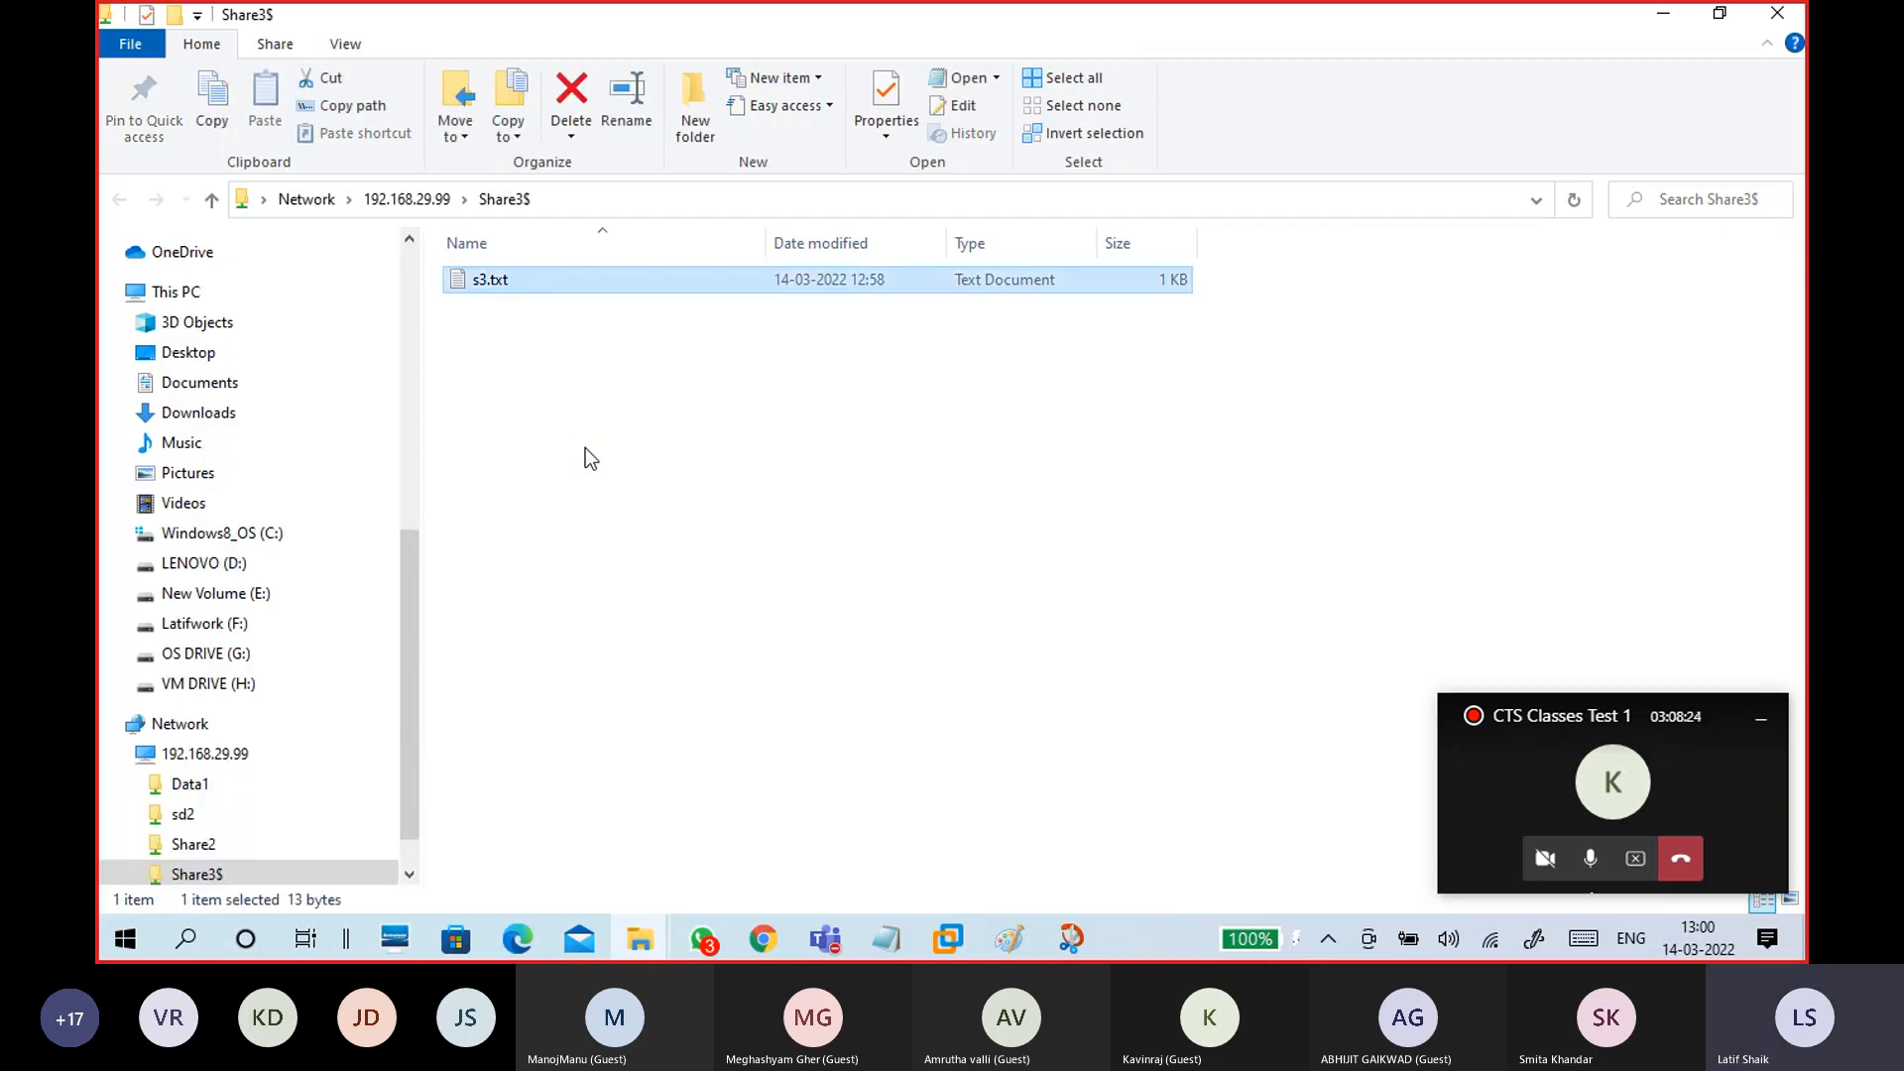
Step: View s3.txt's contents, close it, and return to the 192.168.29.99 share list
double_click(557, 281)
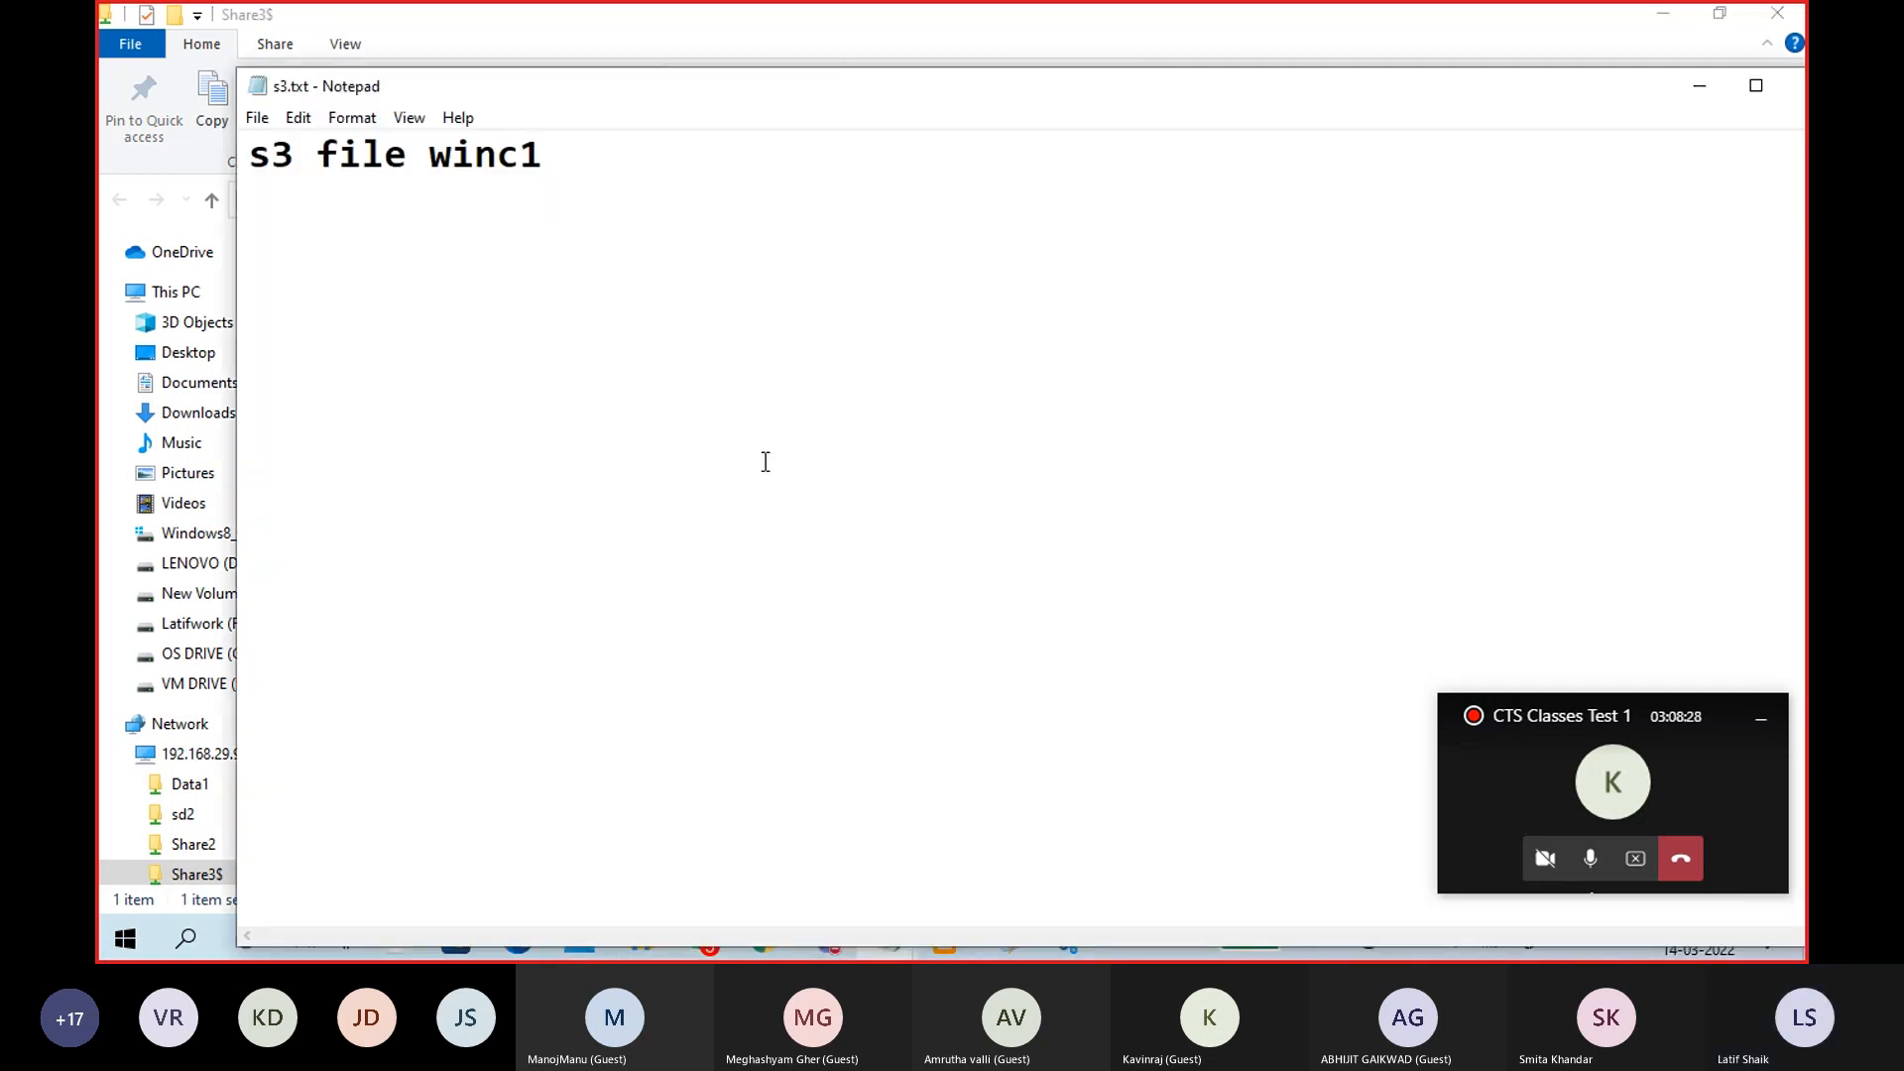
left_click_drag(1508, 97, 1135, 227)
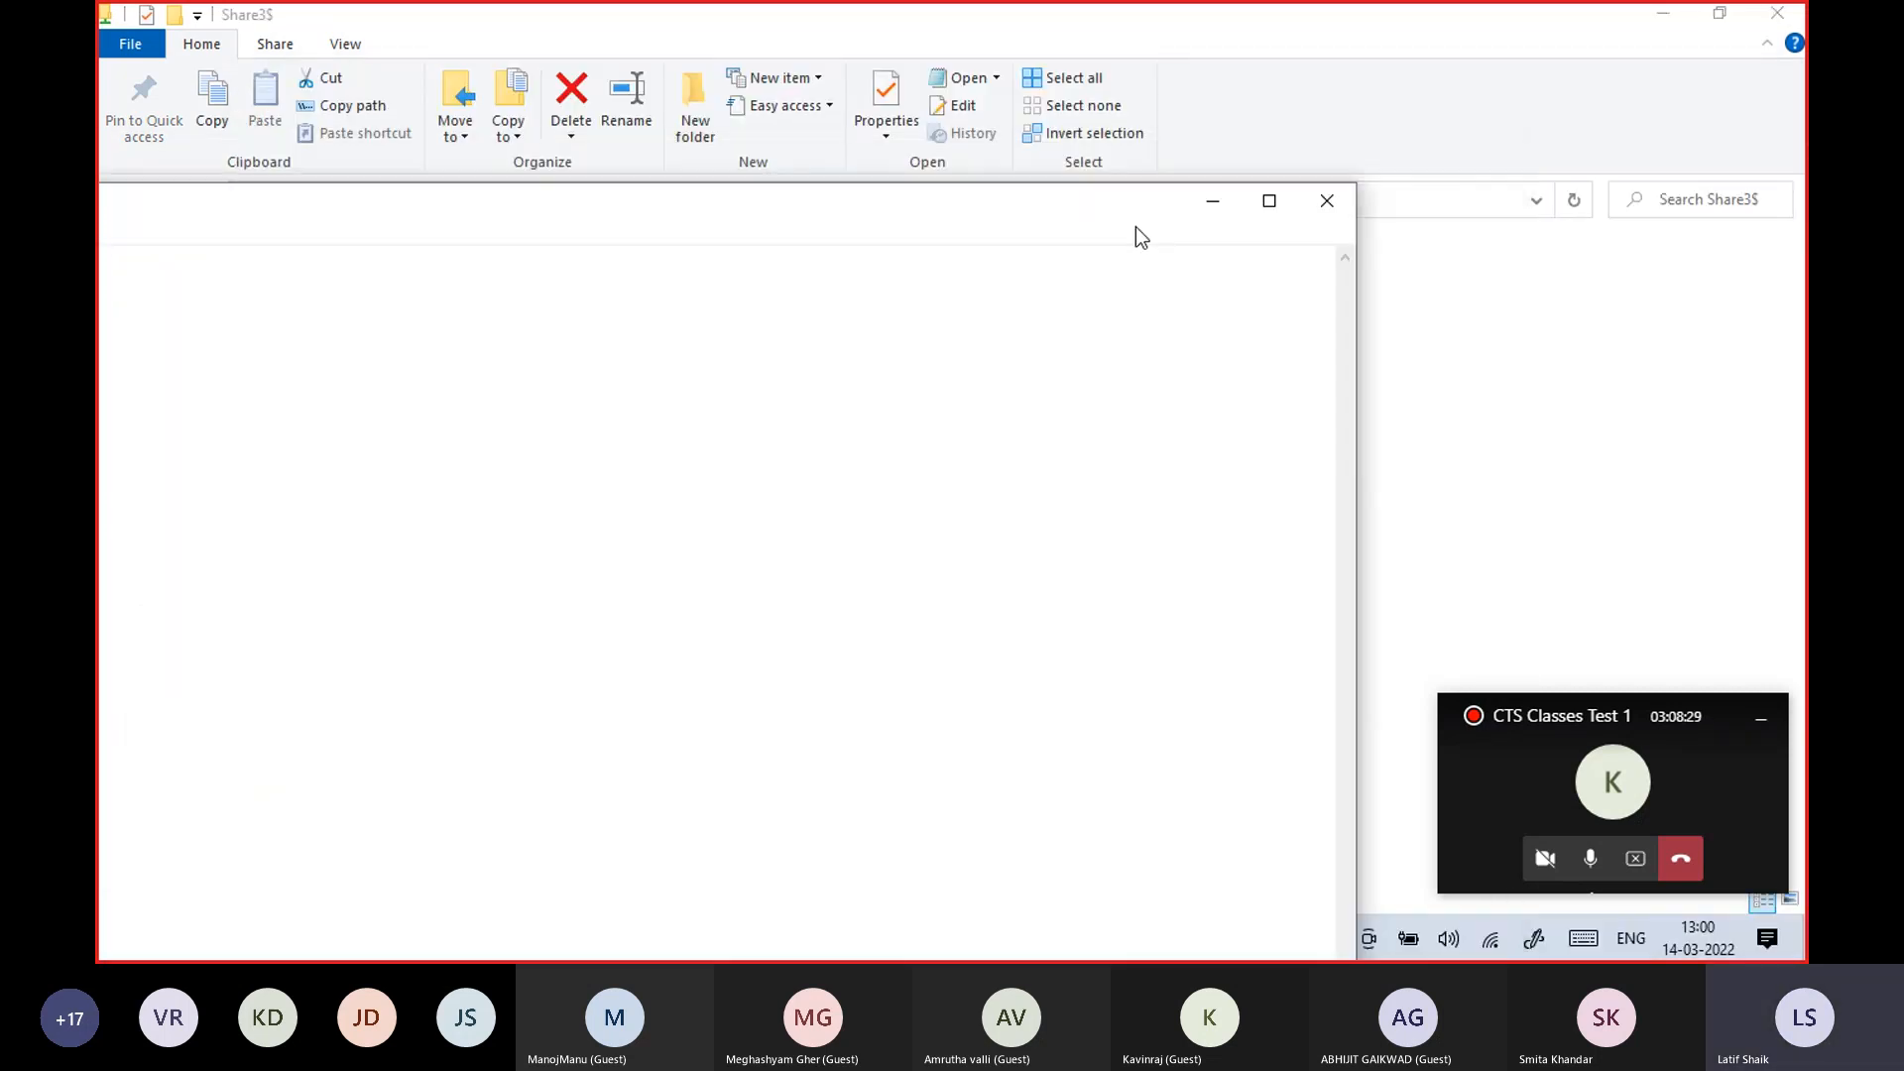
left_click(1324, 196)
left_click(764, 434)
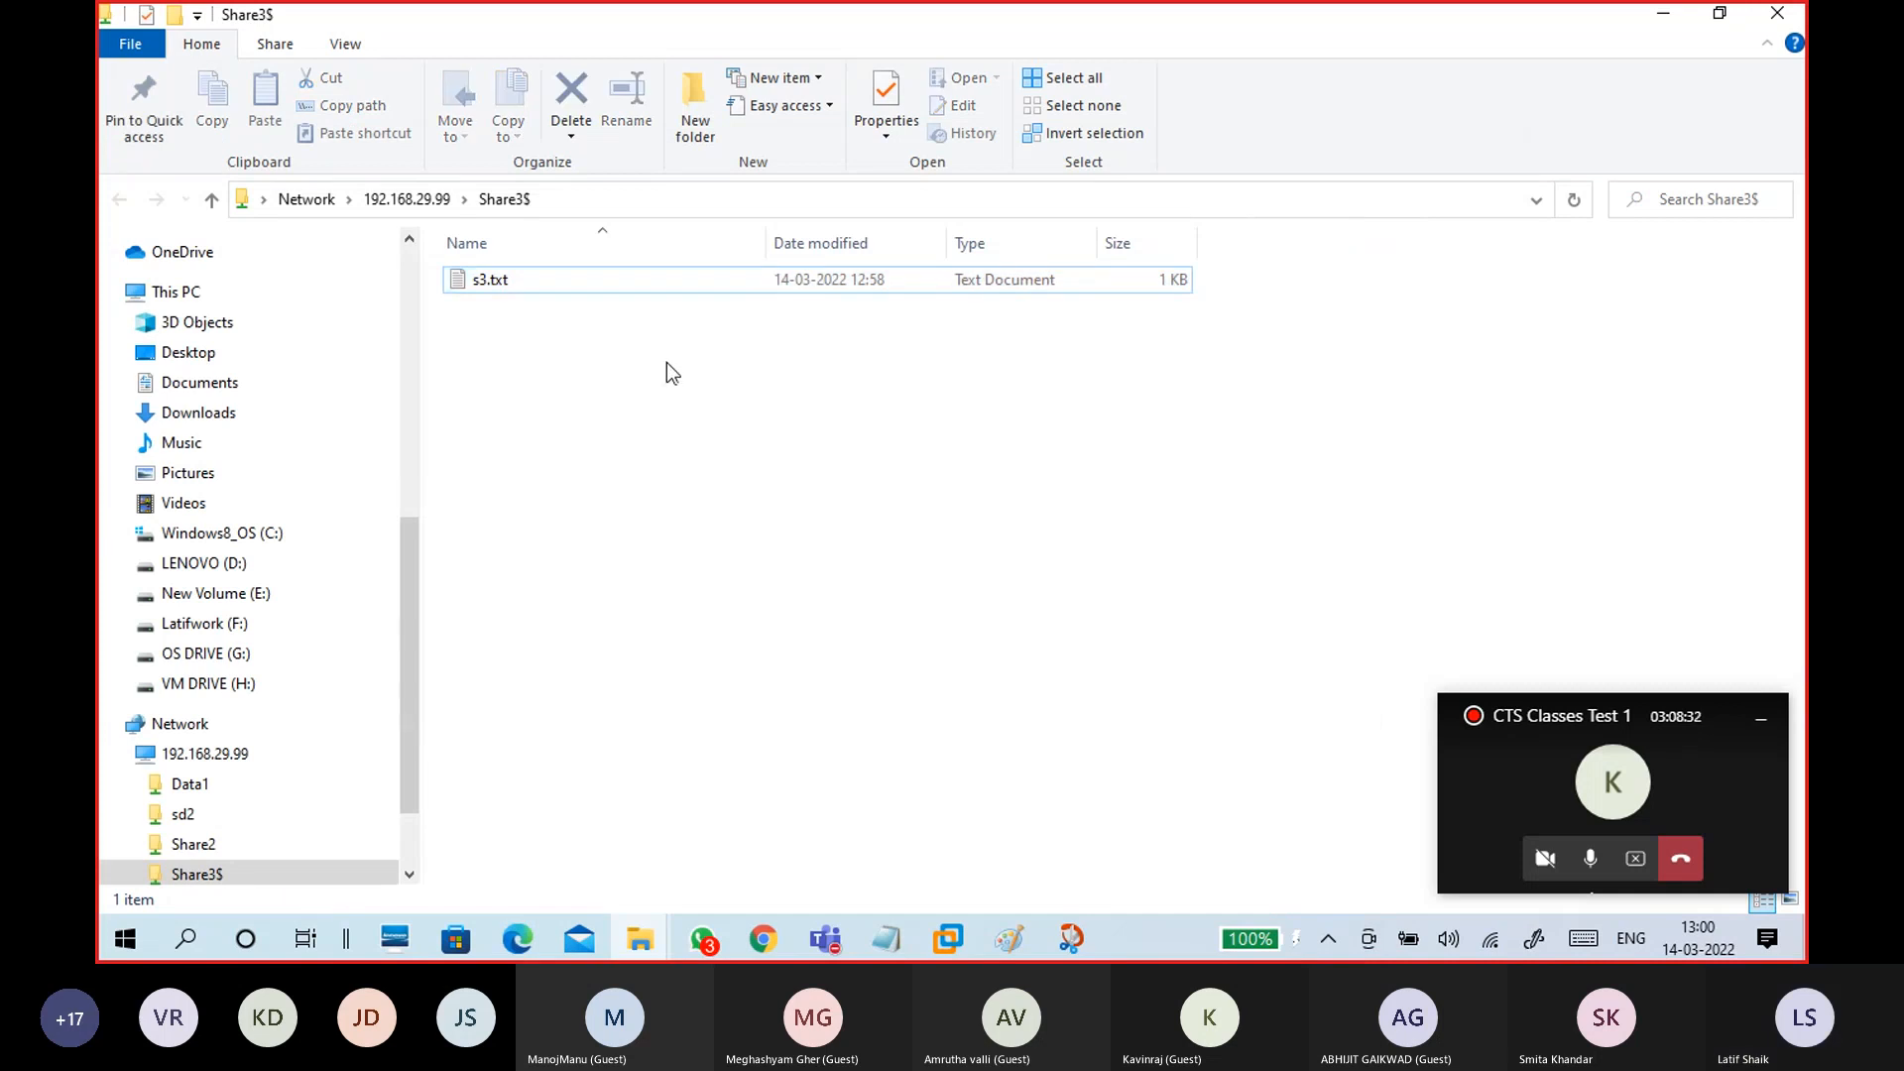
left_click(437, 203)
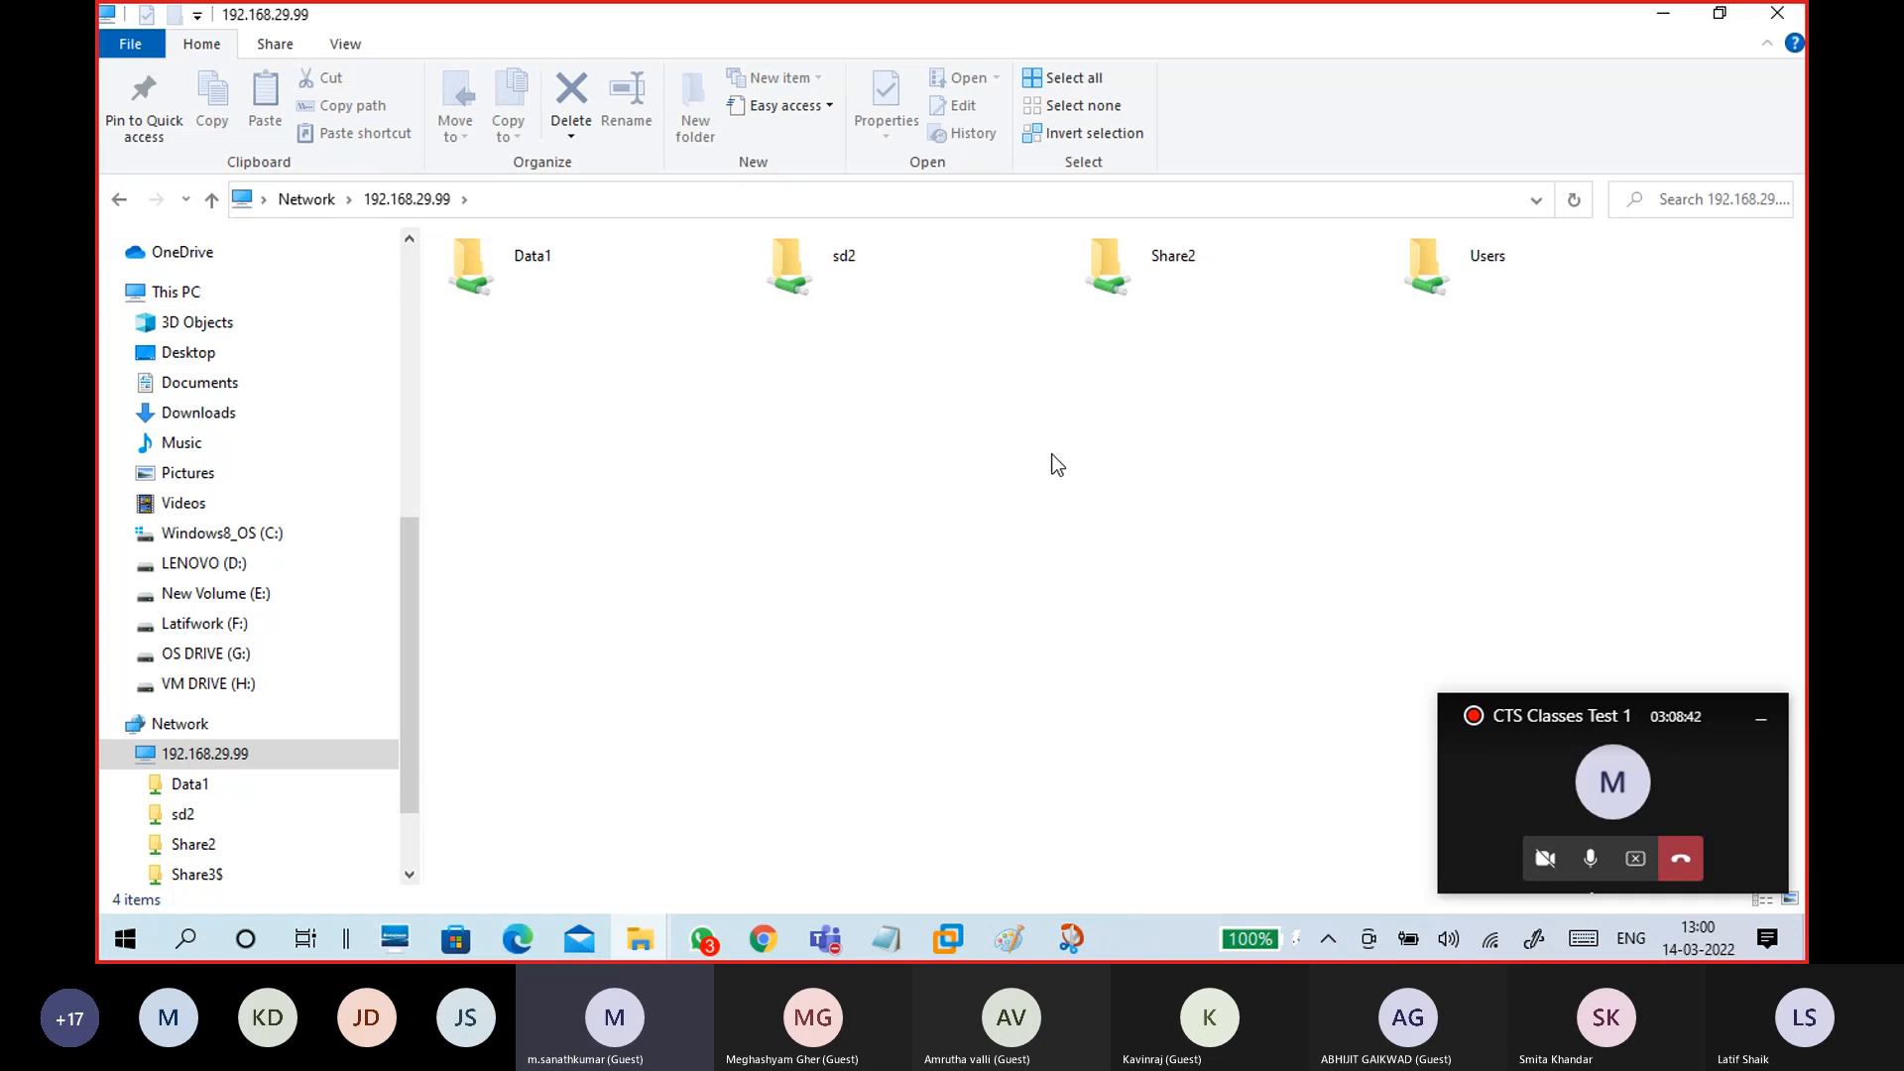
Step: Minimize Explorer and bring the CTS15WinC1 virtual machine forward with input focus
left_click(1663, 16)
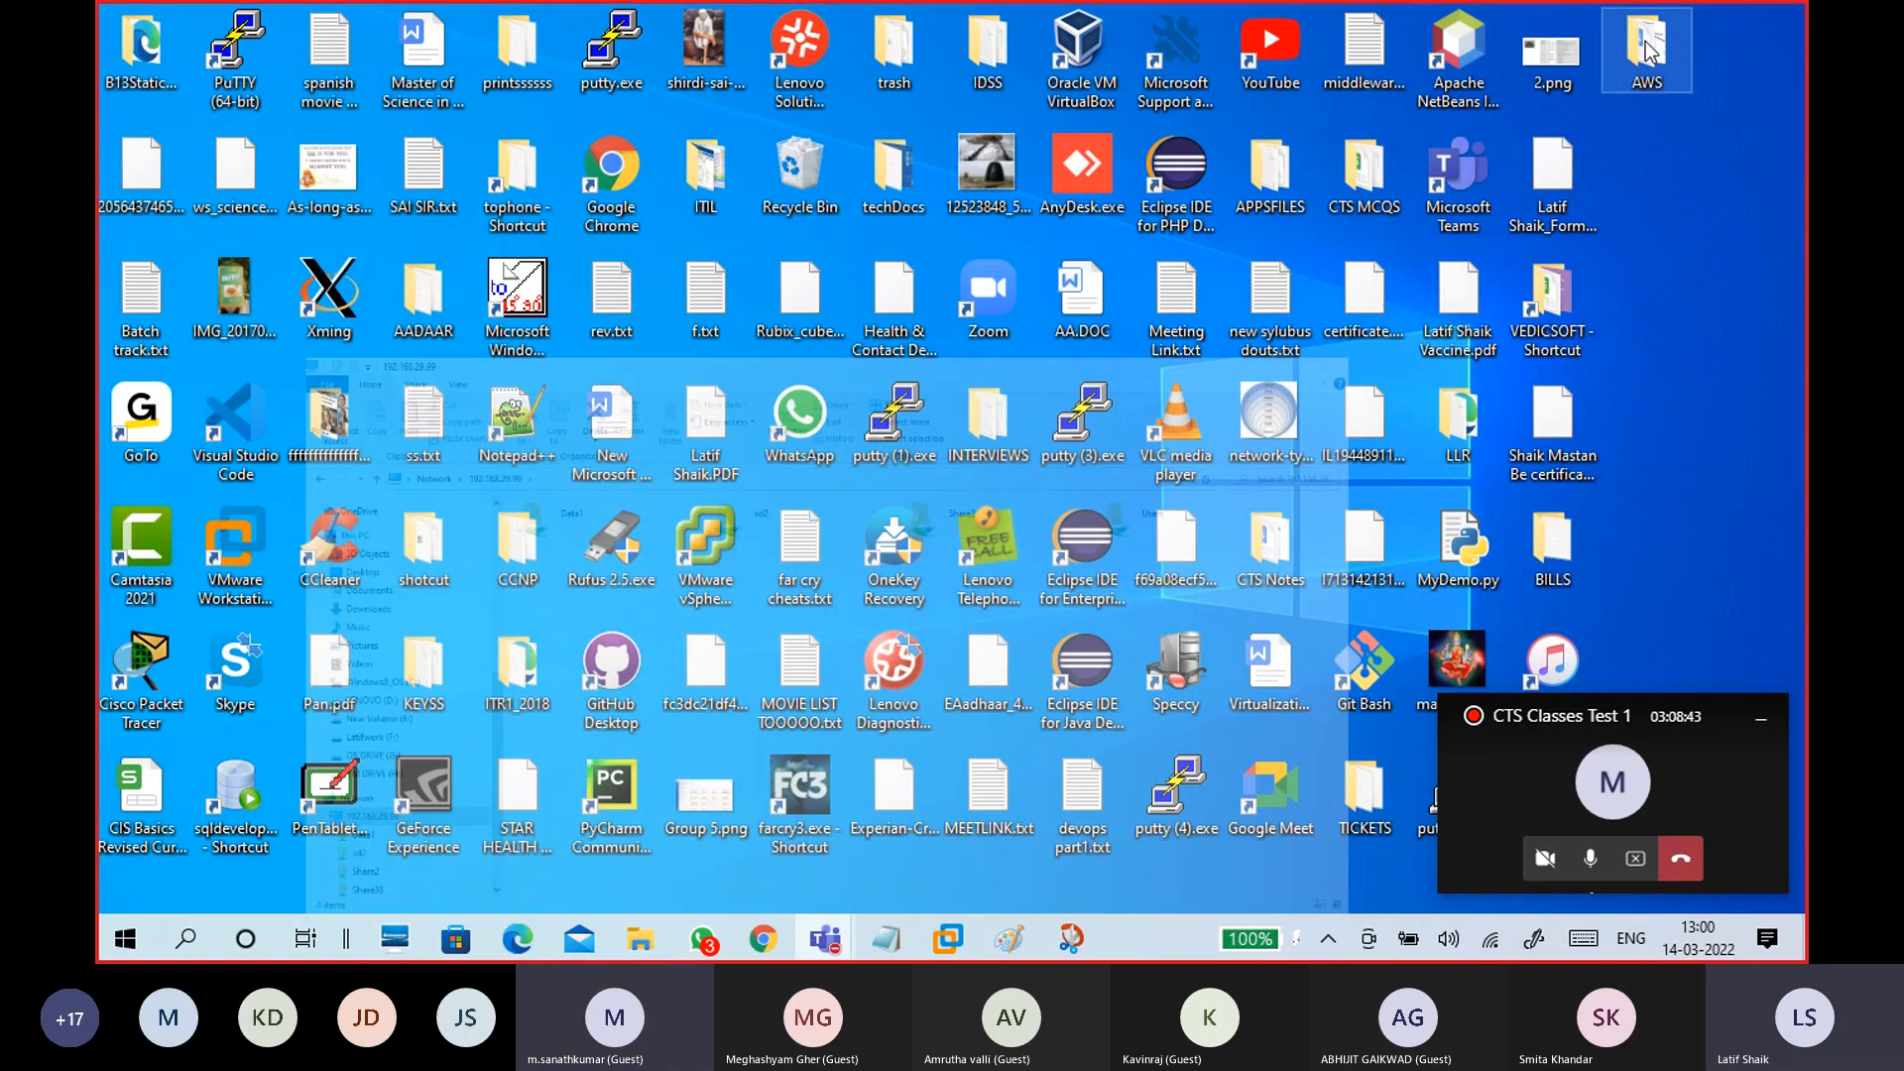
mouse_move(949, 938)
left_click(968, 853)
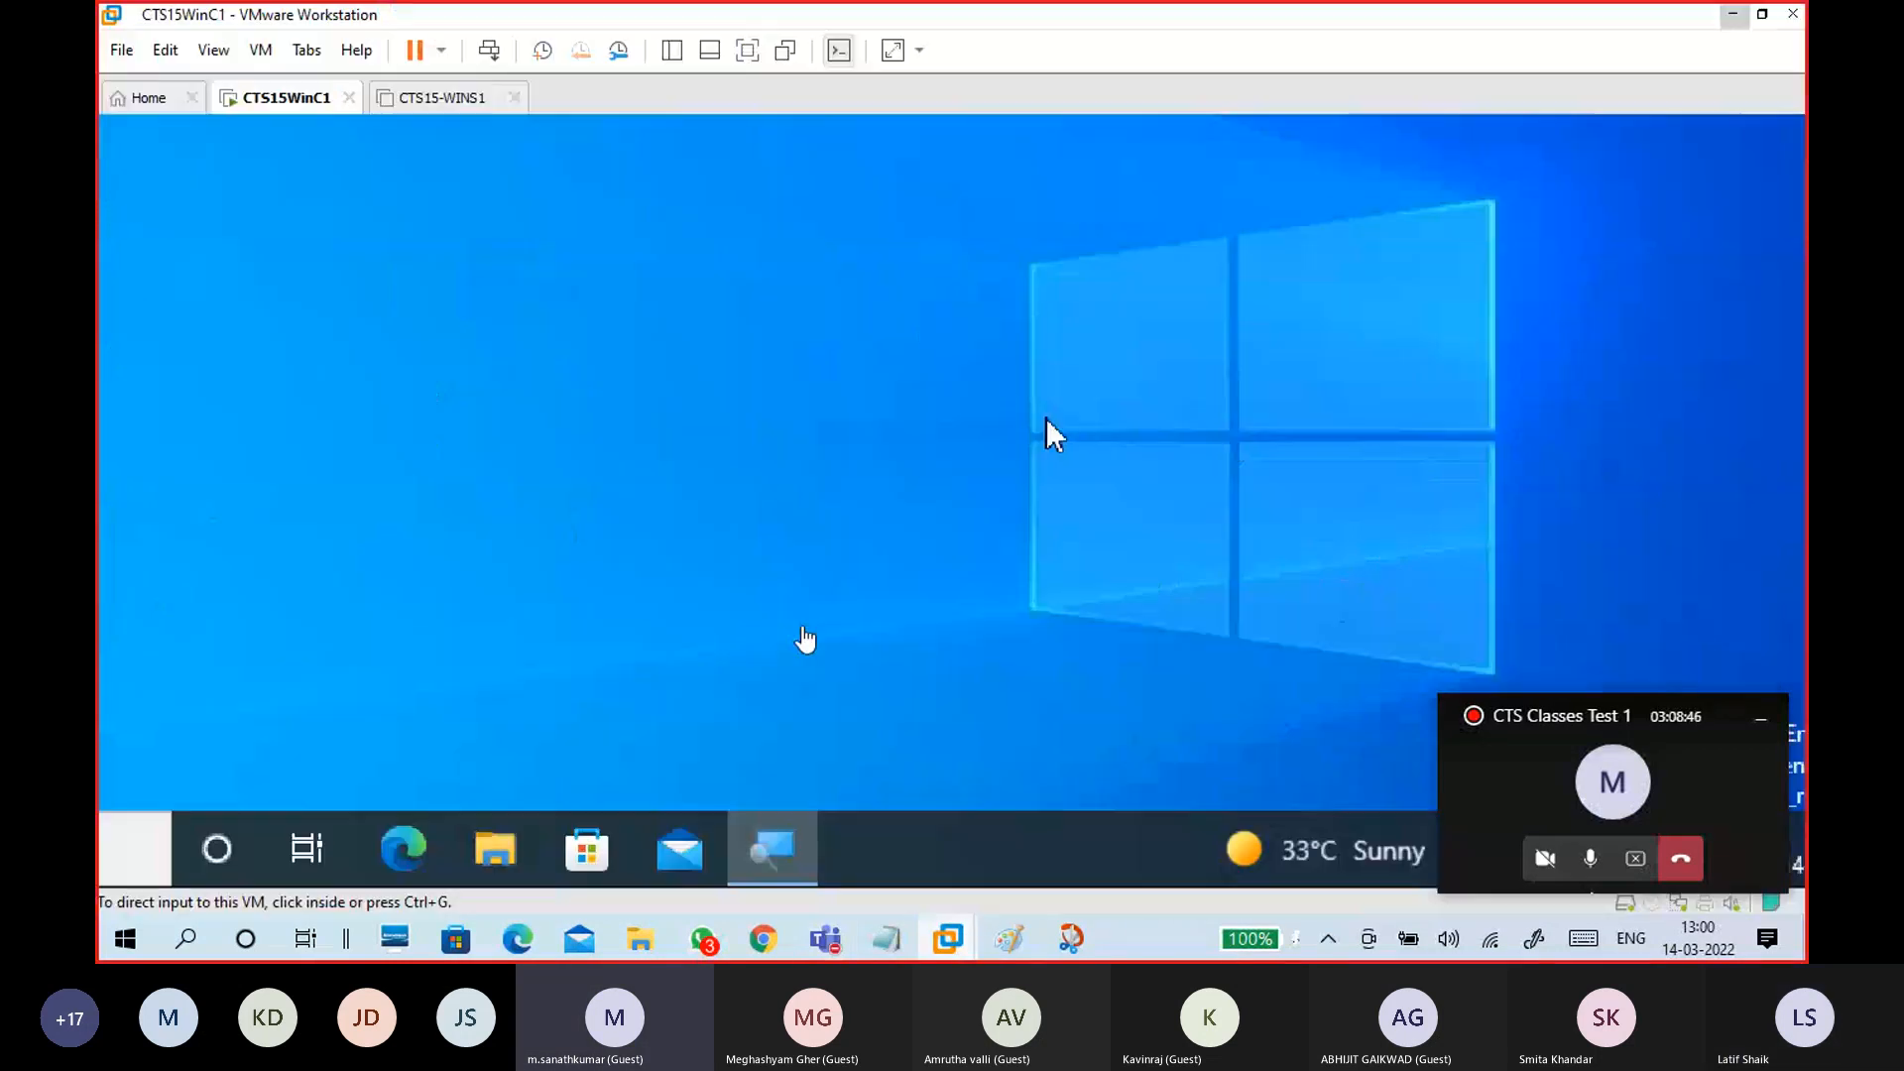
left_click(1046, 420)
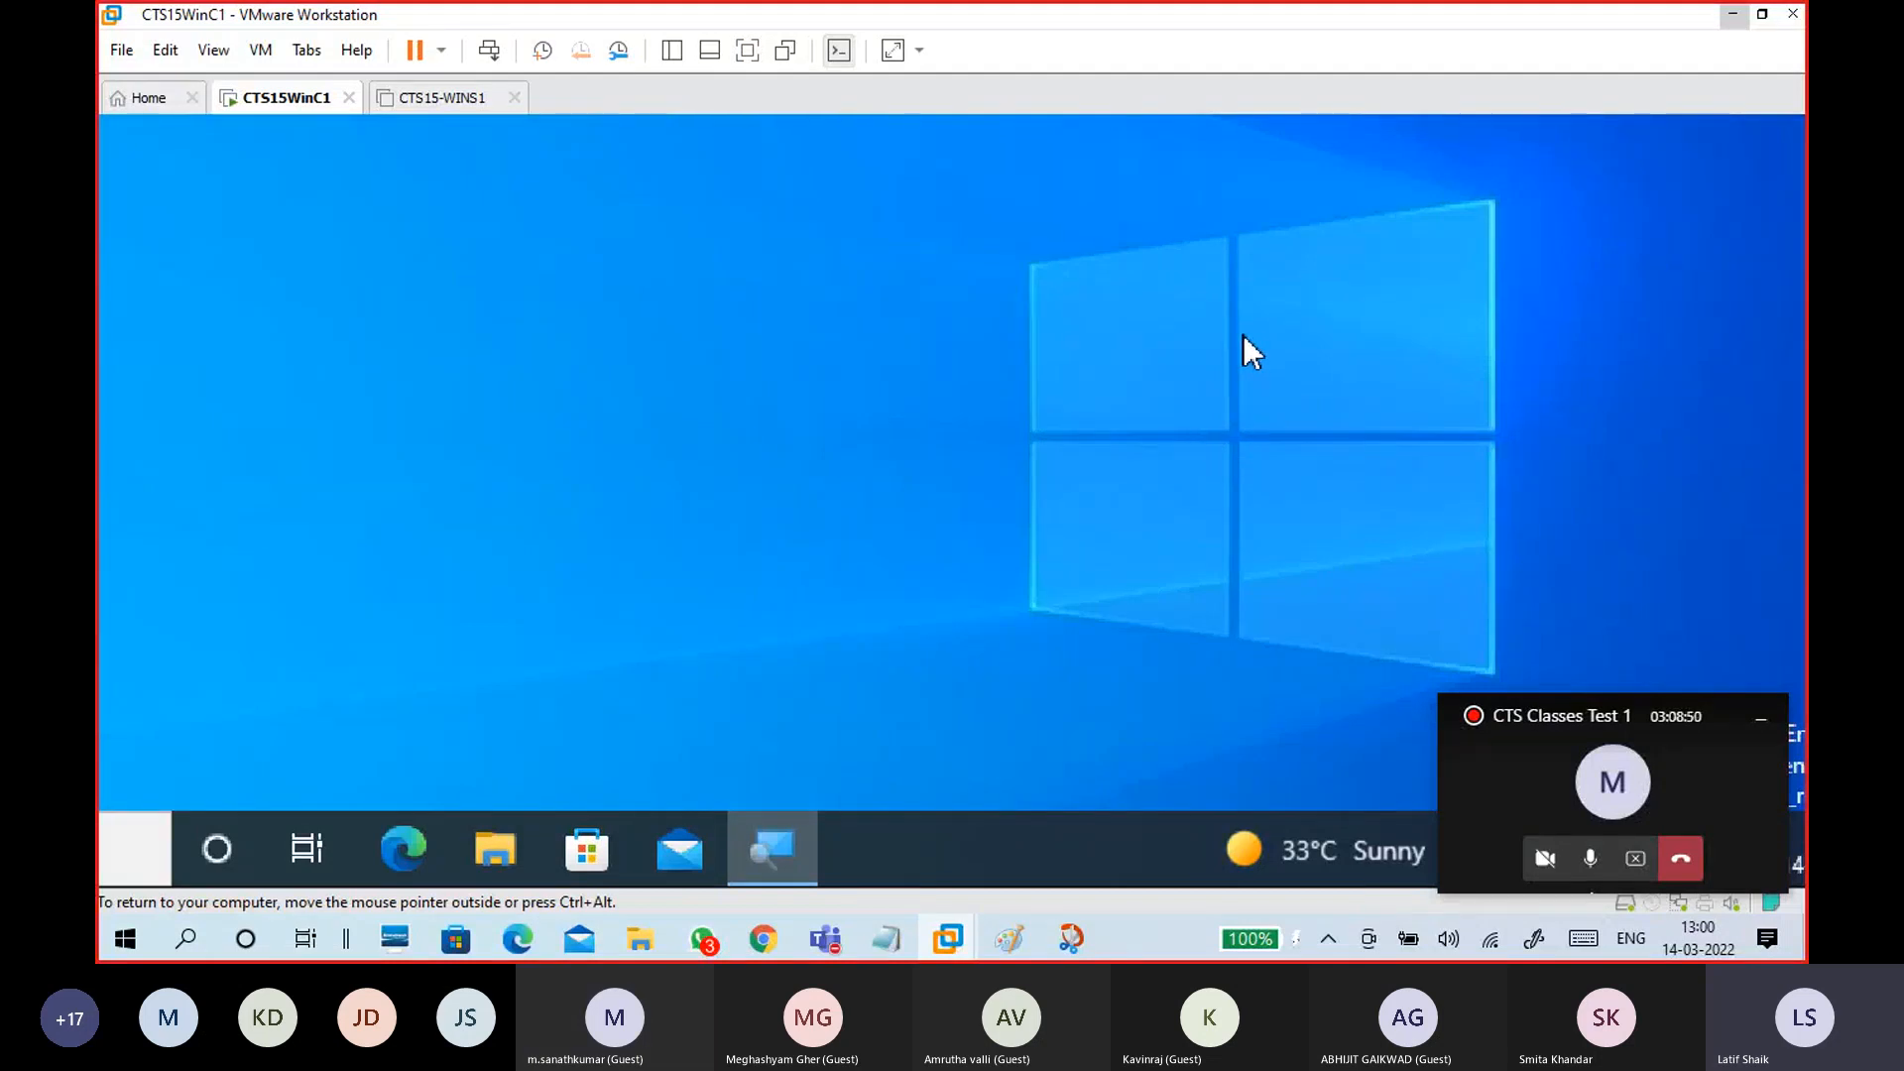
Step: In Paint, draw a DHCP box with arrows to pc1 and pc2
left_click(1012, 940)
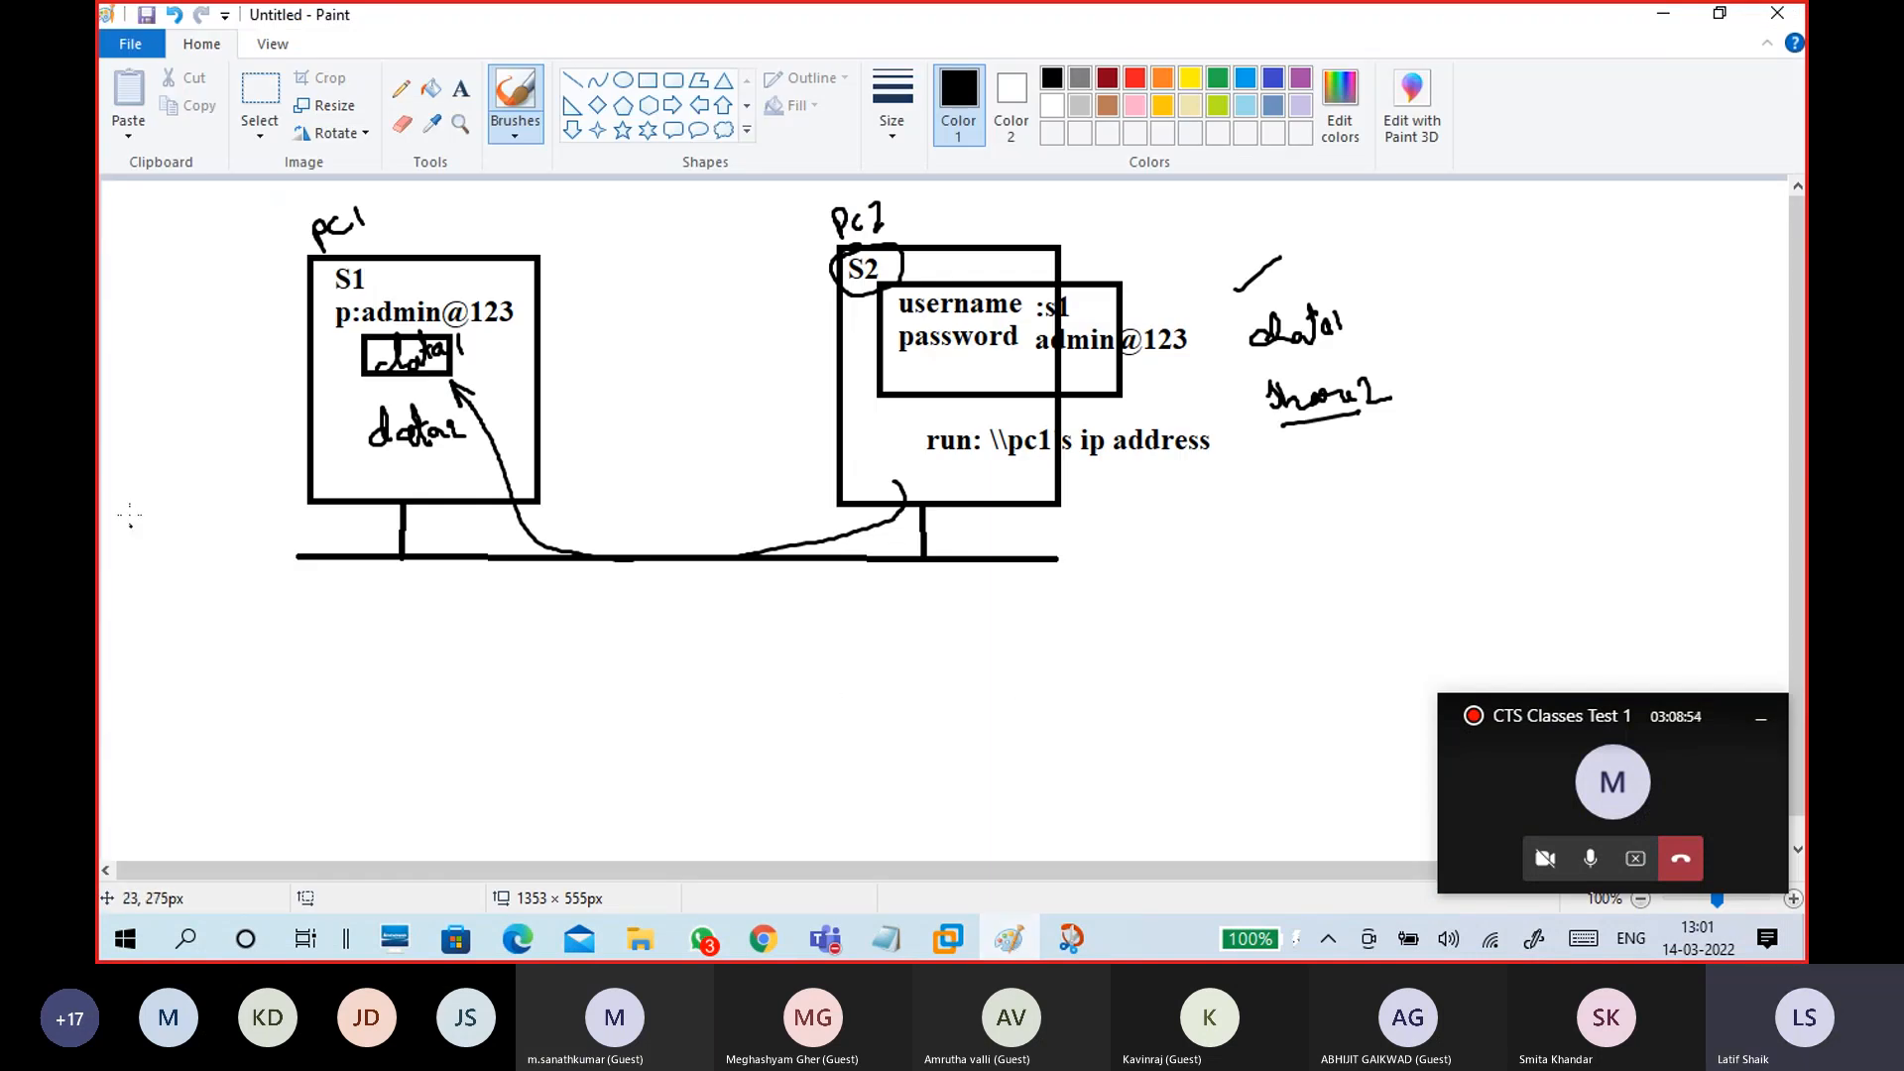
mouse_move(116, 288)
left_mouse_down()
mouse_move(211, 327)
mouse_move(164, 258)
mouse_move(116, 288)
mouse_move(129, 233)
mouse_move(139, 248)
mouse_move(185, 213)
left_mouse_up()
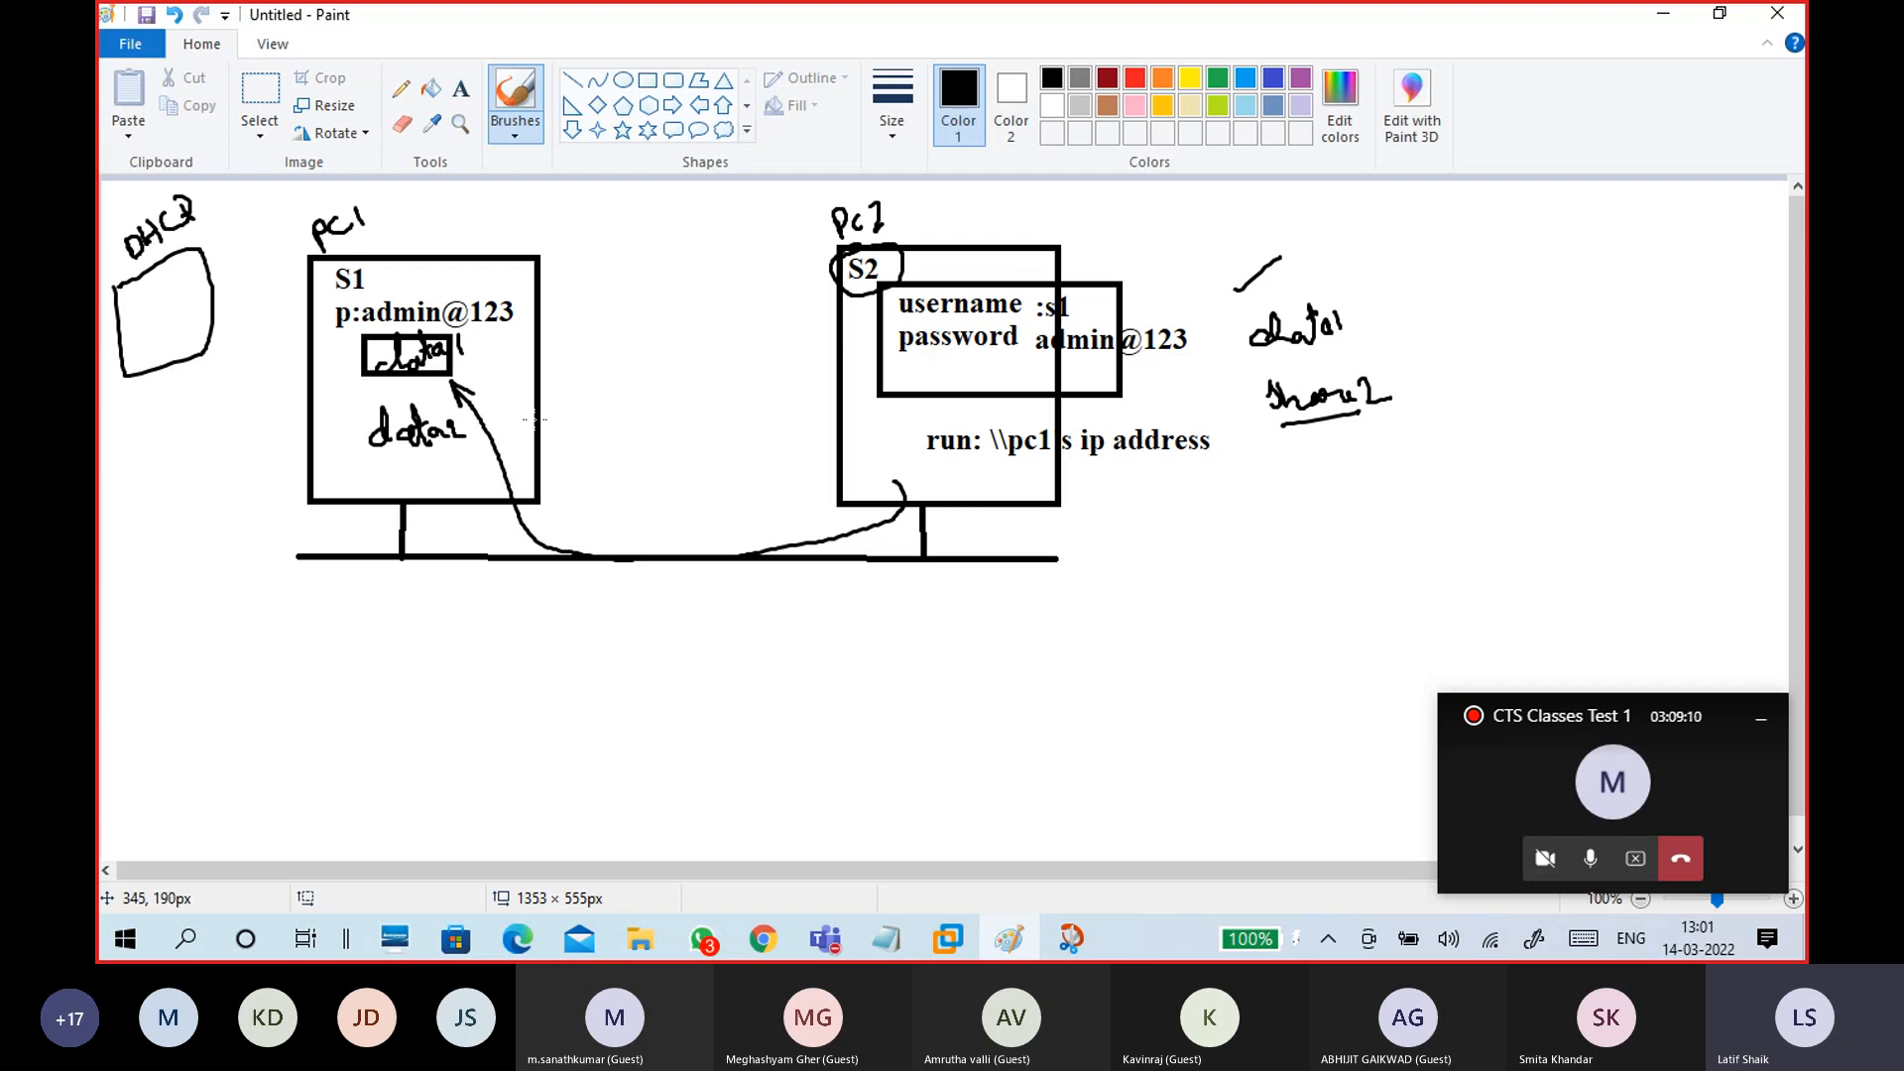
mouse_move(177, 367)
left_mouse_down()
mouse_move(248, 454)
mouse_move(286, 457)
mouse_move(271, 464)
left_mouse_up()
mouse_move(159, 369)
left_mouse_down()
mouse_move(230, 480)
mouse_move(835, 516)
mouse_move(821, 531)
left_mouse_up()
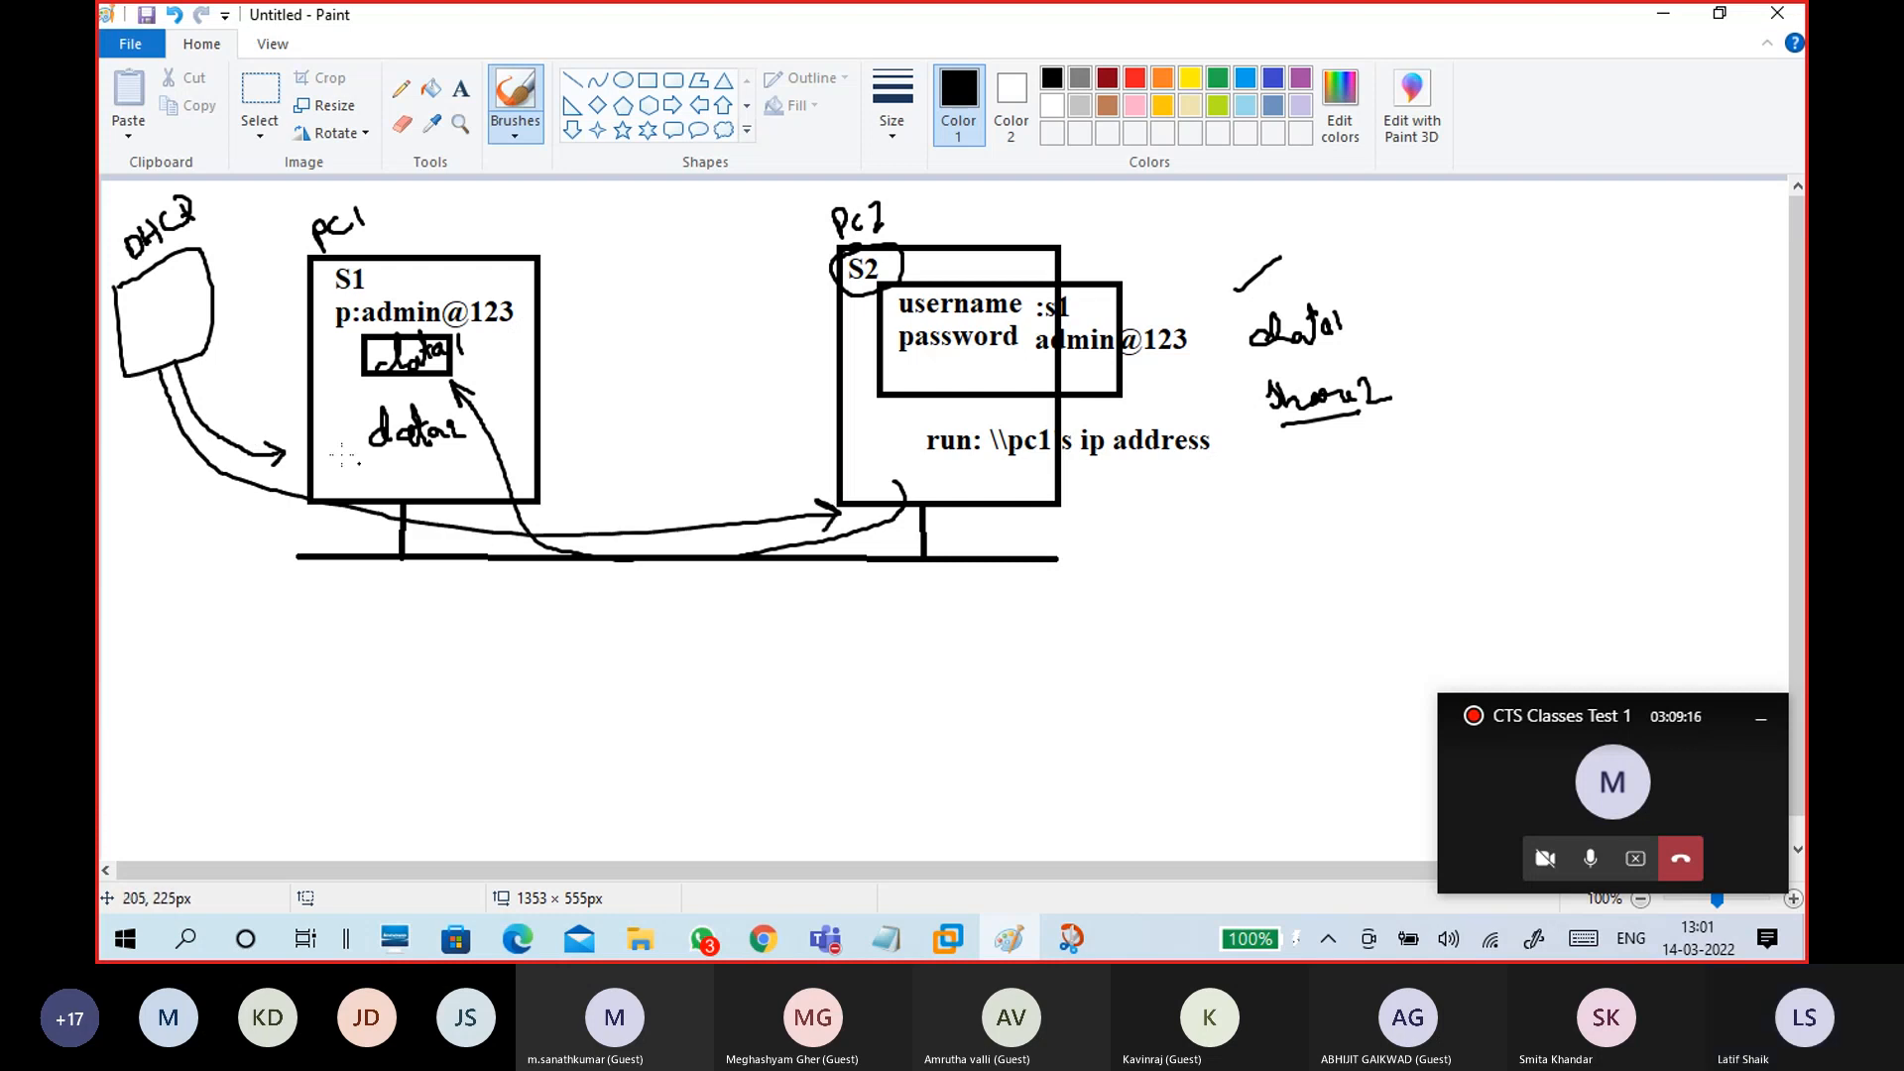
left_click_drag(159, 365, 177, 551)
Step: Sketch two client boxes below the DHCP box with connecting arrows, then minimize Paint
mouse_move(141, 547)
left_mouse_down()
mouse_move(161, 650)
mouse_move(219, 605)
mouse_move(171, 647)
mouse_move(260, 716)
left_mouse_up()
mouse_move(238, 667)
left_mouse_down()
mouse_move(327, 643)
mouse_move(265, 717)
left_mouse_up()
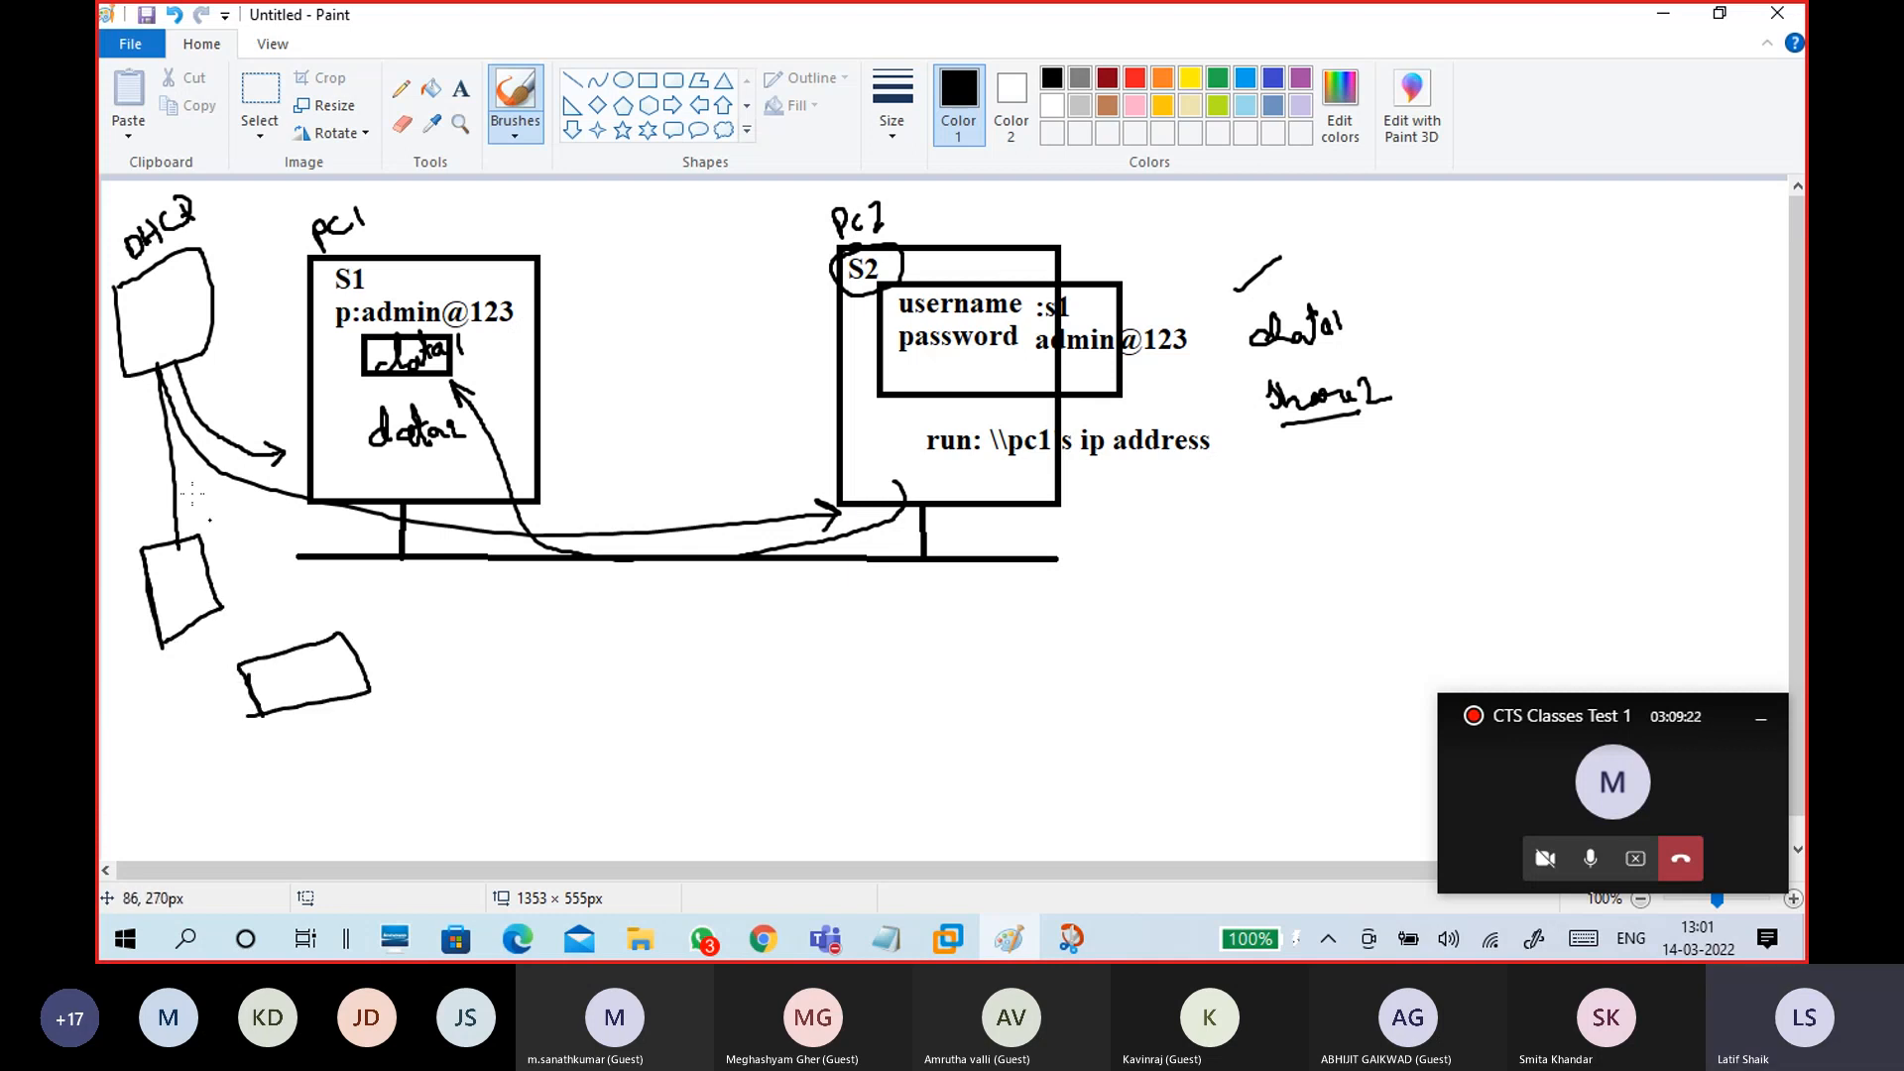
mouse_move(158, 363)
left_mouse_down()
mouse_move(275, 655)
mouse_move(282, 640)
left_mouse_up()
left_click_drag(166, 533, 176, 560)
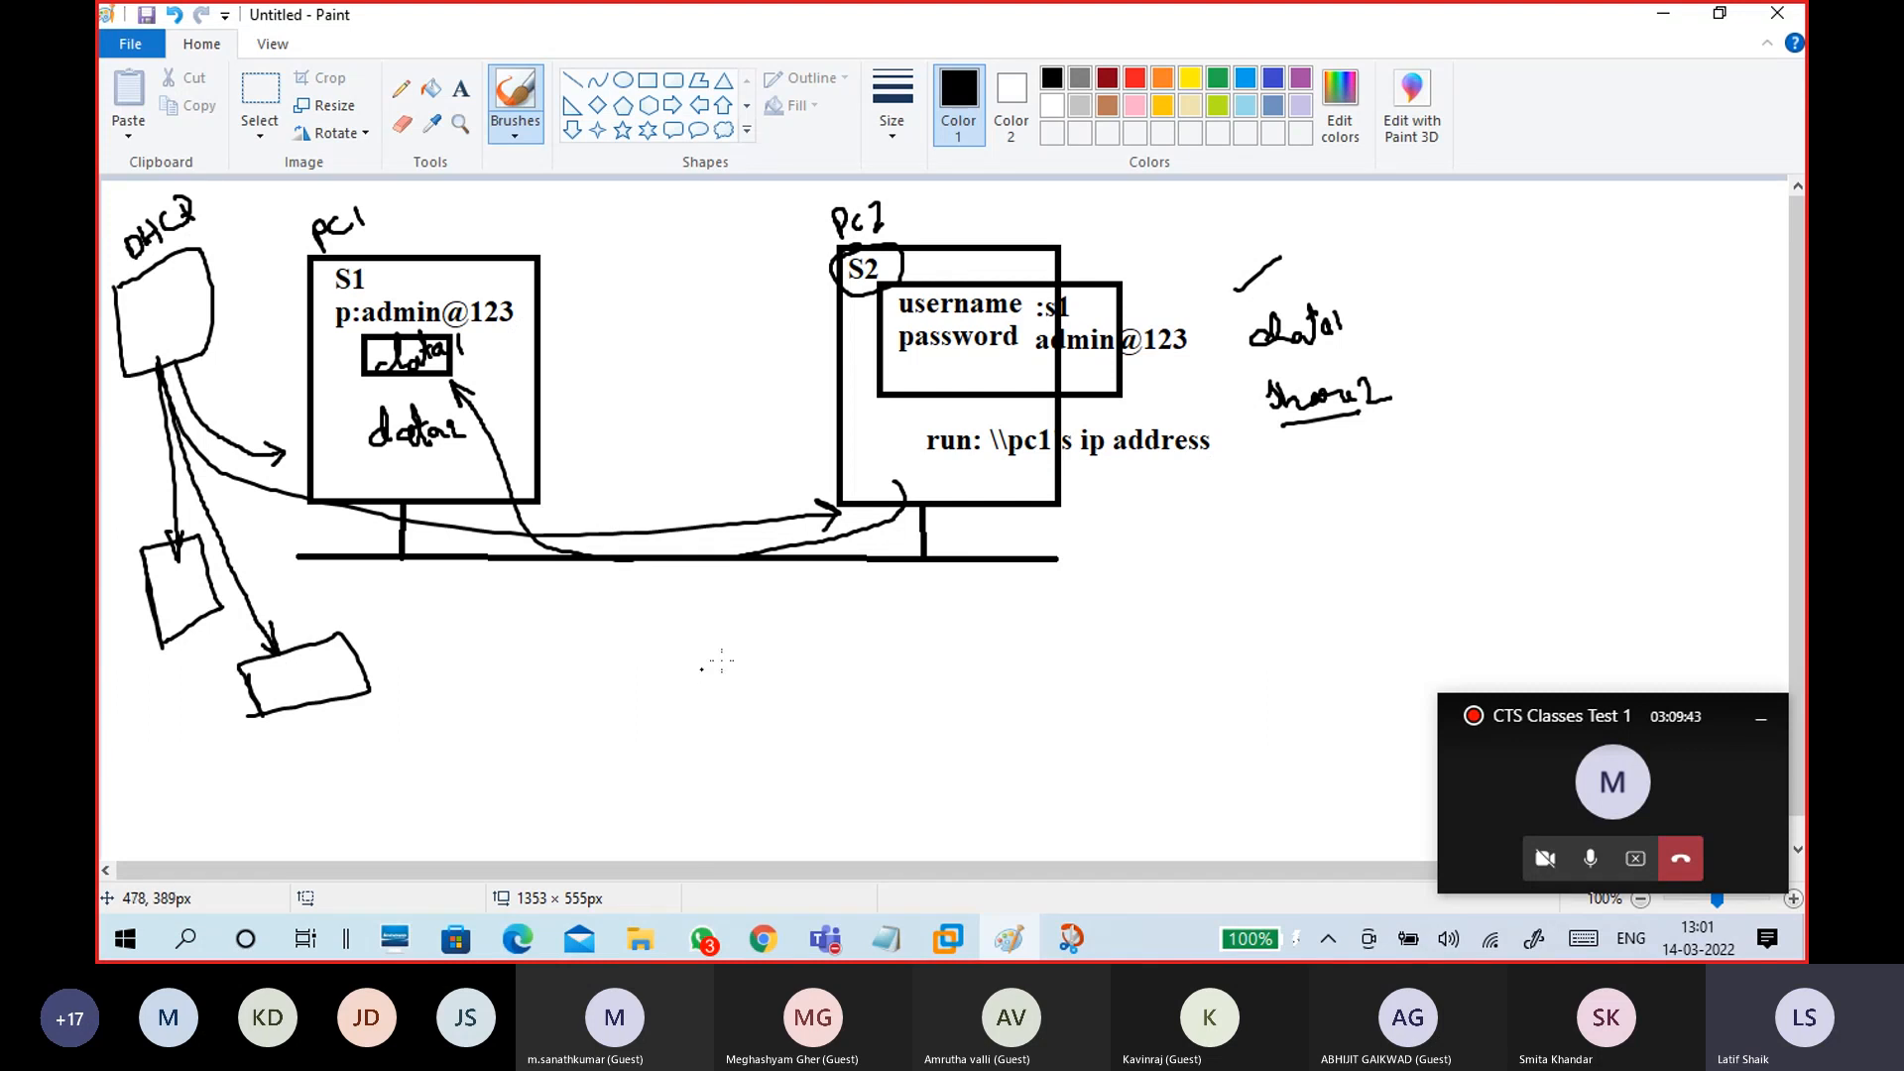
left_click(1662, 16)
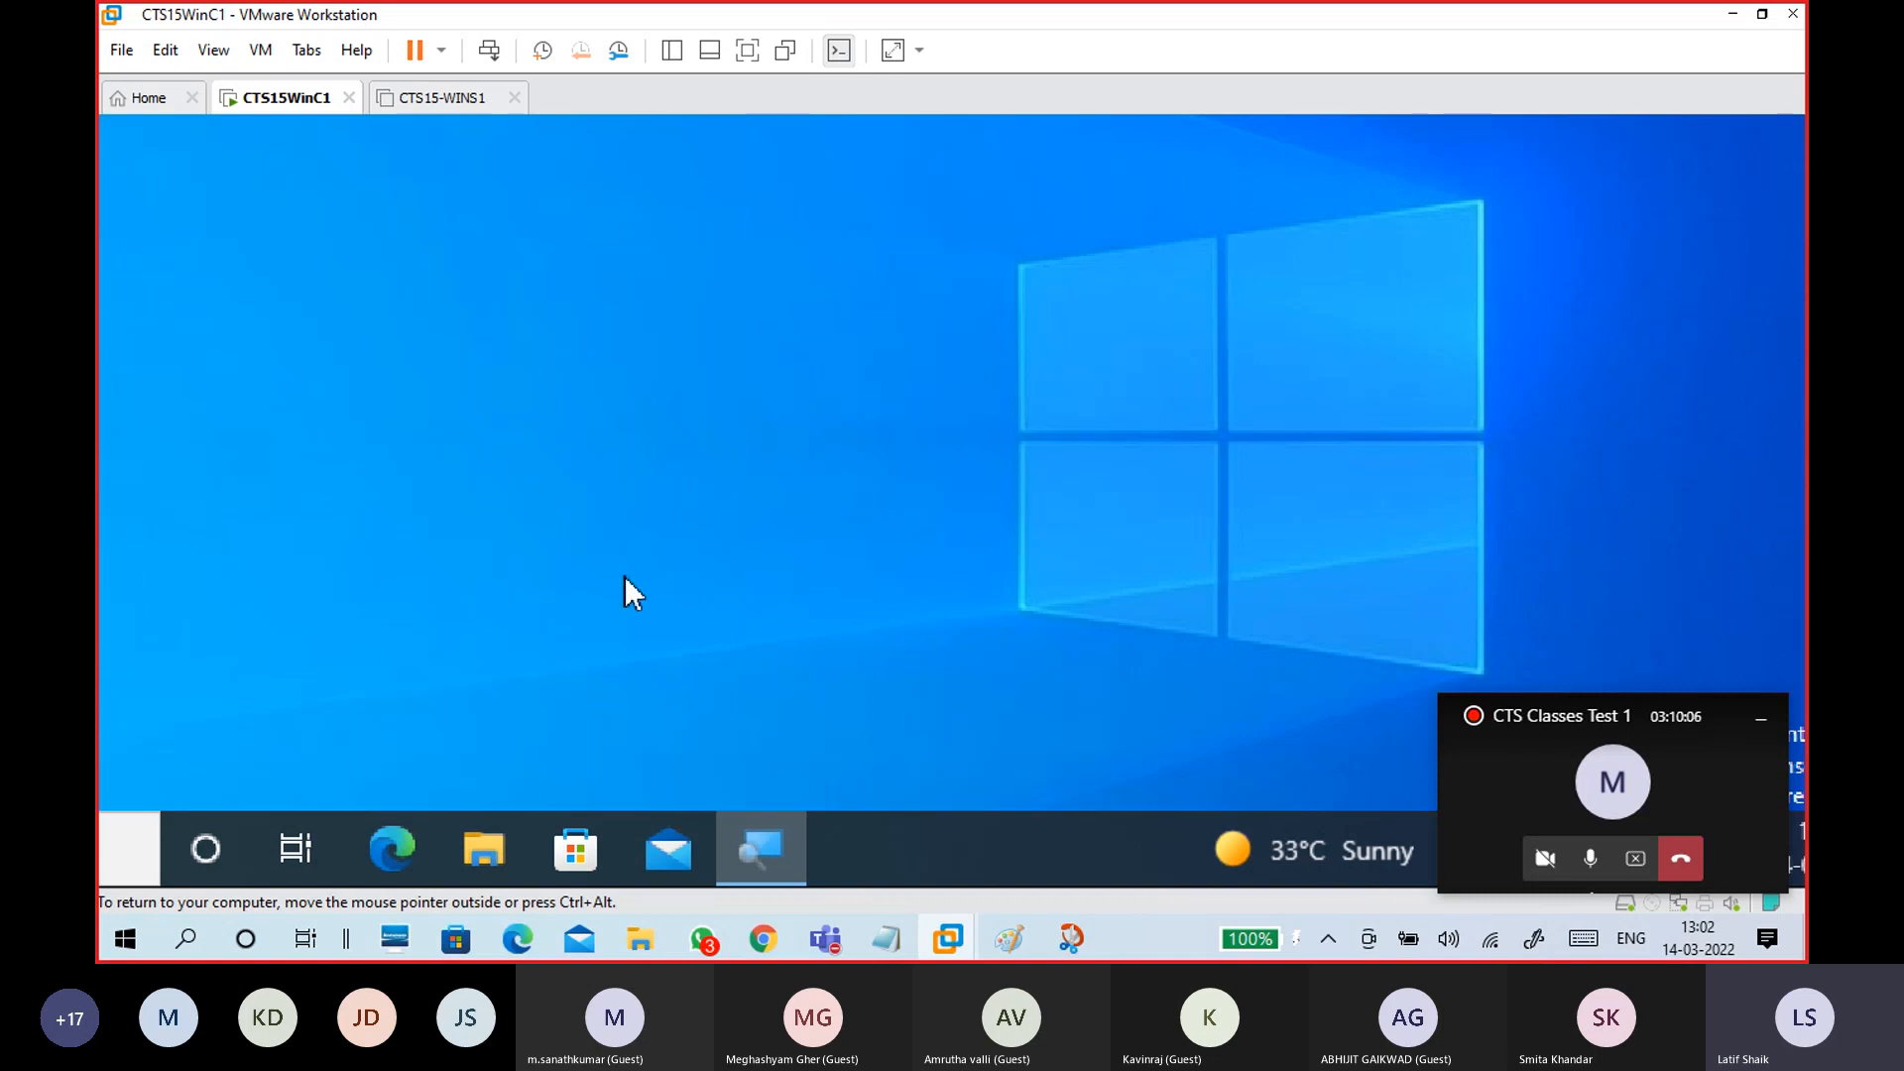
Step: Release the CTS15WinC1 VM, minimize VMware Workstation and bring the Paint network sketch forward
key("ctrl+alt")
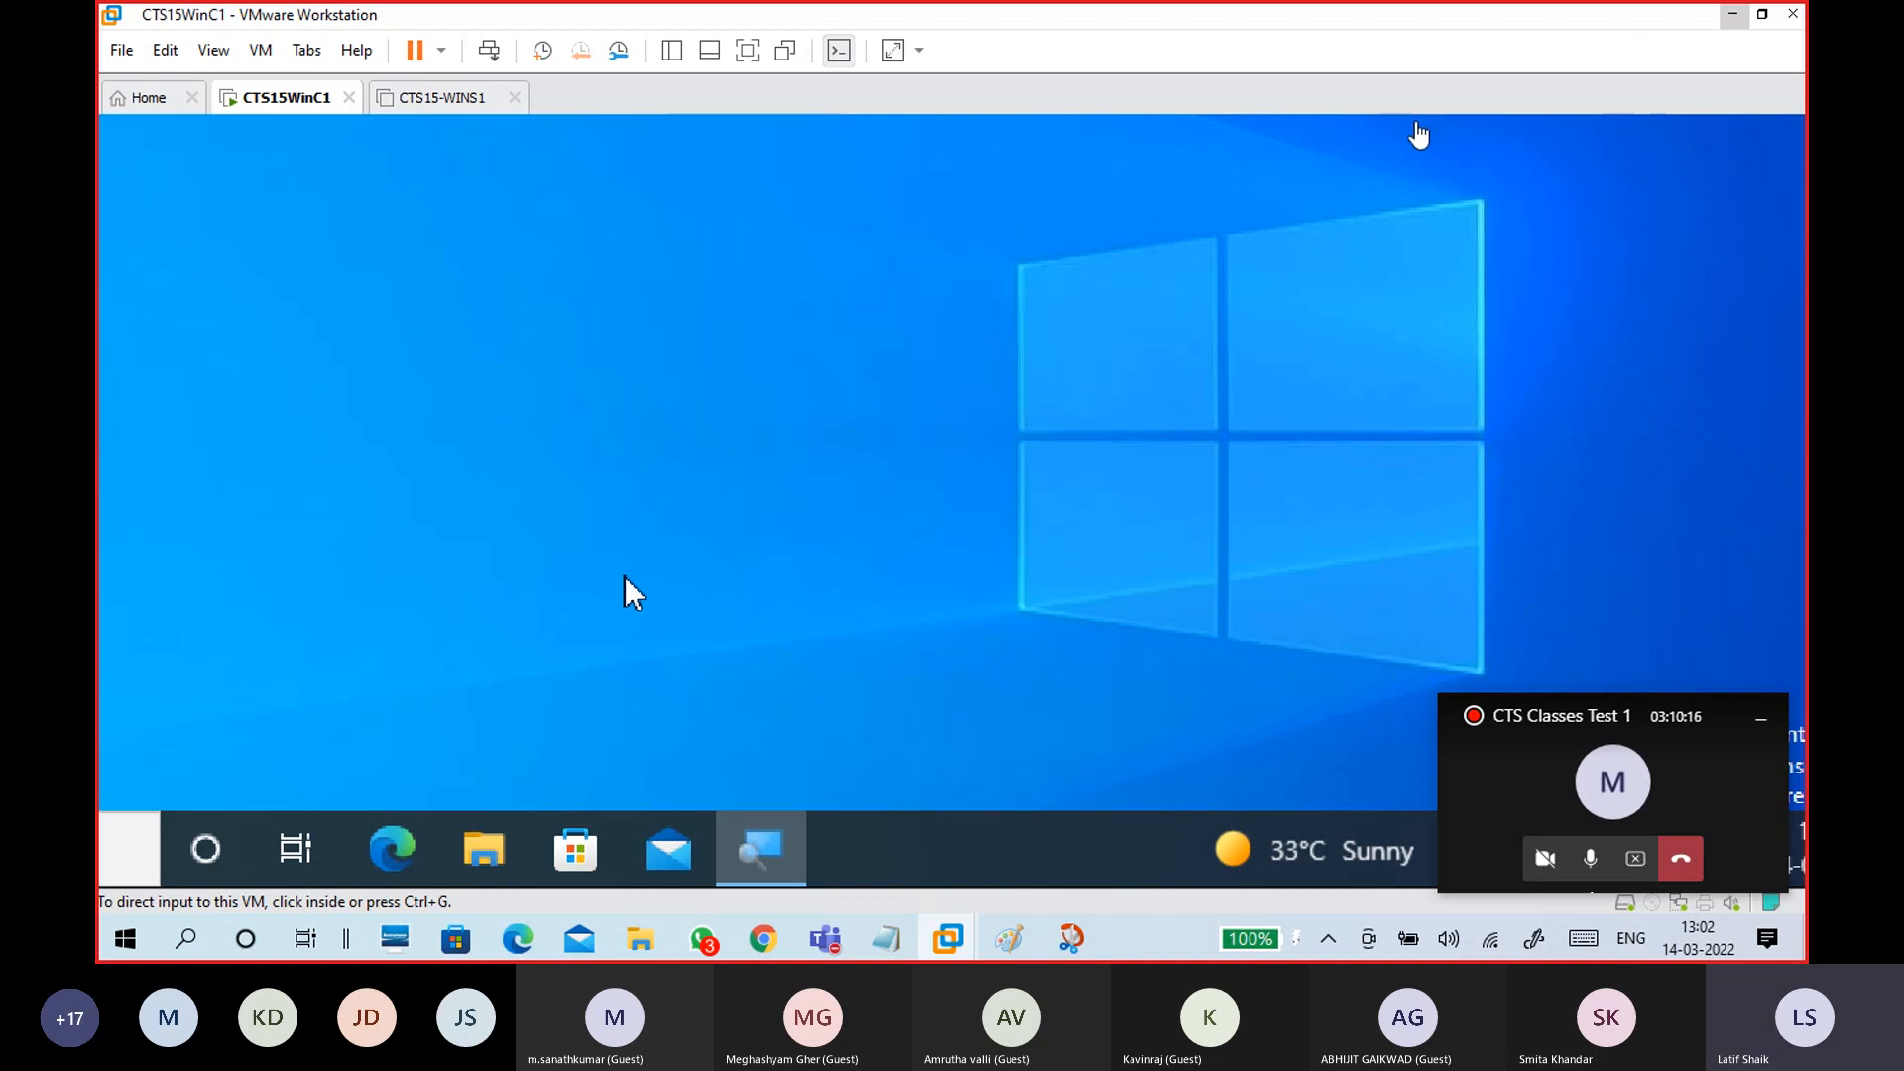
left_click(444, 99)
left_click(281, 104)
left_click(1732, 15)
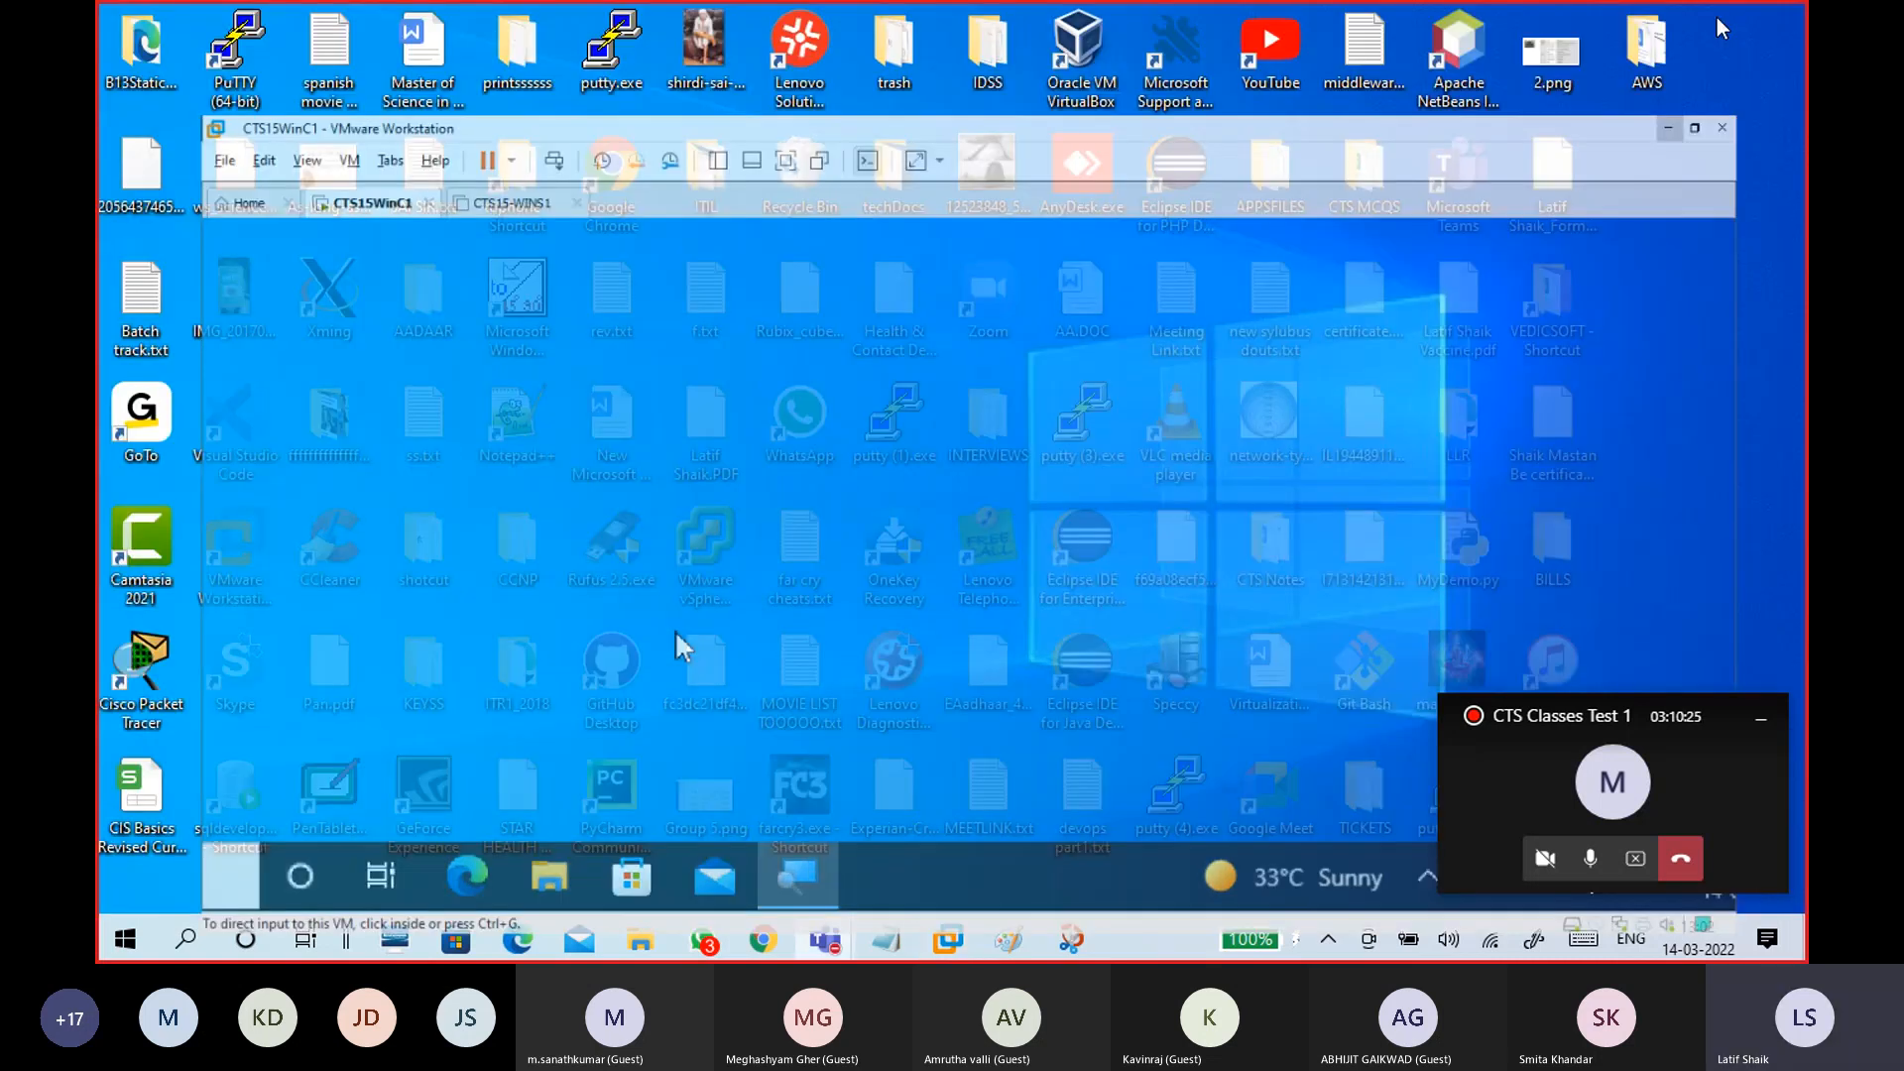
left_click(1006, 942)
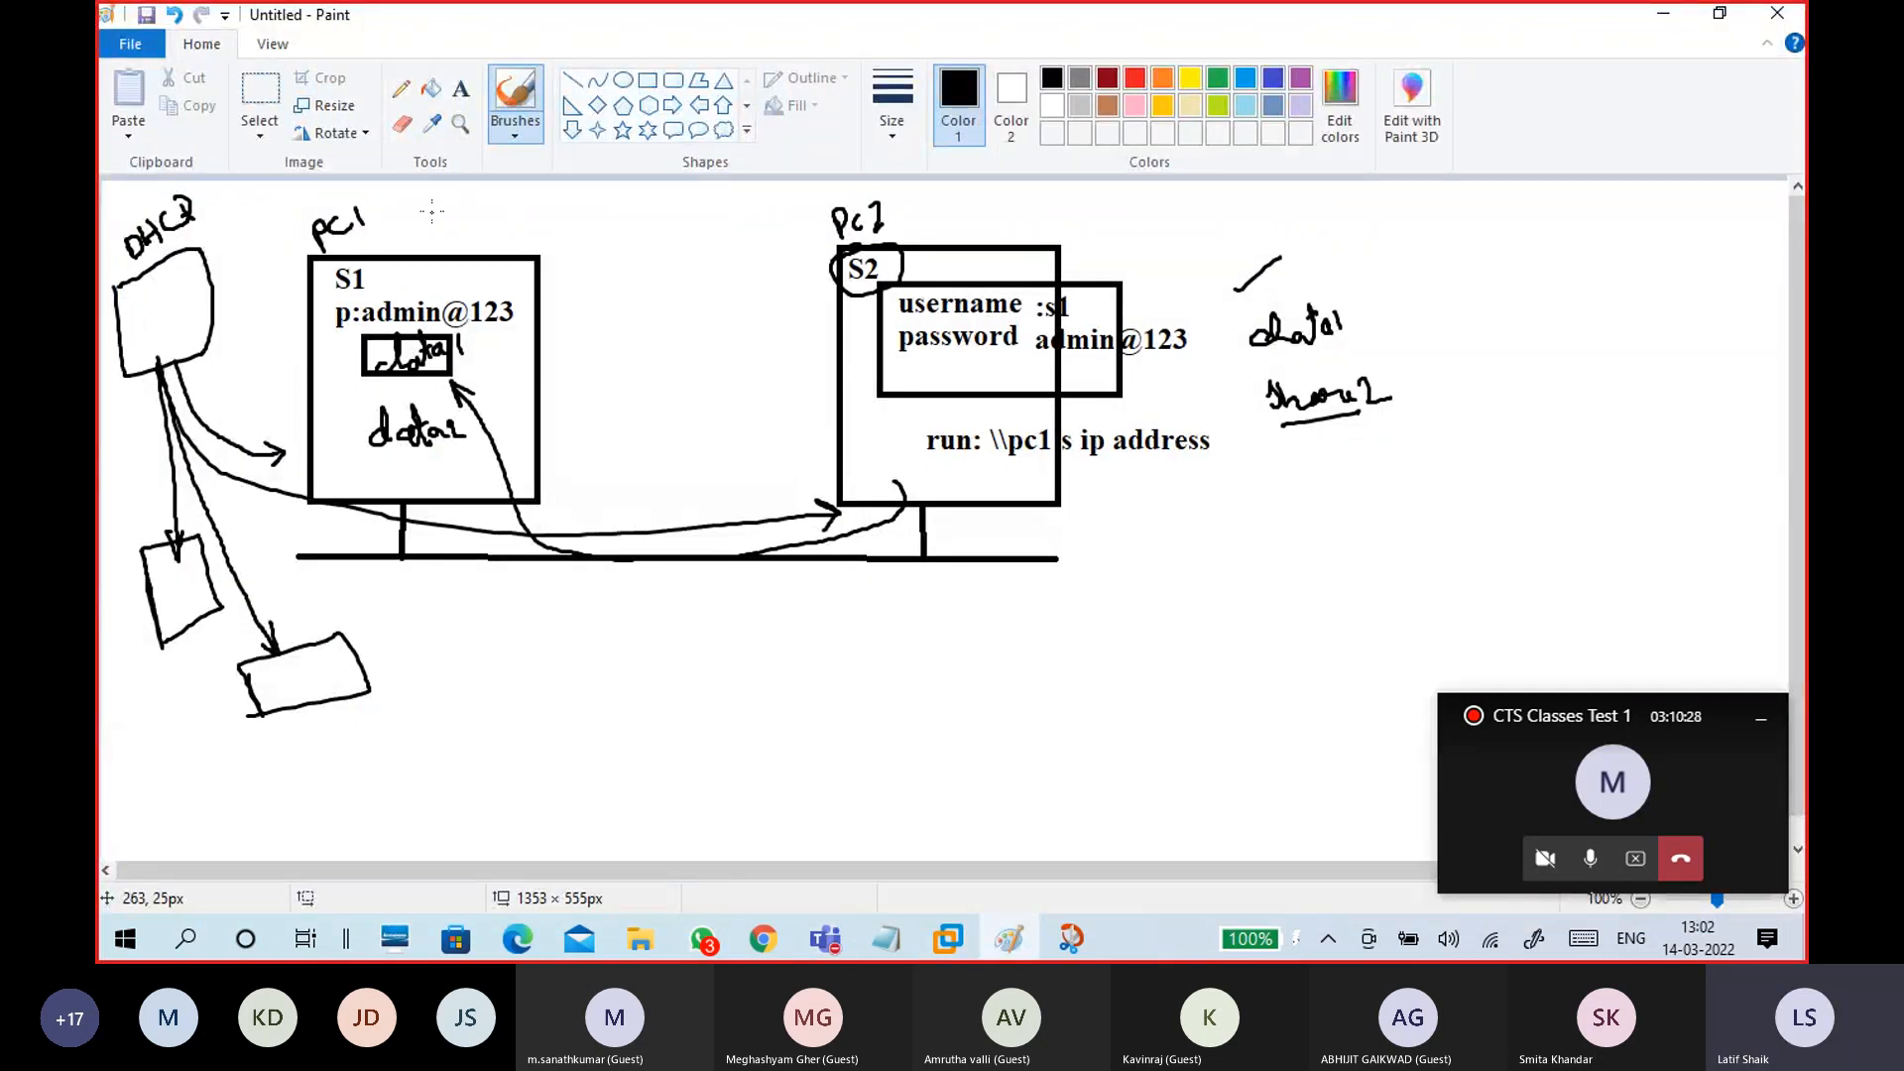
Step: Undo the stray strokes beside pc1 and pc2, then label S1's box 'data3 -share3$'
left_click_drag(448, 219, 509, 241)
left_click_drag(970, 204, 995, 210)
key("ctrl+z")
key("ctrl+z")
key("ctrl+z")
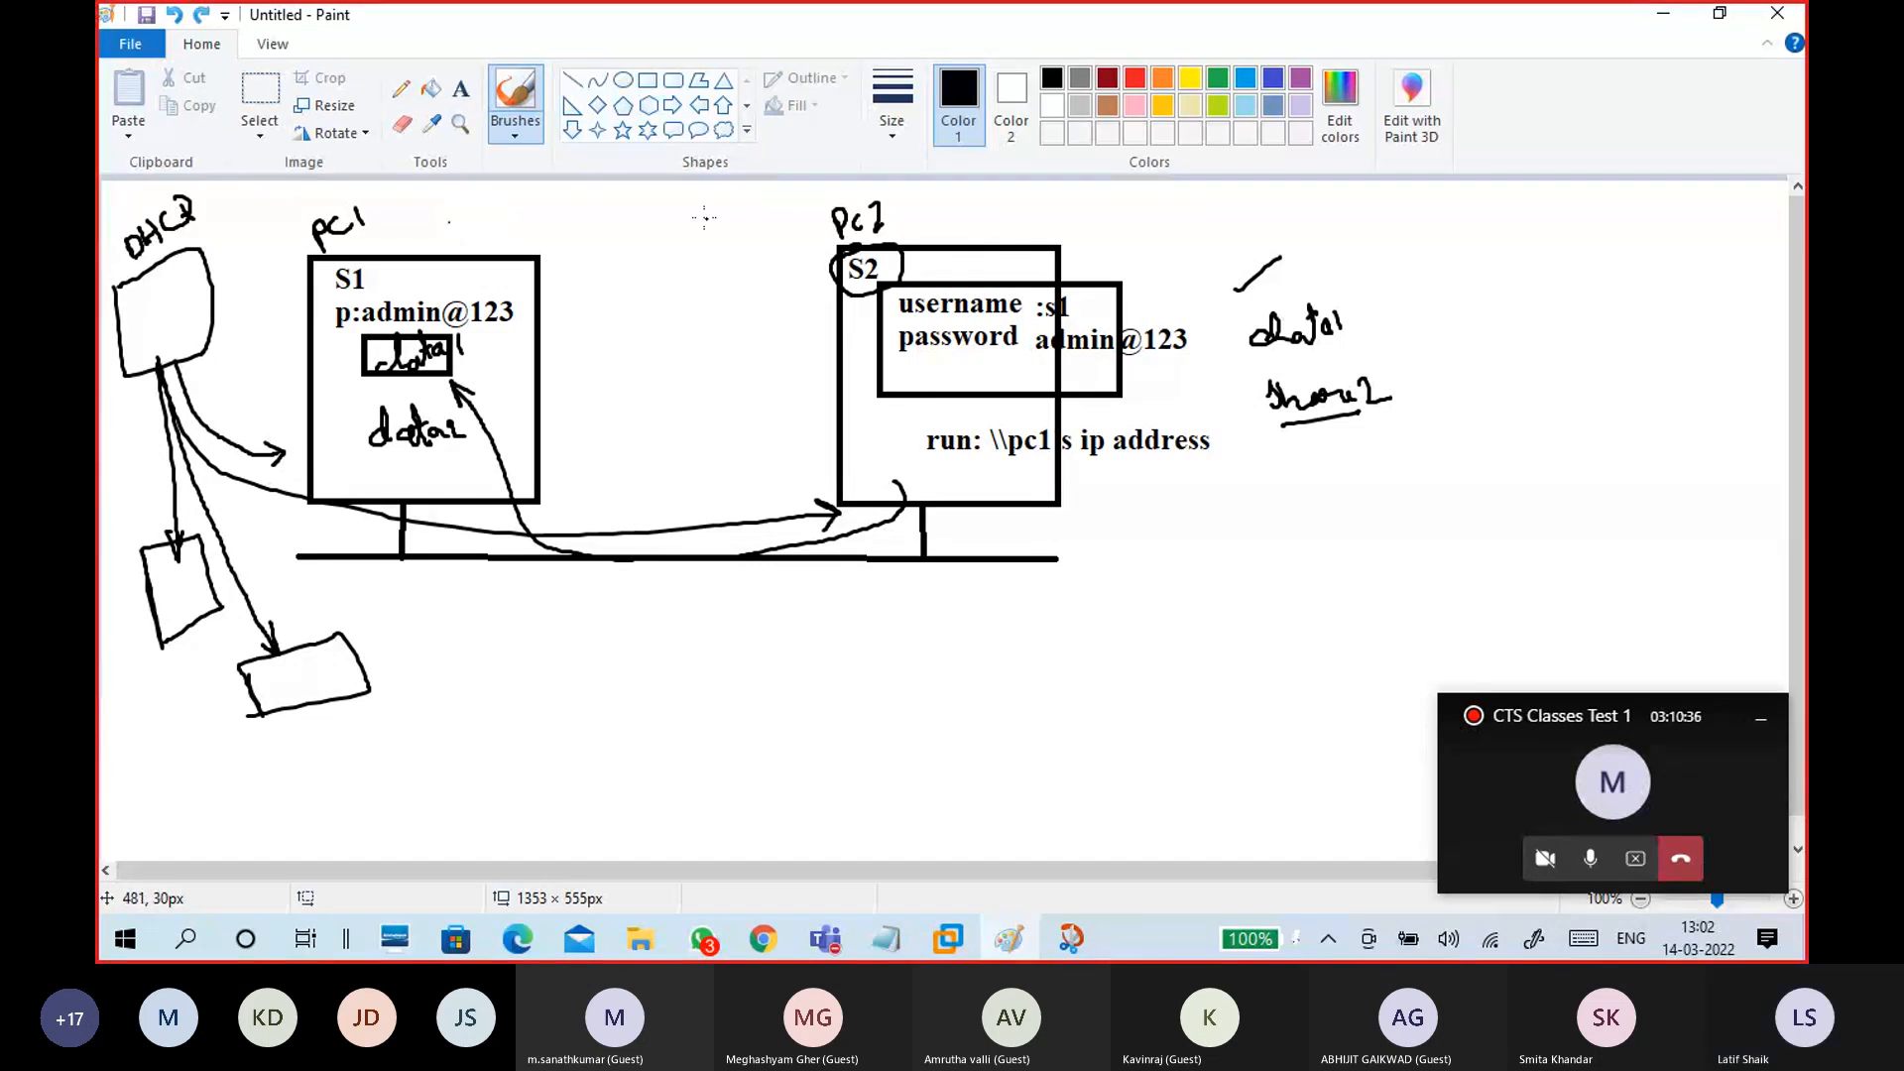
left_click(461, 89)
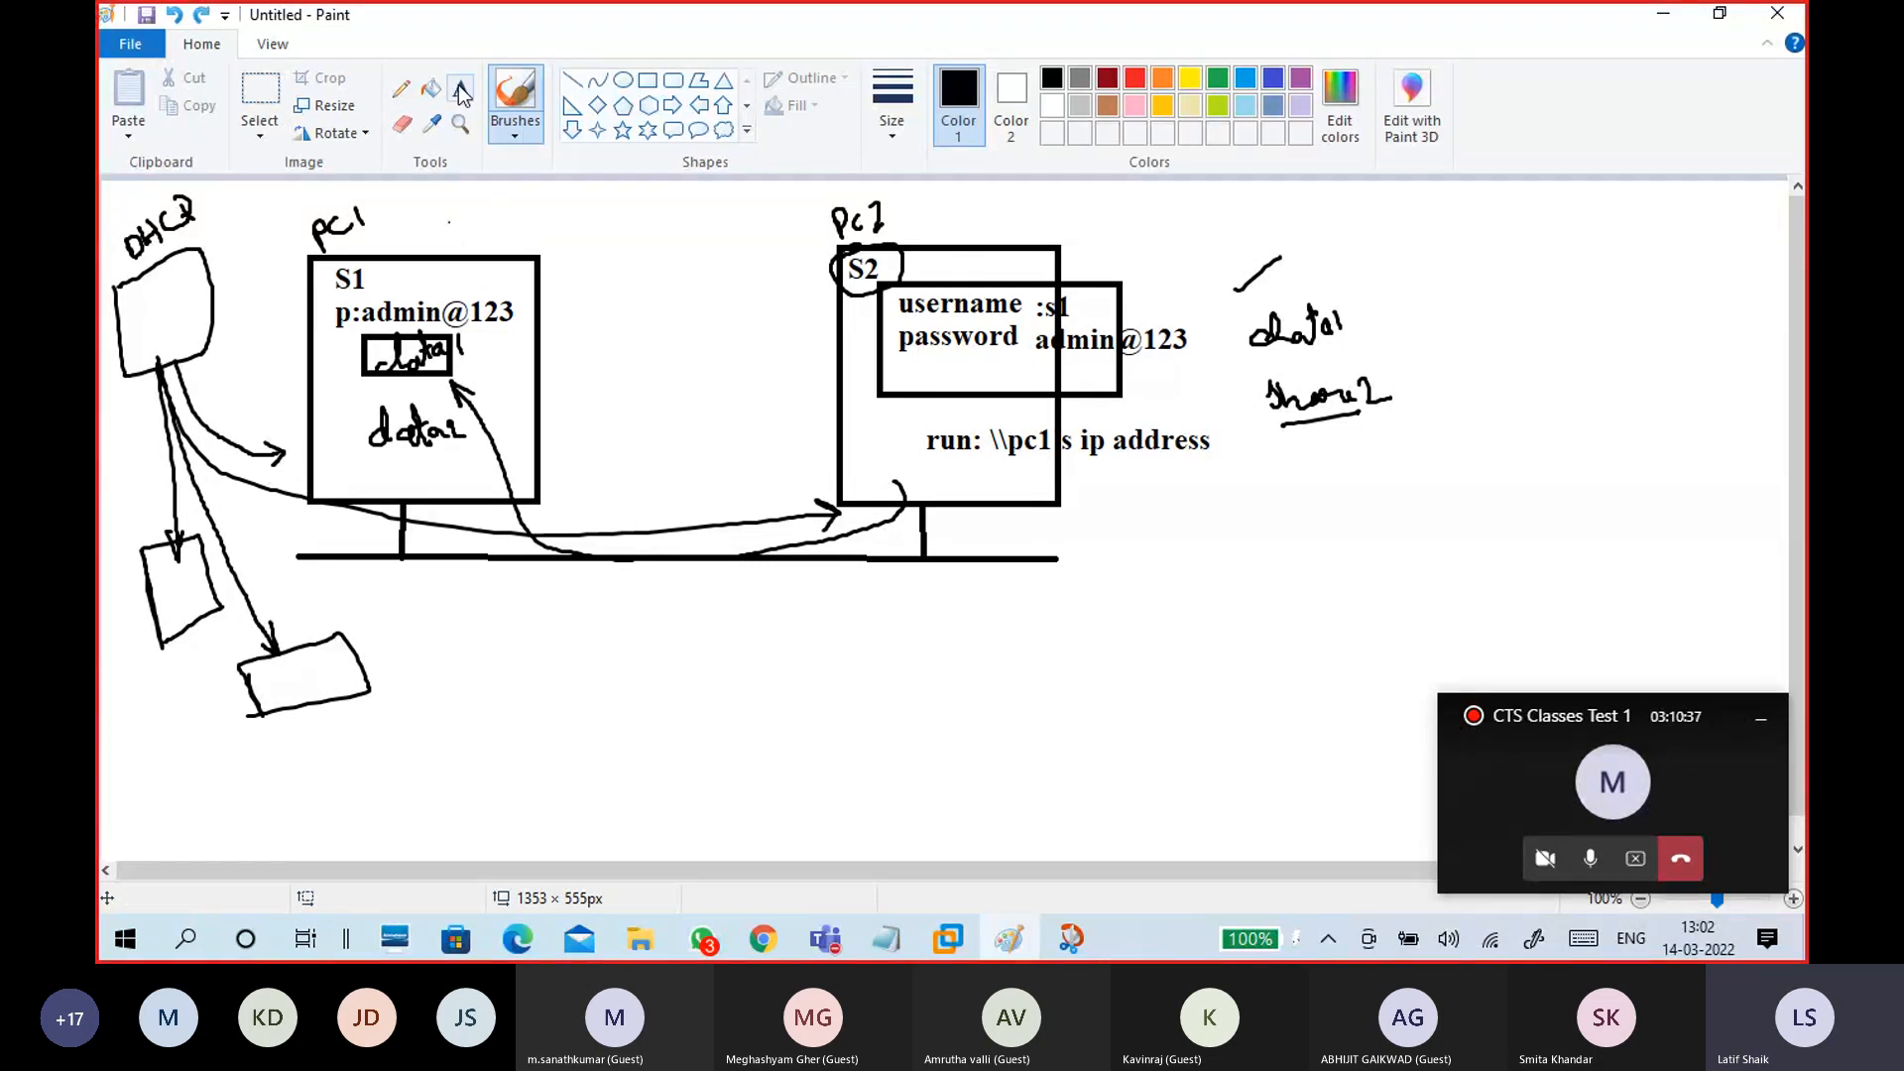
left_click(377, 480)
type("data3 -share3$")
left_click(481, 422)
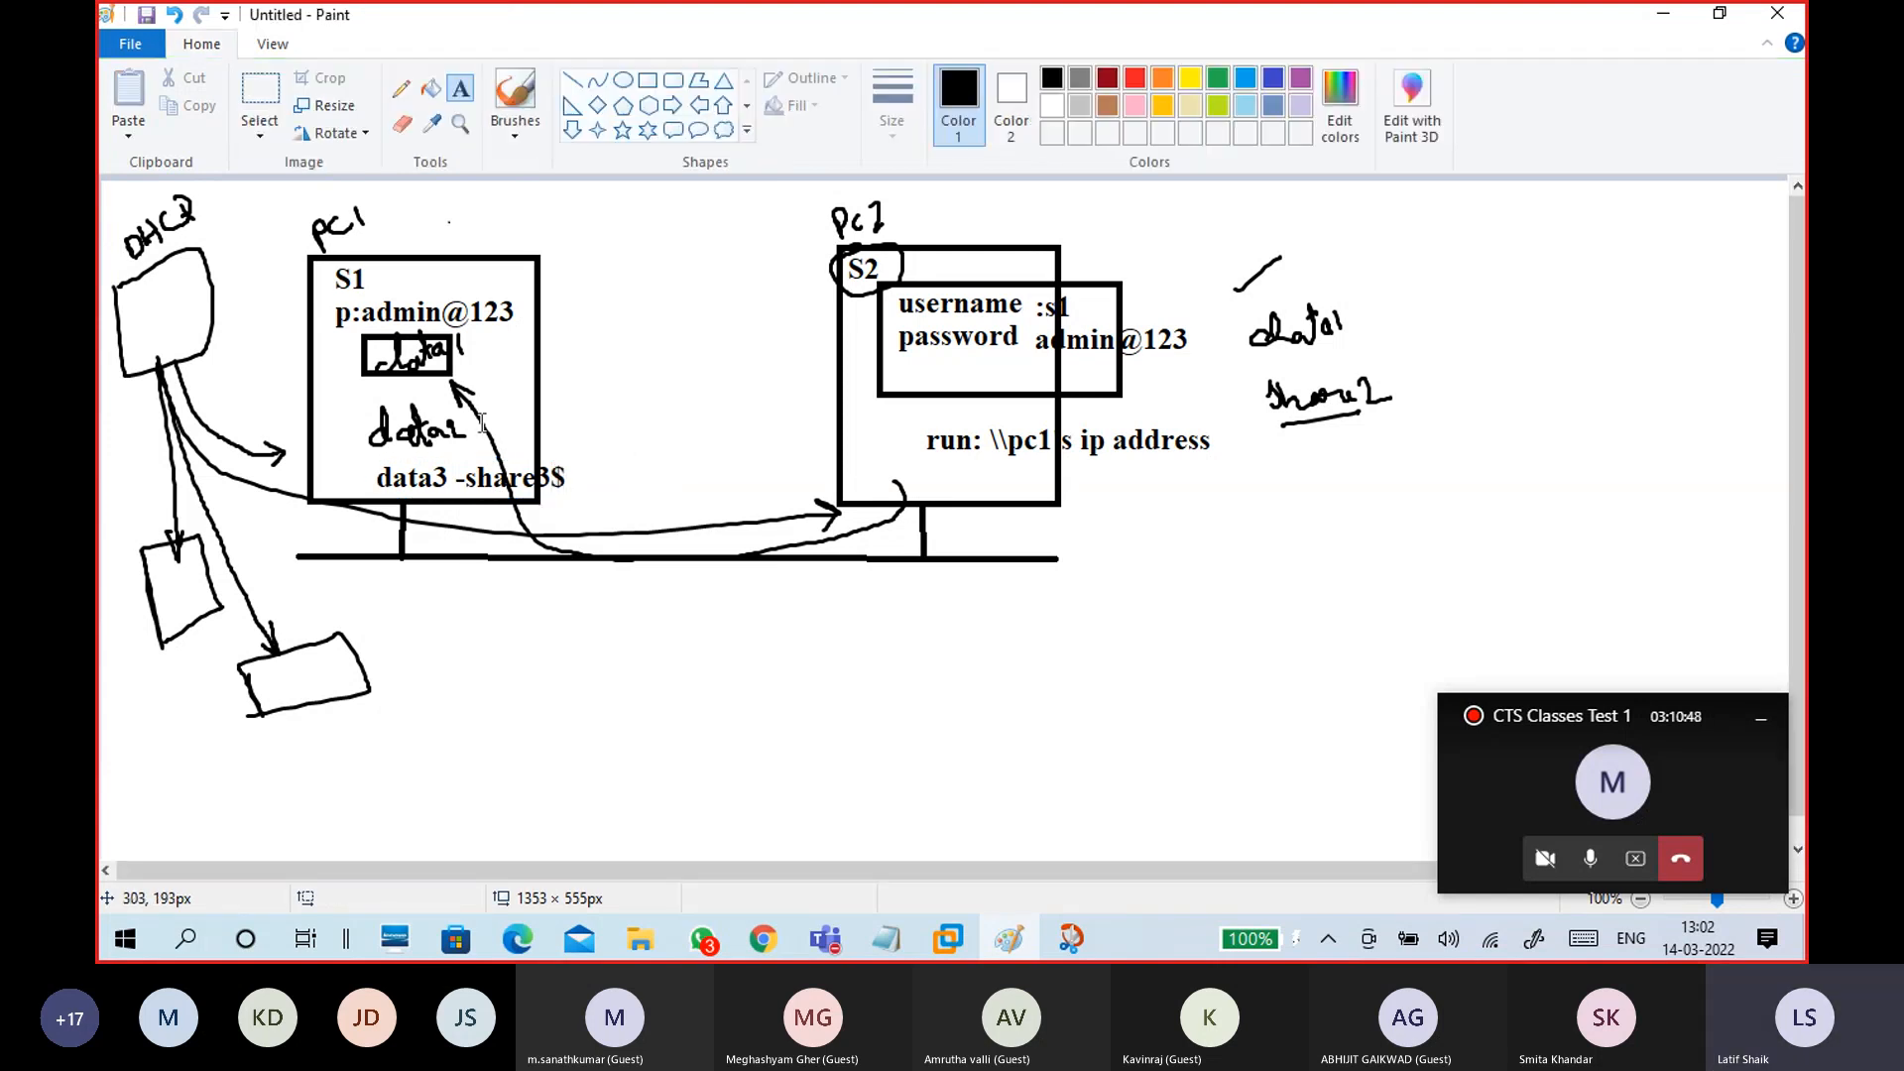
Step: Add a 'share2' label beside data2 and '\\ipaddres\share3$' below pc2's run line
left_click(481, 421)
type("share2")
left_click(796, 523)
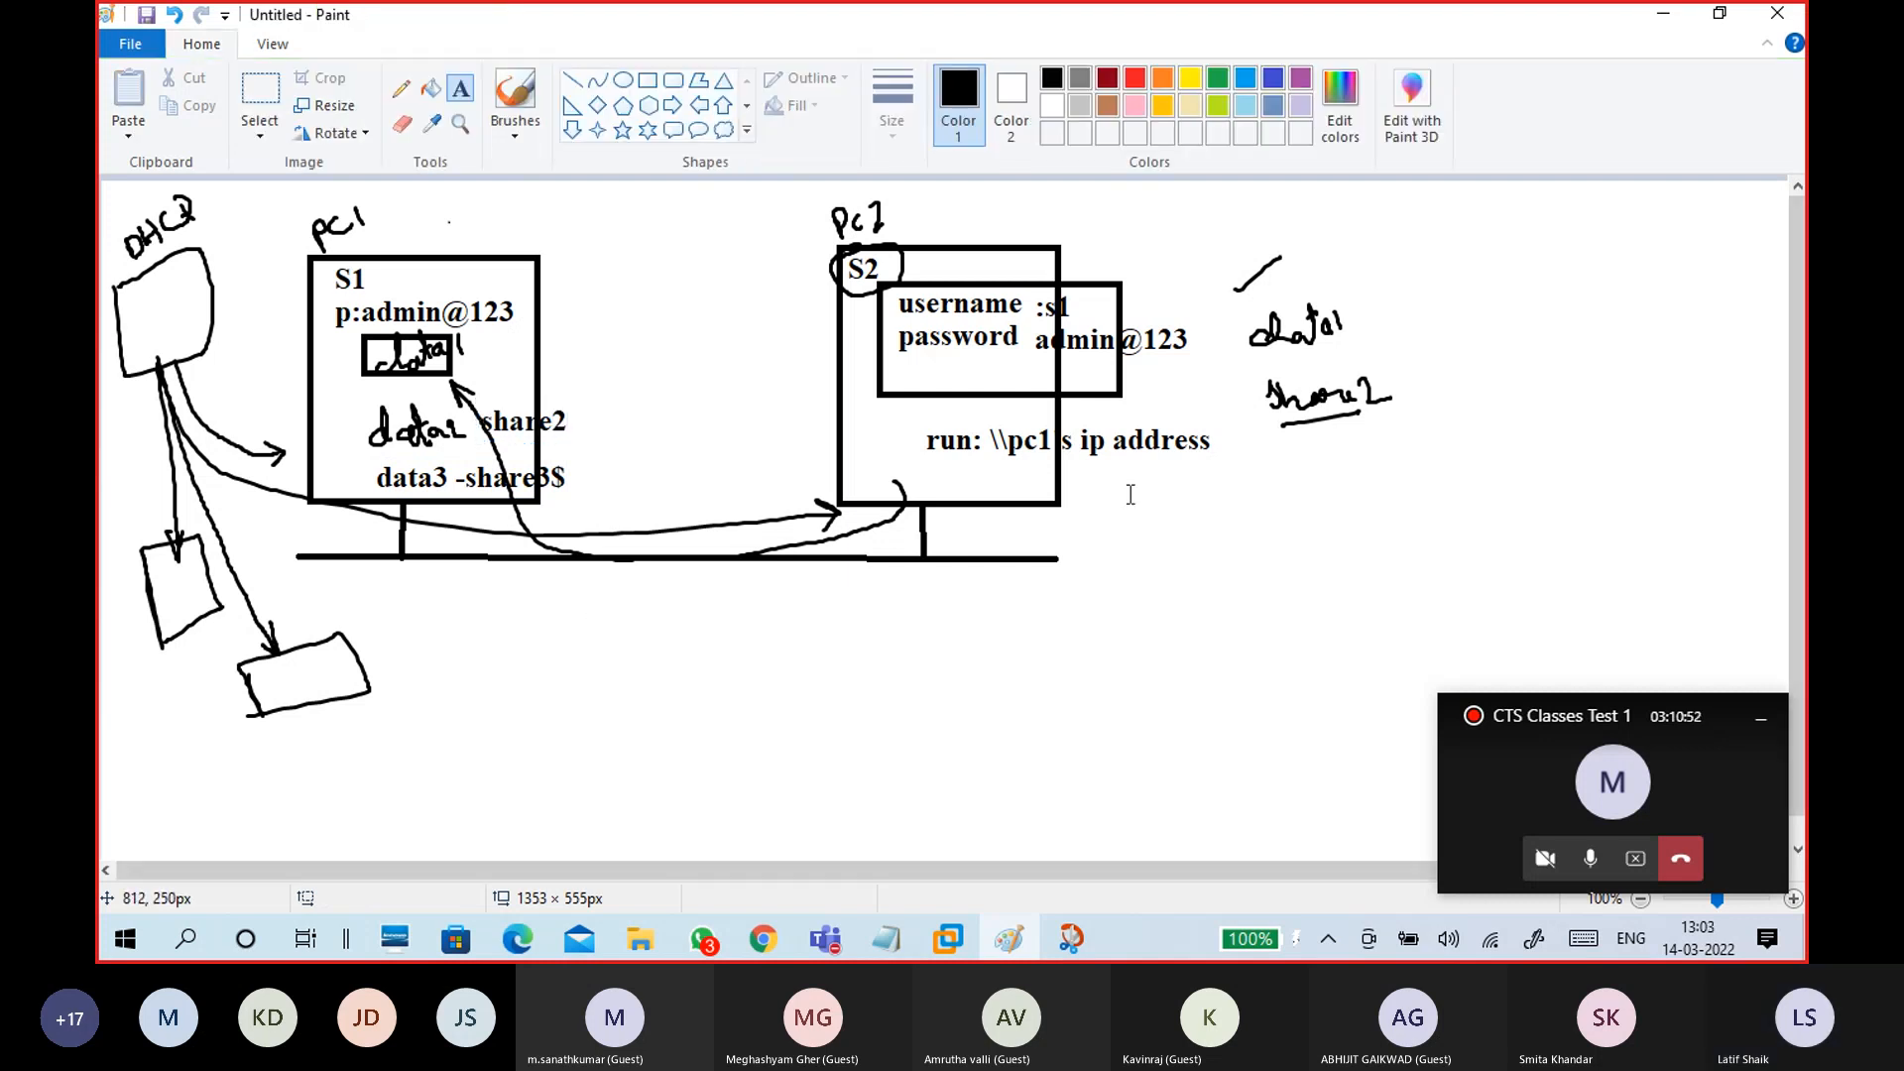
left_click(1187, 488)
type("\\\\")
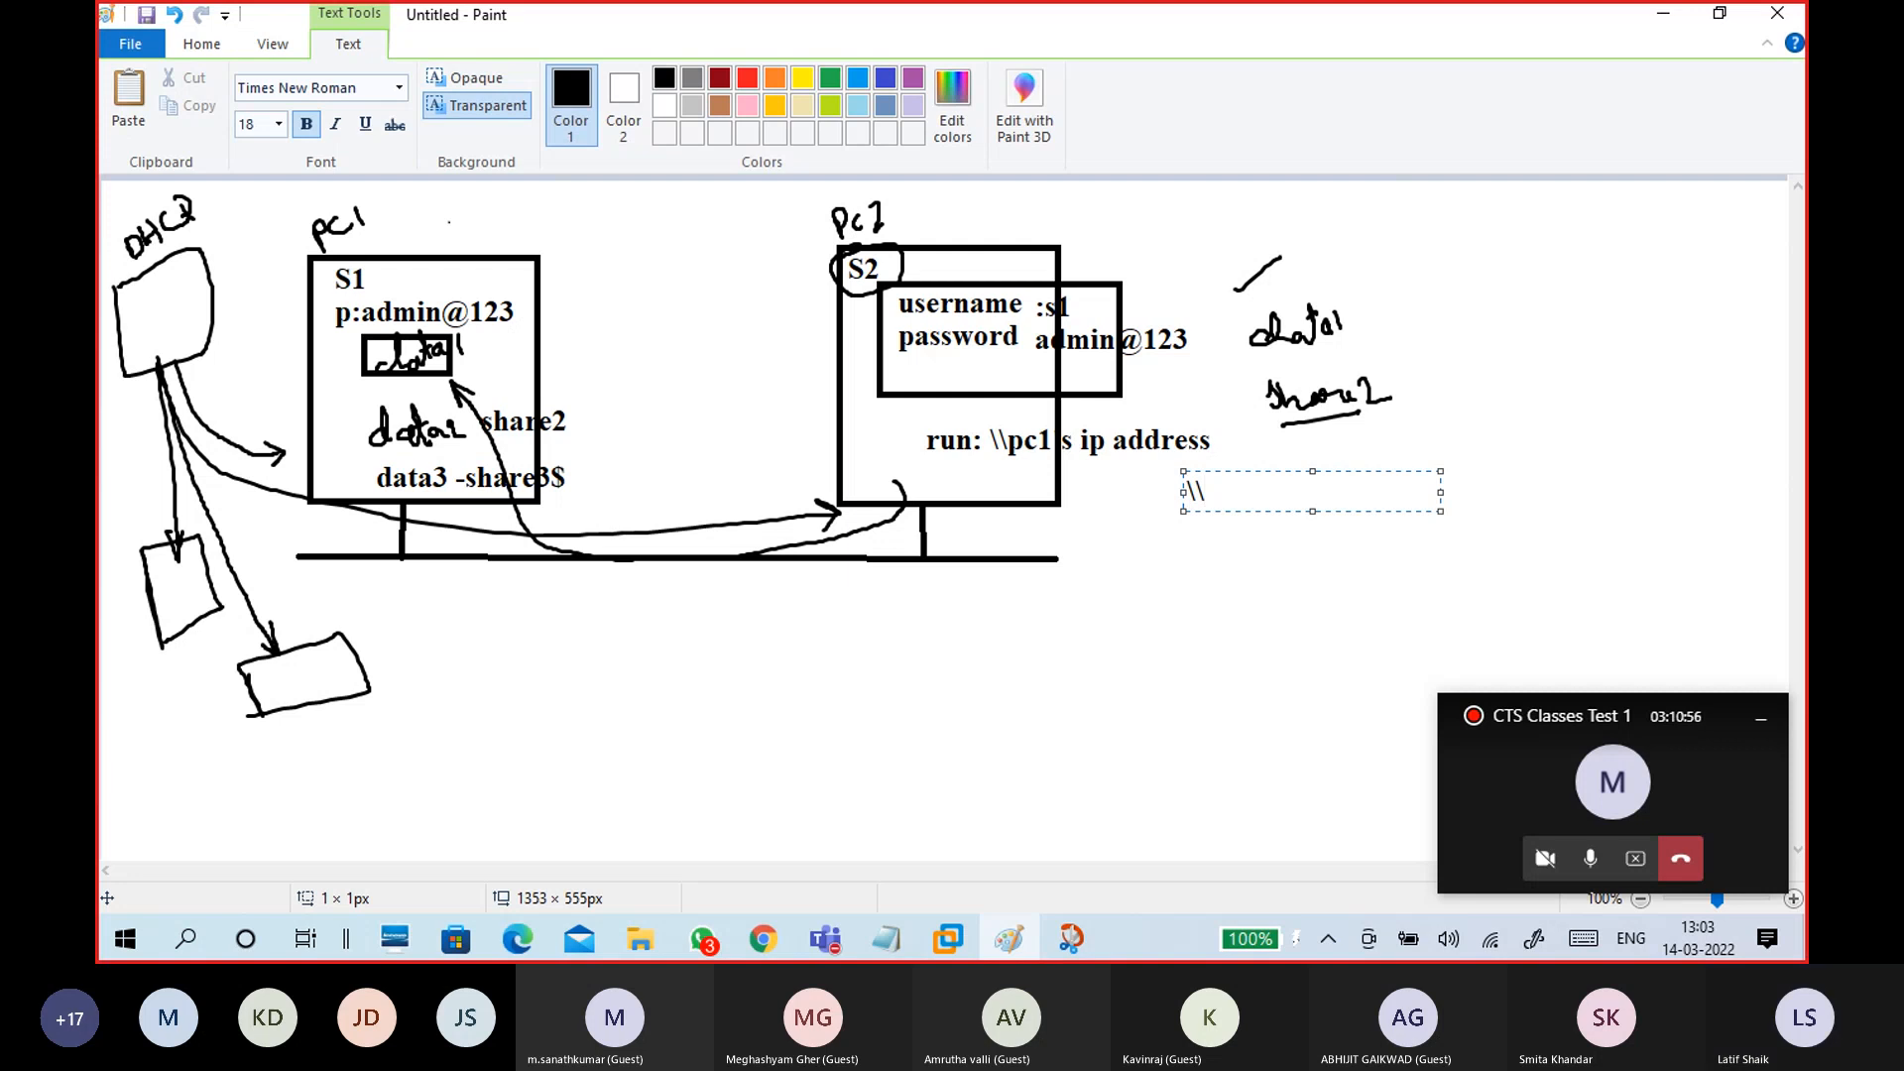
type("ipaddres\\share3")
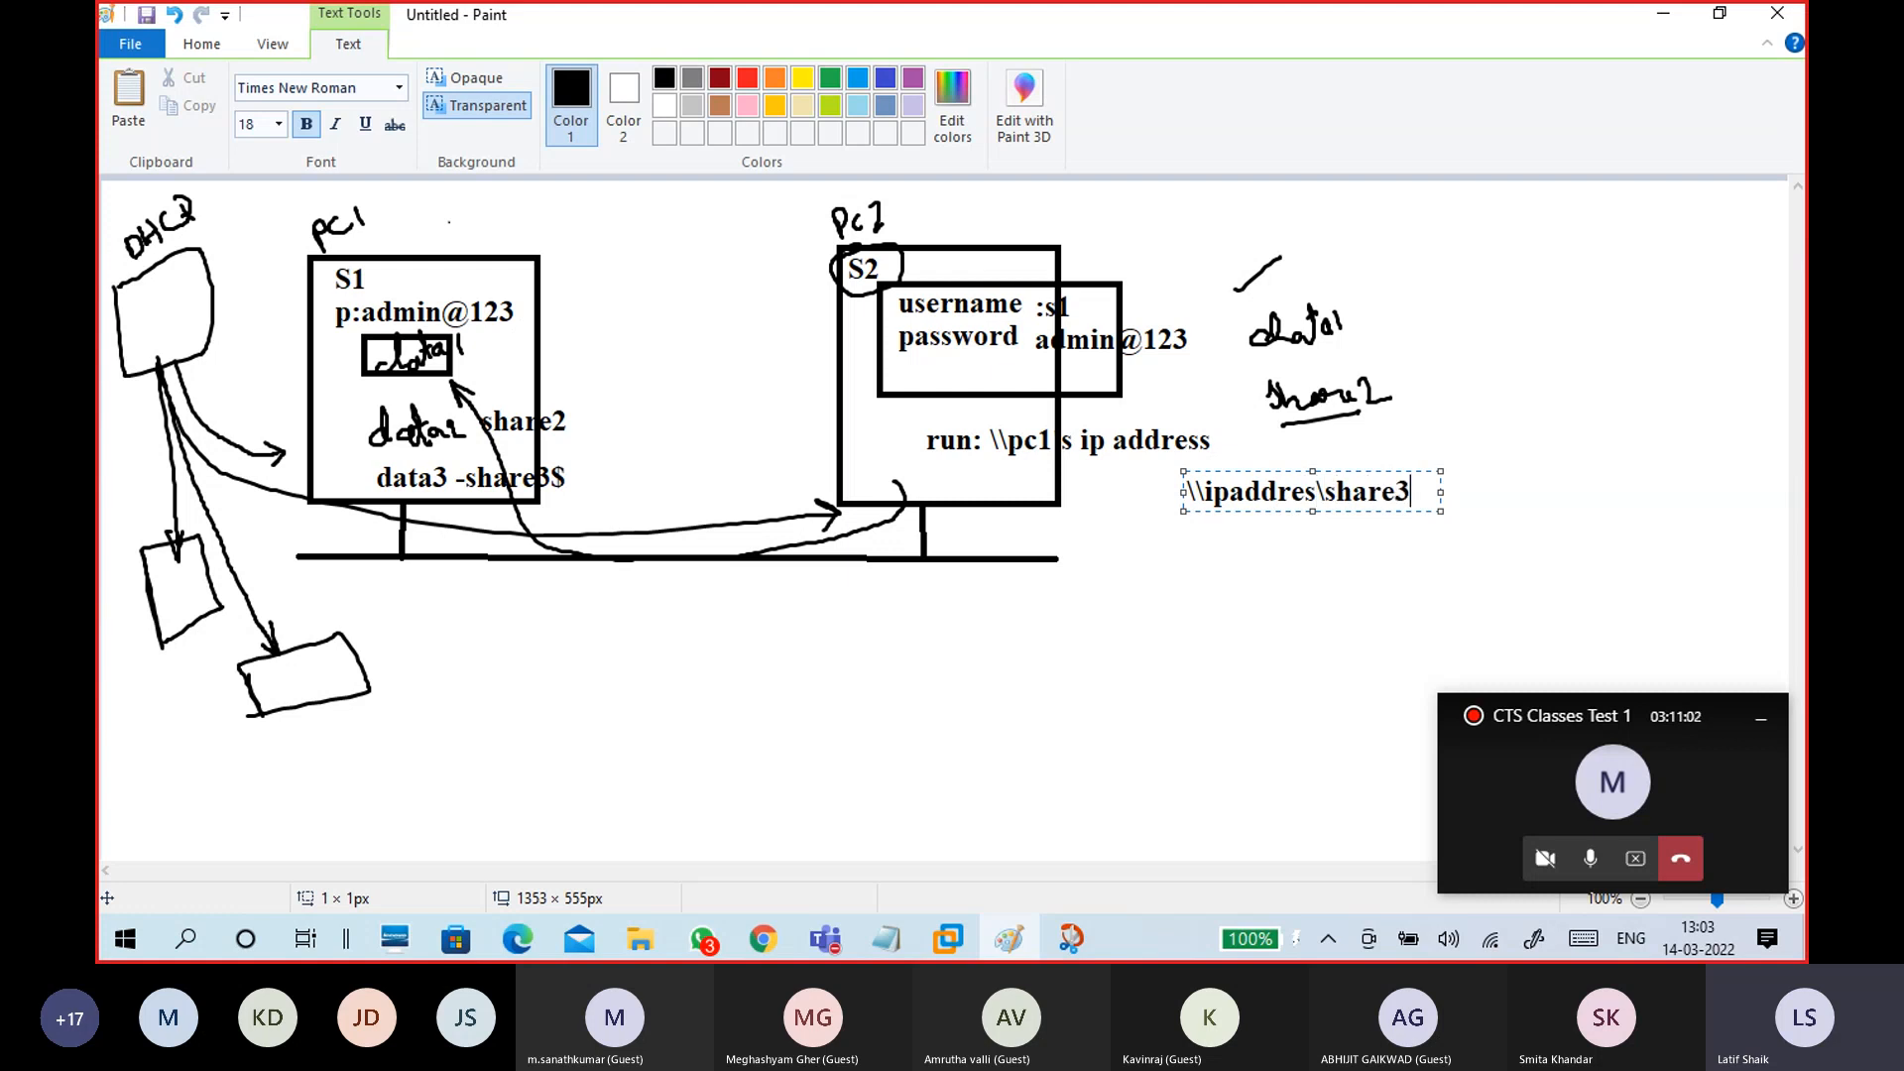
type("$")
left_click(1222, 592)
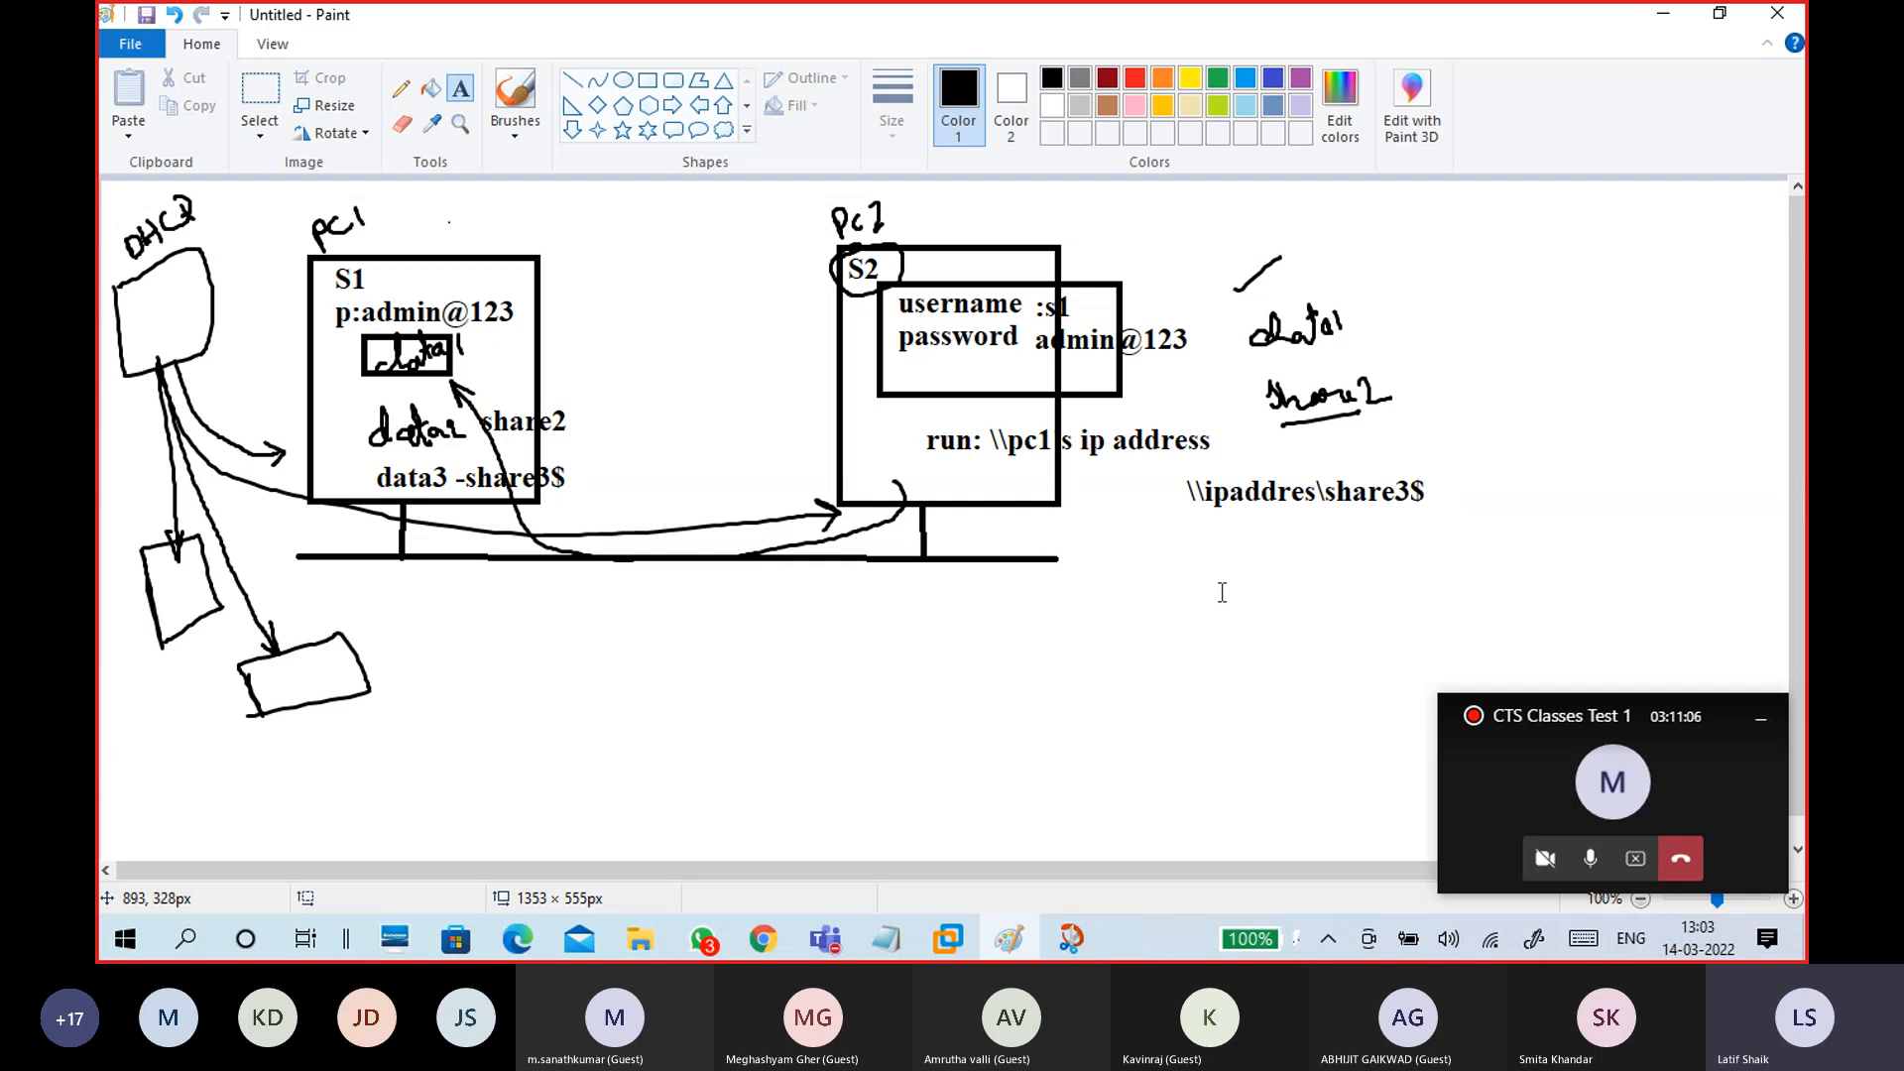
Step: In the Notepad notes, add 'username:' and 'password:' lines above a dashed divider under the run entry
left_click(1661, 16)
mouse_move(886, 938)
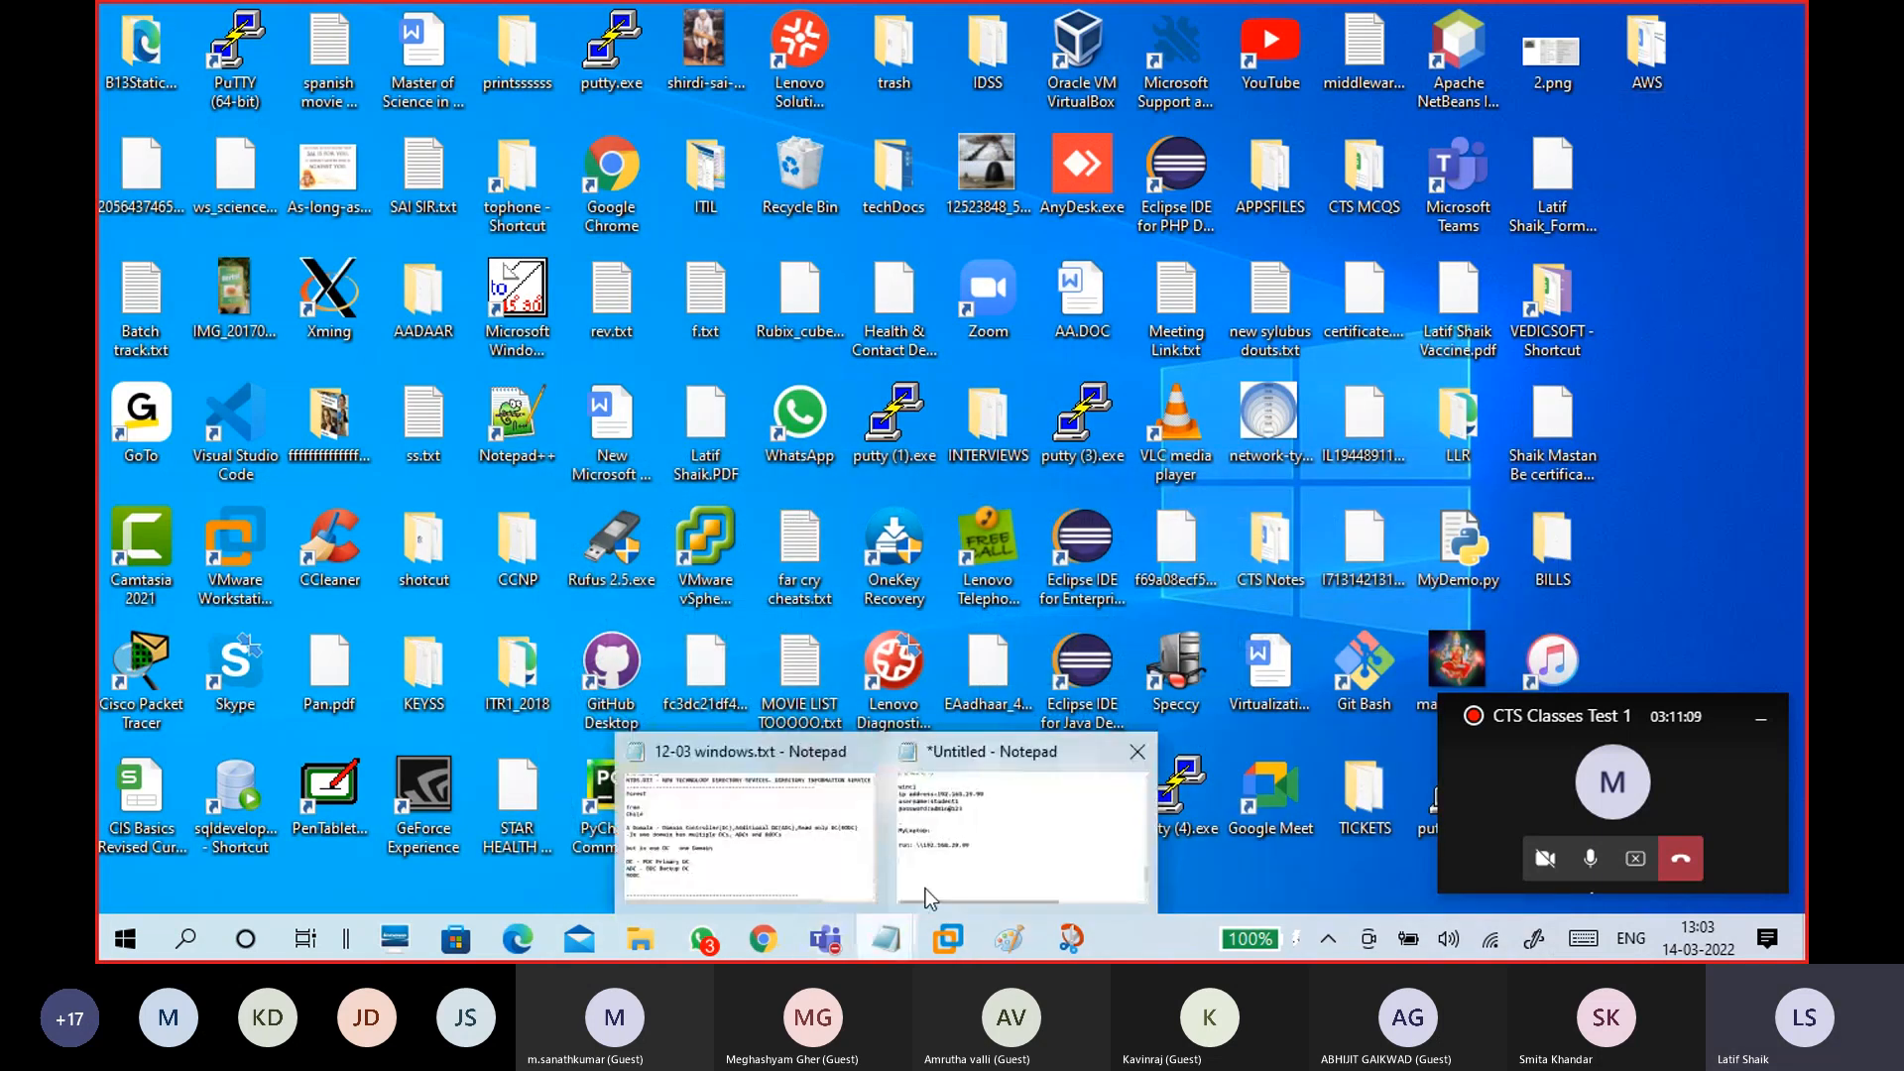
left_click(925, 888)
left_click(804, 596)
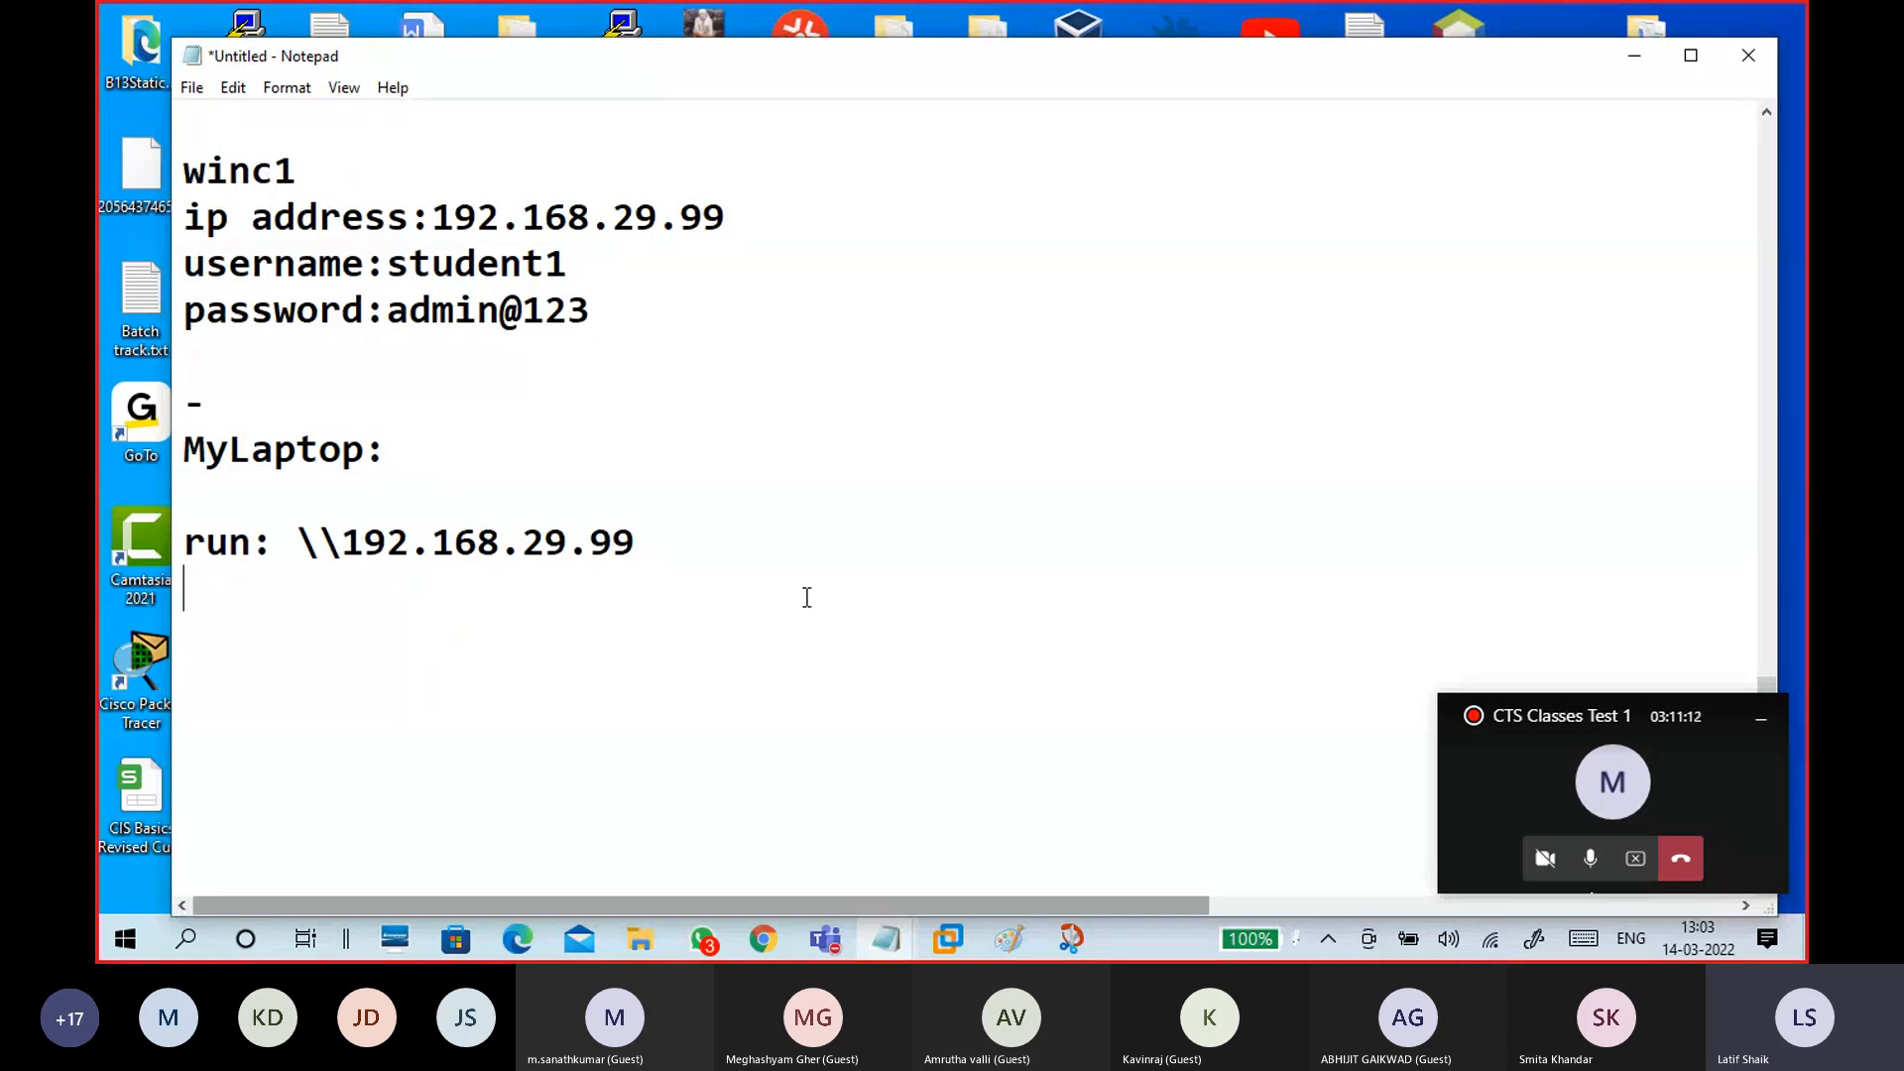
type("-----------------------")
left_click(695, 544)
key("Return")
key("Return")
type("username:")
key("Return")
type("password:")
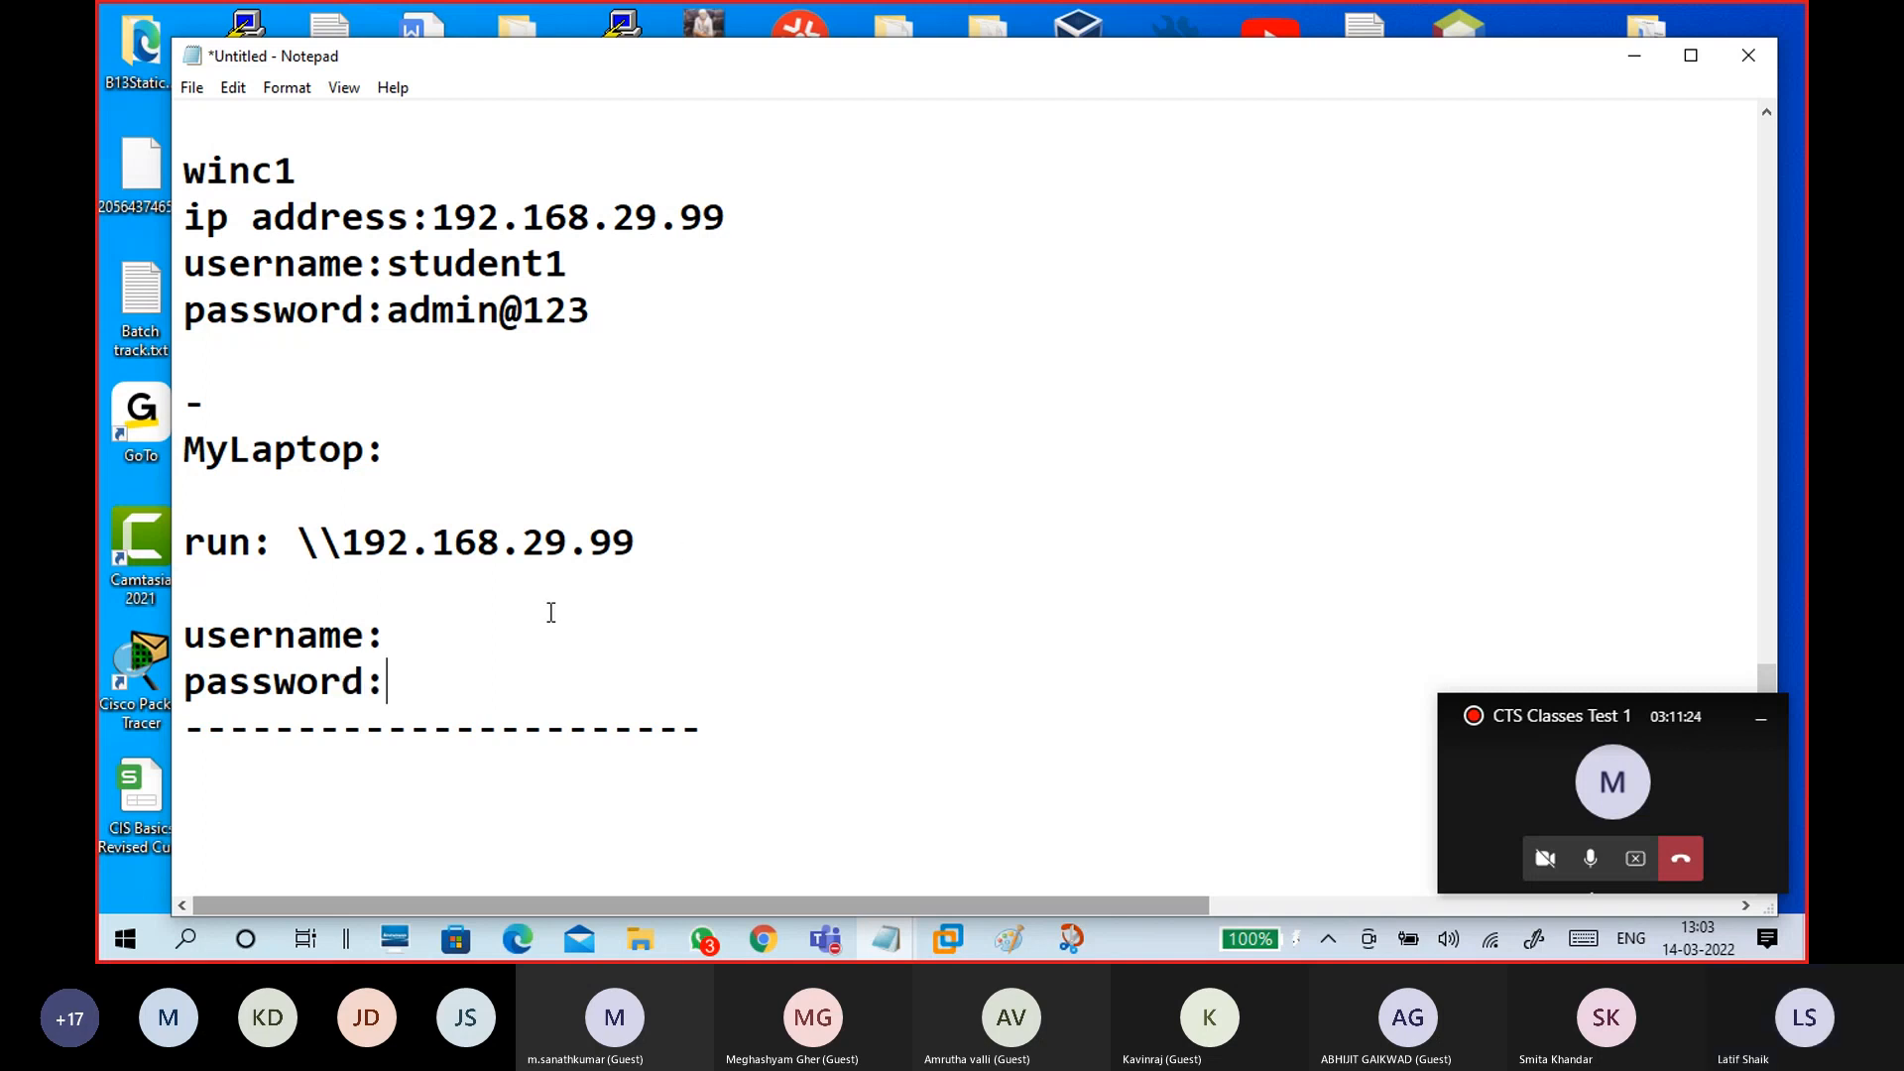
Step: Change the labels to 'username of WINC1:' and 'password of WINC1:'
left_click(364, 634)
type("of c1")
key("BackSpace")
key("BackSpace")
type("C1")
key("Left")
key("Left")
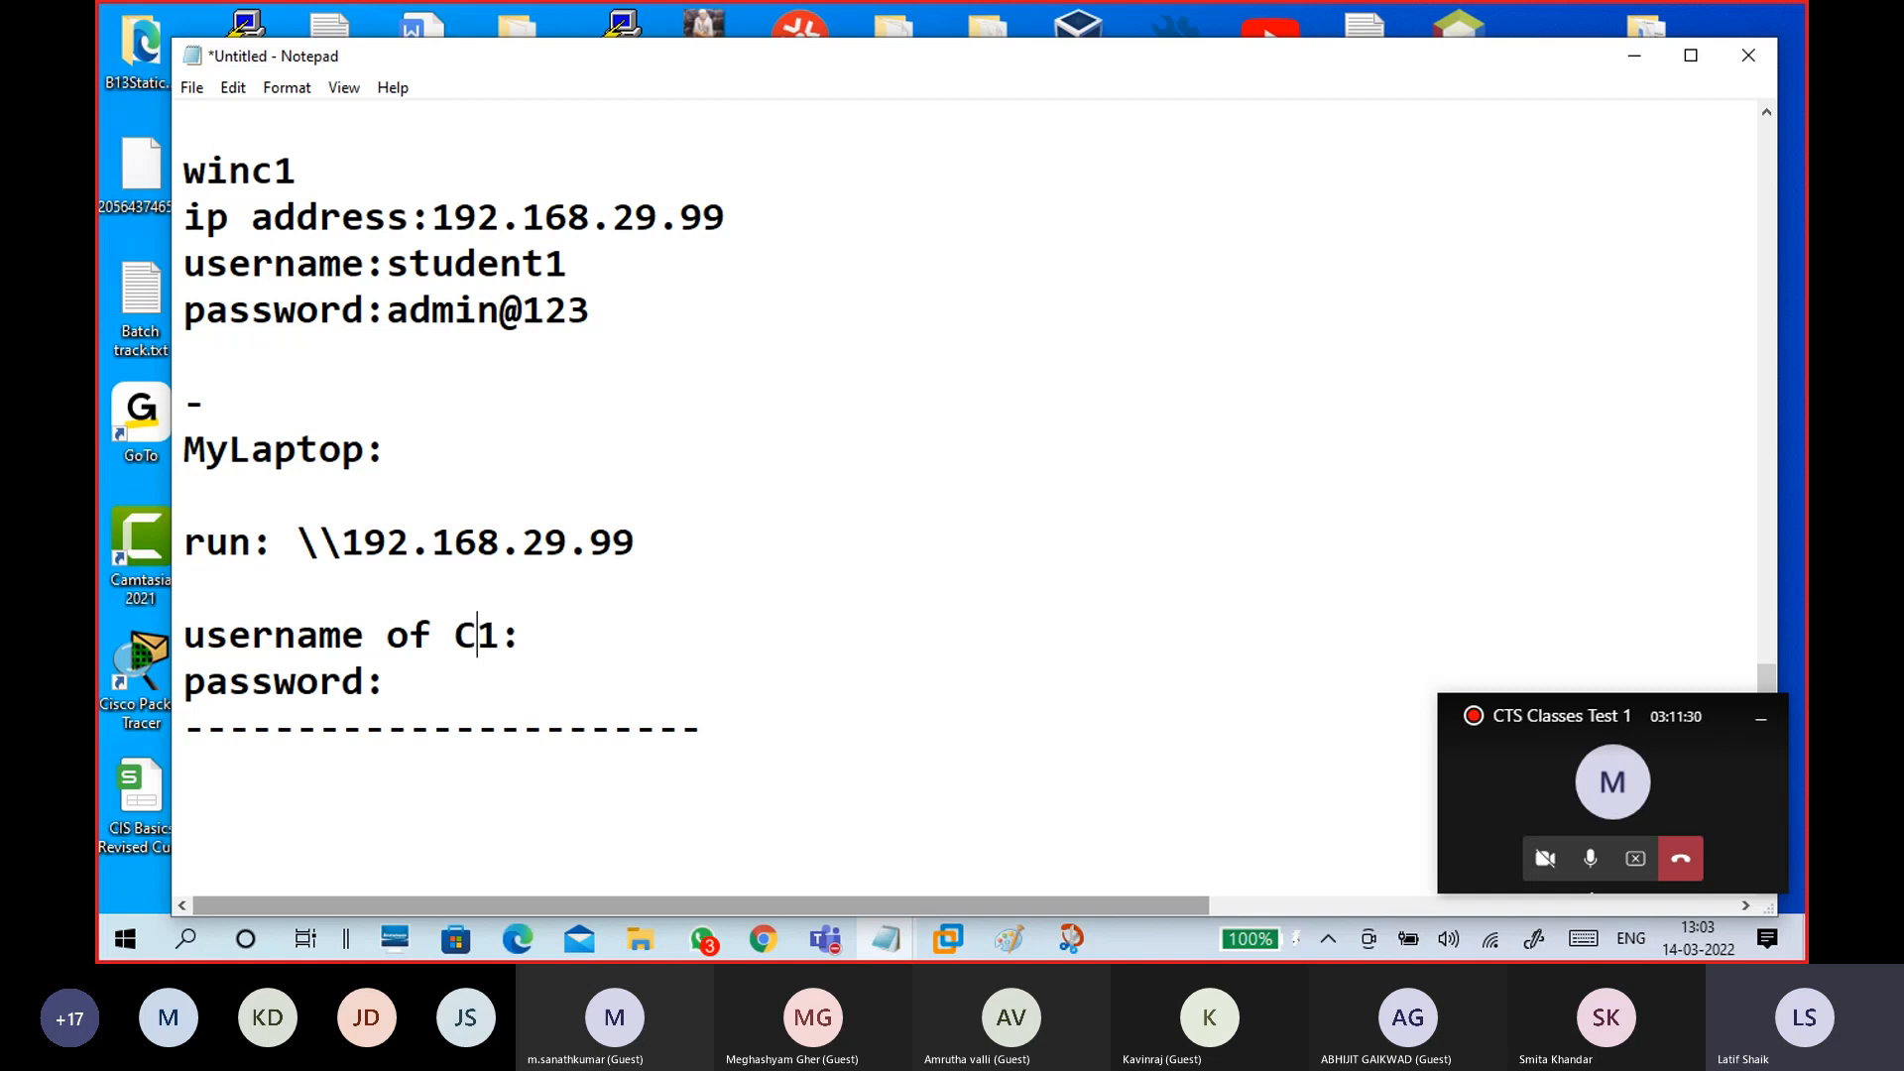
type("WIN")
key("Down")
key("Left")
type("of WIN")
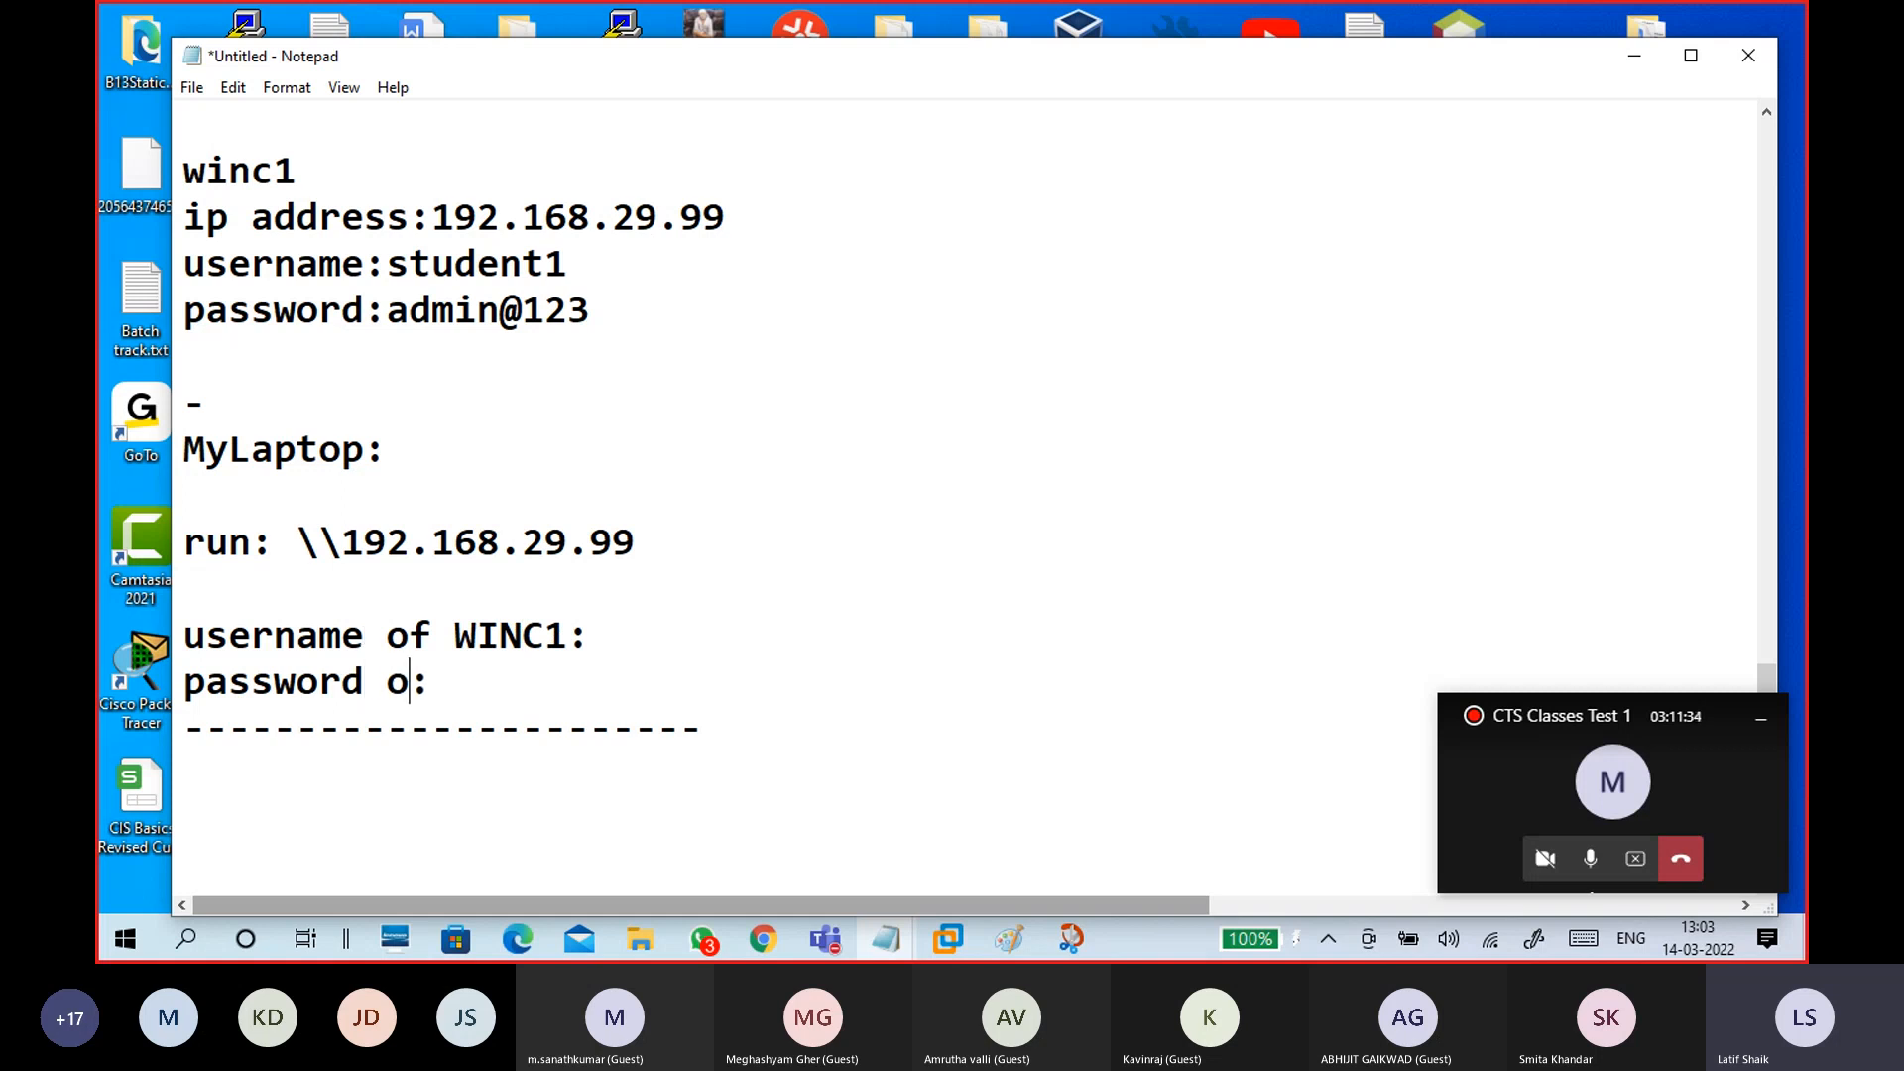
type("C1")
Step: Fill in the WINC1 account's username and password after those labels
left_click(616, 629)
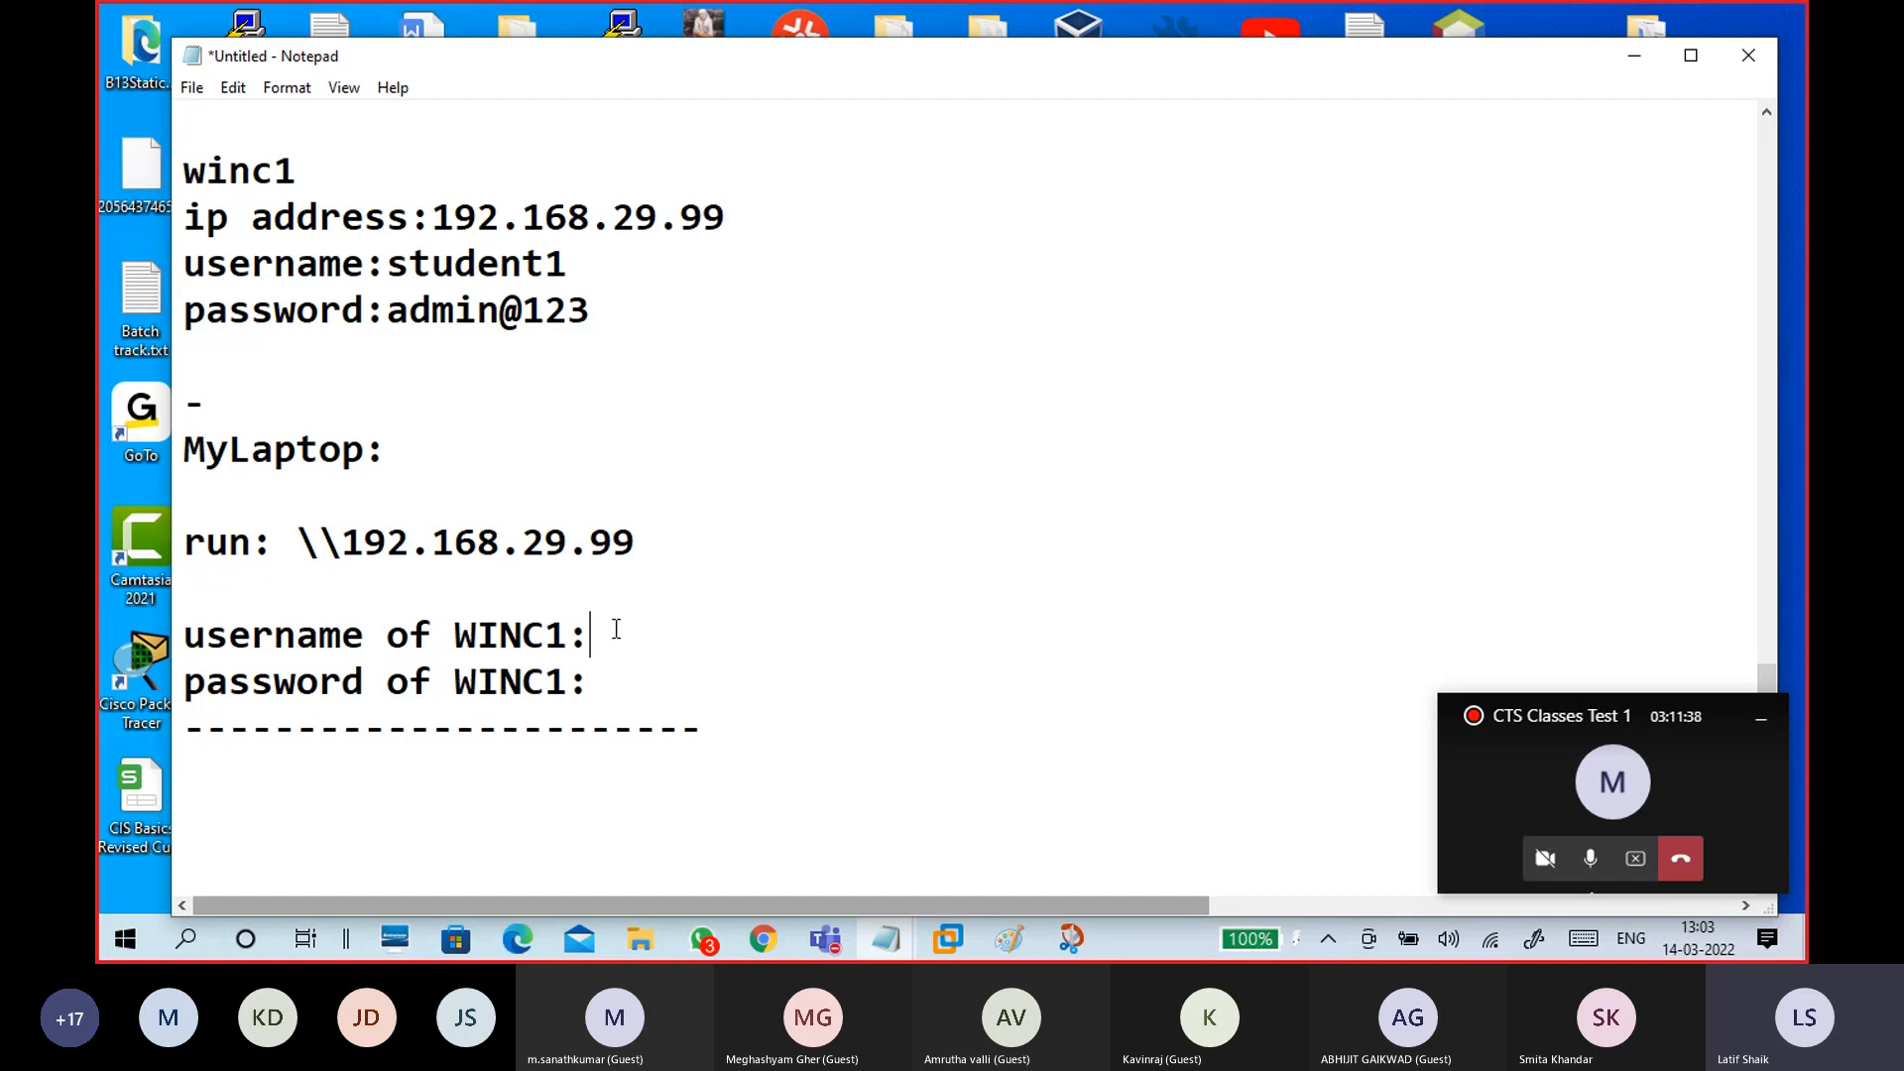
type("Student1")
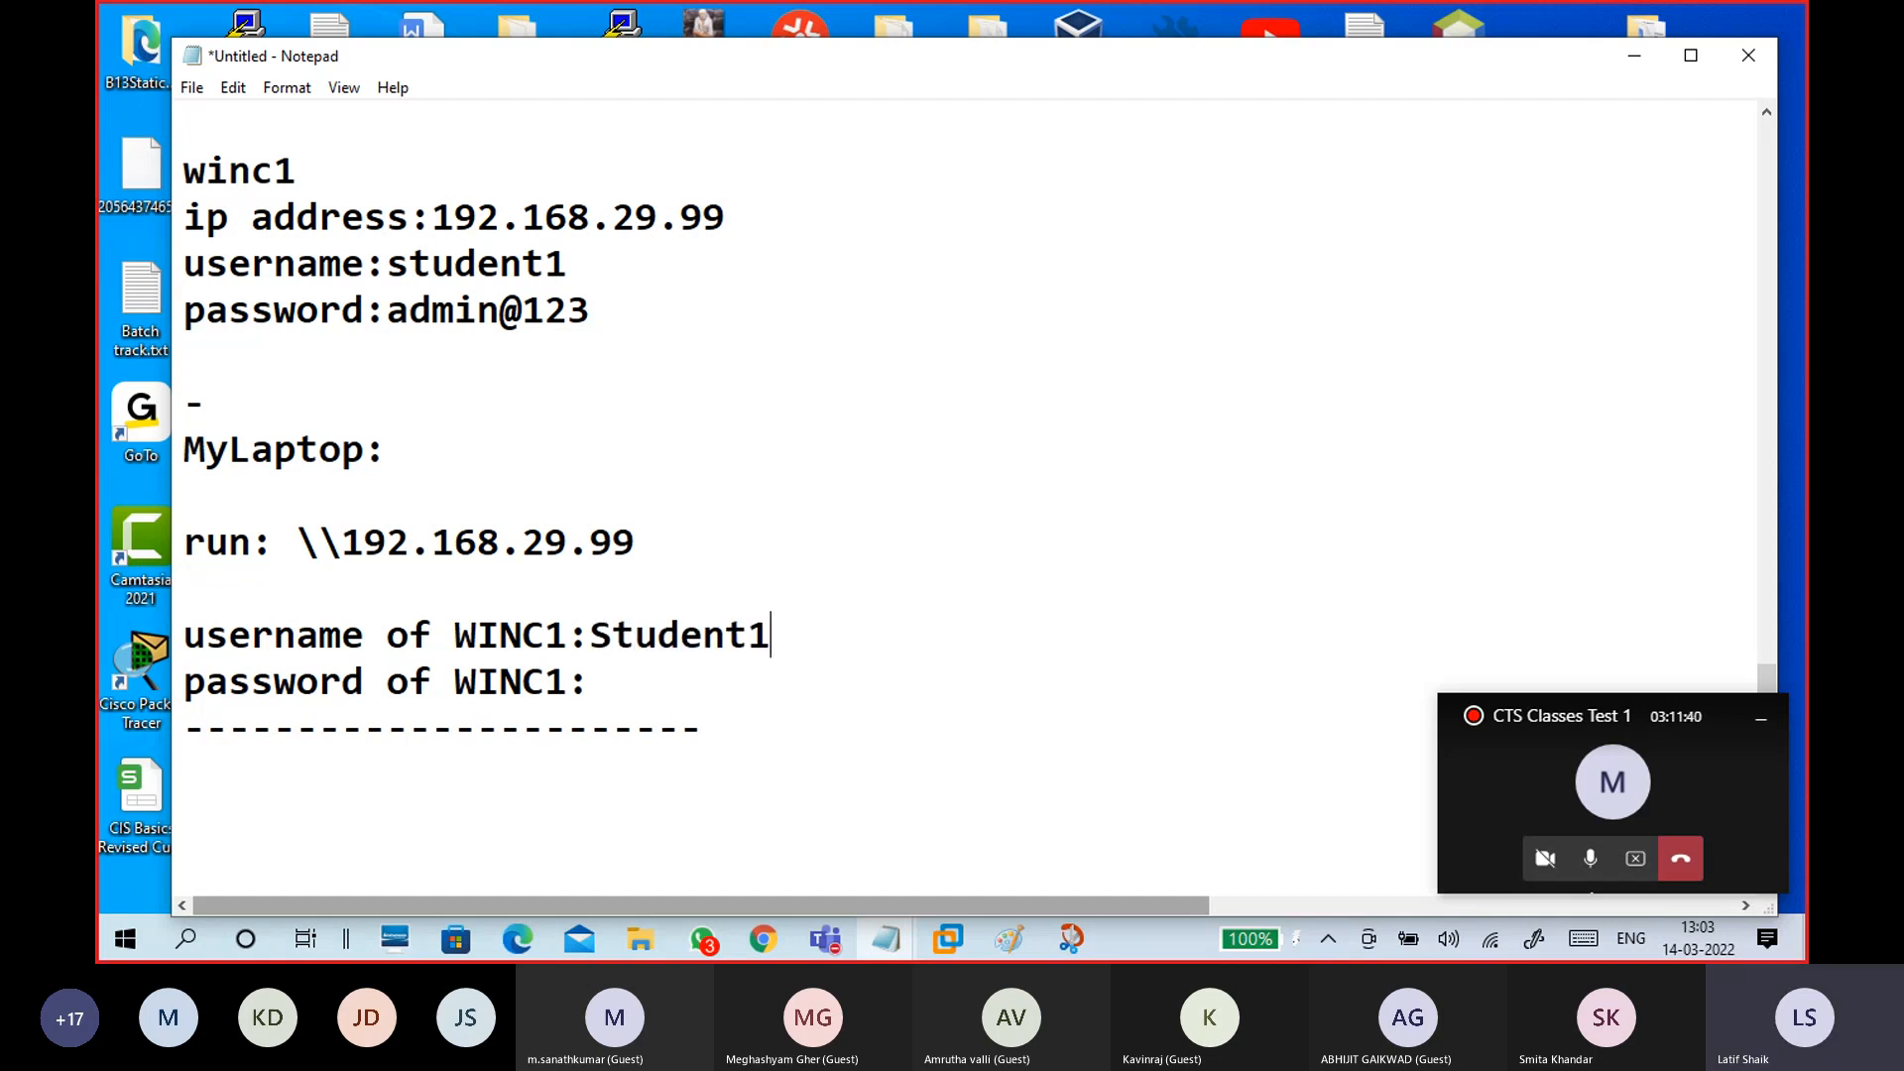
key("Down")
type("admin@123")
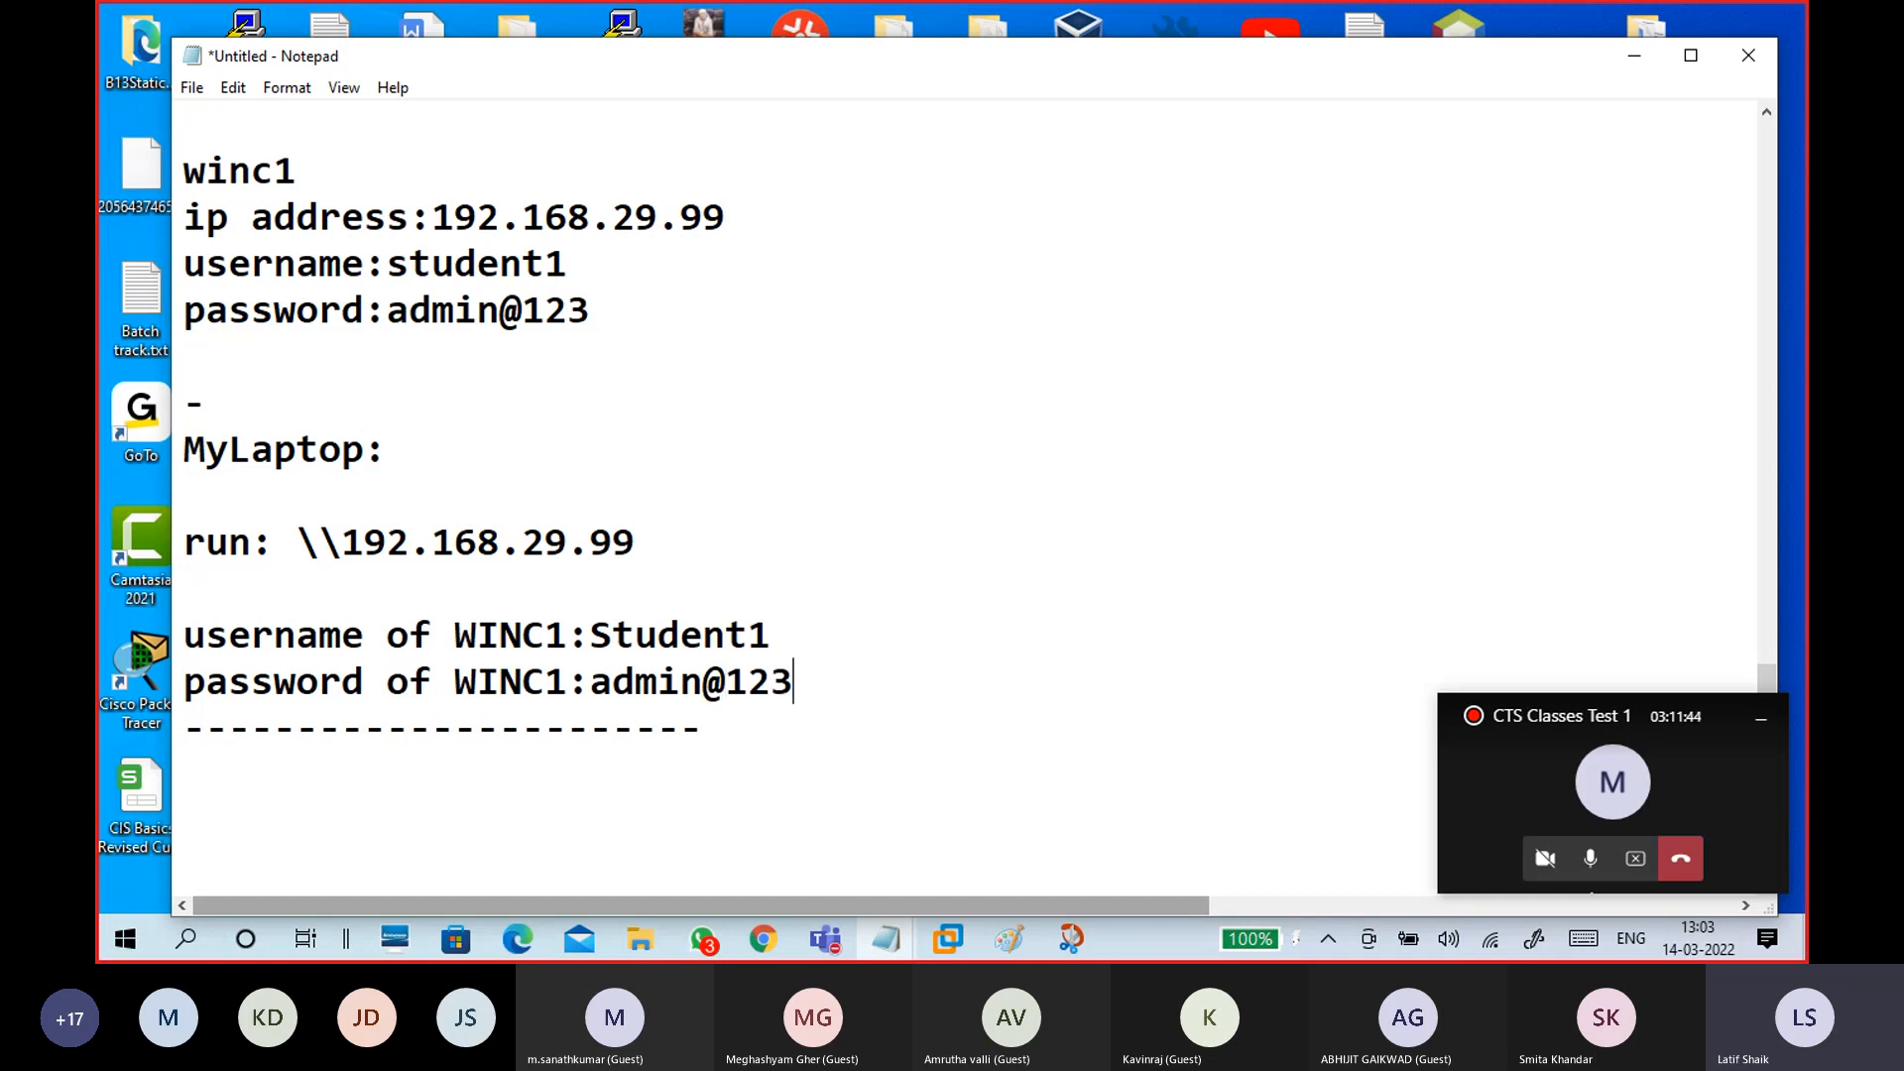
key("Return")
key("Return")
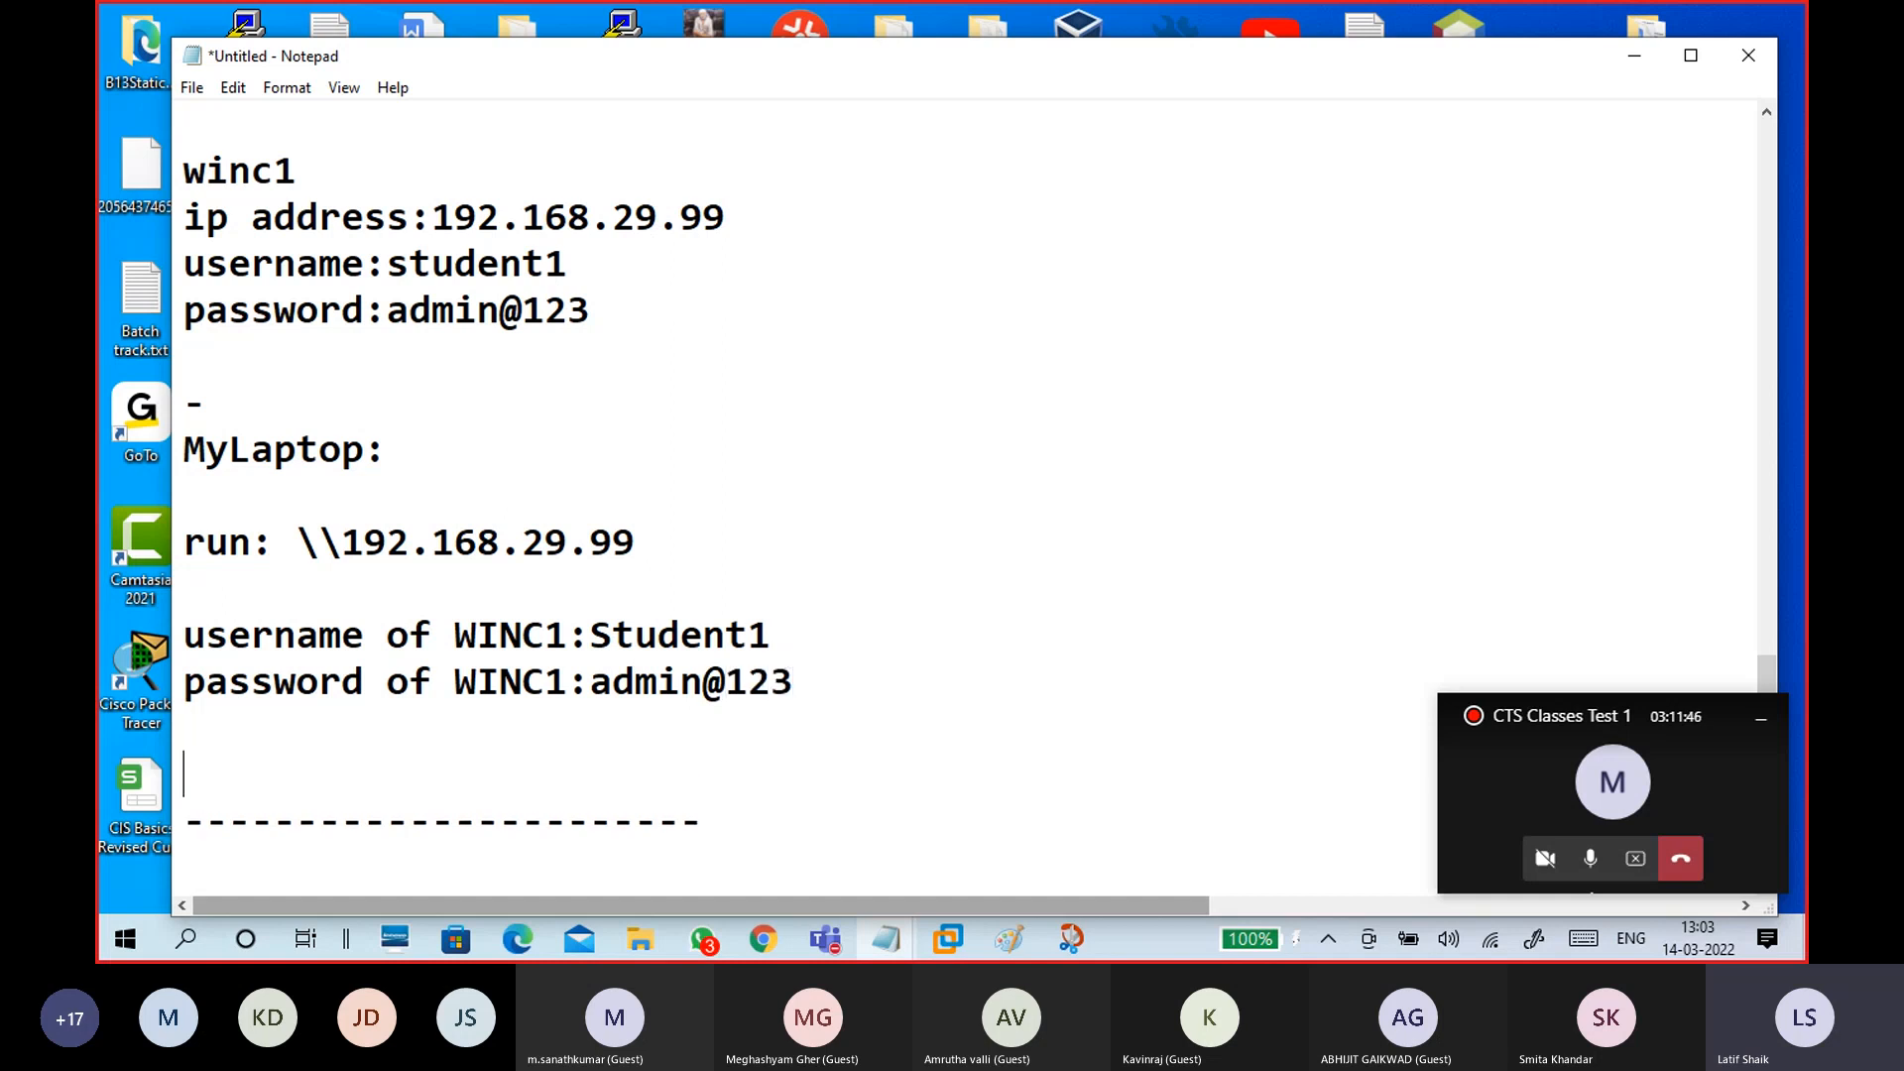
scroll(795, 664, "up", 3)
Step: Note 'i created Data1 folder' and start a 'Data1 - Rt-' line below it
left_click(391, 428)
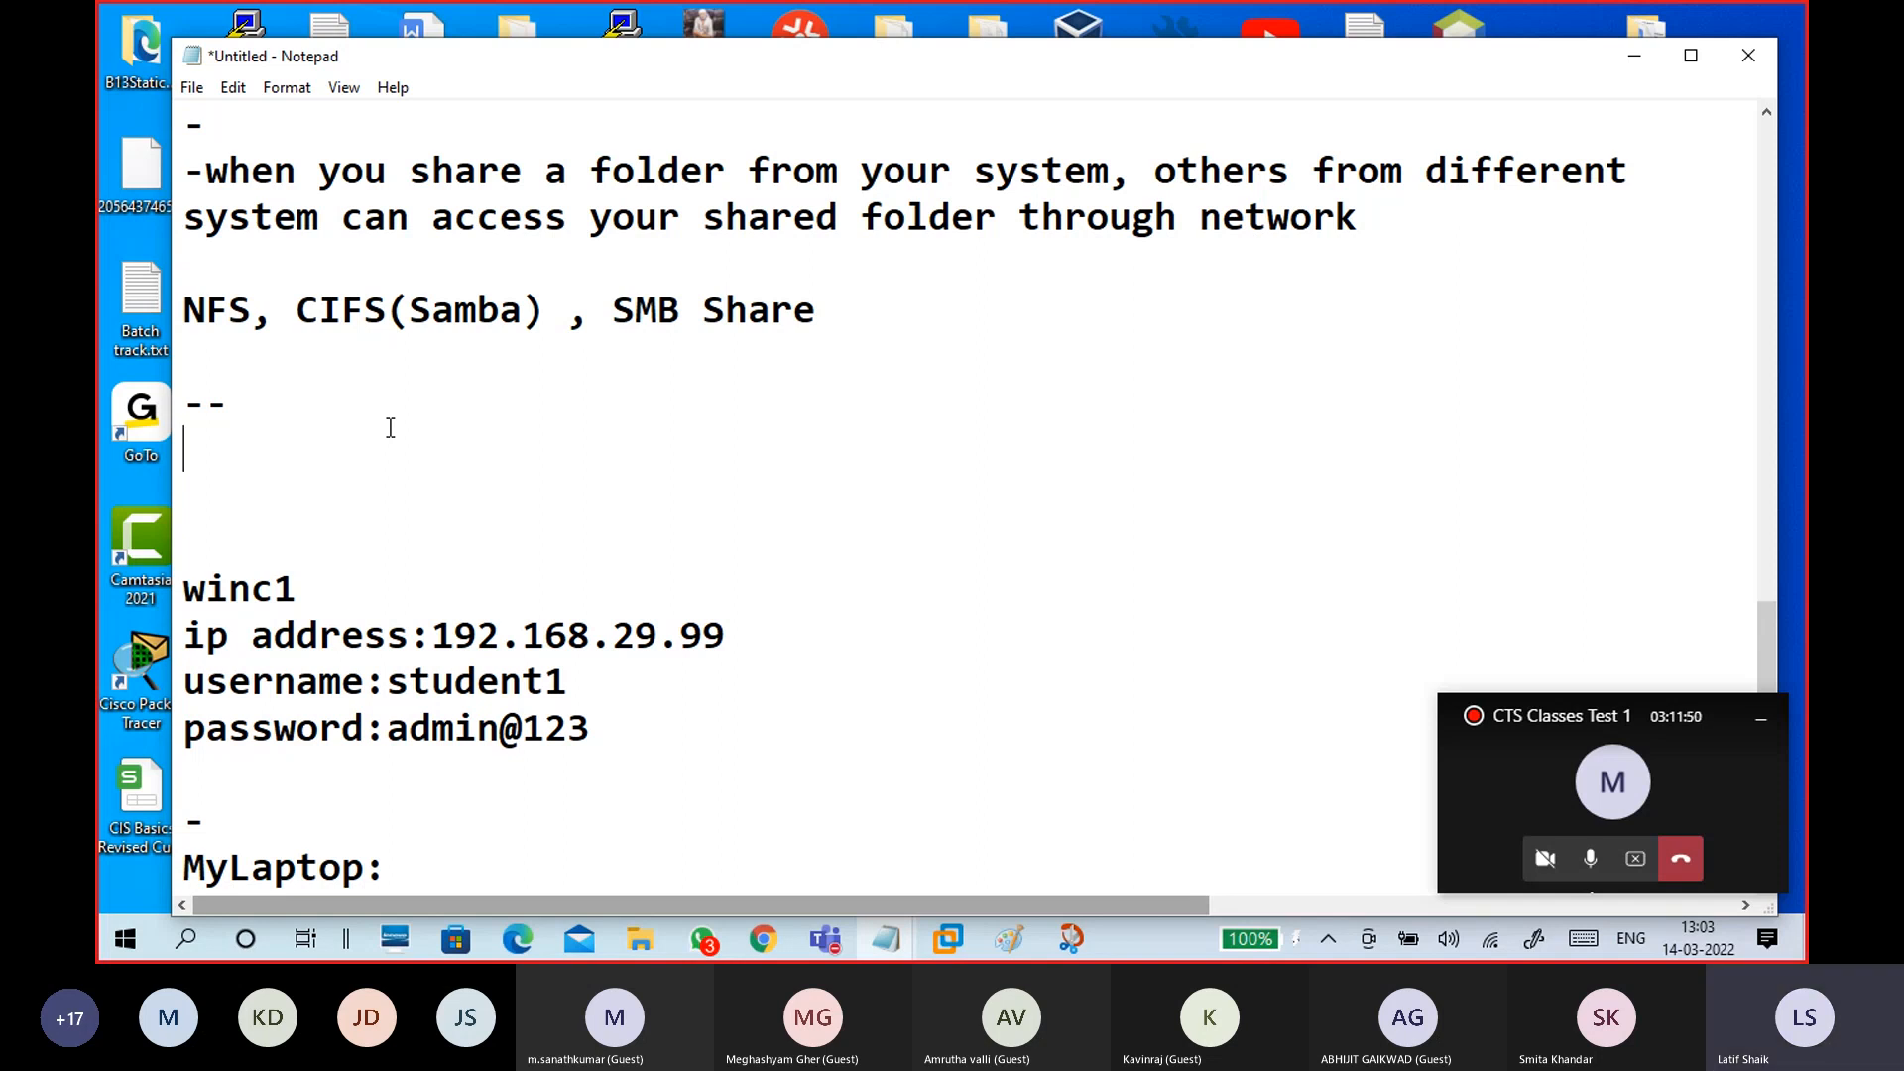
type("Rt-")
key("Left")
key("Left")
type("i created Data1 ")
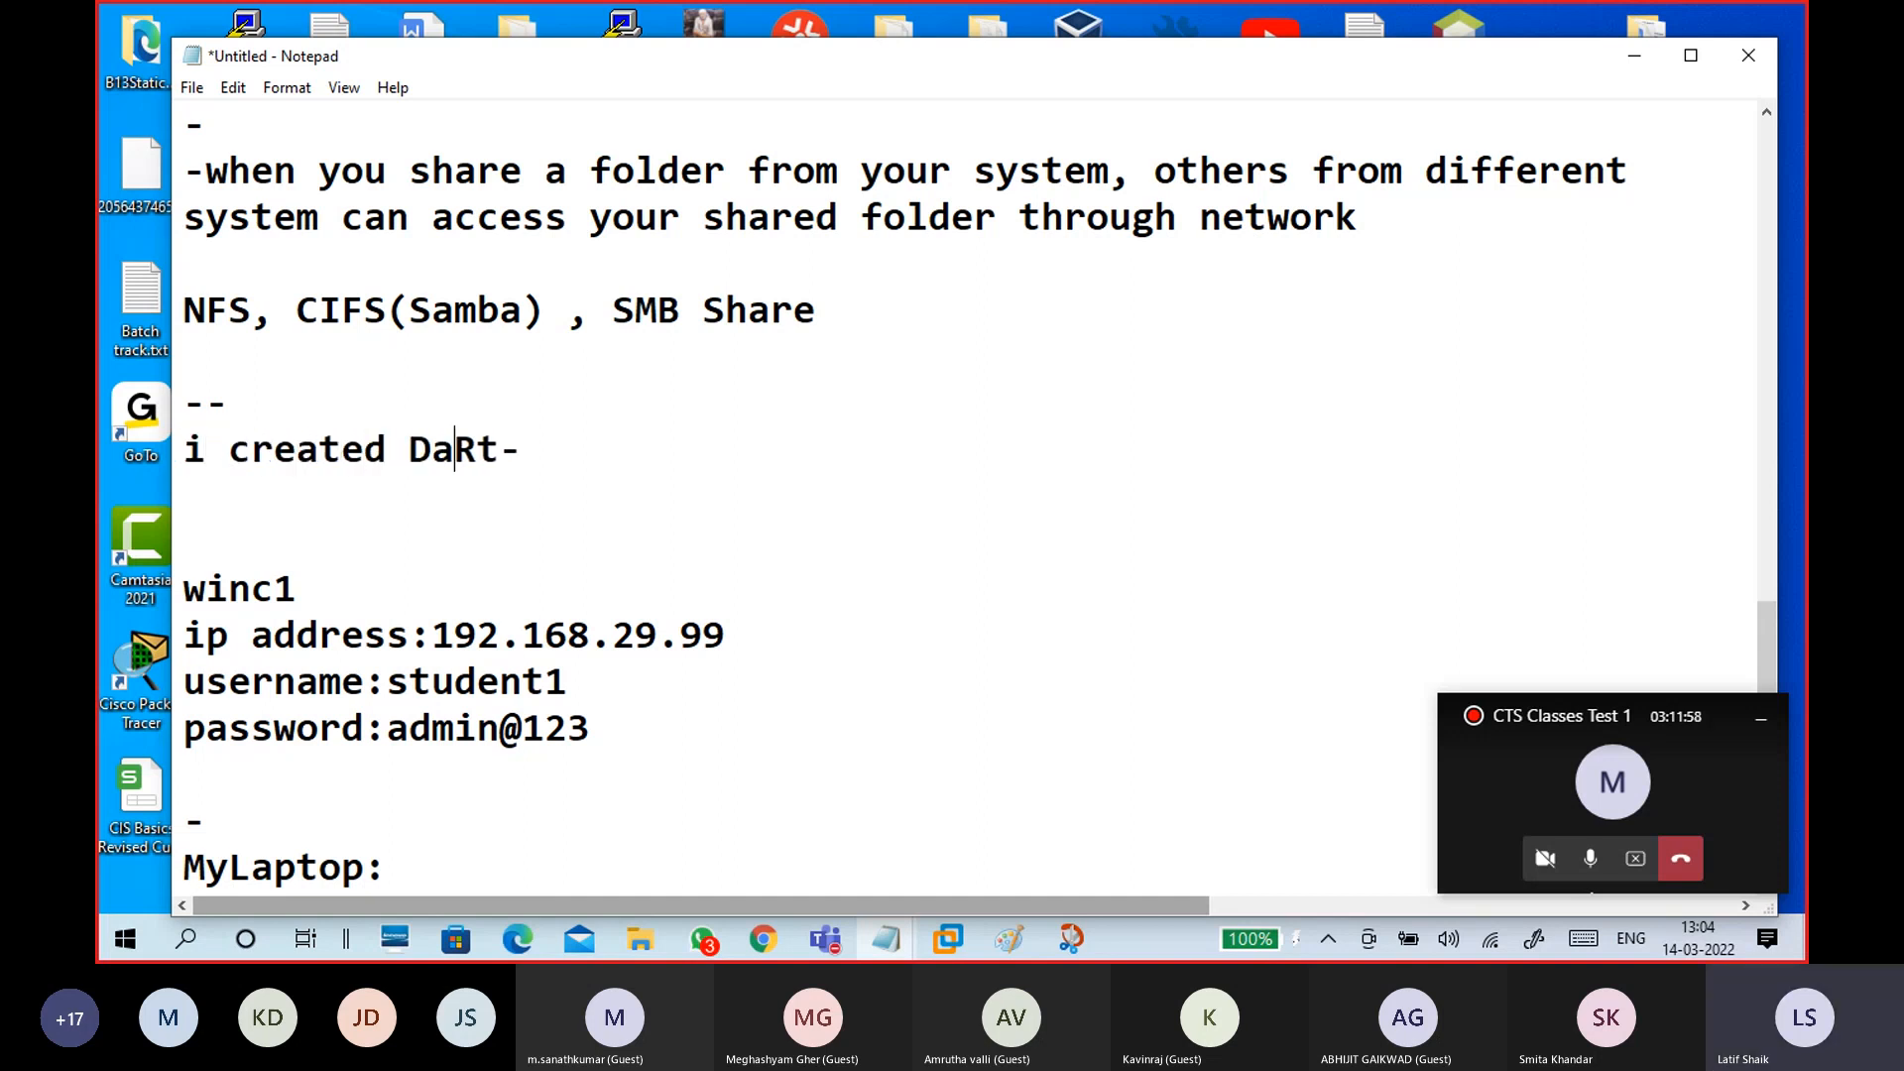
type("dir")
key("BackSpace")
key("BackSpace")
key("BackSpace")
type("folder")
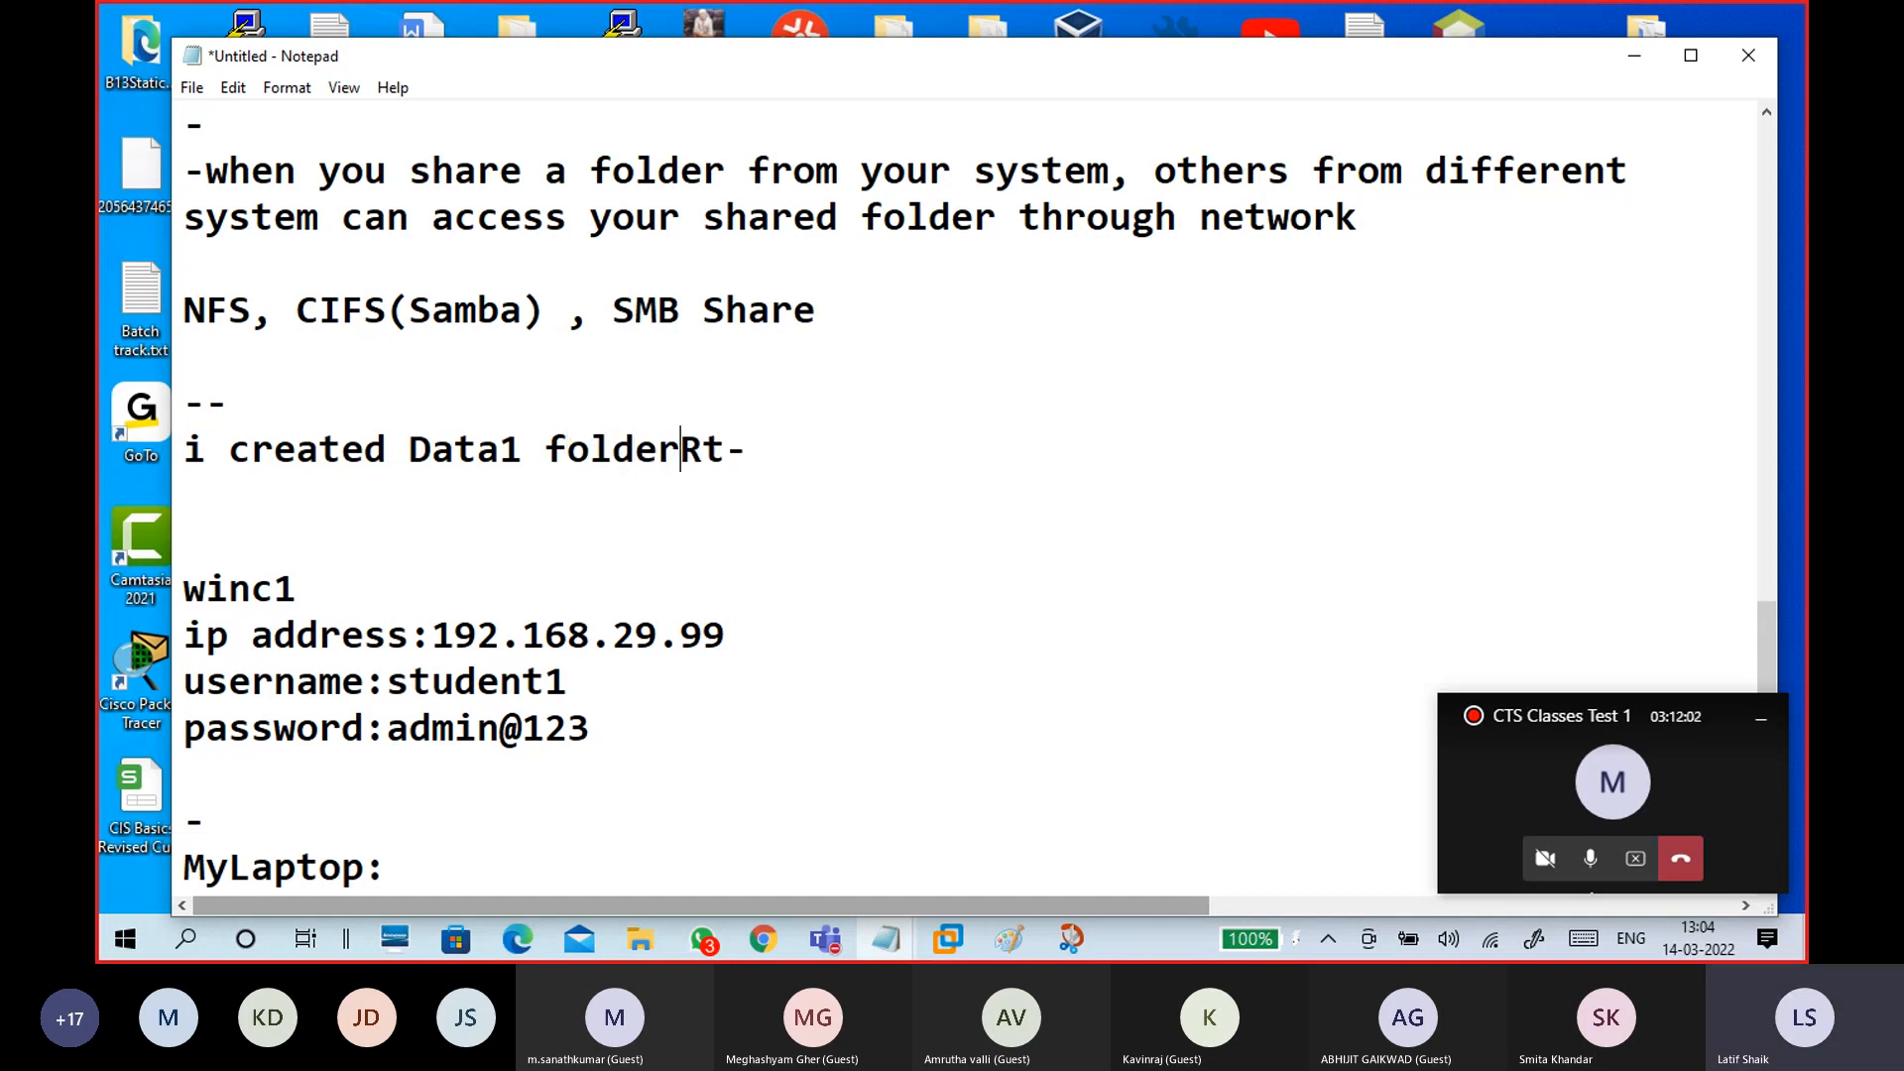
key("Return")
key("Right")
key("Right")
key("Left")
key("Left")
key("Left")
type("Data1 -")
Step: Extend the Data1 line with 'properties - sharing - share this folder'
key("Right")
key("Right")
key("Right")
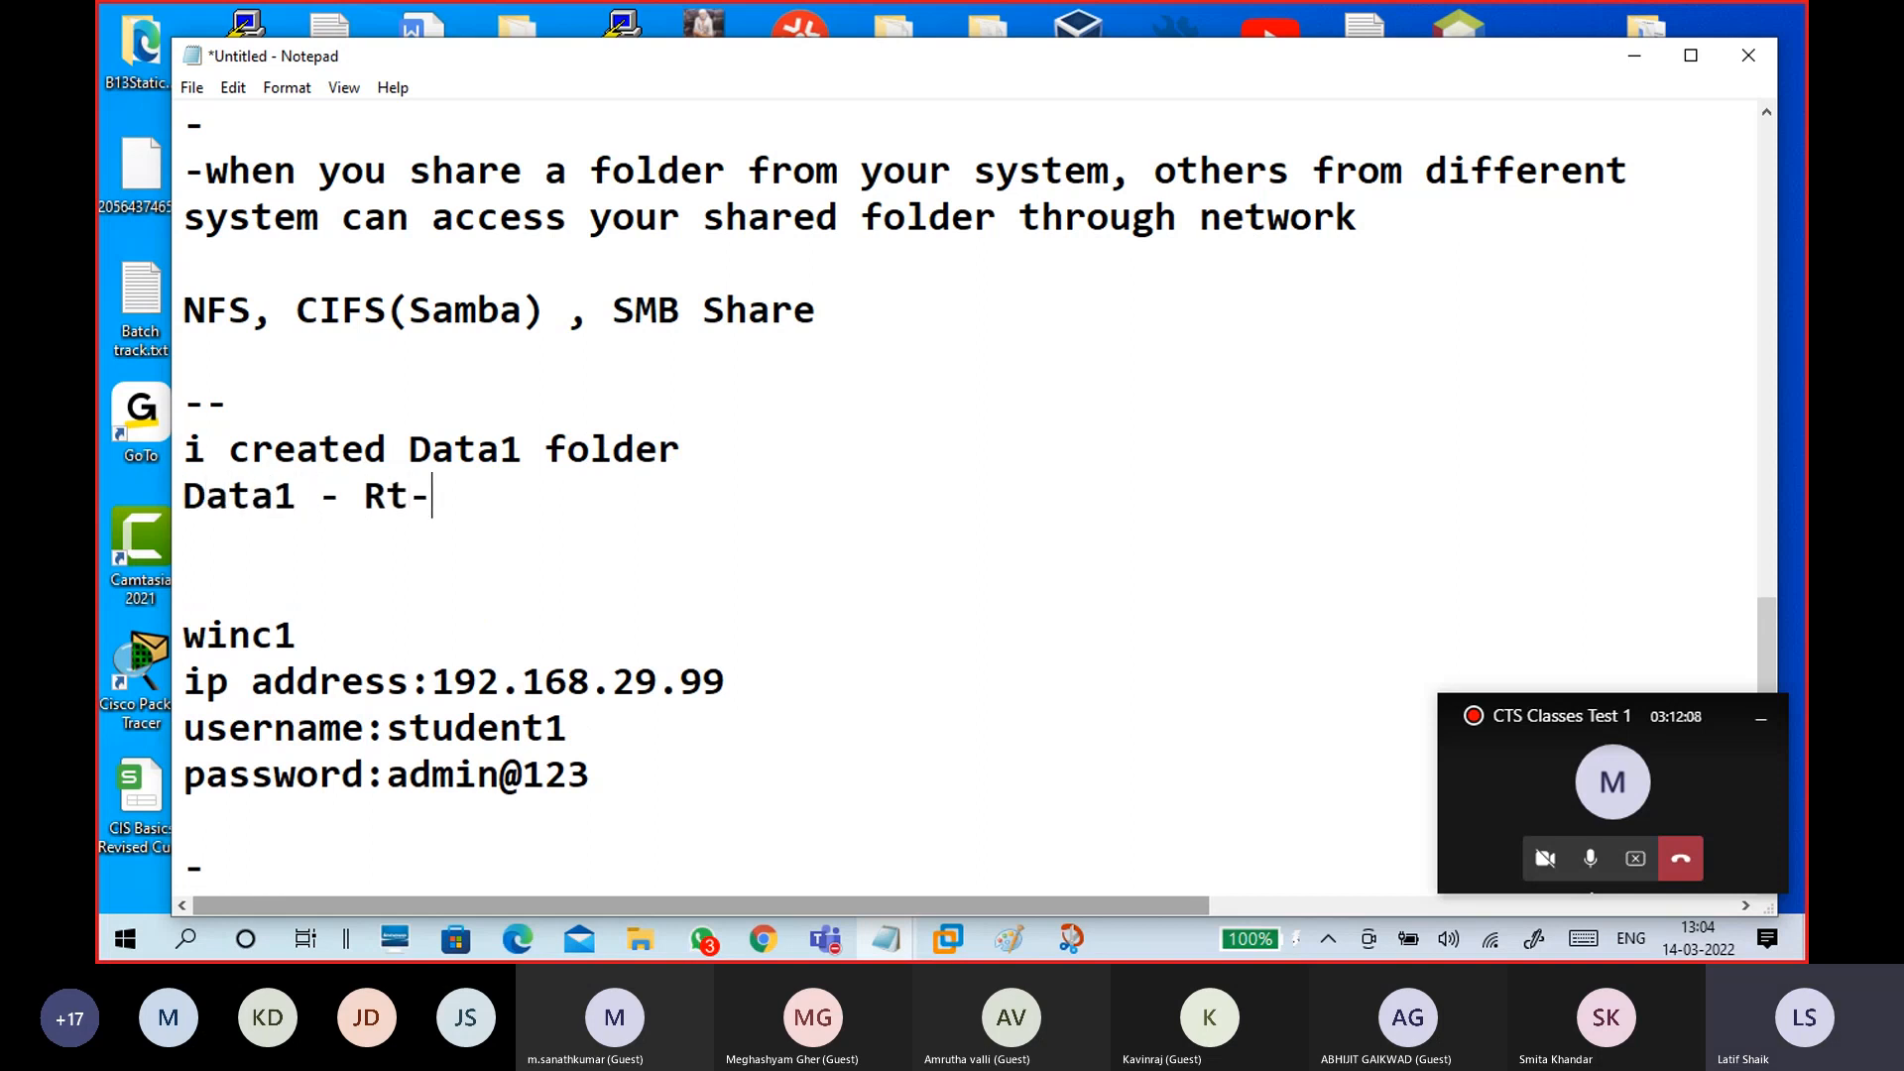
type("properti")
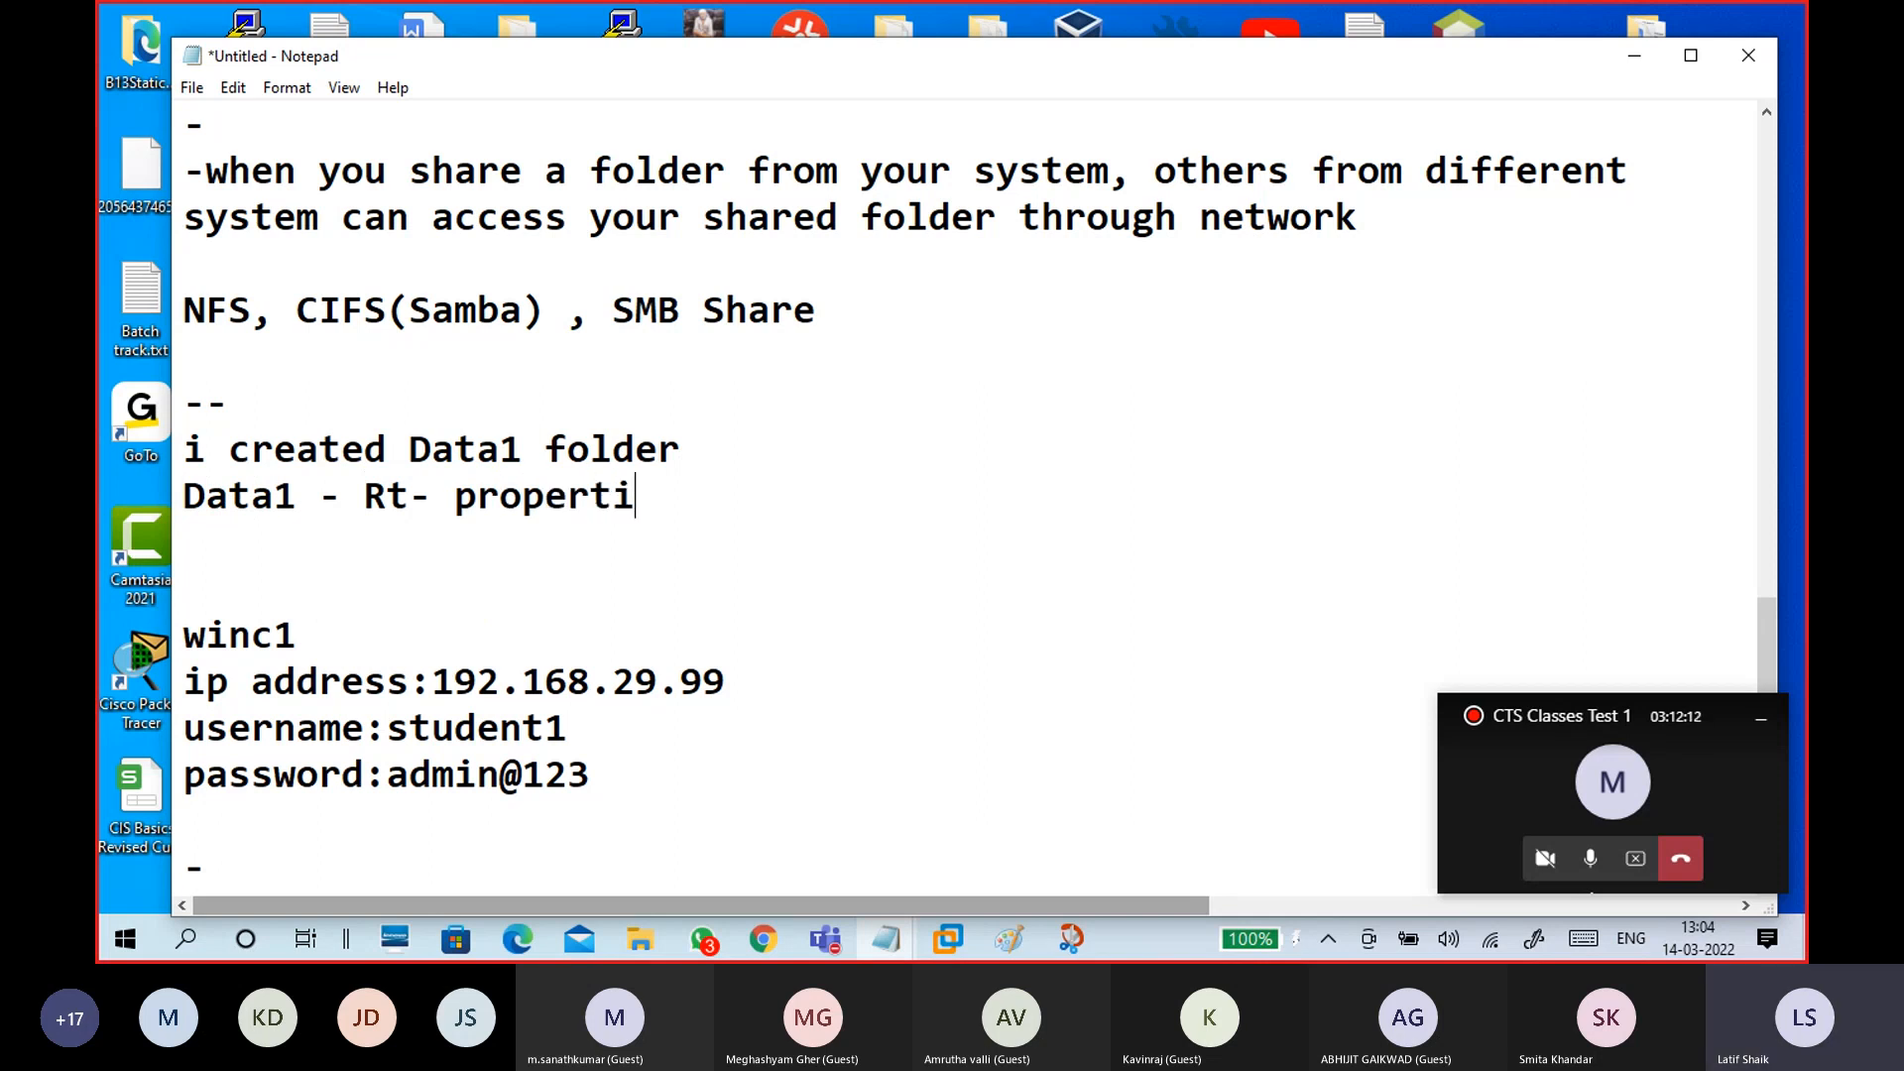
type("es - share")
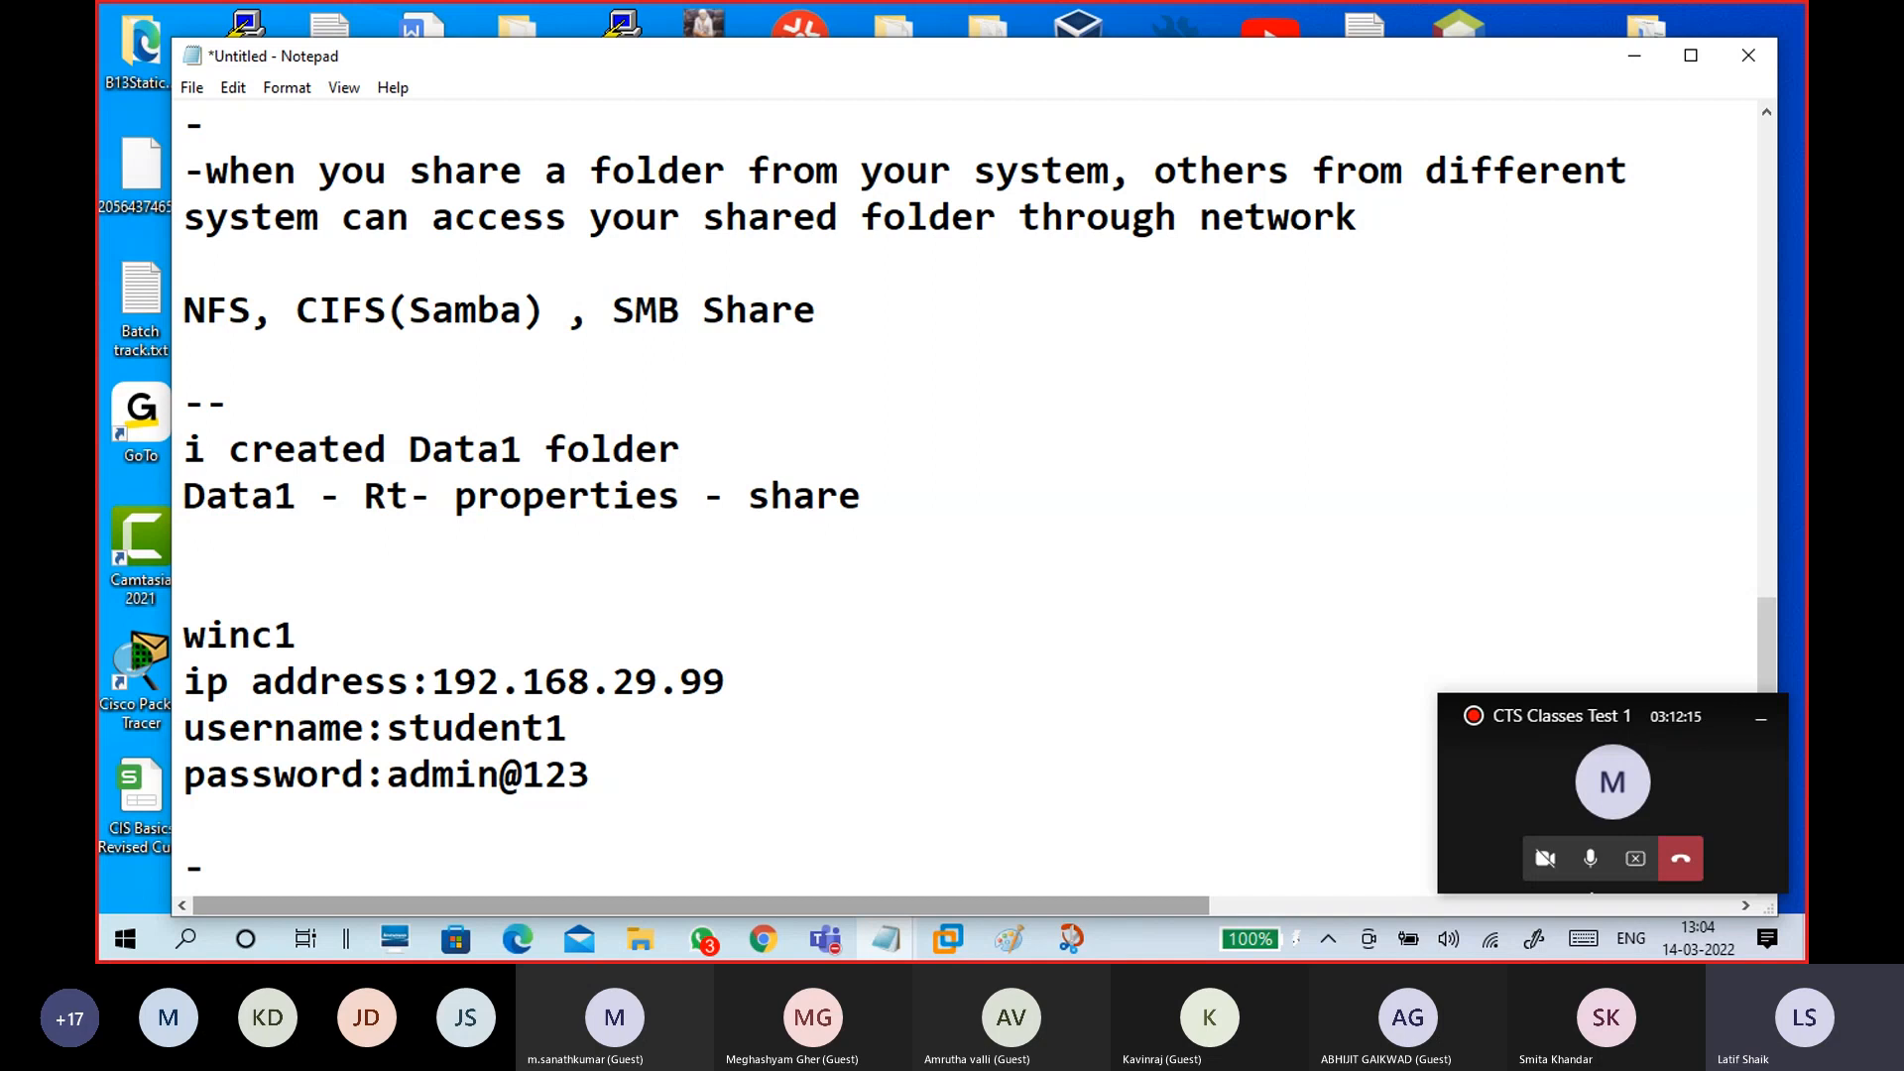
key("BackSpace")
type("ing")
type(" - share this folder")
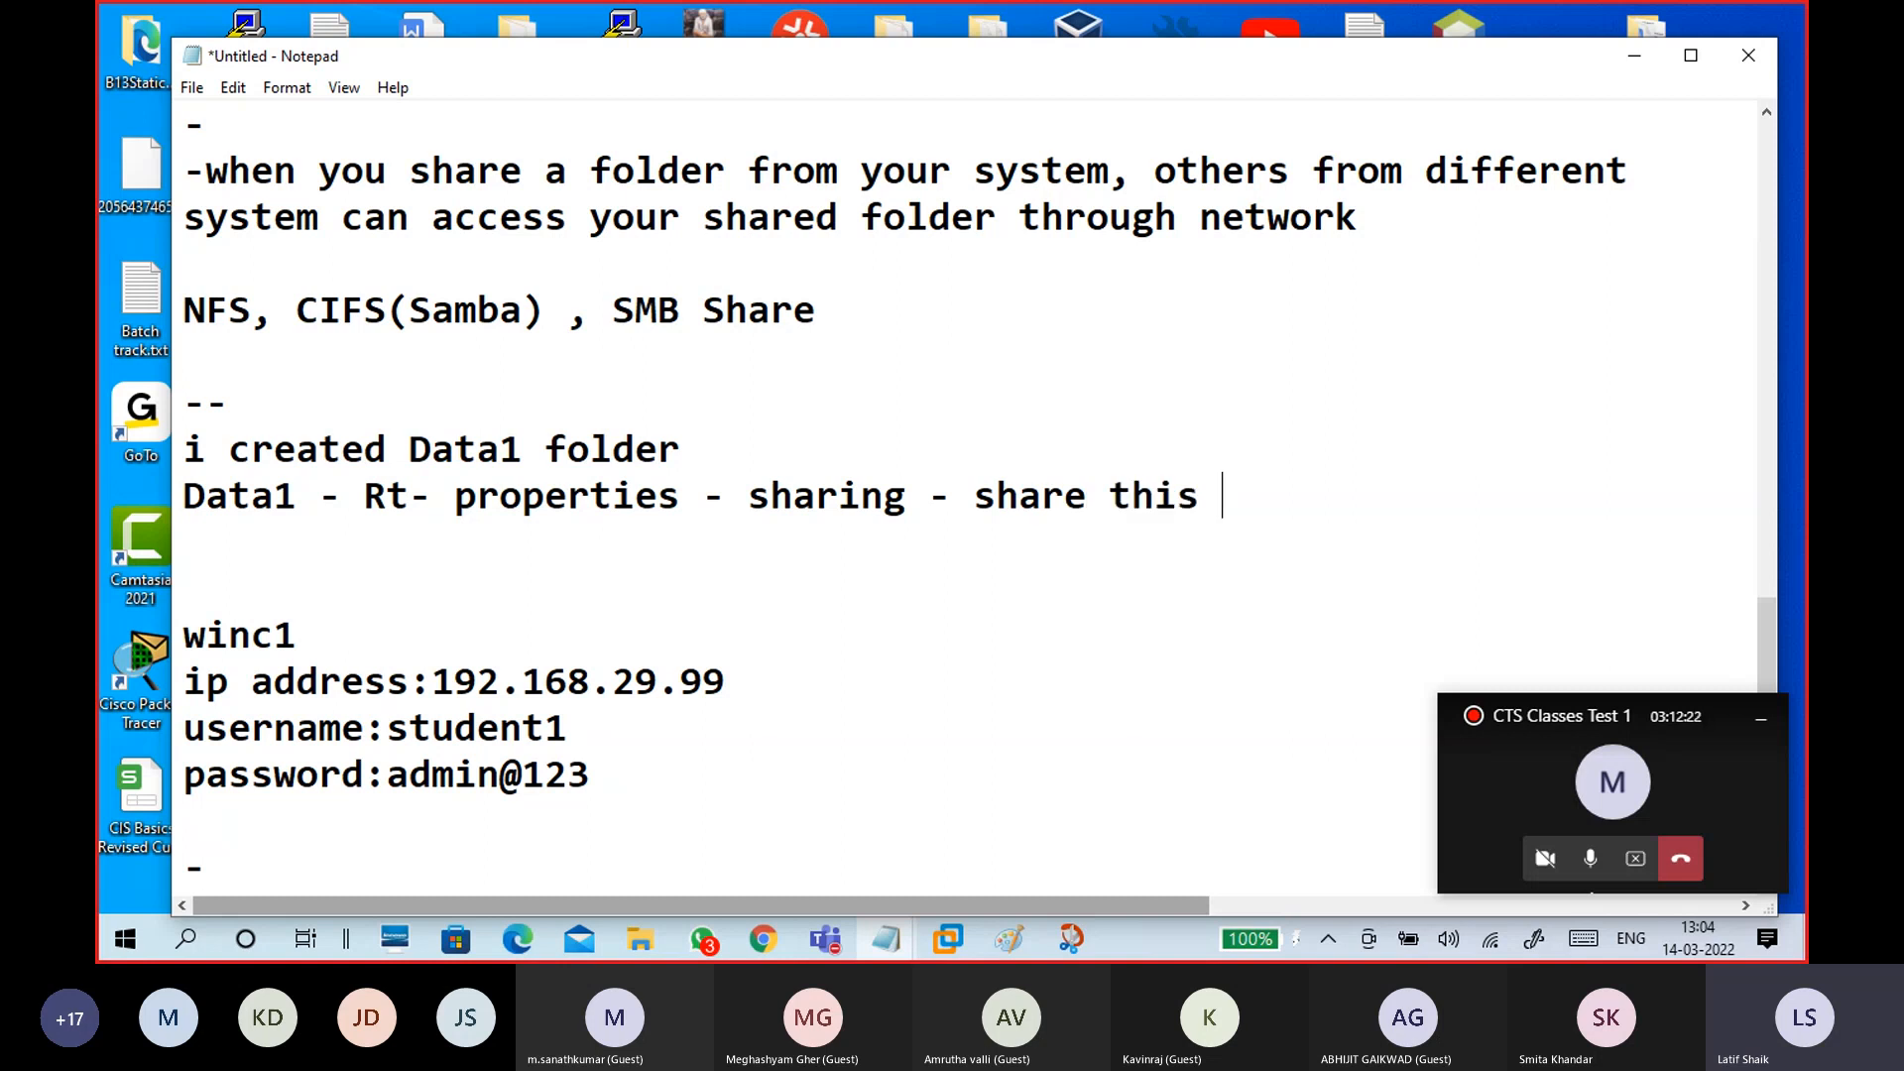
Step: Add '-permission - full control' and 'apply - ok' lines beneath it
key("Return")
type("-")
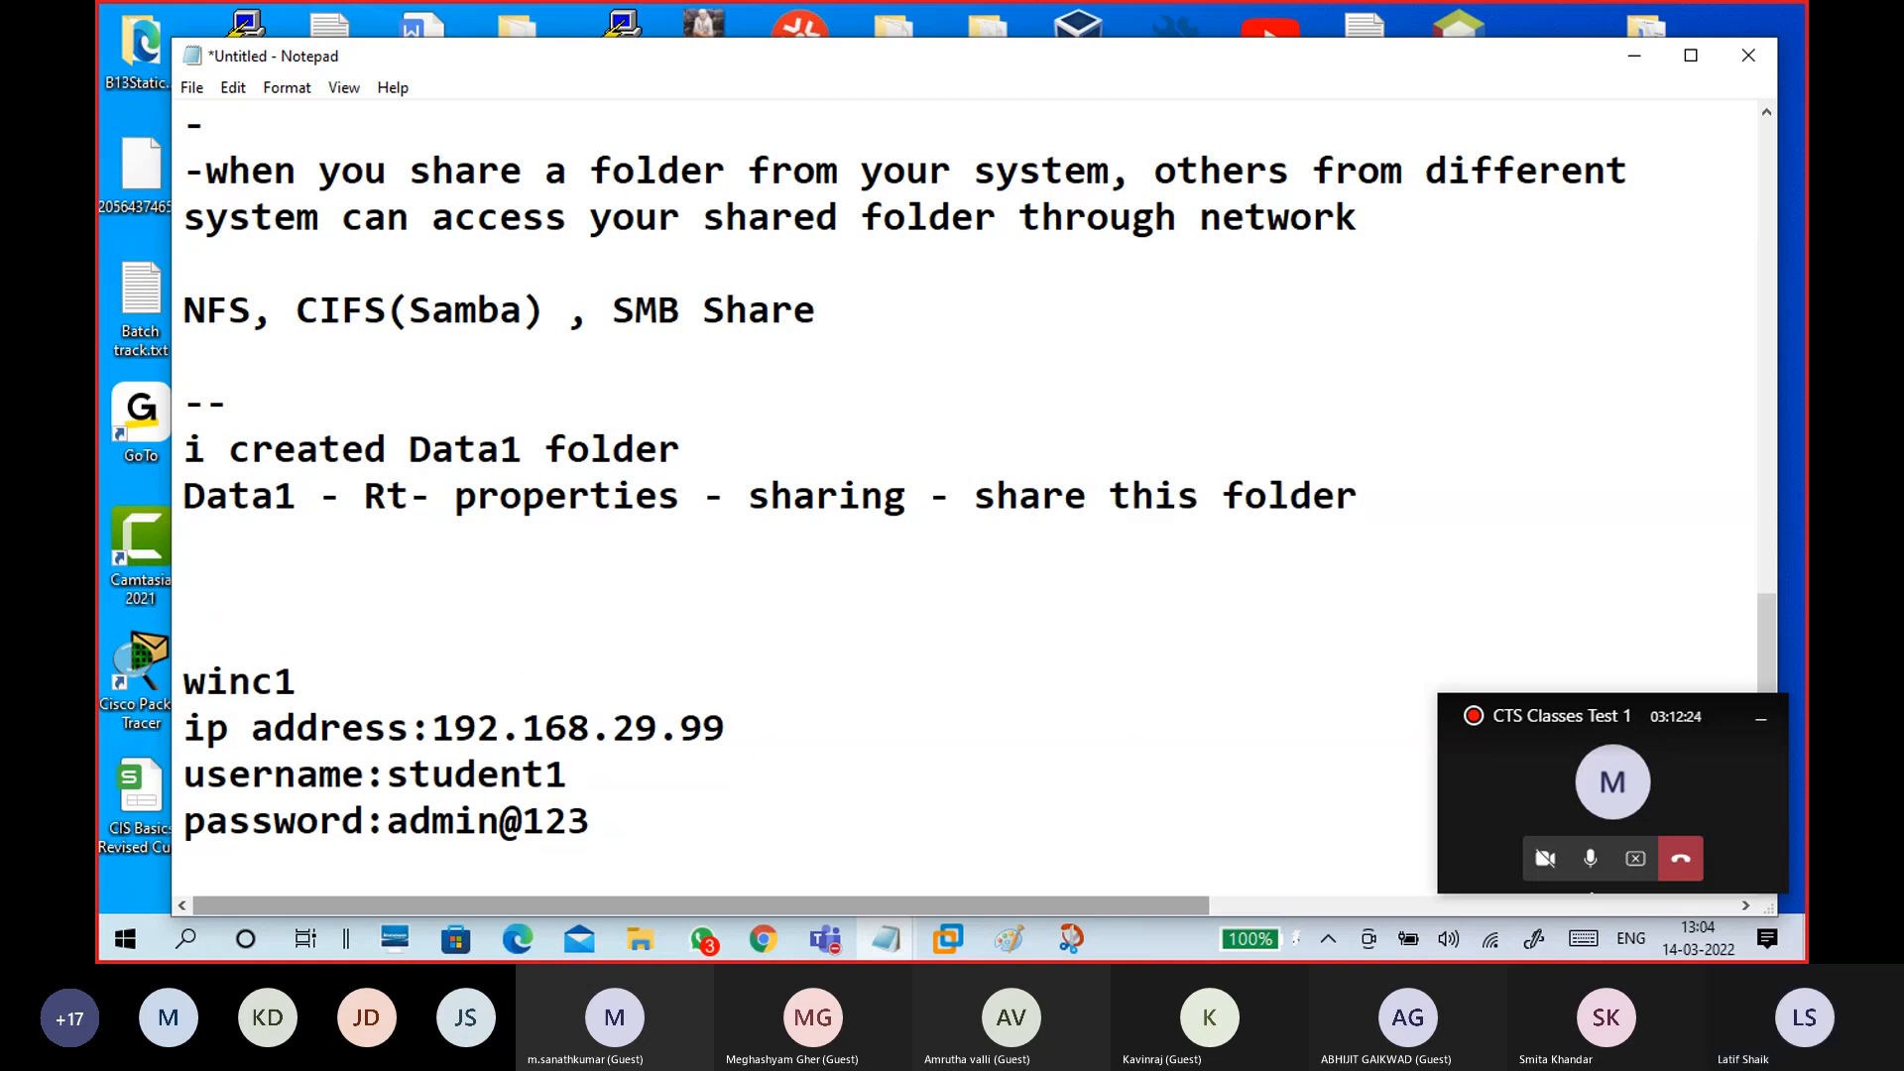
type("perm")
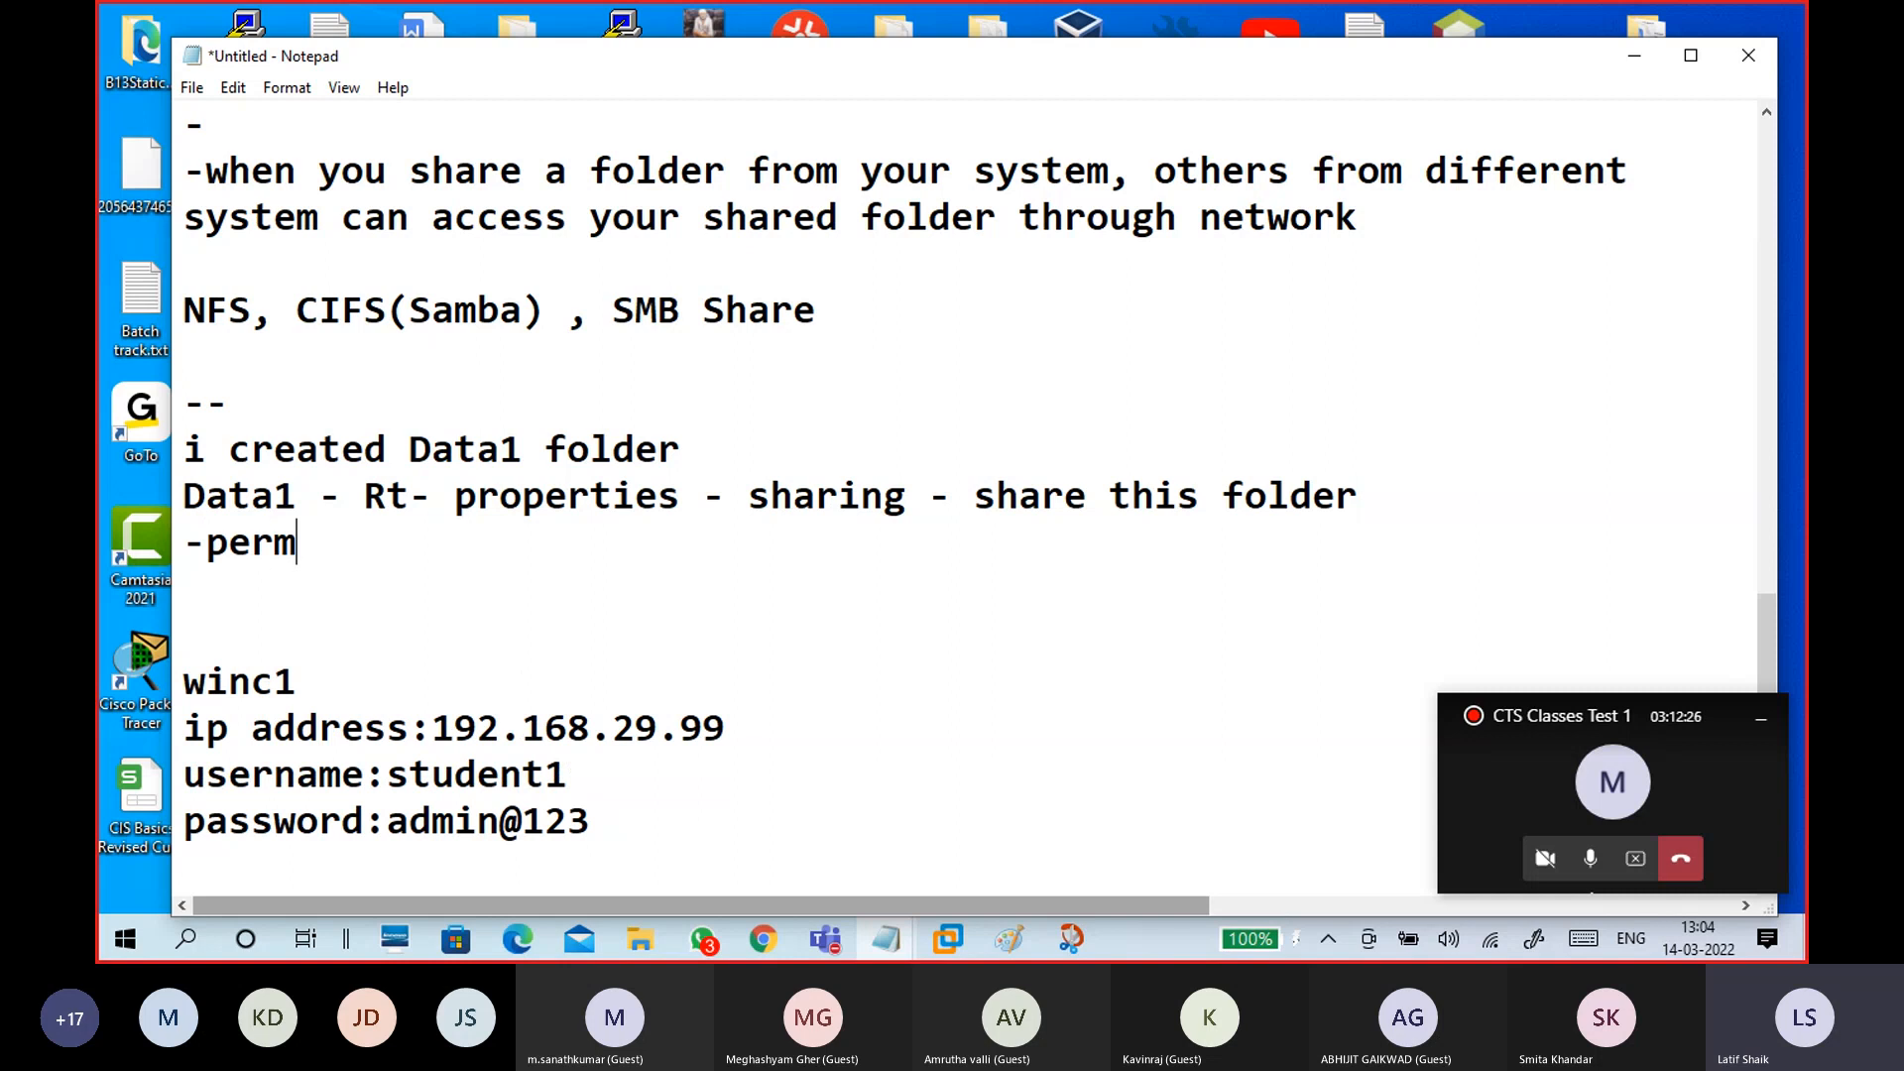
type("ission ")
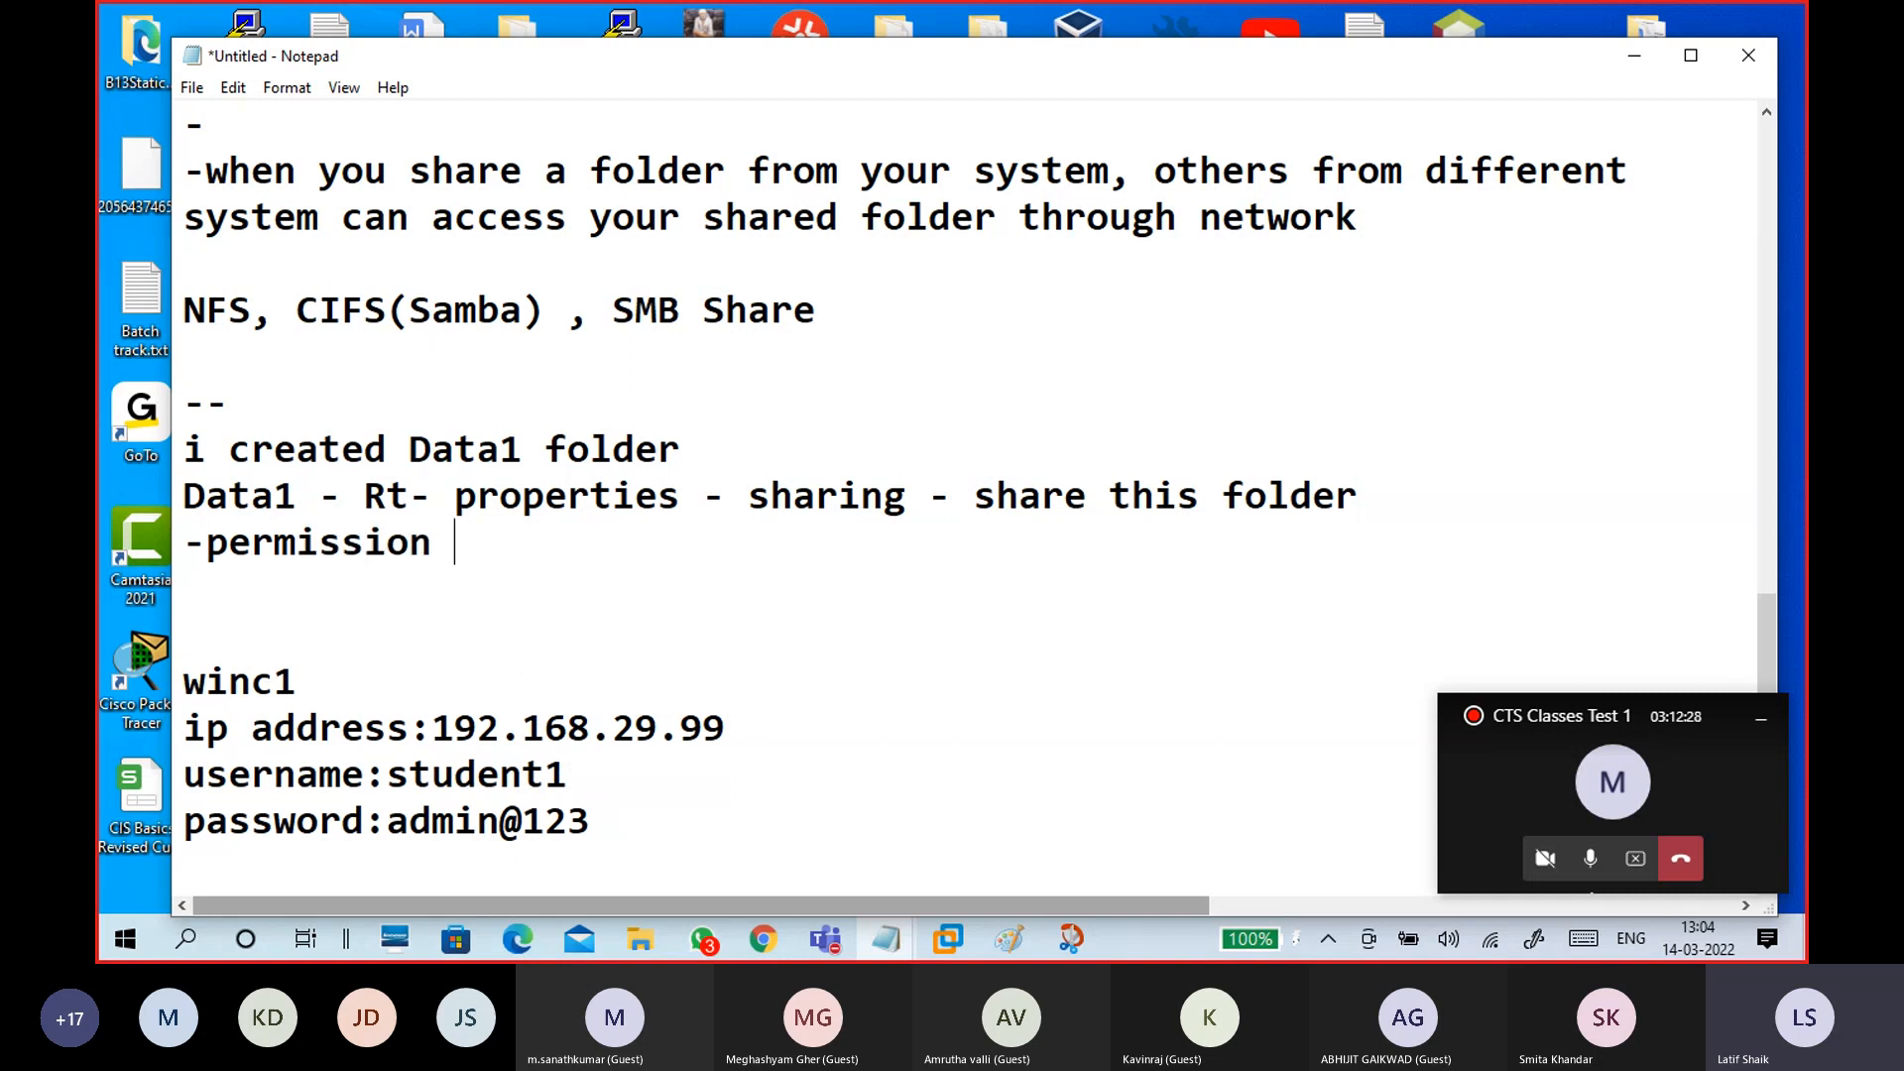
type("- fll c")
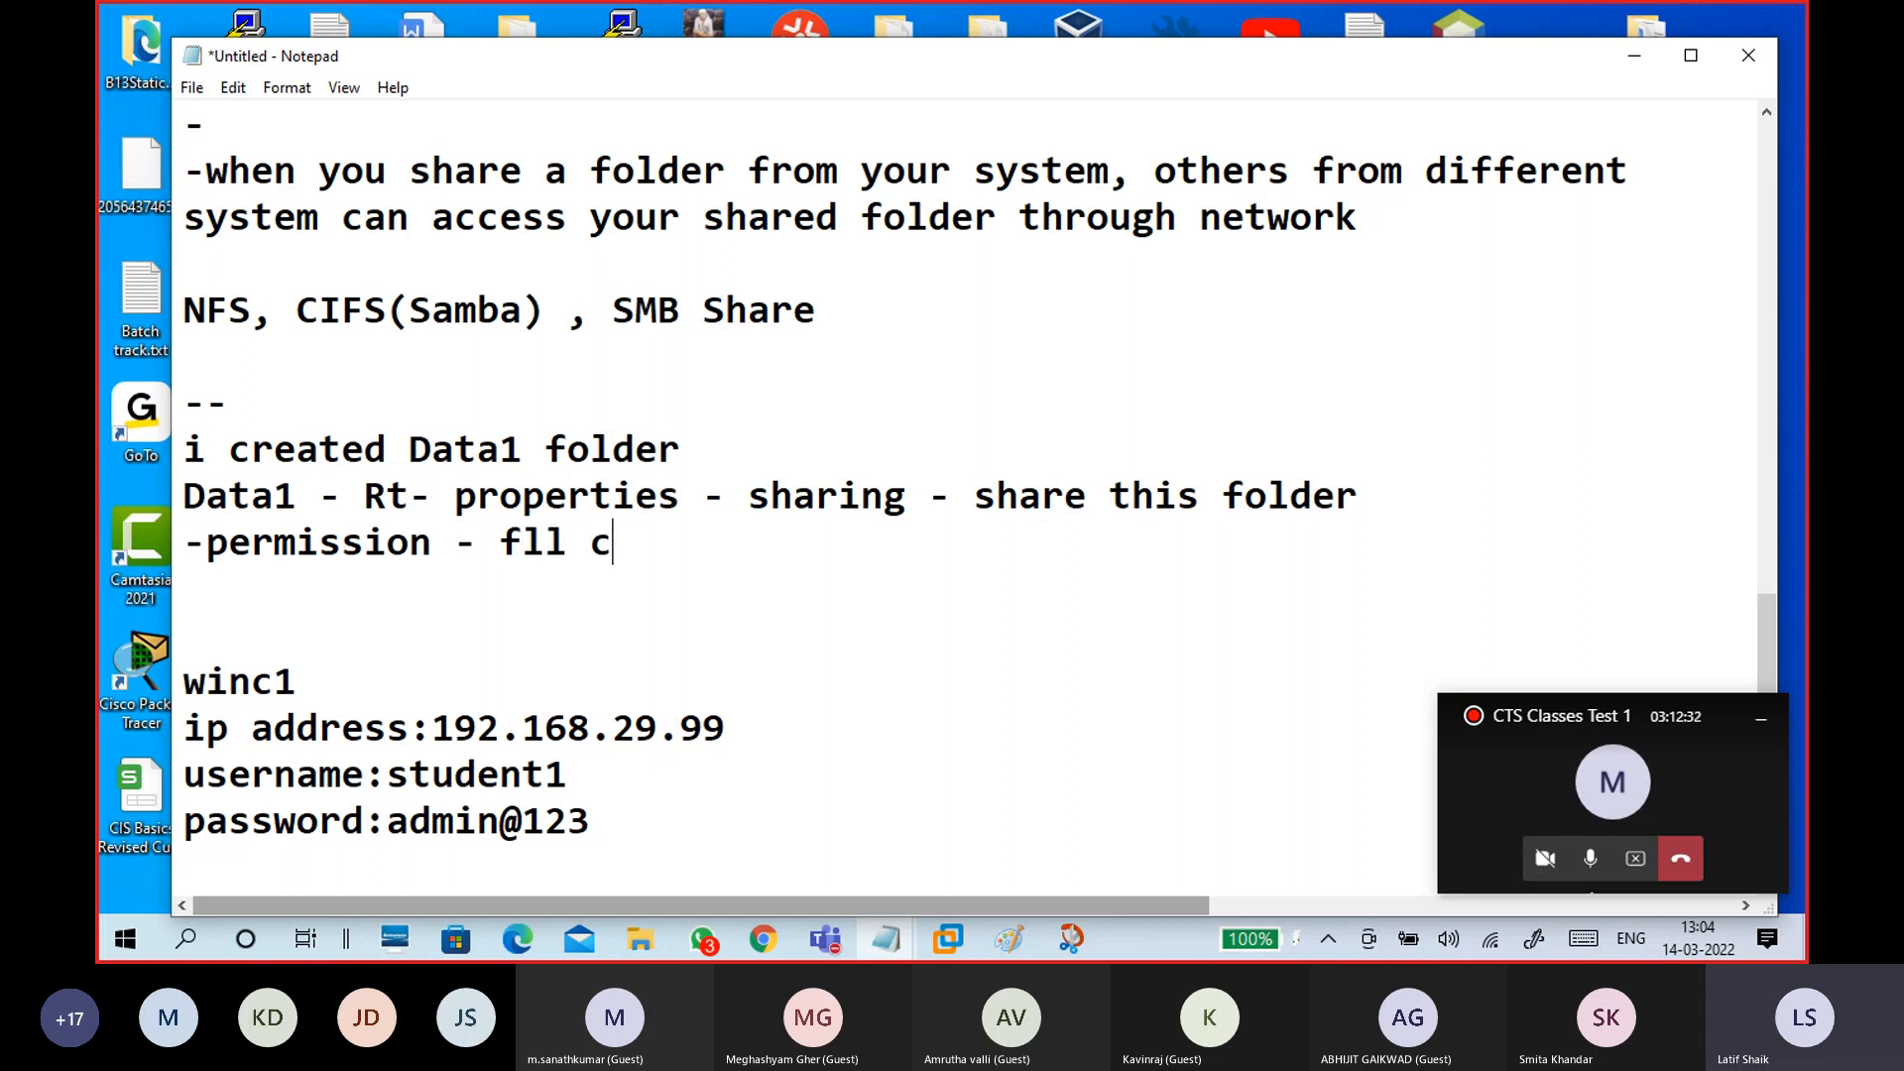
key("BackSpace")
key("BackSpace")
key("BackSpace")
key("BackSpace")
type("ull control")
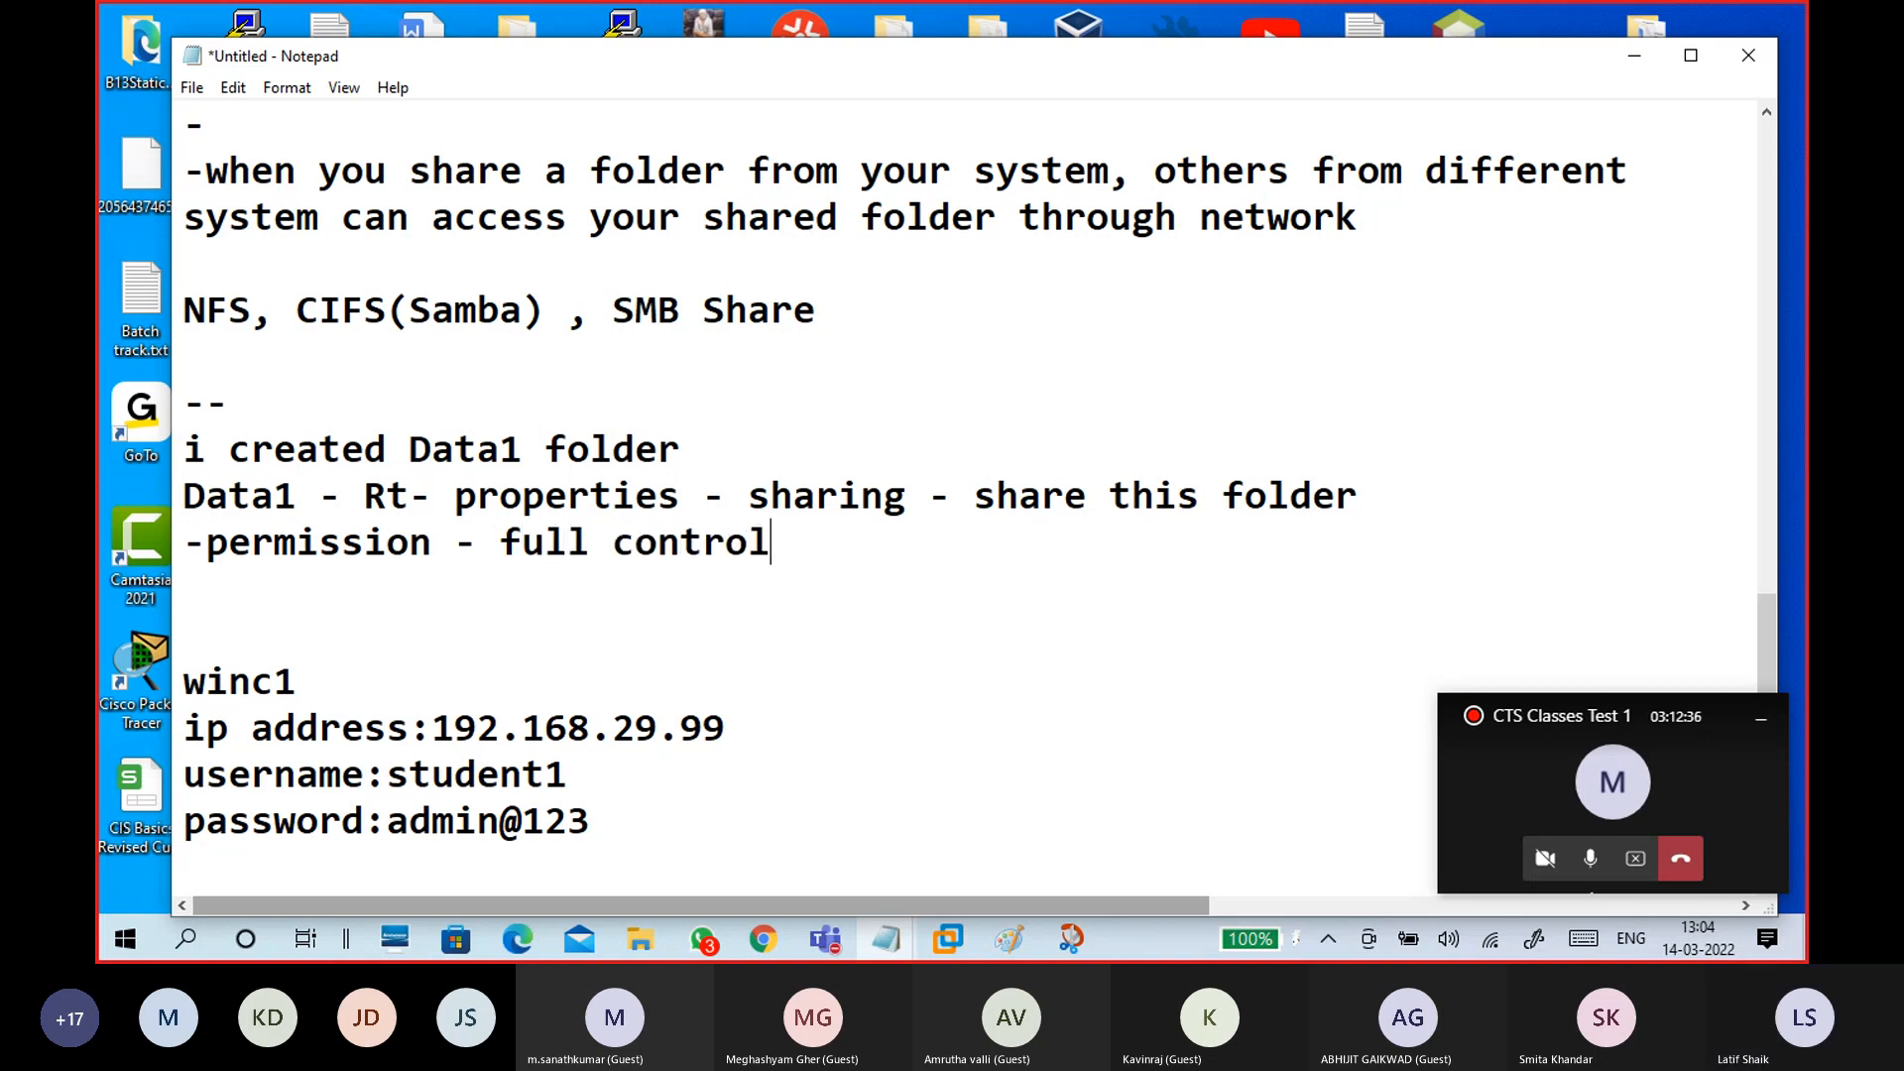
key("Return")
key("Return")
key("BackSpace")
type("-")
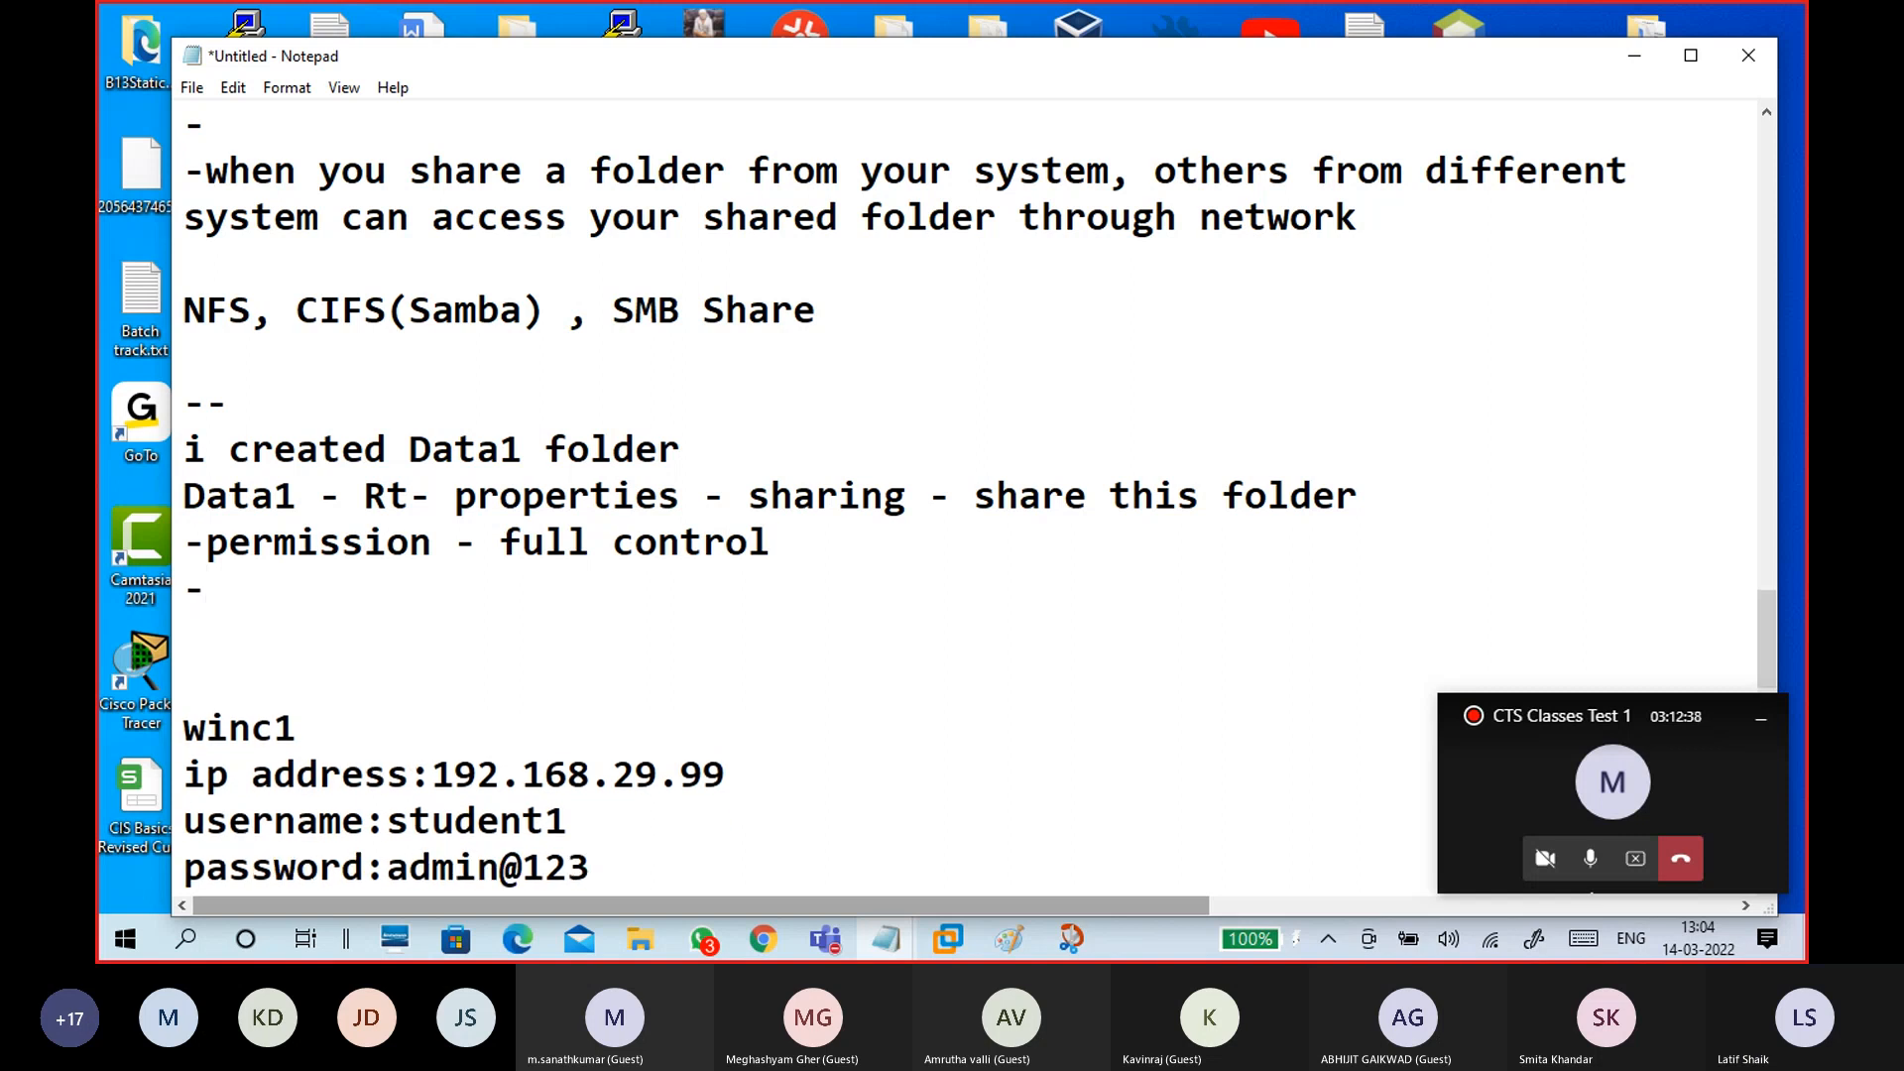
type("sec")
key("BackSpace")
key("BackSpace")
key("BackSpace")
key("BackSpace")
type("-ok")
key("Left")
key("Left")
type("apply -")
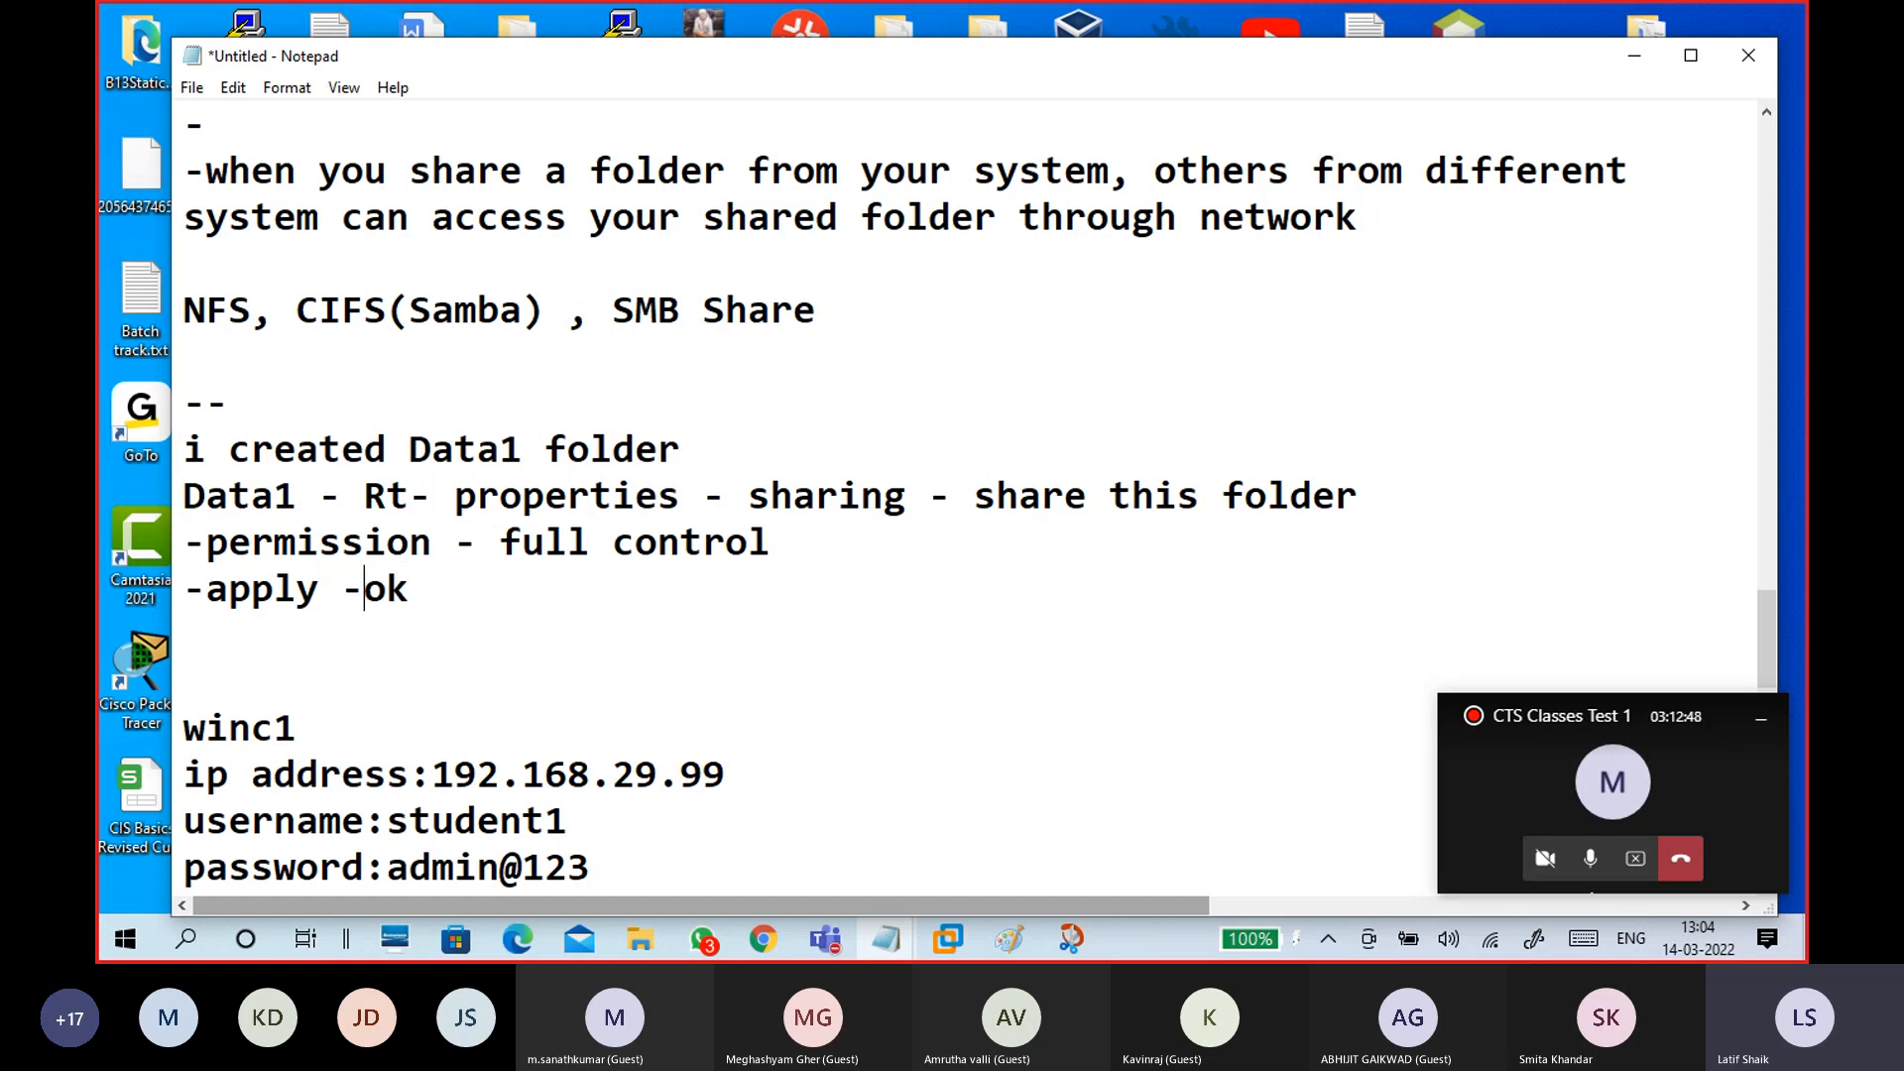
key("Right")
key("Right")
Step: Start a 'security' section listing '-edit -add -everyone -check names'
key("Return")
key("Return")
type("s")
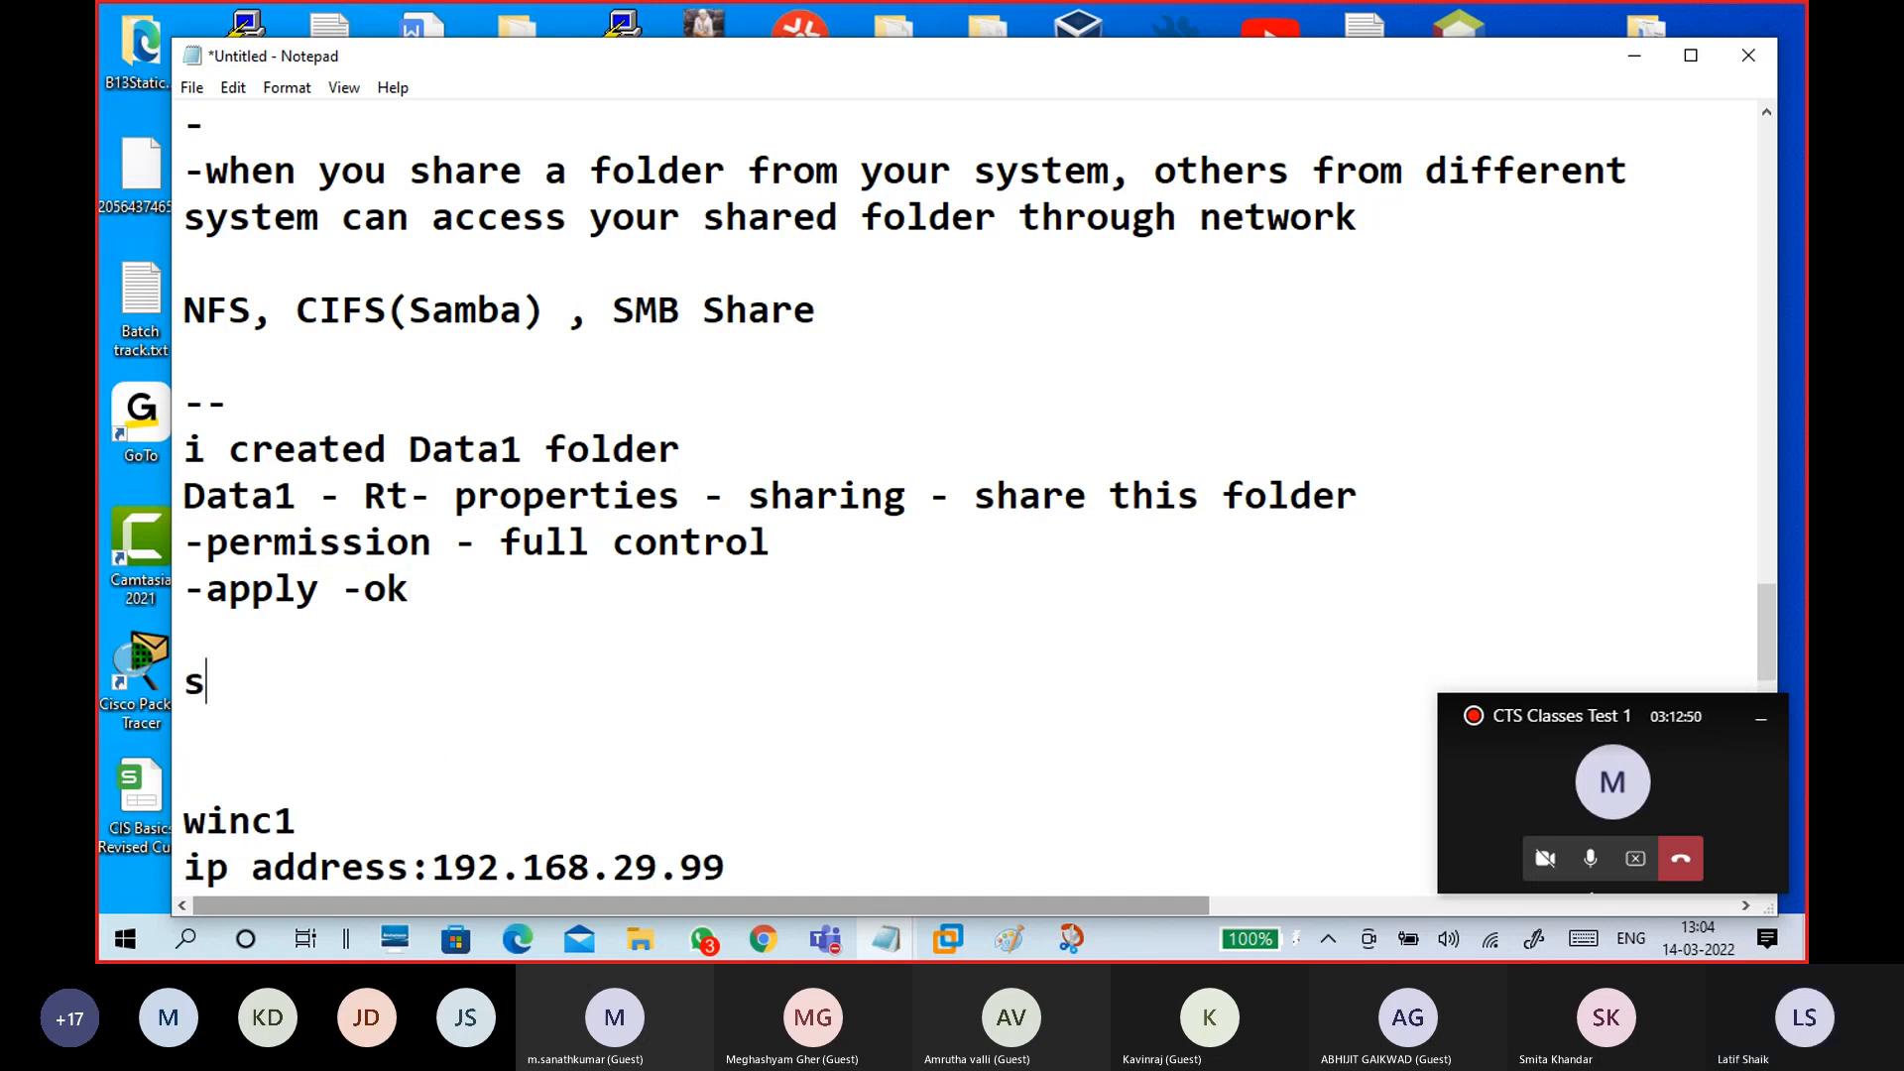
type("ecru")
key("BackSpace")
key("BackSpace")
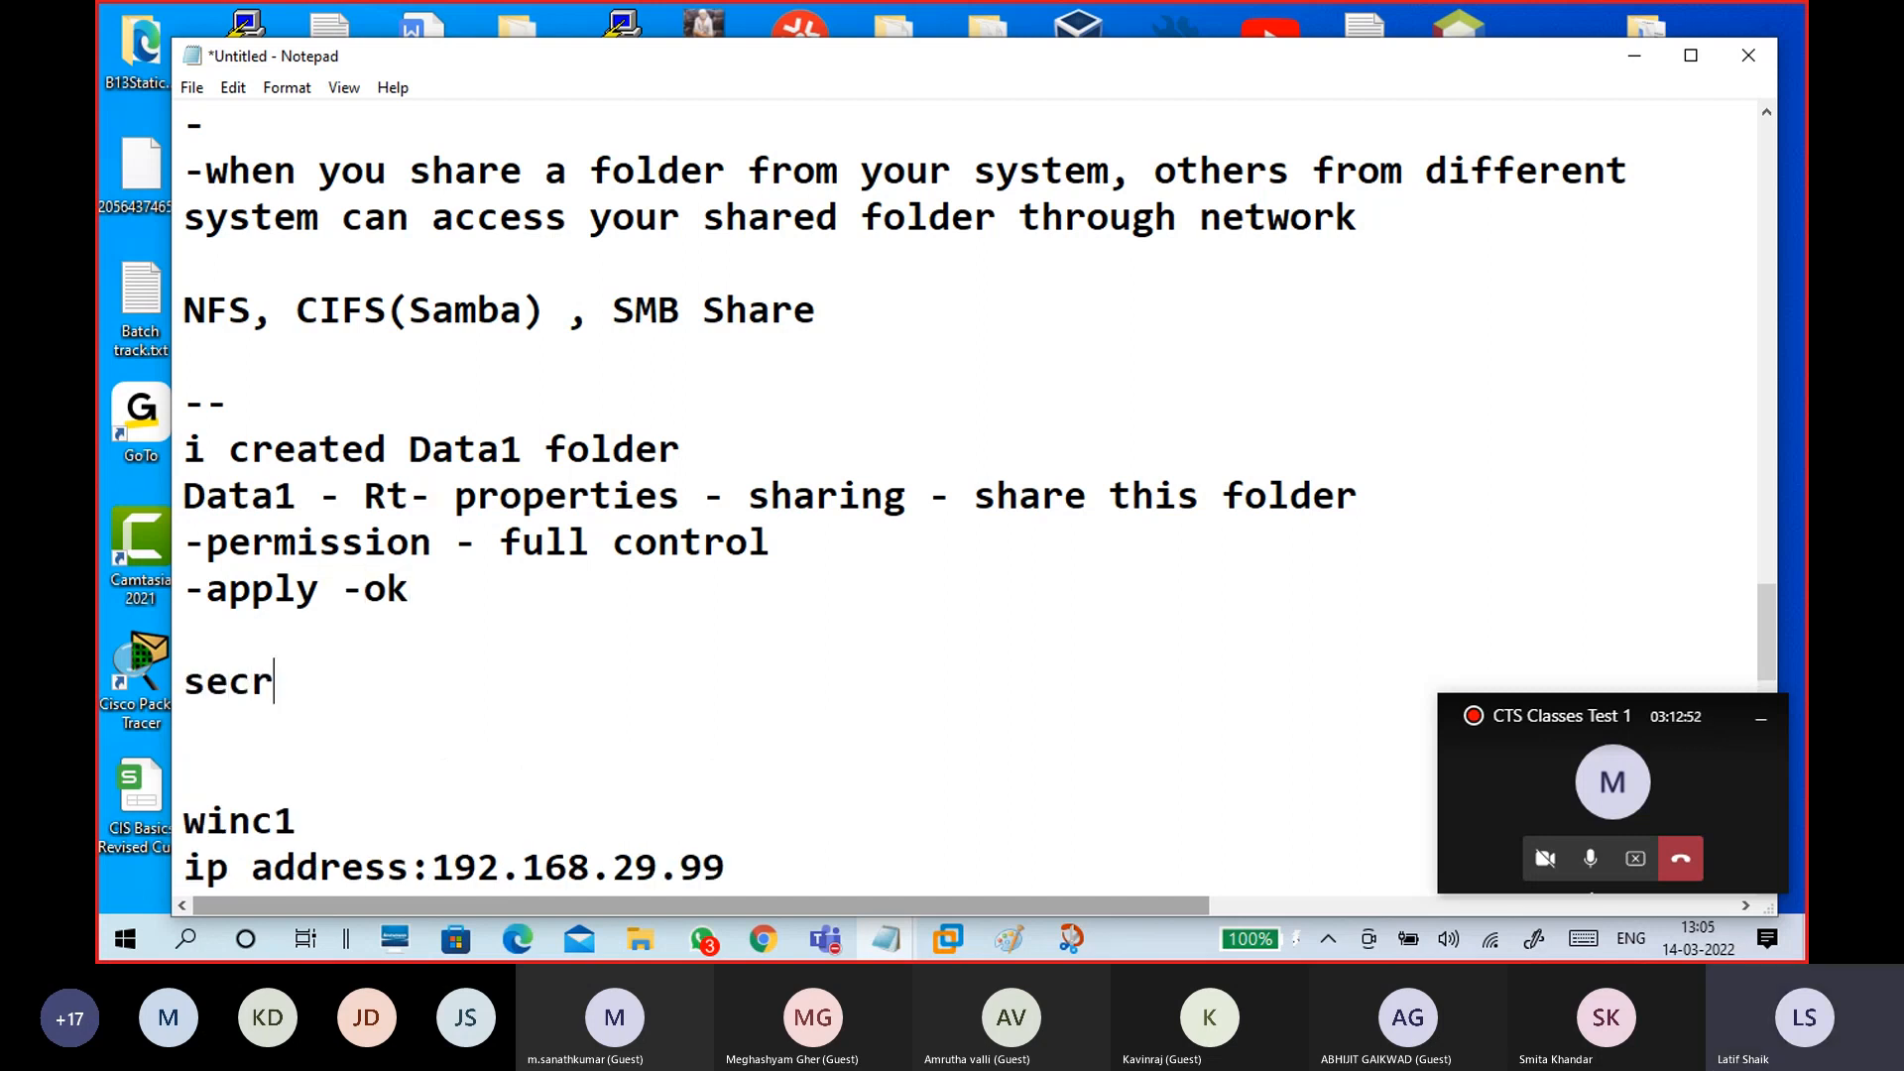
type("uti")
key("BackSpace")
key("BackSpace")
type("rt")
key("BackSpace")
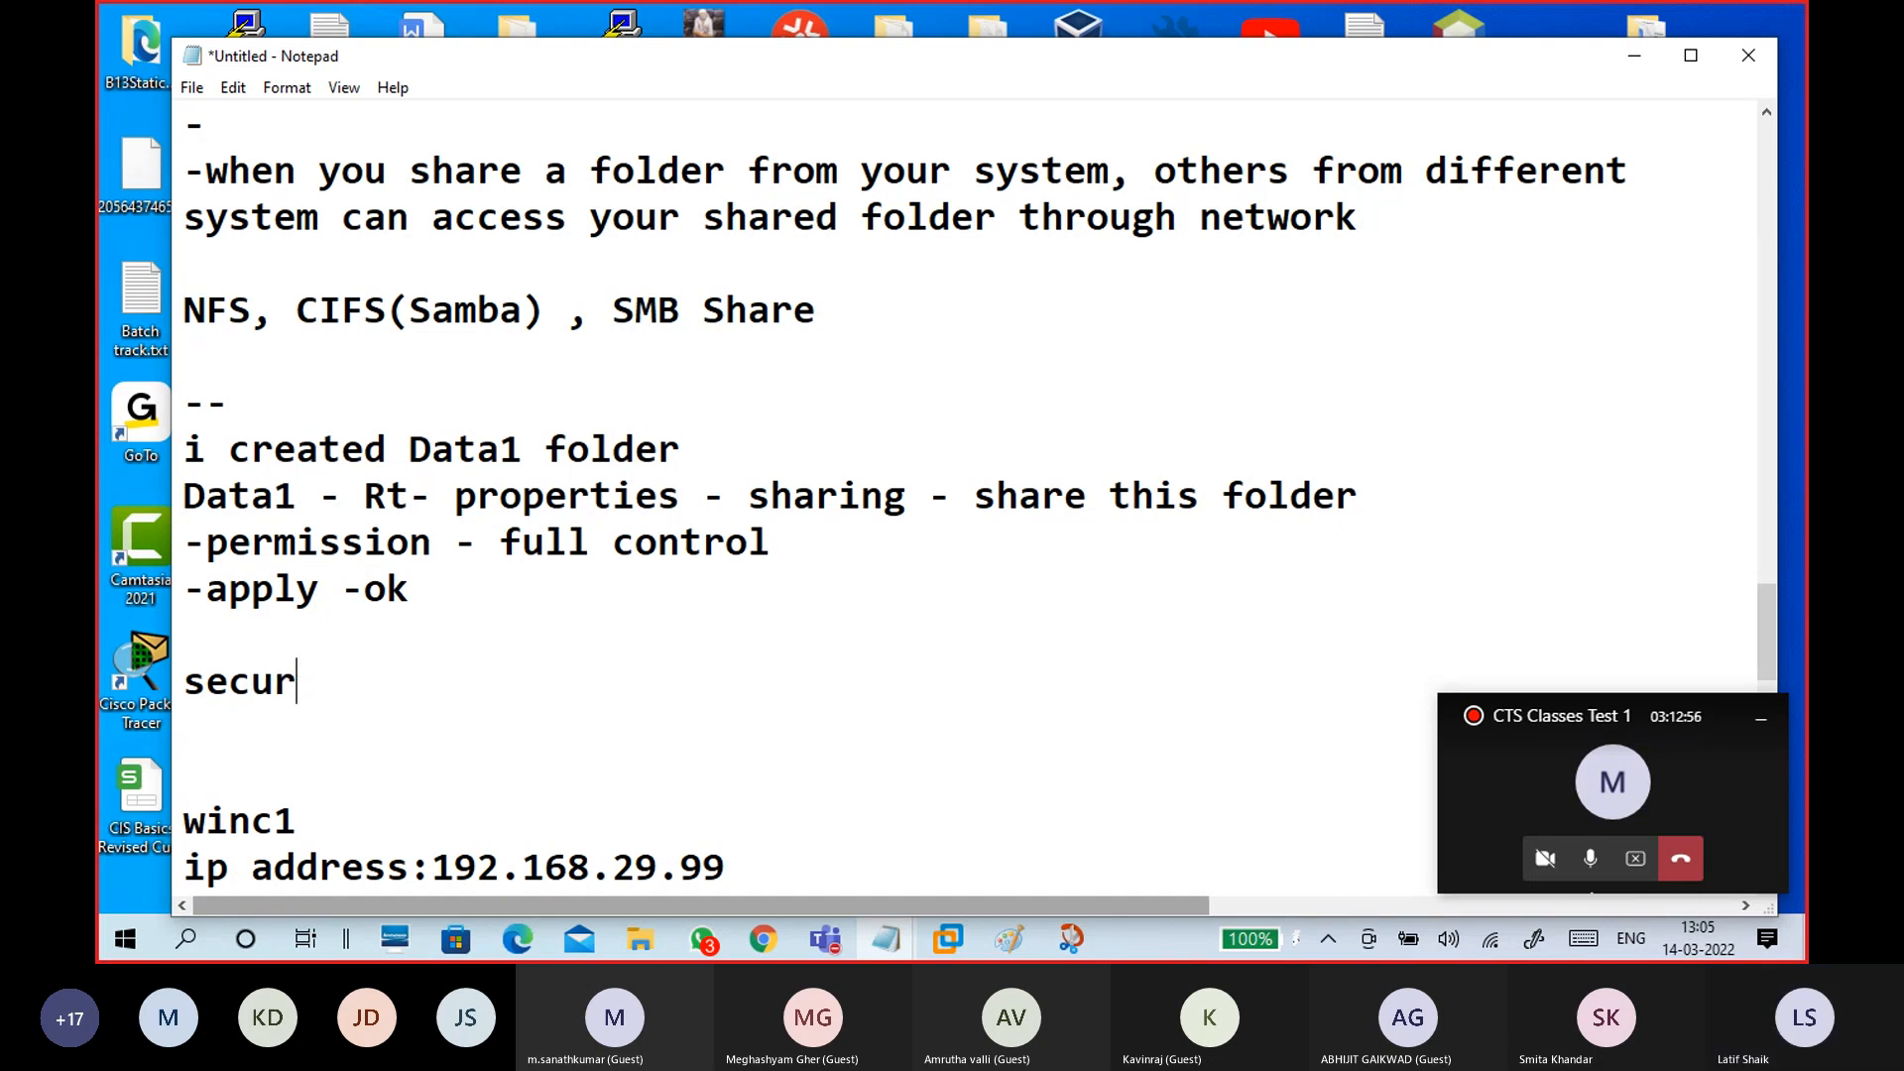
type("ity")
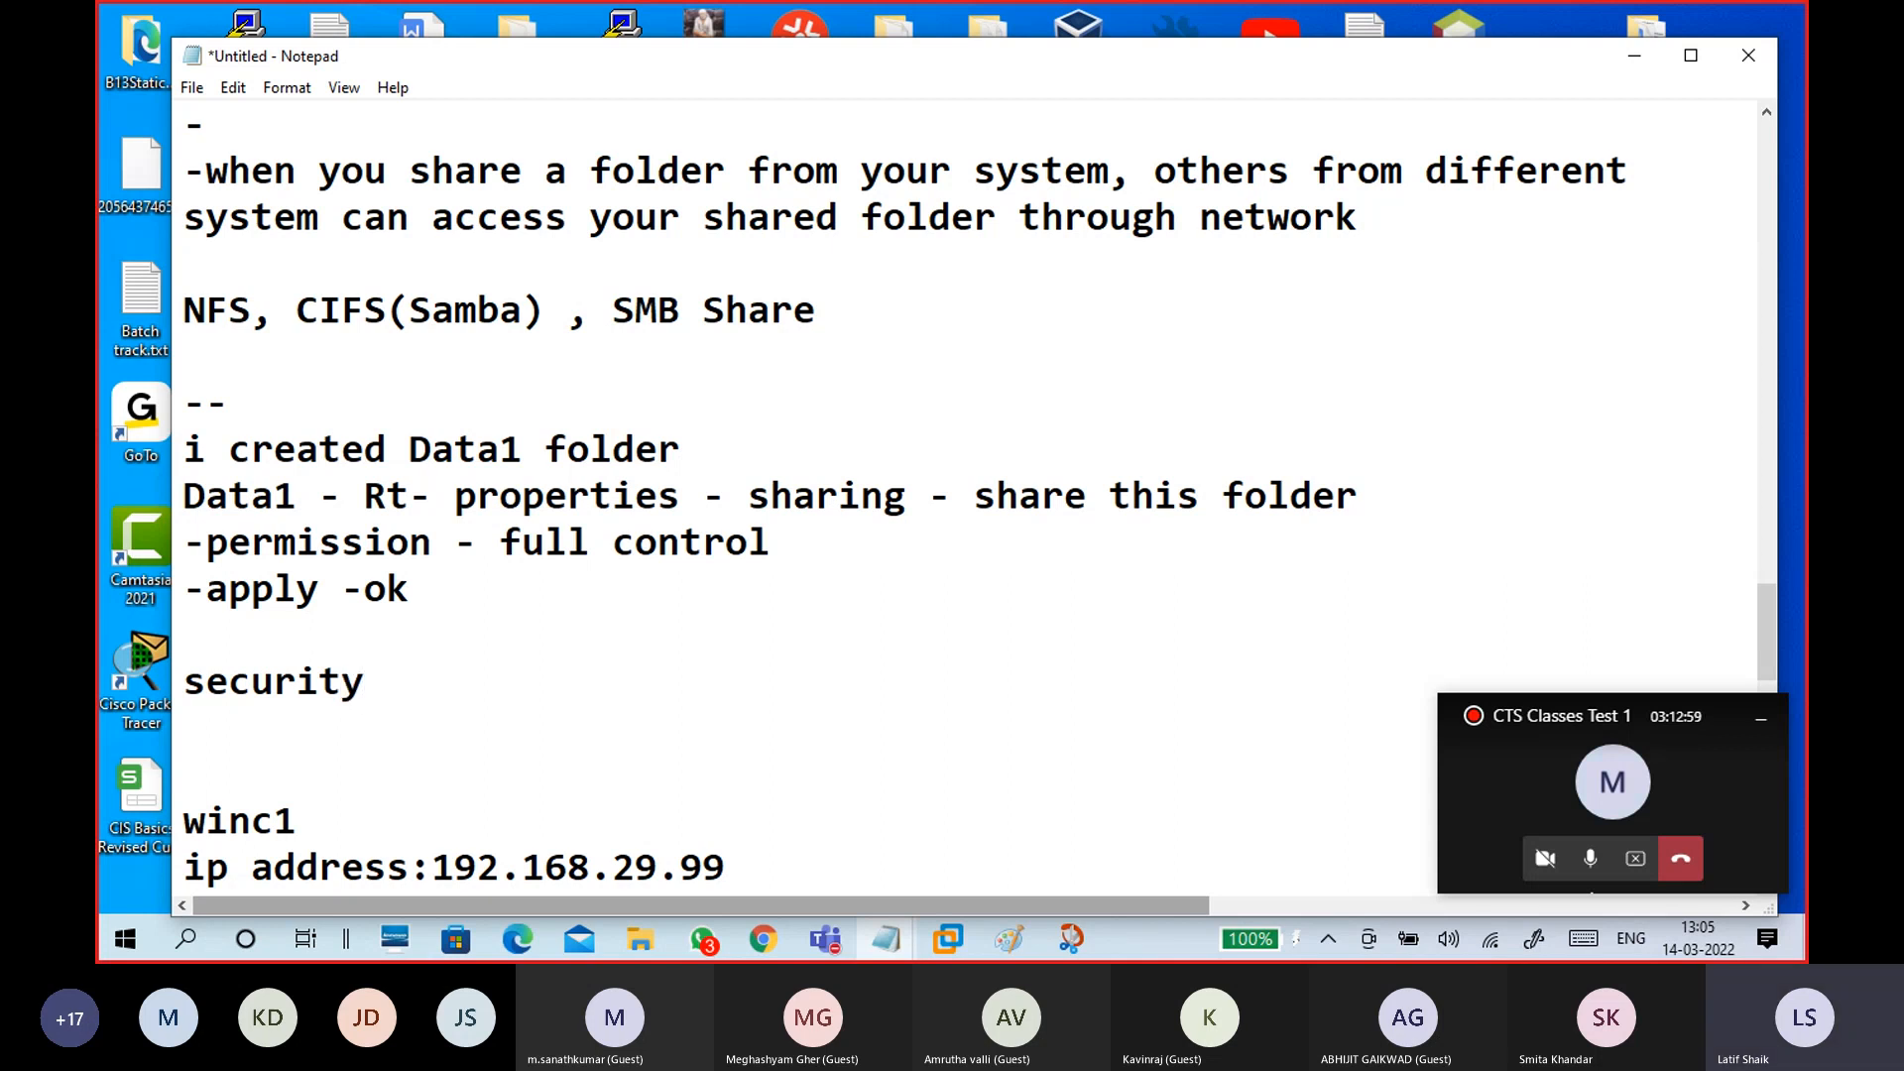
key("Return")
type("-")
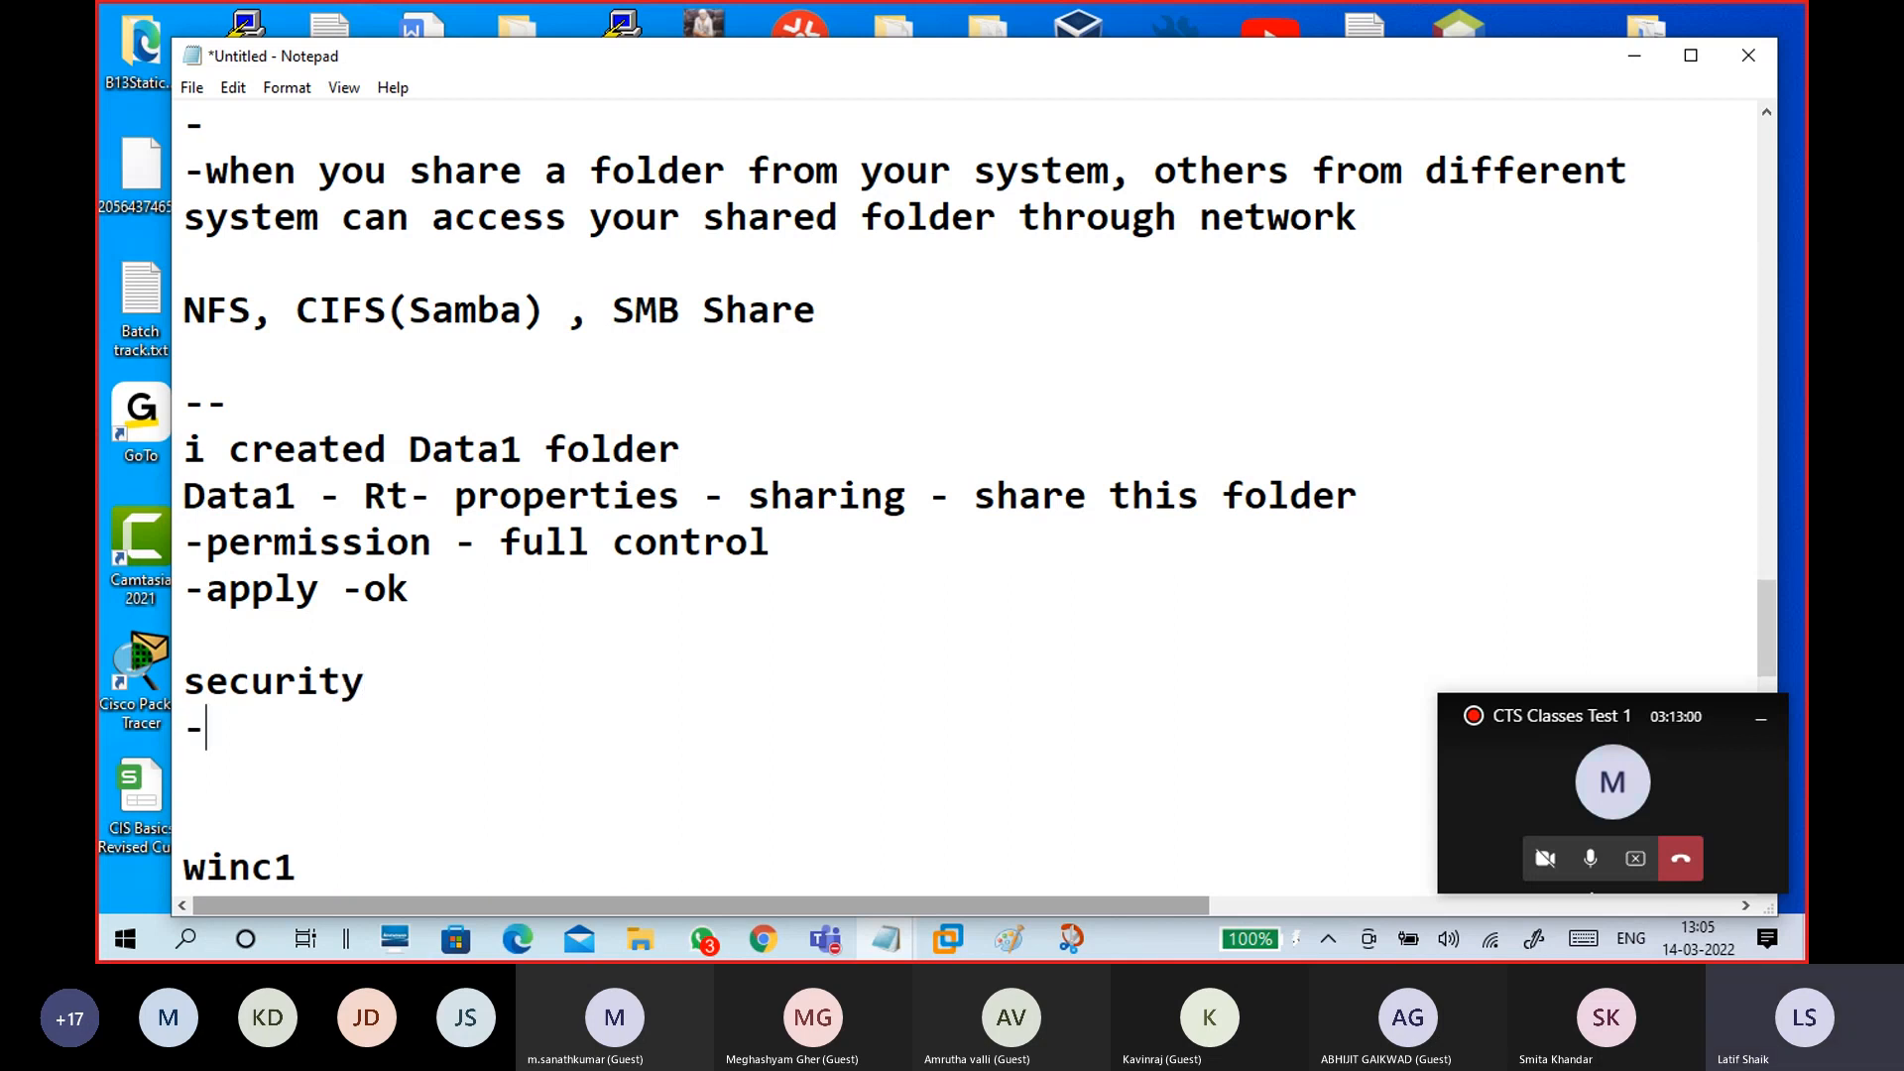
type("edit -add -every")
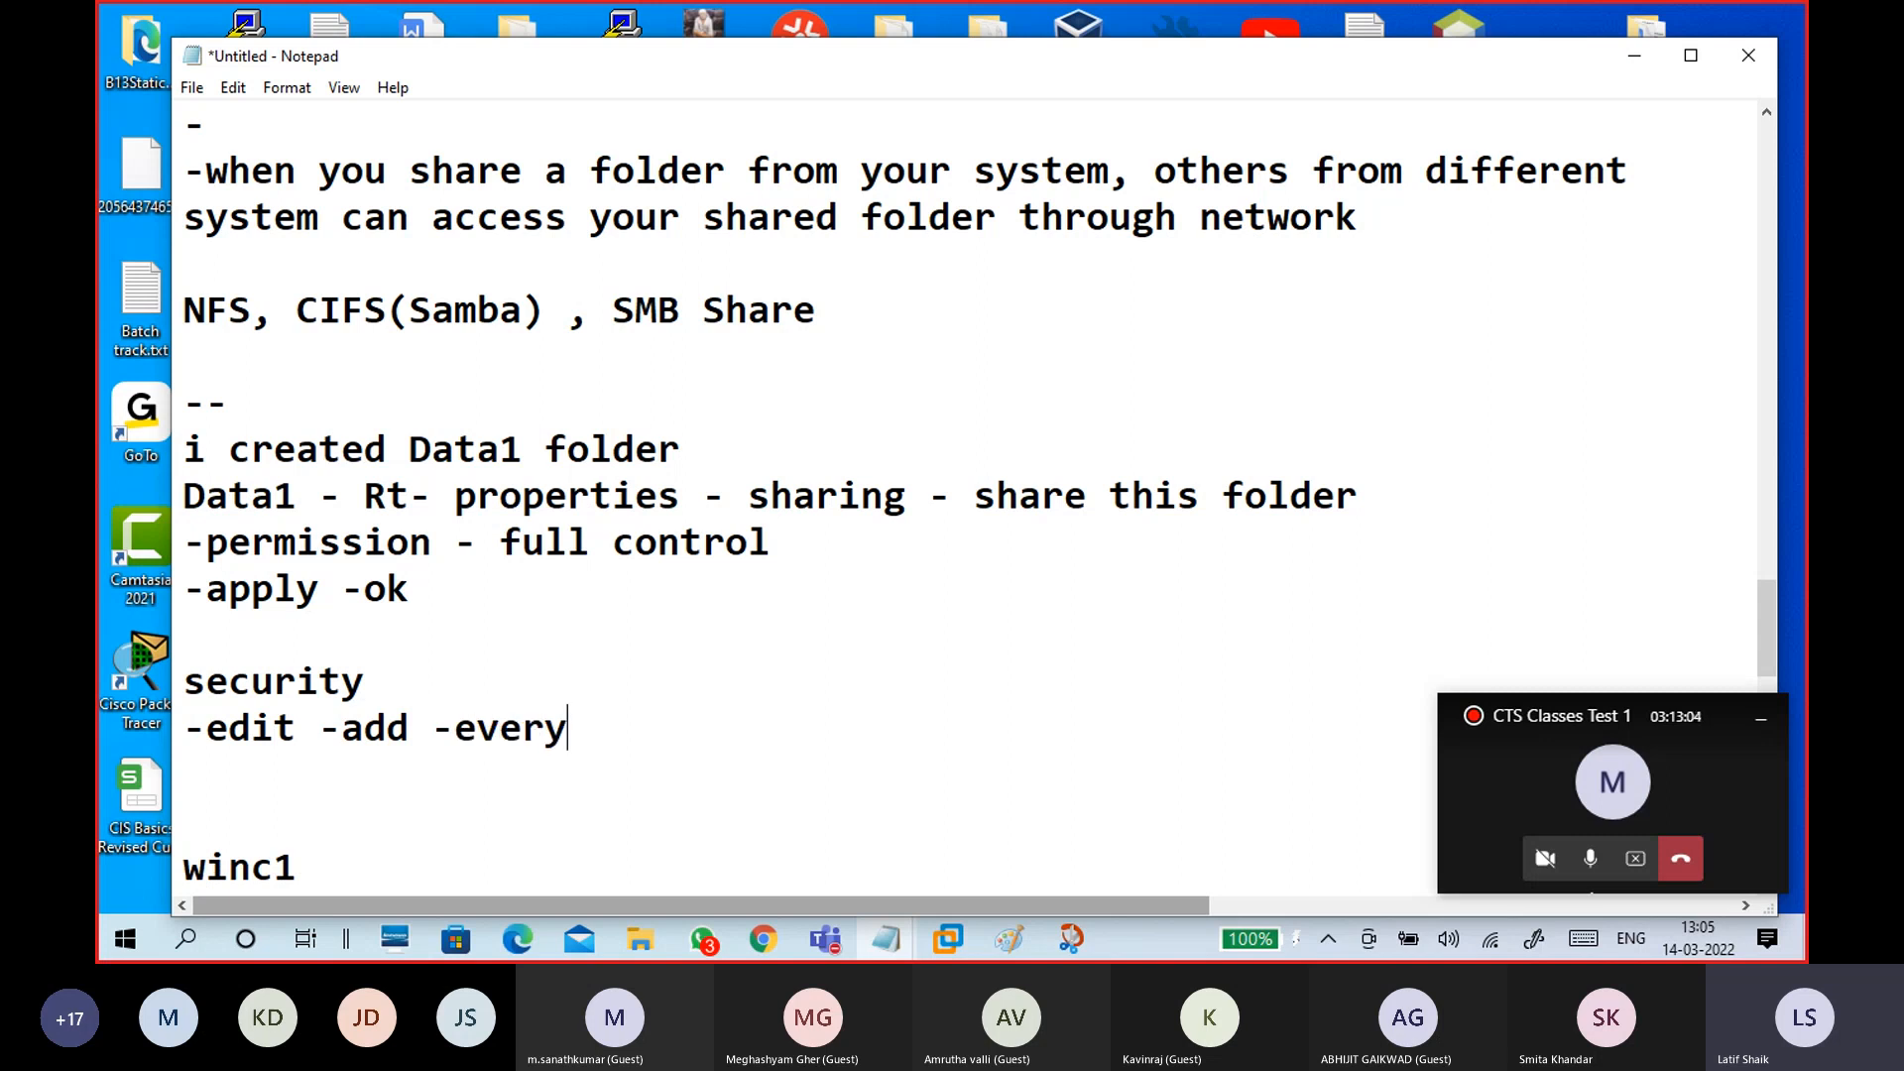
type("one -check names")
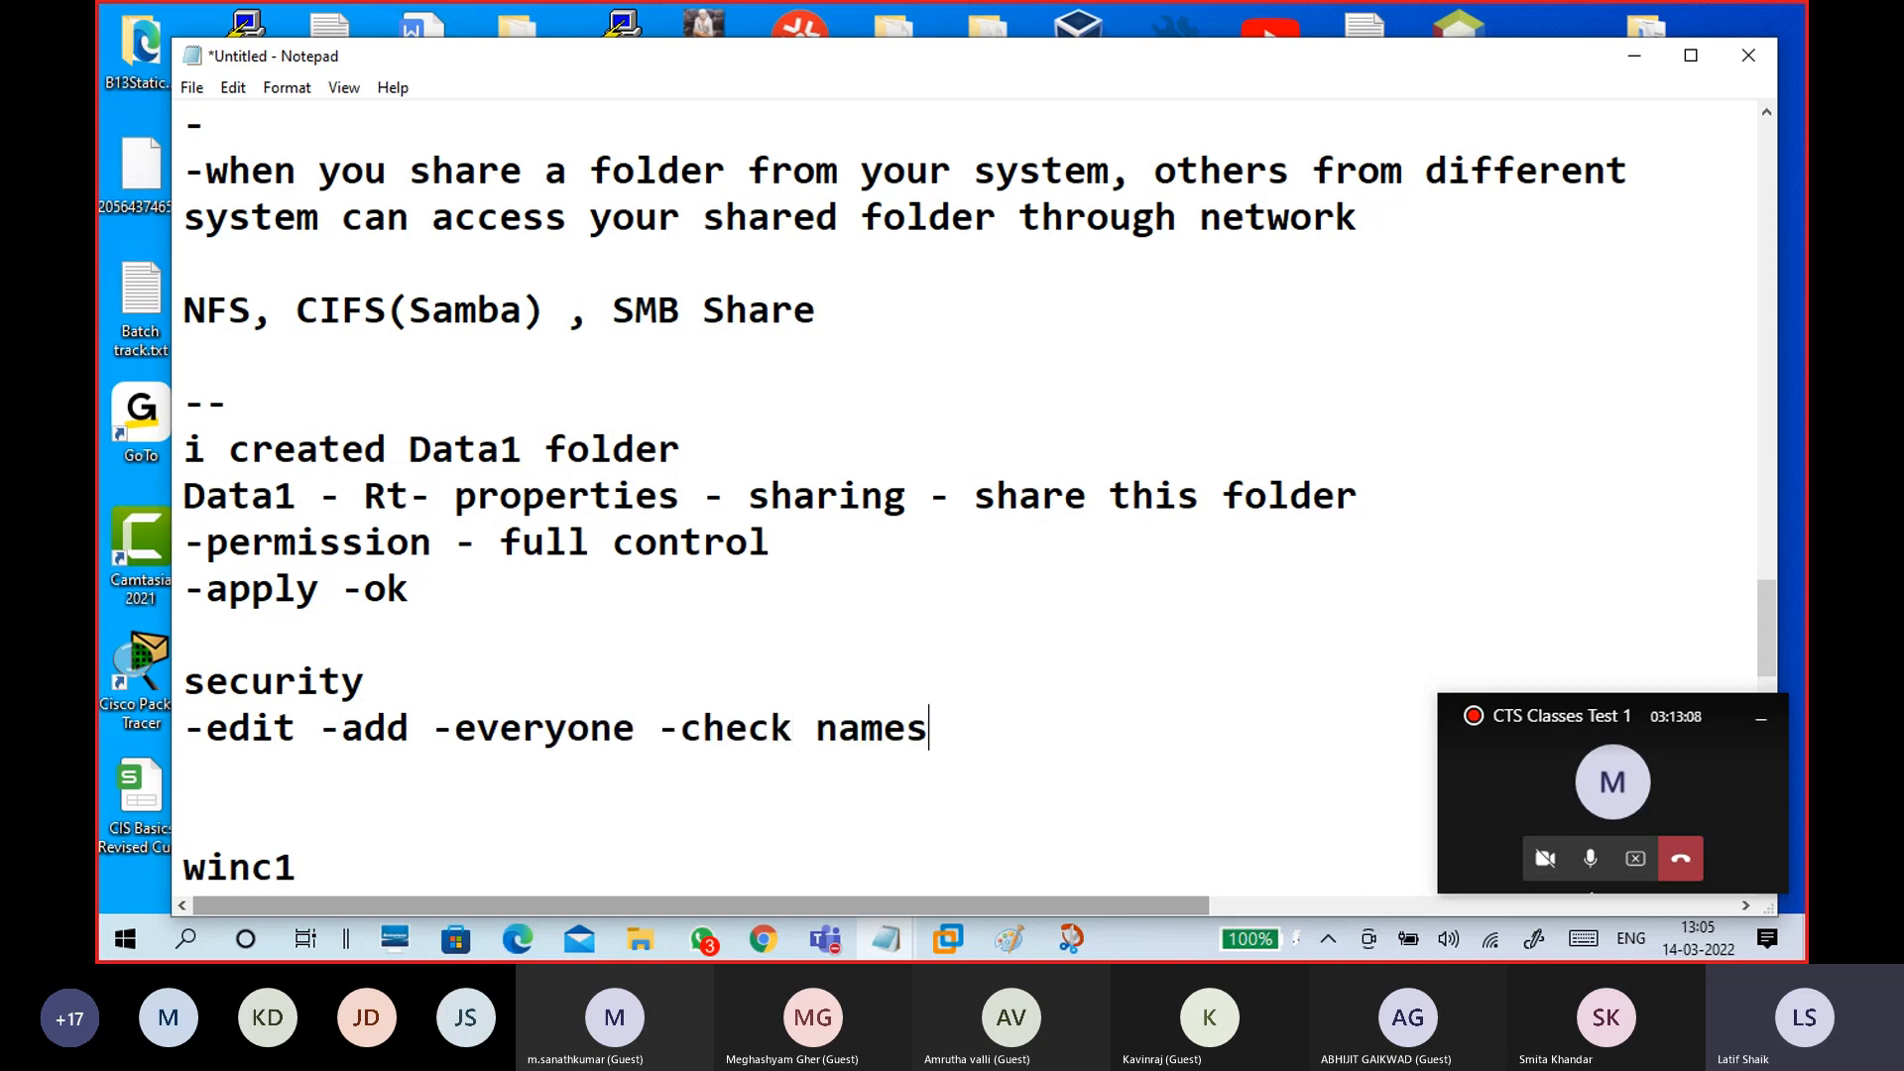
key("Return")
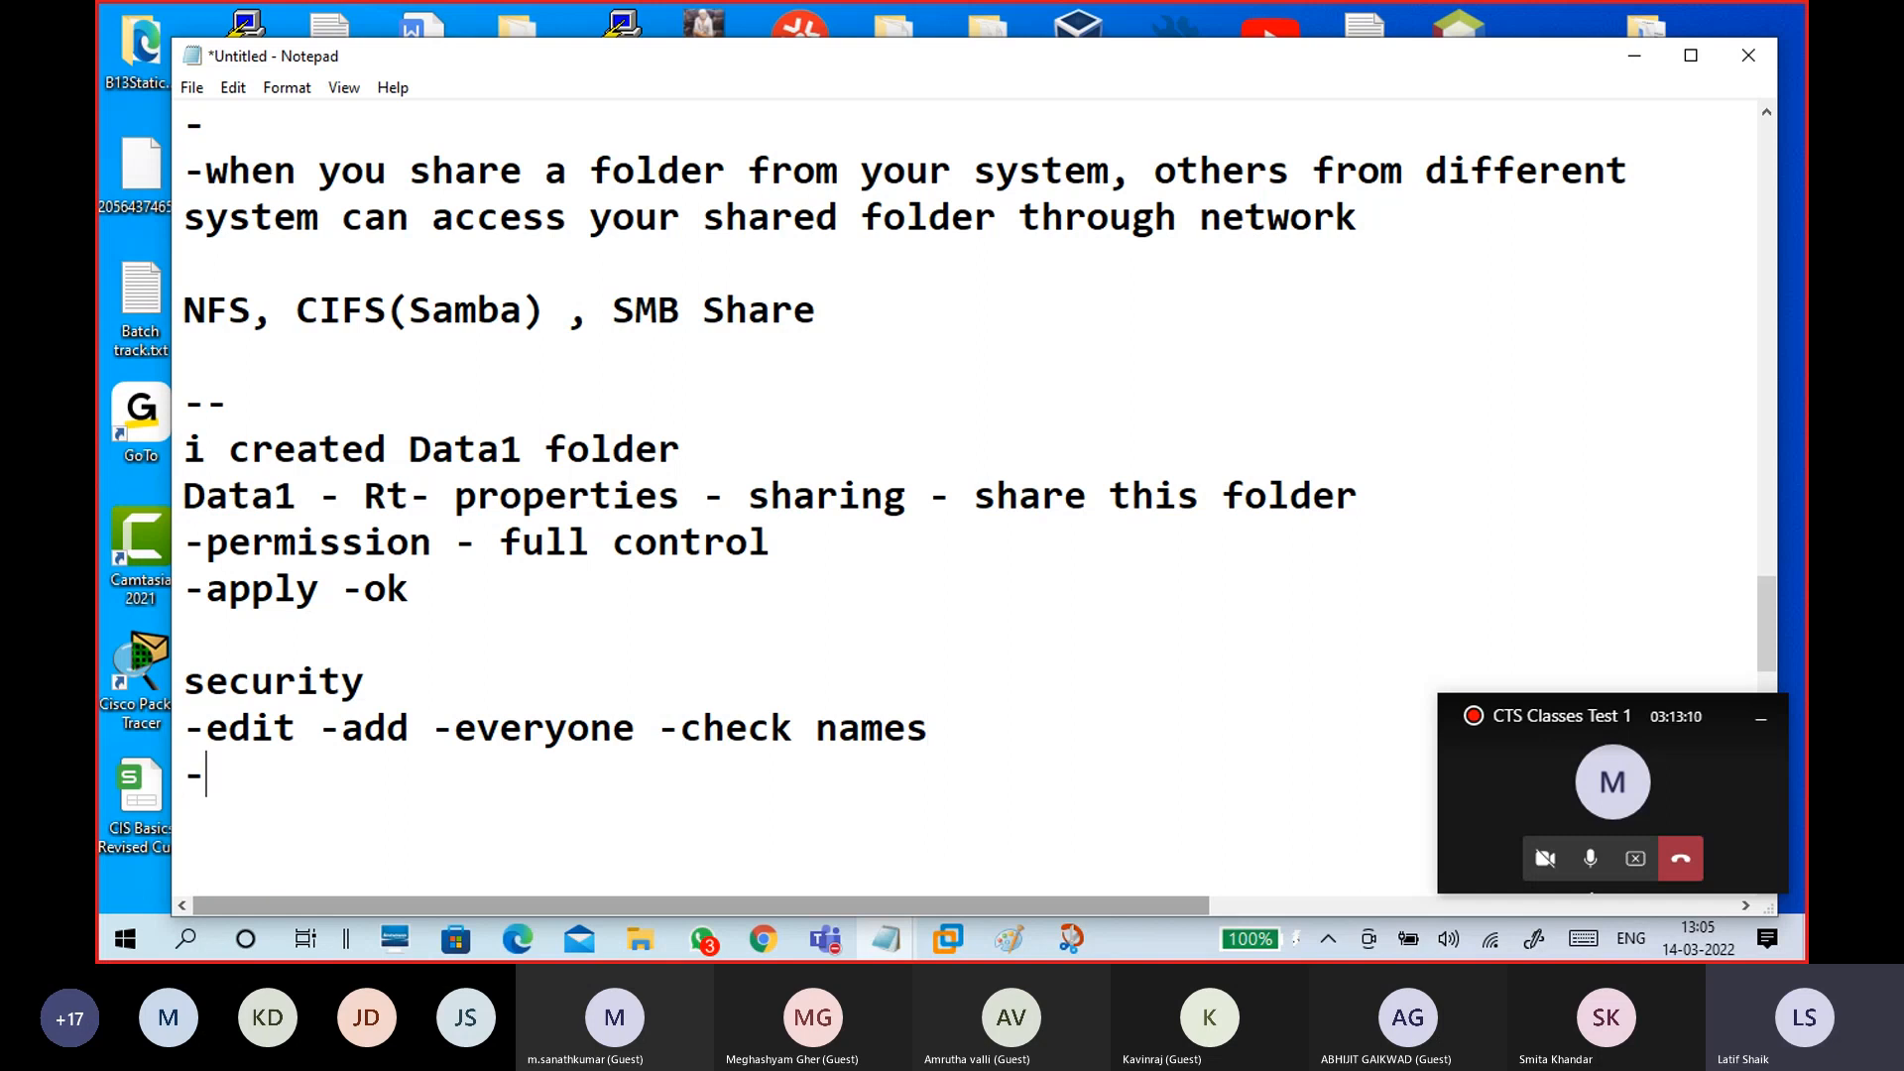
Step: Add '-ok', '-full controll to everyone', 'apply ok' and a '--' divider
scroll(417, 470, "down", 1)
type("-")
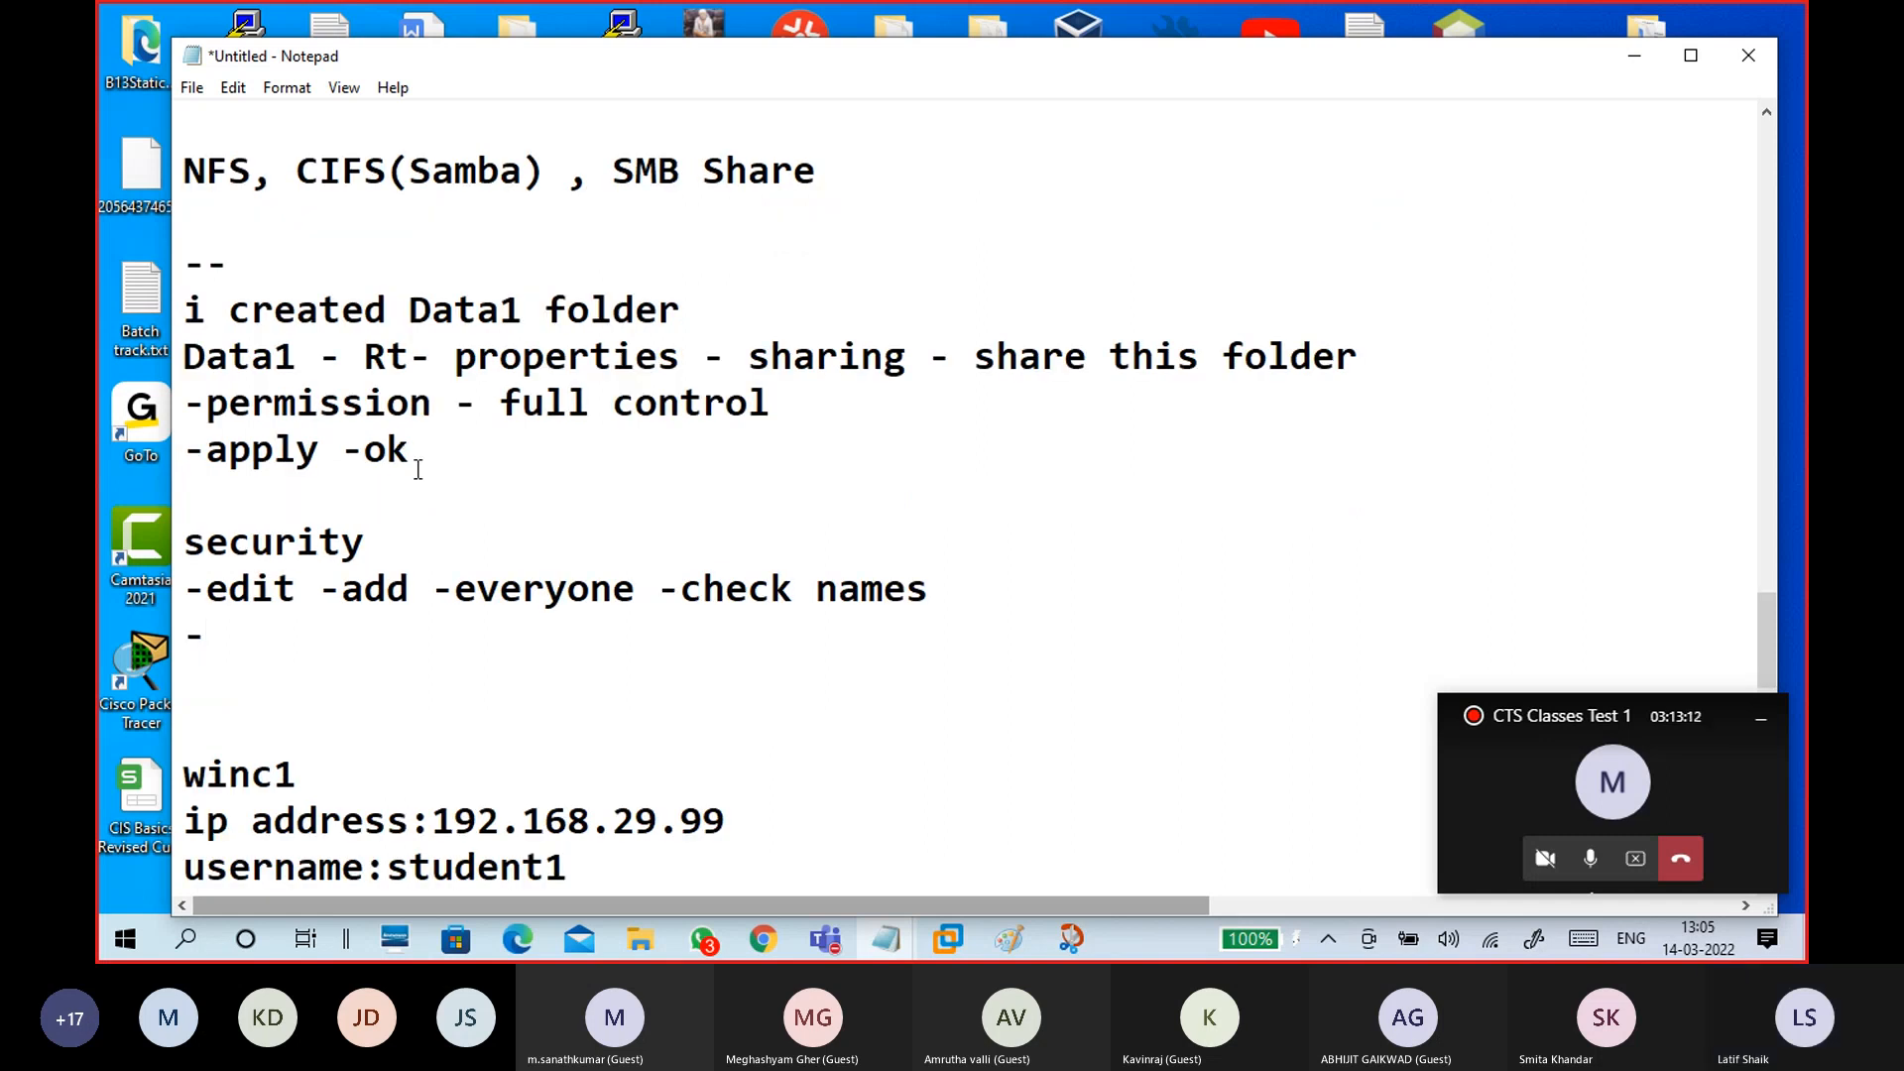
type("ok")
key("Return")
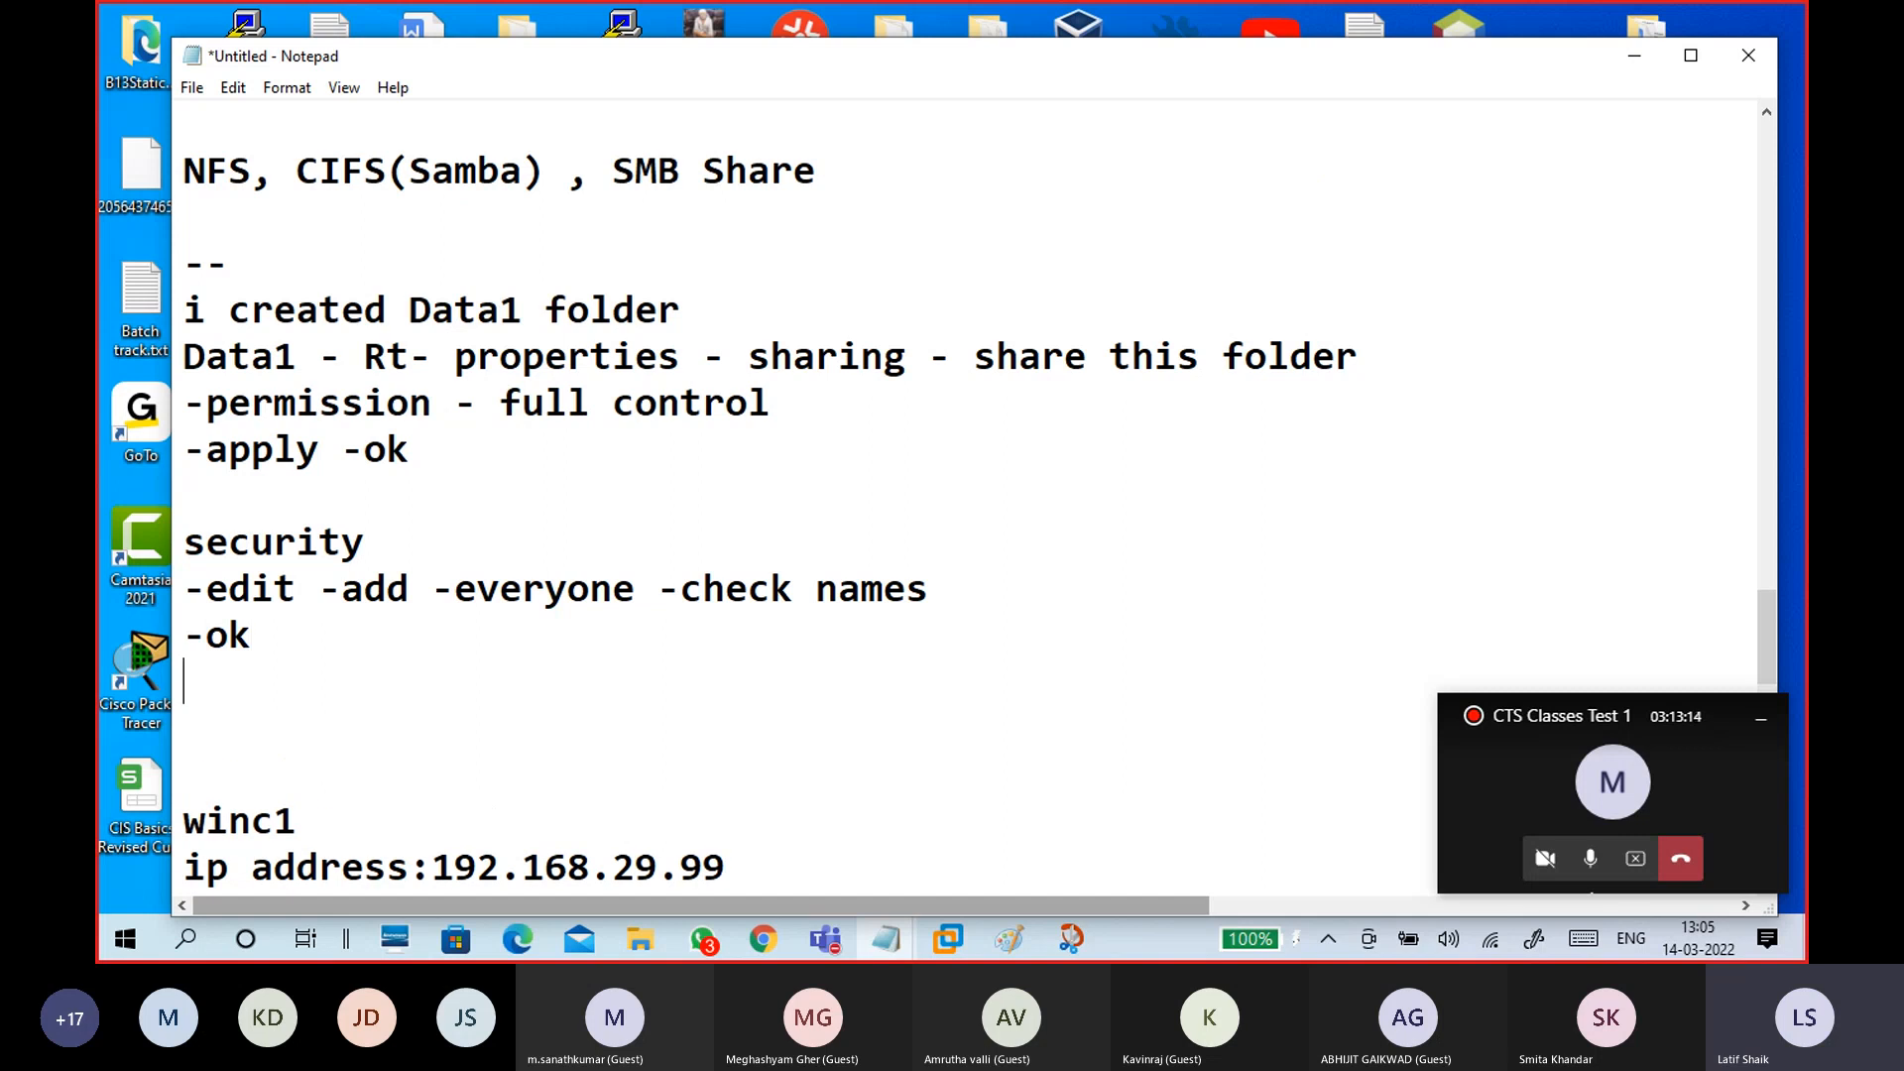
type("-full controll")
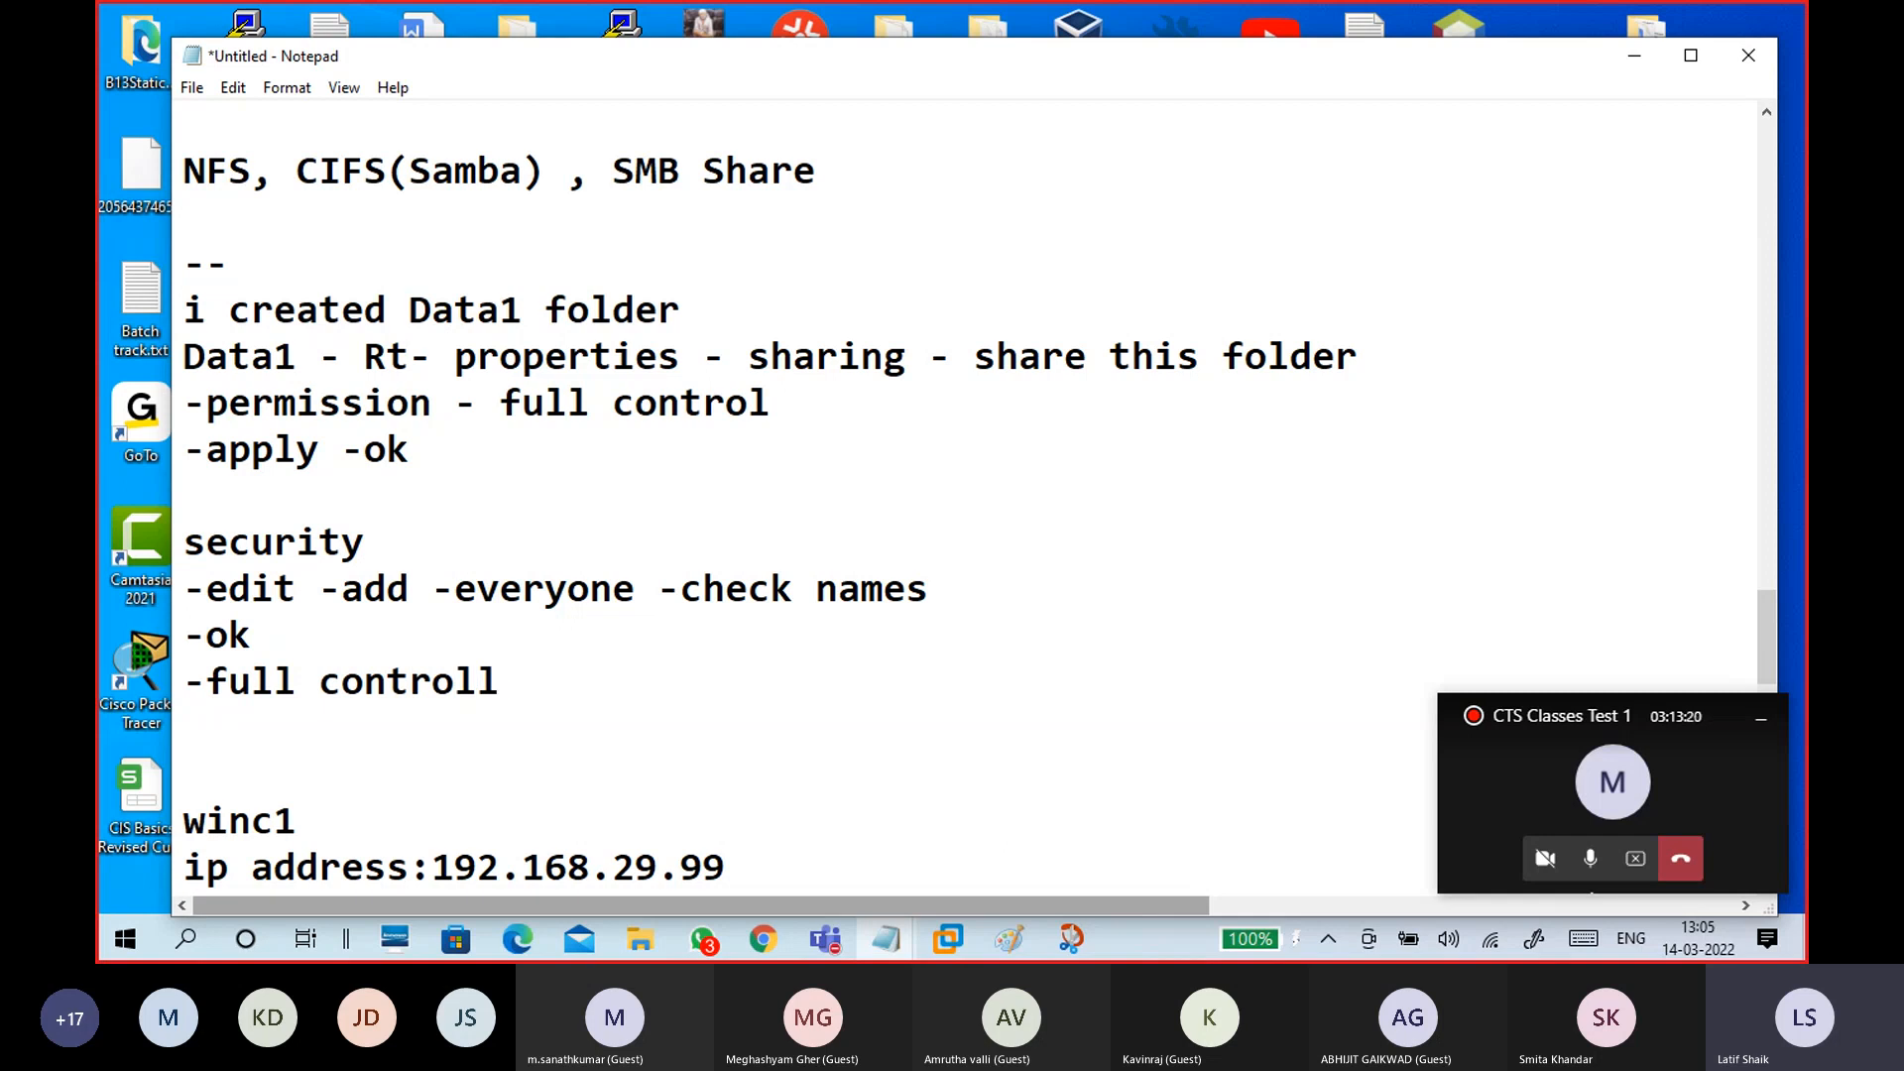
type(" to everyone")
key("Return")
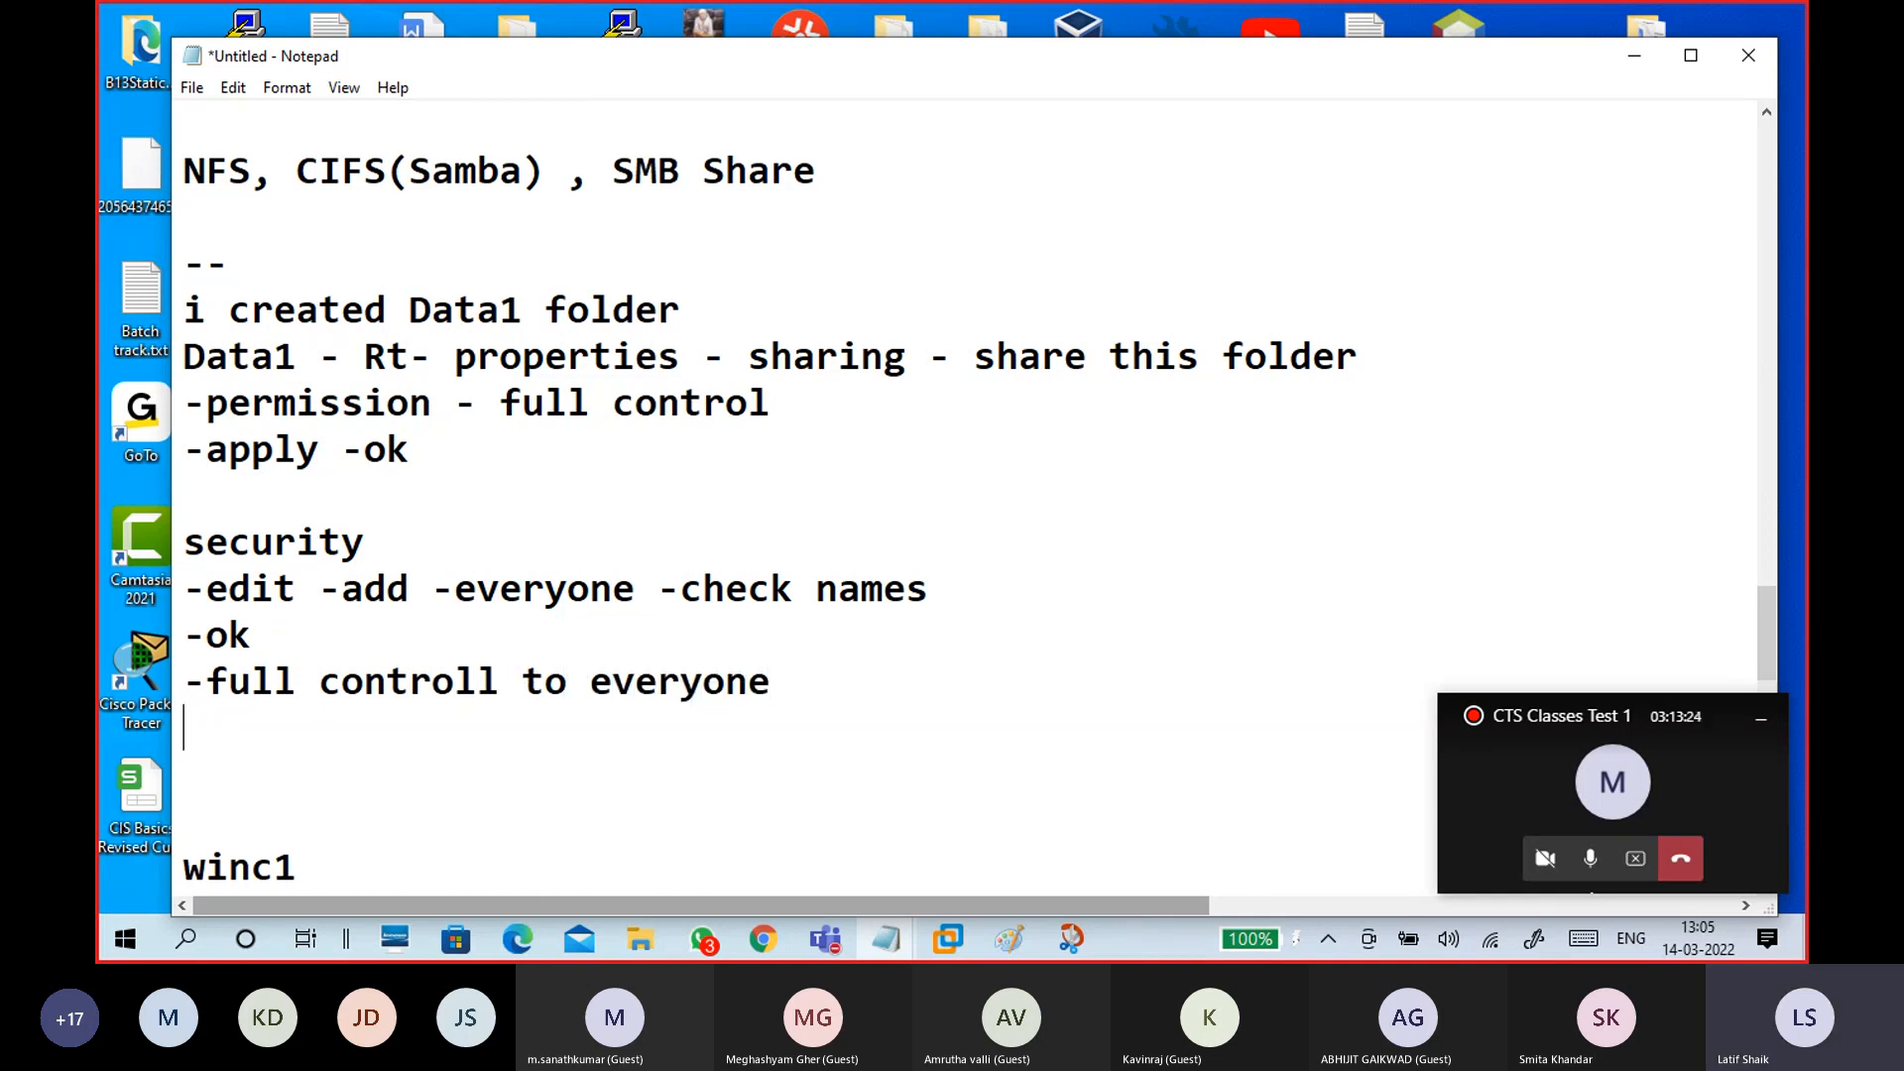
type("appl")
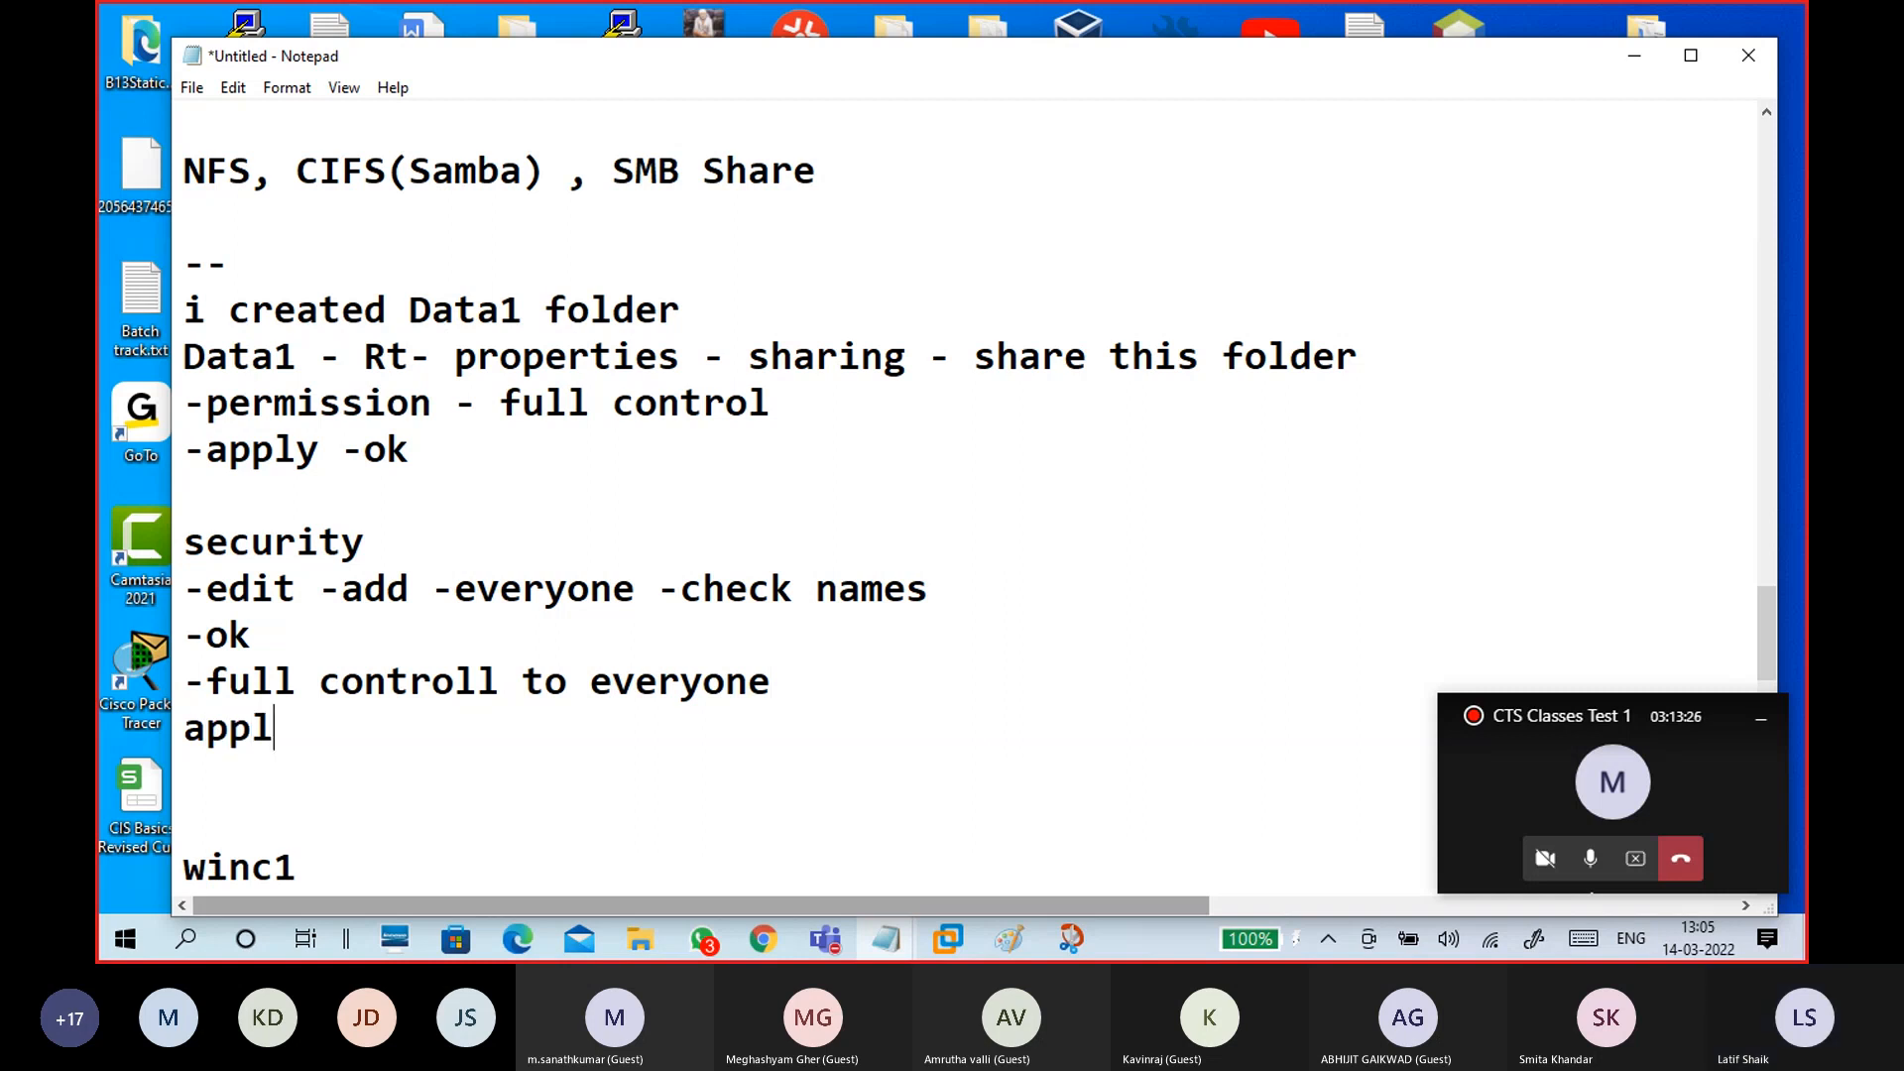
type("y ok")
key("Return")
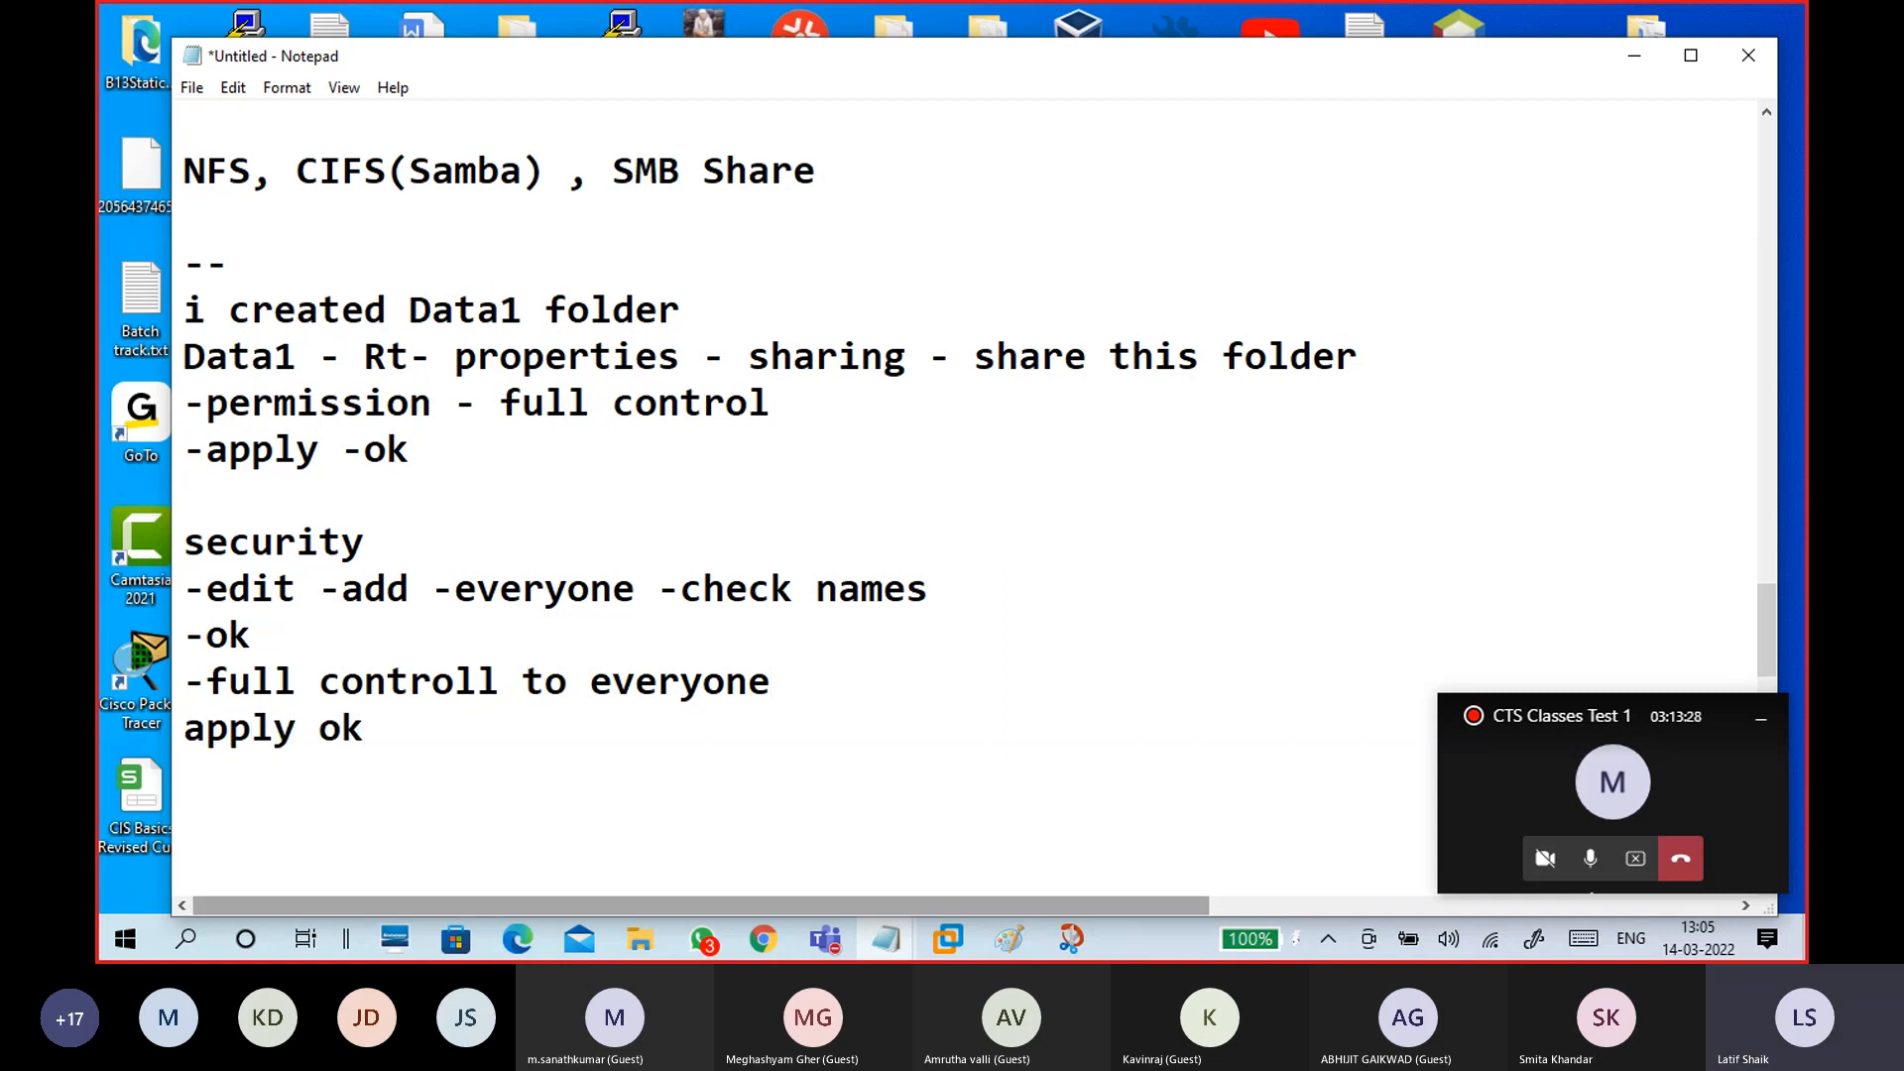
type("--")
key("Return")
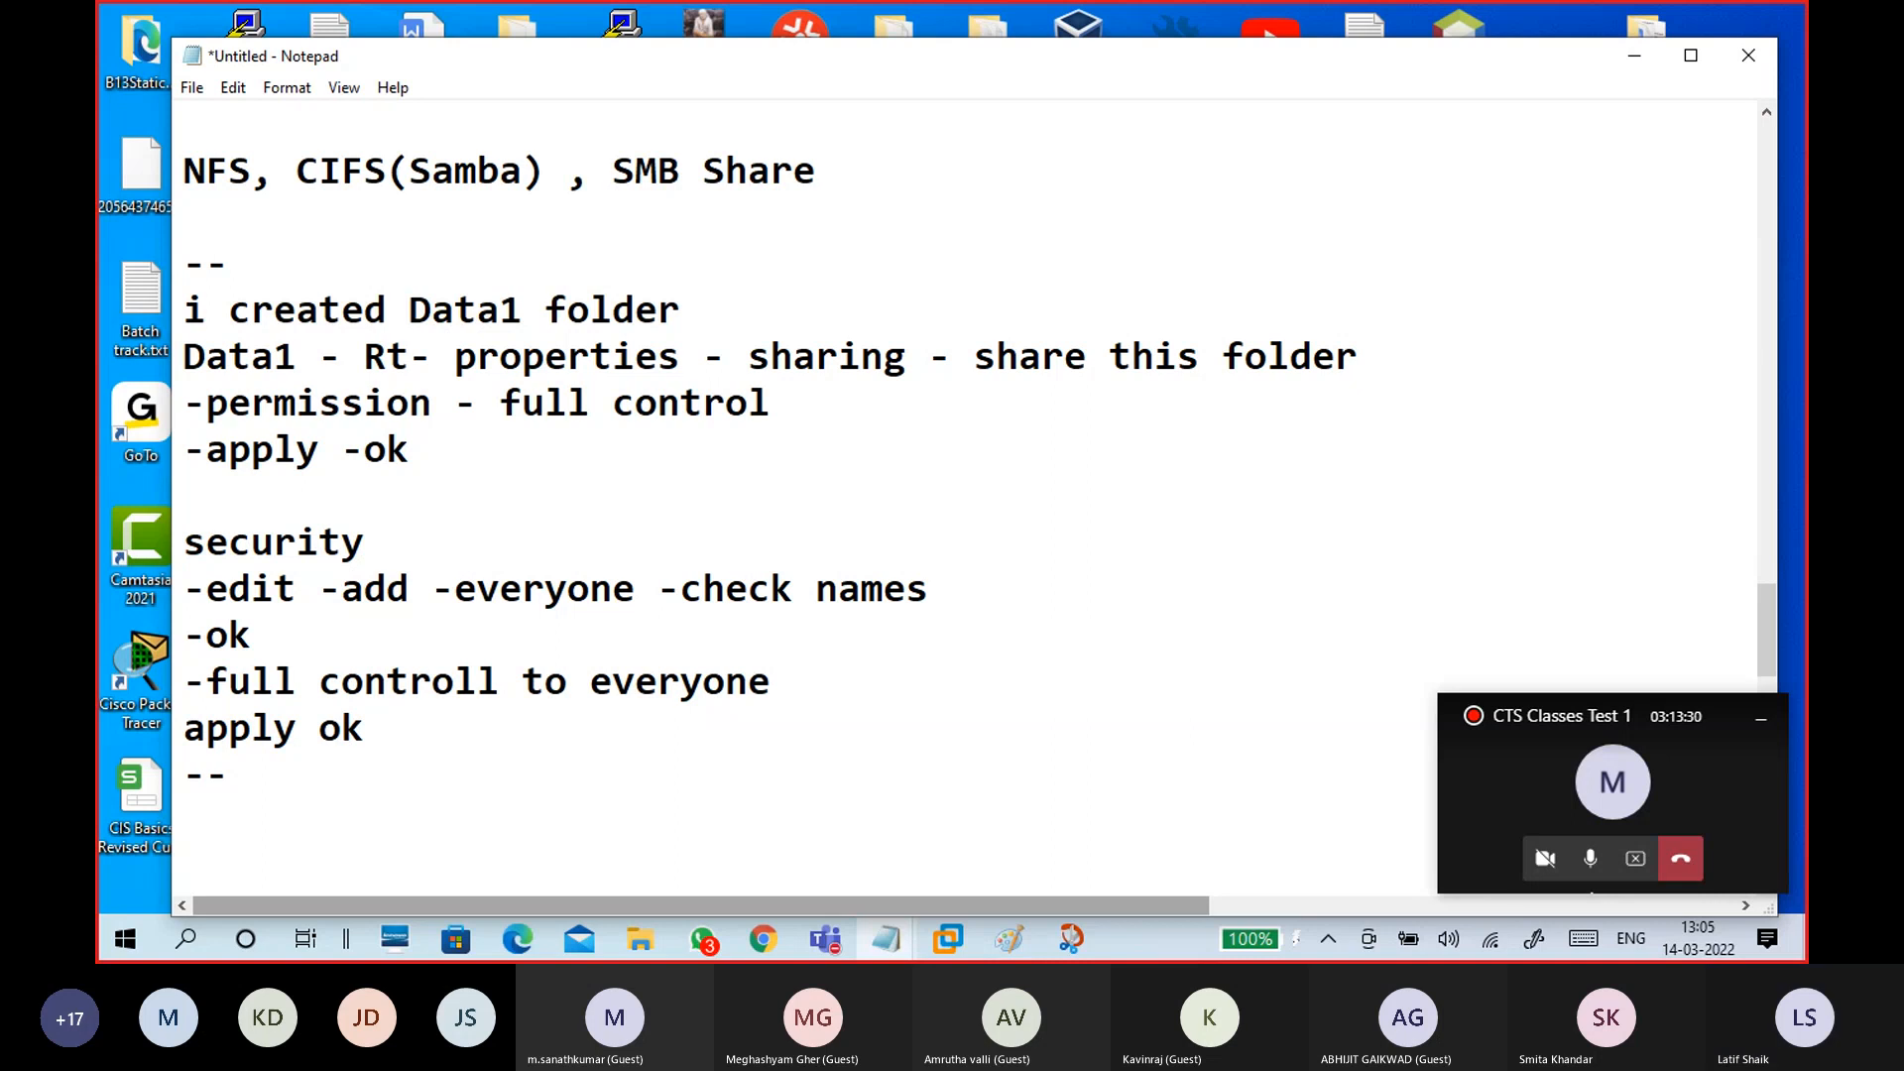
Step: Delete the blank lines before the winc1 notes and under the password line
scroll(953, 496, "down", 2)
key("Delete")
key("Delete")
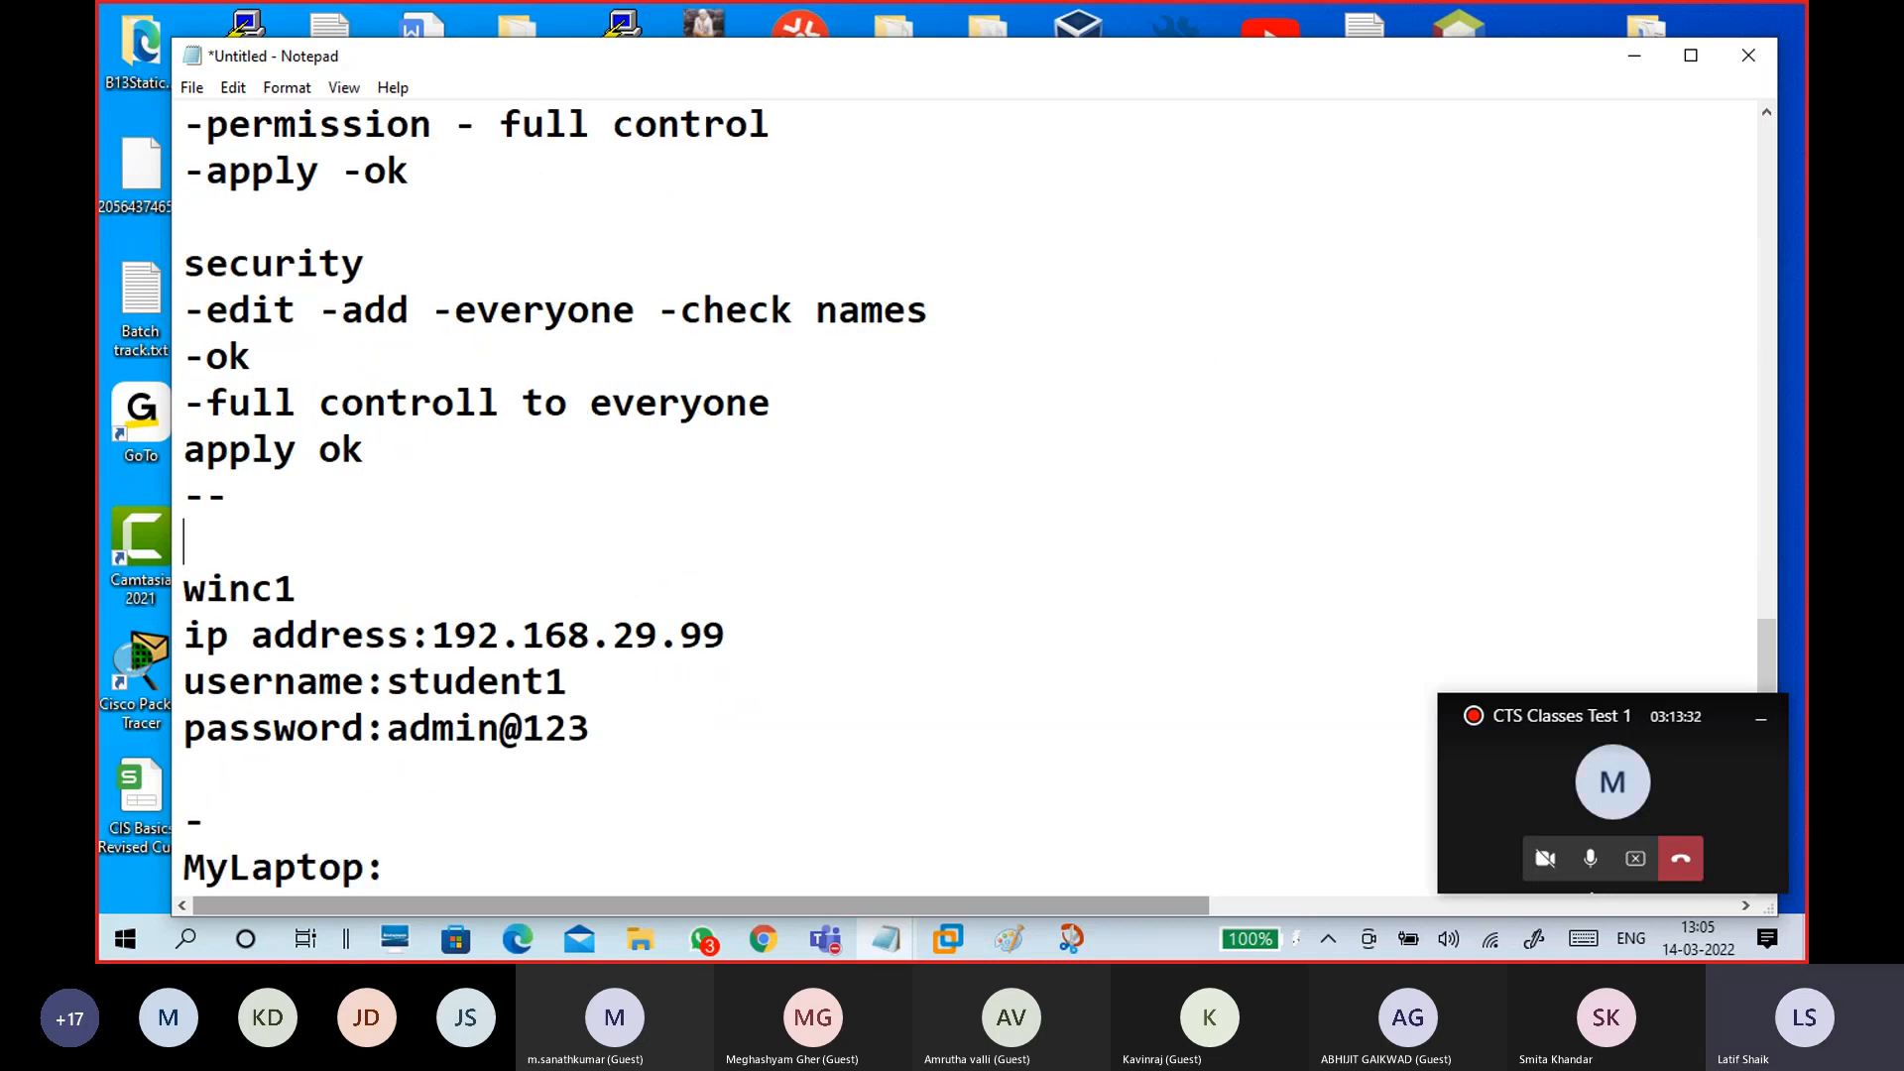
scroll(397, 655, "down", 3)
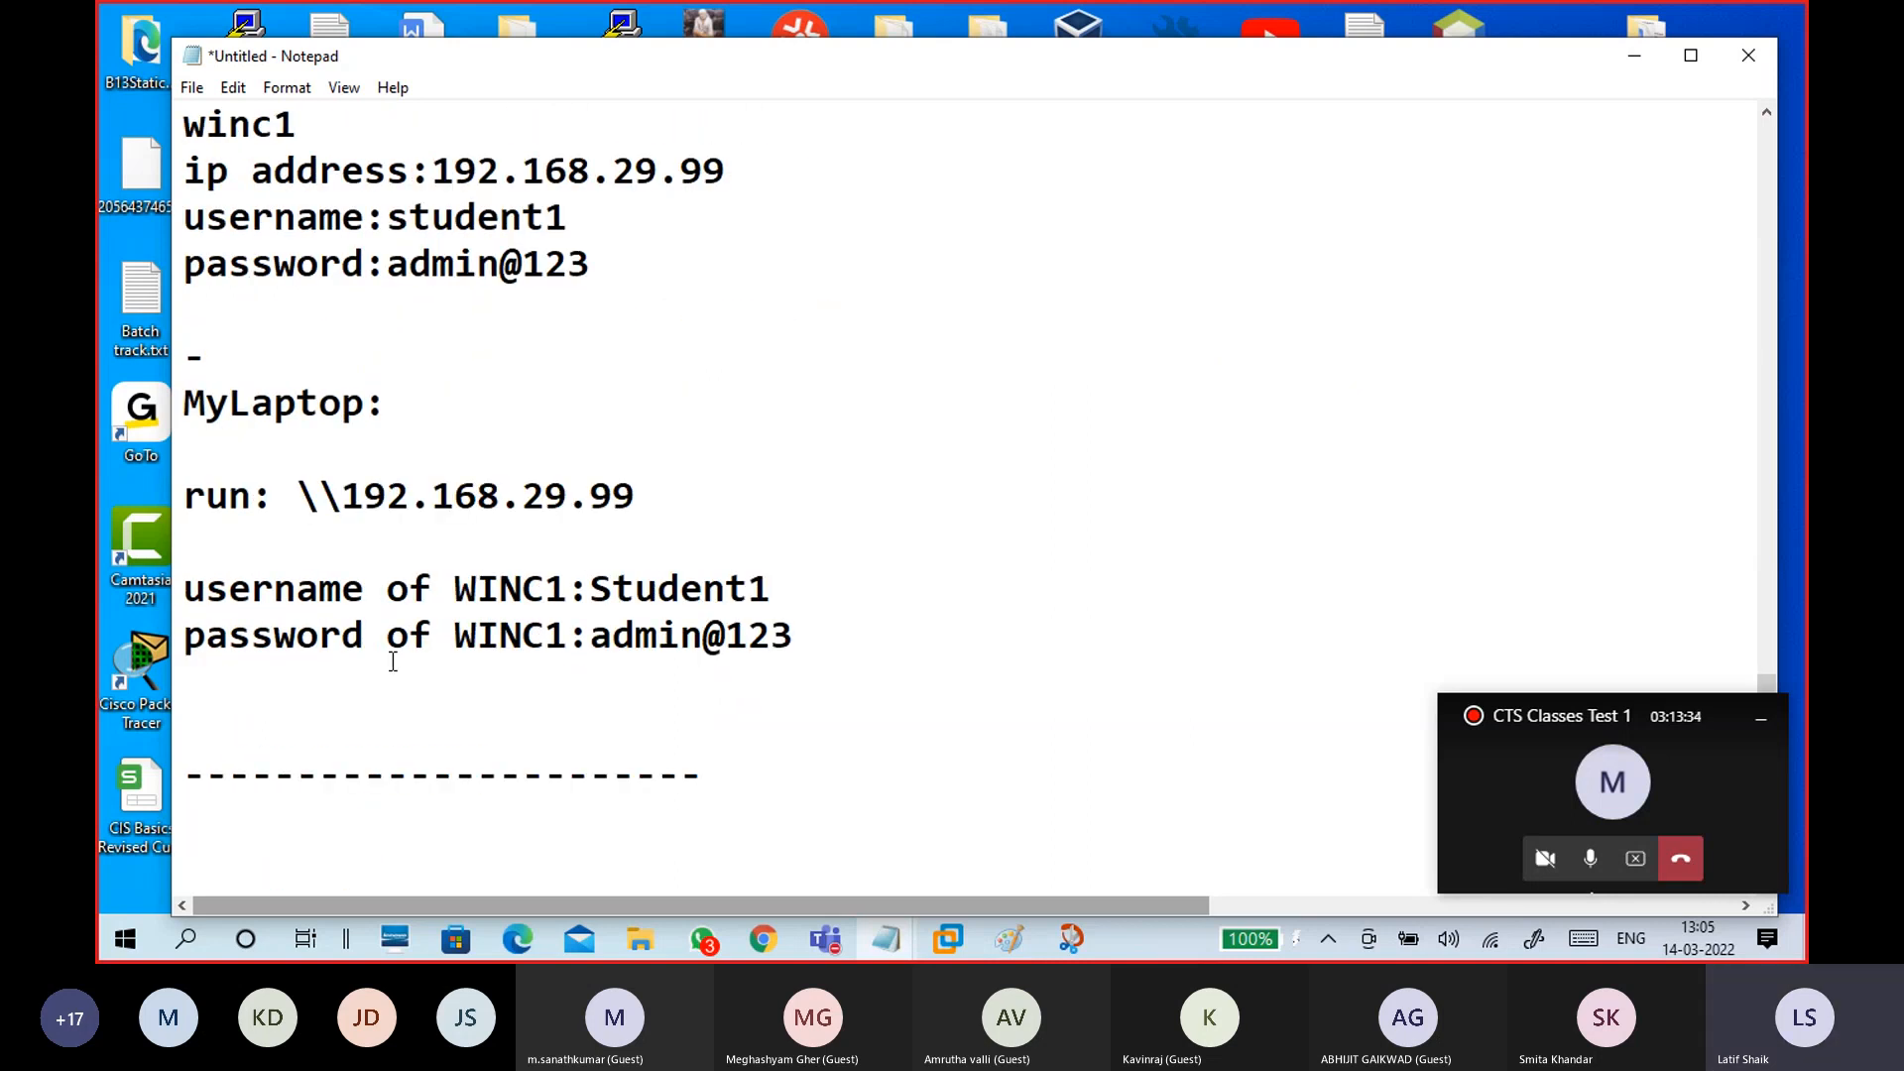
scroll(391, 658, "down", 2)
left_click(290, 446)
key("Delete")
key("Delete")
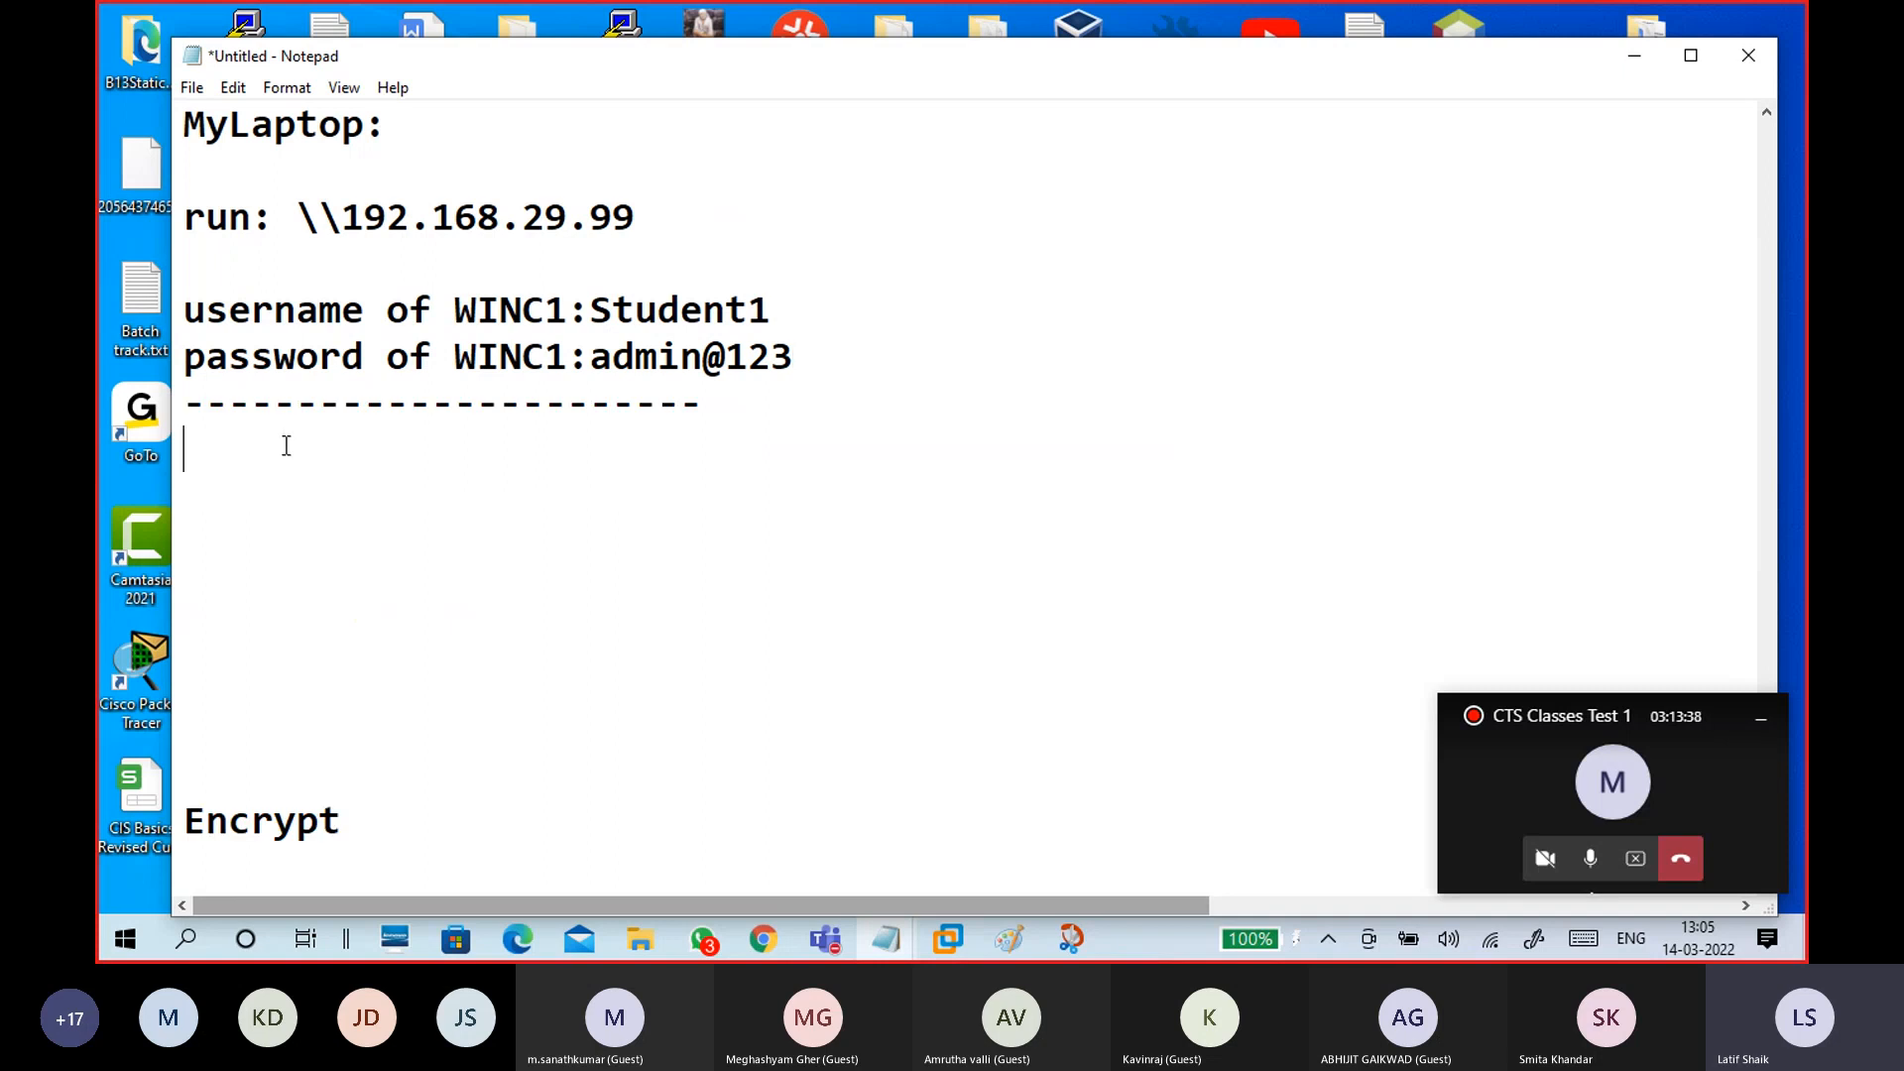
Step: Write 'create data2 - rt sharing - share this folder - share name -share2' followed by a dashed divider
type("data")
key("BackSpace")
key("BackSpace")
key("BackSpace")
key("BackSpace")
type("create data2 ")
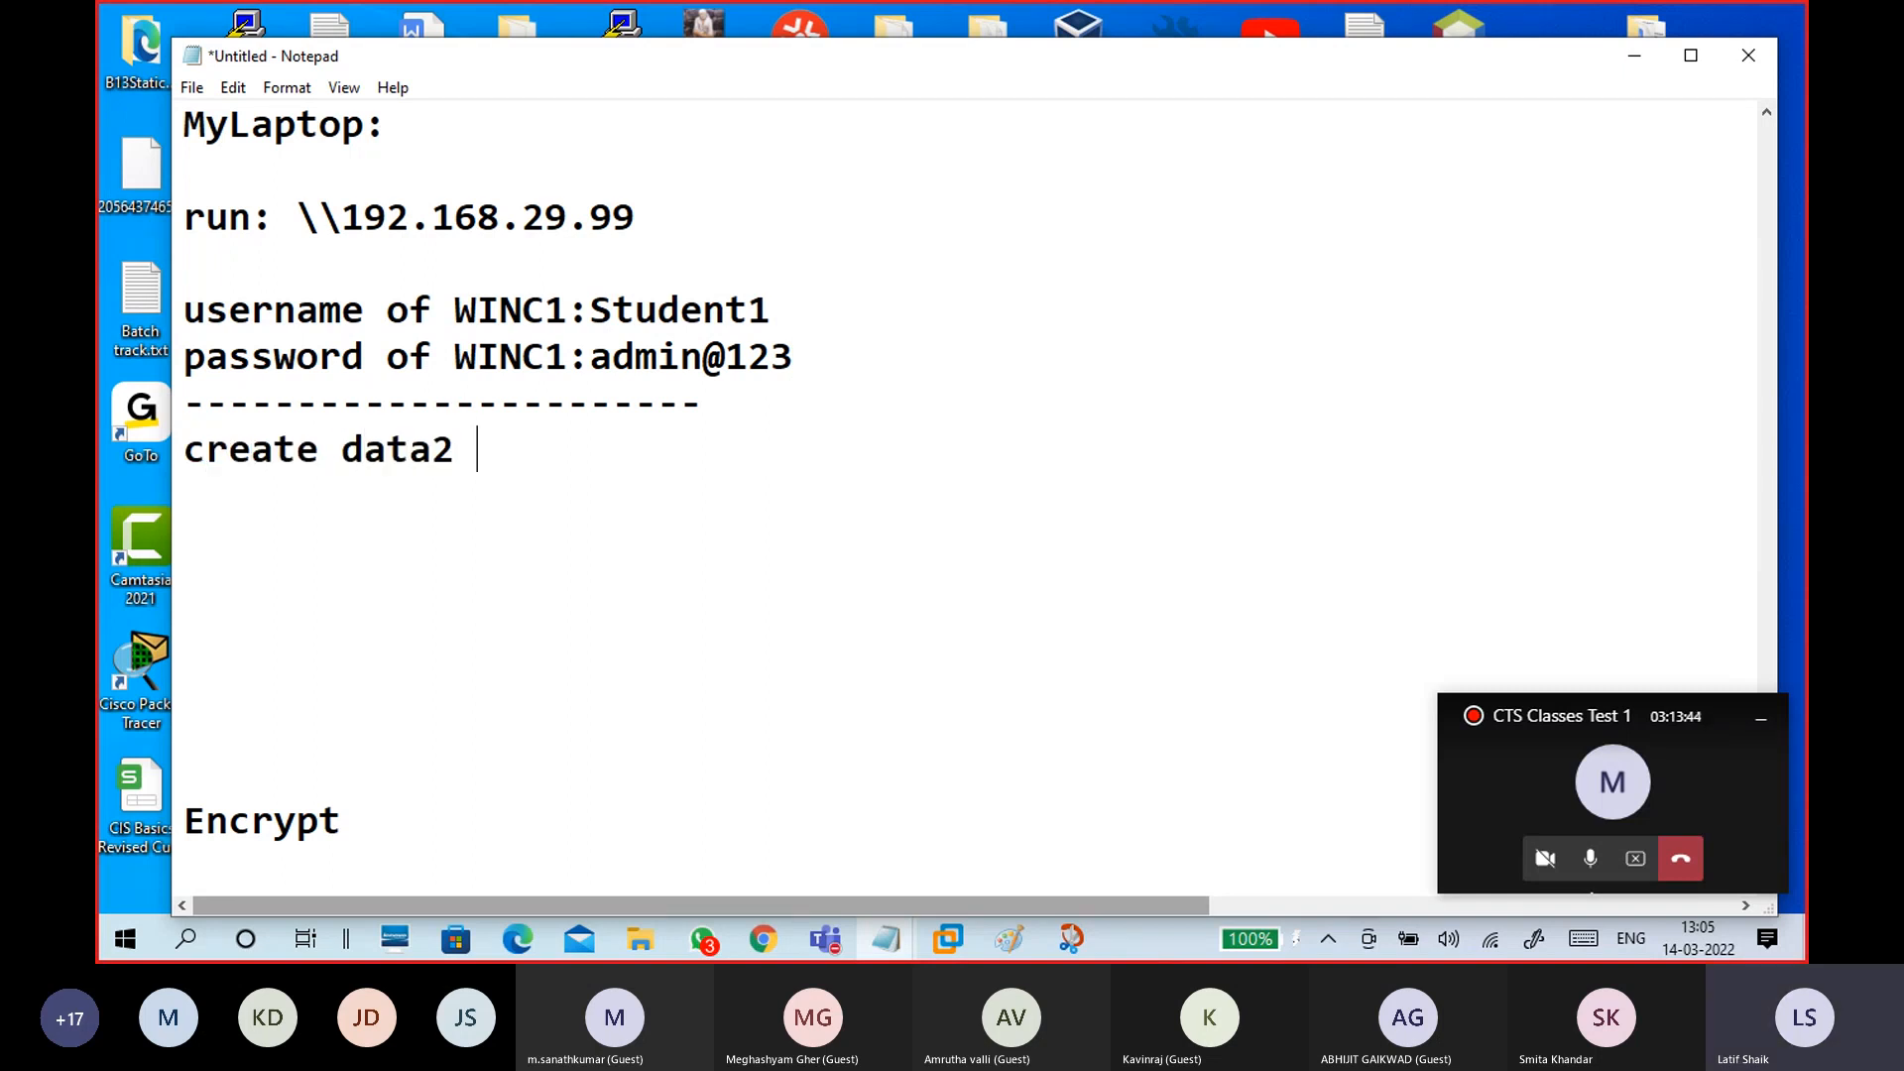
type("- rt chare")
key("BackSpace")
key("BackSpace")
key("BackSpace")
key("BackSpace")
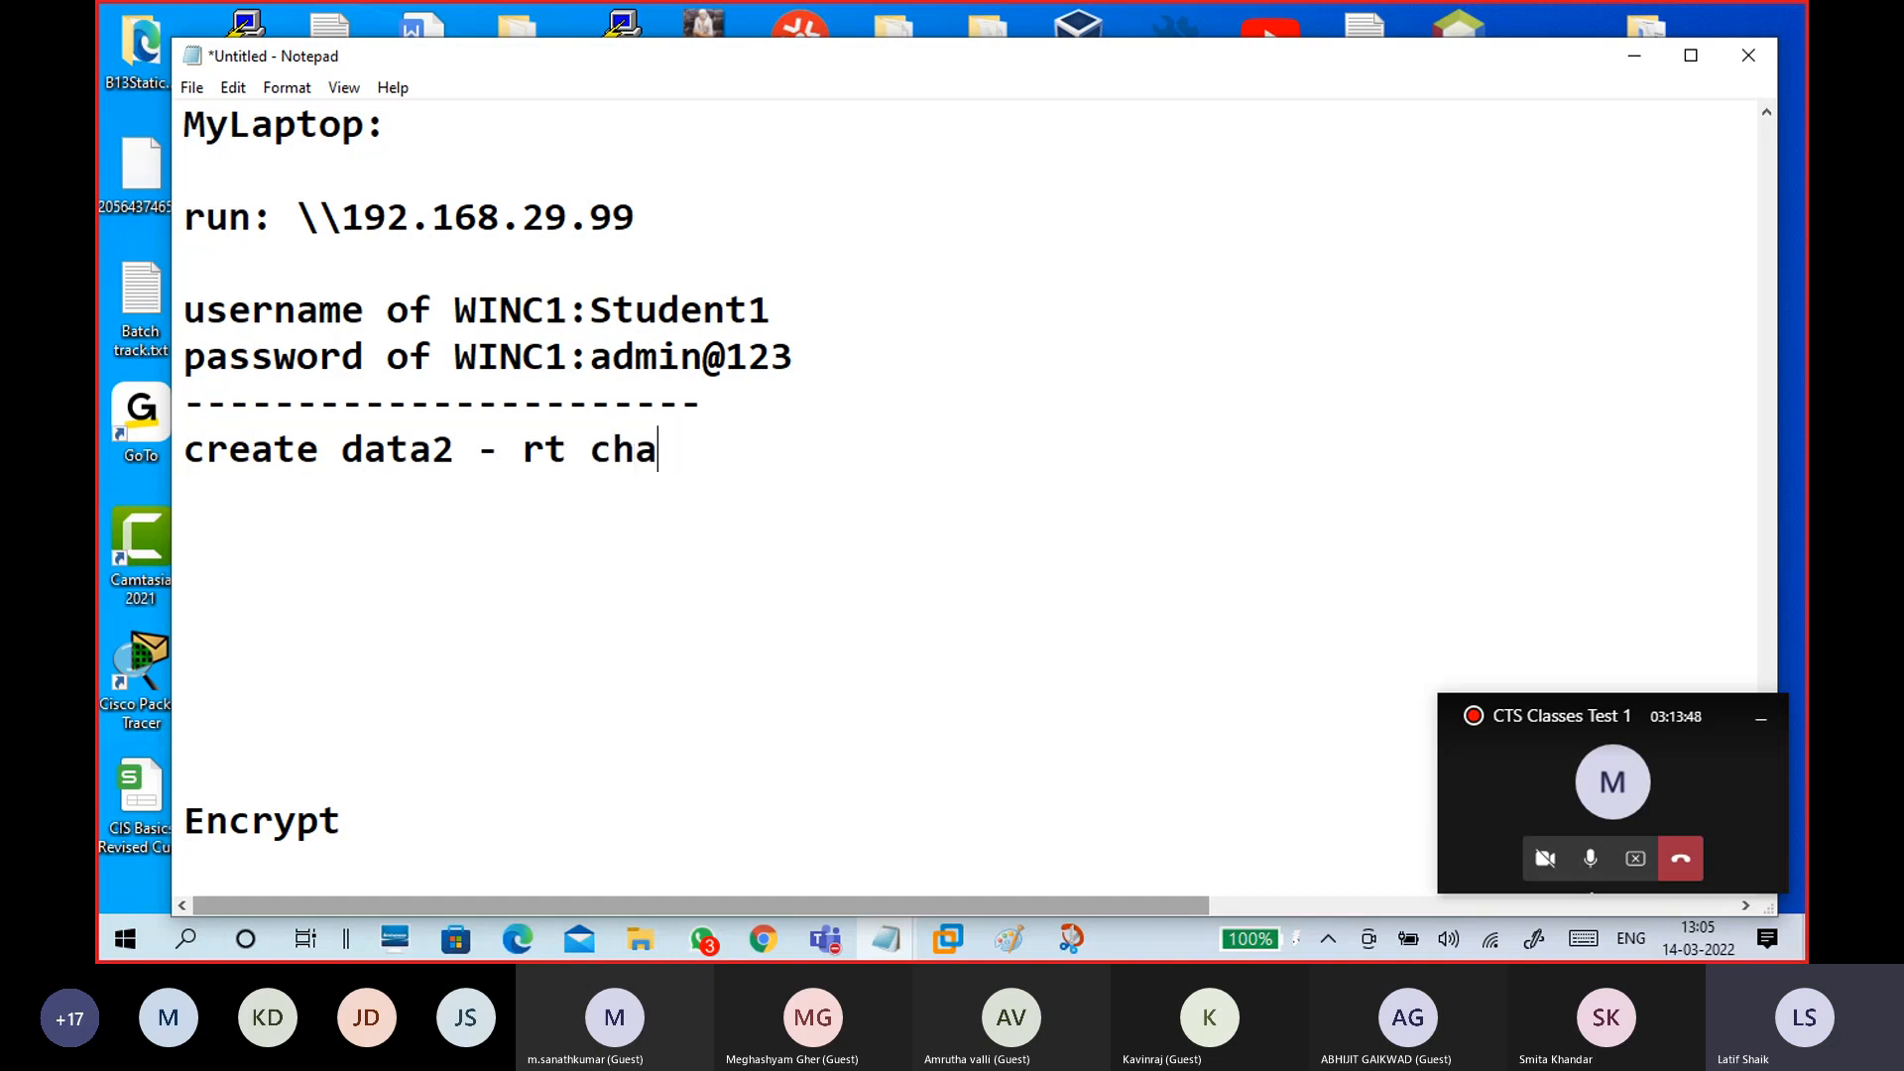
key("BackSpace")
type("share -")
key("BackSpace")
key("BackSpace")
type("ing ")
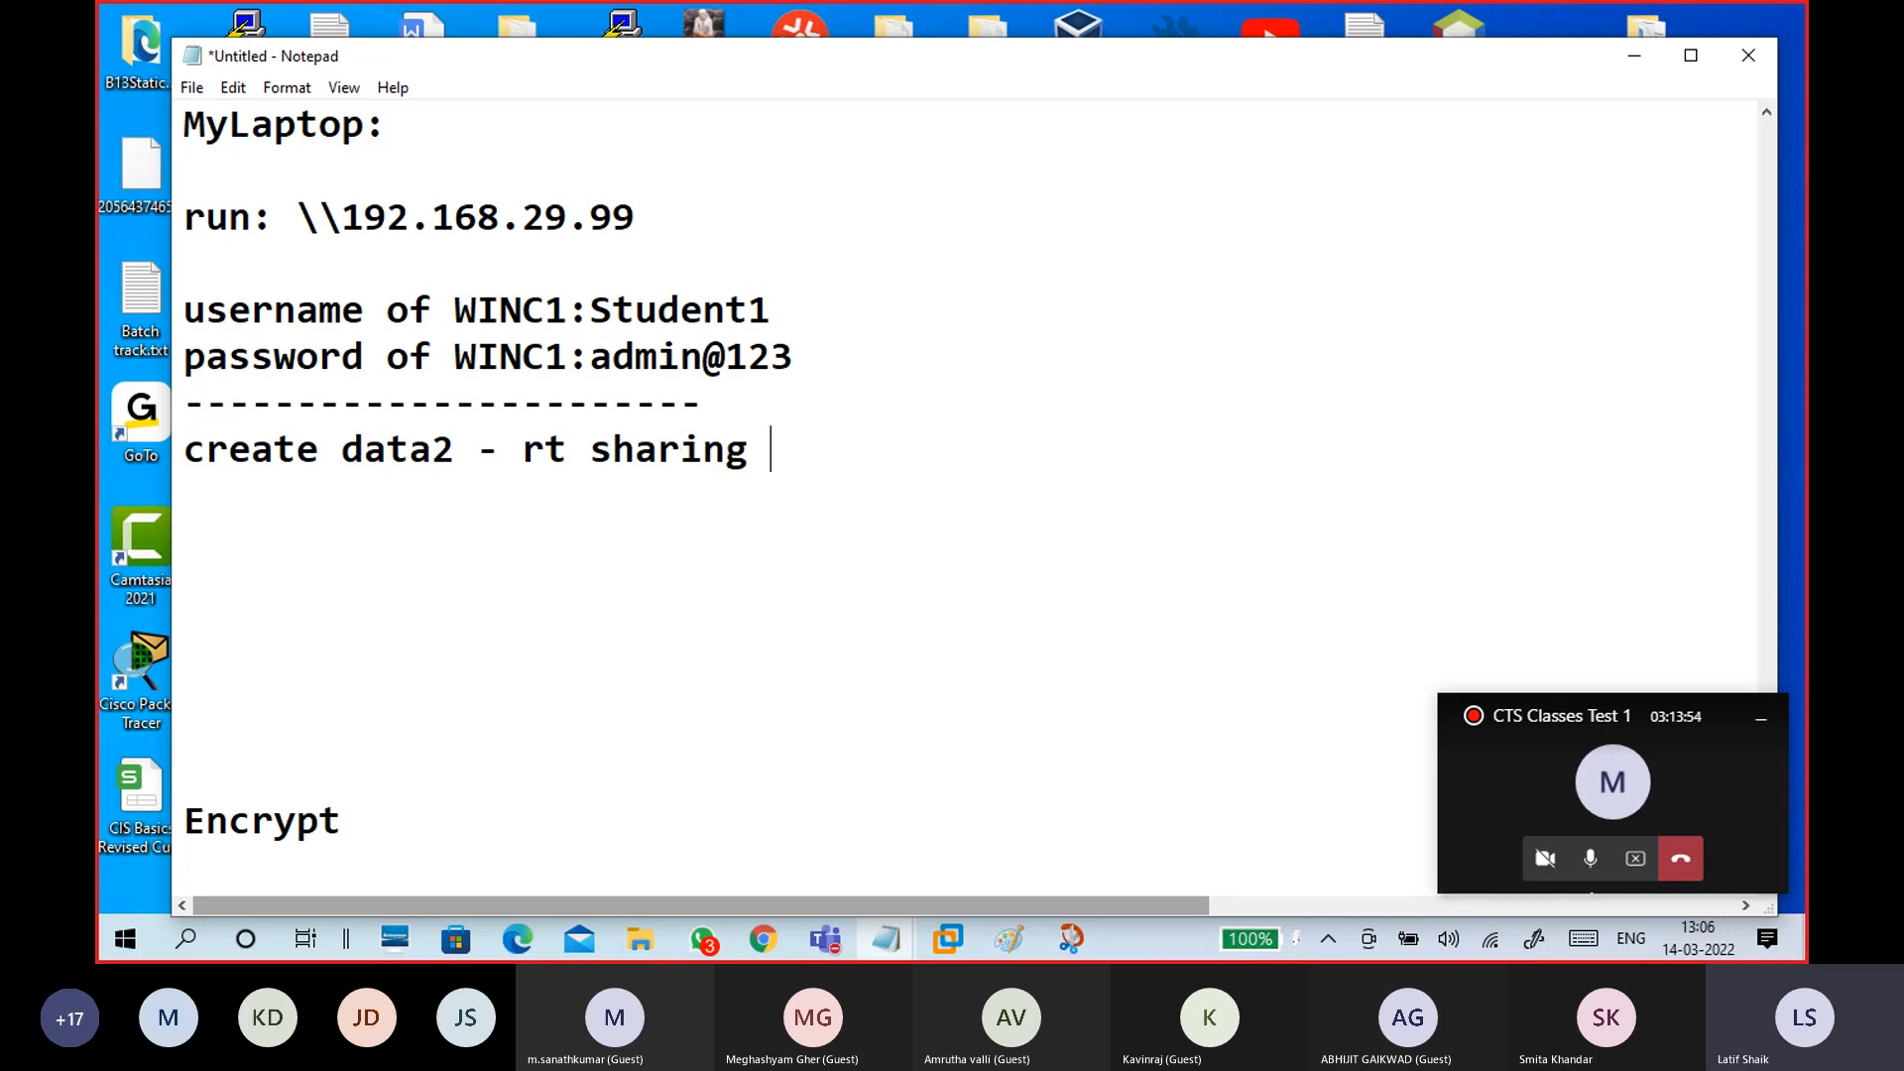
type("- share th")
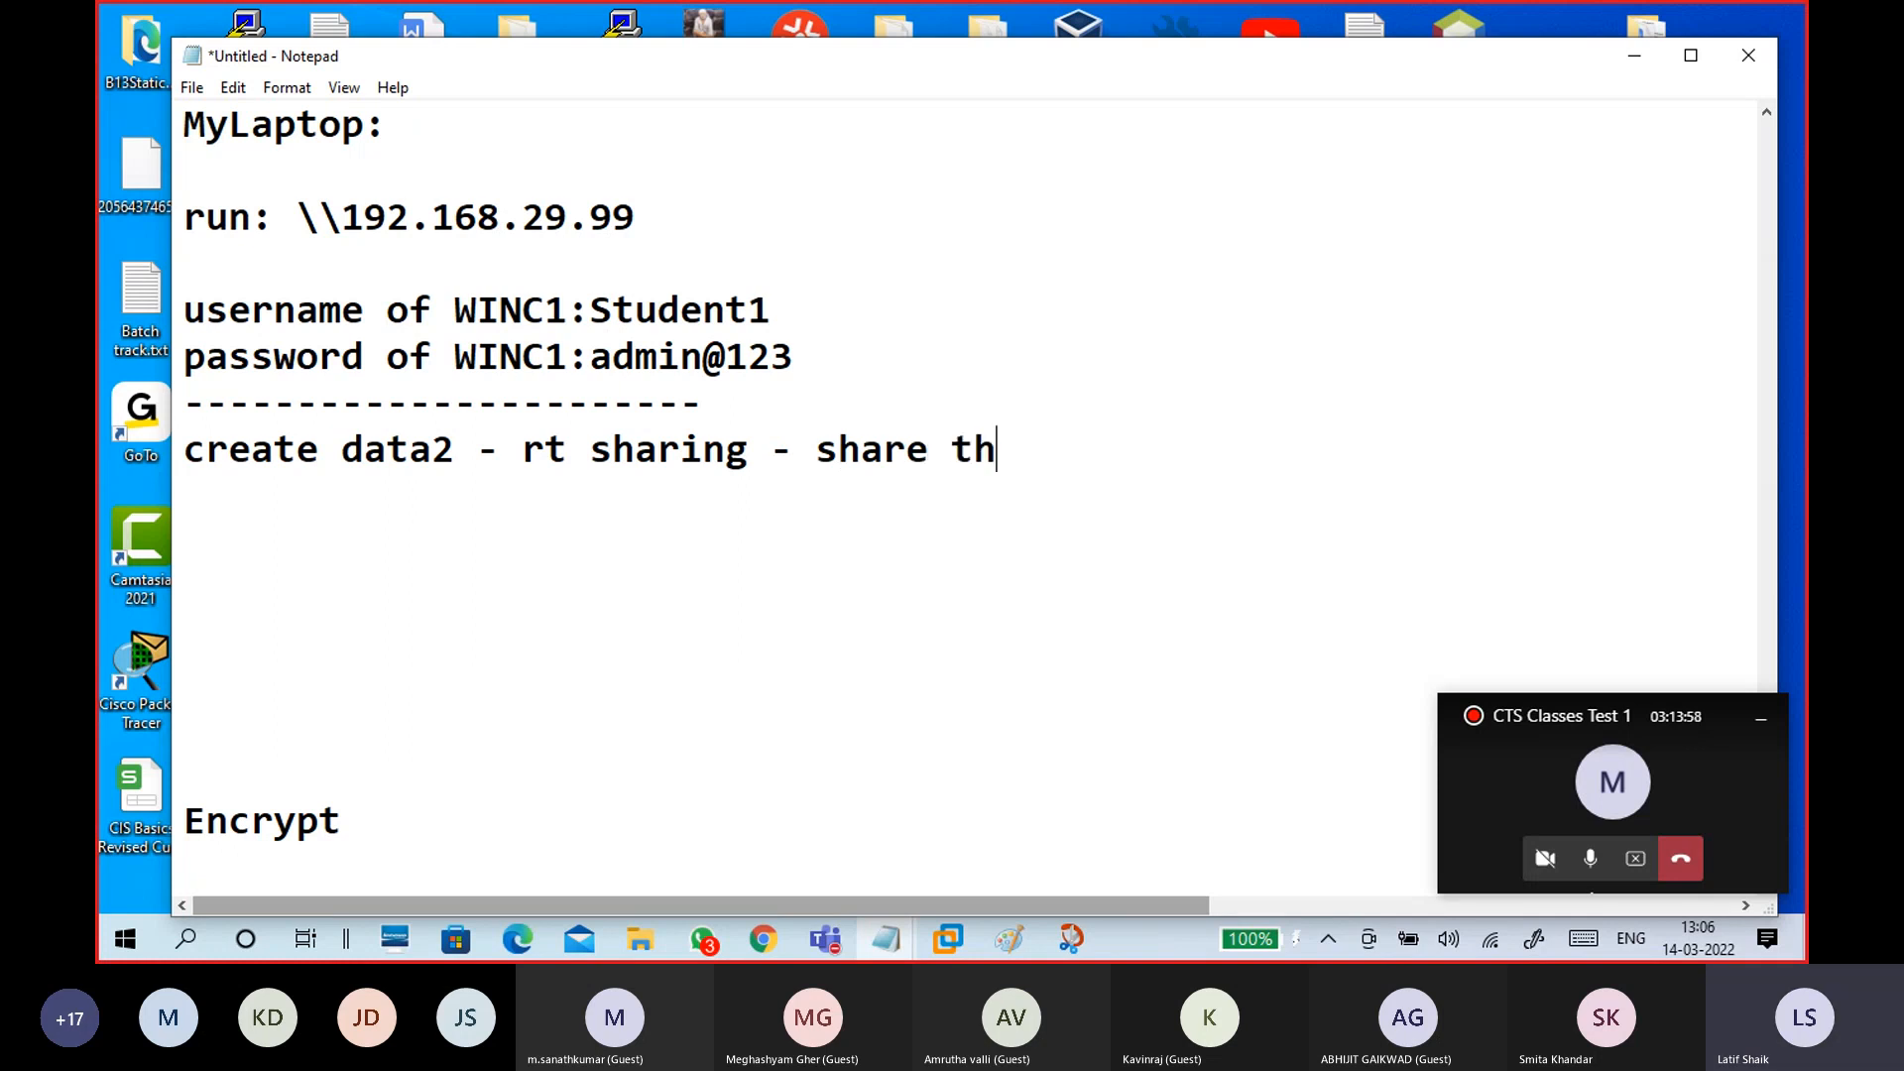
type("is folder - ")
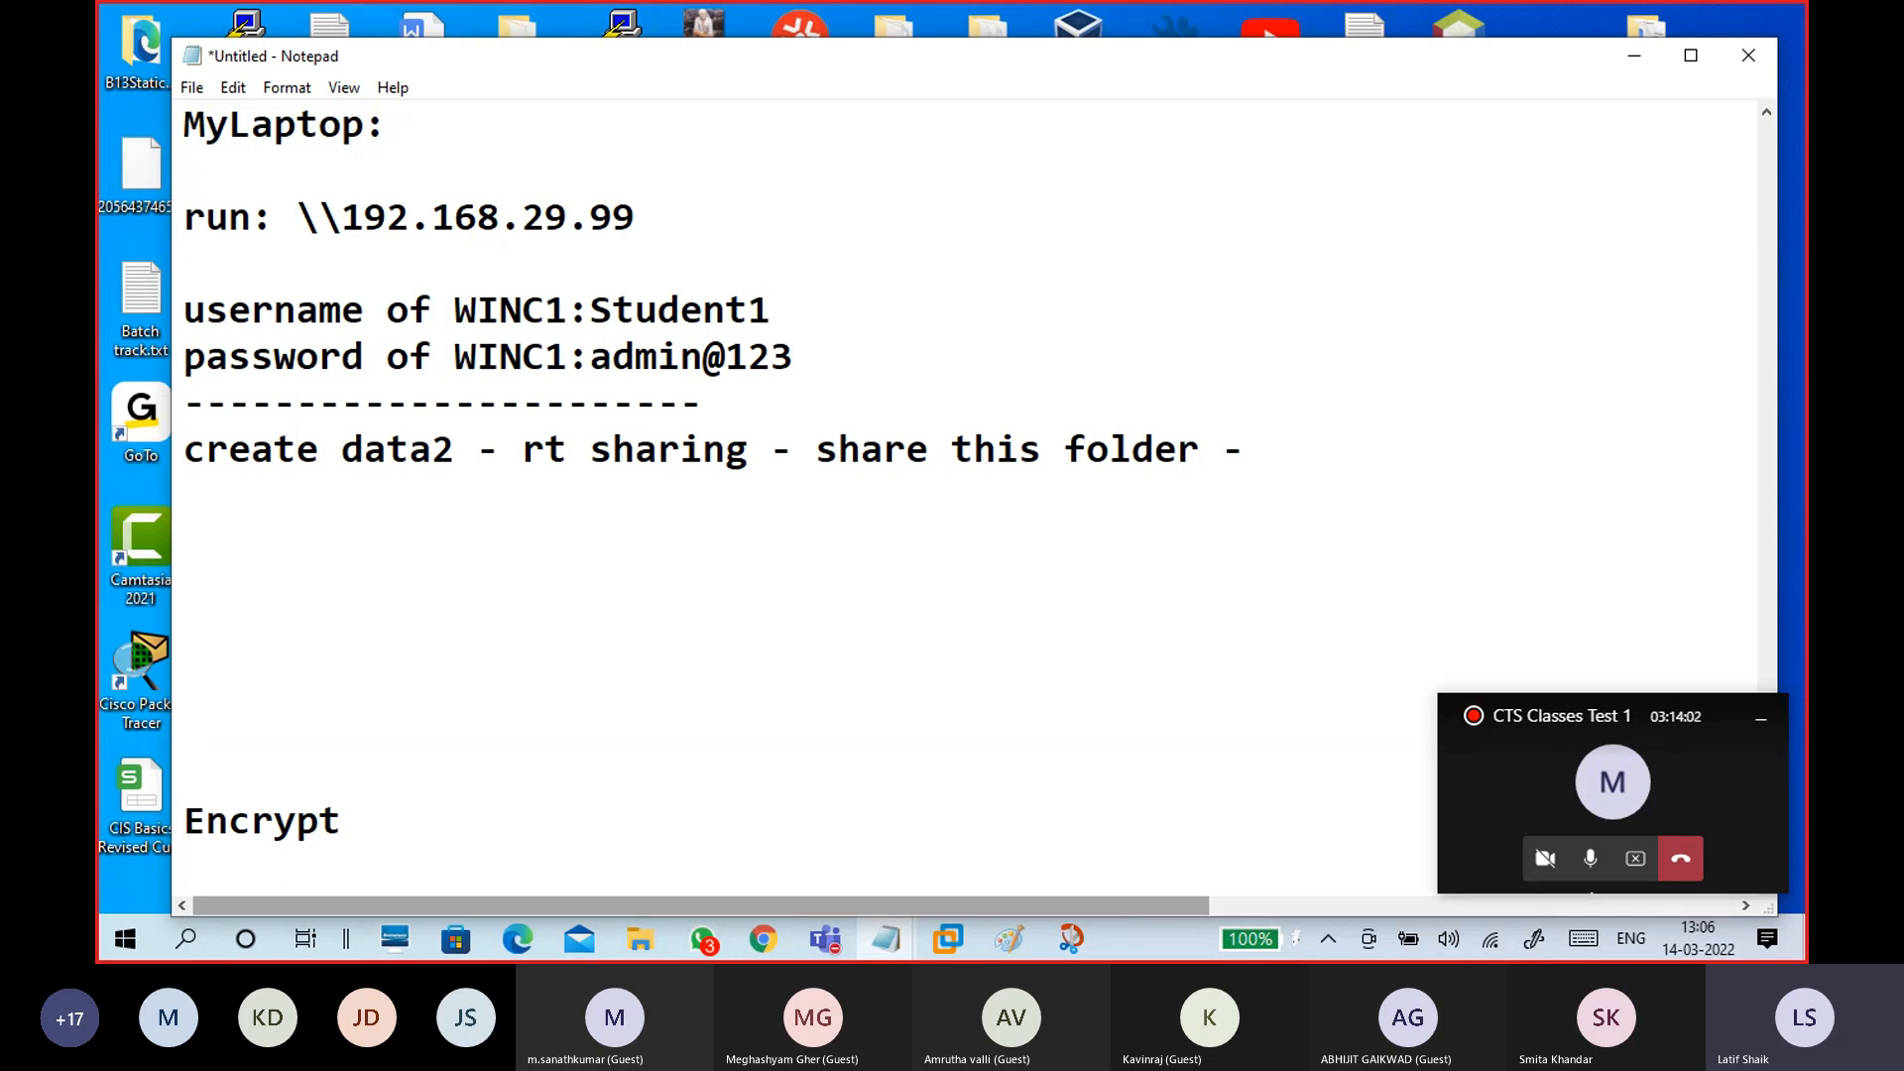
type("share name ")
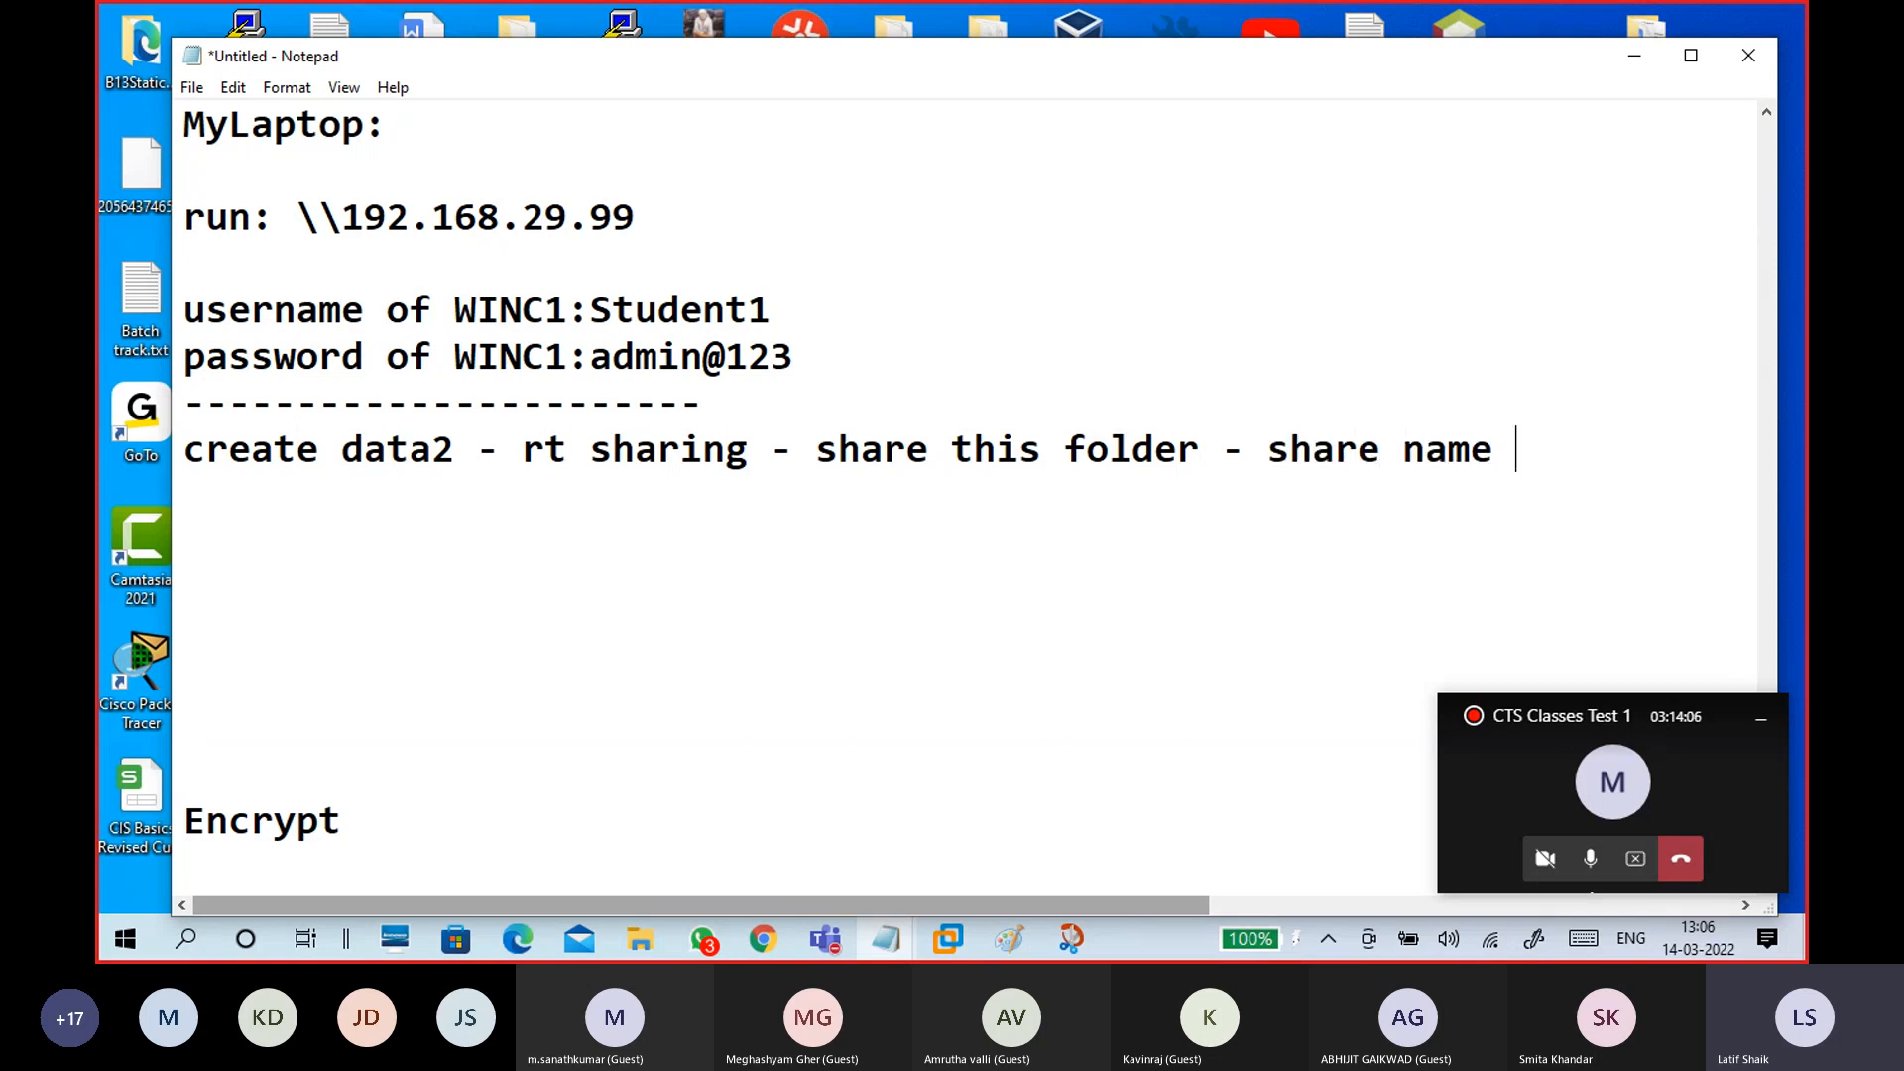
type("-share2")
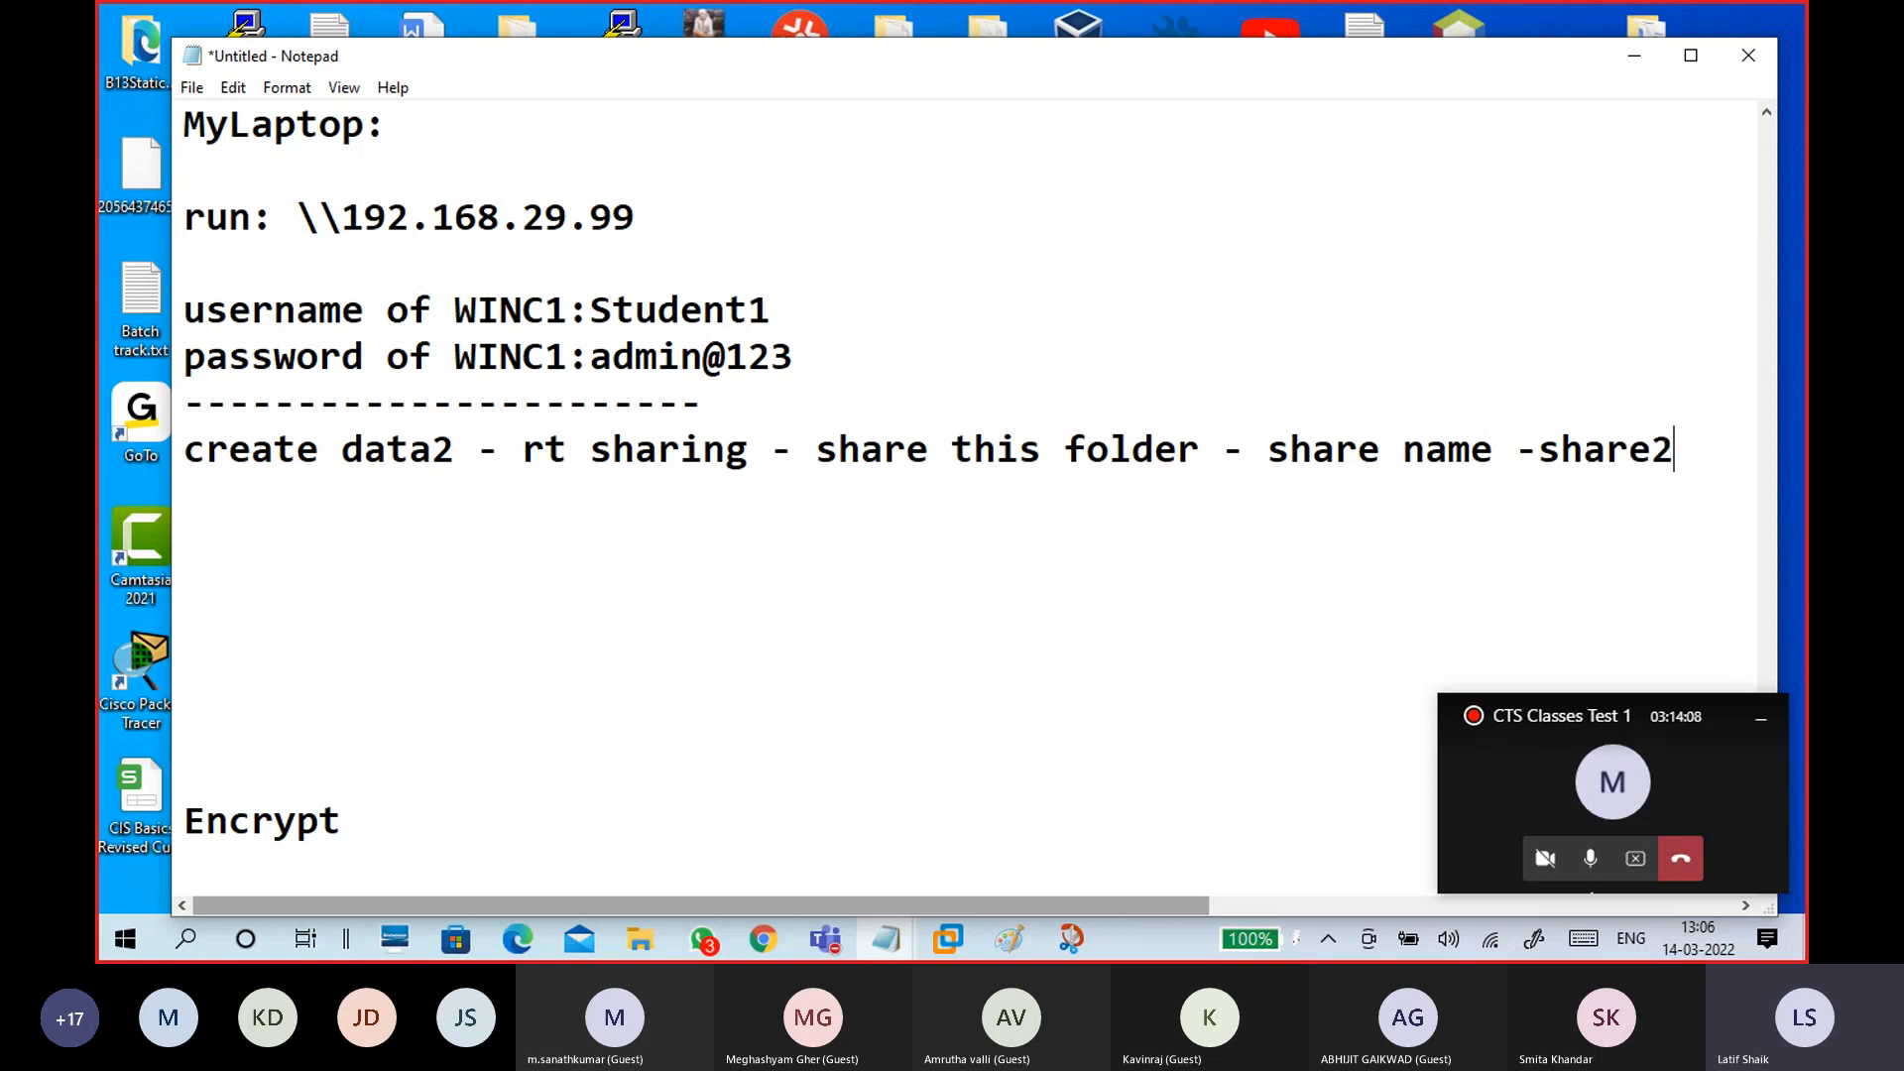
key("Return")
key("Return")
type("---------")
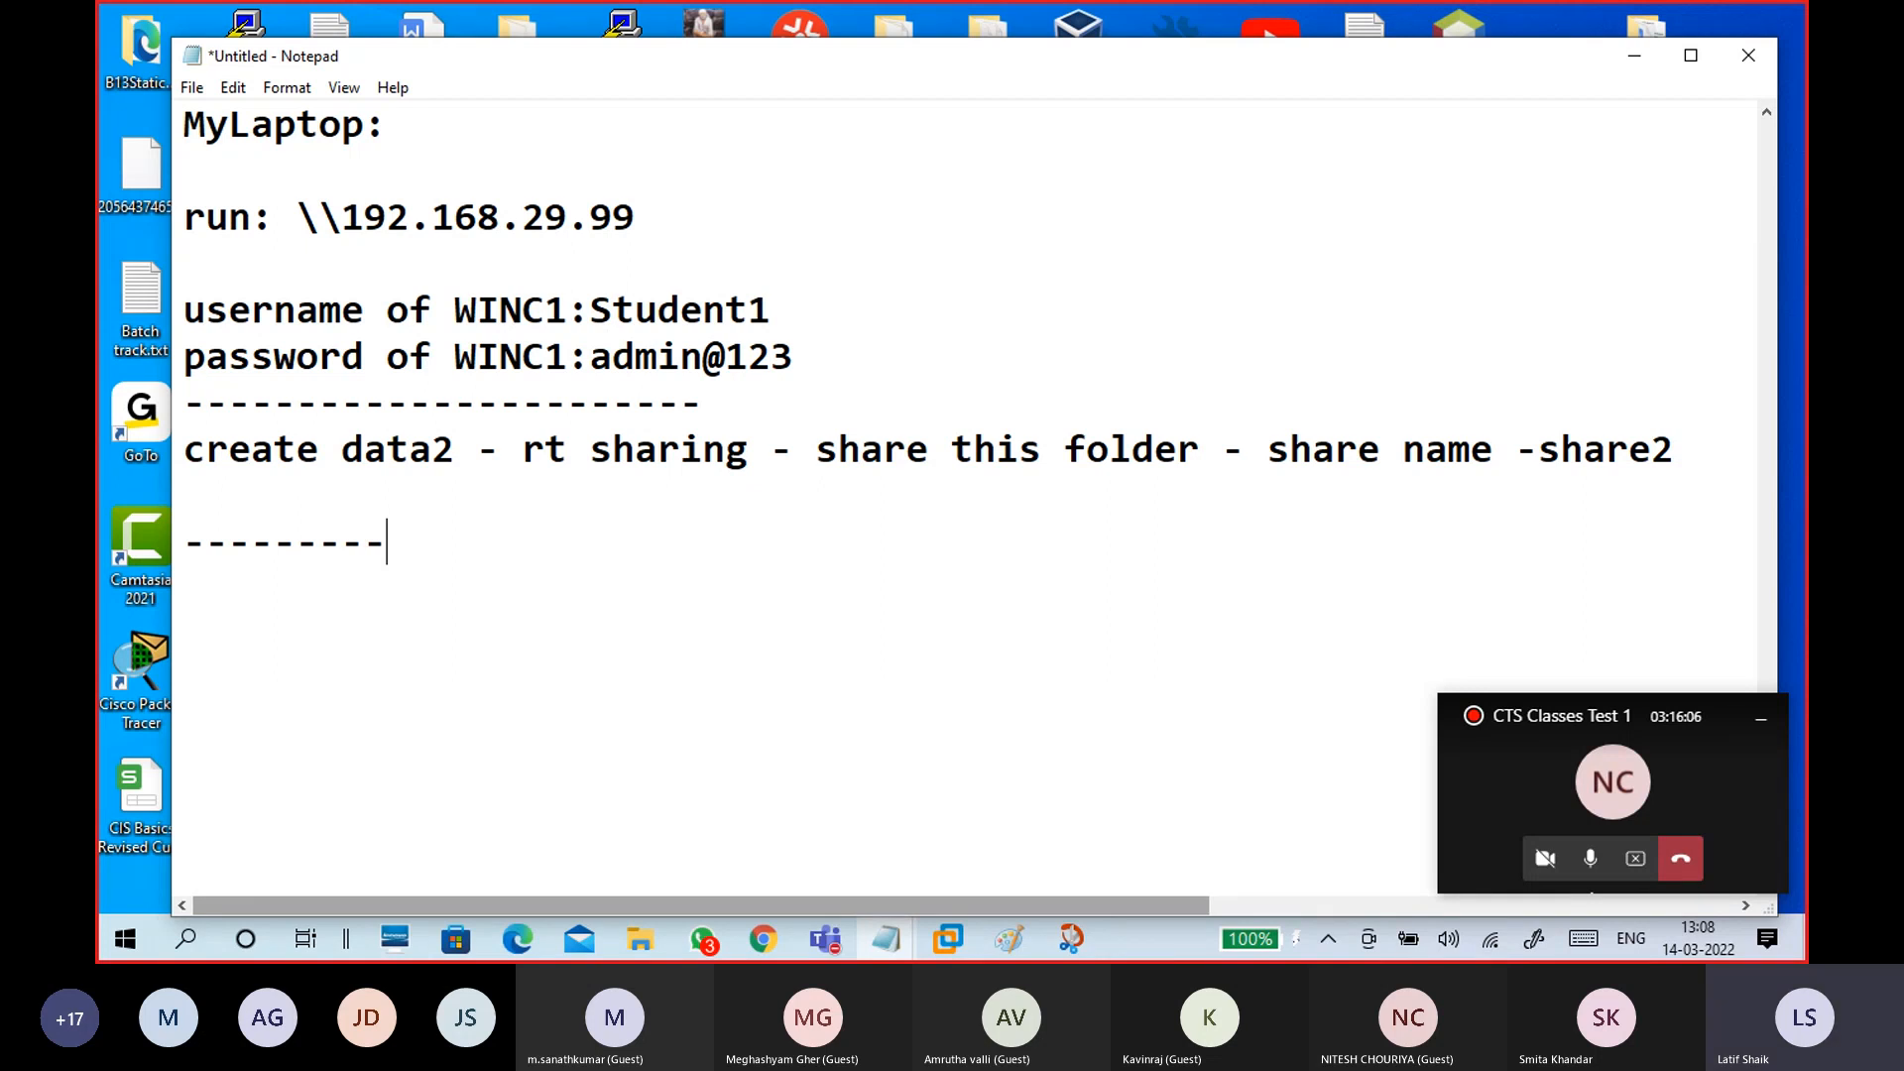
Step: Insert an empty line above the dashes and paste a copy of the MyLaptop access notes there
key("Return")
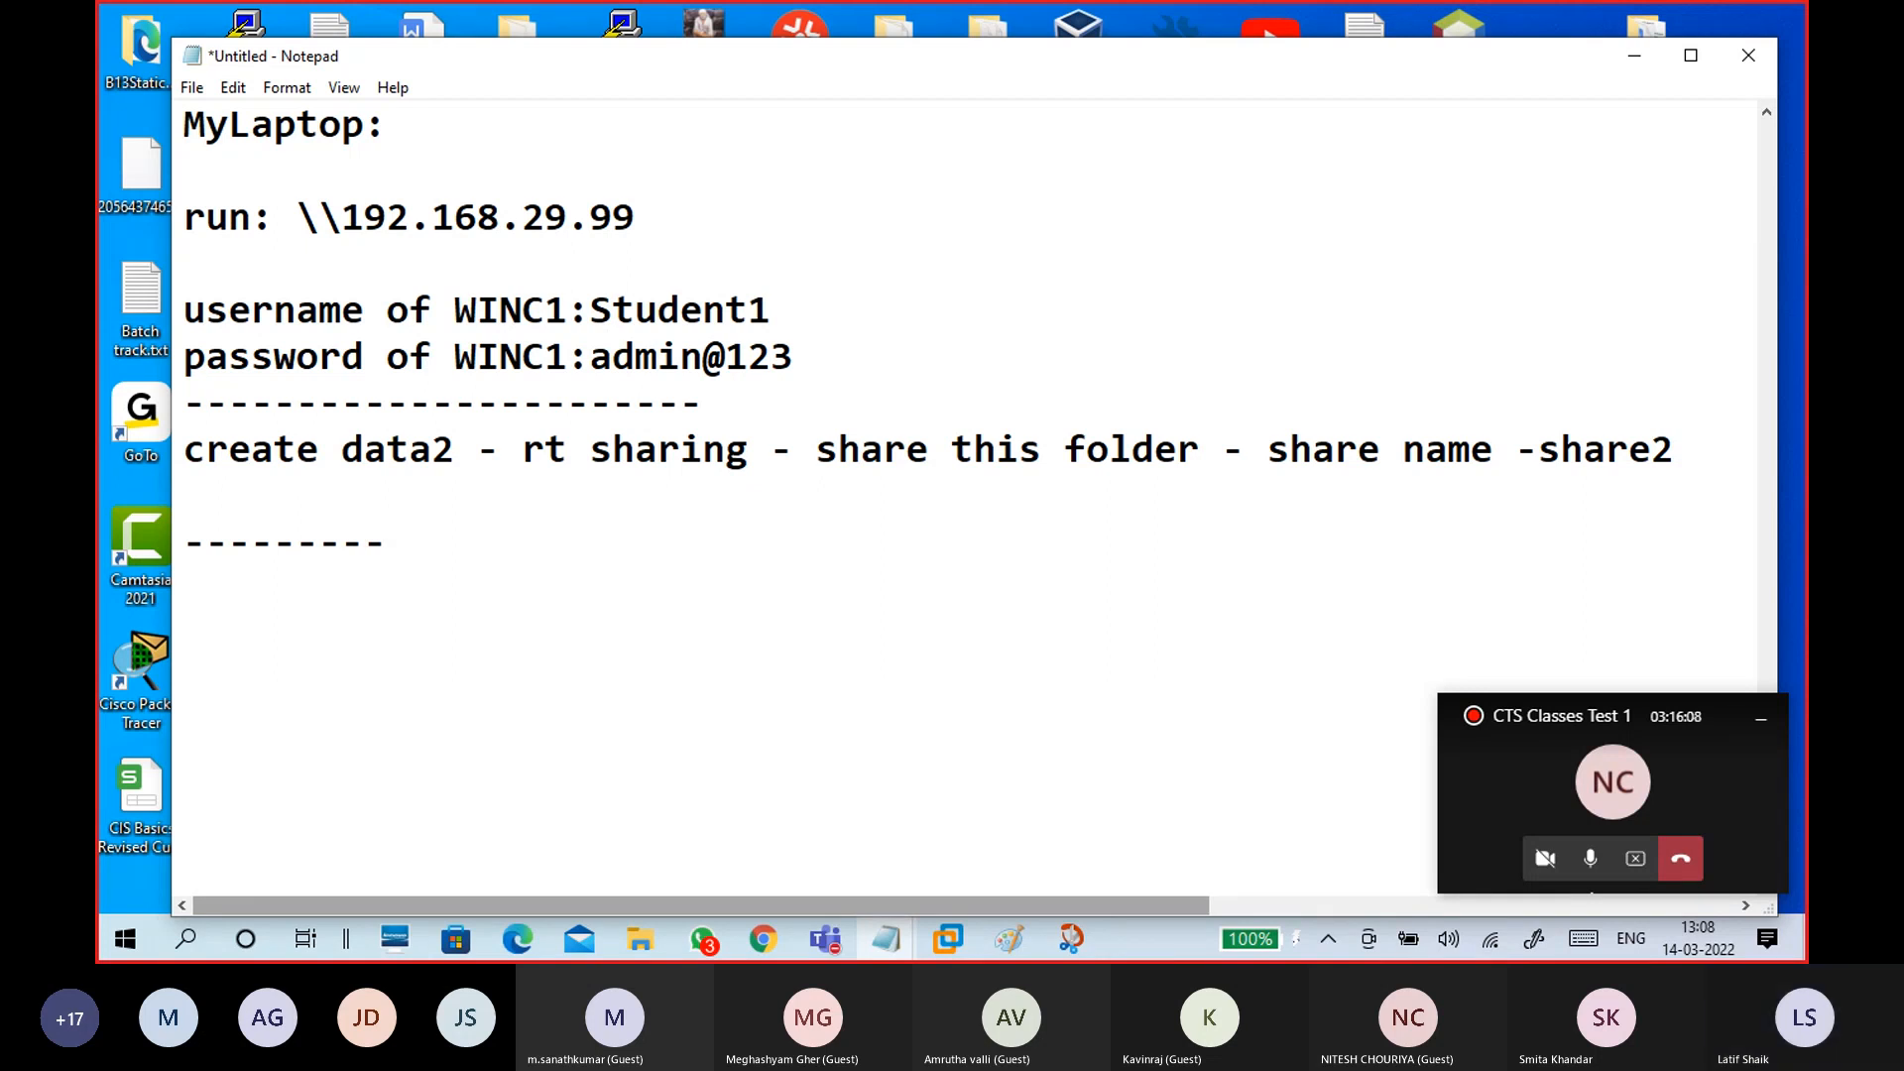
key("Up")
key("Return")
key("Up")
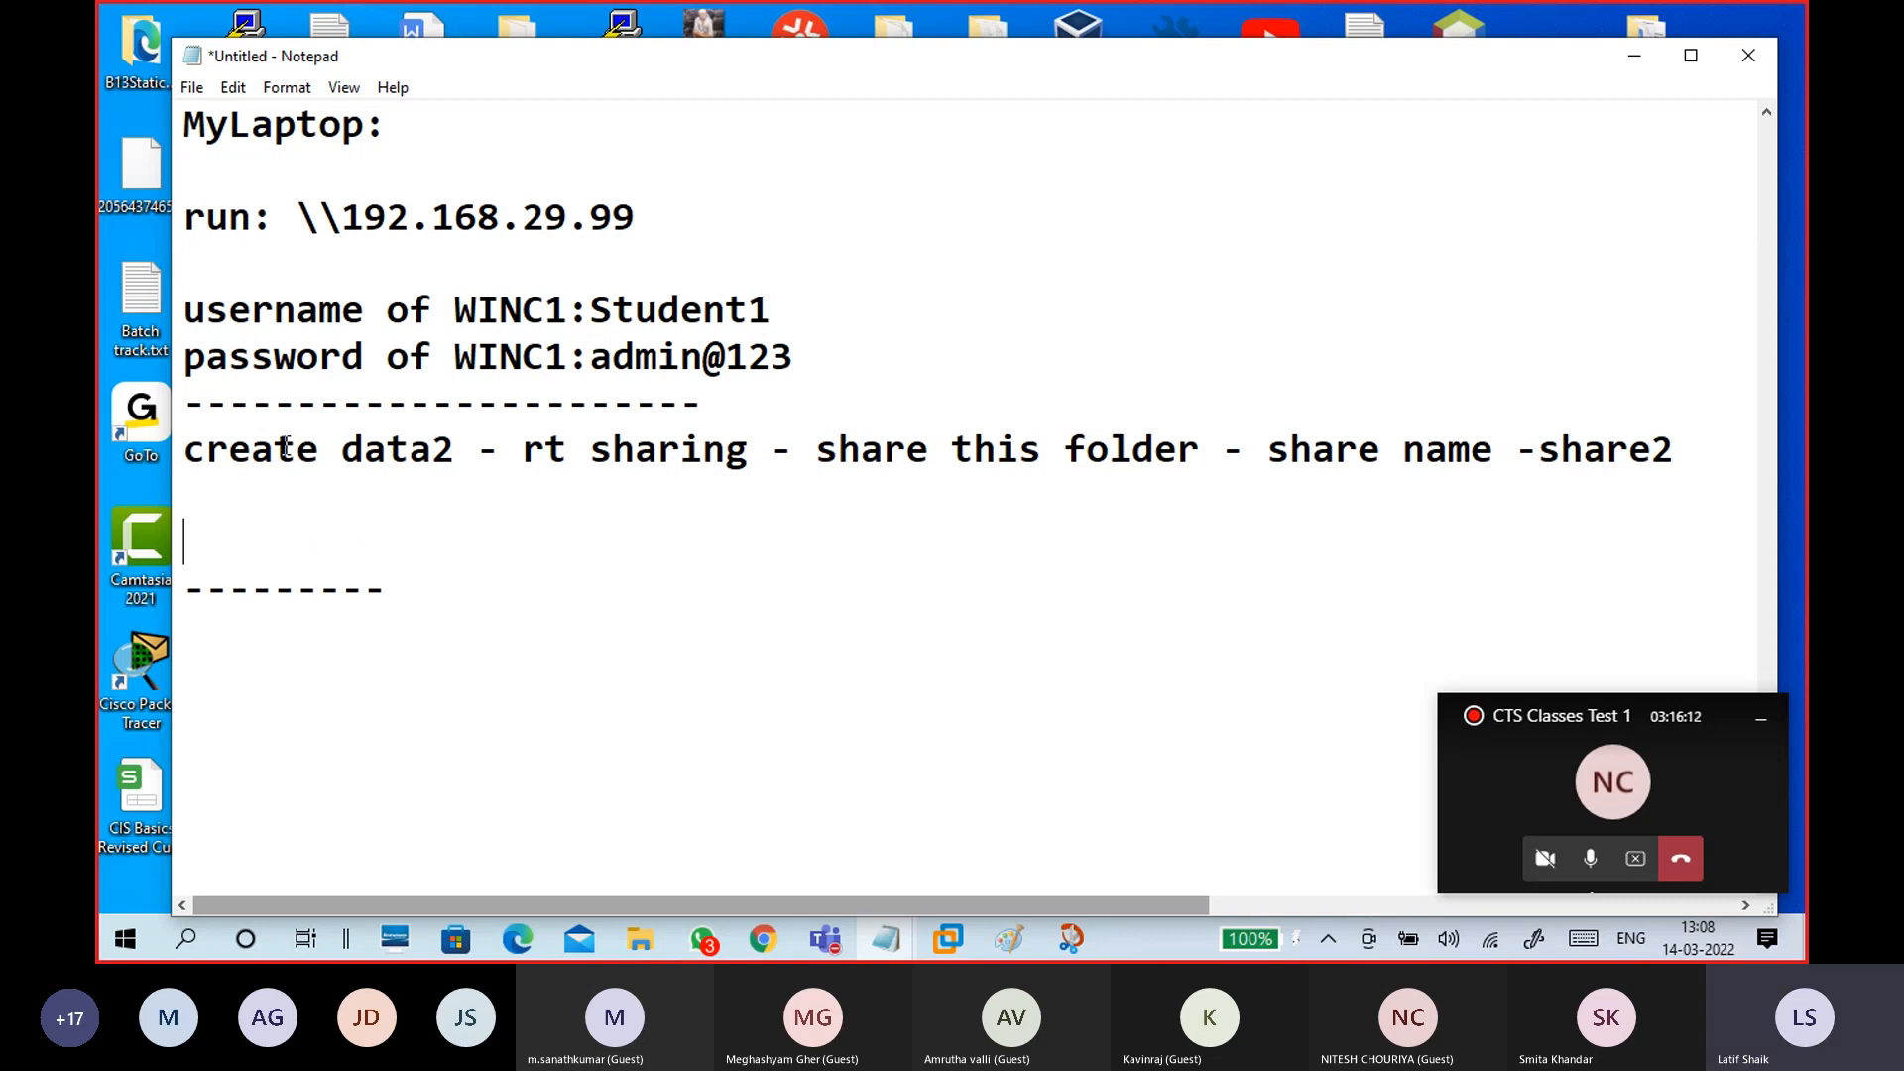
left_click_drag(185, 127, 812, 346)
key("ctrl+c")
left_click(383, 542)
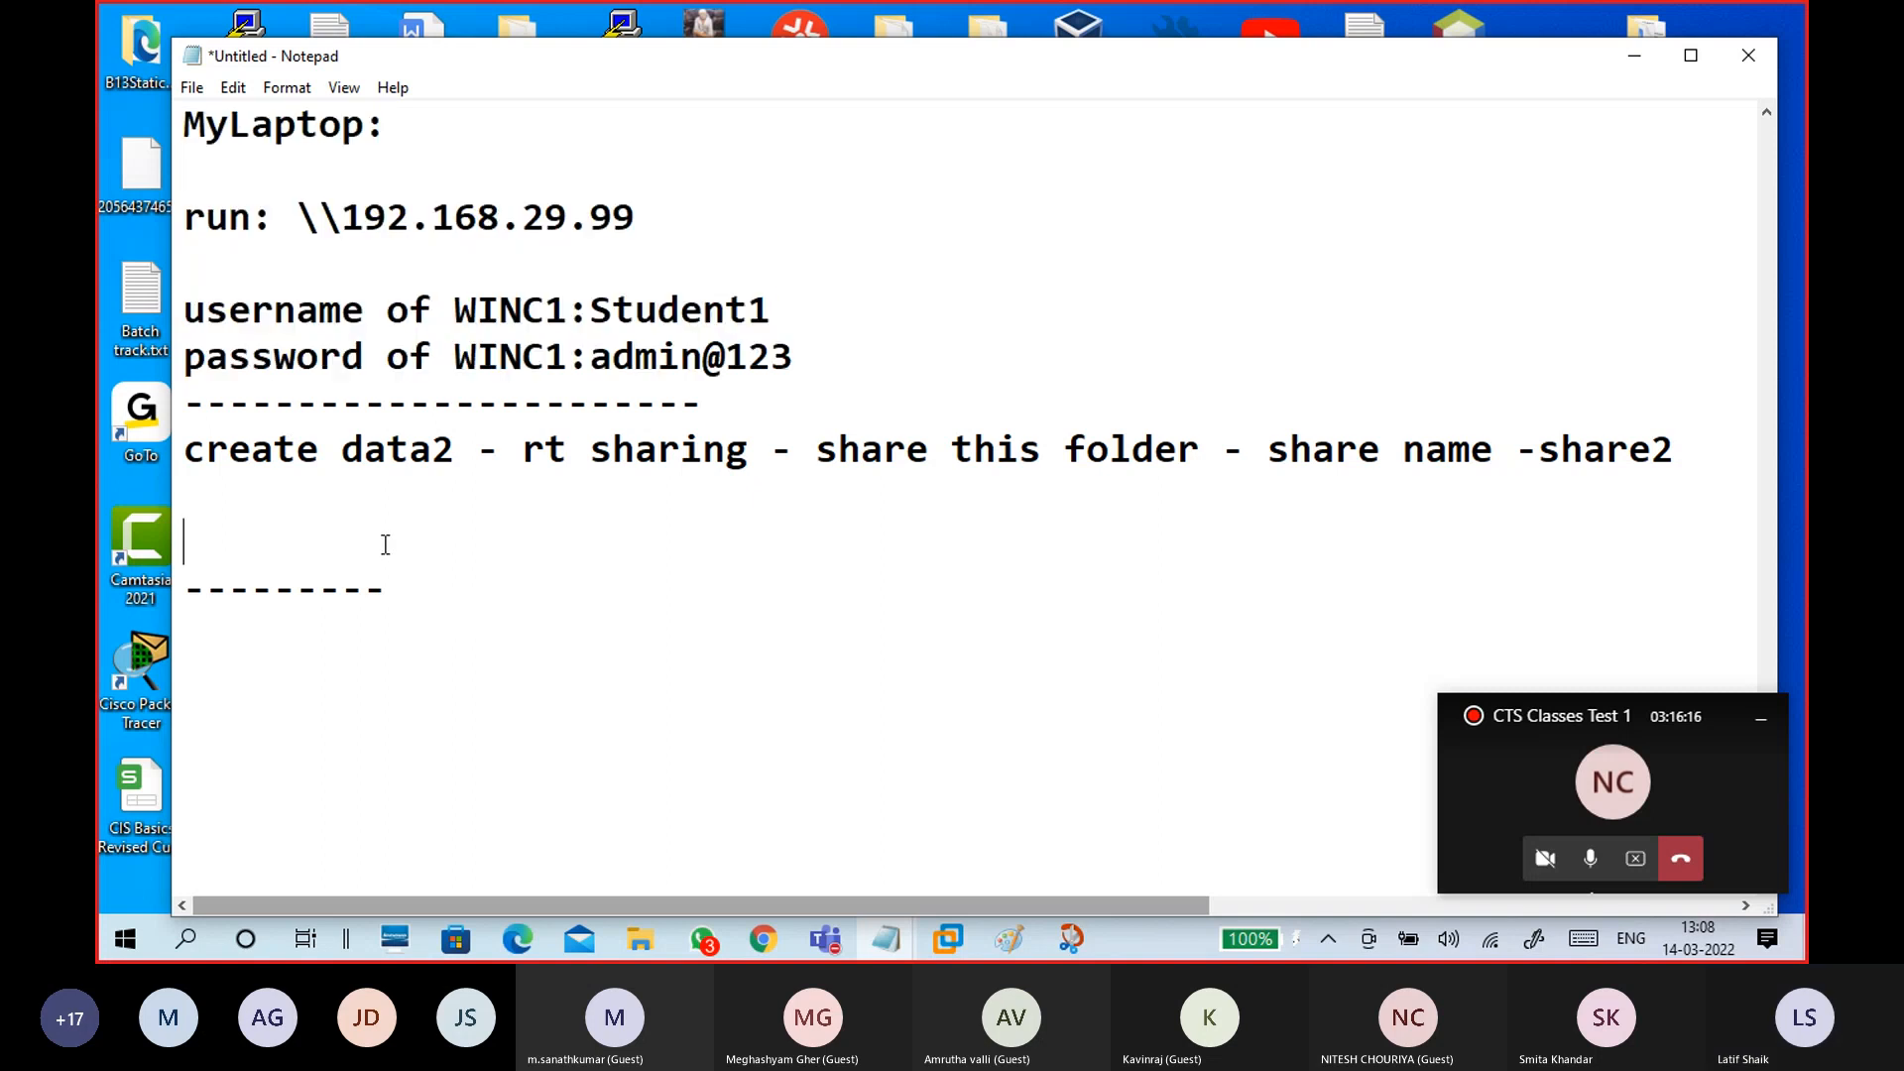
key("ctrl+v")
Step: Put the create data2 step under its own 'winc1:' heading
scroll(332, 374, "up", 2)
scroll(393, 420, "down", 2)
left_click(184, 449)
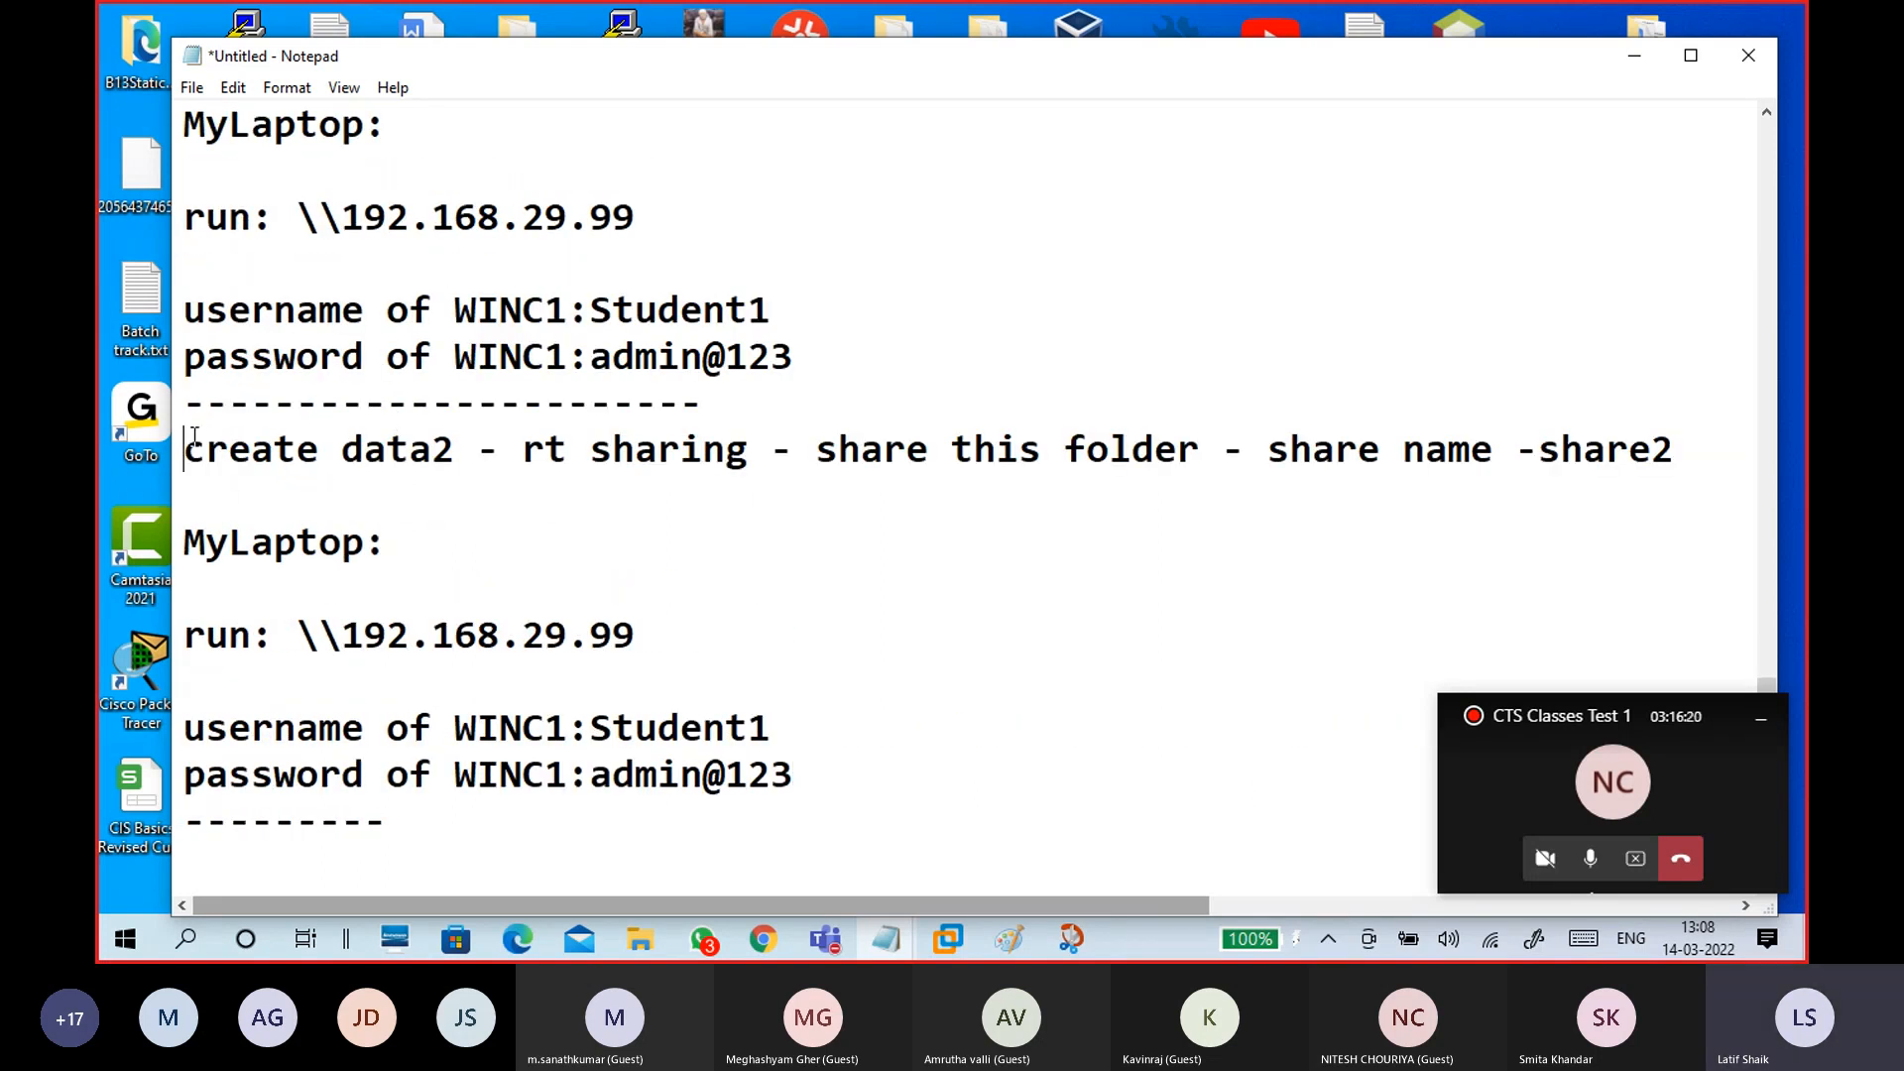
type("winc2")
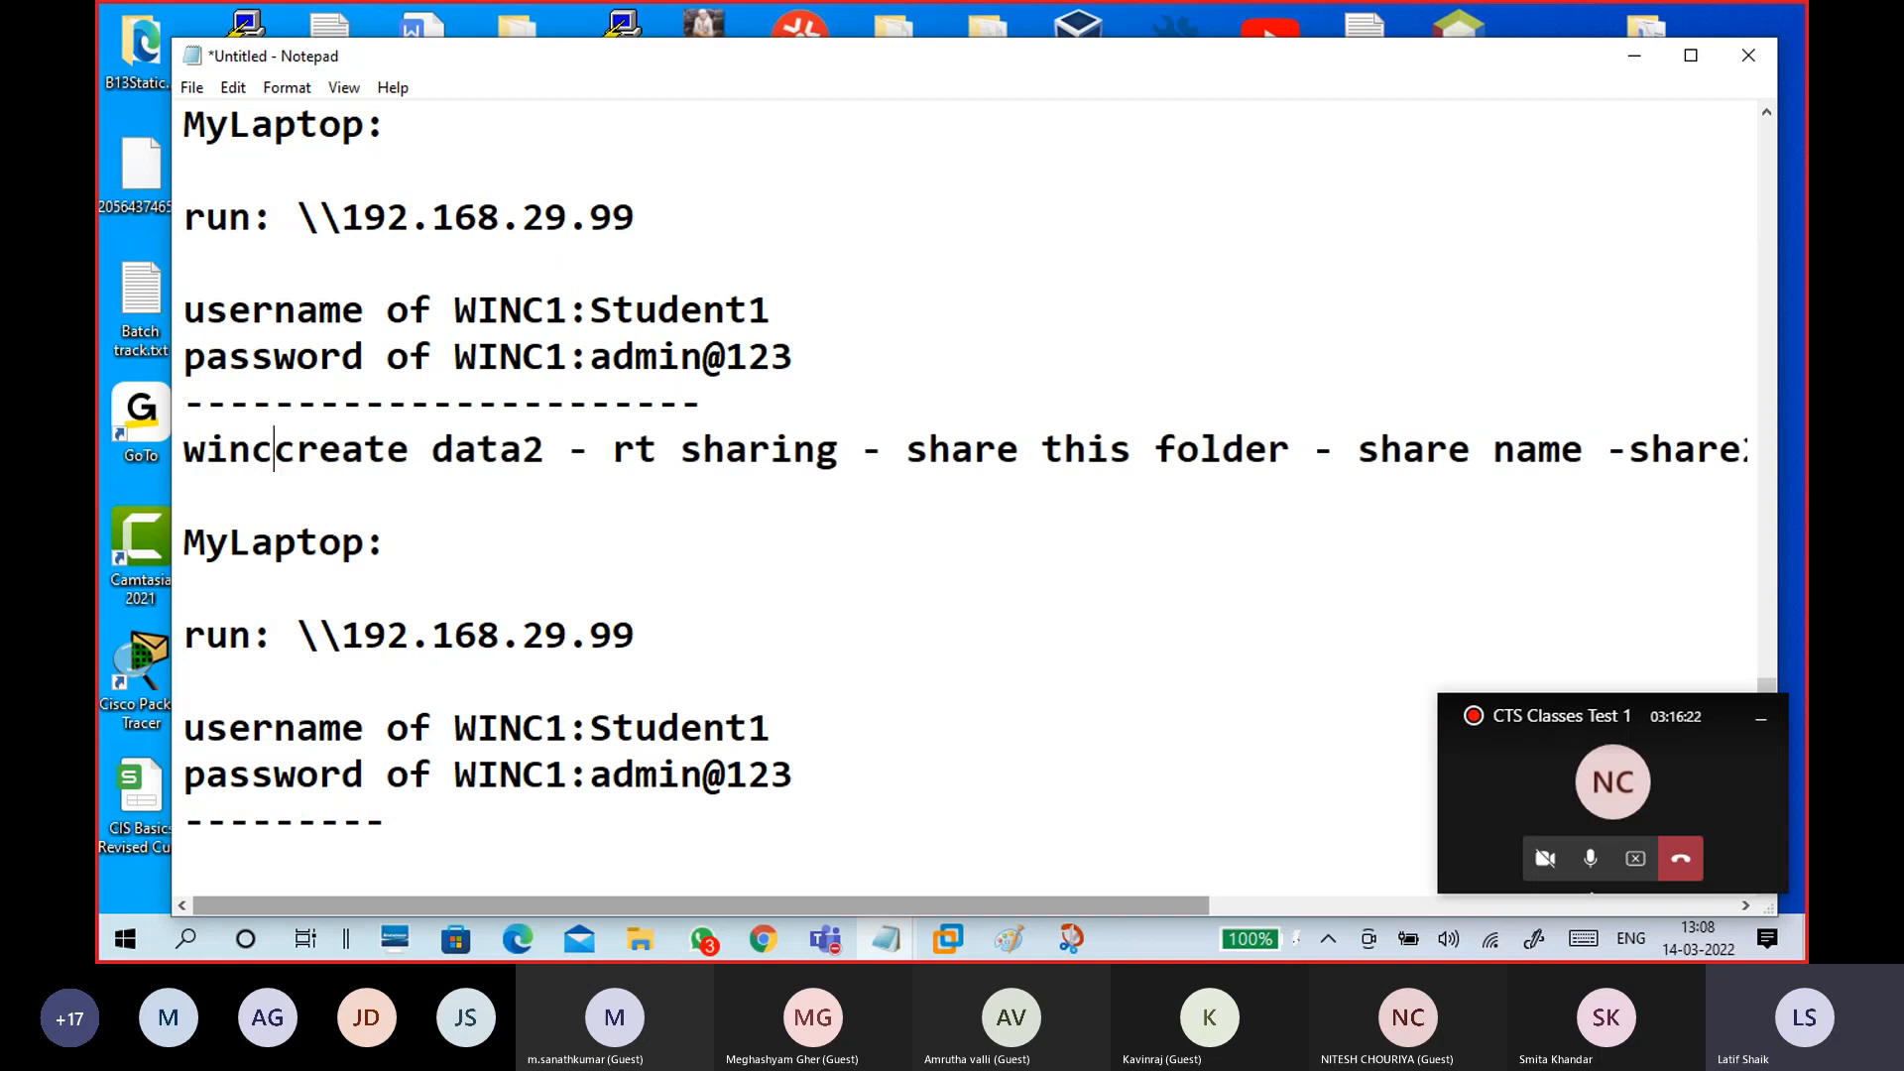
type(":")
key("BackSpace")
key("BackSpace")
type("1:")
key("Return")
Step: Paste another copy of the winc1 and laptop notes block on the empty last line
scroll(212, 596, "down", 2)
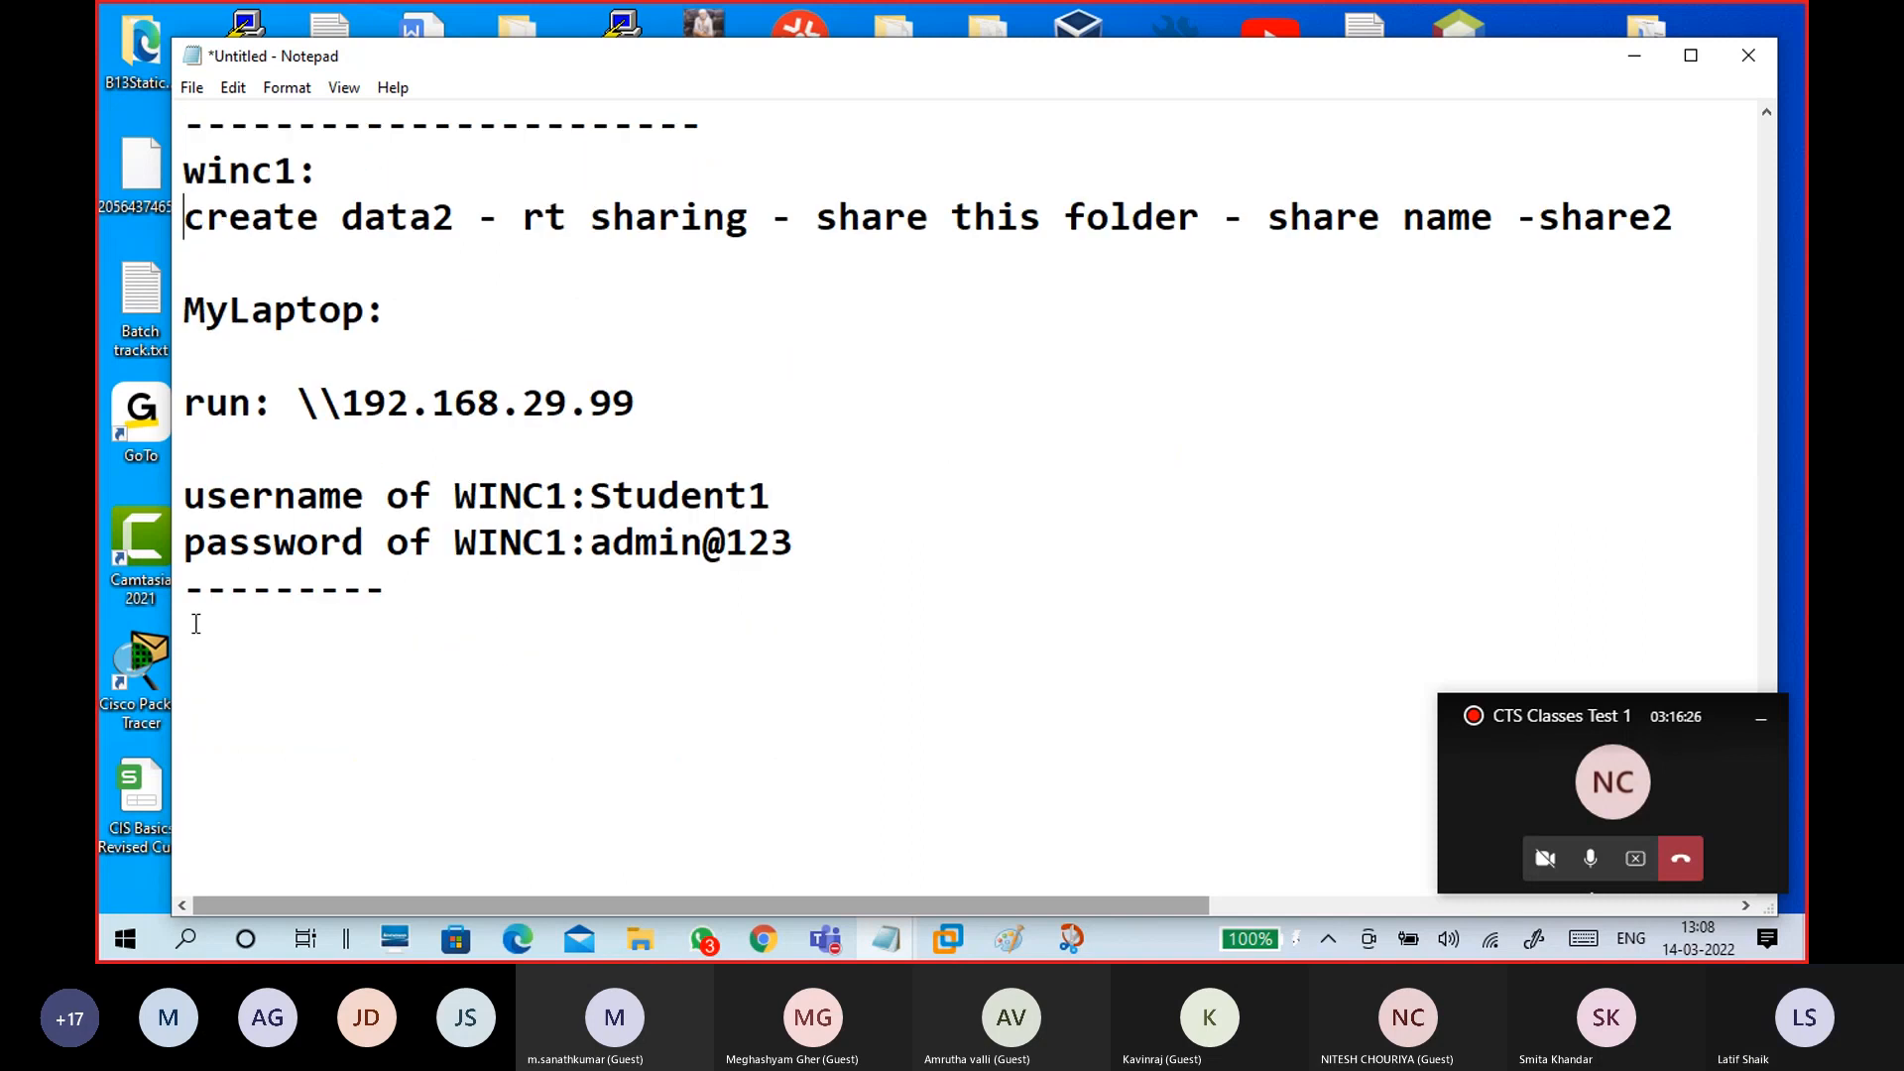
left_click(211, 678)
scroll(406, 593, "down", 1)
left_click(288, 491)
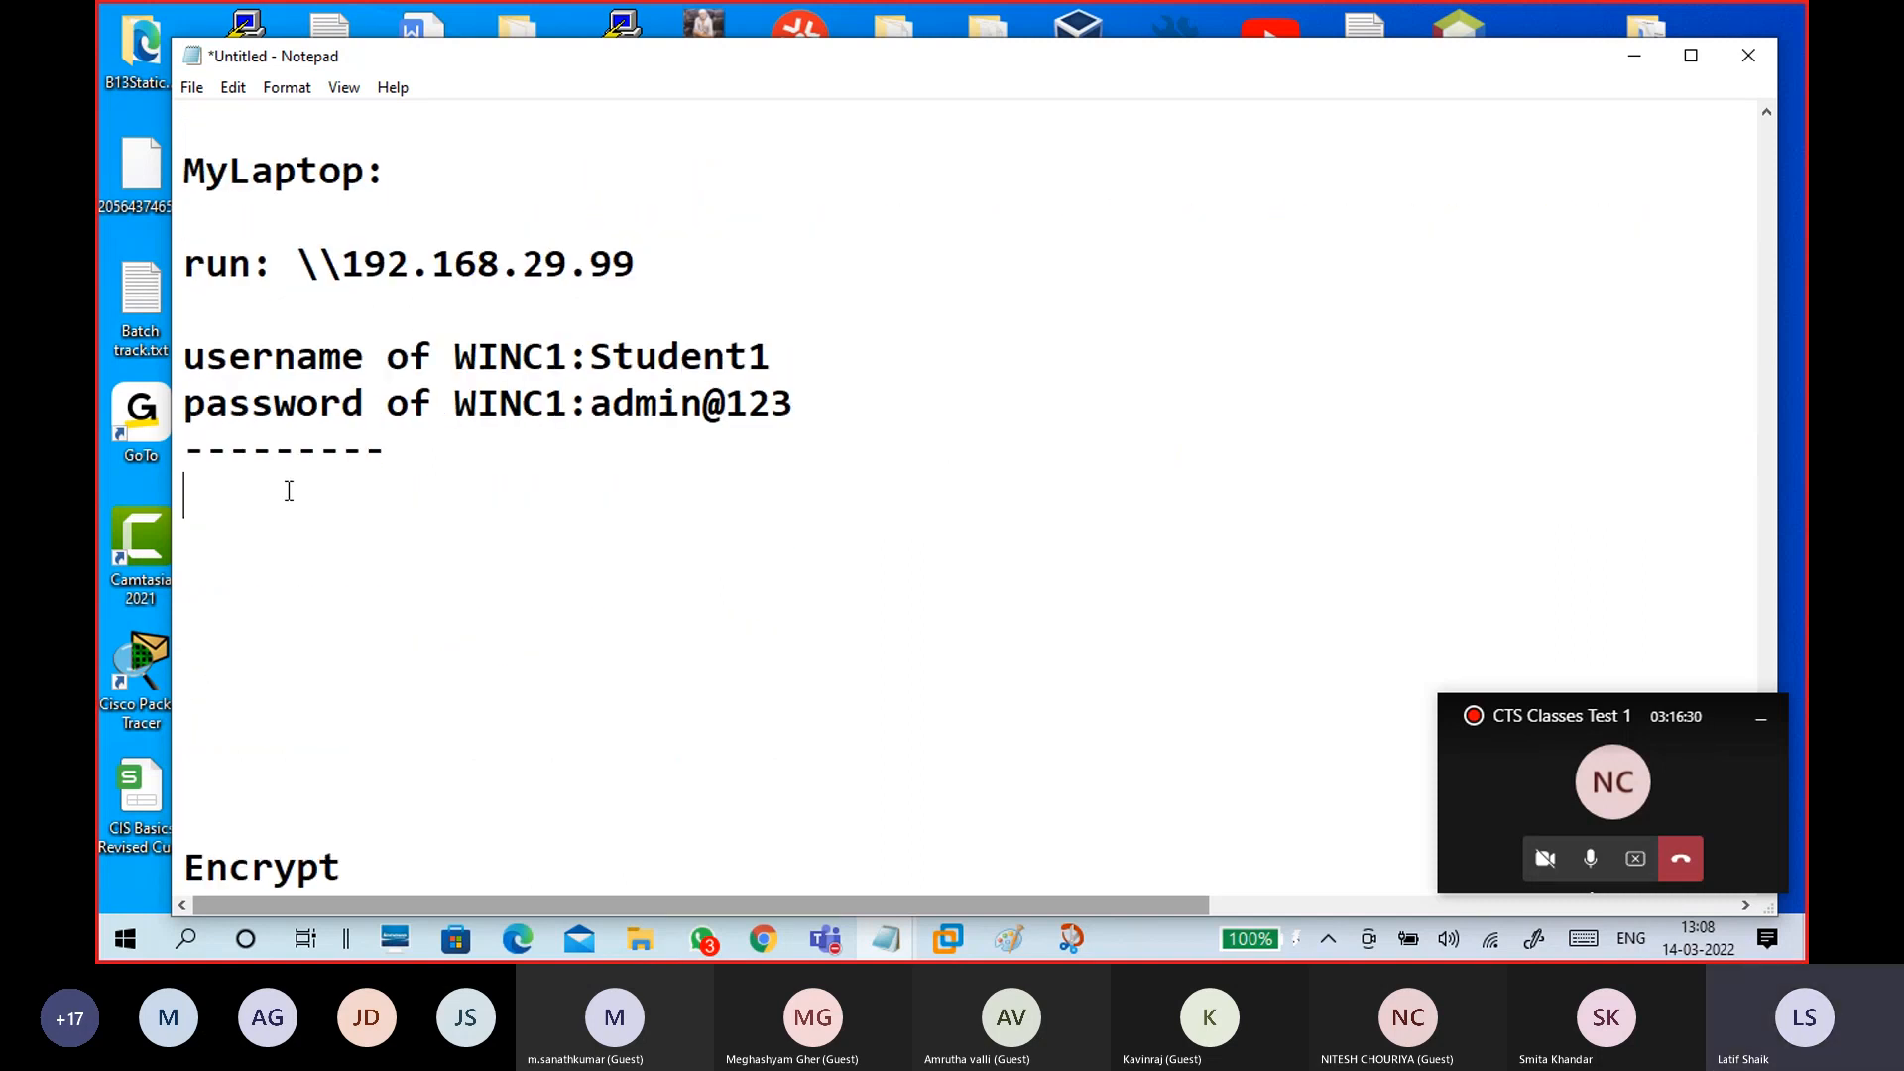
scroll(289, 491, "up", 2)
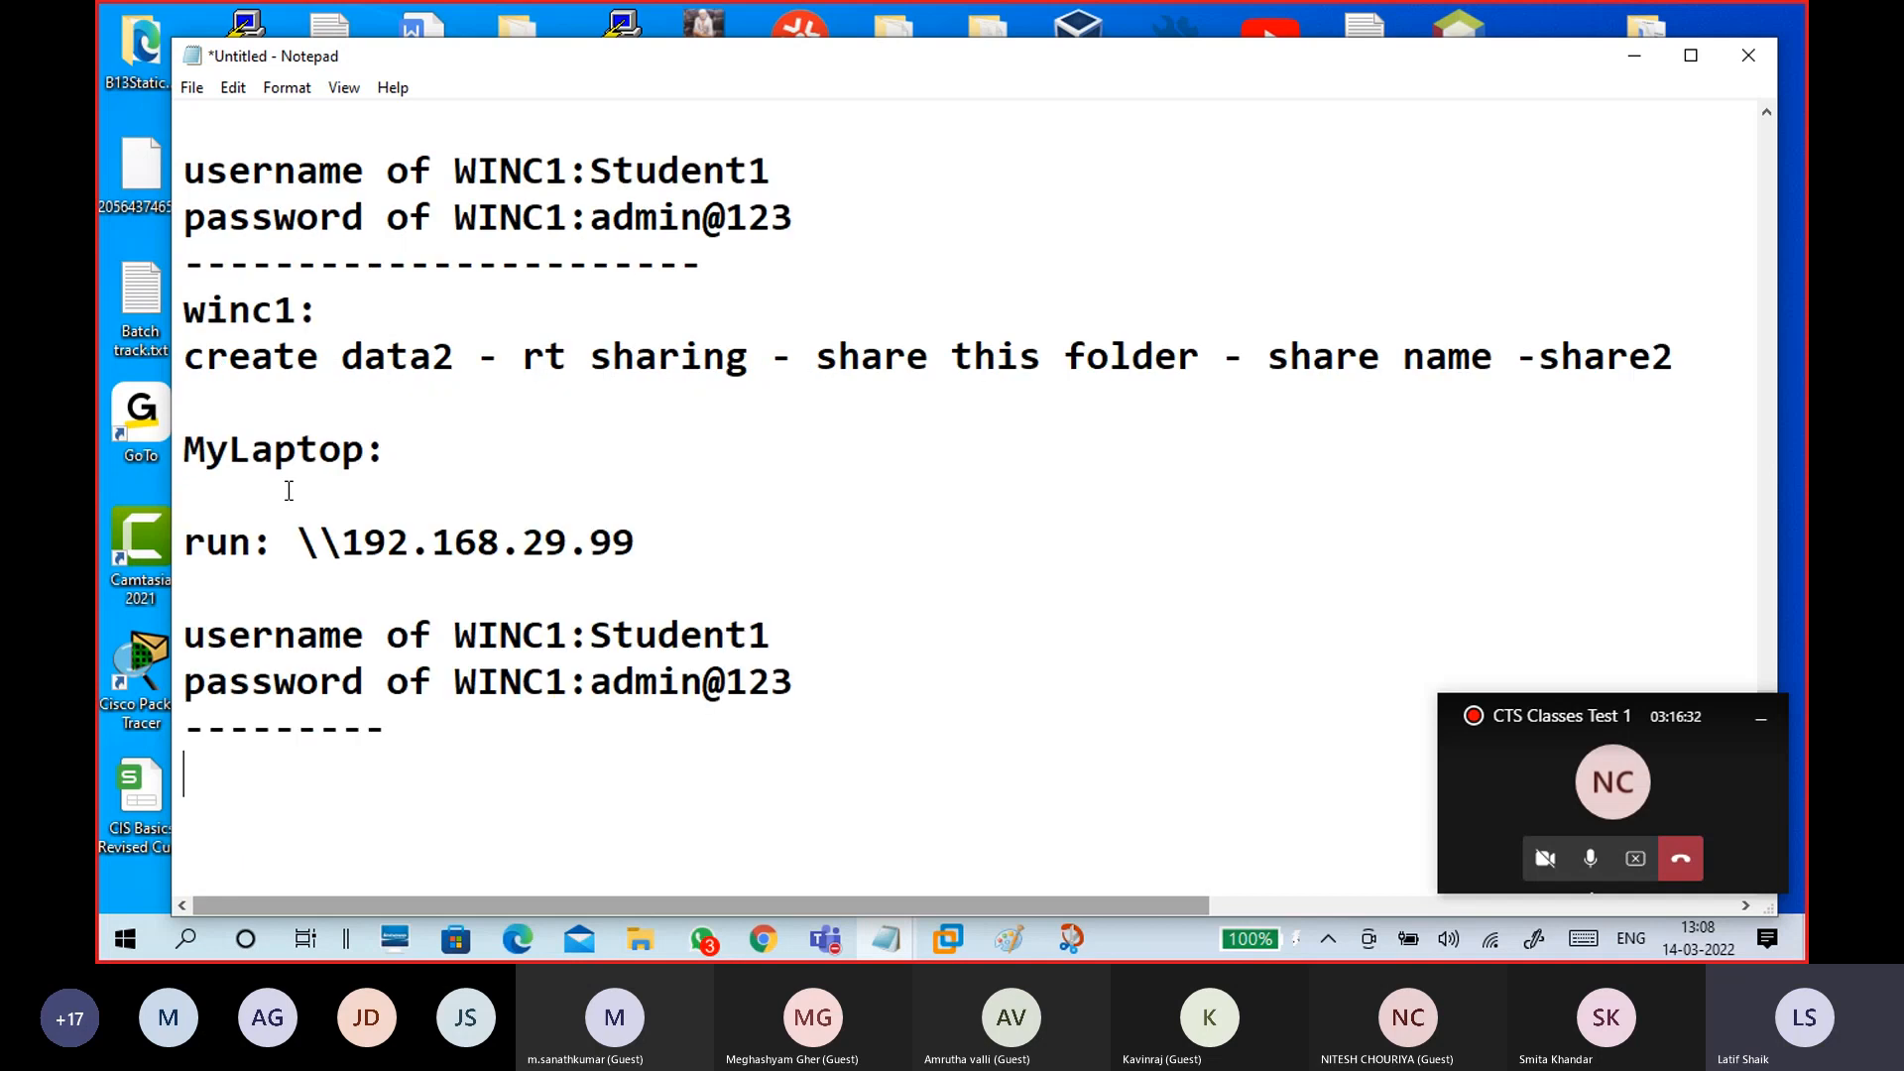
scroll(492, 464, "down", 1)
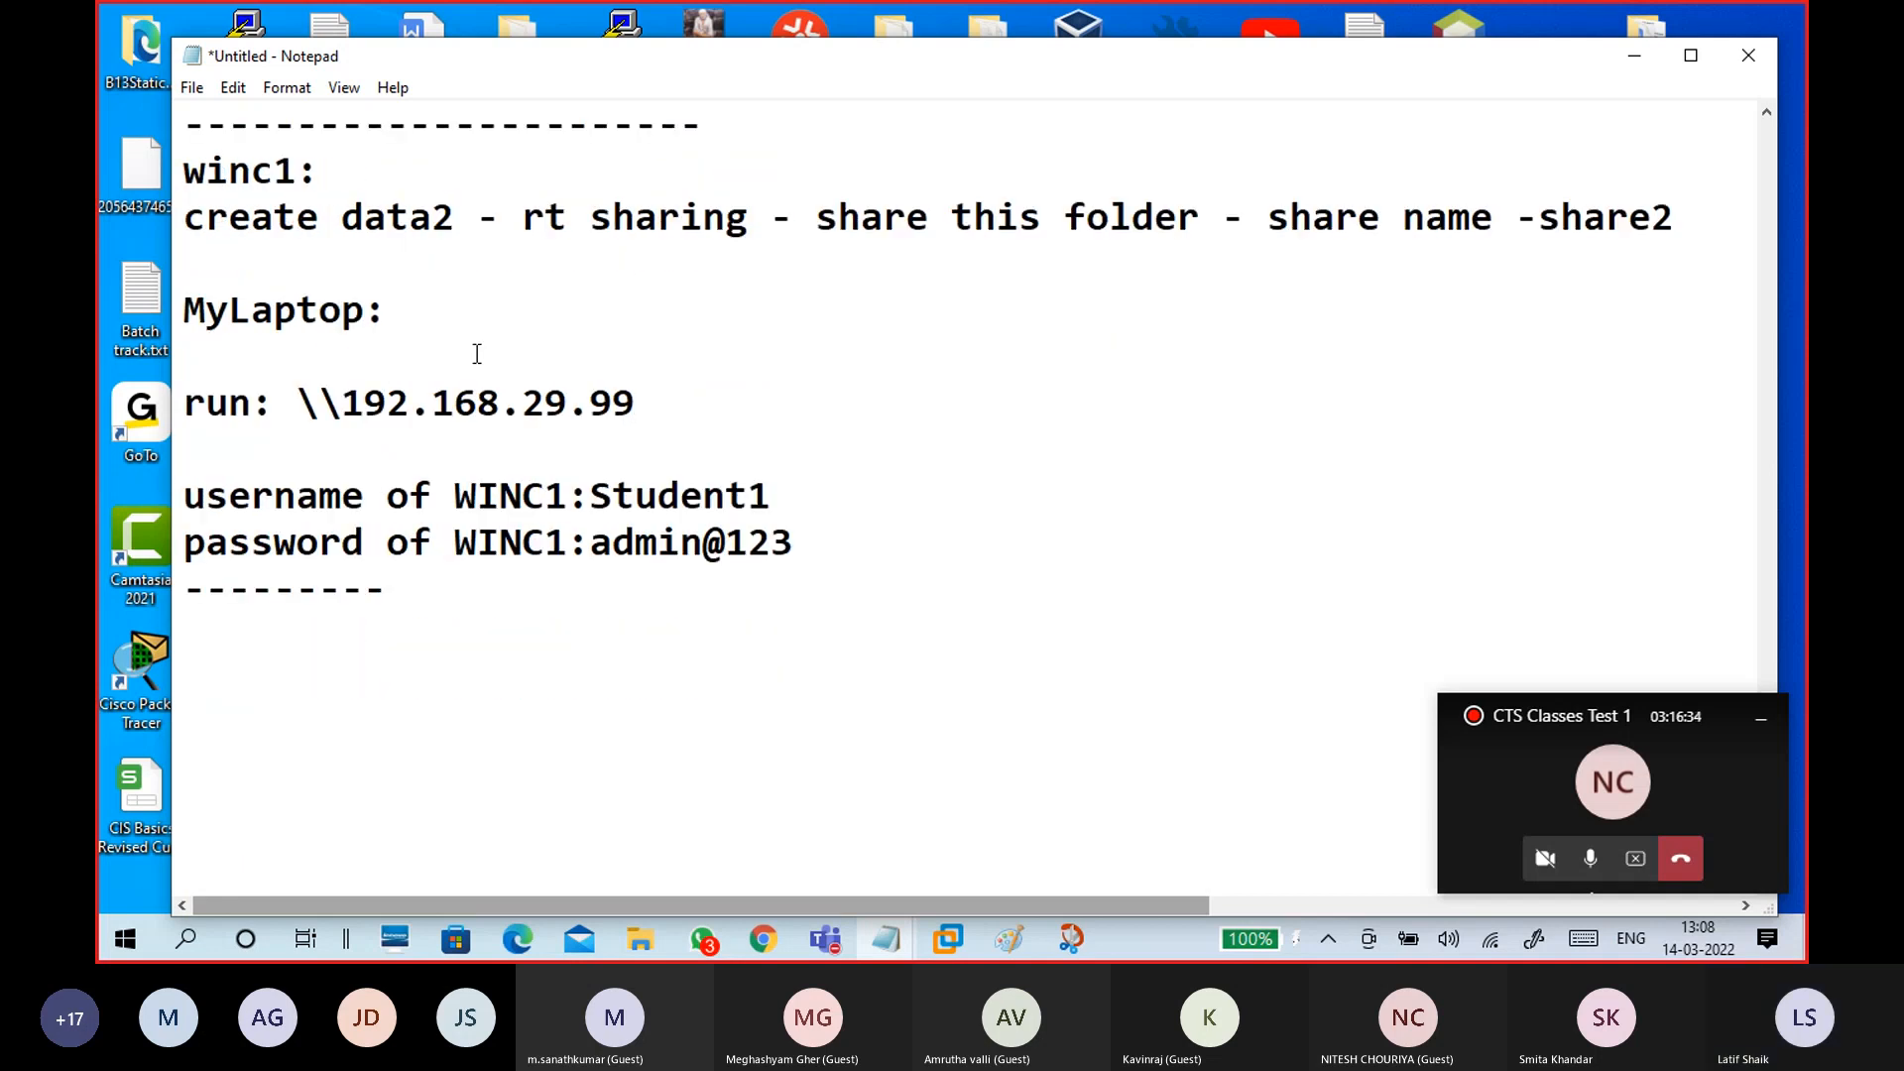
left_click_drag(185, 171, 797, 544)
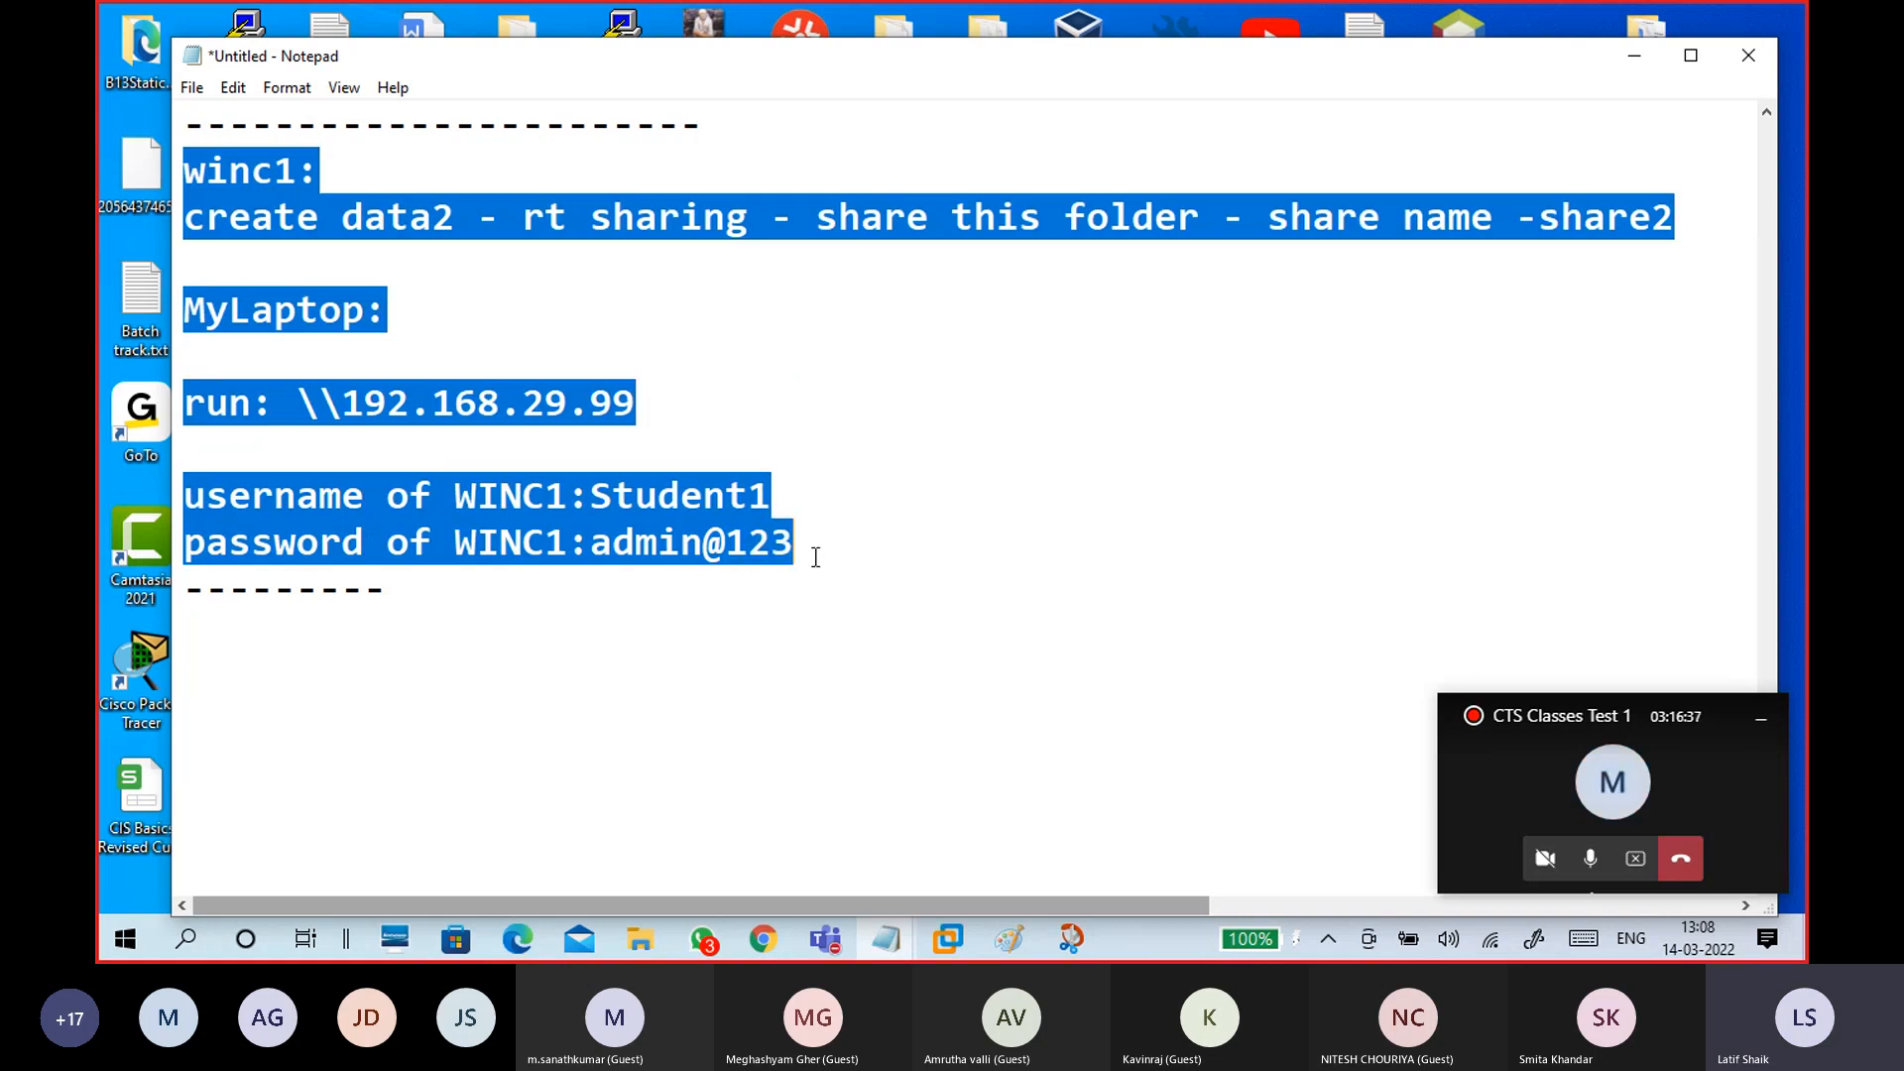
left_click(615, 675)
key("ctrl+v")
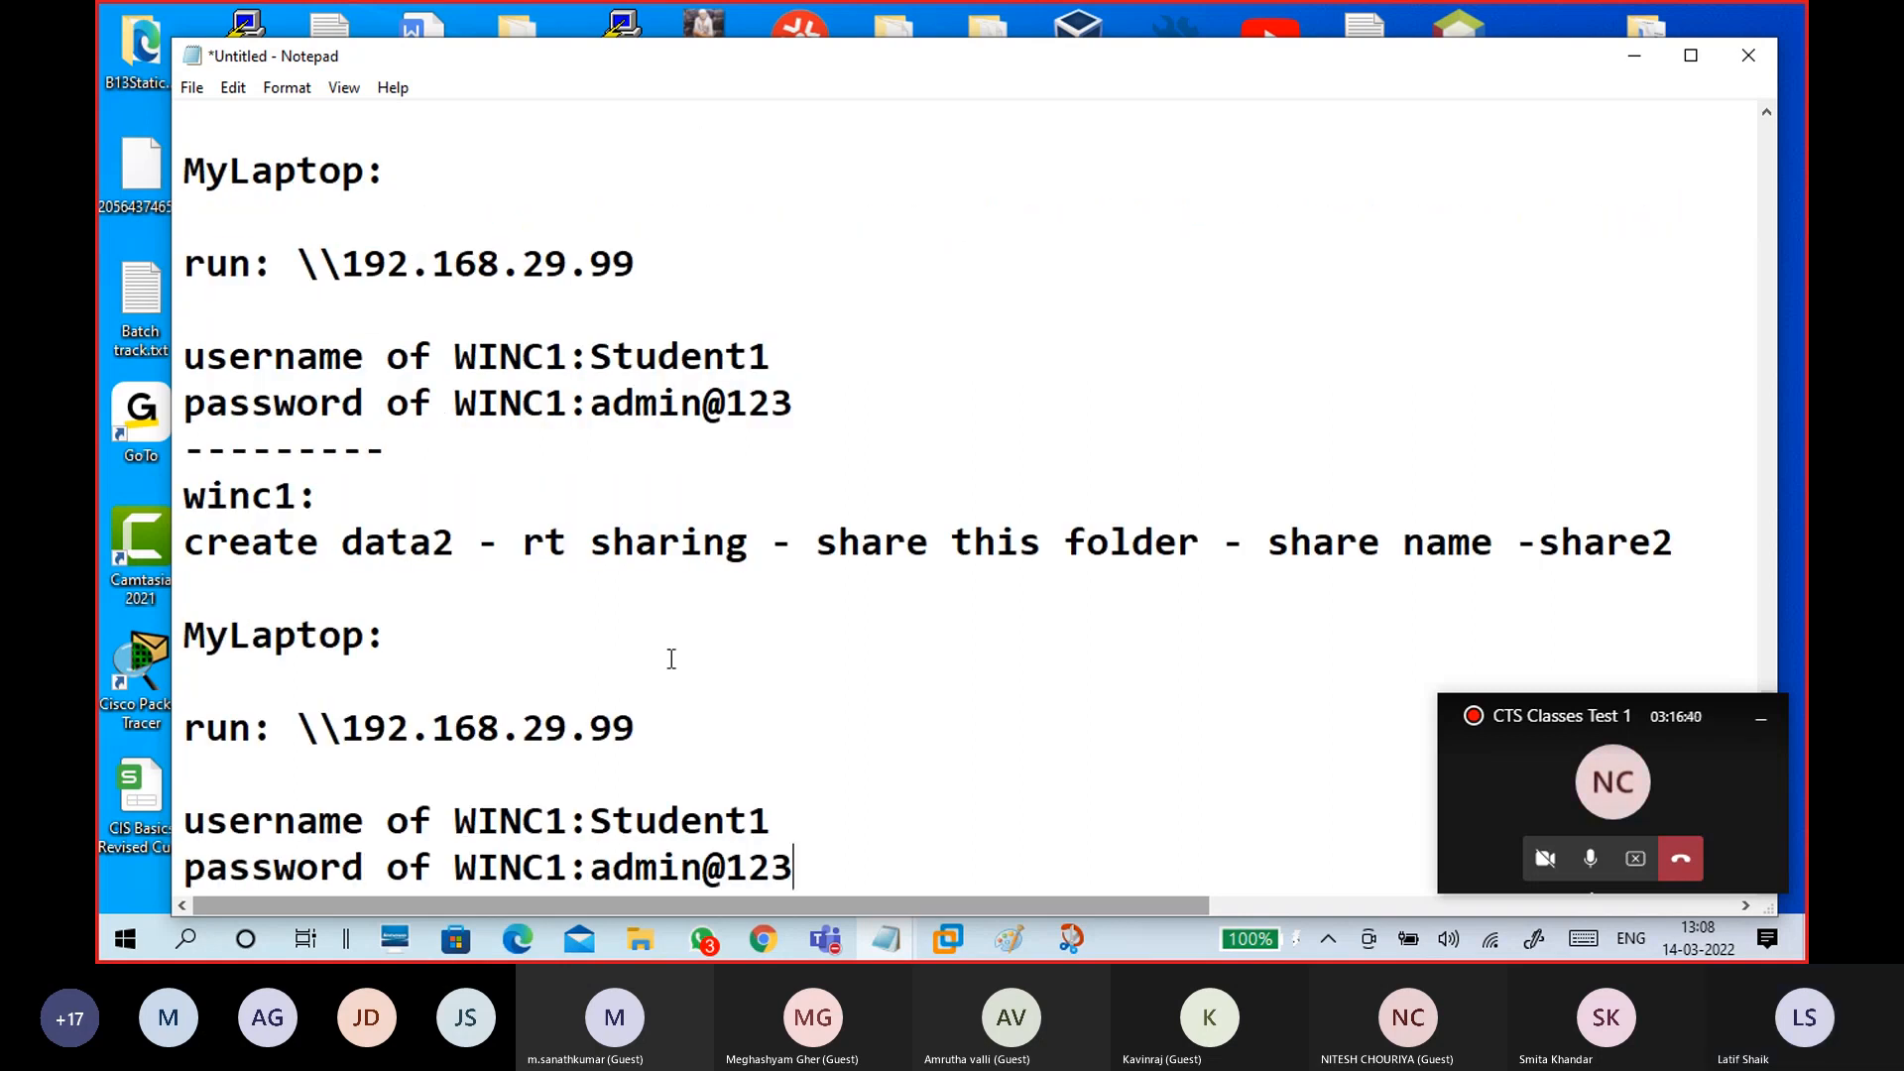
Step: In the new copy, change data2 to data3 and share2 to share3$
left_click(456, 402)
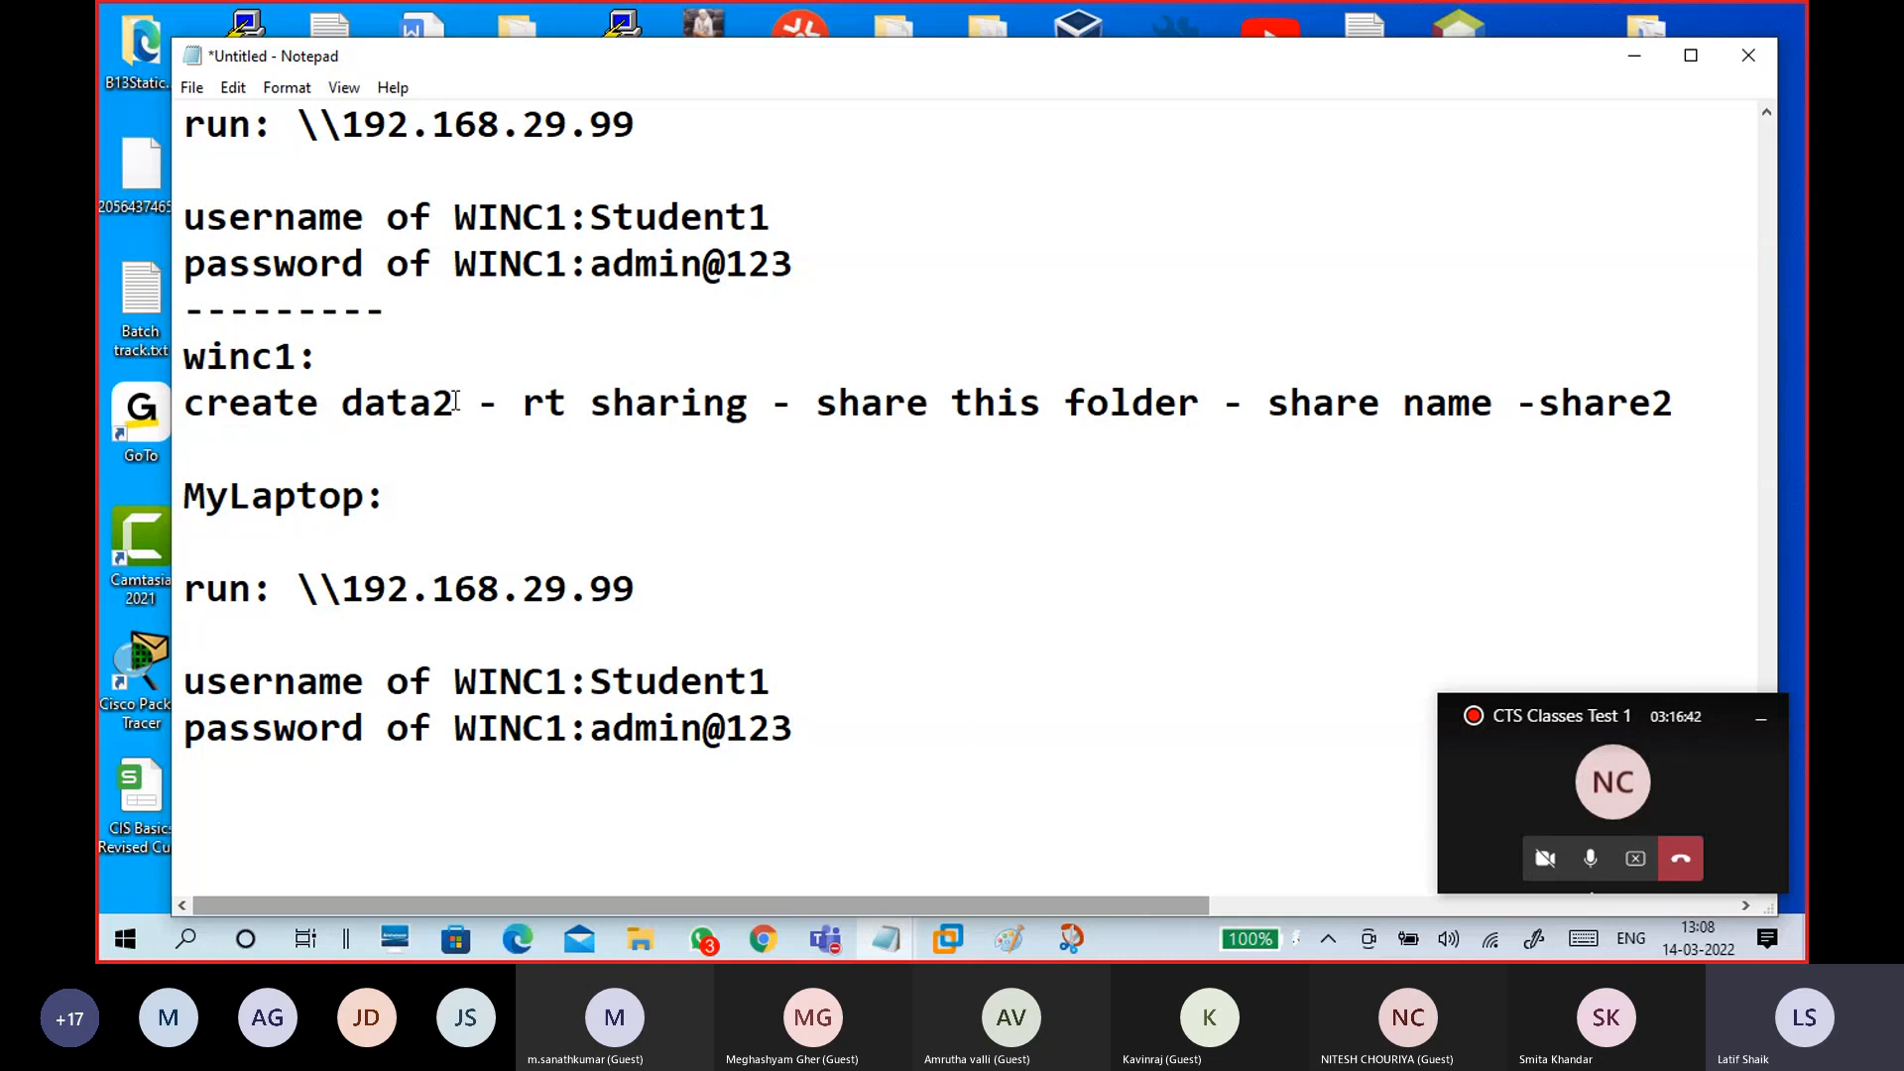
key("BackSpace")
type("3")
left_click(1696, 415)
key("BackSpace")
type("3$")
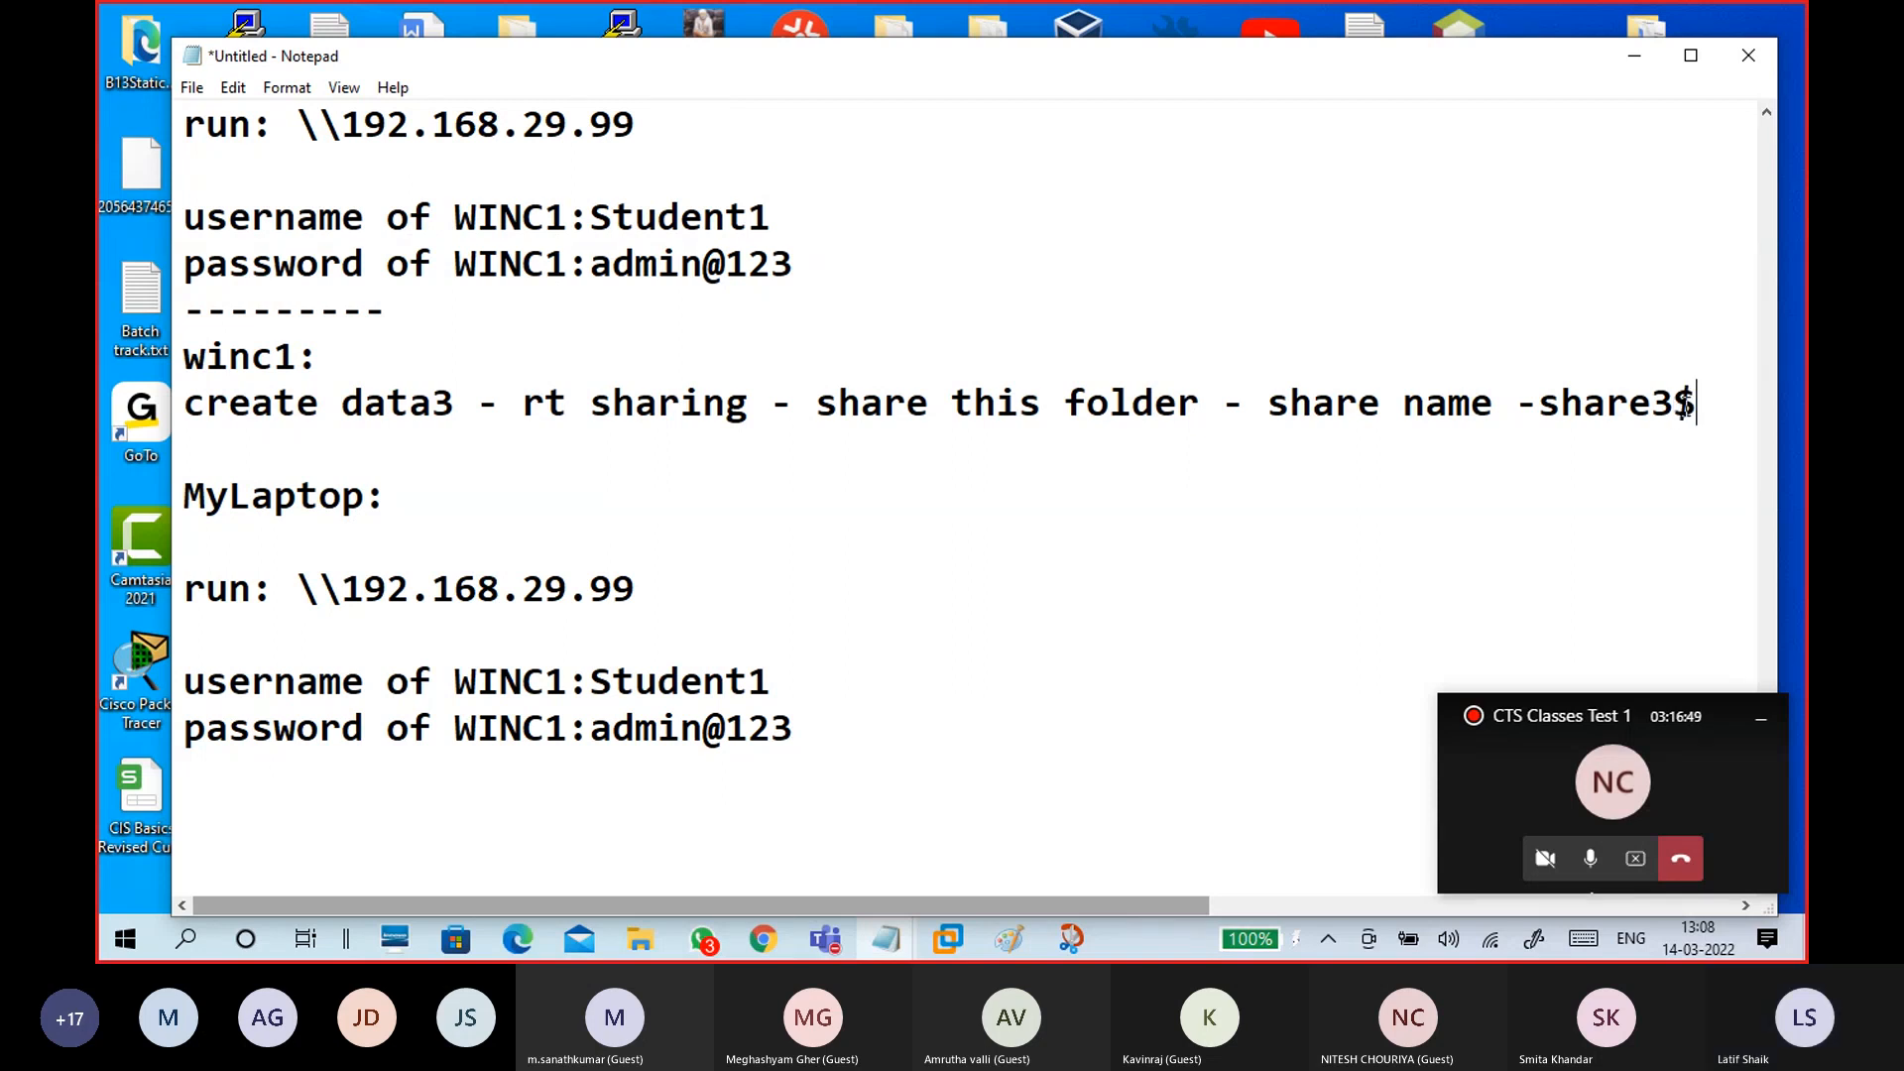
Step: Move '- share name' onto its own line and extend the laptop run path to \\192.168.29.99\share3$
left_click(1226, 406)
key("Return")
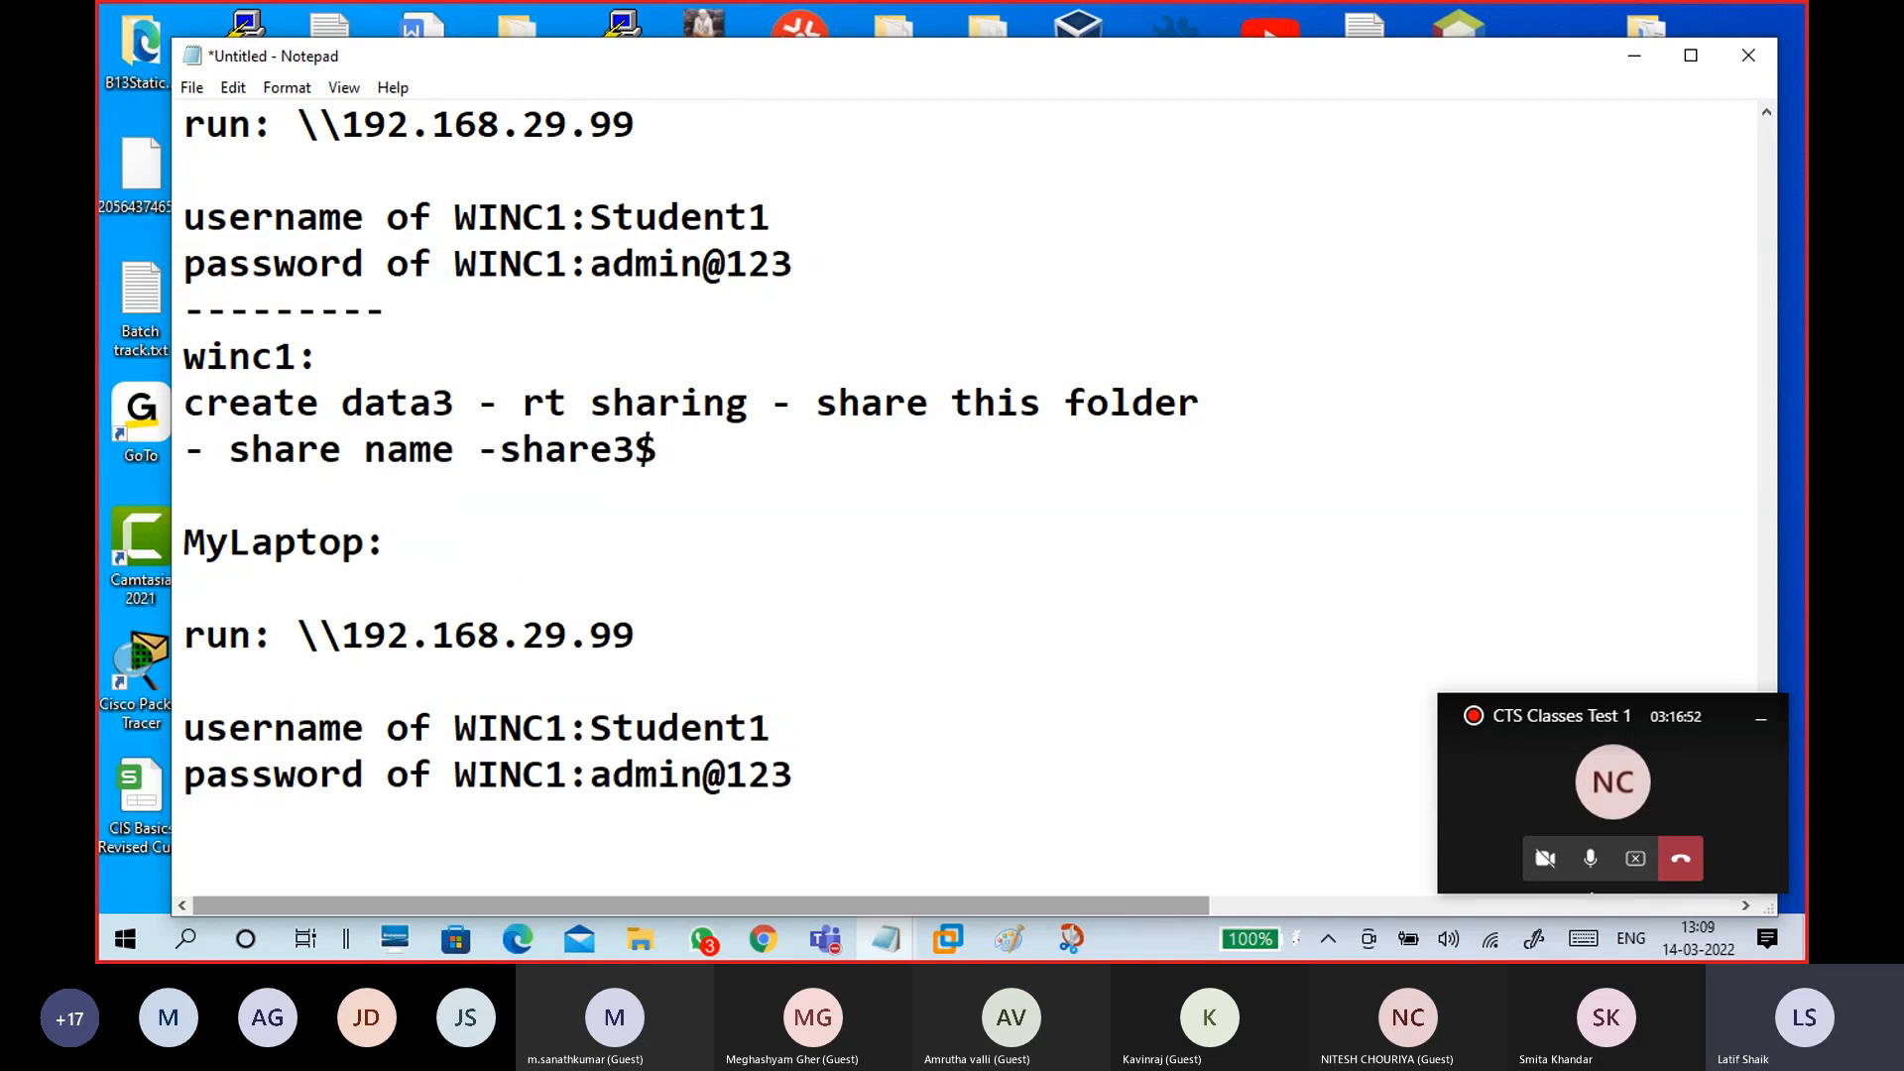
left_click_drag(499, 454, 658, 462)
left_click(663, 459)
left_click(725, 619)
type("\\share3$")
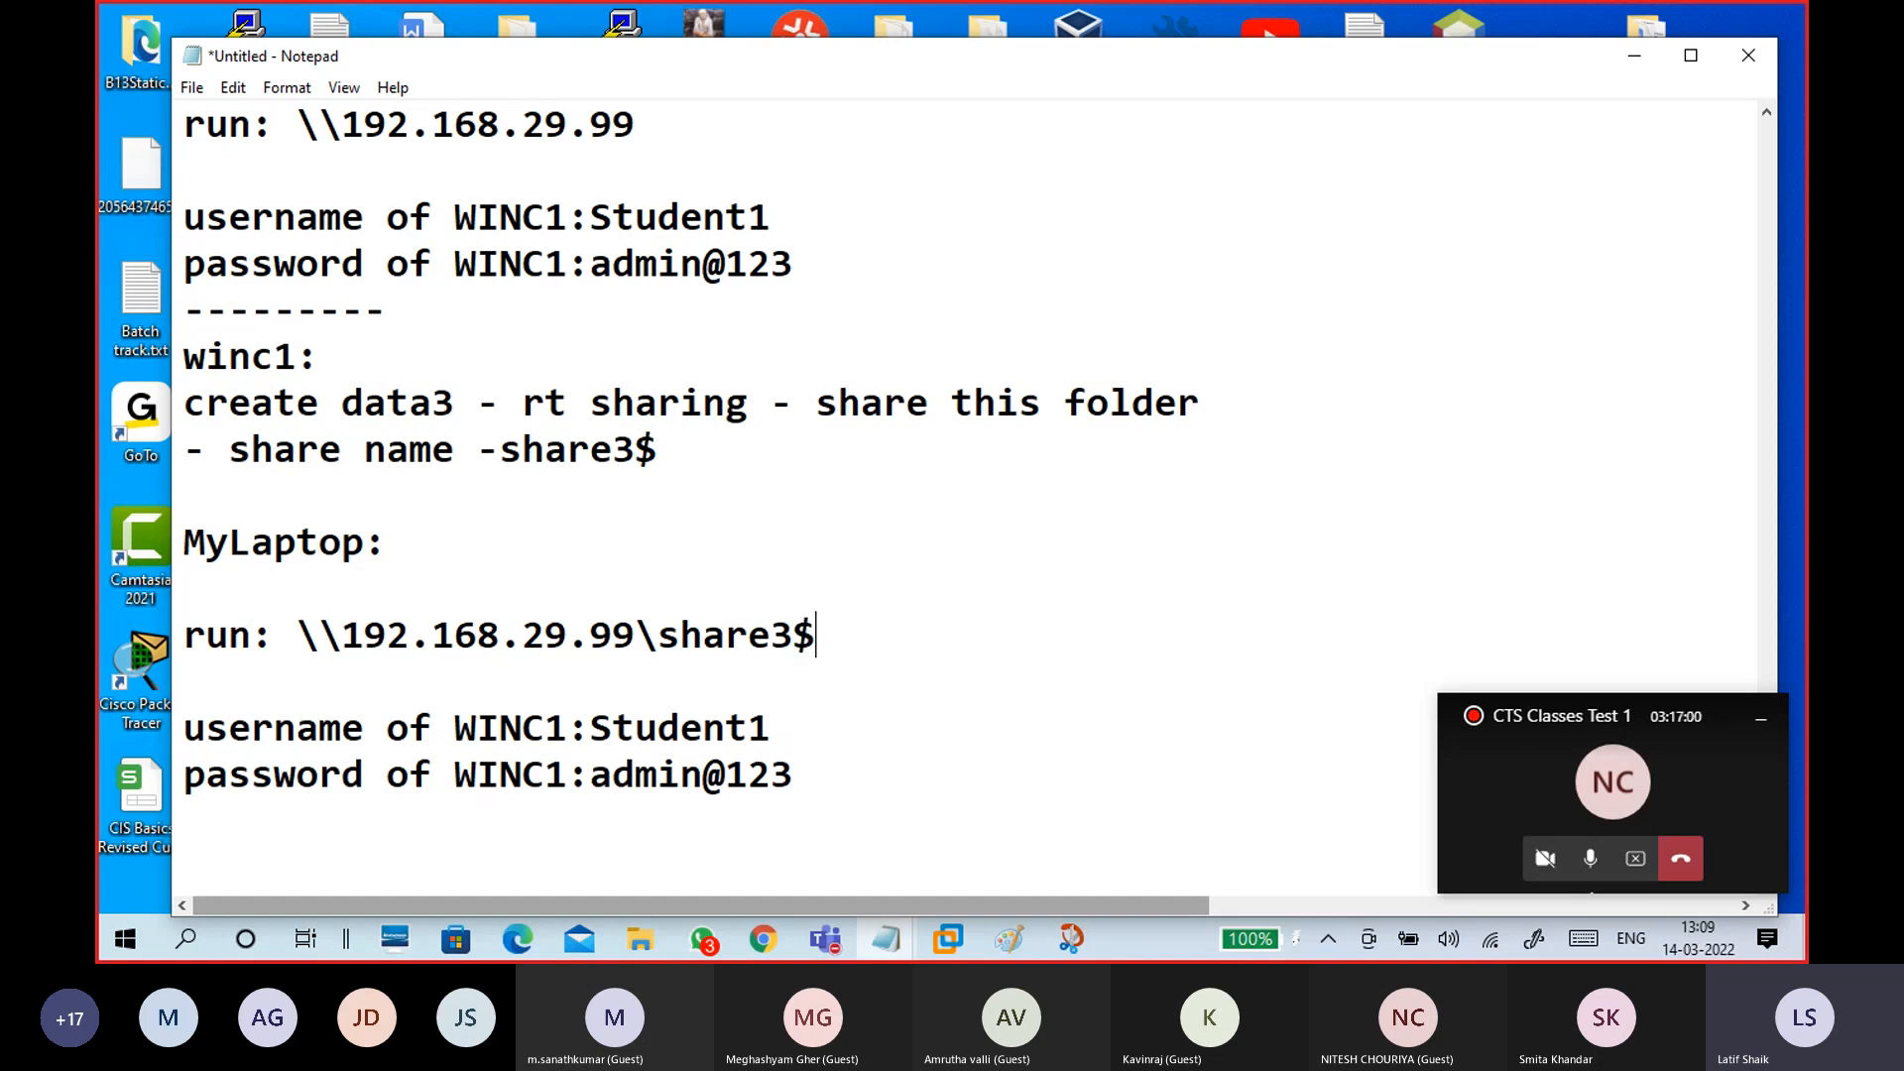
scroll(778, 655, "down", 1)
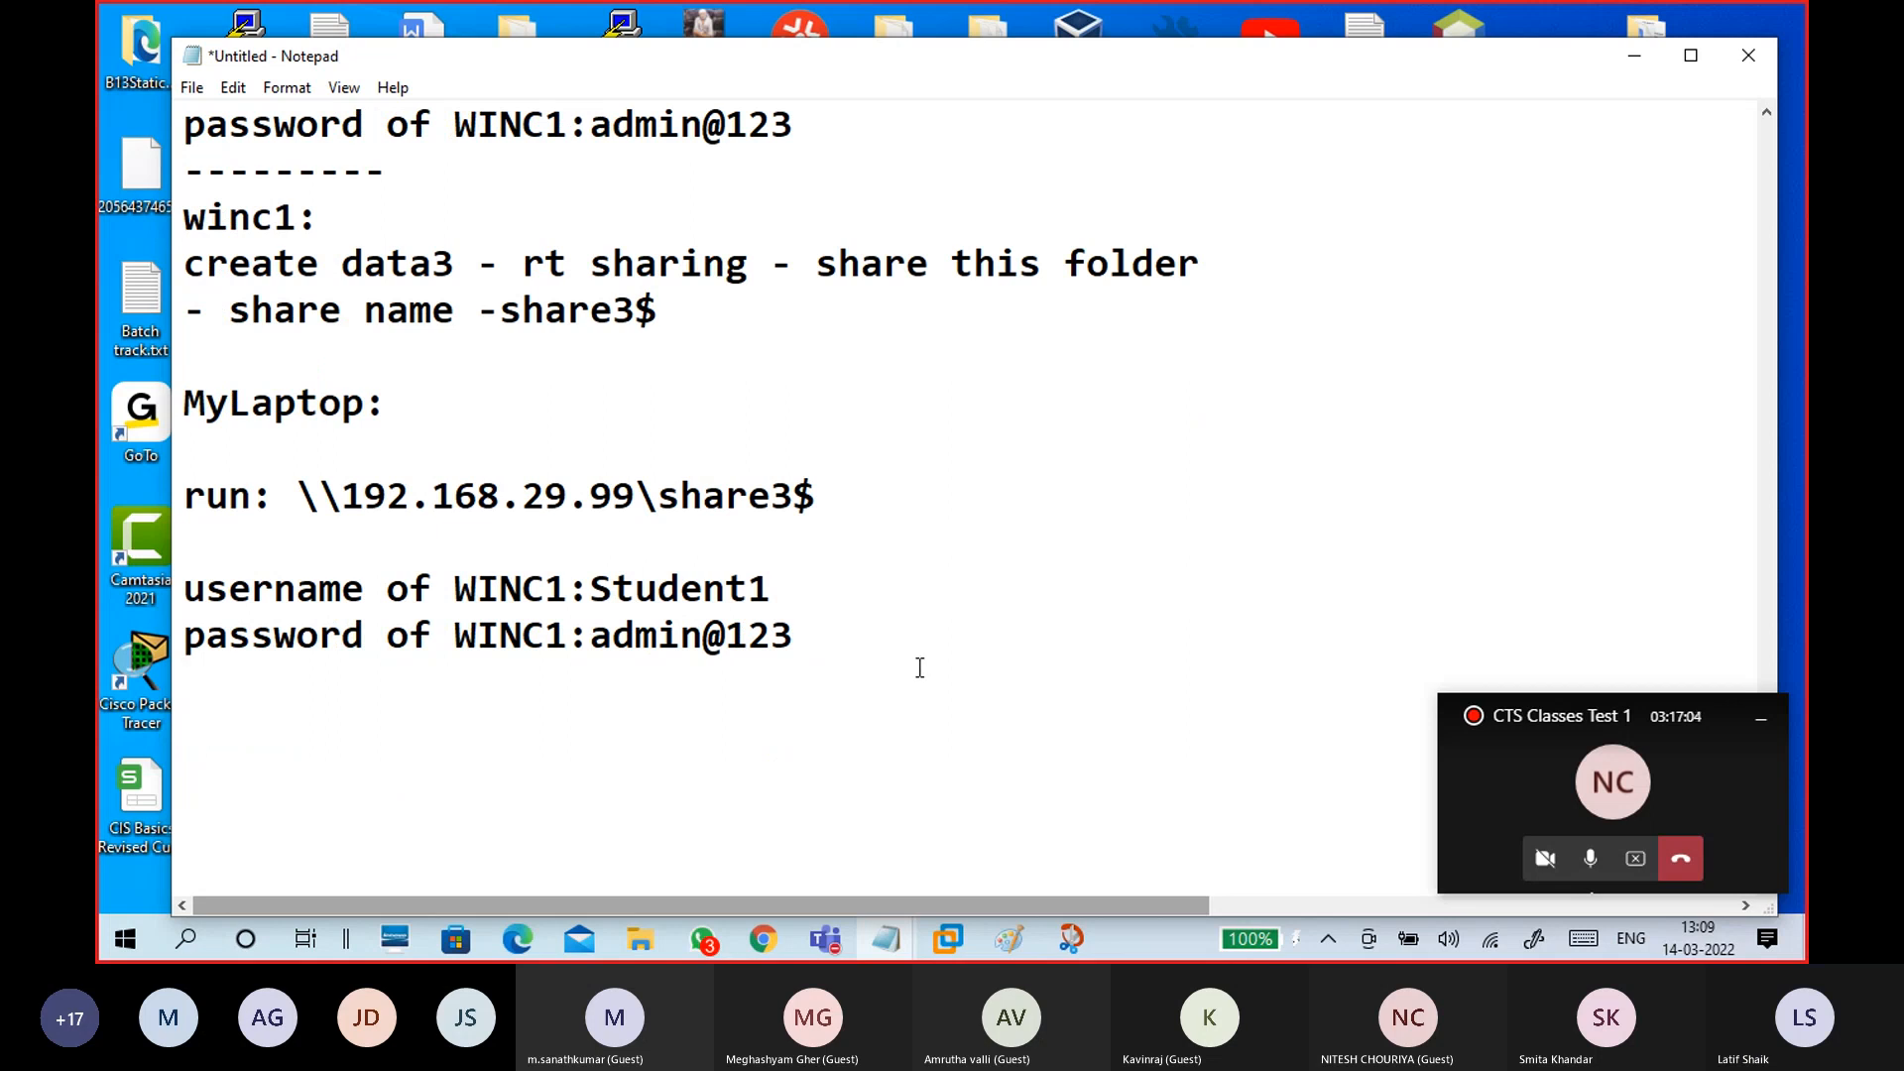
Step: Open \\192.168.29.99\share3$ from the Explorer address bar to show s3.txt, then return to the share list
mouse_move(651, 936)
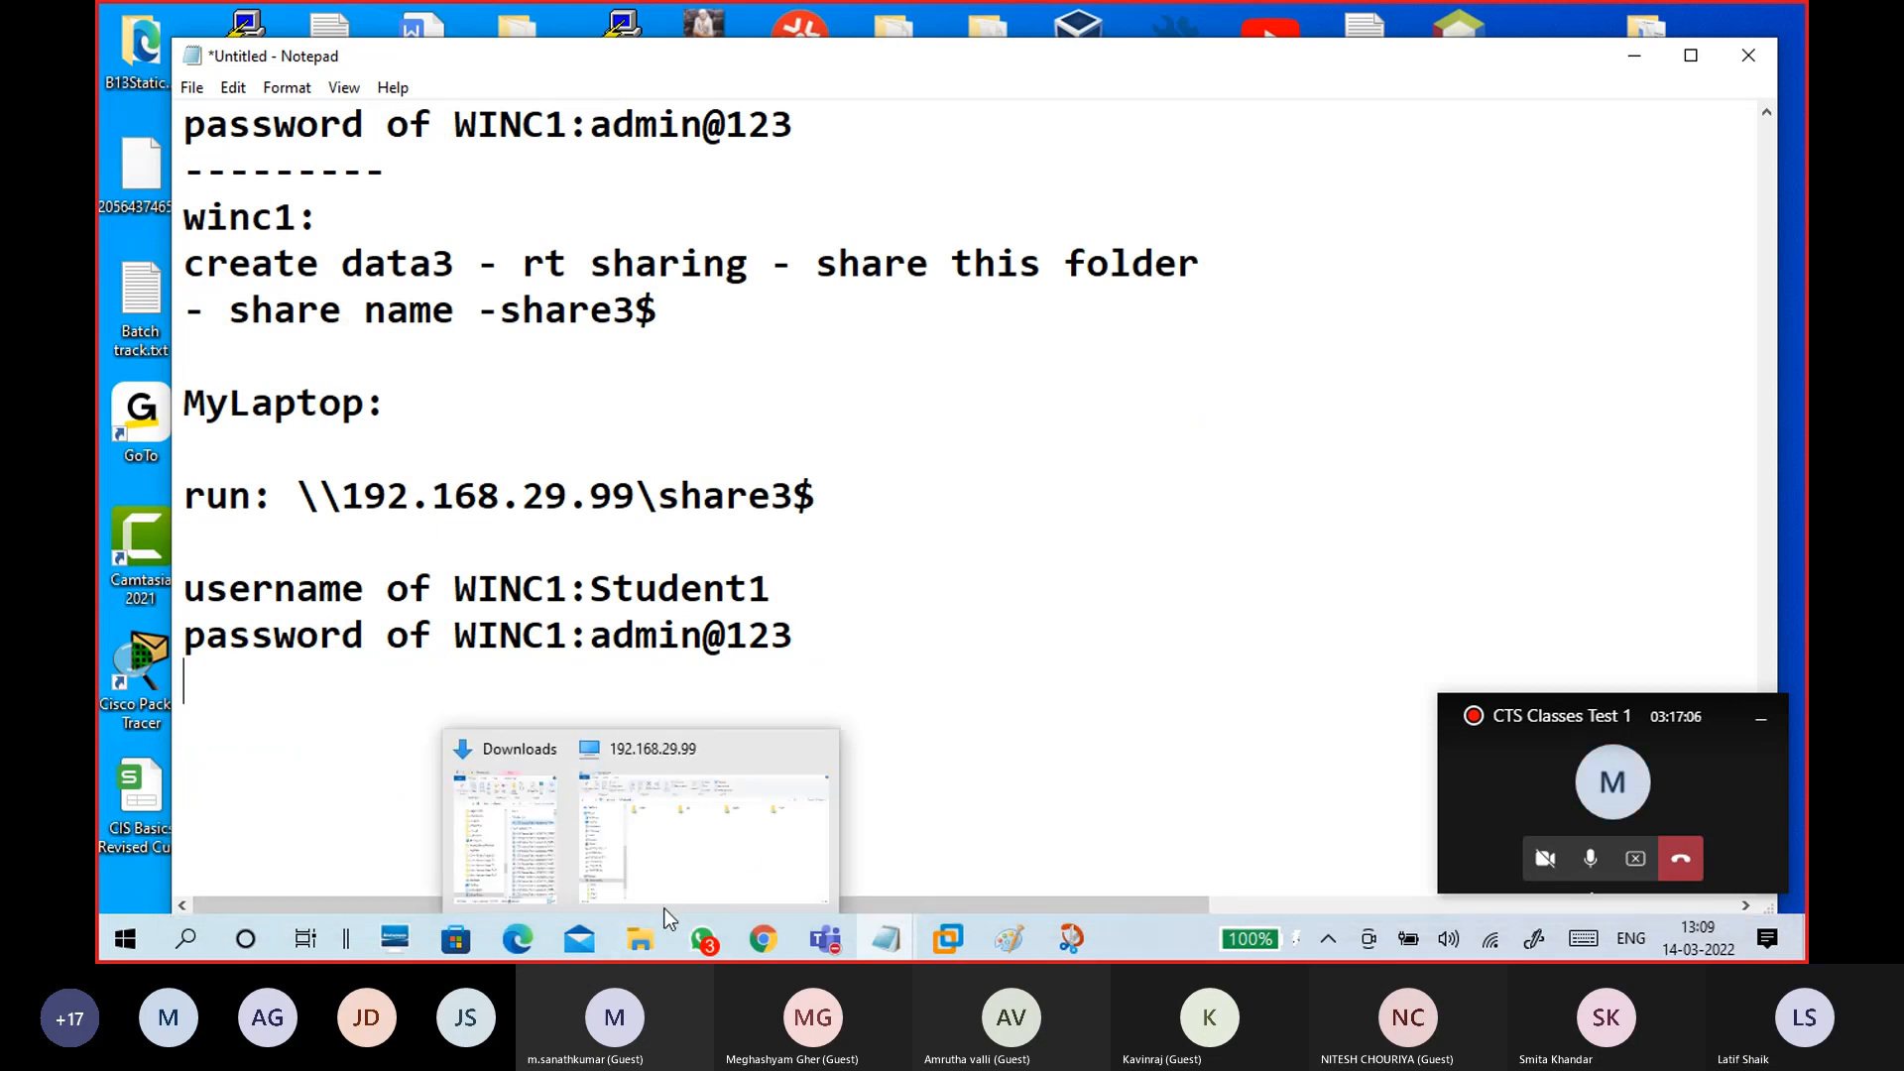
left_click(784, 746)
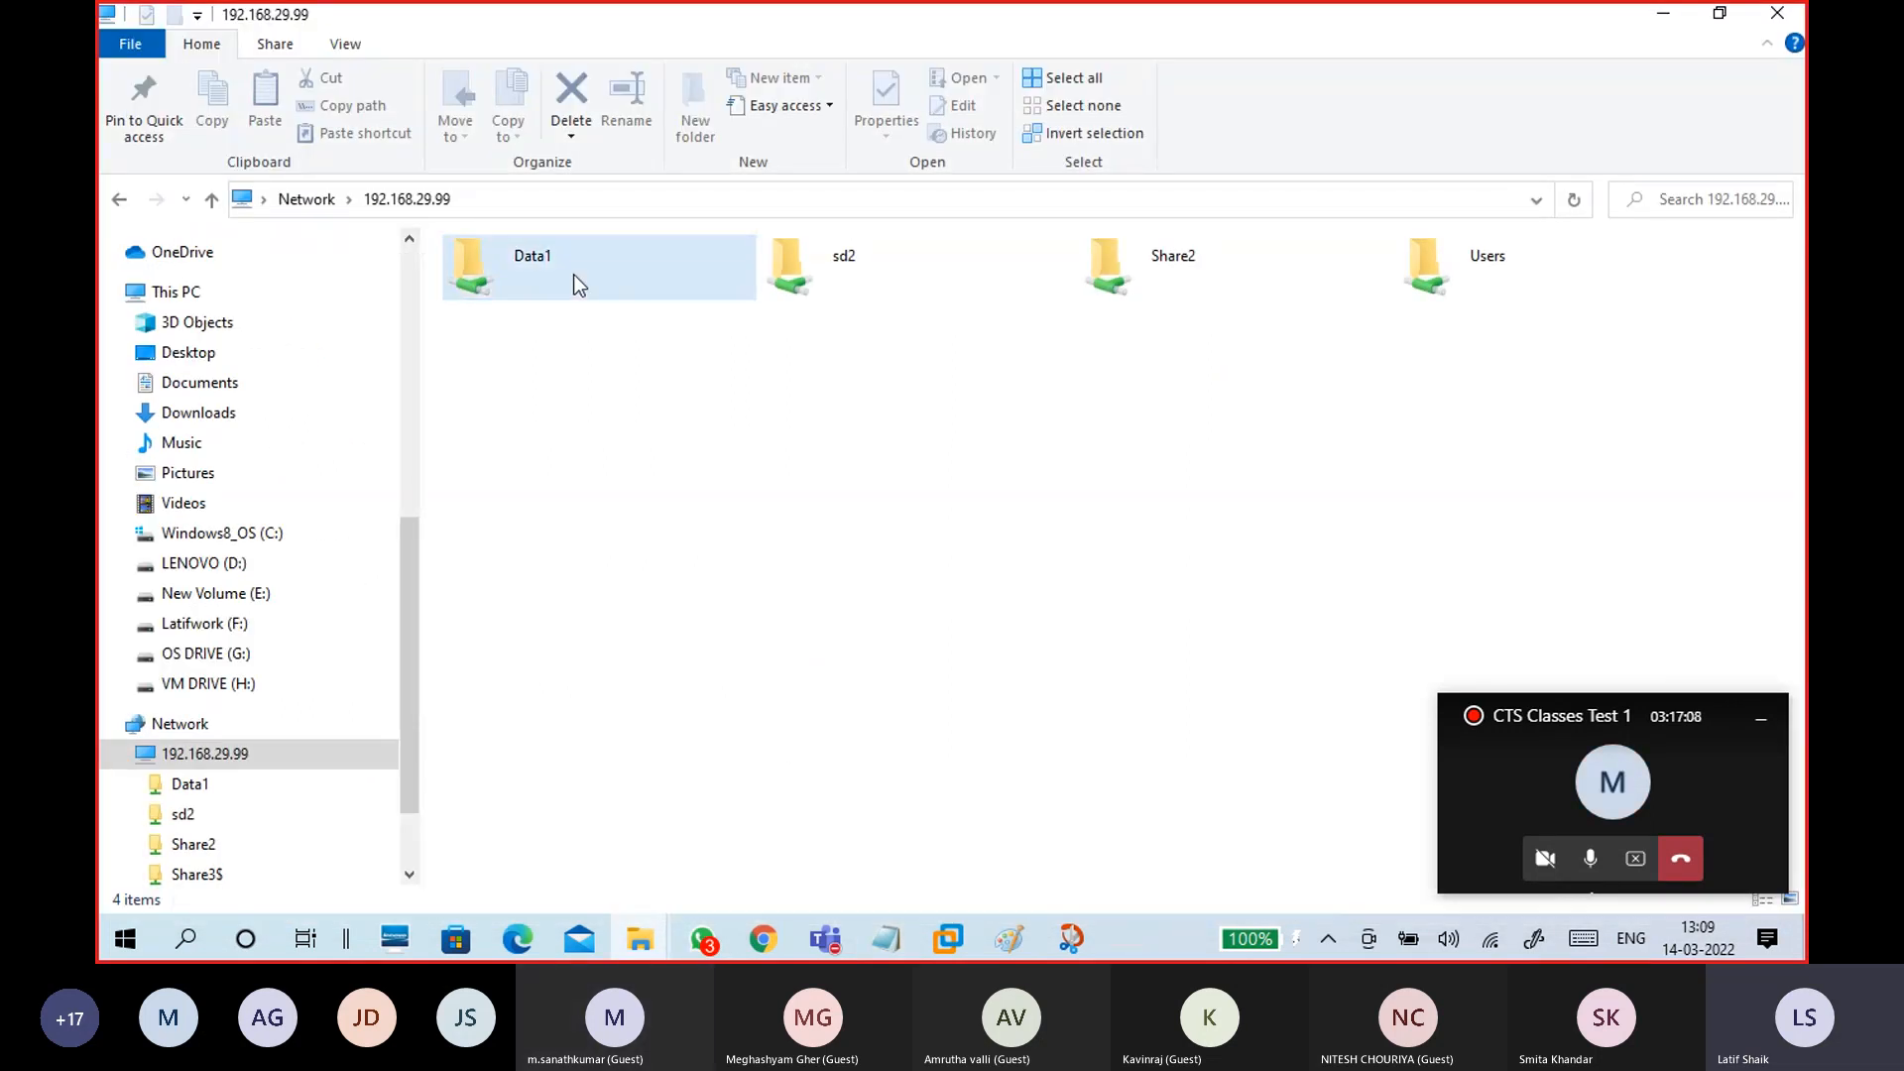
left_click(1289, 283)
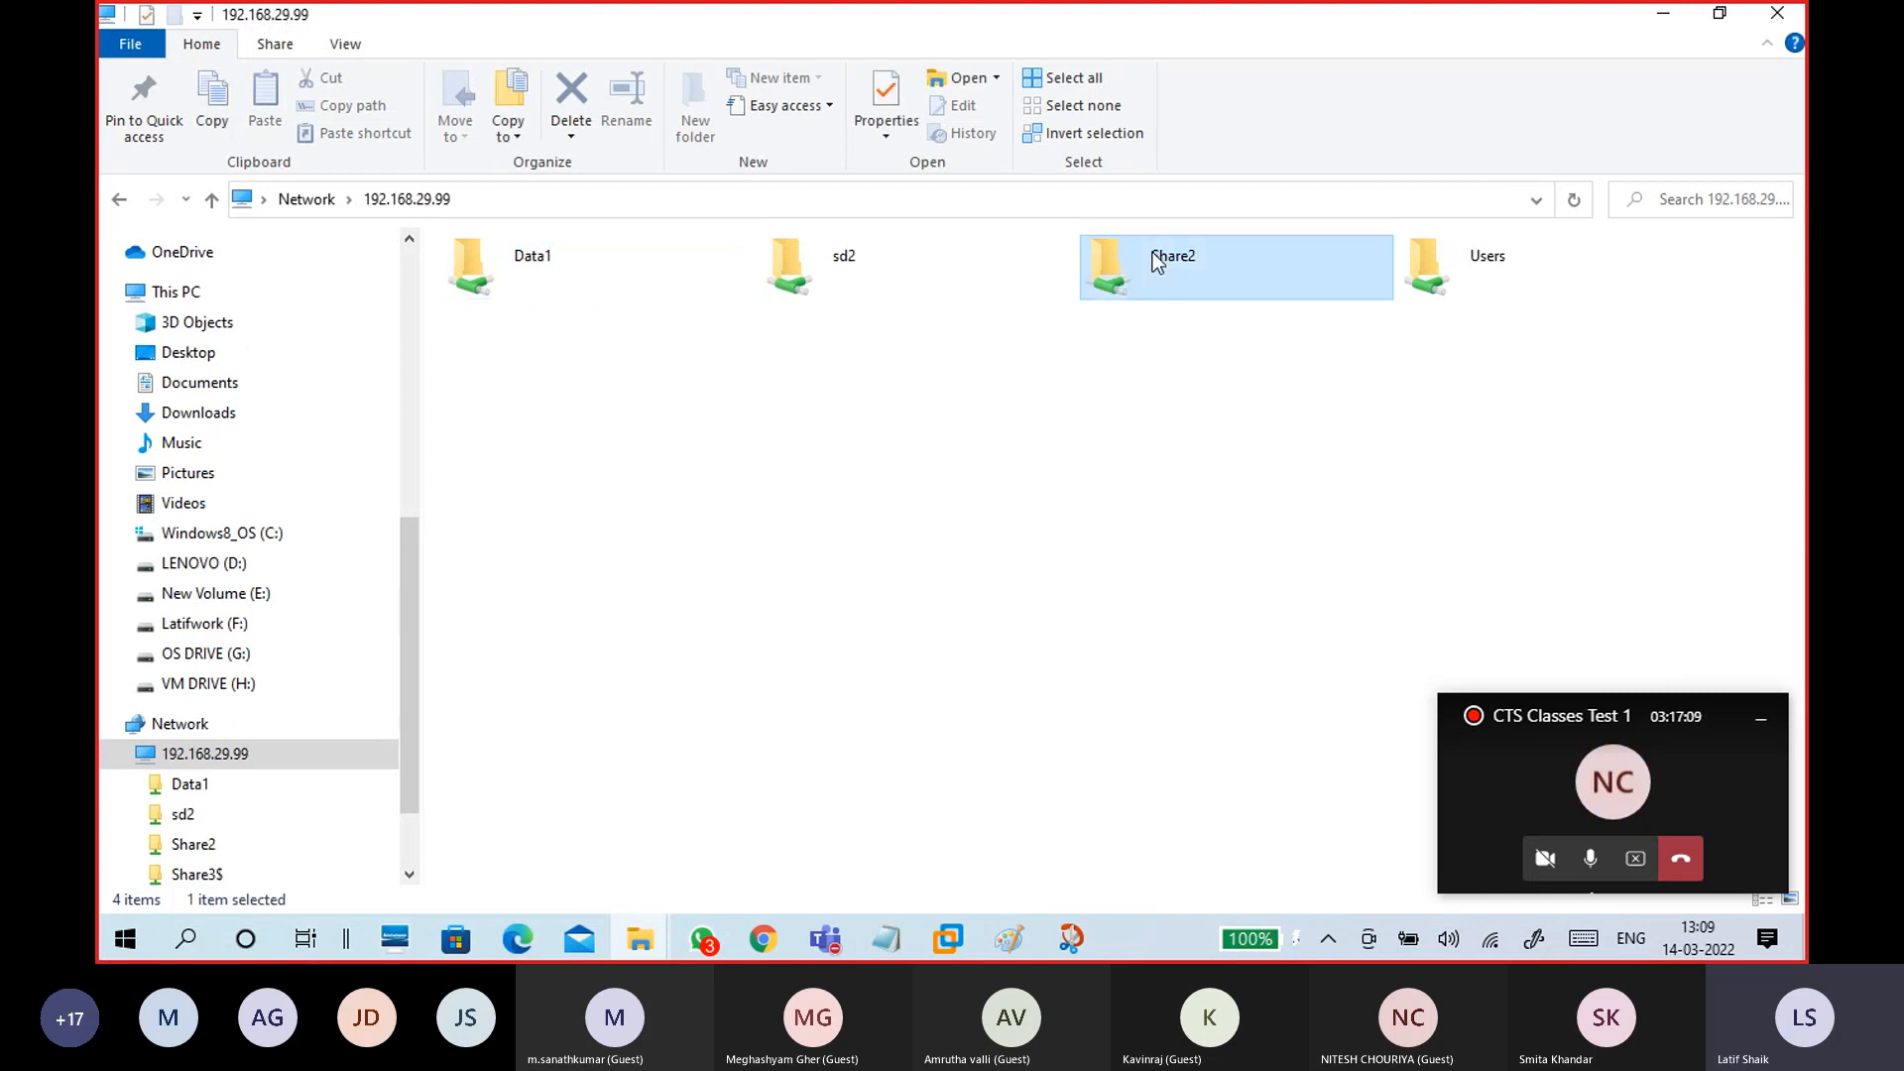
left_click(667, 266)
left_click(527, 199)
left_click(527, 200)
type("\\share3")
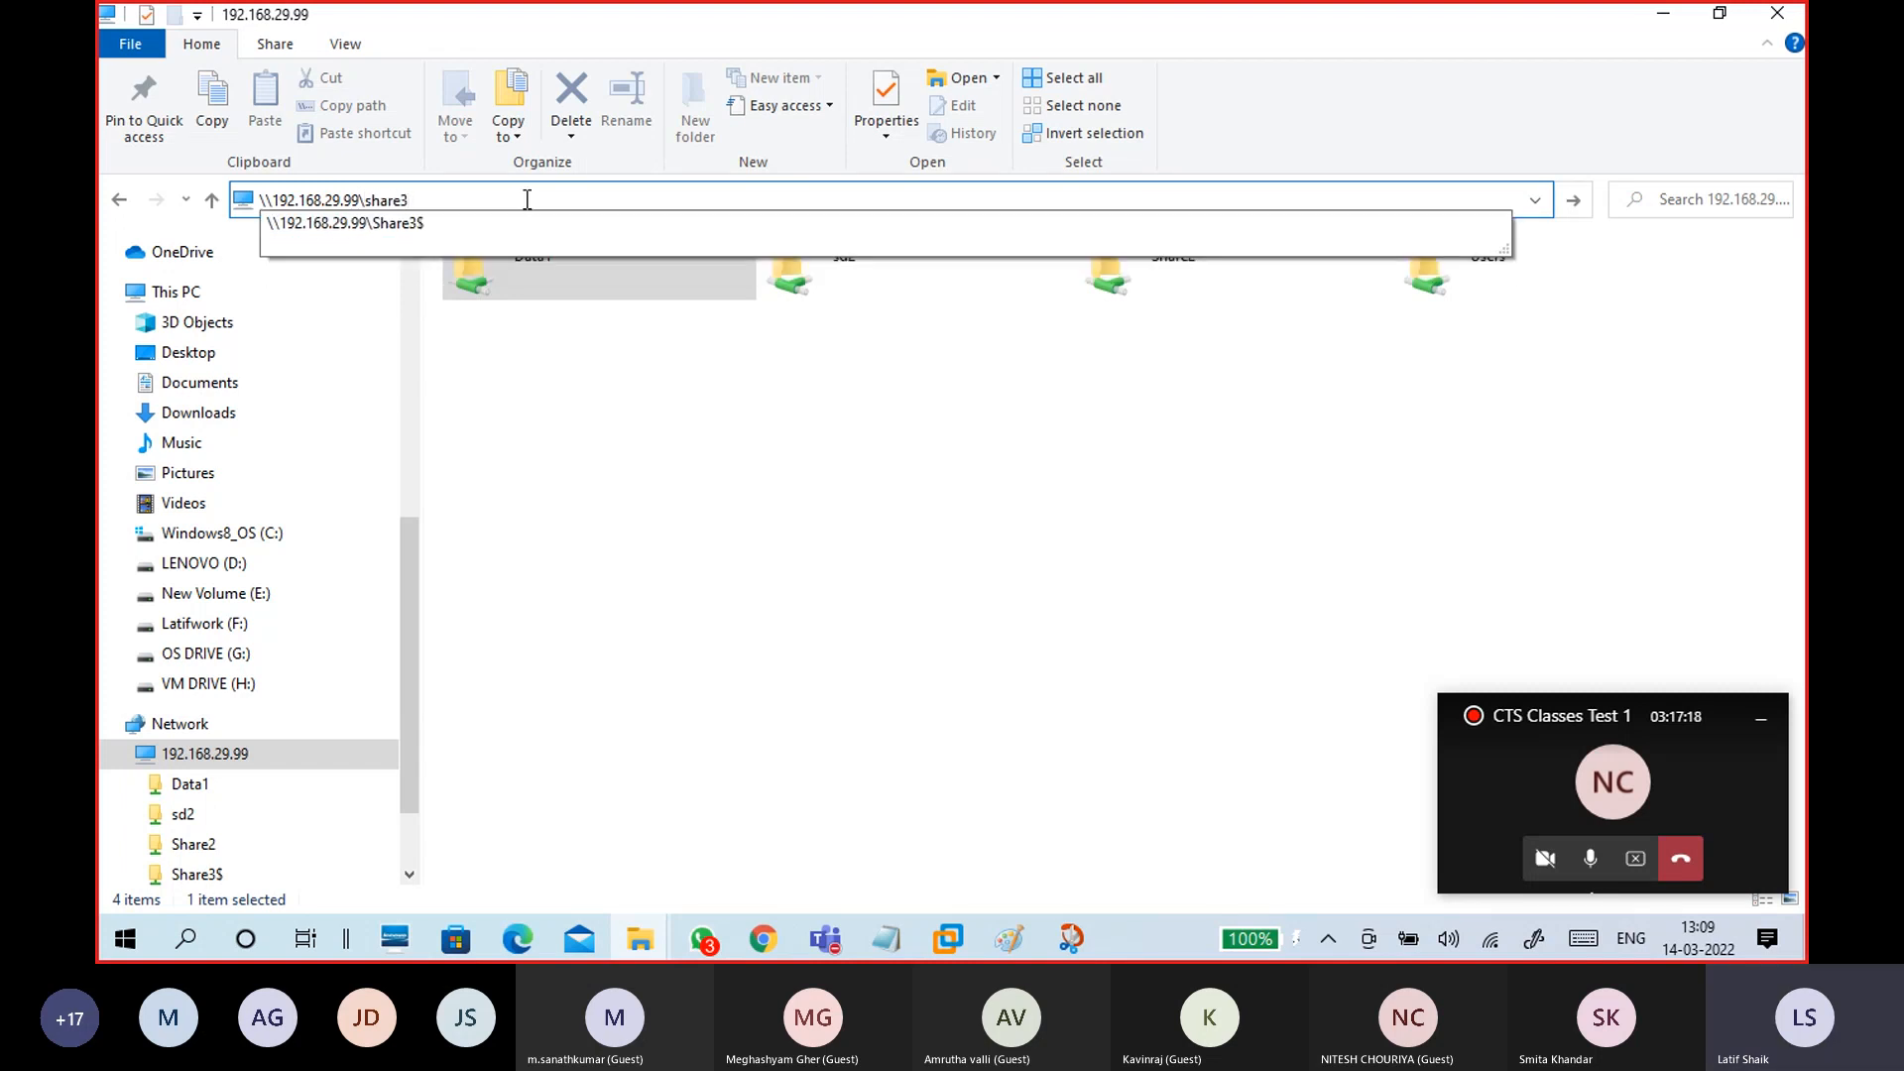
type("$")
key("Return")
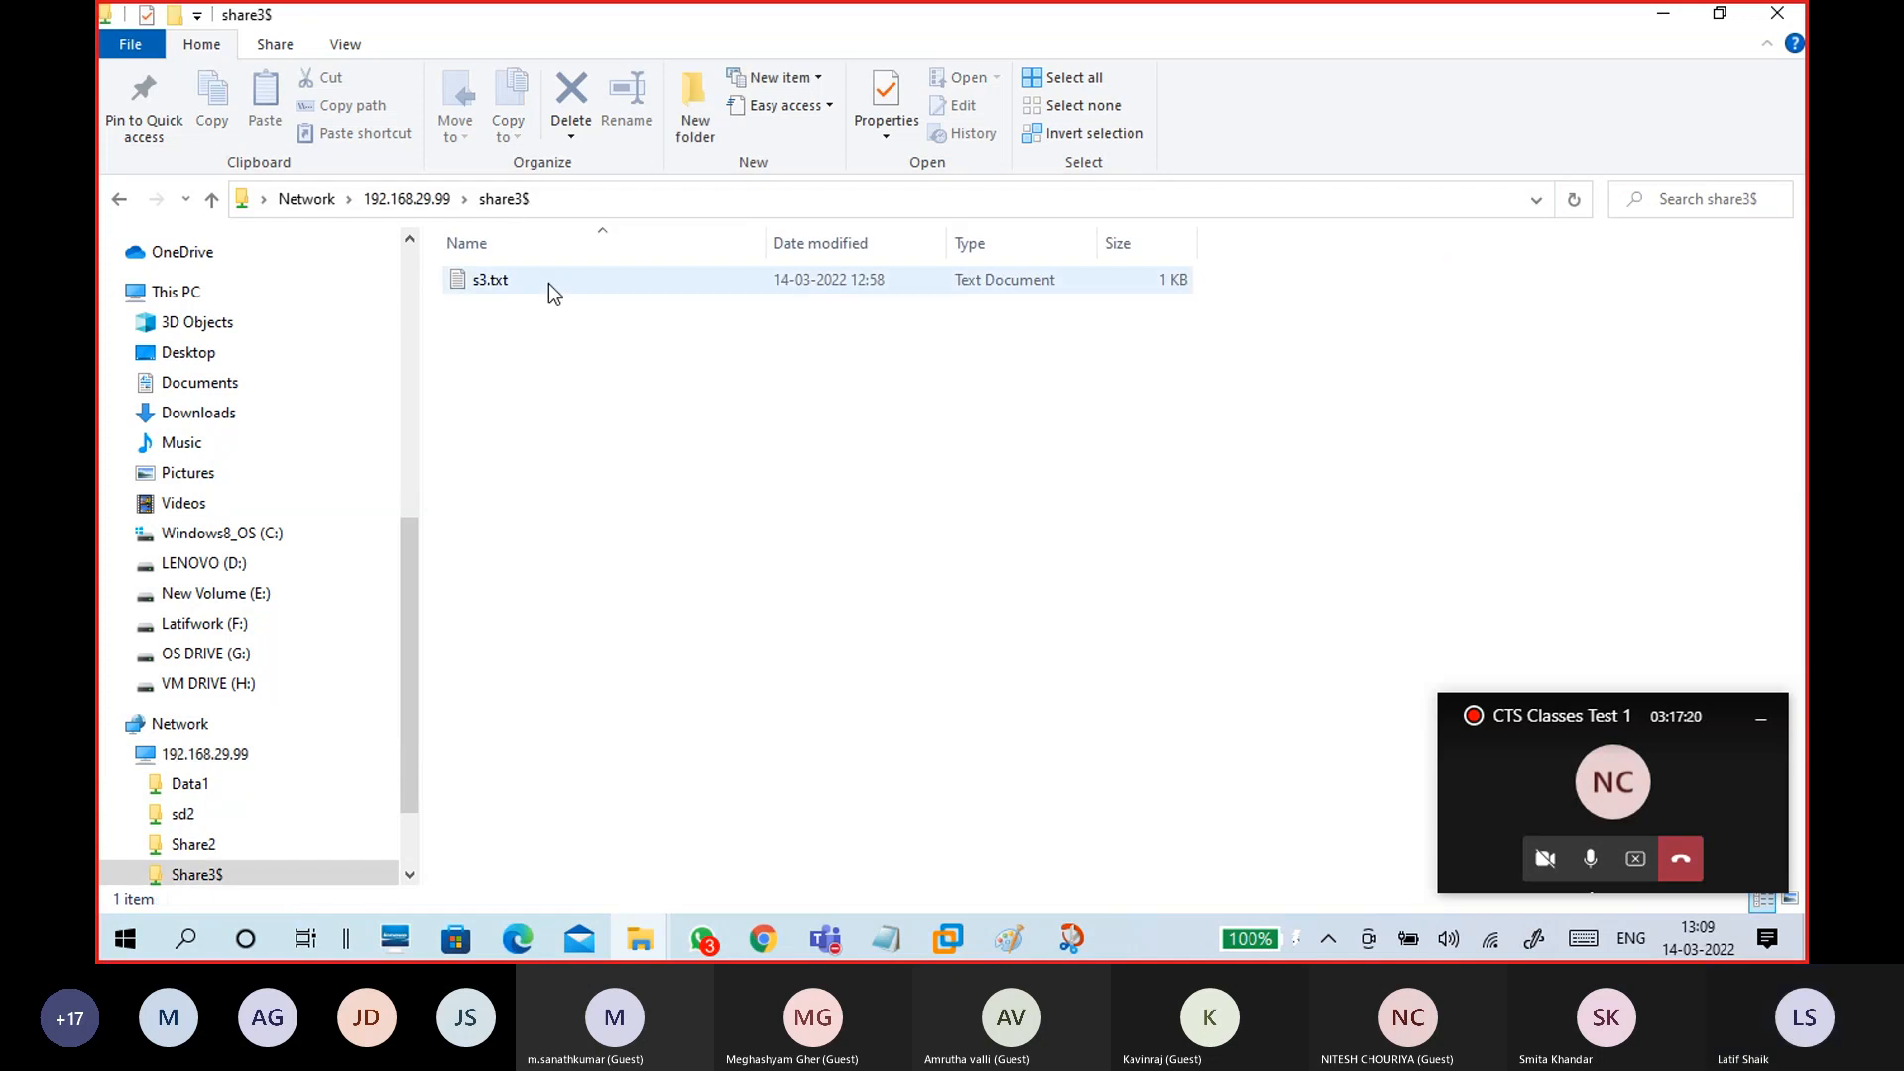
left_click(406, 200)
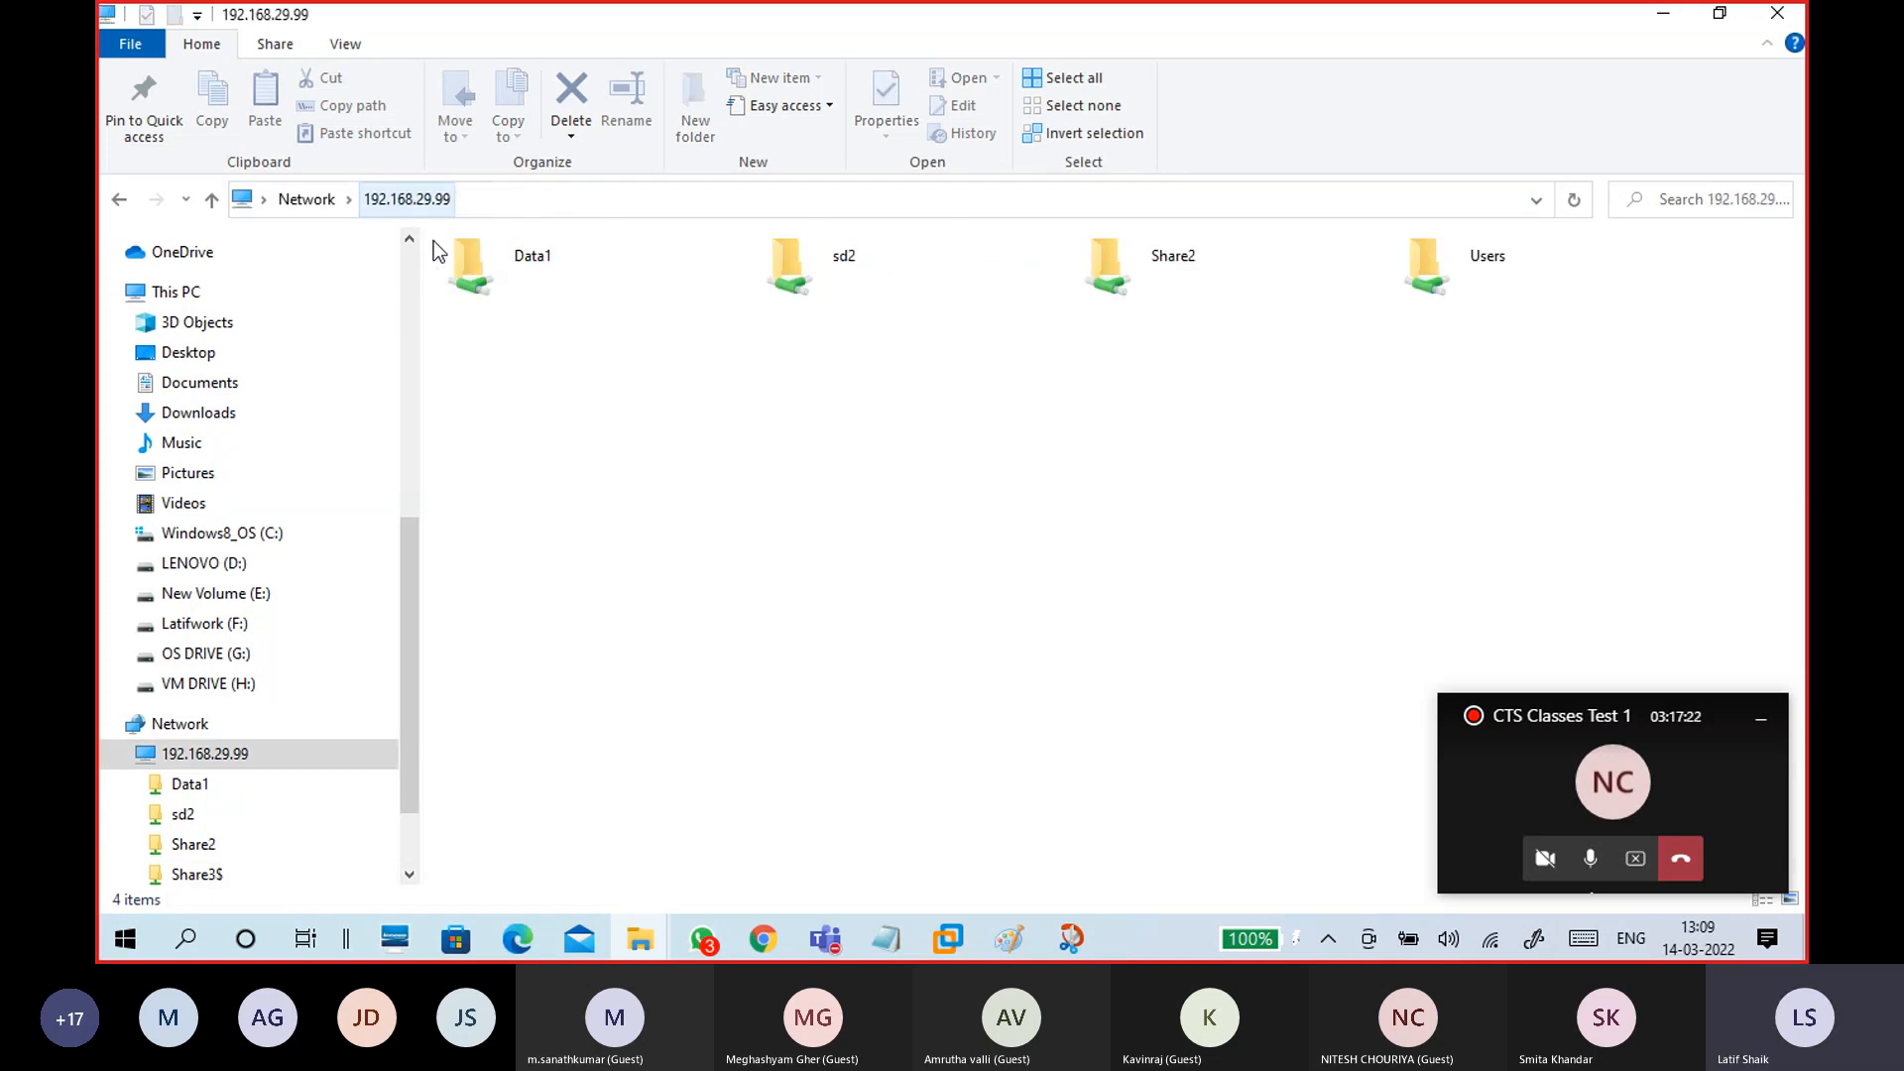
left_click(1663, 14)
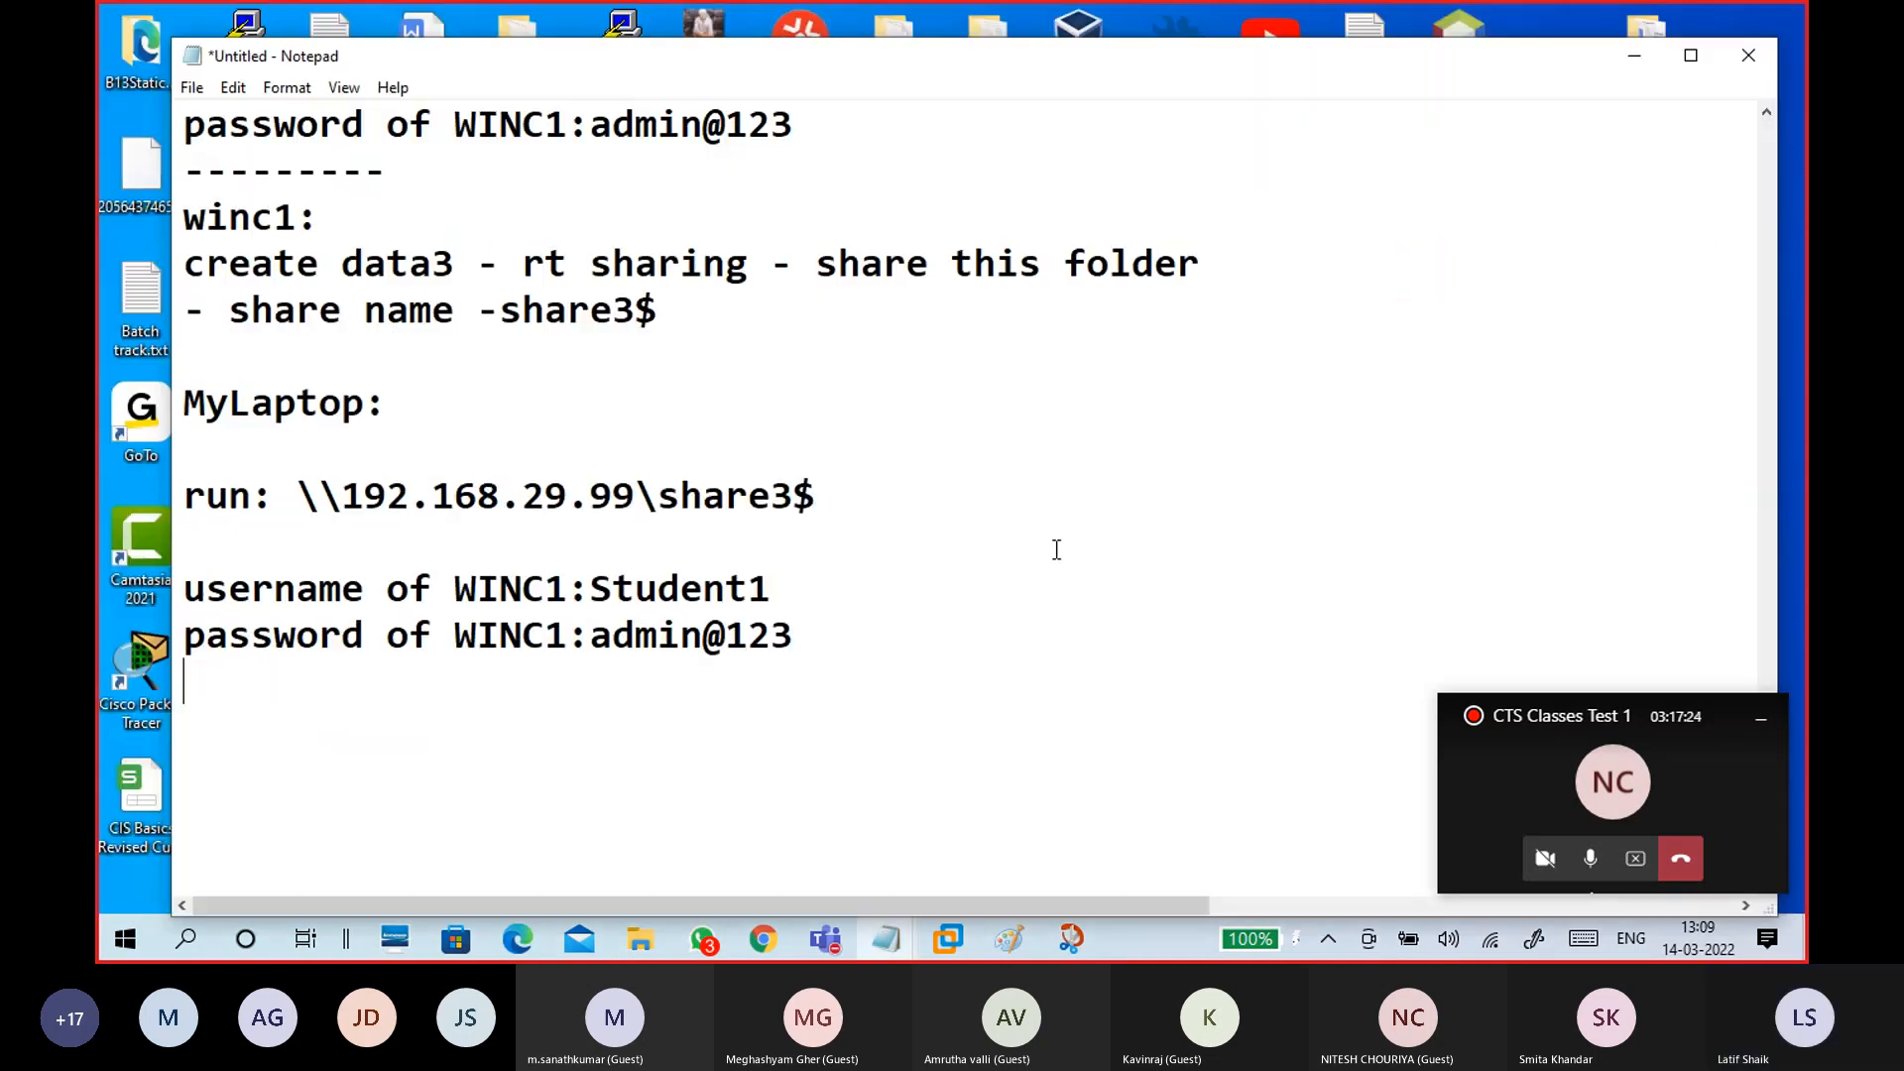
left_click(1027, 937)
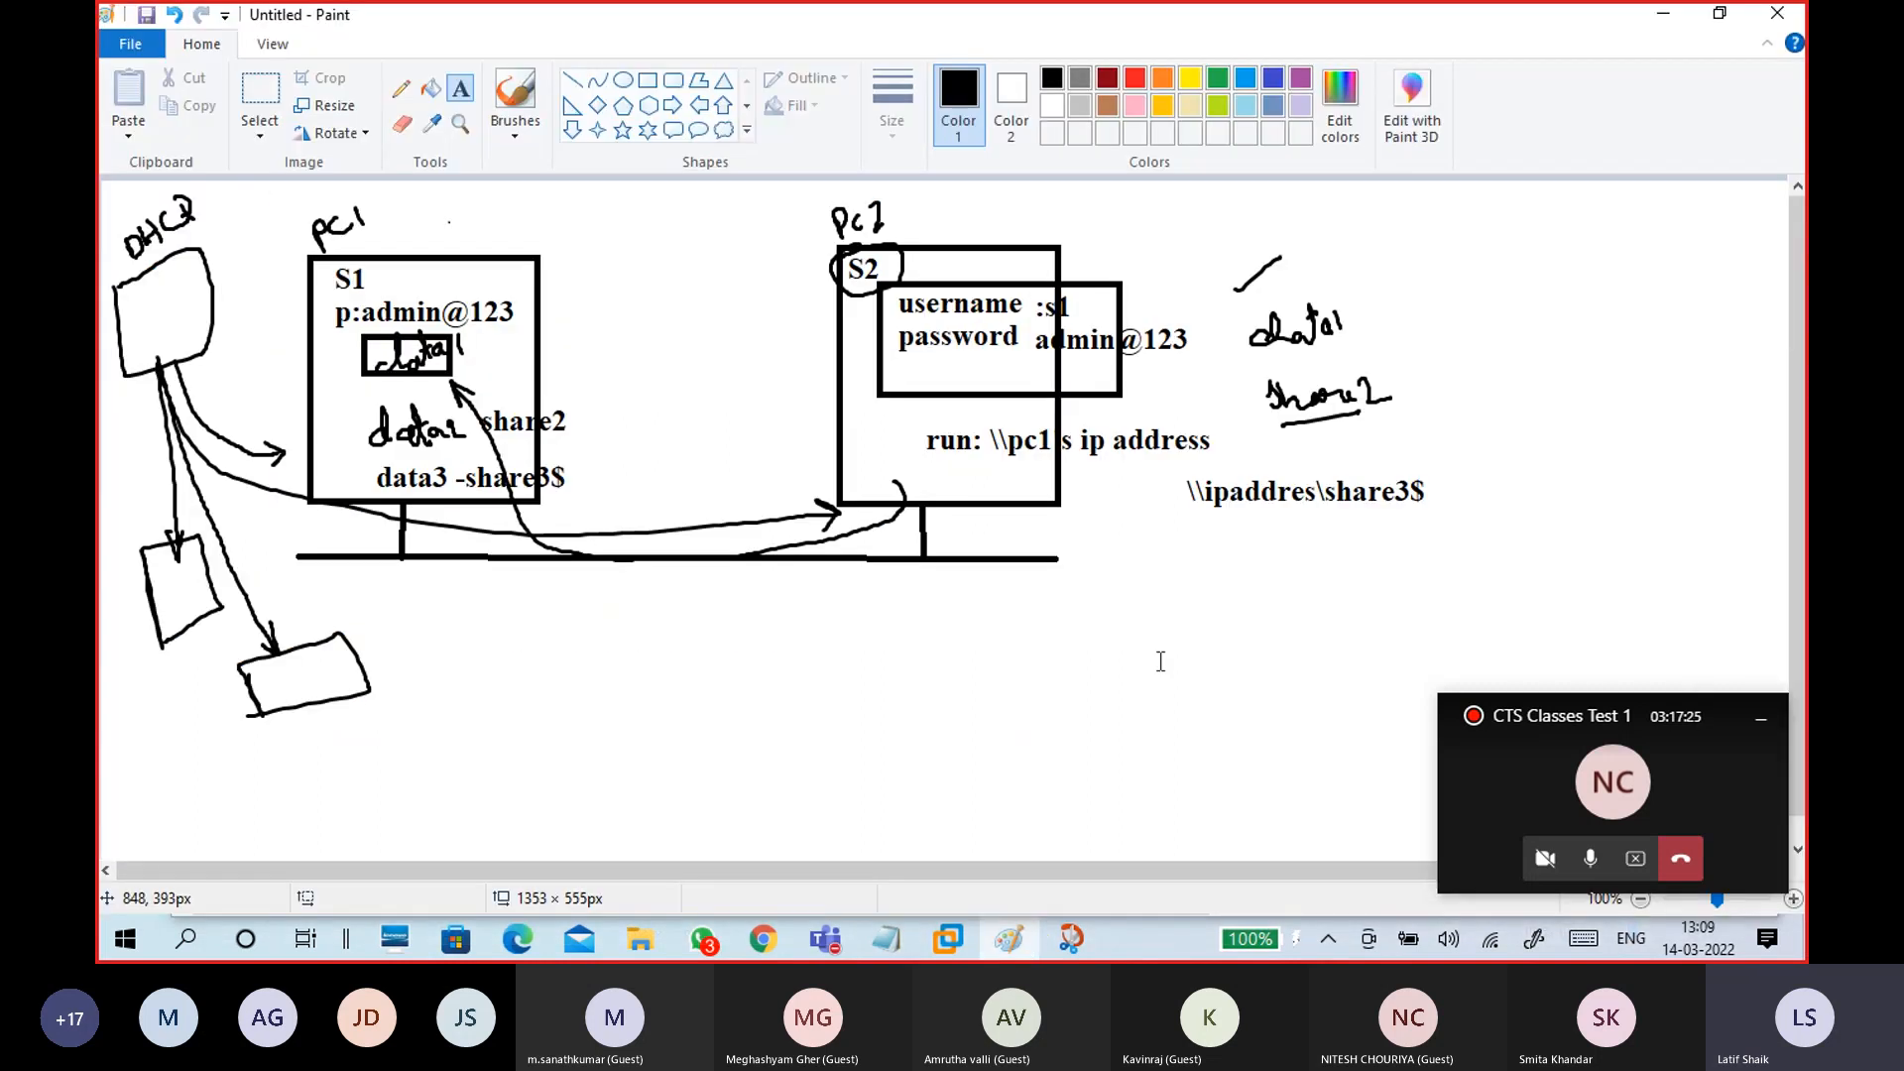
left_click(509, 127)
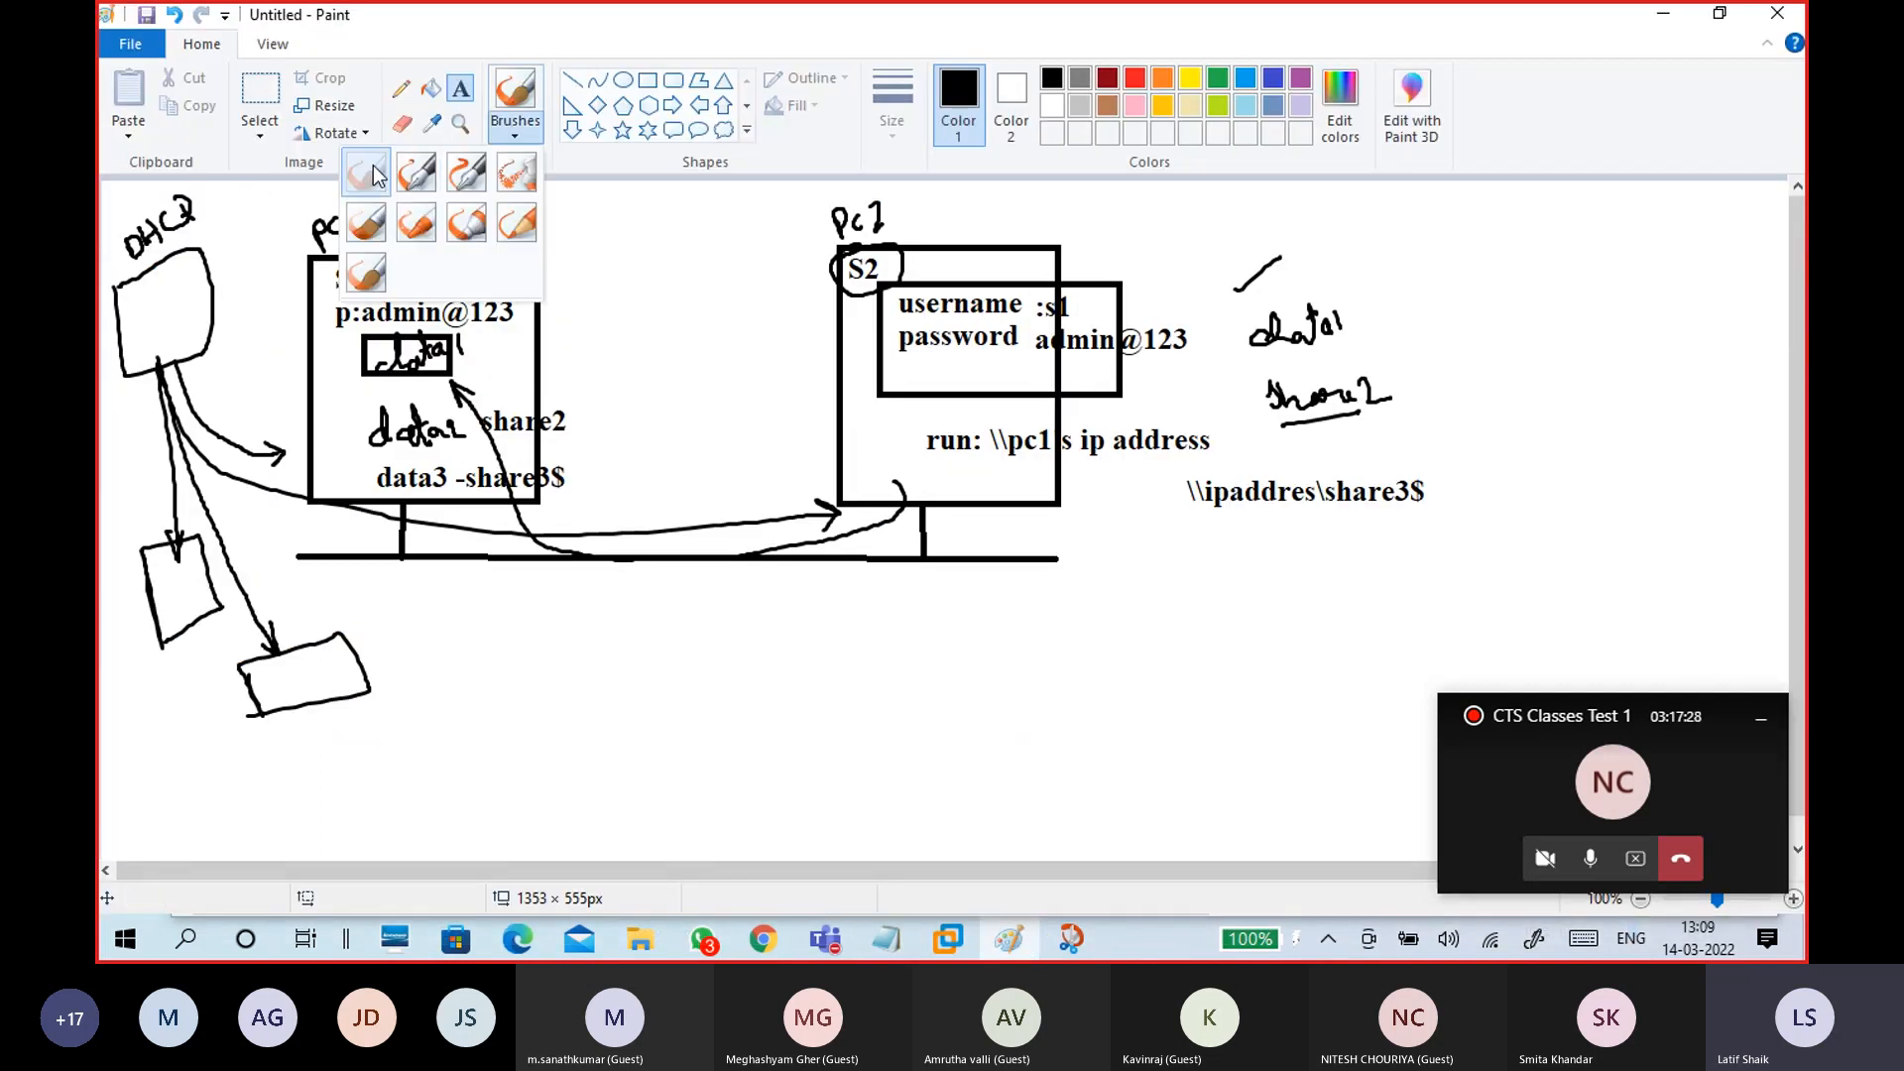
left_click(373, 165)
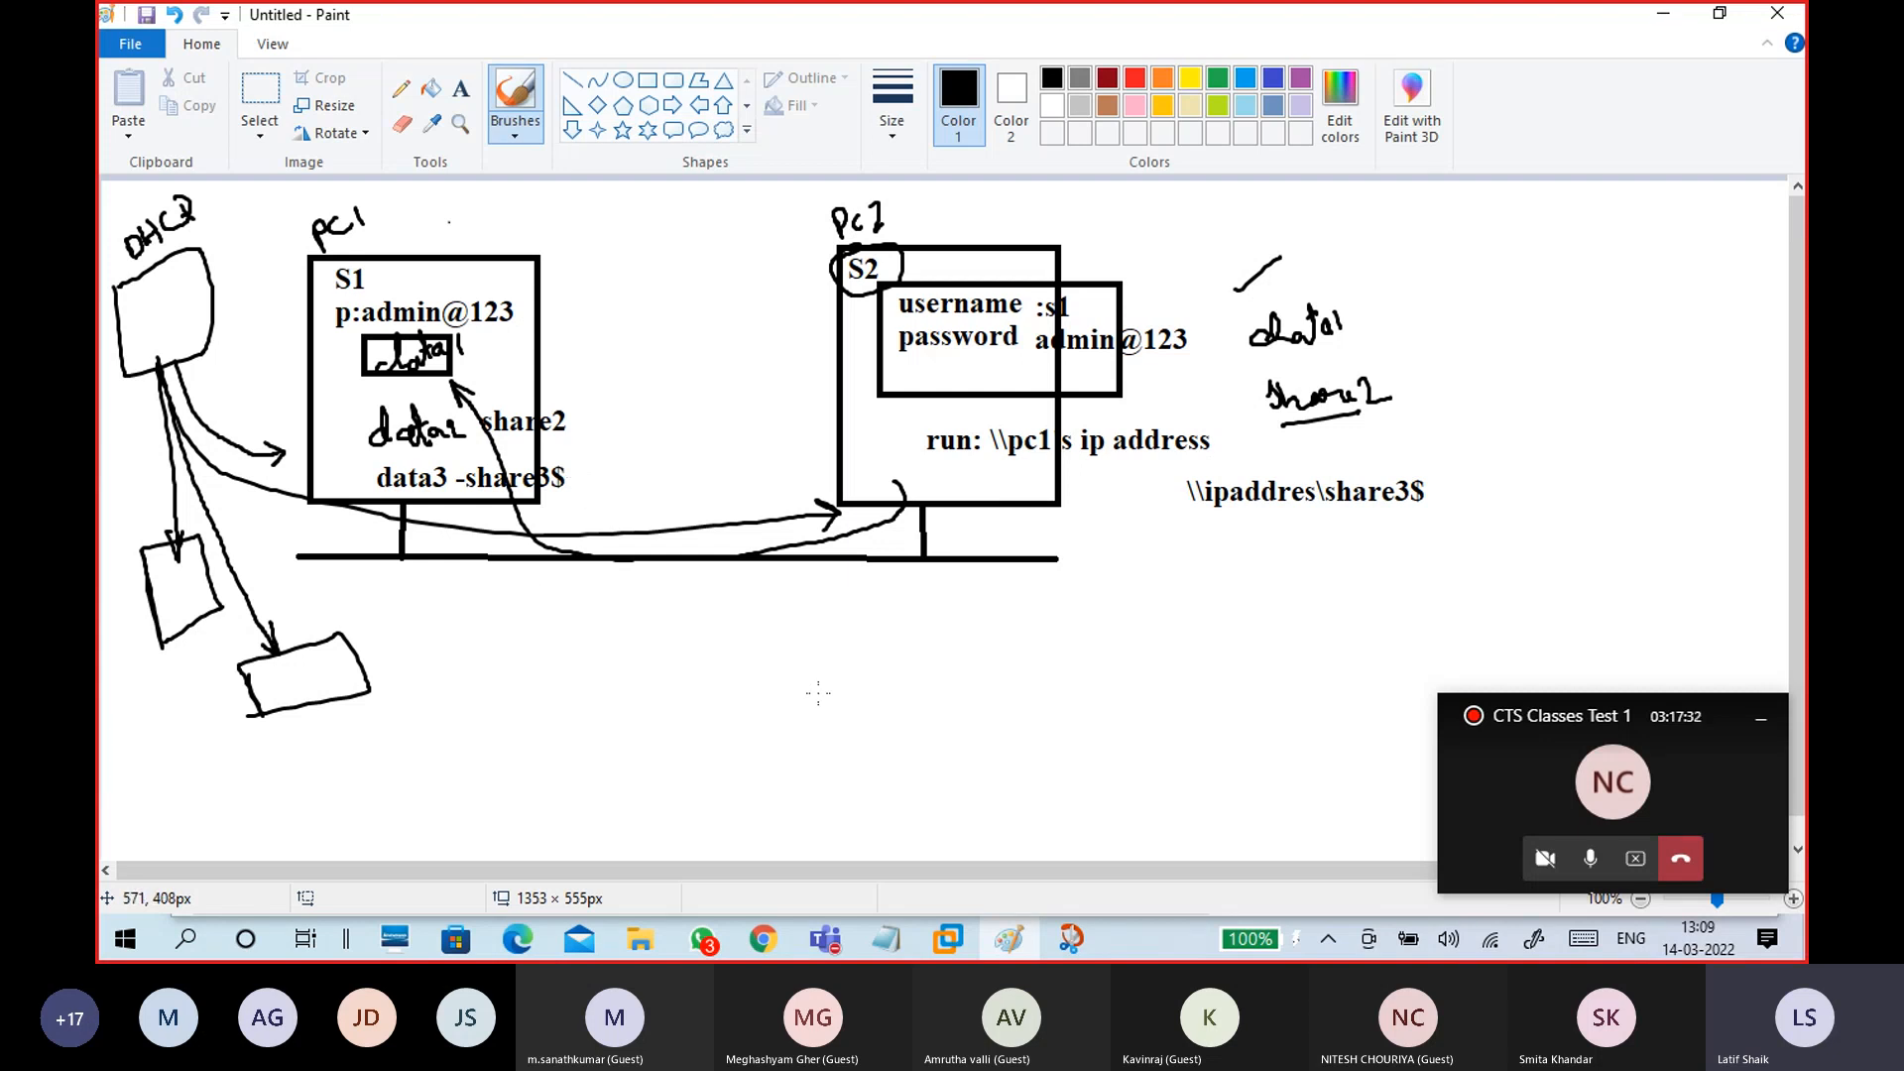
left_click(1662, 22)
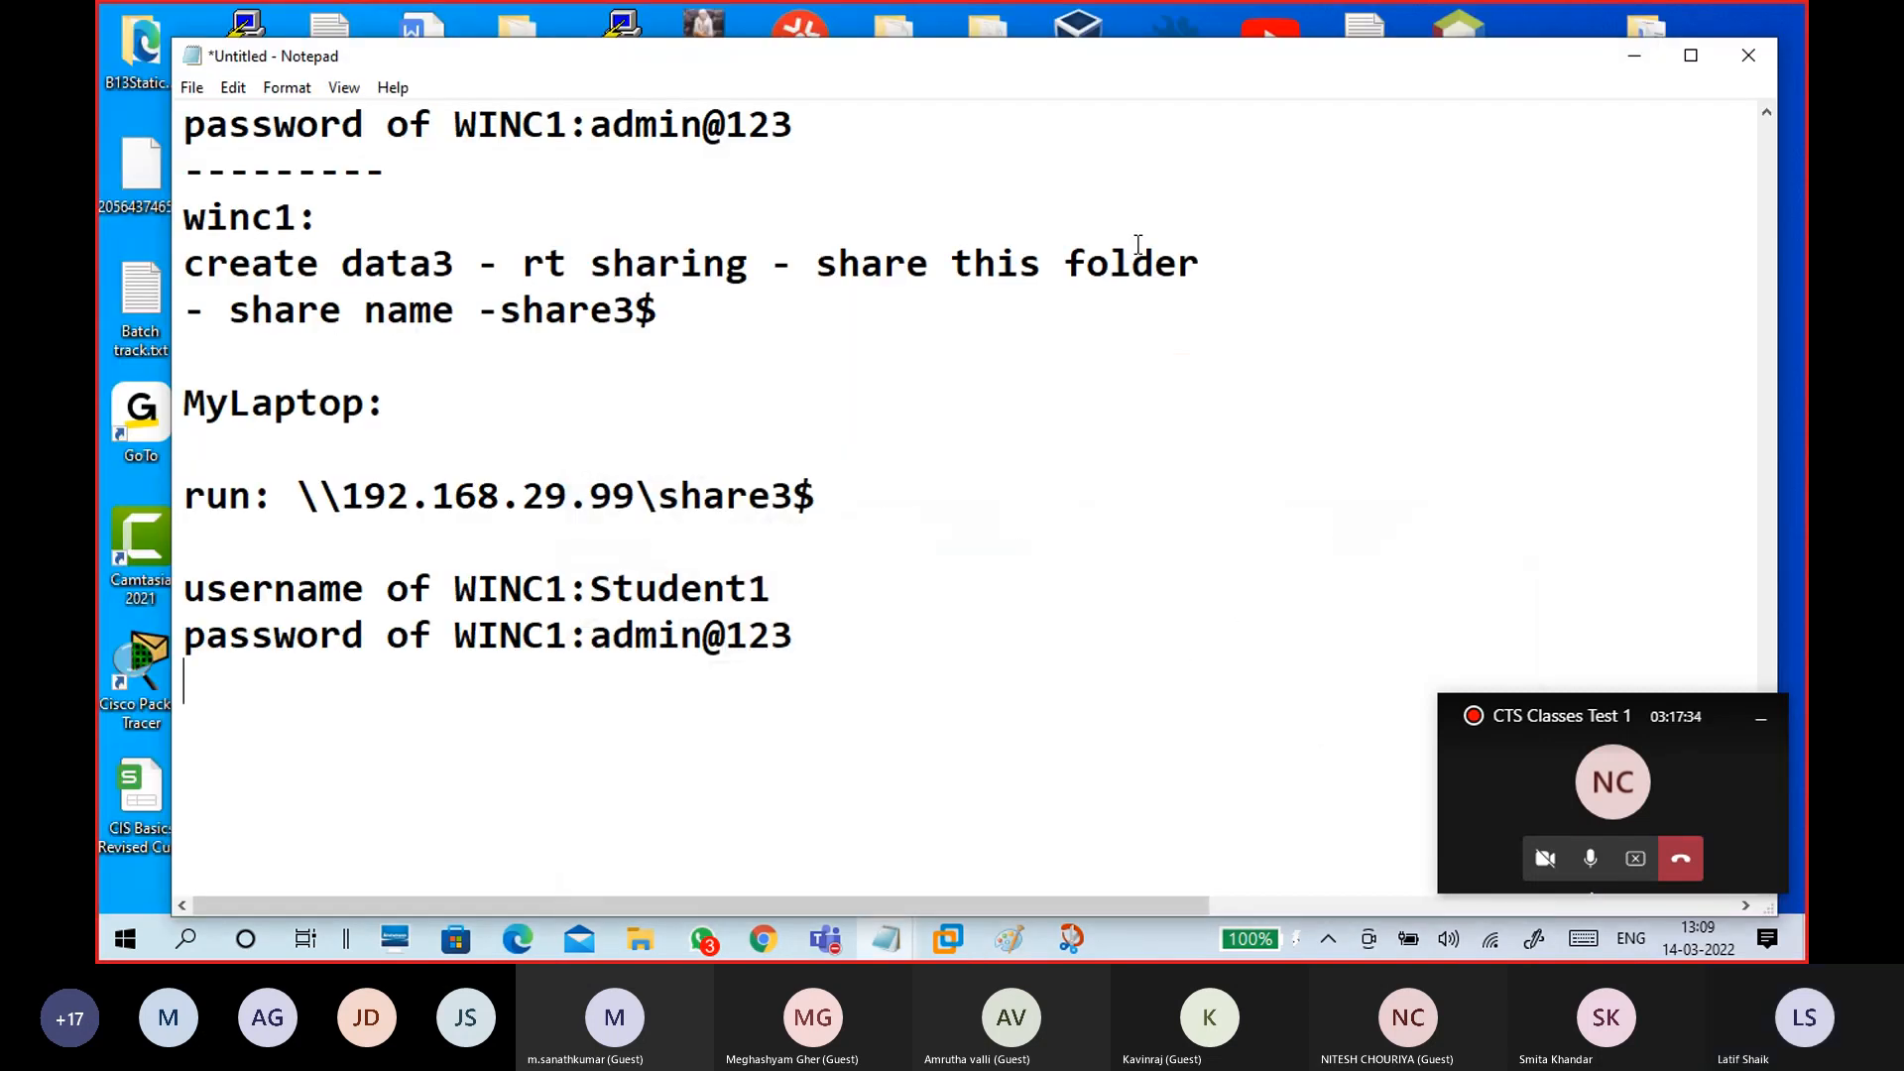
scroll(848, 629, "down", 1)
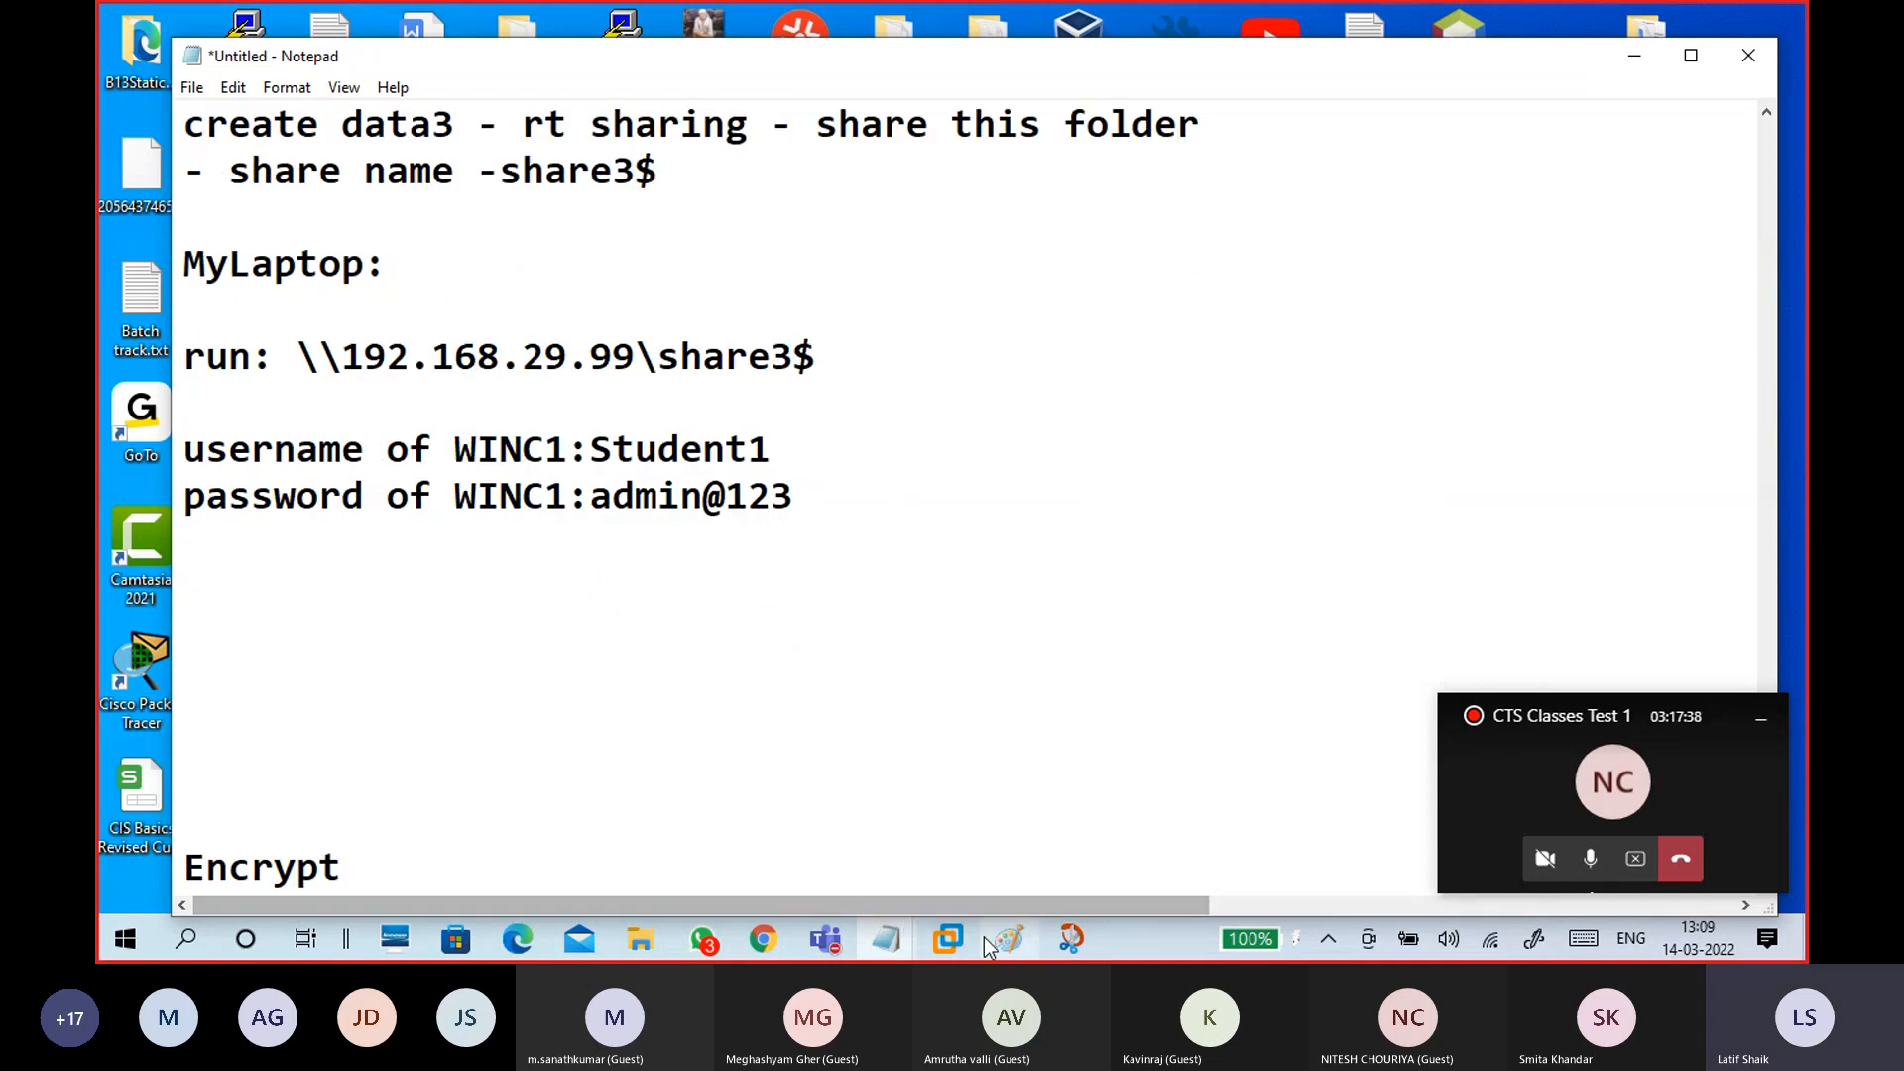
mouse_move(643, 938)
left_click(761, 814)
left_click(514, 205)
left_click(514, 205)
type("\\E")
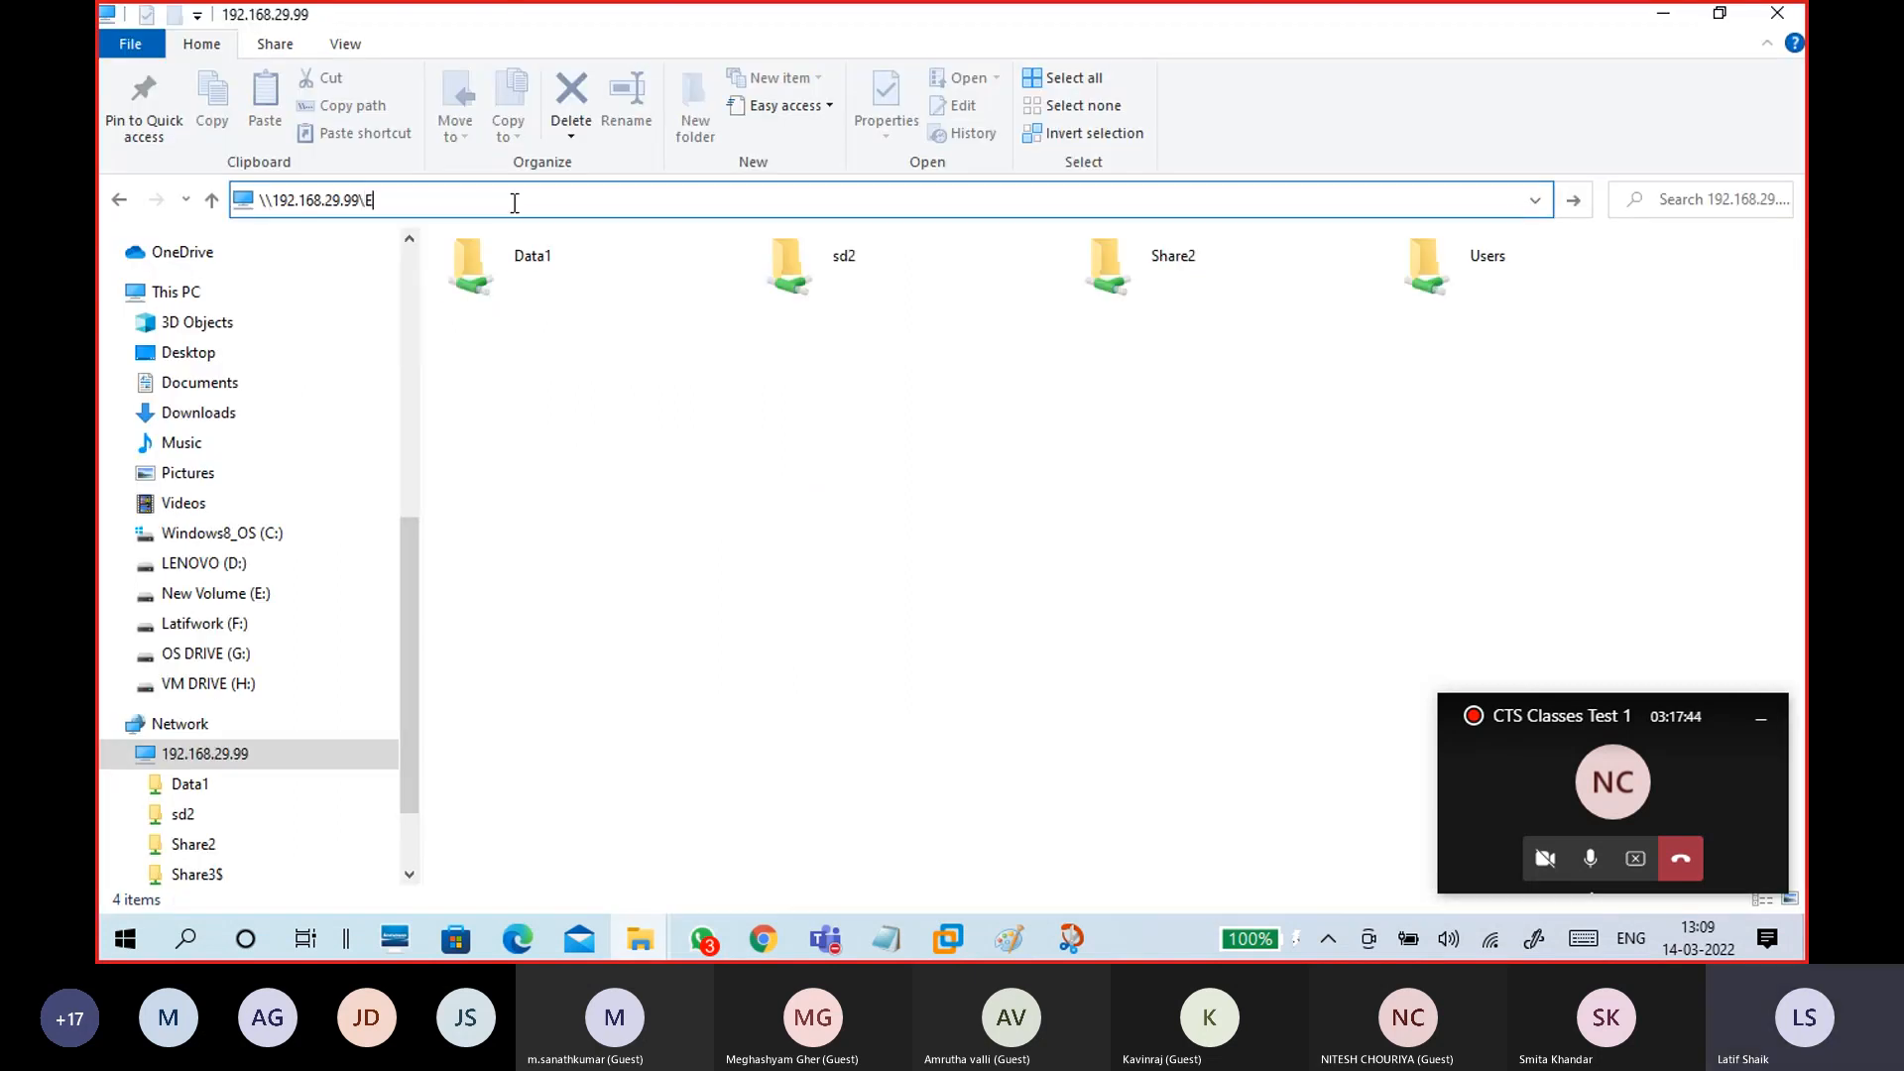
type("S")
key("Return")
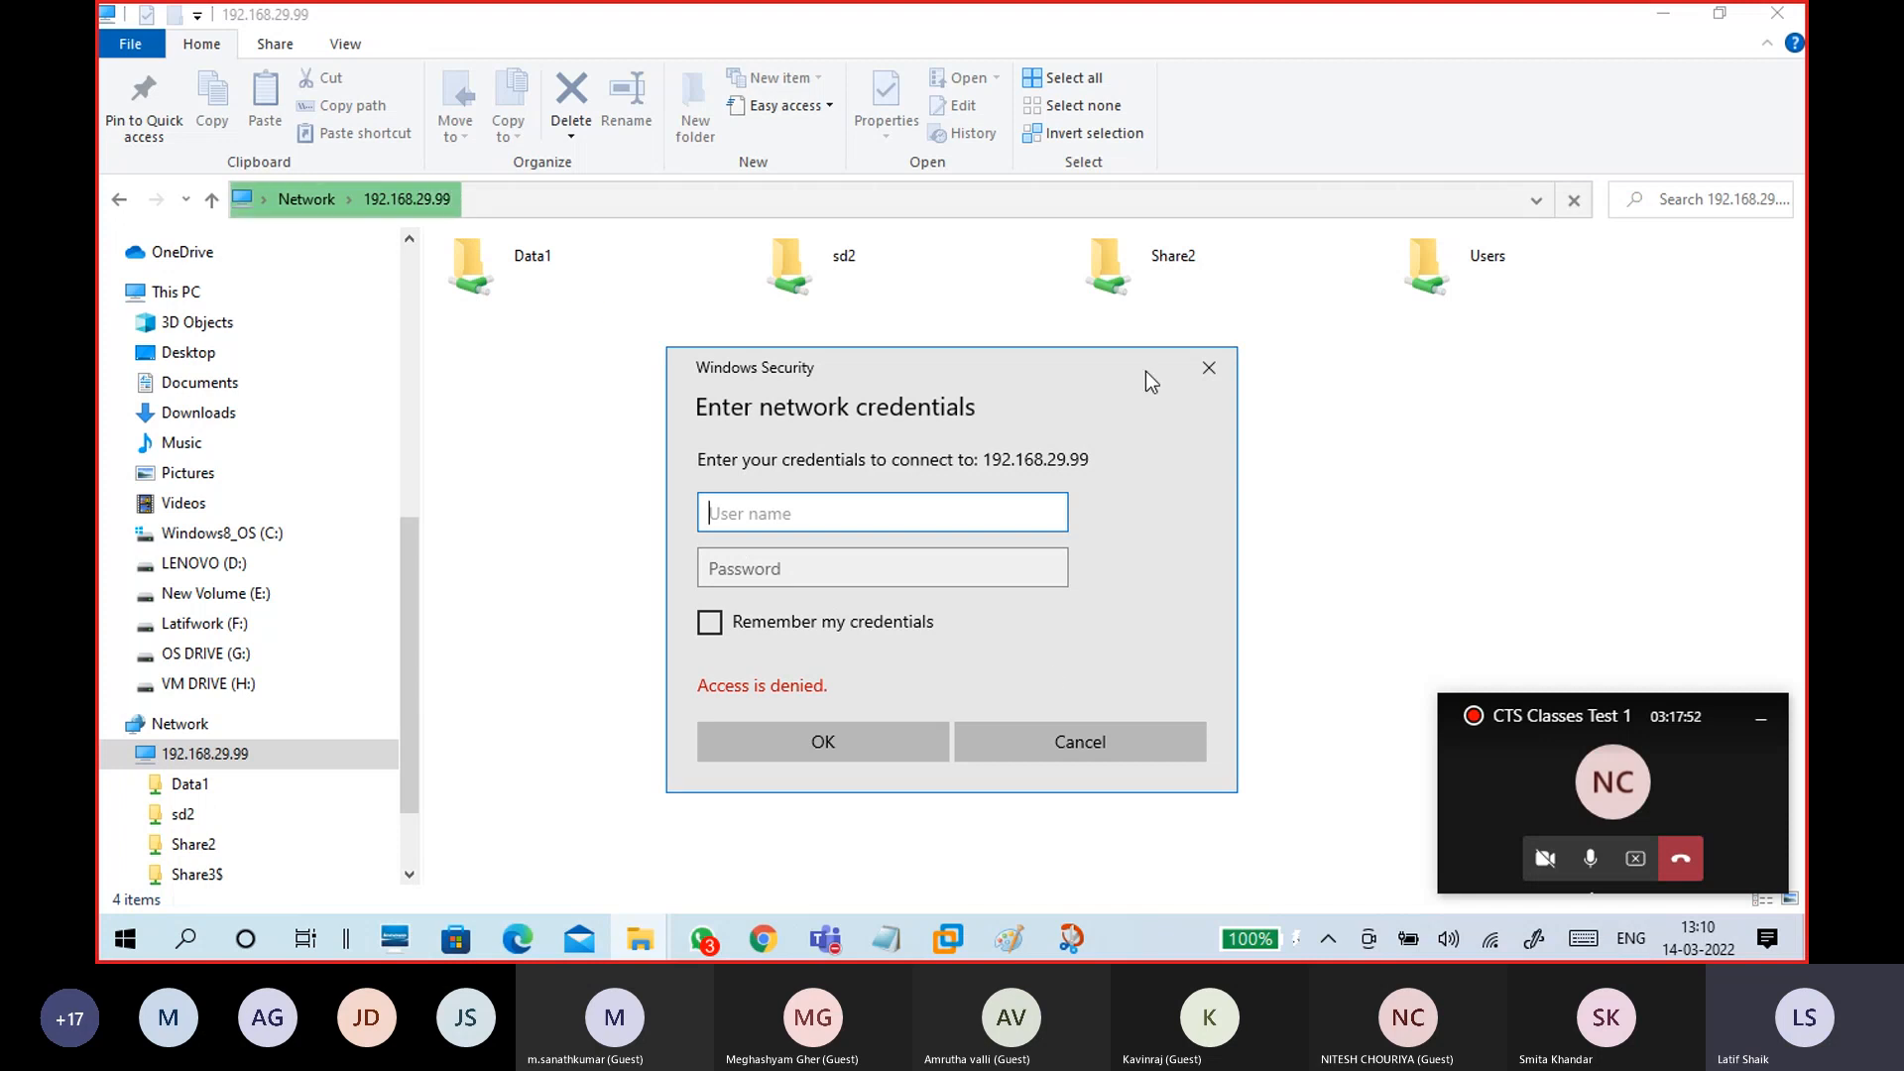
left_click(1207, 367)
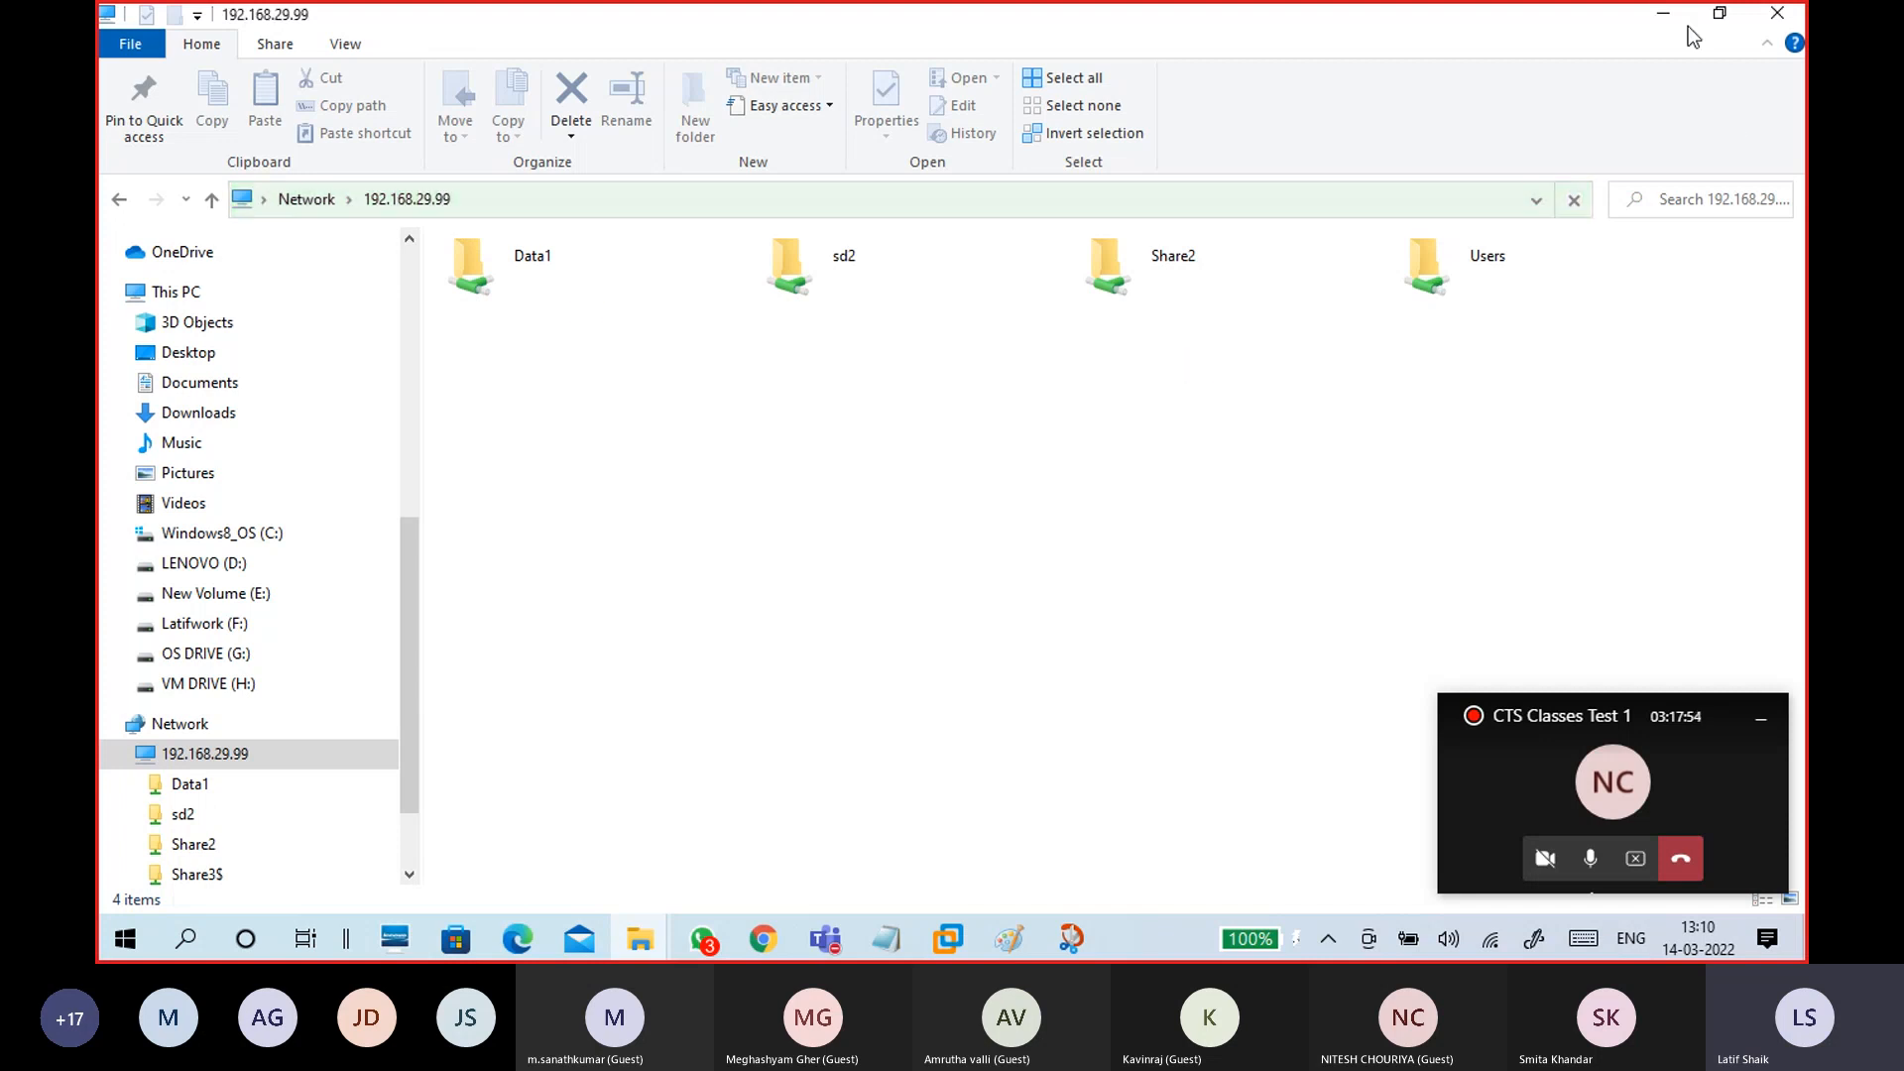
left_click(1663, 14)
left_click(592, 577)
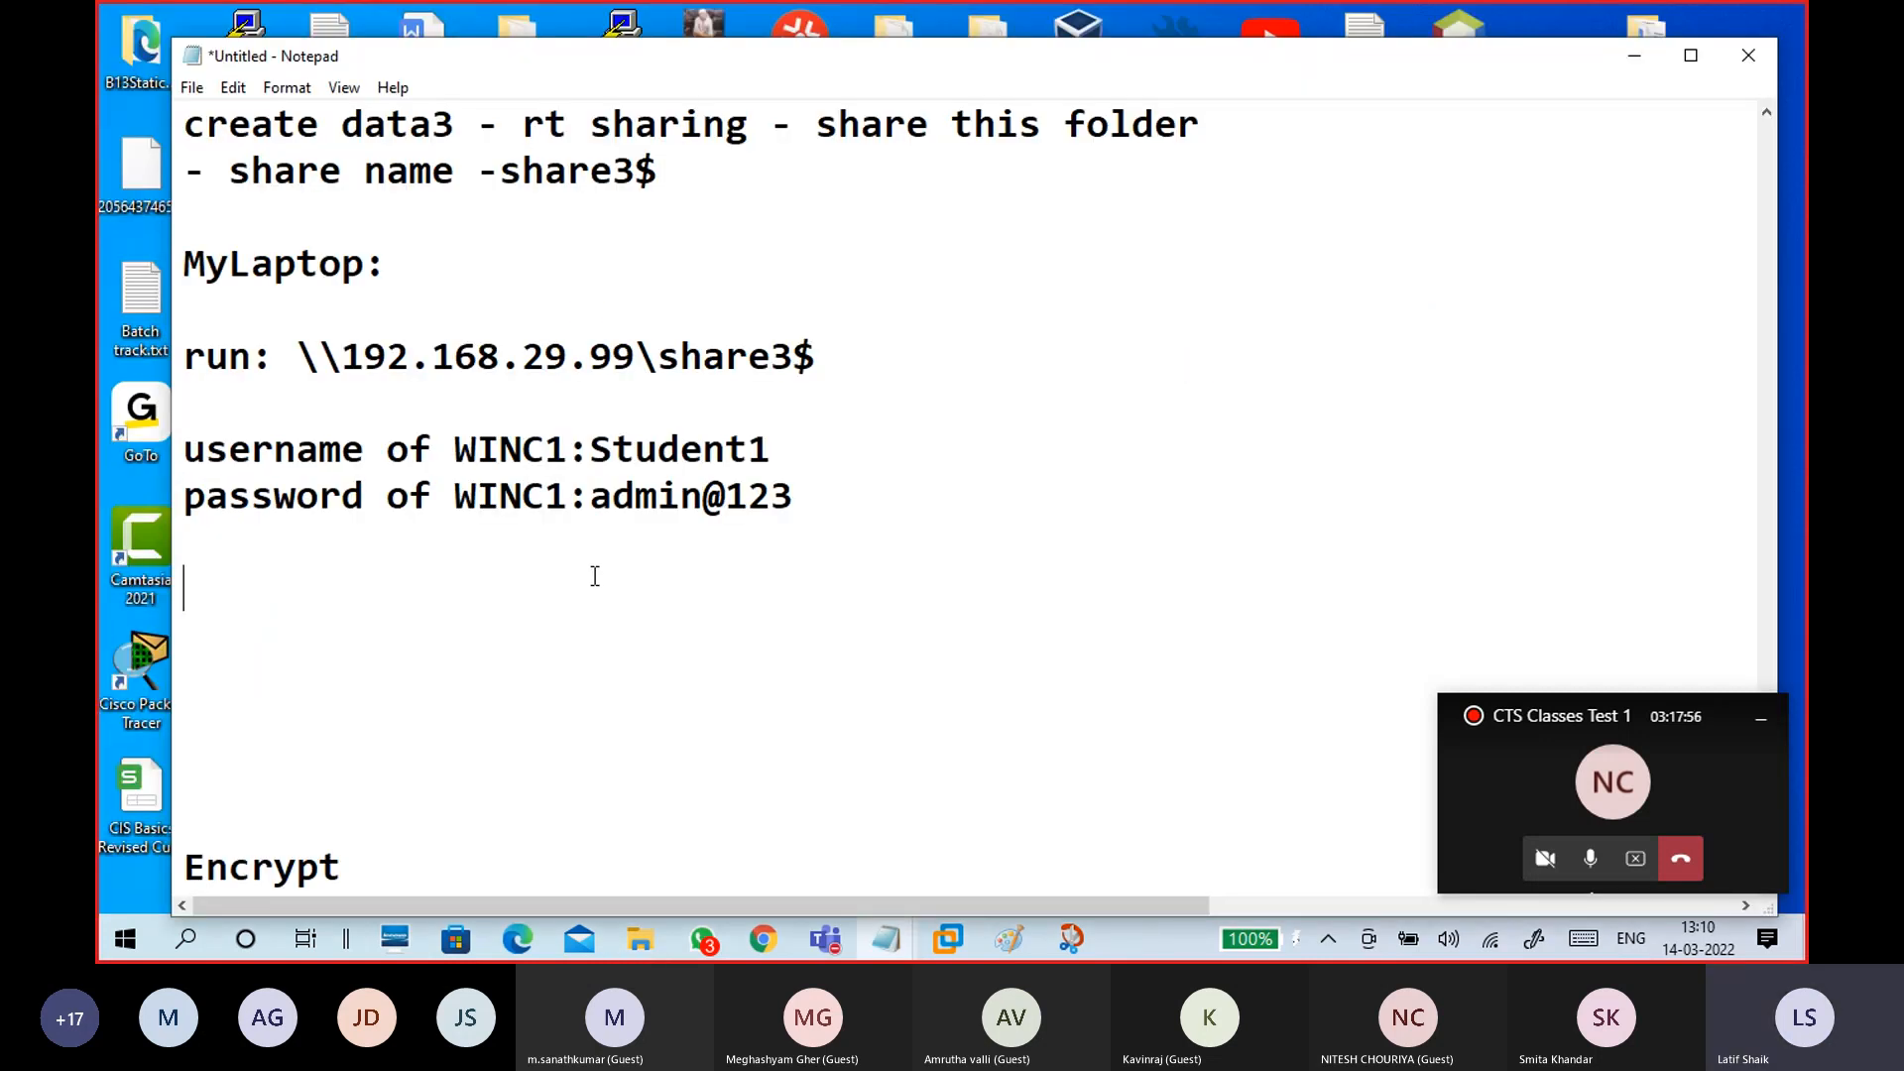
left_click(577, 548)
type("-----------------------------------------")
Step: Add the heading 'Mount Share folder' below the dashed line, followed by blank lines
left_click_drag(823, 347, 664, 342)
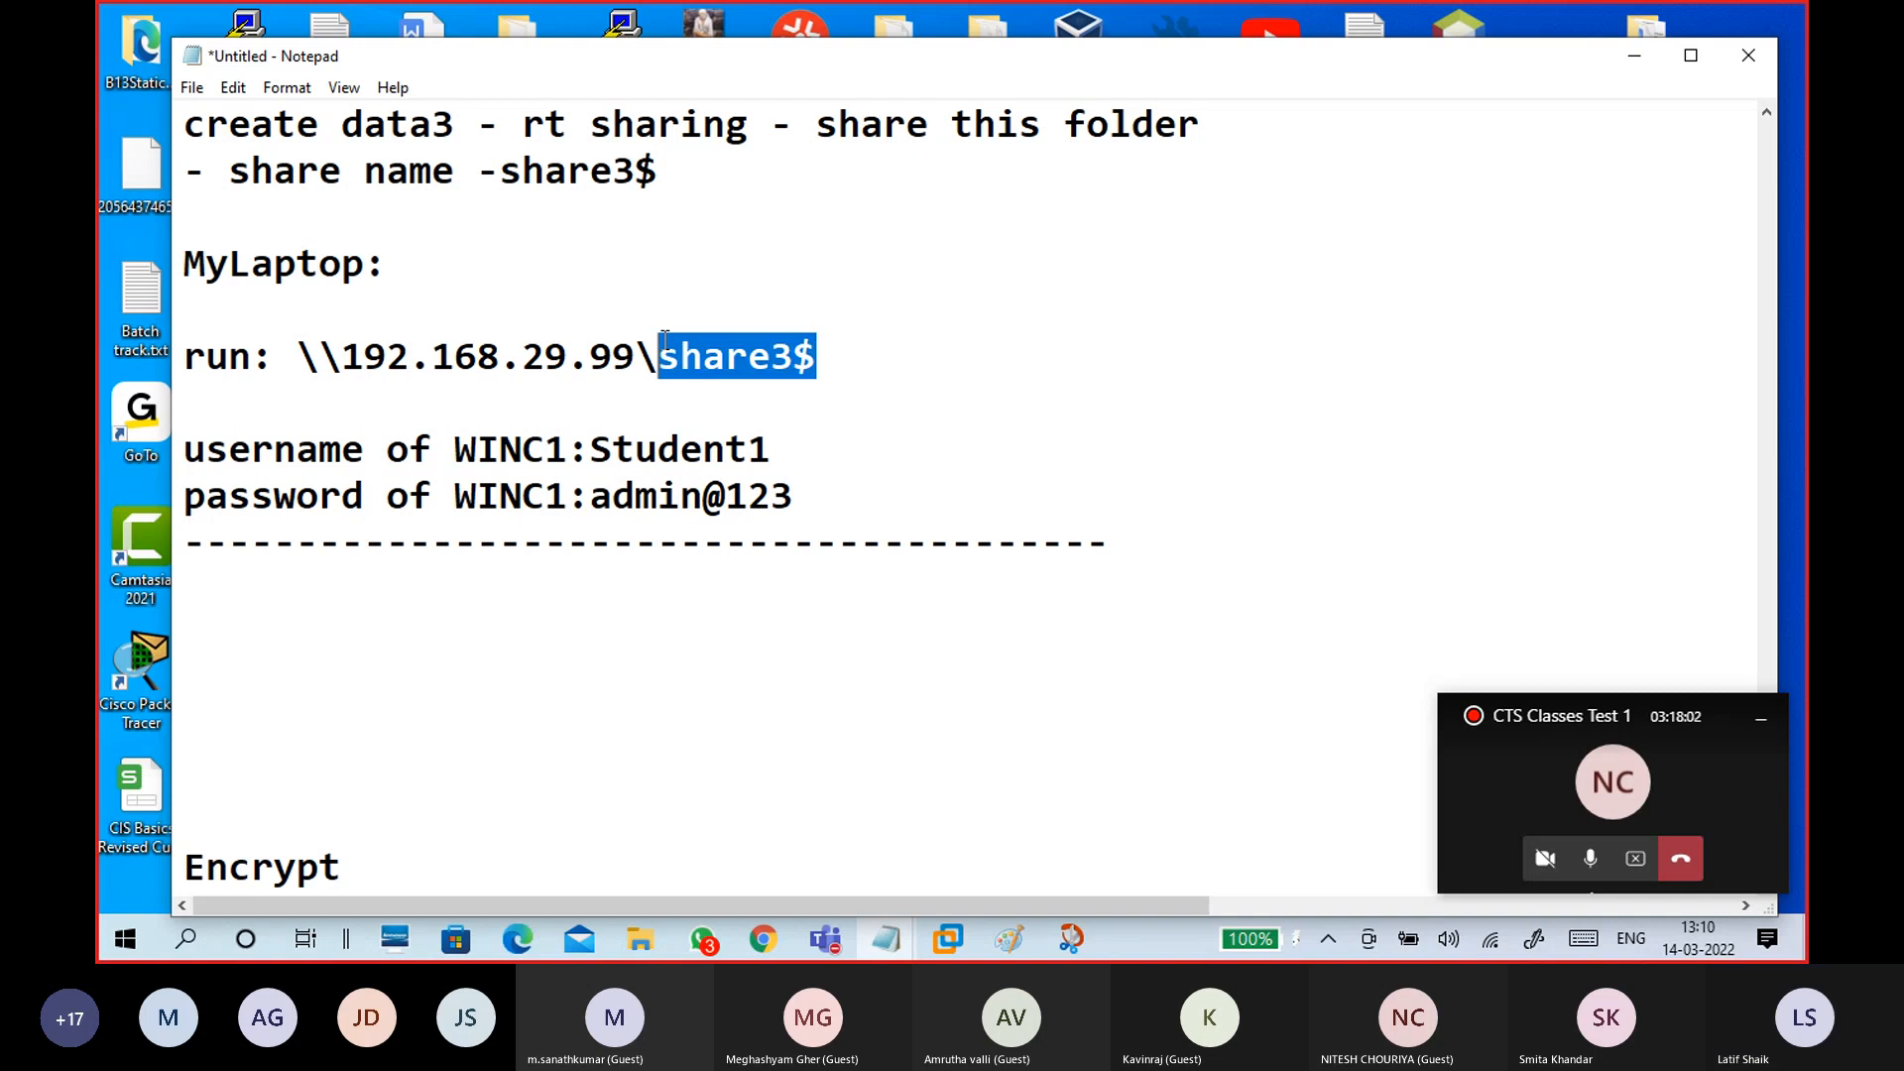
left_click(381, 588)
type("Mount S")
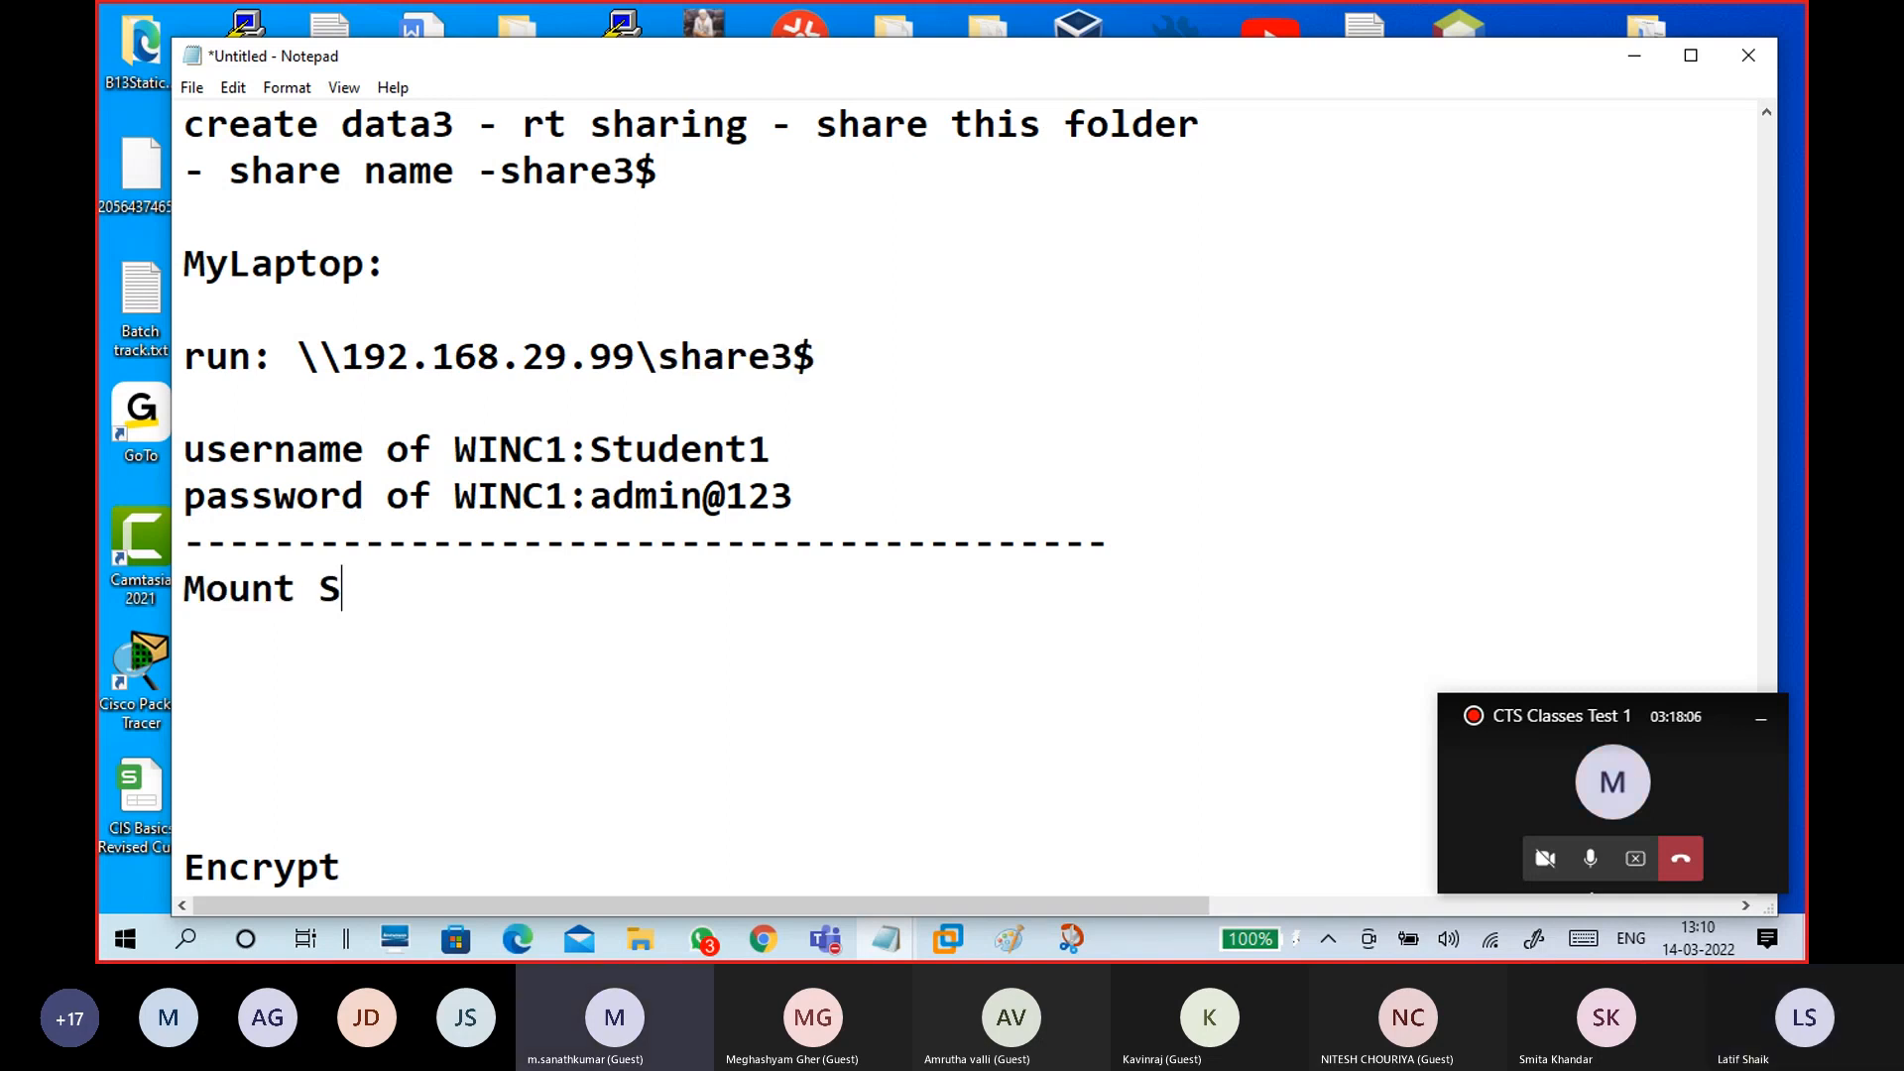
type("hare folder")
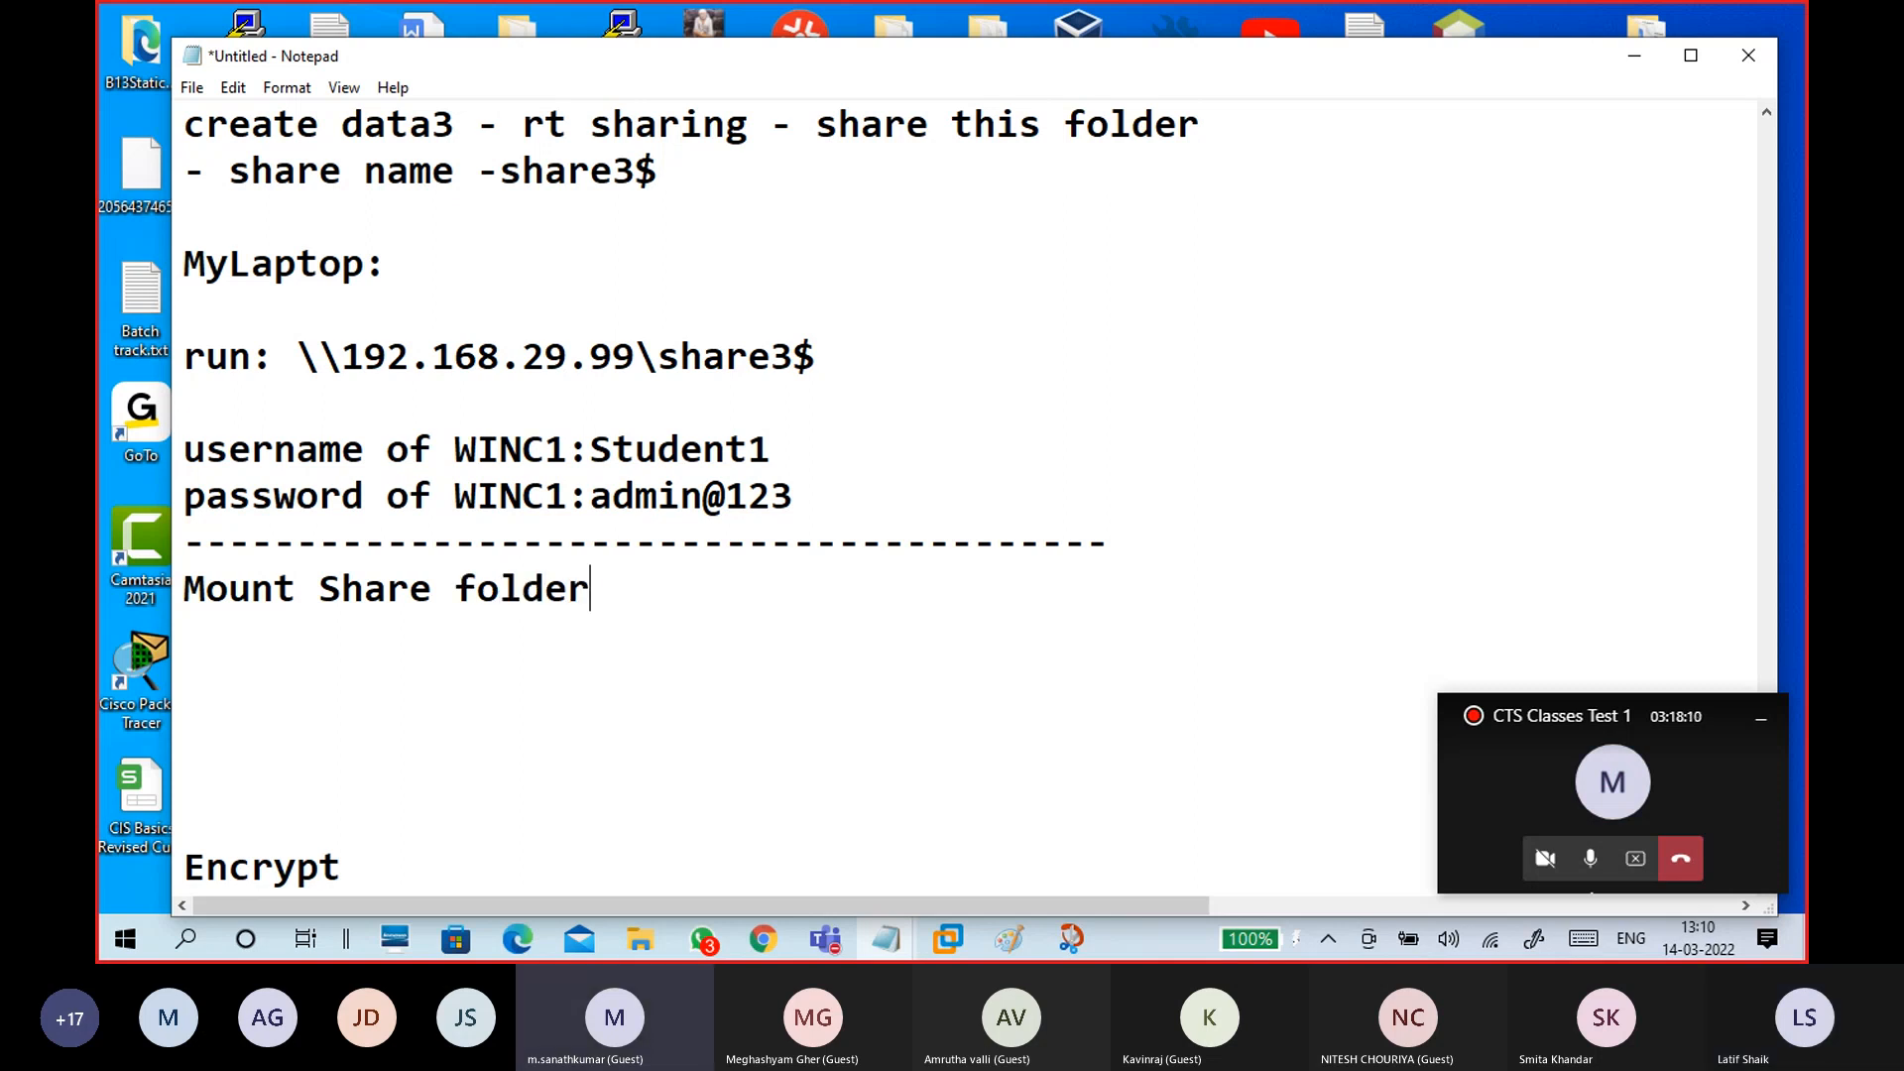
key("Return")
key("Return")
key("Return")
key("Return")
scroll(431, 620, "down", 1)
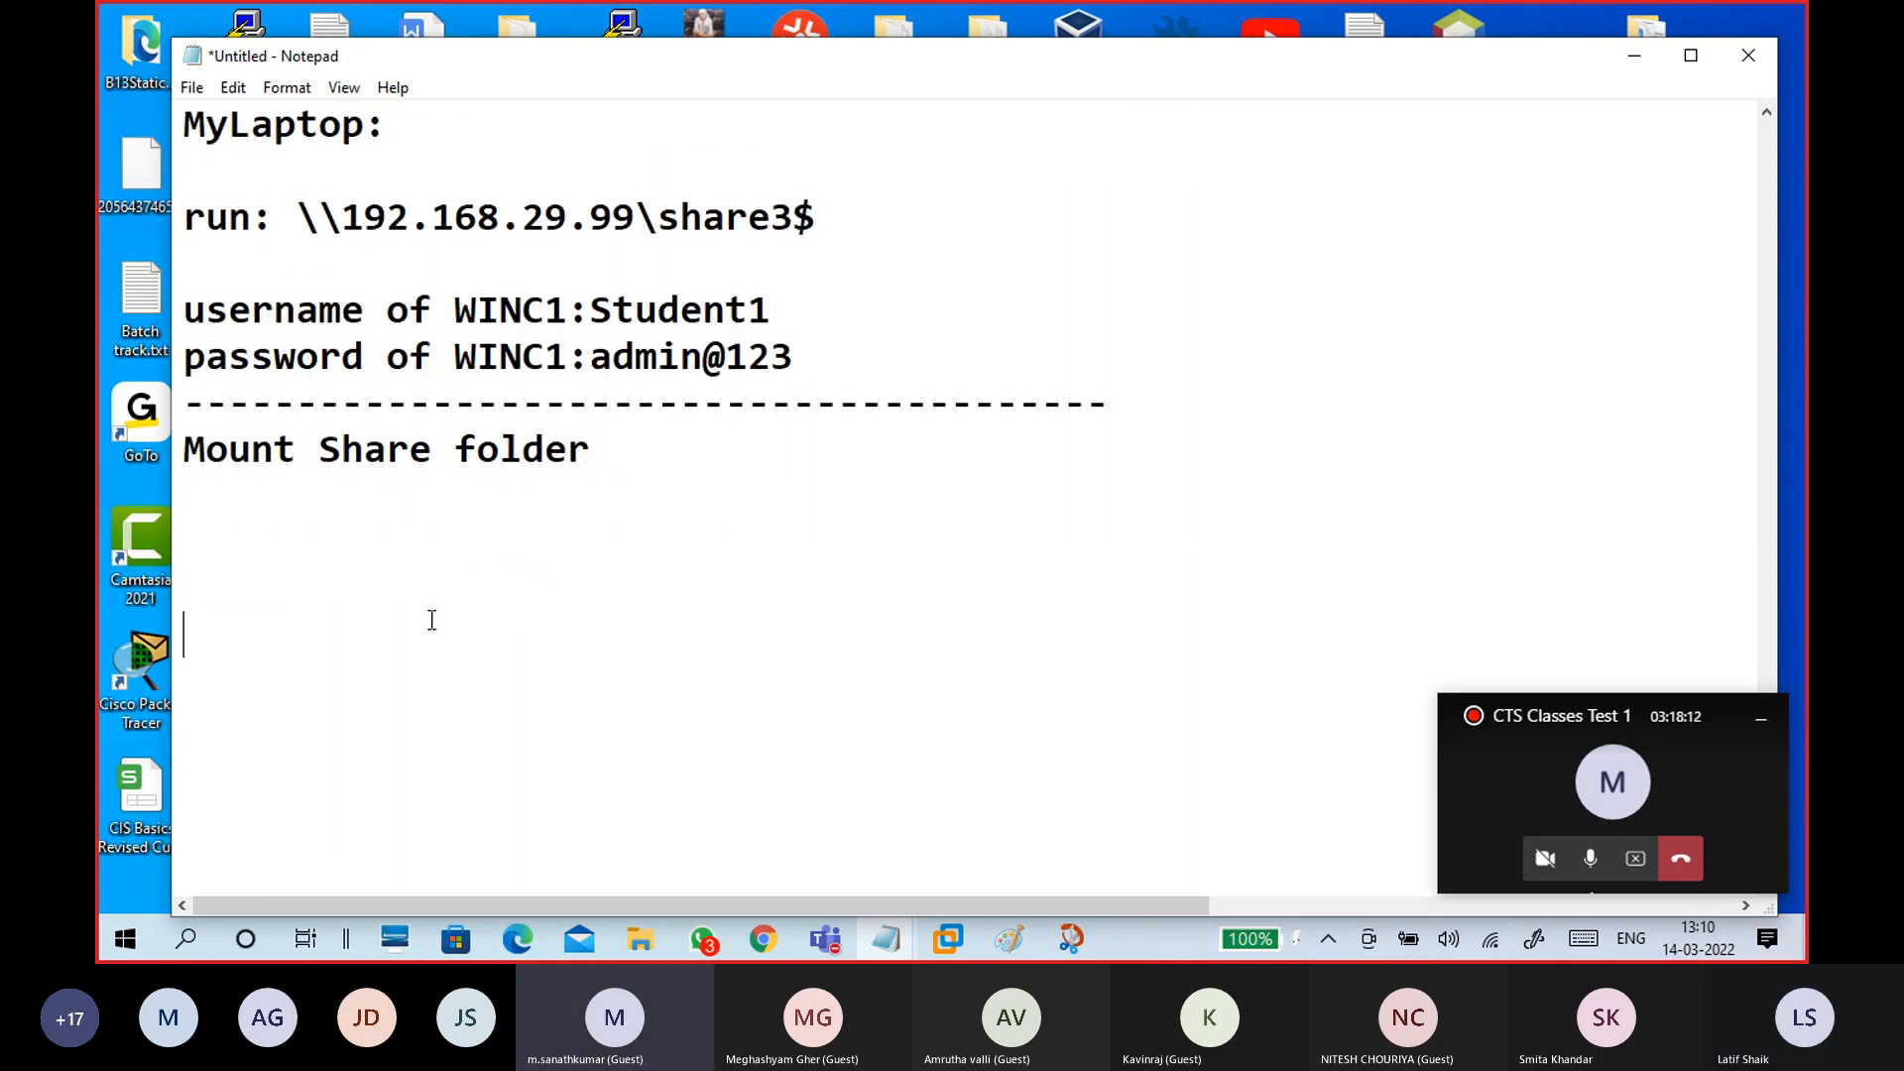
scroll(473, 612, "down", 3)
scroll(473, 612, "up", 2)
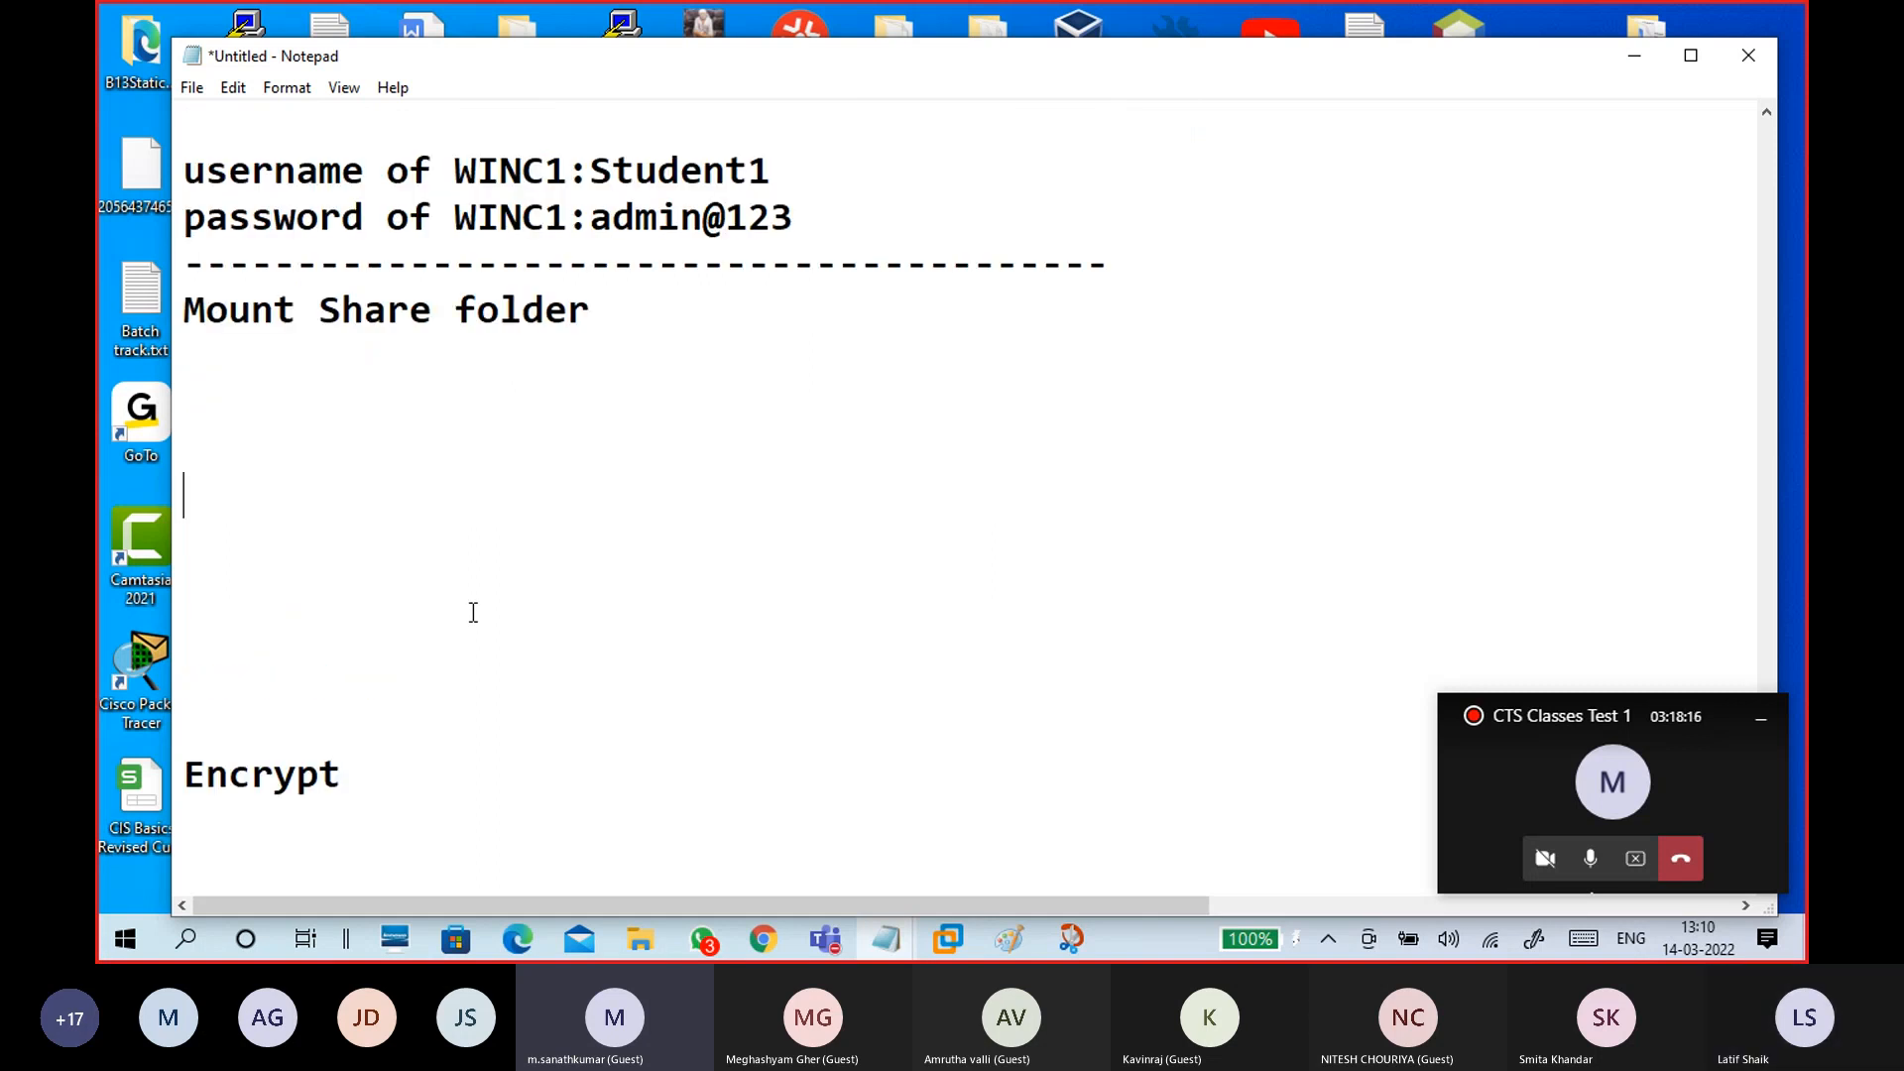
Step: Place the caret on a blank line above Encrypt, then minimize the Notepad notes
left_click(422, 643)
left_click(426, 668)
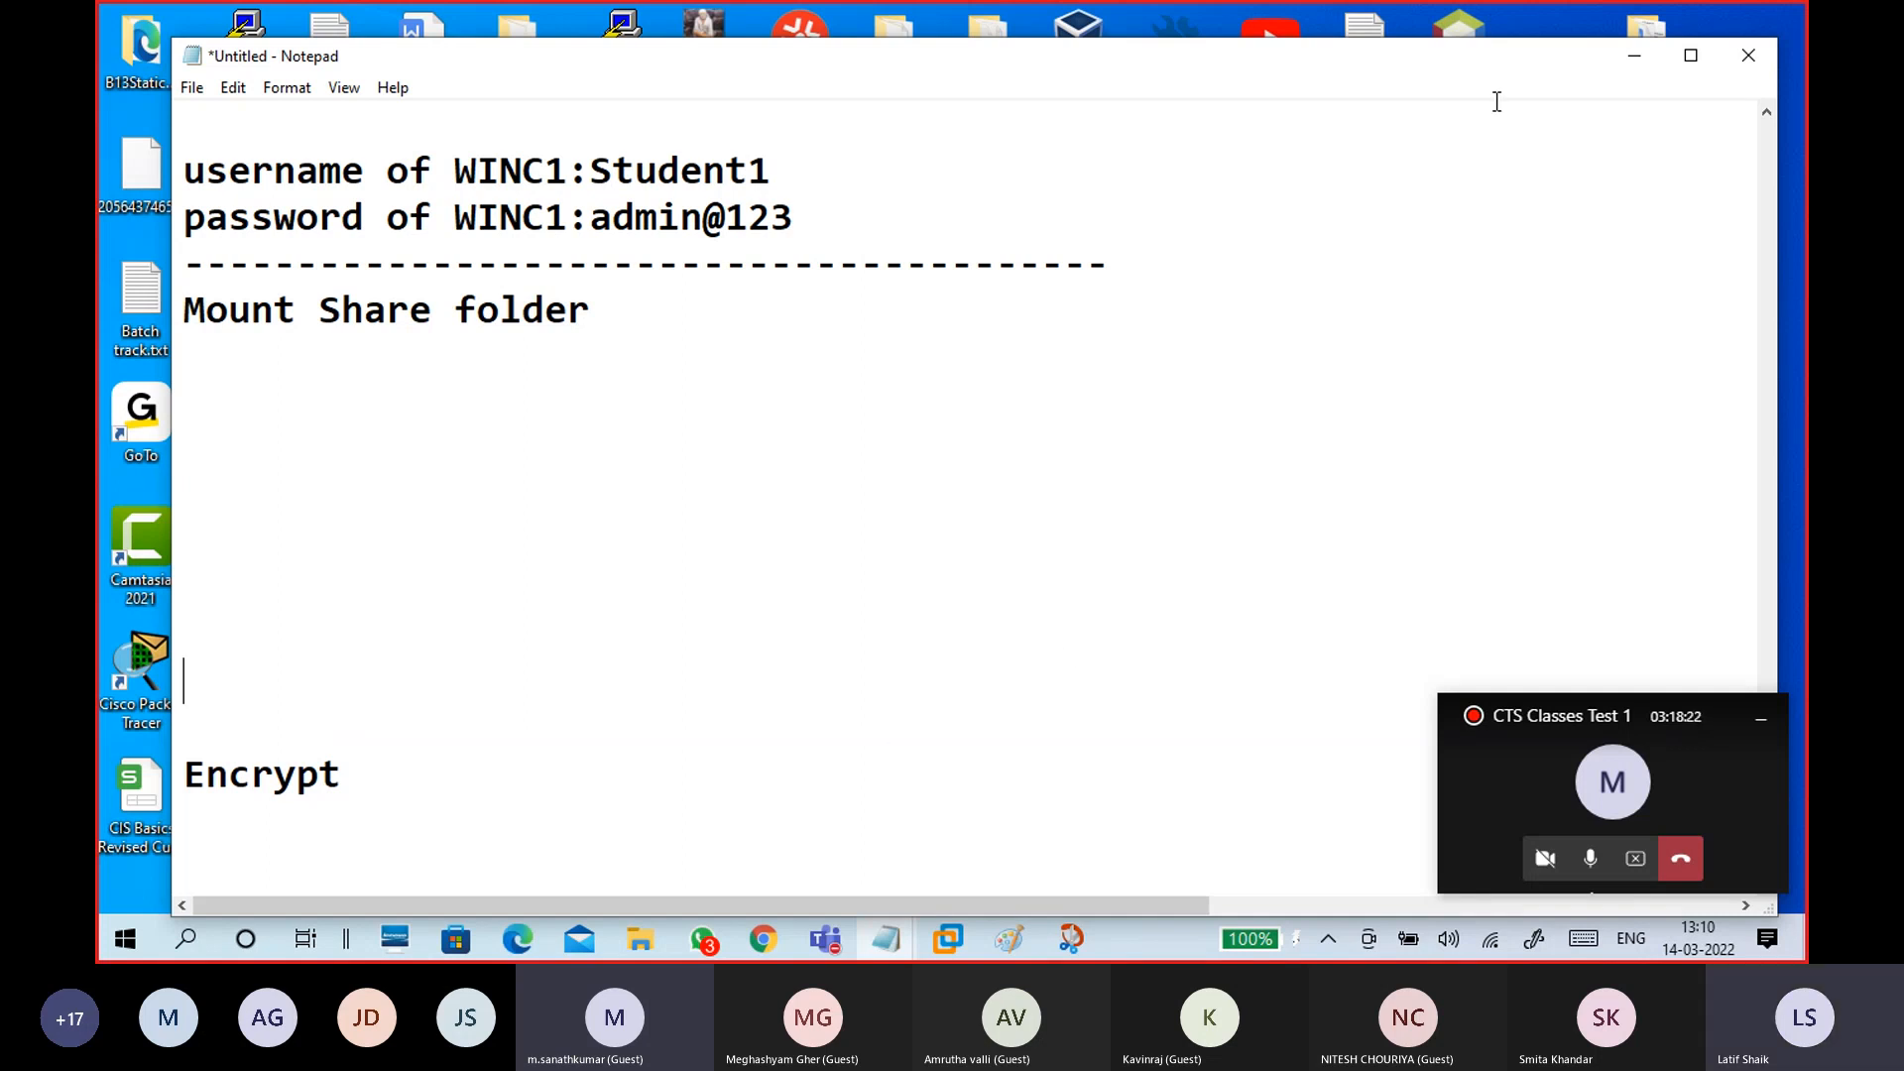
left_click_drag(1471, 67, 1471, 35)
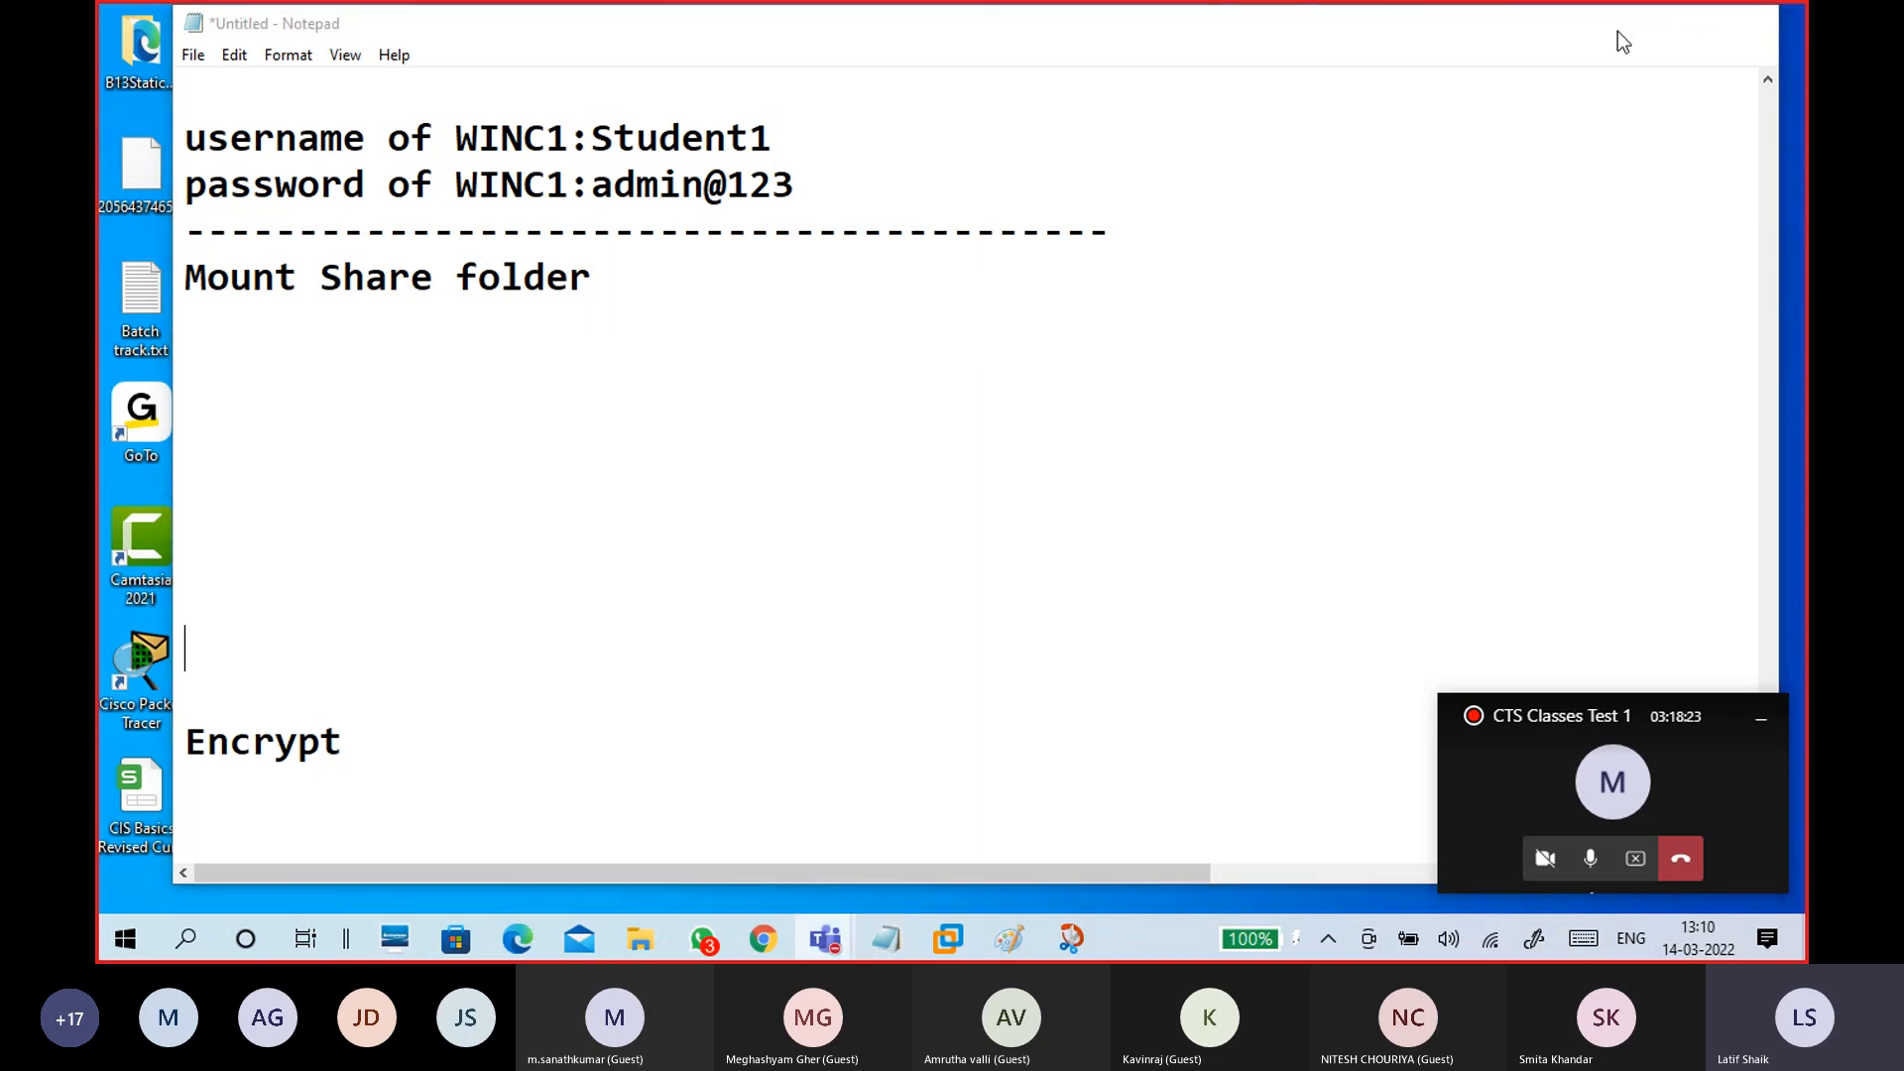
left_click(1616, 32)
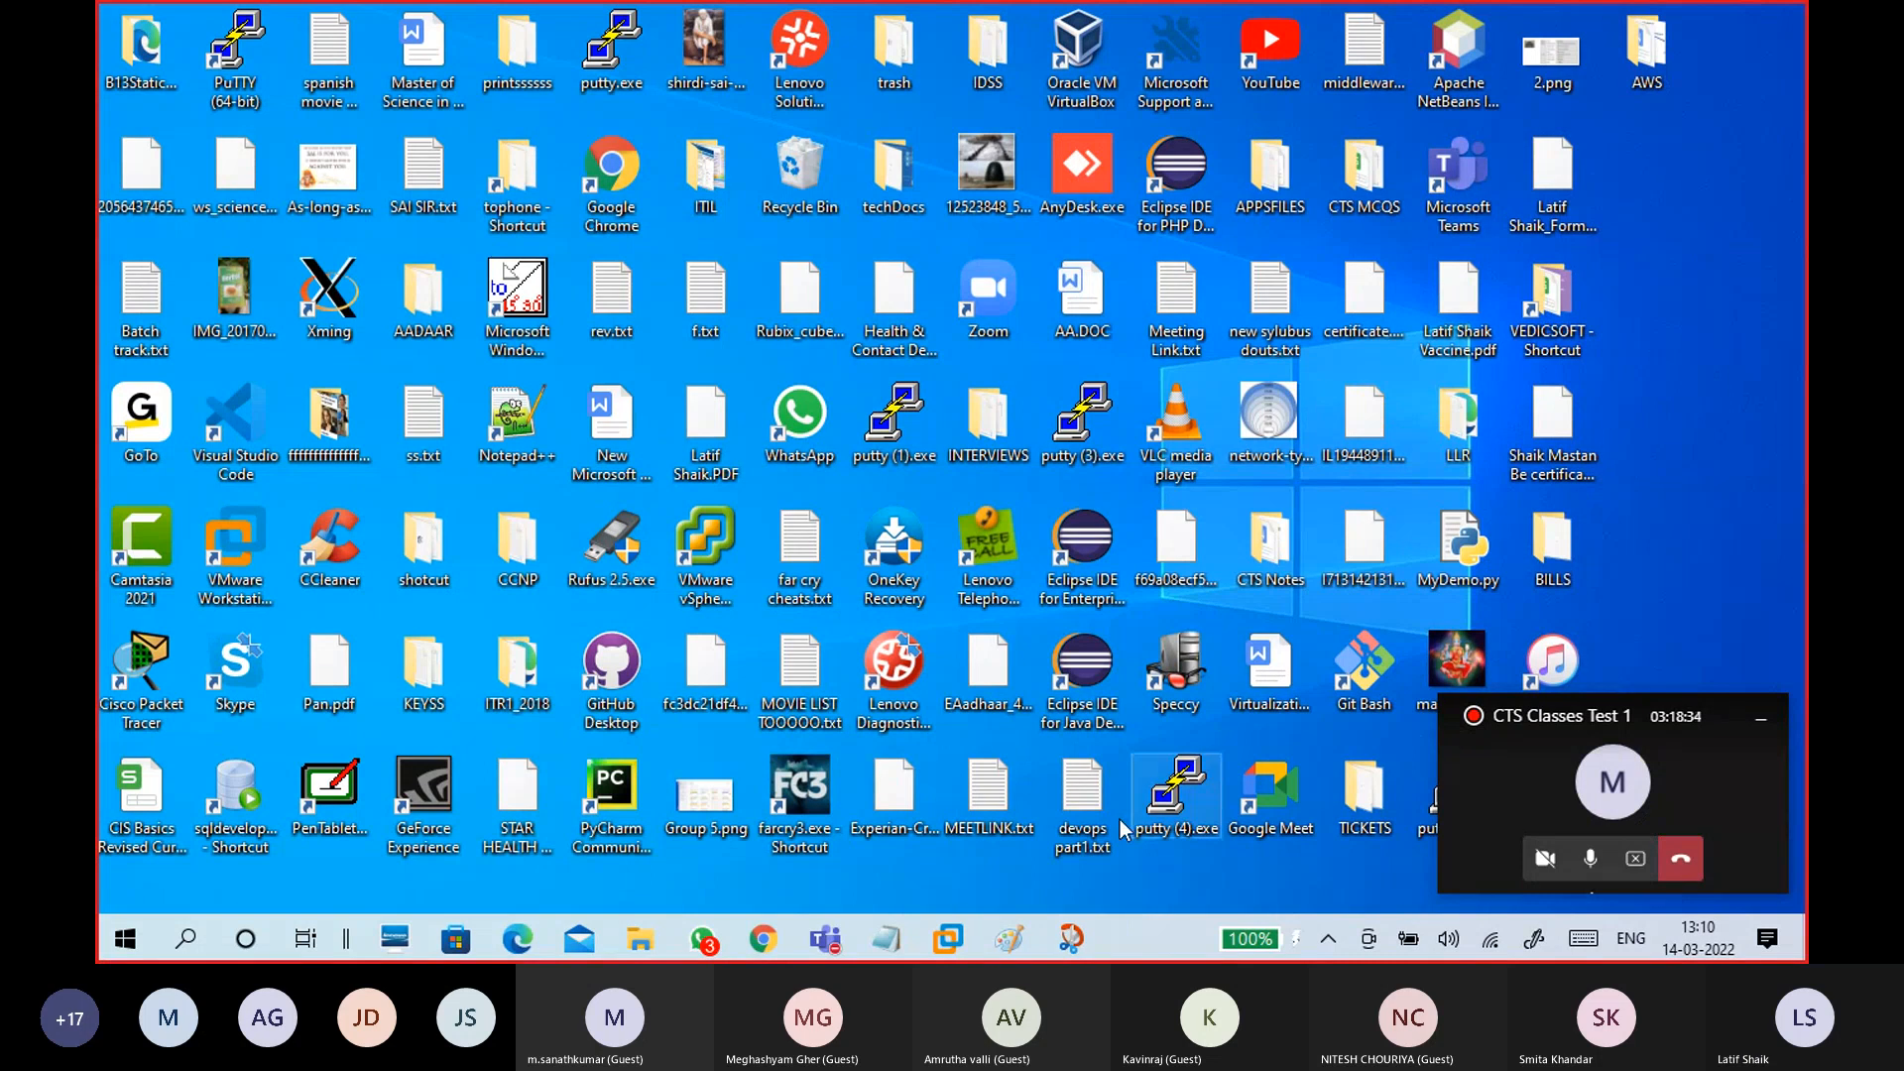
Step: Launch a fresh copy of Paint from the Start search 'paint' to get an untitled canvas
left_click(1009, 938)
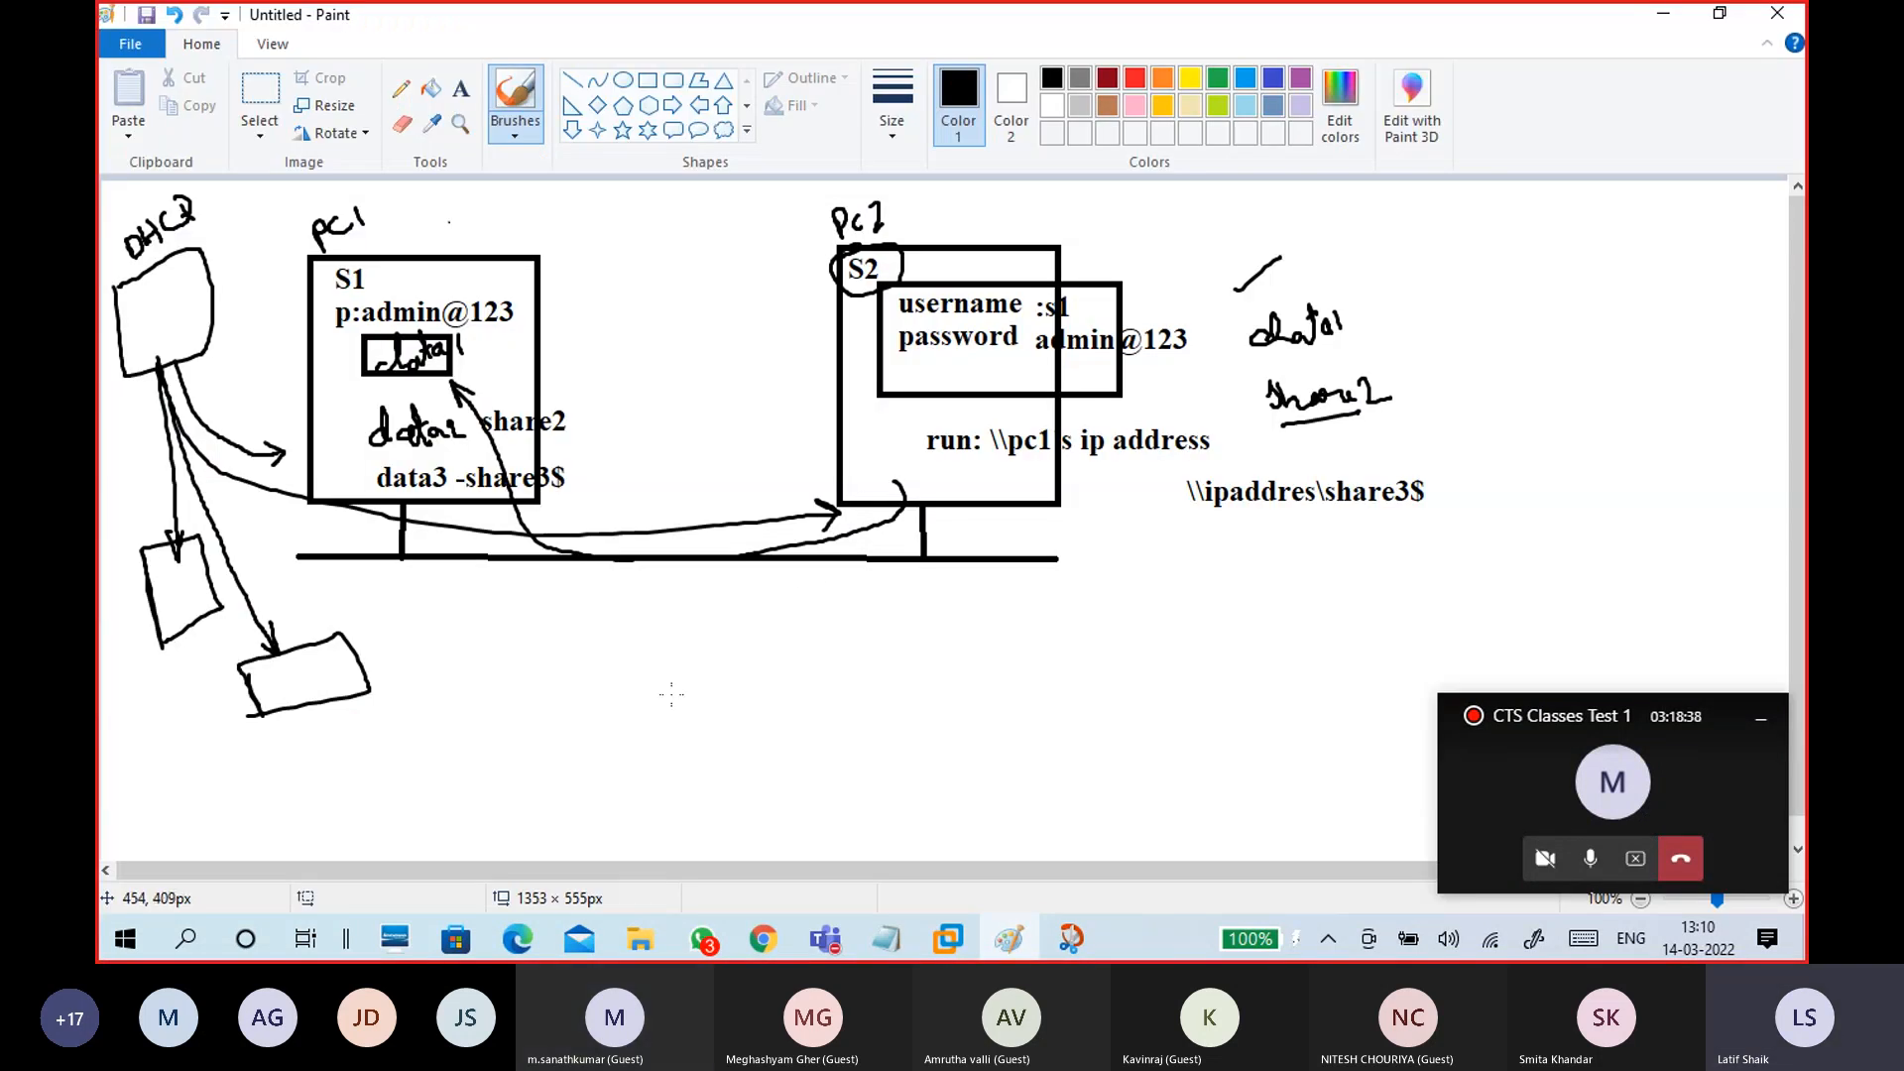
key("super")
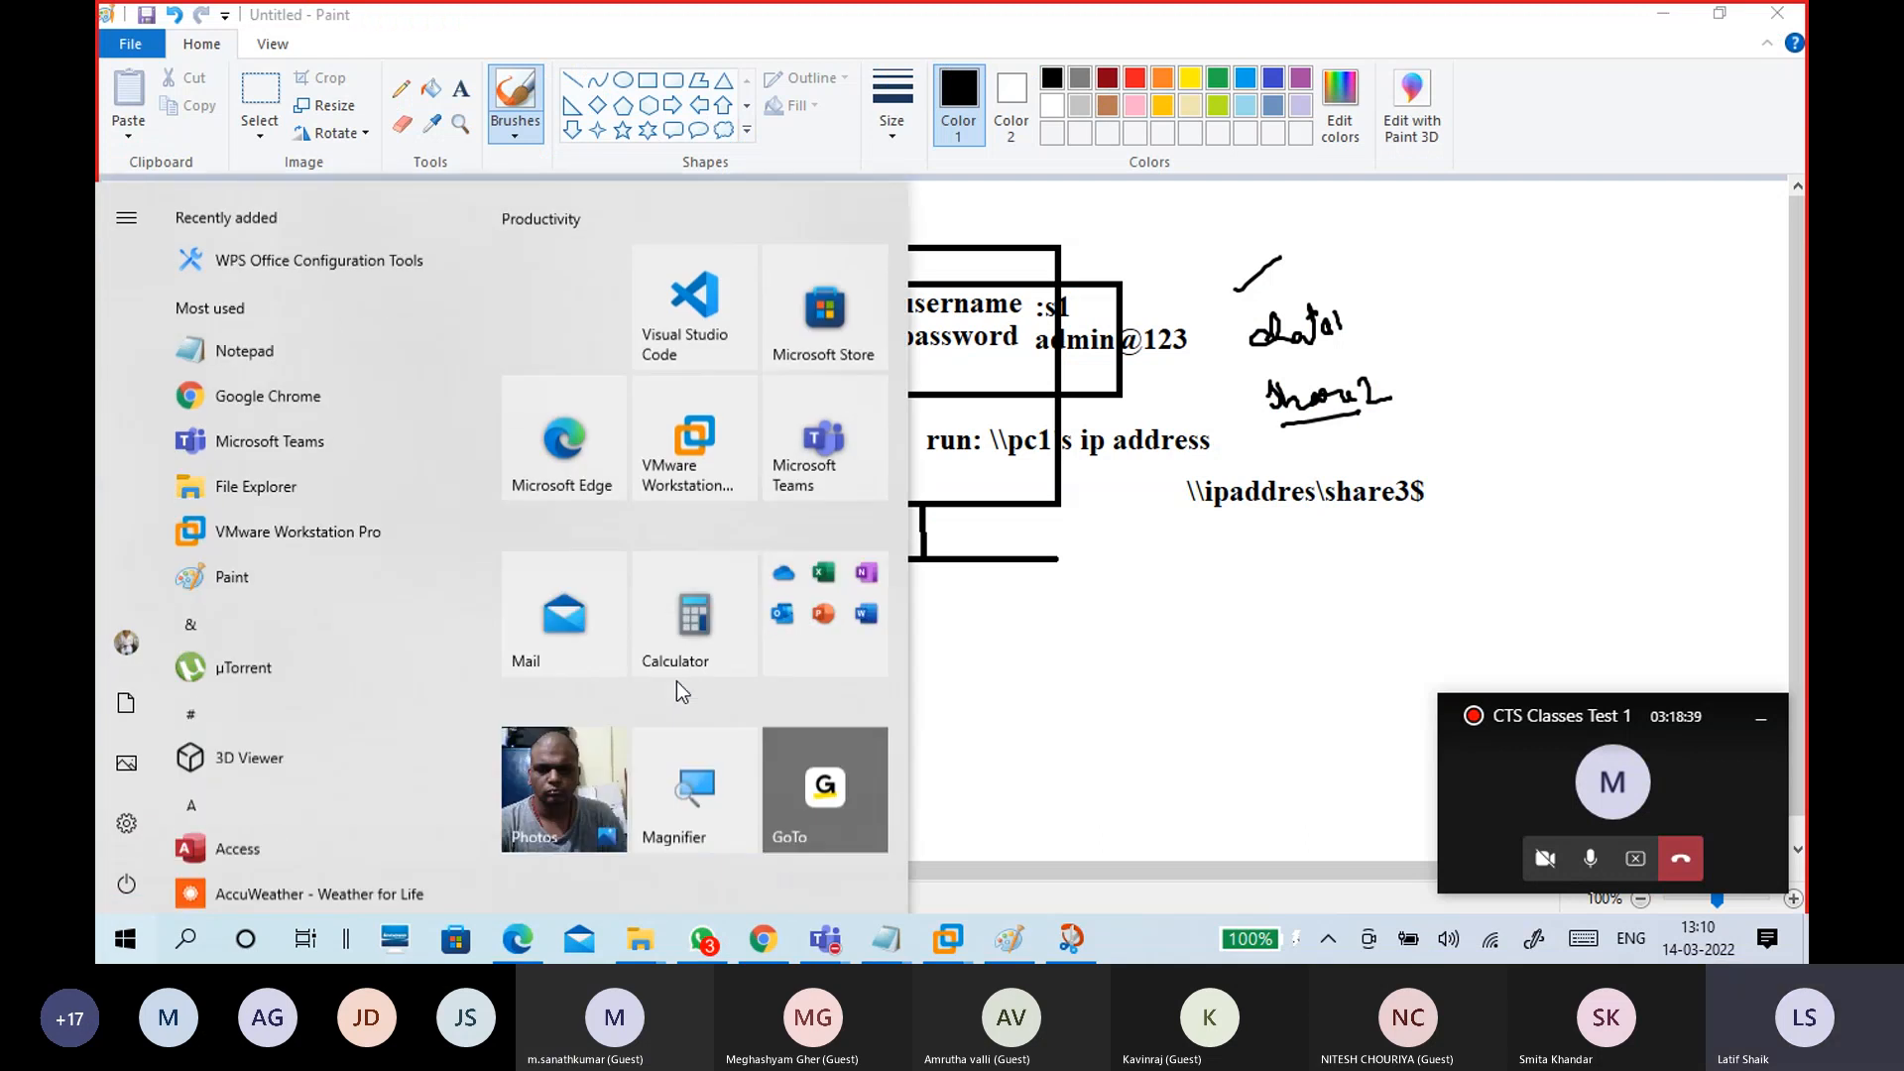
type("paint")
key("Escape")
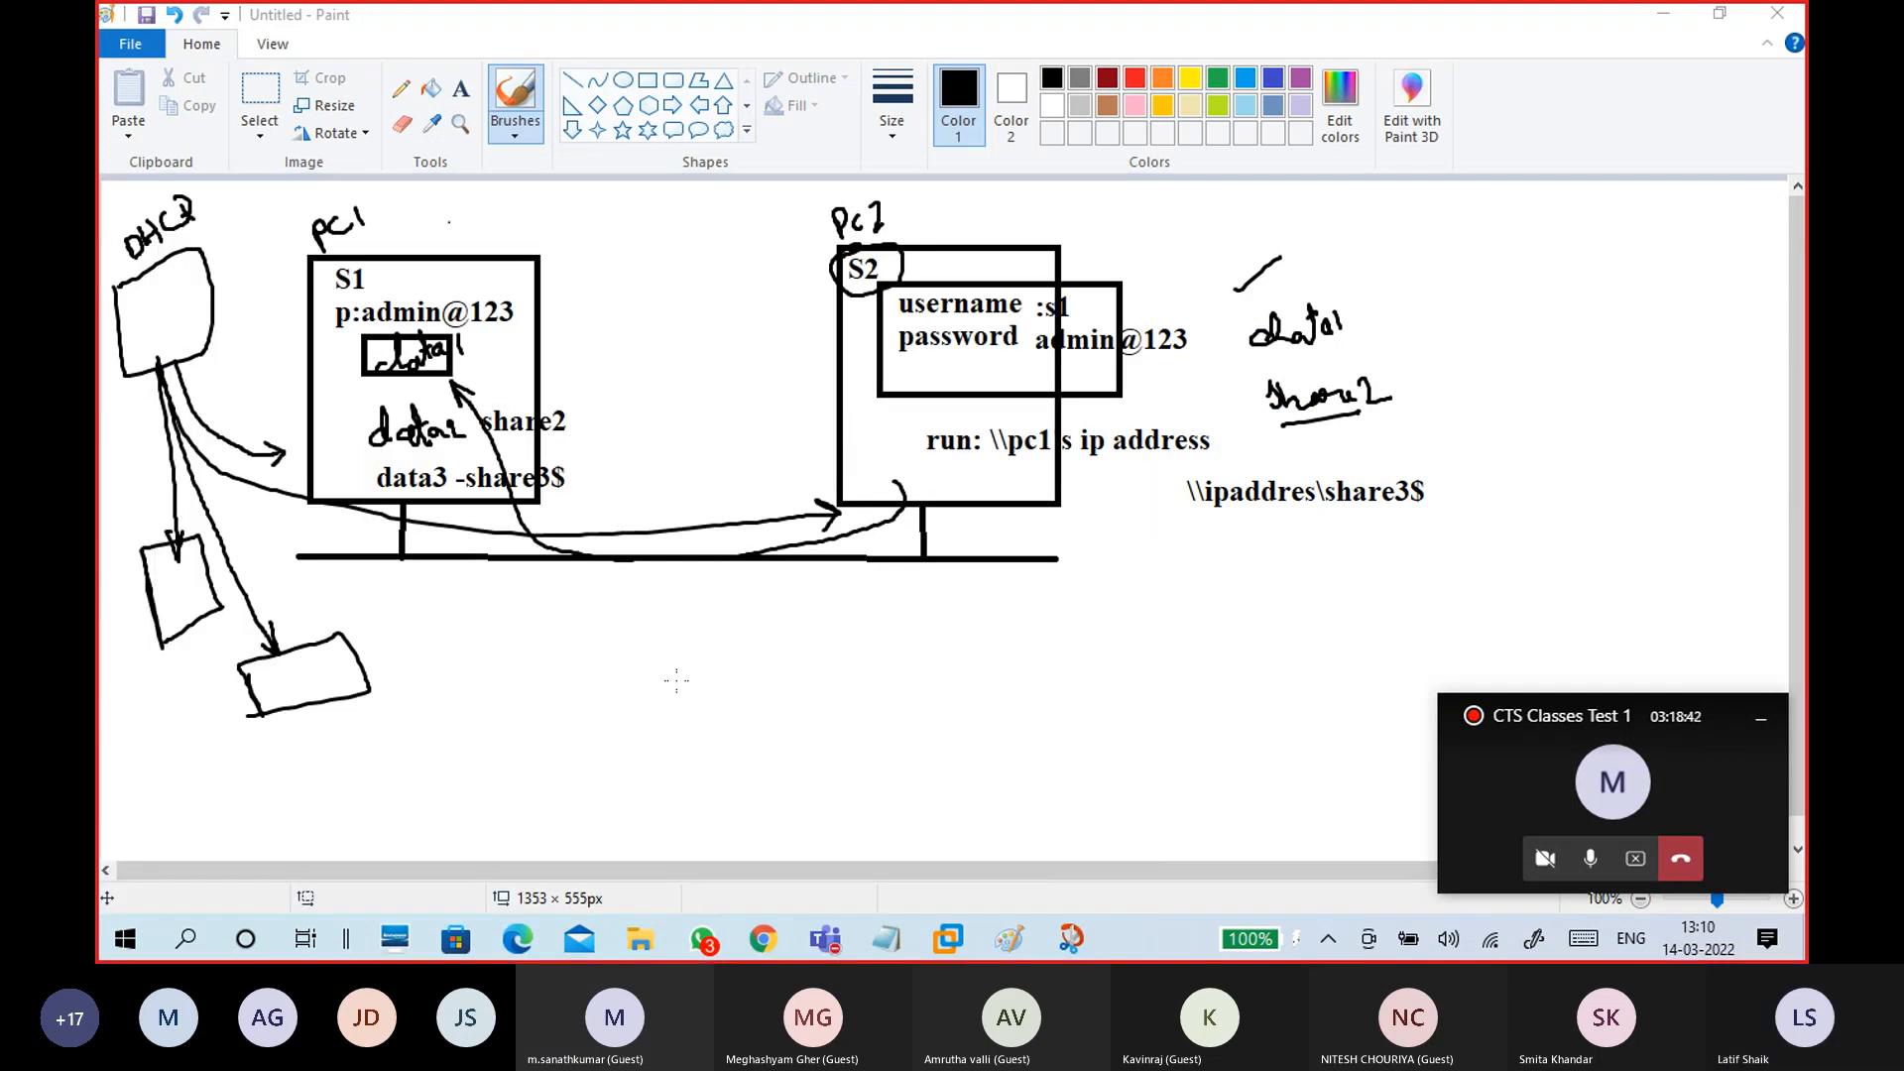
left_click(1762, 720)
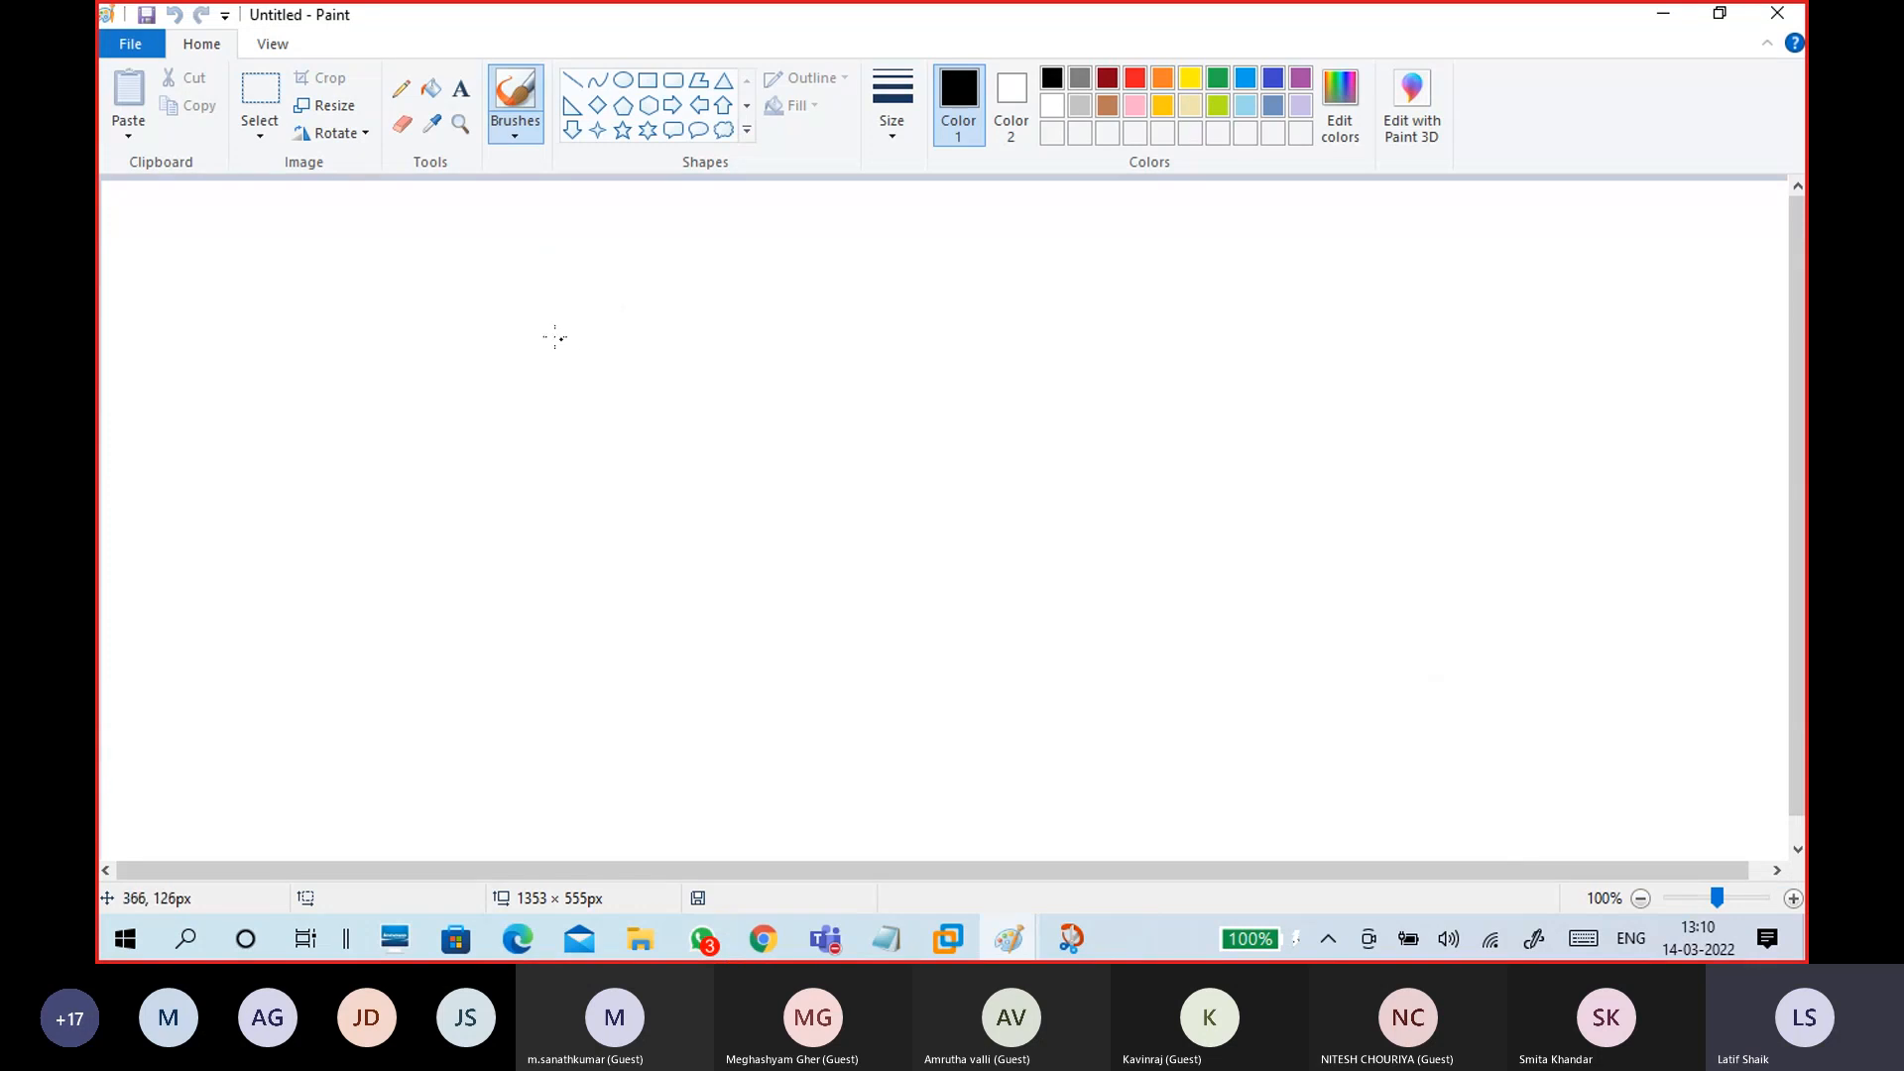
Step: Draw a left box labelled My, a right network box, and a long arrowed link between them
mouse_move(217, 265)
left_mouse_down()
mouse_move(324, 381)
mouse_move(310, 243)
mouse_move(209, 271)
mouse_move(279, 314)
mouse_move(318, 305)
mouse_move(272, 288)
mouse_move(262, 222)
mouse_move(268, 238)
left_mouse_up()
left_click_drag(274, 214, 281, 248)
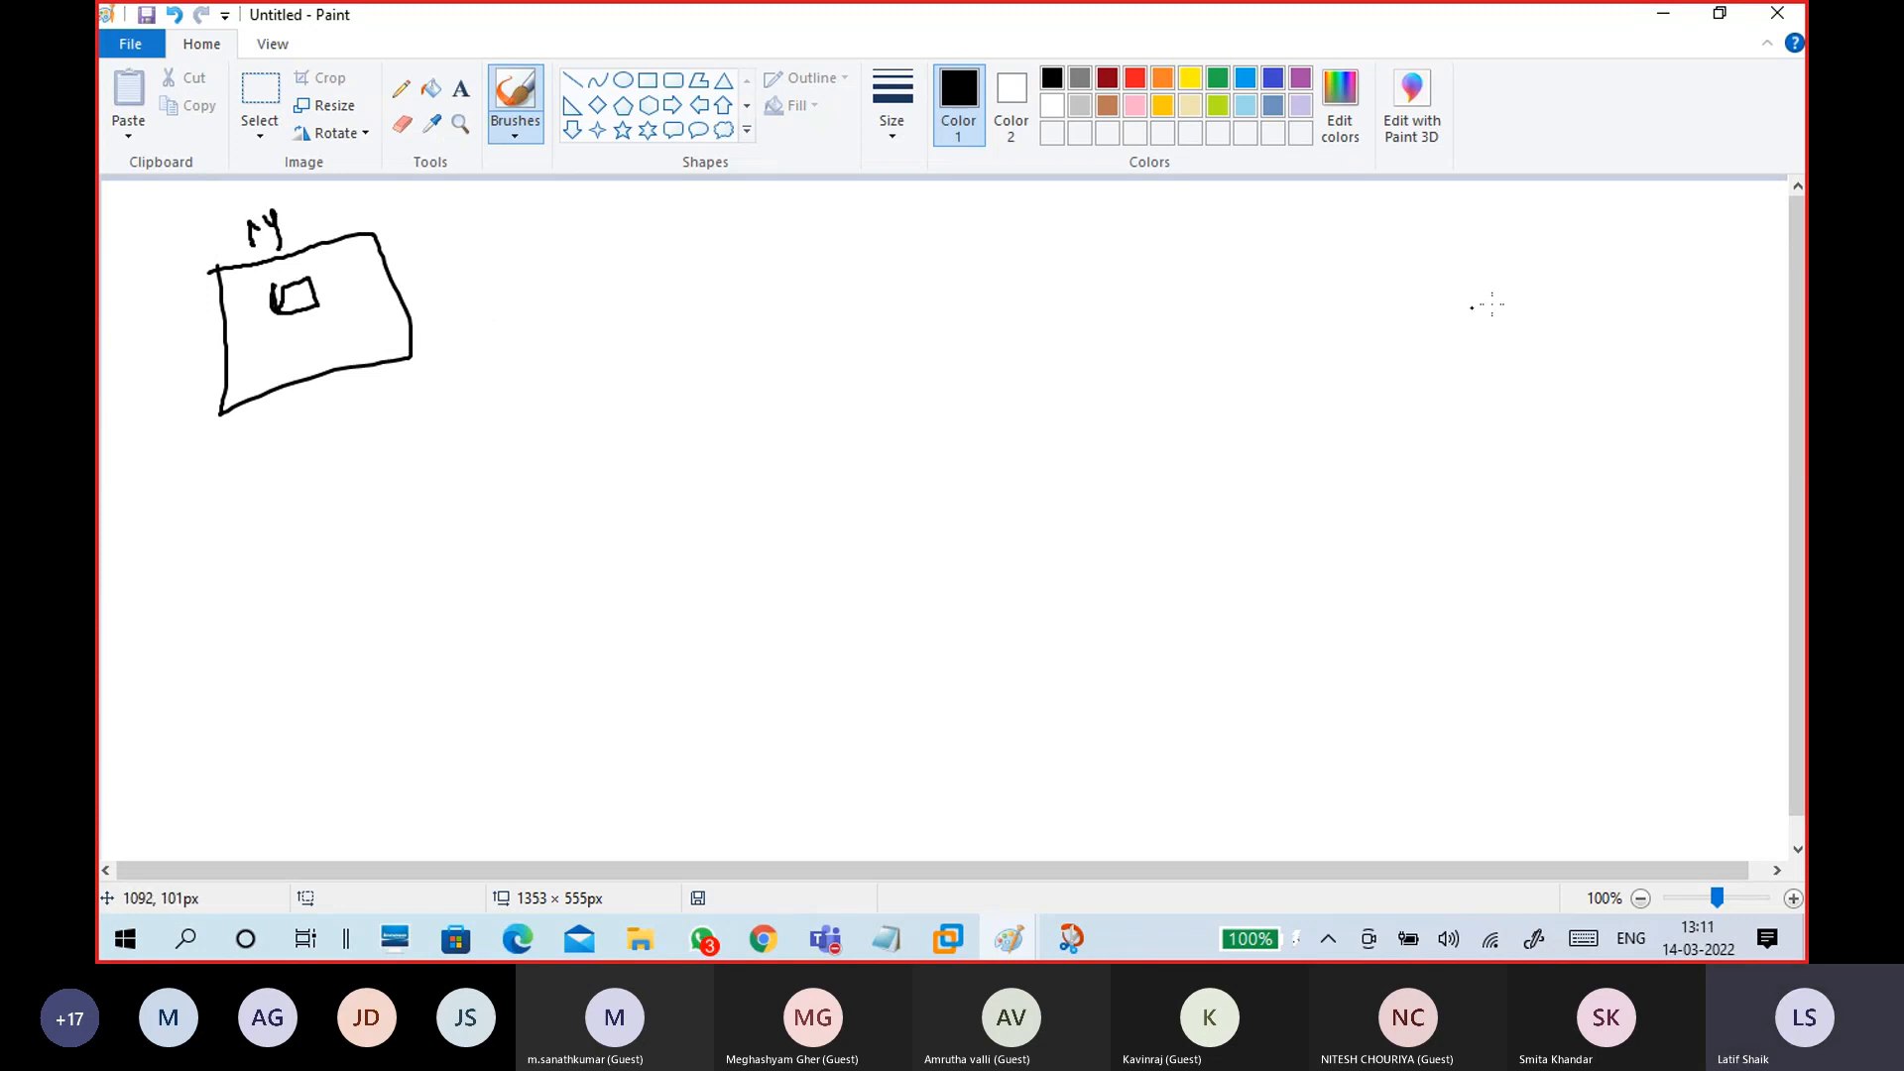
mouse_move(1495, 263)
left_mouse_down()
mouse_move(1647, 283)
mouse_move(1498, 280)
mouse_move(1528, 236)
mouse_move(1547, 268)
mouse_move(1578, 213)
left_mouse_up()
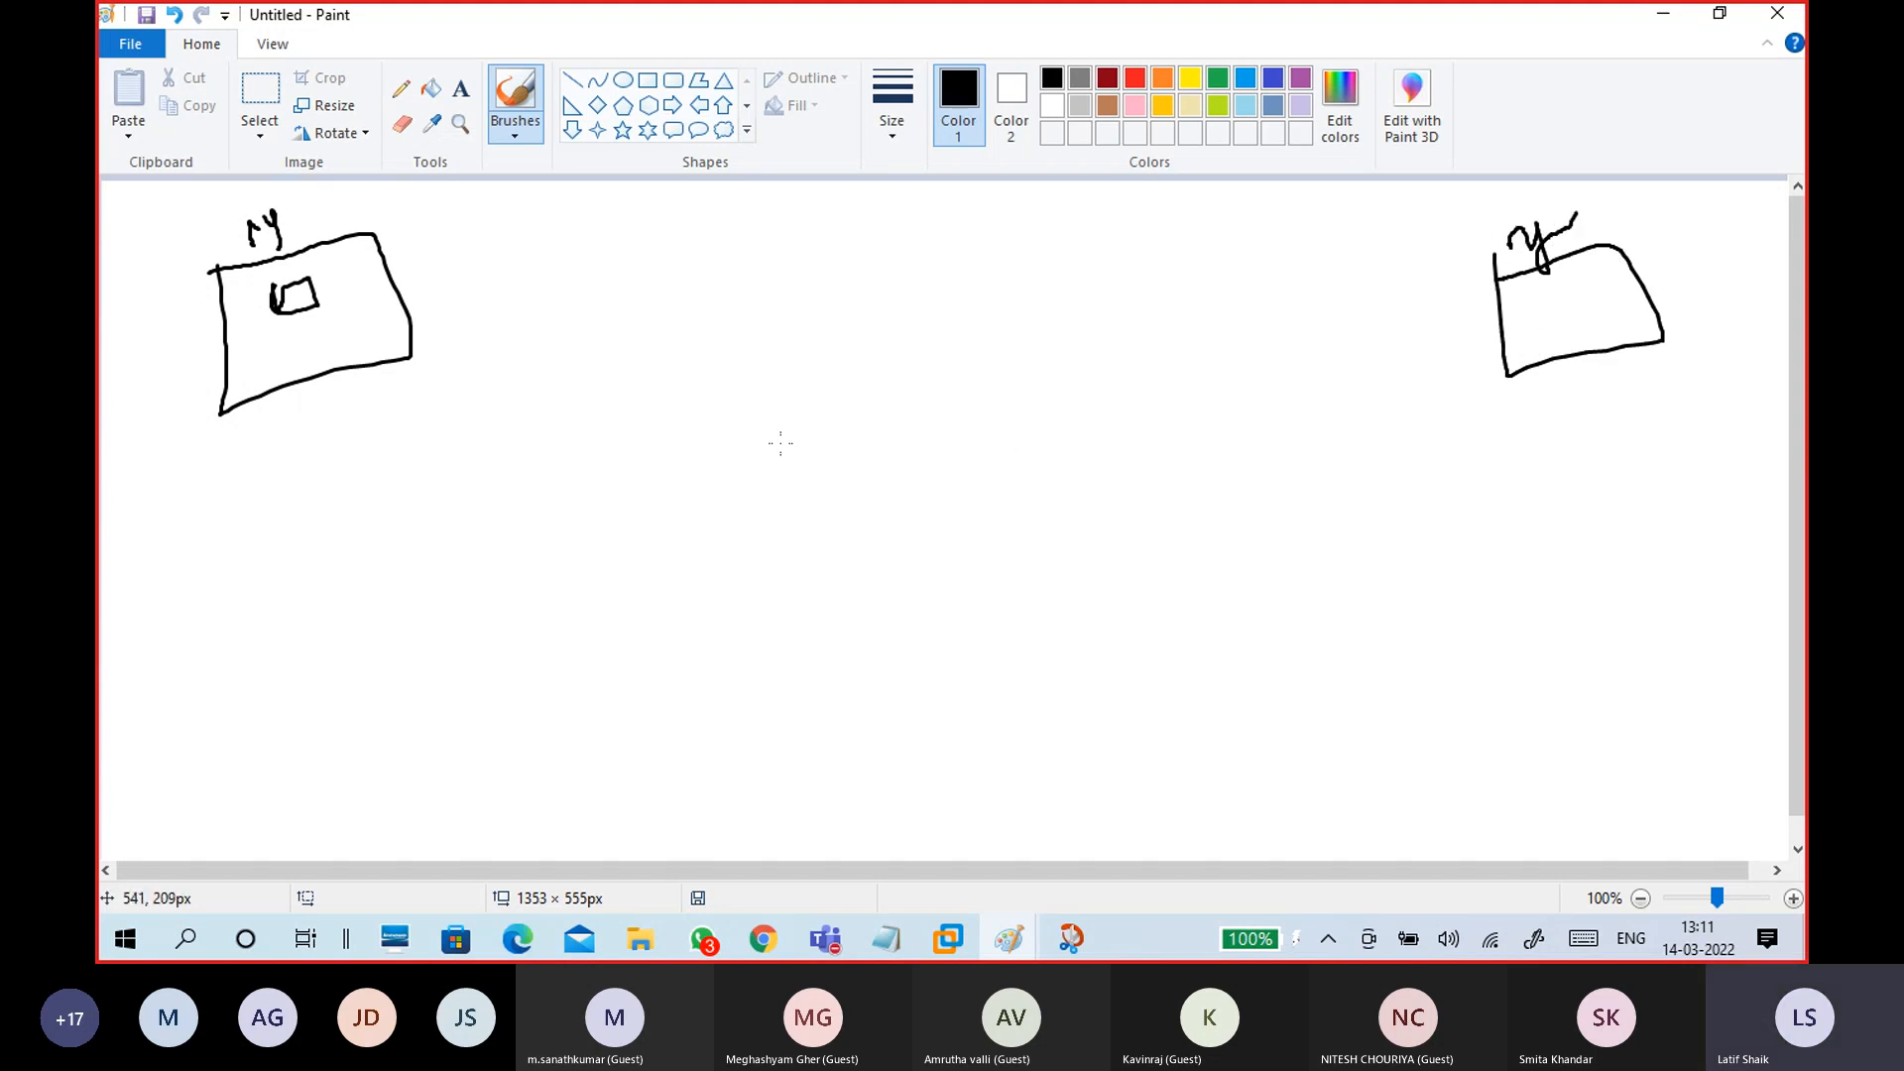
mouse_move(406, 353)
left_mouse_down()
mouse_move(816, 421)
mouse_move(1390, 391)
mouse_move(1510, 336)
mouse_move(1508, 373)
left_mouse_up()
mouse_move(405, 358)
left_mouse_down()
mouse_move(425, 350)
mouse_move(428, 392)
left_mouse_up()
mouse_move(574, 256)
left_mouse_down()
mouse_move(580, 281)
mouse_move(651, 270)
left_mouse_up()
Step: Replace the LAN label with an underlined WAN label, add a square in the left box, then undo strokes
mouse_move(636, 242)
left_mouse_down()
mouse_move(667, 244)
mouse_move(646, 214)
left_mouse_up()
left_click_drag(591, 290, 691, 244)
left_click_drag(567, 292, 644, 269)
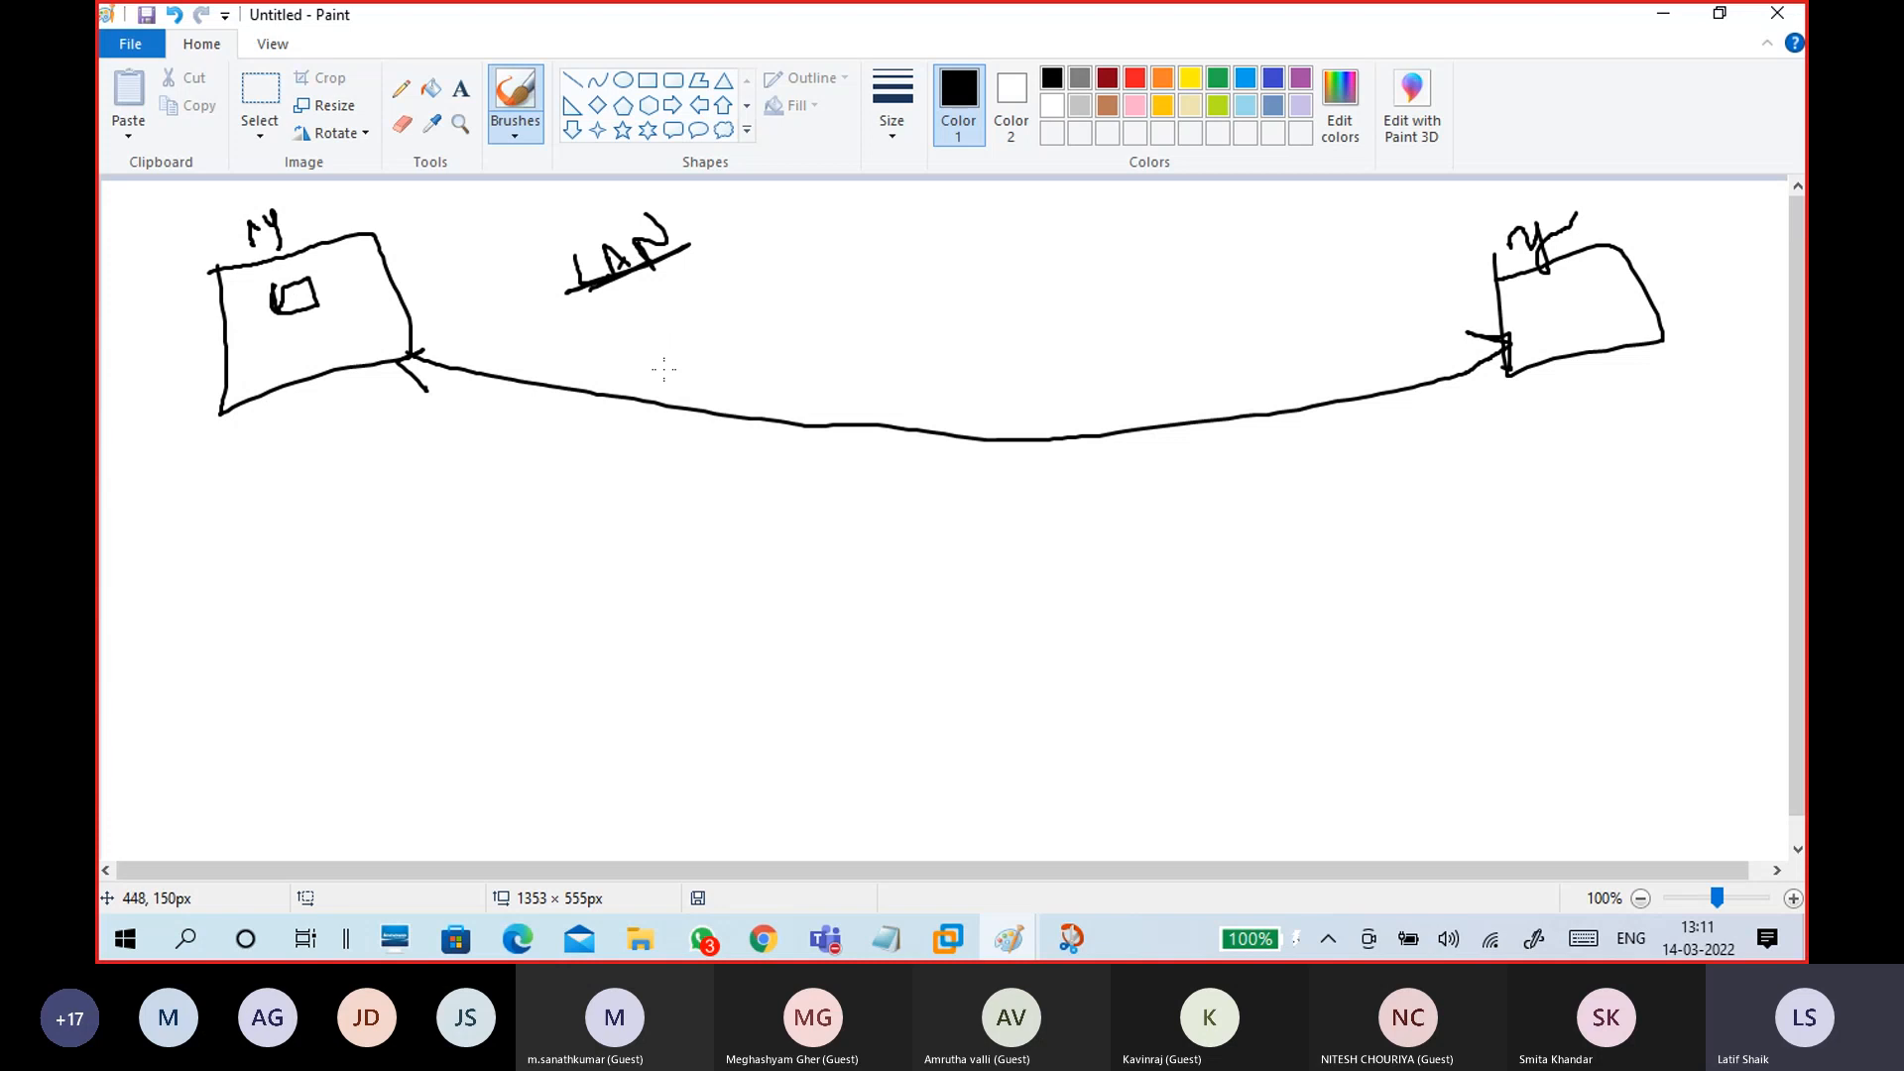
key("ctrl+z")
key("ctrl+z")
key("ctrl+z")
key("ctrl+z")
key("ctrl+z")
key("ctrl+z")
key("ctrl+z")
key("ctrl+z")
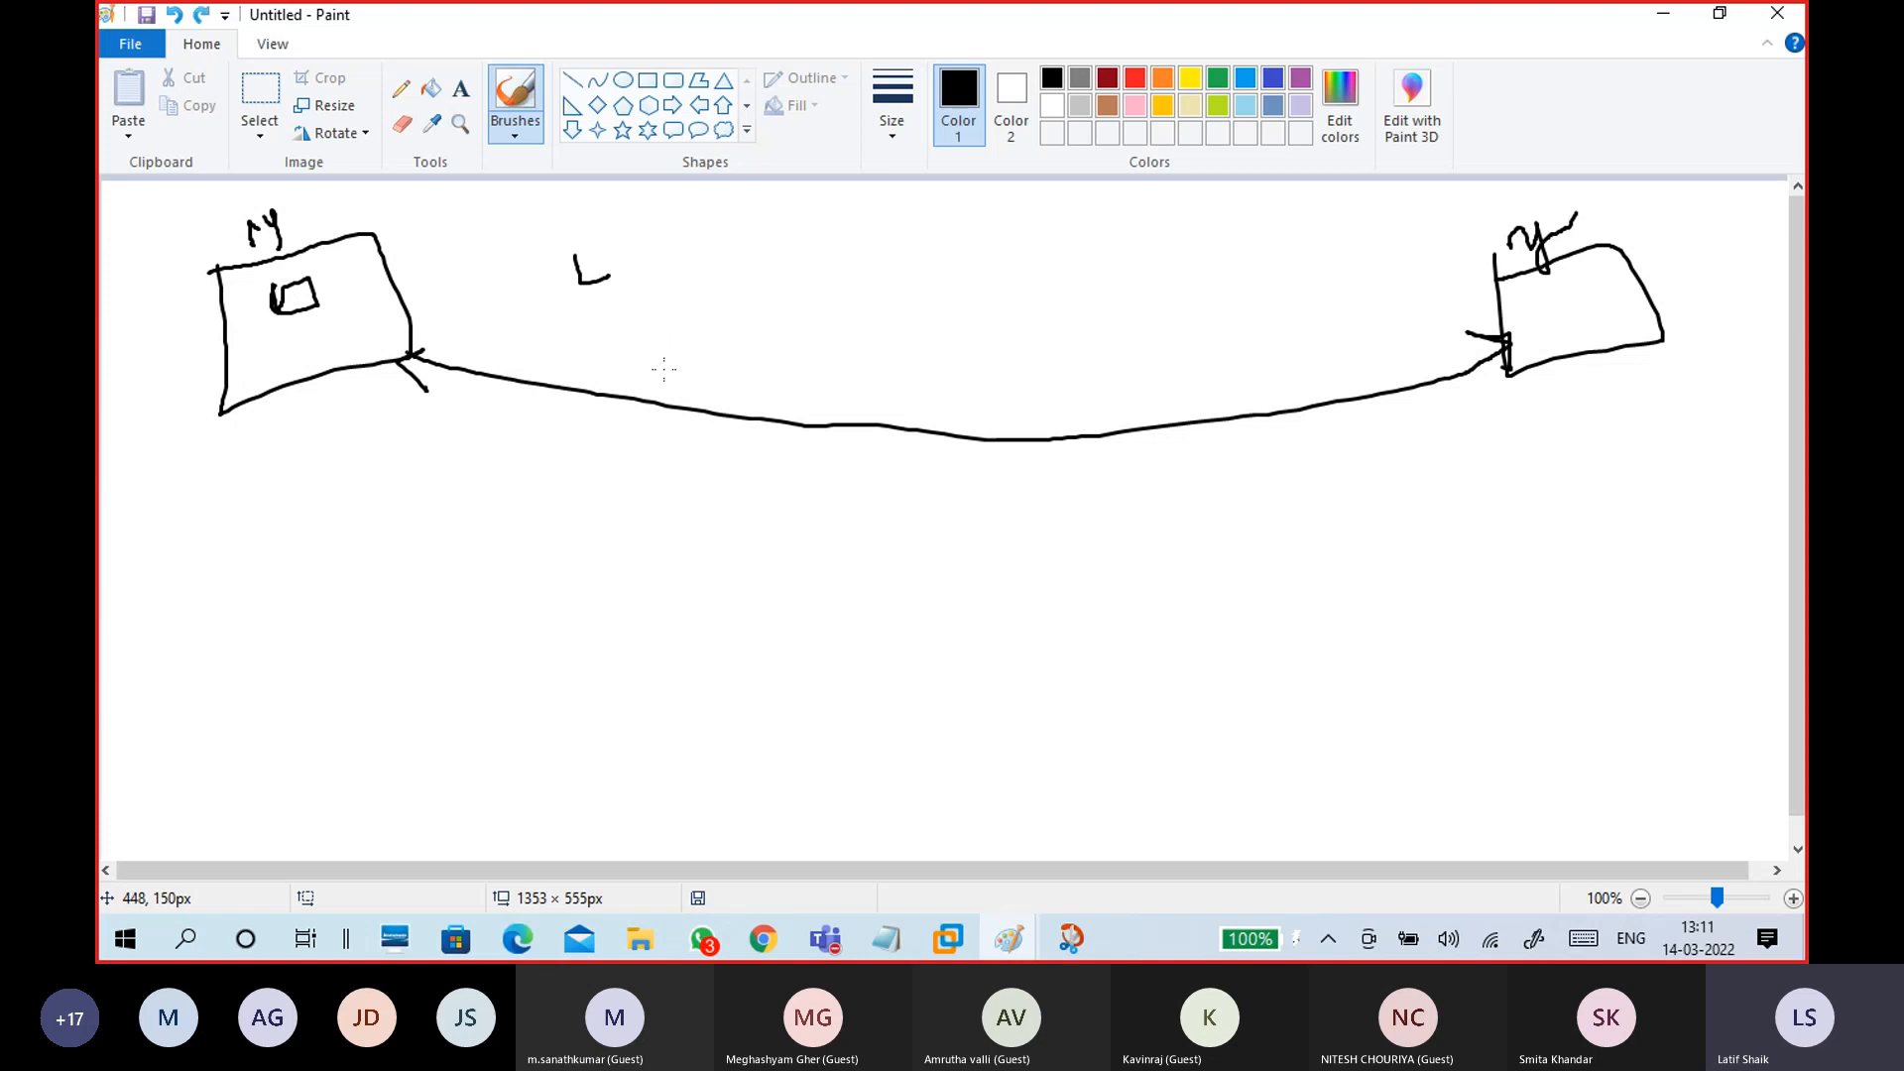
mouse_move(782, 236)
left_mouse_down()
mouse_move(790, 273)
mouse_move(910, 208)
left_mouse_up()
left_click_drag(809, 286, 934, 248)
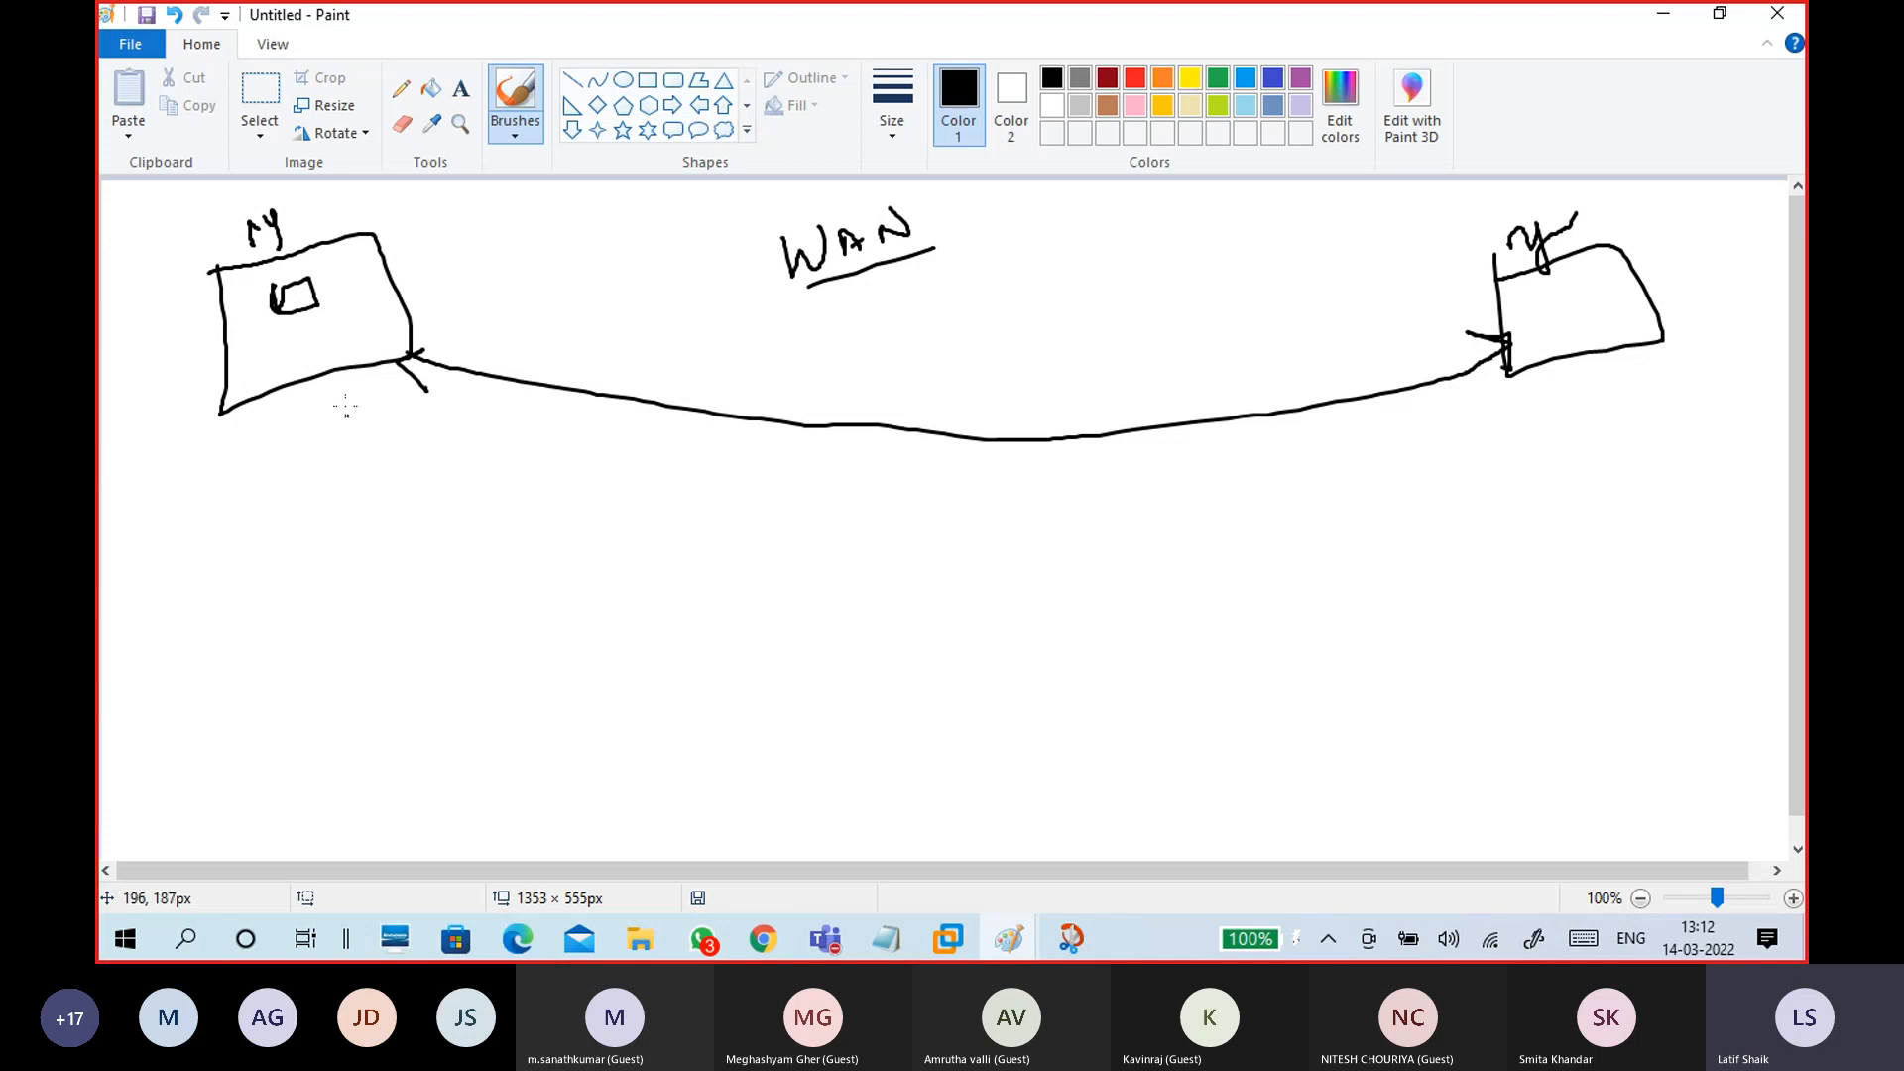
mouse_move(287, 273)
left_mouse_down()
mouse_move(271, 303)
mouse_move(312, 318)
mouse_move(312, 273)
mouse_move(270, 274)
left_mouse_up()
key("ctrl+z")
key("ctrl+z")
key("ctrl+z")
key("ctrl+z")
key("ctrl+z")
key("ctrl+z")
key("ctrl+z")
key("ctrl+z")
Step: Undo the right box's label and write 'my' above the left box
key("ctrl+z")
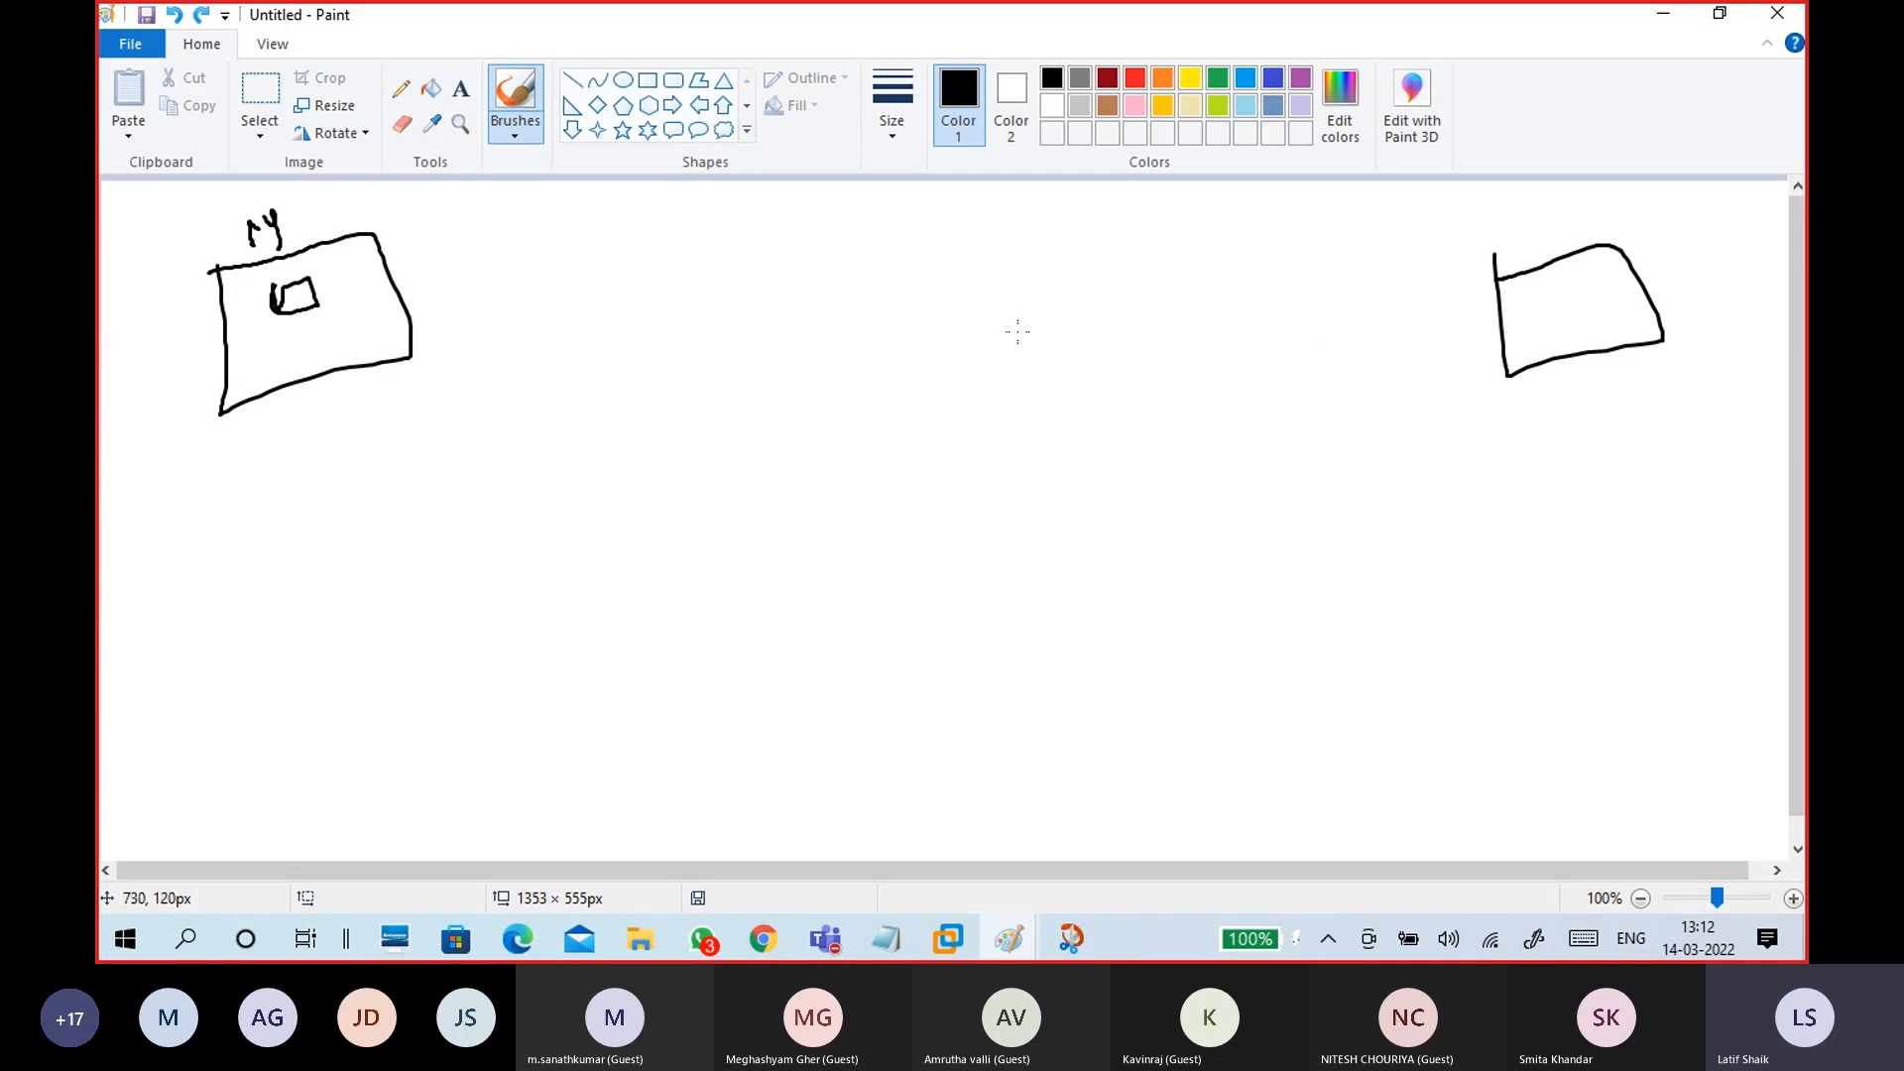
key("ctrl+z")
key("ctrl+z")
key("ctrl+z")
key("ctrl+z")
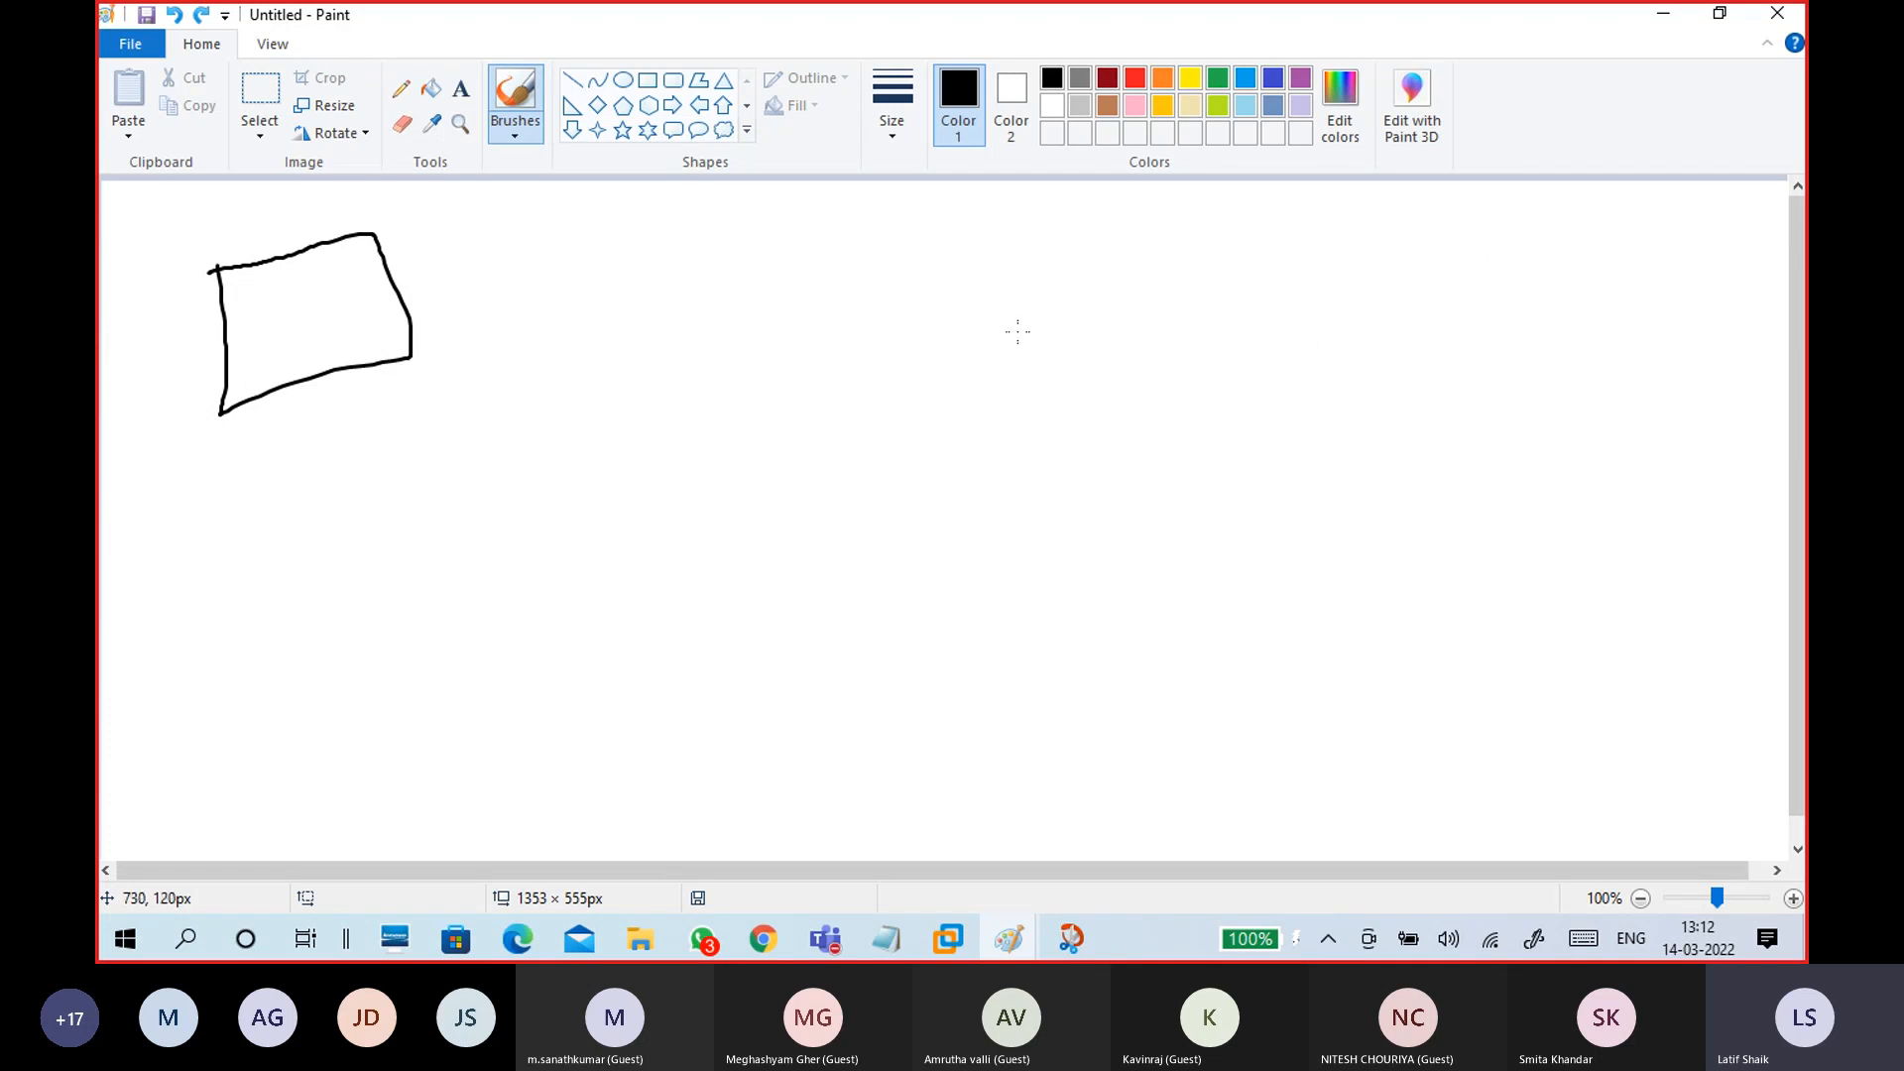
left_click_drag(212, 220, 241, 234)
left_click_drag(249, 211, 262, 227)
left_click_drag(265, 210, 246, 263)
left_click_drag(279, 232, 238, 262)
mouse_move(260, 297)
left_mouse_down()
mouse_move(276, 333)
mouse_move(310, 323)
mouse_move(268, 296)
left_mouse_up()
Step: Draw an outgoing arrow across a circled boundary into an ISP box, with a line labelled Pub
mouse_move(408, 350)
left_mouse_down()
mouse_move(686, 343)
mouse_move(685, 372)
left_mouse_up()
mouse_move(788, 250)
left_mouse_down()
mouse_move(670, 275)
mouse_move(808, 442)
mouse_move(789, 250)
left_mouse_up()
mouse_move(683, 228)
left_mouse_down()
mouse_move(701, 252)
mouse_move(736, 212)
mouse_move(726, 230)
left_mouse_up()
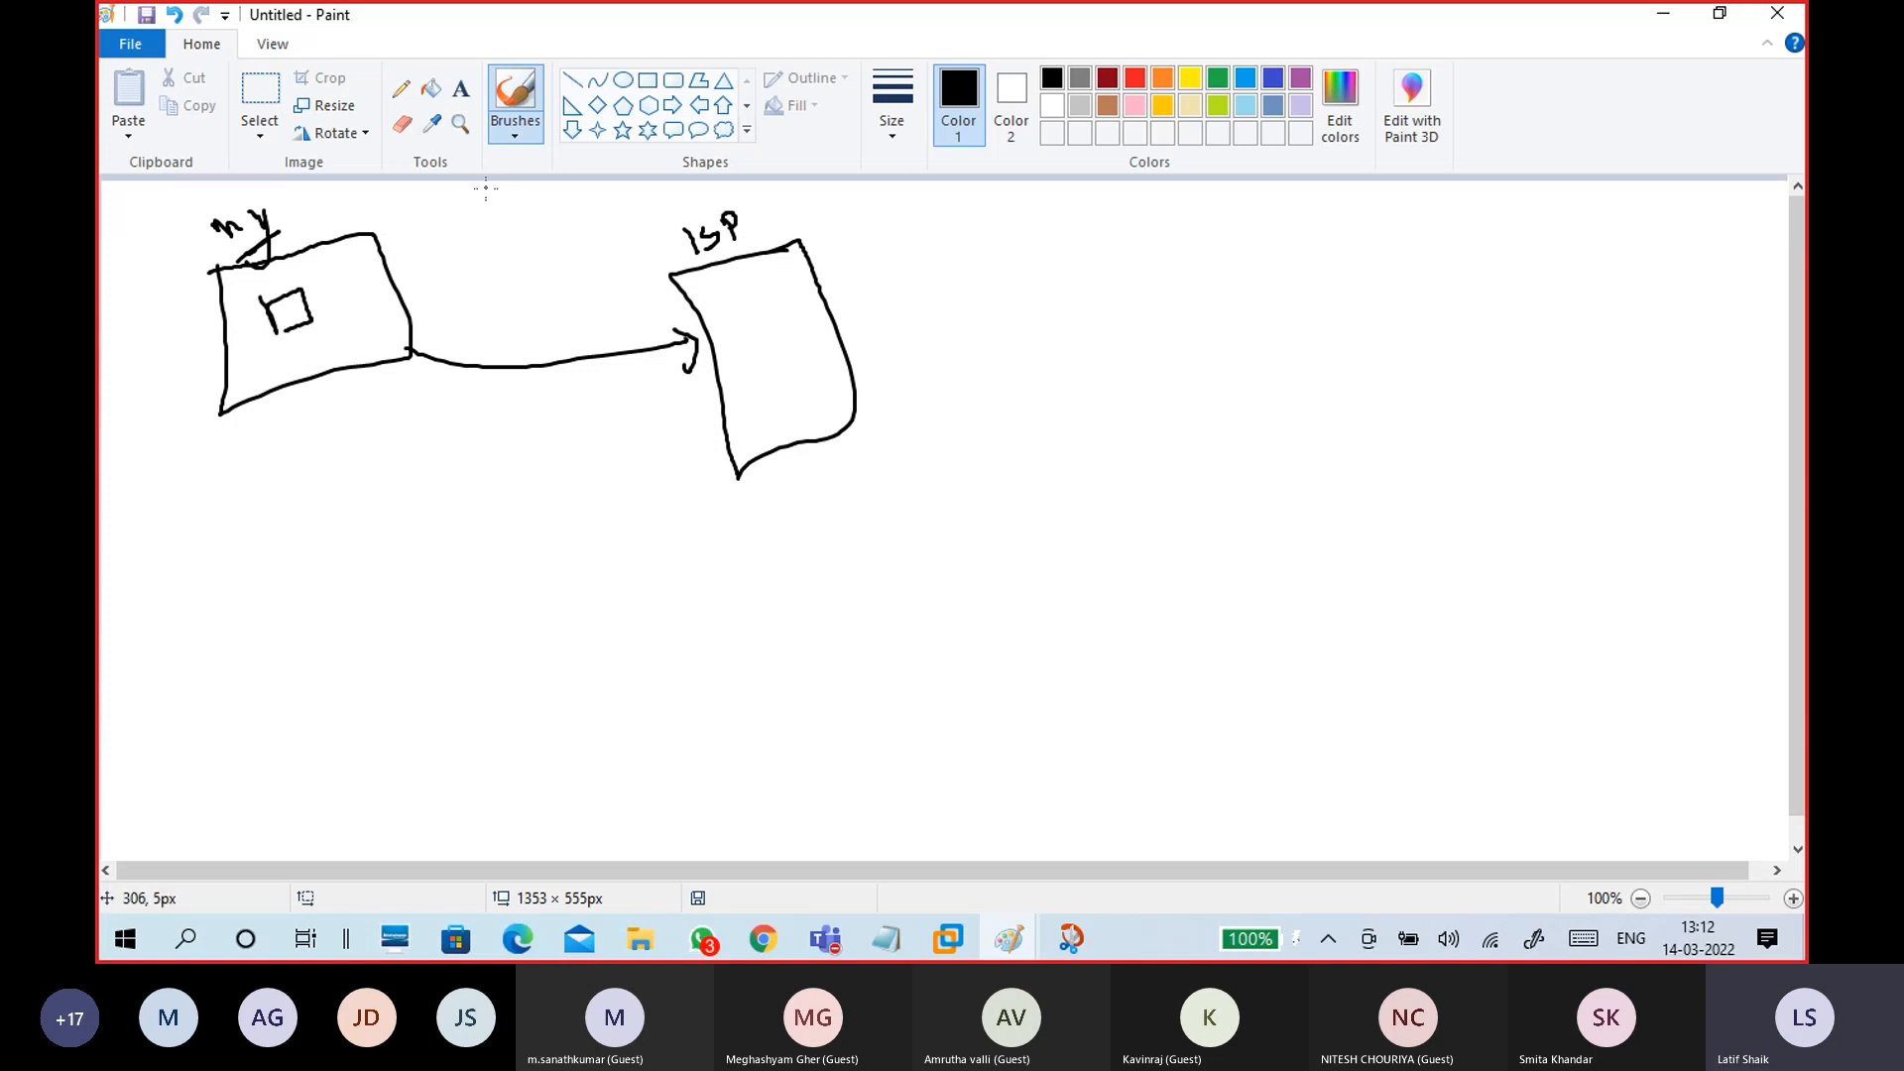
mouse_move(449, 195)
left_mouse_down()
mouse_move(522, 512)
mouse_move(472, 563)
left_mouse_up()
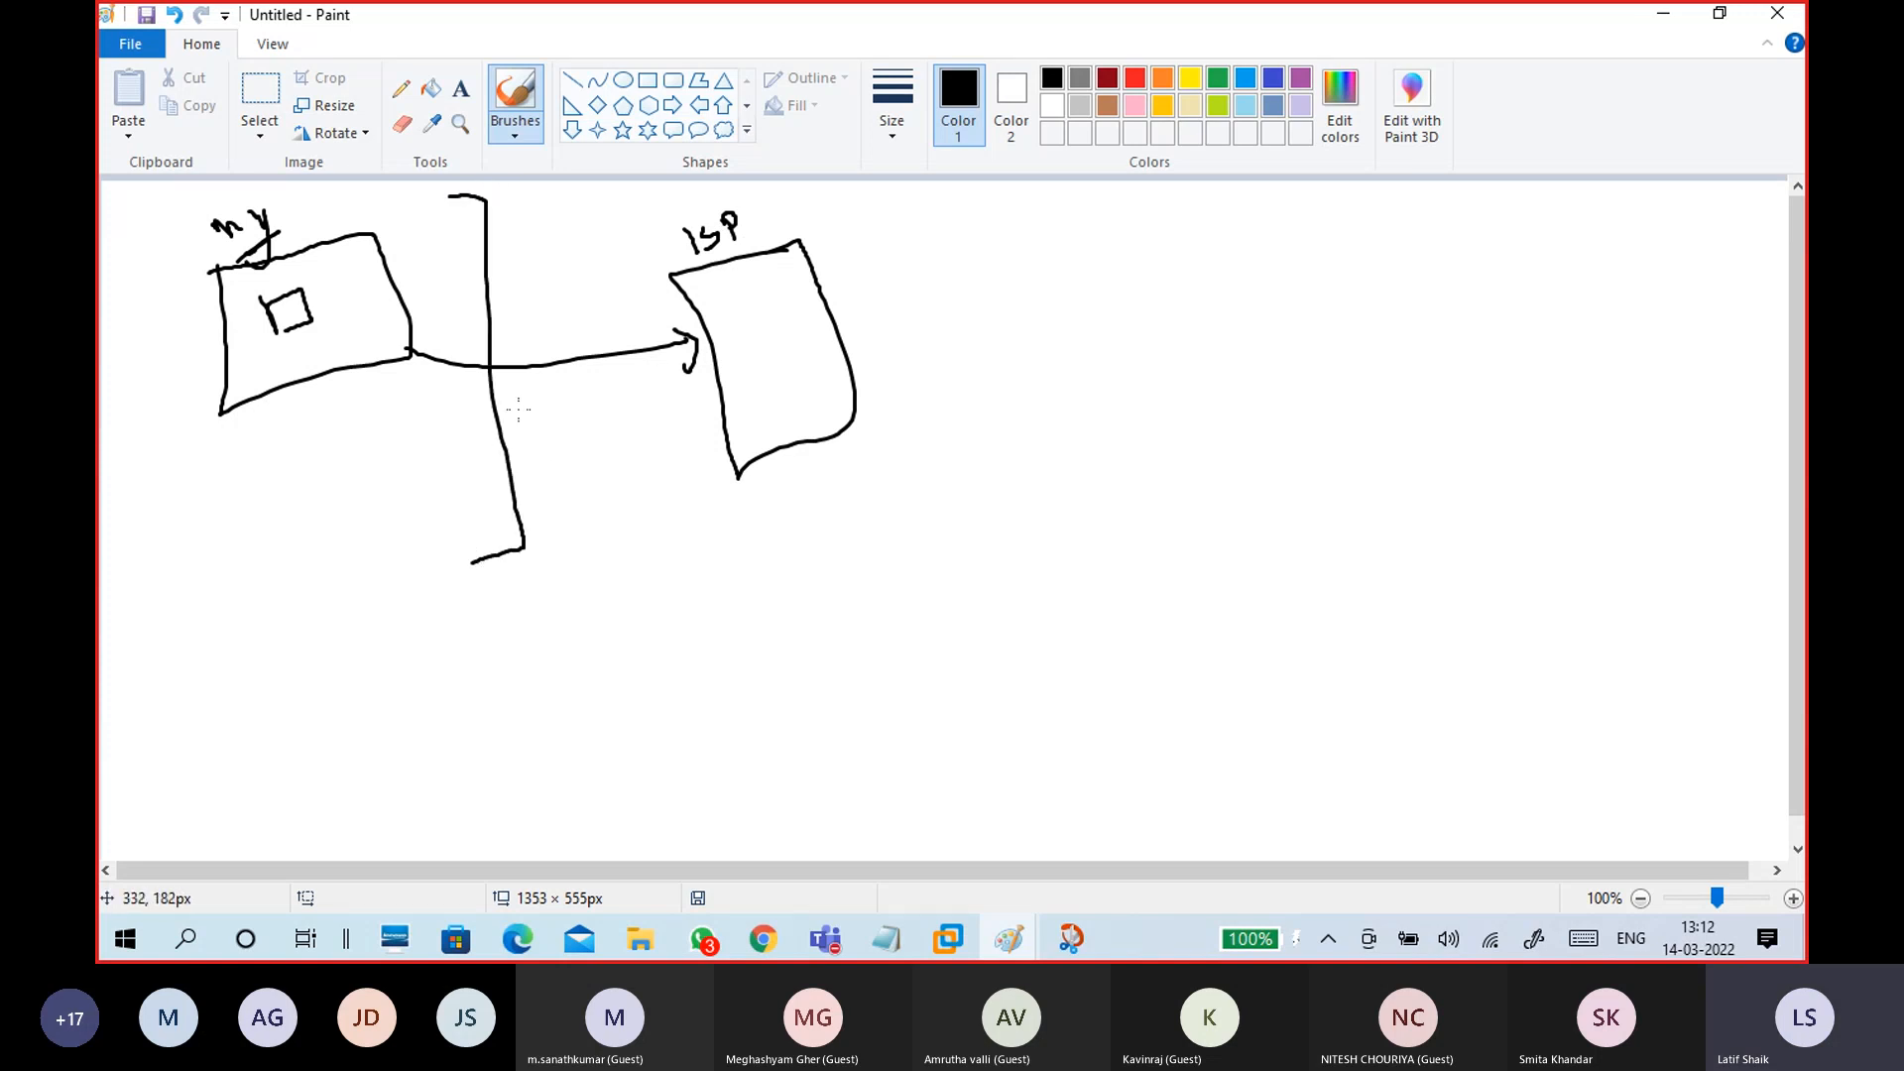
mouse_move(493, 338)
left_mouse_down()
mouse_move(530, 369)
mouse_move(494, 341)
left_mouse_up()
mouse_move(676, 324)
left_mouse_down()
mouse_move(694, 336)
mouse_move(680, 364)
left_mouse_up()
left_click_drag(552, 368, 973, 292)
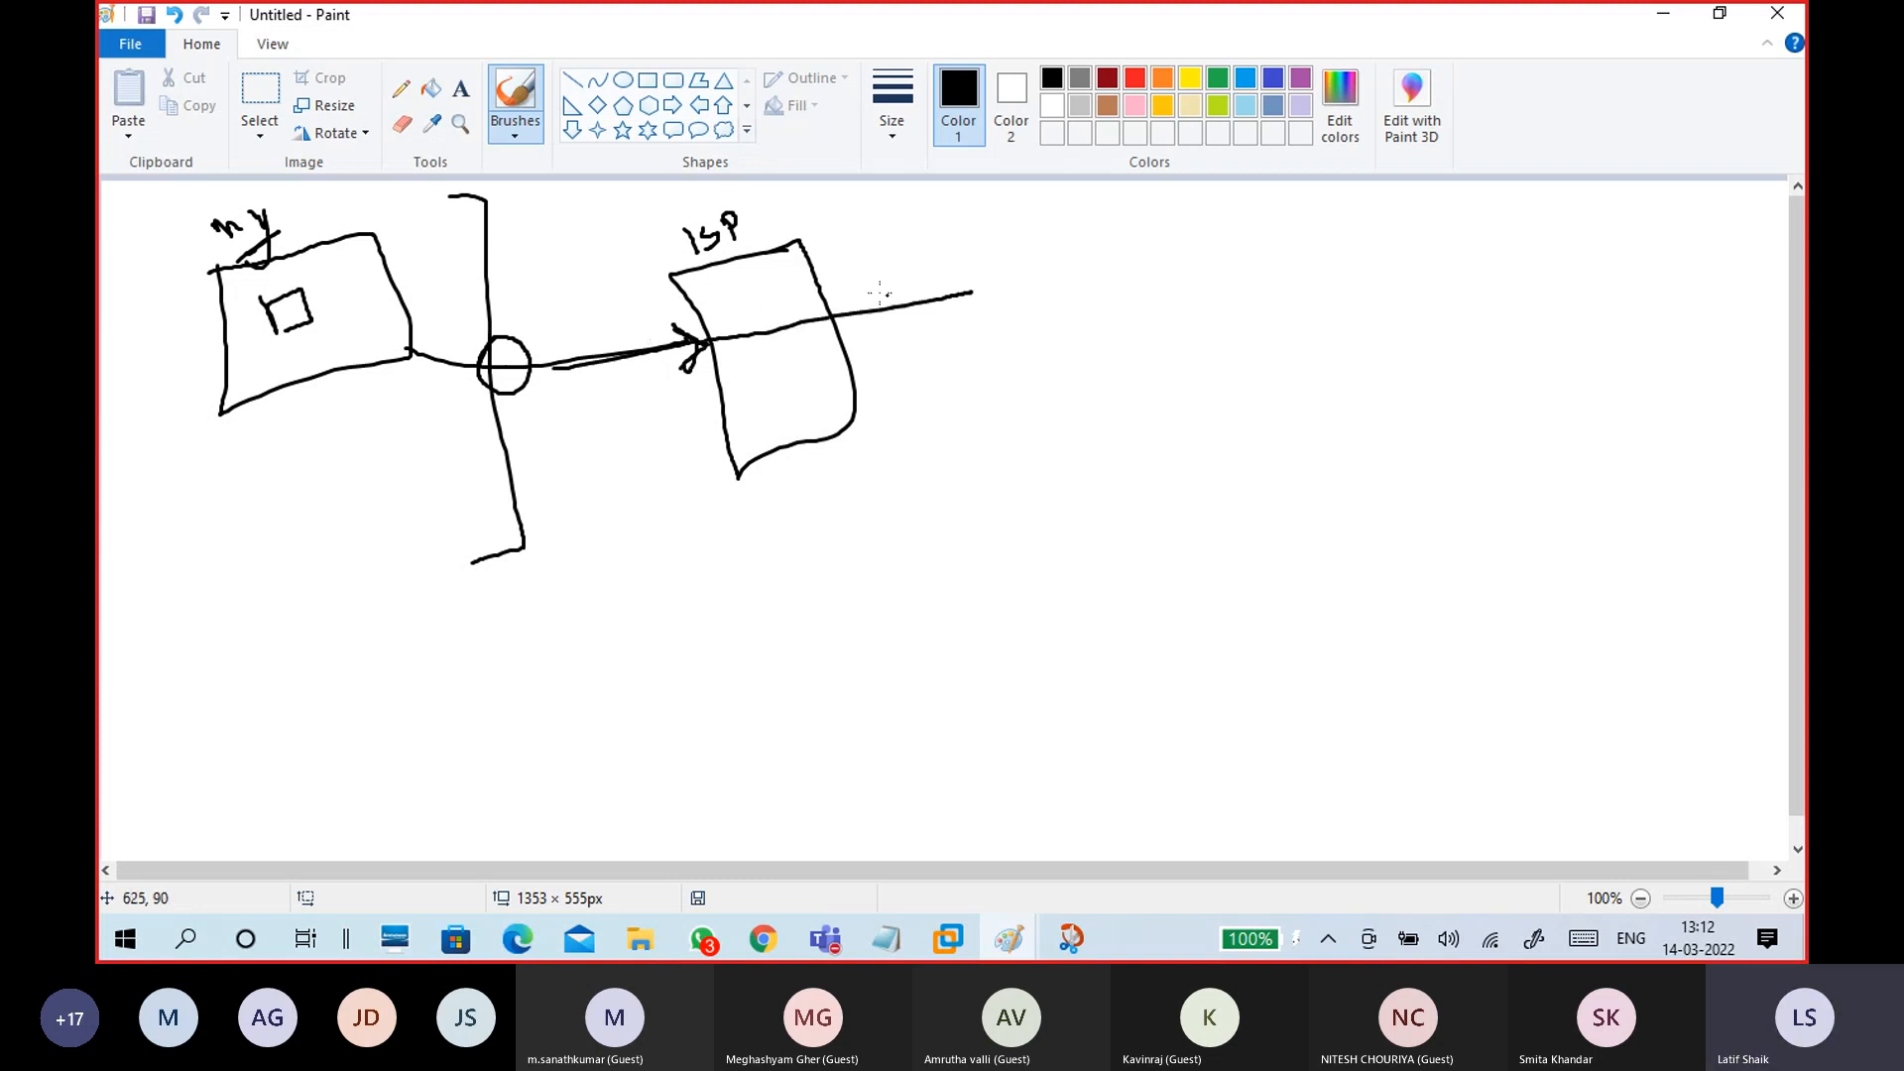
left_click_drag(849, 290, 937, 243)
Step: Mirror it on the right: a My box with inner square, boundary, link and ISP box
left_click_drag(228, 511, 397, 463)
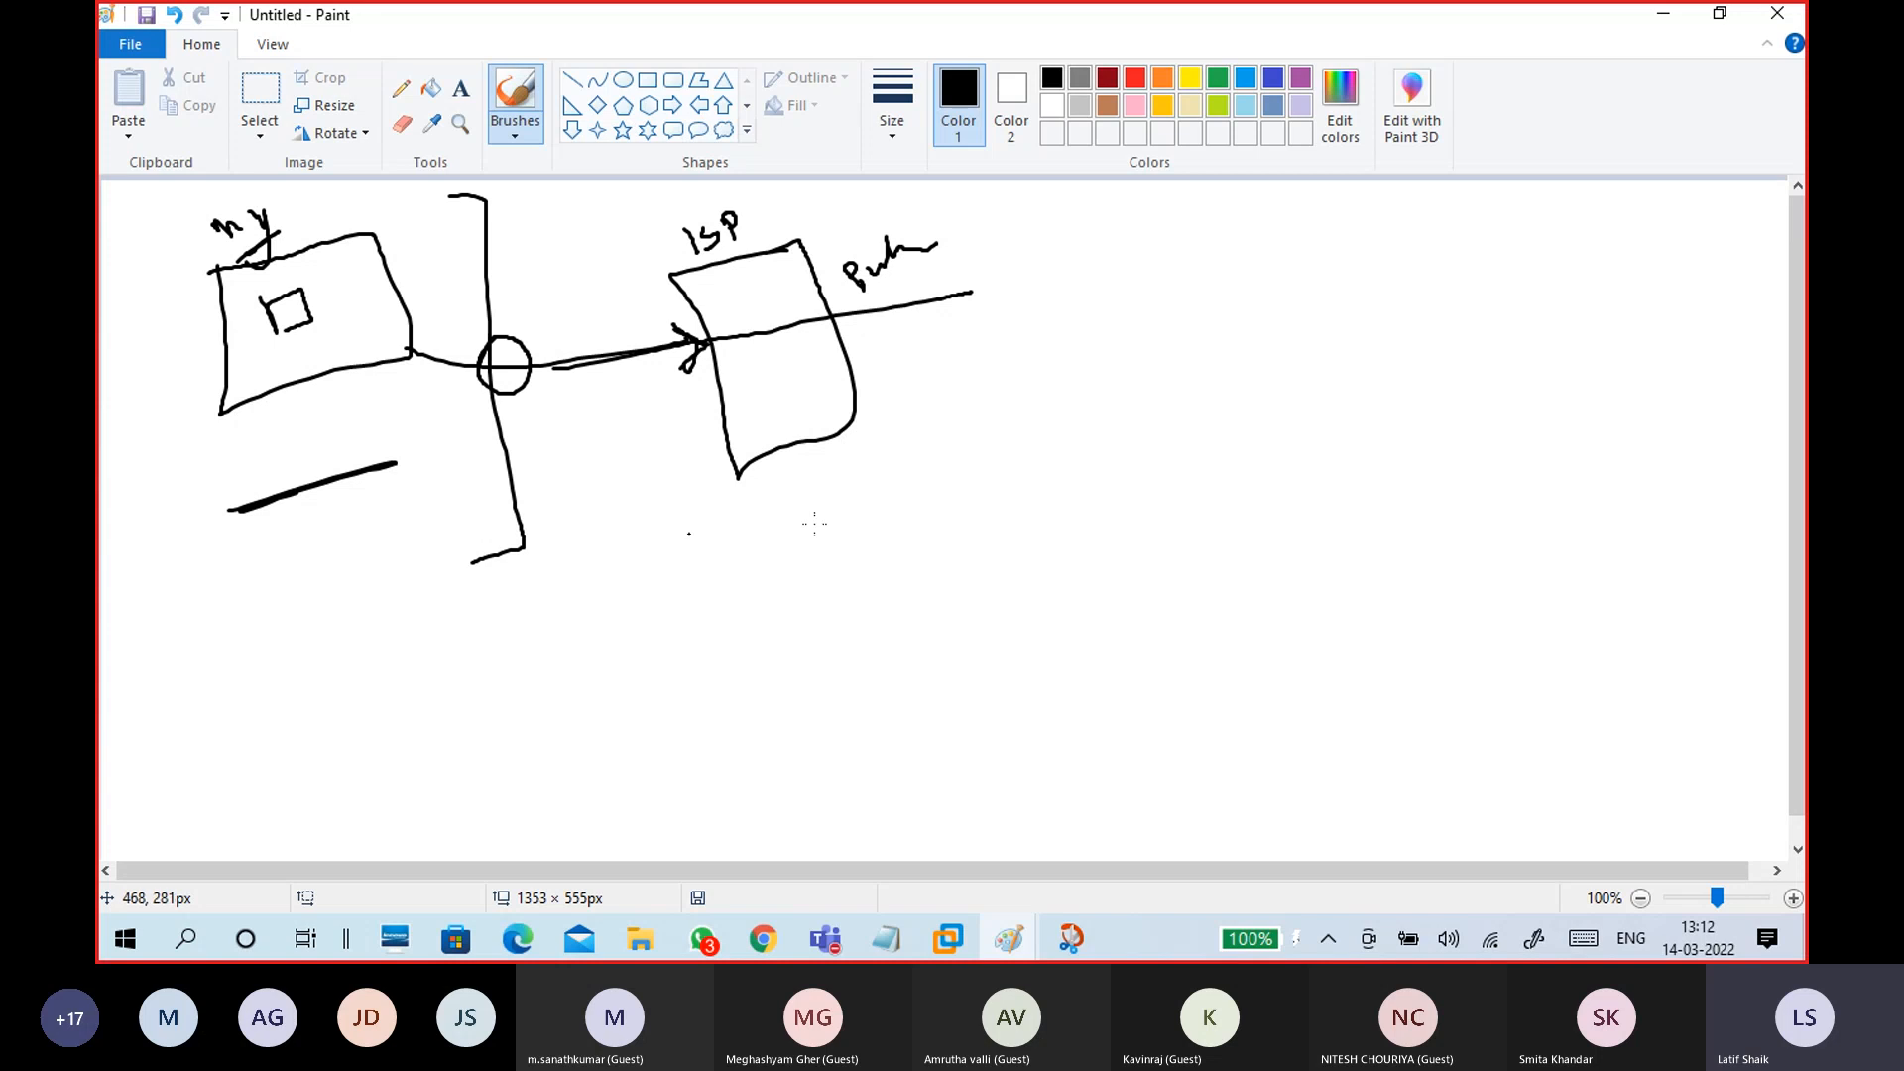
mouse_move(1568, 319)
left_mouse_down()
mouse_move(1747, 369)
mouse_move(1601, 408)
left_mouse_up()
mouse_move(1446, 201)
left_mouse_down()
mouse_move(1429, 282)
mouse_move(1500, 514)
left_mouse_up()
mouse_move(1653, 326)
left_mouse_down()
mouse_move(1660, 363)
mouse_move(1698, 318)
mouse_move(1706, 355)
mouse_move(1659, 368)
left_mouse_up()
mouse_move(1555, 280)
left_mouse_down()
mouse_move(1607, 283)
mouse_move(1617, 263)
left_mouse_up()
mouse_move(1582, 357)
left_mouse_down()
mouse_move(1424, 346)
mouse_move(1461, 359)
mouse_move(1430, 308)
mouse_move(1412, 340)
mouse_move(1336, 313)
left_mouse_up()
mouse_move(1271, 254)
left_mouse_down()
mouse_move(1285, 387)
mouse_move(1349, 310)
mouse_move(1274, 248)
mouse_move(1329, 203)
mouse_move(1301, 248)
left_mouse_up()
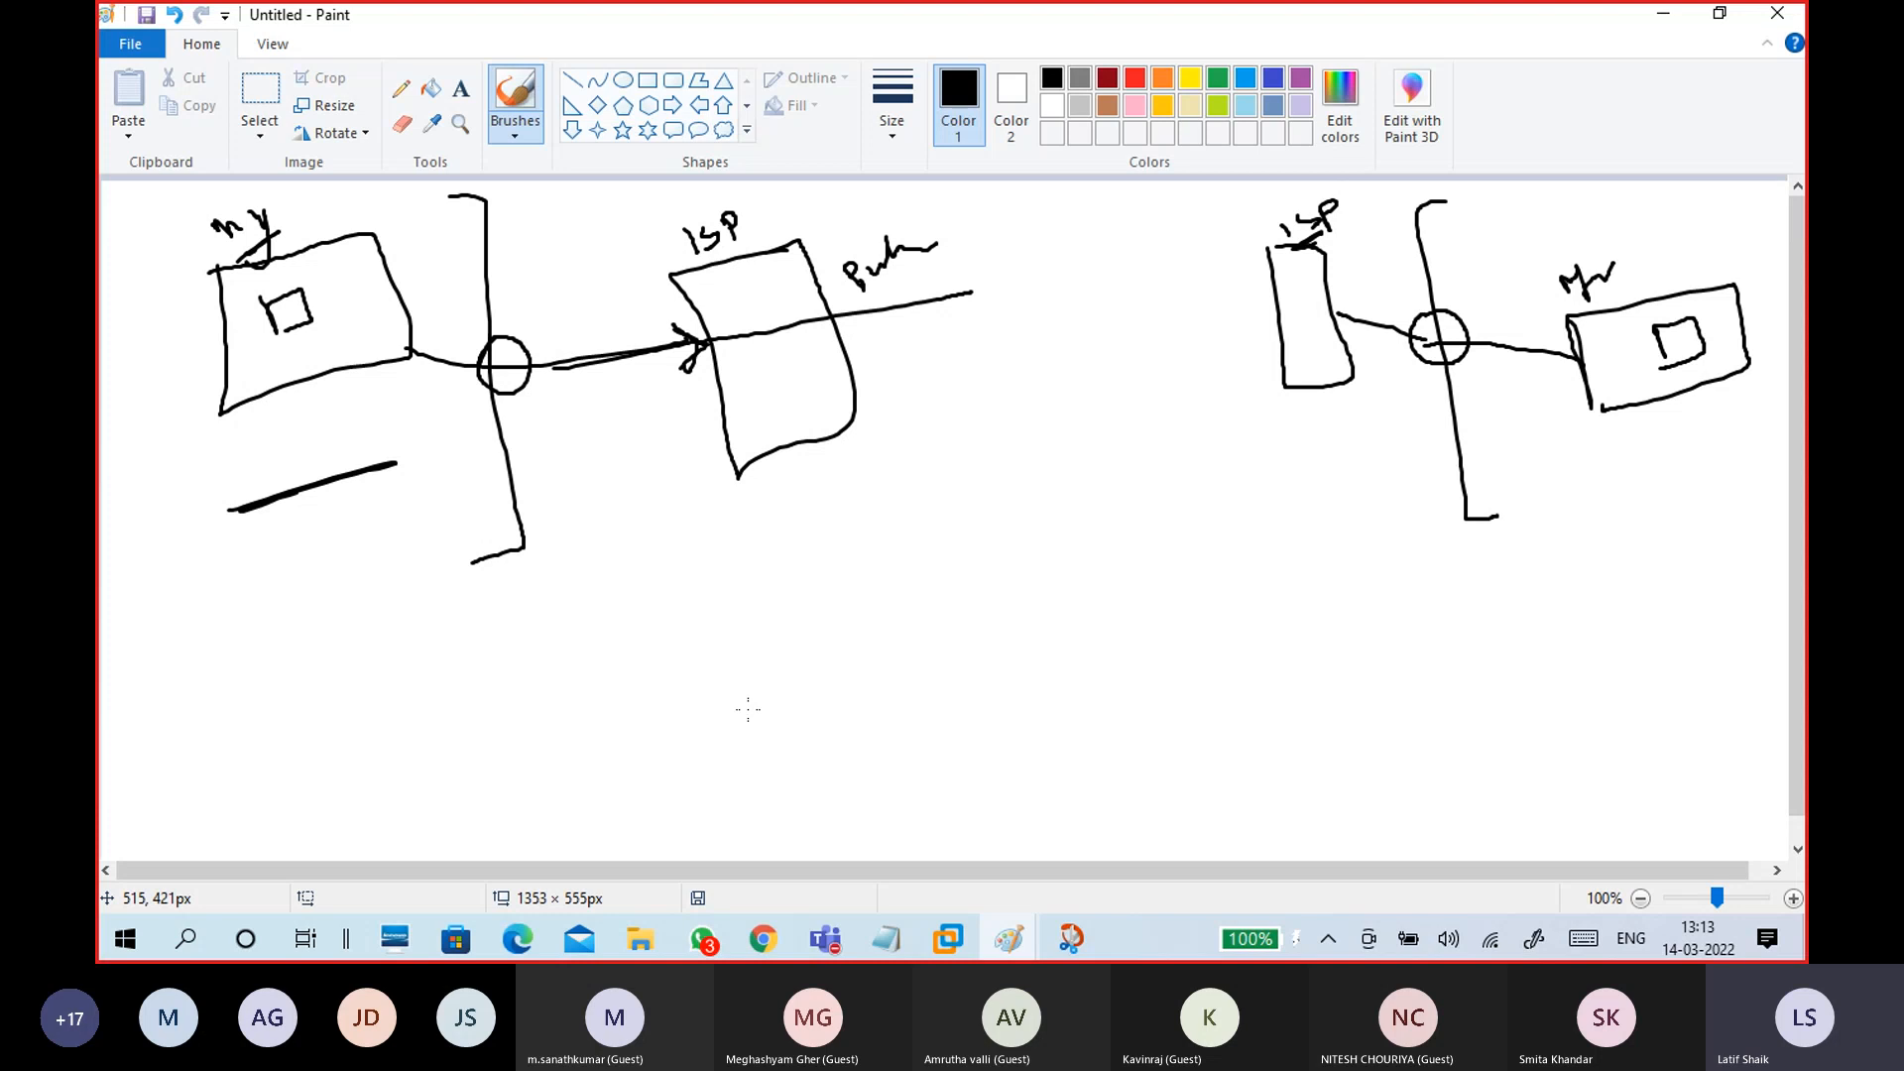
Step: Draw a host box, a remote box at lower right, and an arrow through a NAT box
mouse_move(229, 580)
left_mouse_down()
mouse_move(248, 718)
mouse_move(329, 590)
mouse_move(292, 563)
mouse_move(220, 578)
left_mouse_up()
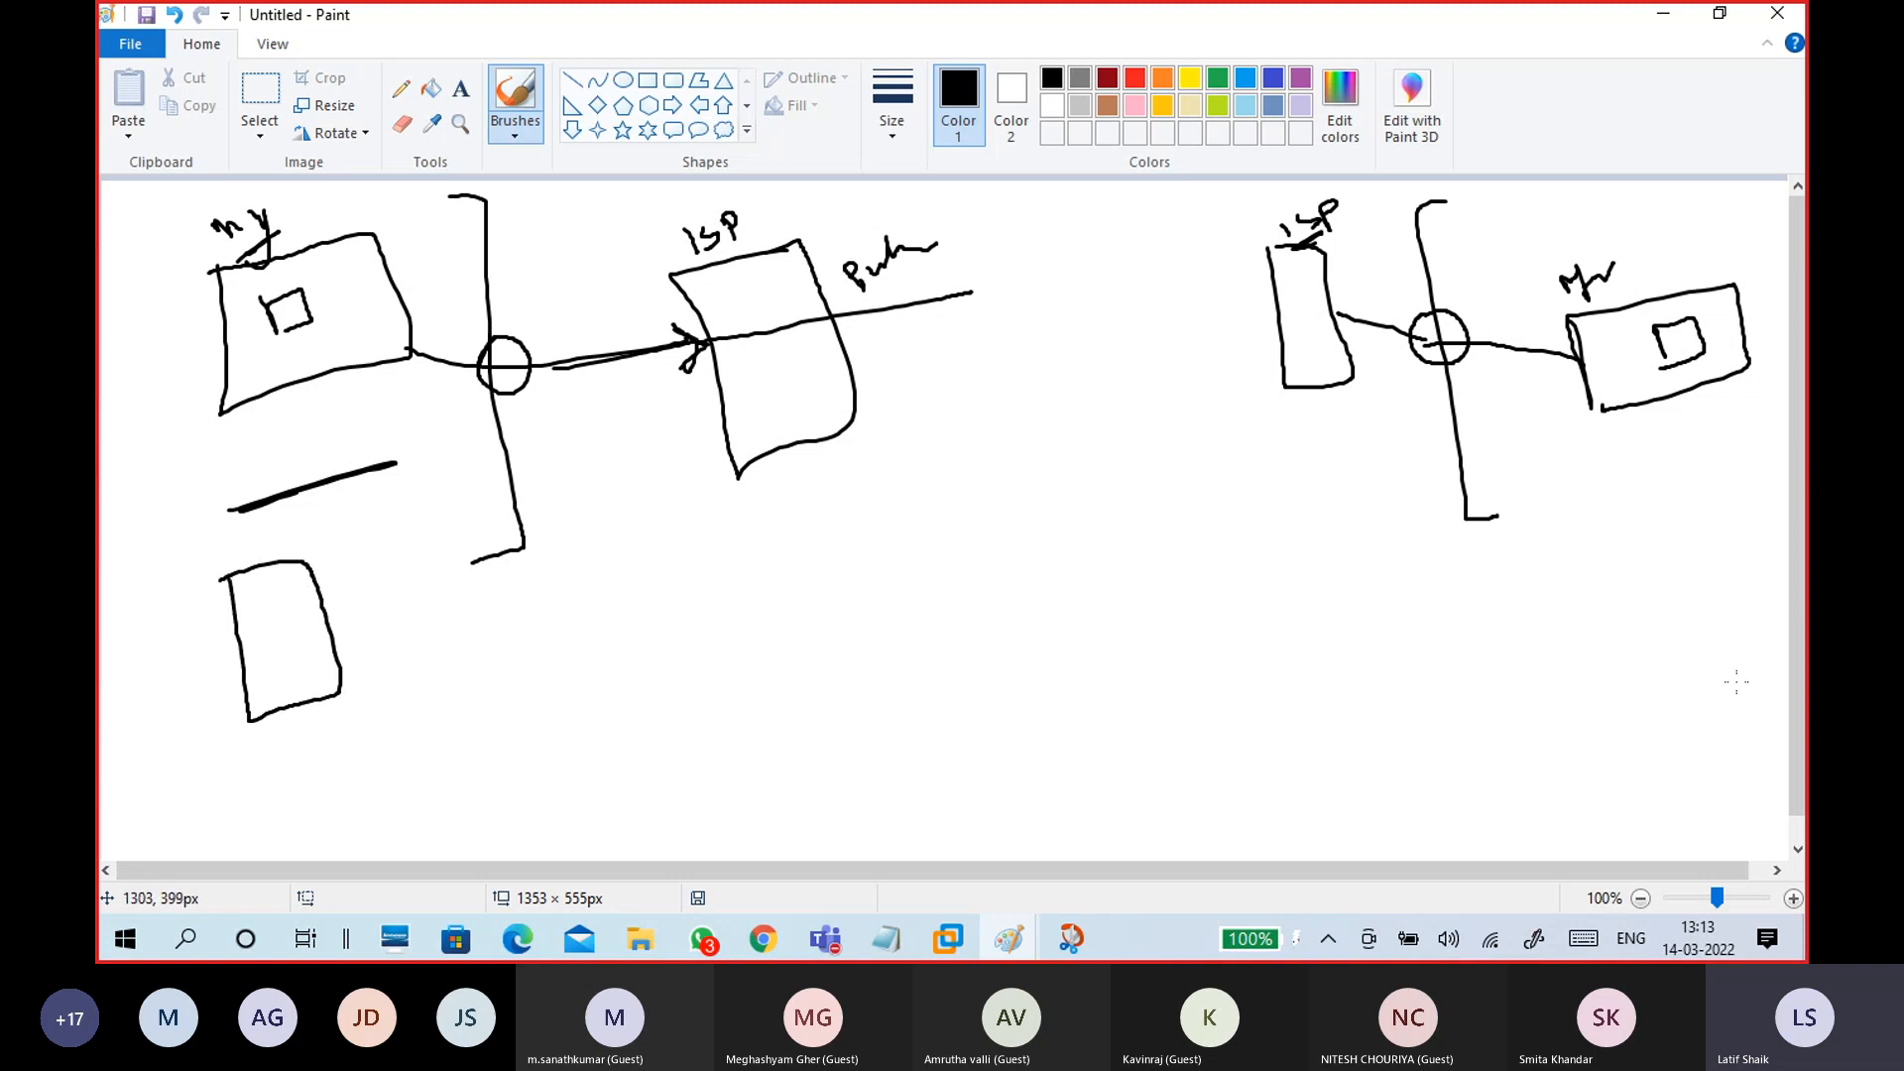
mouse_move(1607, 584)
left_mouse_down()
mouse_move(1651, 674)
mouse_move(1622, 580)
mouse_move(1594, 587)
left_mouse_up()
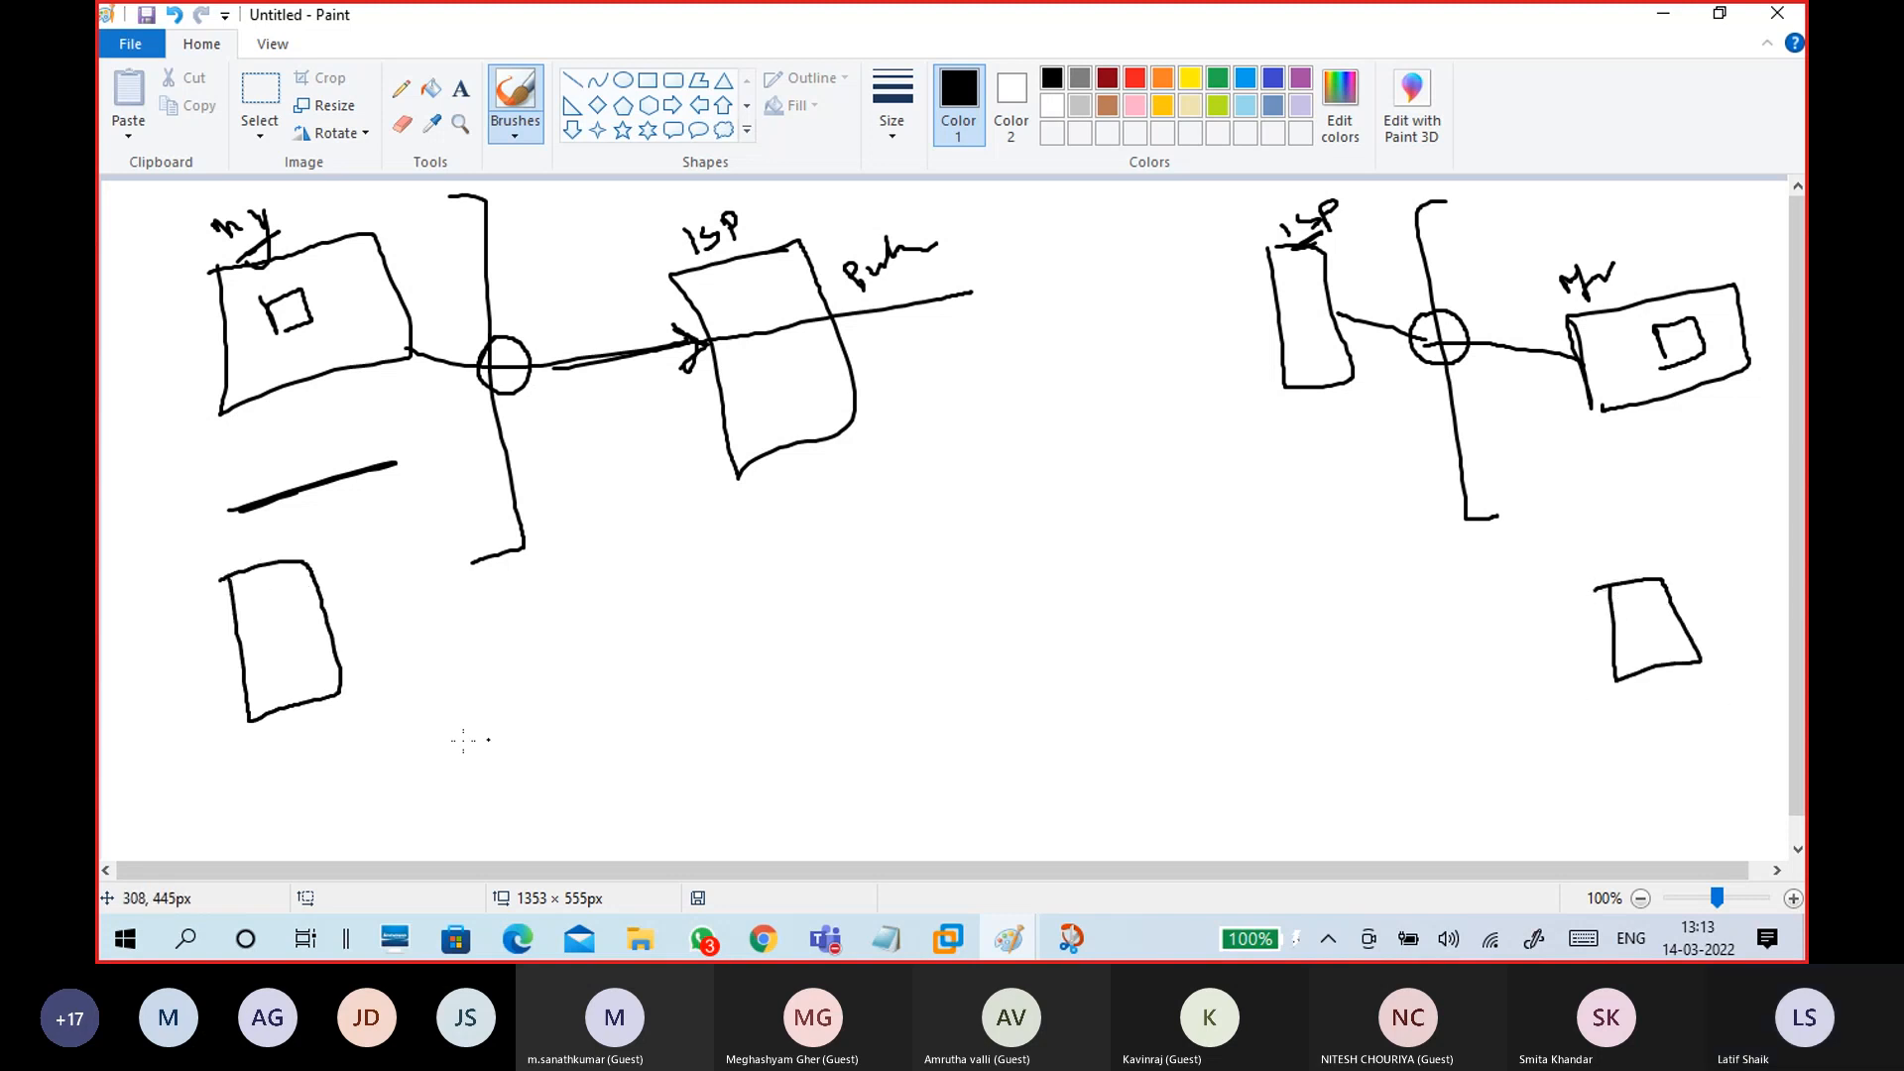
mouse_move(639, 607)
left_mouse_down()
mouse_move(824, 553)
mouse_move(751, 560)
mouse_move(793, 586)
left_mouse_up()
mouse_move(428, 602)
left_mouse_down()
mouse_move(451, 679)
mouse_move(436, 615)
mouse_move(577, 652)
mouse_move(452, 676)
left_mouse_up()
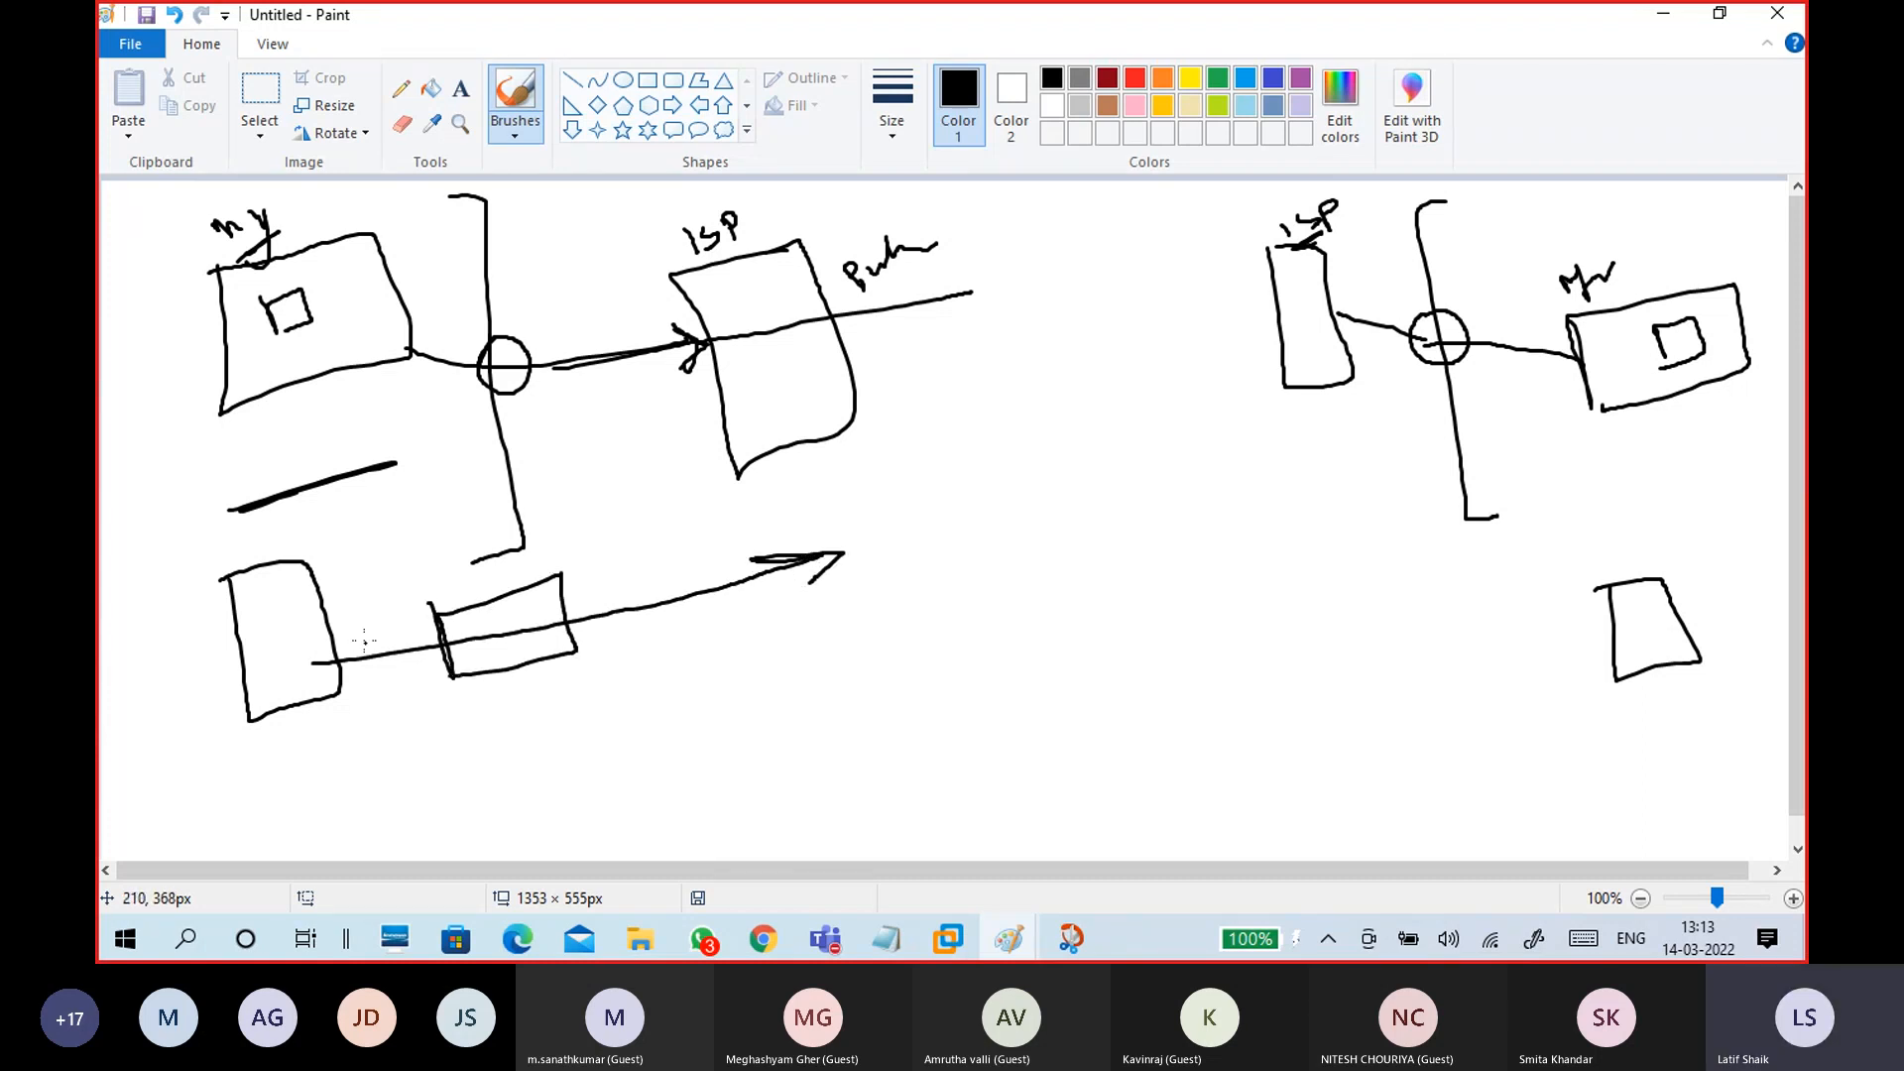
mouse_move(295, 625)
left_mouse_down()
mouse_move(309, 654)
mouse_move(314, 624)
left_mouse_up()
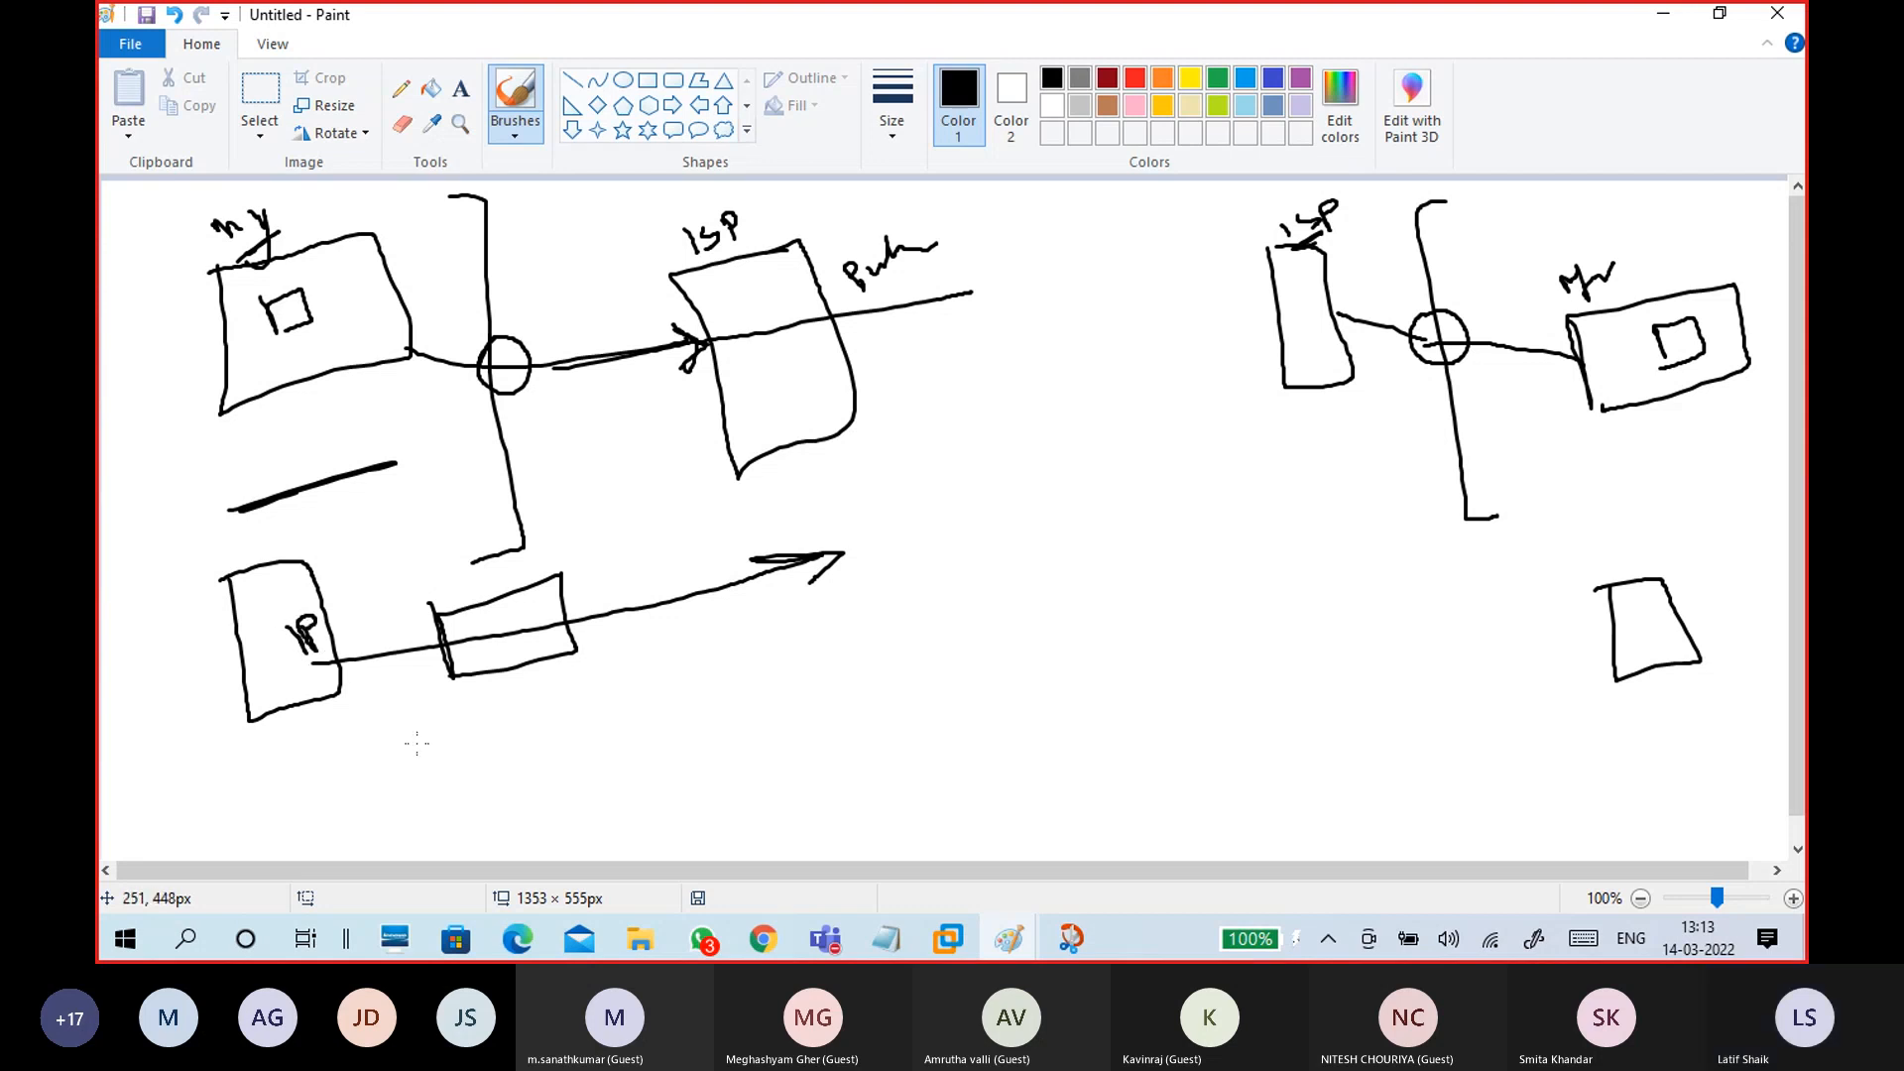
key("ctrl+z")
key("ctrl+z")
key("ctrl+z")
key("ctrl+z")
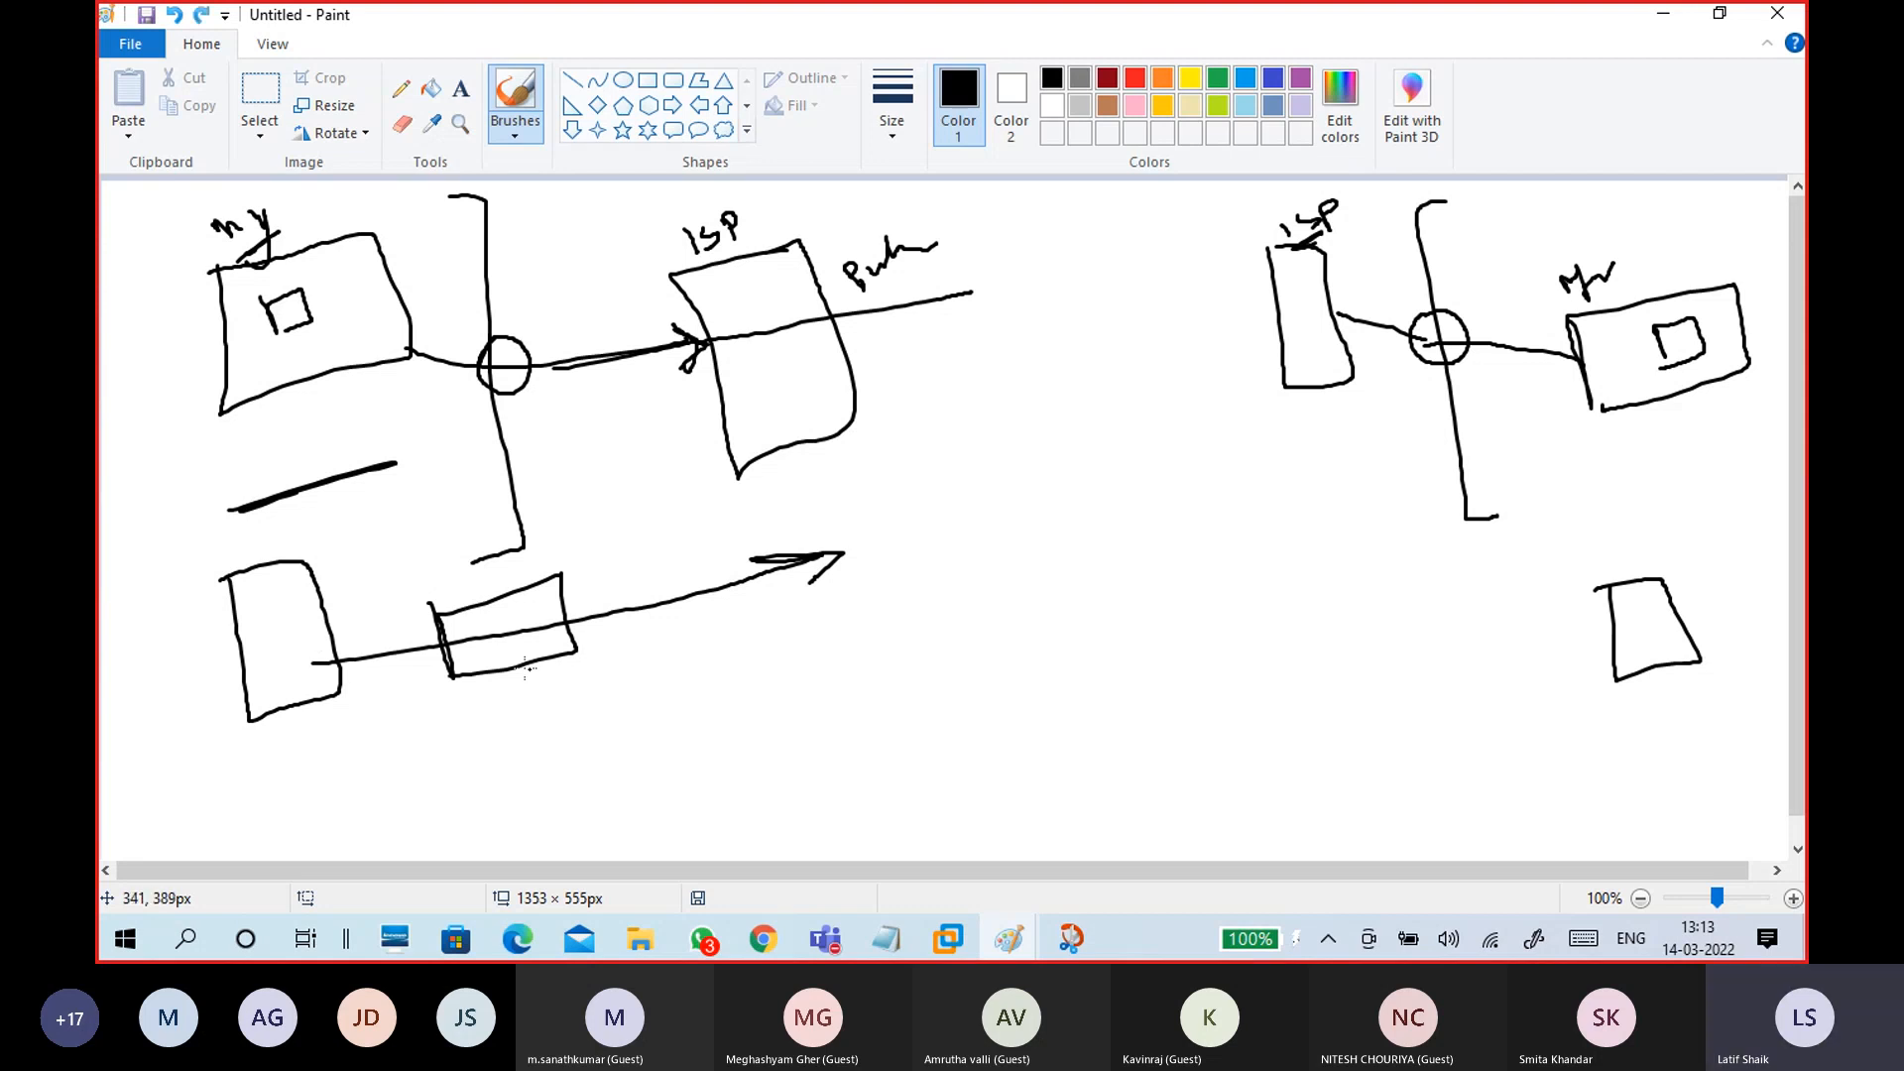
Step: Label NAT, an underlined Prive and circled IPublic, and draw a return line from the remote box
mouse_move(485, 719)
left_mouse_down()
mouse_move(490, 694)
mouse_move(525, 706)
mouse_move(550, 679)
mouse_move(570, 703)
mouse_move(633, 652)
mouse_move(690, 663)
mouse_move(738, 637)
left_mouse_up()
left_click_drag(643, 702, 739, 658)
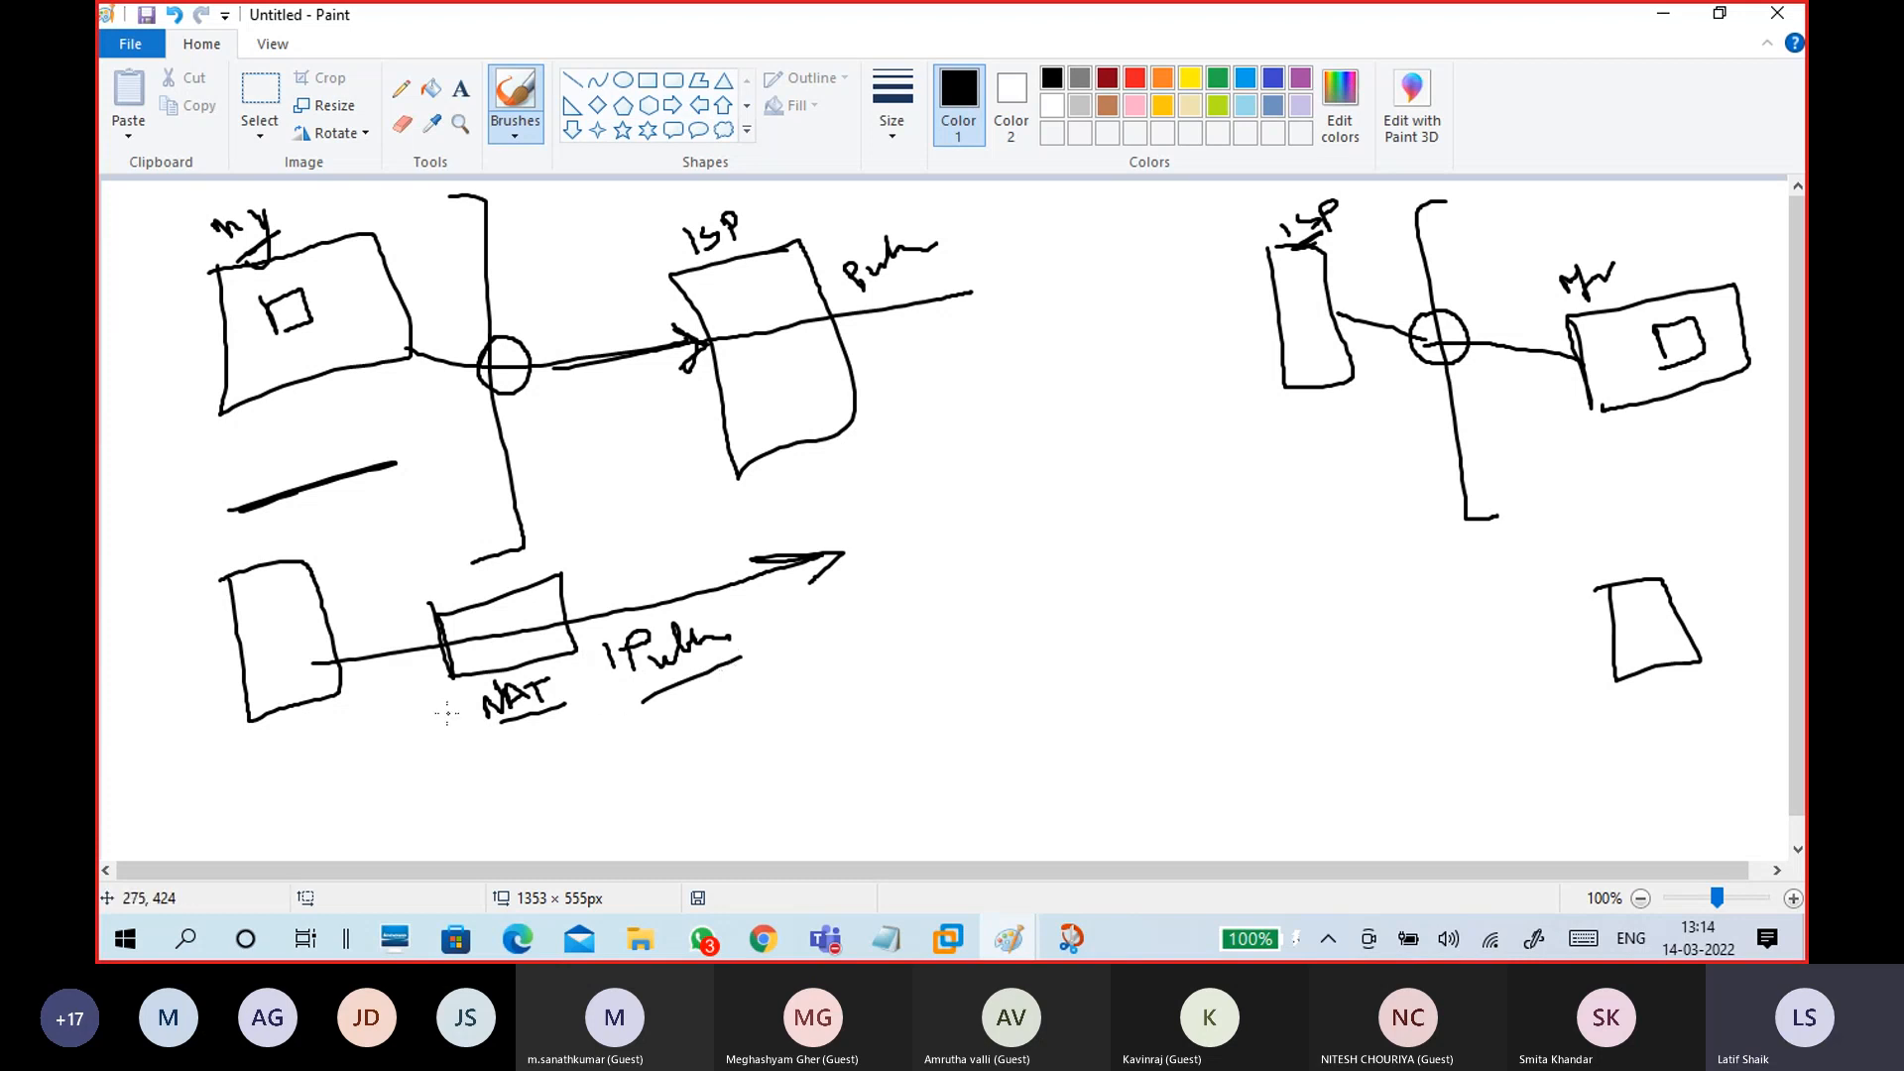
mouse_move(363, 718)
left_mouse_down()
mouse_move(369, 742)
mouse_move(438, 696)
left_mouse_up()
left_click(406, 704)
left_click_drag(297, 646, 308, 658)
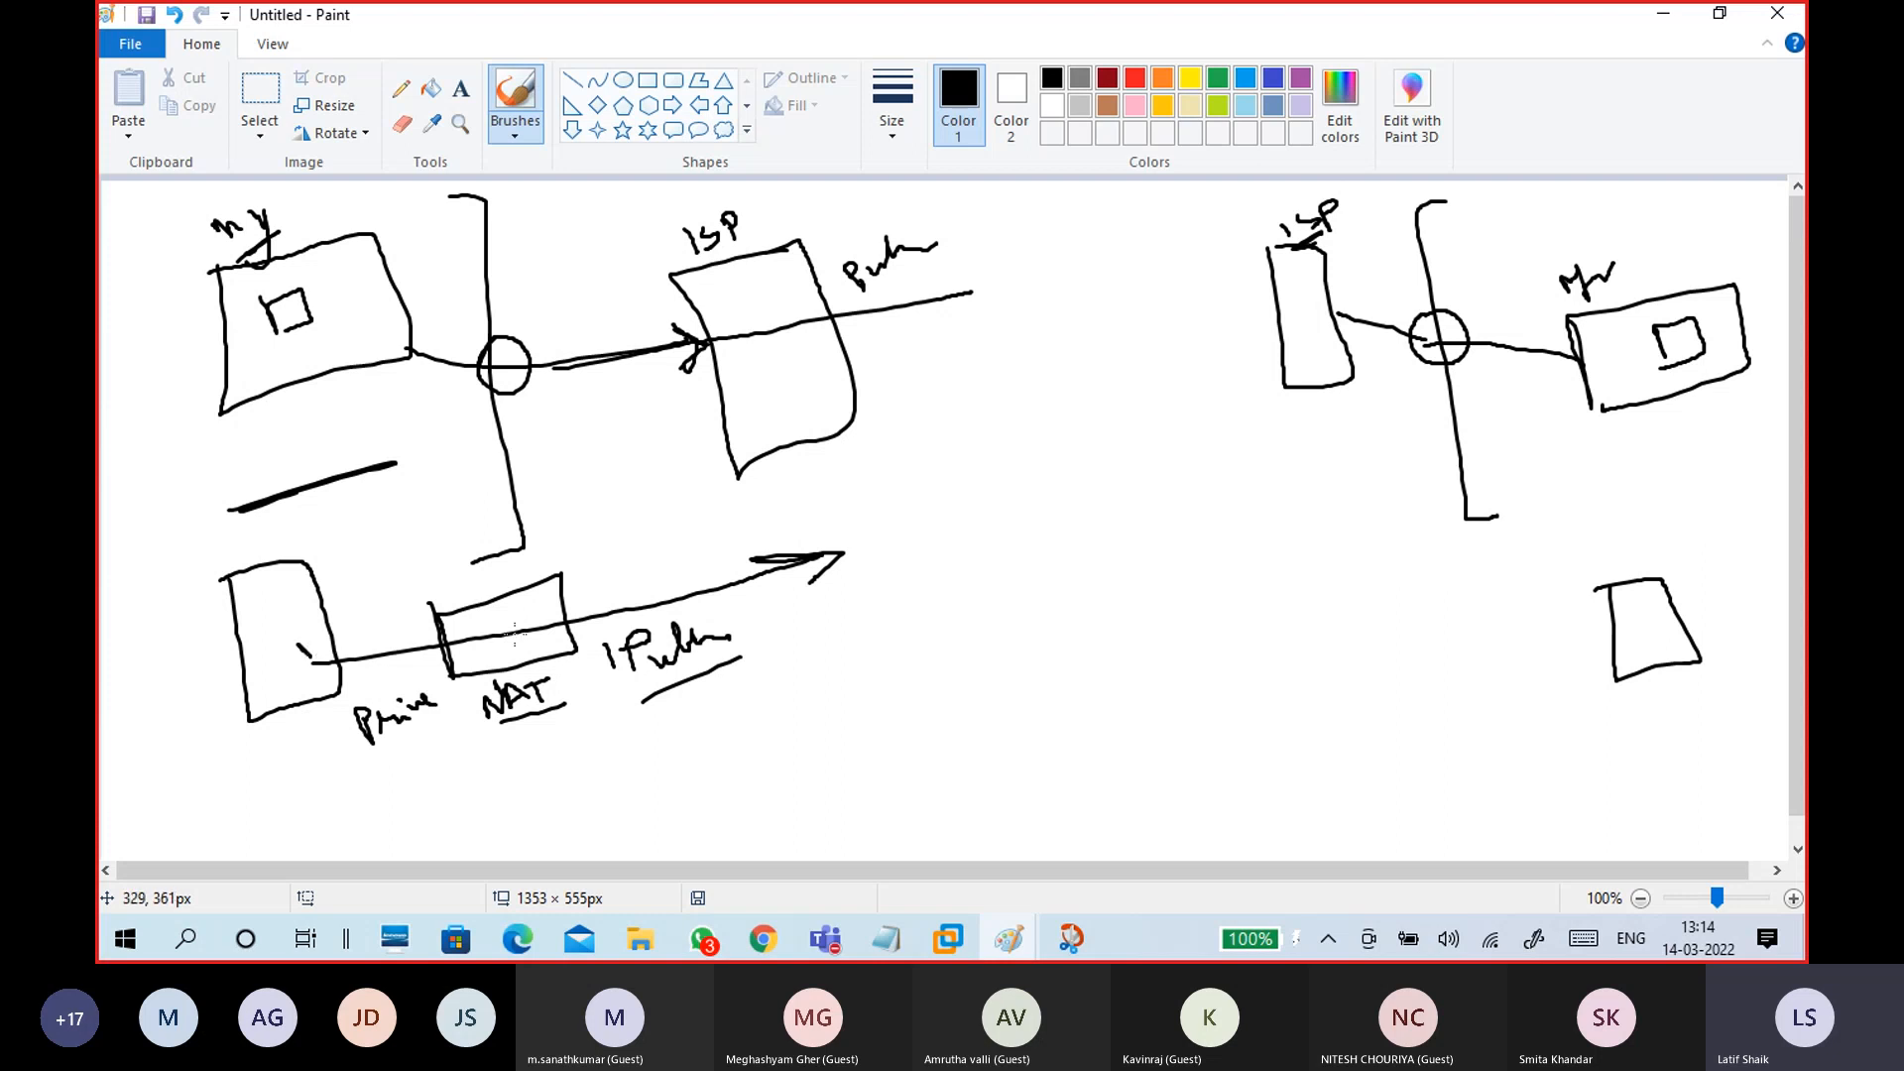
left_click_drag(393, 757, 419, 739)
mouse_move(716, 607)
left_mouse_down()
mouse_move(605, 610)
mouse_move(650, 694)
mouse_move(756, 672)
mouse_move(670, 605)
left_mouse_up()
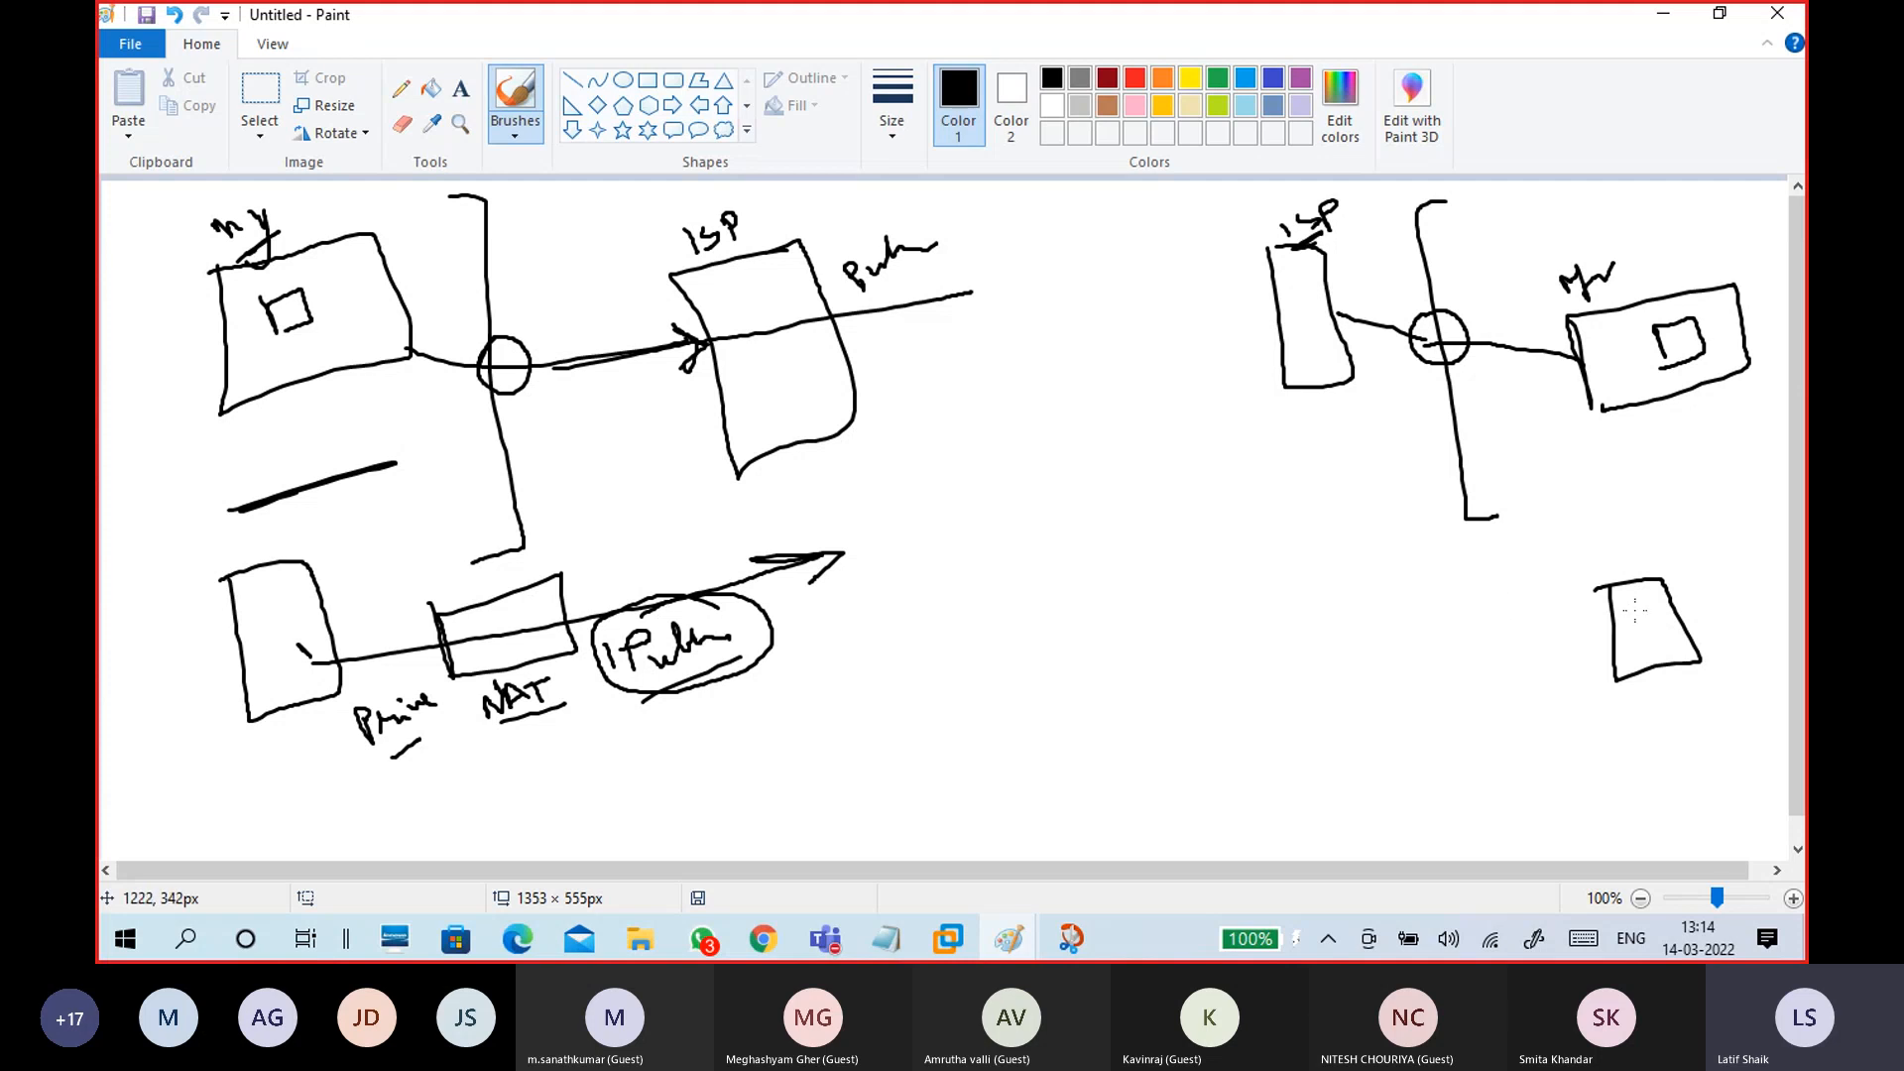
mouse_move(1634, 610)
left_mouse_down()
mouse_move(1523, 583)
mouse_move(840, 583)
mouse_move(864, 601)
left_mouse_up()
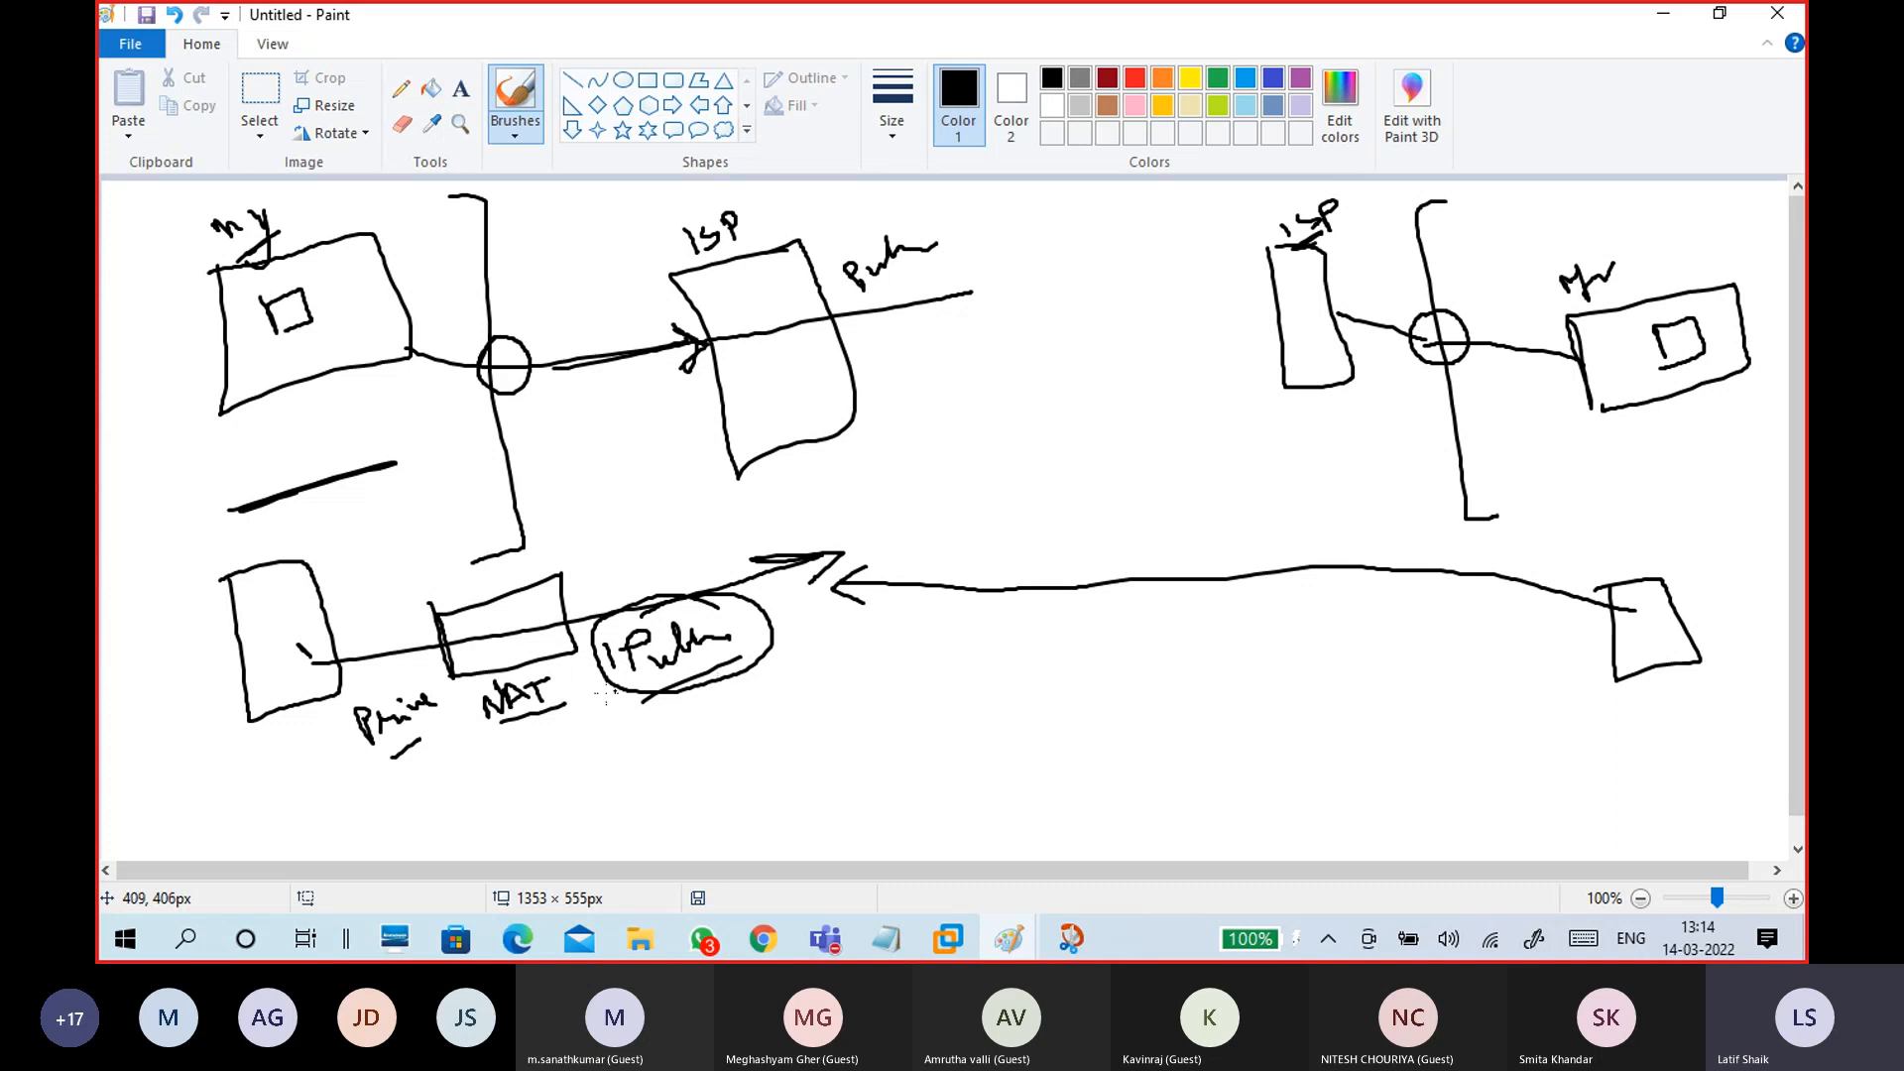
Step: Write IP beside the host's line start and PAT near the boundary
left_click_drag(305, 632, 318, 662)
mouse_move(349, 622)
left_mouse_down()
mouse_move(343, 655)
mouse_move(352, 635)
left_mouse_up()
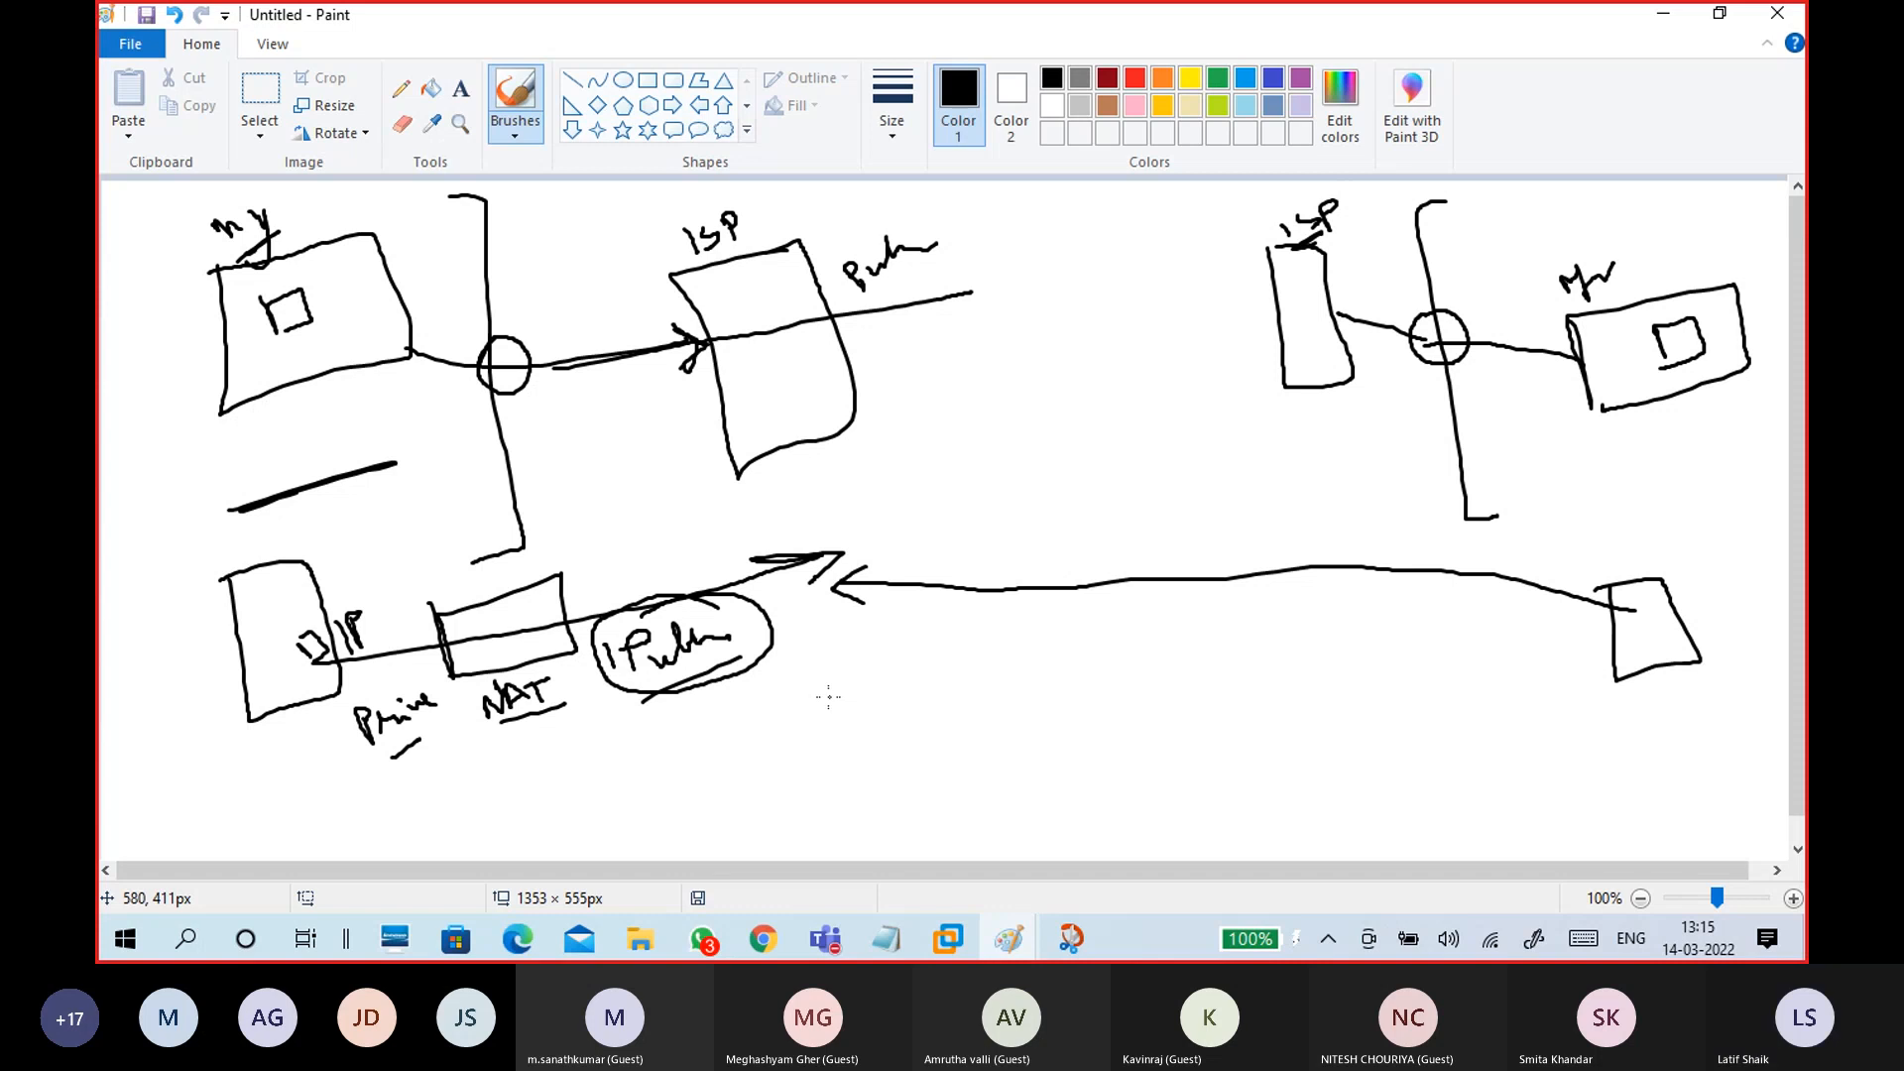
mouse_move(458, 474)
left_mouse_down()
mouse_move(457, 496)
mouse_move(549, 429)
left_mouse_up()
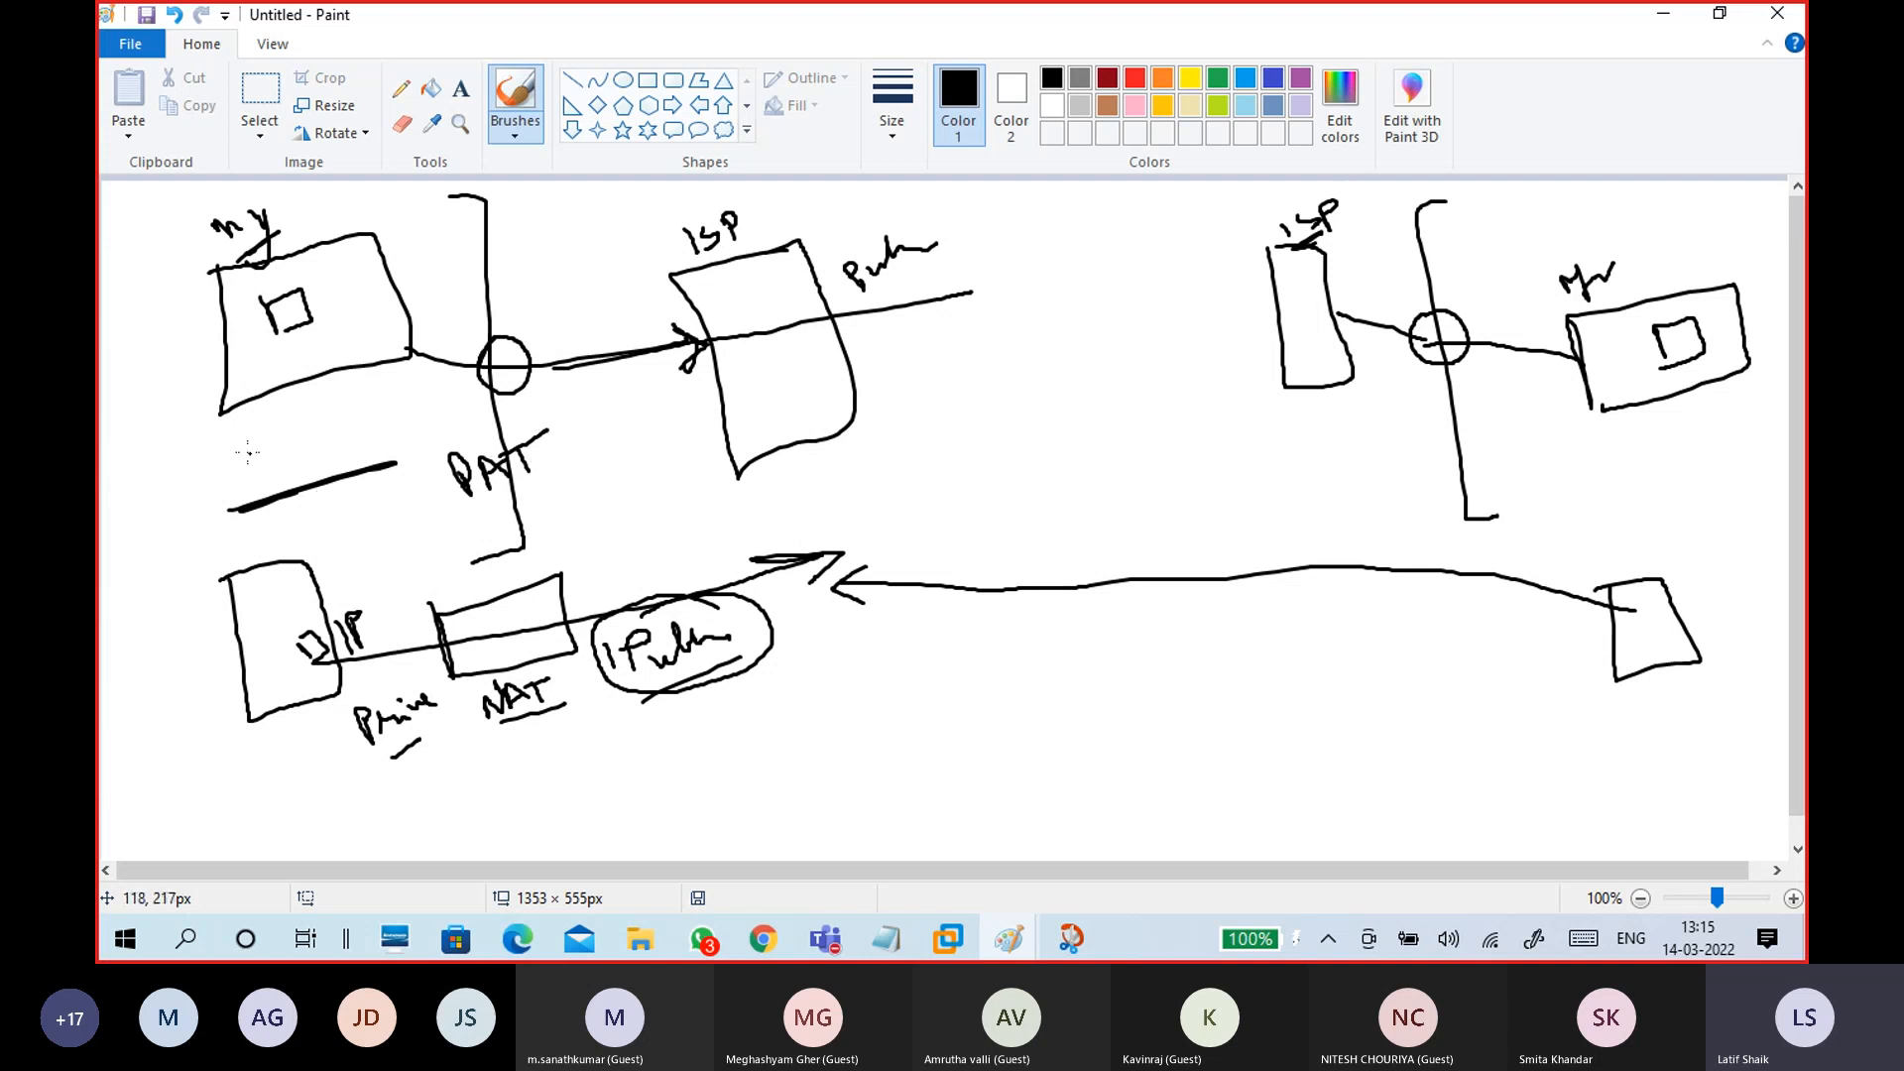
Step: Outline two small hosts on the left, add an underlined '1 Pub' label, and tick the ISP box
mouse_move(229, 438)
left_mouse_down()
mouse_move(333, 496)
mouse_move(327, 402)
mouse_move(206, 441)
left_mouse_up()
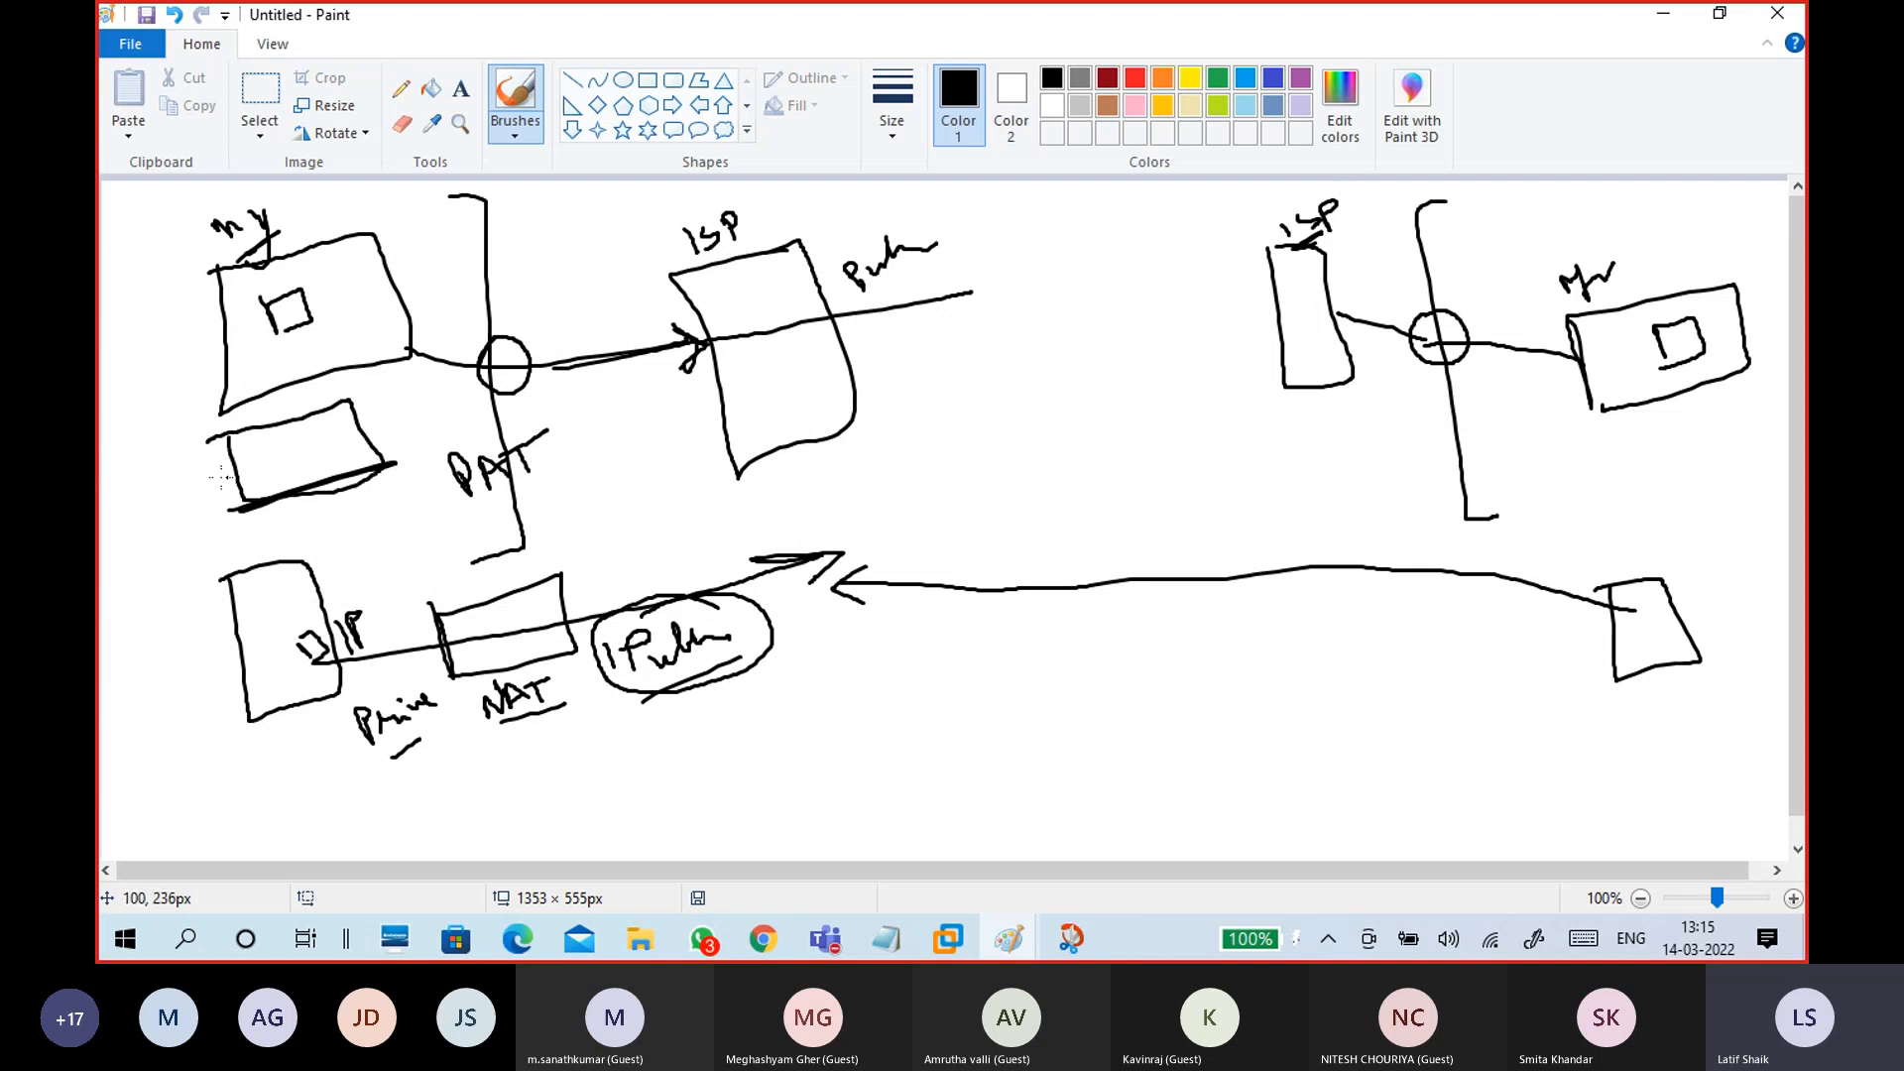
mouse_move(125, 493)
left_mouse_down()
mouse_move(191, 516)
mouse_move(160, 451)
mouse_move(117, 474)
left_mouse_up()
mouse_move(598, 420)
left_mouse_down()
mouse_move(608, 451)
mouse_move(730, 404)
left_mouse_up()
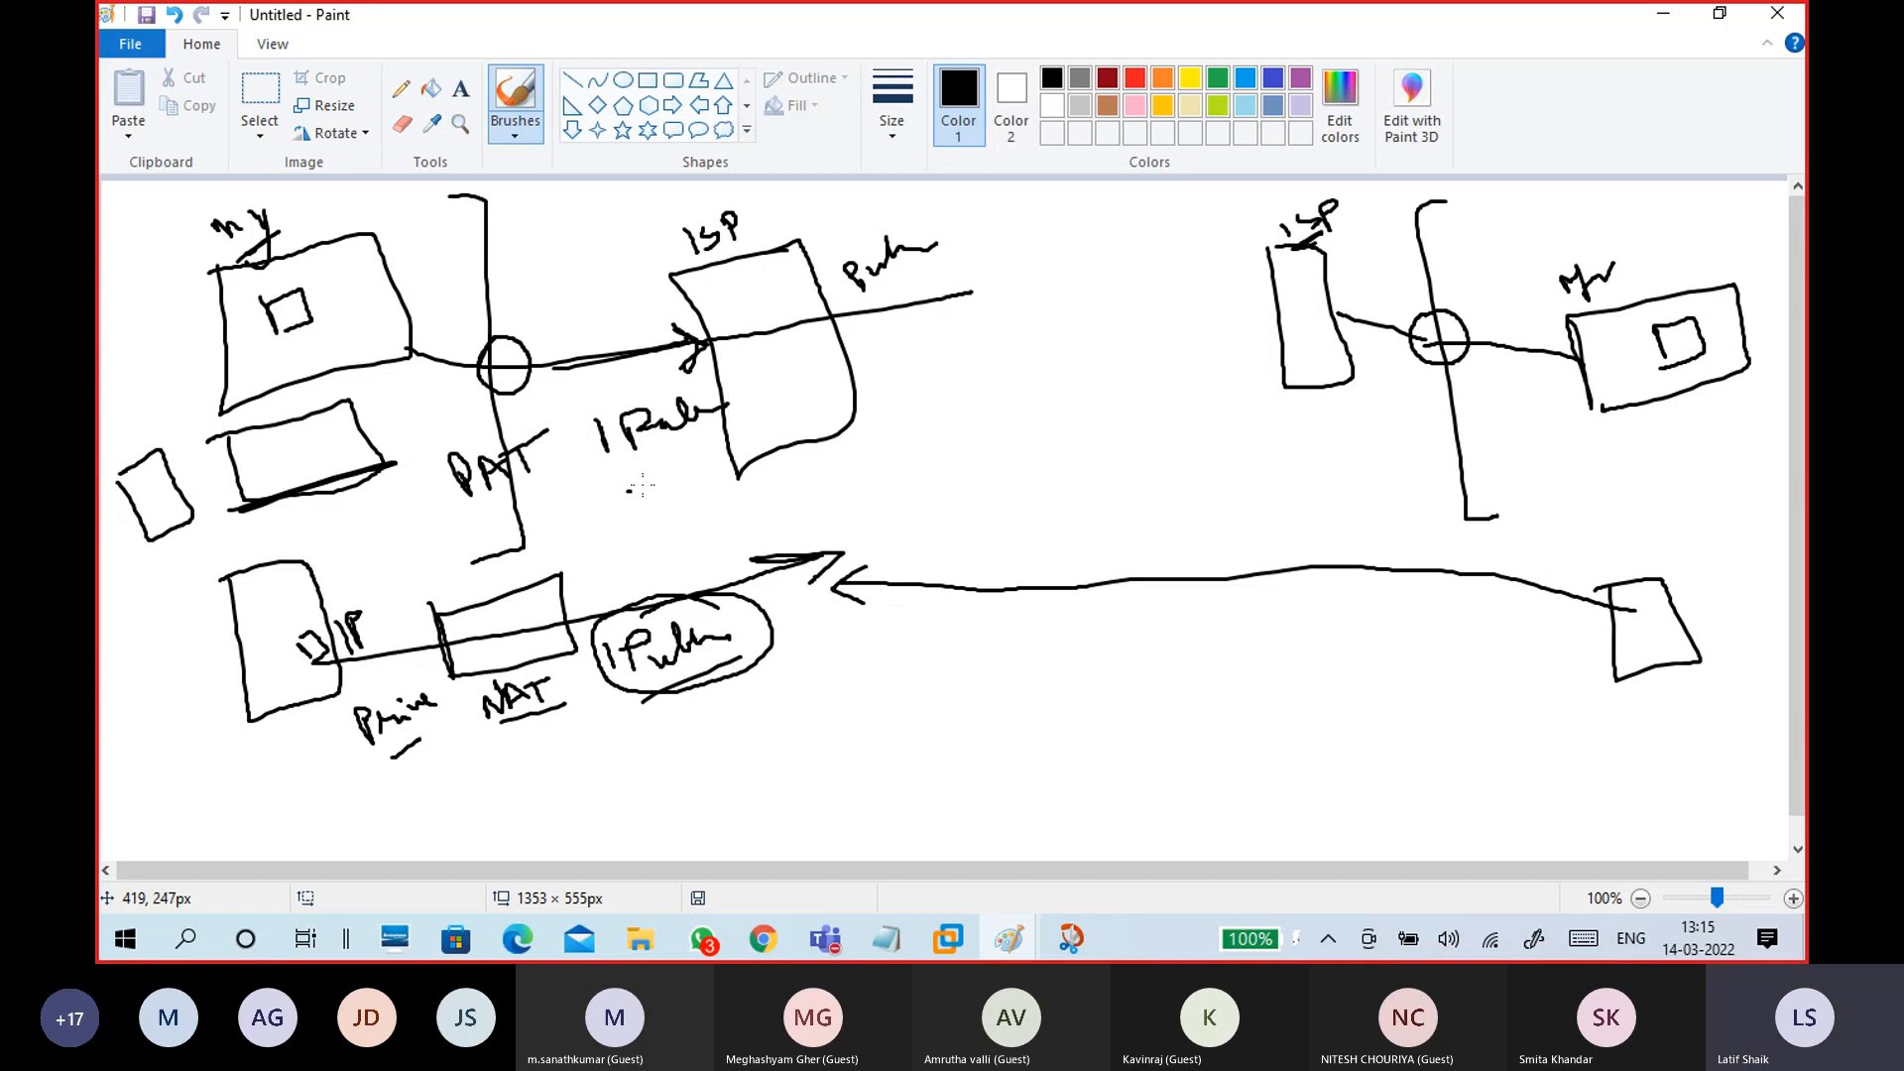
left_click_drag(628, 490, 749, 434)
left_click_drag(788, 365, 852, 341)
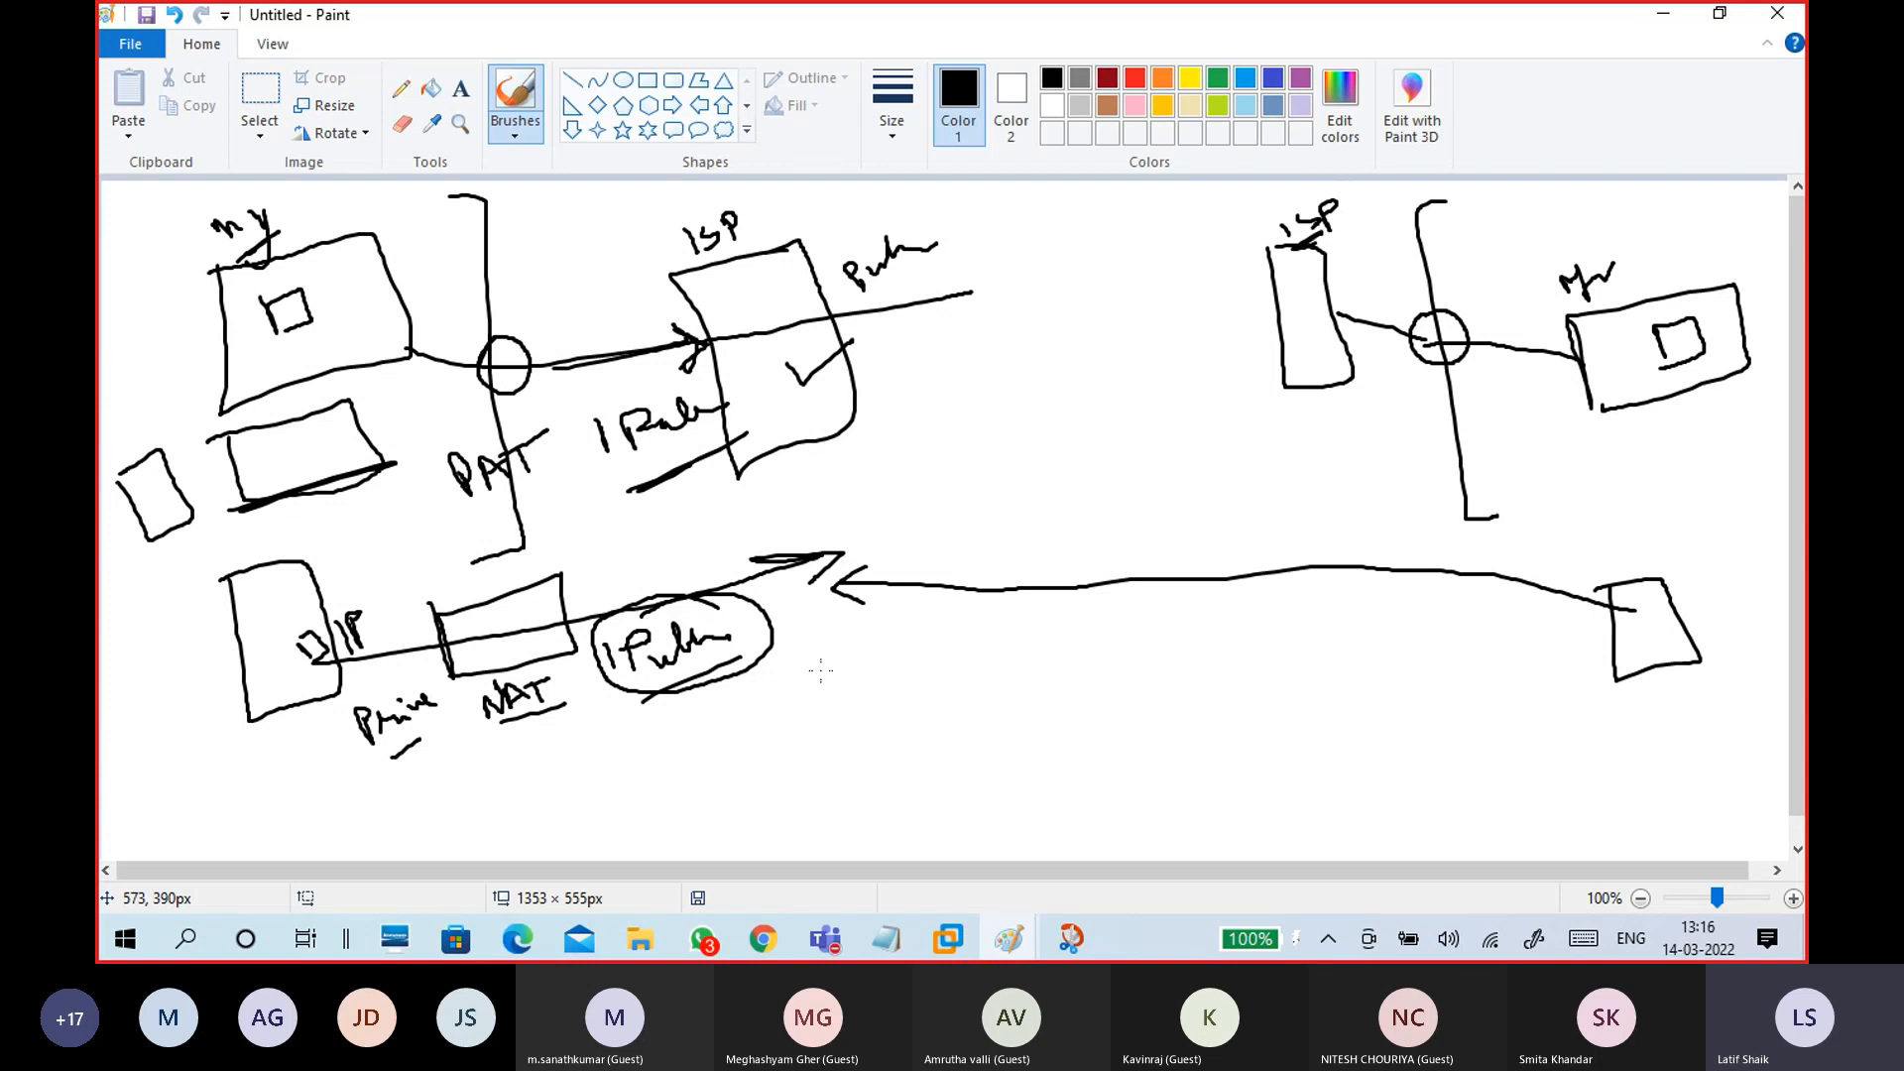
Step: Undo the recent strokes and delete the remaining network sketch with a rectangular selection
key("ctrl+z")
key("ctrl+z")
key("ctrl+z")
key("ctrl+z")
key("ctrl+z")
key("ctrl+z")
key("ctrl+z")
key("ctrl+z")
key("ctrl+z")
key("ctrl+z")
key("ctrl+z")
key("ctrl+z")
key("ctrl+z")
key("ctrl+z")
key("ctrl+z")
key("ctrl+z")
key("ctrl+z")
key("ctrl+z")
key("ctrl+z")
key("ctrl+z")
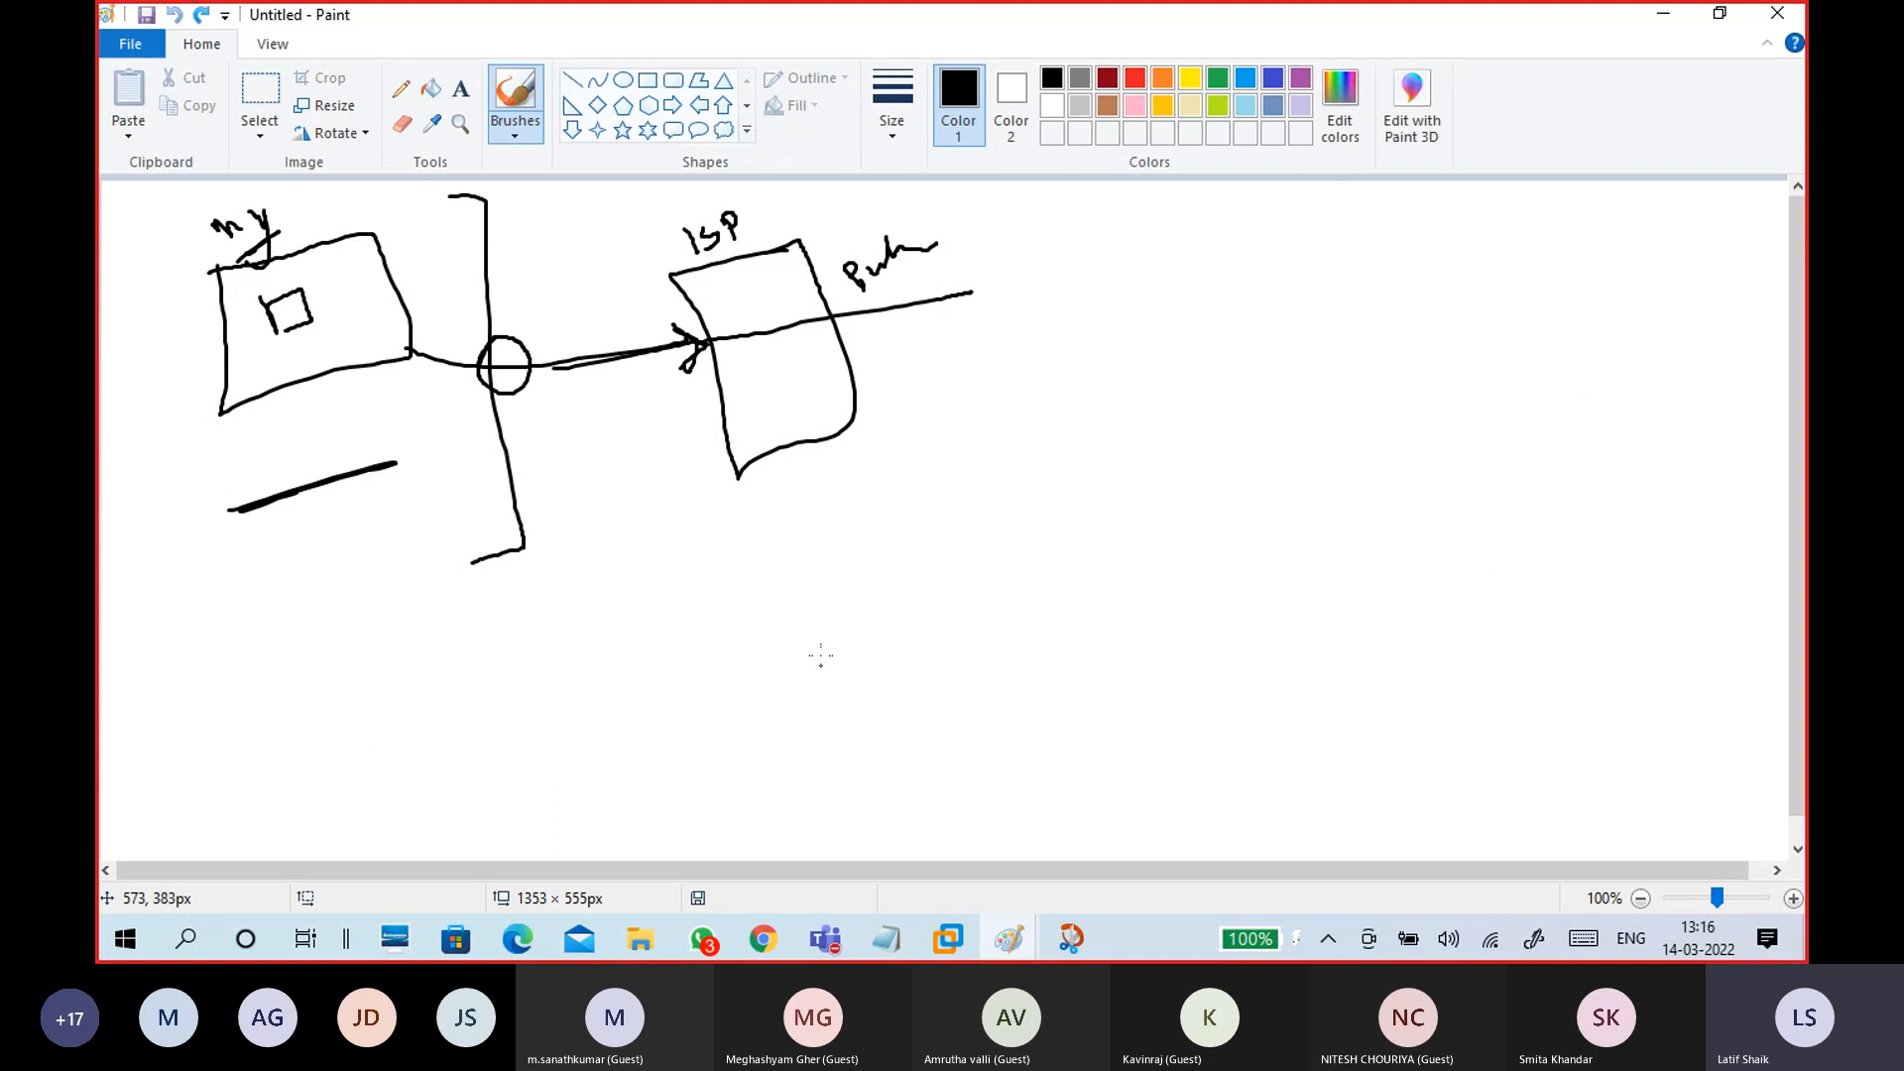
left_click(264, 123)
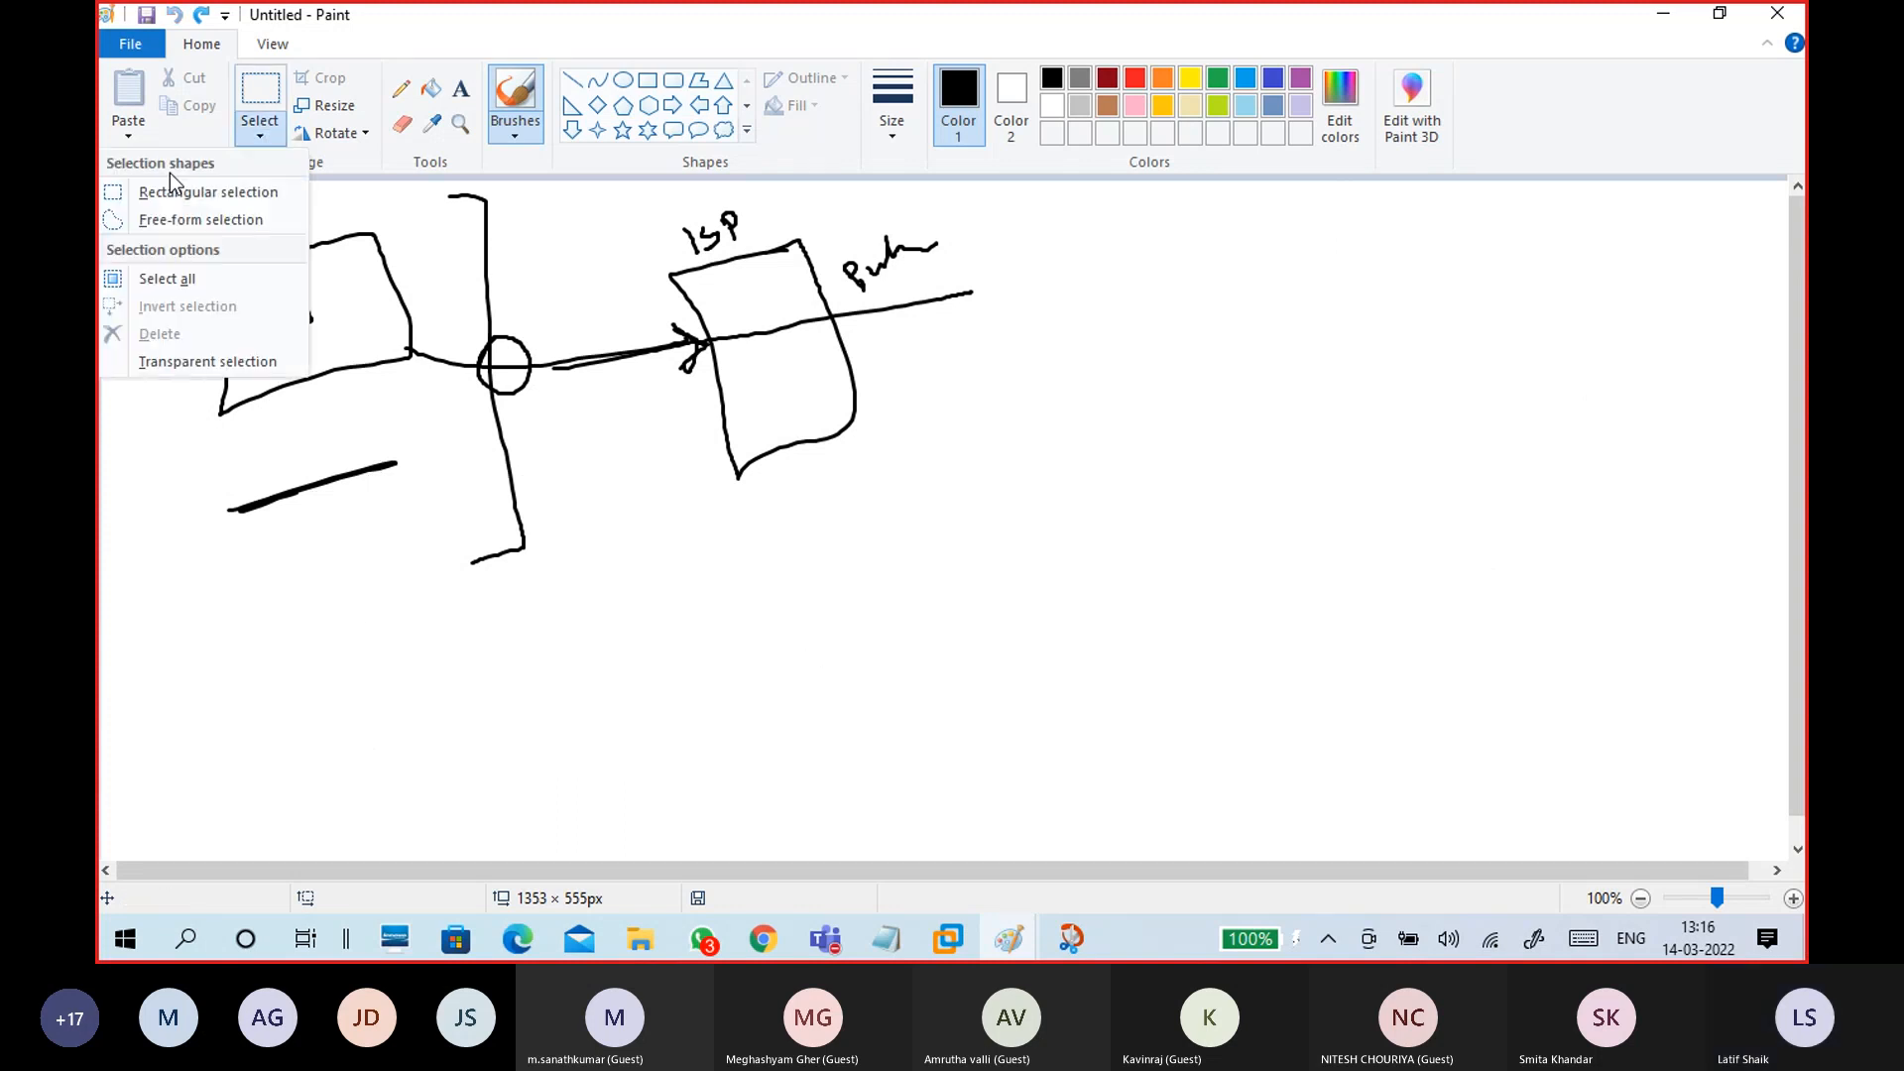
left_click(173, 191)
mouse_move(170, 189)
left_mouse_down()
mouse_move(1118, 515)
mouse_move(1023, 596)
left_mouse_up()
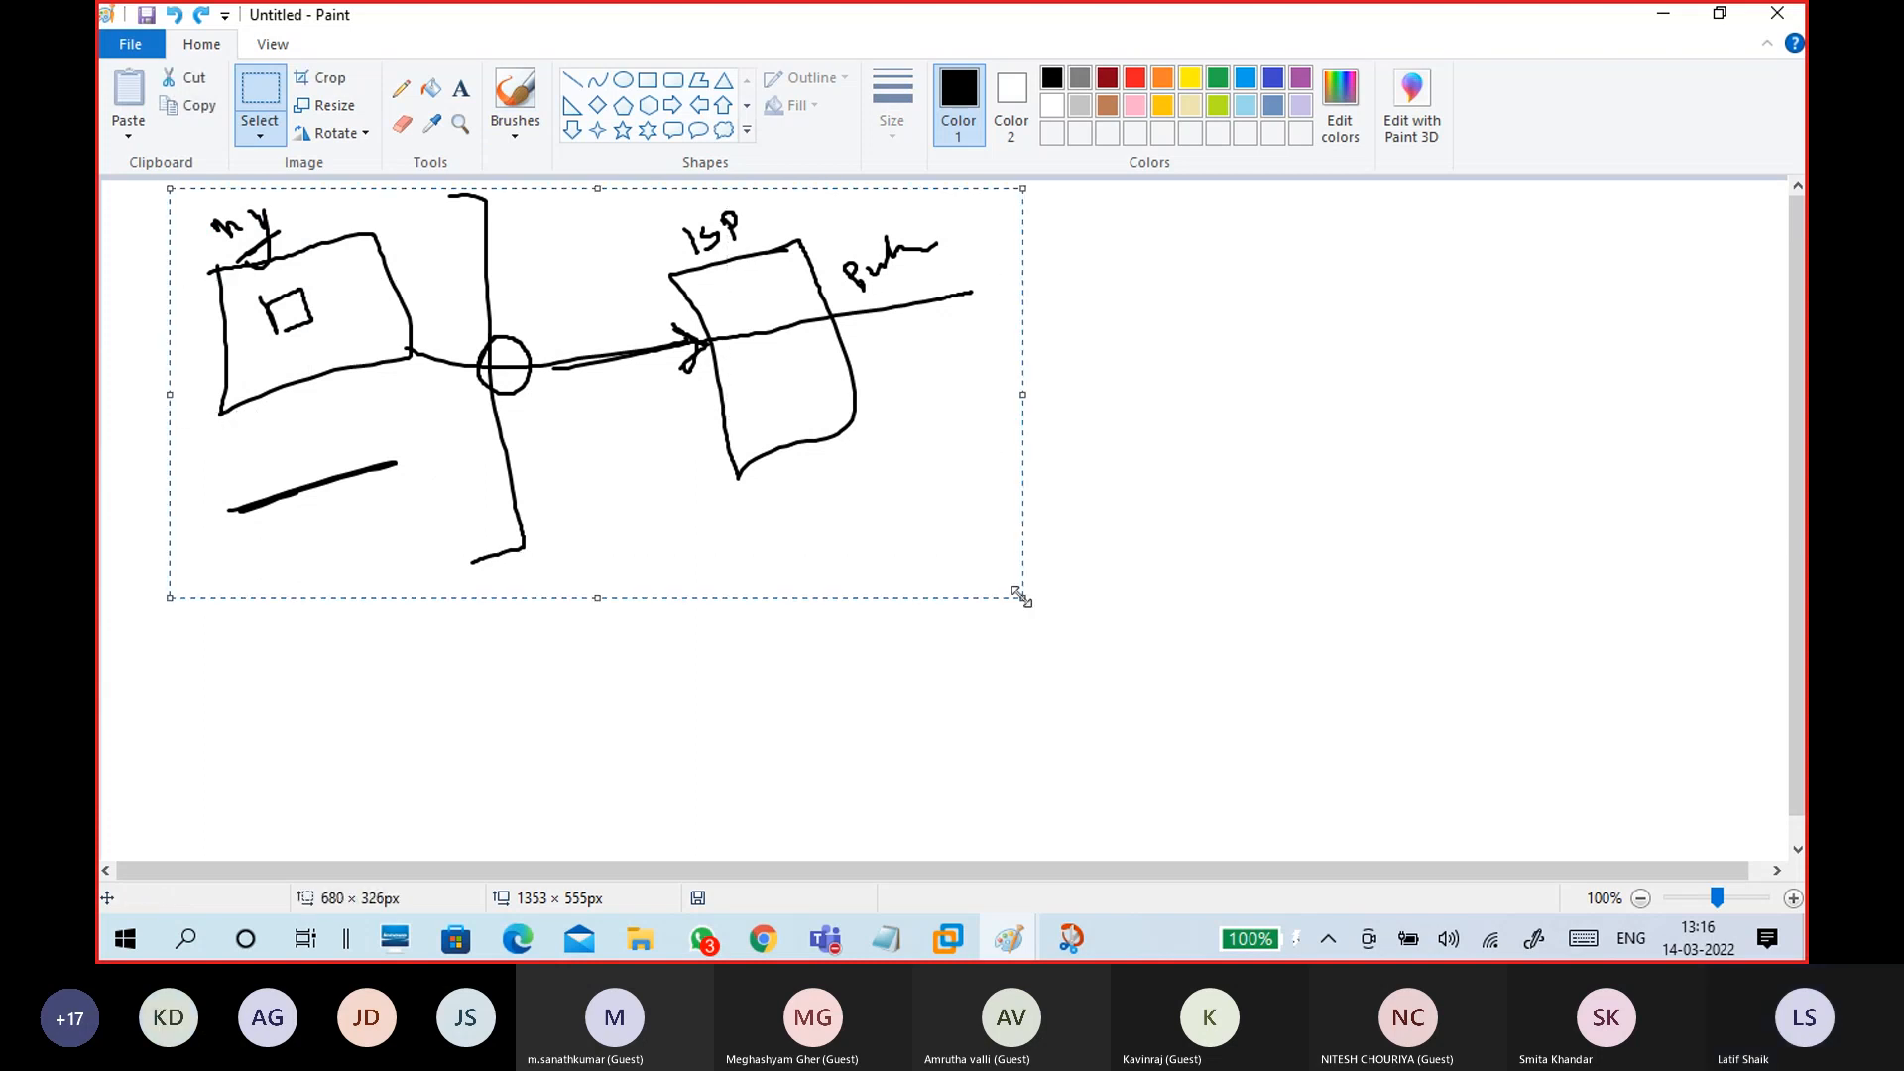
key("Delete")
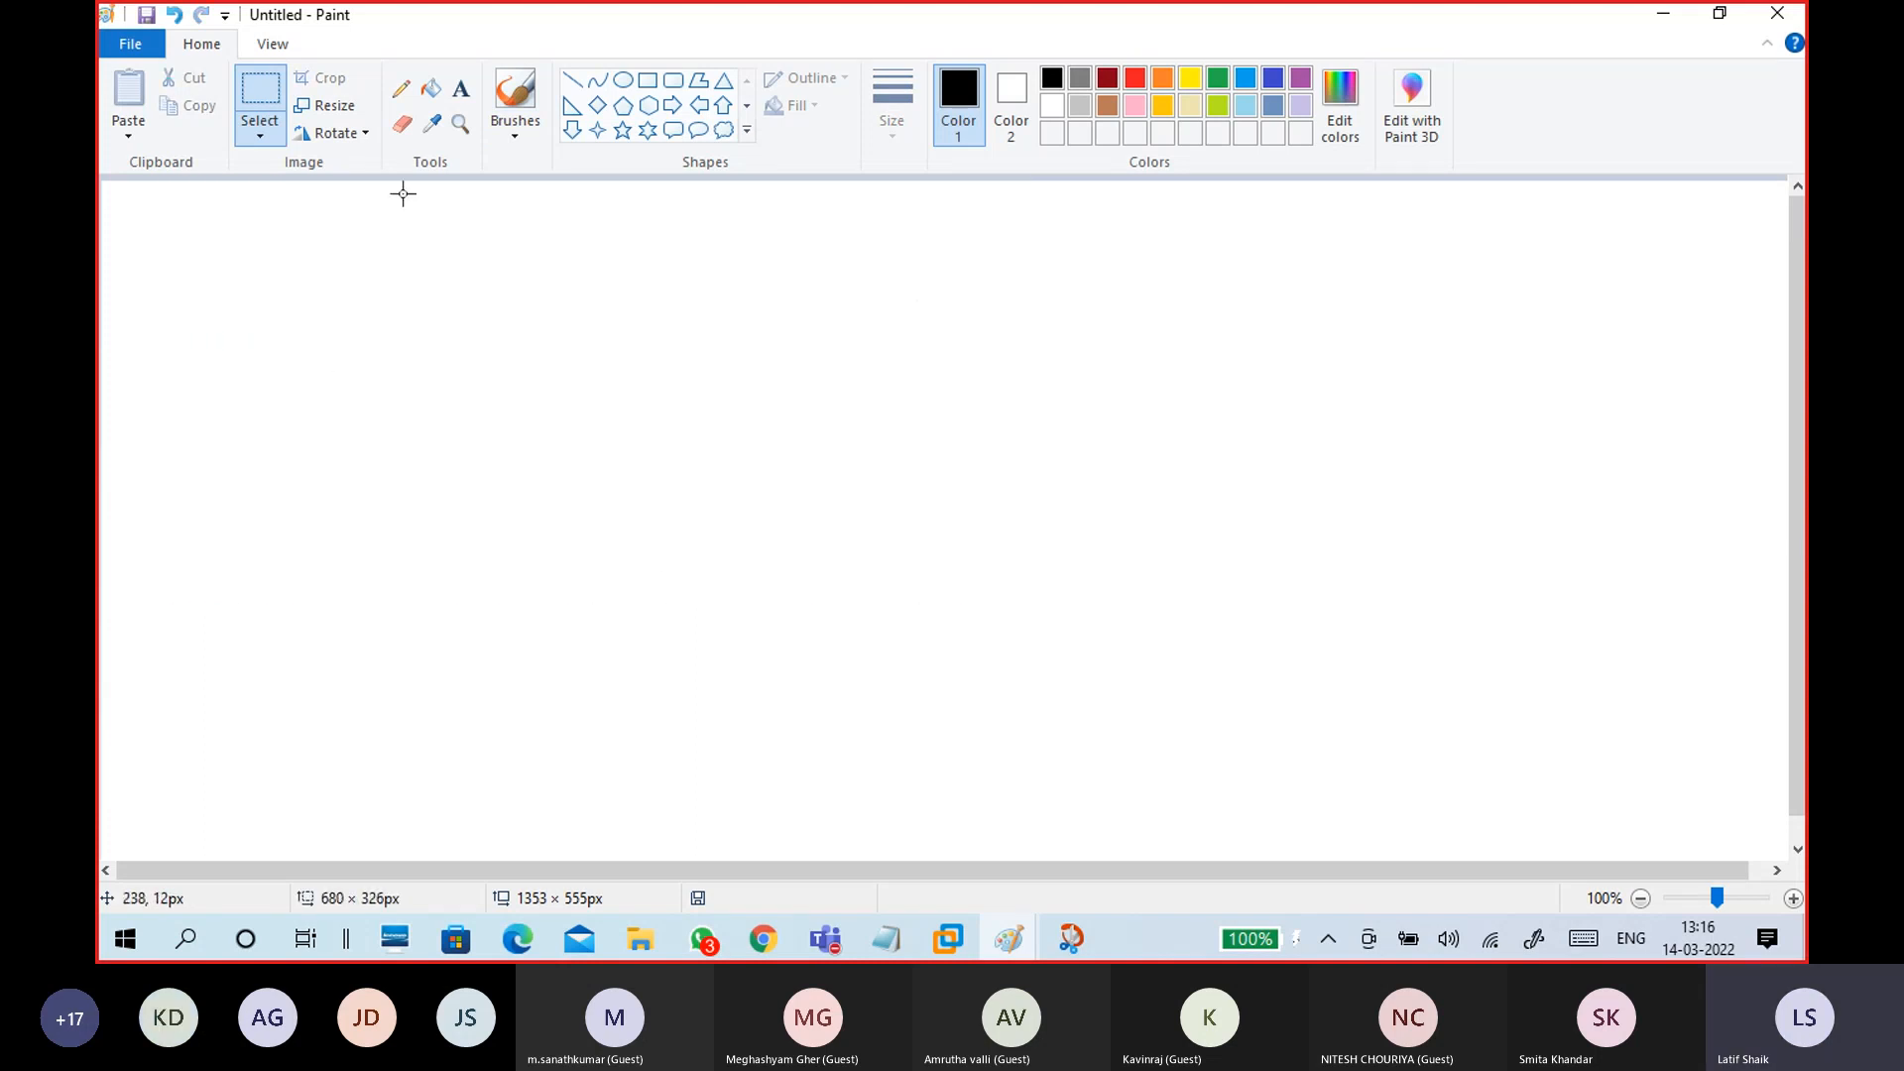
Step: Draw two square boxes, one on the left and one on the right of the canvas
left_click(515, 134)
left_click(466, 174)
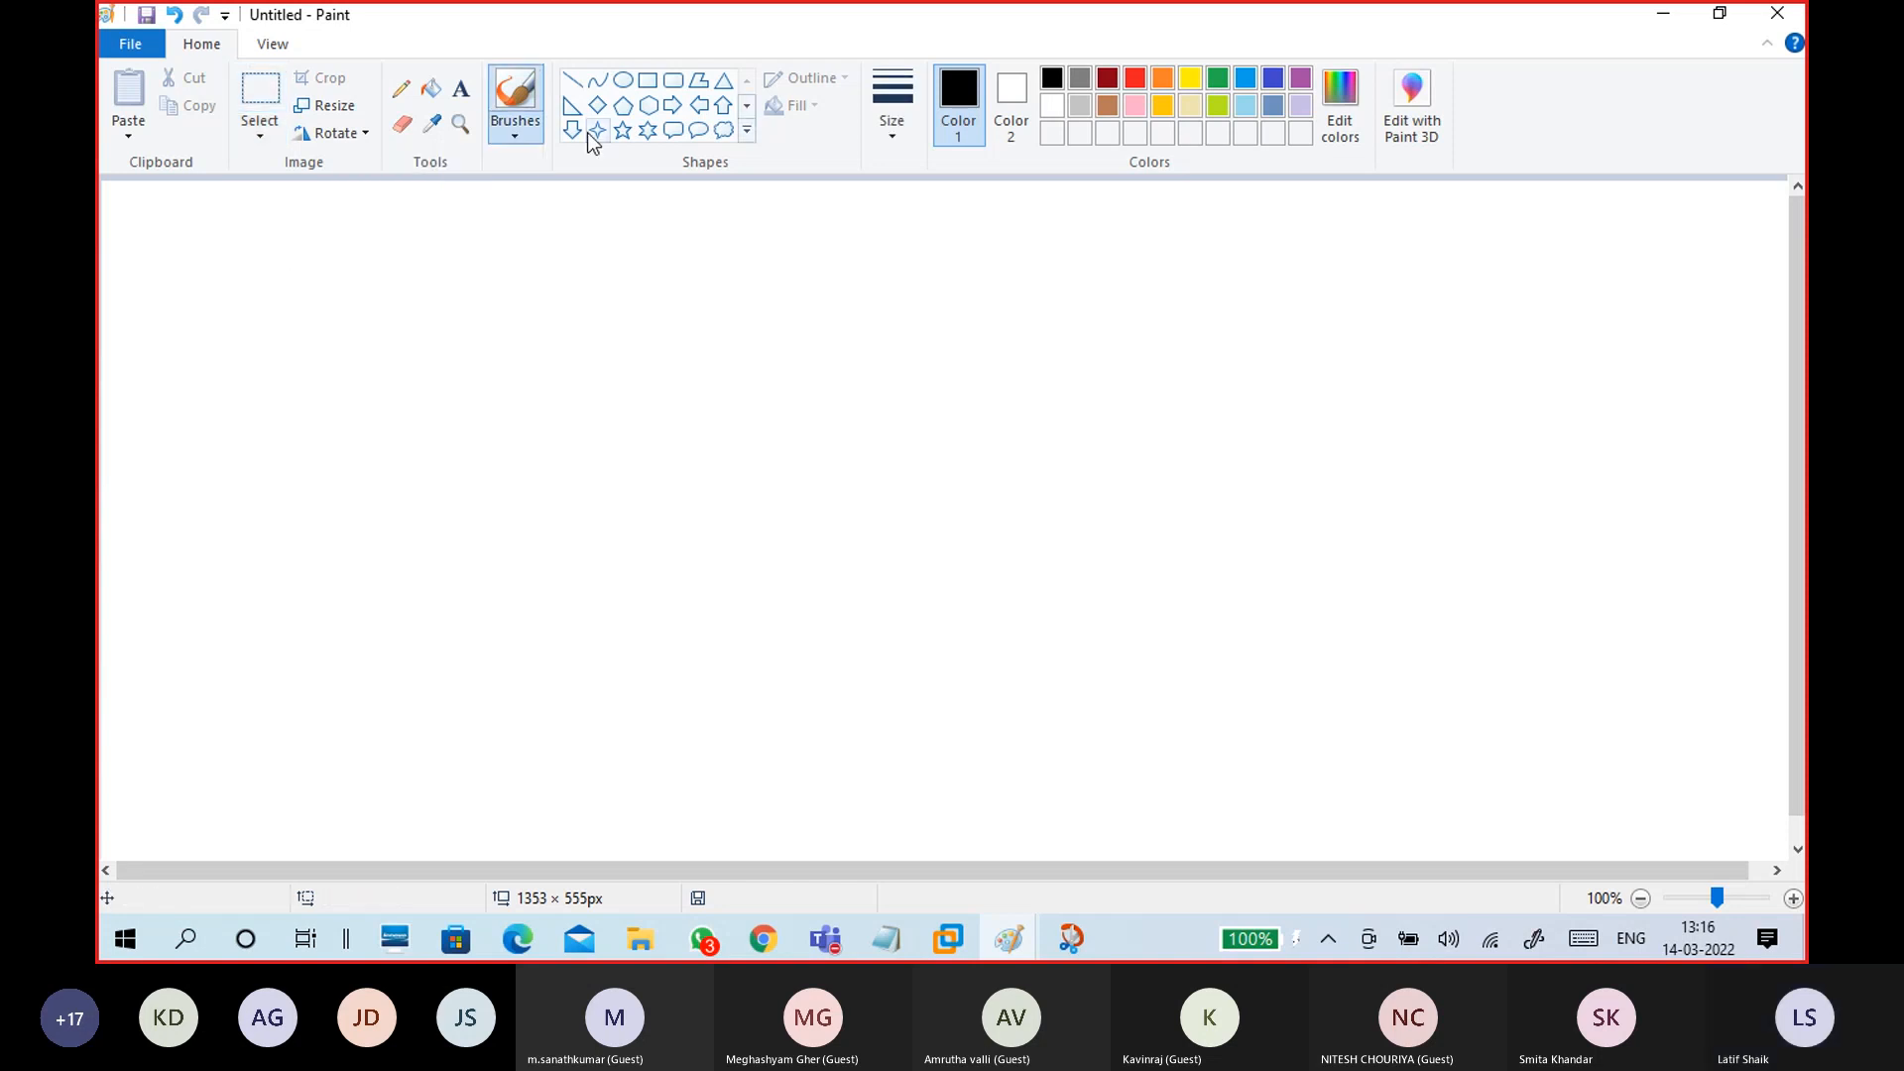
left_click(647, 81)
mouse_move(255, 268)
left_mouse_down()
mouse_move(586, 552)
mouse_move(586, 579)
left_mouse_up()
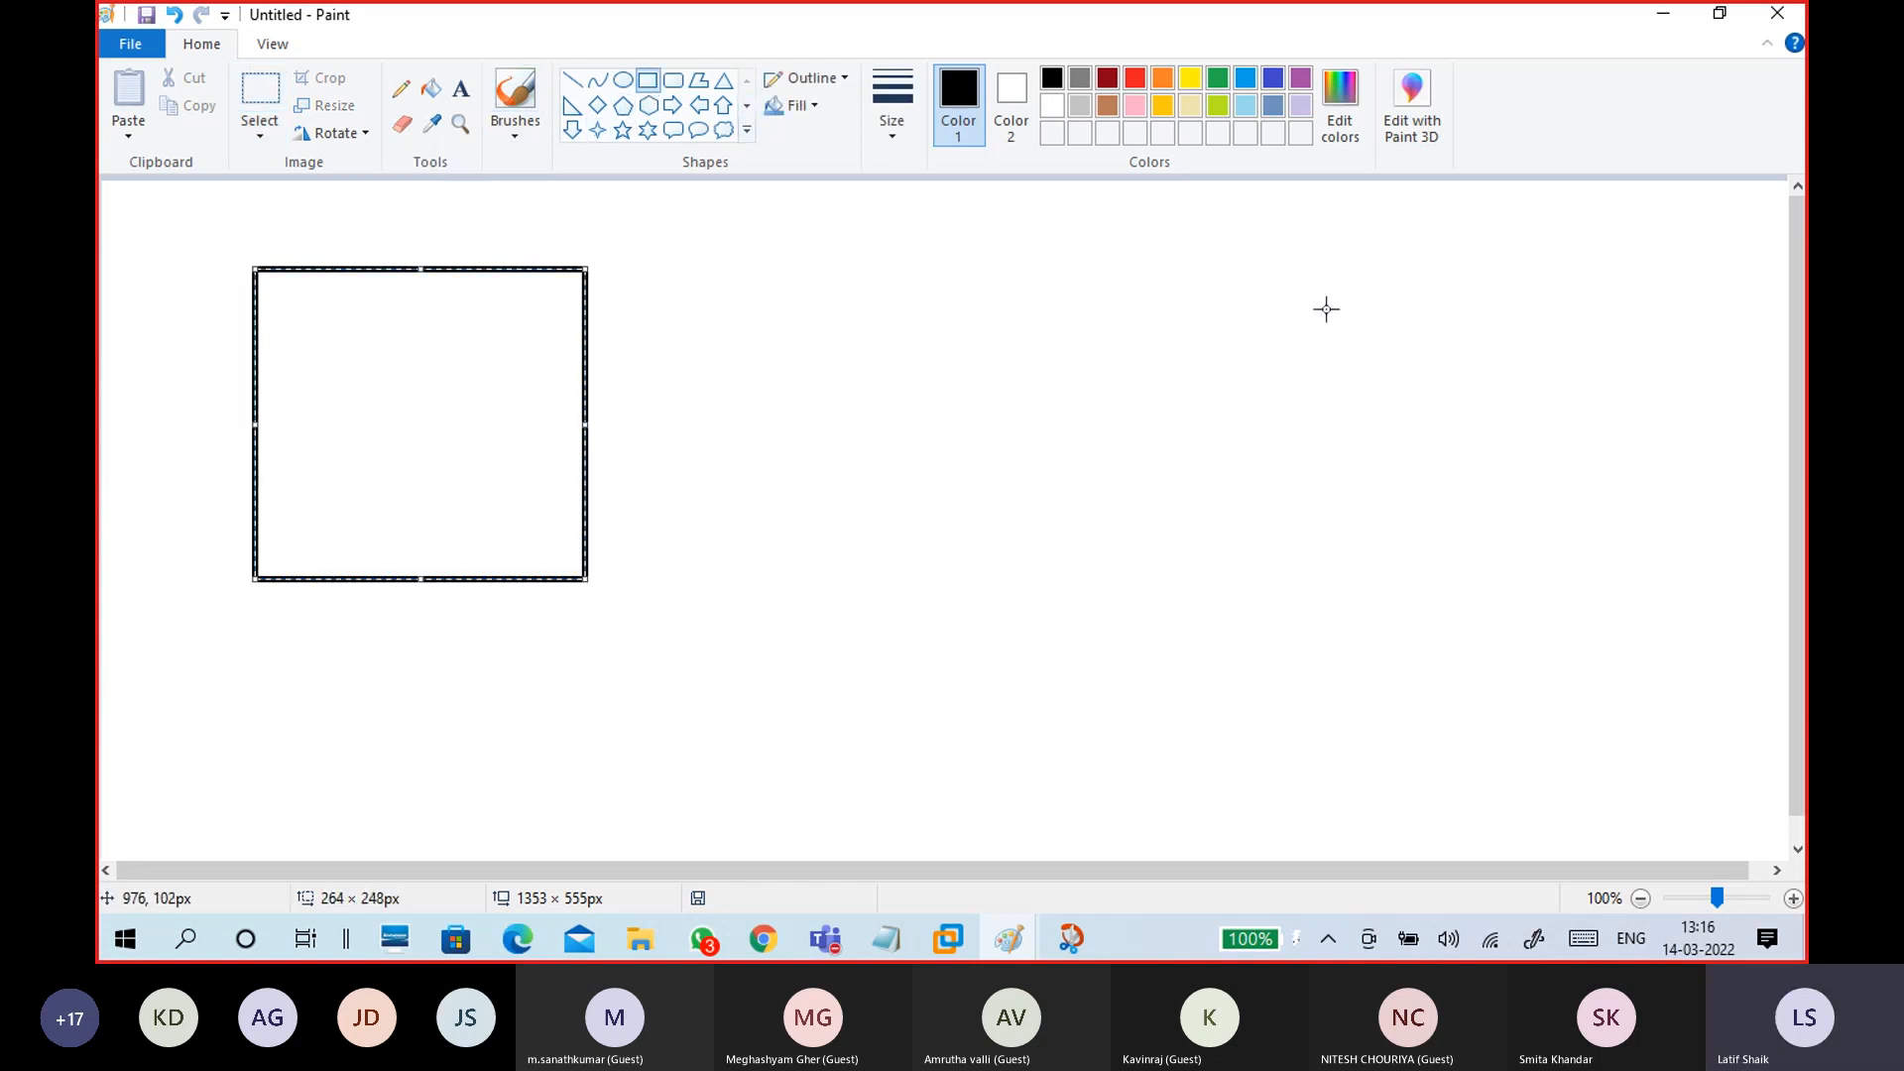
left_click_drag(1438, 261, 1714, 534)
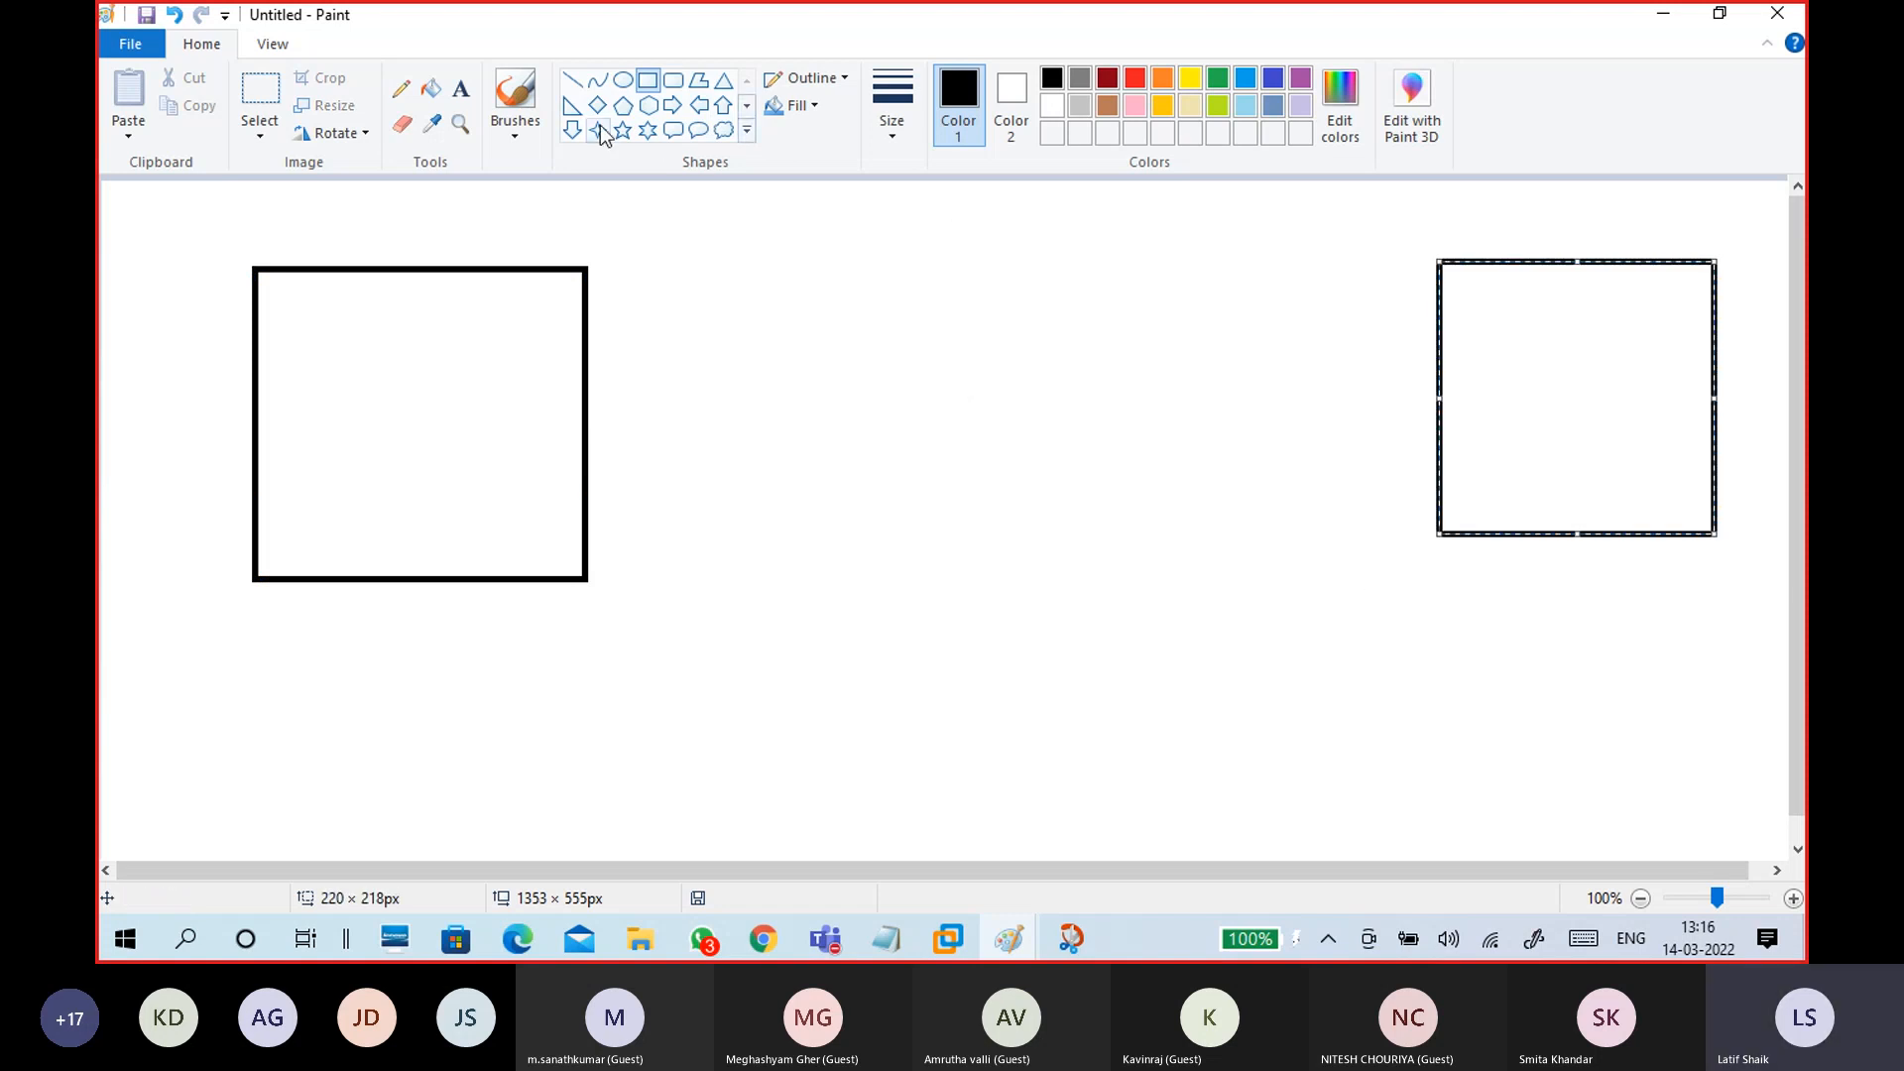
Step: Brush a central blob linked to both boxes, add a small shape in each box, then minimize Paint
left_click(519, 131)
left_click(365, 177)
mouse_move(986, 531)
left_mouse_down()
mouse_move(838, 392)
mouse_move(1270, 379)
left_mouse_up()
left_click_drag(972, 544, 925, 519)
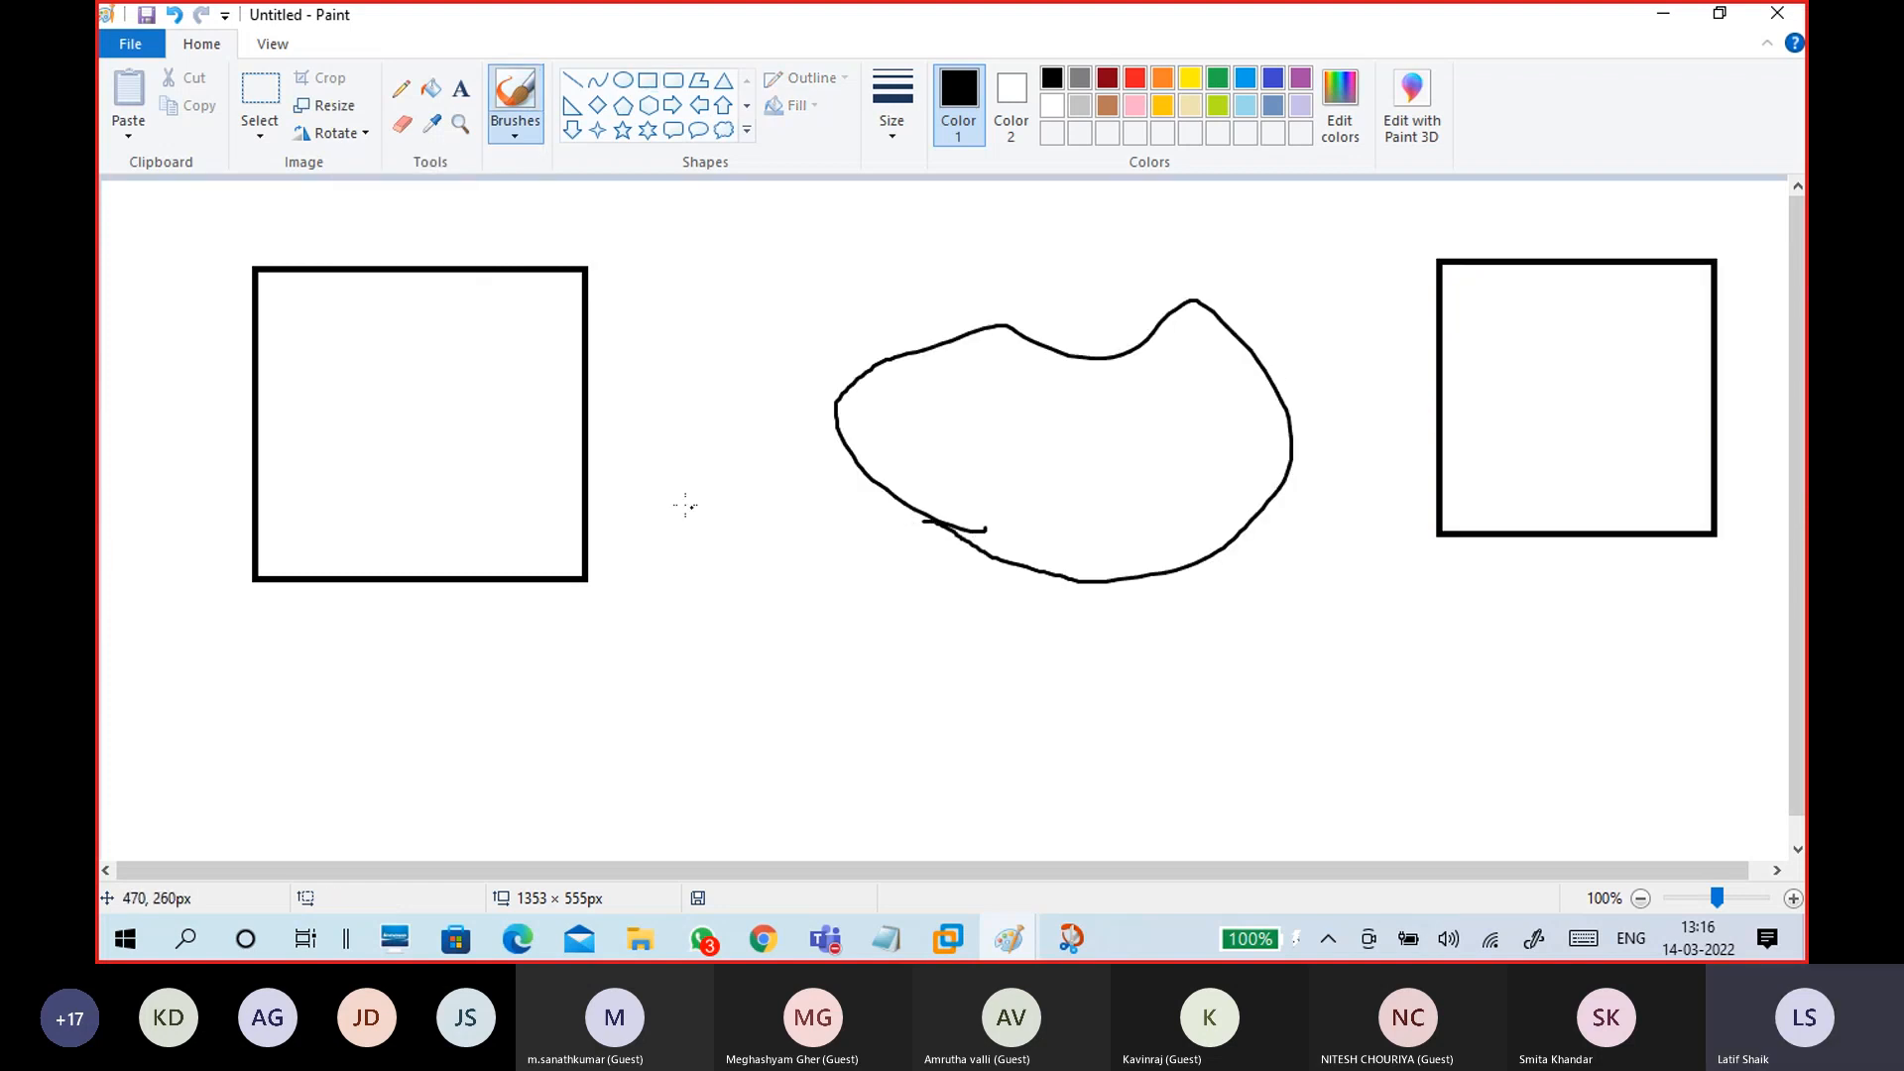
left_click_drag(505, 481, 878, 449)
left_click_drag(1223, 429, 1563, 400)
mouse_move(358, 421)
left_mouse_down()
mouse_move(449, 485)
mouse_move(331, 419)
left_mouse_up()
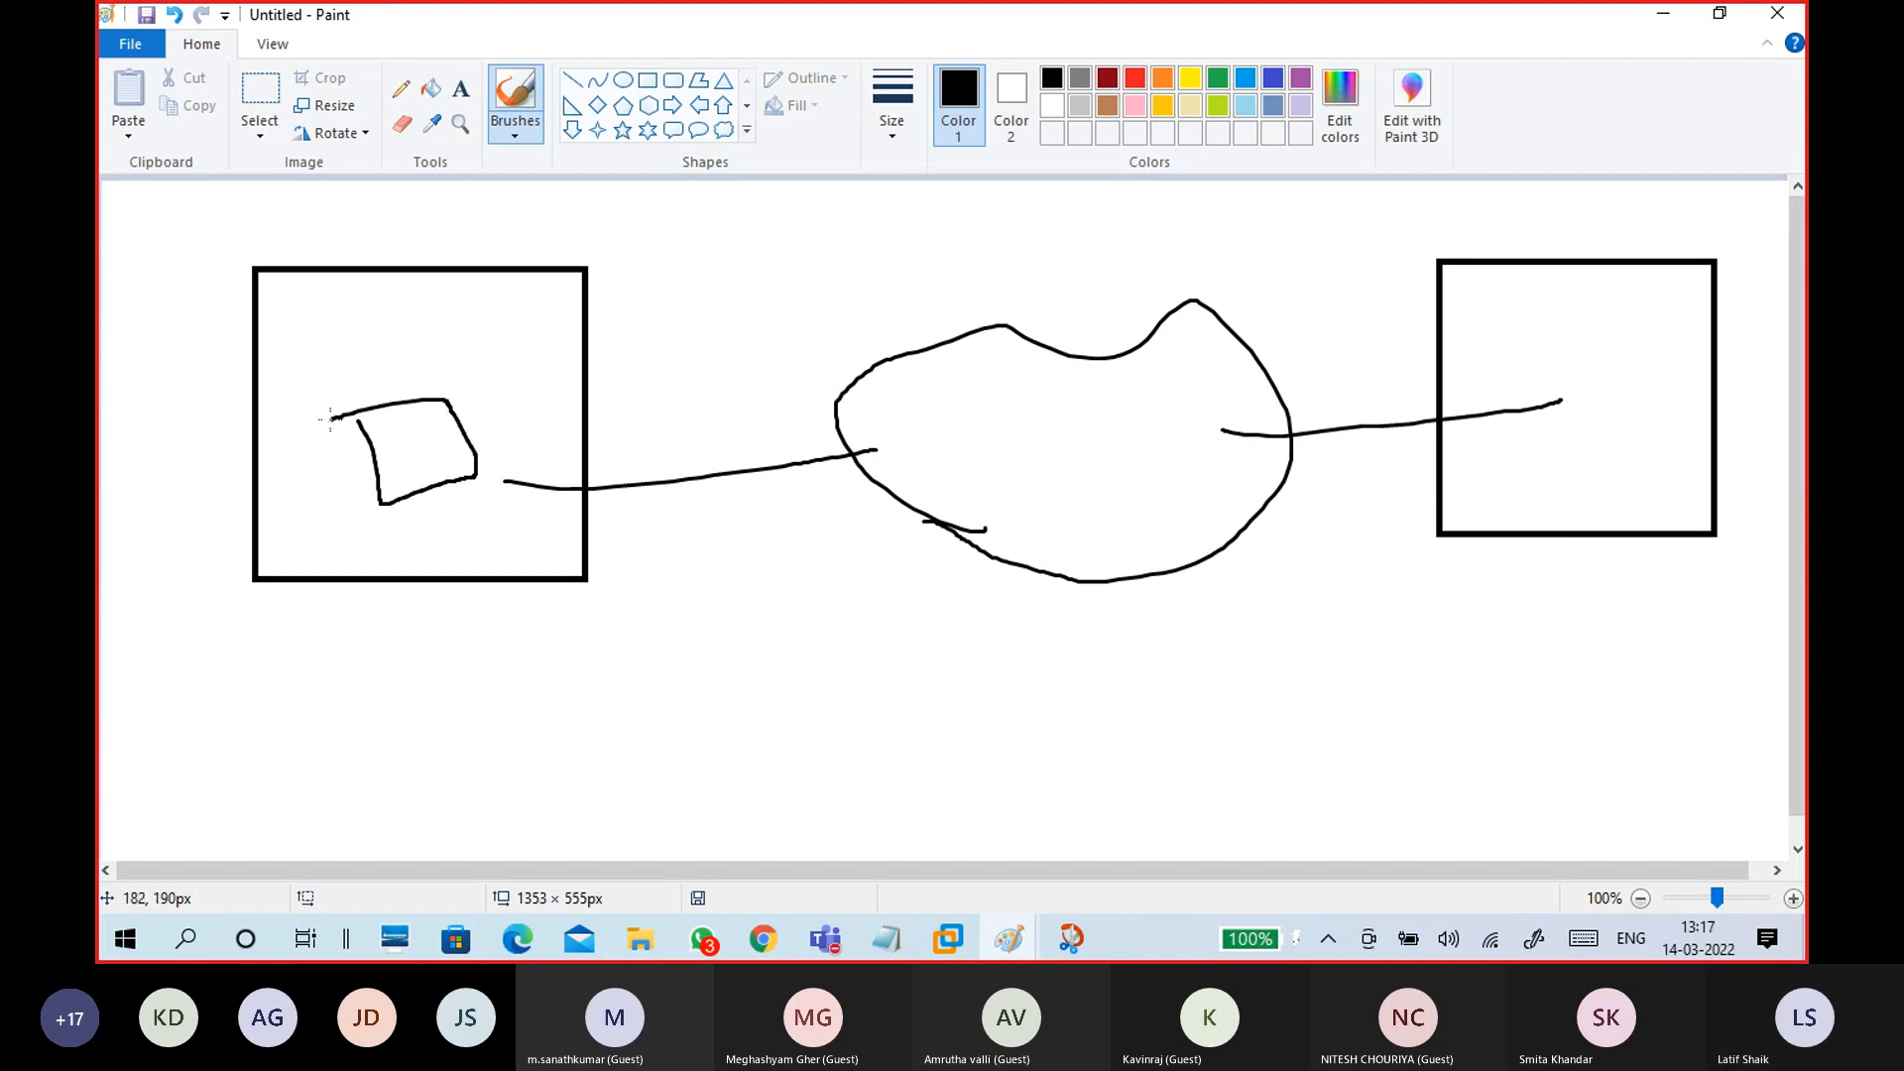
mouse_move(1556, 359)
left_mouse_down()
mouse_move(1565, 484)
mouse_move(1652, 455)
mouse_move(1539, 359)
left_mouse_up()
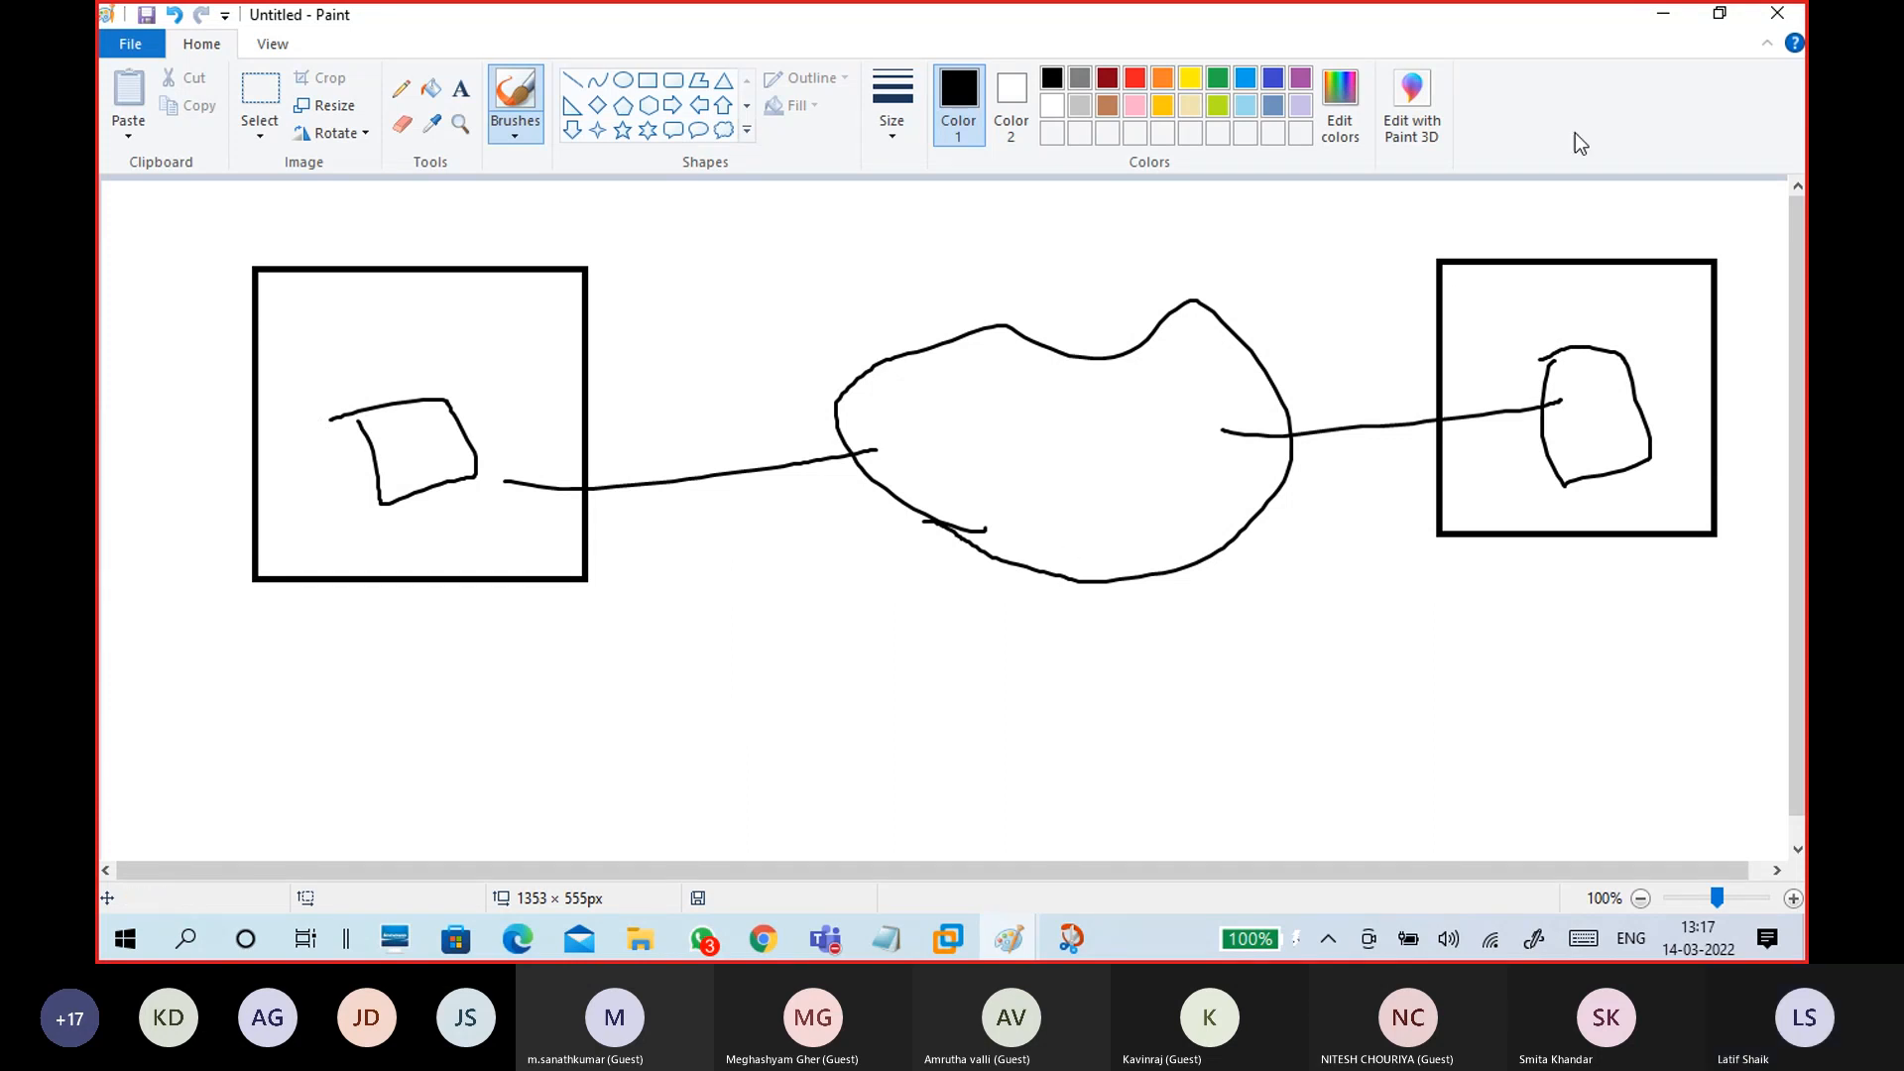
left_click(1674, 24)
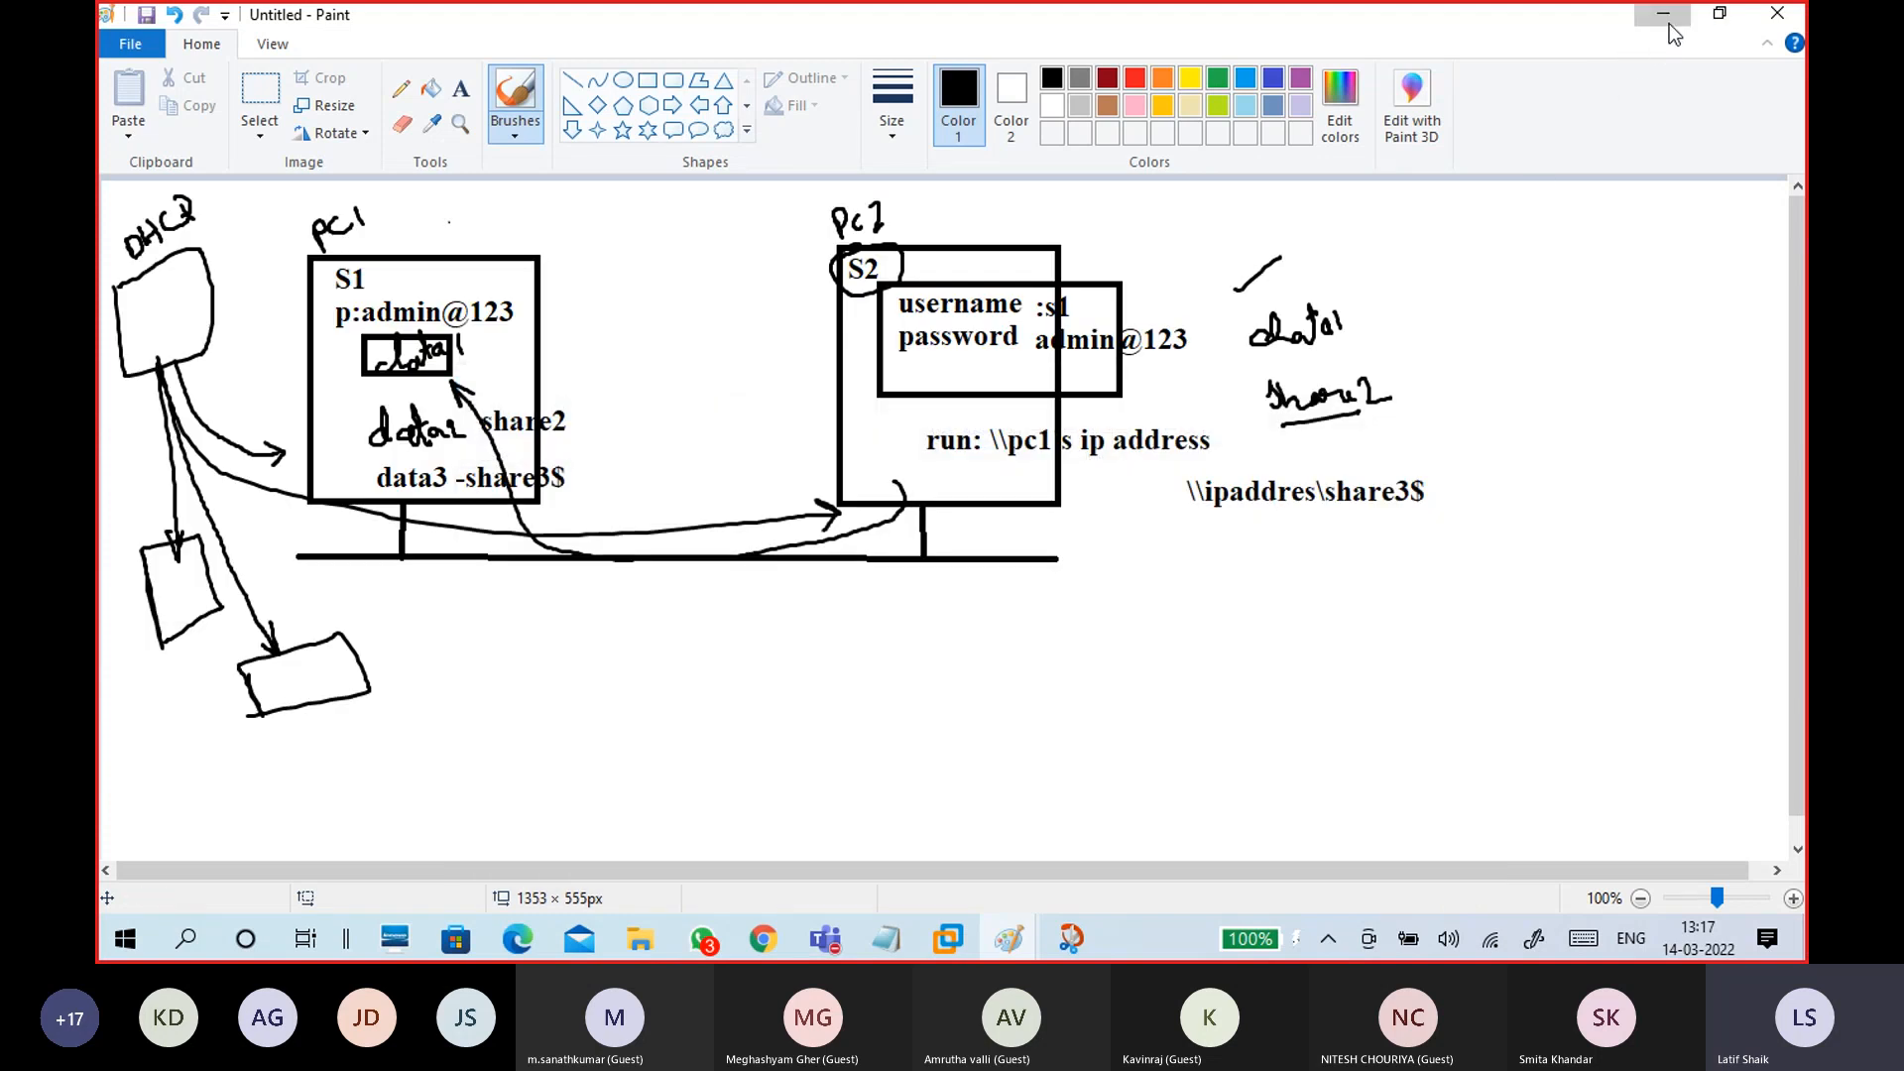
Step: Shrink the CTS Classes Test 1 Teams meeting to its mini window and bring Chrome forward
left_click(1670, 24)
mouse_move(825, 938)
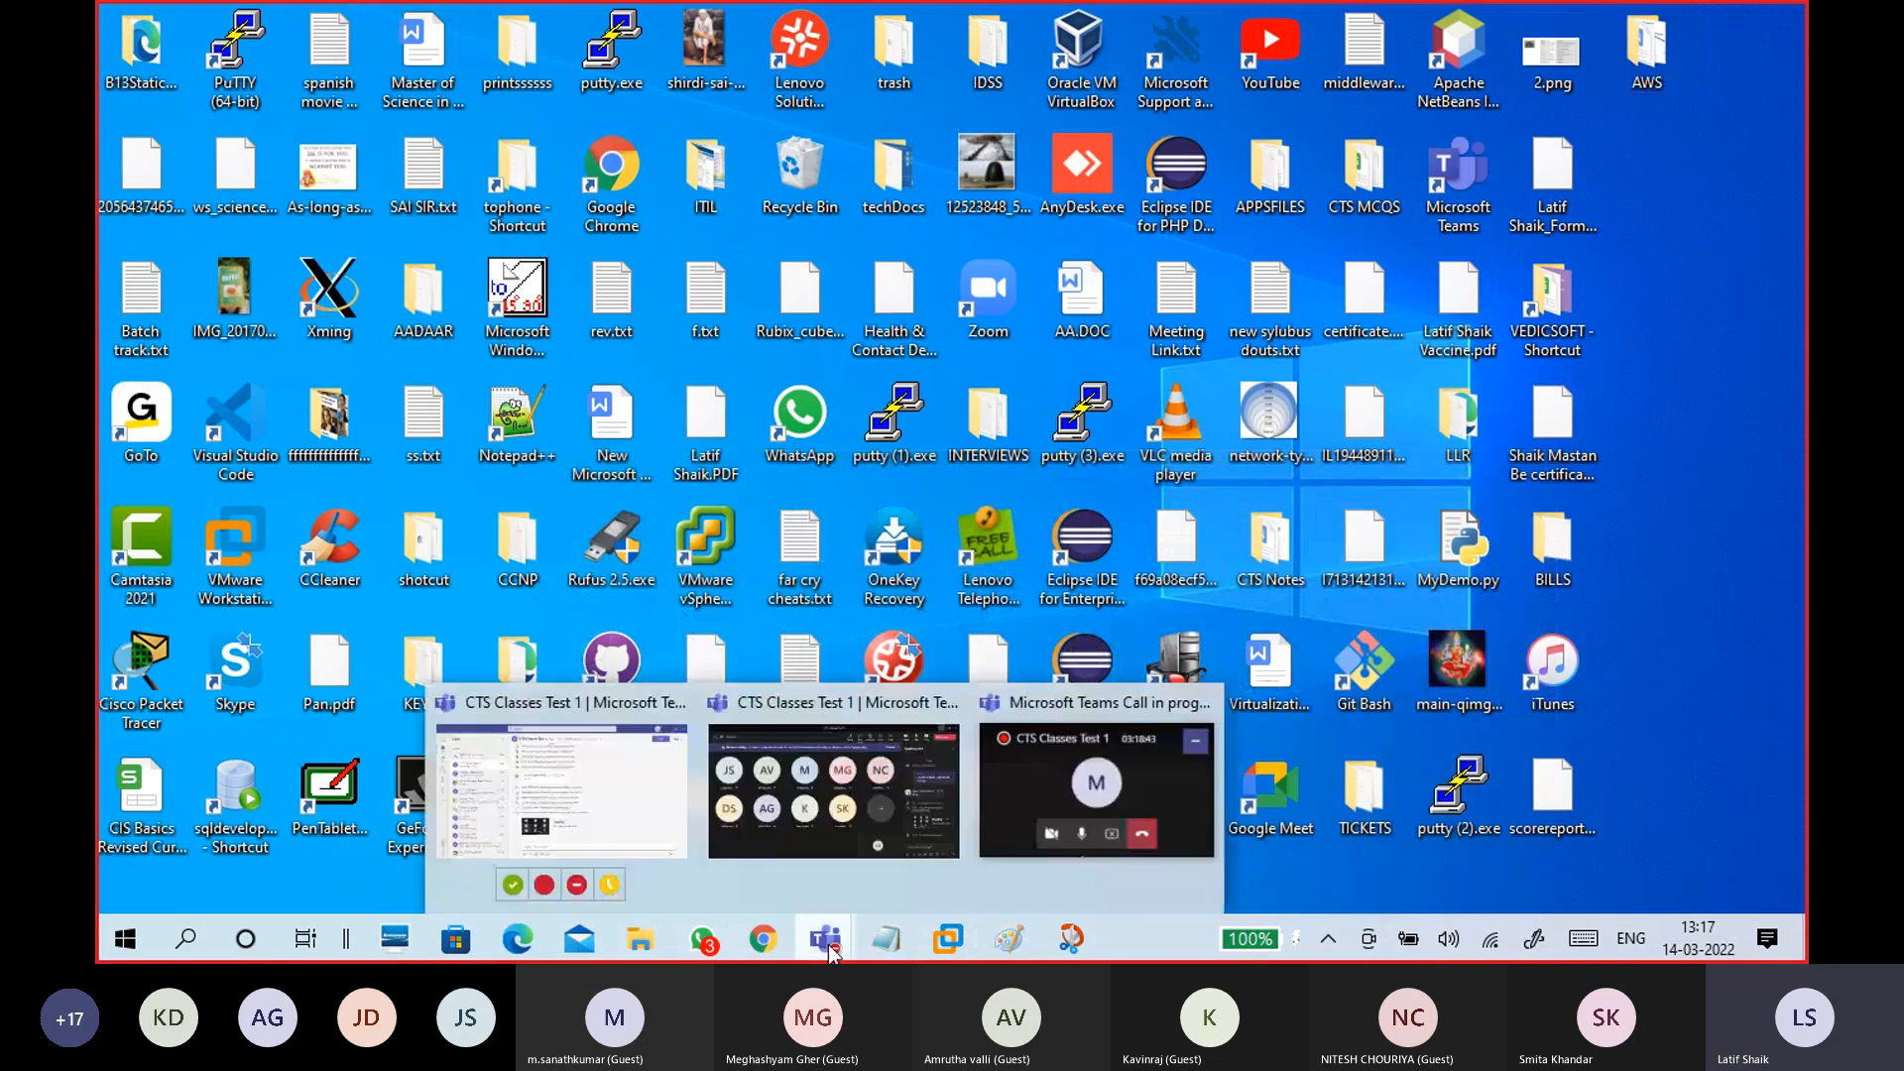
left_click(823, 849)
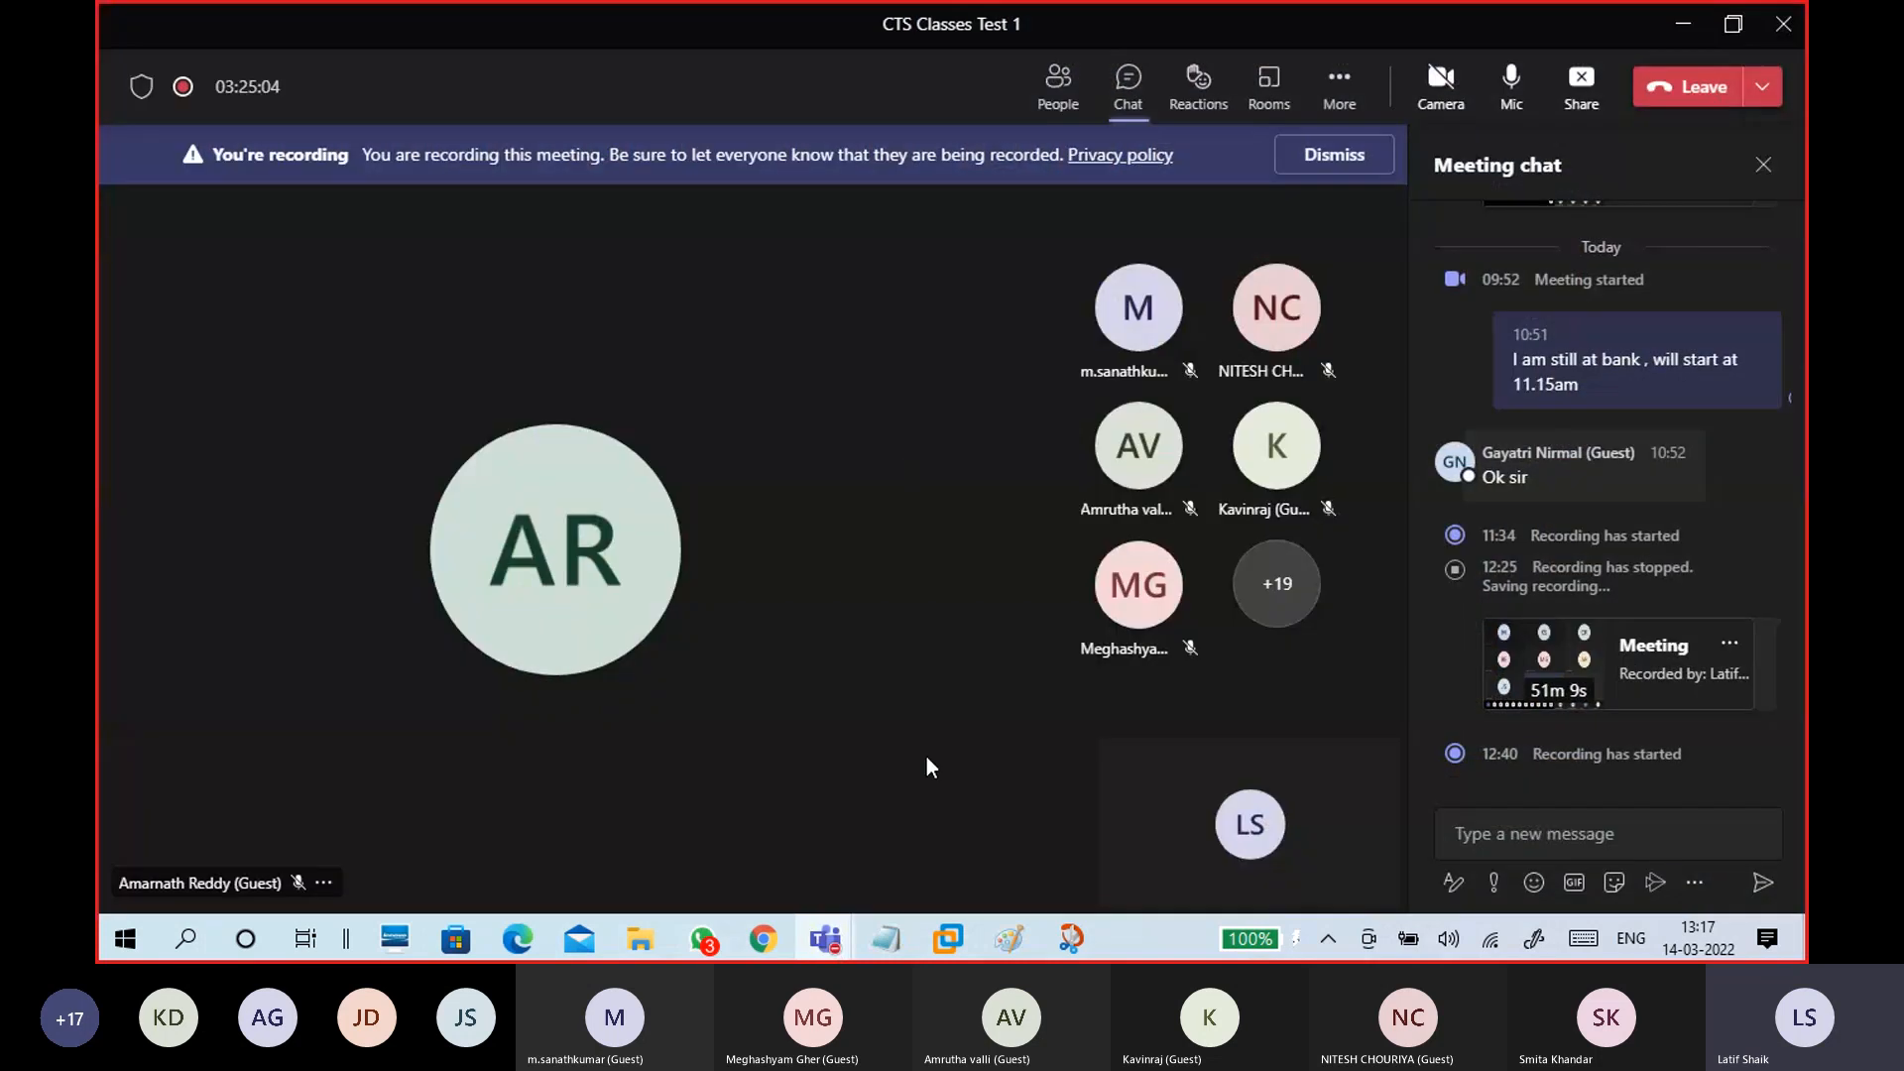
left_click(1684, 28)
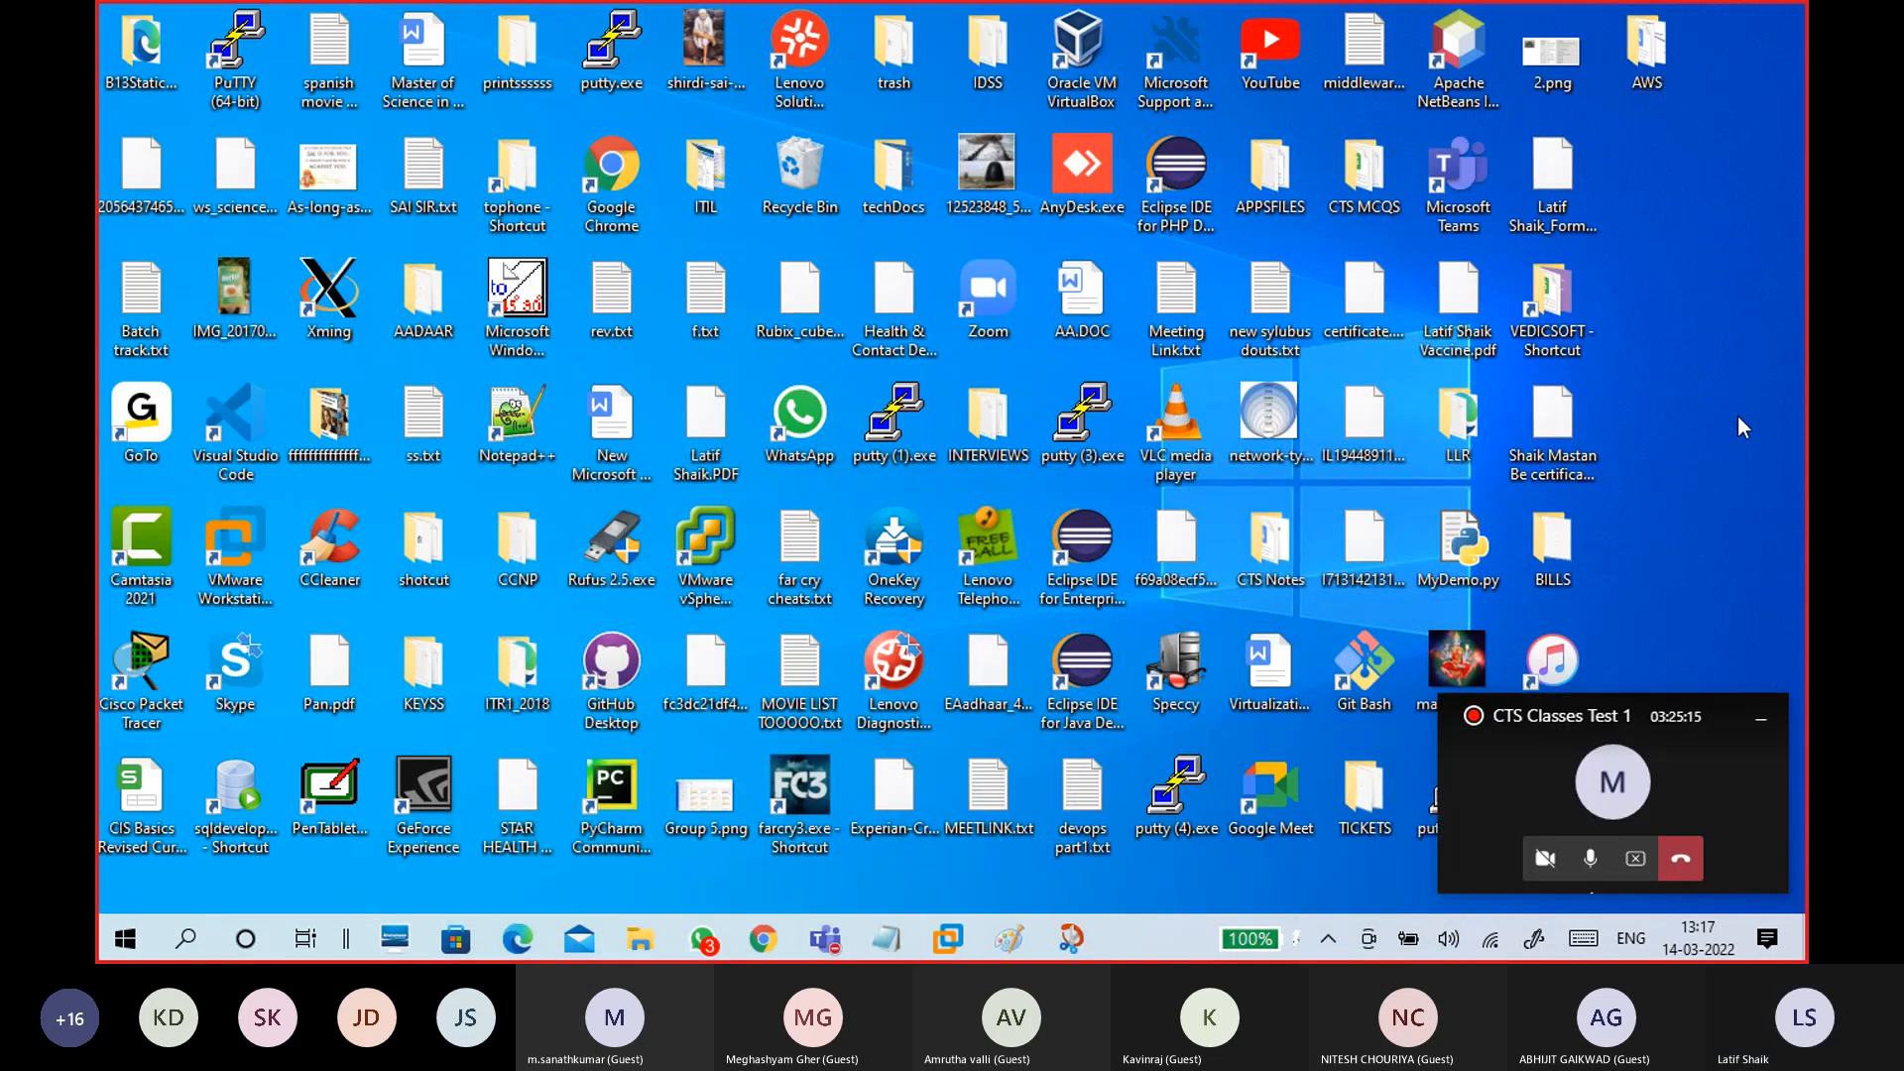
left_click(1079, 177)
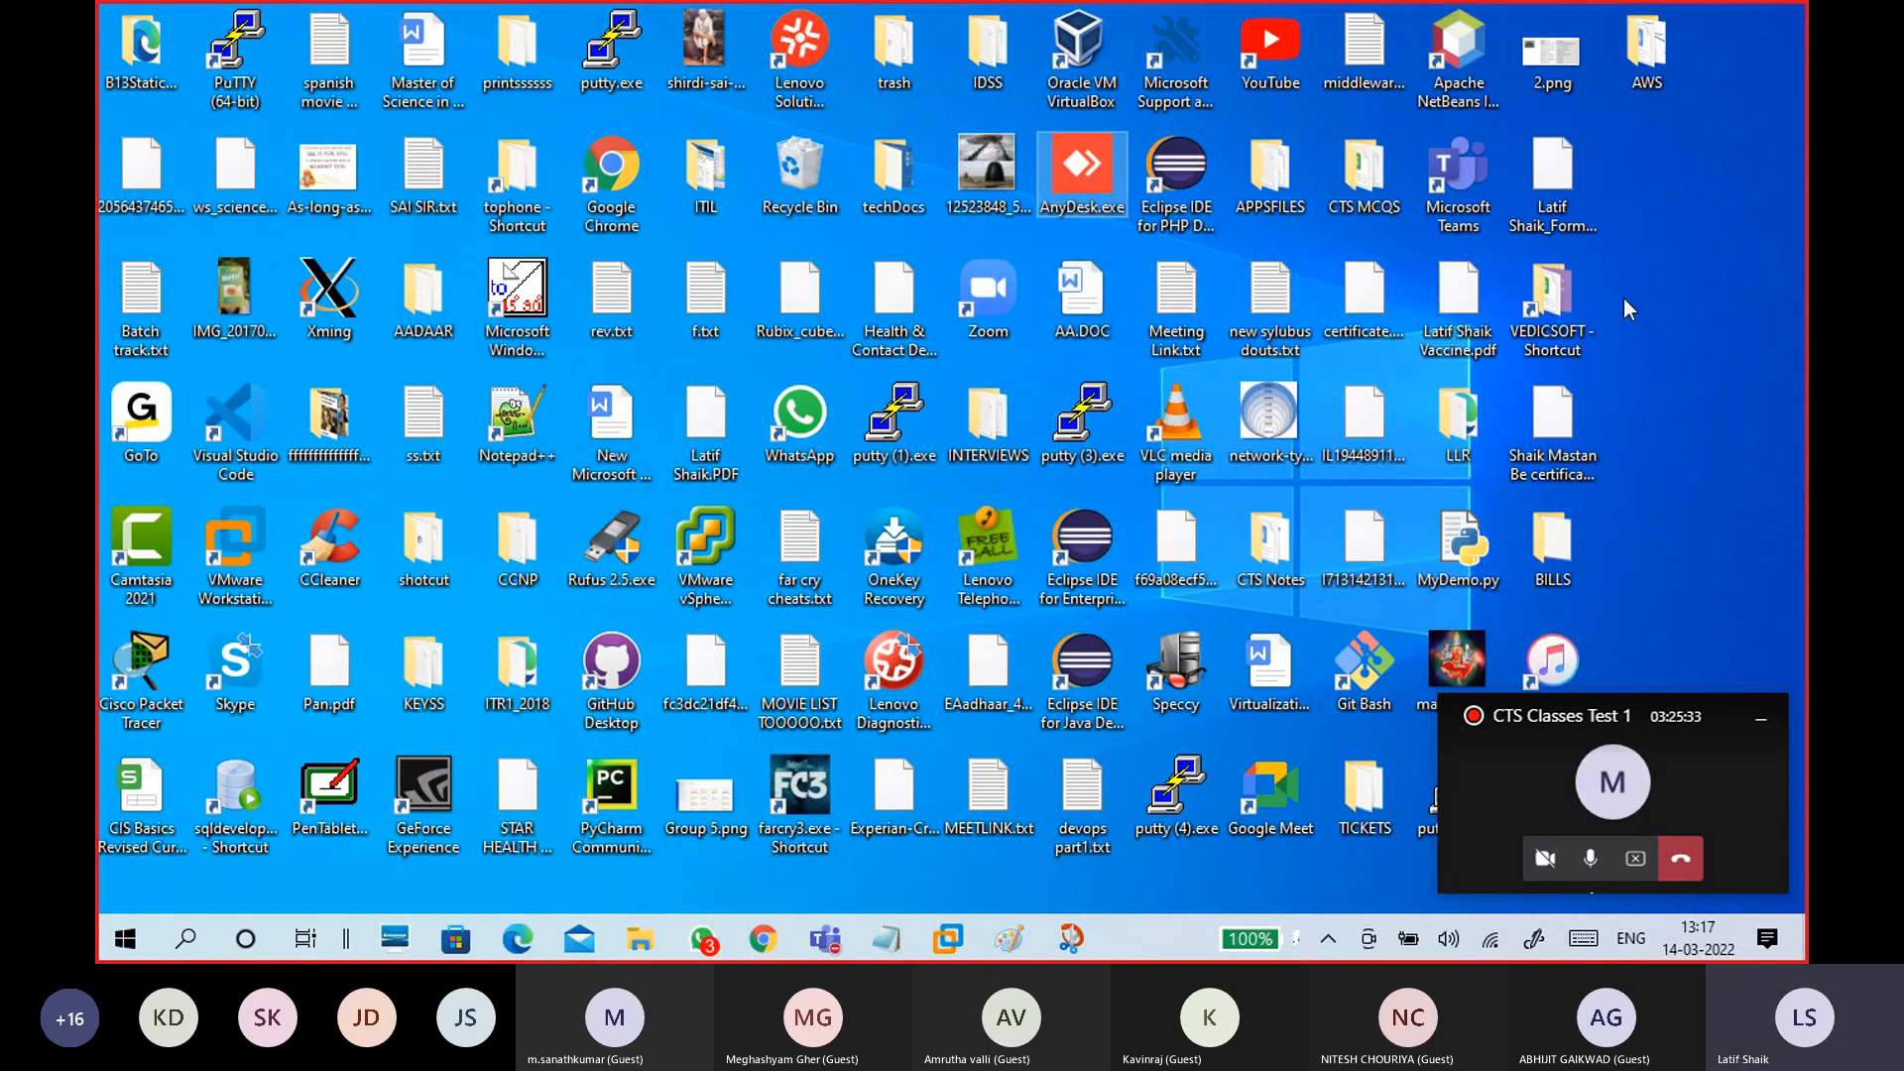
left_click(763, 939)
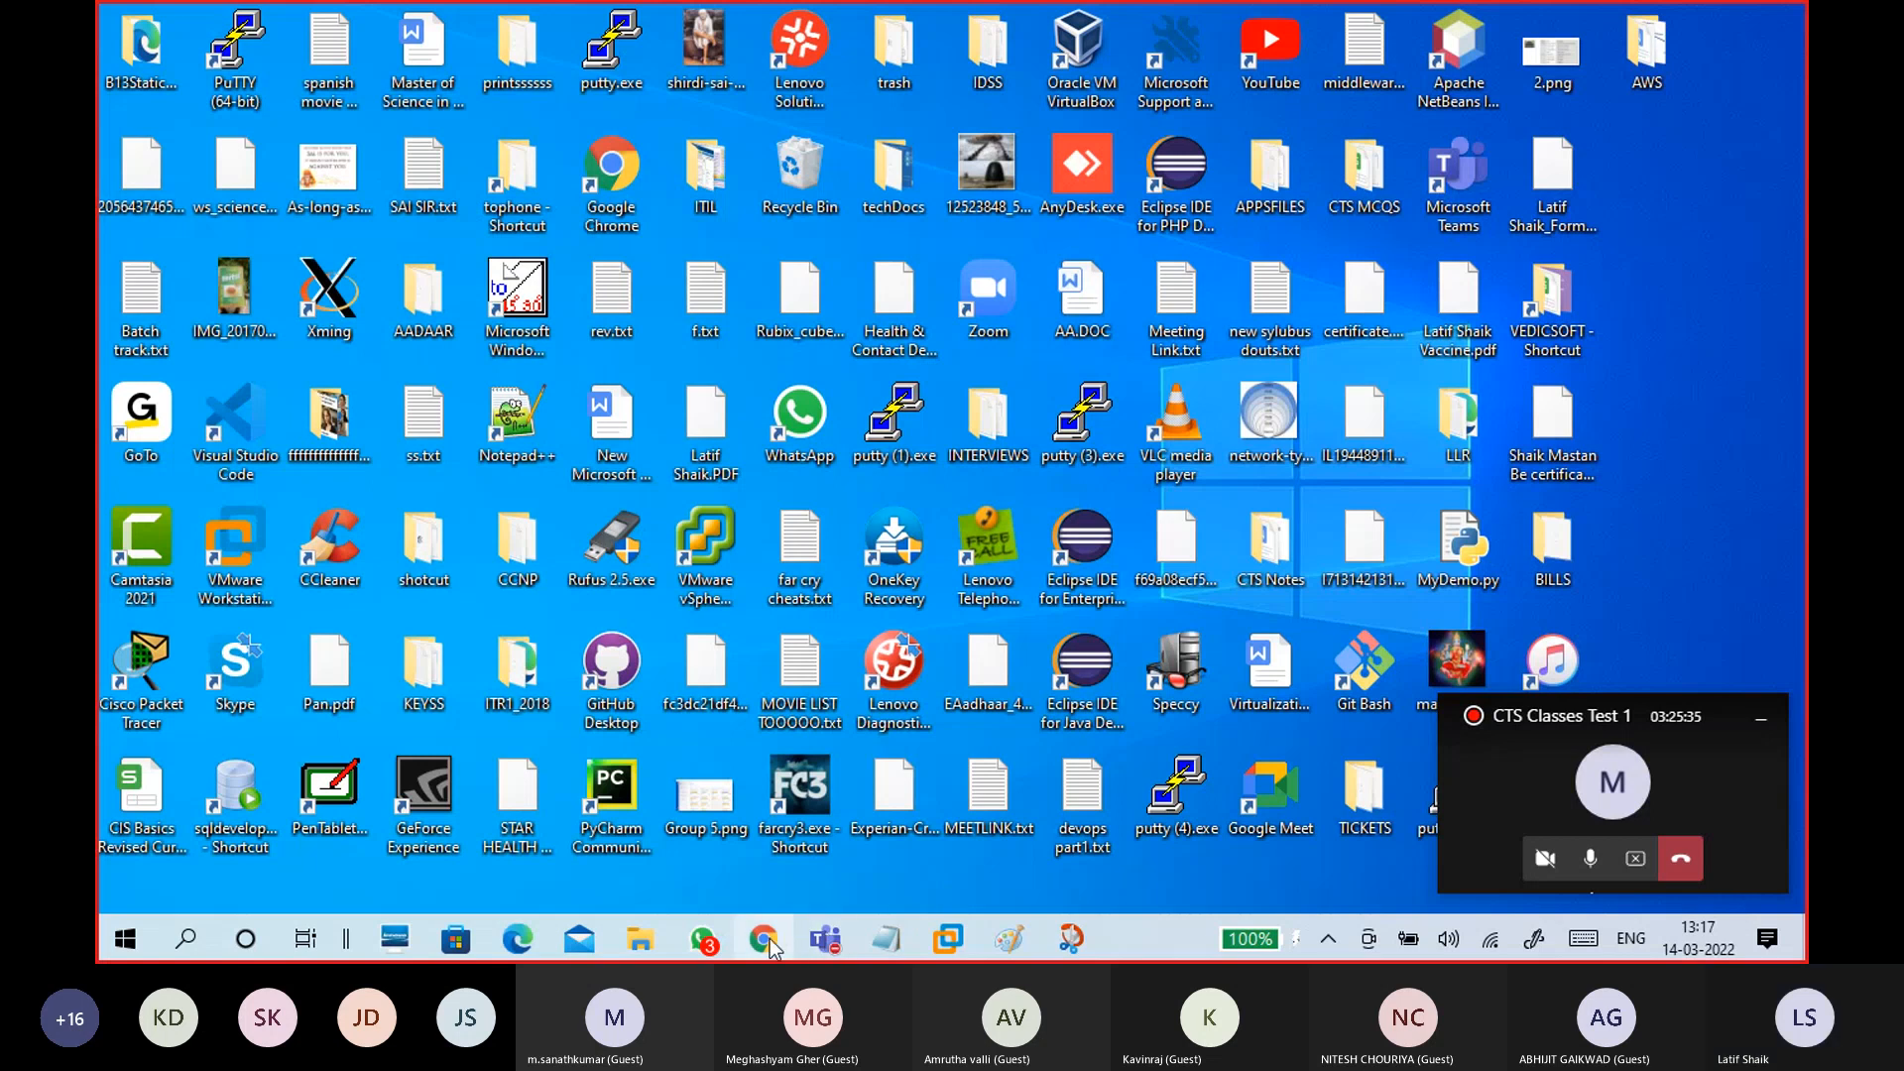
Step: Search Google for 'team view' in a new tab, scroll the results, then minimize Chrome
left_click(1033, 21)
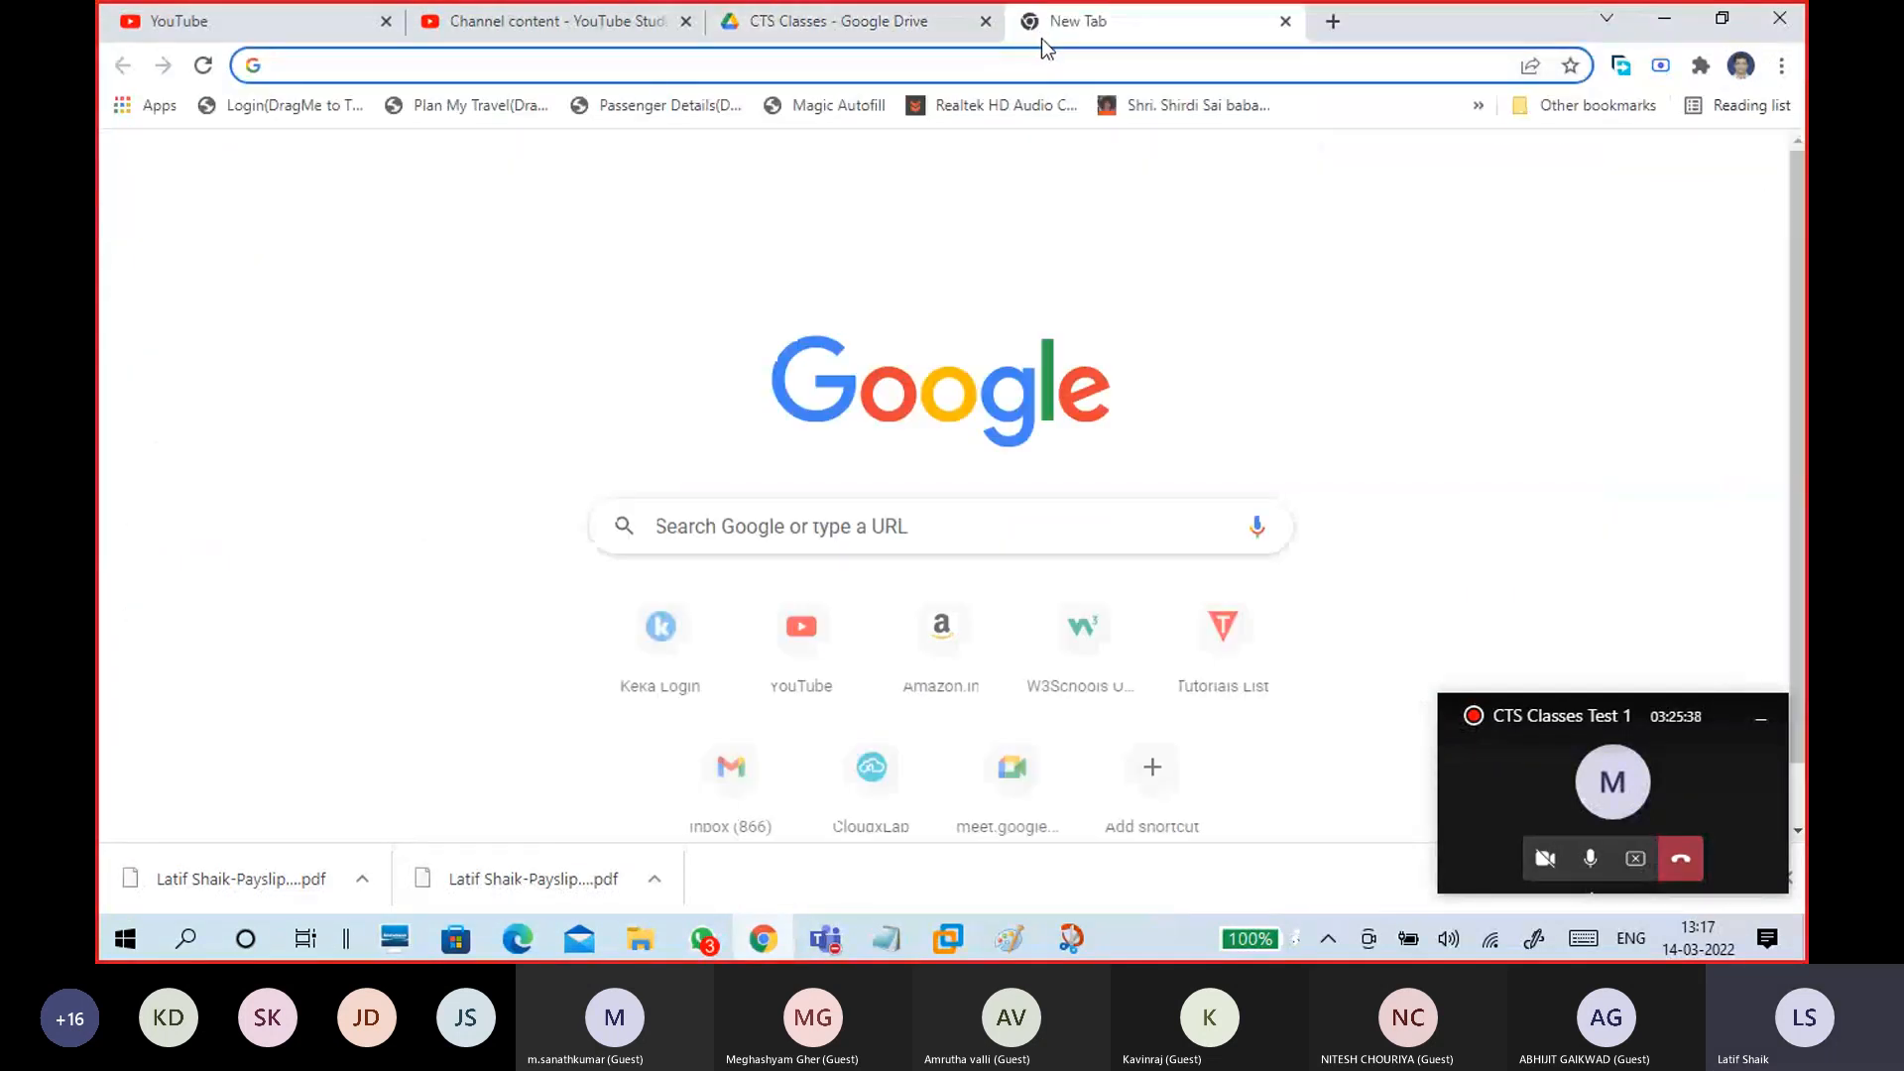
type("team")
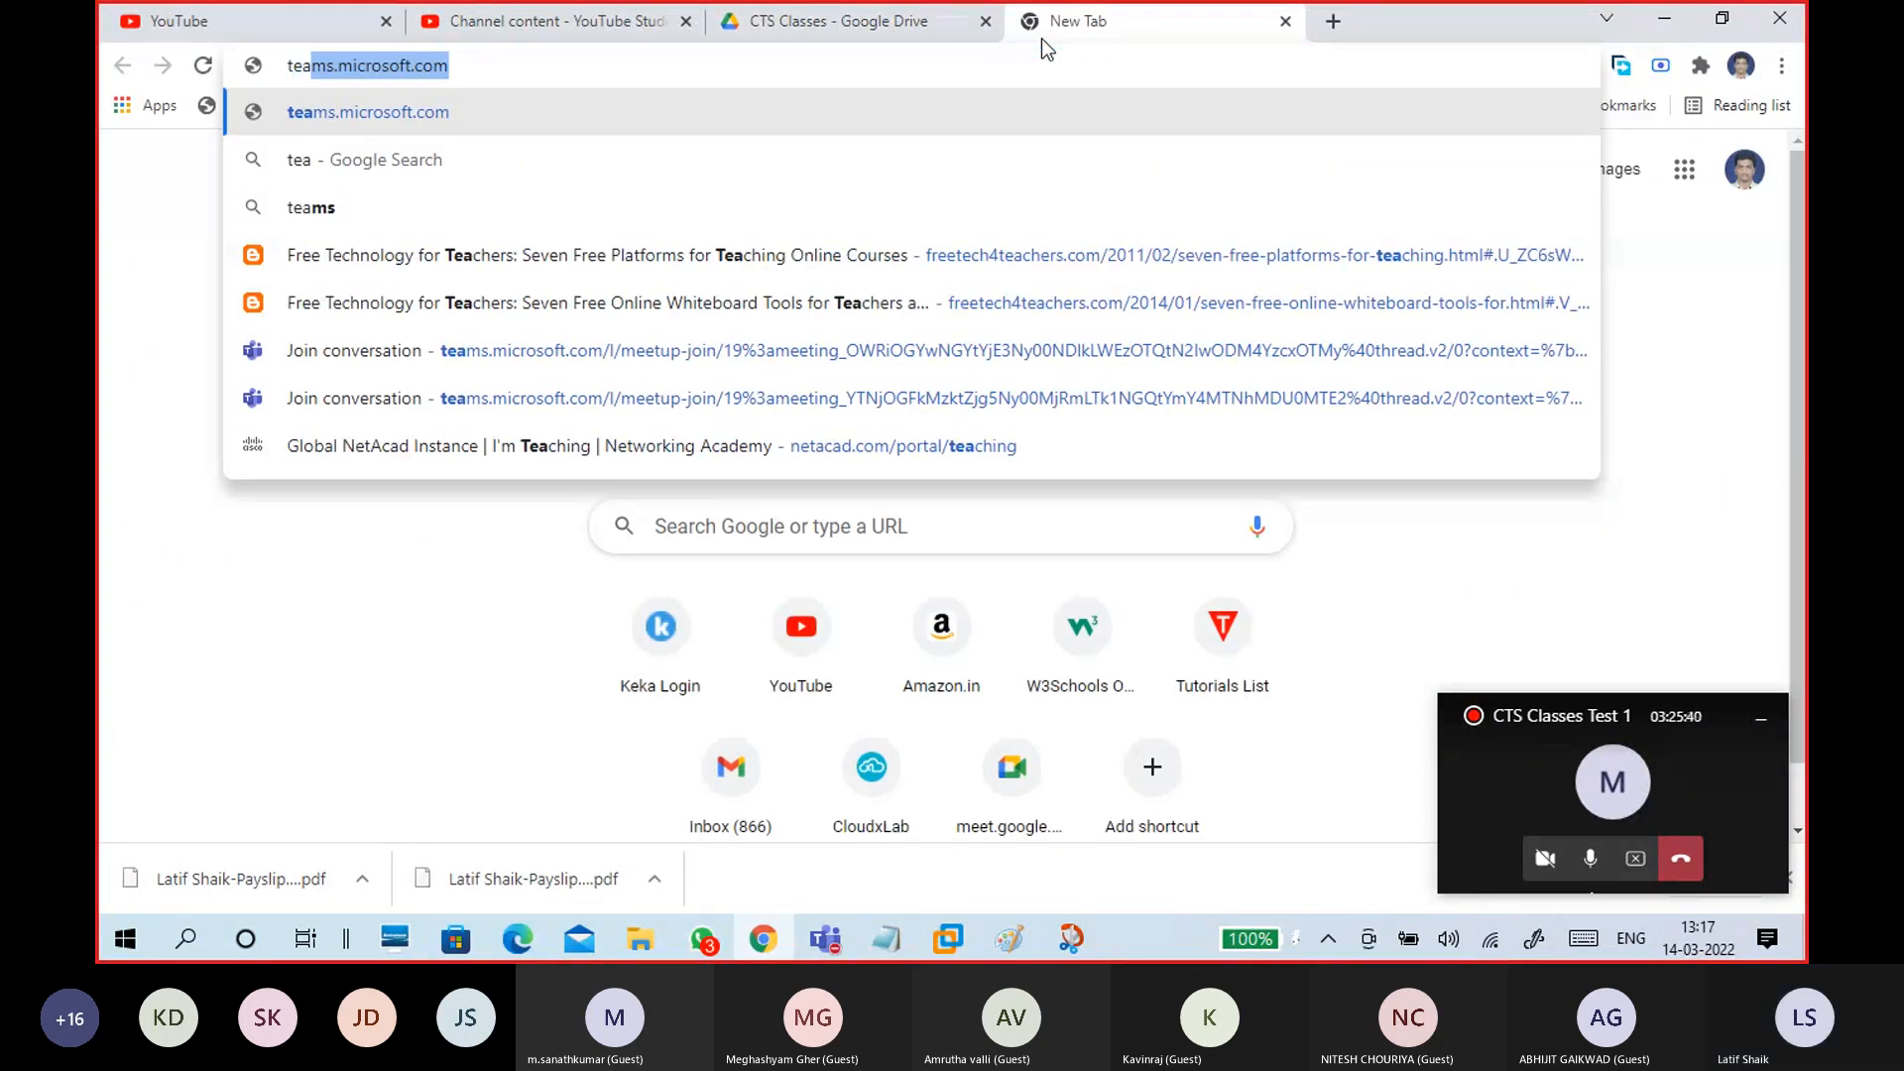
type(" view")
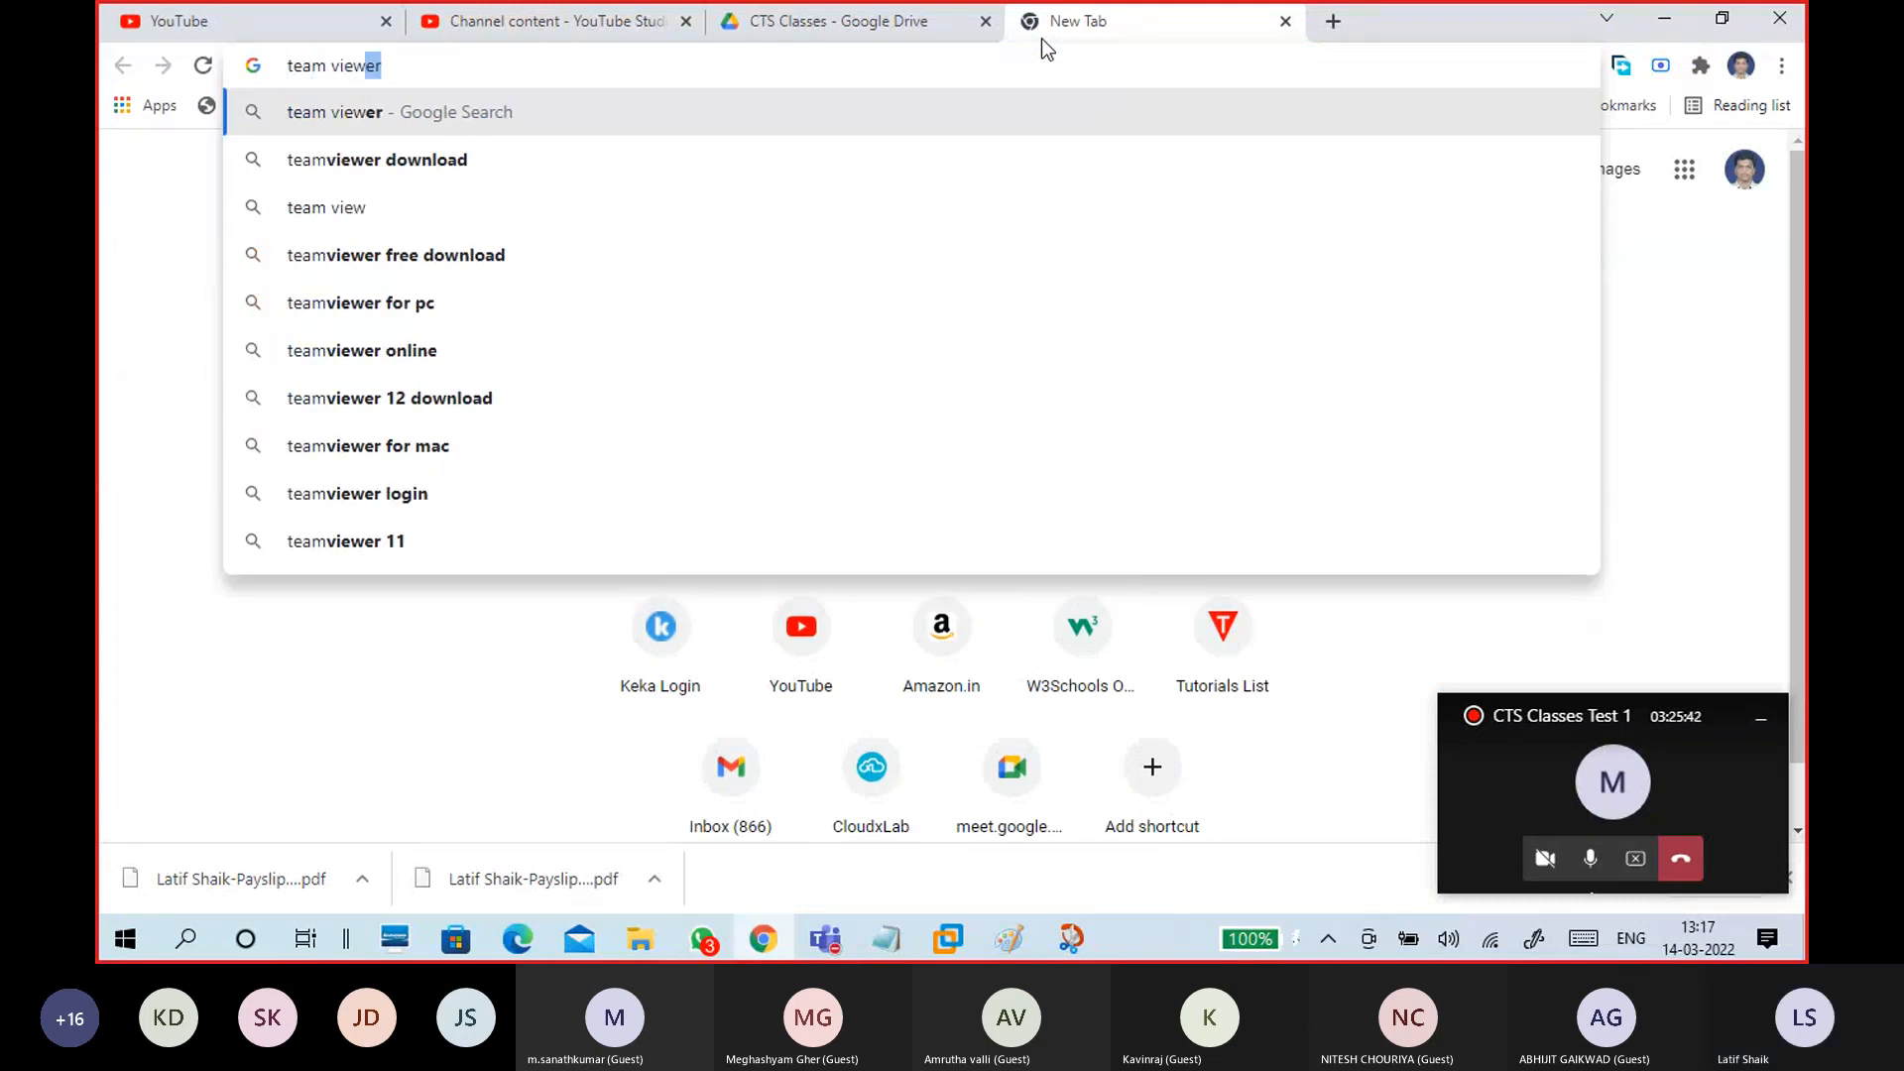
key("Return")
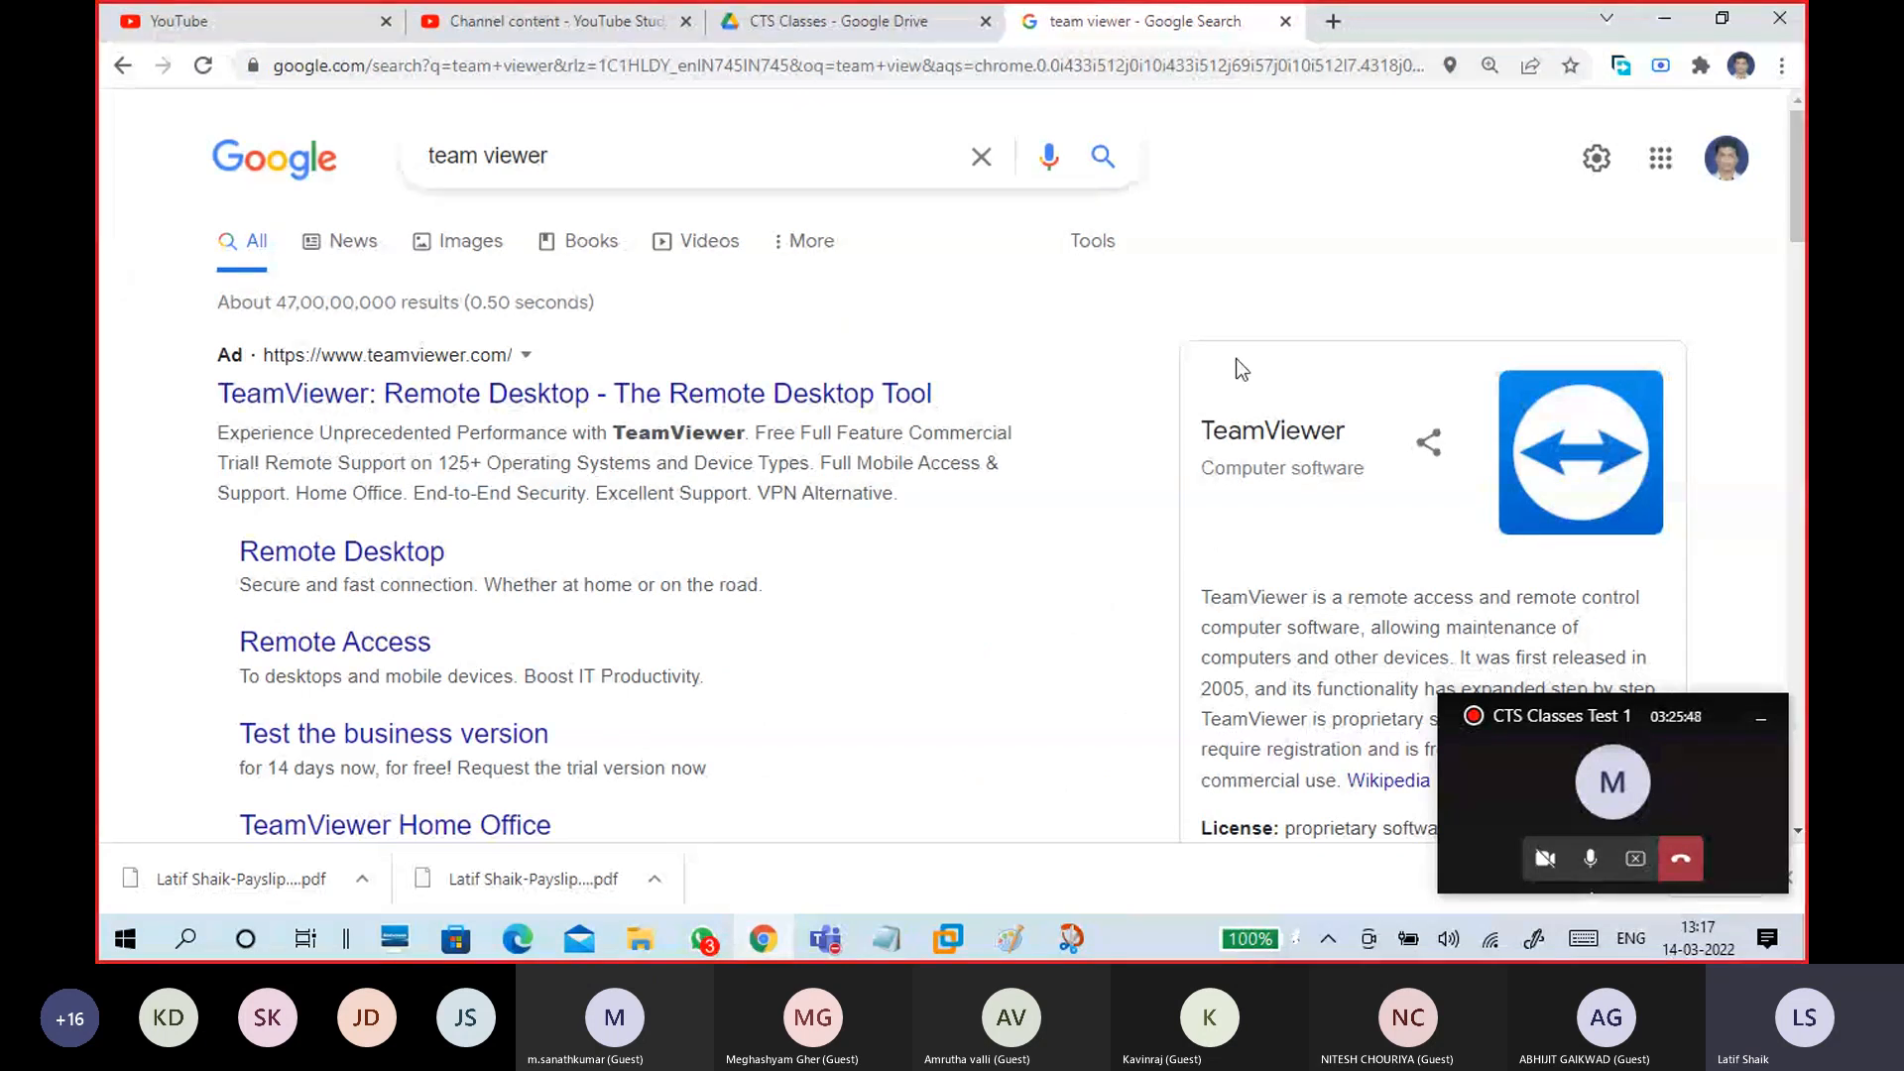
scroll(1061, 627, "down", 5)
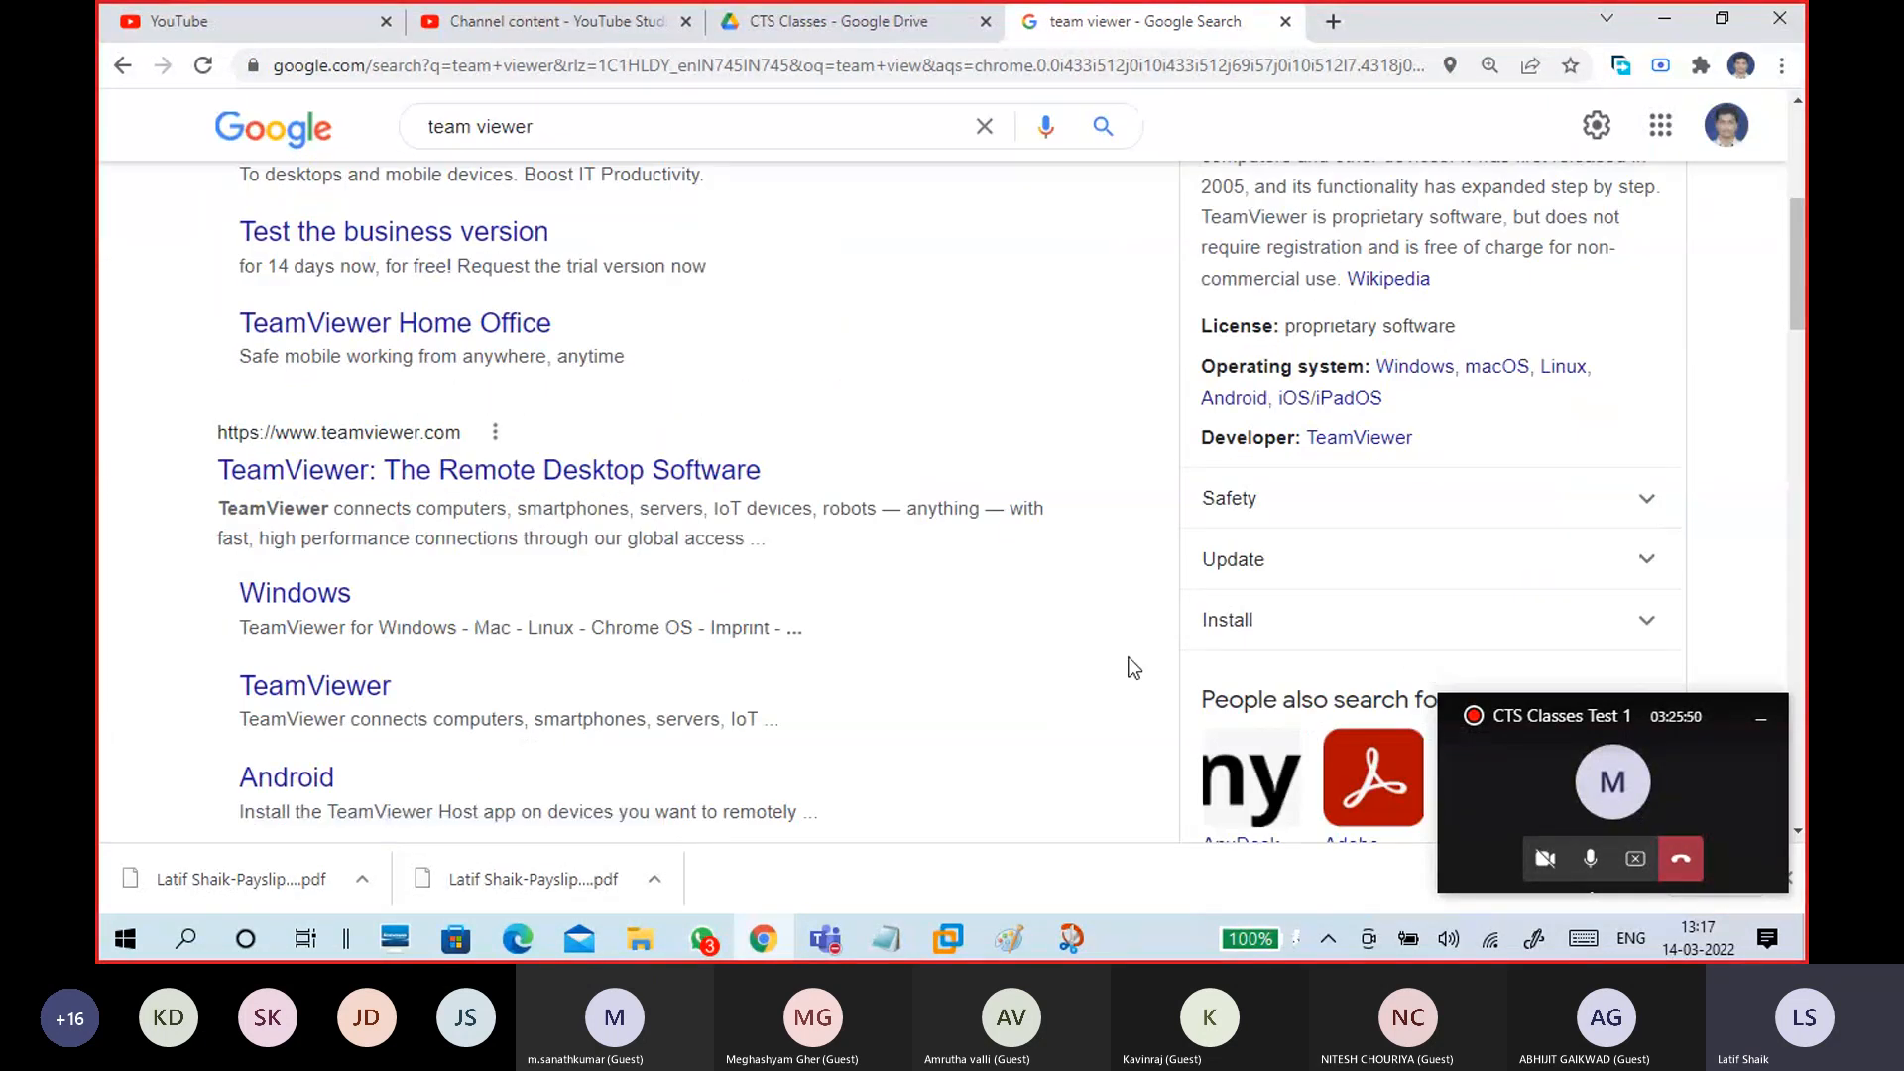
scroll(1131, 663, "up", 1)
scroll(1130, 663, "down", 6)
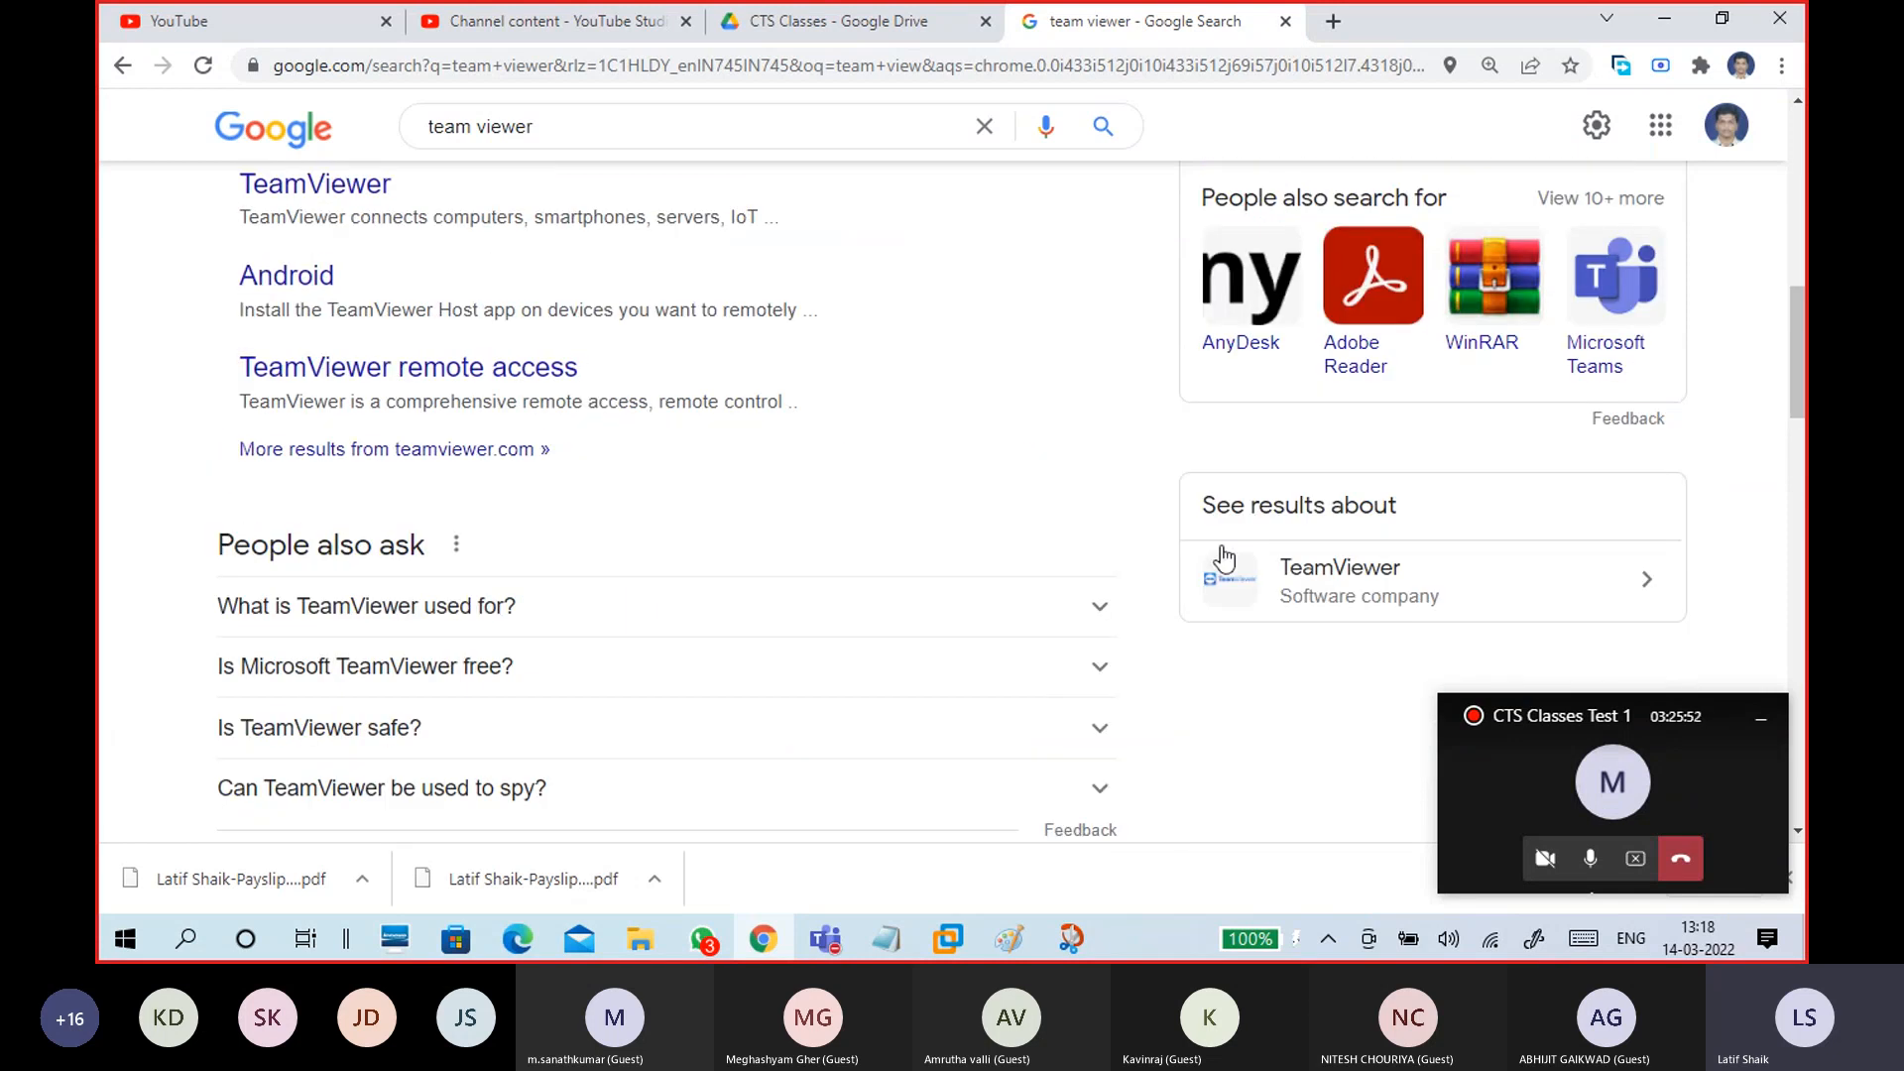
scroll(1391, 484, "up", 10)
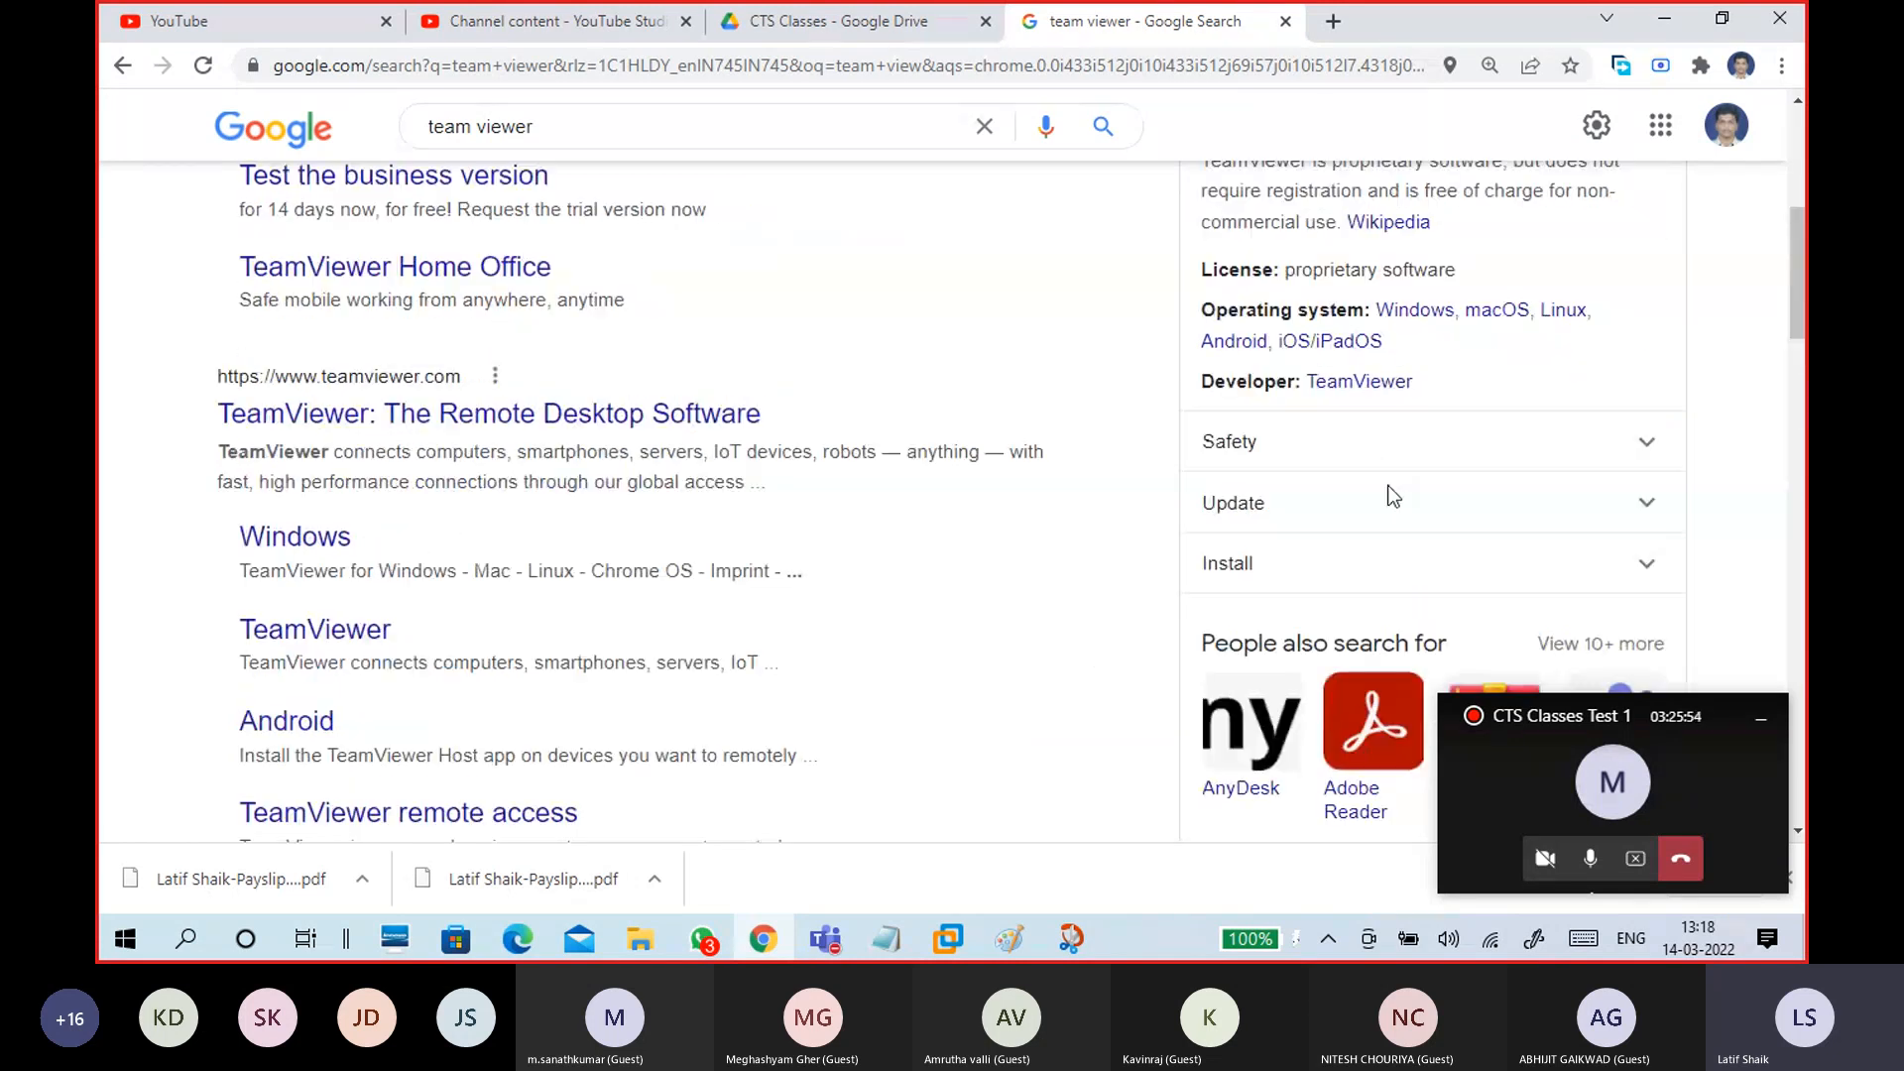
scroll(1140, 512, "down", 7)
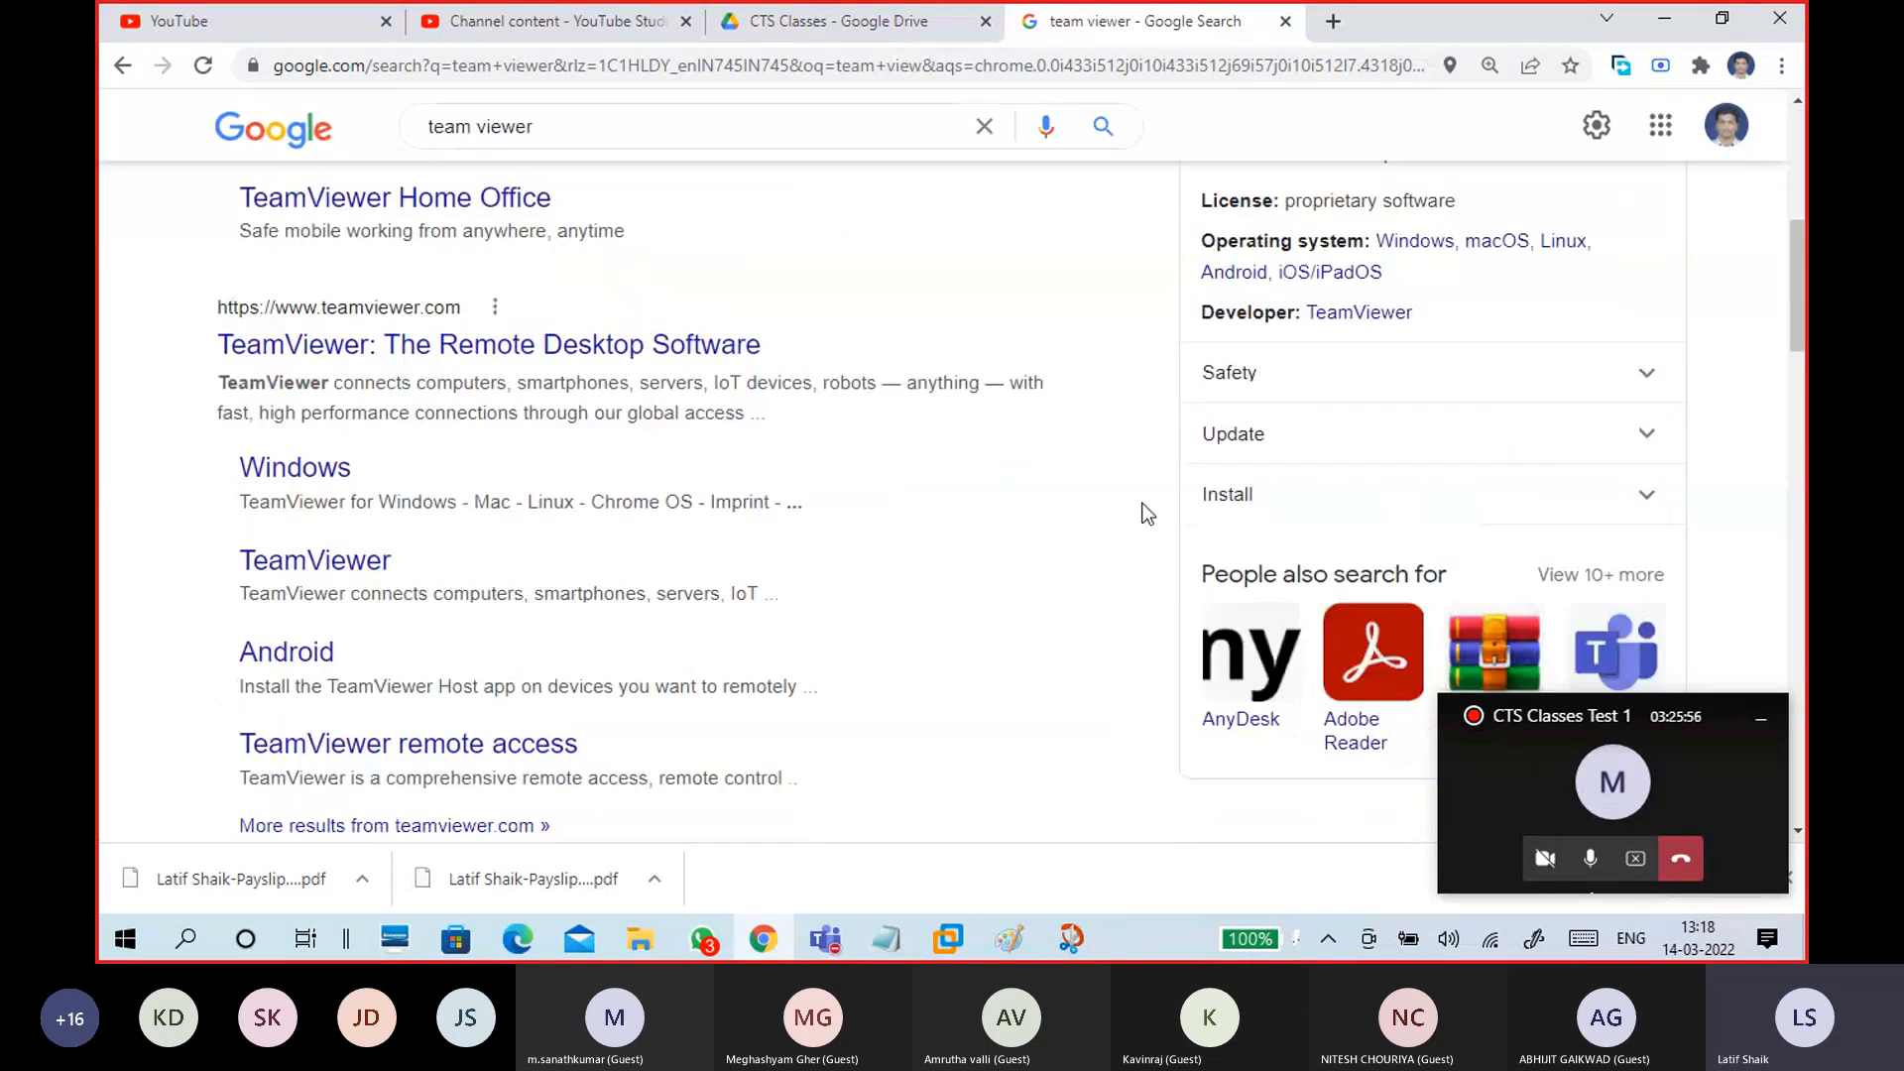
left_click(1664, 19)
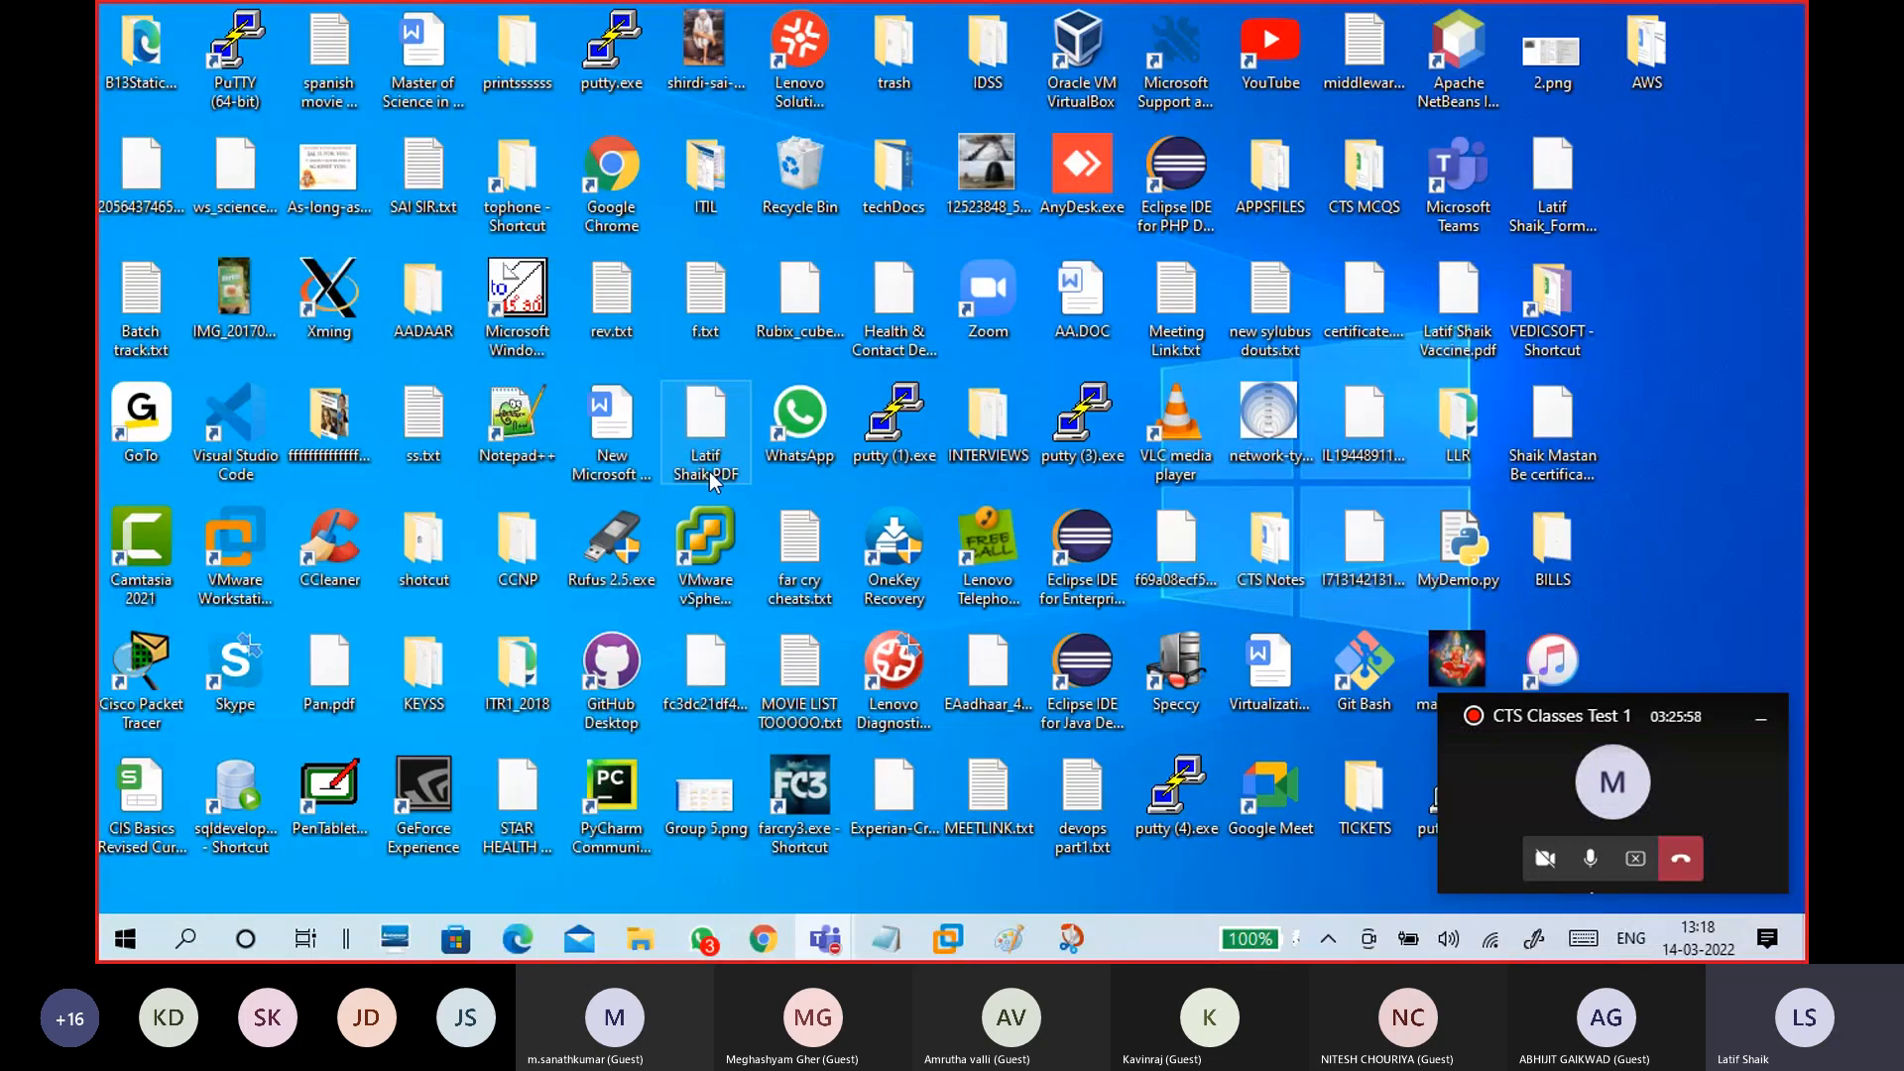
Step: Restore the box-and-blob sketch and add small boxes and a stroke inside the boxes
mouse_move(1009, 938)
left_click(1141, 823)
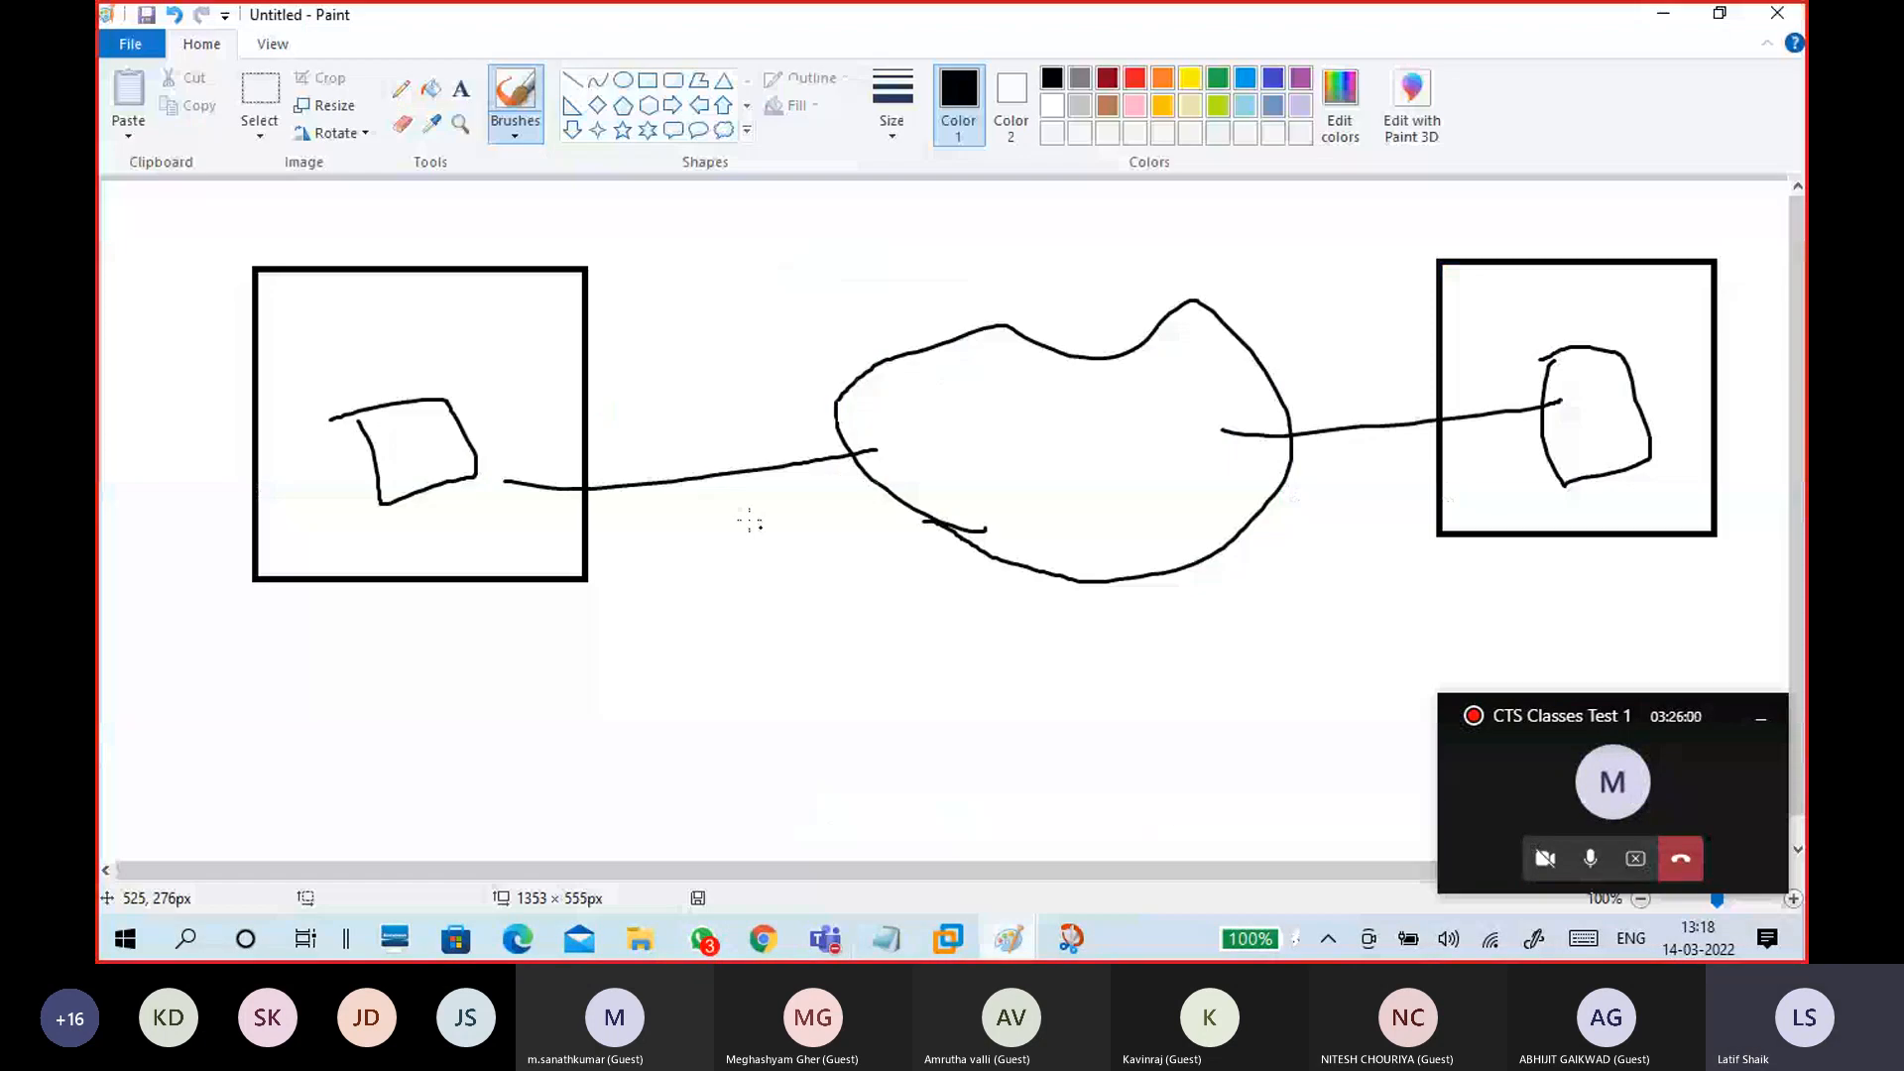
mouse_move(484, 426)
left_mouse_down()
mouse_move(478, 533)
mouse_move(512, 528)
mouse_move(466, 429)
left_mouse_up()
mouse_move(1512, 374)
left_mouse_down()
mouse_move(1533, 437)
mouse_move(1491, 429)
left_mouse_up()
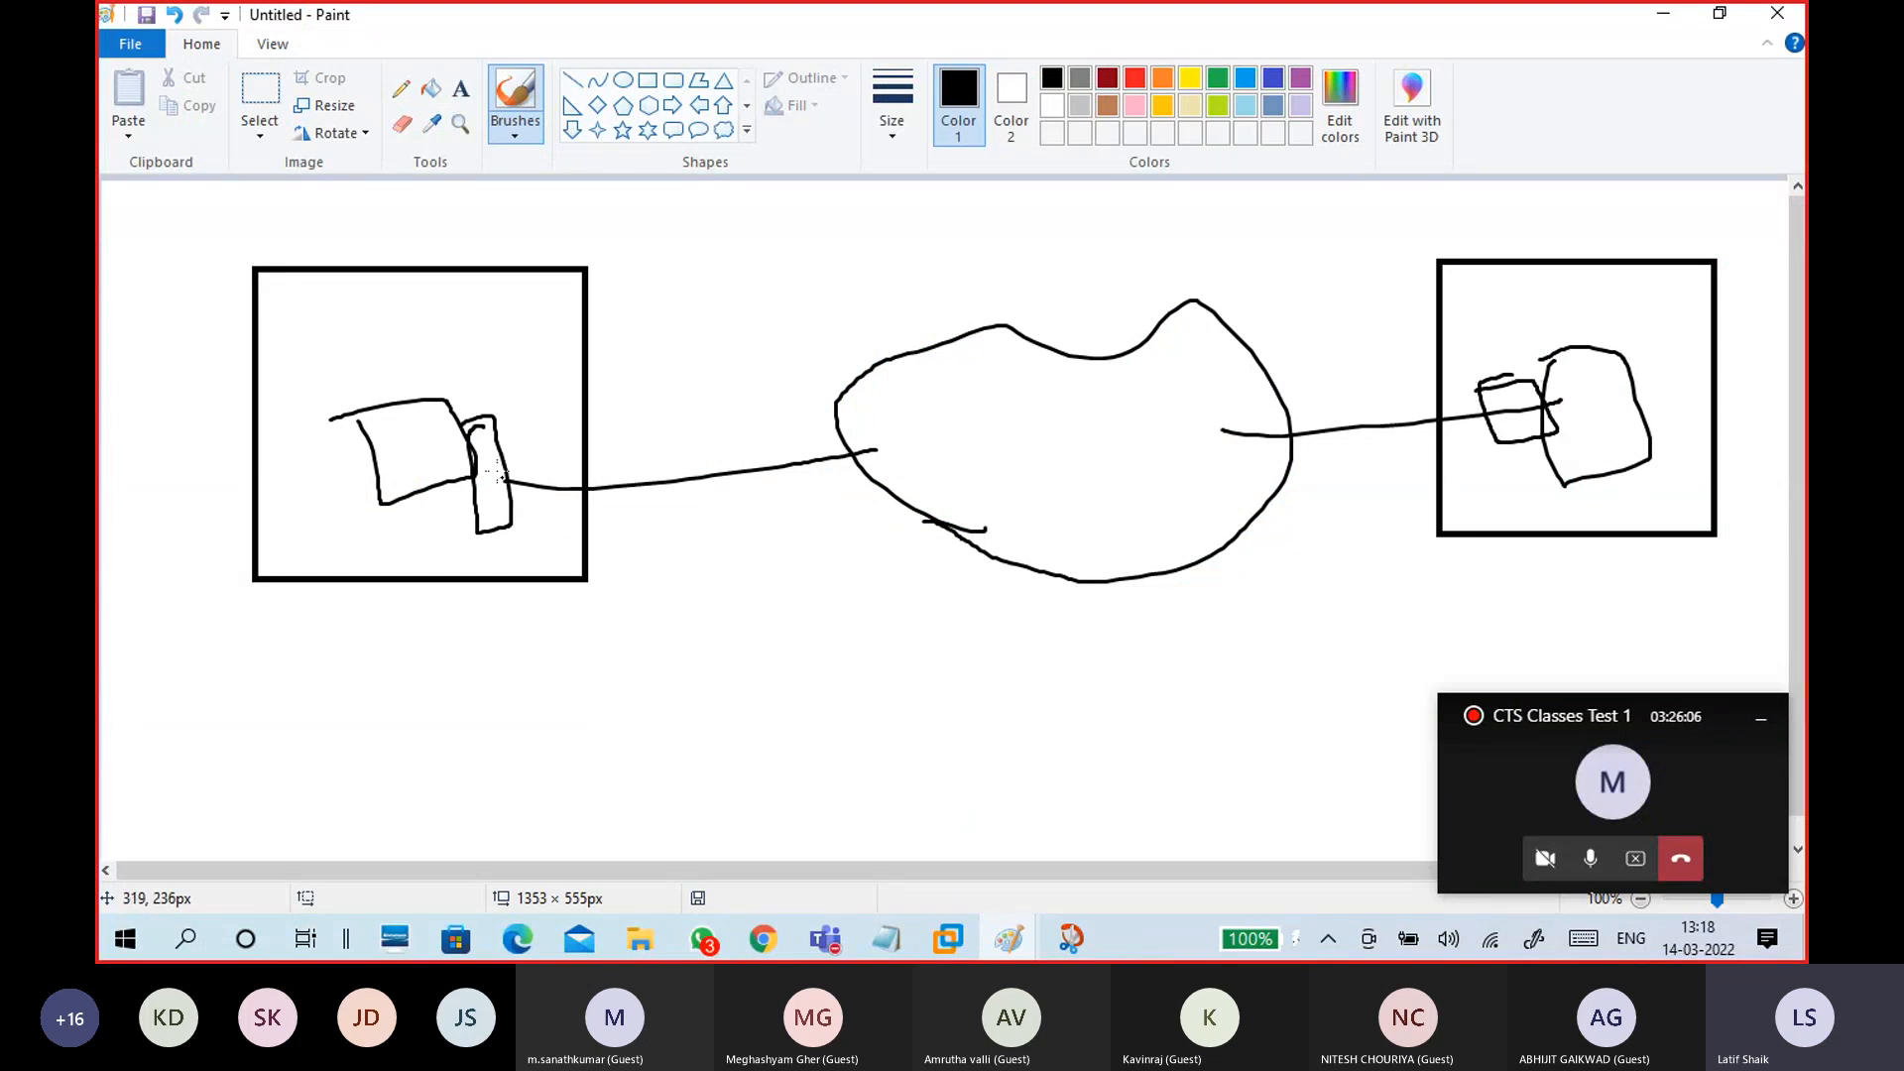
mouse_move(397, 427)
left_mouse_down()
mouse_move(498, 493)
mouse_move(1569, 391)
mouse_move(1554, 428)
left_mouse_up()
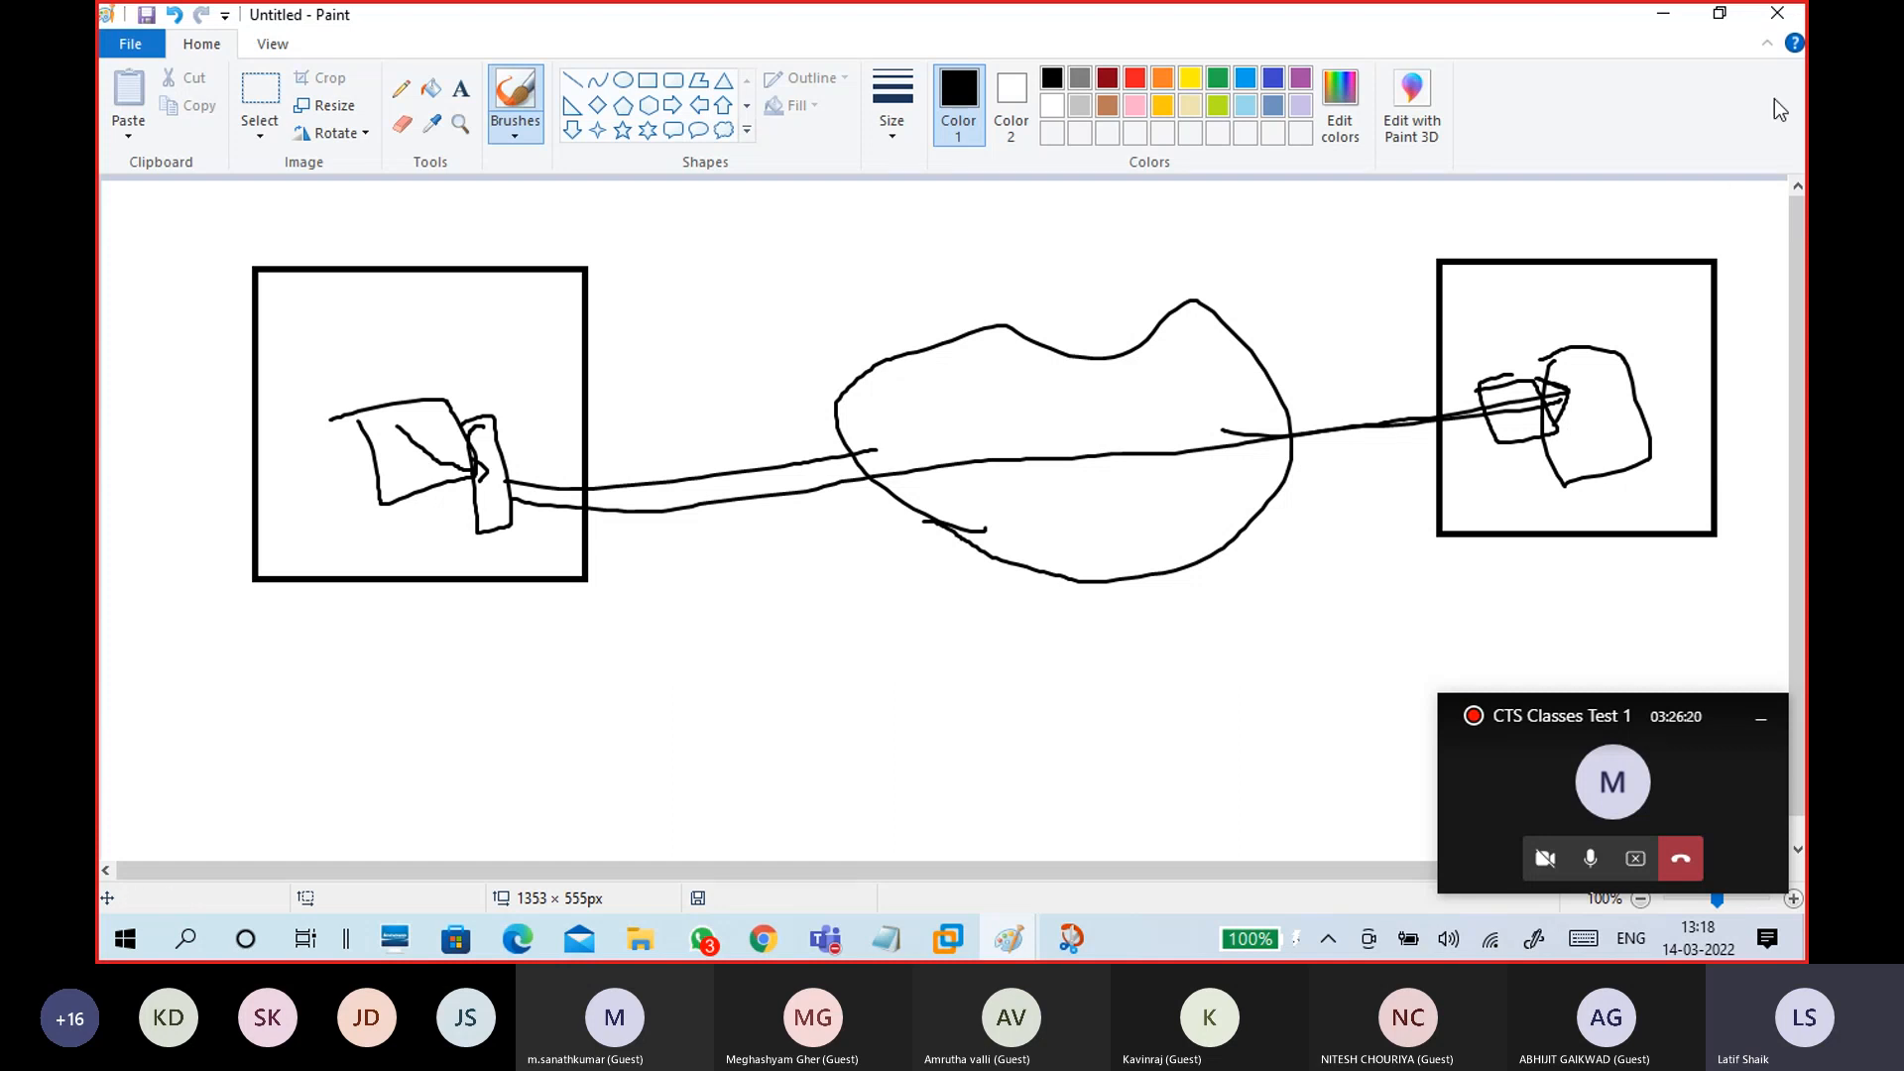
Step: Minimize Paint, then bring the network sketch back on screen
left_click(1666, 16)
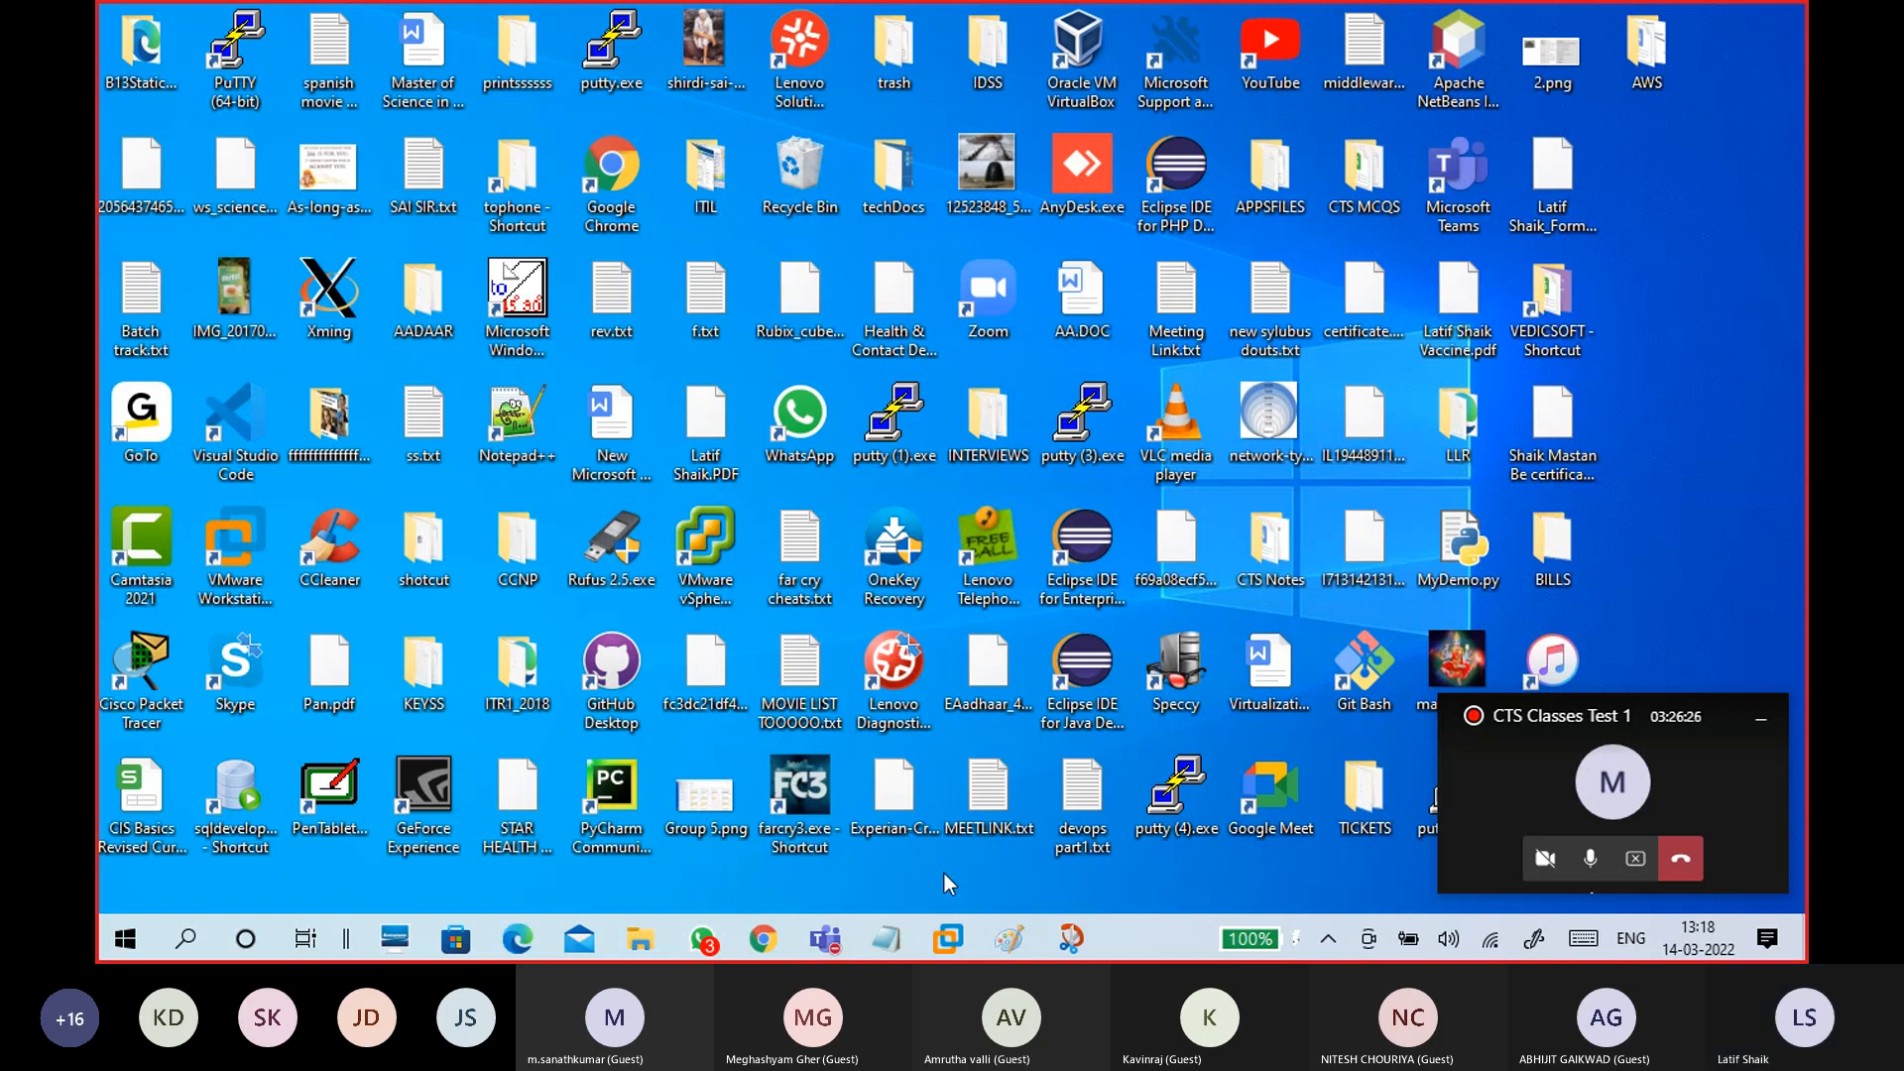
mouse_move(1014, 942)
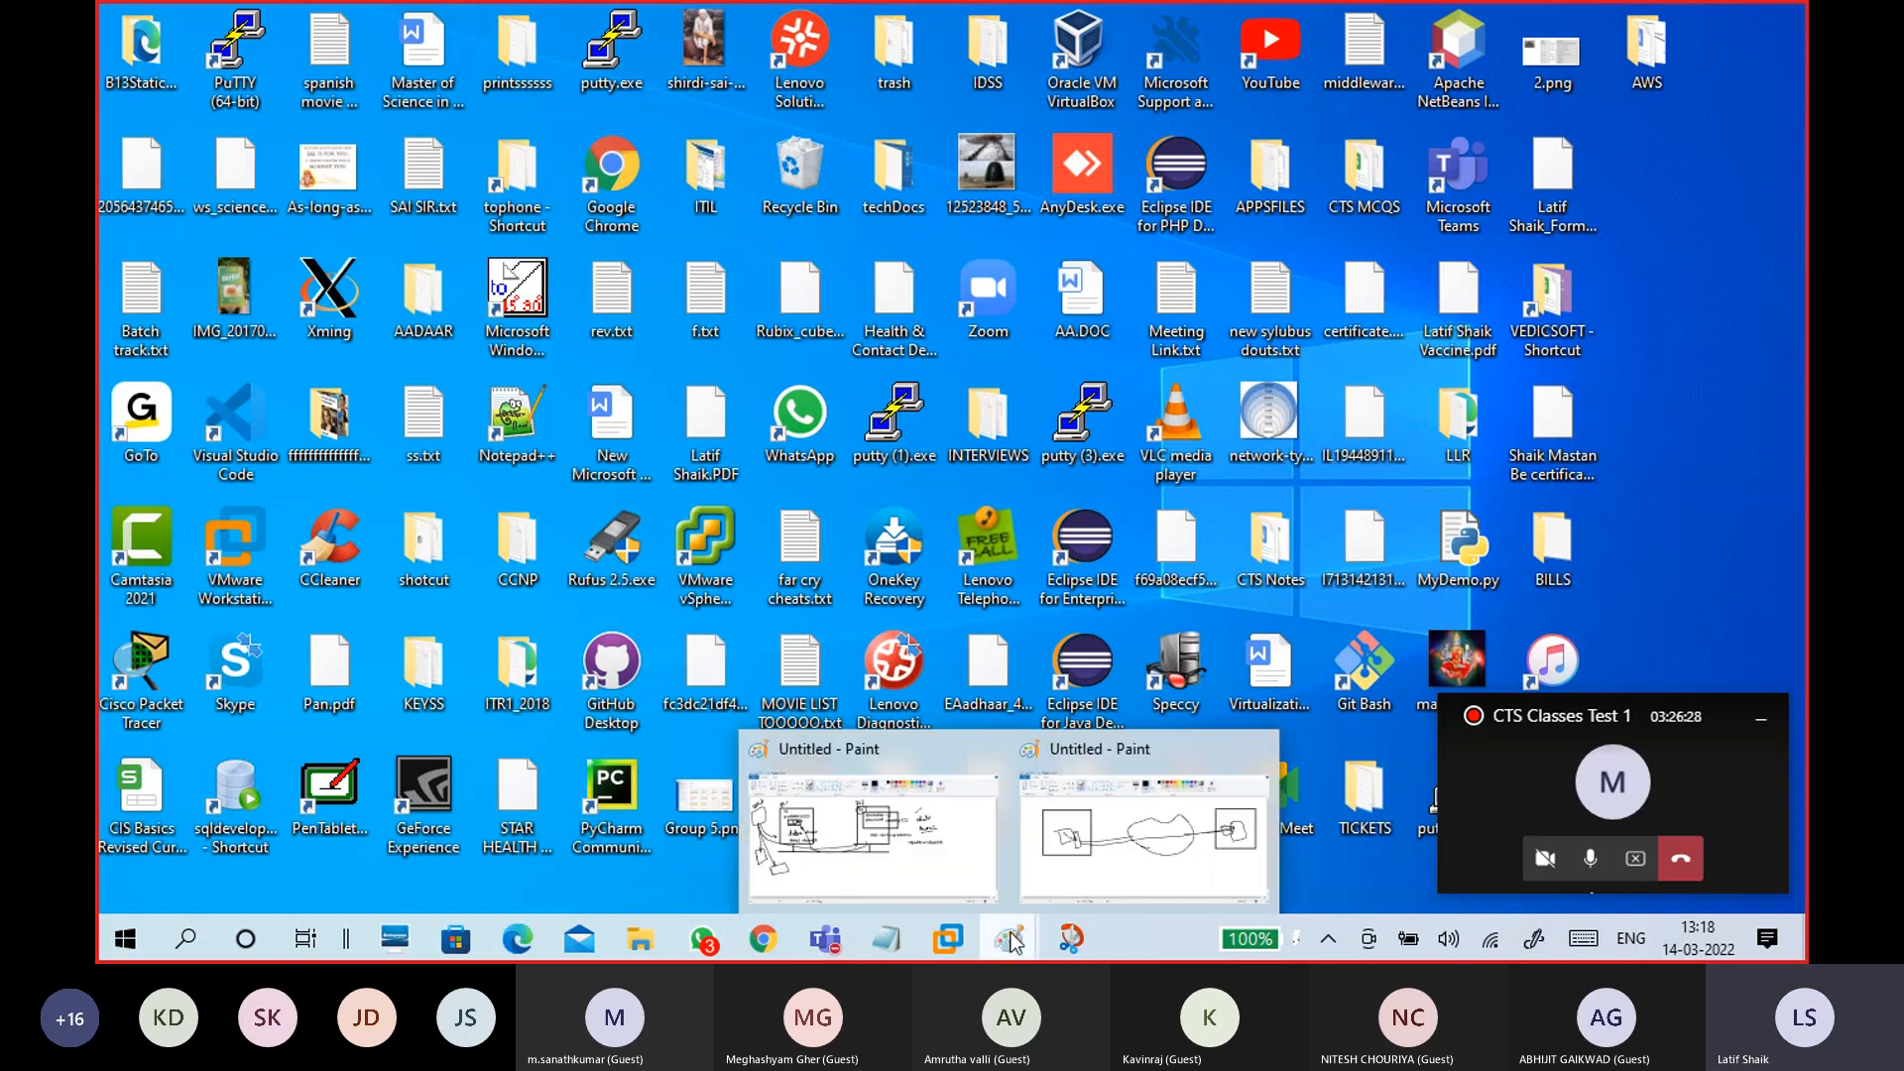
left_click(1143, 833)
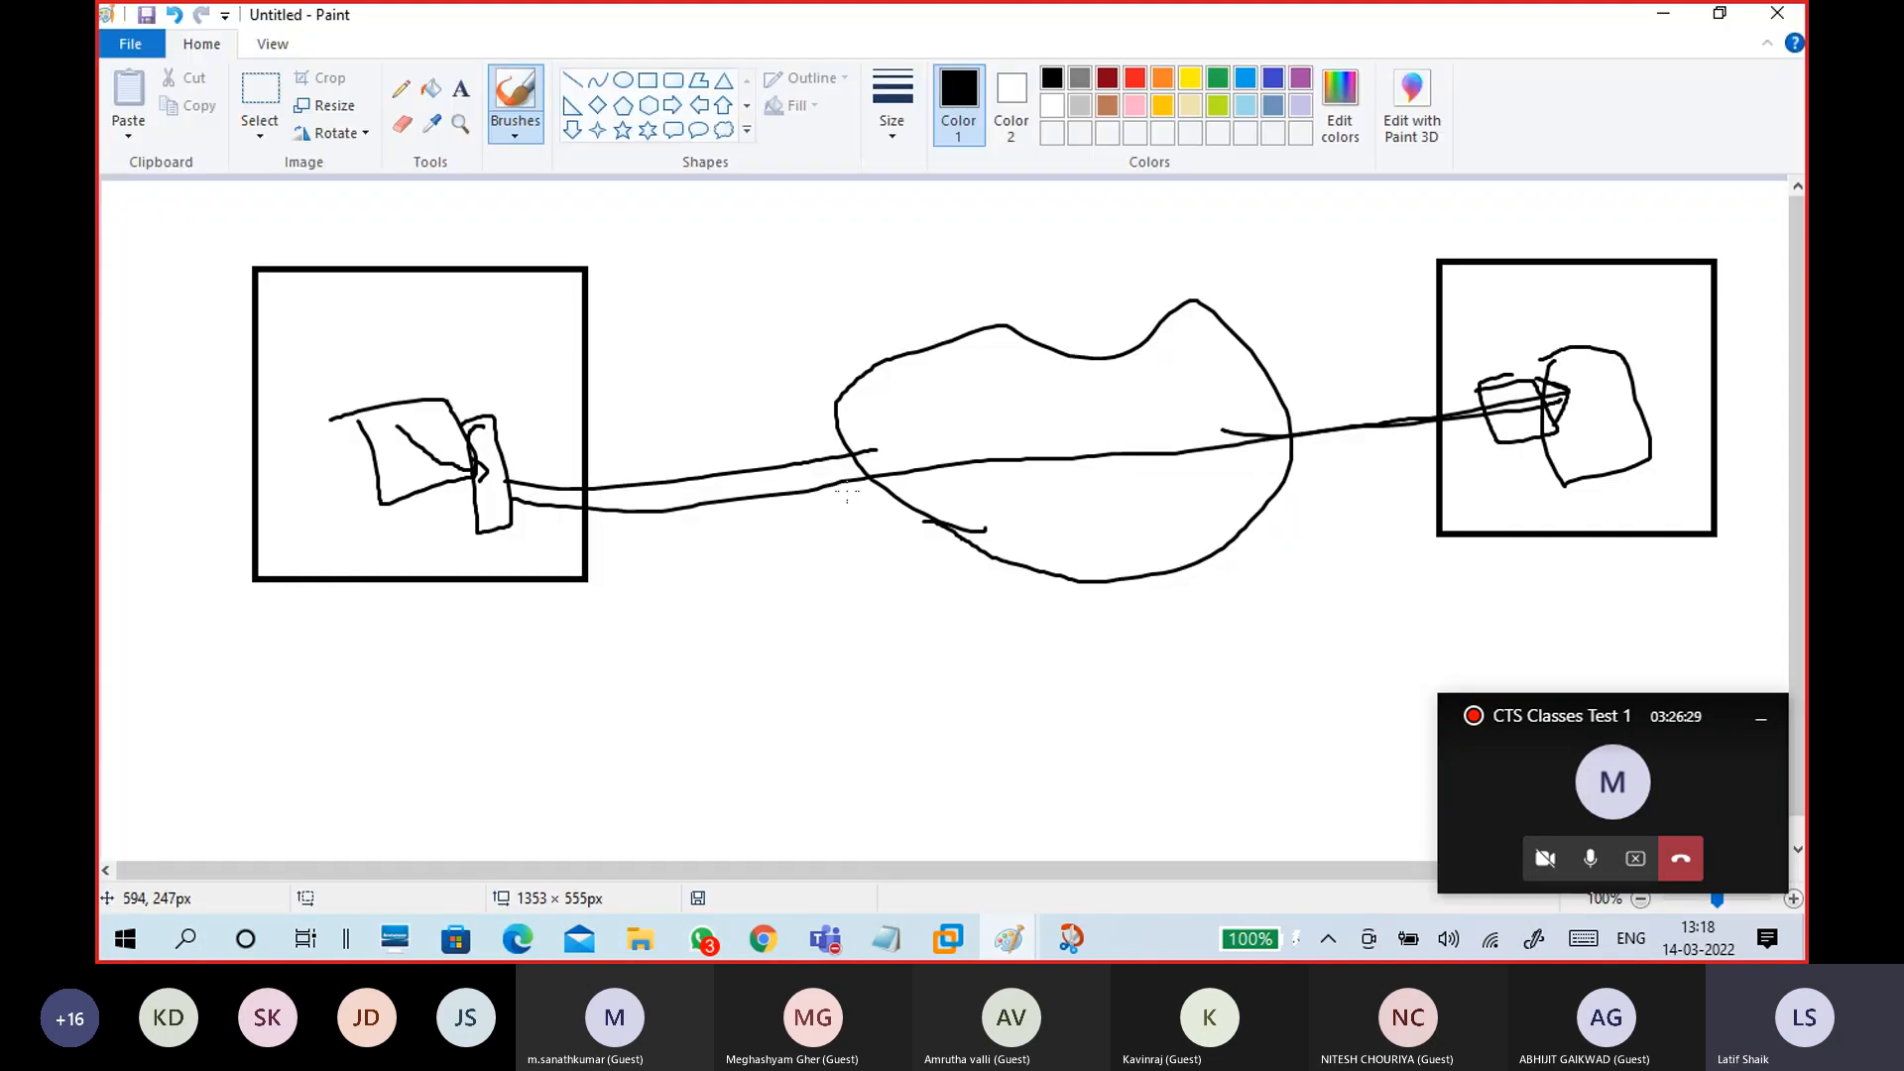
Step: Draw an arrow from the left box labelled ISP, extending it to a small right box
key("ctrl+z")
key("ctrl+z")
key("ctrl+z")
key("ctrl+z")
key("ctrl+z")
key("ctrl+z")
key("ctrl+z")
key("ctrl+z")
key("ctrl+z")
key("ctrl+z")
key("ctrl+z")
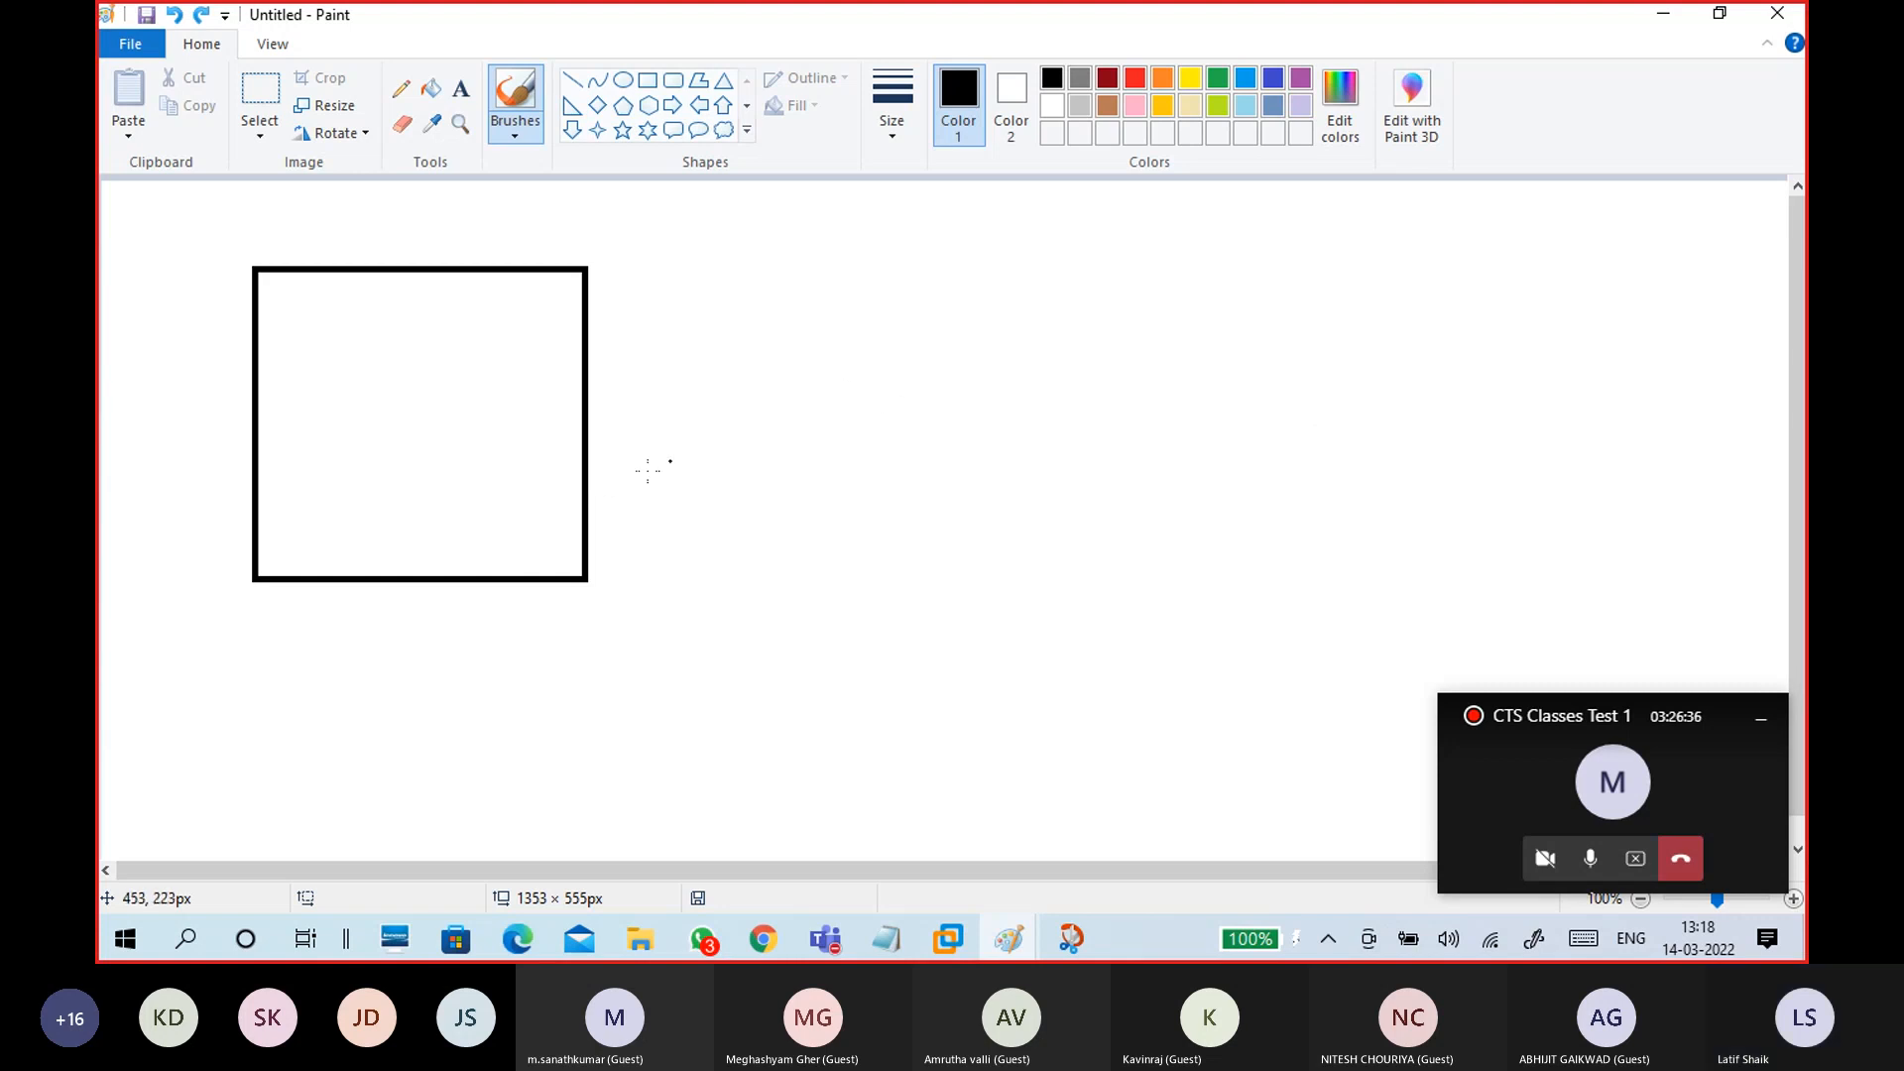
mouse_move(545, 456)
left_mouse_down()
mouse_move(765, 408)
mouse_move(746, 428)
mouse_move(1320, 359)
left_mouse_up()
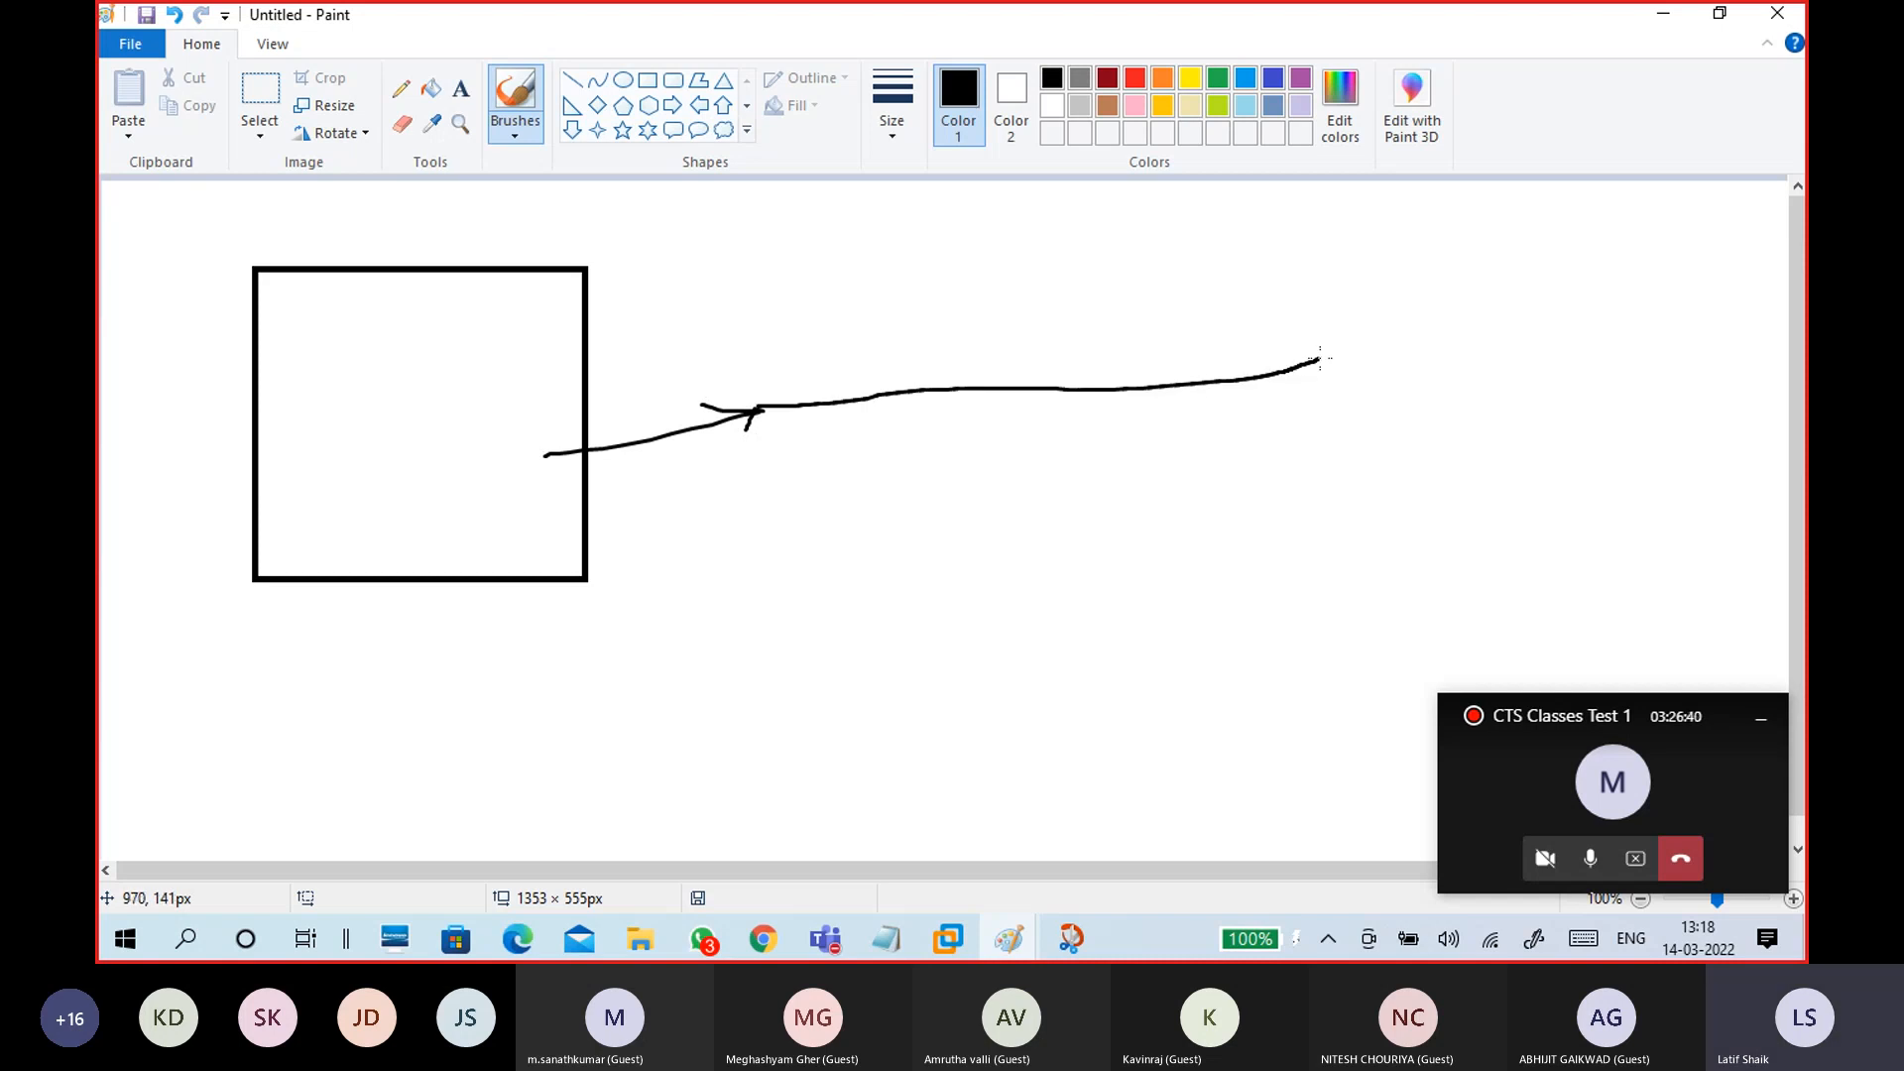
left_click_drag(970, 267, 979, 294)
mouse_move(999, 262)
left_mouse_down()
mouse_move(1007, 288)
mouse_move(1026, 242)
mouse_move(1022, 274)
left_mouse_up()
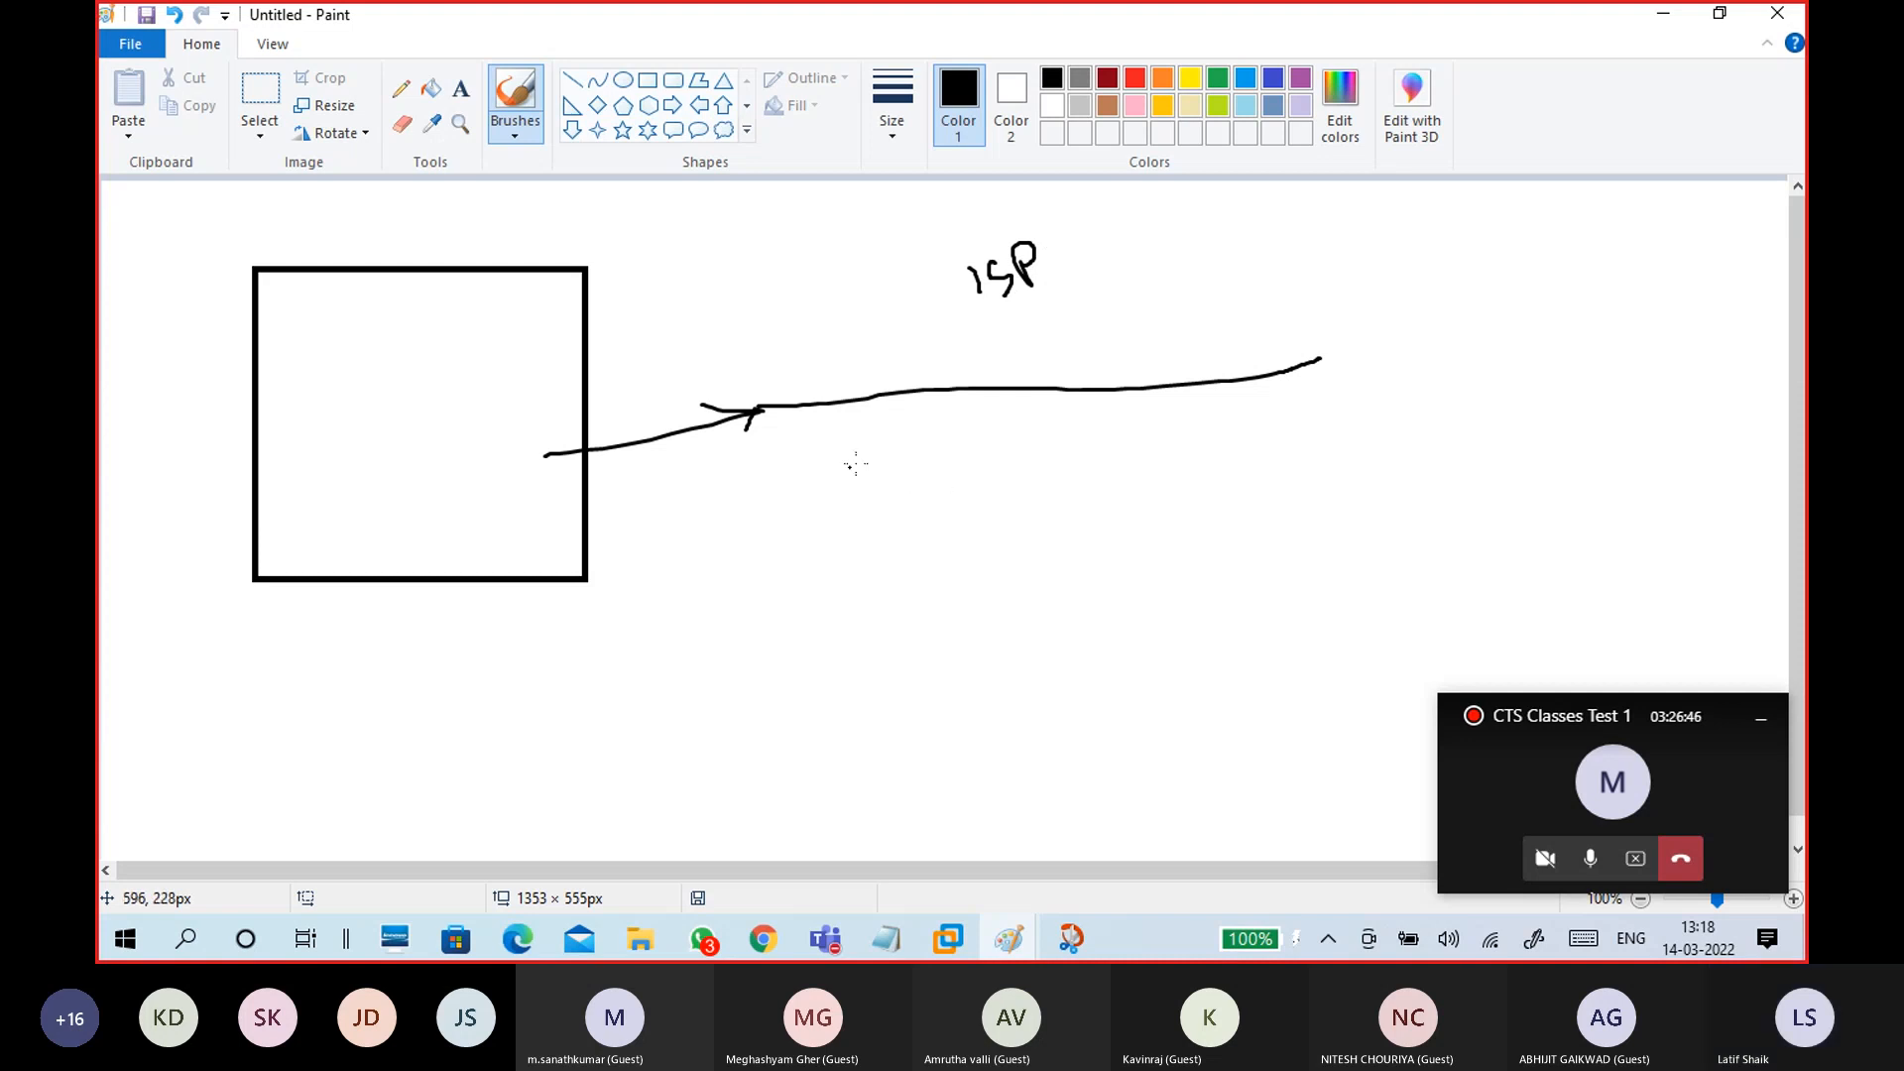
mouse_move(1591, 427)
left_mouse_down()
mouse_move(1714, 466)
mouse_move(1674, 404)
mouse_move(1587, 418)
left_mouse_up()
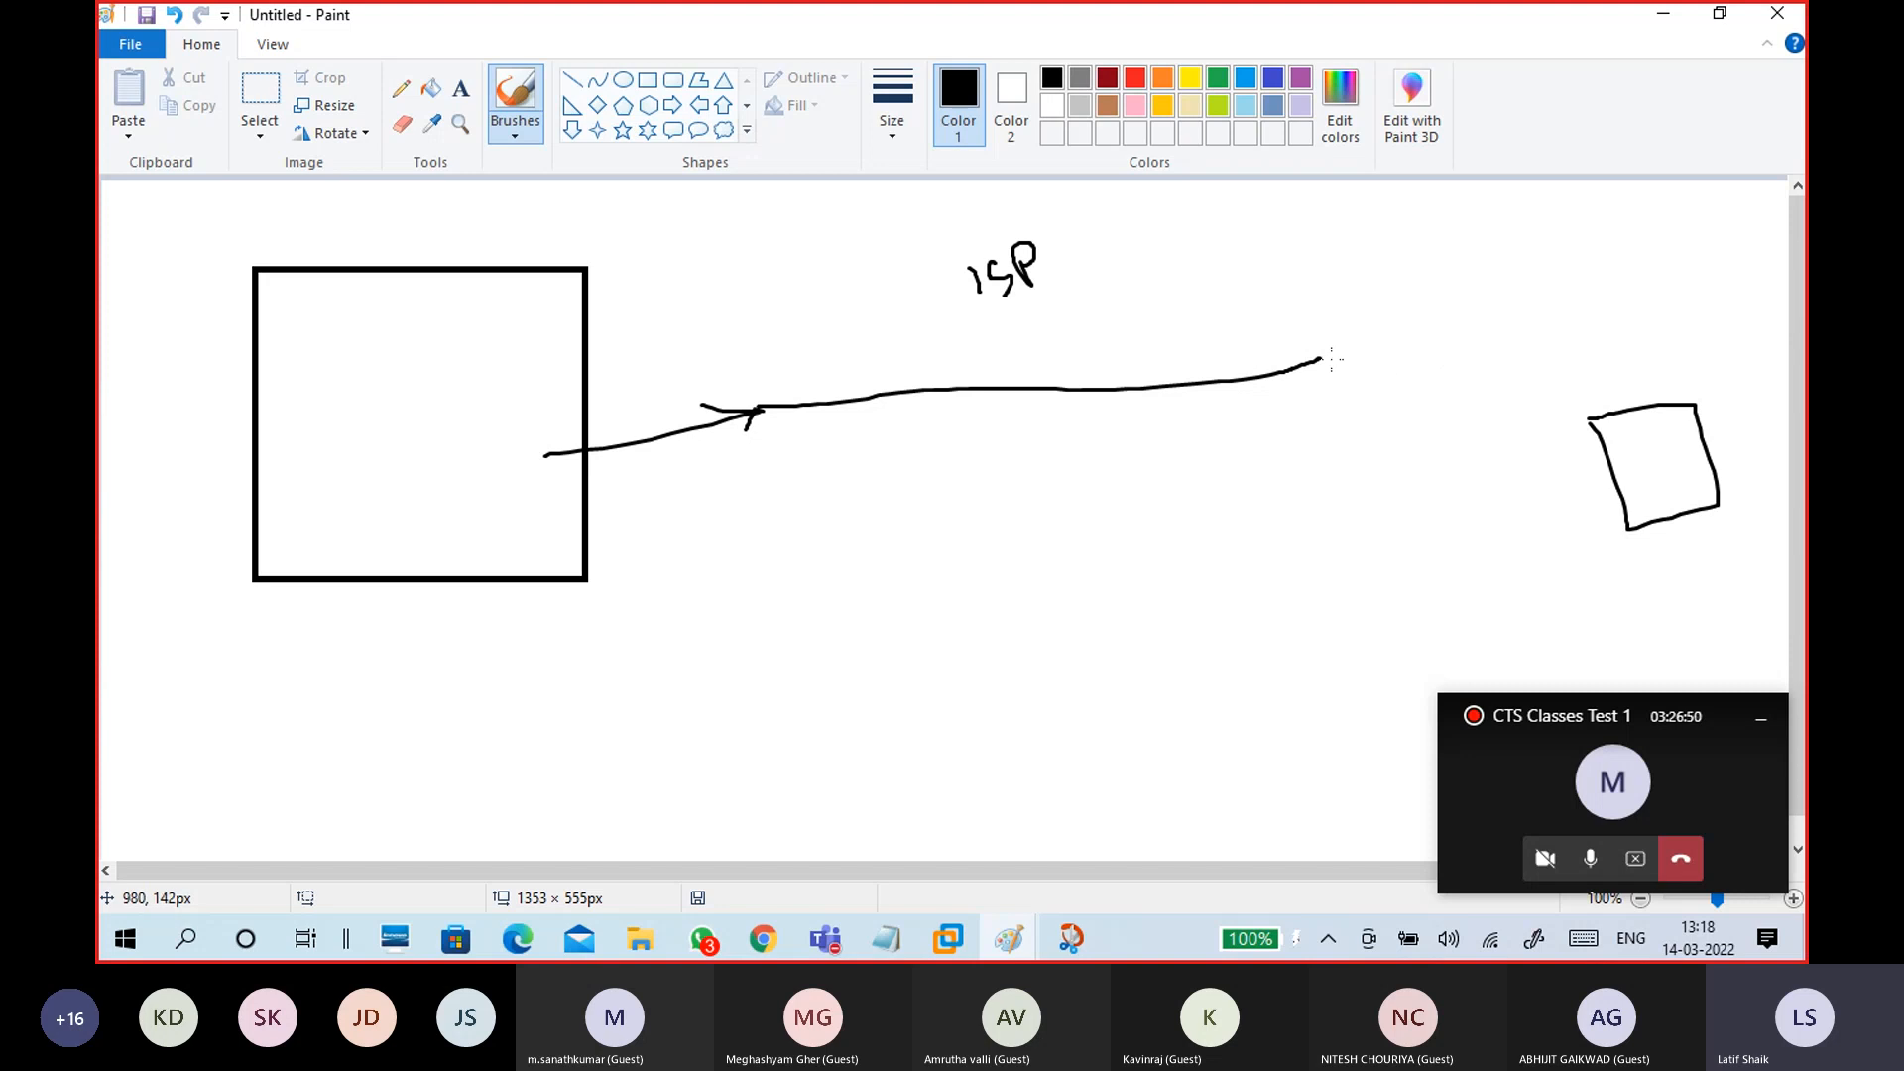
mouse_move(1320, 358)
left_mouse_down()
mouse_move(1657, 443)
mouse_move(1645, 463)
left_mouse_up()
Step: Add a boundary line, B and CO marks and a checkmark, then undo them and minimize Paint
left_click_drag(1410, 228, 1473, 563)
mouse_move(1464, 319)
left_mouse_down()
mouse_move(1478, 285)
mouse_move(1465, 320)
left_mouse_up()
mouse_move(437, 203)
left_mouse_down()
mouse_move(424, 215)
mouse_move(443, 226)
mouse_move(460, 205)
left_mouse_up()
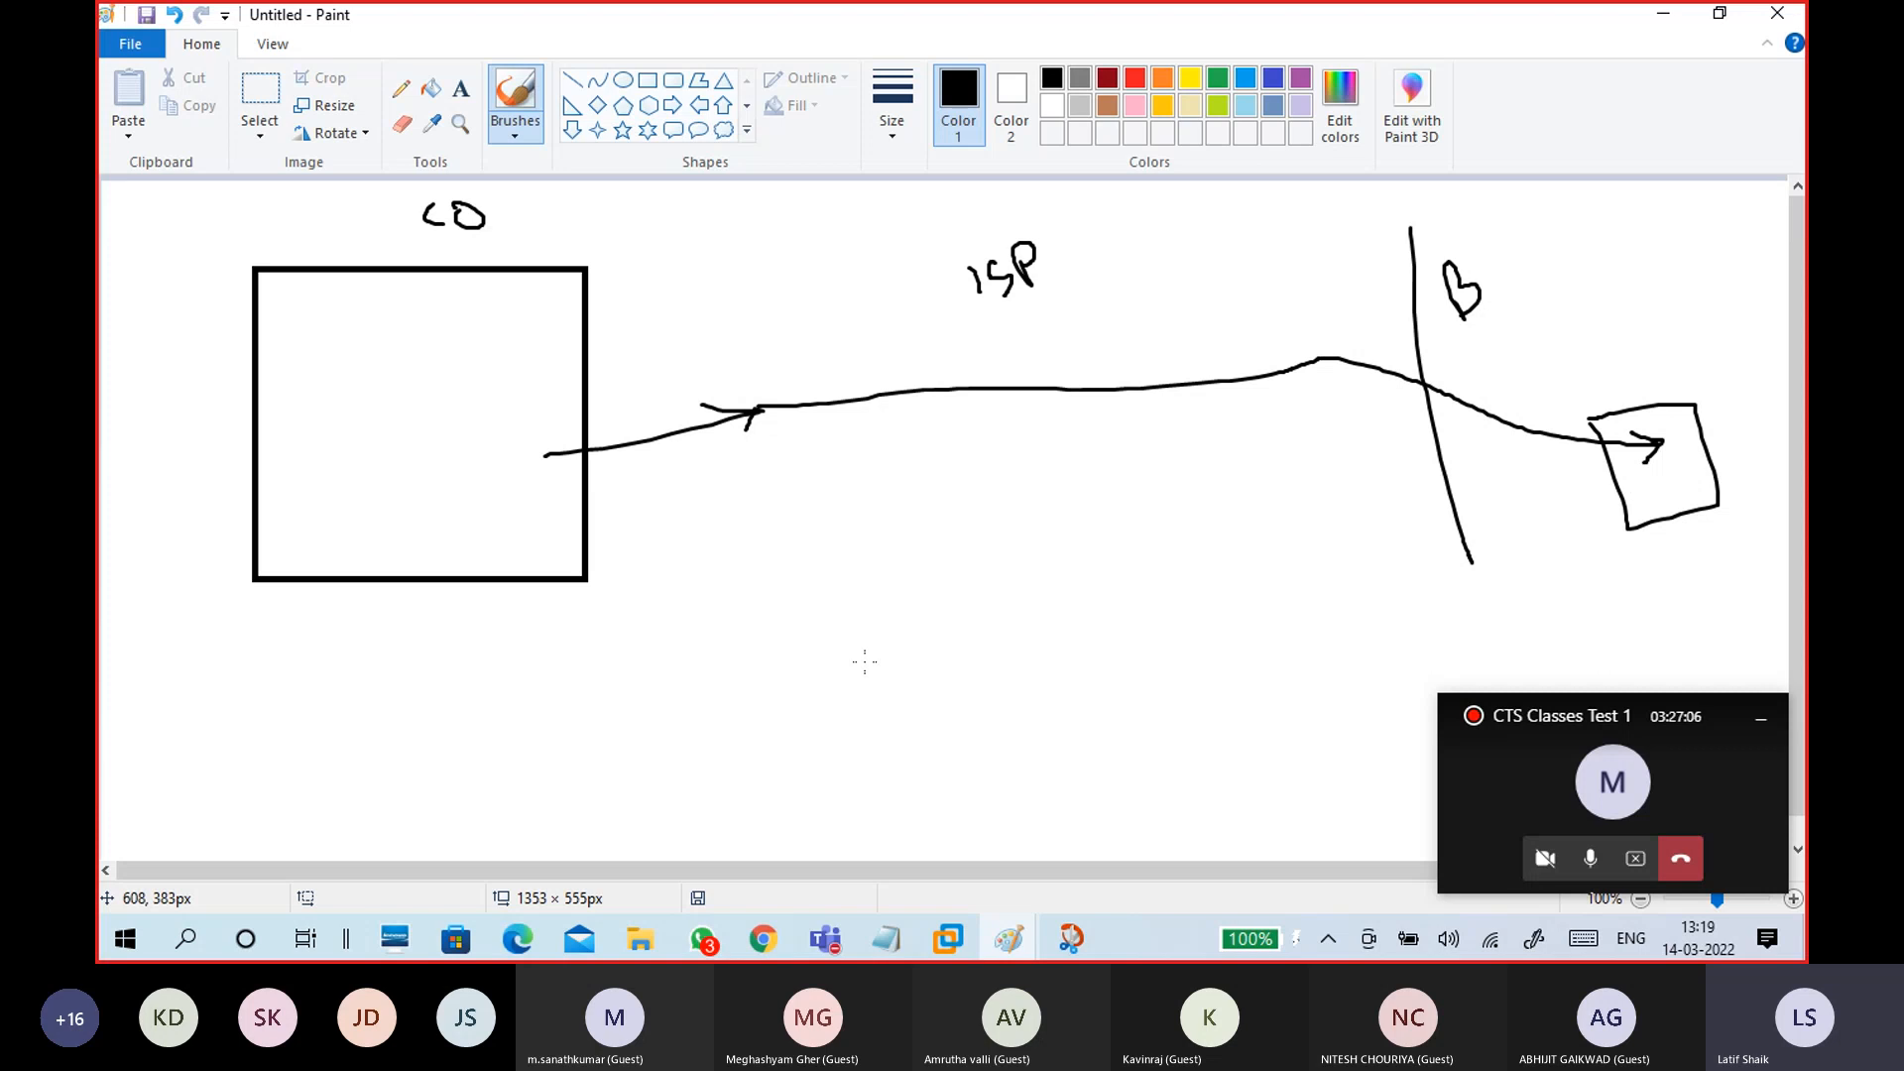
mouse_move(1583, 254)
left_mouse_down()
mouse_move(1594, 266)
mouse_move(1619, 236)
left_mouse_up()
key("ctrl+z")
key("ctrl+z")
key("ctrl+z")
key("ctrl+z")
key("ctrl+z")
key("ctrl+z")
key("ctrl+z")
key("ctrl+z")
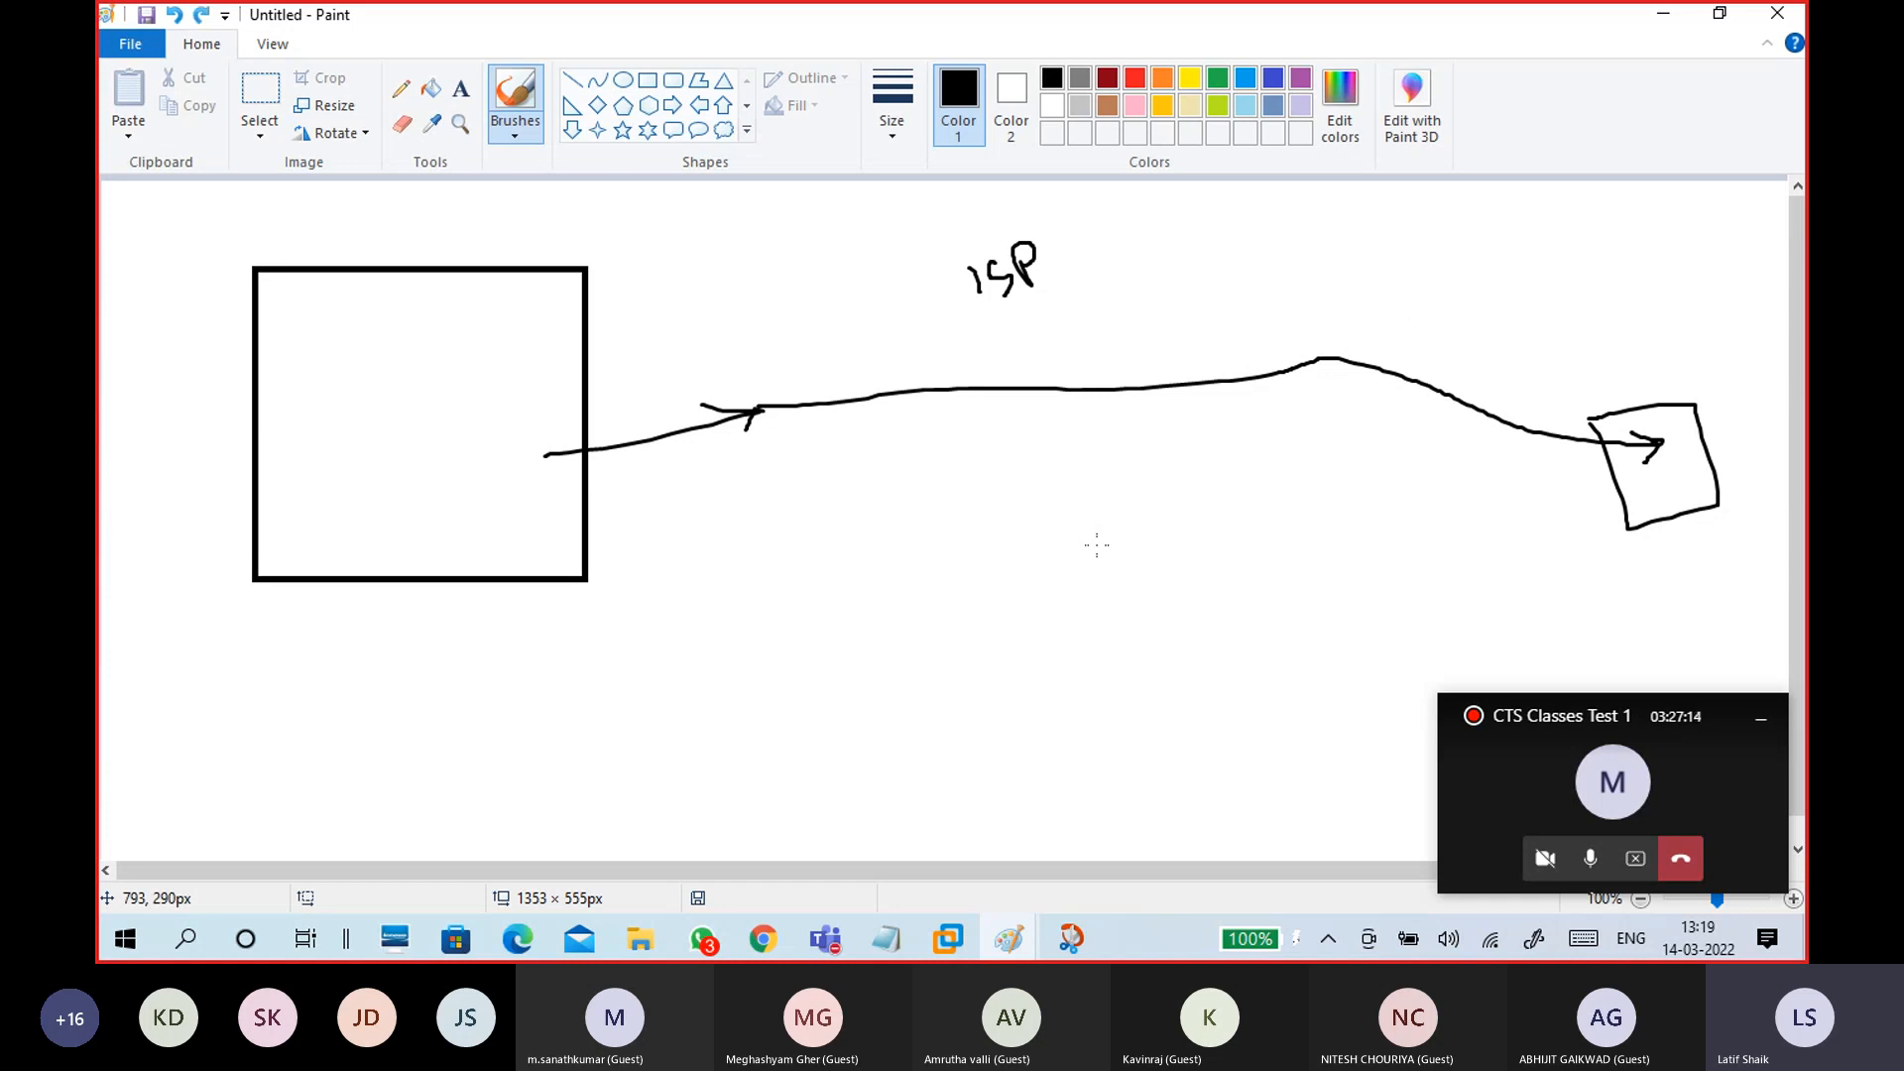
key("ctrl+z")
key("ctrl+z")
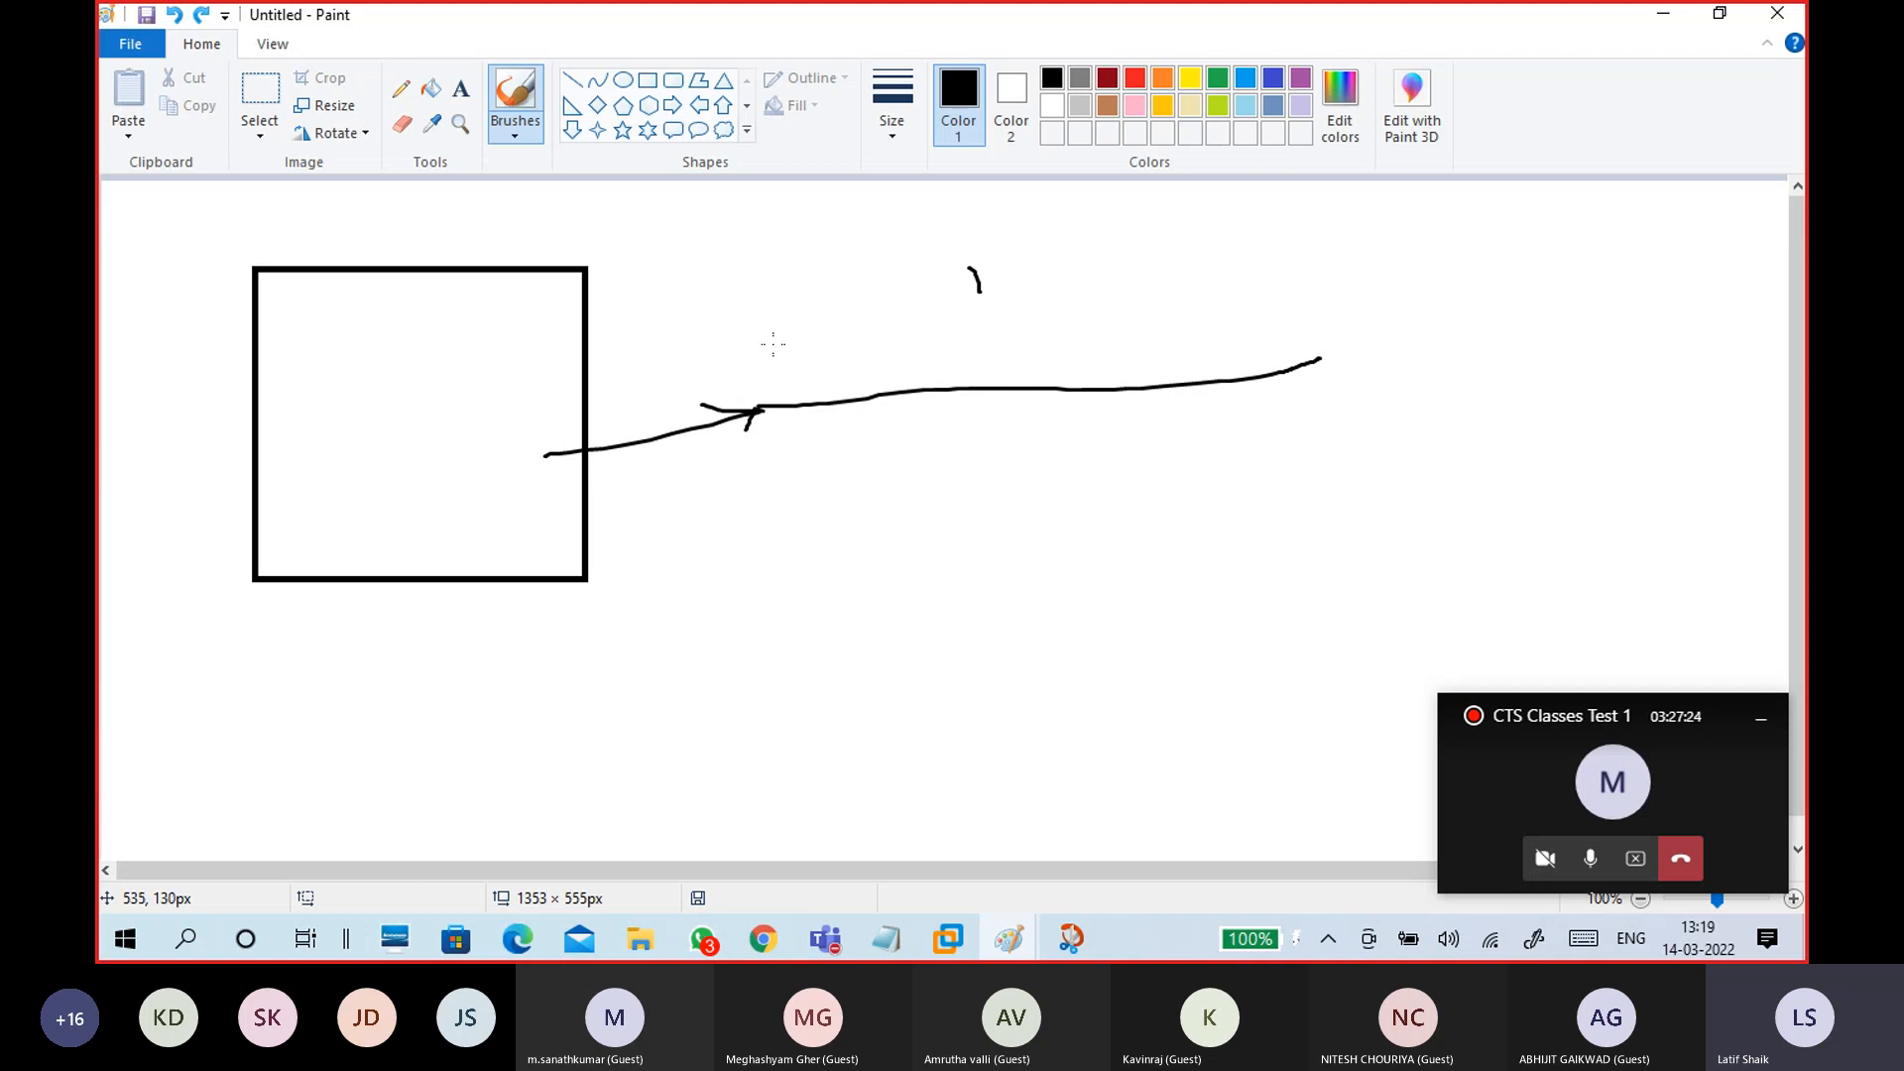
left_click(1665, 16)
Step: Type 'mylaptop' below the Mount Share folder heading in the untitled Notepad notes
mouse_move(886, 938)
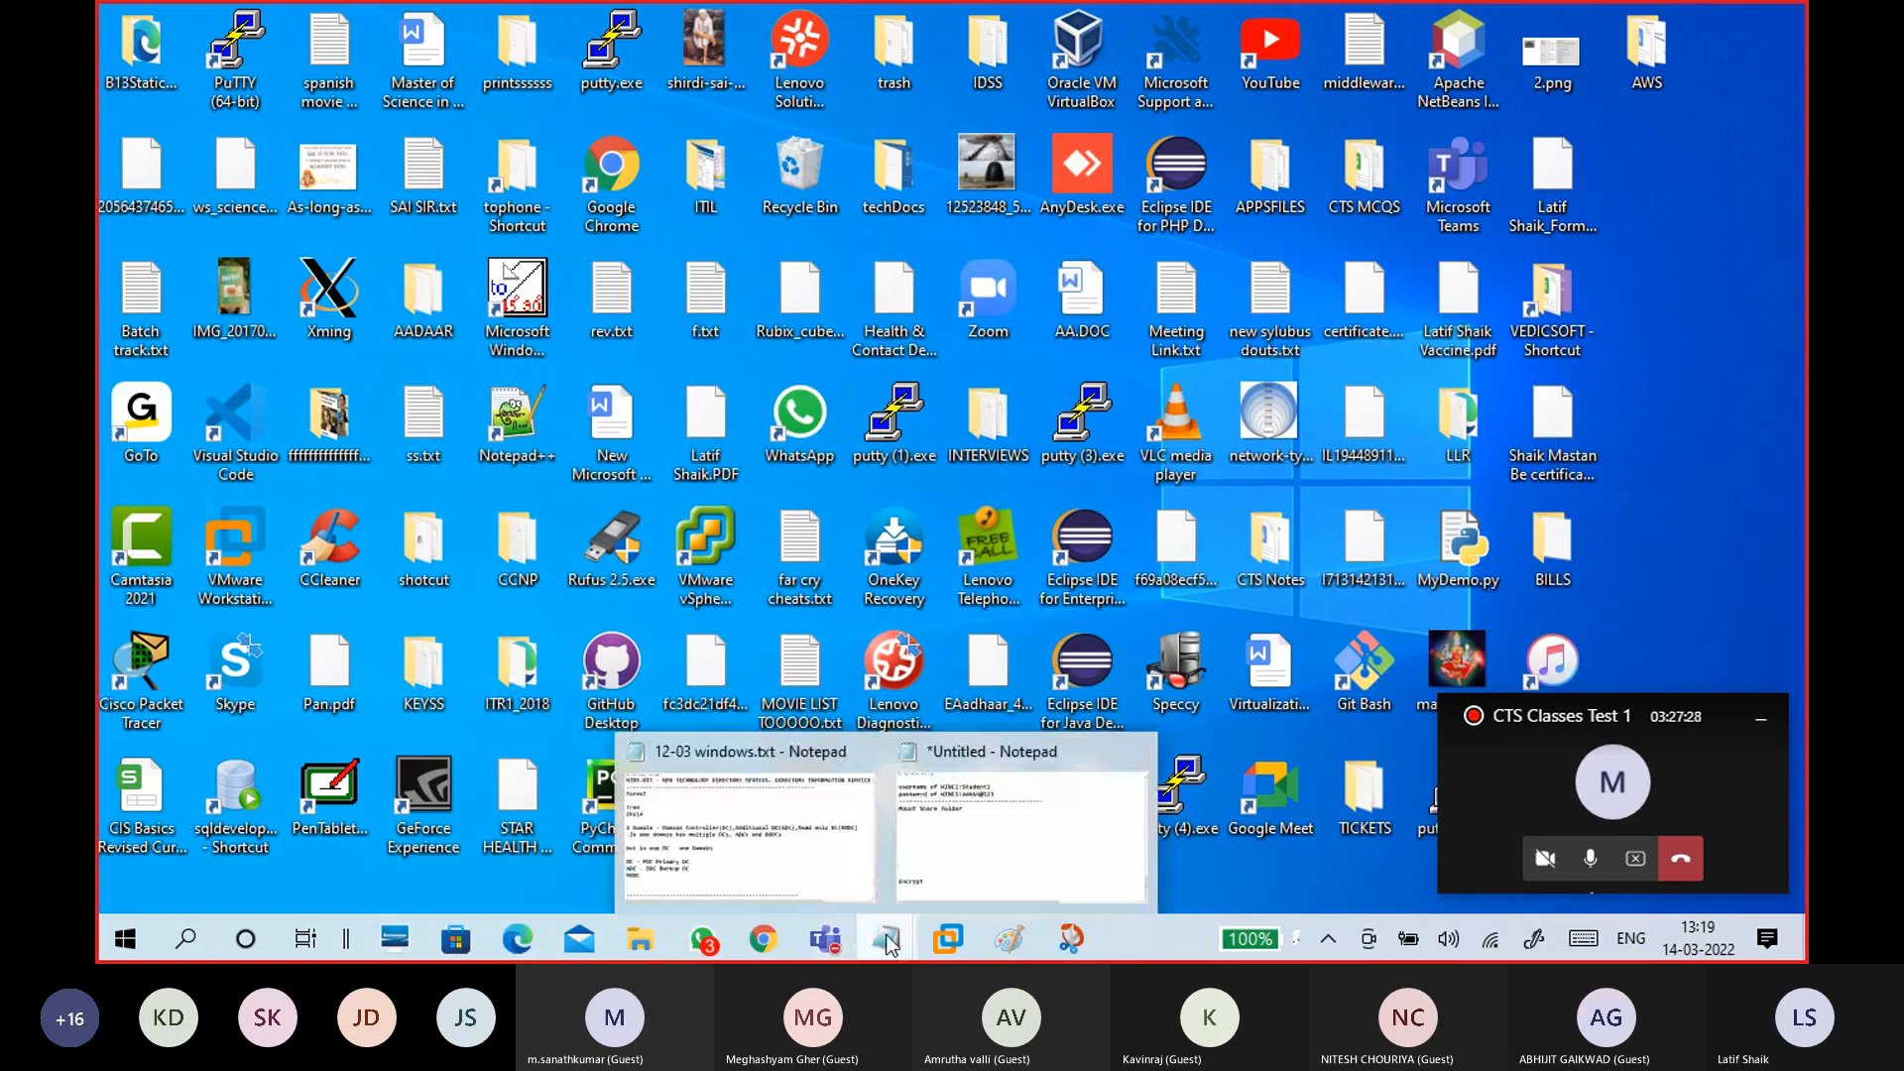
left_click(921, 851)
left_click(461, 351)
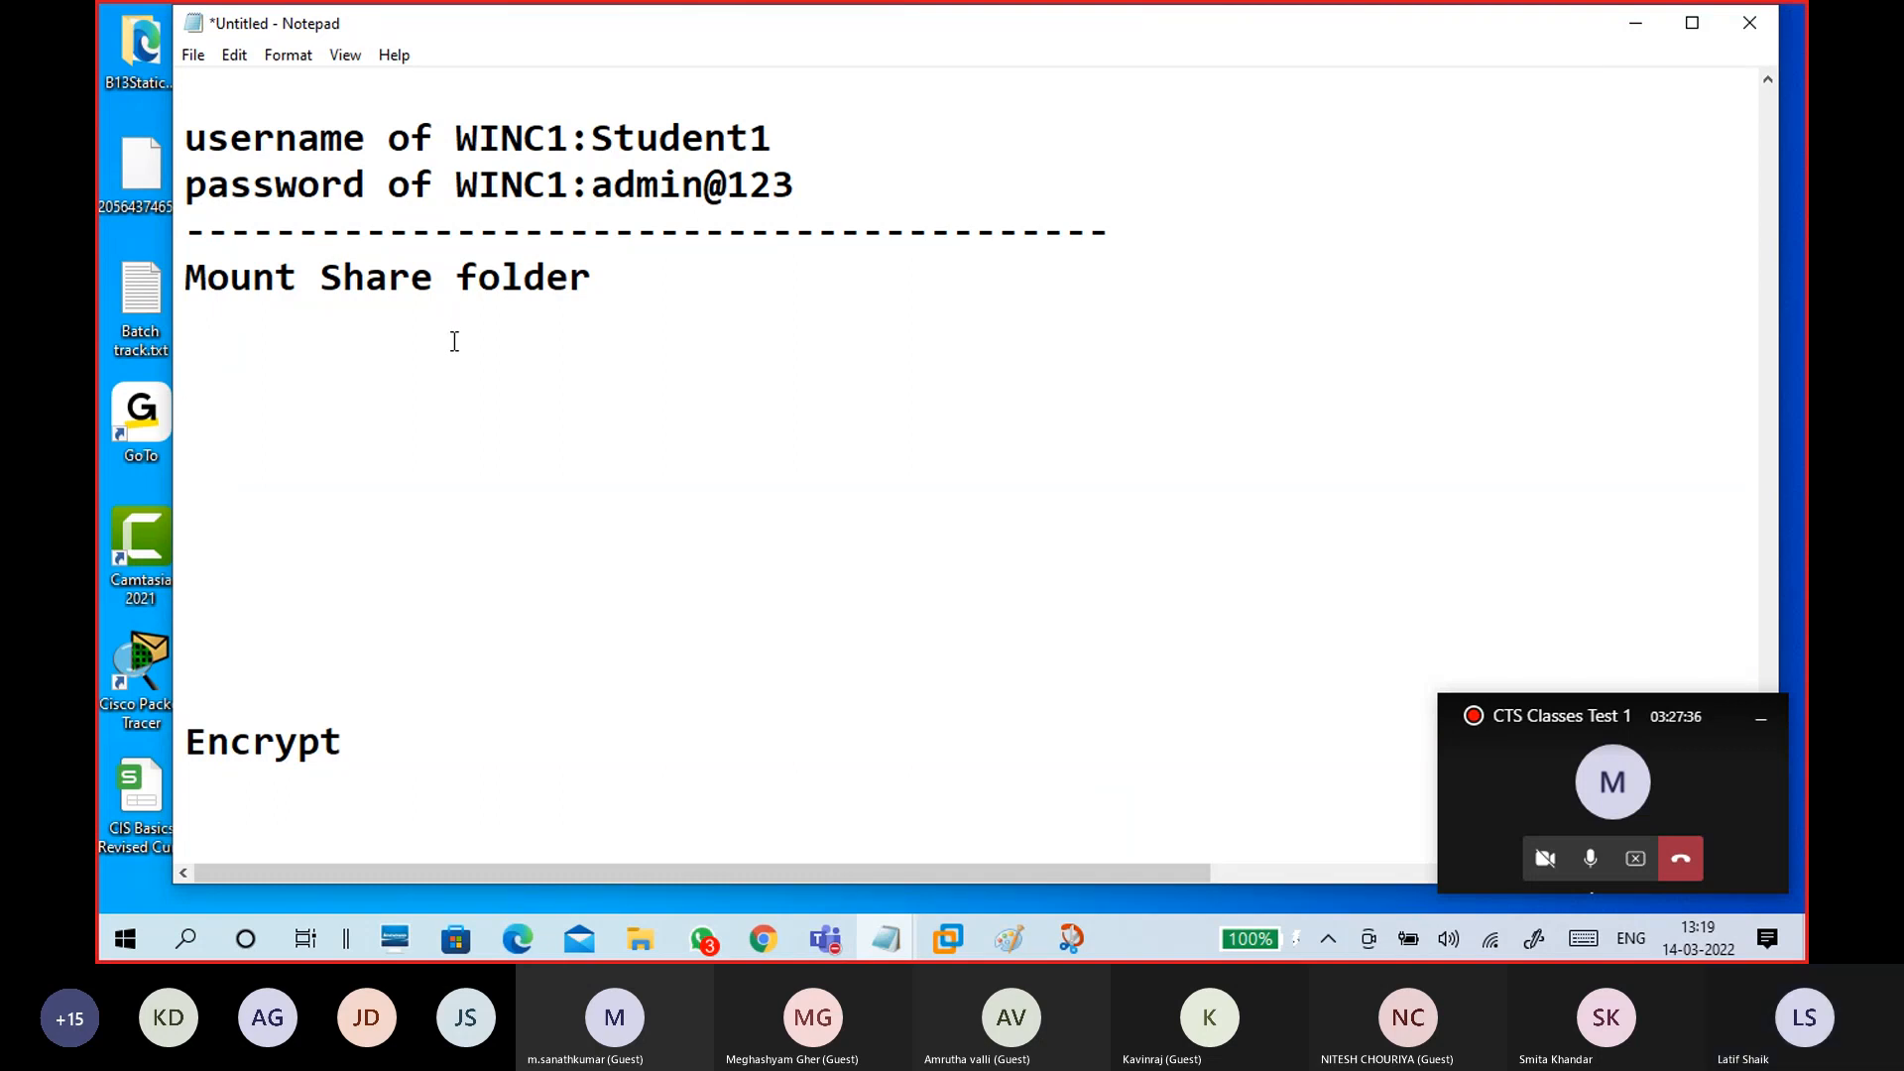
type("m")
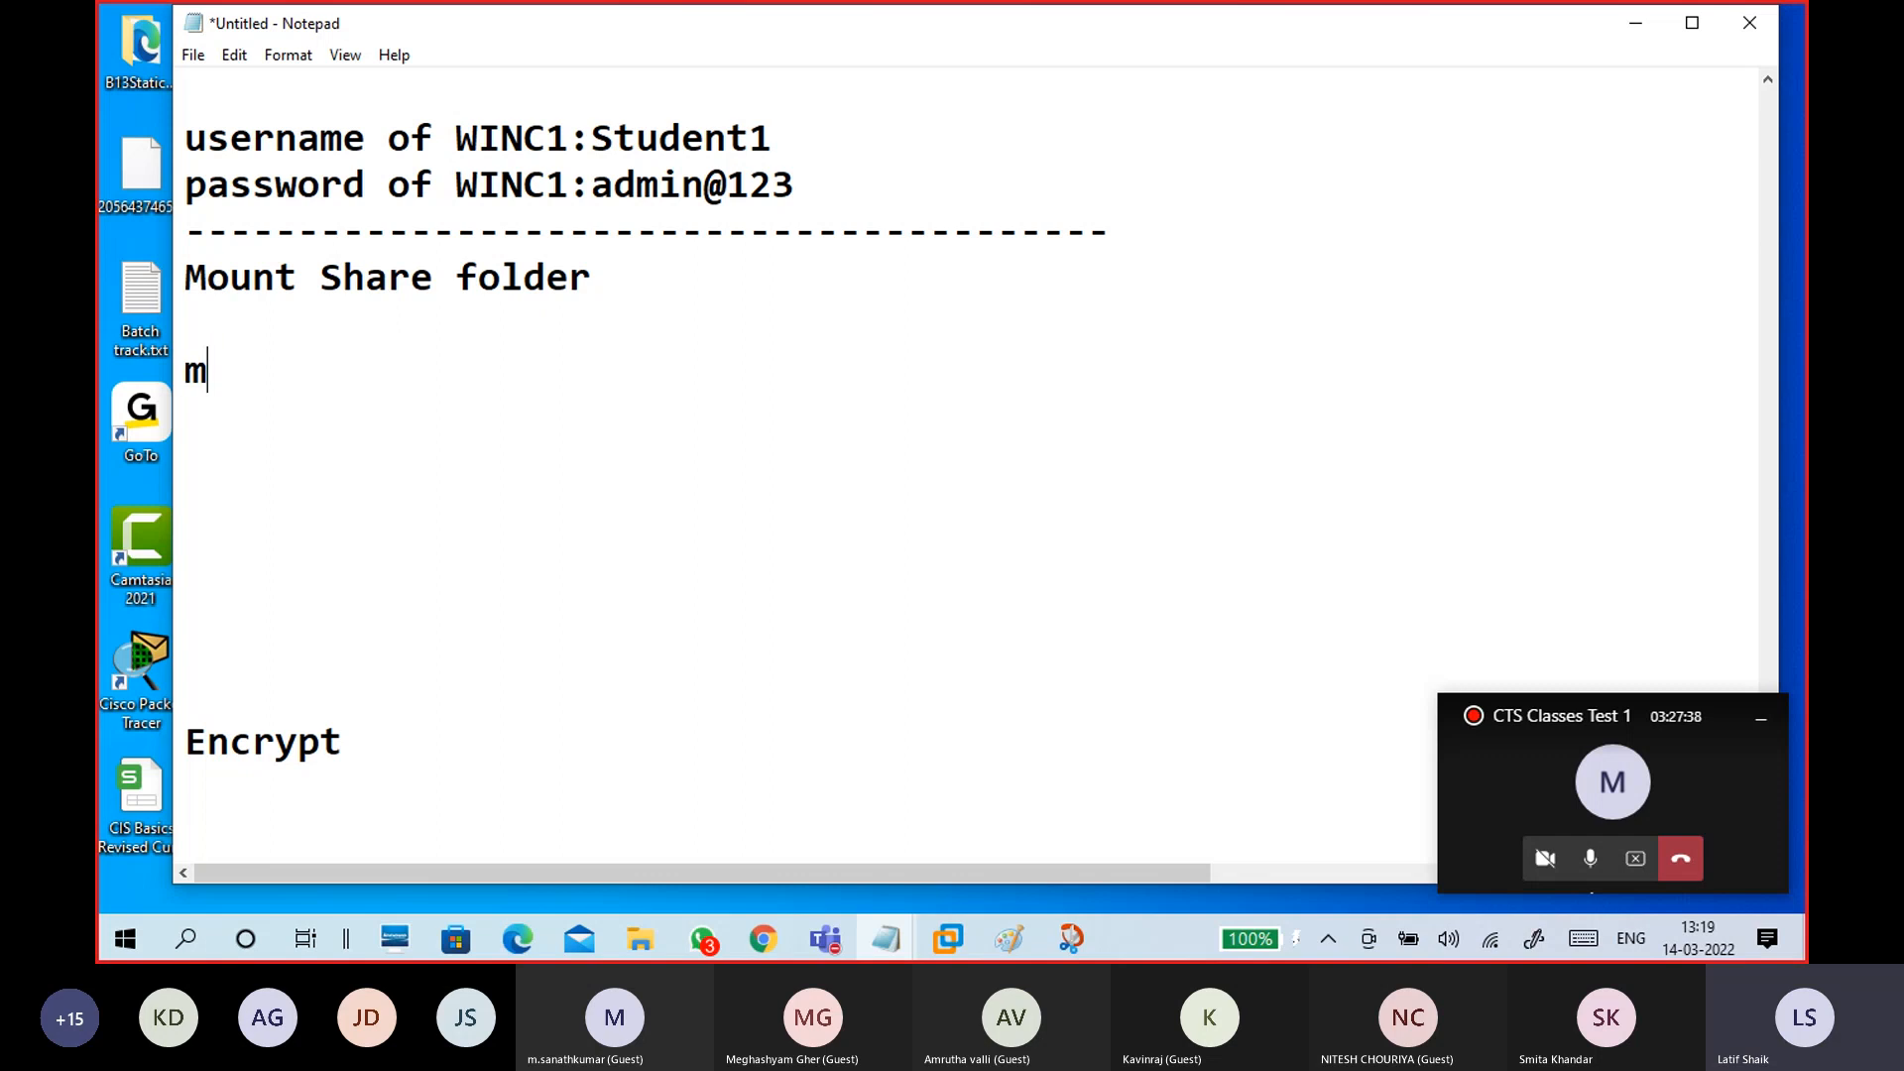
type("ylaptop")
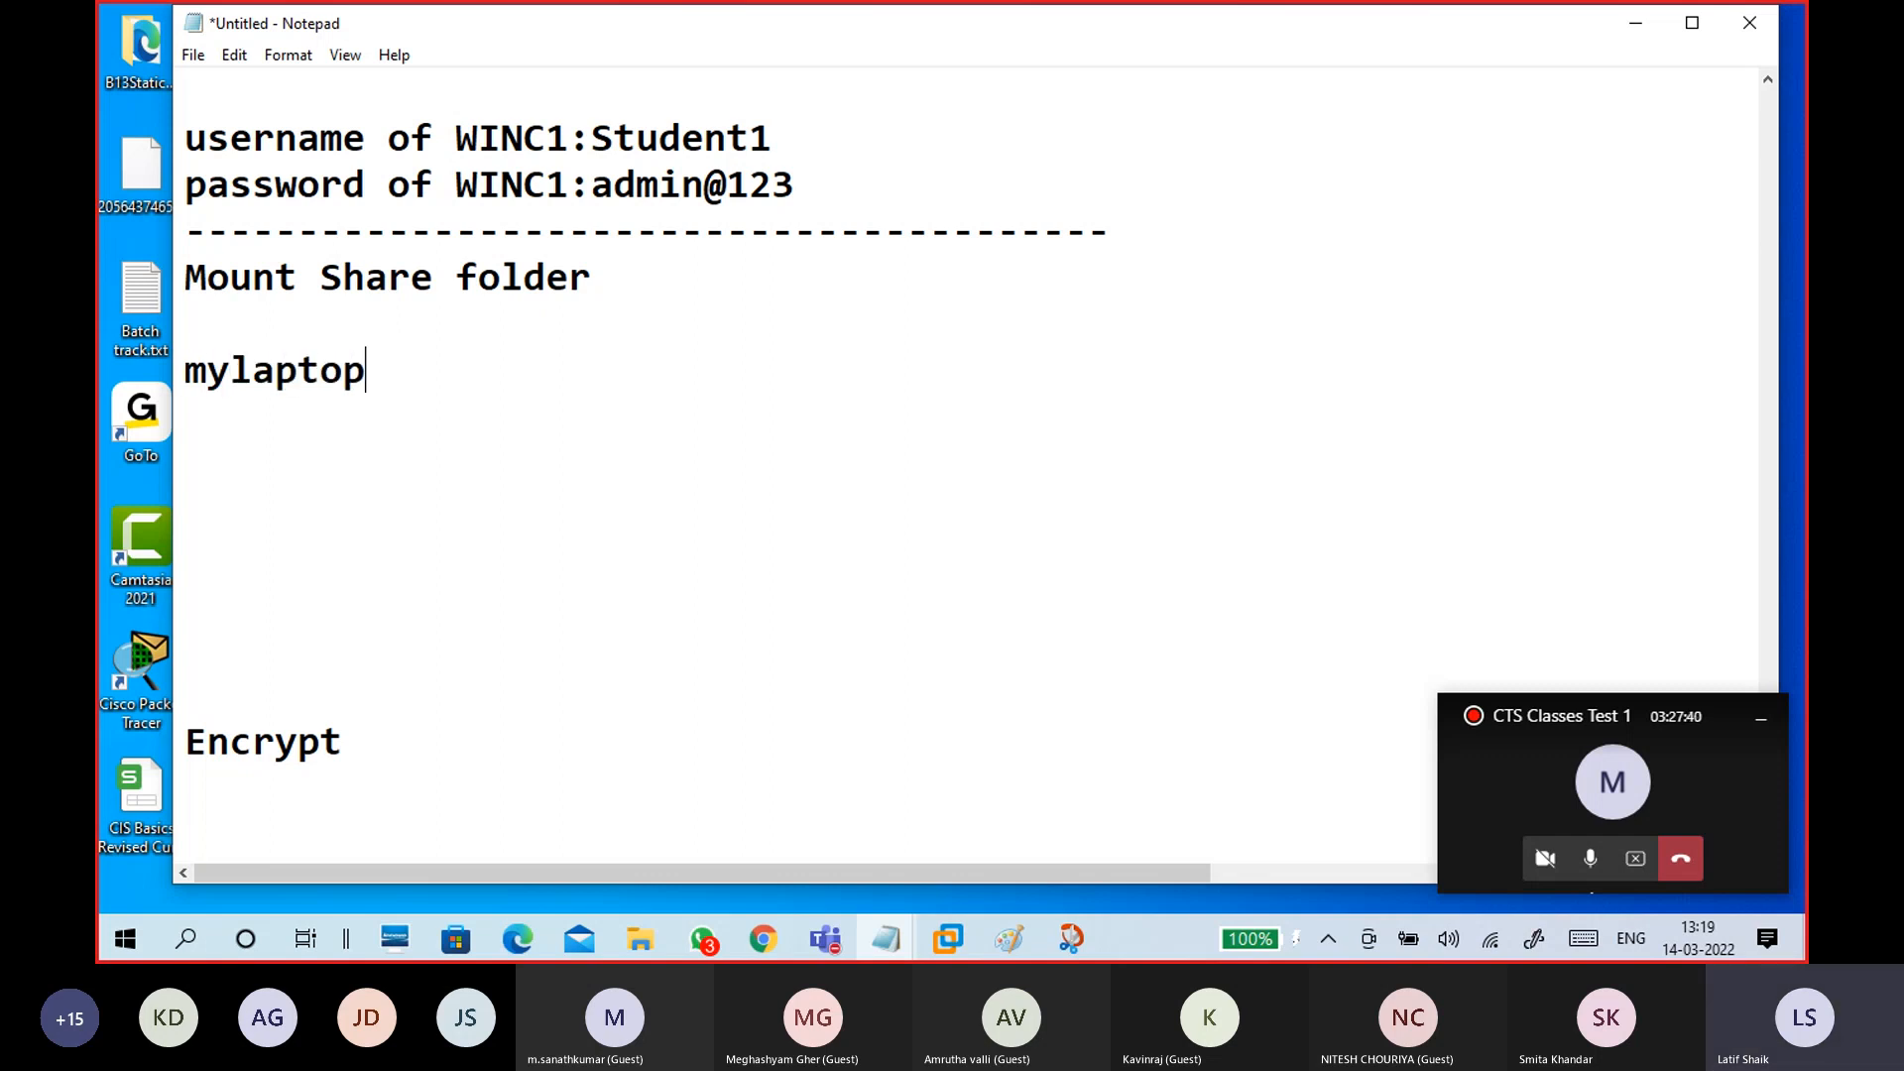
key("Return")
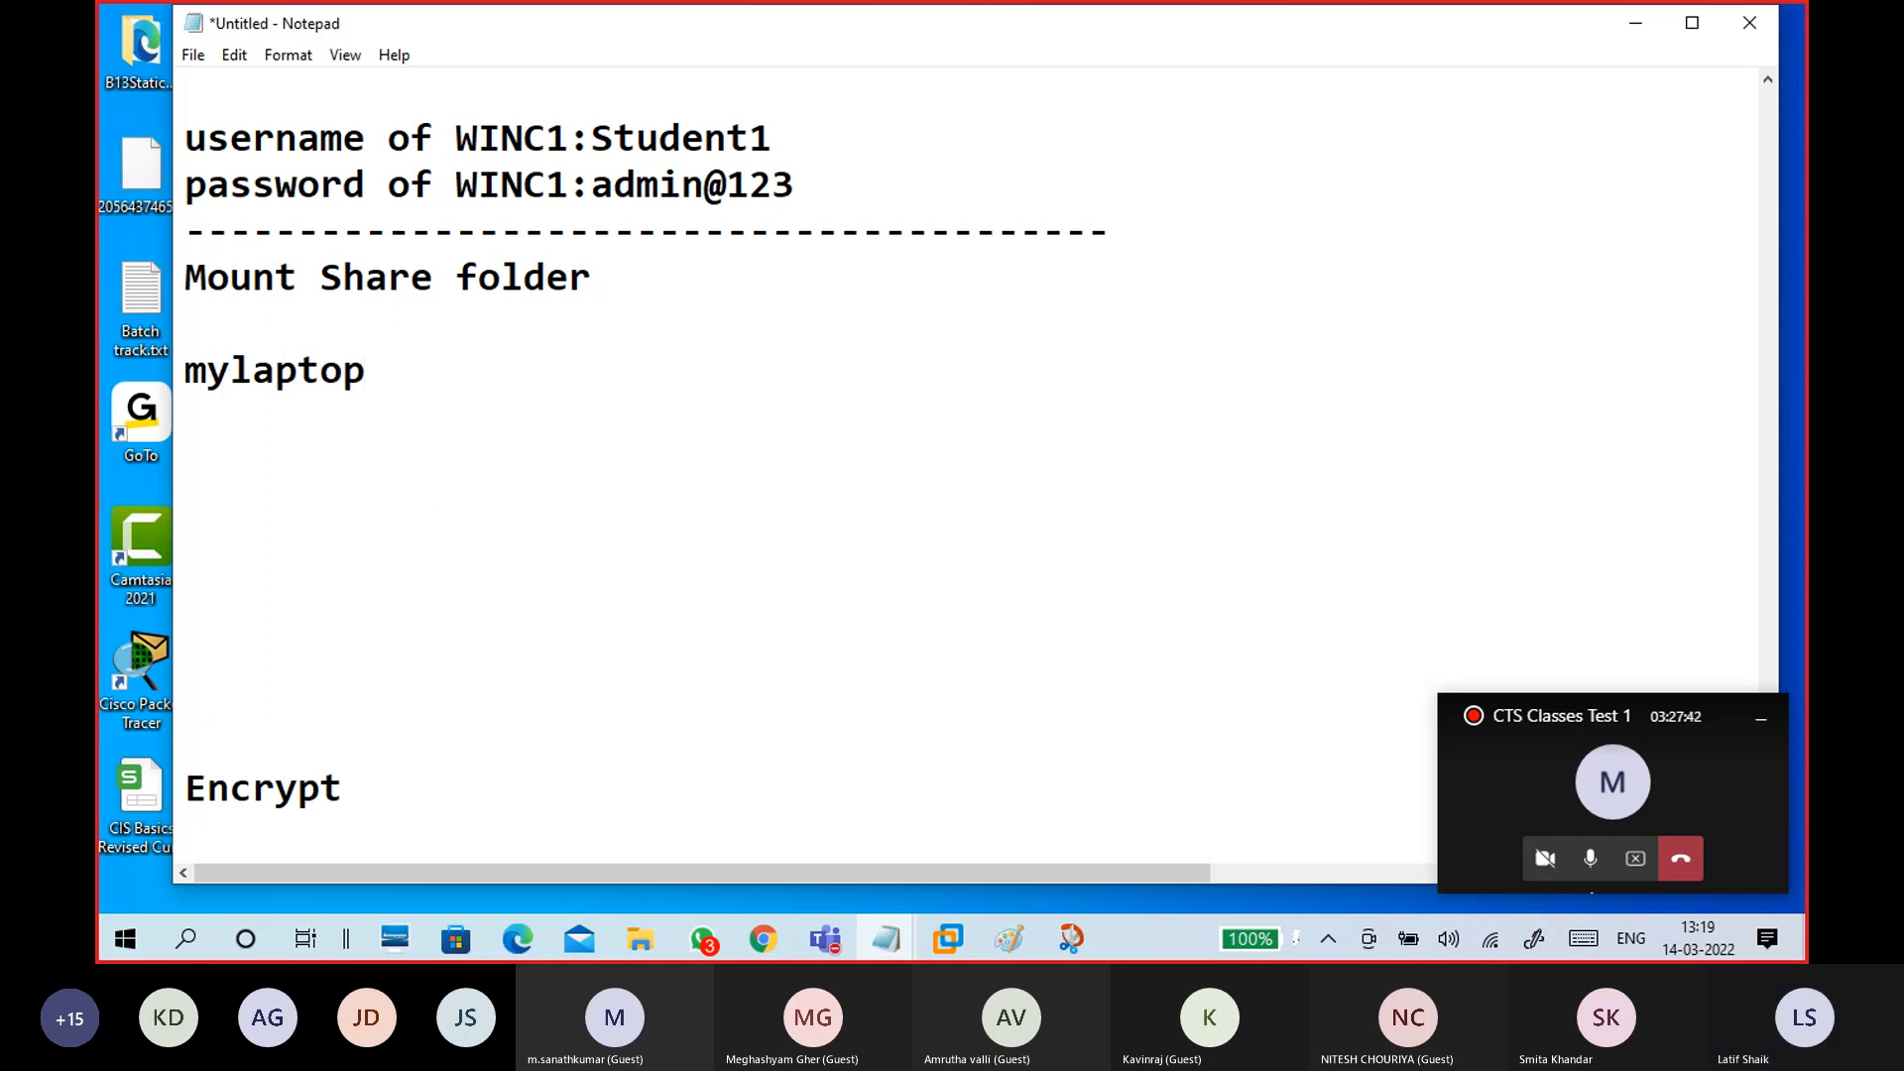
key("Return")
Step: Write the line 'open sharing:\\192.168.29.99', correcting typos along the way
type("open ")
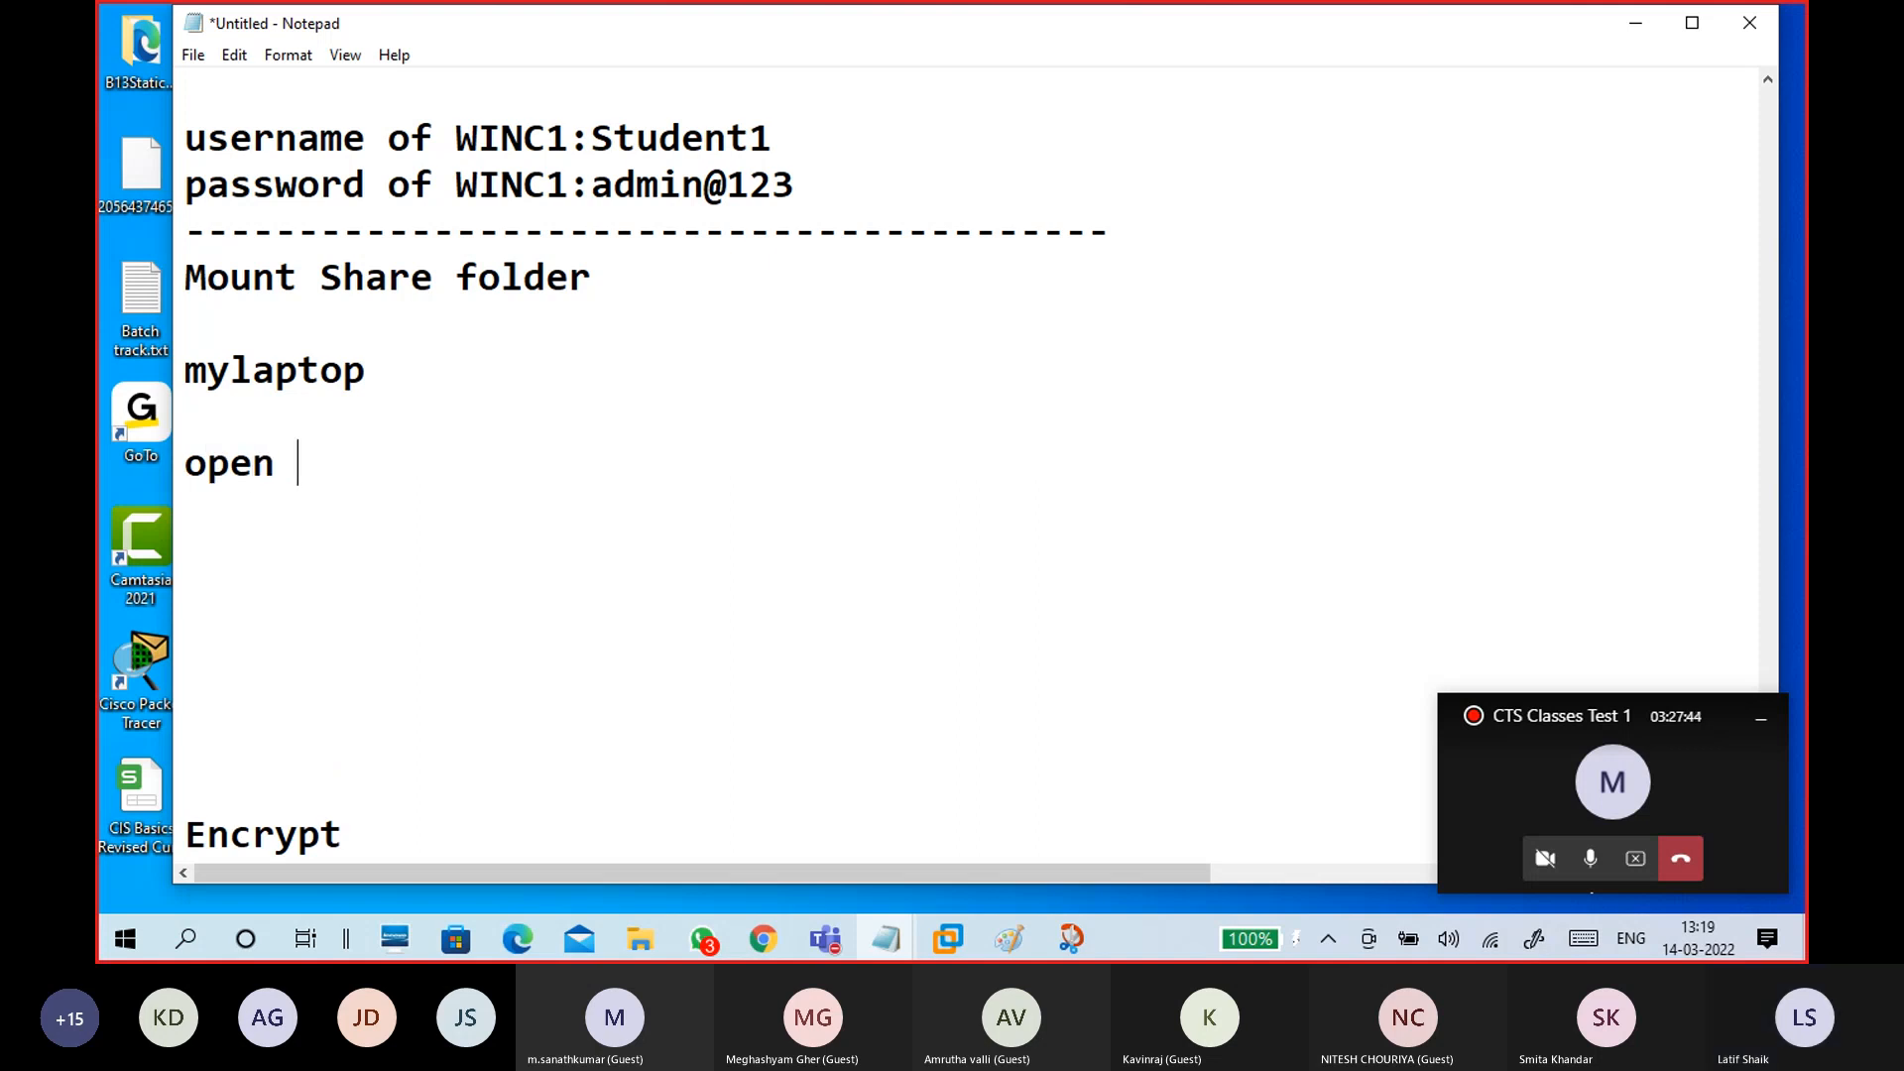
type("sharinf")
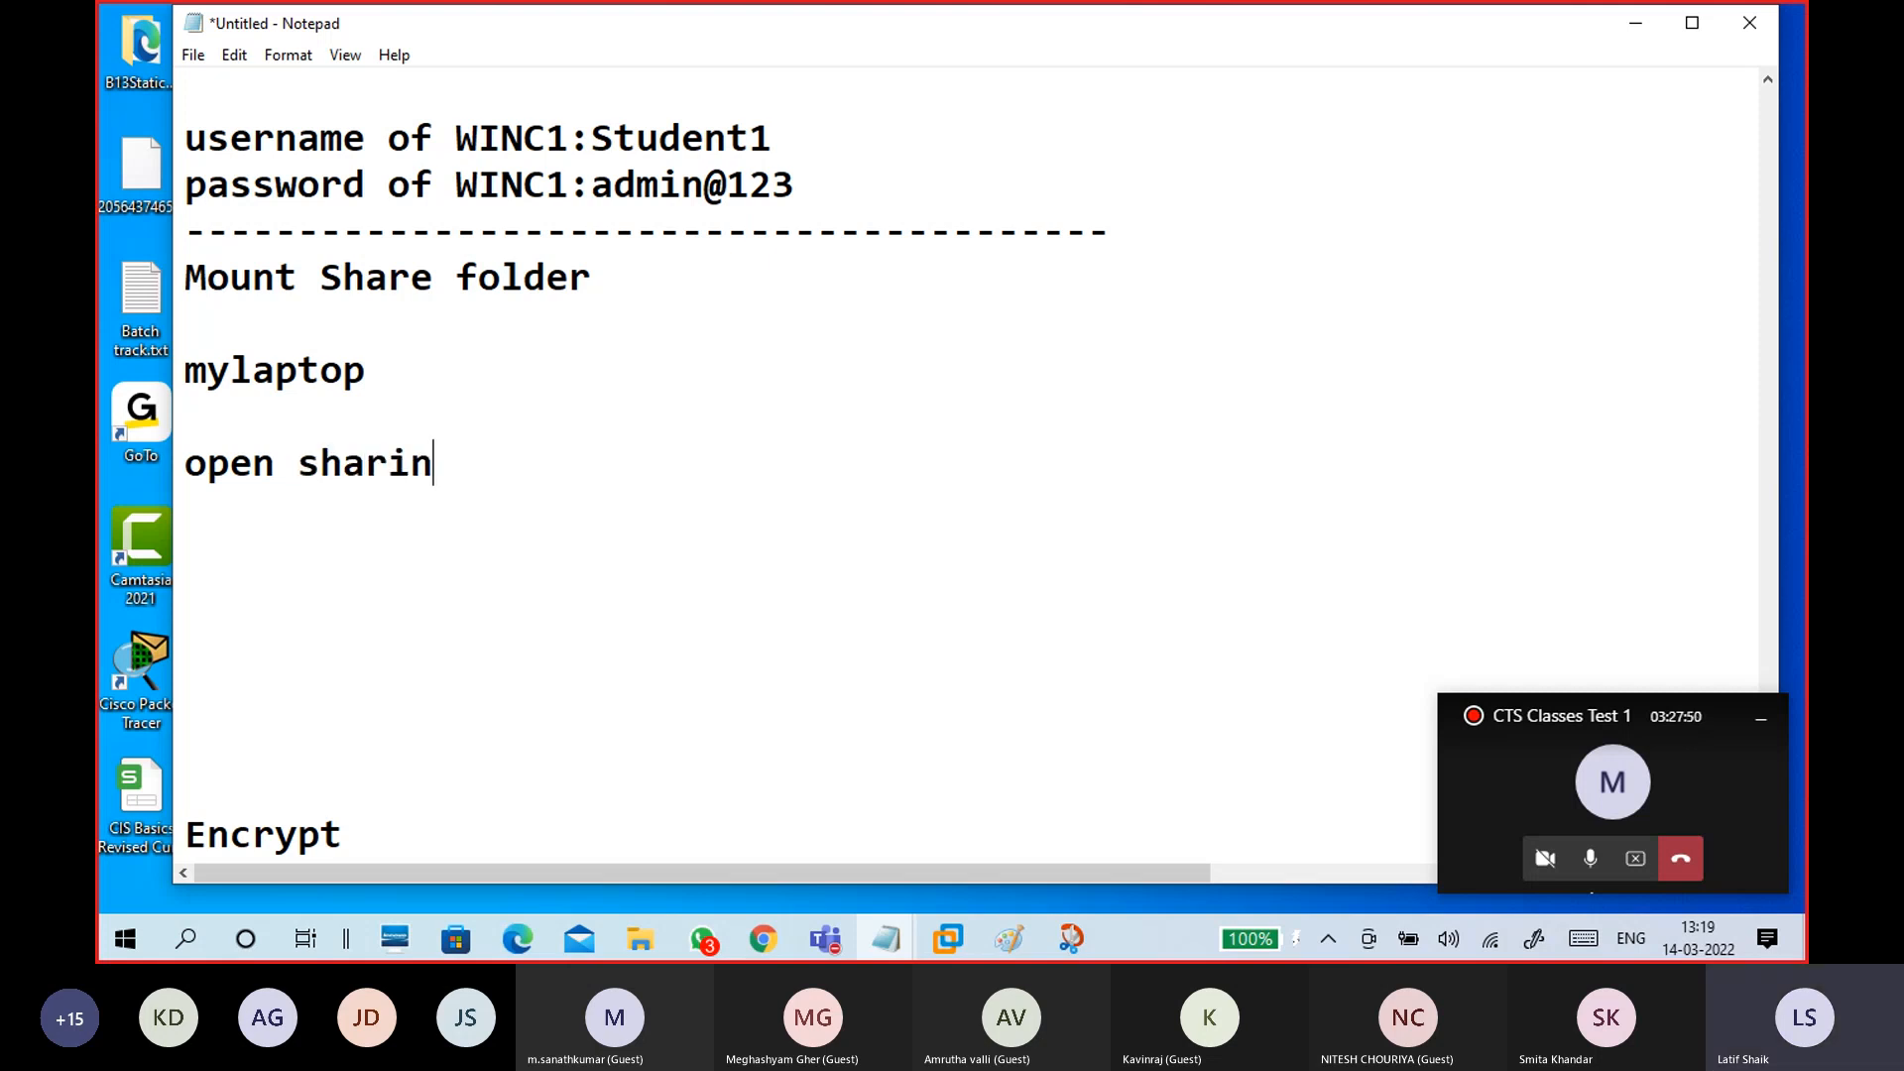
key("BackSpace")
type("g")
key("BackSpace")
key("BackSpace")
key("BackSpace")
type("ed folder")
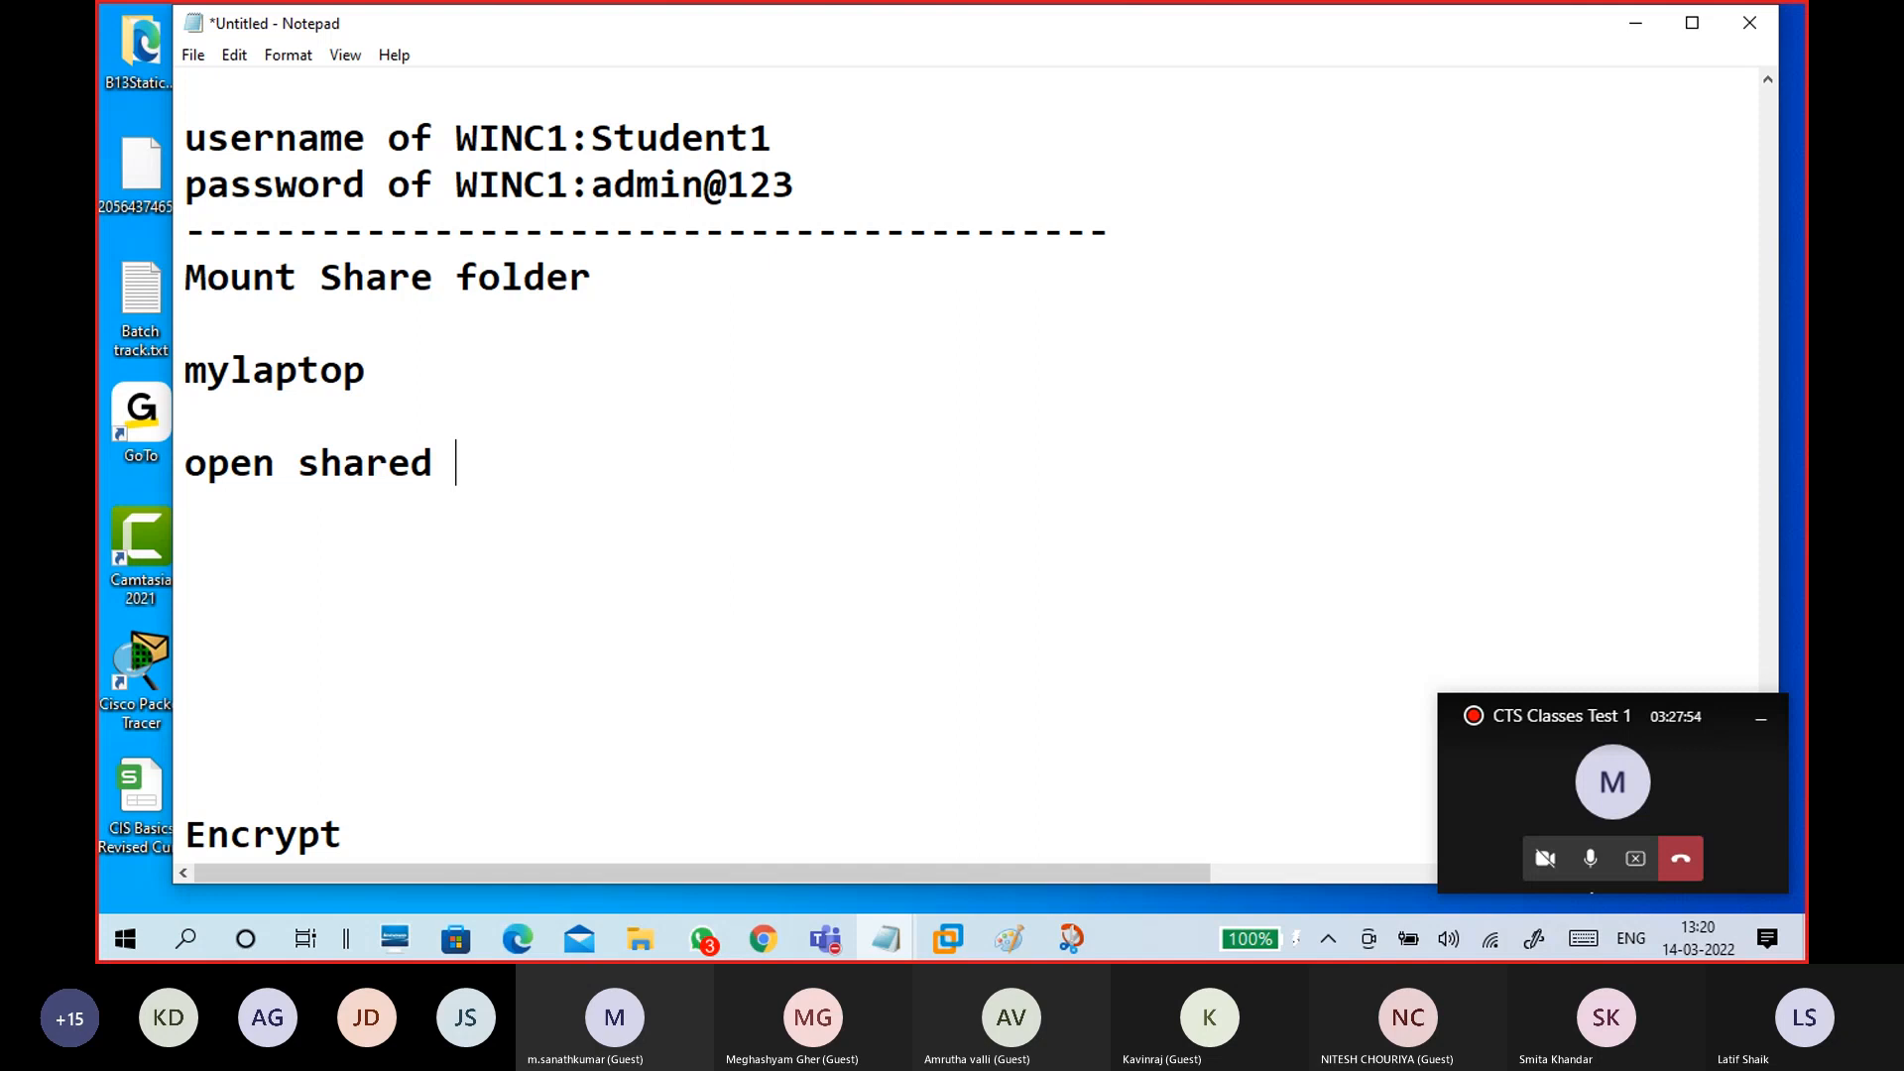
key("BackSpace")
key("BackSpace")
key("BackSpace")
key("BackSpace")
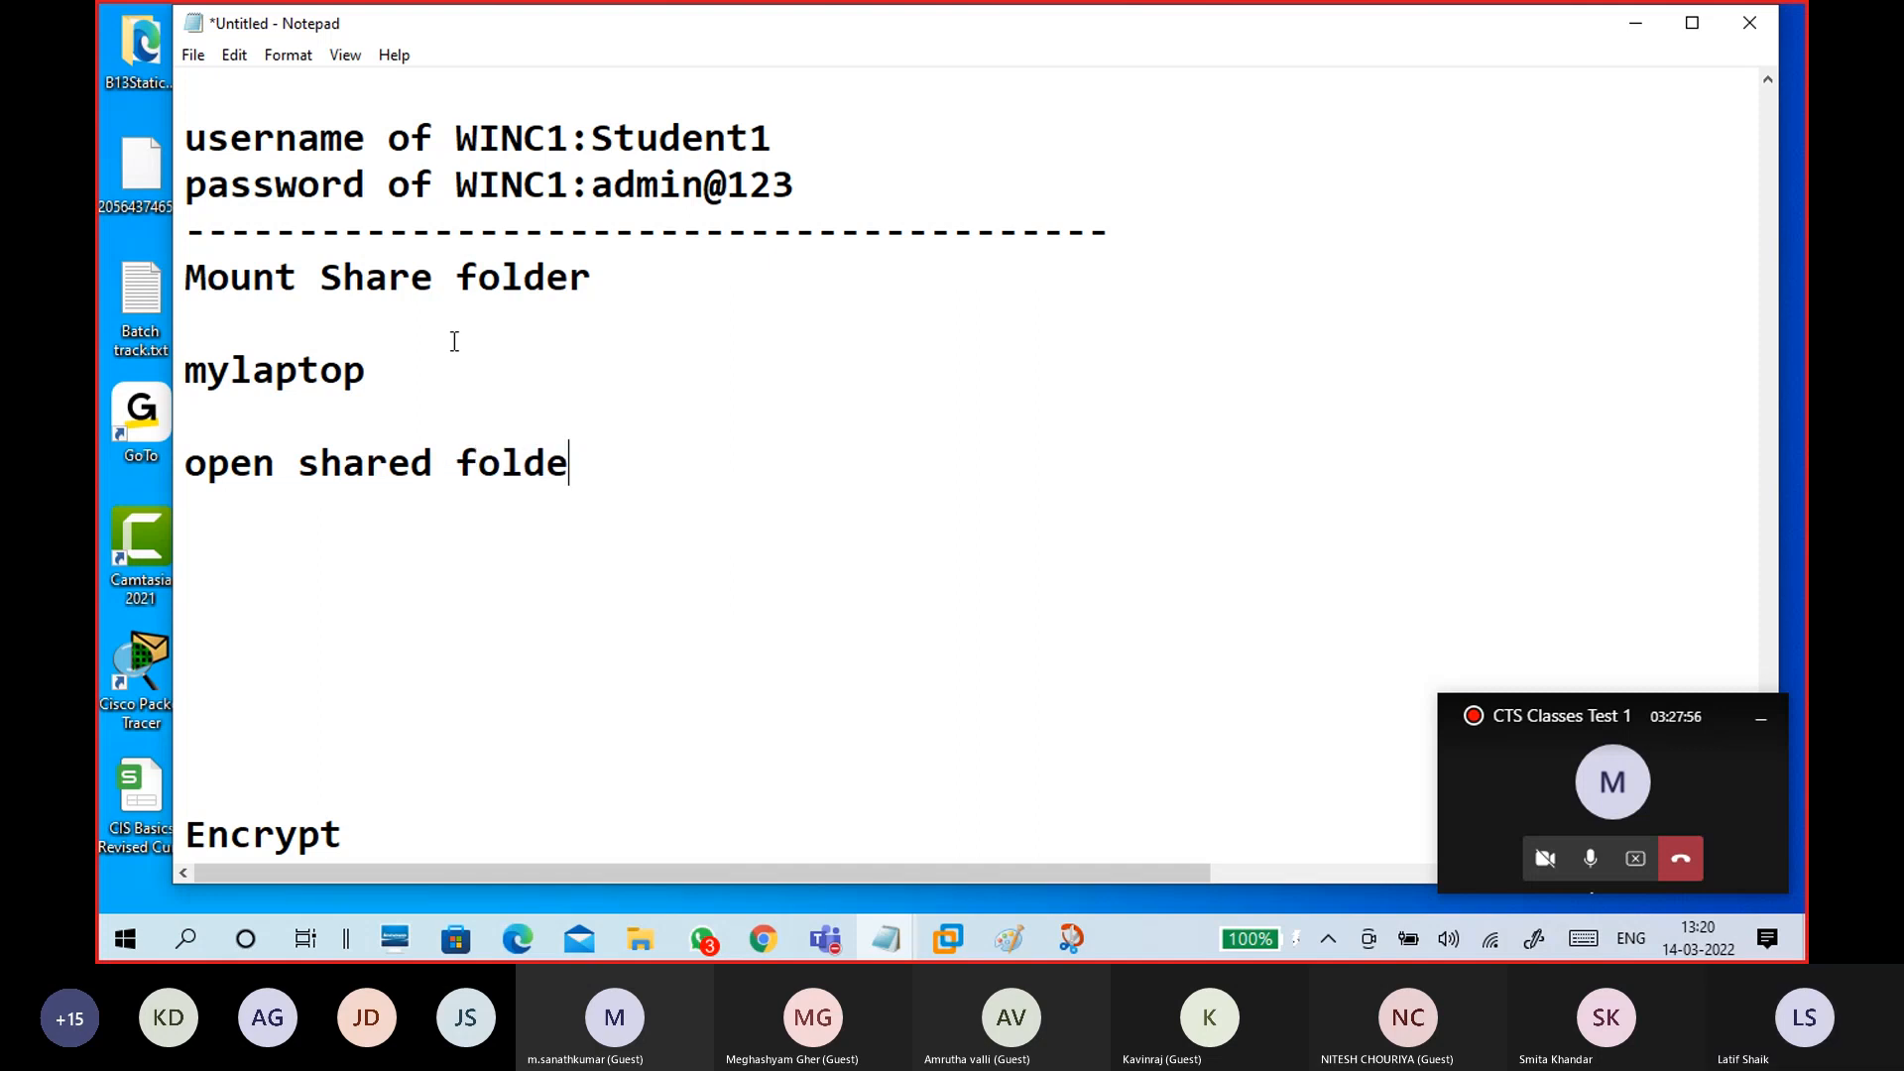
key("BackSpace")
key("BackSpace")
key("BackSpace")
key("BackSpace")
key("BackSpace")
key("BackSpace")
key("BackSpace")
key("BackSpace")
key("BackSpace")
key("BackSpace")
type("sharing")
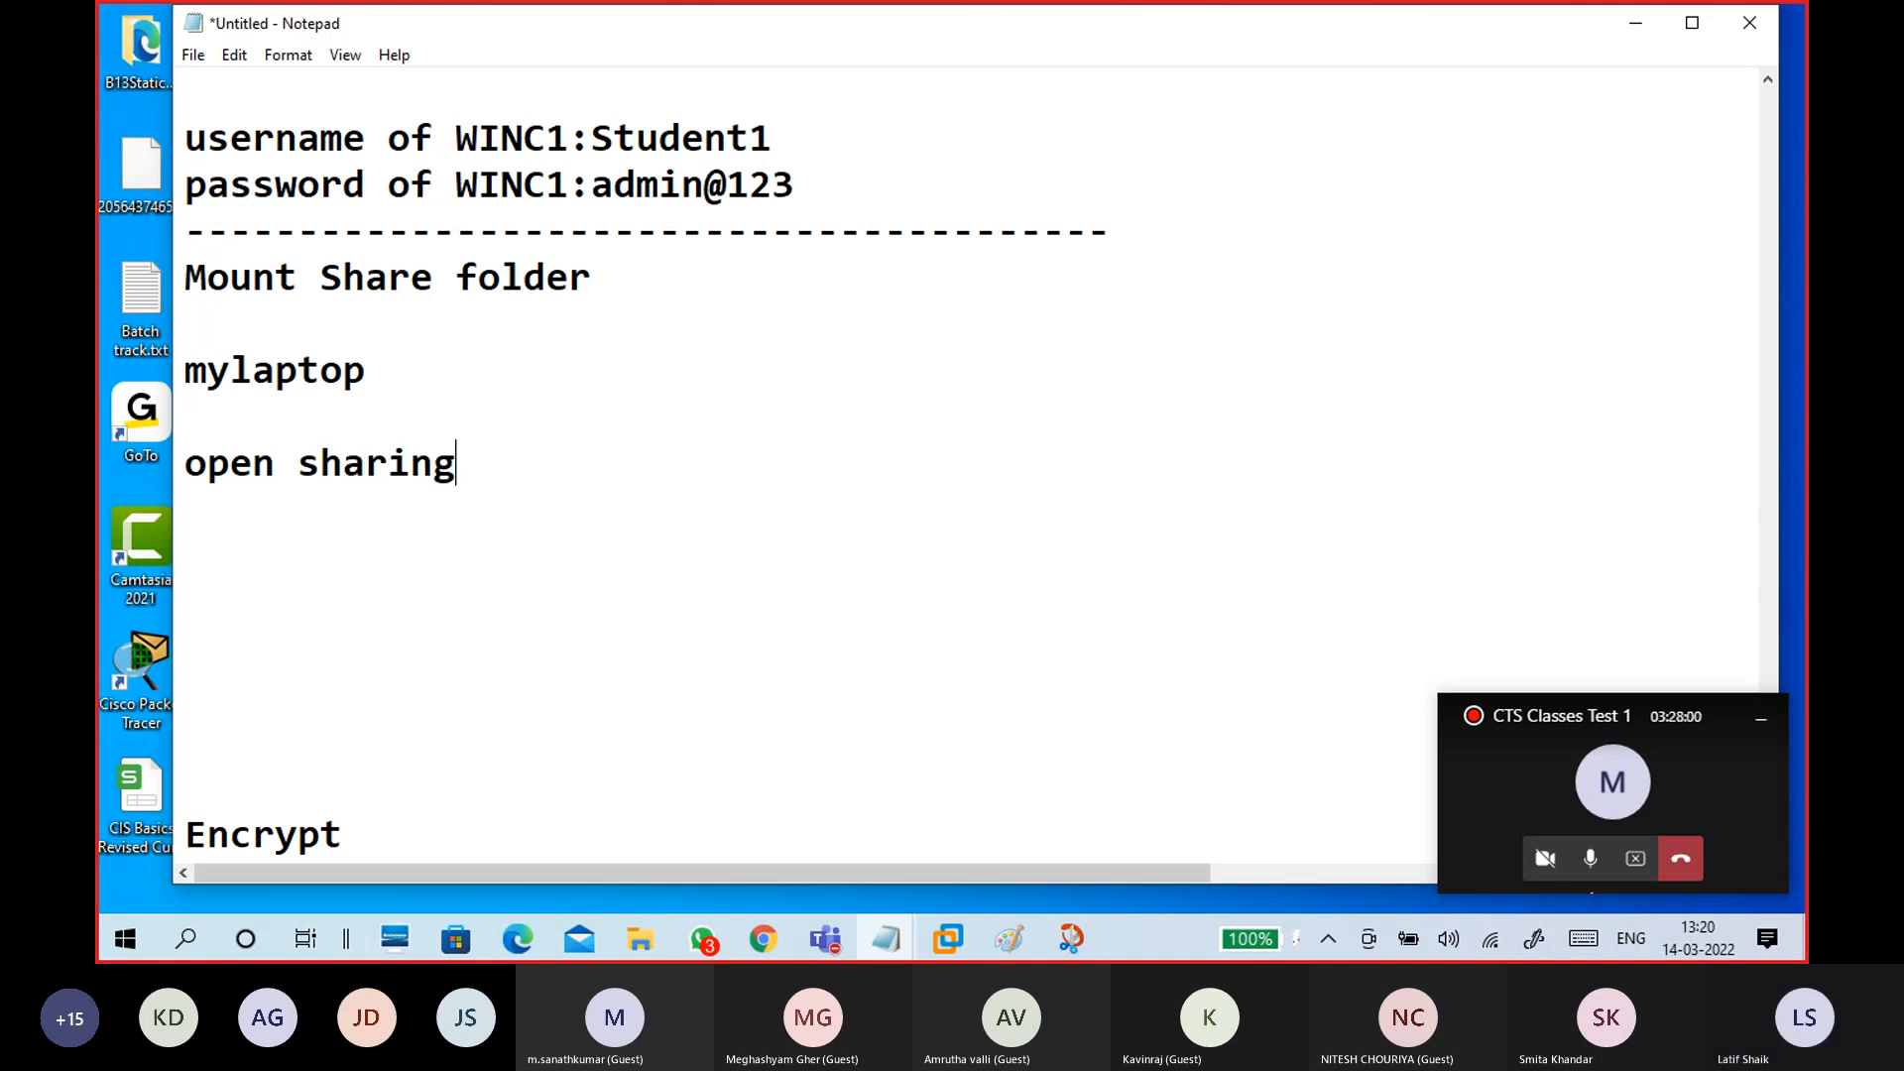
type(":\\\\192")
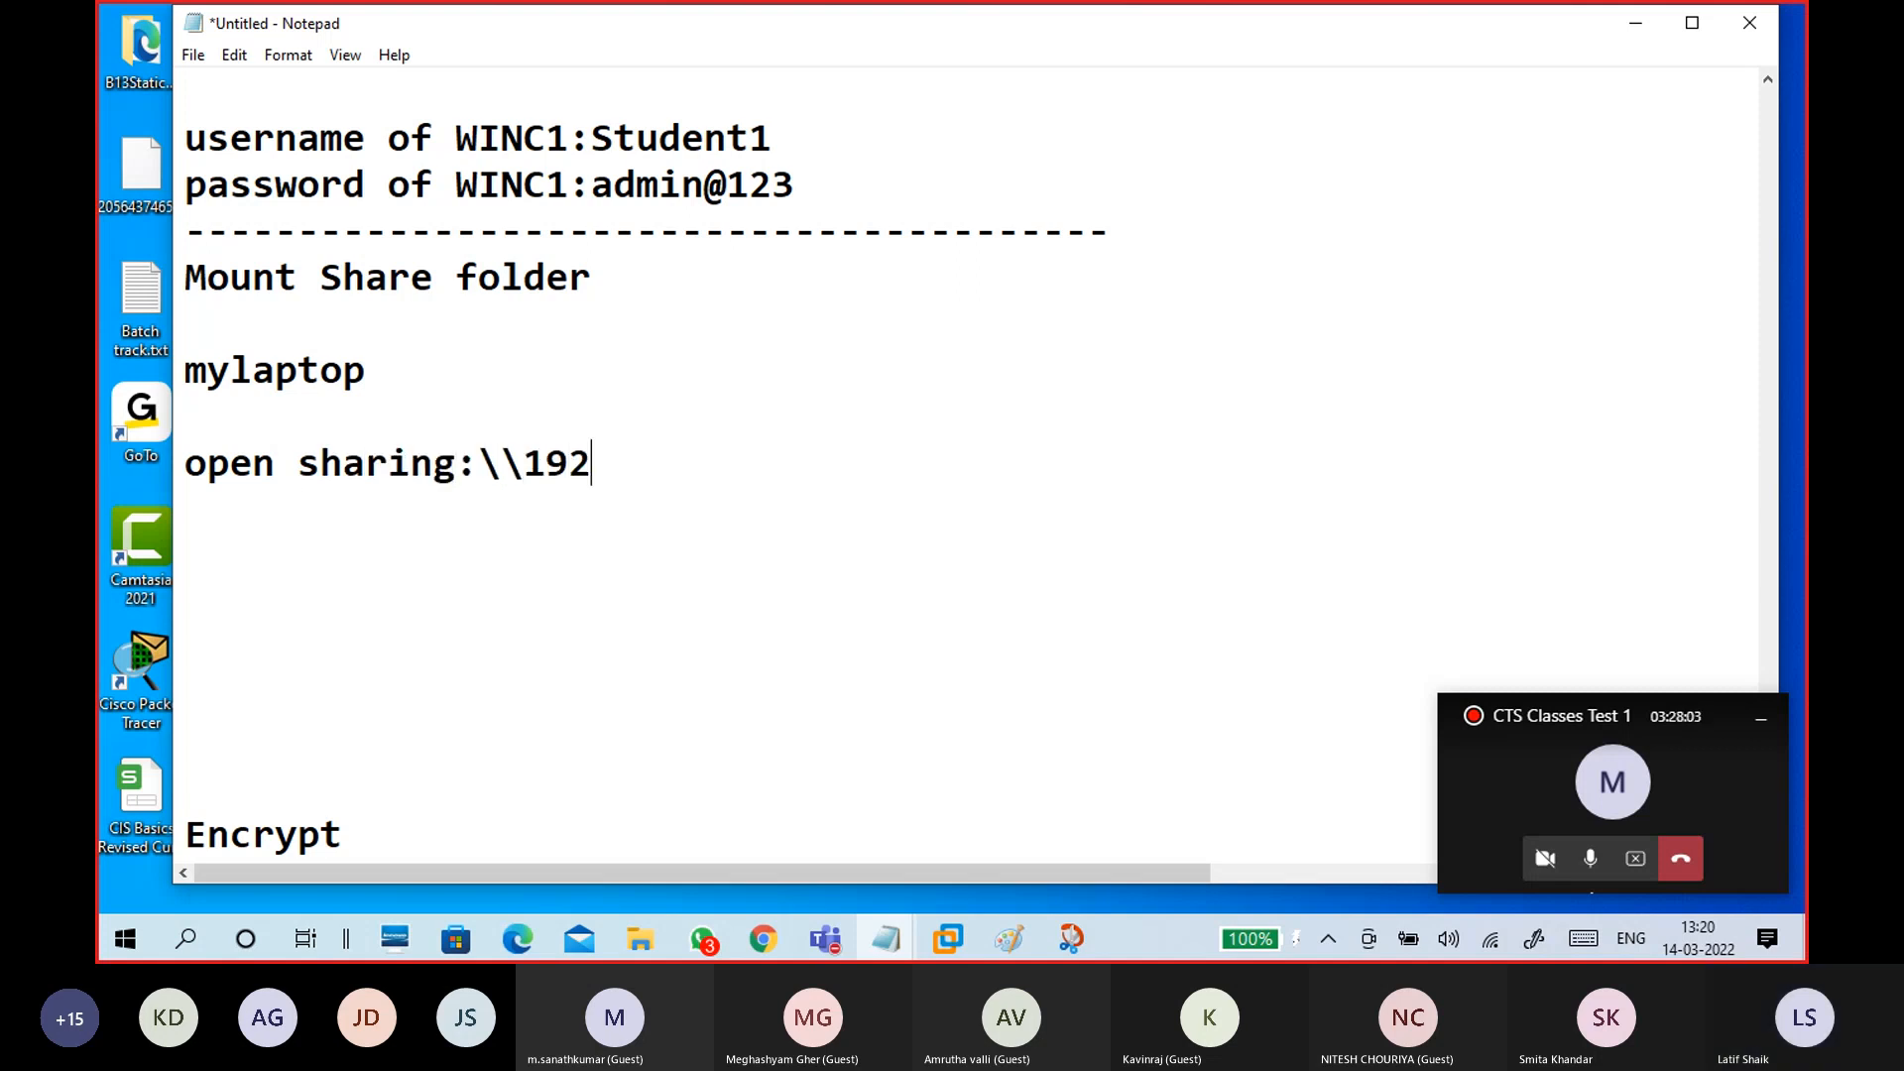
type(".168.29.99")
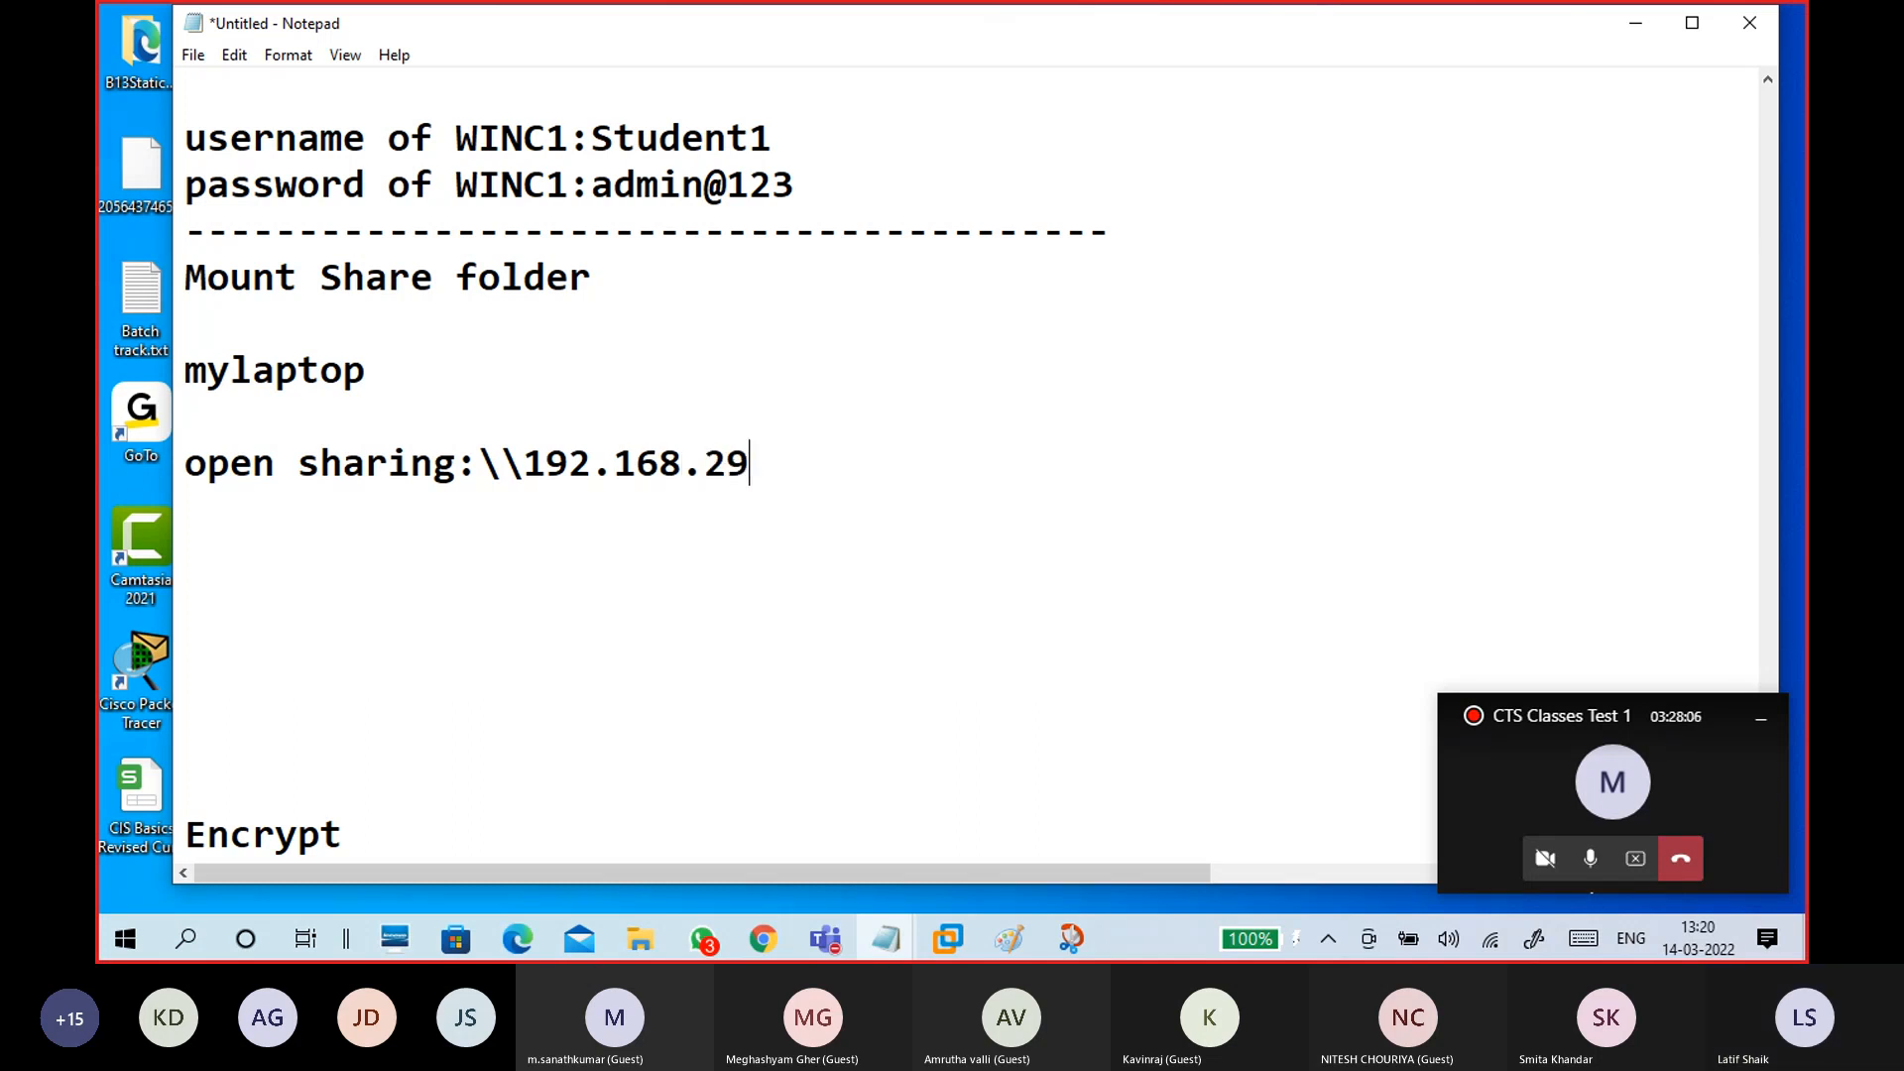
Step: Add the note 'rt - on shared folder' on a new line
key("Return")
key("Return")
type("rt")
type("- ")
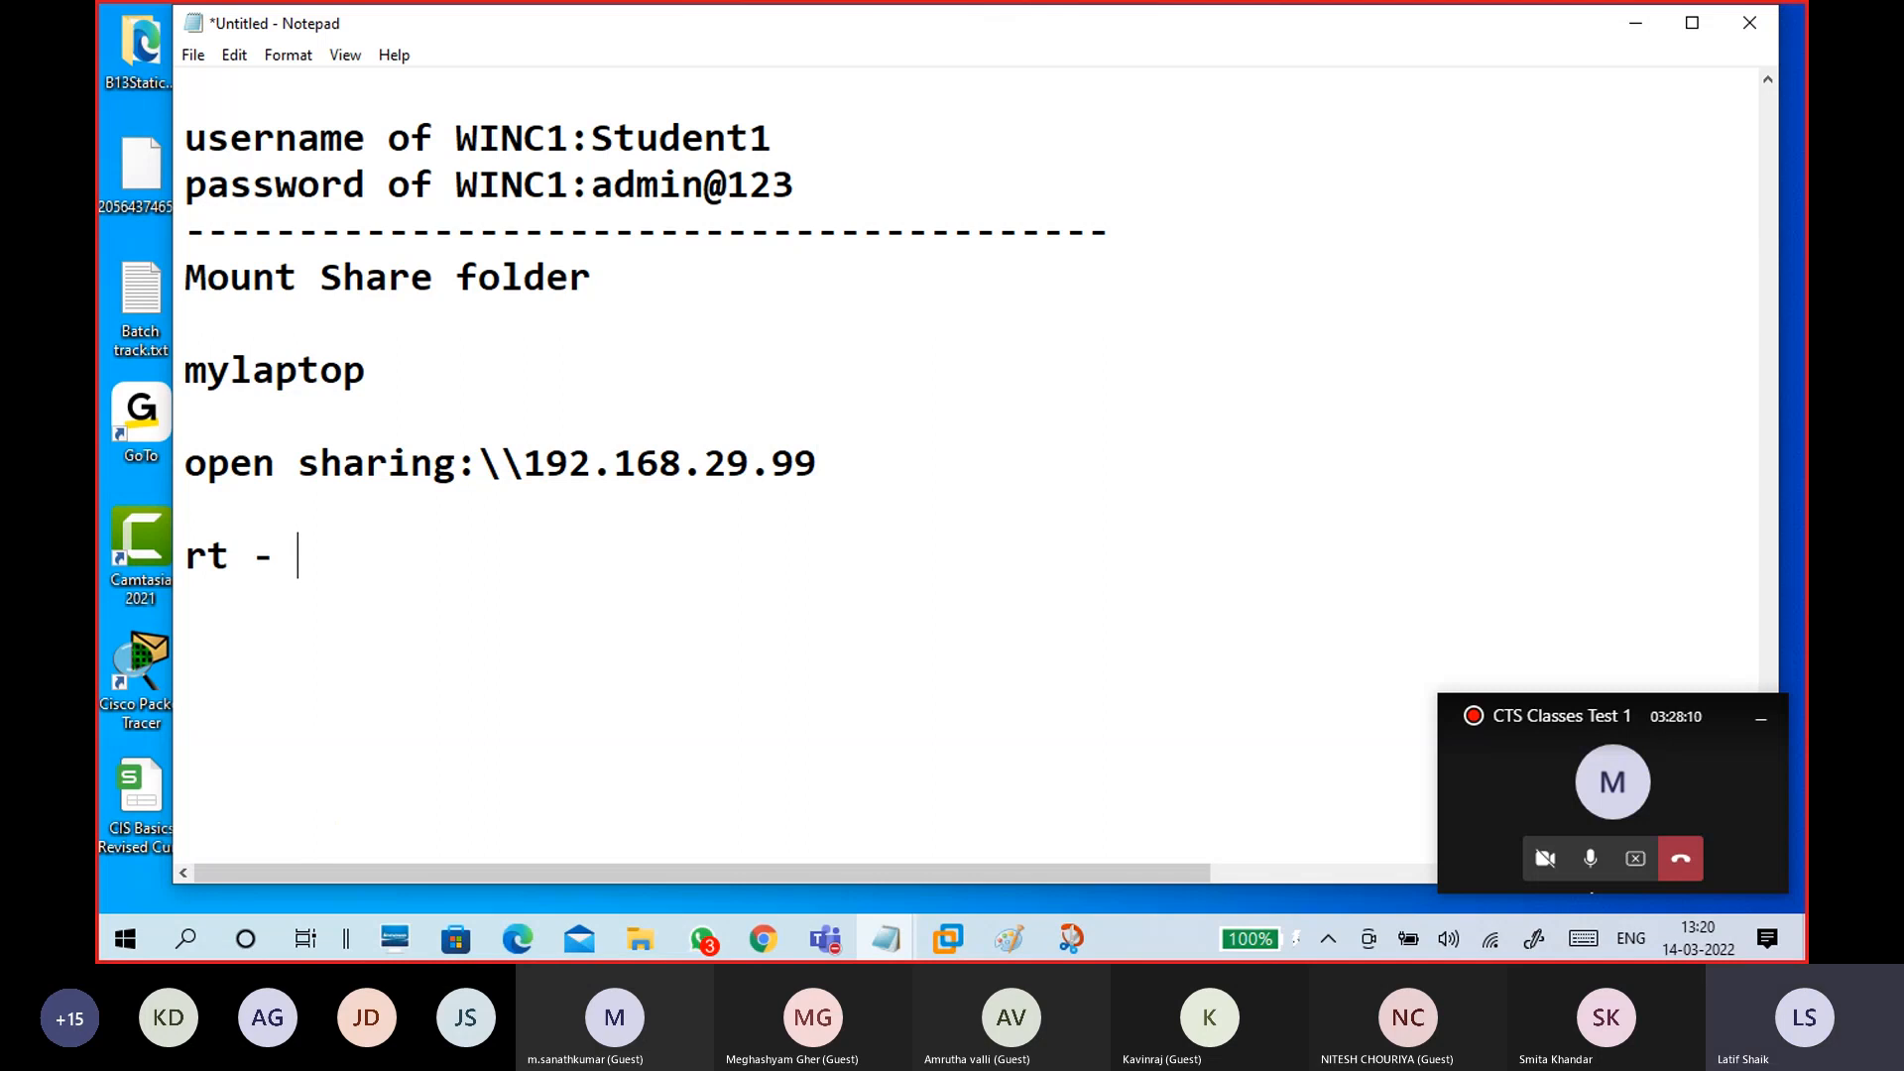
type("on sha")
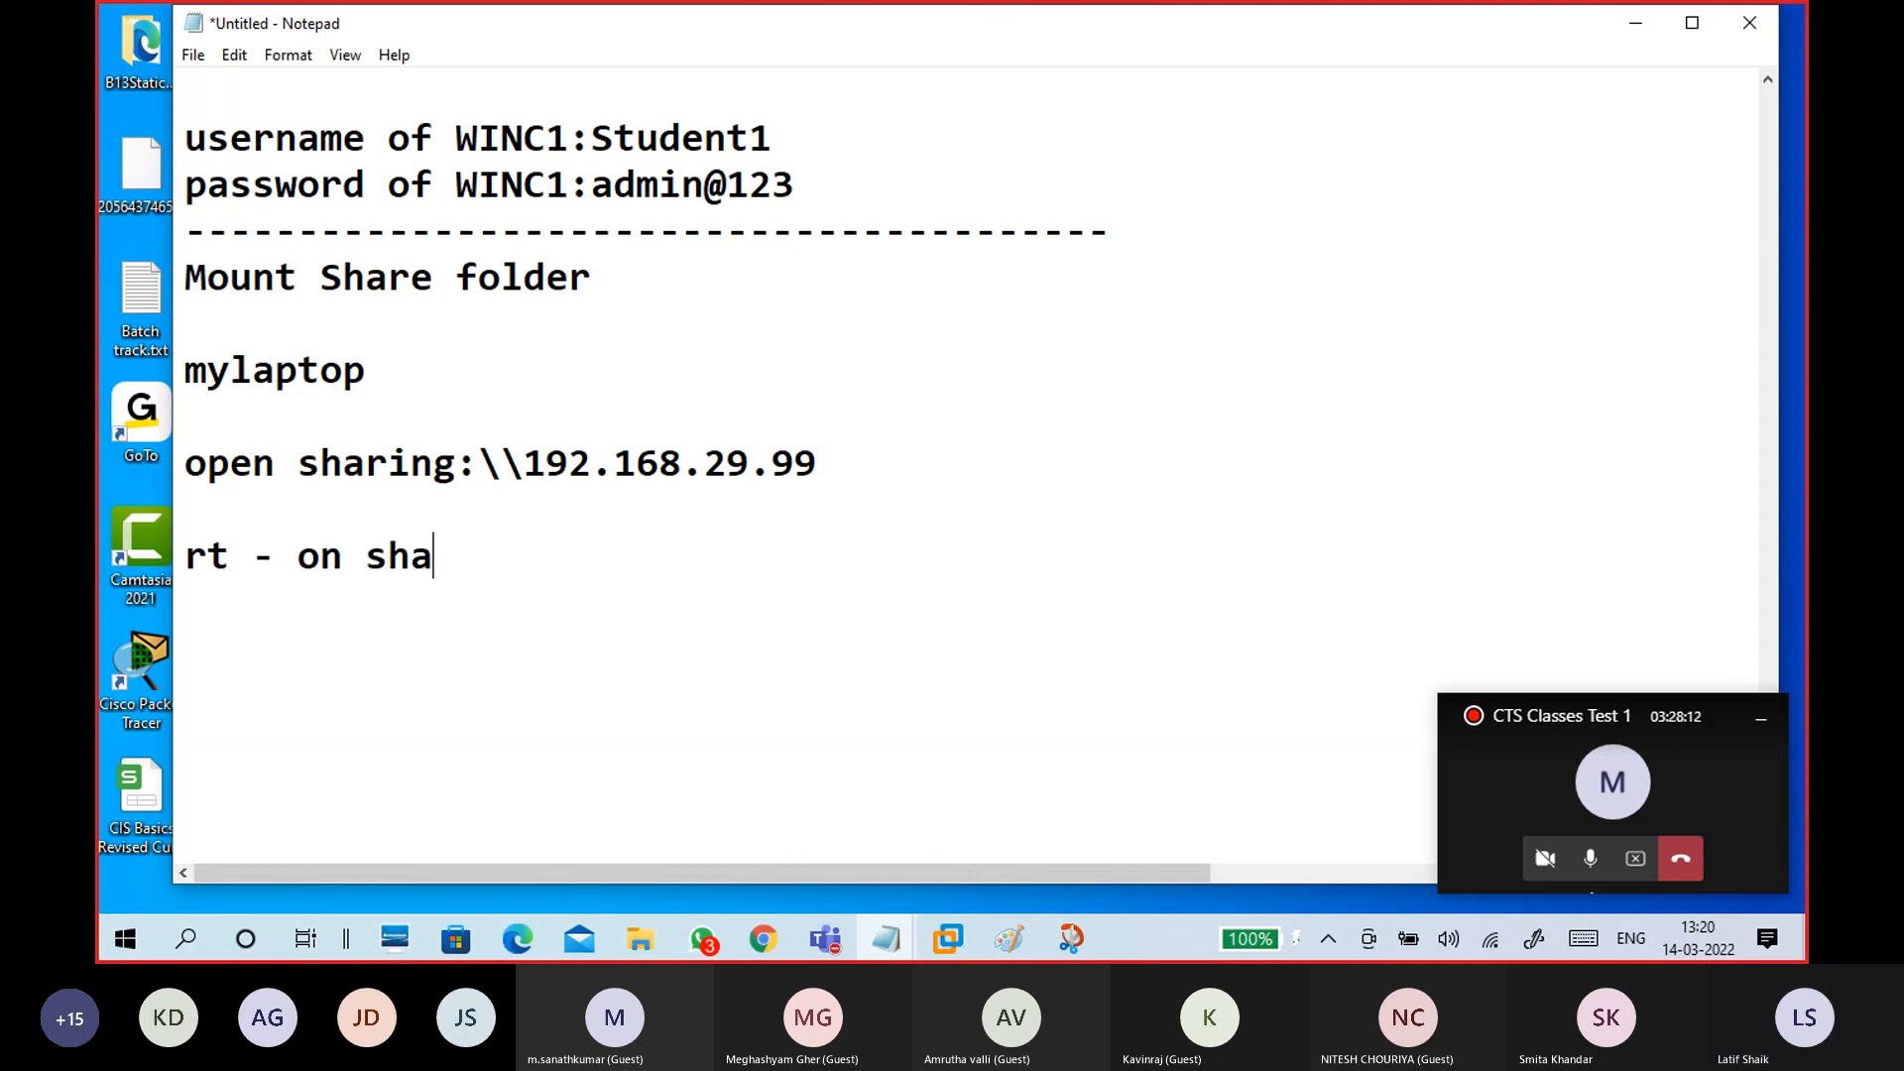
type("red folder")
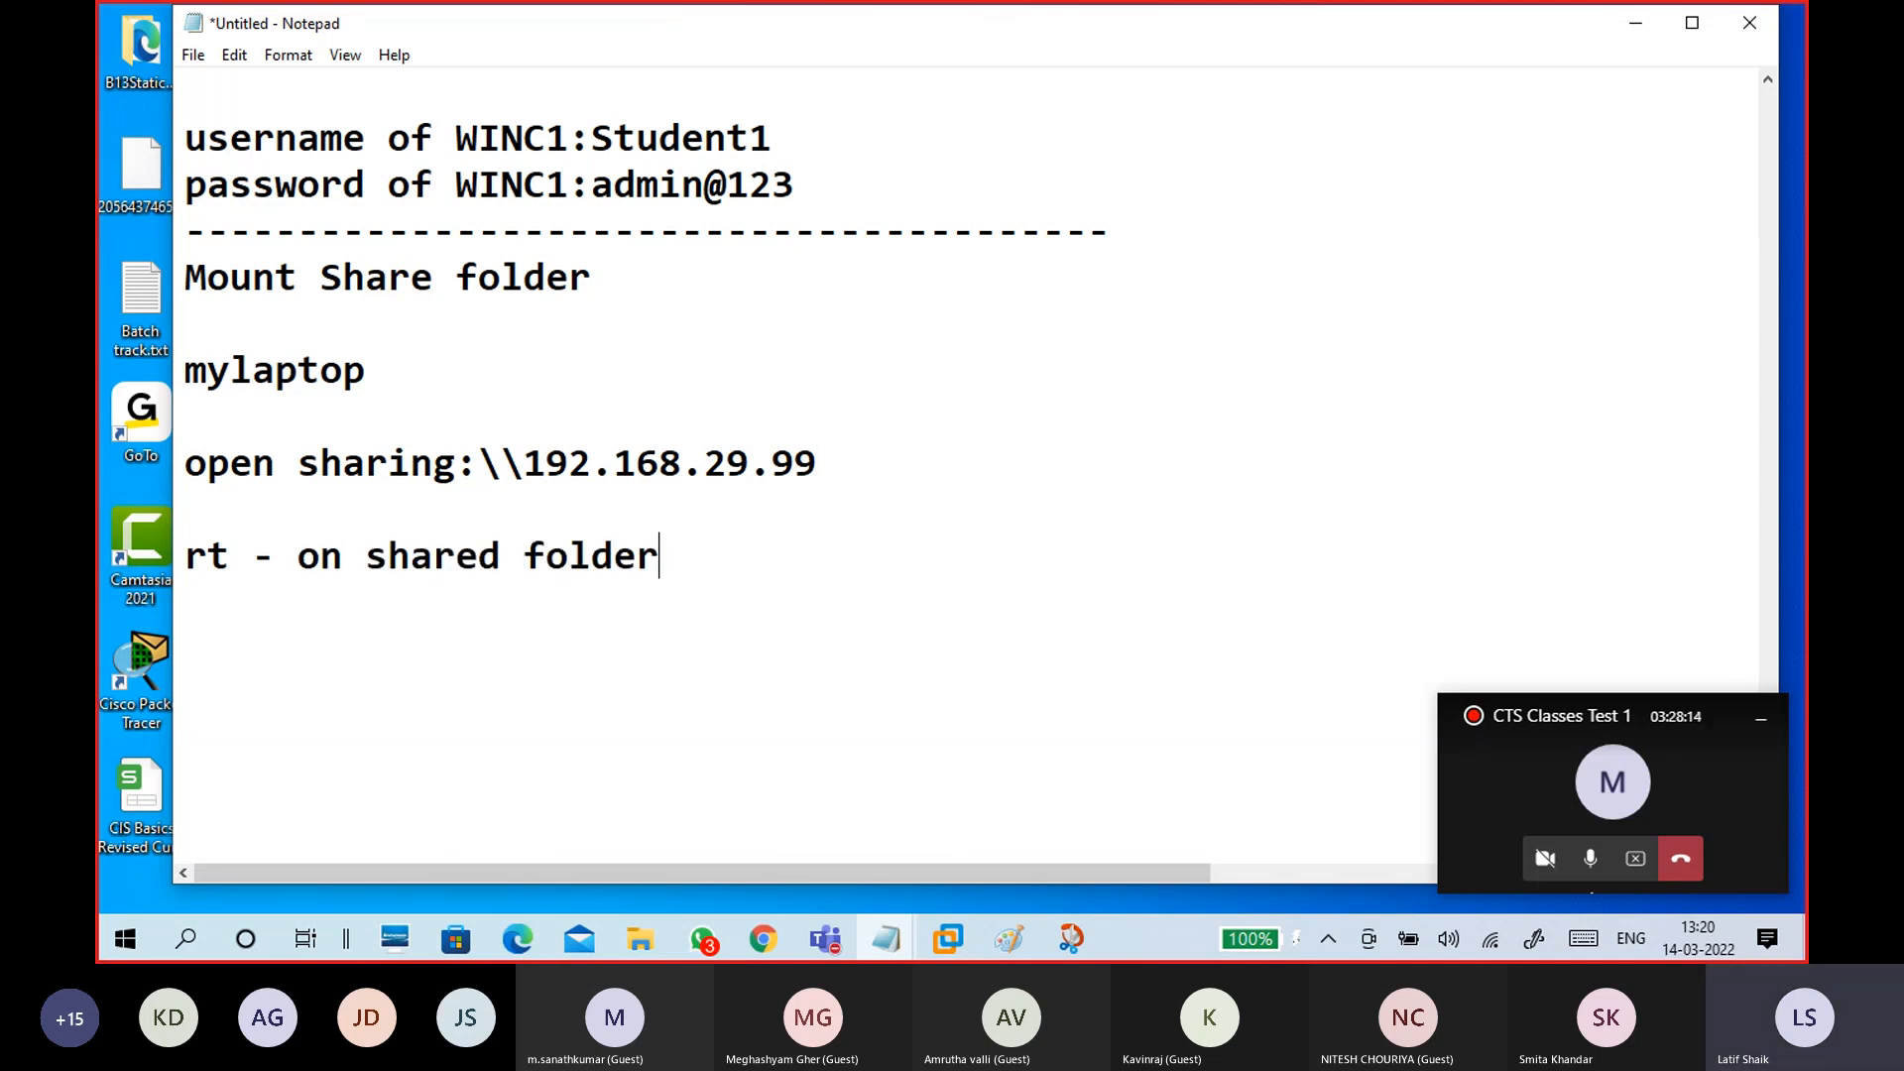
key("Return")
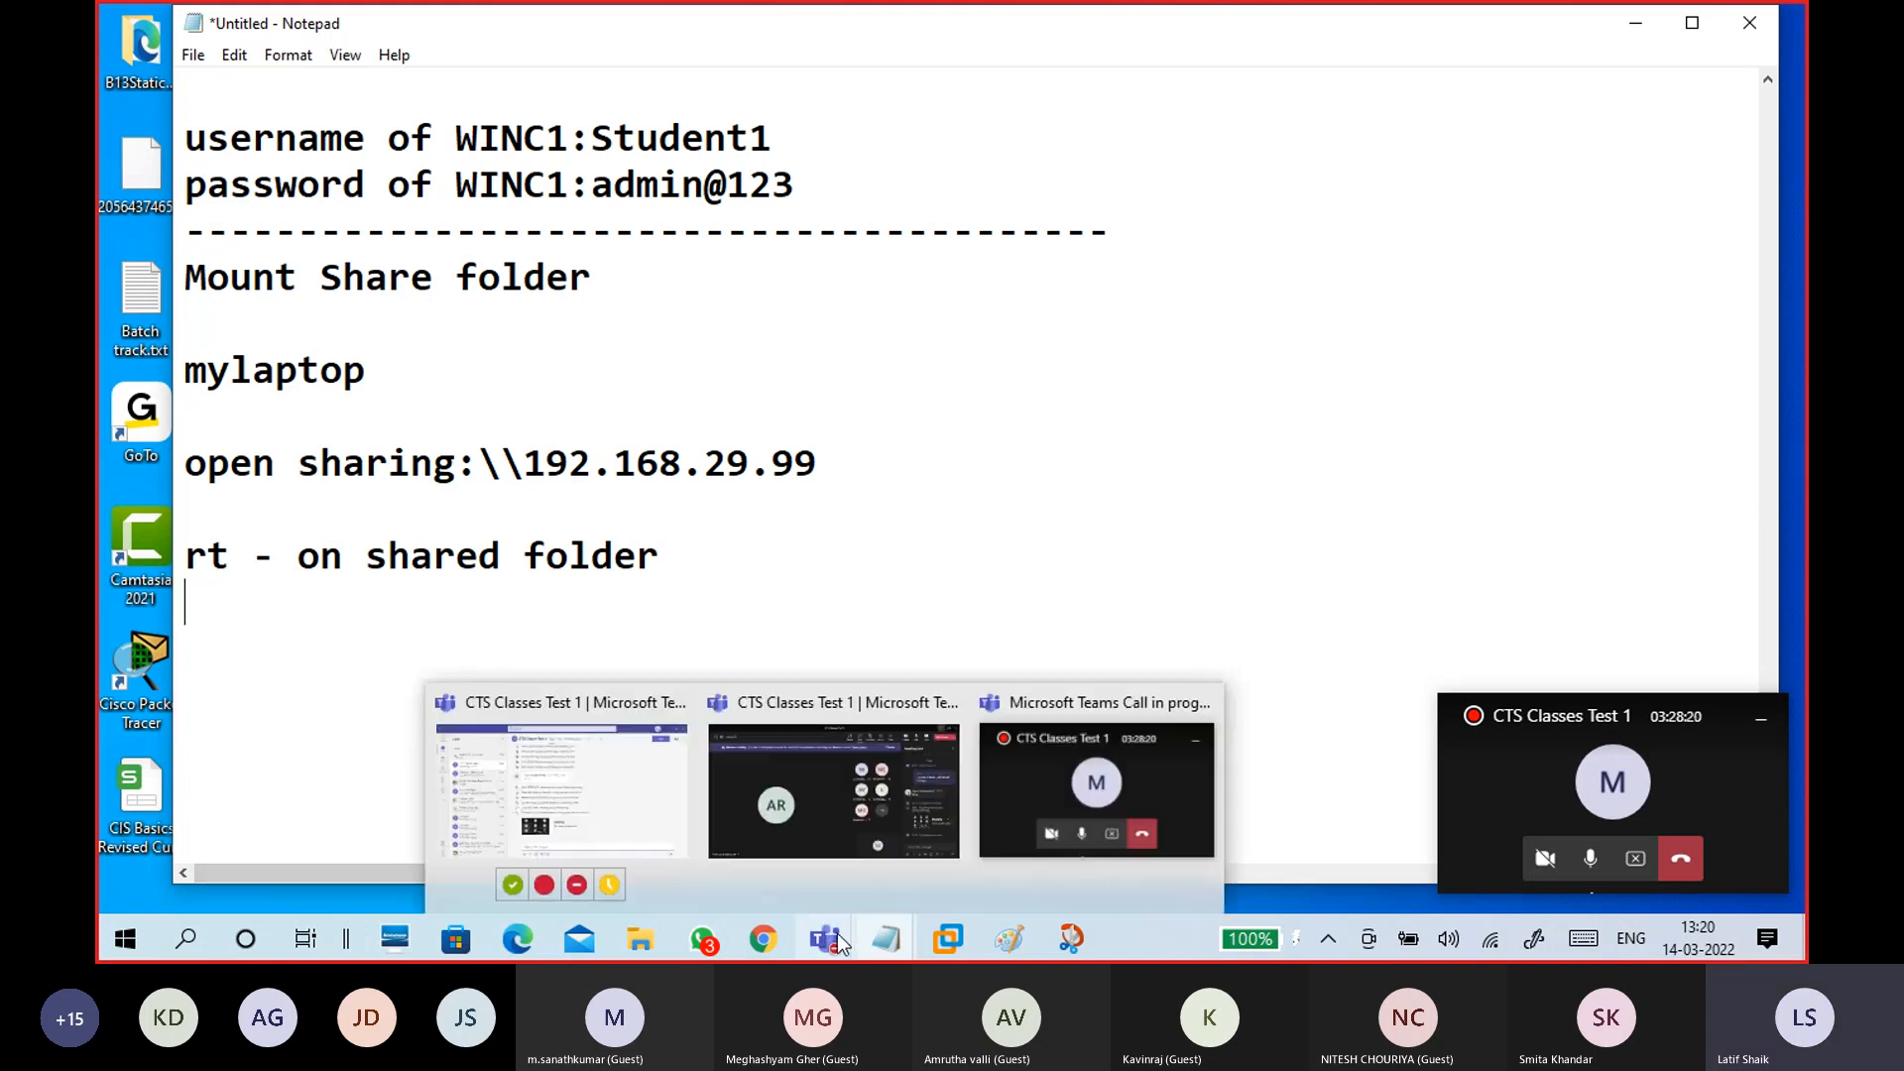
Step: Set the CTS15WinC1 guest to 100% magnification, leave it, and bring up the \\192.168.29.99 shares window
mouse_move(949, 936)
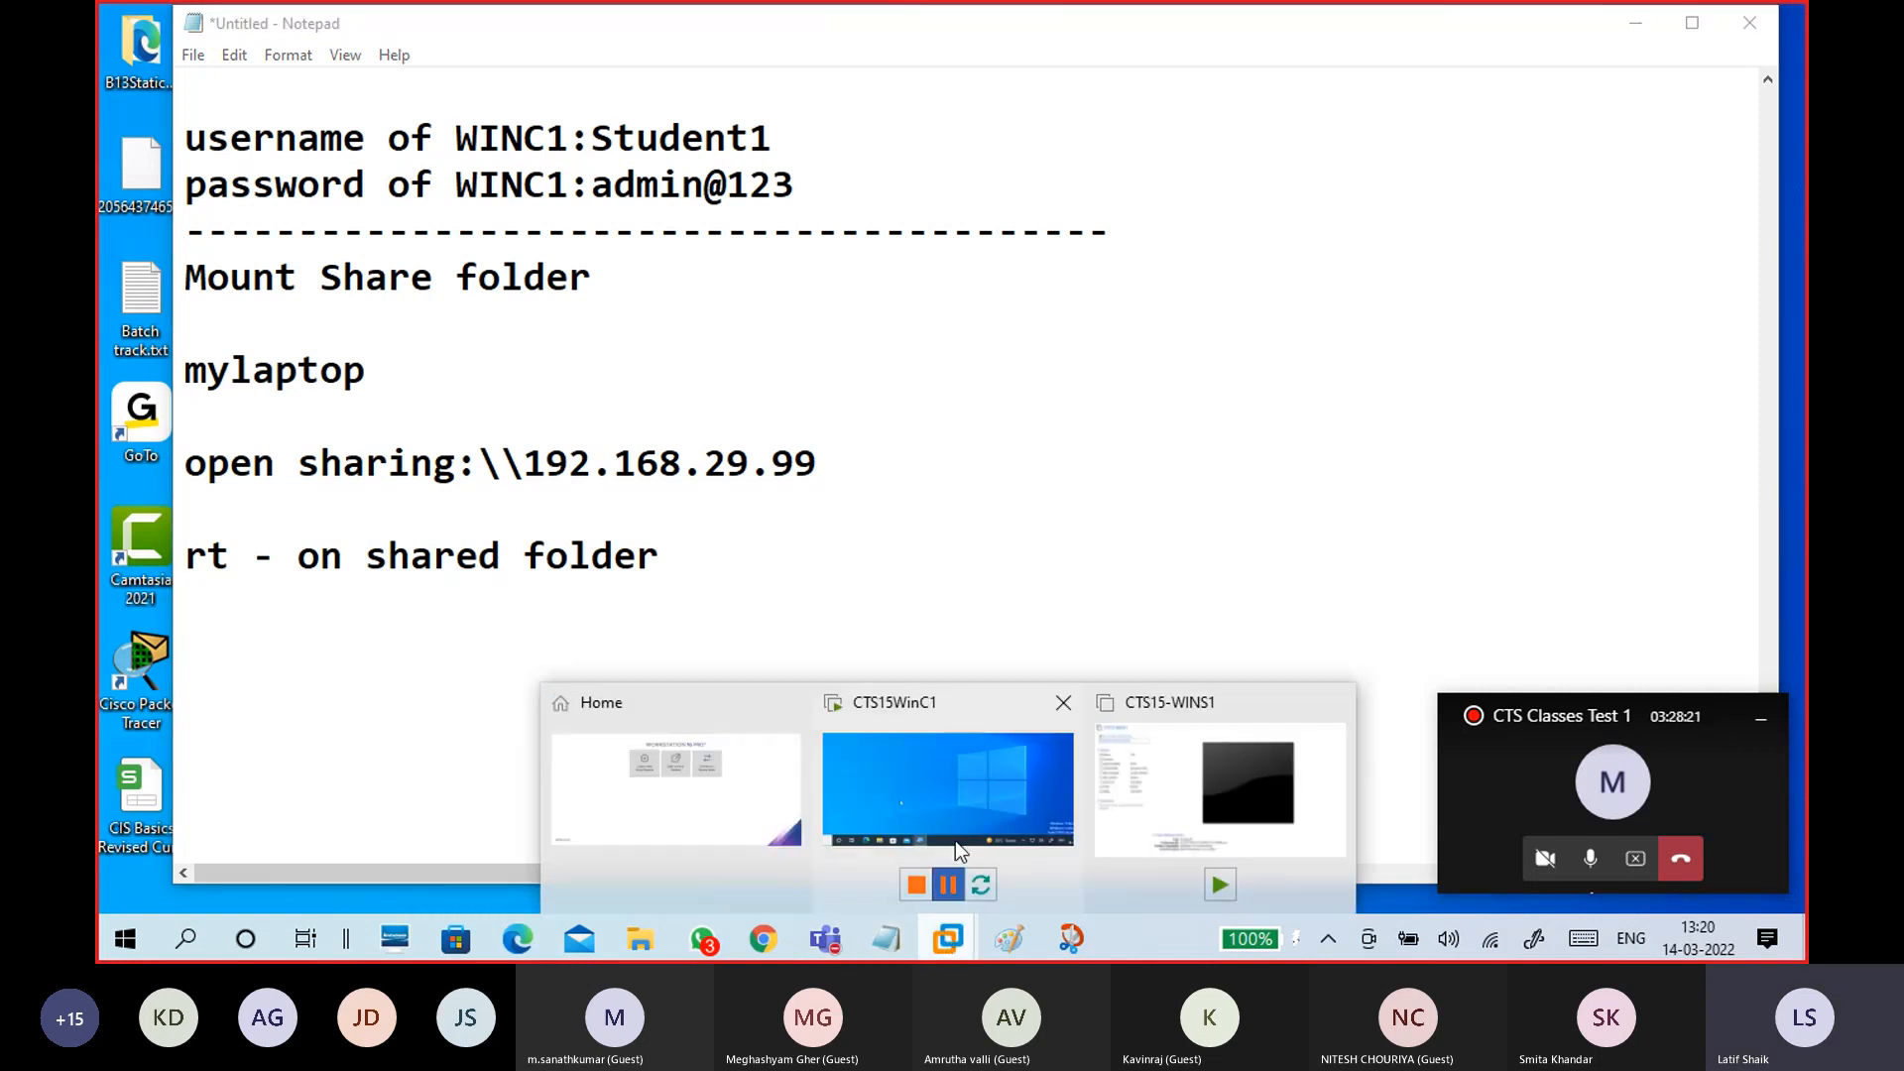
left_click(956, 842)
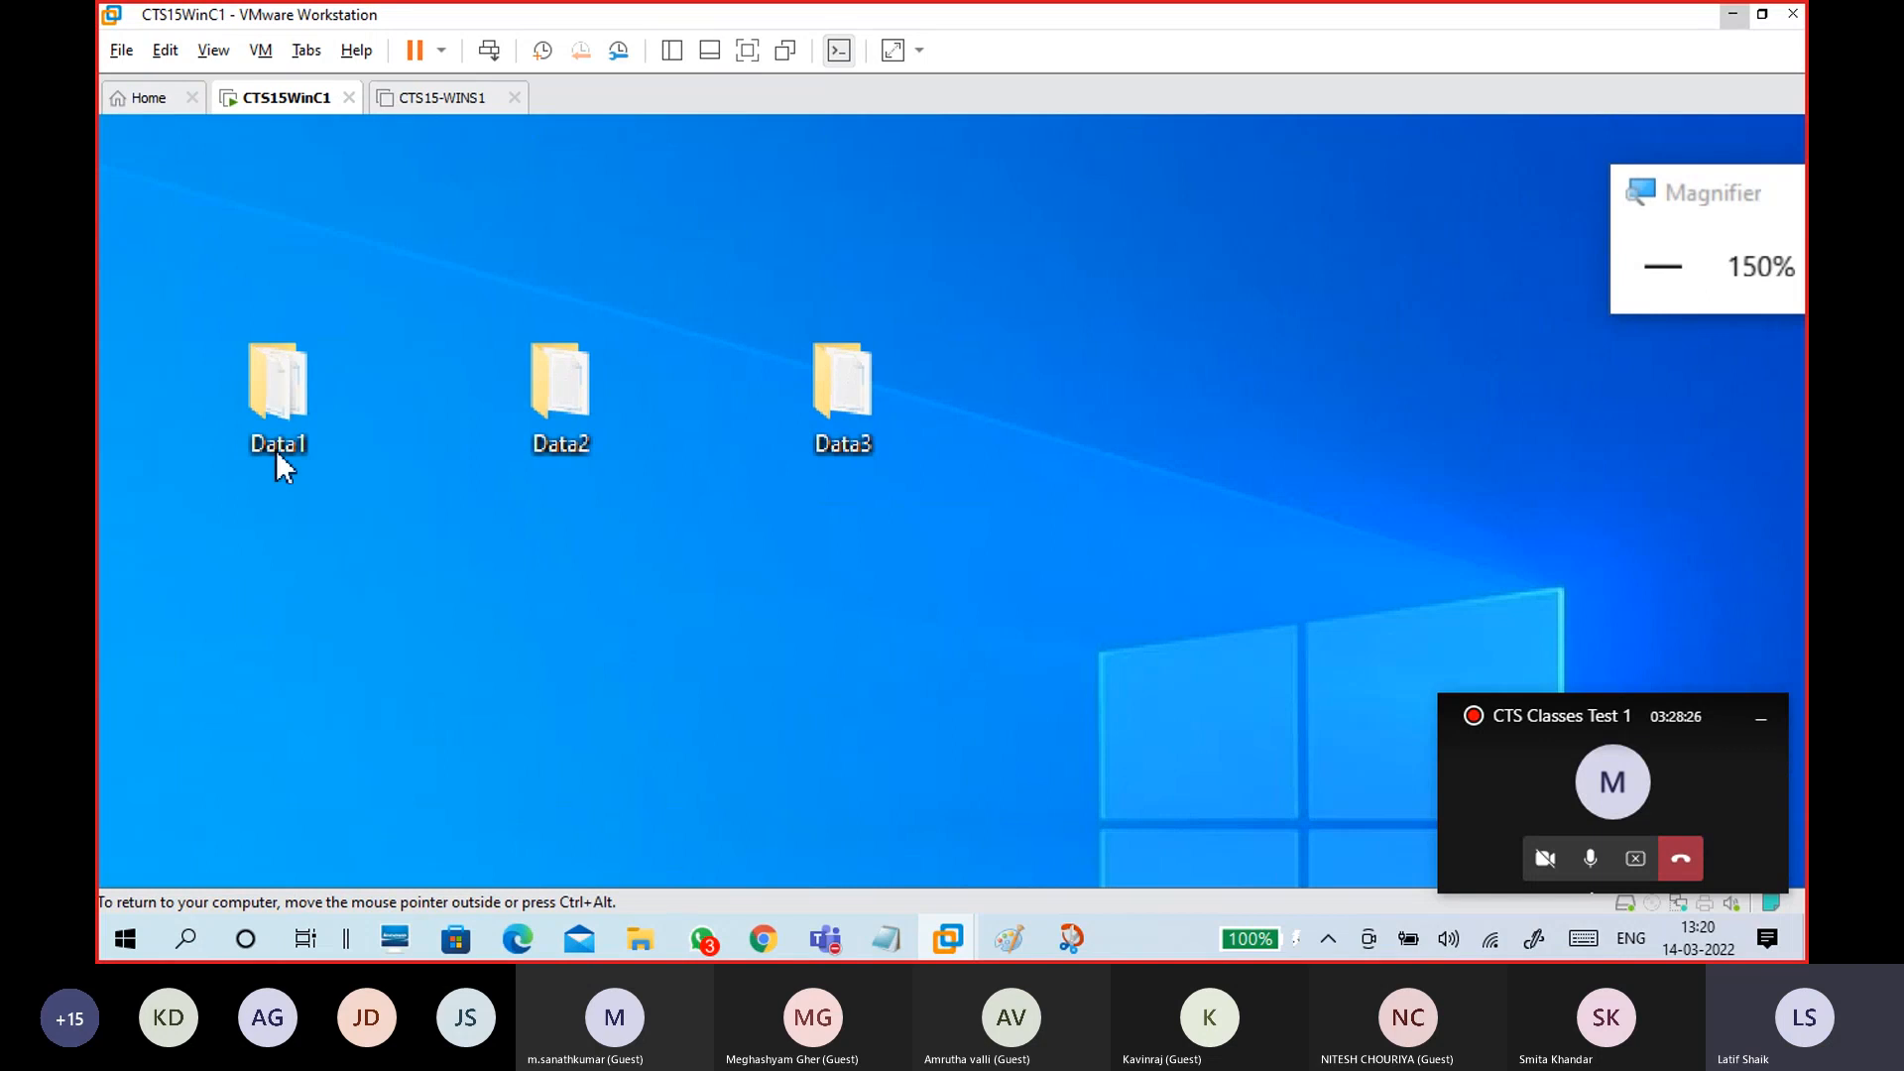
mouse_move(896, 426)
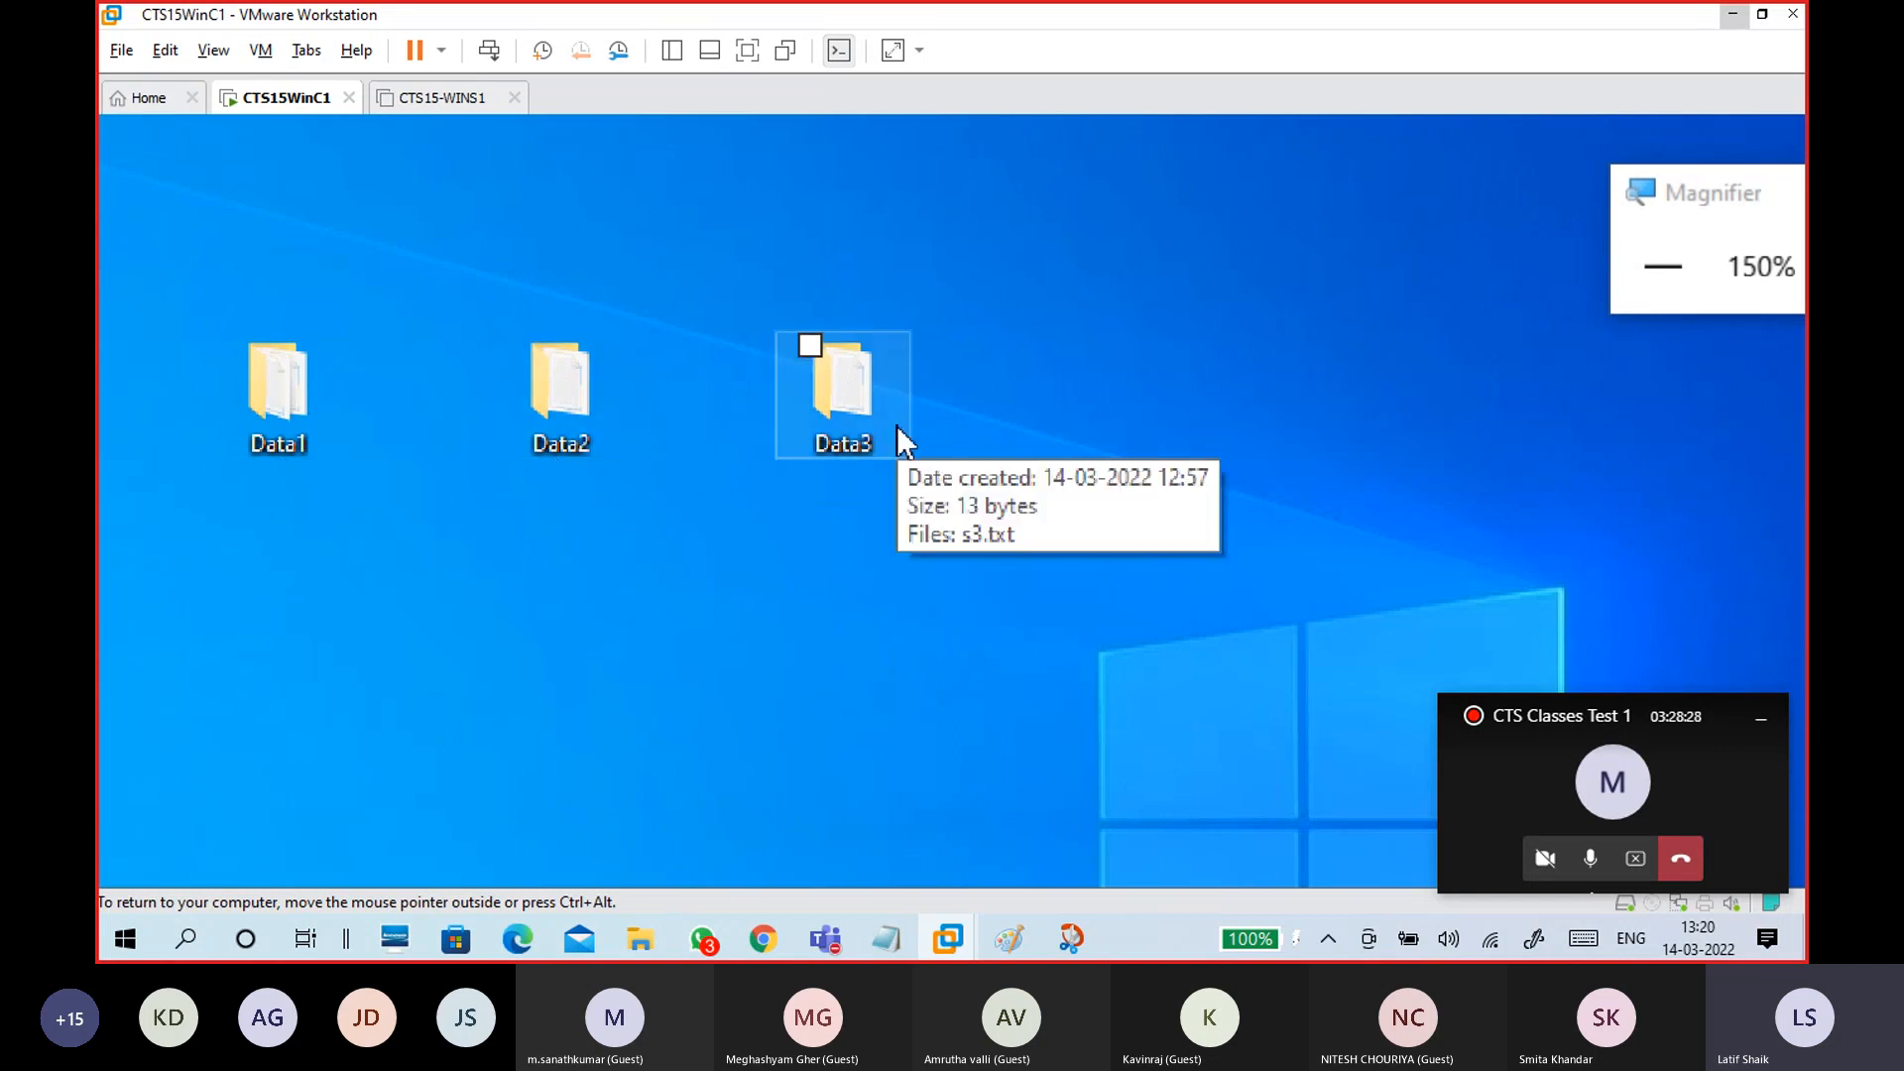
left_click(1664, 267)
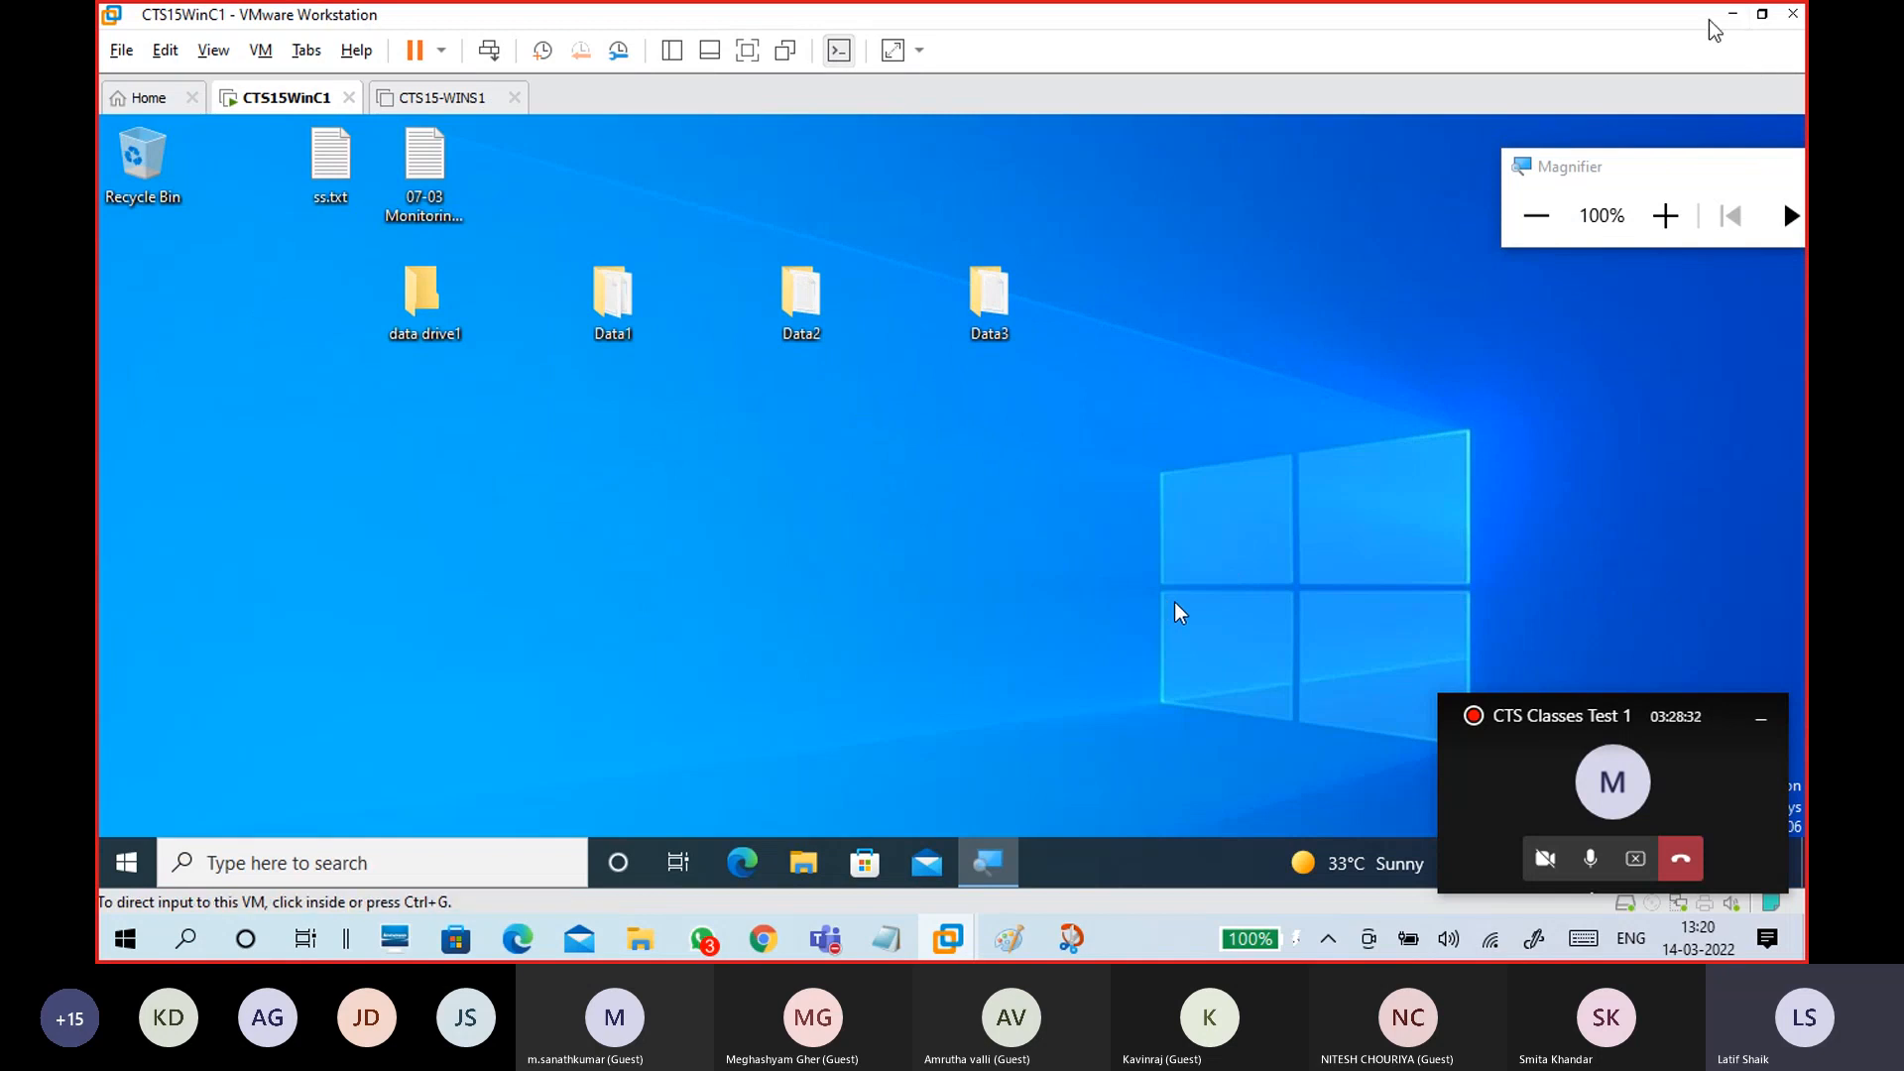
left_click(1738, 22)
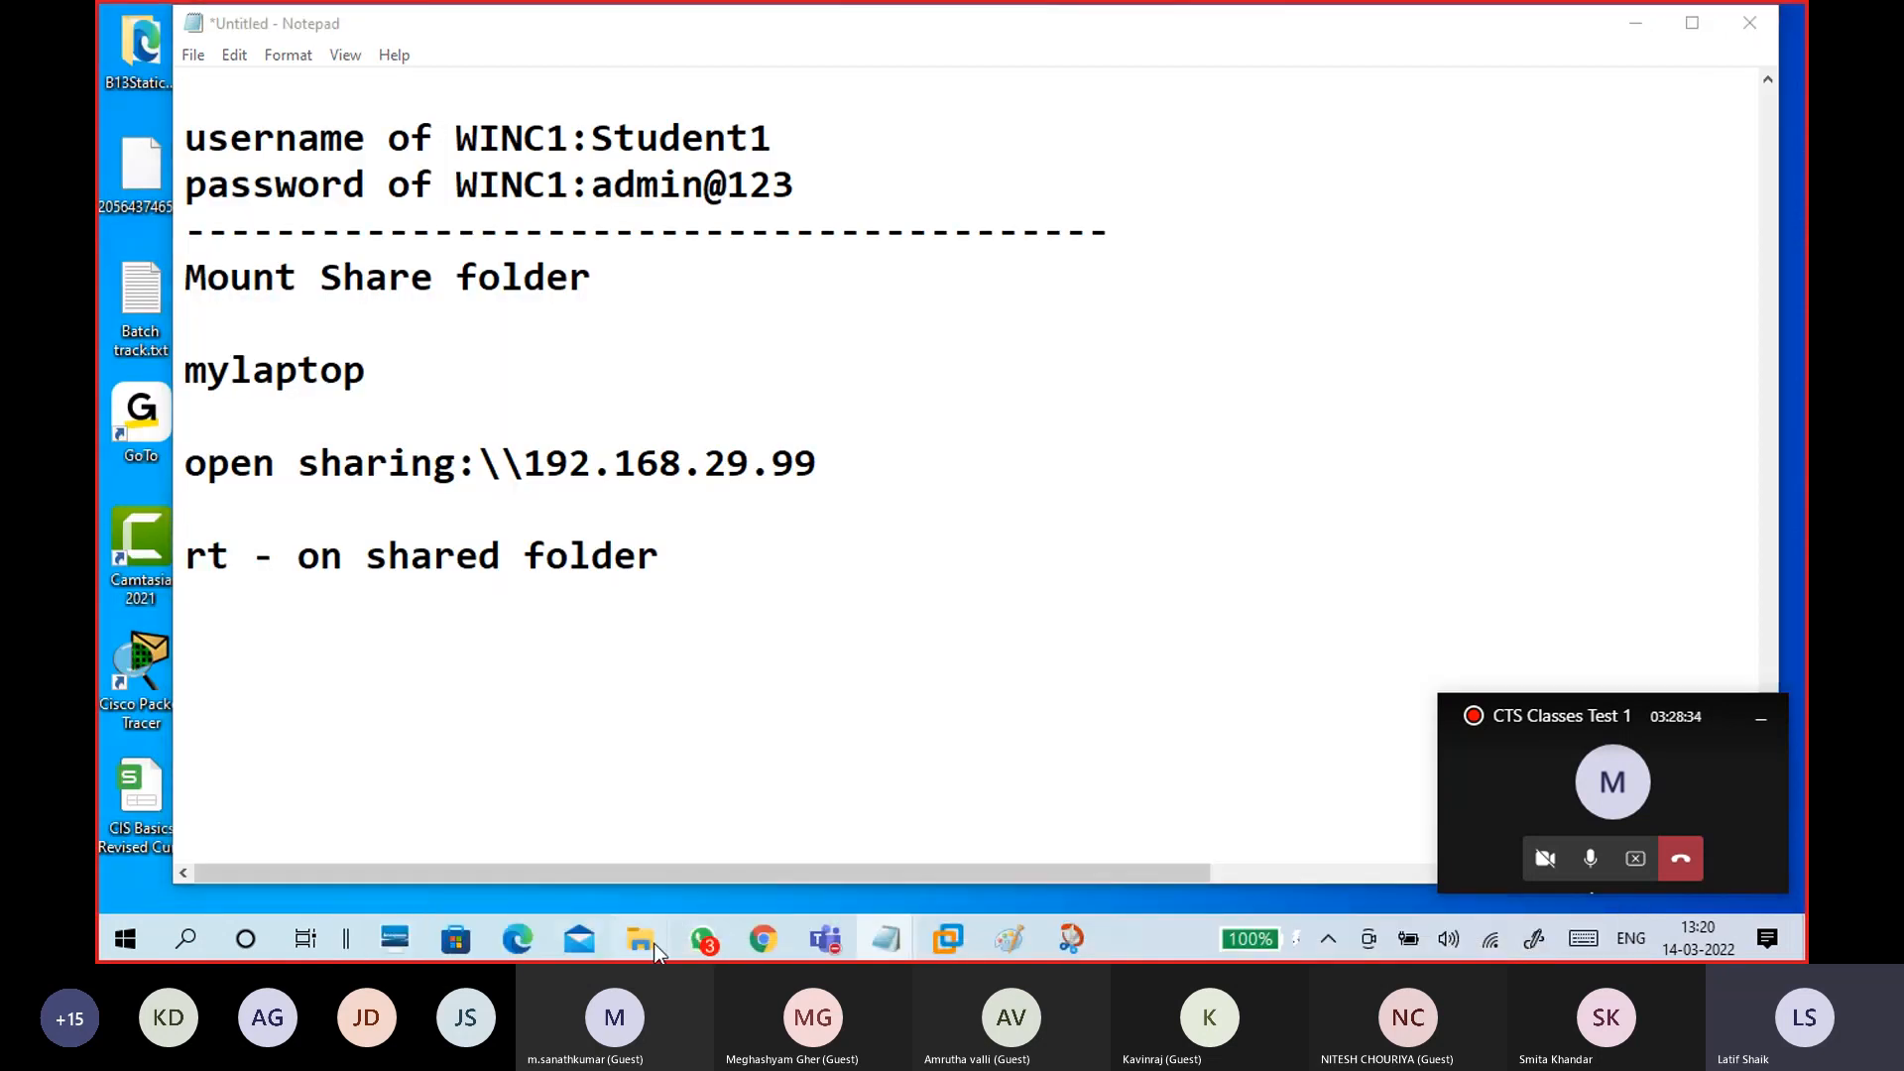
mouse_move(647, 940)
left_click(710, 871)
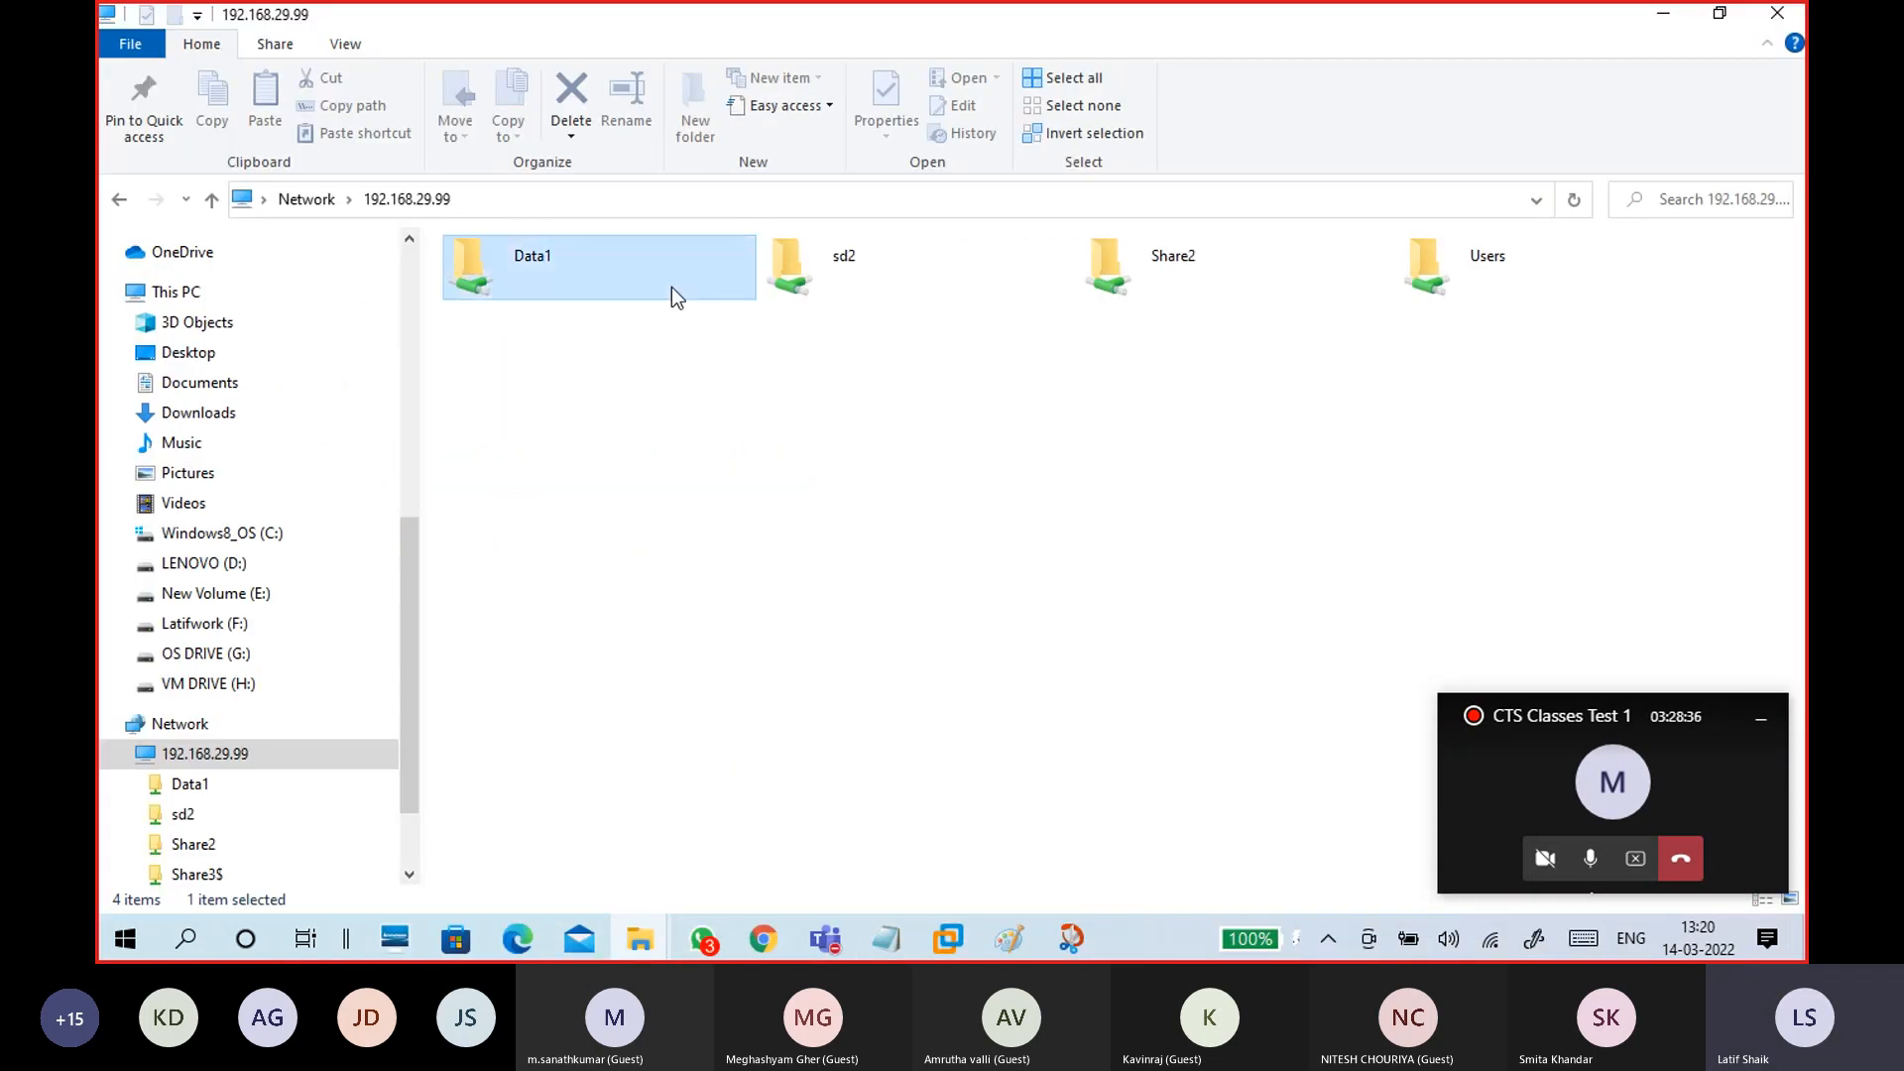
double_click(680, 295)
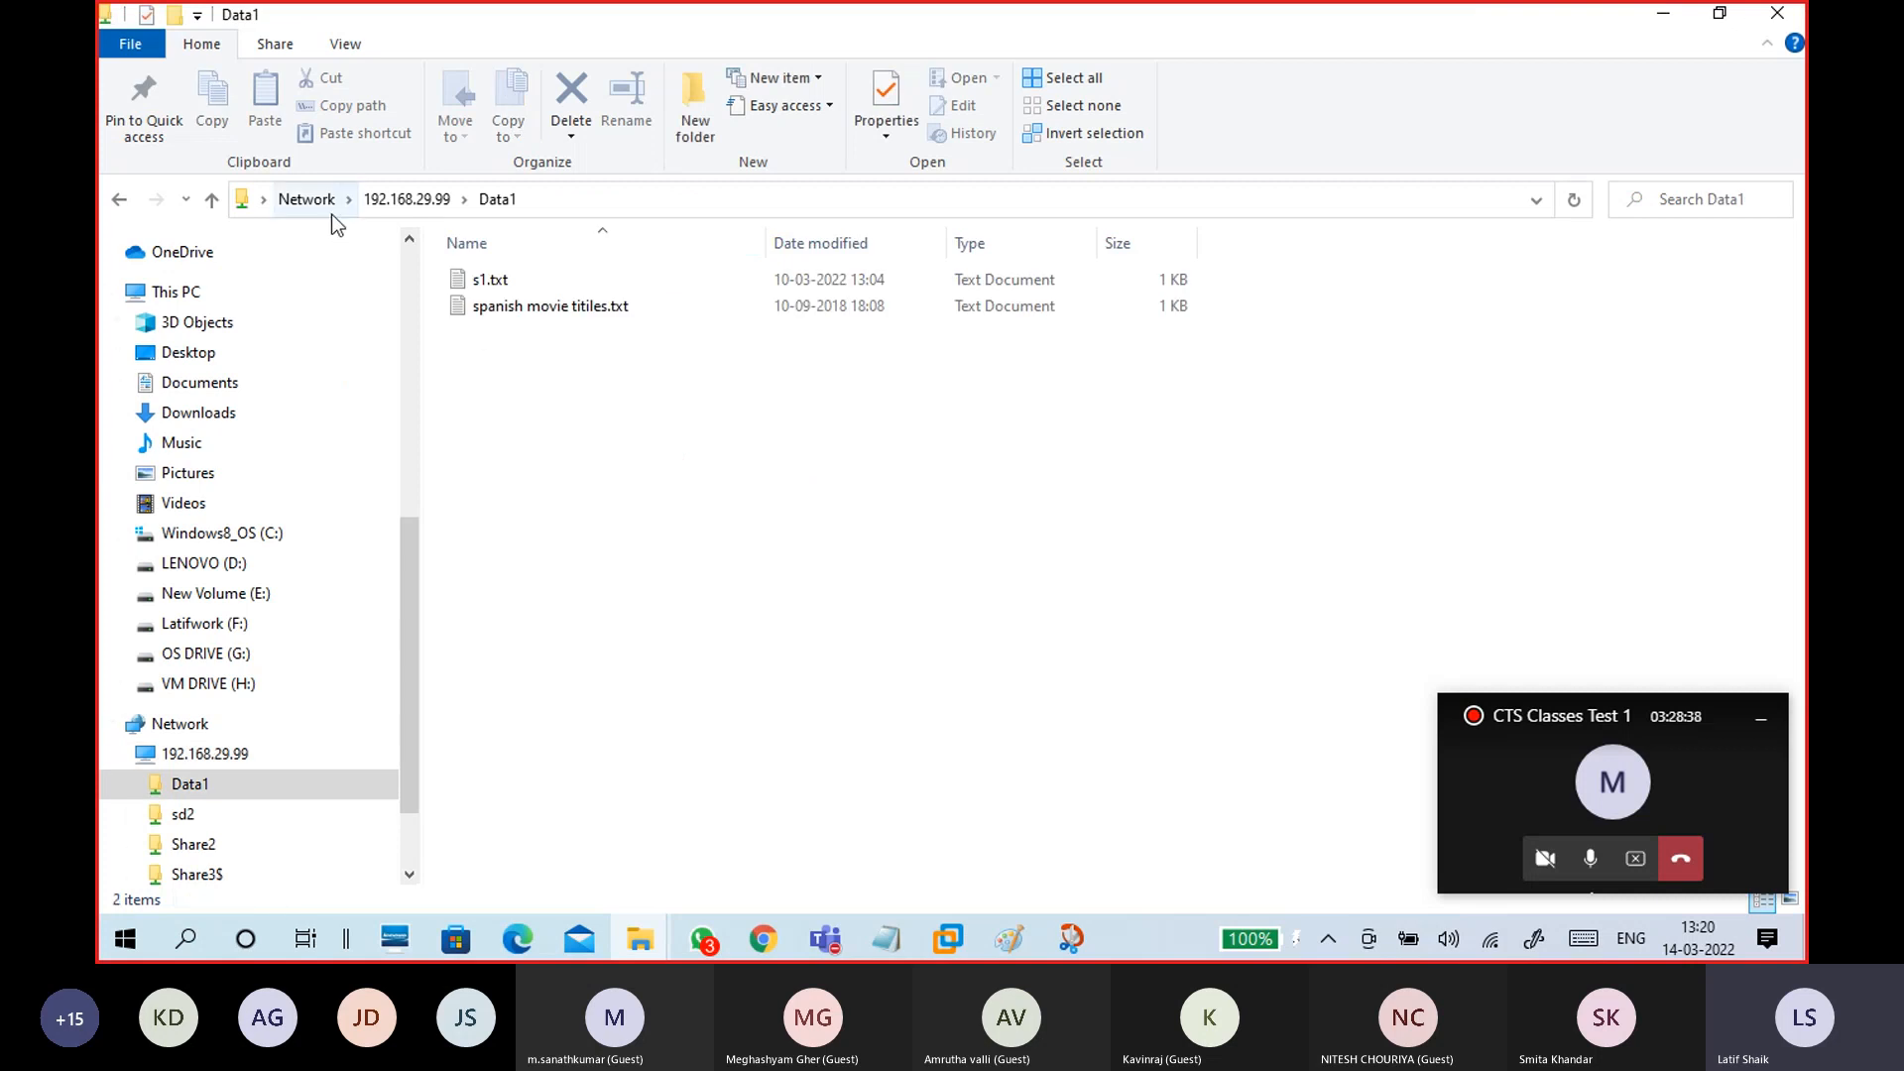
left_click(175, 296)
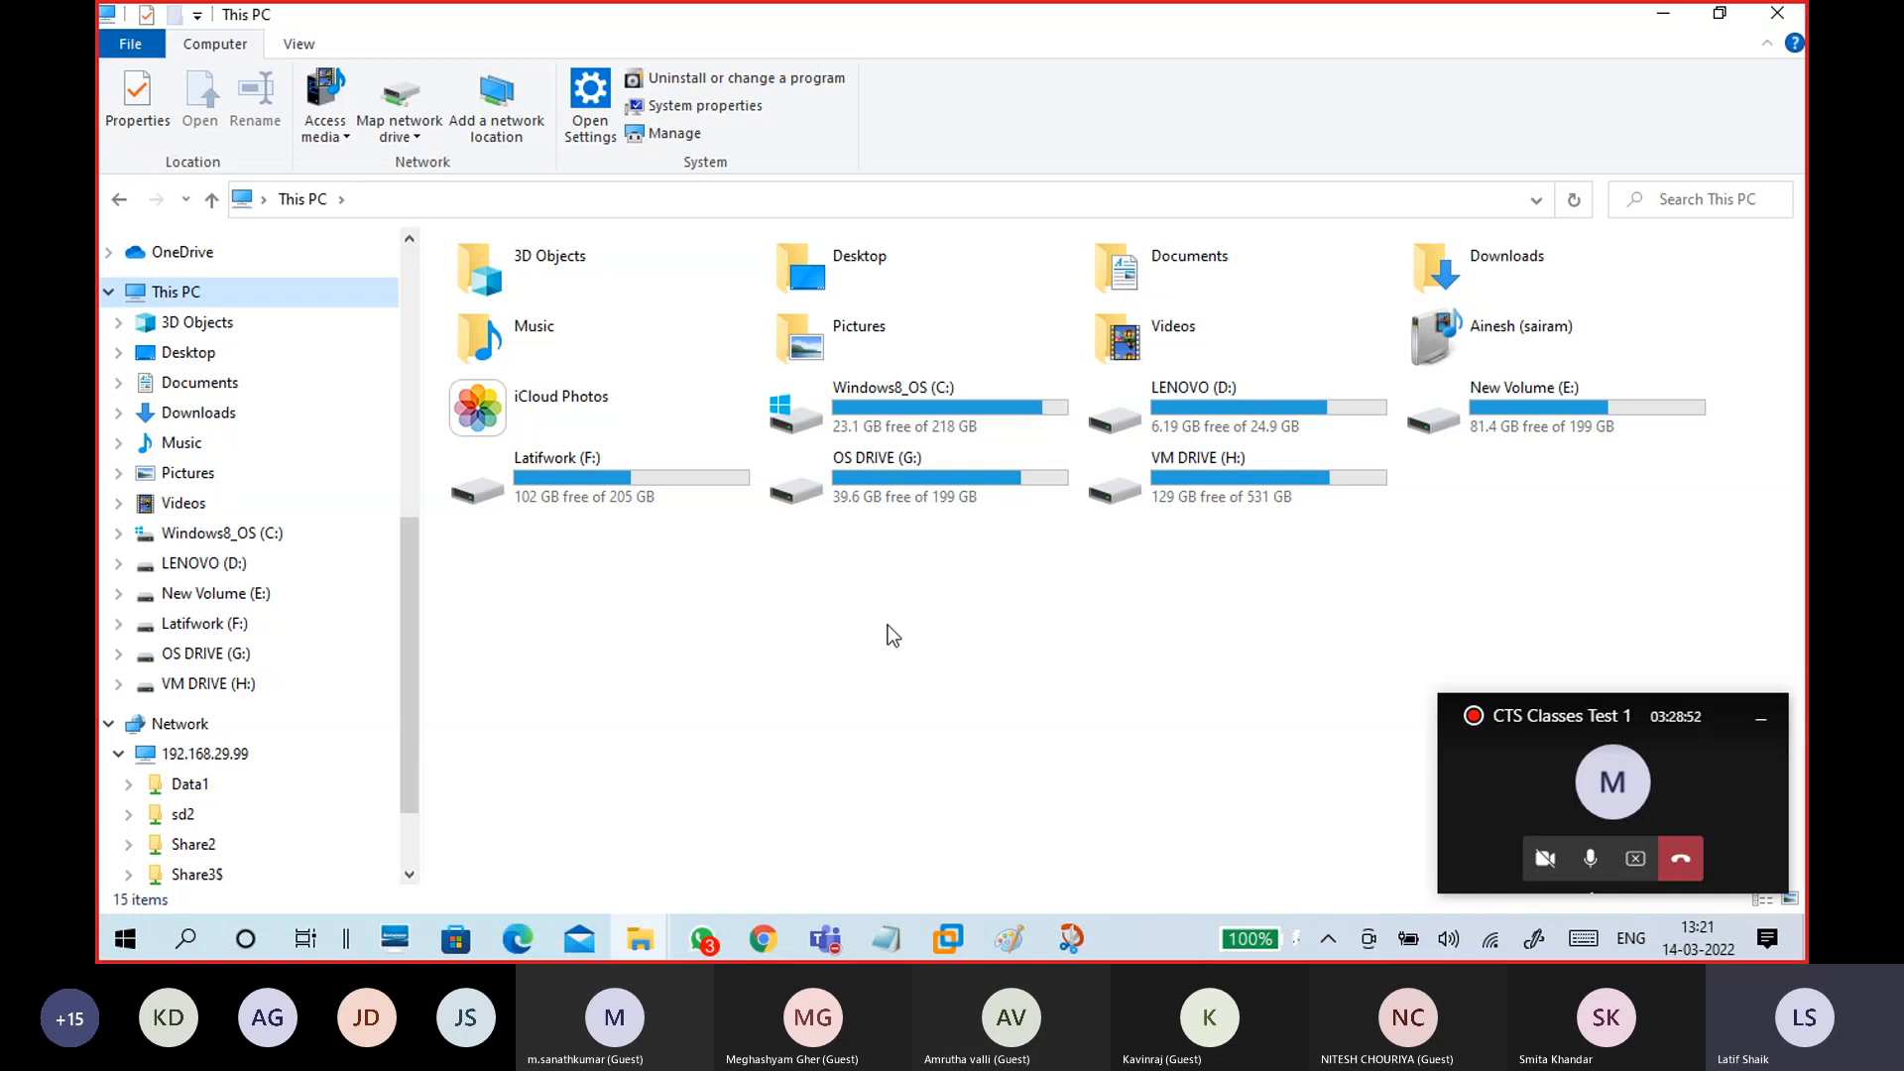
left_click(902, 482)
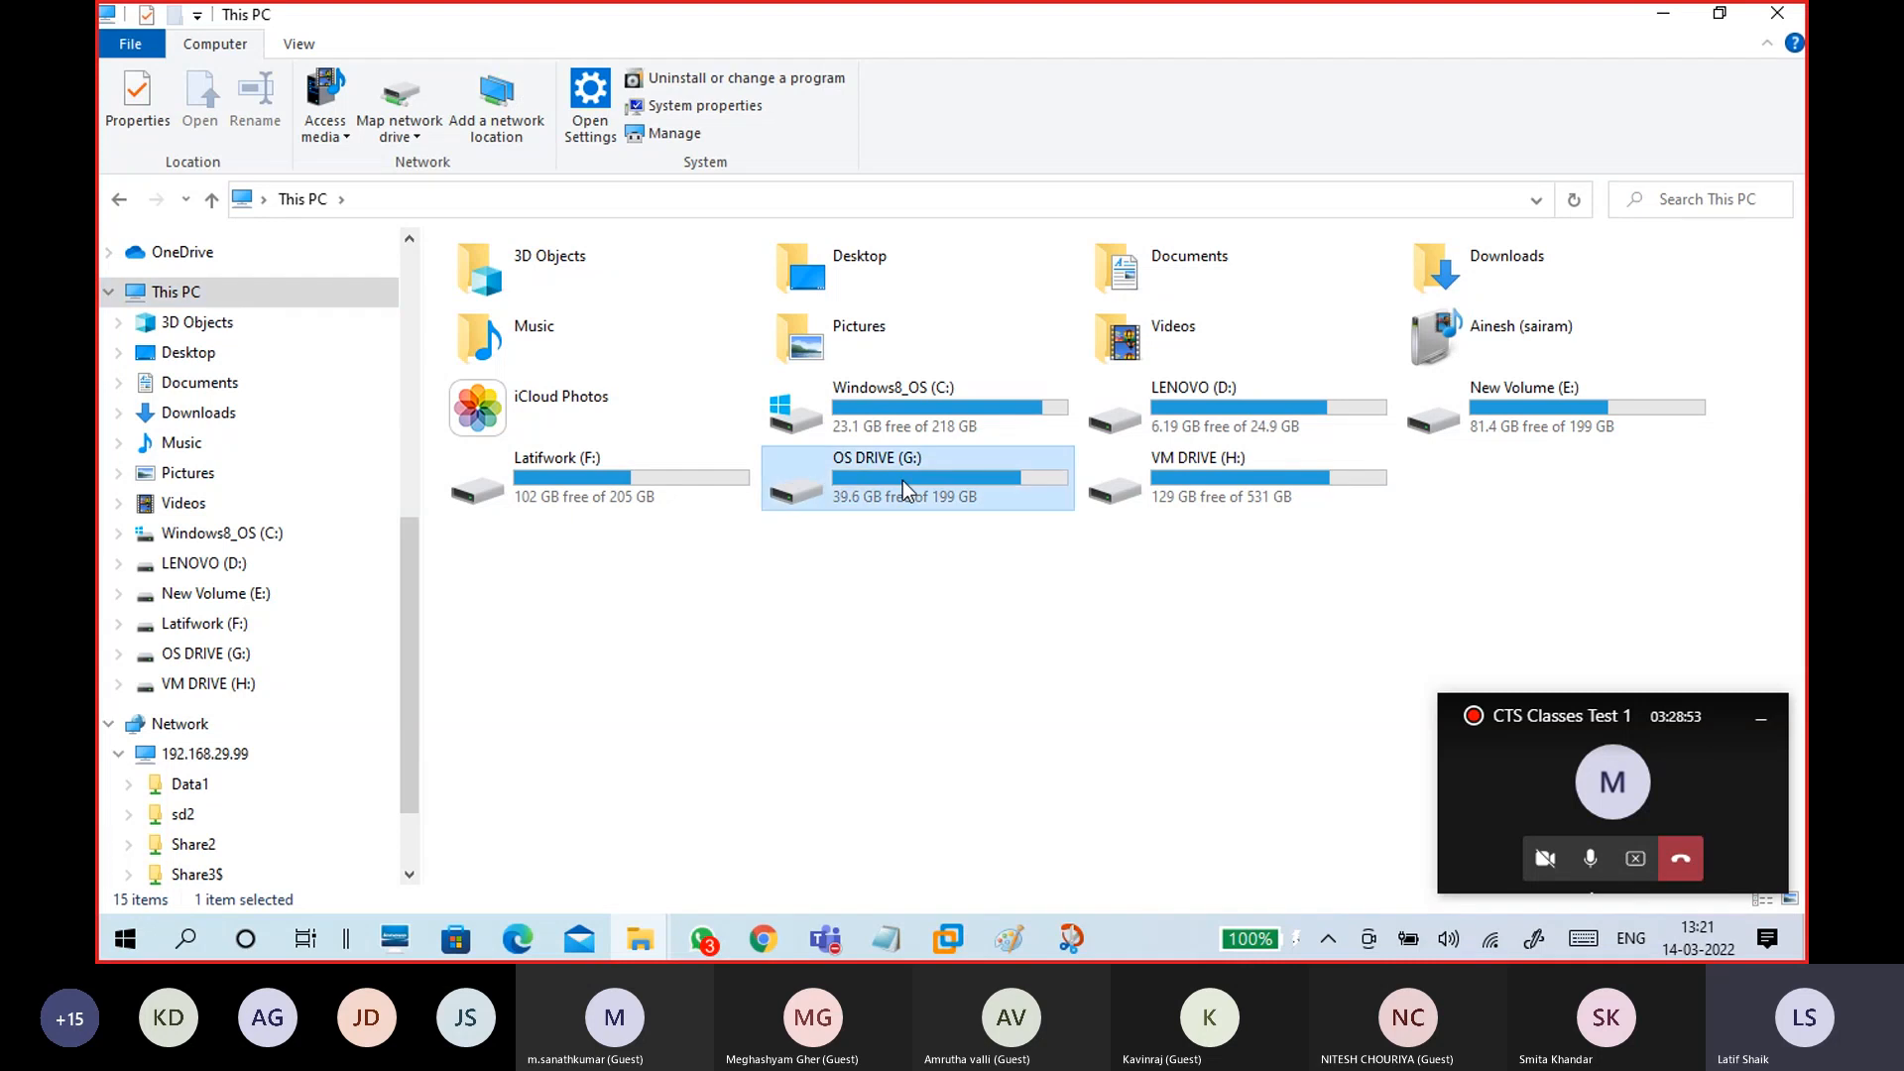
left_click(895, 675)
left_click(646, 939)
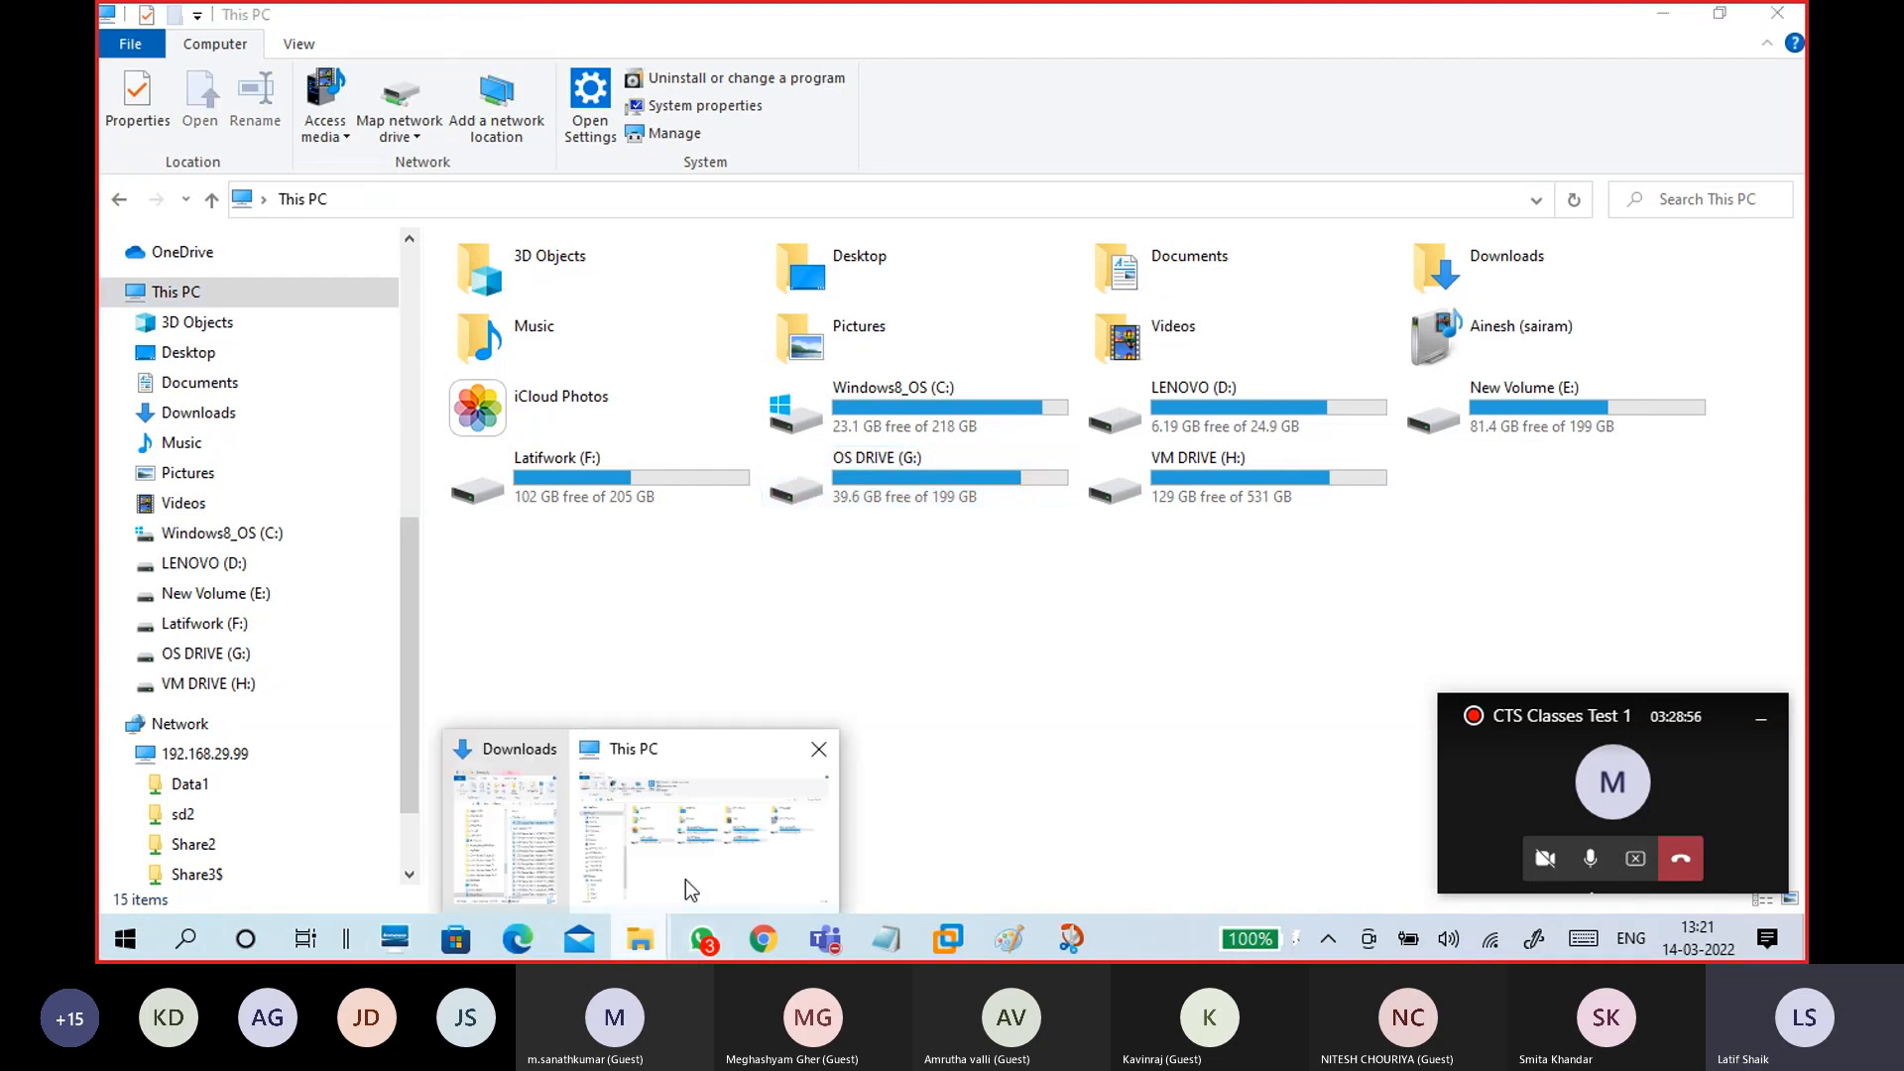
left_click(607, 878)
left_click(218, 758)
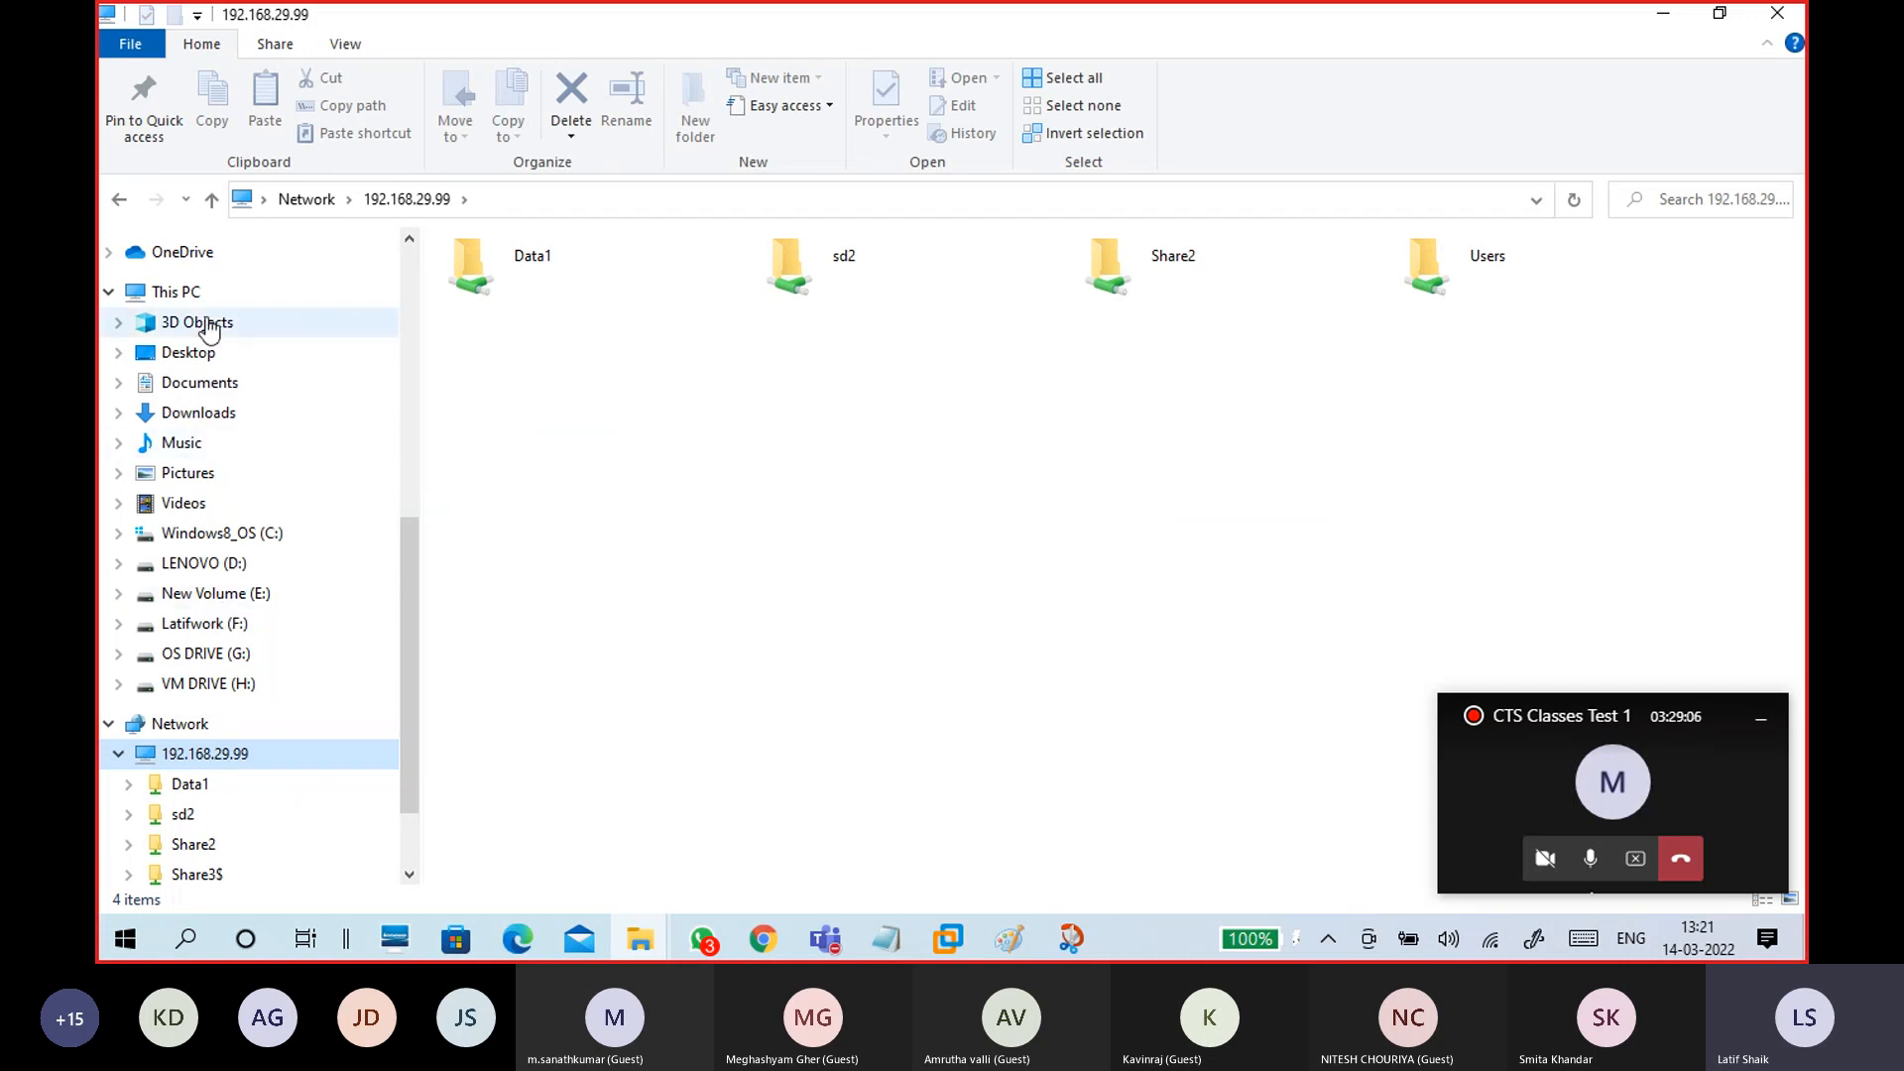
left_click(188, 293)
left_click(858, 661)
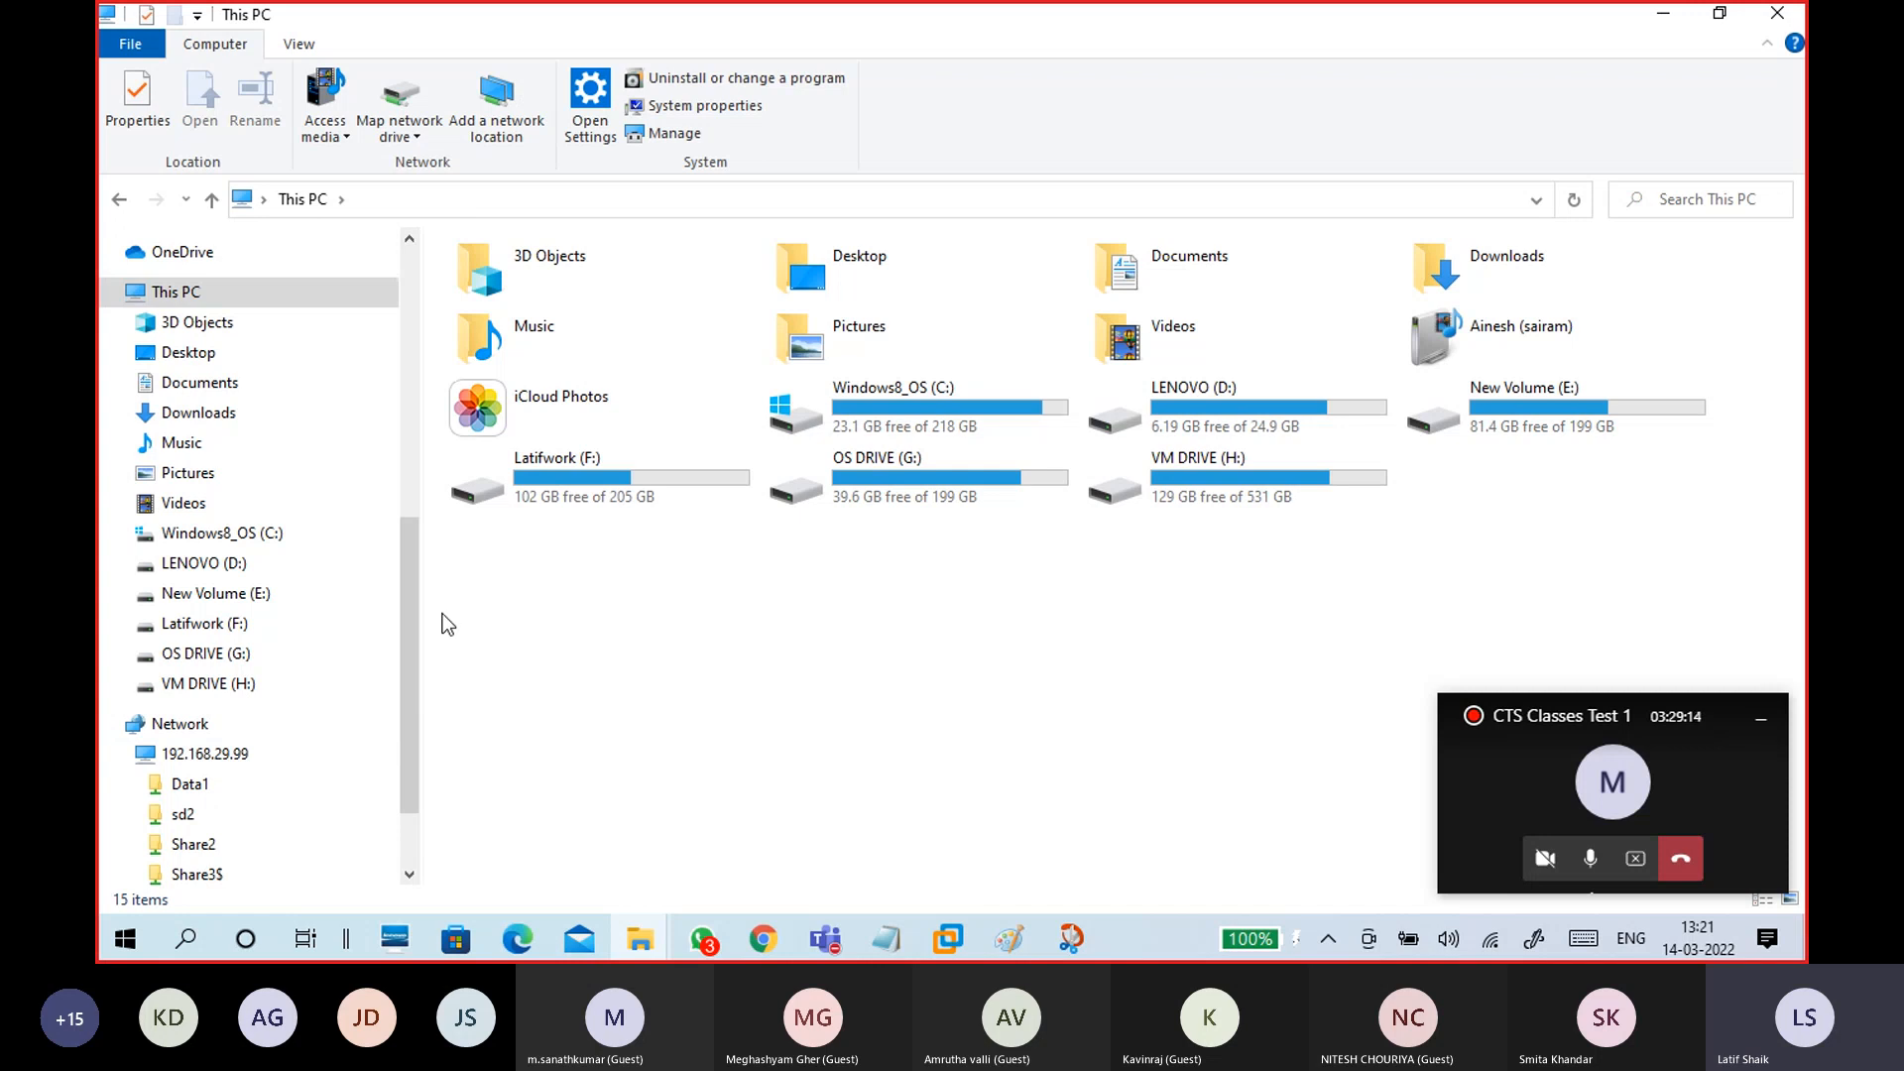
left_click(944, 945)
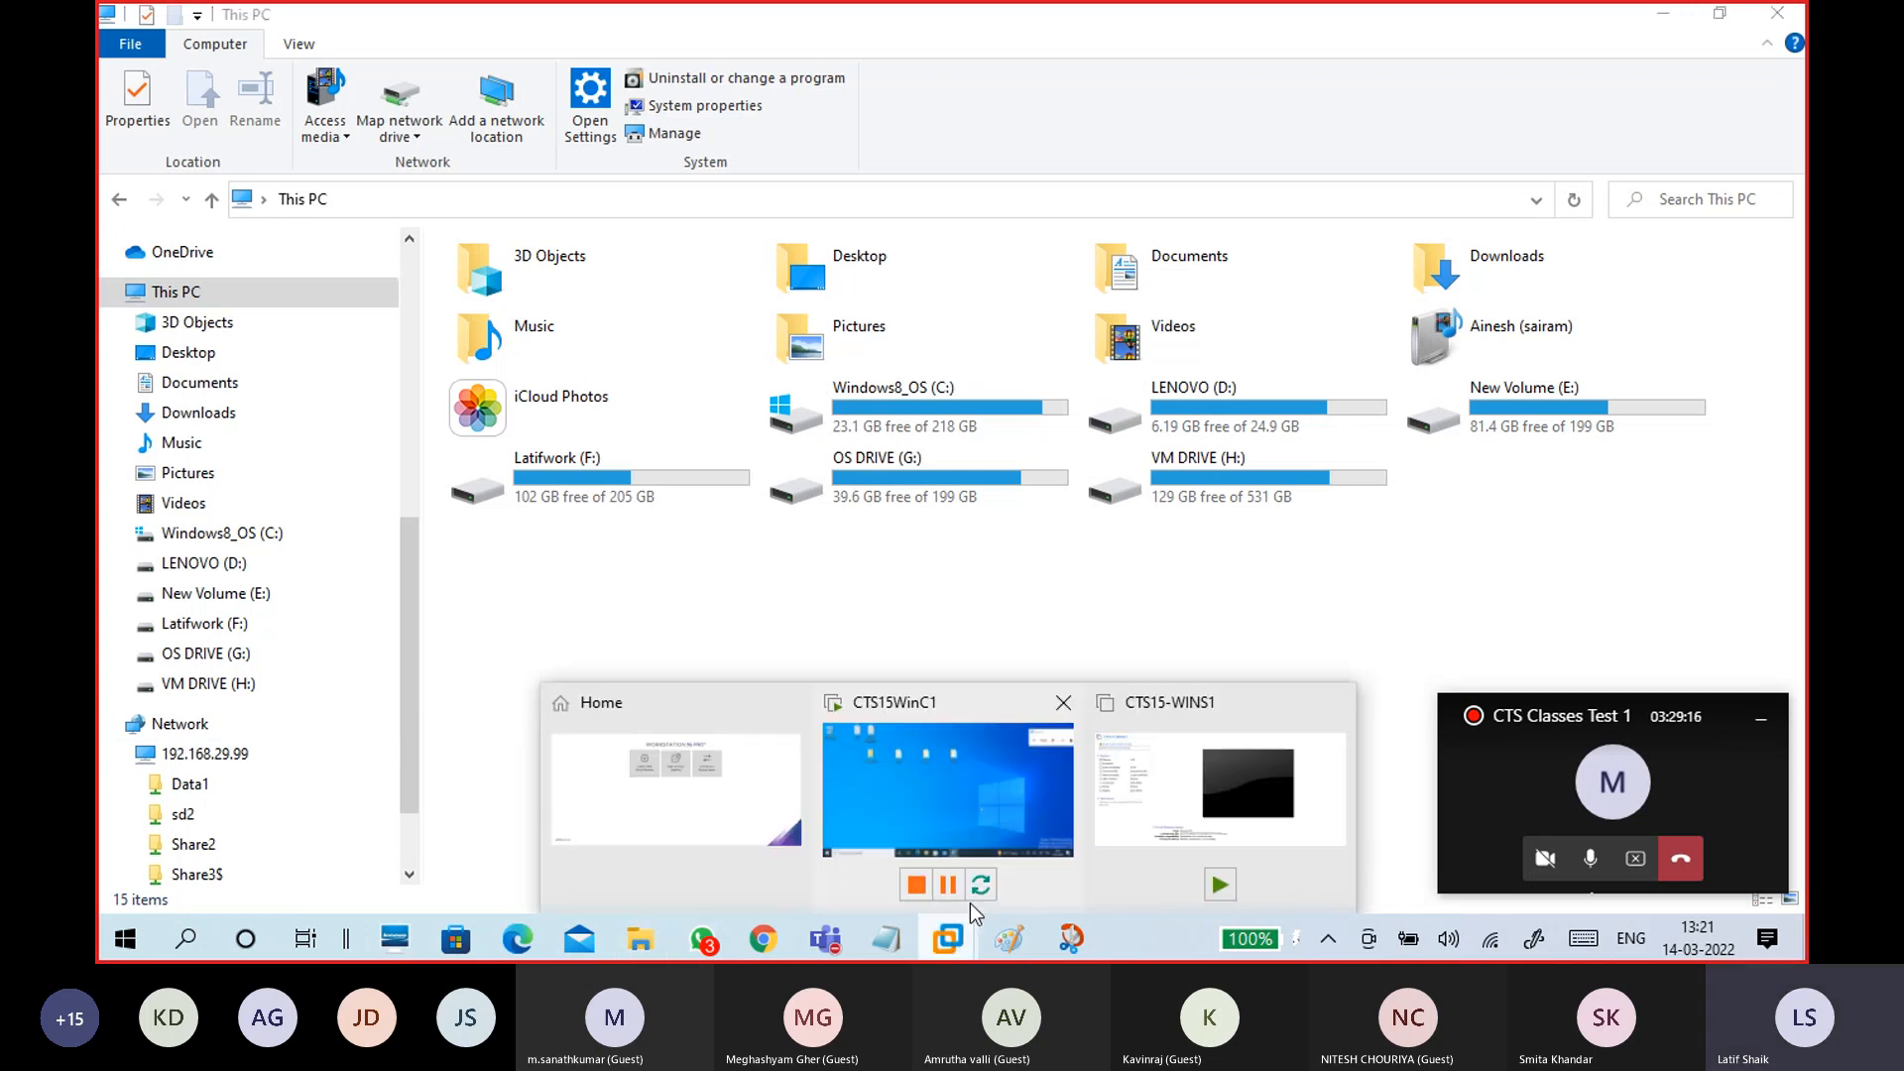
left_click(988, 791)
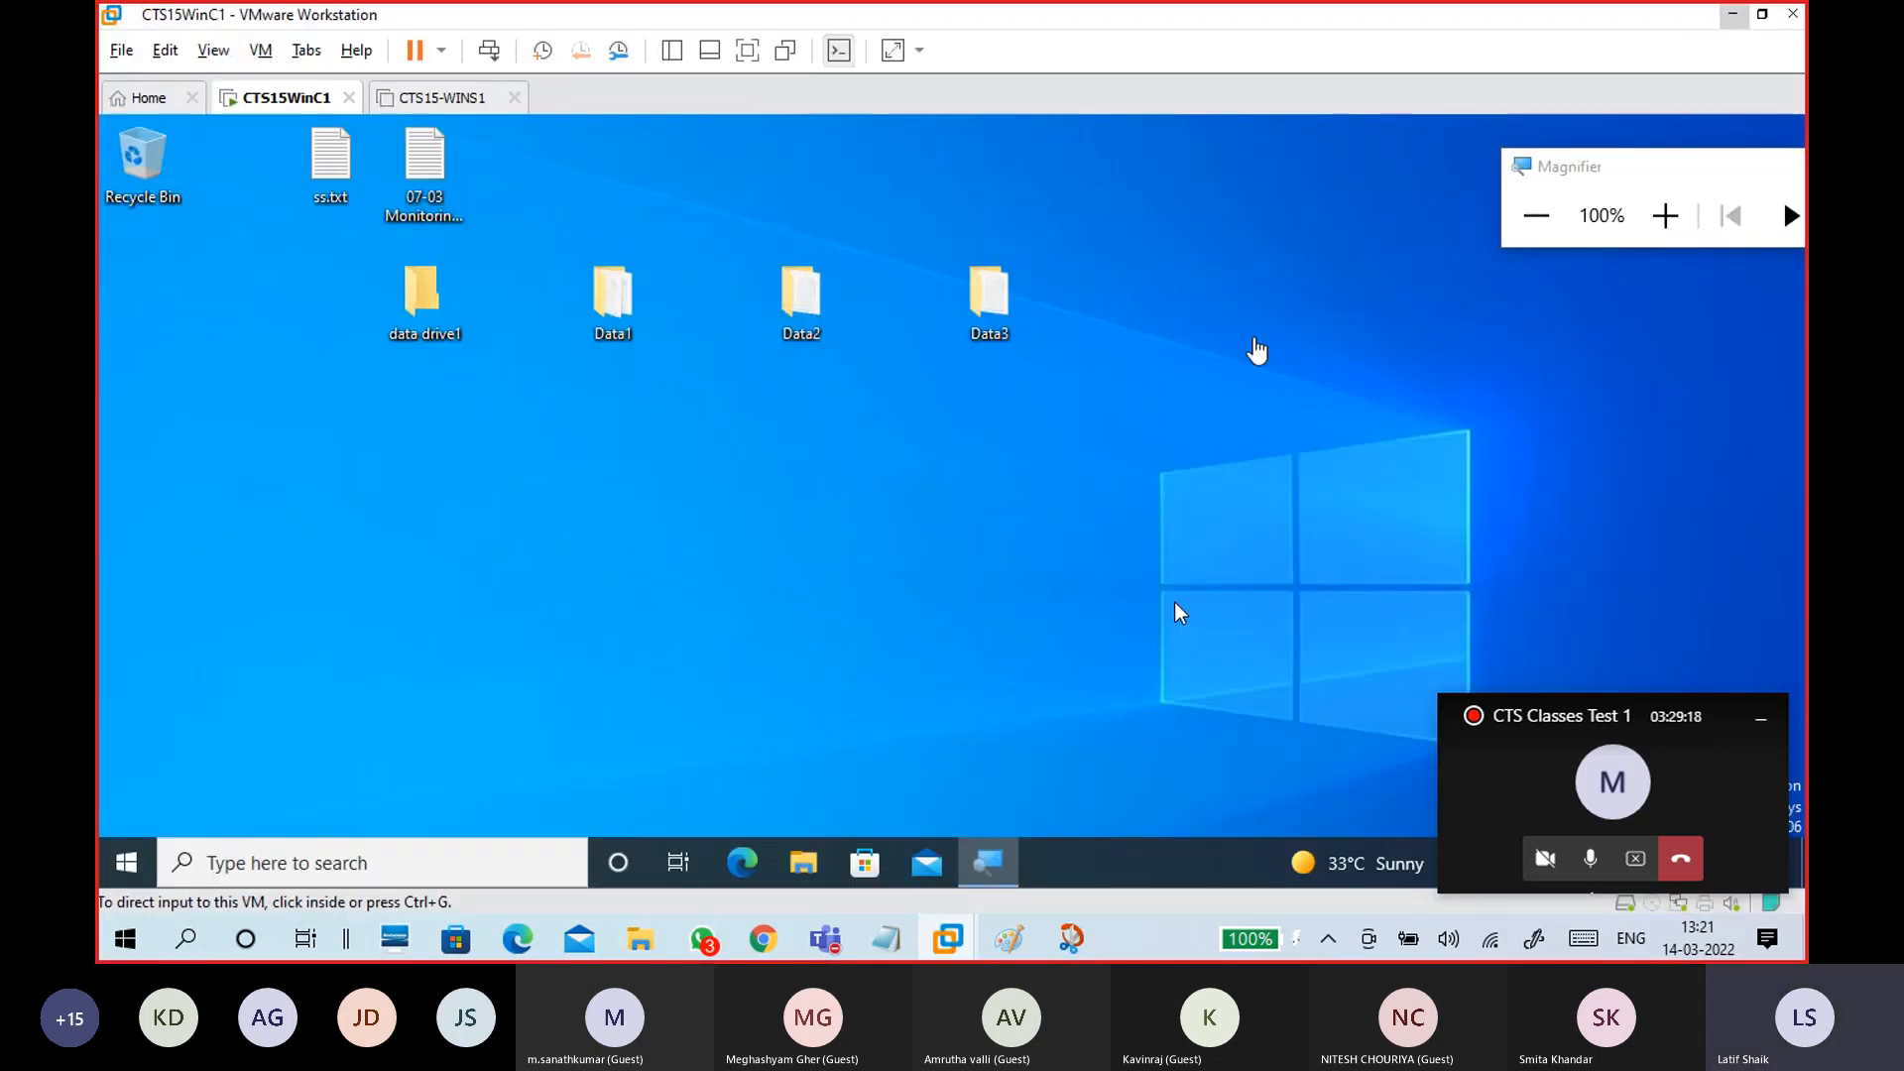
left_click(1734, 14)
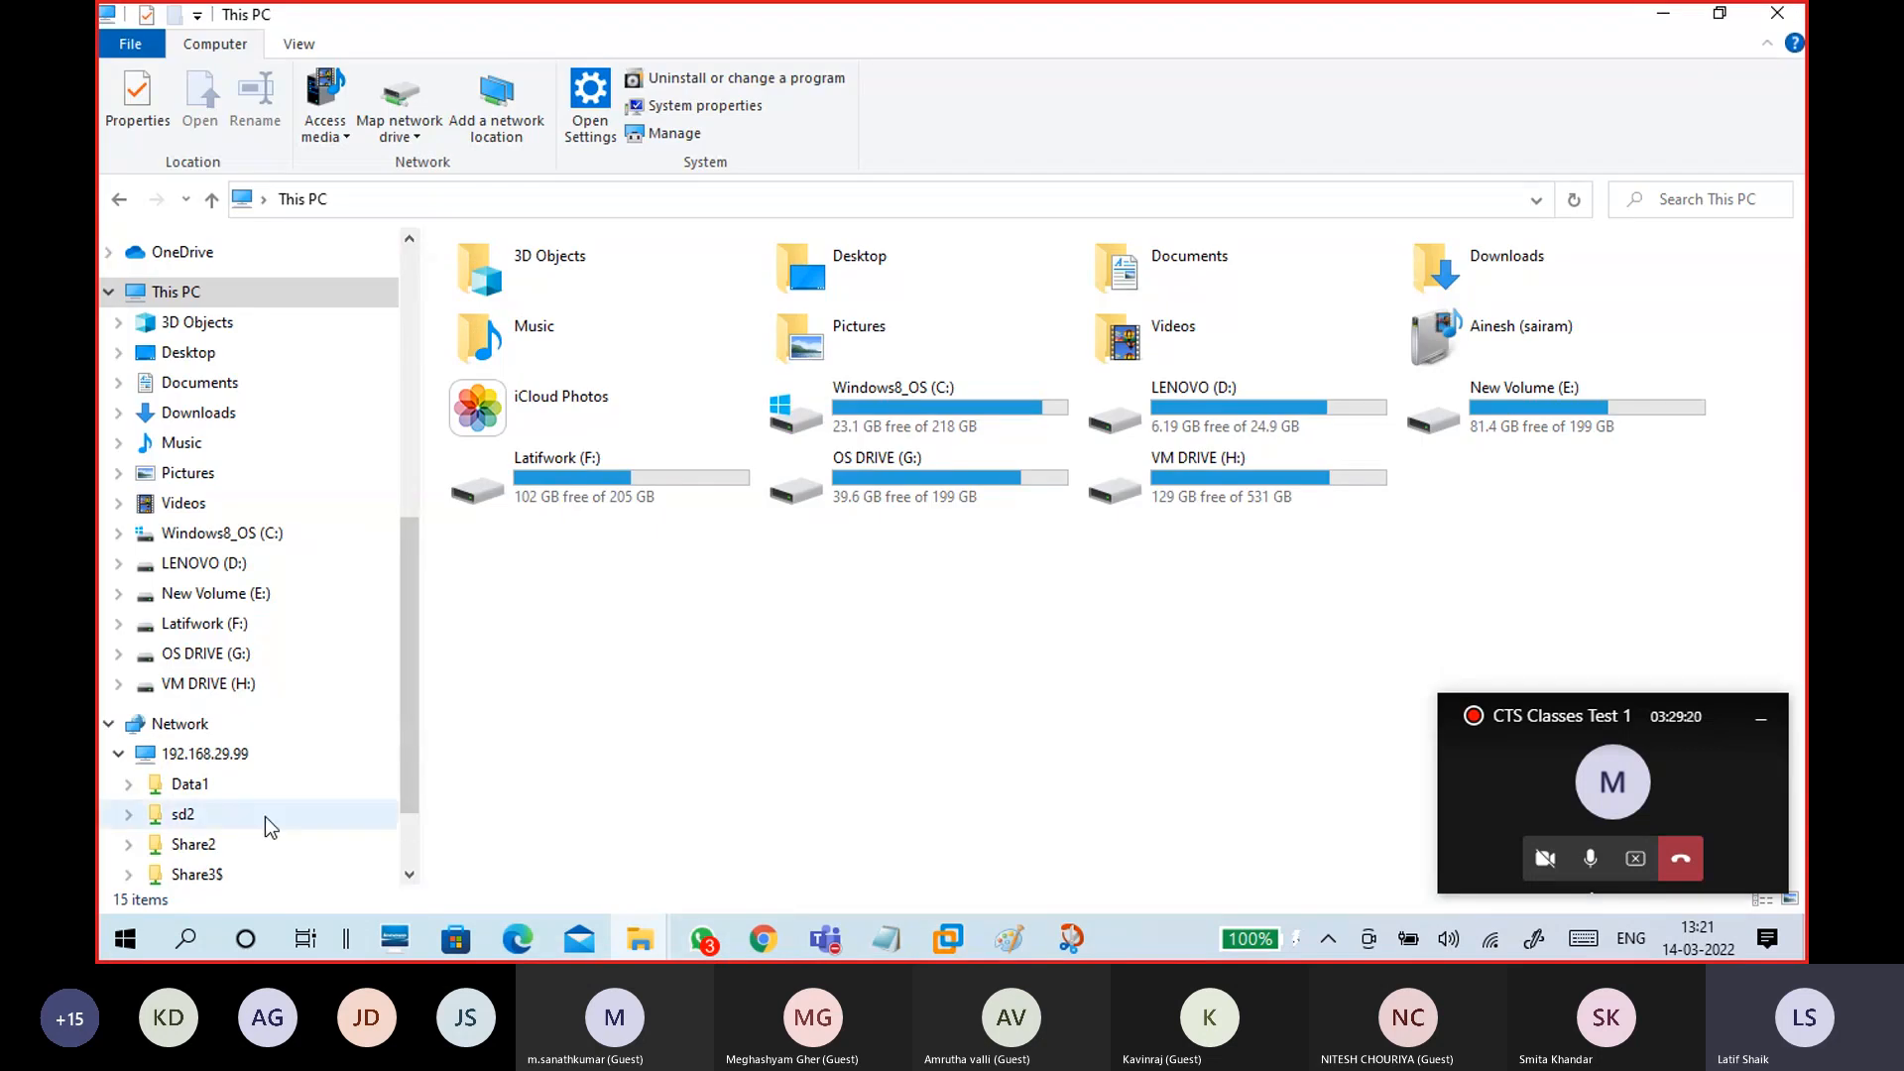
left_click(233, 762)
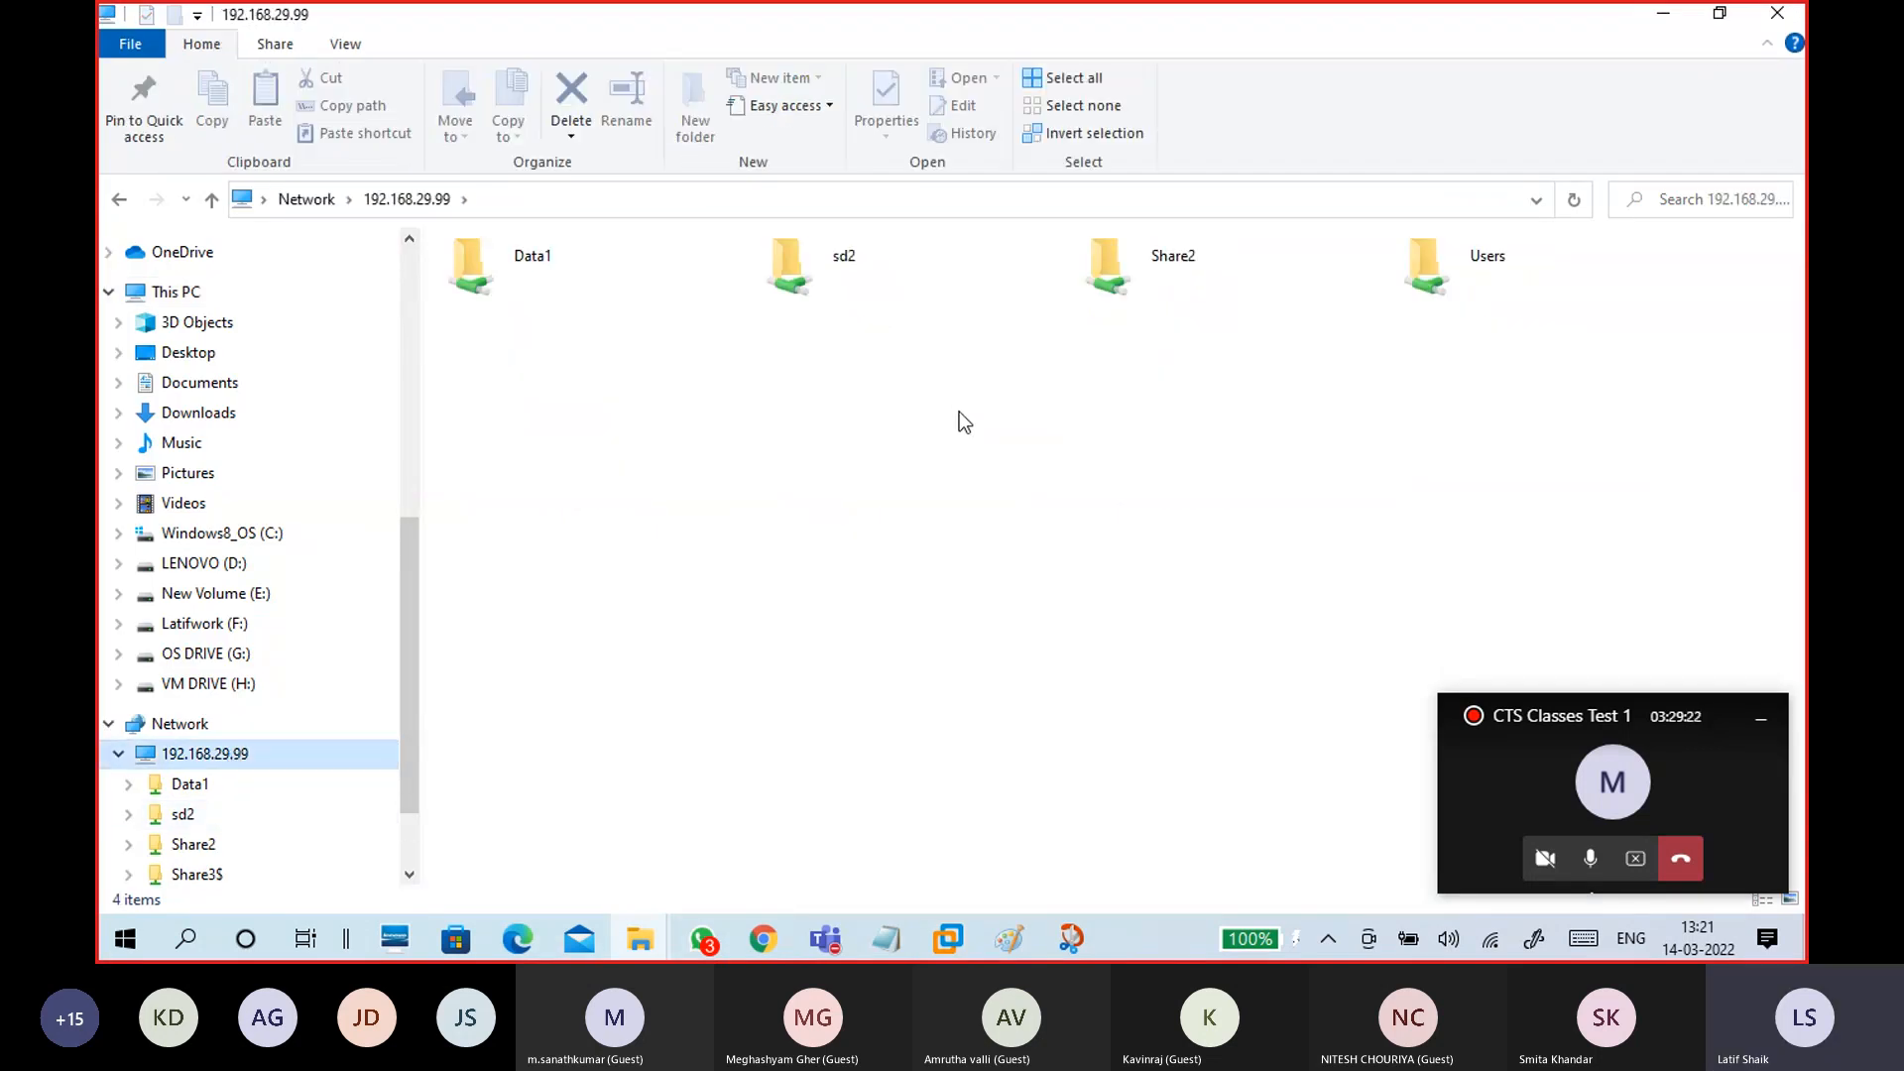
left_click(1177, 268)
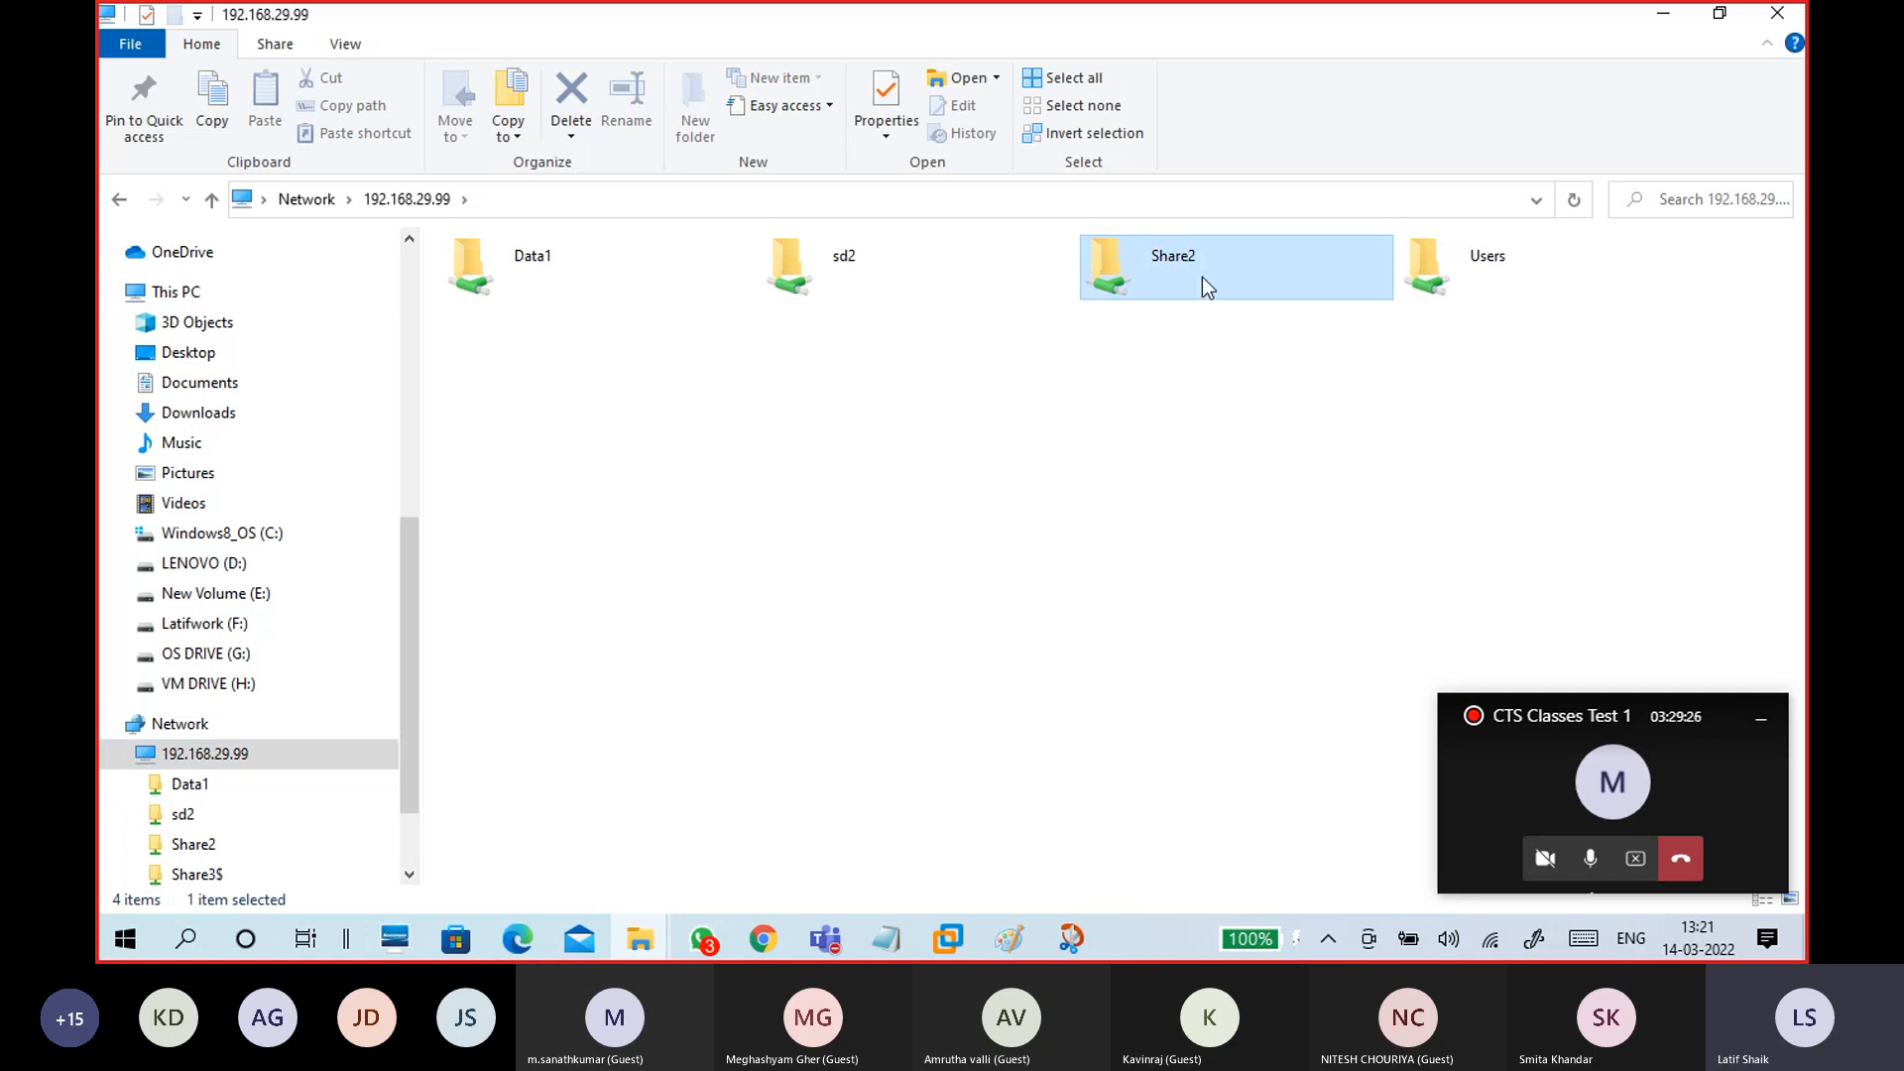
left_click(541, 290)
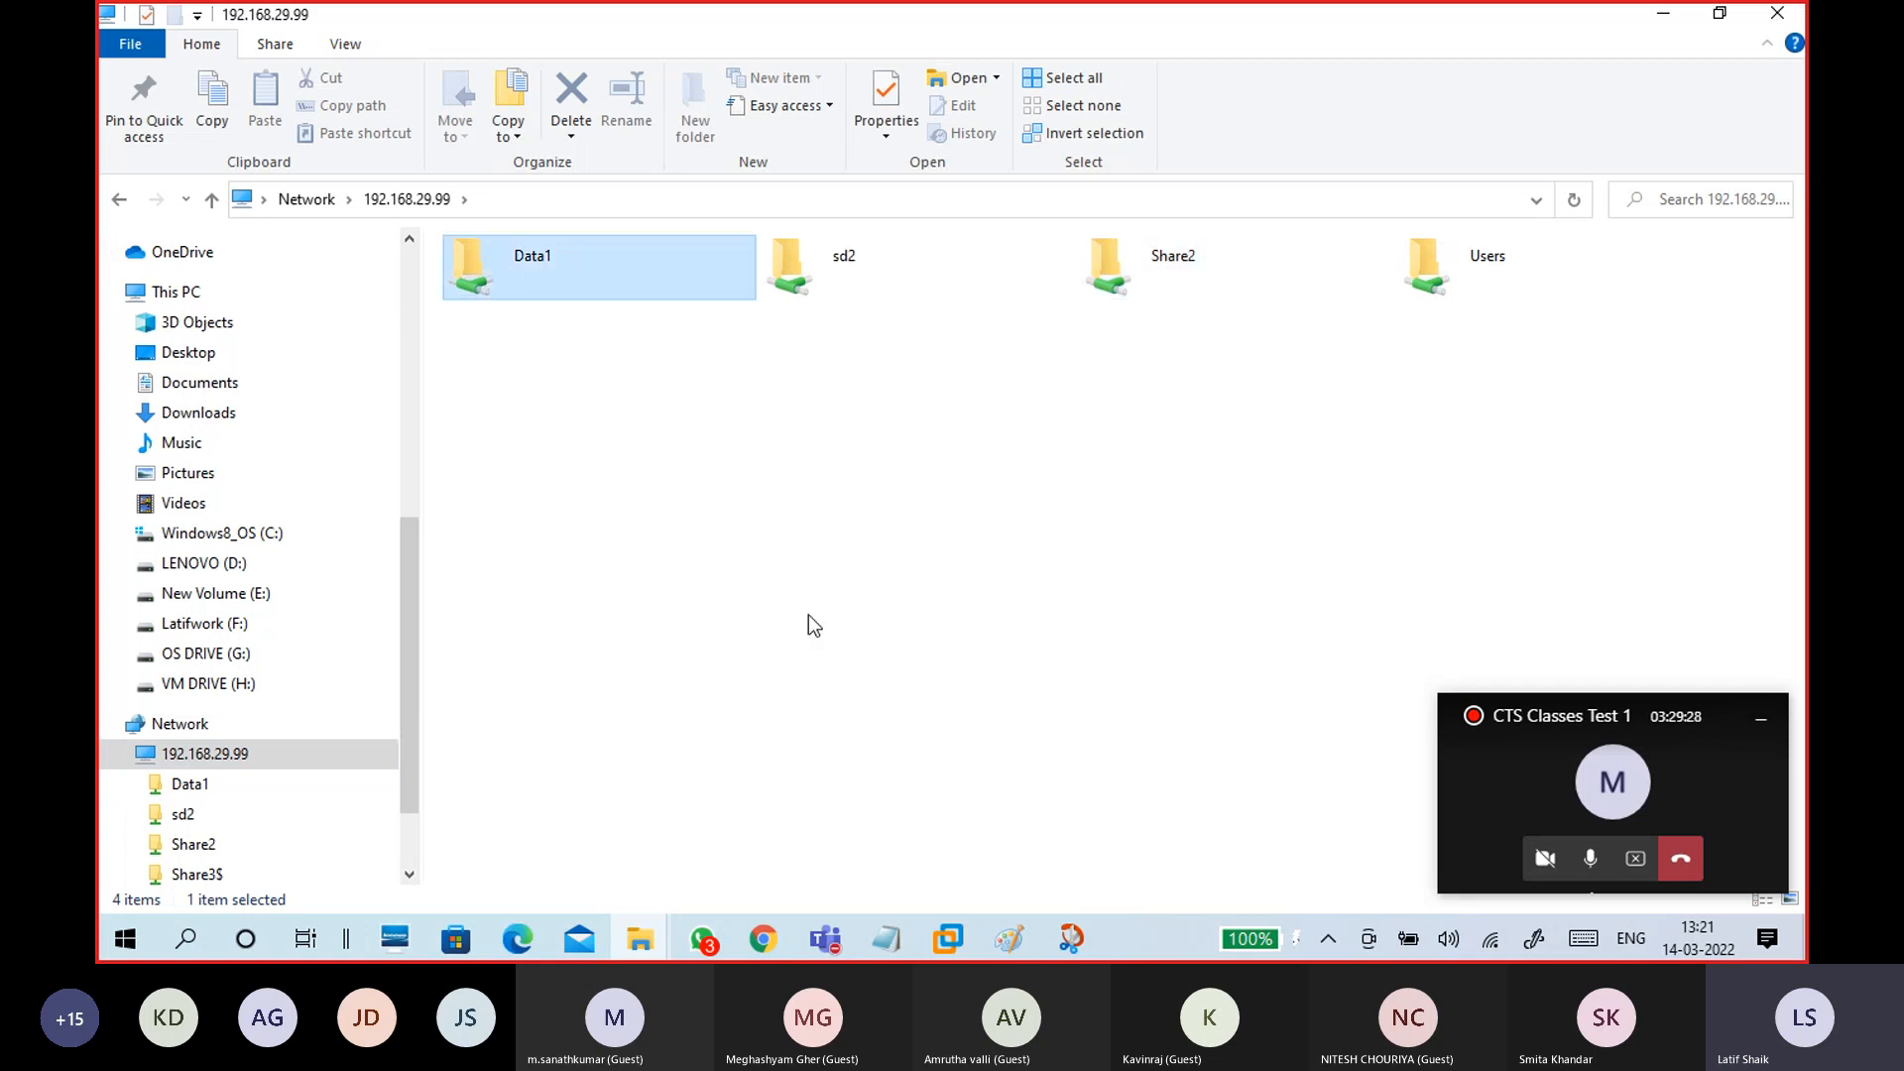
left_click(1181, 271)
left_click(566, 253)
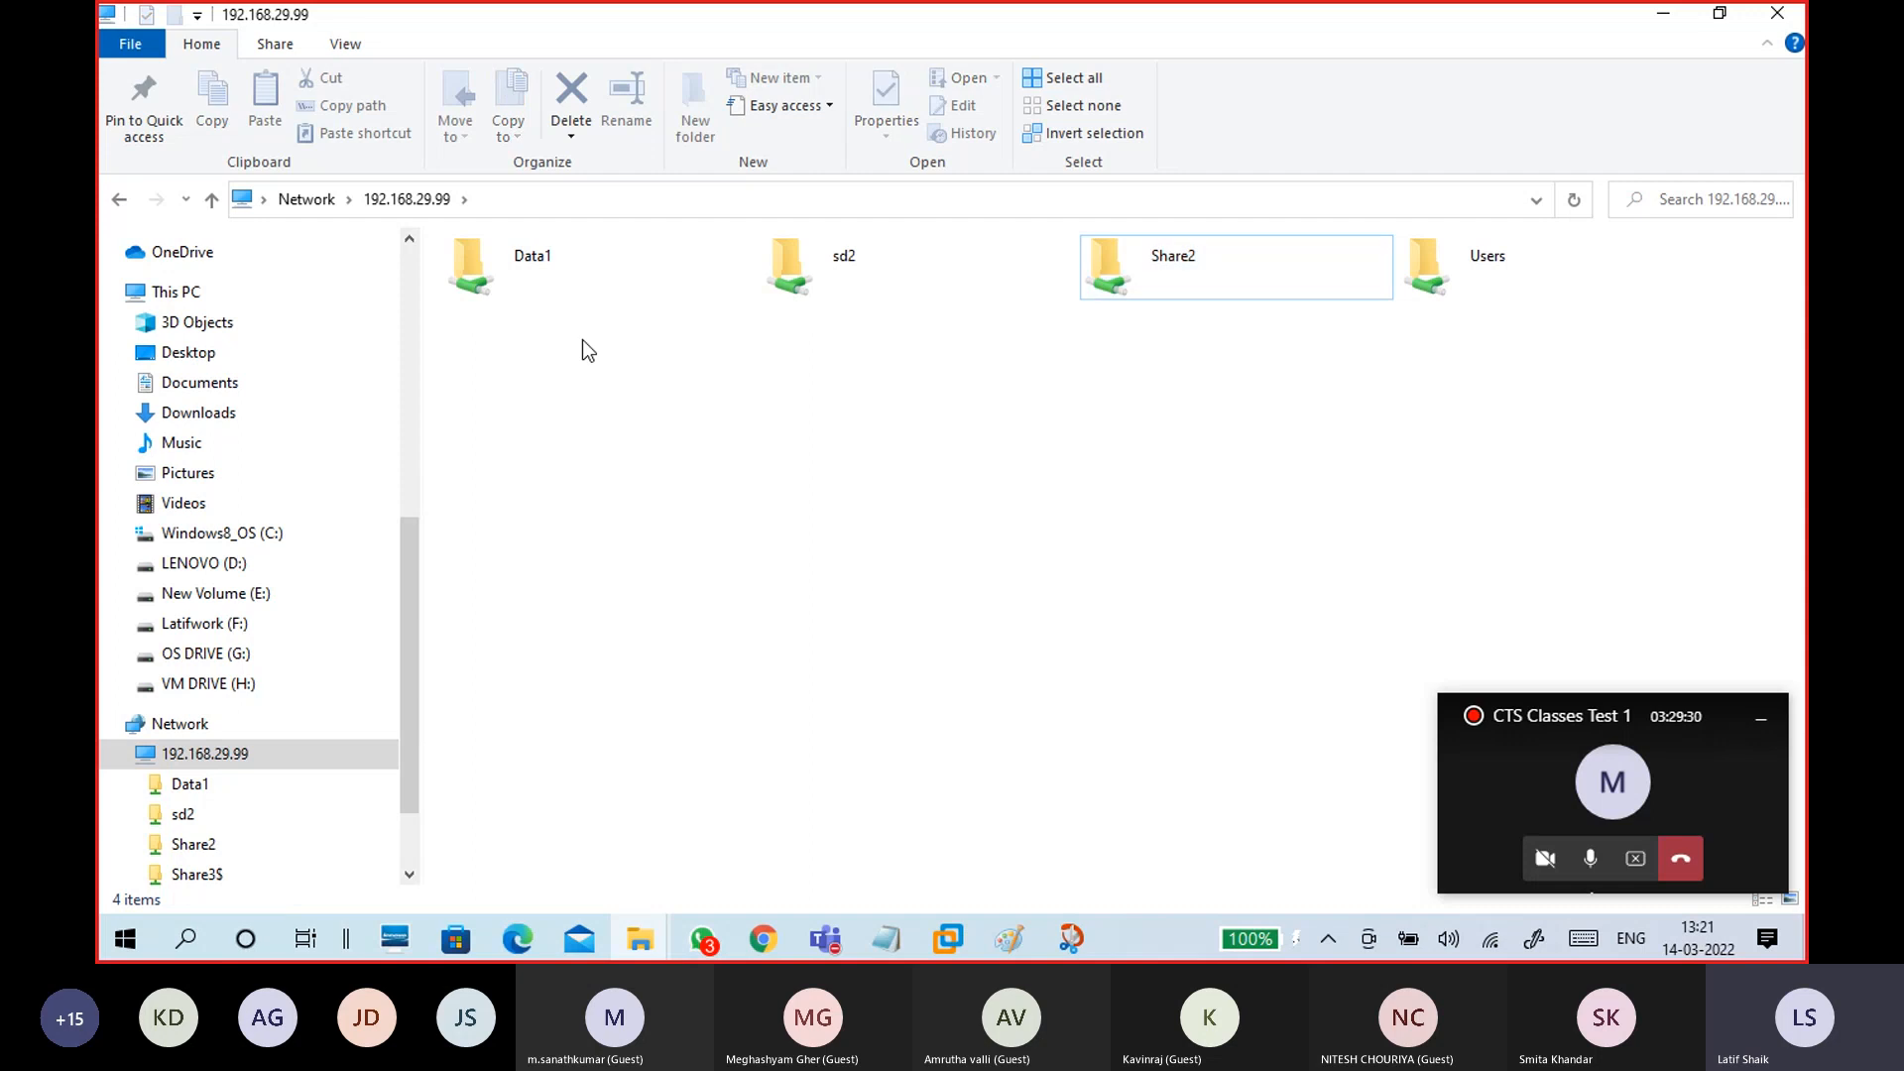
Step: Try opening the Data1 share and bring up its context menu
right_click(605, 273)
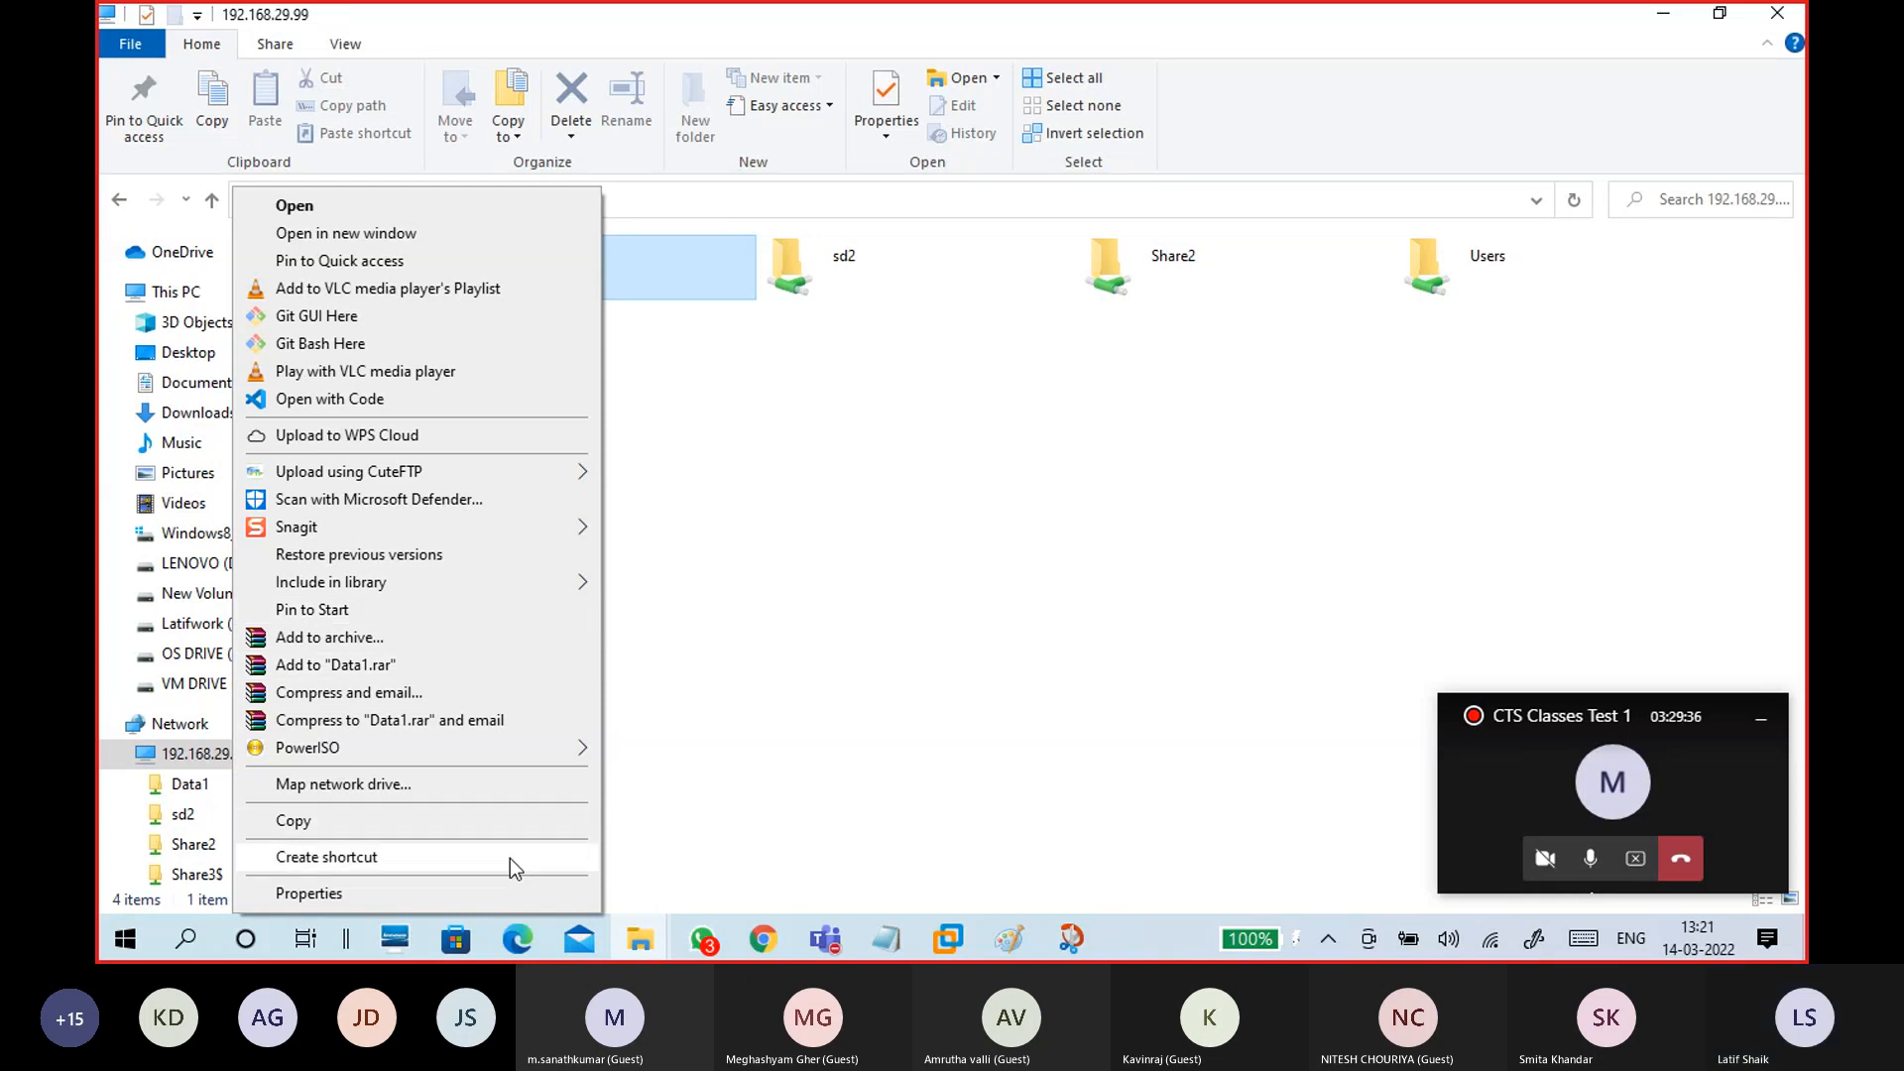
left_click(755, 588)
double_click(631, 286)
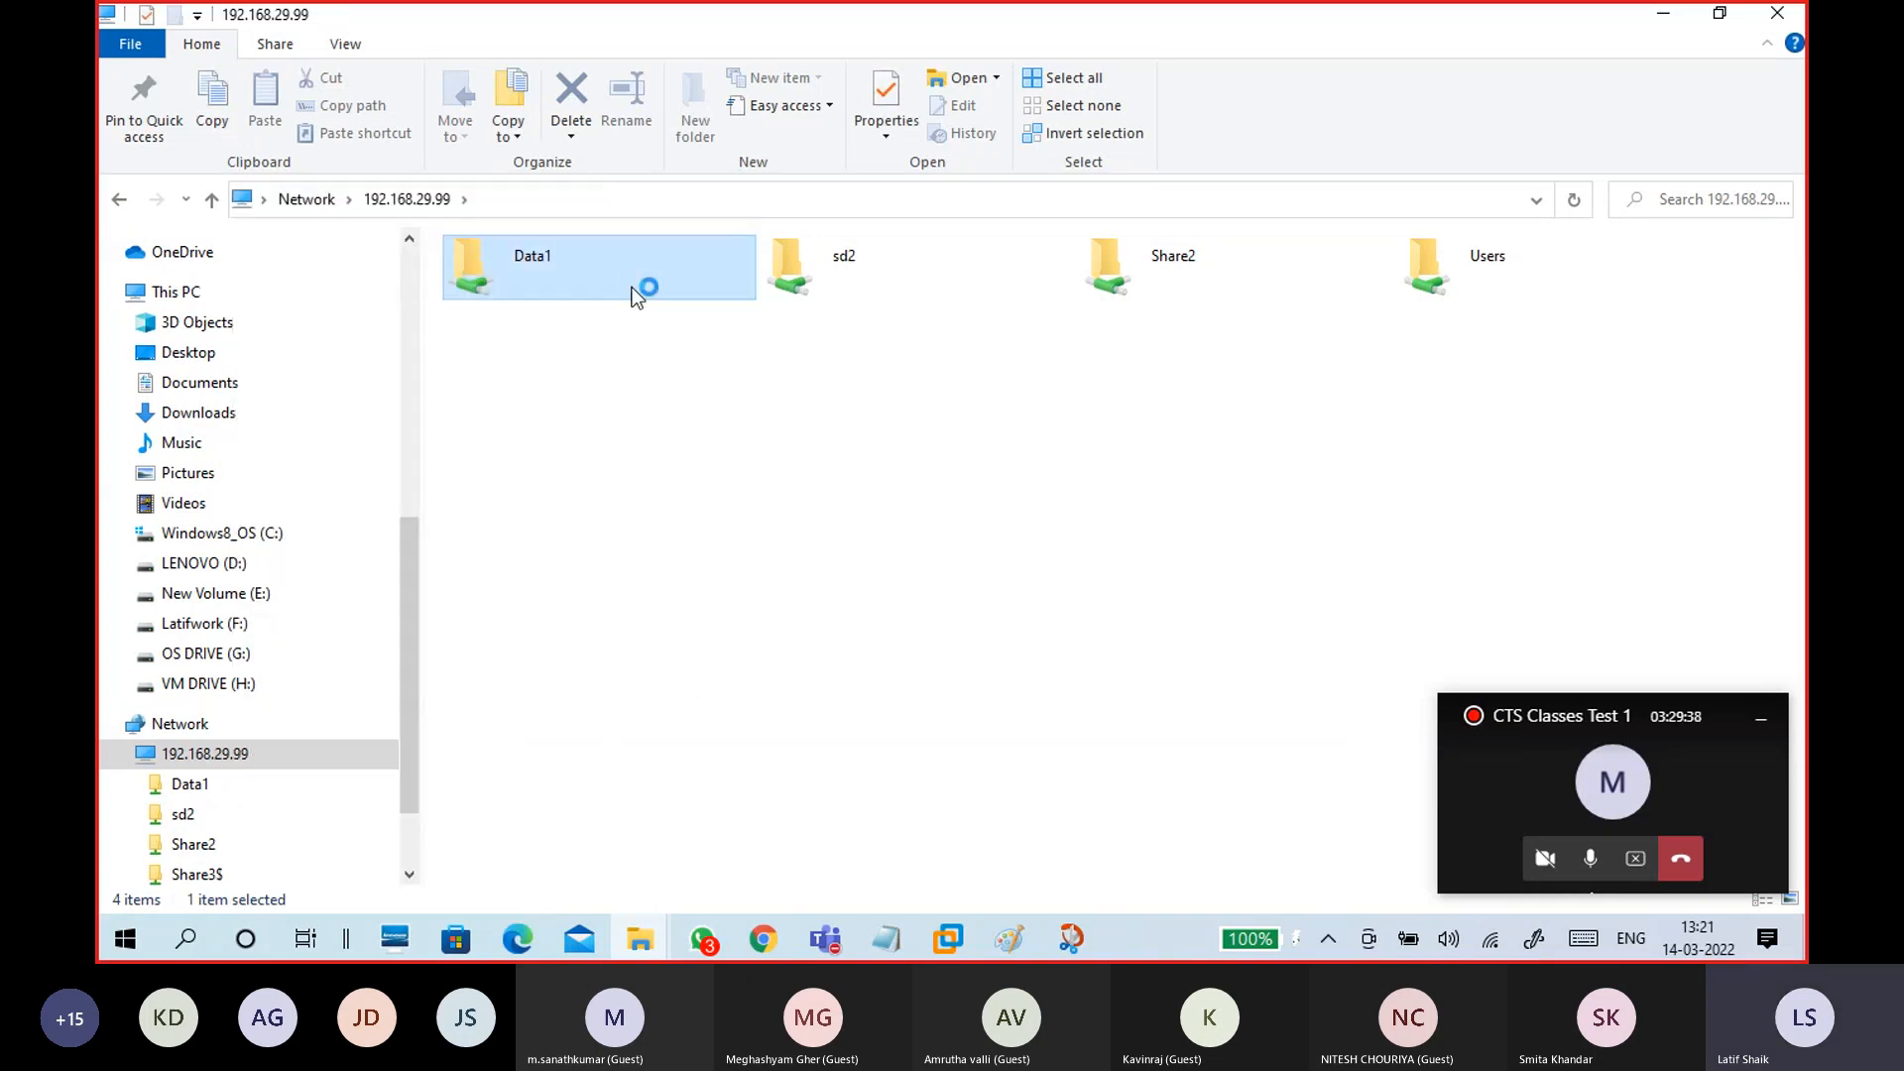
right_click(631, 287)
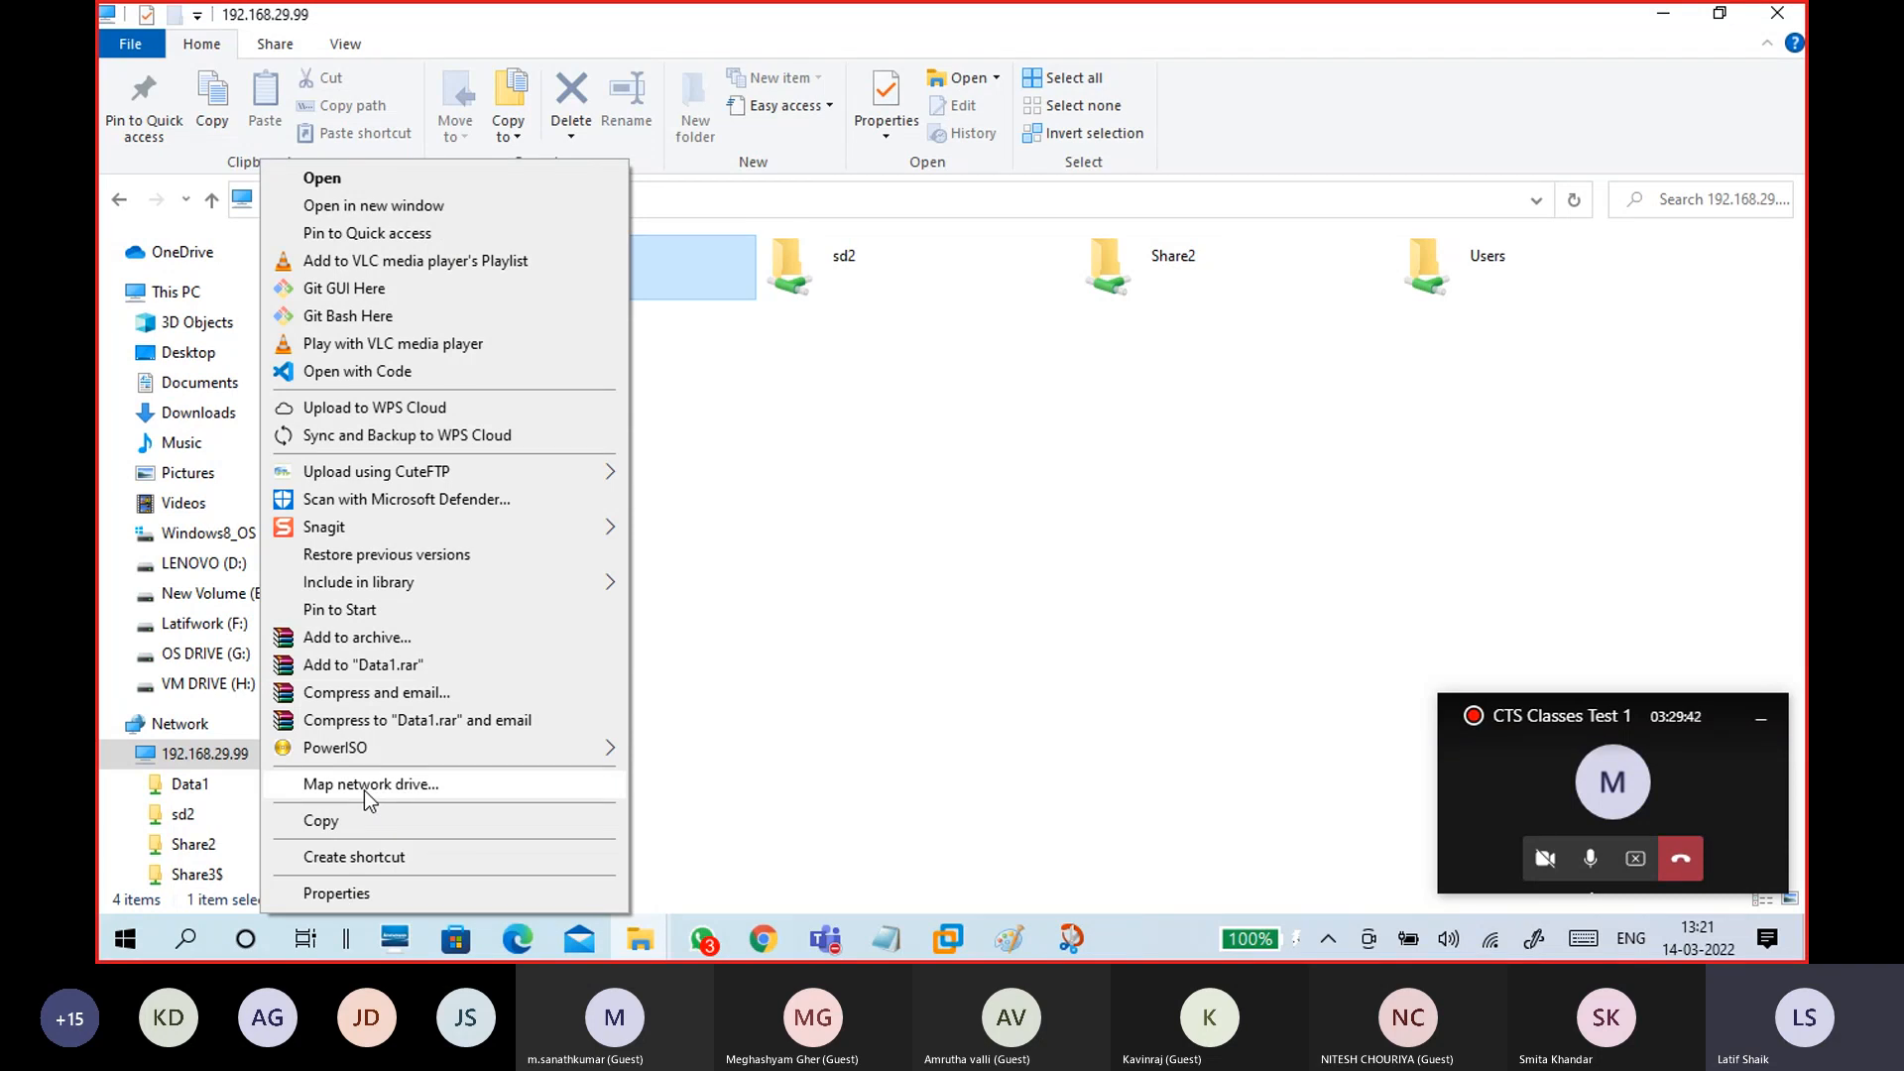
Step: Map Data1 as network drive Z:, connecting with different credentials
left_click(445, 786)
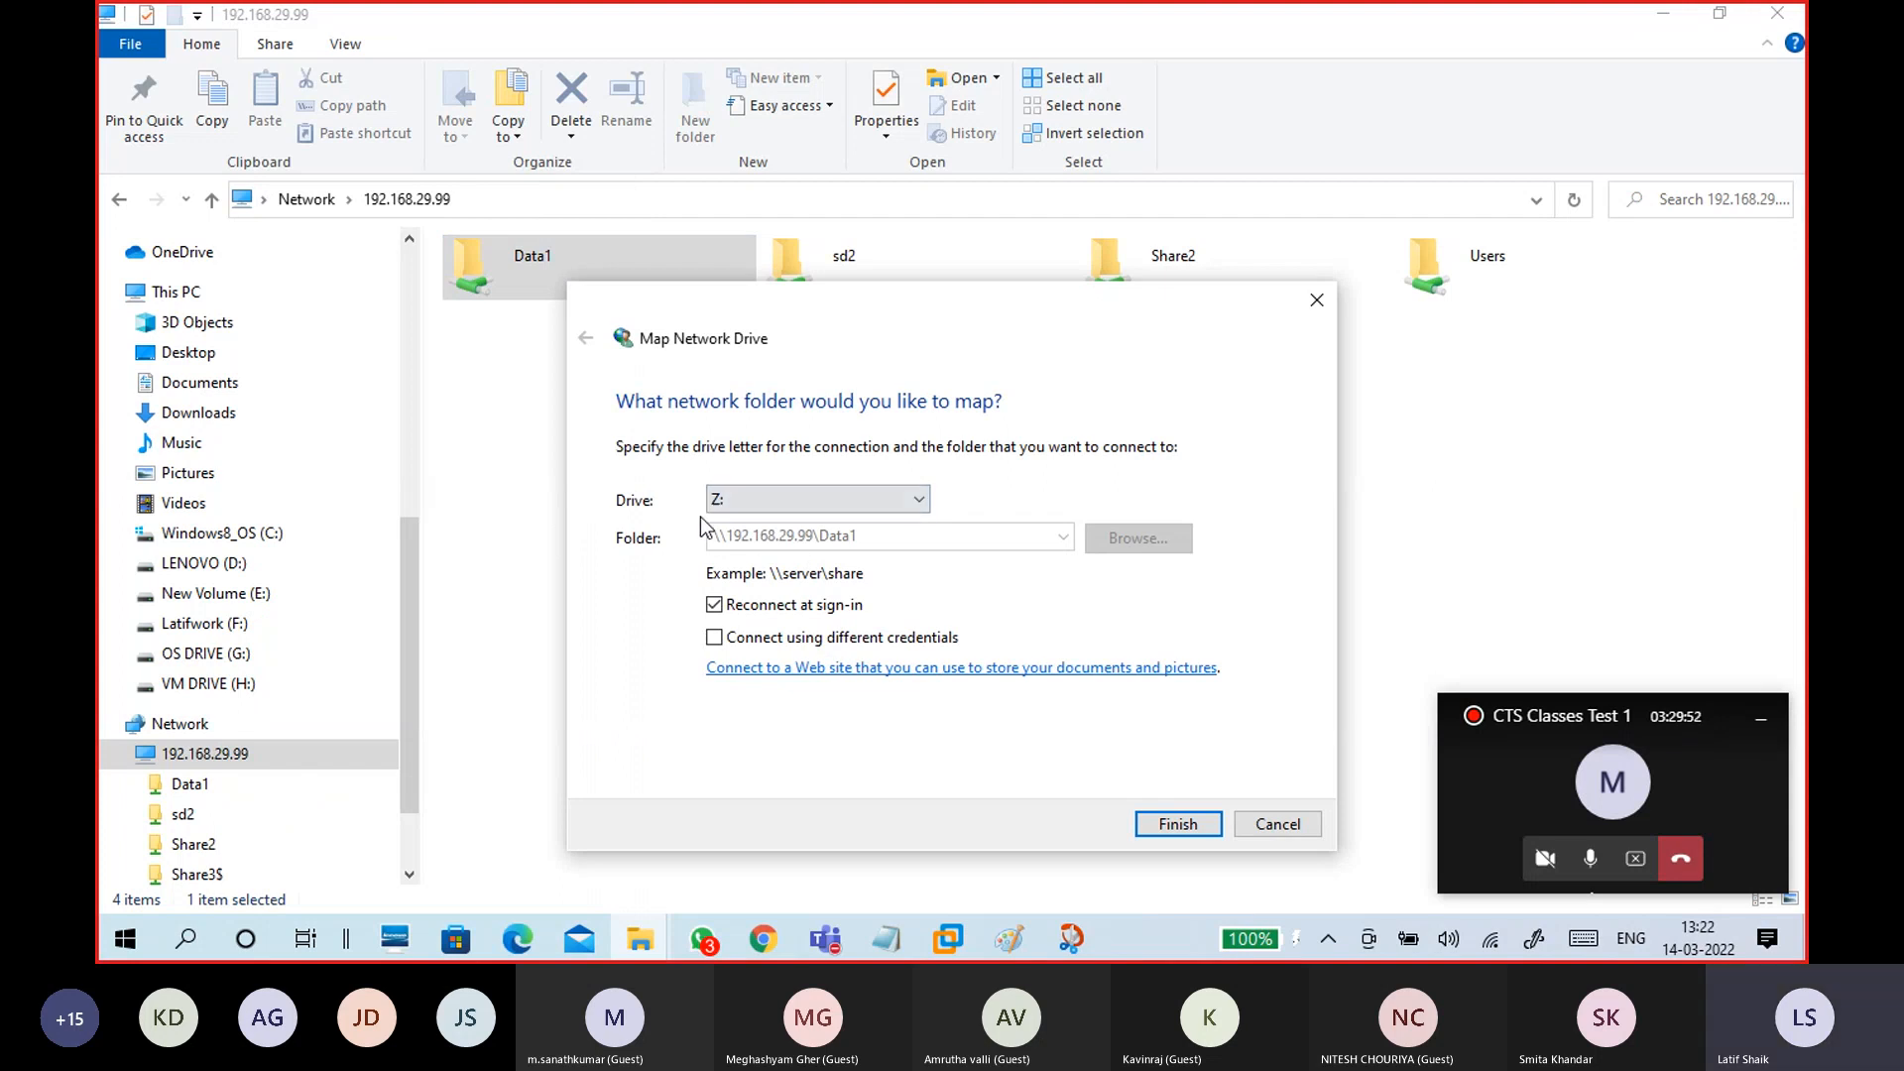
left_click(754, 490)
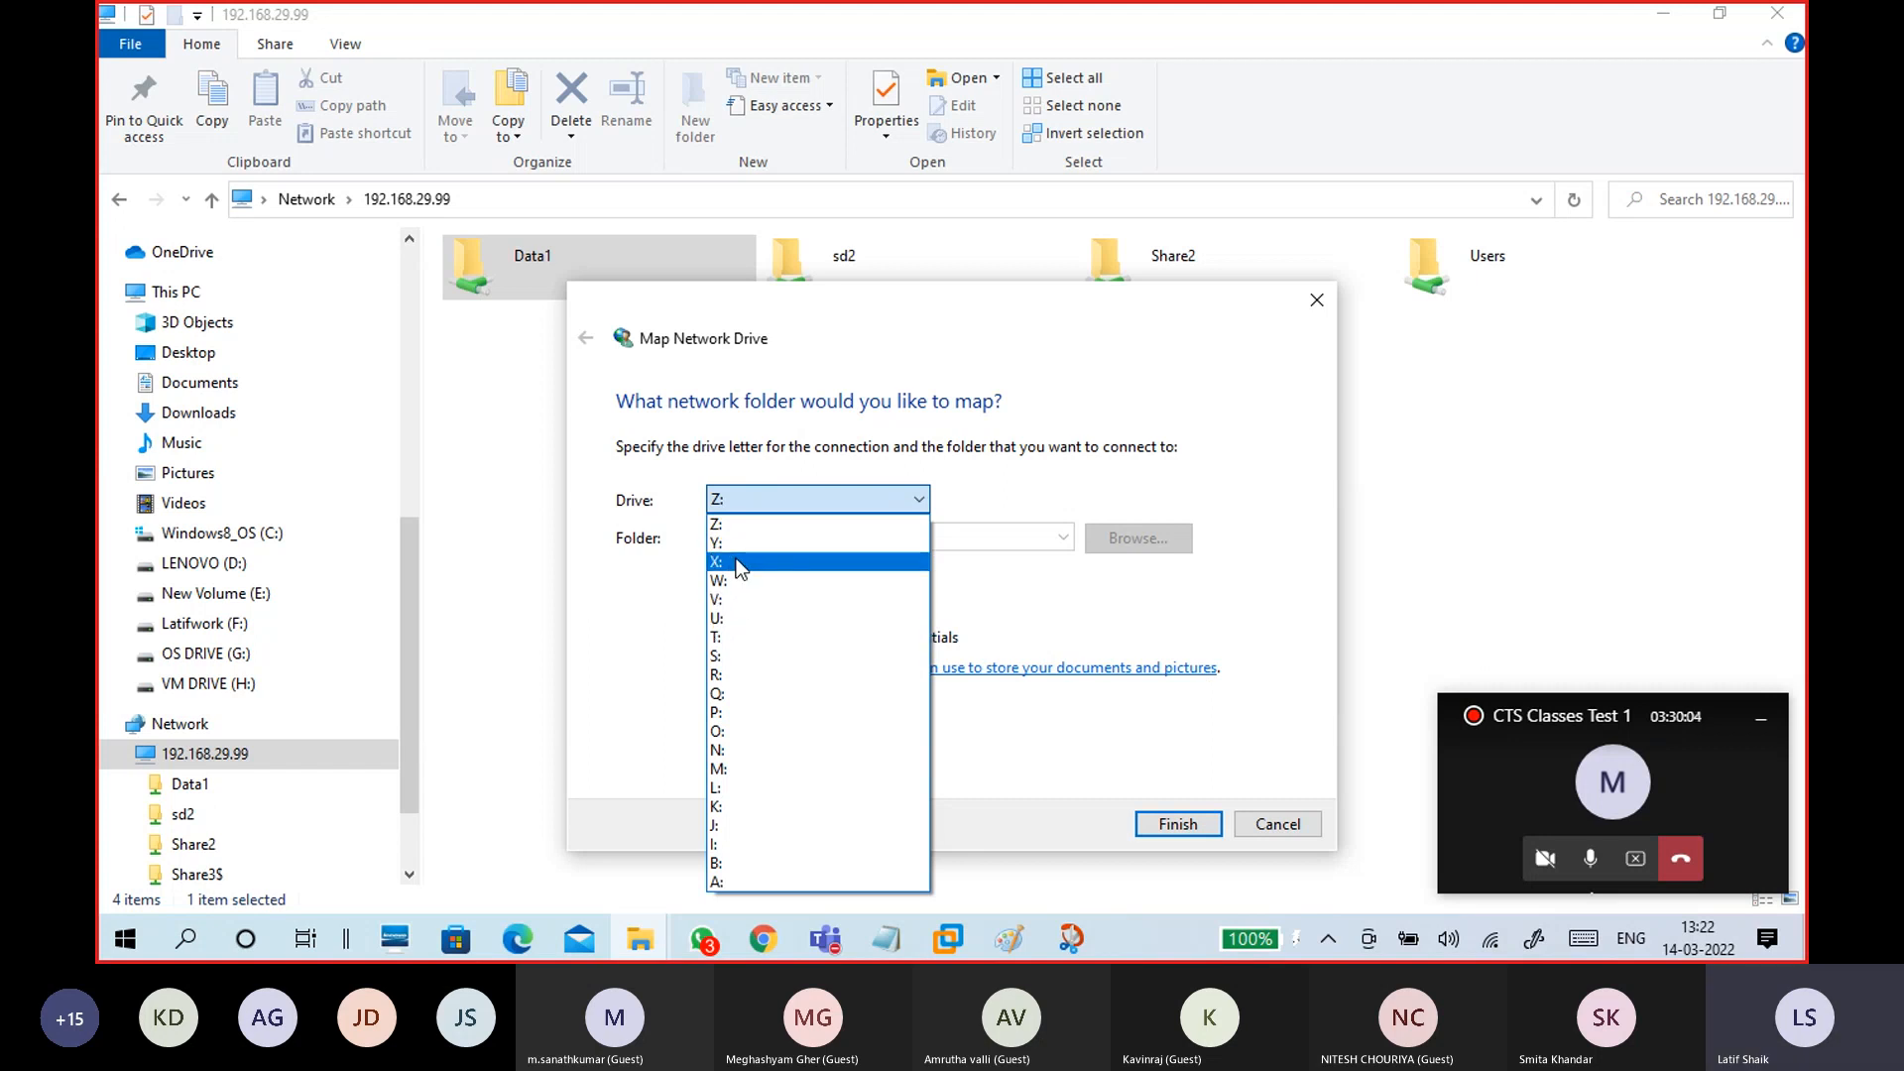
left_click(734, 562)
left_click(768, 499)
left_click(764, 523)
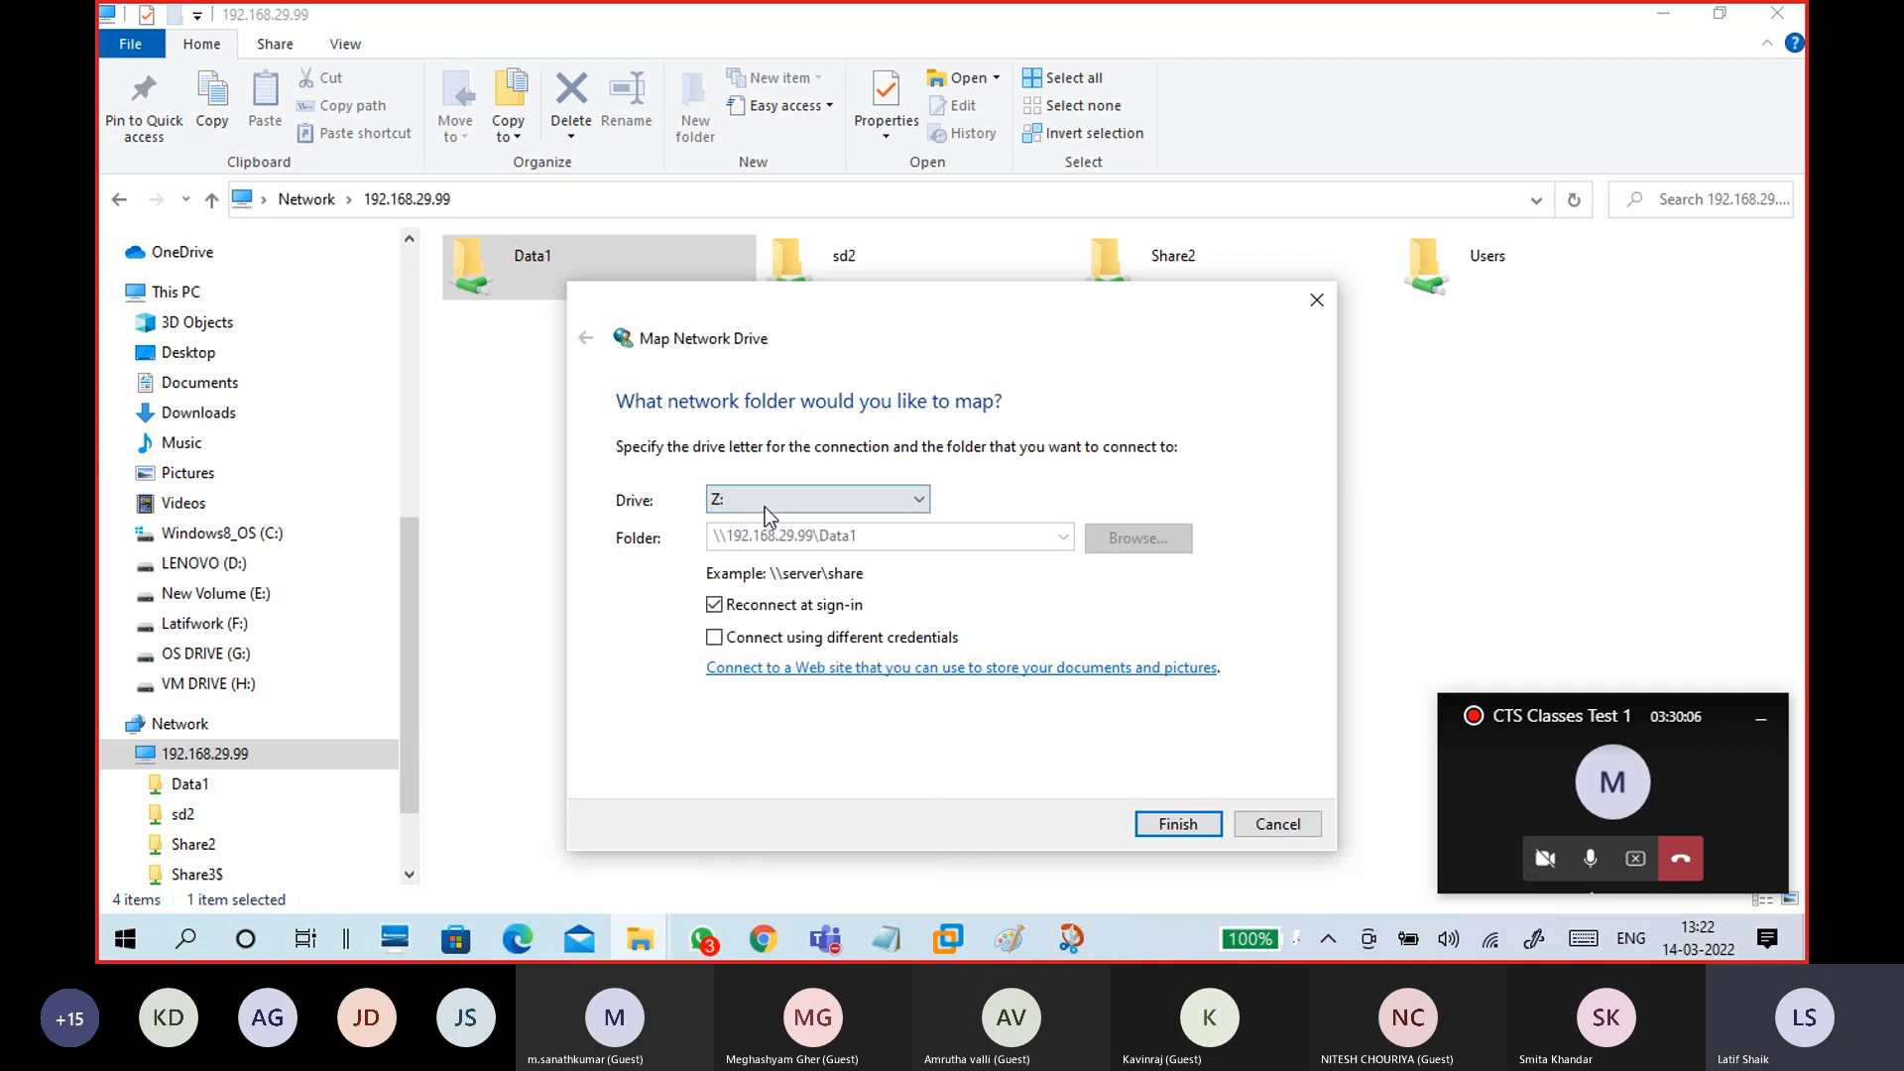
left_click(764, 504)
left_click(746, 563)
left_click(753, 503)
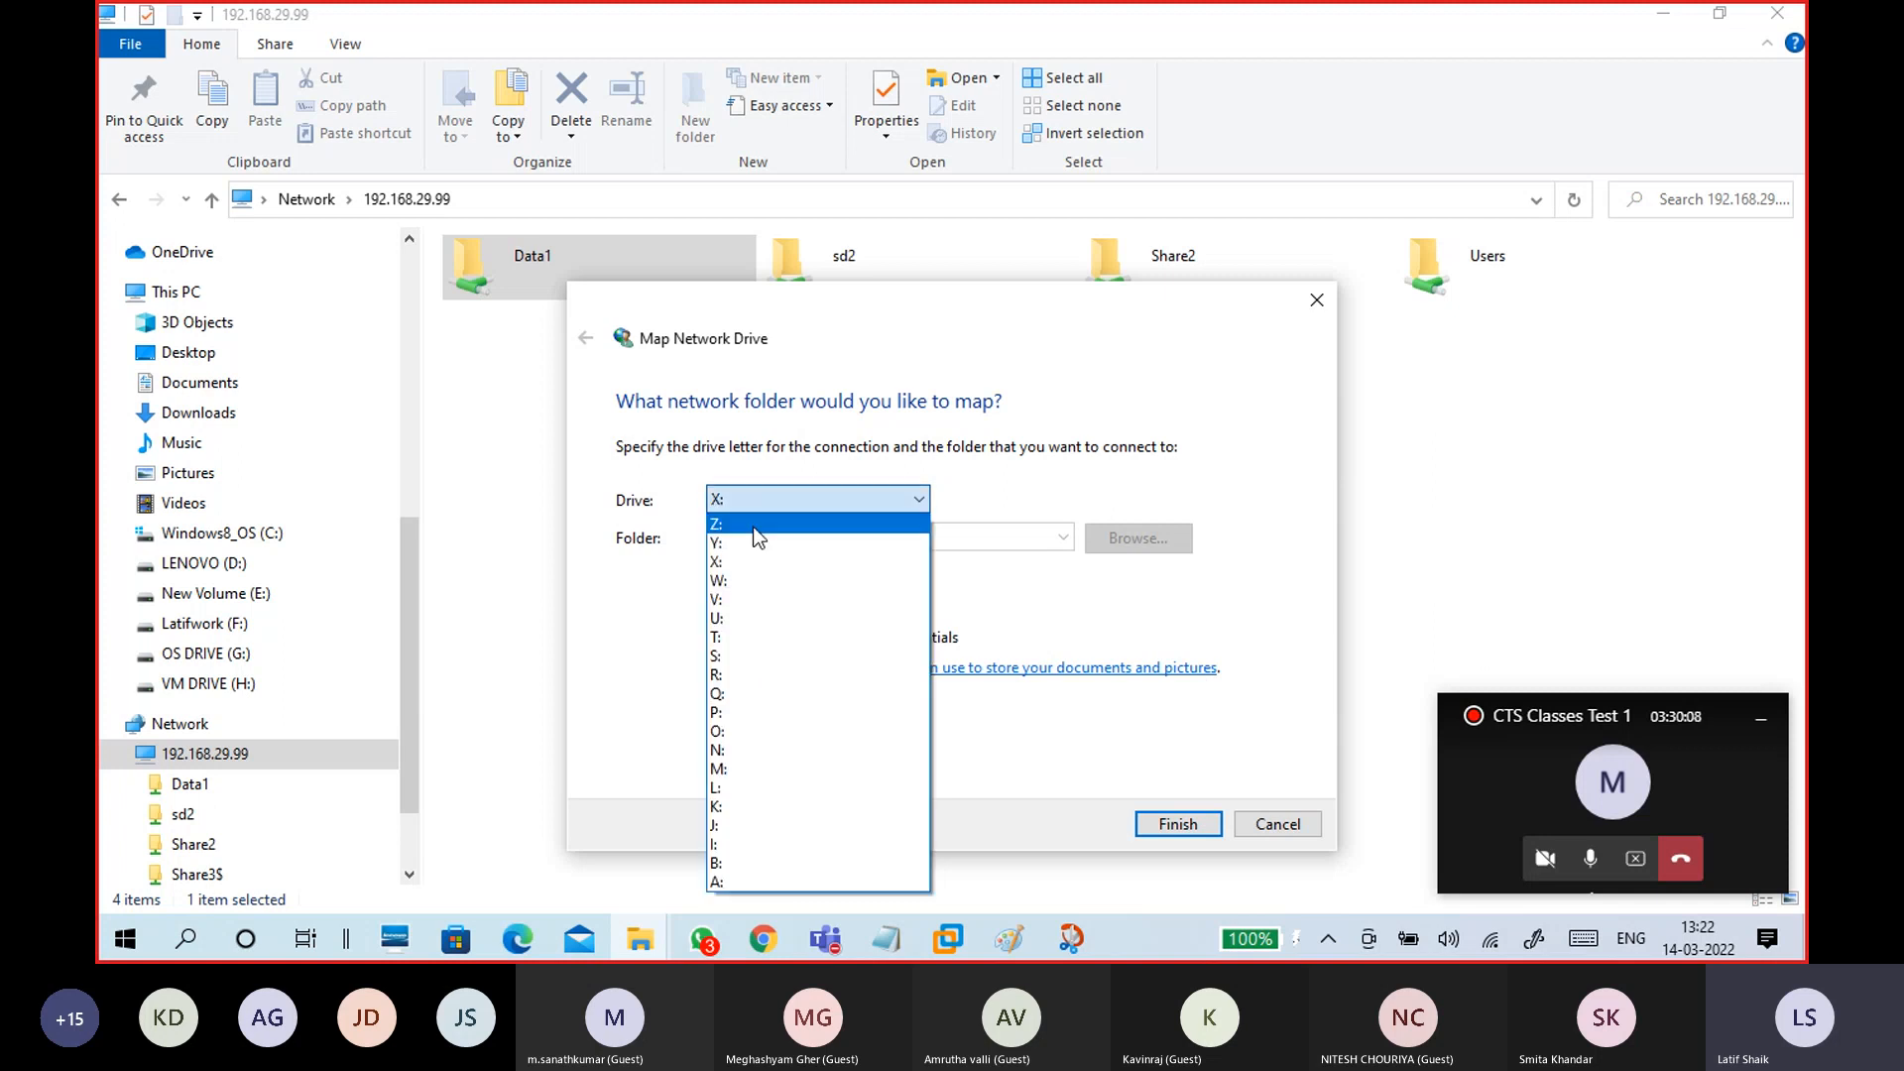
left_click(752, 526)
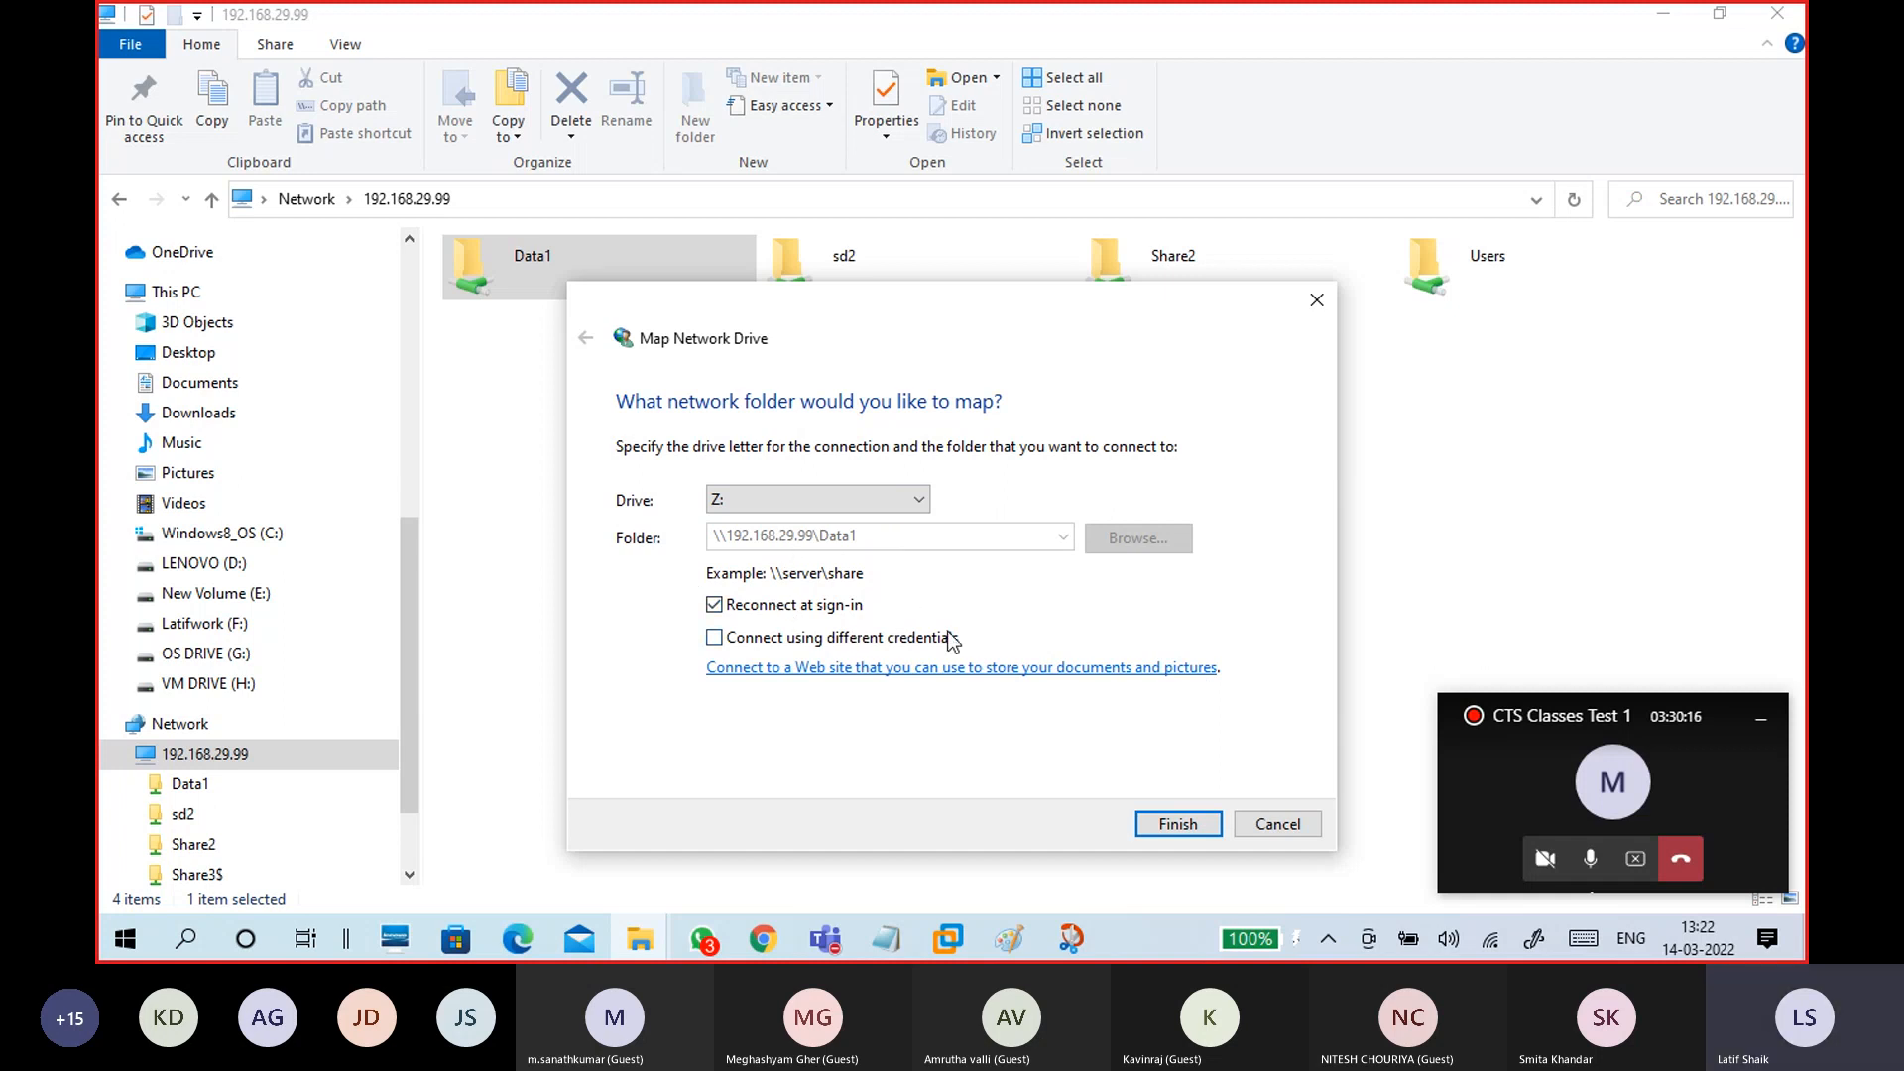
left_click(714, 638)
key("alt+Tab")
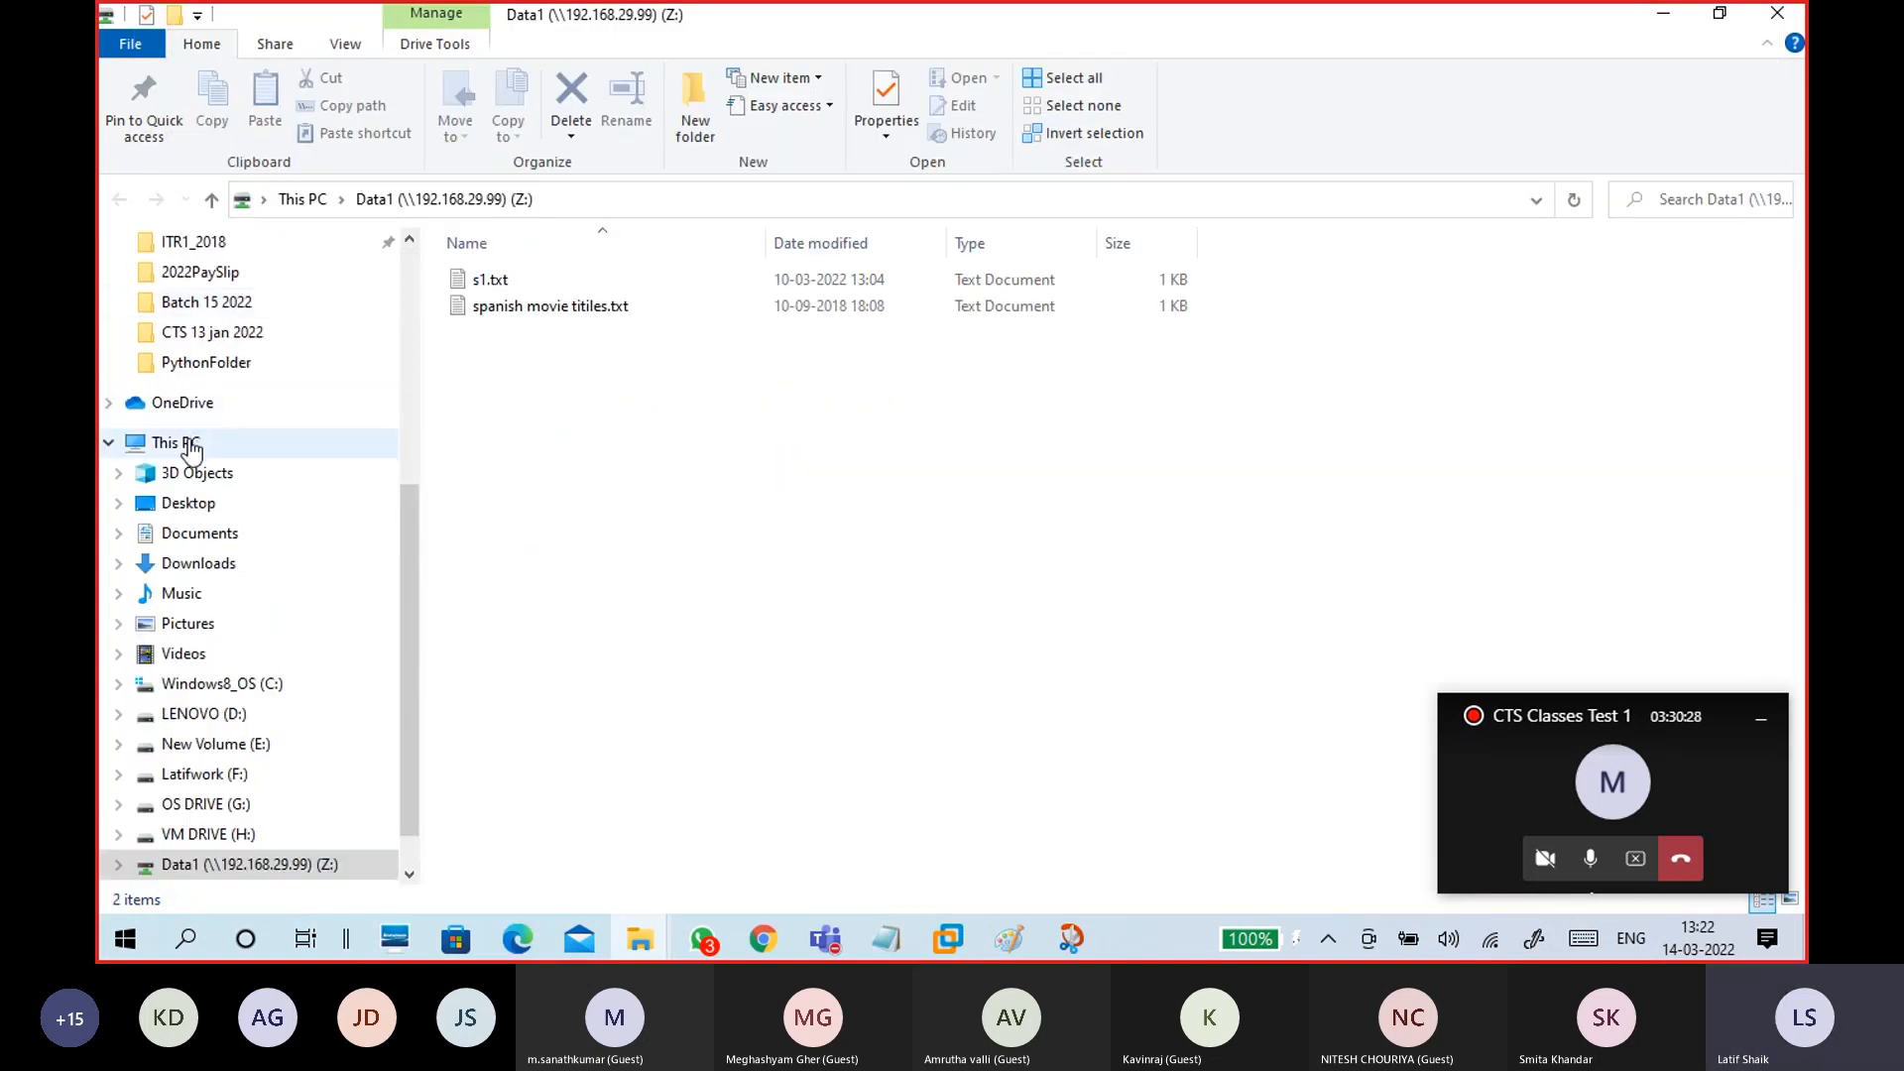
Step: Check Data1 (Z:) under This PC, then return to the CTS15WinC1 virtual machine
left_click(188, 447)
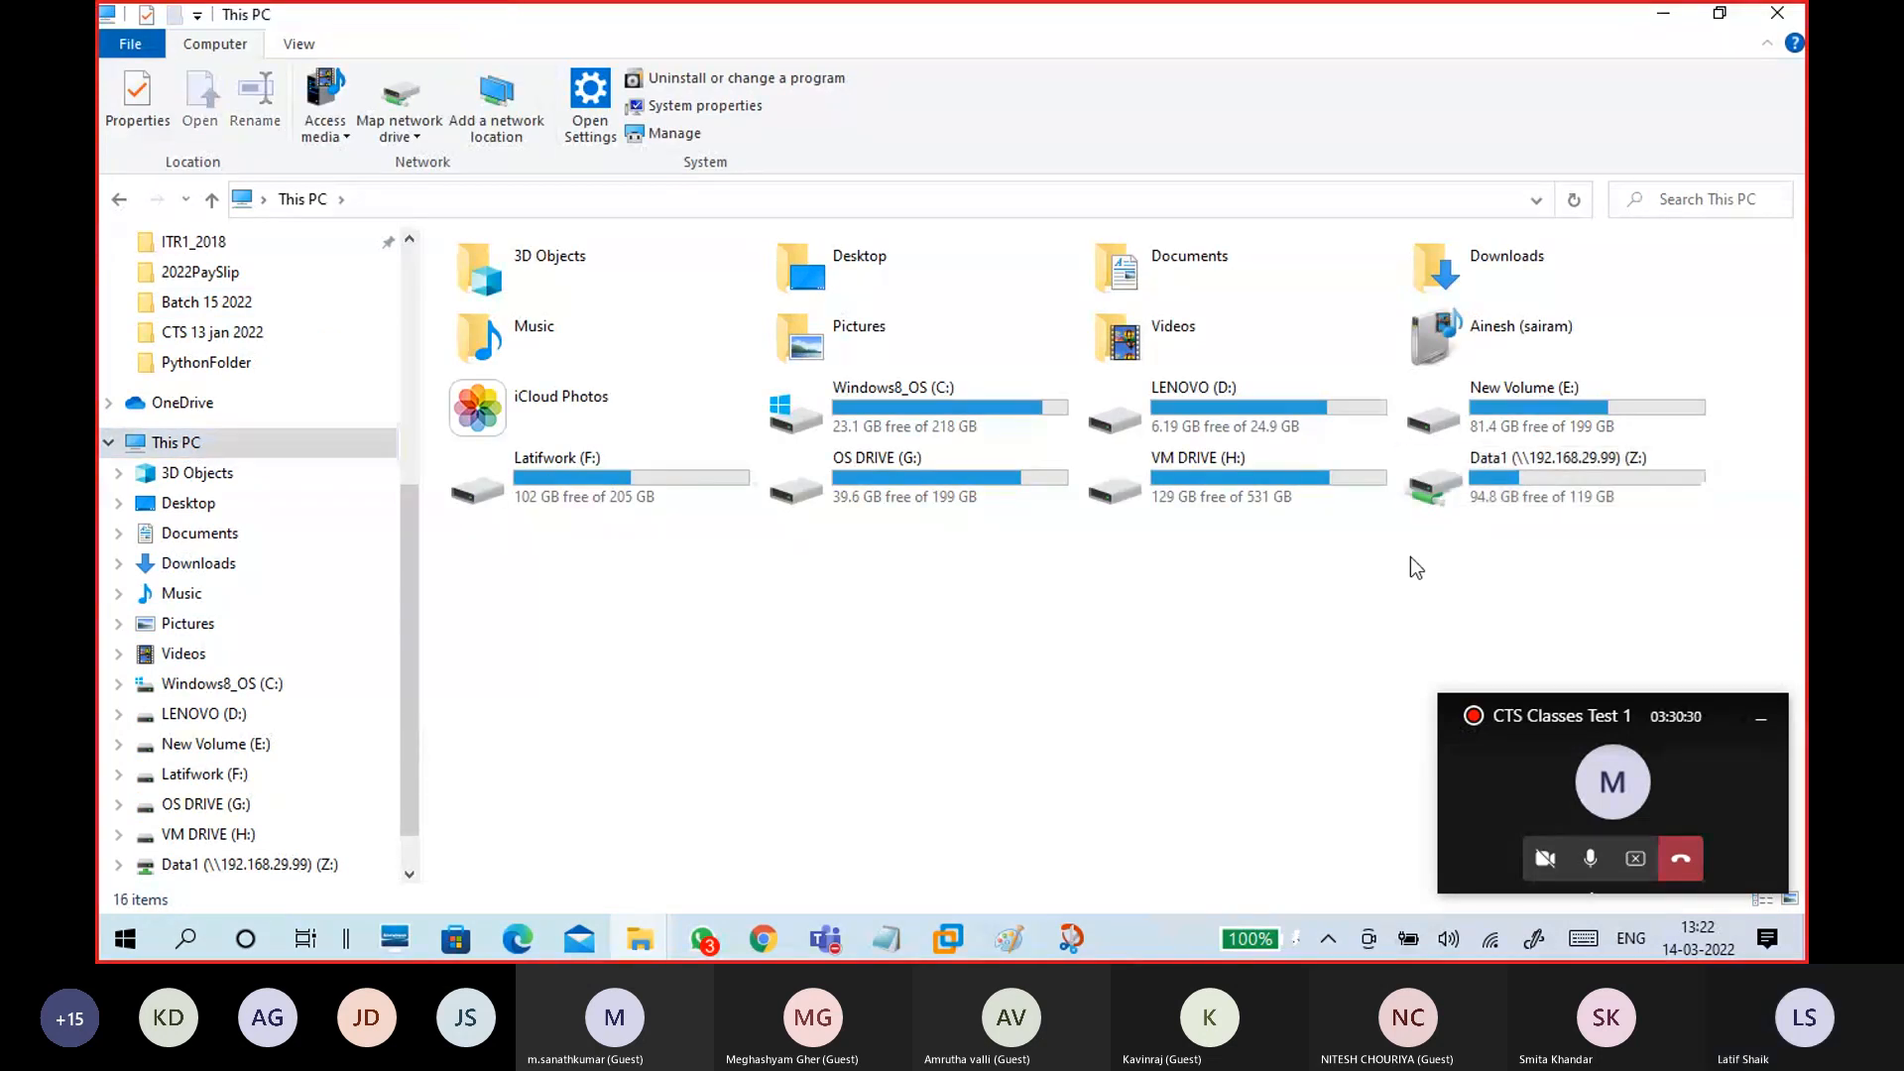
left_click(1493, 473)
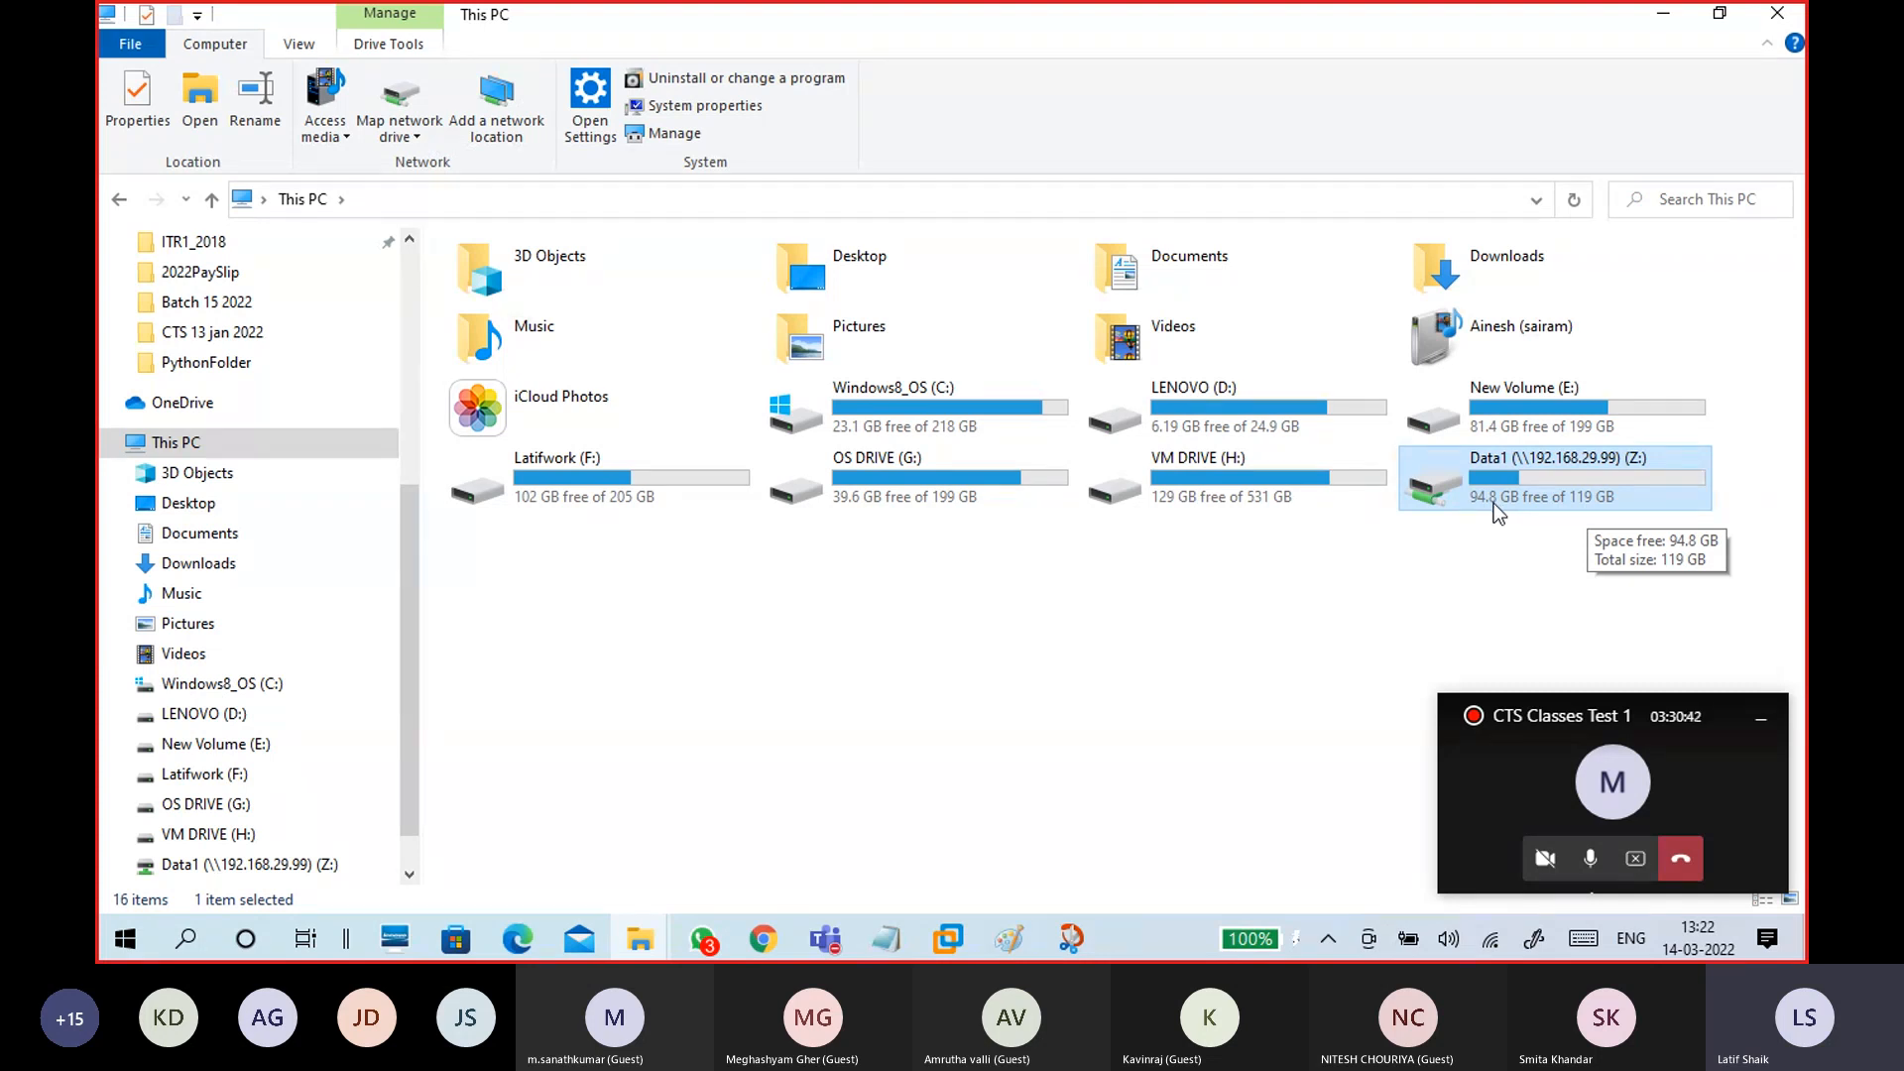
left_click(948, 940)
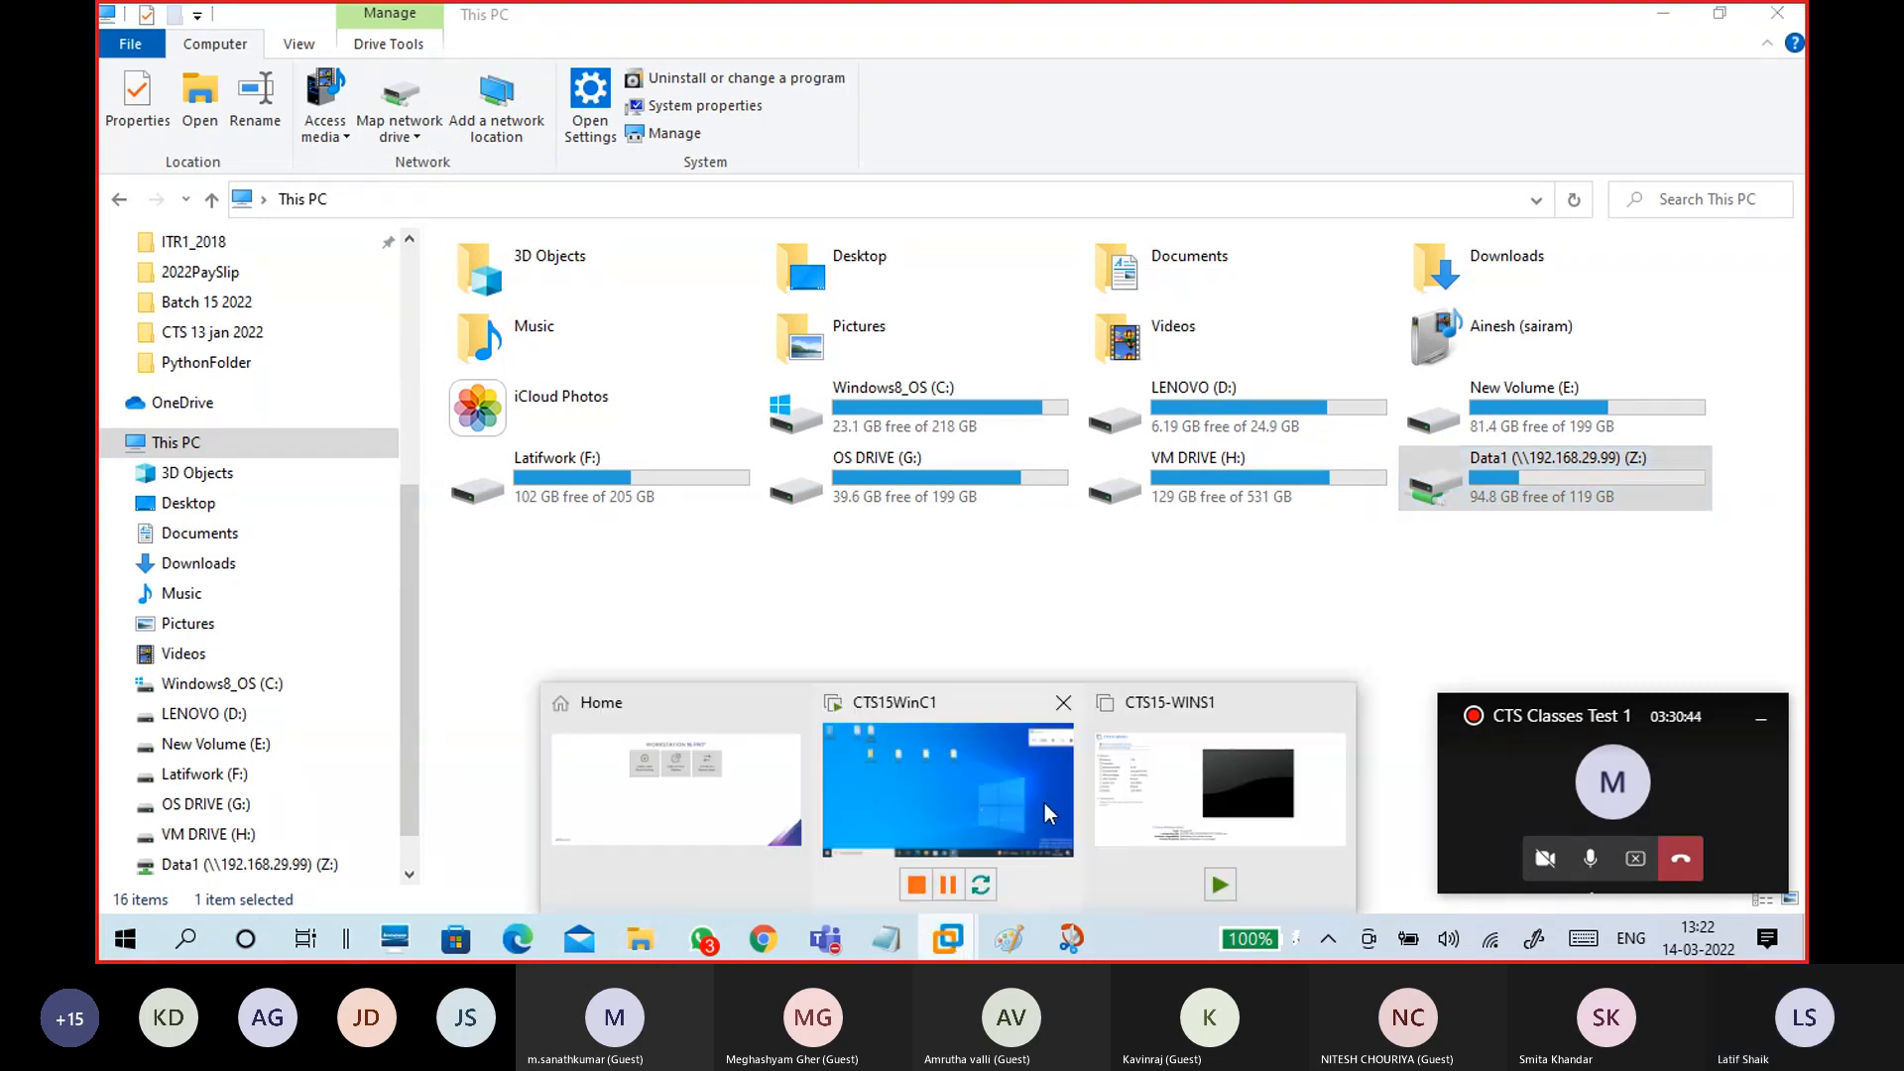
left_click(1046, 814)
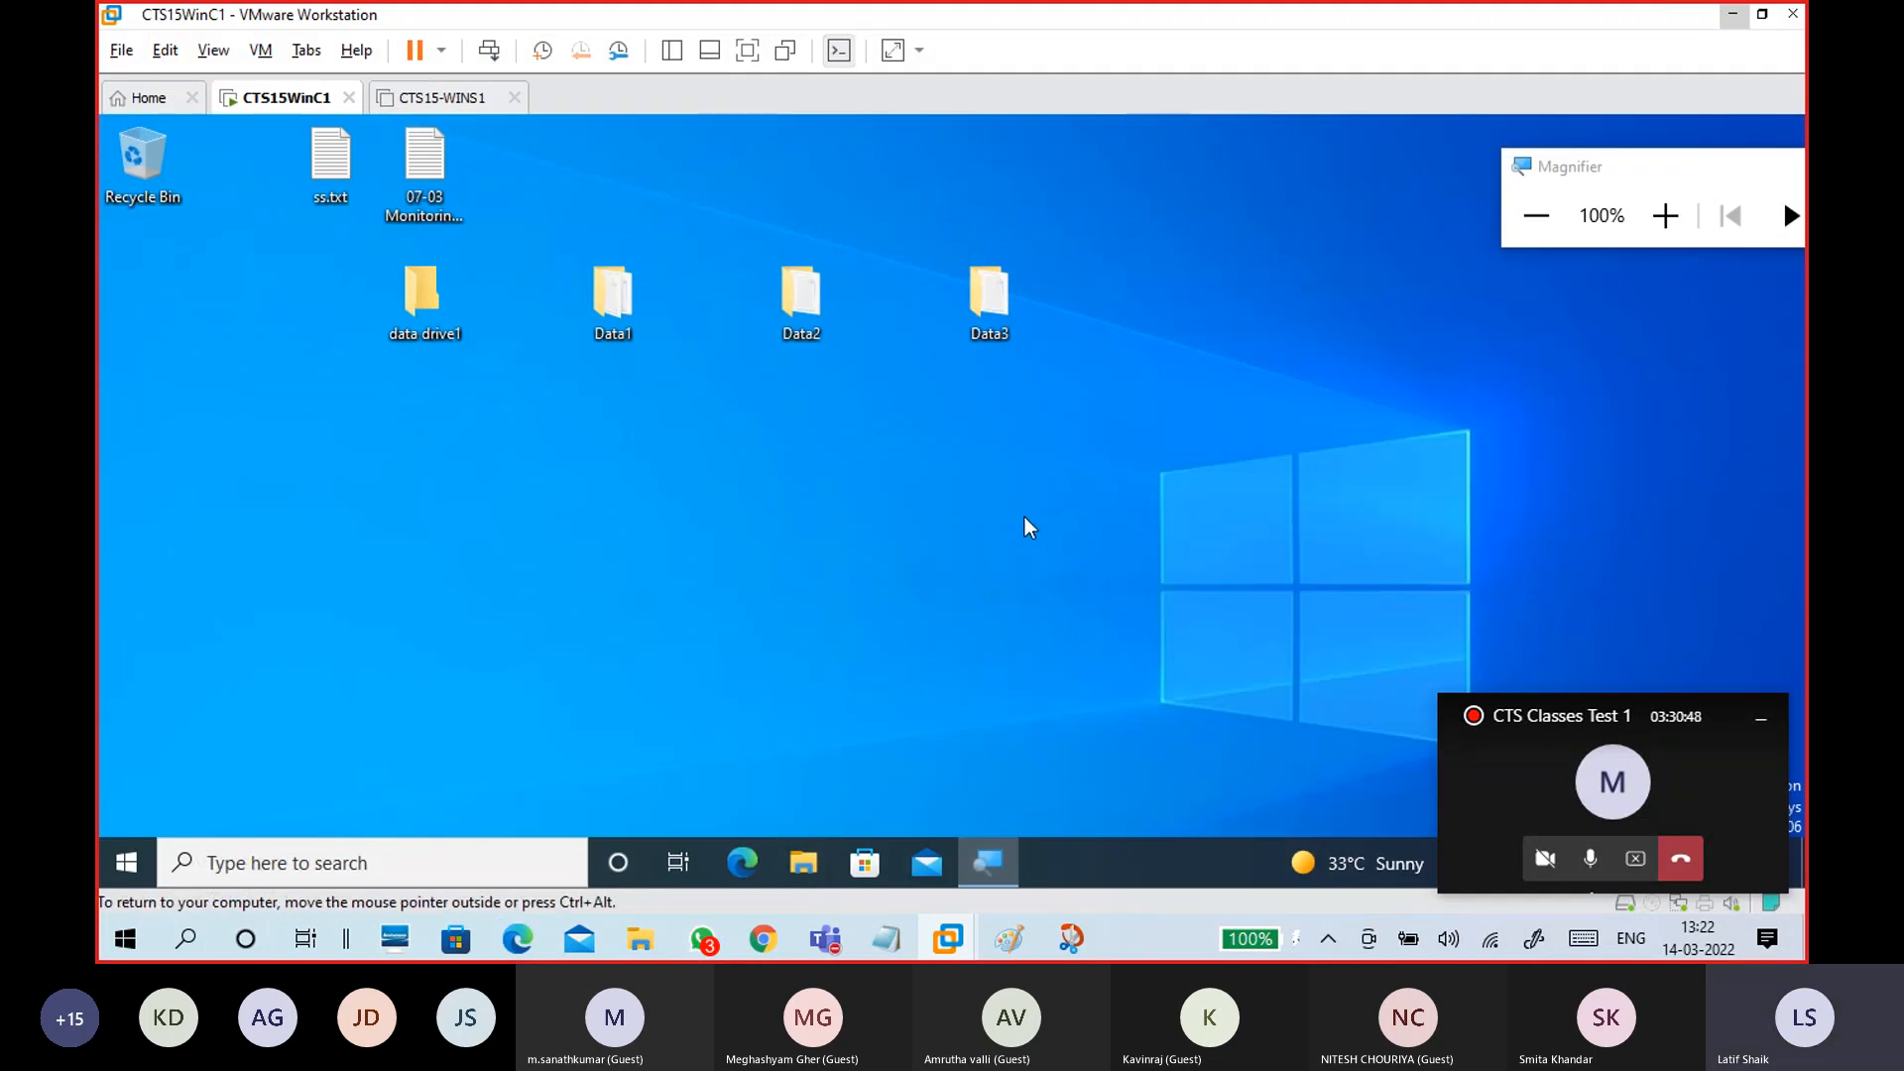
Step: Check the guest's drives in File Explorer (C: through G:, no Z:), then release input with Ctrl+Alt
key("super+e")
left_click(318, 567)
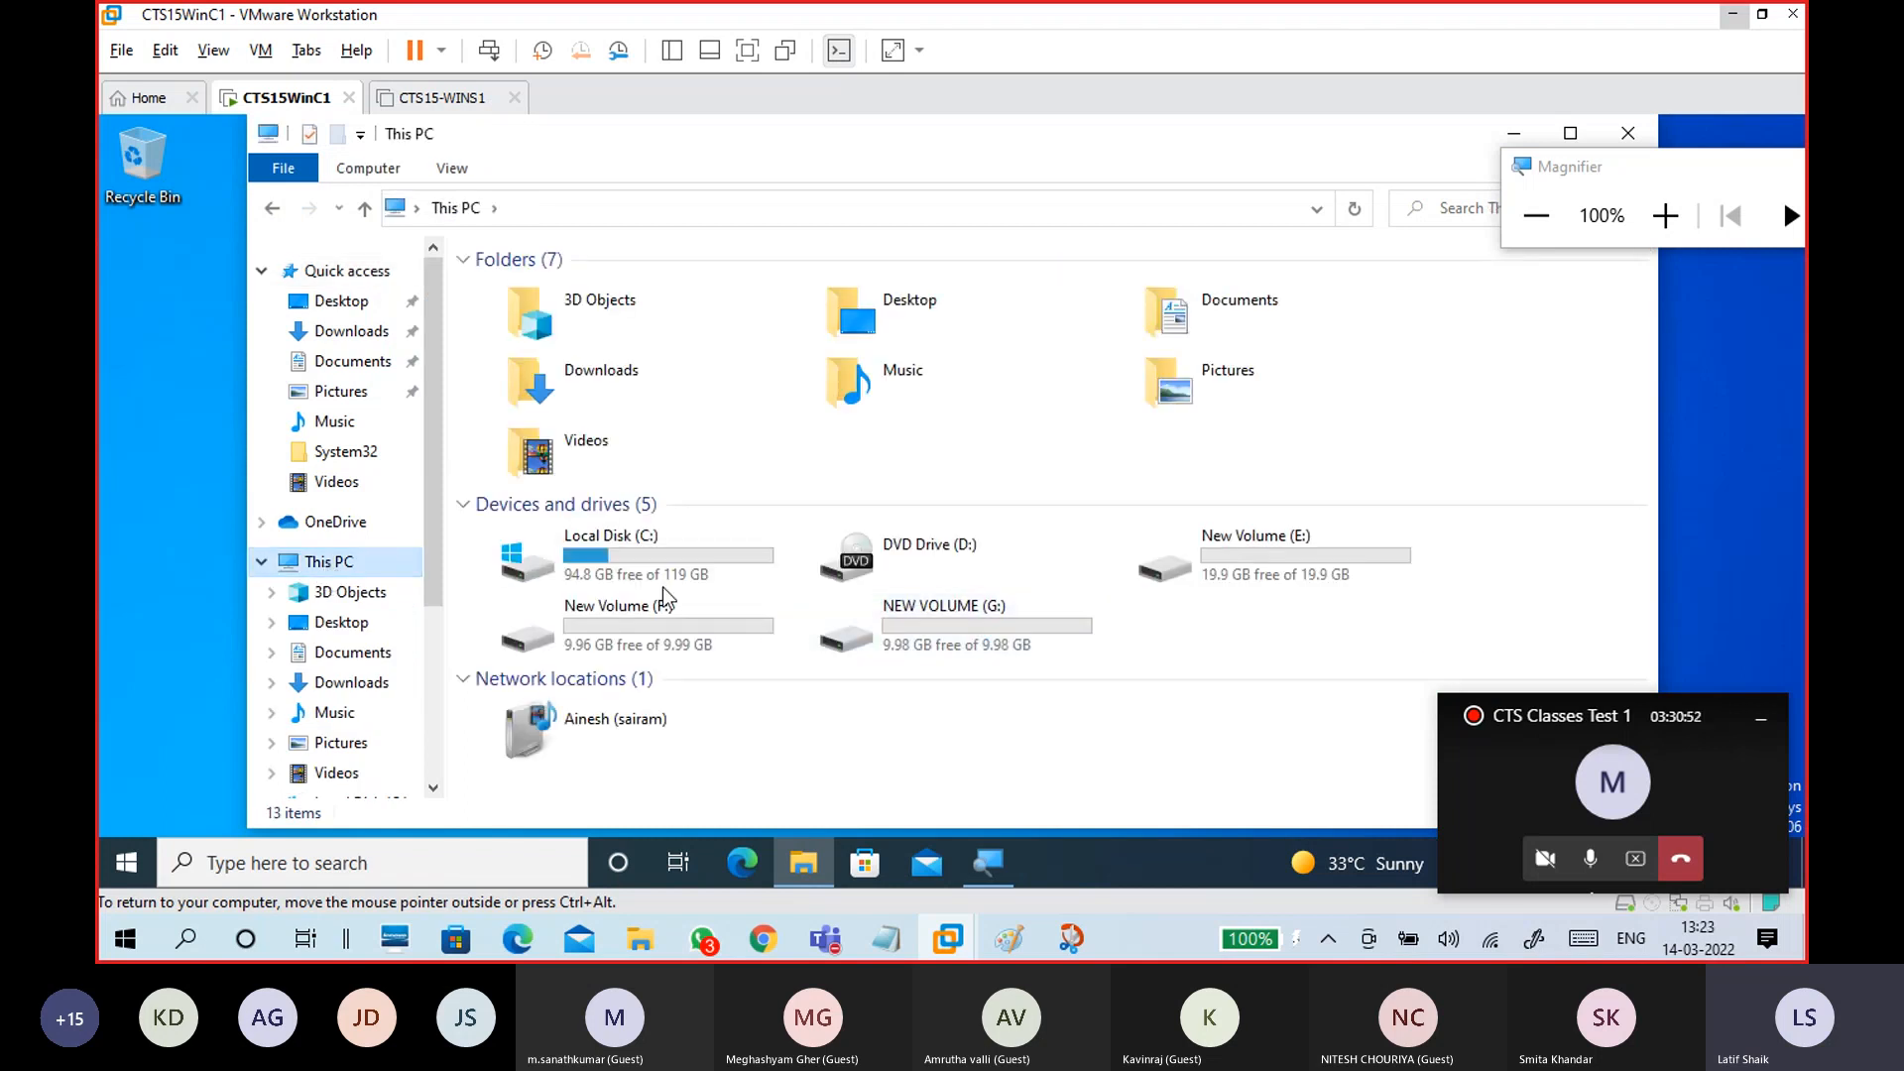
left_click(635, 580)
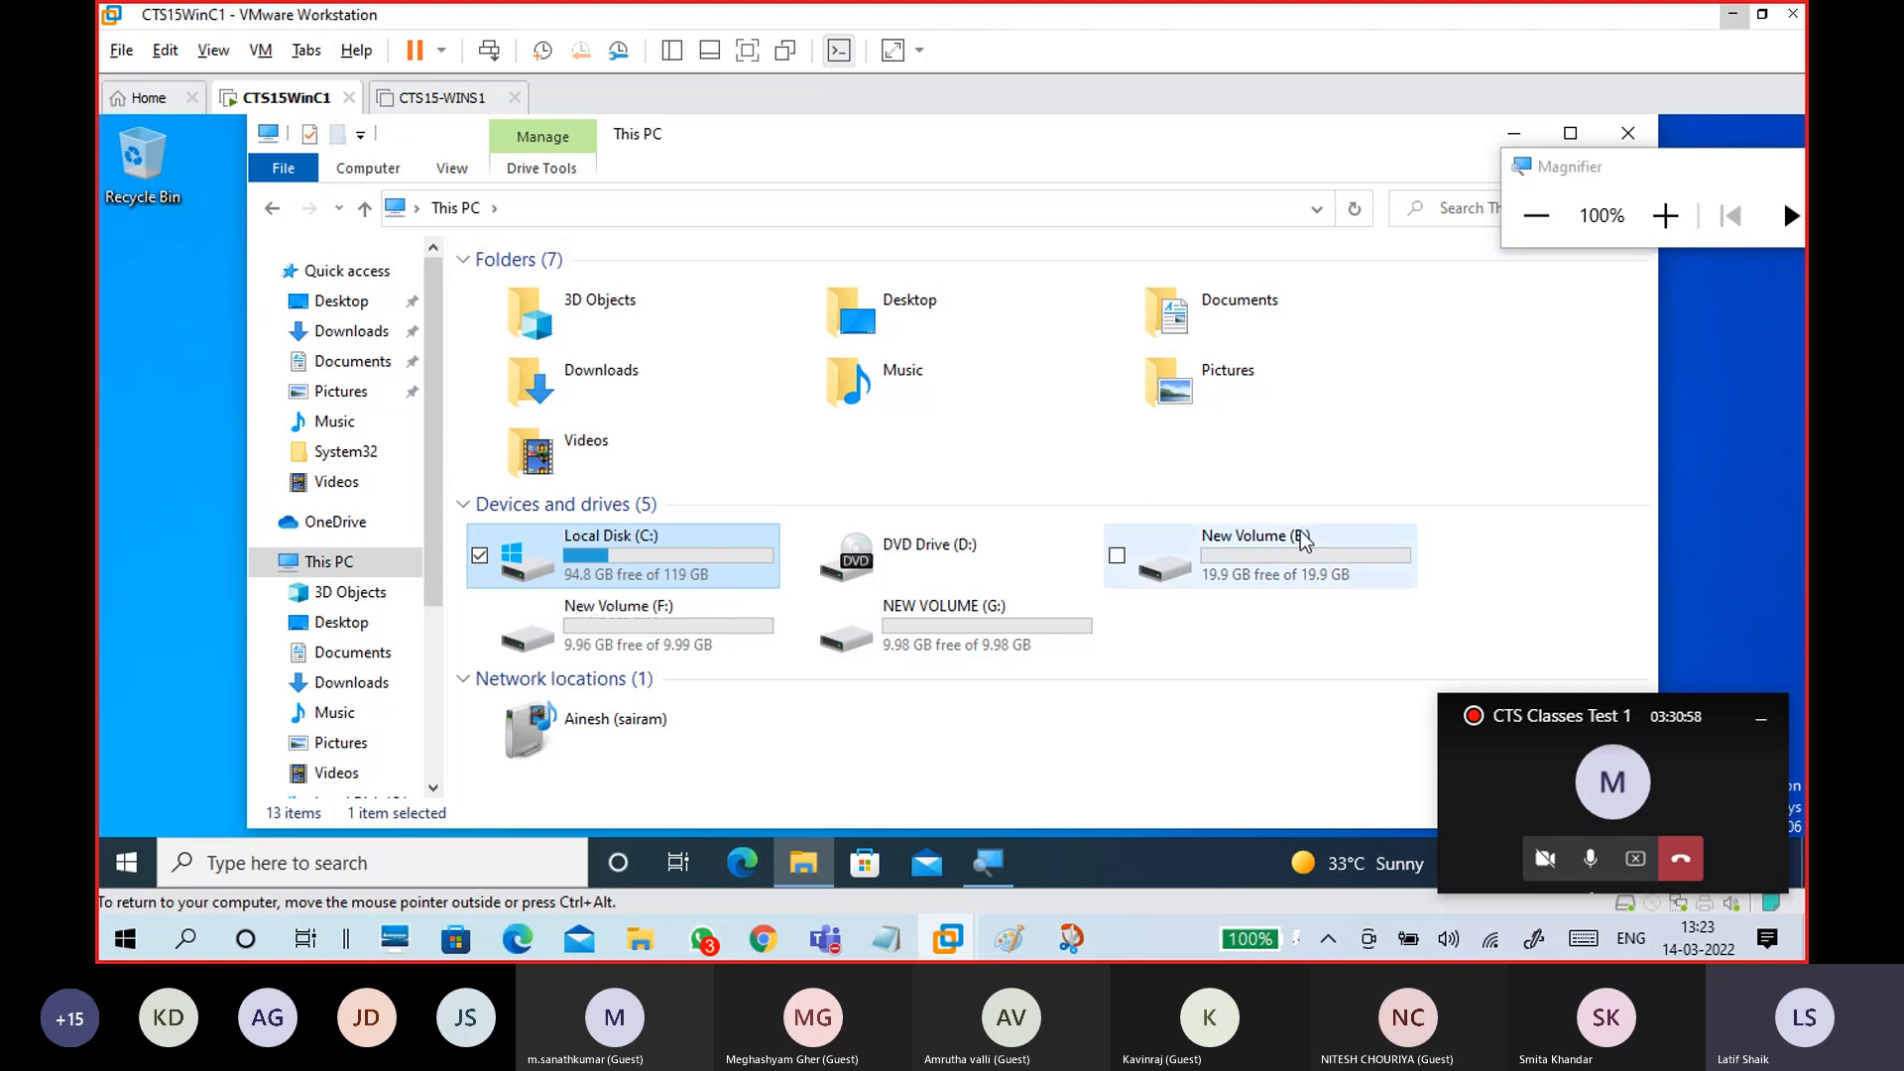
key("ctrl+alt")
Step: Minimize VMware, open the host's Data1 (Z:) drive, and bring the Downloads window forward
left_click(1733, 14)
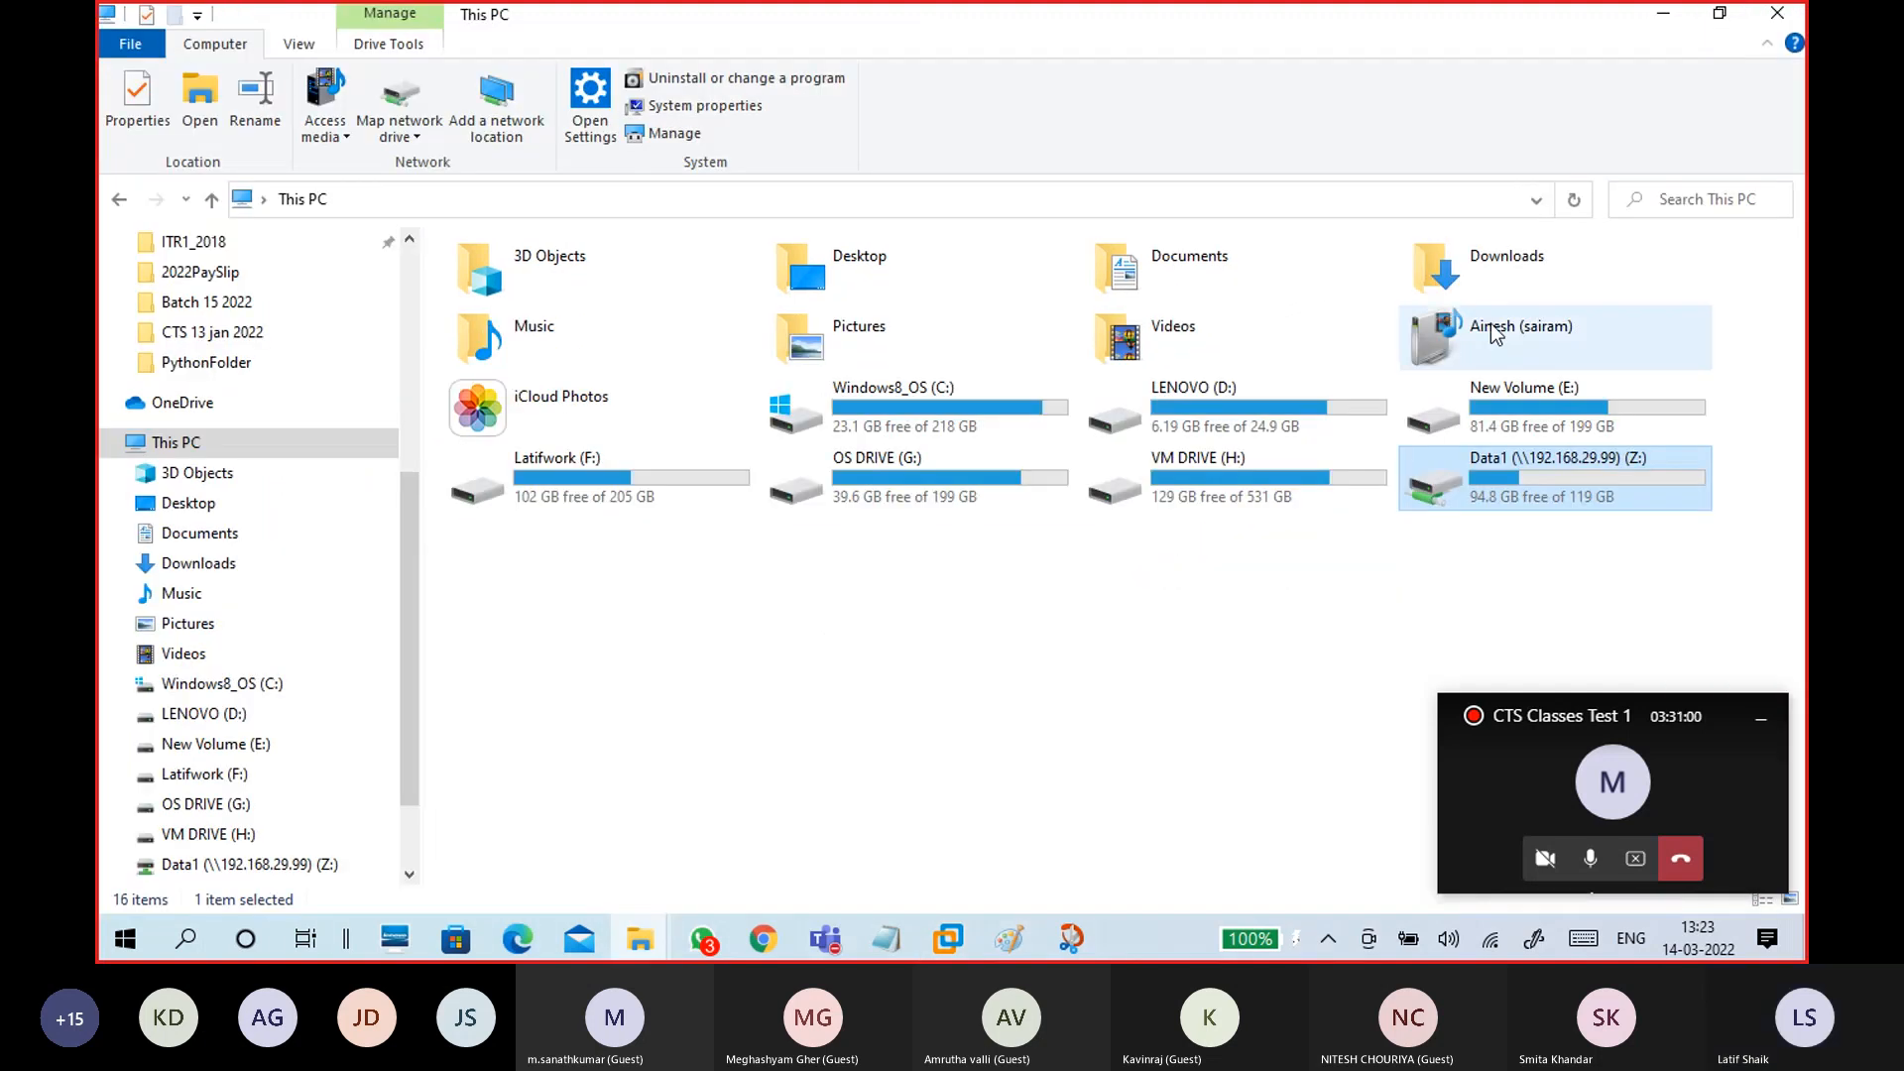
double_click(1488, 474)
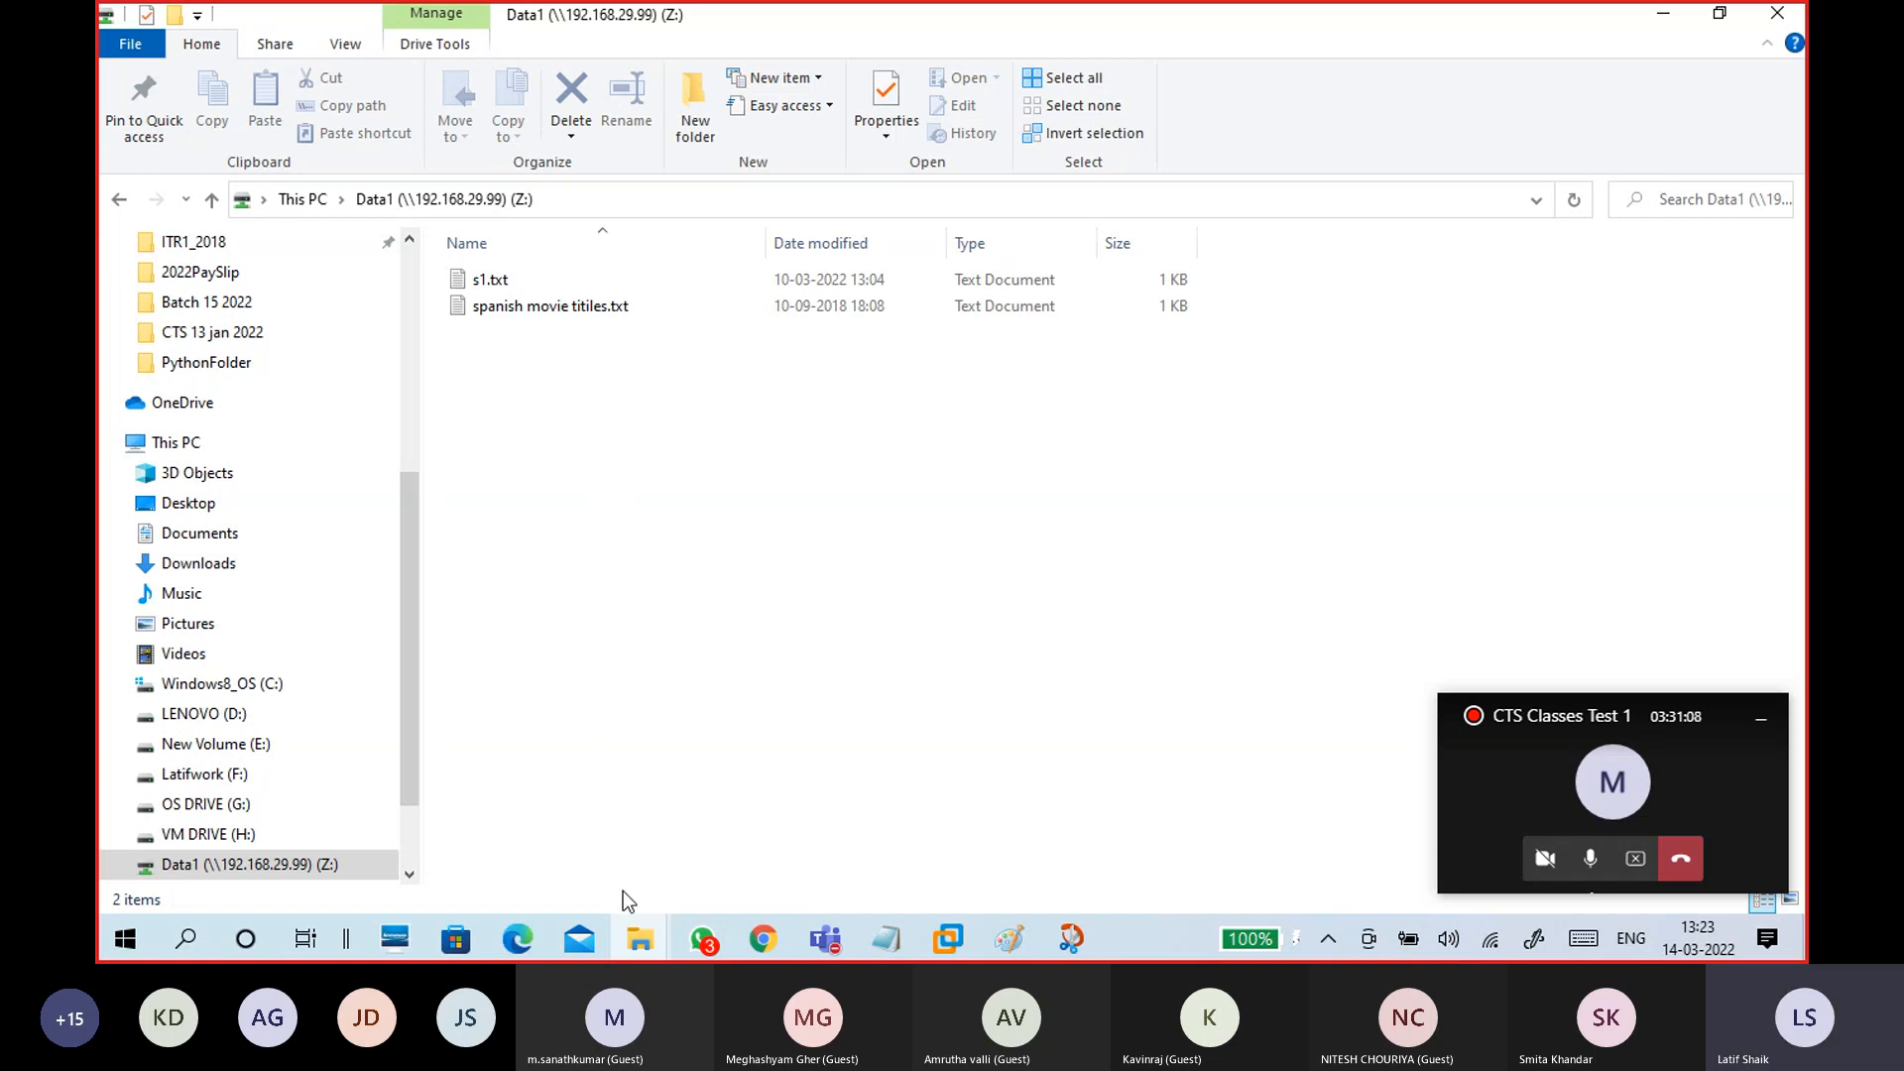
left_click(640, 939)
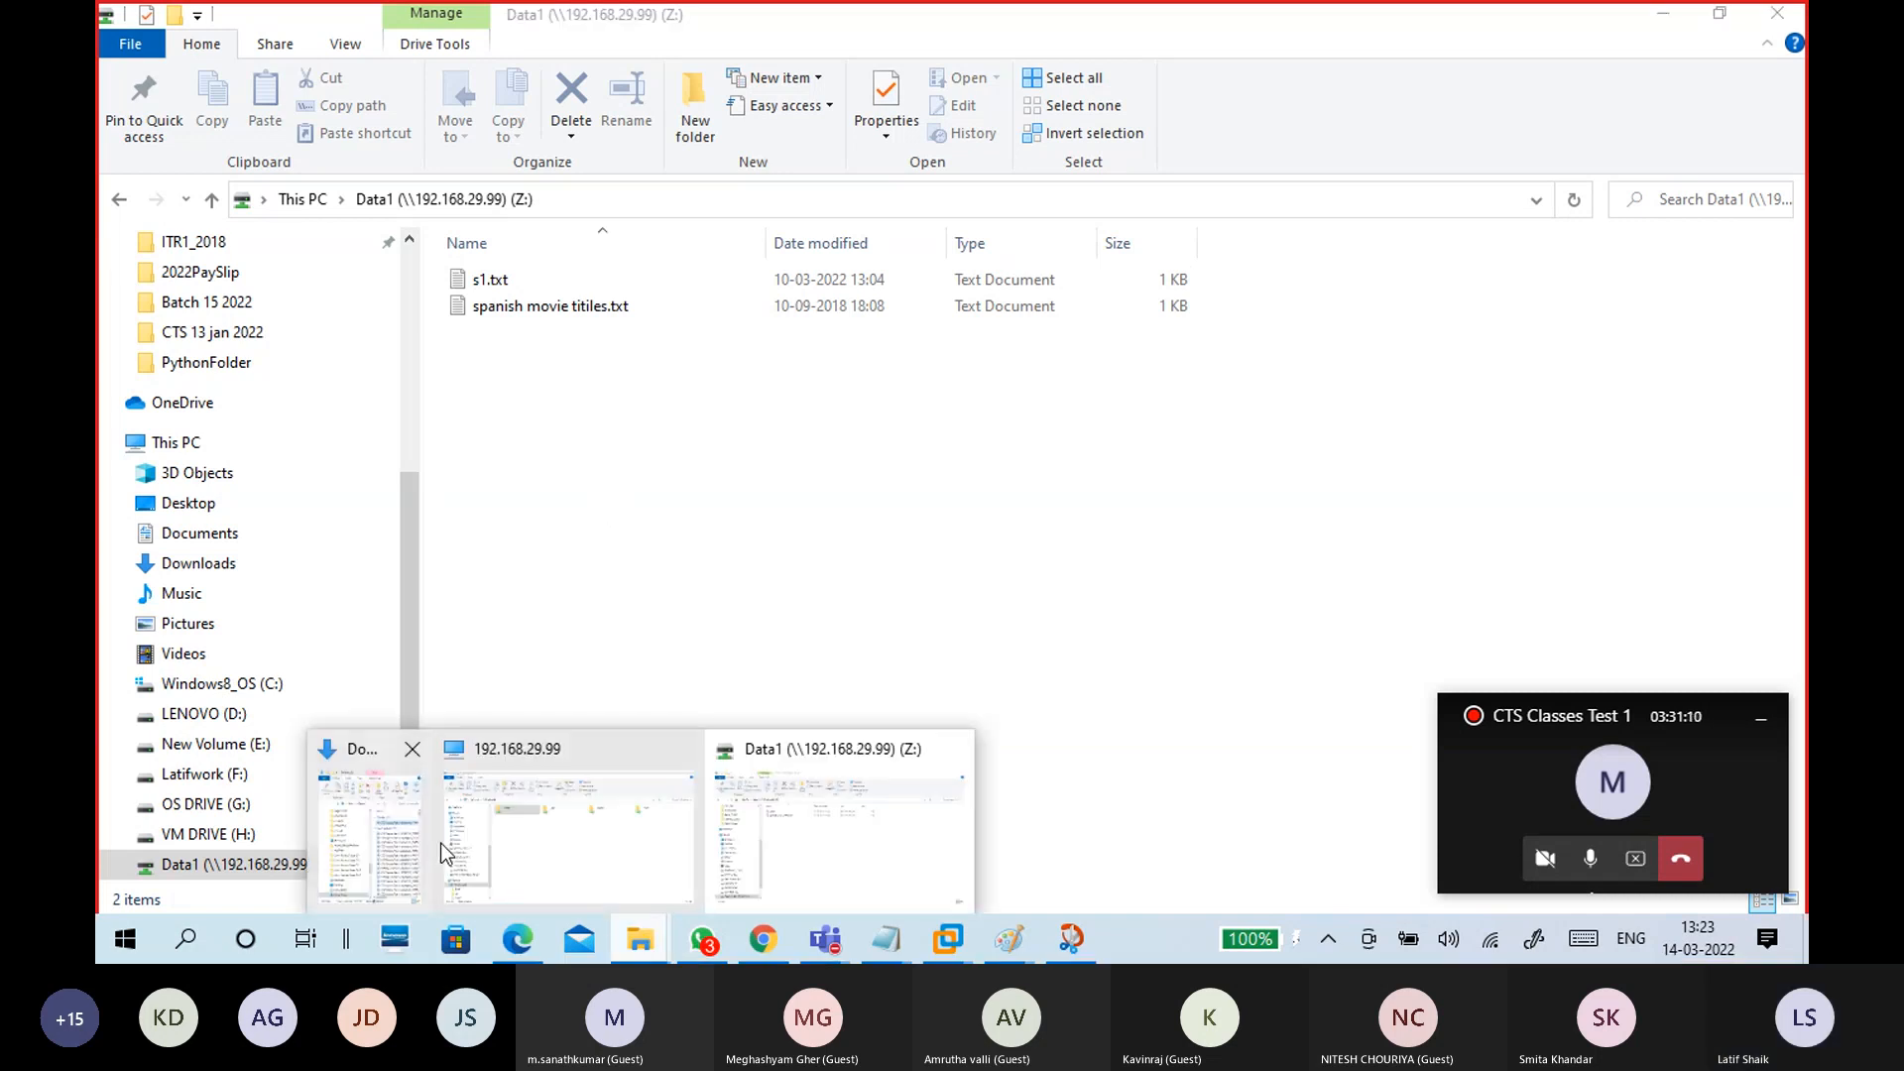
left_click(408, 869)
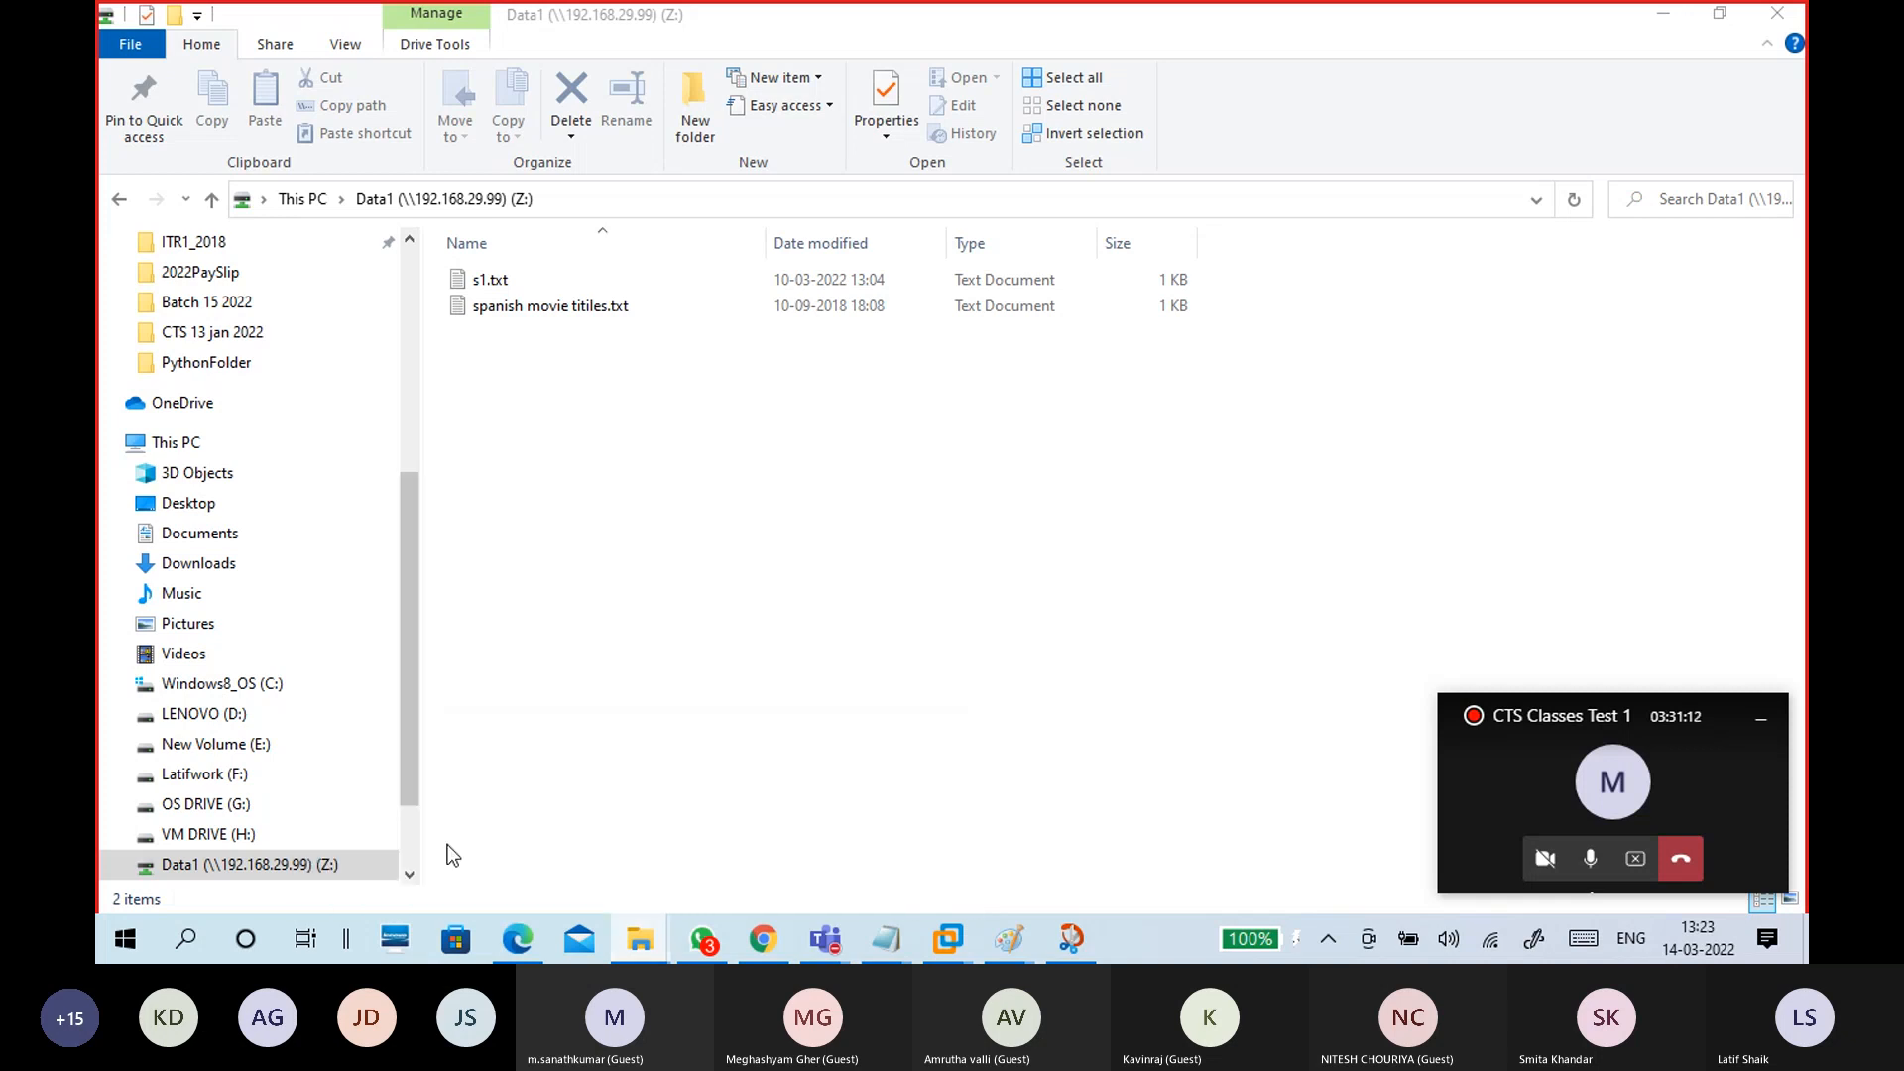
scroll(1198, 632, "down", 2)
scroll(1198, 632, "down", 8)
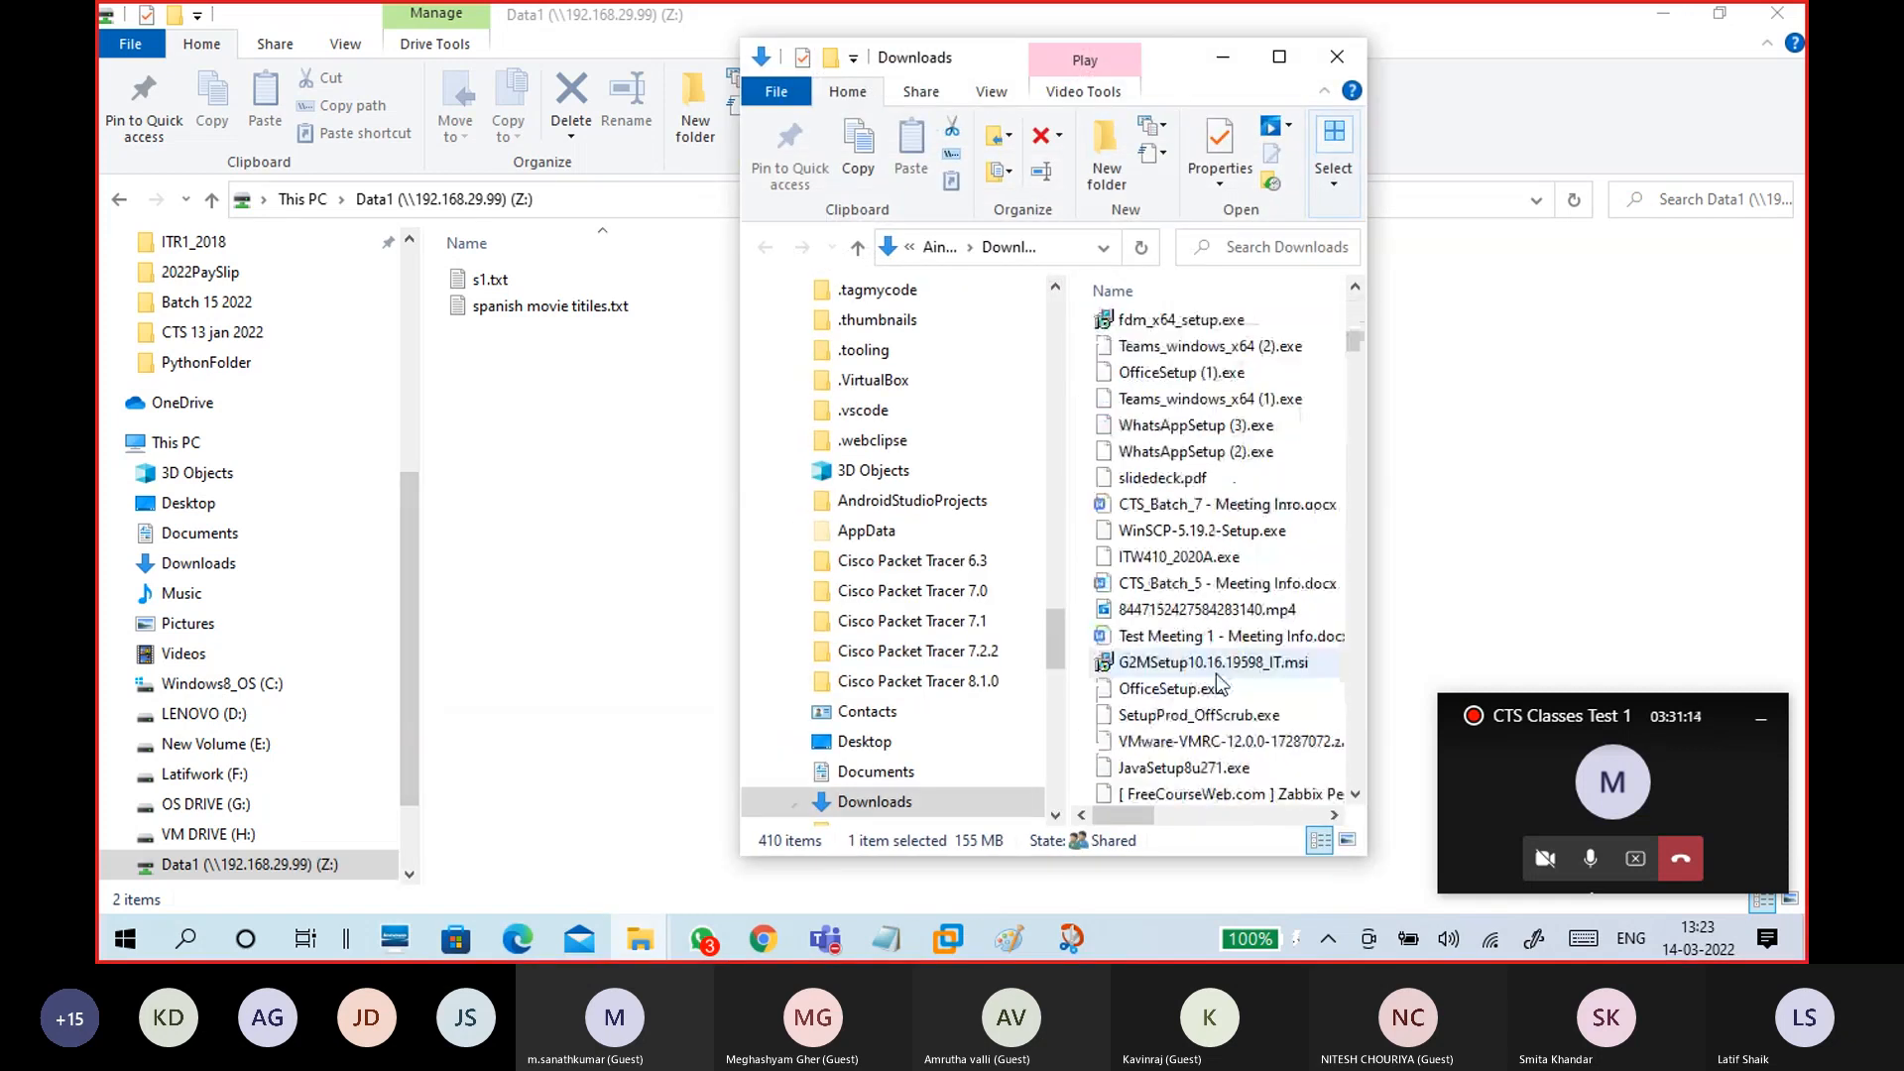
scroll(1193, 501, "up", 3)
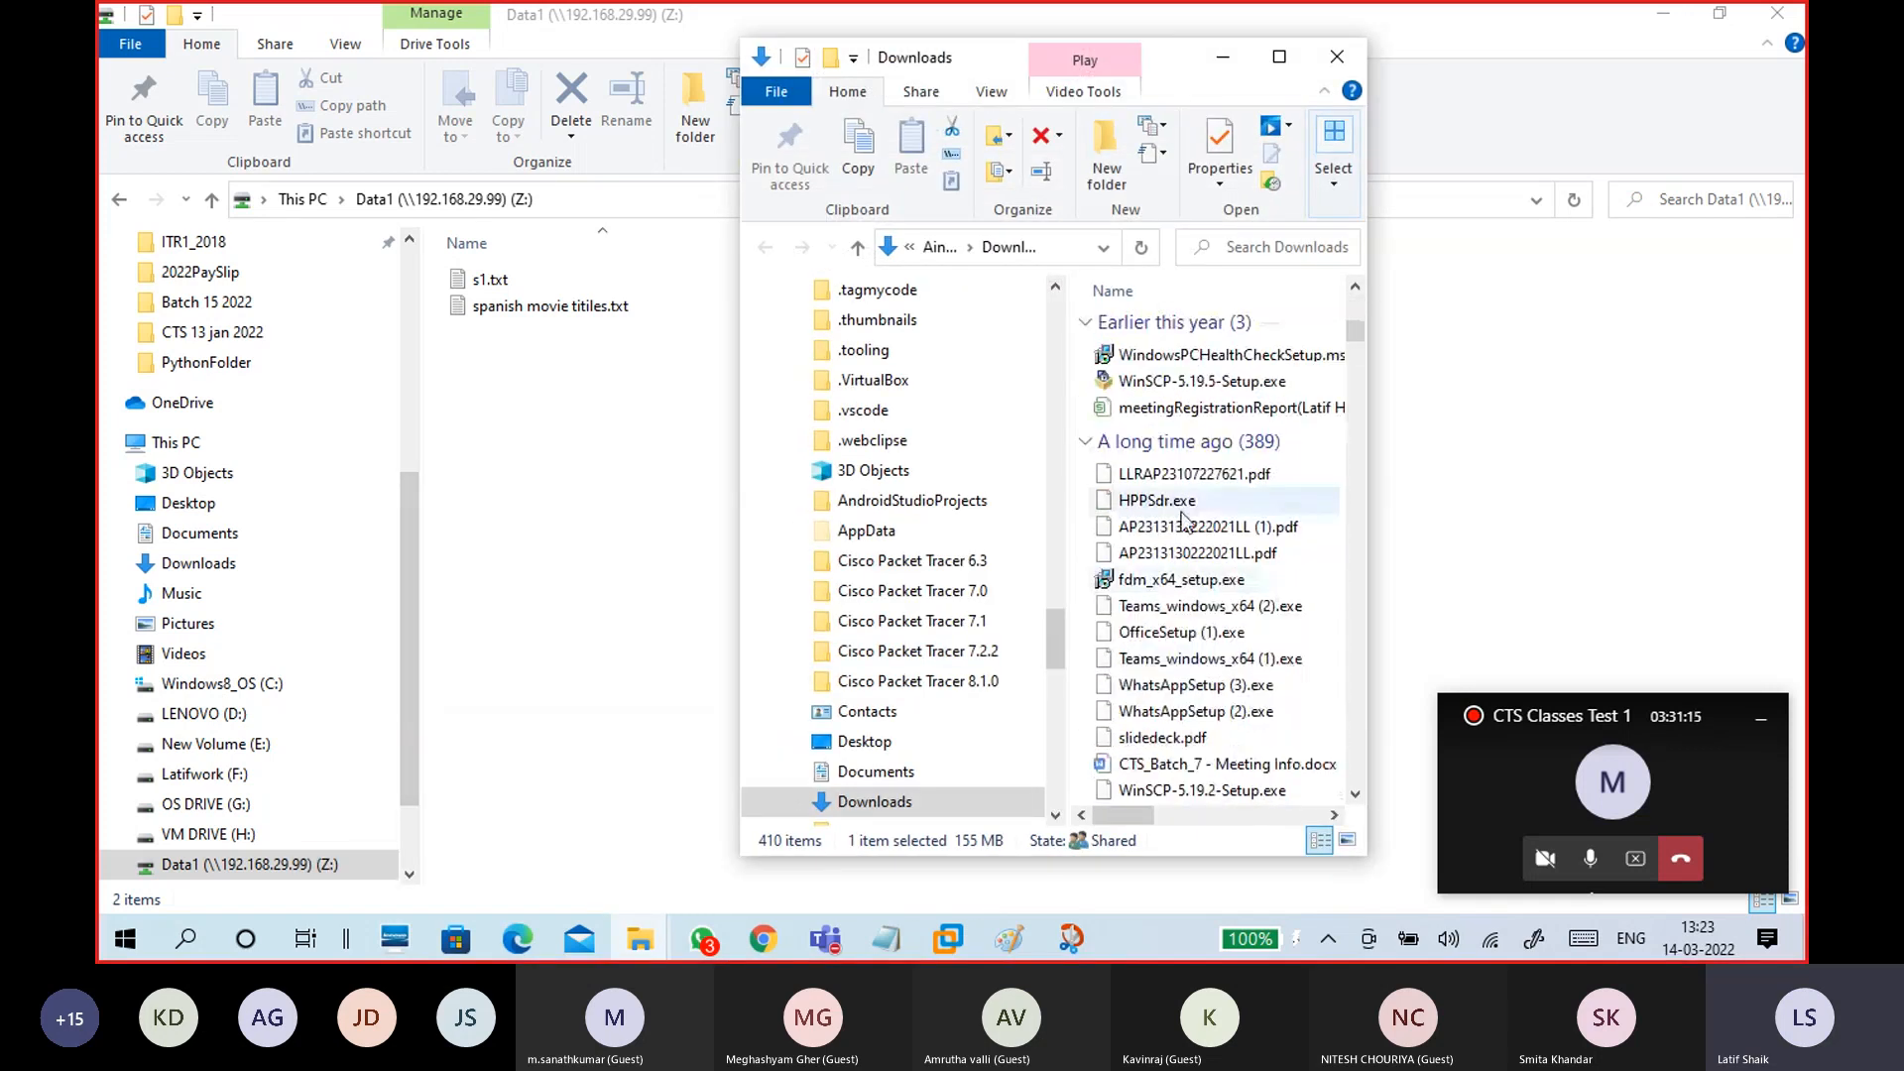
Step: Copy fdm_x64_setup.exe from Downloads into Data1 (Z:) and reopen the drive to refresh it
left_click(1198, 583)
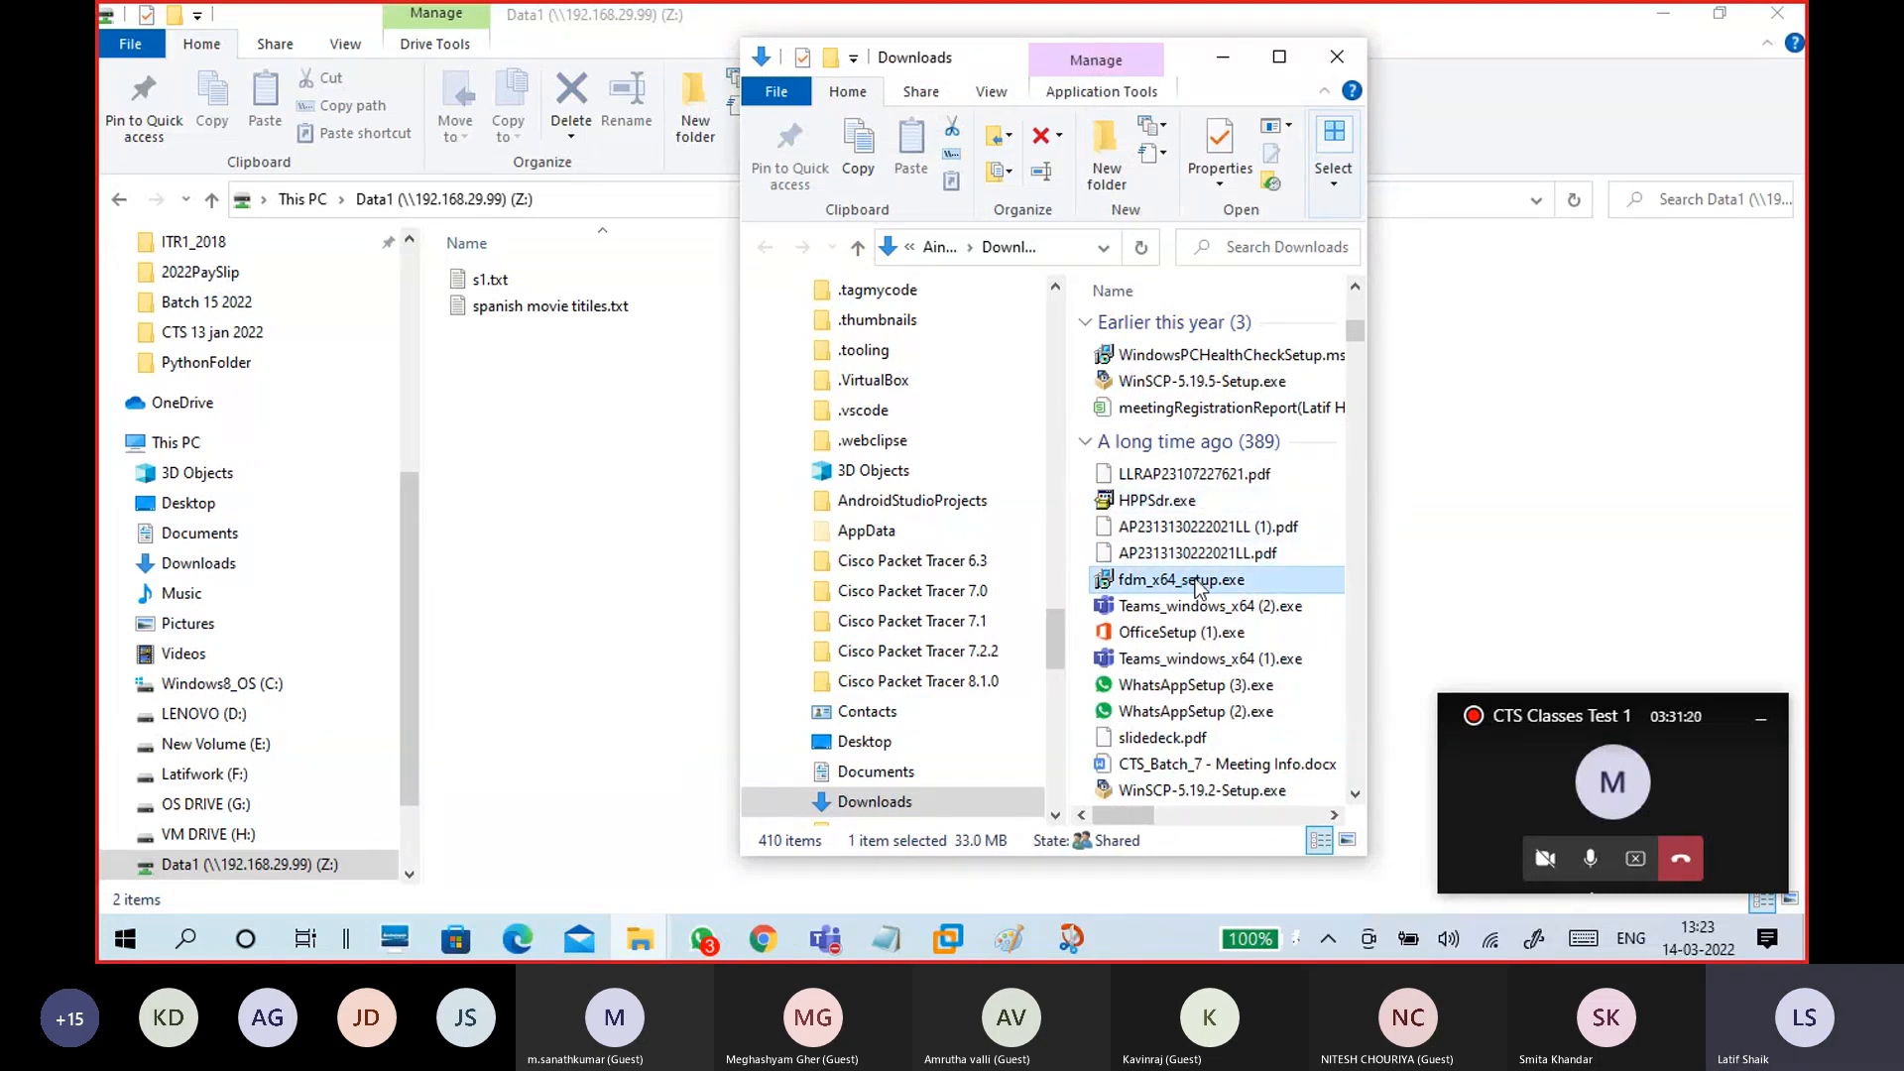
key("ctrl+c")
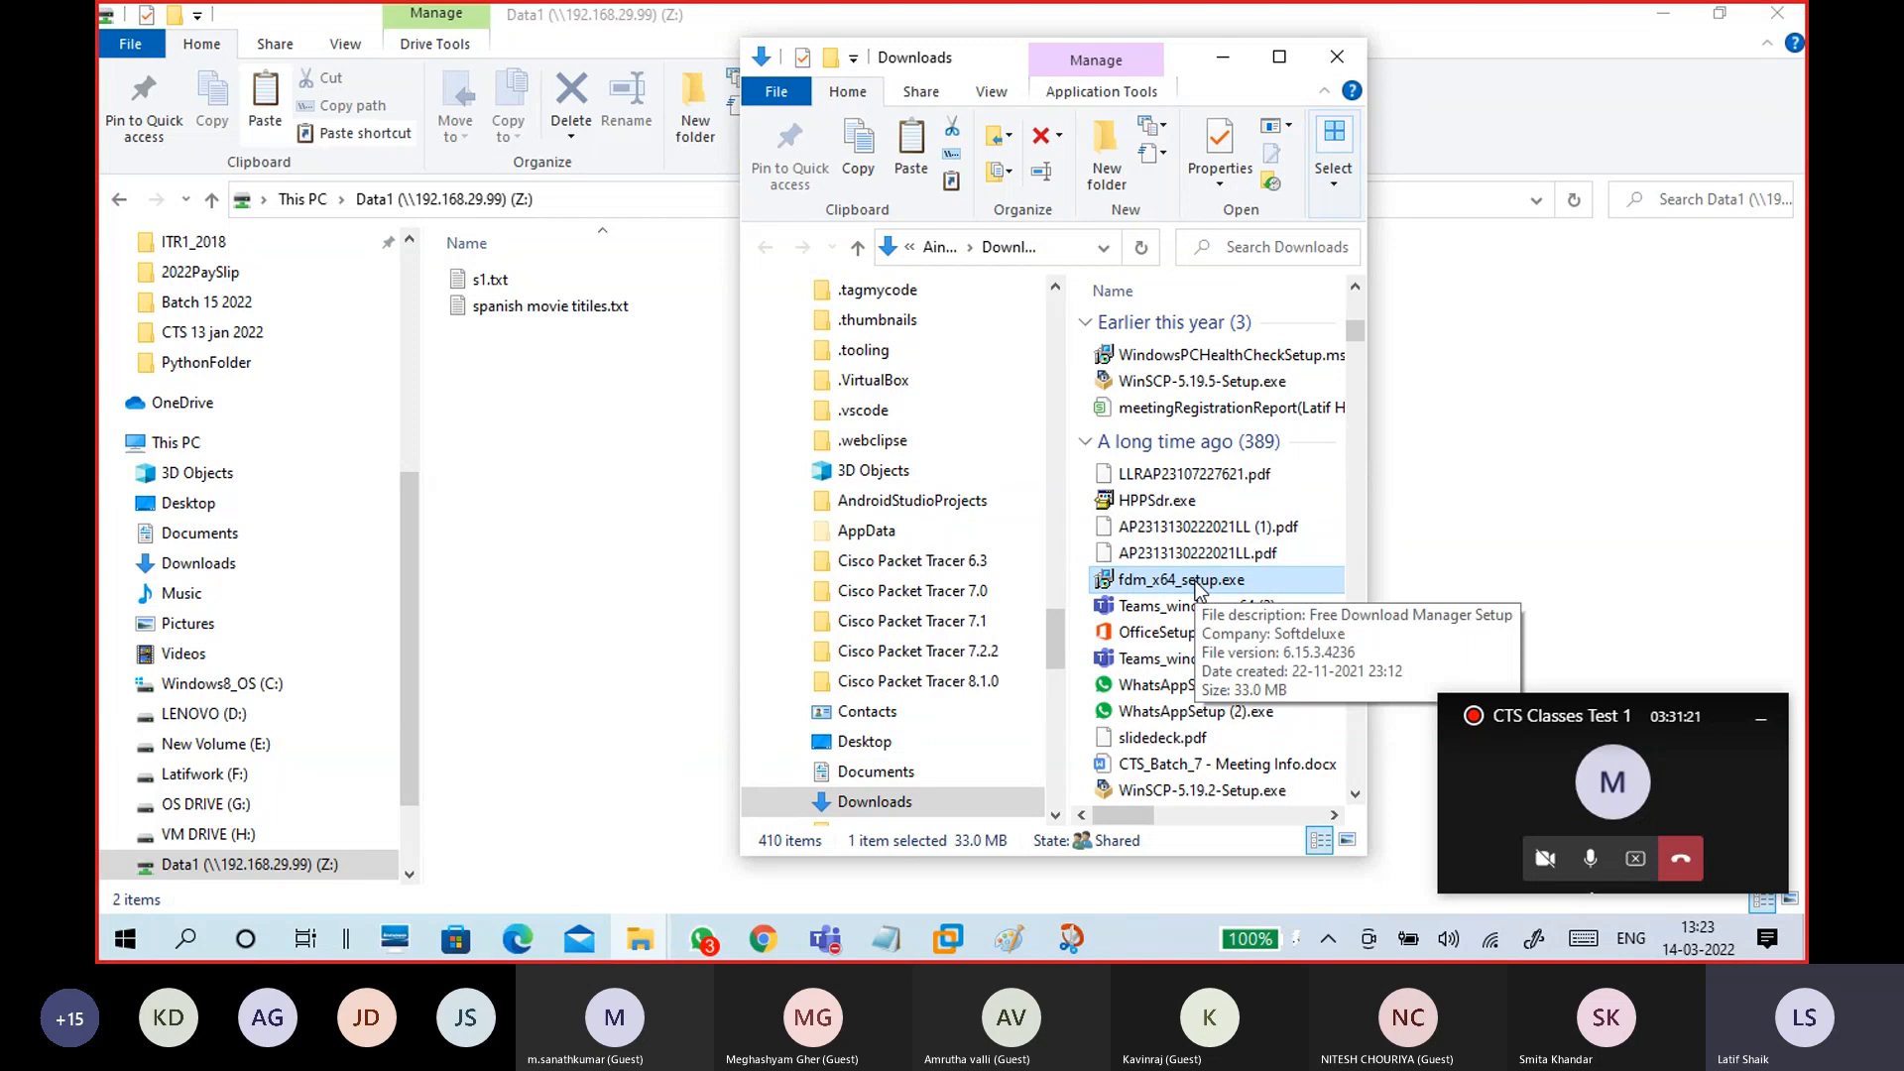
left_click(629, 455)
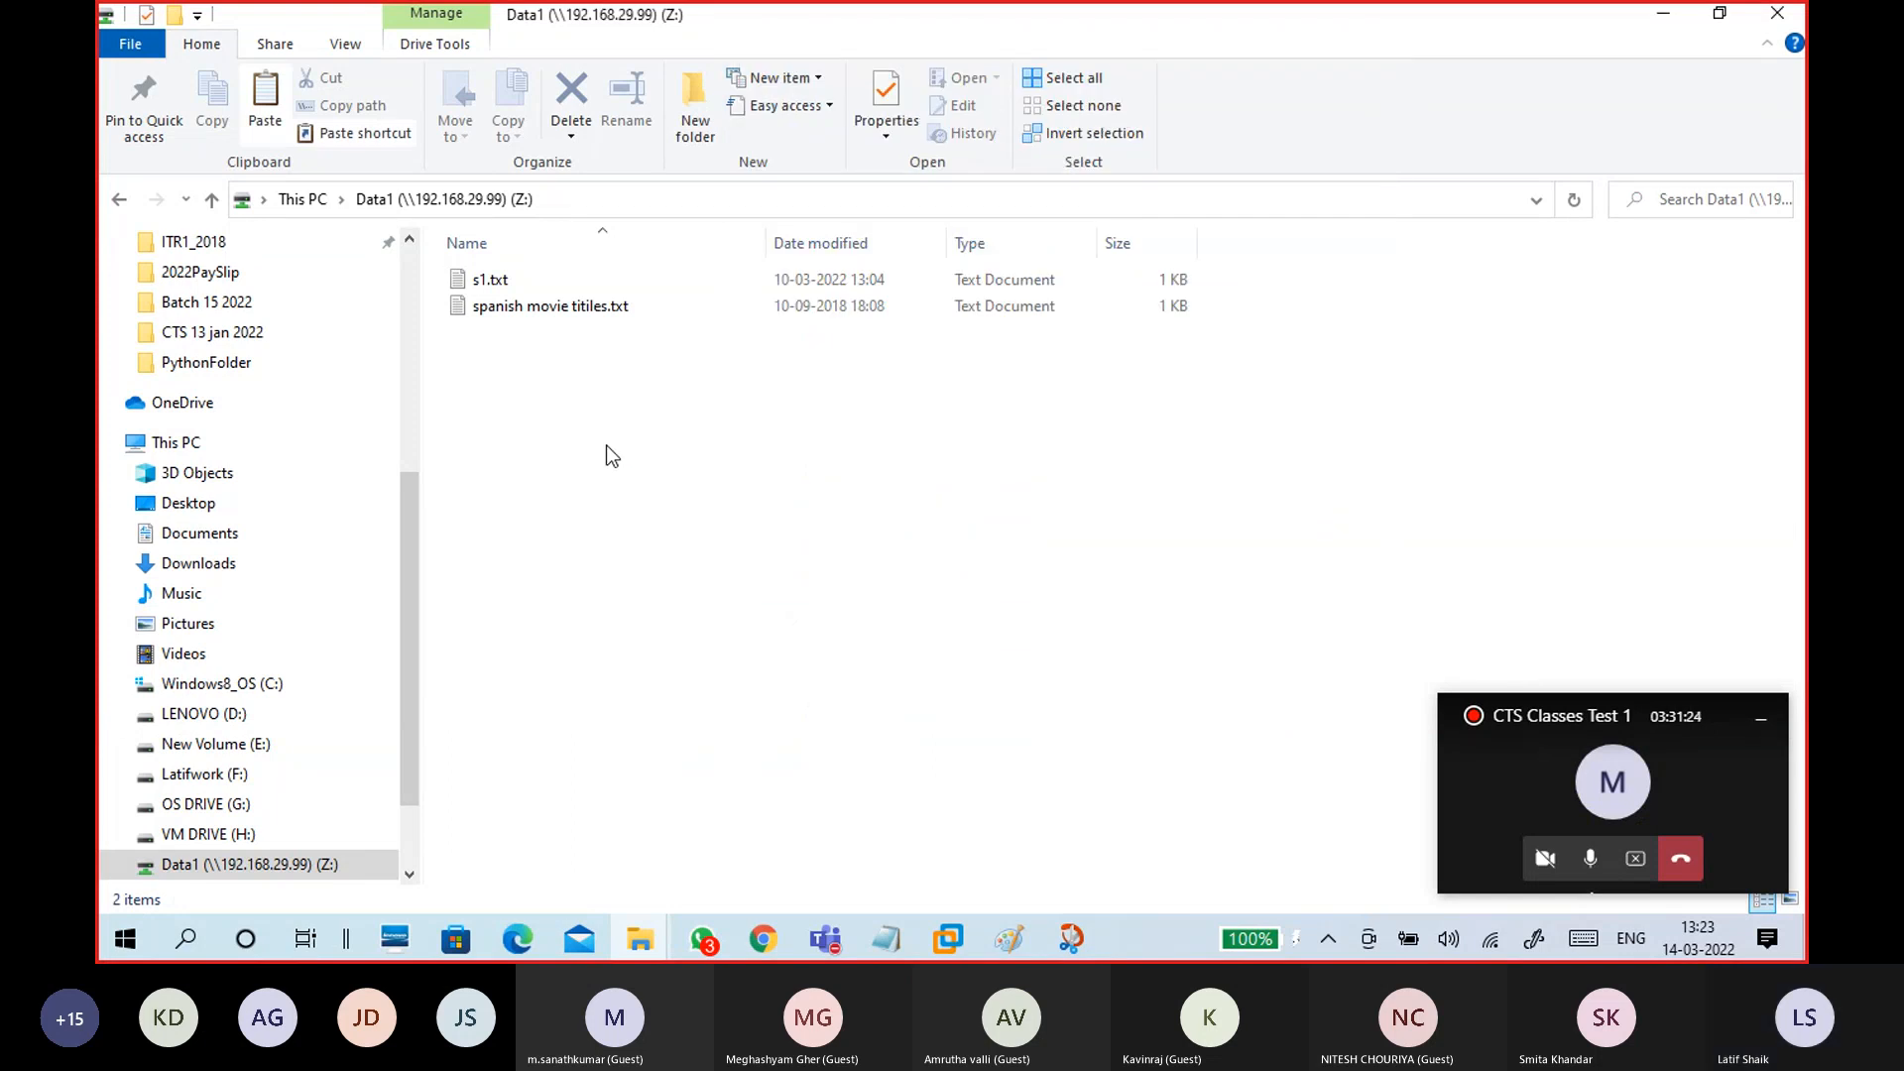
key("ctrl+v")
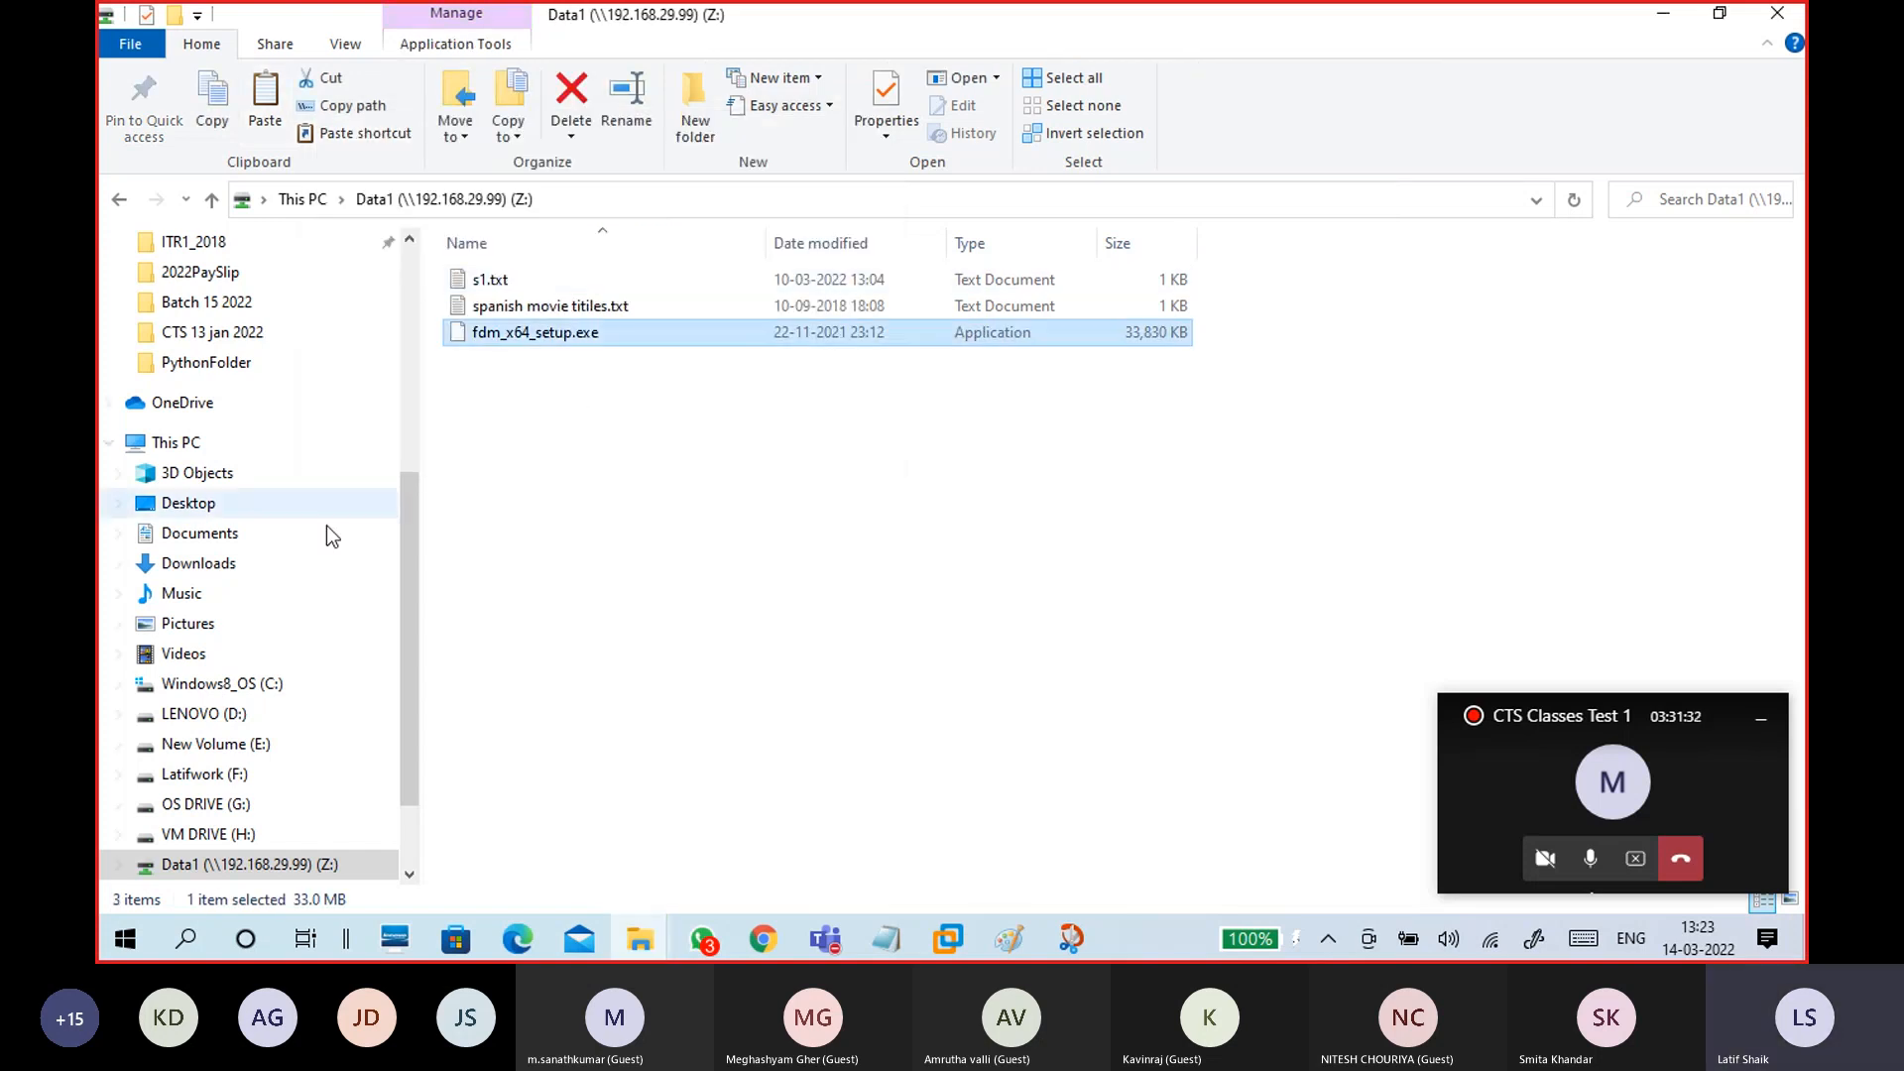
left_click(174, 442)
double_click(1599, 506)
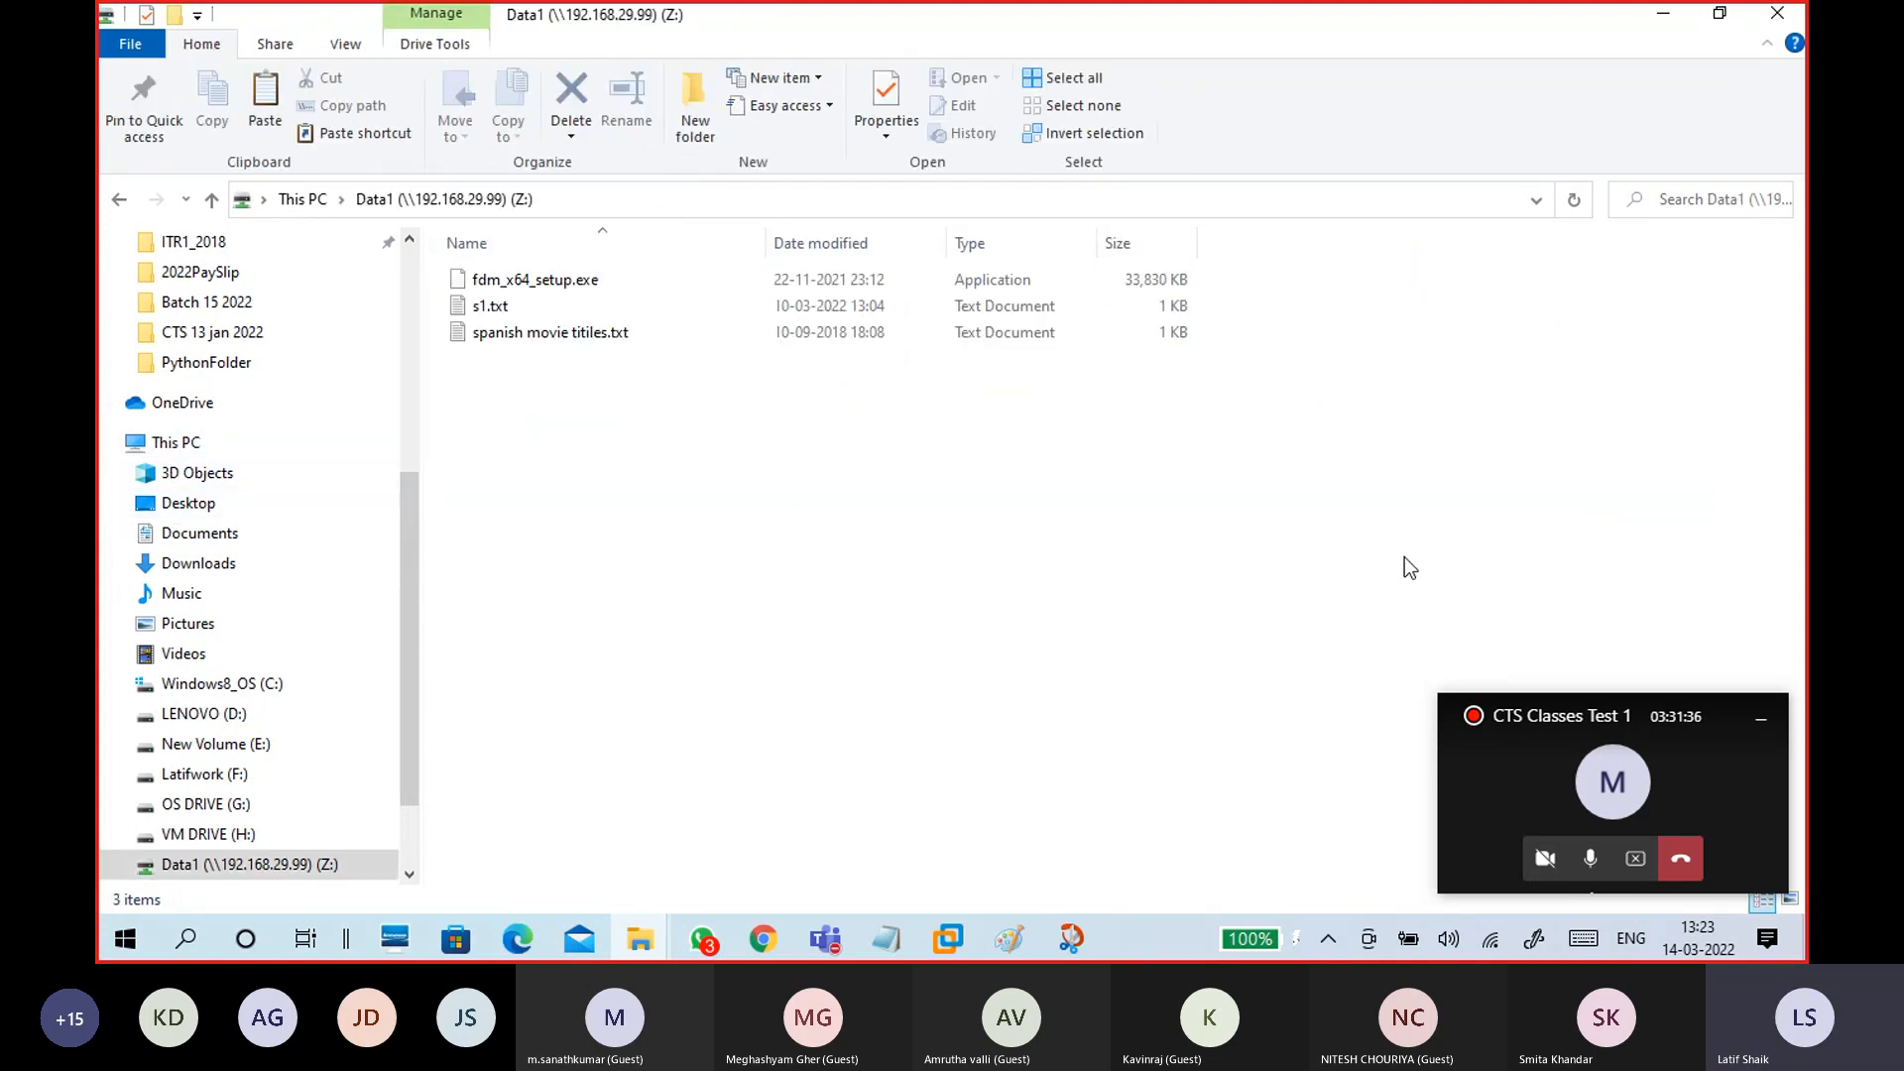
Step: In the CTS15WinC1 guest, close This PC and open the Data1 desktop folder to find fdm_x64_setup.exe
mouse_move(957, 913)
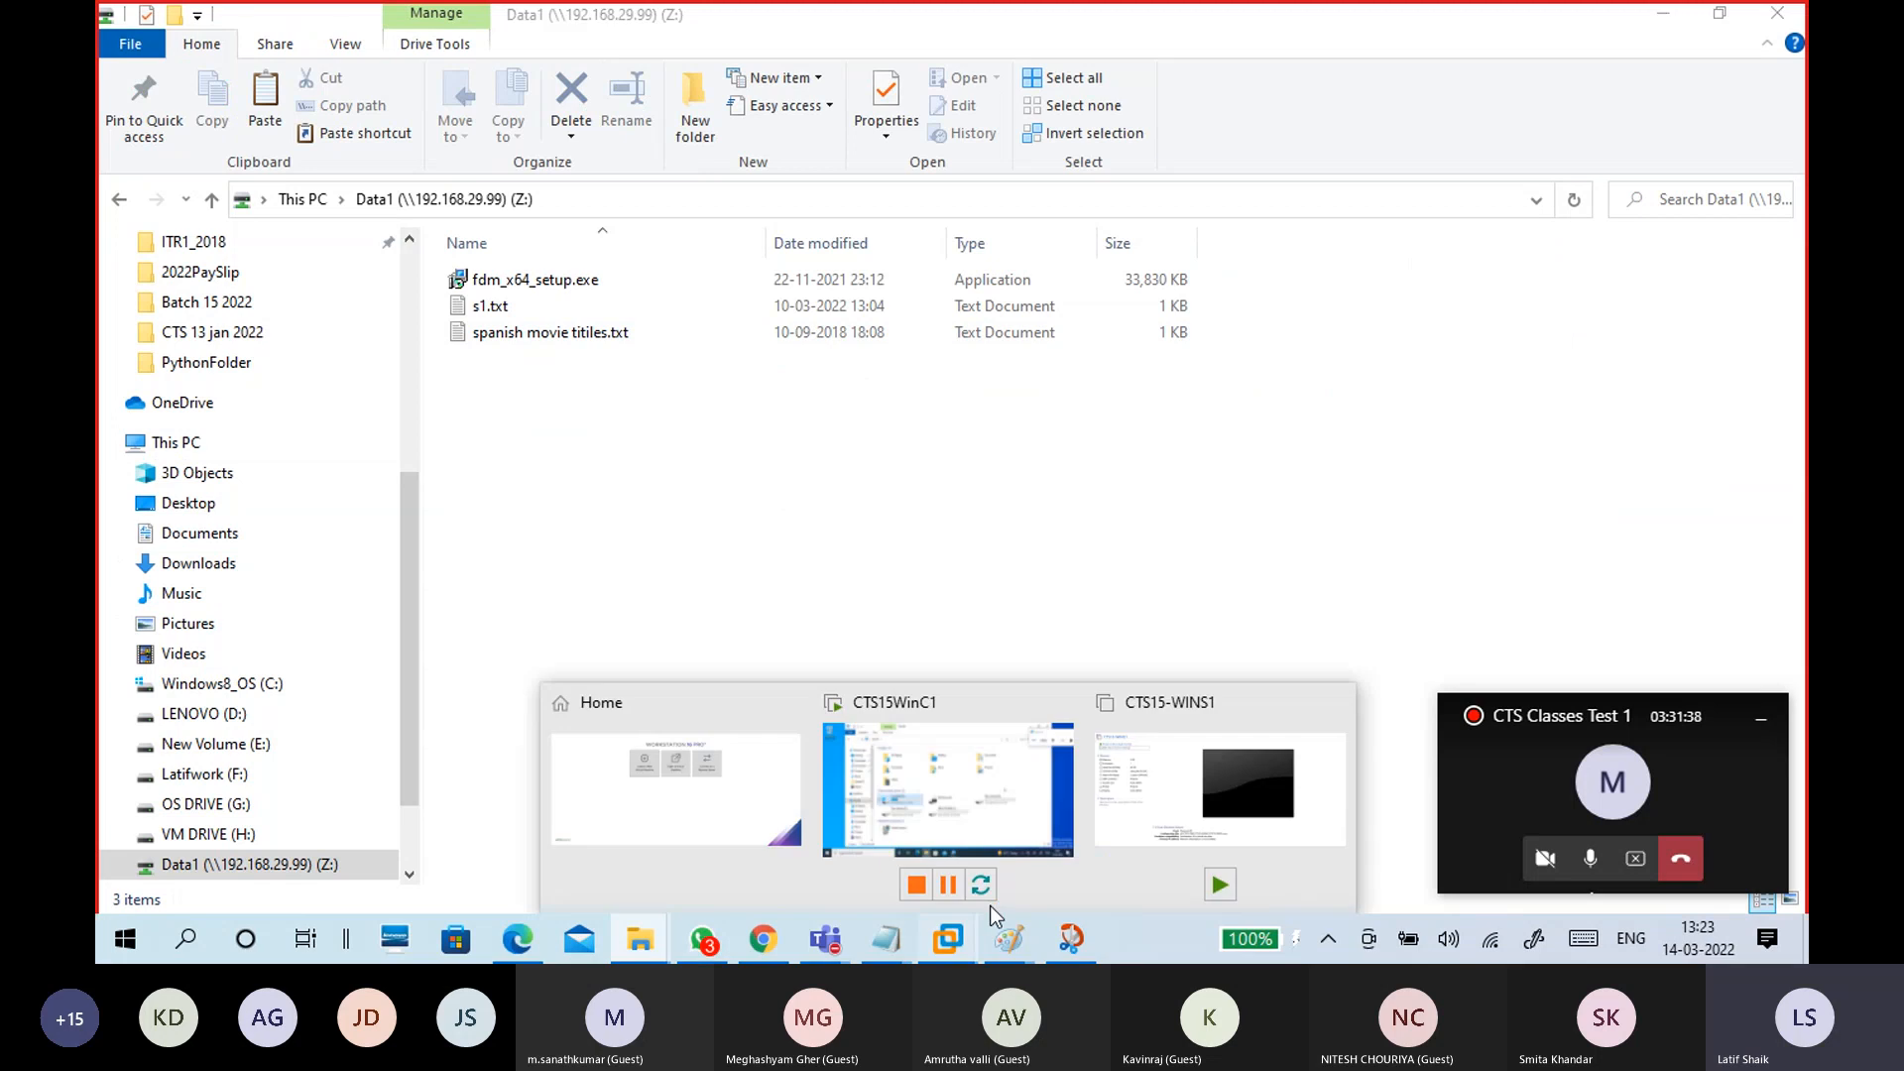
left_click(992, 823)
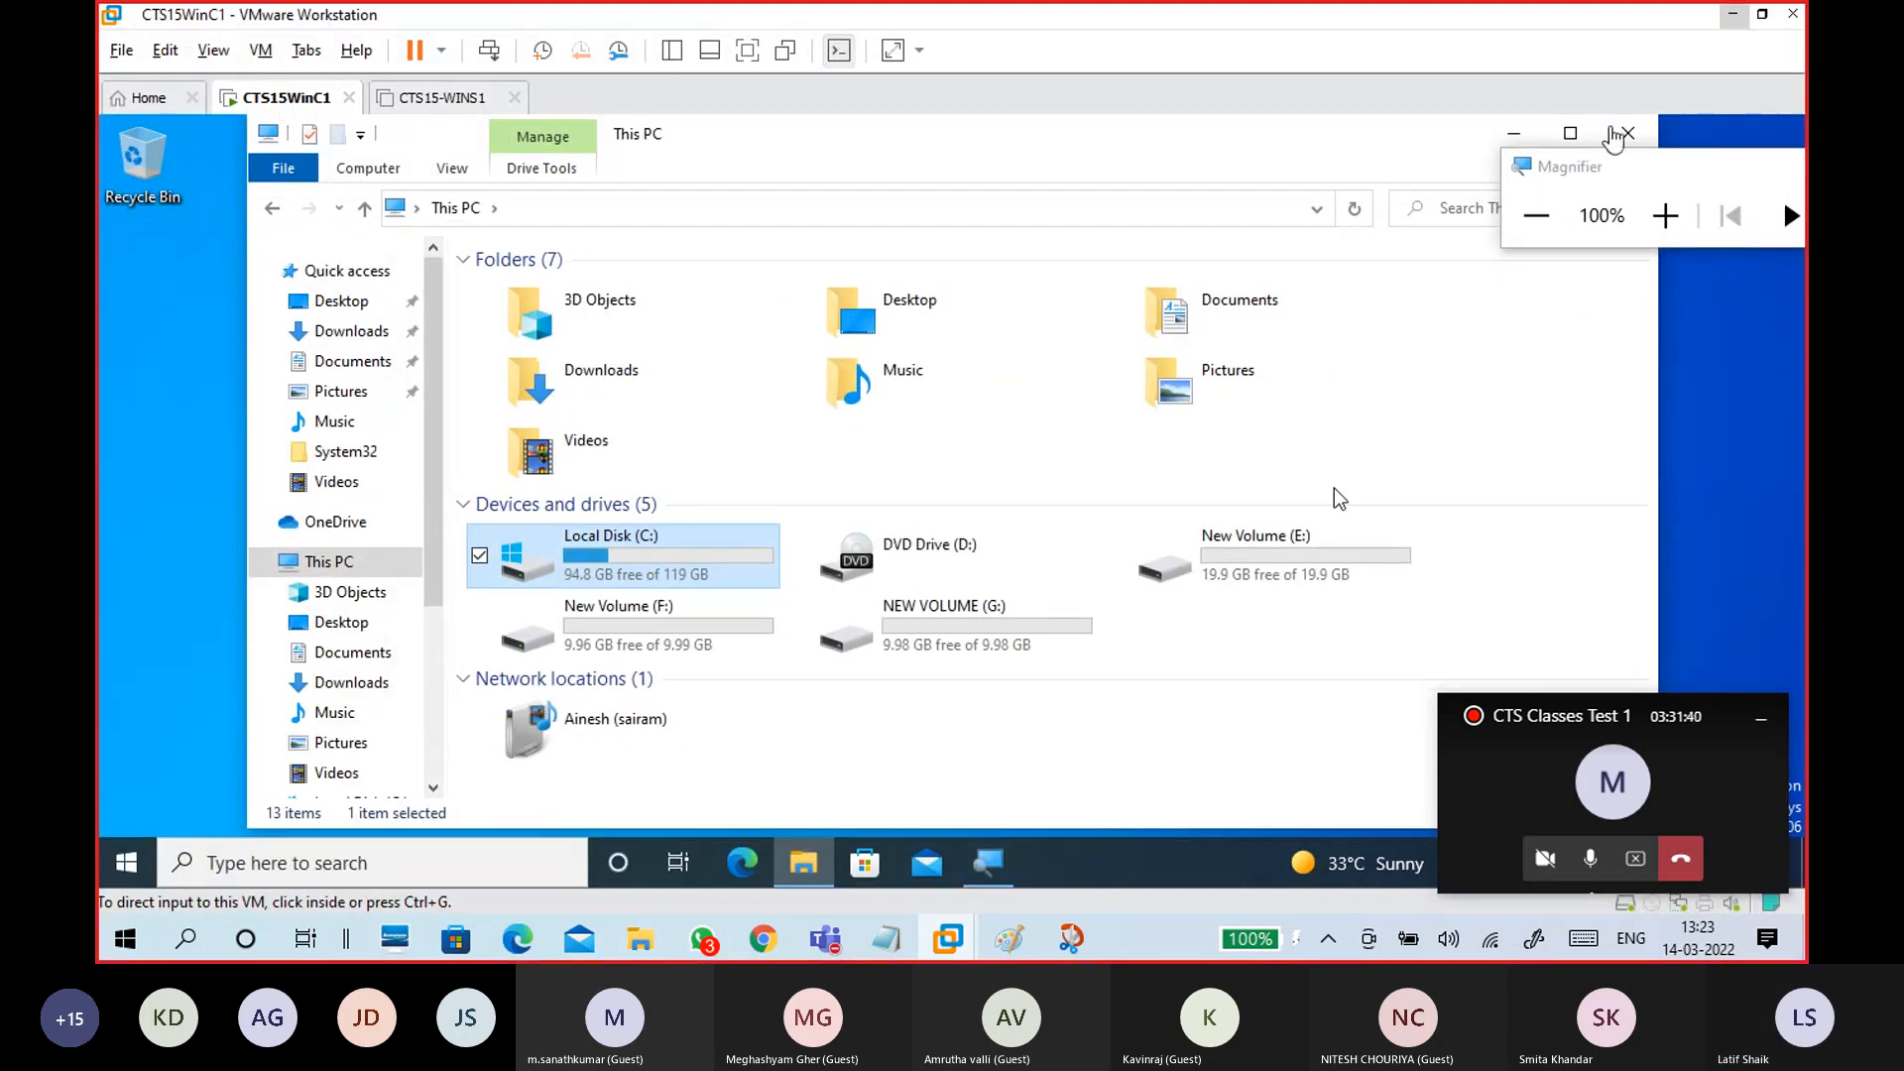
left_click(1628, 133)
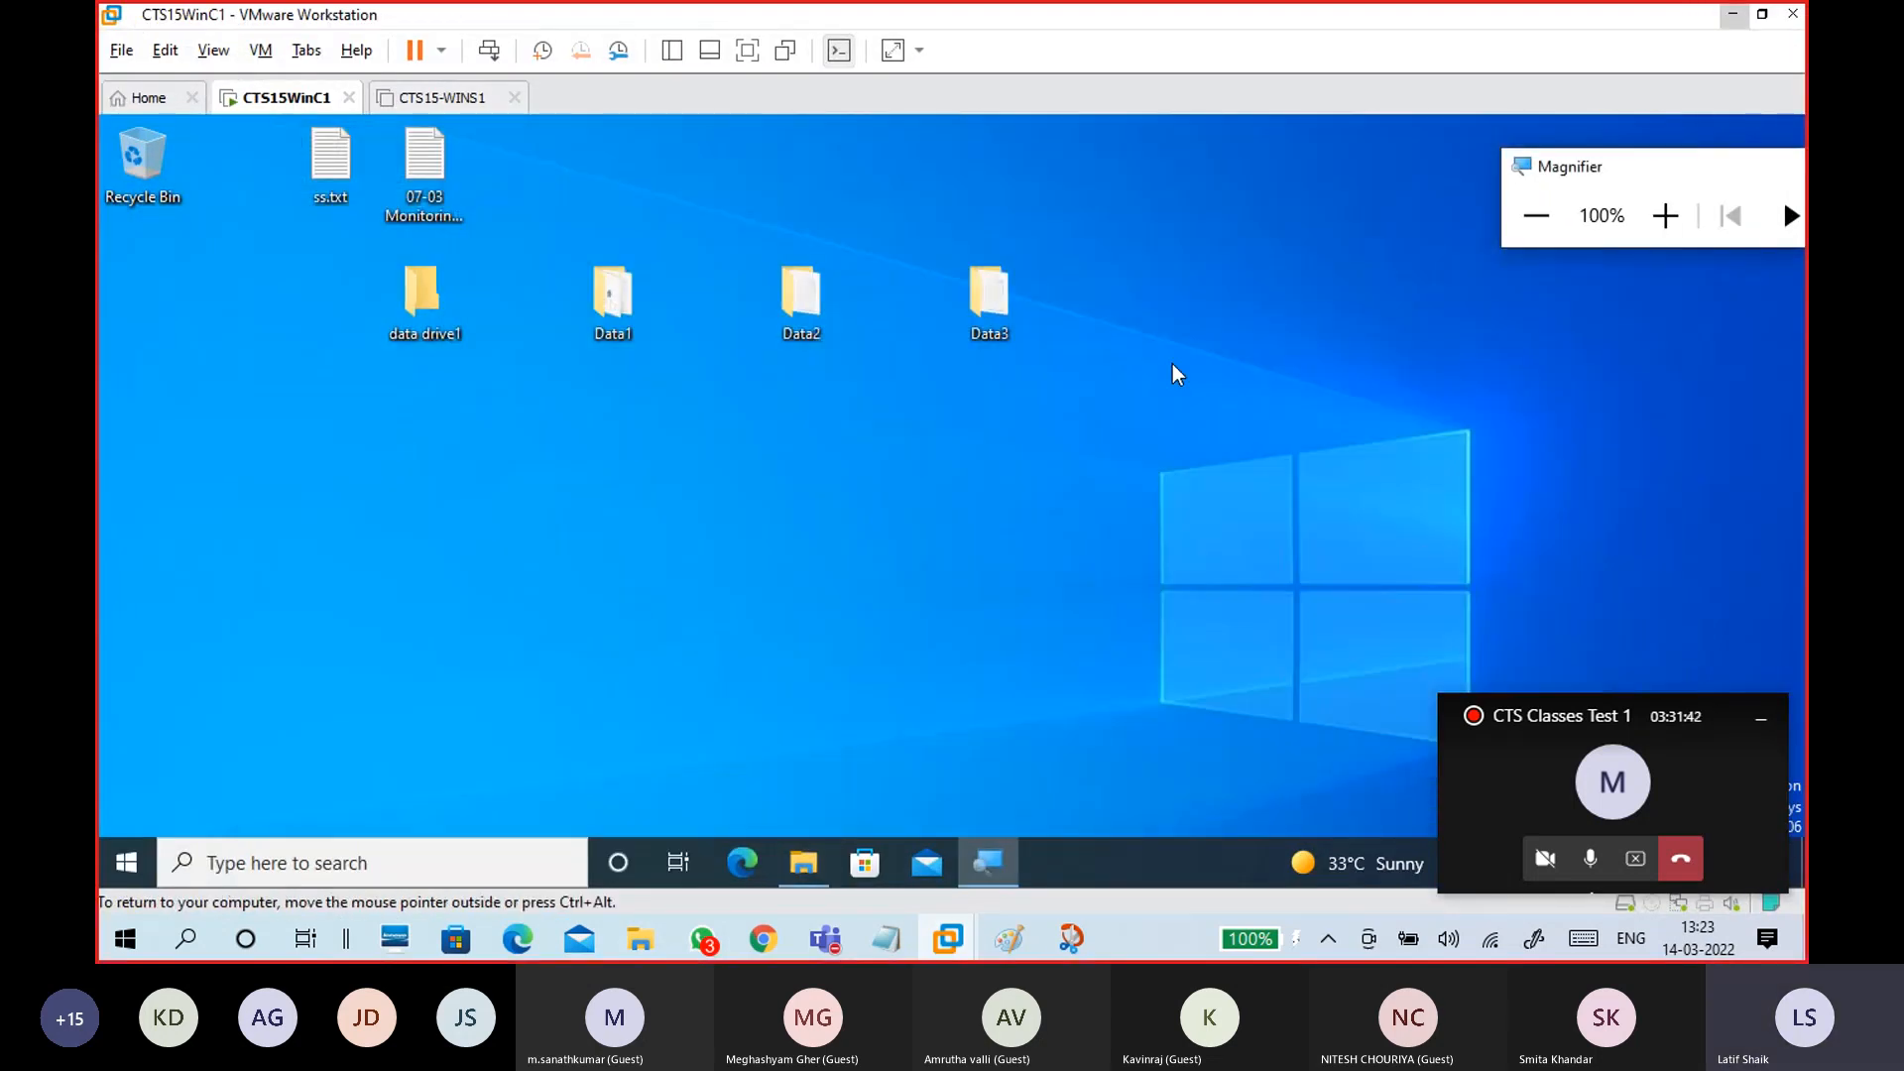
left_click(601, 318)
double_click(598, 315)
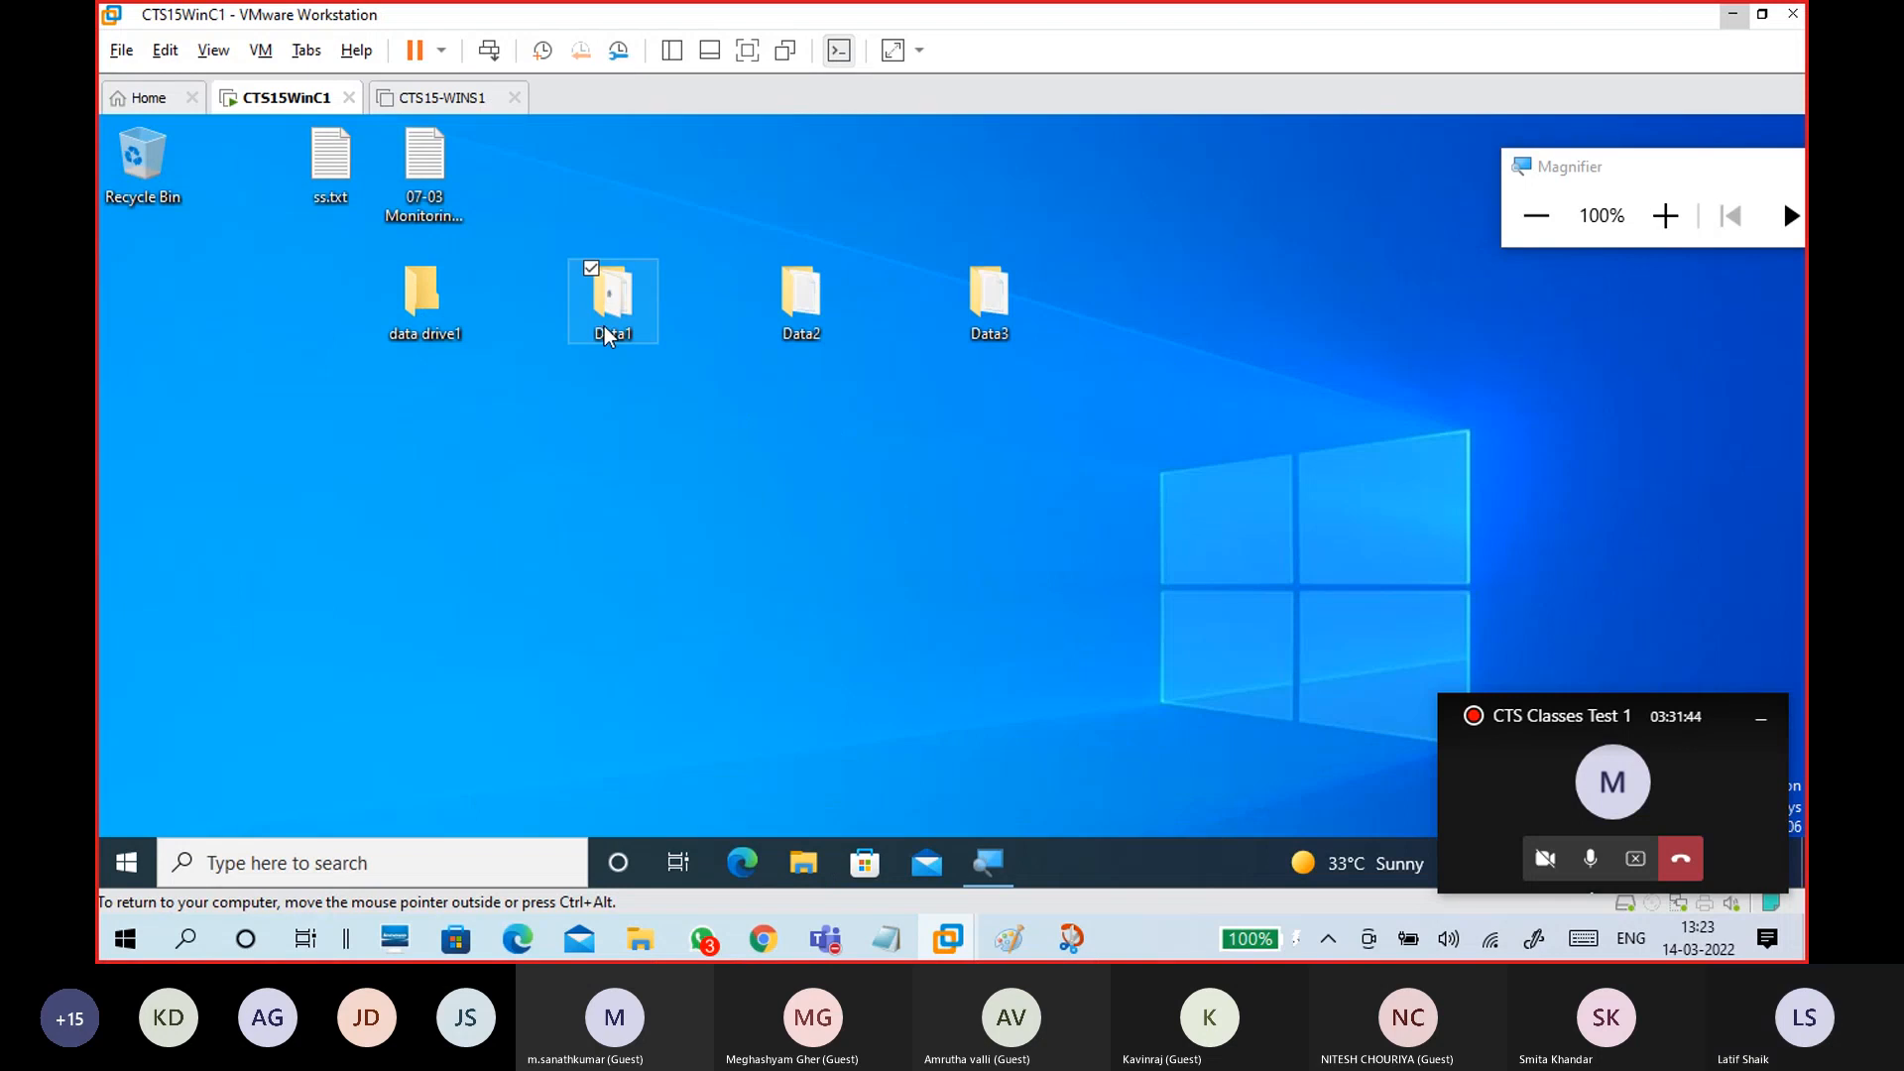
left_click(595, 298)
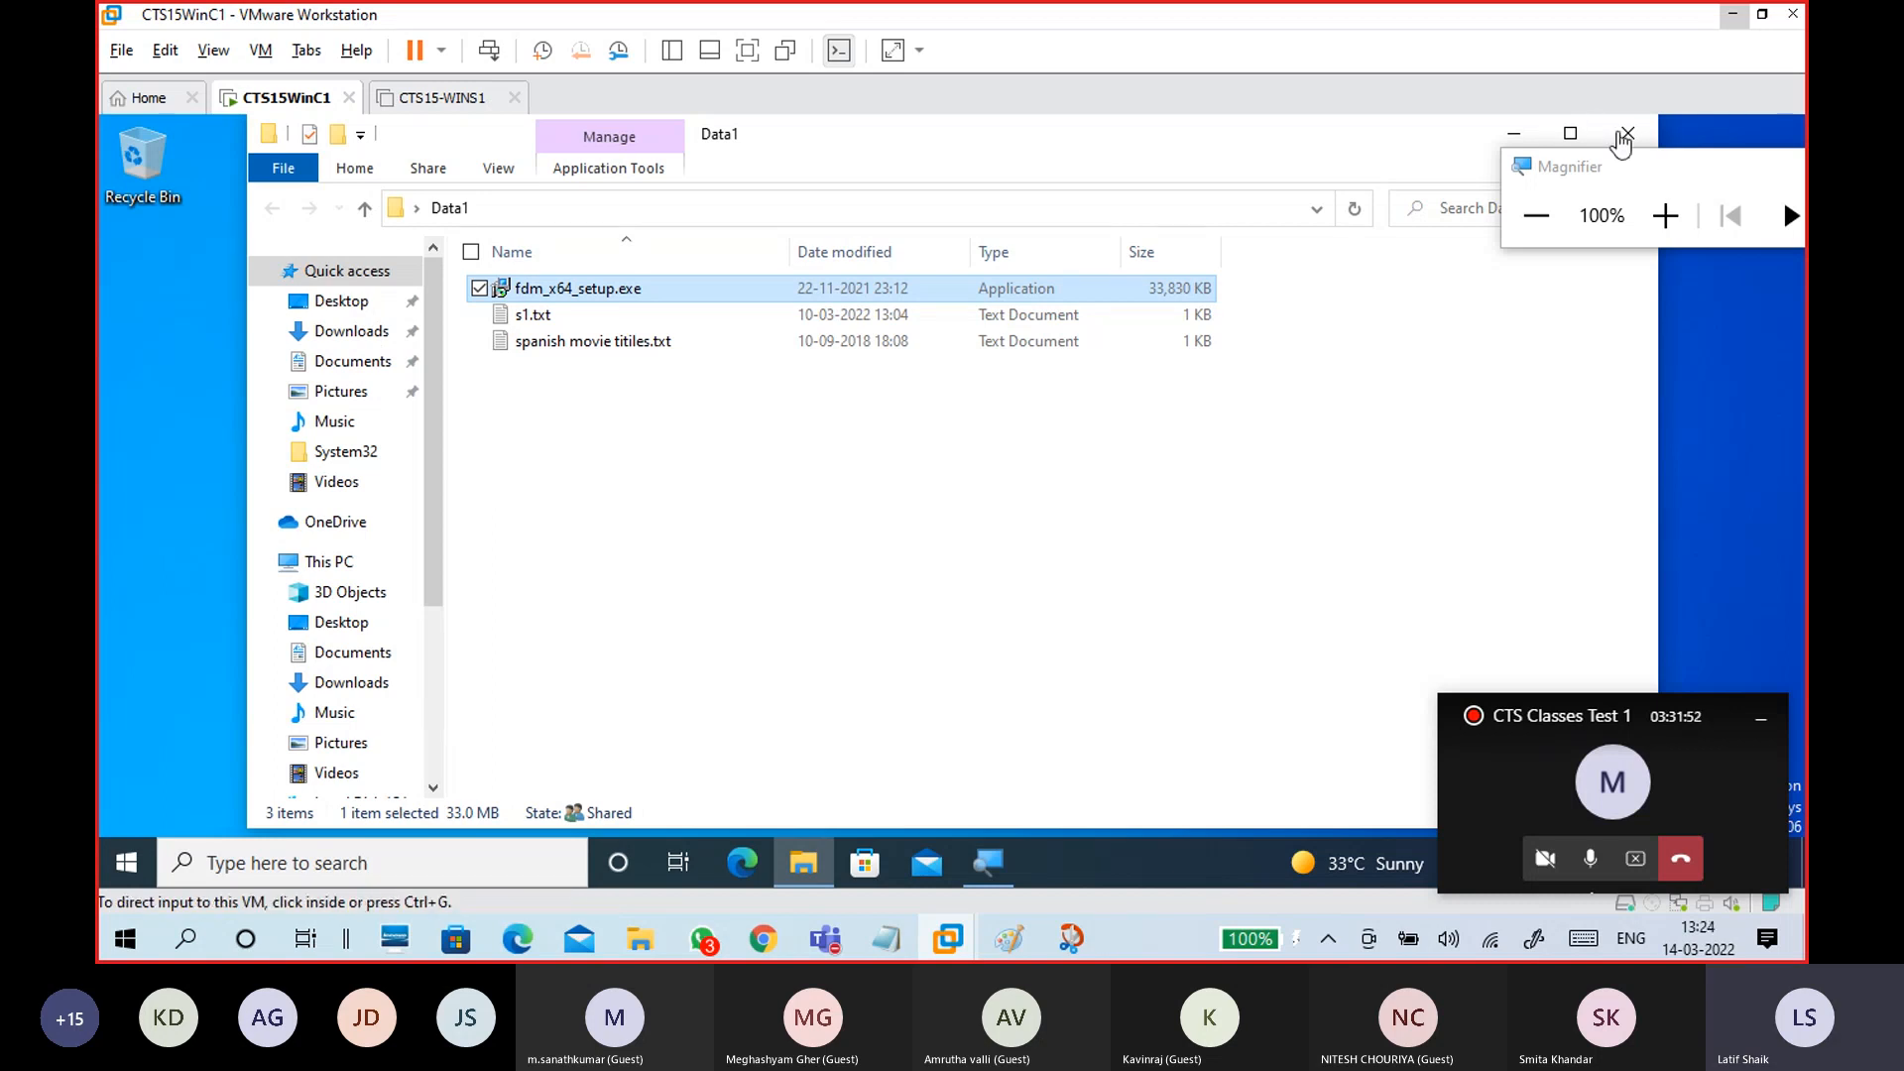
Step: Bring the Untitled Notepad notes to the front and select the Mount Share heading
mouse_move(886, 937)
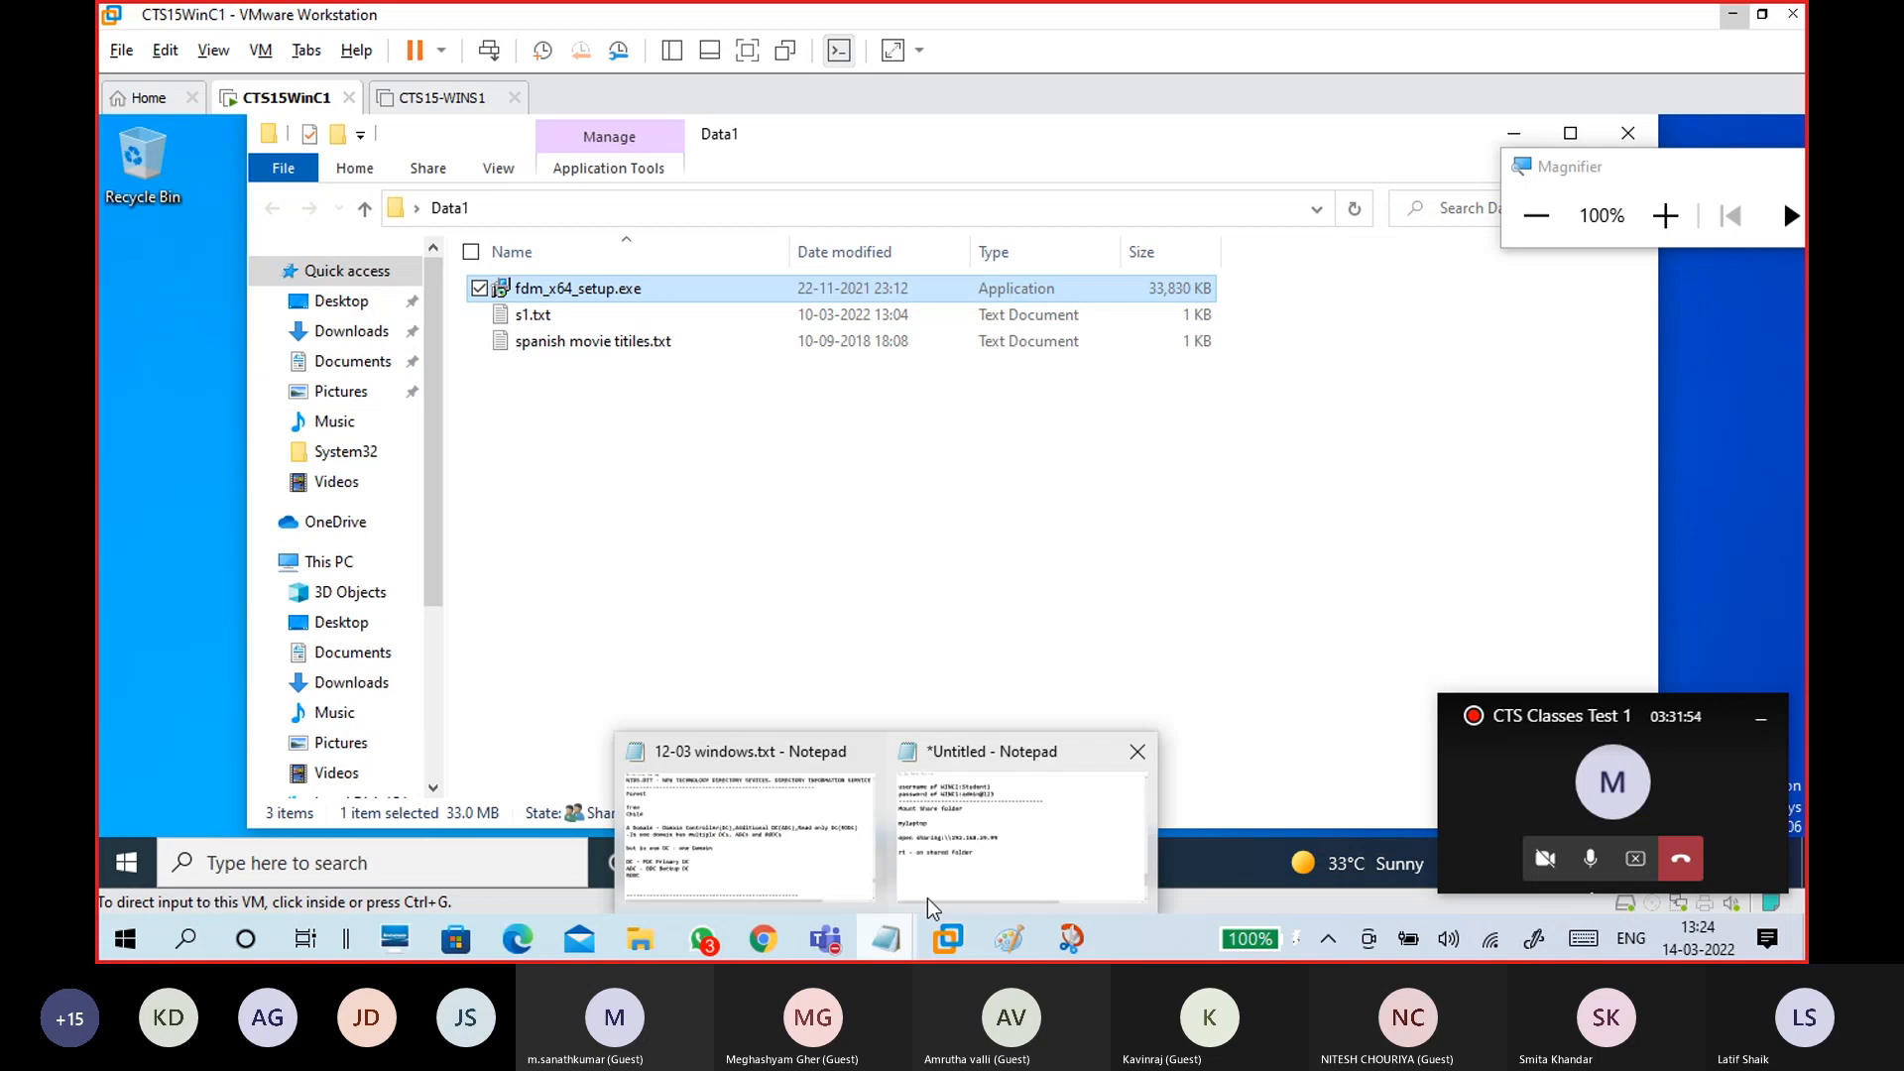
left_click(932, 892)
left_click_drag(607, 290, 181, 280)
Step: Append ' -Map network drive..' after 'on shared folder' and add a 'finish' line
left_click(705, 546)
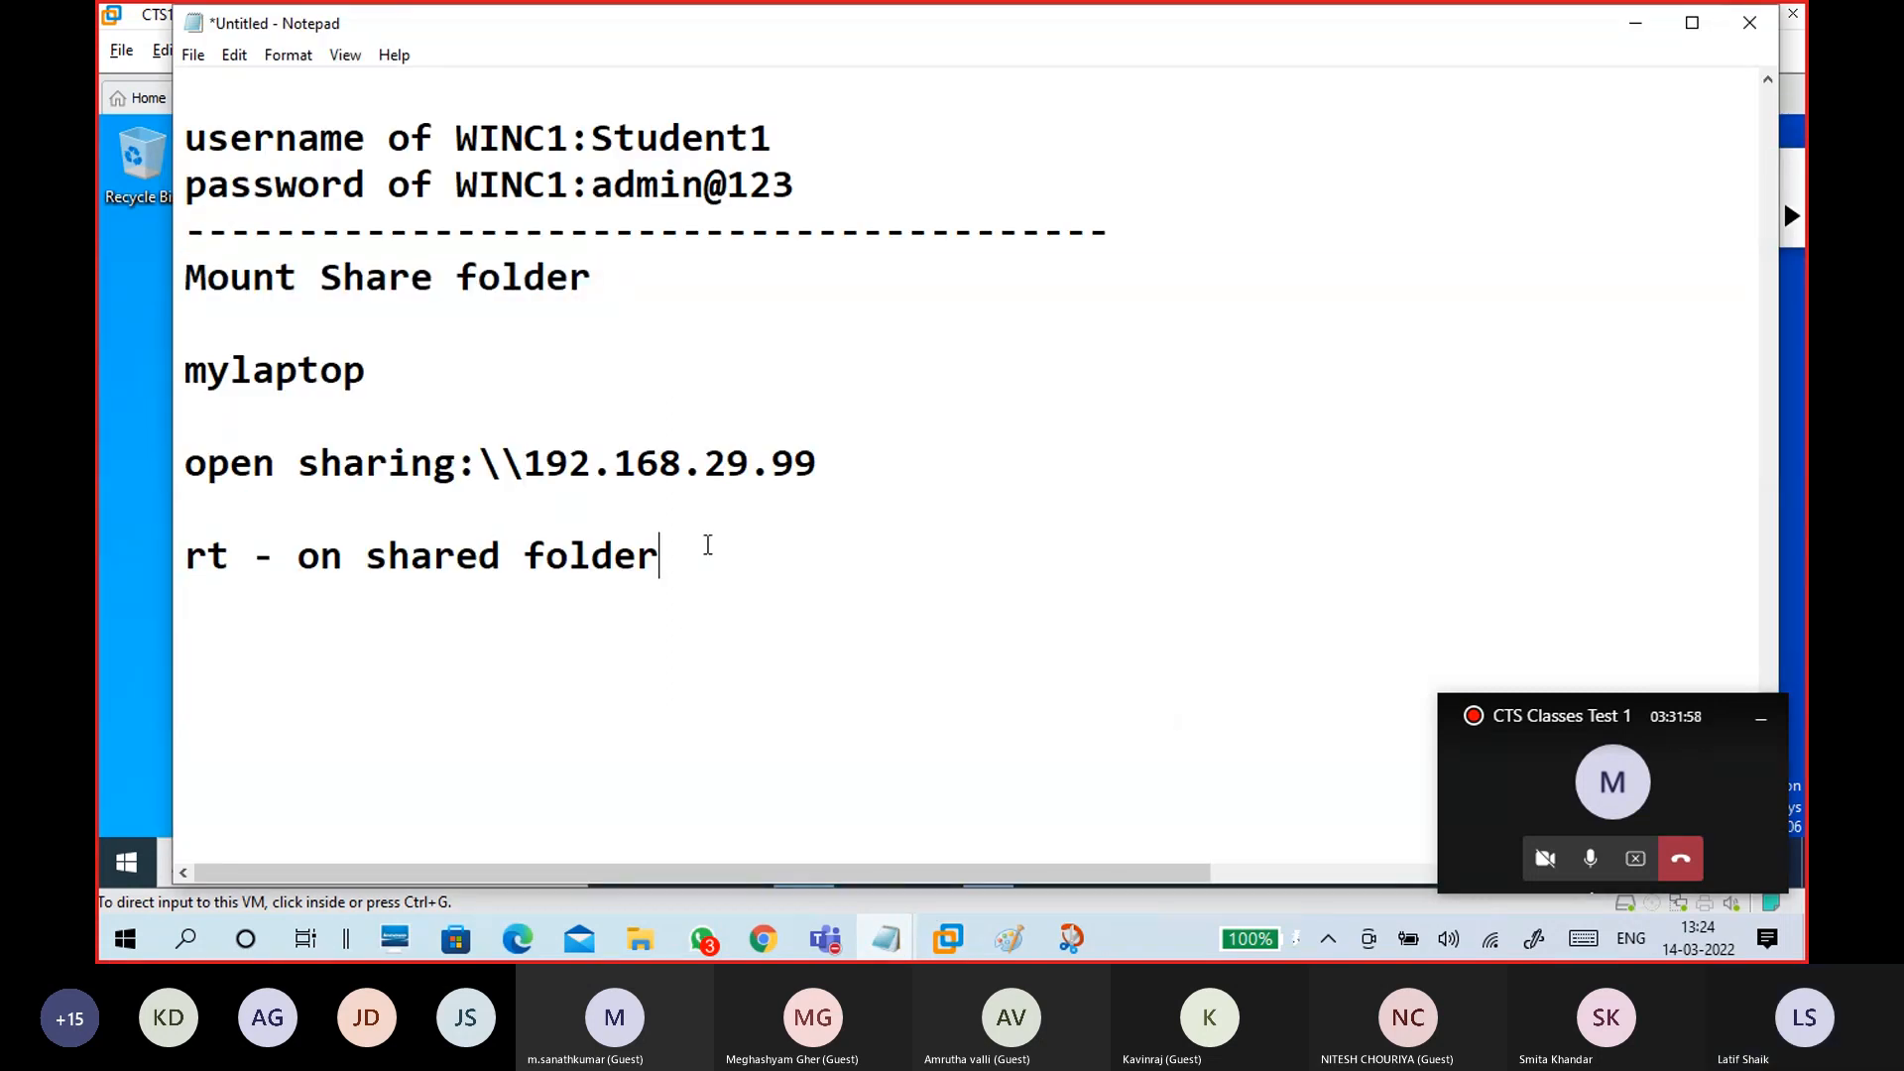
type("-")
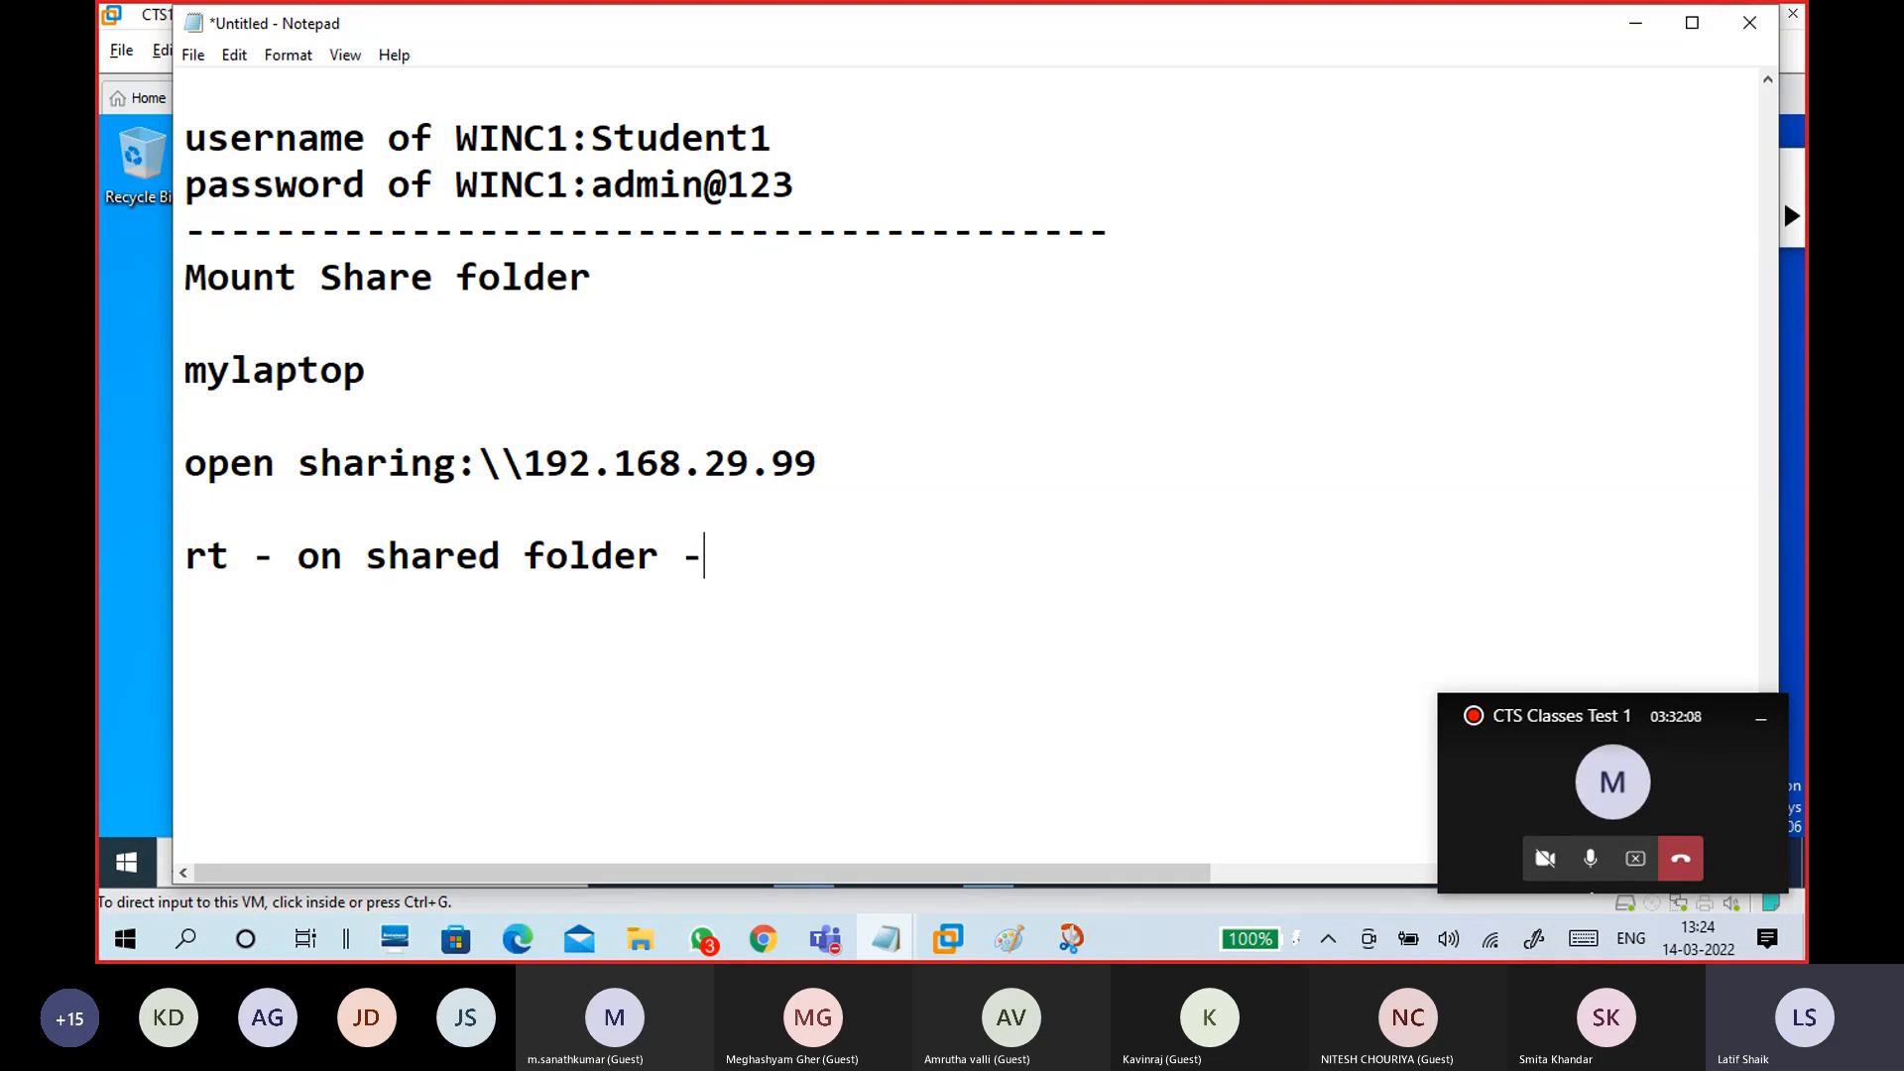
type("Map netwo")
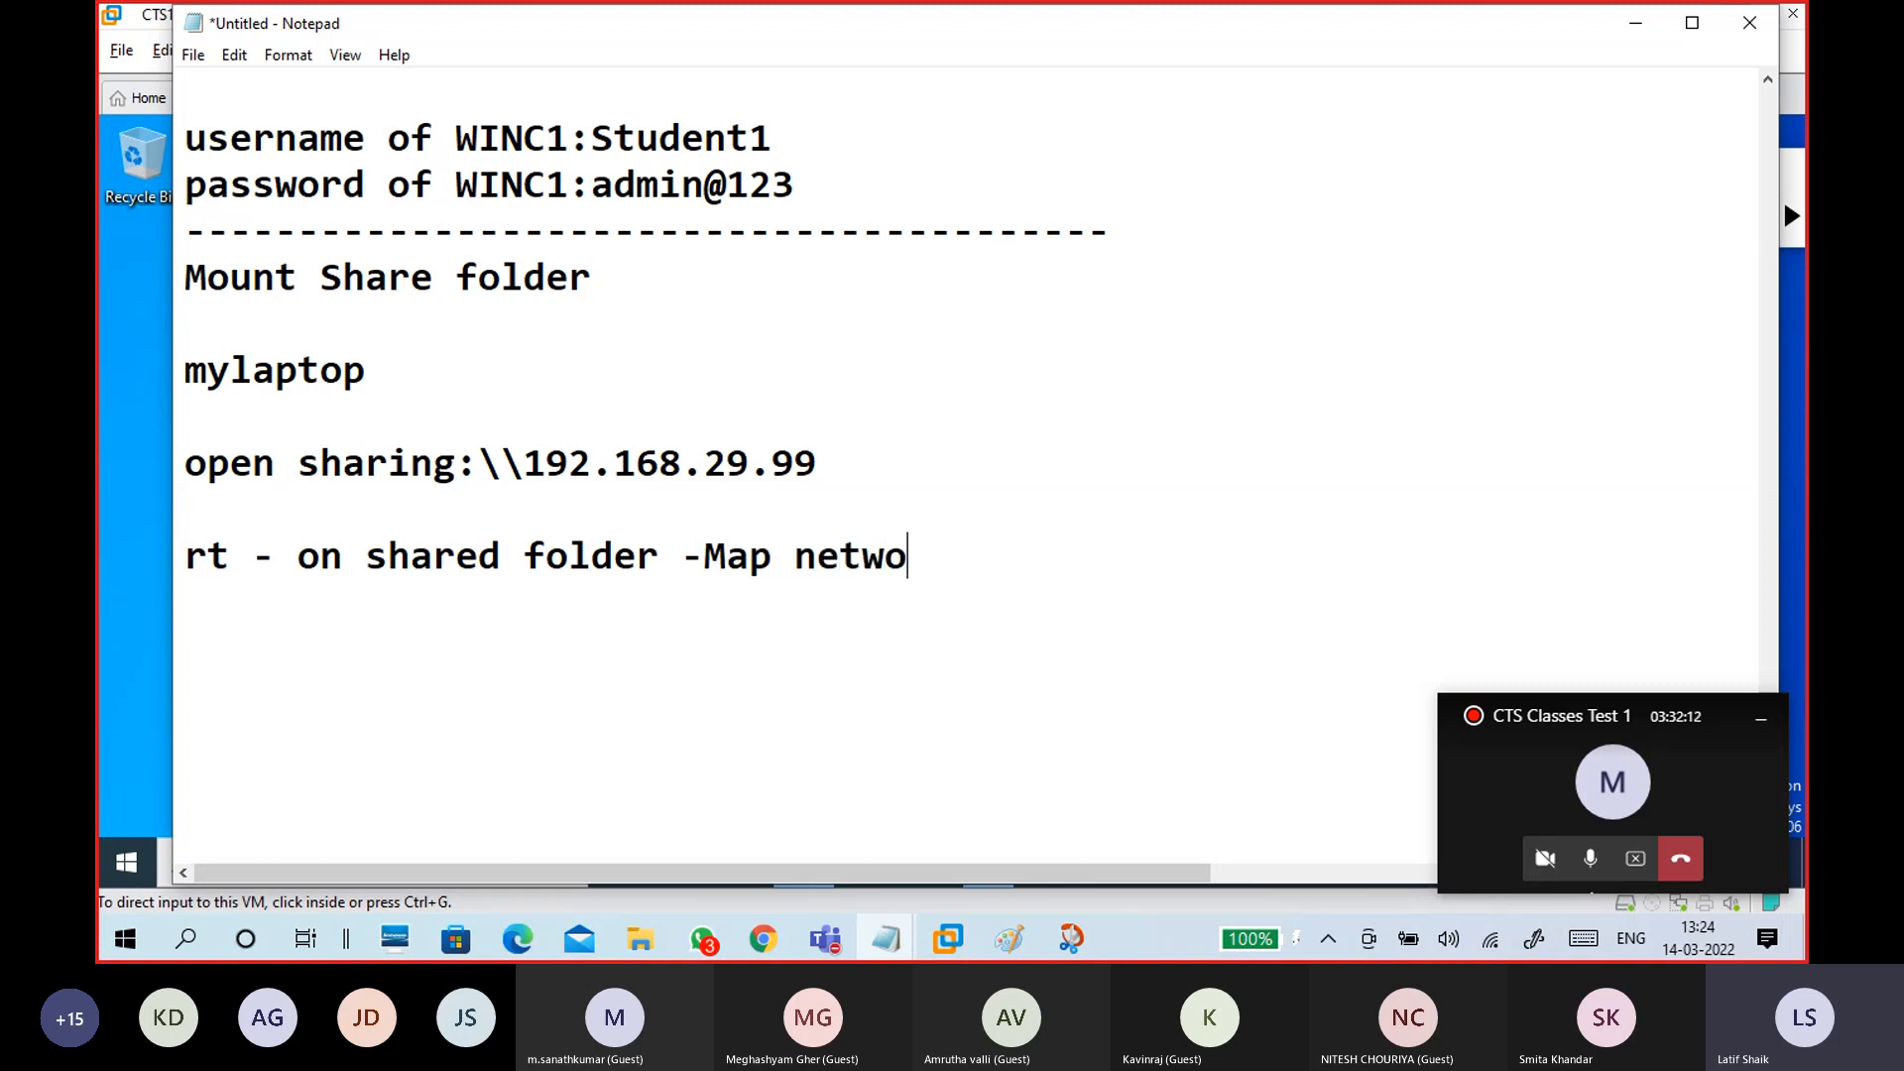
type("rk dr")
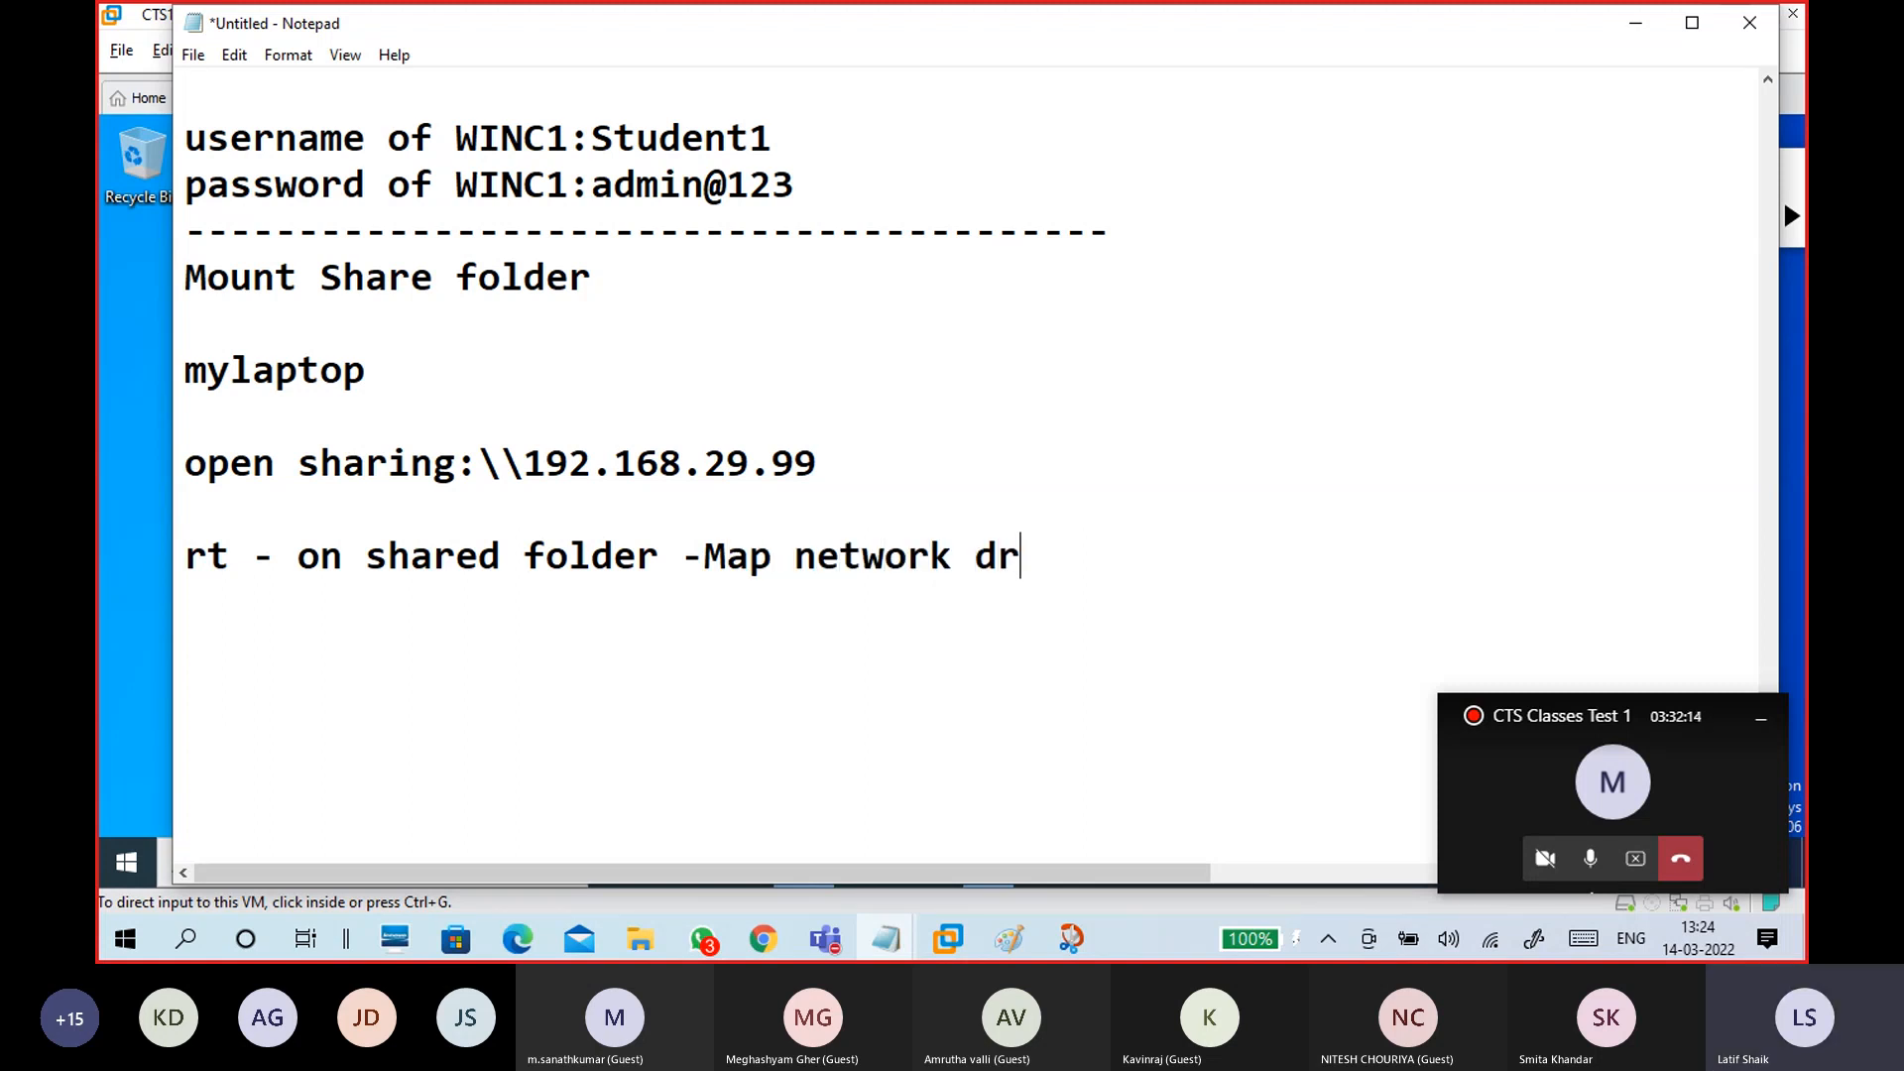
type("ive..")
key("Return")
key("Return")
type("finish")
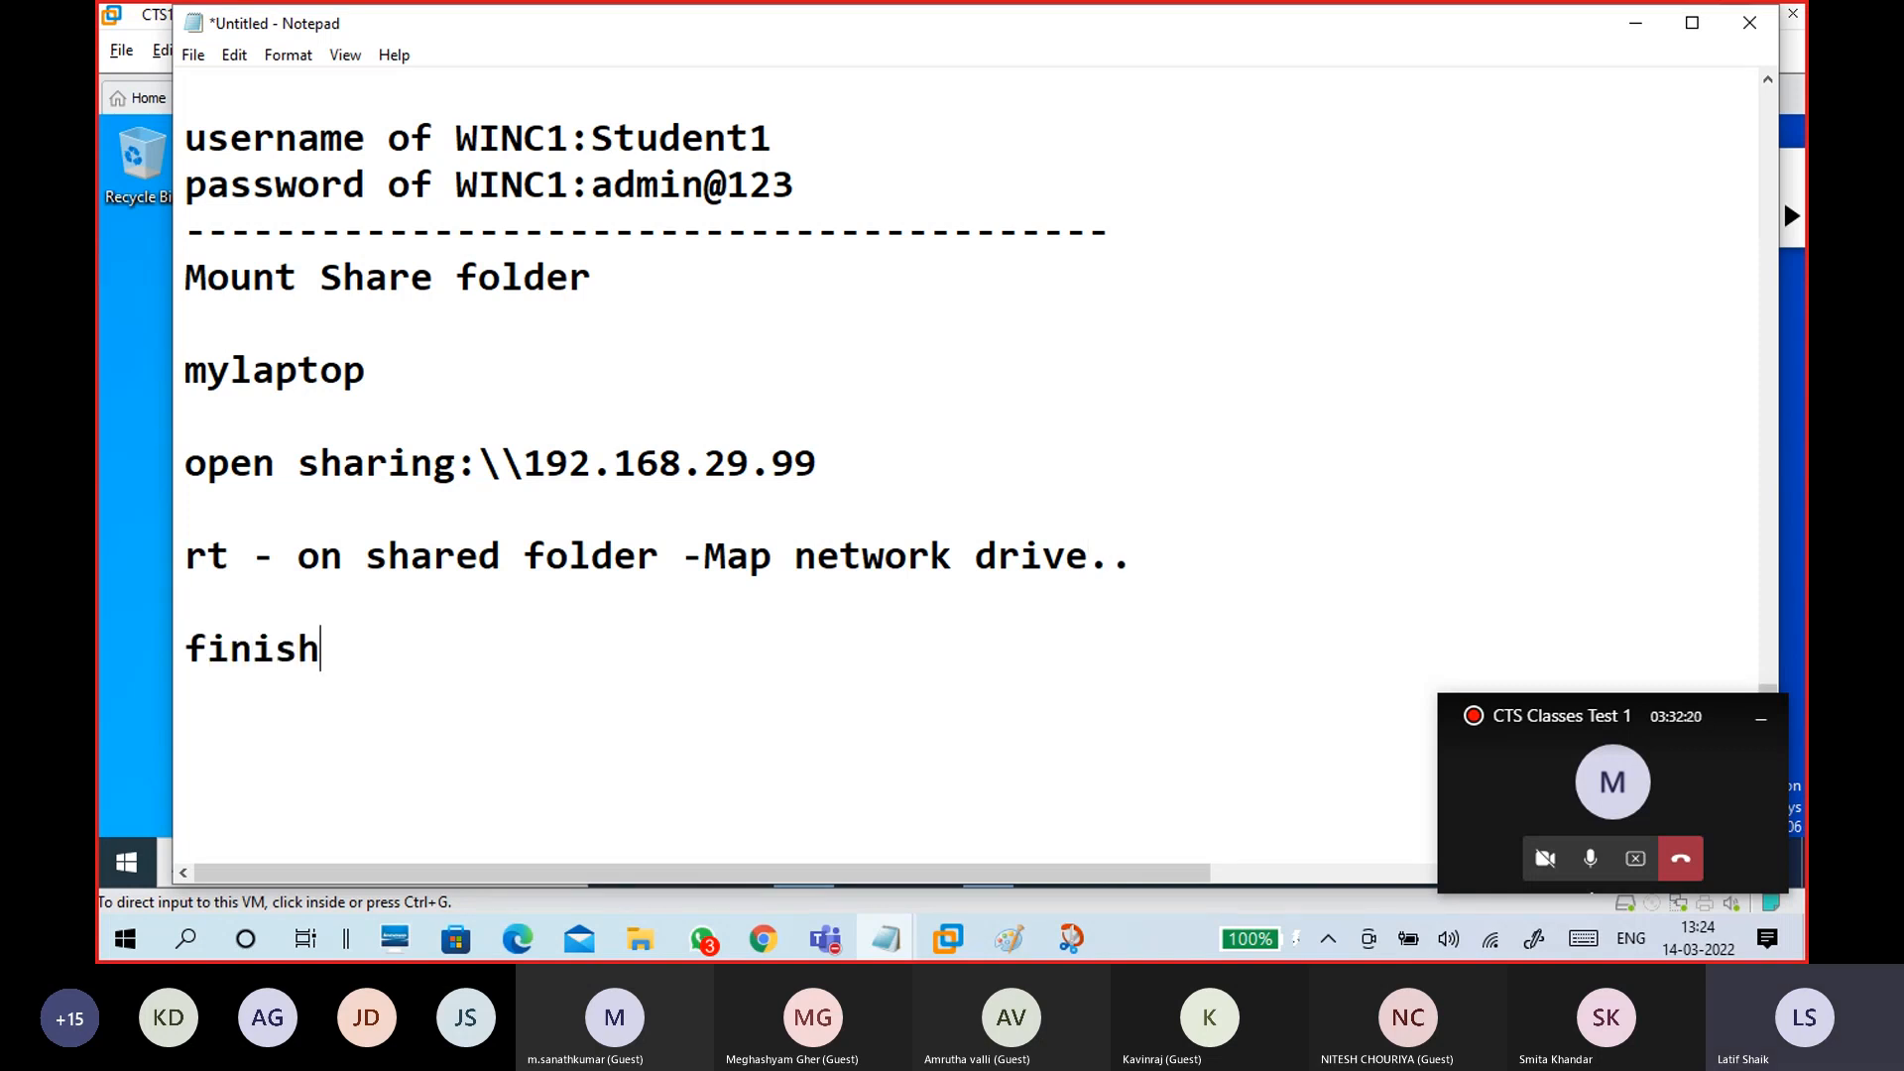
key("Return")
key("Return")
Step: Add the line 'check in This PC - it shows as a local drive' and a dashed divider
type("che")
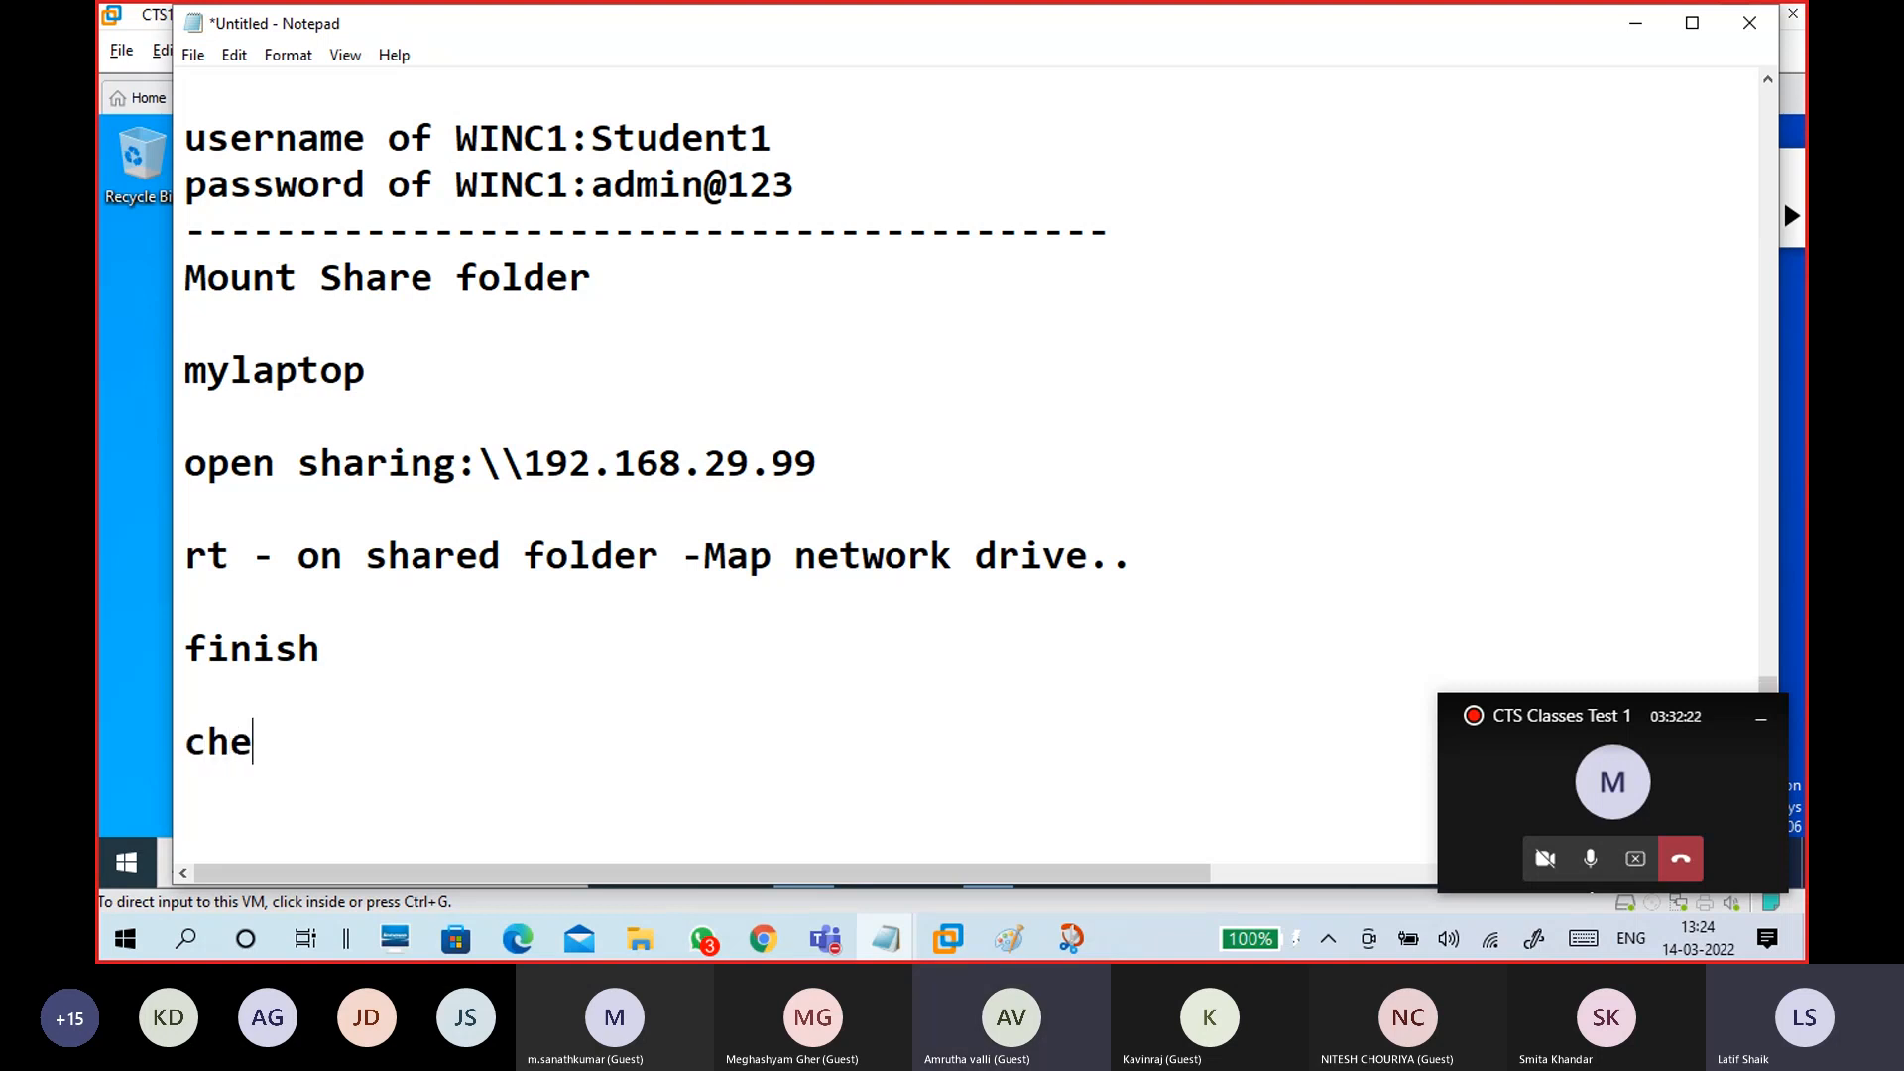
type("ck in")
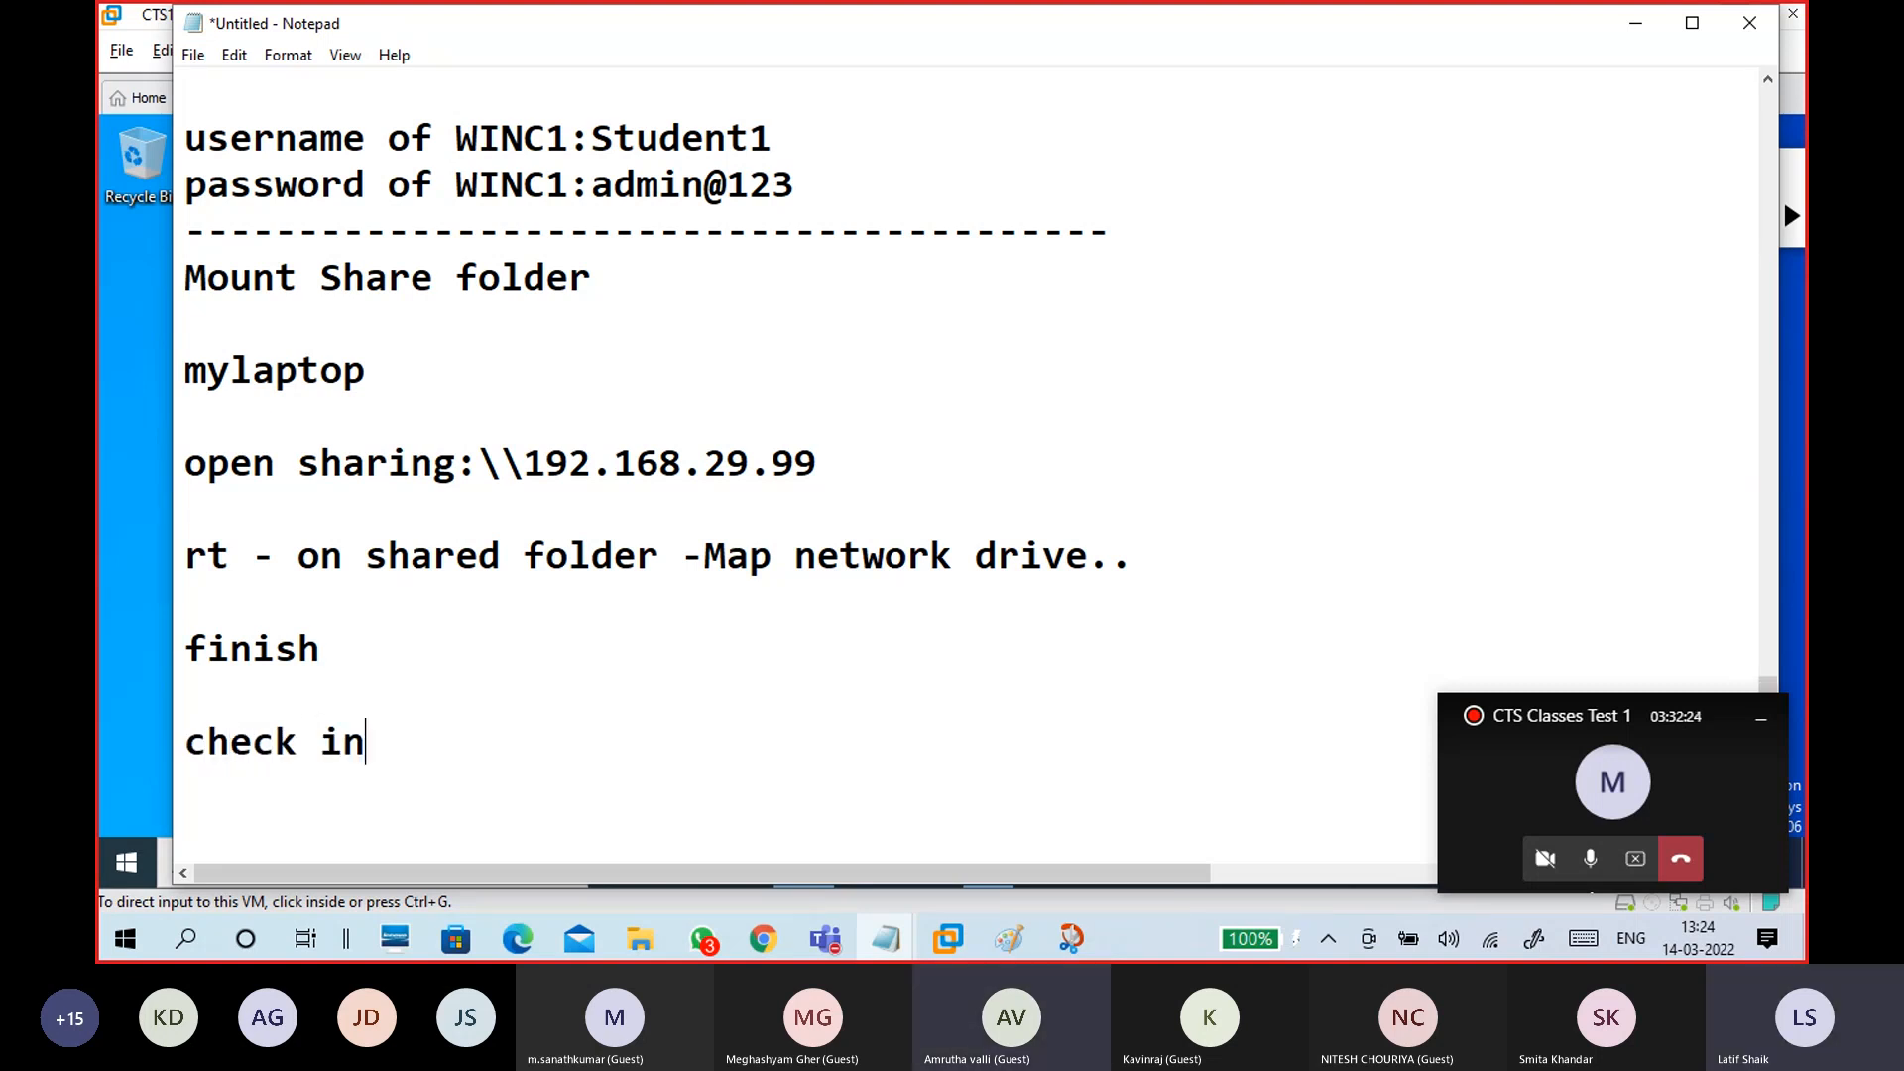
type(" this")
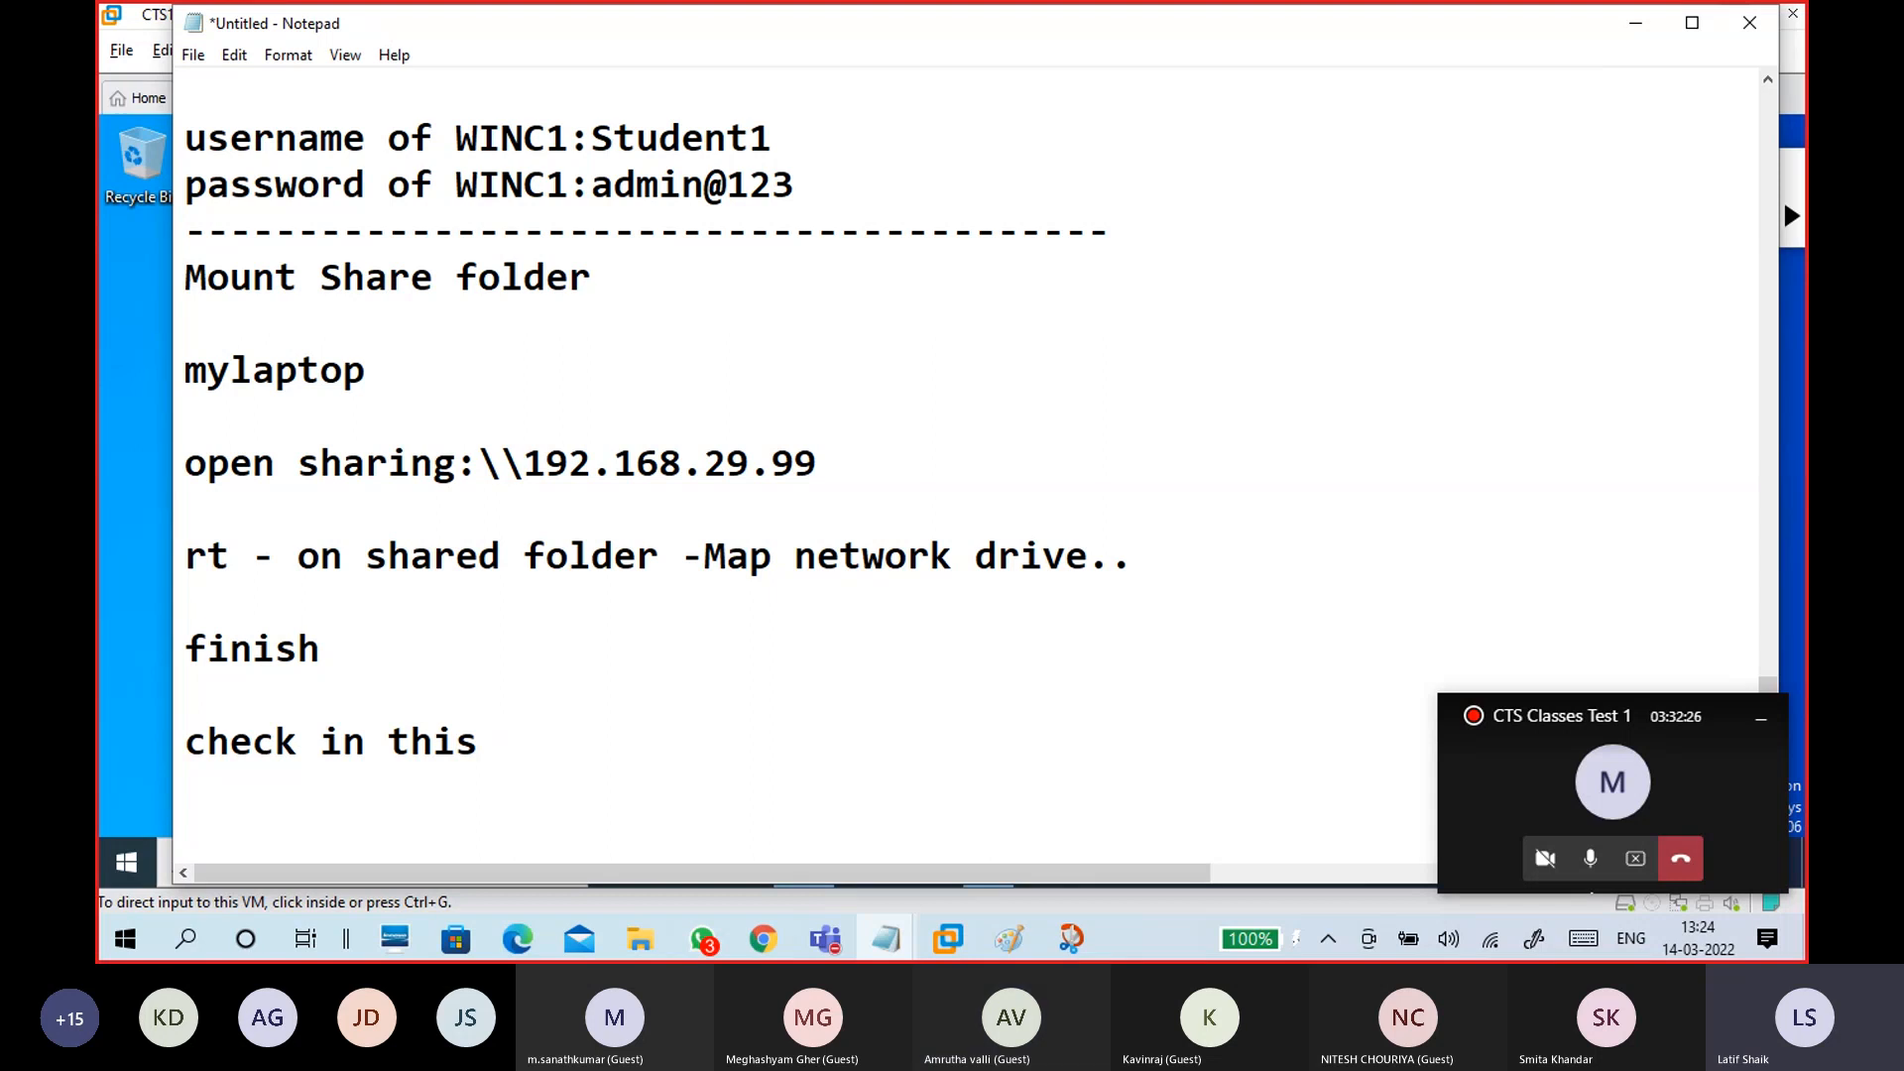
key("BackSpace")
key("BackSpace")
key("BackSpace")
key("BackSpace")
key("BackSpace")
type("This PC - it sha")
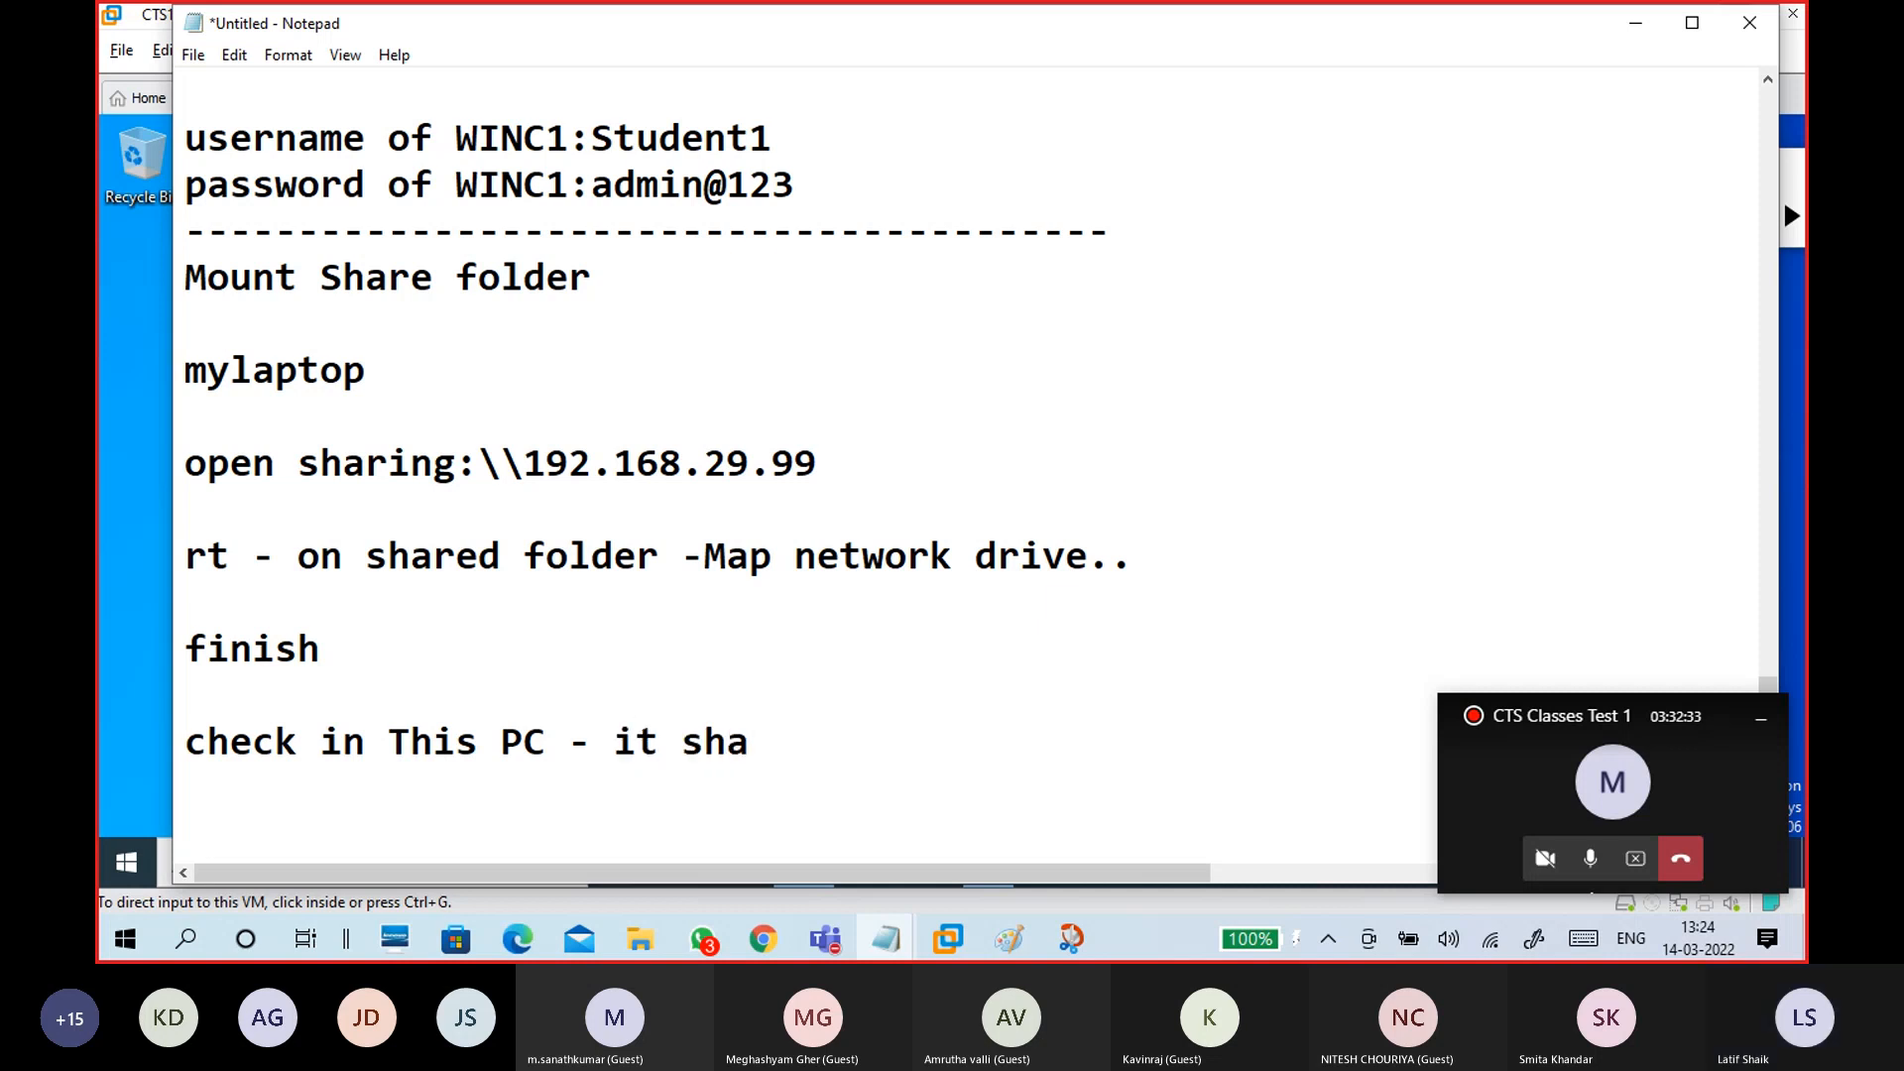
key("BackSpace")
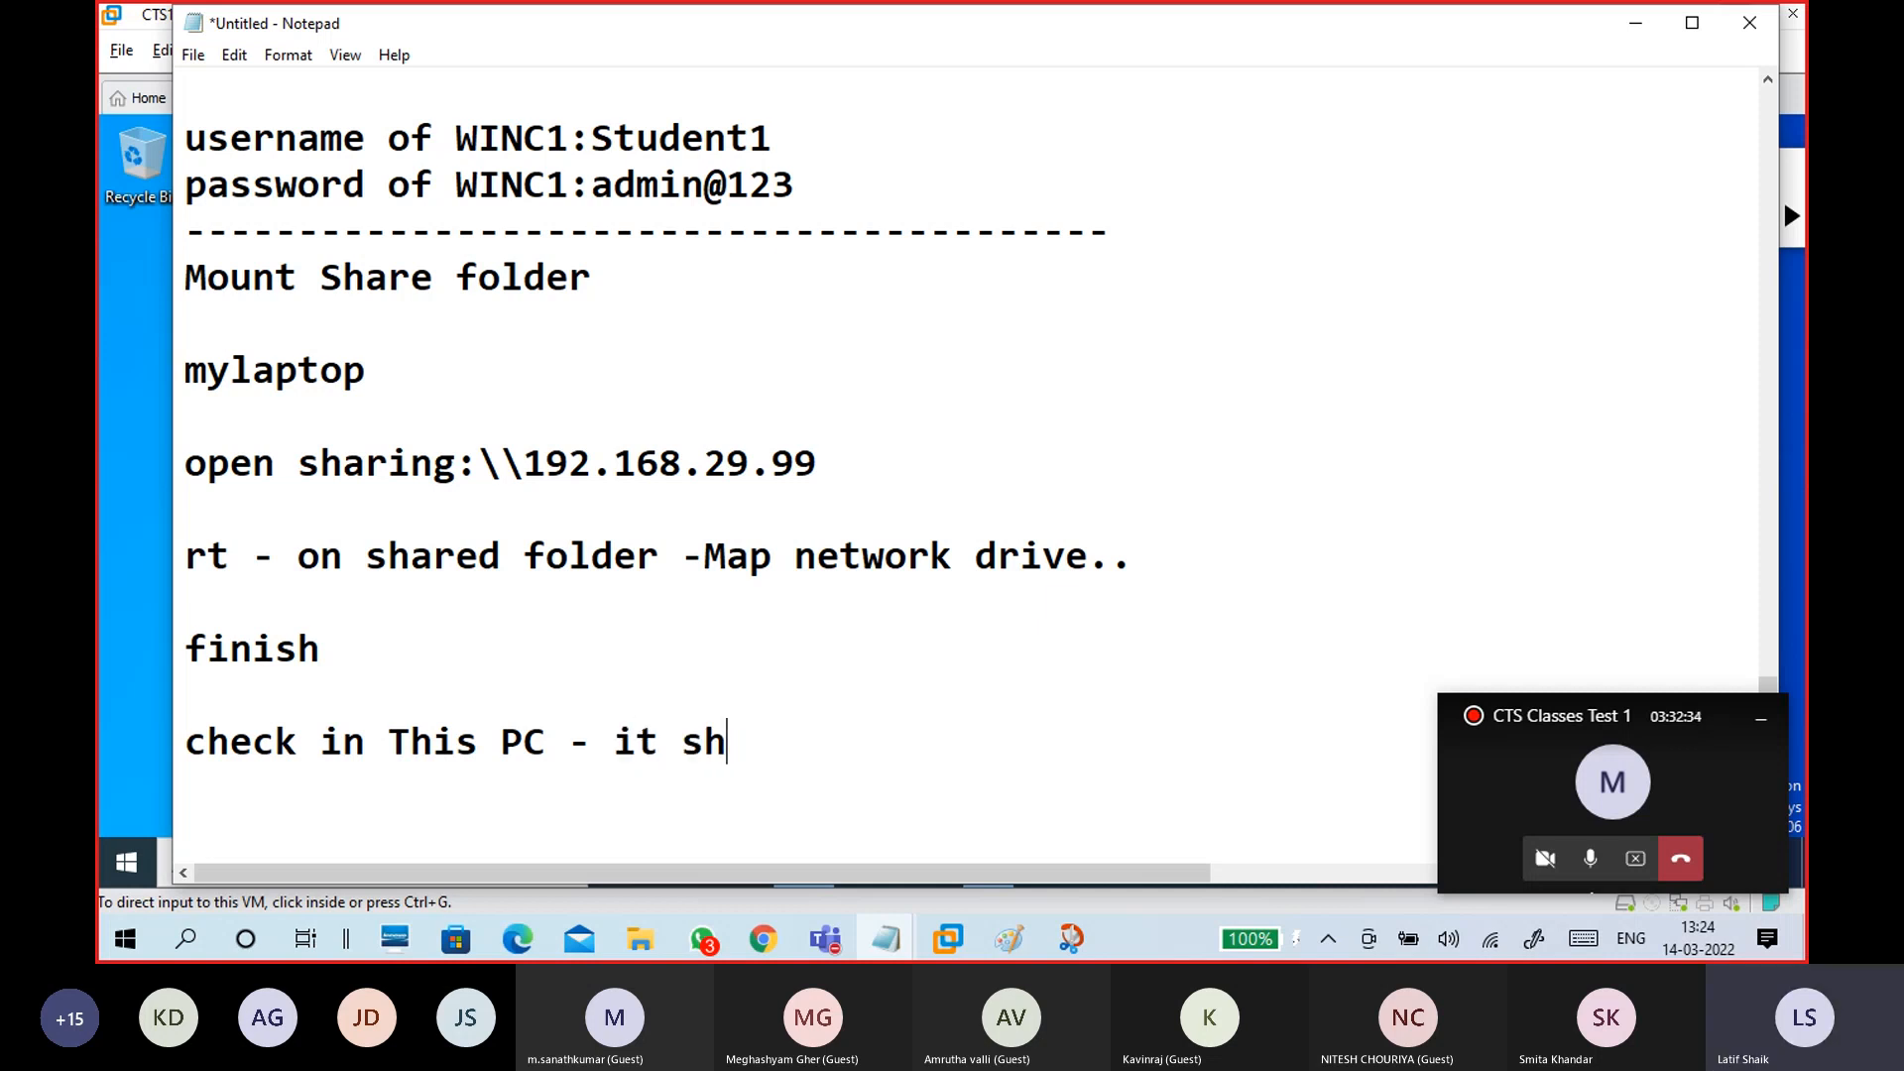
type("ows as a local drive")
key("Return")
type("------------------------------------------")
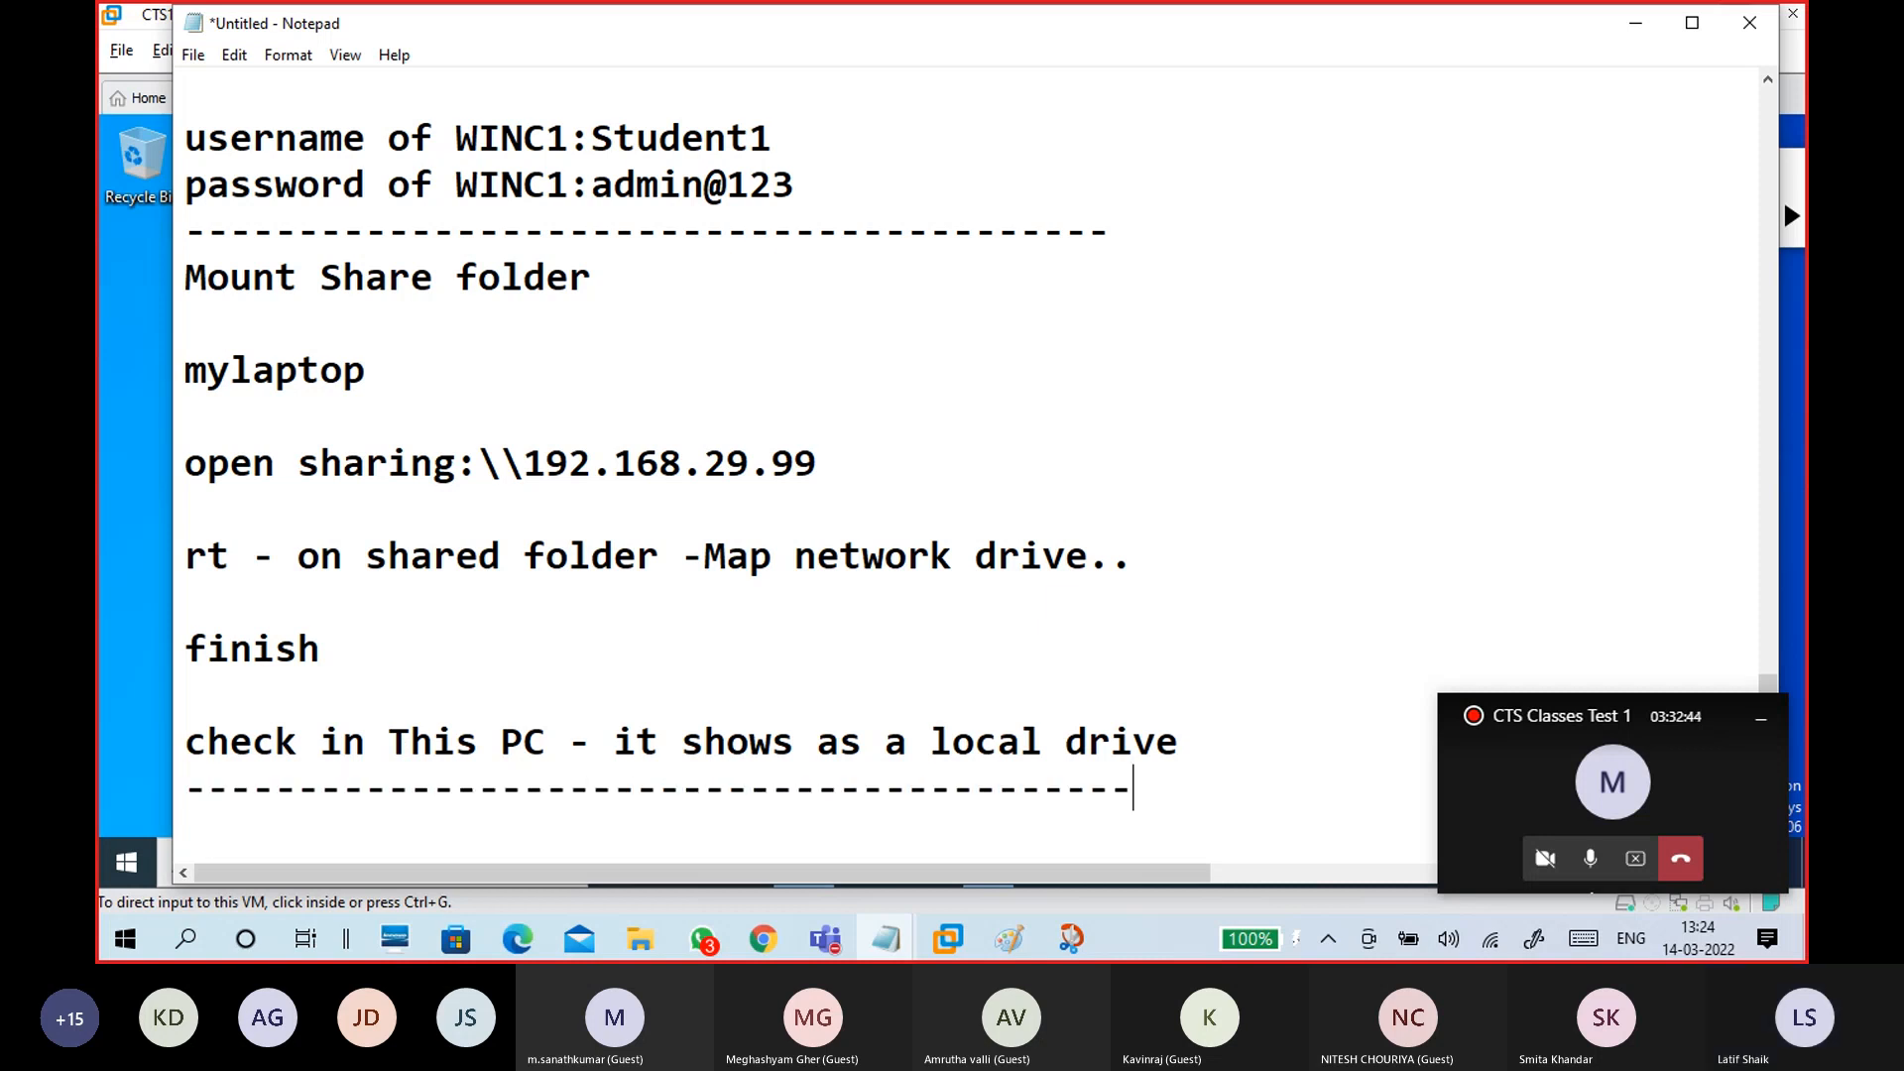
type("----")
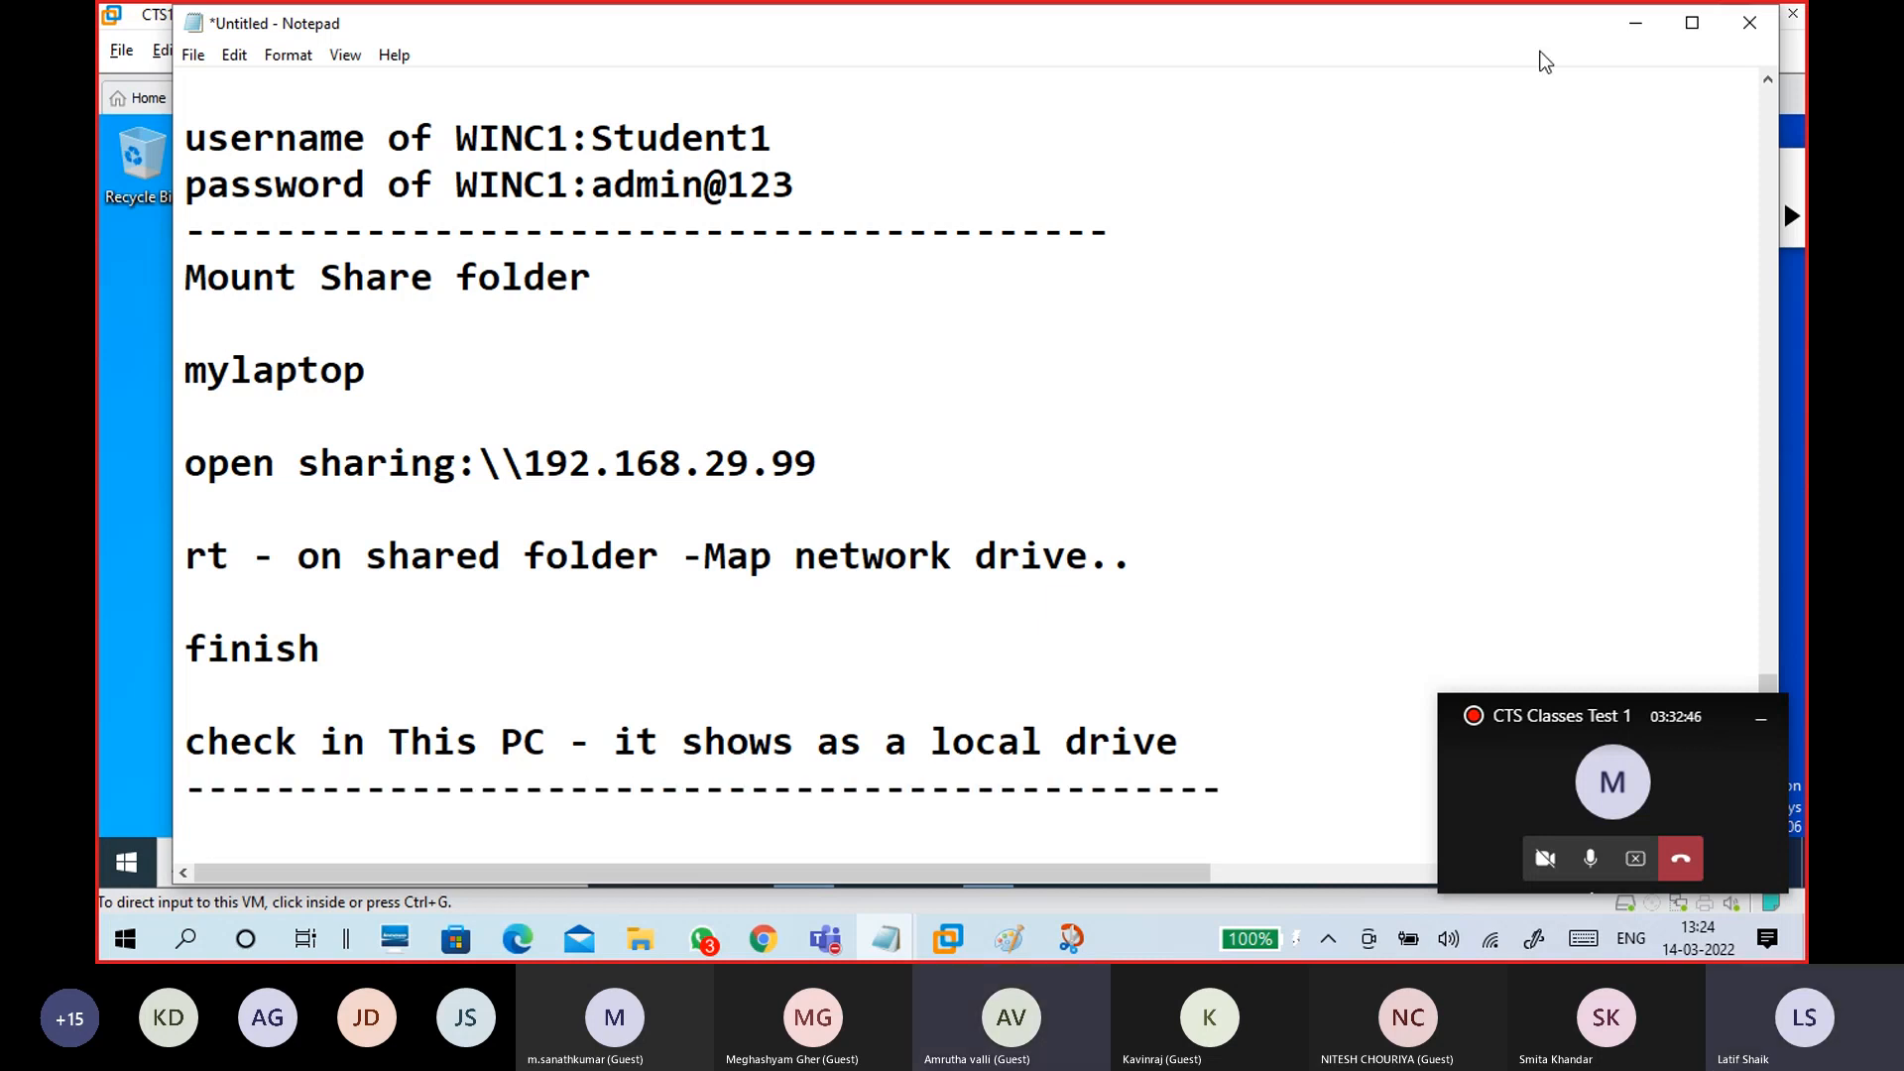
Step: Minimize Notepad and close the guest's Data1 File Explorer window
left_click(1635, 21)
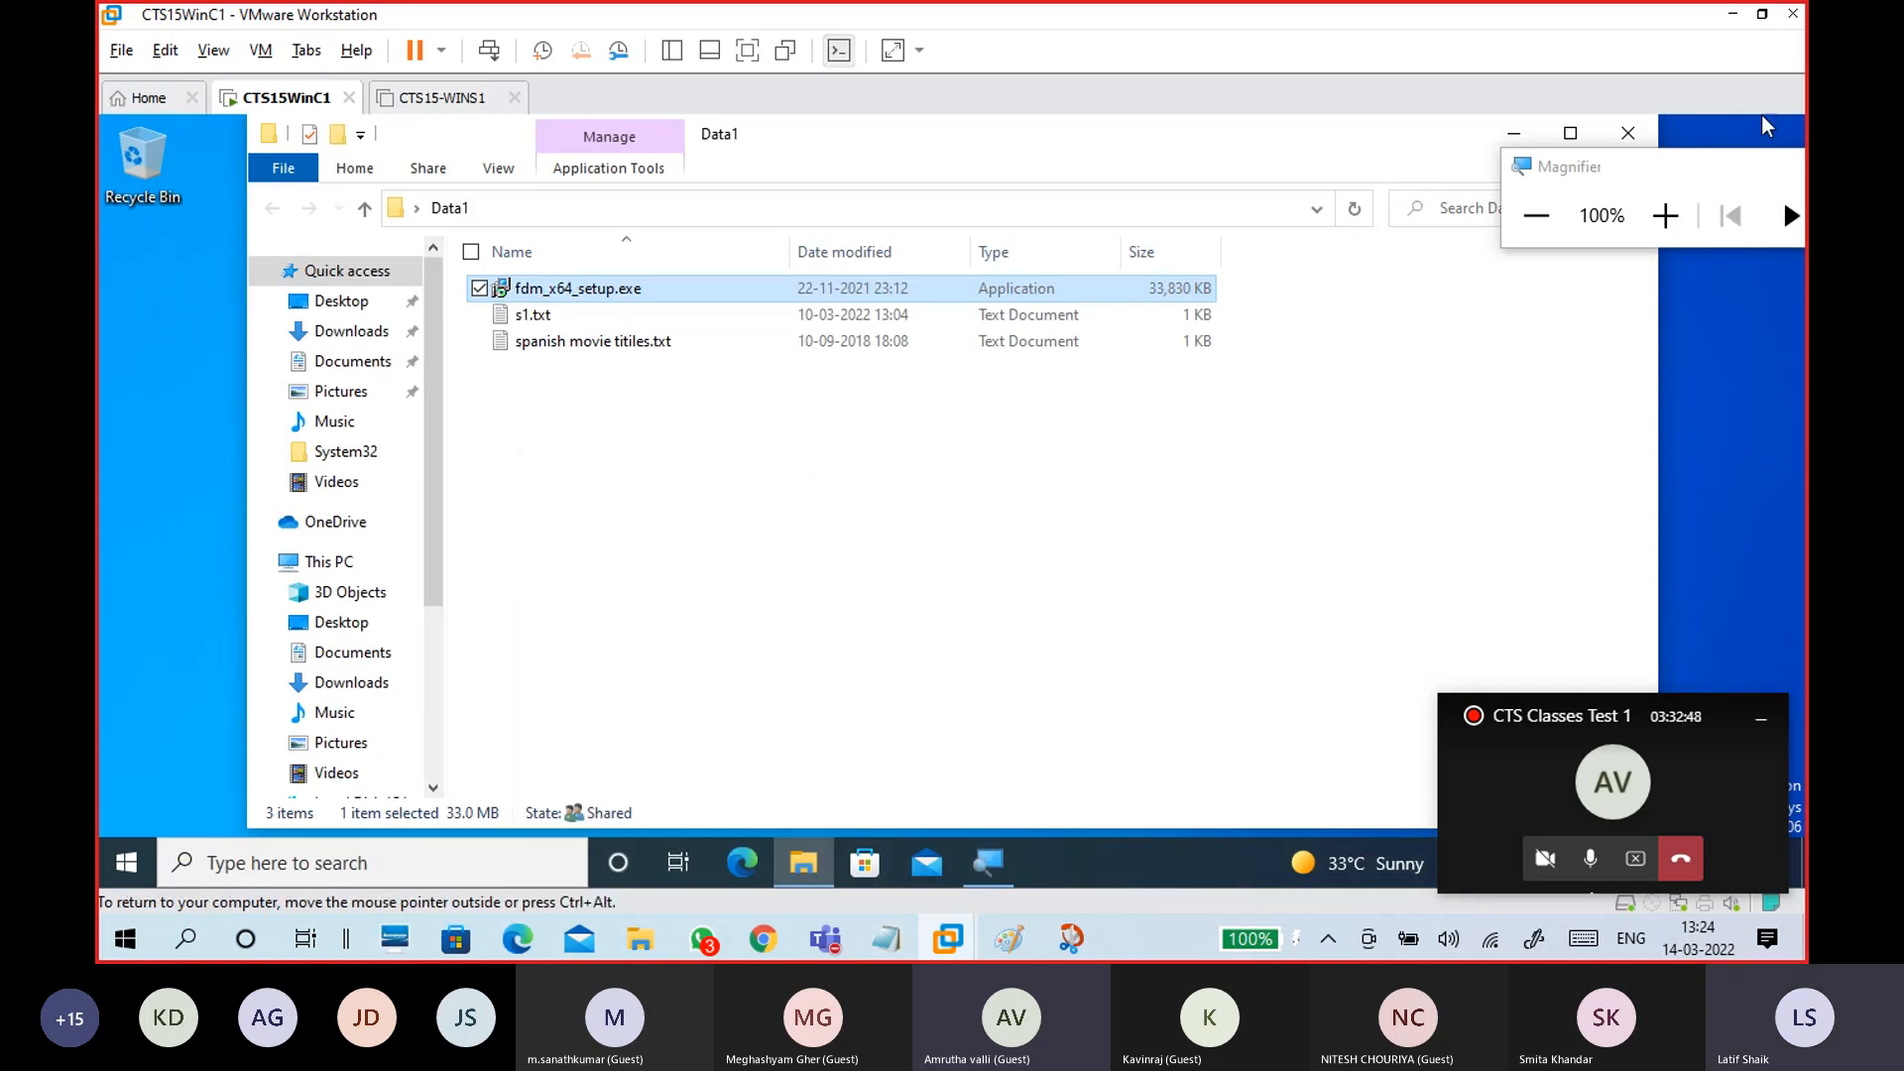
left_click(1628, 132)
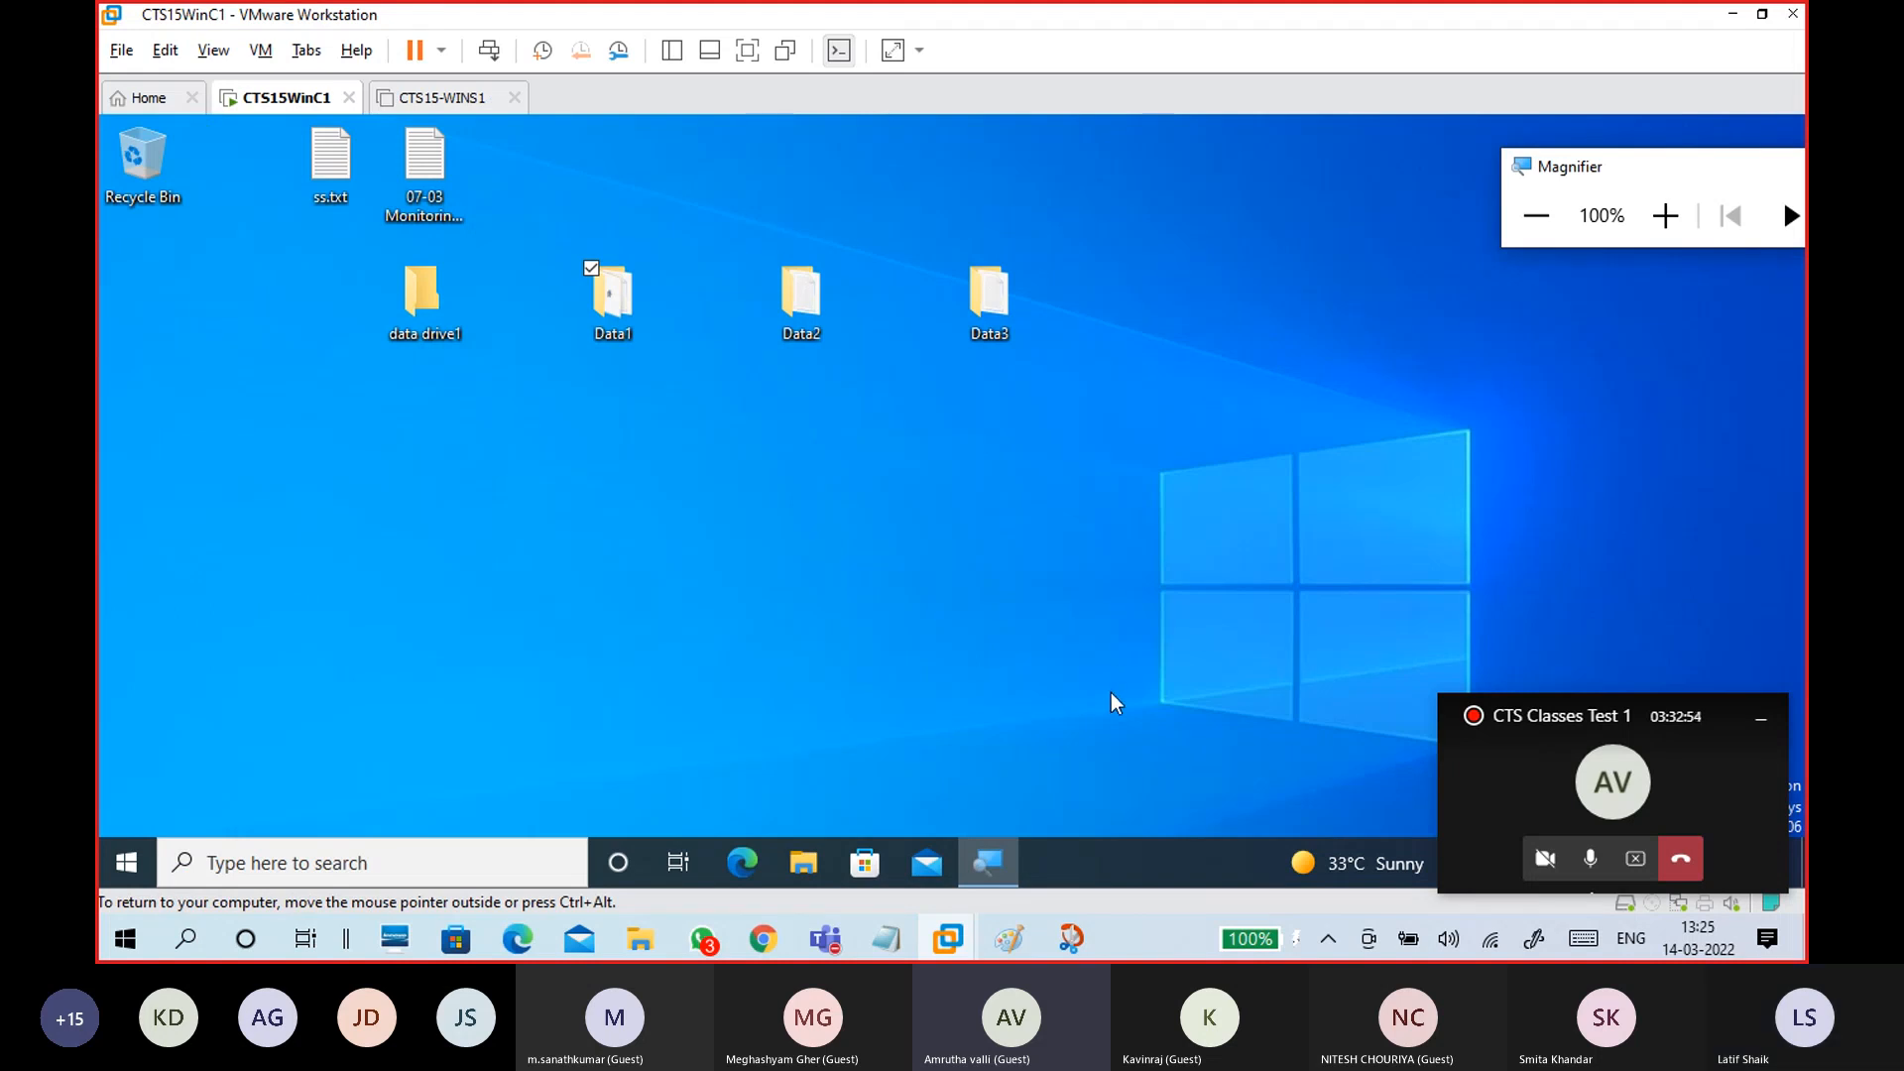
Step: In the second Paint window, rectangle-select the square-and-arrow sketch and delete it
mouse_move(1019, 943)
left_click(1140, 833)
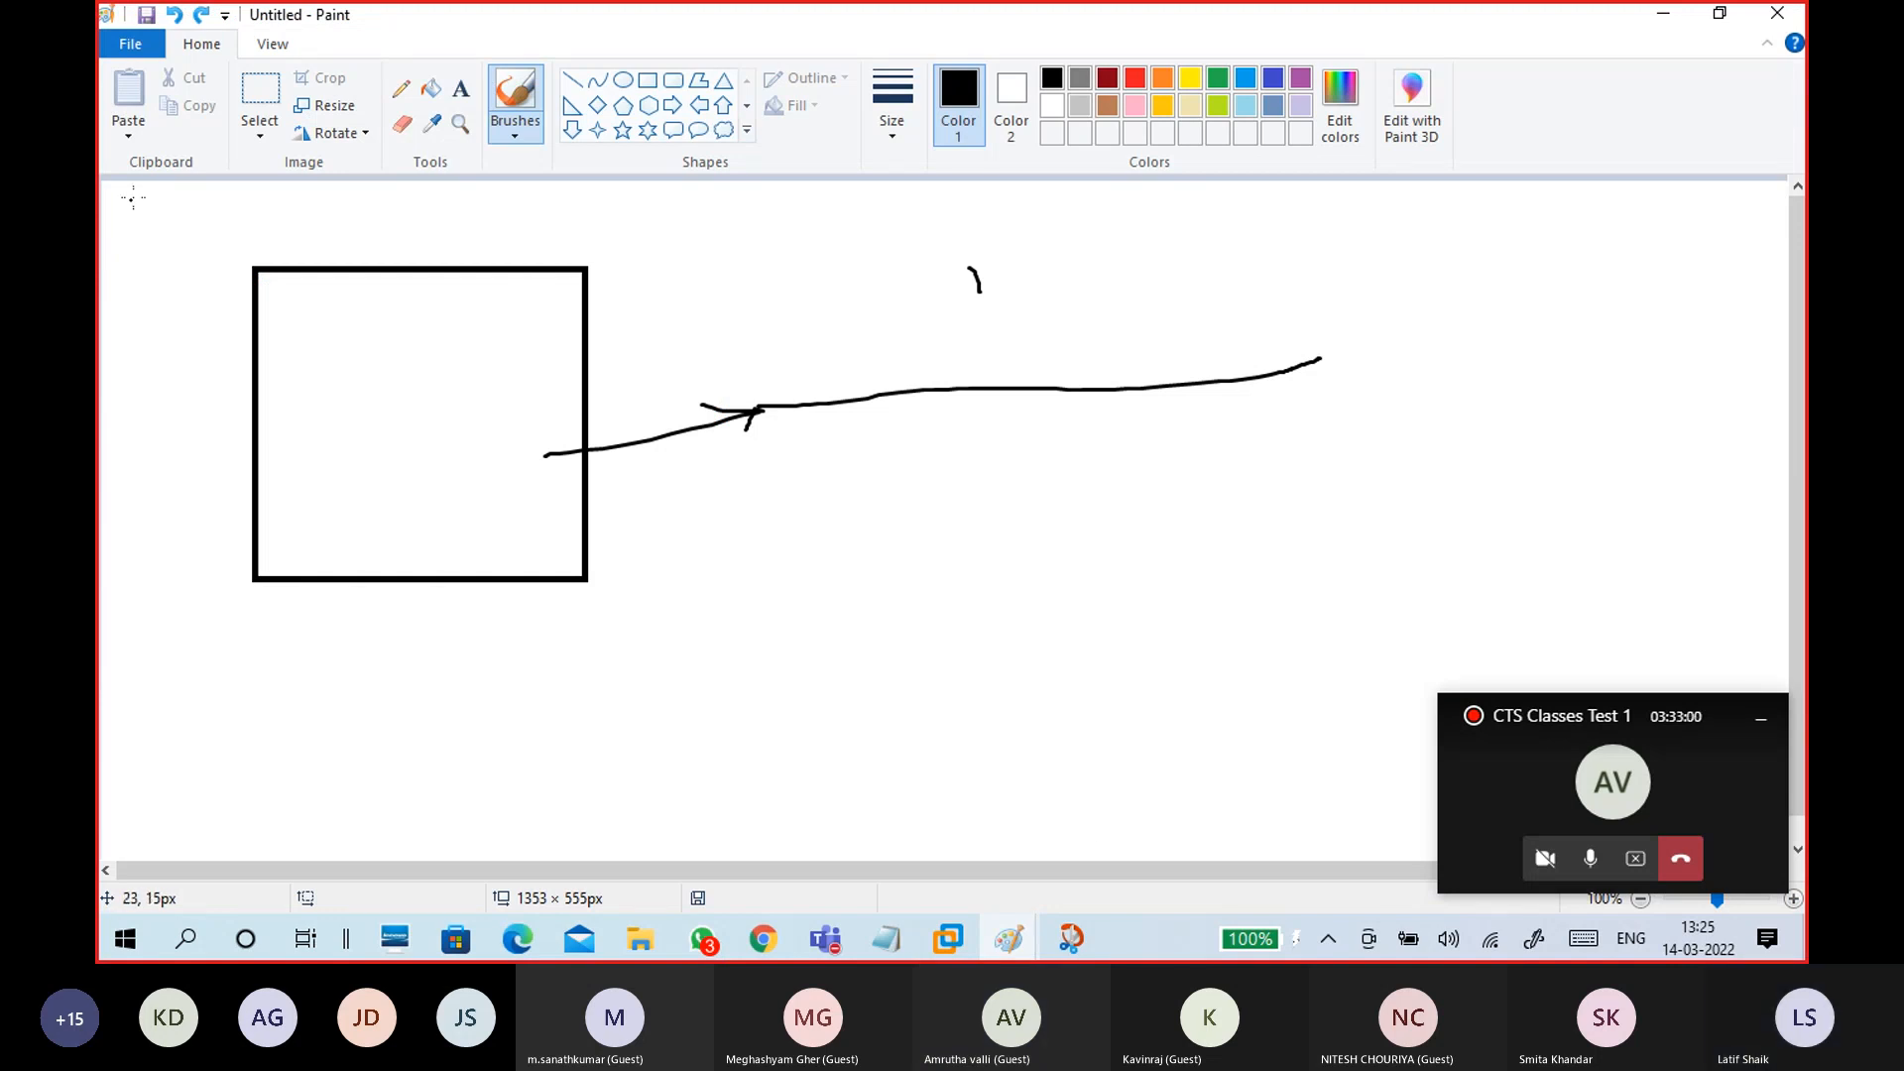
left_click(260, 132)
left_click(207, 202)
left_click_drag(213, 224, 1391, 606)
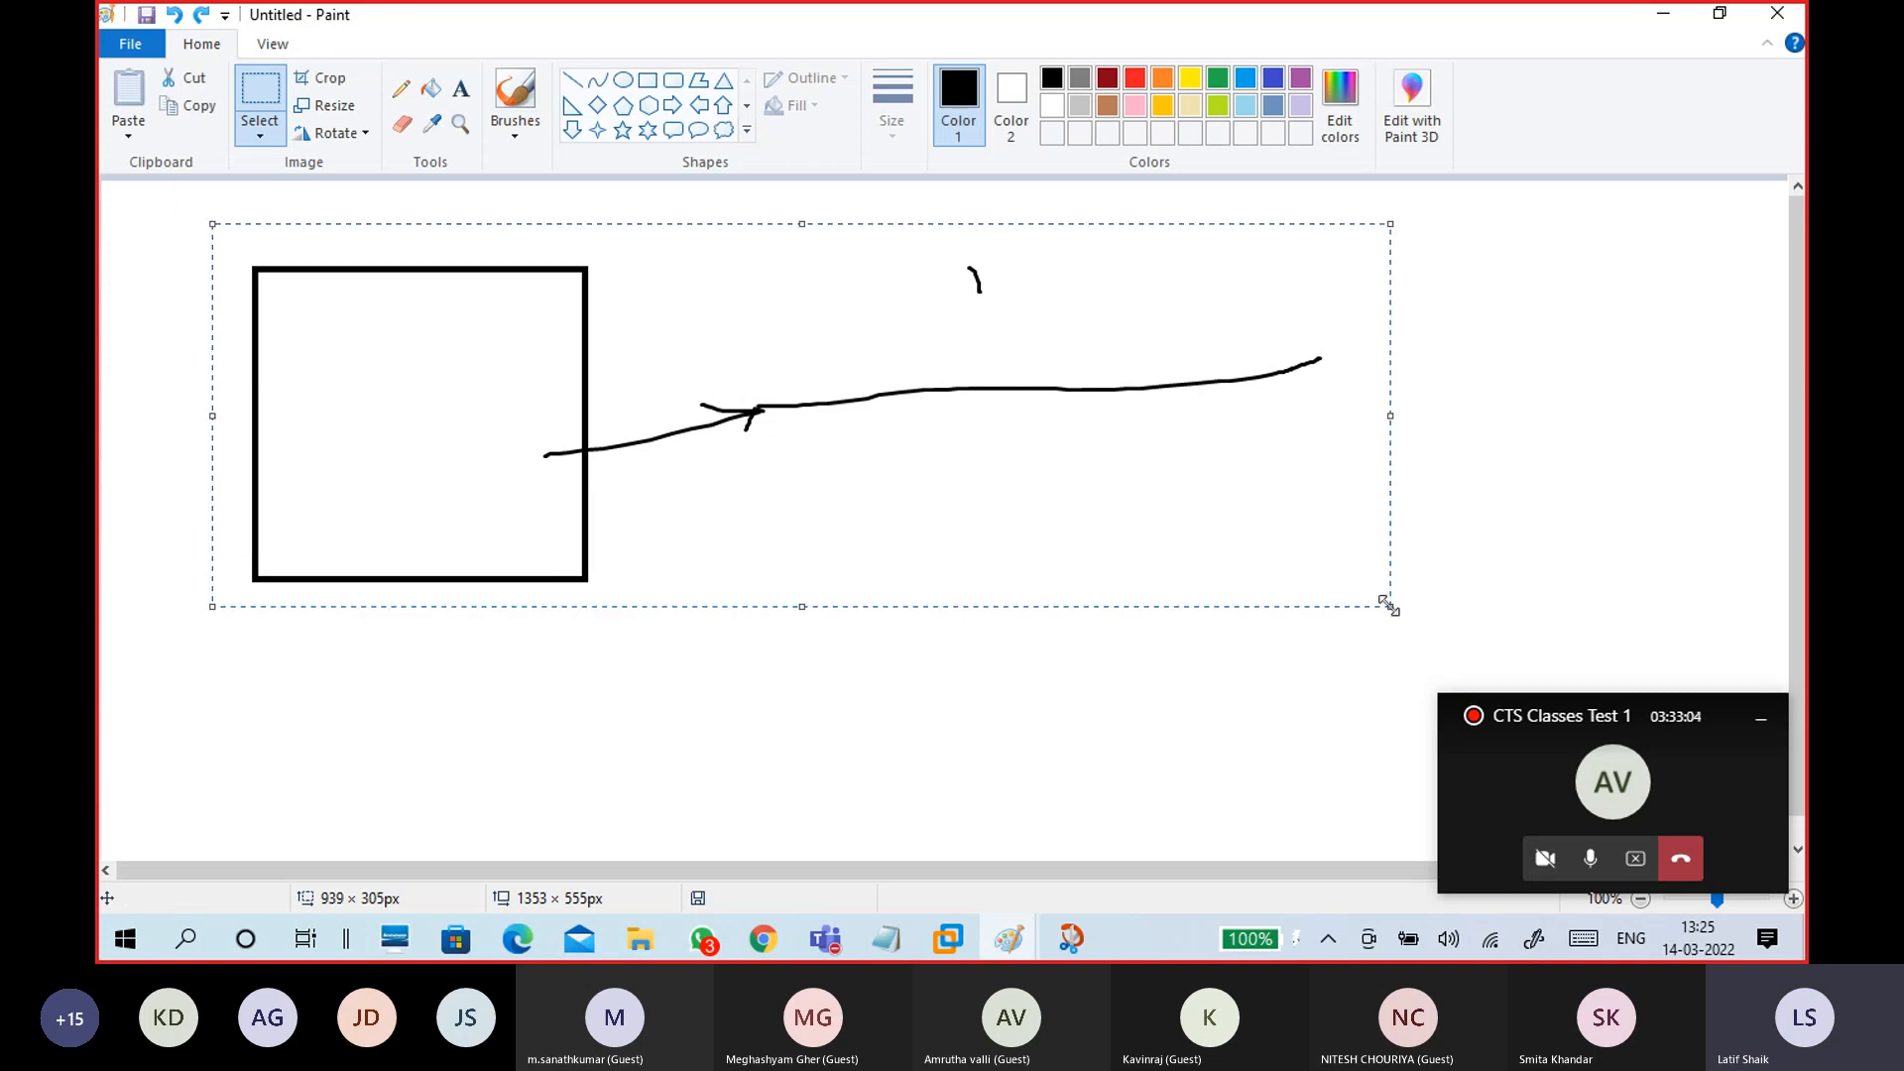
key("Delete")
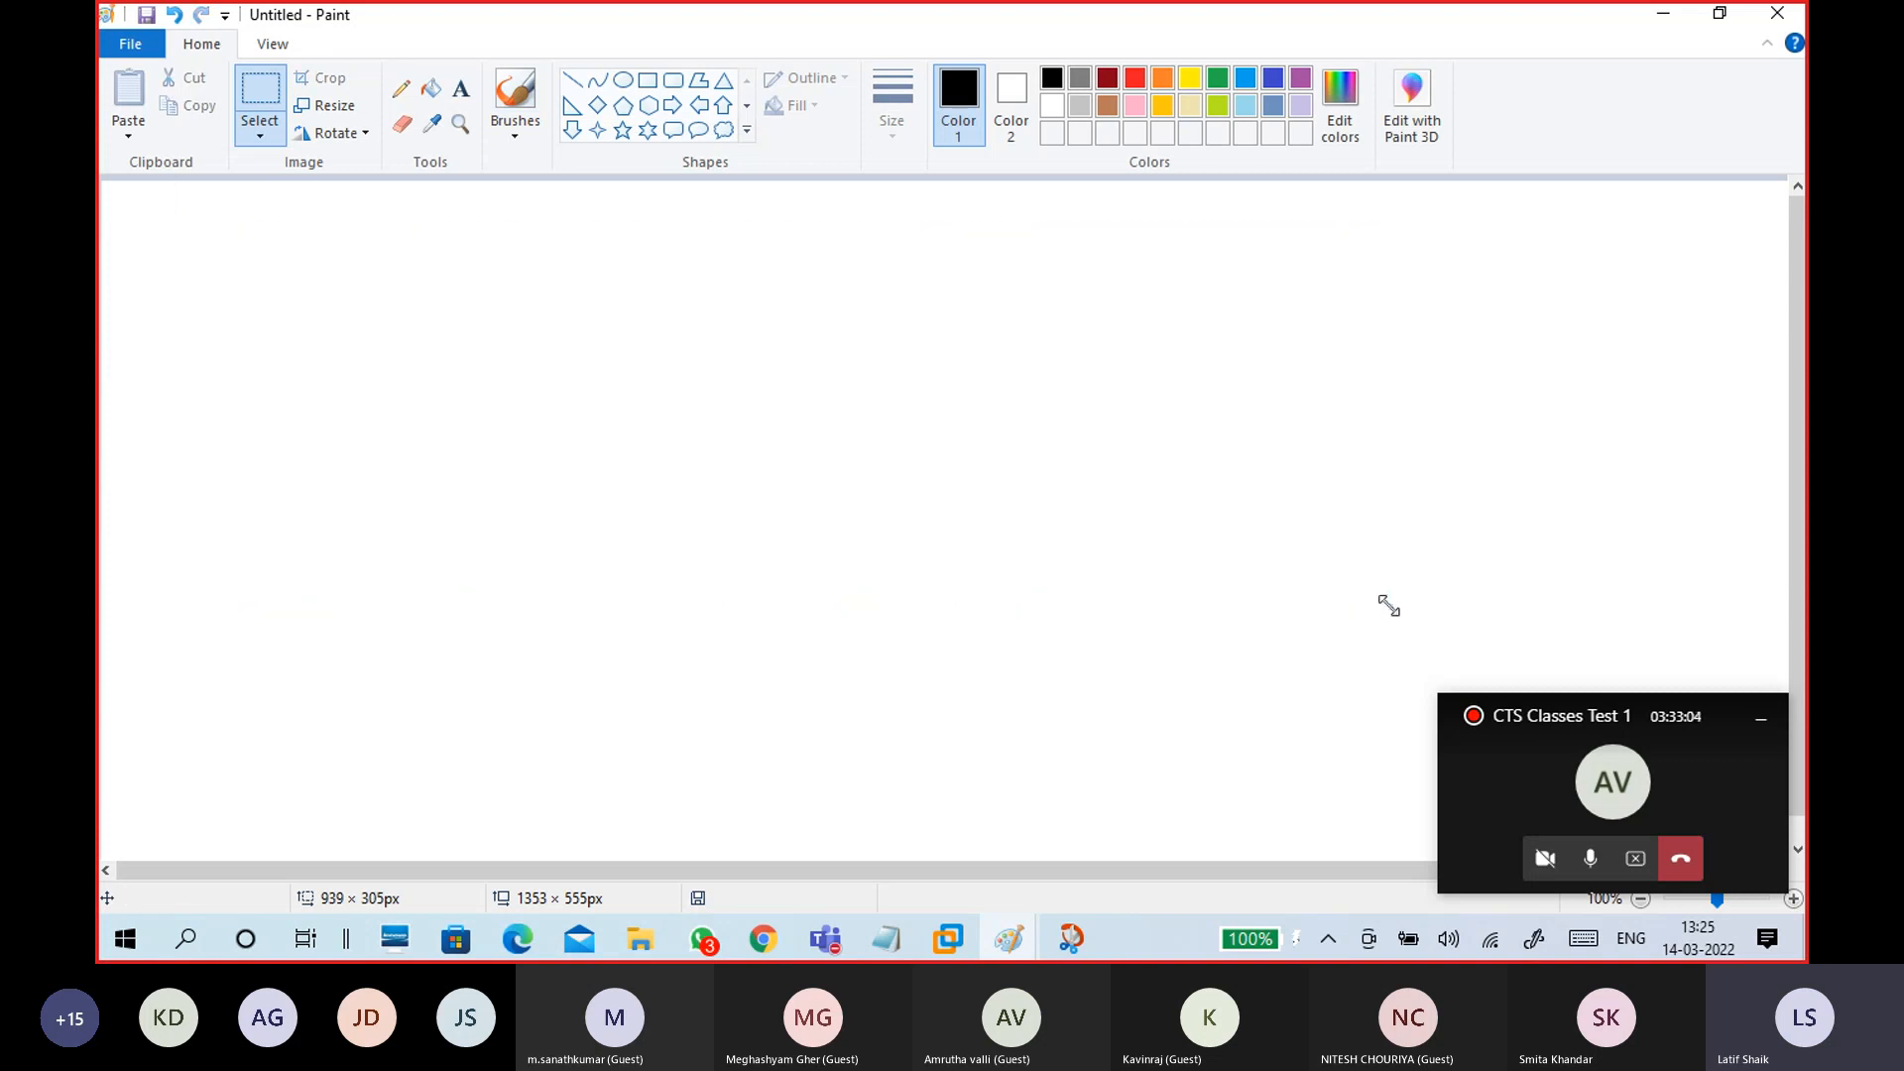
Step: Draw two matching empty rectangles side by side on the cleared canvas, then pick a brush
left_click(514, 136)
left_click(367, 175)
left_click(648, 82)
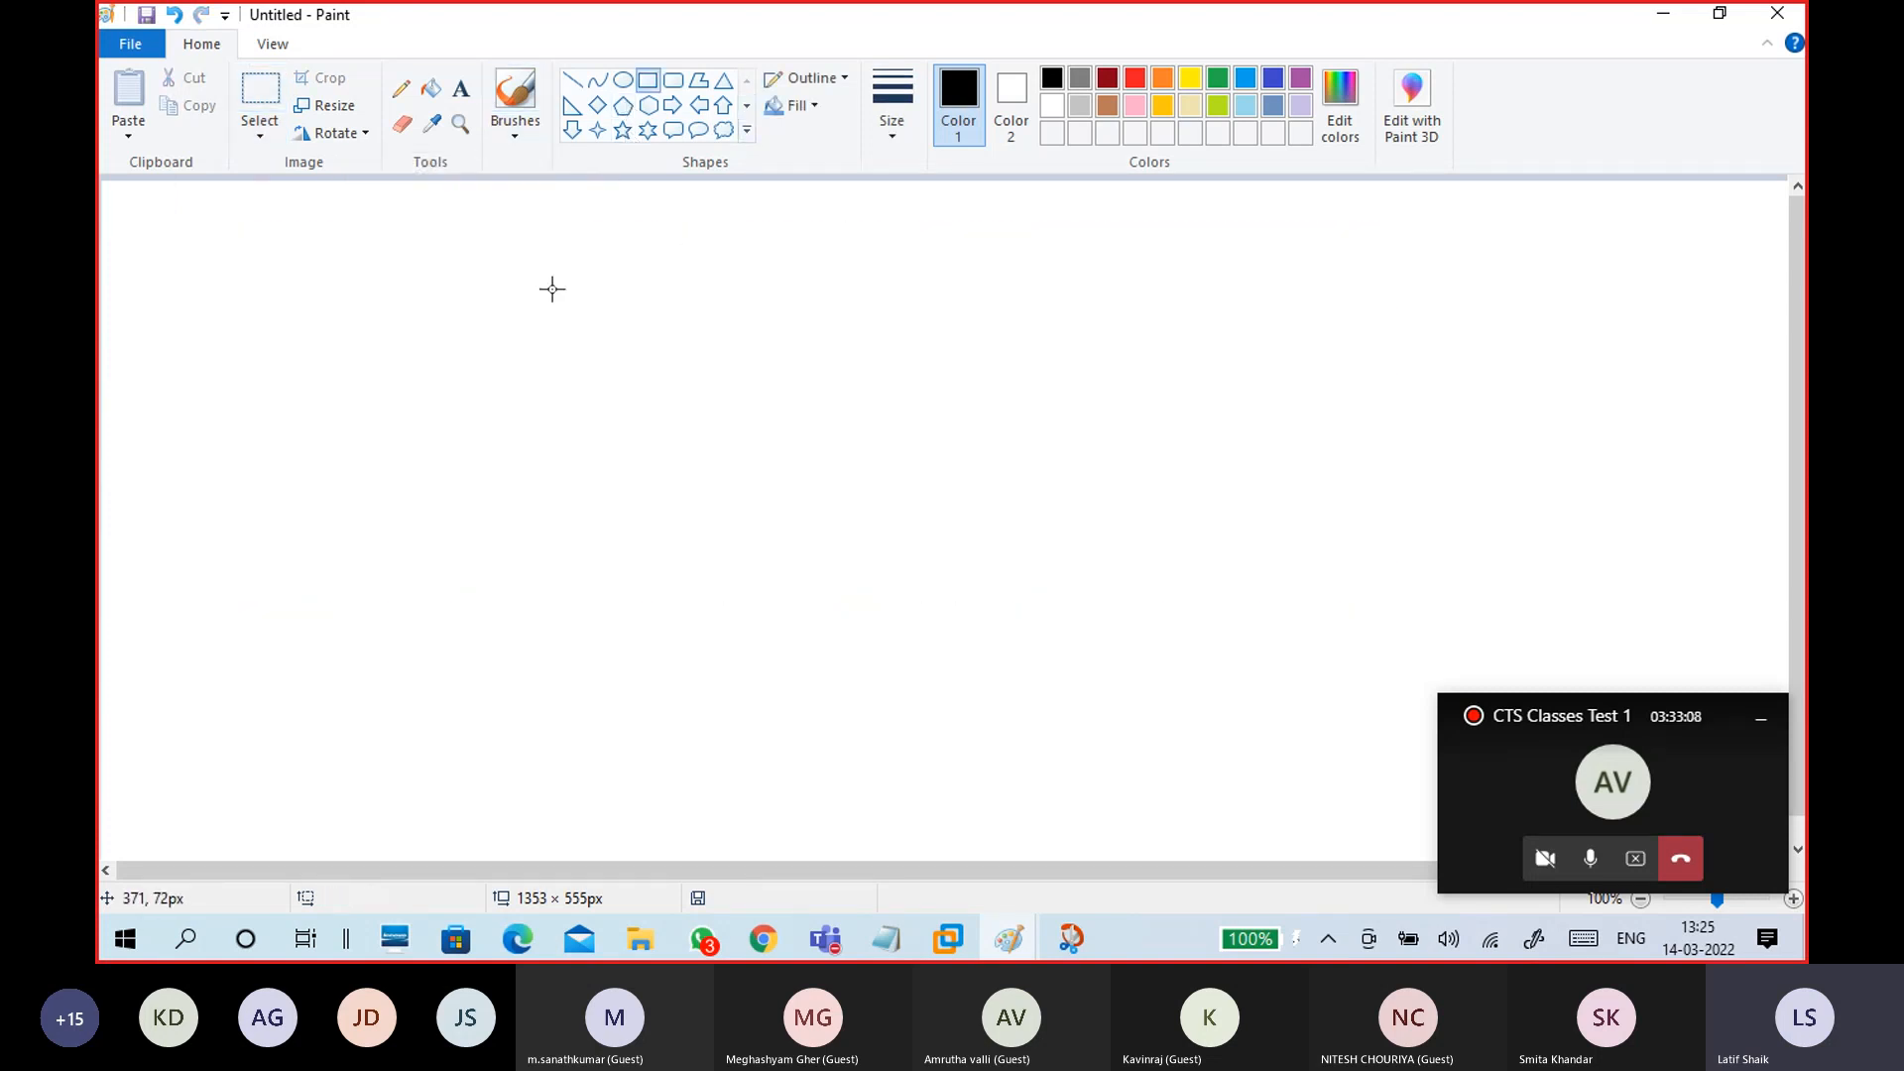
mouse_move(439, 309)
left_mouse_down()
mouse_move(620, 440)
mouse_move(664, 493)
mouse_move(671, 553)
mouse_move(655, 553)
left_mouse_up()
left_click_drag(565, 458, 522, 457)
left_click_drag(611, 556, 472, 433)
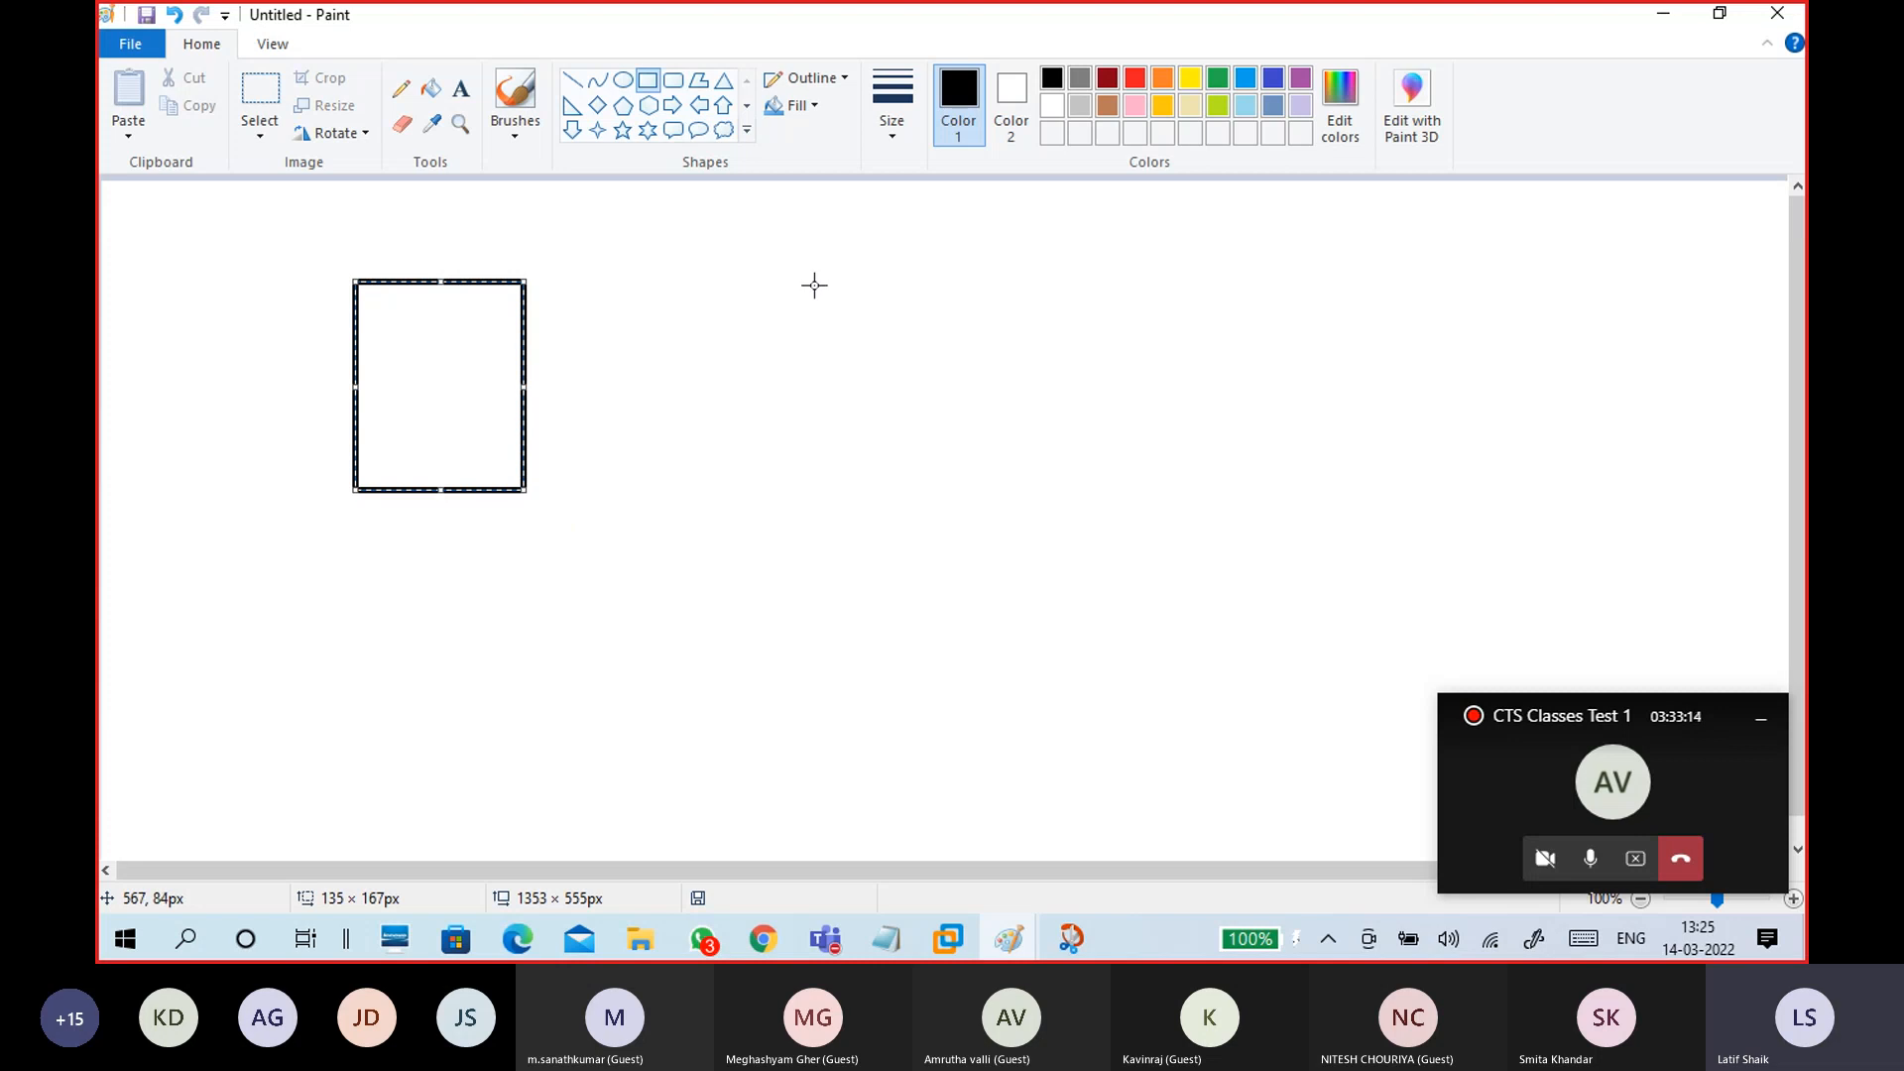
left_click_drag(833, 277, 997, 493)
left_click_drag(950, 396, 1015, 401)
left_click(775, 348)
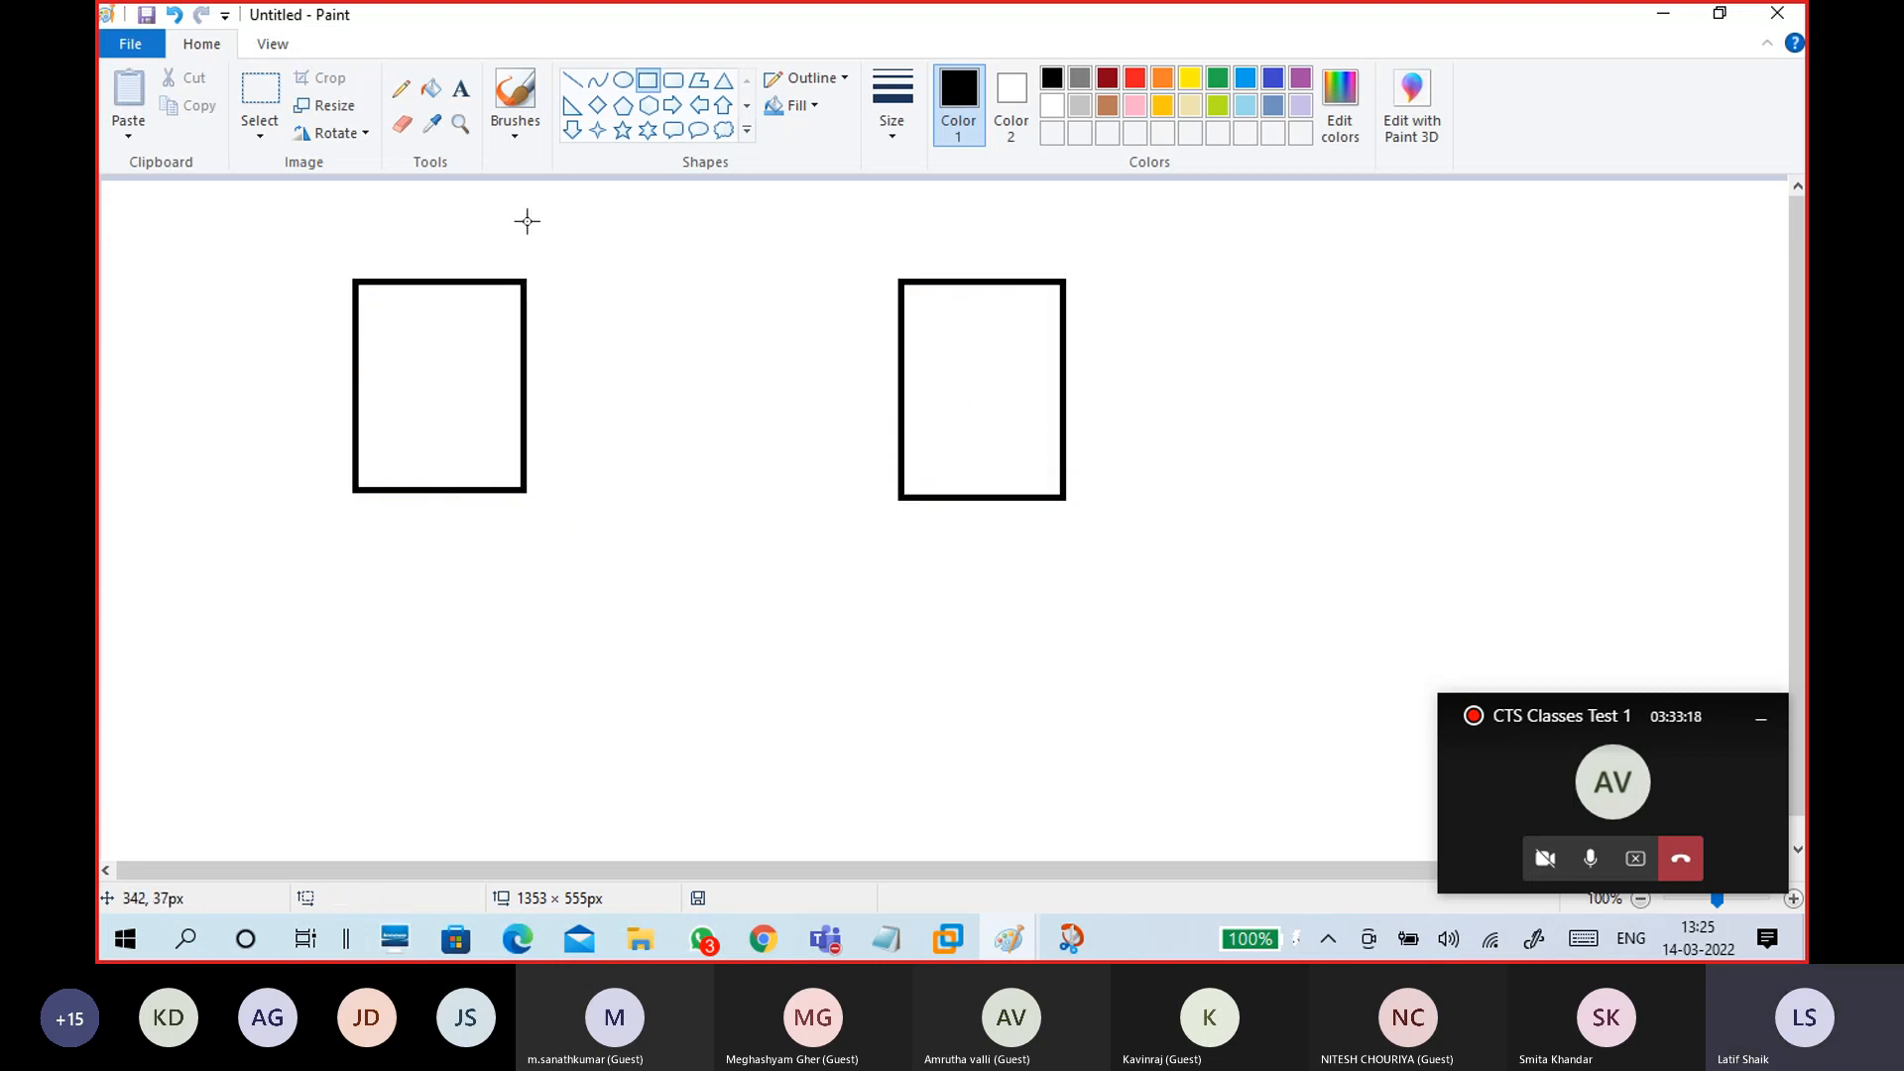
left_click(506, 134)
left_click(377, 176)
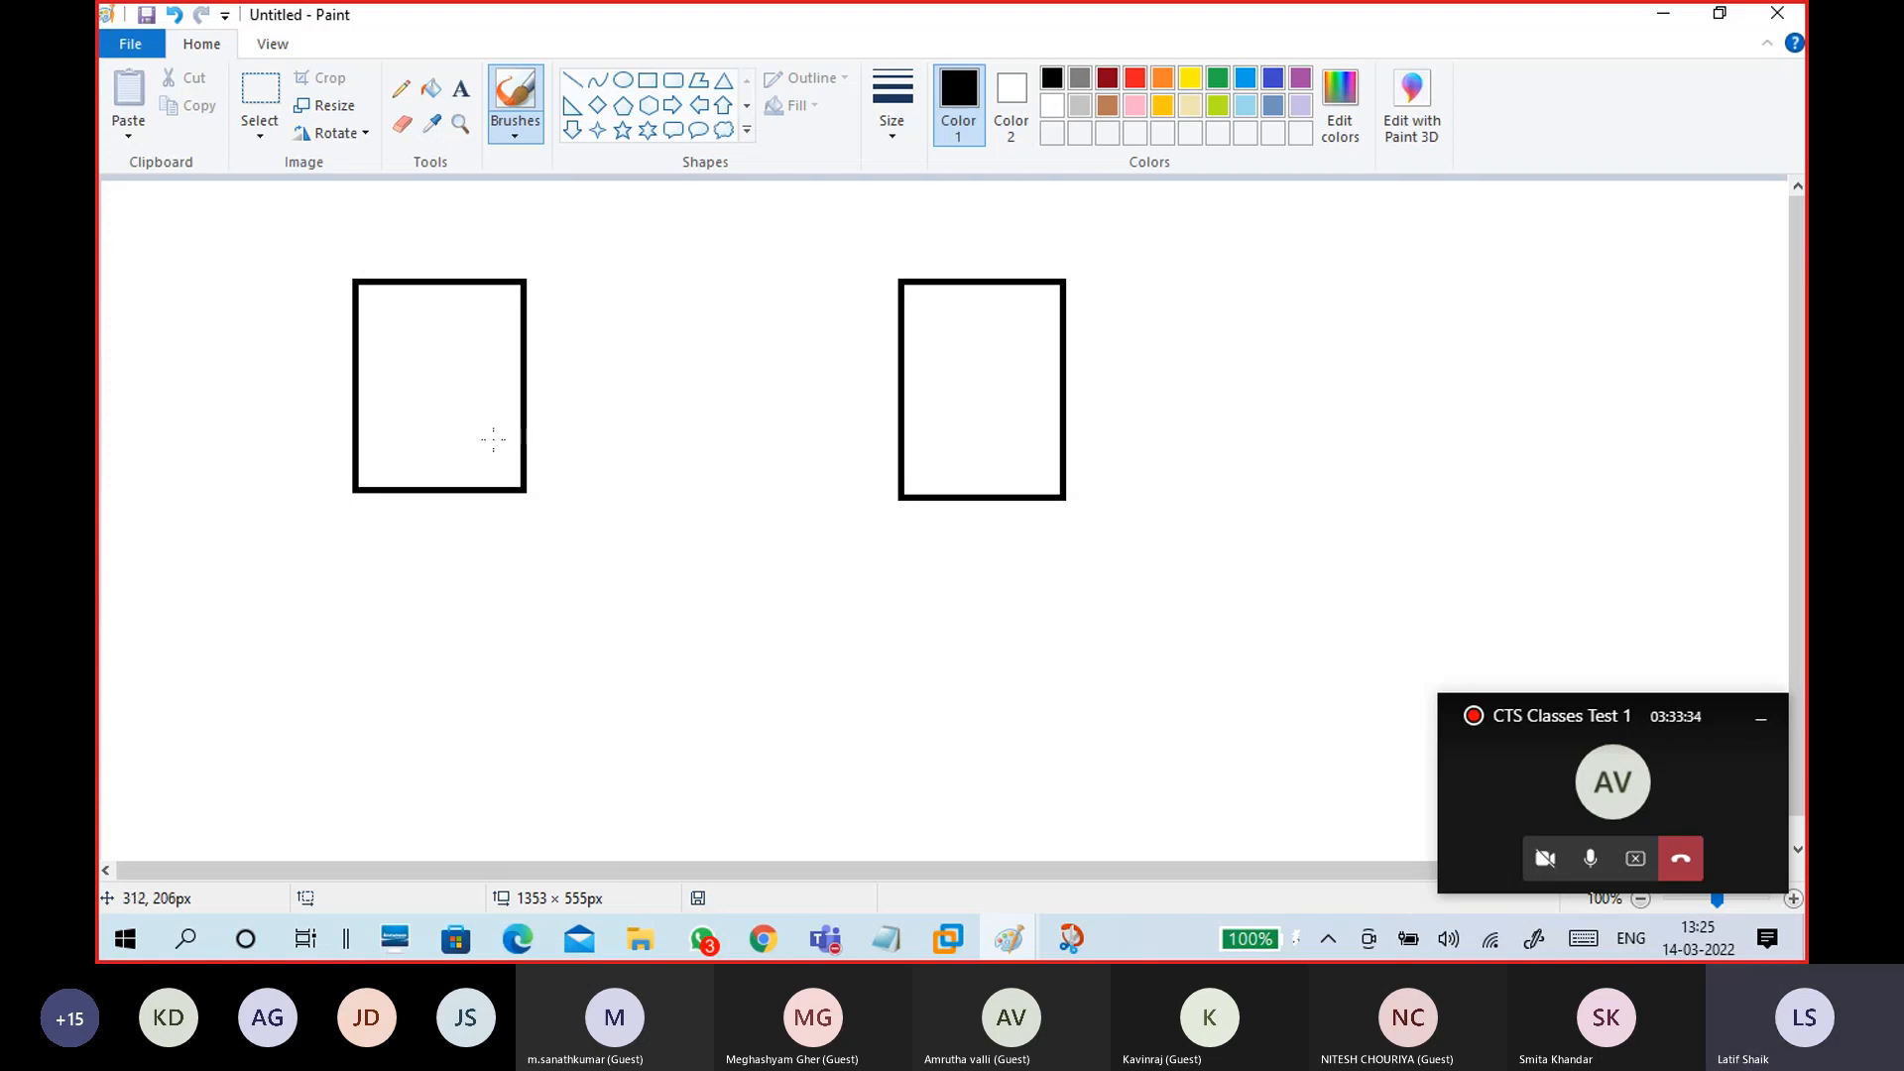
Step: Brush-sketch shapes in both boxes, a connecting bottom line, a loop, and an arrow to a stick figure
mouse_move(393, 368)
left_mouse_down()
mouse_move(437, 390)
mouse_move(398, 362)
left_mouse_up()
mouse_move(961, 372)
left_mouse_down()
mouse_move(1004, 365)
mouse_move(961, 375)
left_mouse_up()
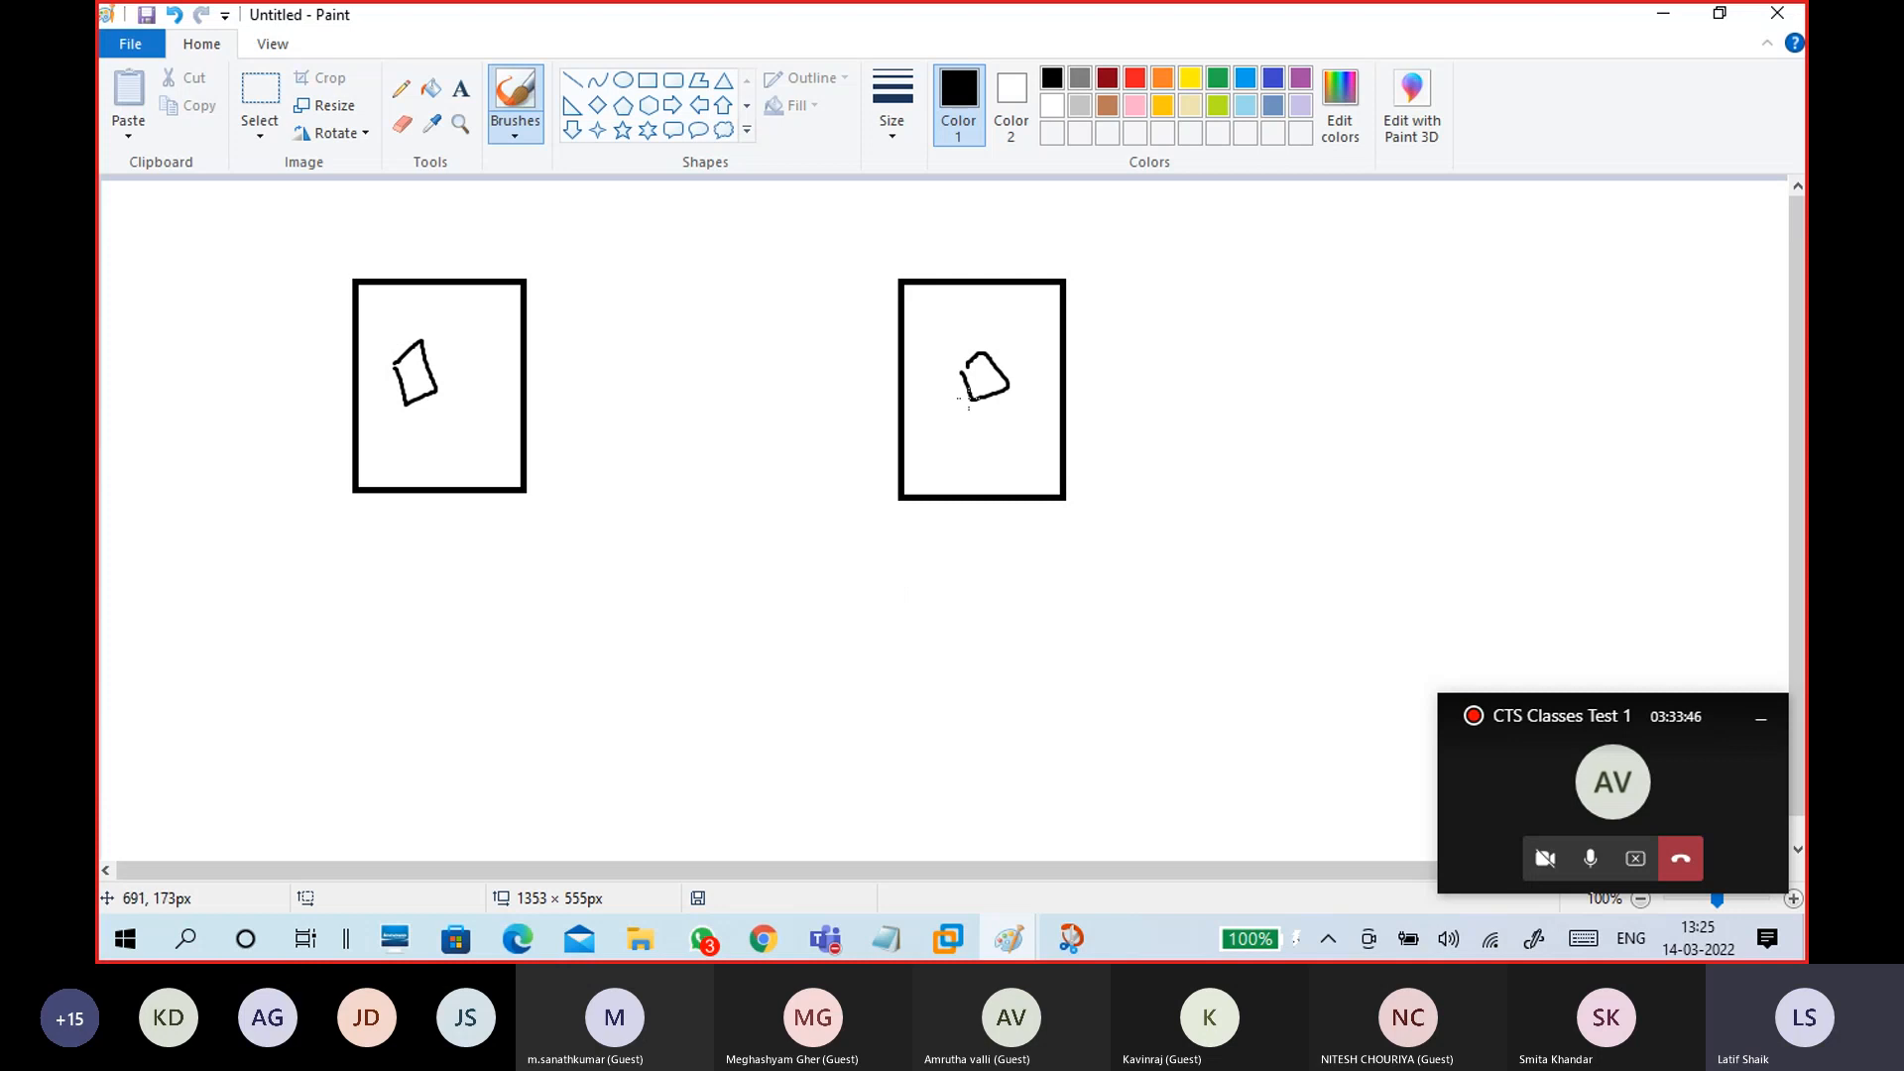
mouse_move(488, 486)
left_mouse_down()
mouse_move(774, 553)
mouse_move(1035, 517)
mouse_move(940, 528)
left_mouse_up()
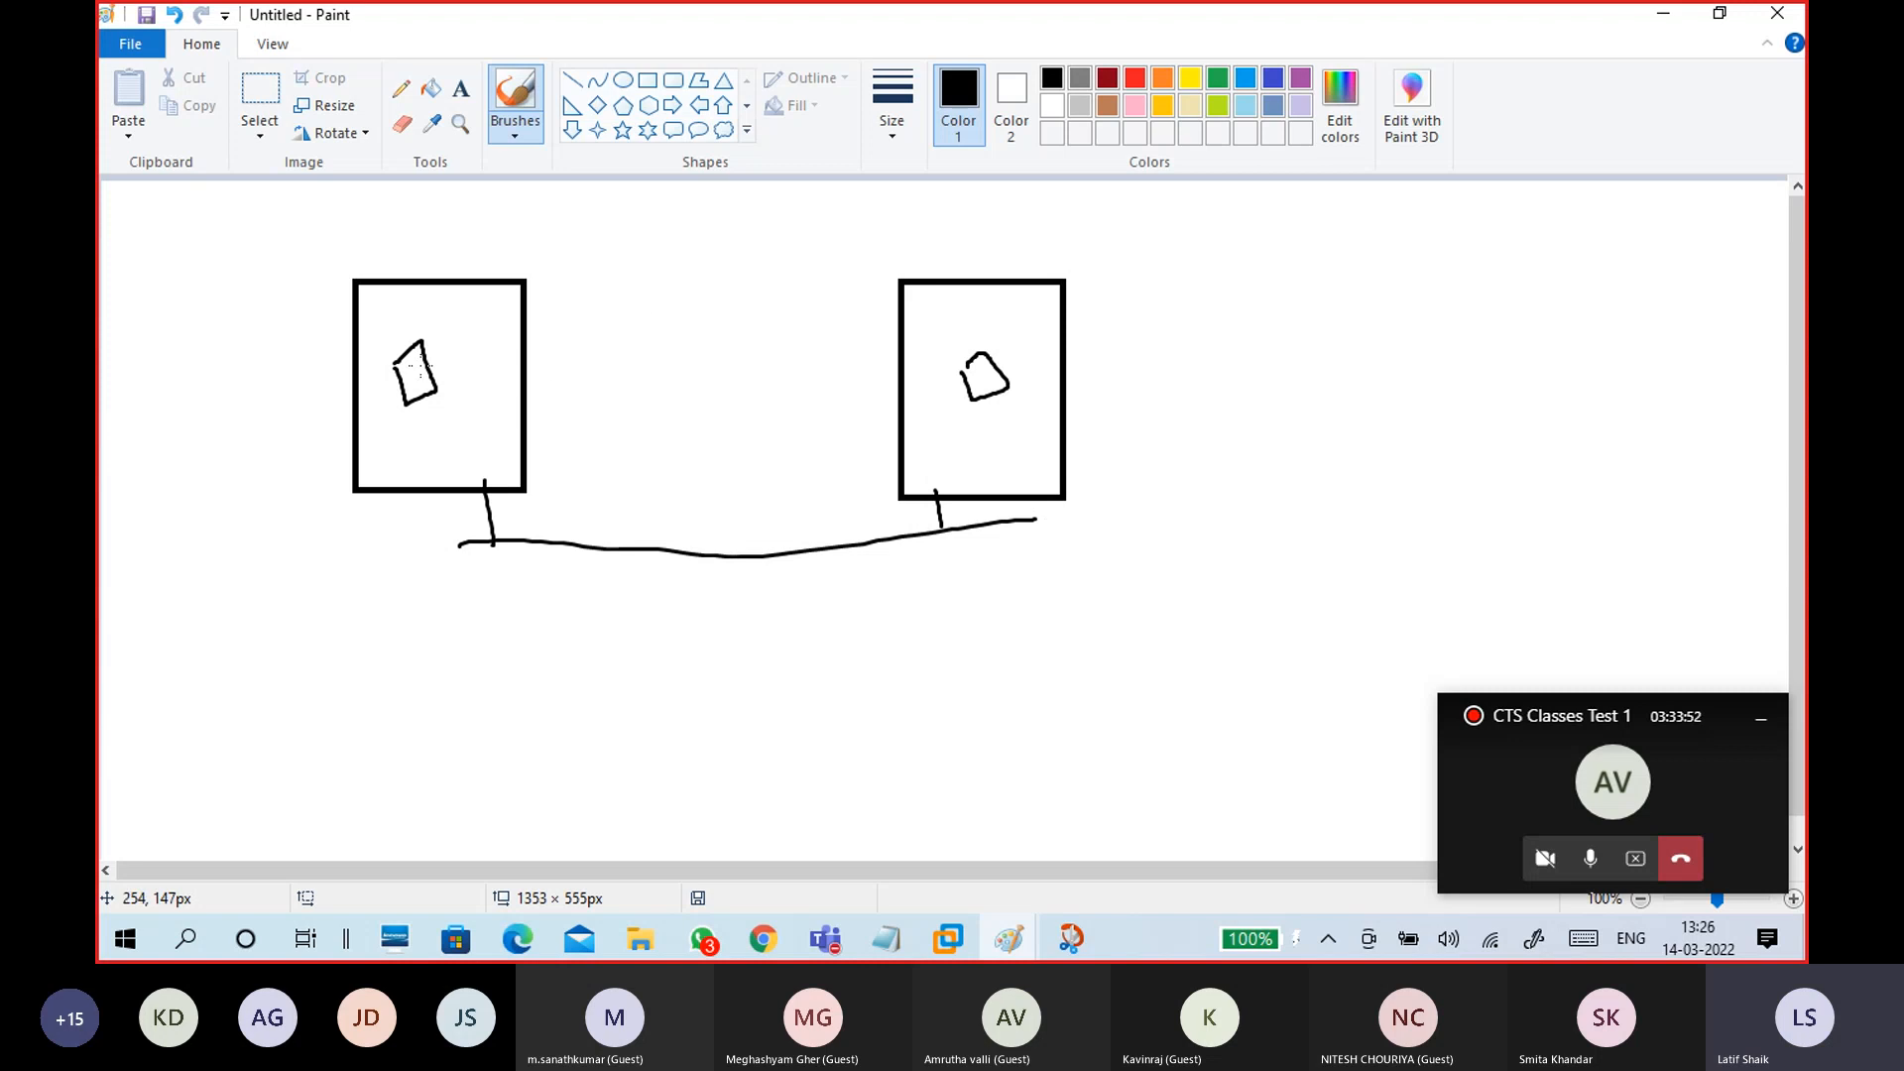
mouse_move(444, 338)
left_mouse_down()
mouse_move(359, 378)
mouse_move(480, 377)
mouse_move(440, 330)
left_mouse_up()
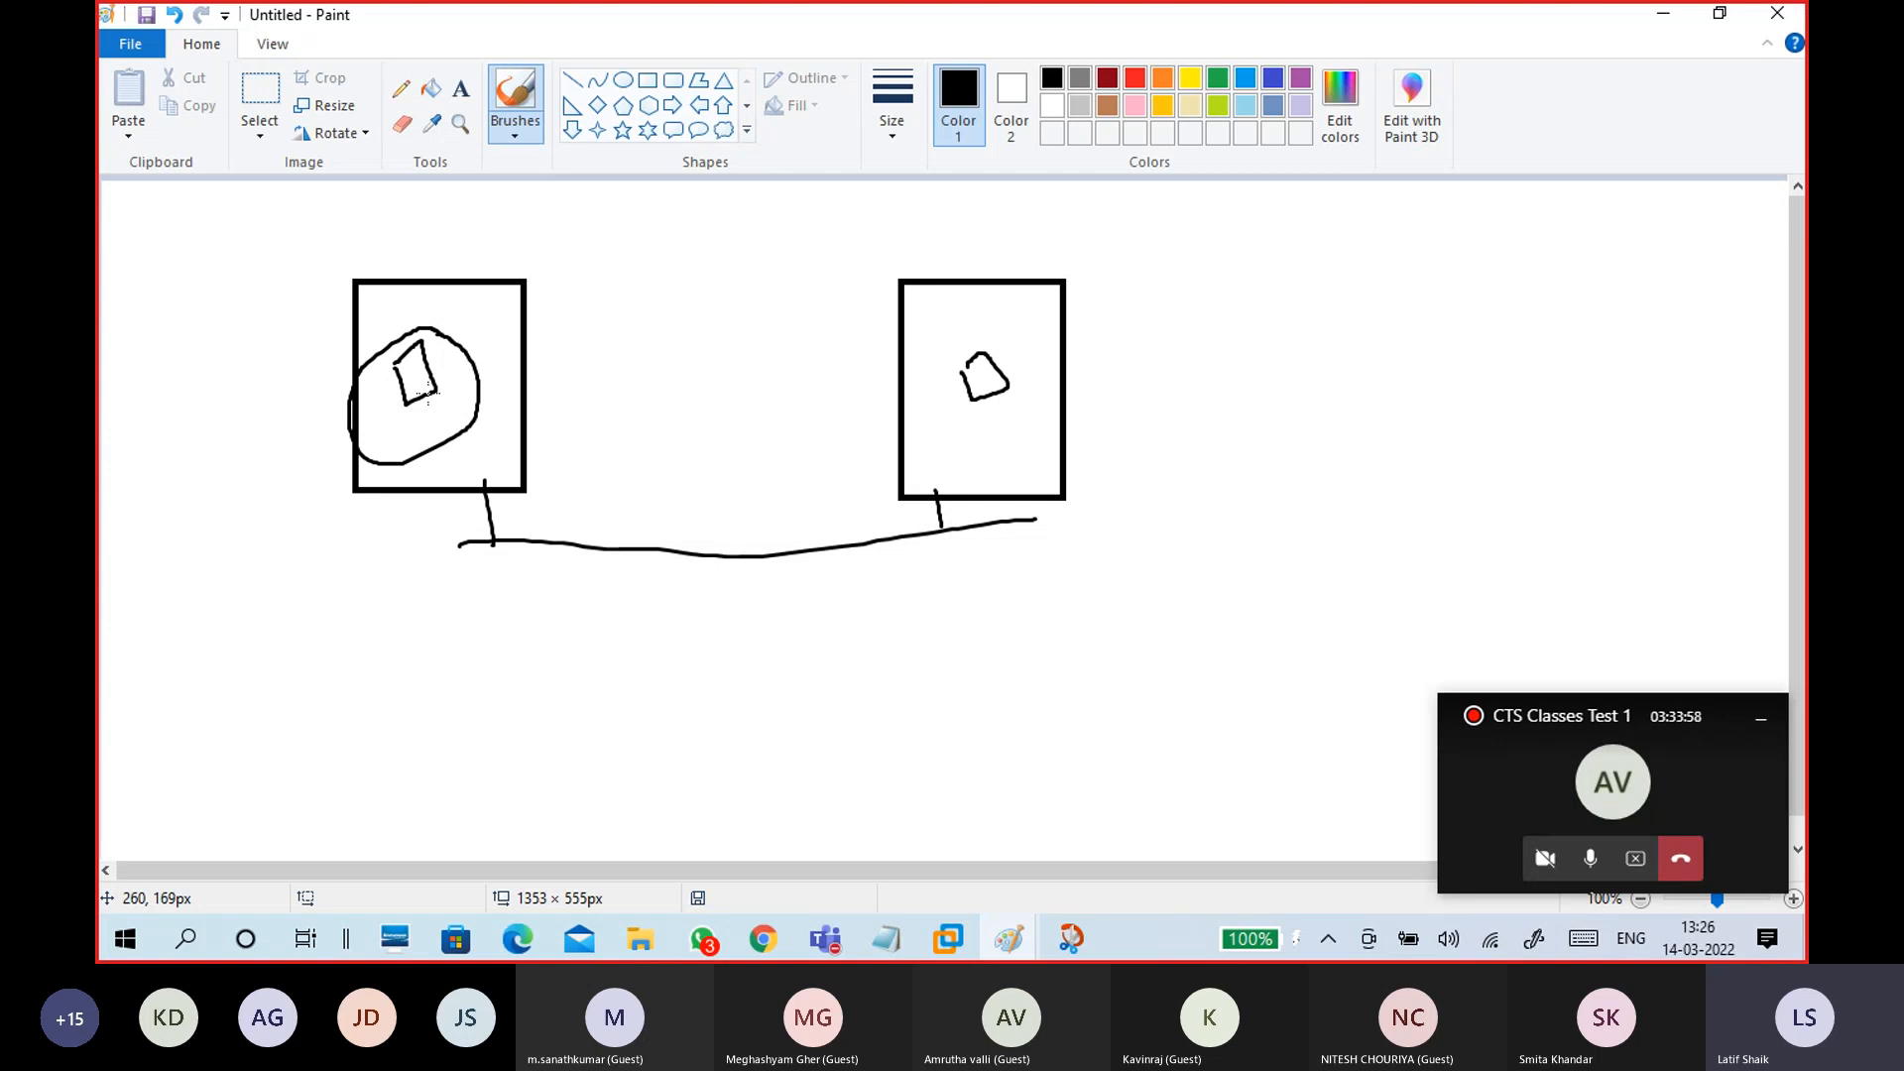
left_click_drag(985, 401, 997, 427)
left_click_drag(994, 350, 1014, 359)
left_click_drag(449, 390, 970, 387)
left_click_drag(940, 378, 970, 386)
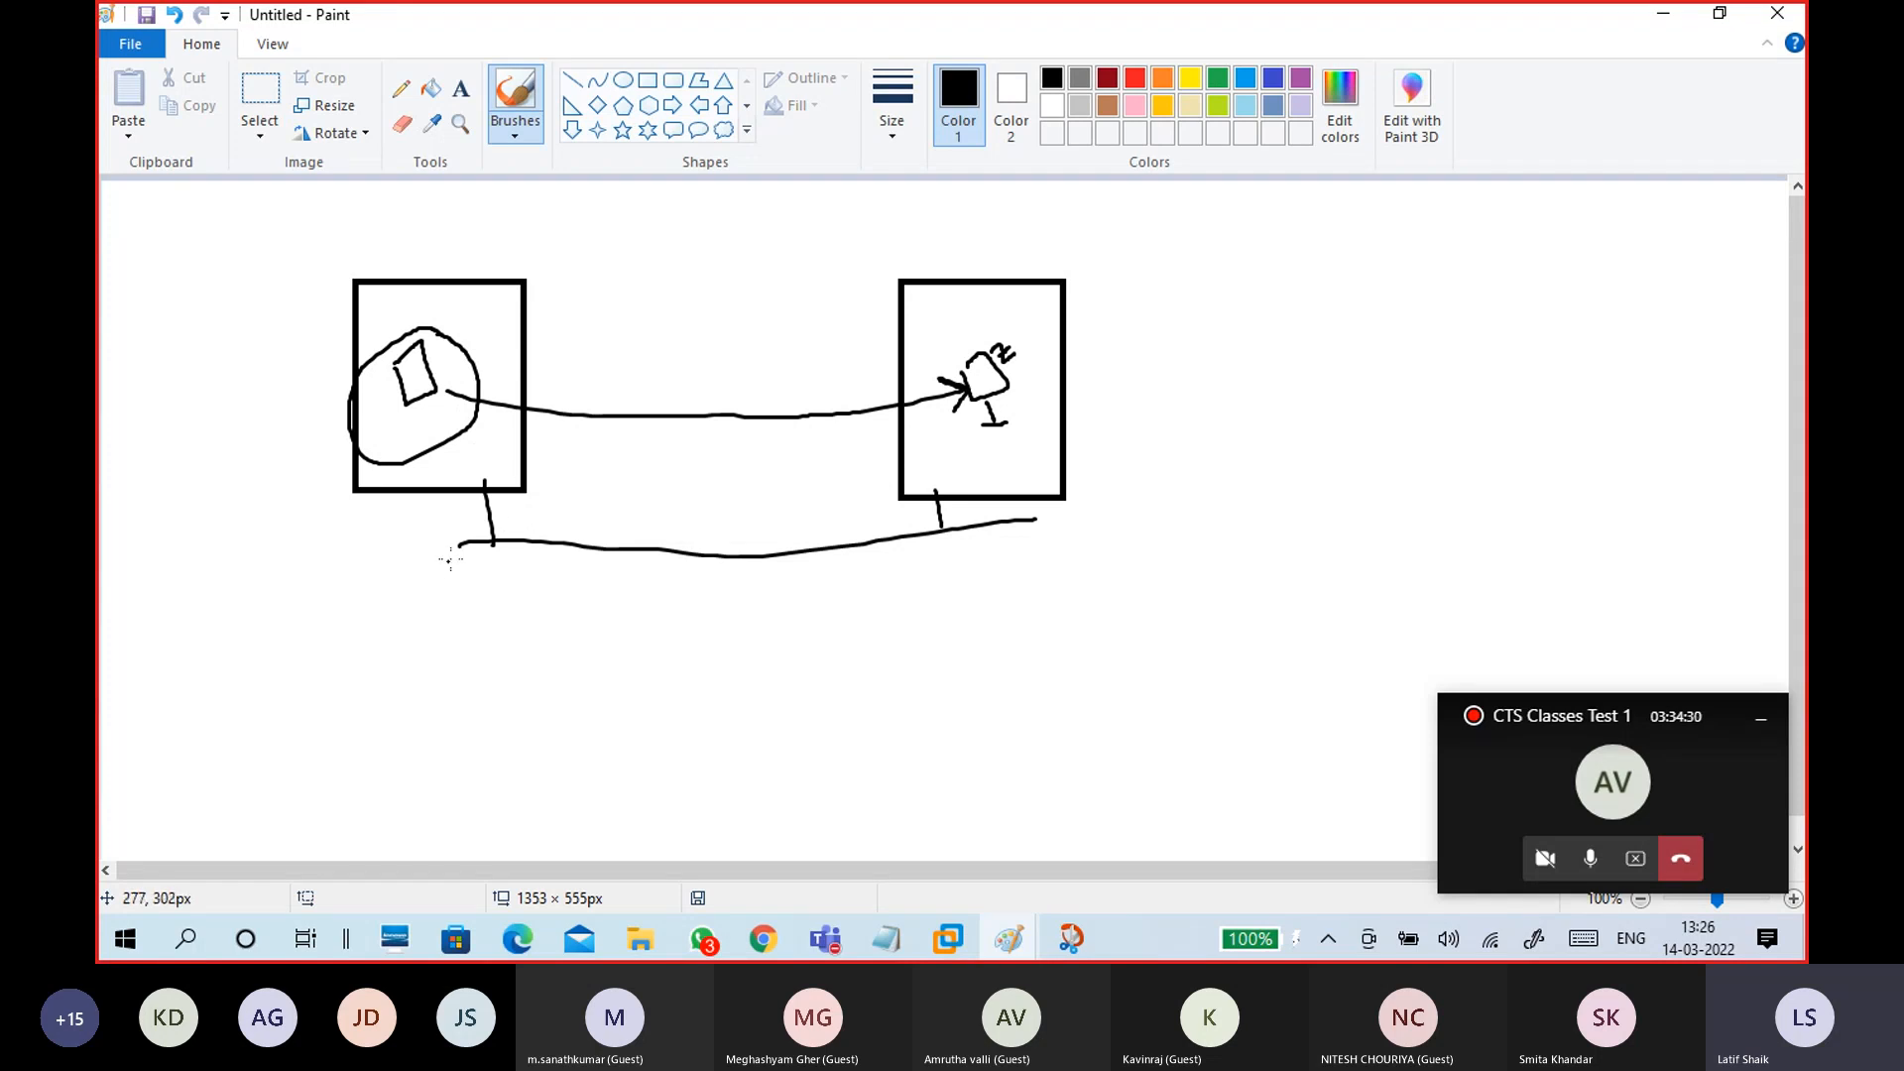
Step: In red, slash across the left connector and write IP above it and α above the figure
left_click_drag(453, 522, 553, 505)
left_click(1135, 77)
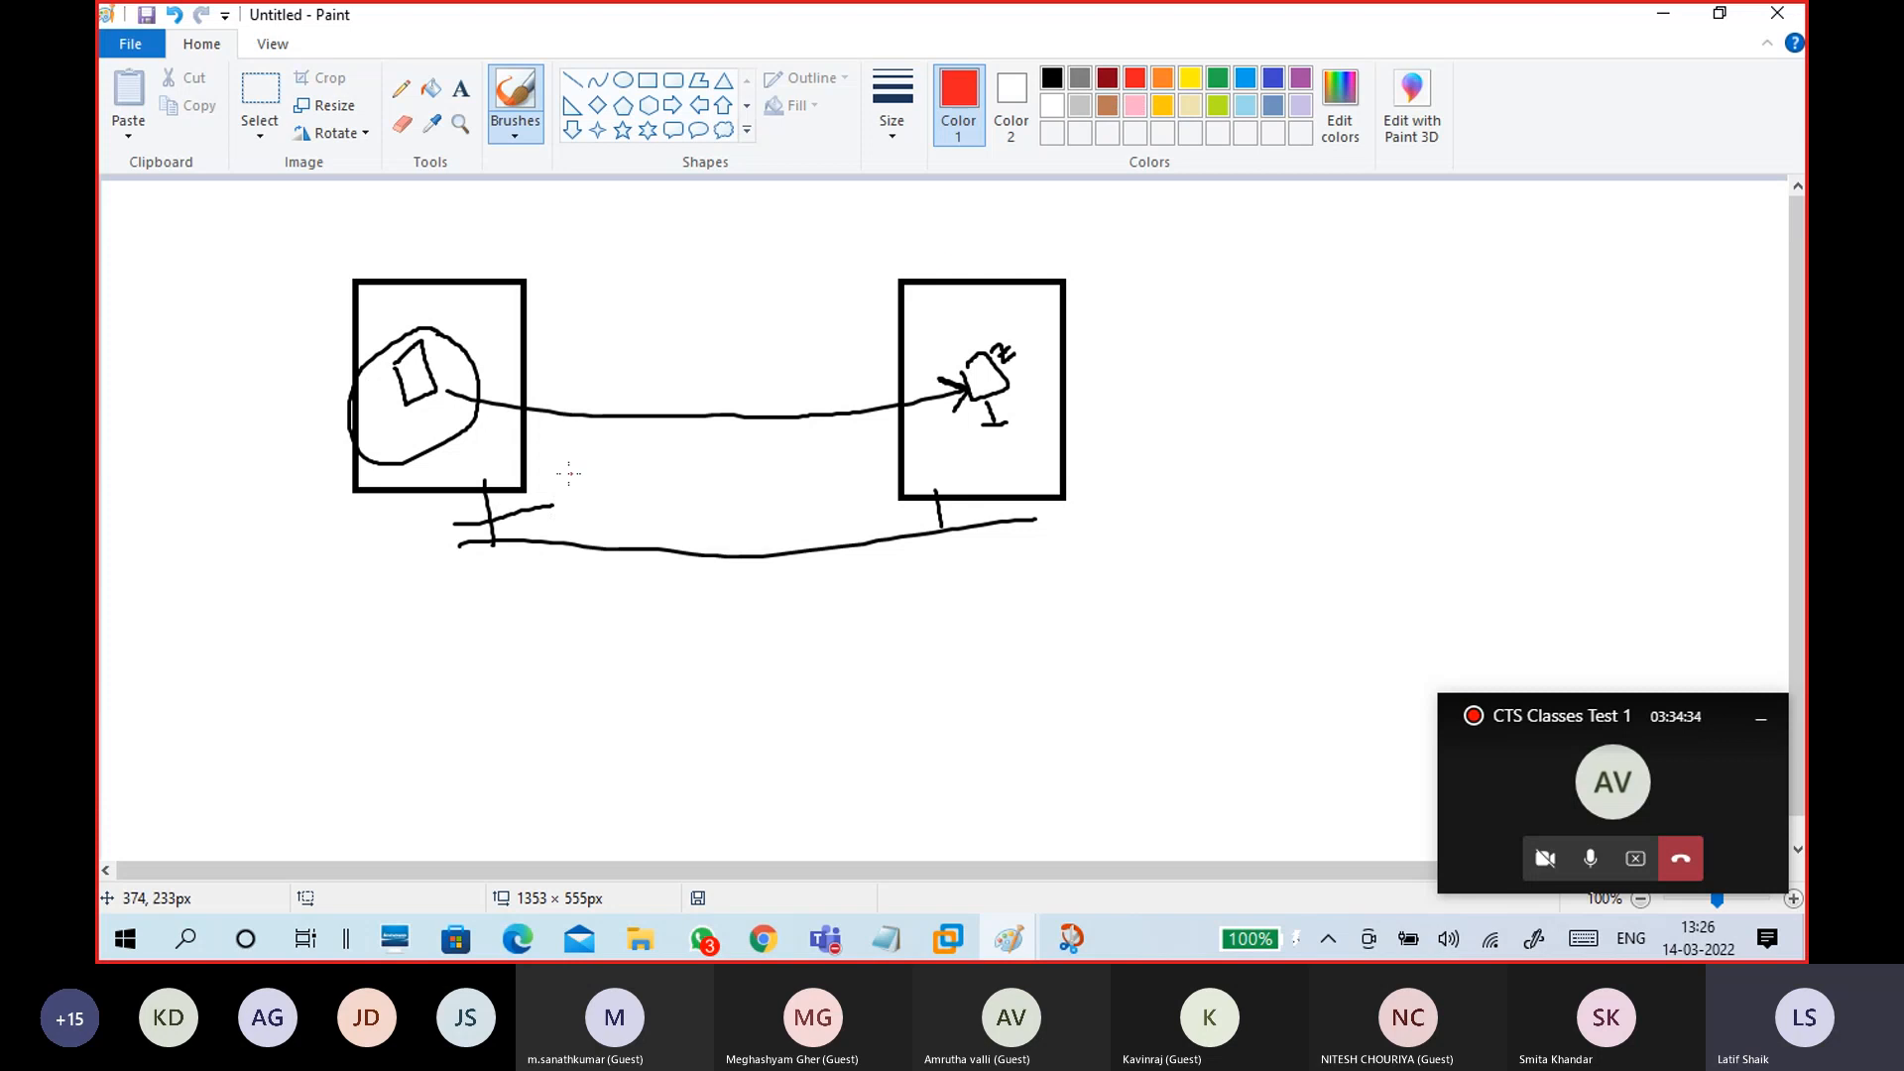
mouse_move(433, 540)
left_mouse_down()
mouse_move(541, 508)
mouse_move(396, 561)
left_mouse_up()
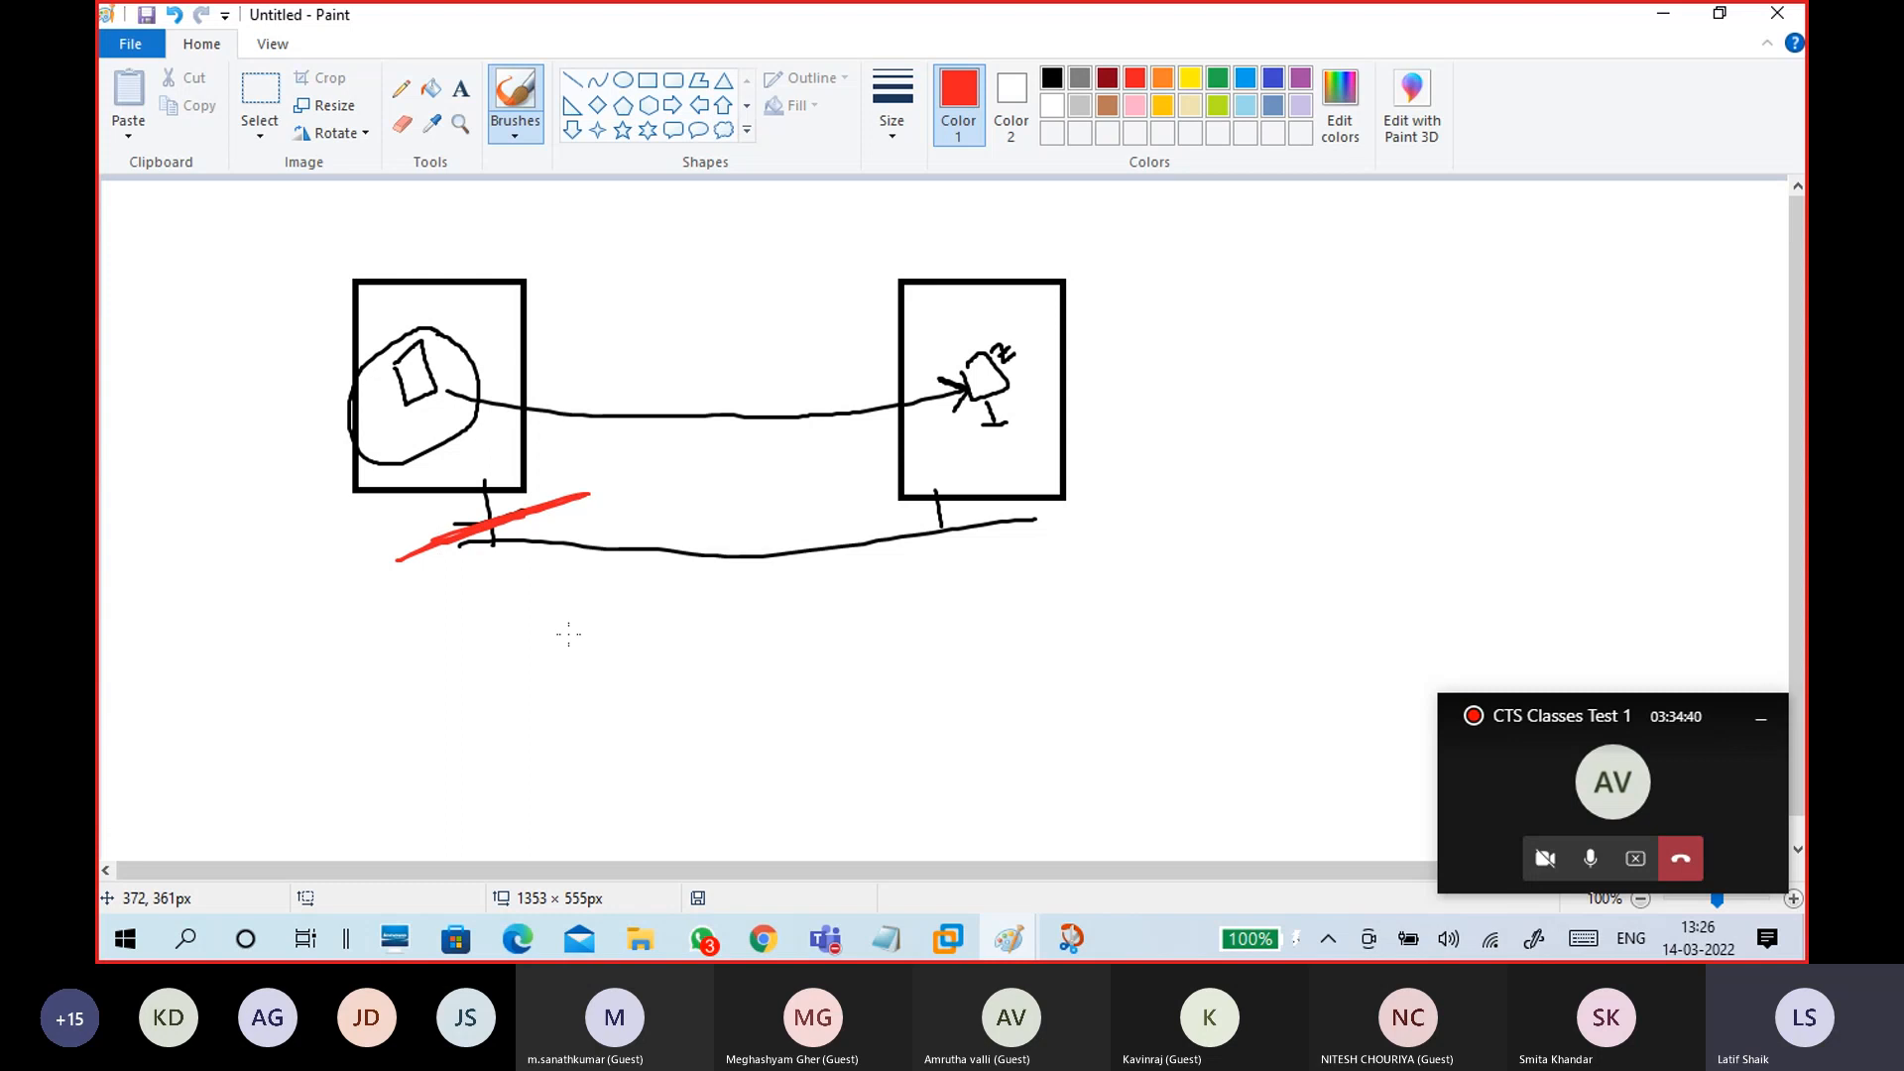
mouse_move(472, 452)
left_mouse_down()
mouse_move(468, 468)
mouse_move(482, 443)
mouse_move(506, 474)
mouse_move(542, 428)
mouse_move(562, 428)
mouse_move(512, 466)
mouse_move(590, 428)
left_mouse_up()
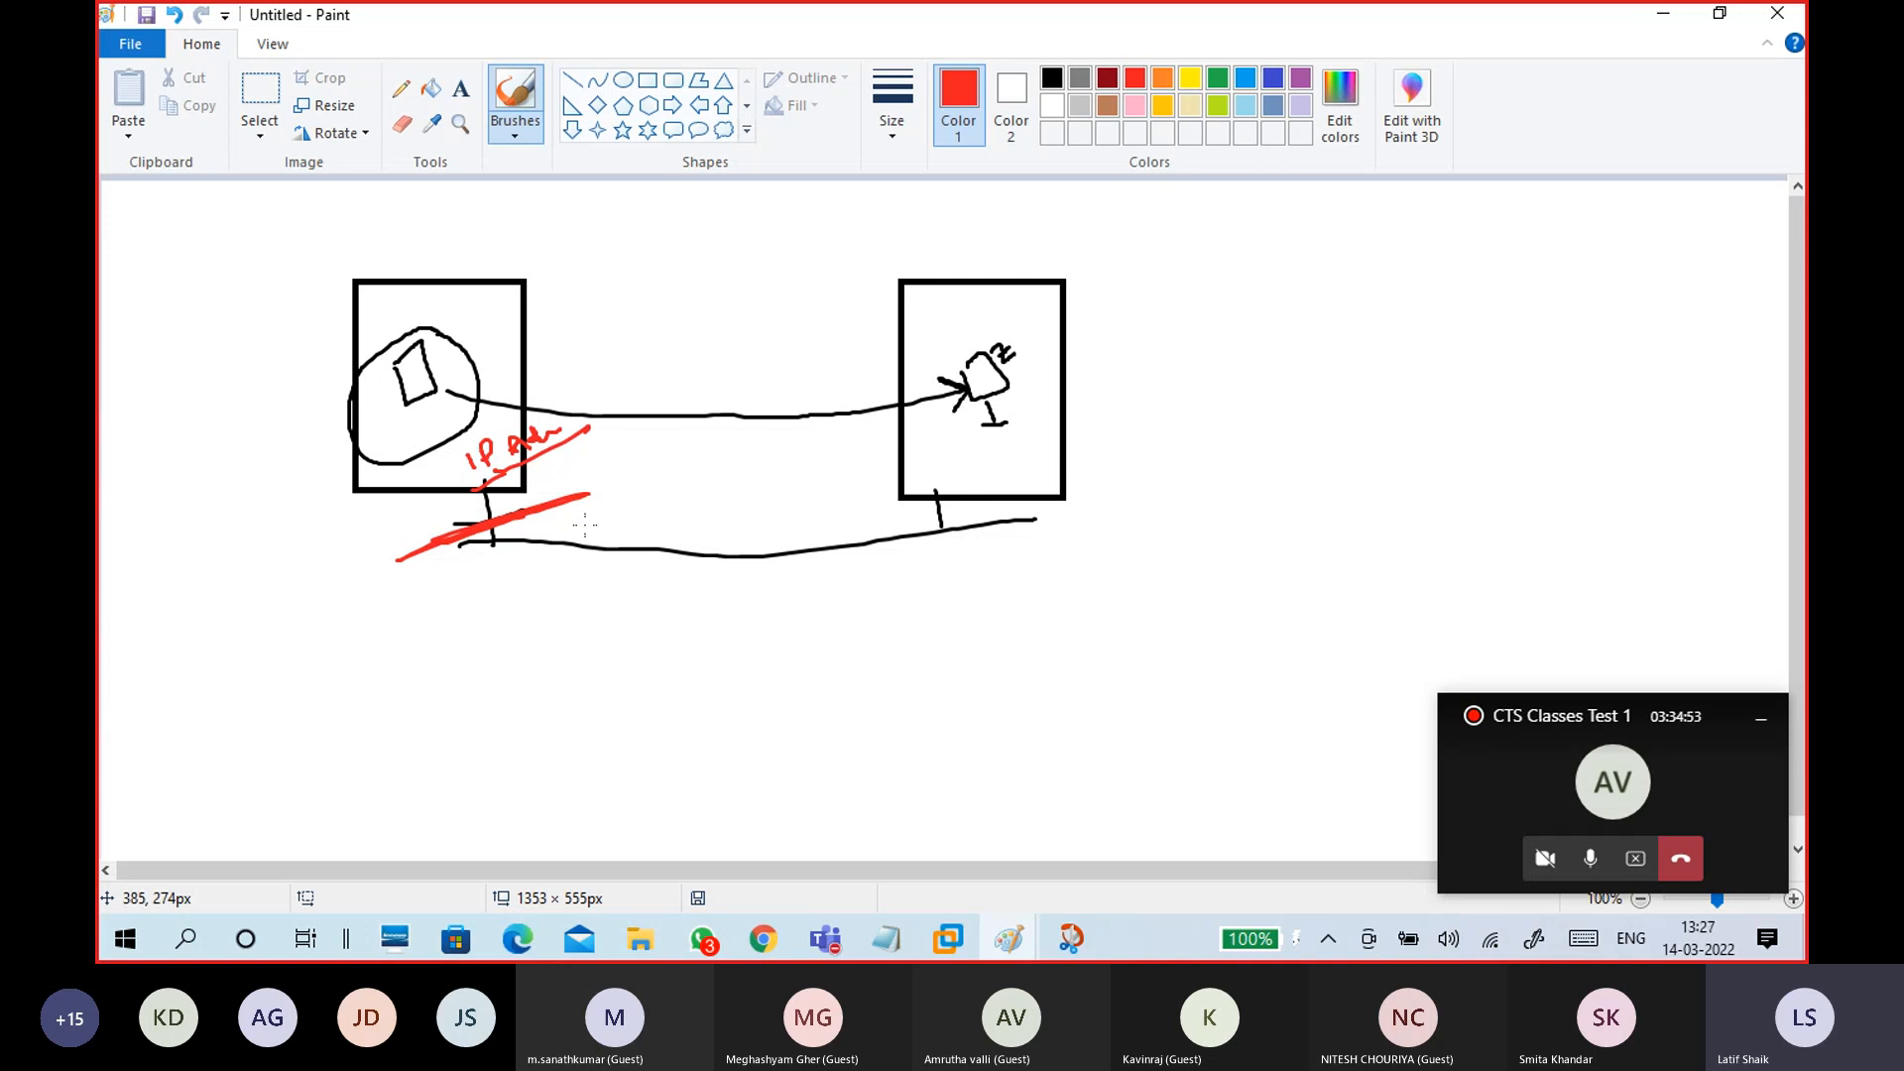
left_click_drag(952, 331, 954, 354)
Step: Minimize Paint and hide the meeting window to return to the guest desktop
left_click(1674, 26)
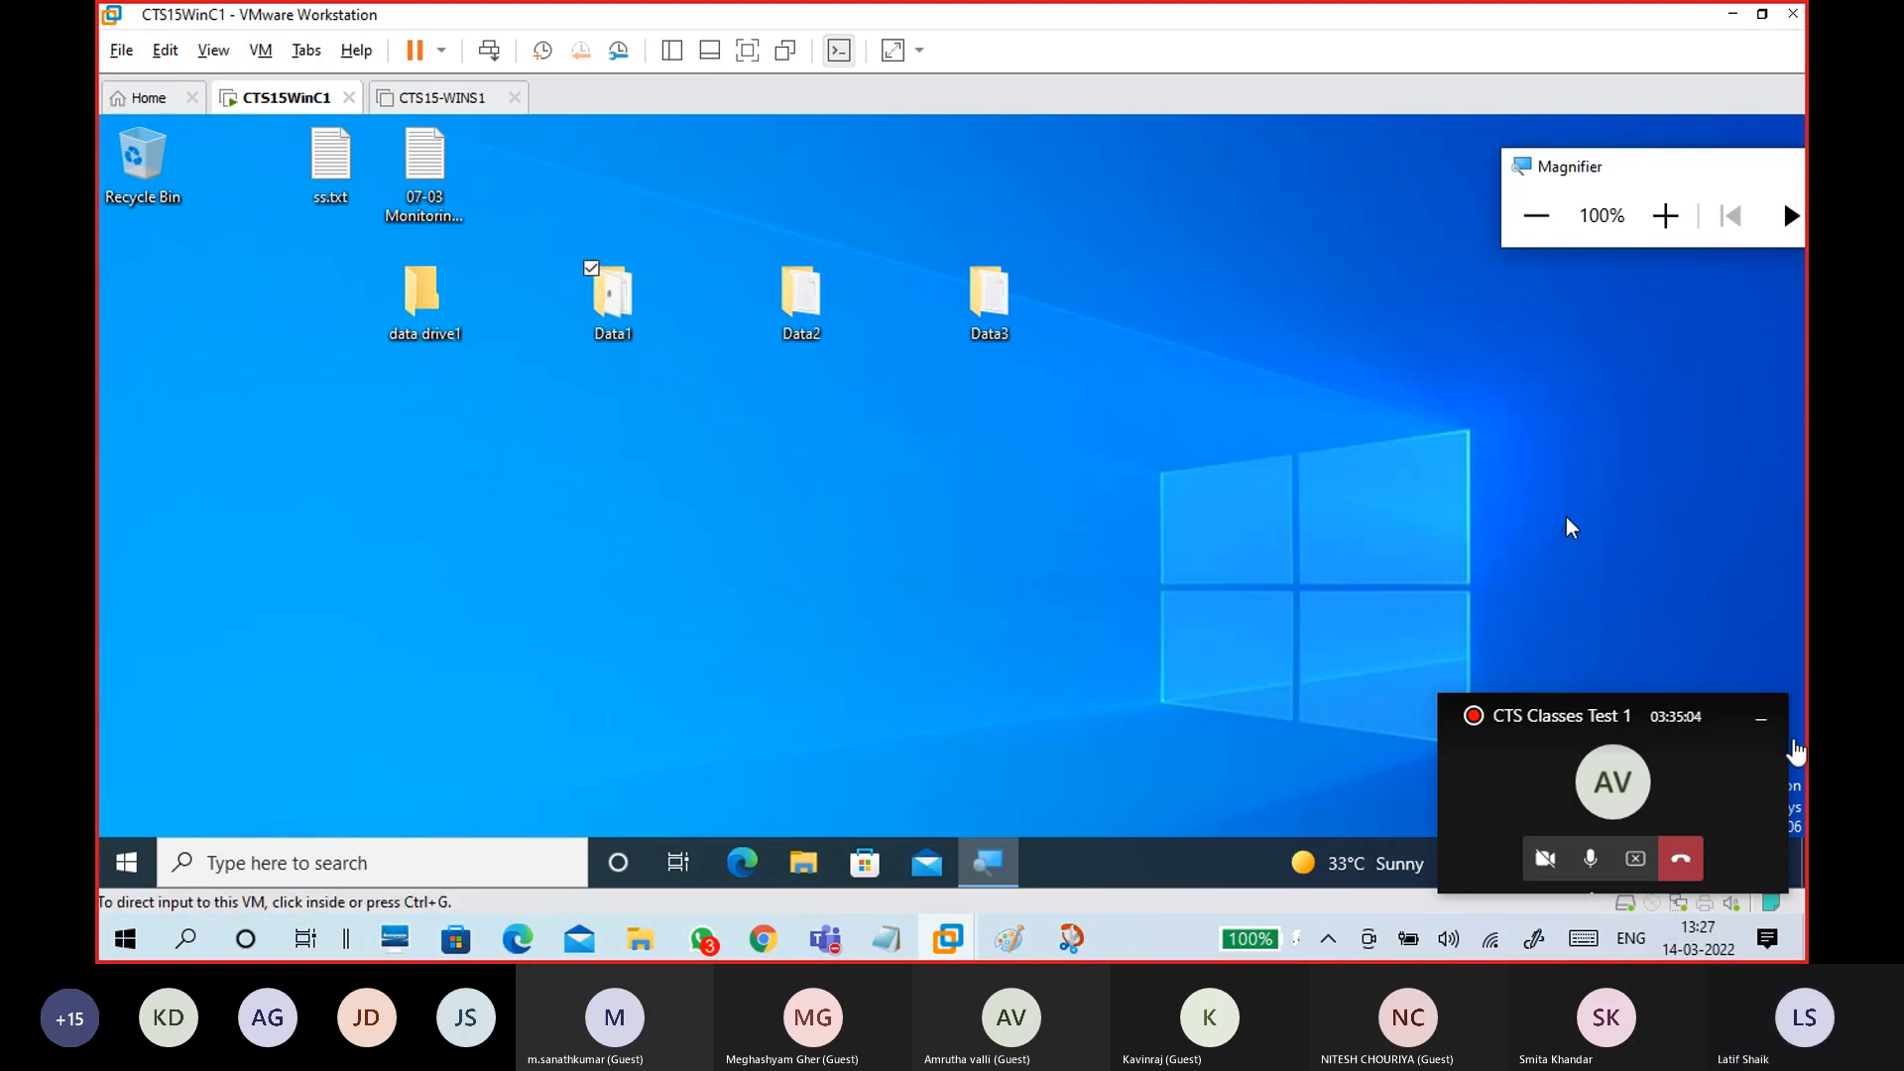
left_click(1761, 718)
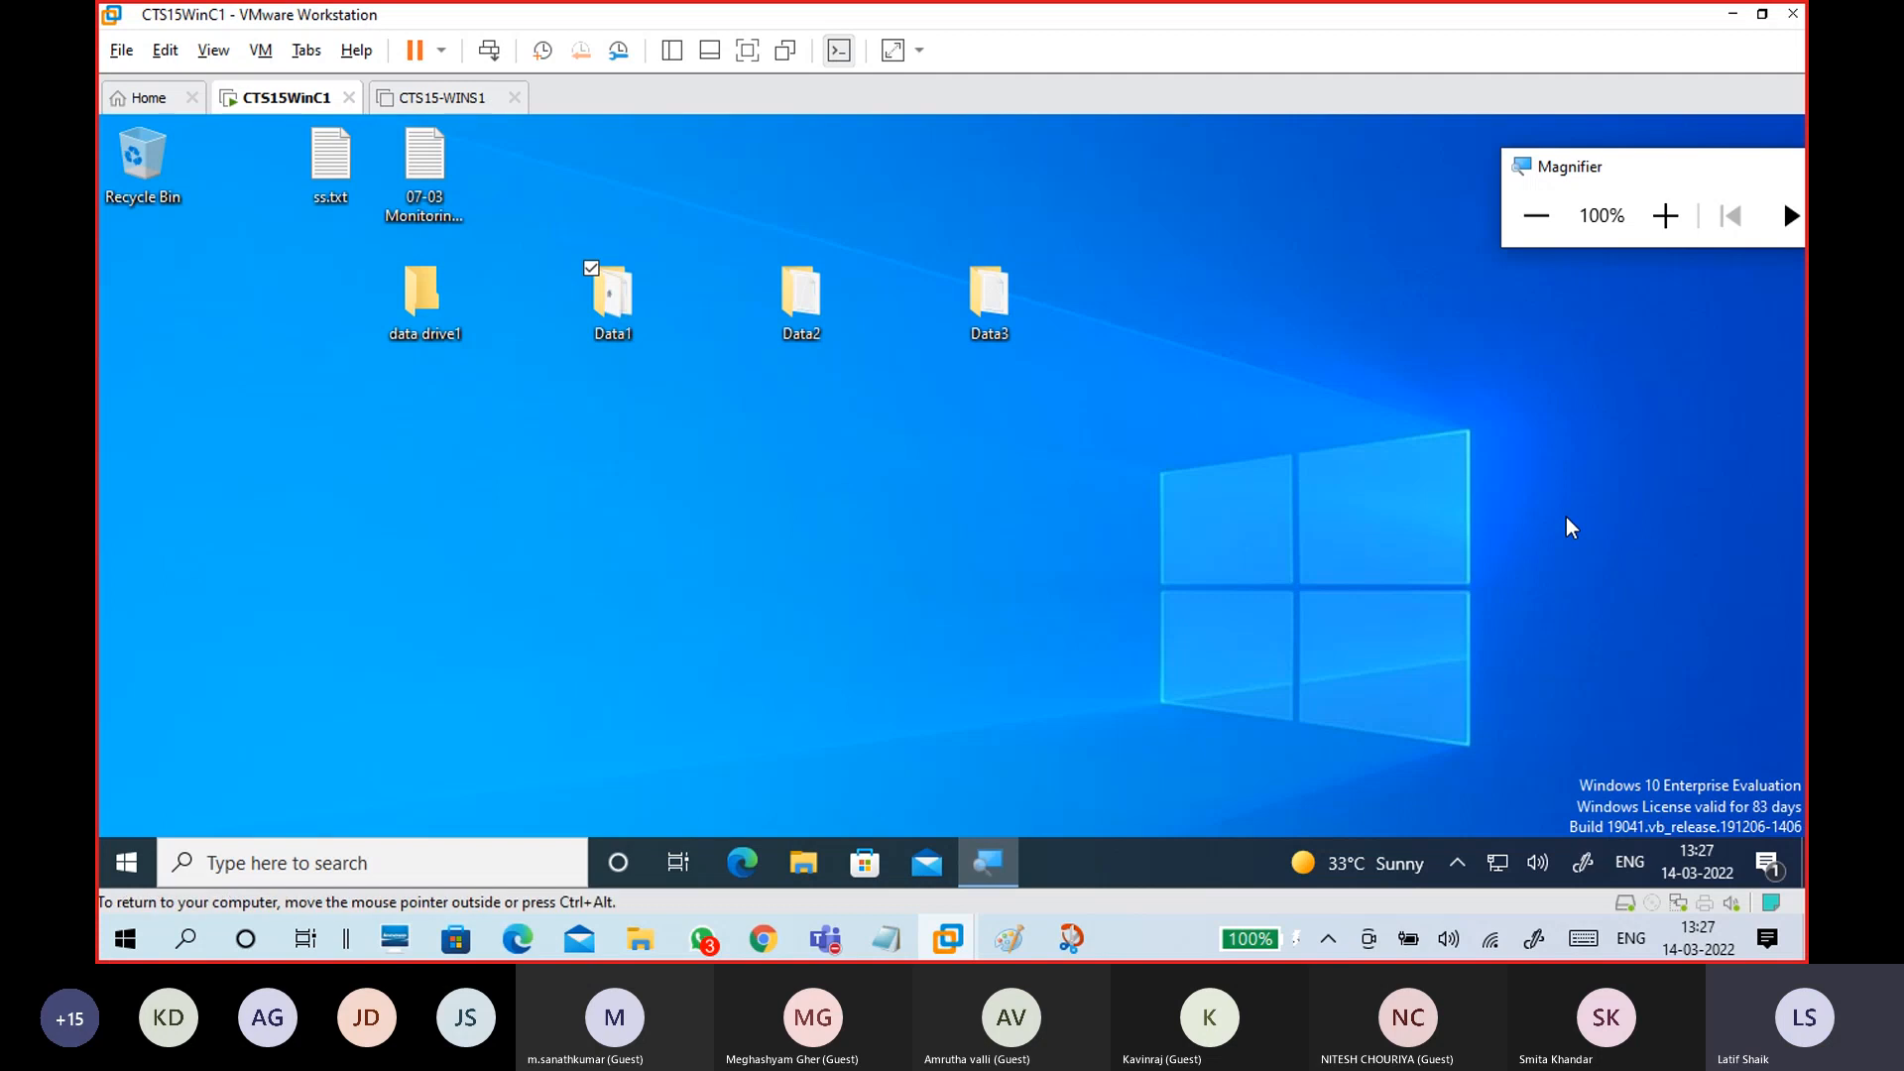
left_click(615, 296)
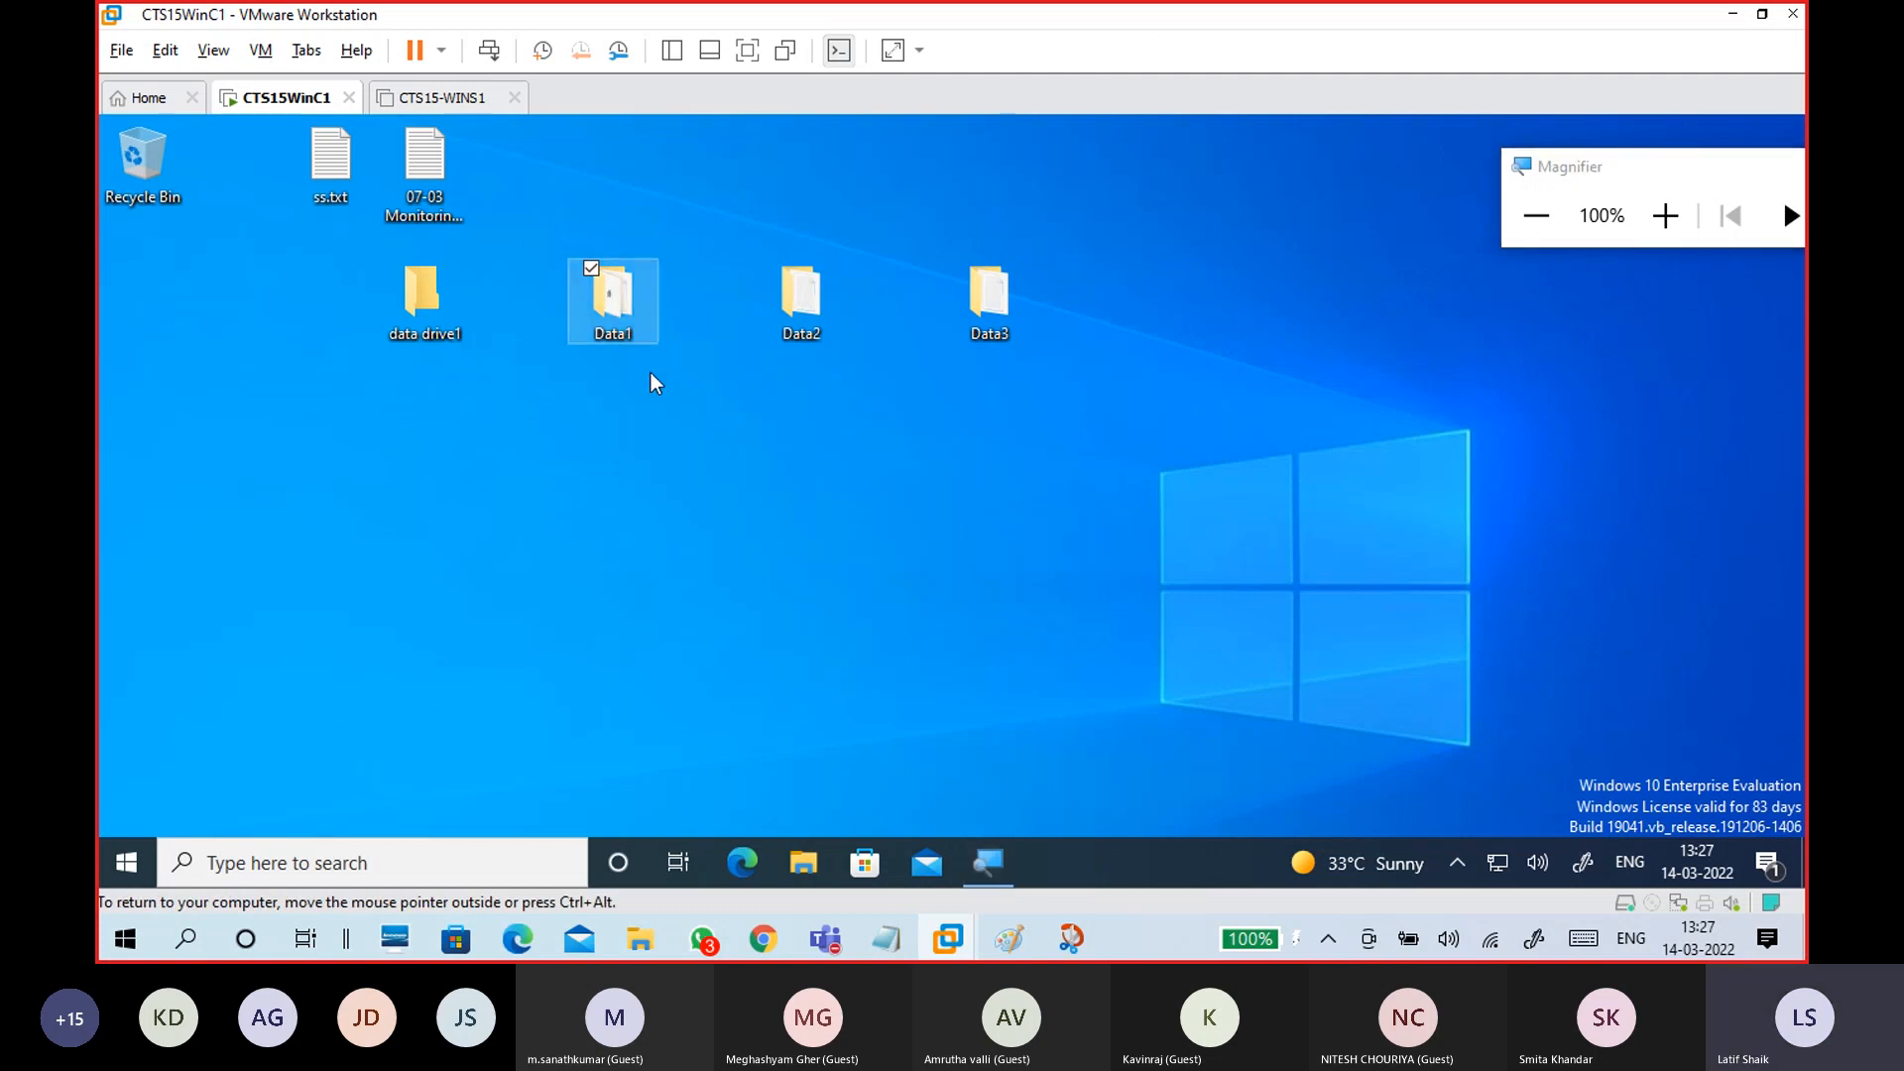
mouse_move(616, 337)
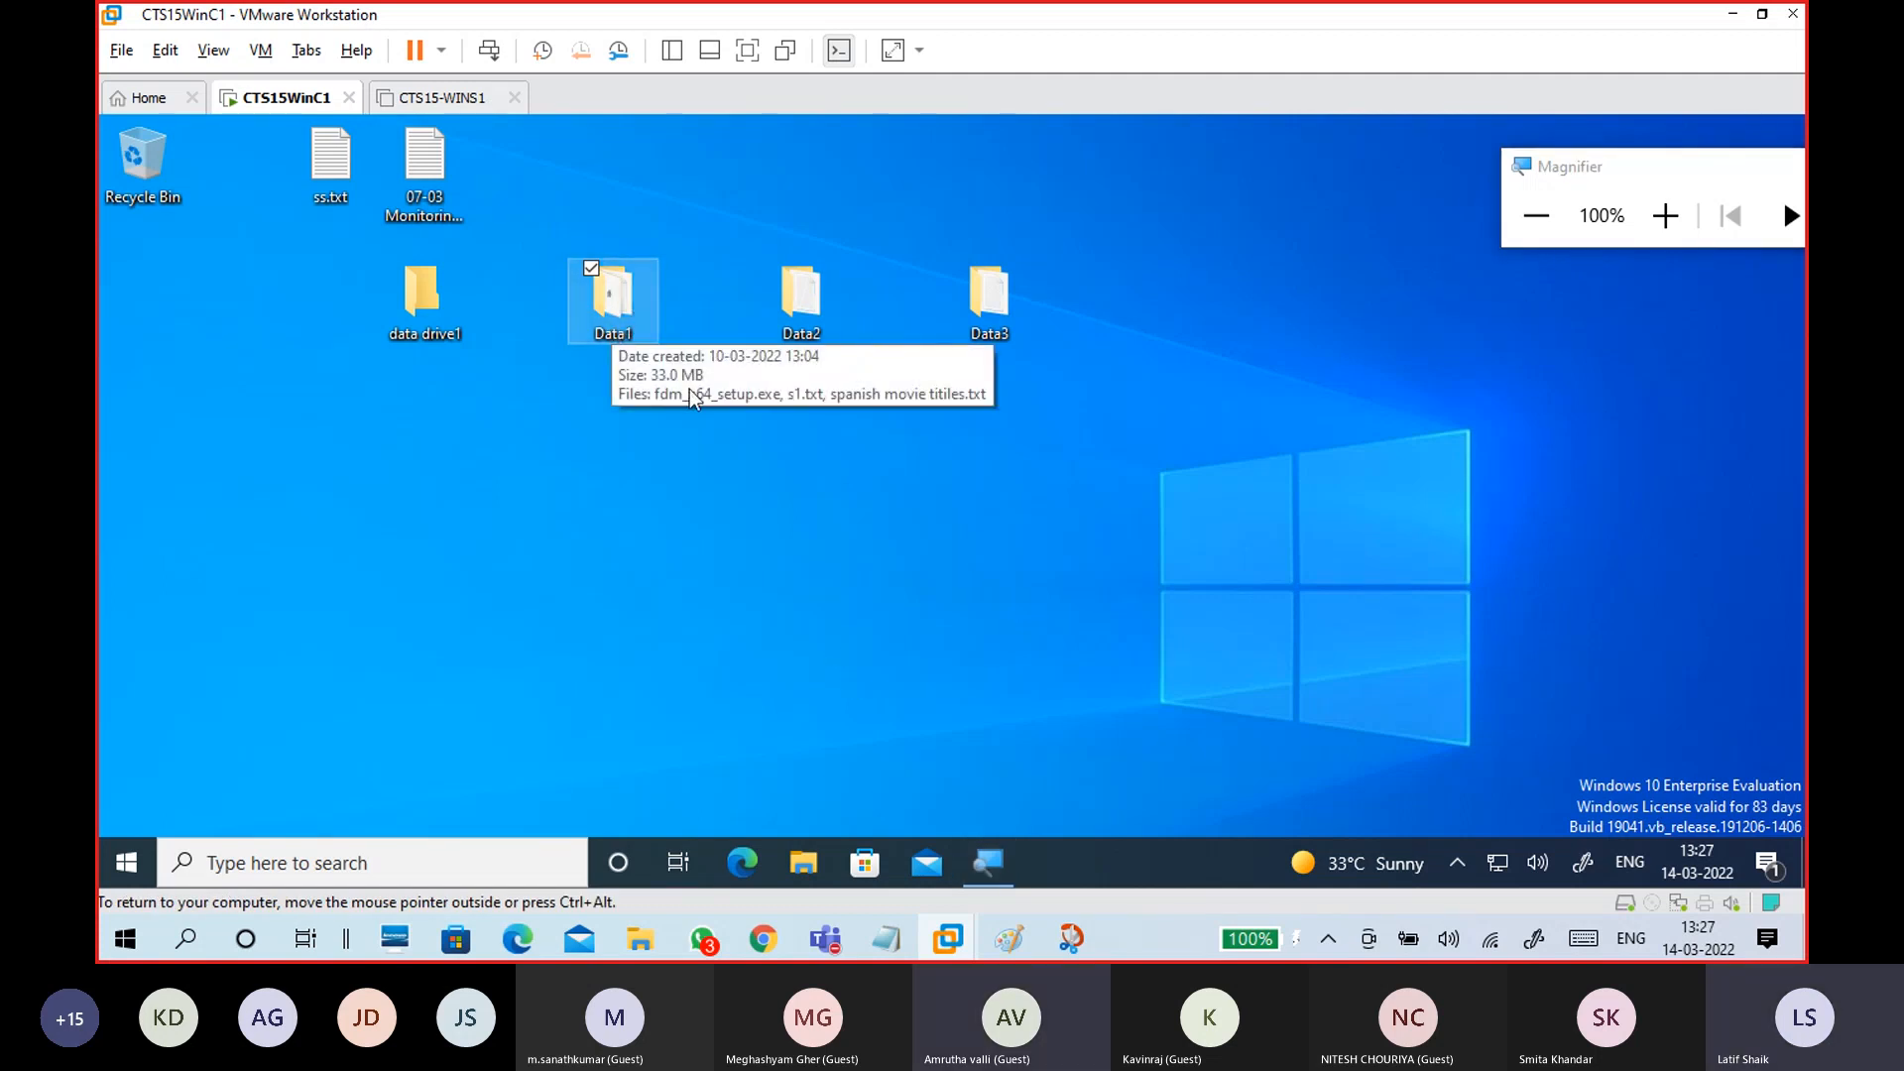
Step: Launch Computer Management in the guest by running compmgmt.msc from Win+R
key("super+r")
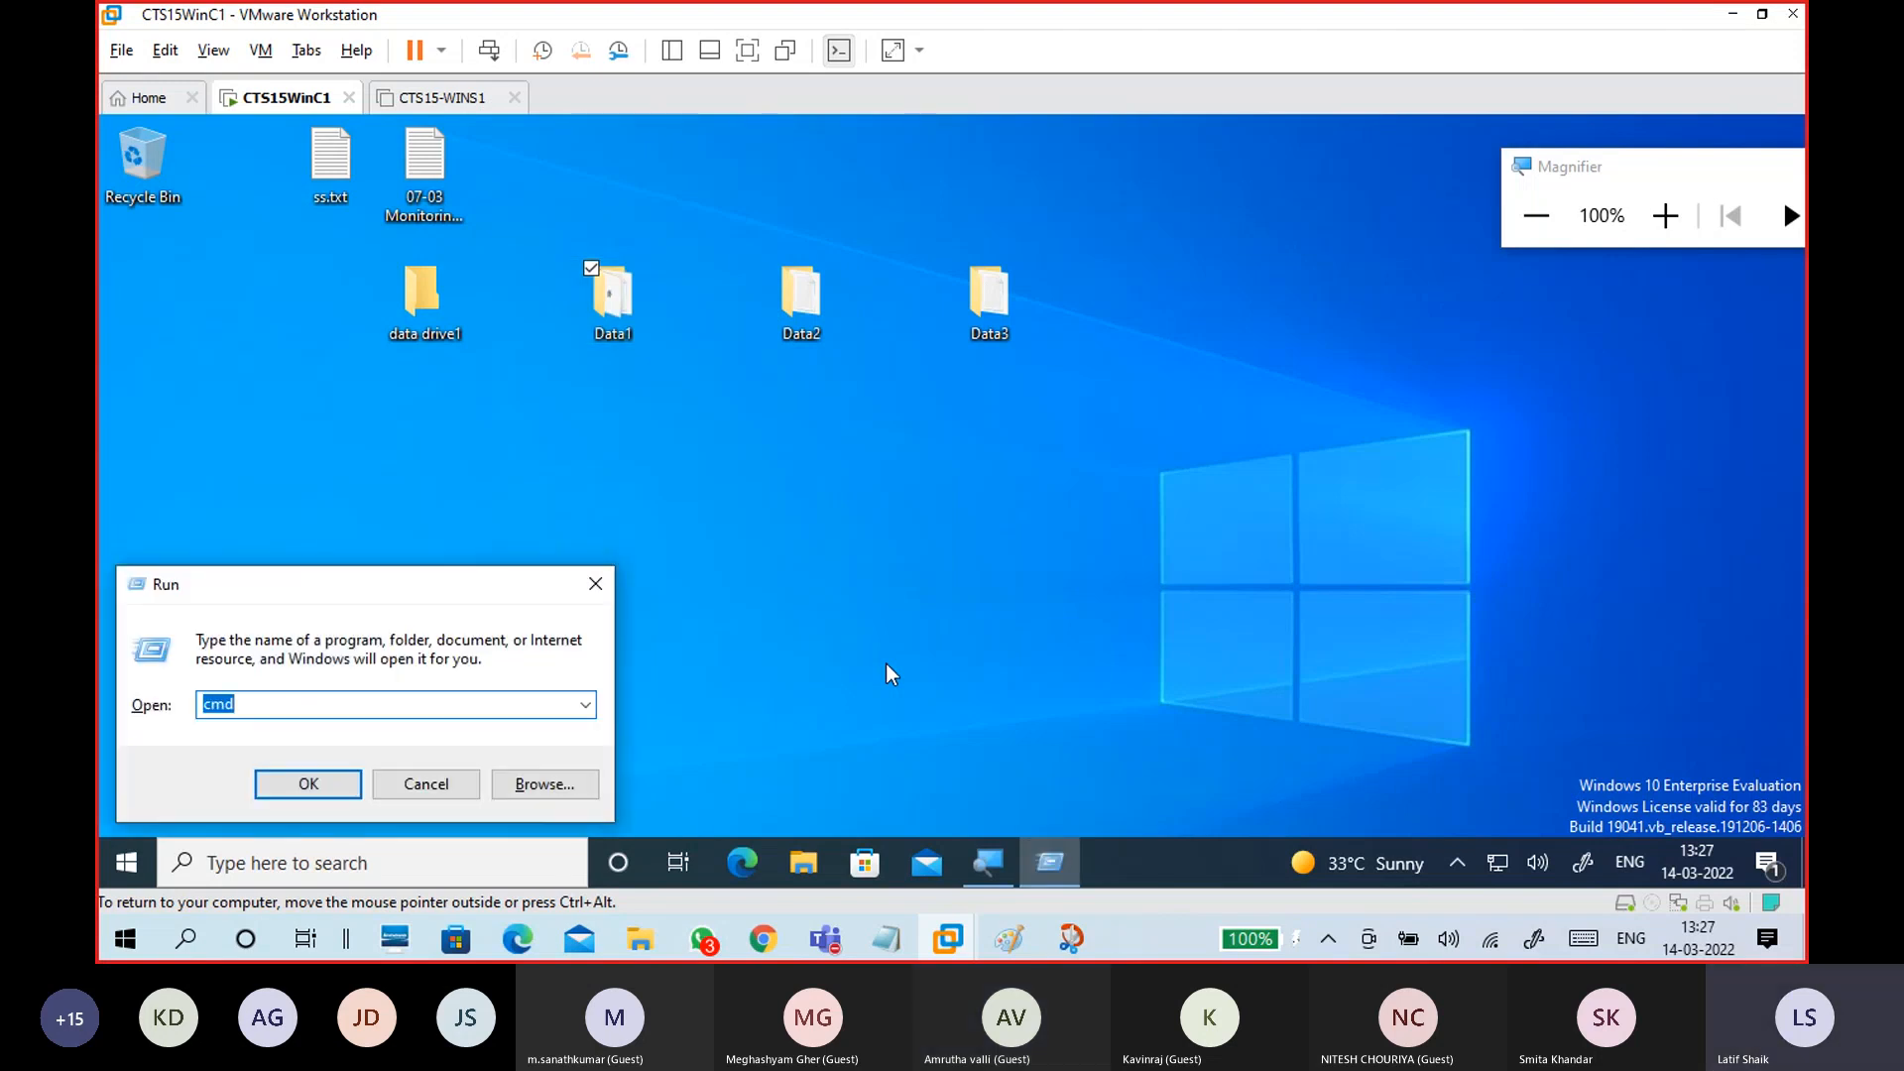
type("com")
key("Down")
key("Return")
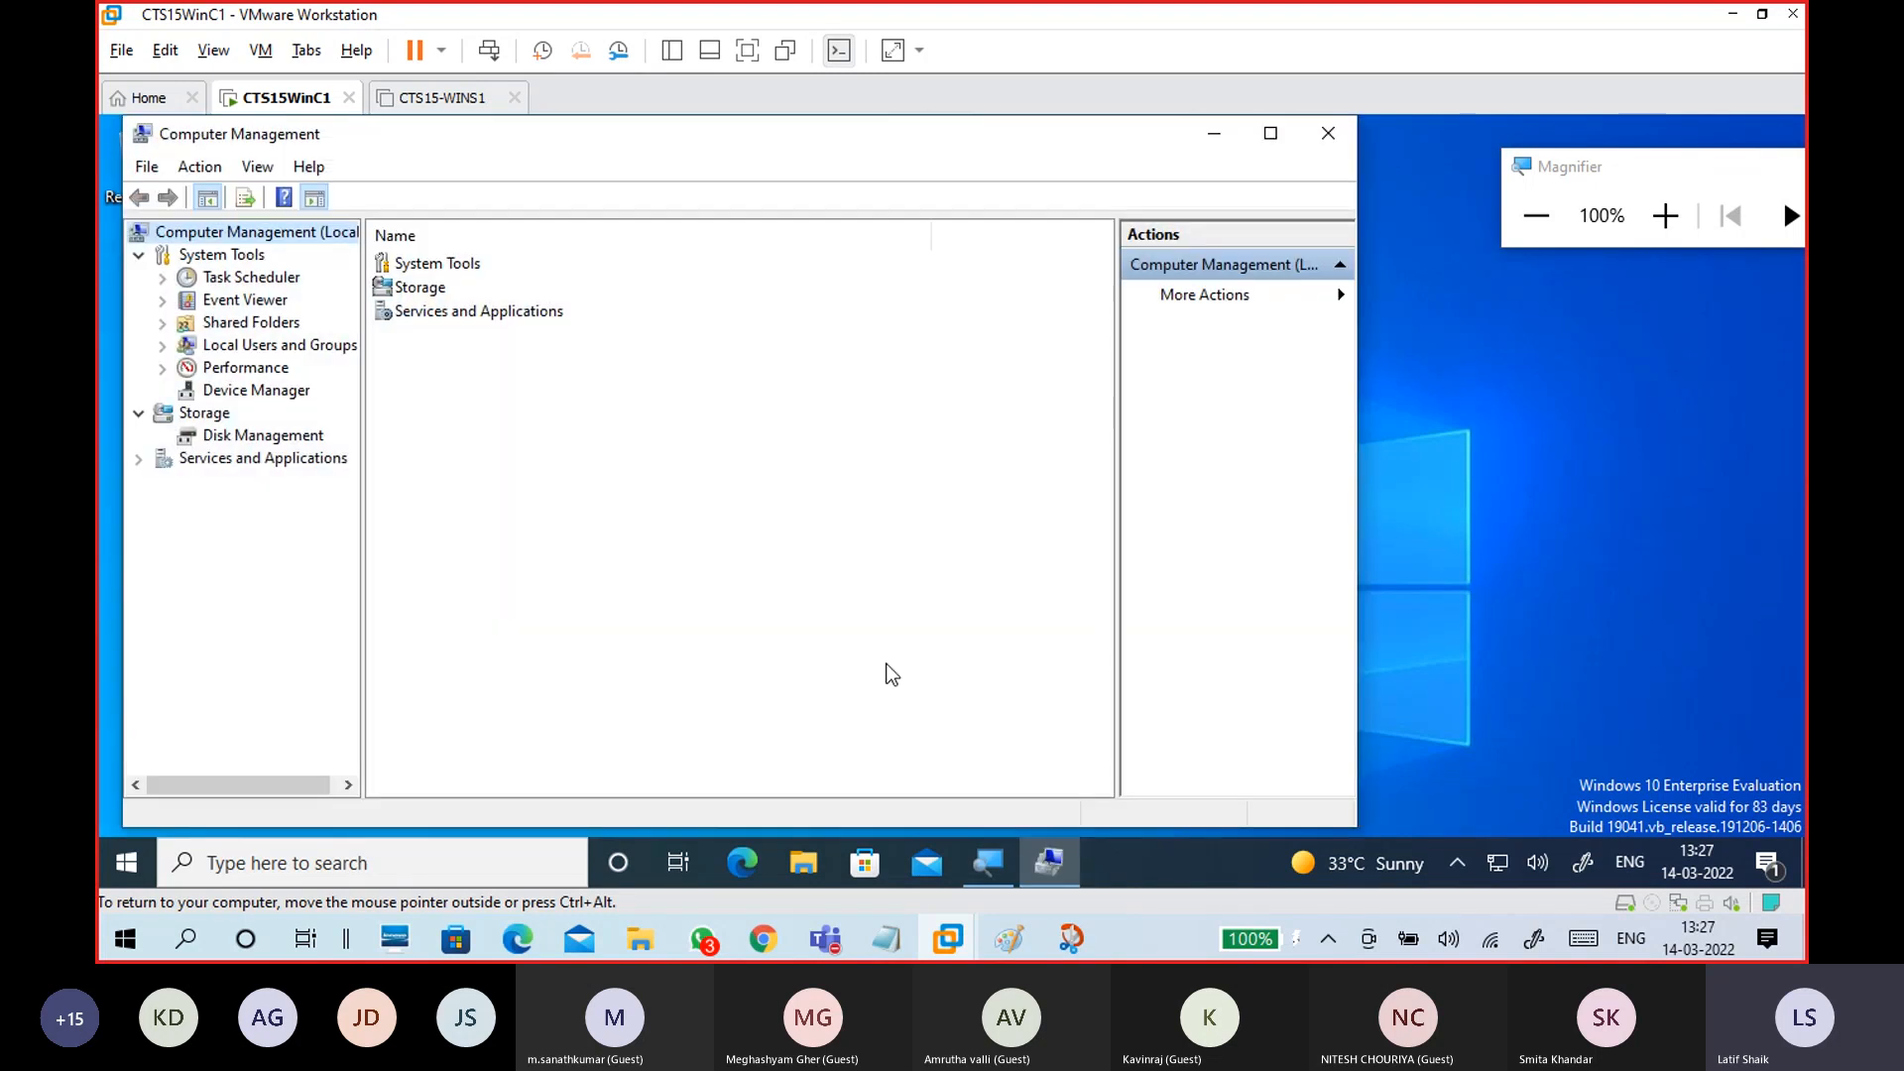
Step: Maximize Computer Management and open System Tools > Shared Folders > Shares
double_click(1272, 139)
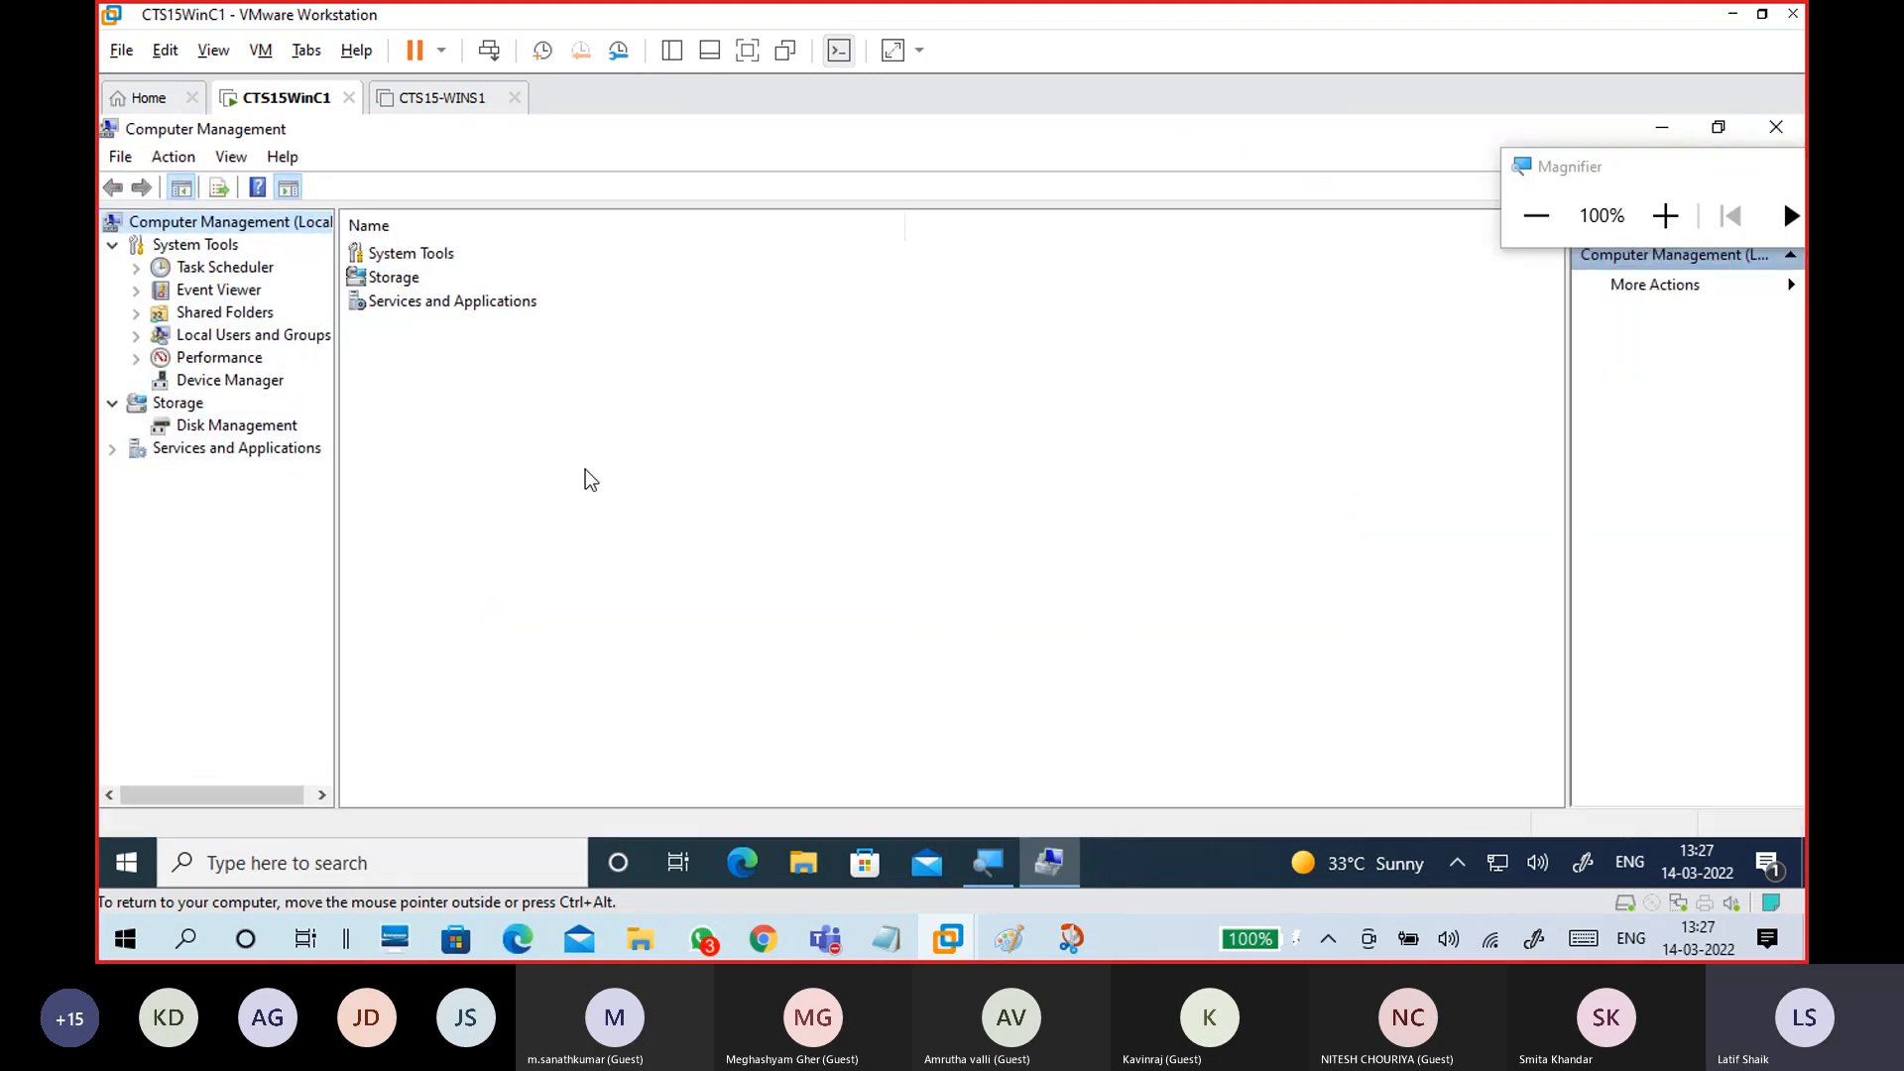
left_click(256, 338)
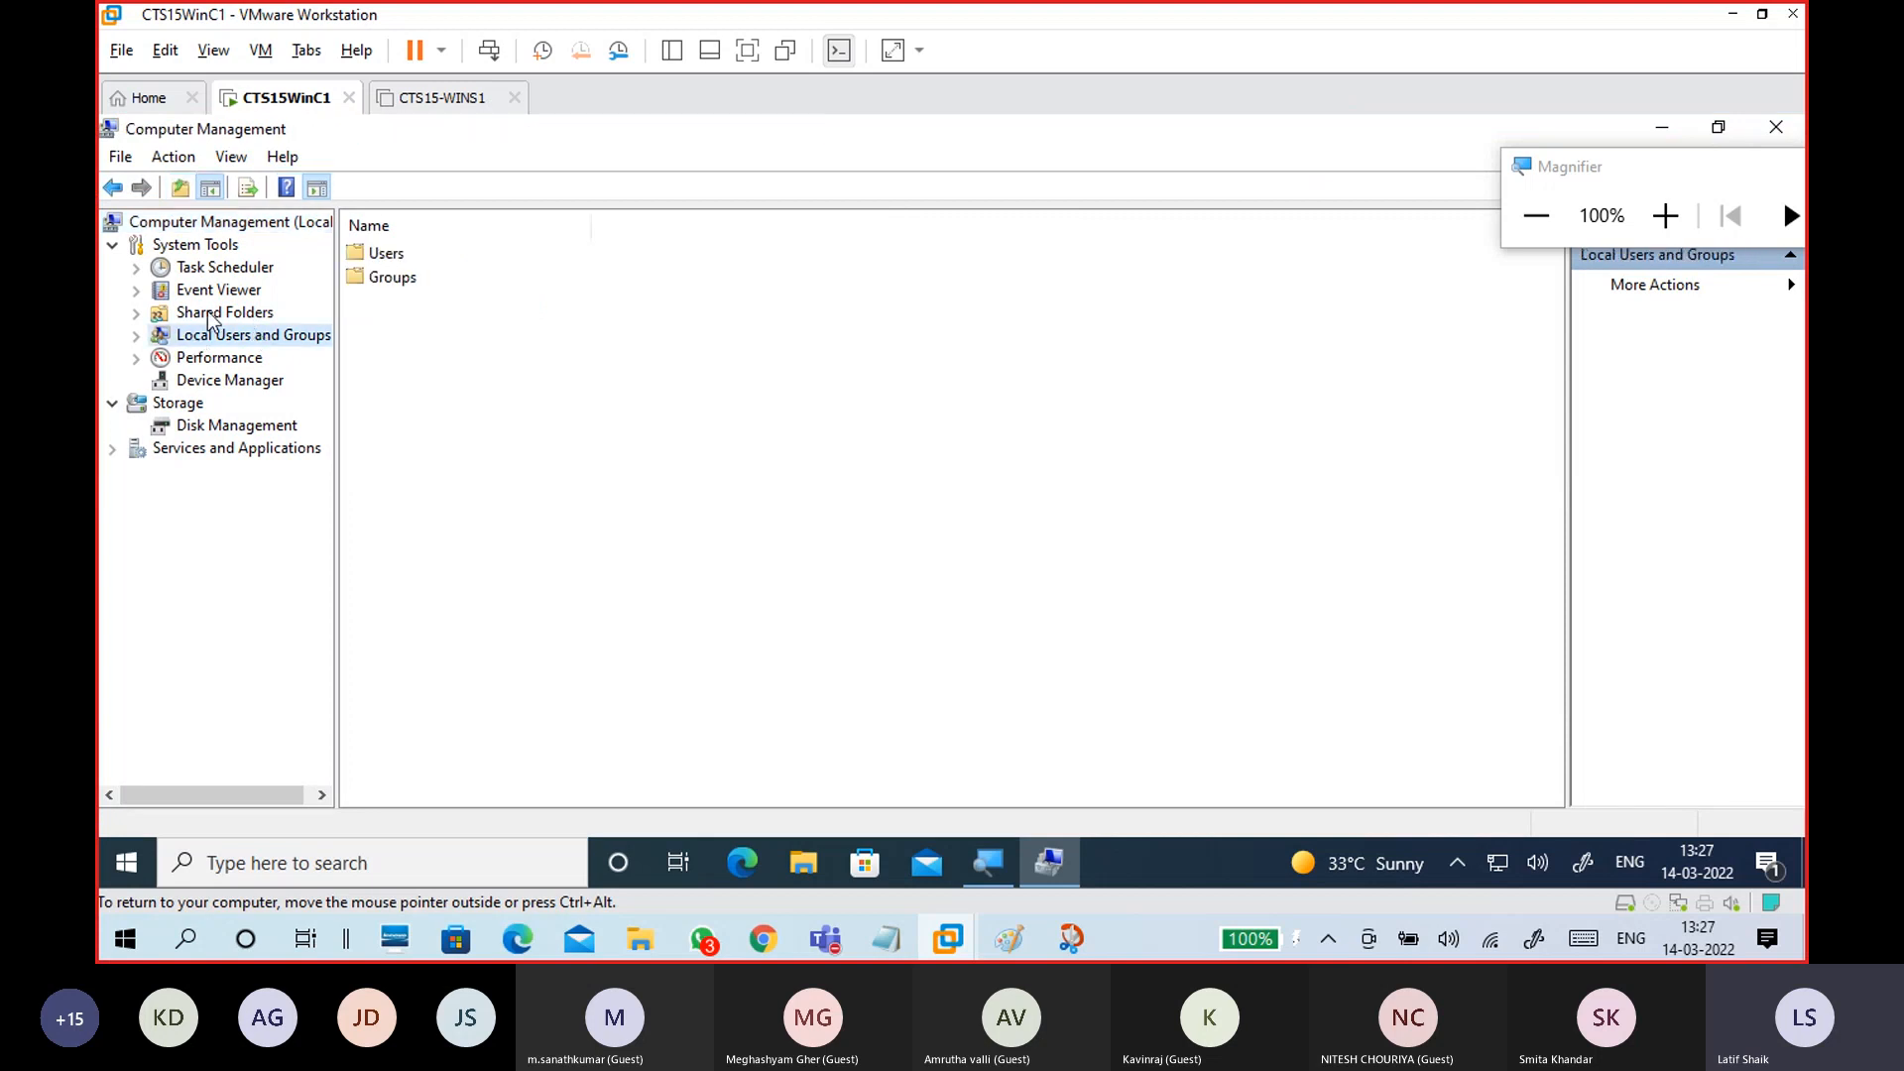
left_click(213, 313)
left_click(136, 314)
left_click(223, 335)
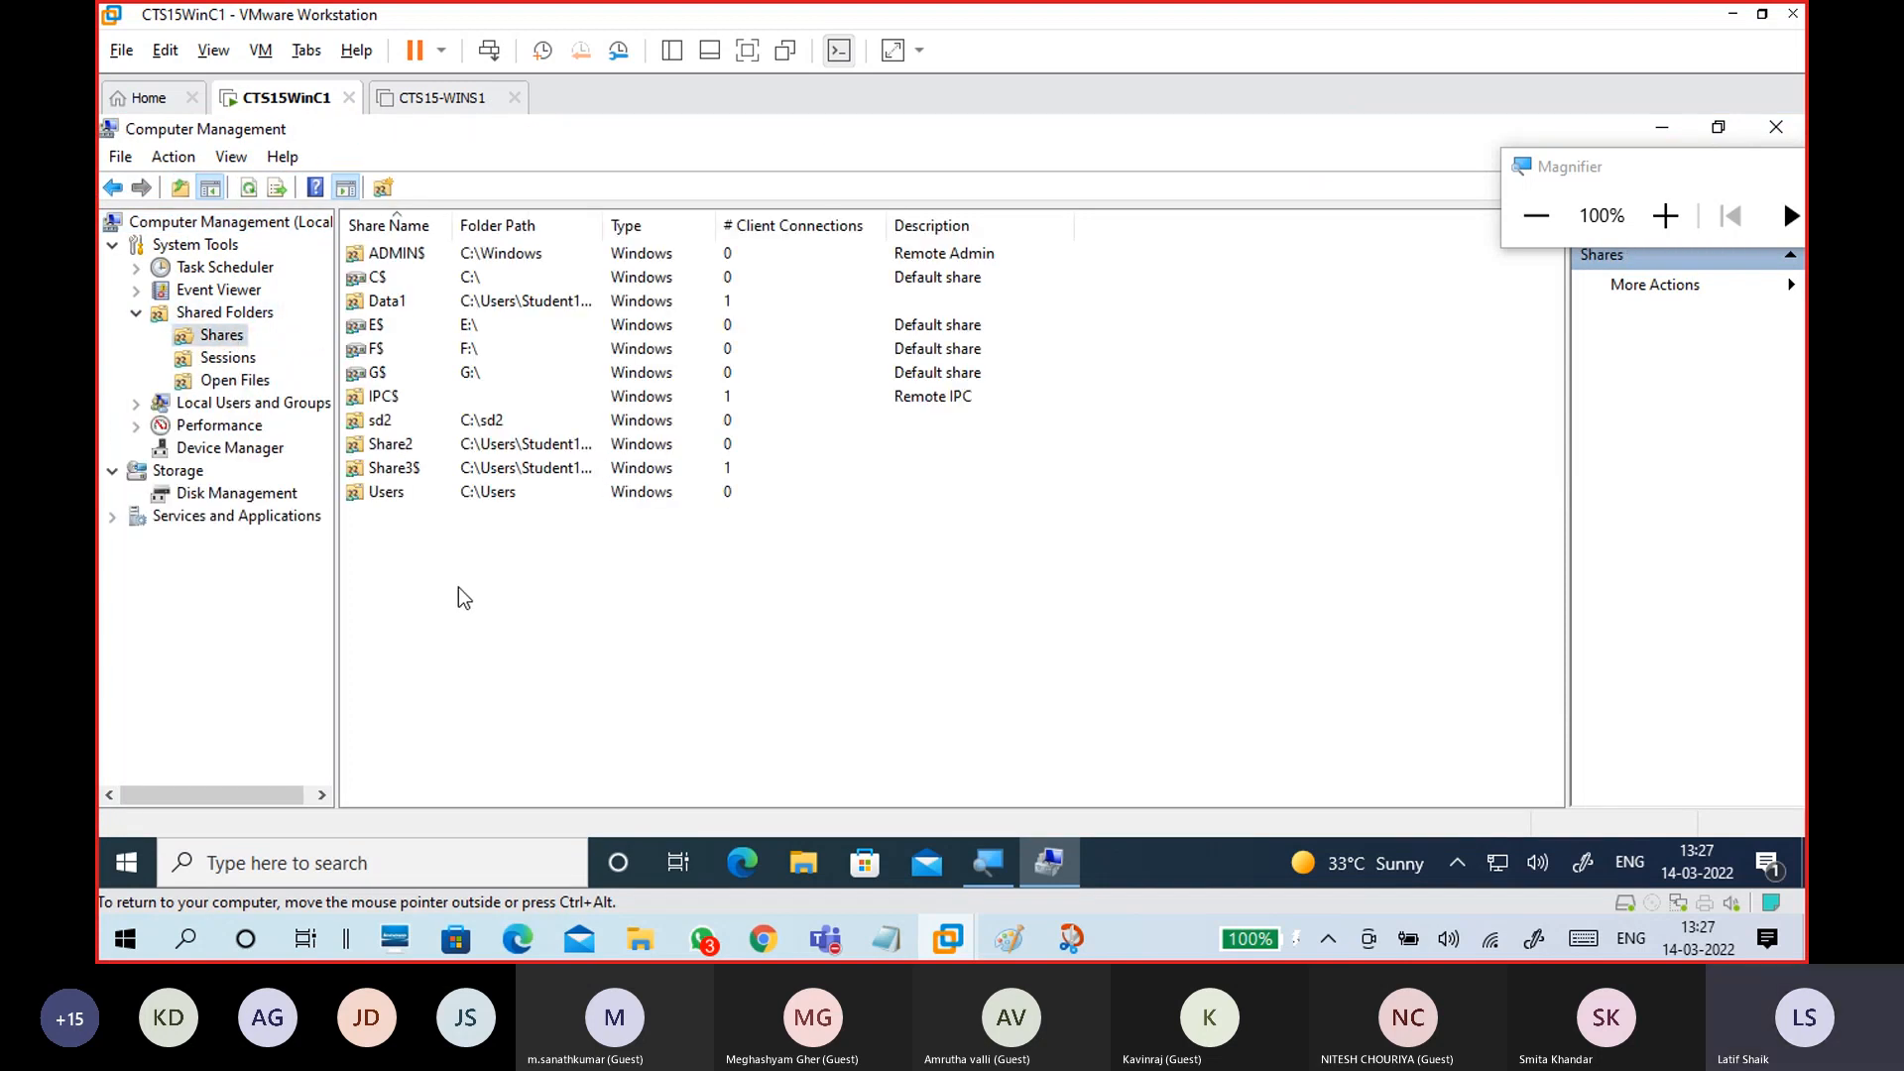
Step: Stop sharing Data1 and confirm, reset magnification to 100%, and release the VM with Ctrl+Alt
left_click(400, 307)
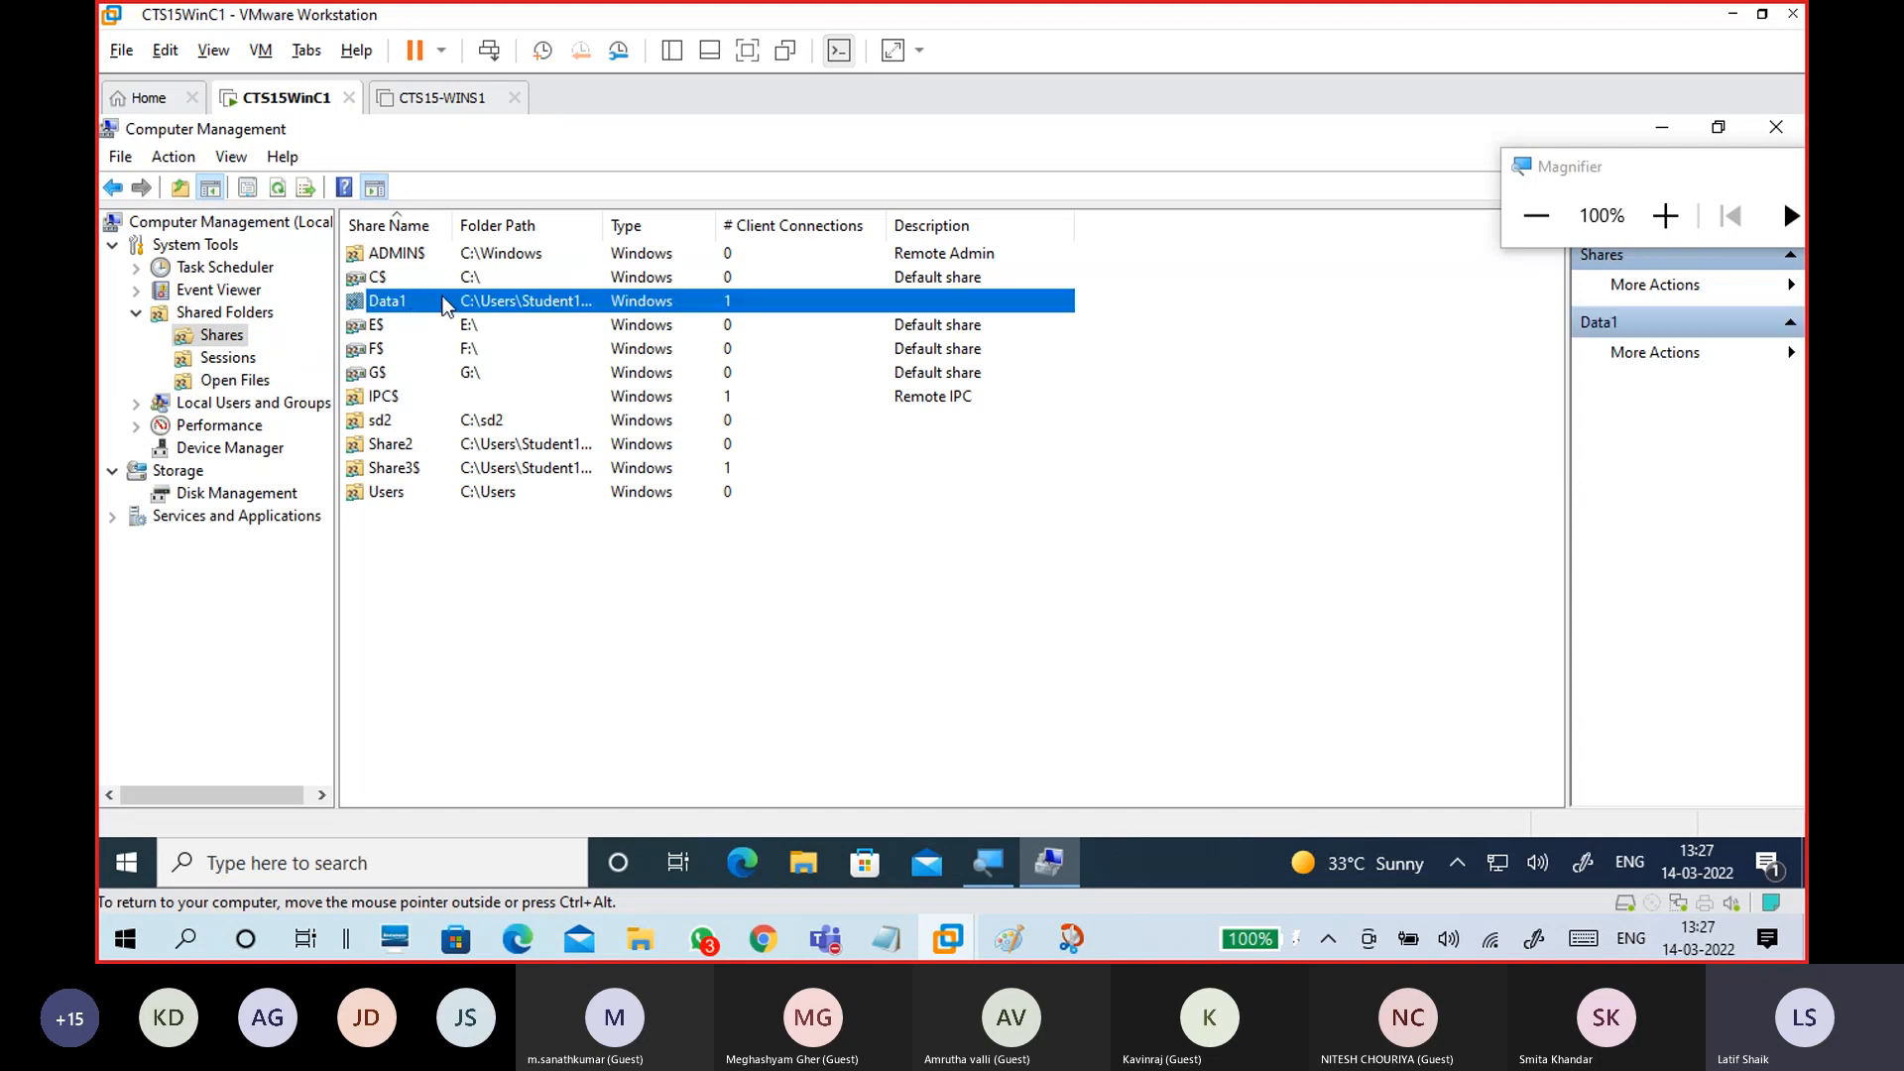
right_click(436, 301)
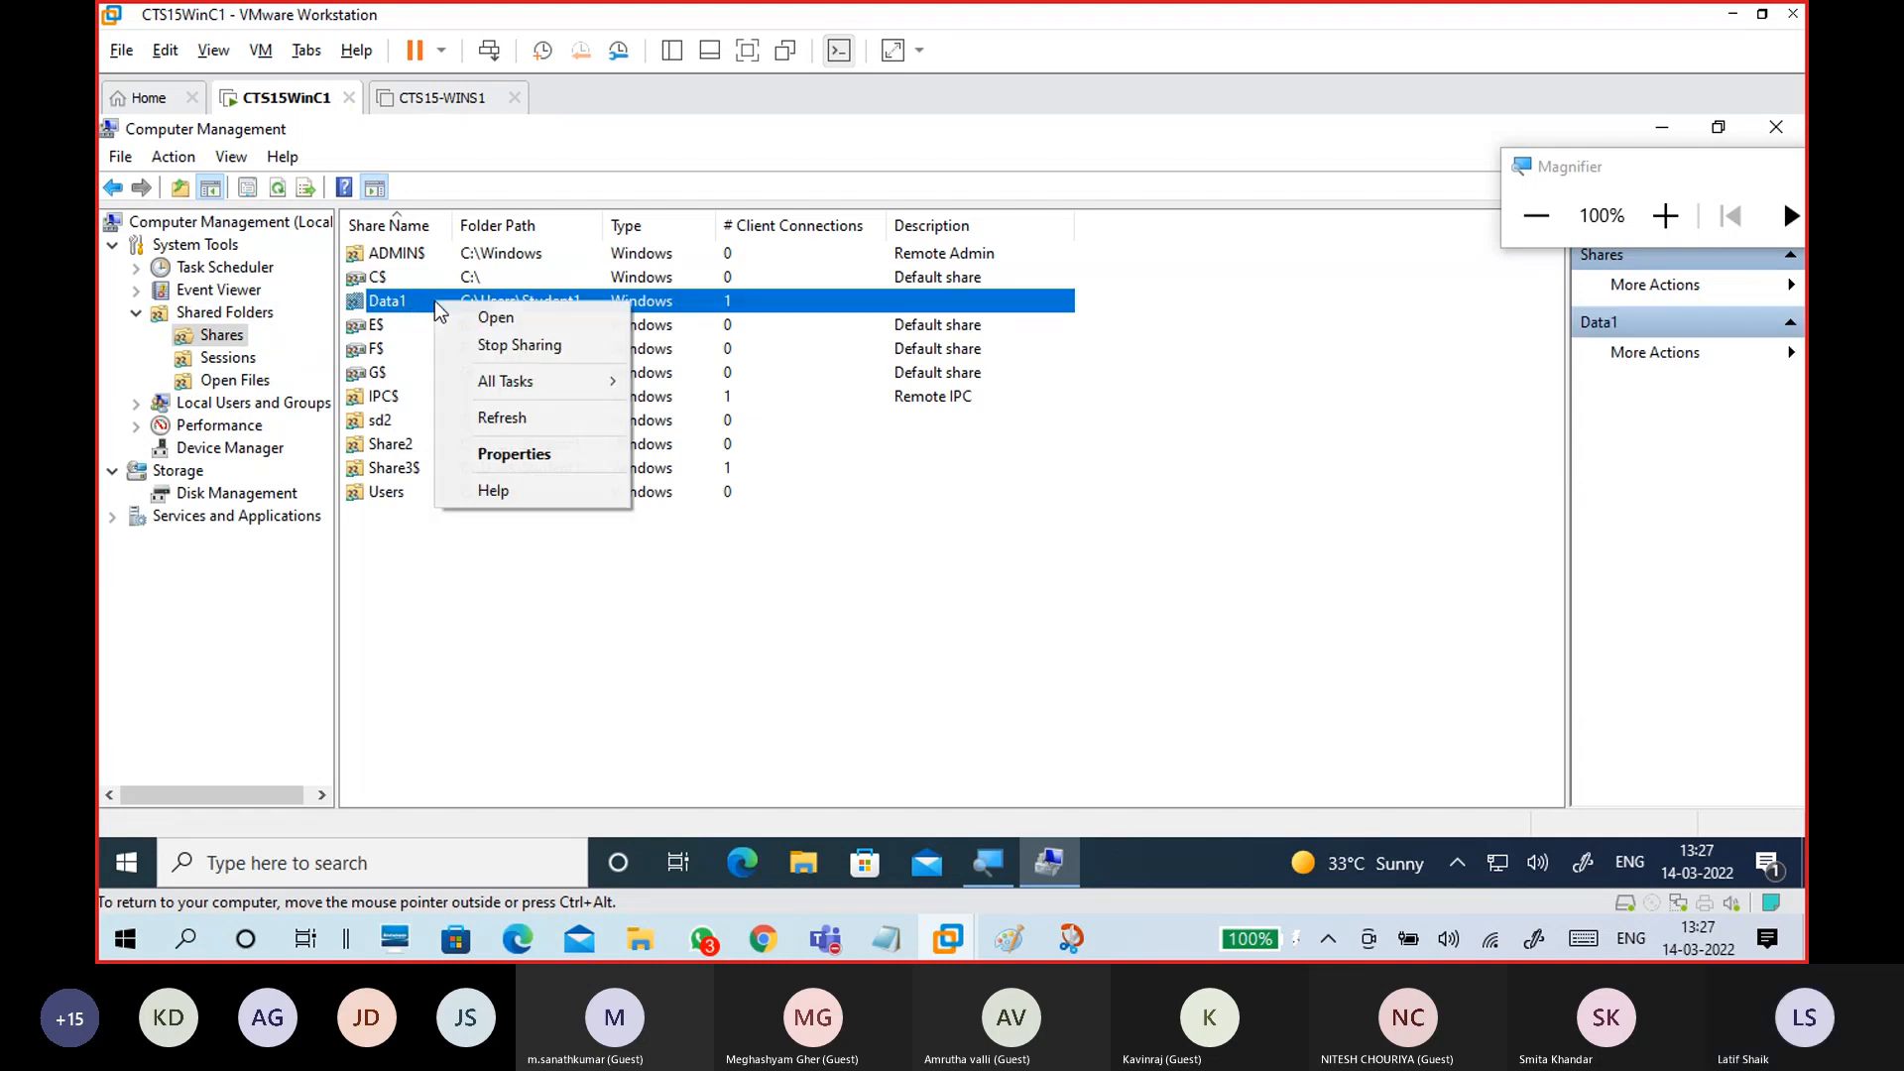
left_click(1667, 215)
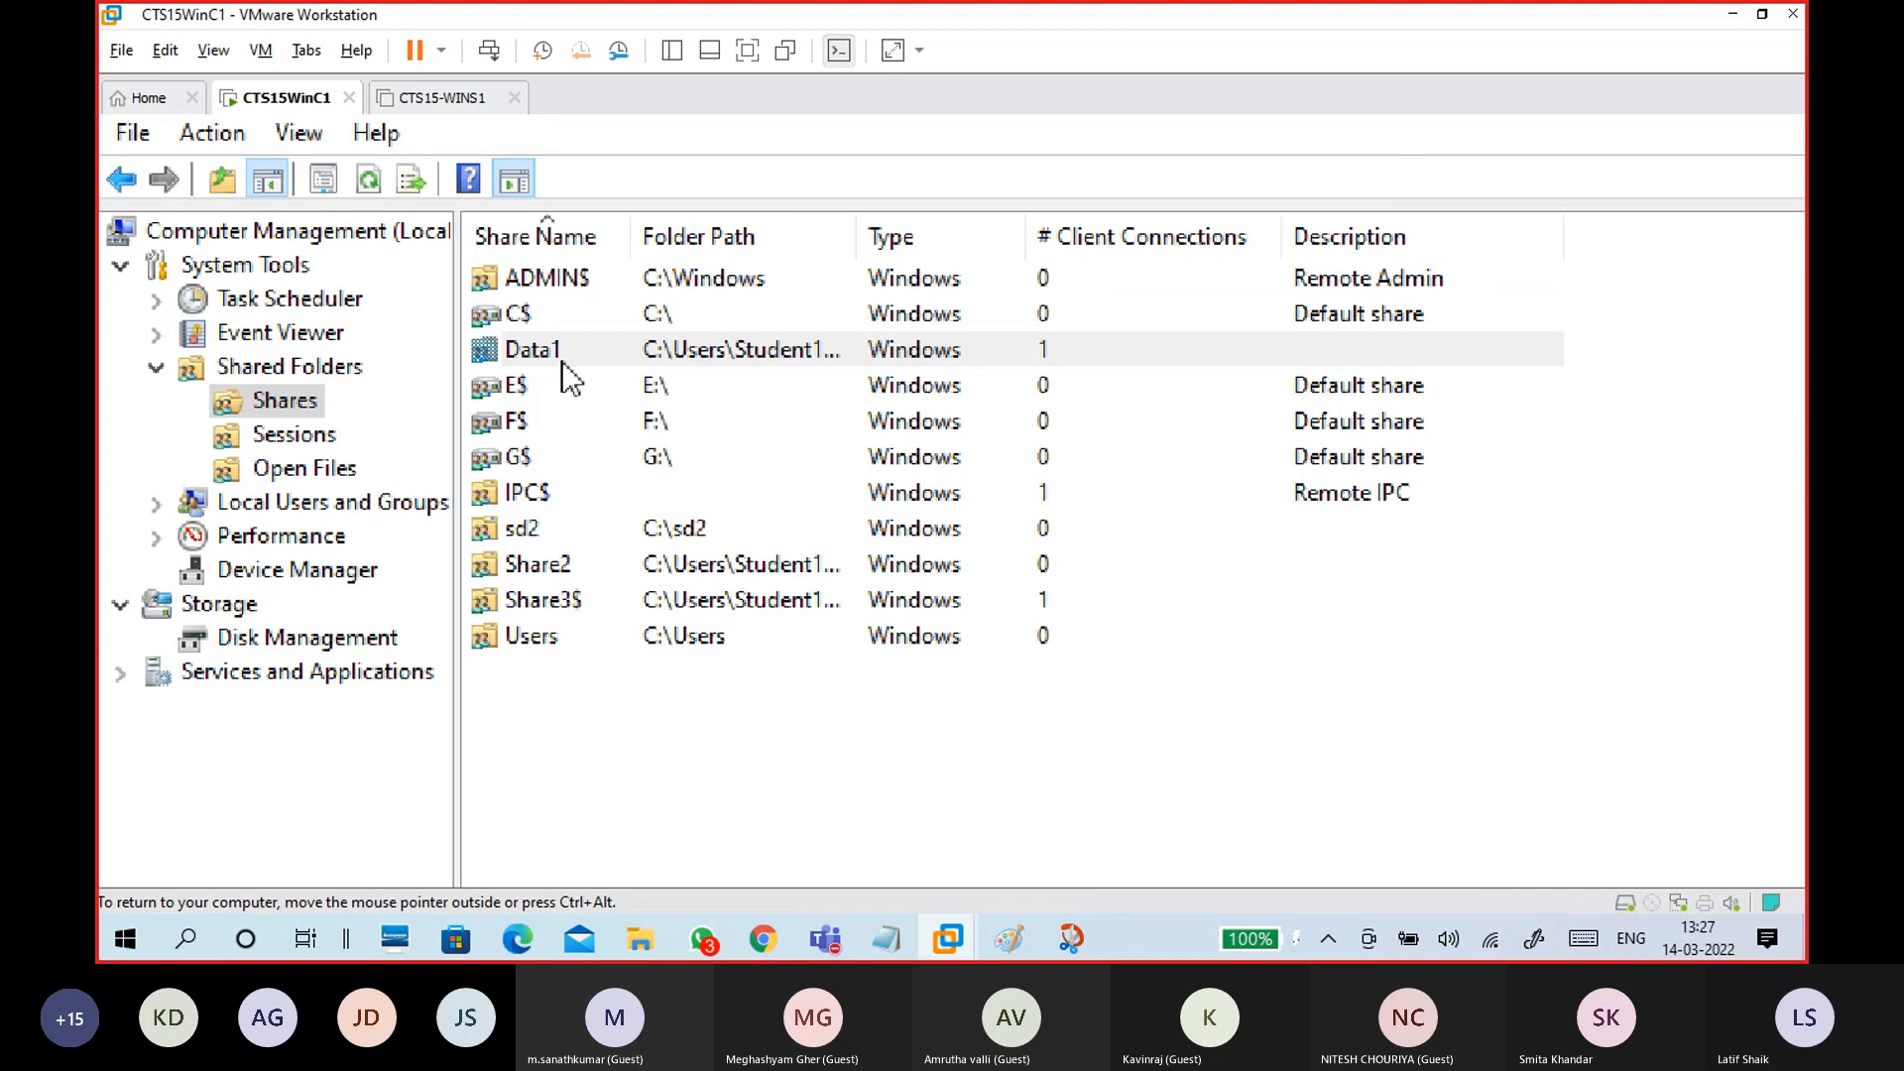
left_click(551, 343)
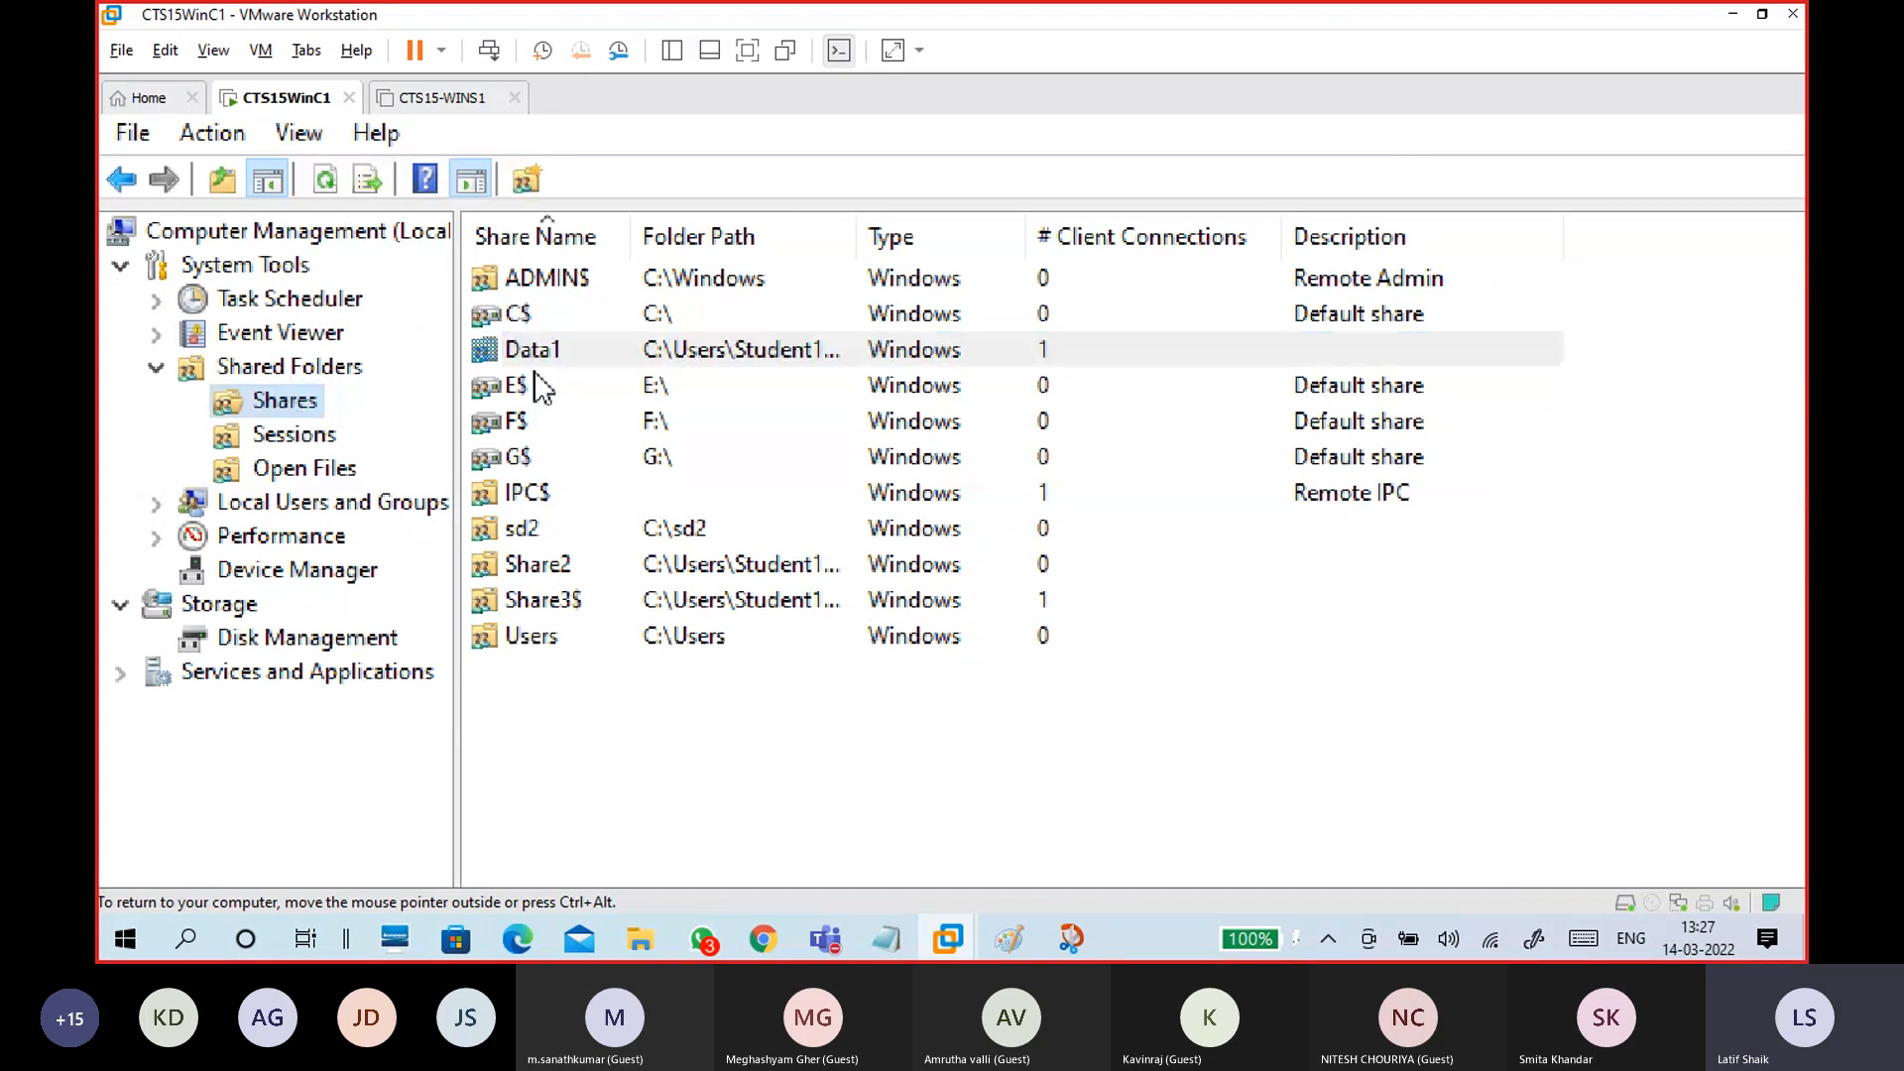
right_click(580, 343)
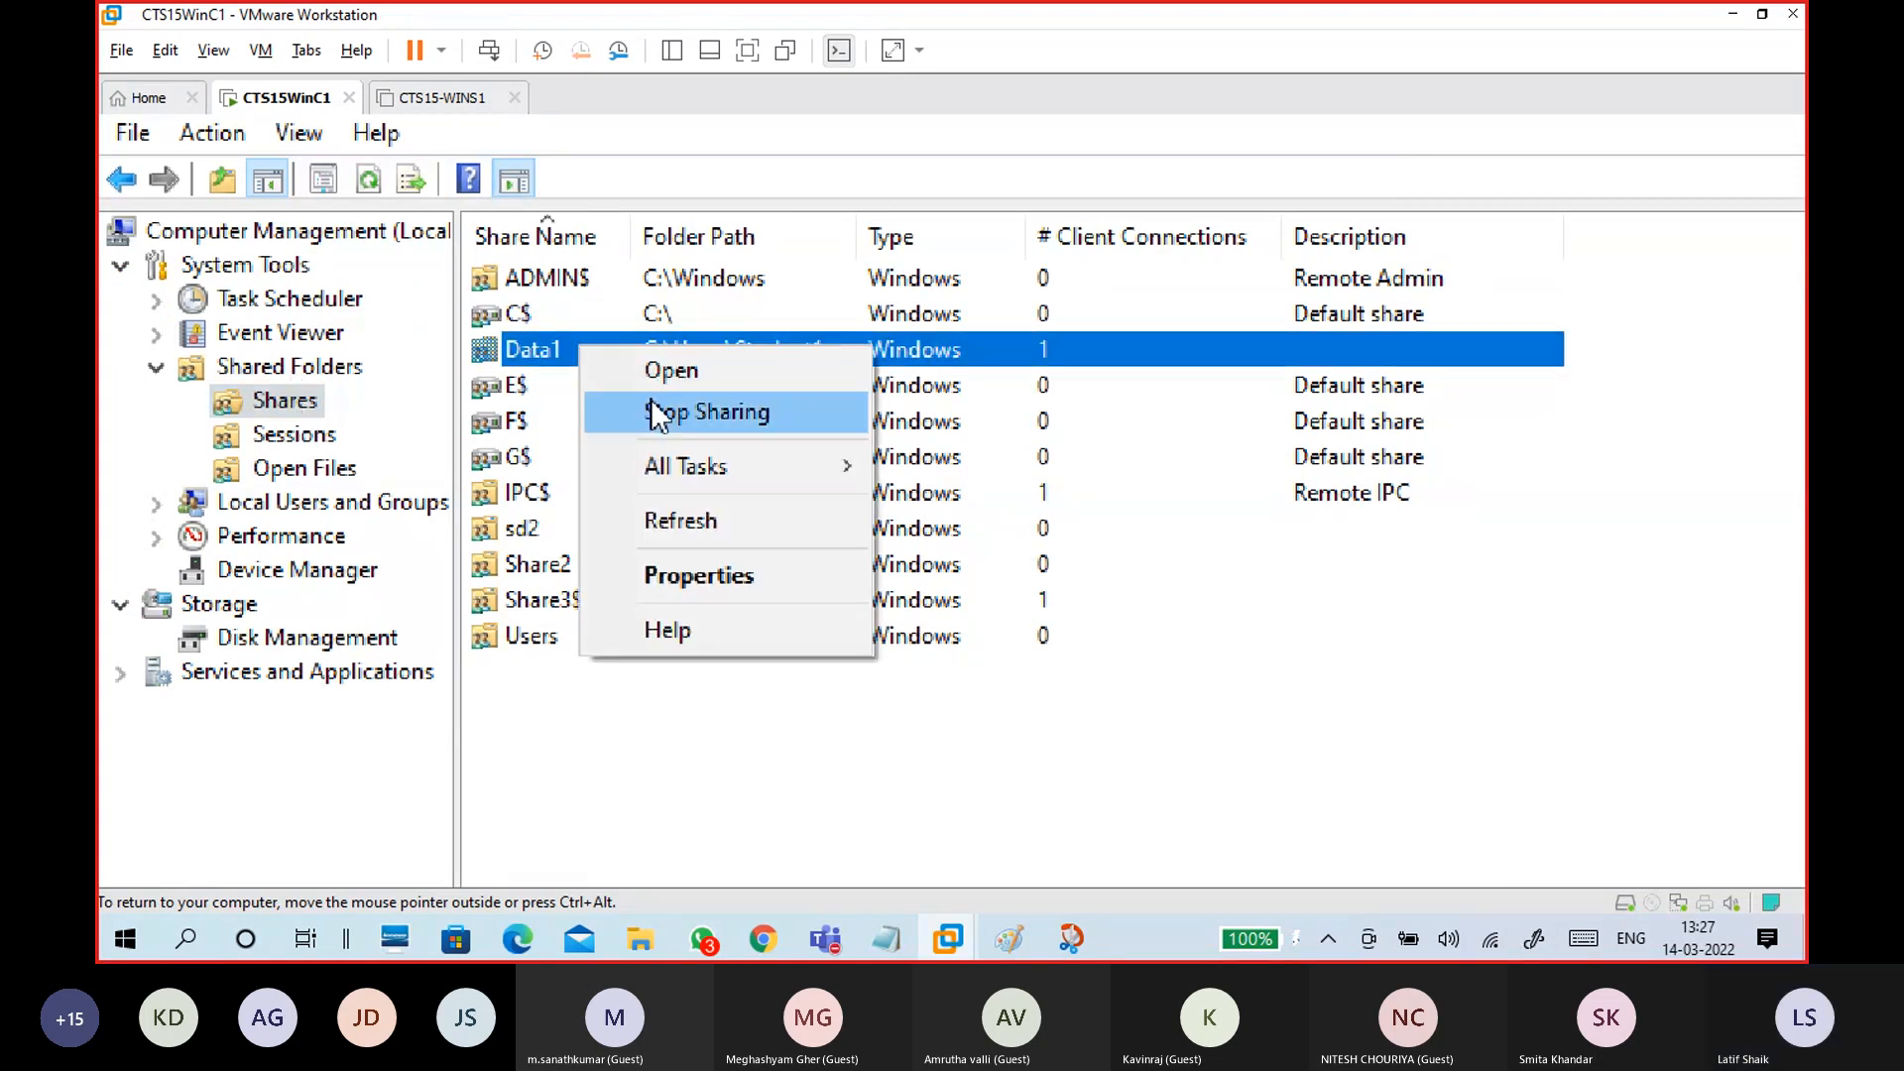
left_click(655, 410)
left_click(1509, 765)
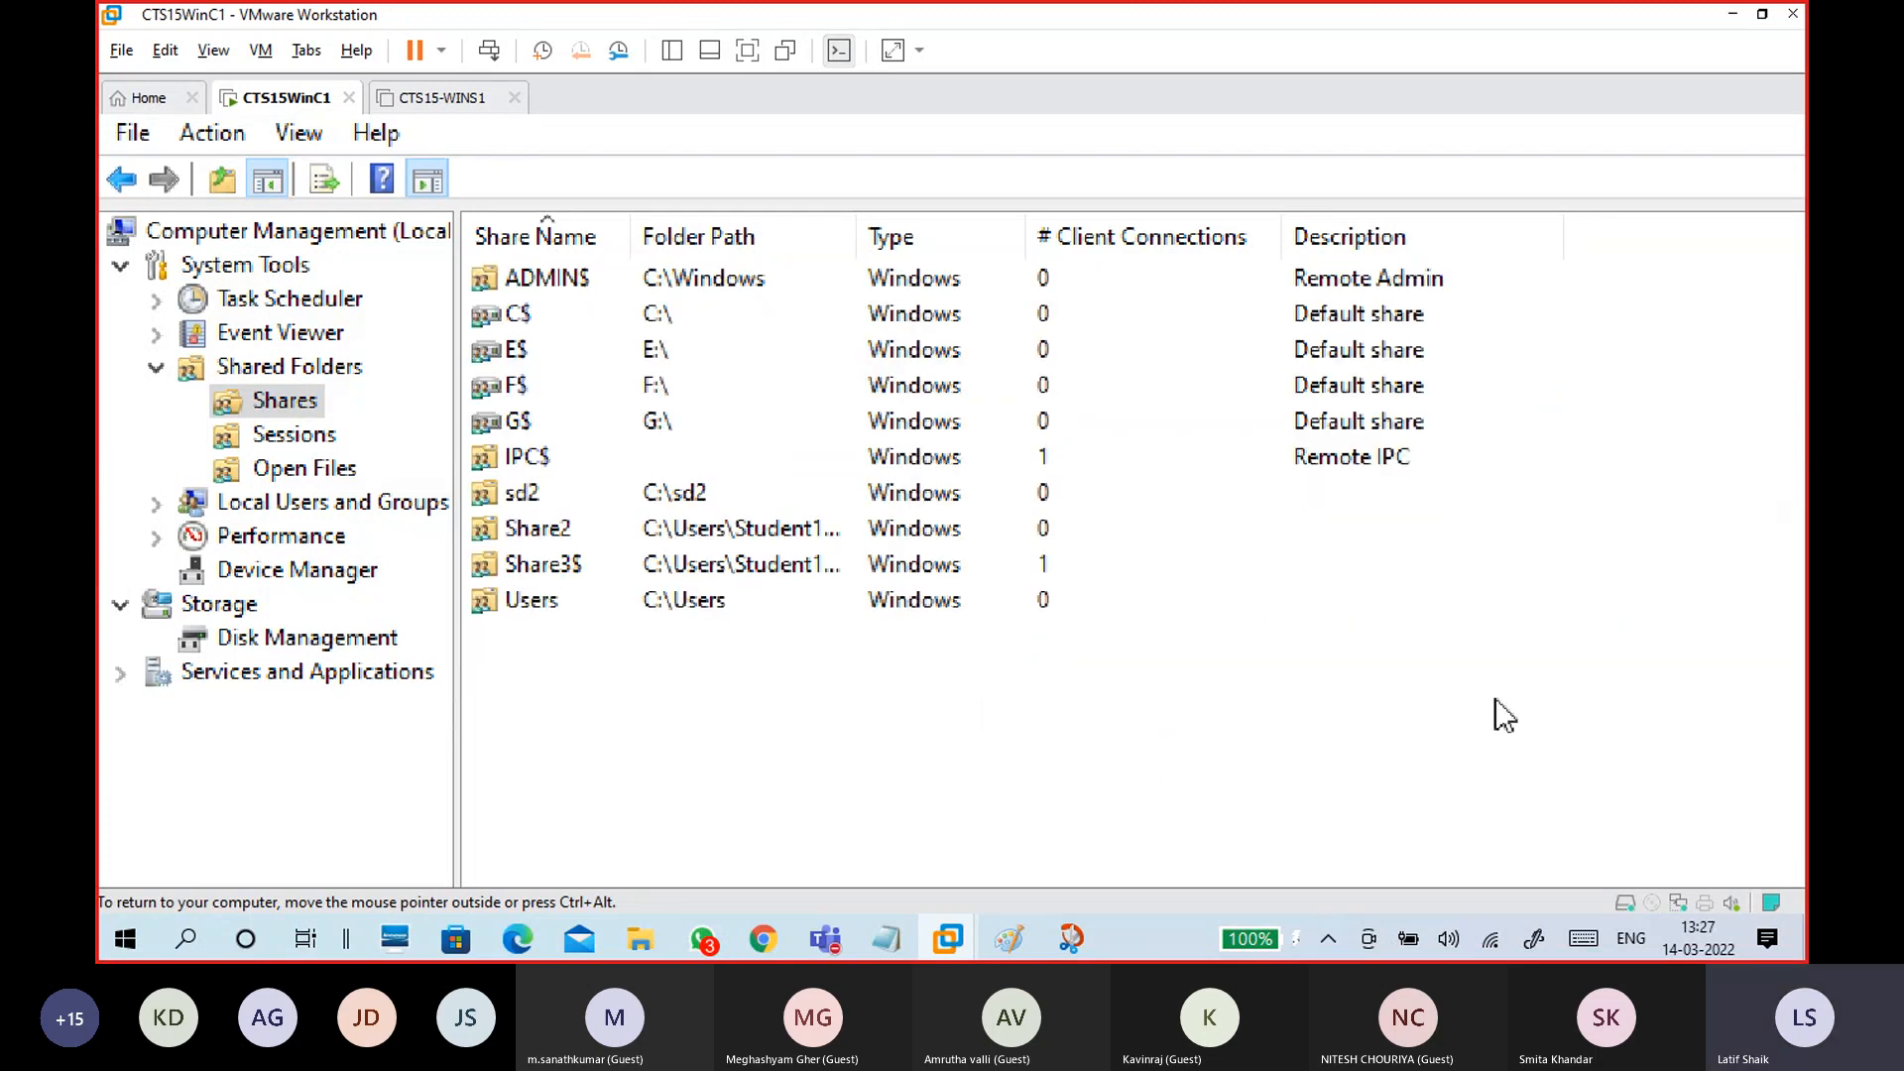
left_click(1594, 217)
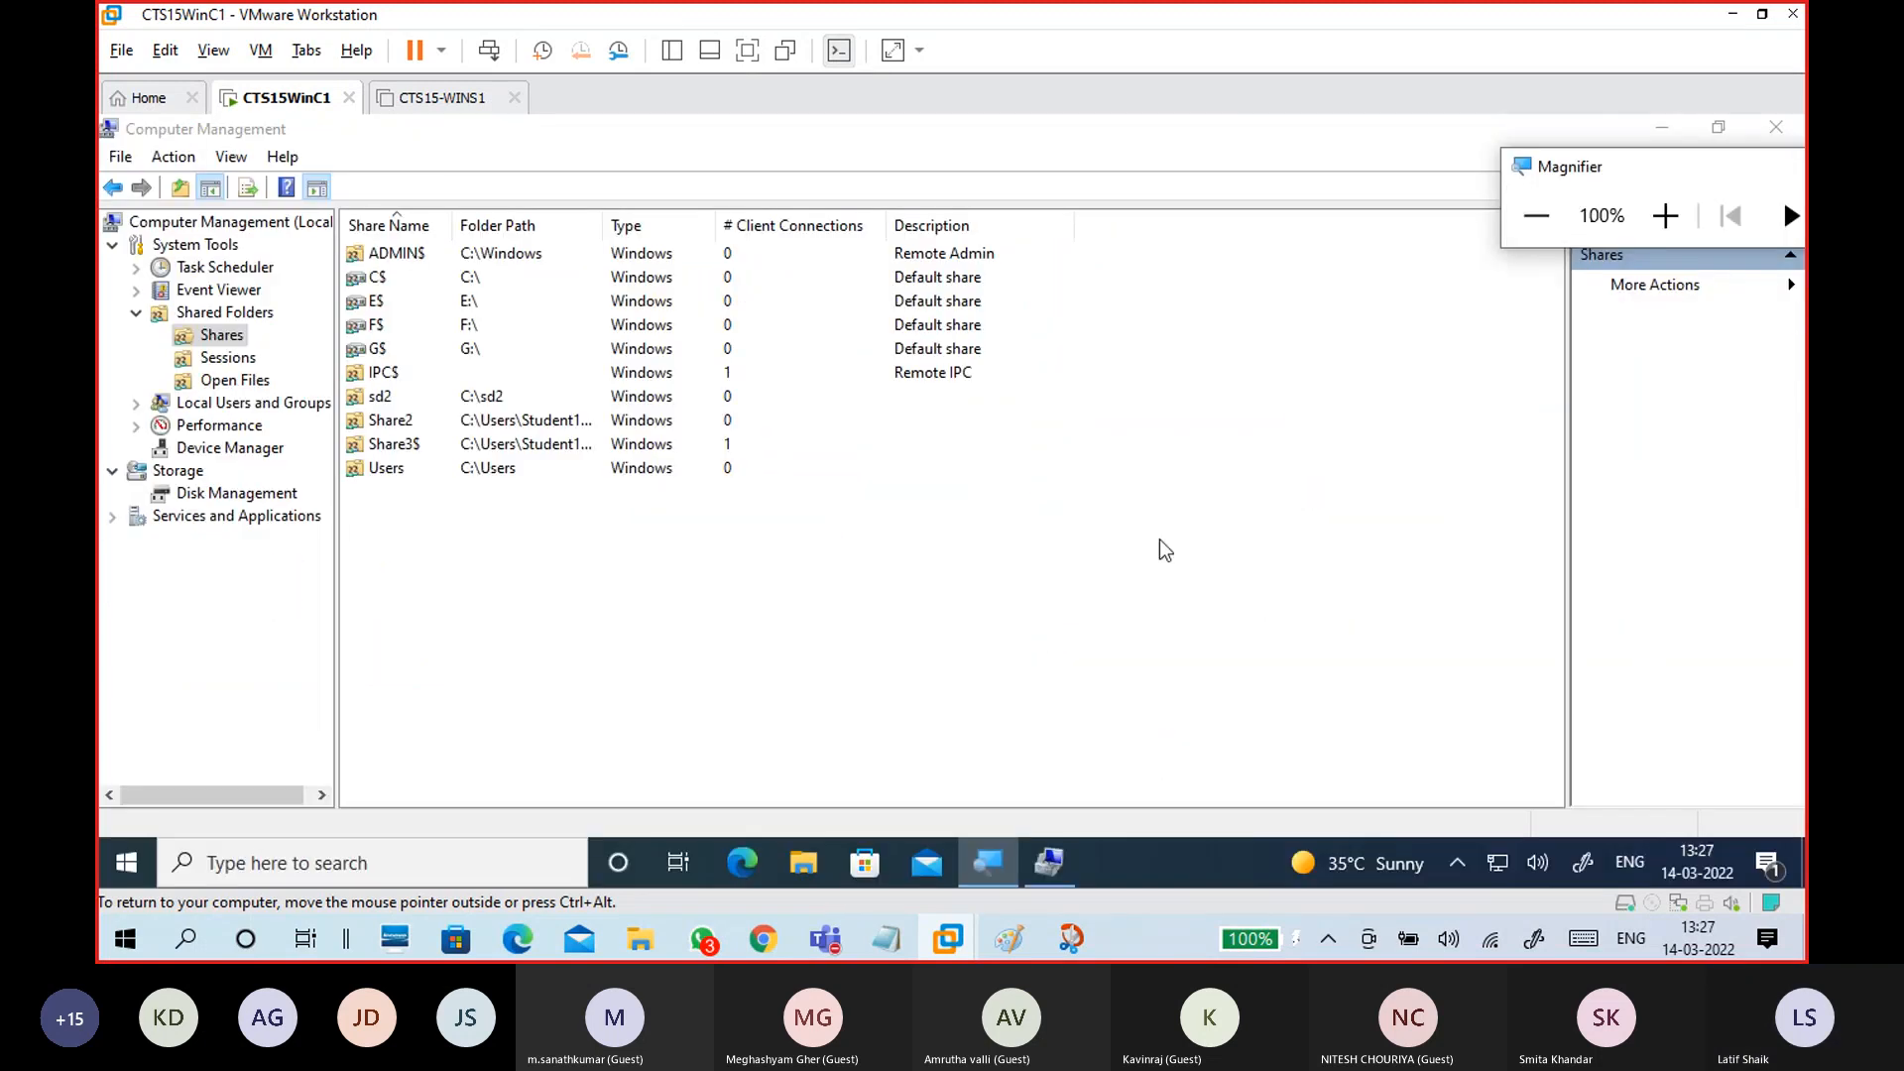
key("ctrl+alt")
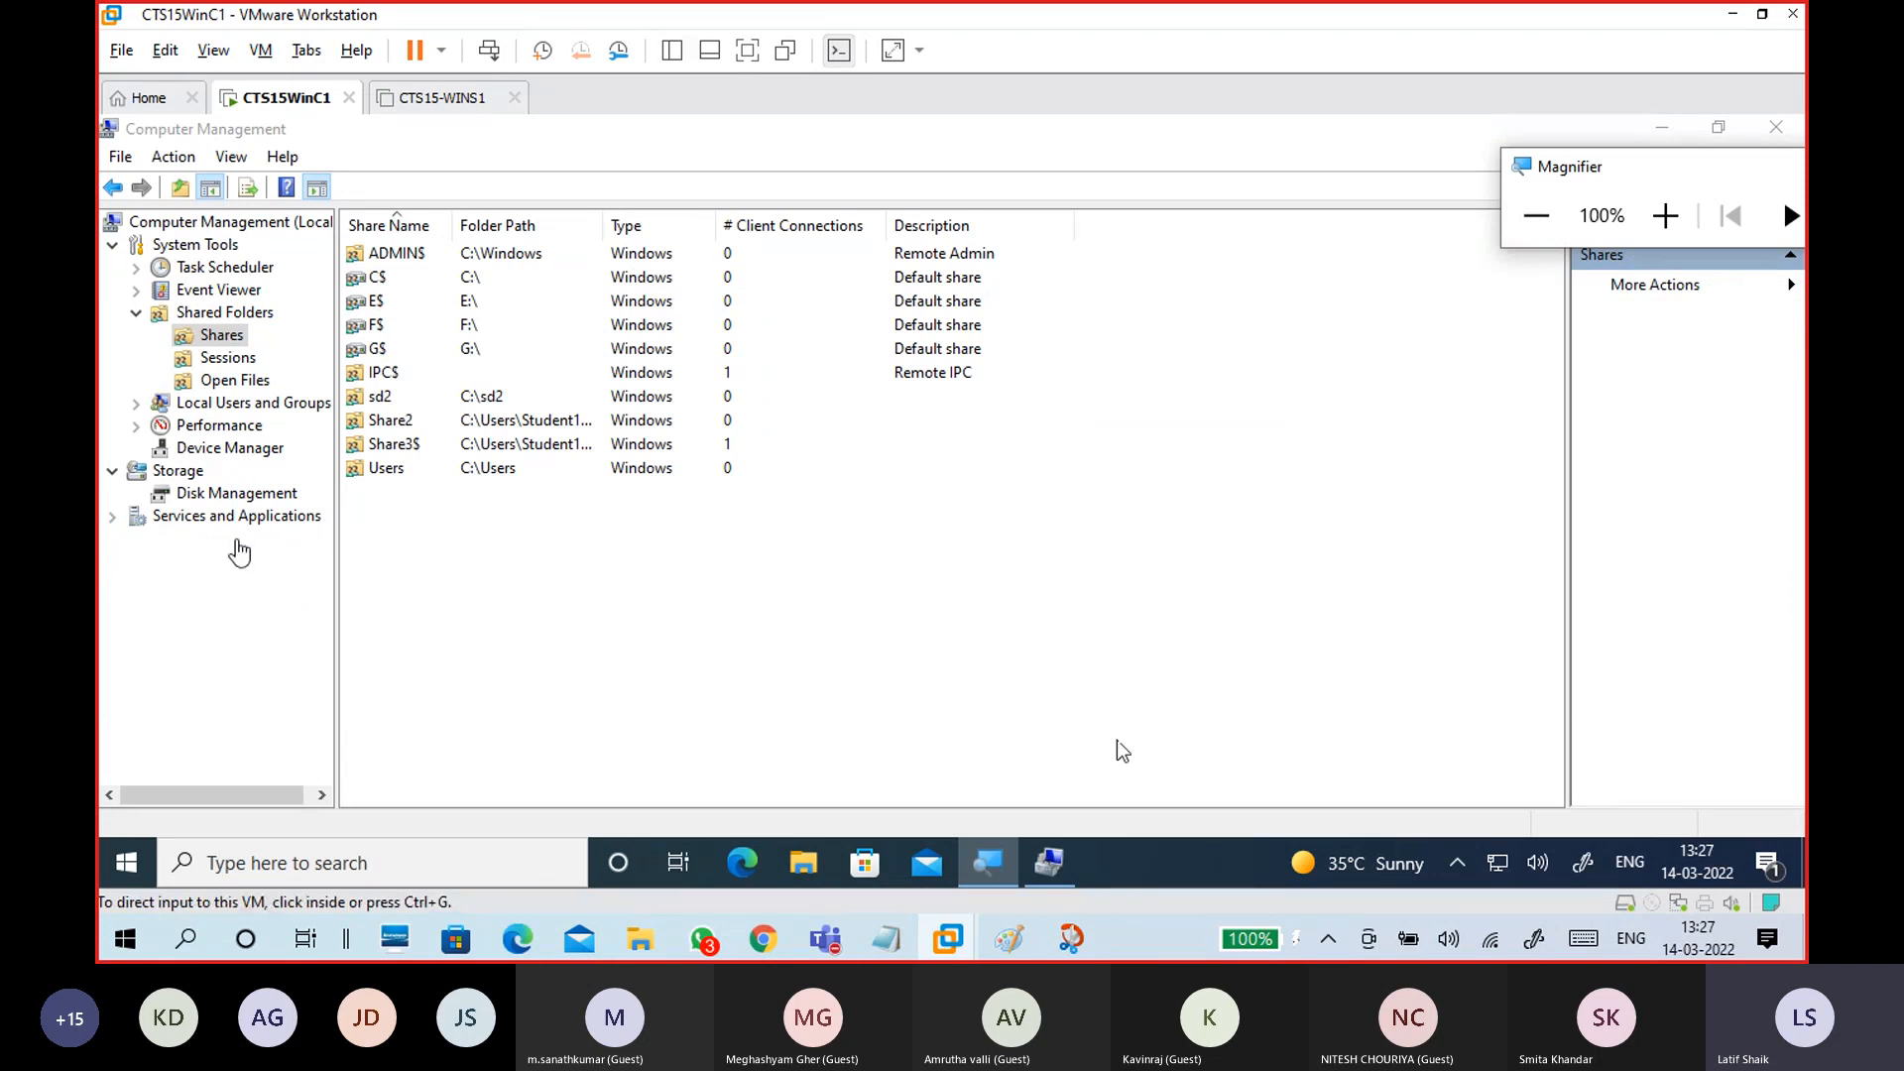
Step: Refresh the Data1 (Z:) Explorer window and dismiss the reconnection error
mouse_move(639, 938)
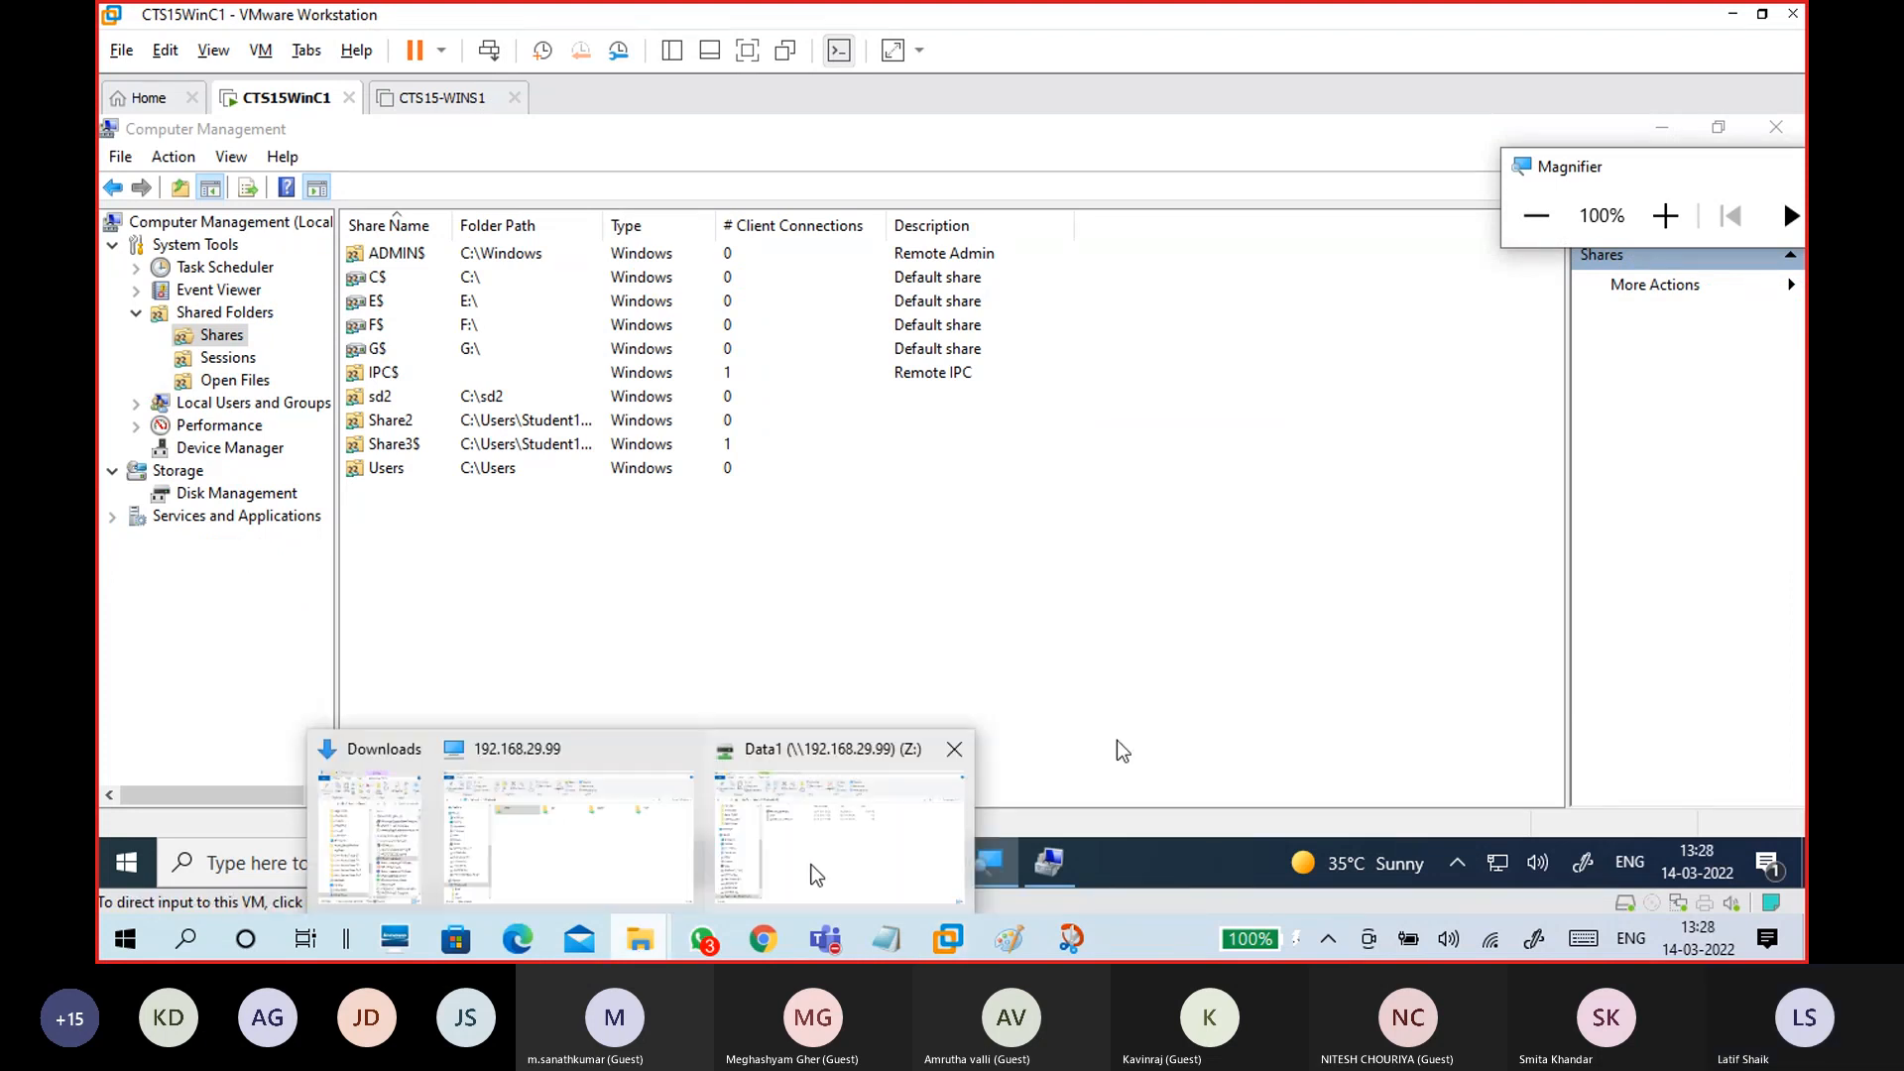
left_click(815, 873)
right_click(710, 503)
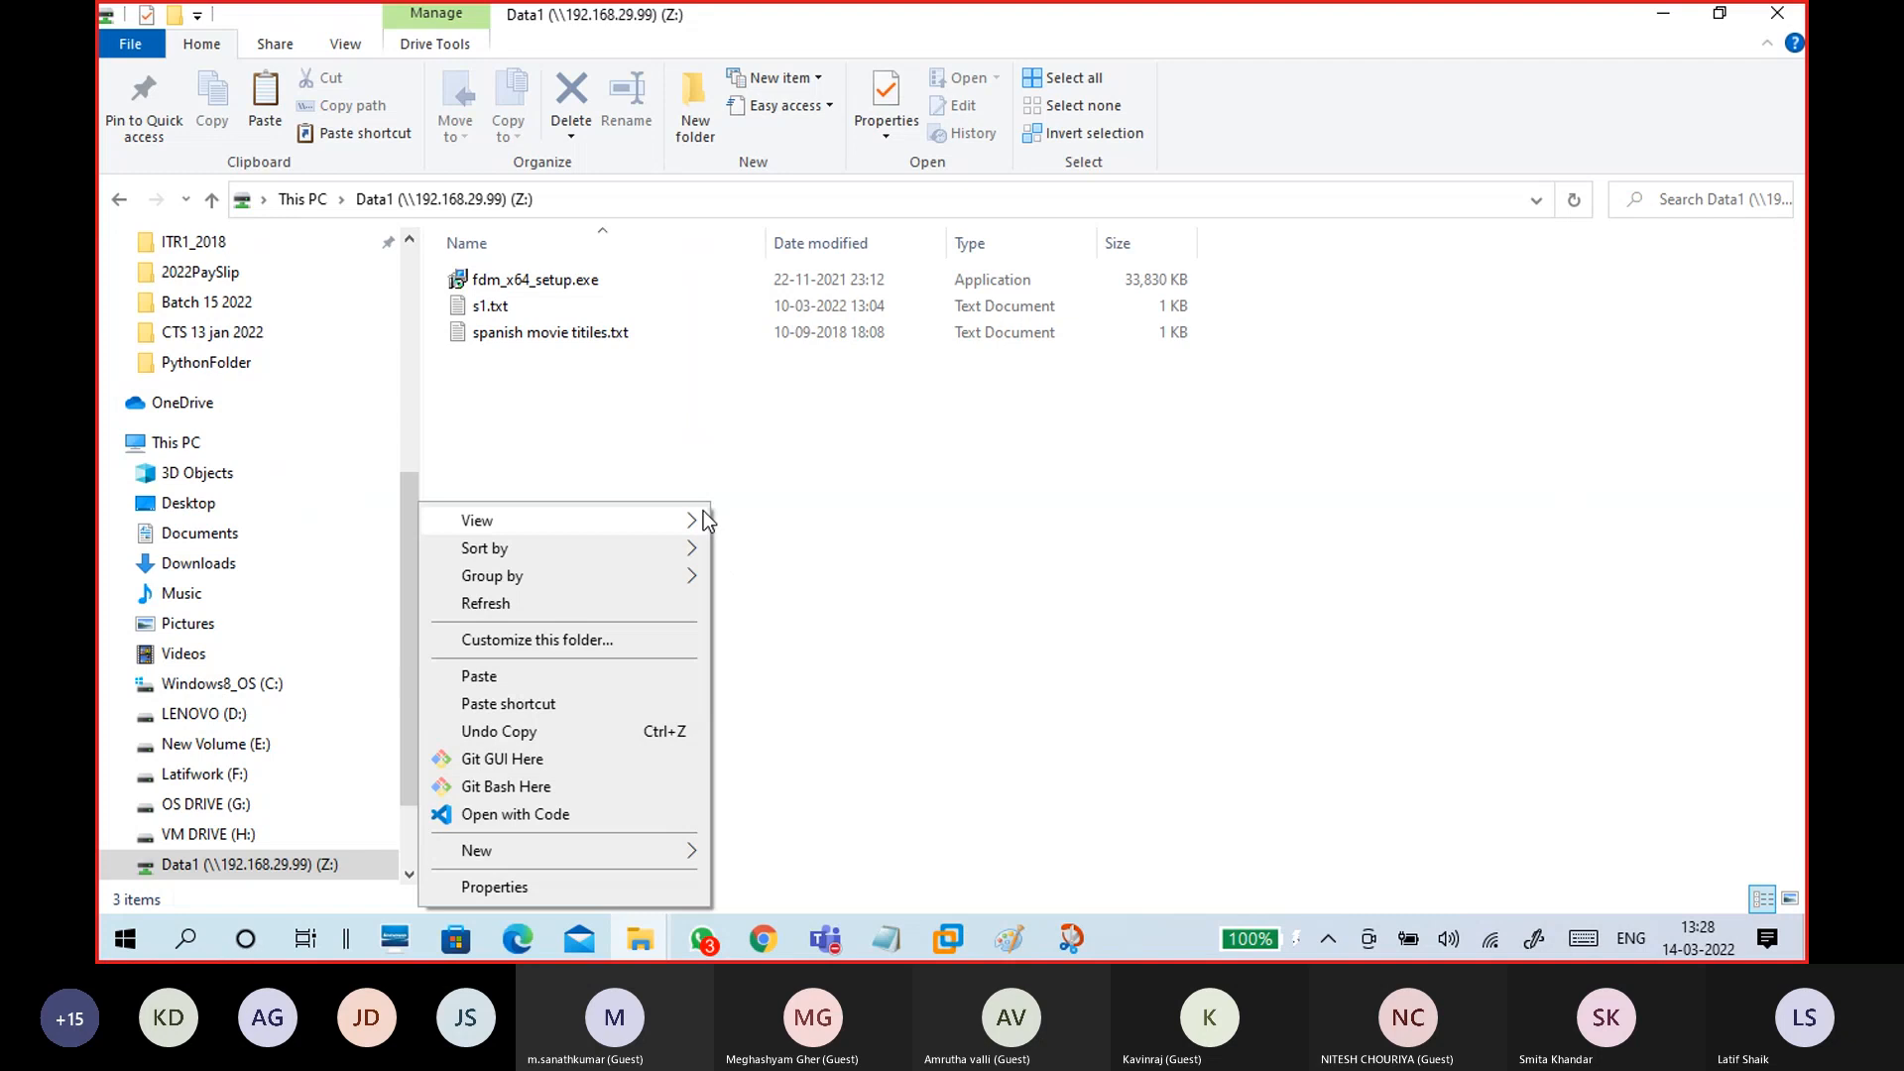
left_click(597, 597)
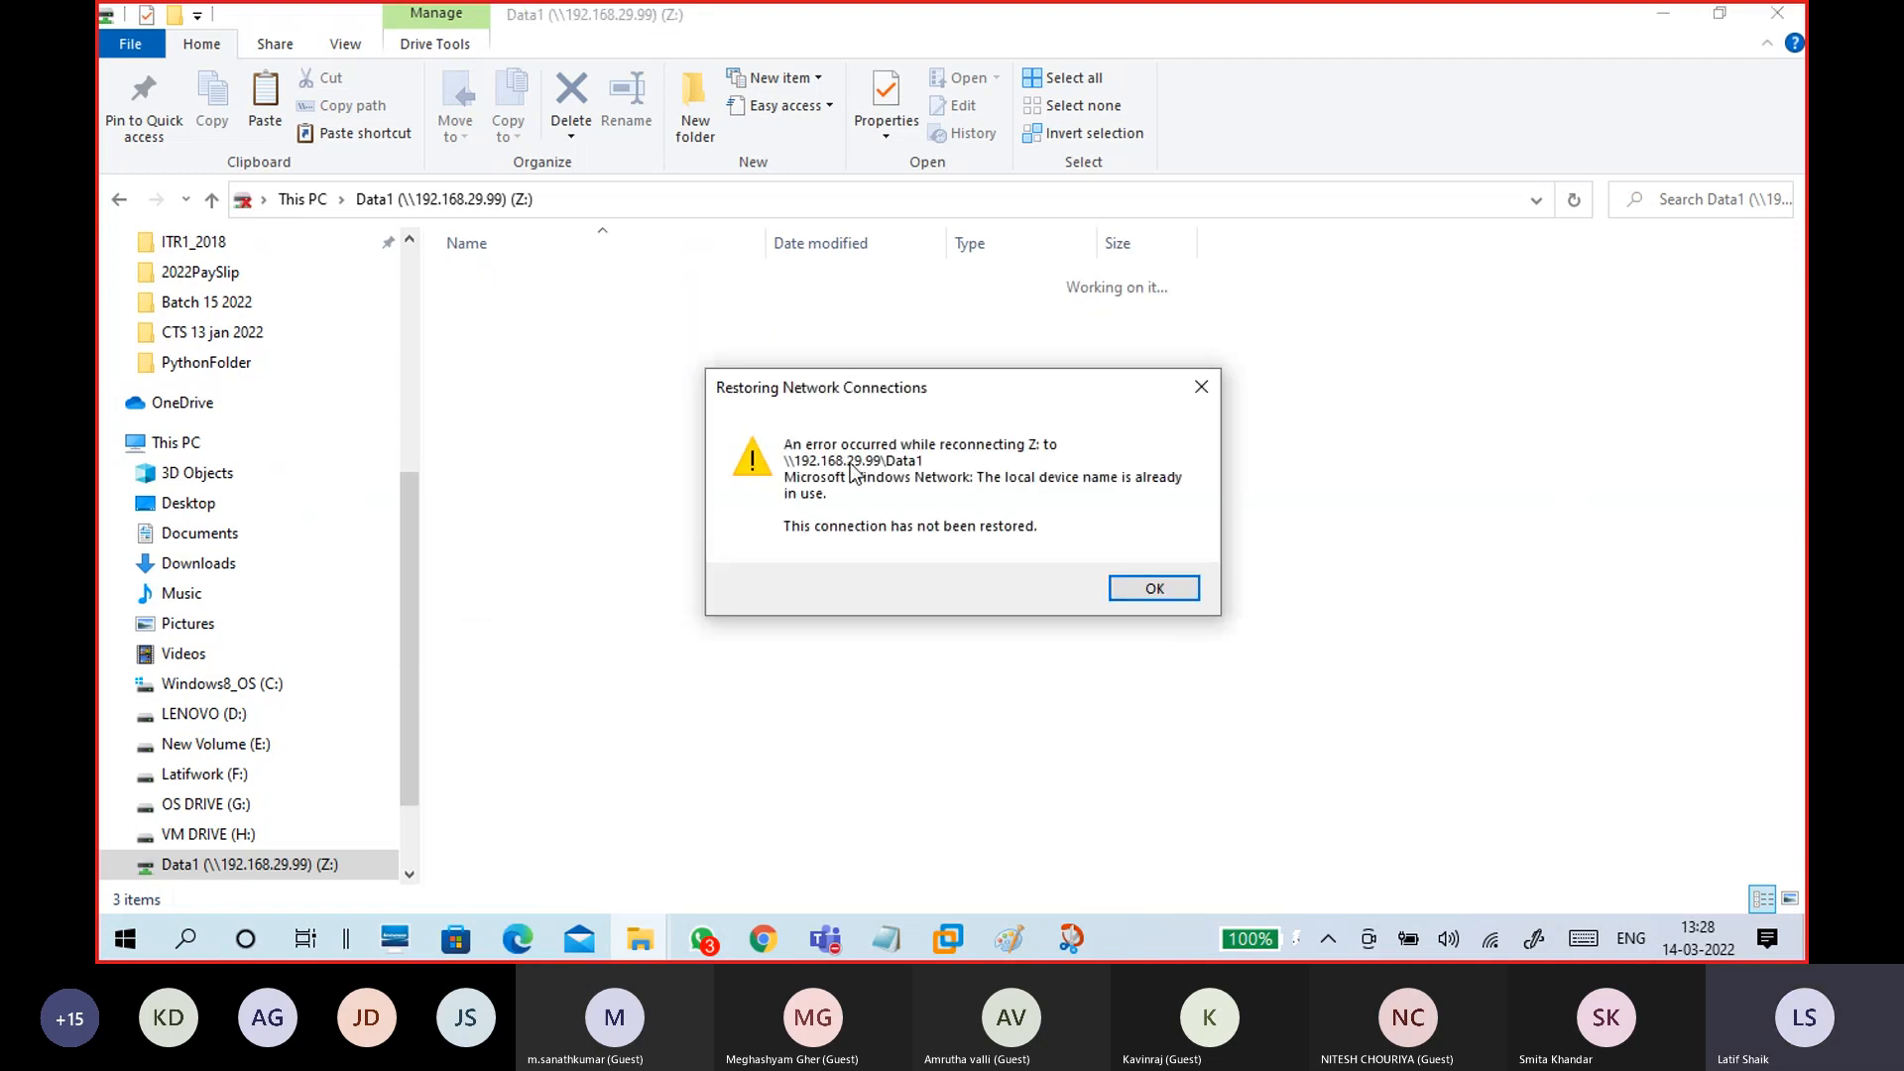
left_click(1116, 593)
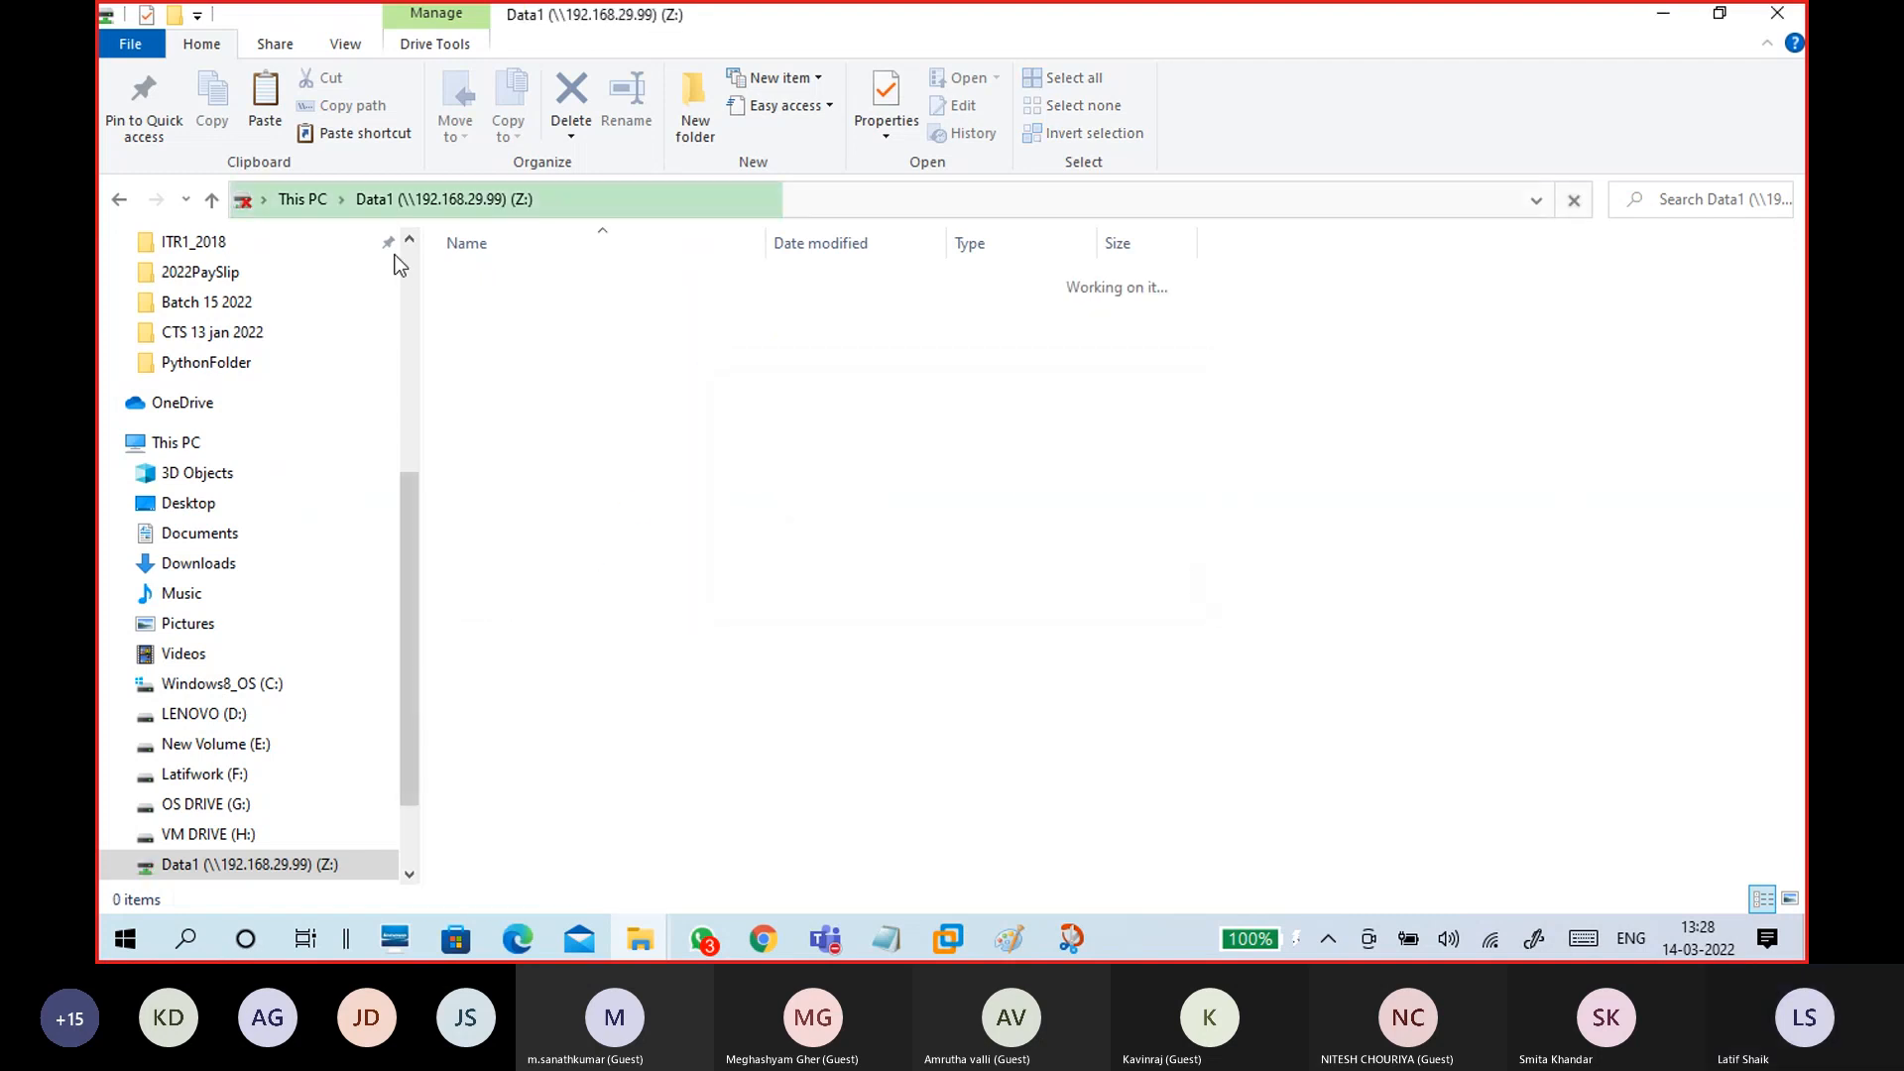
Step: Retry opening Data1 (Z:) from This PC, dismiss the error again, and minimise Explorer
left_click(302, 199)
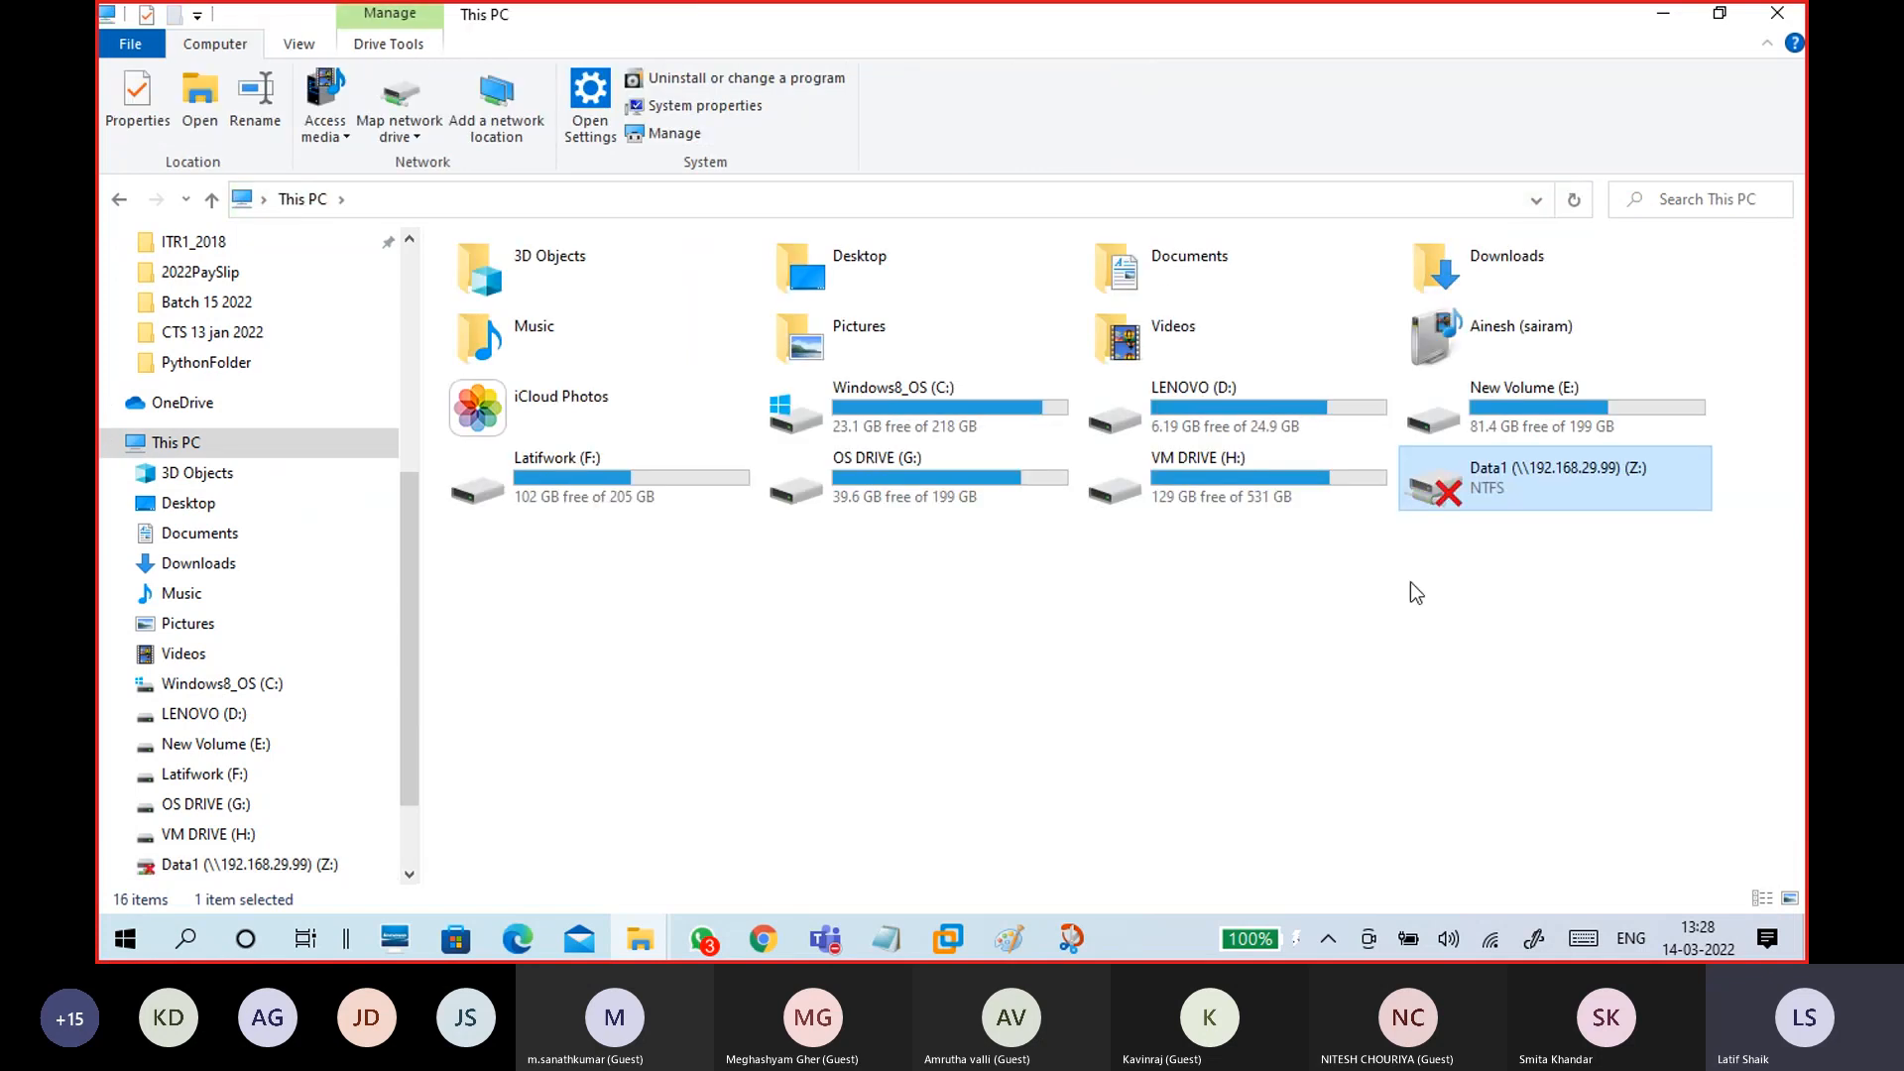
double_click(1541, 503)
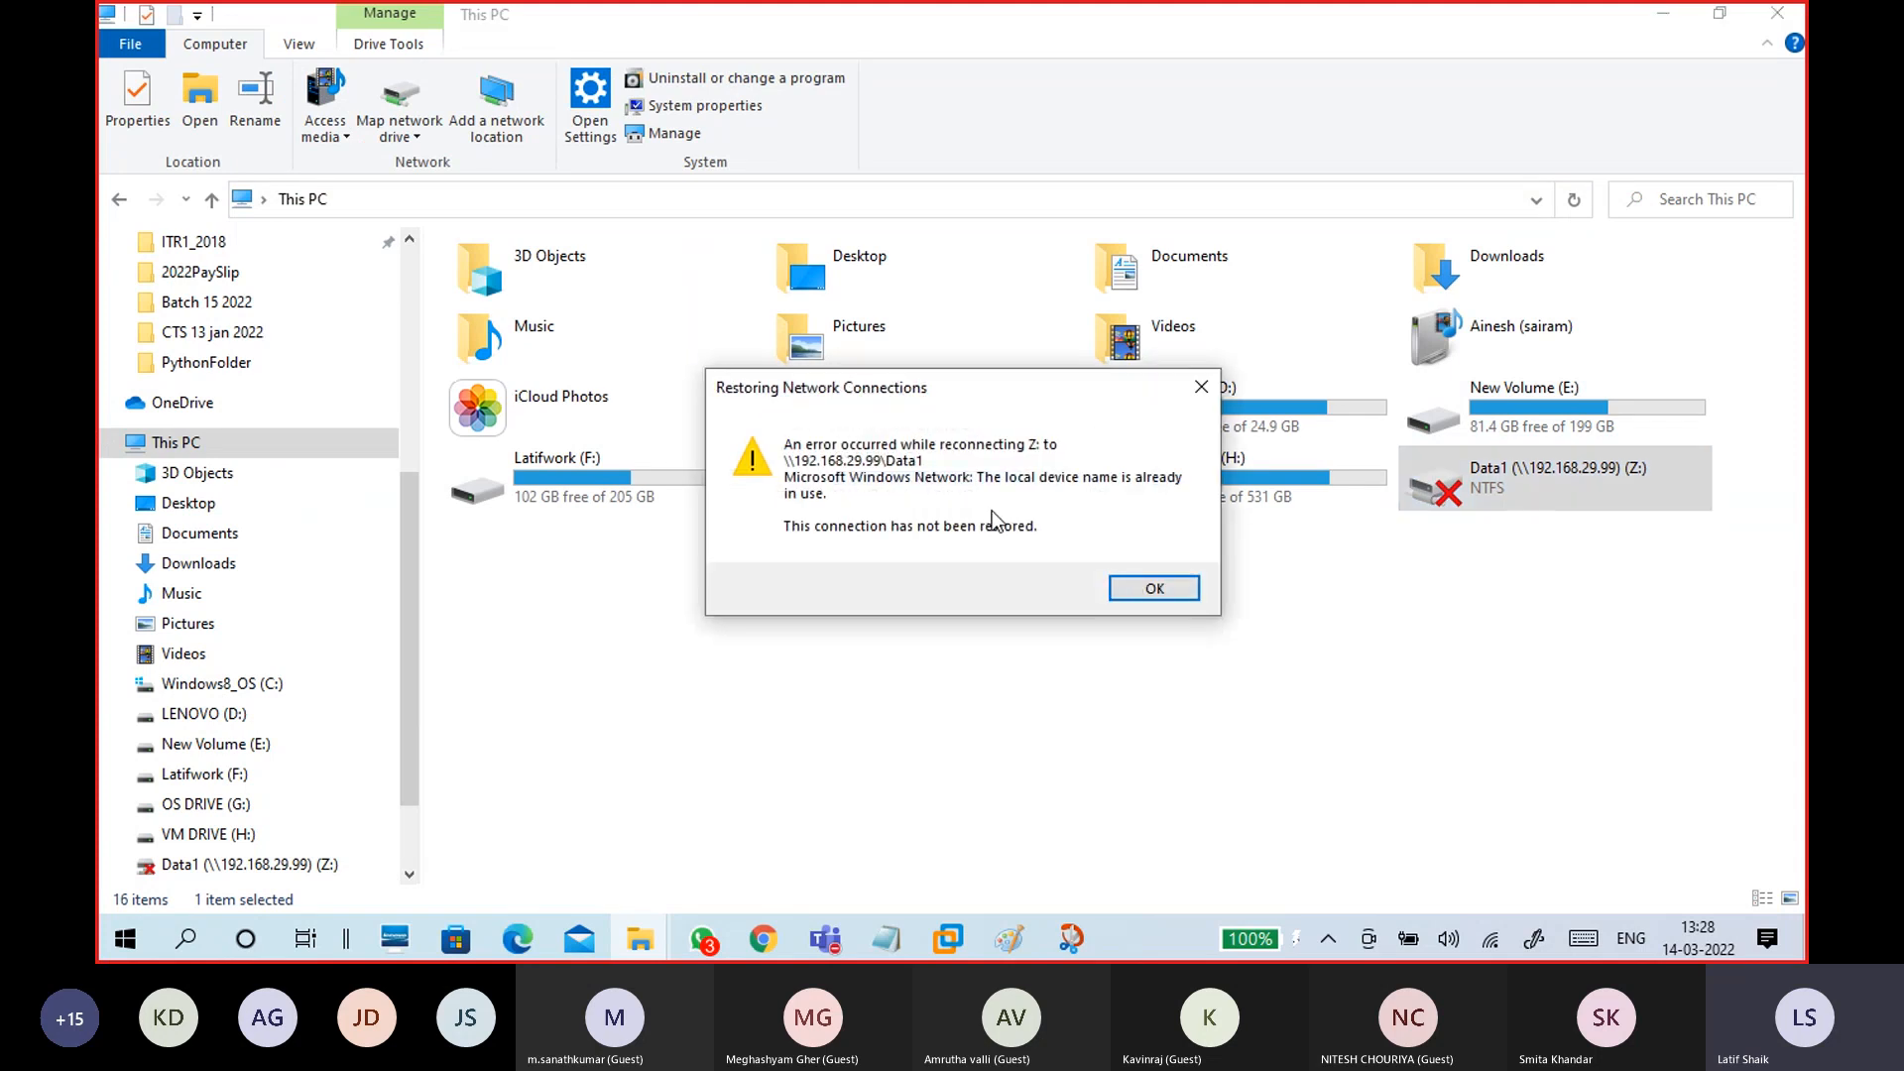
left_click(1146, 598)
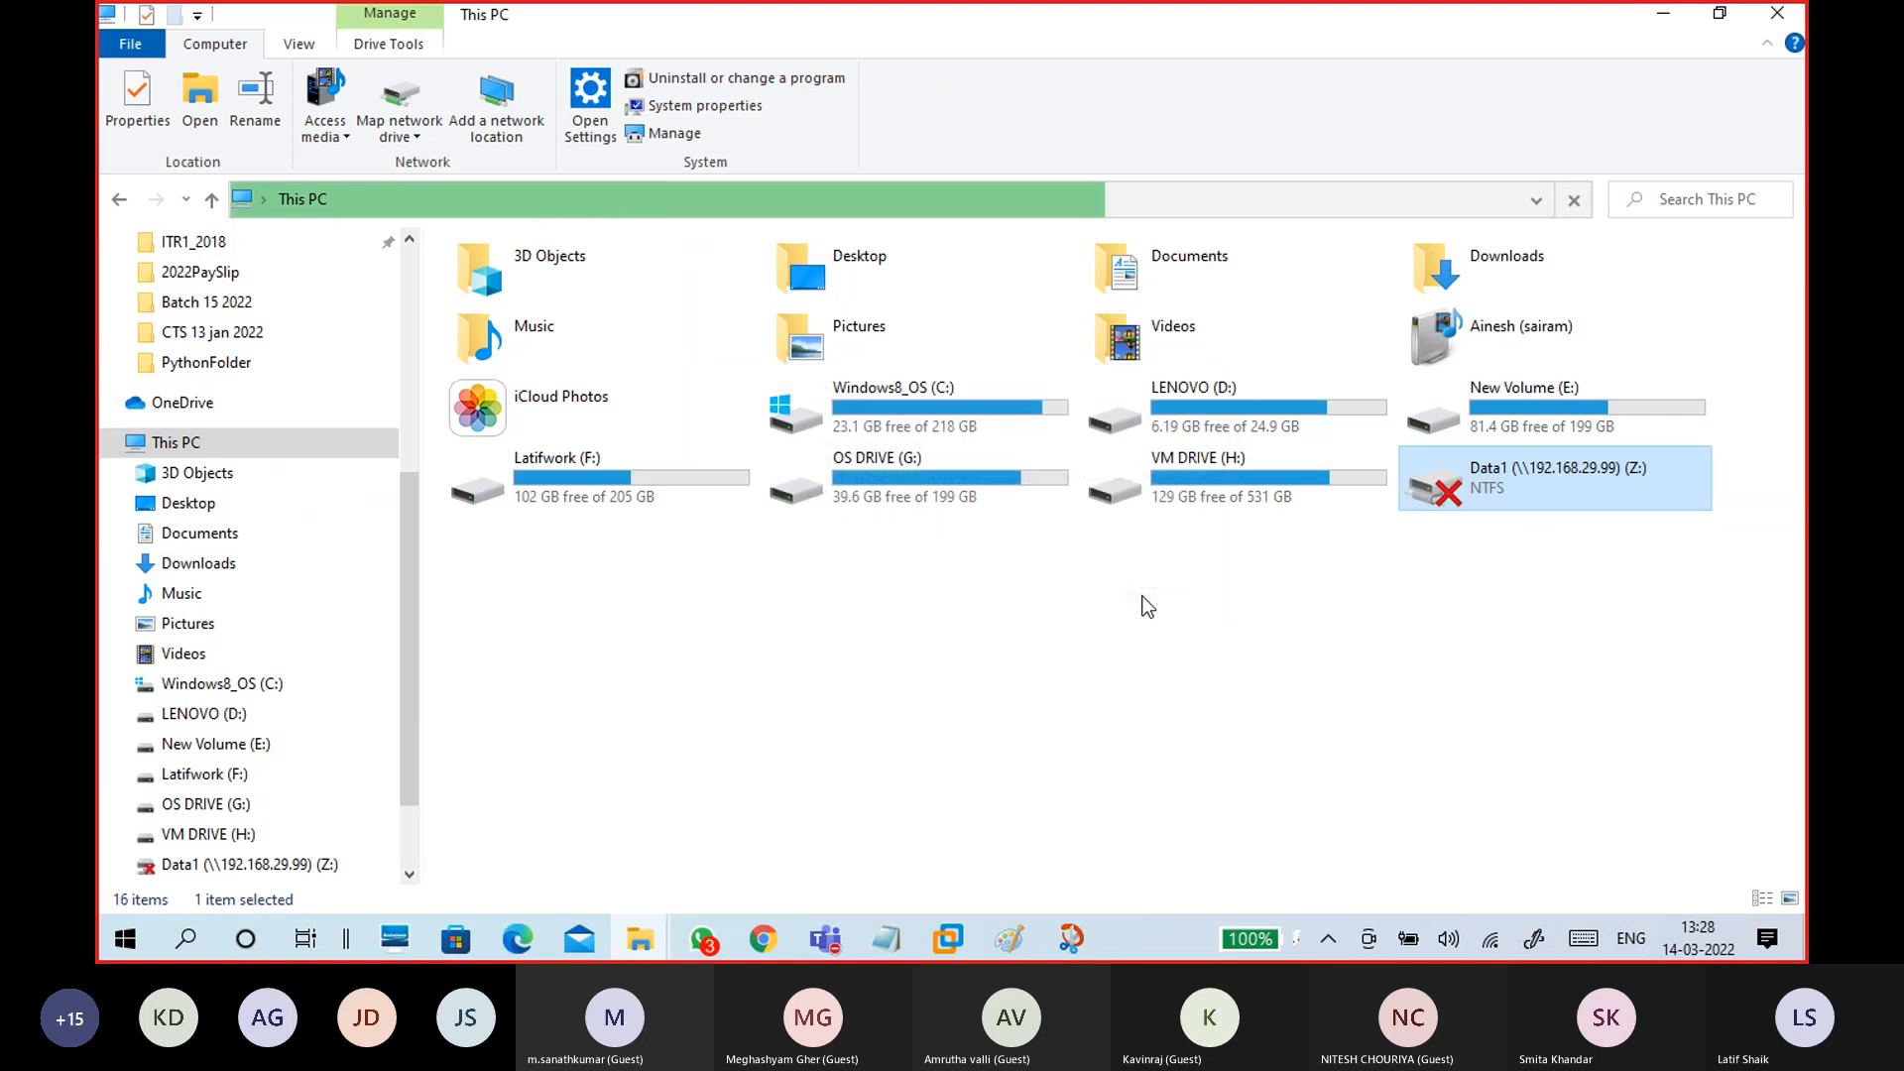
left_click(1663, 13)
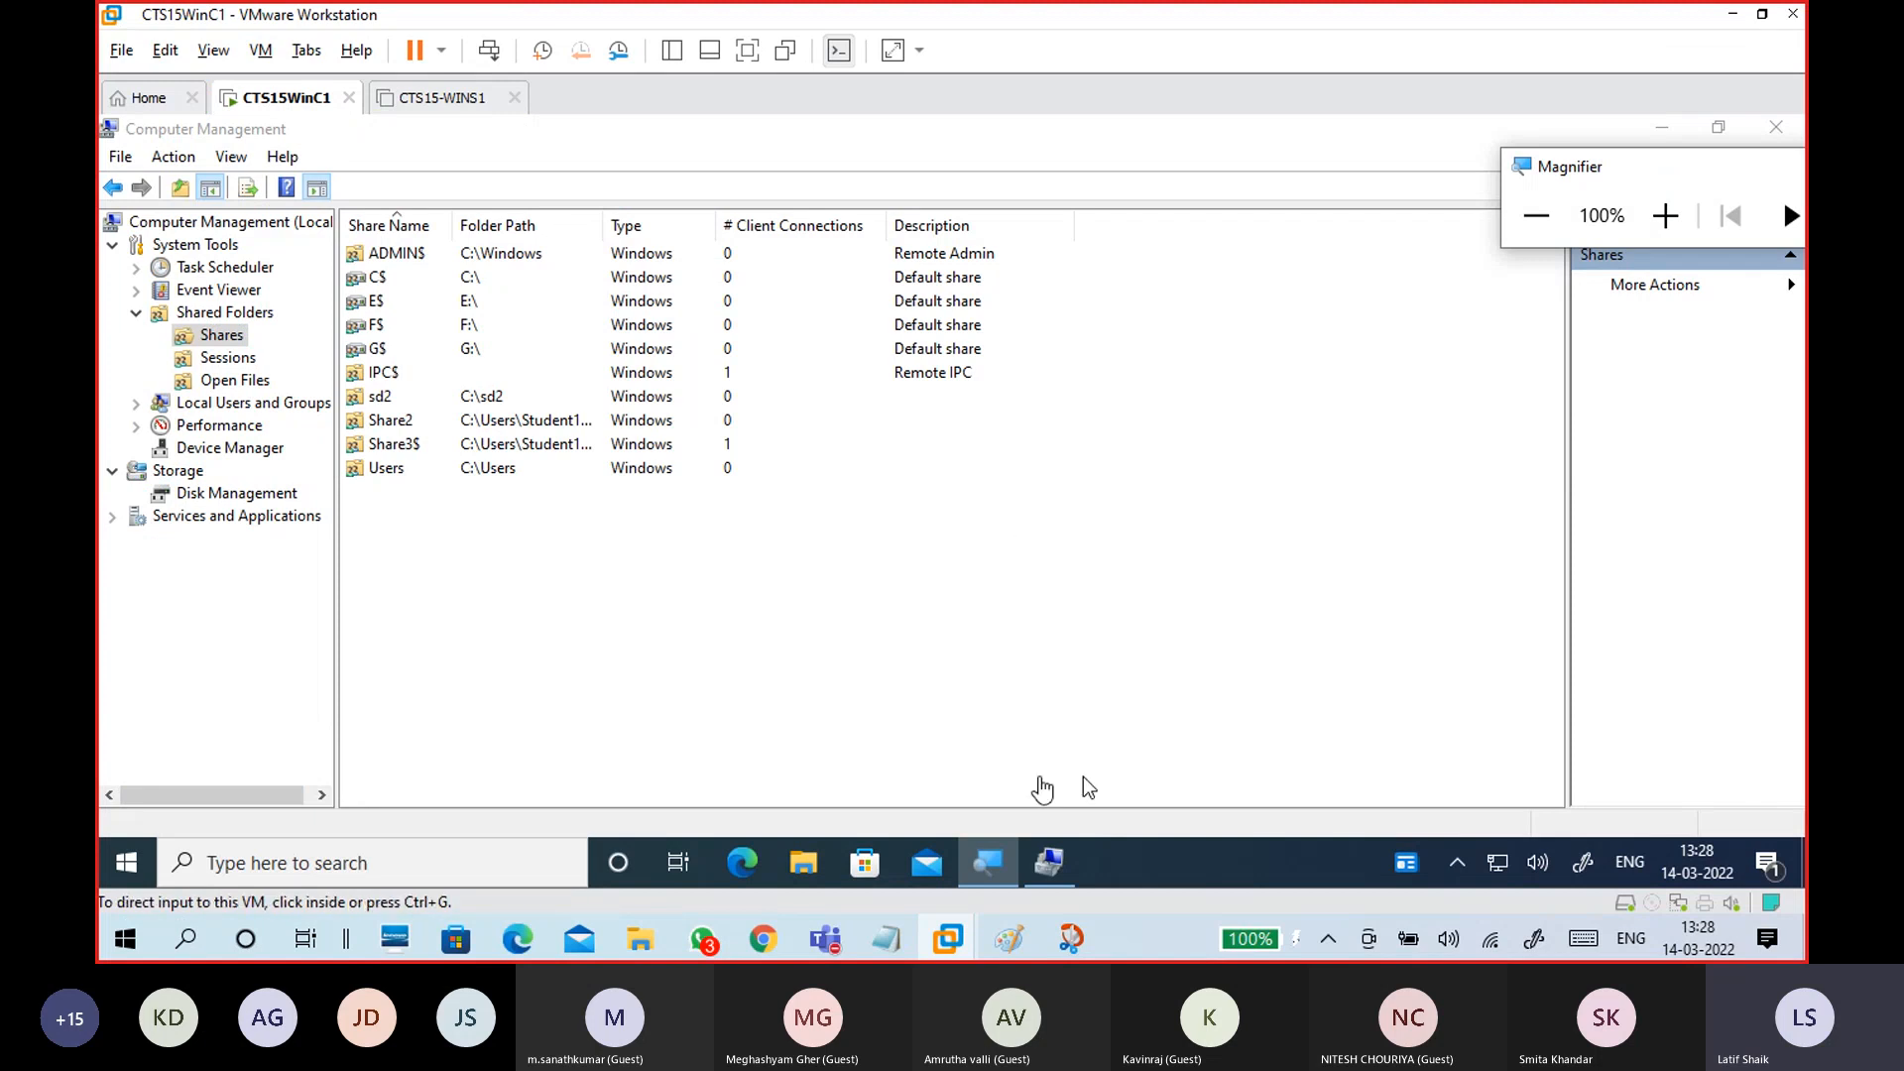
Step: Draw a red down arrow left of the left box, then deselect Z: and minimise This PC
left_click(961, 741)
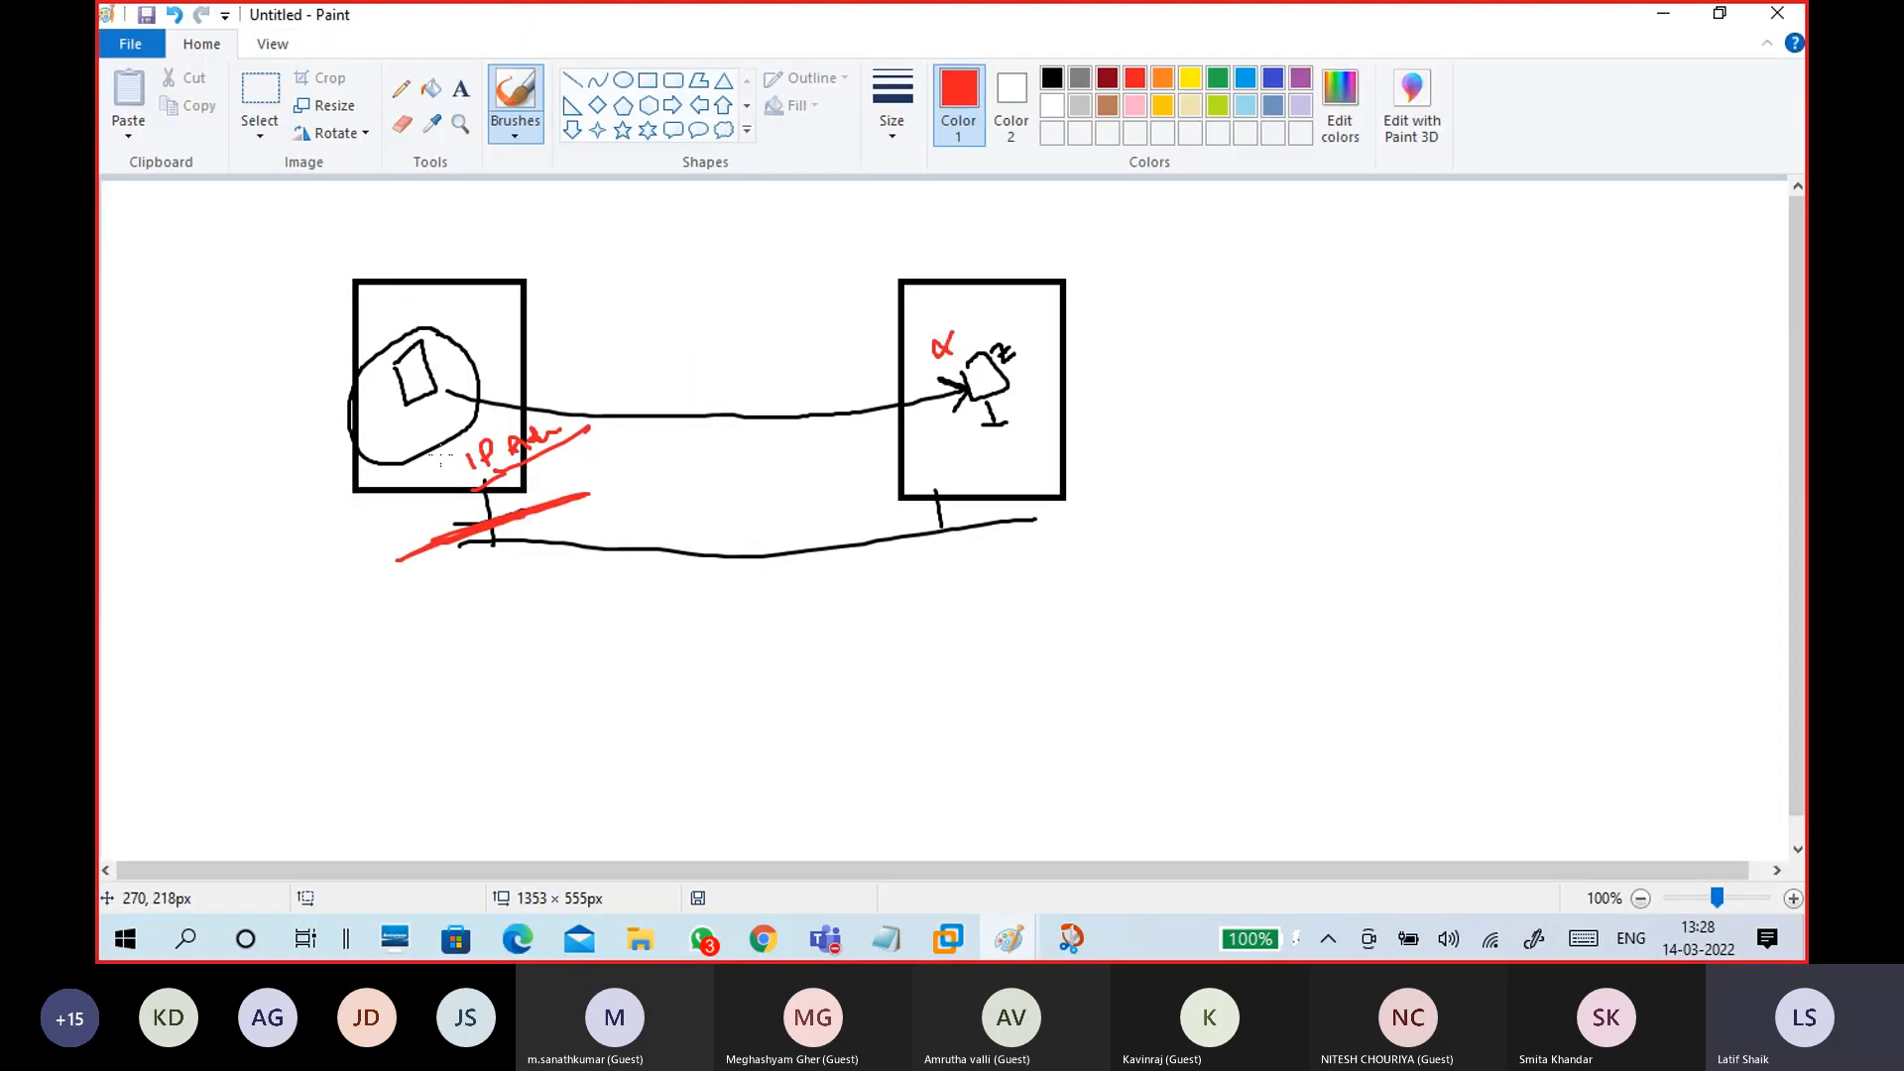
mouse_move(297, 317)
left_mouse_down()
mouse_move(277, 365)
mouse_move(319, 367)
left_mouse_up()
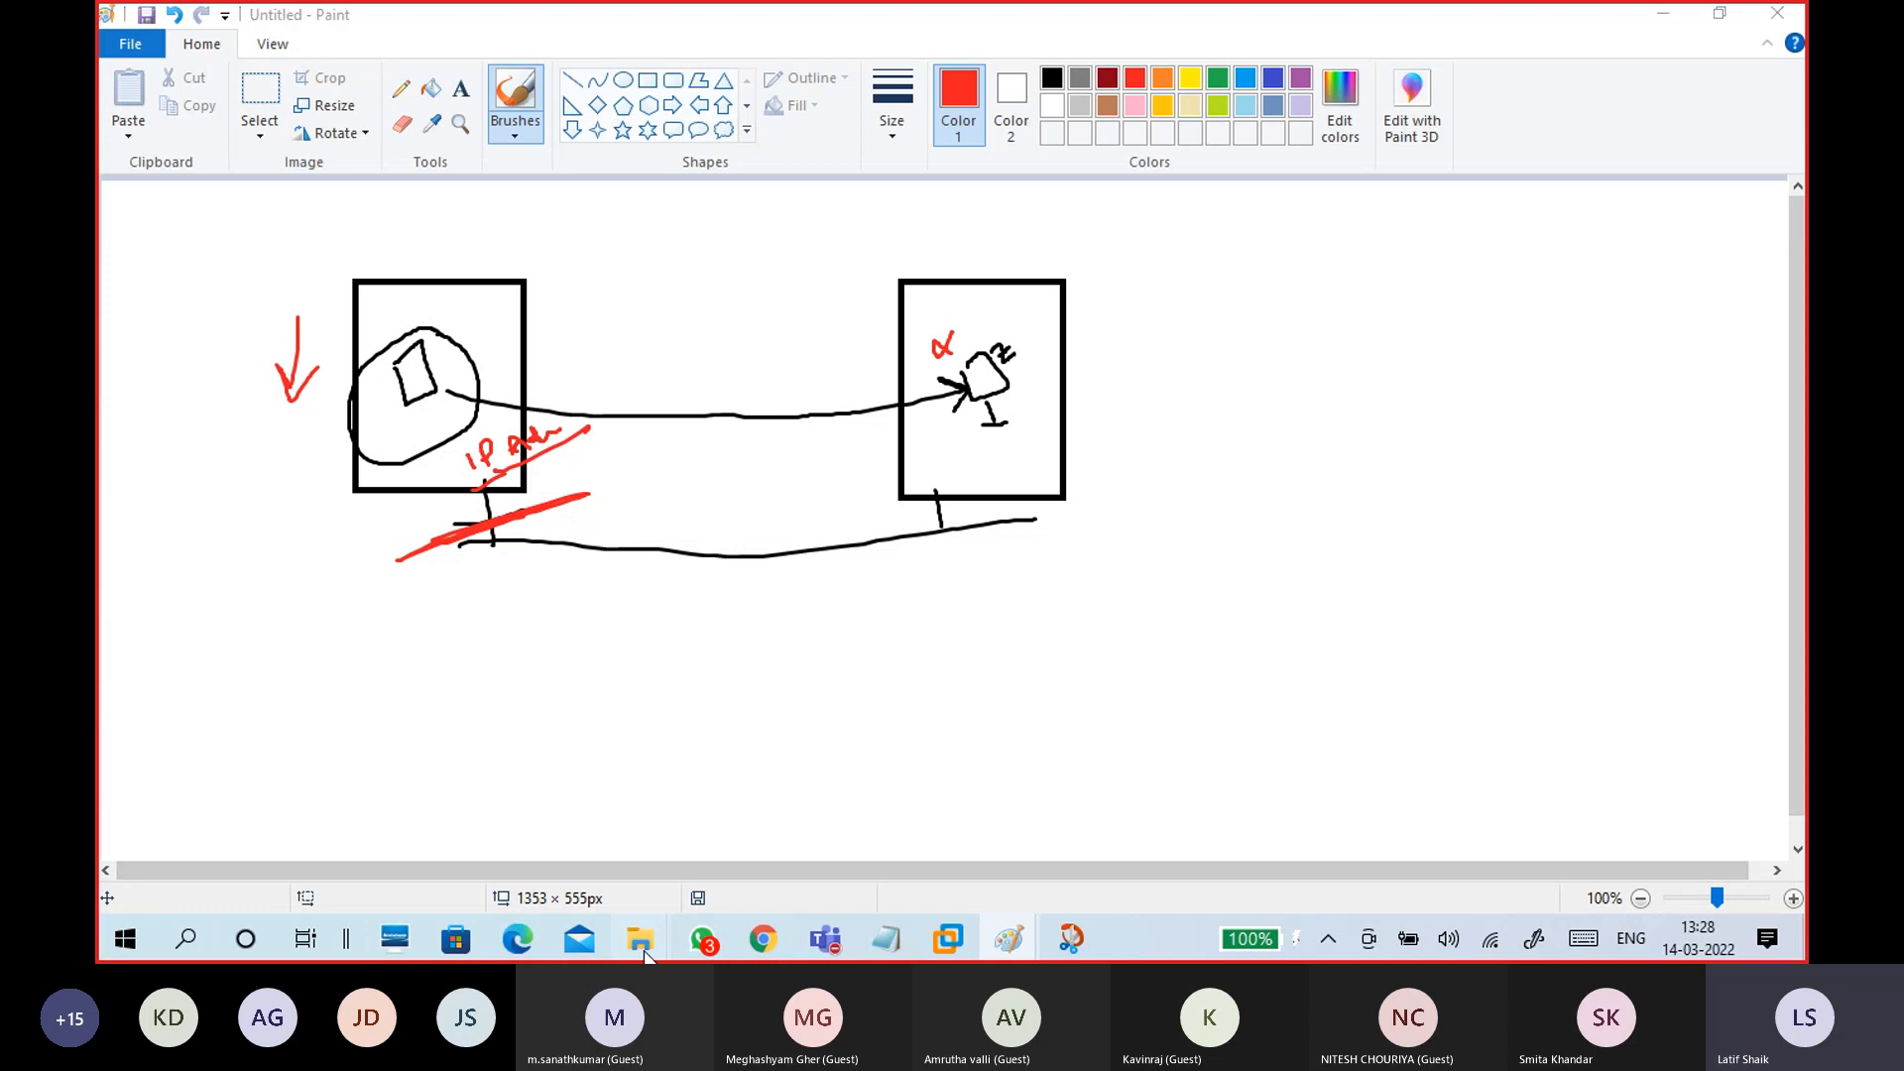
mouse_move(639, 939)
left_click(793, 855)
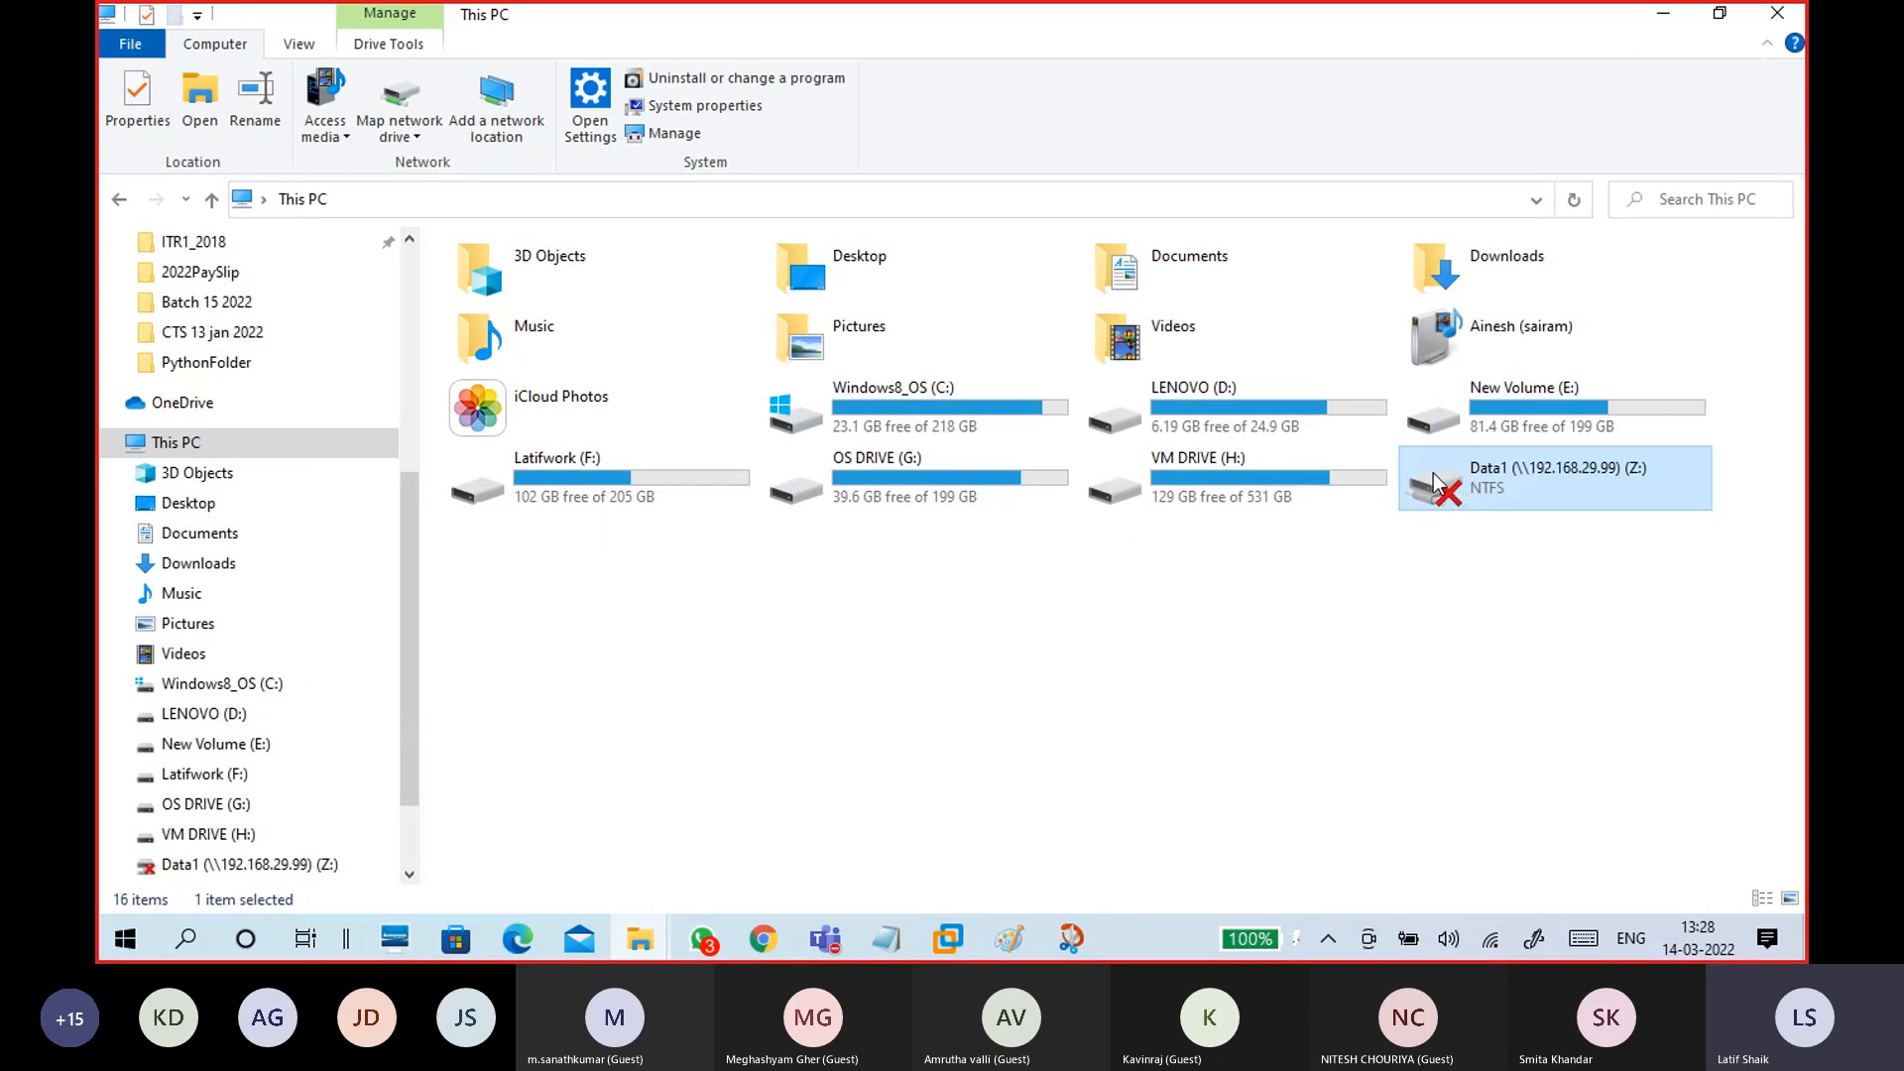
left_click(1401, 587)
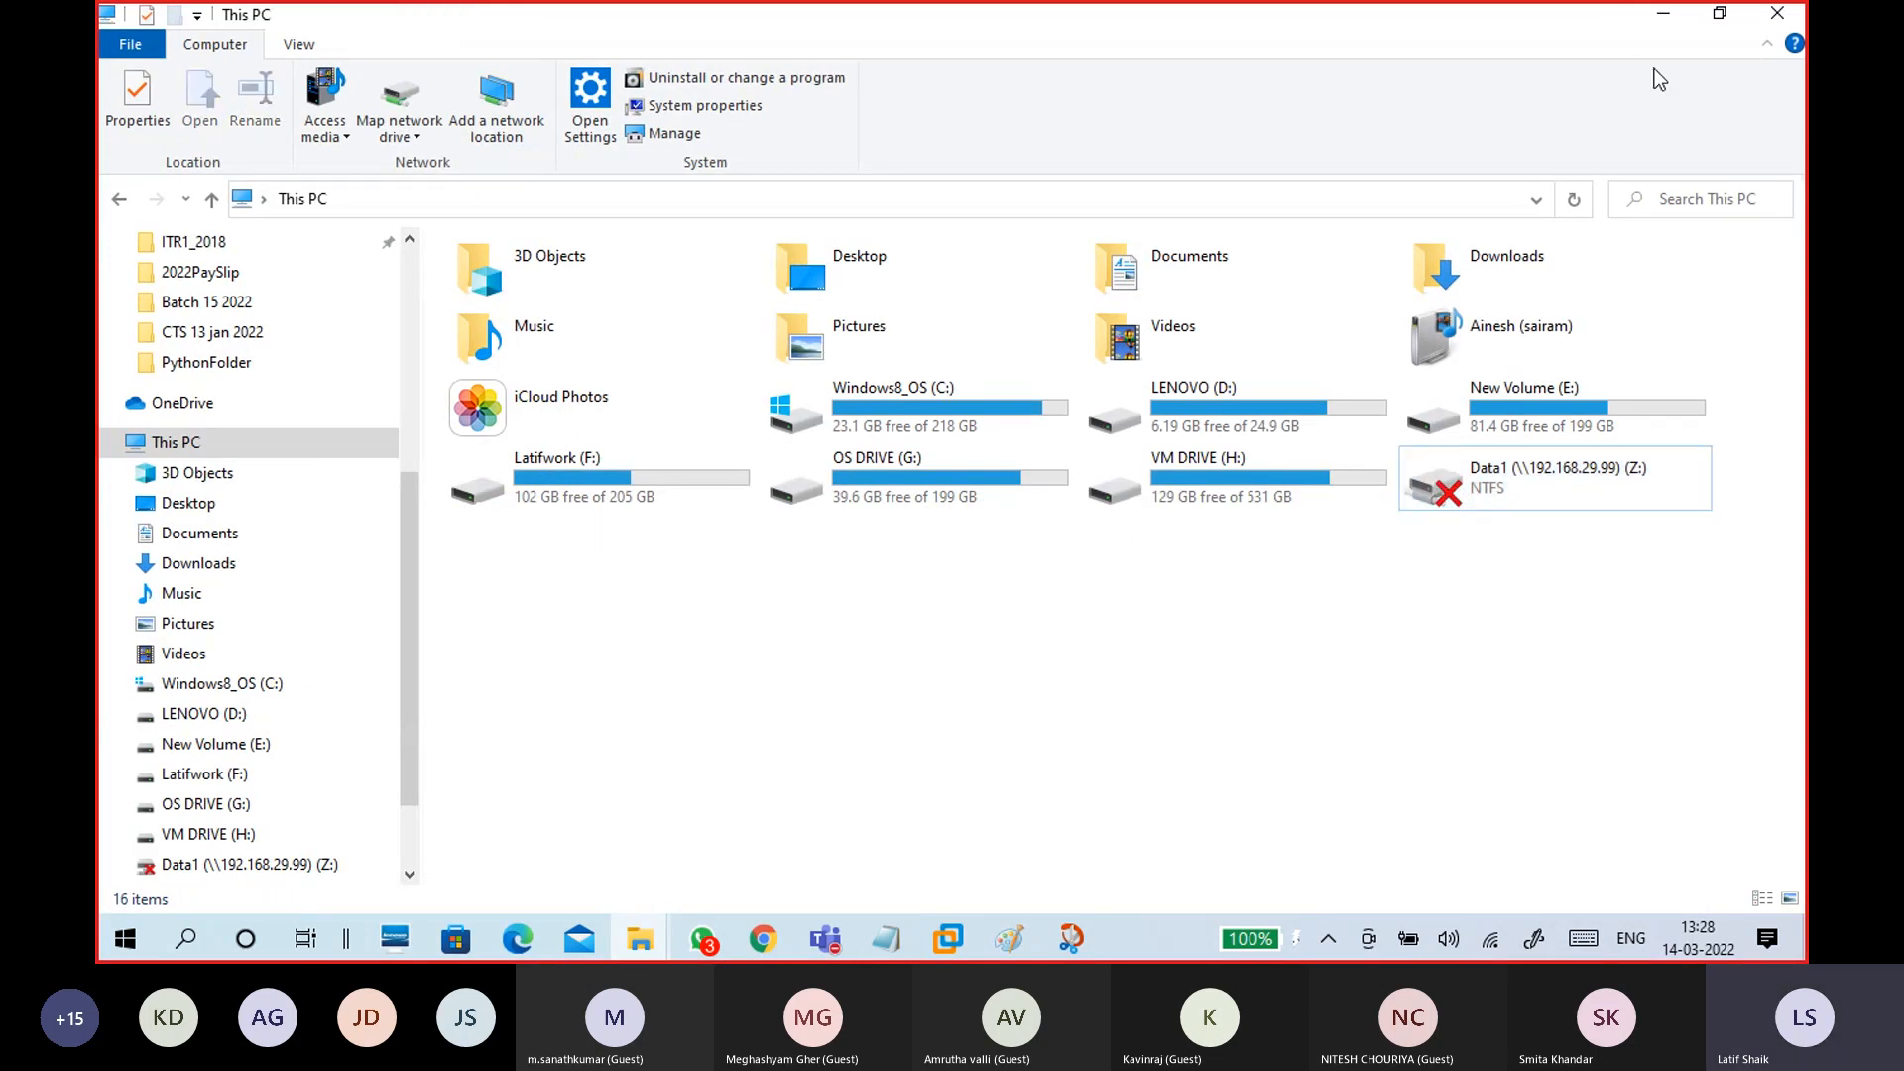
left_click(1663, 17)
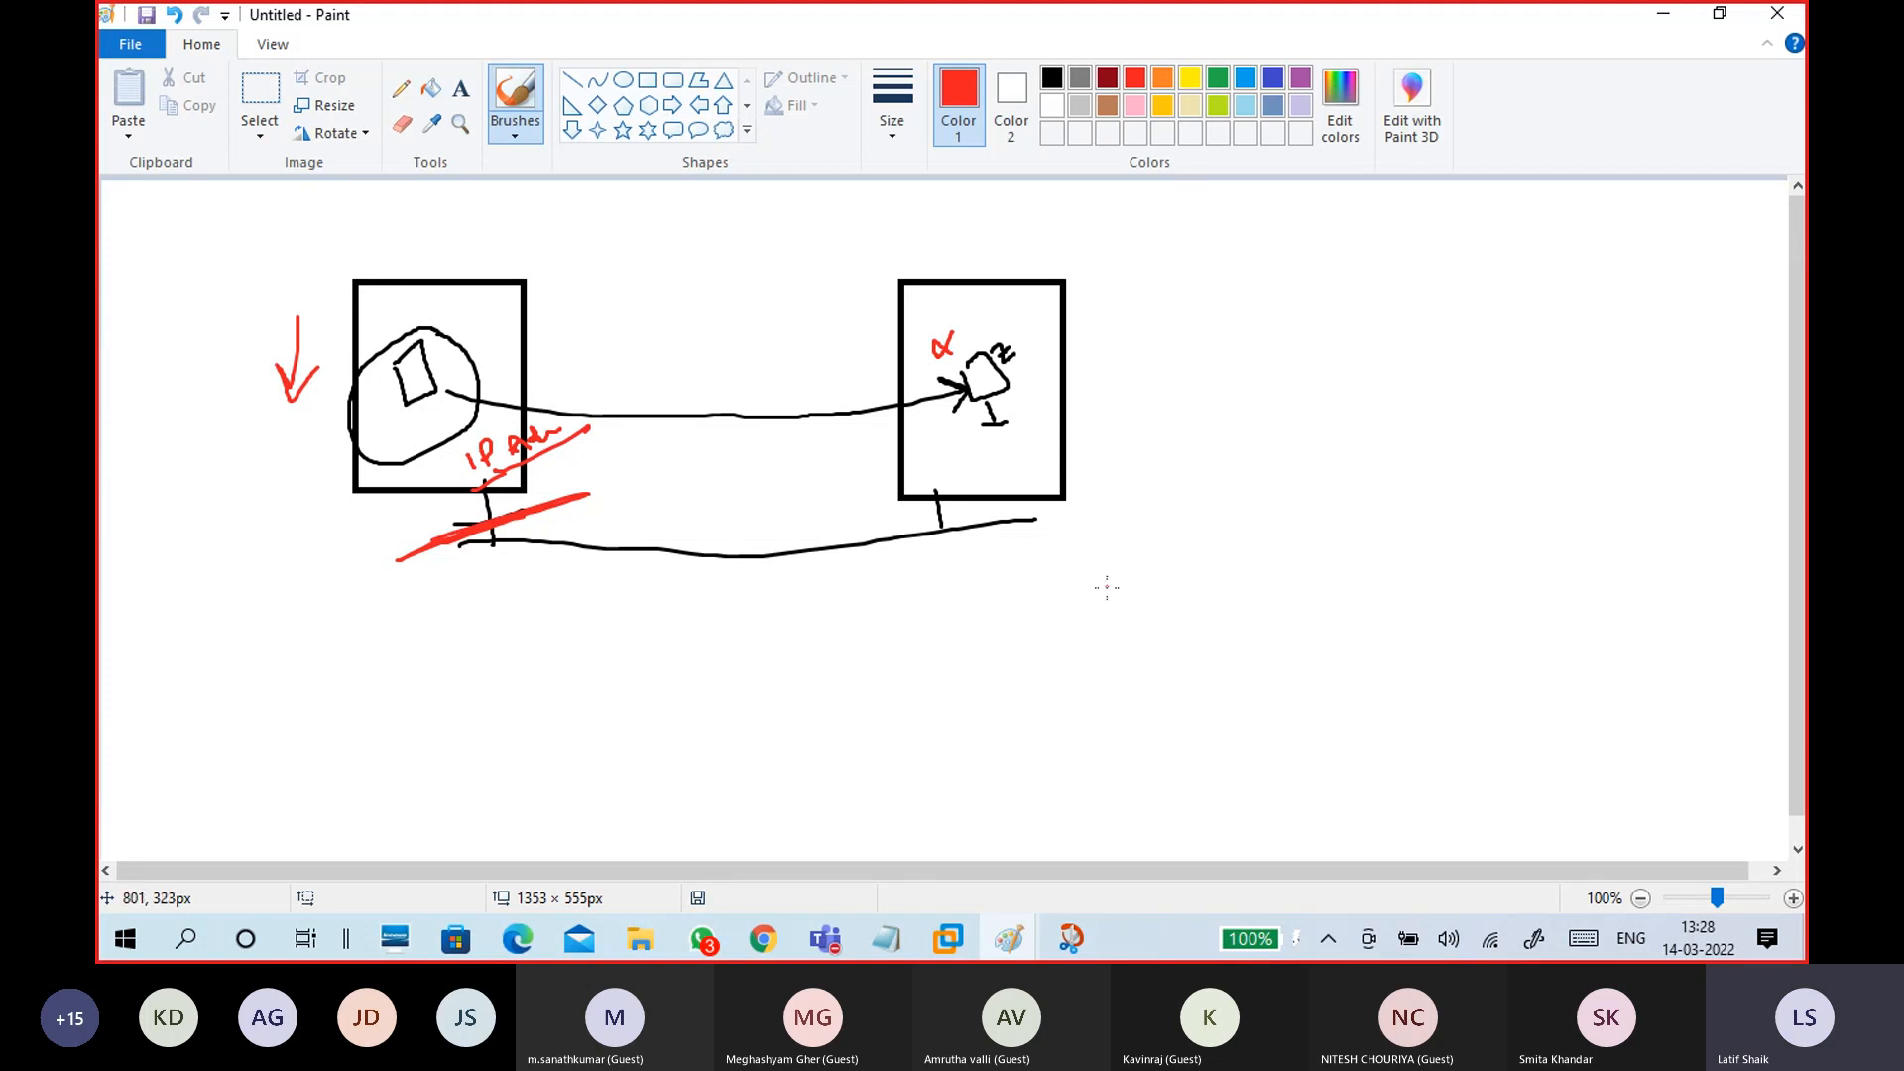
Step: Add a red question mark beside the right box and a loop around the left box, then pick black
left_click_drag(1094, 347, 1100, 385)
left_click(1104, 400)
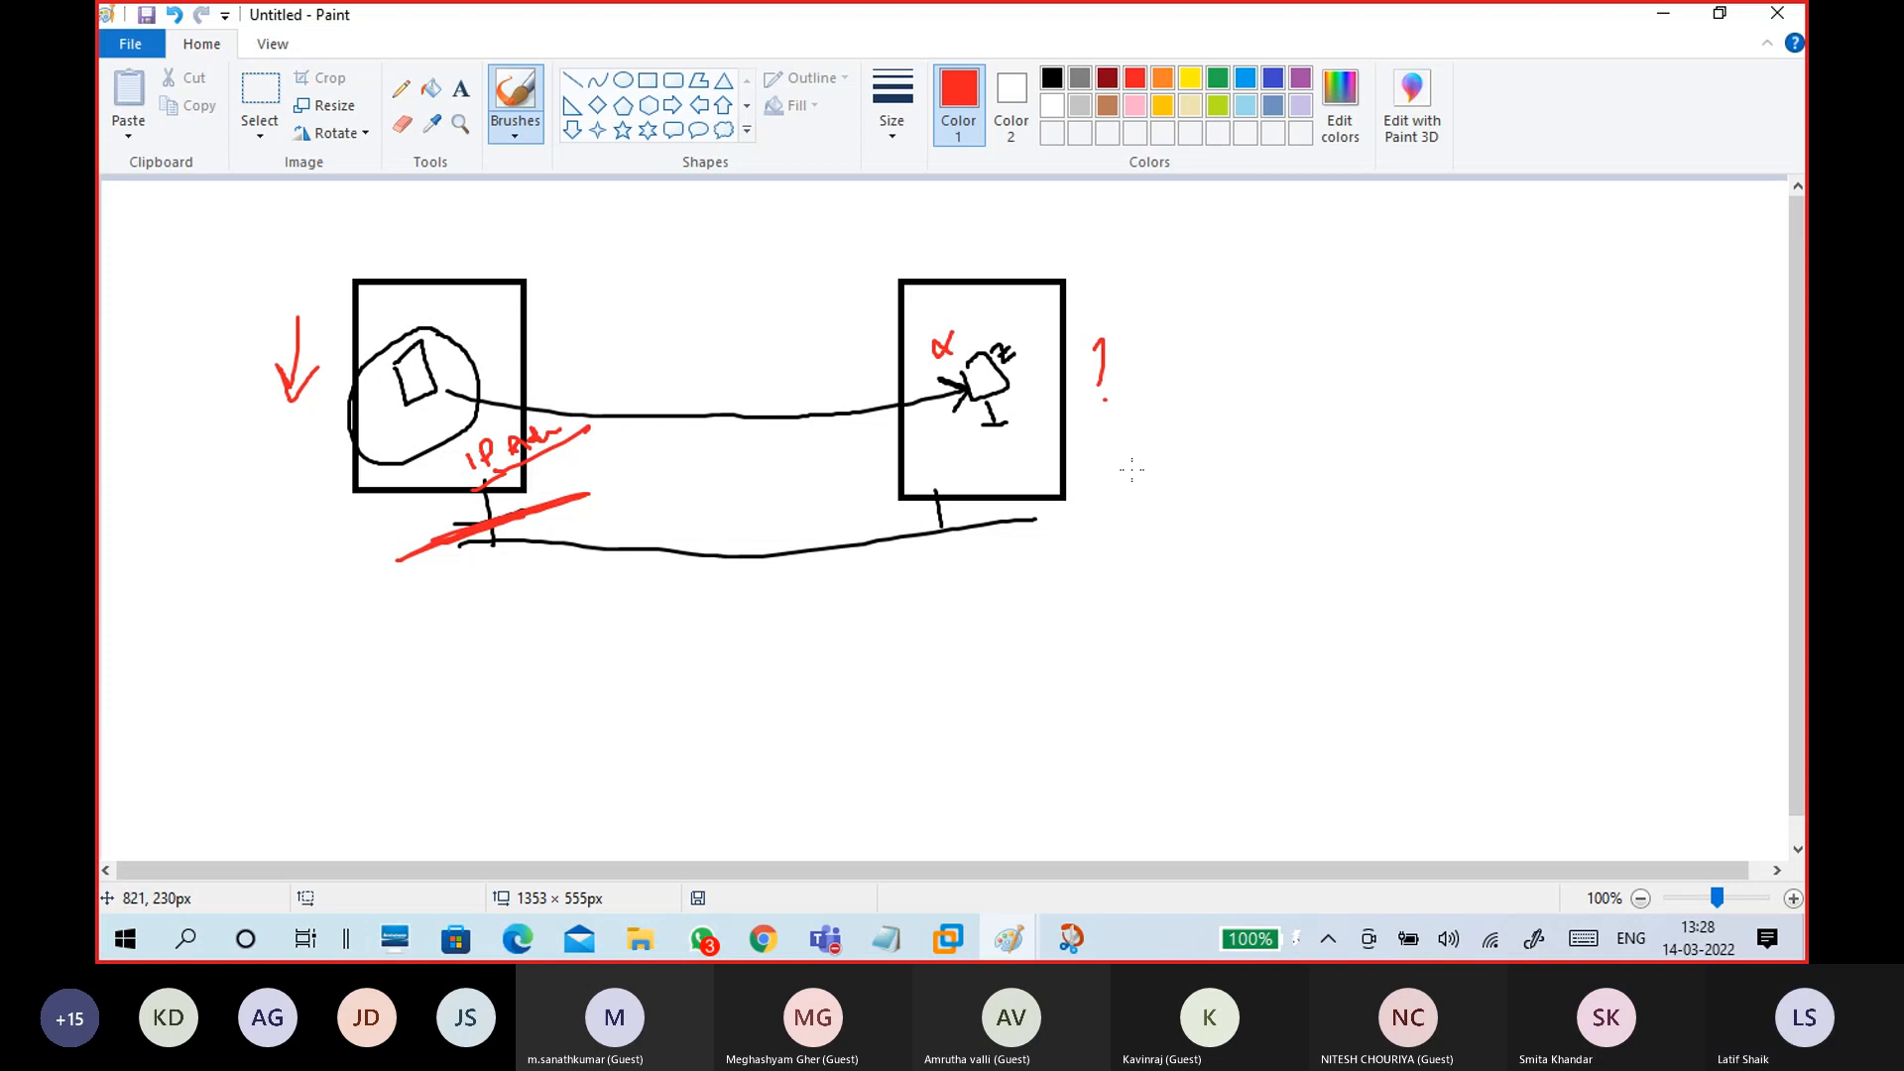
left_click(700, 572)
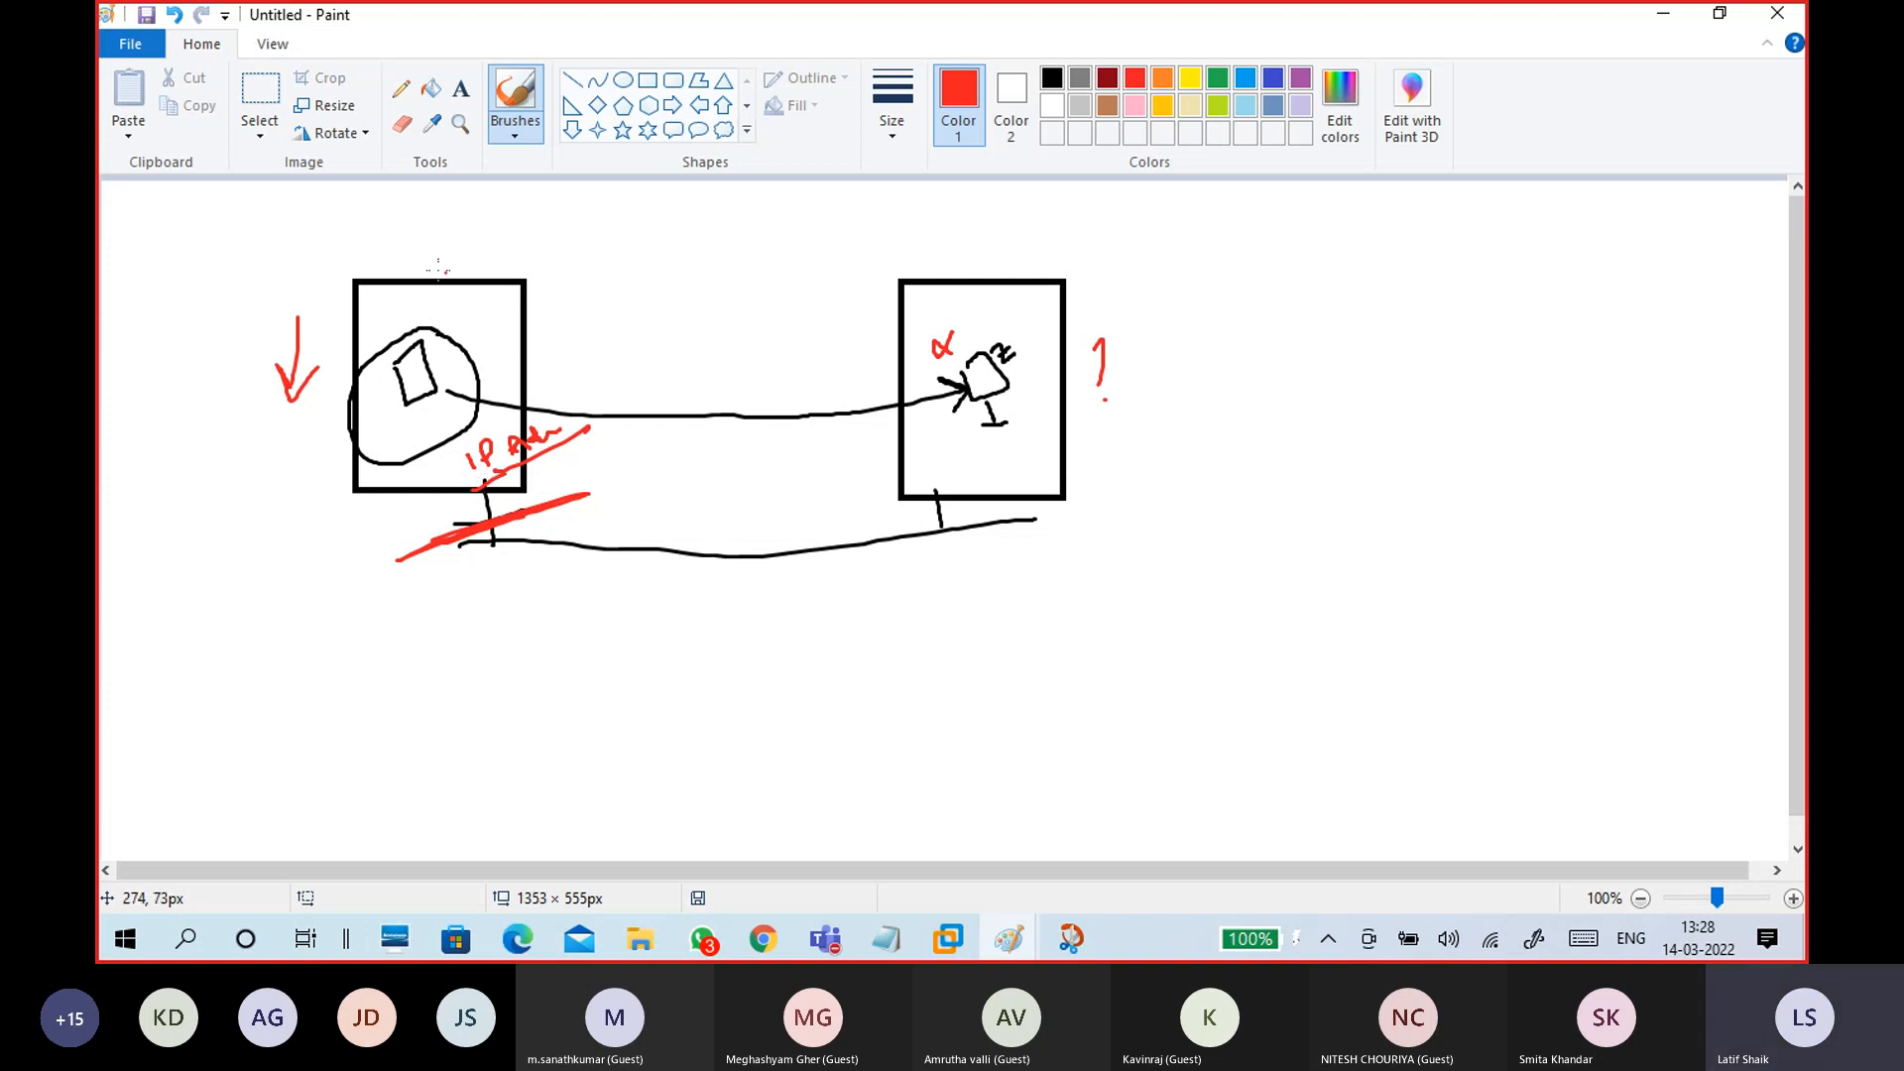
mouse_move(350, 252)
left_mouse_down()
mouse_move(277, 283)
mouse_move(417, 580)
mouse_move(592, 347)
mouse_move(426, 231)
mouse_move(315, 279)
left_mouse_up()
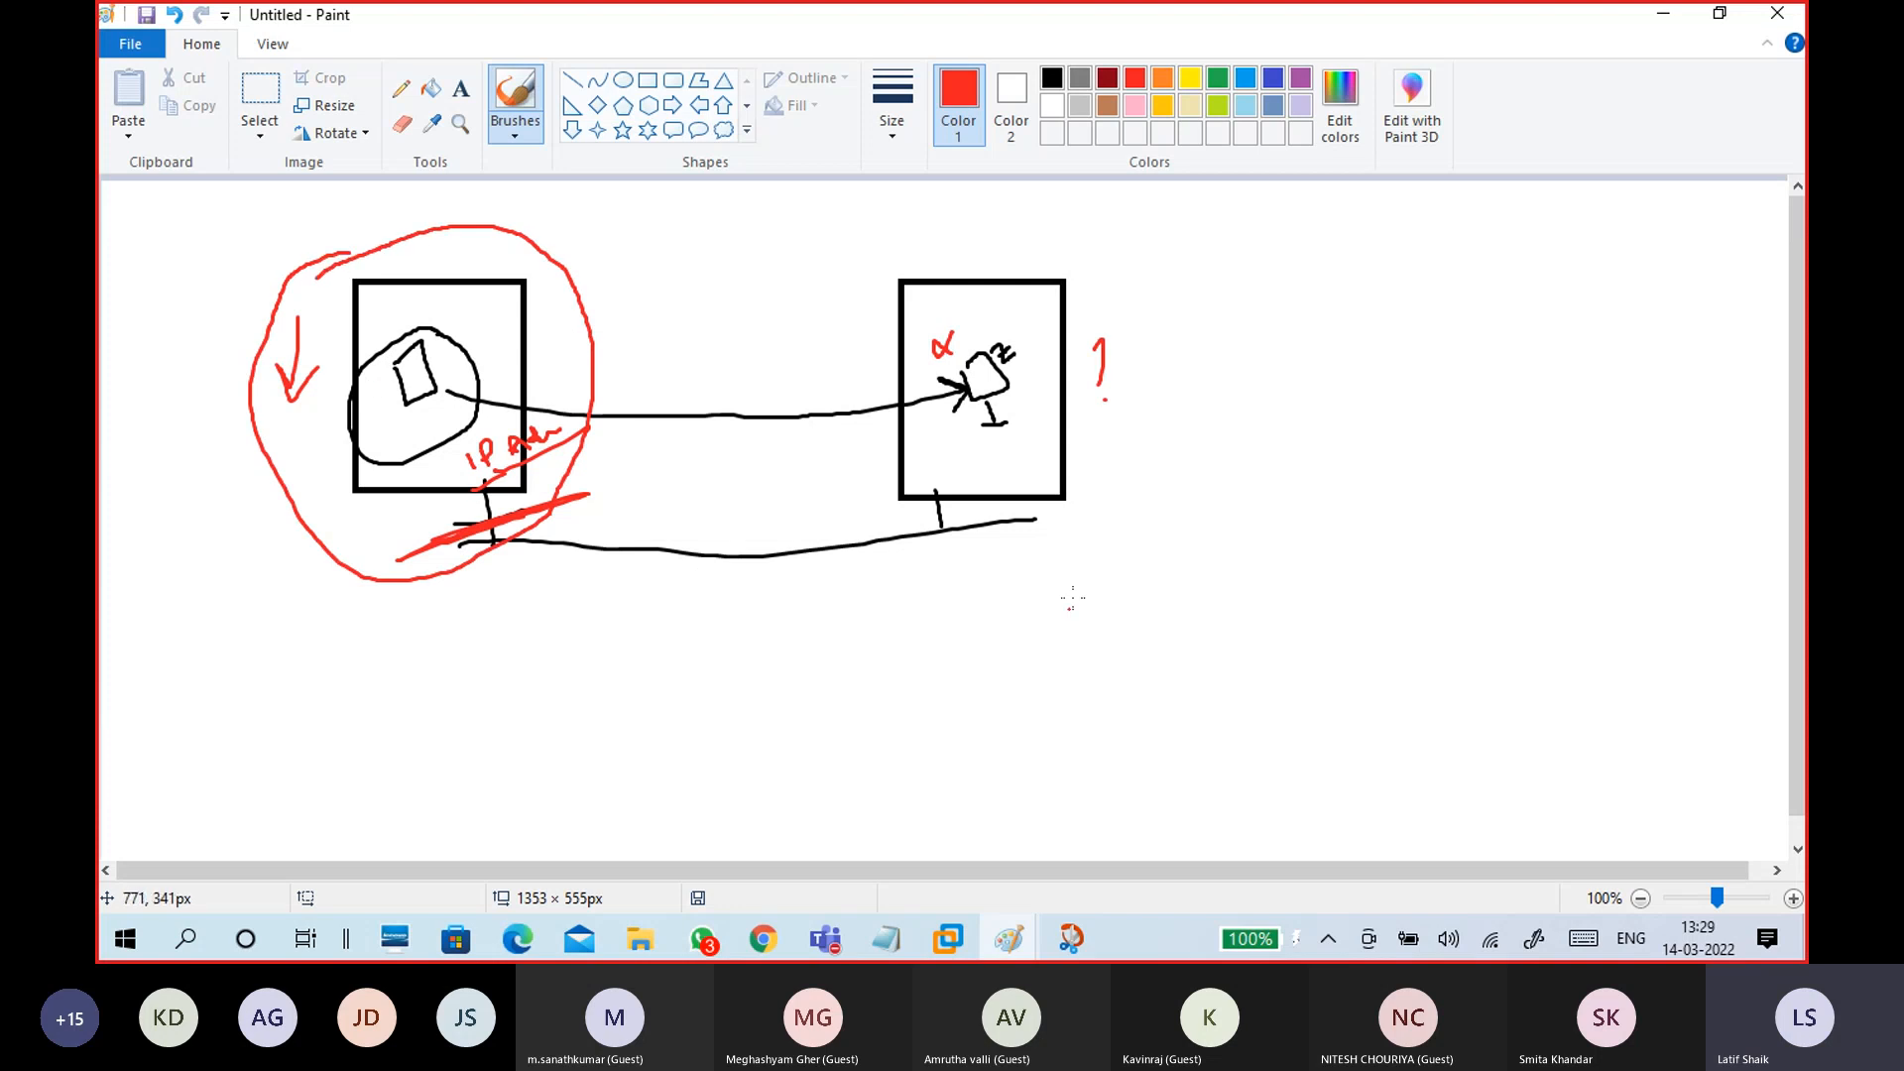
left_click(1053, 78)
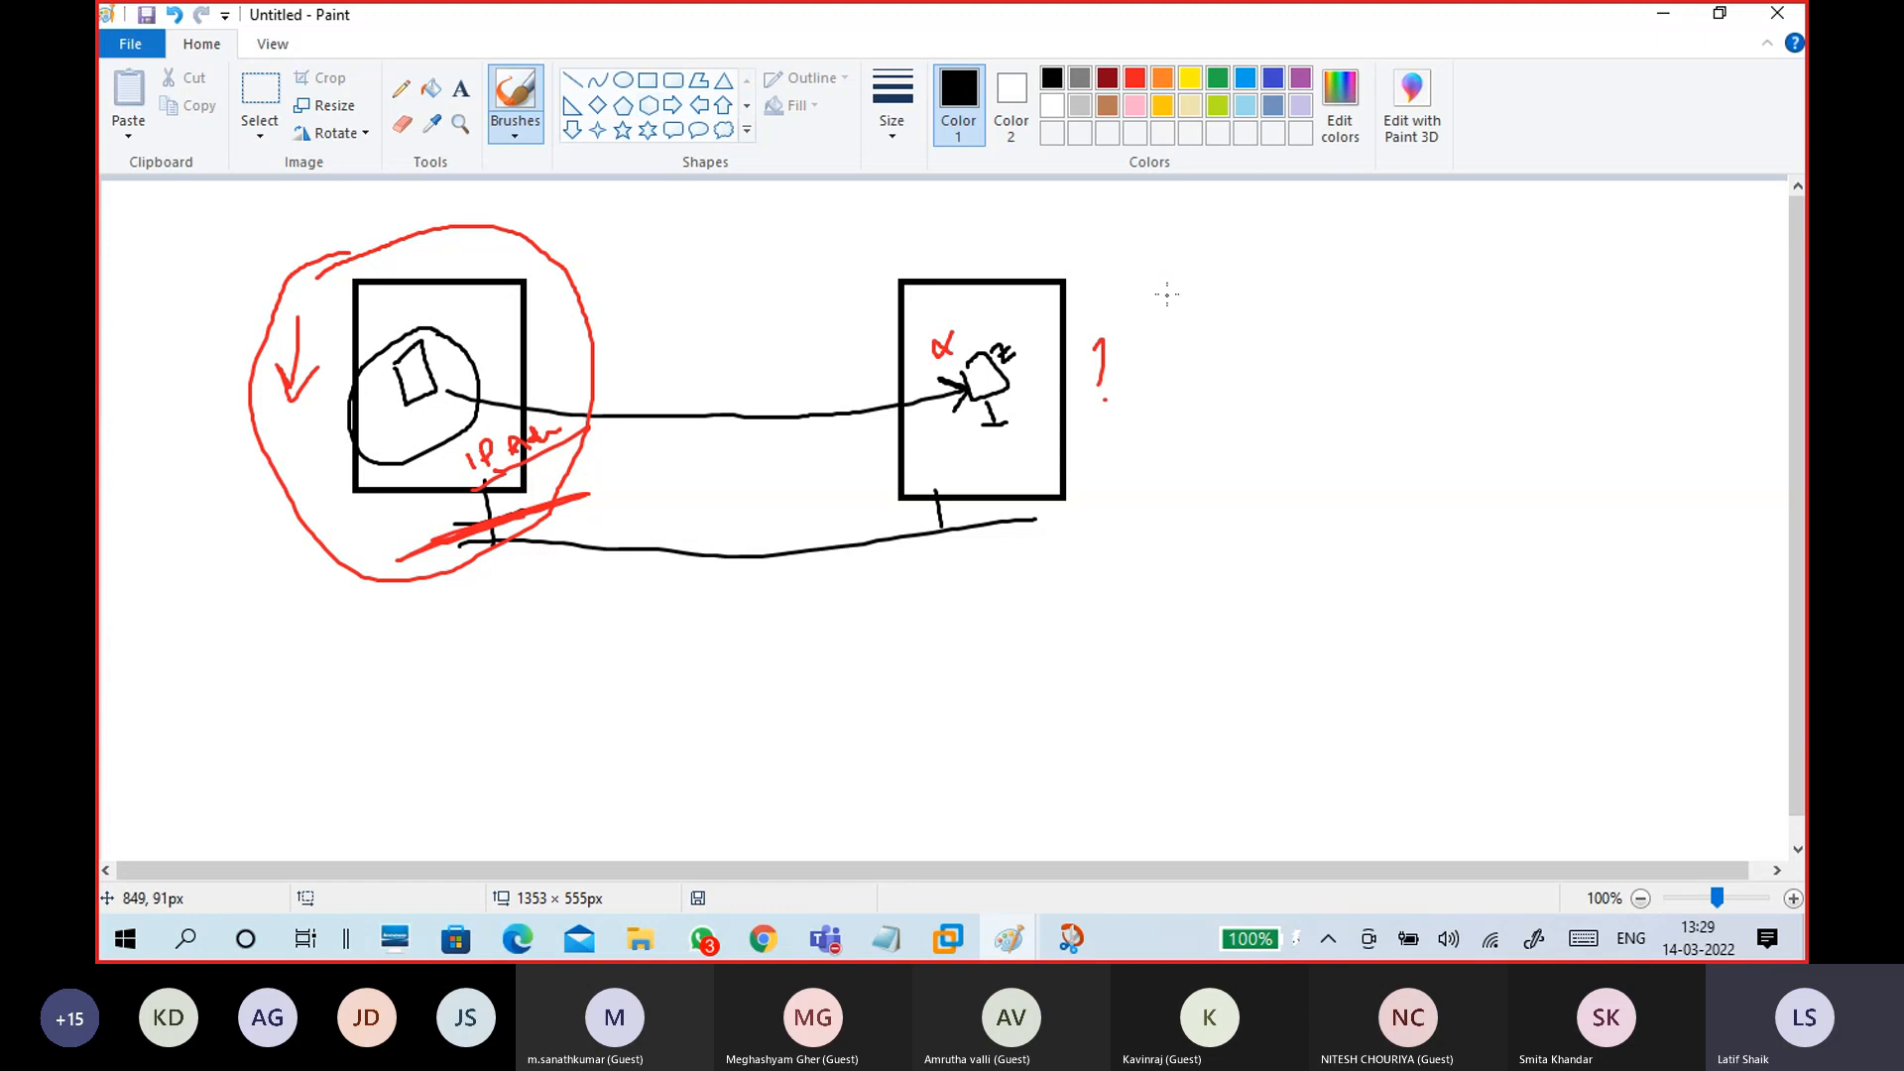
Step: Try three rectangles and two linking curves right of the diagram, then undo them
left_click(652, 84)
left_click_drag(1162, 274, 1293, 505)
left_click_drag(1370, 268, 1541, 489)
left_click_drag(1607, 259, 1748, 481)
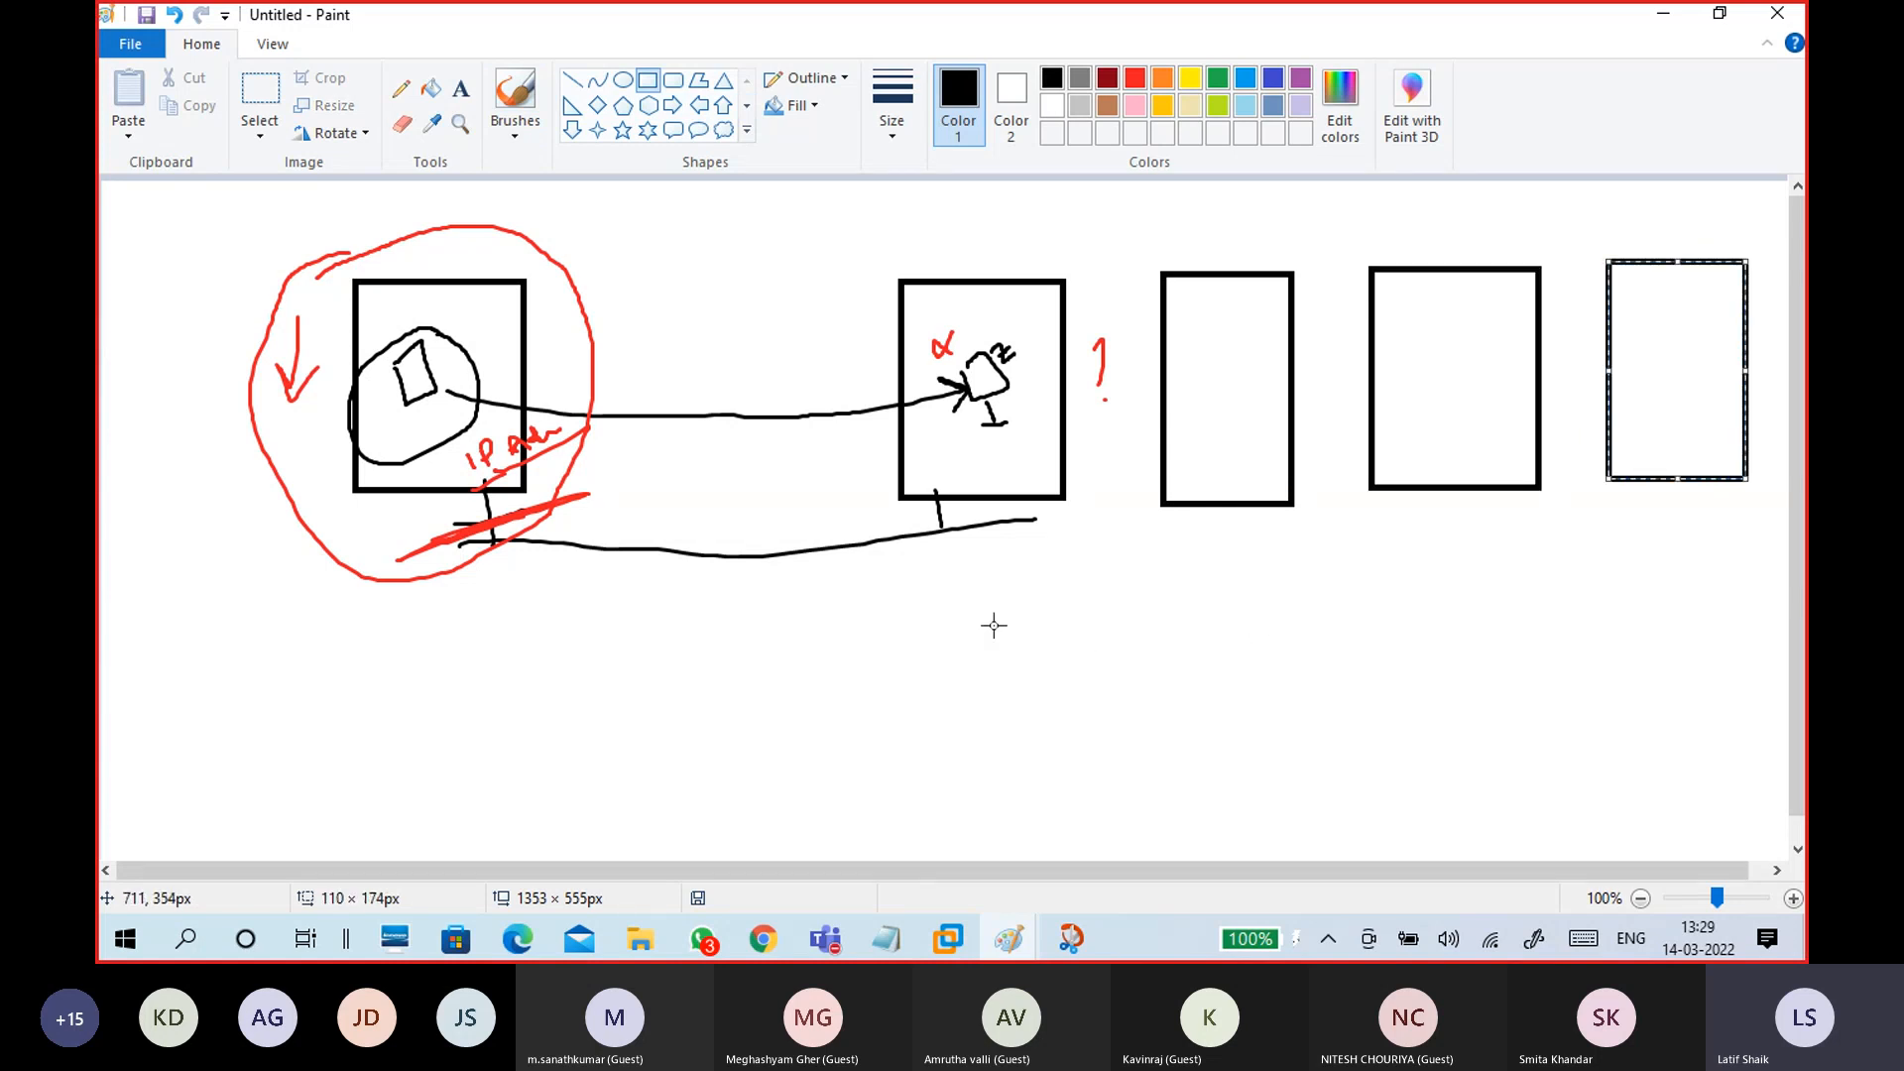
left_click(515, 132)
left_click(369, 173)
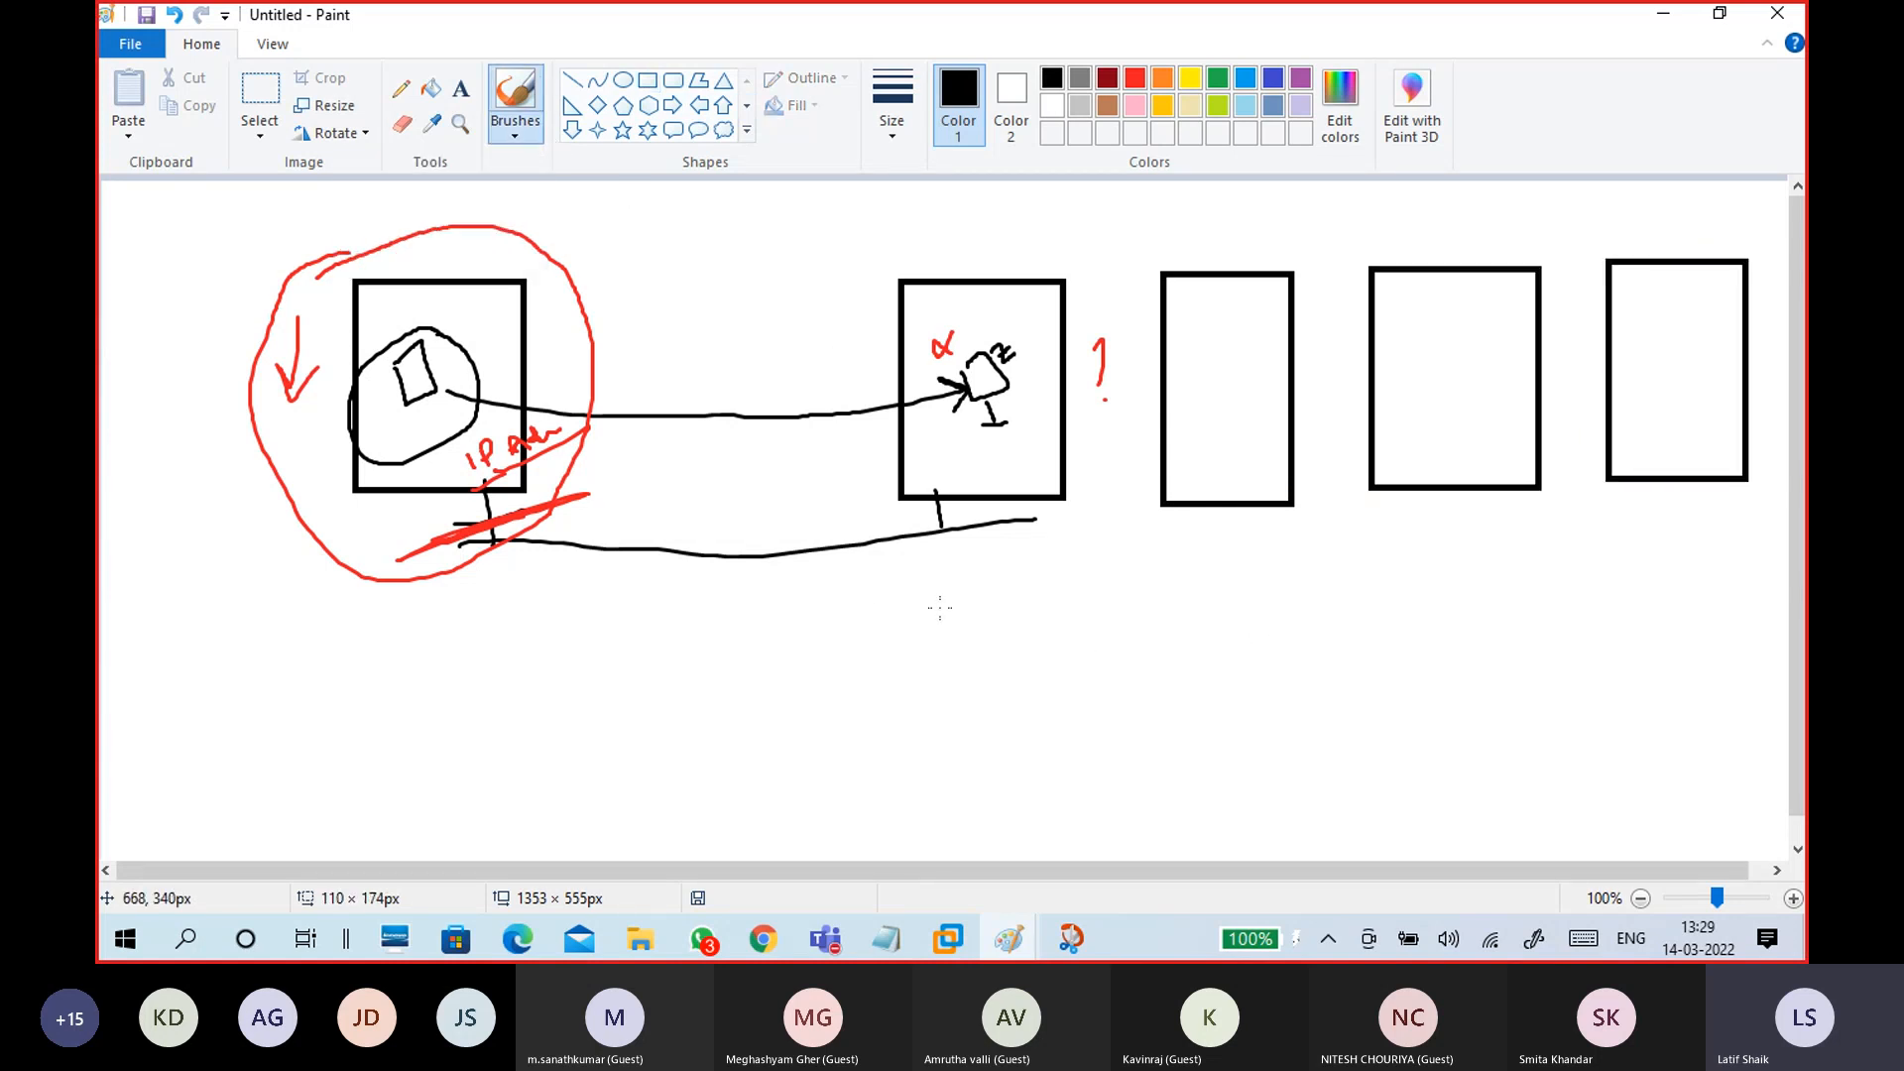
mouse_move(1192, 446)
left_mouse_down()
mouse_move(1141, 583)
mouse_move(589, 587)
mouse_move(447, 409)
mouse_move(488, 421)
left_mouse_up()
mouse_move(1457, 407)
left_mouse_down()
mouse_move(995, 694)
mouse_move(424, 436)
mouse_move(414, 406)
mouse_move(452, 406)
left_mouse_up()
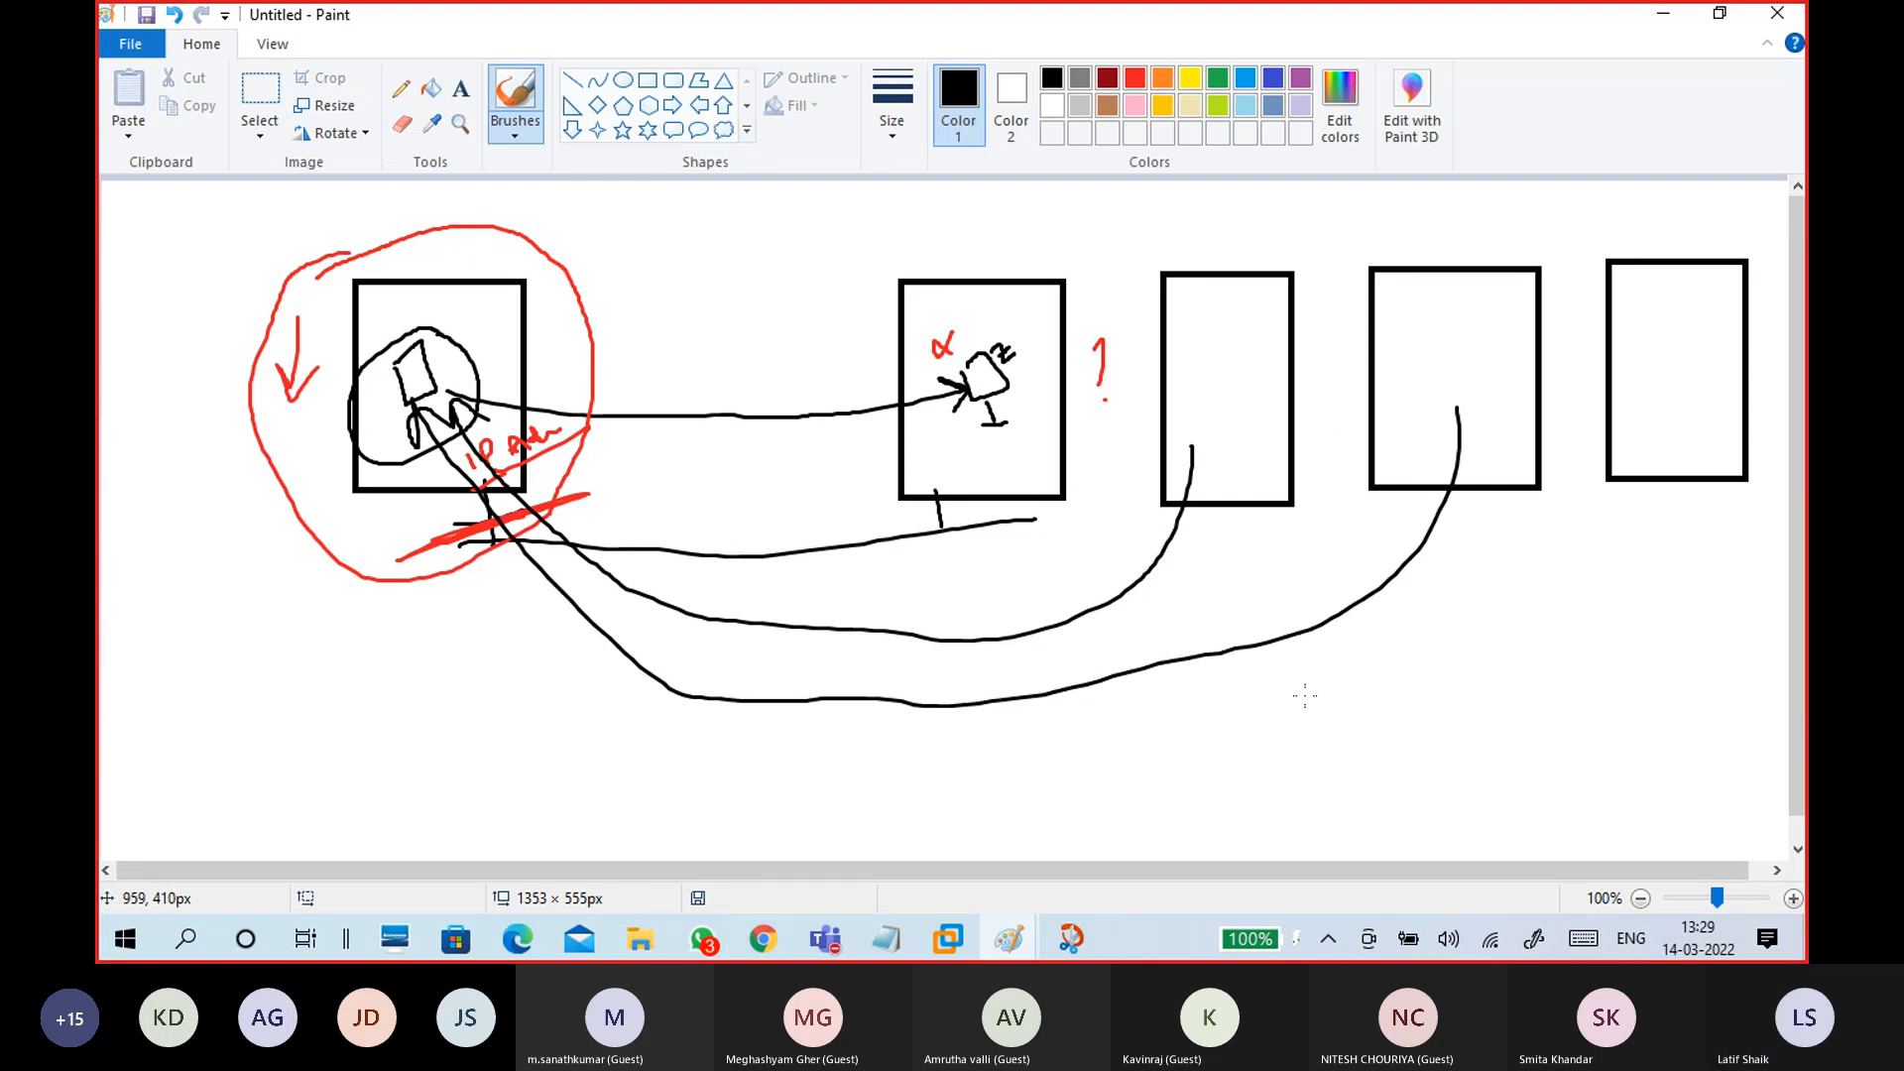
key("ctrl+z")
key("ctrl+z")
key("ctrl+z")
key("ctrl+z")
key("ctrl+z")
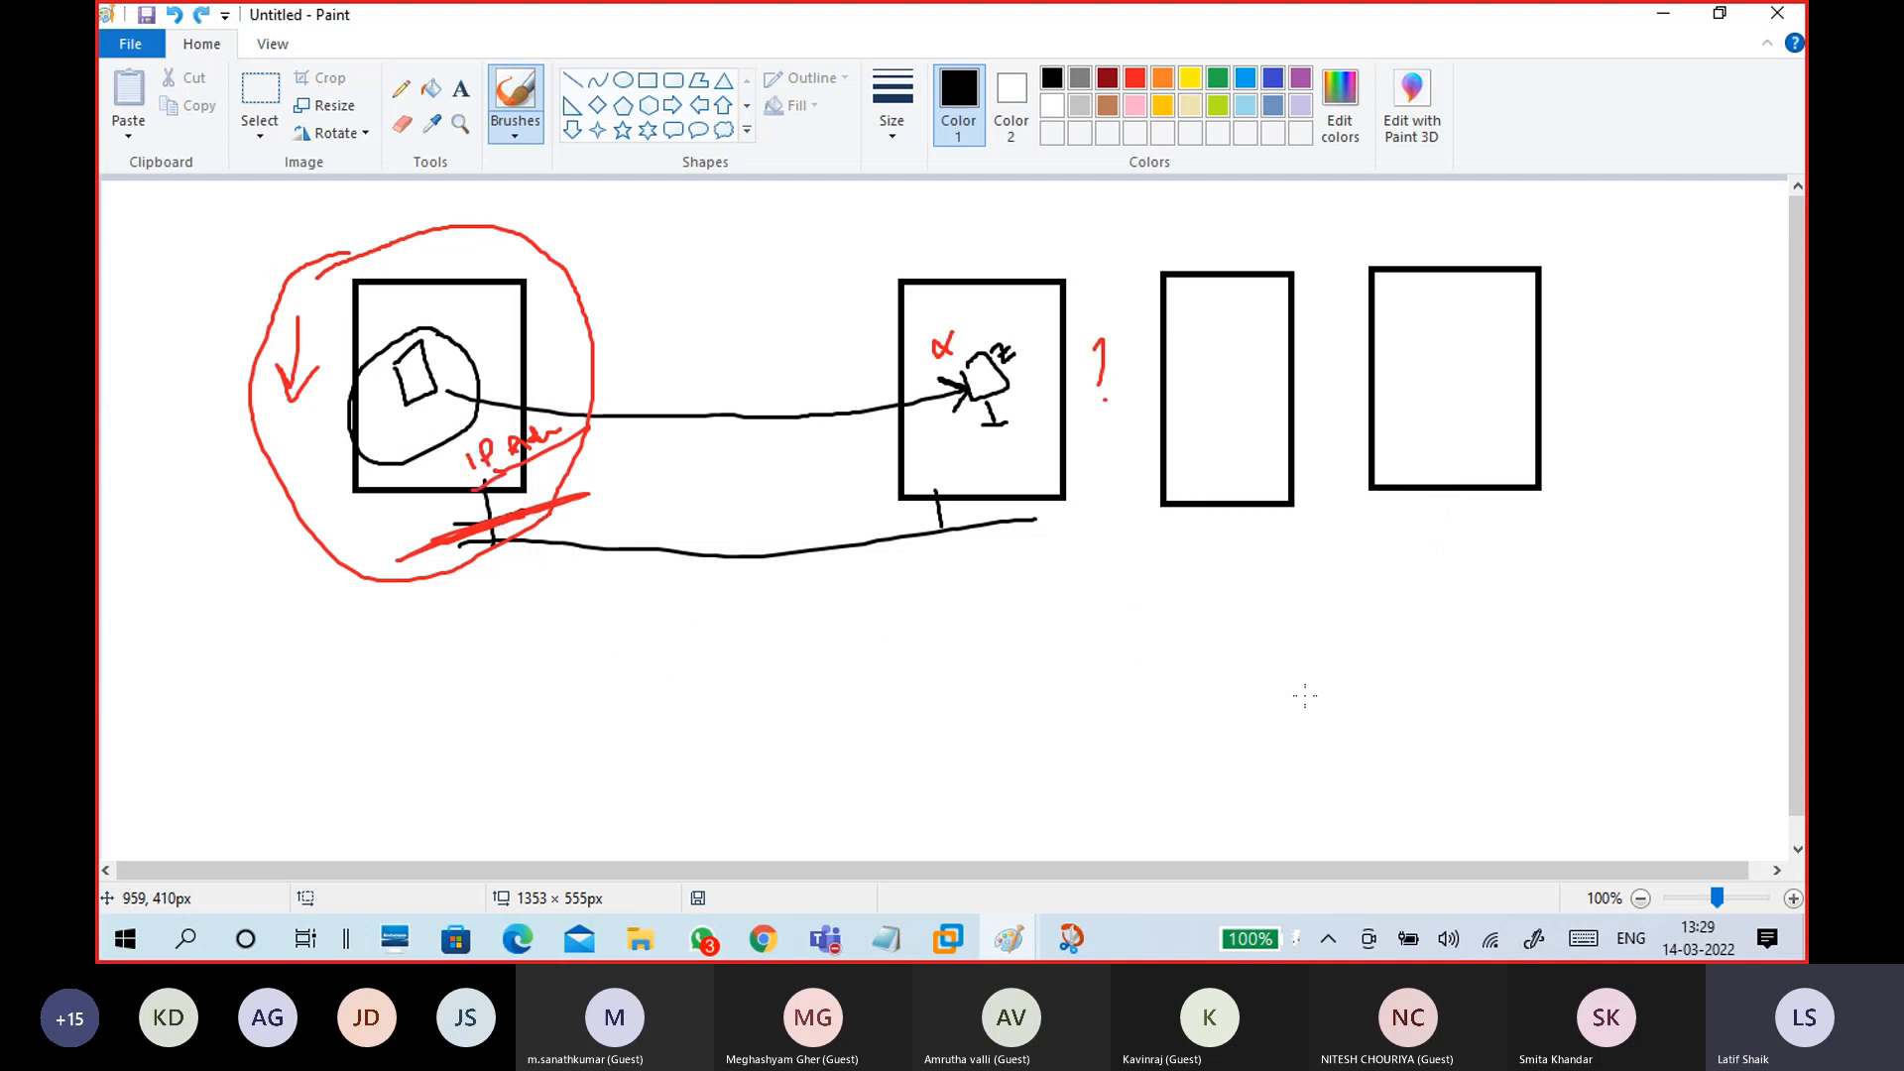
key("ctrl+z")
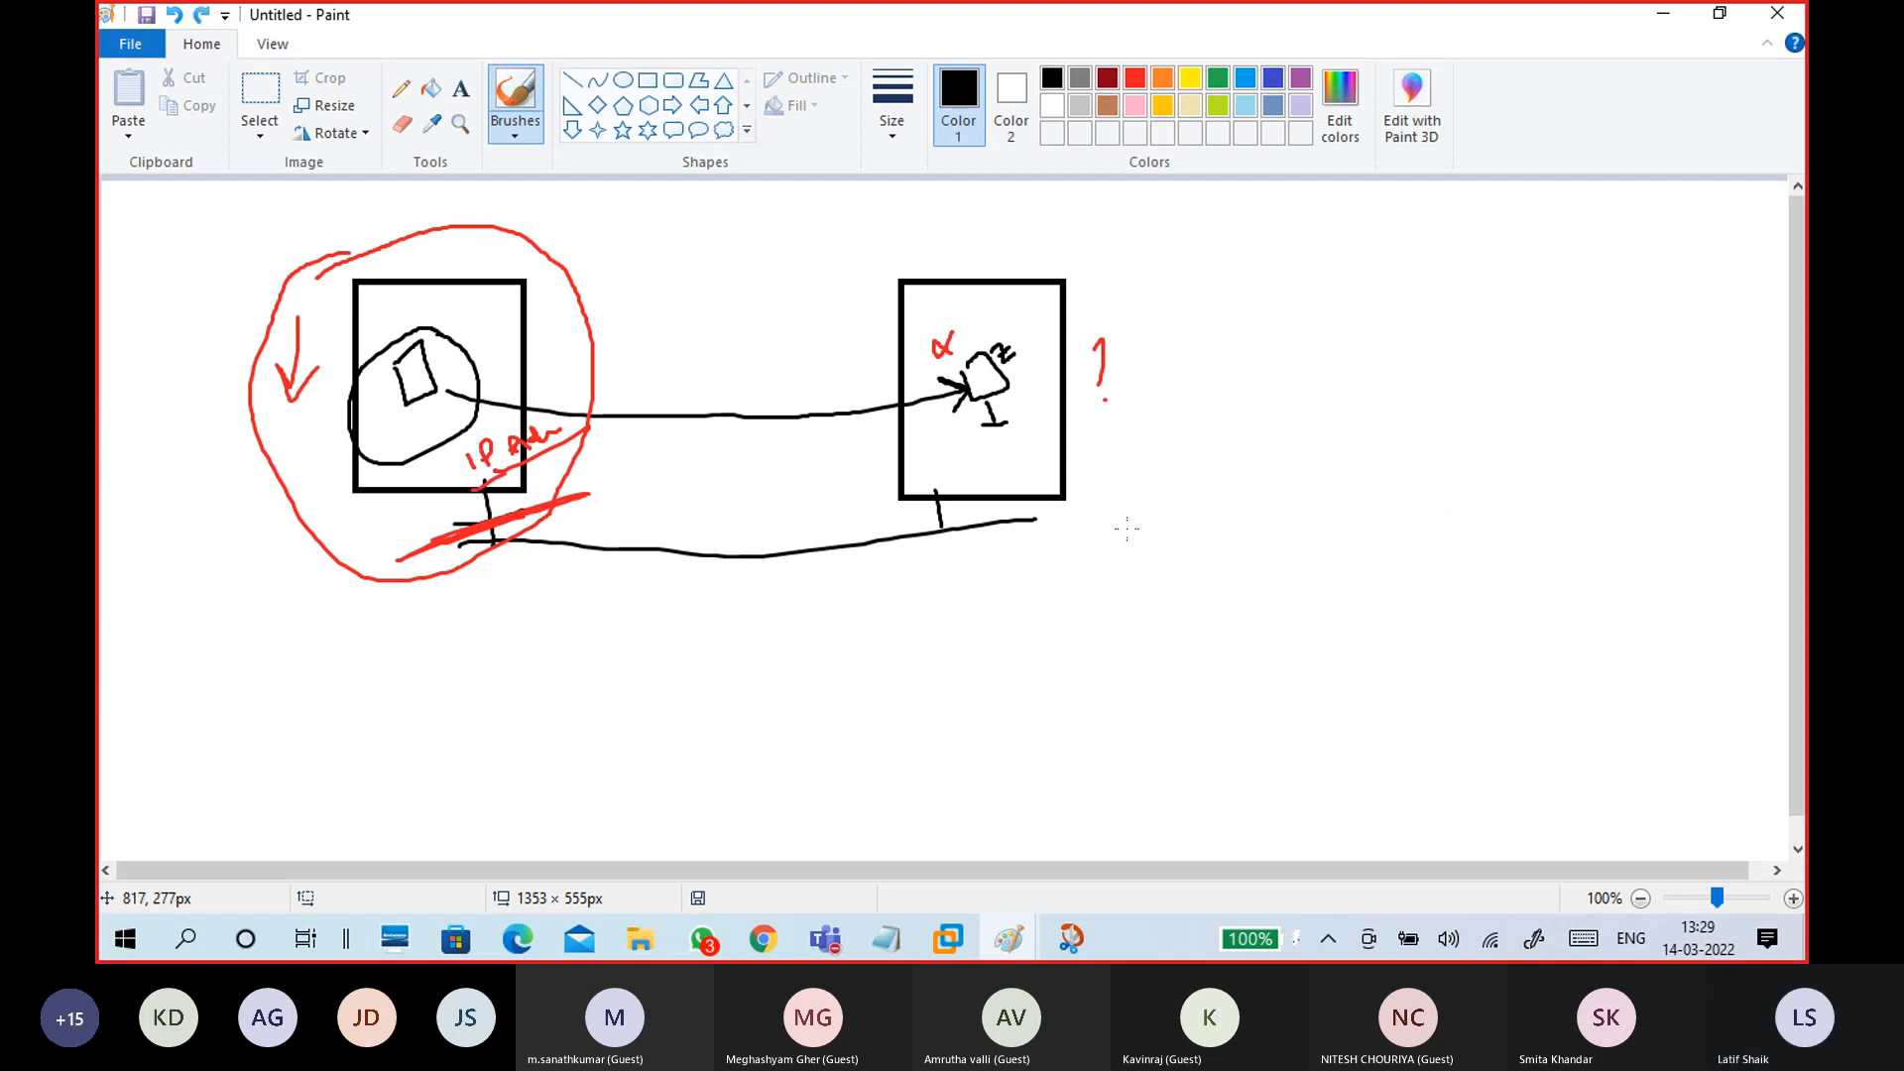
Step: In black, tick the left box's shape, circle the right box's figure, and sketch a large and a small box
mouse_move(397, 378)
left_mouse_down()
mouse_move(410, 395)
mouse_move(439, 359)
left_mouse_up()
left_click_drag(422, 548, 577, 491)
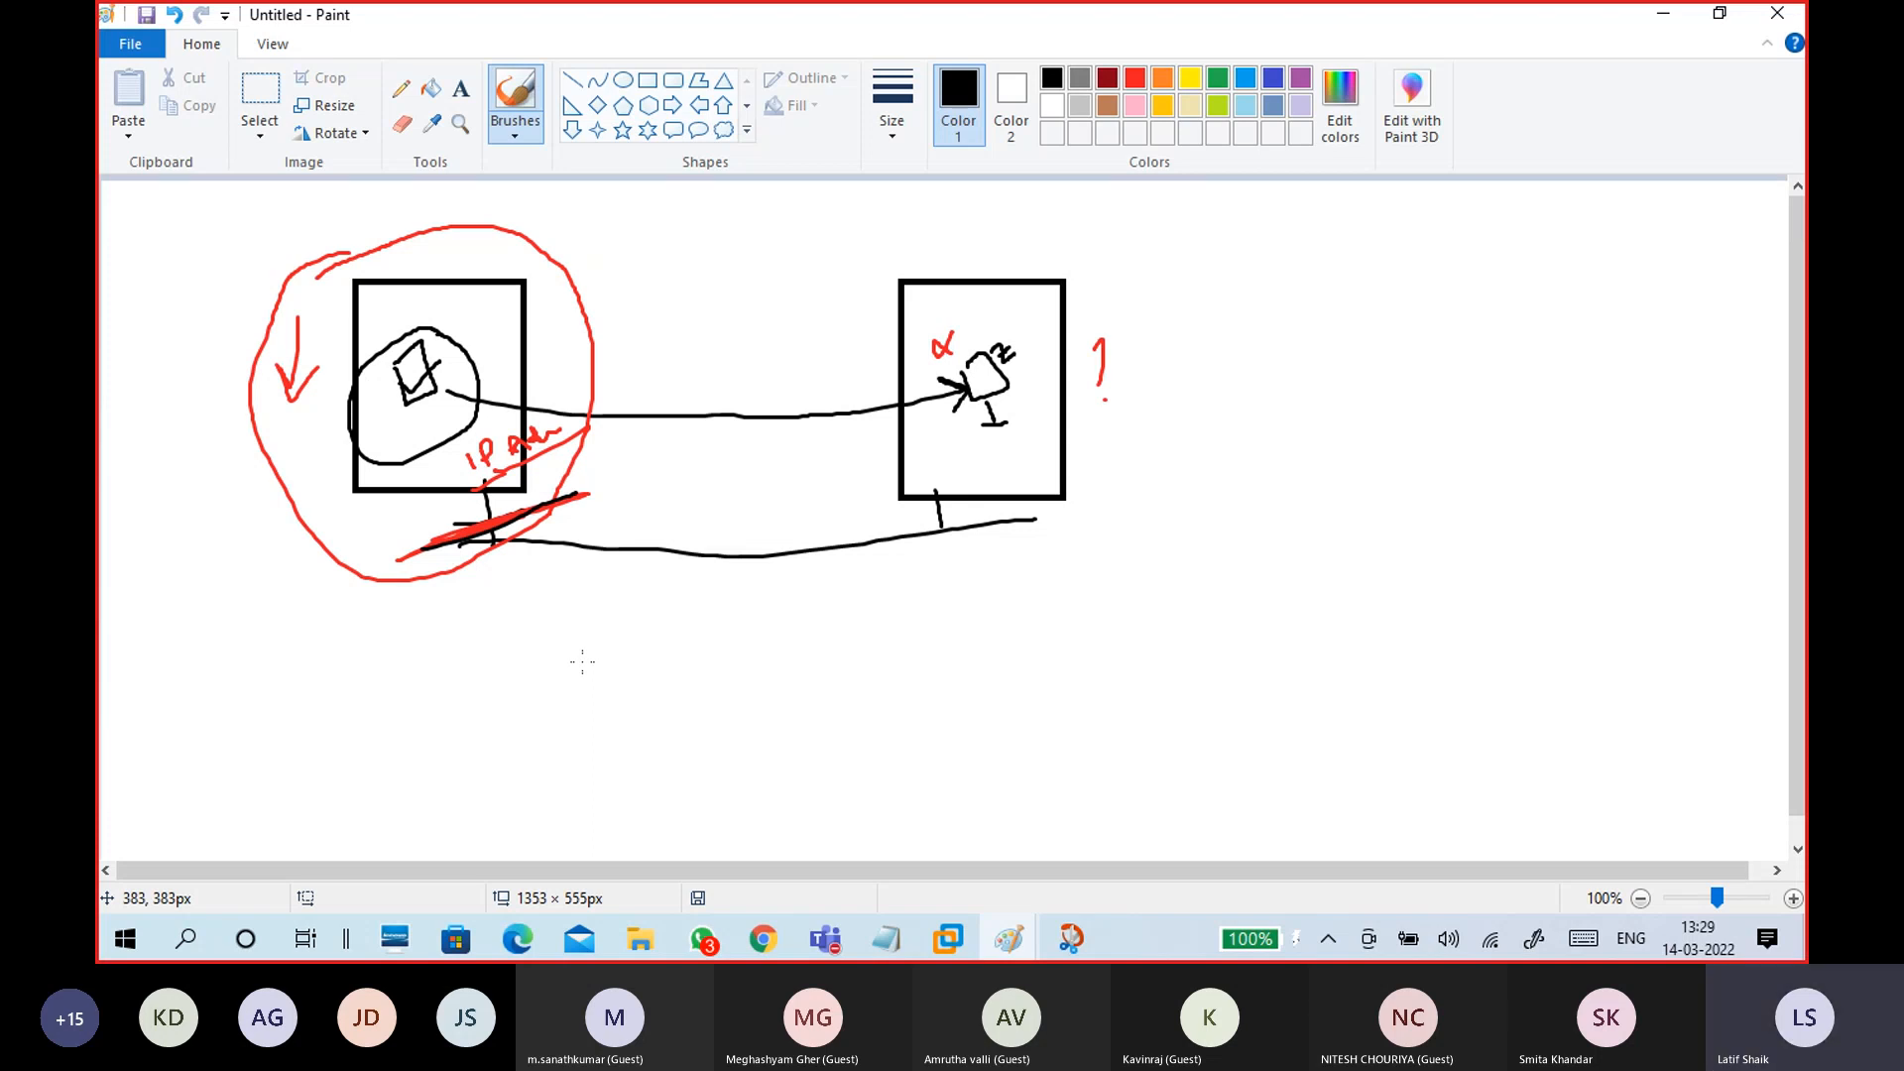
mouse_move(972, 325)
left_mouse_down()
mouse_move(942, 335)
mouse_move(987, 427)
mouse_move(1033, 357)
mouse_move(942, 325)
left_mouse_up()
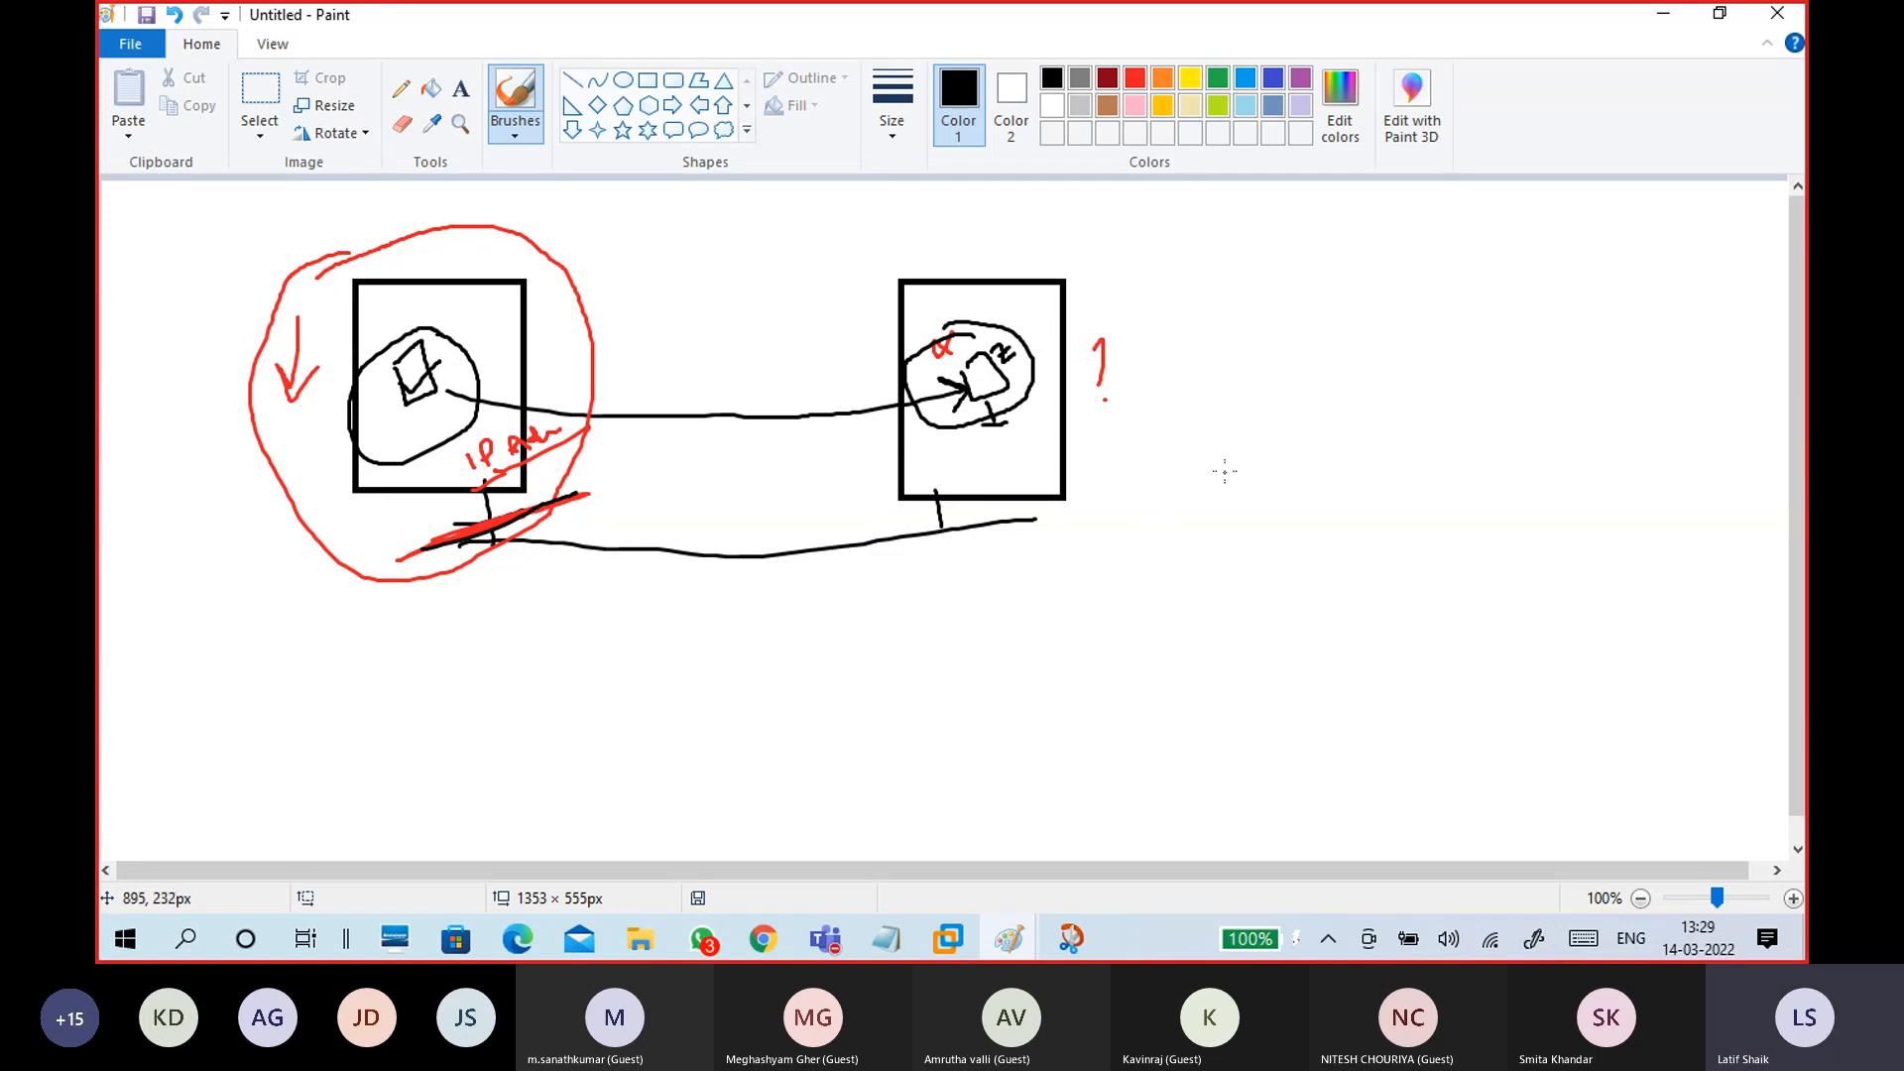
mouse_move(1186, 355)
left_mouse_down()
mouse_move(1207, 502)
mouse_move(1336, 463)
mouse_move(1161, 355)
left_mouse_up()
mouse_move(1052, 506)
left_mouse_down()
mouse_move(1098, 506)
mouse_move(1095, 458)
mouse_move(1139, 486)
mouse_move(1047, 511)
mouse_move(1103, 501)
left_mouse_up()
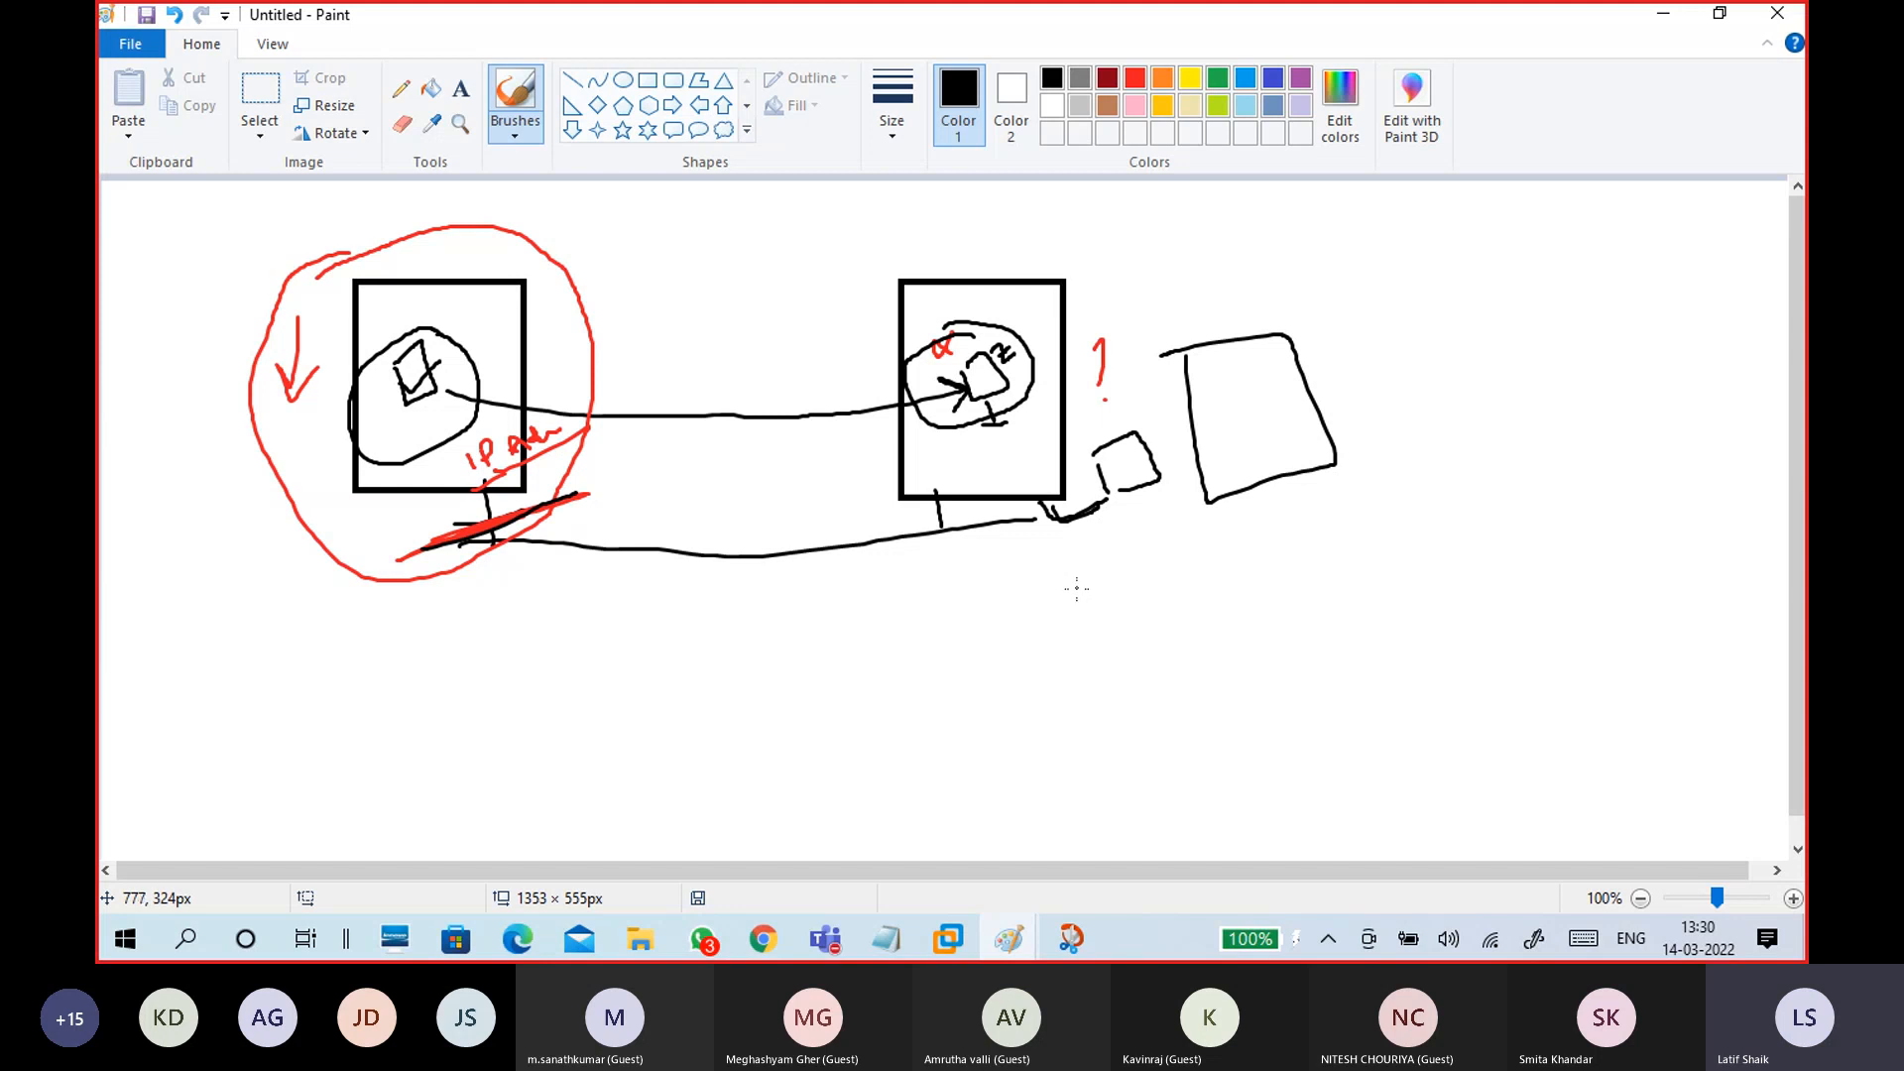
left_click(642, 935)
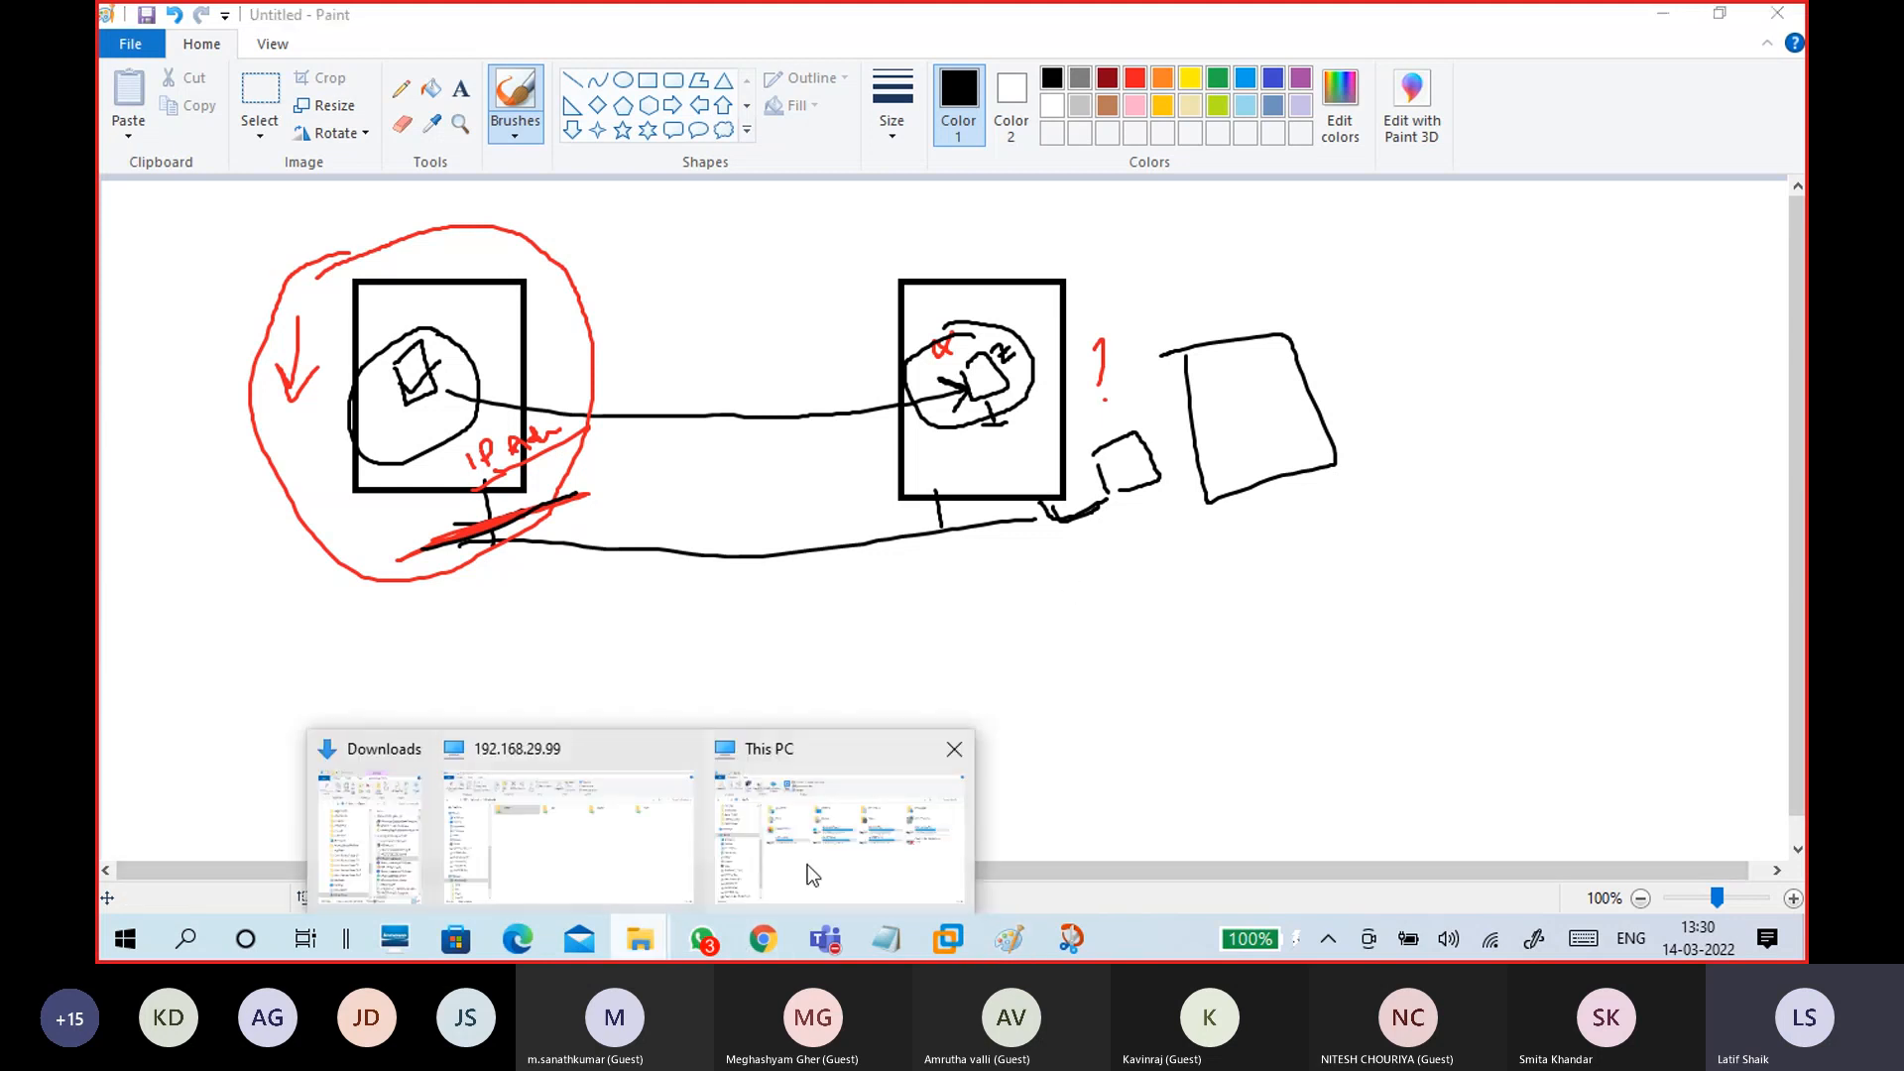
left_click(808, 871)
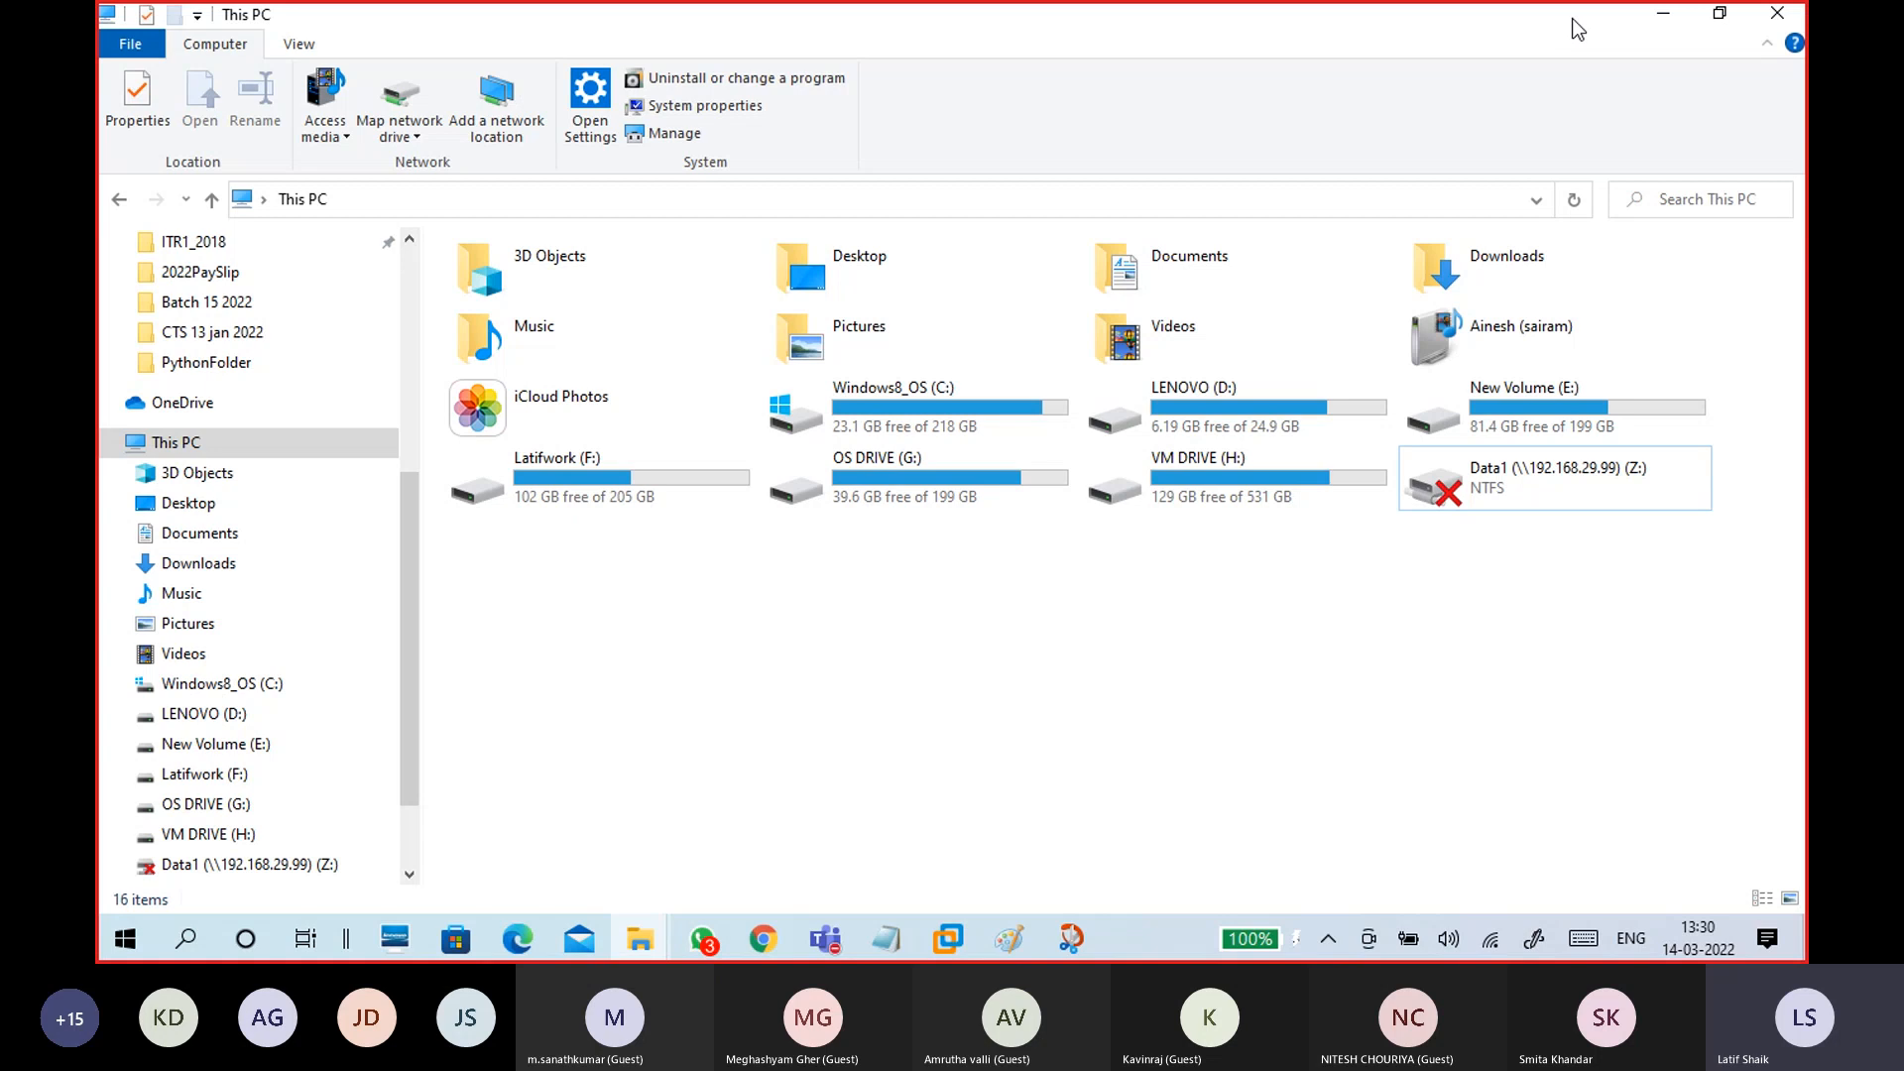
left_click(1664, 14)
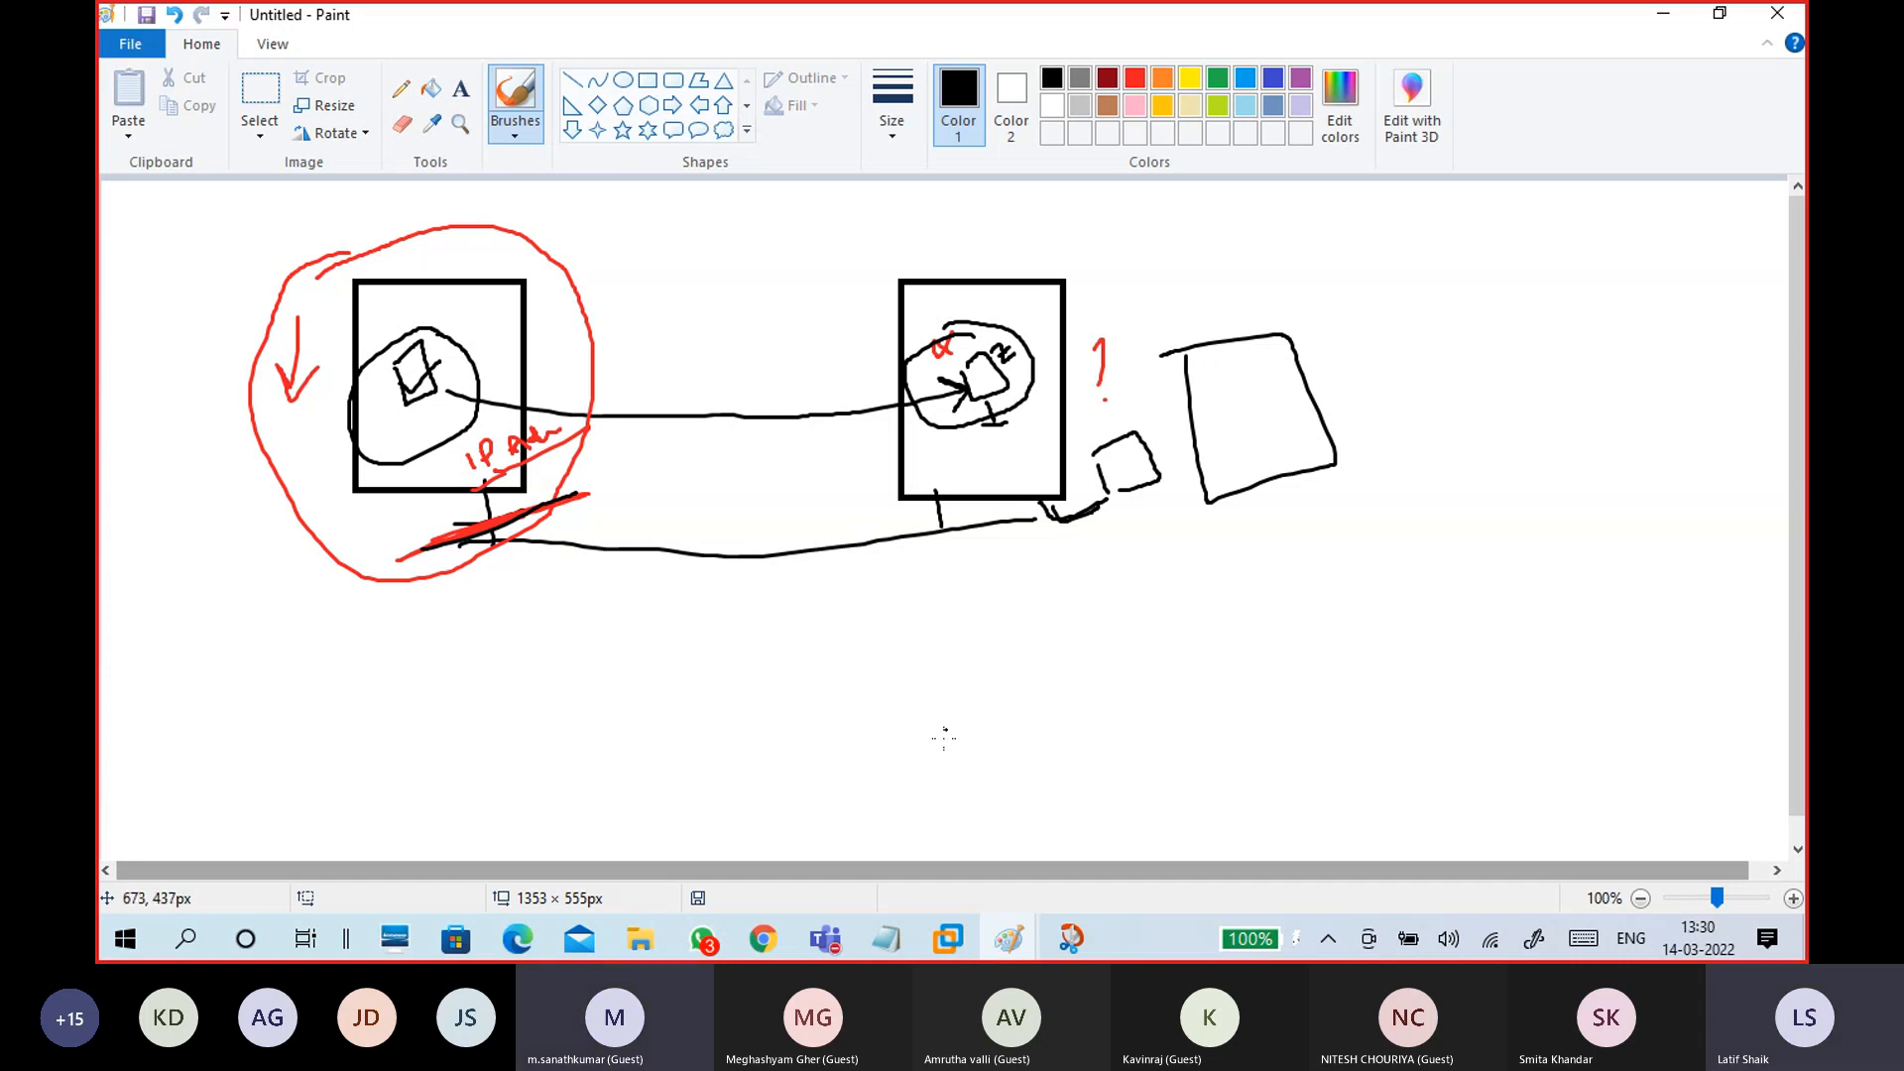
Step: Switch from Paint to the CTS15WinC1 virtual machine window in VMware
left_click(954, 927)
left_click(968, 840)
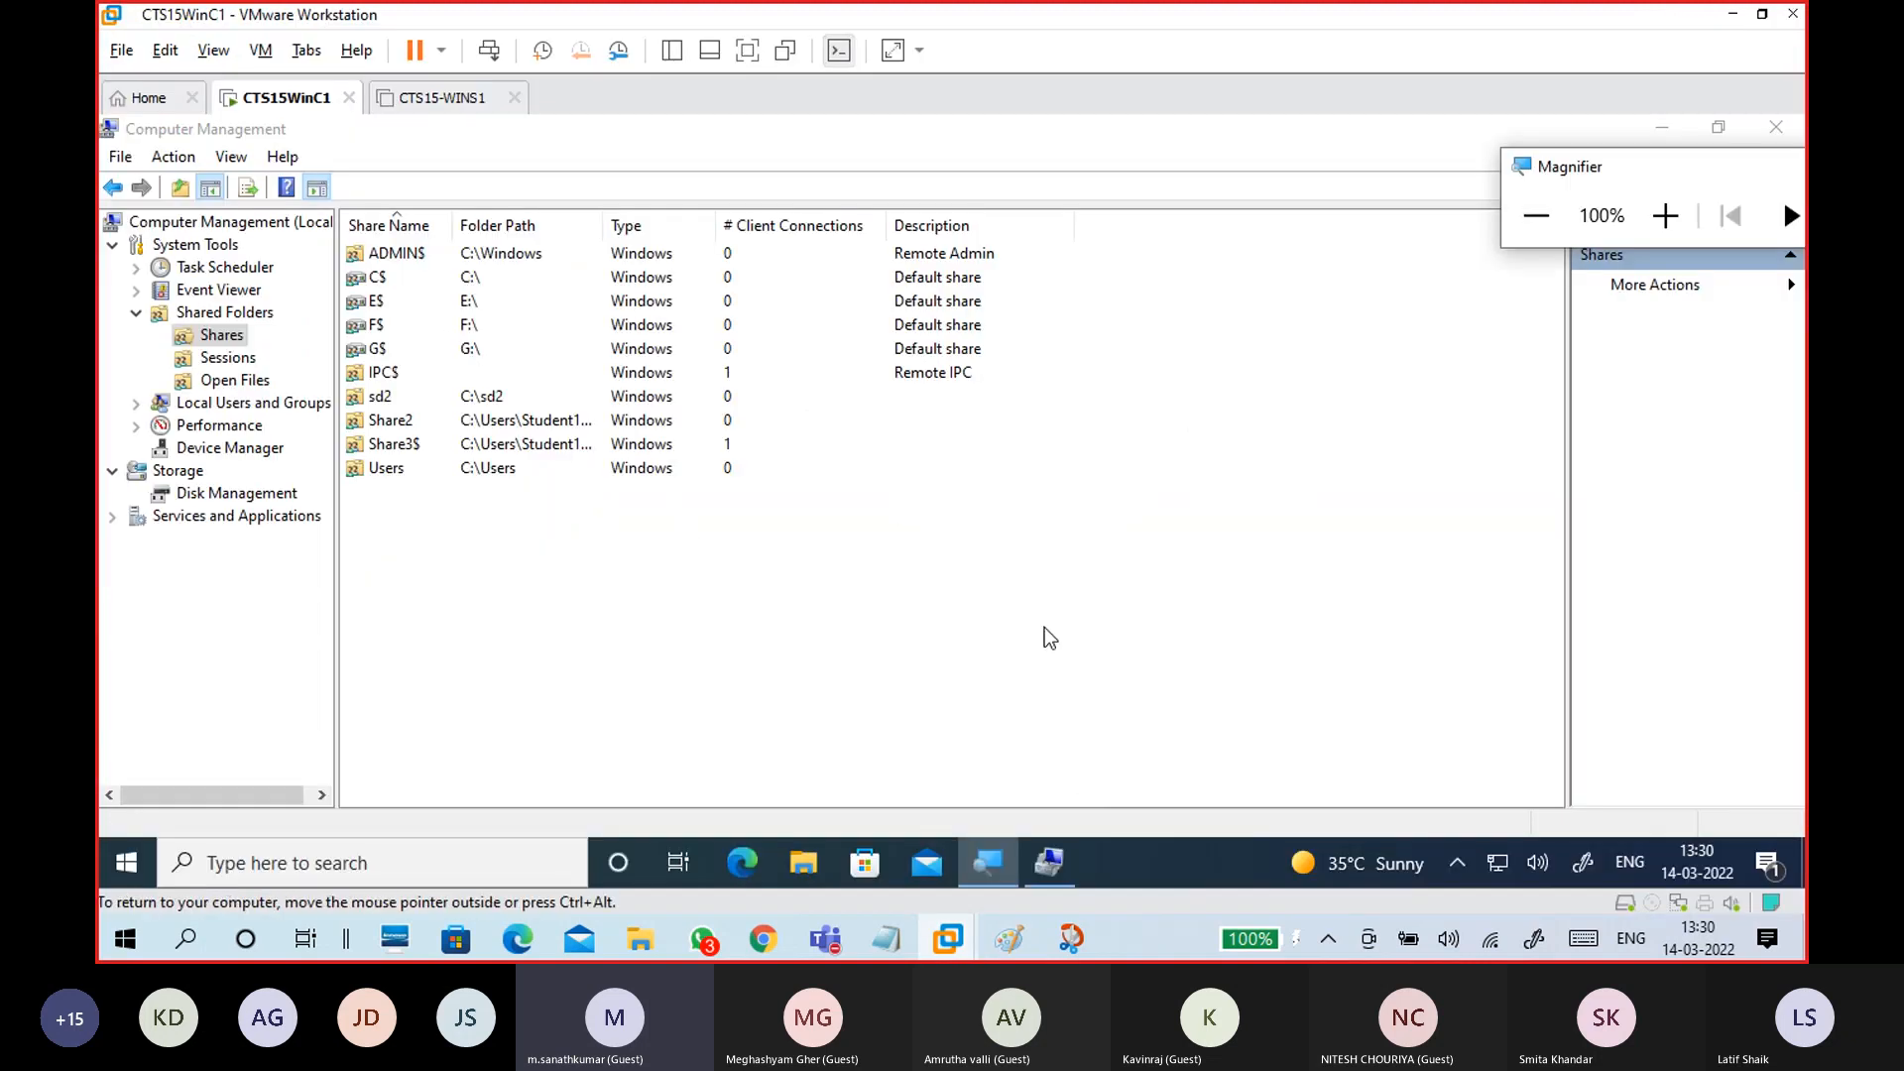
Step: Minimise Computer Management and open Properties for the desktop Data1 folder (33.0 MB, 3 files)
left_click(1670, 125)
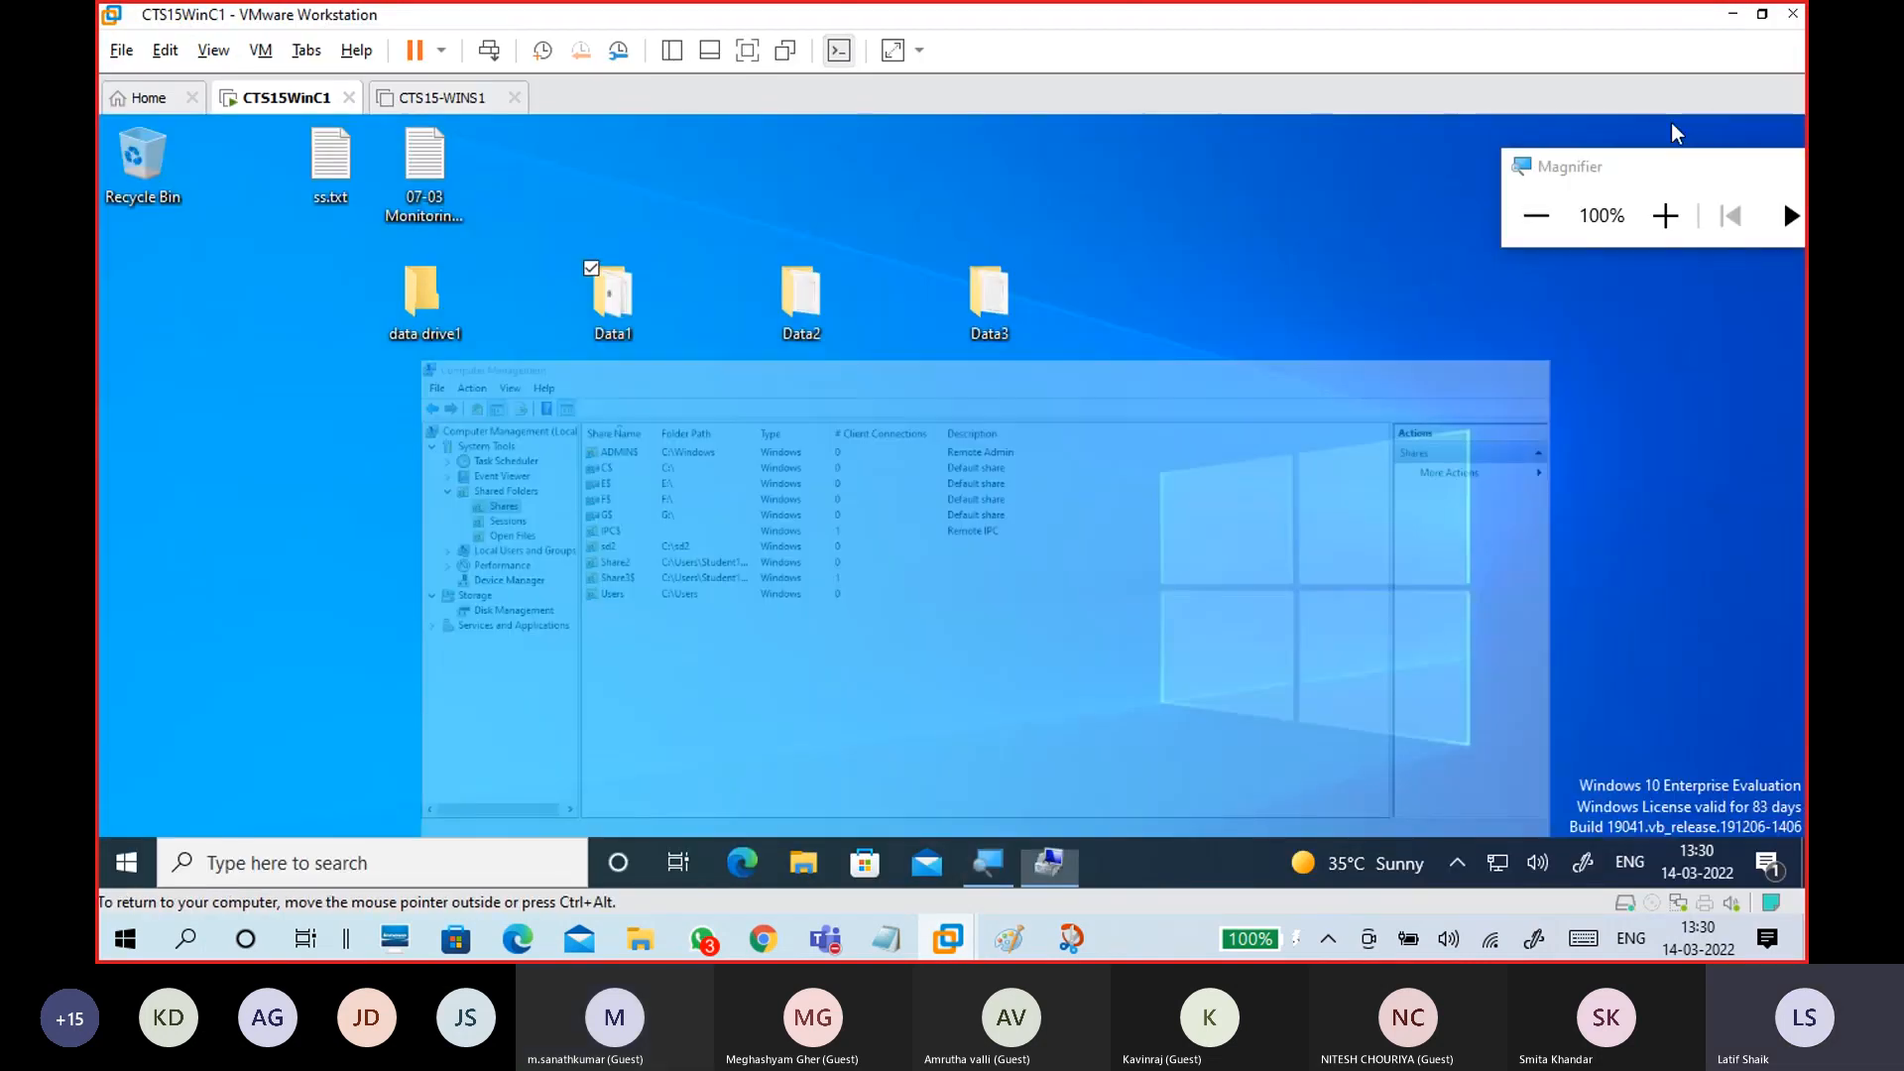
left_click_drag(1675, 163, 1622, 174)
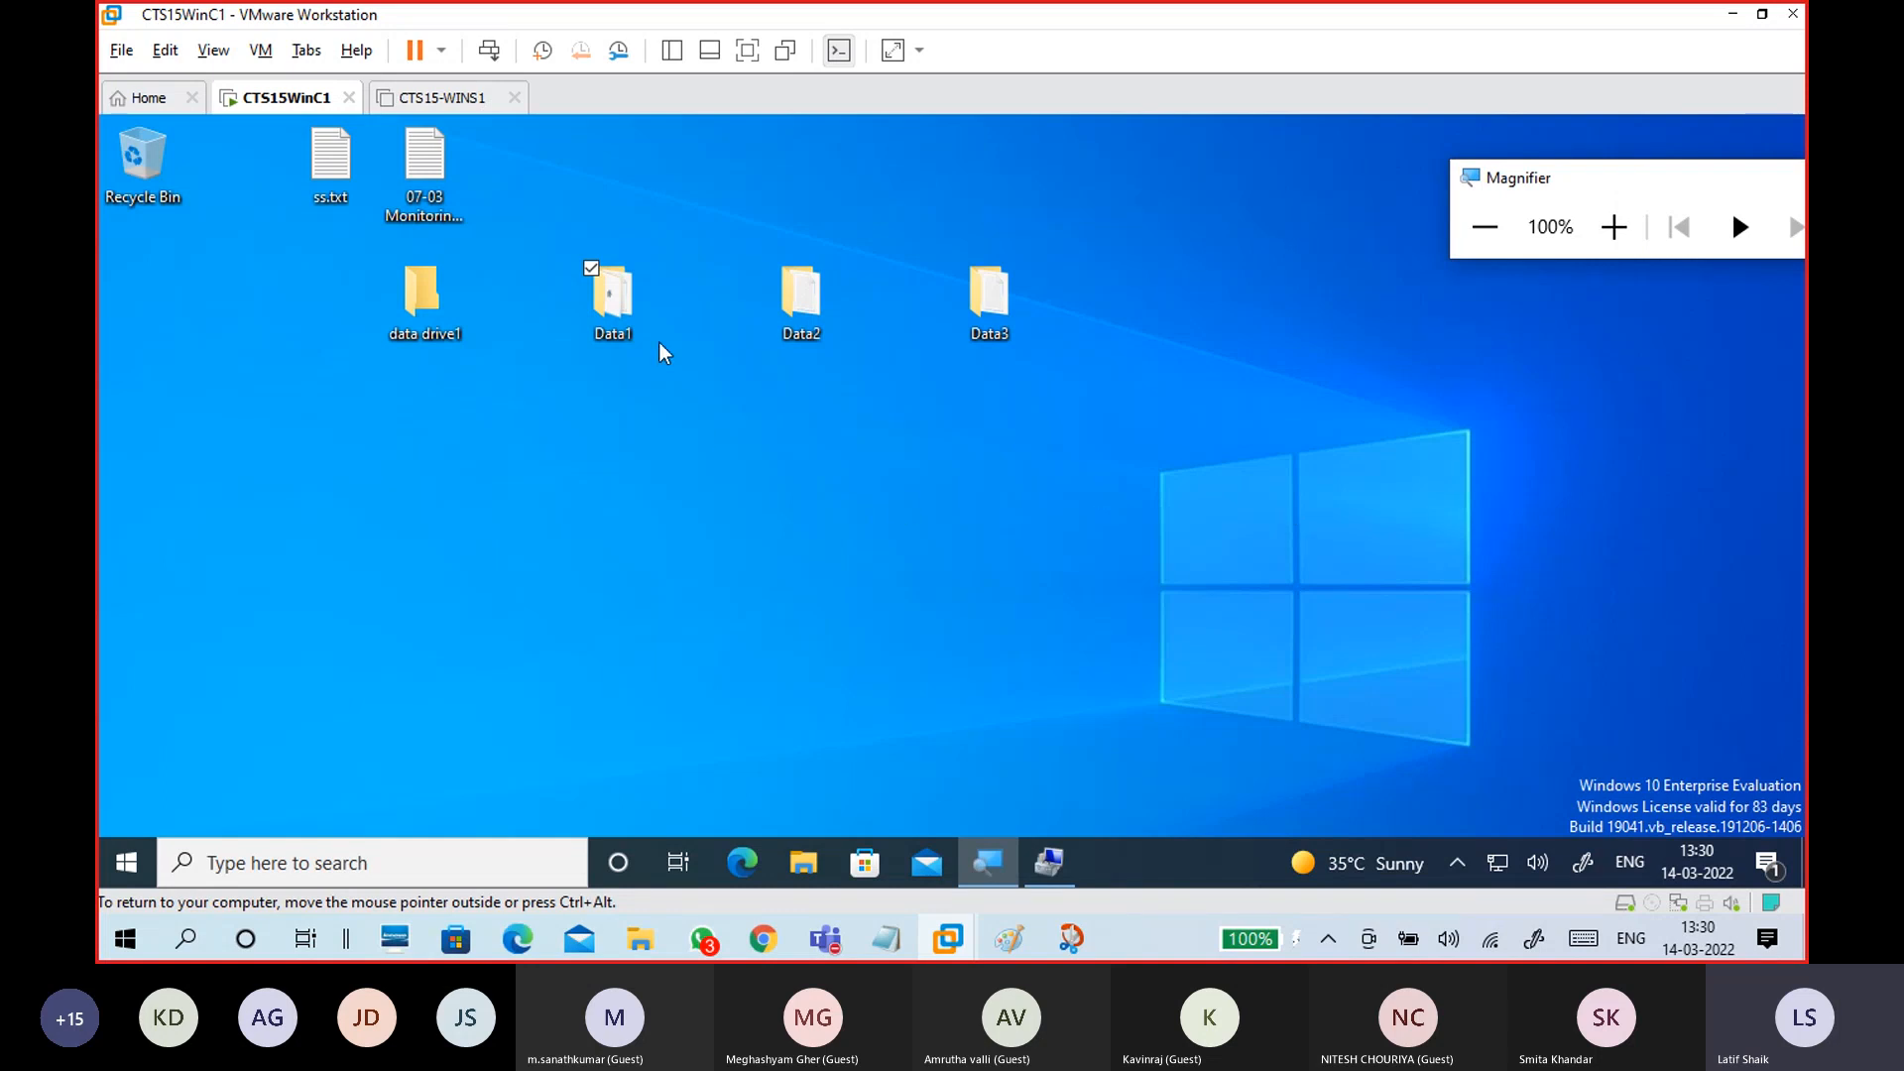
right_click(641, 313)
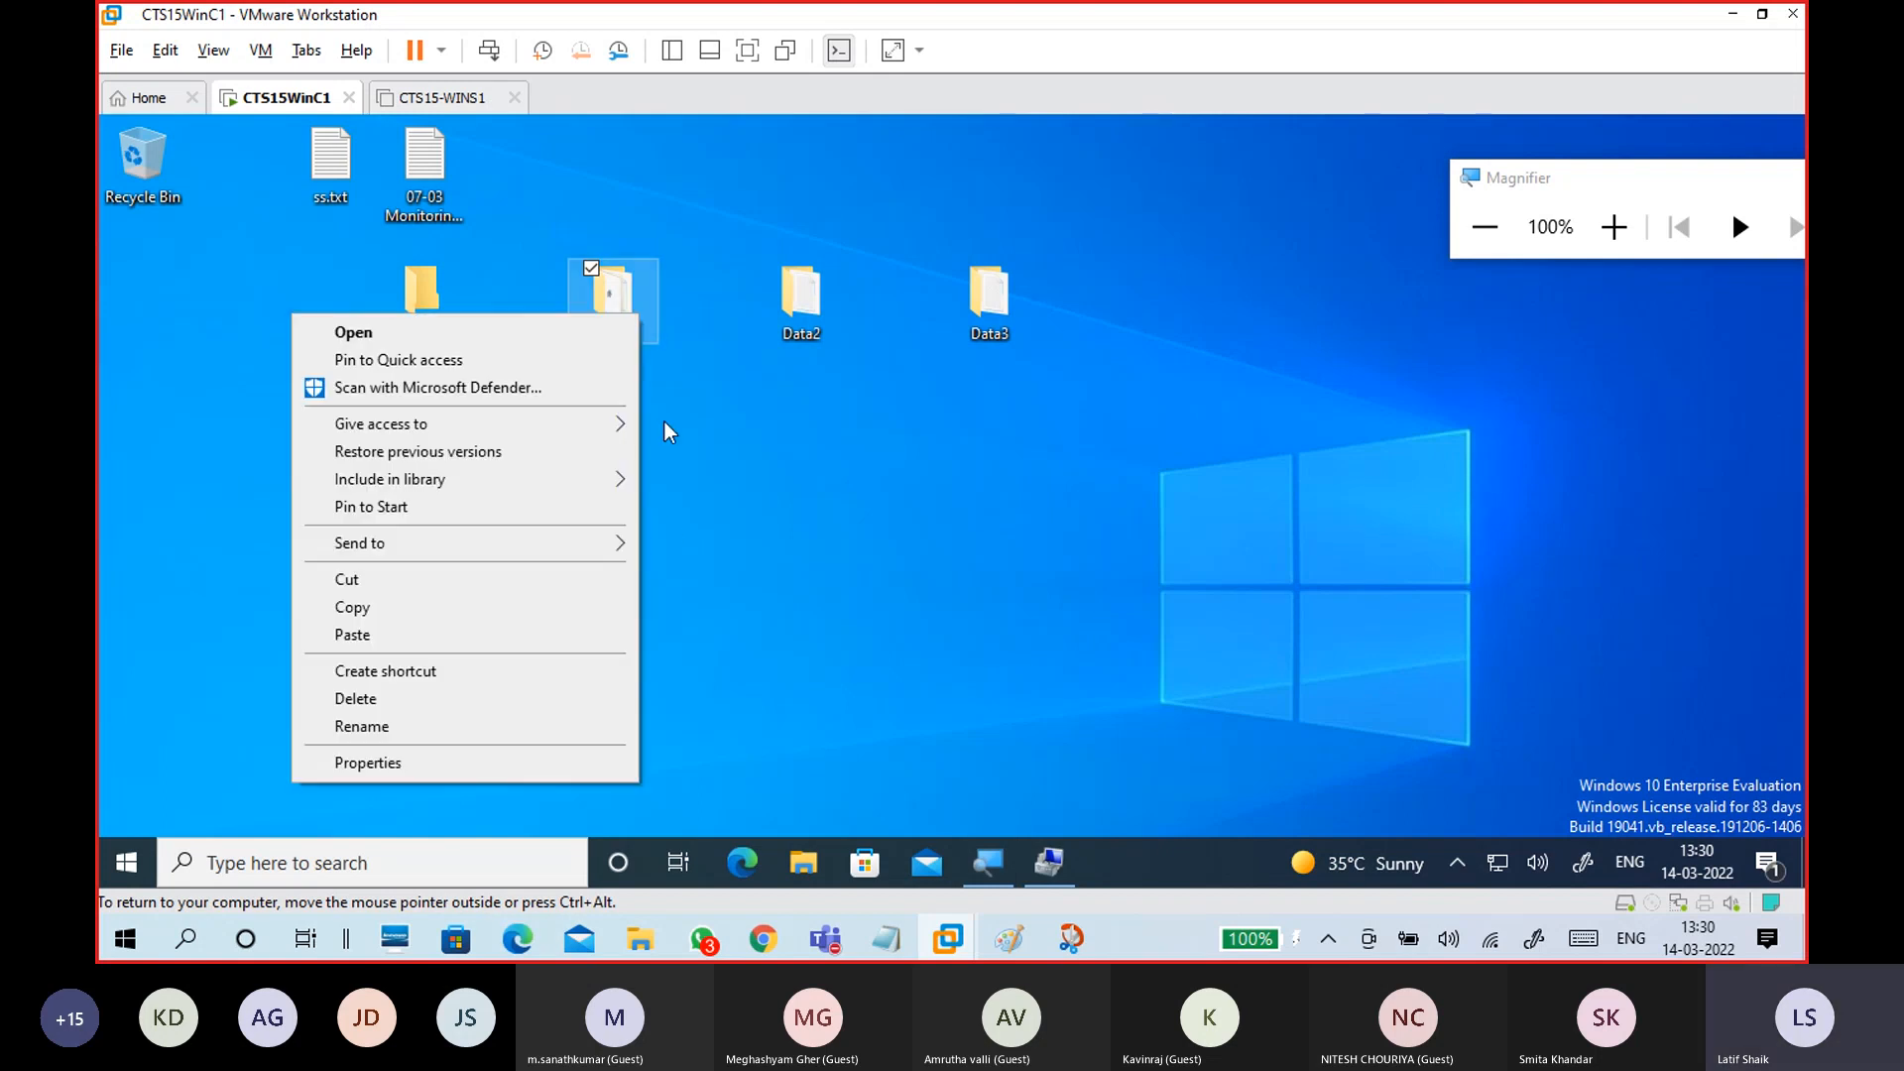
left_click(572, 765)
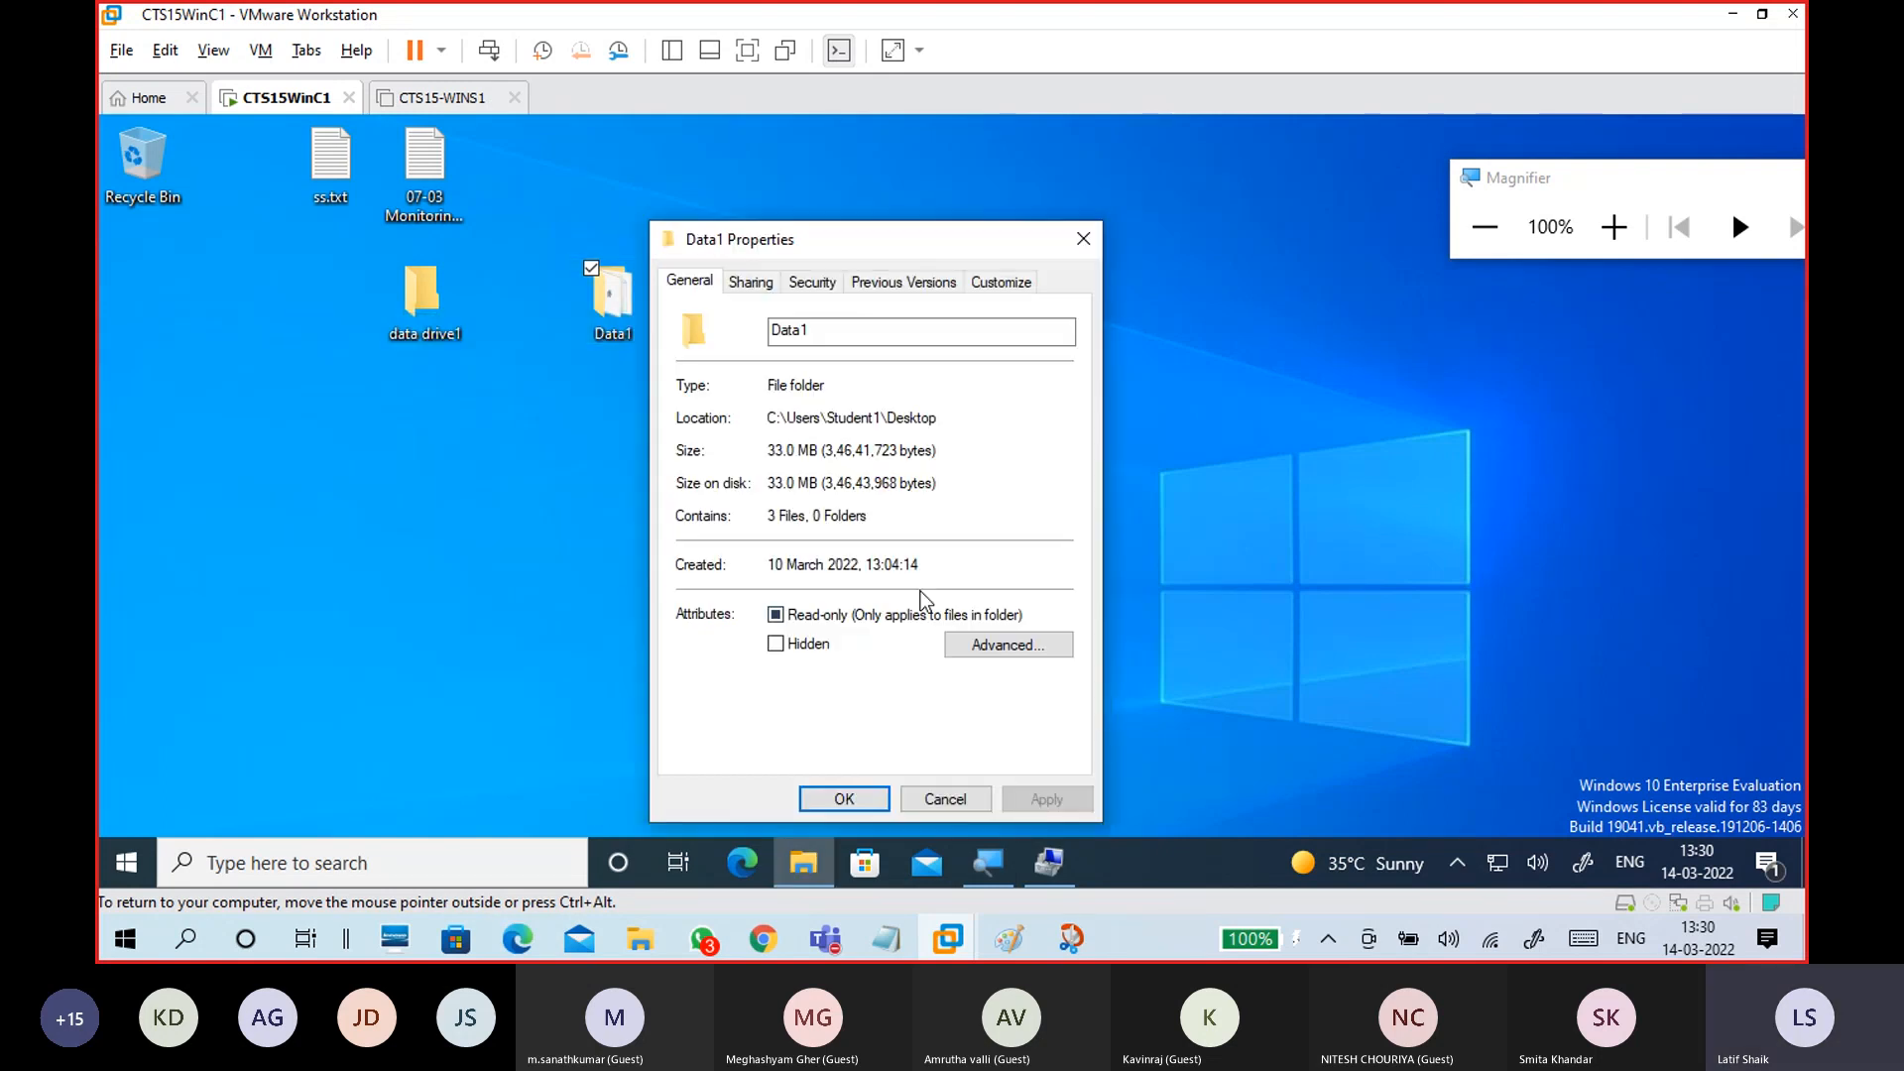
left_click(889, 210)
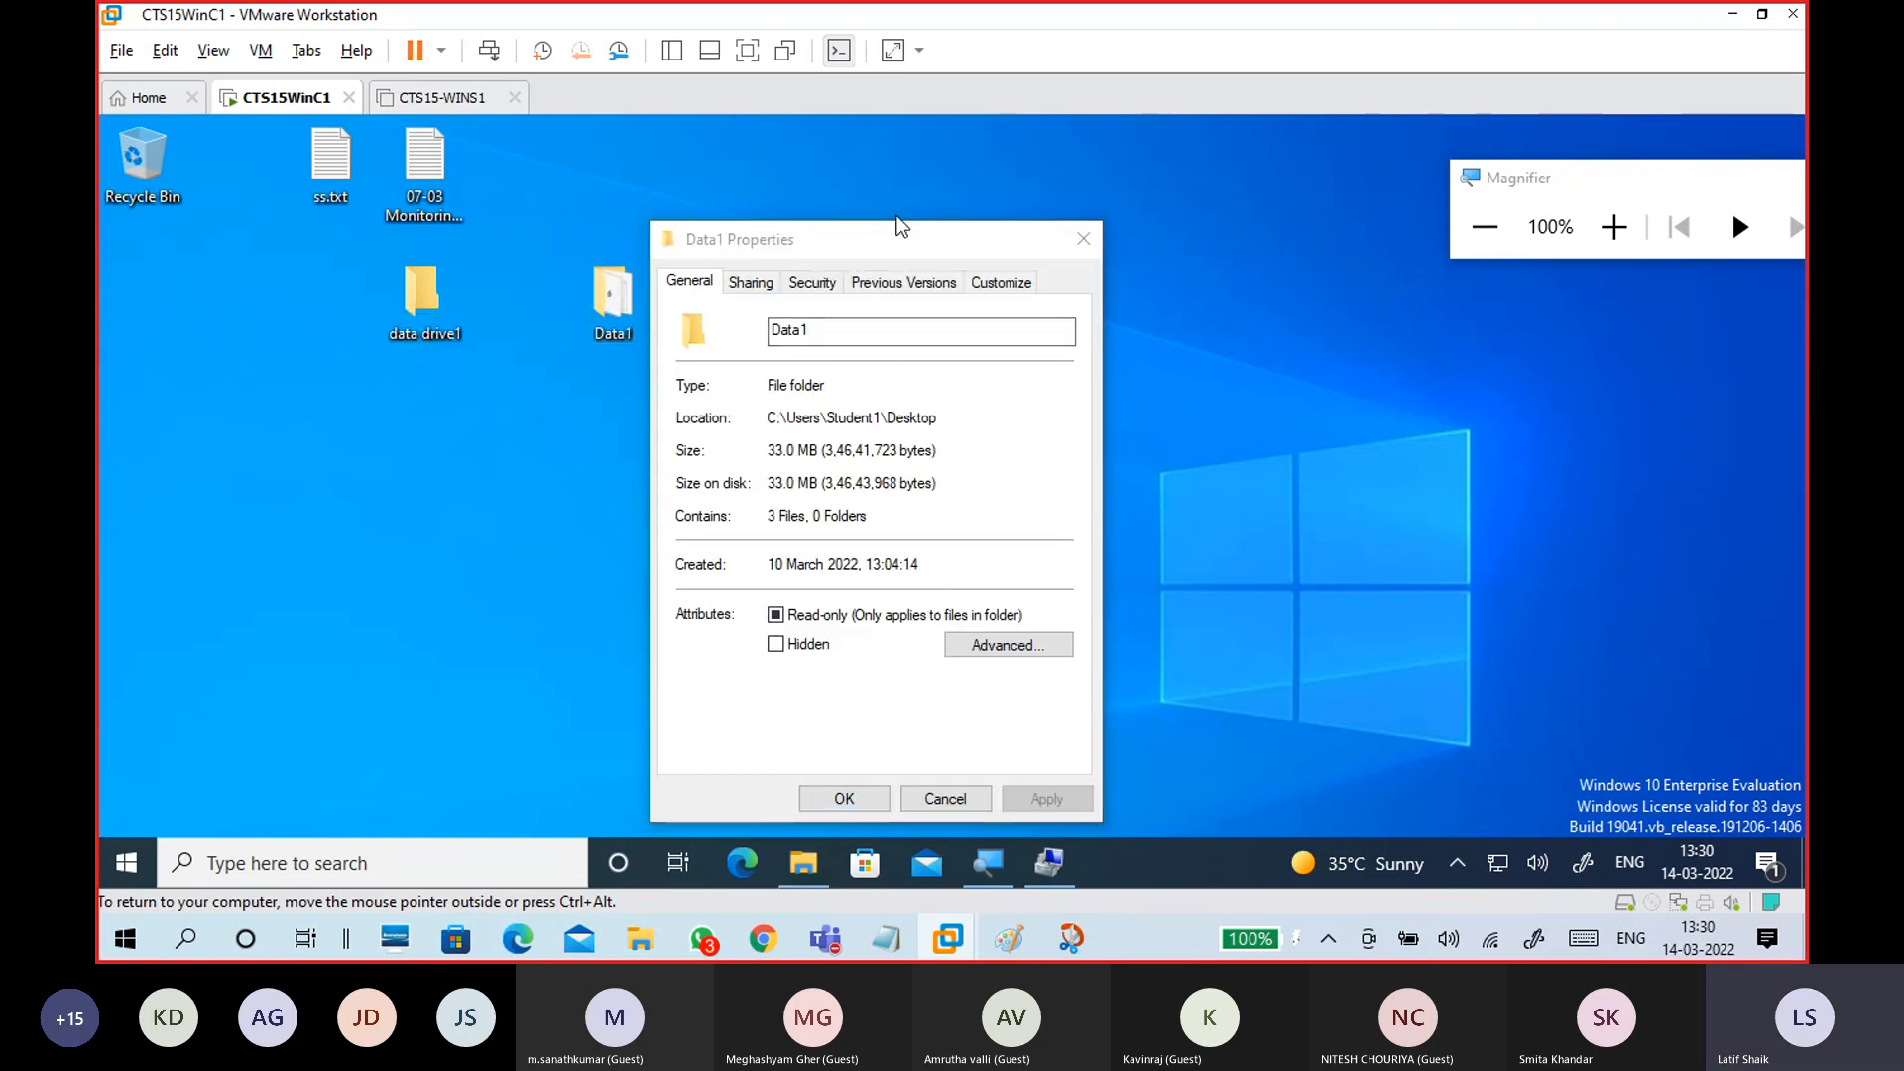
left_click_drag(888, 246, 928, 179)
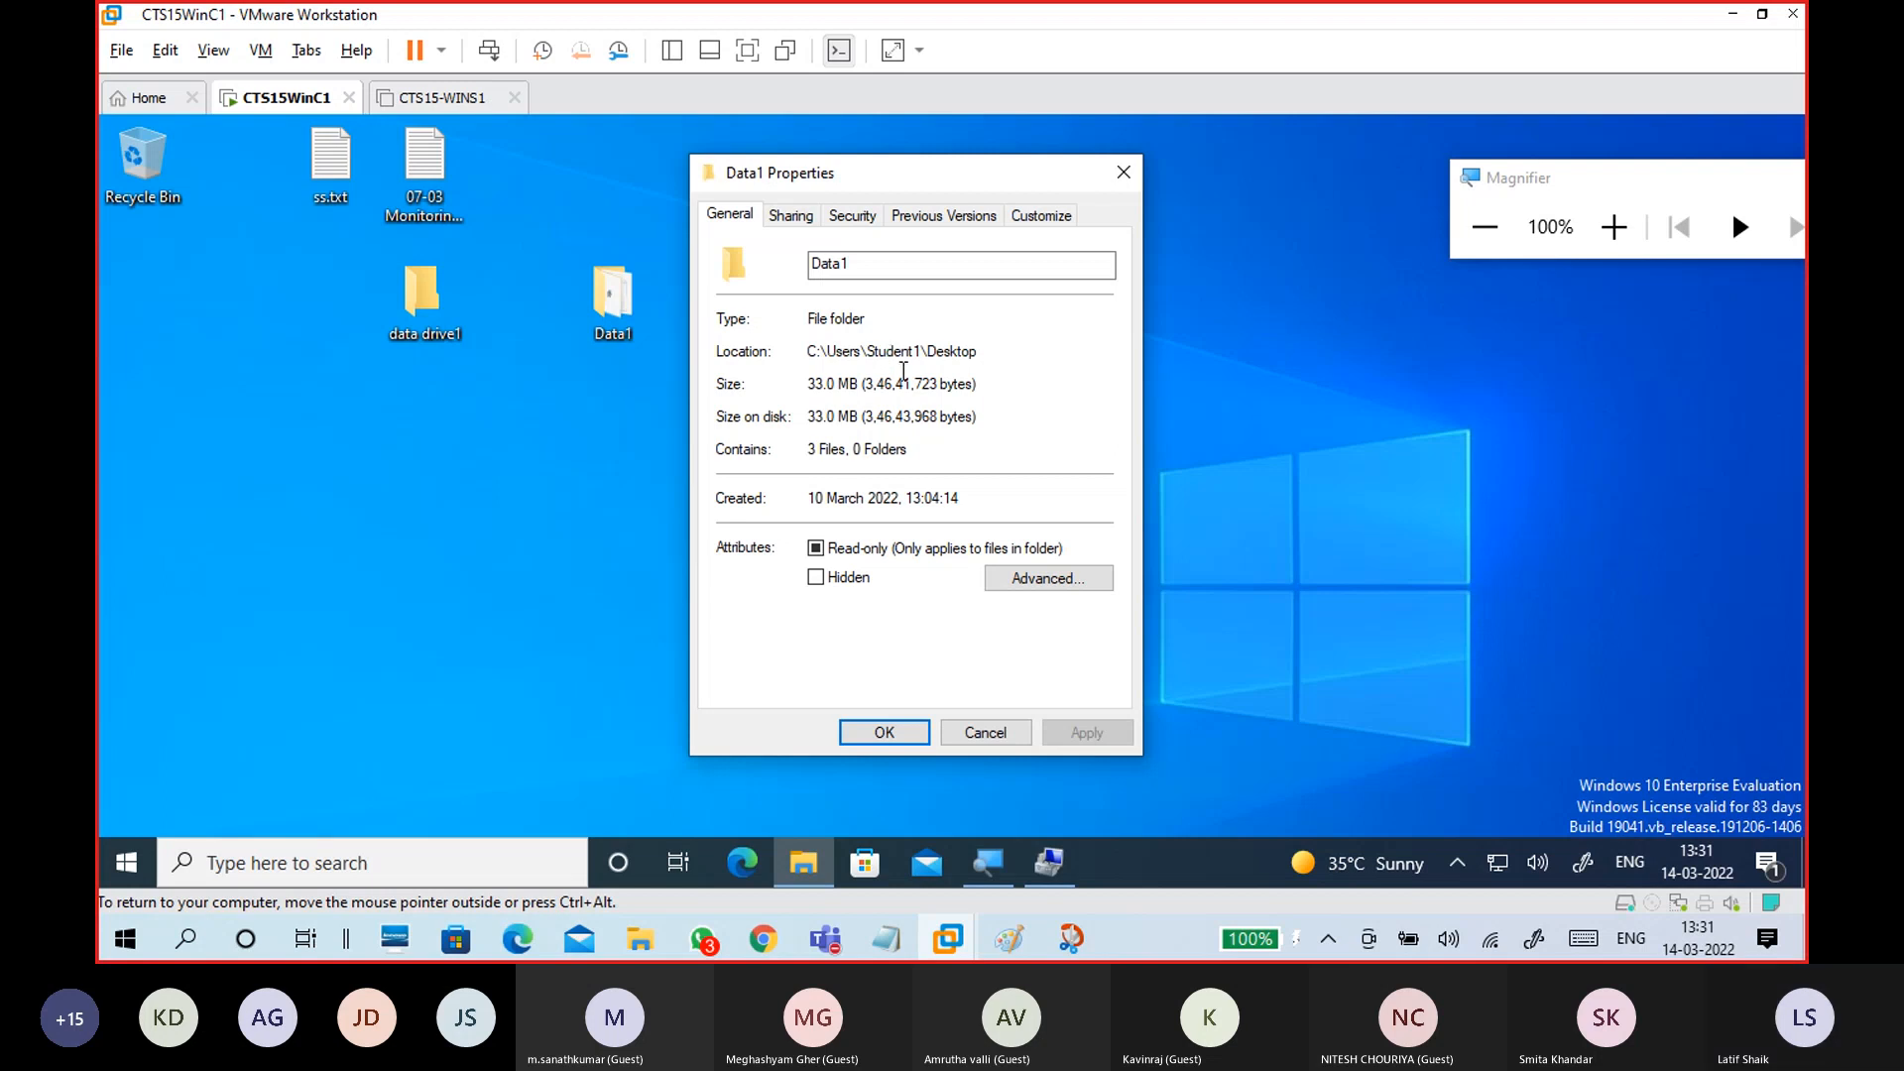
Step: Tick Share this folder in Data1's Advanced Sharing and open its Caching offline settings
left_click(791, 215)
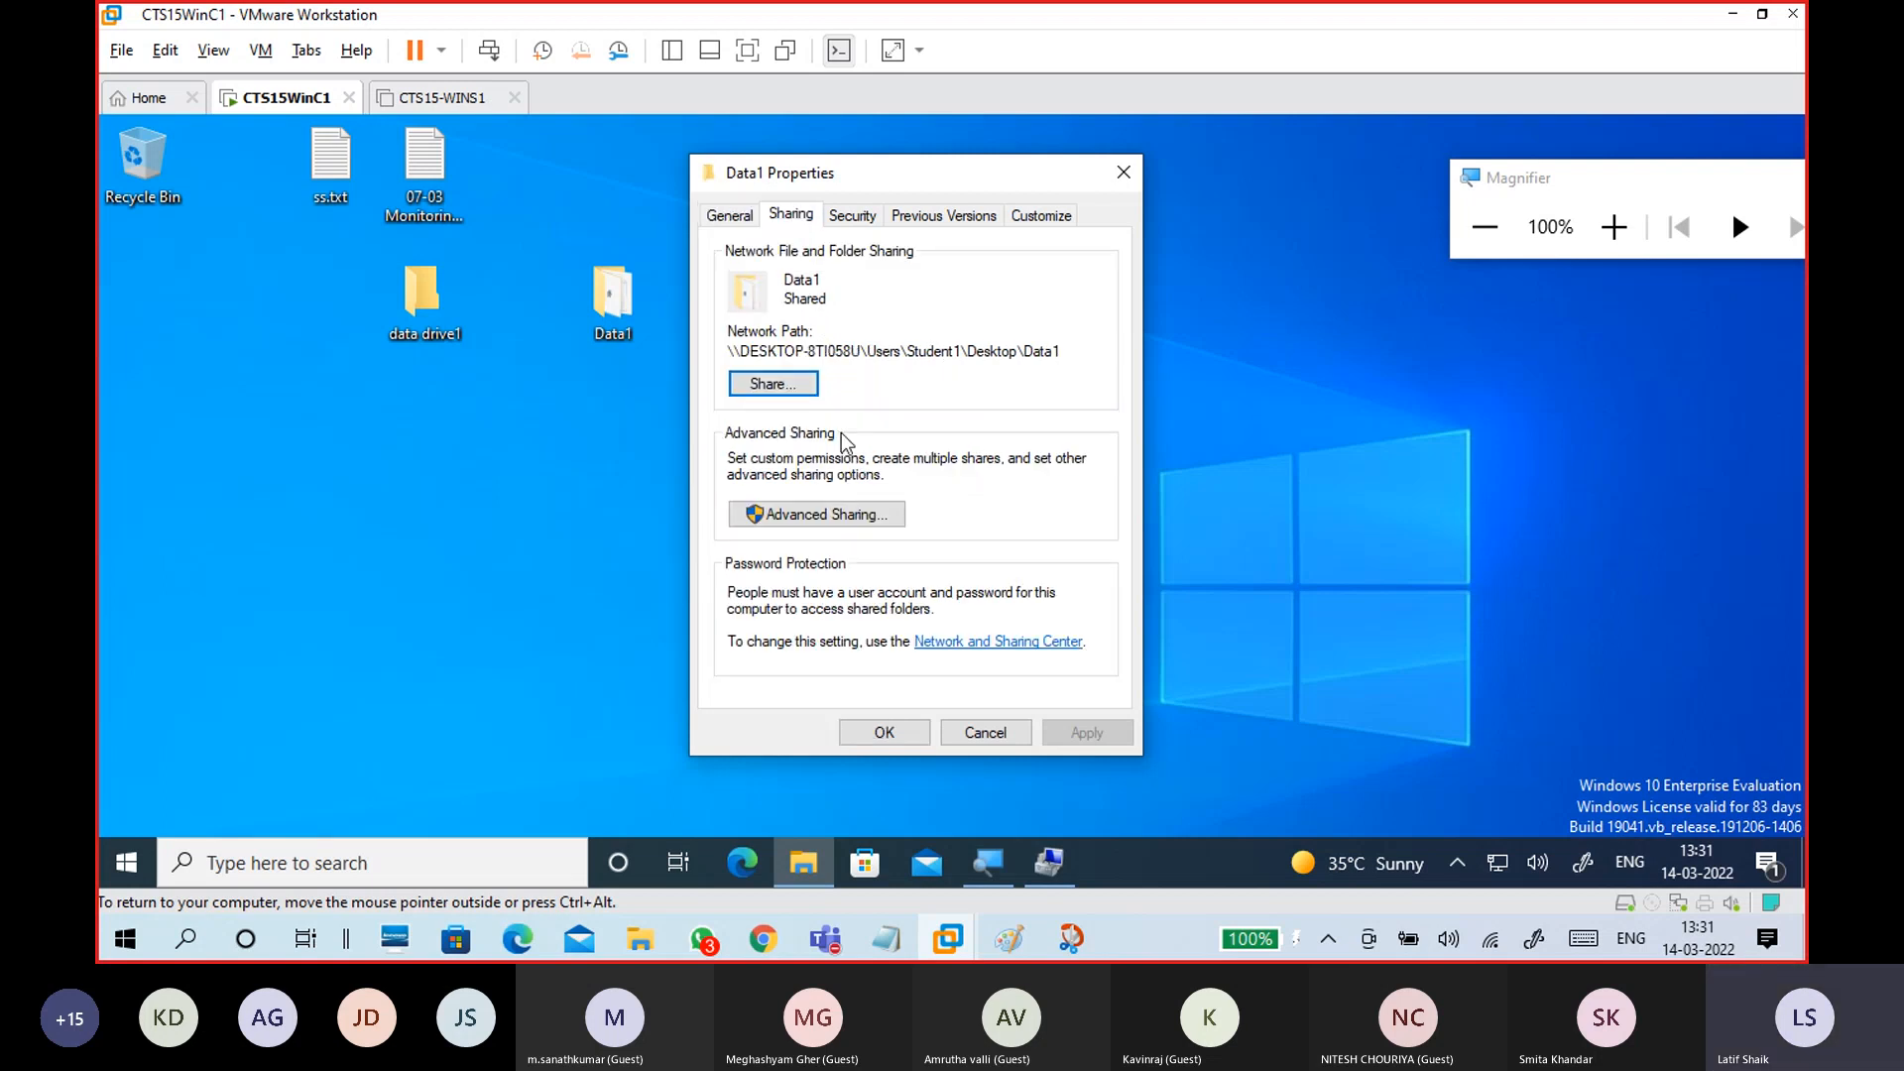
left_click(838, 521)
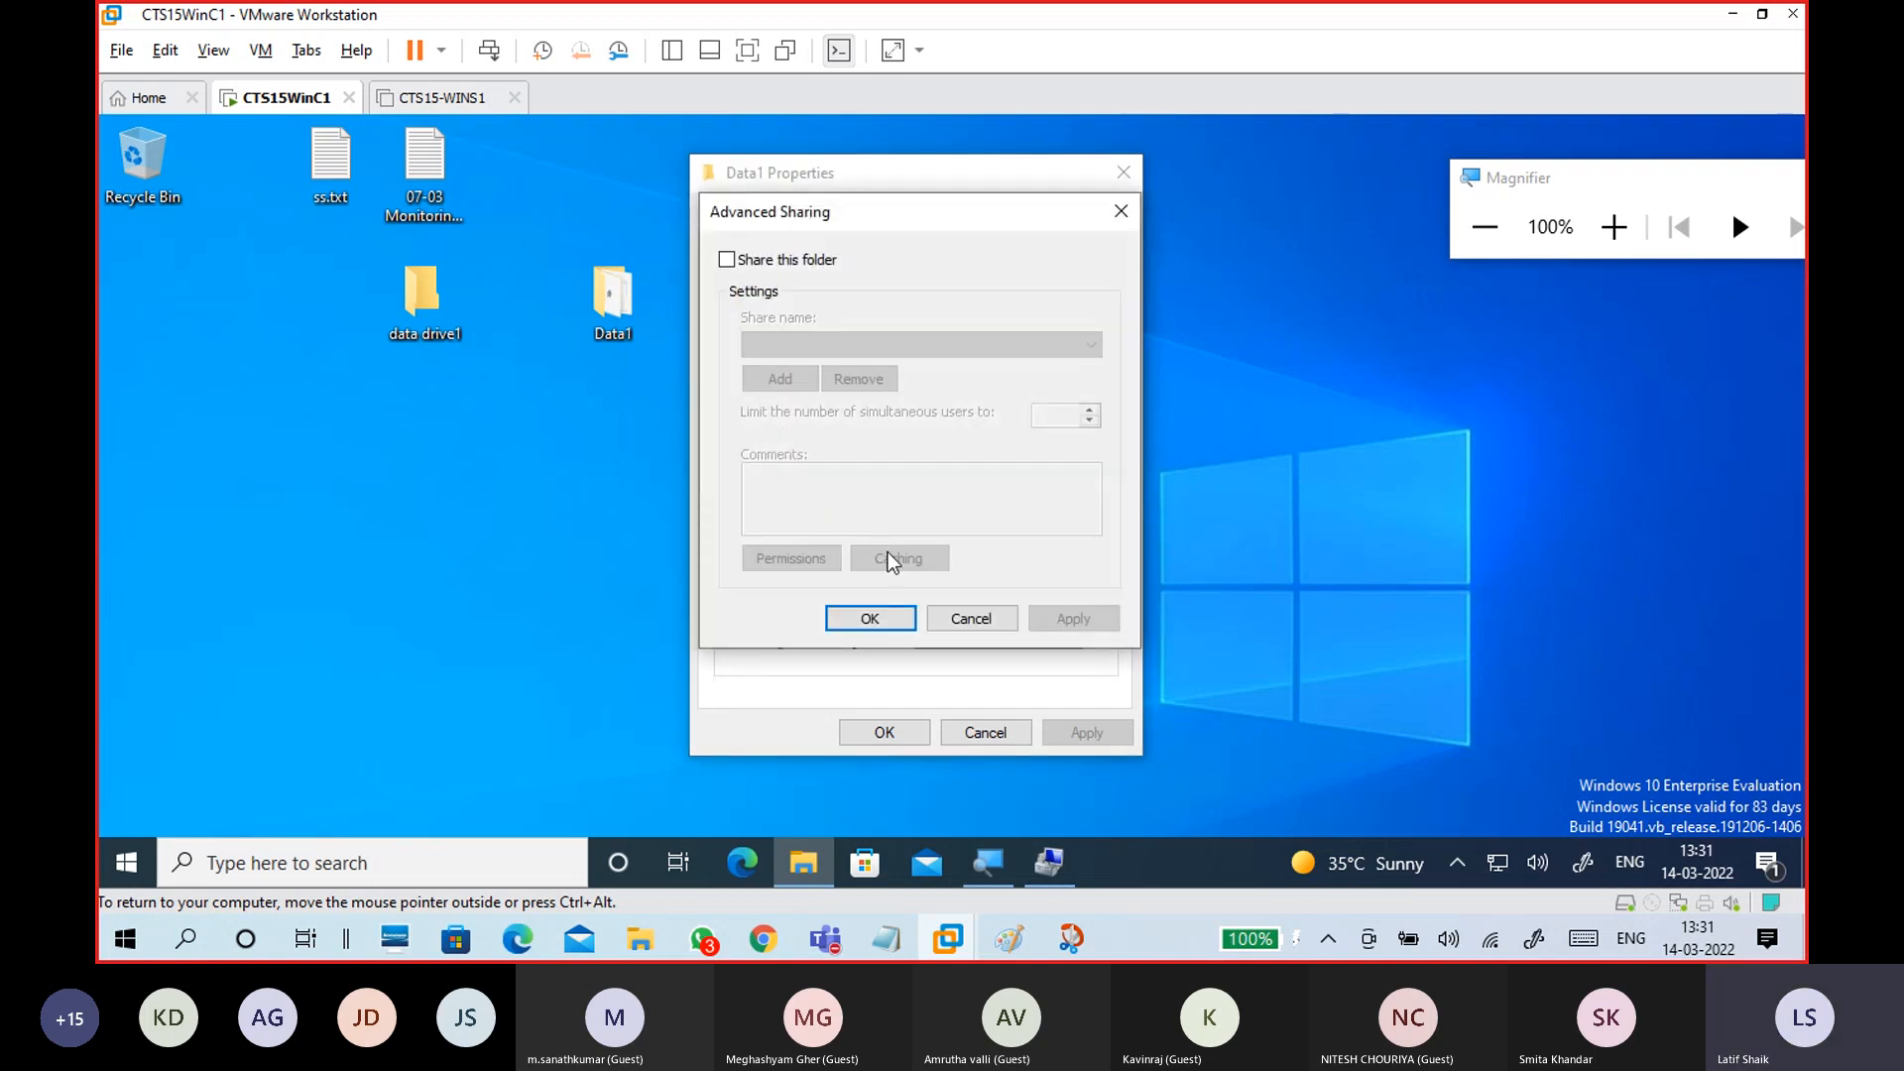
left_click(809, 260)
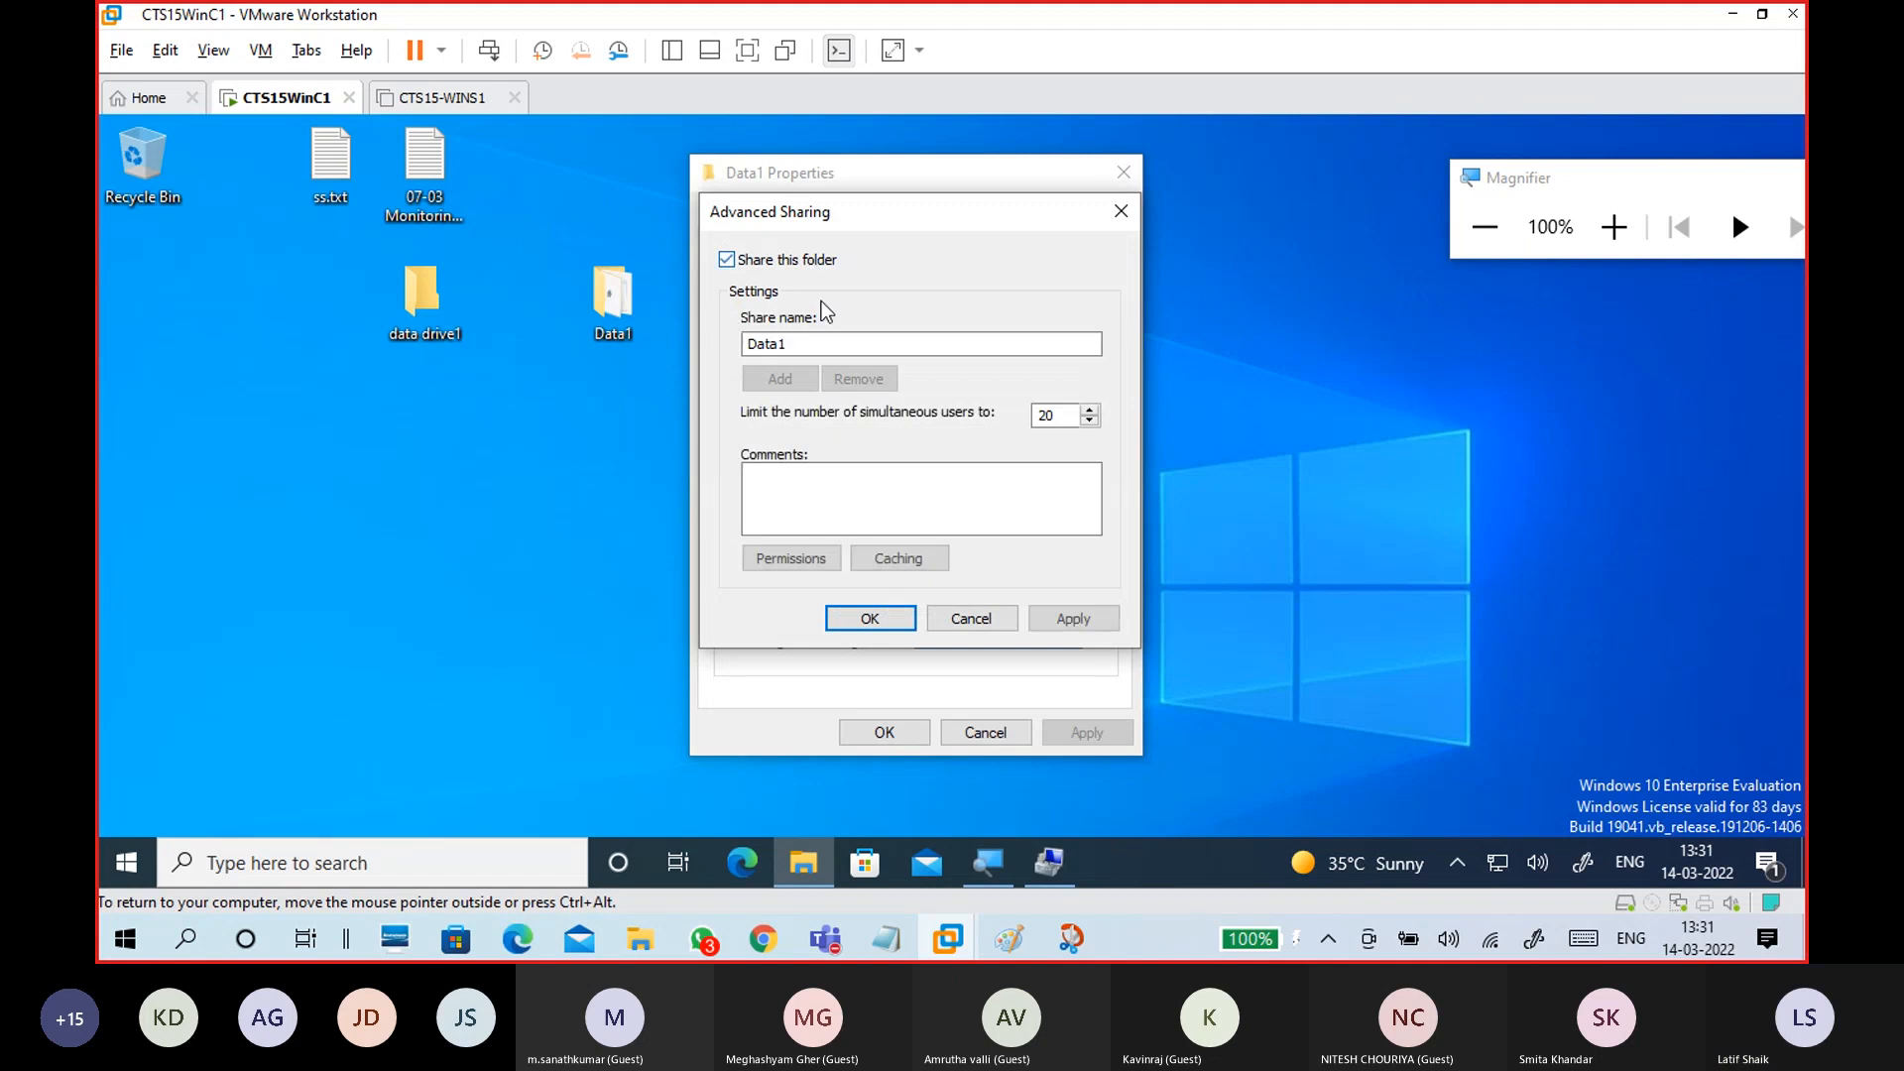
left_click(897, 560)
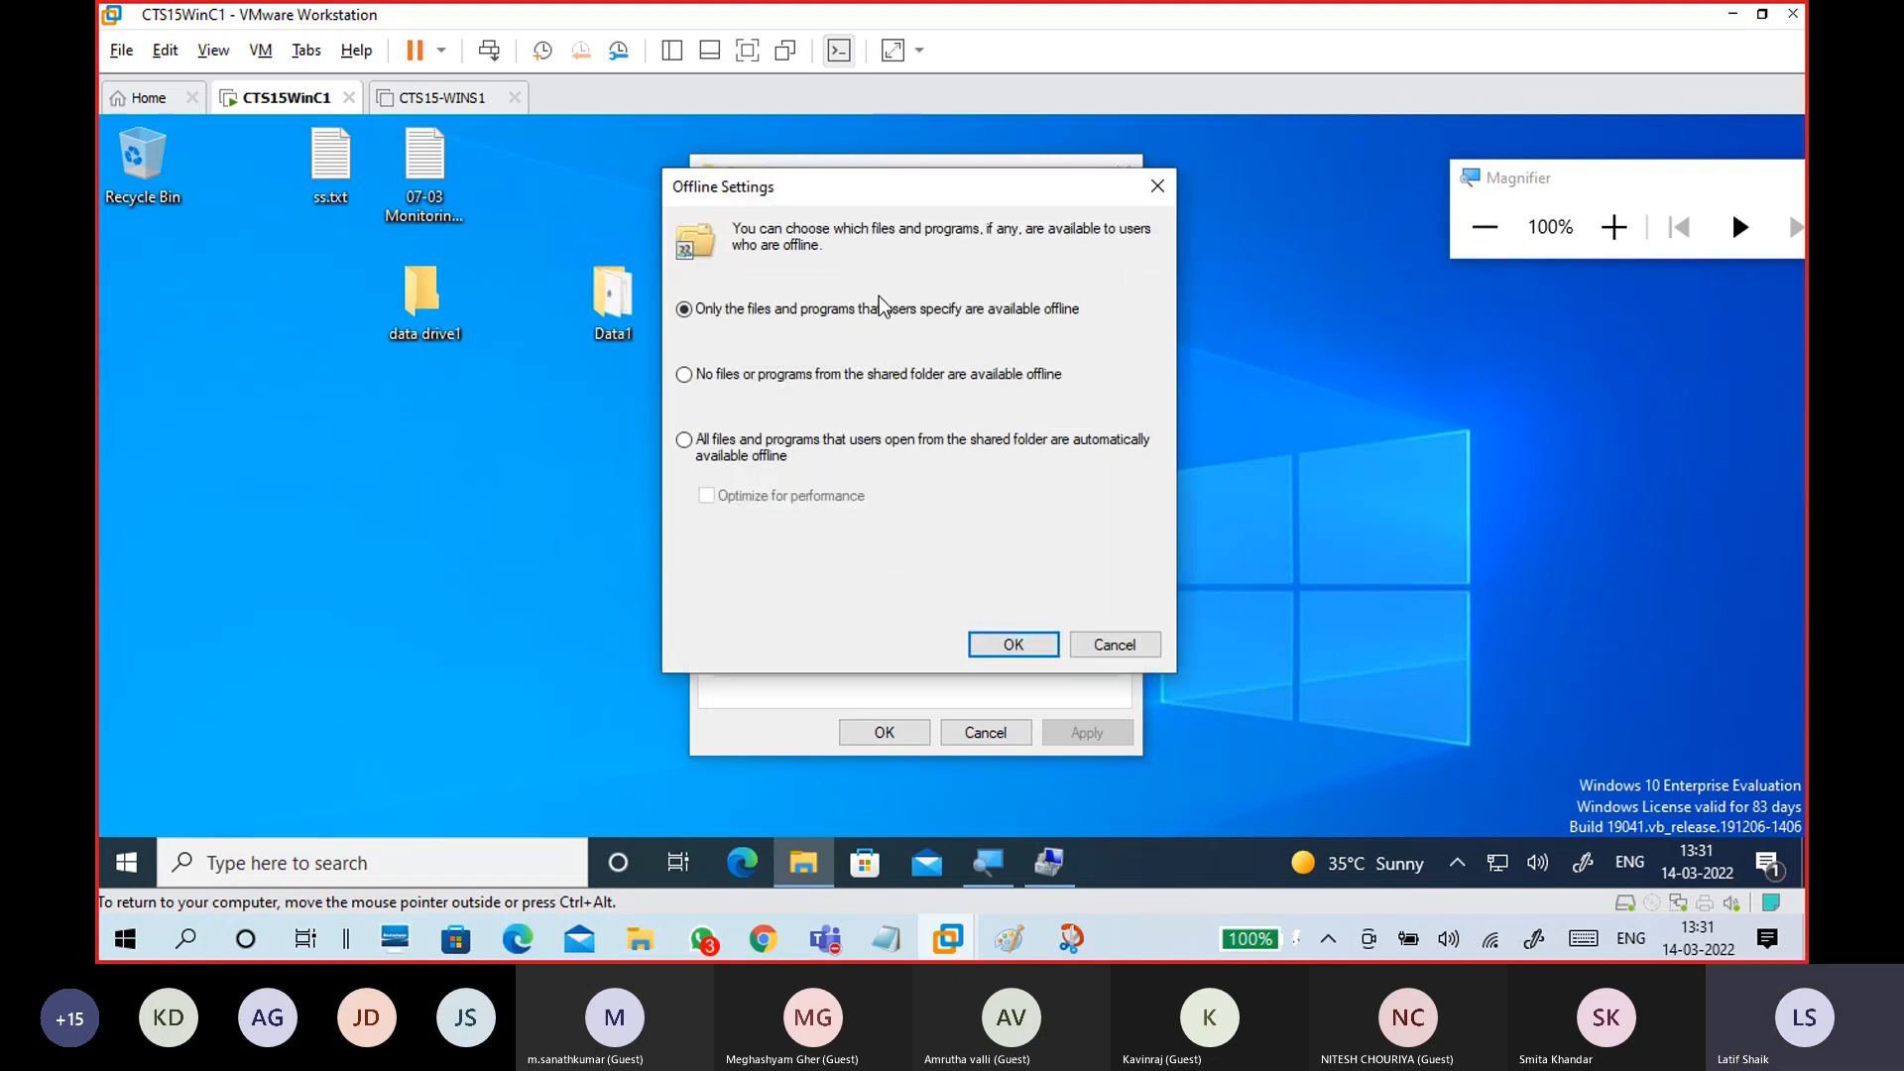
left_click_drag(867, 201, 1054, 176)
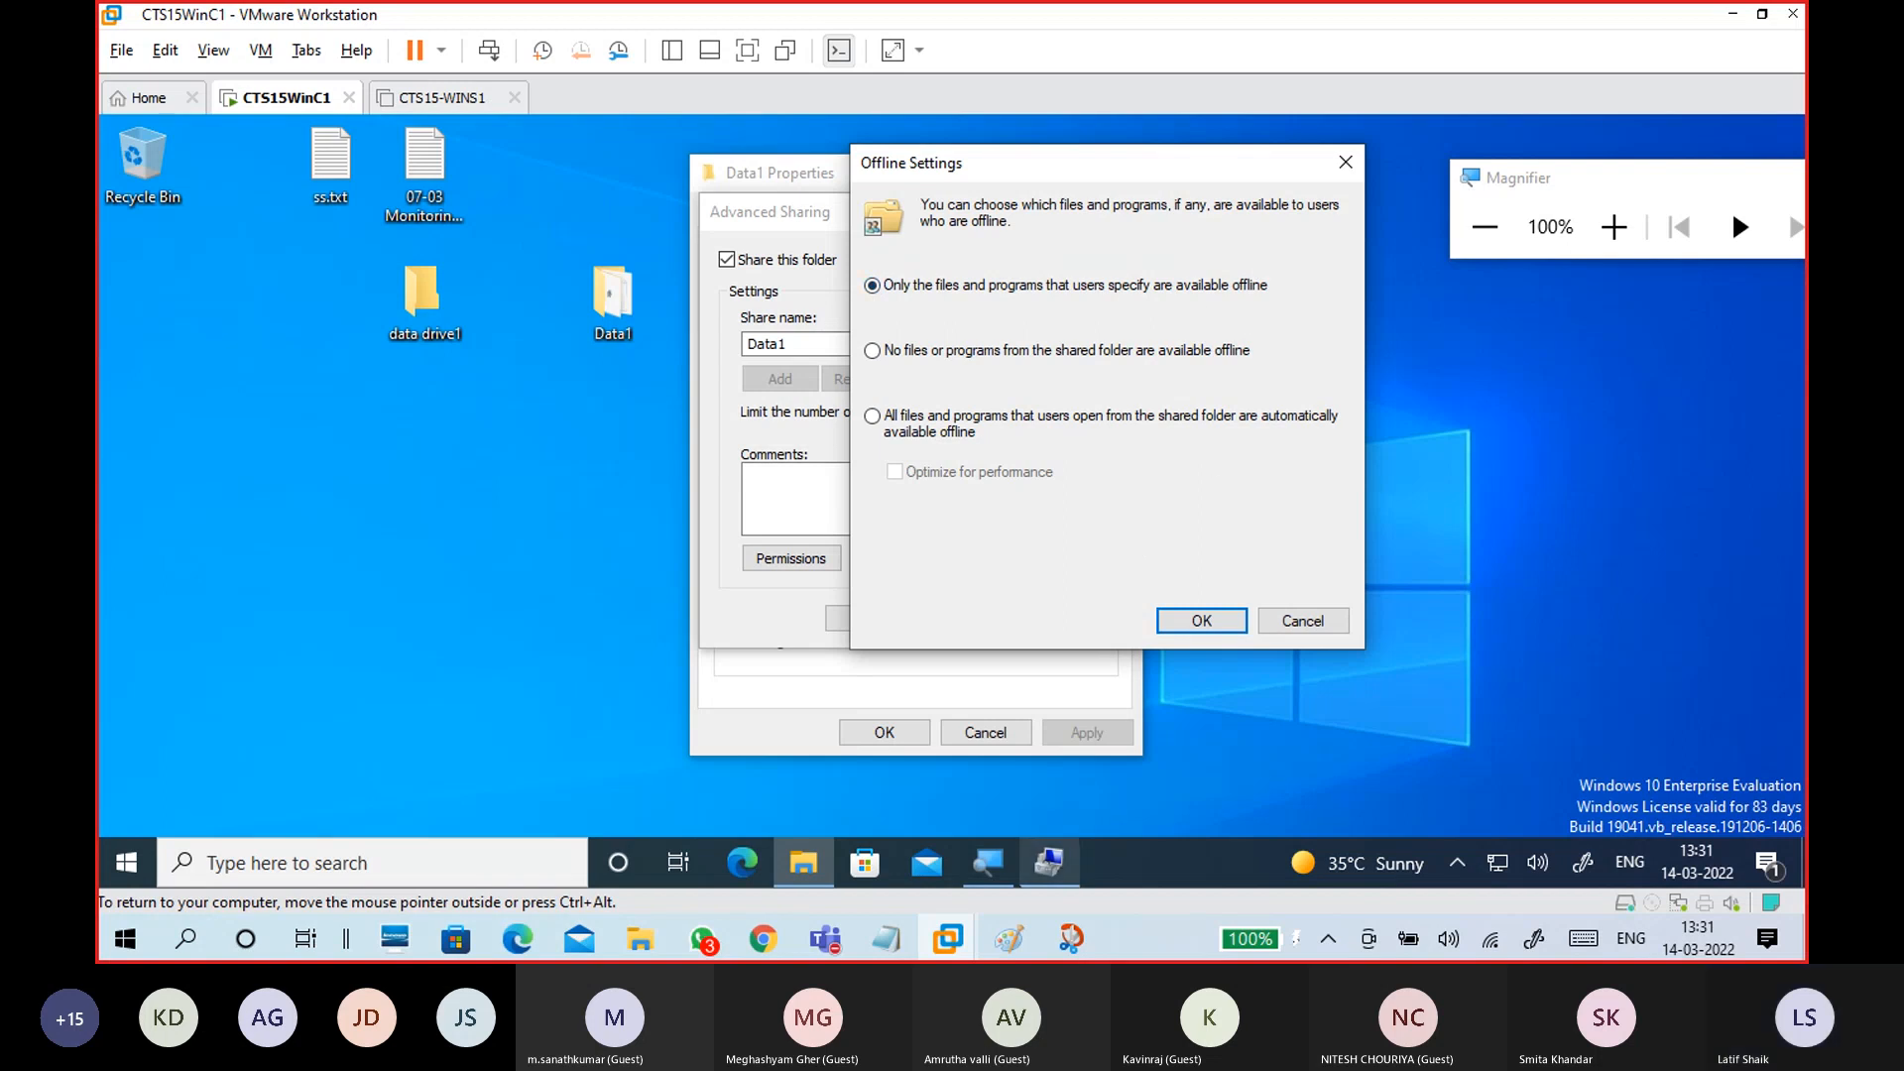
key("ctrl+alt")
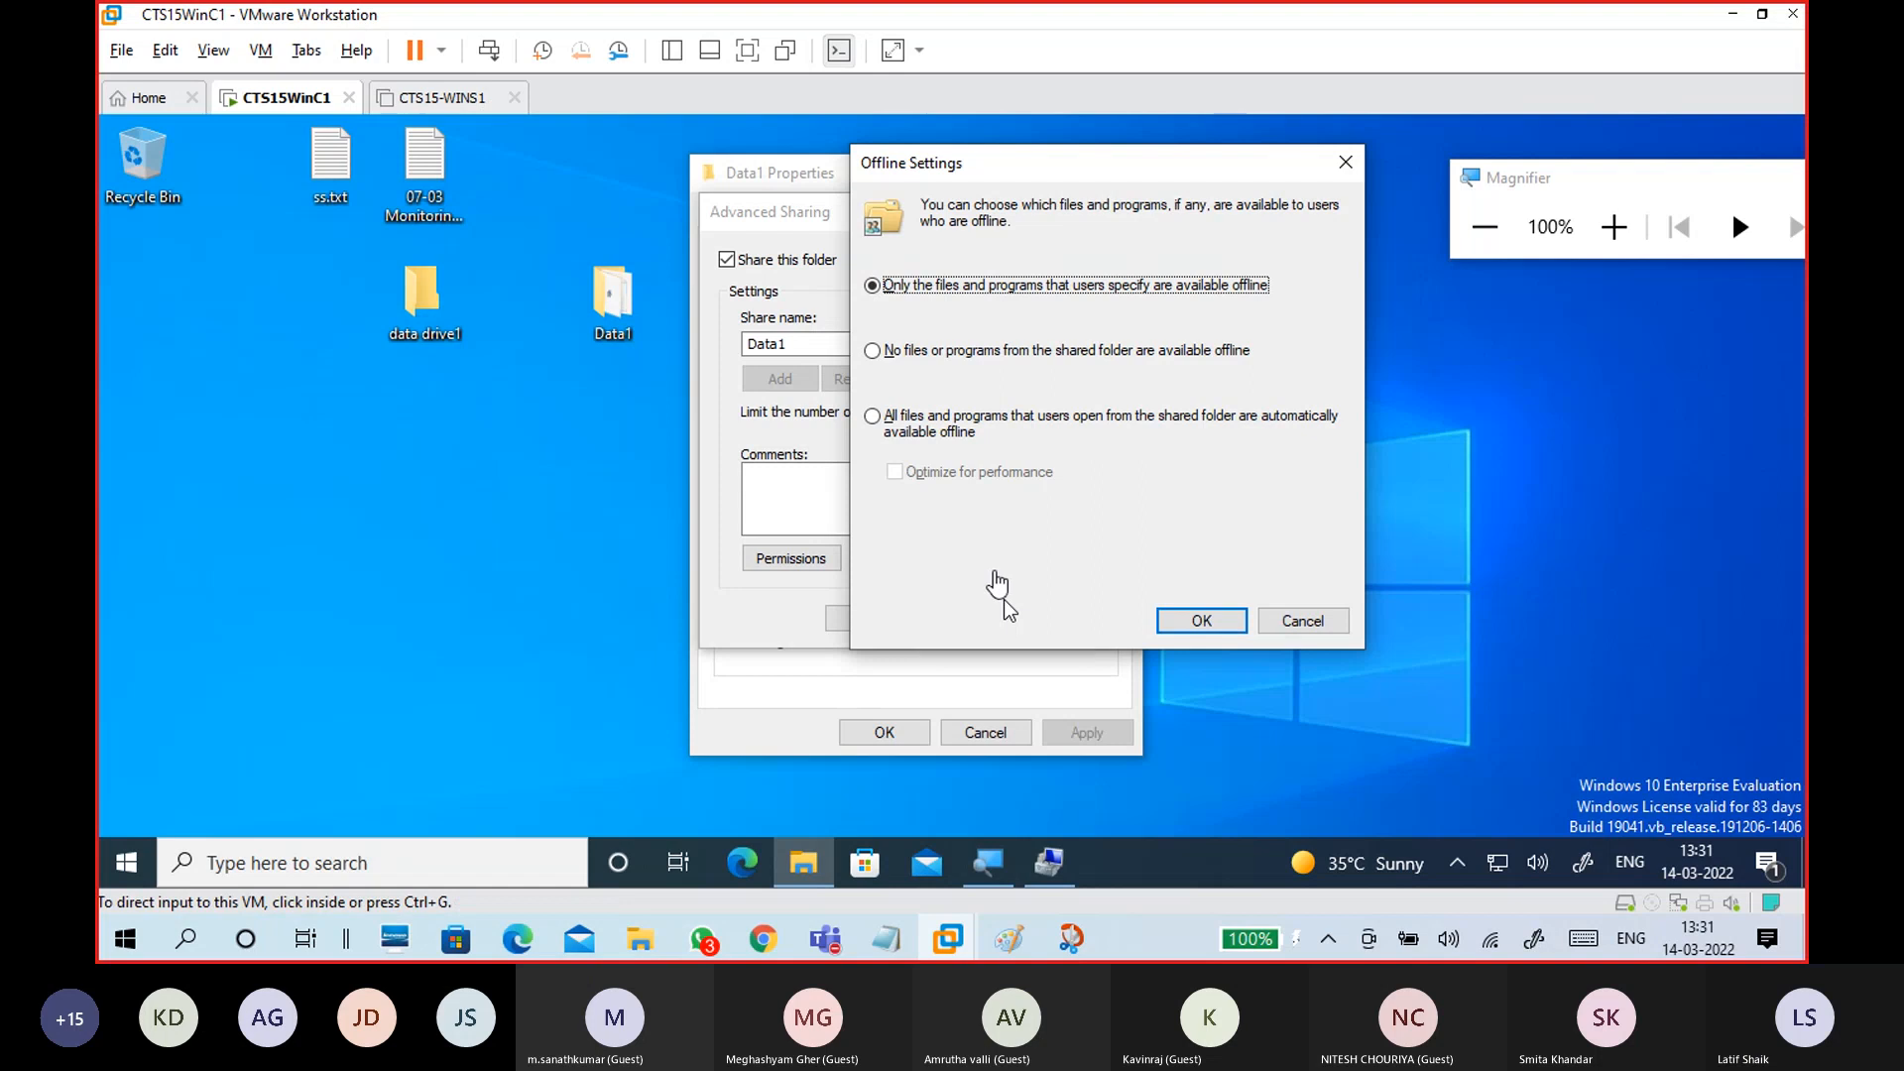
left_click(1014, 948)
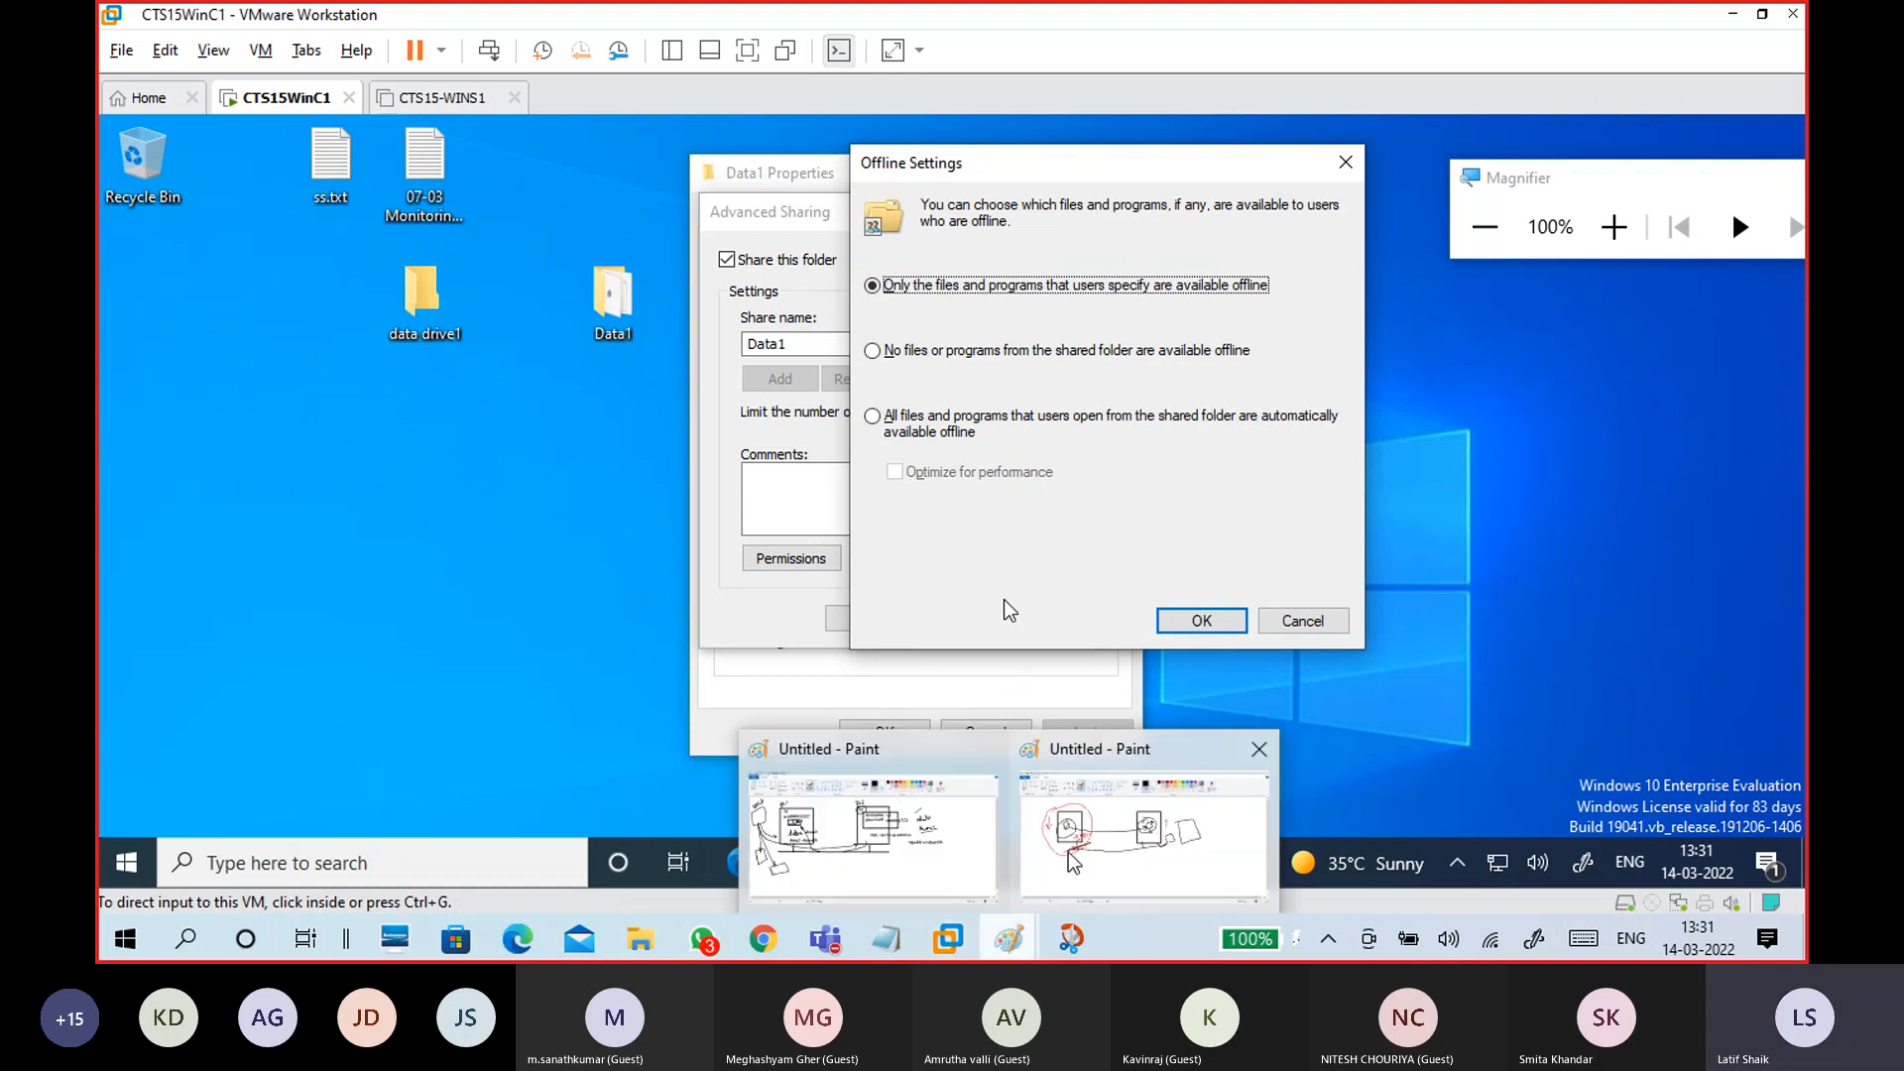
Step: Trace the red slash in black and draw a curved arrow from the left box into the right box
left_click(1065, 849)
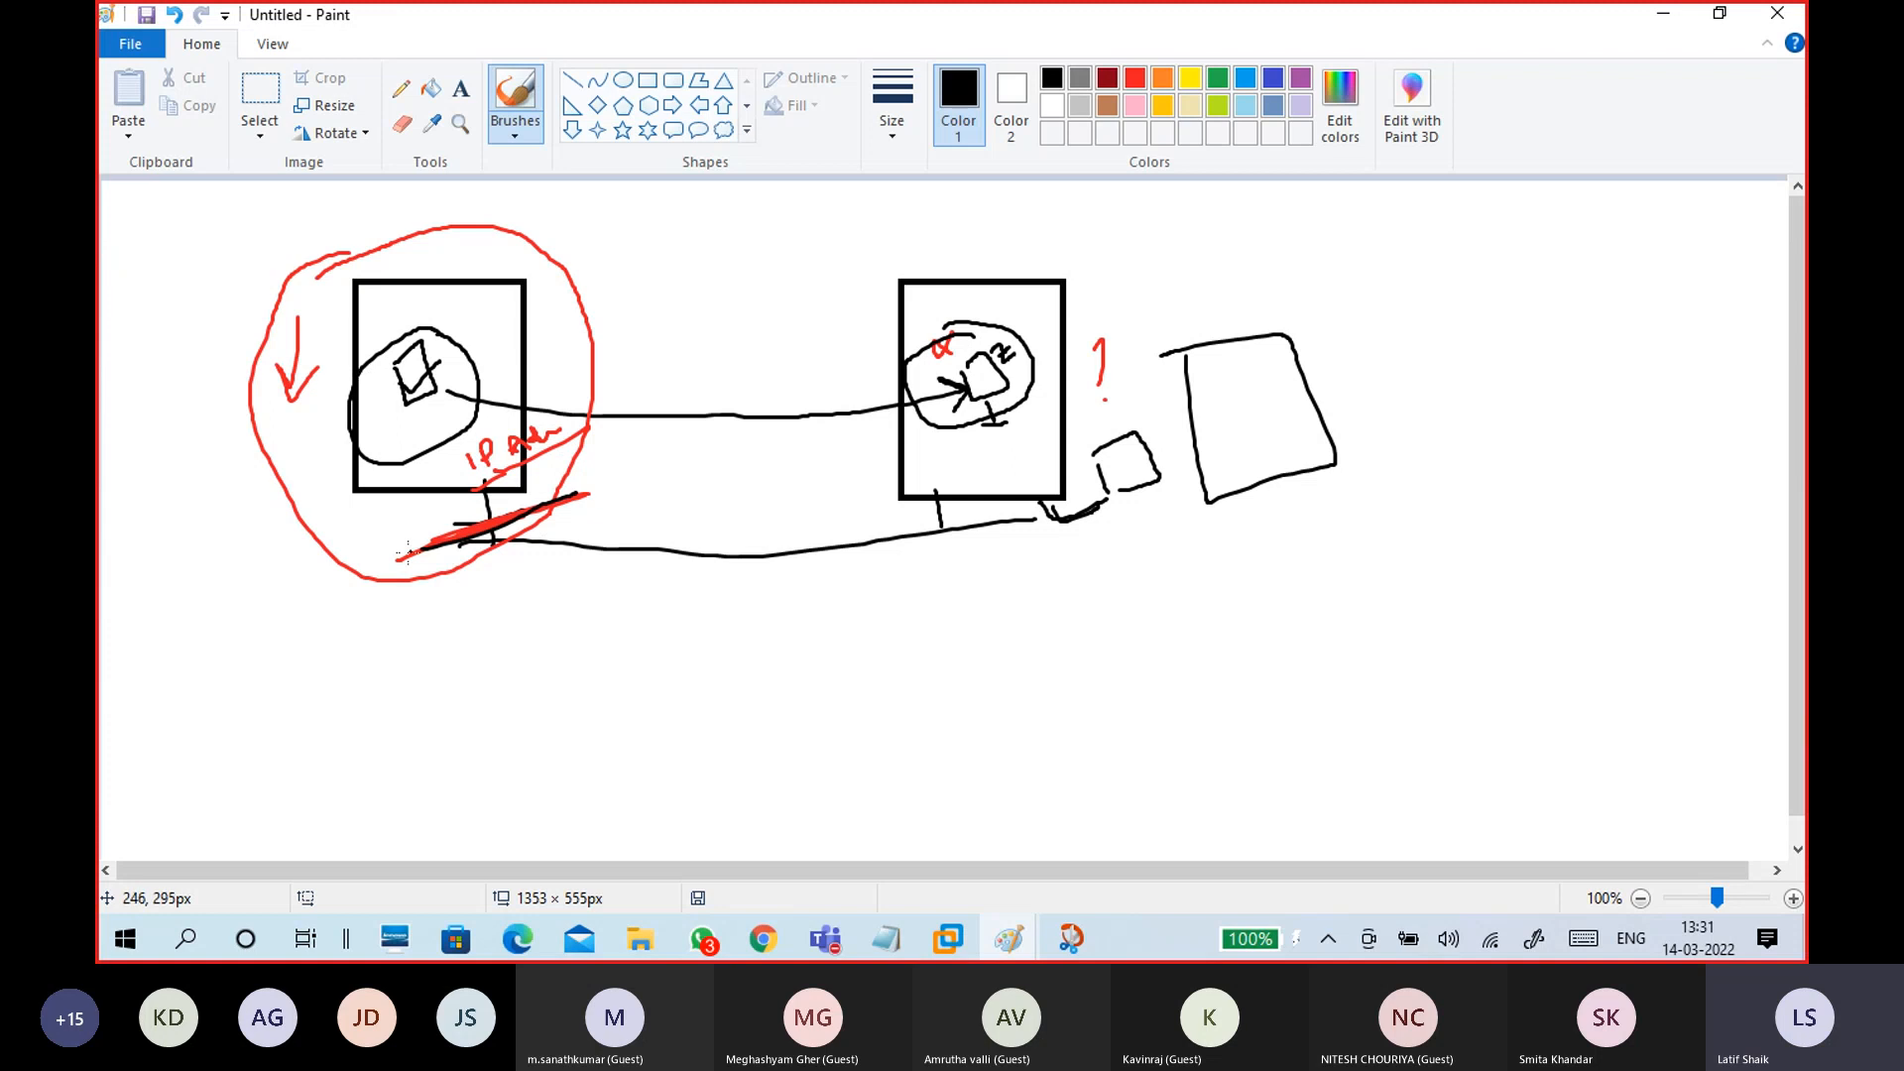
left_click_drag(407, 551, 592, 489)
mouse_move(957, 412)
left_mouse_down()
mouse_move(957, 449)
mouse_move(987, 411)
mouse_move(957, 410)
left_mouse_up()
mouse_move(504, 436)
left_mouse_down()
mouse_move(936, 429)
mouse_move(924, 446)
left_mouse_up()
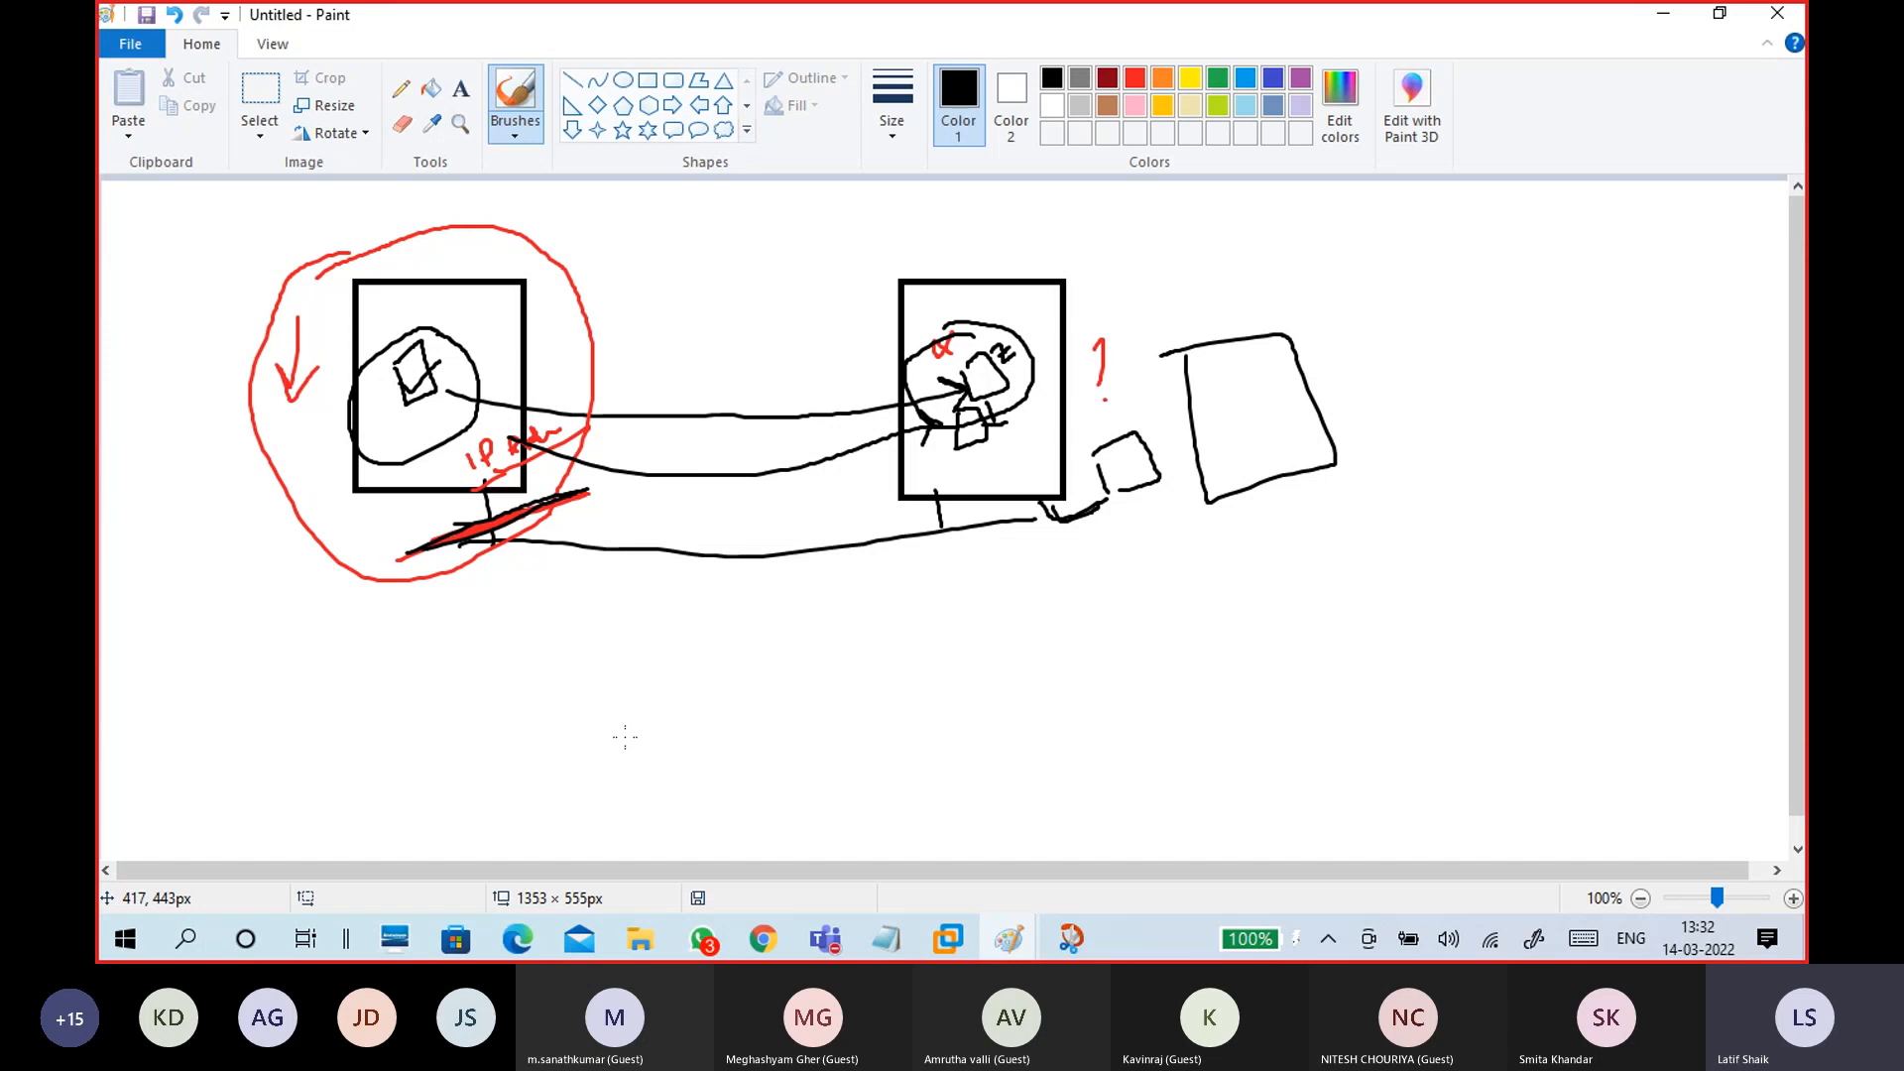
Step: Add a top arrow between the boxes, circle the red-marked cable, link it to the right box, and minimise Paint
left_click_drag(511, 335, 911, 294)
mouse_move(506, 338)
left_mouse_down()
mouse_move(568, 286)
mouse_move(578, 359)
left_mouse_up()
mouse_move(463, 484)
left_mouse_down()
mouse_move(414, 517)
mouse_move(496, 499)
left_mouse_up()
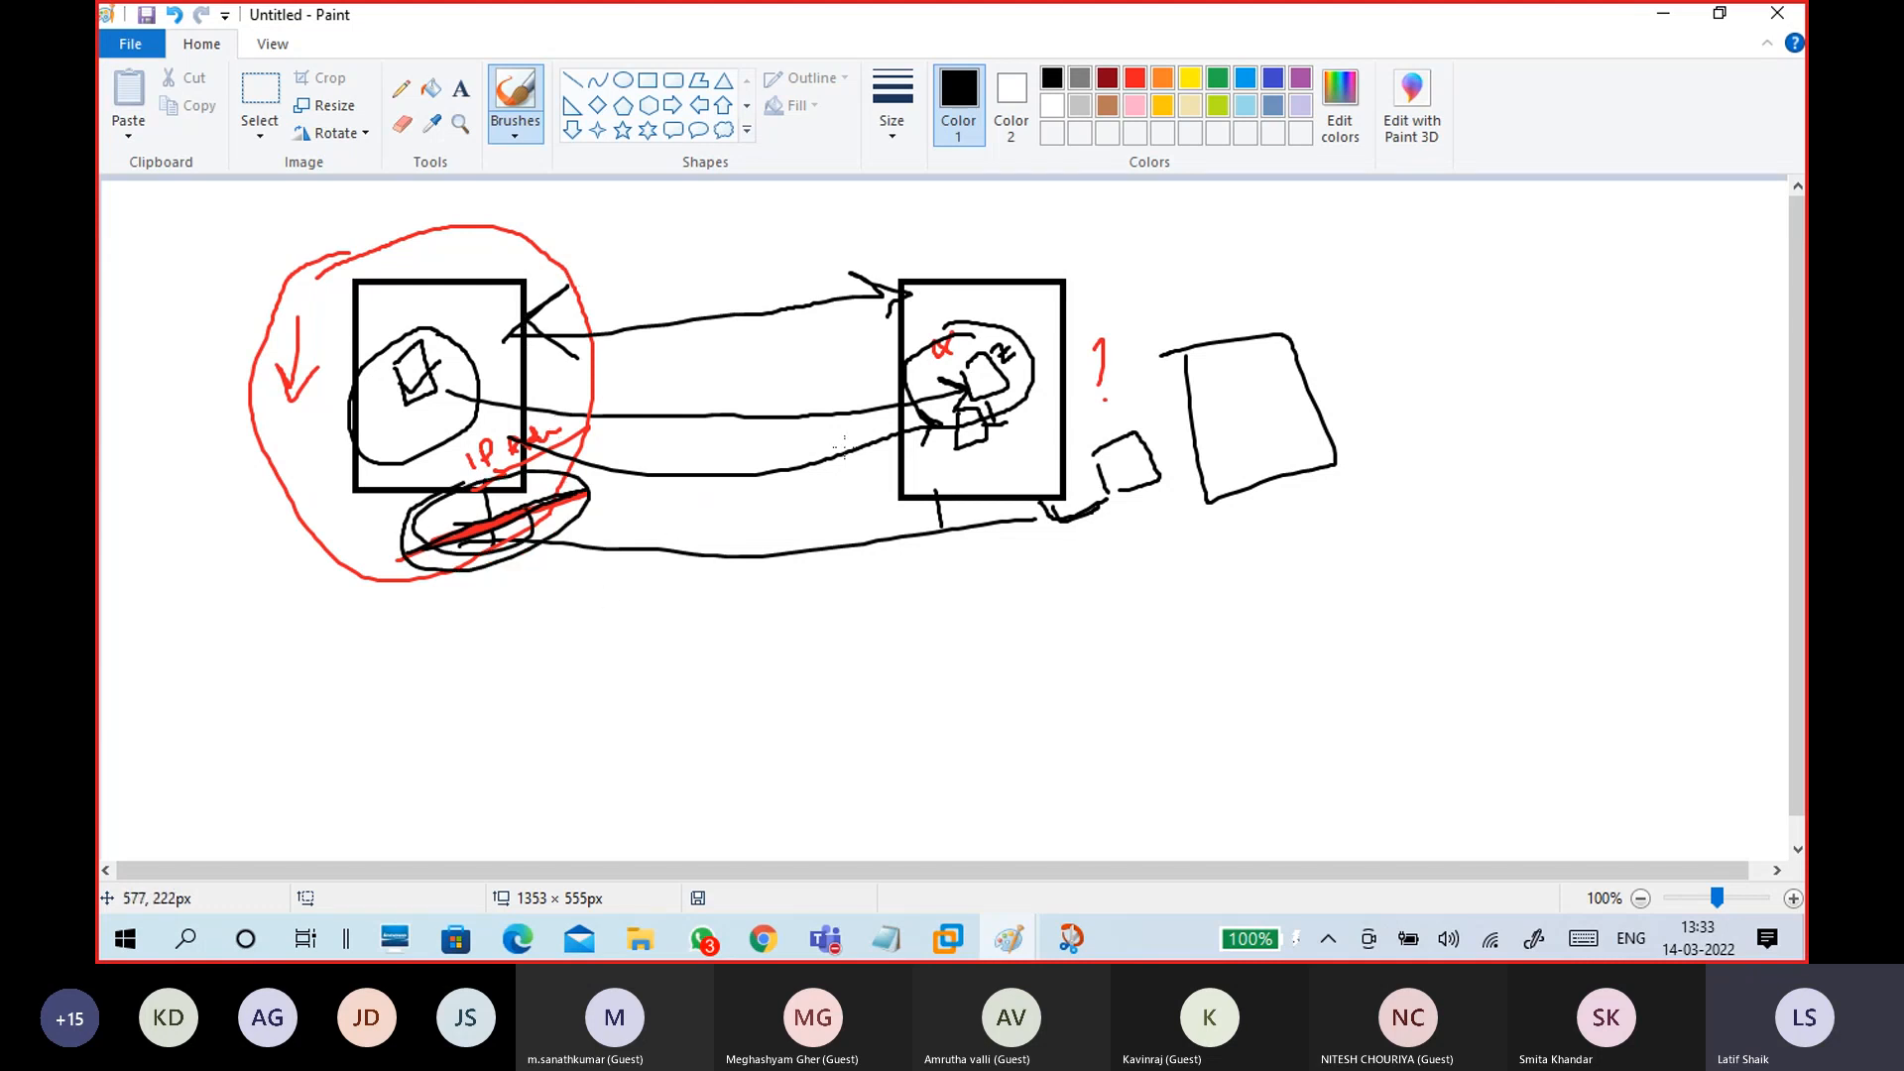
mouse_move(952, 446)
left_mouse_down()
mouse_move(562, 496)
mouse_move(611, 490)
left_mouse_up()
mouse_move(936, 443)
left_mouse_down()
mouse_move(952, 444)
mouse_move(944, 482)
left_mouse_up()
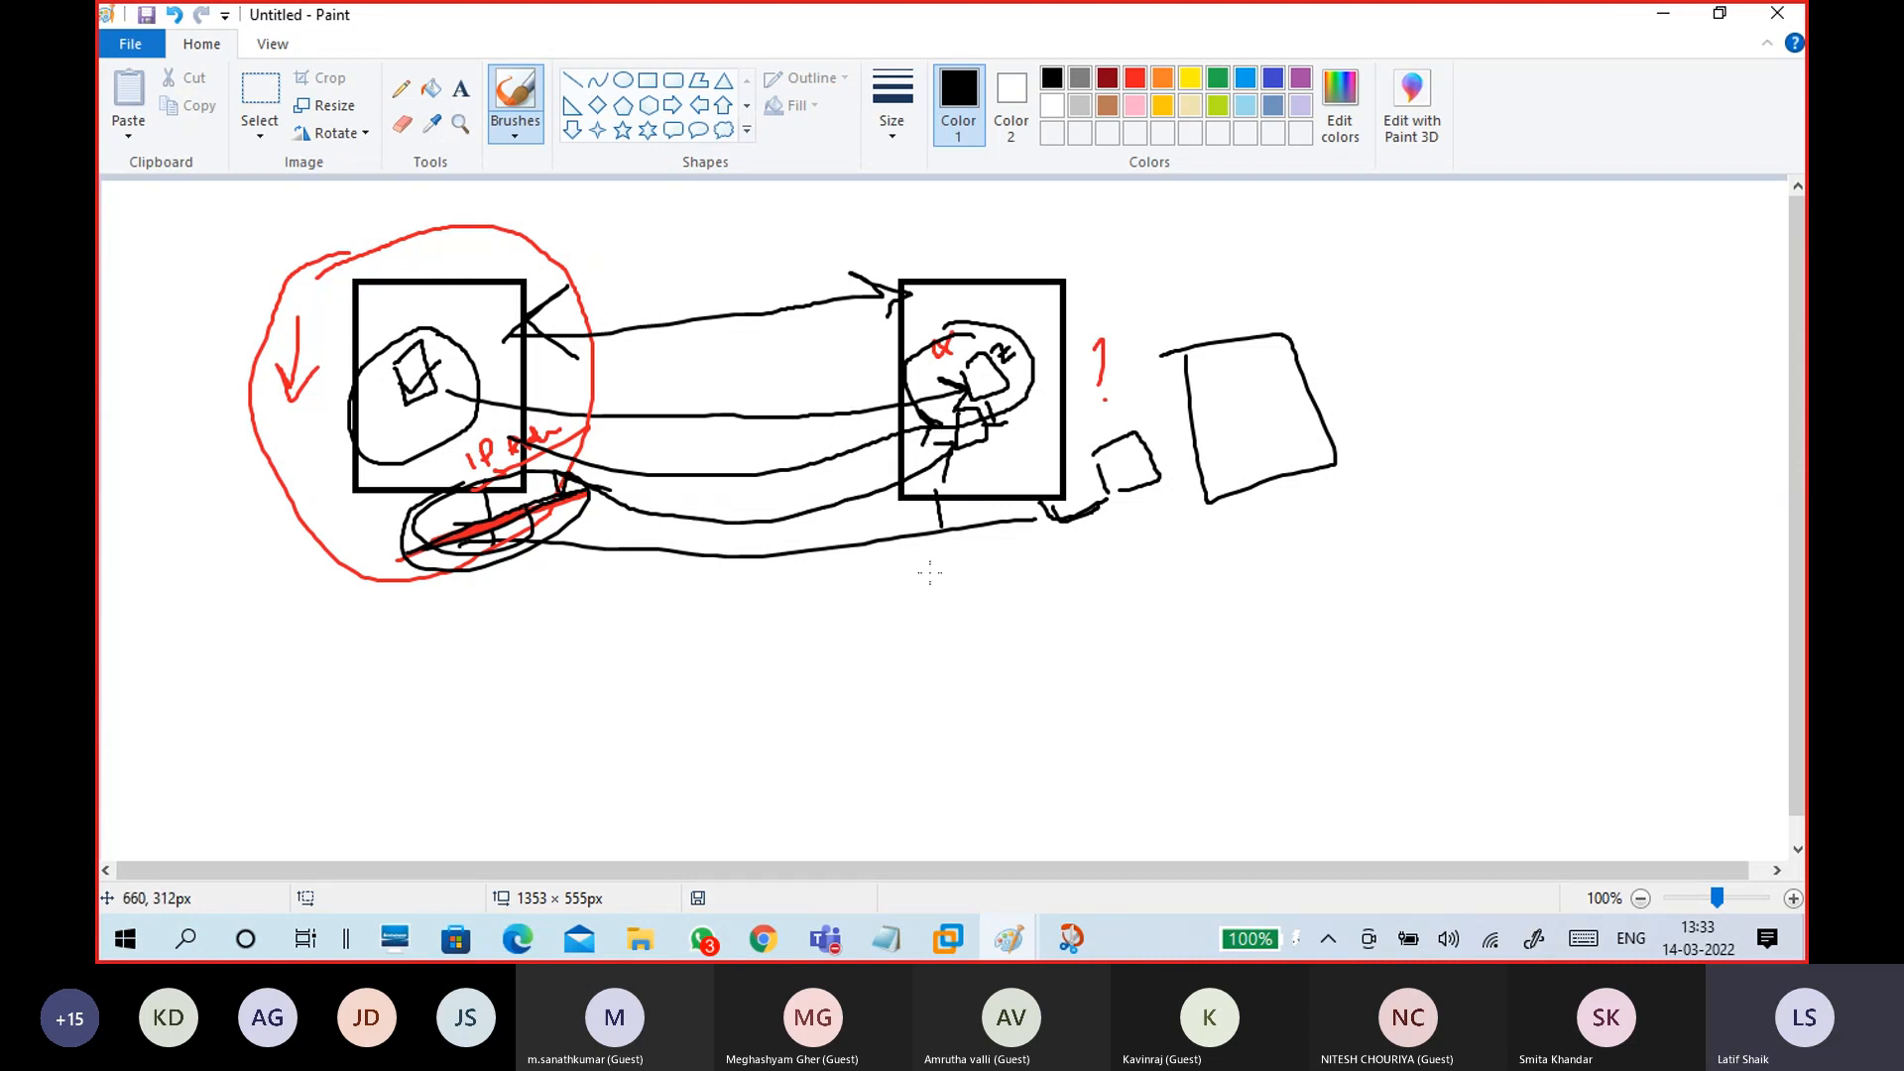
left_click(1663, 13)
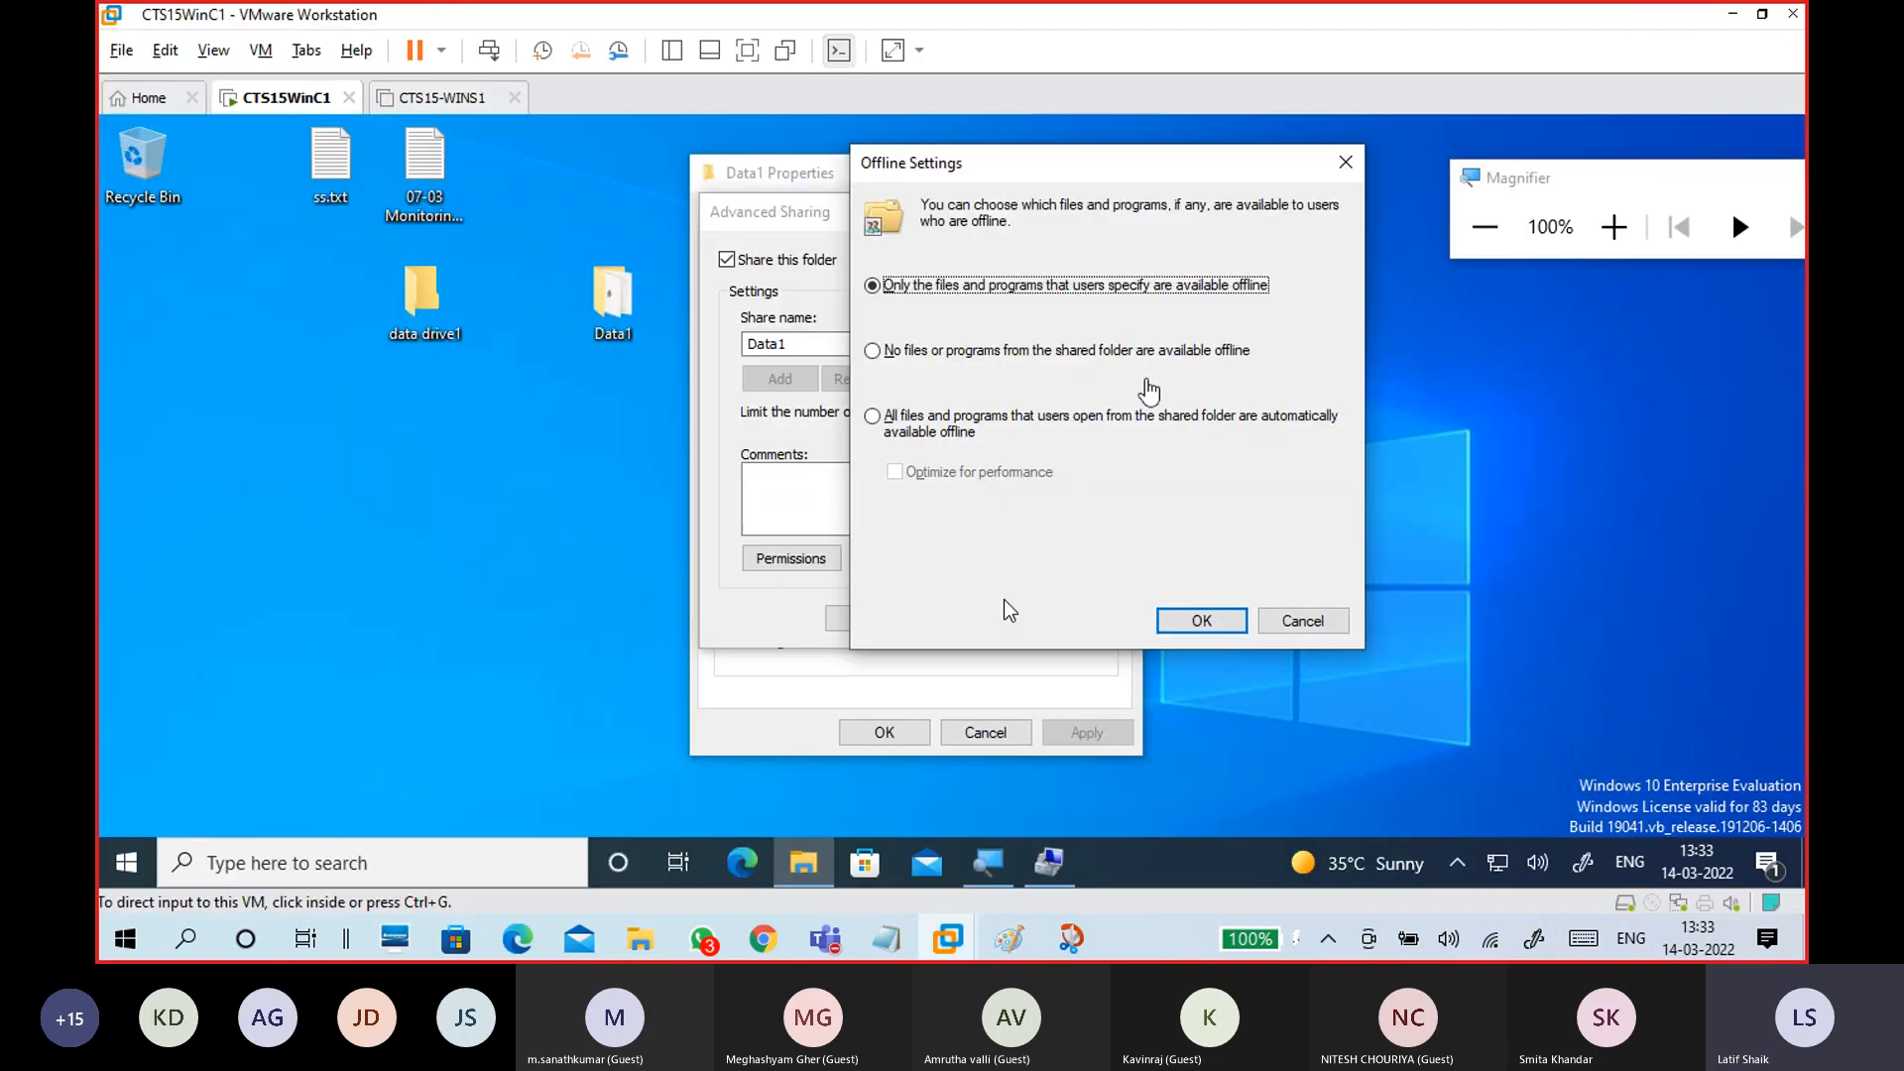
Step: Set the Data1 share so all opened files are automatically available offline
left_click(1040, 606)
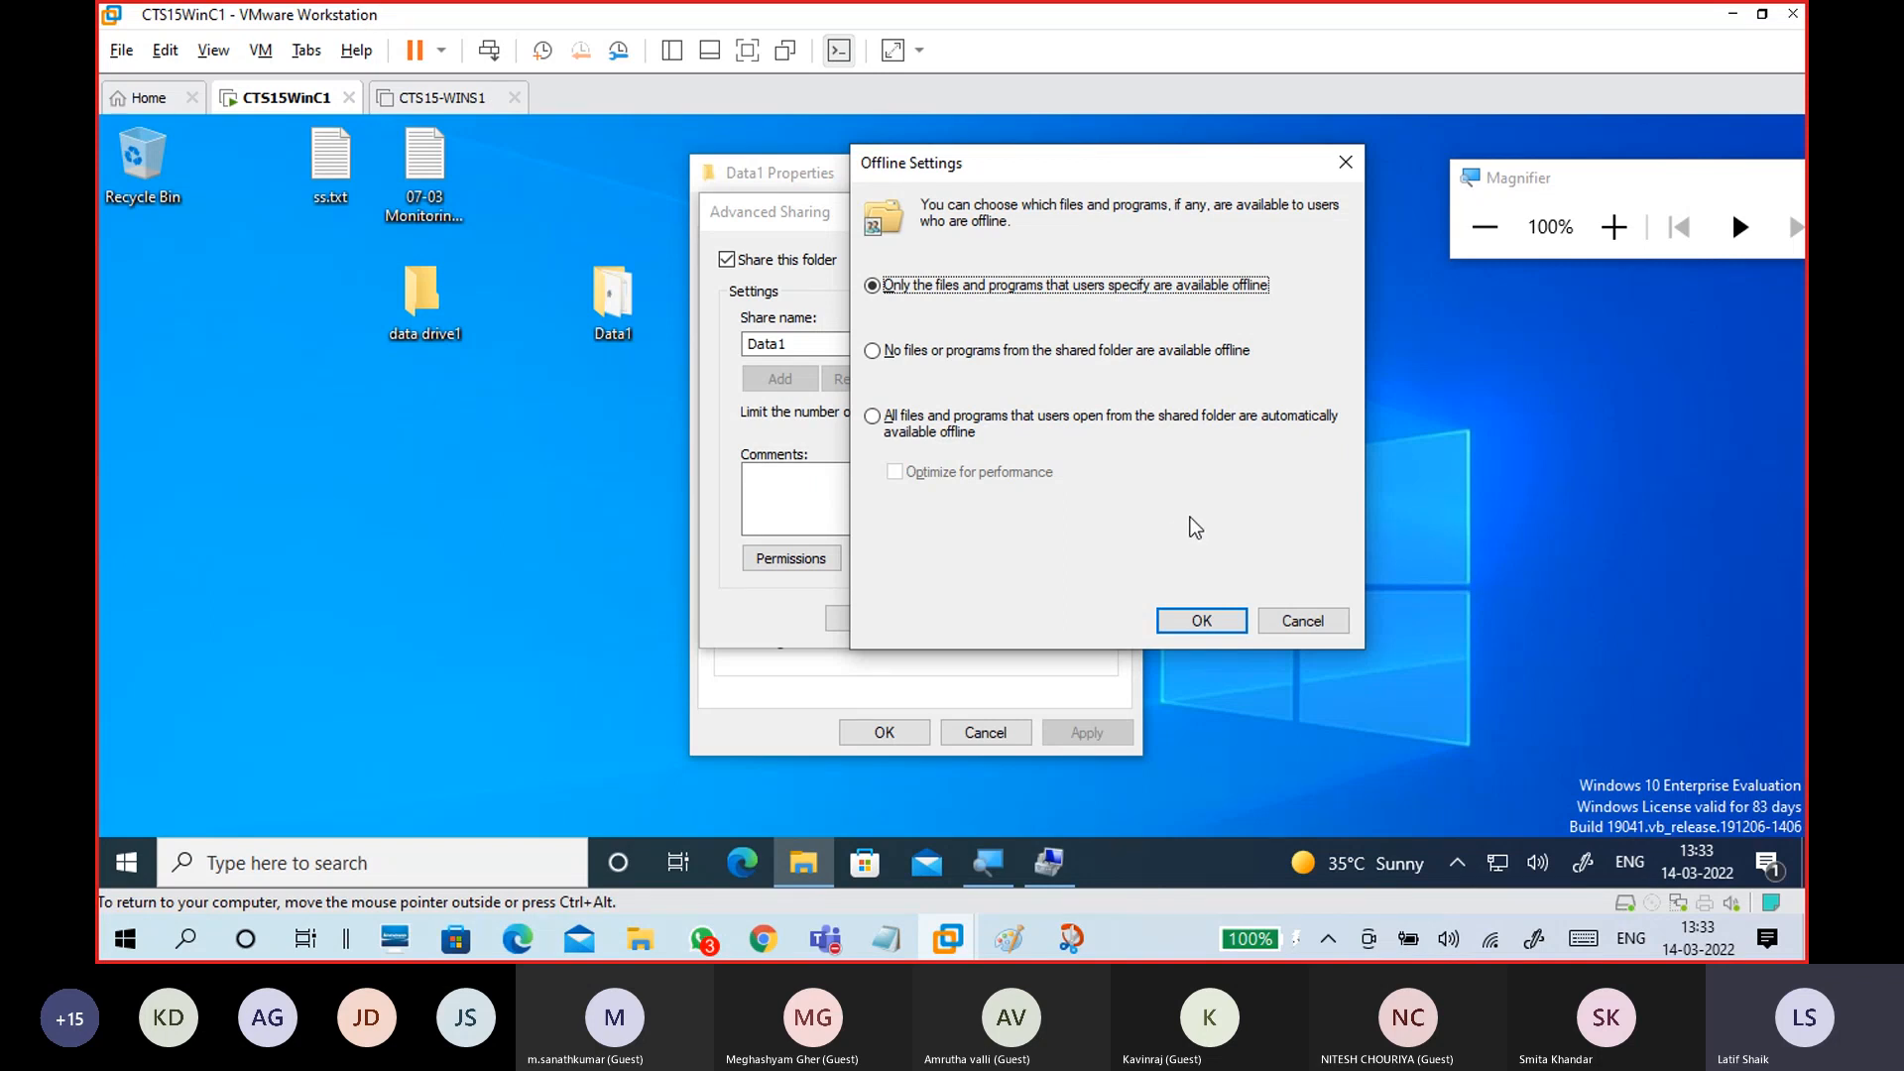
left_click(964, 424)
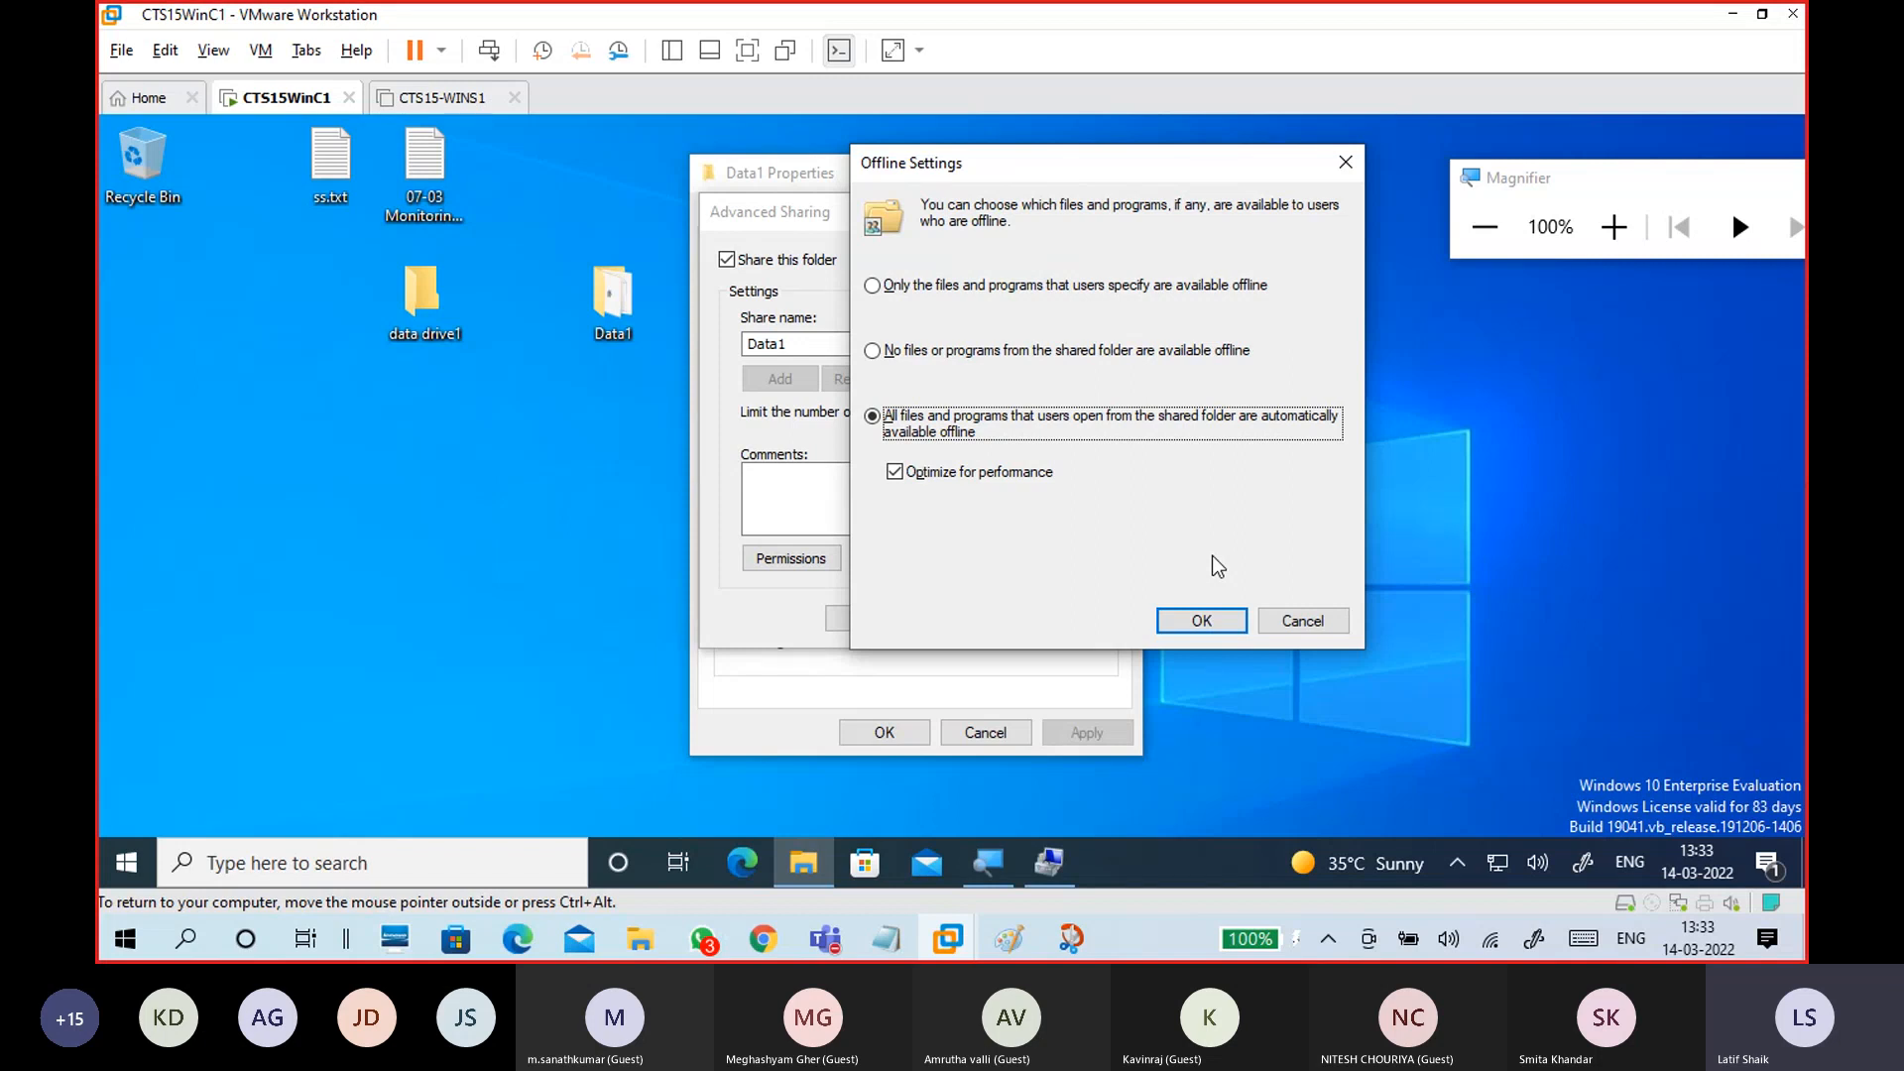
left_click(1202, 620)
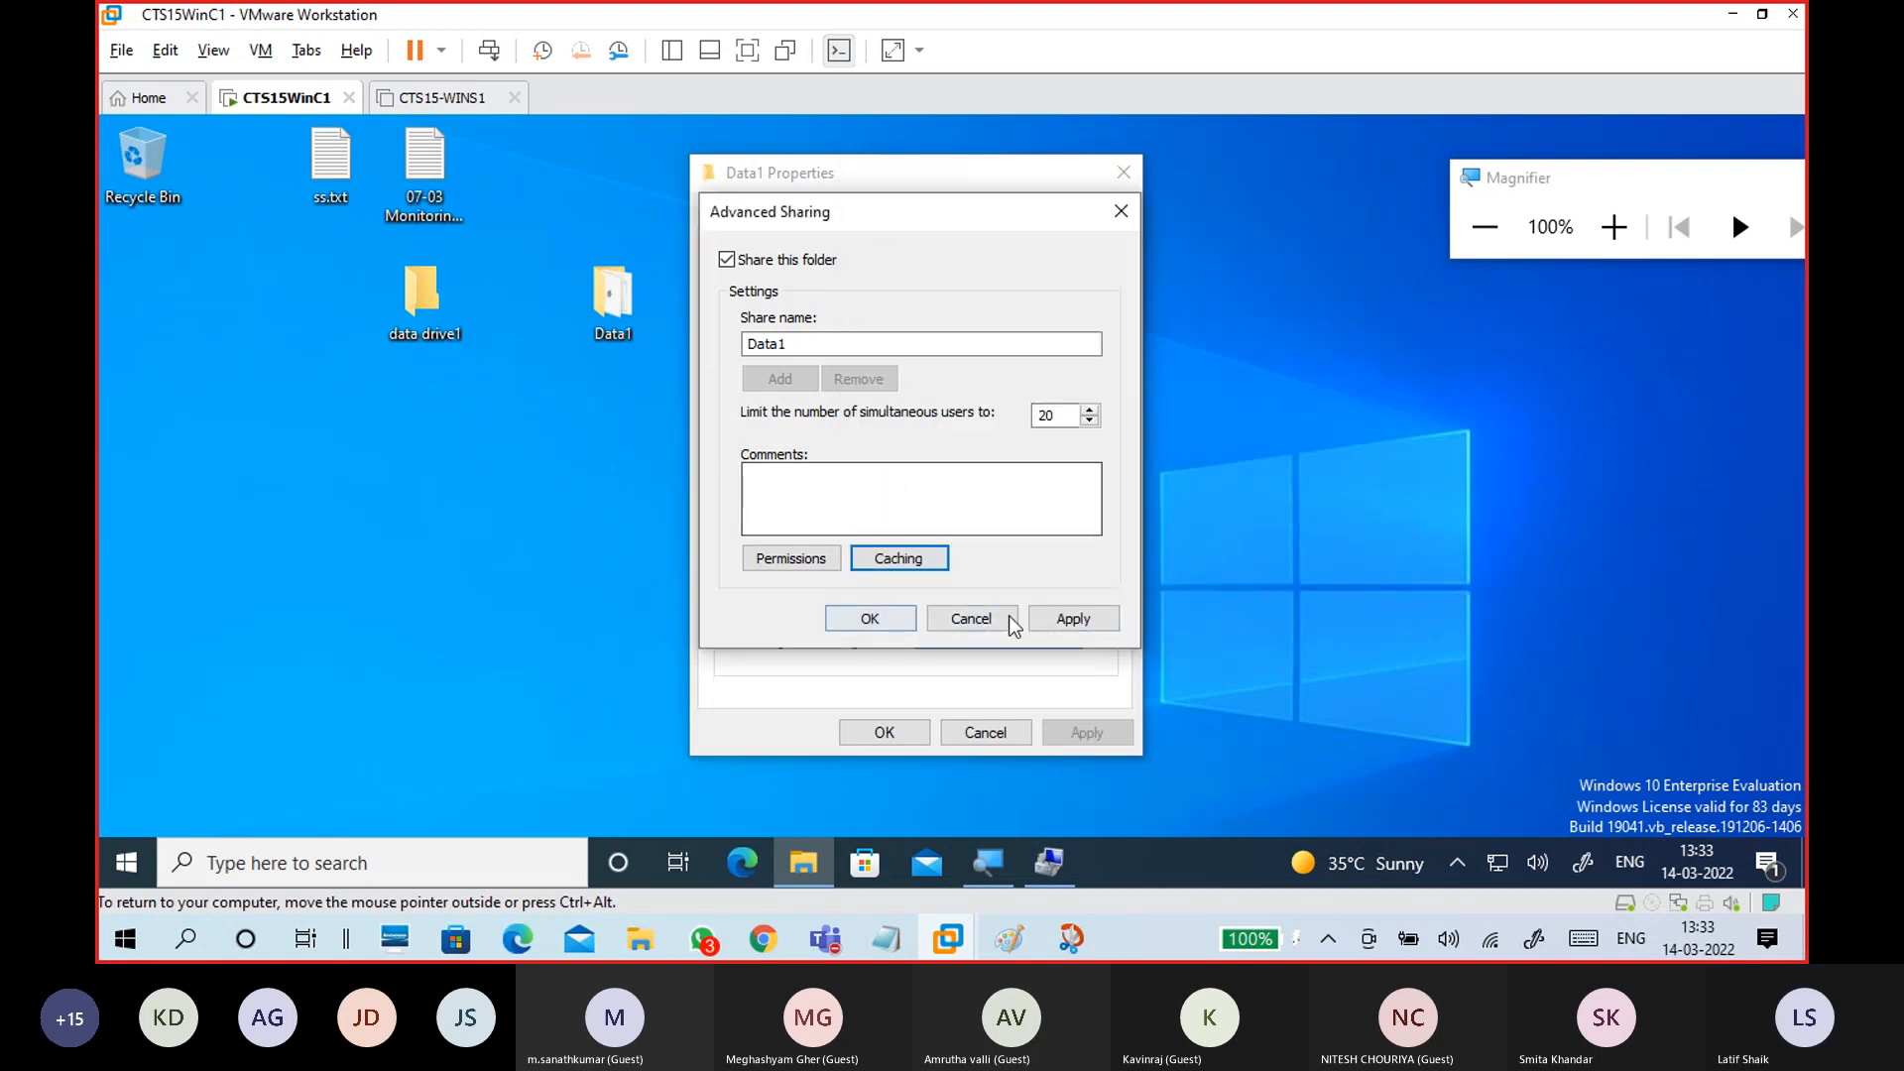
left_click(1086, 620)
Step: Give Everyone Full Control on the Data1 share, confirm Advanced Sharing, and close Properties
left_click(810, 562)
left_click(1019, 536)
left_click(1127, 756)
left_click(898, 756)
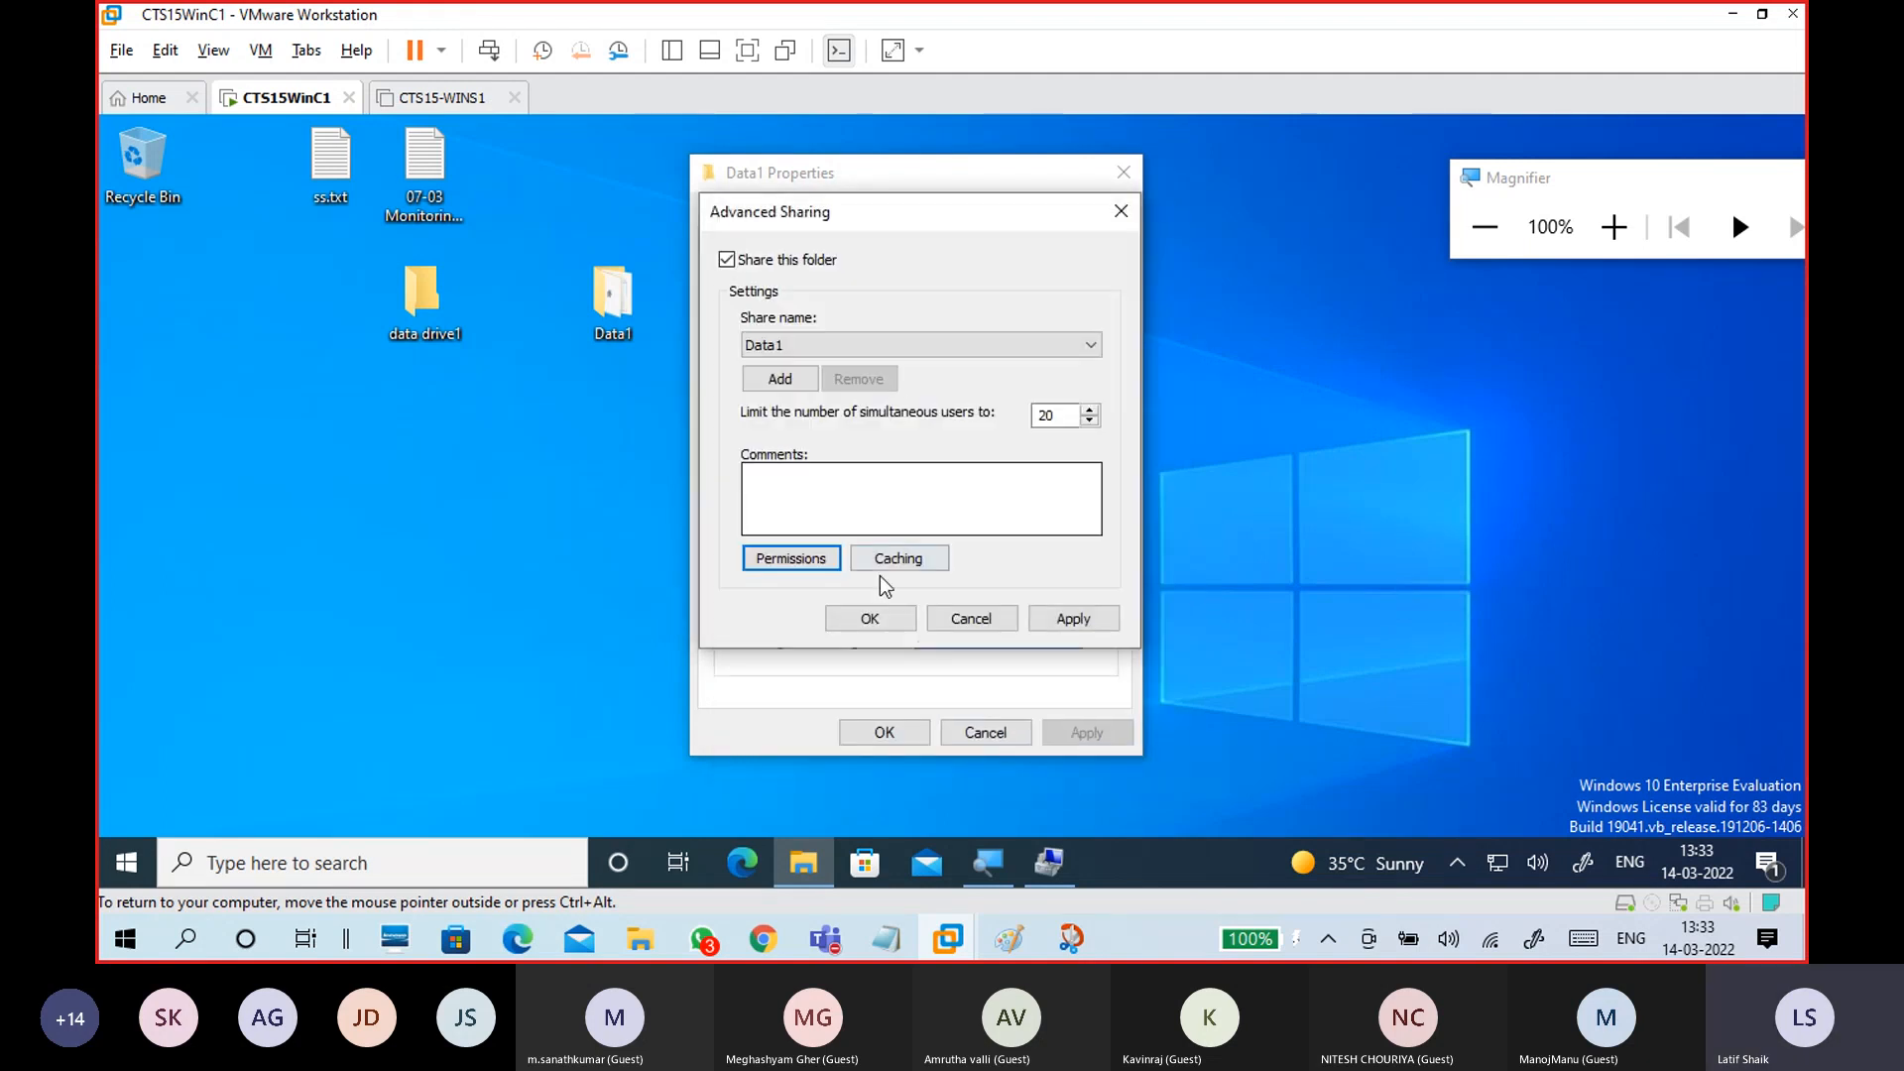
left_click(868, 621)
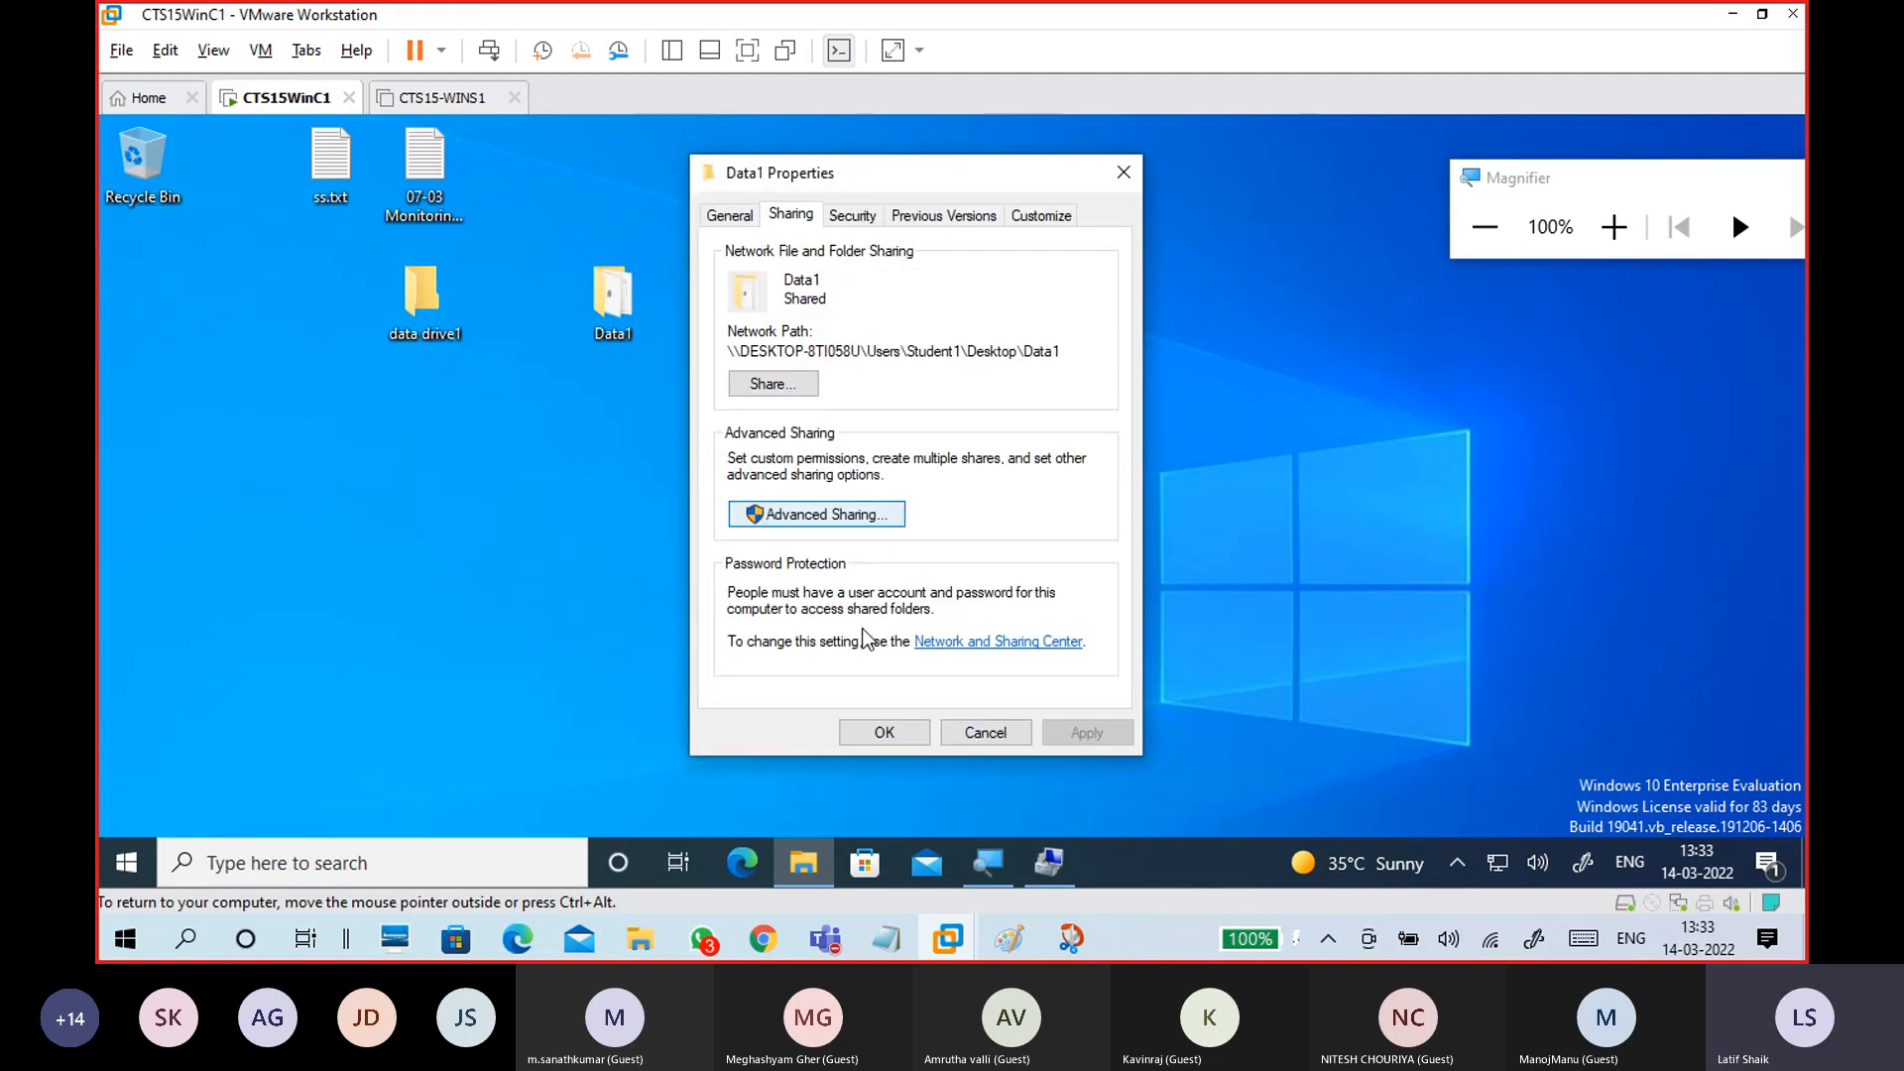
left_click(850, 218)
left_click(890, 735)
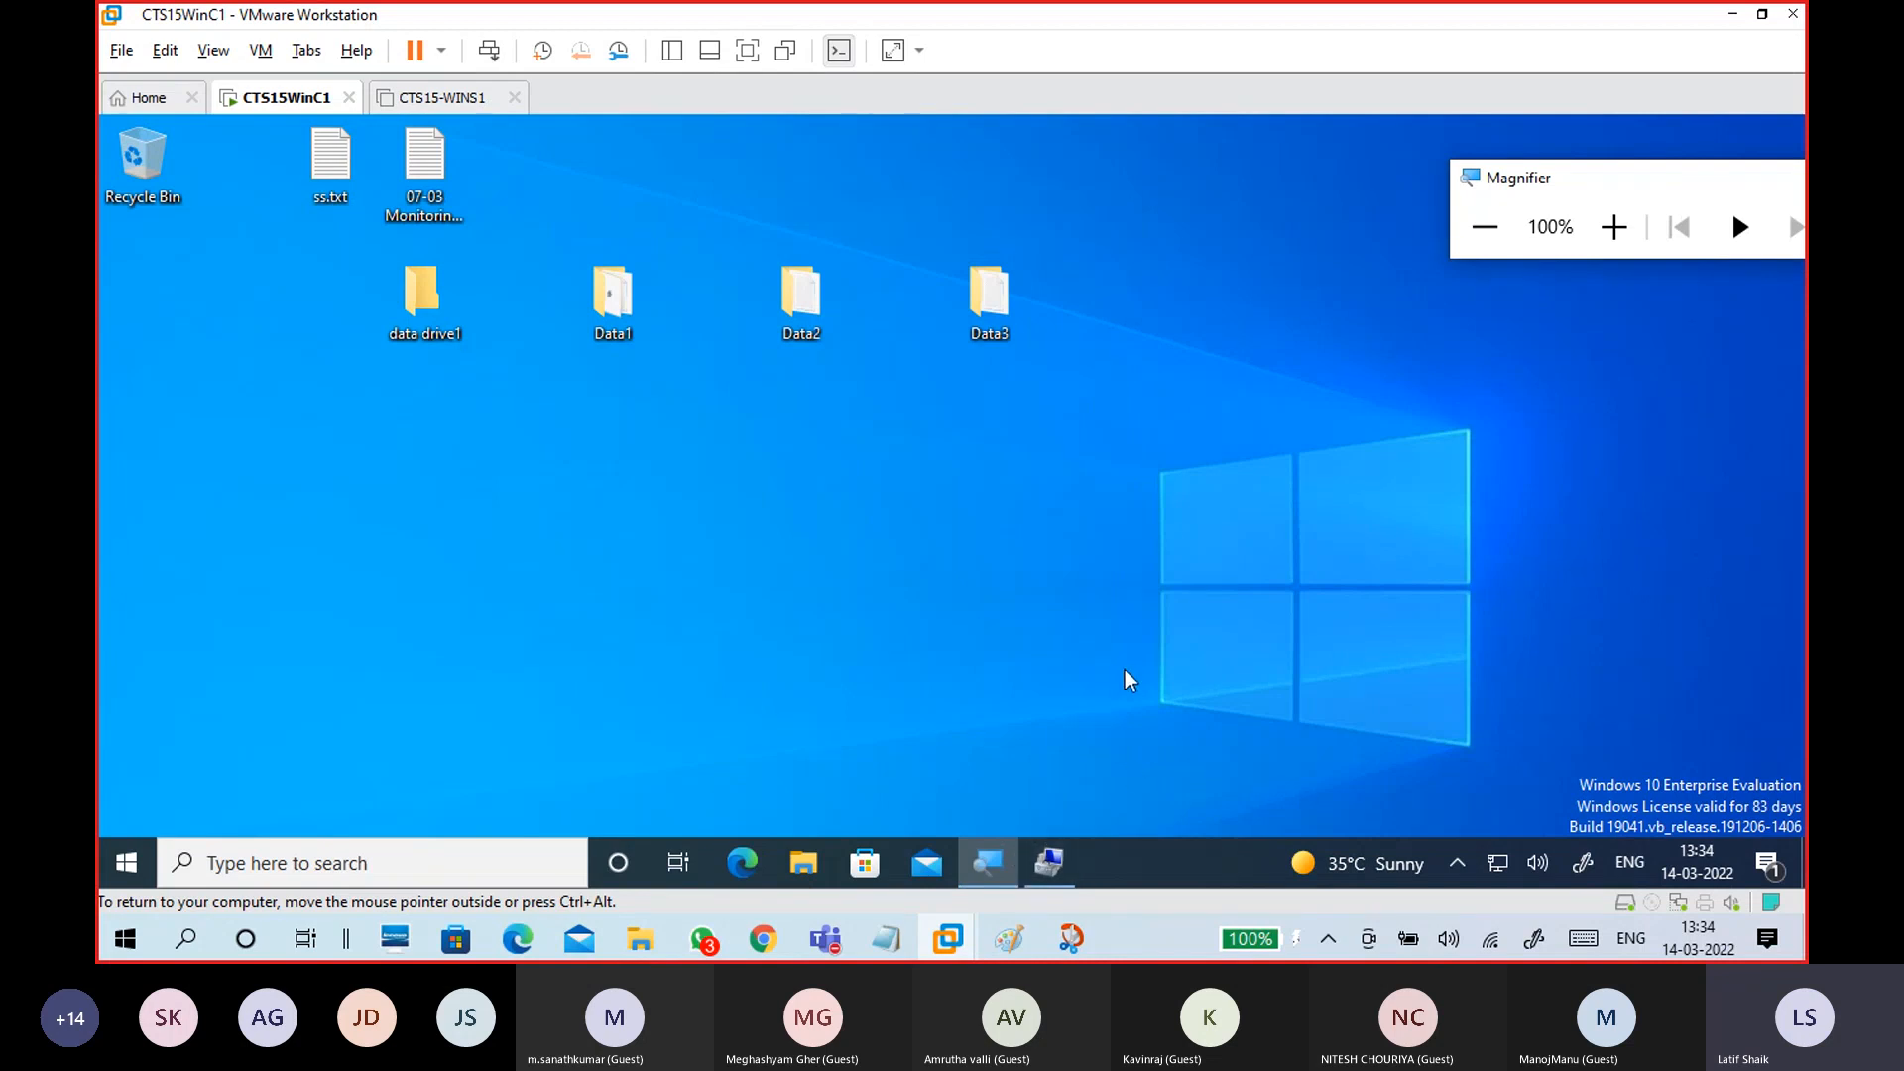
Step: On the host, refresh This PC and open the reconnected Data1 (Z:) drive
key("ctrl+alt")
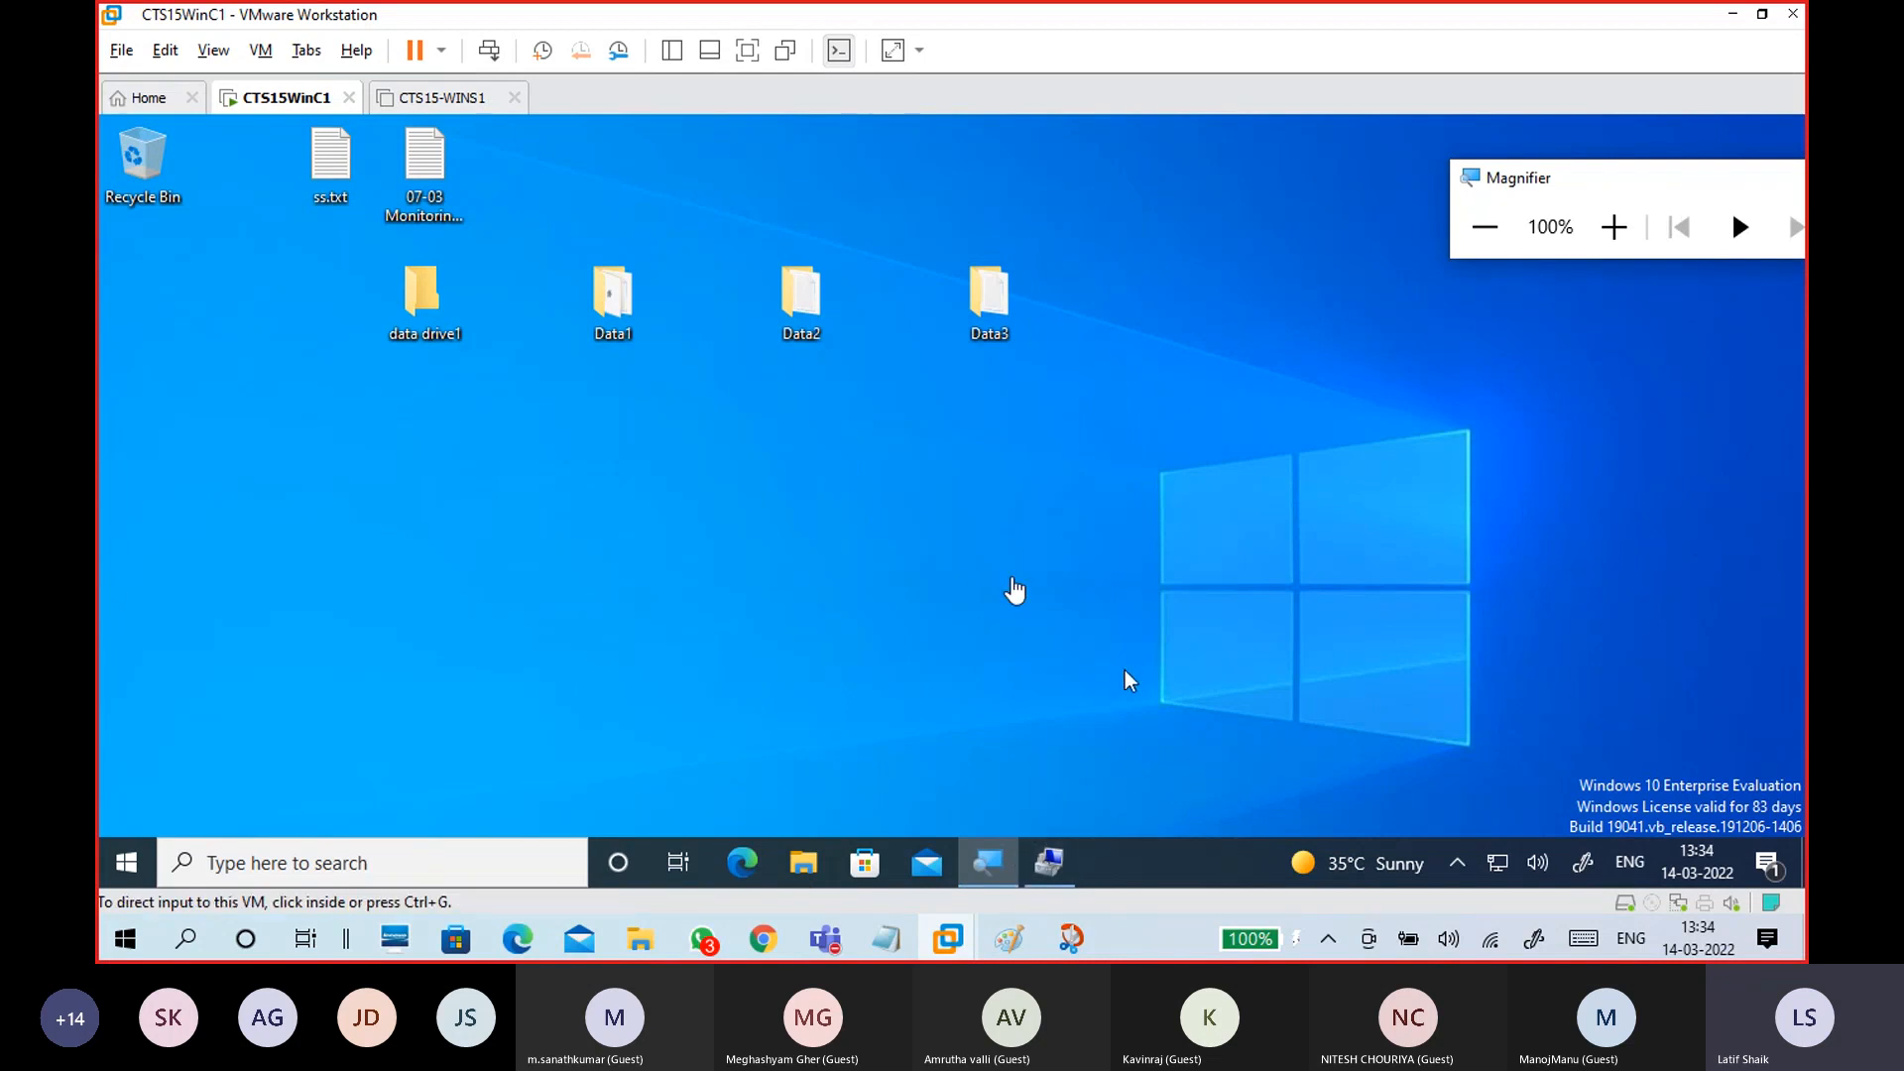
left_click(762, 939)
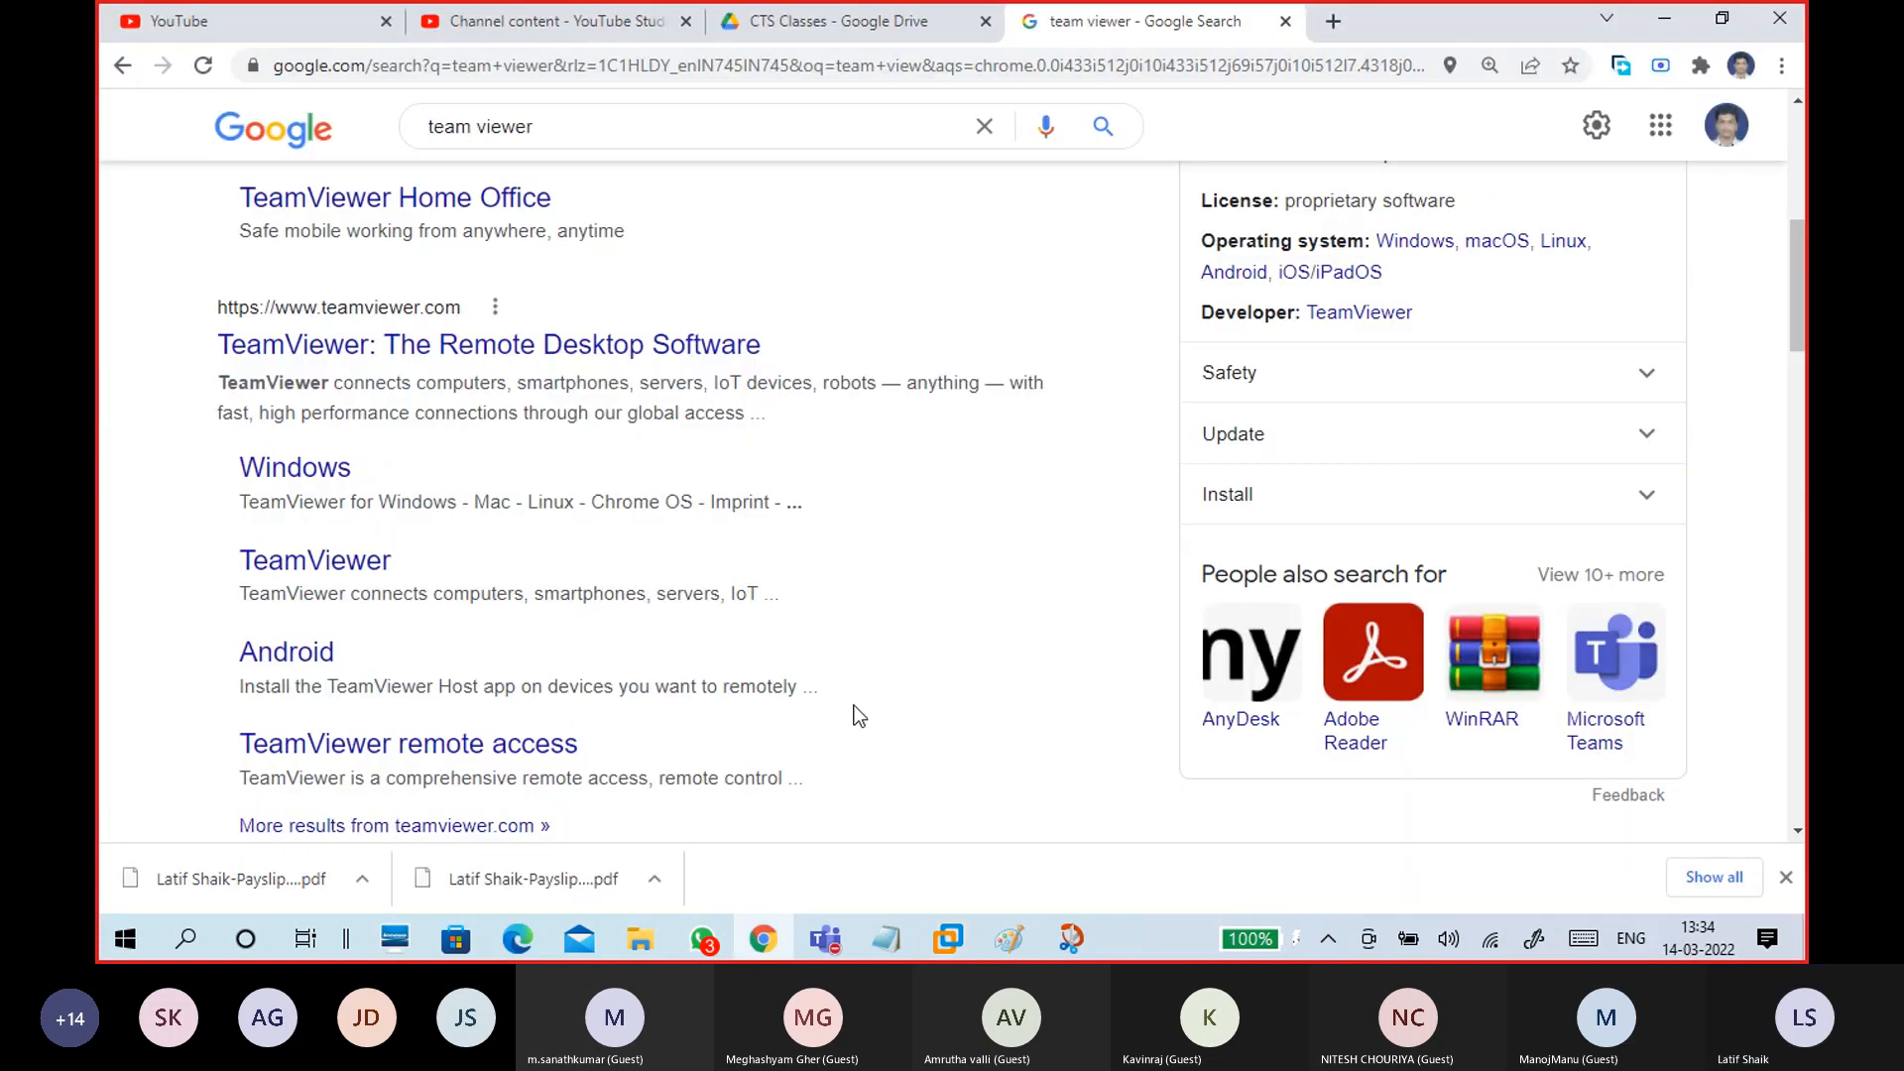
left_click(1664, 18)
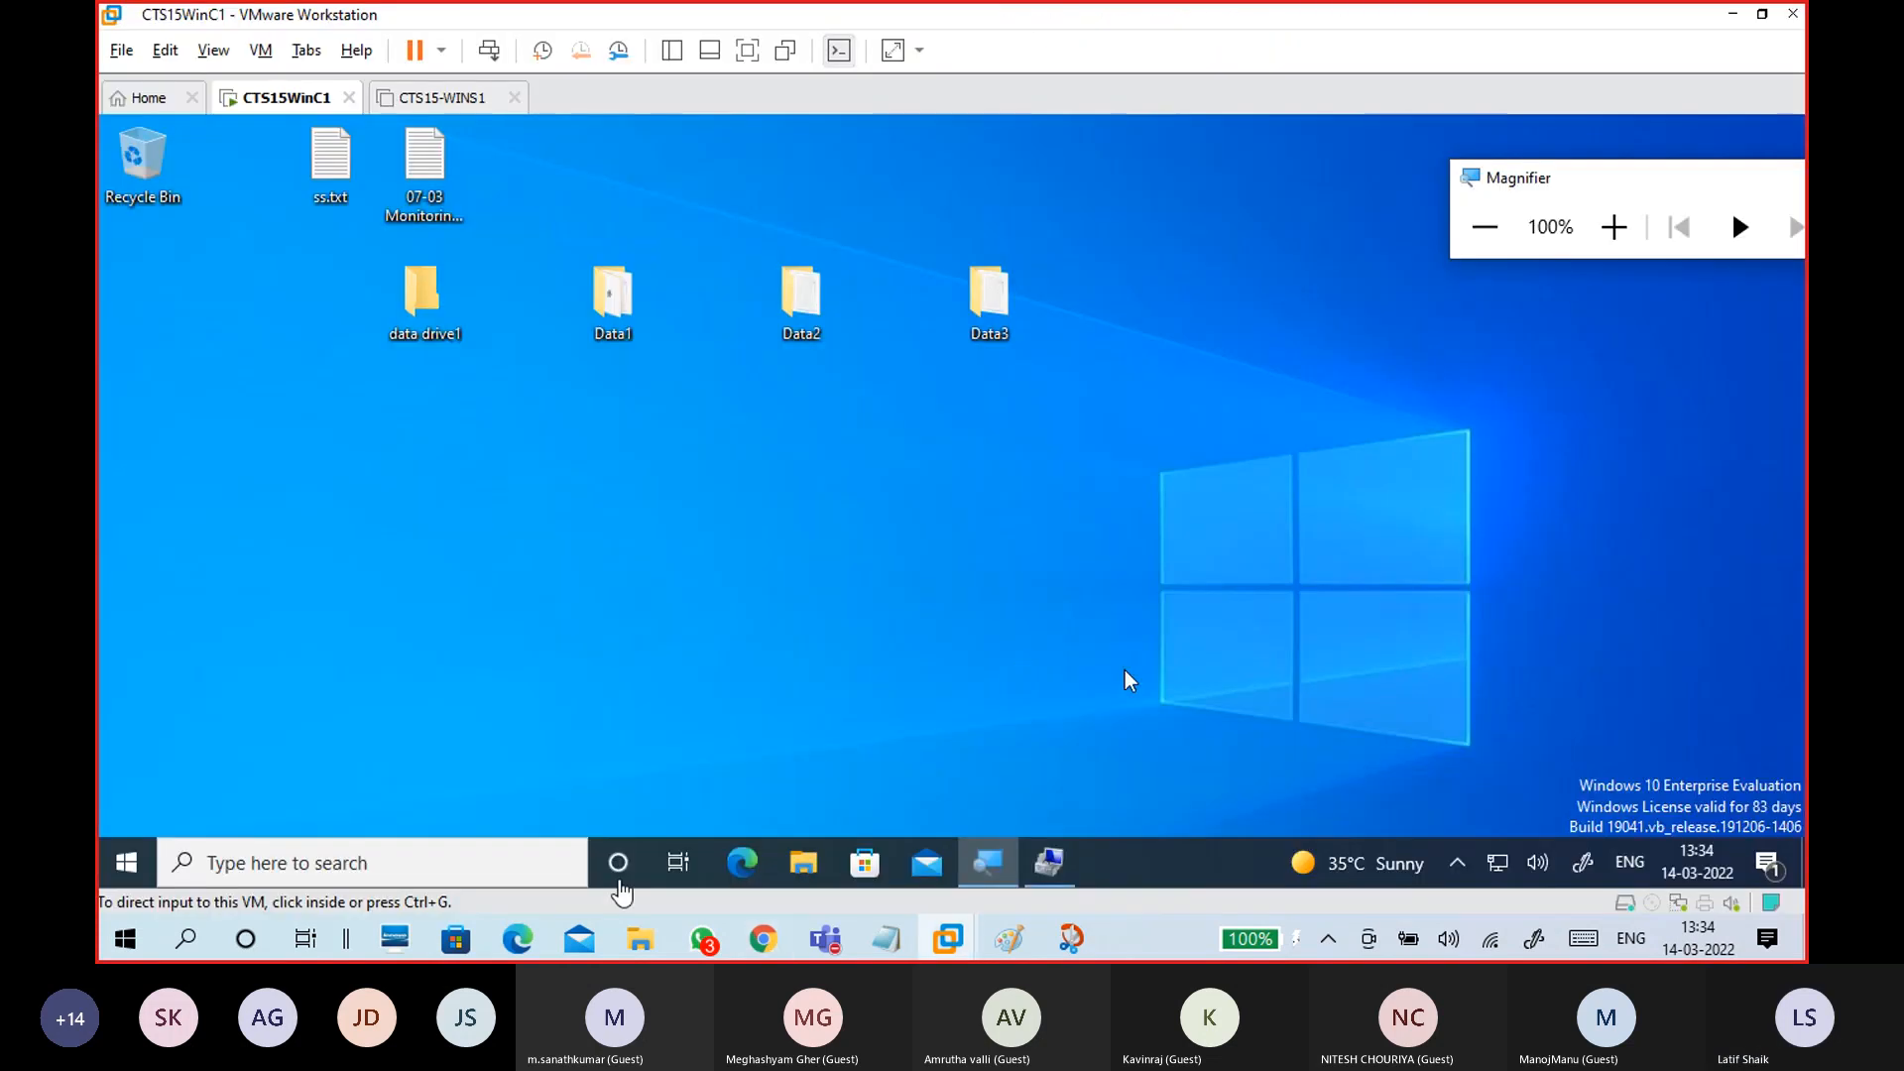
mouse_move(639, 938)
left_click(808, 838)
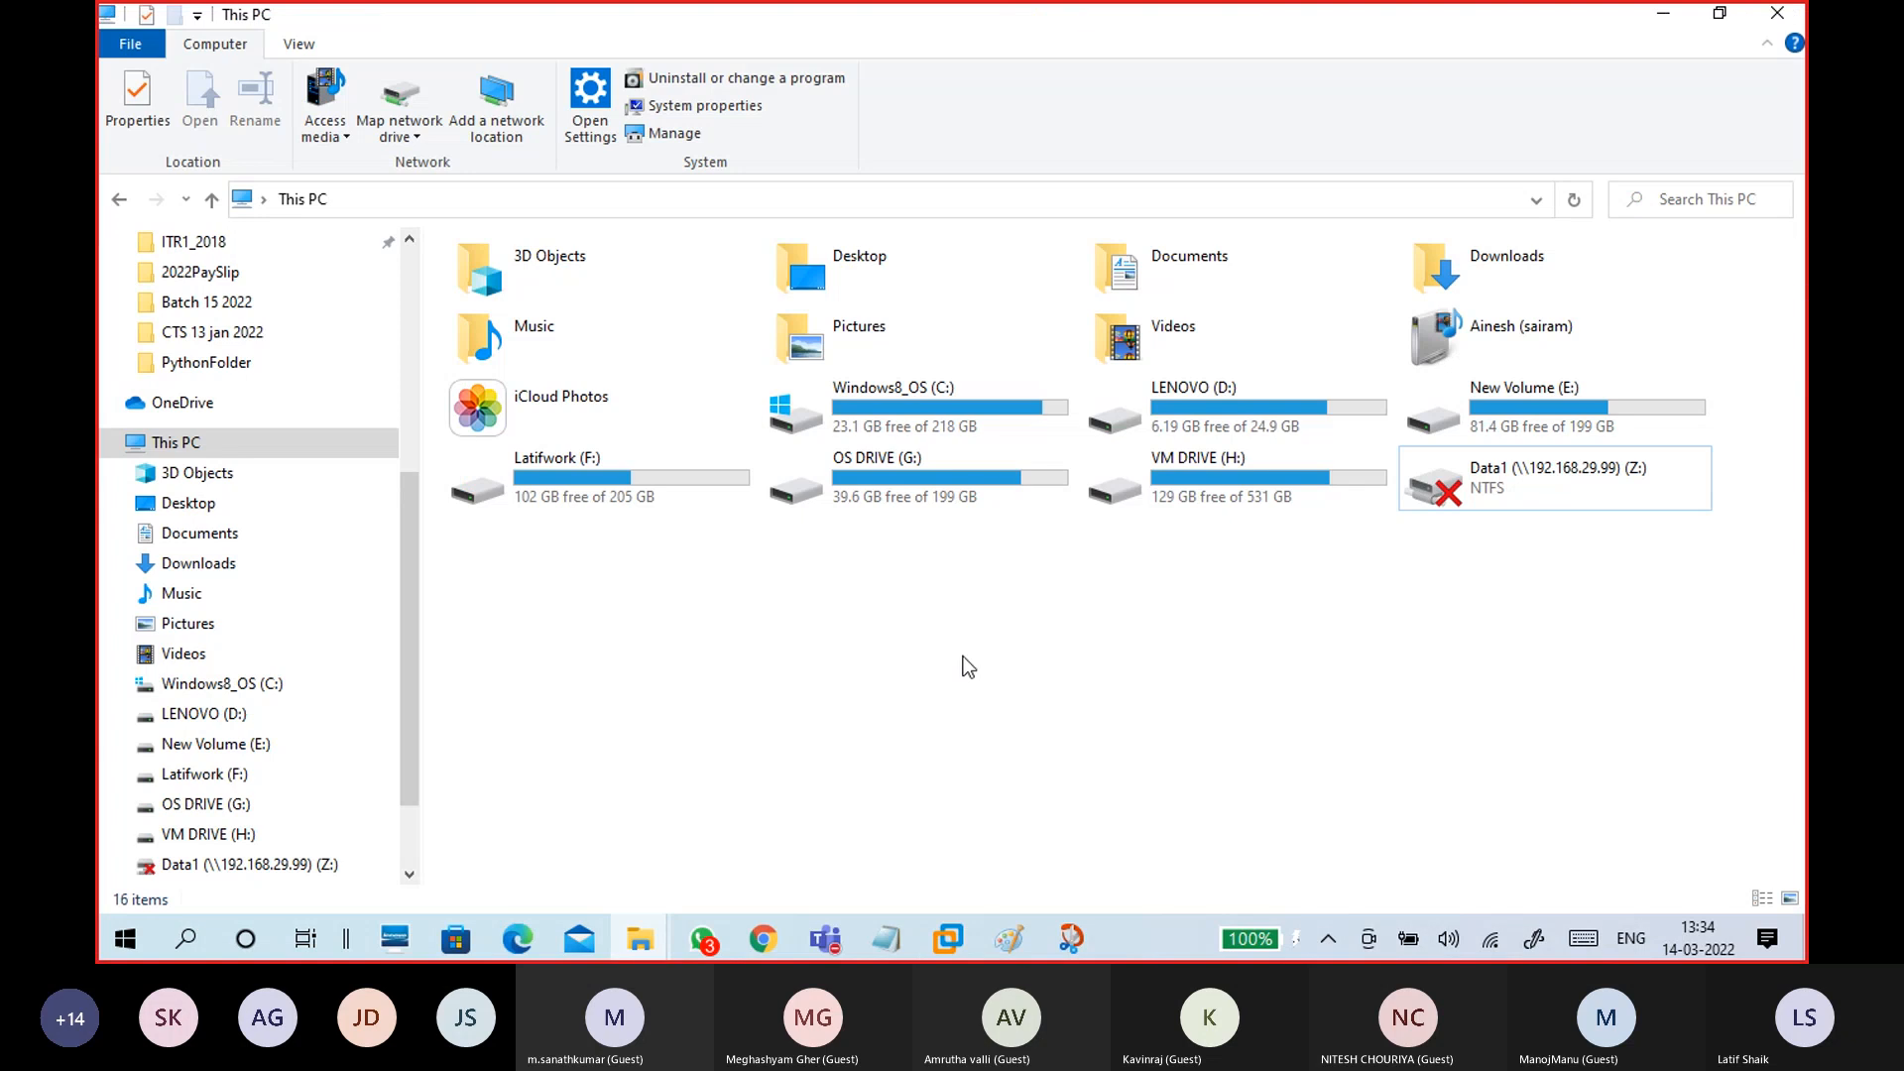
right_click(938, 599)
left_click(829, 706)
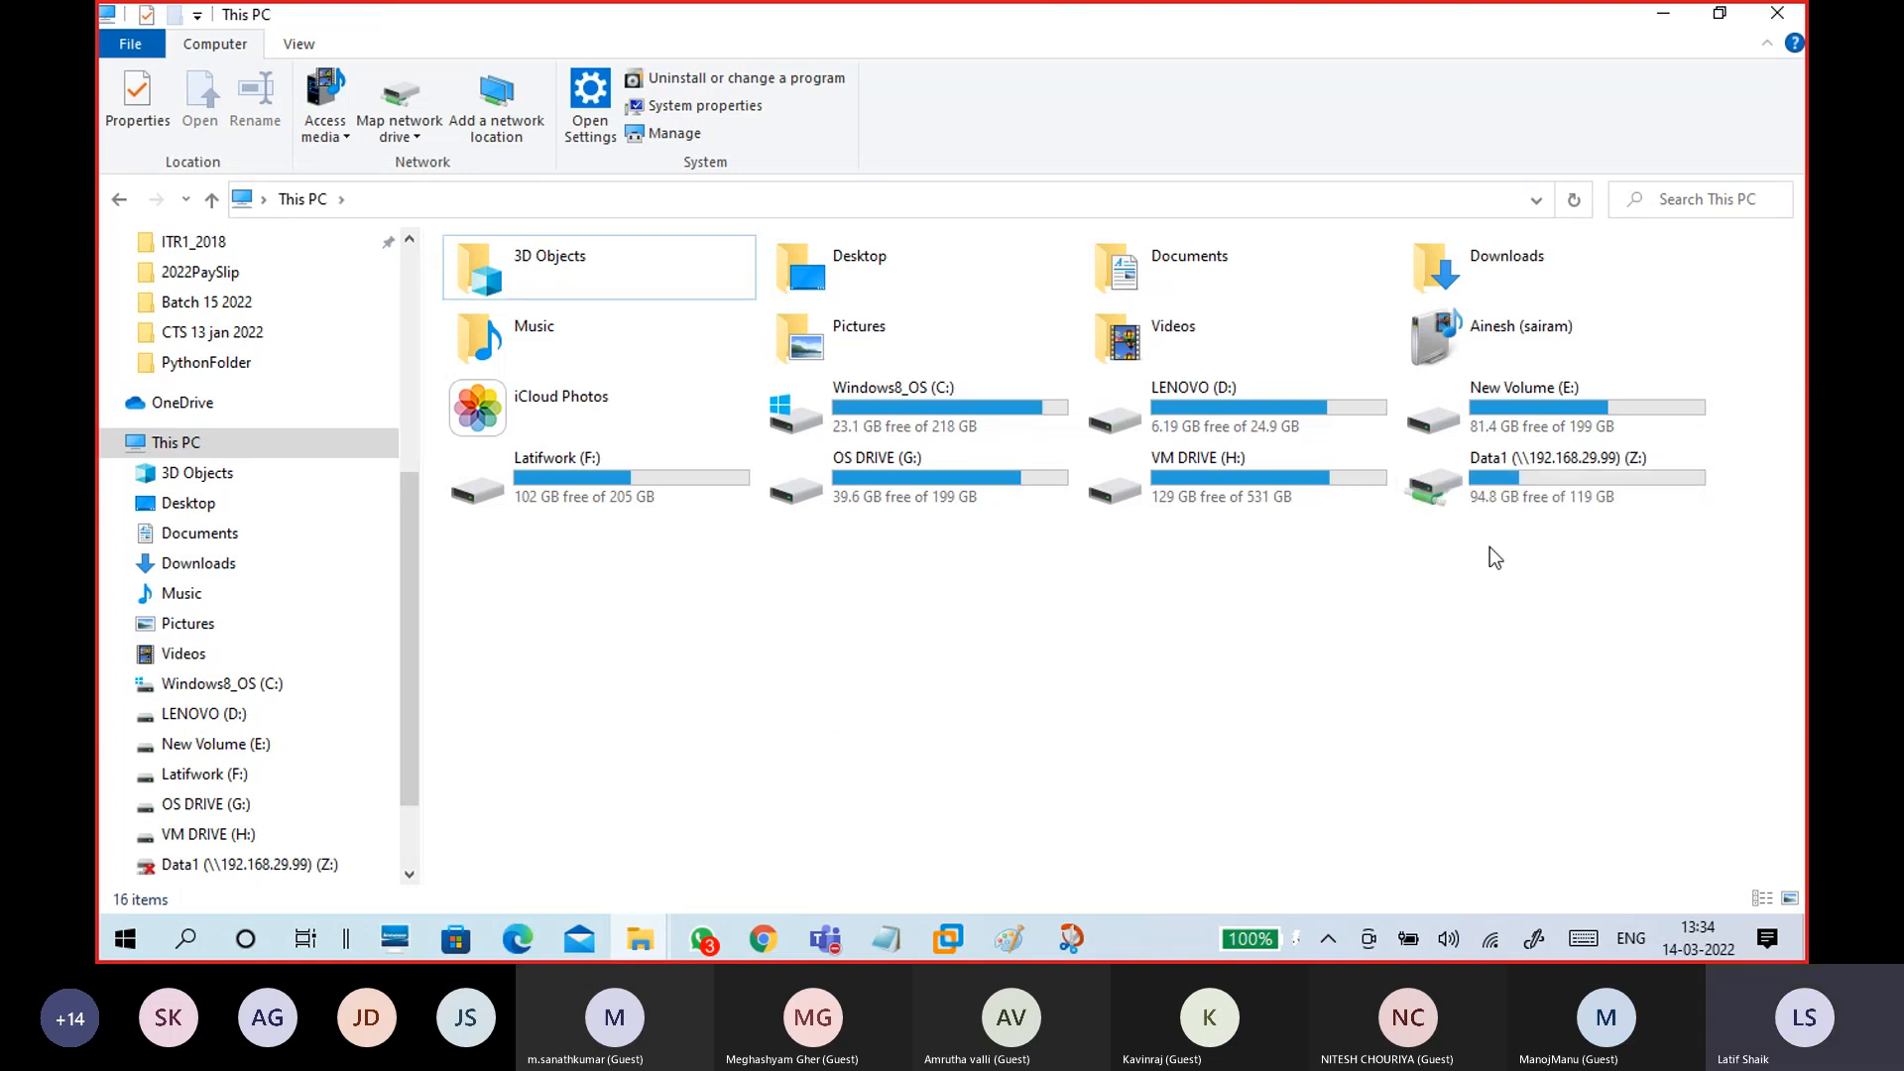
double_click(1491, 498)
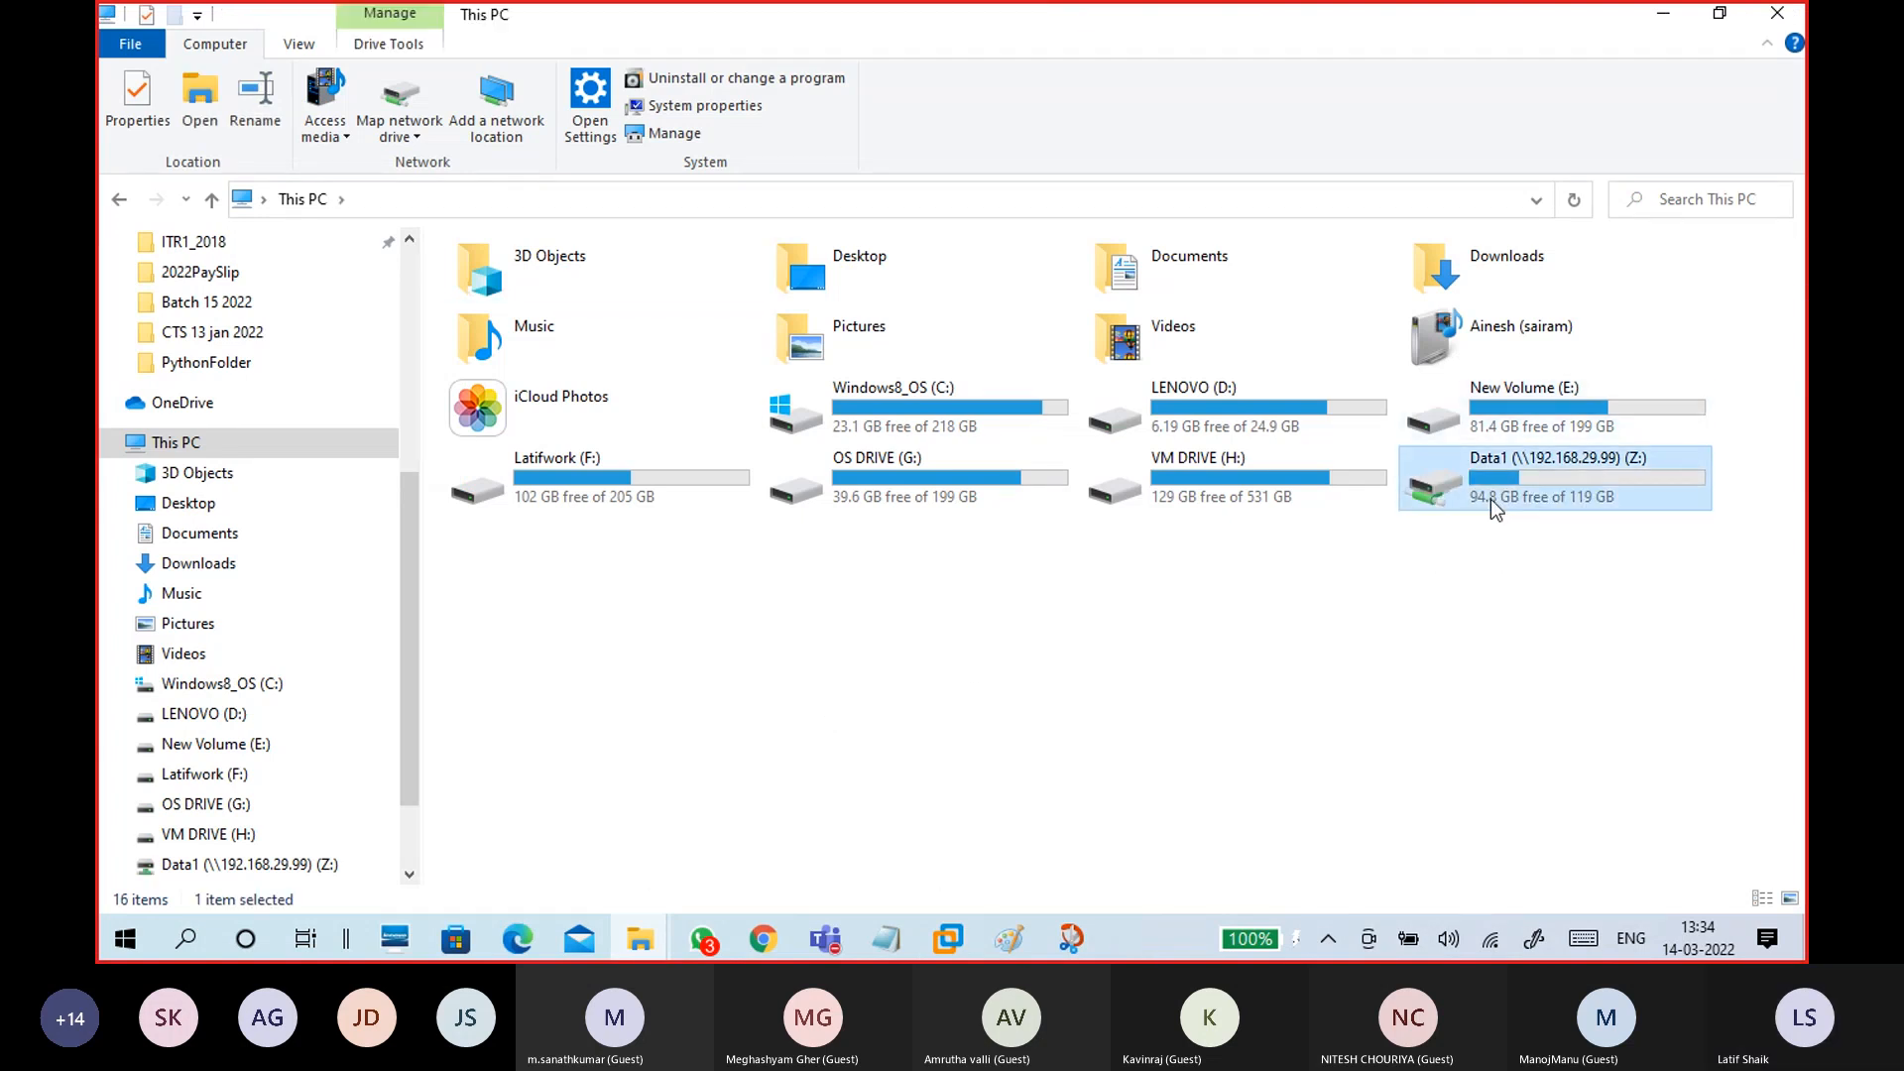
Step: View spanish movie titiles.txt in Notepad, close it, and go back to This PC
left_click(497, 333)
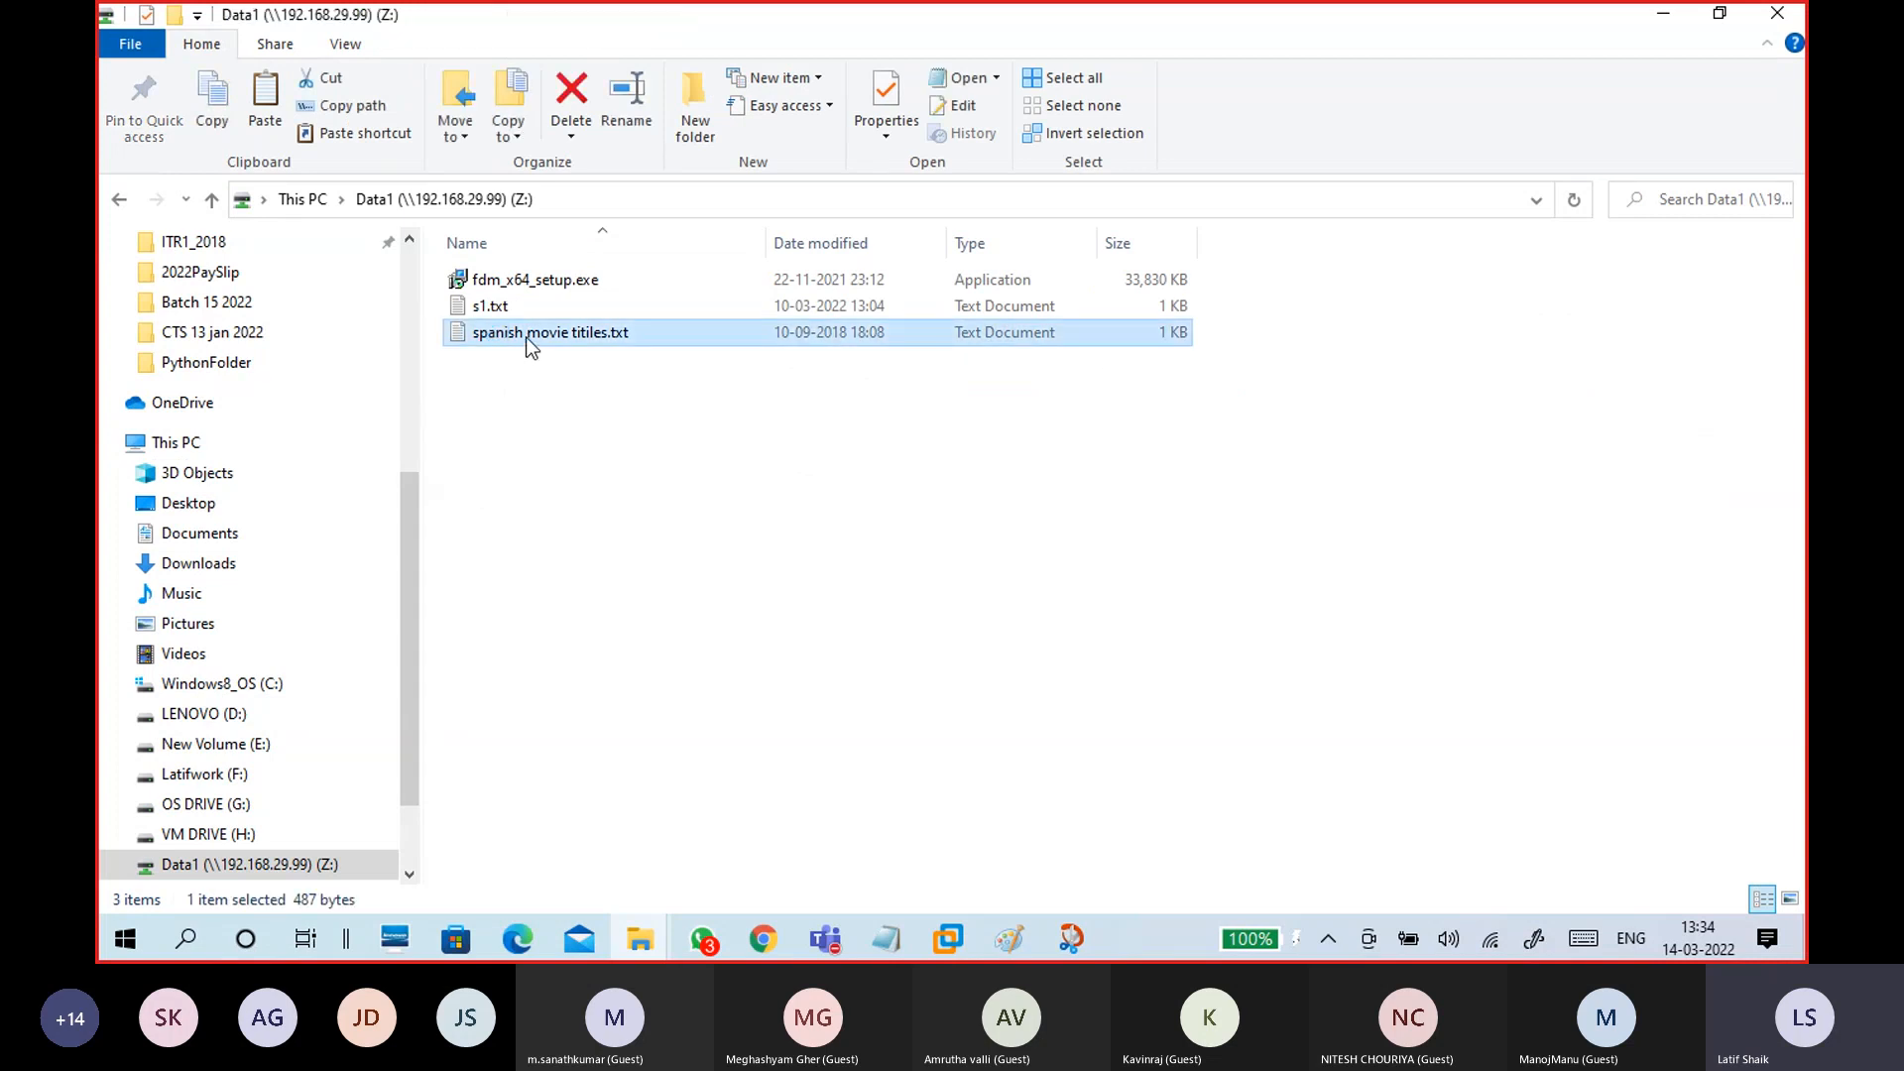
left_click_drag(593, 214, 808, 119)
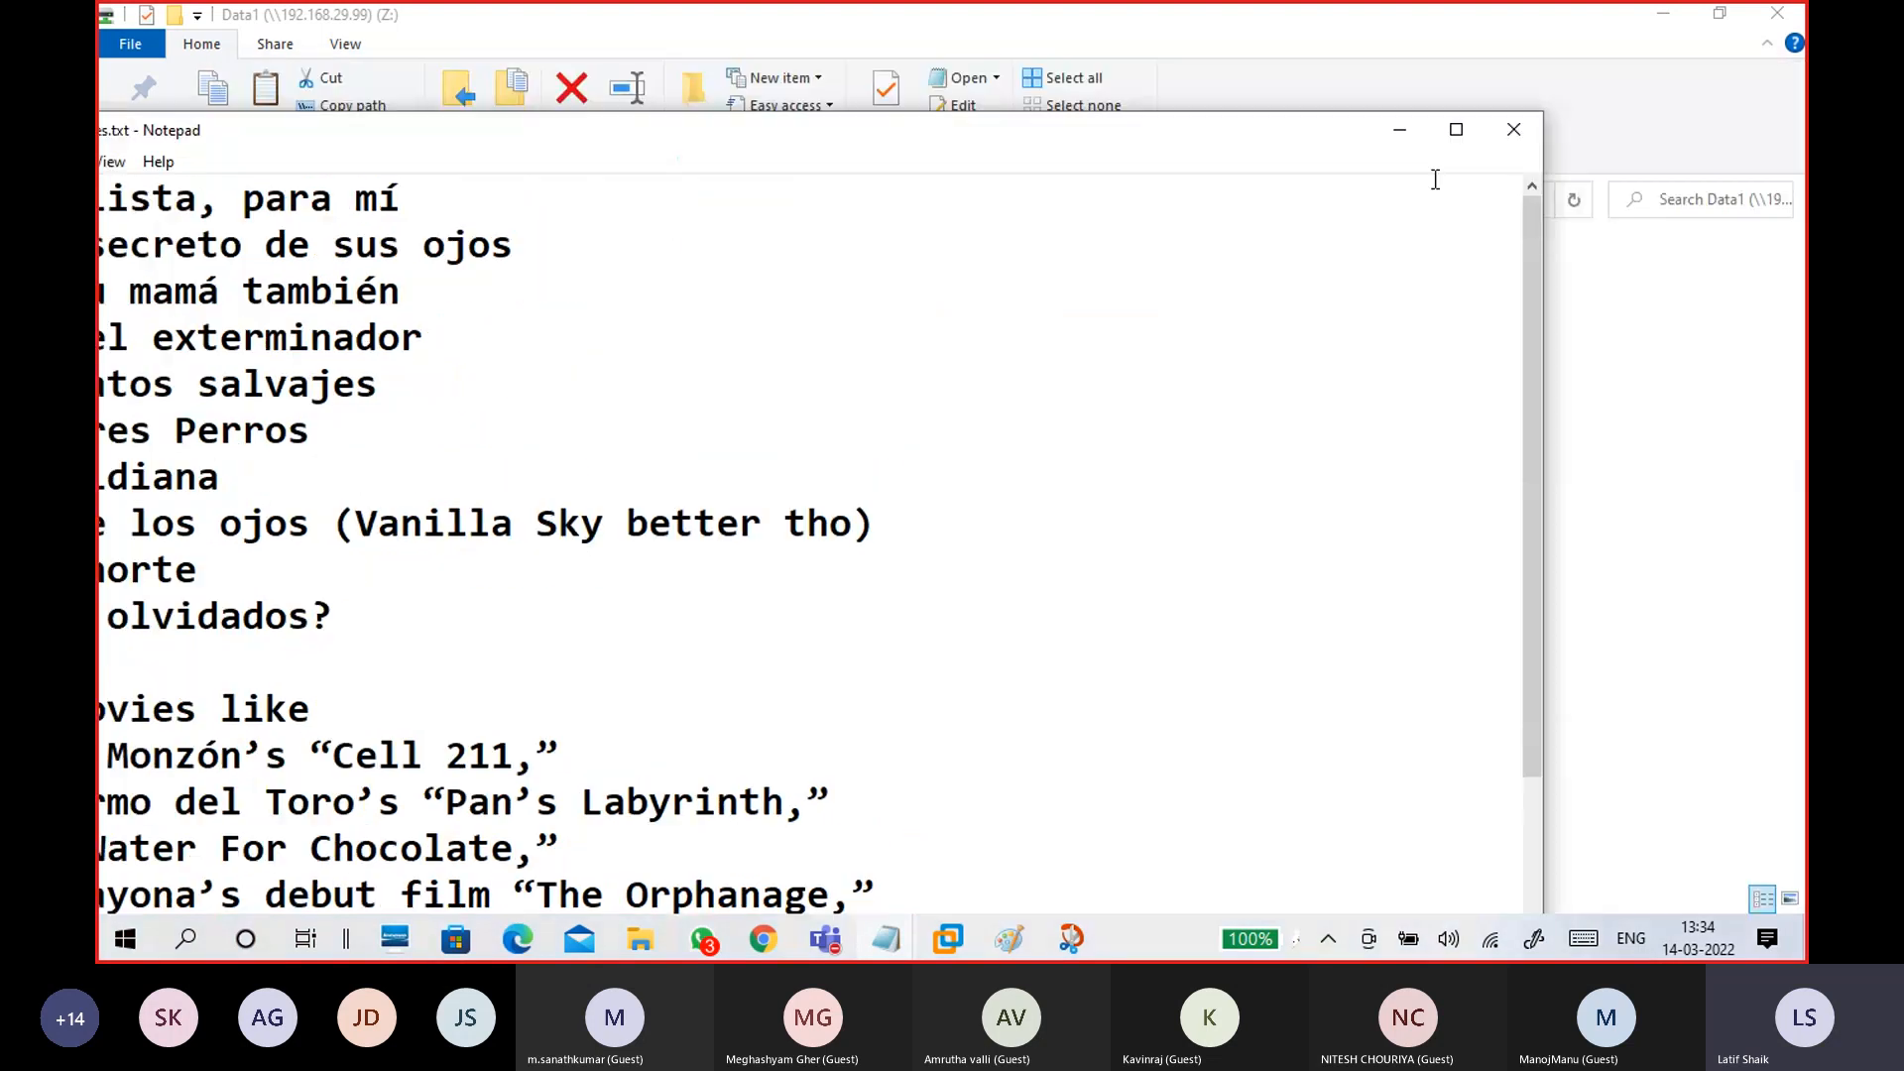
left_click(1514, 132)
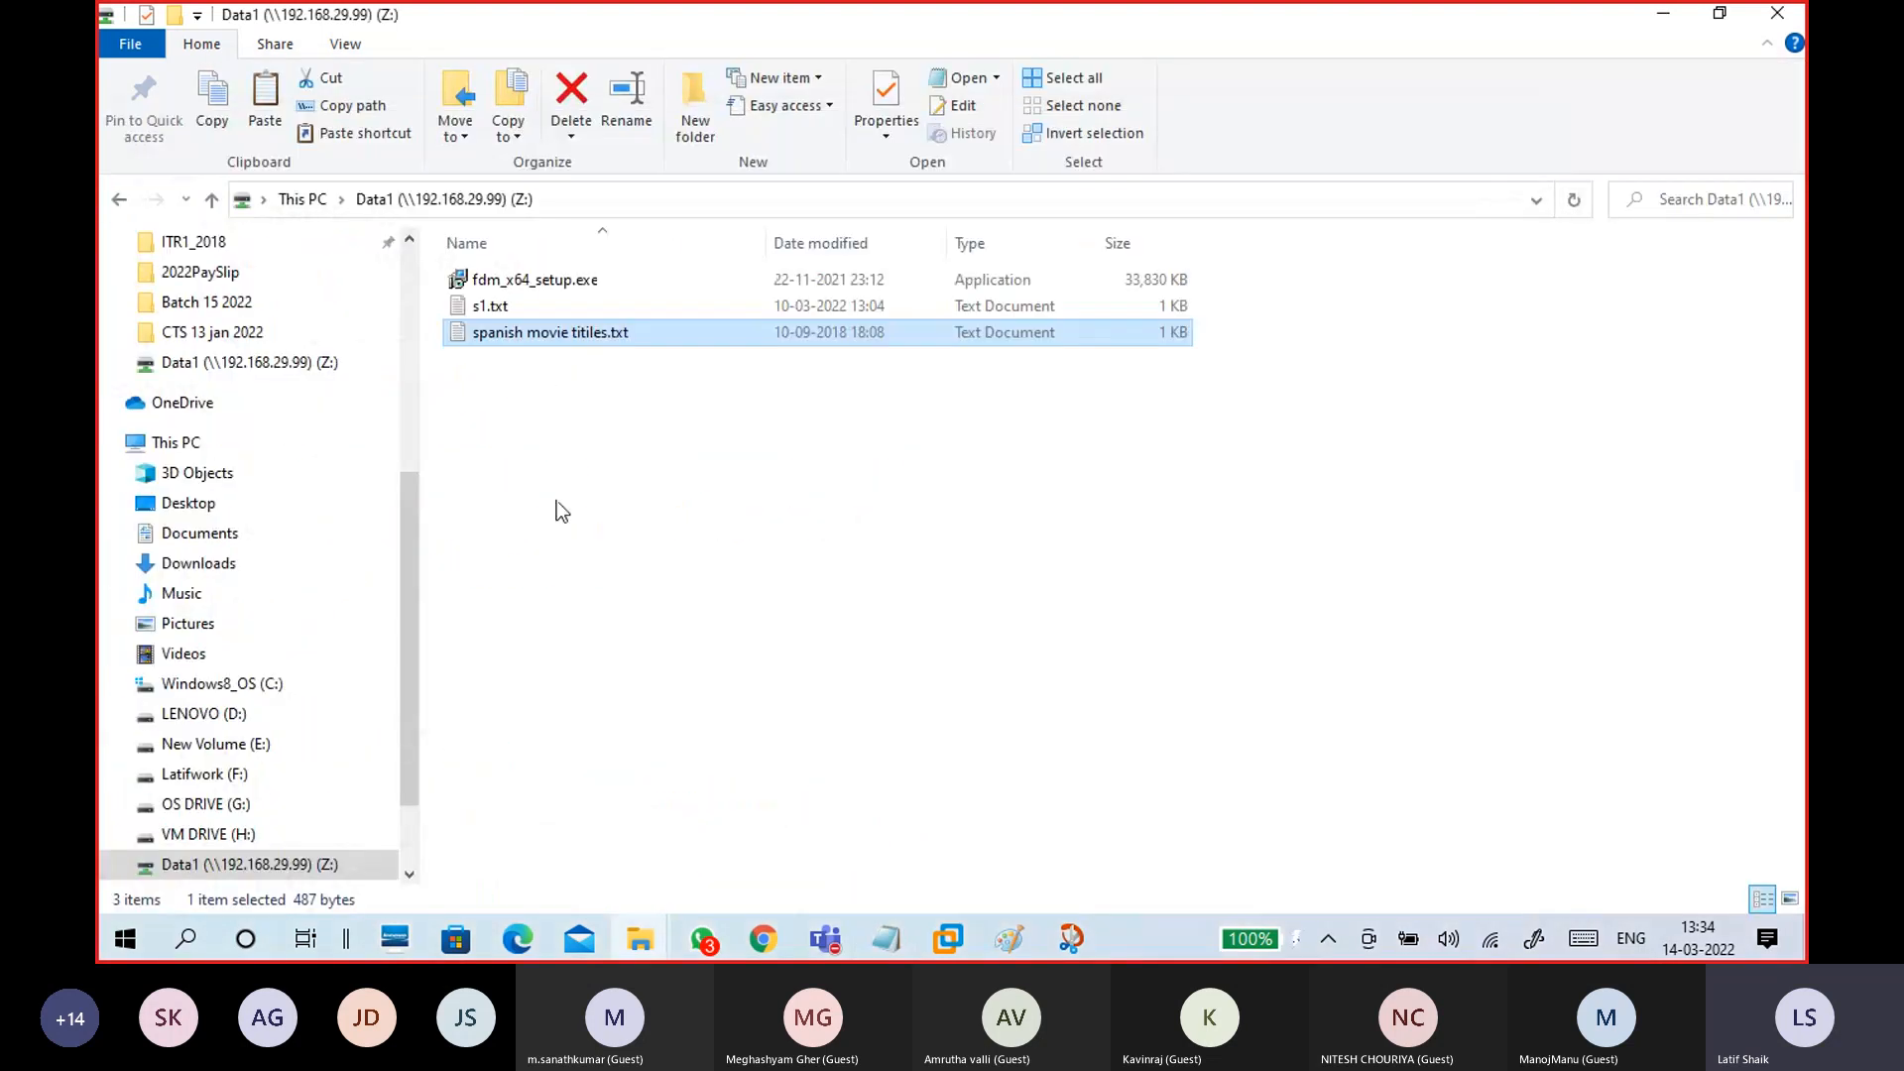
left_click(302, 198)
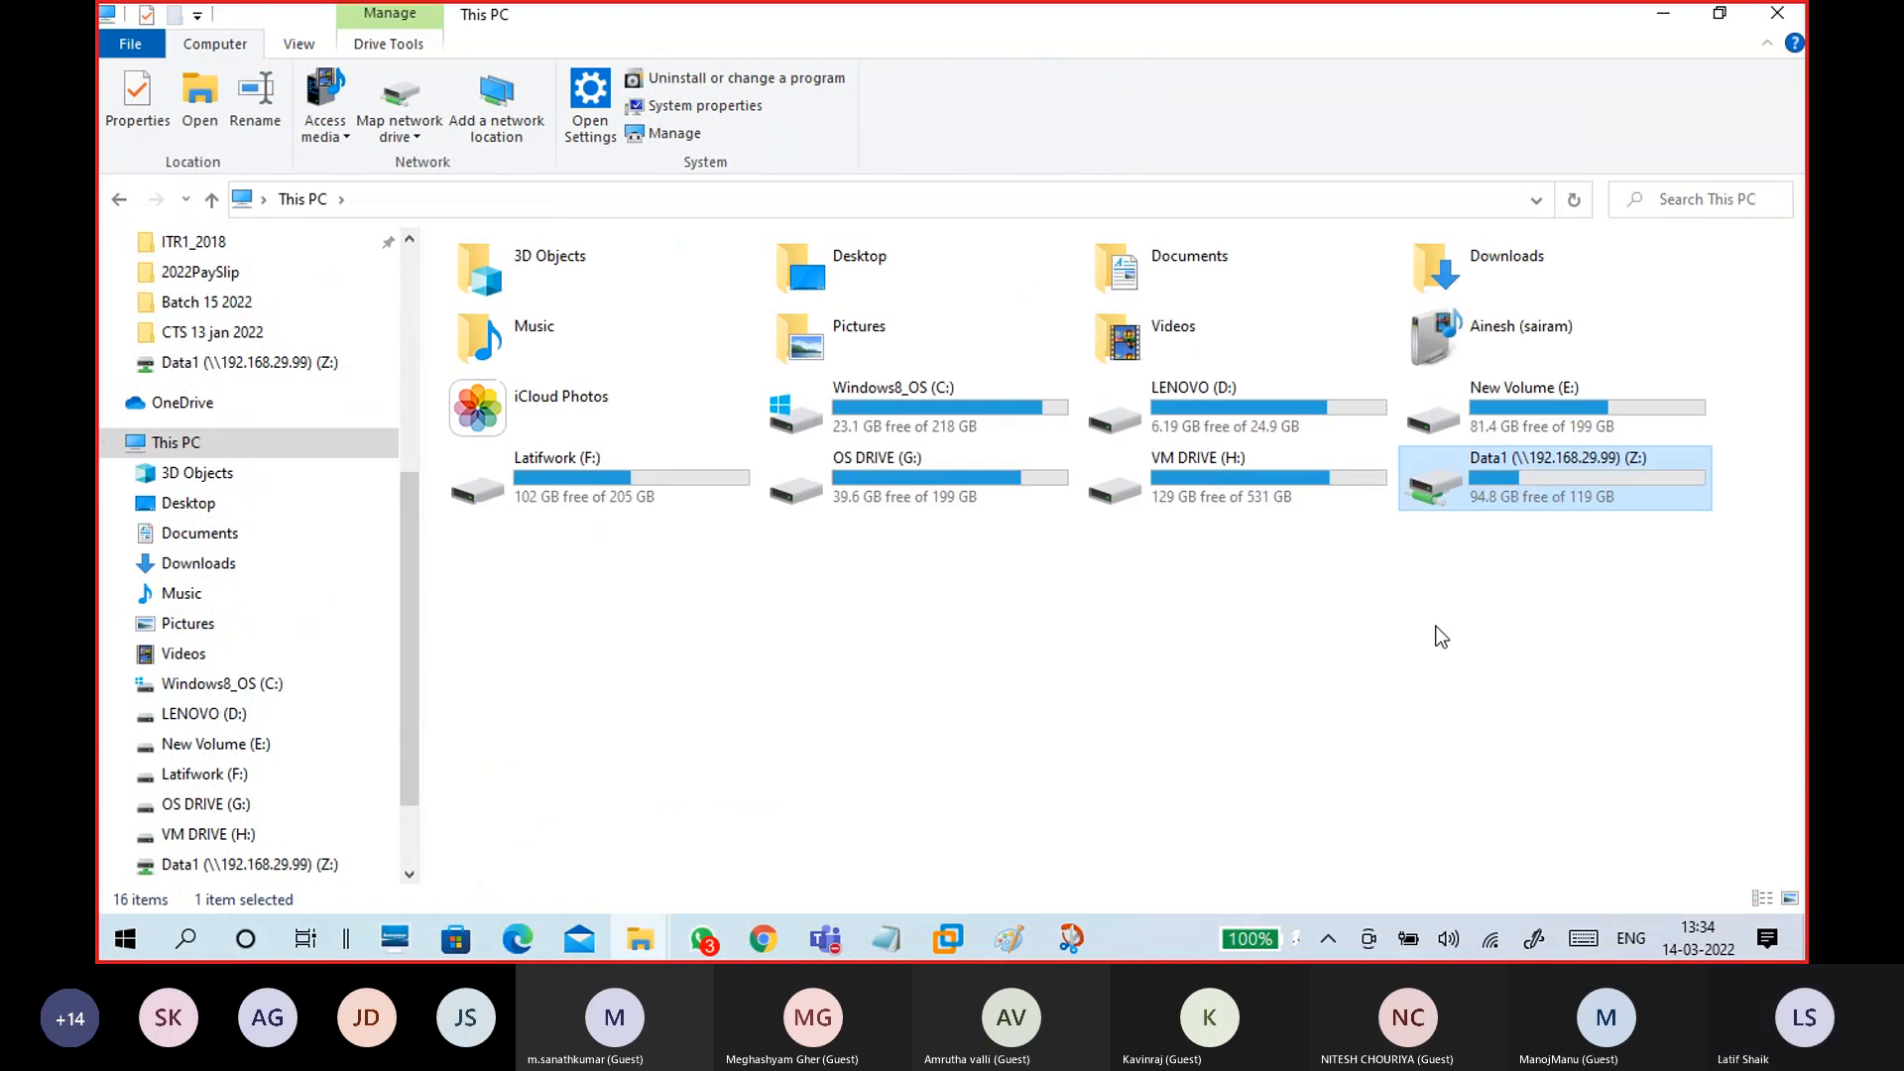
Step: Disconnect the CTS15WinC1 network adapter via VM > Removable Devices > Network Adapter > Disconnect
mouse_move(955, 942)
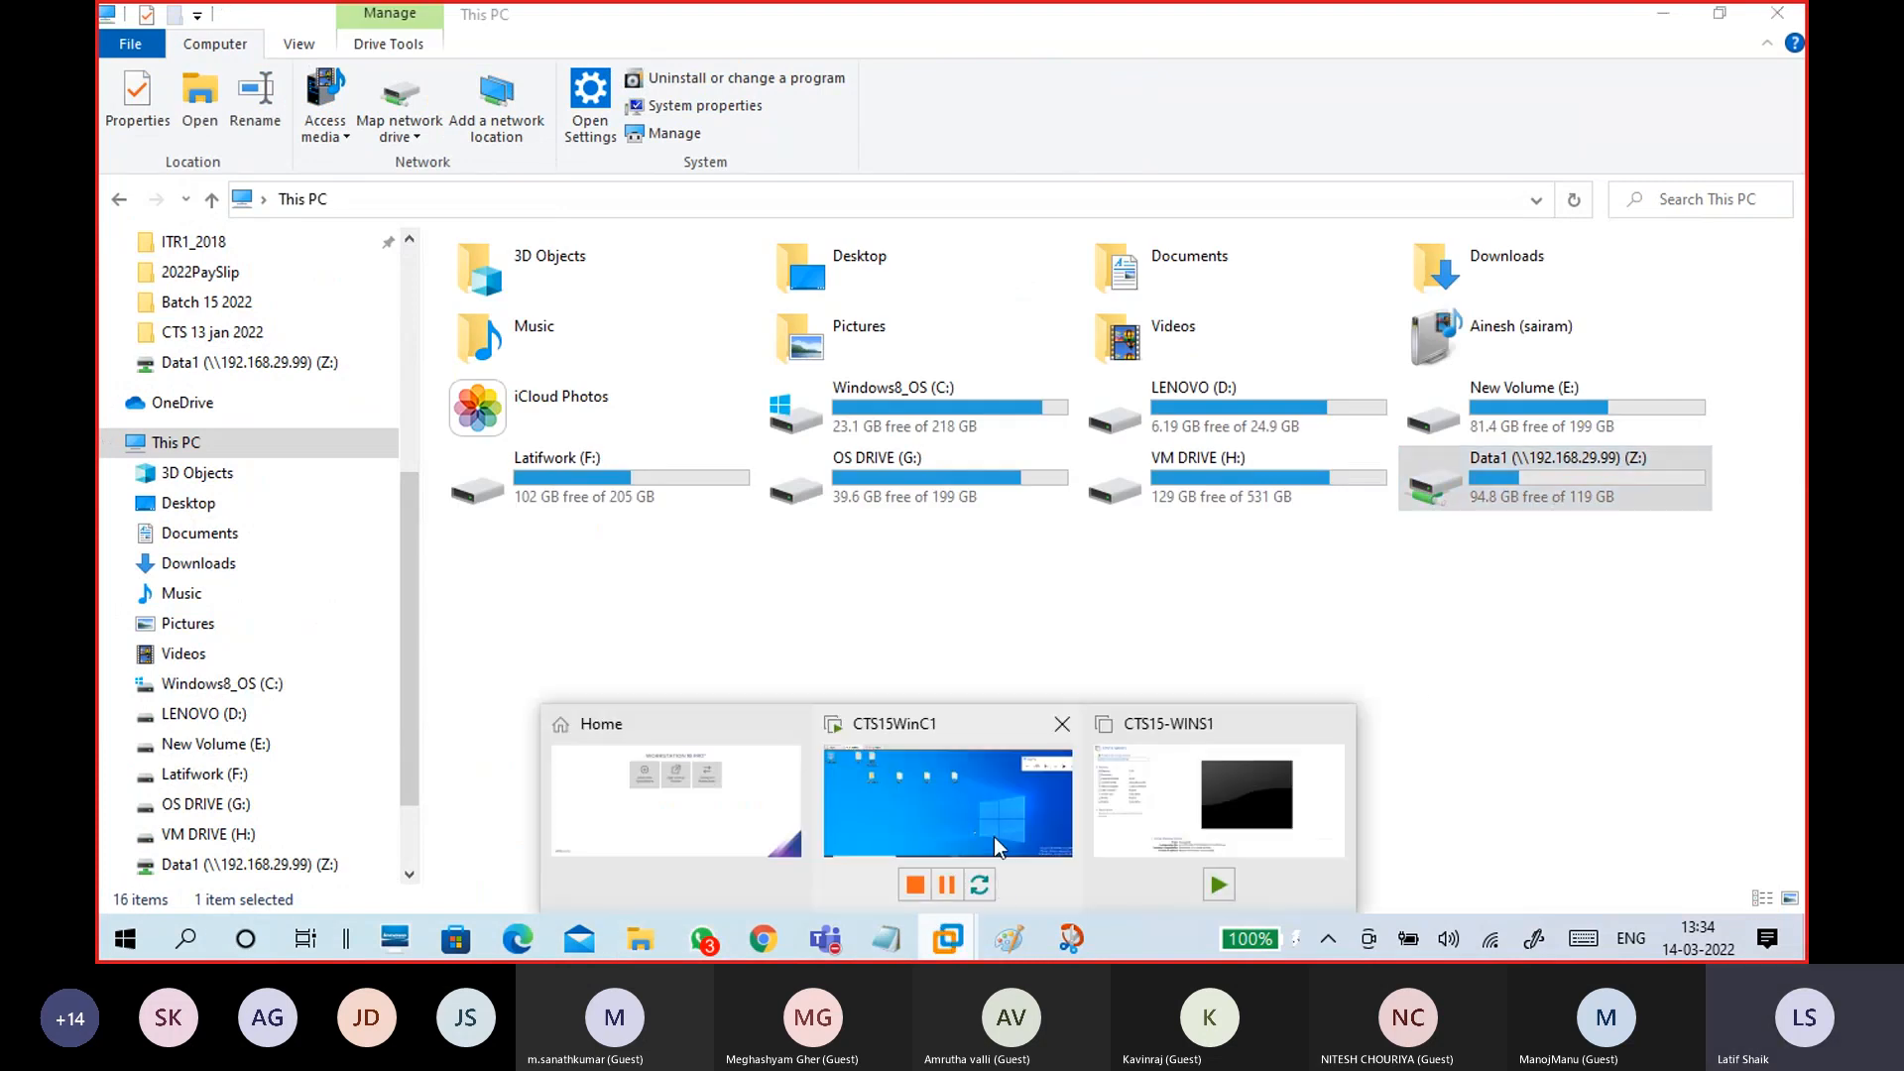
left_click(998, 863)
left_click(1129, 674)
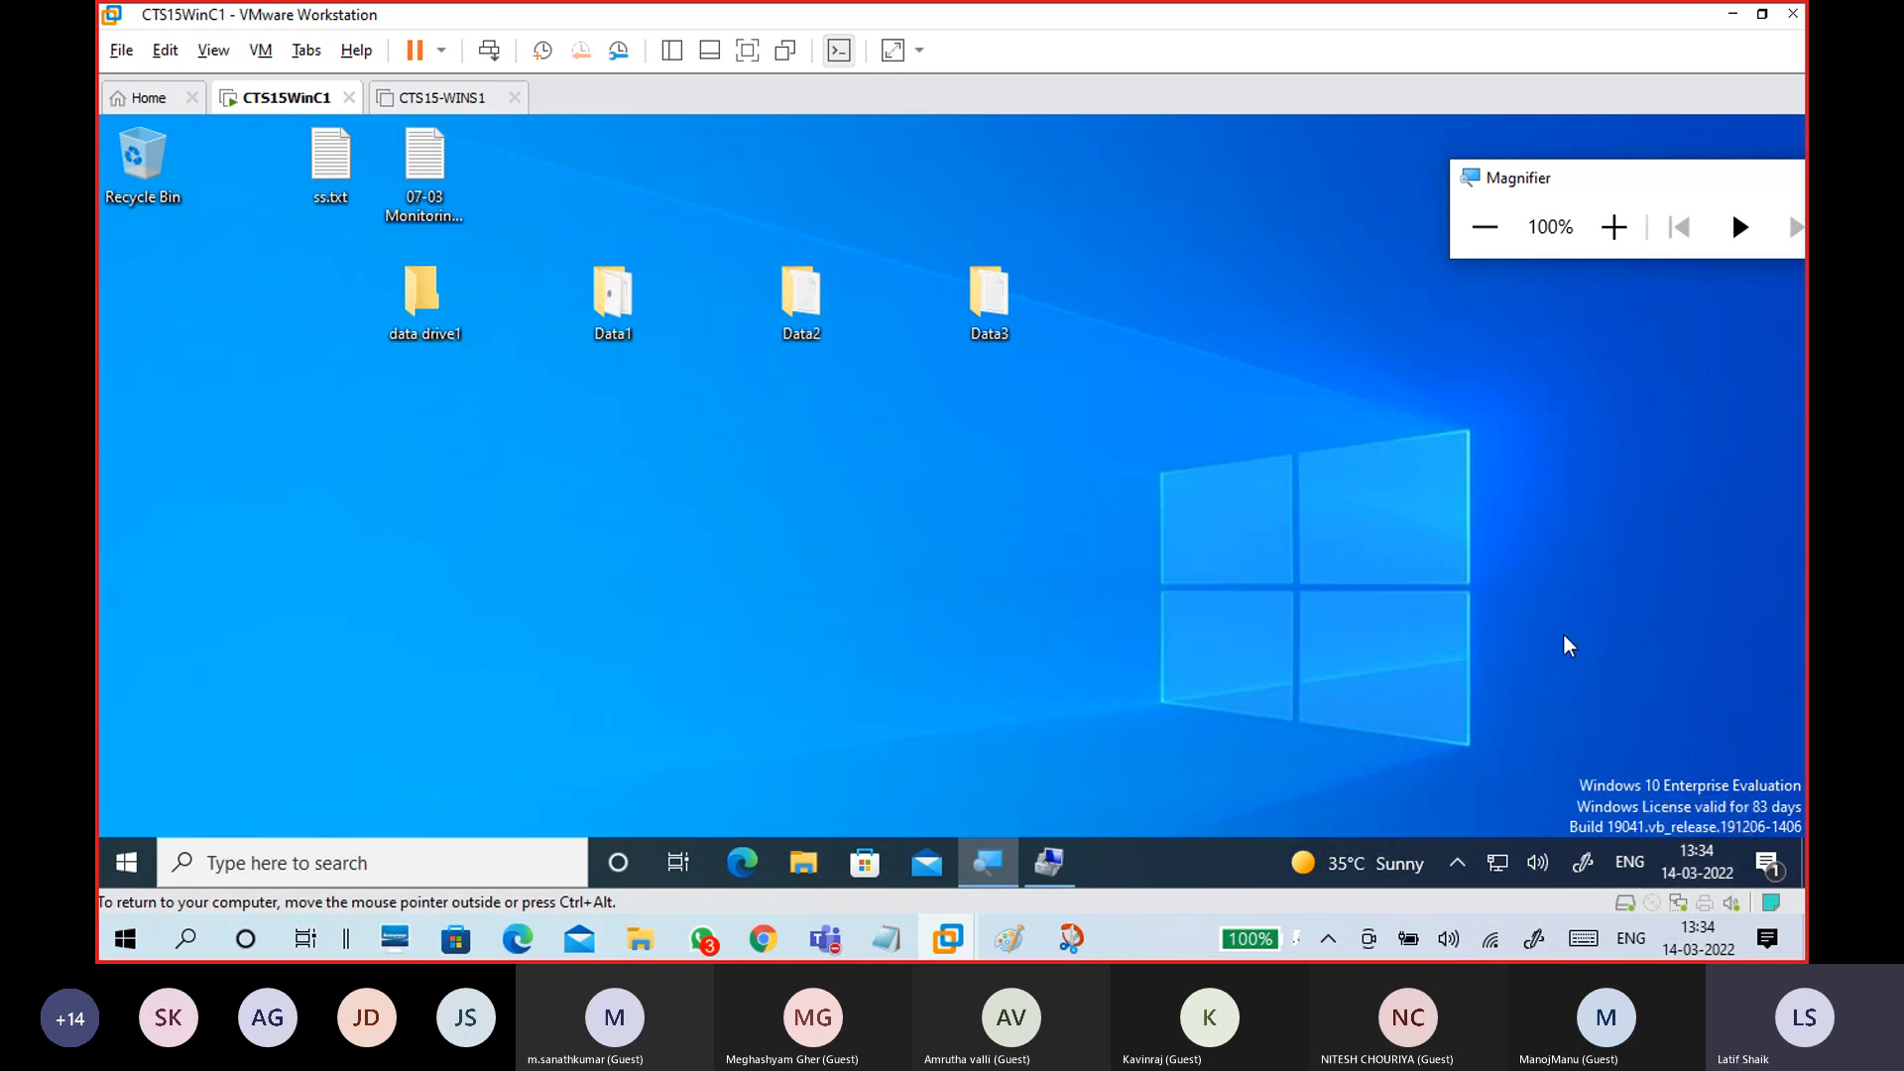
key("ctrl+alt")
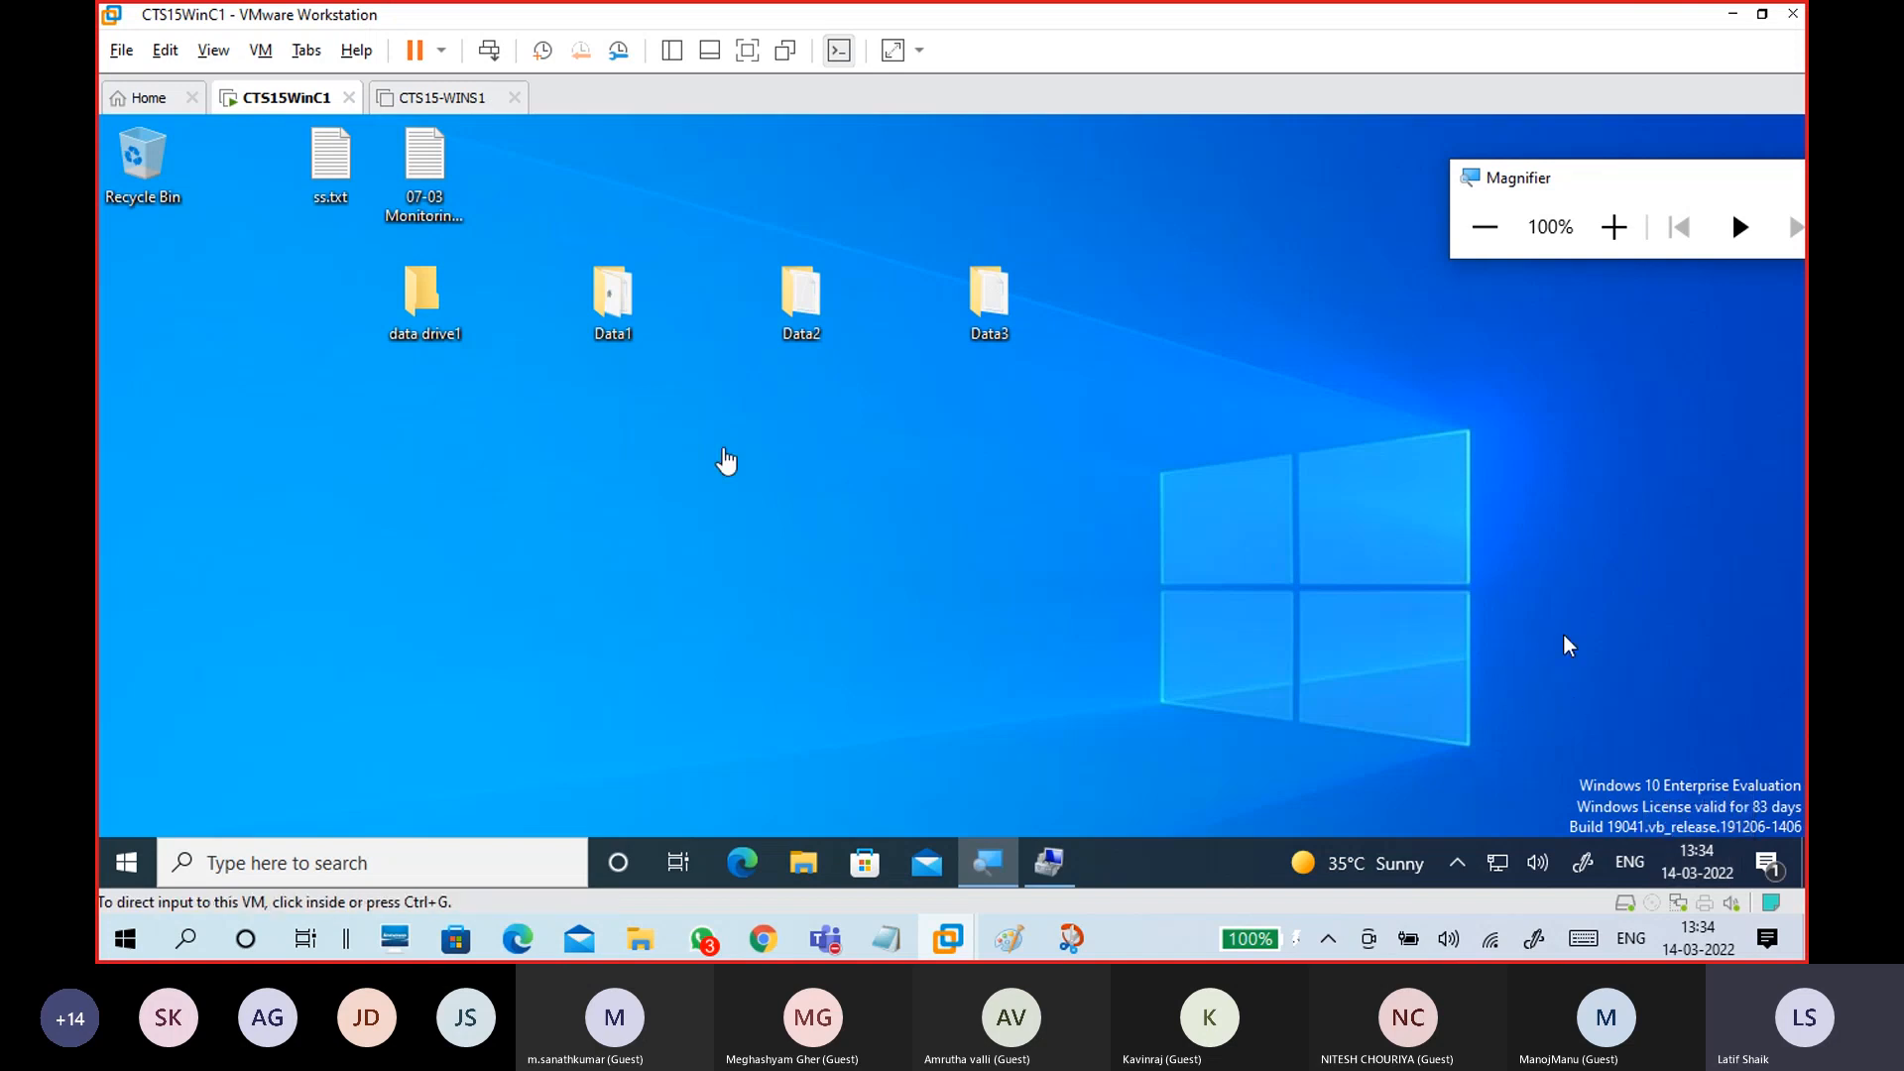
left_click(260, 49)
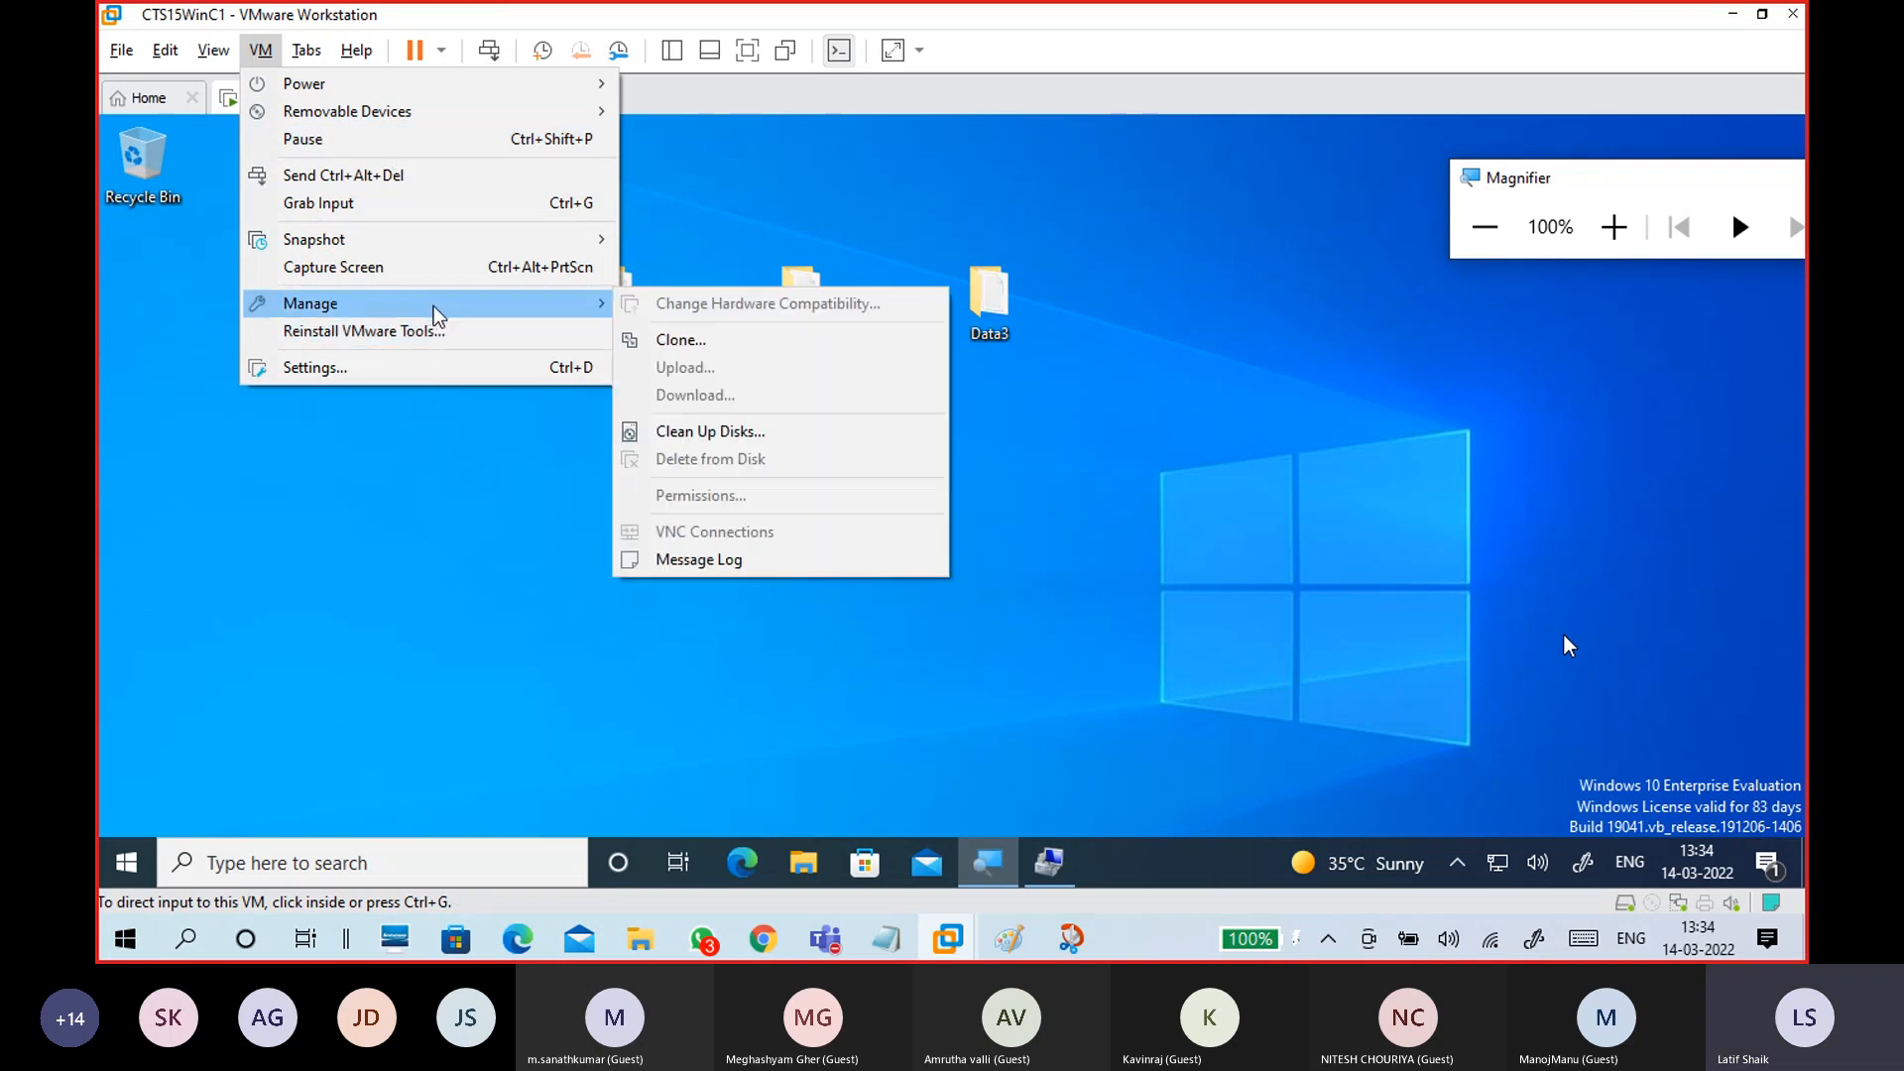
mouse_move(501, 120)
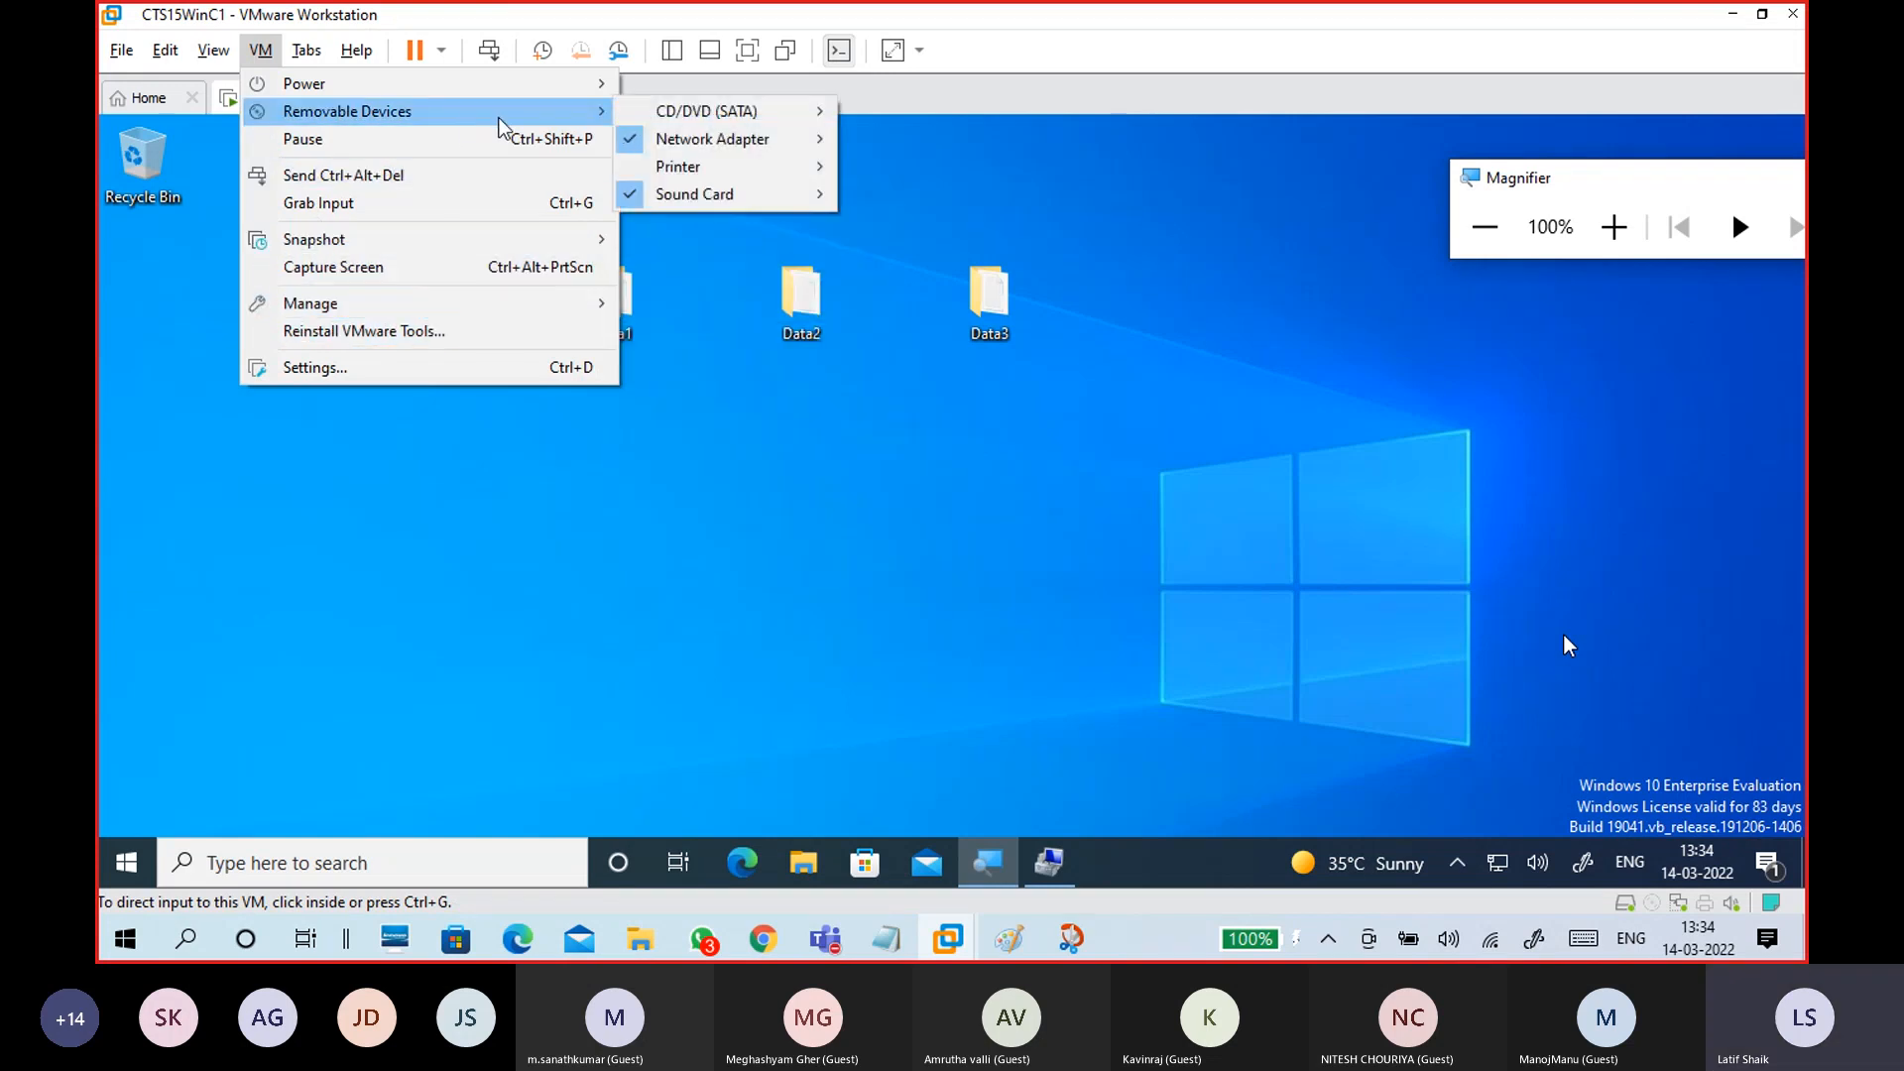
mouse_move(753, 139)
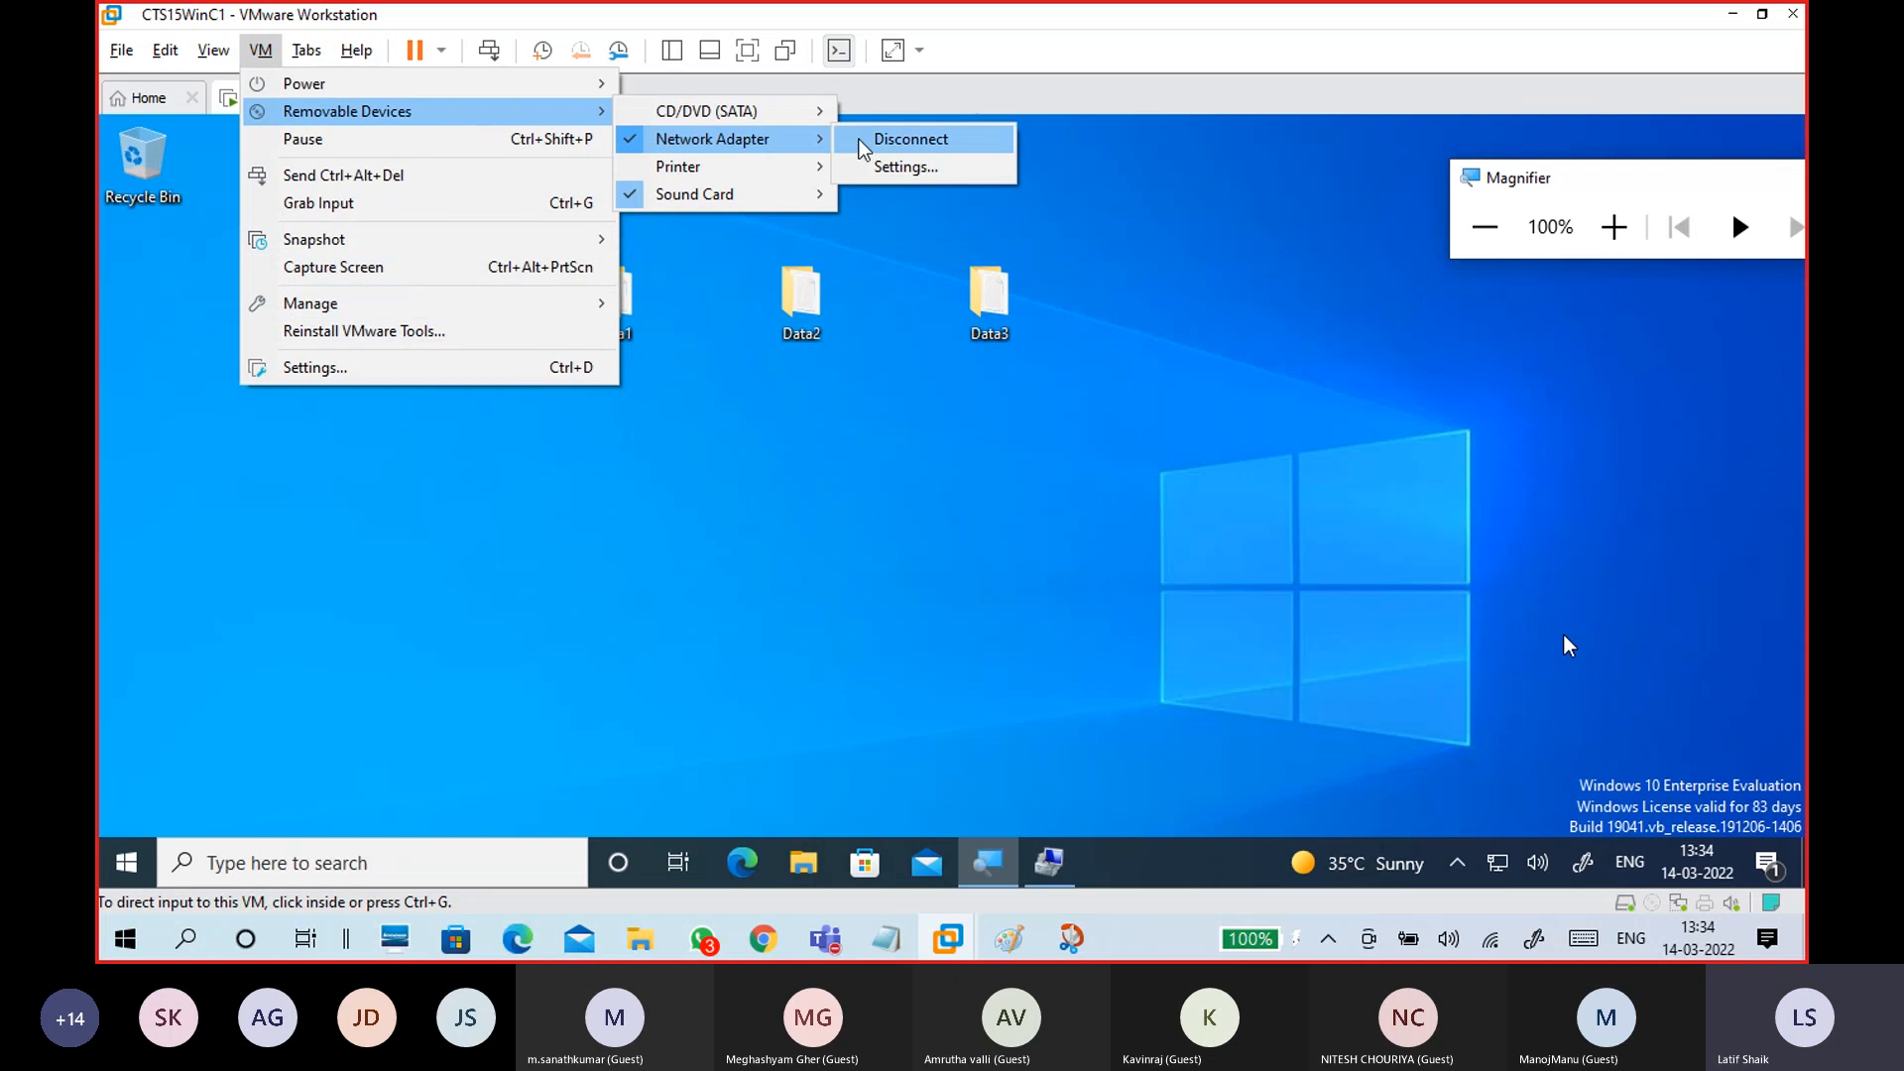
left_click(883, 140)
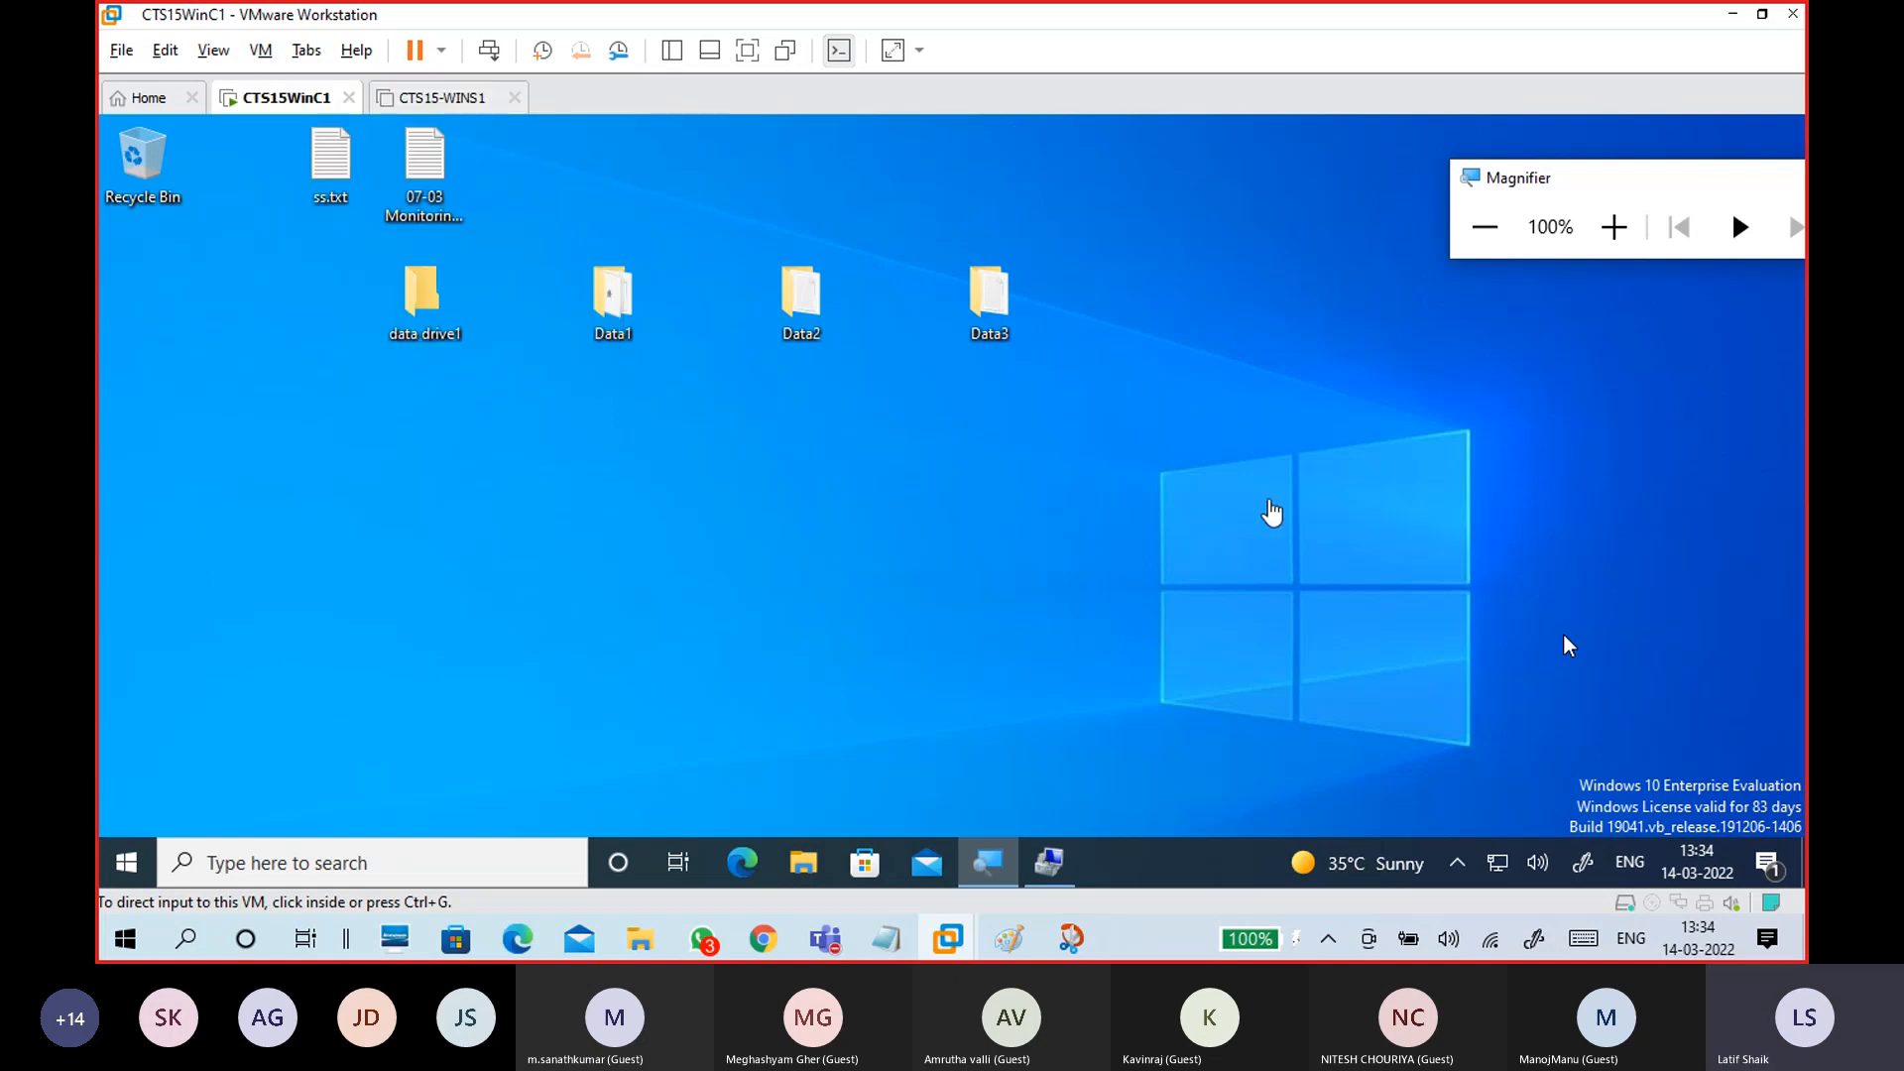
left_click(1563, 635)
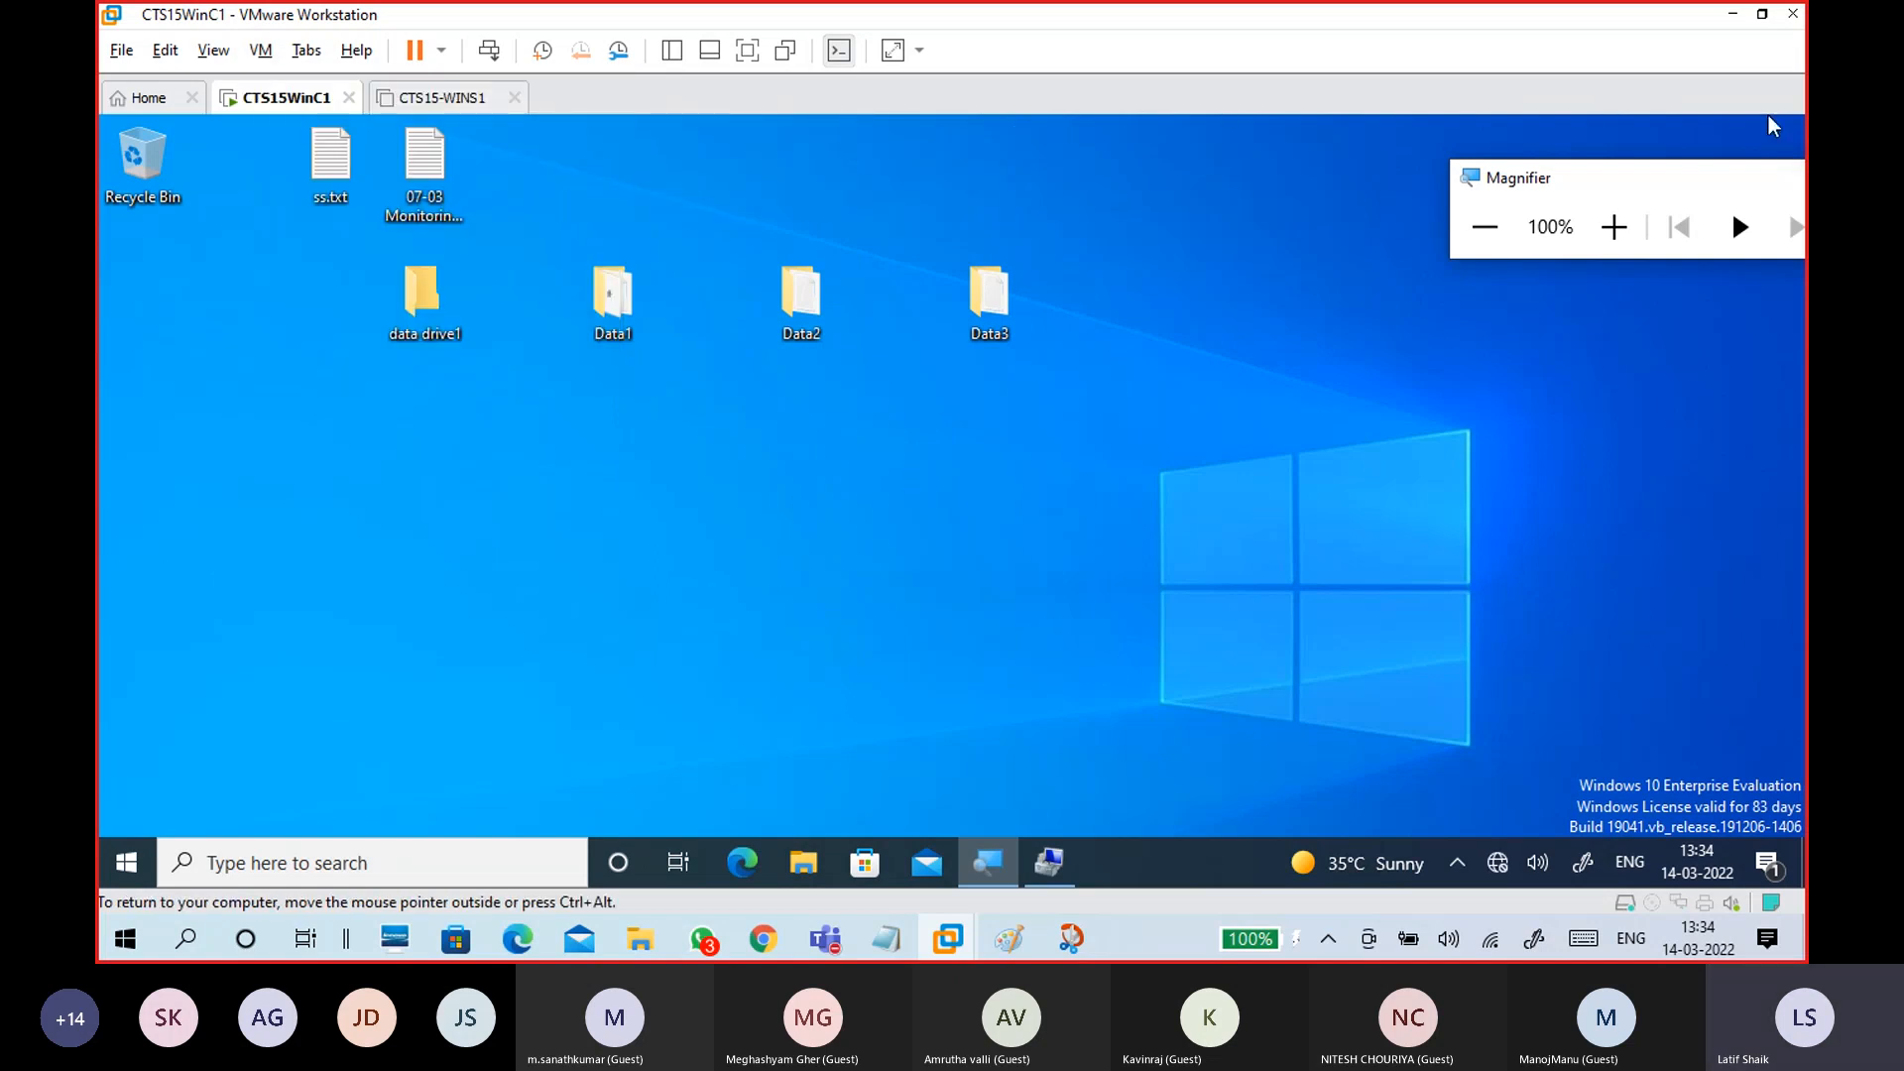
key("ctrl+alt")
Step: Refresh the This PC view and try to open the Data1 (Z:) network drive
mouse_move(643, 942)
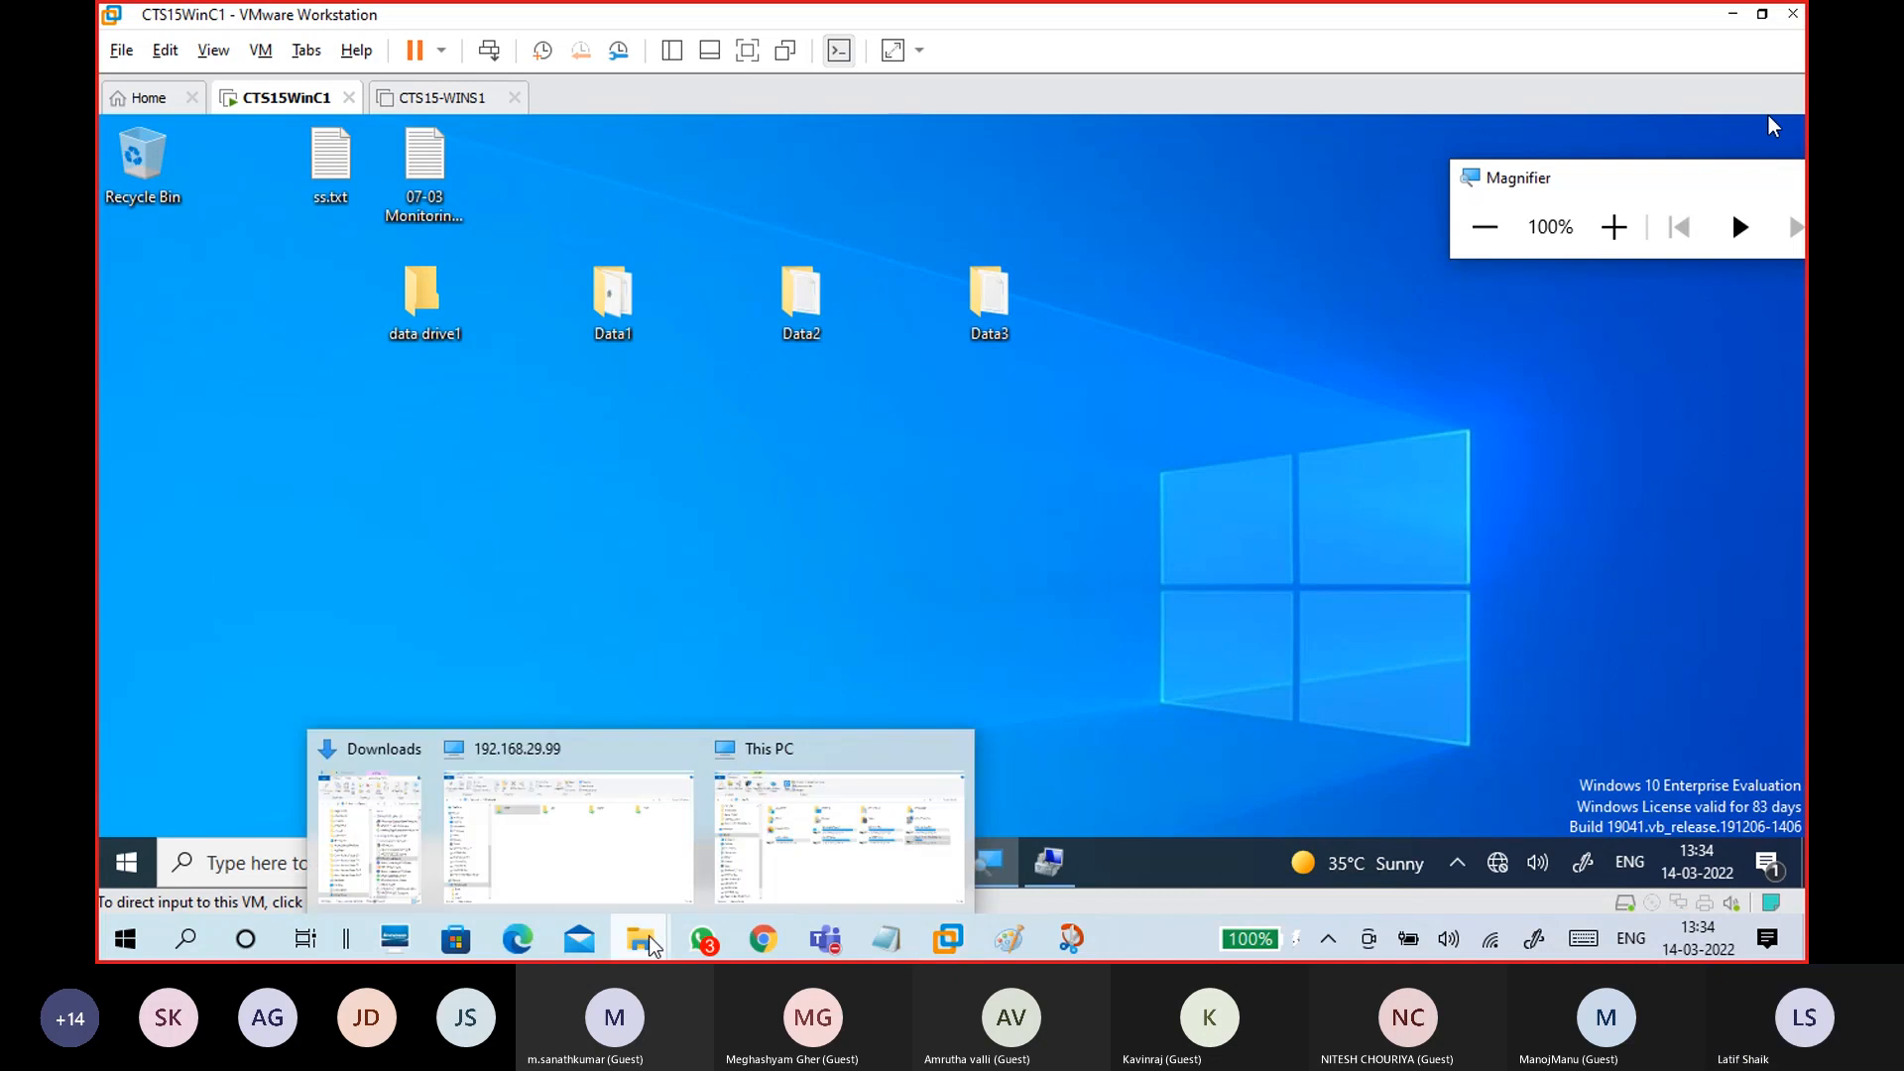
left_click(828, 875)
right_click(891, 674)
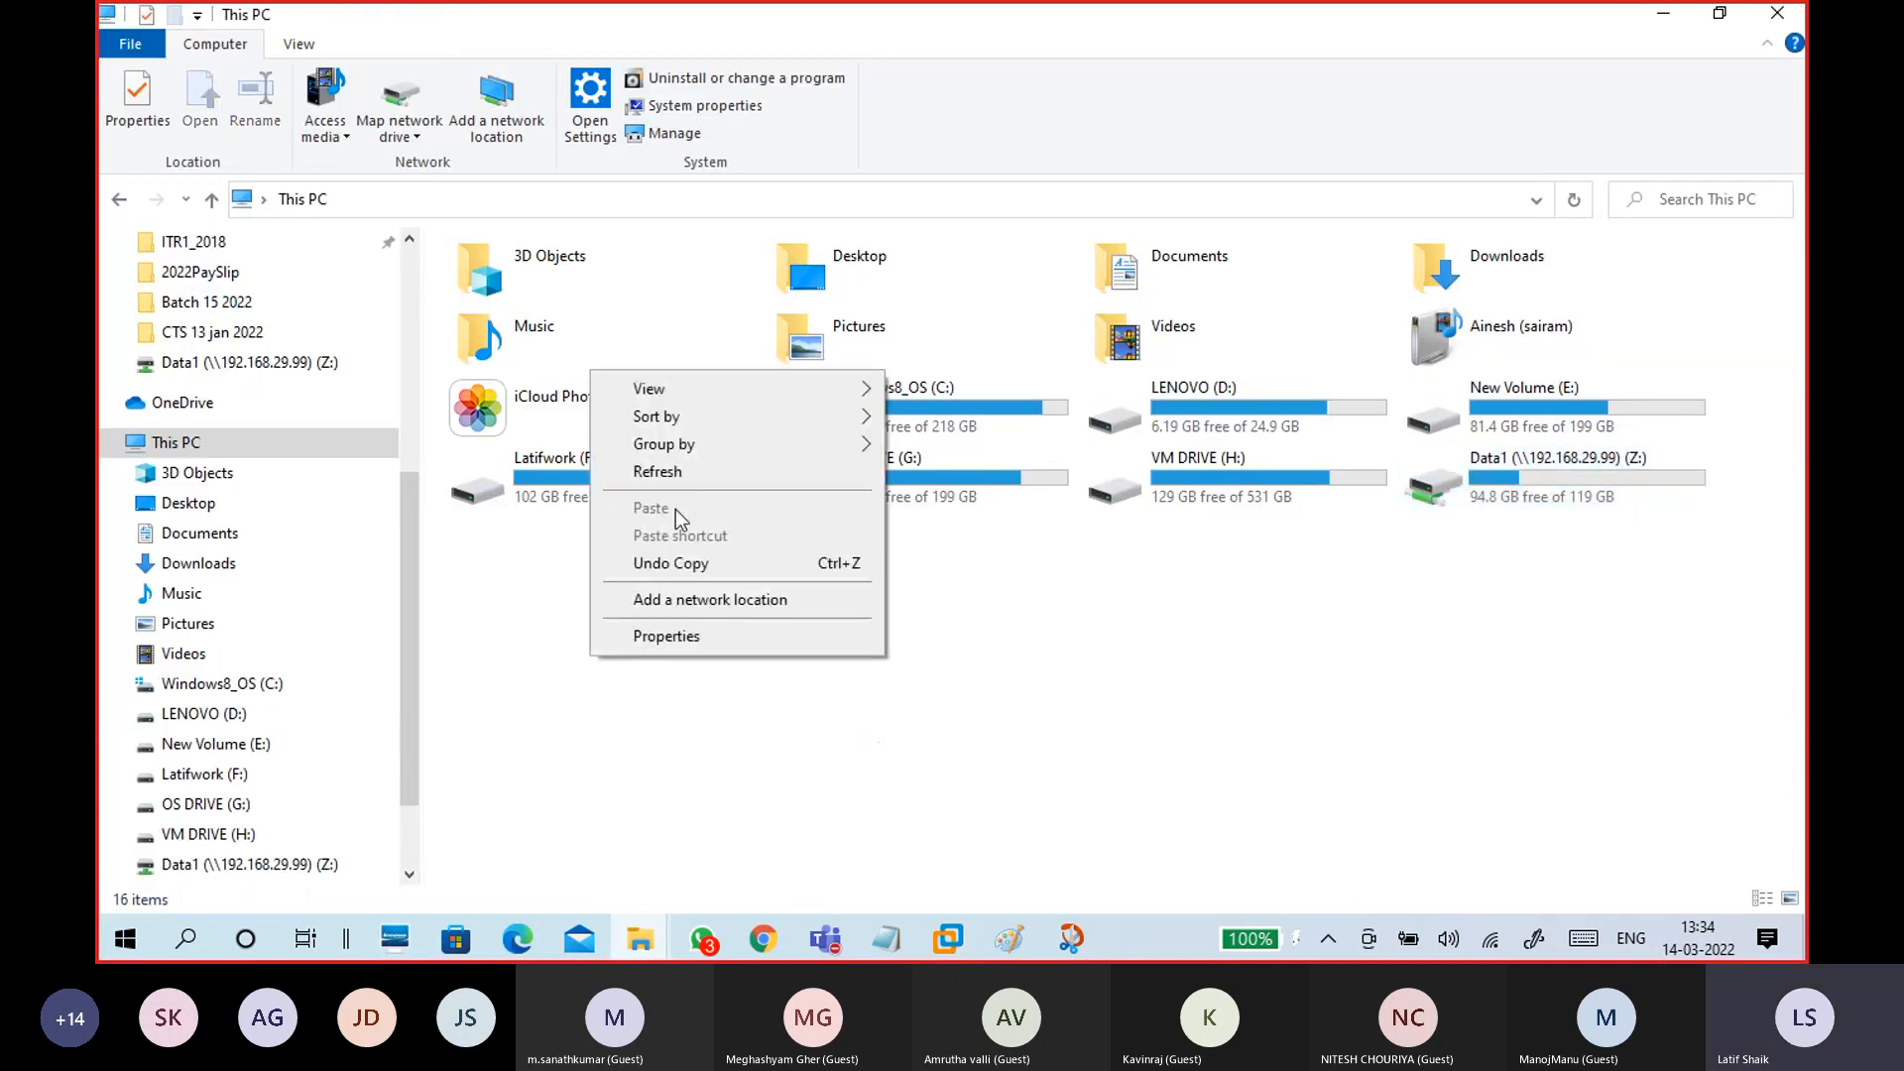
left_click(843, 472)
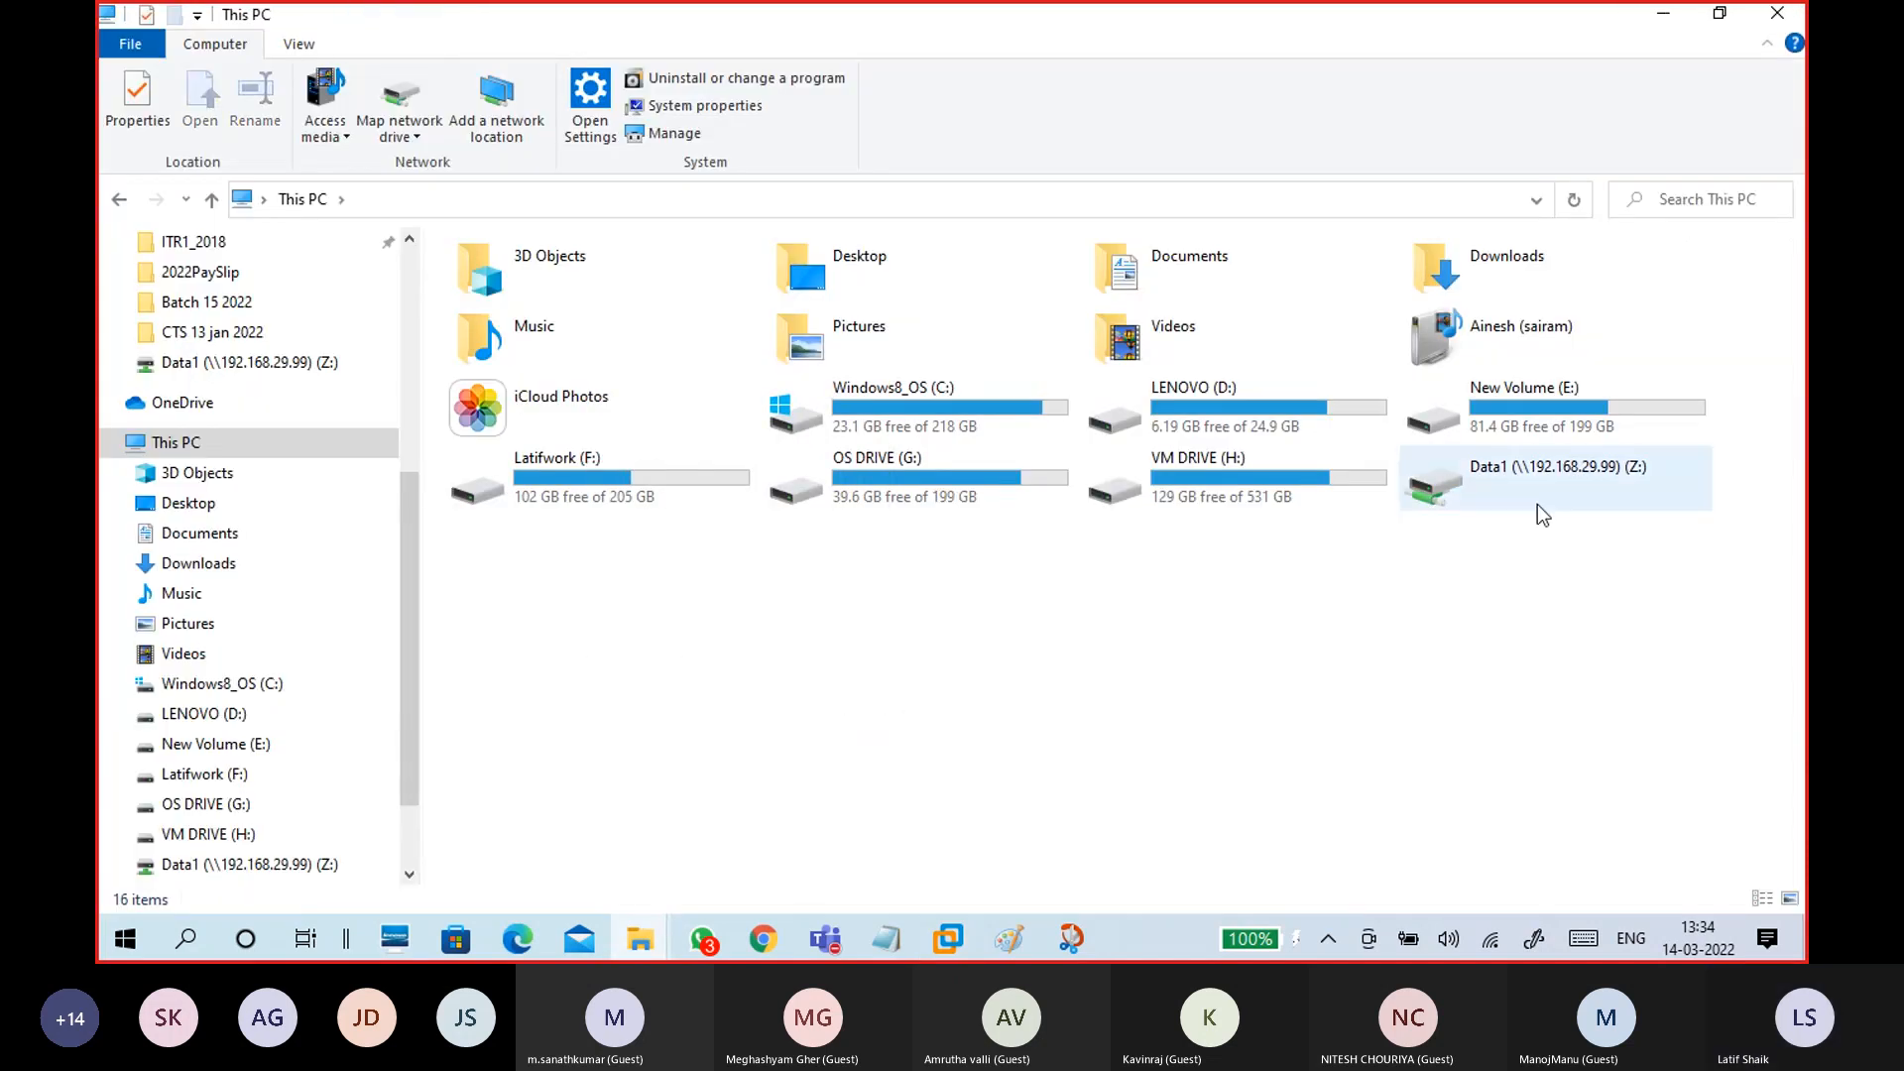
left_click(1480, 490)
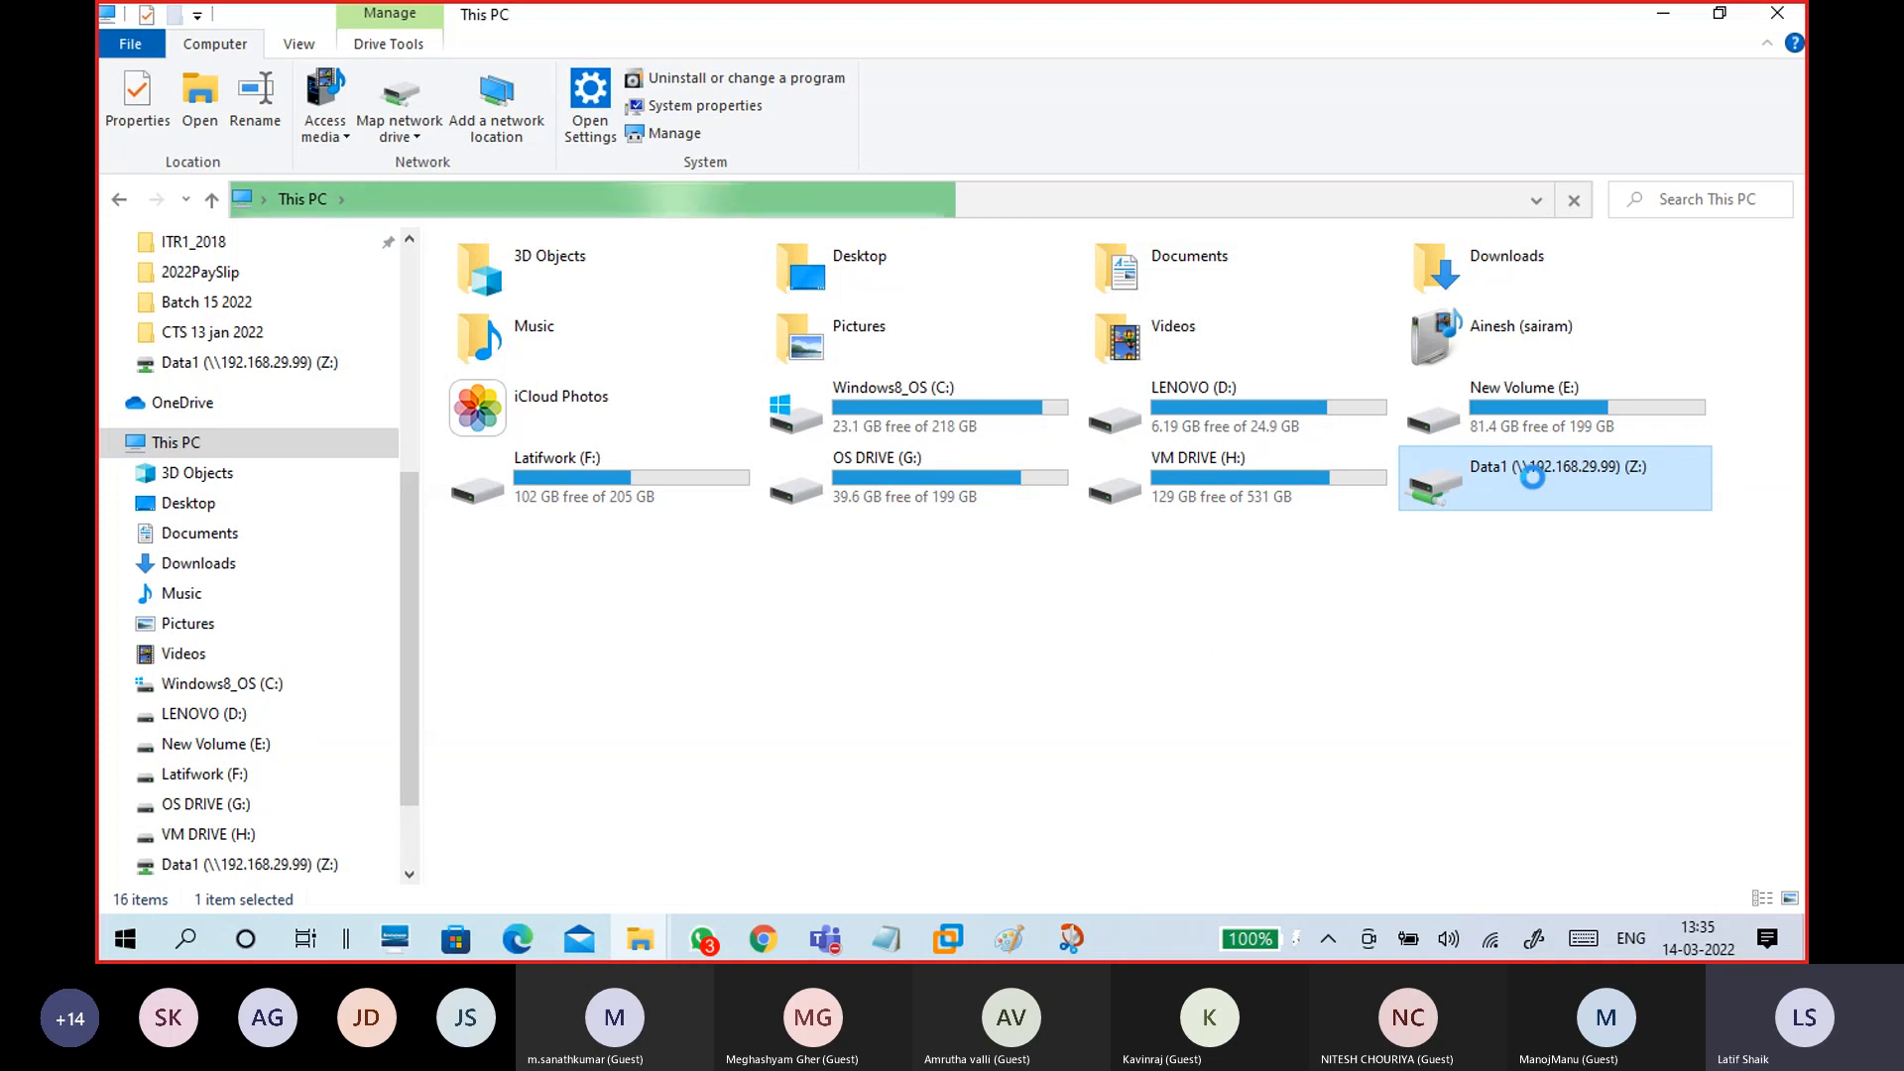
Step: Try opening the Data1 folder under 192.168.29.99, then the Data1 (Z:) drive again
left_click(649, 933)
left_click(639, 875)
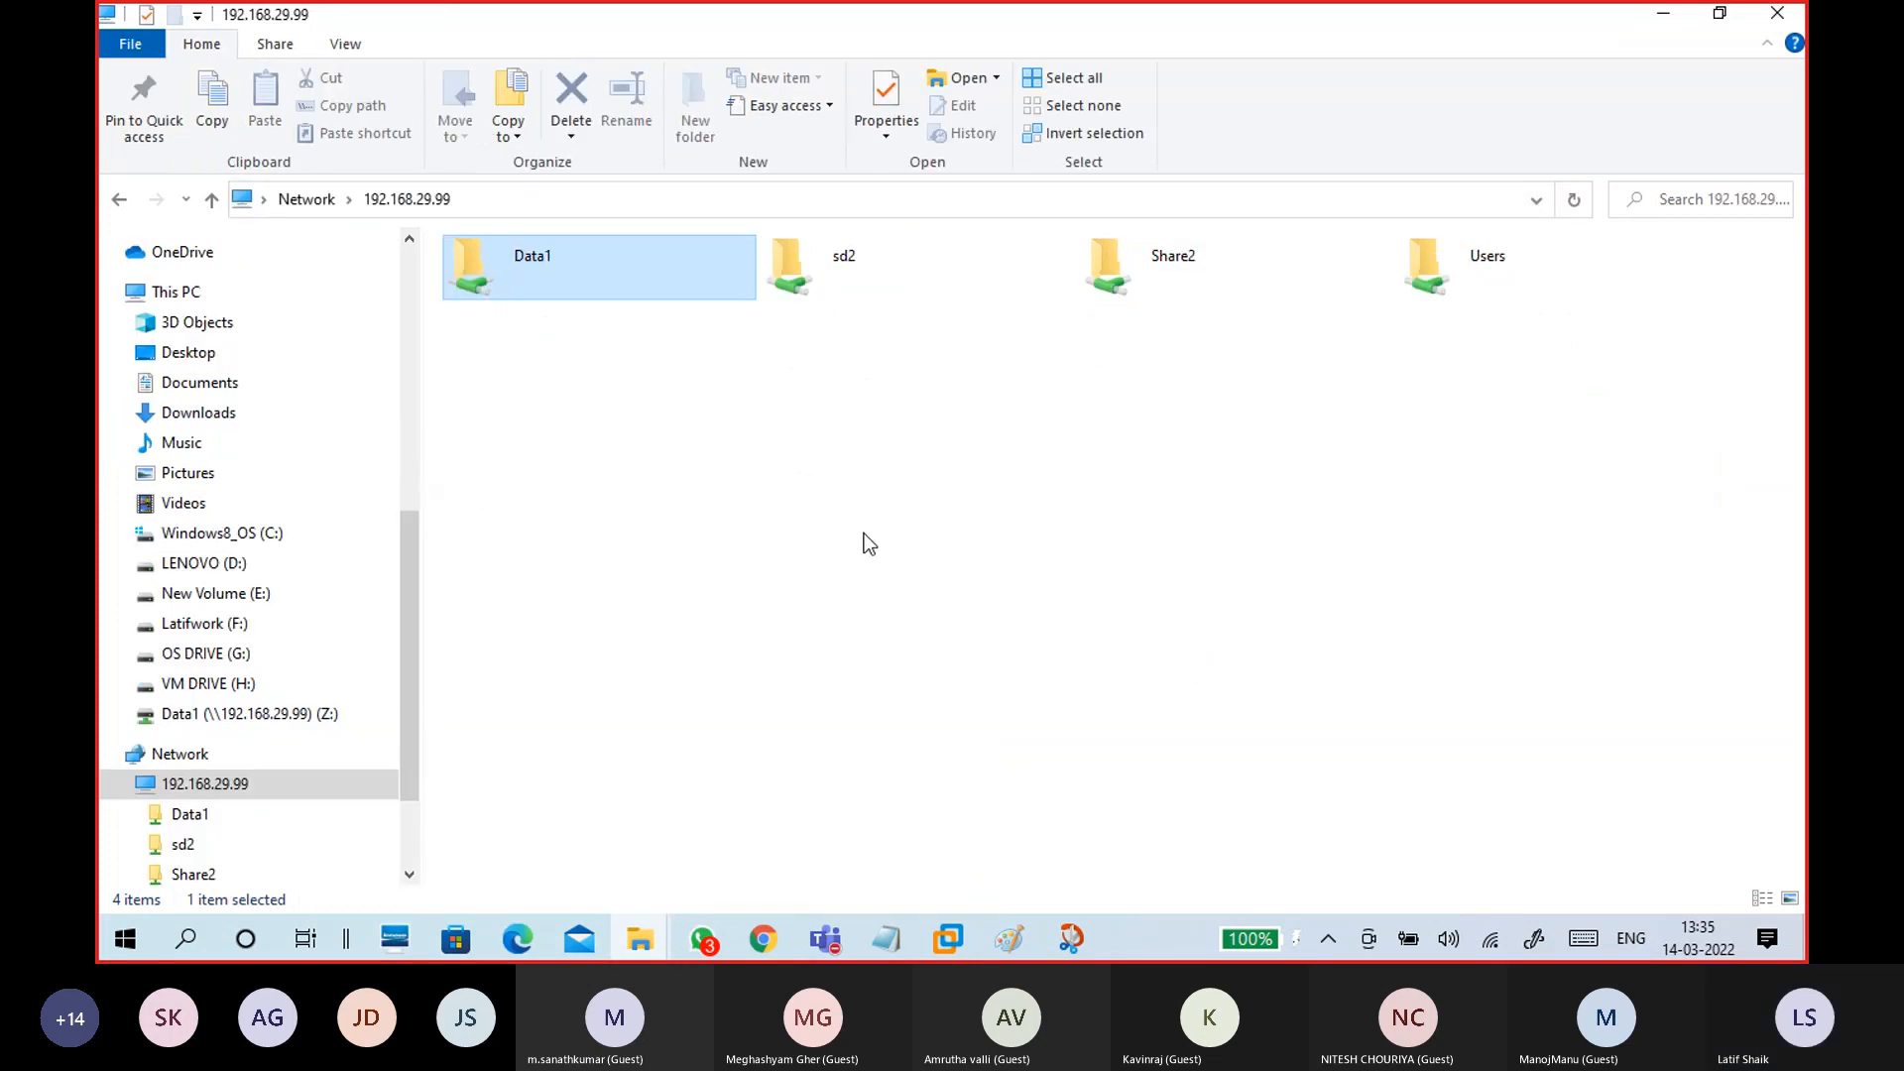
left_click(597, 298)
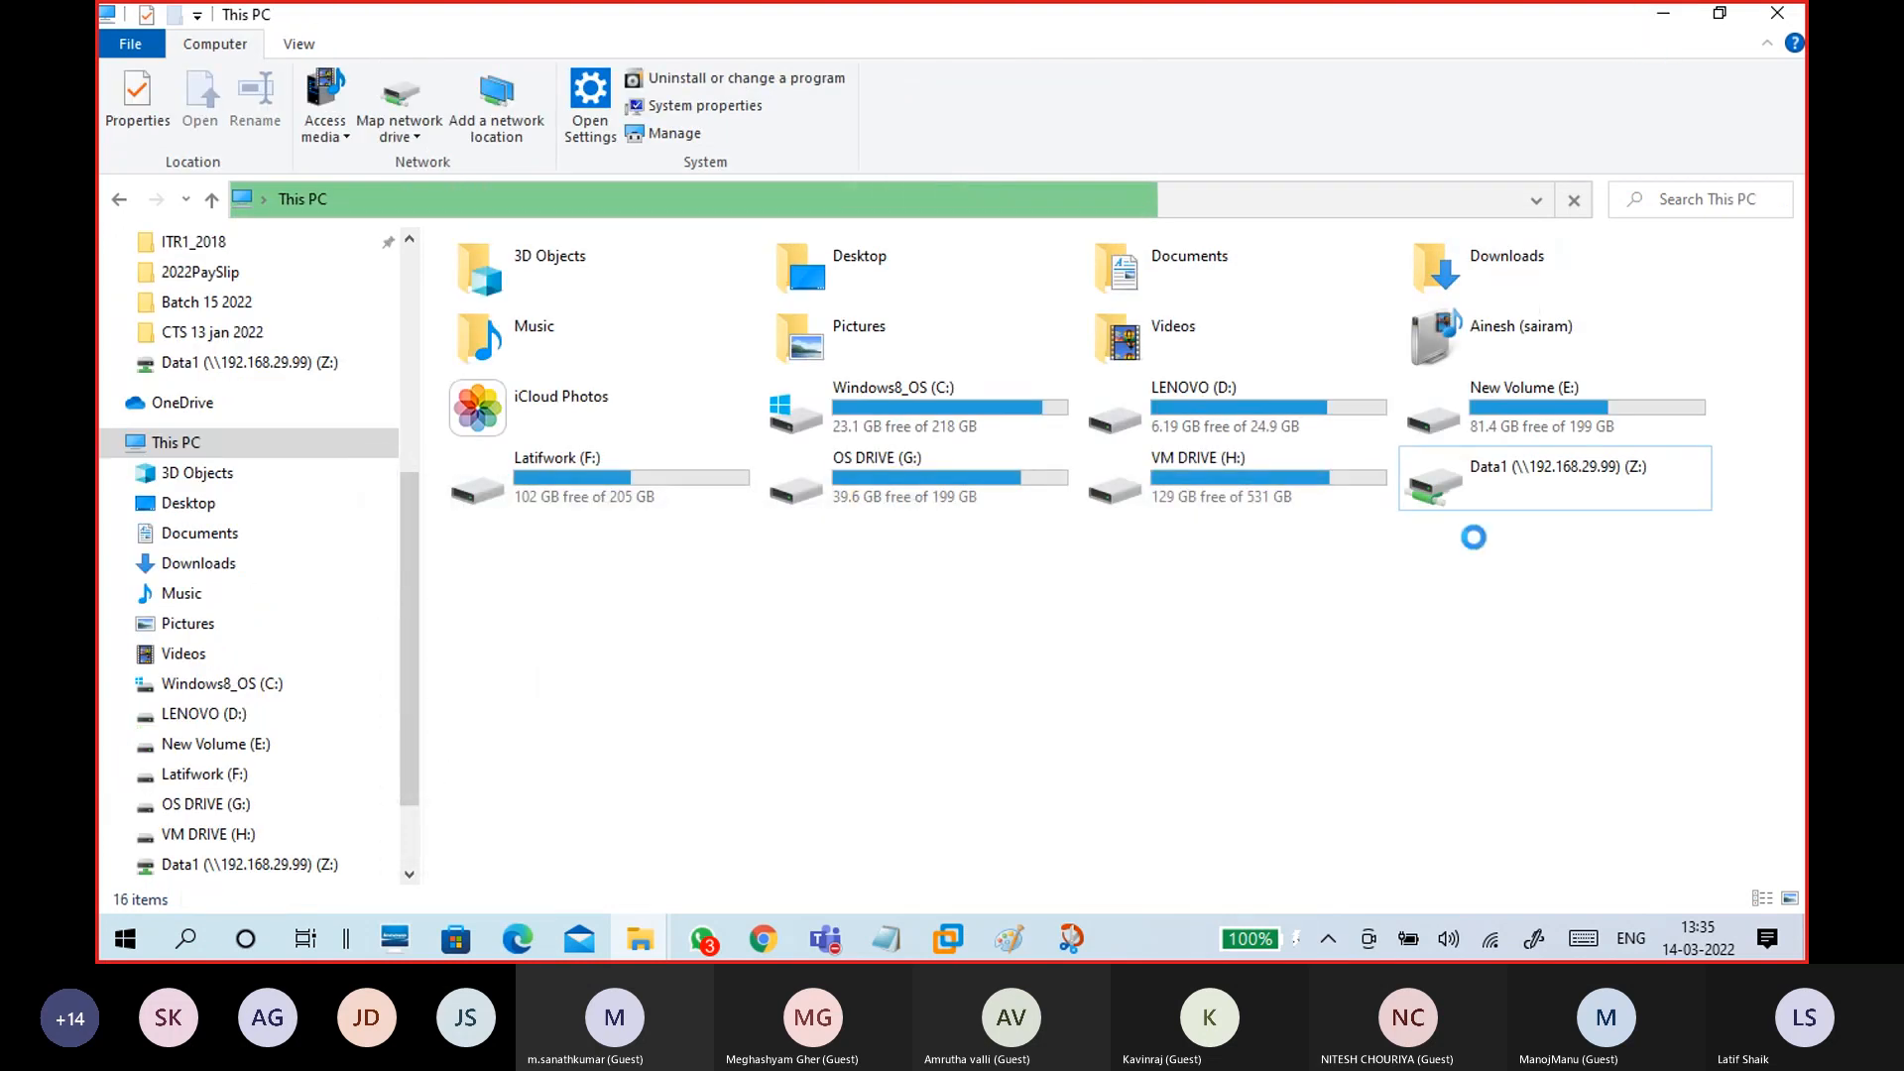
left_click(1488, 474)
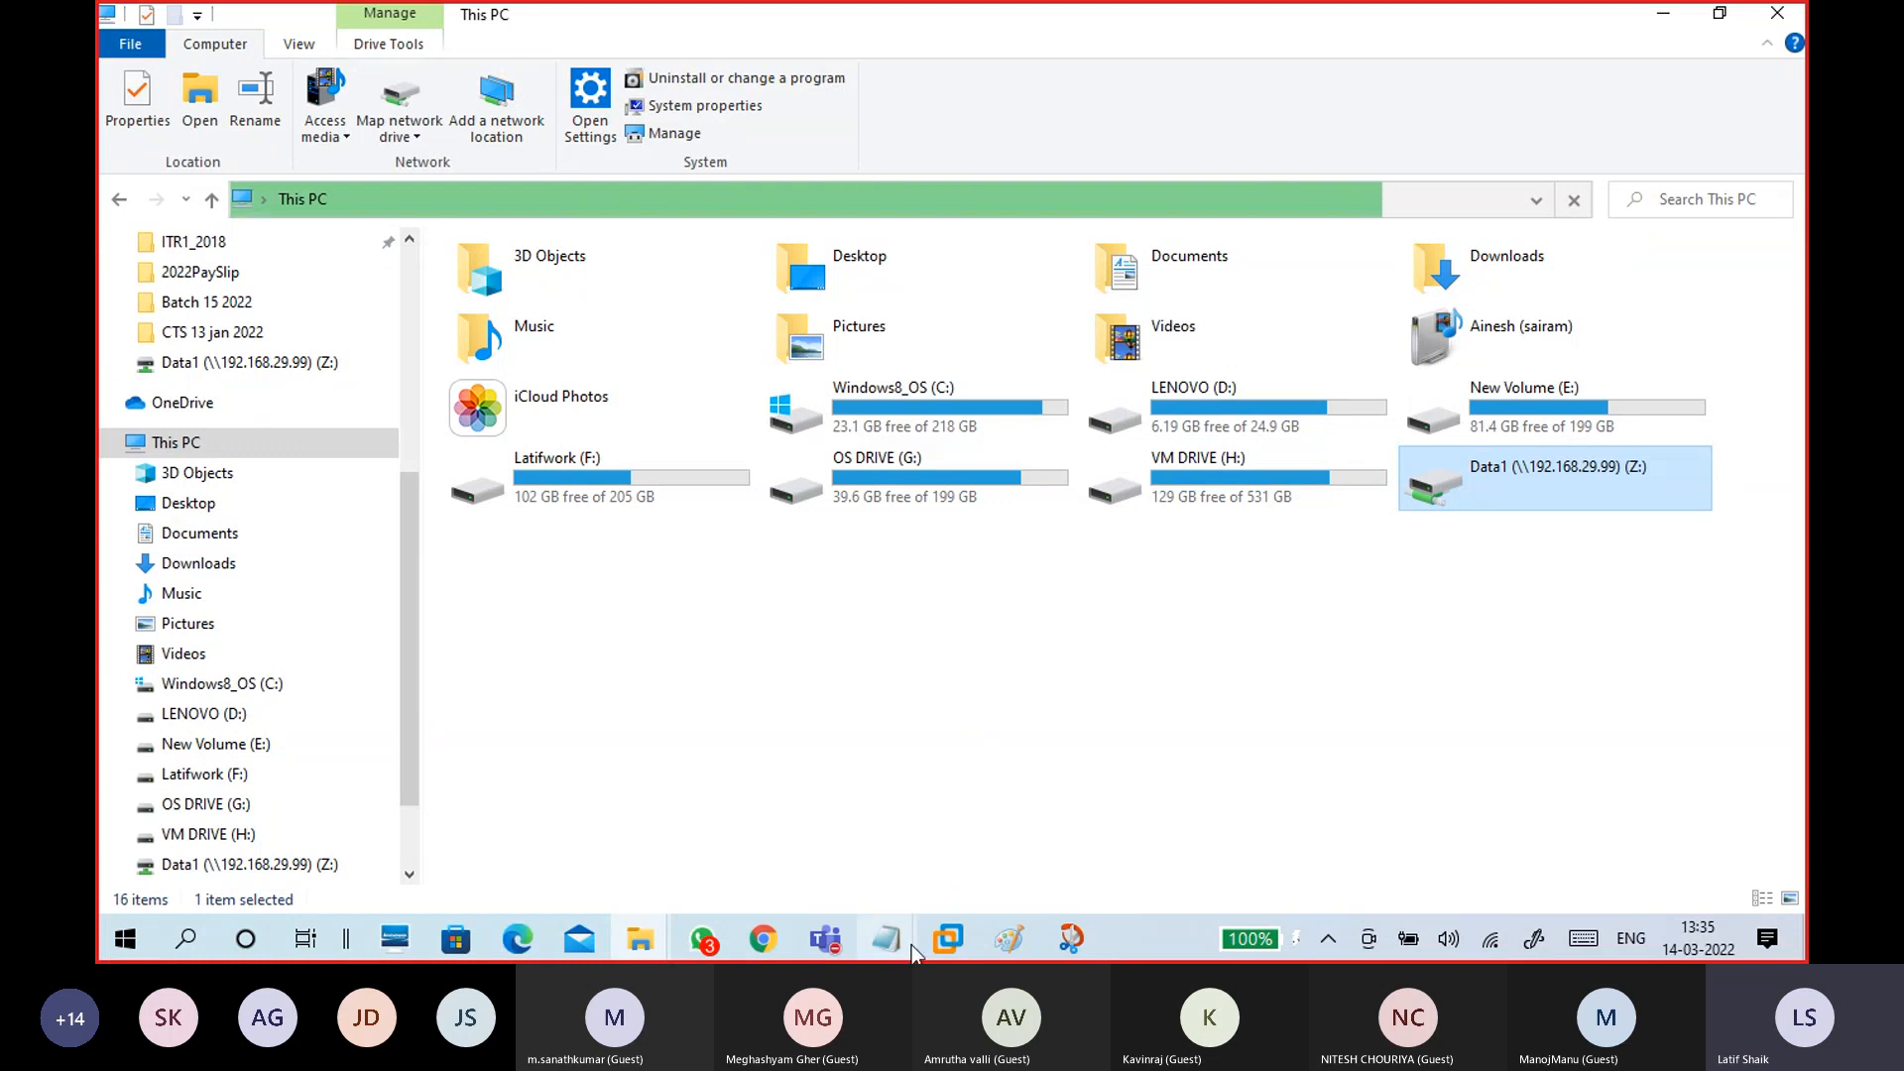
Step: In the untitled Notepad notes, place the cursor on the empty line above Encrypt
mouse_move(912, 944)
left_click(922, 897)
scroll(935, 680, "down", 5)
left_click_drag(483, 693, 159, 701)
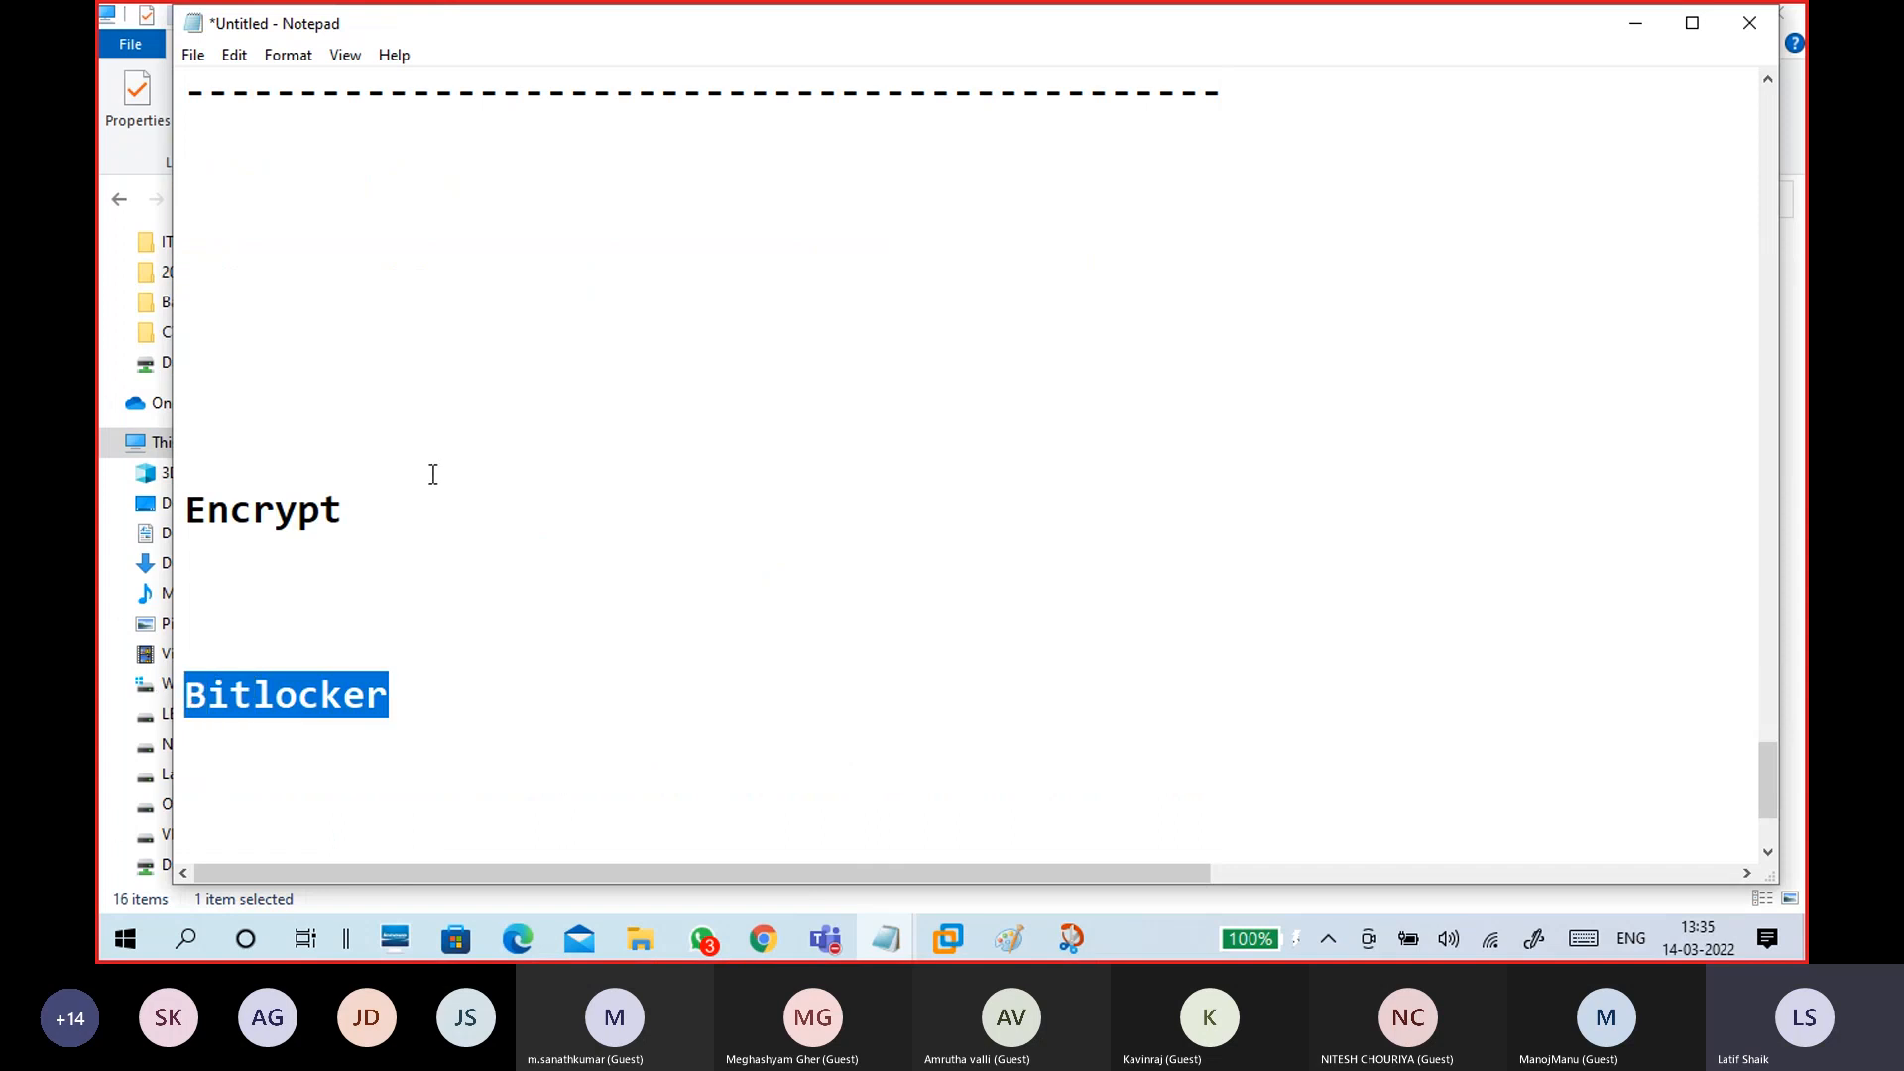
left_click_drag(433, 501, 178, 514)
left_click(233, 602)
left_click(318, 363)
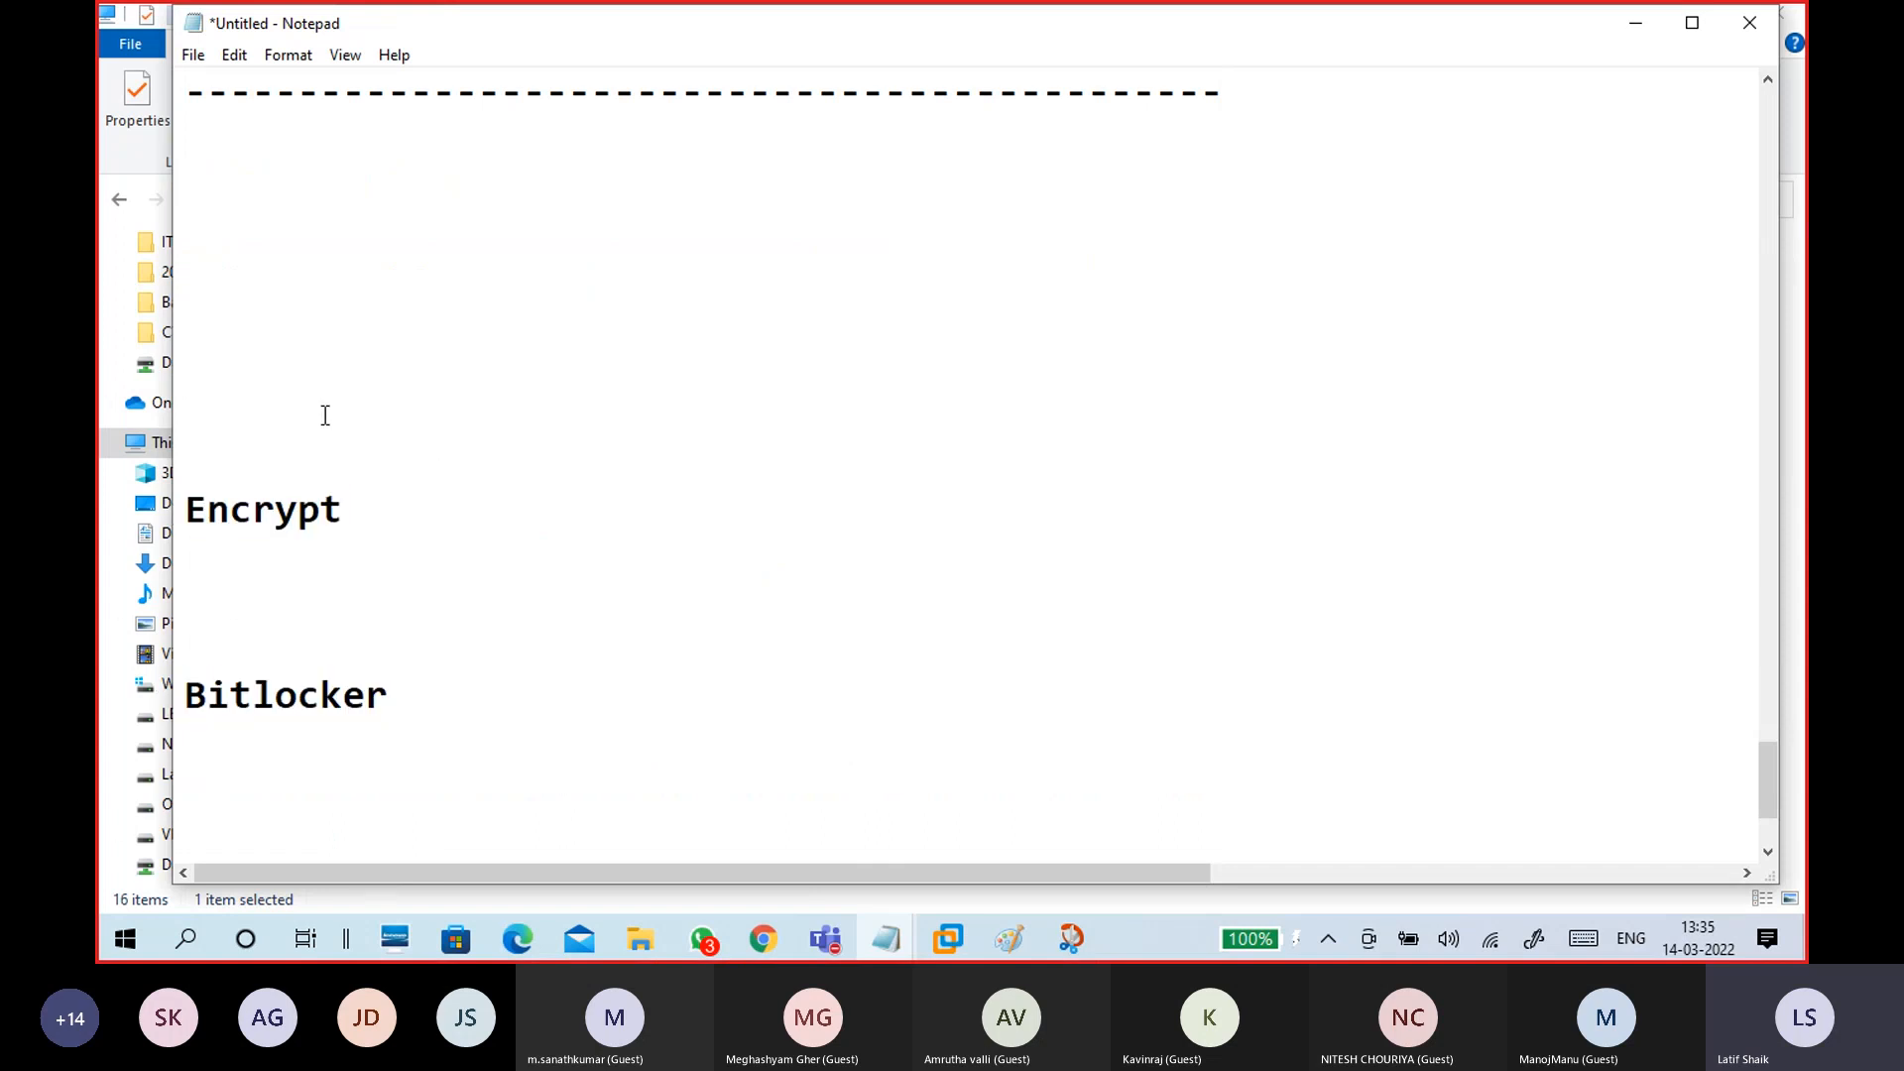
Step: Delete the blank lines above Encrypt and minimise Notepad
key("BackSpace")
key("BackSpace")
key("BackSpace")
key("BackSpace")
key("BackSpace")
key("Delete")
key("Delete")
key("Delete")
left_click(325, 415)
left_click(1636, 23)
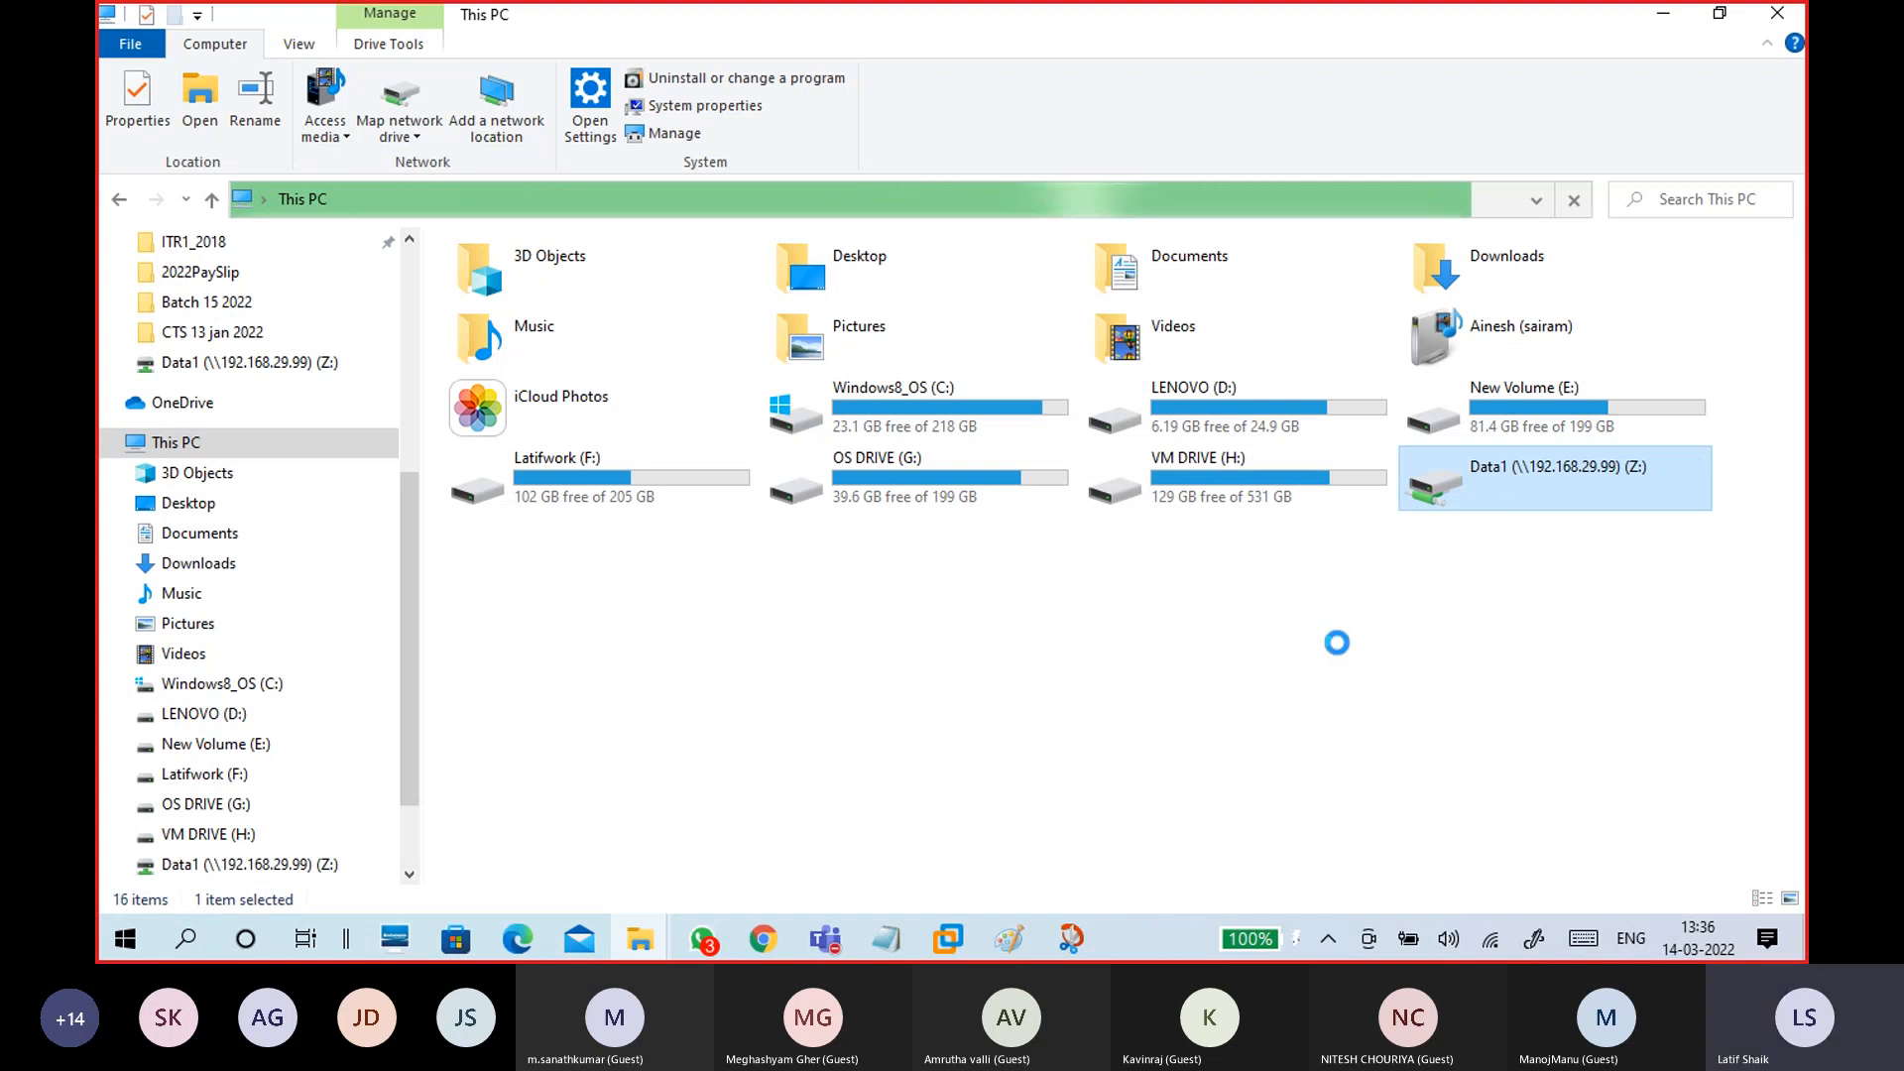
Step: Dismiss the Restoring Network Connections error for Data1 (Z:) both times it appears
mouse_move(639, 939)
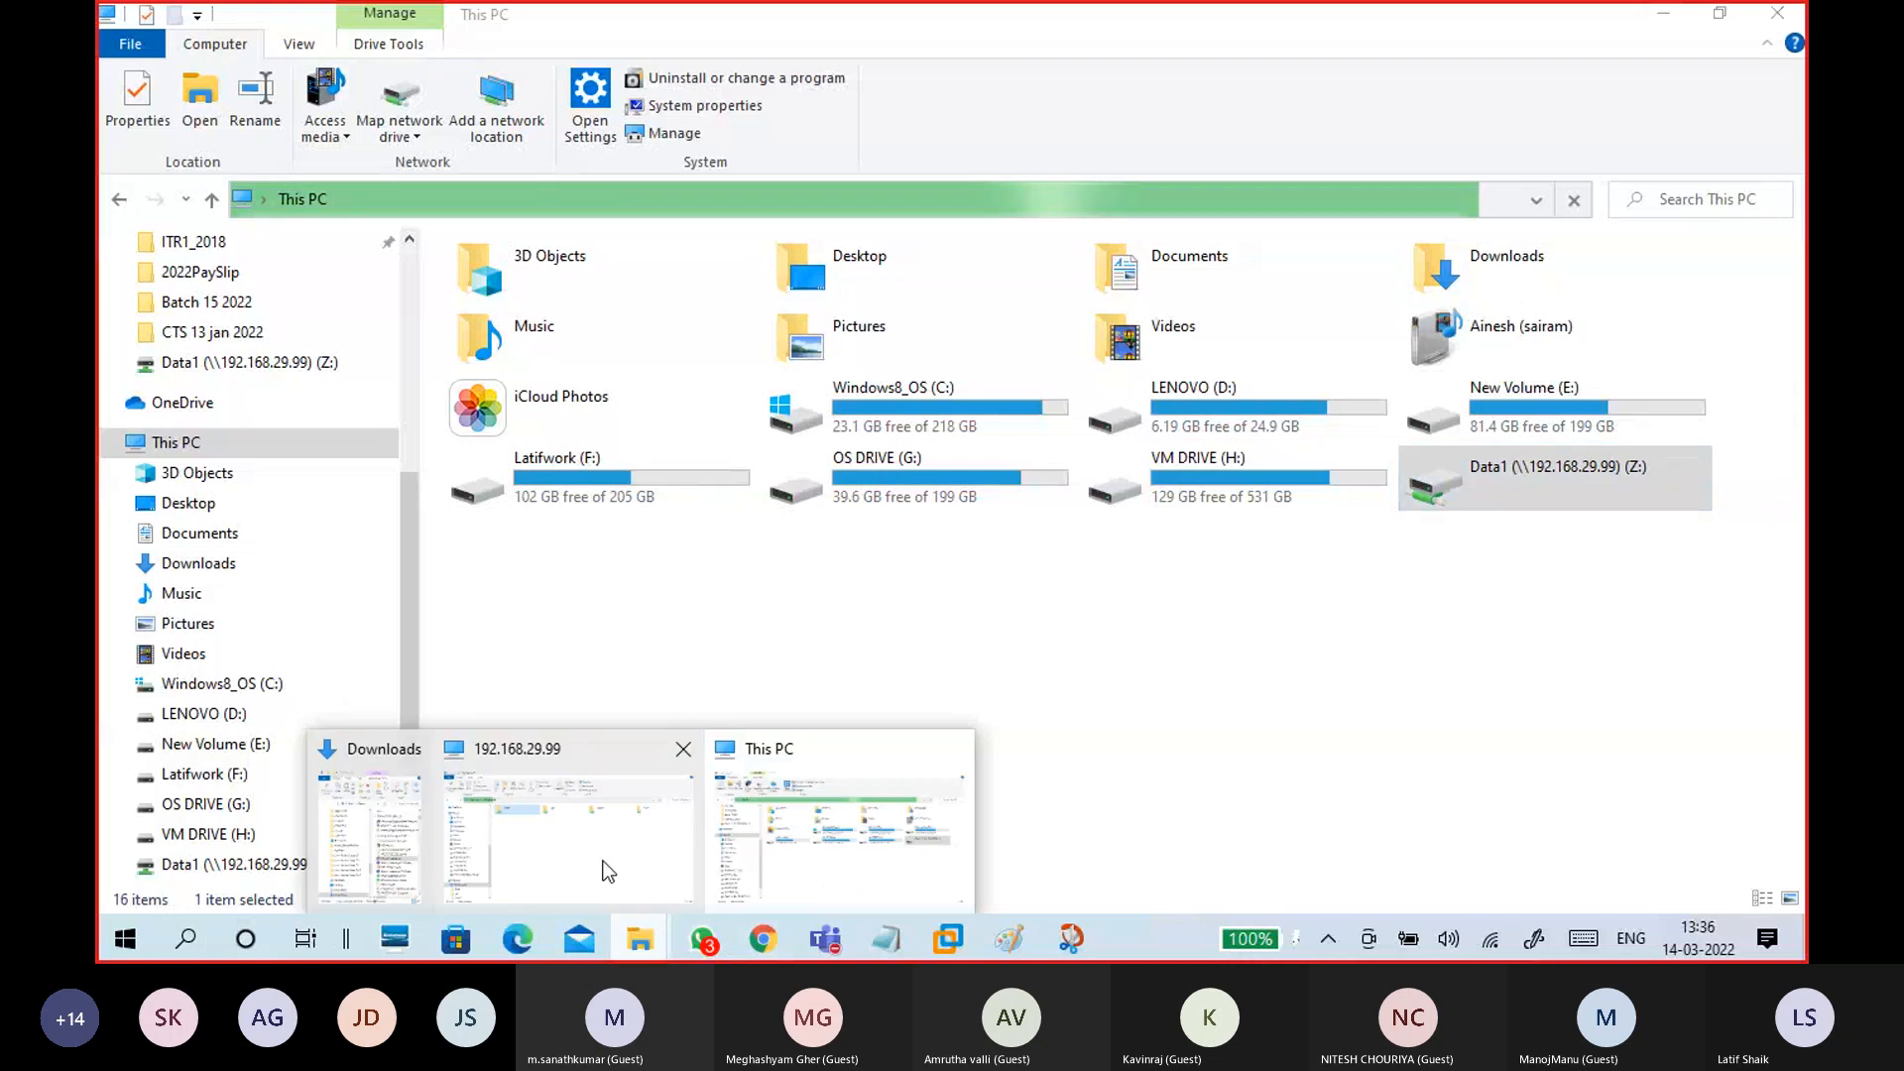
left_click(605, 853)
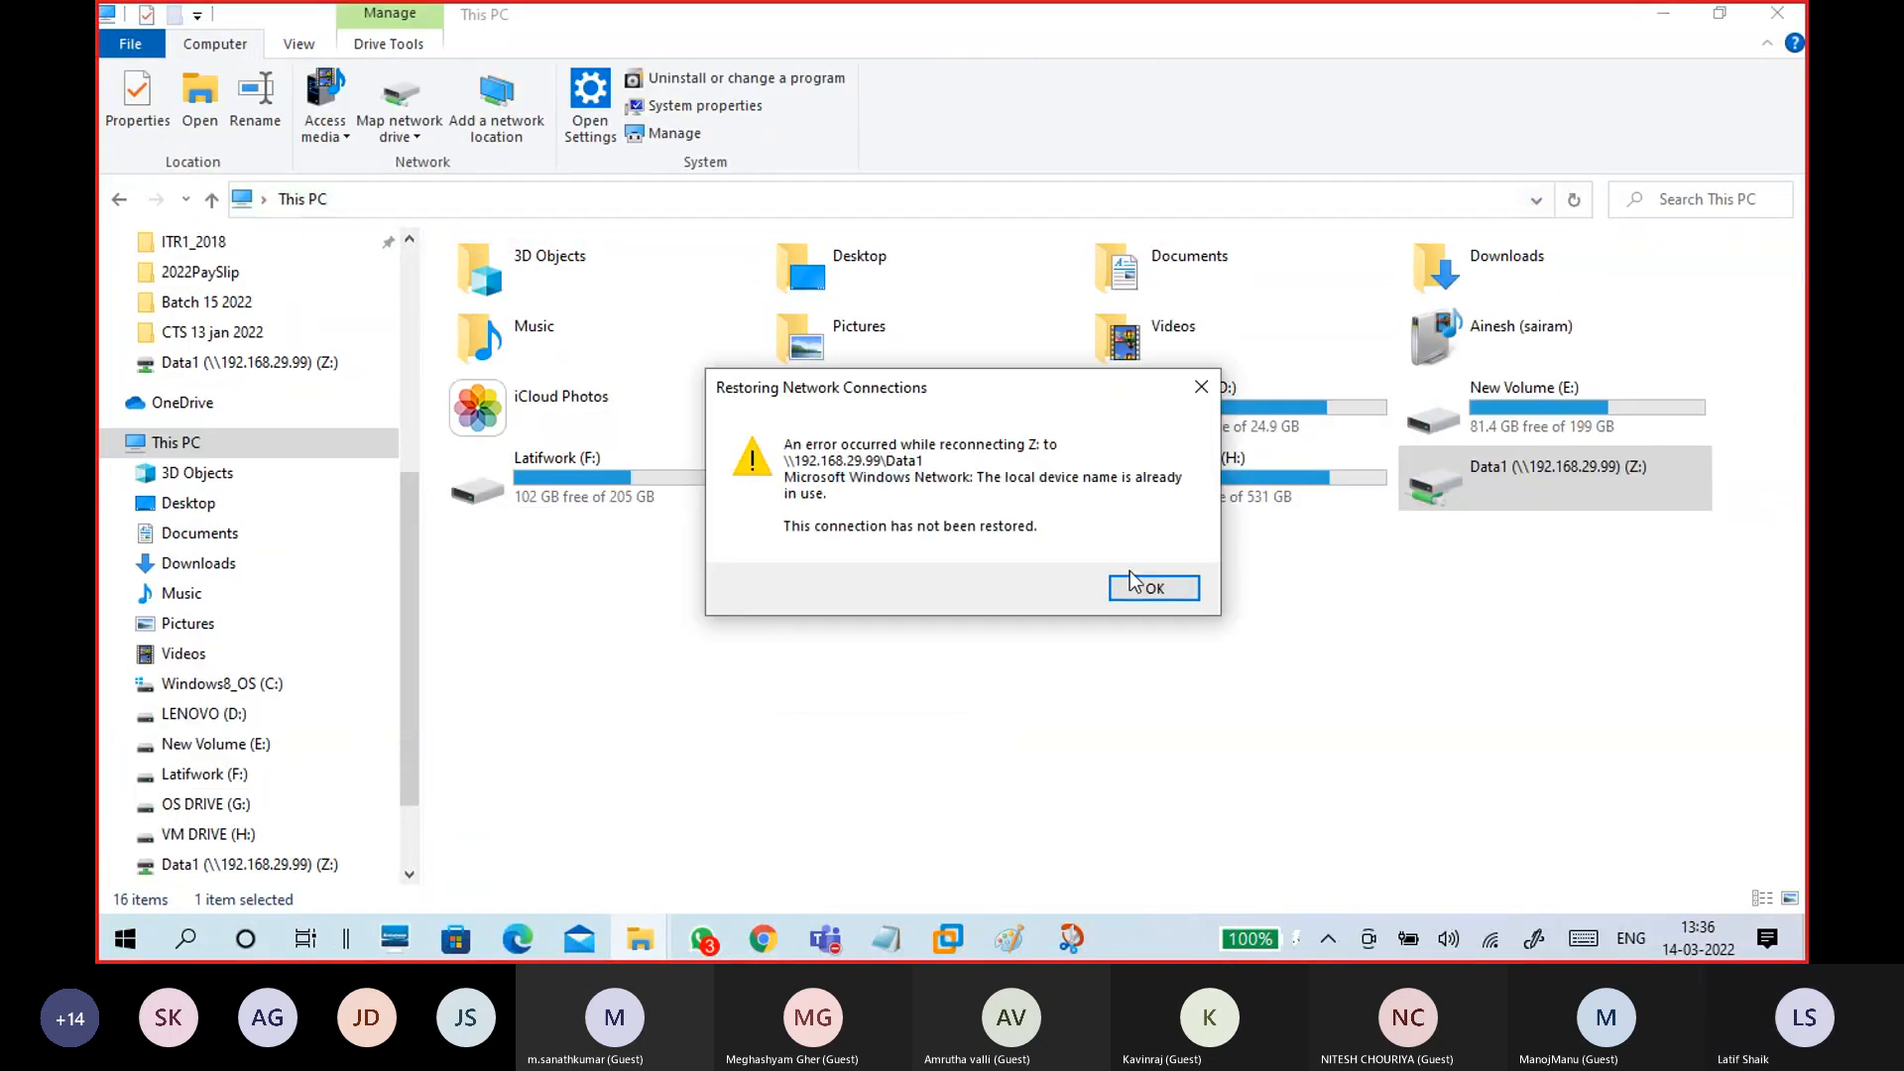
left_click(1155, 589)
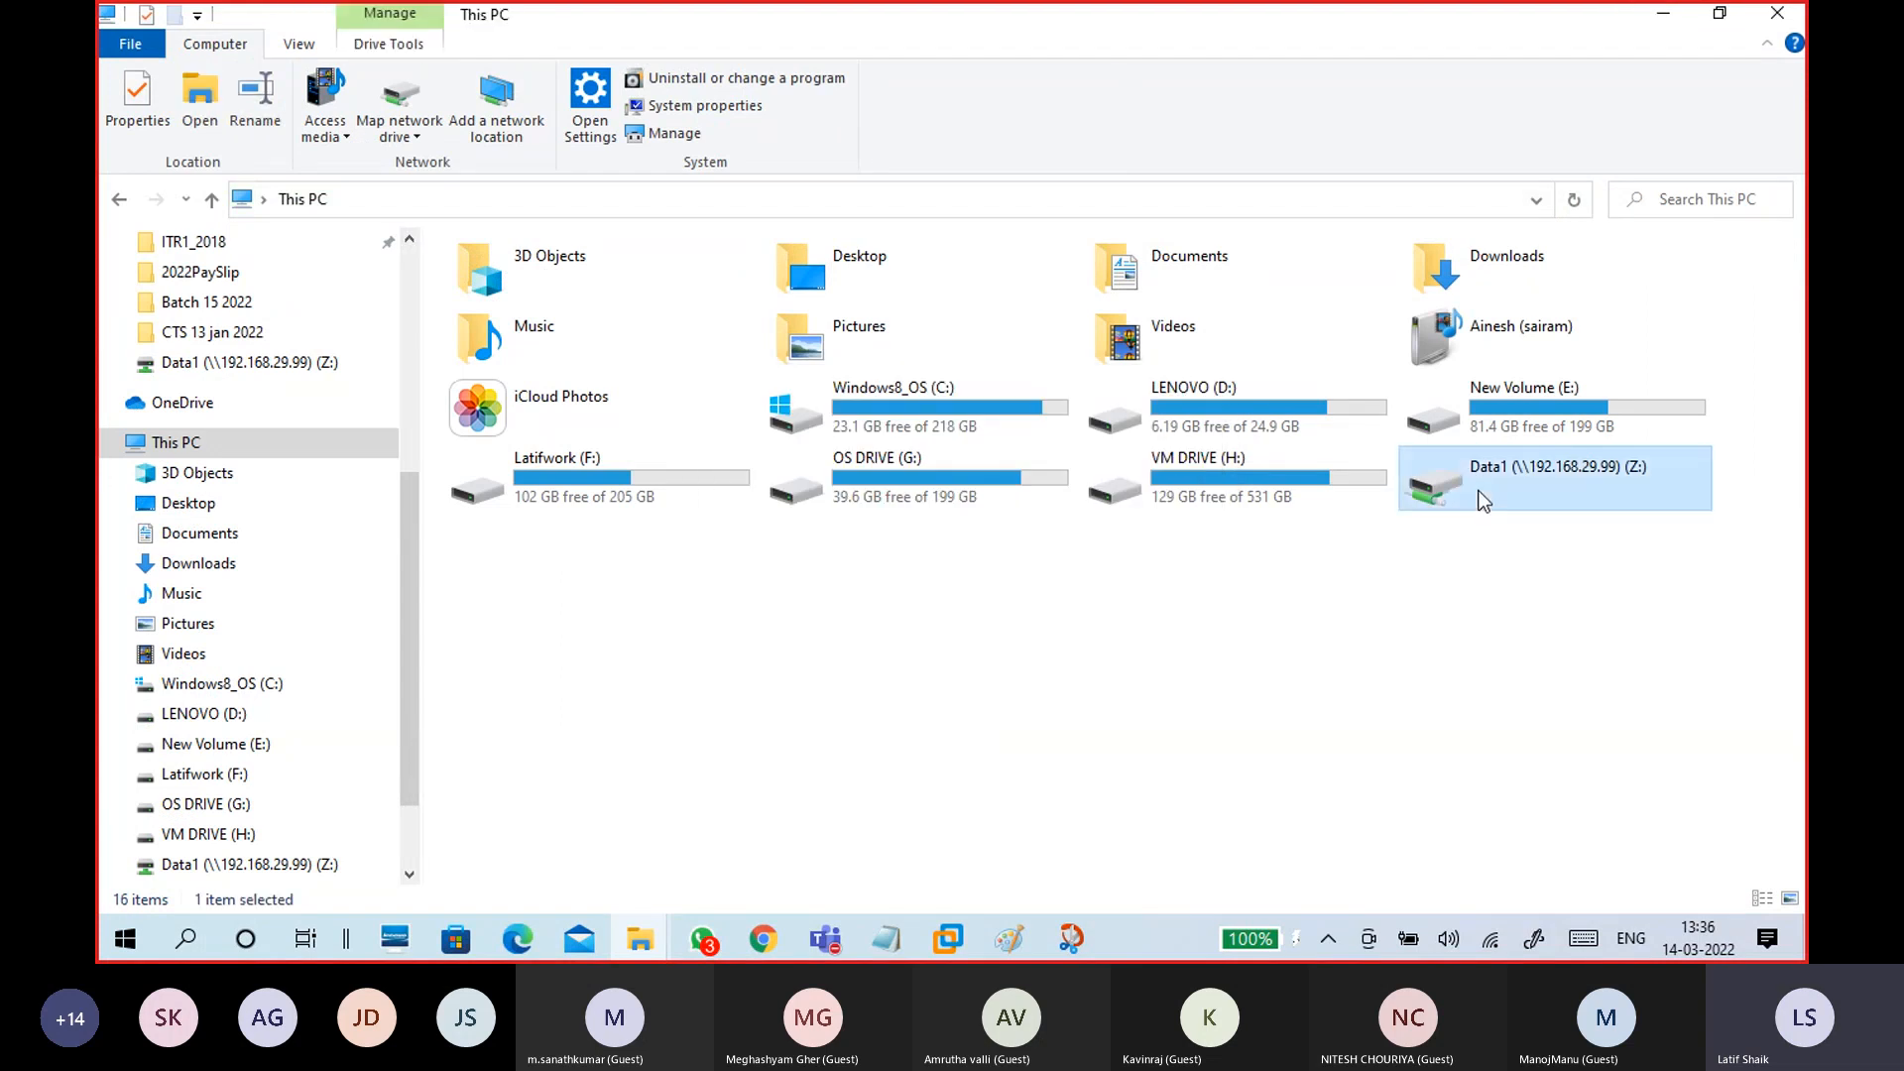
left_click(1137, 599)
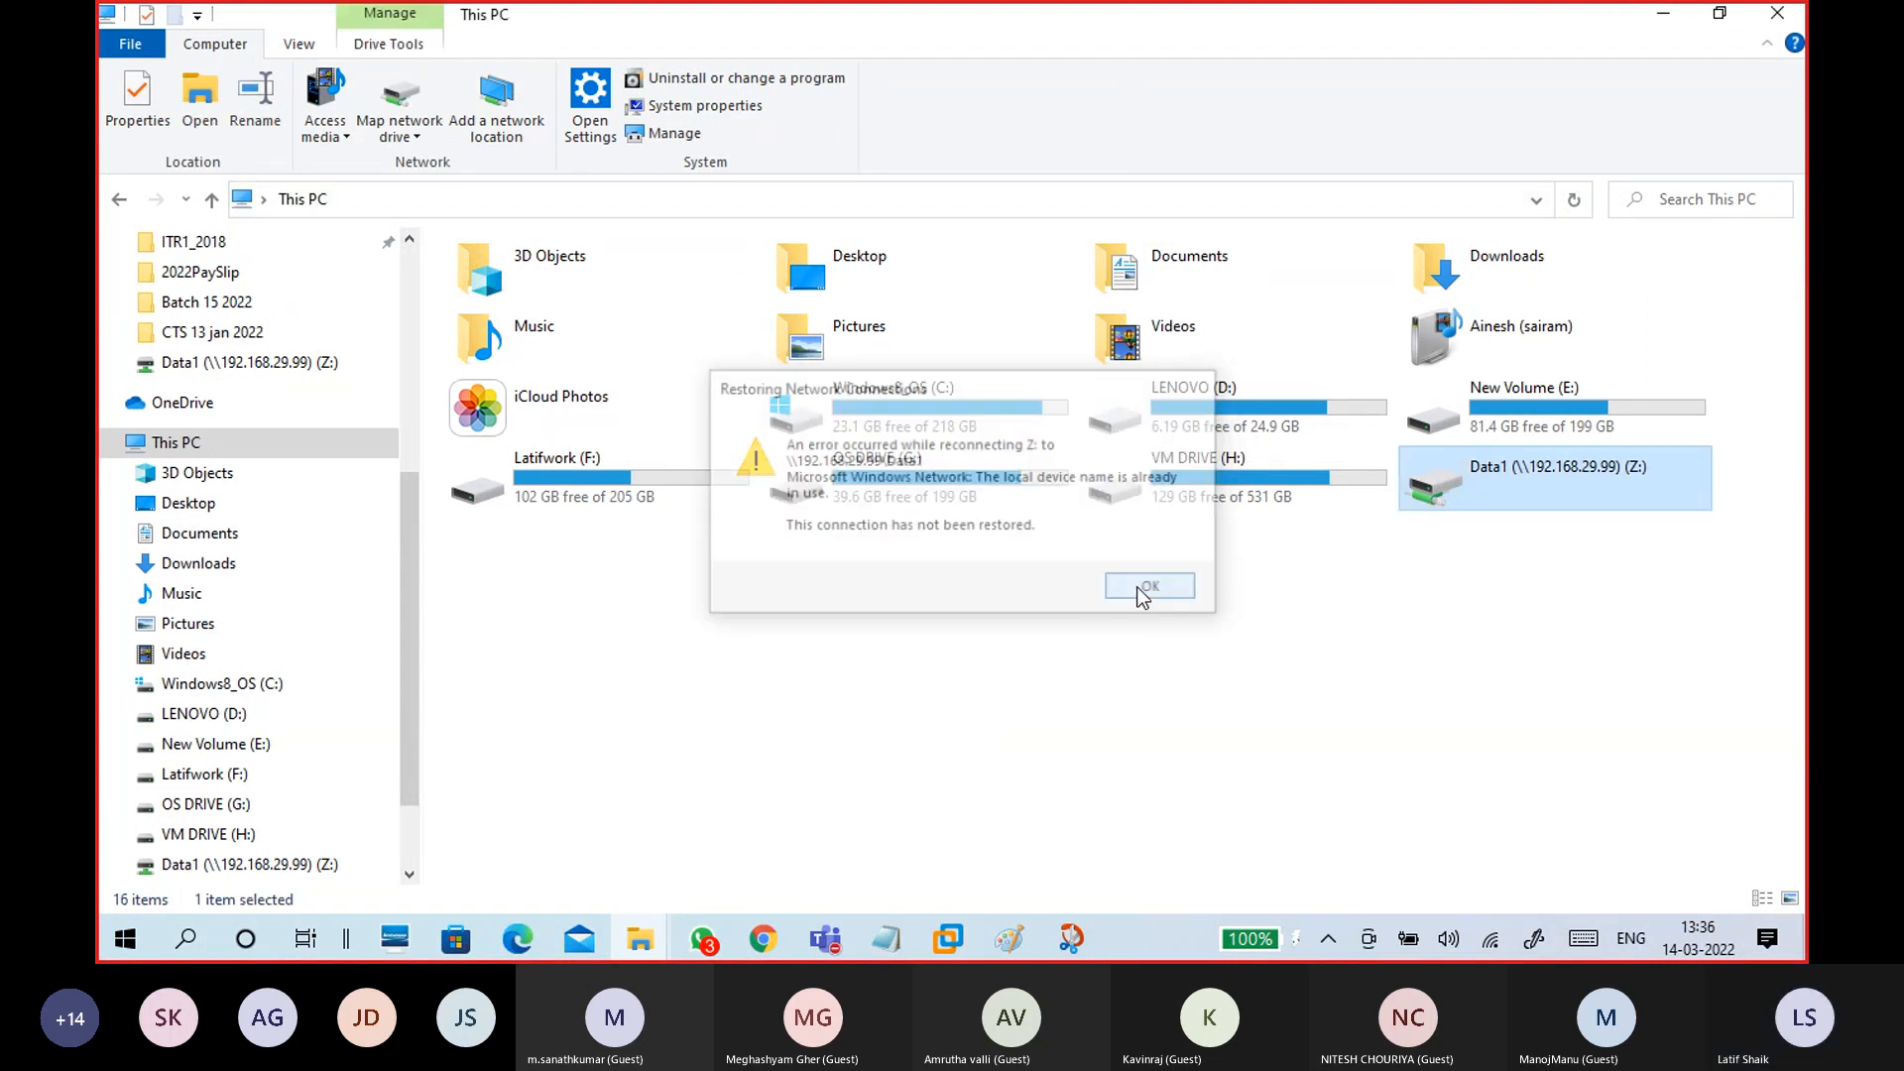
Step: Open the Data1 (Z:) drive's context menu twice, closing it without choosing anything
right_click(1550, 476)
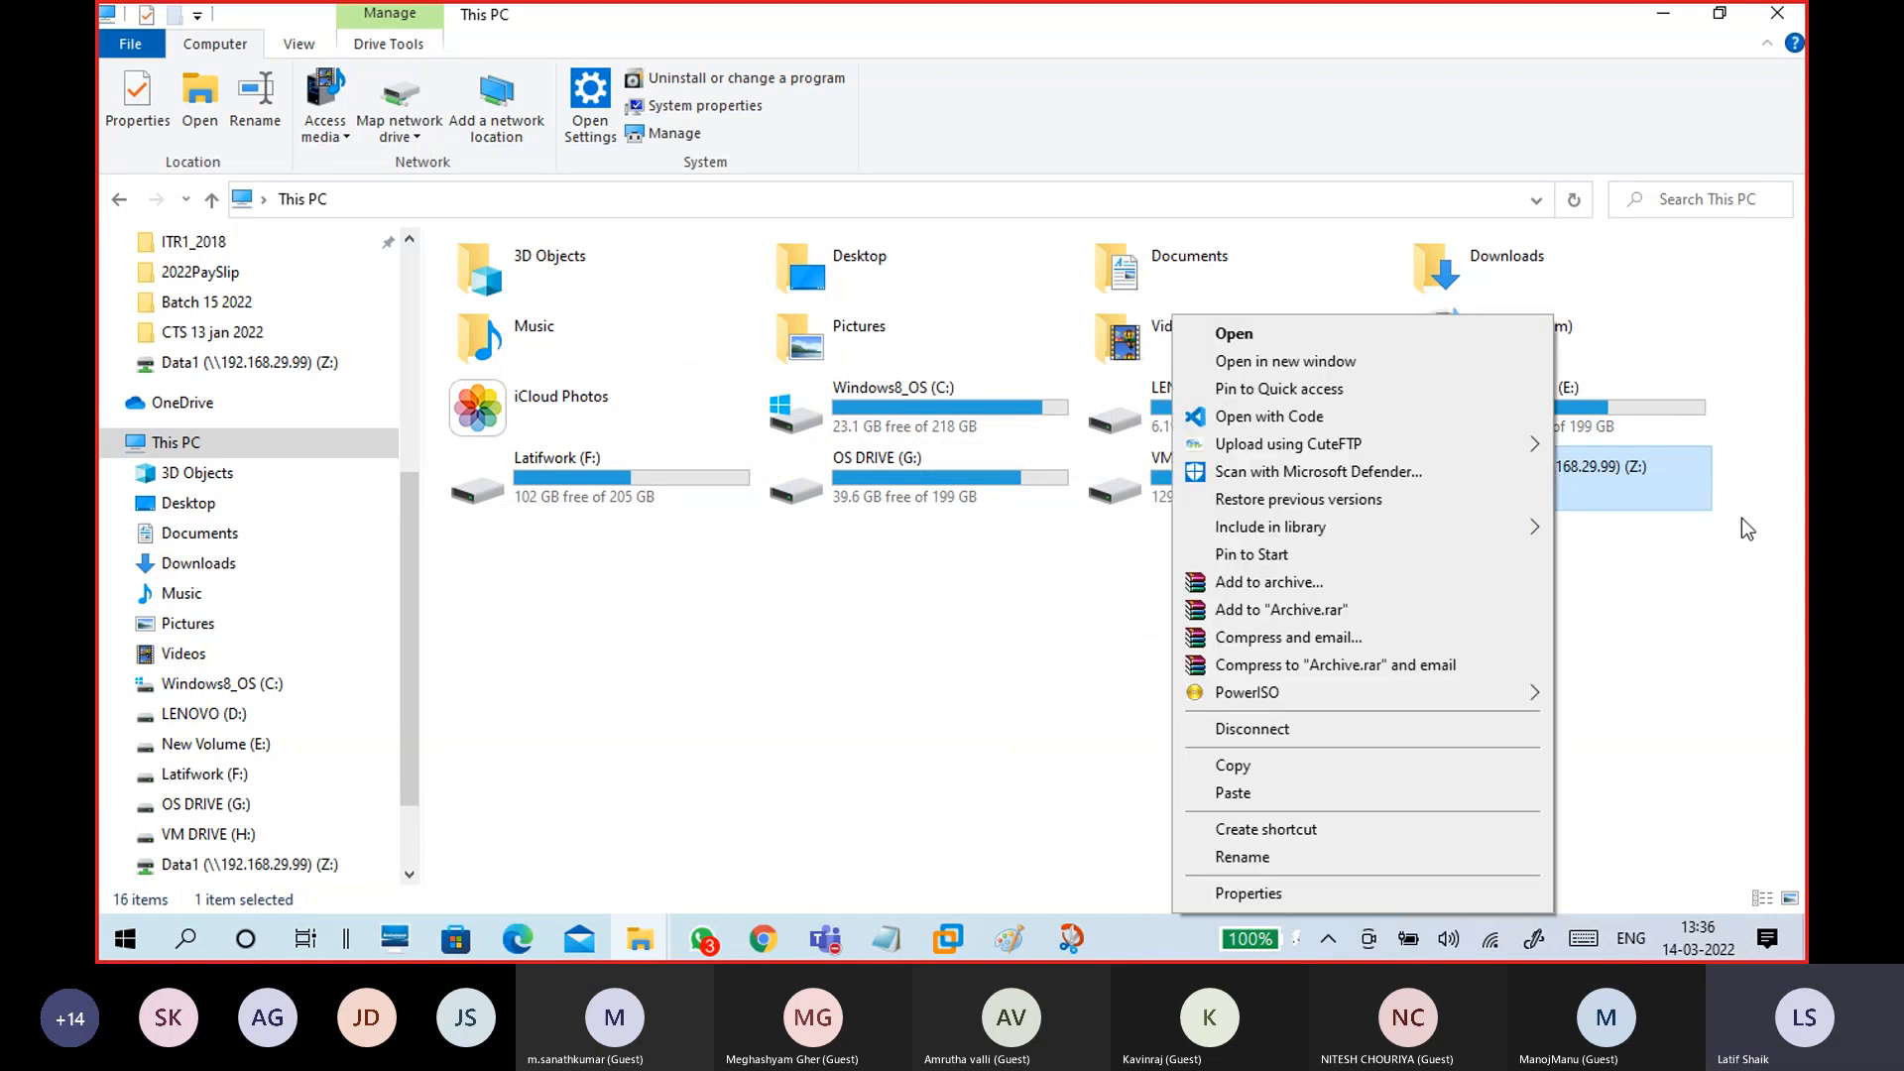
left_click(1658, 516)
right_click(1627, 485)
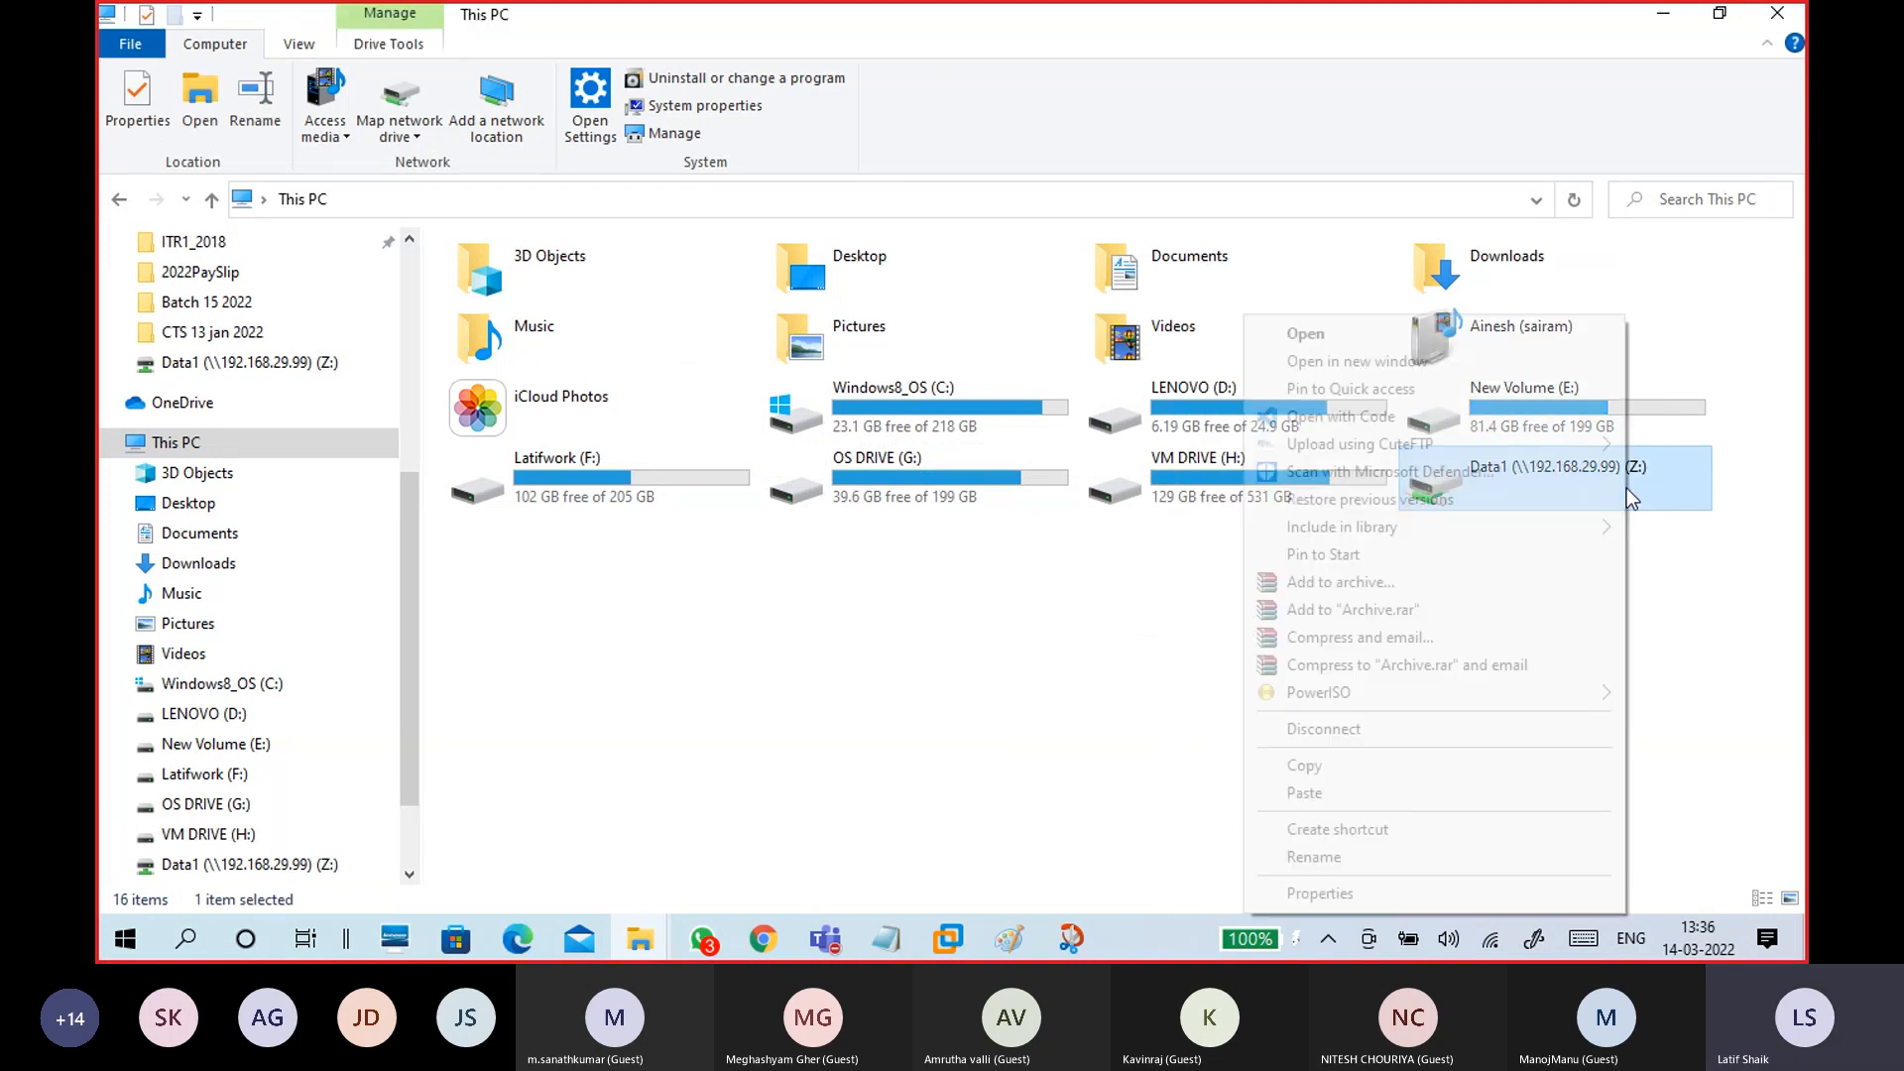
left_click(1118, 711)
mouse_move(934, 925)
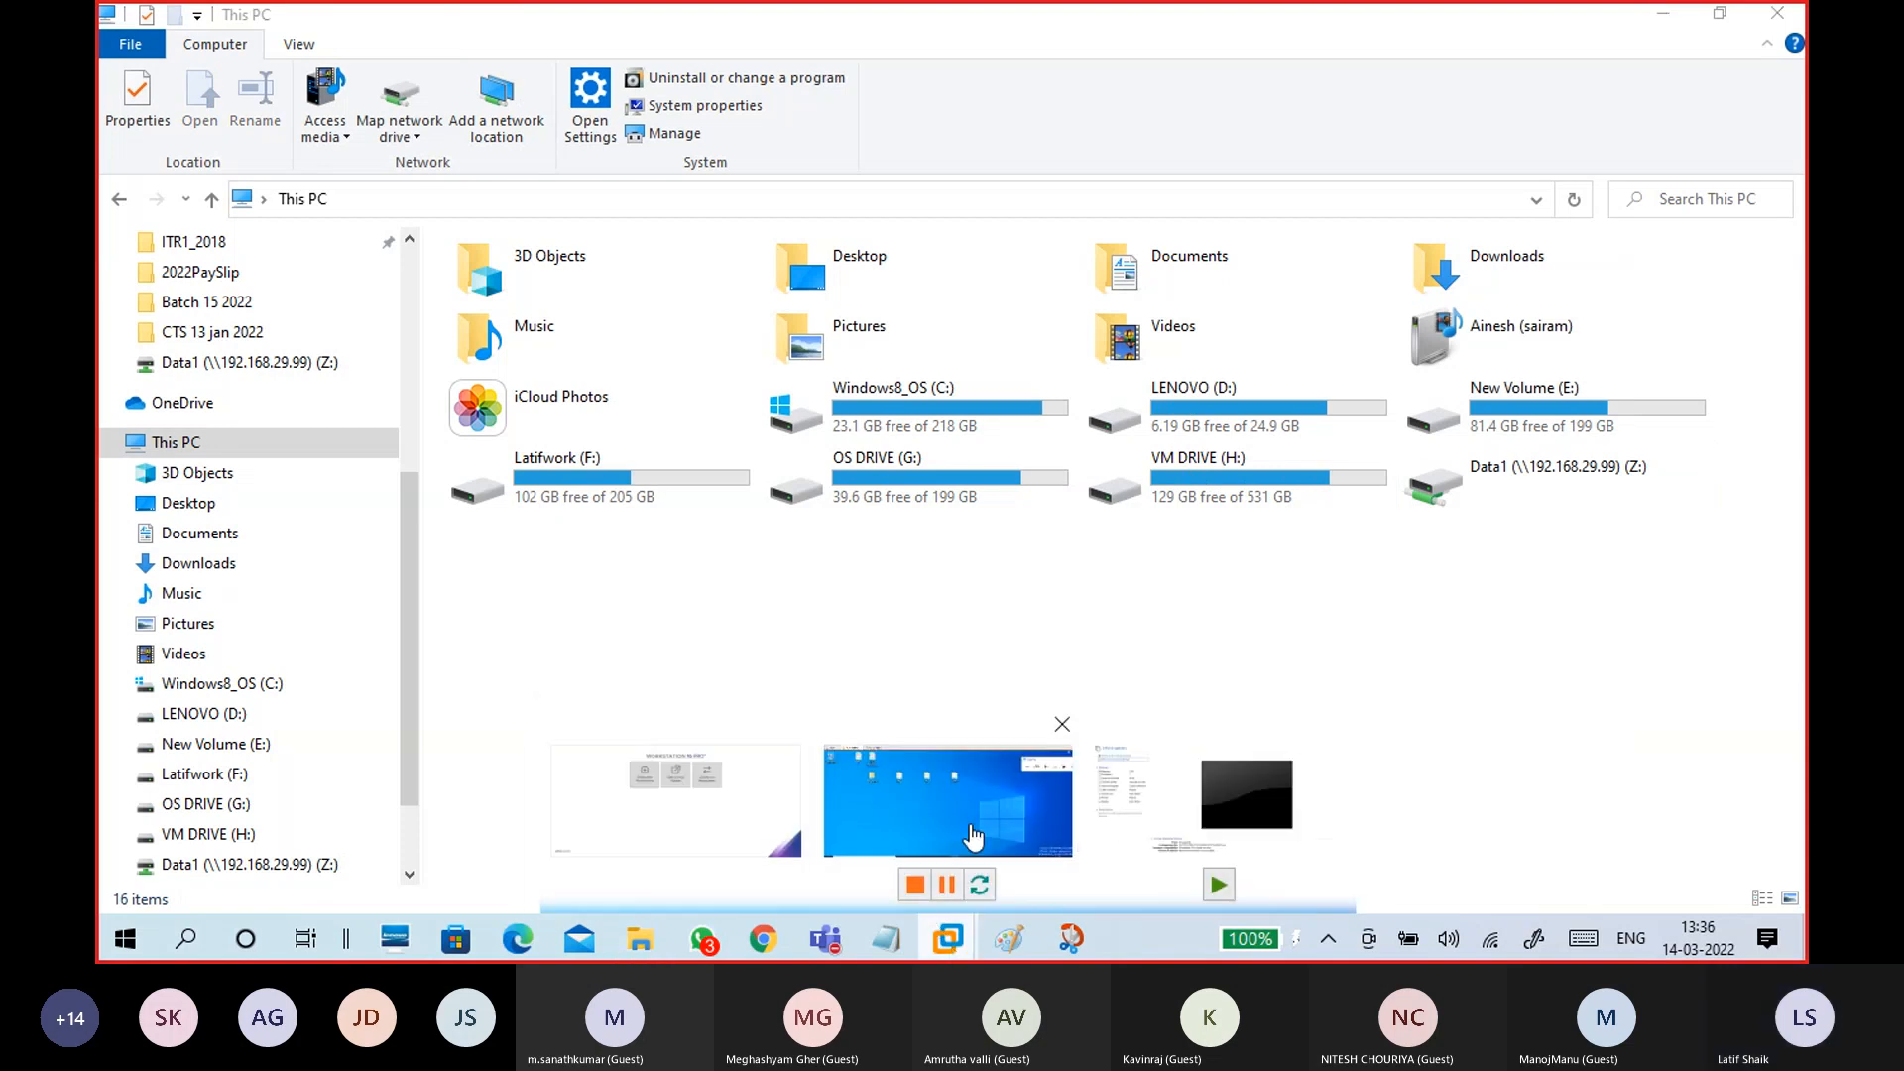
left_click(967, 833)
Step: Connect the CTS15WinC1 network adapter via VM > Removable Devices > Network Adapter
left_click(260, 50)
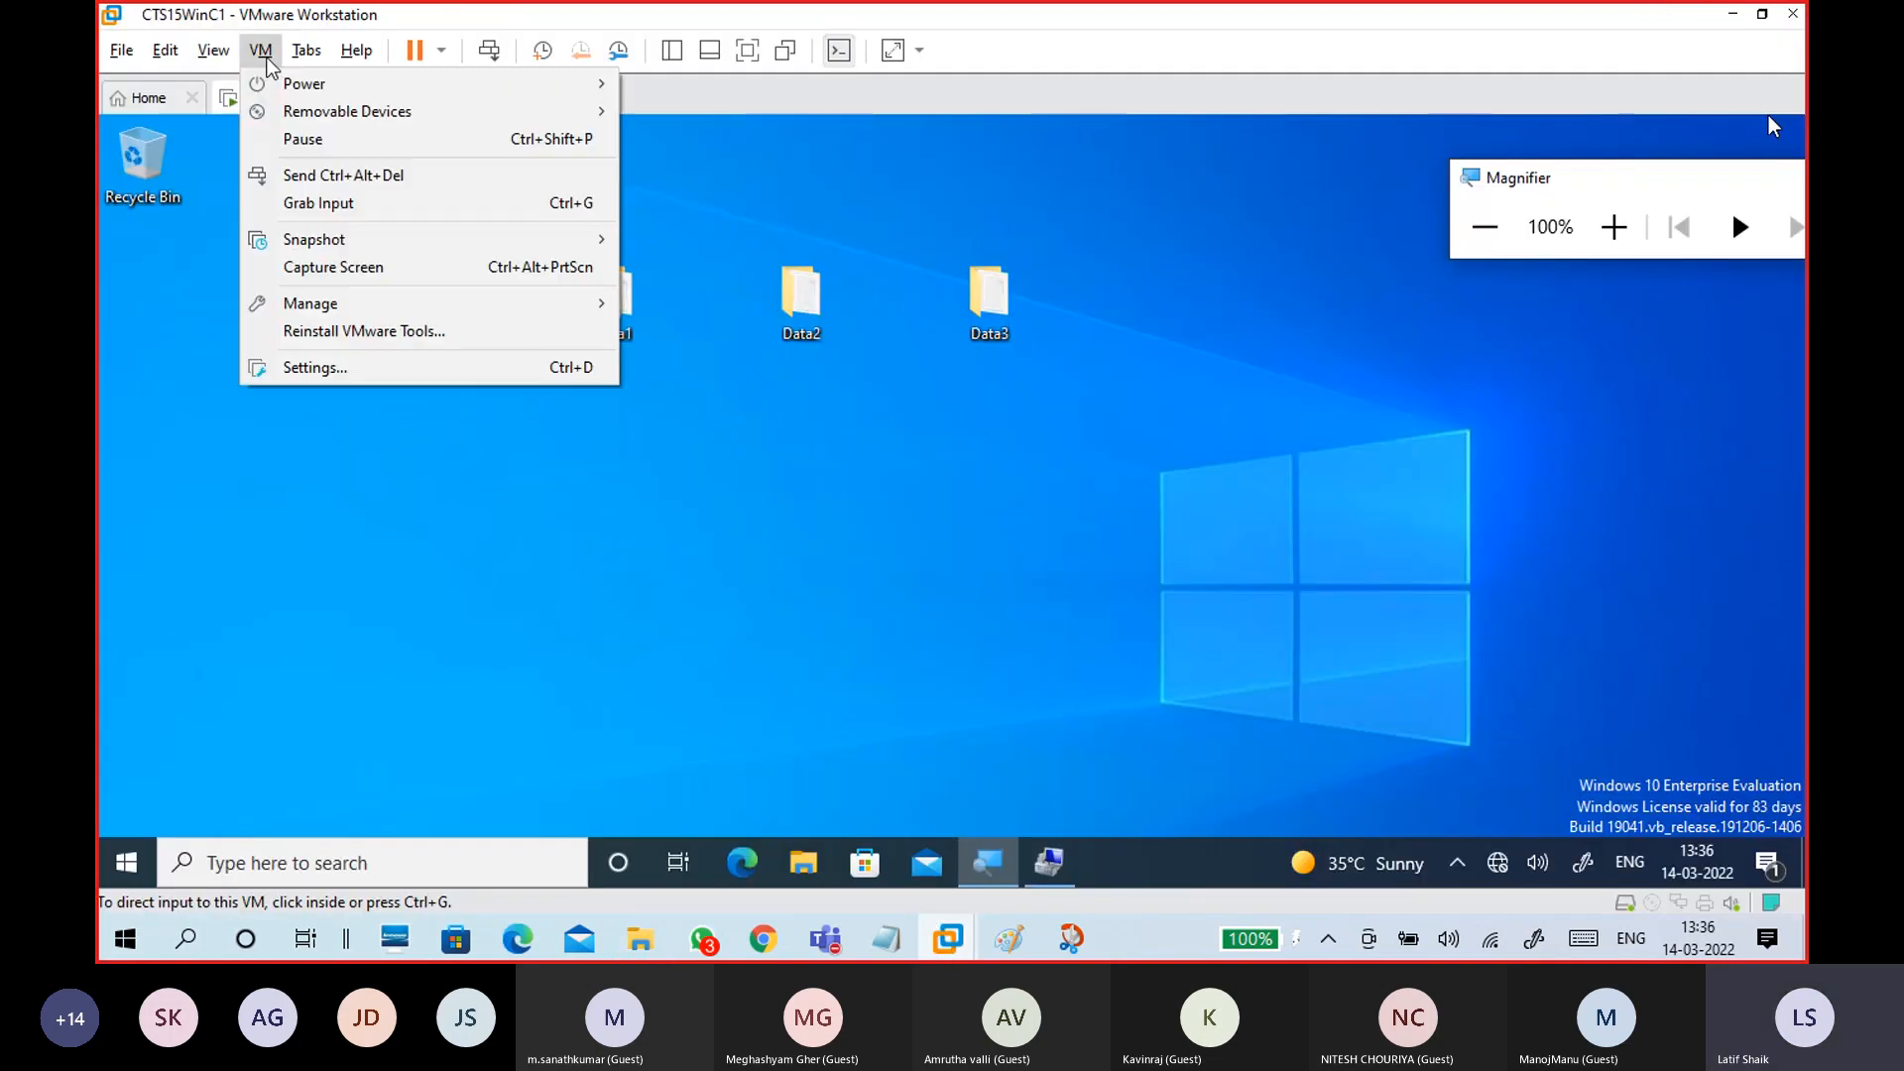
mouse_move(480, 113)
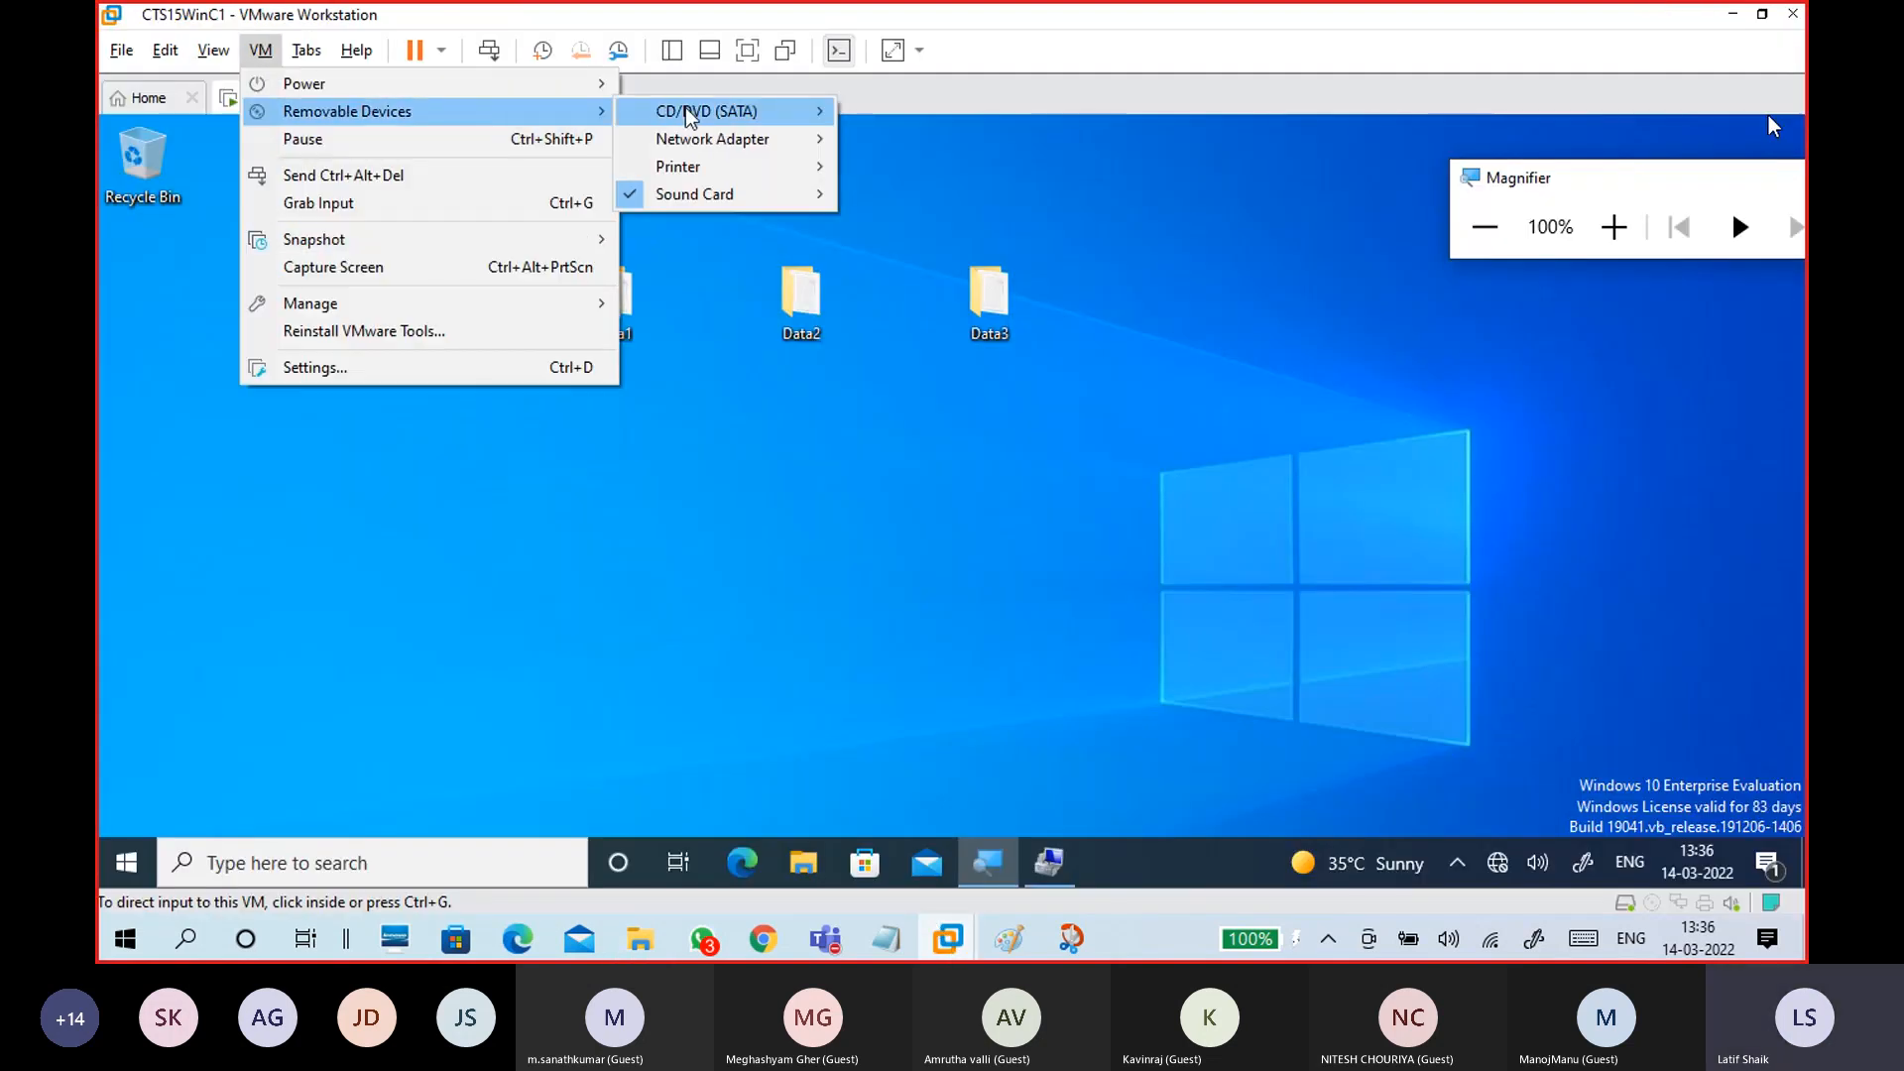
mouse_move(700, 137)
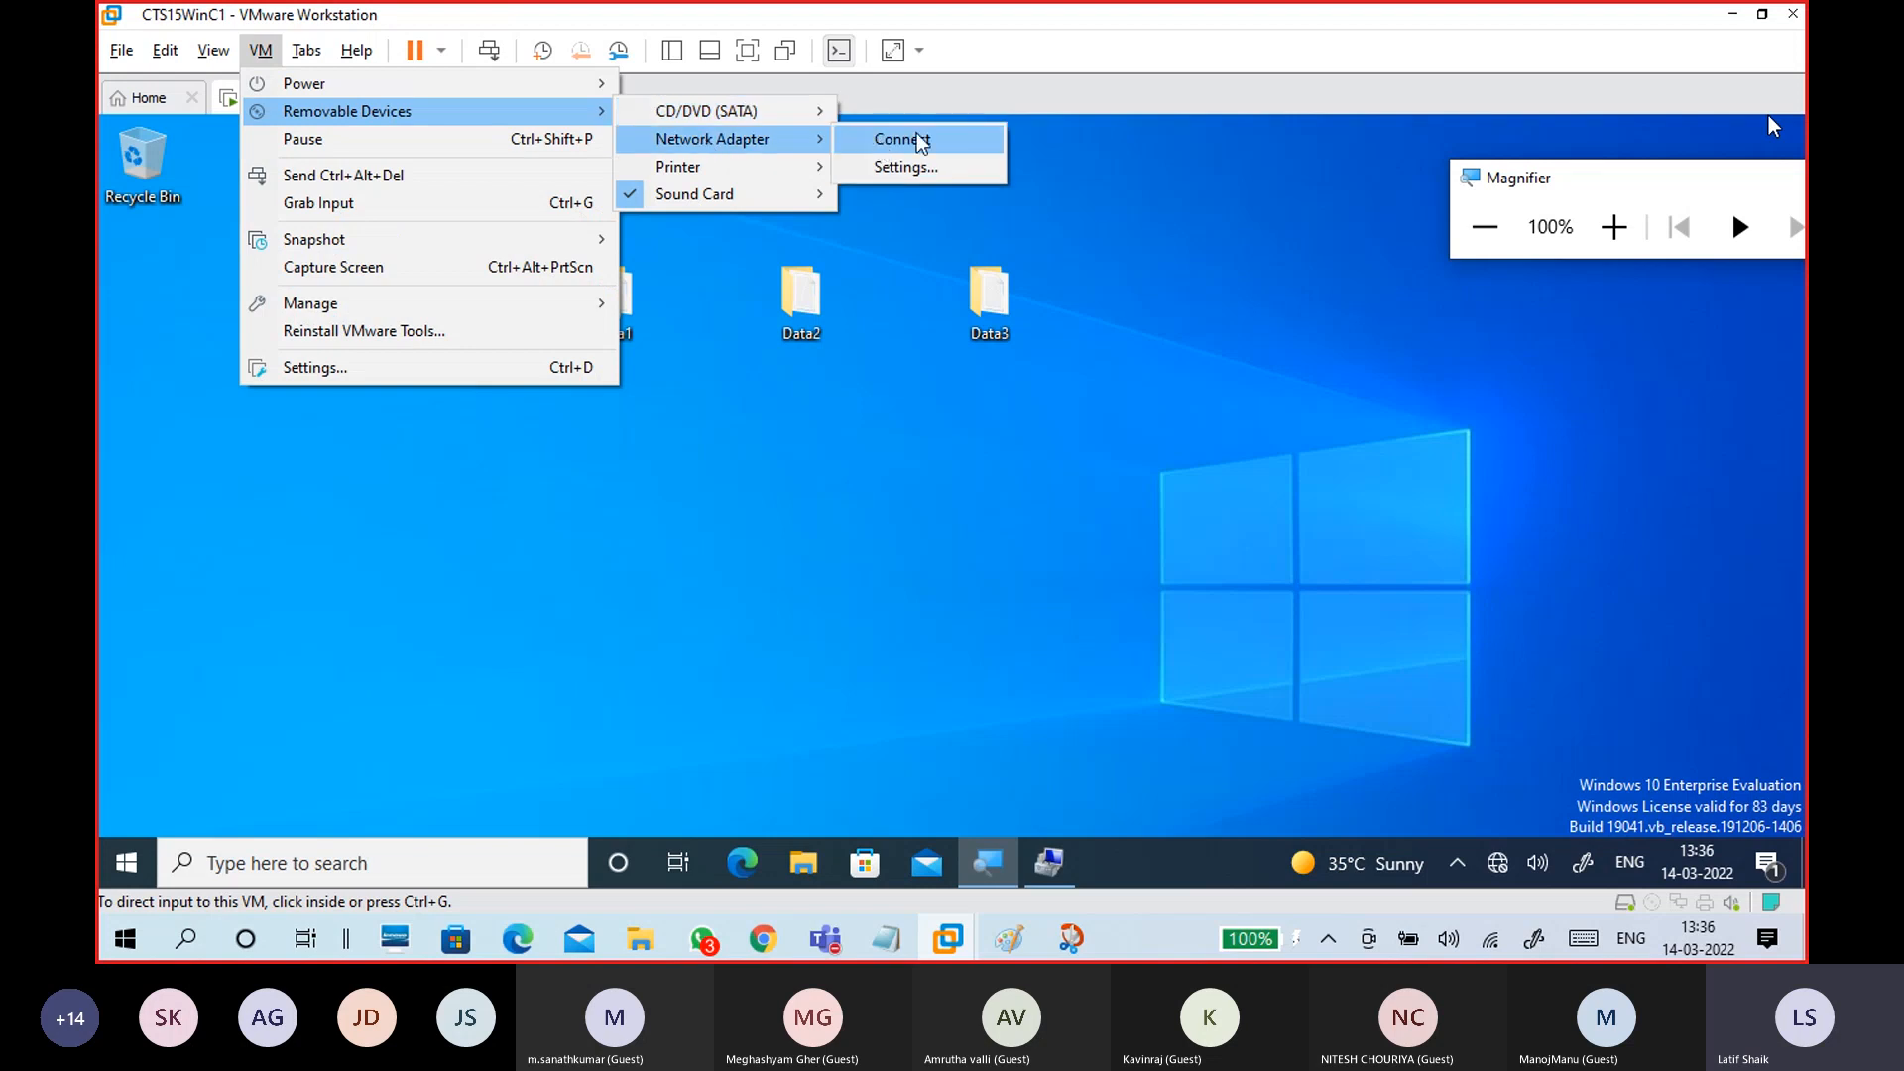
left_click(904, 138)
left_click(1071, 516)
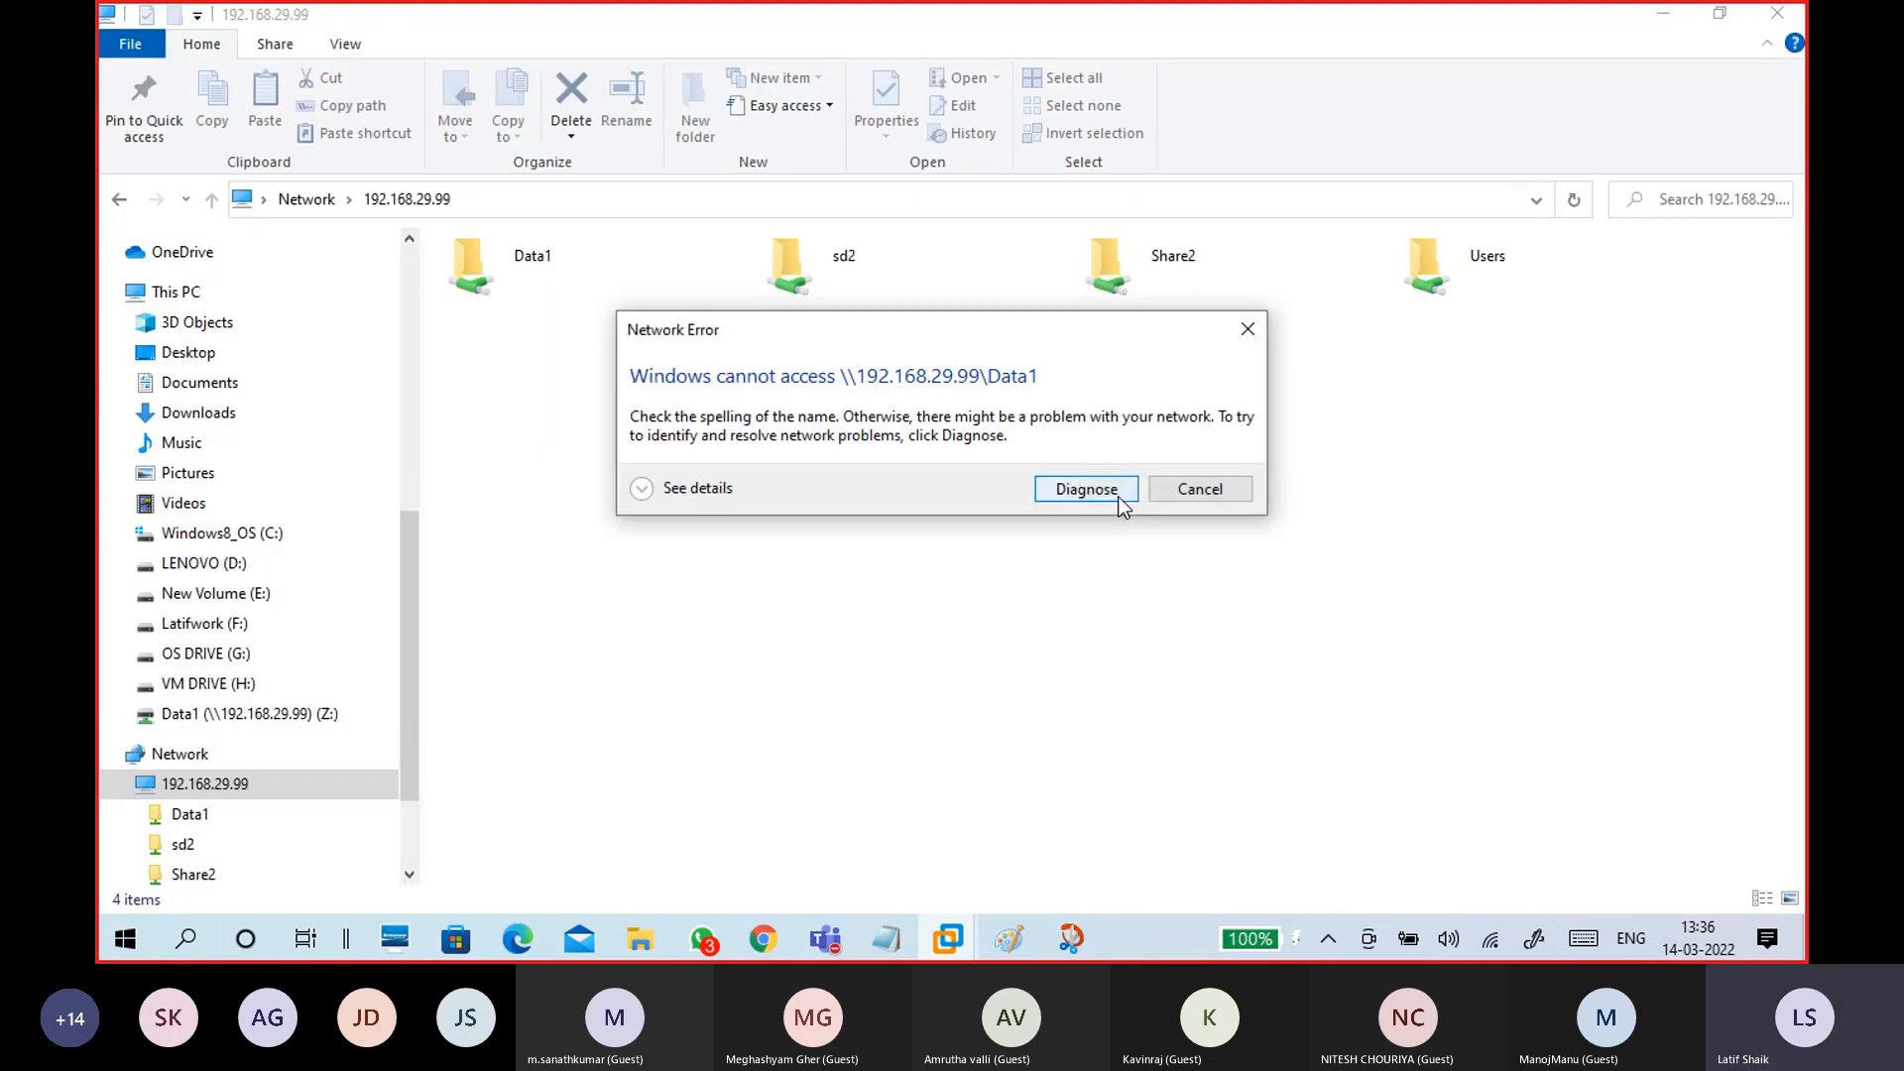
Step: Dismiss the Data1 network error, minimise the folder window, and bring This PC forward
left_click(1200, 489)
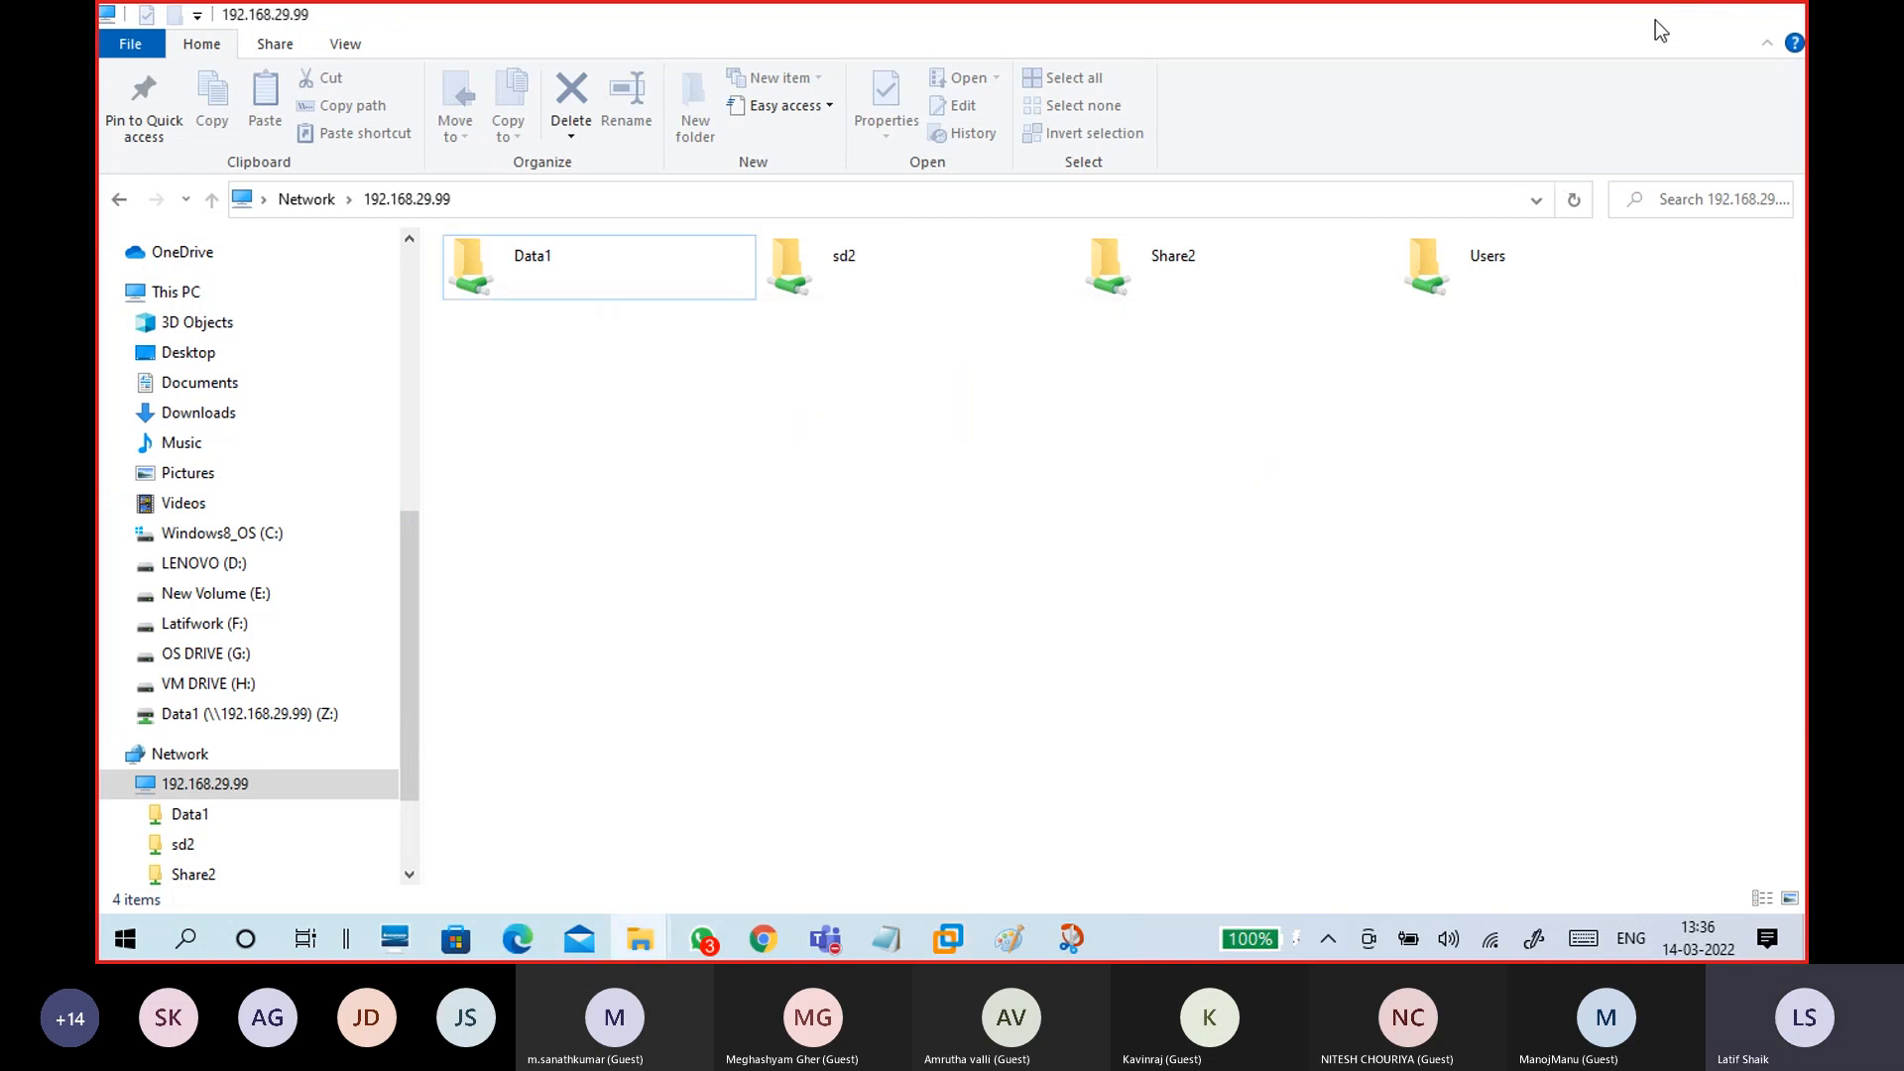
left_click(1660, 17)
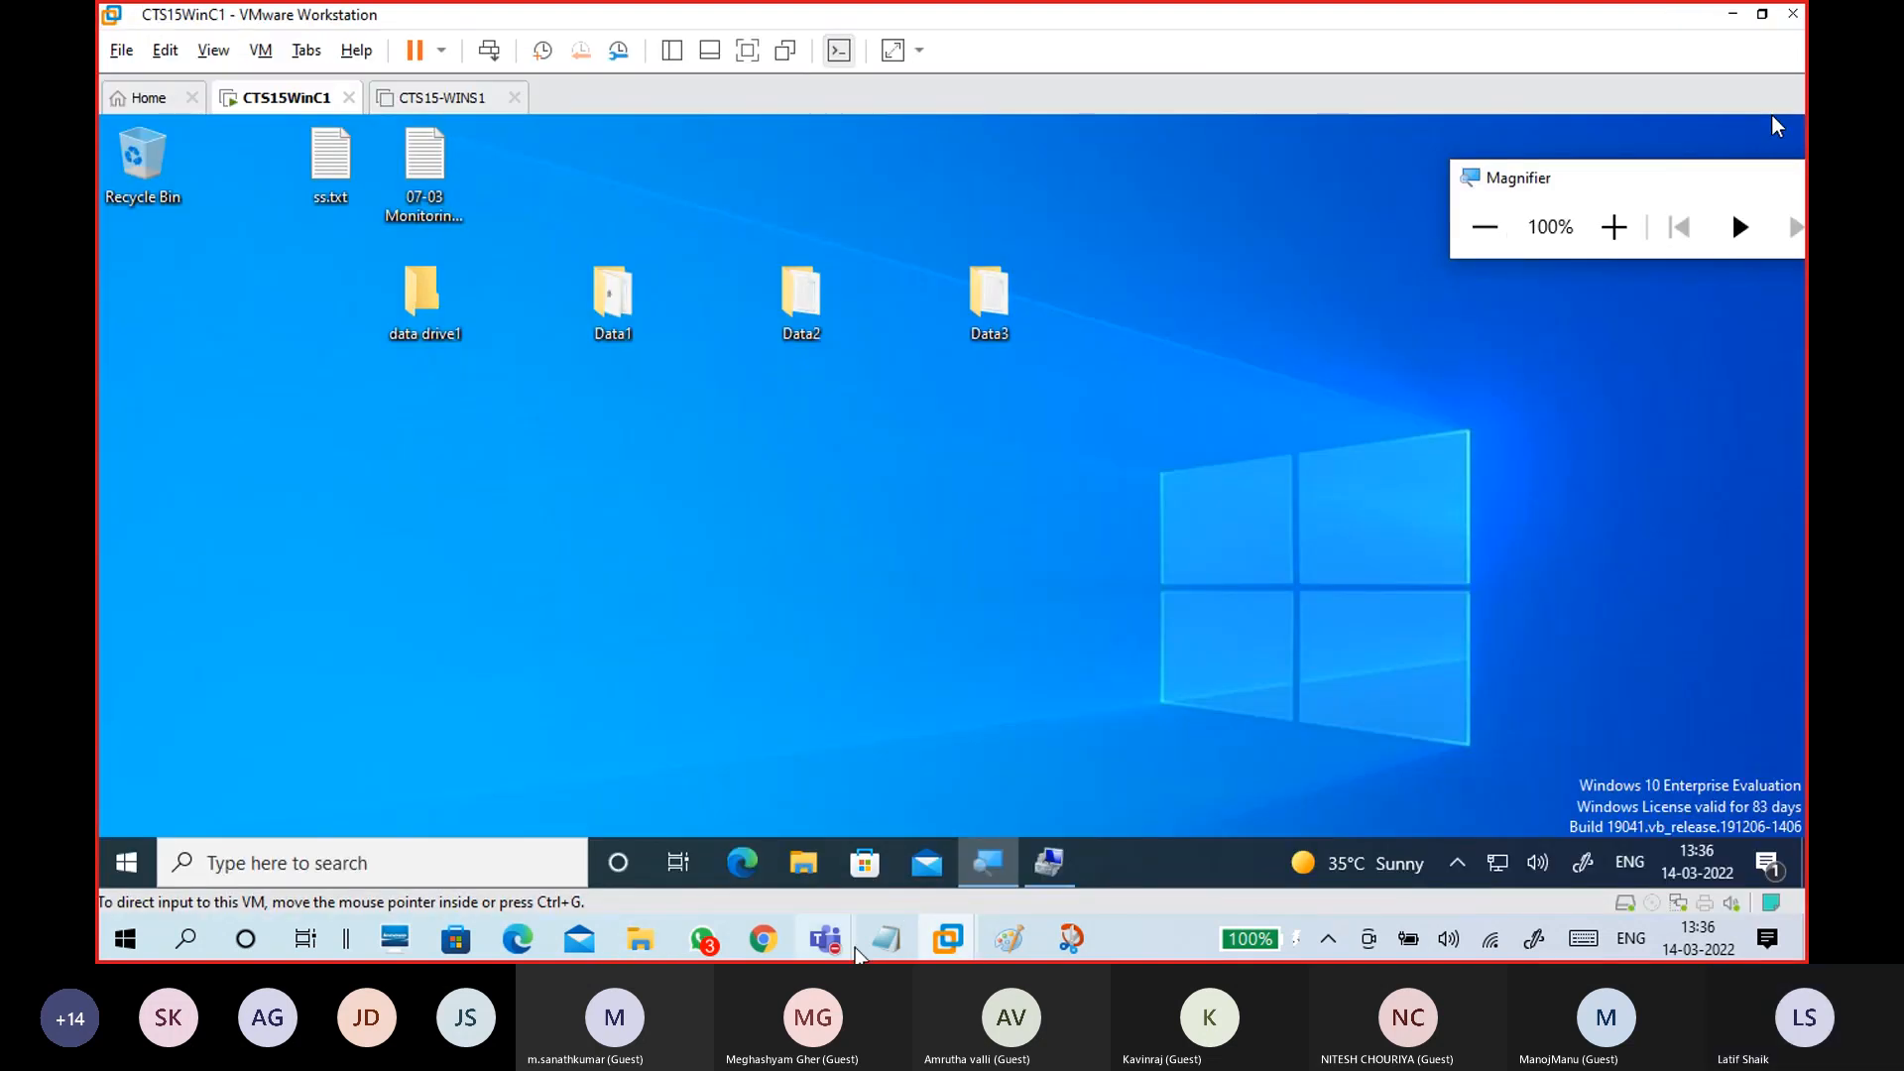
left_click(763, 939)
left_click(764, 938)
mouse_move(911, 944)
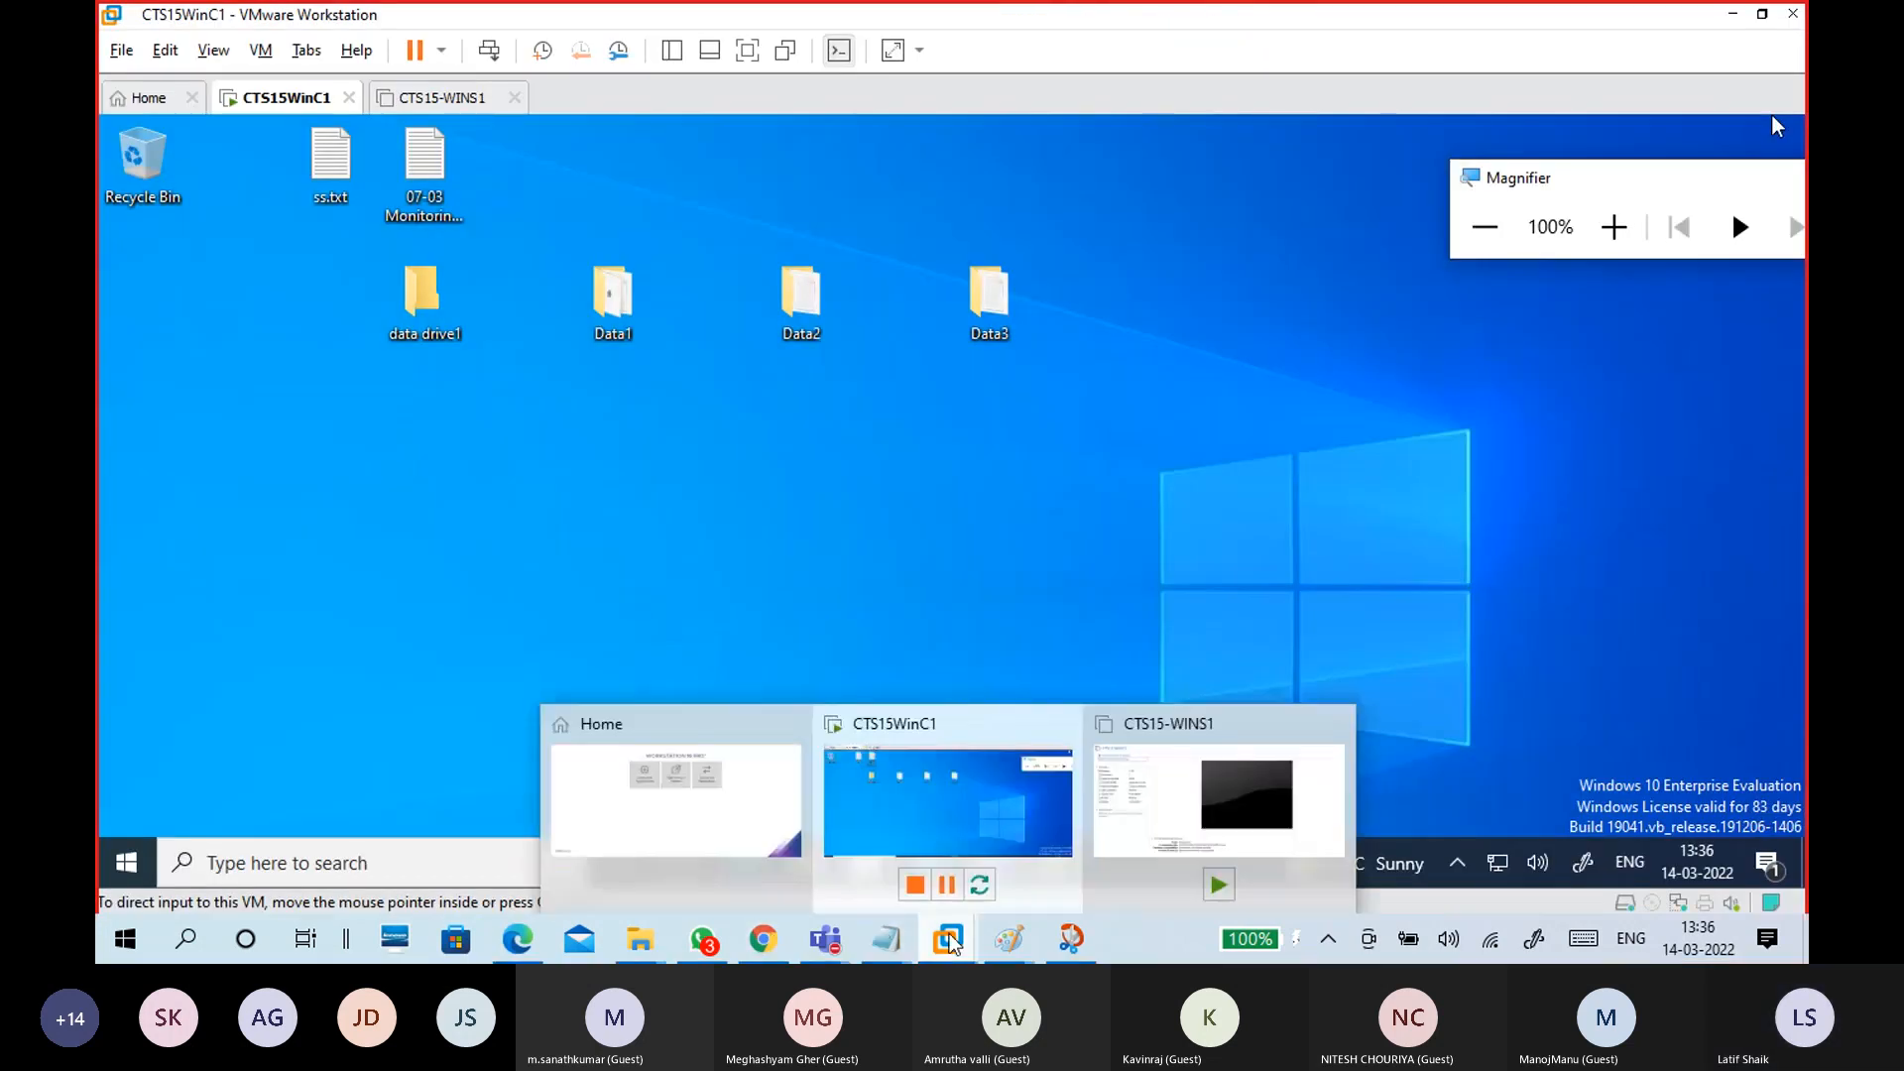
left_click(763, 938)
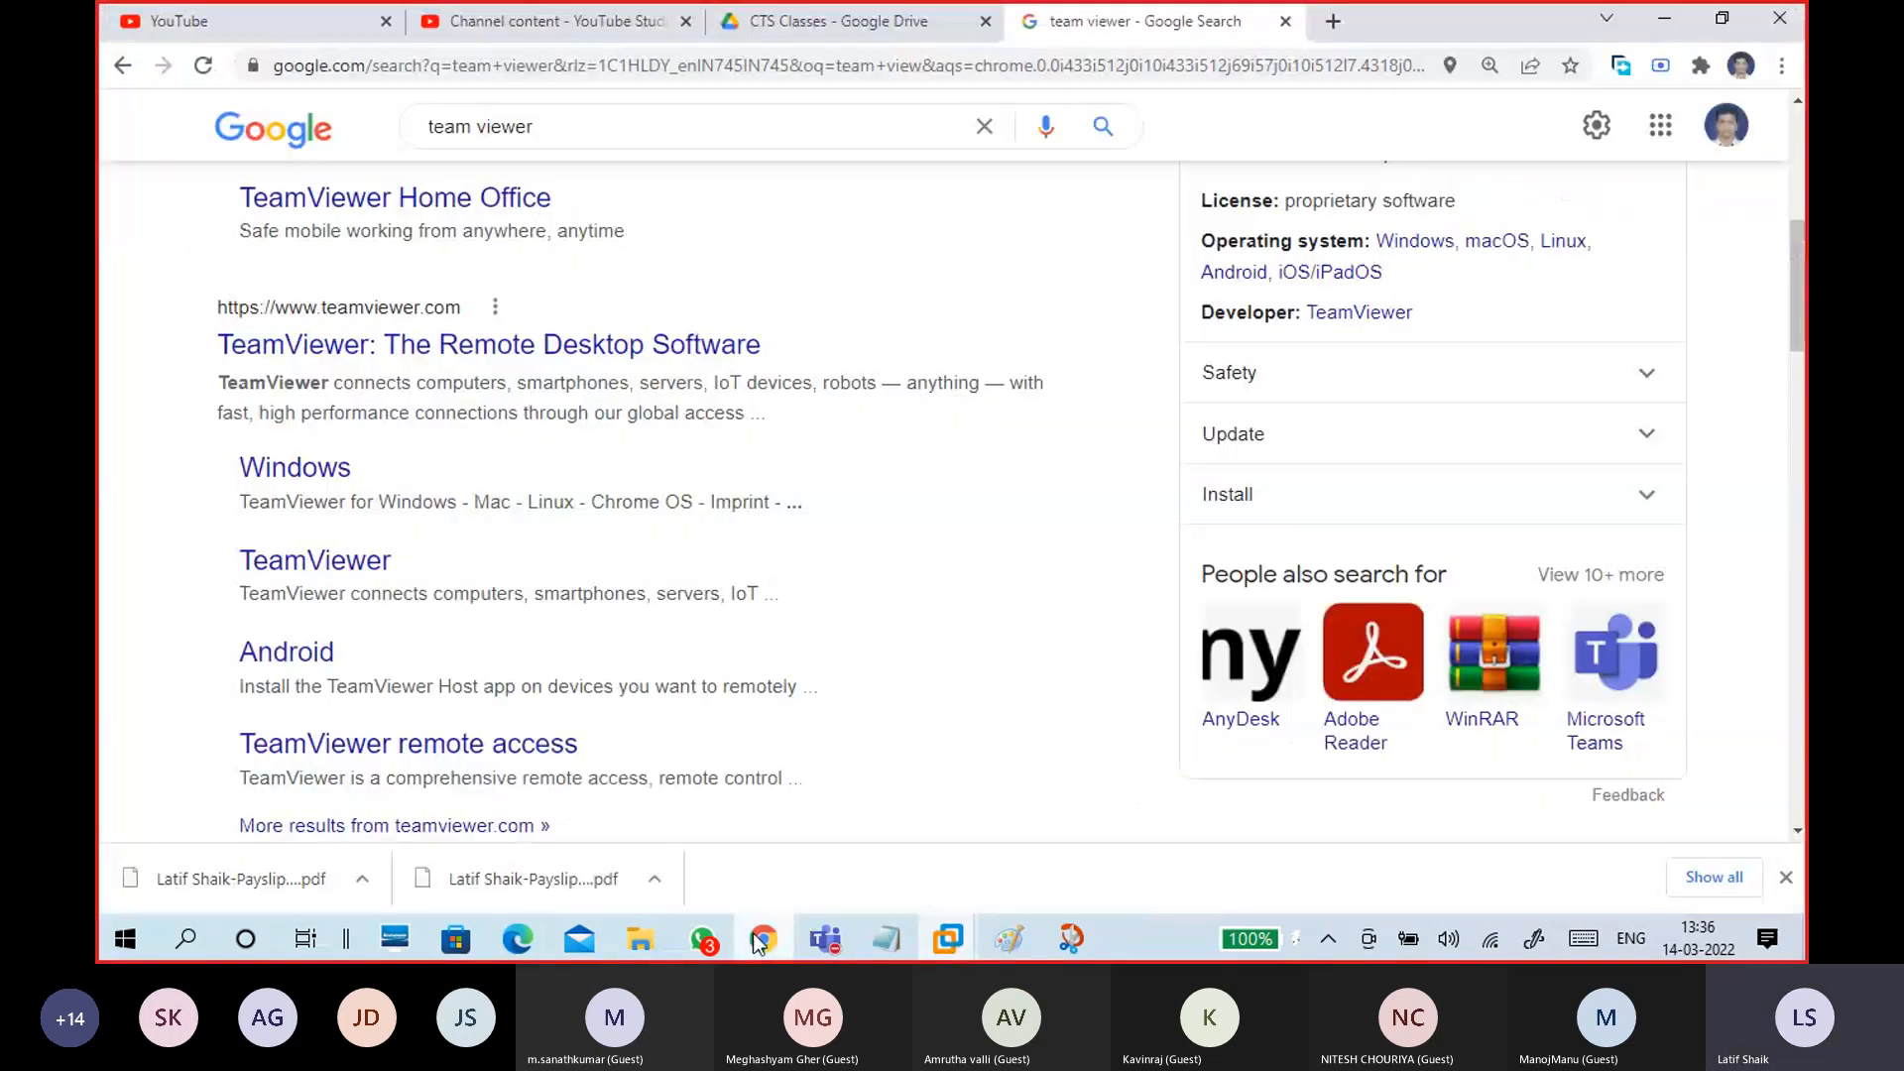
mouse_move(651, 950)
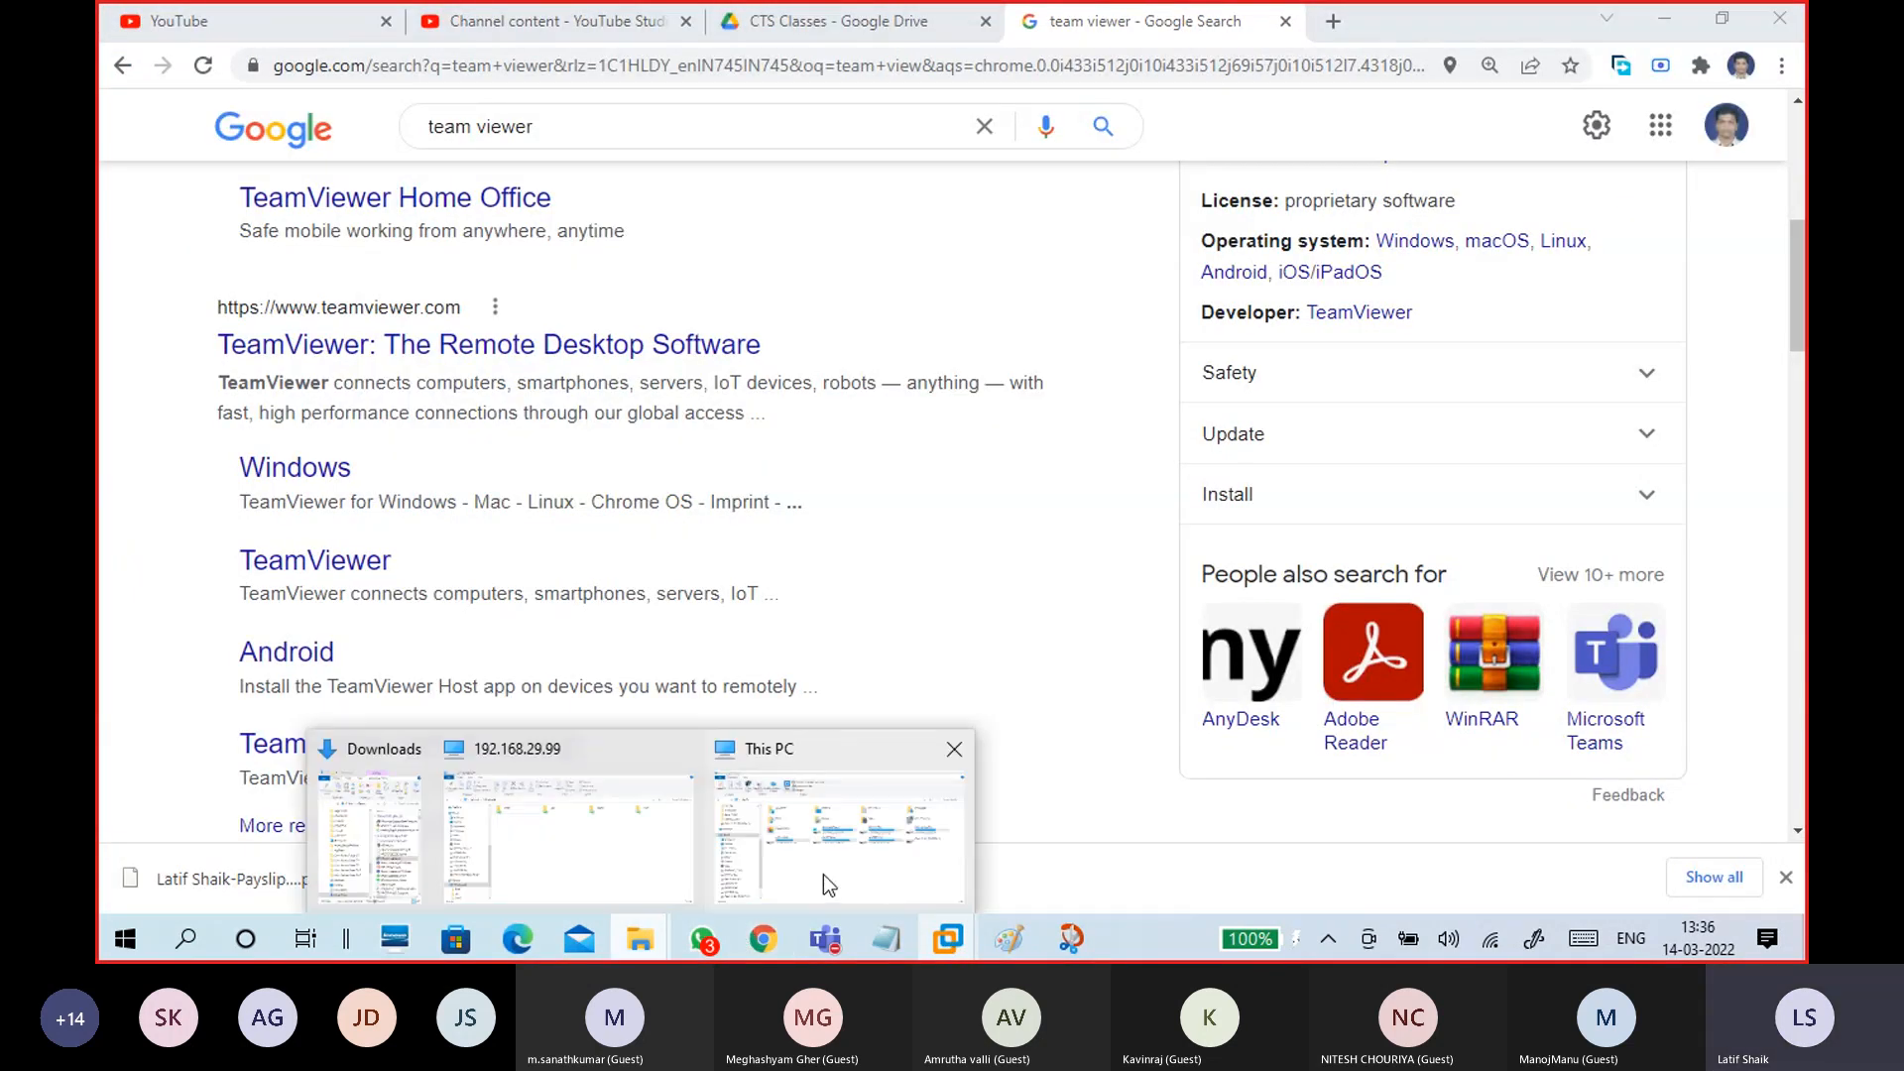
left_click(823, 873)
Step: Refresh This PC, open Data1 (Z:) to see its three files, then close Explorer
right_click(1237, 610)
left_click(1079, 704)
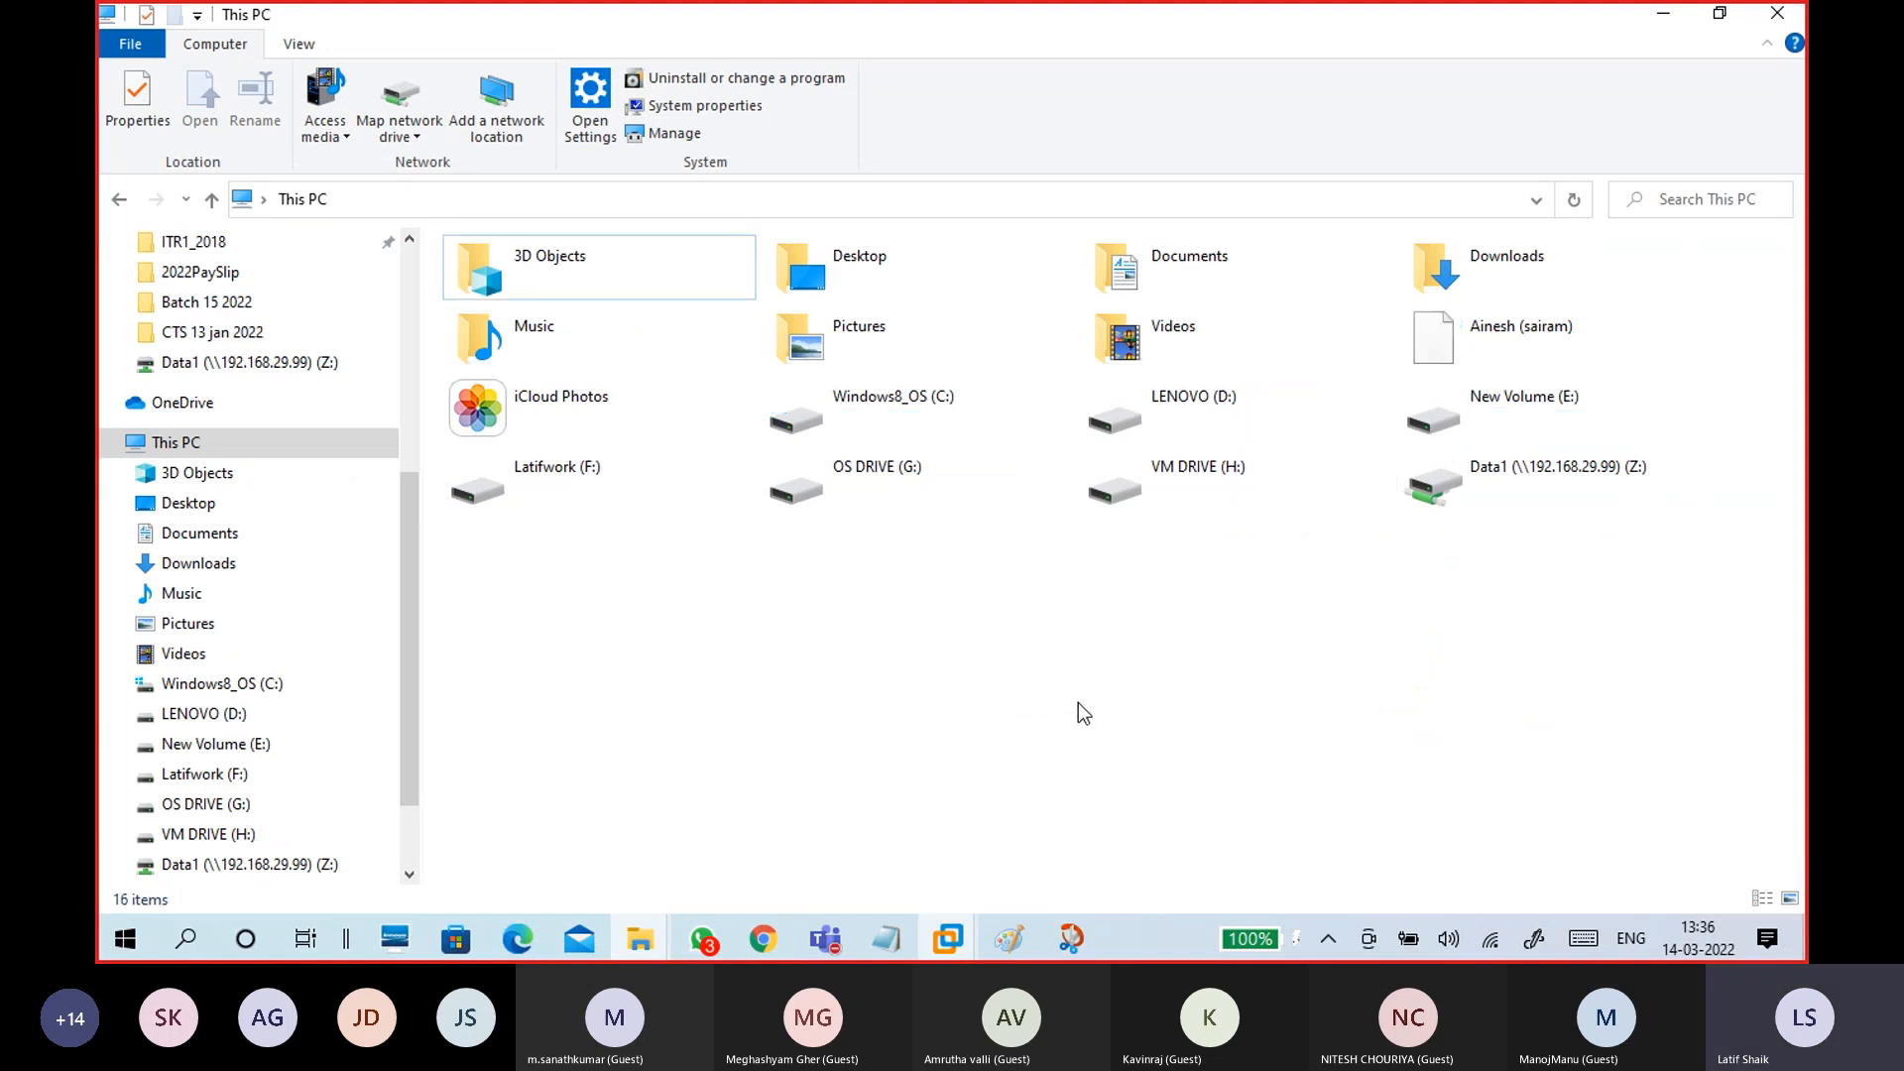
double_click(1585, 468)
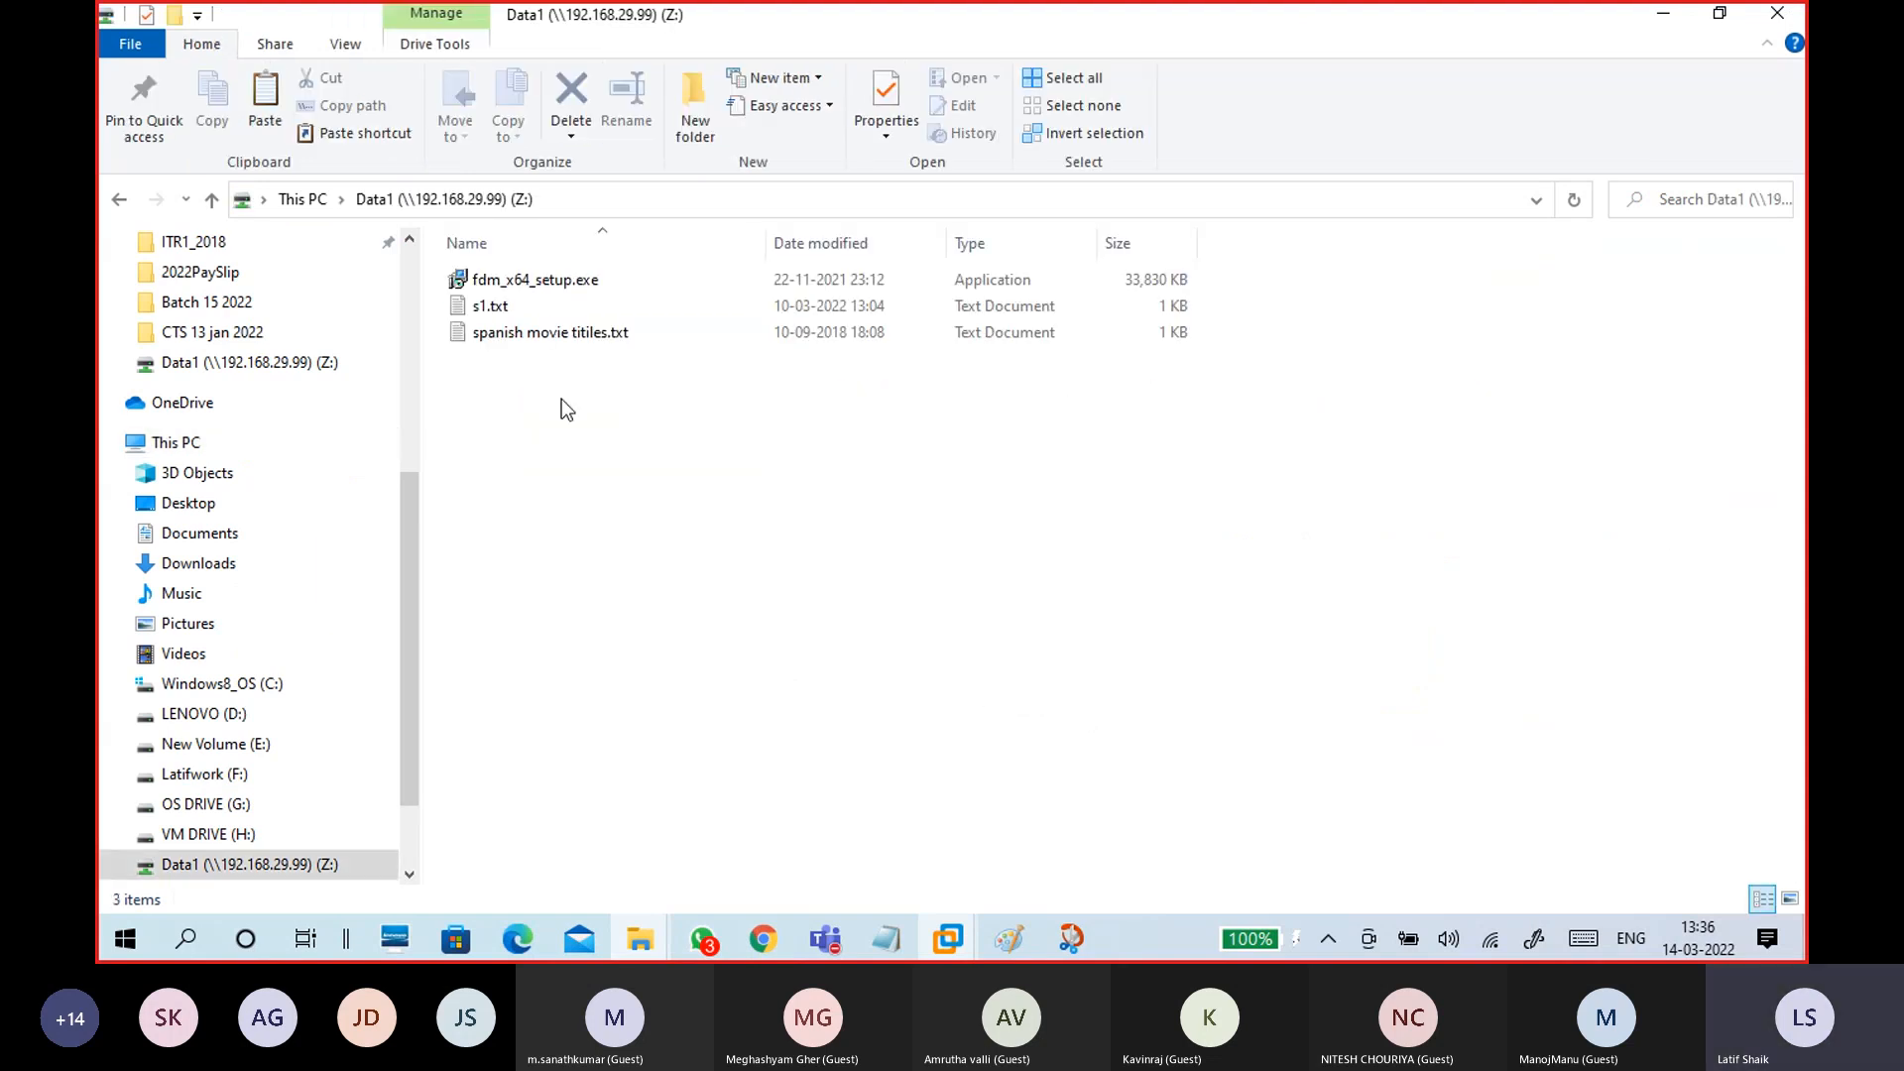
left_click(306, 199)
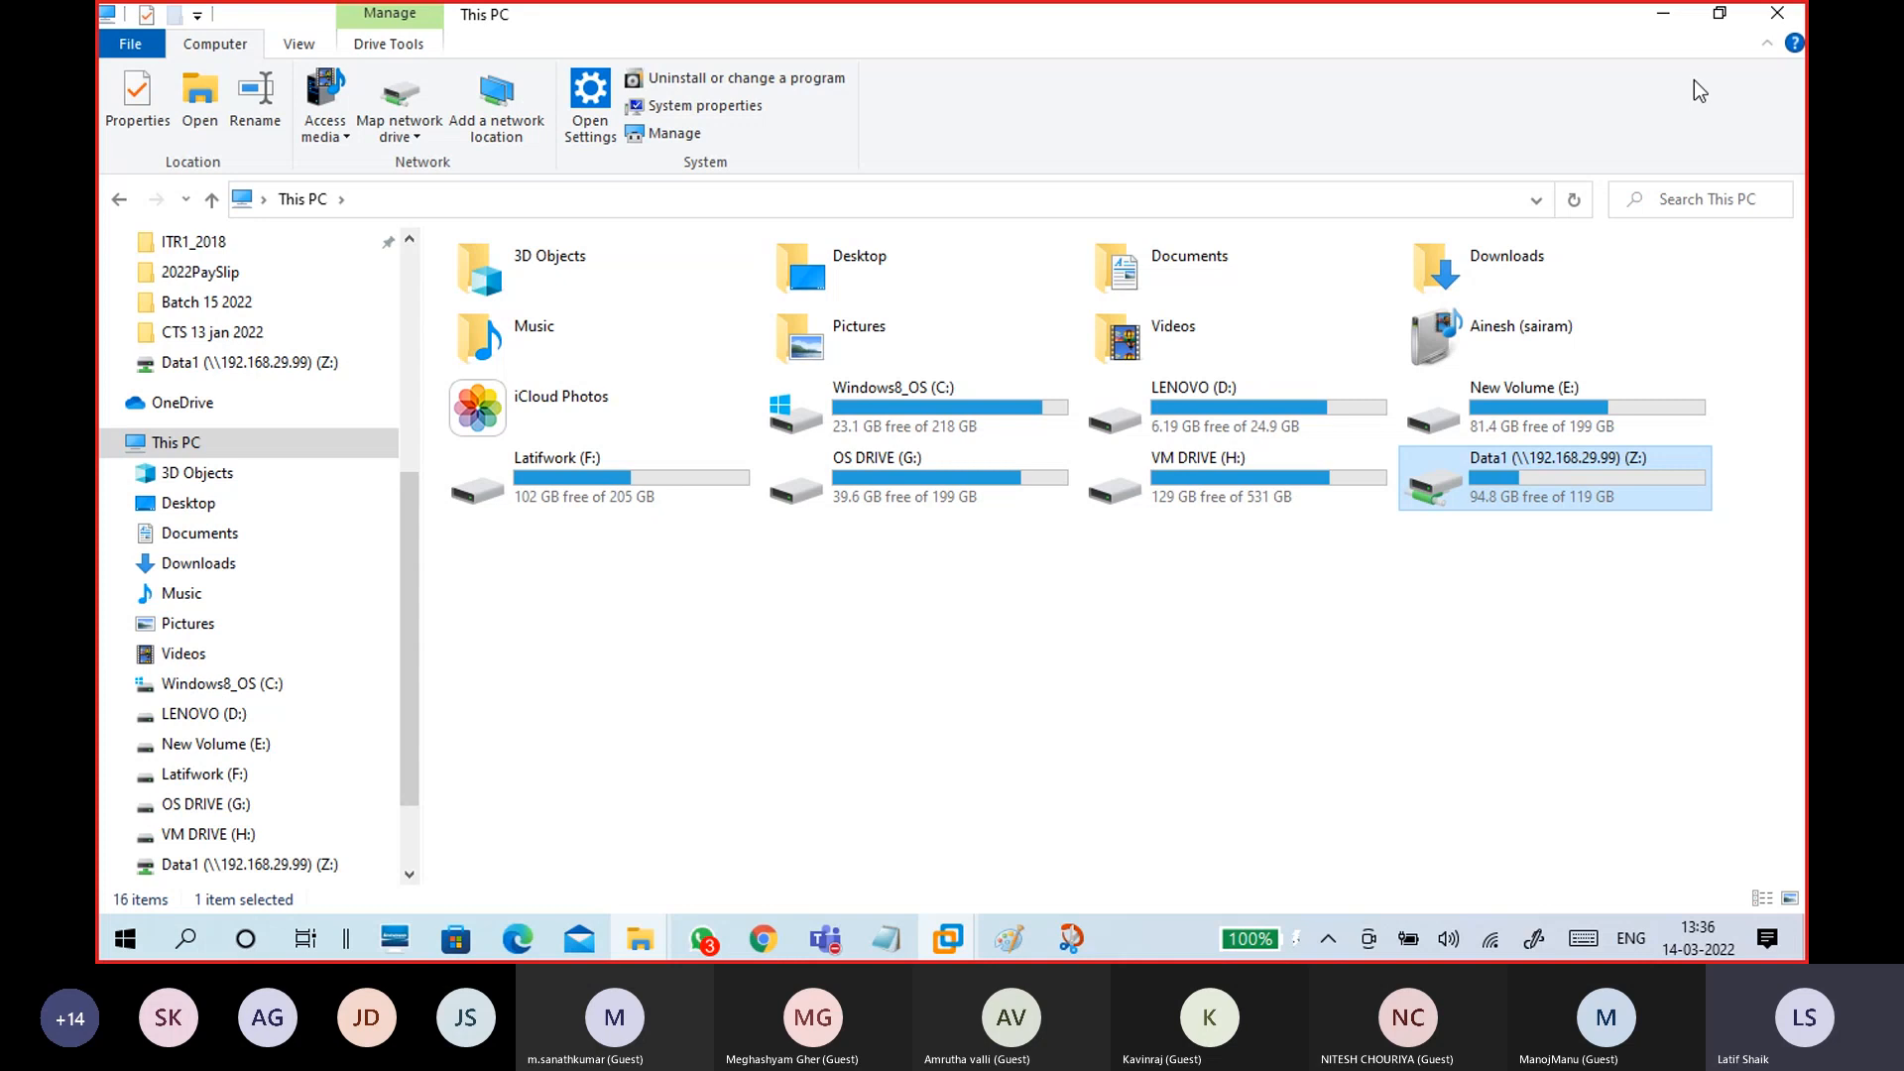
left_click(1765, 27)
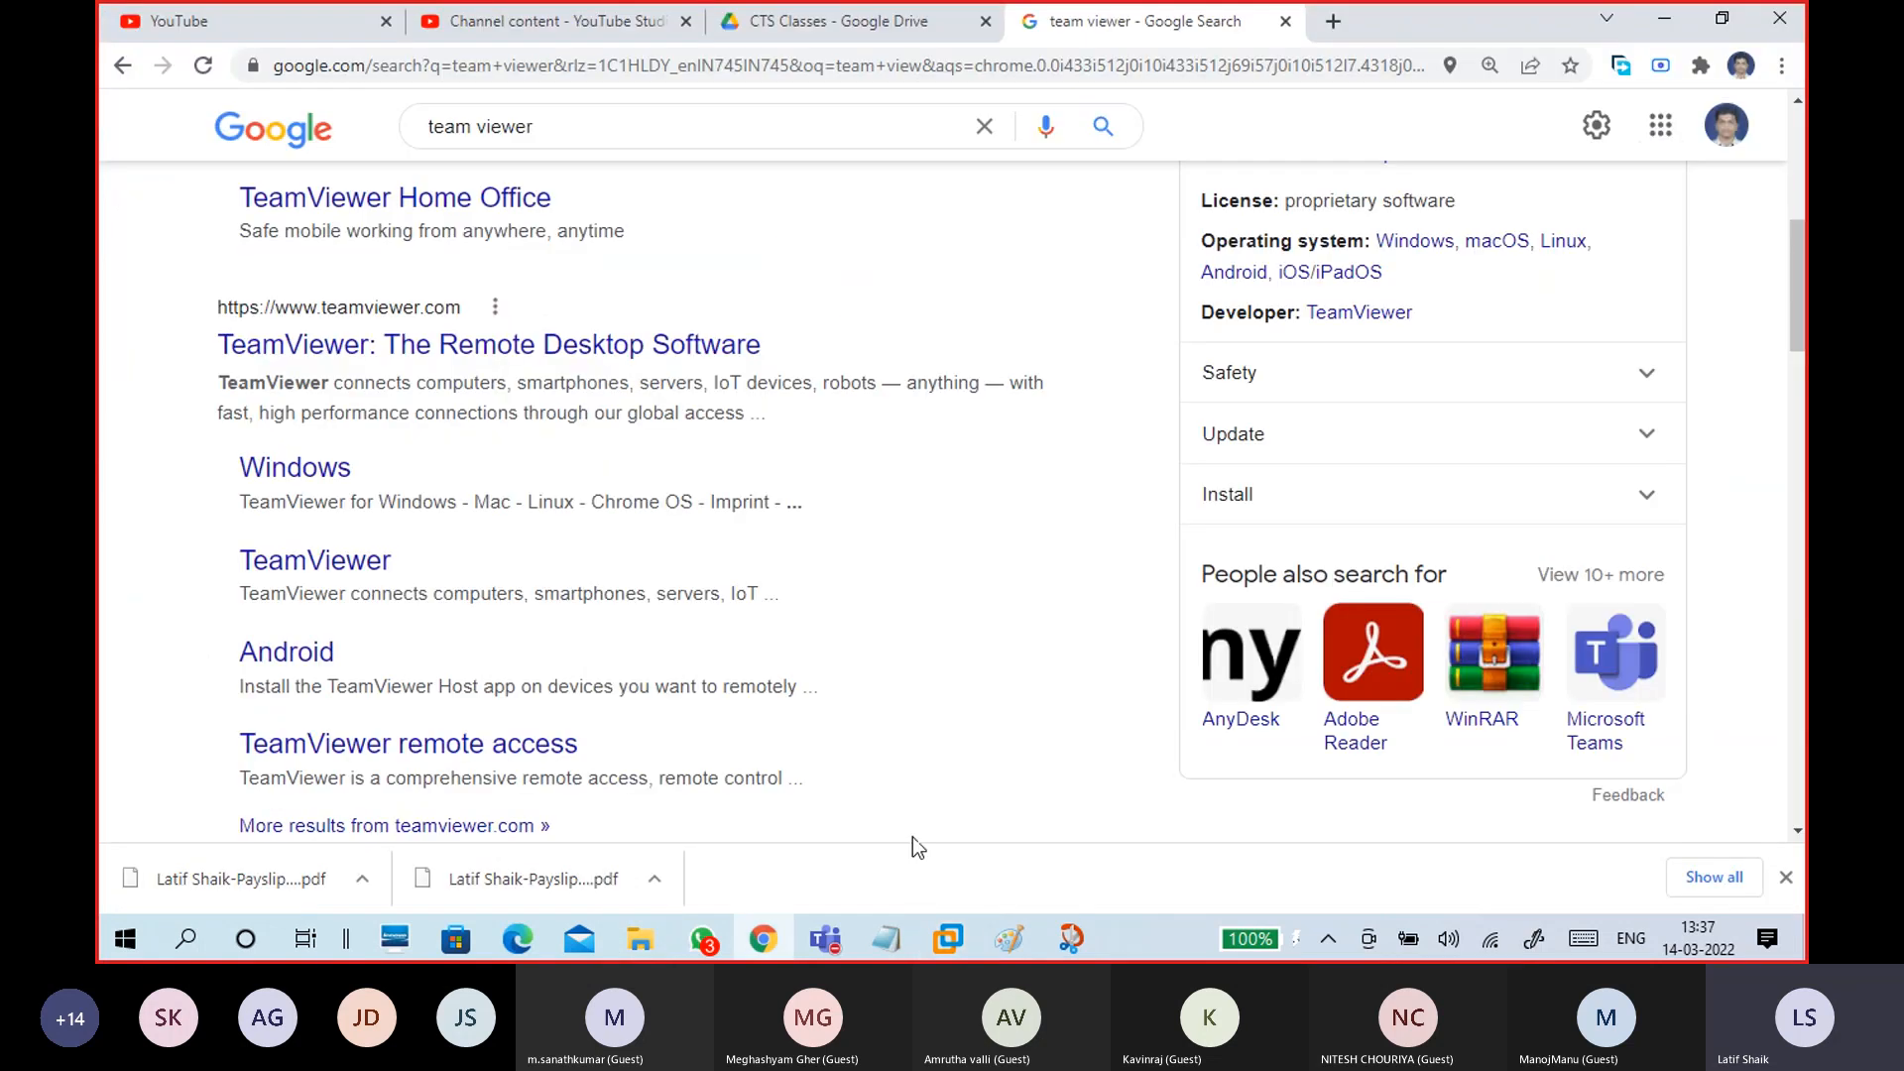
Step: Draw a black loop around the circle in Paint's right-hand rectangle, then minimise Paint
mouse_move(1009, 938)
left_click(1089, 851)
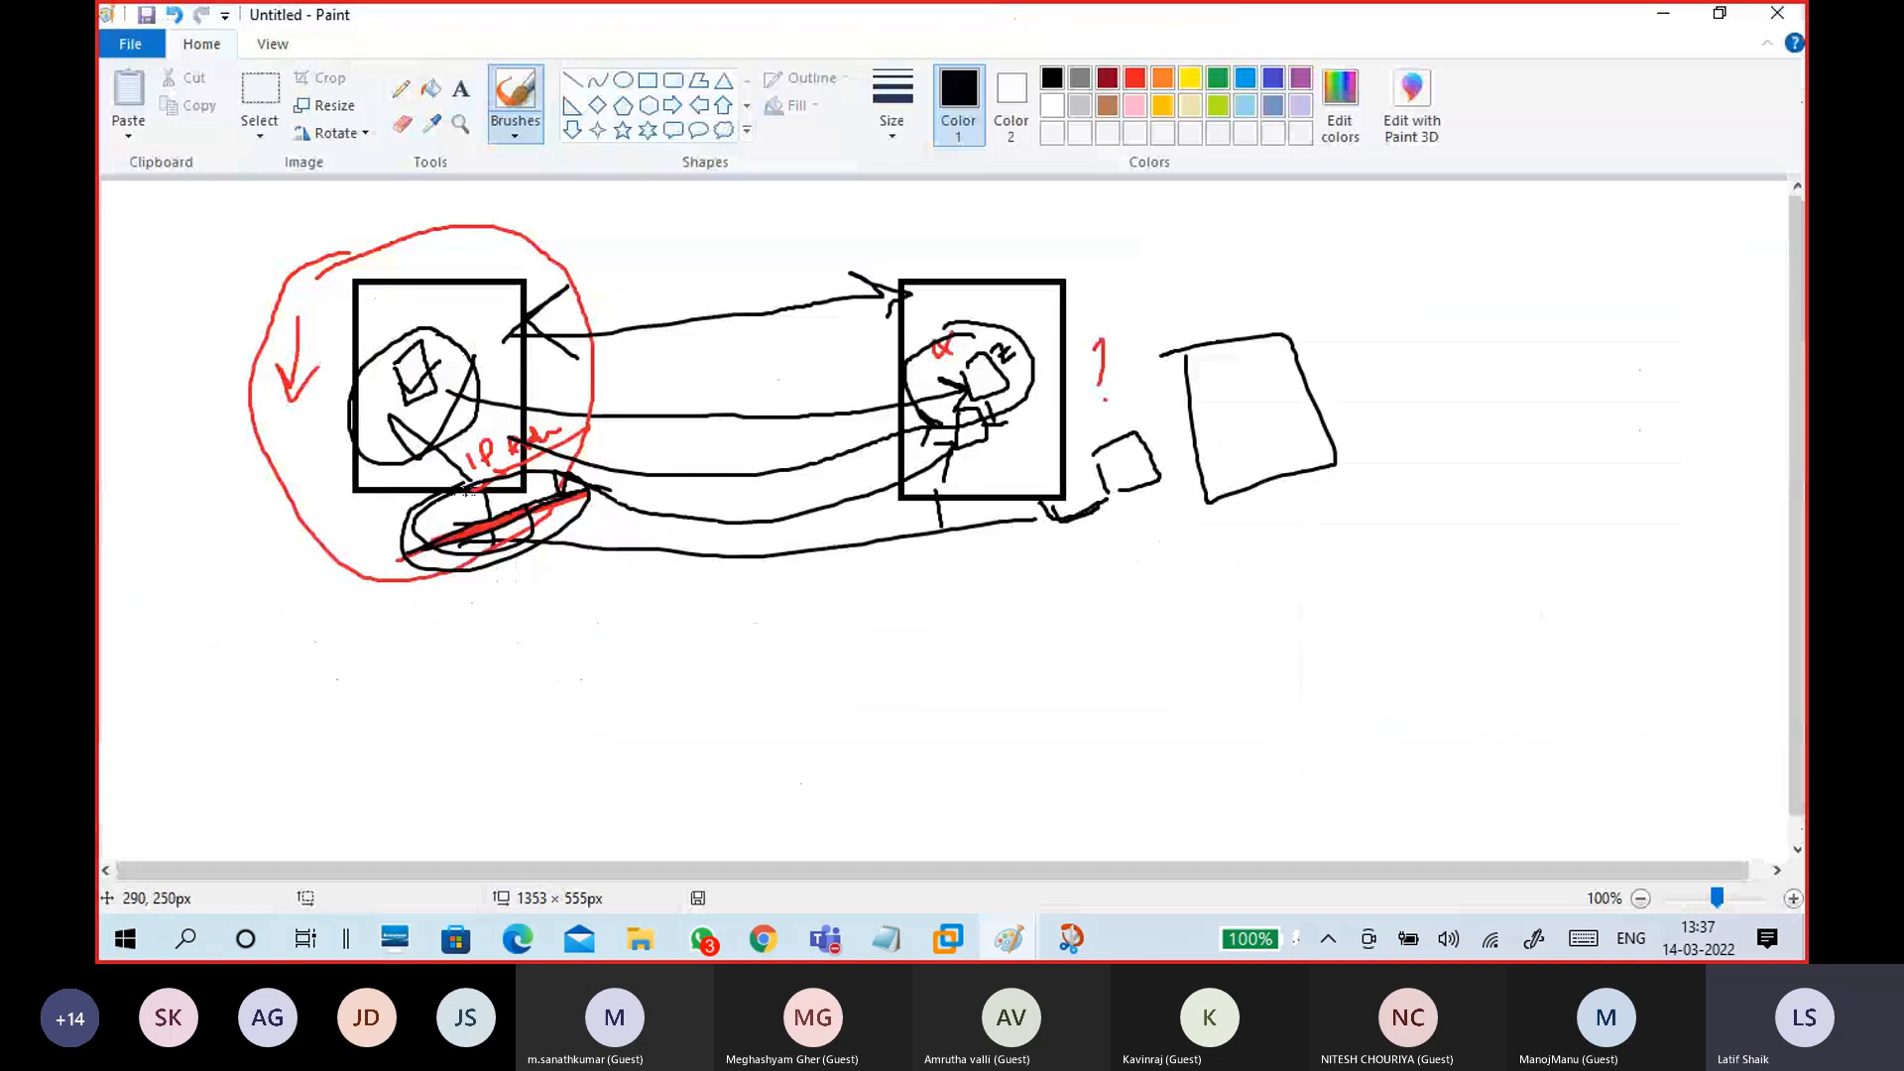
mouse_move(974, 327)
left_mouse_down()
mouse_move(970, 413)
mouse_move(1017, 349)
mouse_move(973, 330)
left_mouse_up()
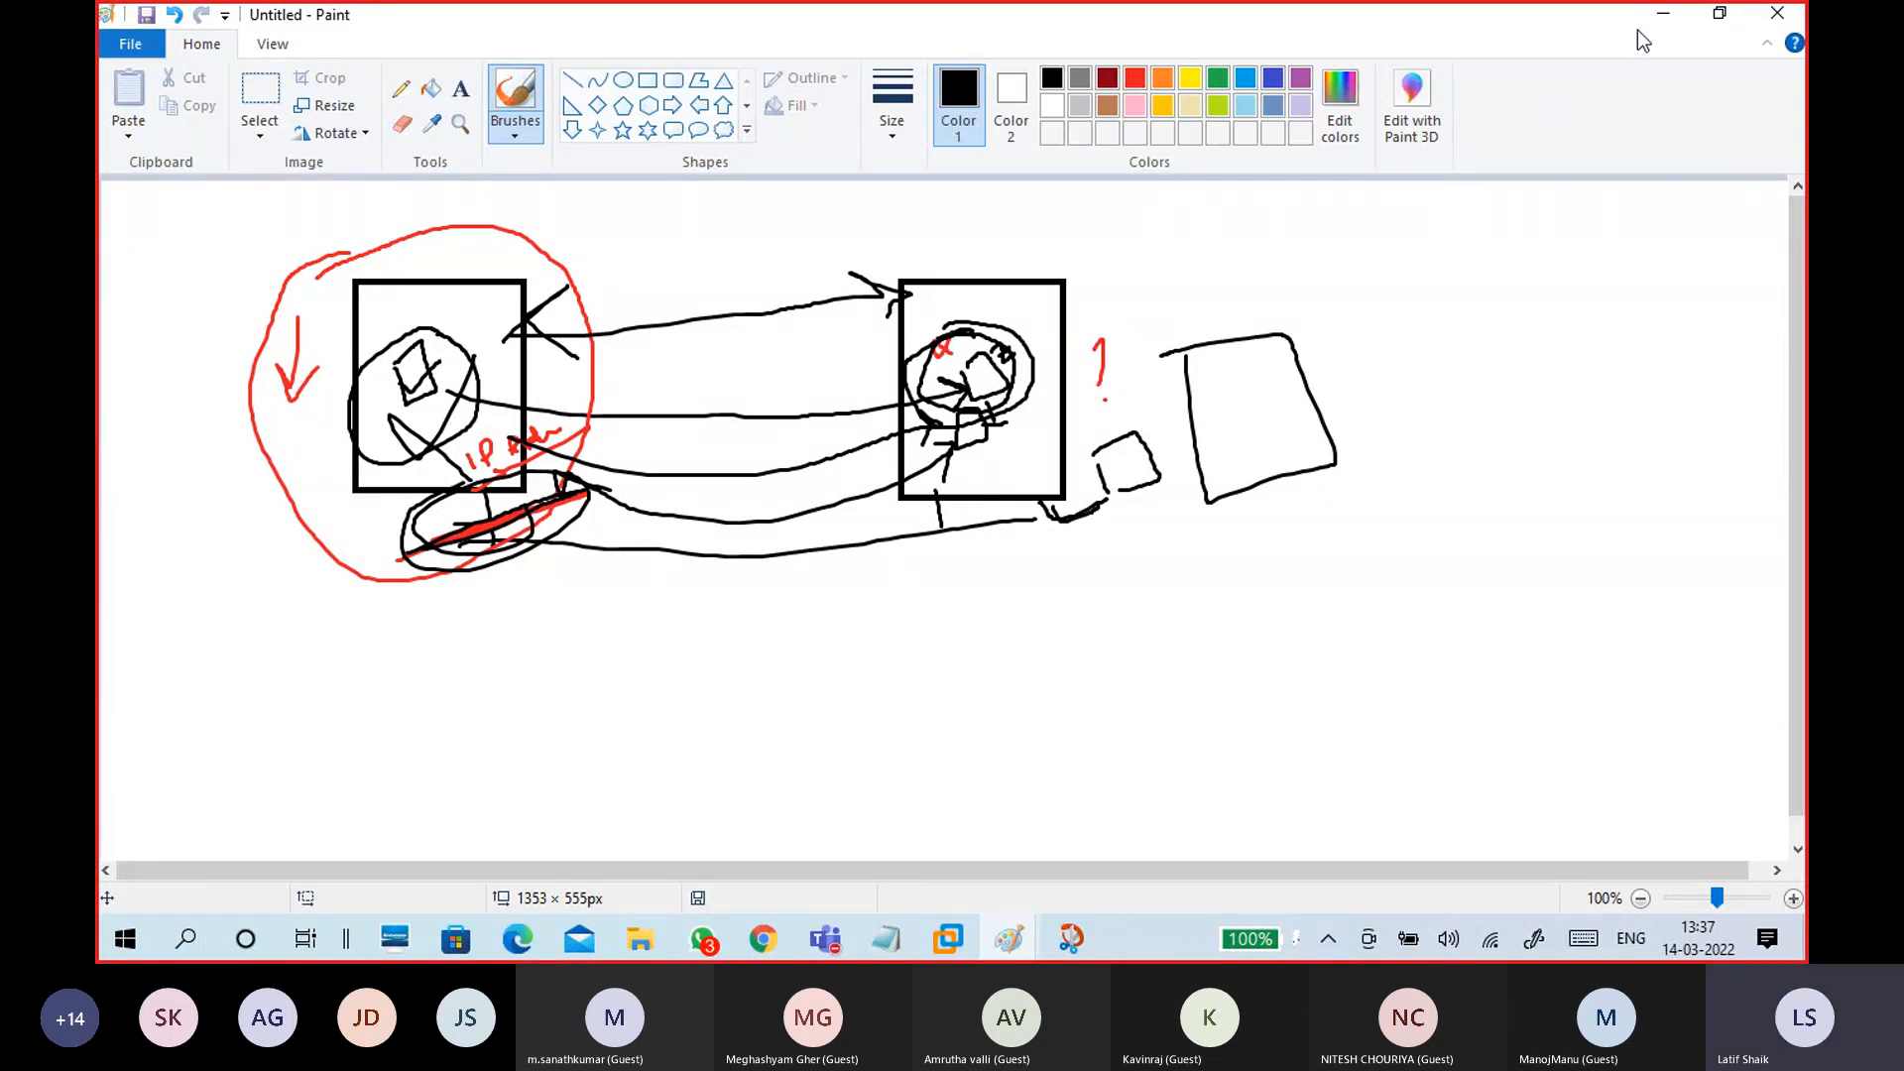
left_click(1664, 14)
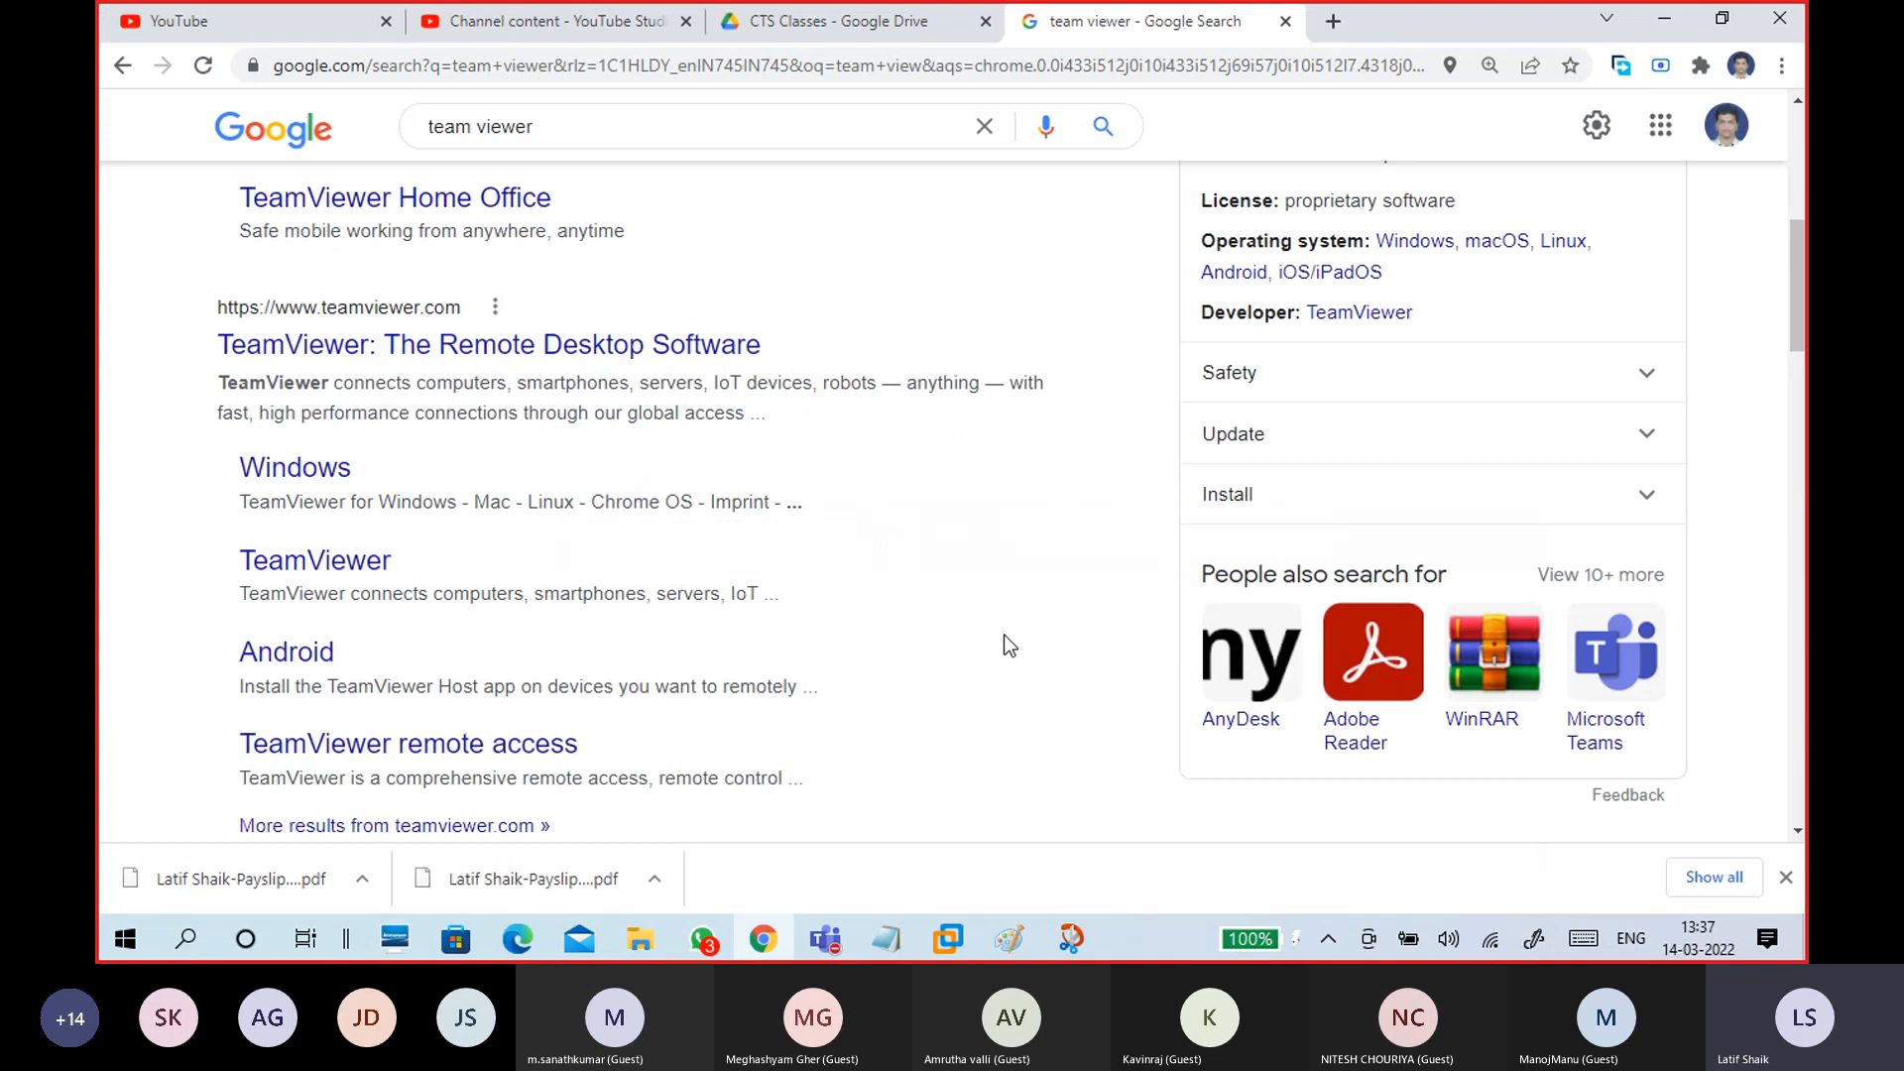
Step: Hide Chrome's downloads bar and close the 192.168.29.99 folder window
left_click(1785, 877)
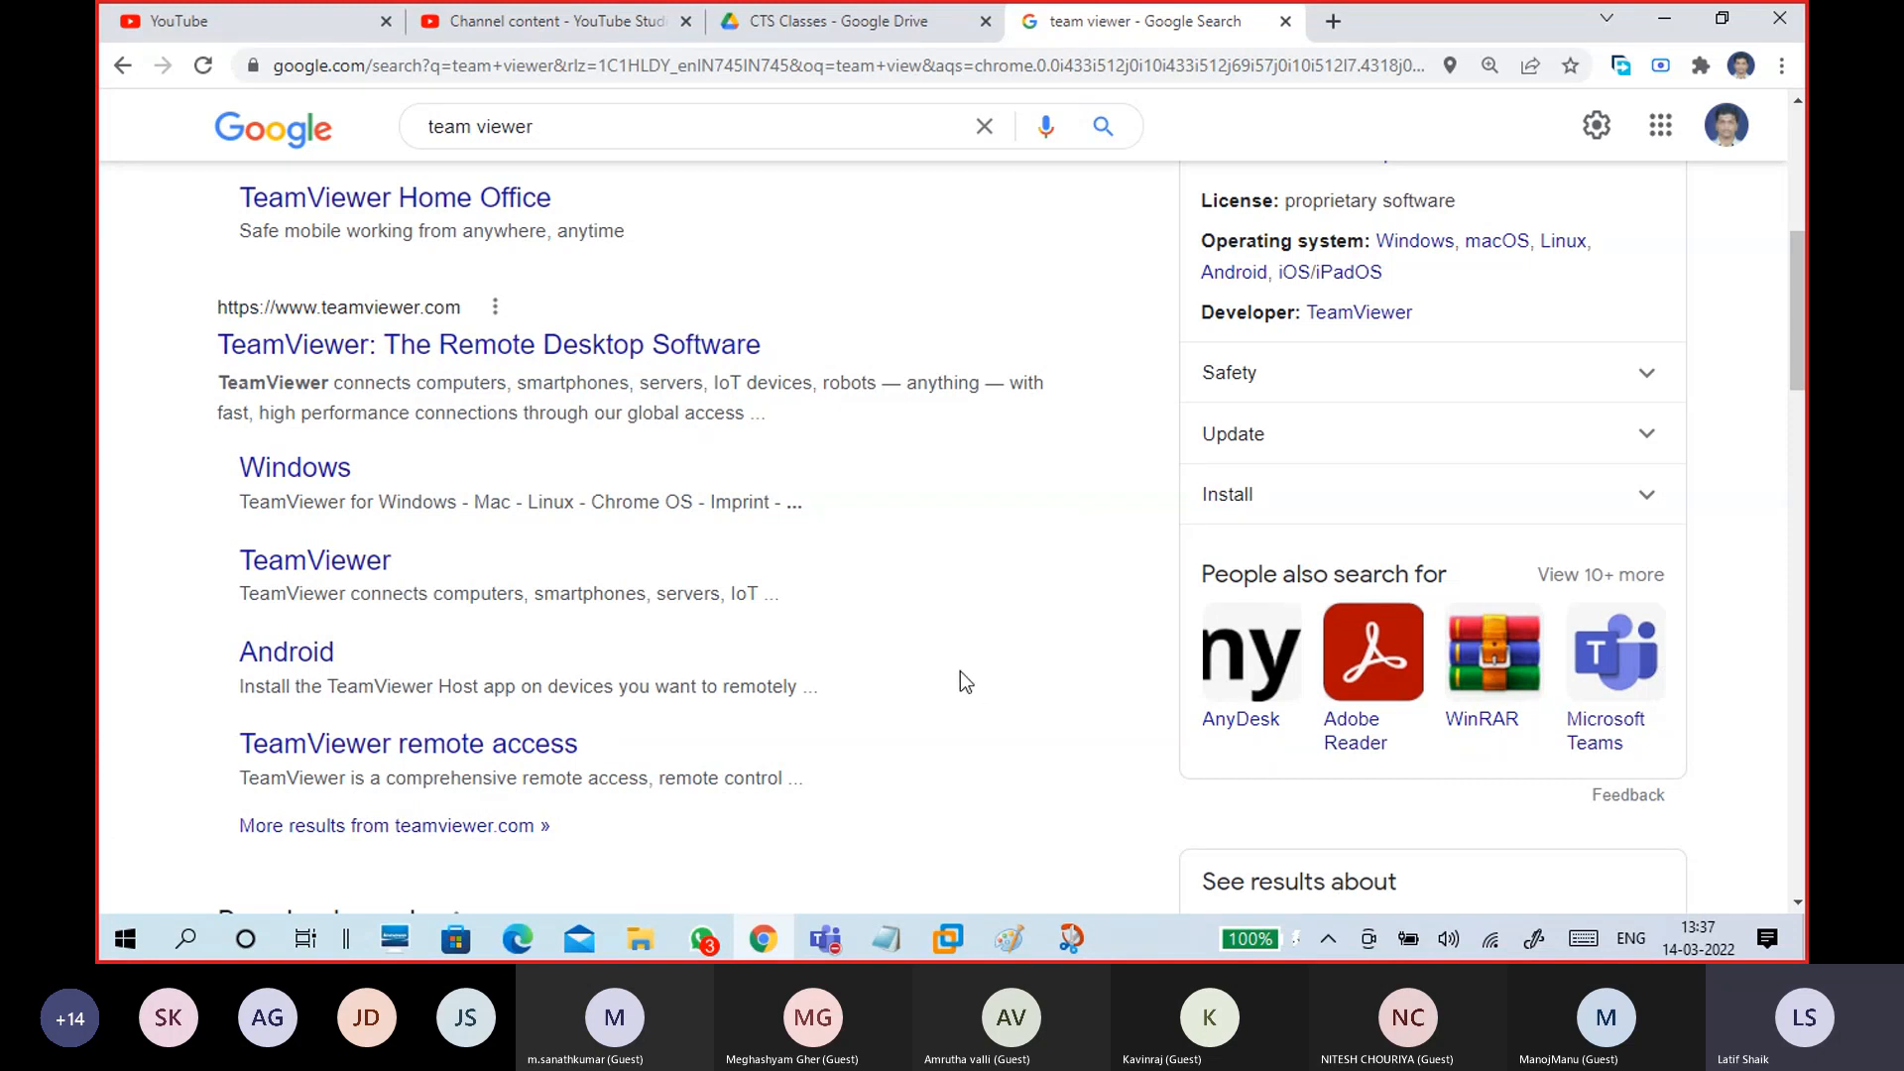
left_click(649, 933)
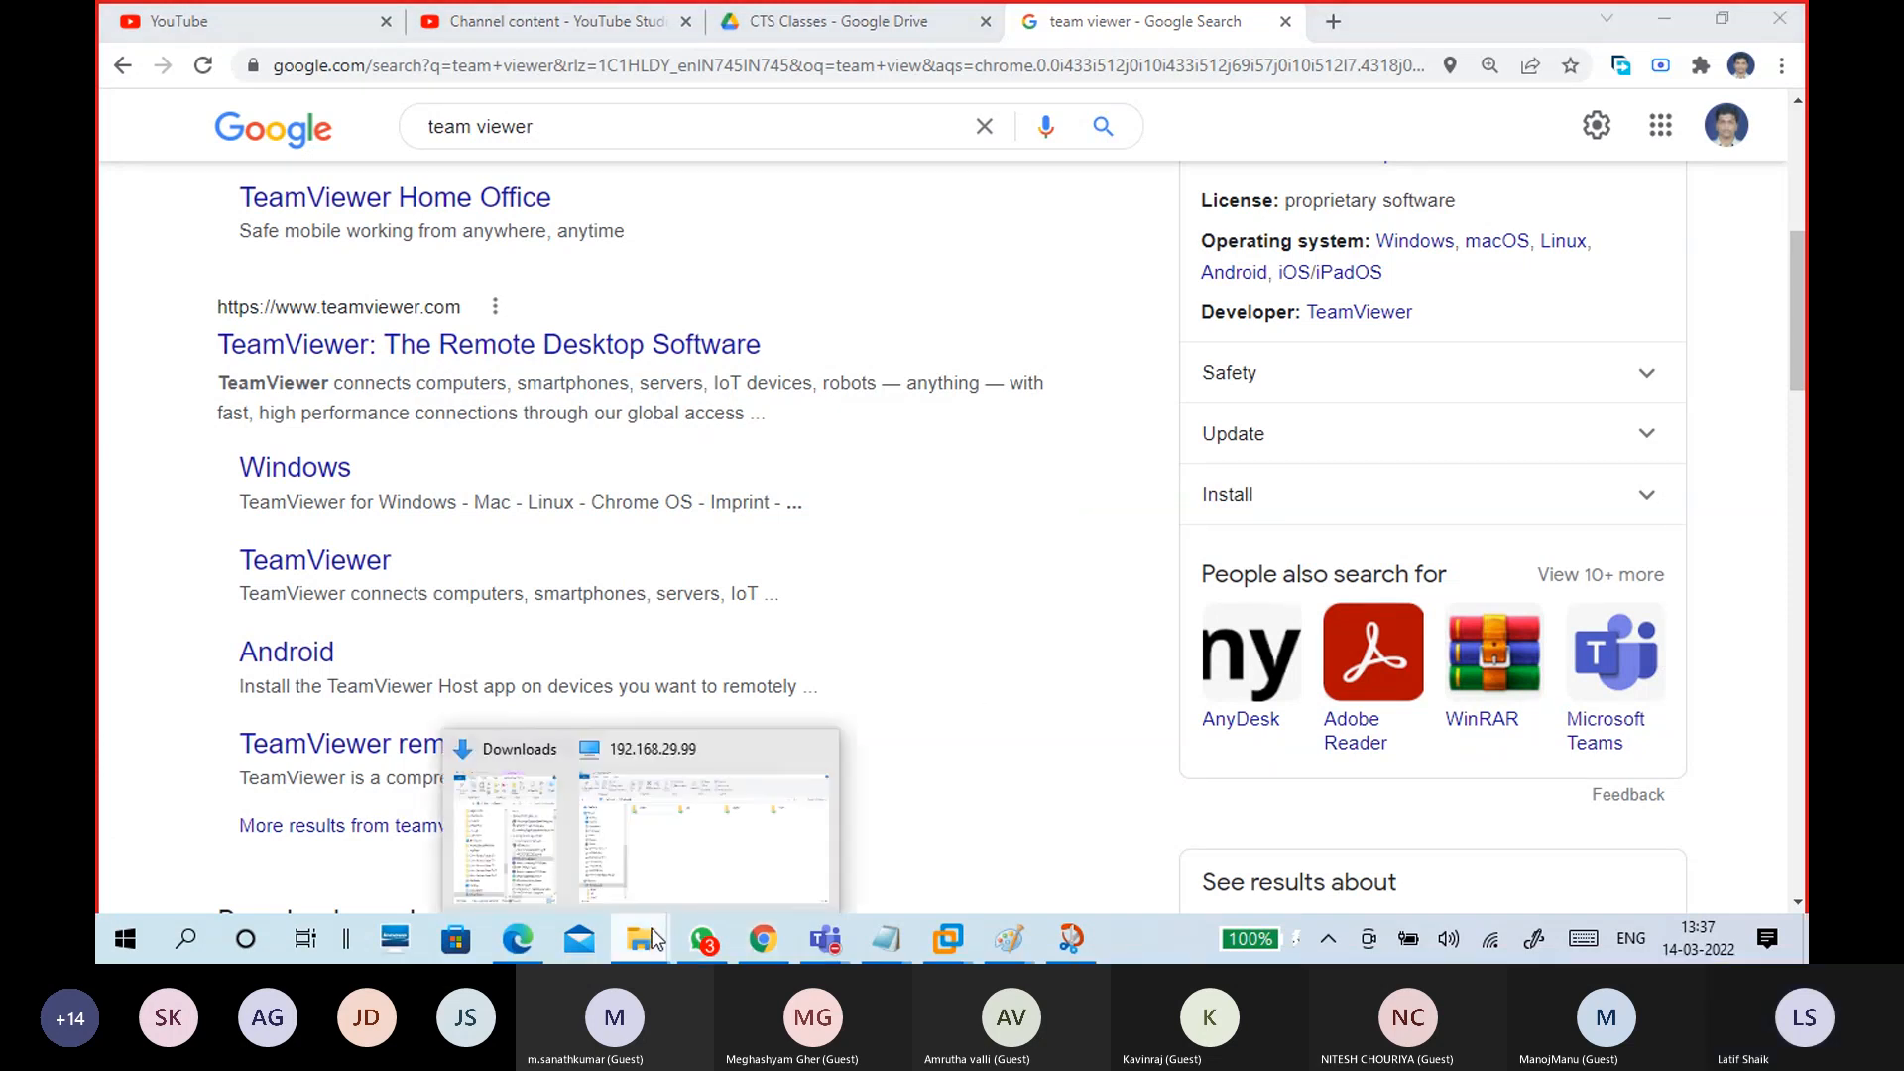
left_click(677, 867)
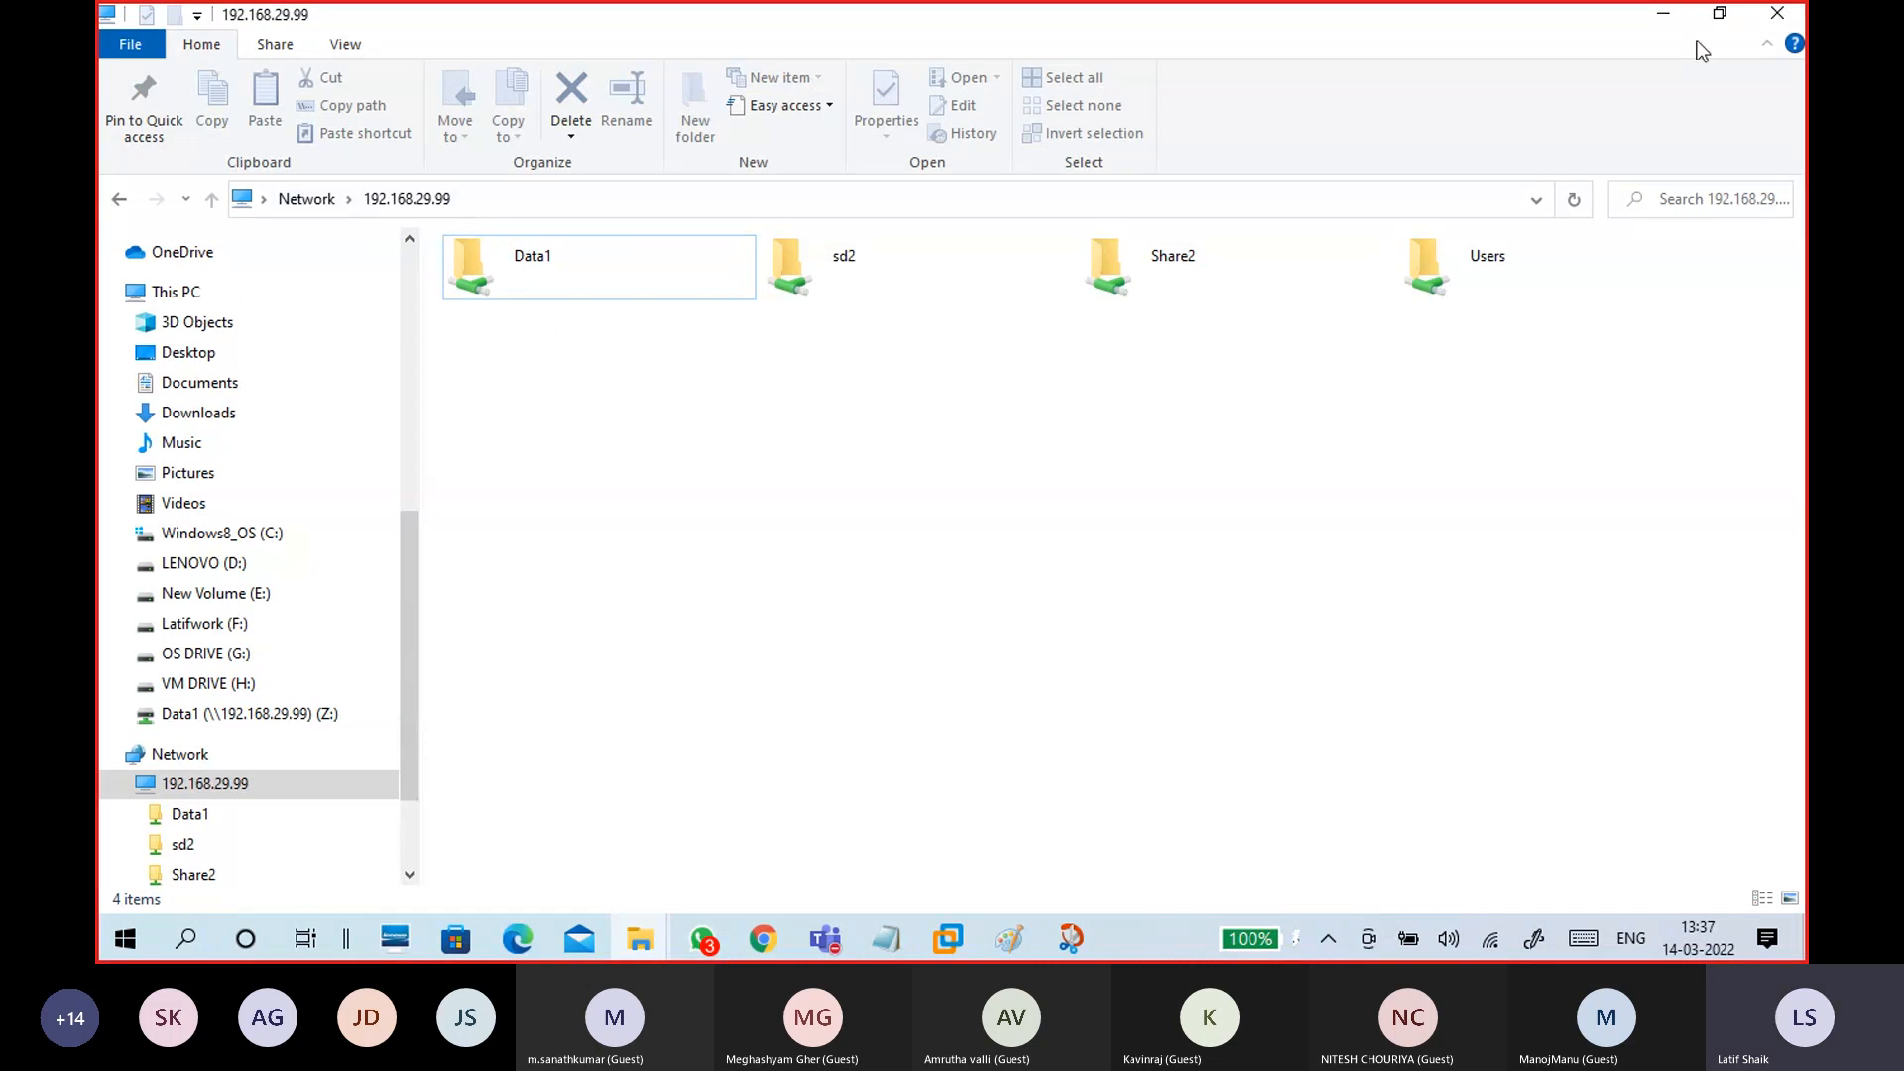
left_click(1787, 15)
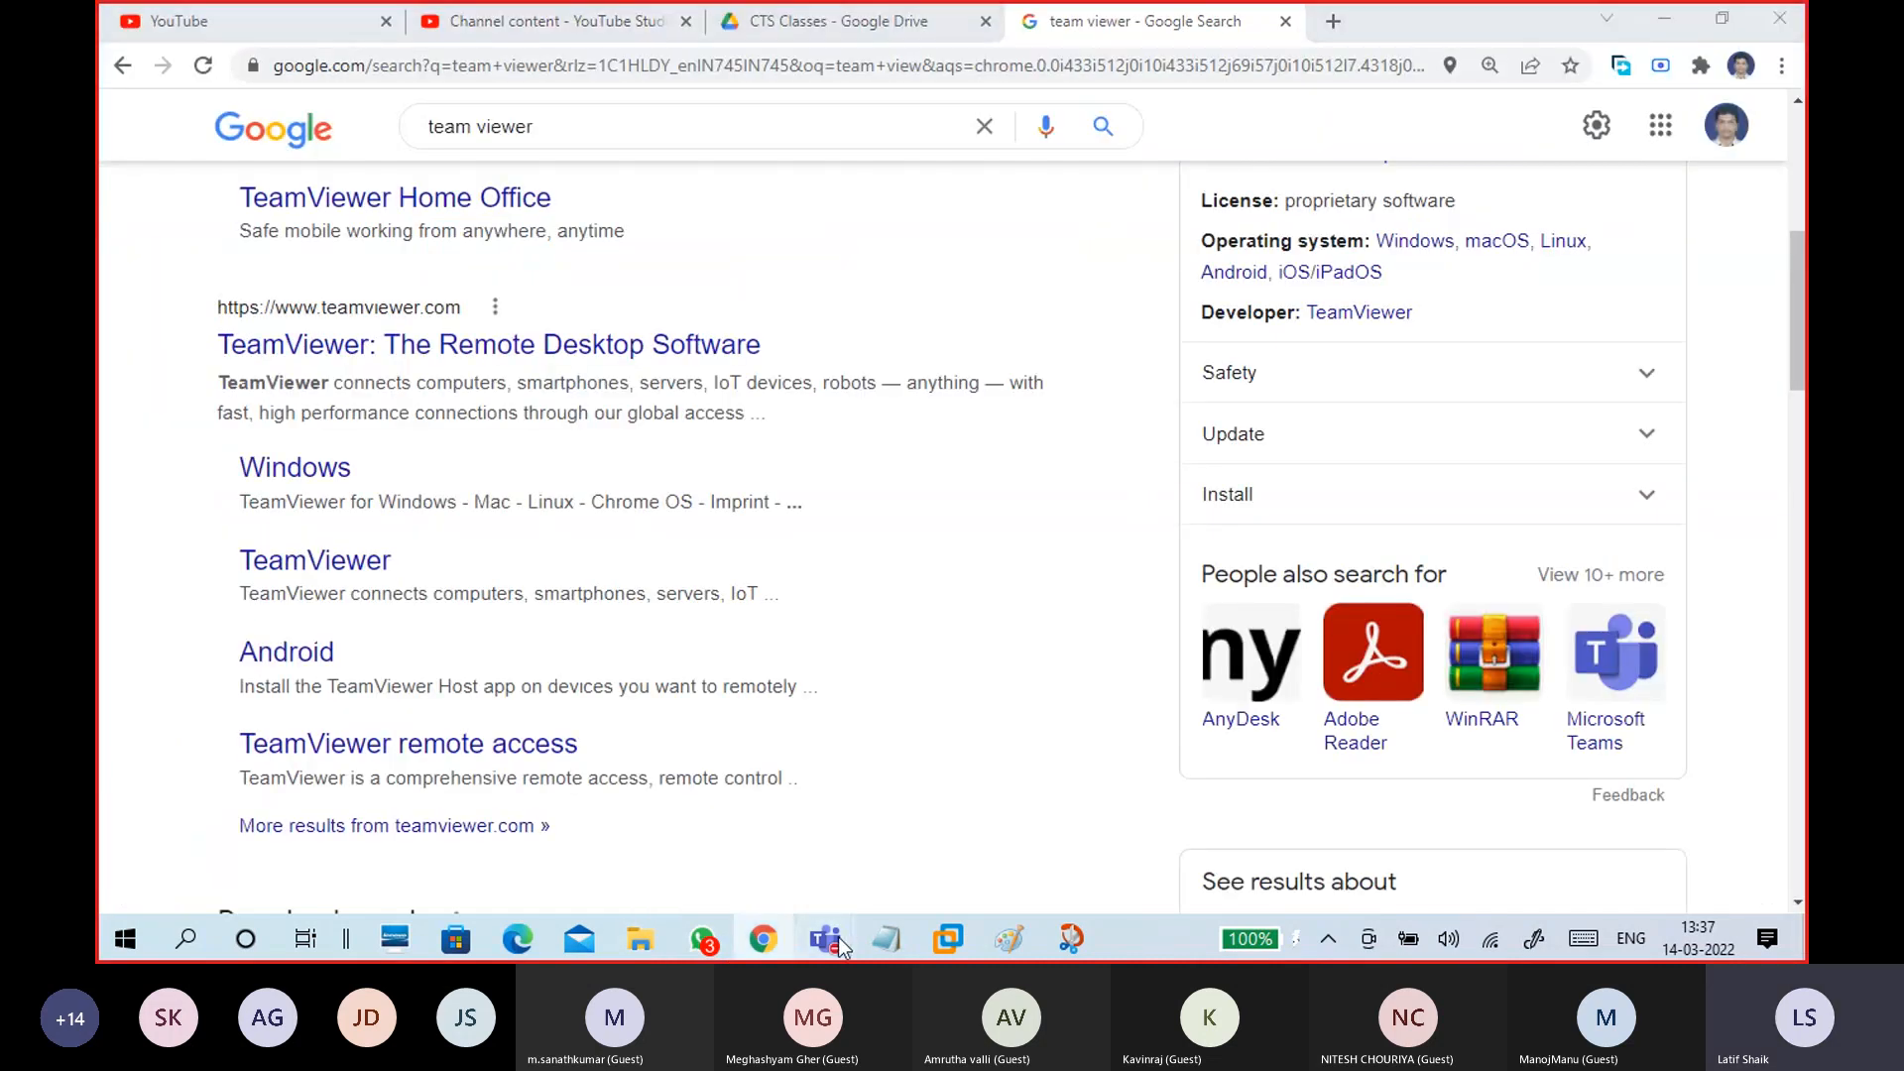
Step: In the CTS Classes Test 1 Teams meeting, choose More > Stop recording
left_click(837, 938)
left_click(823, 794)
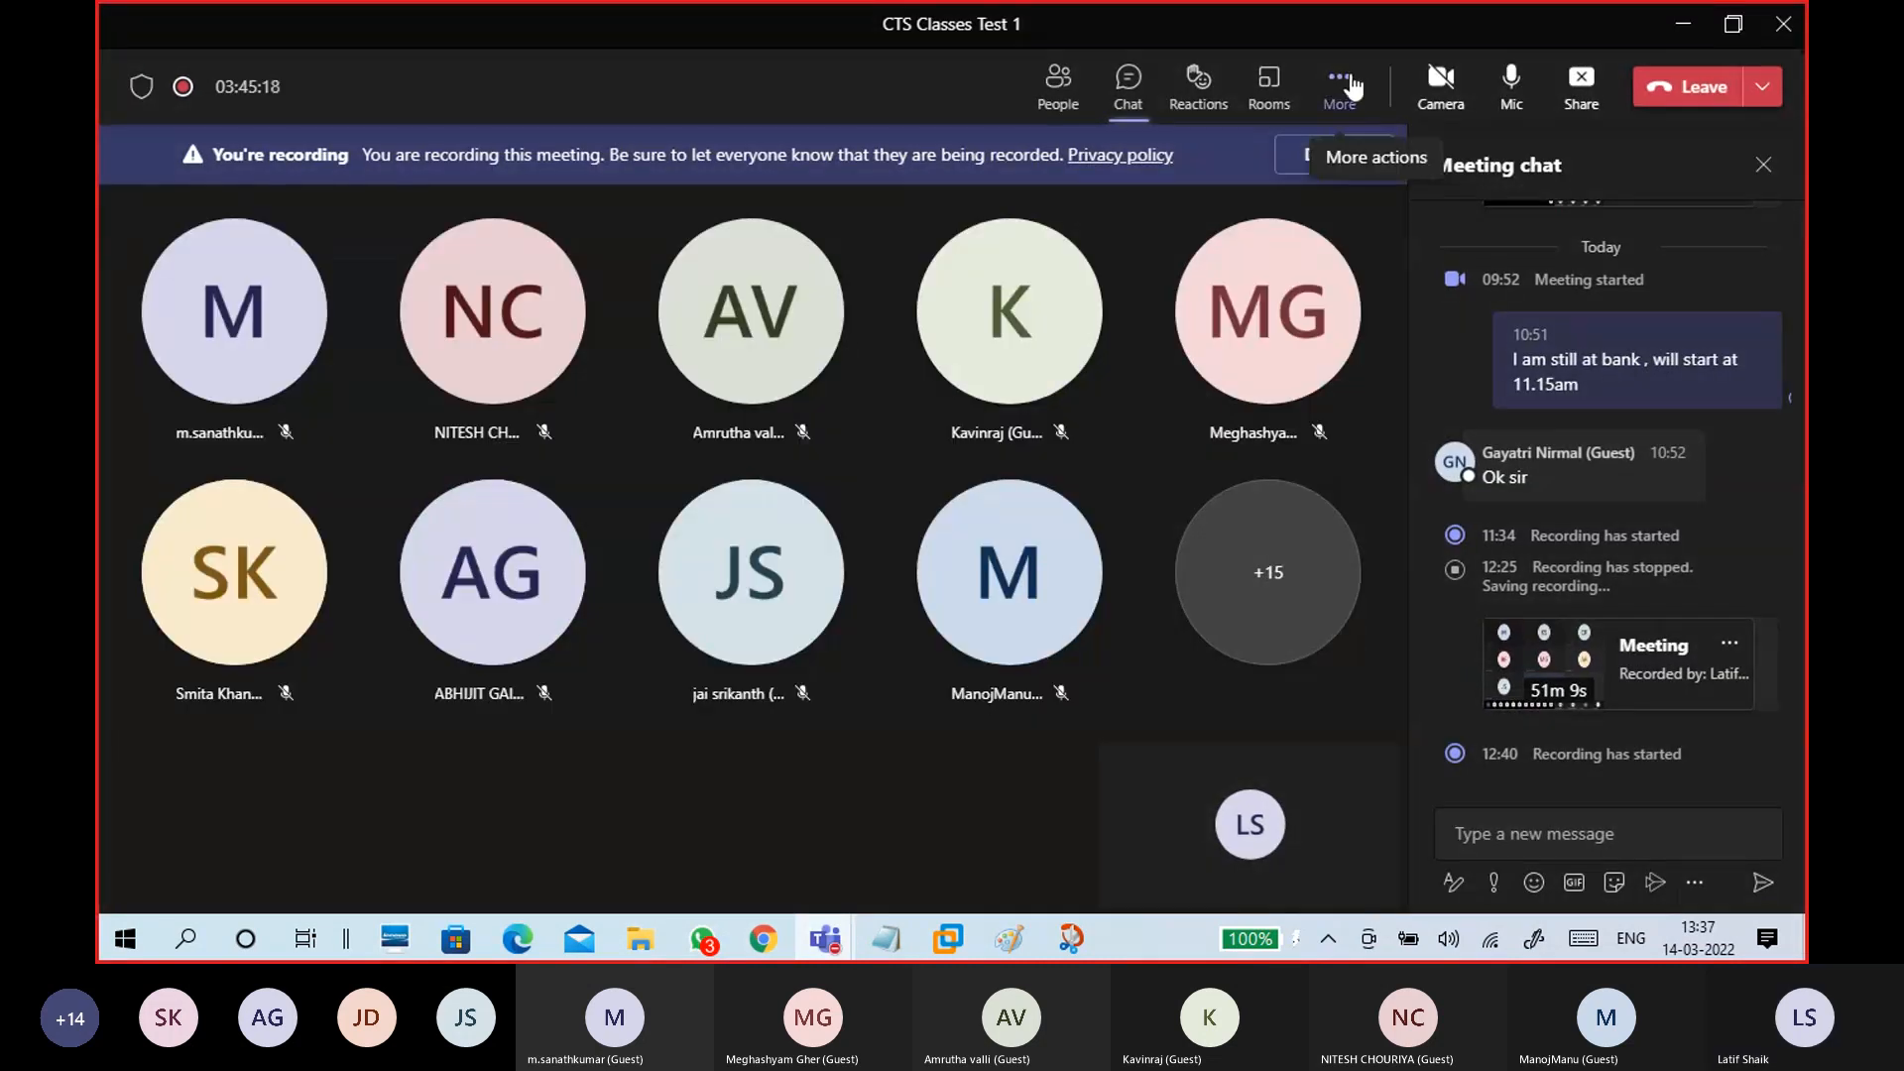
left_click(1349, 89)
left_click(1399, 756)
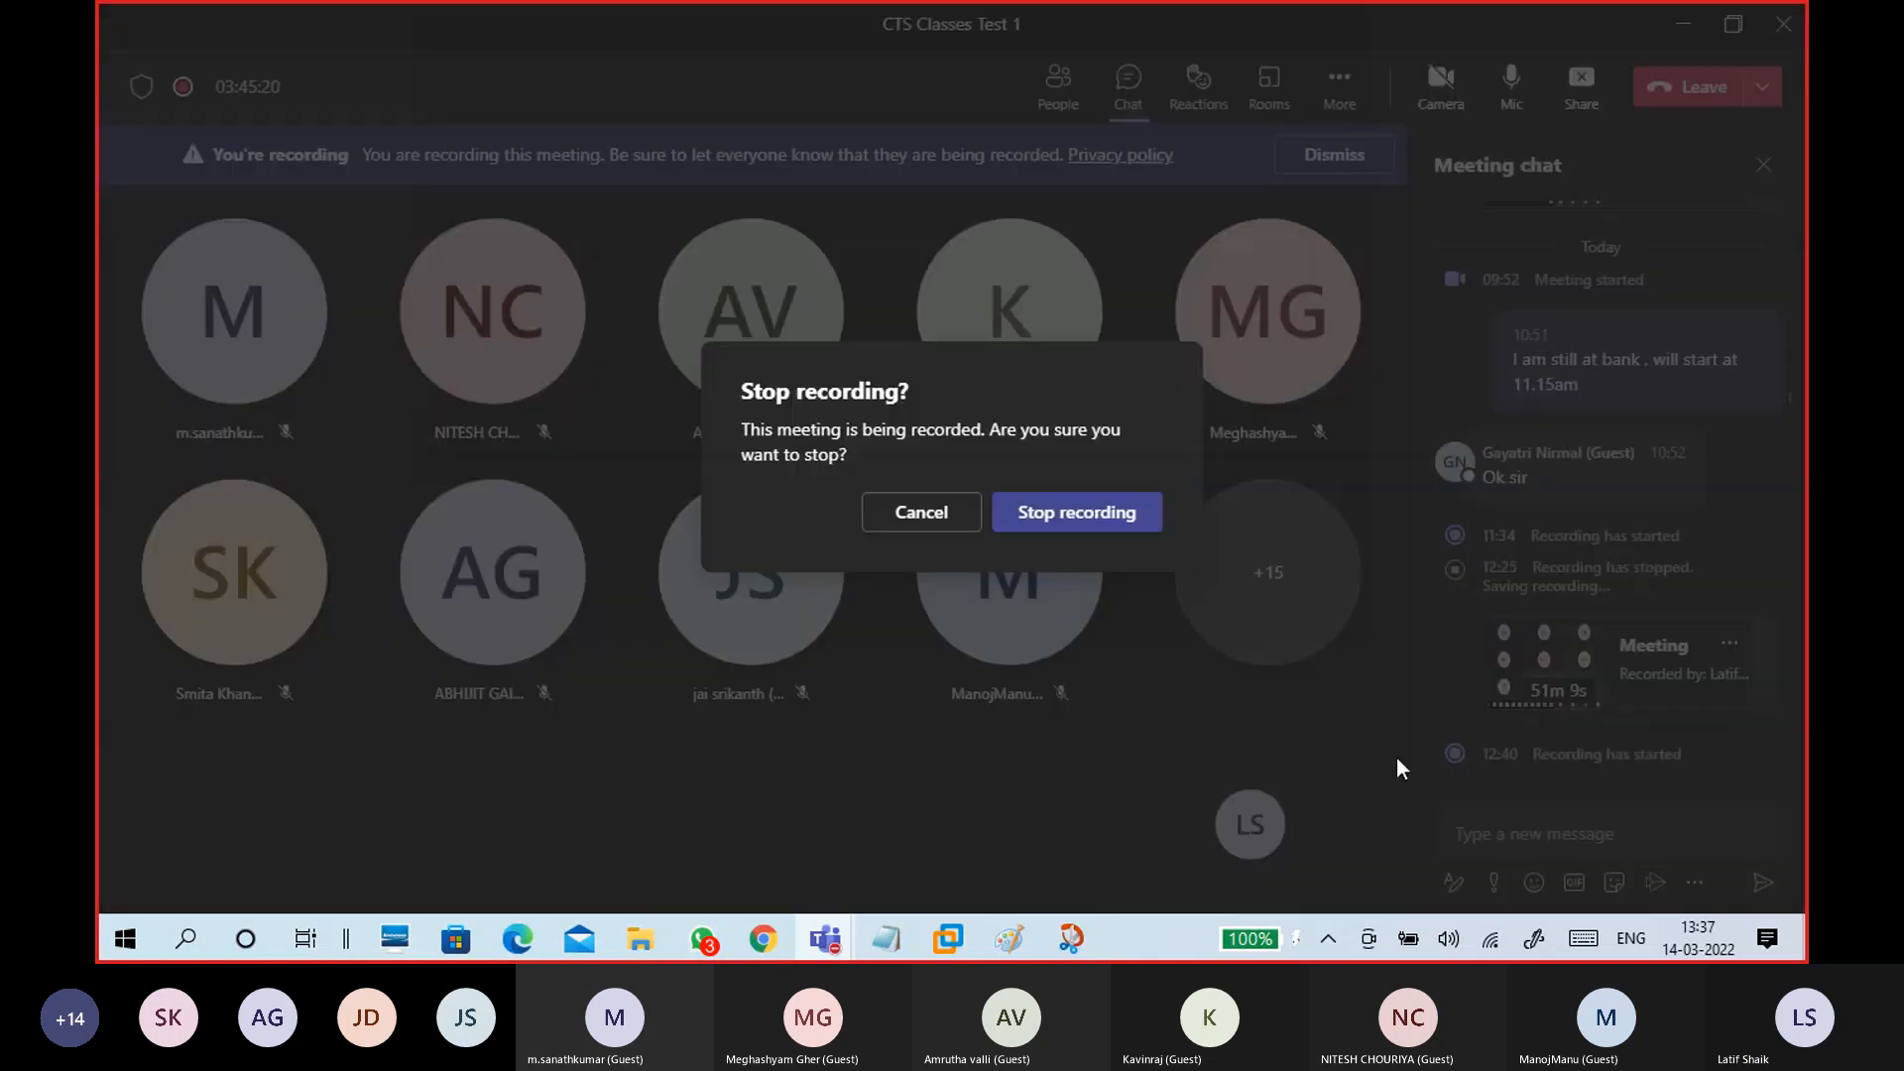